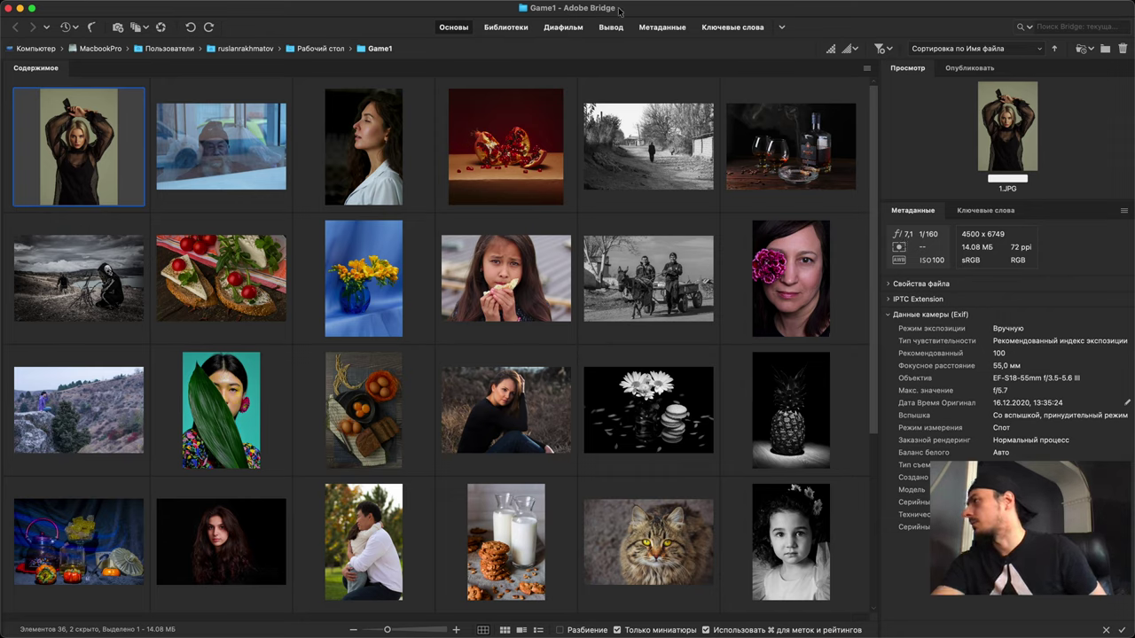
# Step: Open 1.JPG from Bridge in Photoshop, using its embedded sRGB profile instead of the working one
pyautogui.doubleClick(89, 148)
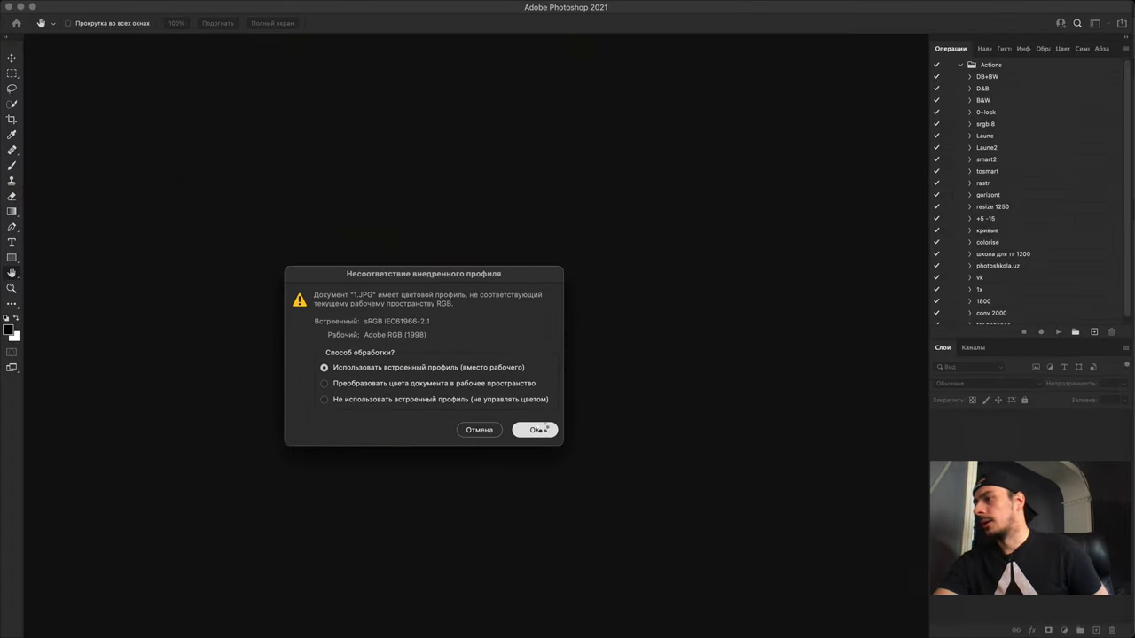
pyautogui.click(535, 430)
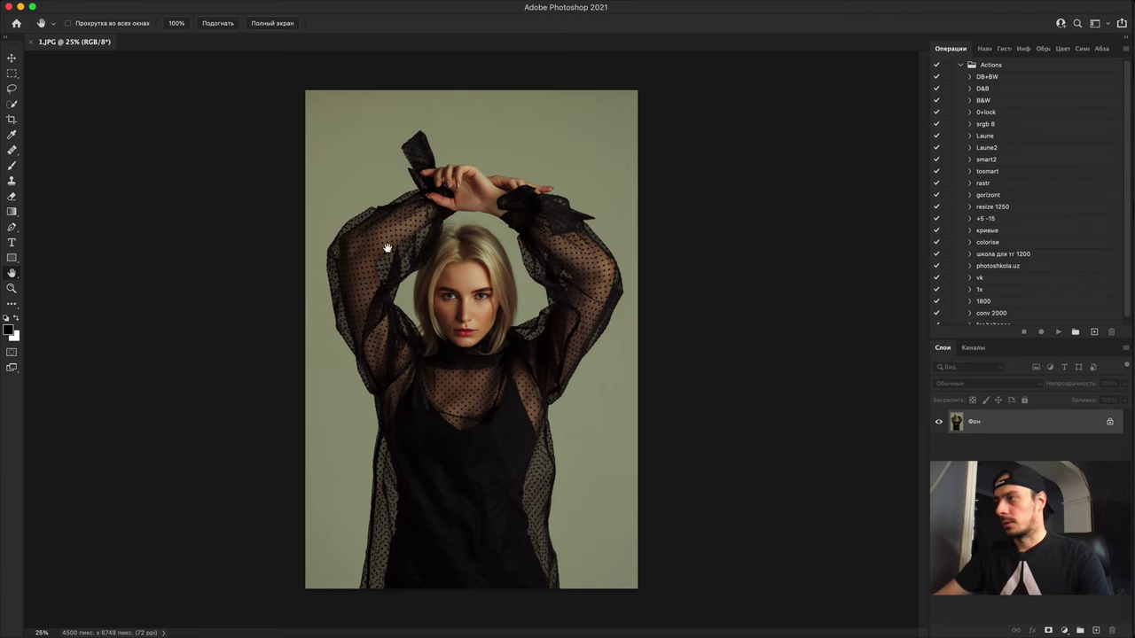
# Step: Examine the woman's face from 100% up to 600%, checking the skin texture around the eyes, nose and cheek
pyautogui.press('super+1')
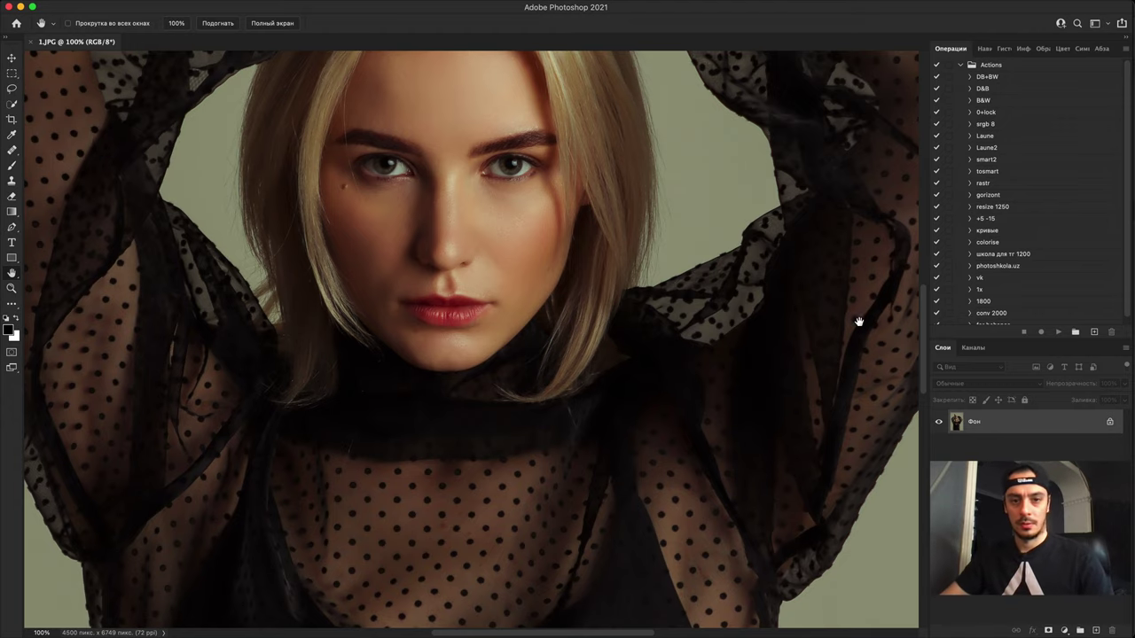
pyautogui.moveTo(507, 377); pyautogui.dragTo(516, 511)
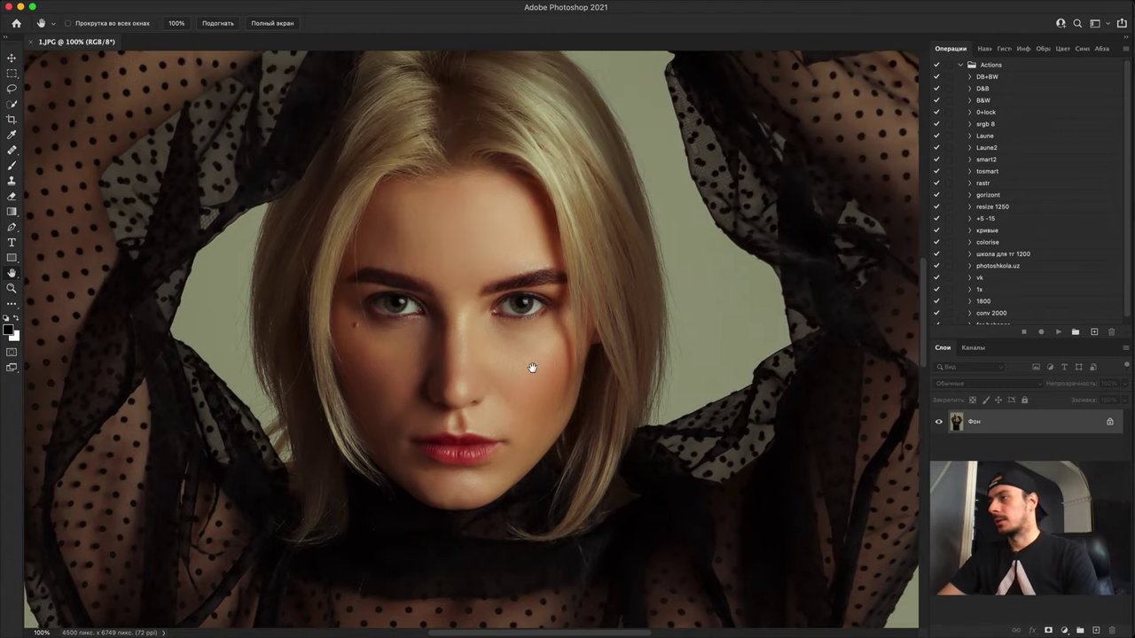
pyautogui.press('super+plus')
pyautogui.press('super+plus')
pyautogui.press('super+plus')
pyautogui.moveTo(576, 276); pyautogui.dragTo(702, 301)
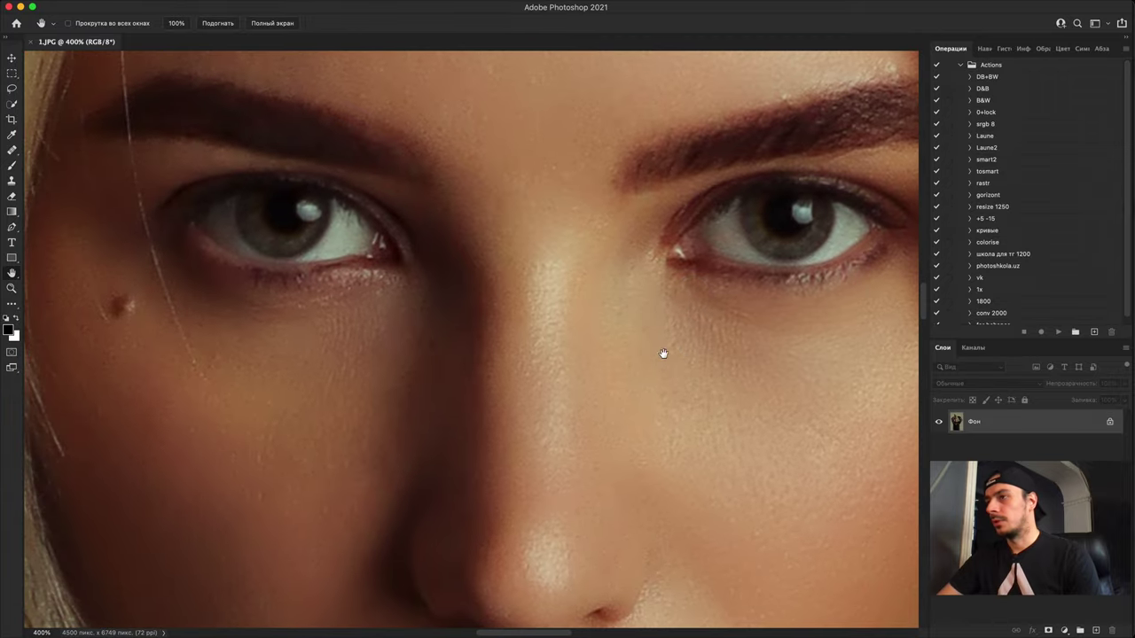
pyautogui.moveTo(485, 458); pyautogui.dragTo(530, 544)
pyautogui.press('super+plus')
pyautogui.moveTo(516, 482); pyautogui.dragTo(555, 364)
pyautogui.scroll(1, 575, 442)
pyautogui.moveTo(574, 442); pyautogui.dragTo(464, 389)
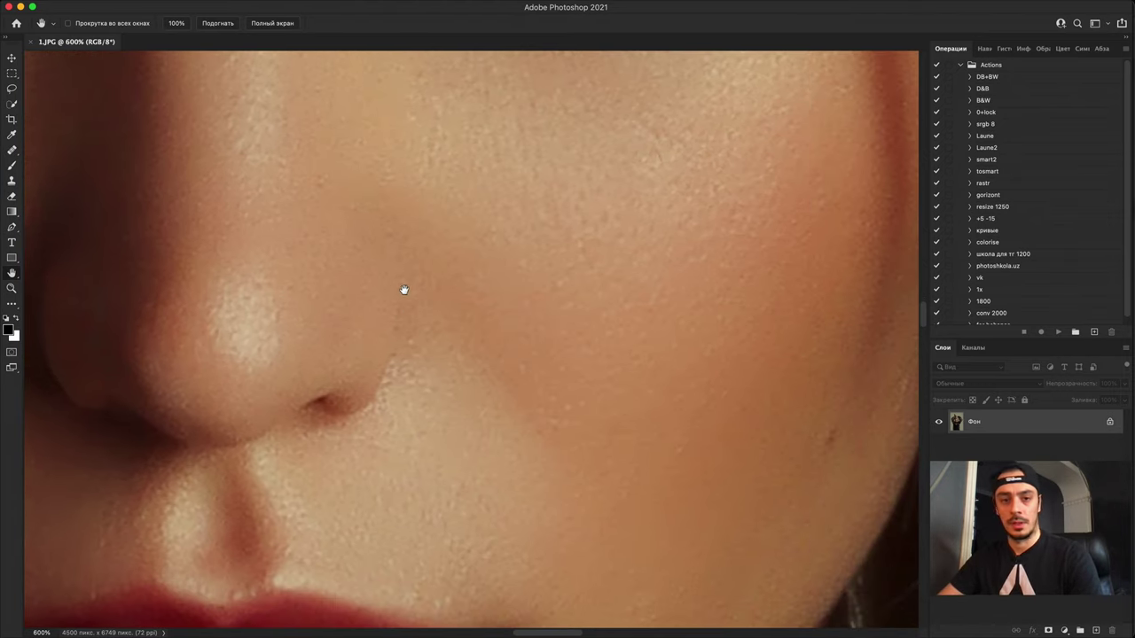
pyautogui.moveTo(512, 414); pyautogui.dragTo(599, 517)
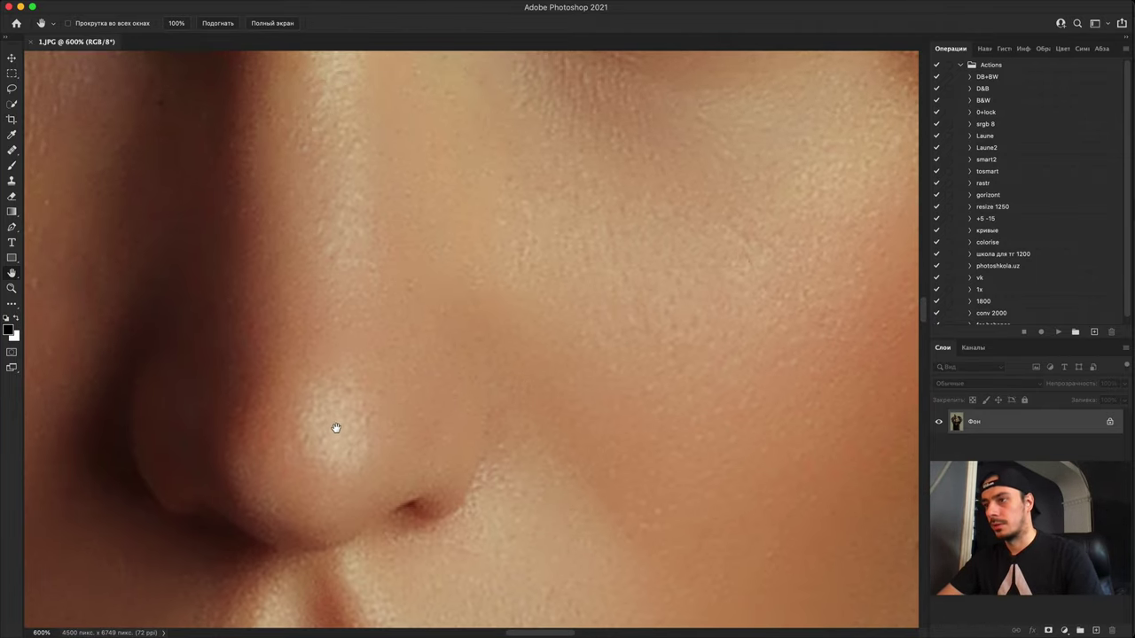
# Step: Inspect the lips, chin, cheek and both eyes at 400–600%, finishing with the overall portrait at 50%
pyautogui.moveTo(379, 531); pyautogui.dragTo(443, 345)
pyautogui.moveTo(499, 464); pyautogui.dragTo(567, 309)
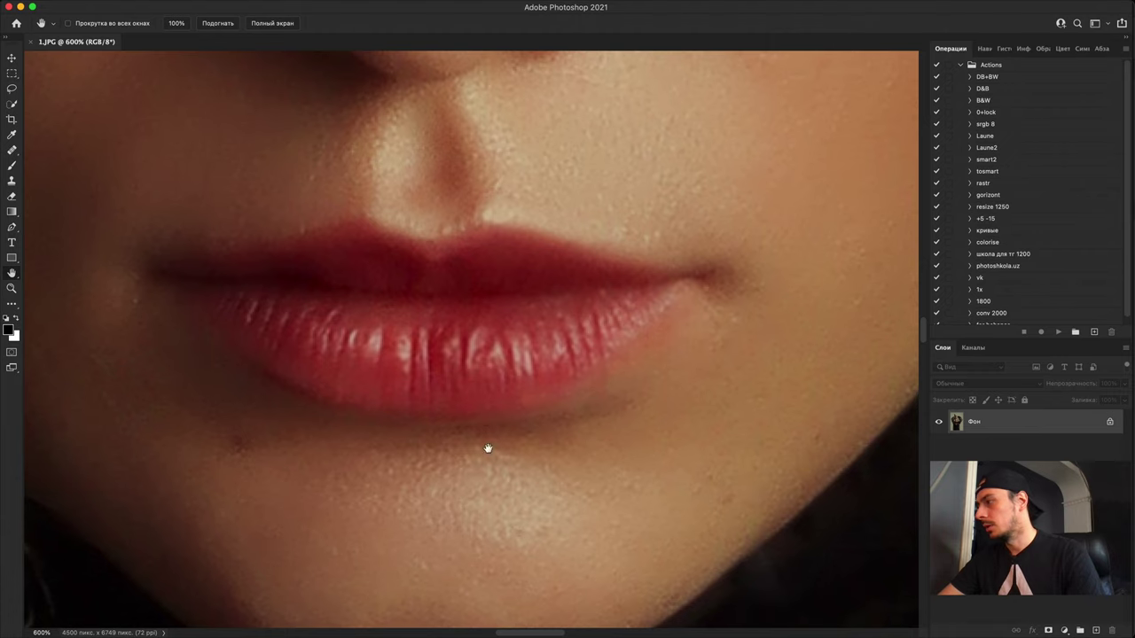
pyautogui.moveTo(488, 447); pyautogui.dragTo(519, 444)
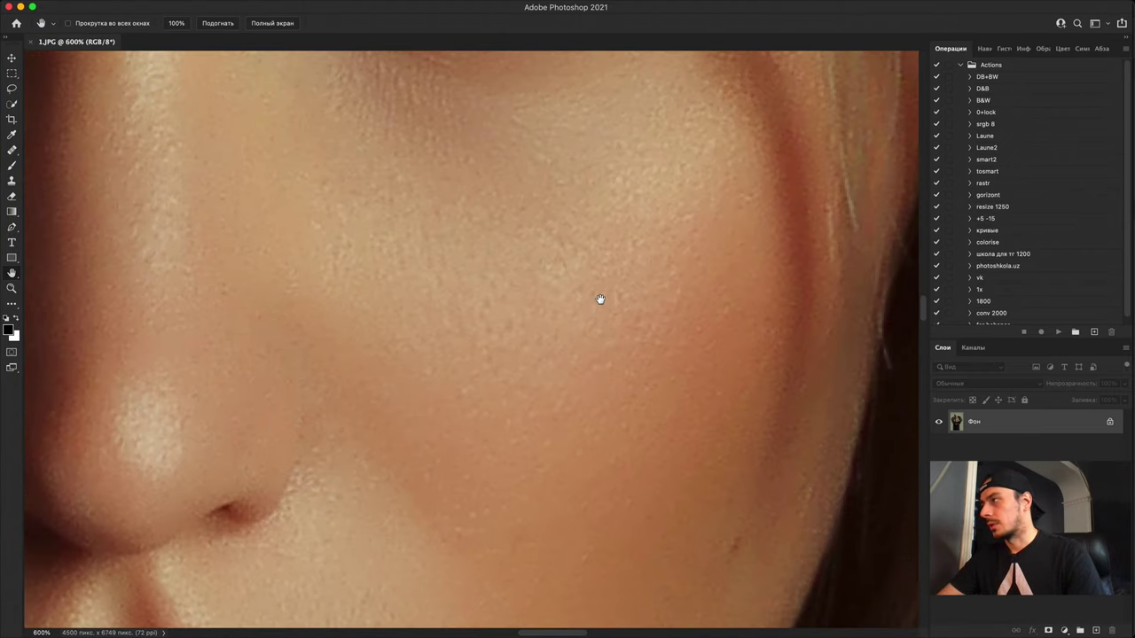
pyautogui.moveTo(600, 299); pyautogui.dragTo(448, 494)
pyautogui.press('super+minus')
pyautogui.press('super+minus')
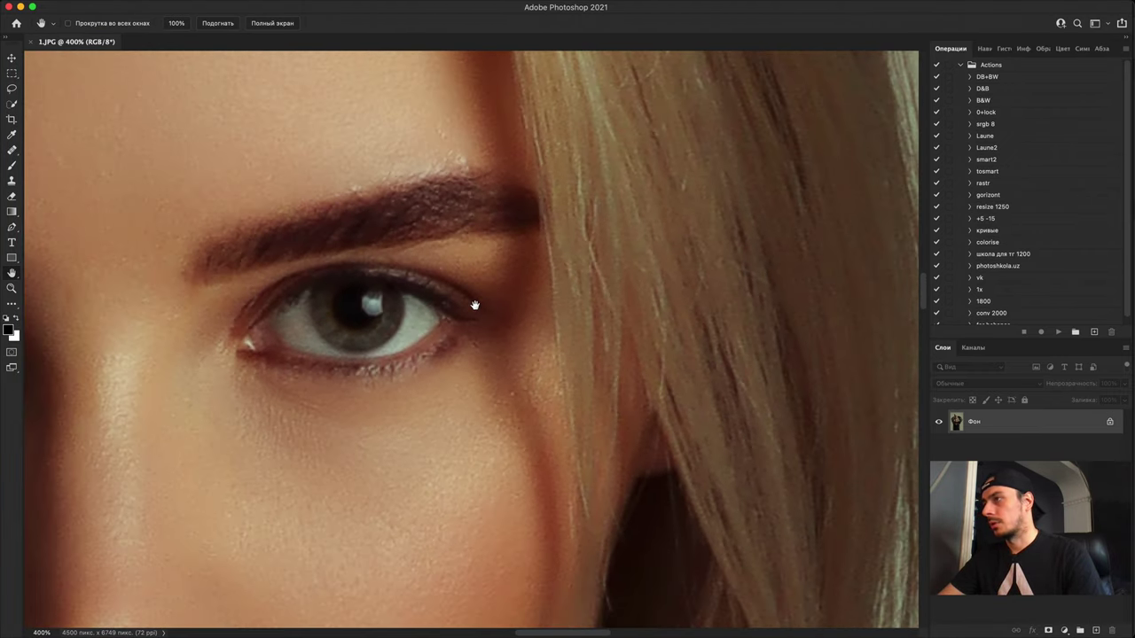
pyautogui.moveTo(474, 305); pyautogui.dragTo(492, 217)
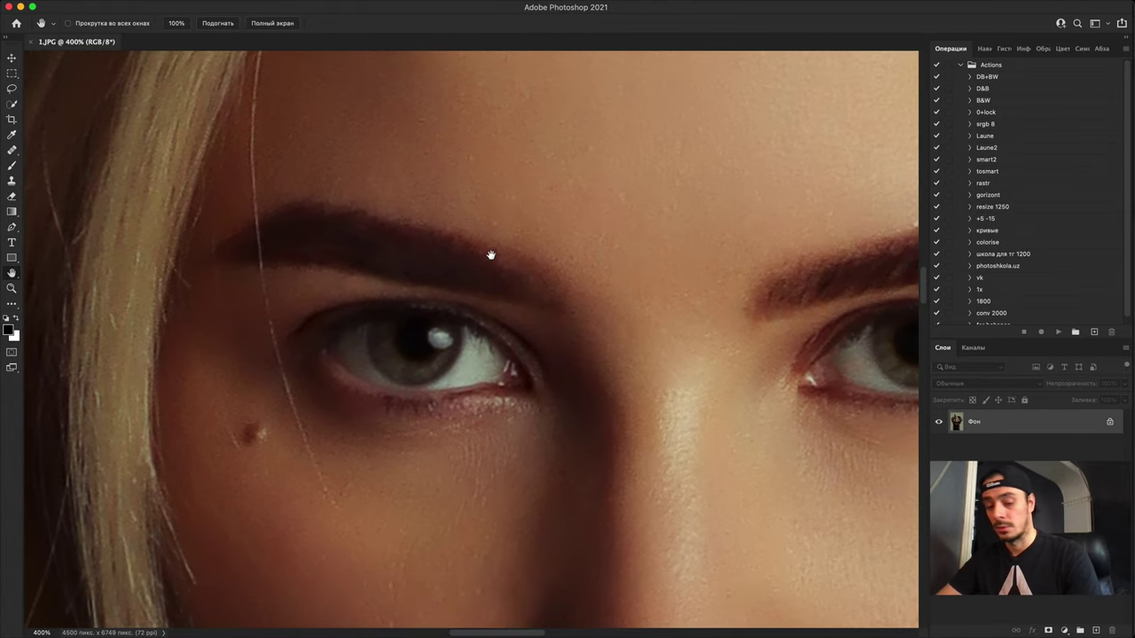
pyautogui.press('super+minus')
pyautogui.press('super+minus')
pyautogui.press('super+minus')
pyautogui.press('super+minus')
pyautogui.press('super+minus')
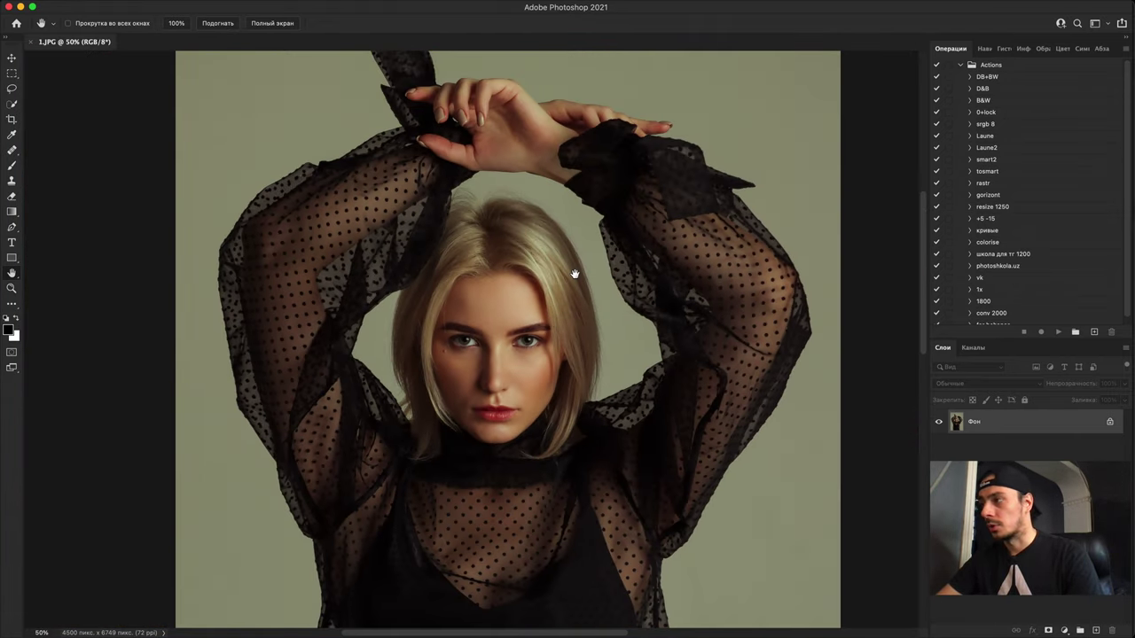
# Step: Examine both eyes and eyebrows at 600%, continuing over the forehead to the hairline
pyautogui.scroll(12, 538, 329)
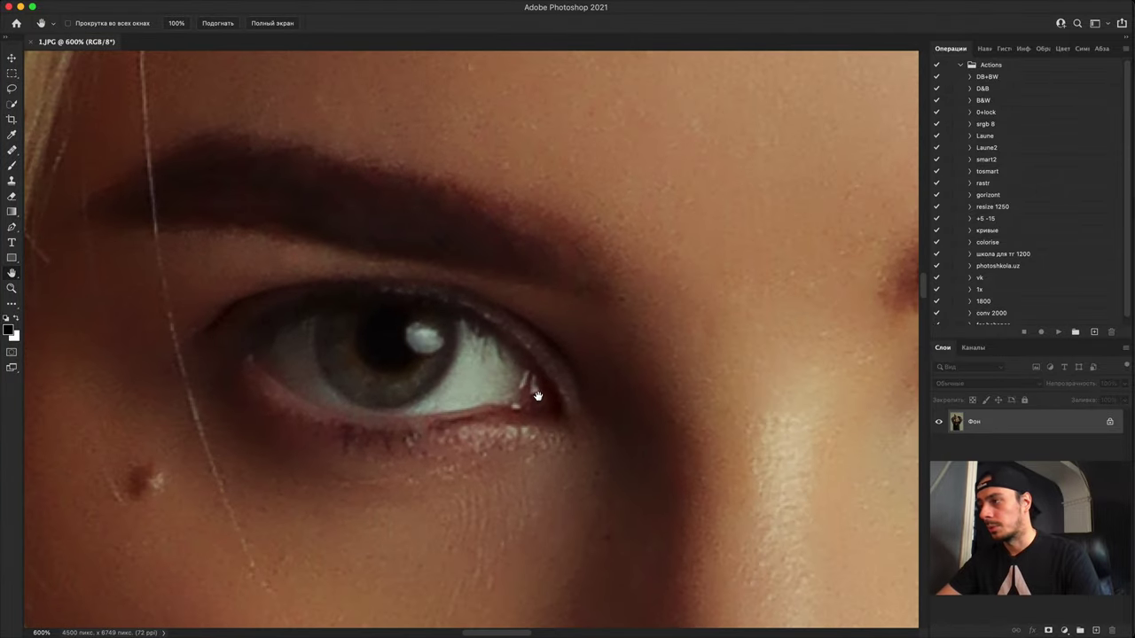
pyautogui.moveTo(523, 312); pyautogui.dragTo(274, 311)
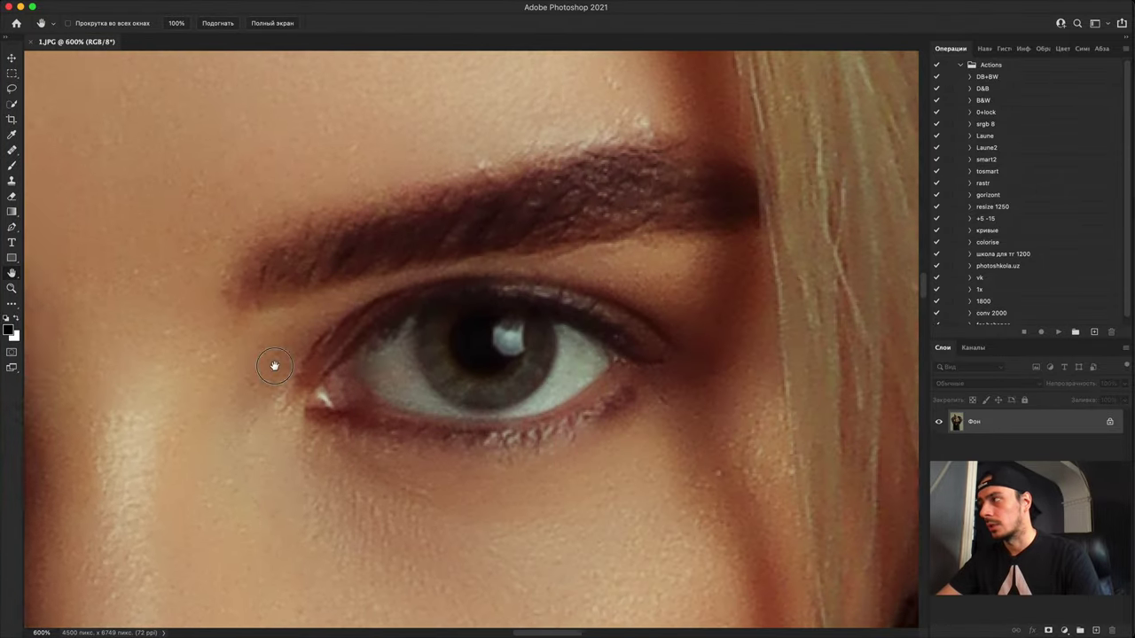
pyautogui.moveTo(277, 425); pyautogui.dragTo(304, 631)
pyautogui.moveTo(444, 257); pyautogui.dragTo(355, 415)
pyautogui.moveTo(523, 227); pyautogui.dragTo(423, 260)
pyautogui.press('super+minus')
pyautogui.press('super+minus')
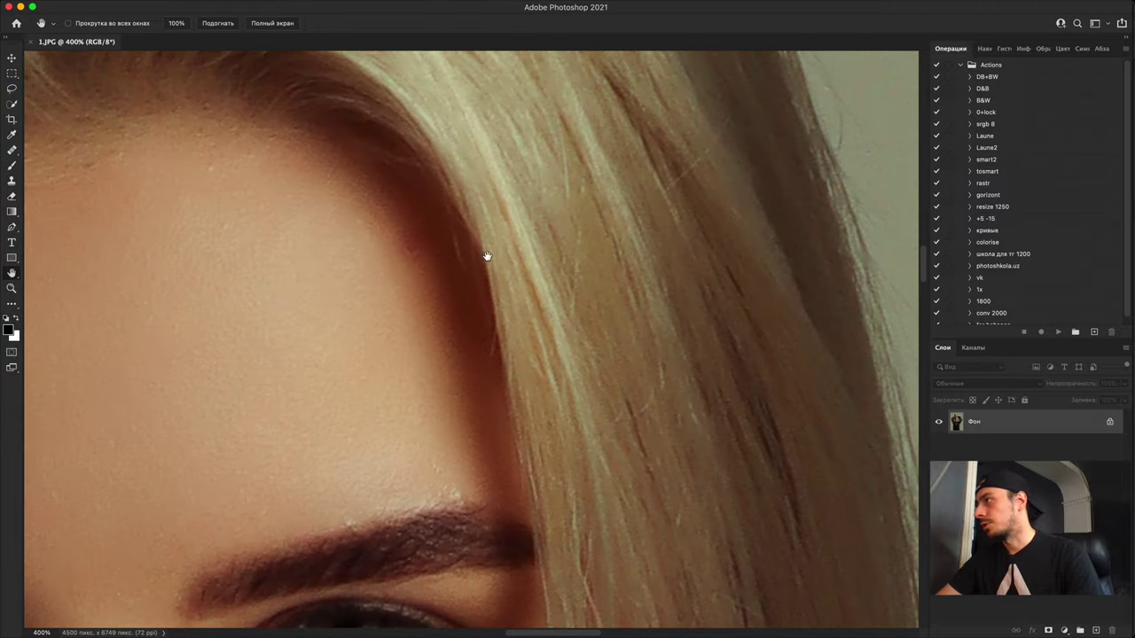
# Step: Inspect the hair outline, the dark cuff and the green background out to the photo's right edge at 400% or more
pyautogui.moveTo(865, 266); pyautogui.dragTo(360, 292)
pyautogui.moveTo(664, 299); pyautogui.dragTo(679, 519)
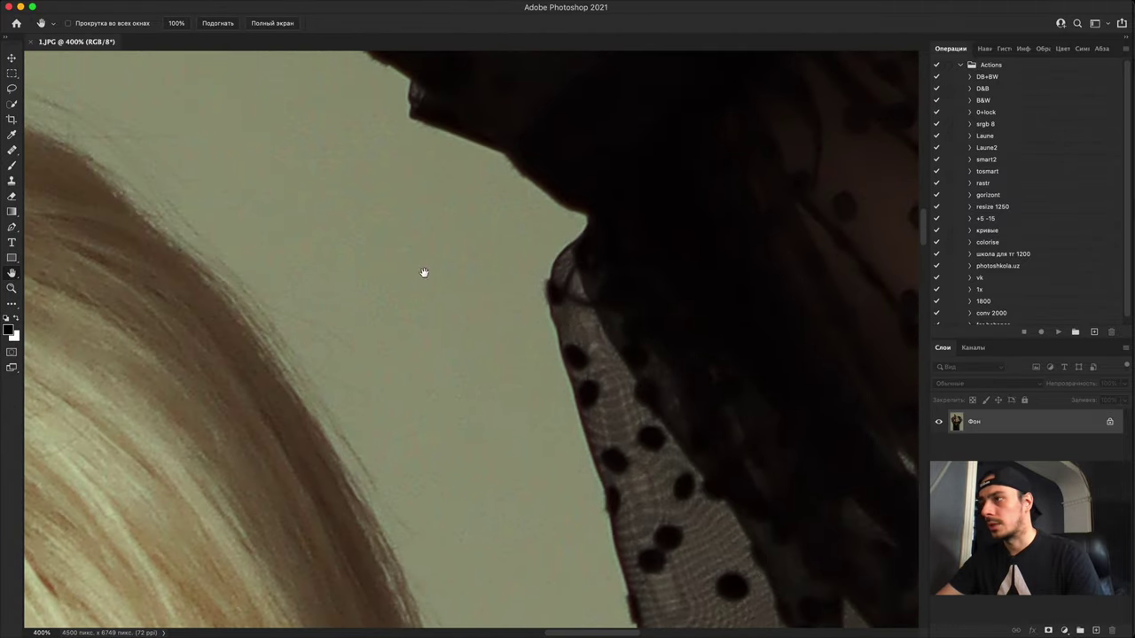
pyautogui.moveTo(423, 271); pyautogui.dragTo(321, 428)
pyautogui.moveTo(642, 278); pyautogui.dragTo(276, 483)
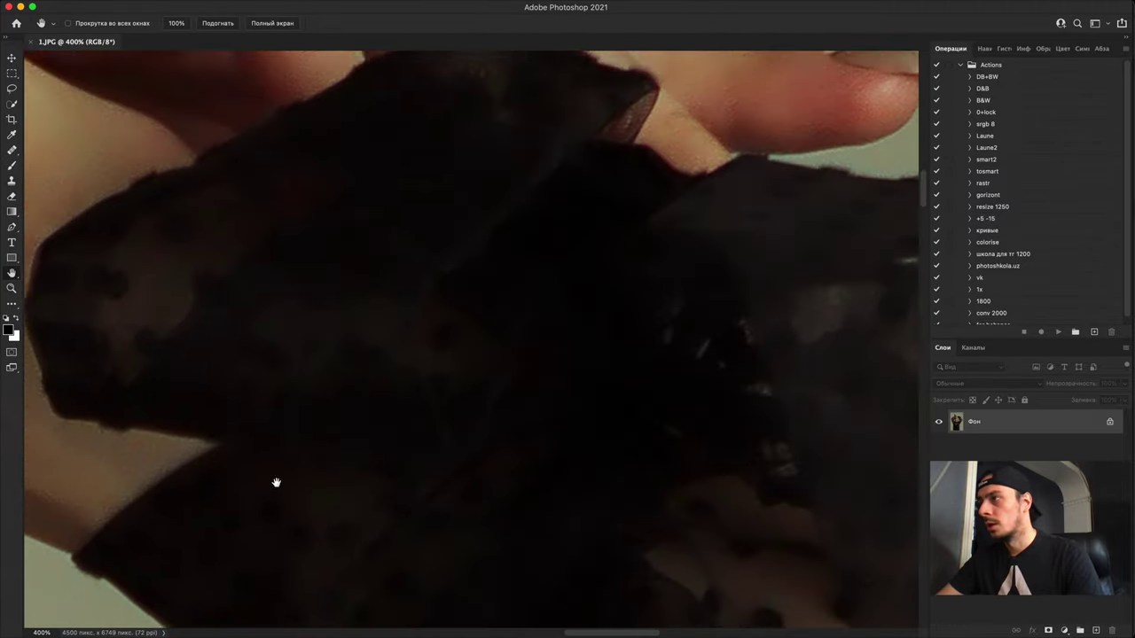
pyautogui.moveTo(507, 311); pyautogui.dragTo(151, 580)
pyautogui.moveTo(555, 338); pyautogui.dragTo(233, 547)
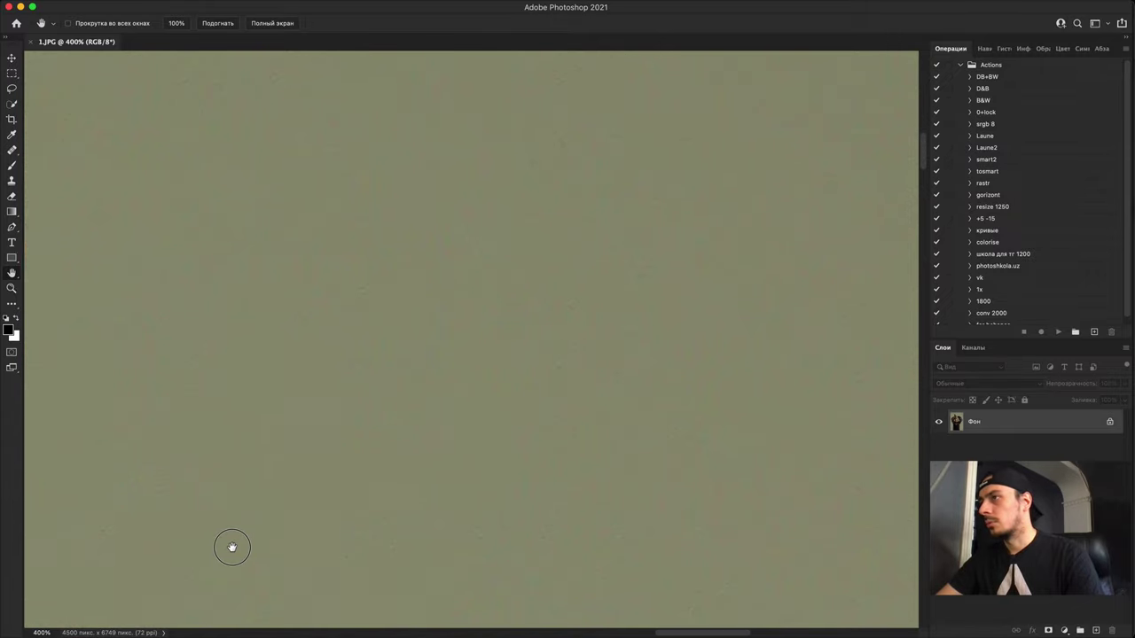
pyautogui.hscroll(4, 594, 372)
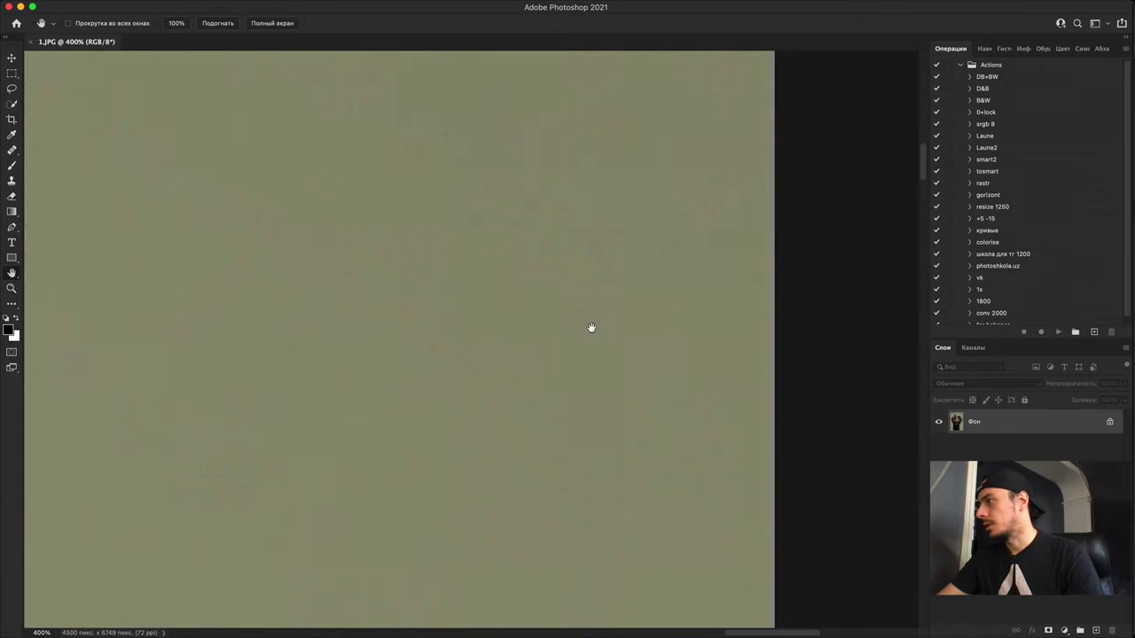
pyautogui.moveTo(620, 387); pyautogui.dragTo(613, 387)
pyautogui.press('super+plus')
pyautogui.press('super+plus')
pyautogui.moveTo(539, 365); pyautogui.dragTo(371, 380)
pyautogui.scroll(-2, 620, 337)
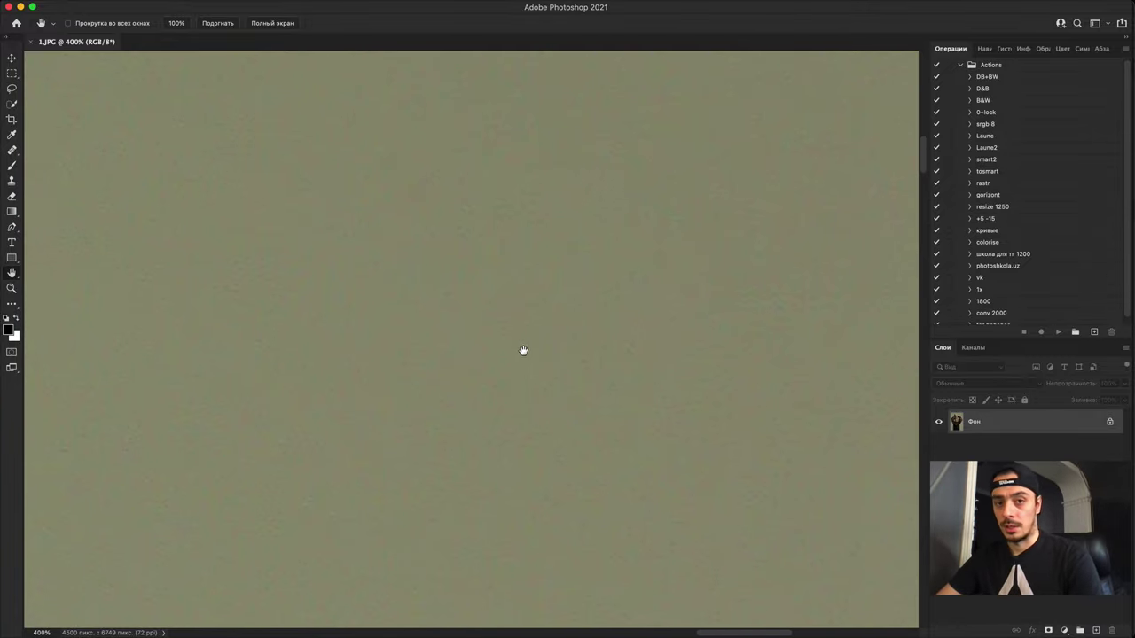
pyautogui.scroll(-3, 562, 292)
pyautogui.hscroll(-6, 561, 297)
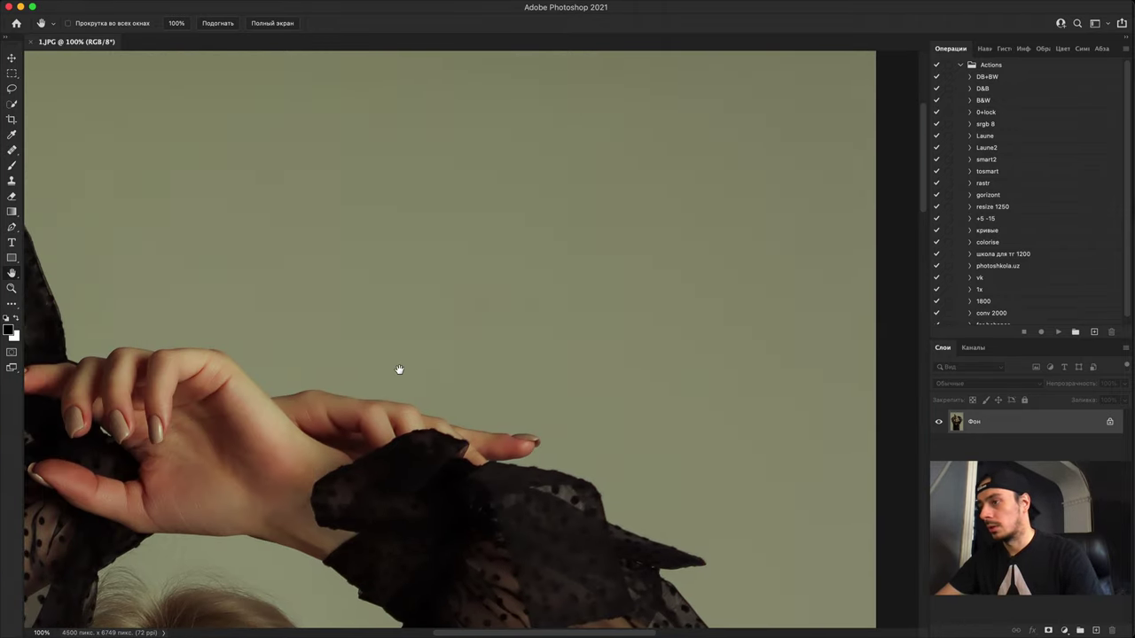
# Step: Examine the stray hairs and sleeve contours against the background around the head at up to 600%
pyautogui.moveTo(388, 458); pyautogui.dragTo(654, 130)
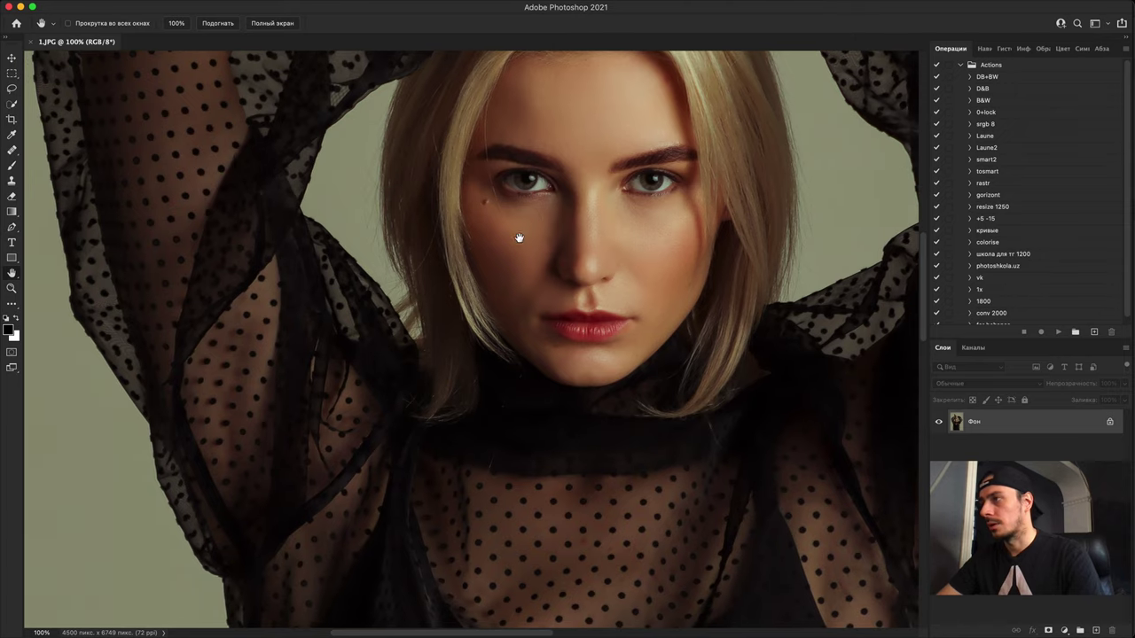
pyautogui.press('super+plus')
pyautogui.press('super+plus')
pyautogui.moveTo(513, 282); pyautogui.dragTo(662, 558)
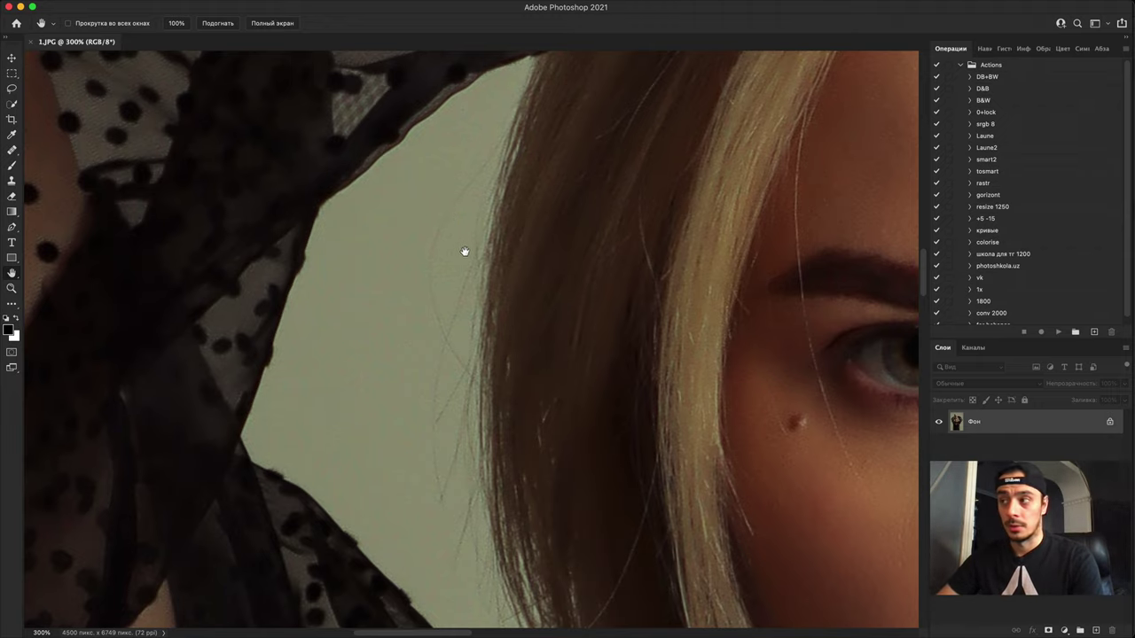
pyautogui.press('super+plus')
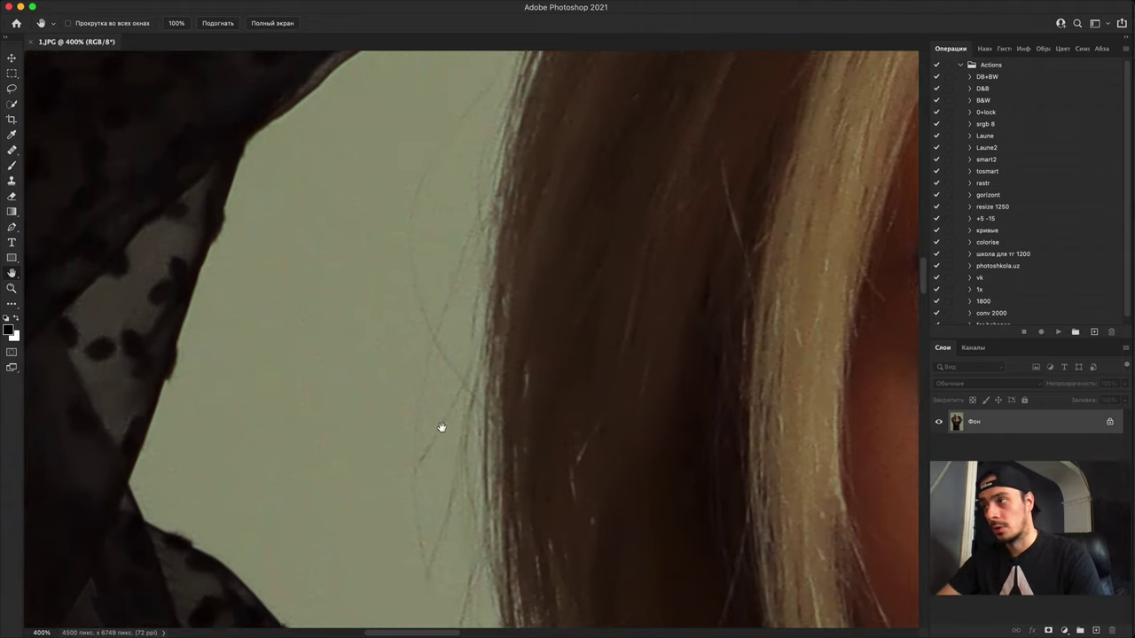
pyautogui.press('super+plus')
pyautogui.moveTo(440, 380); pyautogui.dragTo(603, 580)
pyautogui.moveTo(588, 534); pyautogui.dragTo(582, 555)
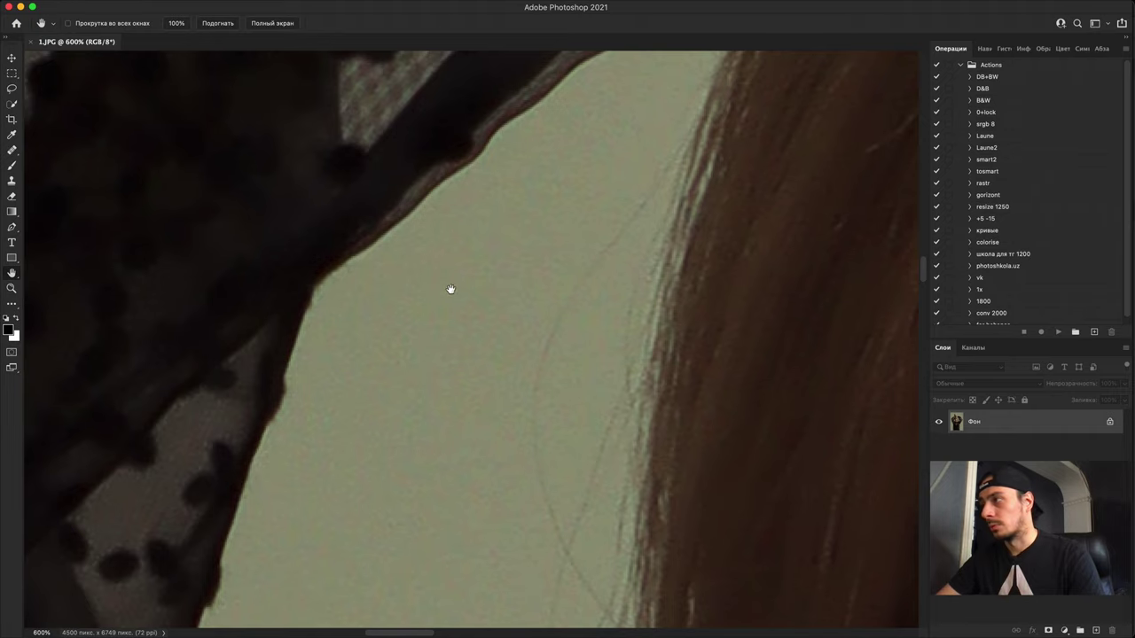
pyautogui.moveTo(671, 387); pyautogui.dragTo(204, 611)
pyautogui.moveTo(585, 341); pyautogui.dragTo(115, 524)
pyautogui.moveTo(648, 314); pyautogui.dragTo(221, 443)
pyautogui.moveTo(612, 288); pyautogui.dragTo(293, 532)
pyautogui.moveTo(506, 239); pyautogui.dragTo(63, 566)
pyautogui.press('super+minus')
pyautogui.press('super+minus')
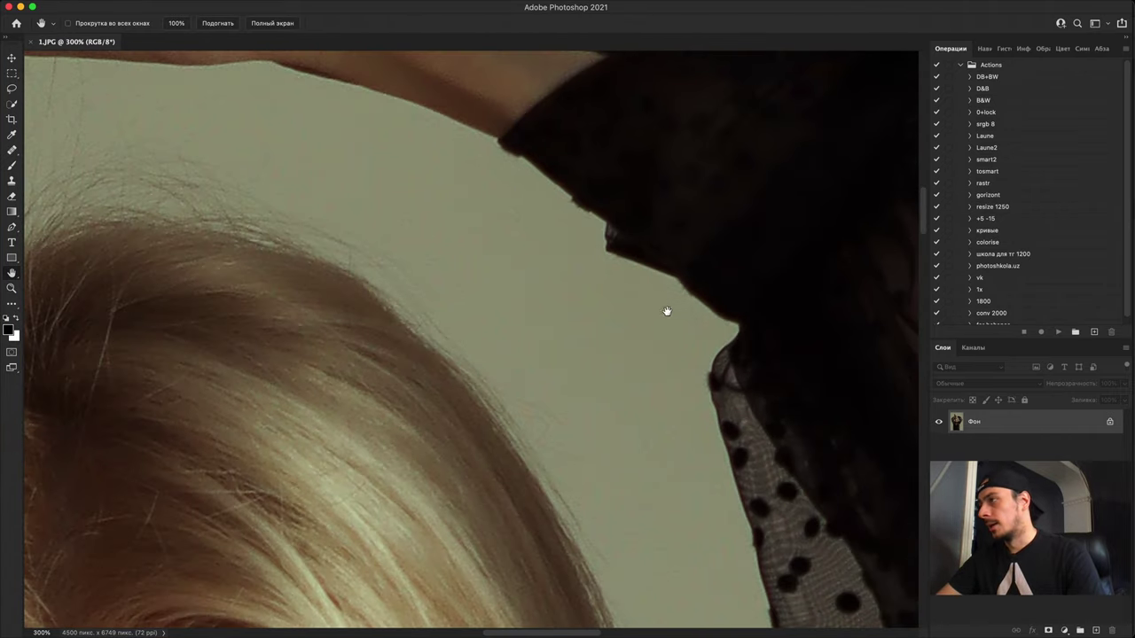
# Step: Inspect the pixels along the photo's right edge at up to 3200% magnification
pyautogui.moveTo(667, 311); pyautogui.dragTo(203, 388)
pyautogui.moveTo(694, 372); pyautogui.dragTo(89, 208)
pyautogui.moveTo(814, 381); pyautogui.dragTo(27, 302)
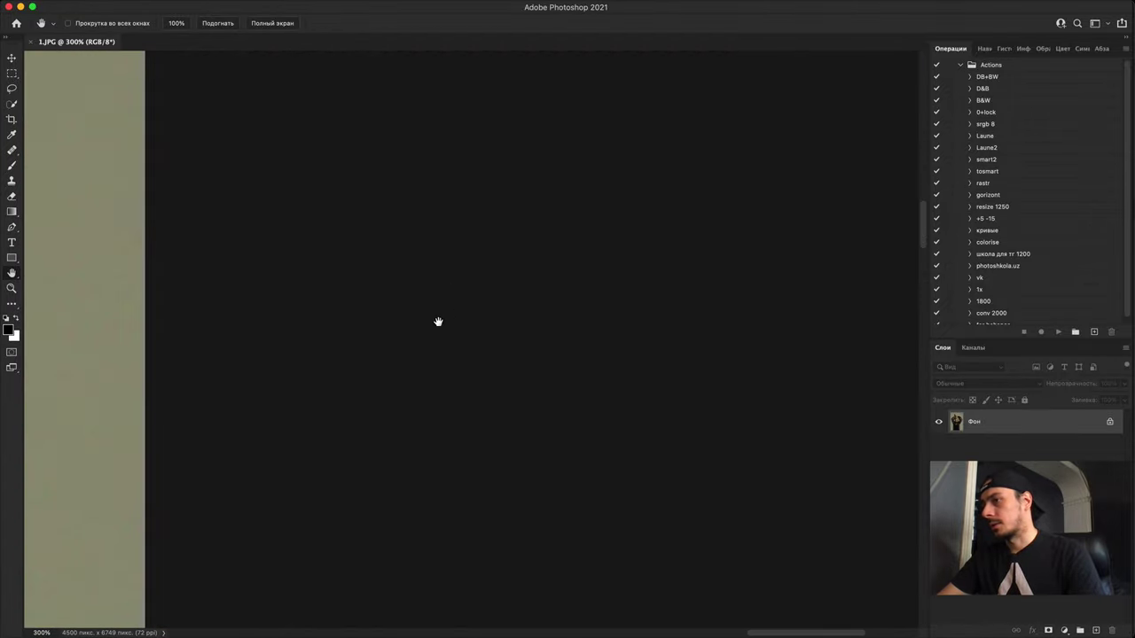
pyautogui.moveTo(344, 388); pyautogui.dragTo(630, 387)
pyautogui.press('super+plus')
pyautogui.press('super+plus')
pyautogui.press('super+plus')
pyautogui.press('super+plus')
pyautogui.press('super+plus')
pyautogui.moveTo(566, 372); pyautogui.dragTo(410, 362)
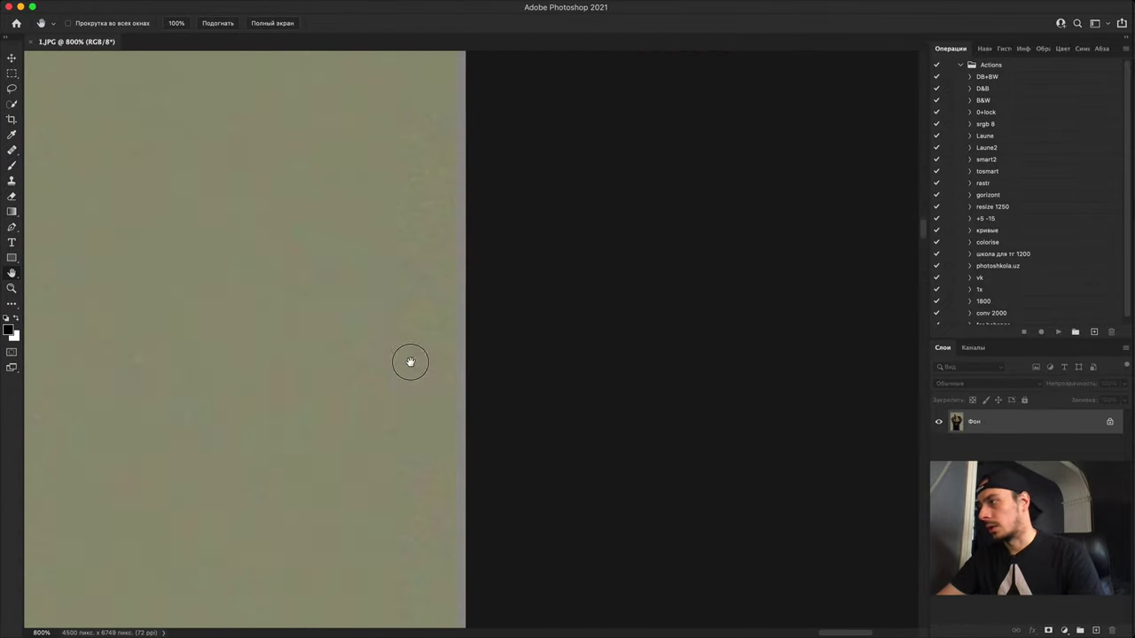
pyautogui.press('super+plus')
pyautogui.press('super+plus')
pyautogui.press('super+plus')
pyautogui.press('super+plus')
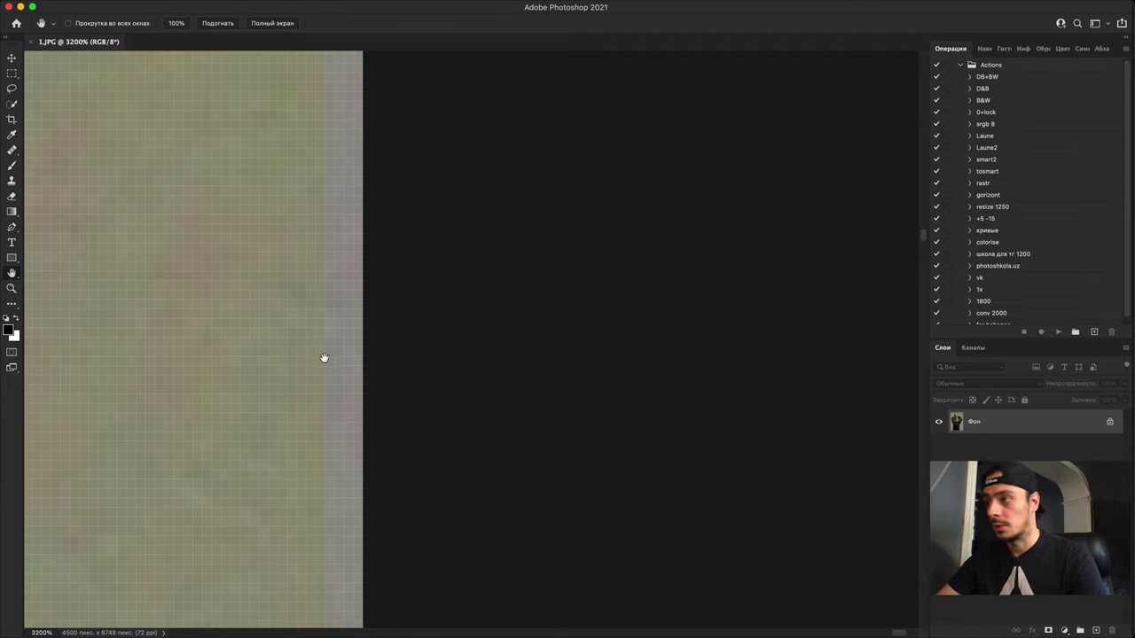
pyautogui.press('super+minus')
pyautogui.press('super+minus')
pyautogui.press('super+minus')
pyautogui.press('super+minus')
pyautogui.press('super+minus')
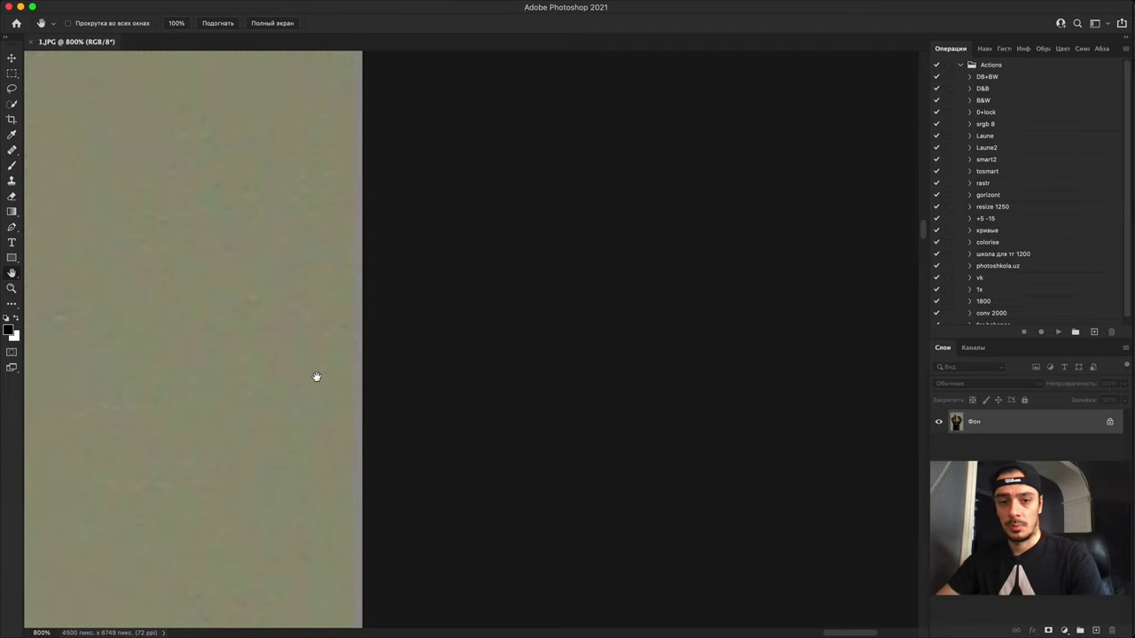
# Step: Compare the photo's right edge at 300% and 600%, then check the raised hands and sleeve at 100%
pyautogui.scroll(-3, 317, 363)
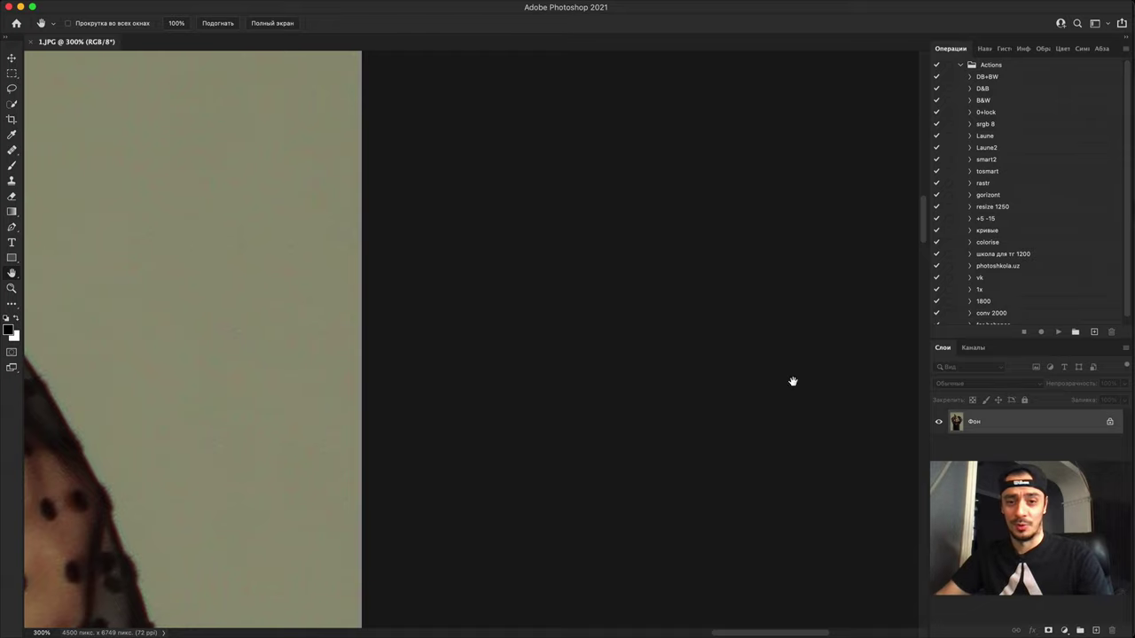
pyautogui.press('super+plus')
pyautogui.press('super+plus')
pyautogui.press('super+plus')
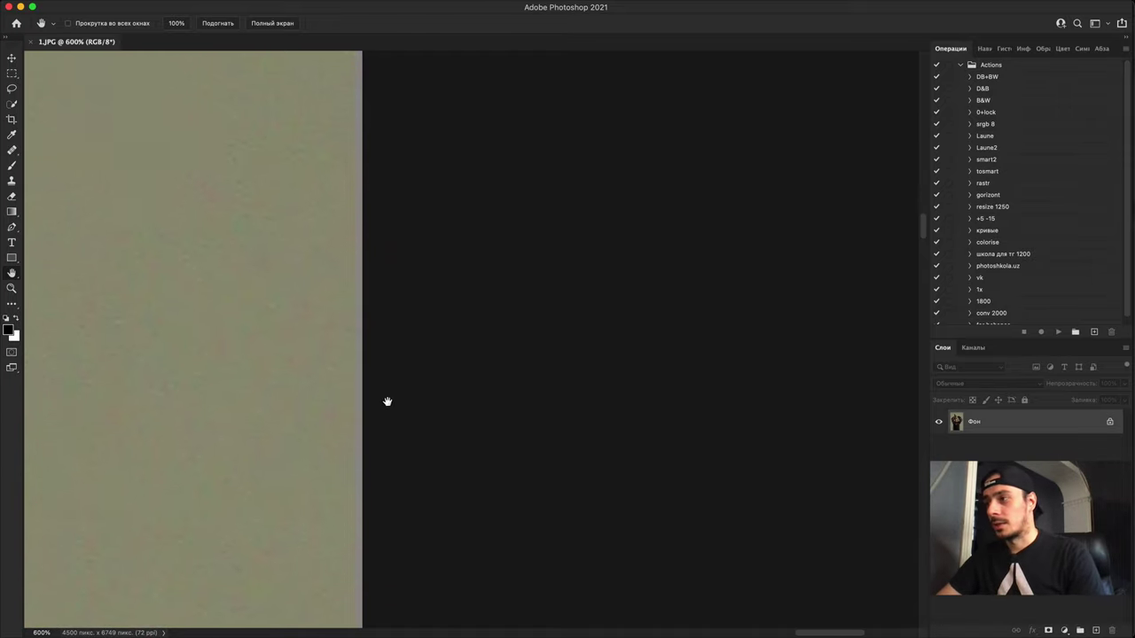
pyautogui.press('super+minus')
pyautogui.press('super+minus')
pyautogui.press('super+minus')
pyautogui.press('super+minus')
pyautogui.press('super+minus')
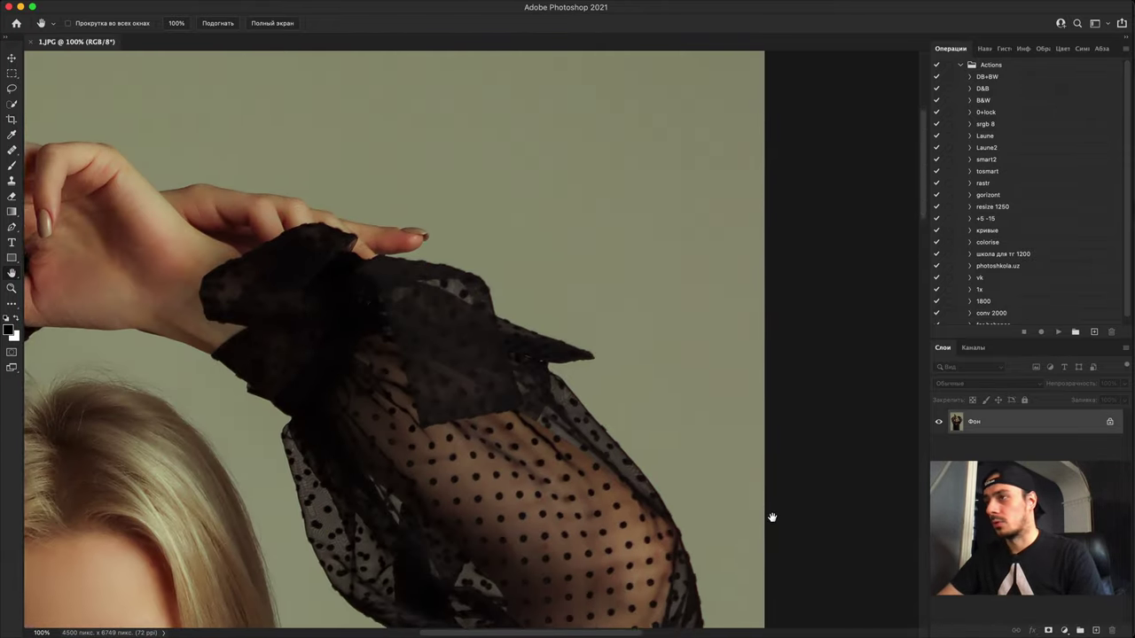
# Step: Examine the skin of the raised hands and the finger outlines against the background at 300–500%
pyautogui.moveTo(532, 385); pyautogui.dragTo(842, 480)
pyautogui.press('super+equal')
pyautogui.press('super+equal')
pyautogui.press('super+equal')
pyautogui.press('super+equal')
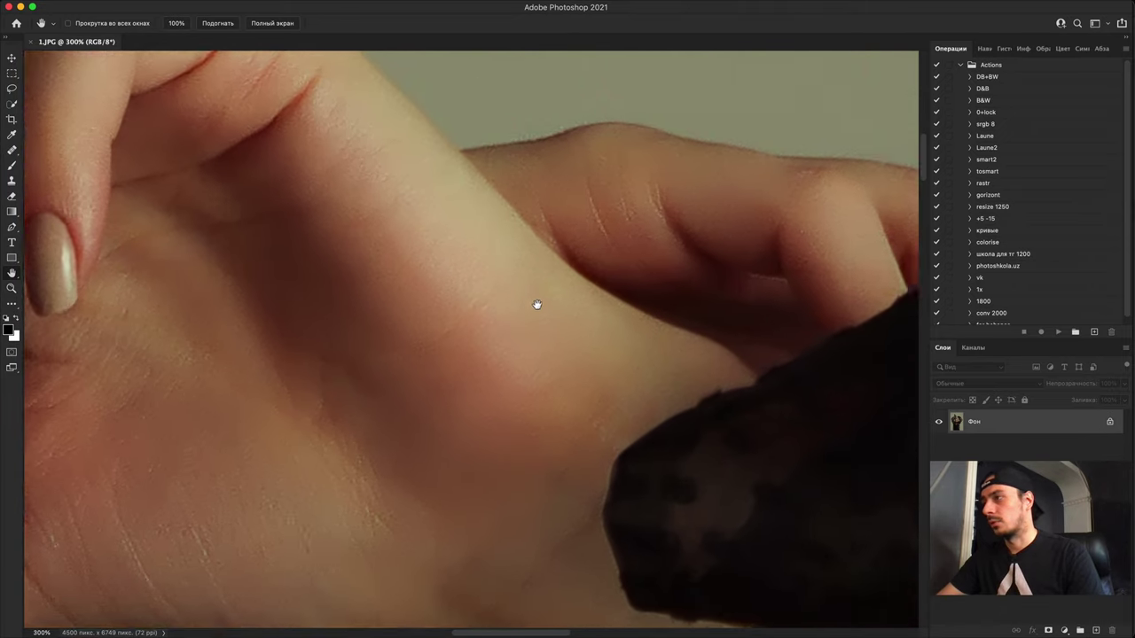
pyautogui.moveTo(557, 342); pyautogui.dragTo(461, 511)
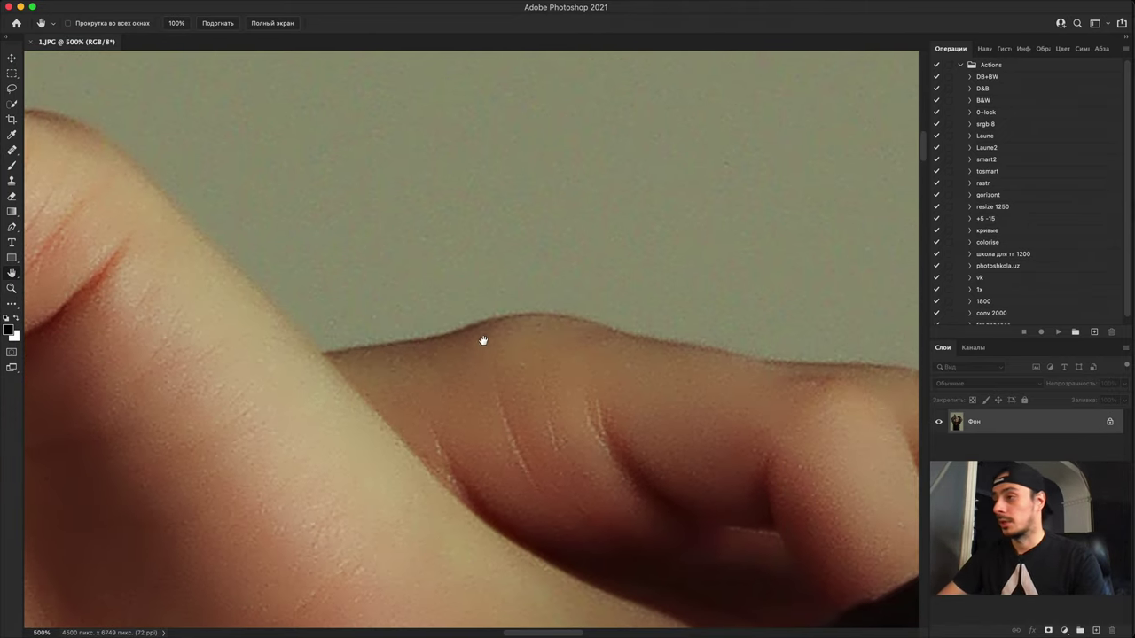
# Step: Examine the finger contours and the junction of the two hands against the background at 700–1200%
pyautogui.press('super+equal')
pyautogui.press('super+equal')
pyautogui.moveTo(354, 382); pyautogui.dragTo(463, 460)
pyautogui.press('super+equal')
pyautogui.press('super+equal')
pyautogui.moveTo(526, 407); pyautogui.dragTo(723, 285)
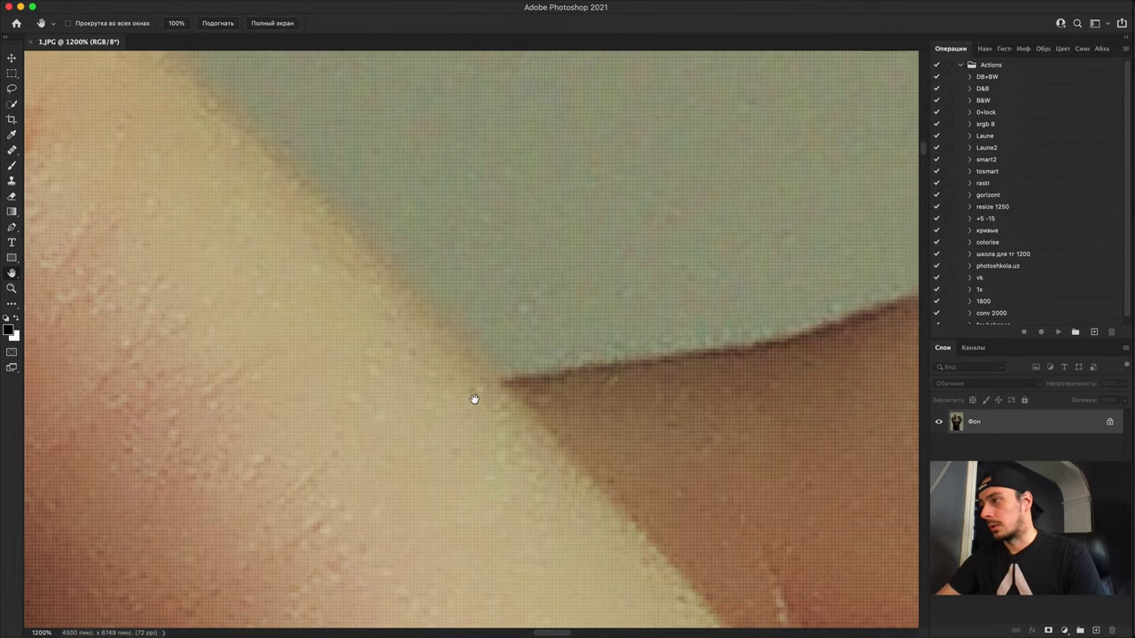
pyautogui.press('super+minus')
pyautogui.press('super+minus')
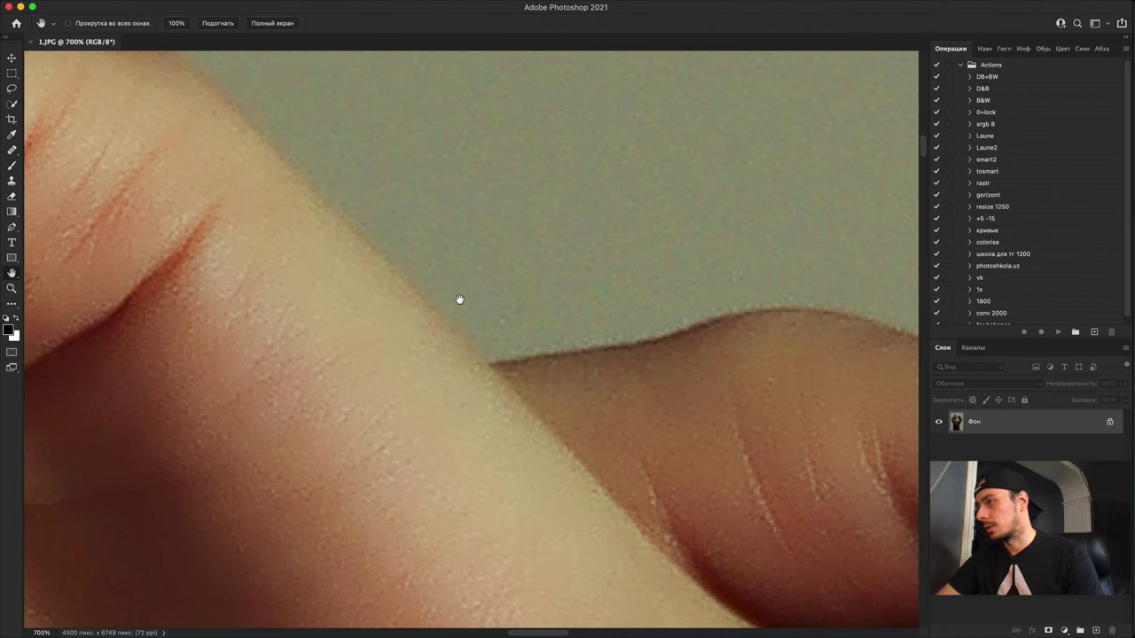
# Step: Inspect the skin texture and shadow transitions of the palm and fingers at 400%
pyautogui.press('super+minus')
pyautogui.press('super+minus')
pyautogui.moveTo(473, 372); pyautogui.dragTo(554, 388)
pyautogui.press('super+minus')
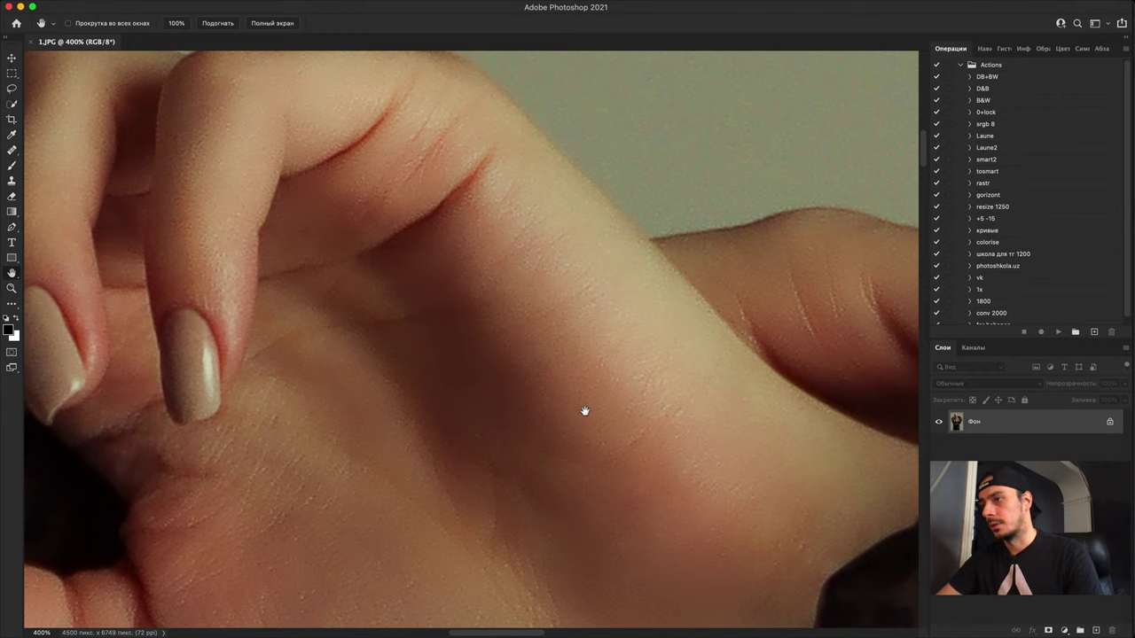
pyautogui.moveTo(584, 410); pyautogui.dragTo(630, 314)
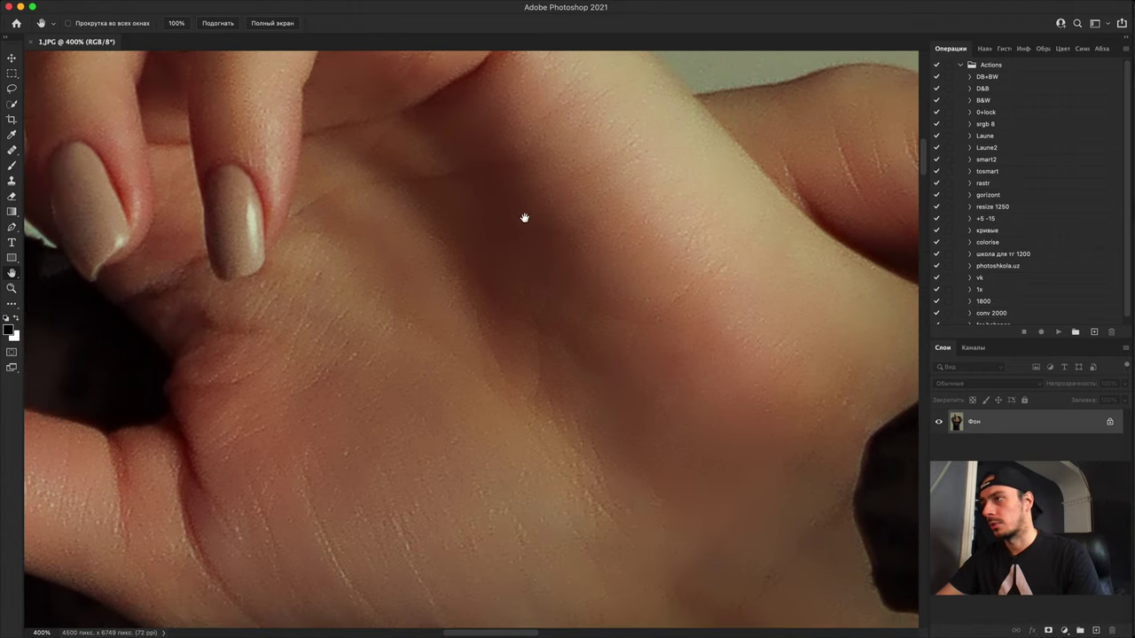
# Step: Review the raised hands, face and sheer sleeves together at 66.7%
pyautogui.press('super+minus')
pyautogui.press('super+minus')
pyautogui.press('super+minus')
pyautogui.press('super+minus')
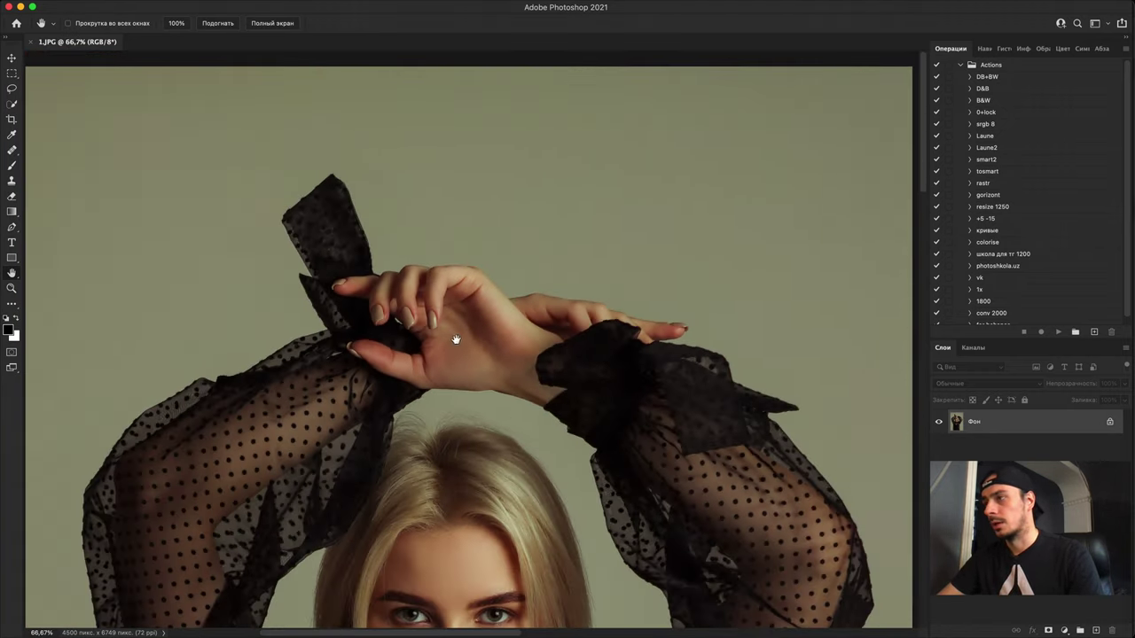
pyautogui.moveTo(574, 487); pyautogui.dragTo(403, 98)
pyautogui.moveTo(403, 413); pyautogui.dragTo(517, 493)
pyautogui.scroll(5, 479, 393)
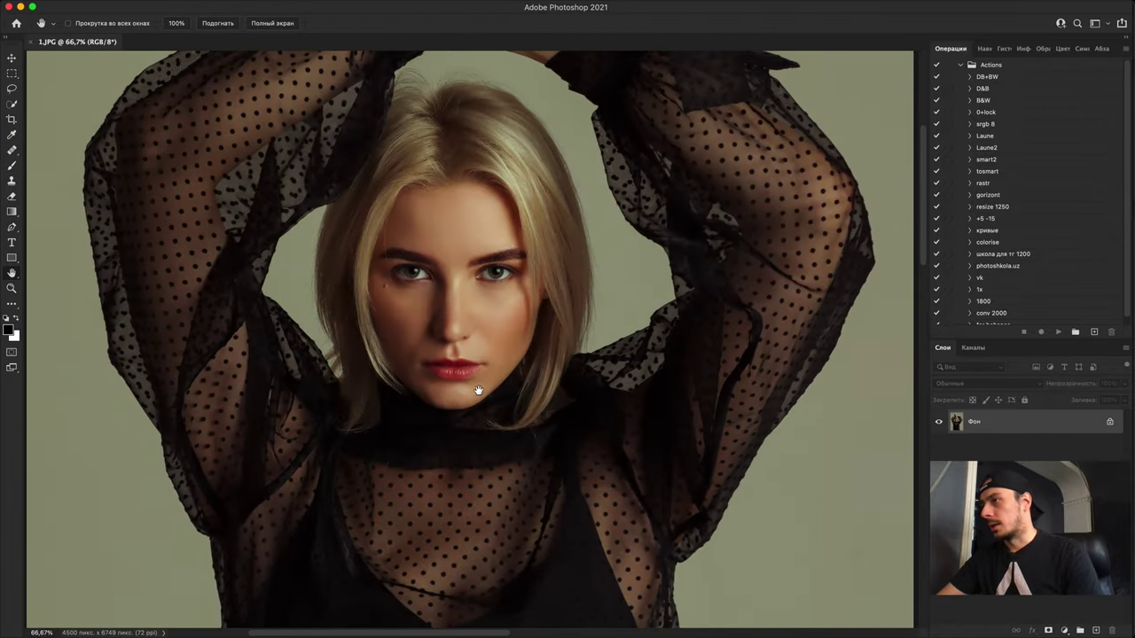
pyautogui.scroll(-5, 502, 512)
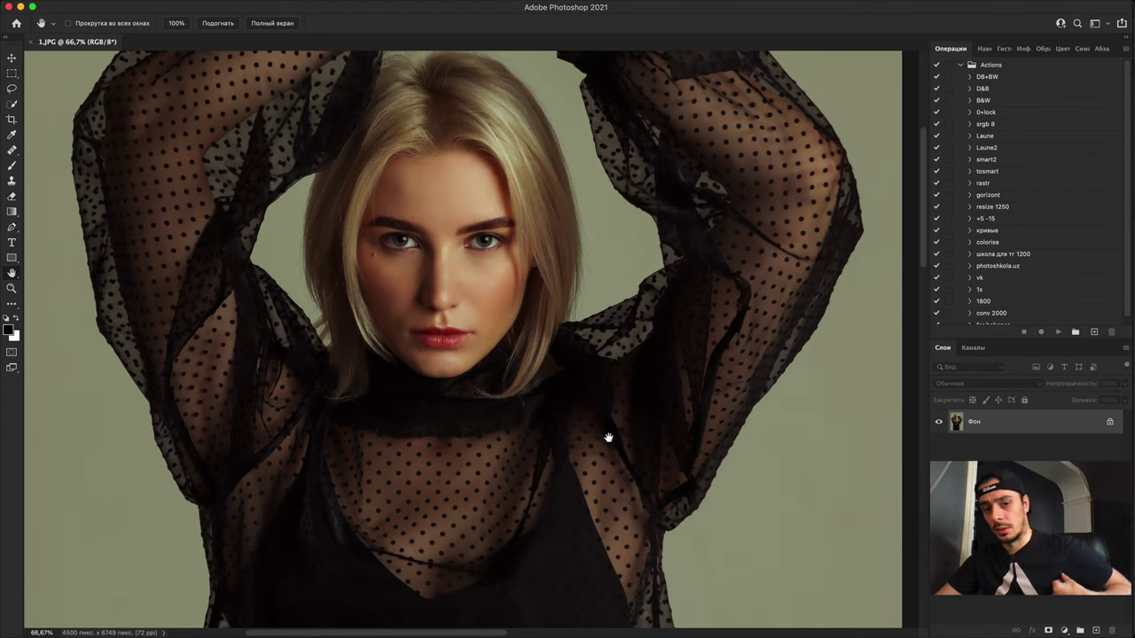
# Step: Examine the lower face and the chest and shoulder skin under the dotted sheer fabric at 200–400%
pyautogui.press('super+plus')
pyautogui.press('super+plus')
pyautogui.press('v')
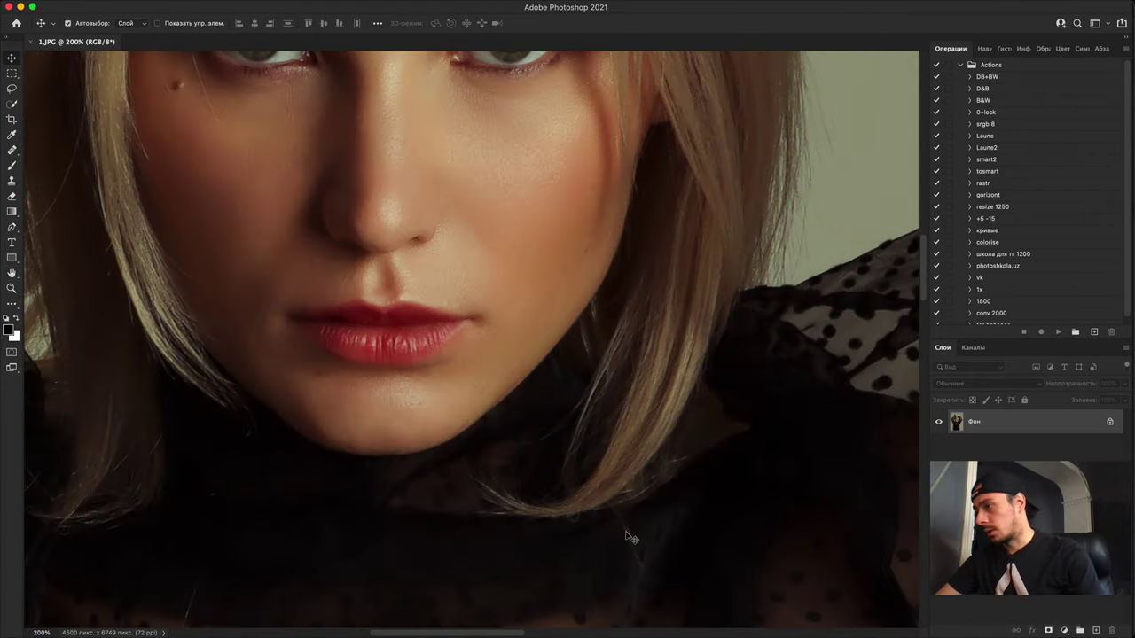
pyautogui.press('h')
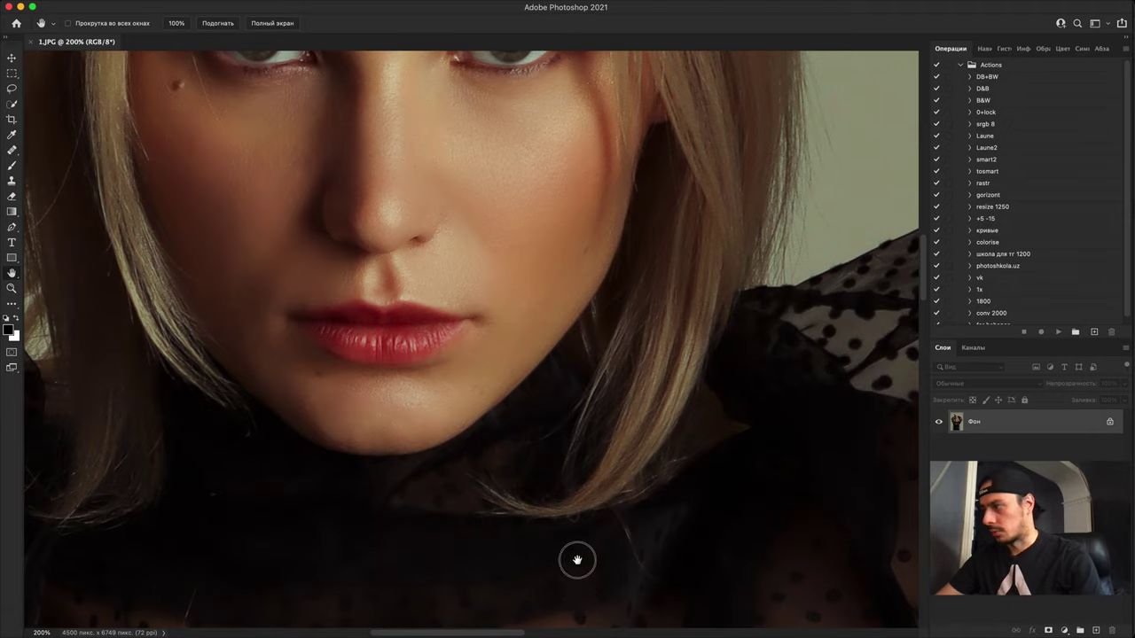
pyautogui.moveTo(577, 557); pyautogui.dragTo(365, 346)
pyautogui.press('super+plus')
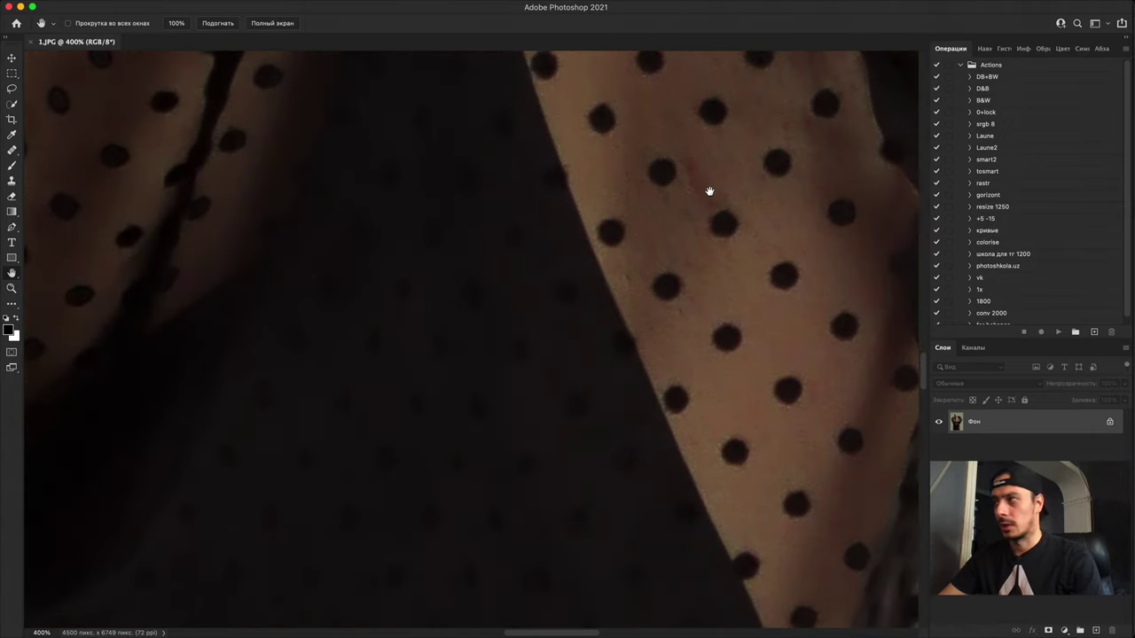
pyautogui.press('super+minus')
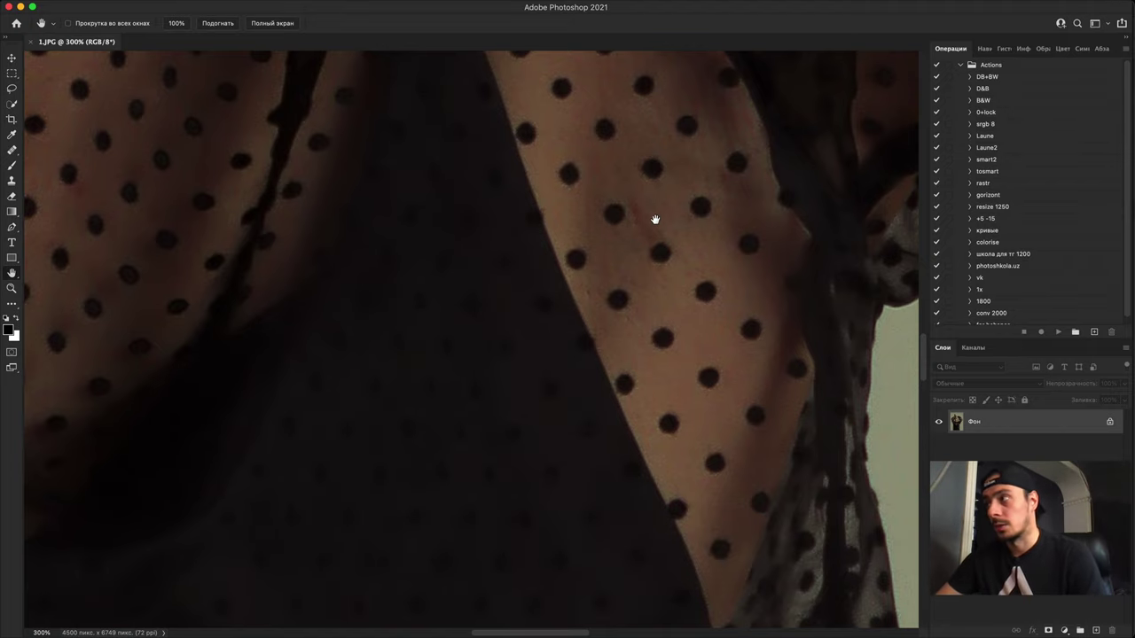
pyautogui.moveTo(672, 274); pyautogui.dragTo(528, 444)
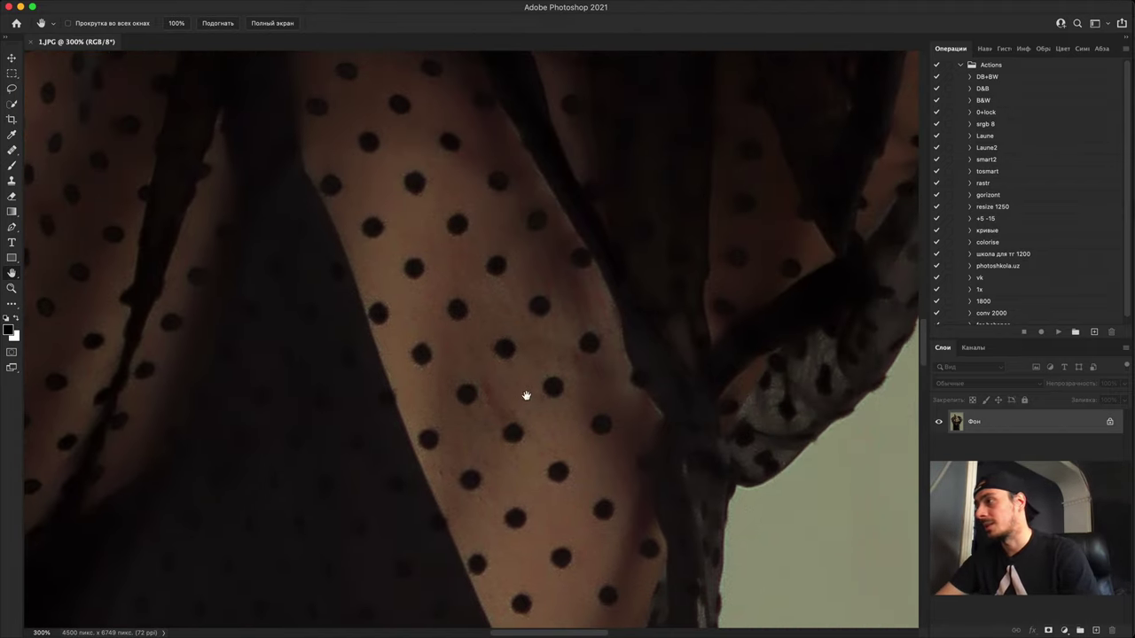
pyautogui.moveTo(415, 373); pyautogui.dragTo(826, 254)
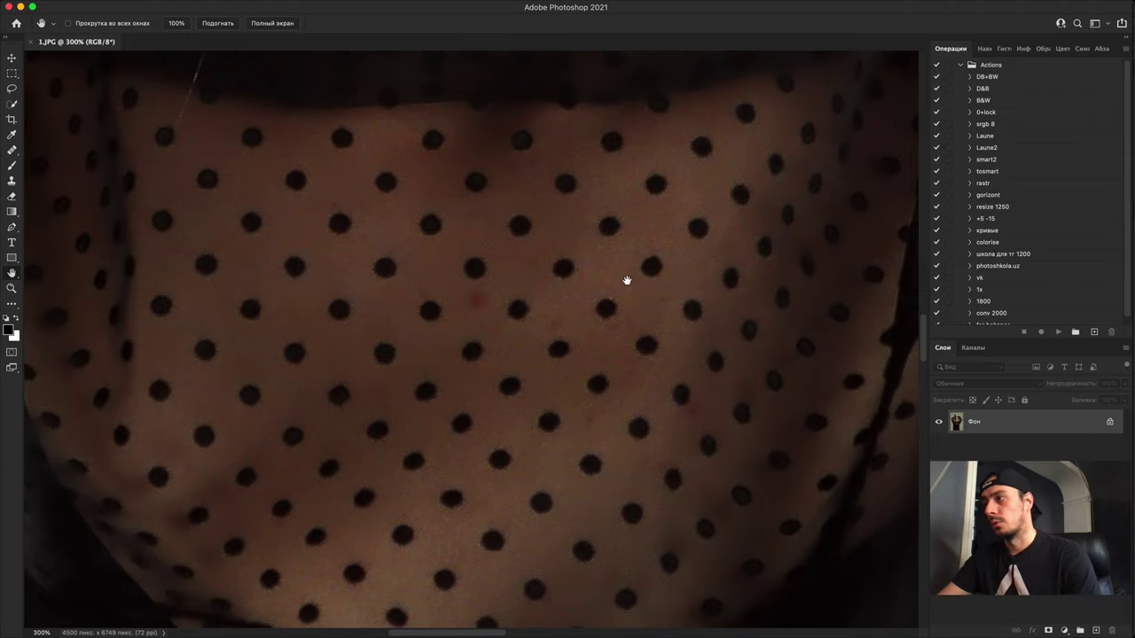
# Step: Inspect the neckline and chest skin at 200%, then view the lower dress and background at 50%
pyautogui.press('super+minus')
pyautogui.moveTo(494, 423); pyautogui.dragTo(658, 251)
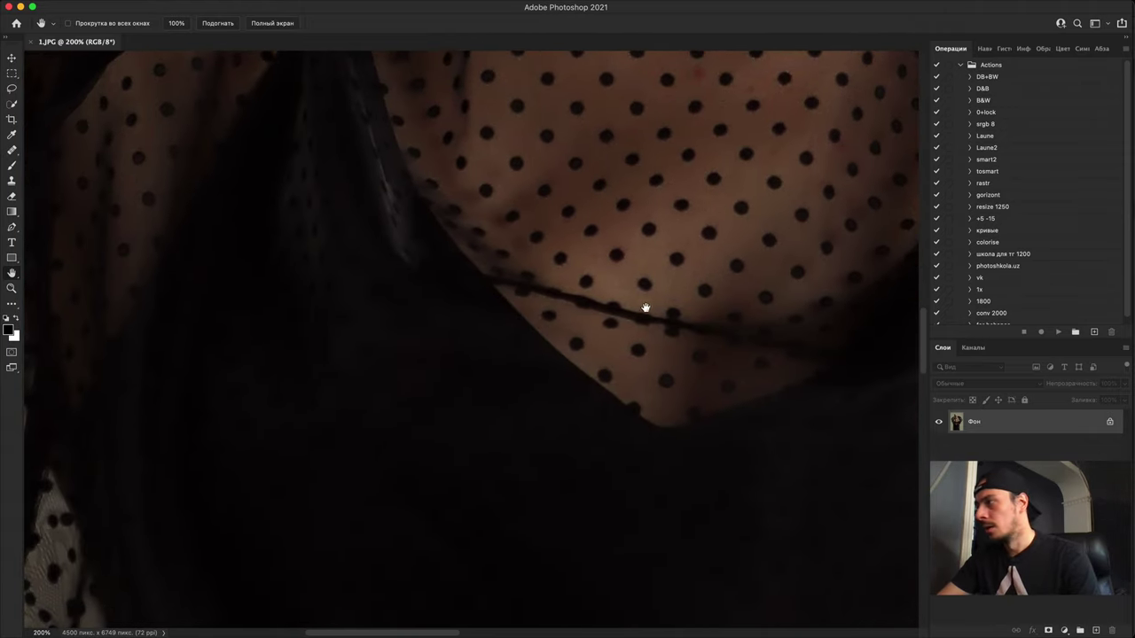
pyautogui.moveTo(645, 308); pyautogui.dragTo(335, 562)
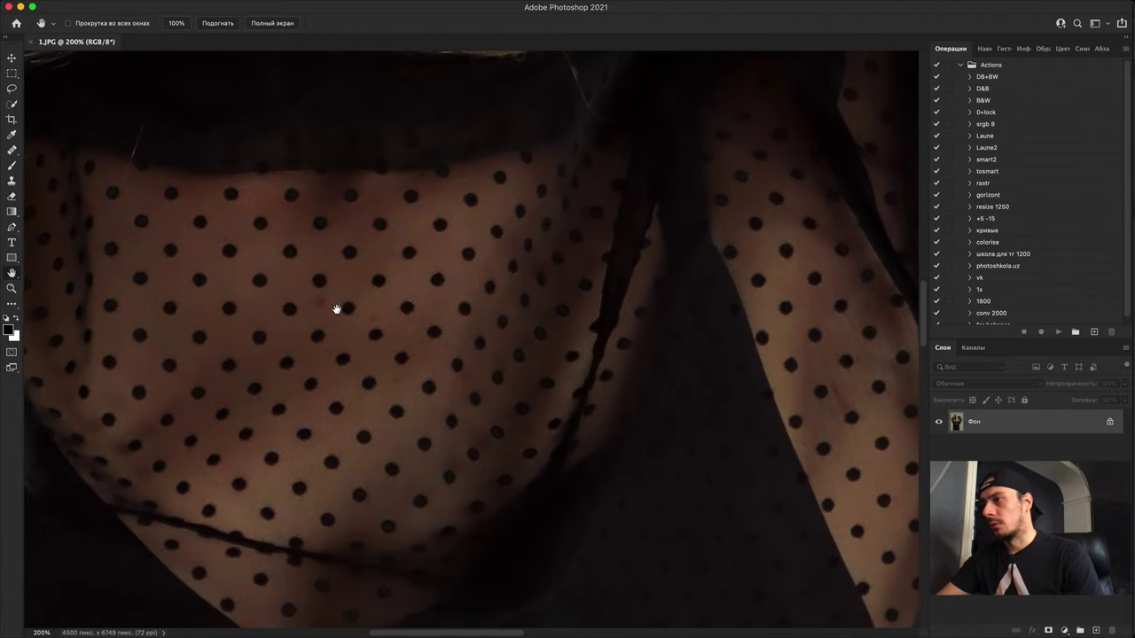
pyautogui.scroll(-3, 336, 309)
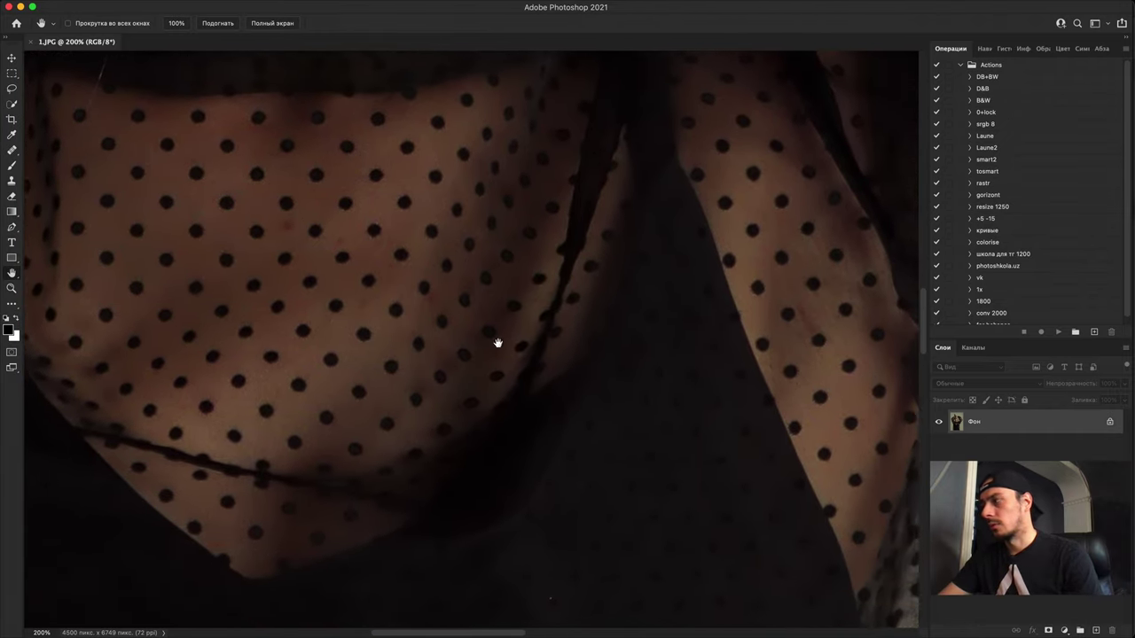
pyautogui.press('super+minus')
pyautogui.press('super+minus')
pyautogui.press('super+minus')
pyautogui.scroll(-5, 584, 421)
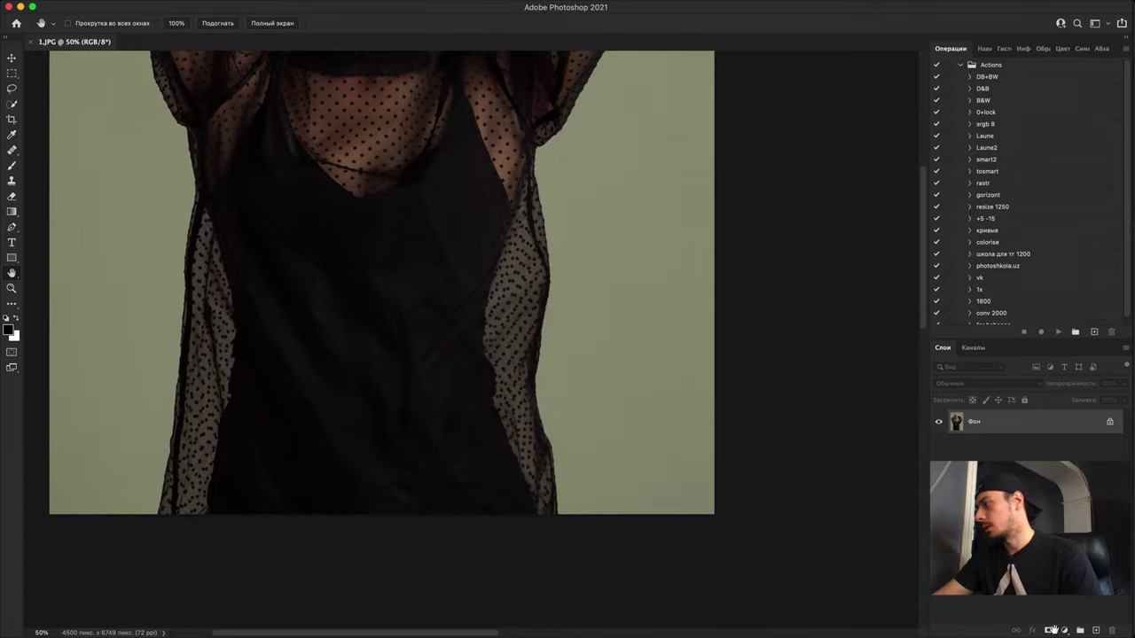
# Step: Add a Curves adjustment layer above the photo and pull the RGB curve's midpoint down to strongly darken the image
pyautogui.click(1065, 631)
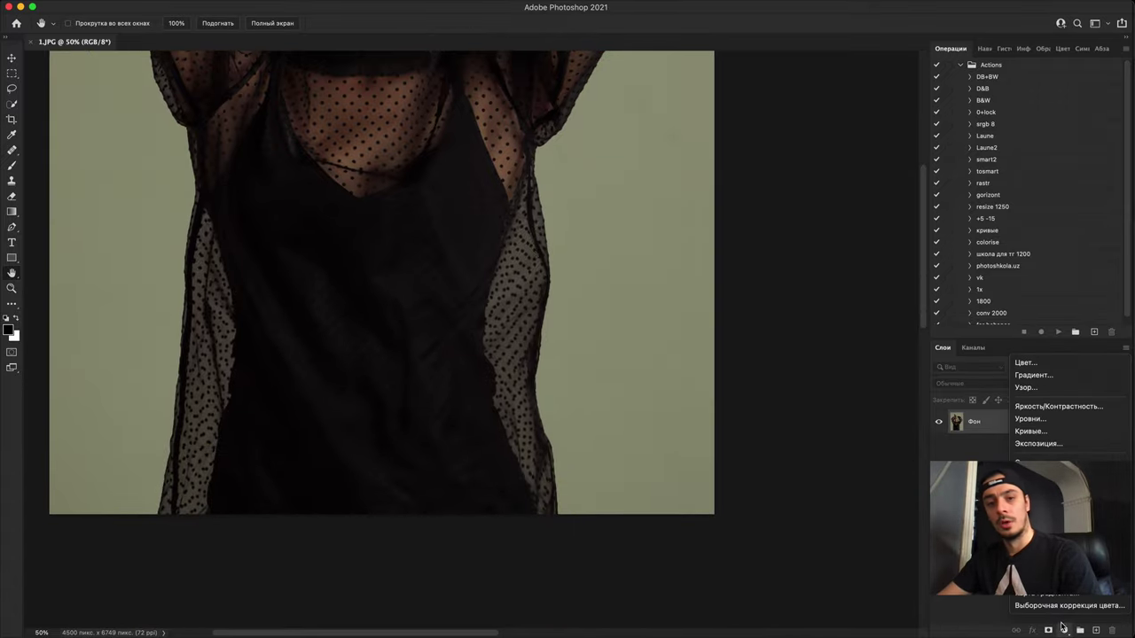
pyautogui.click(1047, 432)
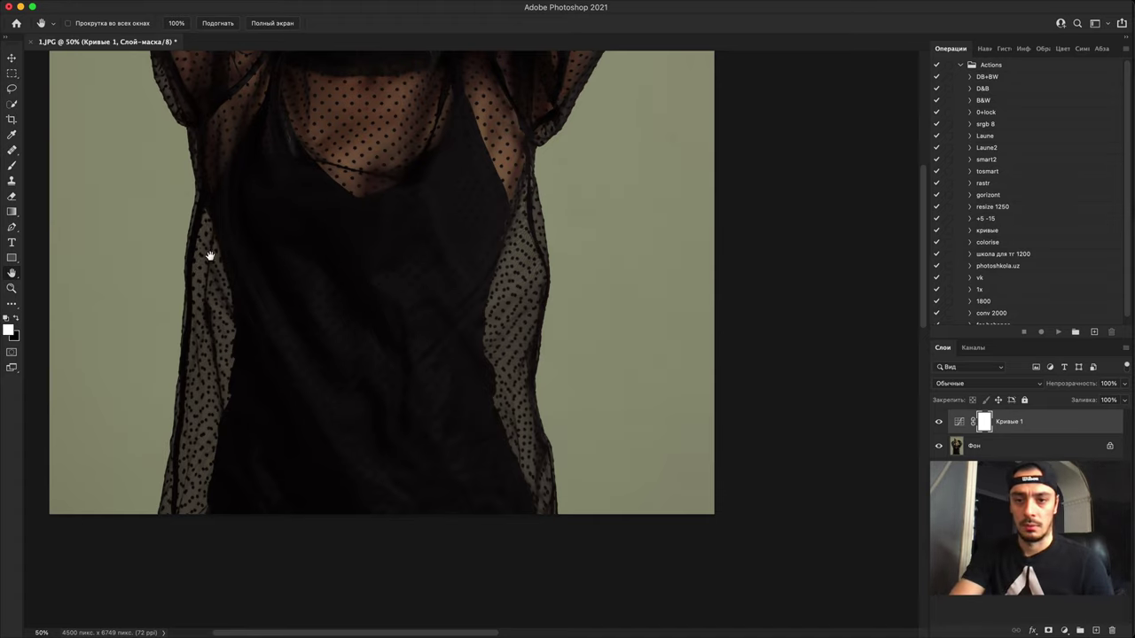
pyautogui.moveTo(418, 177); pyautogui.dragTo(860, 195)
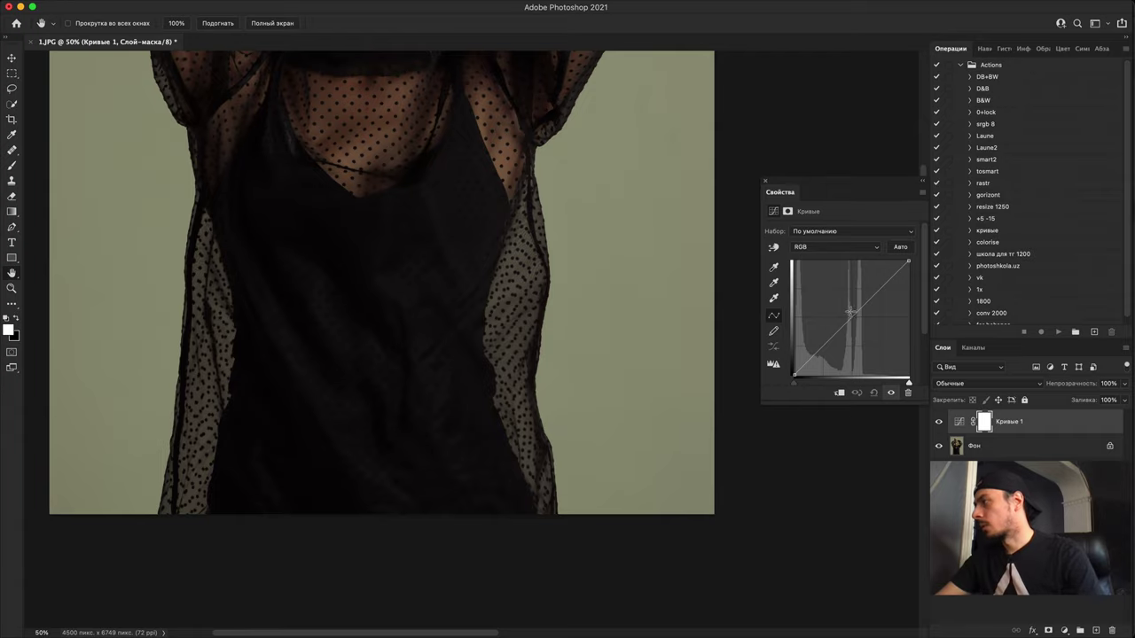
pyautogui.moveTo(850, 310); pyautogui.dragTo(866, 340)
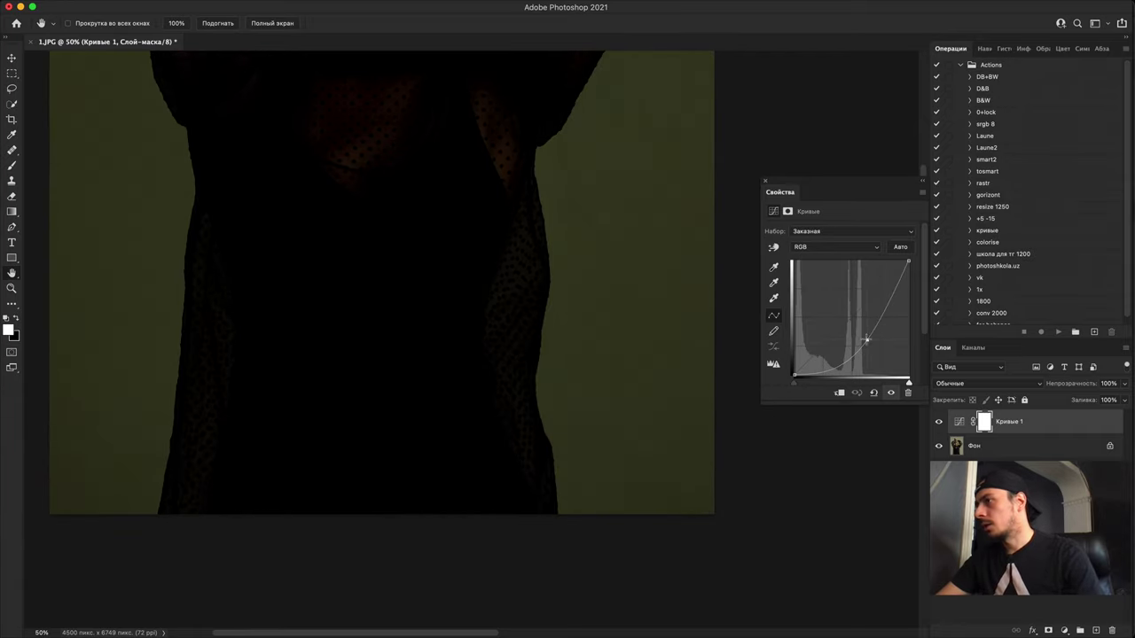
# Step: Examine the darkened background beside the sleeve and along the photo's right edge at 100–200% for uneven tones
pyautogui.press('super+plus')
pyautogui.press('super+plus')
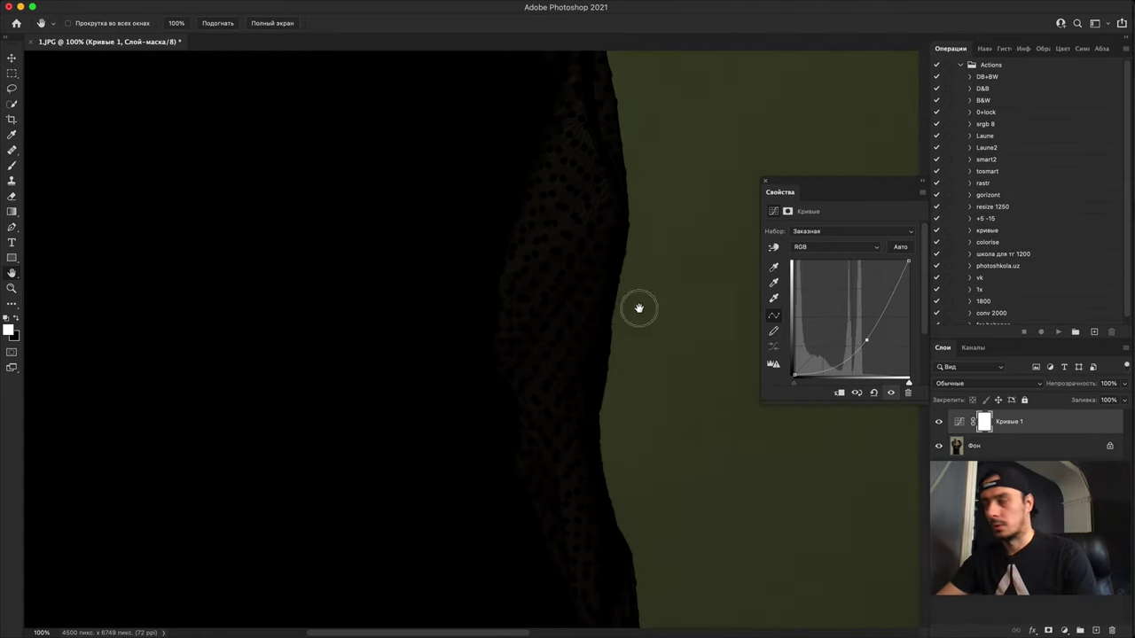
pyautogui.moveTo(638, 308); pyautogui.dragTo(173, 461)
pyautogui.moveTo(292, 567); pyautogui.dragTo(315, 476)
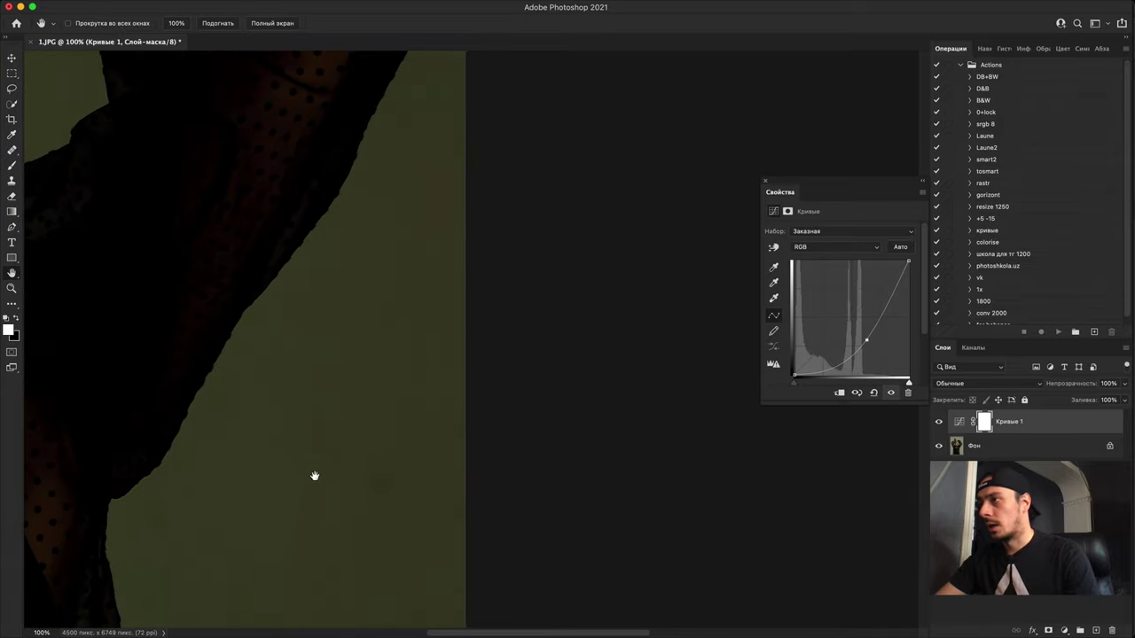
pyautogui.moveTo(462, 285); pyautogui.dragTo(453, 439)
pyautogui.keyDown('super'); pyautogui.click(453, 439); pyautogui.keyUp('super')
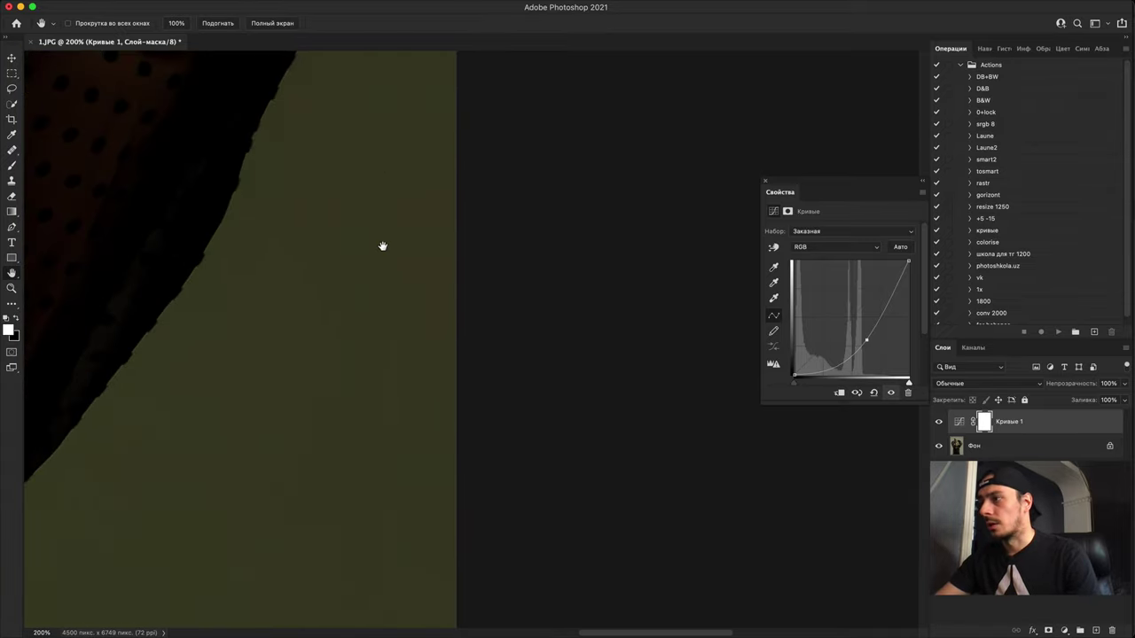
pyautogui.moveTo(403, 564); pyautogui.dragTo(428, 382)
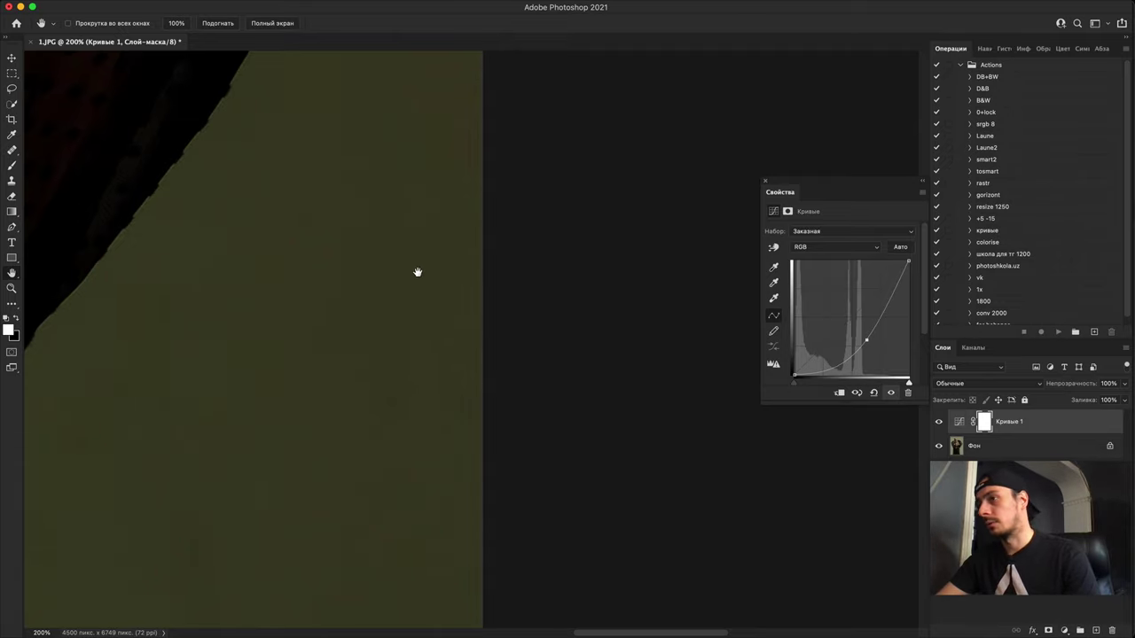
pyautogui.moveTo(417, 273); pyautogui.dragTo(461, 561)
pyautogui.moveTo(327, 312); pyautogui.dragTo(626, 558)
pyautogui.press('super+minus')
pyautogui.press('super+minus')
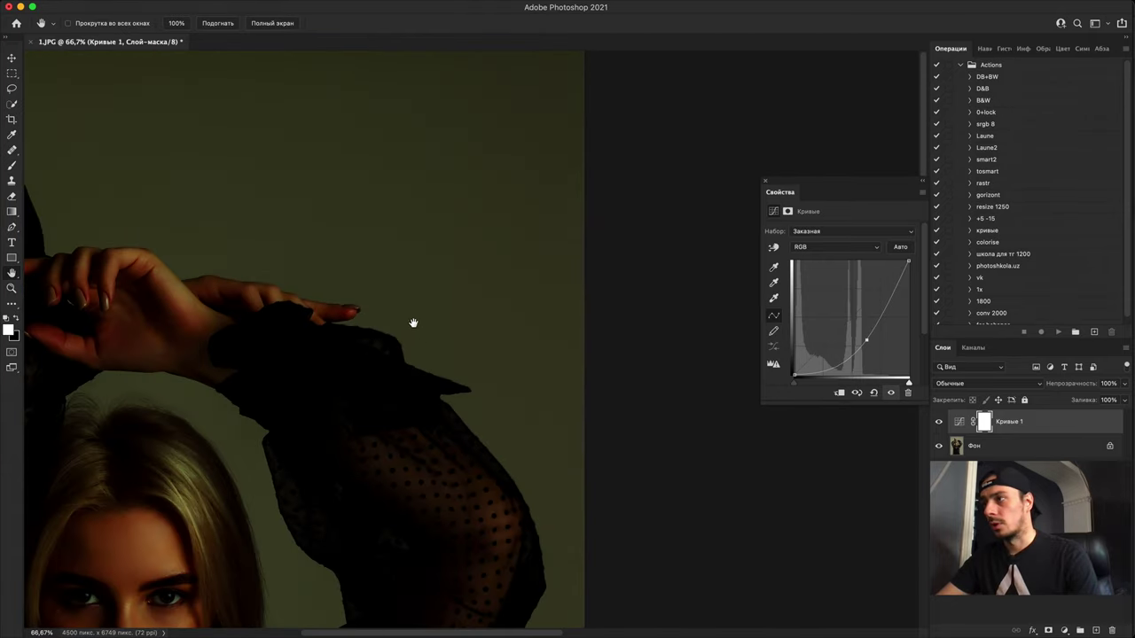
# Step: Check the darkened background from the photo's top right corner down to its bottom edge at 66.7%
pyautogui.moveTo(305, 224); pyautogui.dragTo(371, 313)
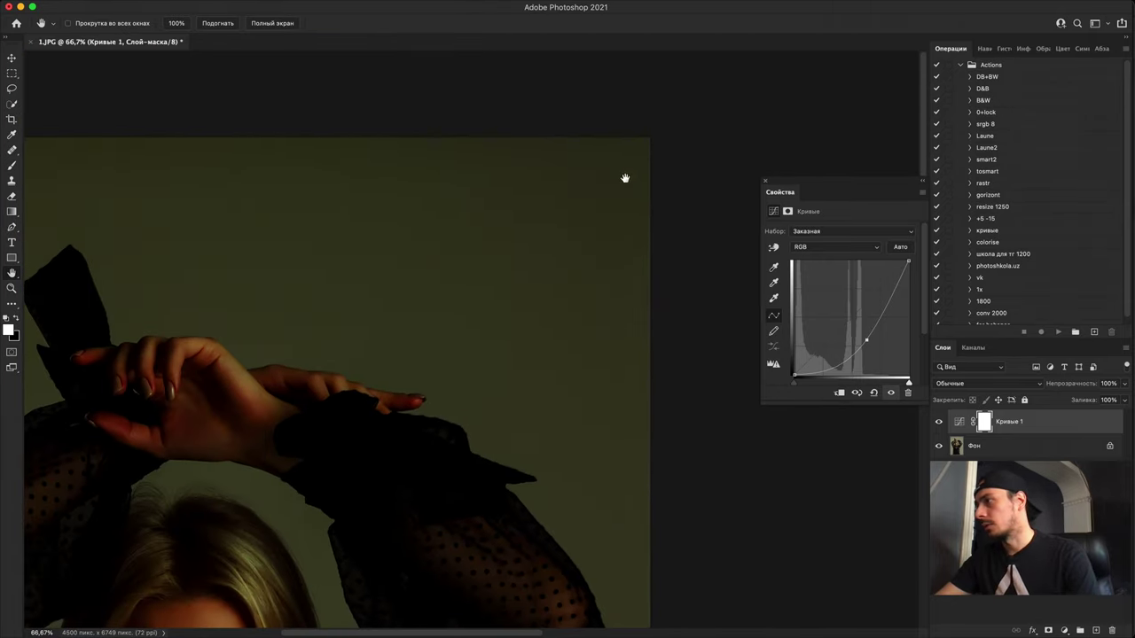
pyautogui.moveTo(604, 560); pyautogui.dragTo(576, 114)
pyautogui.moveTo(602, 540); pyautogui.dragTo(613, 246)
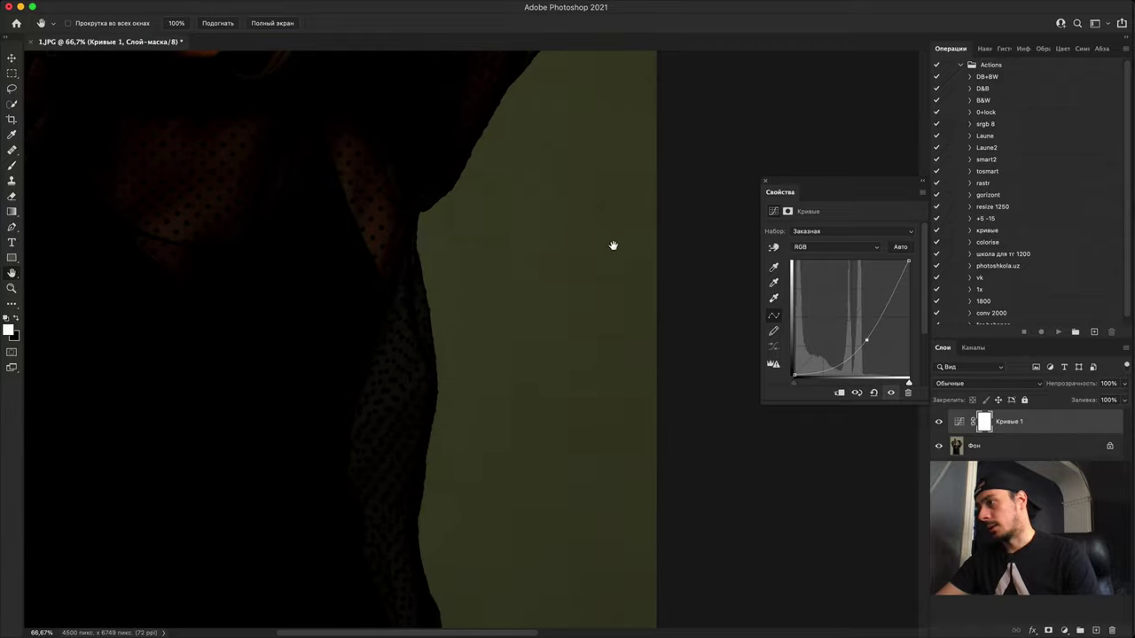
pyautogui.moveTo(526, 465); pyautogui.dragTo(499, 235)
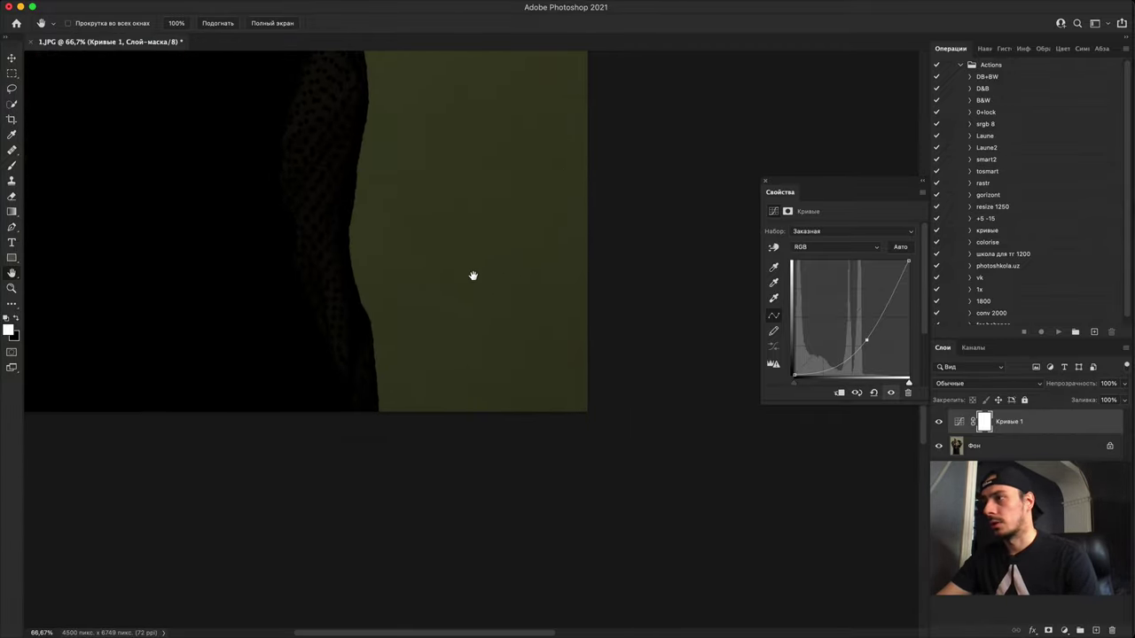
# Step: View the whole darkened photo at 25%, then undo the darkening curve
pyautogui.scroll(-3, 382, 317)
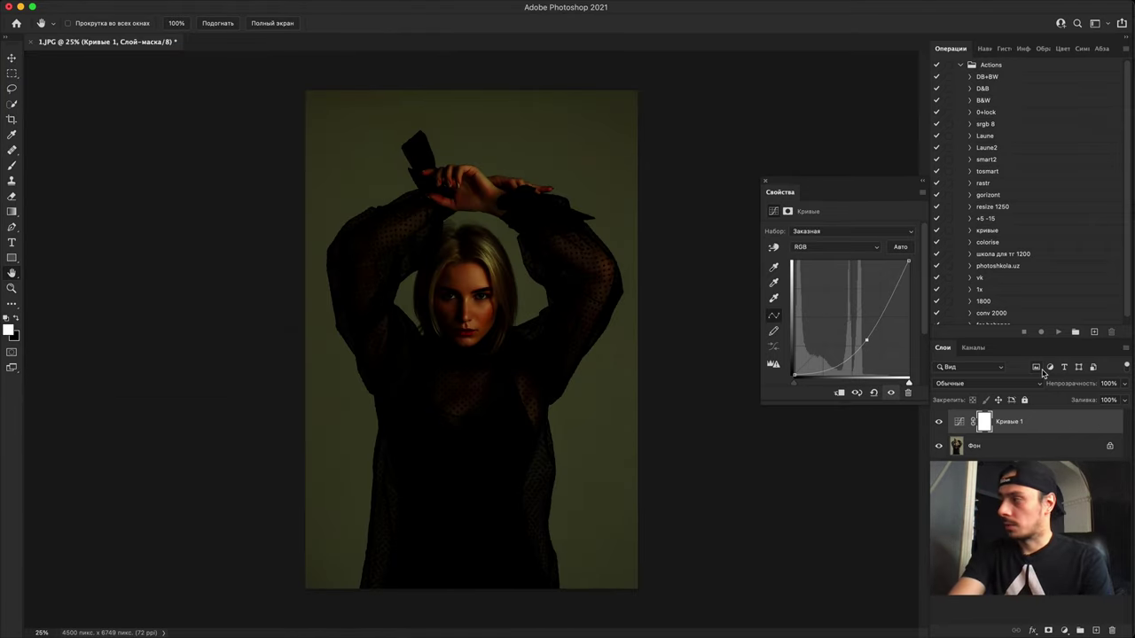
pyautogui.press('super+z')
pyautogui.press('super+z')
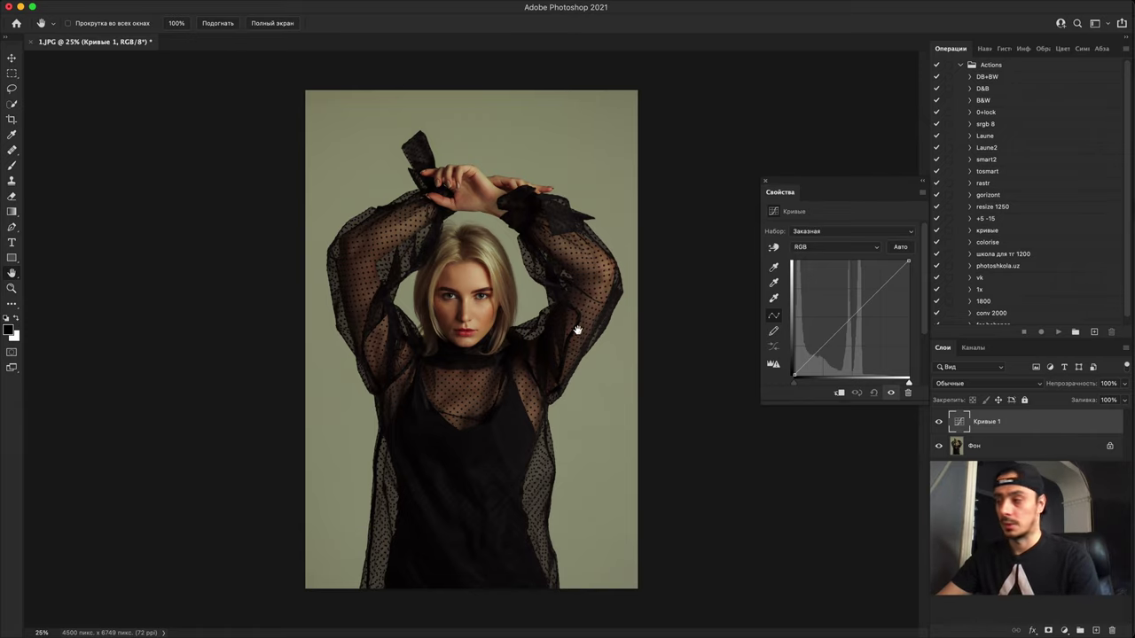
# Step: Examine the undarkened background's grain and color noise at up to 700%, then view the photo at 33.3%
pyautogui.press('super+plus')
pyautogui.press('super+plus')
pyautogui.press('super+plus')
pyautogui.press('super+plus')
pyautogui.press('super+plus')
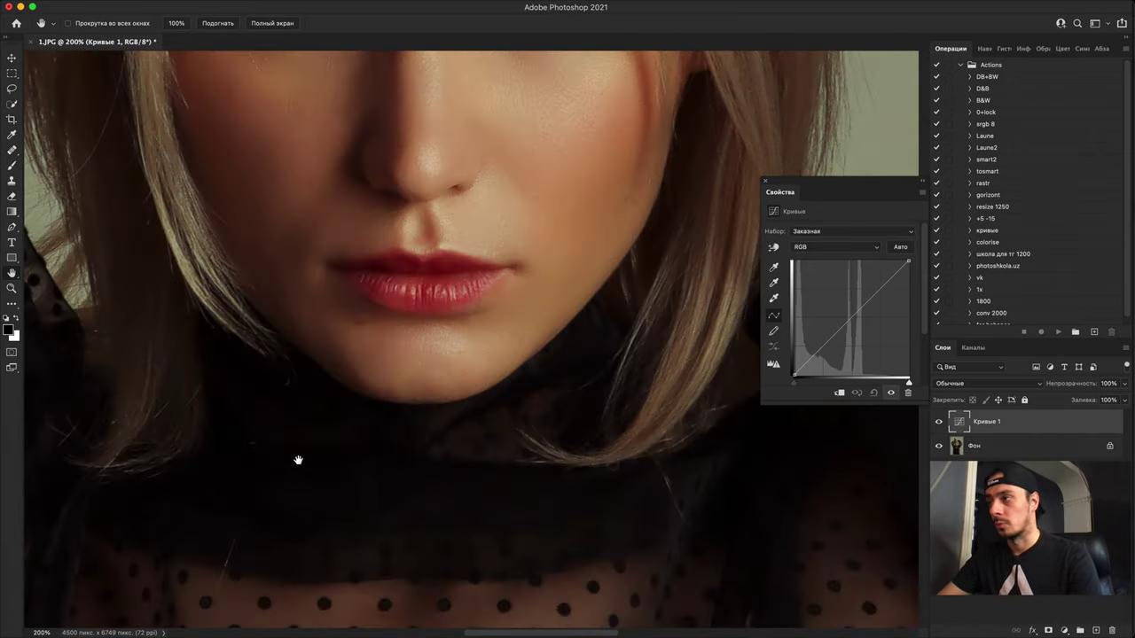
pyautogui.moveTo(298, 460); pyautogui.dragTo(532, 178)
pyautogui.moveTo(453, 449); pyautogui.dragTo(775, 213)
pyautogui.press('super+plus')
pyautogui.press('super+plus')
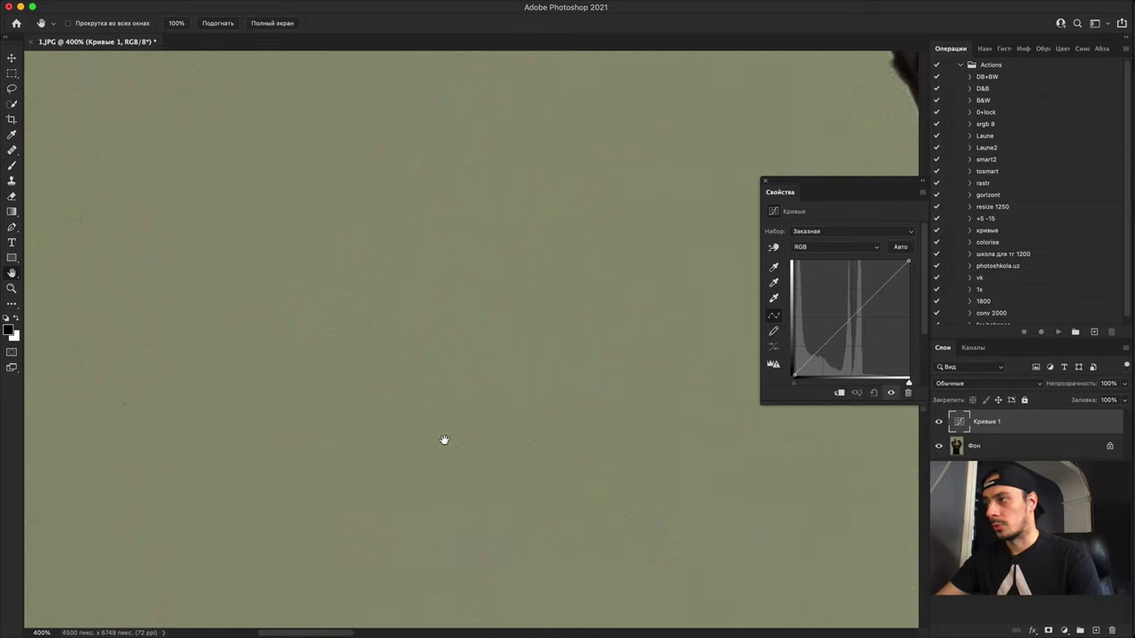
pyautogui.scroll(1, 444, 439)
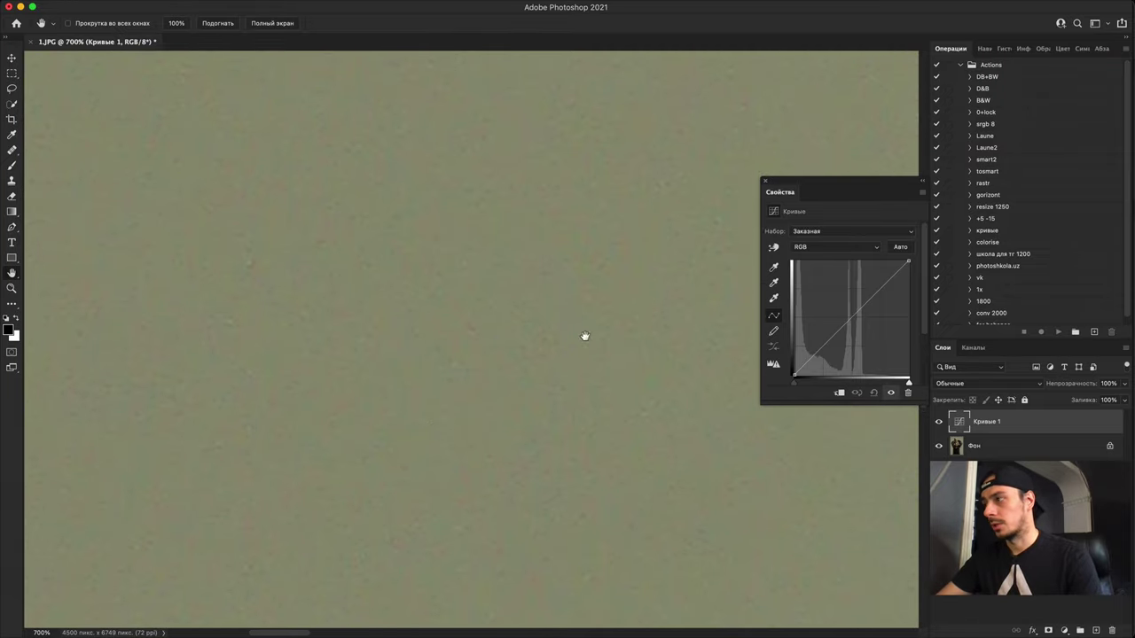
pyautogui.scroll(-8, 523, 485)
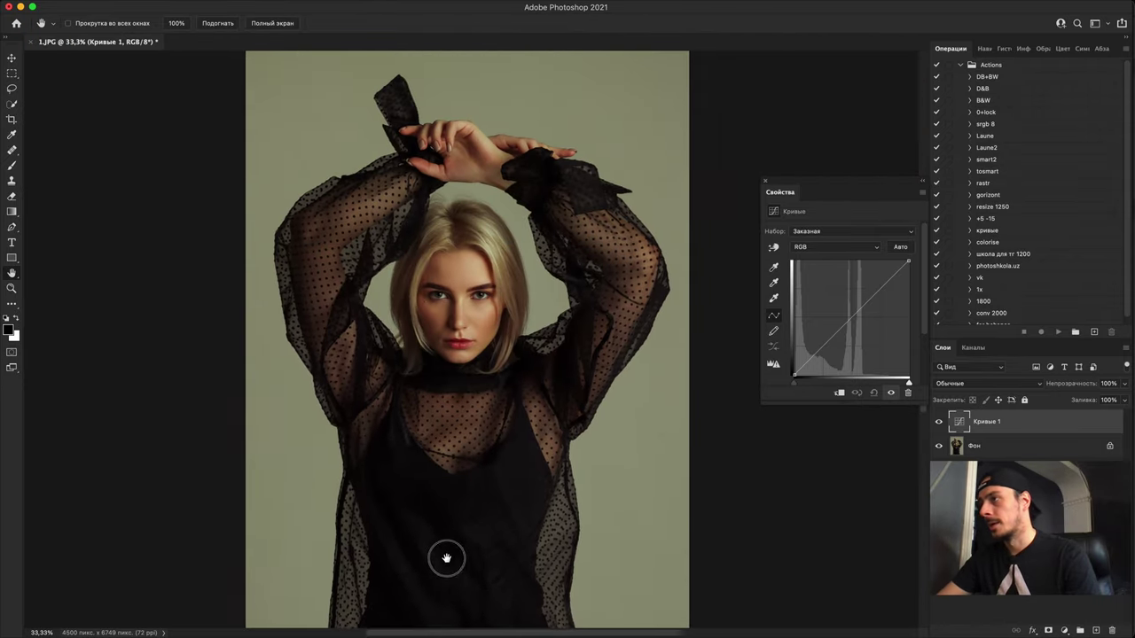
# Step: Examine the face, eyes, chin and dotted mesh collar of the undarkened portrait at up to 300%
pyautogui.scroll(1, 488, 328)
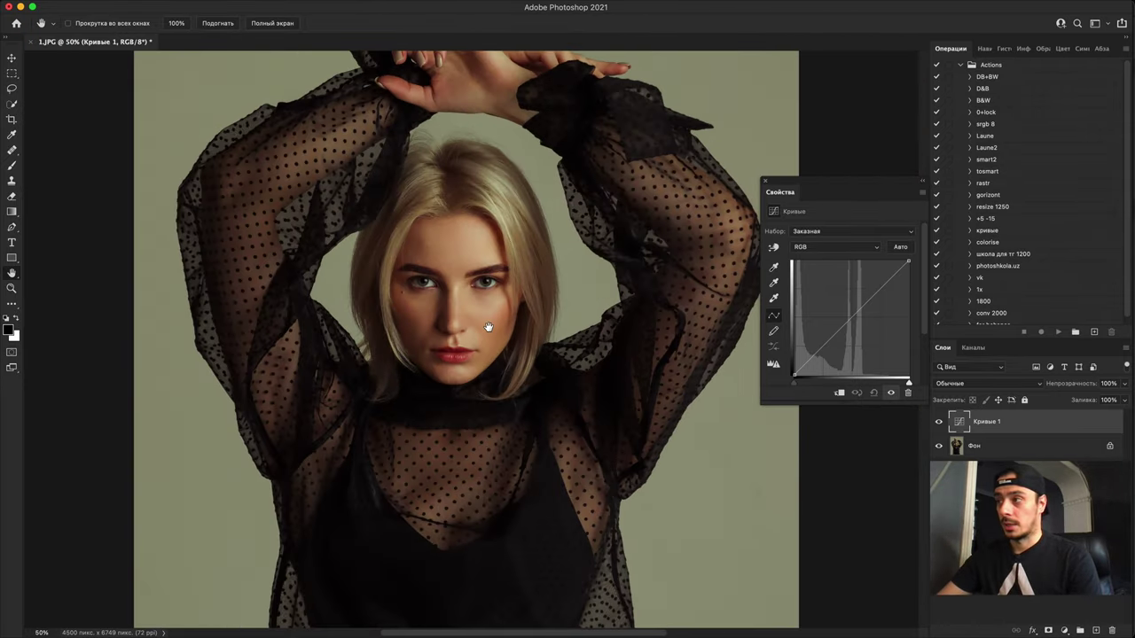
pyautogui.scroll(5, 487, 327)
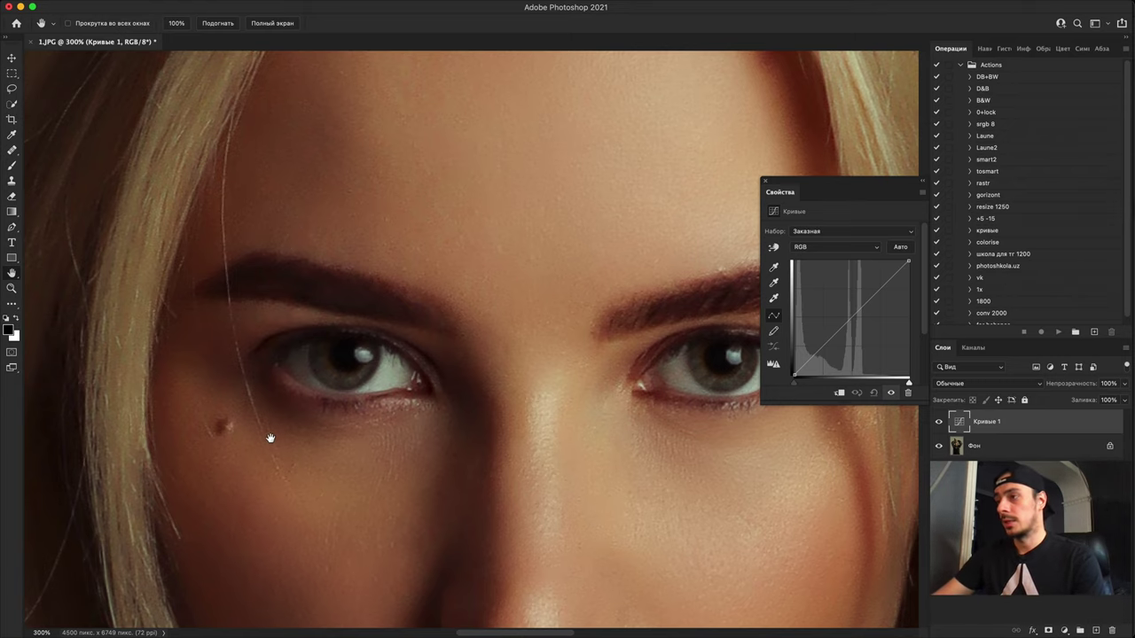
pyautogui.press('super+minus')
pyautogui.press('super+minus')
pyautogui.moveTo(438, 576); pyautogui.dragTo(479, 205)
pyautogui.press('super+plus')
pyautogui.press('super+plus')
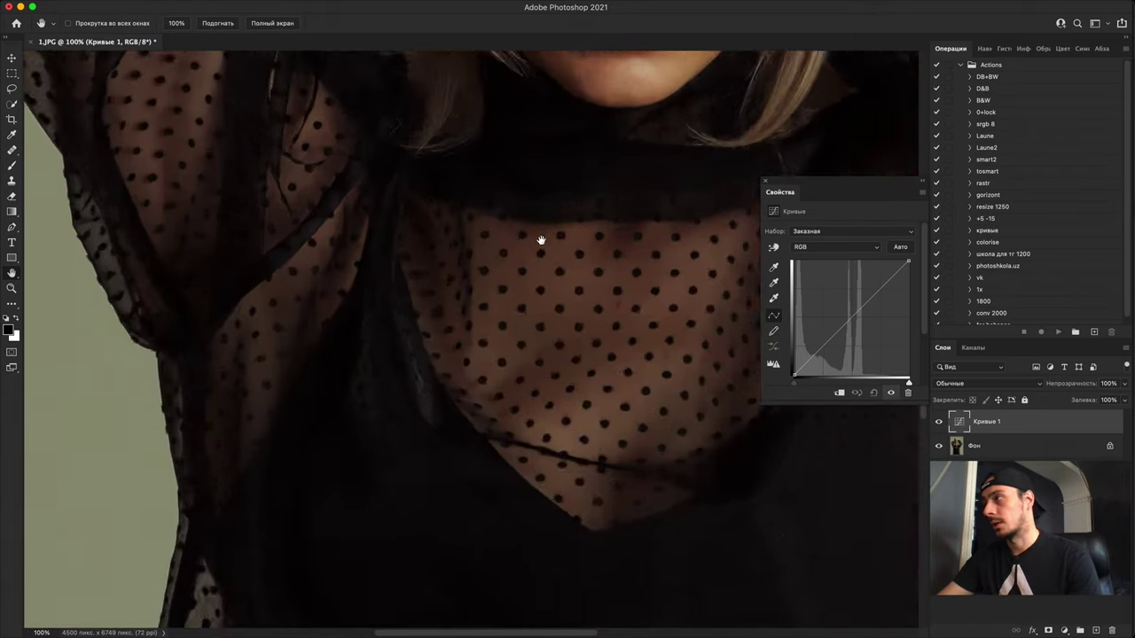
pyautogui.moveTo(459, 404); pyautogui.dragTo(371, 295)
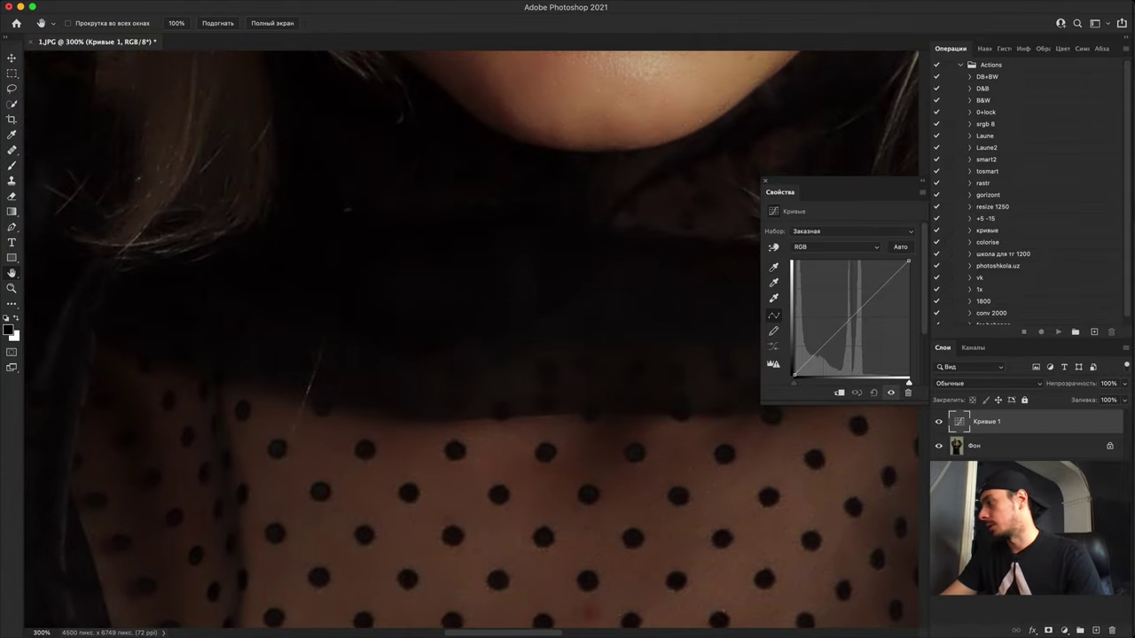
# Step: Brighten the portrait strongly with the Curves layer and examine the black dress down to the photo's bottom edge at 66.7–200%
pyautogui.moveTo(842, 311); pyautogui.dragTo(819, 286)
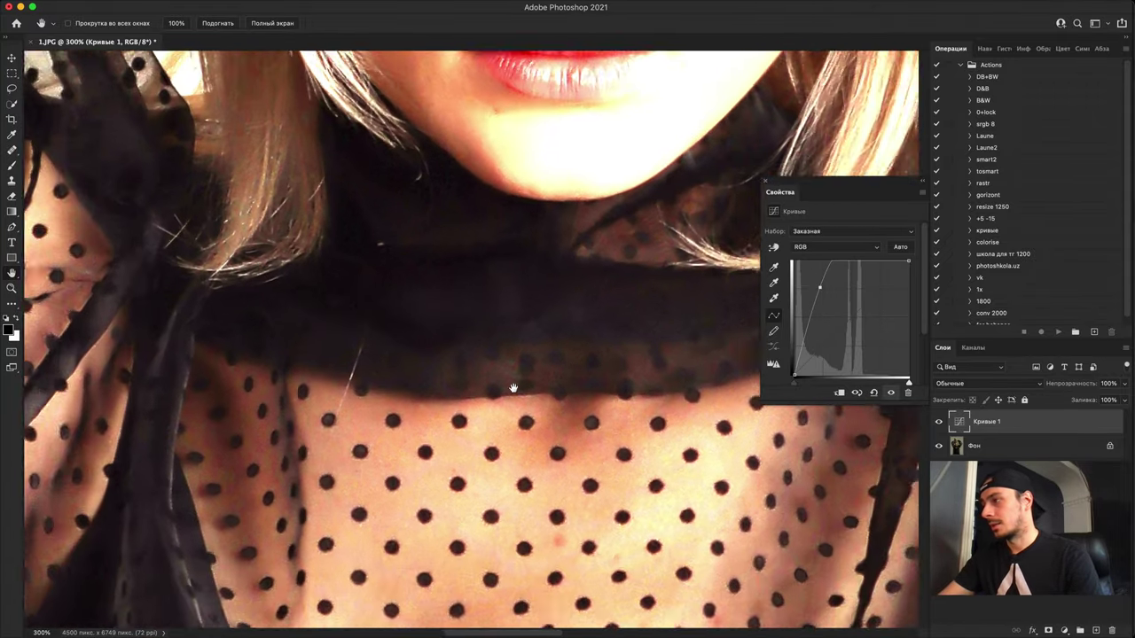
pyautogui.press('super+minus')
pyautogui.press('super+minus')
pyautogui.press('super+minus')
pyautogui.moveTo(514, 553); pyautogui.dragTo(467, 167)
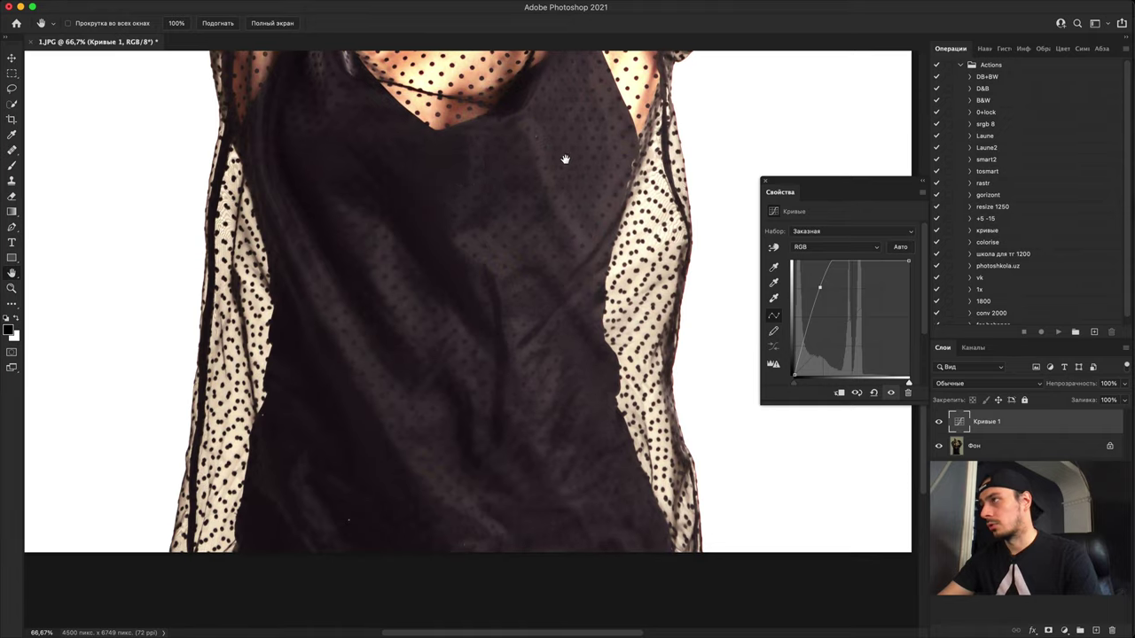
pyautogui.scroll(4, 459, 552)
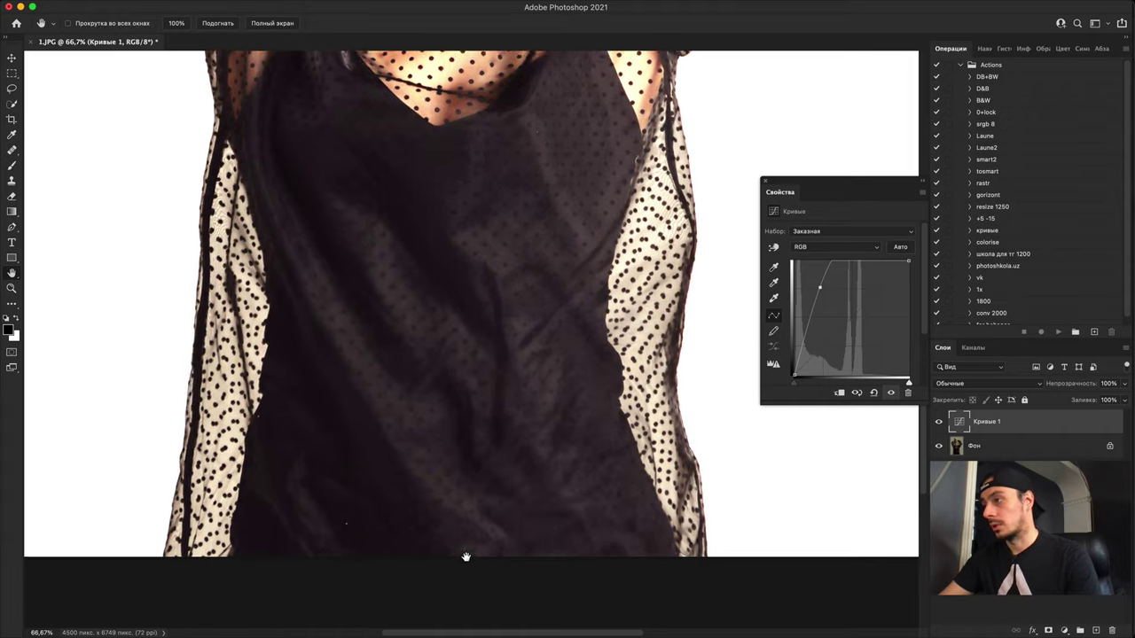
pyautogui.moveTo(459, 540); pyautogui.dragTo(505, 395)
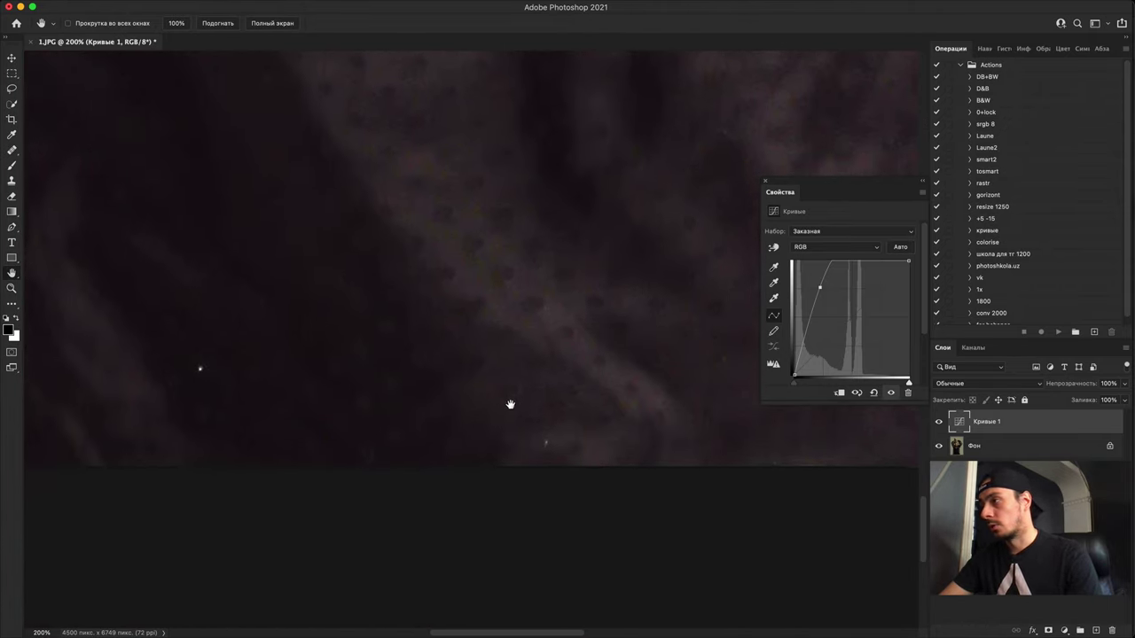
# Step: Examine the brightened dress edge and dotted mesh along the left side of the body at 300% and closer
pyautogui.press('super+minus')
pyautogui.moveTo(559, 253); pyautogui.dragTo(709, 258)
pyautogui.press('super+plus')
pyautogui.press('super+plus')
pyautogui.moveTo(438, 459); pyautogui.dragTo(692, 237)
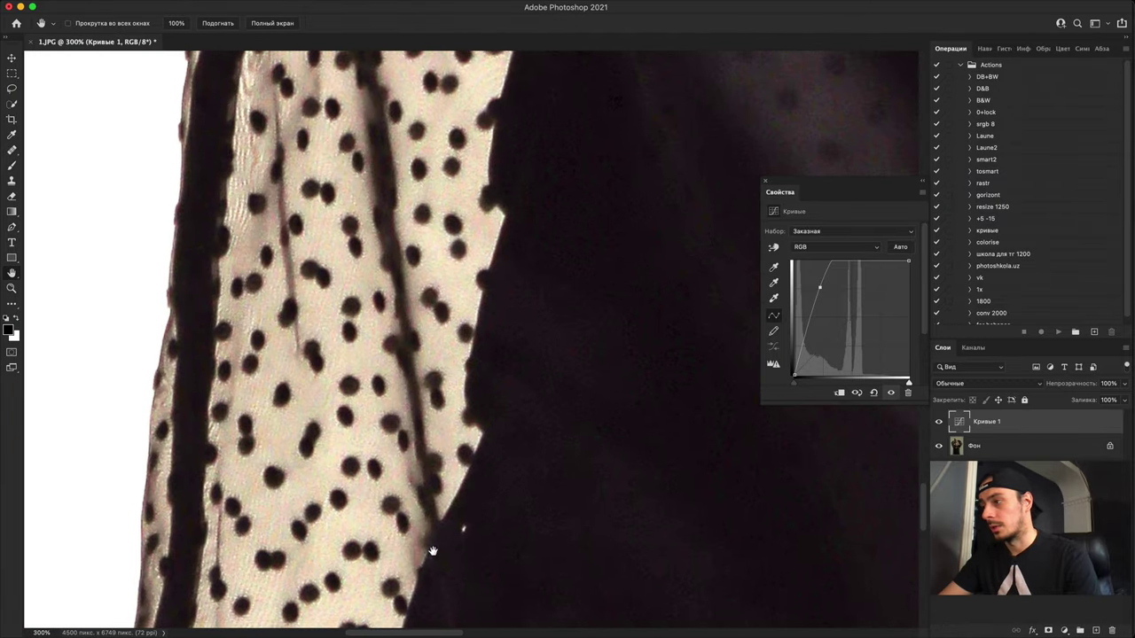
pyautogui.press('super+plus')
pyautogui.press('super+plus')
pyautogui.moveTo(574, 314); pyautogui.dragTo(594, 257)
# Step: Examine the brightened chest mesh at 200%, view the whole photo at 25%, then undo the brightening curve
pyautogui.press('super+minus')
pyautogui.press('super+minus')
pyautogui.press('super+minus')
pyautogui.moveTo(532, 328); pyautogui.dragTo(388, 598)
pyautogui.moveTo(603, 213); pyautogui.dragTo(505, 361)
pyautogui.scroll(-5, 542, 363)
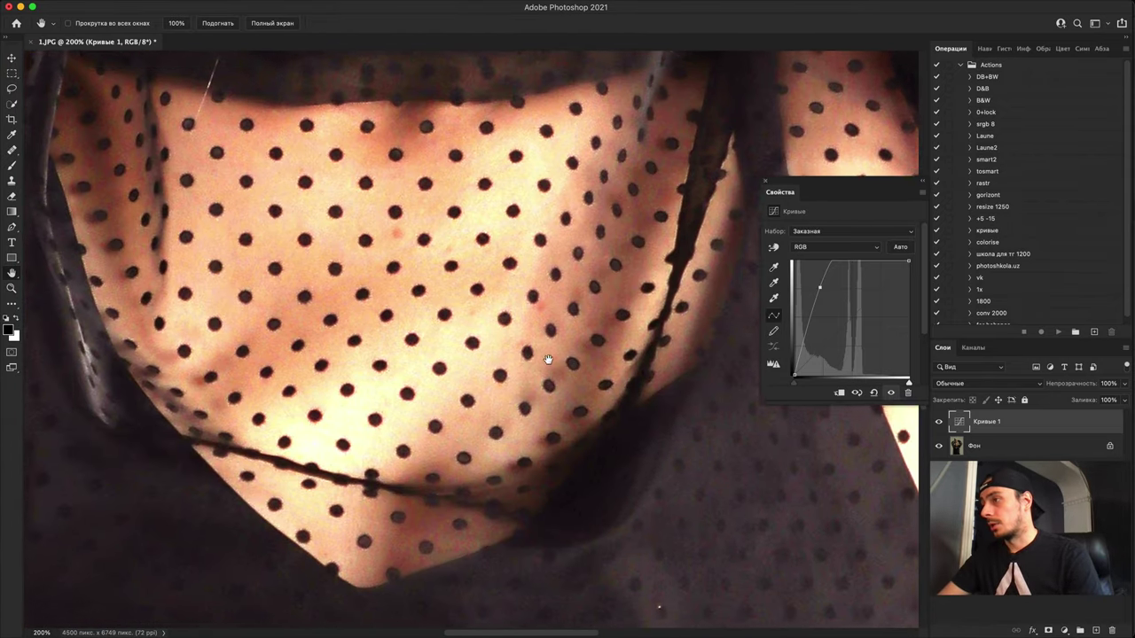
pyautogui.press('super+minus')
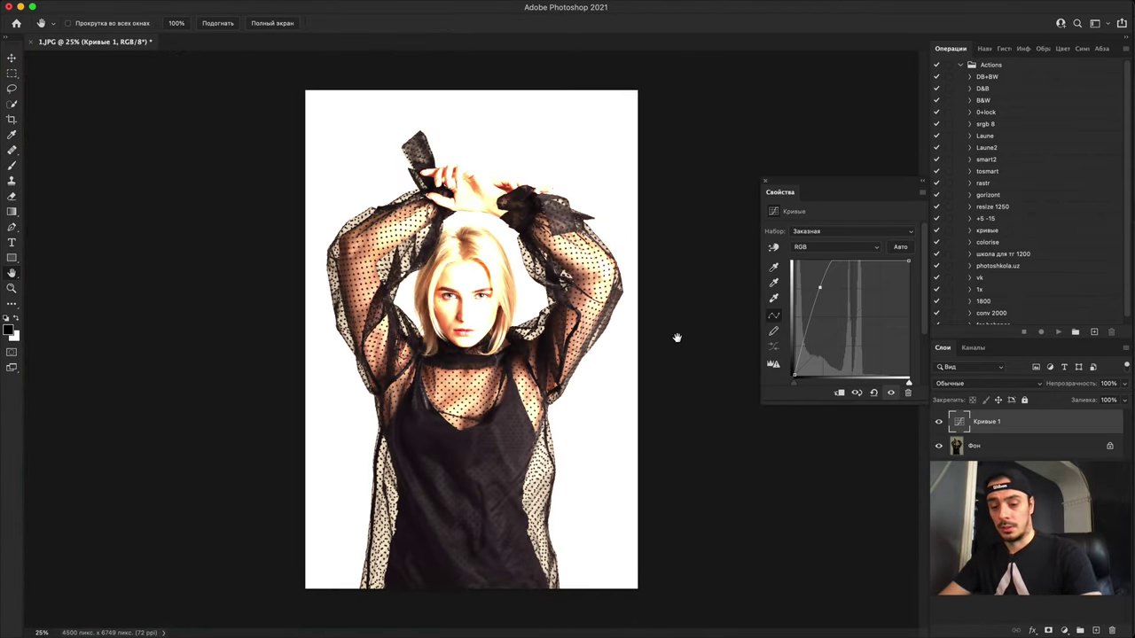
pyautogui.press('super+z')
pyautogui.press('super+z')
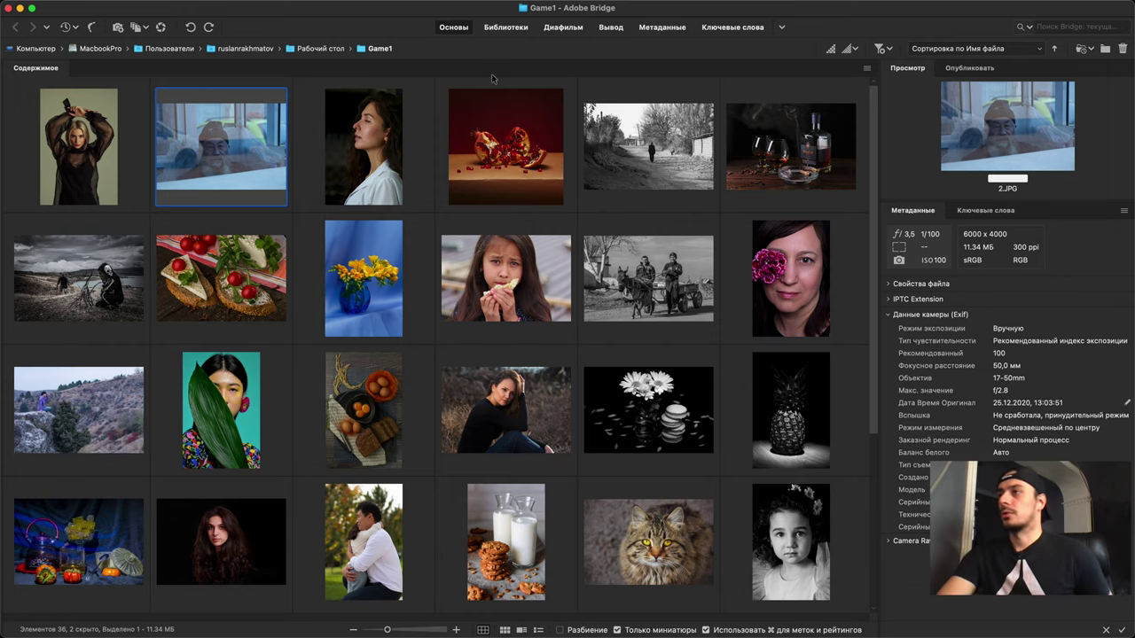
# Step: Open 2.JPG from the Game1 folder in Bridge, keep its embedded sRGB profile, and duplicate the background layer
pyautogui.doubleClick(207, 140)
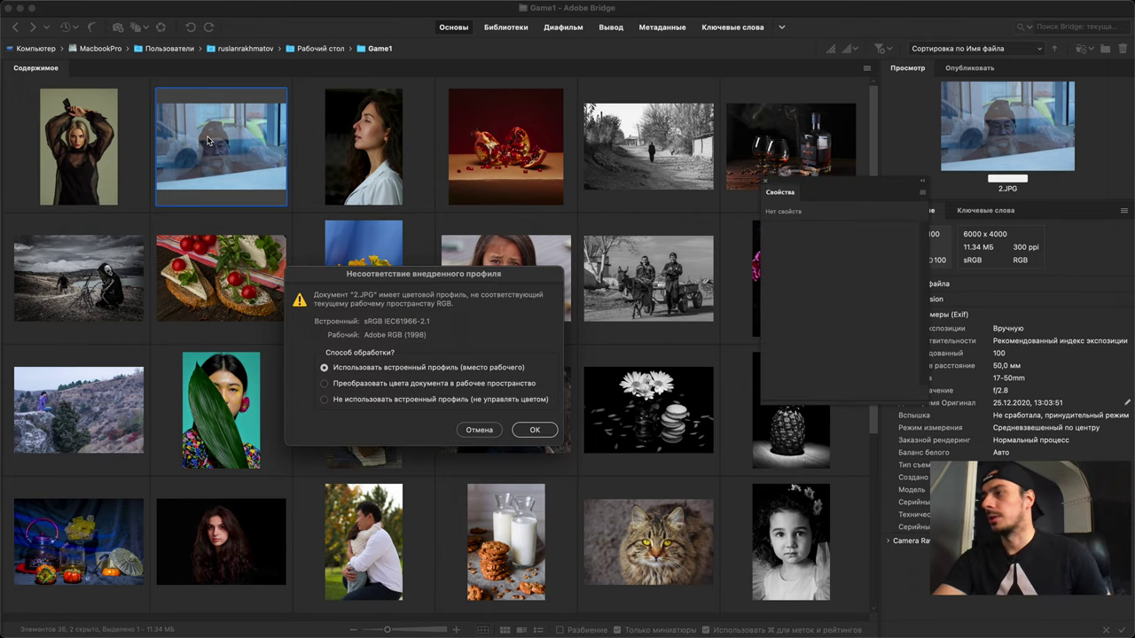
pyautogui.click(533, 430)
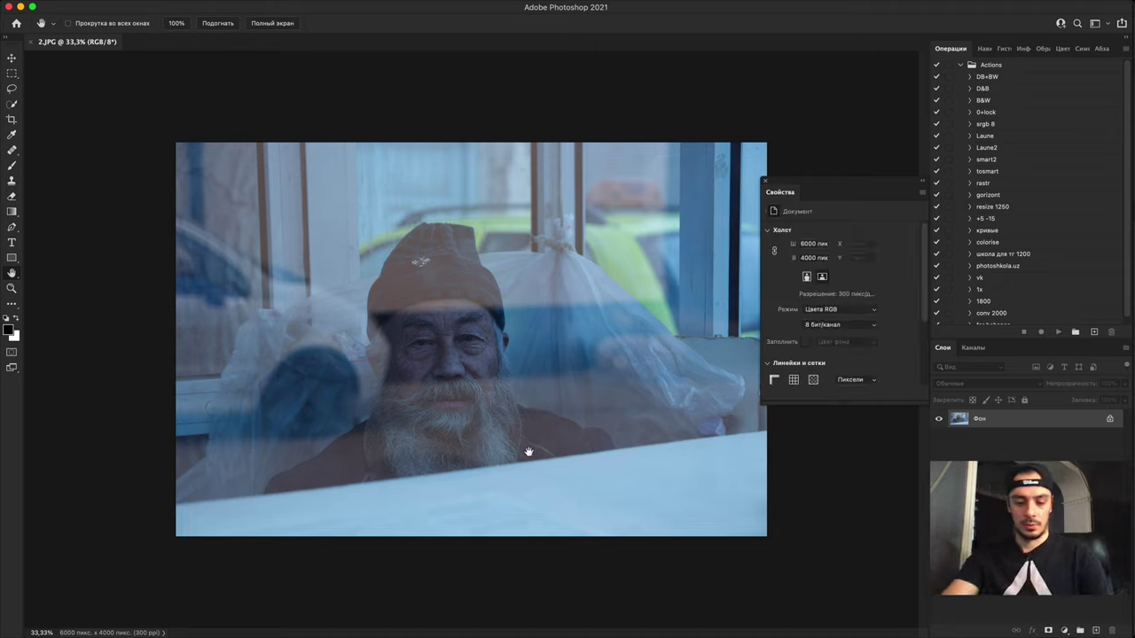
pyautogui.press('super+j')
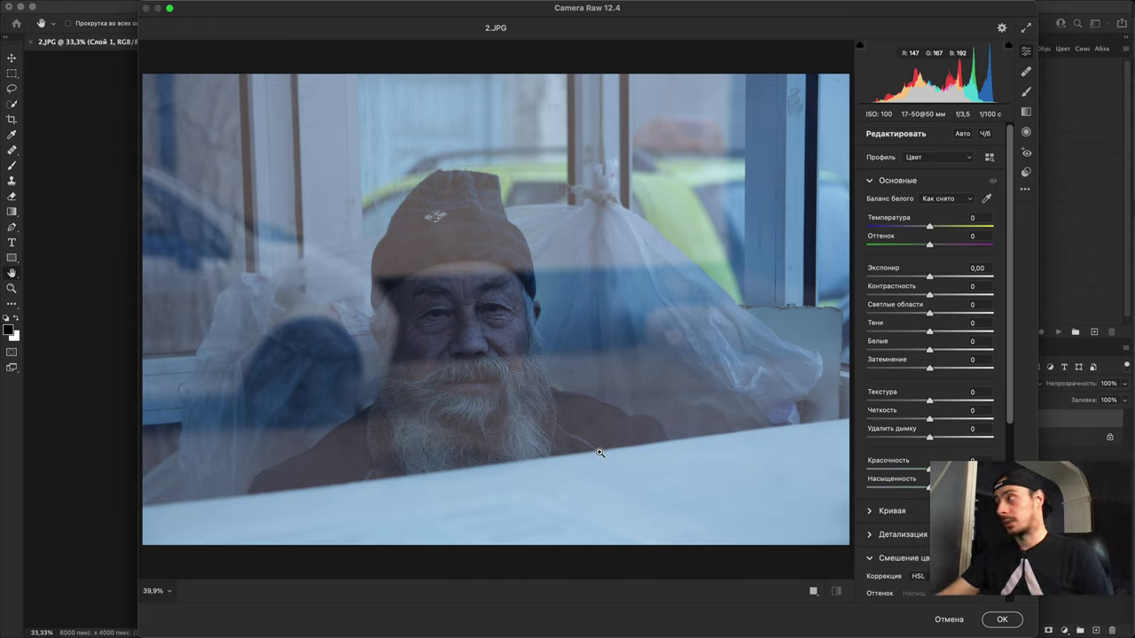
# Step: In Camera Raw, add an inverted radial filter around the old man's face with exposure -1,10
pyautogui.click(1027, 132)
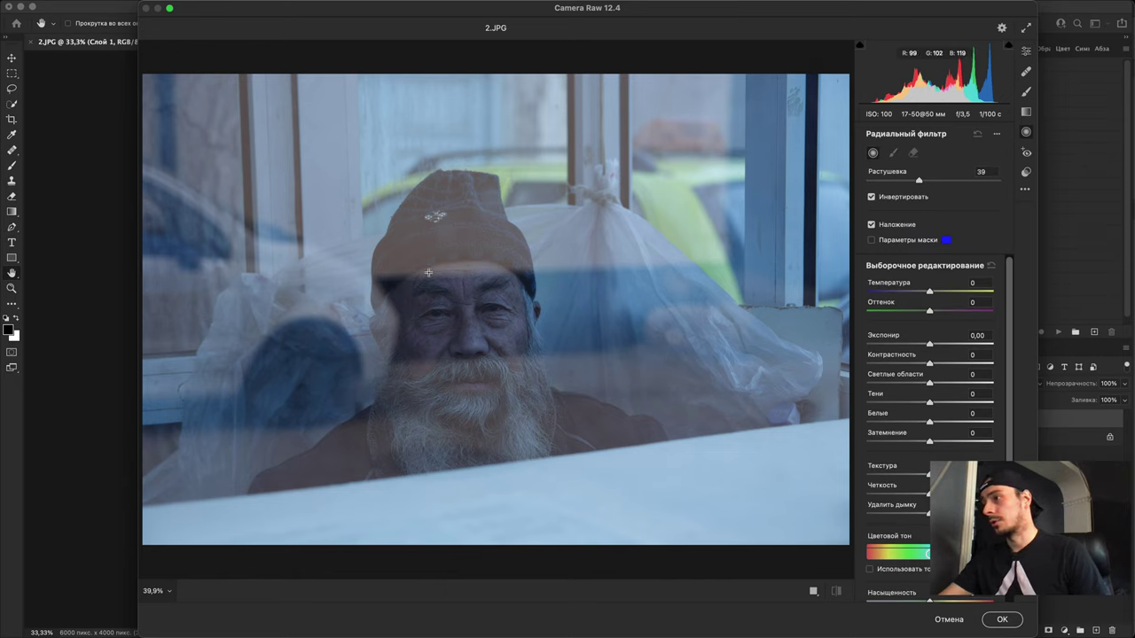
pyautogui.moveTo(435, 290); pyautogui.dragTo(594, 478)
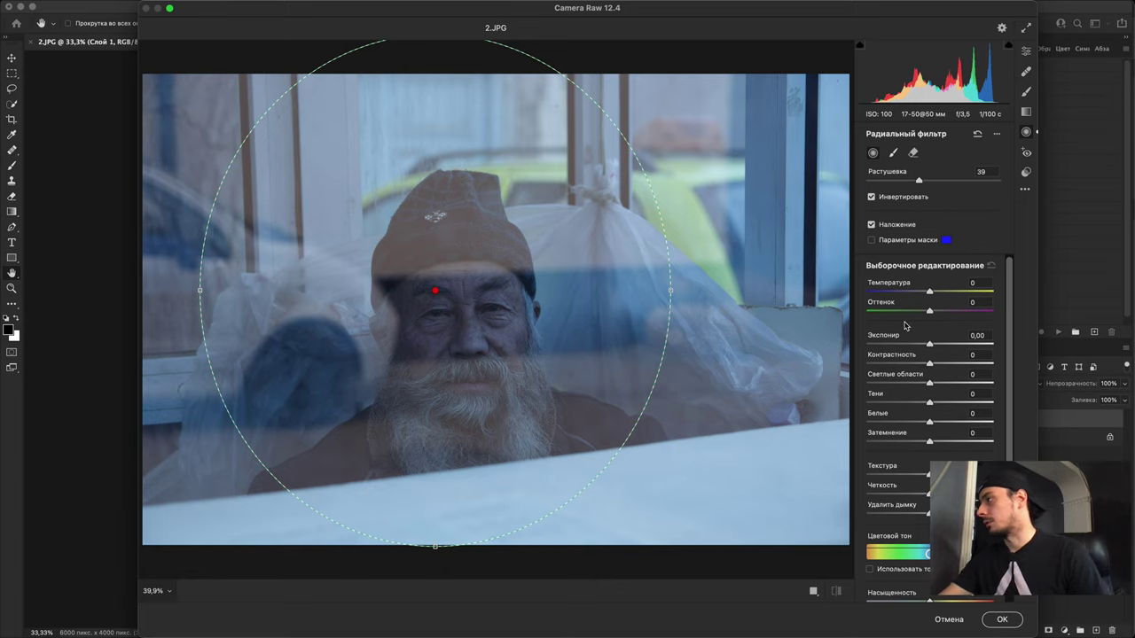
pyautogui.moveTo(929, 345); pyautogui.dragTo(912, 345)
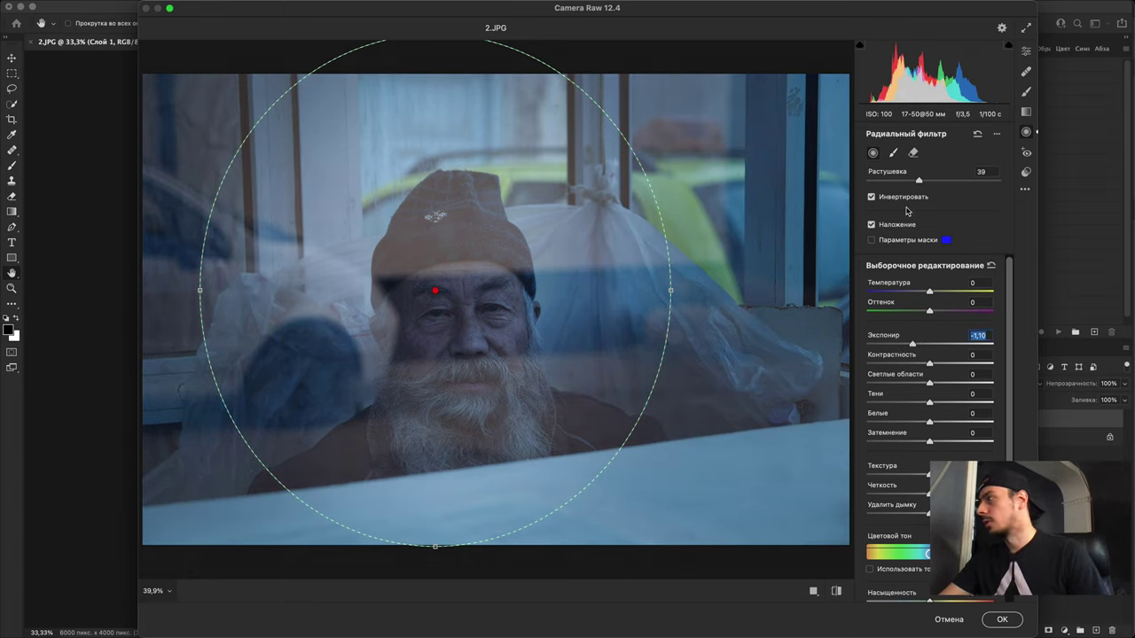
# Step: Set the radial filter's feather to 50 with the mask shown, and stretch the ellipse taller and recentre it on the man's face
pyautogui.click(871, 241)
pyautogui.moveTo(919, 180)
pyautogui.mouseDown()
pyautogui.moveTo(906, 181)
pyautogui.moveTo(932, 181)
pyautogui.mouseUp()
pyautogui.press('super+minus')
pyautogui.press('super+minus')
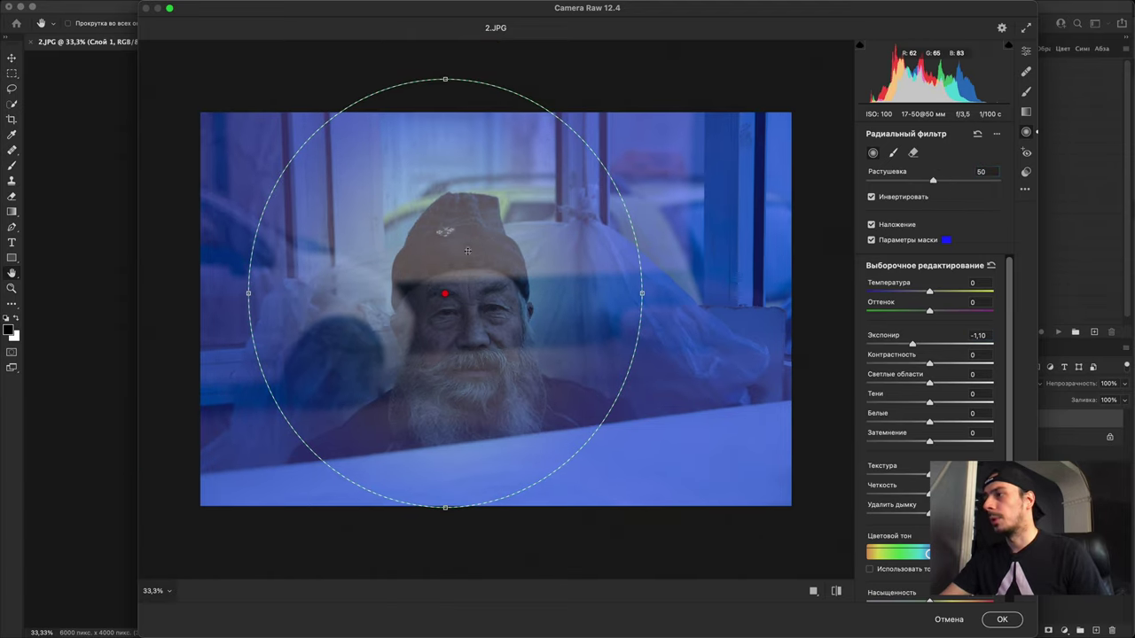
pyautogui.moveTo(449, 144)
pyautogui.mouseDown()
pyautogui.moveTo(456, 127)
pyautogui.moveTo(456, 164)
pyautogui.mouseUp()
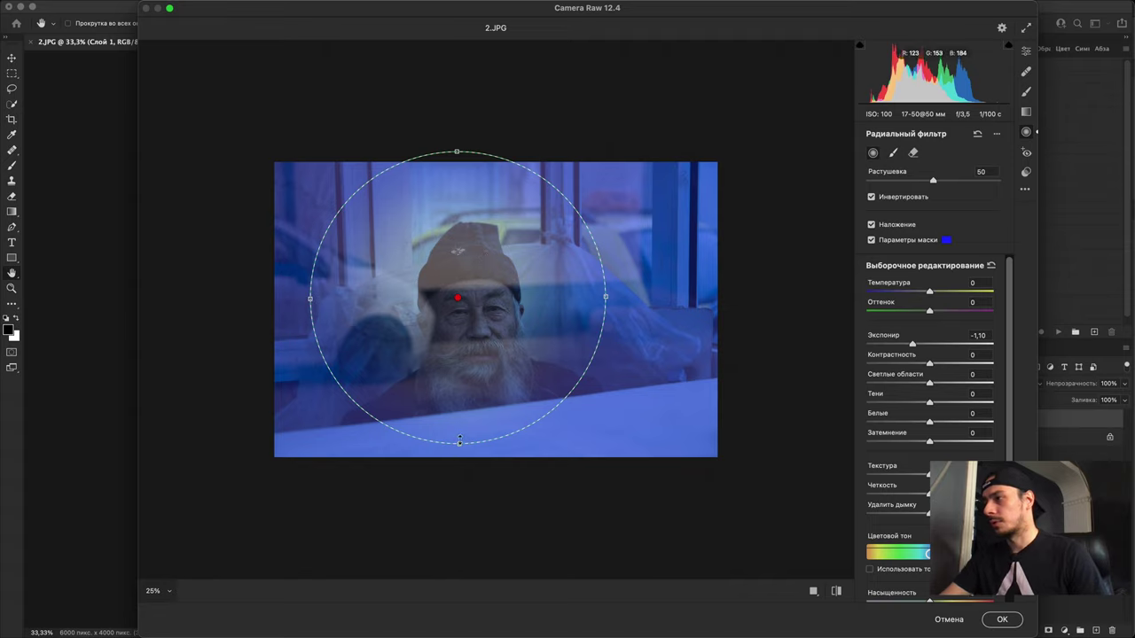
pyautogui.moveTo(459, 443); pyautogui.dragTo(456, 482)
pyautogui.moveTo(458, 298); pyautogui.dragTo(459, 316)
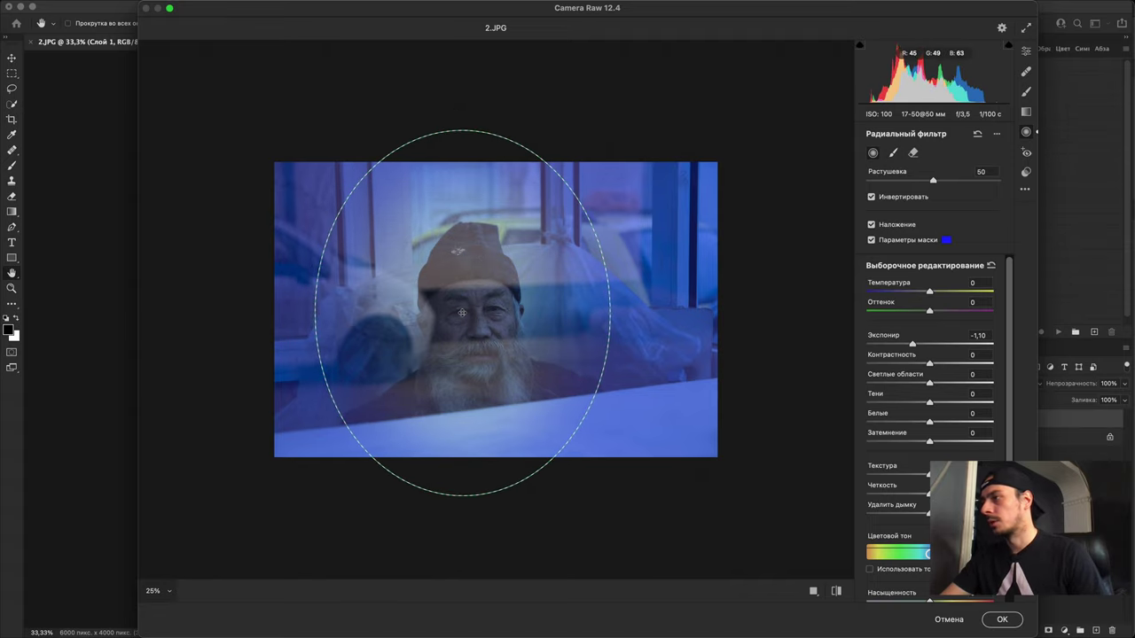
# Step: Set the radial filter's exposure to -1,35 and feather to 73, checking the picture without and with the mask overlay
pyautogui.click(872, 240)
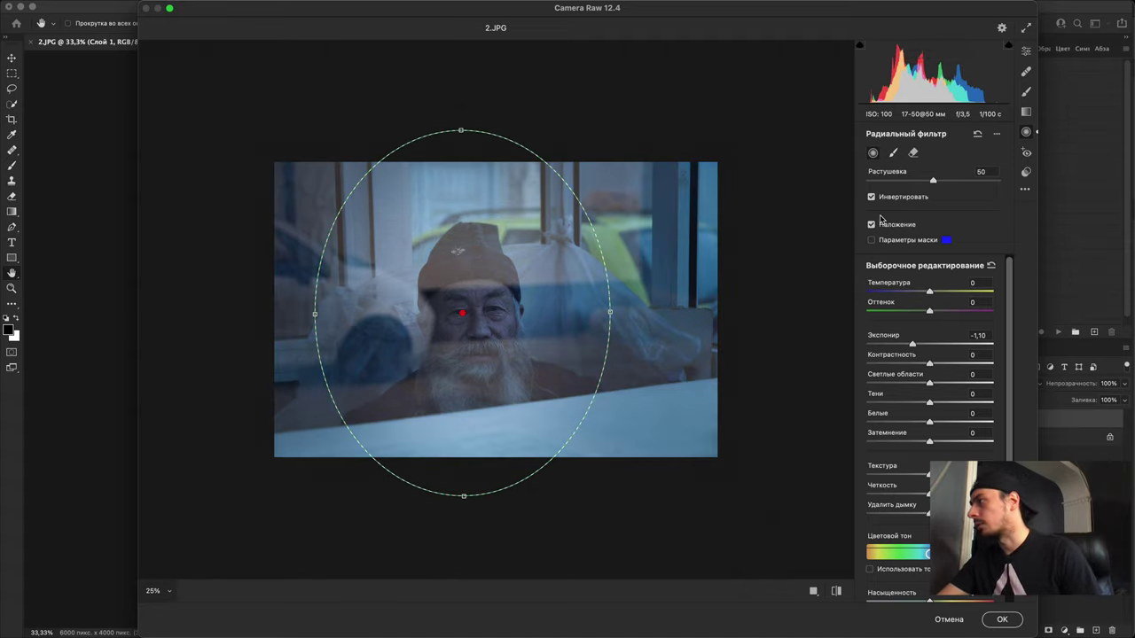
pyautogui.click(870, 226)
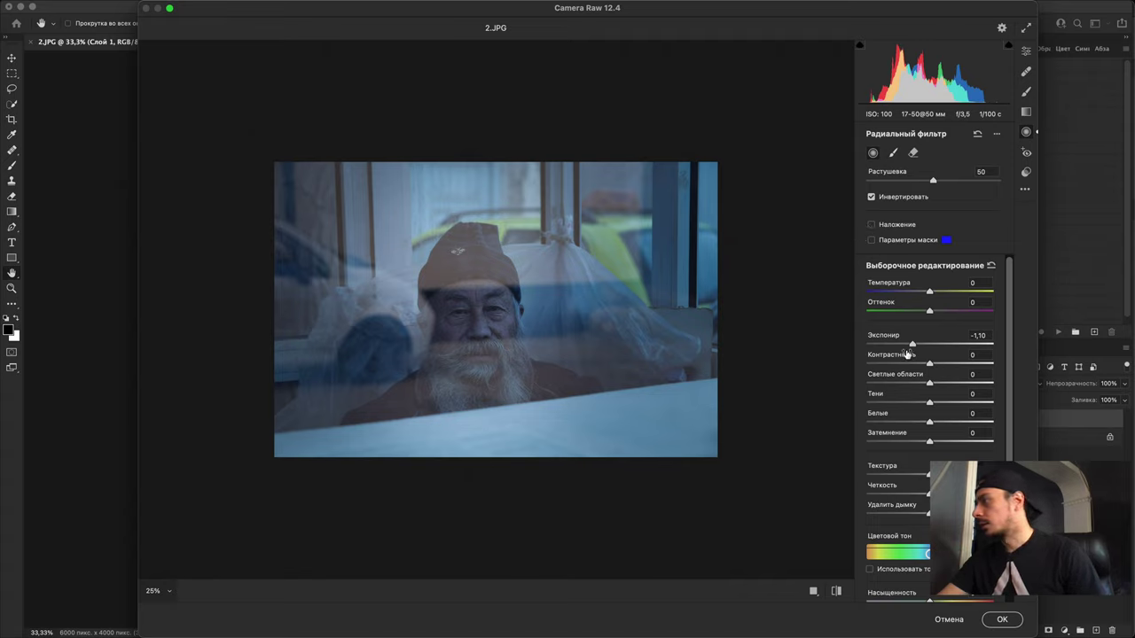
pyautogui.moveTo(908, 341); pyautogui.dragTo(904, 345)
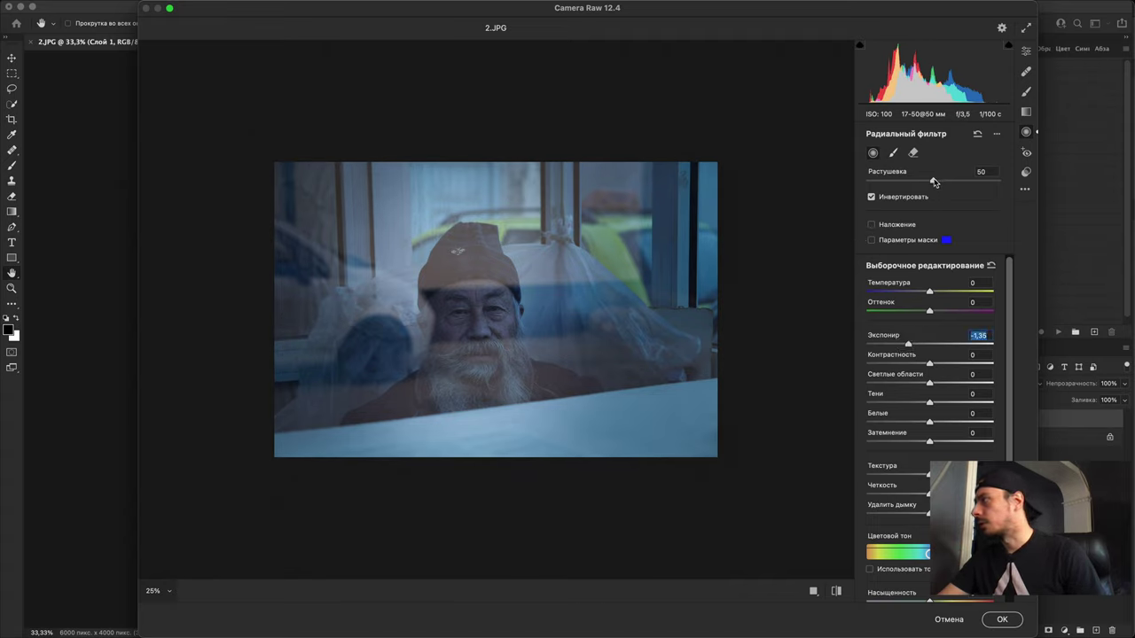
pyautogui.moveTo(934, 182); pyautogui.dragTo(964, 182)
pyautogui.click(871, 240)
pyautogui.click(872, 224)
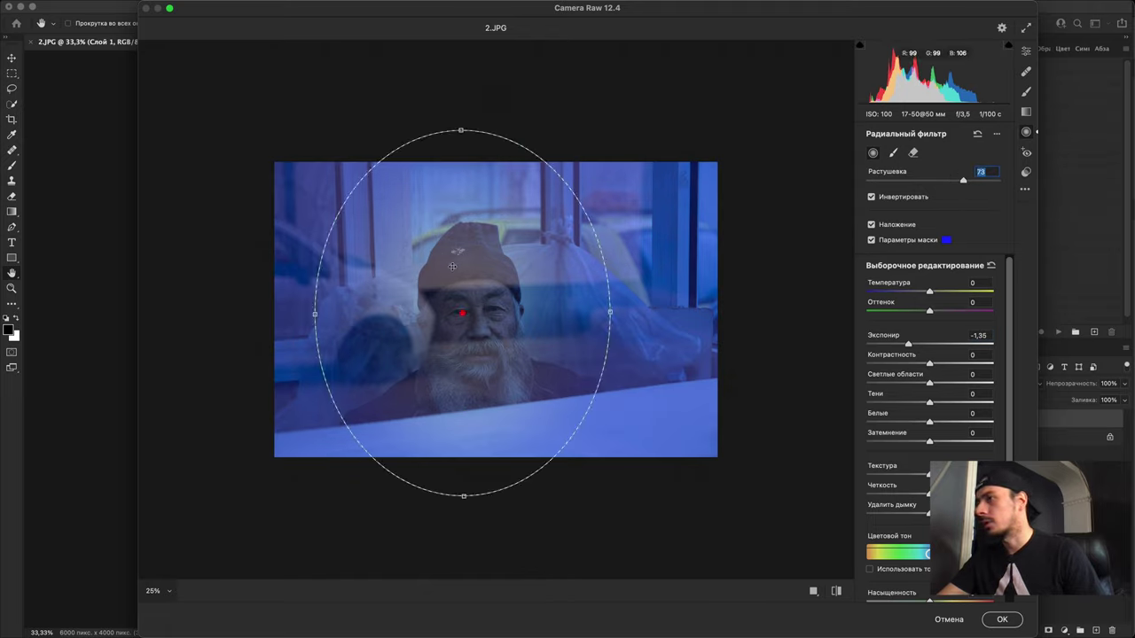
# Step: Fine-tune the radial filter's ellipse around the man's face and apply the Camera Raw filter to the duplicated layer
pyautogui.moveTo(460, 314); pyautogui.dragTo(460, 329)
pyautogui.click(446, 553)
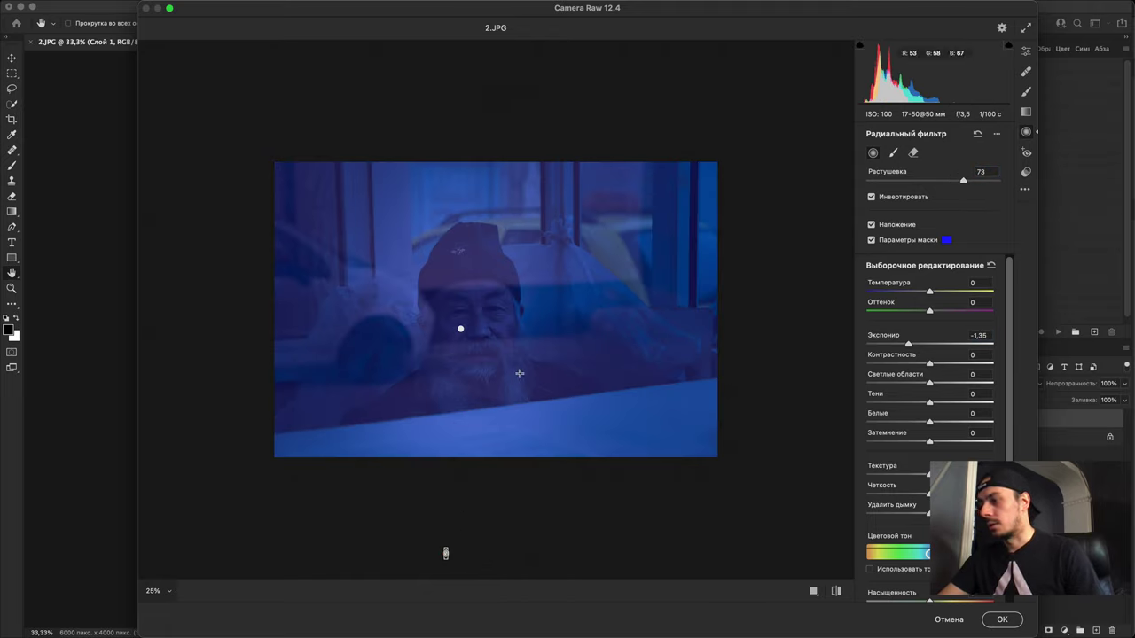
pyautogui.click(460, 329)
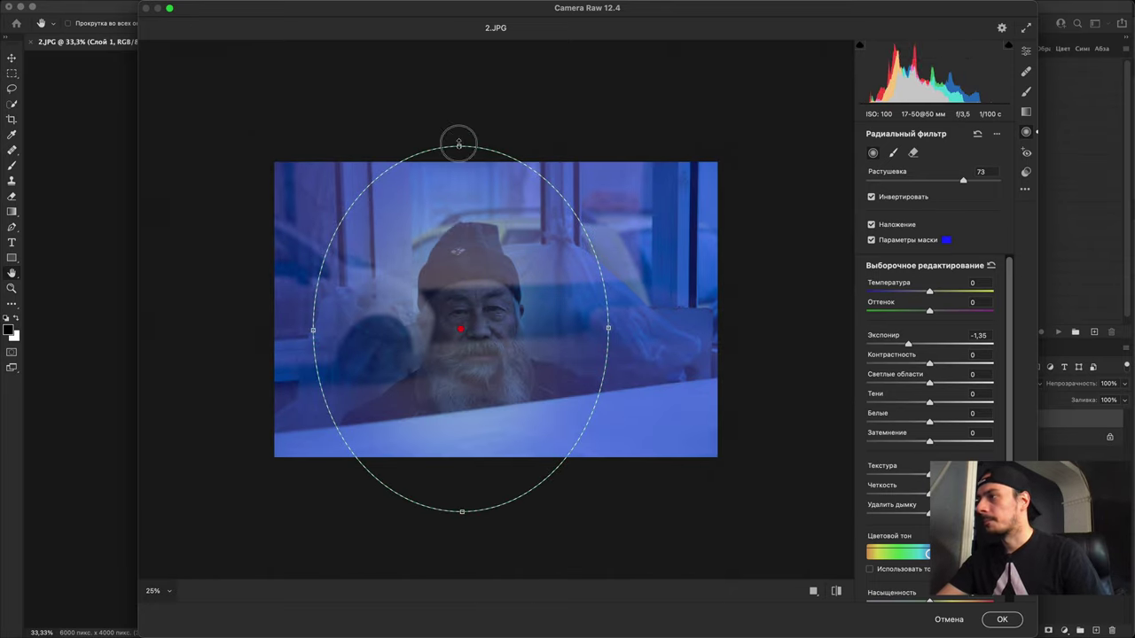
pyautogui.moveTo(472, 321); pyautogui.dragTo(477, 309)
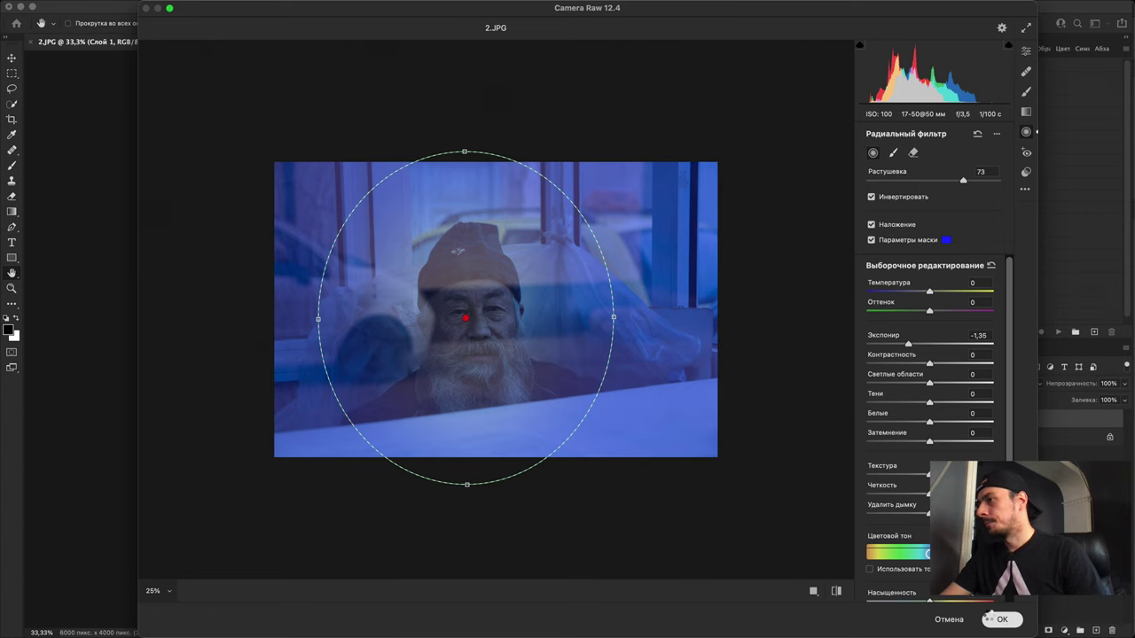
pyautogui.click(993, 619)
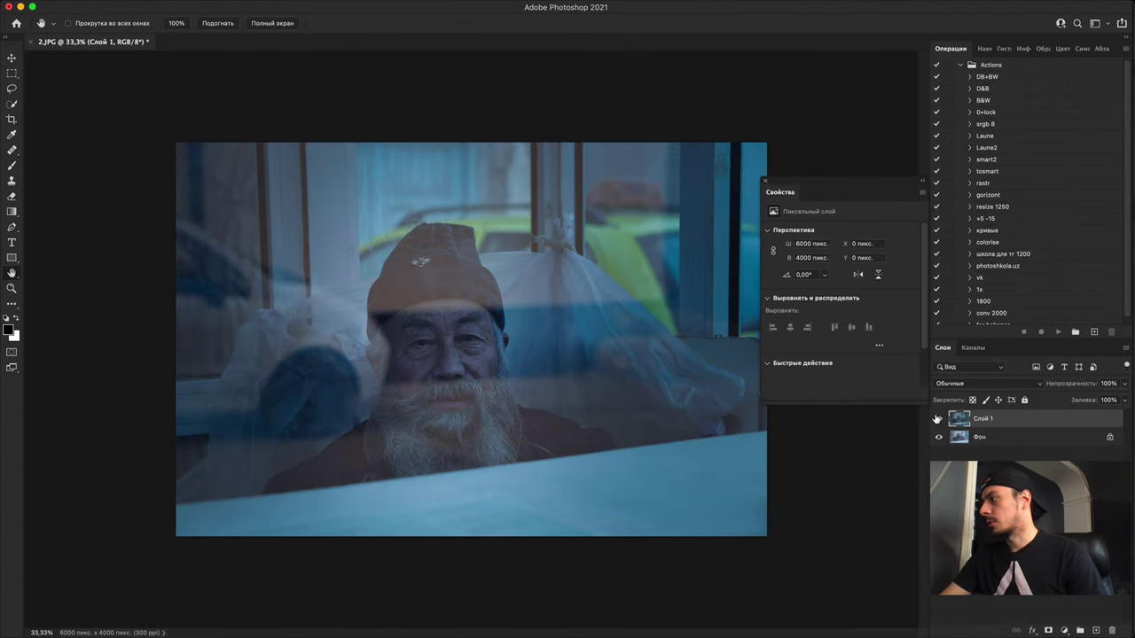
# Step: Compare the old man's photo without and with the darkened duplicate layer
pyautogui.click(938, 419)
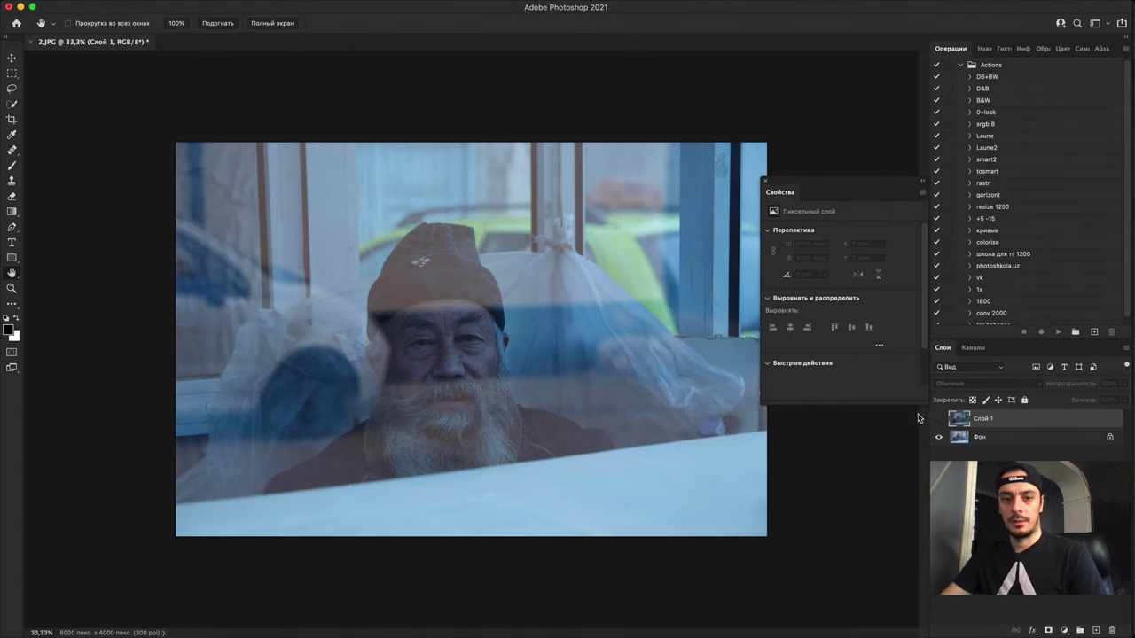
pyautogui.click(765, 183)
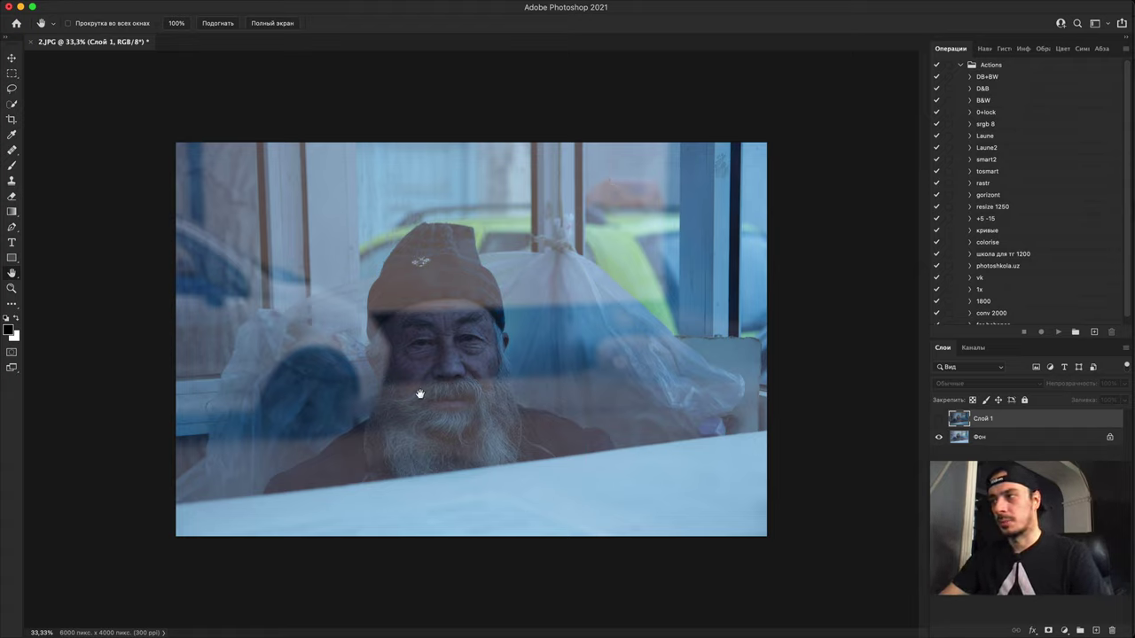
pyautogui.click(940, 419)
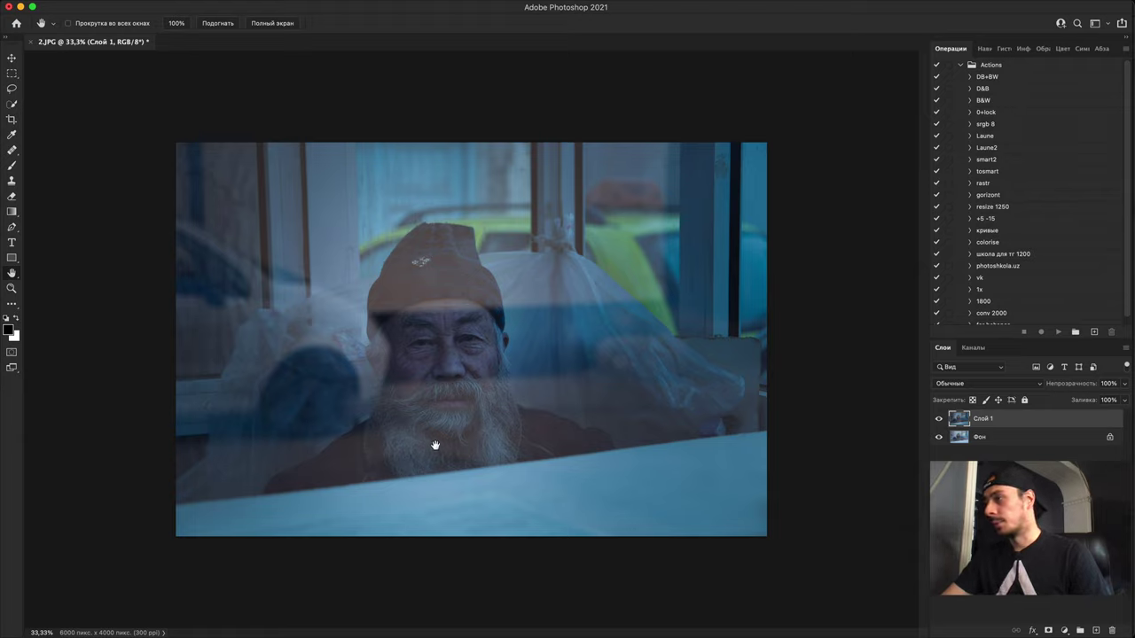
# Step: Add a Curves adjustment layer above the darkened copy and raise its midtones to brighten the whole photo
pyautogui.click(1063, 630)
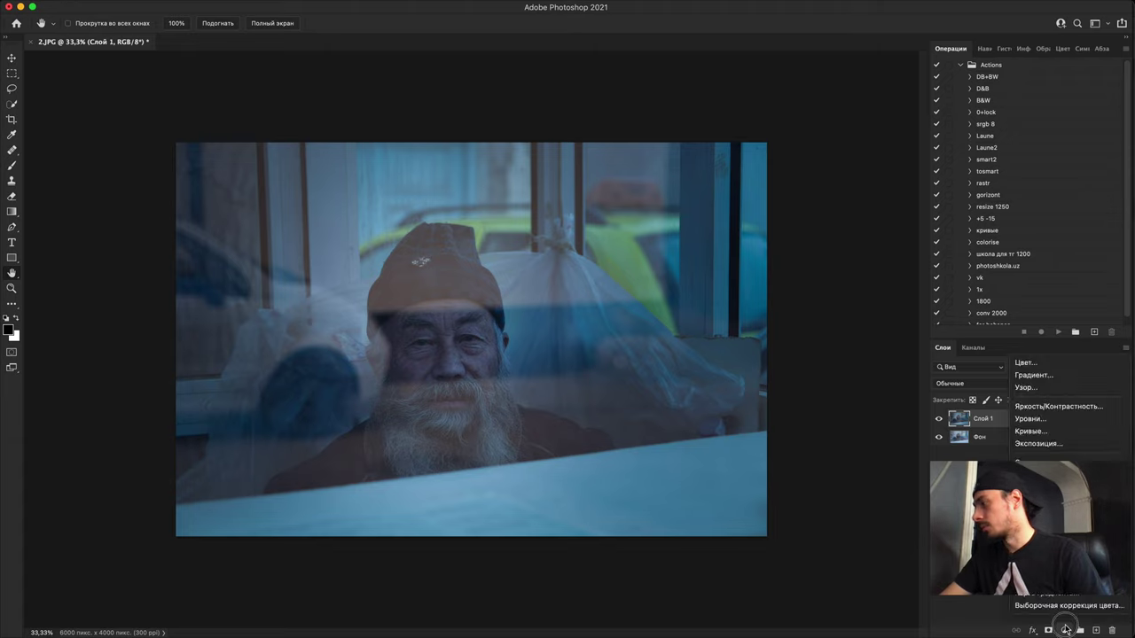
pyautogui.click(1067, 432)
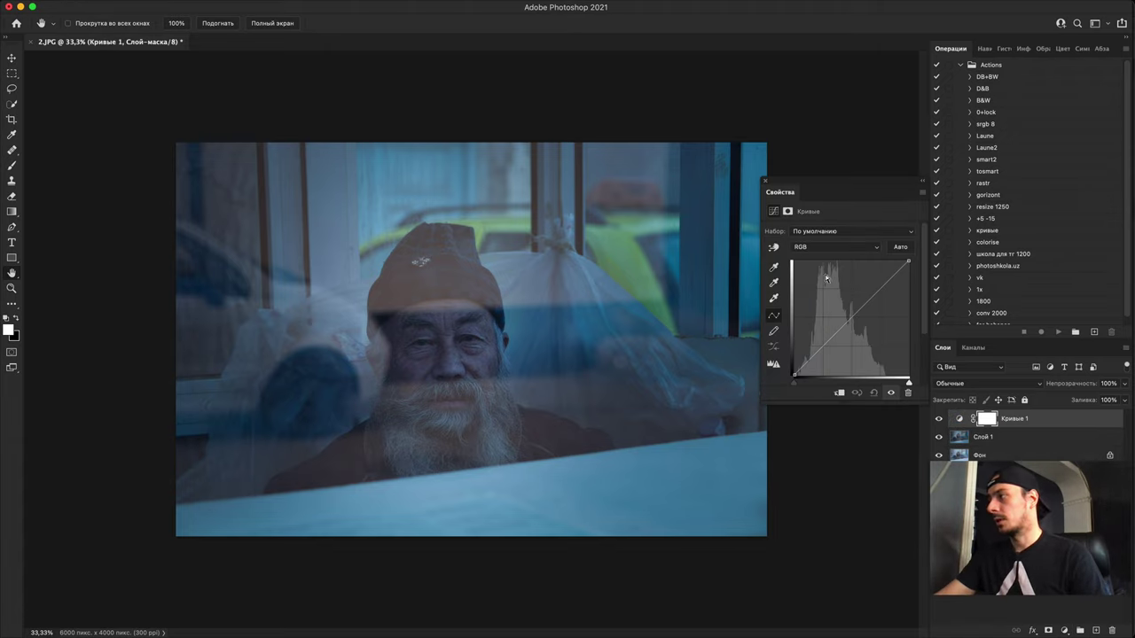
pyautogui.moveTo(847, 319); pyautogui.dragTo(835, 312)
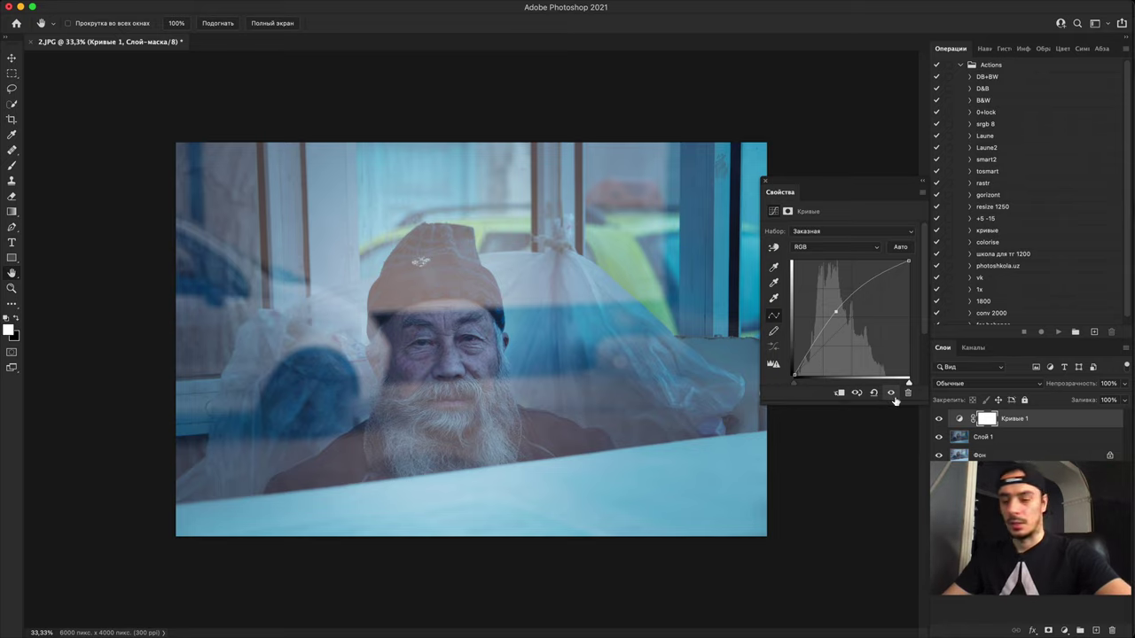
# Step: Invert the Curves layer's mask to black and paint it white over the man's face and beard with a large soft brush at 60% opacity
pyautogui.hotkey('ctrl', 'i')
pyautogui.press('b')
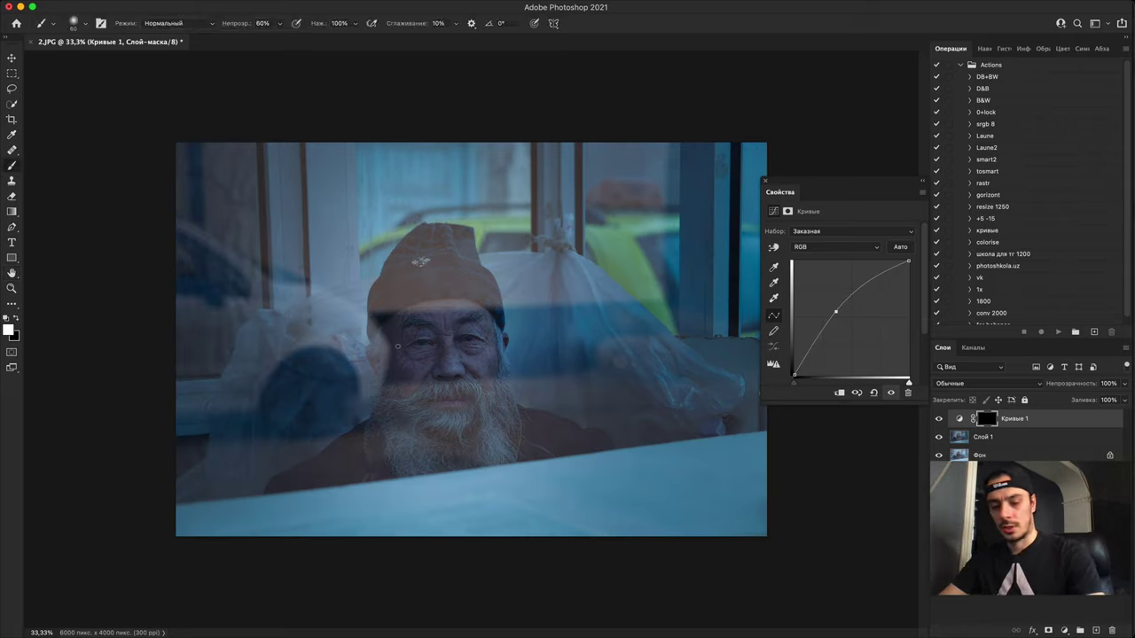
pyautogui.press(']')
pyautogui.press(']')
pyautogui.press(']')
pyautogui.press(']')
pyautogui.press(']')
pyautogui.press(']')
pyautogui.press(']')
pyautogui.press(']')
pyautogui.press(']')
pyautogui.press(']')
pyautogui.press(']')
pyautogui.press(']')
pyautogui.press(']')
pyautogui.press(']')
pyautogui.press(']')
pyautogui.press(']')
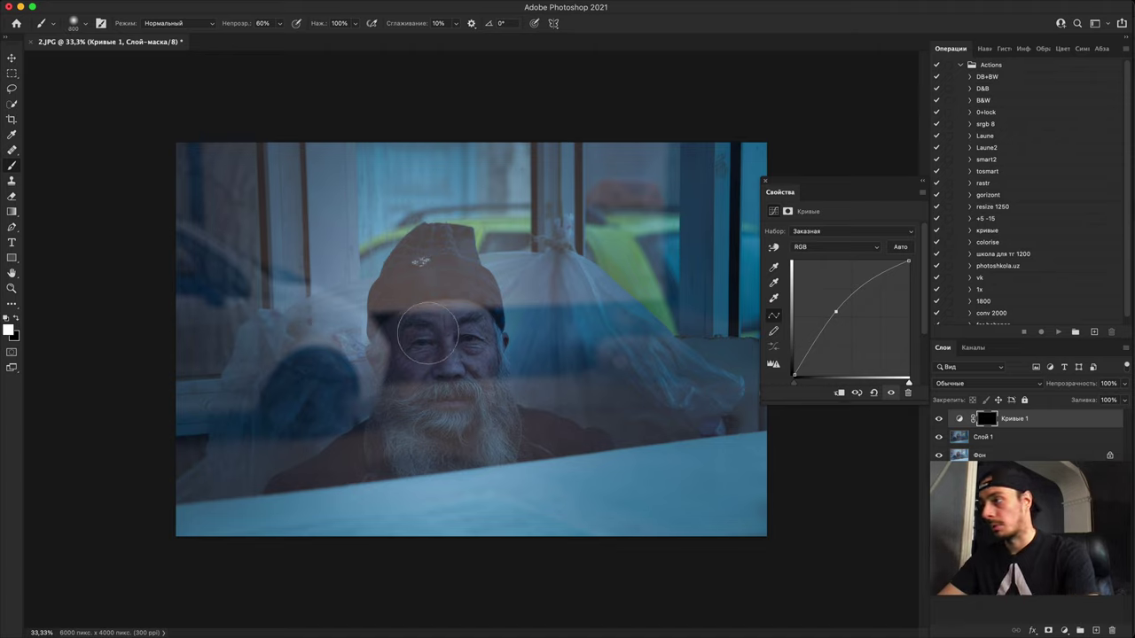
pyautogui.moveTo(438, 362)
pyautogui.mouseDown()
pyautogui.moveTo(442, 334)
pyautogui.moveTo(434, 374)
pyautogui.moveTo(449, 359)
pyautogui.moveTo(398, 437)
pyautogui.moveTo(558, 443)
pyautogui.moveTo(377, 438)
pyautogui.moveTo(390, 438)
pyautogui.moveTo(293, 488)
pyautogui.moveTo(494, 503)
pyautogui.mouseUp()
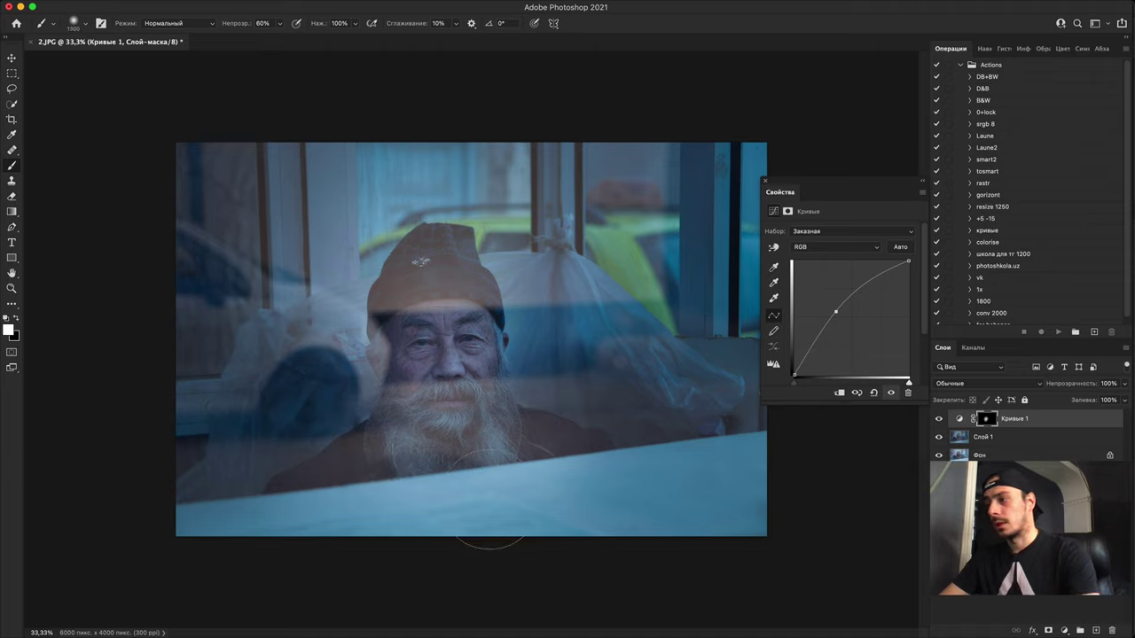
# Step: Refine the Curves mask around the man's beard and compare the edited photo with the original background layer
pyautogui.press('x')
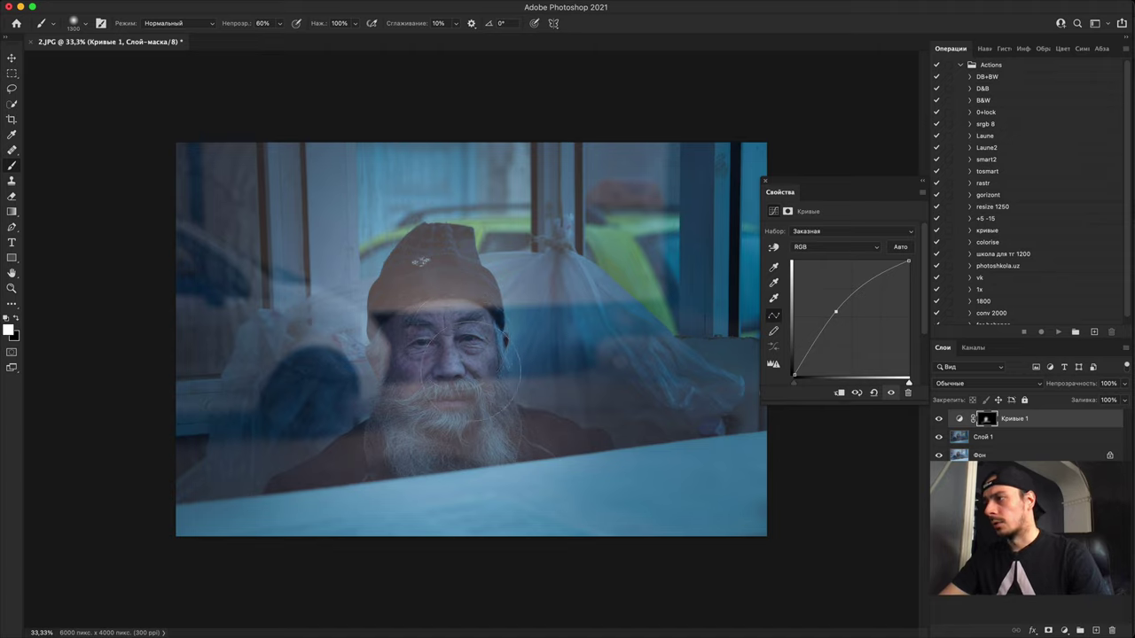
pyautogui.press('x')
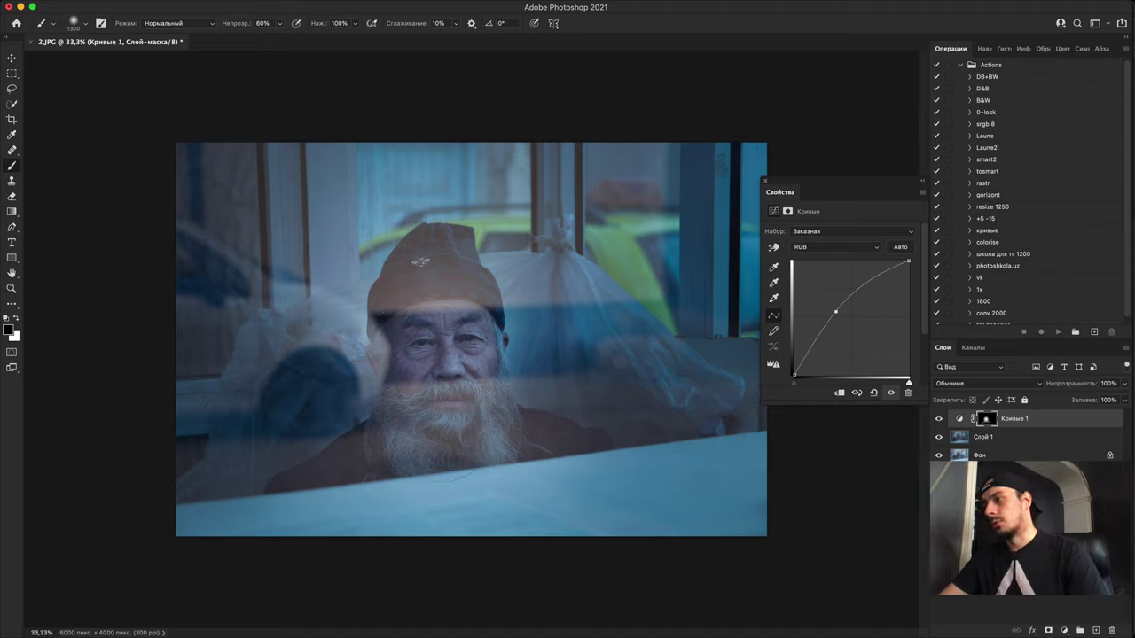
pyautogui.press('x')
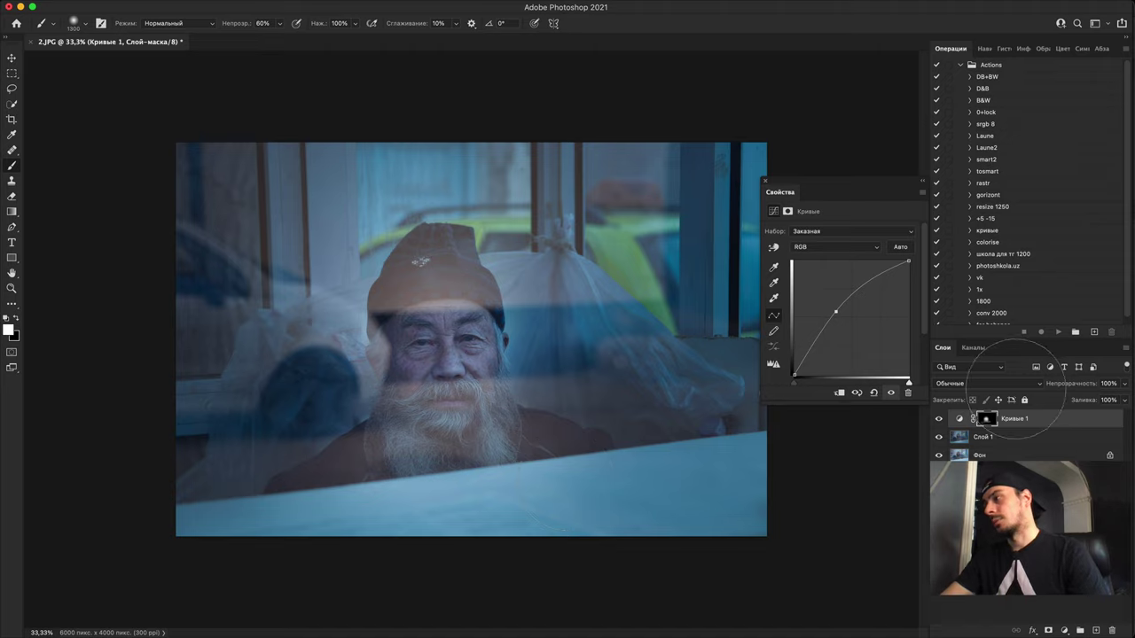
pyautogui.keyDown('alt'); pyautogui.click(939, 455); pyautogui.keyUp('alt')
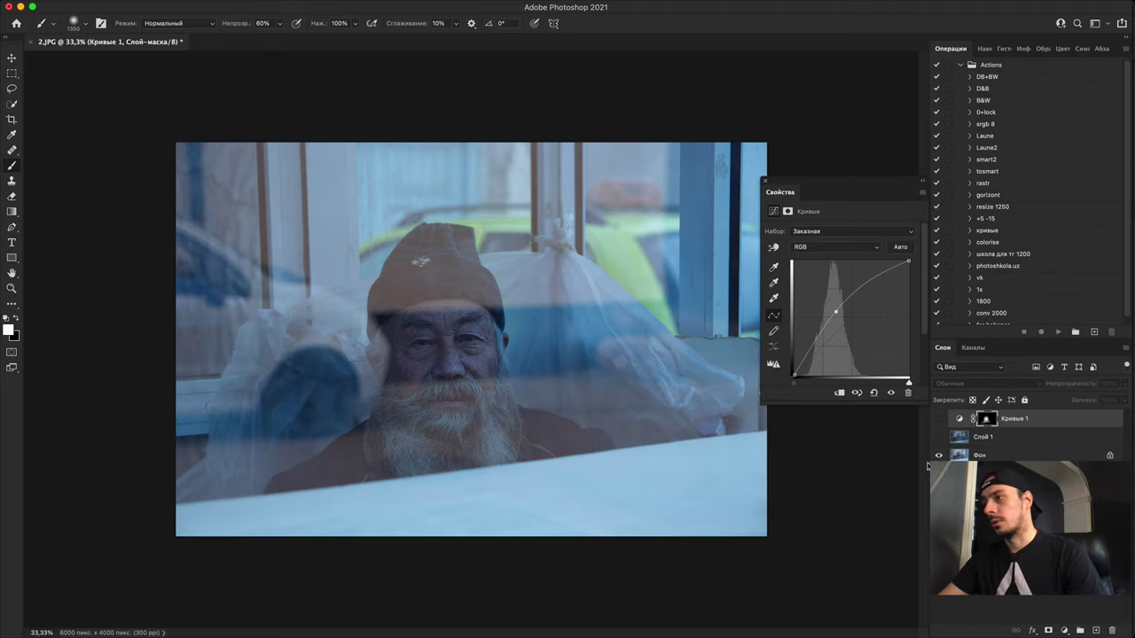
pyautogui.keyDown('alt'); pyautogui.click(927, 421); pyautogui.keyUp('alt')
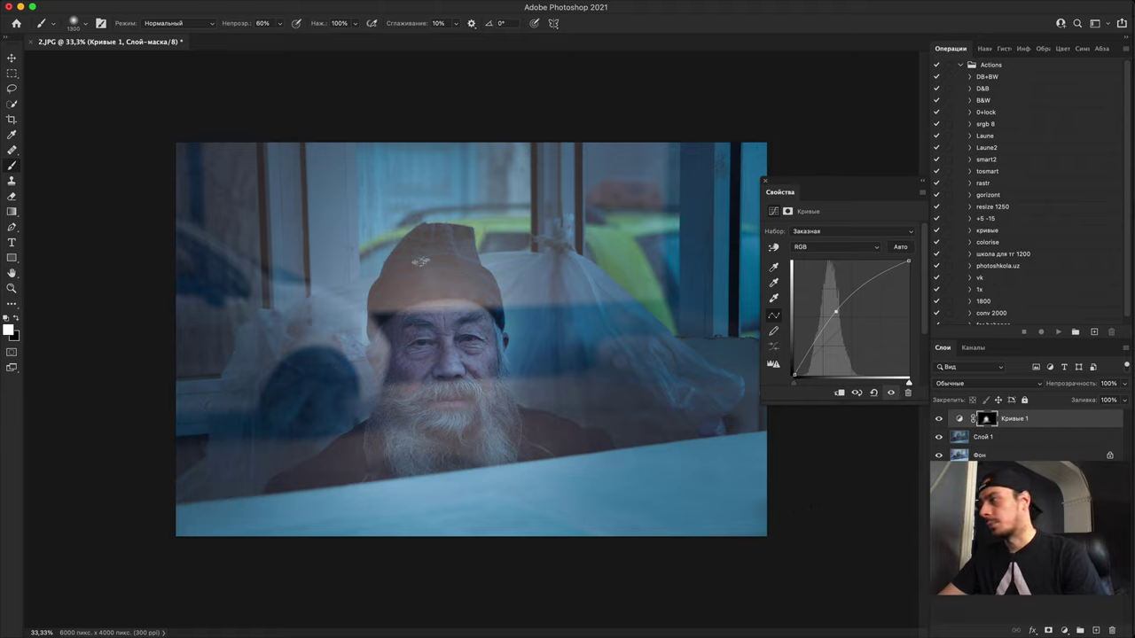
# Step: Stamp all visible layers into a new top layer and open it in Camera Raw with contrast +47 and clarity +25
pyautogui.click(1055, 330)
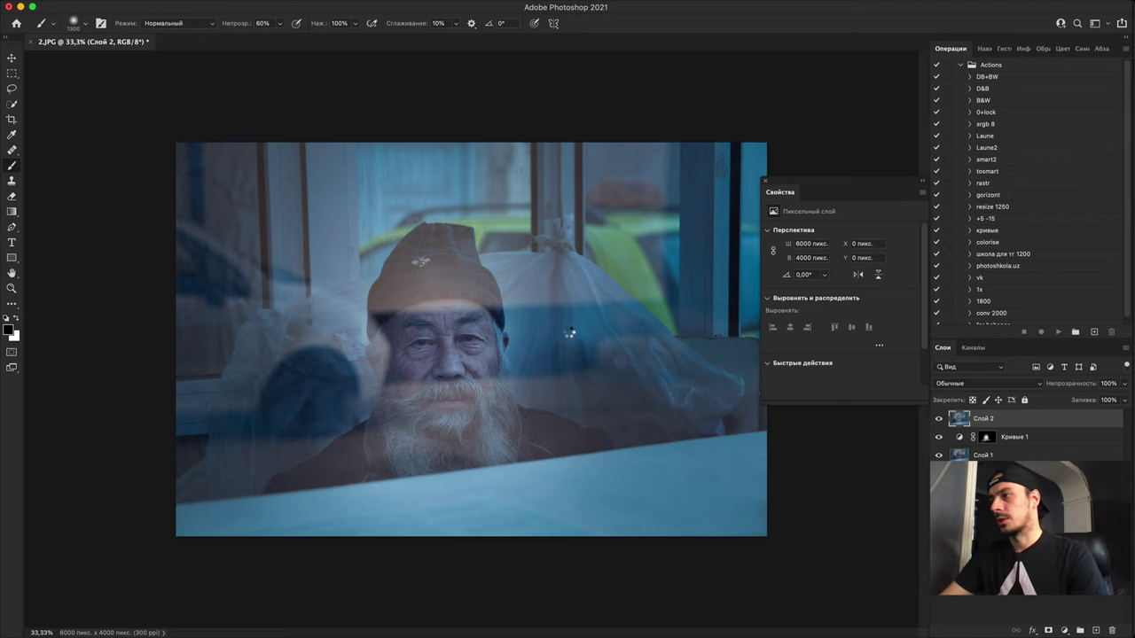
pyautogui.press('super+shift+a')
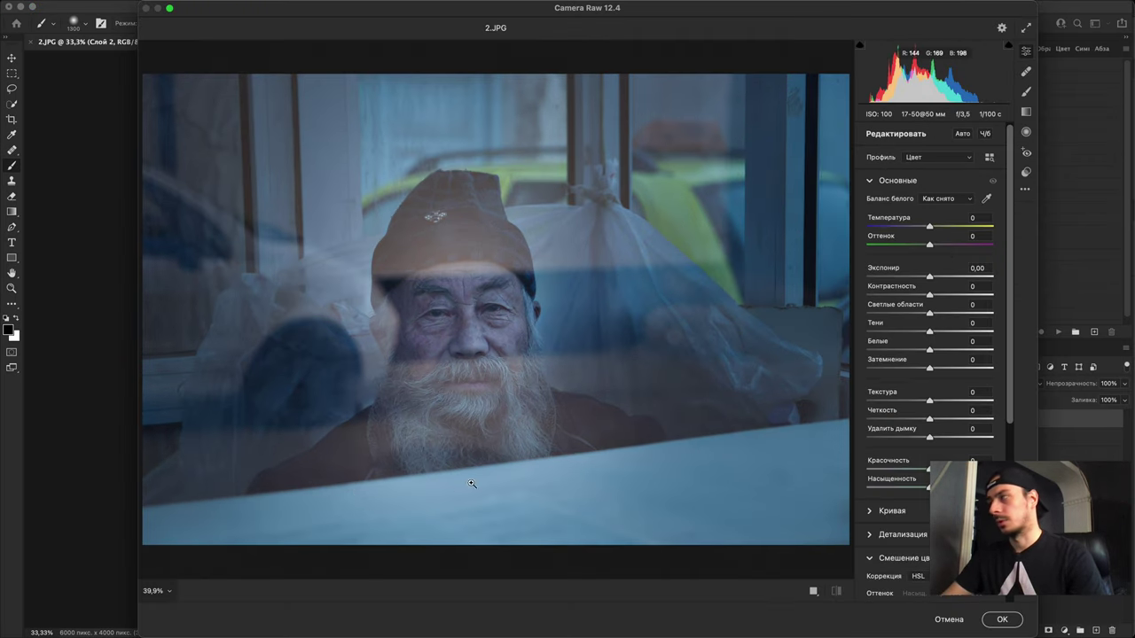
pyautogui.moveTo(928, 294); pyautogui.dragTo(958, 293)
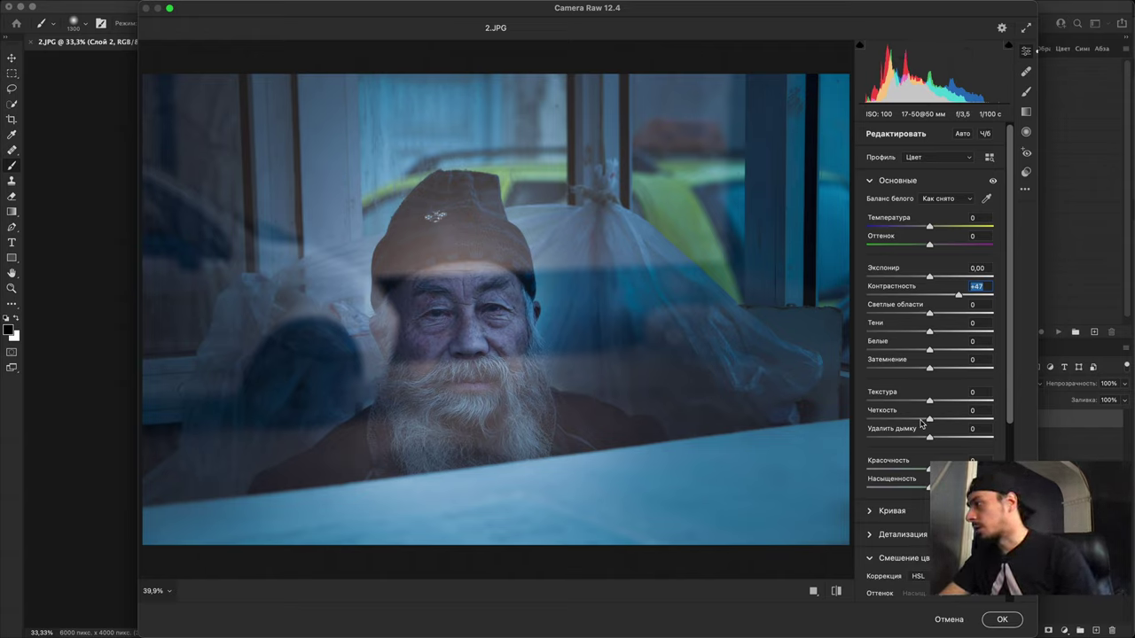
pyautogui.moveTo(930, 419)
pyautogui.mouseDown()
pyautogui.moveTo(964, 420)
pyautogui.moveTo(940, 411)
pyautogui.mouseUp()
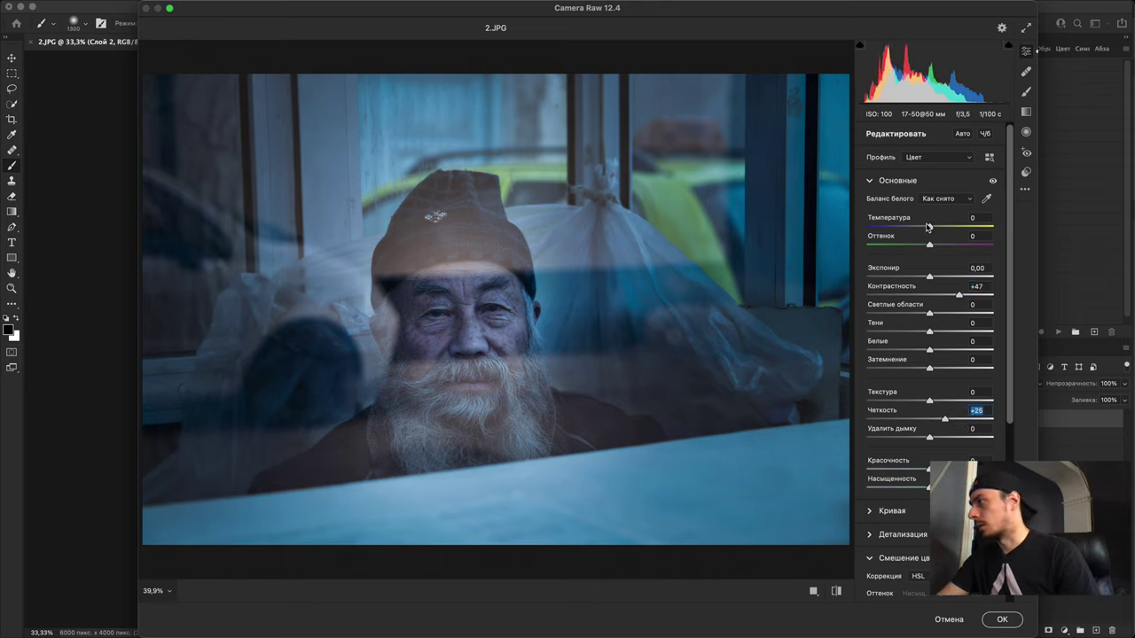
# Step: Set the Camera Raw temperature to +6 and apply the filter to the stamped layer
pyautogui.moveTo(927, 227)
pyautogui.mouseDown()
pyautogui.moveTo(939, 226)
pyautogui.moveTo(919, 231)
pyautogui.mouseUp()
pyautogui.press('super+z')
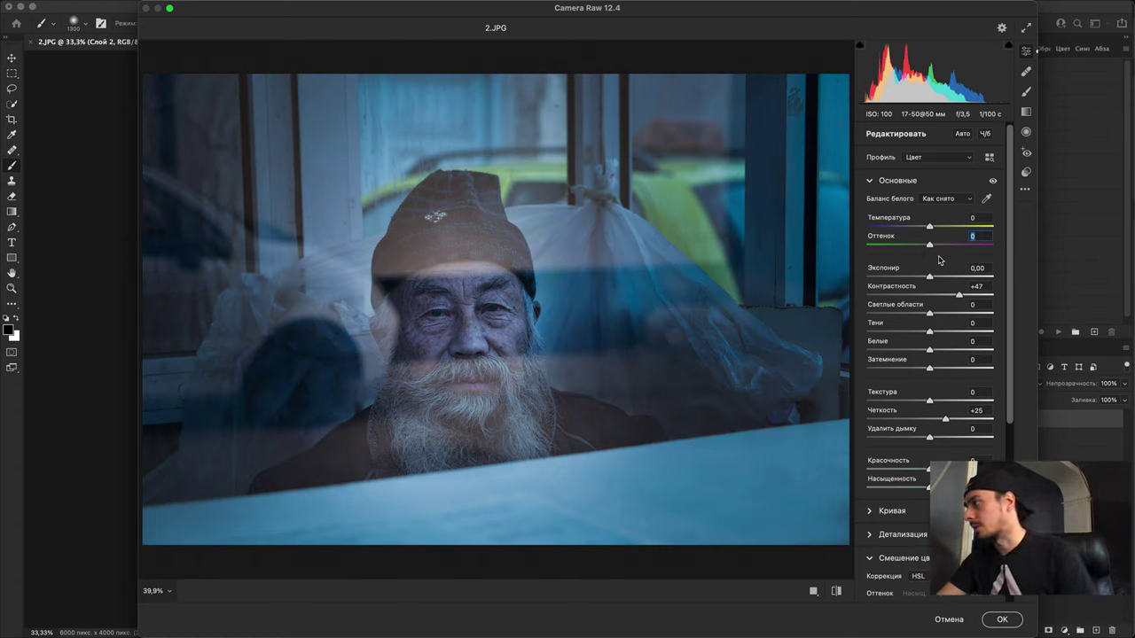
pyautogui.click(932, 228)
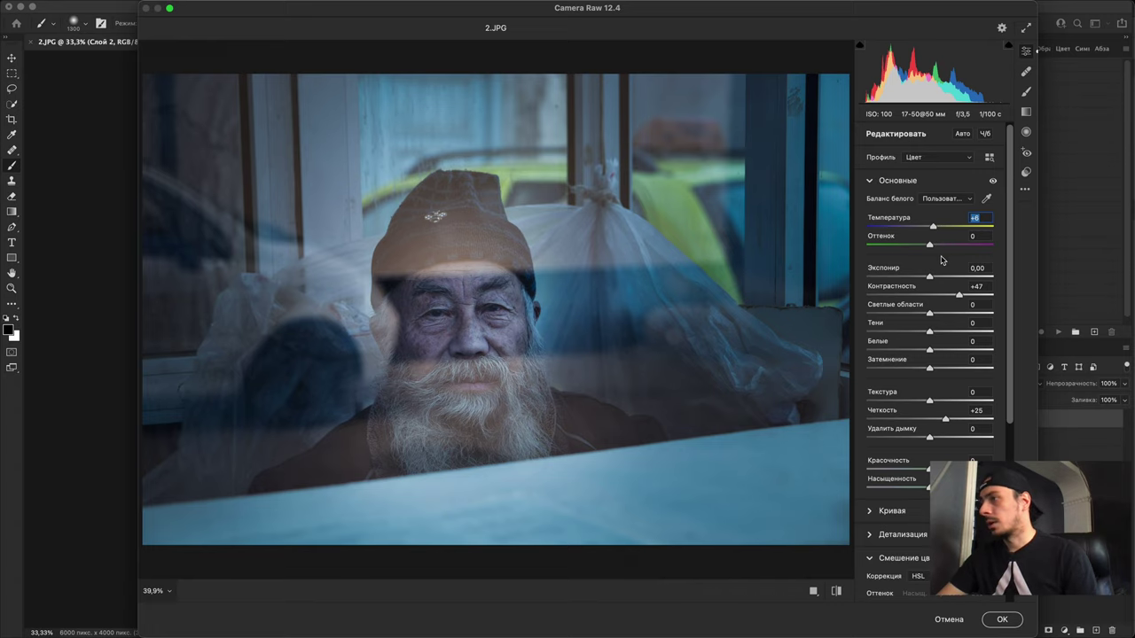
pyautogui.click(1008, 619)
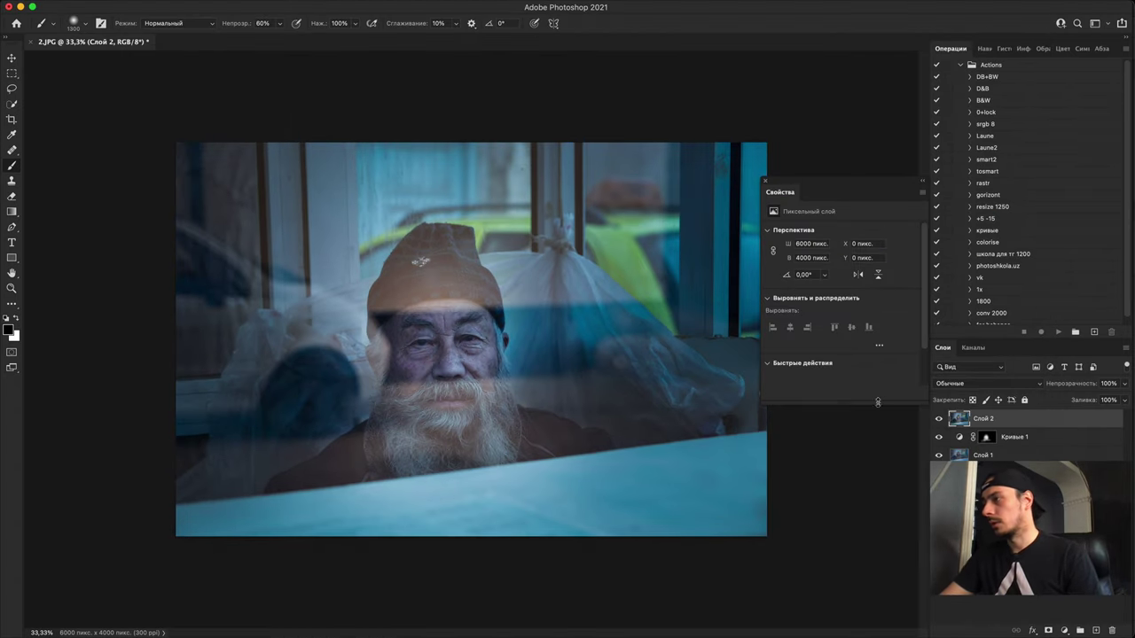
# Step: Hide the intermediate layers and compare the original photo with the Camera Raw-graded layer
pyautogui.moveTo(939, 441); pyautogui.dragTo(937, 458)
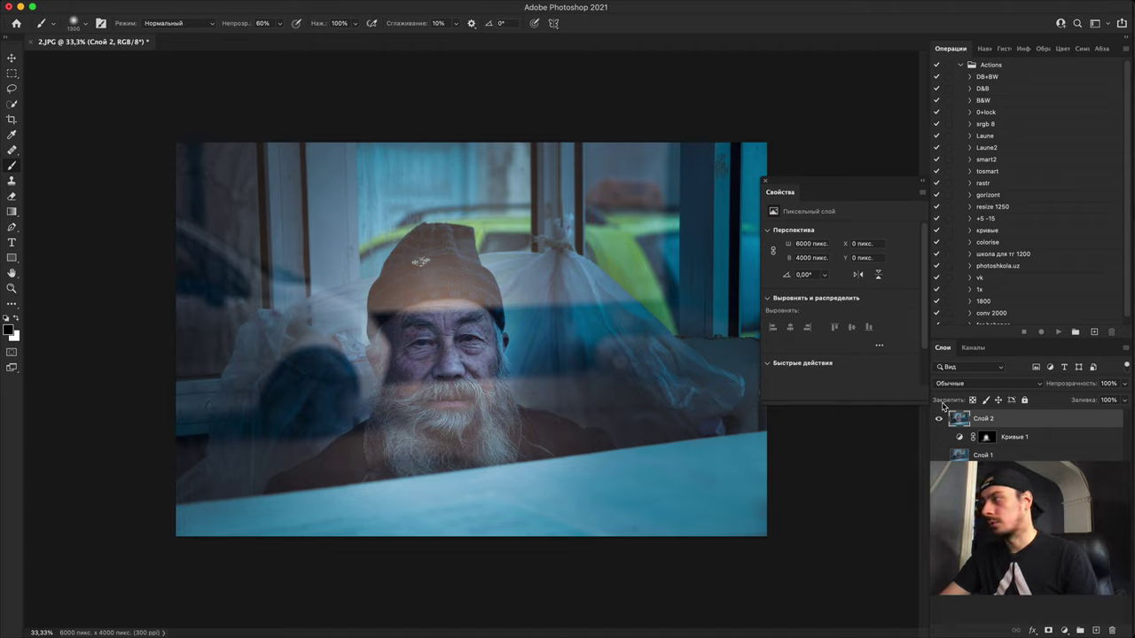
pyautogui.click(939, 418)
pyautogui.click(937, 420)
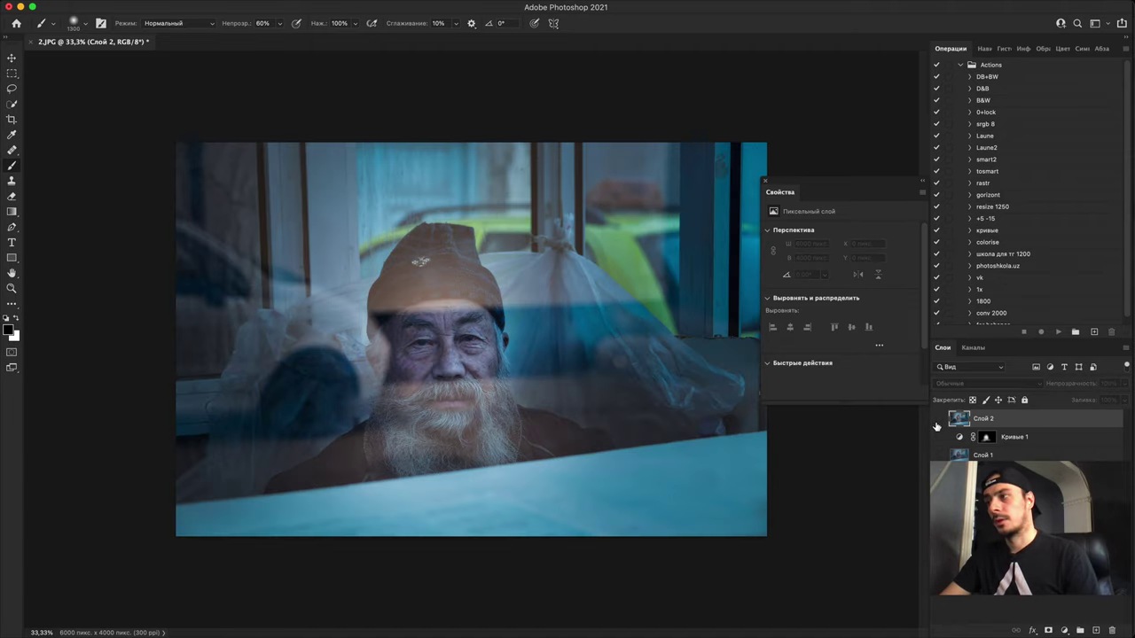
pyautogui.click(938, 420)
pyautogui.click(938, 420)
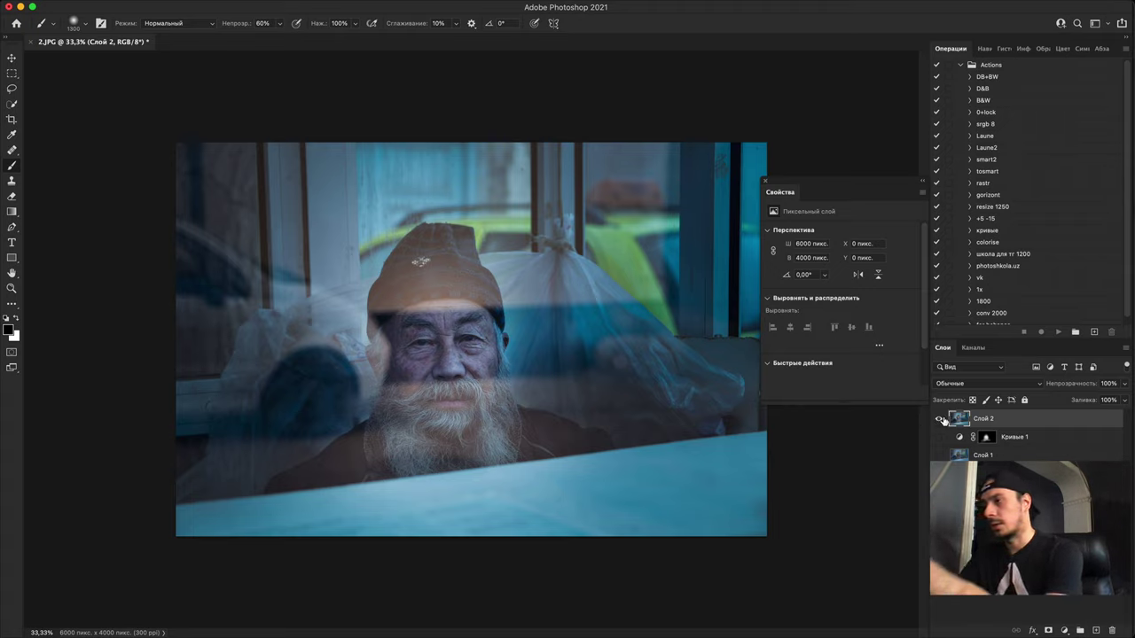
pyautogui.click(938, 419)
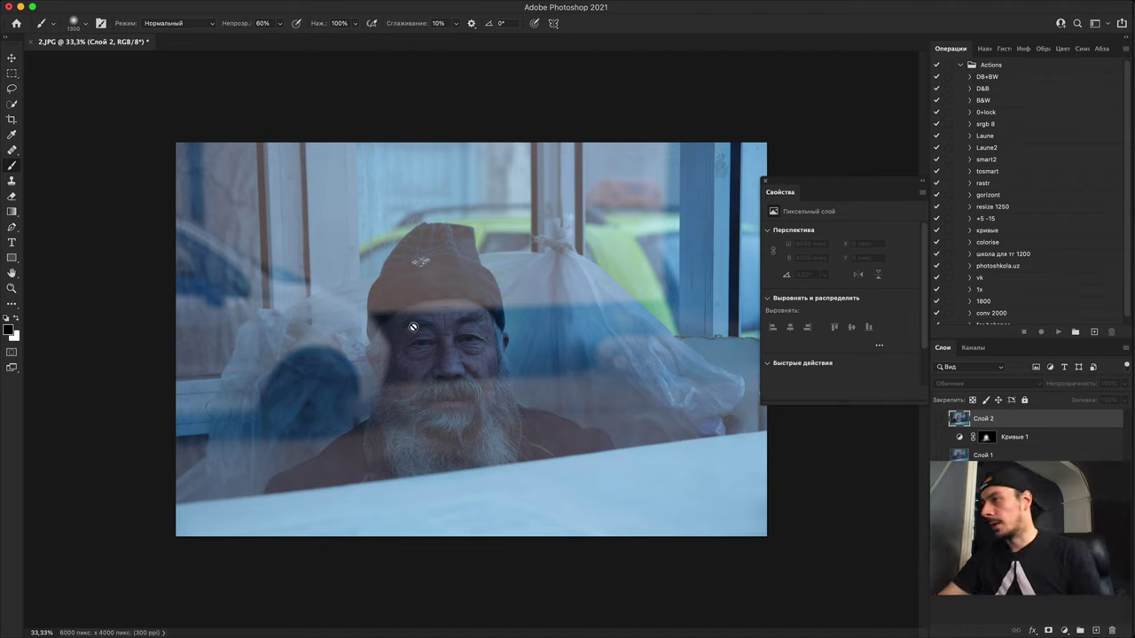
pyautogui.click(939, 419)
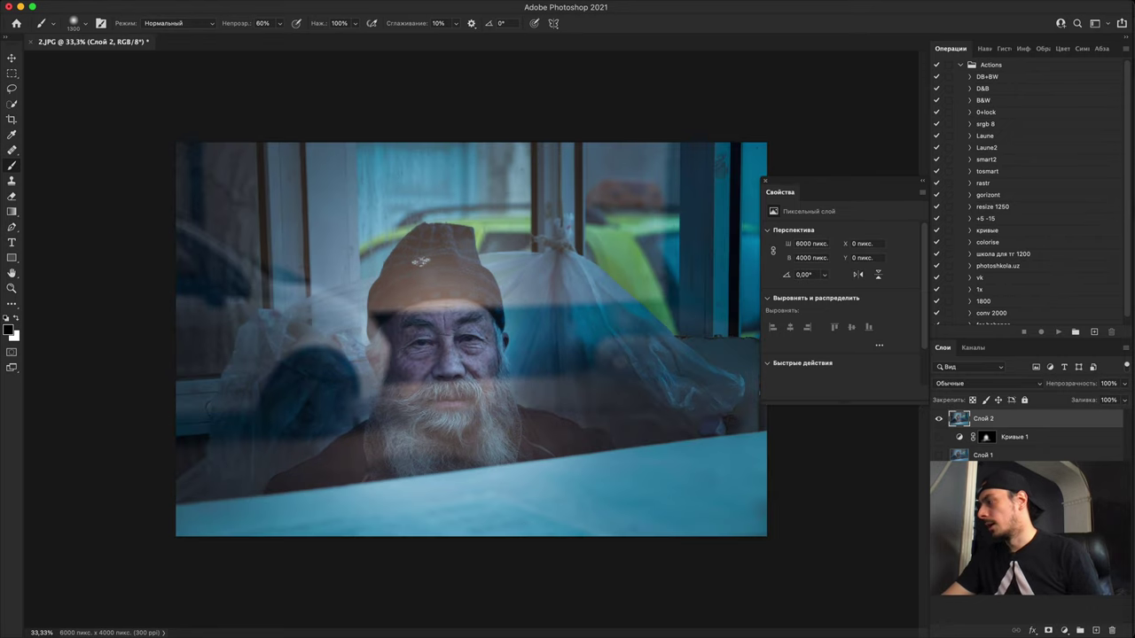
# Step: Add a Black & White adjustment layer with the default preset and a Curves layer above it with raised midtones
pyautogui.click(1064, 630)
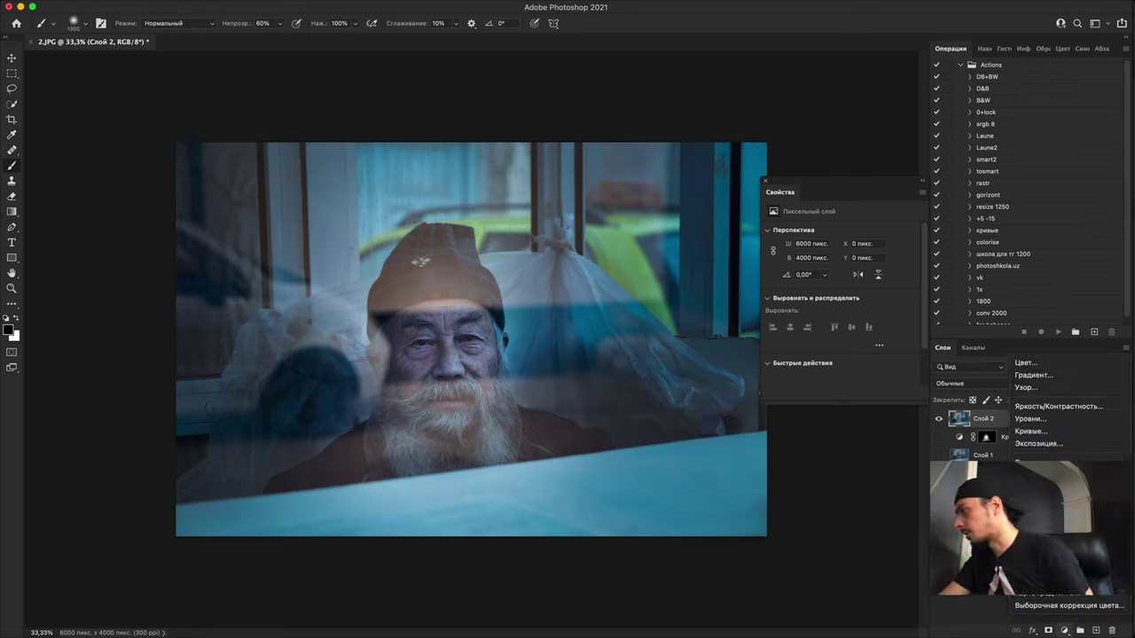
pyautogui.click(1037, 500)
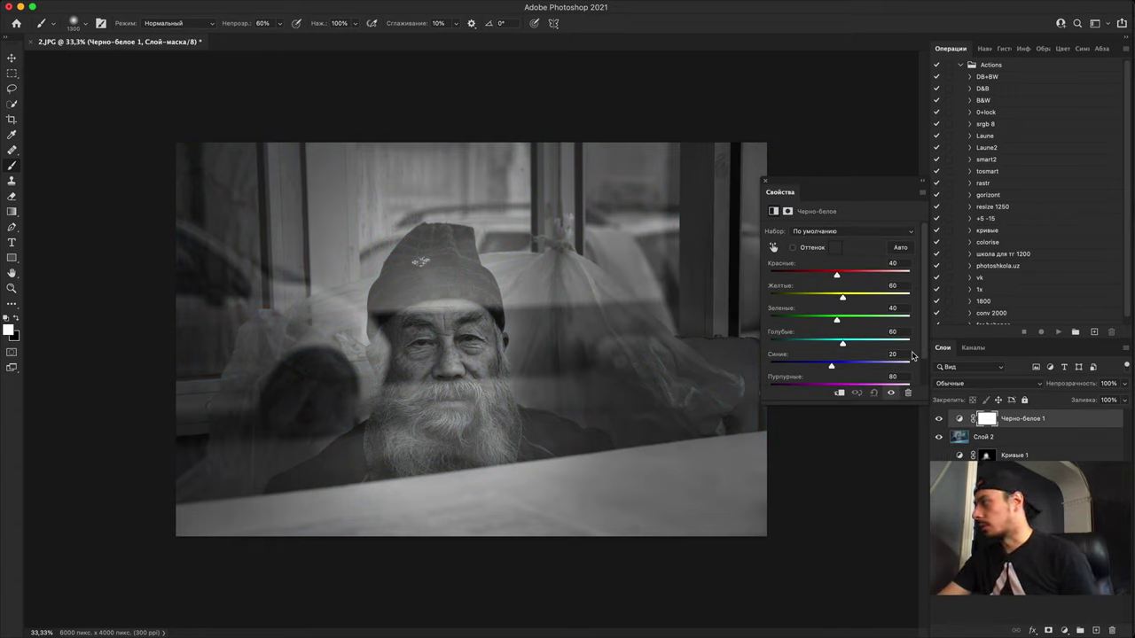
pyautogui.click(1065, 629)
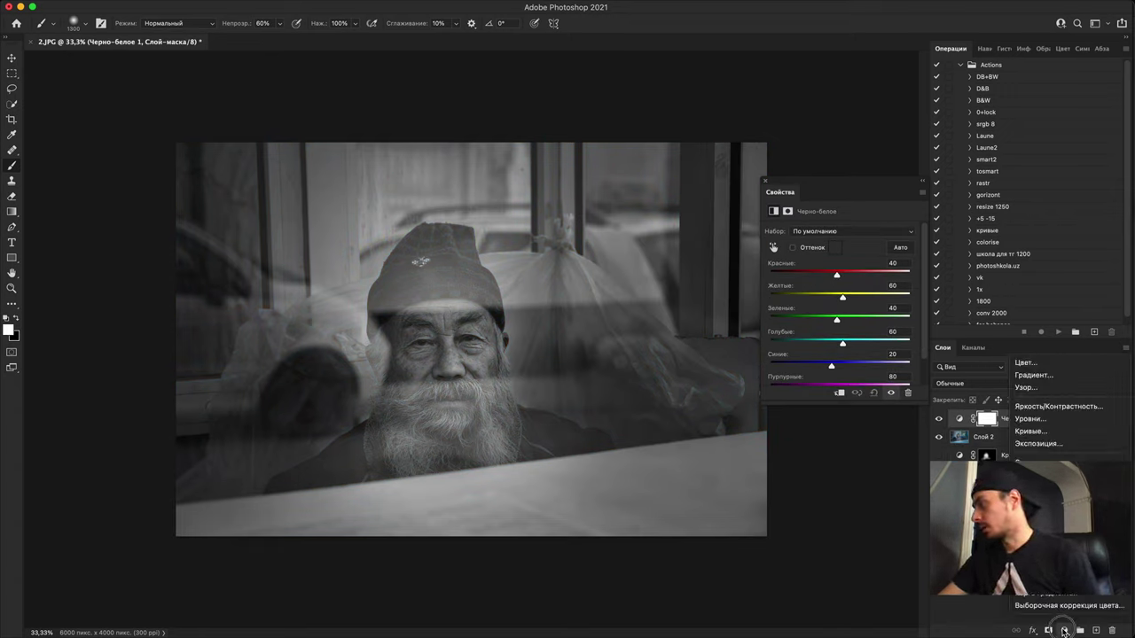
pyautogui.click(1077, 435)
pyautogui.moveTo(838, 336); pyautogui.dragTo(833, 322)
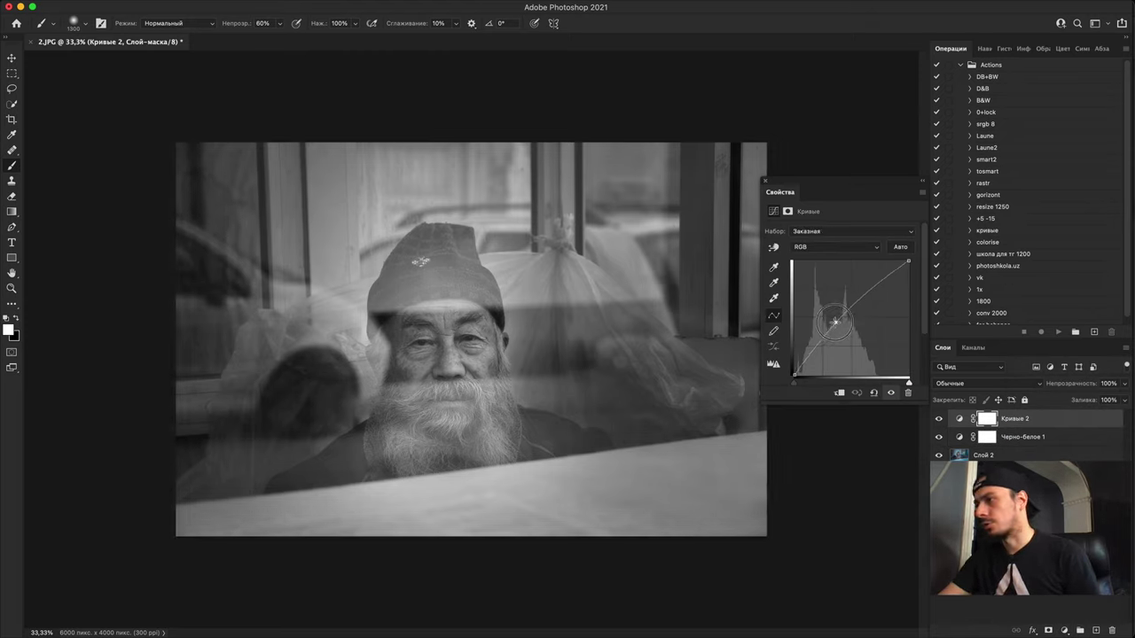
# Step: Invert the new Curves layer's mask to black and paint it white over the man's face and beard
pyautogui.press('super+i')
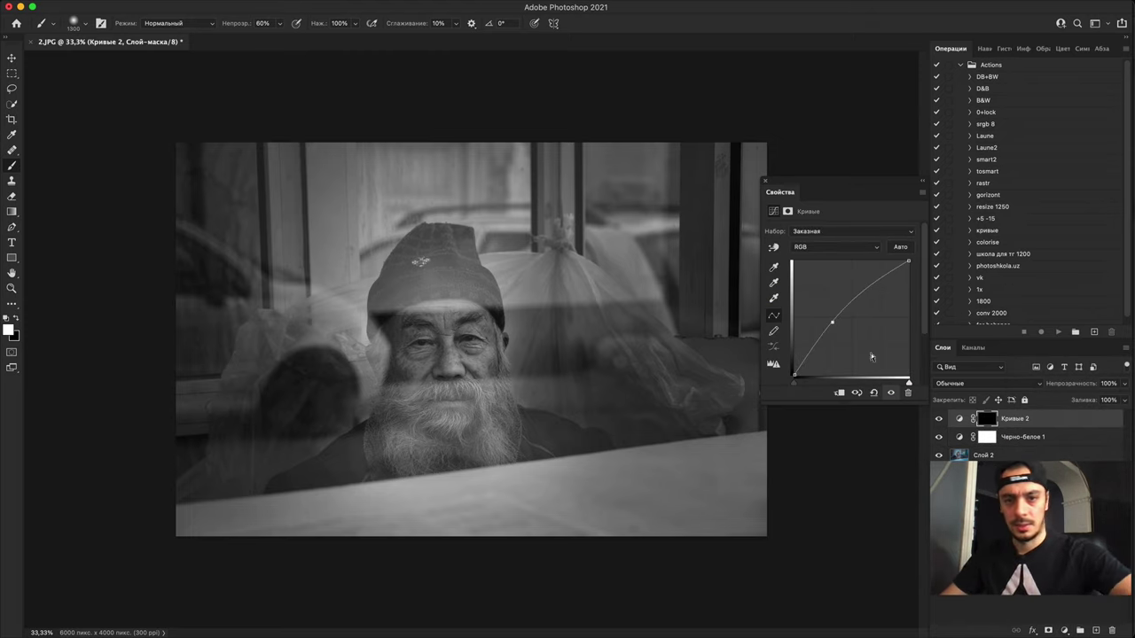
pyautogui.moveTo(434, 315); pyautogui.dragTo(442, 387)
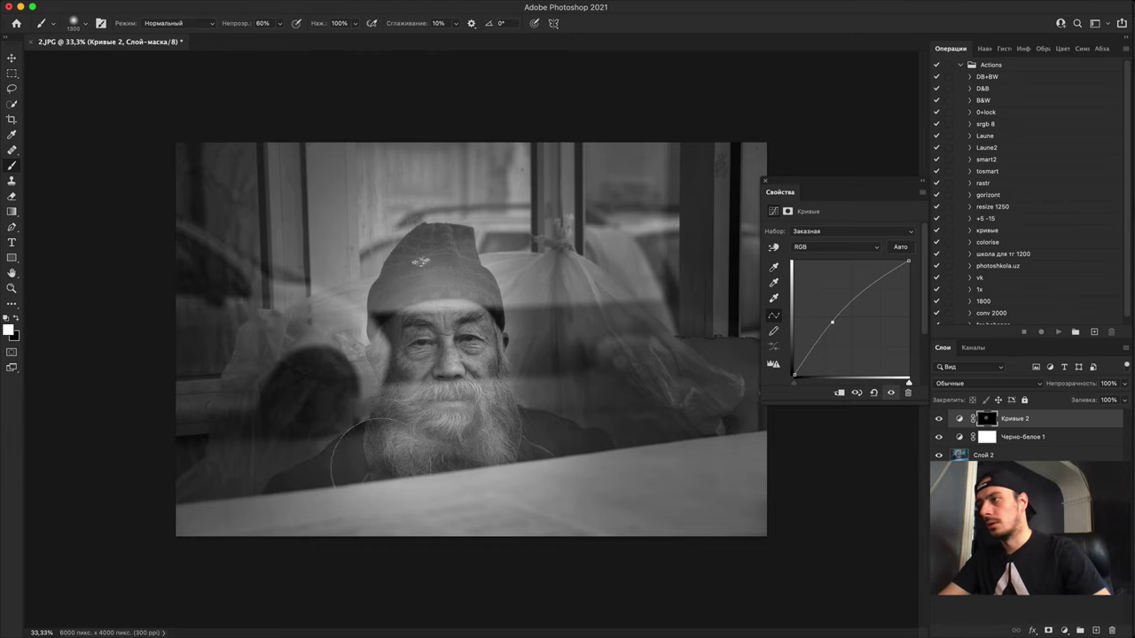
pyautogui.press('super+plus')
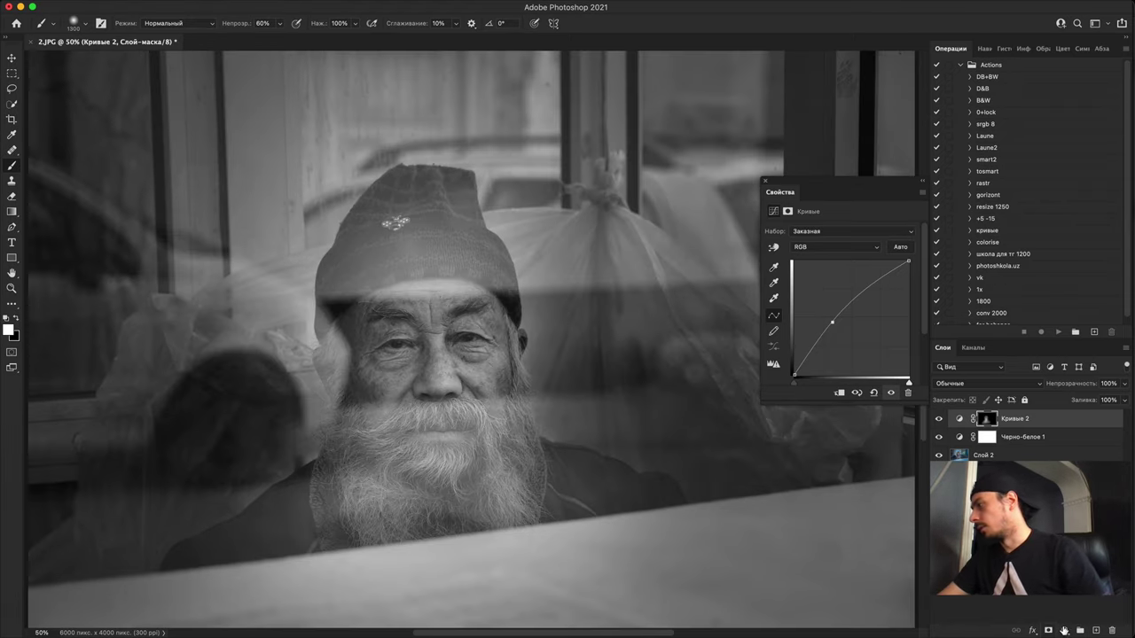
# Step: Add a Brightness/Contrast adjustment layer on top and set its contrast to 22
pyautogui.click(1063, 631)
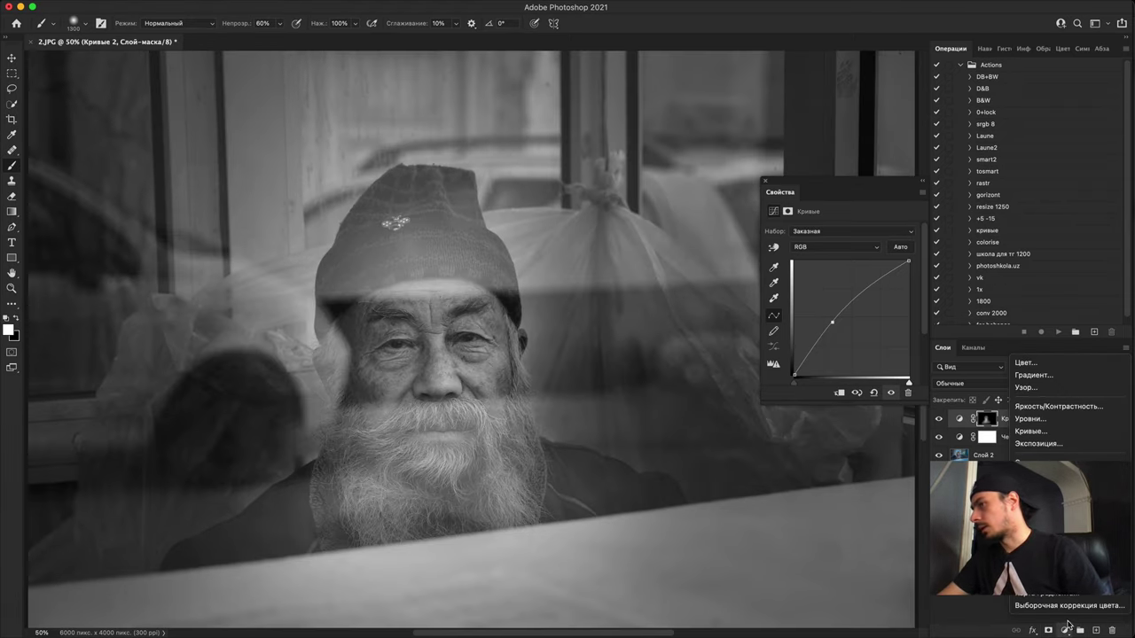
pyautogui.click(1059, 406)
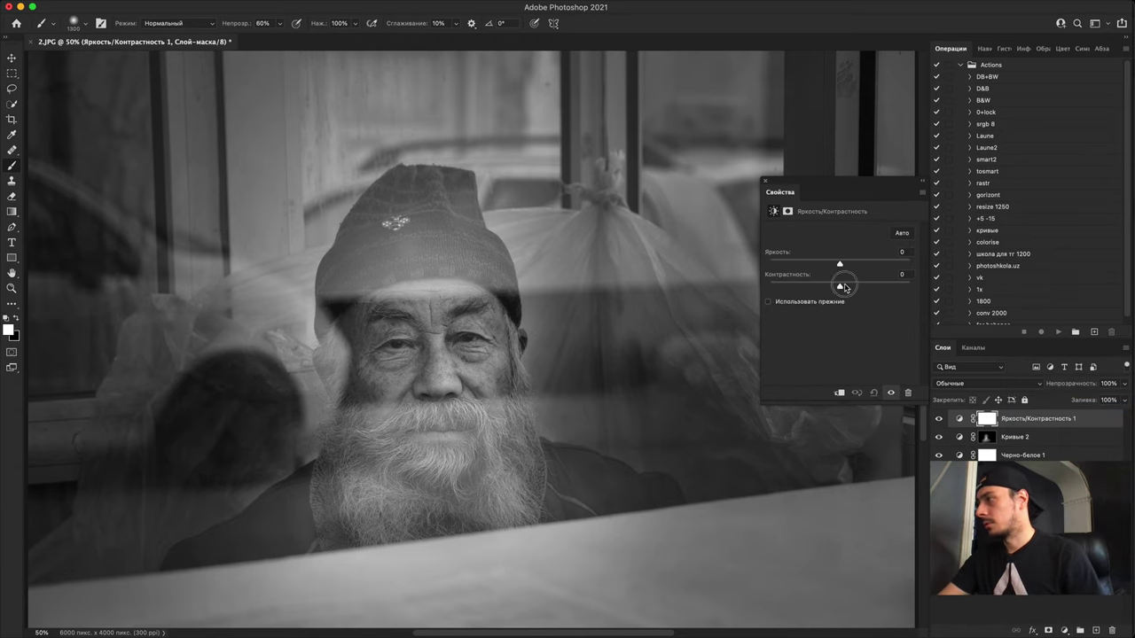
pyautogui.press('super+plus')
pyautogui.moveTo(840, 285); pyautogui.dragTo(854, 286)
pyautogui.press('super+minus')
pyautogui.press('super+minus')
pyautogui.press('super+minus')
pyautogui.press('super+minus')
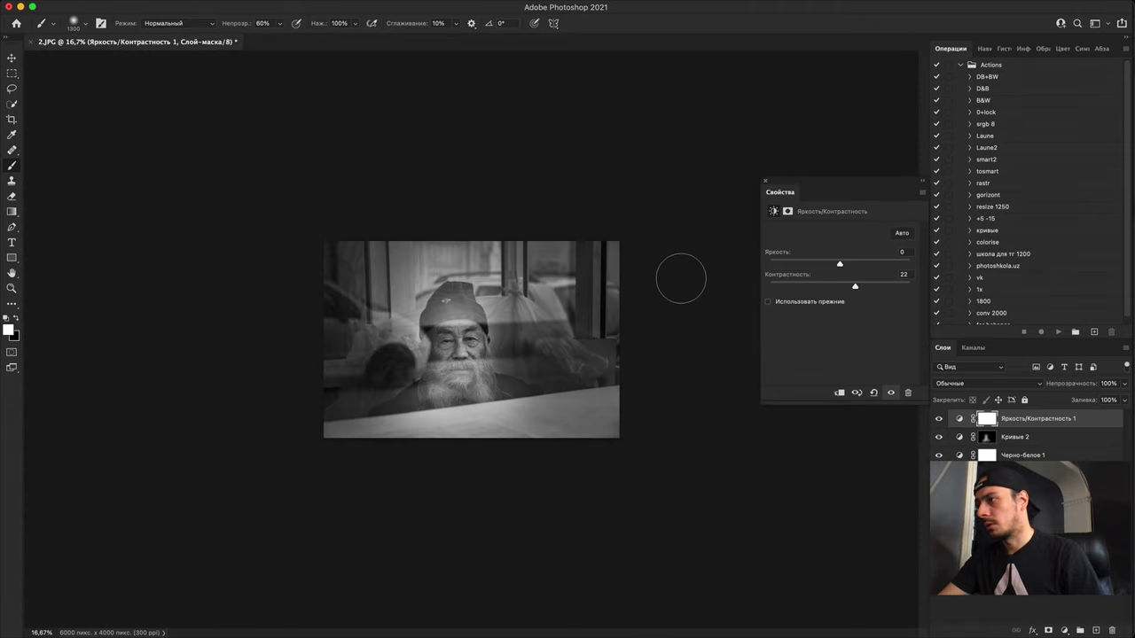
# Step: Invert the Brightness/Contrast mask, paint it white over the man, and stamp all visible layers into a new top layer
pyautogui.press('super+plus')
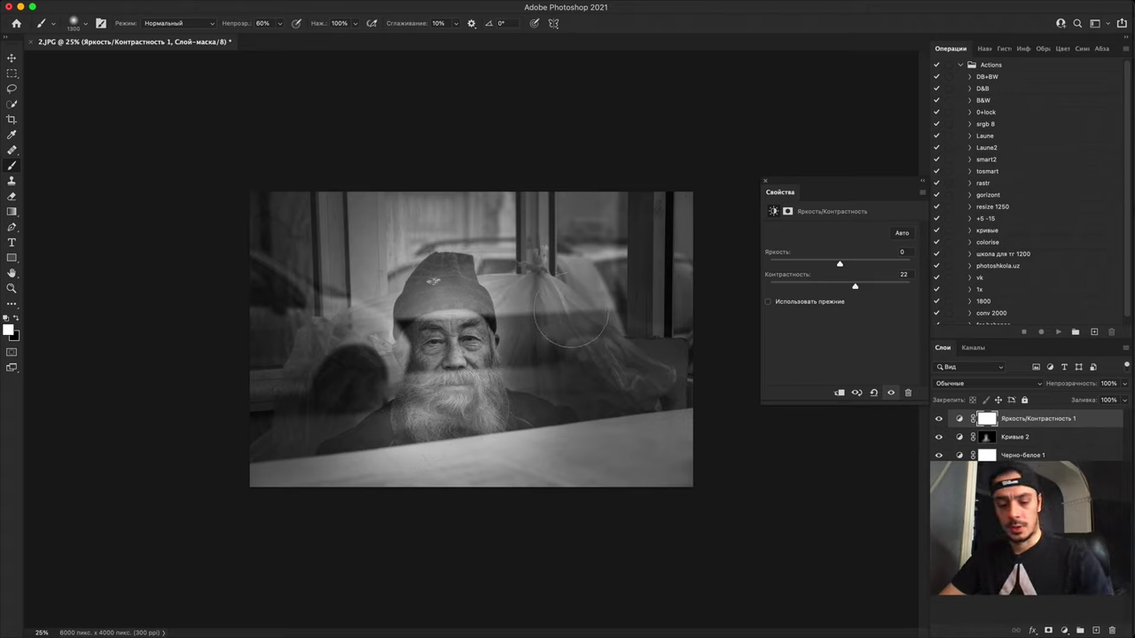
pyautogui.press('super+i')
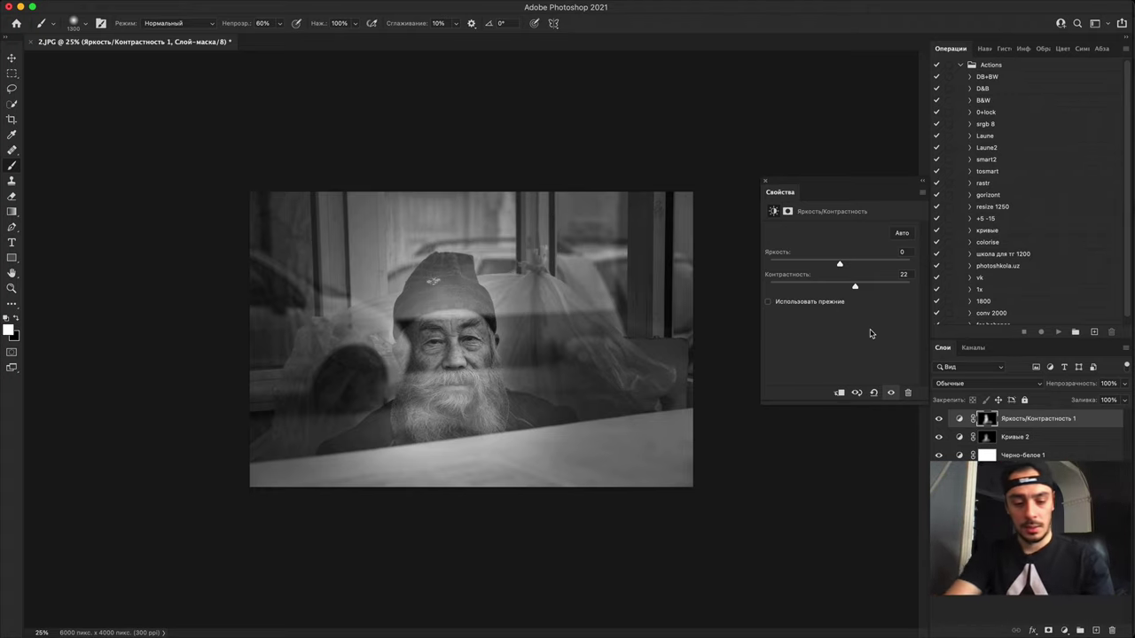
pyautogui.press('alt+shift+super+e')
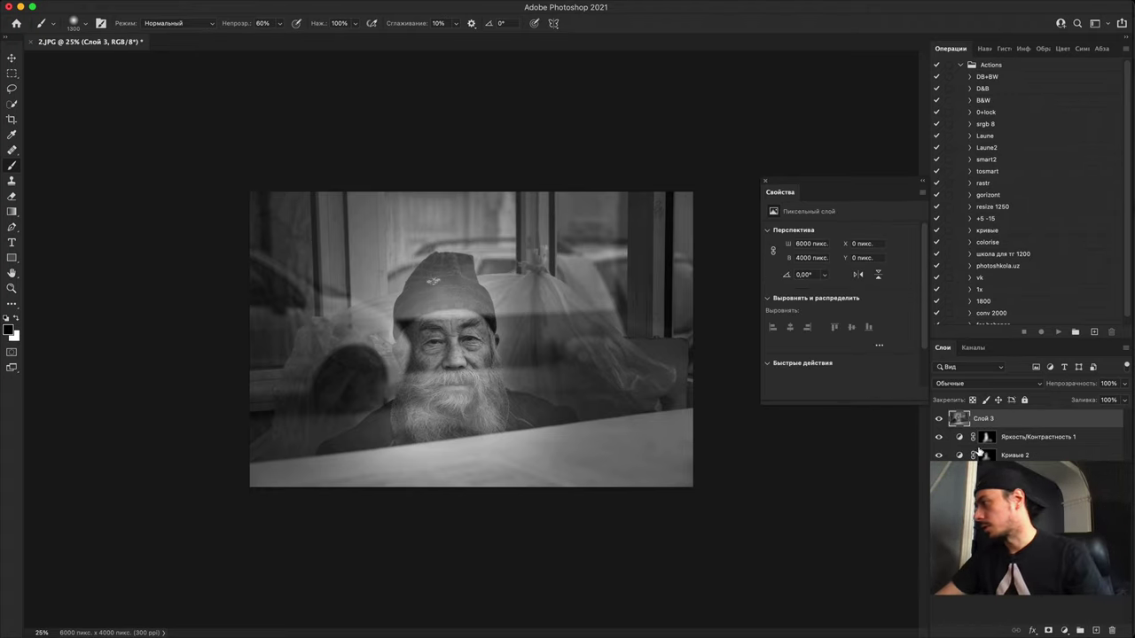
# Step: Hide the black-and-white layers to compare that version with the original photo and the graded colour version
pyautogui.moveTo(936, 436); pyautogui.dragTo(937, 455)
pyautogui.click(938, 418)
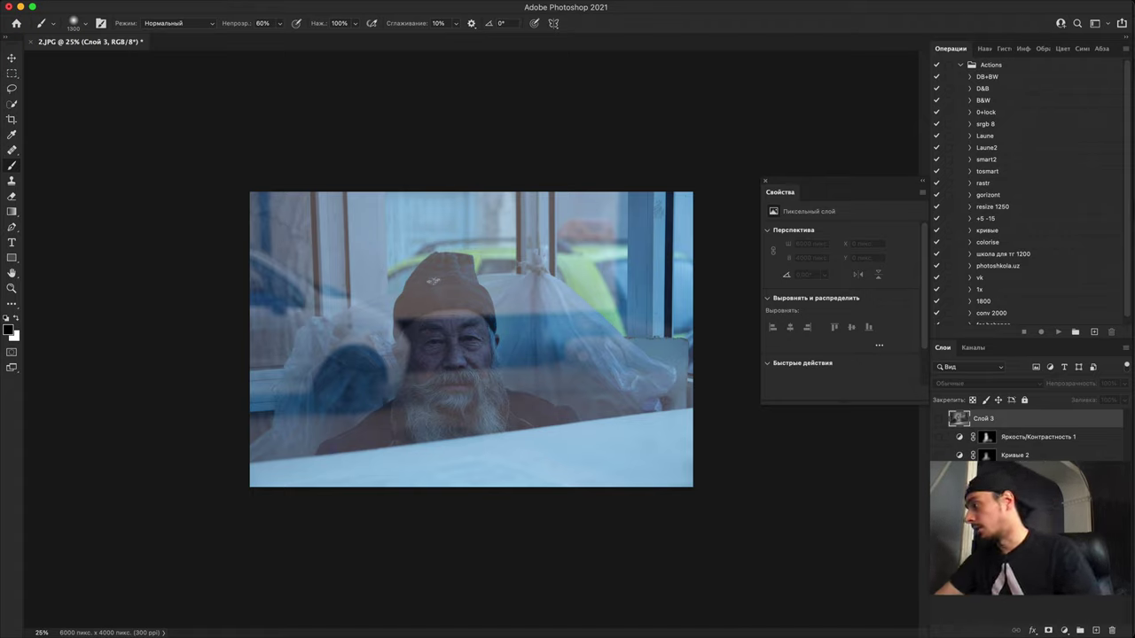
pyautogui.click(938, 494)
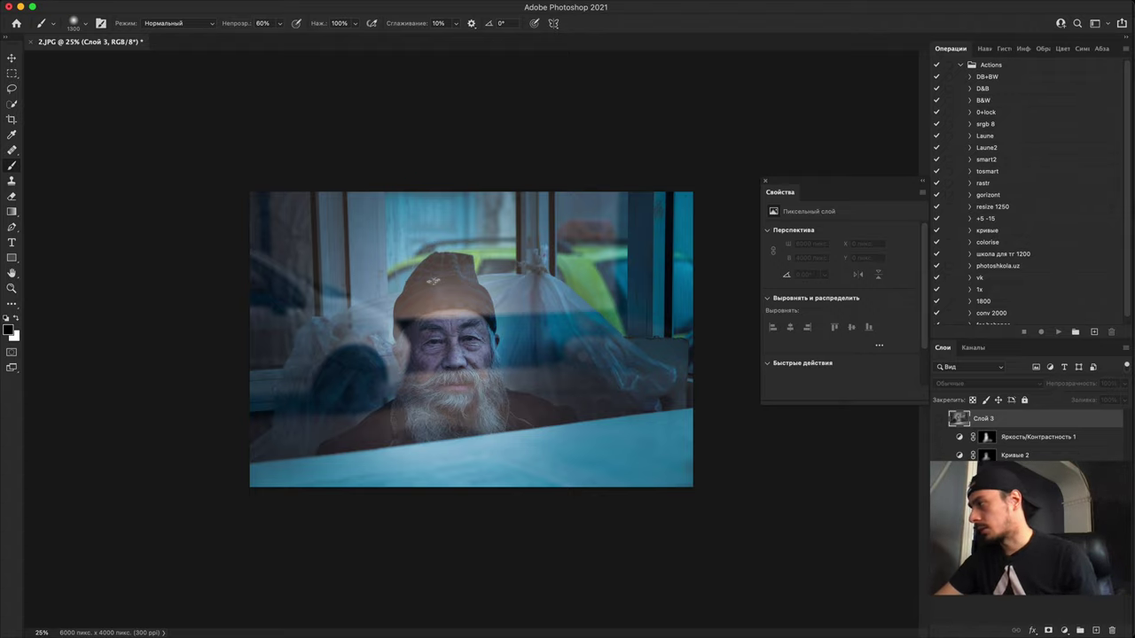
# Step: Toggle layer visibility to compare the black-and-white version of the portrait with the colour-graded version
pyautogui.click(939, 419)
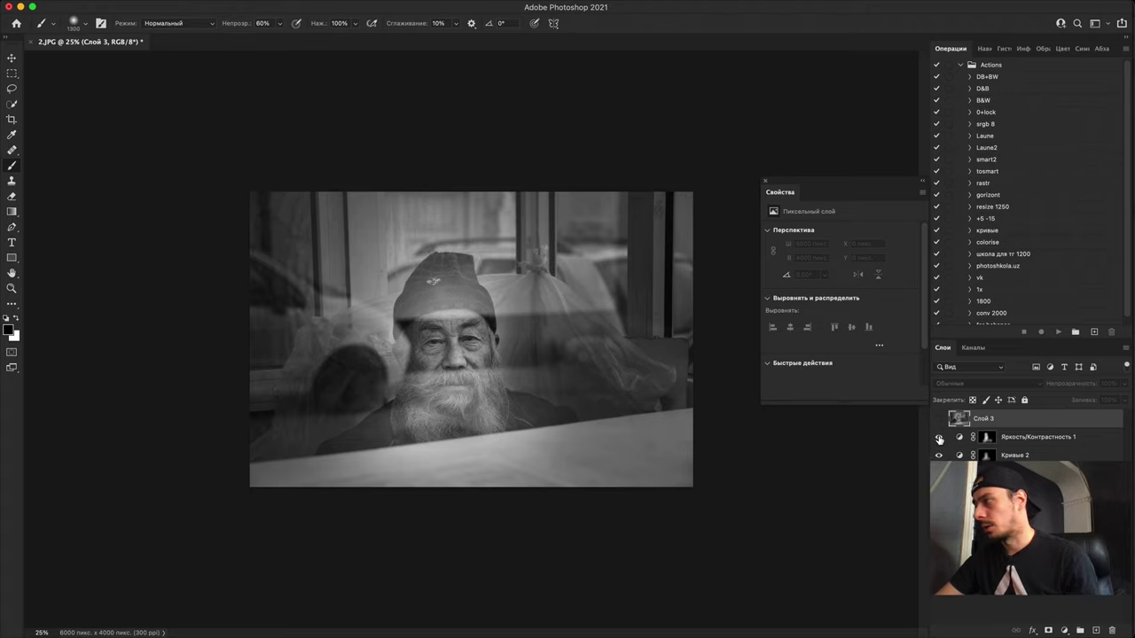
pyautogui.keyDown('alt'); pyautogui.click(940, 420); pyautogui.keyUp('alt')
pyautogui.click(938, 420)
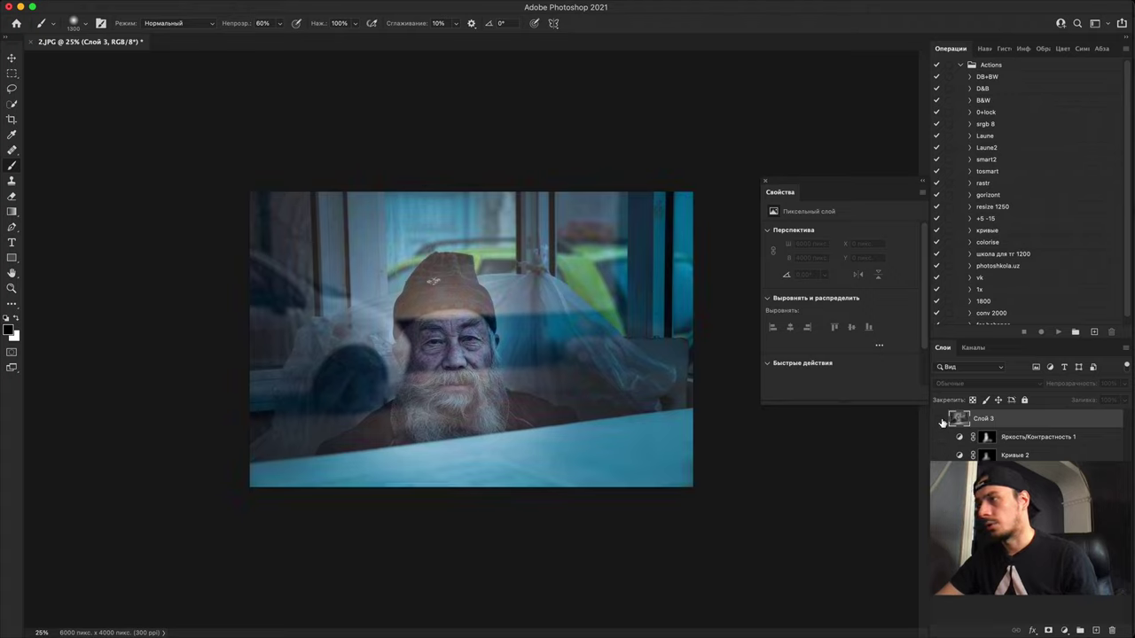
pyautogui.click(939, 420)
pyautogui.click(938, 420)
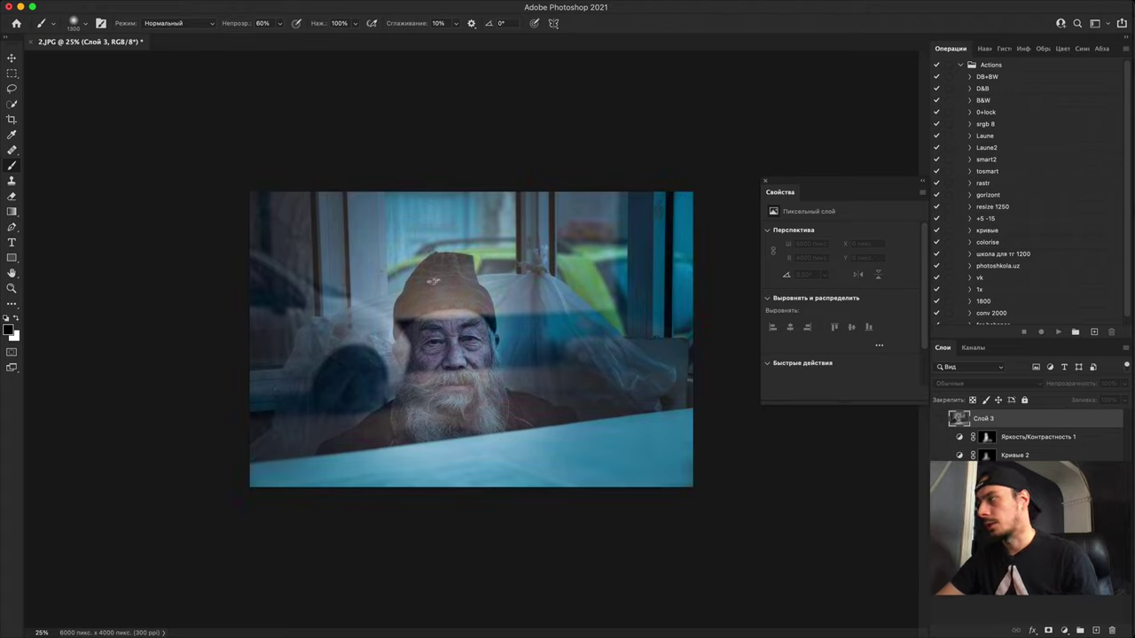
pyautogui.click(938, 420)
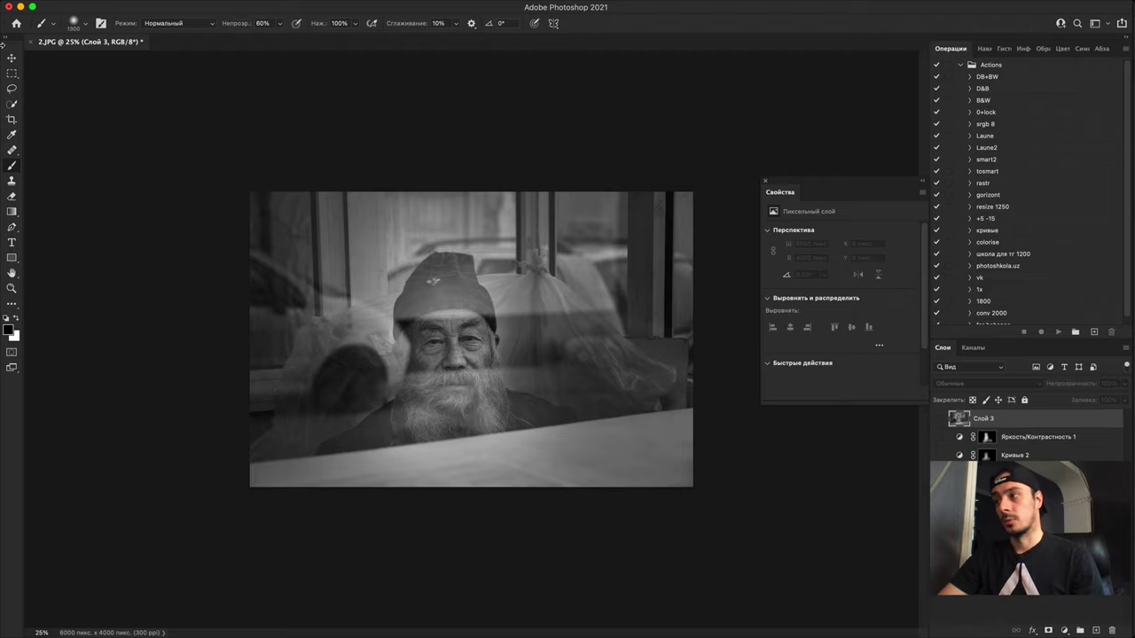
# Step: Crop the photo's upper and right edges in proportion, to about 5054 × 3369 px, for a tighter framing of the man
pyautogui.press('c')
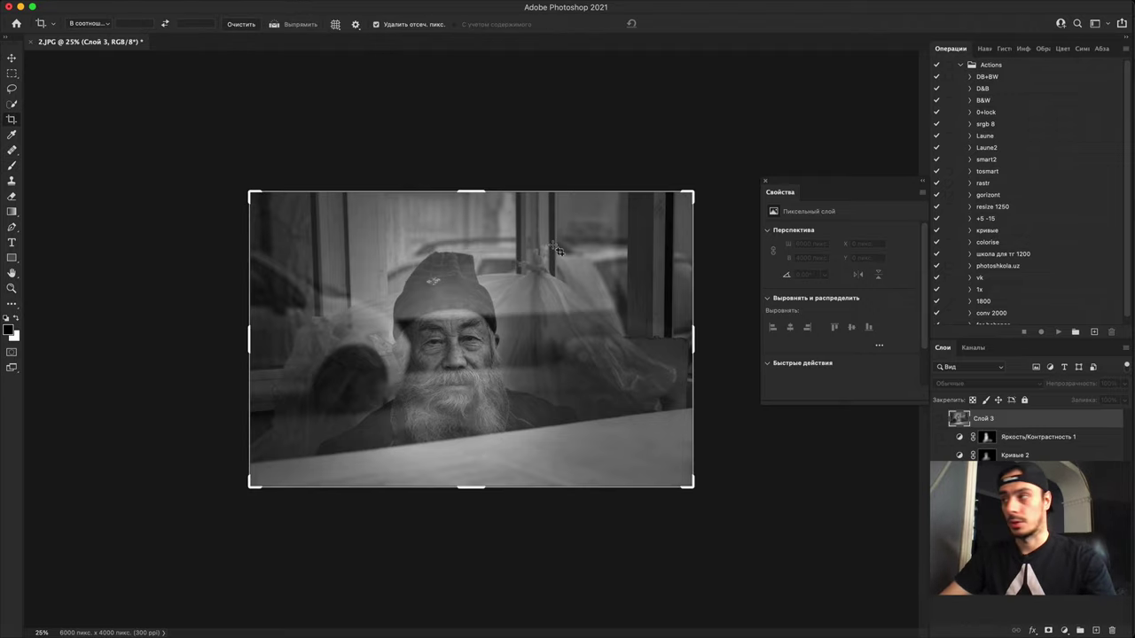
pyautogui.moveTo(693, 192); pyautogui.dragTo(678, 208)
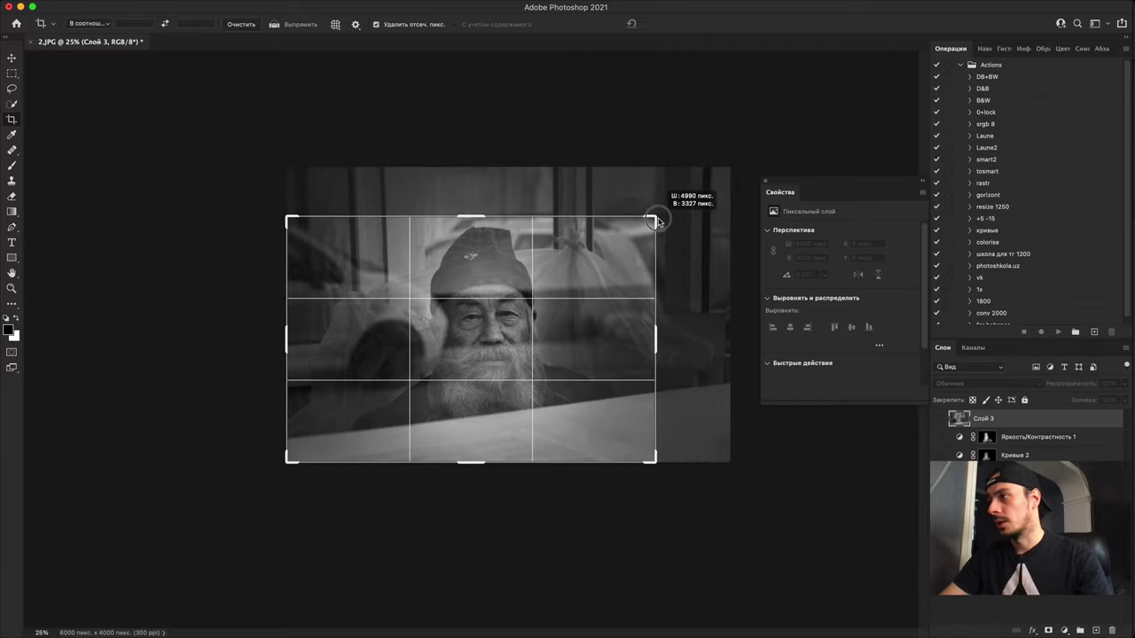
pyautogui.press('Return')
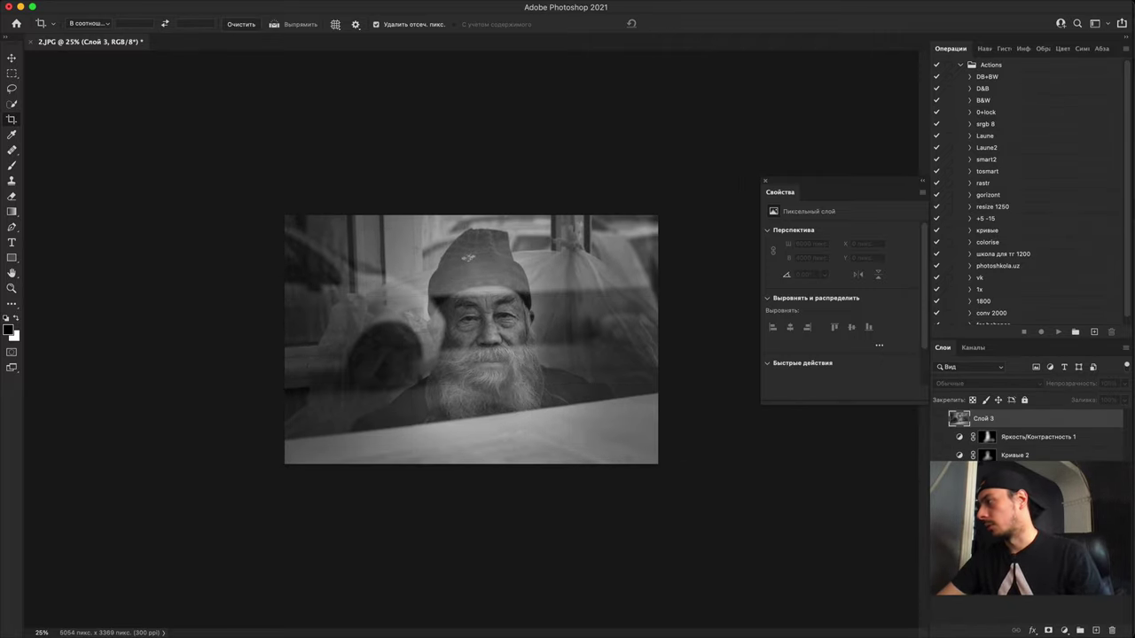
pyautogui.press('super+plus')
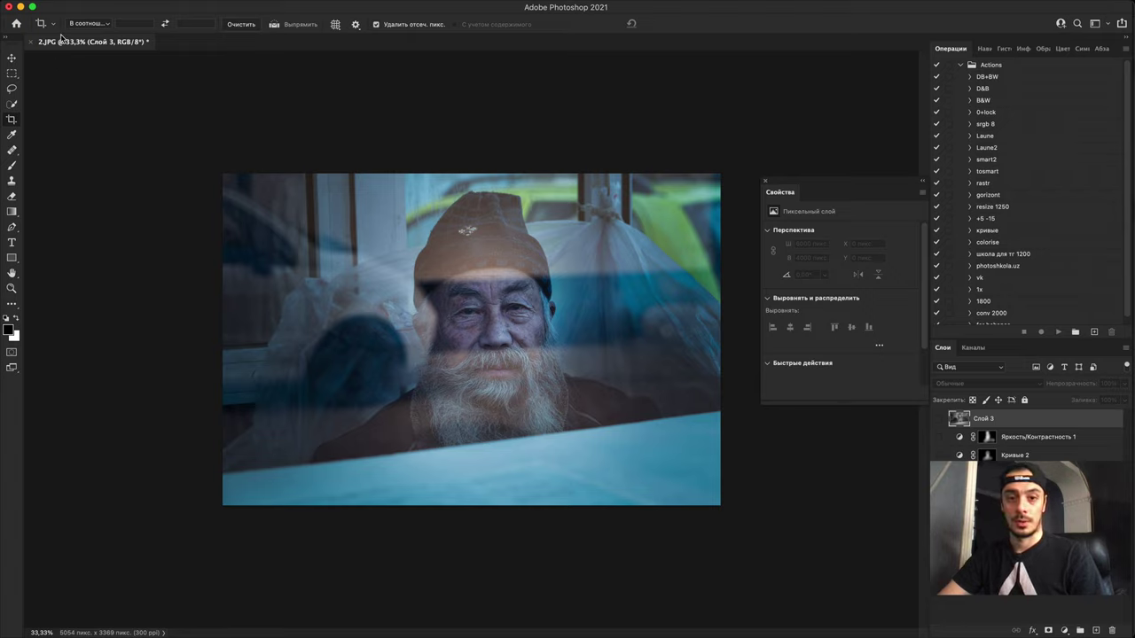
# Step: Close 2.JPG without saving its changes, switch to Adobe Bridge and open 3.JPG from there in Photoshop
pyautogui.click(30, 42)
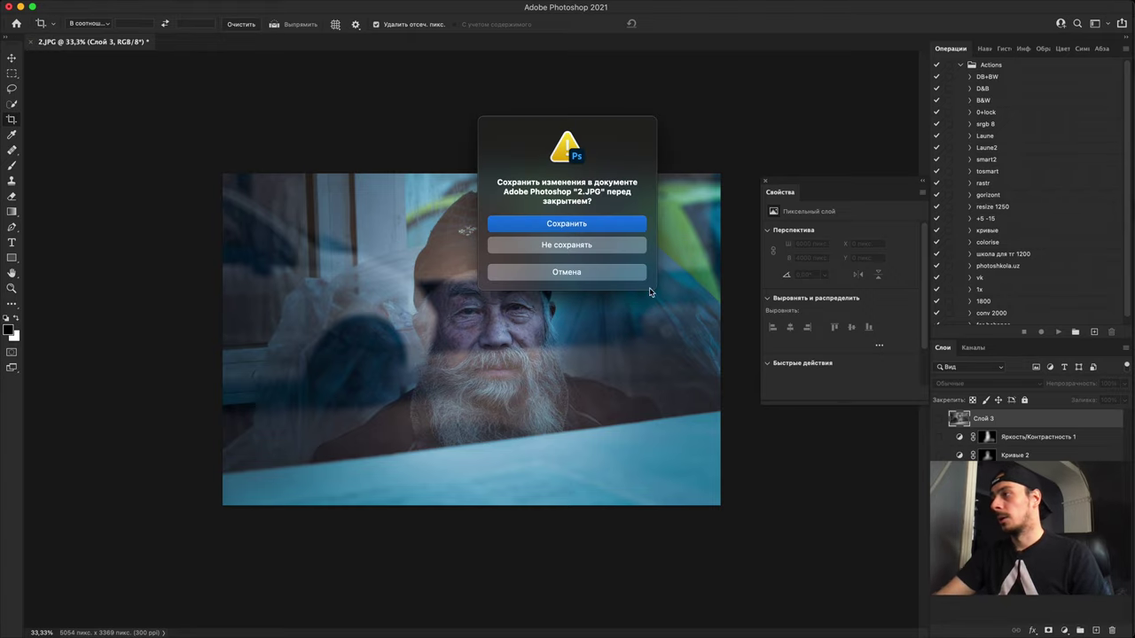
pyautogui.click(565, 247)
pyautogui.press('super+Tab')
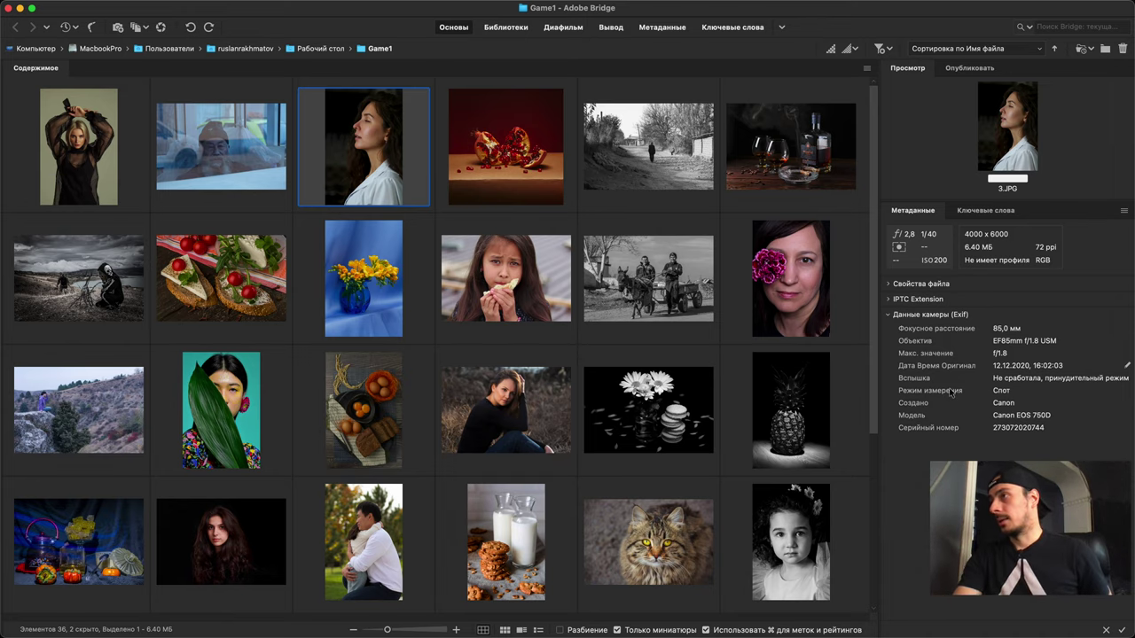
pyautogui.doubleClick(363, 177)
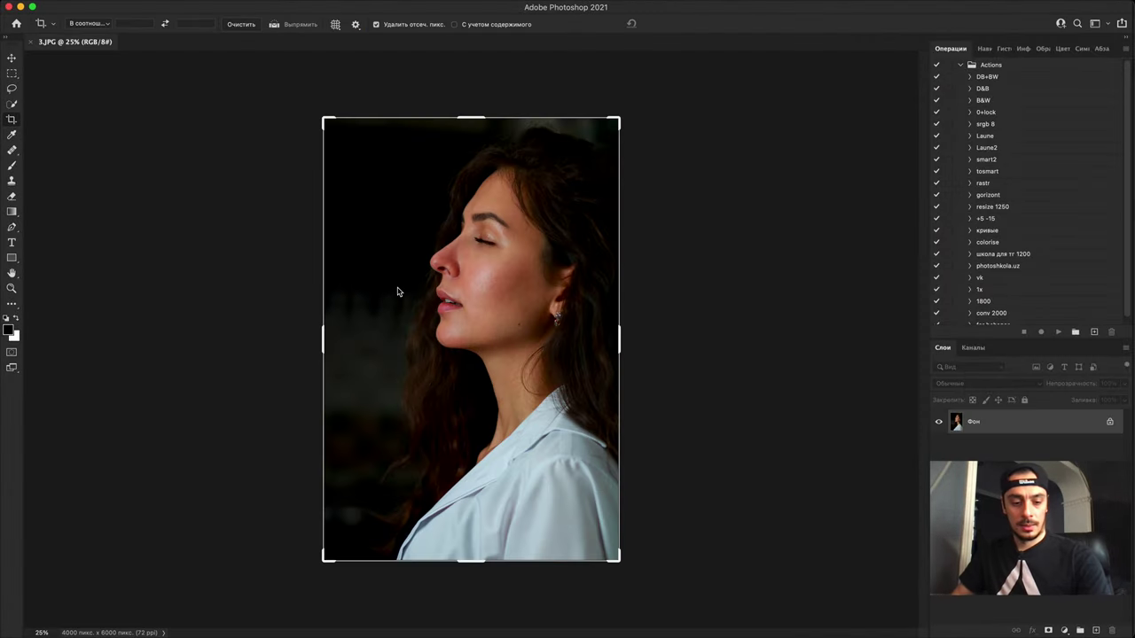
# Step: Examine the skin texture and retouching on the woman's cheek, nose and forehead at 100% and 200%
pyautogui.press('super+1')
pyautogui.moveTo(469, 476); pyautogui.dragTo(559, 309)
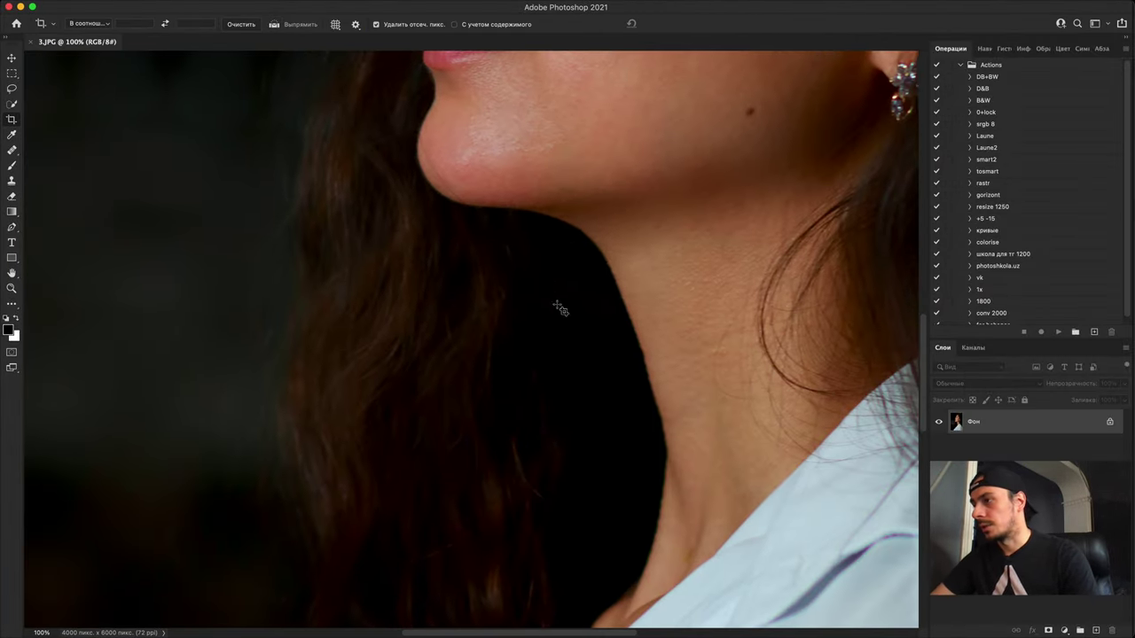
pyautogui.press('super+plus')
pyautogui.moveTo(619, 140); pyautogui.dragTo(511, 522)
pyautogui.moveTo(567, 319); pyautogui.dragTo(535, 500)
pyautogui.scroll(10, 535, 500)
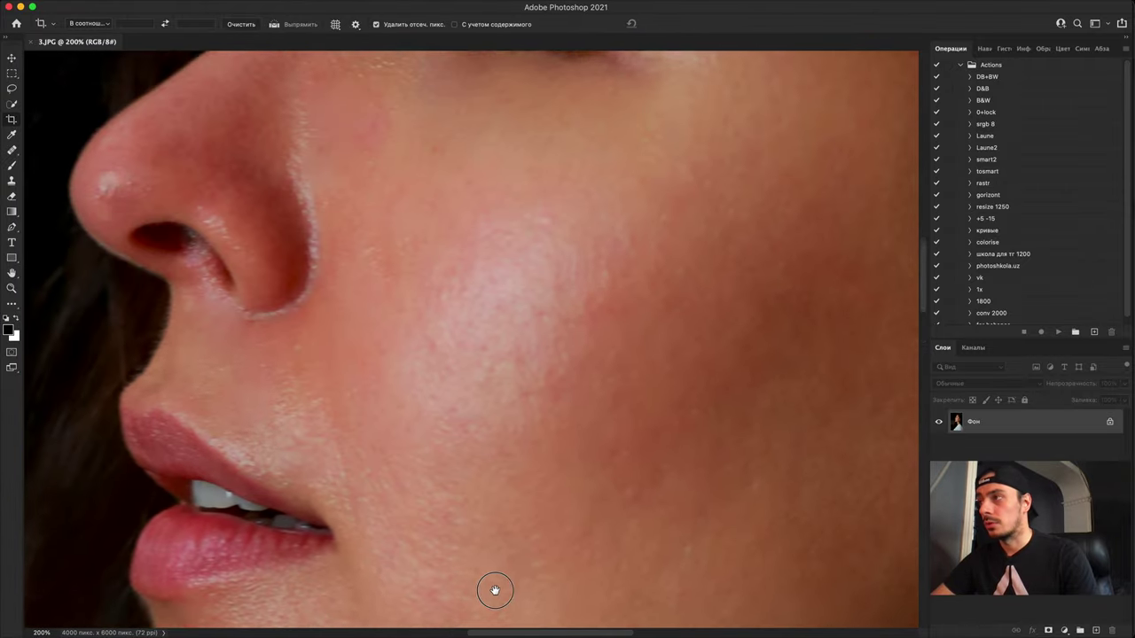
pyautogui.press('super+minus')
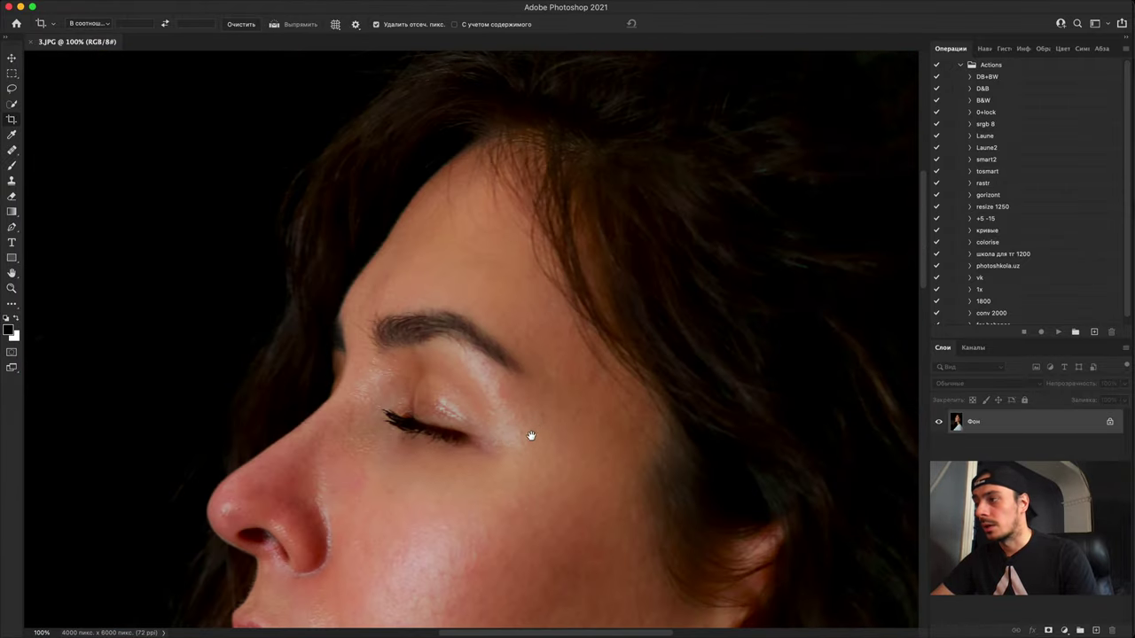
pyautogui.moveTo(532, 435); pyautogui.dragTo(577, 274)
pyautogui.press('space')
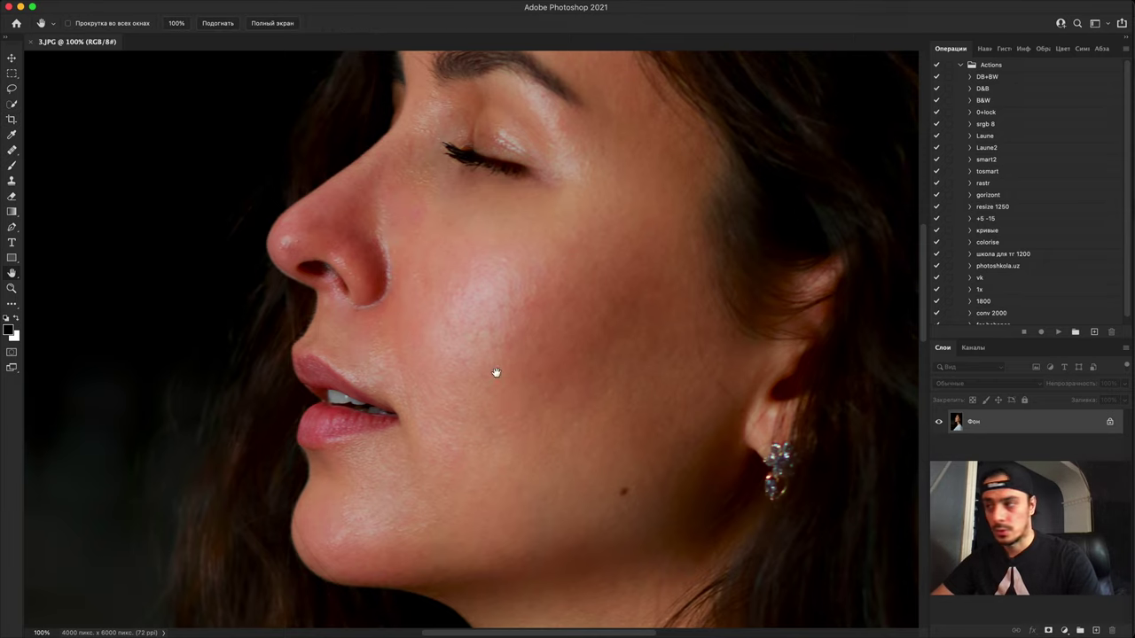
# Step: Examine the woman's chin, jawline and neck at 200% for skin texture and edge quality
pyautogui.moveTo(462, 491); pyautogui.dragTo(576, 322)
pyautogui.press('super+plus')
pyautogui.hscroll(5, 532, 377)
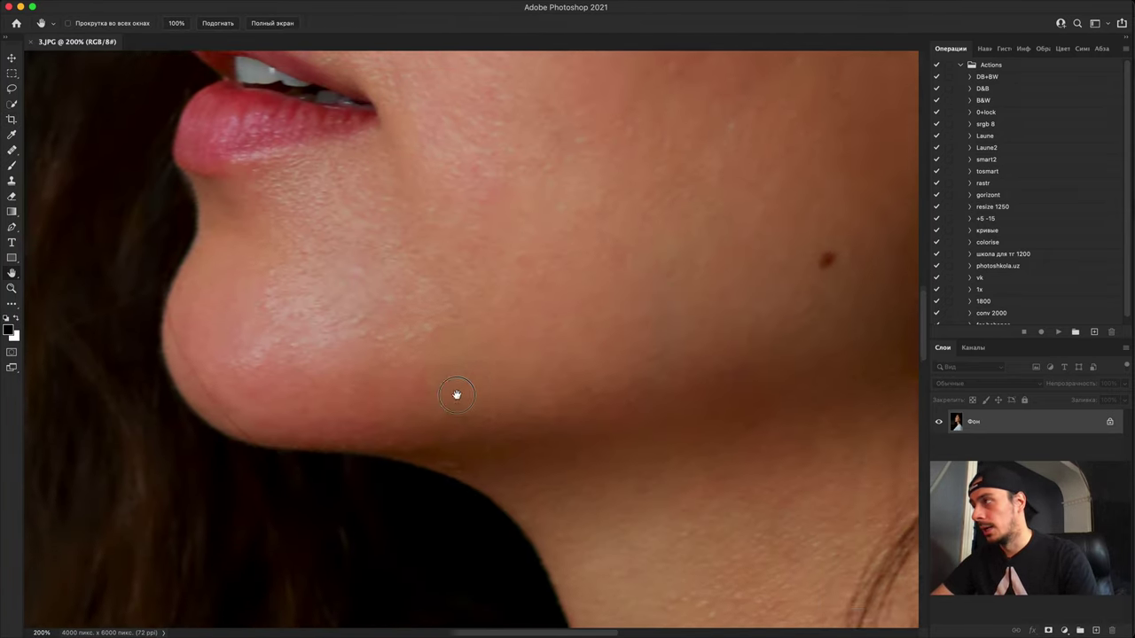
pyautogui.scroll(-10, 496, 355)
pyautogui.scroll(5, 545, 301)
pyautogui.hscroll(-5, 545, 301)
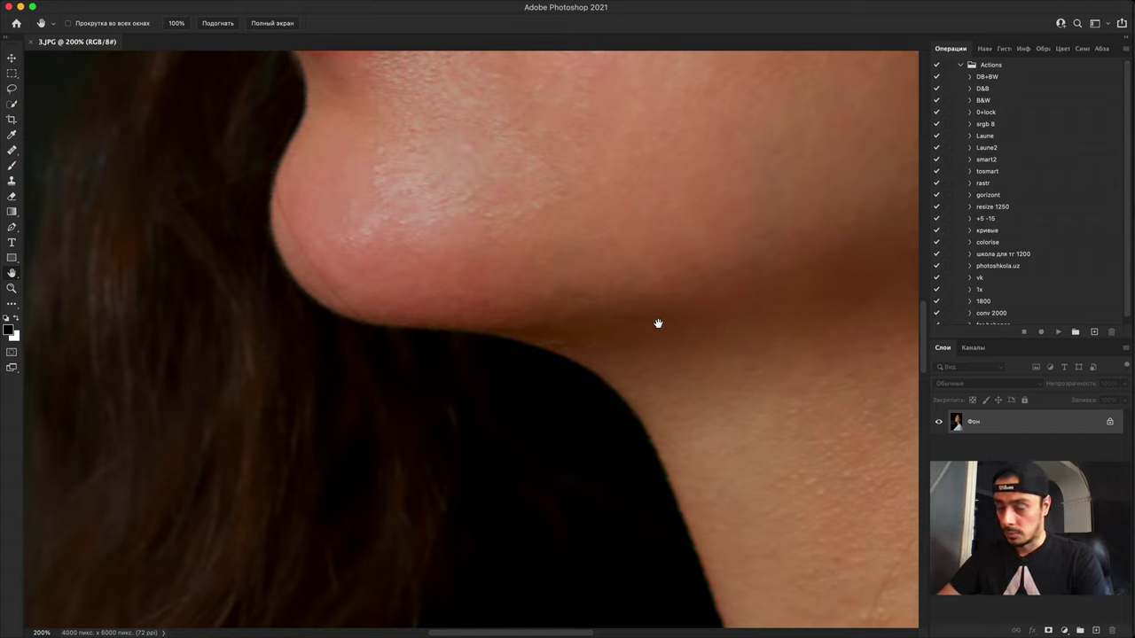
pyautogui.moveTo(619, 320); pyautogui.dragTo(603, 587)
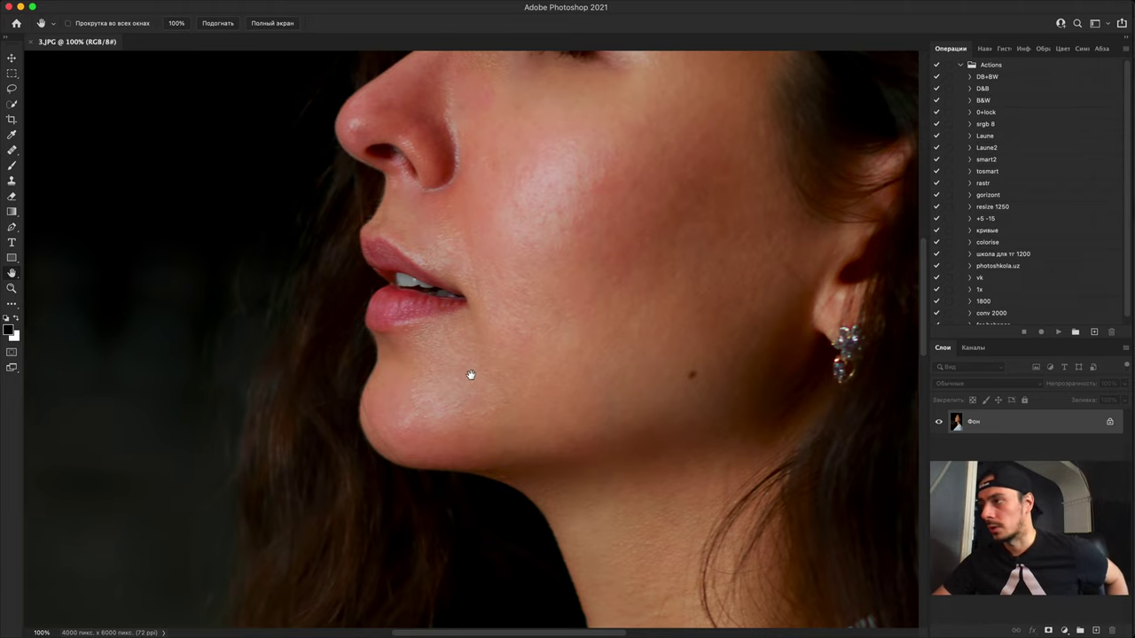
# Step: Examine the woman's closed eye, eyebrow and eyelid highlights at 300%, and compare with the face as a whole
pyautogui.moveTo(609, 244); pyautogui.dragTo(501, 538)
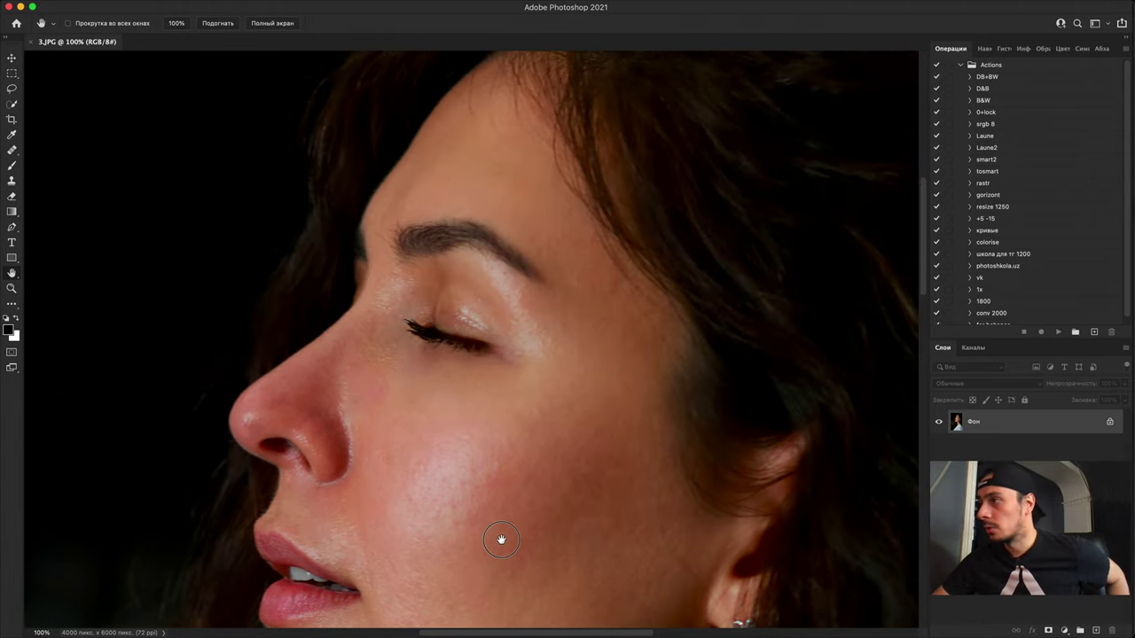
pyautogui.press('super+plus')
pyautogui.press('super+plus')
pyautogui.moveTo(447, 395); pyautogui.dragTo(502, 499)
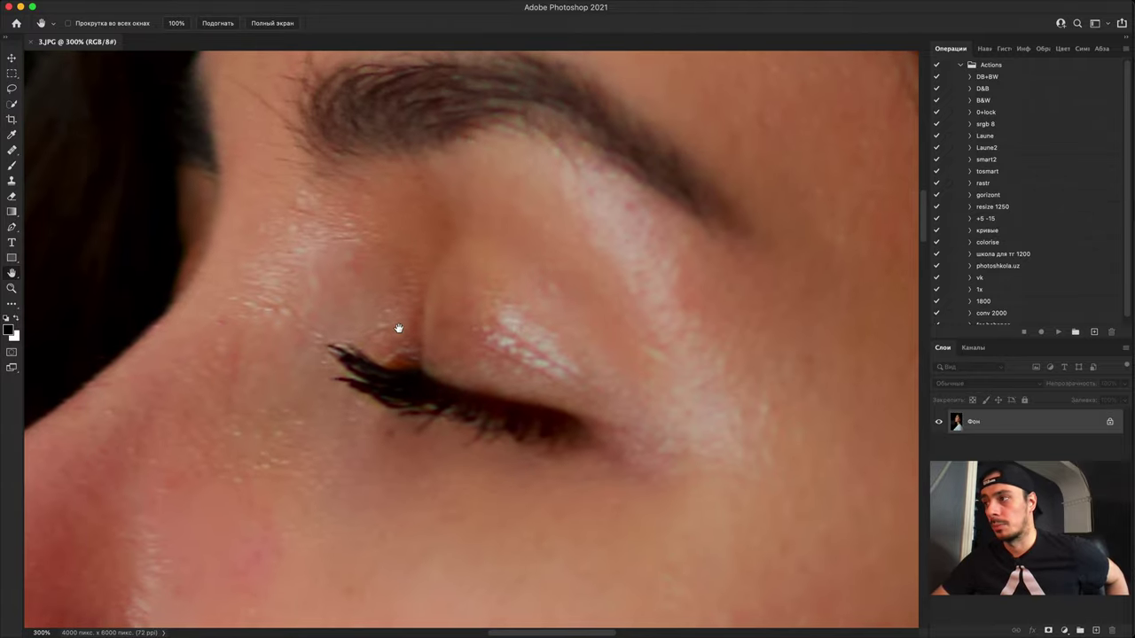
pyautogui.press('super+minus')
pyautogui.press('super+minus')
pyautogui.press('super+minus')
pyautogui.press('super+minus')
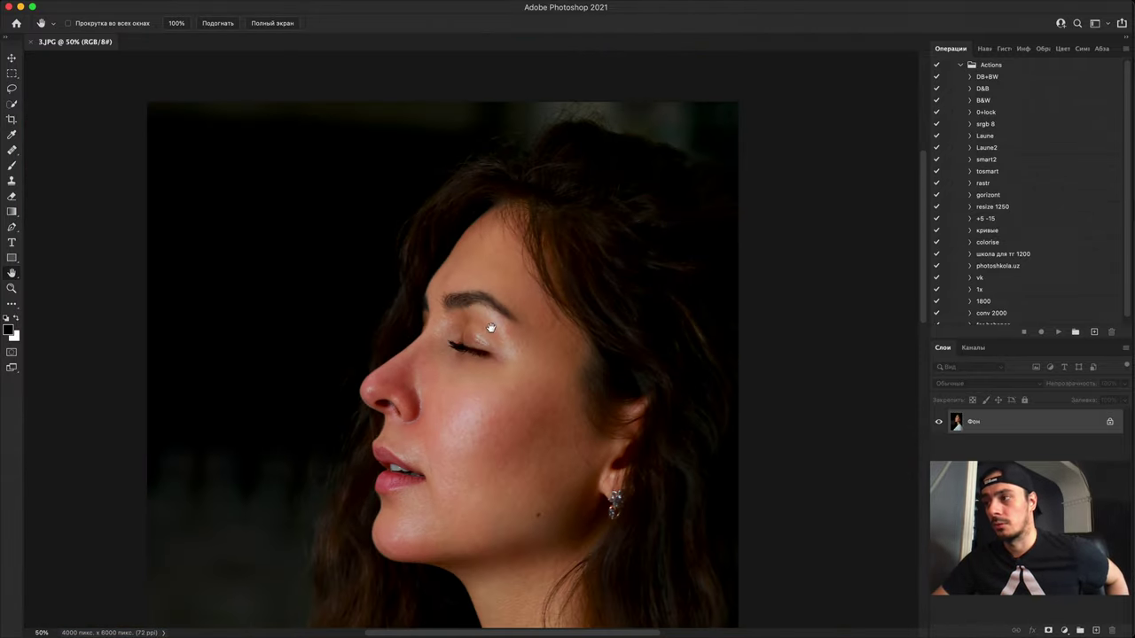
# Step: Examine the nose, lips and chin contour against the dark hair at up to 300%
pyautogui.press('super+plus')
pyautogui.press('super+plus')
pyautogui.press('super+plus')
pyautogui.moveTo(383, 534); pyautogui.dragTo(524, 340)
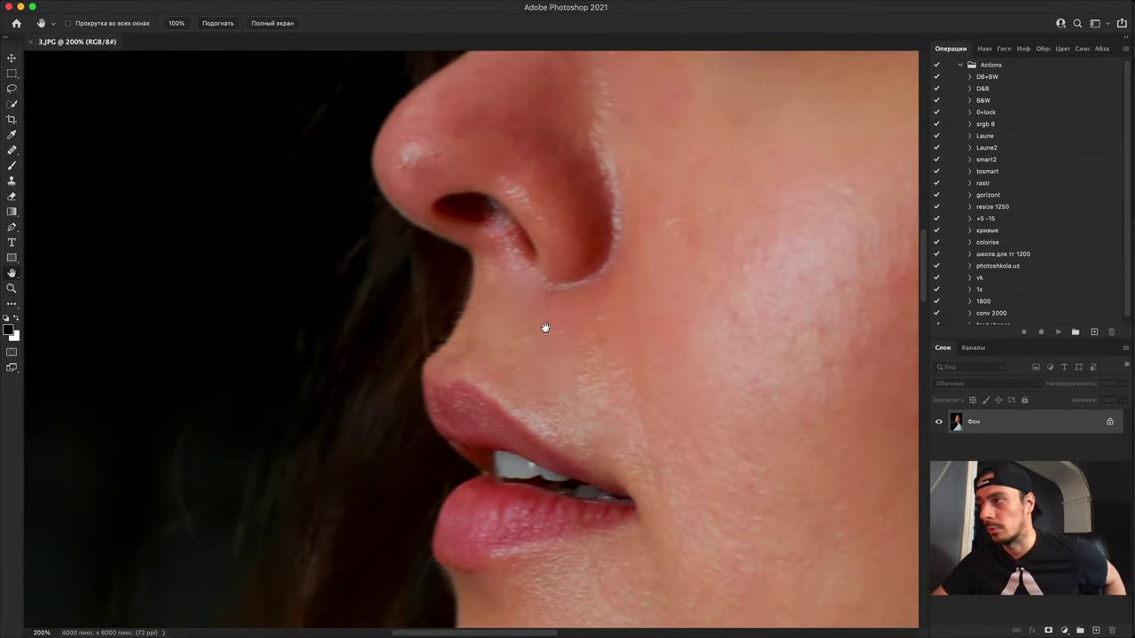
pyautogui.press('super+plus')
pyautogui.scroll(-10, 555, 337)
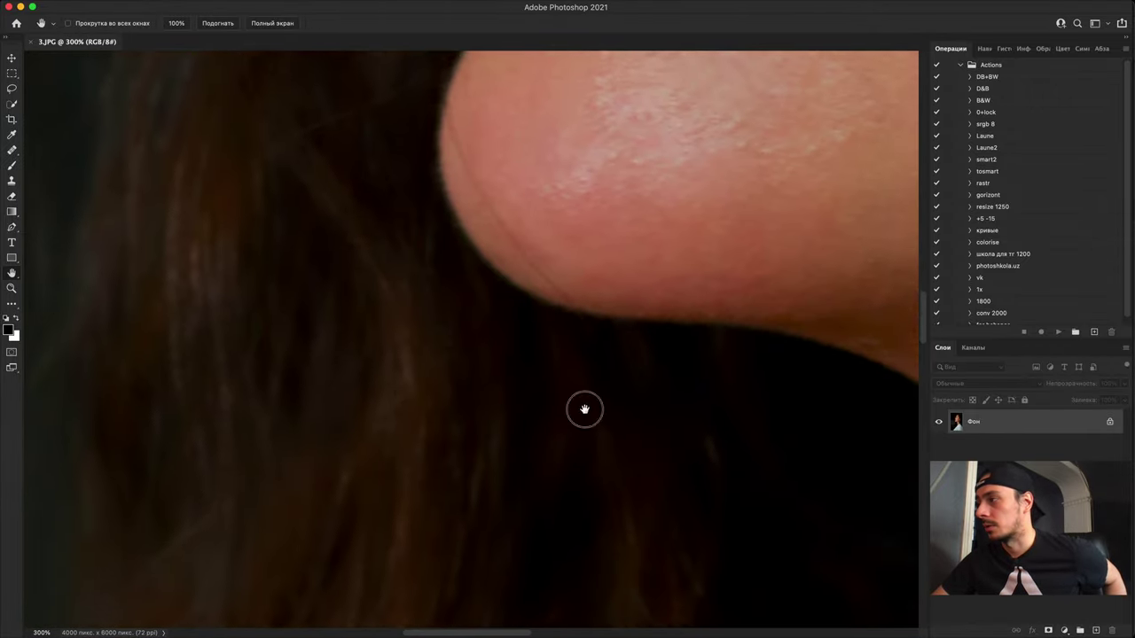
pyautogui.scroll(-6, 594, 266)
# Step: Examine the front of the light-blue jacket at 300% for fabric detail and colour fringing along the lapel edges
pyautogui.press('super+minus')
pyautogui.press('super+minus')
pyautogui.press('super+minus')
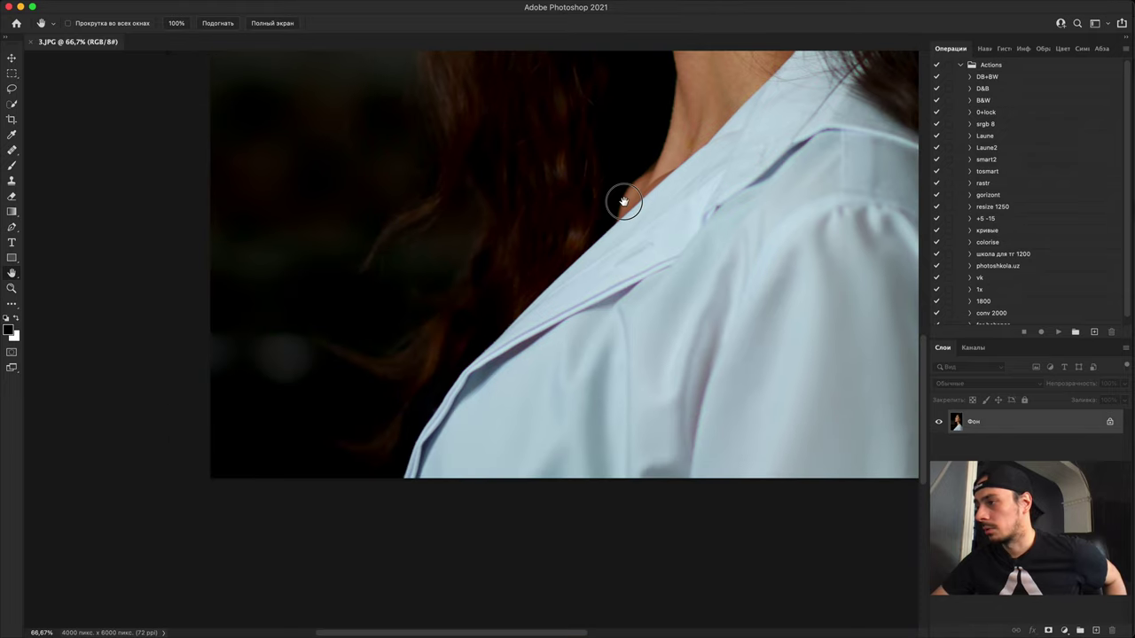
pyautogui.moveTo(623, 202); pyautogui.dragTo(622, 187)
pyautogui.press('super+plus')
pyautogui.press('super+plus')
pyautogui.press('super+plus')
pyautogui.moveTo(654, 314); pyautogui.dragTo(349, 322)
pyautogui.moveTo(780, 195); pyautogui.dragTo(478, 353)
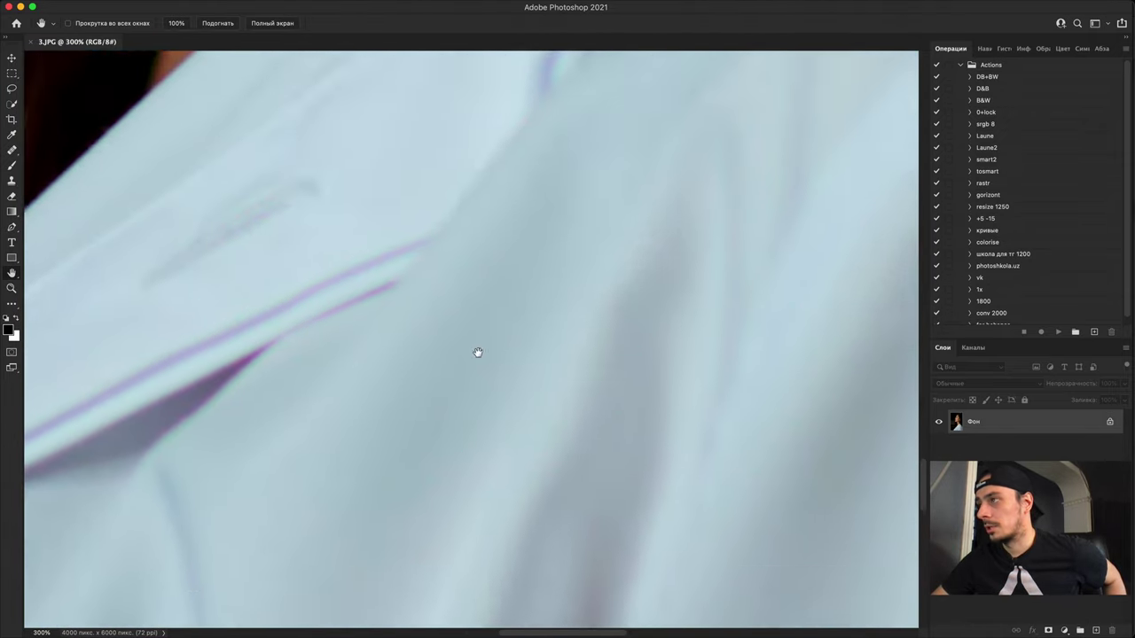
# Step: Examine the jacket's collar and shoulder seams and the hair over them at 200% for sharpness and colour fringing
pyautogui.press('super+minus')
pyautogui.scroll(5, 482, 505)
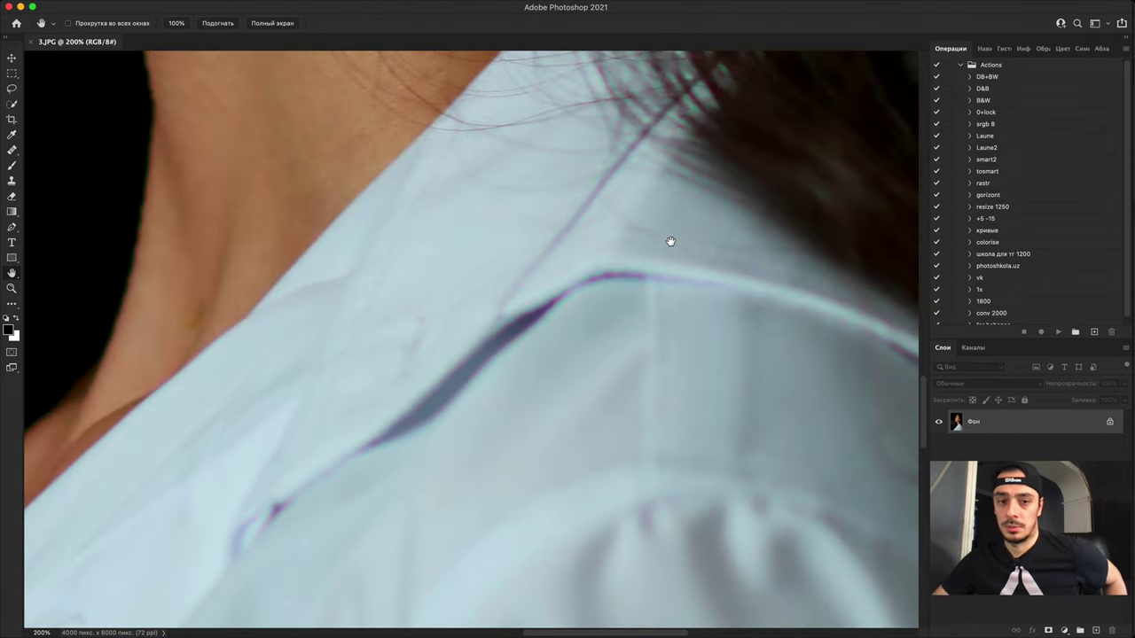
pyautogui.moveTo(745, 336); pyautogui.dragTo(311, 357)
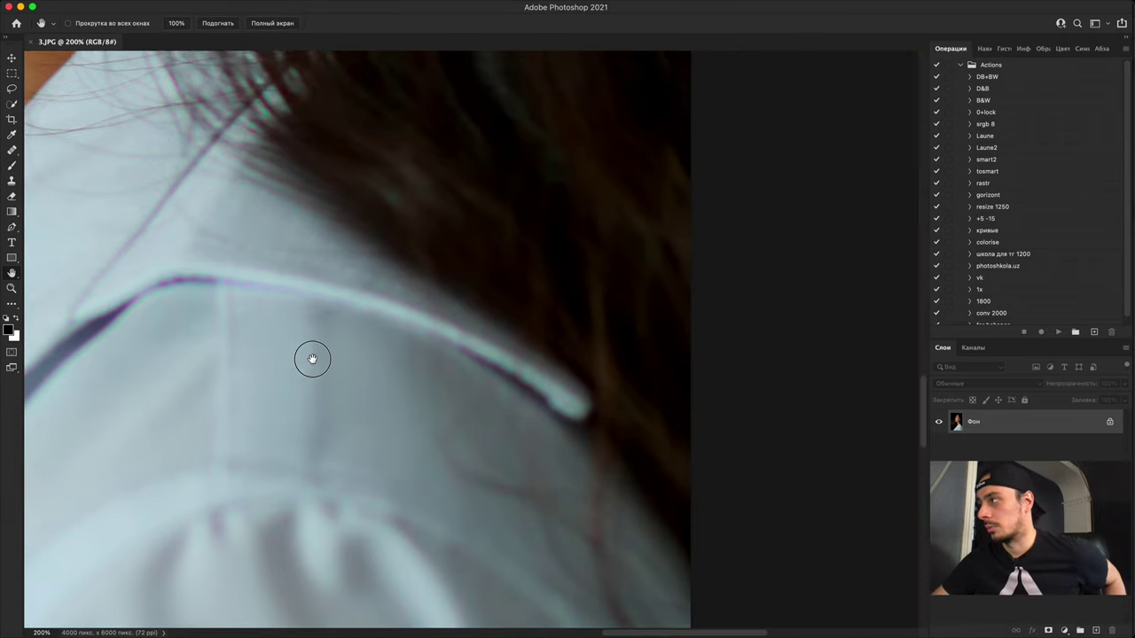
pyautogui.moveTo(478, 371); pyautogui.dragTo(1011, 279)
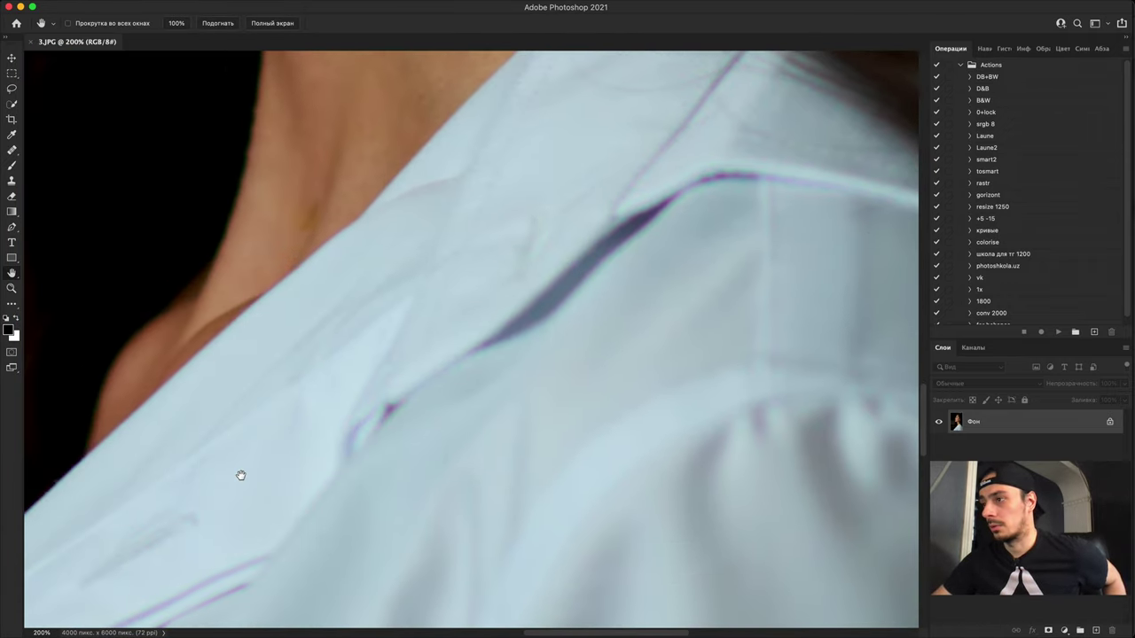
pyautogui.moveTo(240, 474); pyautogui.dragTo(665, 177)
pyautogui.moveTo(515, 298); pyautogui.dragTo(502, 367)
pyautogui.press('super+minus')
pyautogui.press('super+minus')
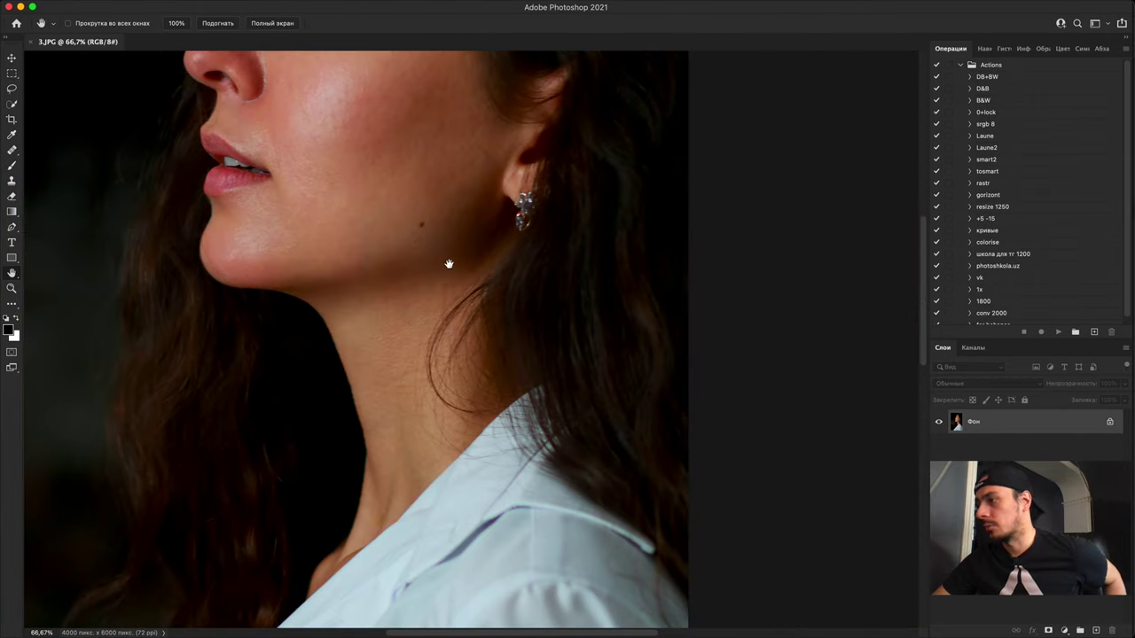
pyautogui.moveTo(517, 448); pyautogui.dragTo(524, 306)
pyautogui.press('super+plus')
pyautogui.press('super+plus')
pyautogui.moveTo(344, 307); pyautogui.dragTo(477, 342)
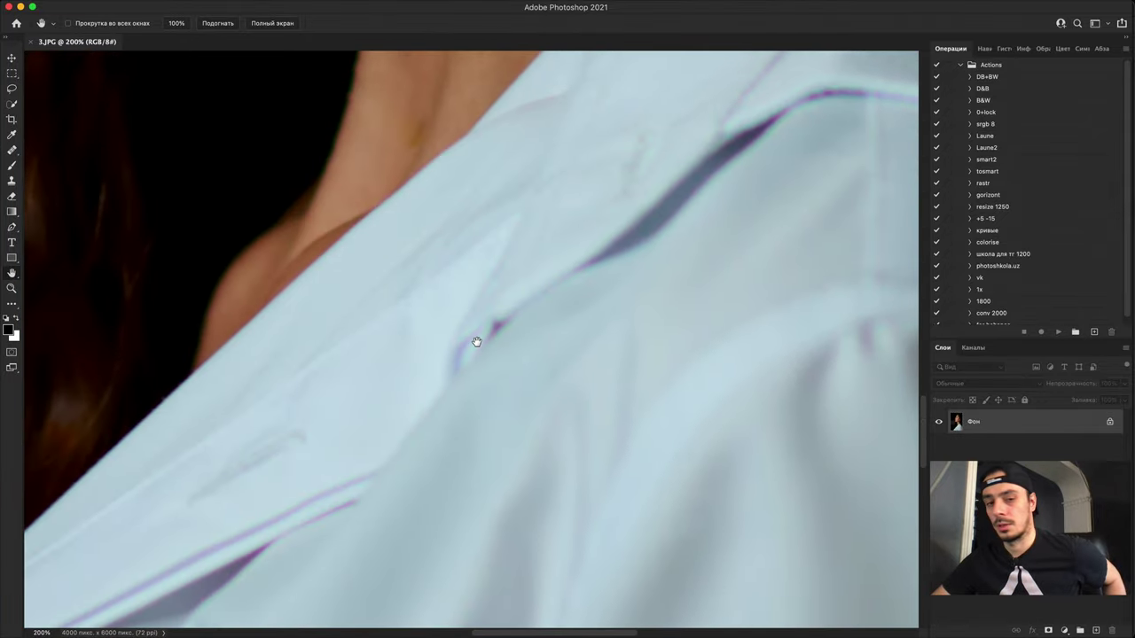
# Step: Examine the neck, cheek and mouth area again at up to 300% to compare their sharpness with the clothing
pyautogui.scroll(3, 497, 332)
pyautogui.scroll(15, 512, 322)
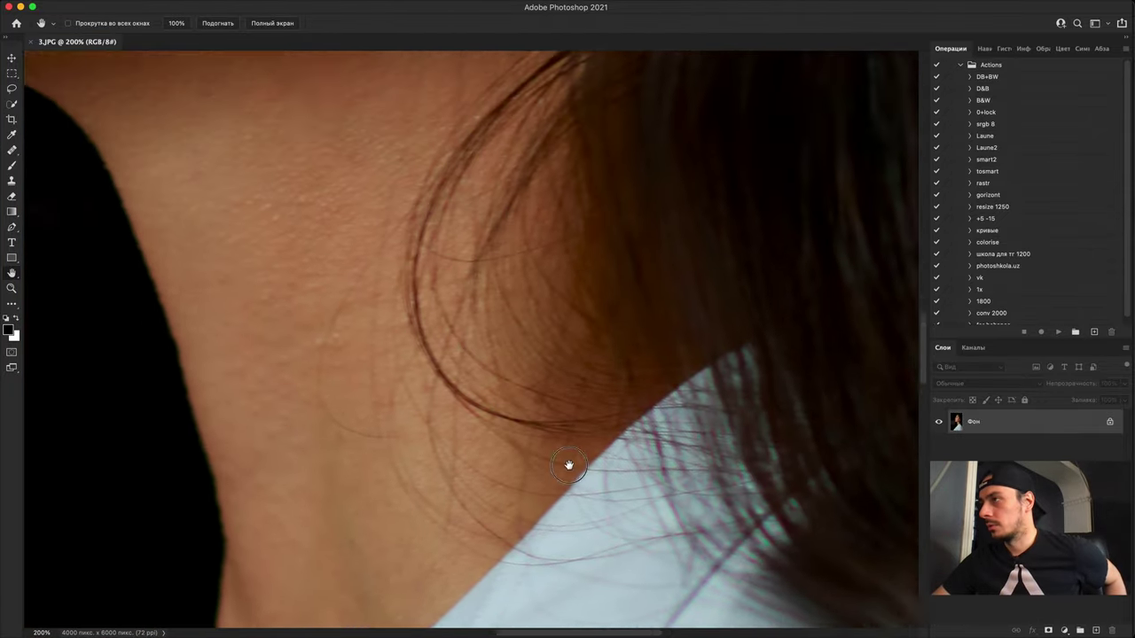
pyautogui.scroll(10, 472, 299)
pyautogui.hscroll(-10, 298, 332)
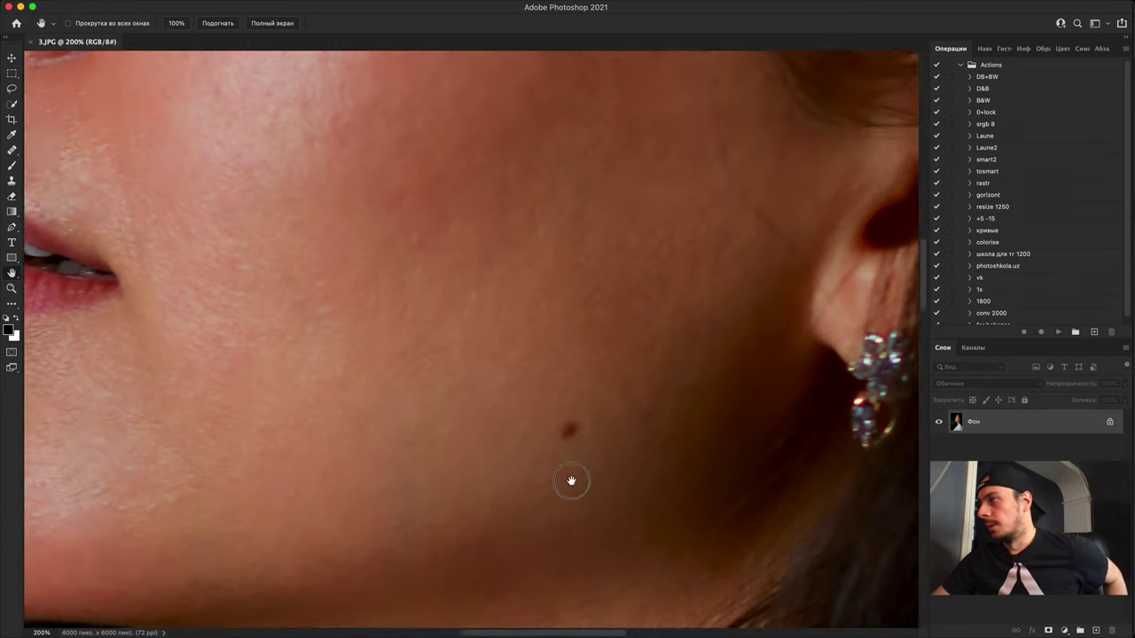
pyautogui.press('super+minus')
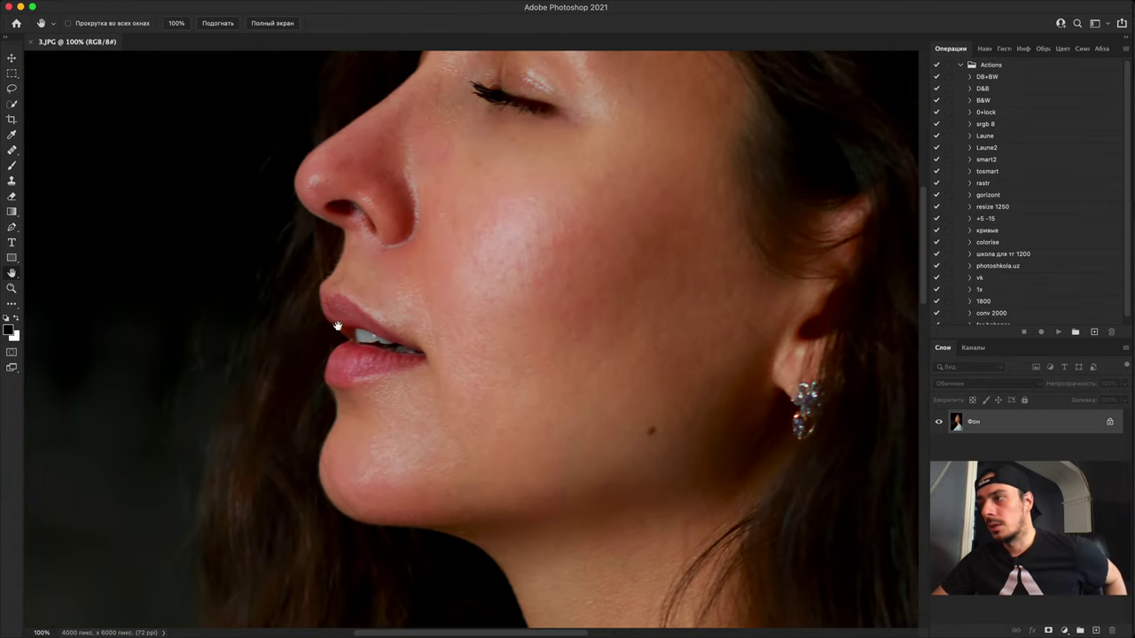
pyautogui.press('super+plus')
pyautogui.press('super+plus')
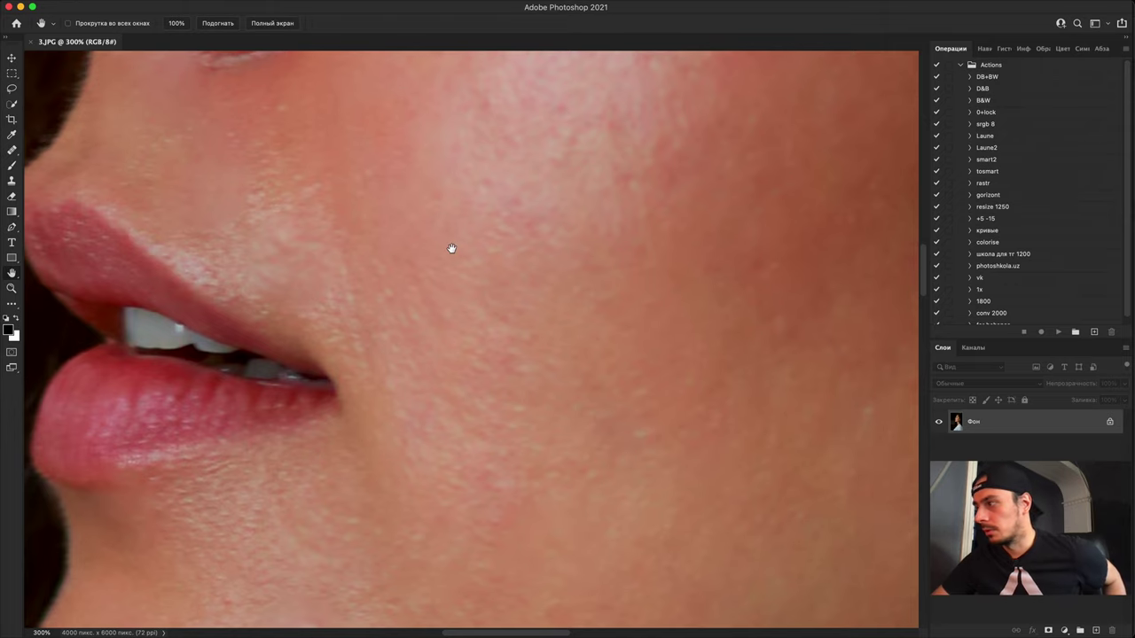
pyautogui.scroll(-8, 235, 375)
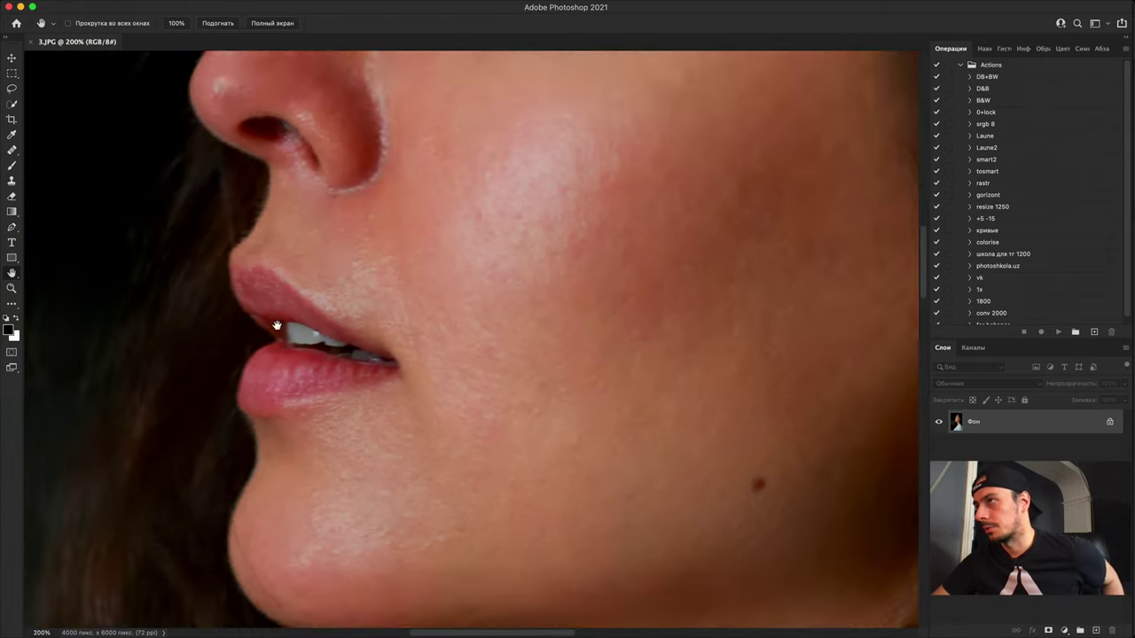
# Step: Examine the skin texture from the mouth and cheek up to the nose and closed eye at 200%
pyautogui.scroll(-2, 288, 324)
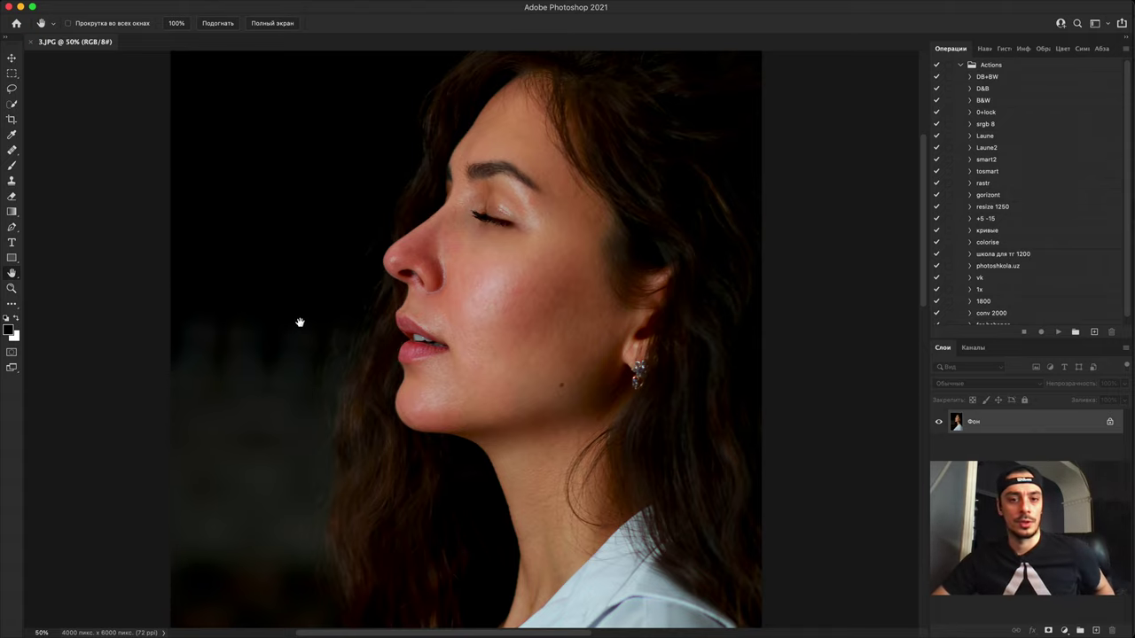
pyautogui.press('super+plus')
pyautogui.press('super+plus')
pyautogui.press('super+plus')
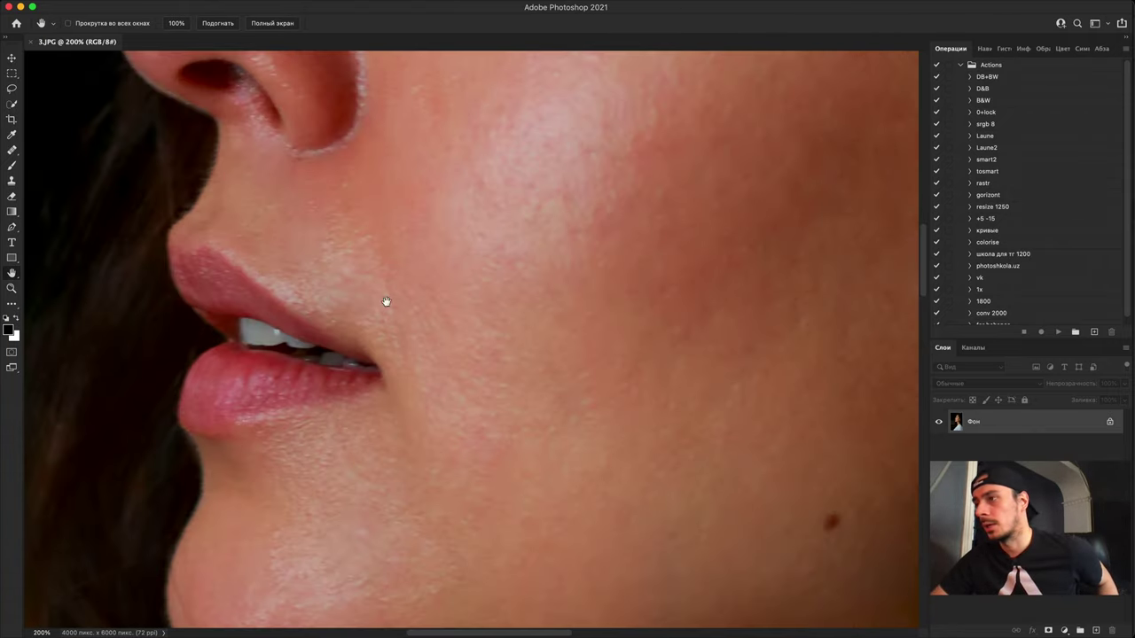
pyautogui.moveTo(373, 124); pyautogui.dragTo(342, 321)
pyautogui.scroll(5, 342, 321)
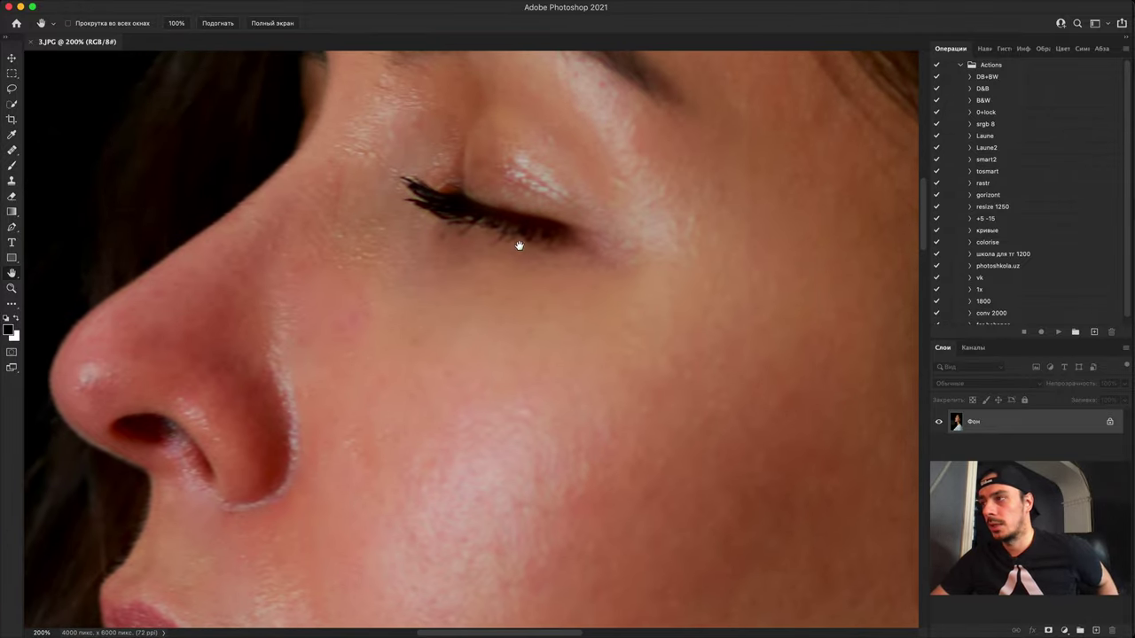
pyautogui.press('super+minus')
pyautogui.moveTo(402, 458); pyautogui.dragTo(486, 226)
pyautogui.press('super+plus')
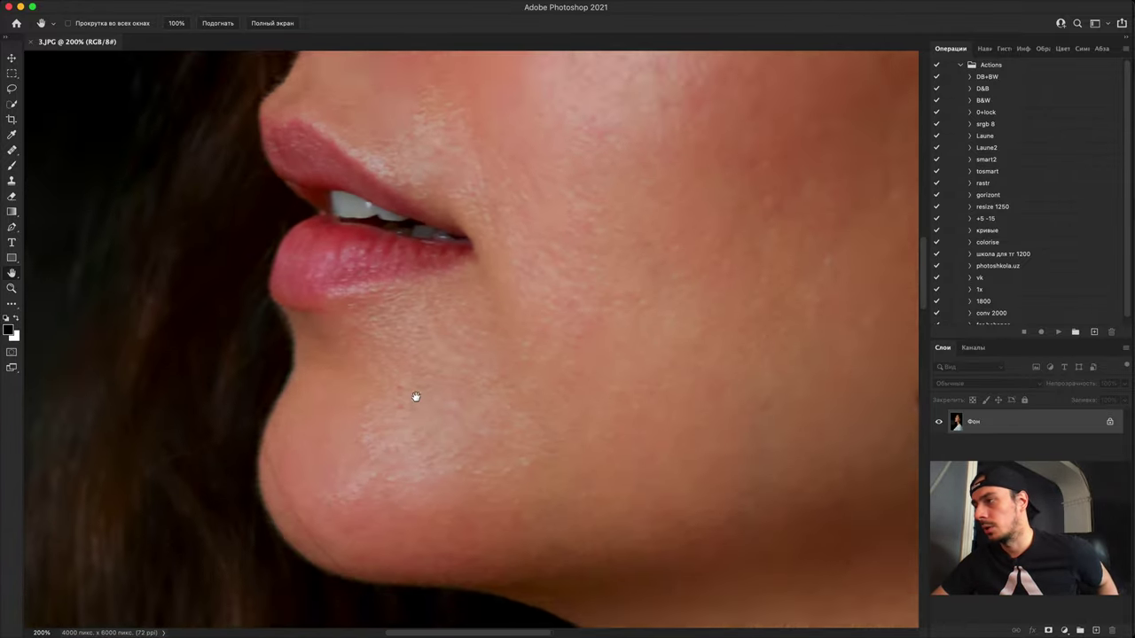
# Step: Examine the chin, lips, area under the nose and cheek at 400% for skin texture and smudged retouching
pyautogui.scroll(3, 416, 396)
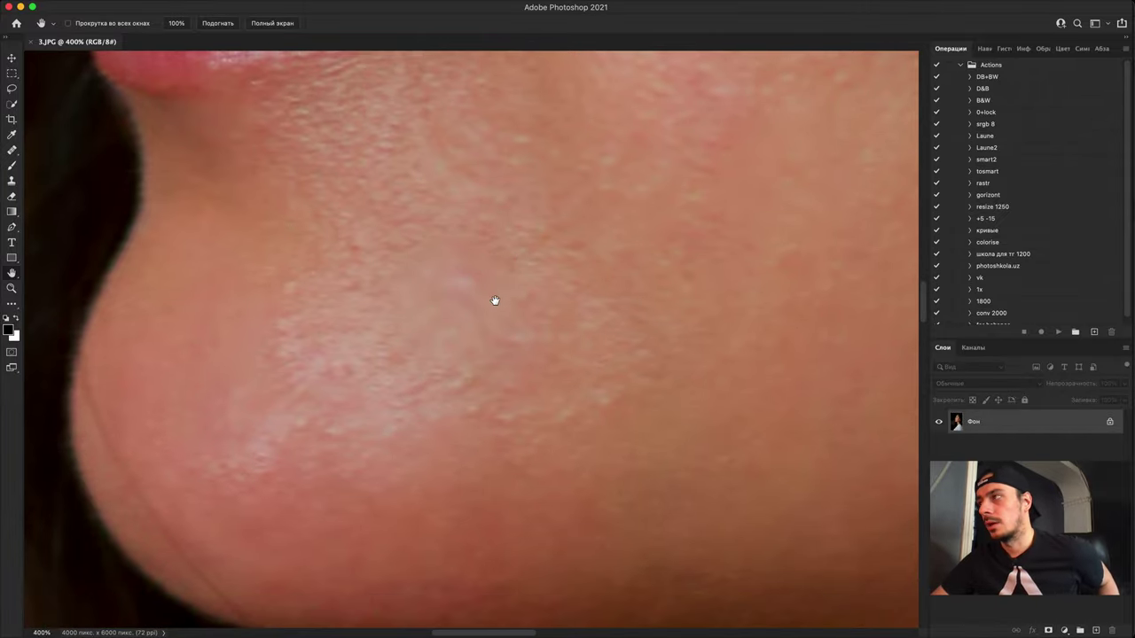
pyautogui.scroll(5, 494, 300)
pyautogui.moveTo(454, 456); pyautogui.dragTo(547, 347)
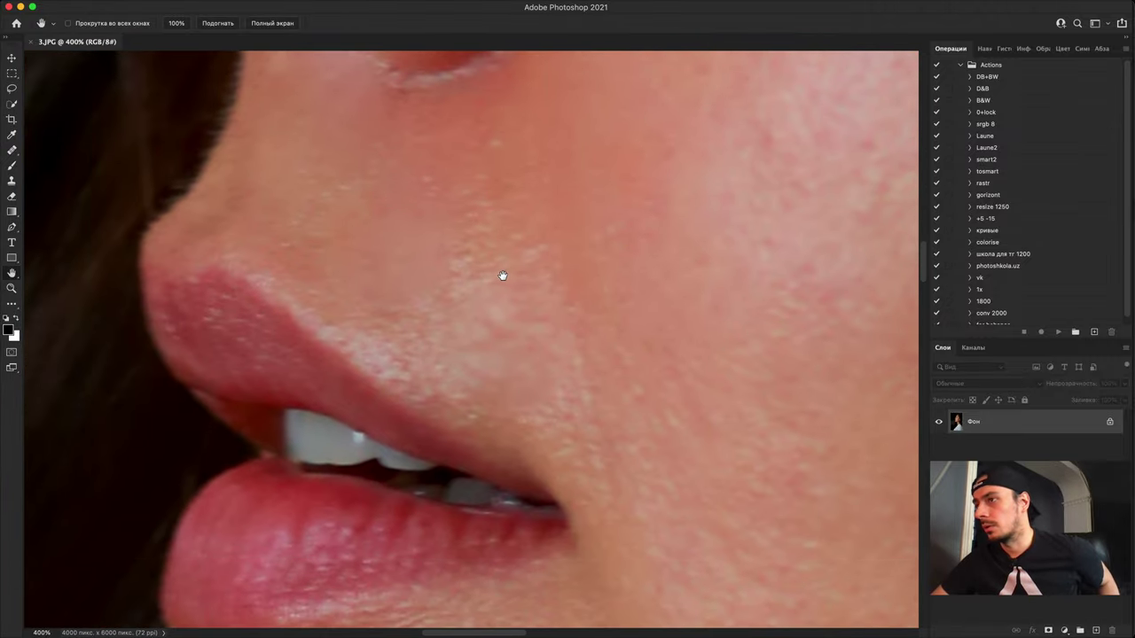
pyautogui.moveTo(456, 269); pyautogui.dragTo(560, 473)
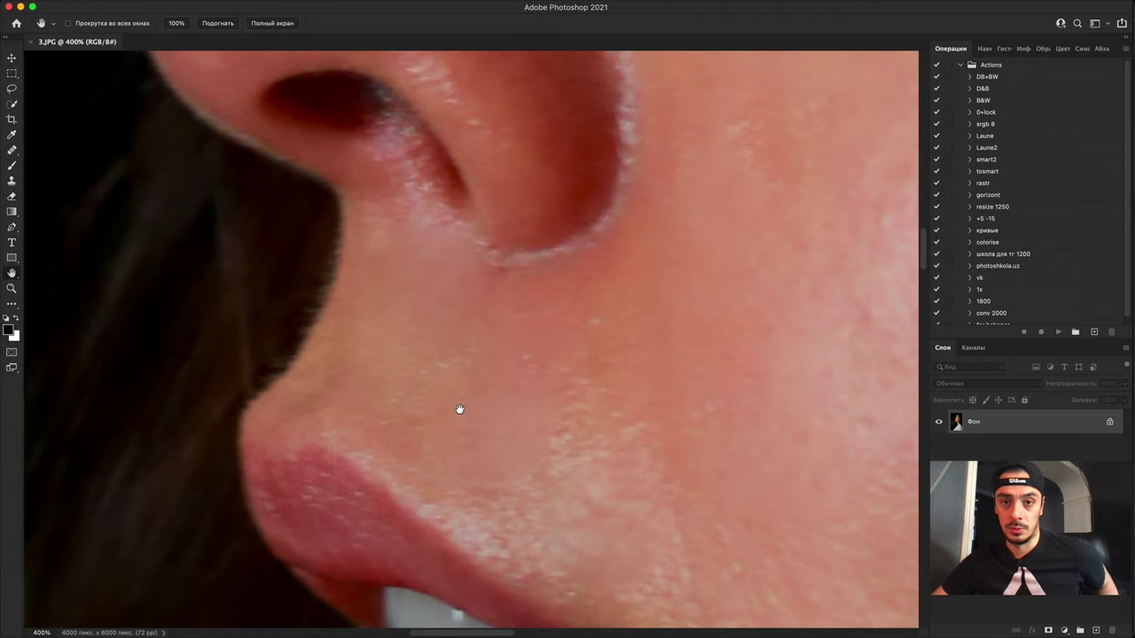
pyautogui.moveTo(458, 410); pyautogui.dragTo(373, 319)
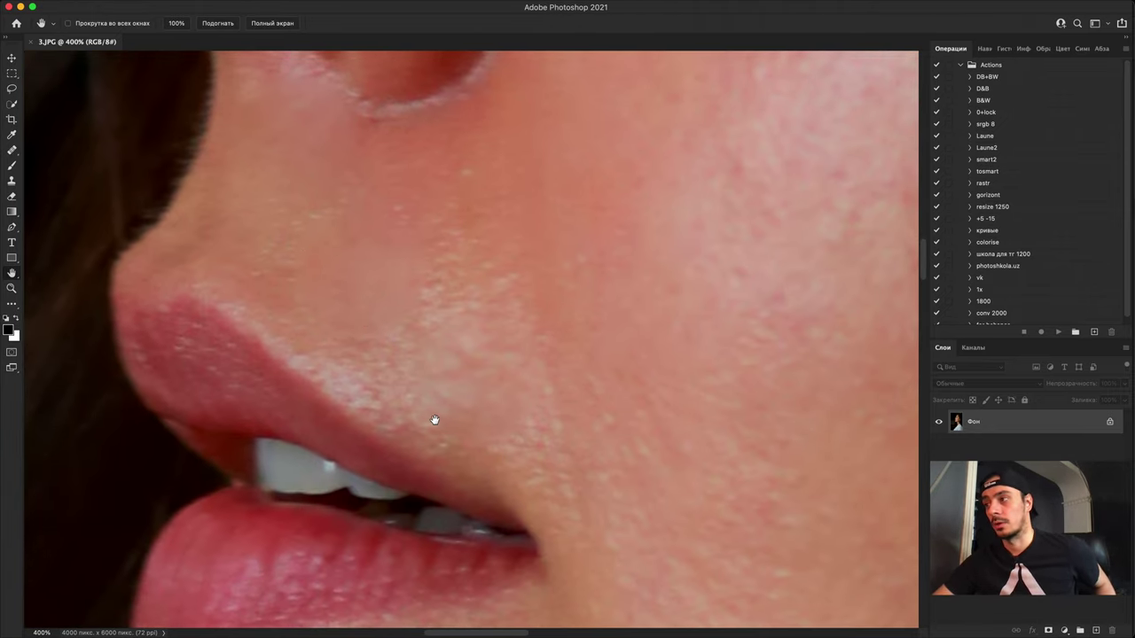
pyautogui.moveTo(492, 381); pyautogui.dragTo(838, 334)
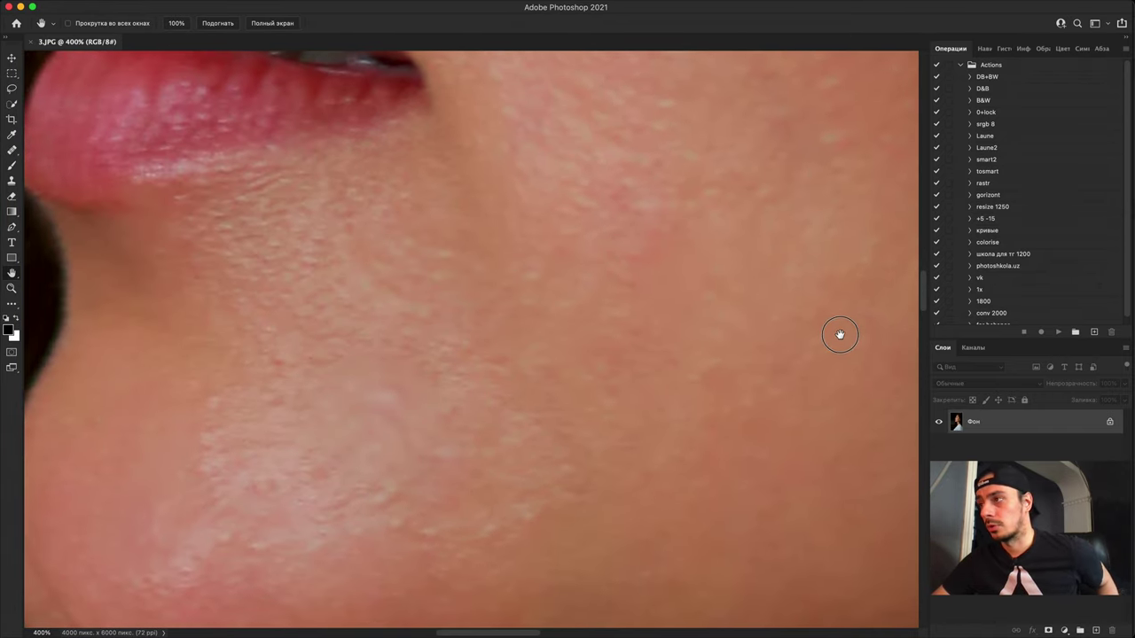
pyautogui.moveTo(517, 454); pyautogui.dragTo(564, 404)
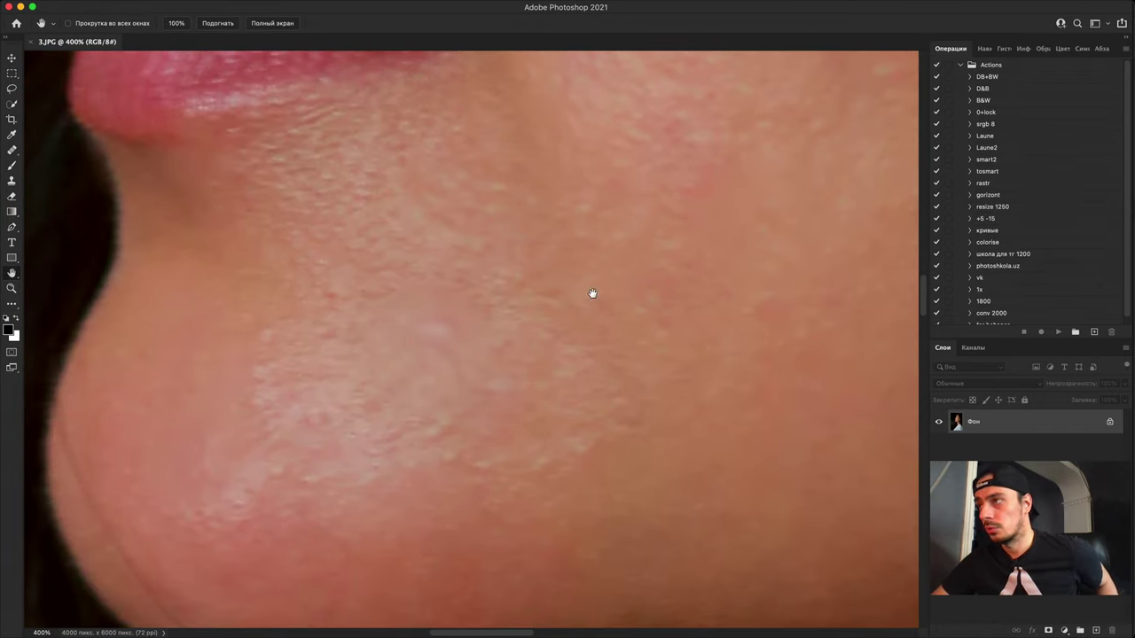
pyautogui.moveTo(593, 293); pyautogui.dragTo(573, 467)
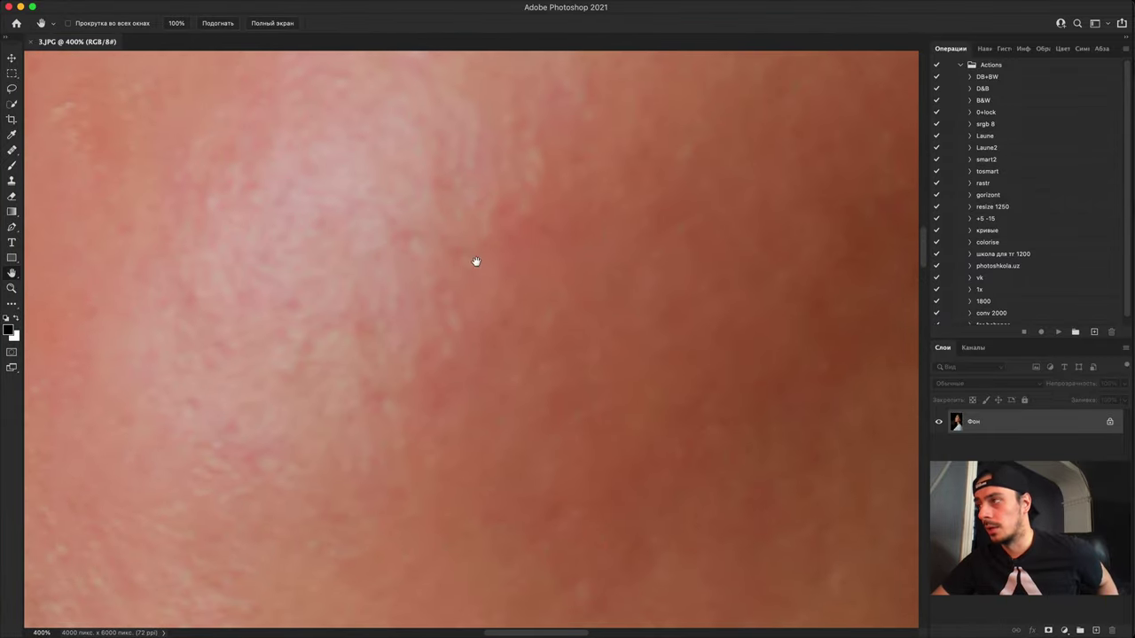
# Step: Examine the skin between the nostril, cheek and inner eye at up to 500%
pyautogui.press('super+minus')
pyautogui.press('super+minus')
pyautogui.moveTo(411, 418); pyautogui.dragTo(585, 542)
pyautogui.moveTo(532, 266); pyautogui.dragTo(512, 462)
pyautogui.scroll(3, 552, 553)
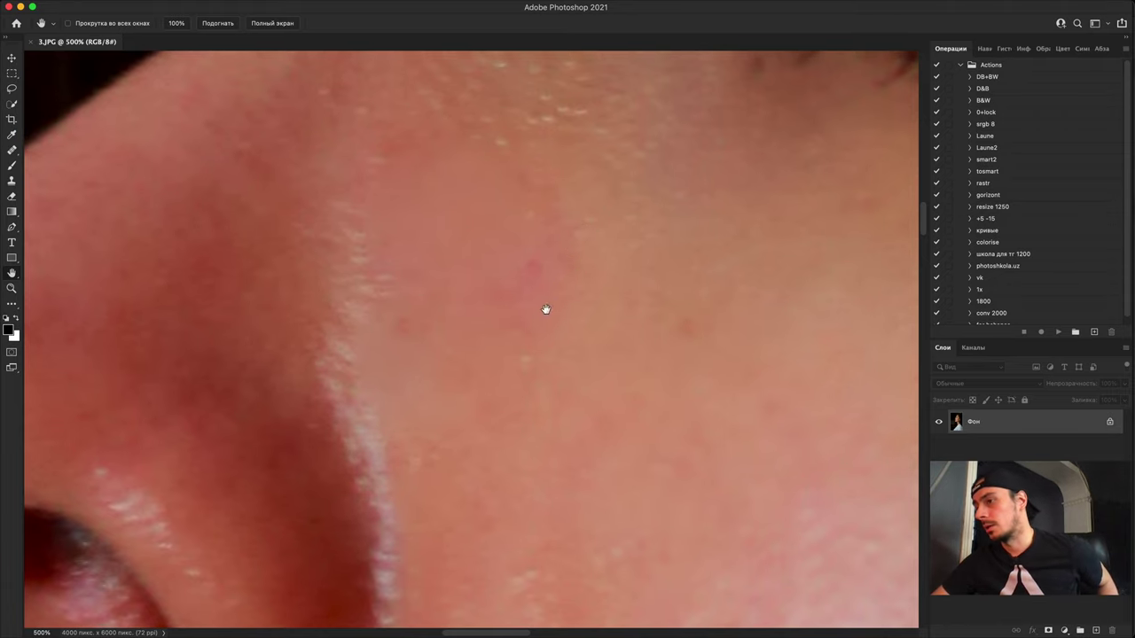
# Step: Examine the lips, mouth corner and chin again at 300%, and compare them with the 100% view
pyautogui.press('super+minus')
pyautogui.press('super+minus')
pyautogui.moveTo(502, 535); pyautogui.dragTo(585, 284)
pyautogui.moveTo(572, 367); pyautogui.dragTo(542, 243)
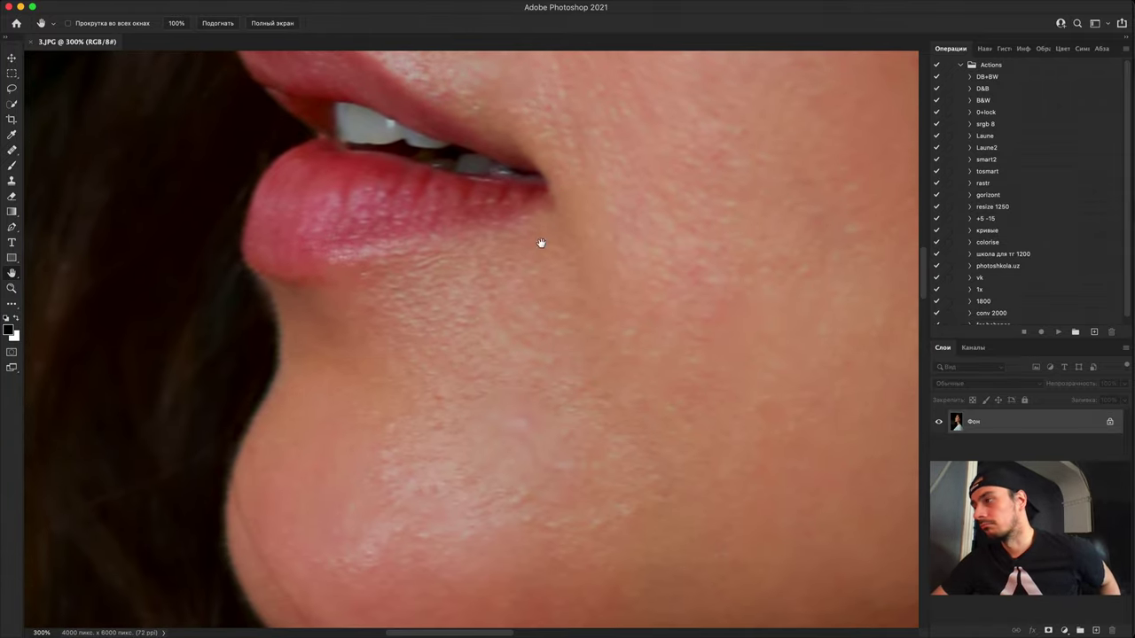
pyautogui.moveTo(505, 428); pyautogui.dragTo(480, 342)
pyautogui.press('super+1')
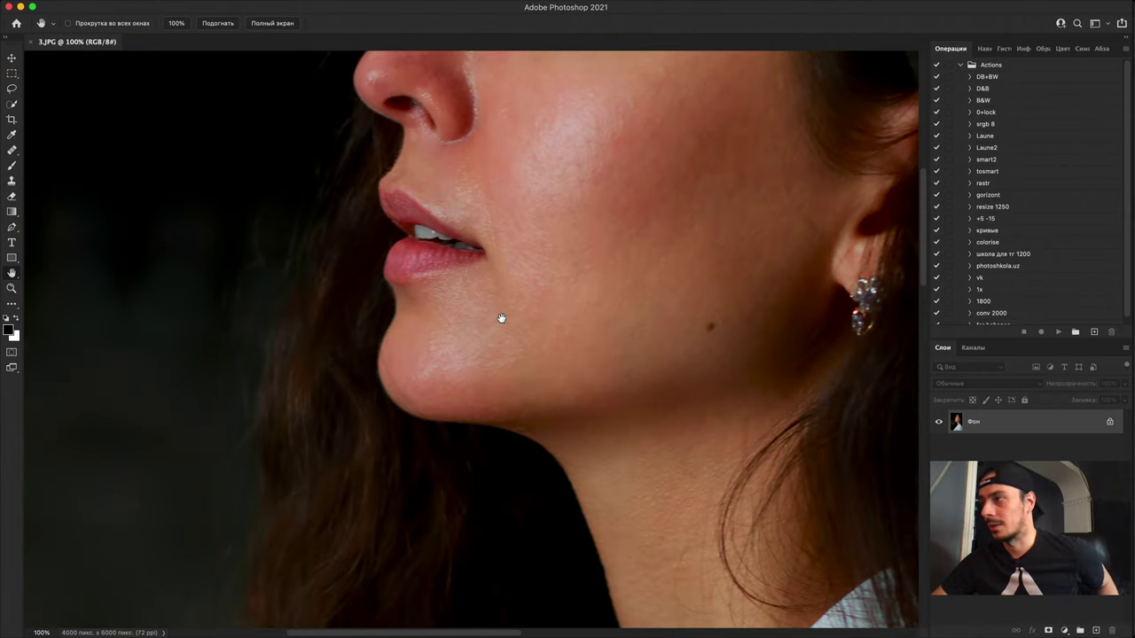
# Step: Review the whole portrait at 50%, and examine the closed eye and upper cheek at 200%
pyautogui.scroll(-2, 507, 327)
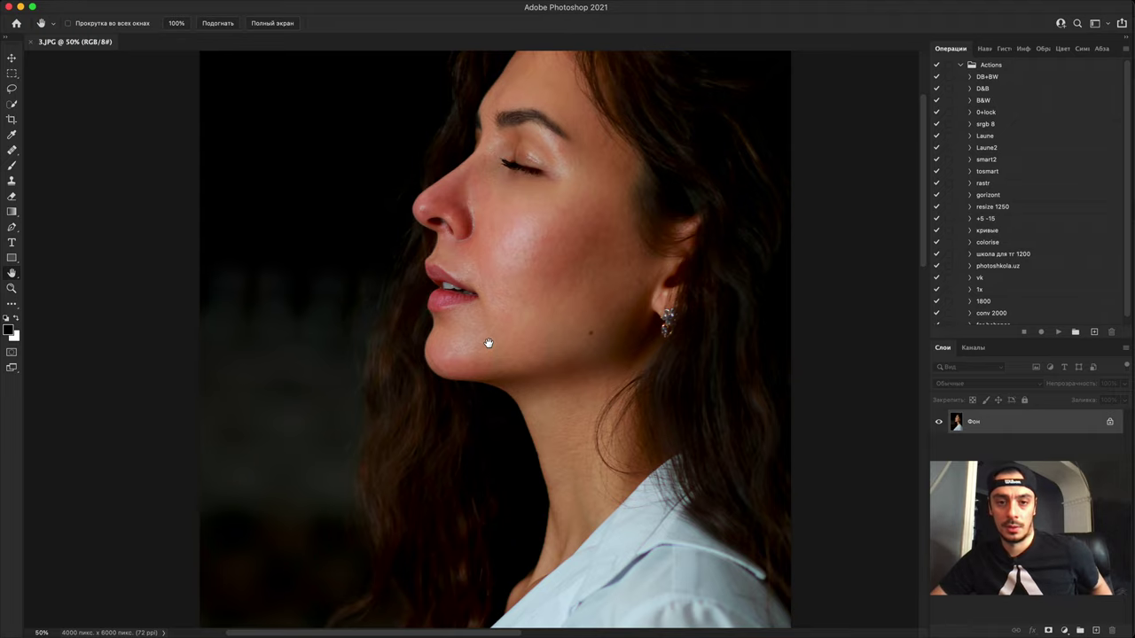
pyautogui.click(591, 296)
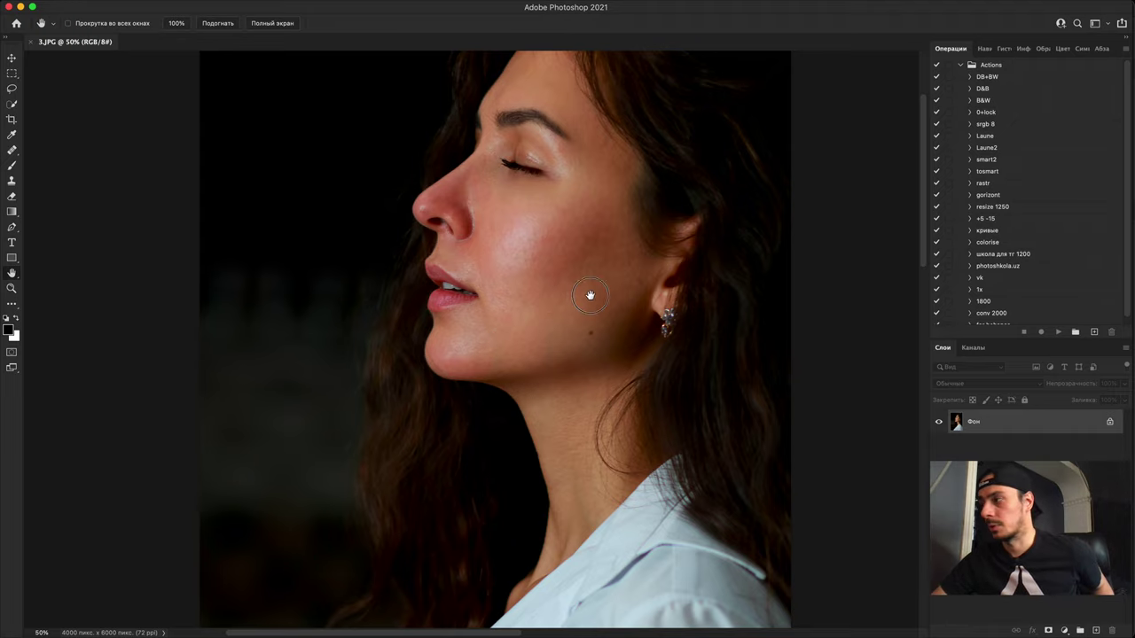
pyautogui.moveTo(590, 295); pyautogui.dragTo(488, 458)
pyautogui.press('super+plus')
pyautogui.press('super+plus')
pyautogui.press('super+plus')
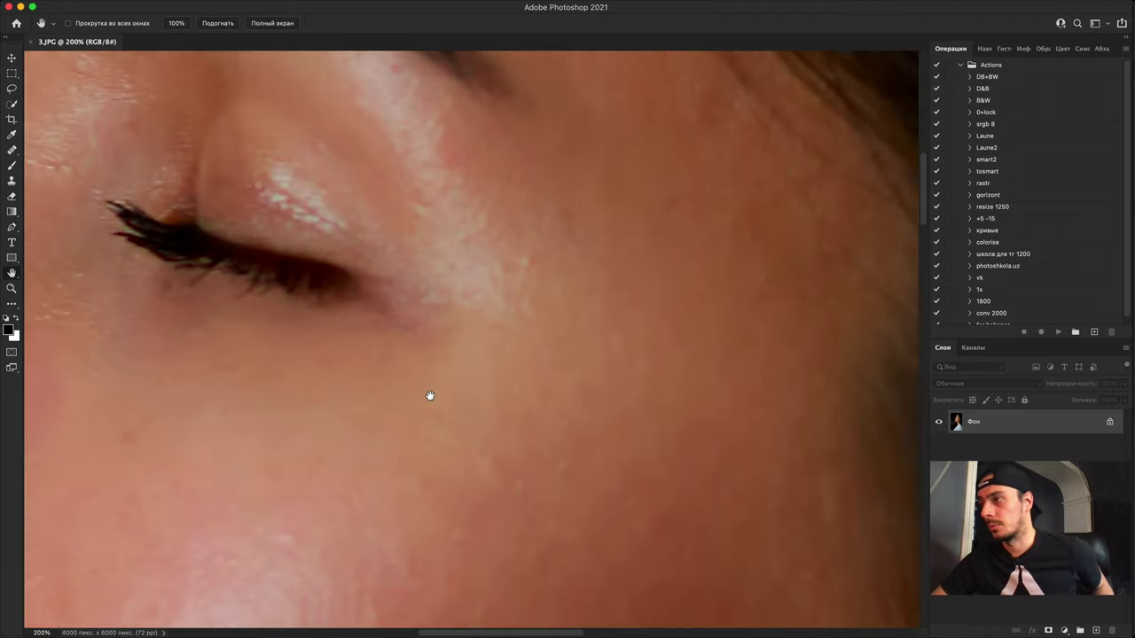
pyautogui.scroll(-6, 435, 398)
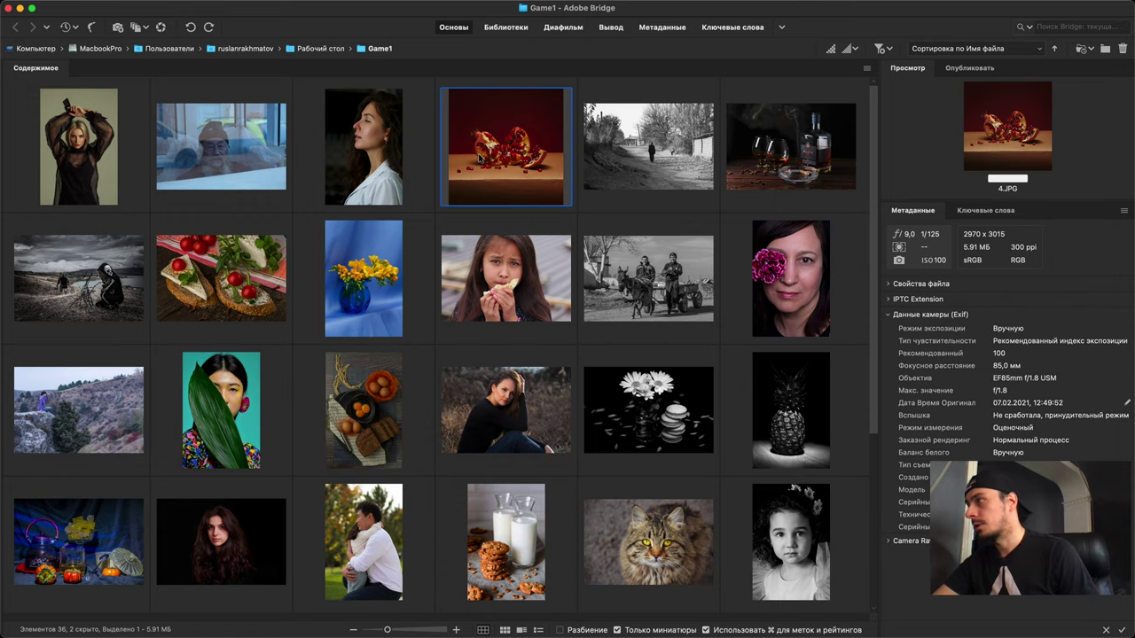
# Step: Open 4.JPG in Photoshop with its embedded sRGB IEC61966-2.1 profile and review the overall pomegranate composition at 50% and 66.67%
pyautogui.doubleClick(504, 163)
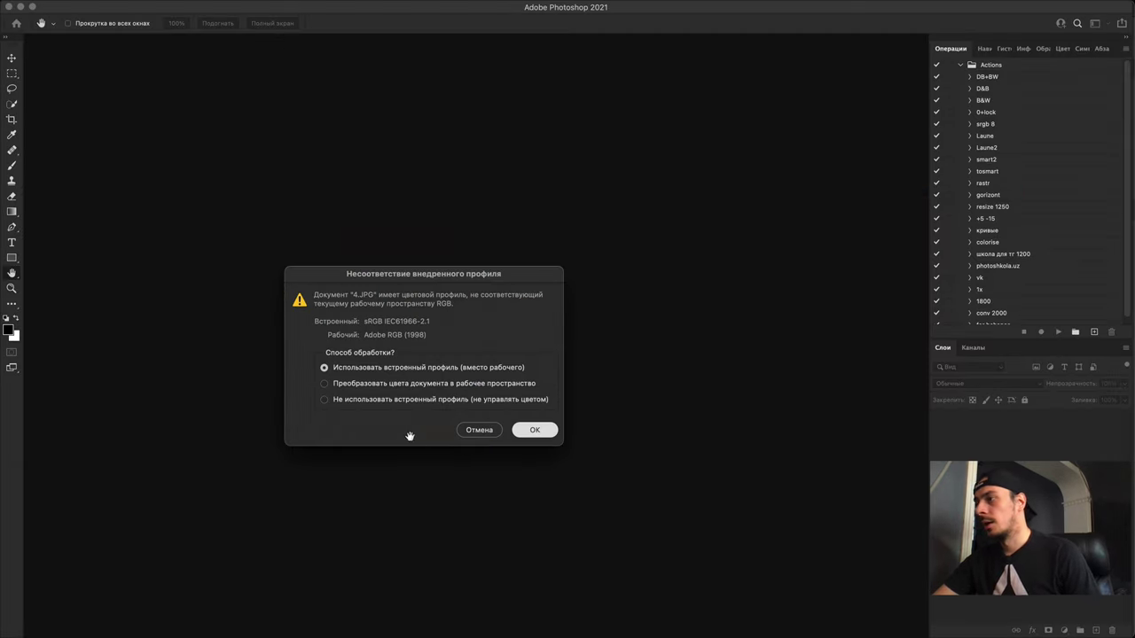
pyautogui.click(535, 430)
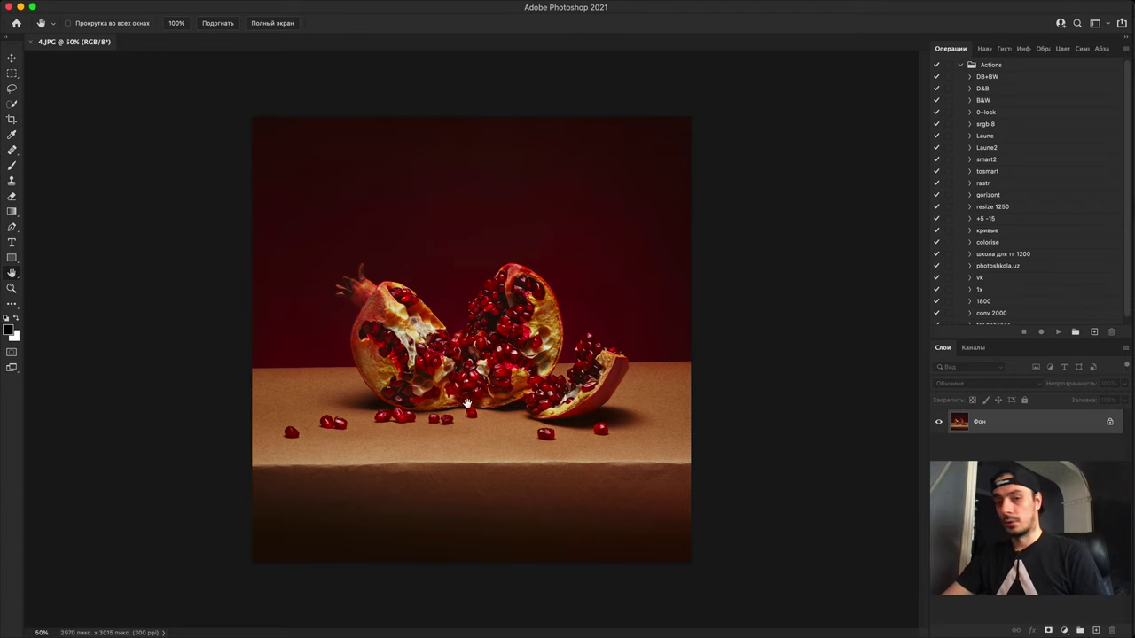
pyautogui.press('super+plus')
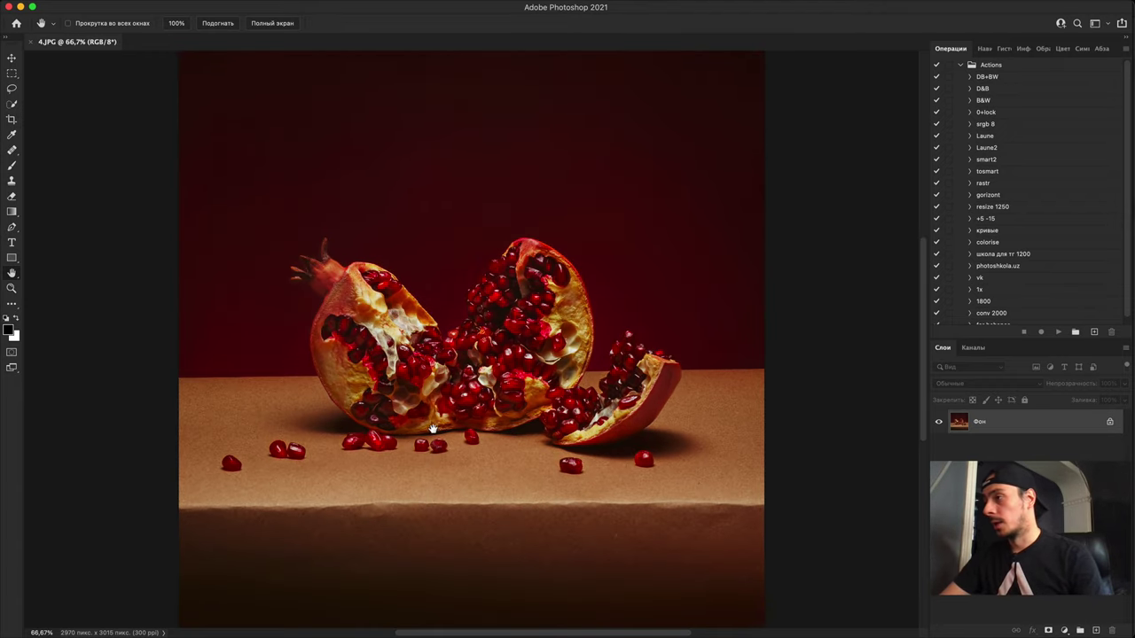
pyautogui.press('super+minus')
pyautogui.press('super+minus')
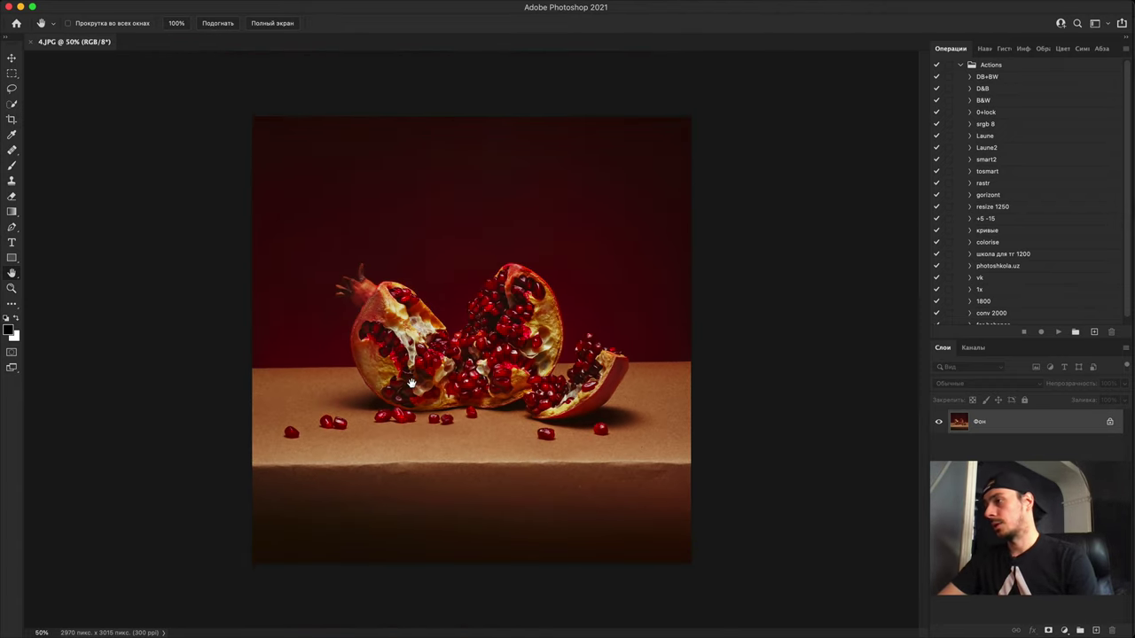
pyautogui.press('super+plus')
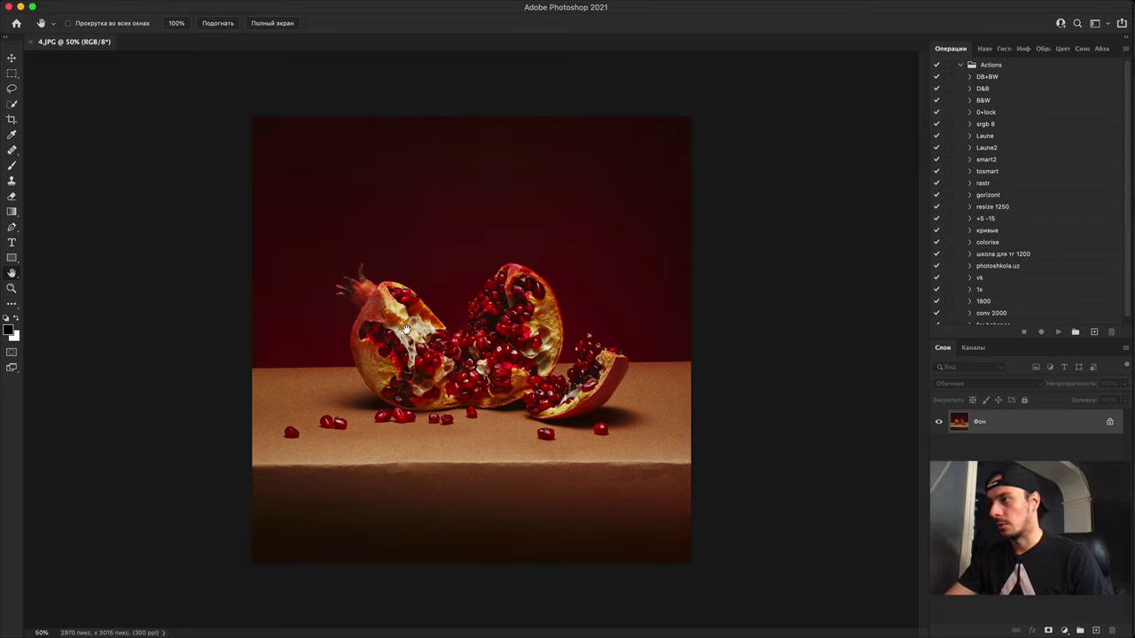
pyautogui.press('super+equal')
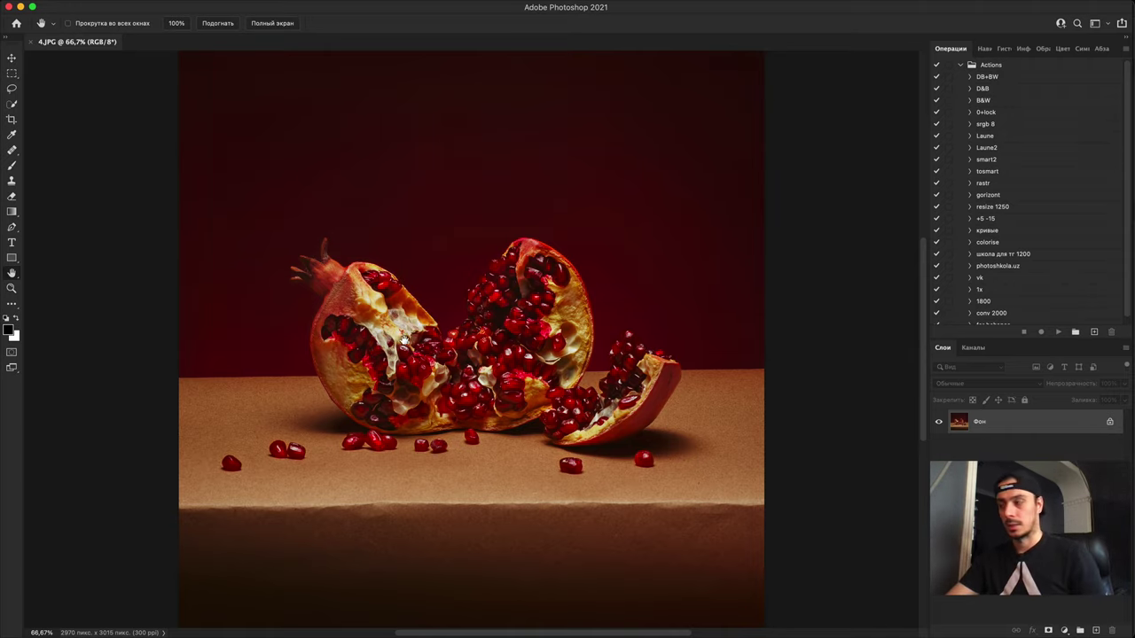
# Step: Examine the pomegranate seeds, the rind of both halves and the loose seeds on the table at 300%
pyautogui.press('super+1')
pyautogui.press('super+equal')
pyautogui.press('super+equal')
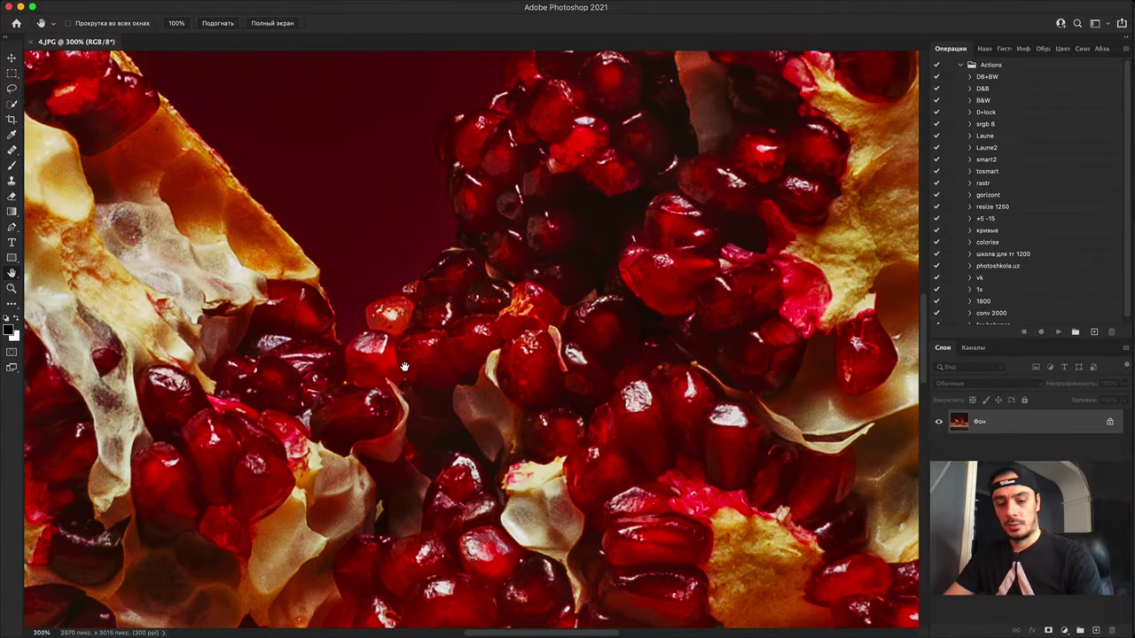
pyautogui.moveTo(562, 373); pyautogui.dragTo(221, 538)
pyautogui.moveTo(499, 420); pyautogui.dragTo(309, 281)
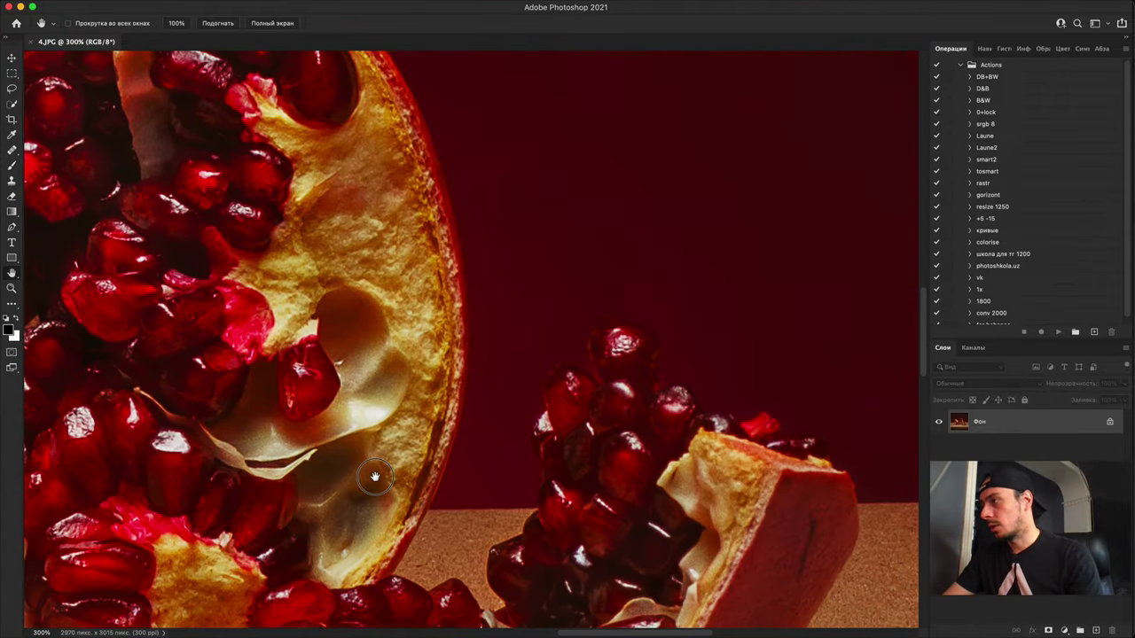
pyautogui.moveTo(368, 464); pyautogui.dragTo(851, 327)
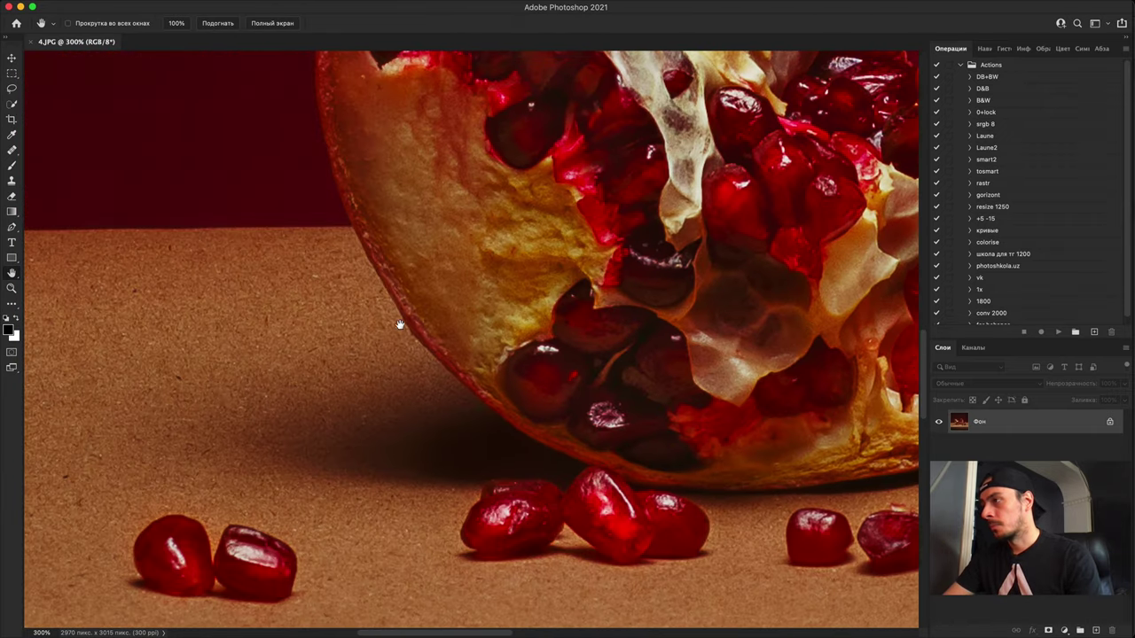
# Step: Examine the pomegranate's crown and its edges against the dark red background at up to 700%
pyautogui.moveTo(398, 325); pyautogui.dragTo(402, 509)
pyautogui.moveTo(446, 274); pyautogui.dragTo(393, 555)
pyautogui.moveTo(172, 236); pyautogui.dragTo(305, 258)
pyautogui.press('super+plus')
pyautogui.press('super+plus')
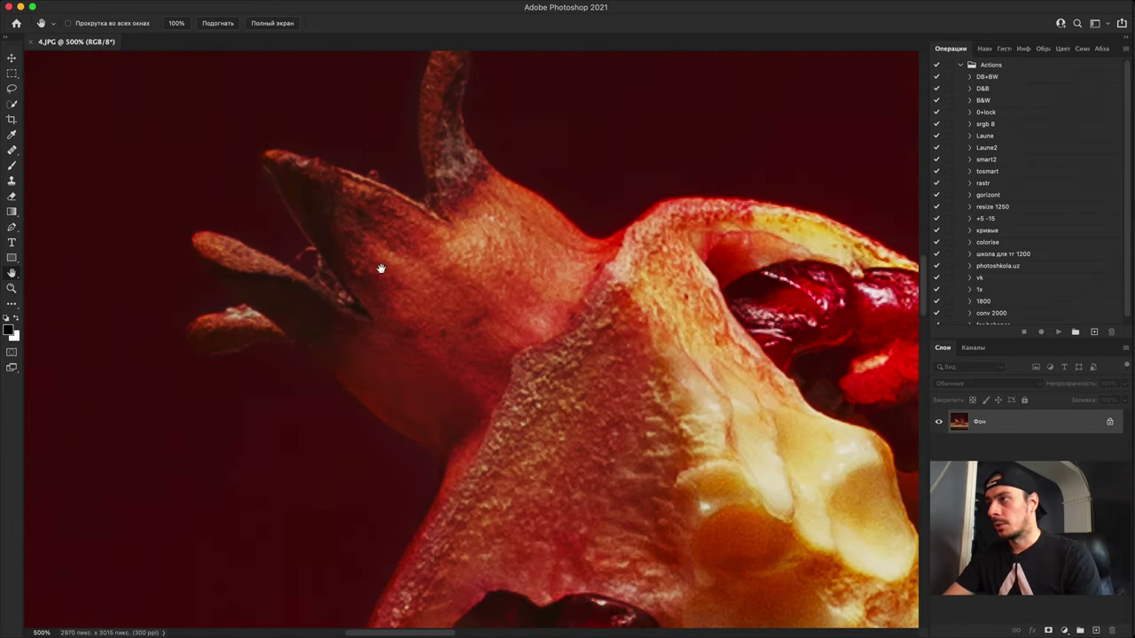
pyautogui.moveTo(403, 166); pyautogui.dragTo(422, 363)
pyautogui.scroll(3, 422, 363)
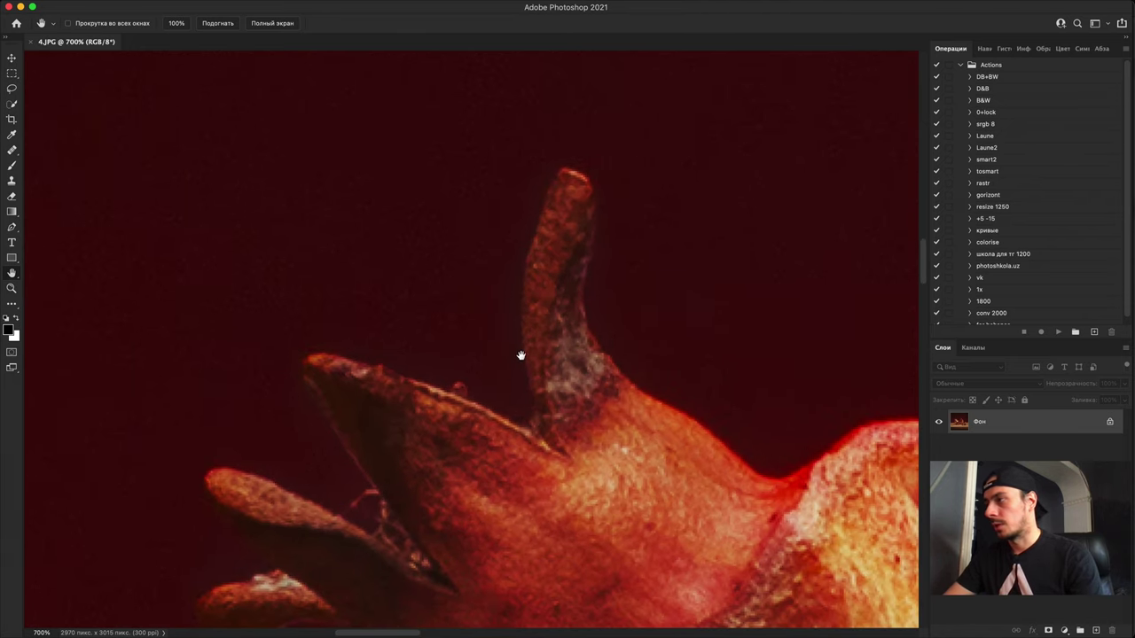
pyautogui.moveTo(534, 240); pyautogui.dragTo(524, 379)
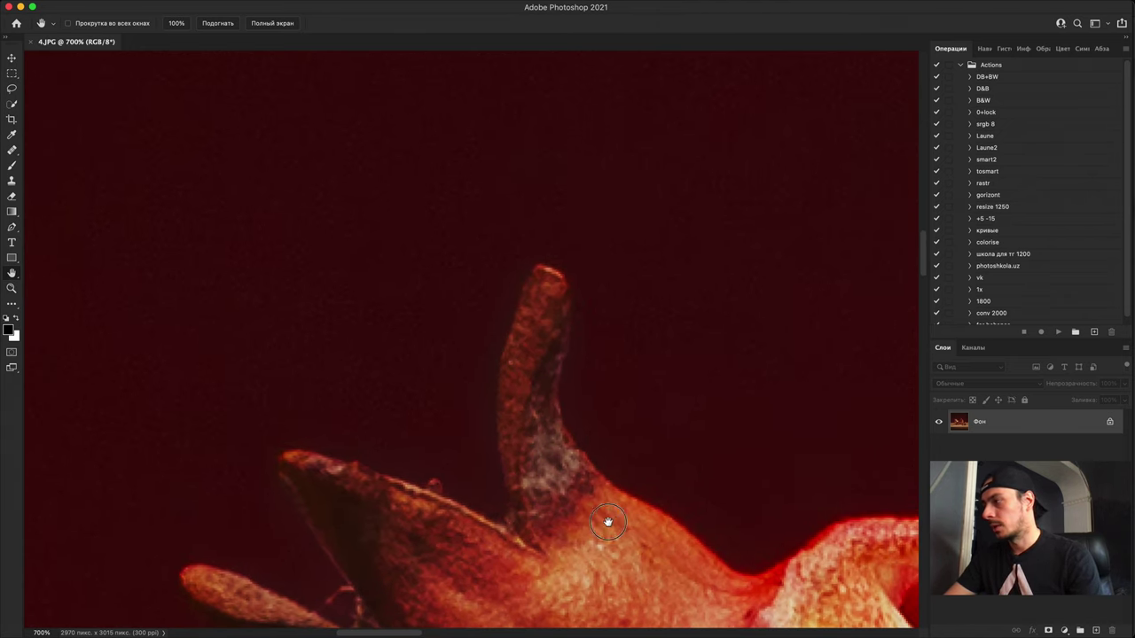
# Step: Examine the edges of the pomegranate pieces against the dark red background at 700%, following them across to the wedge on the table
pyautogui.scroll(-10, 612, 434)
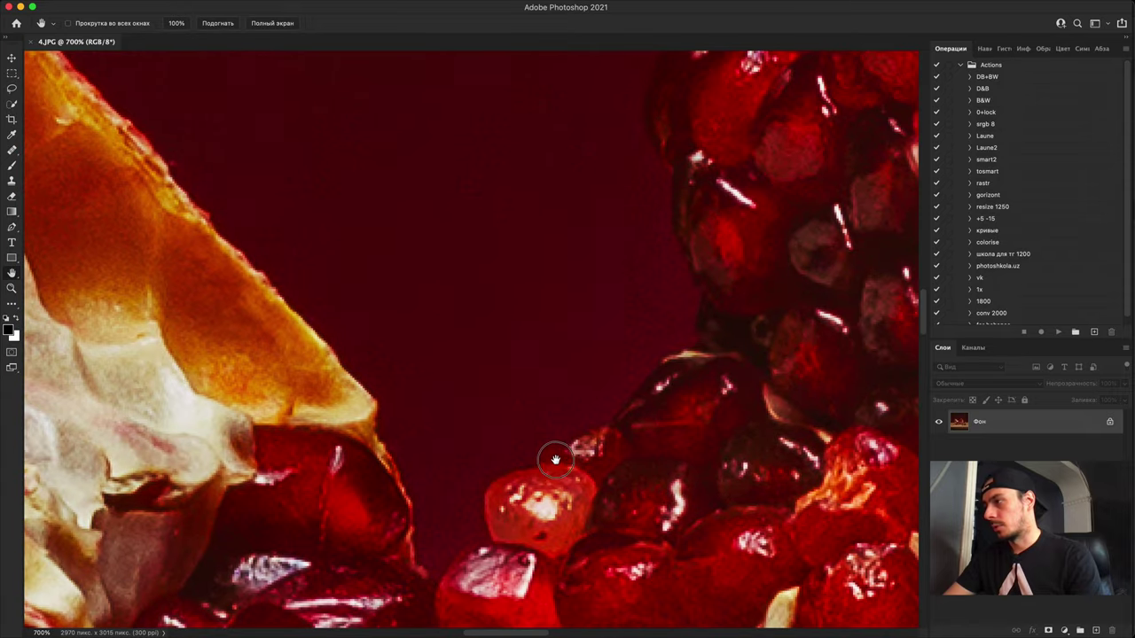
pyautogui.scroll(-10, 555, 460)
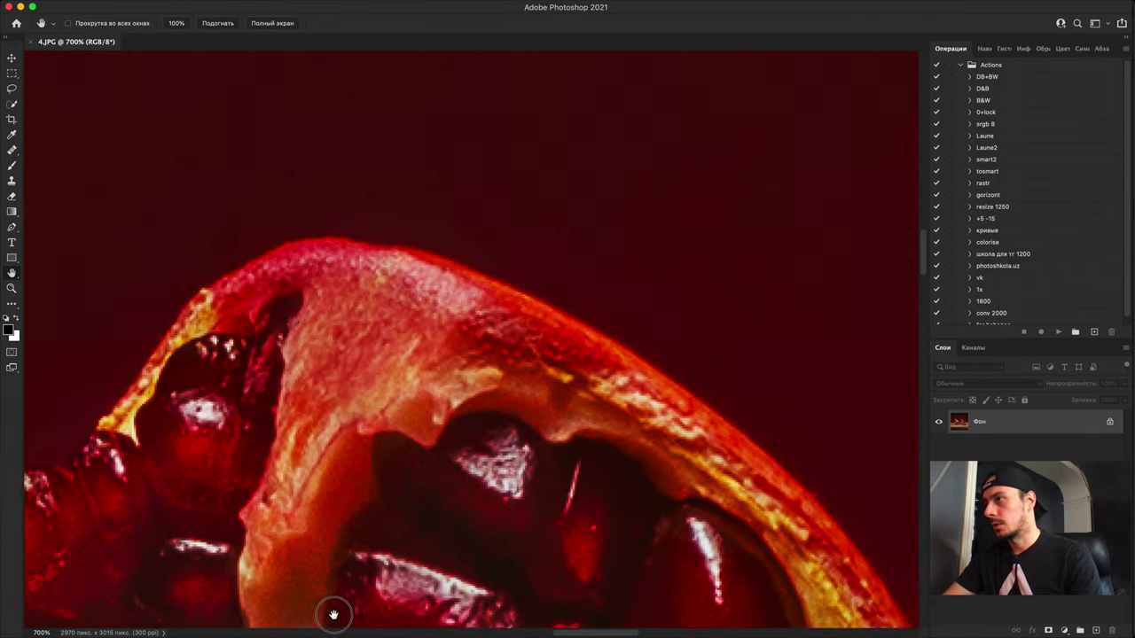
pyautogui.scroll(-10, 500, 459)
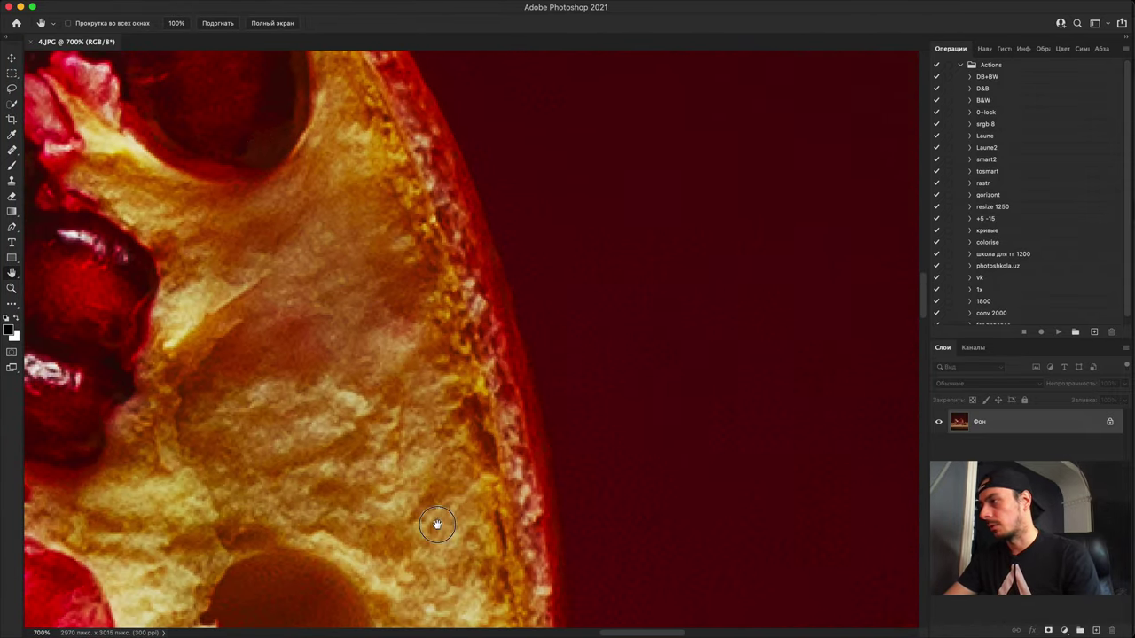
pyautogui.scroll(-10, 411, 296)
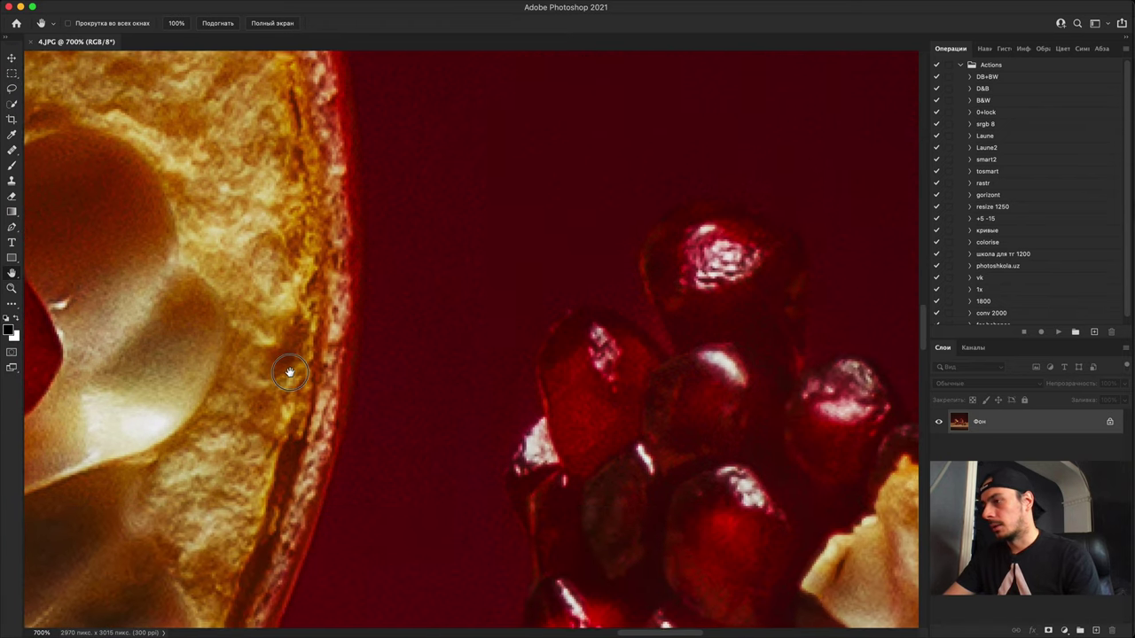
pyautogui.scroll(-5, 359, 208)
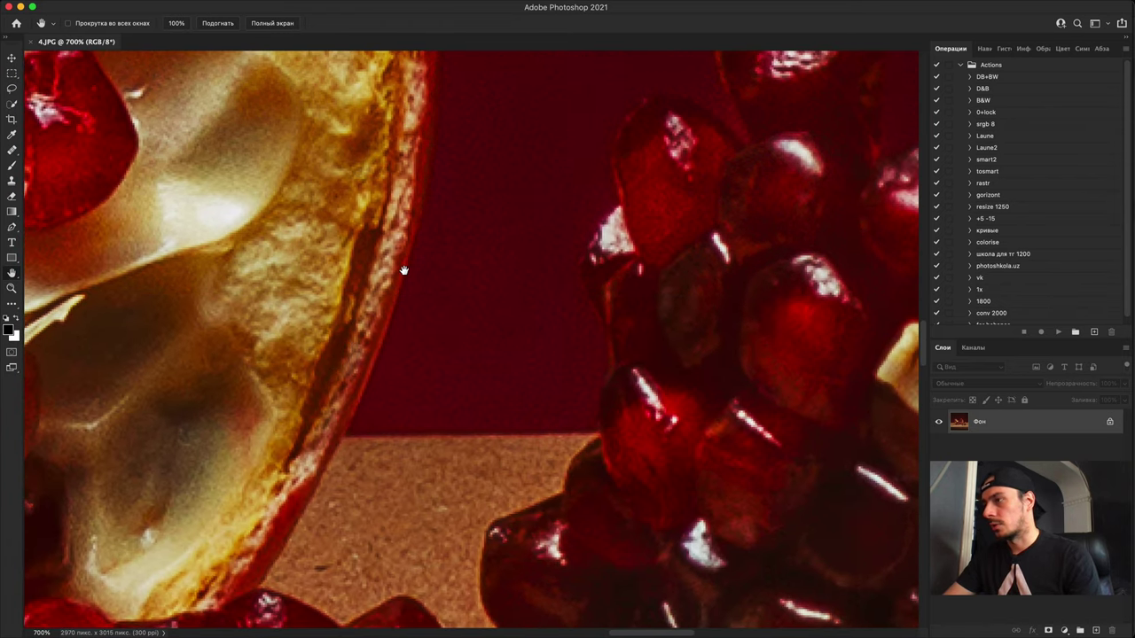
pyautogui.moveTo(692, 421); pyautogui.dragTo(97, 377)
pyautogui.moveTo(592, 456); pyautogui.dragTo(311, 194)
# Step: Inspect the pomegranate wedge and the textured table surface at 500% to 300%, and view the larger halves at 200%
pyautogui.press('super+minus')
pyautogui.press('super+minus')
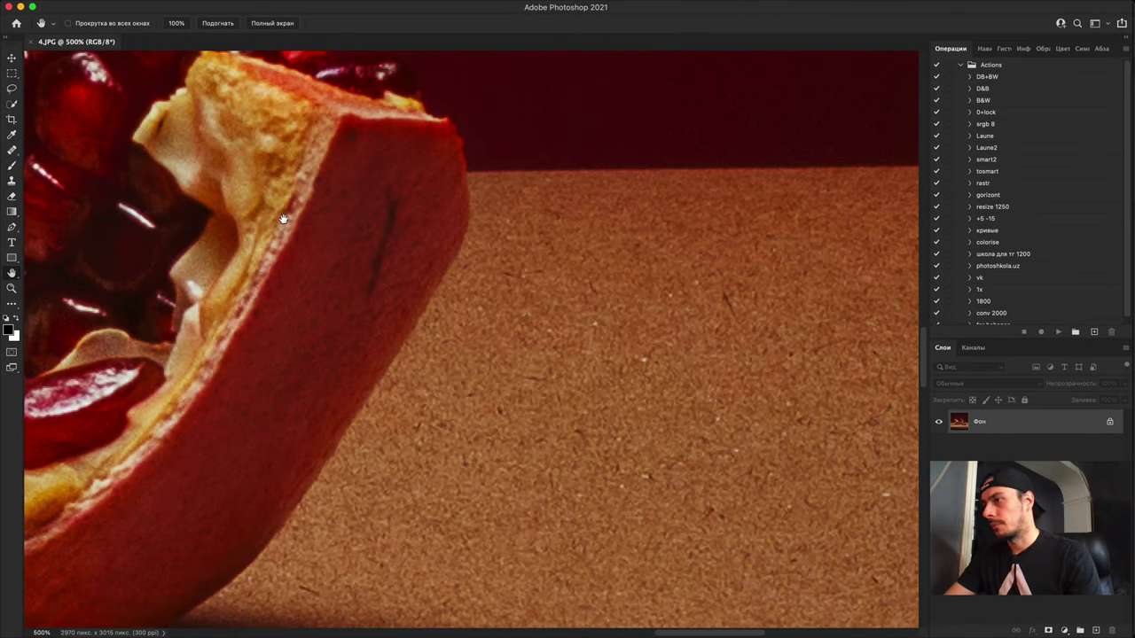
pyautogui.press('super+minus')
pyautogui.press('super+minus')
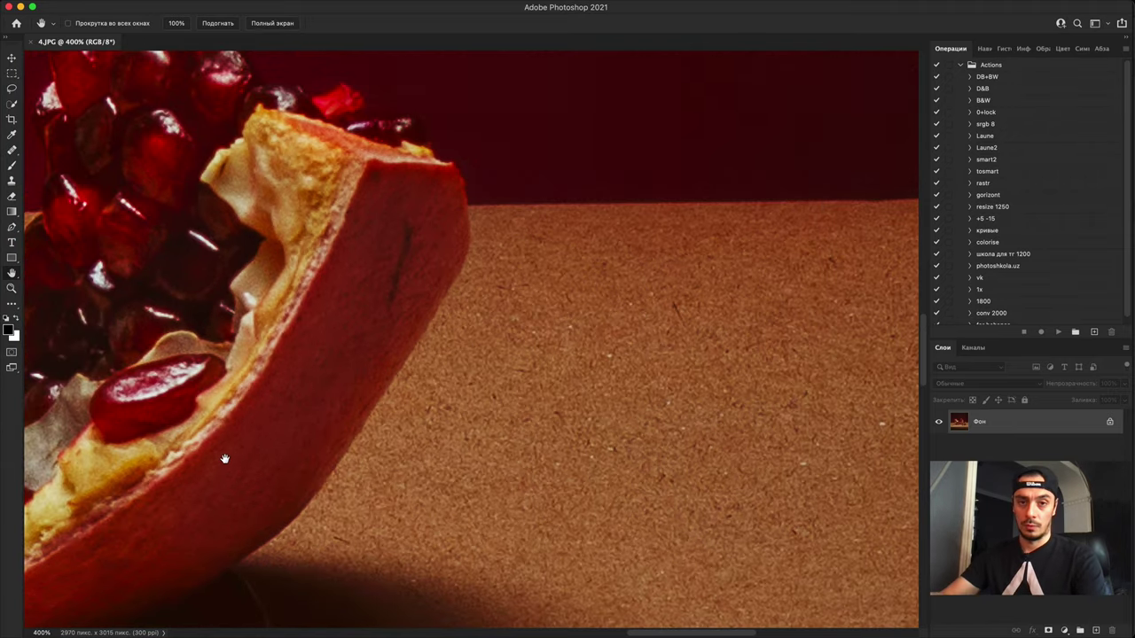
pyautogui.press('super+minus')
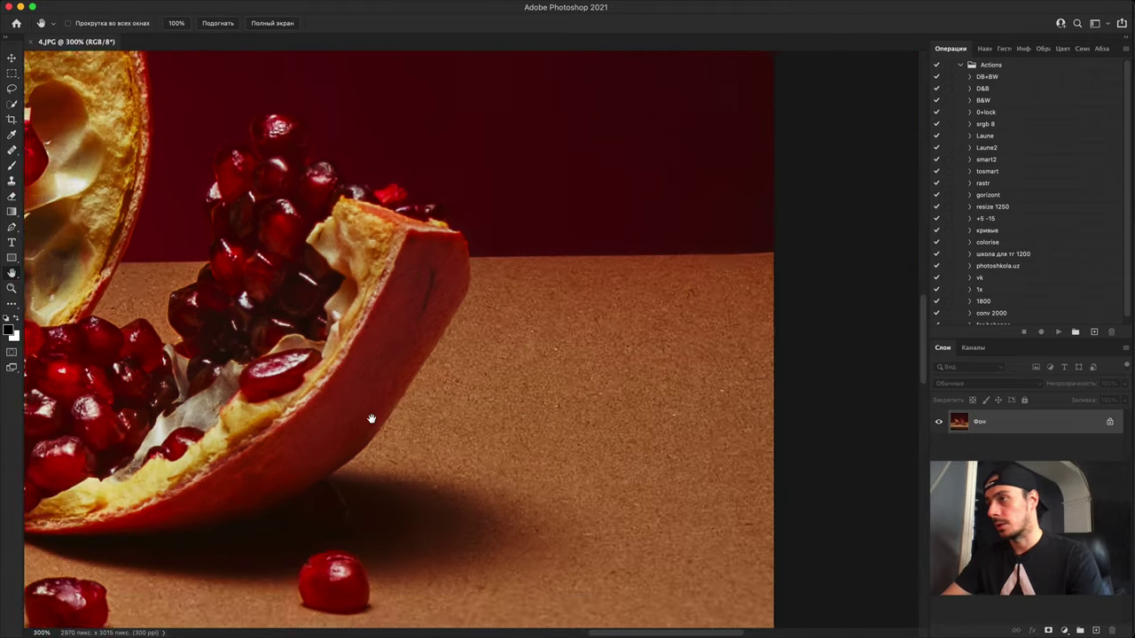
pyautogui.press('super+minus')
pyautogui.moveTo(375, 411); pyautogui.dragTo(626, 554)
pyautogui.moveTo(357, 450); pyautogui.dragTo(582, 547)
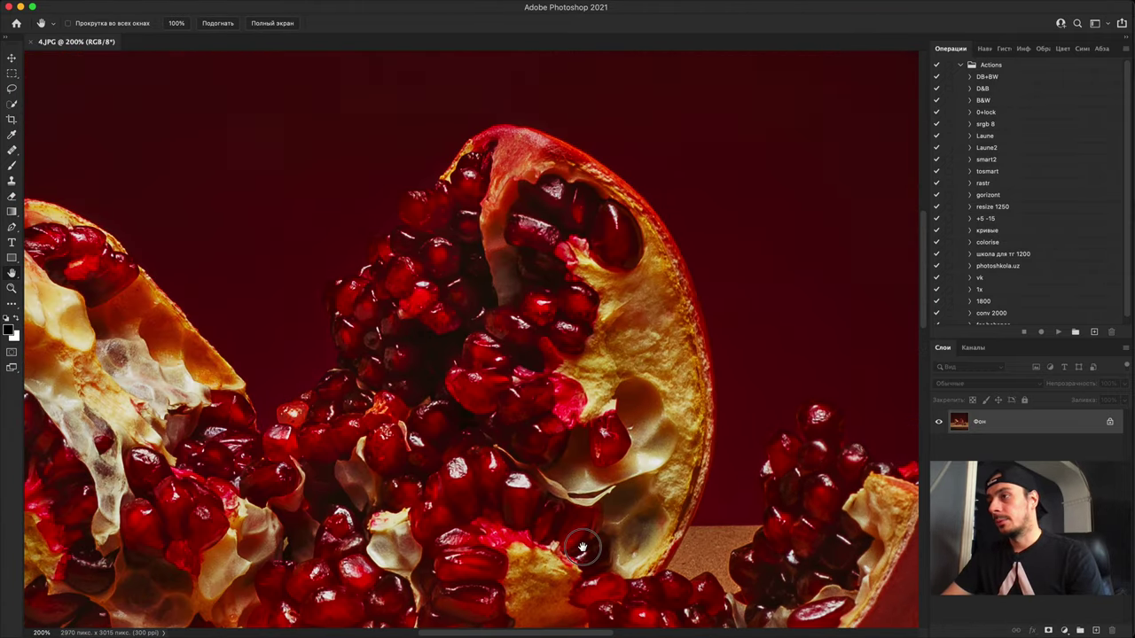
# Step: Examine the seeds, dark gaps and pale membranes in the centre of the pomegranate at 400% and 300%
pyautogui.press('super+plus')
pyautogui.press('super+plus')
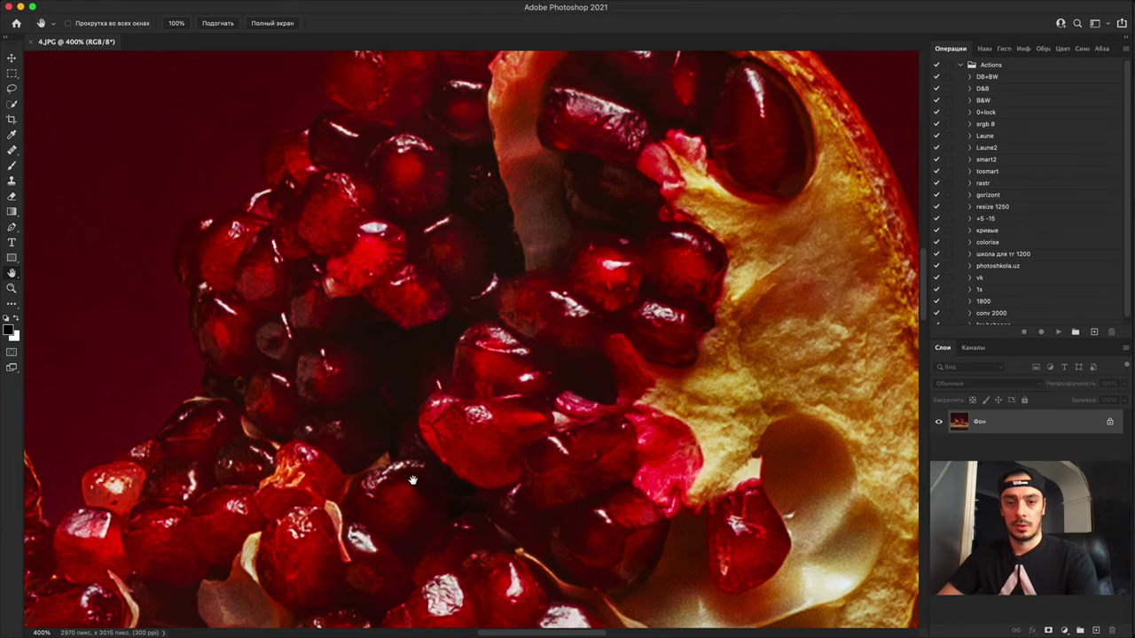
pyautogui.moveTo(381, 421); pyautogui.dragTo(443, 449)
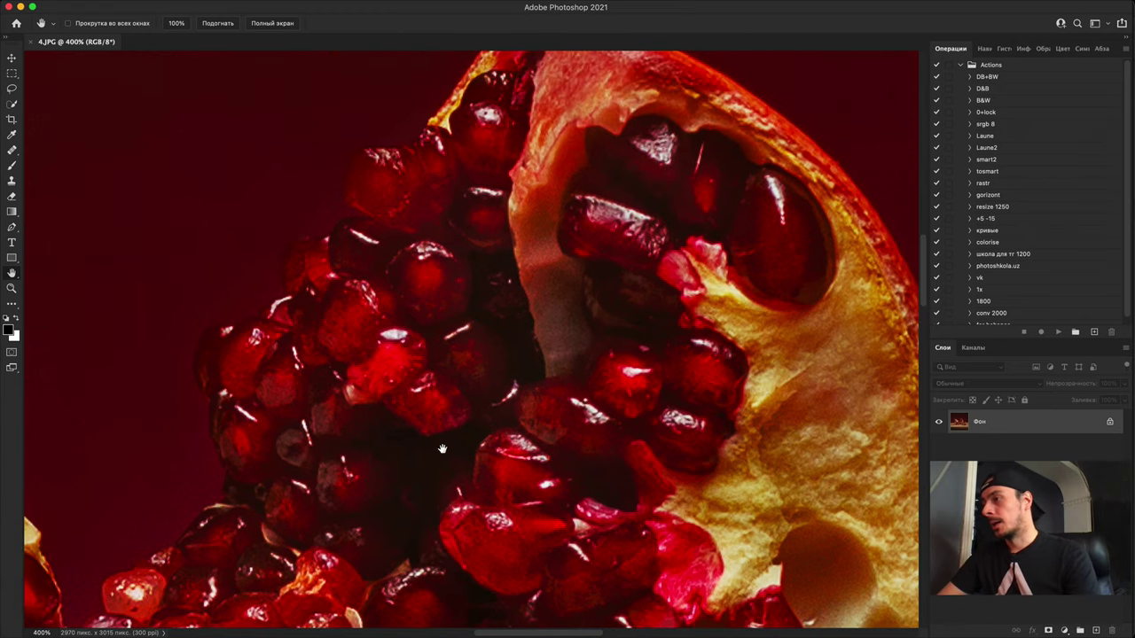
pyautogui.moveTo(457, 381); pyautogui.dragTo(478, 344)
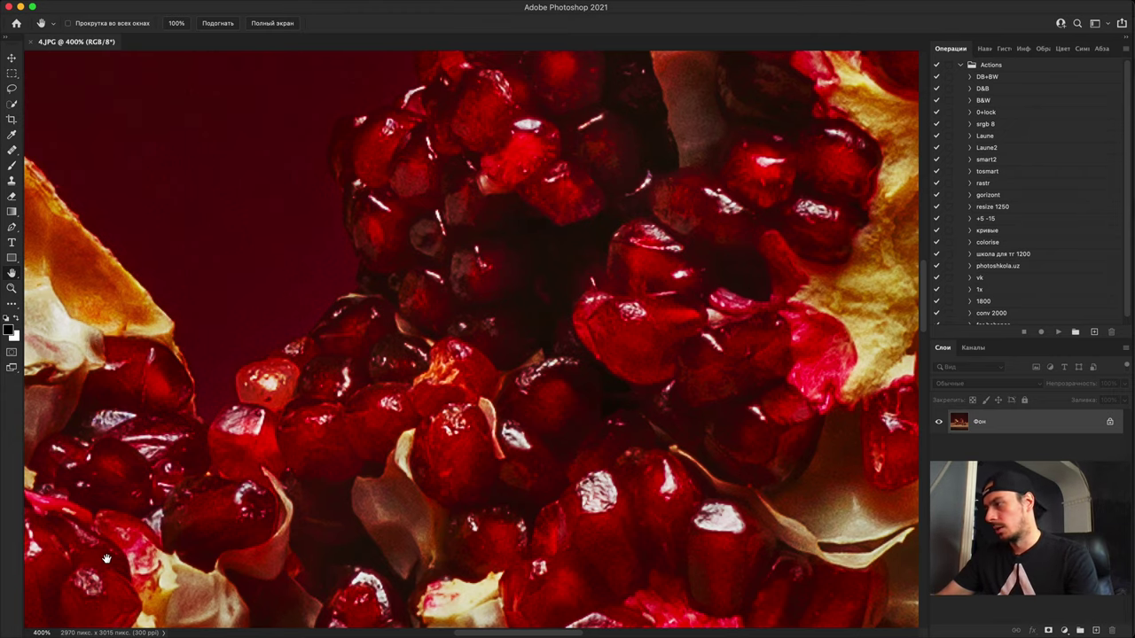
pyautogui.moveTo(625, 512); pyautogui.dragTo(521, 384)
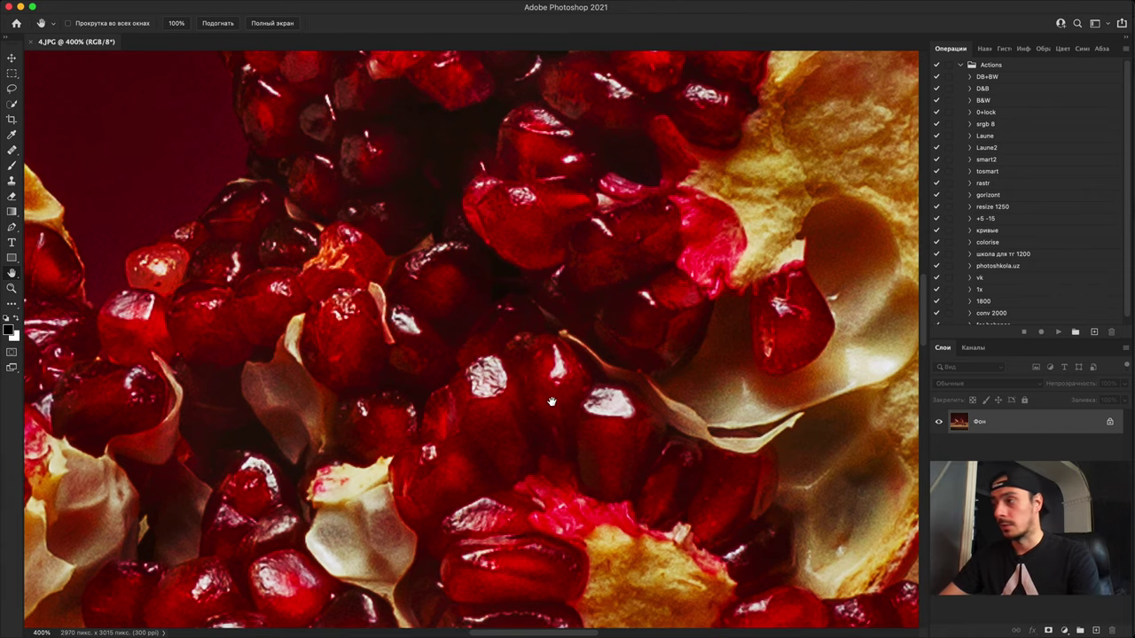
pyautogui.moveTo(503, 446); pyautogui.dragTo(524, 381)
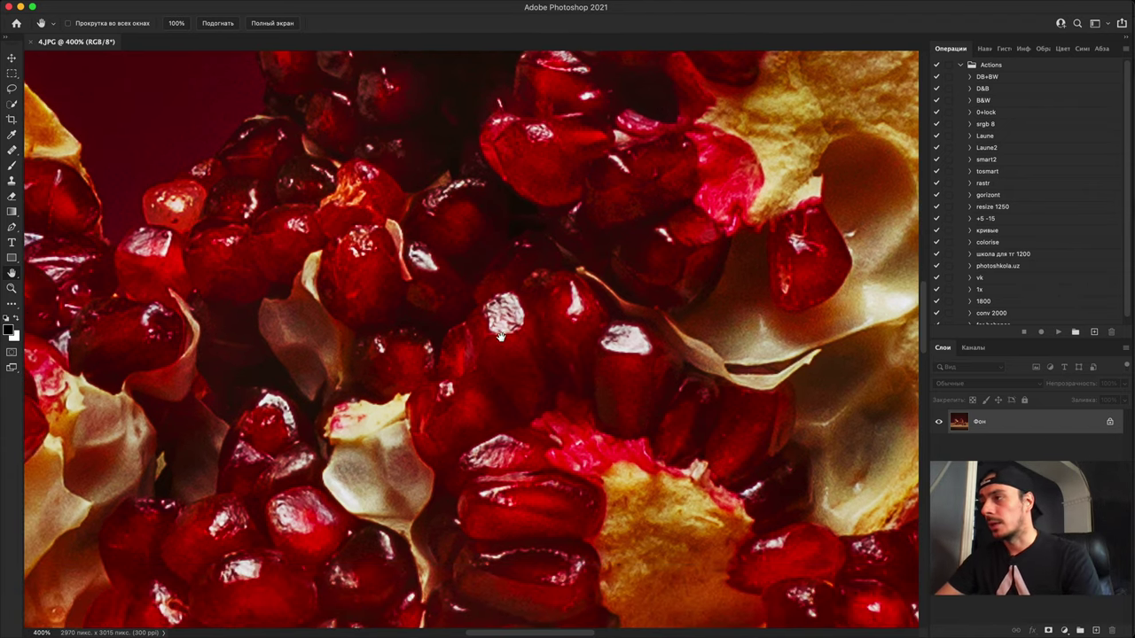
pyautogui.moveTo(410, 438); pyautogui.dragTo(579, 289)
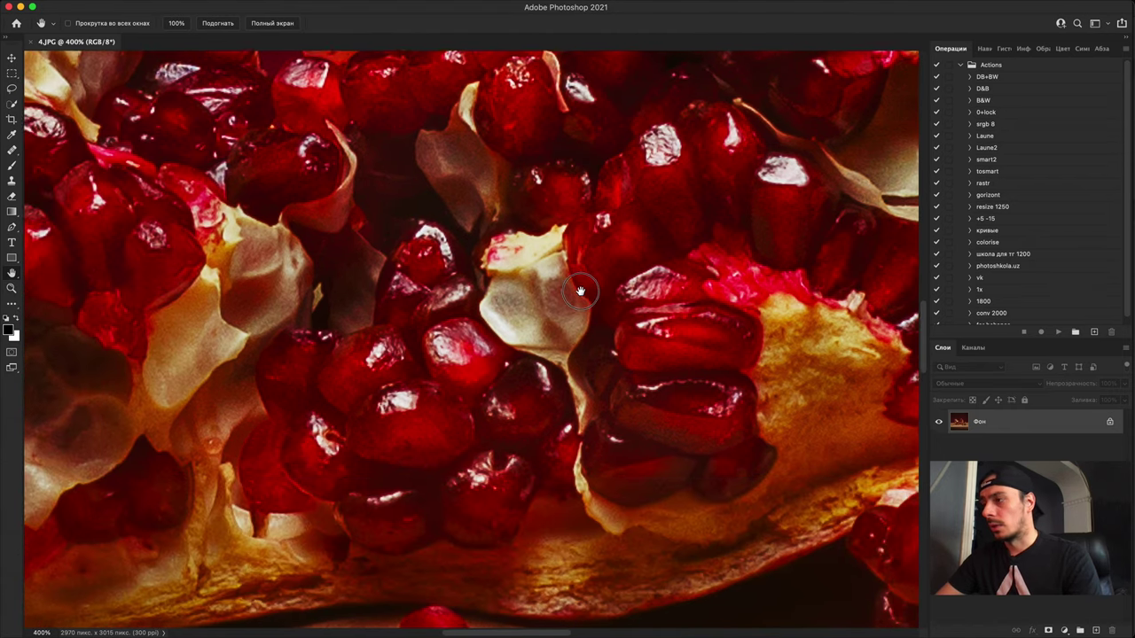
pyautogui.moveTo(420, 374); pyautogui.dragTo(684, 563)
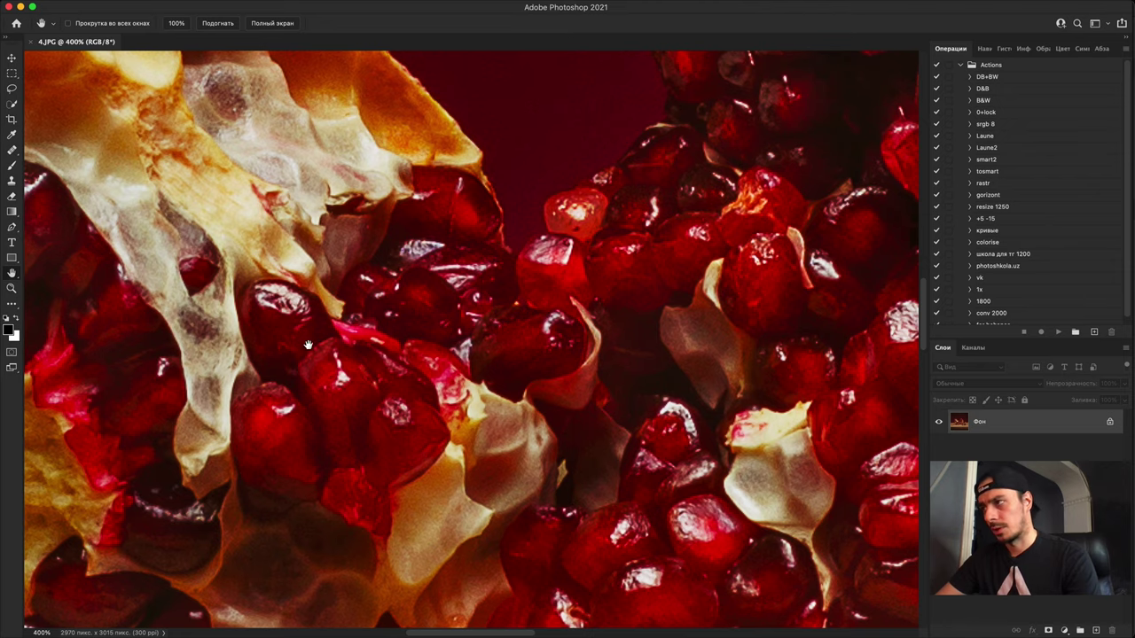
pyautogui.moveTo(555, 367); pyautogui.dragTo(282, 489)
pyautogui.press('super+minus')
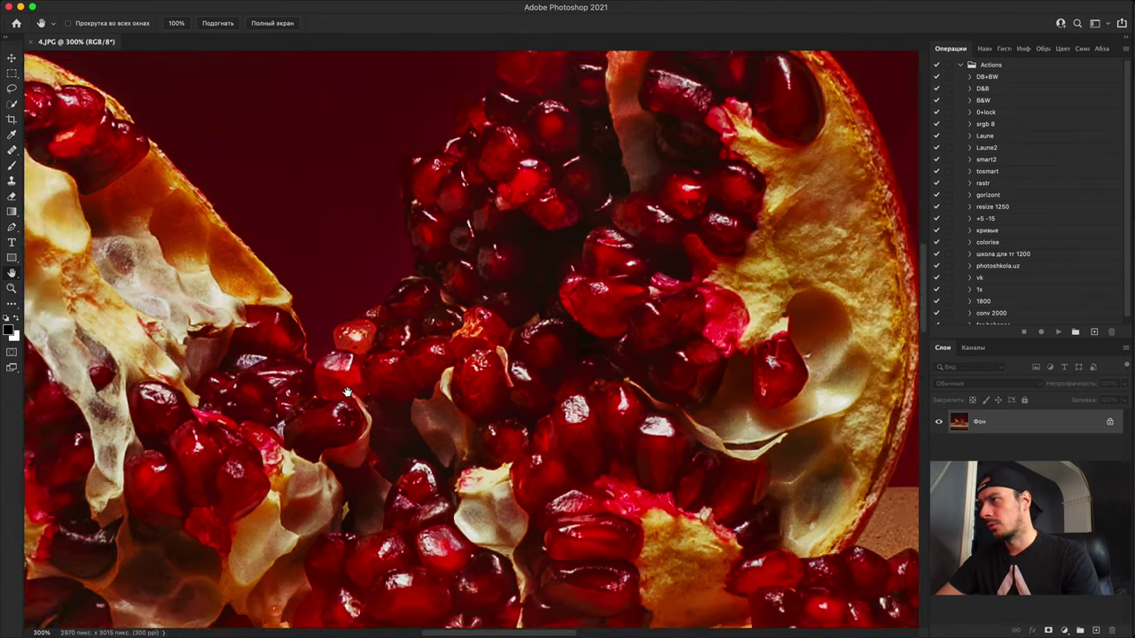
# Step: Review the whole still life at 66.67% and 100%, including the background, the loose seeds and the table's front edge
pyautogui.scroll(-4, 346, 392)
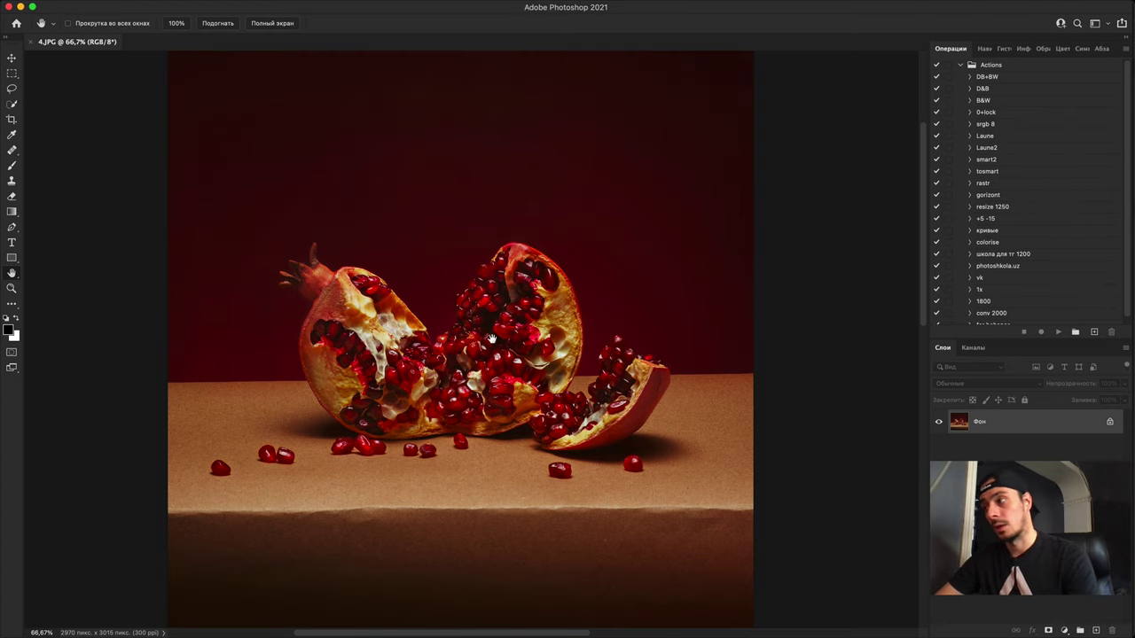
pyautogui.press('super+1')
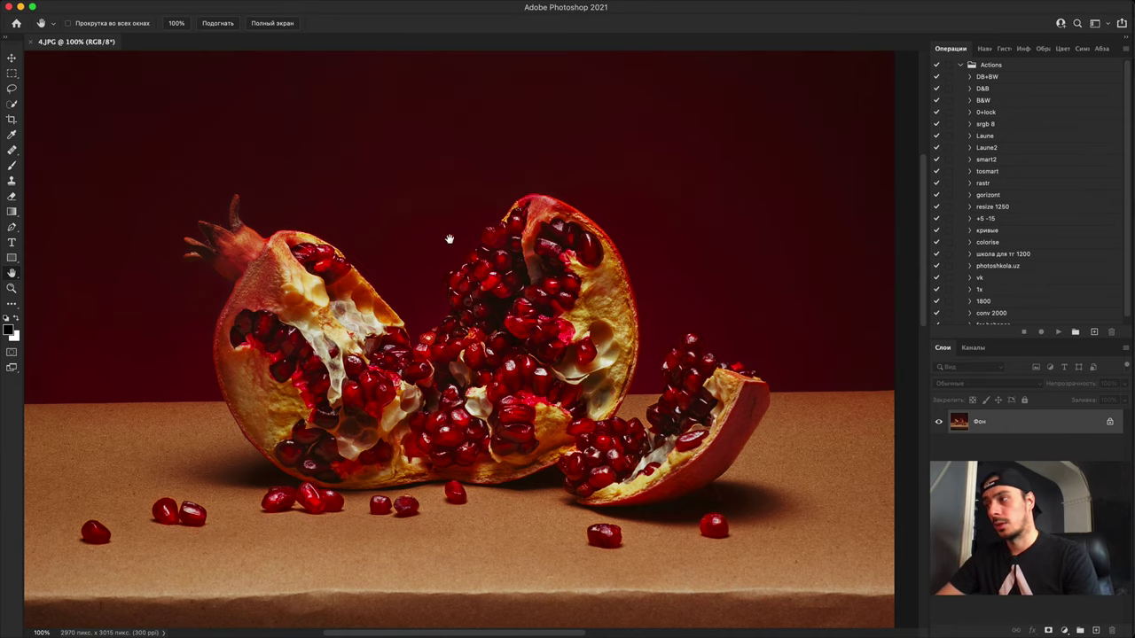
pyautogui.scroll(-5, 439, 421)
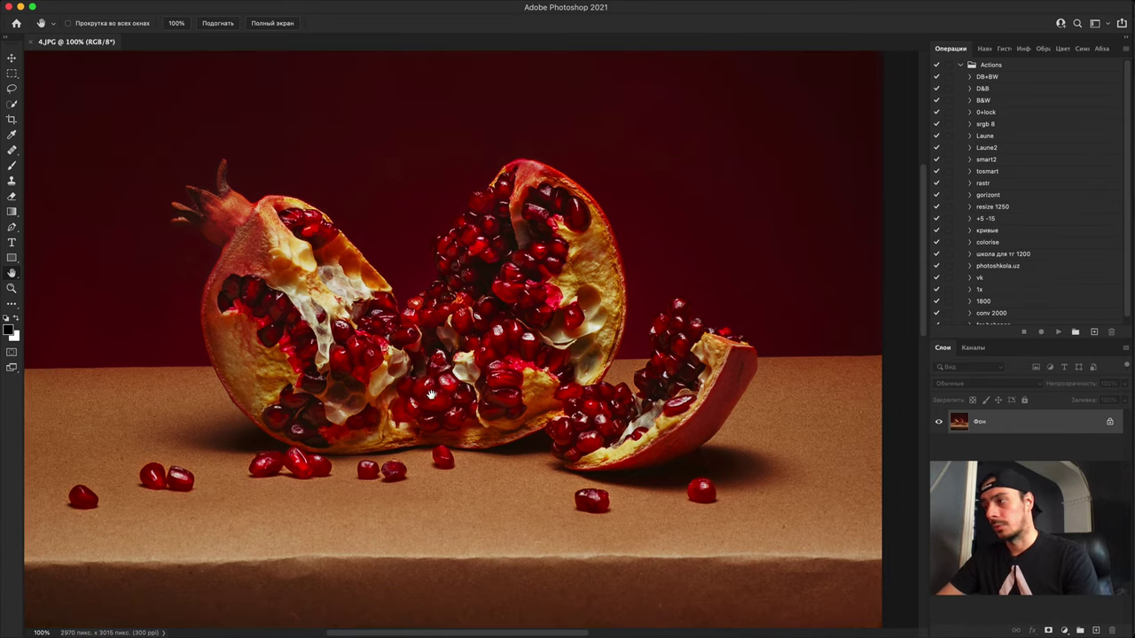
pyautogui.moveTo(538, 327); pyautogui.dragTo(496, 311)
pyautogui.moveTo(367, 333); pyautogui.dragTo(466, 383)
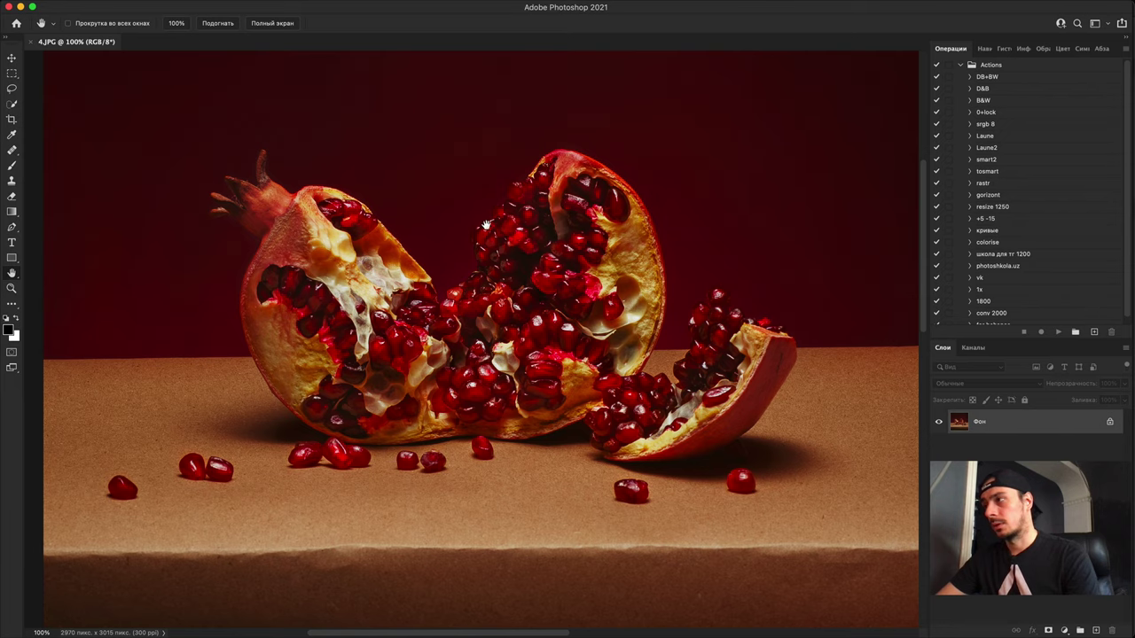
pyautogui.scroll(-3, 508, 305)
pyautogui.hscroll(3, 508, 304)
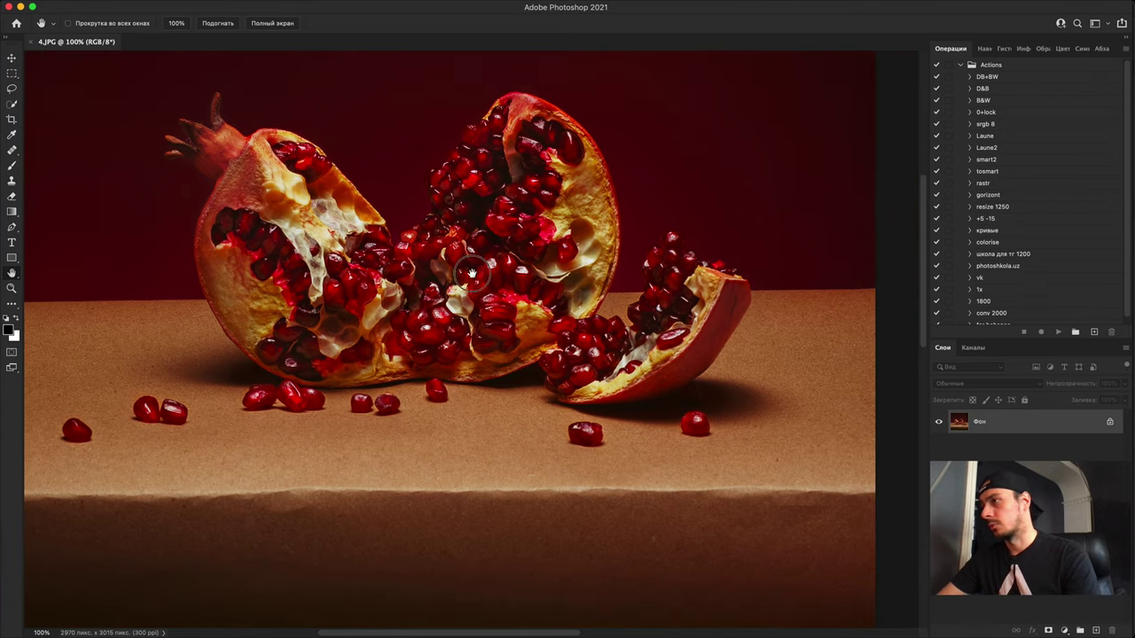
pyautogui.scroll(5, 508, 304)
pyautogui.hscroll(-3, 508, 304)
# Step: Add a new empty layer above the background and set up a white brush with a size of 10 px
pyautogui.click(1096, 630)
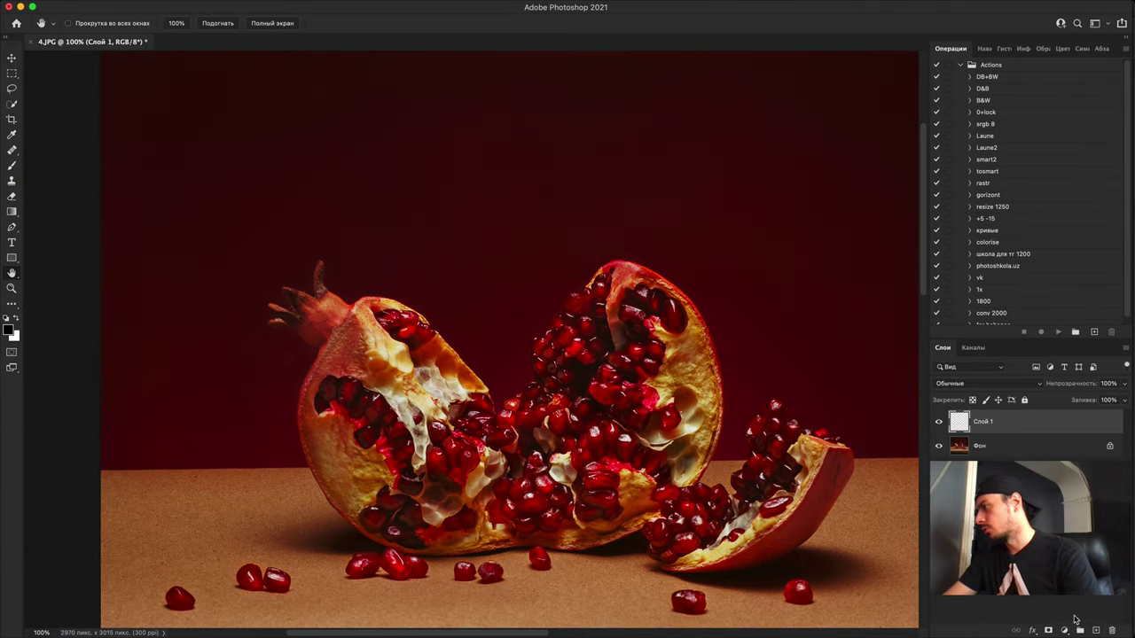
pyautogui.press('b')
pyautogui.scroll(-3, 483, 355)
pyautogui.hscroll(1, 483, 355)
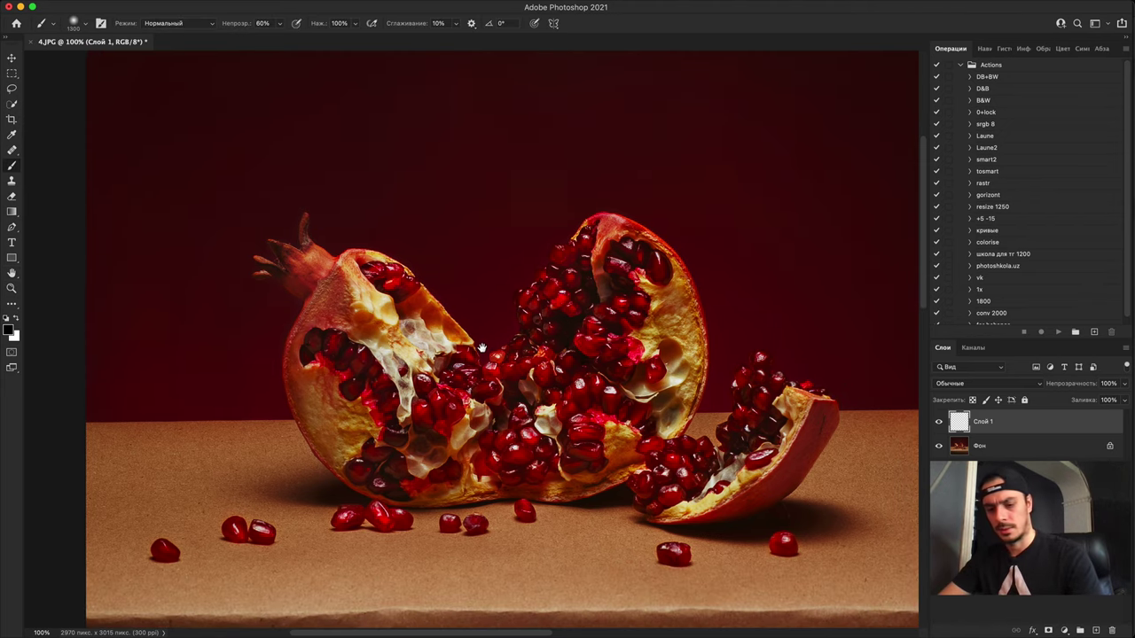
pyautogui.press('[')
pyautogui.press('[')
pyautogui.press('[')
pyautogui.press('[')
pyautogui.press('[')
pyautogui.press('[')
pyautogui.press('[')
pyautogui.press('[')
pyautogui.press('[')
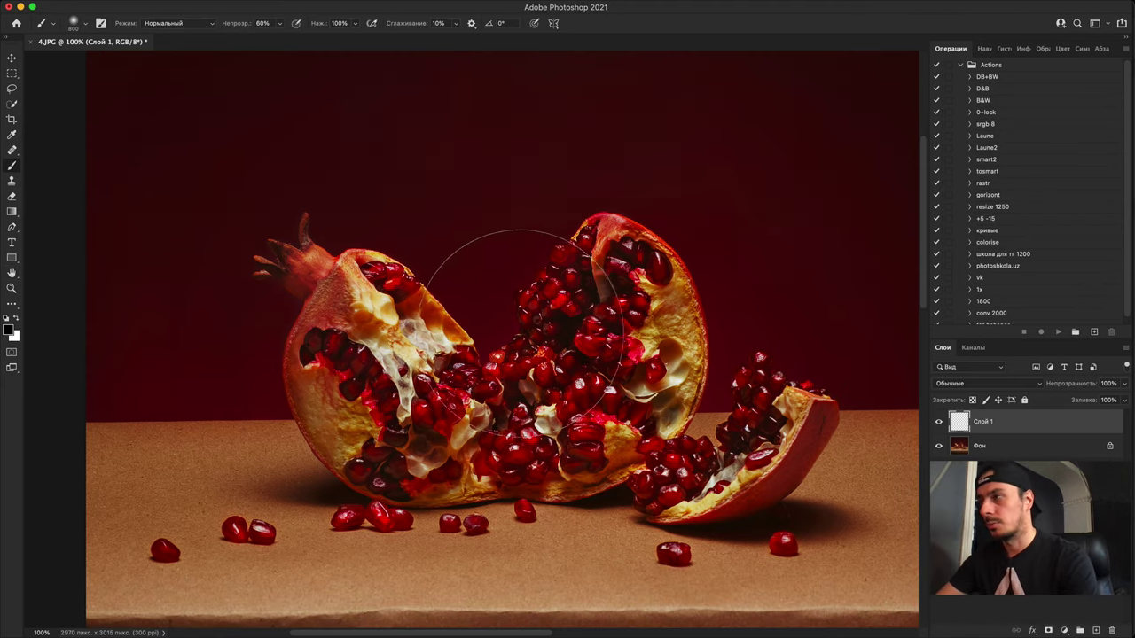
pyautogui.press('[')
pyautogui.press('[')
pyautogui.press('[')
pyautogui.press('[')
pyautogui.press('[')
pyautogui.press('[')
pyautogui.press('[')
pyautogui.press('[')
pyautogui.press('[')
pyautogui.press('[')
pyautogui.press('[')
pyautogui.press('[')
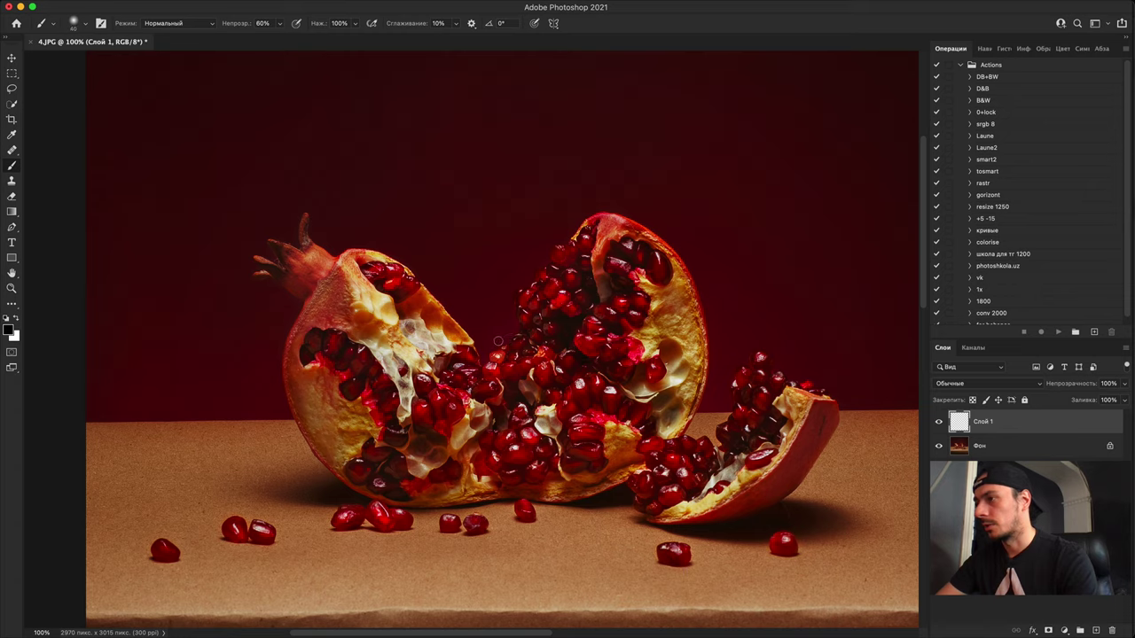
pyautogui.press('[')
pyautogui.press('[')
pyautogui.press('[')
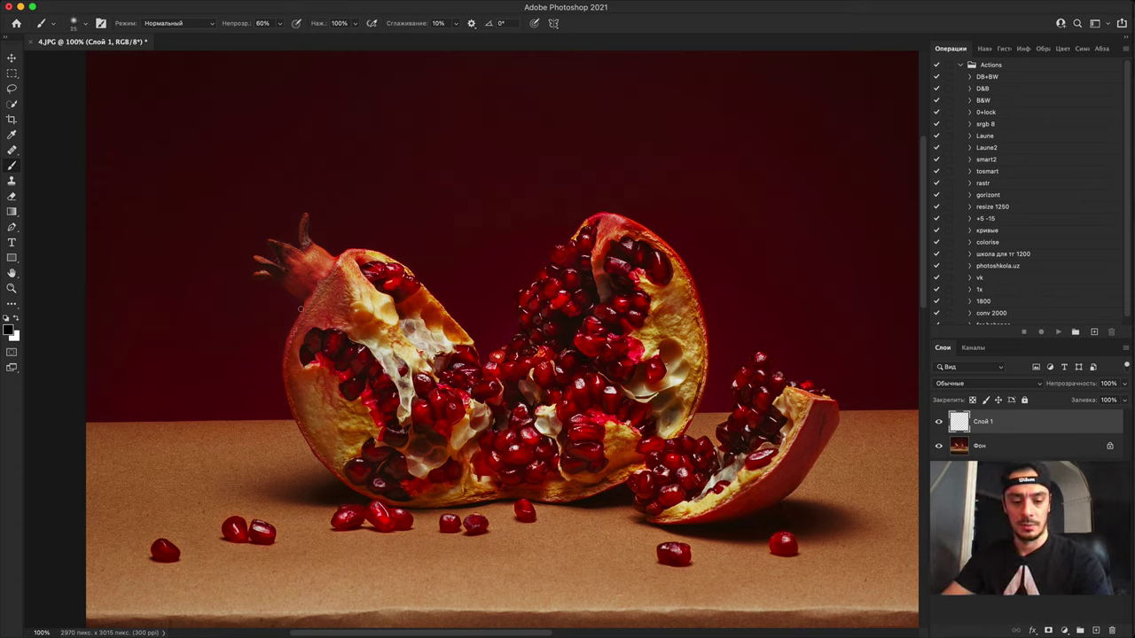
pyautogui.press('x')
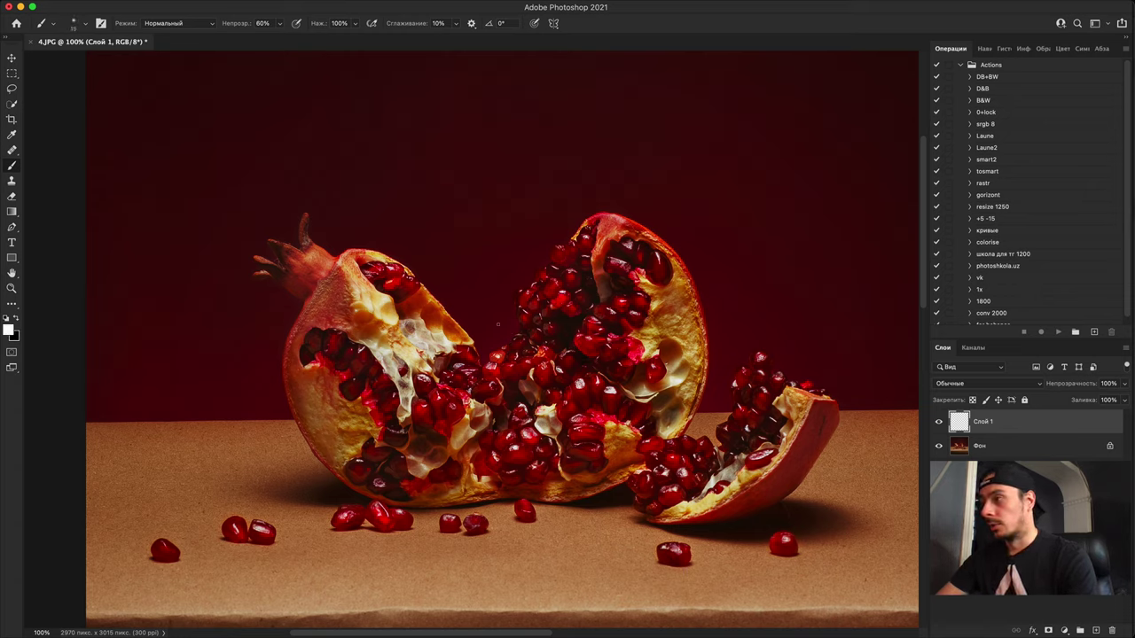
# Step: Try marking the seed cluster where the pomegranate halves meet with a white circle, and undo the trial strokes
pyautogui.moveTo(495, 276)
pyautogui.mouseDown()
pyautogui.moveTo(569, 317)
pyautogui.moveTo(589, 406)
pyautogui.moveTo(500, 434)
pyautogui.moveTo(435, 310)
pyautogui.moveTo(512, 271)
pyautogui.mouseUp()
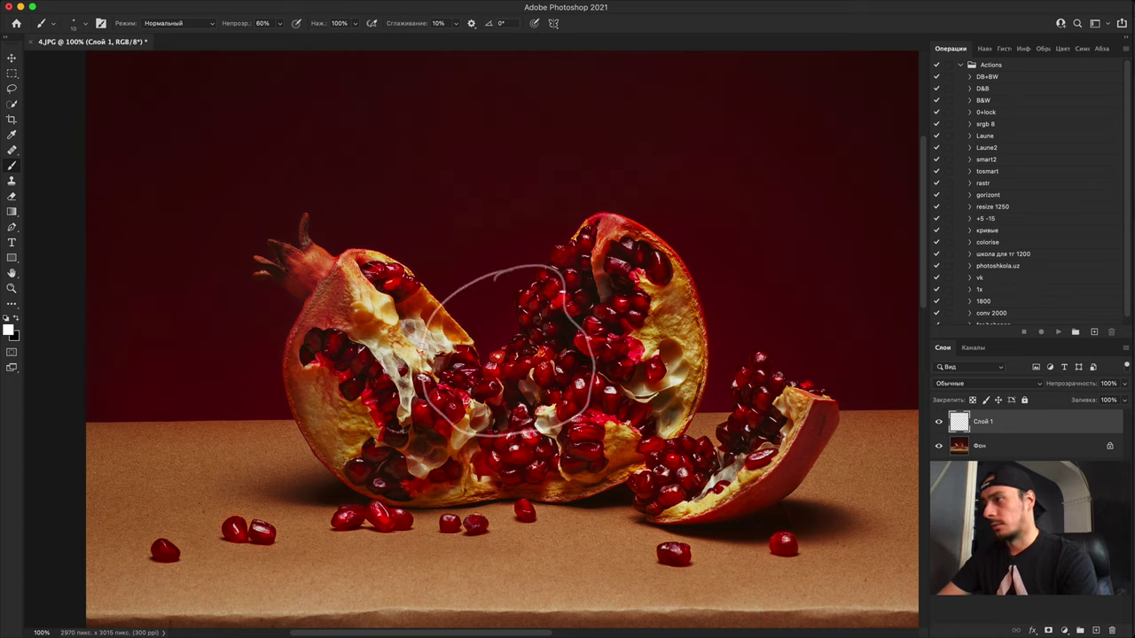
pyautogui.press('super+z')
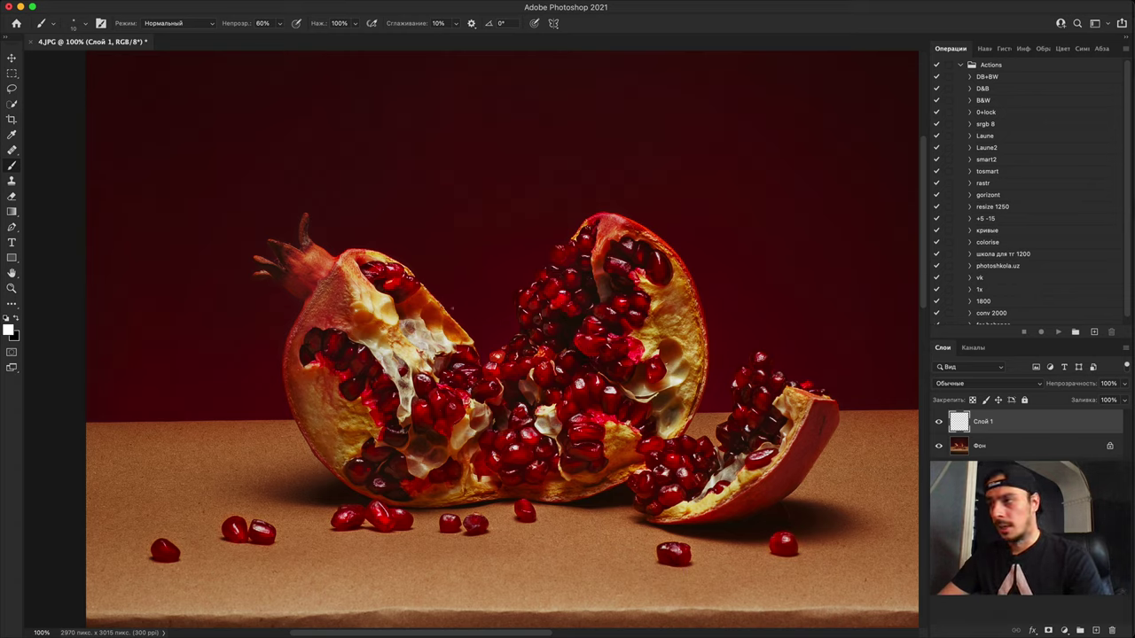
pyautogui.moveTo(390, 234)
pyautogui.mouseDown()
pyautogui.moveTo(500, 285)
pyautogui.moveTo(502, 386)
pyautogui.moveTo(379, 408)
pyautogui.moveTo(319, 278)
pyautogui.moveTo(358, 240)
pyautogui.moveTo(467, 298)
pyautogui.moveTo(454, 379)
pyautogui.moveTo(411, 425)
pyautogui.moveTo(339, 332)
pyautogui.moveTo(365, 233)
pyautogui.moveTo(417, 255)
pyautogui.mouseUp()
pyautogui.press('super+z')
# Step: Outline and hatch the pale membrane of the crowned half in white, and circle two individual seeds in the central cluster
pyautogui.moveTo(447, 368)
pyautogui.mouseDown()
pyautogui.moveTo(391, 302)
pyautogui.moveTo(383, 312)
pyautogui.moveTo(416, 395)
pyautogui.mouseUp()
pyautogui.moveTo(582, 398); pyautogui.dragTo(455, 286)
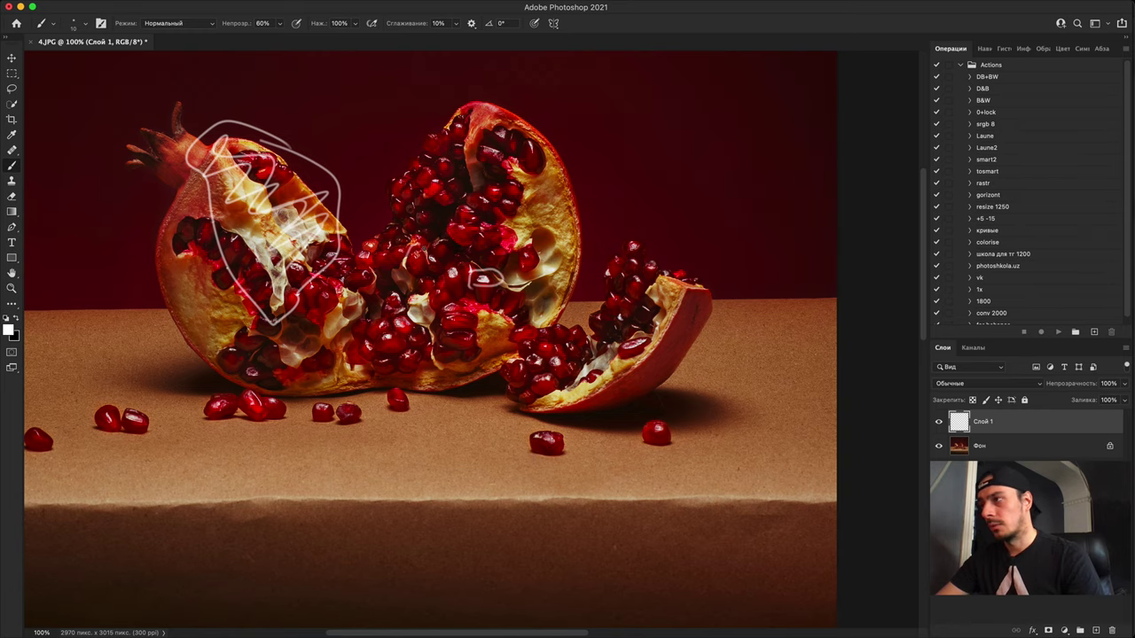
pyautogui.press('super+plus')
pyautogui.press('super+plus')
pyautogui.press('super+plus')
pyautogui.moveTo(431, 155); pyautogui.dragTo(533, 404)
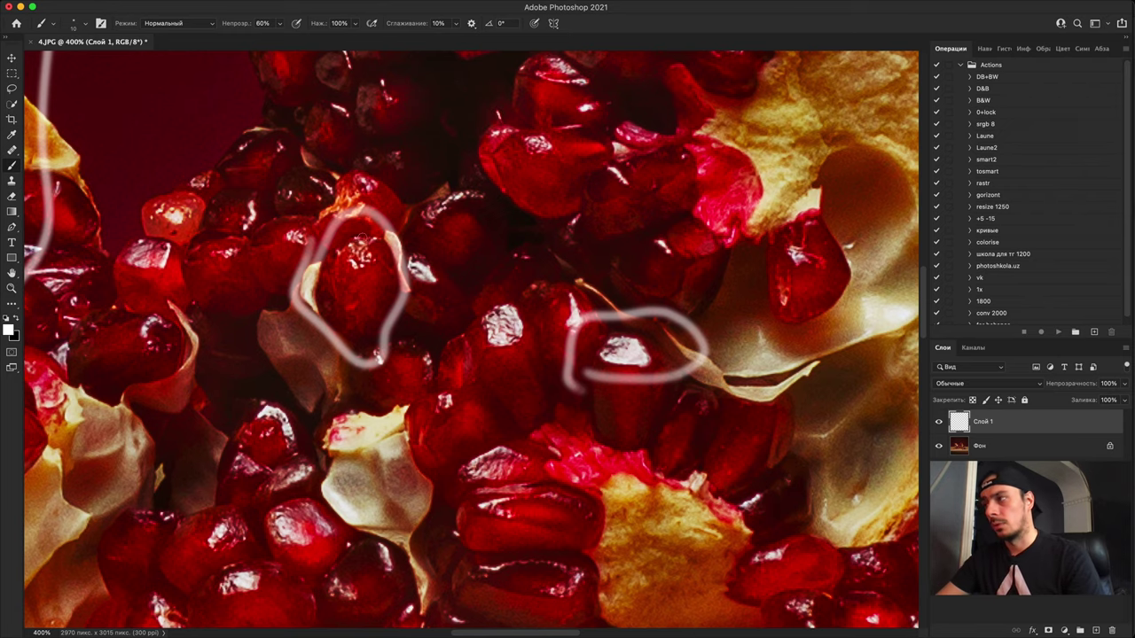
# Step: Examine the circled seed's highlight at 700%, and compare it with the seeds of the wedge and the upright half at 400% and 300%
pyautogui.scroll(4, 532, 359)
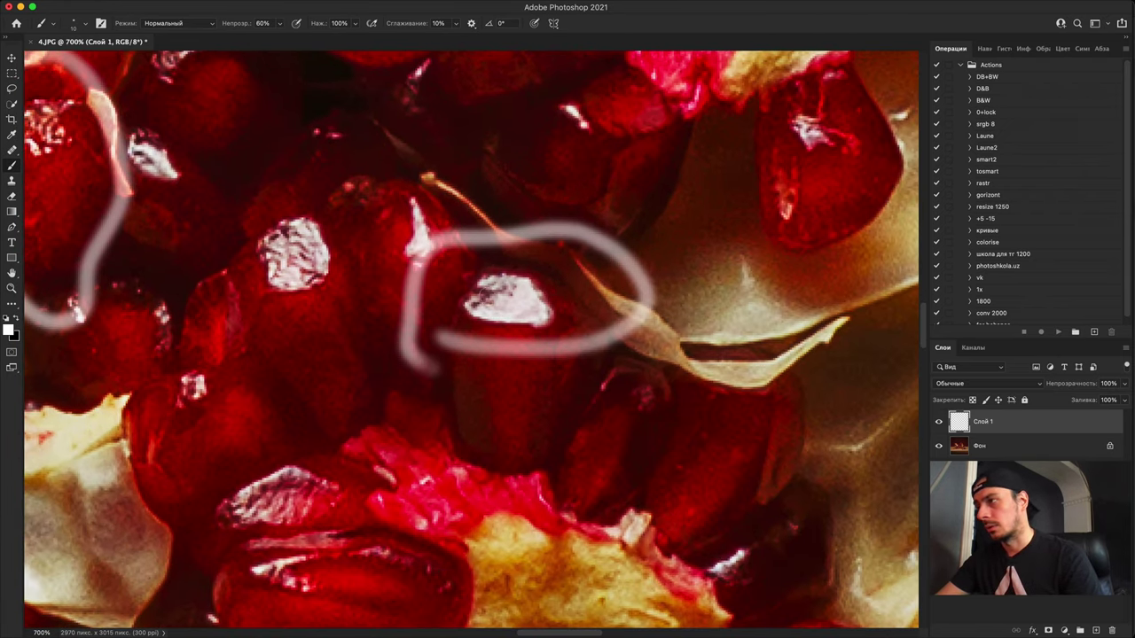
pyautogui.moveTo(470, 331); pyautogui.dragTo(560, 187)
pyautogui.moveTo(567, 341); pyautogui.dragTo(481, 325)
pyautogui.scroll(-5, 480, 325)
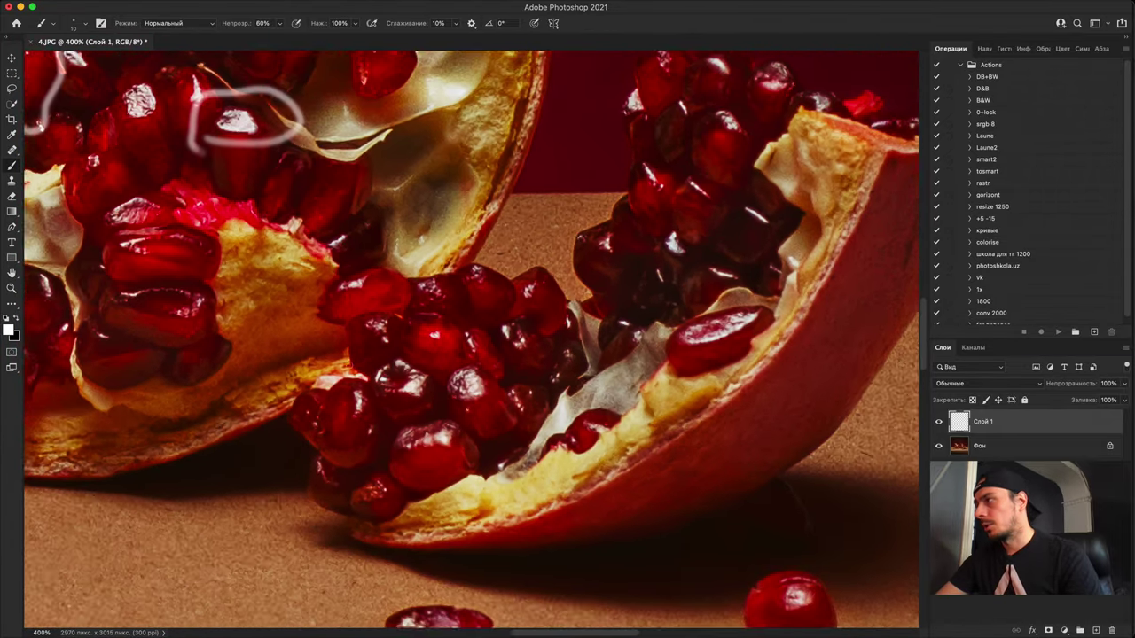
pyautogui.scroll(5, 370, 341)
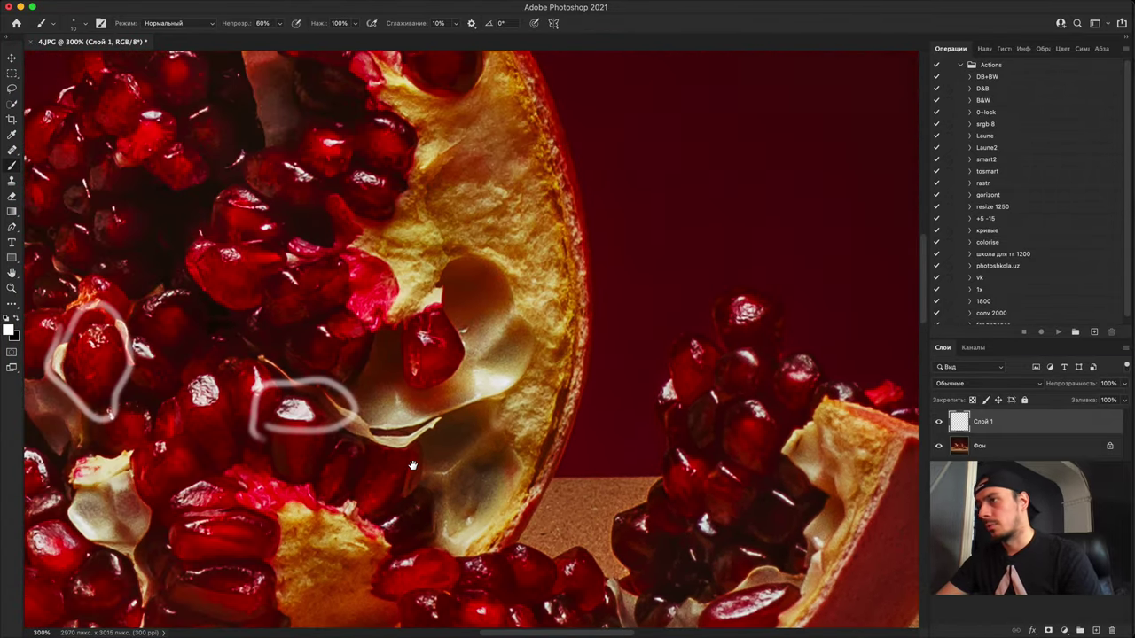
# Step: Examine the seeds and rind at the top of the upright half at 400%, and view the still life at 100%
pyautogui.scroll(10, 445, 495)
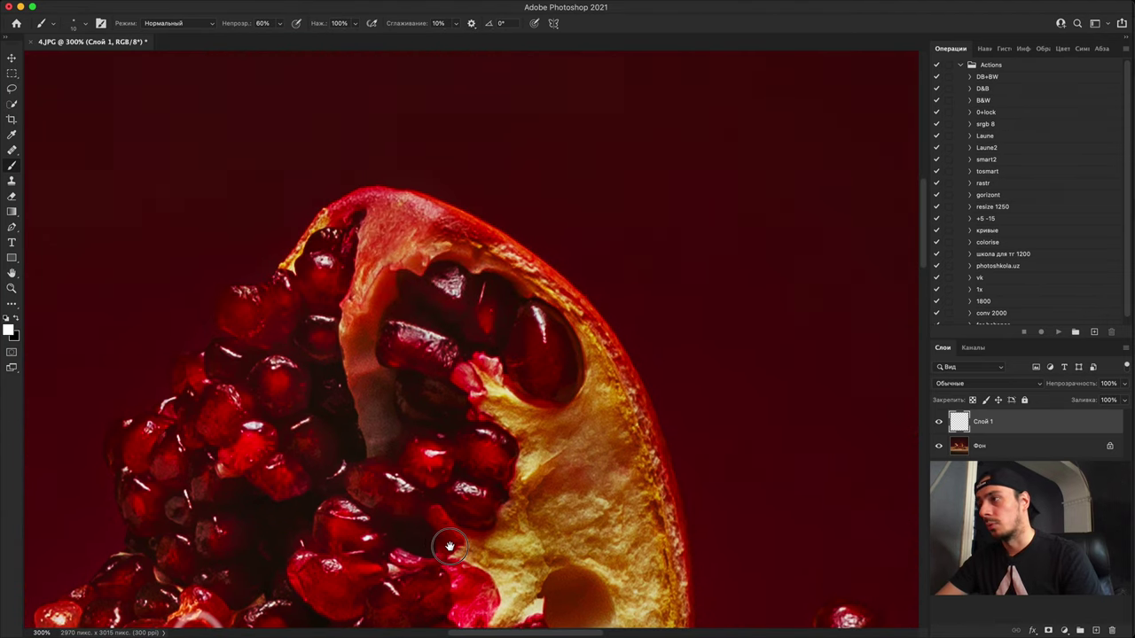
pyautogui.moveTo(531, 564); pyautogui.dragTo(594, 534)
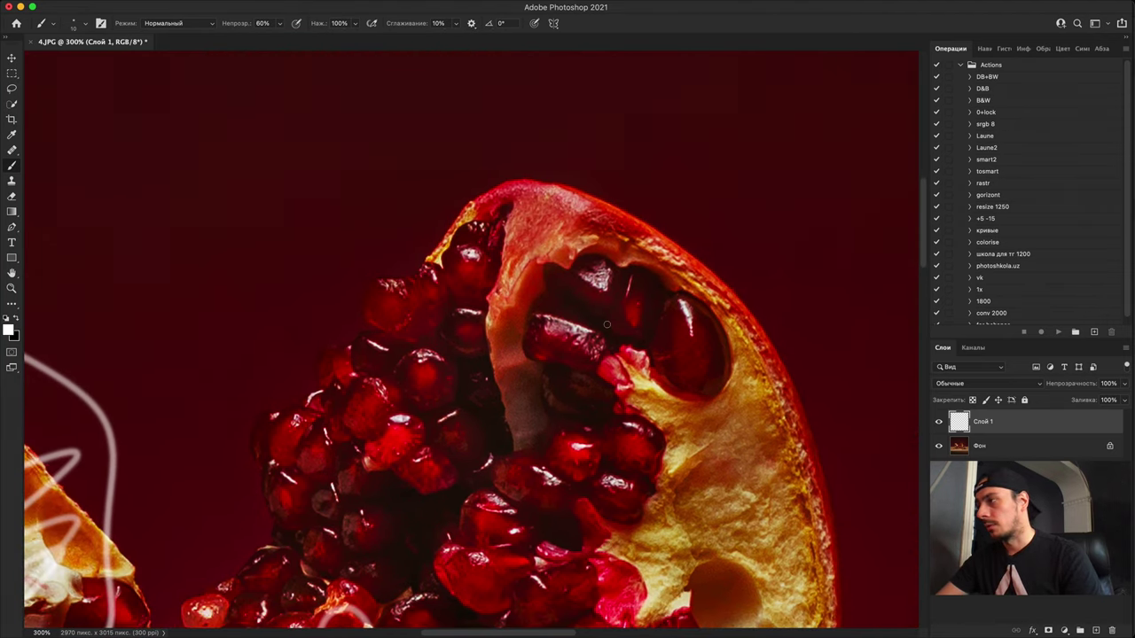
pyautogui.press('super+plus')
pyautogui.press('super+plus')
pyautogui.moveTo(588, 282)
pyautogui.mouseDown()
pyautogui.moveTo(705, 359)
pyautogui.moveTo(687, 373)
pyautogui.mouseUp()
pyautogui.press('super+minus')
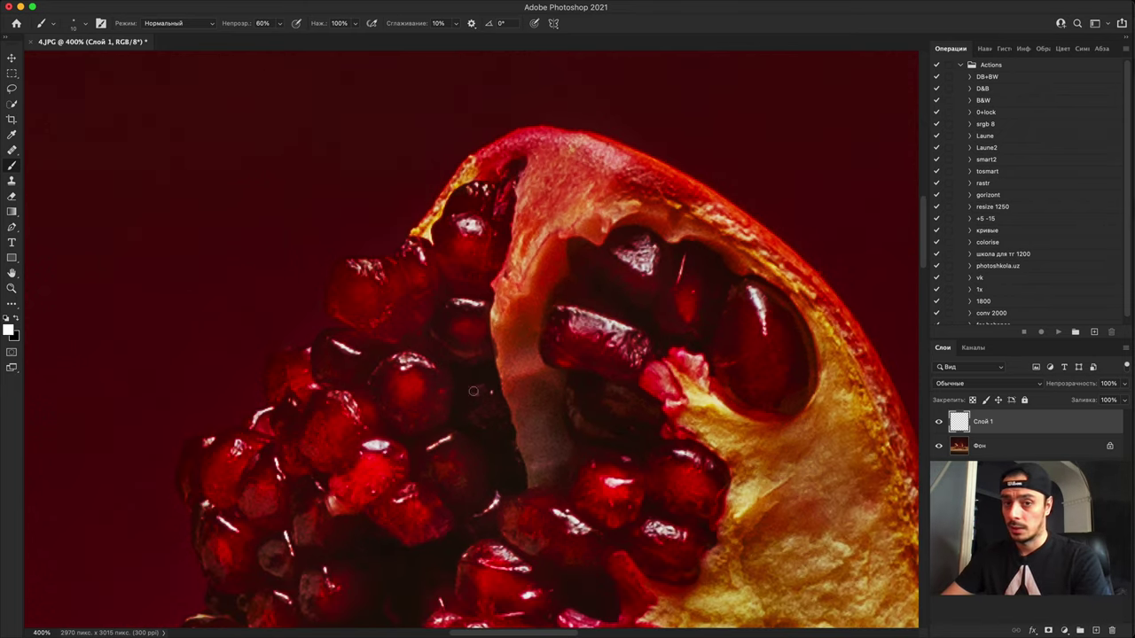
pyautogui.moveTo(420, 453)
pyautogui.mouseDown()
pyautogui.moveTo(512, 345)
pyautogui.moveTo(519, 304)
pyautogui.mouseUp()
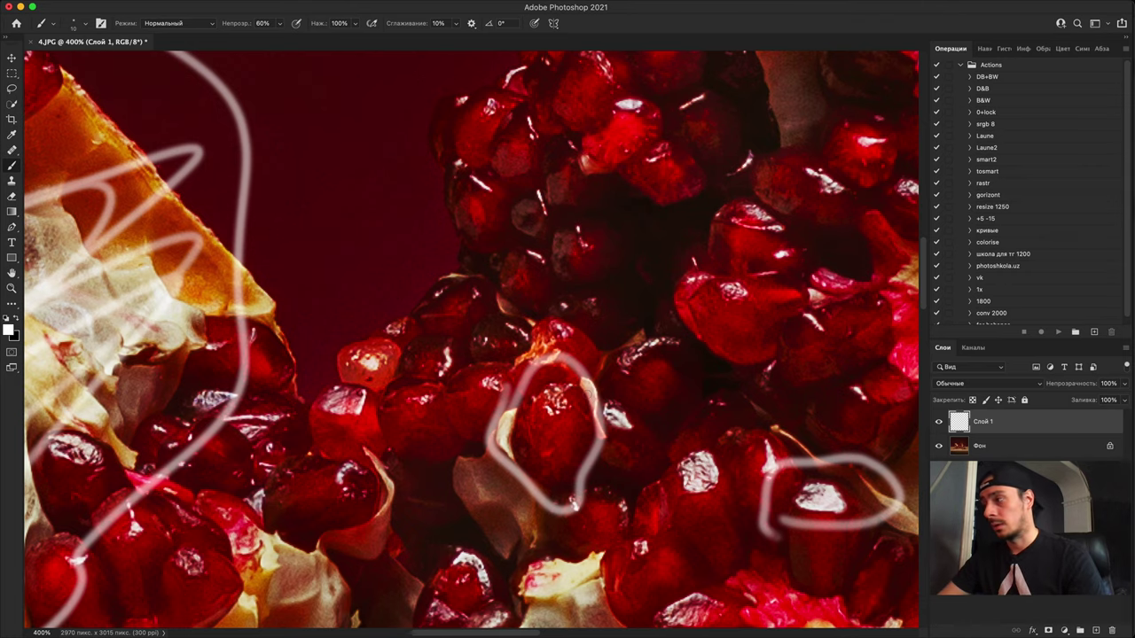
pyautogui.press('super+1')
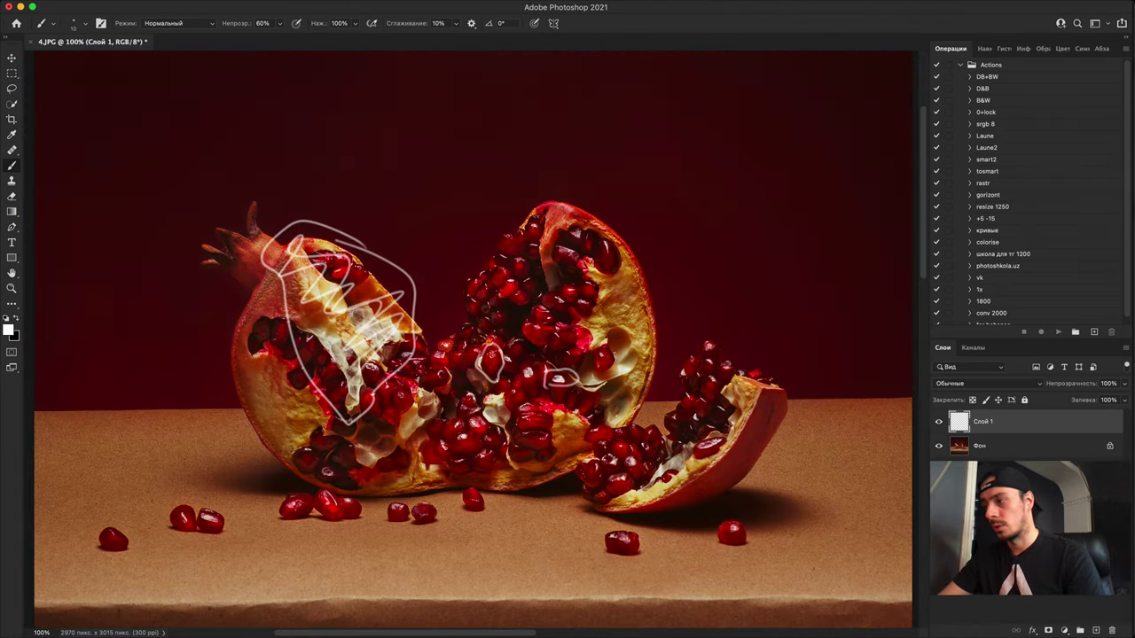
# Step: Circle the pair of loose seeds lying on the table in front of the crowned half with the white brush
pyautogui.moveTo(154, 531); pyautogui.dragTo(355, 434)
pyautogui.press('super+plus')
pyautogui.press('super+plus')
pyautogui.press('super+plus')
pyautogui.press('super+plus')
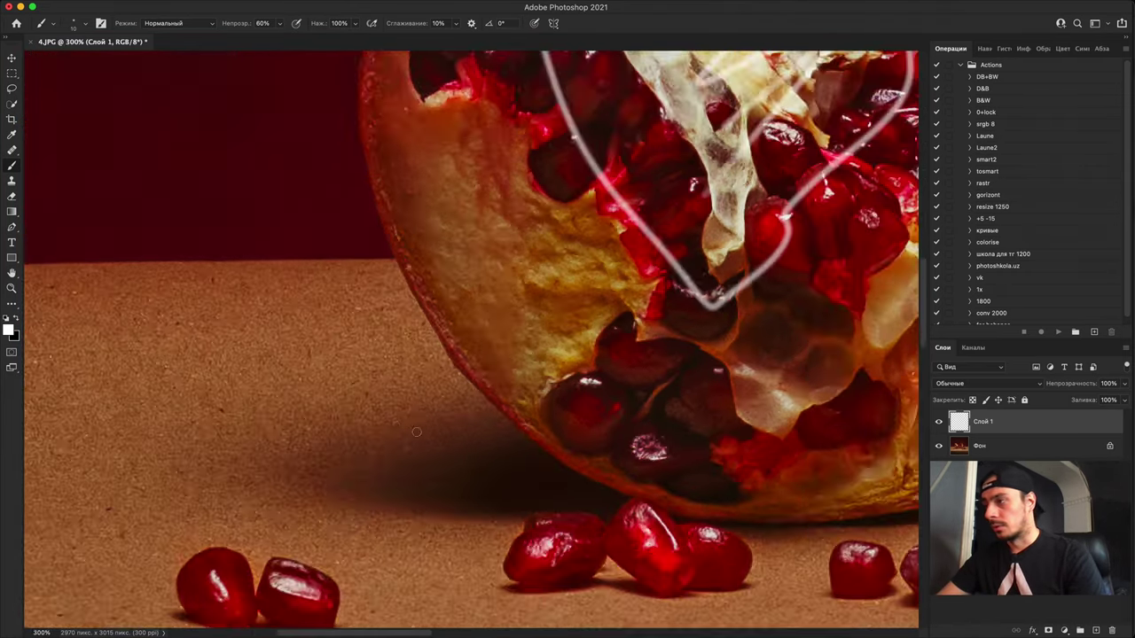
pyautogui.moveTo(567, 338); pyautogui.dragTo(608, 157)
pyautogui.scroll(-5, 630, 505)
pyautogui.hscroll(-5, 631, 504)
pyautogui.scroll(1, 468, 364)
pyautogui.moveTo(495, 378)
pyautogui.mouseDown()
pyautogui.moveTo(325, 385)
pyautogui.moveTo(520, 310)
pyautogui.moveTo(448, 375)
pyautogui.mouseUp()
pyautogui.scroll(-5, 448, 375)
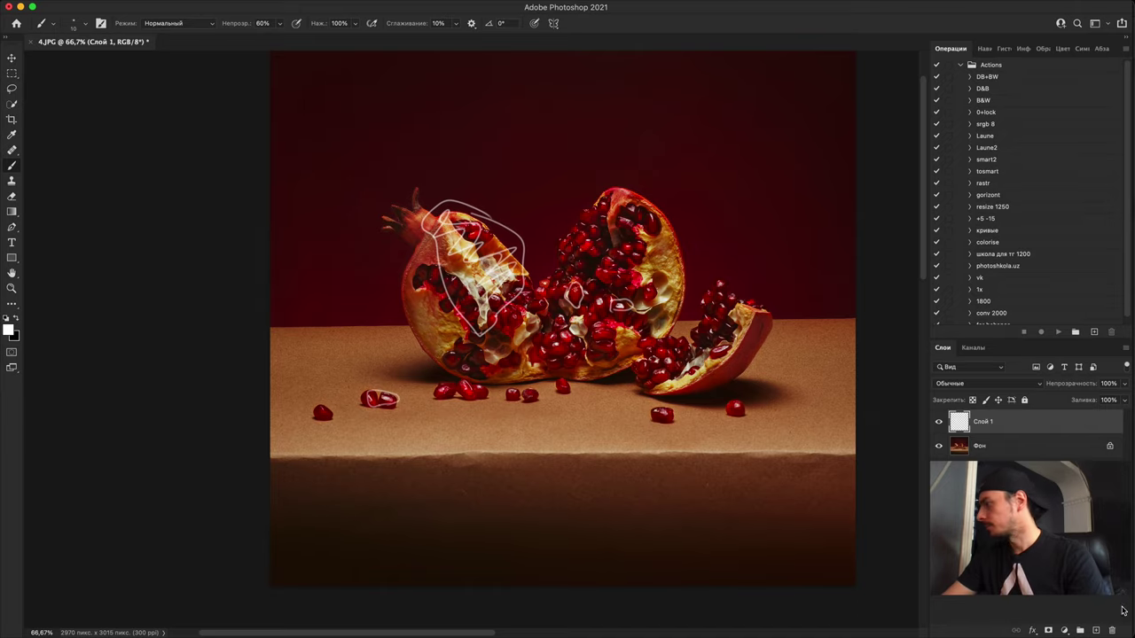
# Step: Add a new empty layer and delete the layer holding the white markings
pyautogui.click(1096, 631)
pyautogui.click(1057, 447)
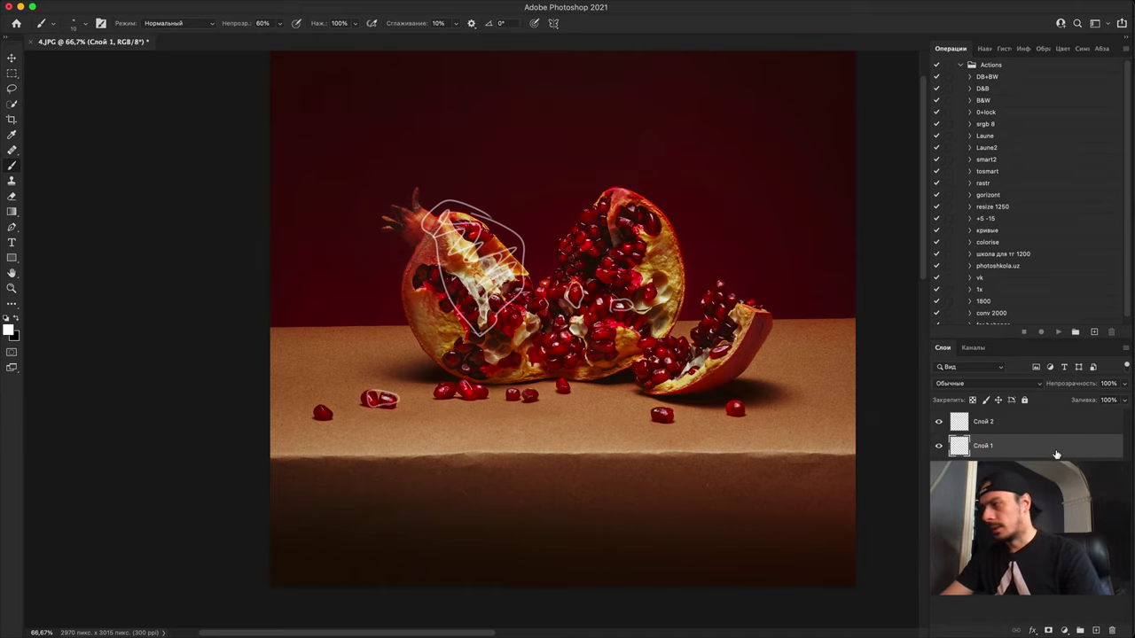
pyautogui.press('BackSpace')
pyautogui.press('super+minus')
pyautogui.press('super+minus')
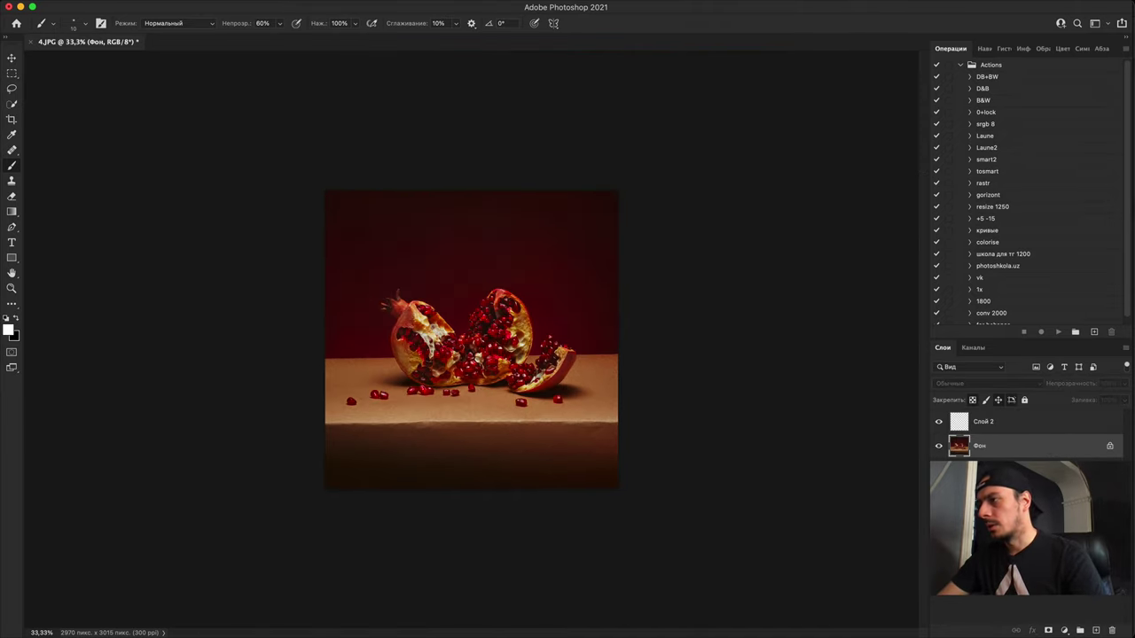
pyautogui.press('super+plus')
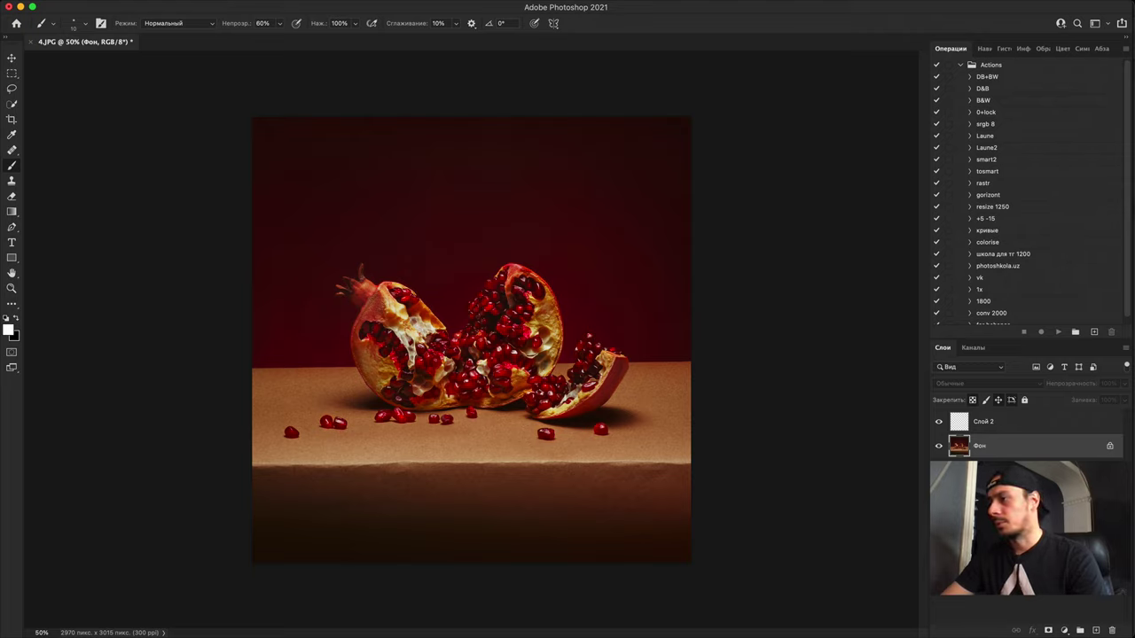
# Step: Add a Curves adjustment above the background that darkens the midtones, and invert its mask to black
pyautogui.click(1063, 630)
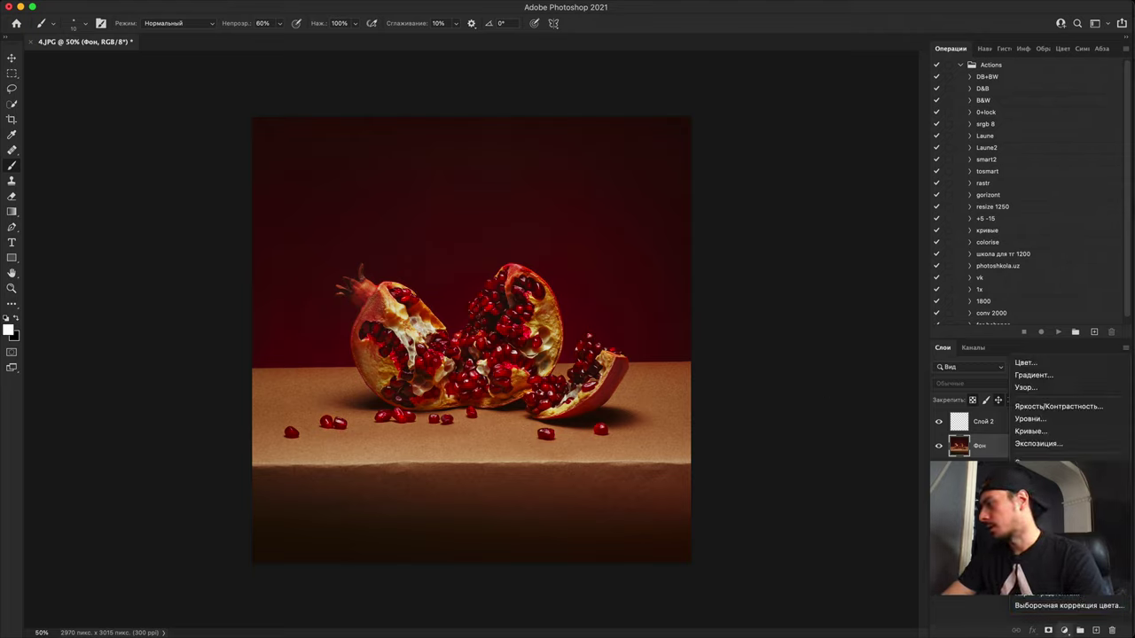
pyautogui.click(1055, 431)
pyautogui.moveTo(847, 312); pyautogui.dragTo(860, 327)
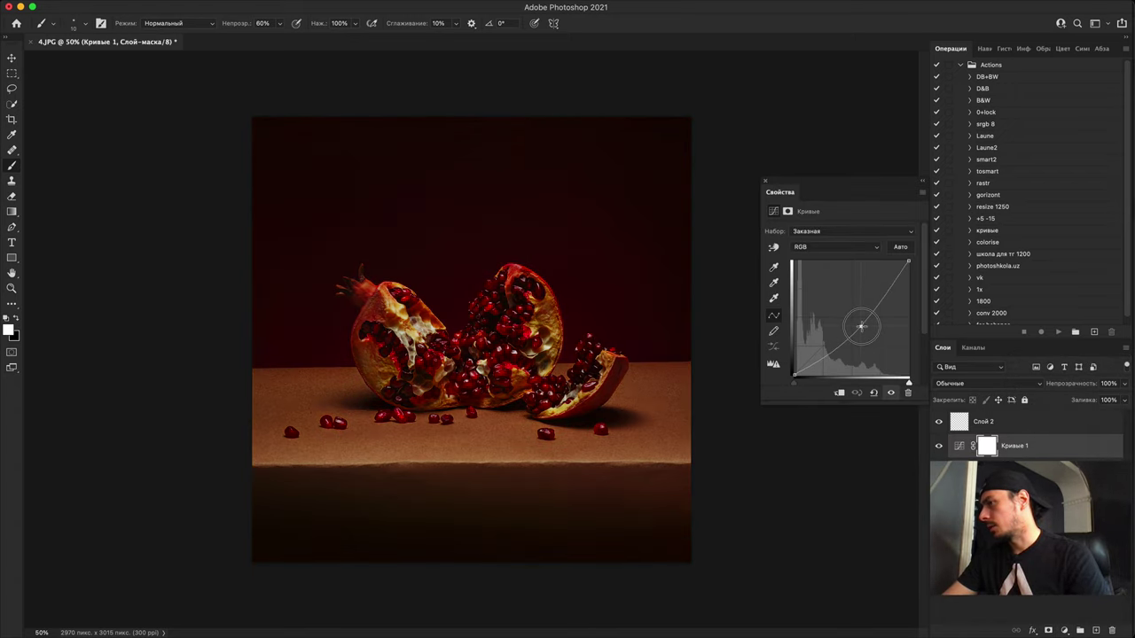
pyautogui.press('super+i')
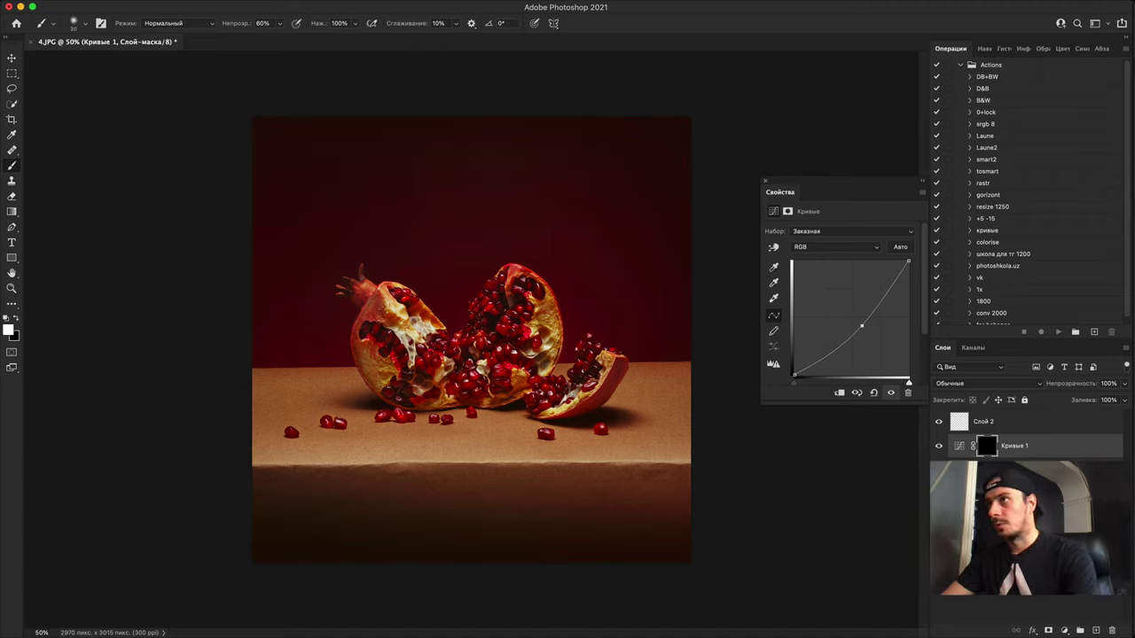
# Step: Paint the darkening onto the table's front edge with a soft white 800 px brush, and lower the Curves layer's opacity to 0%
pyautogui.press(']')
pyautogui.press(']')
pyautogui.press(']')
pyautogui.press(']')
pyautogui.press(']')
pyautogui.press(']')
pyautogui.press(']')
pyautogui.press(']')
pyautogui.press(']')
pyautogui.press(']')
pyautogui.press(']')
pyautogui.press(']')
pyautogui.press(']')
pyautogui.press(']')
pyautogui.press(']')
pyautogui.press(']')
pyautogui.press(']')
pyautogui.press(']')
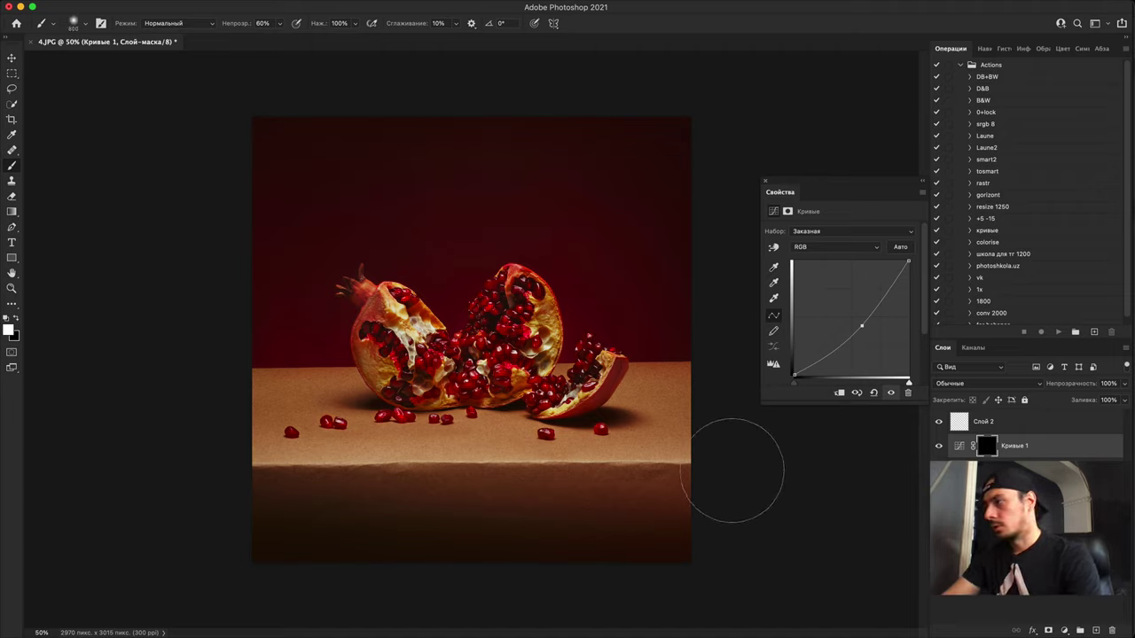
pyautogui.moveTo(740, 468)
pyautogui.mouseDown()
pyautogui.moveTo(551, 444)
pyautogui.moveTo(157, 469)
pyautogui.mouseUp()
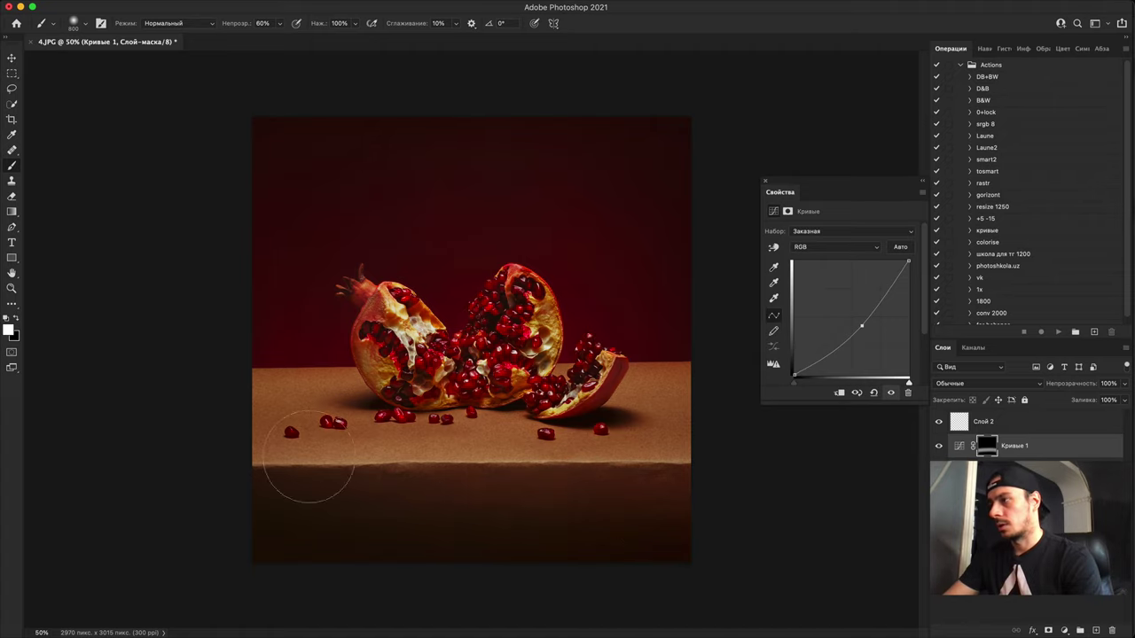
pyautogui.moveTo(1103, 383); pyautogui.dragTo(1037, 383)
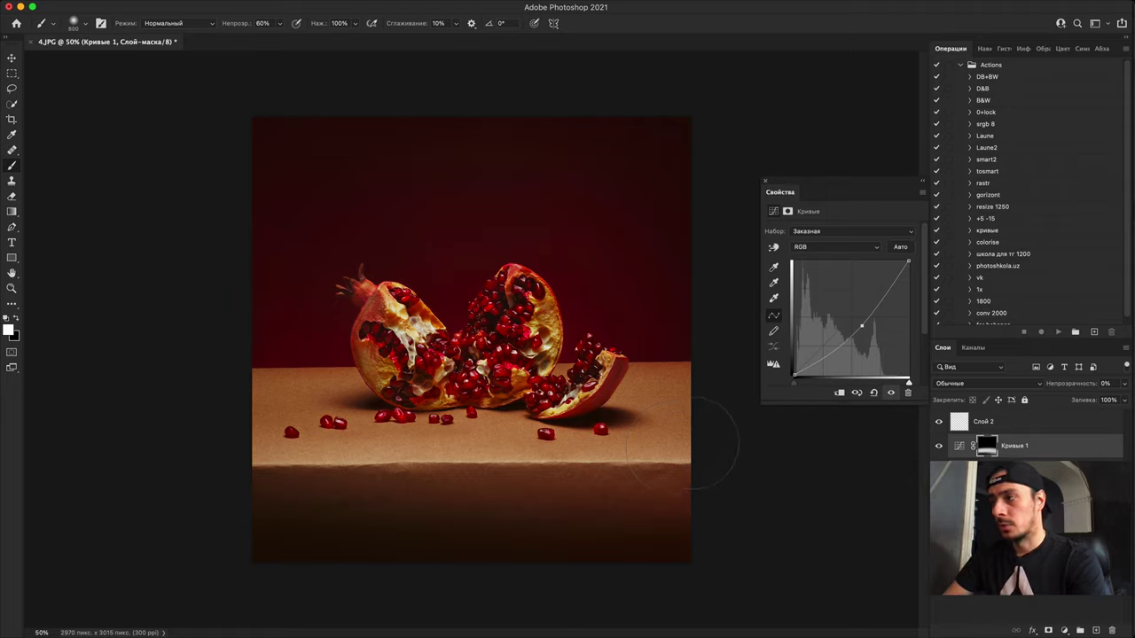
# Step: Undo the Curves adjustment and the layer changes until only the background remains, and view the pomegranates at 100%
pyautogui.click(982, 426)
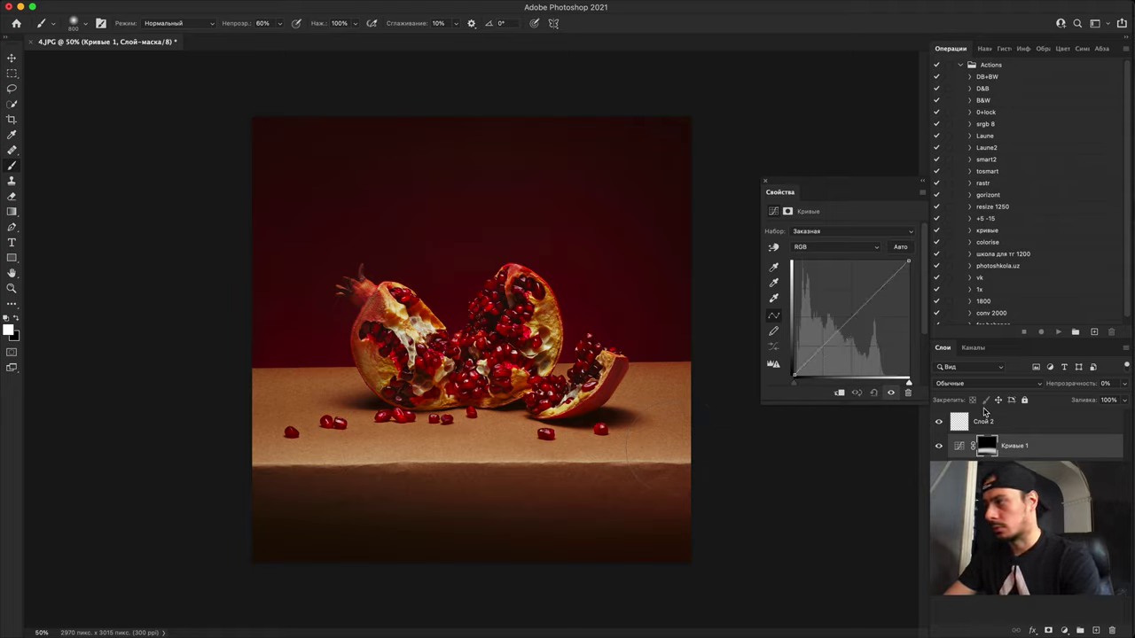
pyautogui.press('super+z')
pyautogui.press('super+z')
pyautogui.press('super+z')
pyautogui.press('super+z')
pyautogui.press('super+z')
pyautogui.press('super+z')
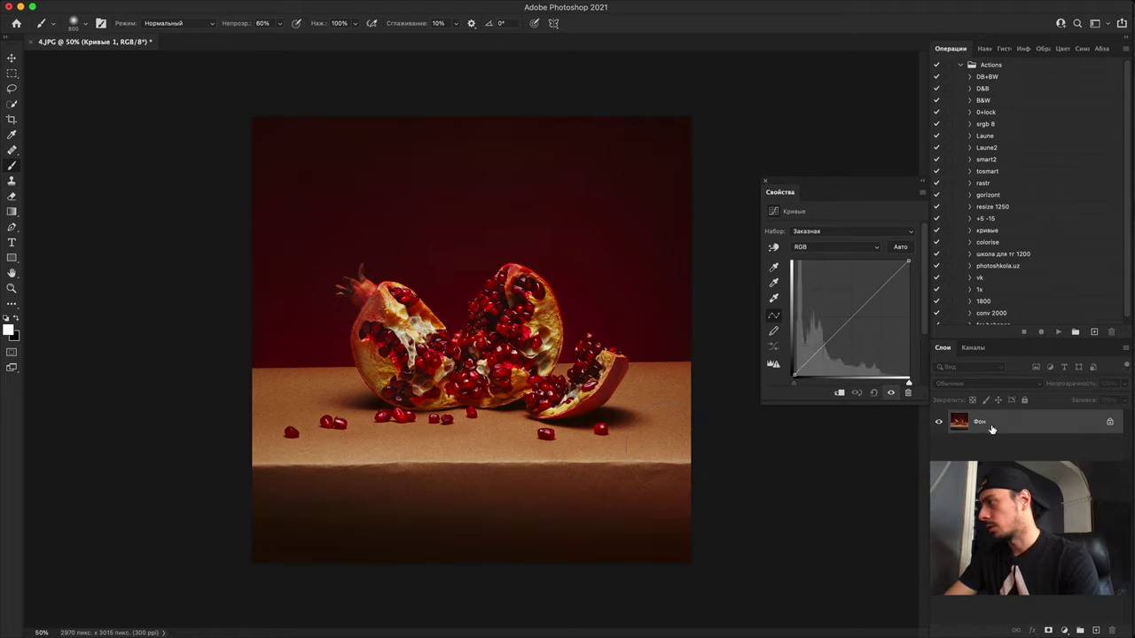
pyautogui.scroll(-2, 456, 287)
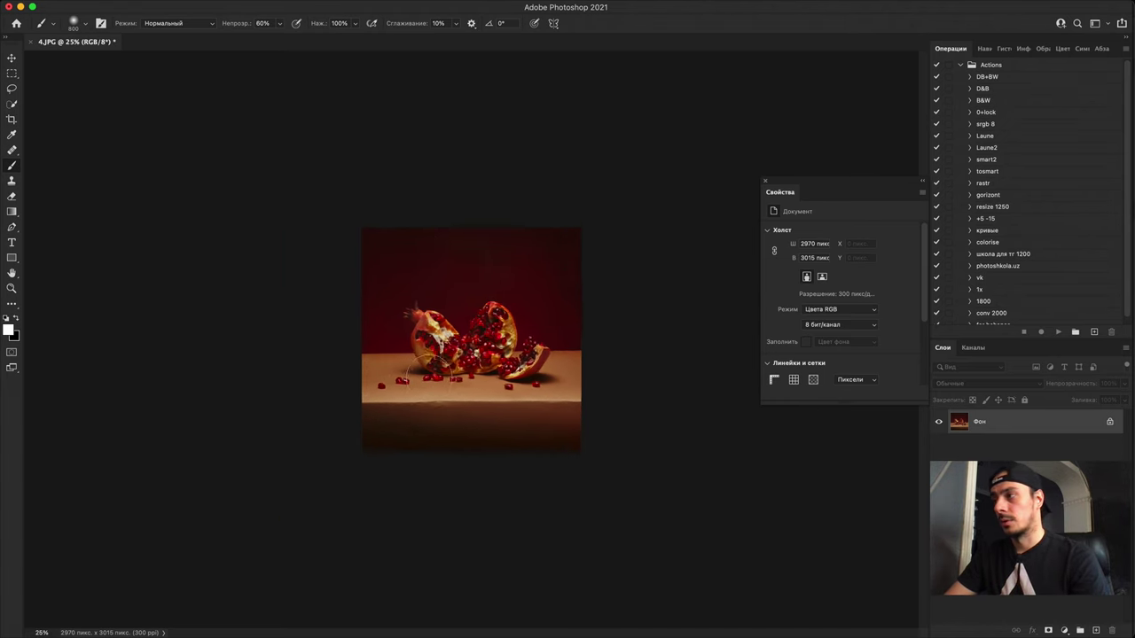
pyautogui.scroll(3, 434, 358)
pyautogui.scroll(1, 430, 358)
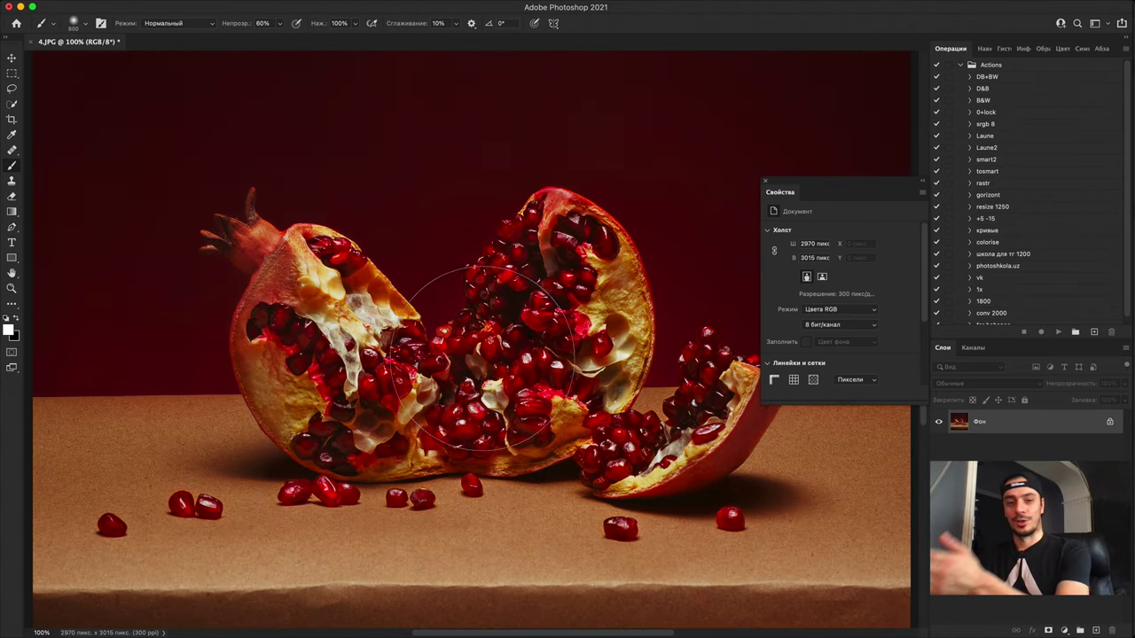
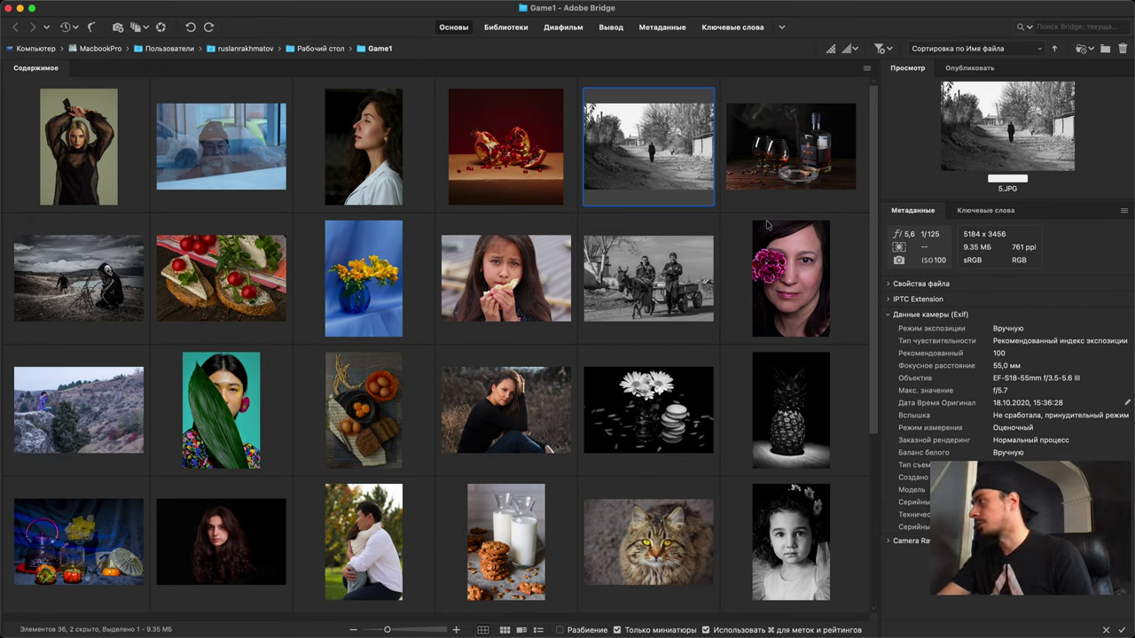
# Step: Open the black-and-white street photo 5.JPG with its embedded profile, and add an empty layer ready for brush marking
pyautogui.doubleClick(647, 160)
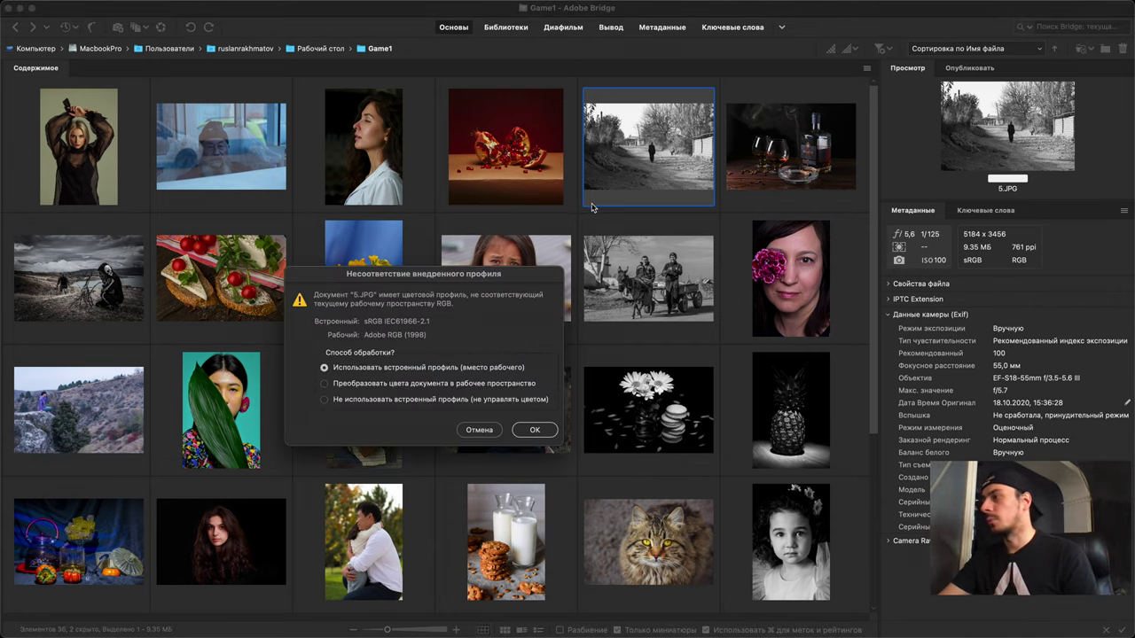
pyautogui.click(532, 429)
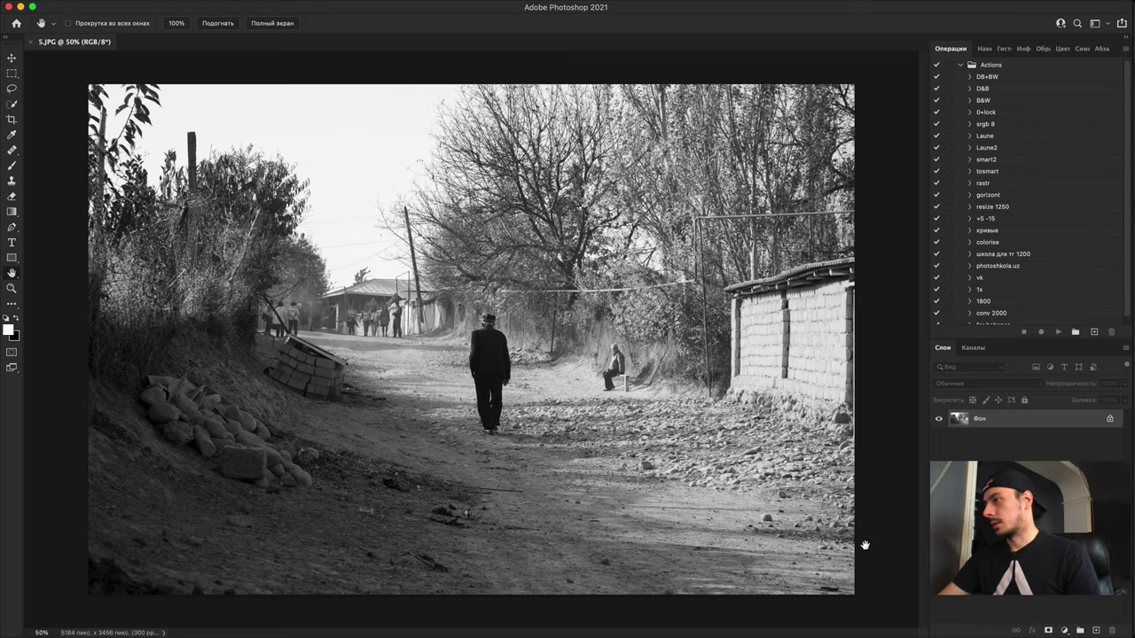
pyautogui.click(1094, 630)
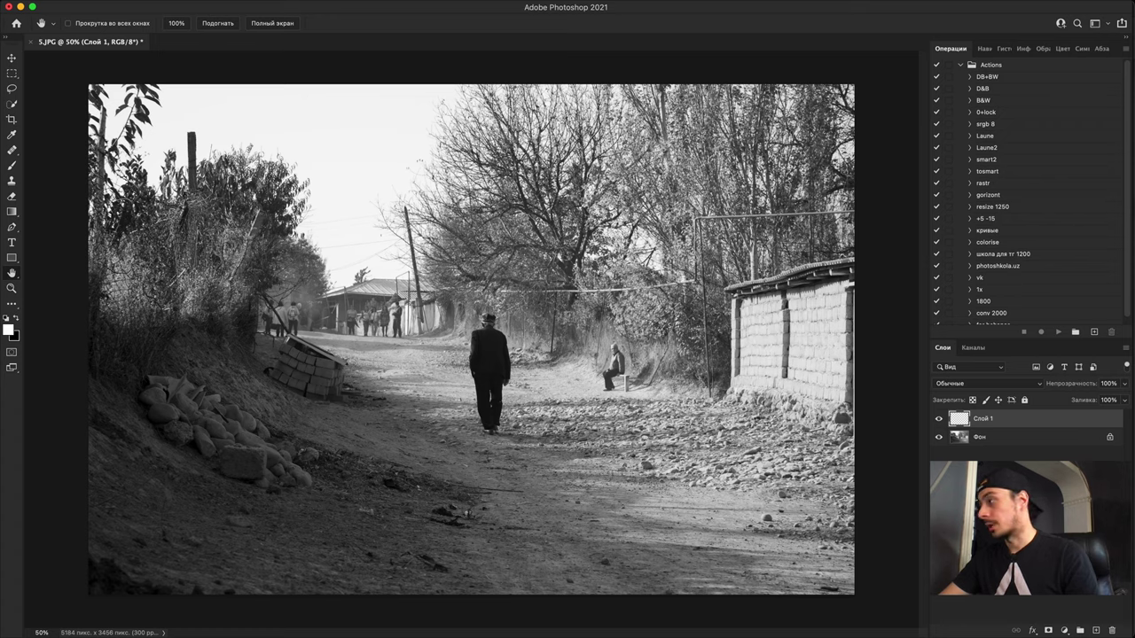
pyautogui.press('b')
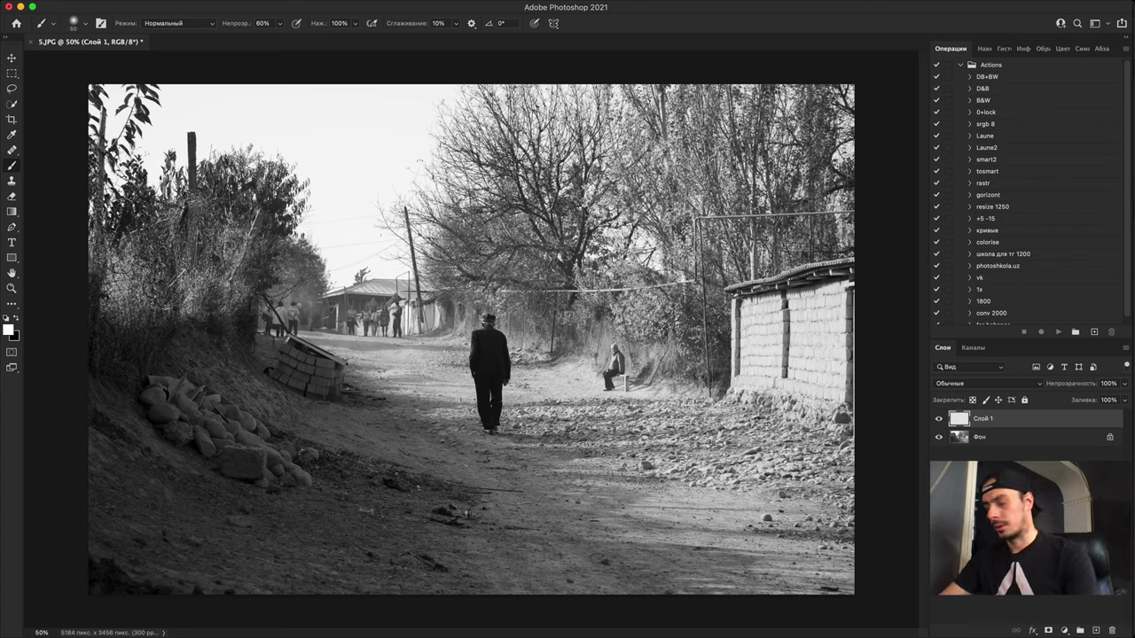
# Step: Hide the empty layer, and open a duplicate of the background in the Camera Raw filter
pyautogui.click(939, 419)
pyautogui.click(985, 455)
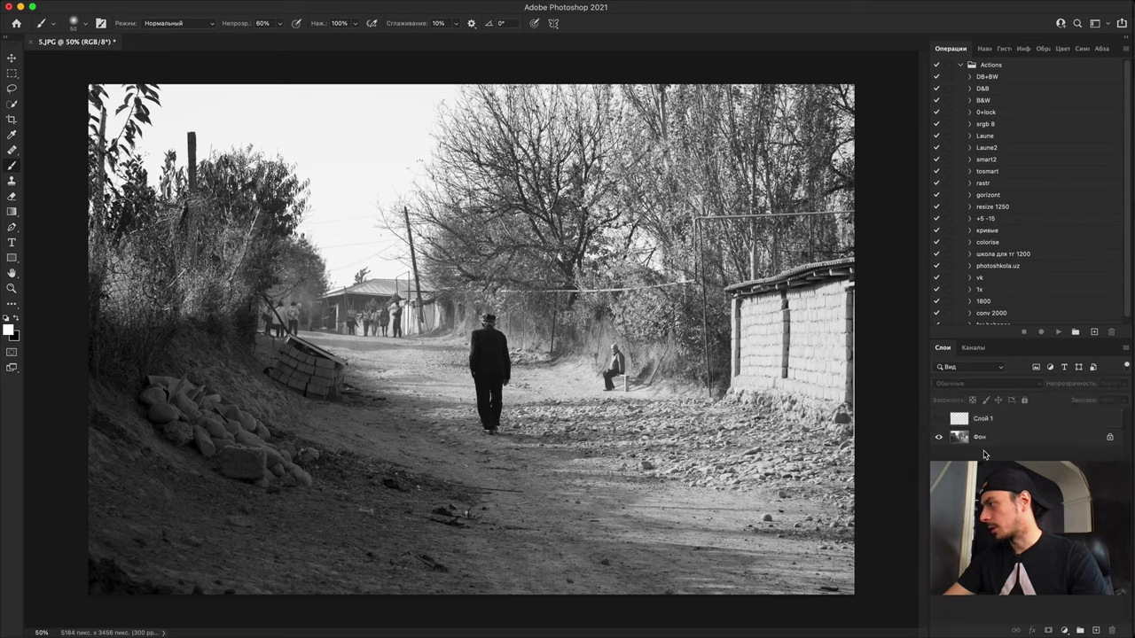
pyautogui.click(980, 437)
pyautogui.hotkey('ctrl', 'j')
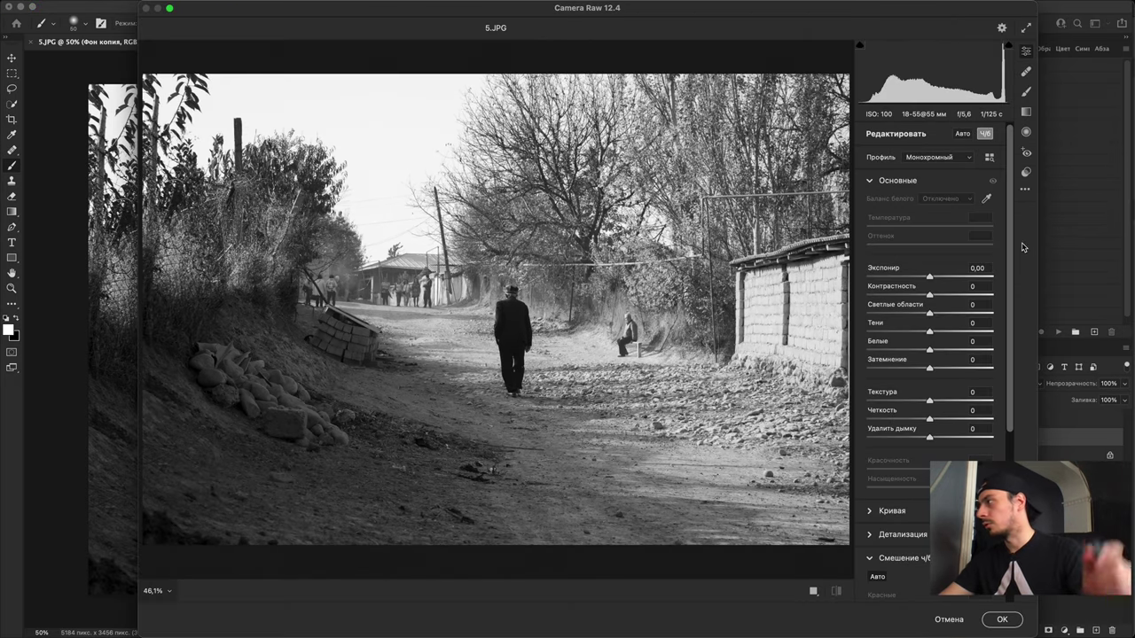
# Step: Darken the surroundings of the walking man with a large inverted radial filter at -1.40 exposure in an enlarged Camera Raw window
pyautogui.doubleClick(142, 2)
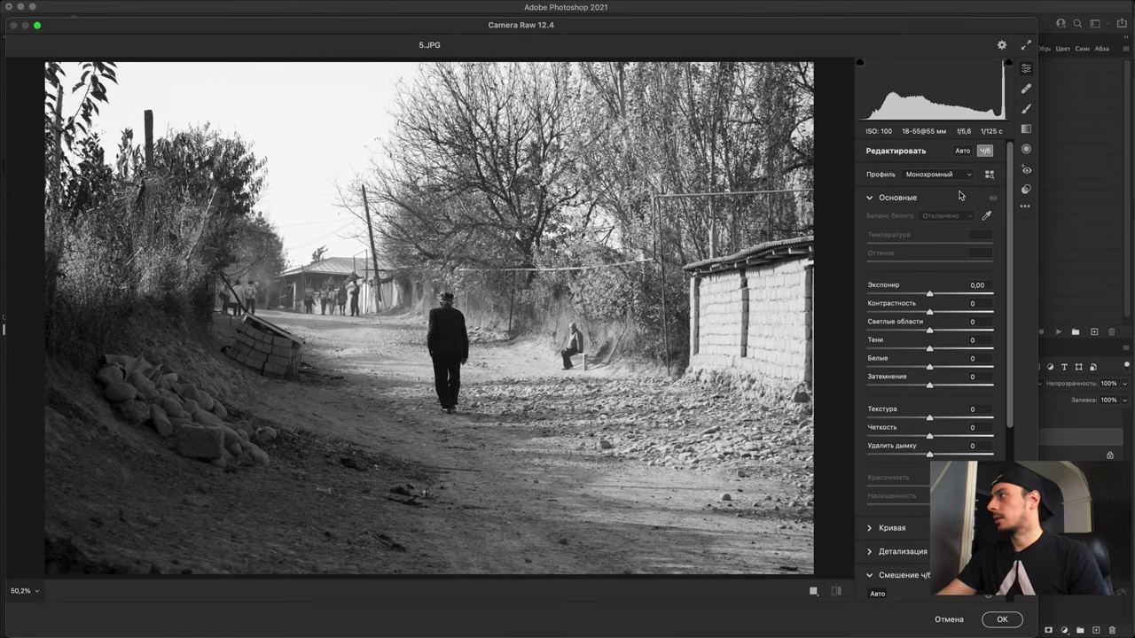
pyautogui.moveTo(1032, 23); pyautogui.dragTo(1131, 7)
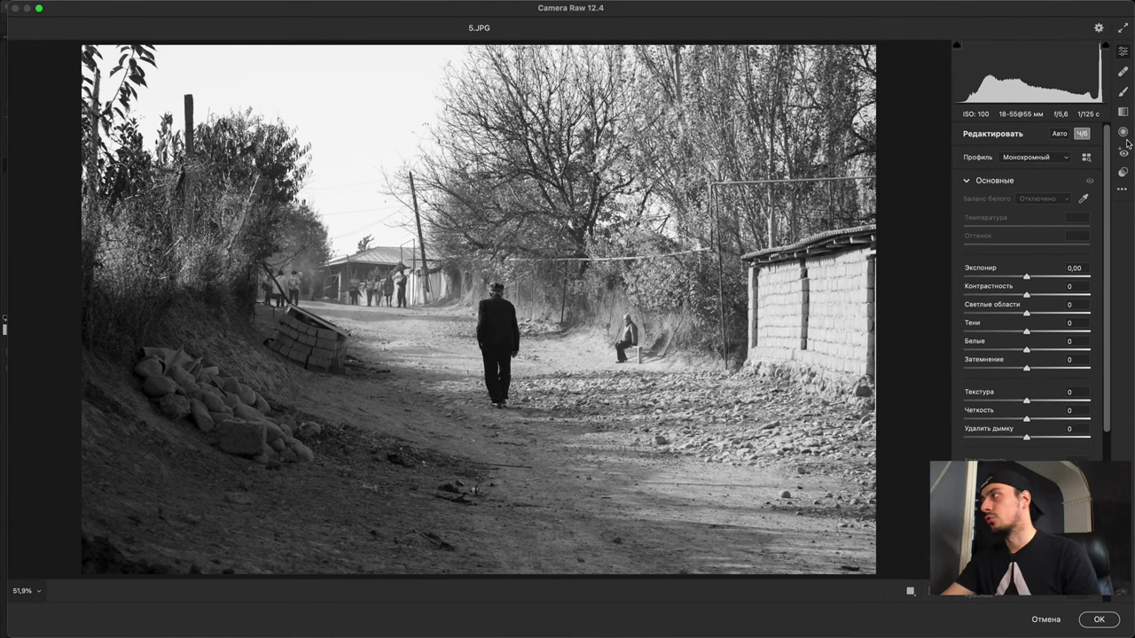
pyautogui.click(1122, 134)
pyautogui.moveTo(484, 321); pyautogui.dragTo(674, 504)
pyautogui.click(1006, 239)
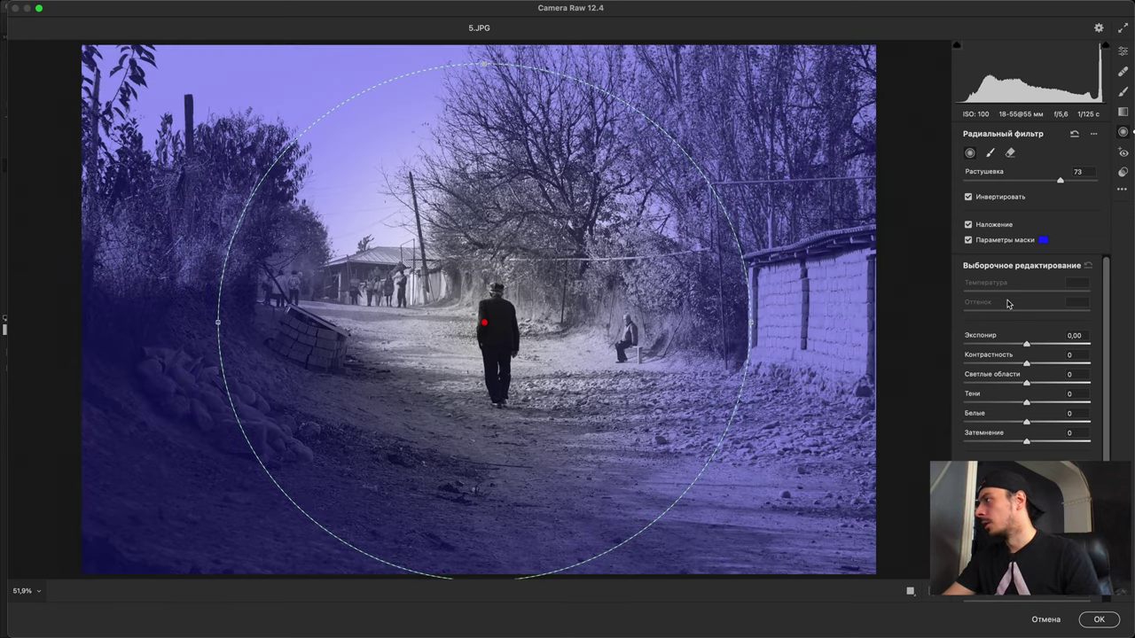
pyautogui.moveTo(1018, 342); pyautogui.dragTo(1004, 344)
pyautogui.moveTo(218, 322); pyautogui.dragTo(196, 322)
pyautogui.click(968, 239)
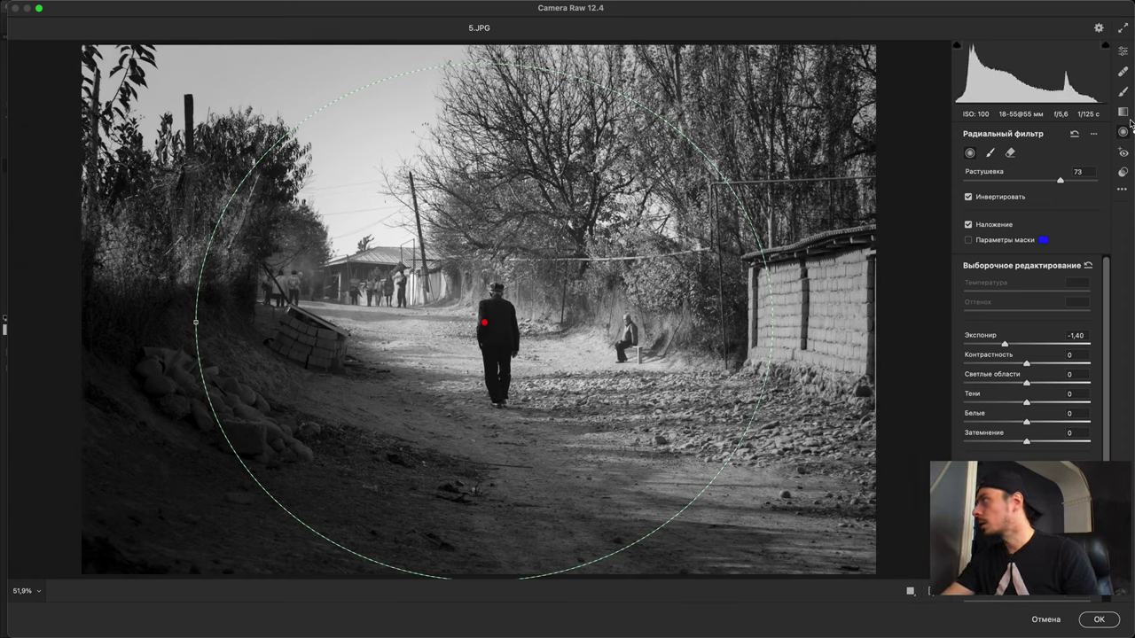
# Step: Set the photo's overall contrast to -15 and its shadows to +31
pyautogui.click(1122, 50)
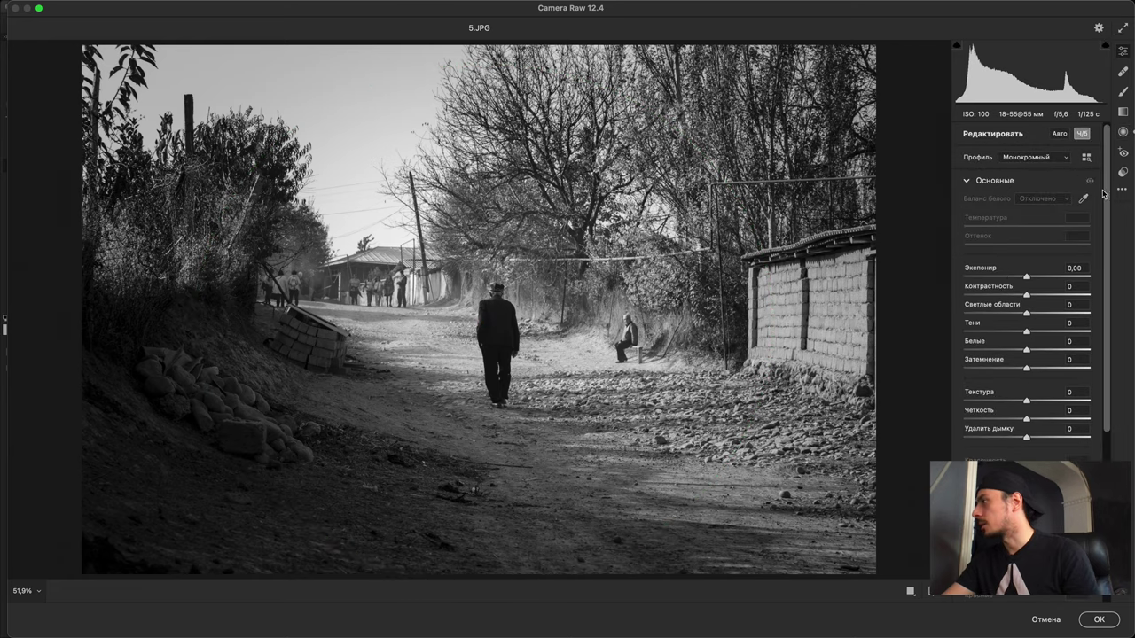
pyautogui.moveTo(1025, 302)
pyautogui.mouseDown()
pyautogui.moveTo(1033, 292)
pyautogui.moveTo(1017, 295)
pyautogui.mouseUp()
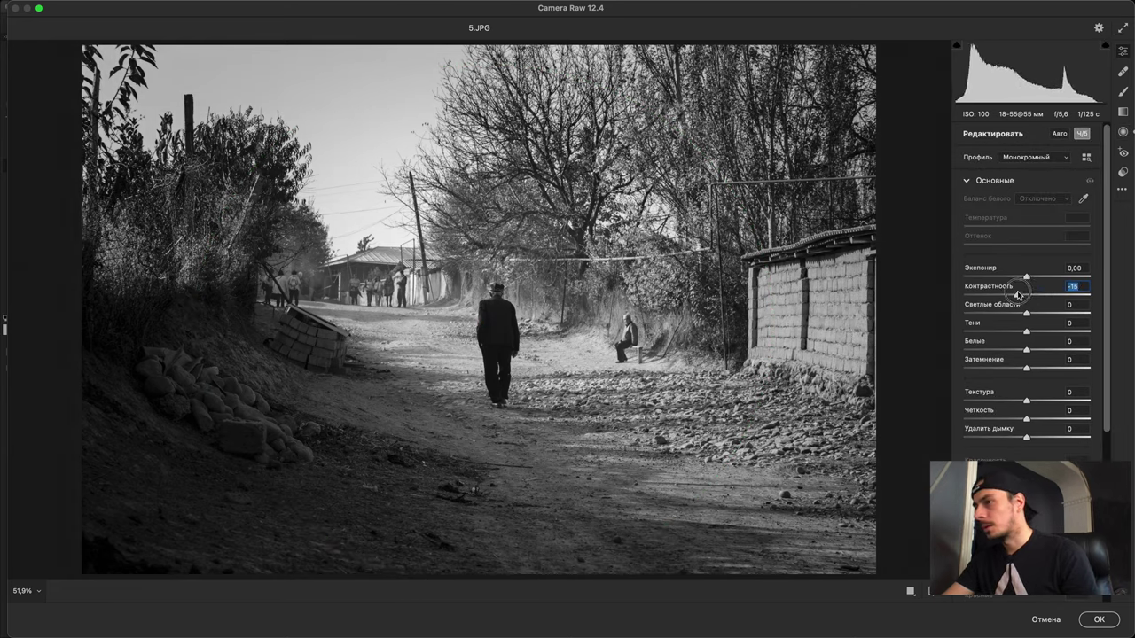
pyautogui.moveTo(1027, 333); pyautogui.dragTo(1046, 332)
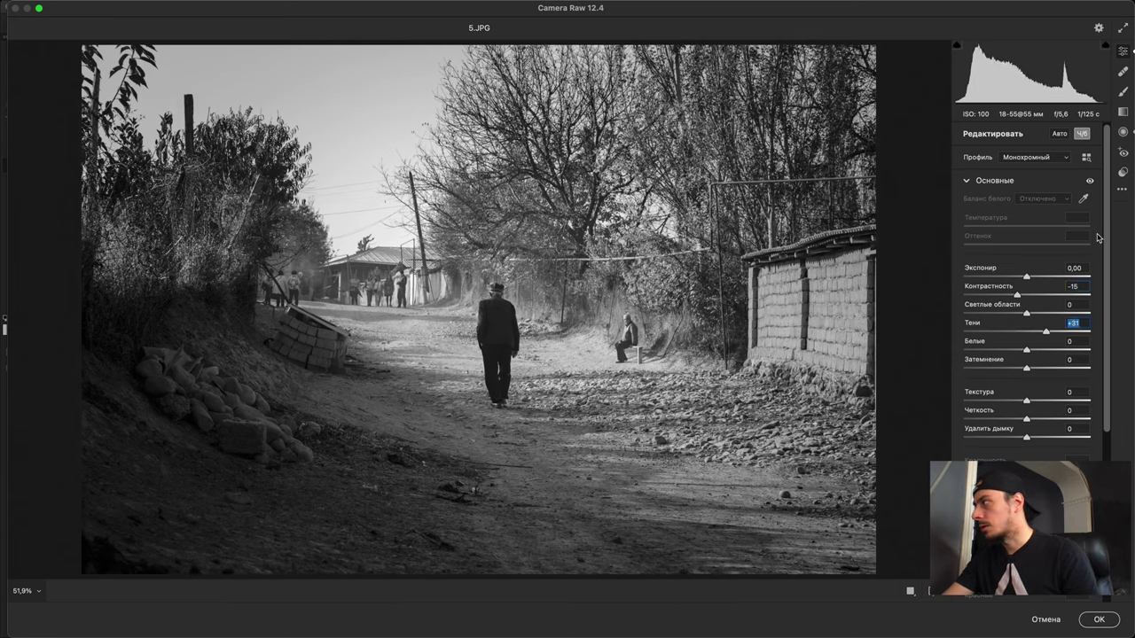
# Step: Shift the existing radial filter slightly down and left of the walking man, and apply the Camera Raw edits to the duplicate
pyautogui.click(1123, 133)
pyautogui.click(478, 324)
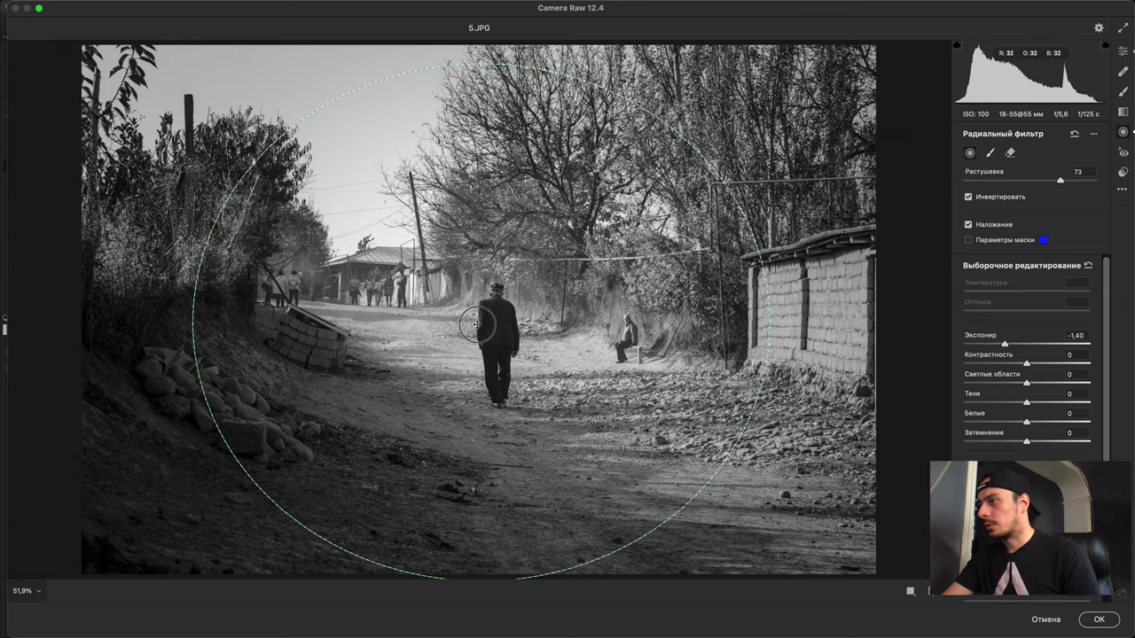
pyautogui.moveTo(478, 325); pyautogui.dragTo(433, 344)
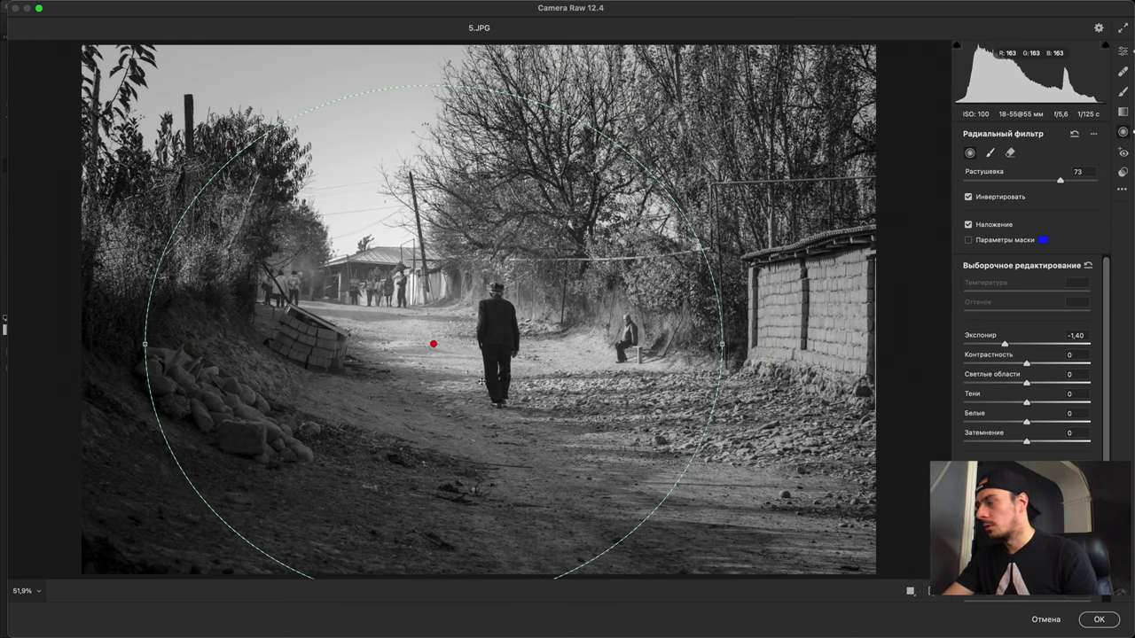
pyautogui.click(1096, 619)
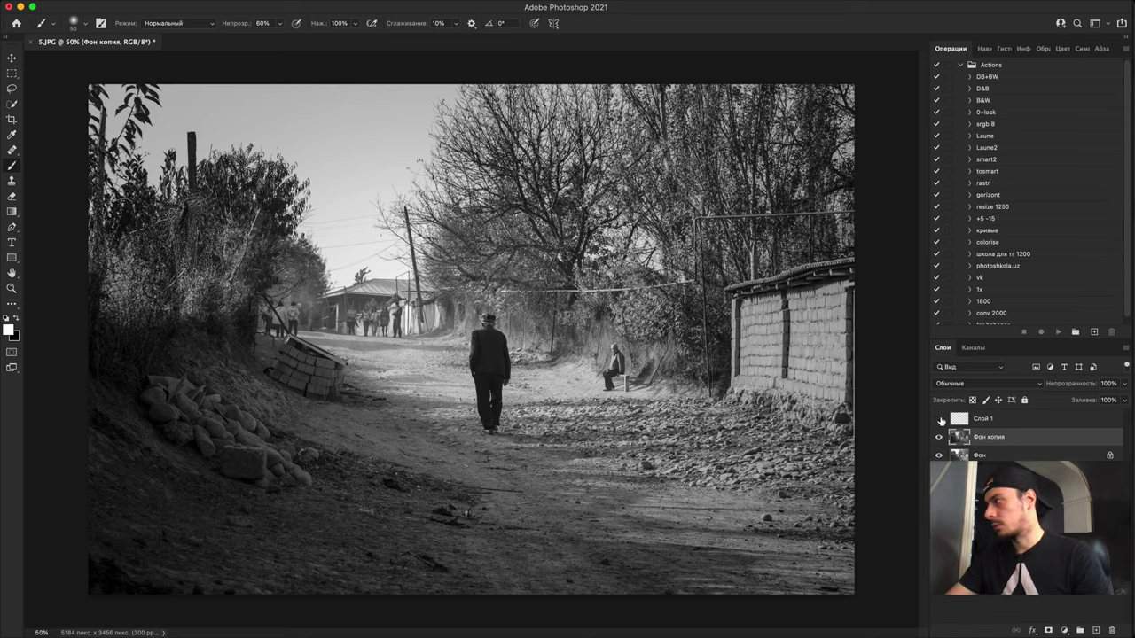
# Step: Show and select the empty layer Слой 1, and set the foreground colour to bright red for brush marking
pyautogui.click(962, 418)
pyautogui.moveTo(696, 251)
pyautogui.mouseDown()
pyautogui.moveTo(843, 280)
pyautogui.moveTo(764, 421)
pyautogui.moveTo(745, 567)
pyautogui.mouseUp()
pyautogui.press('super+z')
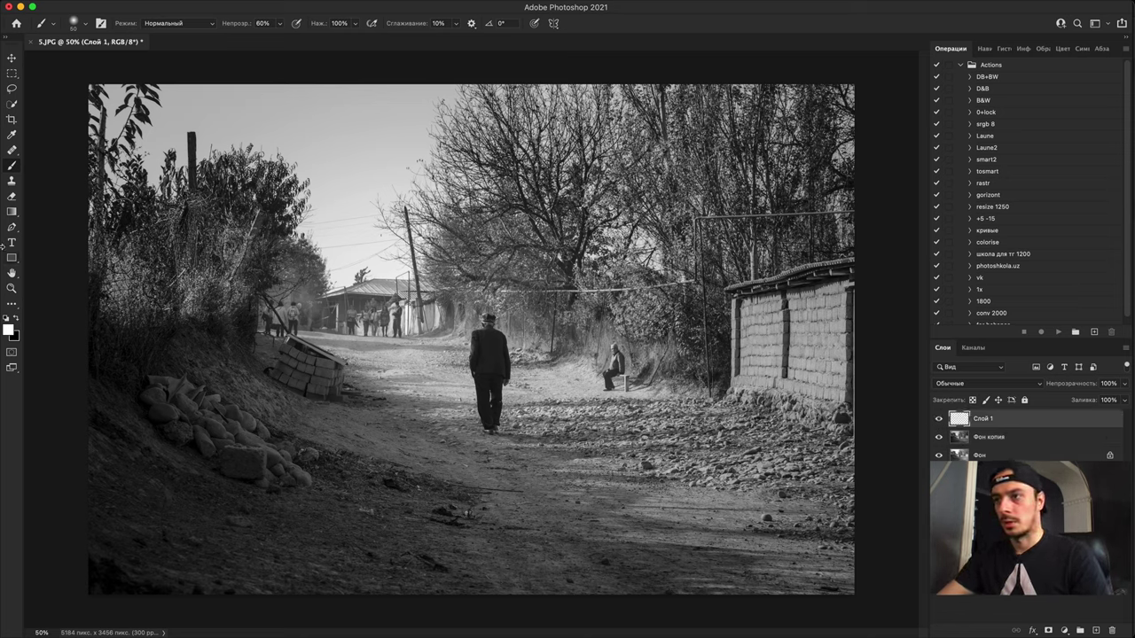
pyautogui.press('i')
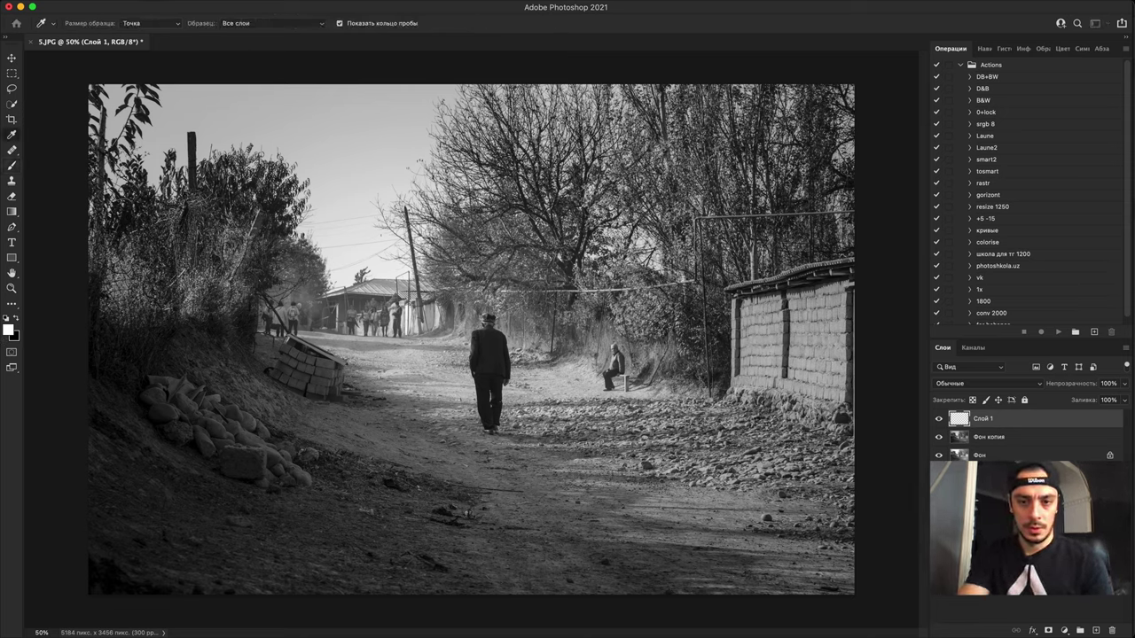
pyautogui.click(9, 330)
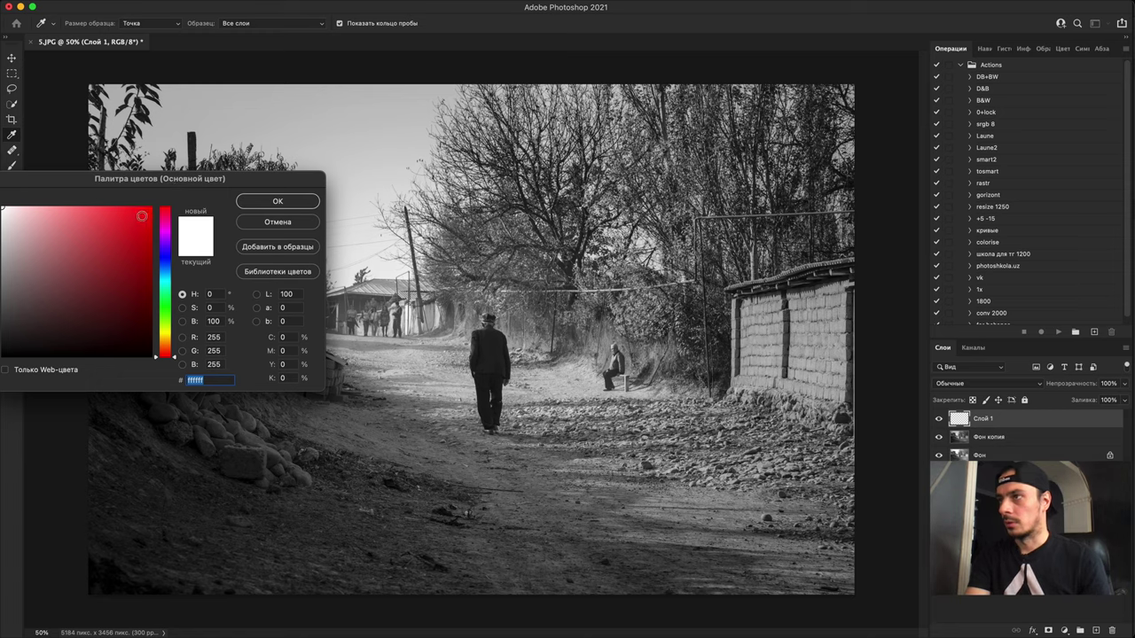
pyautogui.click(151, 208)
pyautogui.click(255, 202)
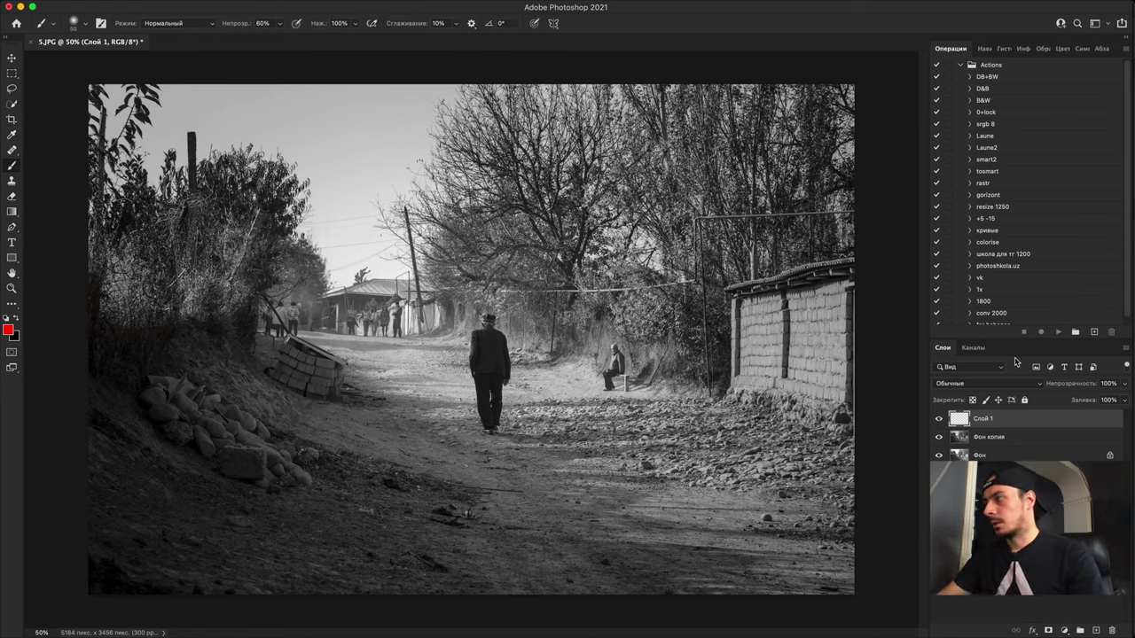
# Step: Hide the edited copy, circle the walking man in red, and scribble over the bright brick wall and the road below it
pyautogui.click(938, 436)
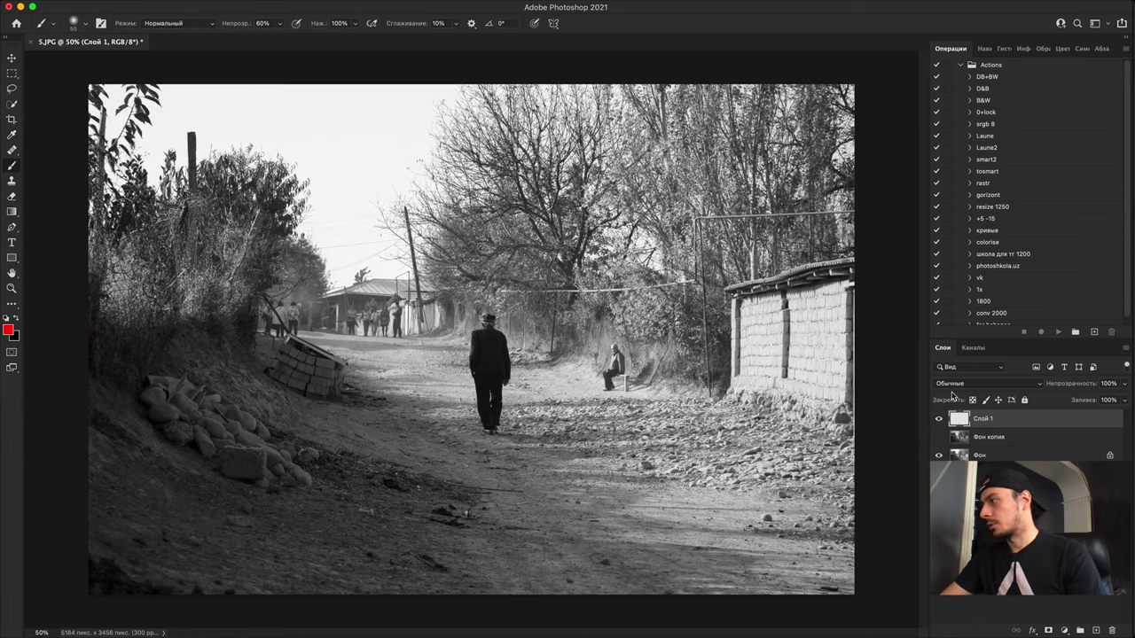
pyautogui.moveTo(701, 289)
pyautogui.mouseDown()
pyautogui.moveTo(784, 316)
pyautogui.moveTo(816, 359)
pyautogui.moveTo(773, 406)
pyautogui.moveTo(839, 454)
pyautogui.moveTo(754, 510)
pyautogui.mouseUp()
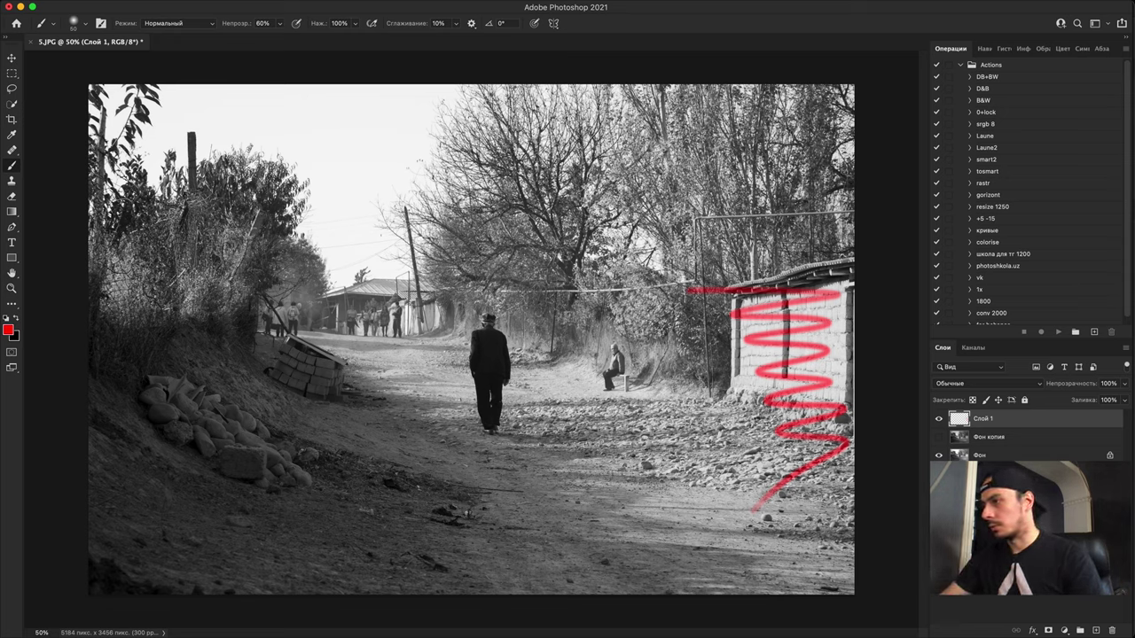
pyautogui.moveTo(479, 457)
pyautogui.mouseDown()
pyautogui.moveTo(451, 302)
pyautogui.moveTo(545, 387)
pyautogui.moveTo(479, 470)
pyautogui.mouseUp()
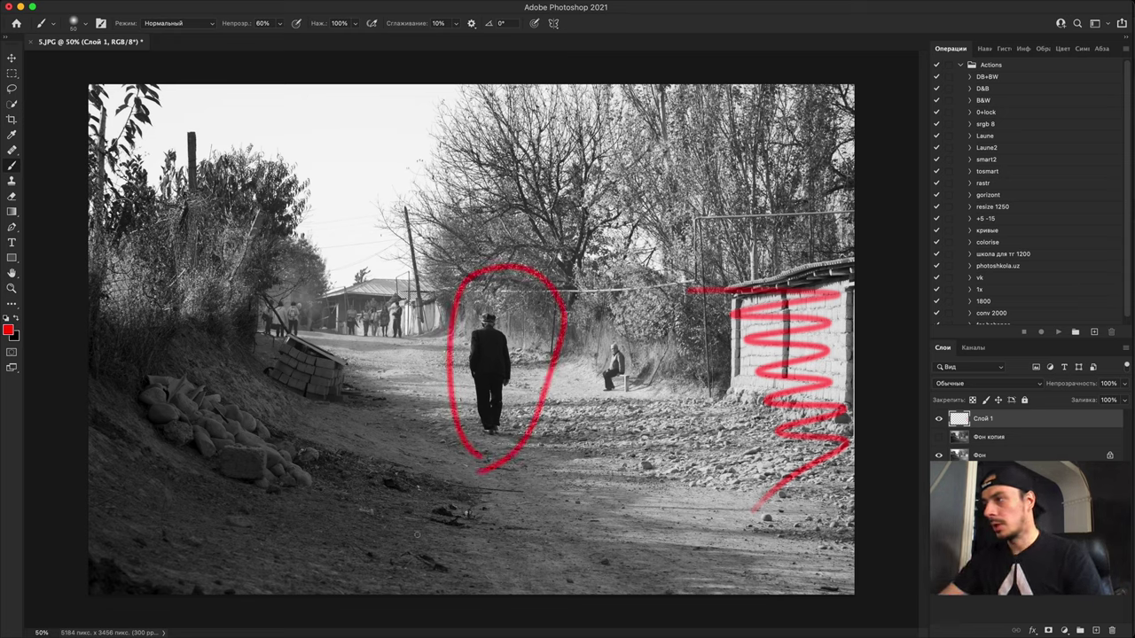
pyautogui.moveTo(664, 283)
pyautogui.mouseDown()
pyautogui.moveTo(741, 283)
pyautogui.moveTo(718, 505)
pyautogui.moveTo(698, 577)
pyautogui.mouseUp()
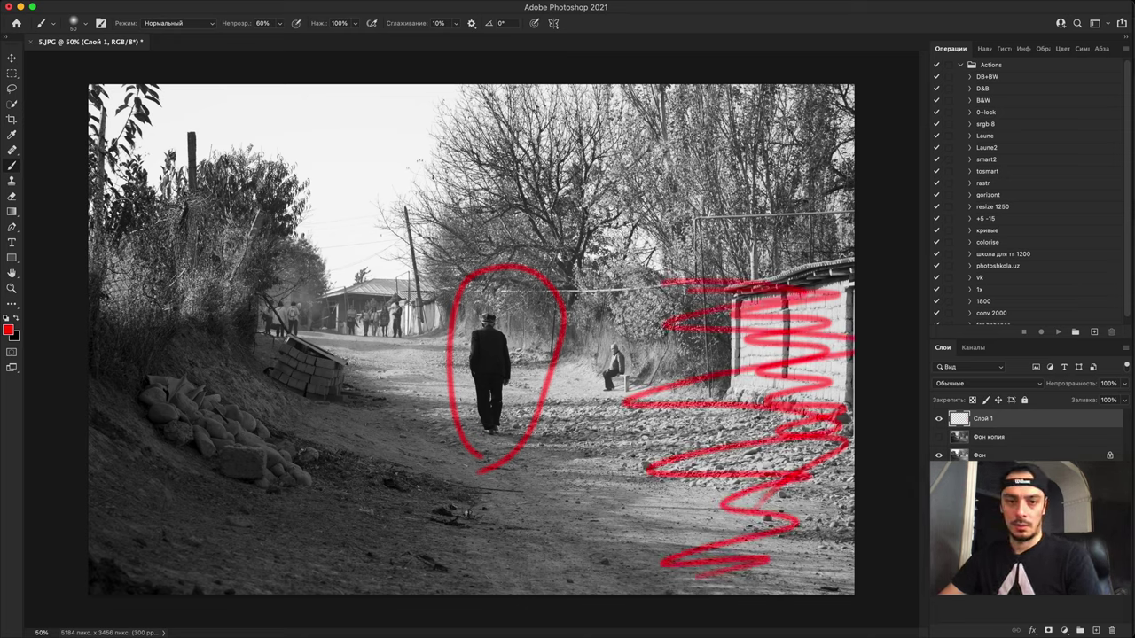
# Step: Compare the original with the edited copy without the red marks, and turn the marks back on over the edited version
pyautogui.click(938, 419)
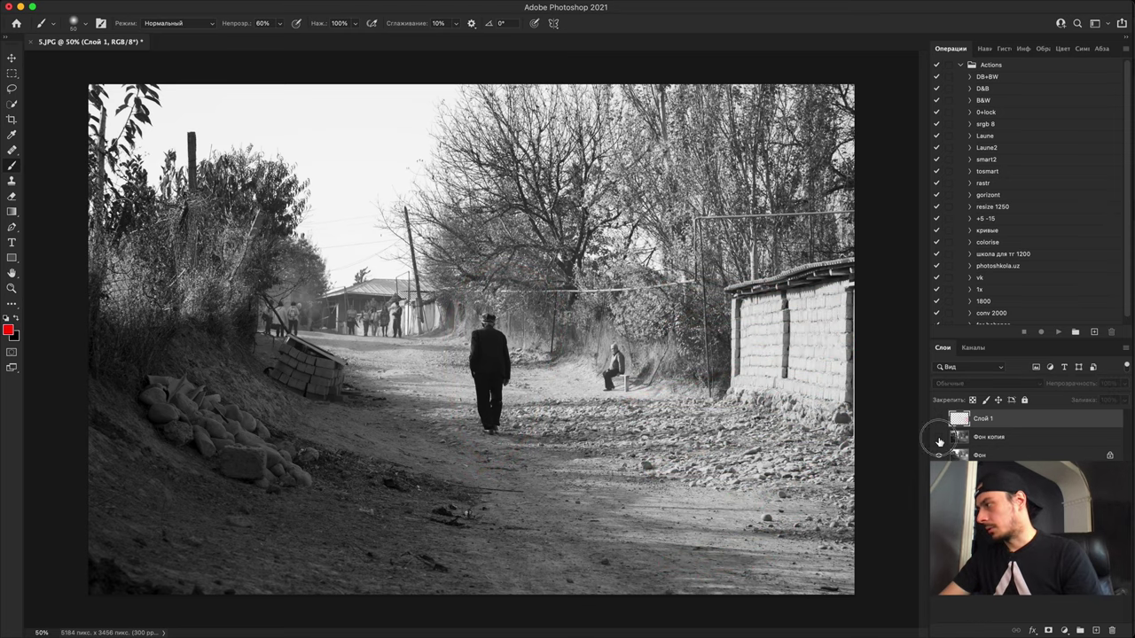
pyautogui.click(938, 437)
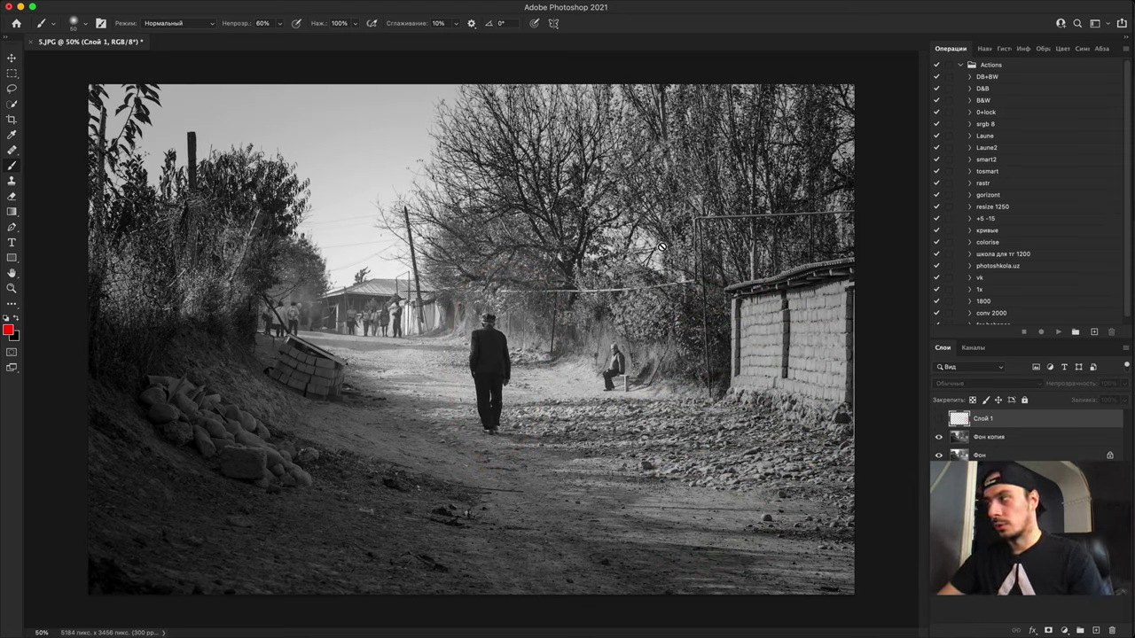
pyautogui.click(938, 419)
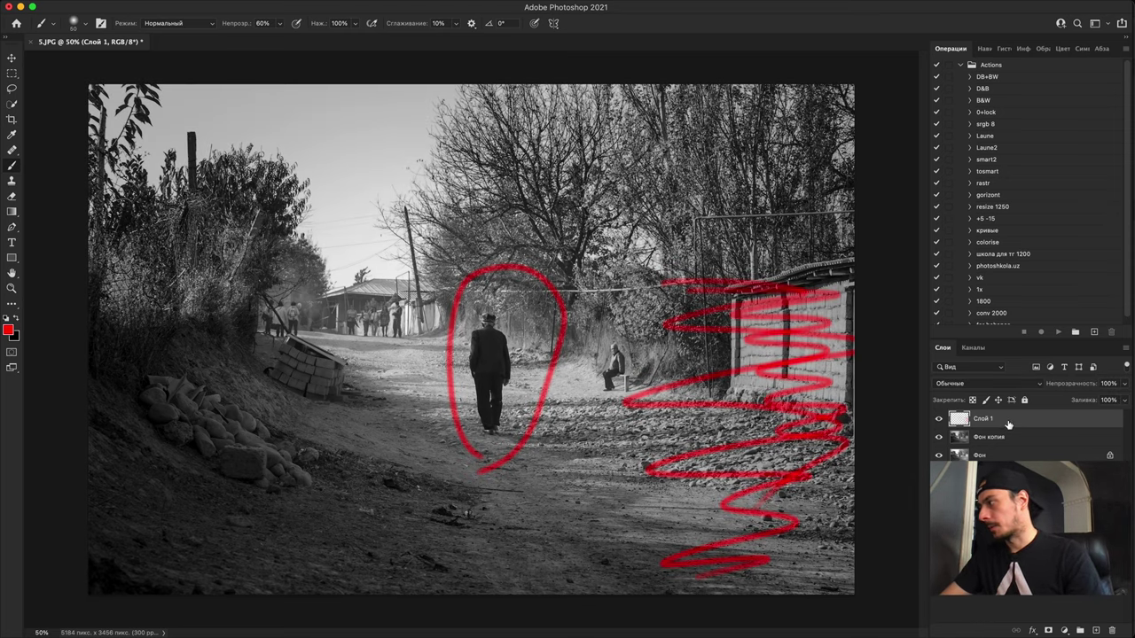
# Step: Add two empty layers, hide Слой 1, and on Слой 3 scribble over the wall and circle a wide area around the walking man
pyautogui.click(1096, 631)
pyautogui.click(1096, 630)
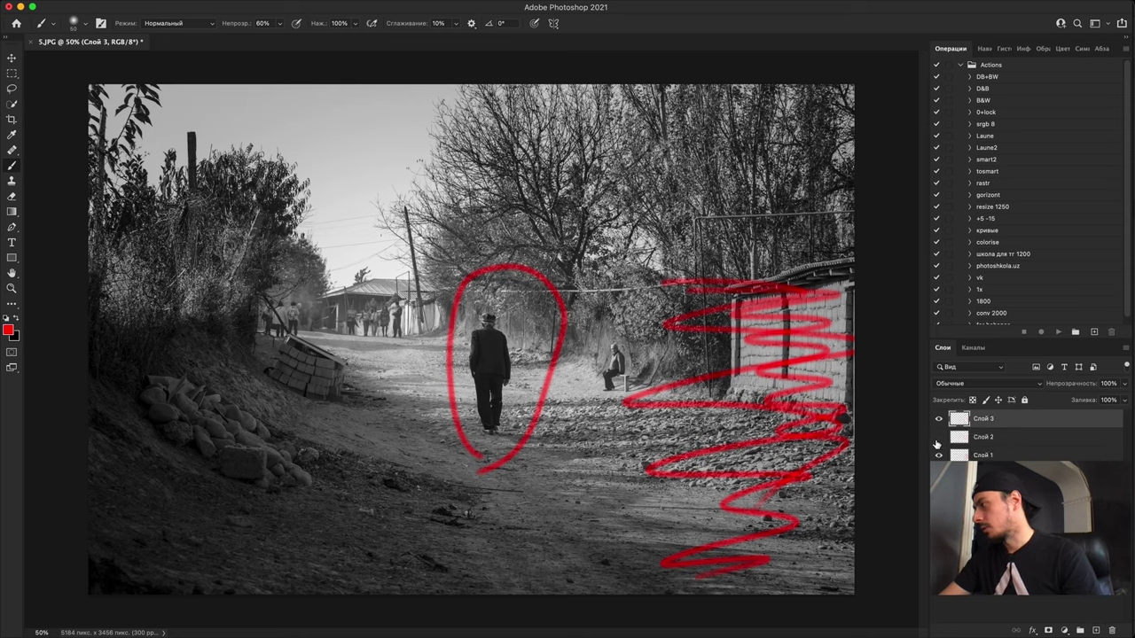
pyautogui.click(938, 455)
pyautogui.moveTo(696, 237)
pyautogui.mouseDown()
pyautogui.moveTo(798, 403)
pyautogui.moveTo(803, 470)
pyautogui.mouseUp()
pyautogui.moveTo(592, 384)
pyautogui.mouseDown()
pyautogui.moveTo(572, 465)
pyautogui.moveTo(658, 311)
pyautogui.moveTo(525, 495)
pyautogui.mouseUp()
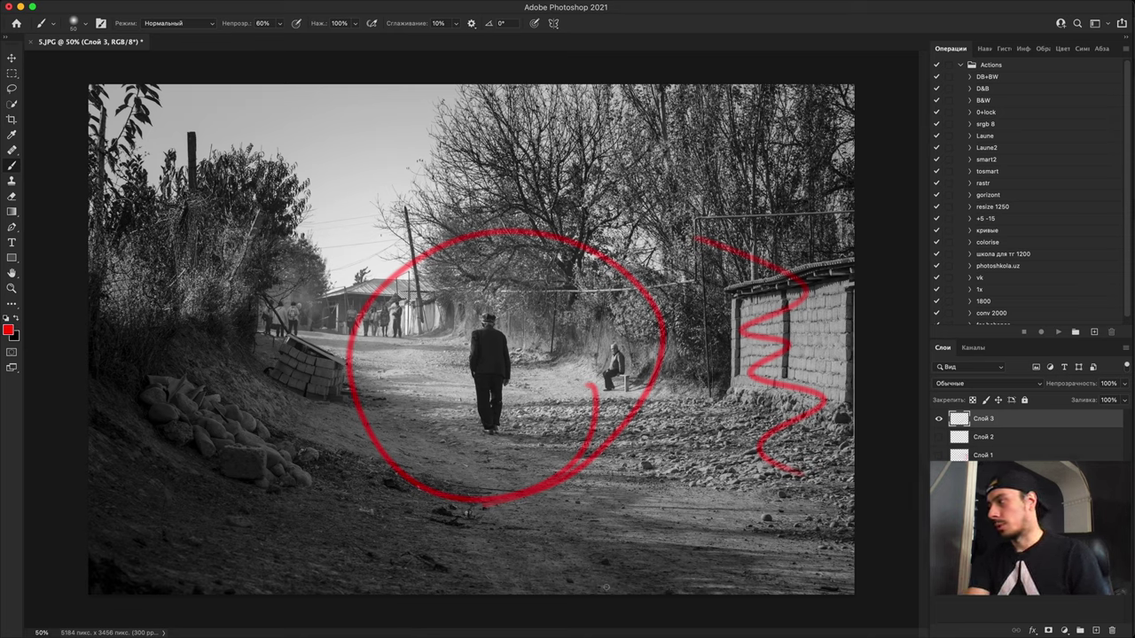
# Step: Hide Слой 3 and the edited copy, and examine the original photo around the walking man at 100%
pyautogui.click(940, 420)
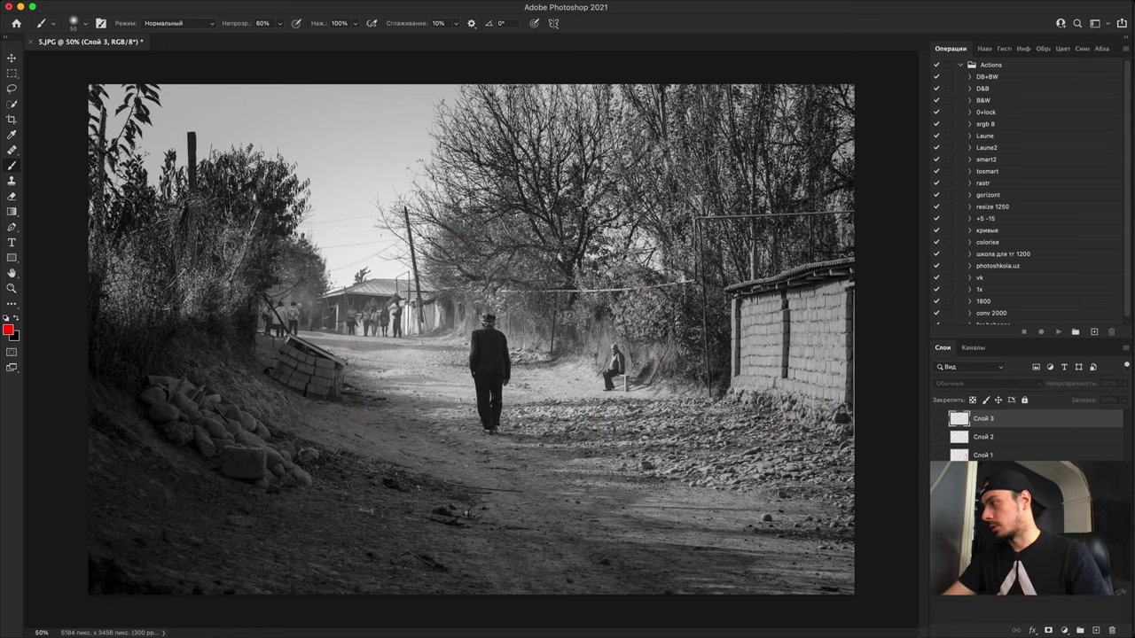
pyautogui.click(939, 491)
pyautogui.press('super+plus')
pyautogui.press('super+plus')
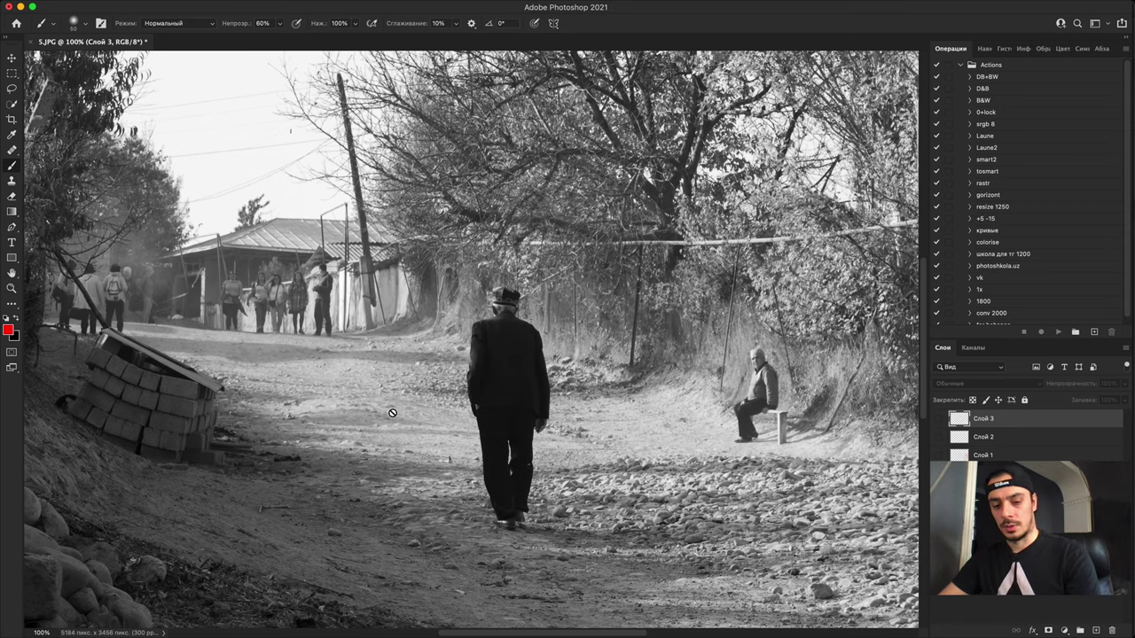
pyautogui.moveTo(392, 413)
pyautogui.mouseDown()
pyautogui.moveTo(430, 355)
pyautogui.moveTo(445, 355)
pyautogui.moveTo(434, 375)
pyautogui.mouseUp()
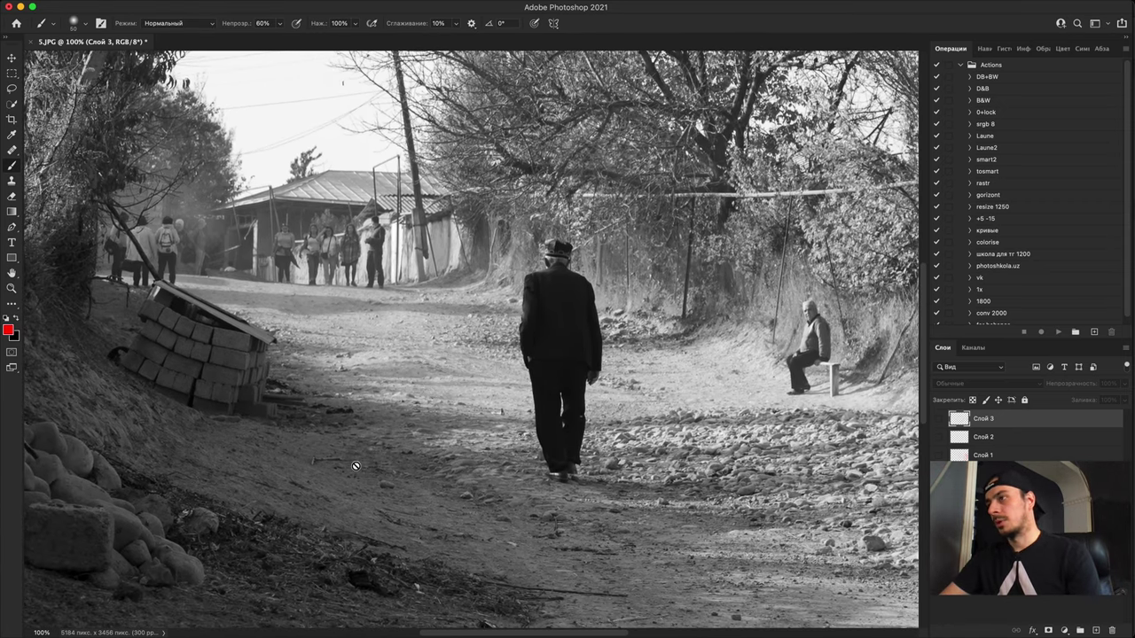
pyautogui.press('super+minus')
pyautogui.press('super+minus')
pyautogui.press('super+minus')
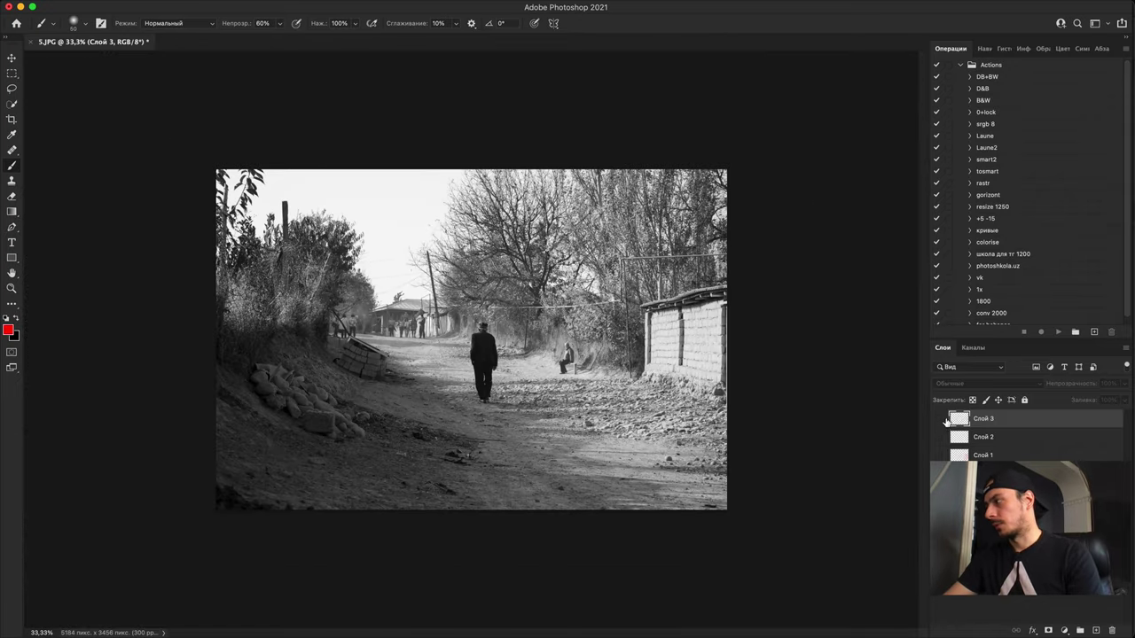
# Step: Make Слой 2 the only visible marking layer, and draw a red oval around most of the scene and a zigzag over the wall
pyautogui.click(939, 419)
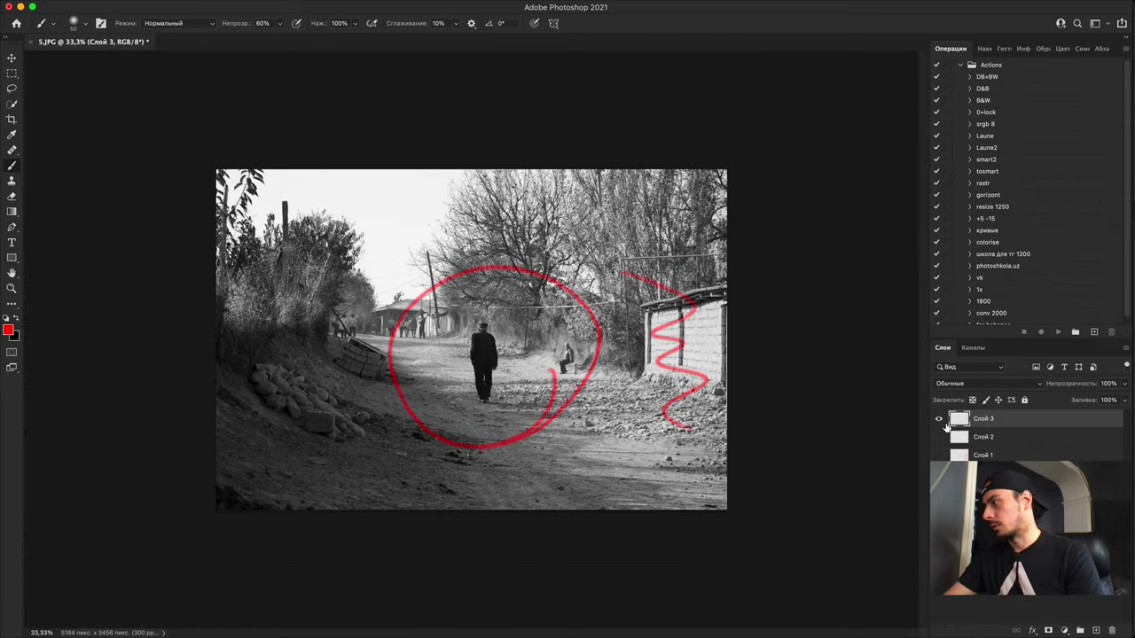
pyautogui.click(939, 418)
pyautogui.click(938, 437)
pyautogui.press('super+equal')
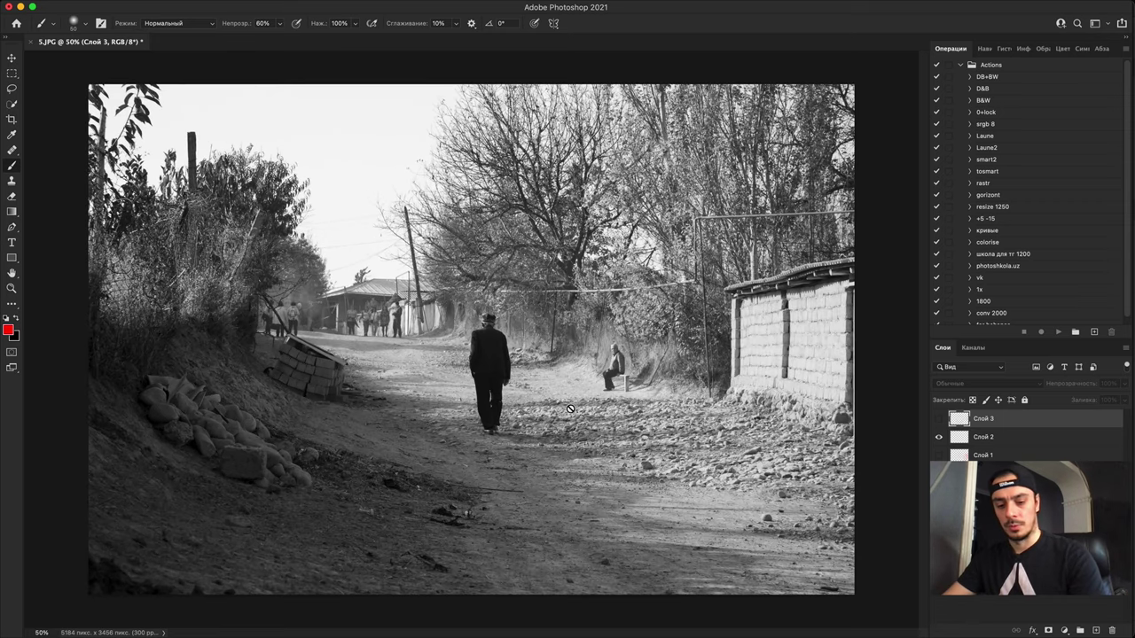
pyautogui.click(1011, 437)
pyautogui.moveTo(437, 533)
pyautogui.mouseDown()
pyautogui.moveTo(304, 504)
pyautogui.moveTo(157, 316)
pyautogui.moveTo(437, 154)
pyautogui.moveTo(683, 200)
pyautogui.moveTo(821, 299)
pyautogui.moveTo(750, 477)
pyautogui.moveTo(551, 520)
pyautogui.moveTo(360, 527)
pyautogui.mouseUp()
pyautogui.moveTo(746, 248)
pyautogui.mouseDown()
pyautogui.moveTo(773, 400)
pyautogui.moveTo(808, 460)
pyautogui.mouseUp()
# Step: Examine the walking man, the seated man and the distant group of people at 100%
pyautogui.press('super+equal')
pyautogui.press('super+equal')
pyautogui.press('super+equal')
pyautogui.press('super+minus')
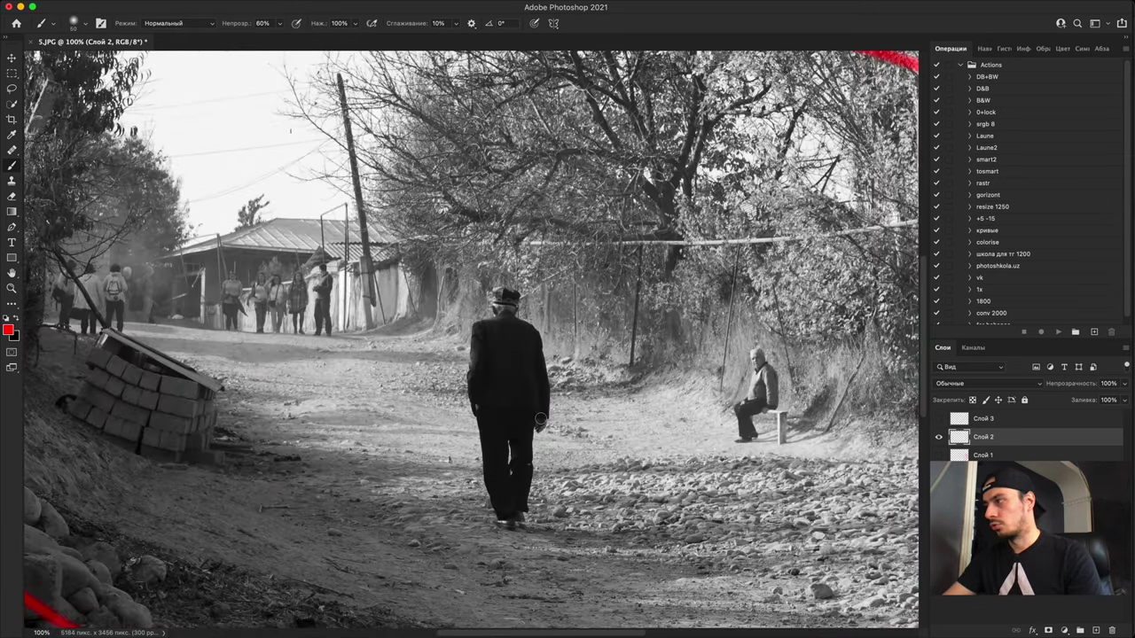
pyautogui.moveTo(544, 436)
pyautogui.mouseDown()
pyautogui.moveTo(518, 382)
pyautogui.moveTo(548, 385)
pyautogui.moveTo(535, 409)
pyautogui.mouseUp()
pyautogui.press('super+minus')
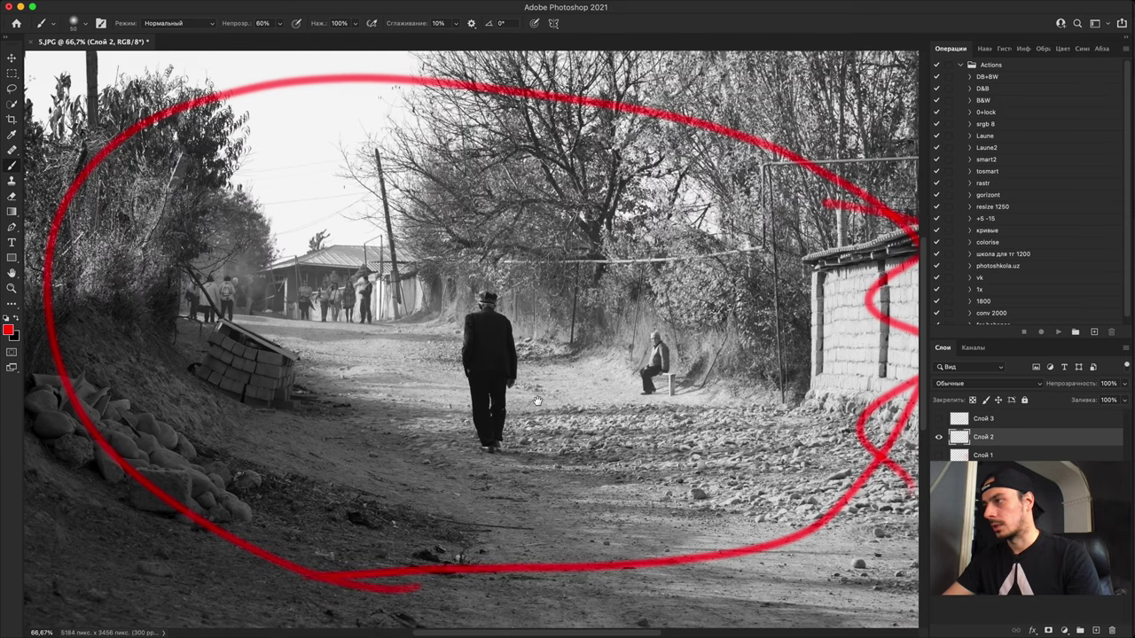
pyautogui.press('super+equal')
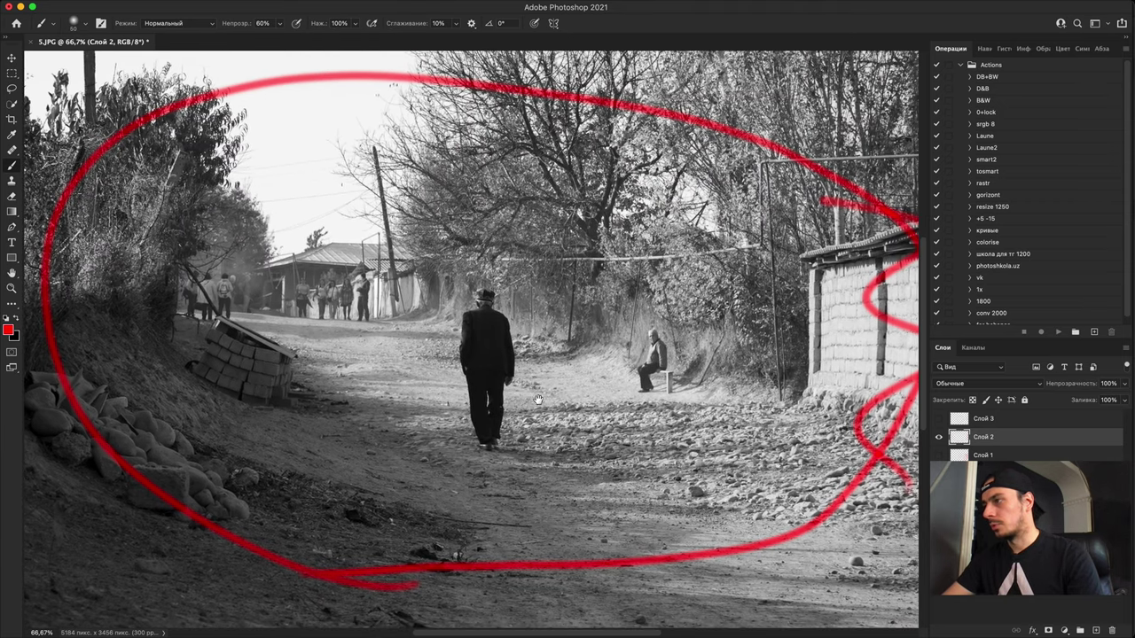
pyautogui.moveTo(538, 398)
pyautogui.mouseDown()
pyautogui.moveTo(567, 392)
pyautogui.moveTo(542, 403)
pyautogui.mouseUp()
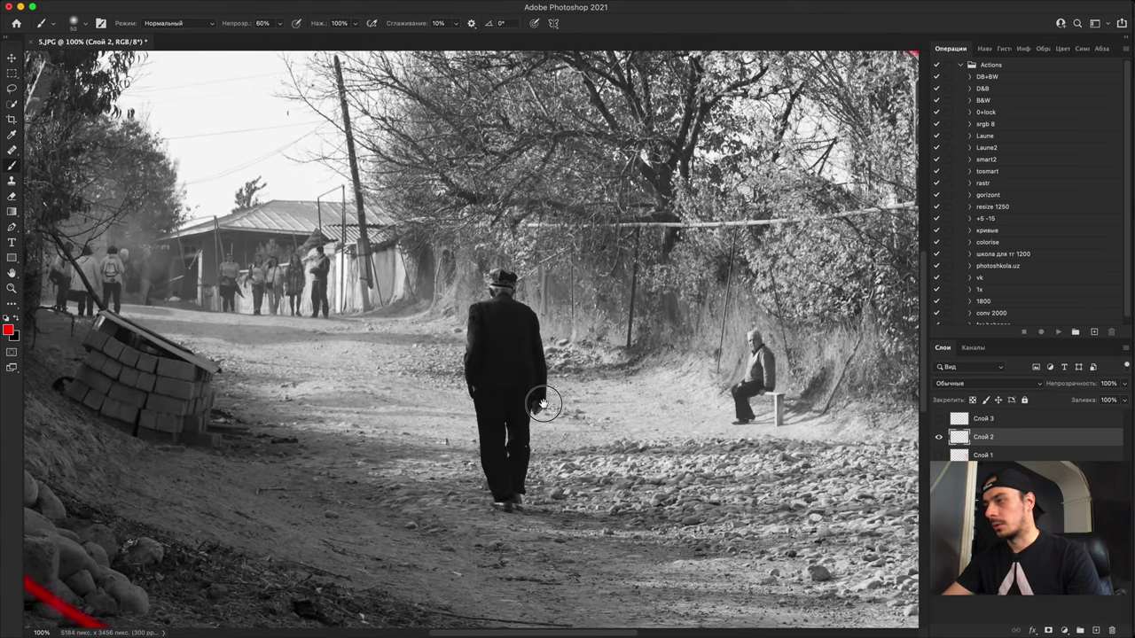
pyautogui.moveTo(636, 429)
pyautogui.mouseDown()
pyautogui.moveTo(611, 395)
pyautogui.moveTo(623, 395)
pyautogui.mouseUp()
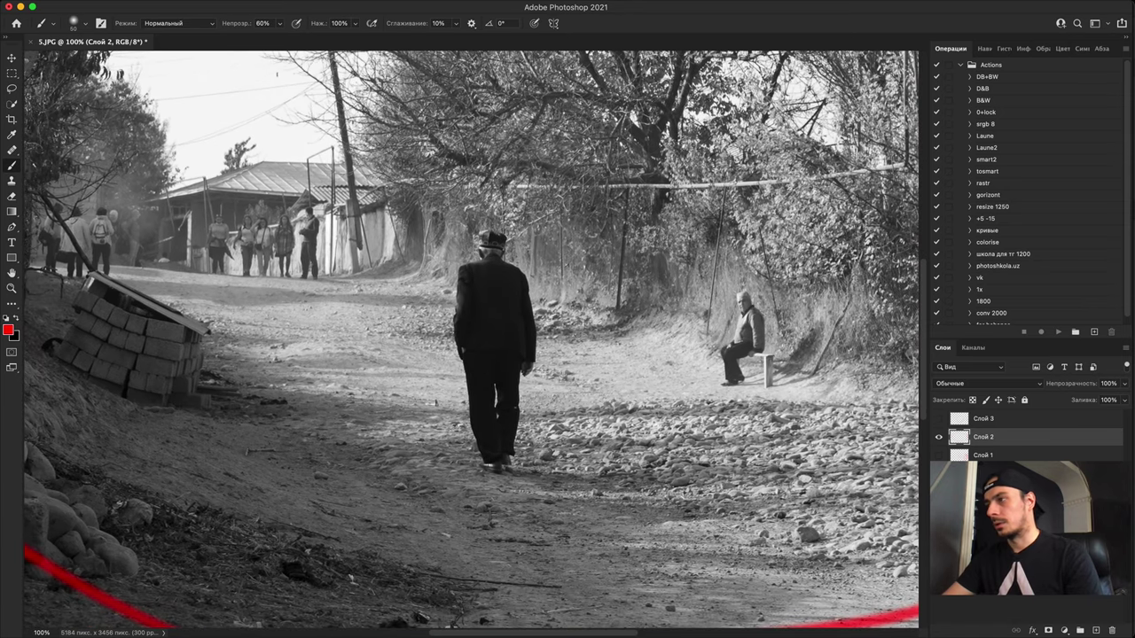
pyautogui.moveTo(582, 428)
pyautogui.mouseDown()
pyautogui.moveTo(657, 432)
pyautogui.moveTo(646, 436)
pyautogui.mouseUp()
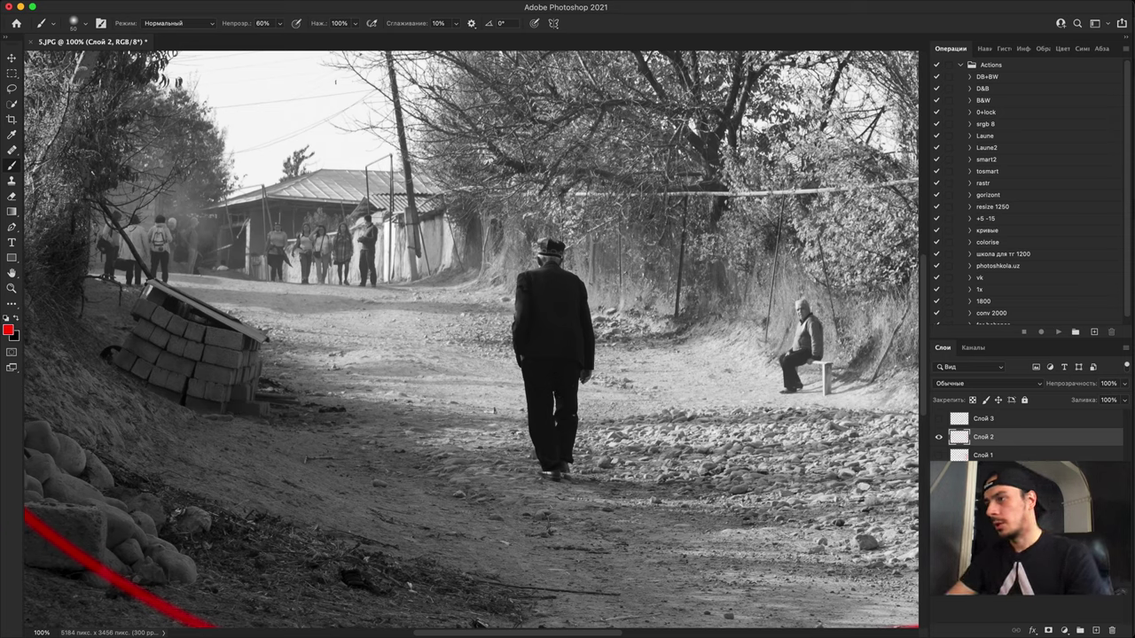
# Step: Draw a curved red arrow on Слой 2 from the road in front of the walking man toward the distant group, replacing the first stroke
pyautogui.moveTo(561, 572)
pyautogui.mouseDown()
pyautogui.moveTo(566, 496)
pyautogui.moveTo(450, 324)
pyautogui.moveTo(304, 249)
pyautogui.mouseUp()
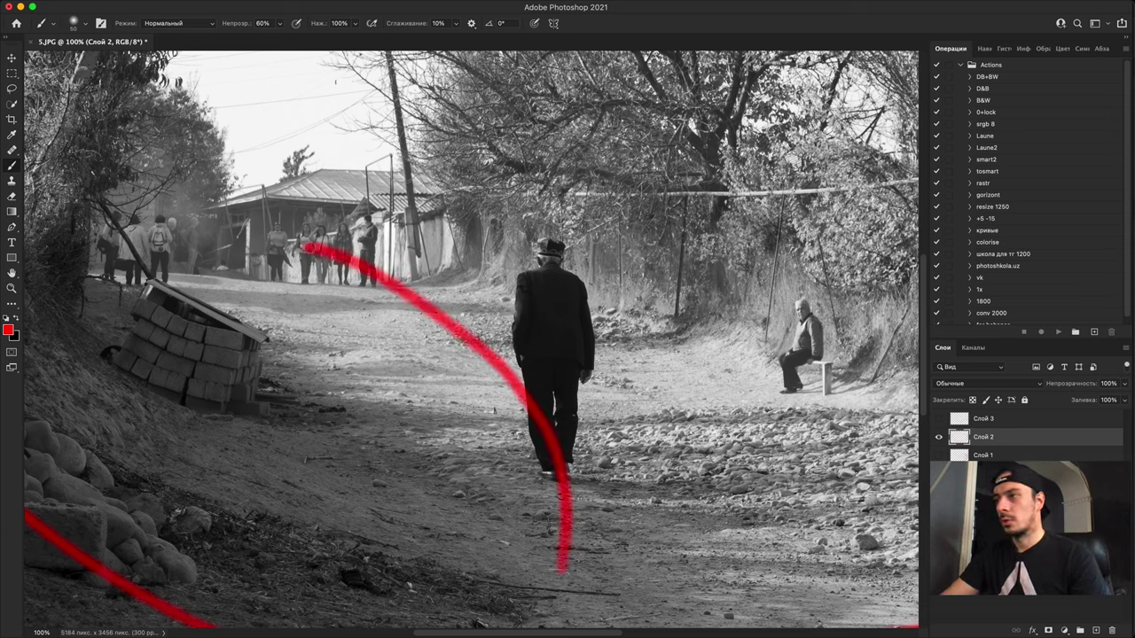
pyautogui.press('super+z')
pyautogui.moveTo(552, 572)
pyautogui.mouseDown()
pyautogui.moveTo(417, 368)
pyautogui.moveTo(249, 287)
pyautogui.moveTo(306, 288)
pyautogui.mouseUp()
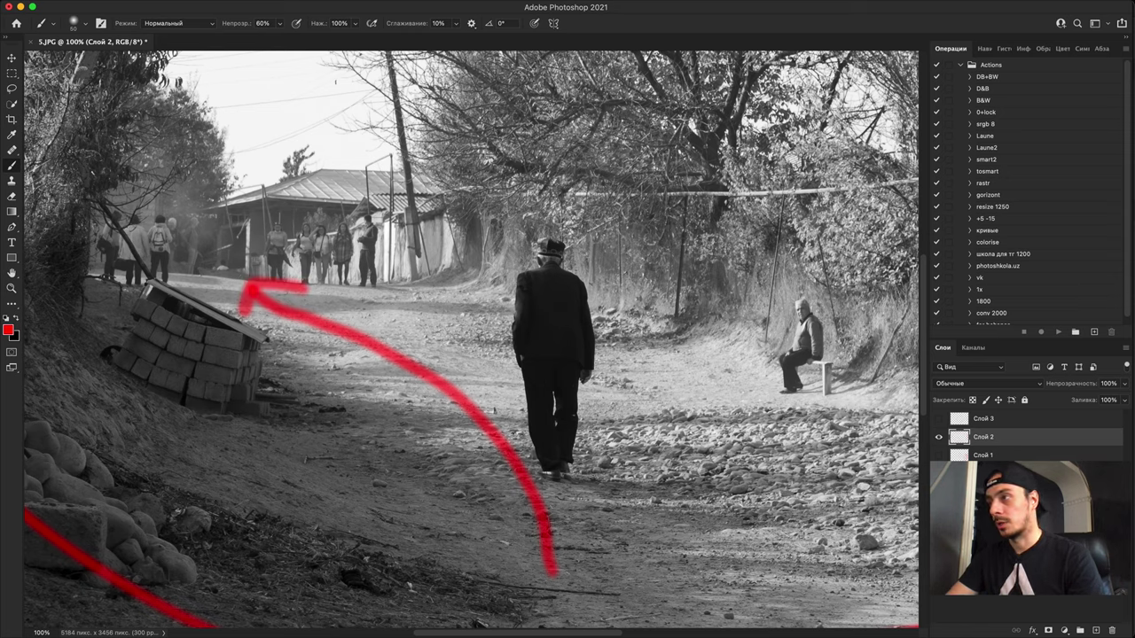
# Step: Swap the visible marks from Слой 2 to Слой 1, and add another red zigzag on Слой 1 up the road and over the wall
pyautogui.press('super+minus')
pyautogui.press('super+minus')
pyautogui.press('super+minus')
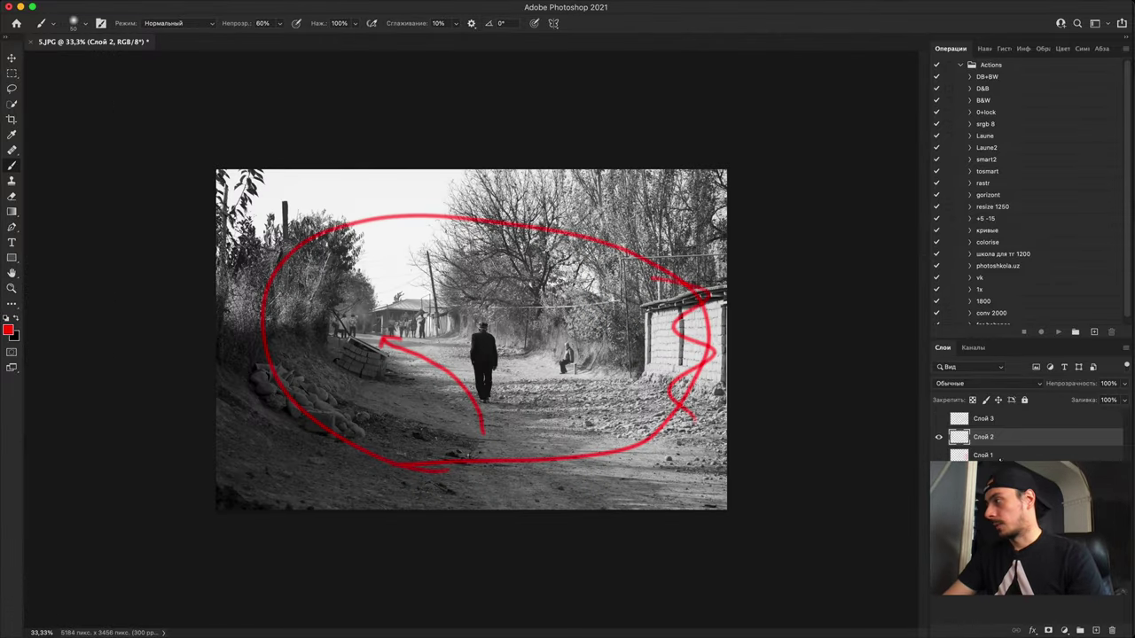
pyautogui.click(939, 437)
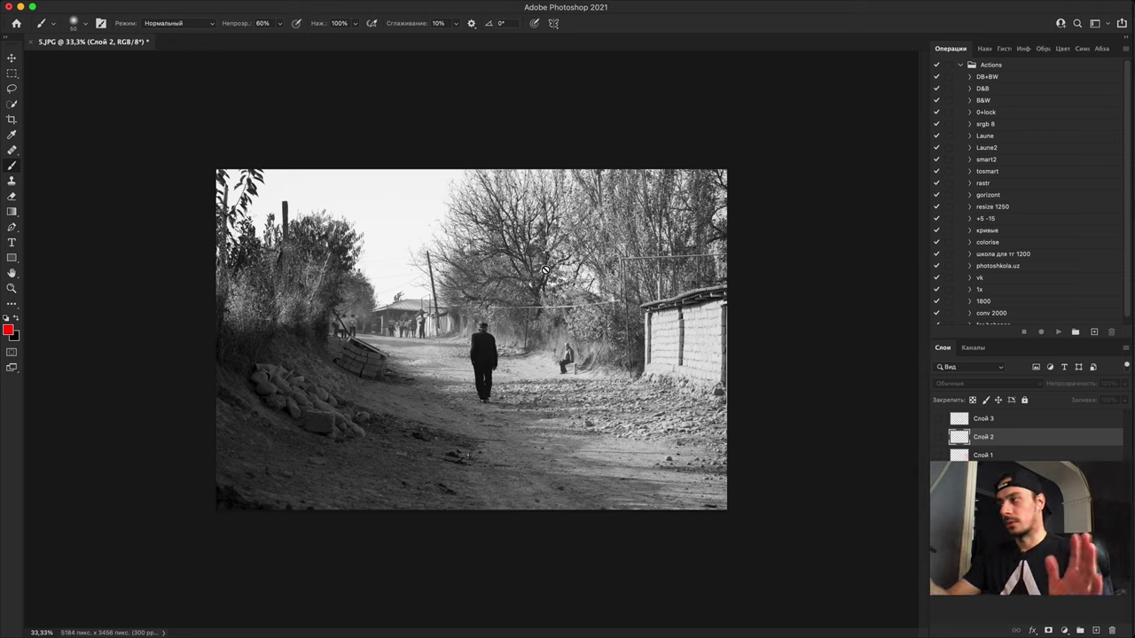
pyautogui.click(940, 455)
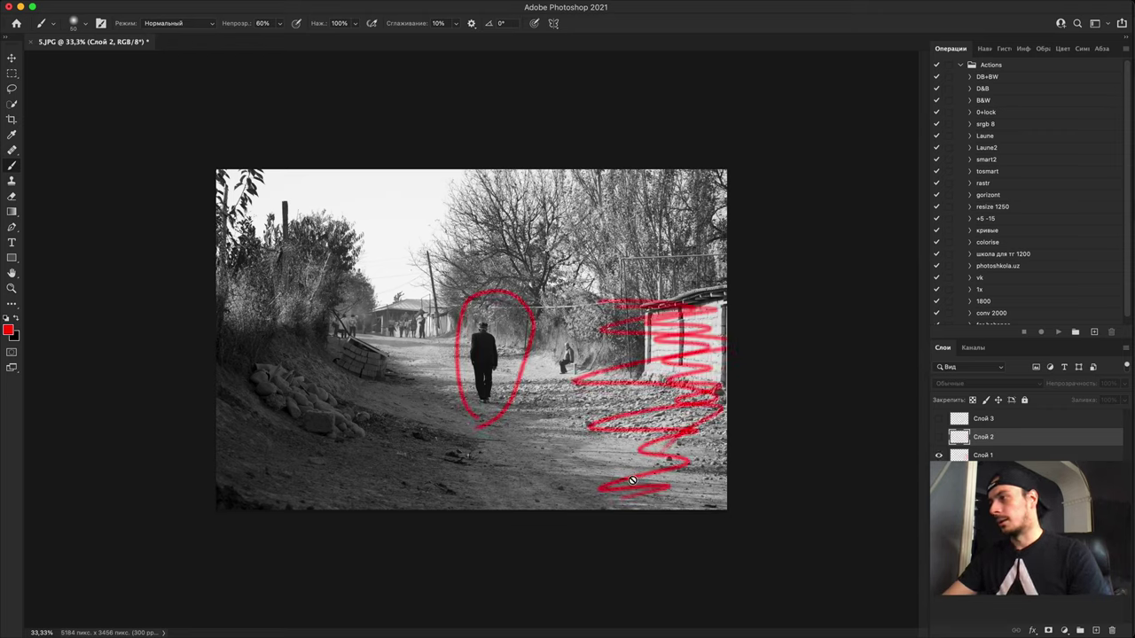
pyautogui.click(669, 312)
pyautogui.click(595, 233)
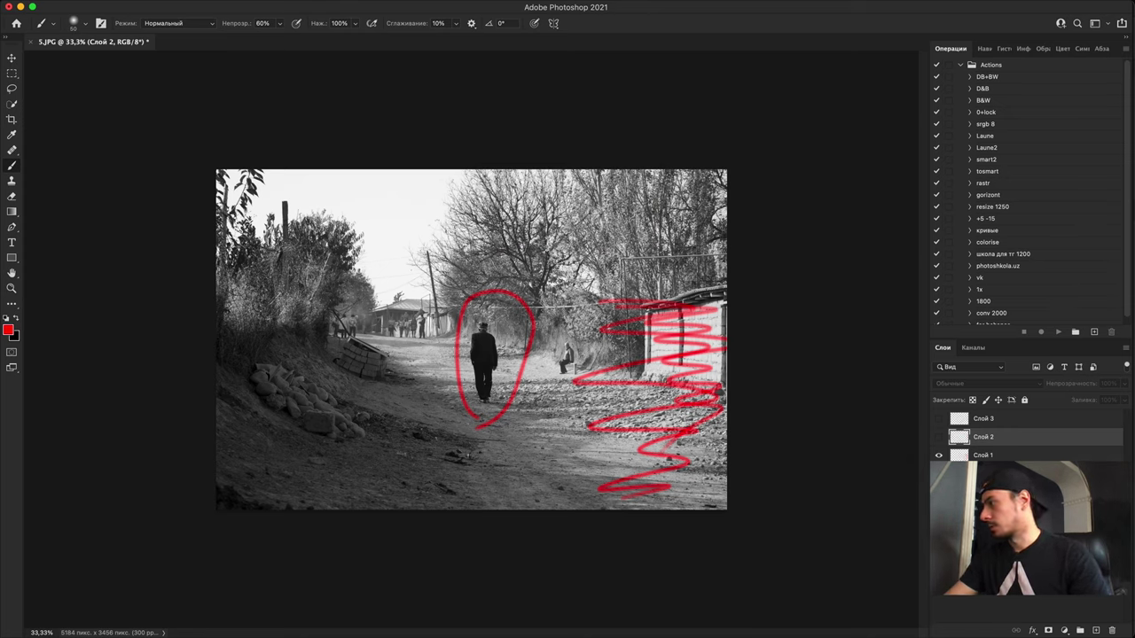
pyautogui.hotkey('alt', '[')
pyautogui.moveTo(633, 507); pyautogui.dragTo(752, 280)
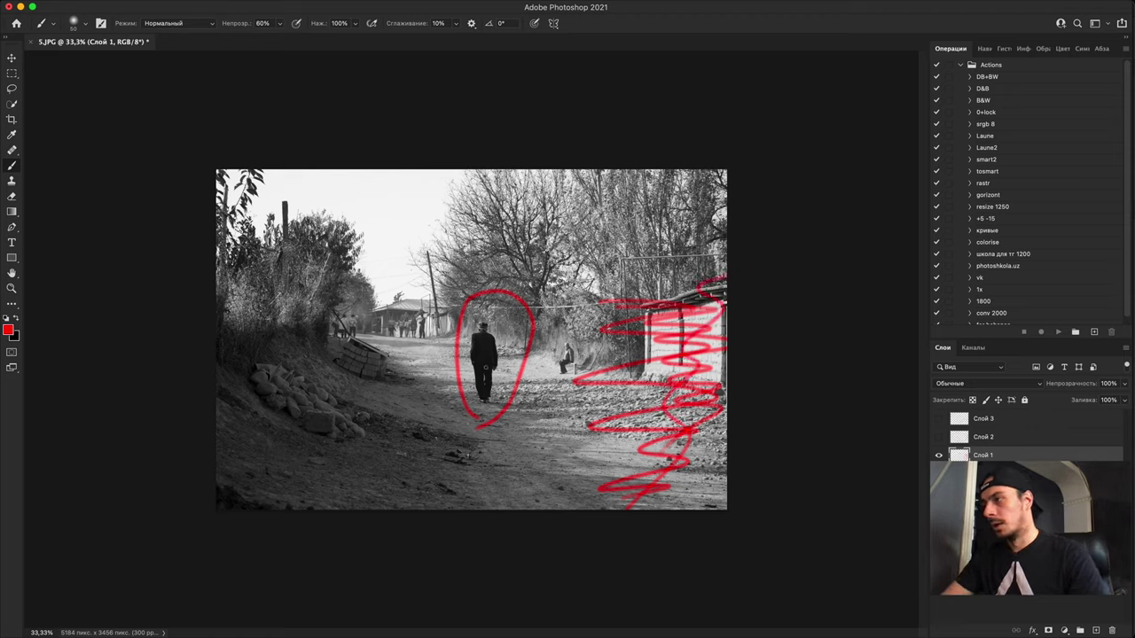
# Step: Hide Слой 1, and draw a curved red arrow up the road to the distant group and a black zigzag over the wall on Фон копия
pyautogui.click(940, 456)
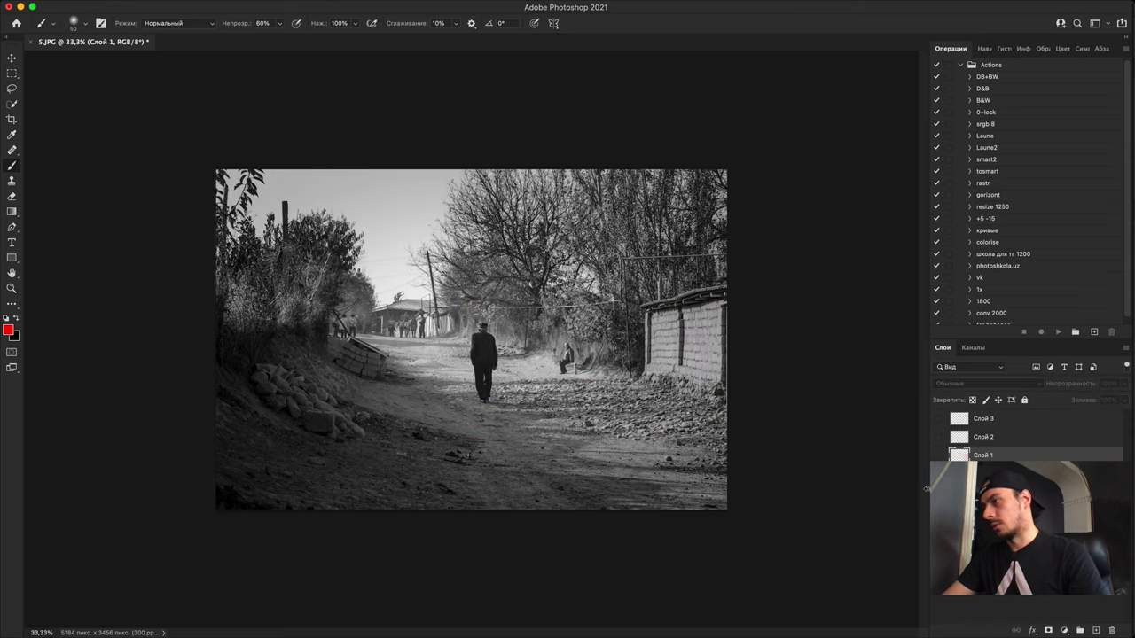
pyautogui.click(984, 496)
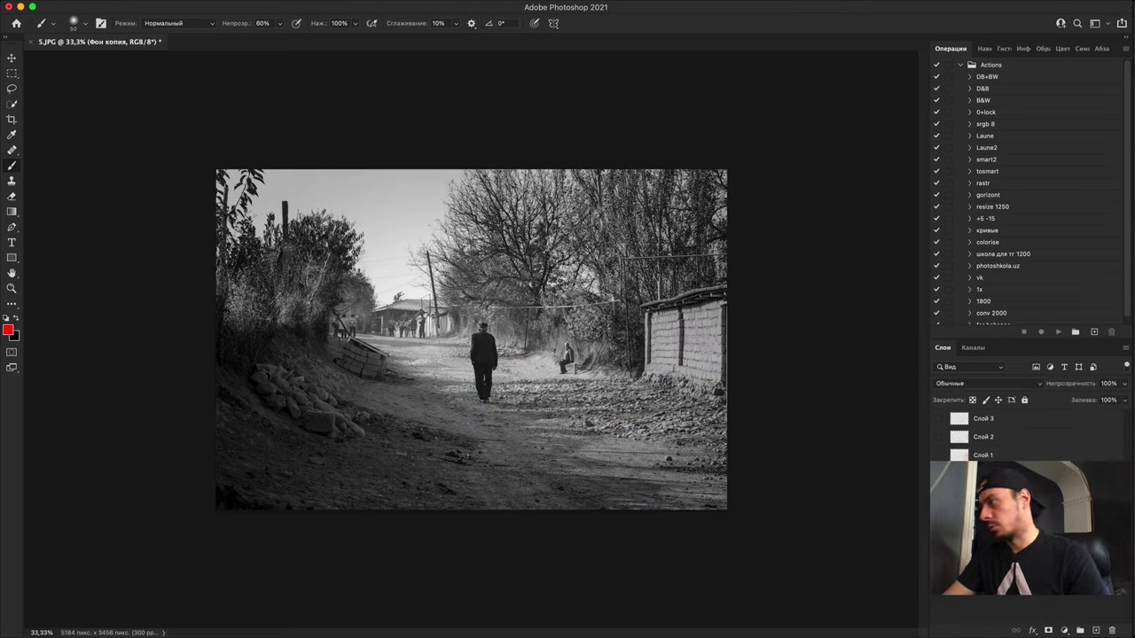
pyautogui.moveTo(547, 476)
pyautogui.mouseDown()
pyautogui.moveTo(486, 352)
pyautogui.moveTo(398, 338)
pyautogui.moveTo(406, 353)
pyautogui.moveTo(433, 335)
pyautogui.mouseUp()
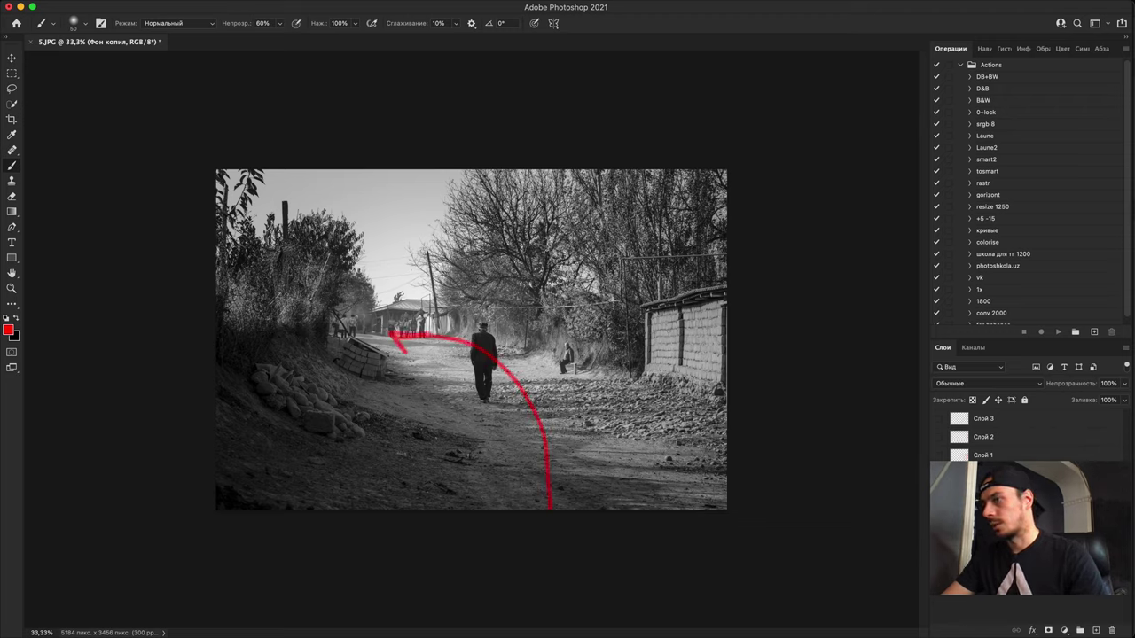
pyautogui.press('x')
pyautogui.moveTo(658, 321)
pyautogui.mouseDown()
pyautogui.moveTo(709, 357)
pyautogui.moveTo(643, 458)
pyautogui.moveTo(674, 456)
pyautogui.mouseUp()
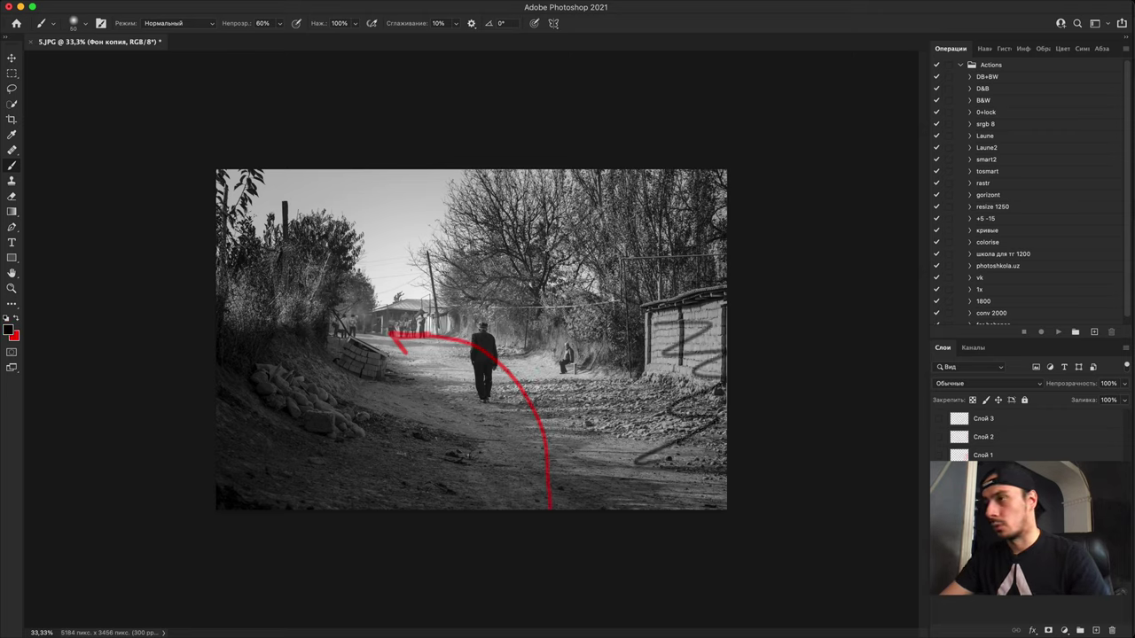
# Step: Delete the three marking layers and Фон копия, leaving only the original background layer Фон
pyautogui.click(1004, 422)
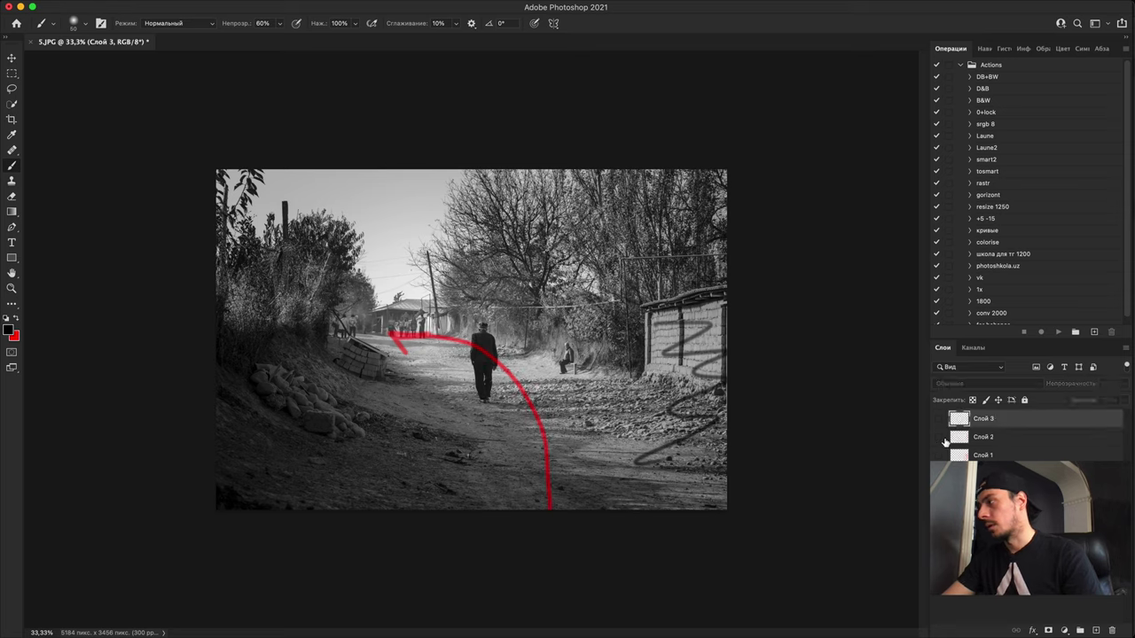
pyautogui.press('BackSpace')
pyautogui.press('BackSpace')
pyautogui.press('BackSpace')
pyautogui.press('BackSpace')
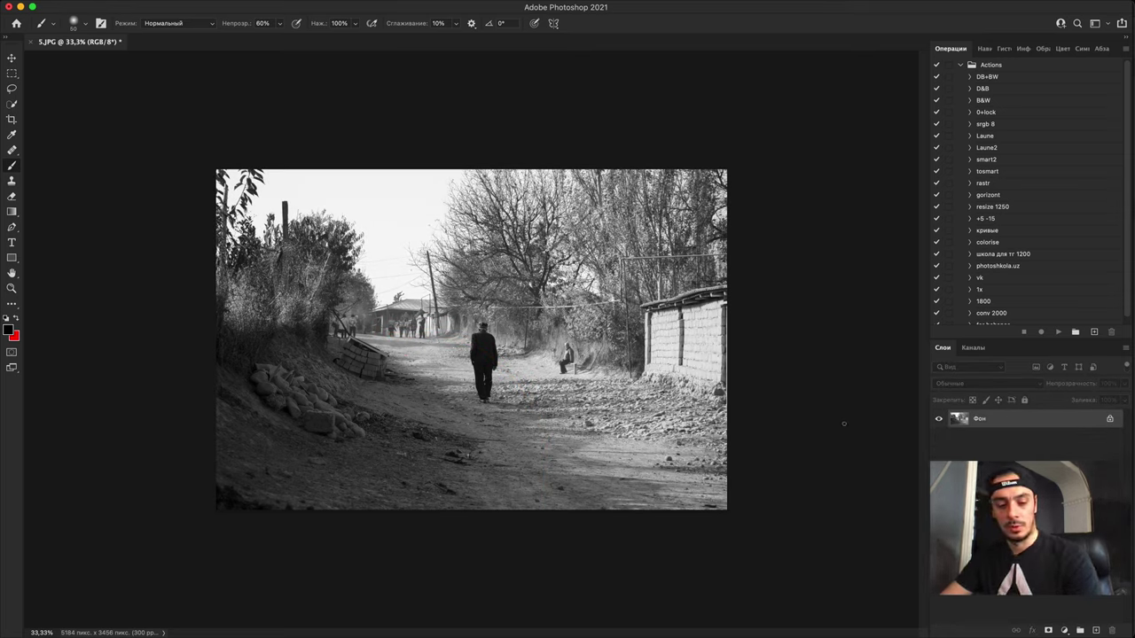
# Step: Undo the layer deletions and the red and black strokes on Фон копия
pyautogui.press('super+z')
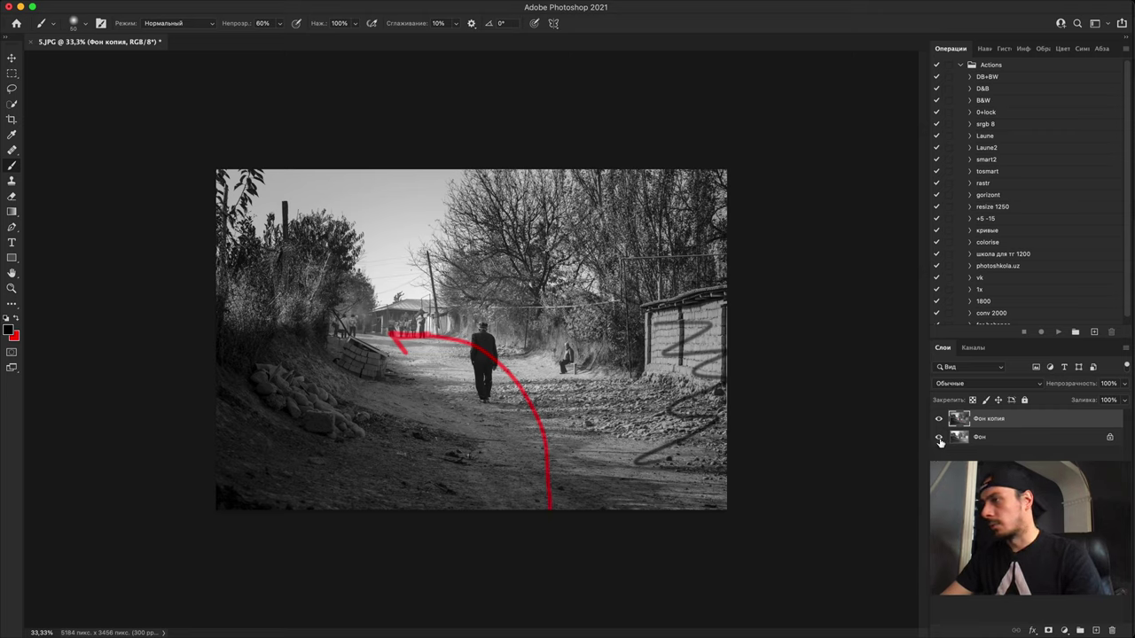
pyautogui.press('super+z')
pyautogui.press('super+z')
pyautogui.press('super+z')
pyautogui.press('super+z')
pyautogui.press('super+z')
pyautogui.press('super+z')
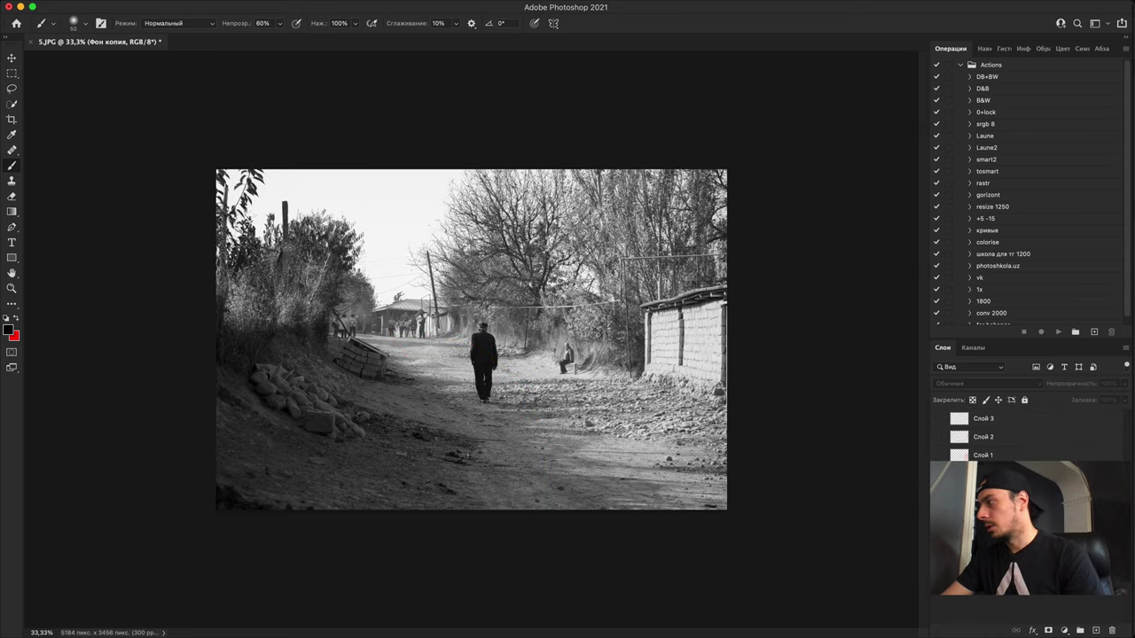
# Step: Compare the original street photo with its Camera Raw edit by switching repeatedly between the two versions
pyautogui.press('super+shift+z')
pyautogui.press('super+z')
pyautogui.press('super+shift+z')
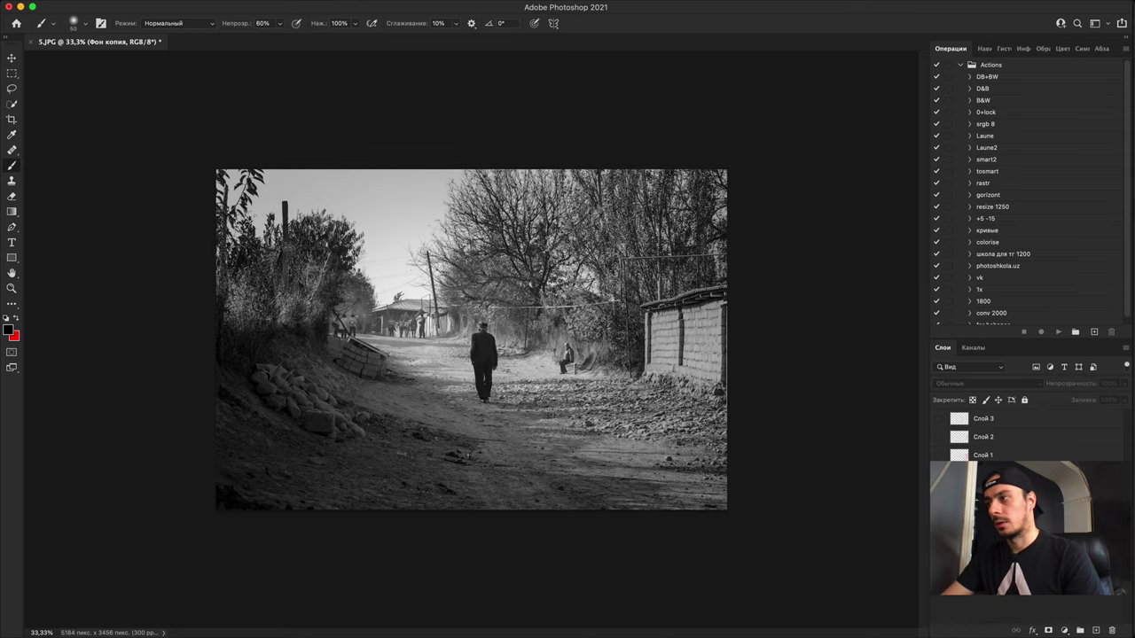
pyautogui.press('super+shift+z')
pyautogui.press('super+z')
pyautogui.press('super+shift+z')
pyautogui.press('super+z')
pyautogui.press('super+shift+z')
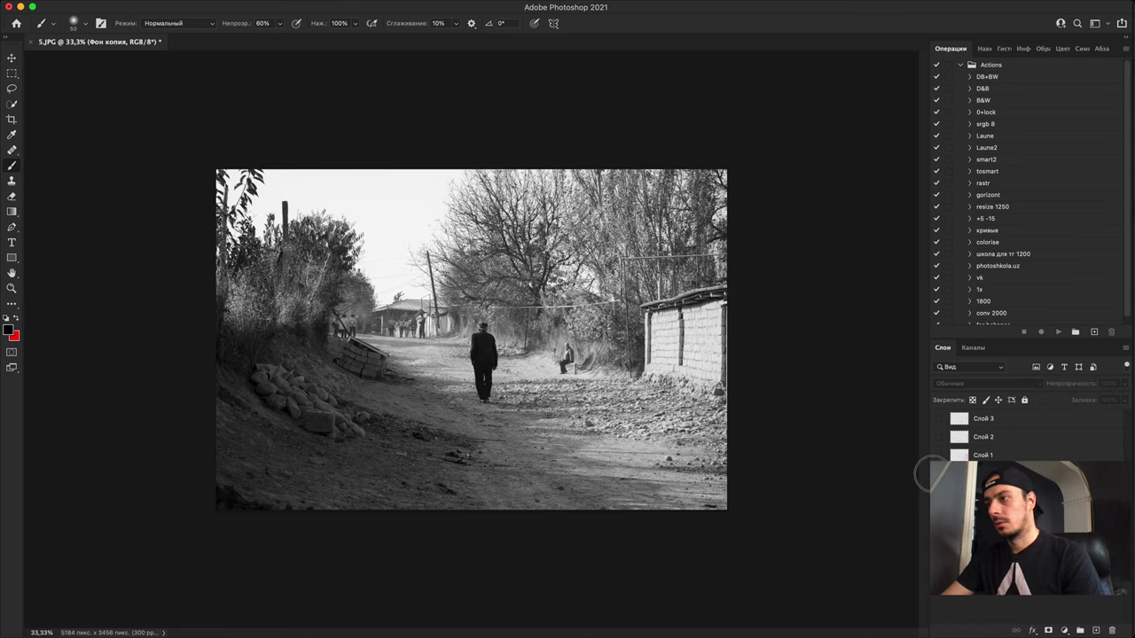
pyautogui.press('super+z')
pyautogui.press('super+shift+z')
pyautogui.press('super+z')
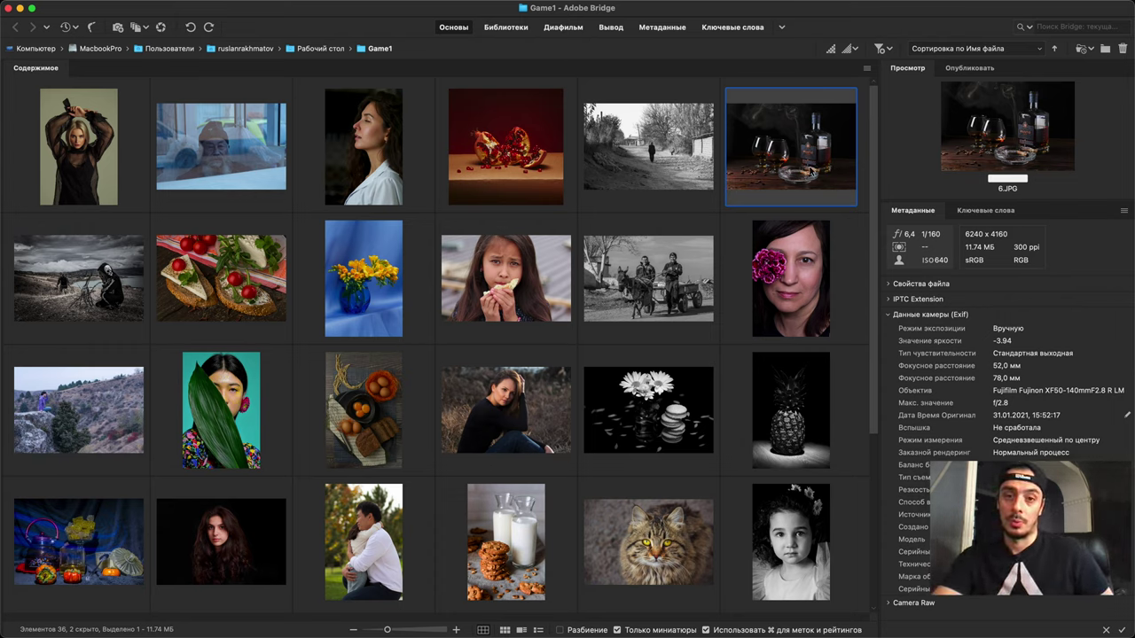
# Step: Open 6.JPG from Bridge in Photoshop with its embedded color profile, and view the two cognac glasses at 100%
pyautogui.doubleClick(811, 169)
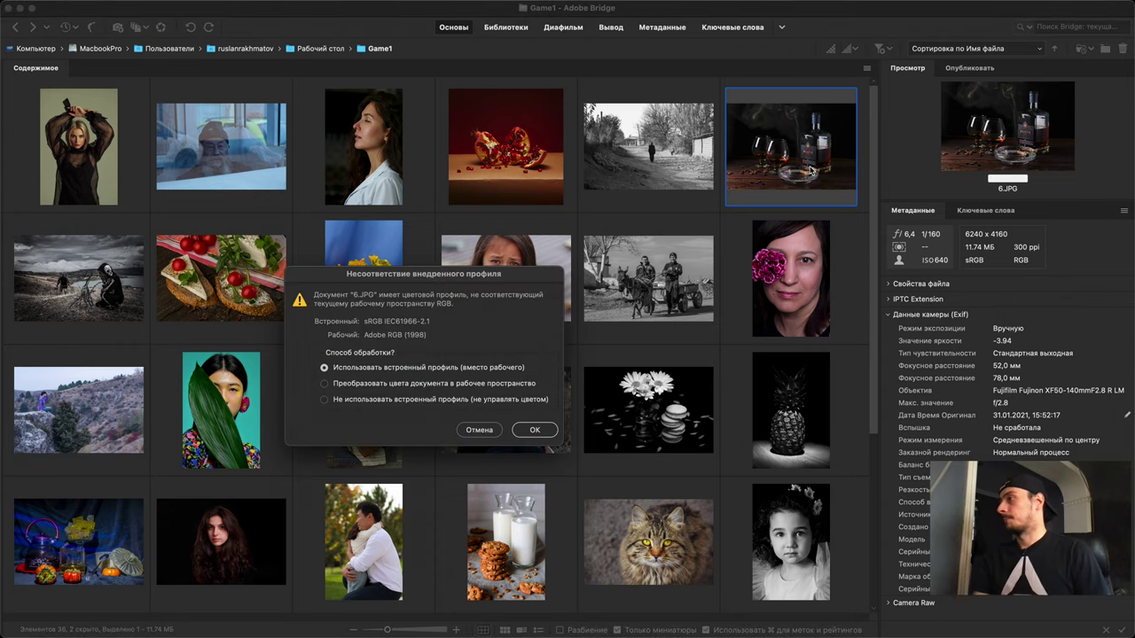
pyautogui.click(535, 430)
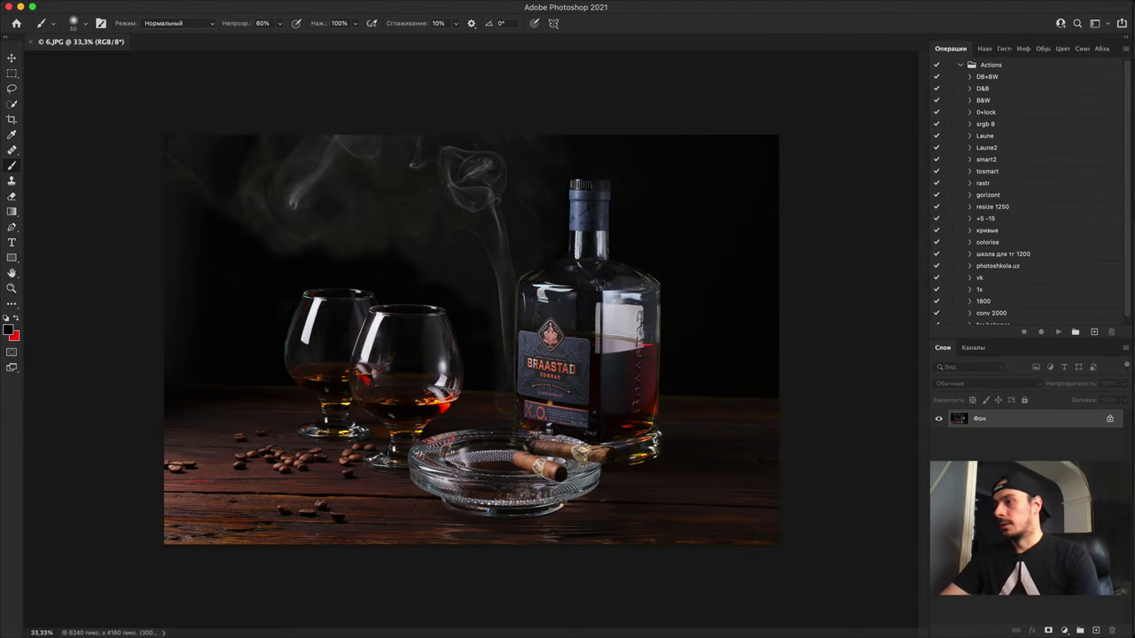
pyautogui.press('super+1')
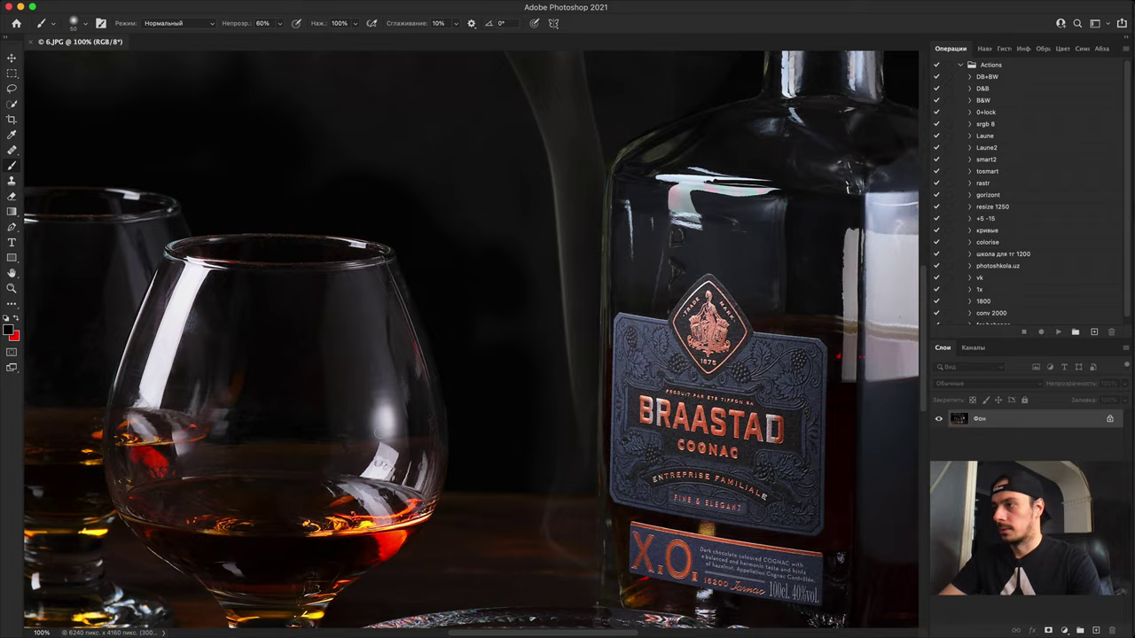
pyautogui.moveTo(319, 469); pyautogui.dragTo(481, 346)
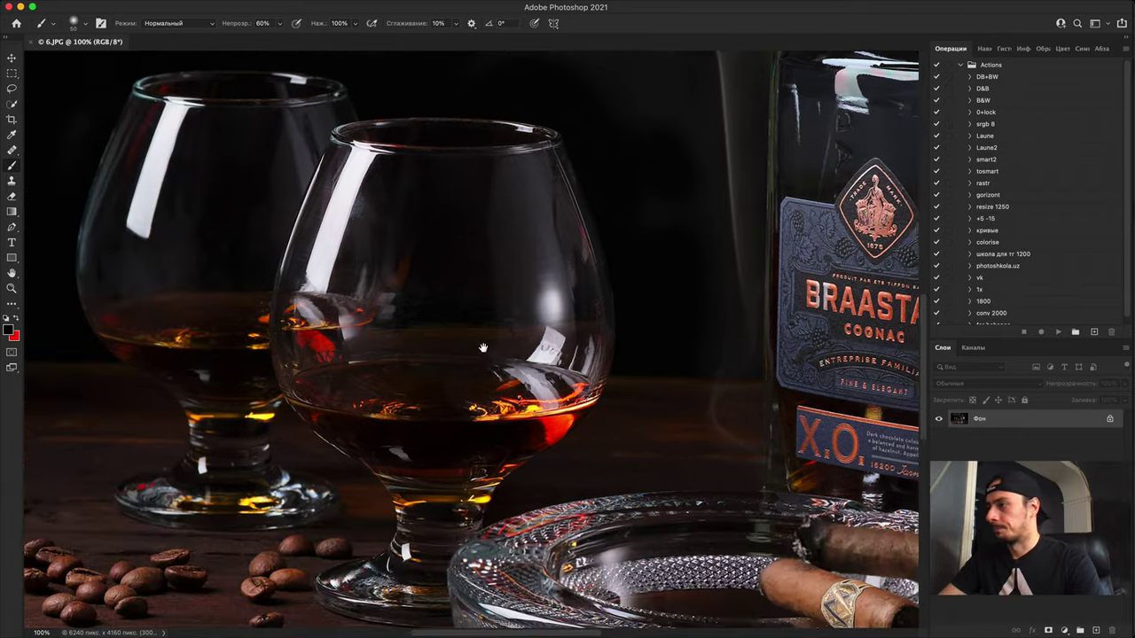
# Step: Examine the rims of both cognac glasses at 300% and the front glass's rim at 400%
pyautogui.press('super+plus')
pyautogui.press('super+plus')
pyautogui.moveTo(445, 389); pyautogui.dragTo(495, 540)
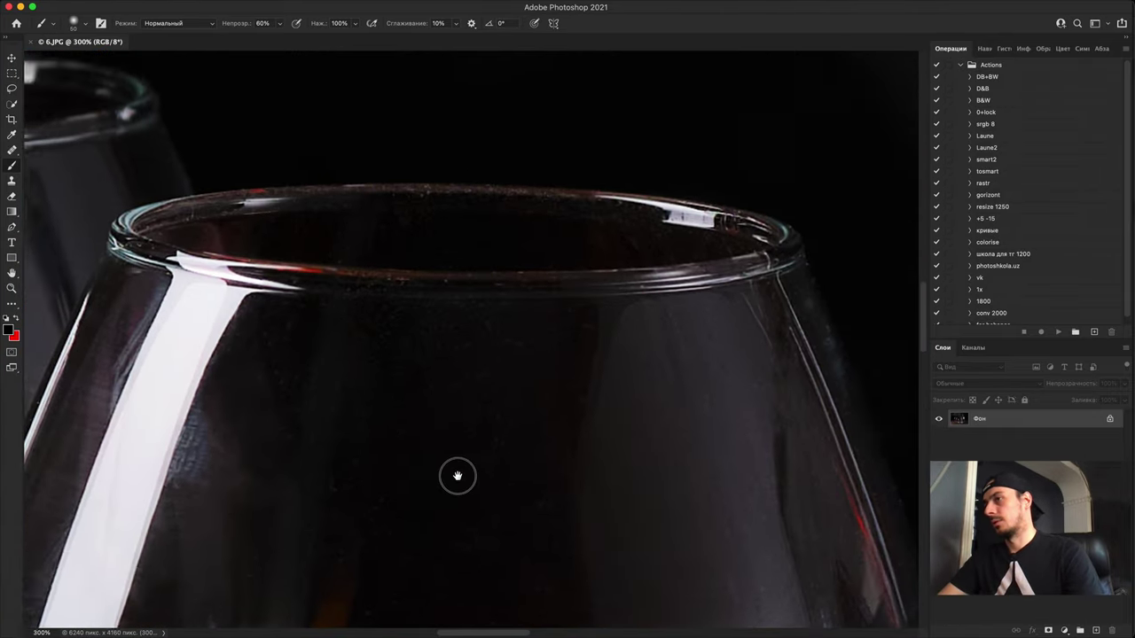
pyautogui.moveTo(456, 476); pyautogui.dragTo(904, 535)
pyautogui.moveTo(451, 453); pyautogui.dragTo(527, 494)
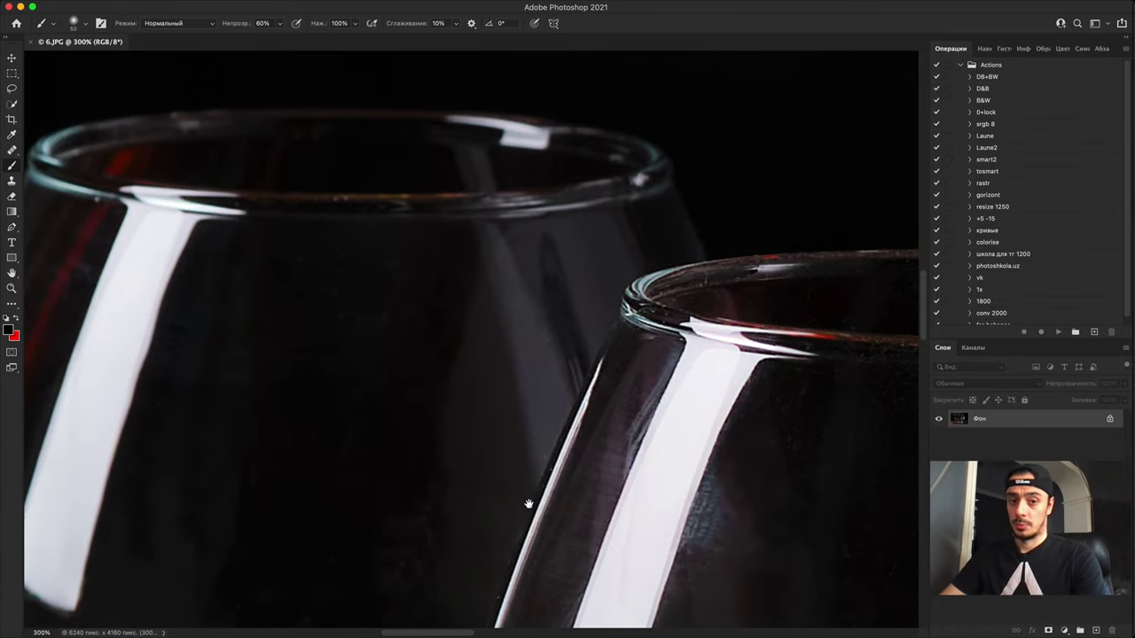
pyautogui.moveTo(669, 409); pyautogui.dragTo(142, 453)
pyautogui.press('super+plus')
pyautogui.moveTo(427, 496); pyautogui.dragTo(410, 375)
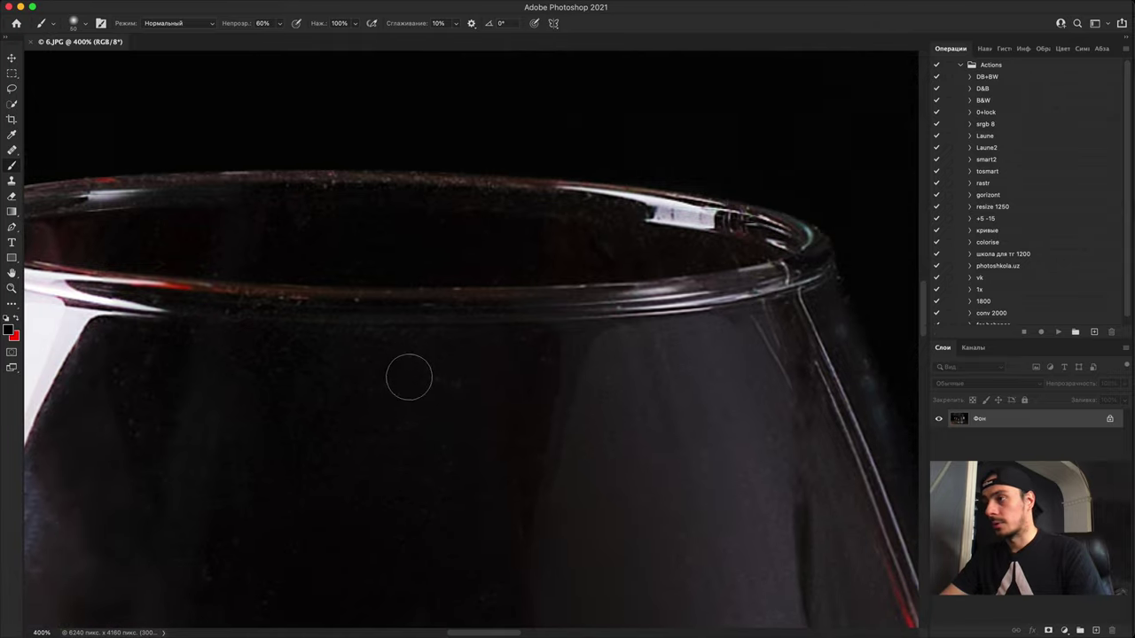
# Step: Examine the front glass's rim at 500% and its side edge at 400%, and return to the full photo at 33.33%
pyautogui.press('super+minus')
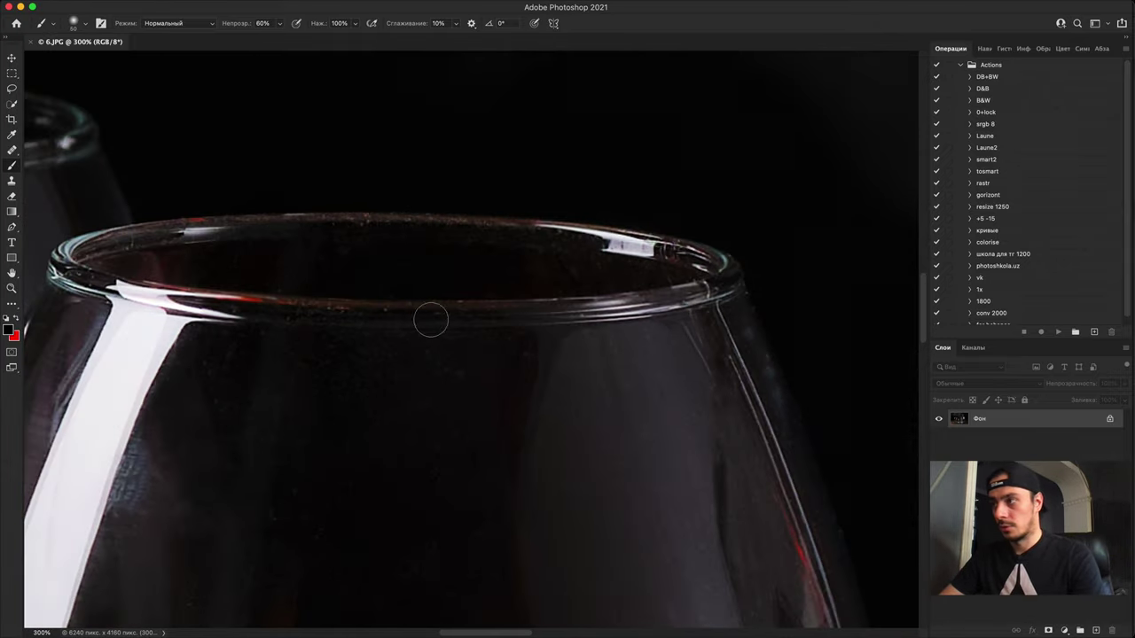
pyautogui.press('super+plus')
pyautogui.press('super+plus')
pyautogui.moveTo(468, 344)
pyautogui.mouseDown()
pyautogui.moveTo(270, 493)
pyautogui.moveTo(495, 408)
pyautogui.moveTo(430, 367)
pyautogui.moveTo(479, 516)
pyautogui.mouseUp()
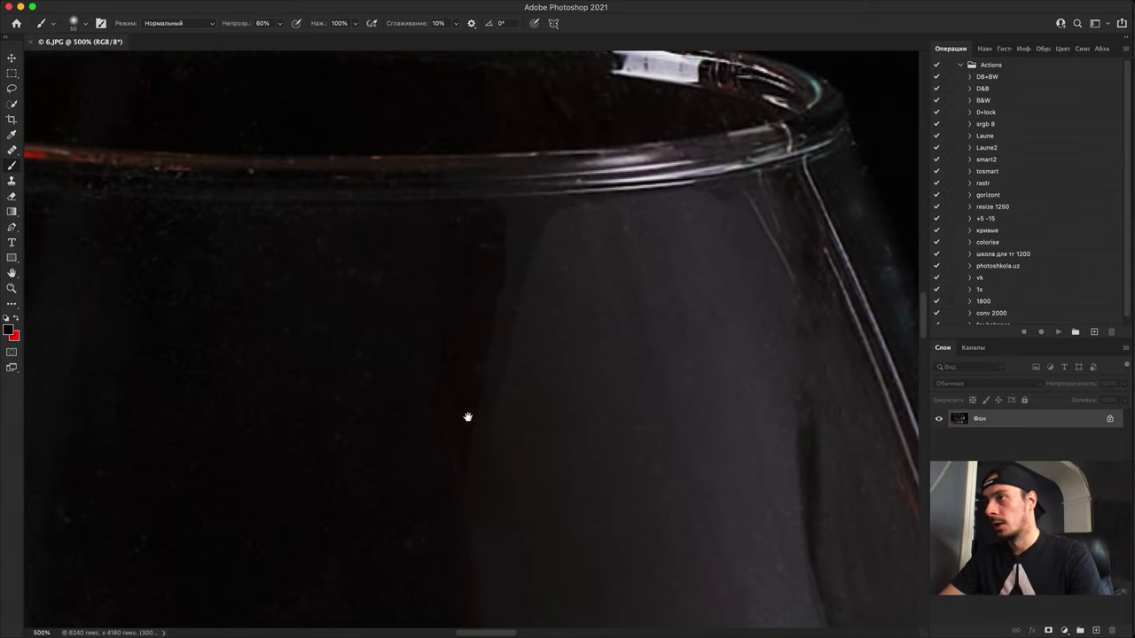
pyautogui.moveTo(363, 407); pyautogui.dragTo(522, 496)
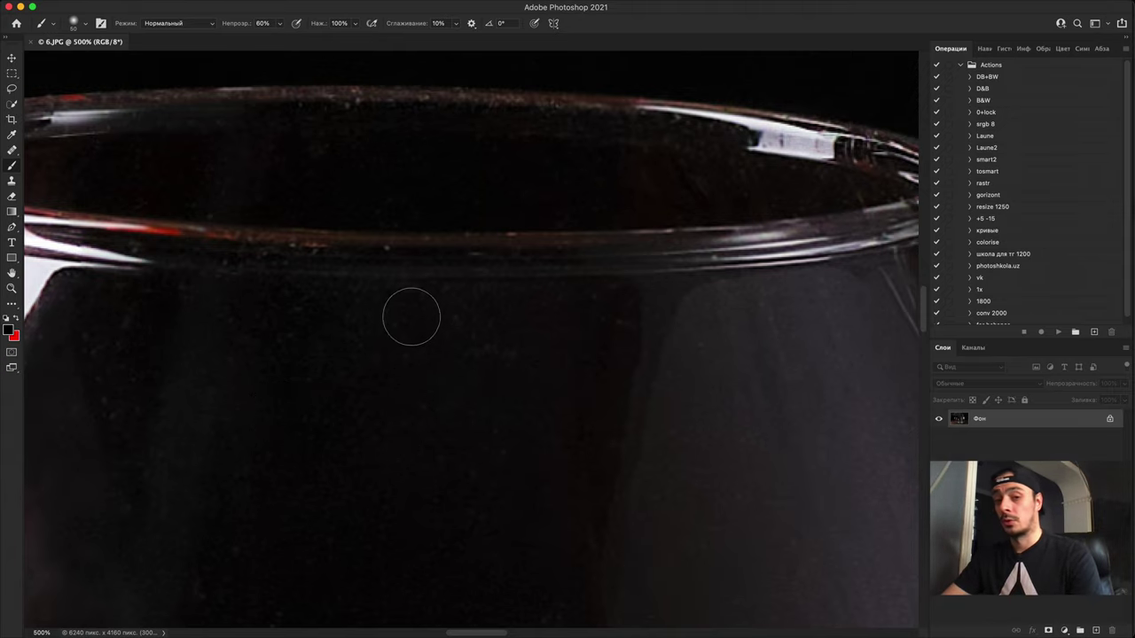
pyautogui.press('super+minus')
pyautogui.moveTo(580, 453); pyautogui.dragTo(372, 203)
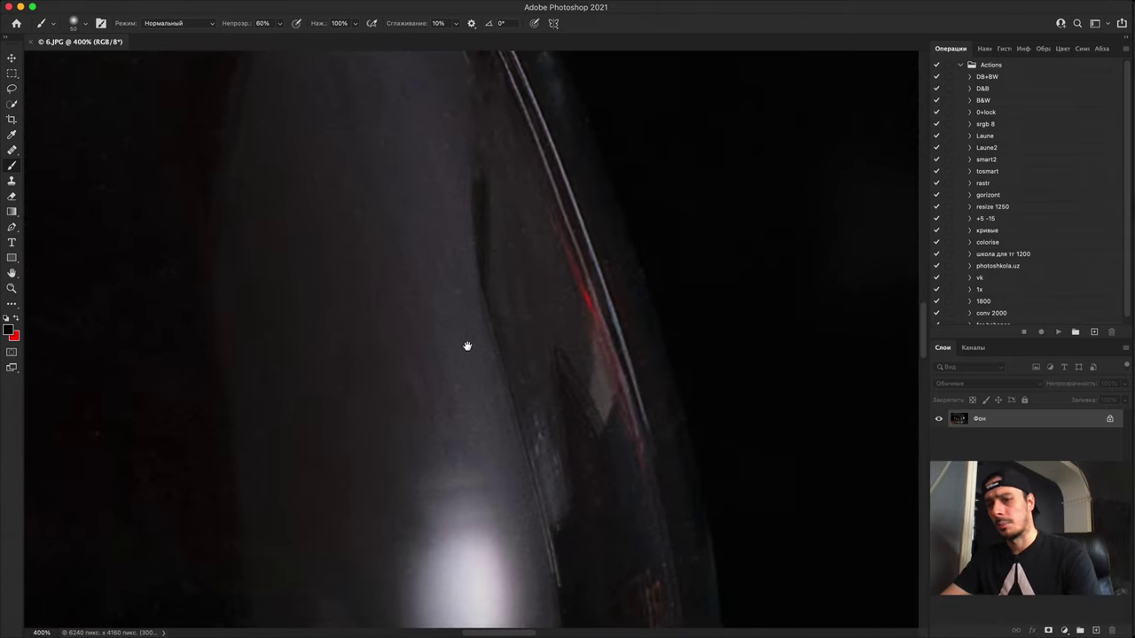
pyautogui.press('super+minus')
pyautogui.press('super+minus')
pyautogui.press('super+minus')
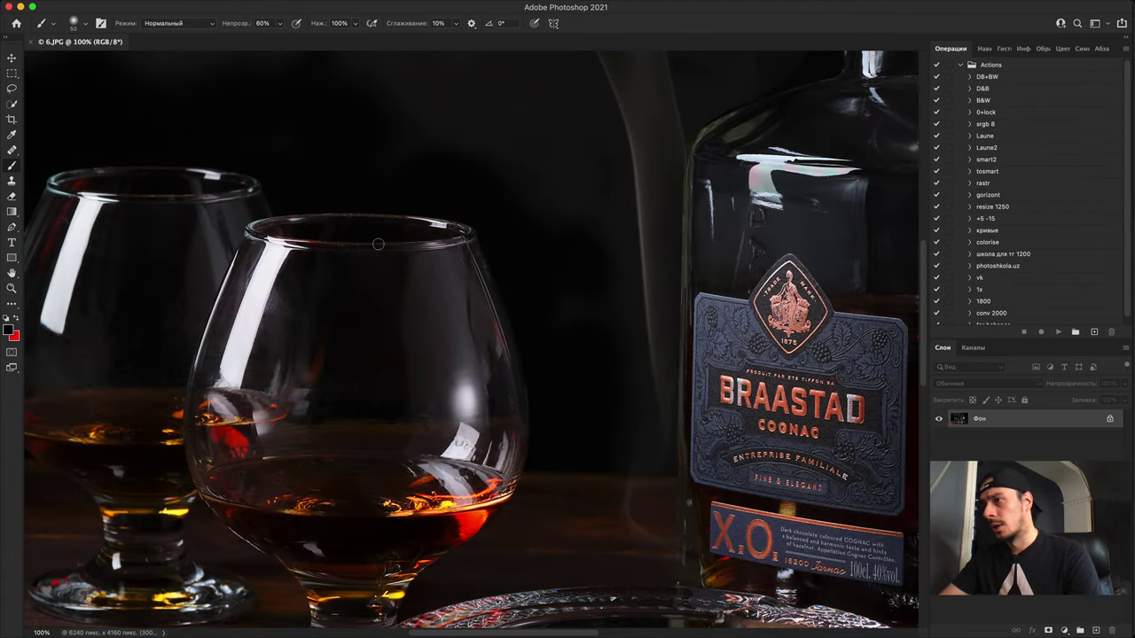
pyautogui.press('super+minus')
pyautogui.press('super+minus')
pyautogui.press('super+minus')
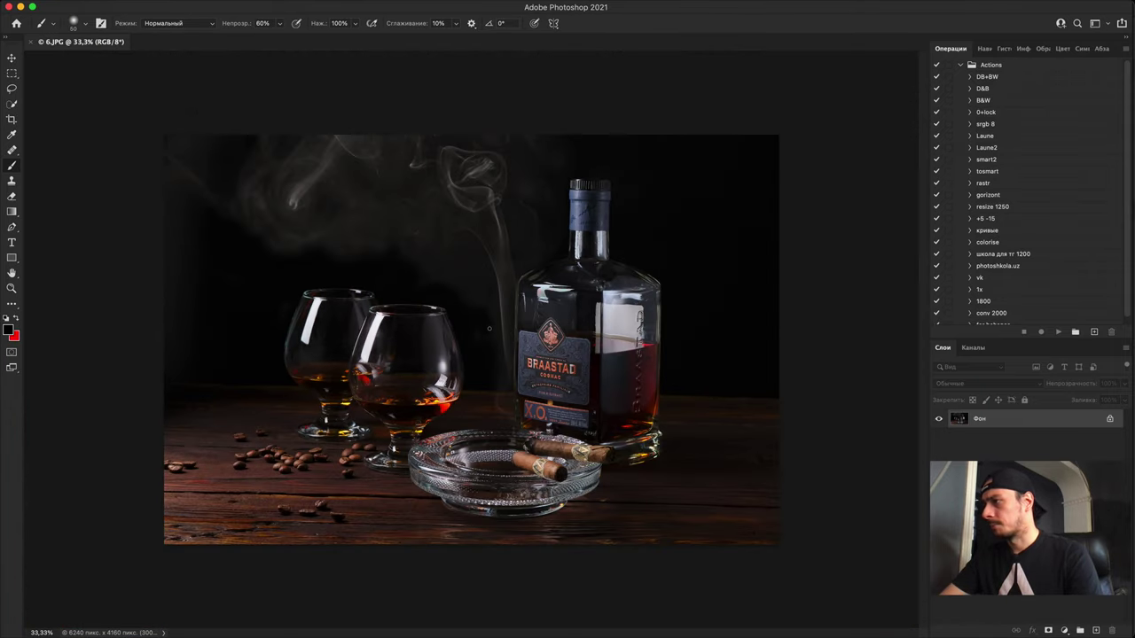
# Step: Examine the area between glass and bottle at 200% and the reflections on the bottle's shoulder at 300%
pyautogui.press('super+plus')
pyautogui.press('super+plus')
pyautogui.press('super+plus')
pyautogui.press('super+plus')
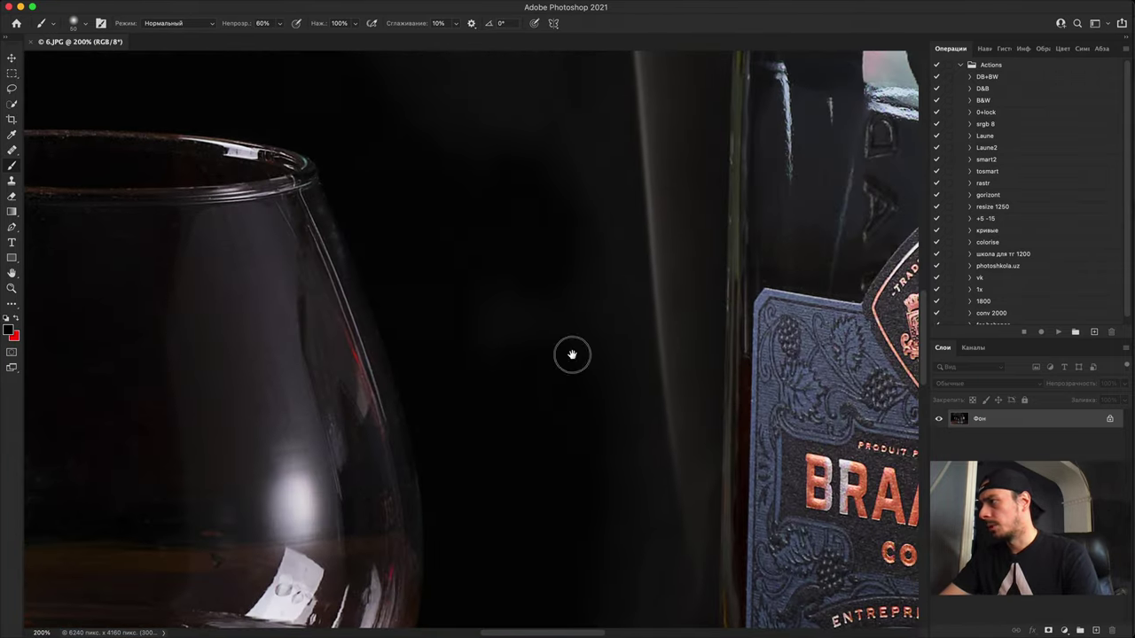
pyautogui.moveTo(891, 306); pyautogui.dragTo(314, 331)
pyautogui.moveTo(587, 333); pyautogui.dragTo(235, 592)
pyautogui.press('super+plus')
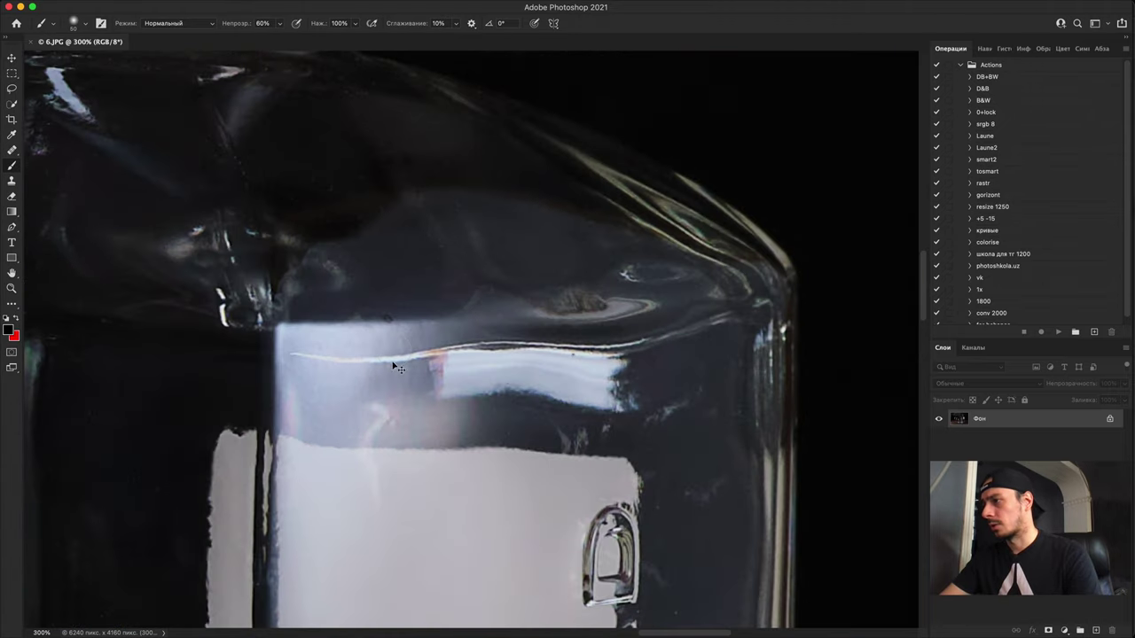
pyautogui.press('super+minus')
pyautogui.press('super+minus')
pyautogui.moveTo(321, 285); pyautogui.dragTo(666, 320)
pyautogui.press('super+minus')
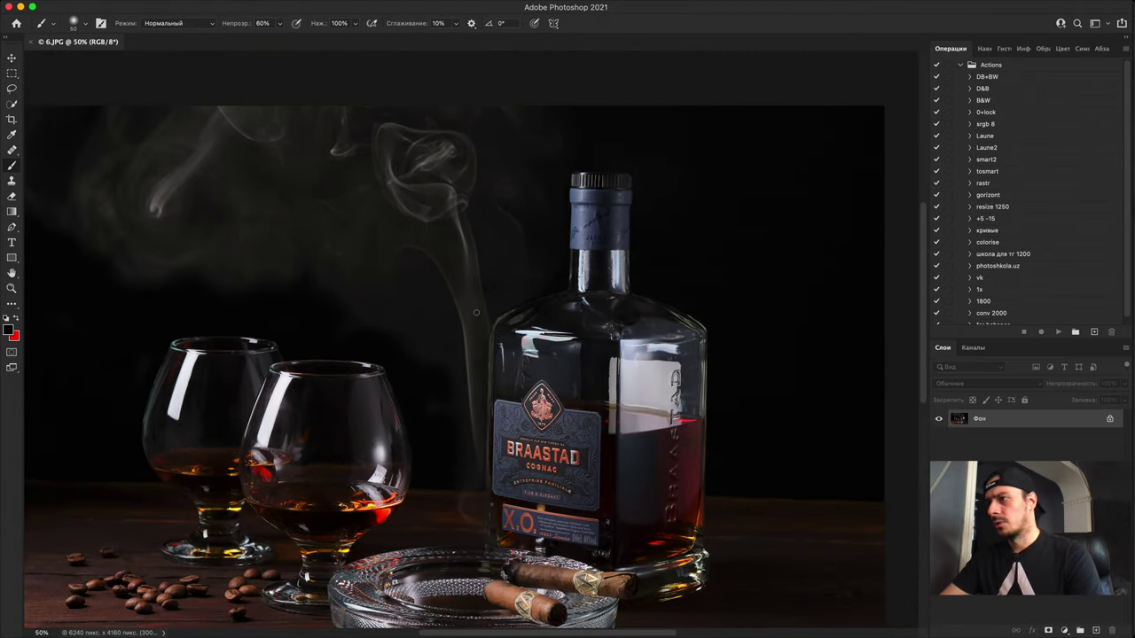
# Step: Examine the glasses, ashtray and smoke at 50%, and return to the full photo at 33.33%
pyautogui.moveTo(416, 380)
pyautogui.mouseDown()
pyautogui.moveTo(551, 305)
pyautogui.moveTo(625, 312)
pyautogui.mouseUp()
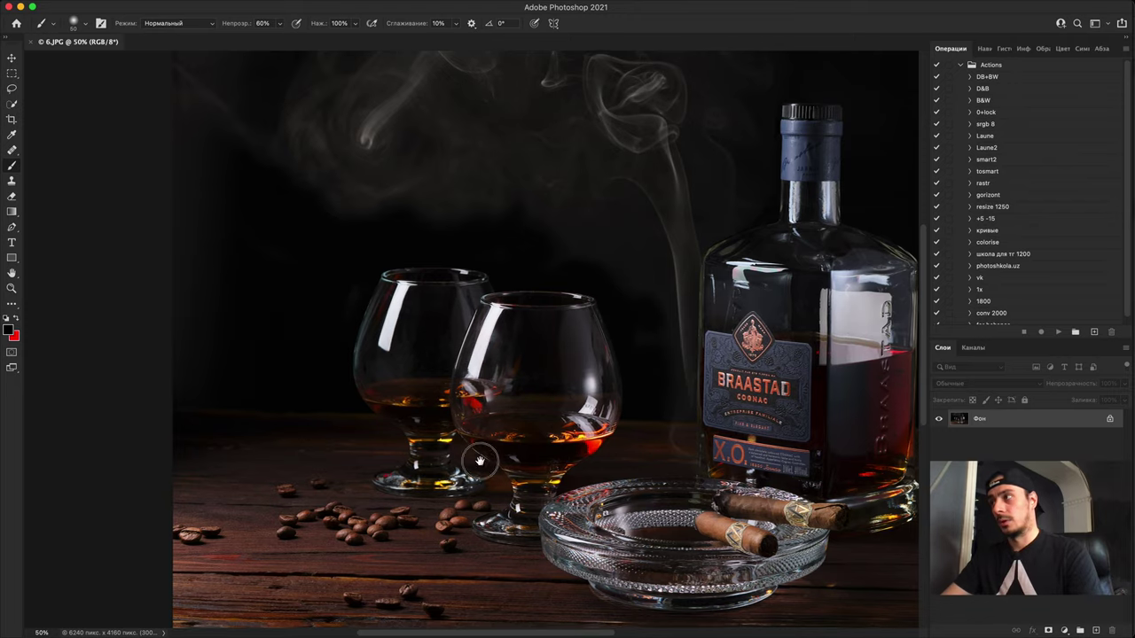
pyautogui.moveTo(643, 238); pyautogui.dragTo(571, 398)
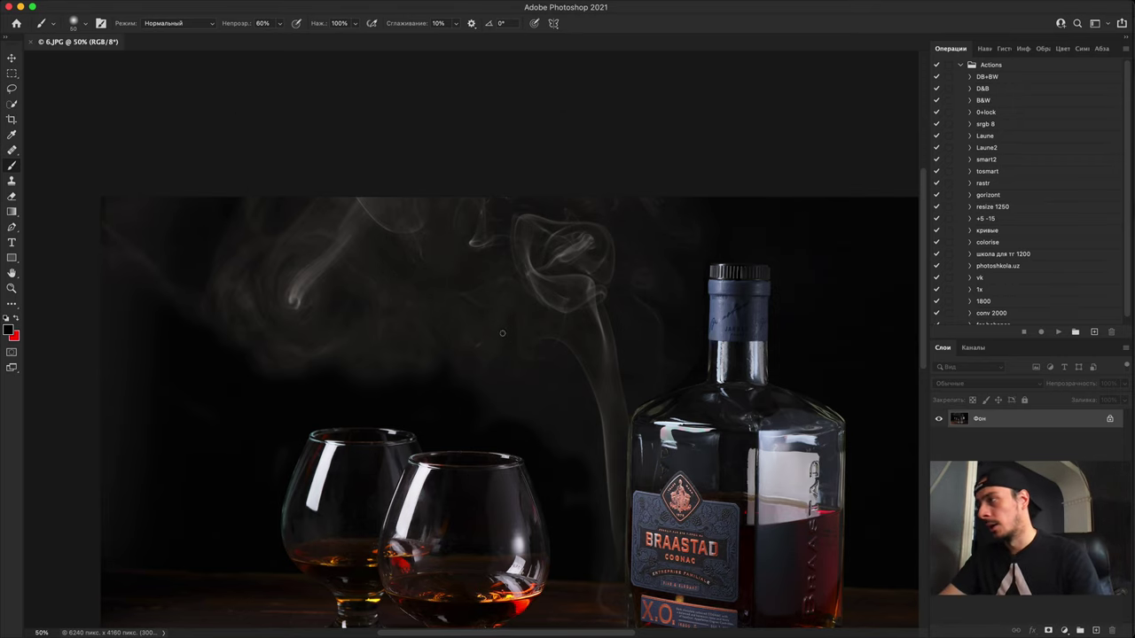
pyautogui.press('super+minus')
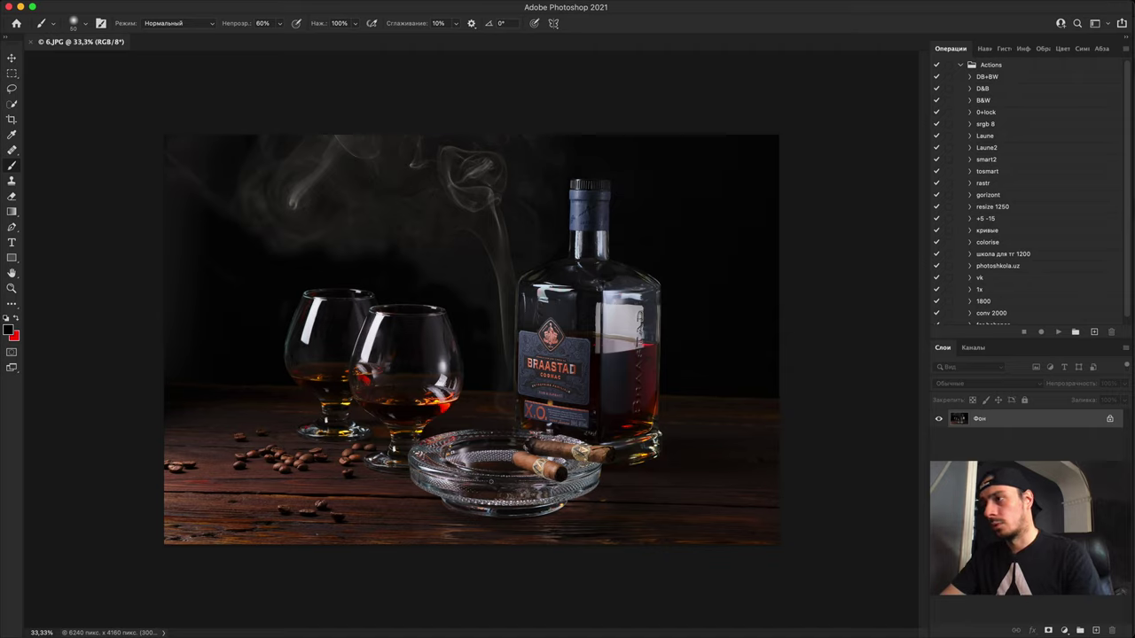
pyautogui.click(323, 177)
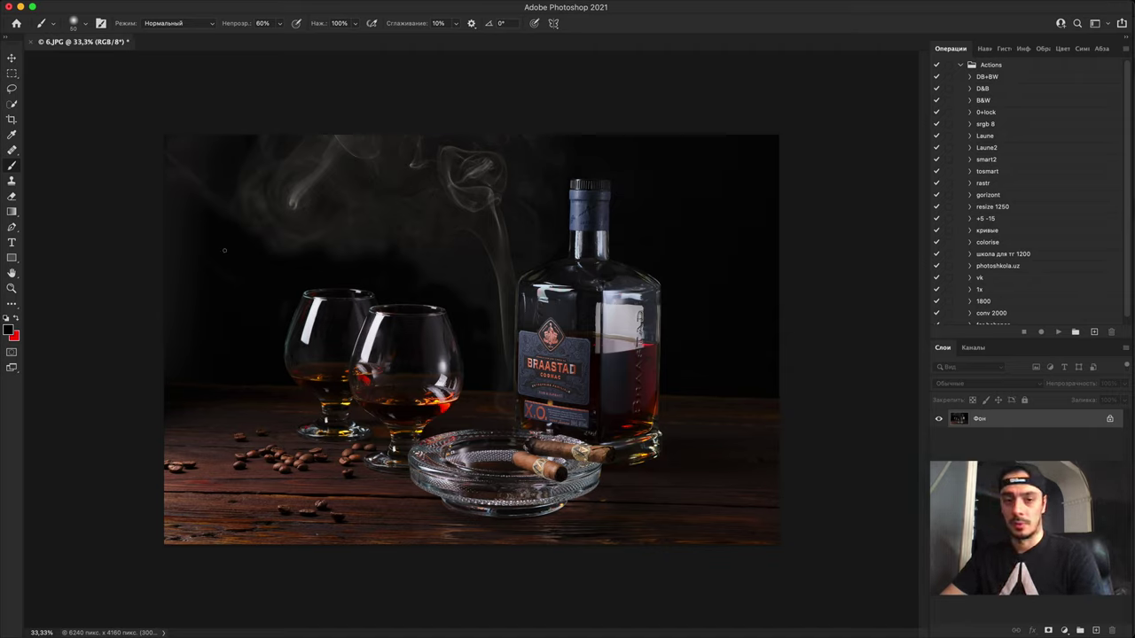
# Step: Examine the edges of the smoke and the dark upper-left corner of the photo at 200%
pyautogui.press('super+plus')
pyautogui.press('super+plus')
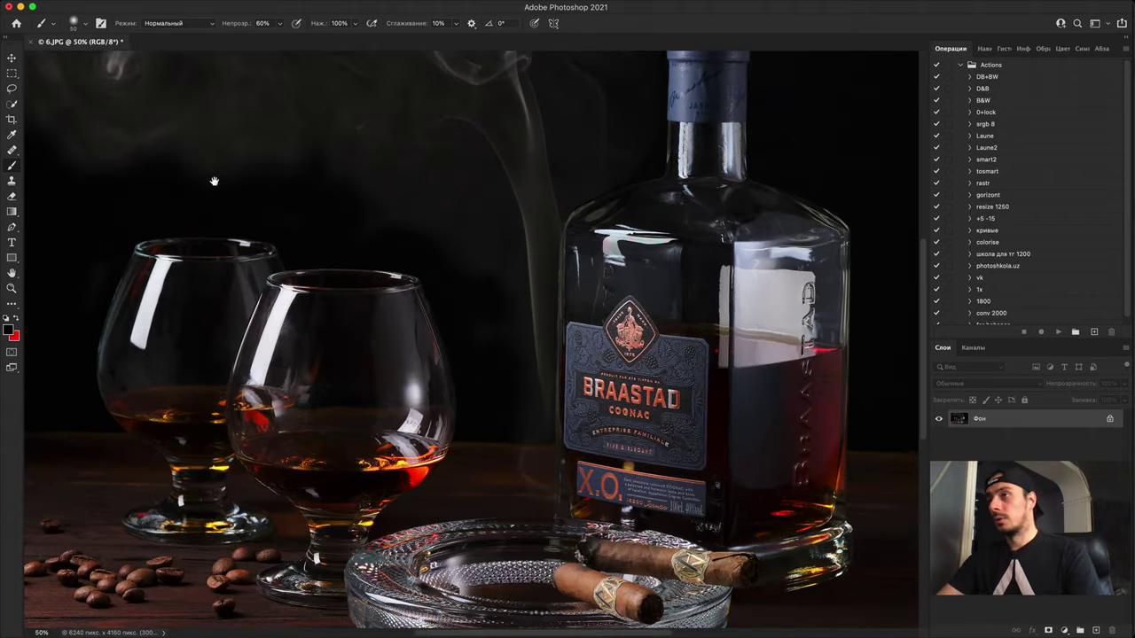
pyautogui.moveTo(215, 183); pyautogui.dragTo(664, 428)
pyautogui.press('super+plus')
pyautogui.press('super+plus')
pyautogui.press('super+plus')
pyautogui.moveTo(275, 285); pyautogui.dragTo(461, 81)
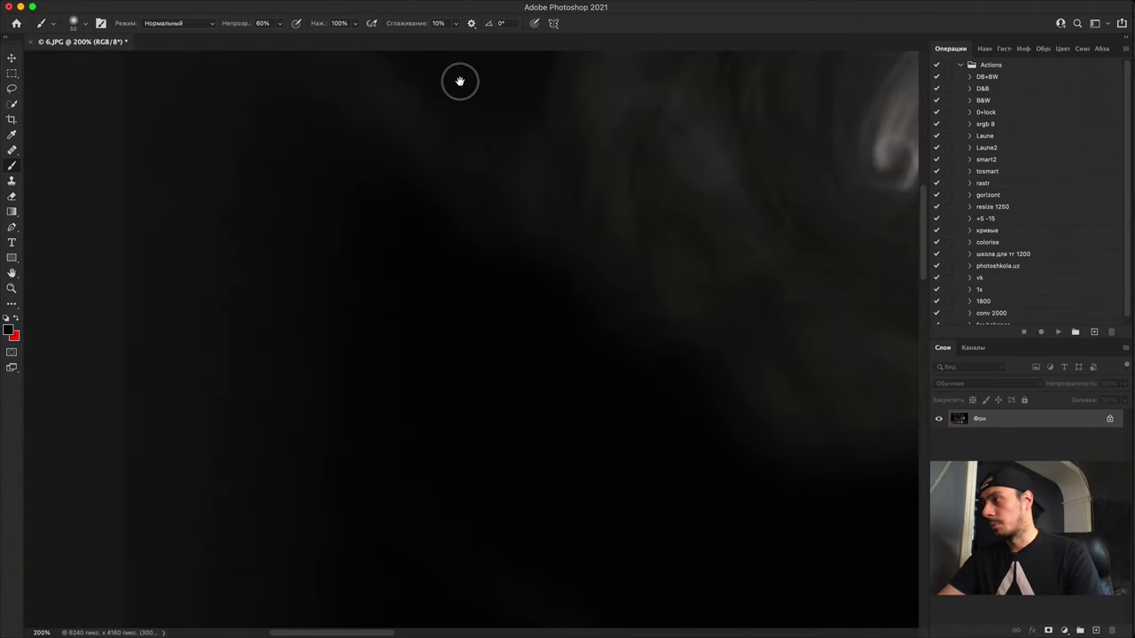
pyautogui.moveTo(433, 275); pyautogui.dragTo(585, 532)
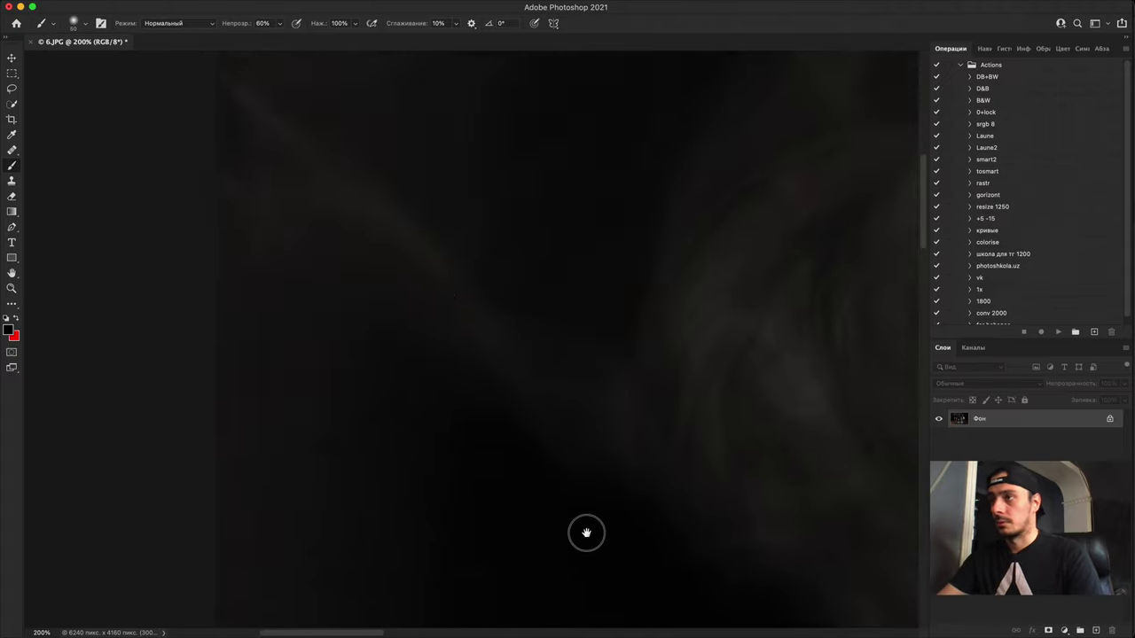
pyautogui.moveTo(438, 332); pyautogui.dragTo(577, 506)
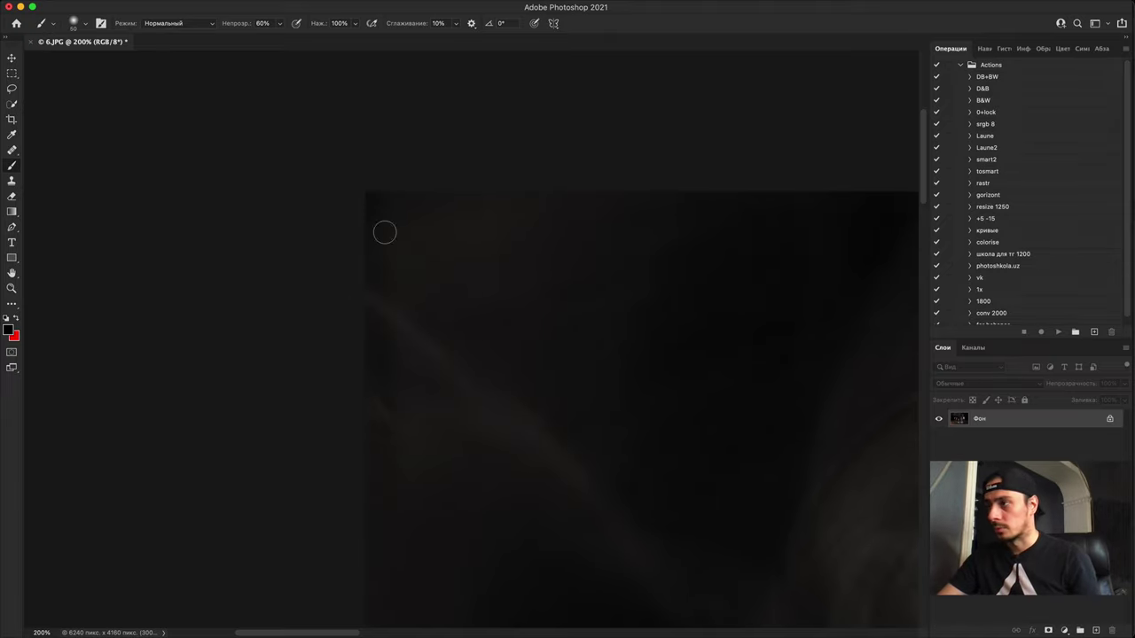
# Step: Return to the full photo at 33.33% and examine the glasses, coffee beans and ashtray at 50%
pyautogui.press('super+minus')
pyautogui.press('super+minus')
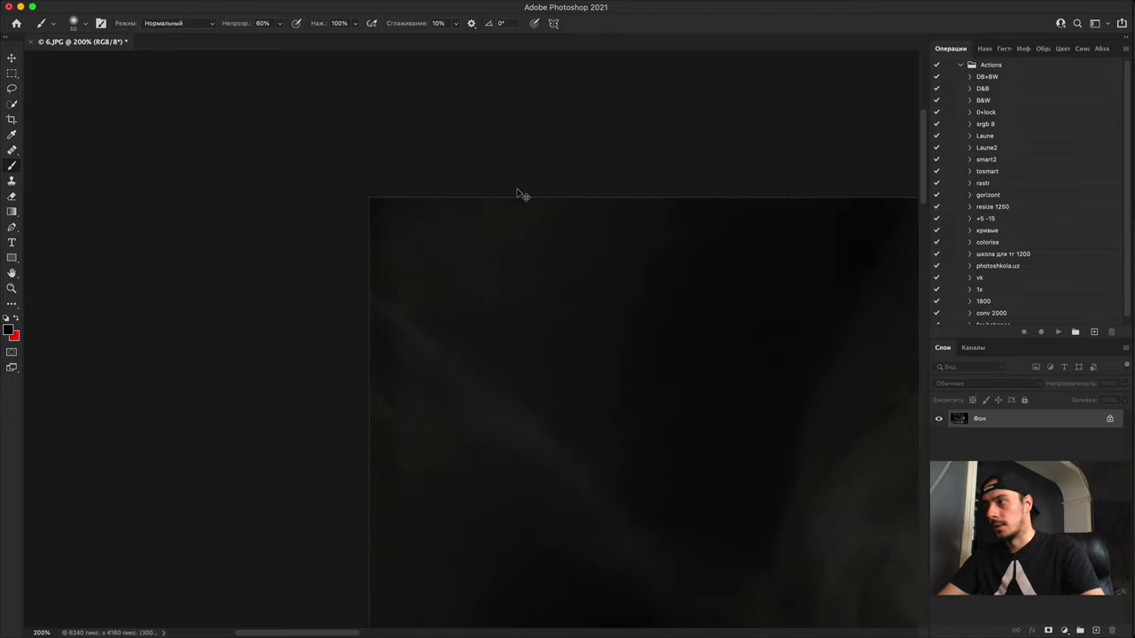
pyautogui.moveTo(503, 420); pyautogui.dragTo(471, 309)
pyautogui.scroll(-4, 471, 308)
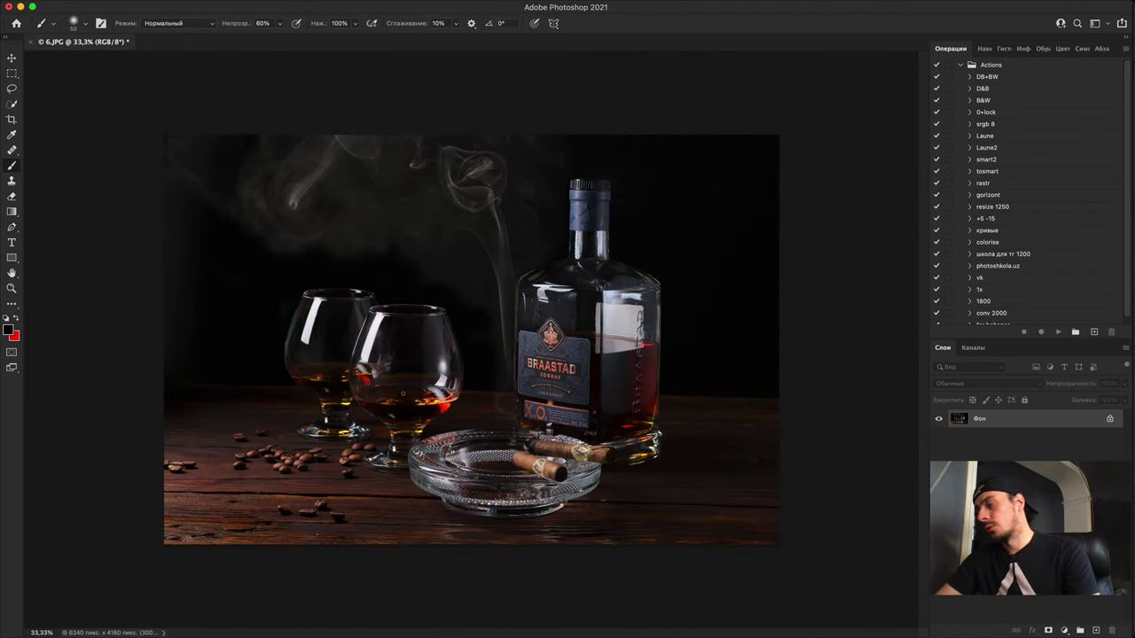
pyautogui.scroll(3, 469, 354)
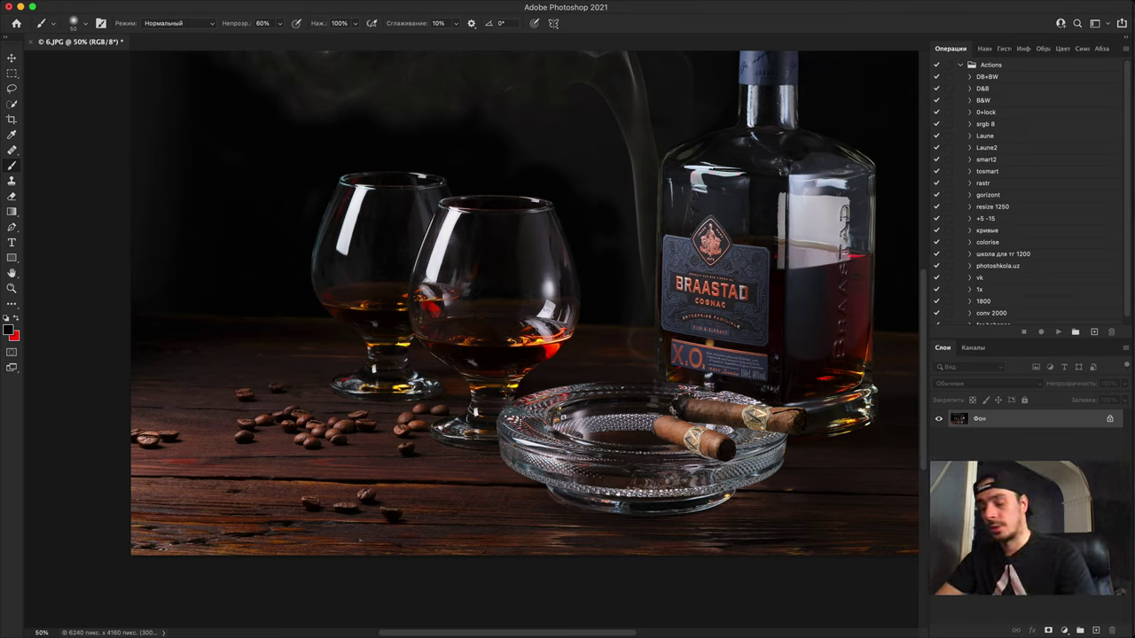
# Step: Examine the cognac bottle's label at 200% and the label together with the cigars at 100%
pyautogui.press('h')
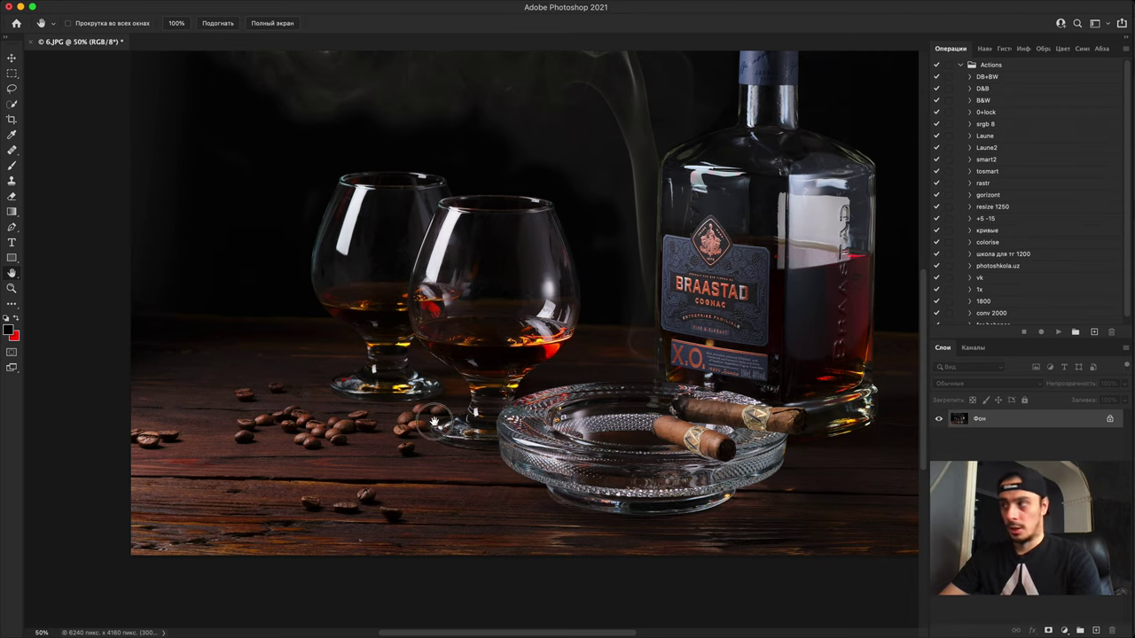
pyautogui.moveTo(434, 422); pyautogui.dragTo(276, 439)
pyautogui.press('super+plus')
pyautogui.scroll(2, 669, 336)
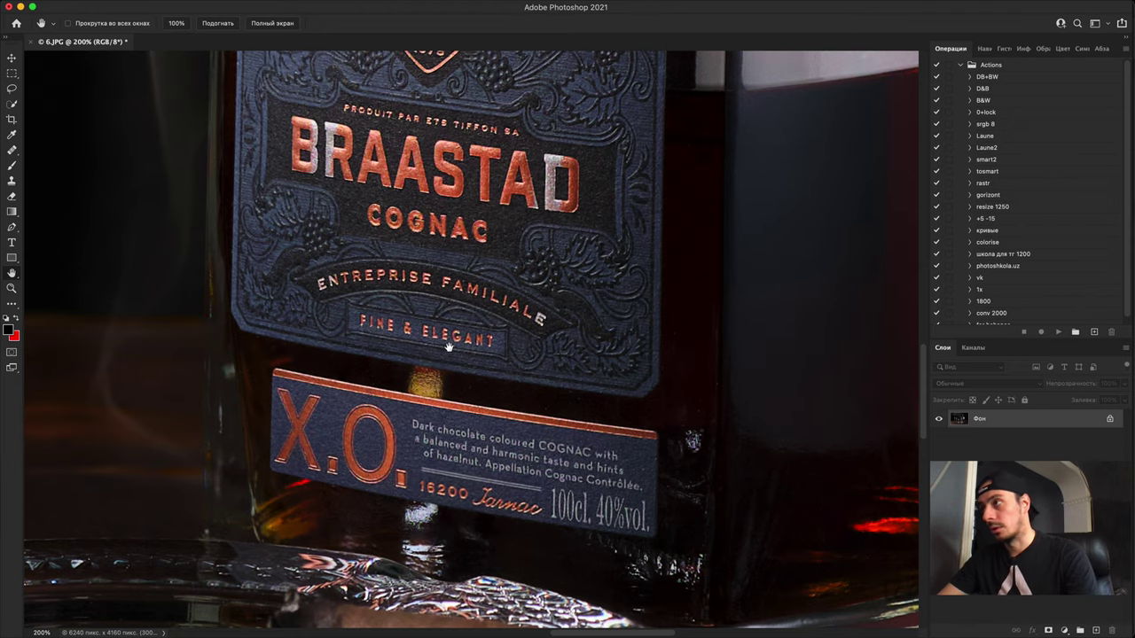
pyautogui.press('super+minus')
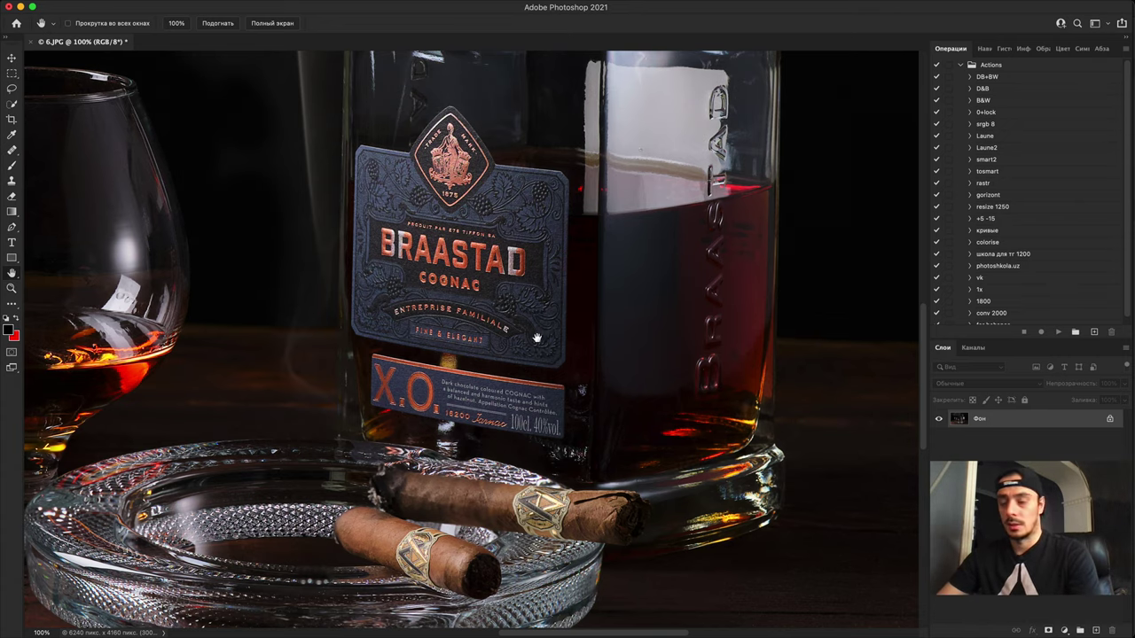
# Step: Examine the whole still life, particularly the long highlight and liquid reflections in the near side of the front cognac glass
pyautogui.press('super+minus')
pyautogui.press('super+minus')
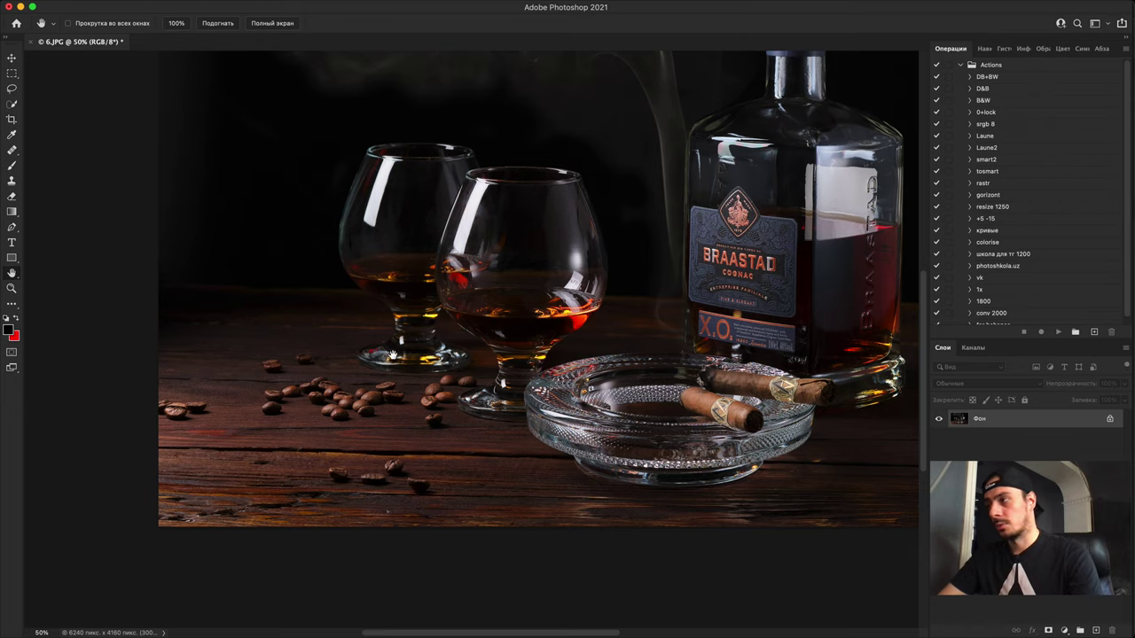
pyautogui.moveTo(393, 355); pyautogui.dragTo(190, 462)
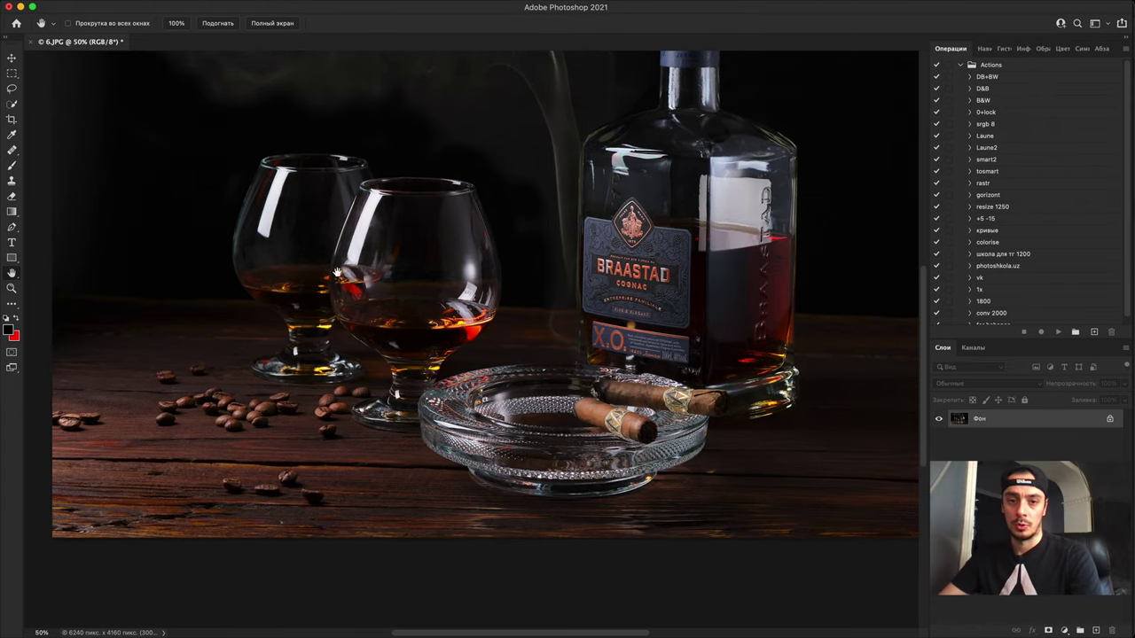
pyautogui.press('super+minus')
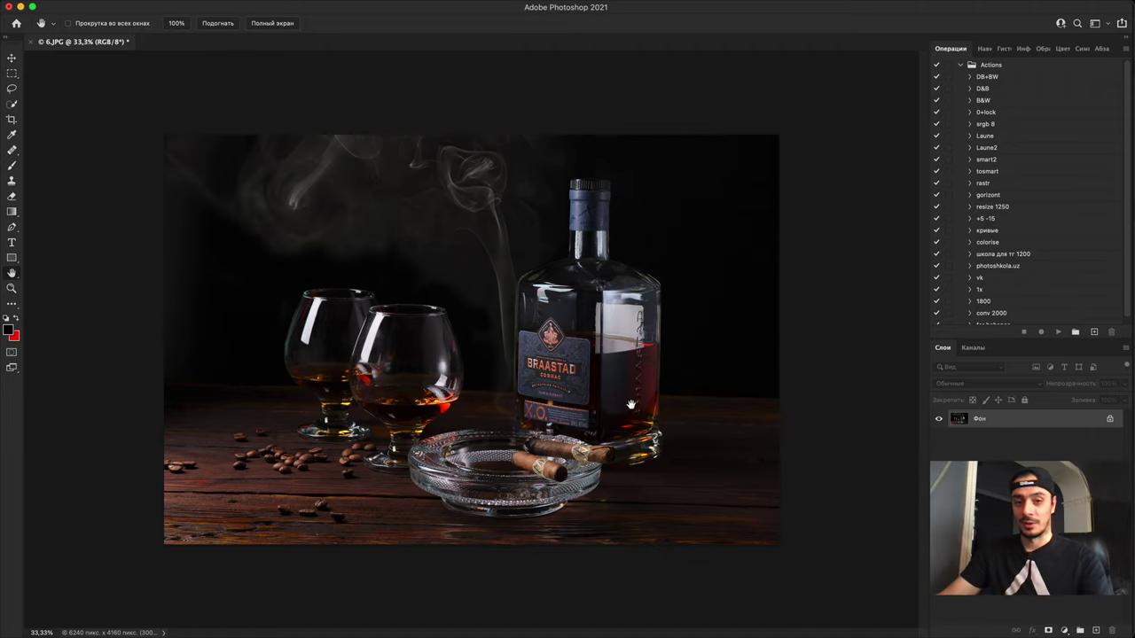
pyautogui.press('super+equal')
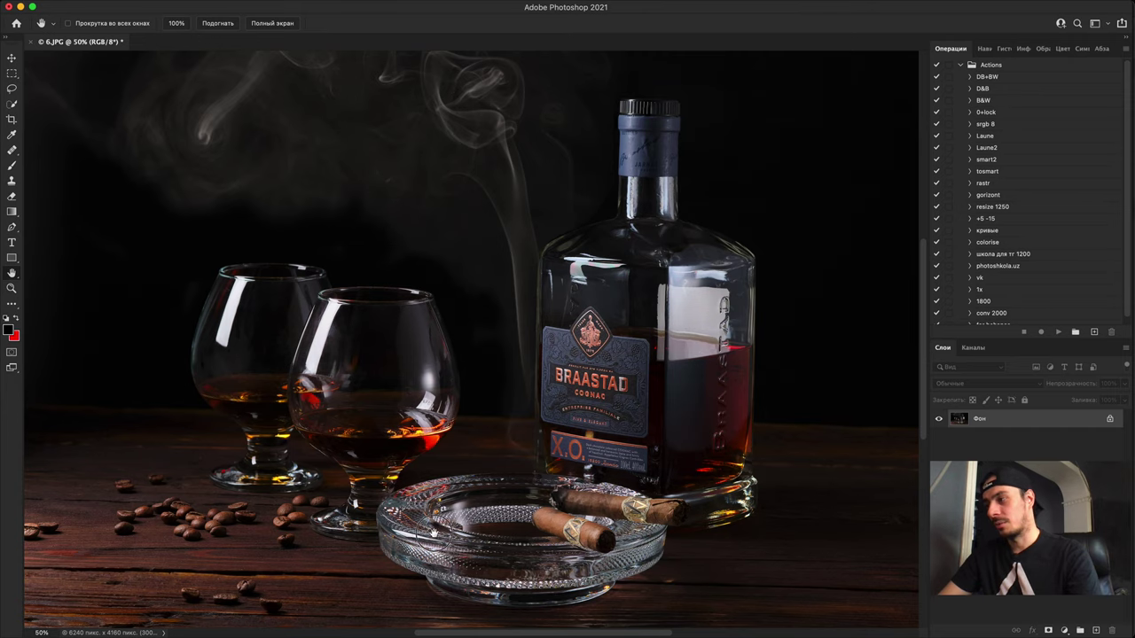
pyautogui.moveTo(434, 530); pyautogui.dragTo(359, 380)
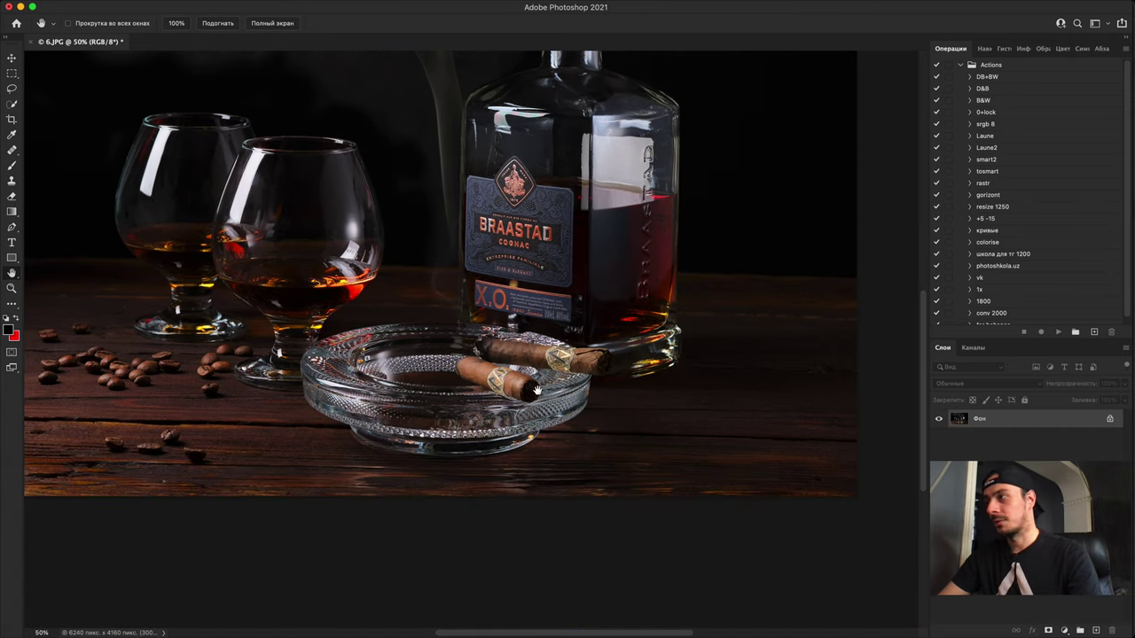
pyautogui.press('super+equal')
pyautogui.press('super+equal')
pyautogui.moveTo(130, 388); pyautogui.dragTo(614, 510)
pyautogui.press('super+equal')
pyautogui.press('super+equal')
pyautogui.moveTo(443, 311); pyautogui.dragTo(468, 626)
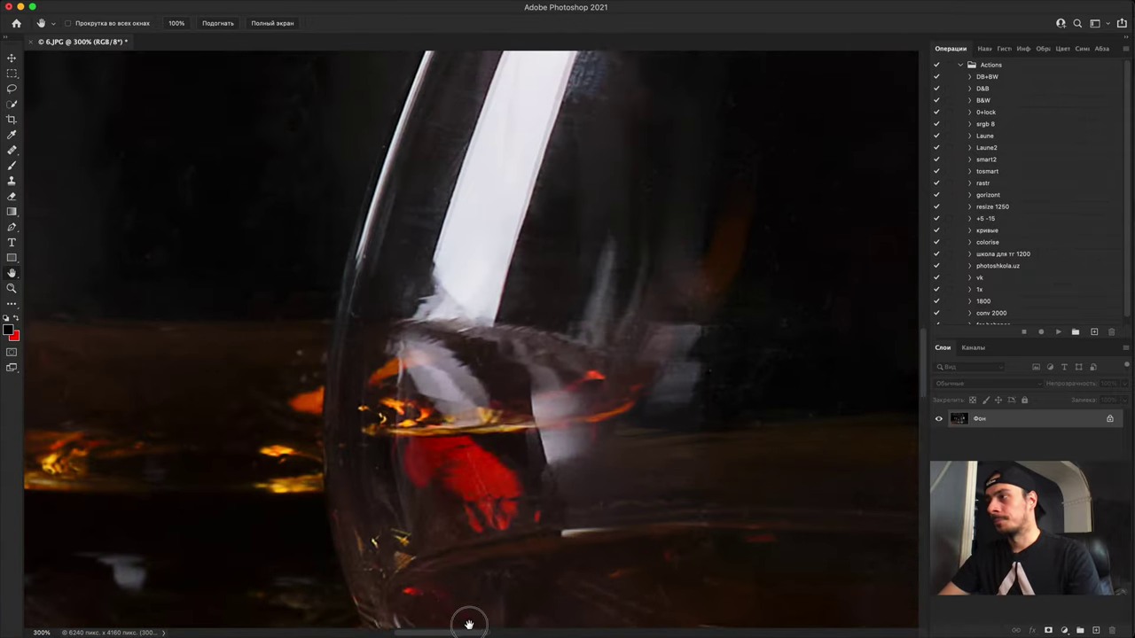
pyautogui.moveTo(520, 334); pyautogui.dragTo(477, 494)
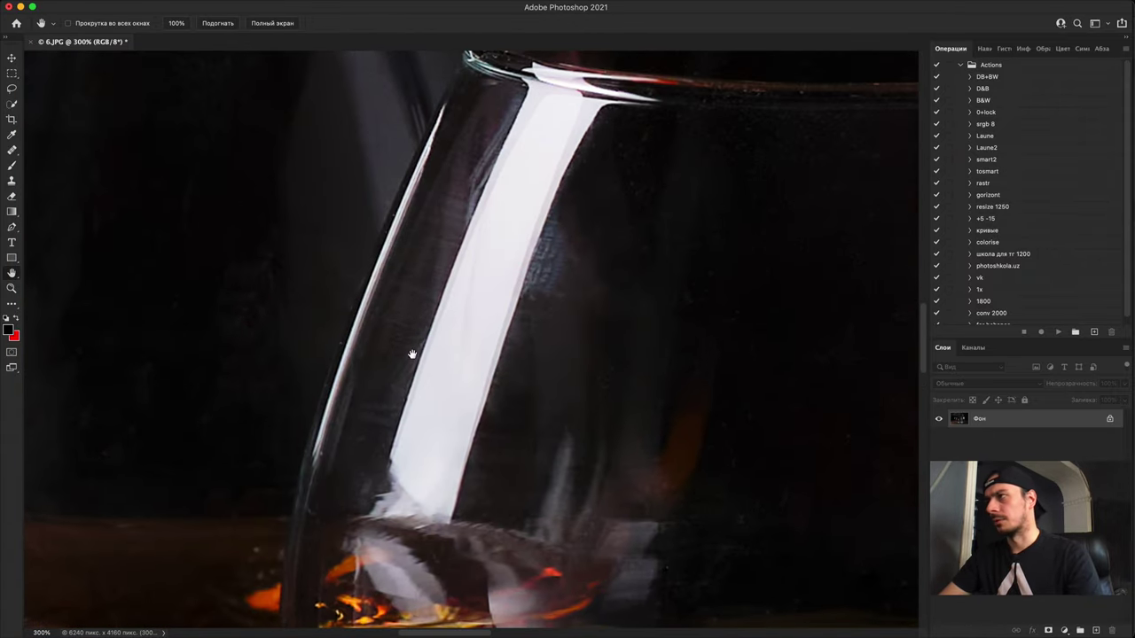
pyautogui.press('super+0')
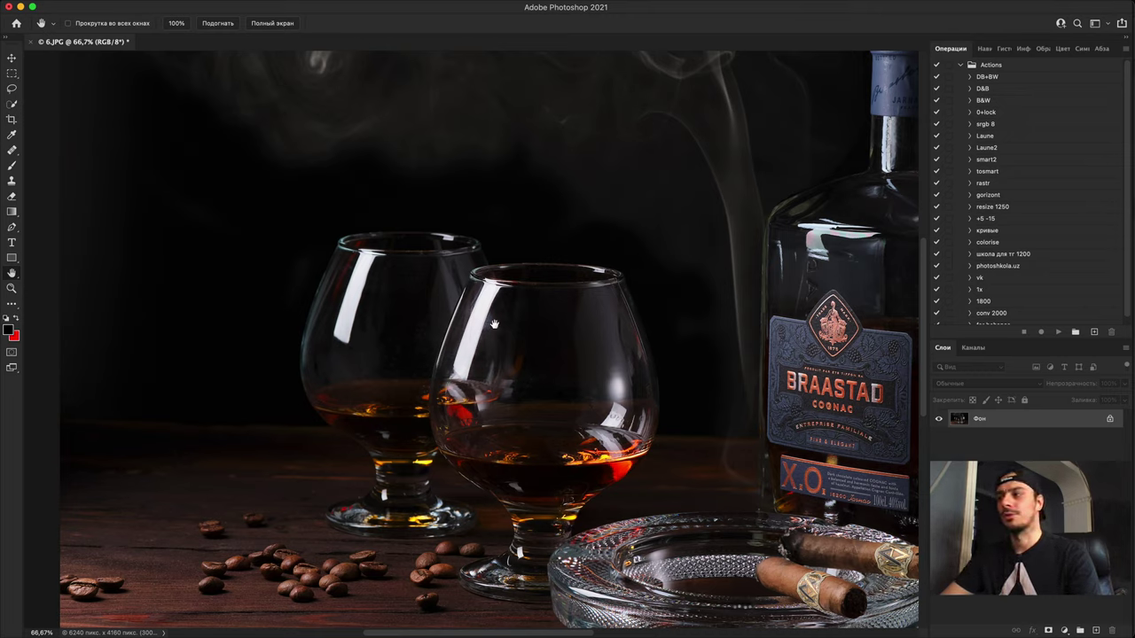
# Step: Examine the reflections and glare inside the front glass's far side, and compare them with the overall composition
pyautogui.moveTo(613, 423); pyautogui.dragTo(870, 377)
pyautogui.press('super+plus')
pyautogui.press('super+plus')
pyautogui.press('super+plus')
pyautogui.moveTo(555, 411); pyautogui.dragTo(560, 622)
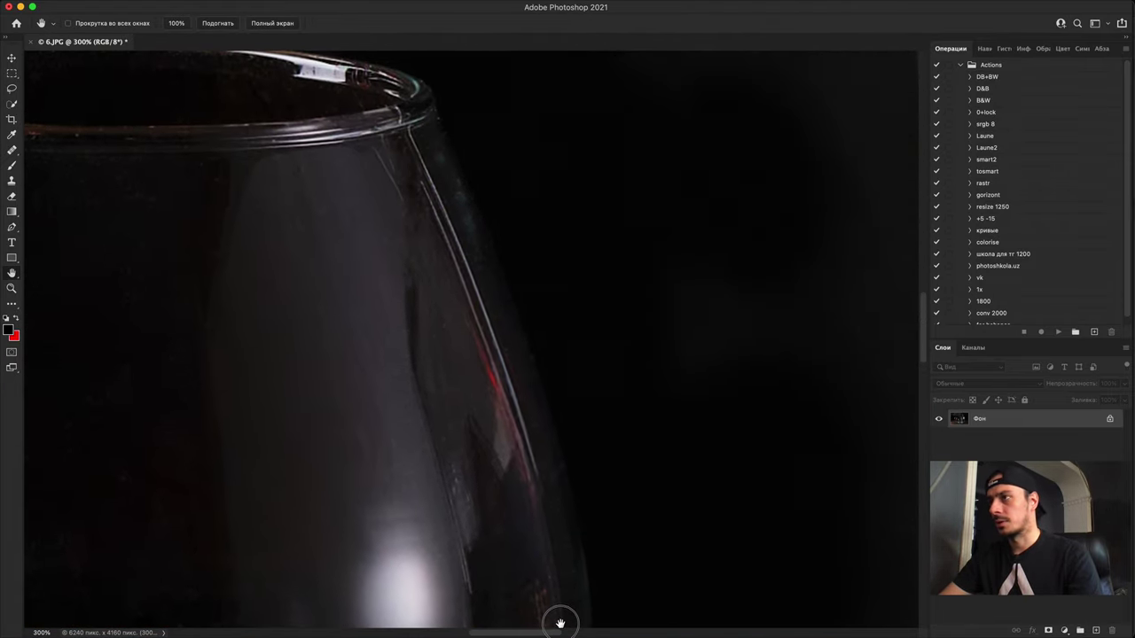
pyautogui.scroll(-6, 380, 393)
pyautogui.hscroll(-2, 379, 393)
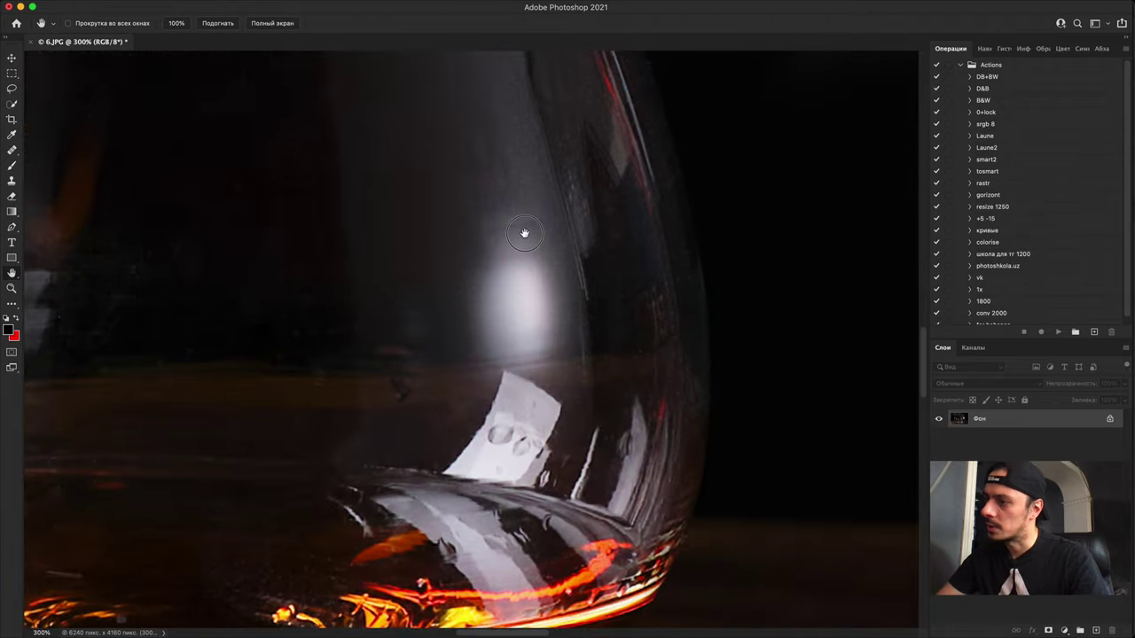
pyautogui.scroll(-1, 524, 220)
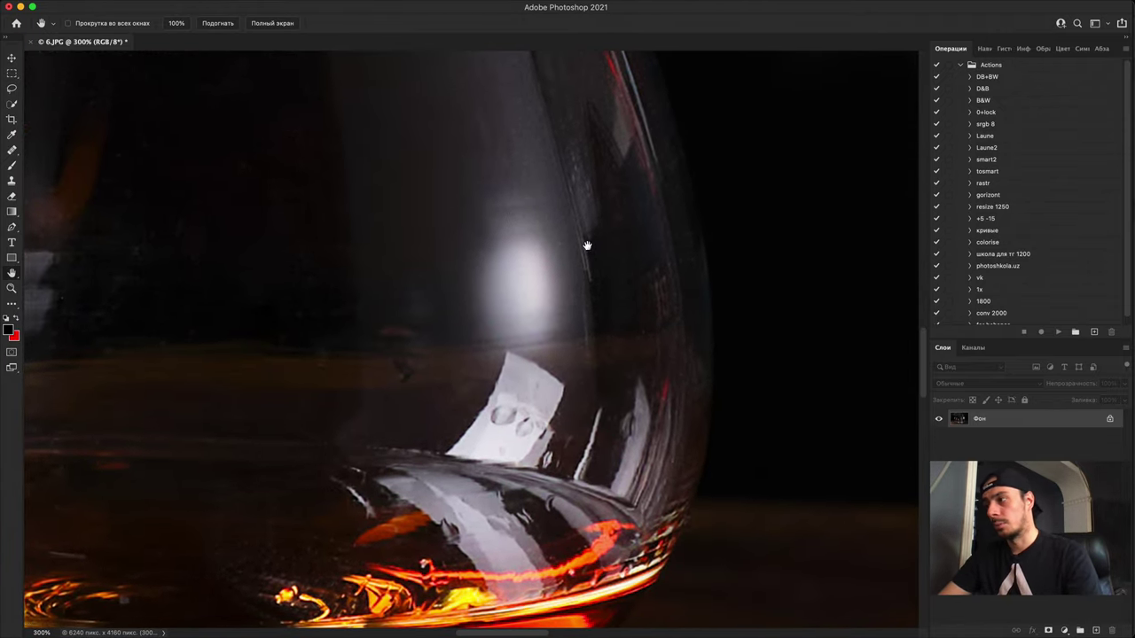
pyautogui.press('super+plus')
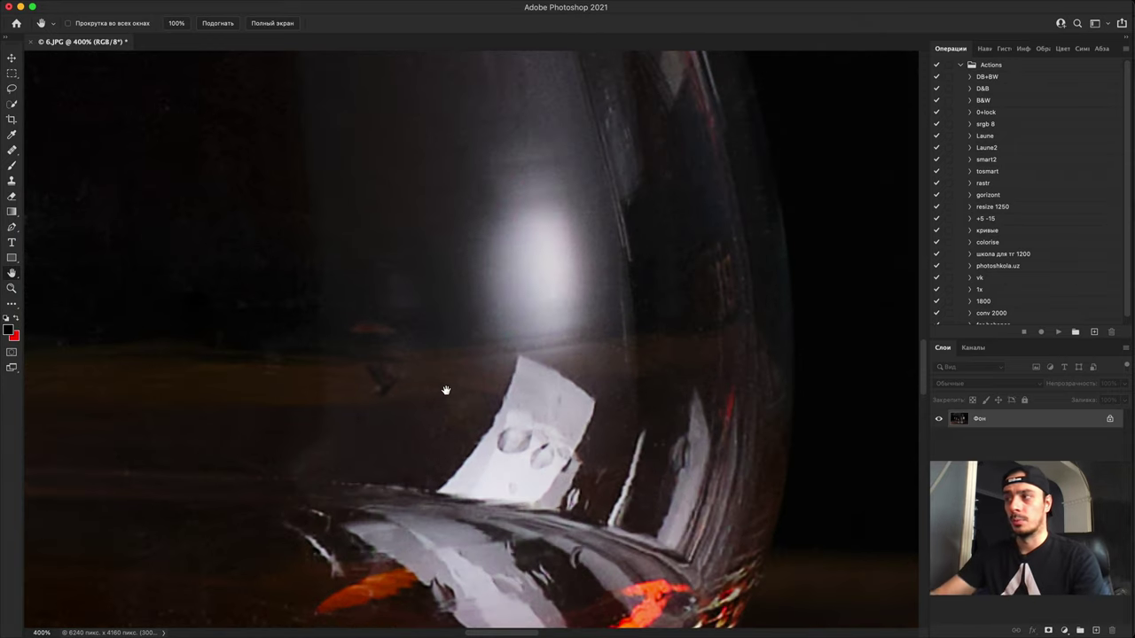
pyautogui.press('super+minus')
pyautogui.press('super+minus')
pyautogui.scroll(-4, 554, 389)
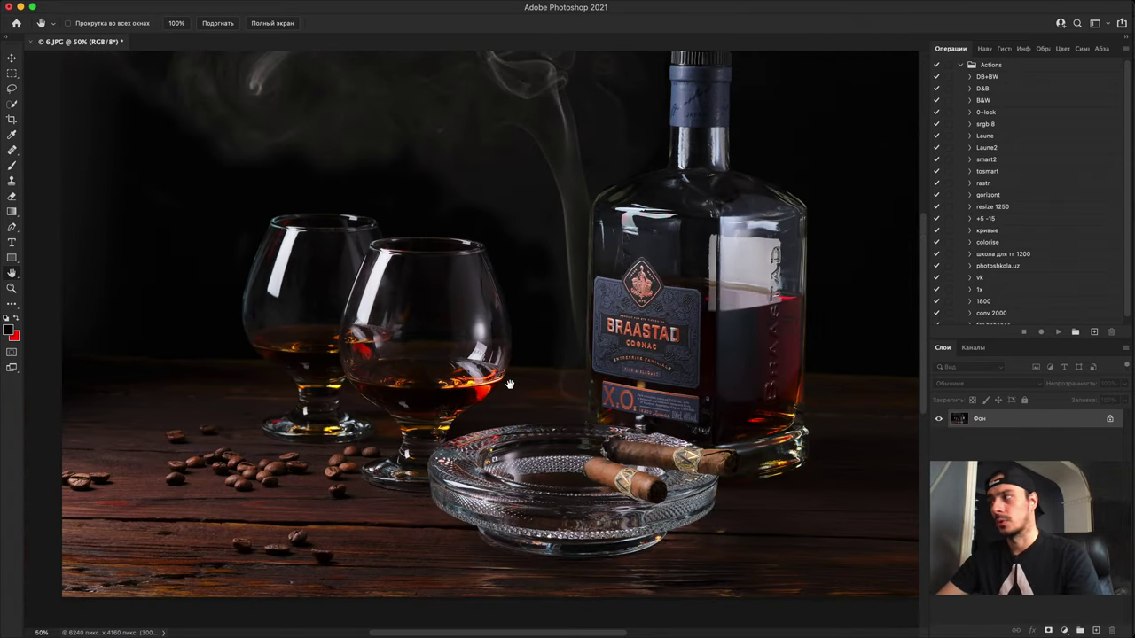
pyautogui.moveTo(644, 376); pyautogui.dragTo(587, 399)
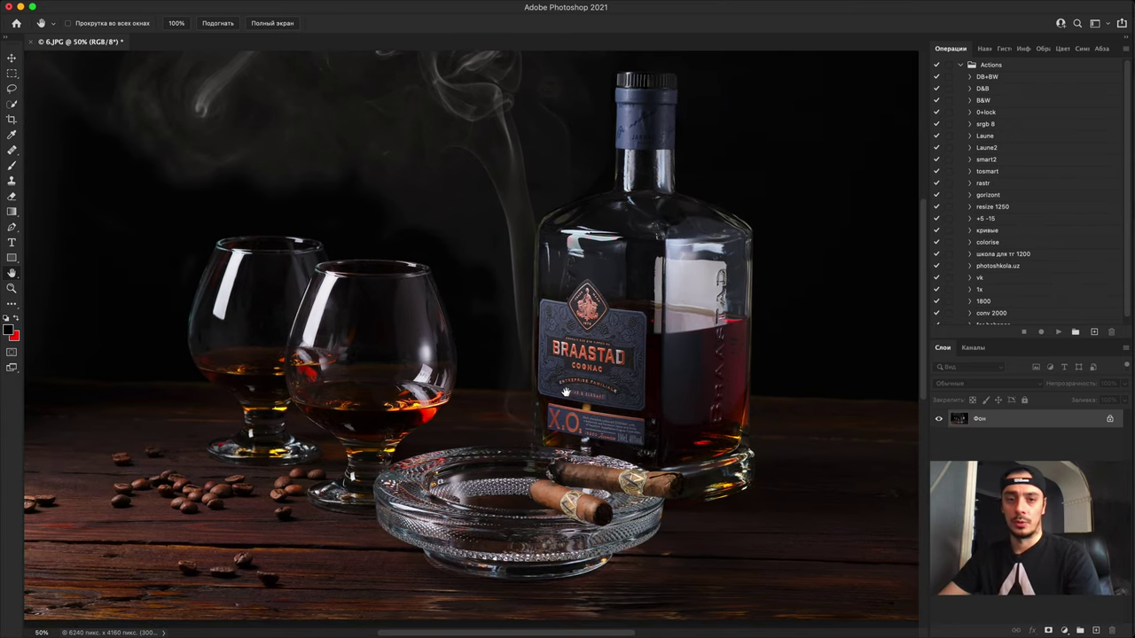
pyautogui.scroll(-1, 572, 424)
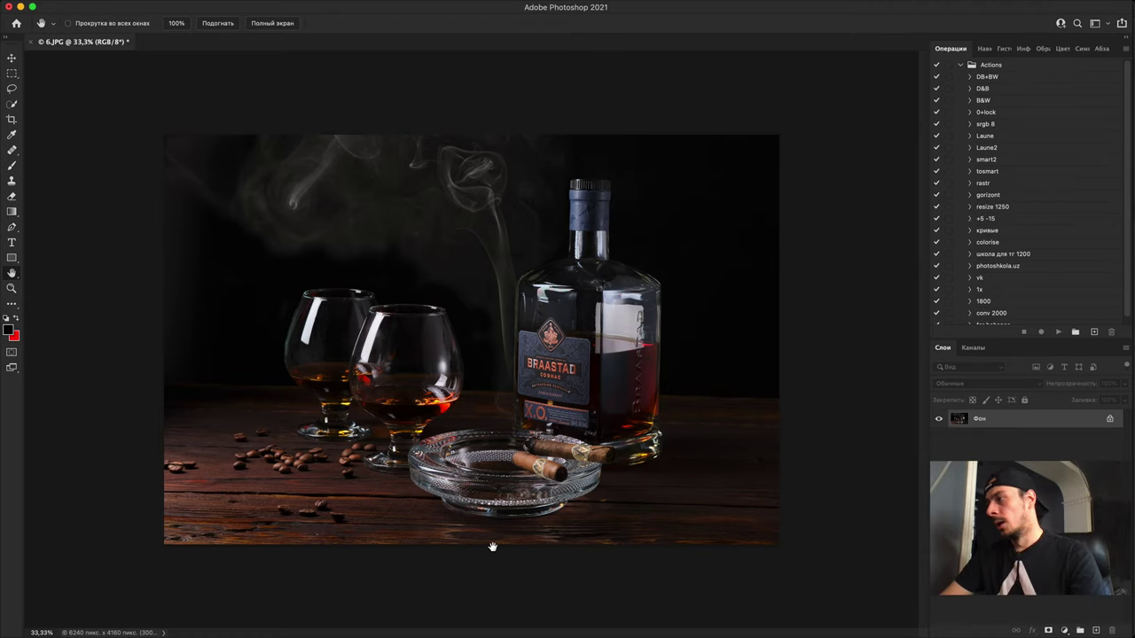
# Step: Add a Curves adjustment layer with a strongly raised midtone curve and invert its mask to hide the brightening
pyautogui.press('super+equal')
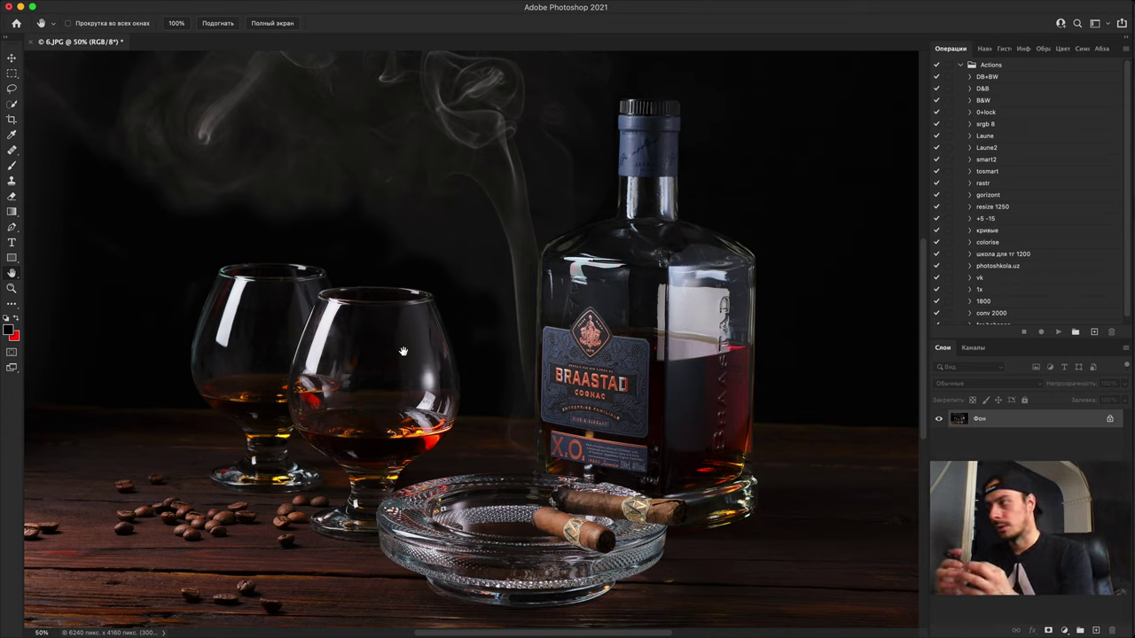
pyautogui.click(1069, 630)
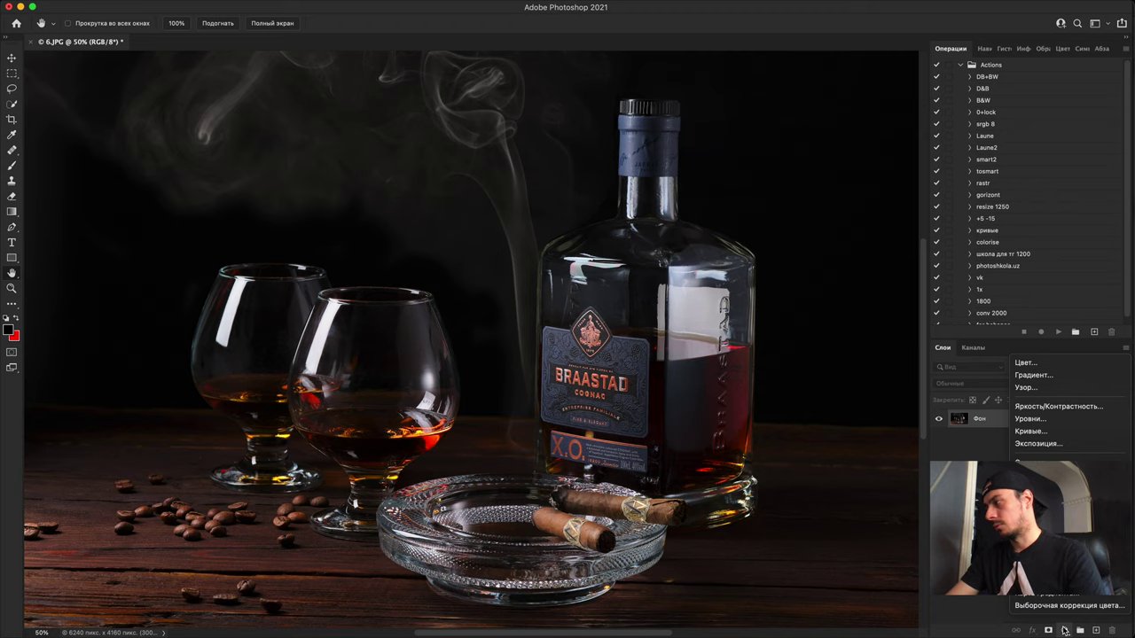
pyautogui.click(1030, 431)
pyautogui.moveTo(857, 312); pyautogui.dragTo(828, 297)
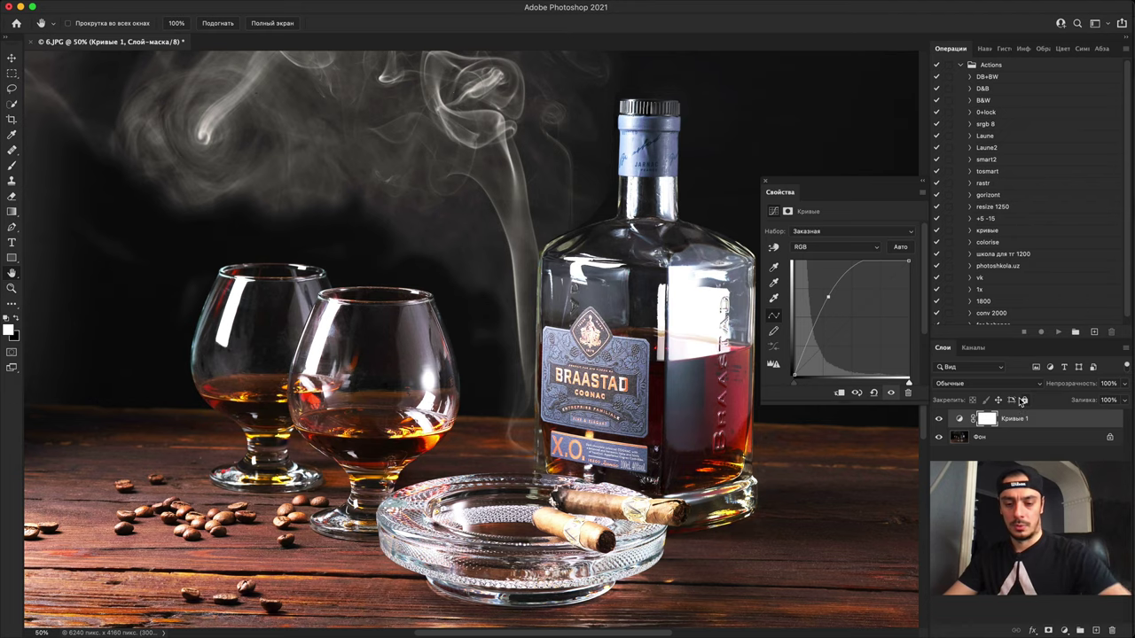
pyautogui.press('super+i')
pyautogui.press('b')
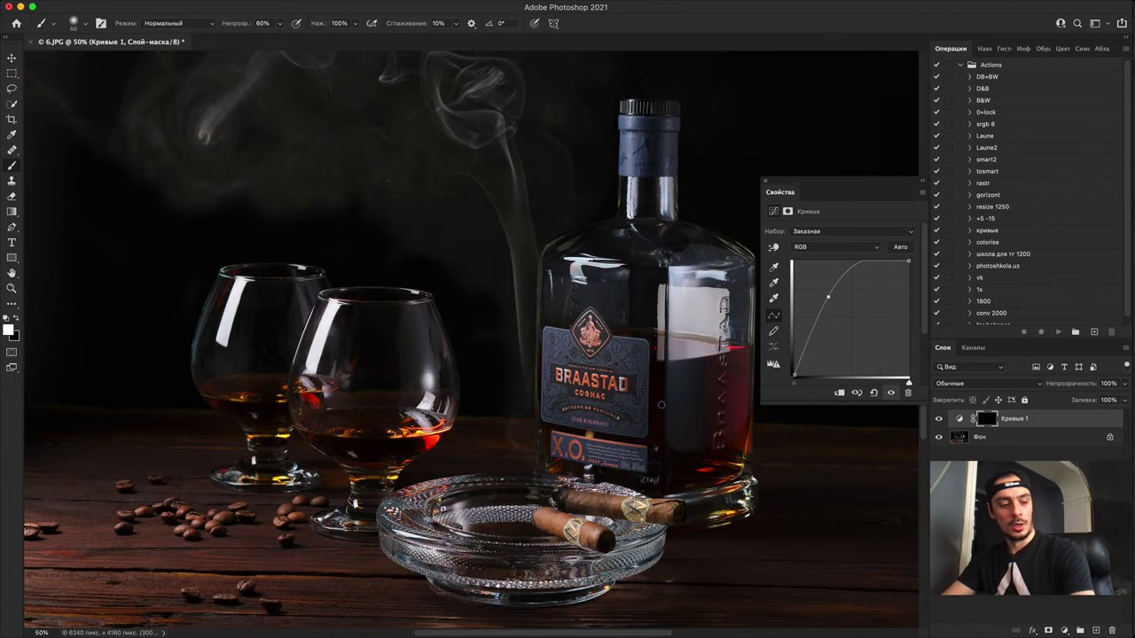
# Step: Paint white on the brightening mask over the cognac in the bottle and both glasses with a 250 px brush at 60% opacity
pyautogui.moveTo(678, 387)
pyautogui.mouseDown()
pyautogui.moveTo(678, 445)
pyautogui.moveTo(726, 400)
pyautogui.moveTo(698, 463)
pyautogui.moveTo(707, 479)
pyautogui.moveTo(735, 466)
pyautogui.mouseUp()
pyautogui.moveTo(368, 390)
pyautogui.mouseDown()
pyautogui.moveTo(311, 441)
pyautogui.moveTo(398, 436)
pyautogui.mouseUp()
pyautogui.moveTo(275, 401)
pyautogui.mouseDown()
pyautogui.moveTo(220, 387)
pyautogui.moveTo(292, 399)
pyautogui.moveTo(227, 400)
pyautogui.moveTo(237, 406)
pyautogui.moveTo(266, 383)
pyautogui.moveTo(298, 387)
pyautogui.moveTo(214, 395)
pyautogui.moveTo(258, 387)
pyautogui.mouseUp()
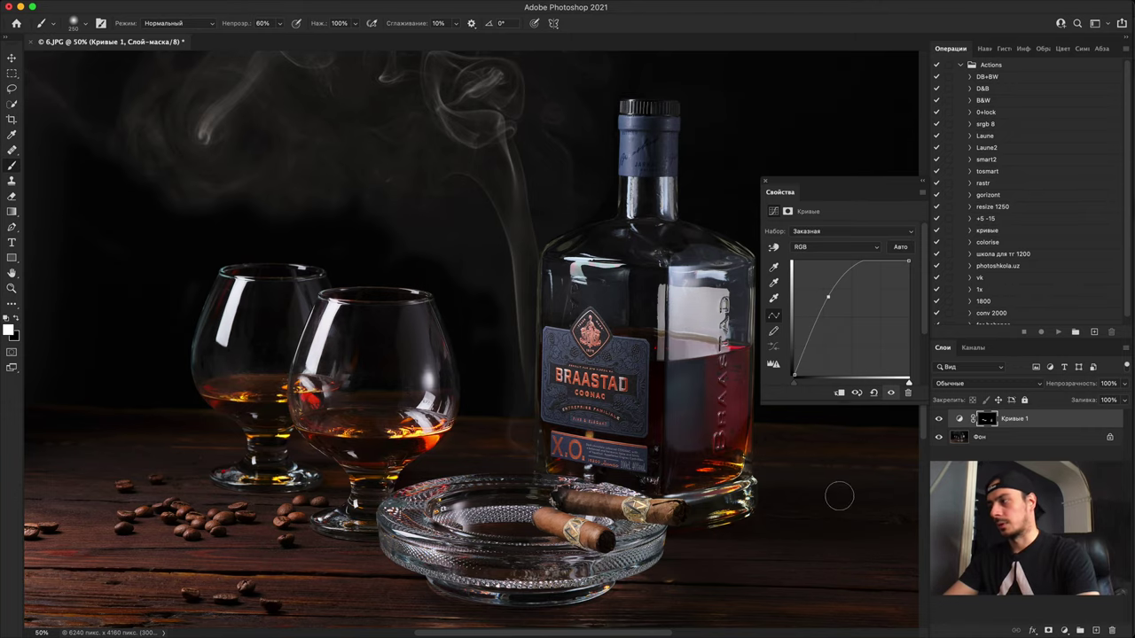
pyautogui.press('super+minus')
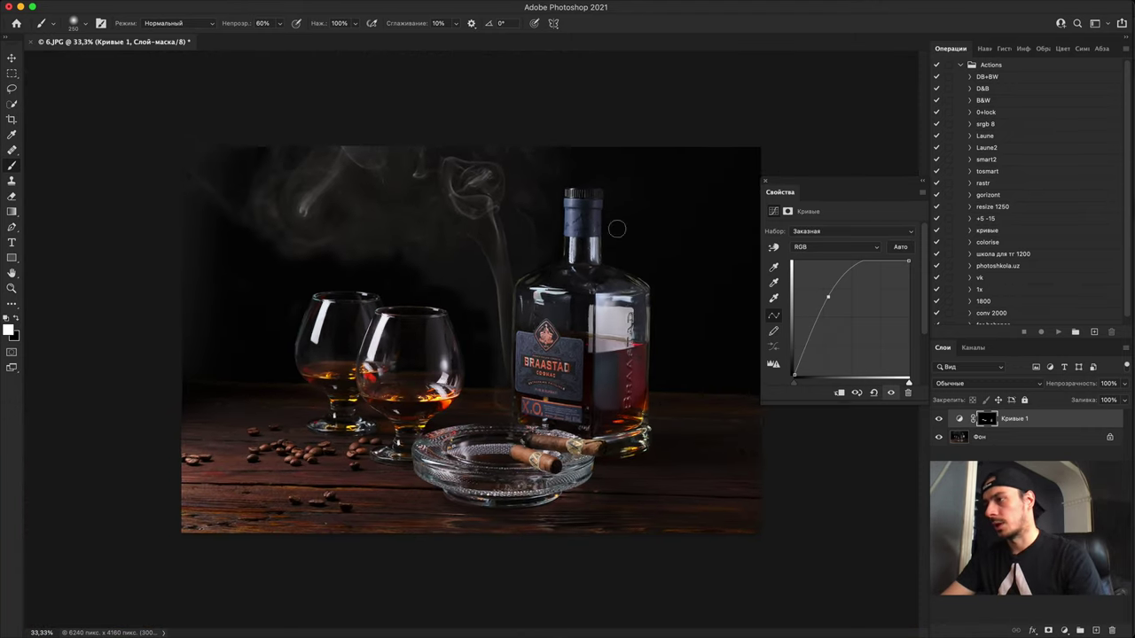
# Step: Compare the image with and without the brightening Curves layer, leaving the layer visible
pyautogui.click(938, 418)
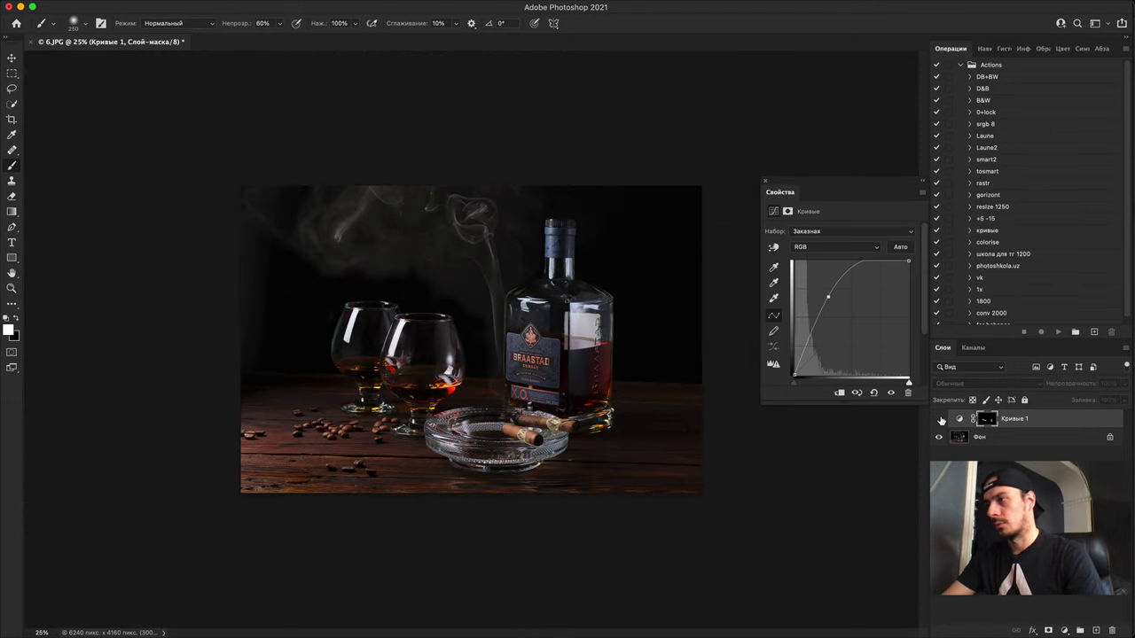
pyautogui.click(939, 418)
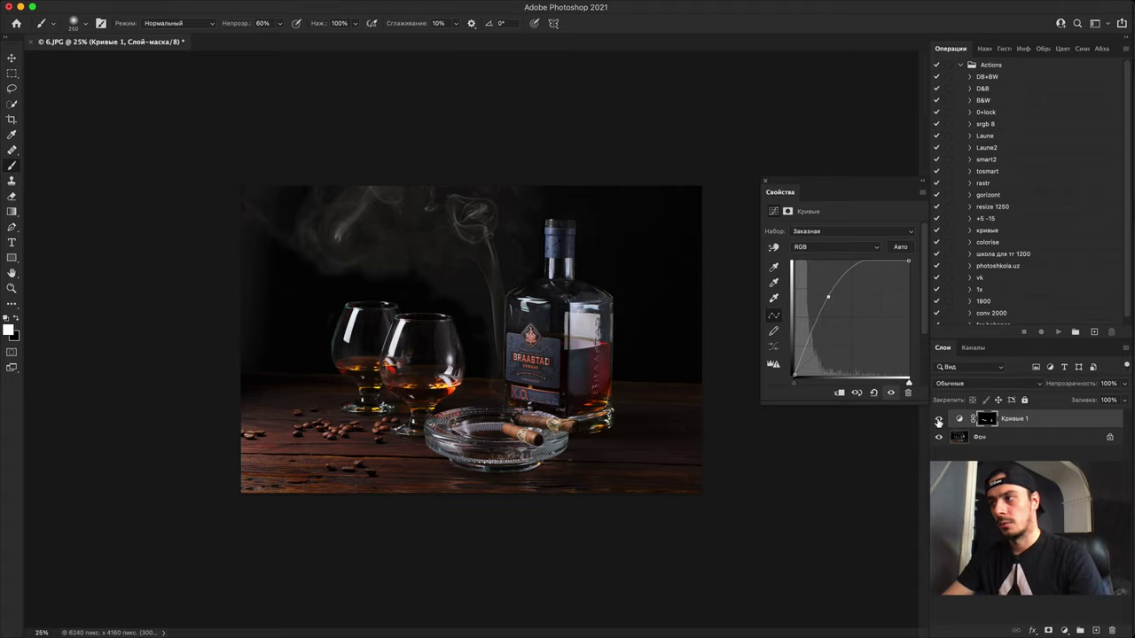
pyautogui.click(938, 419)
pyautogui.click(938, 419)
pyautogui.click(938, 418)
pyautogui.click(938, 419)
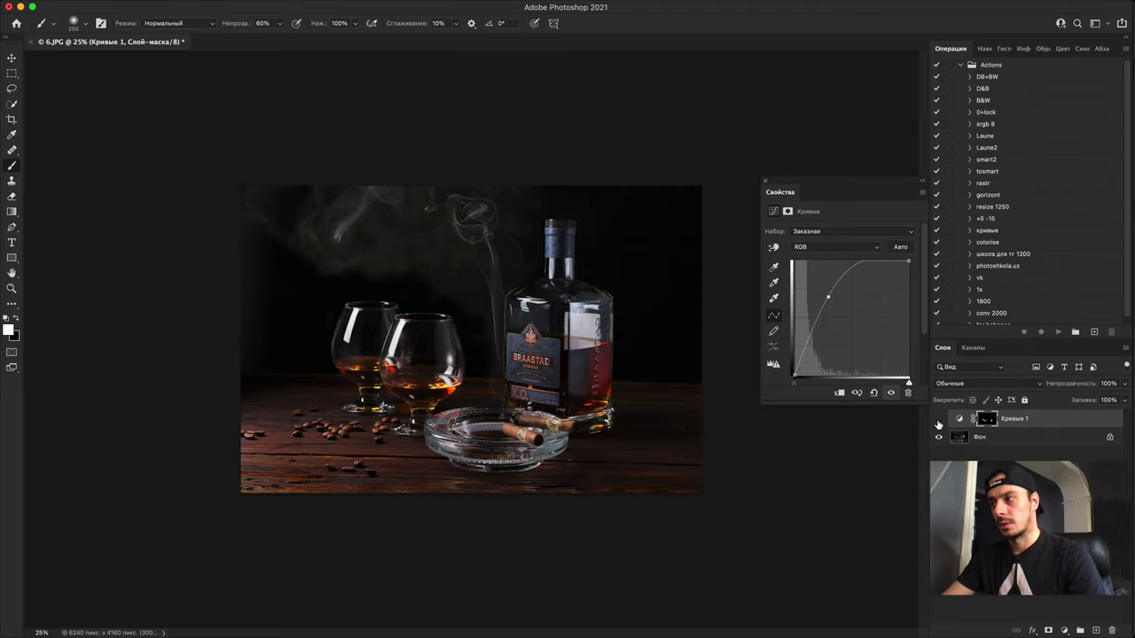
pyautogui.click(939, 419)
pyautogui.click(938, 419)
pyautogui.press('super+equal')
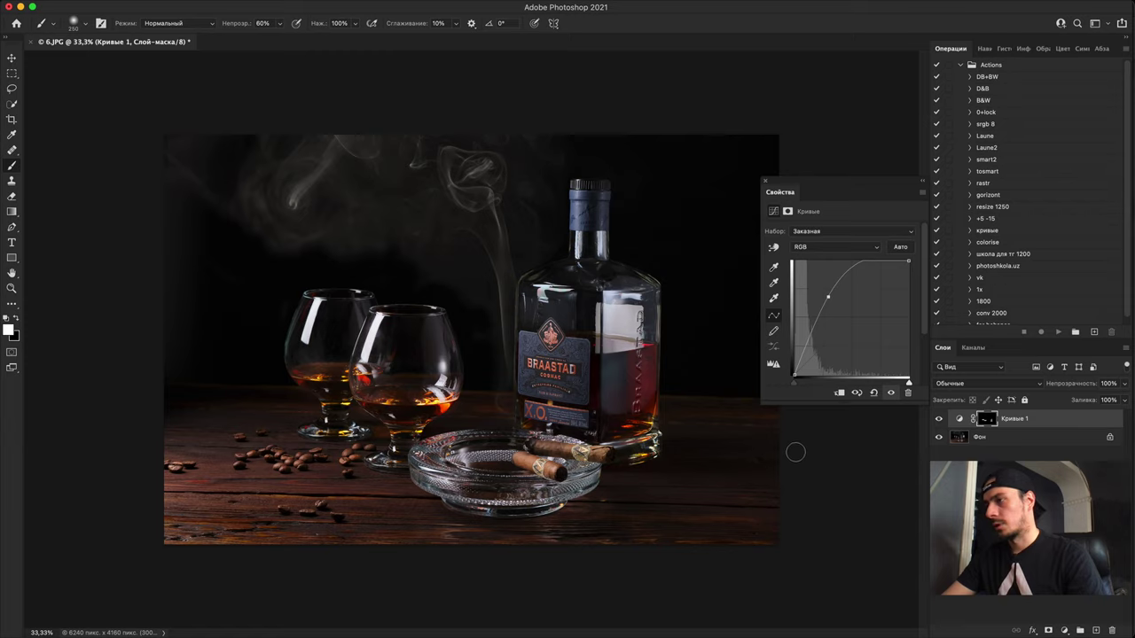
# Step: Add a second Curves adjustment layer with a lowered midtone curve and invert its mask to hide the darkening
pyautogui.click(1062, 628)
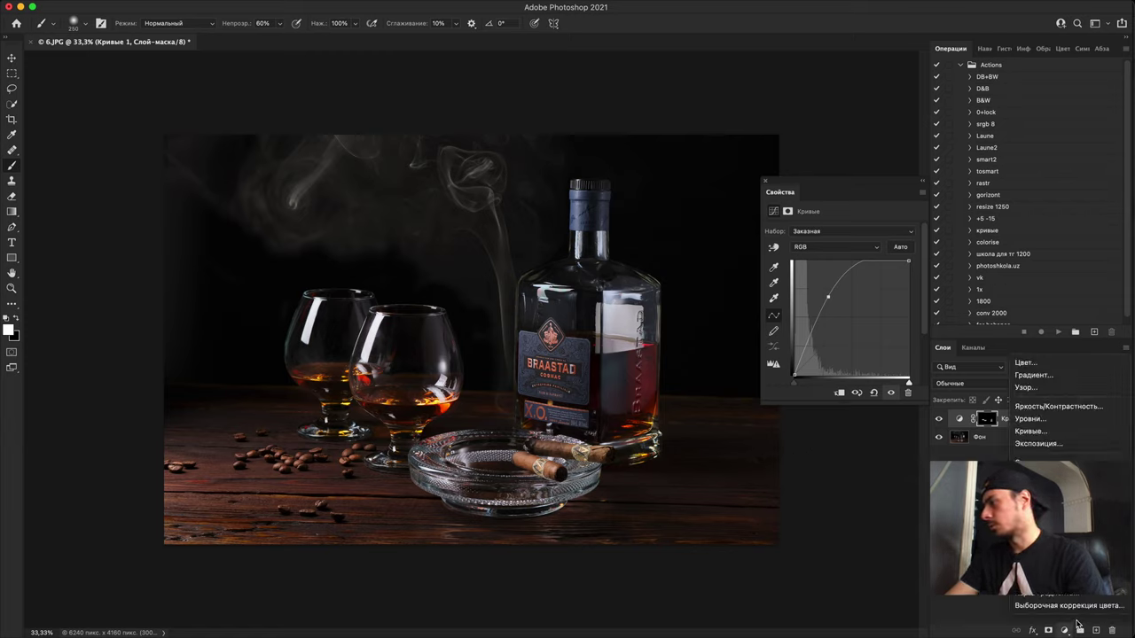
pyautogui.click(1055, 433)
pyautogui.moveTo(862, 317); pyautogui.dragTo(866, 324)
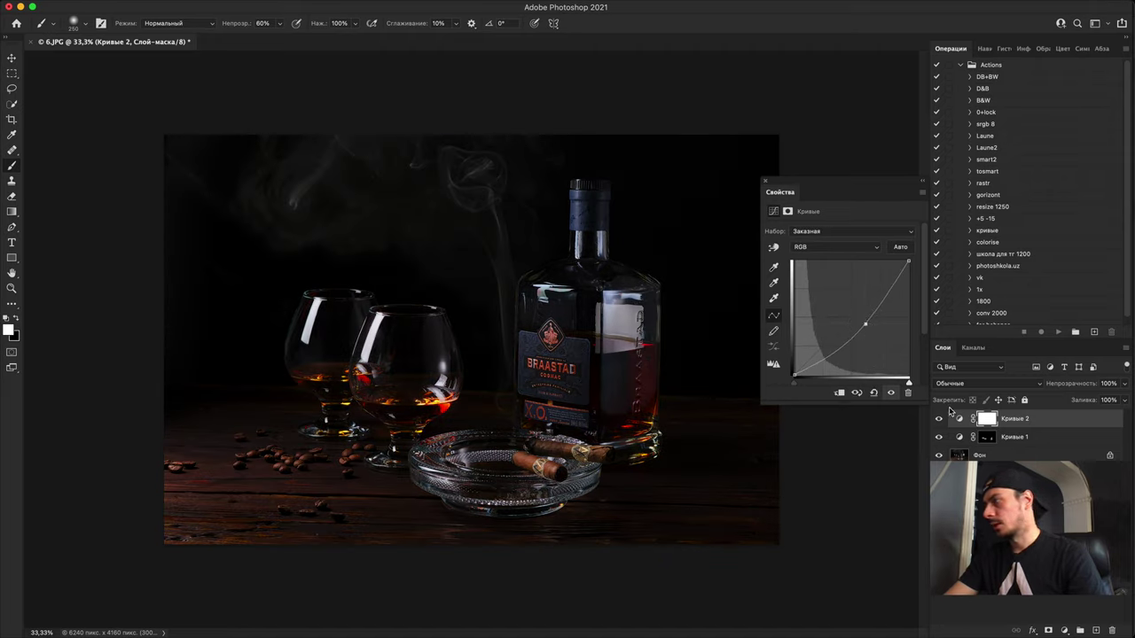
pyautogui.press('super+i')
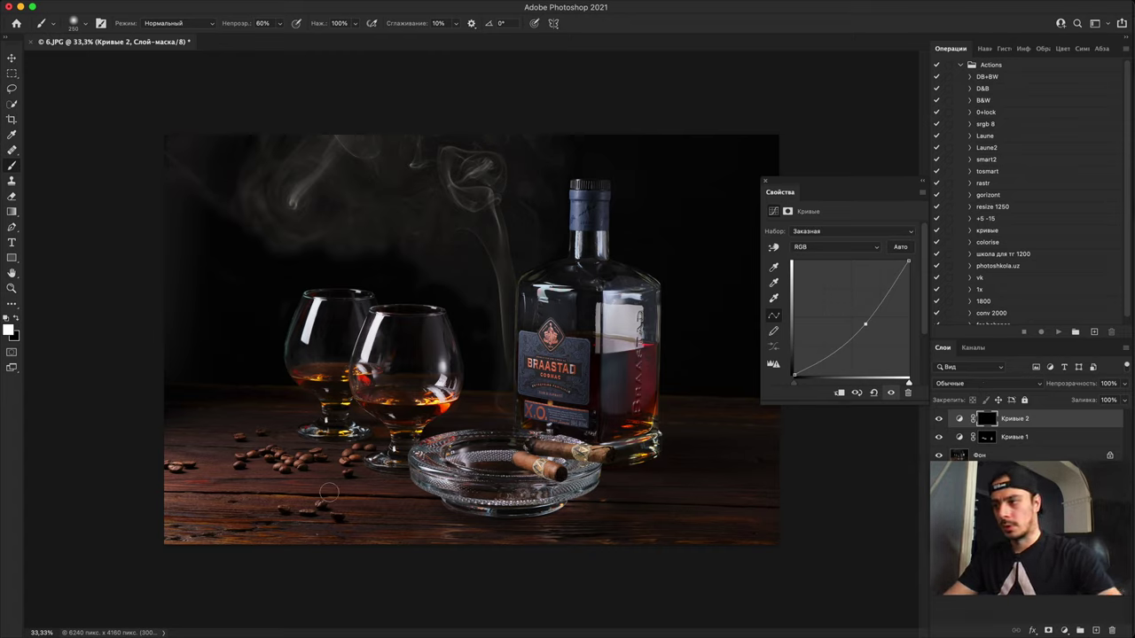
# Step: Darken the lower-left part of the tabletop by painting white on the second Curves mask with a 2100 px soft brush
pyautogui.press(']')
pyautogui.press(']')
pyautogui.press(']')
pyautogui.press(']')
pyautogui.press(']')
pyautogui.press(']')
pyautogui.press(']')
pyautogui.press(']')
pyautogui.press(']')
pyautogui.press(']')
pyautogui.press(']')
pyautogui.press(']')
pyautogui.press(']')
pyautogui.press(']')
pyautogui.press(']')
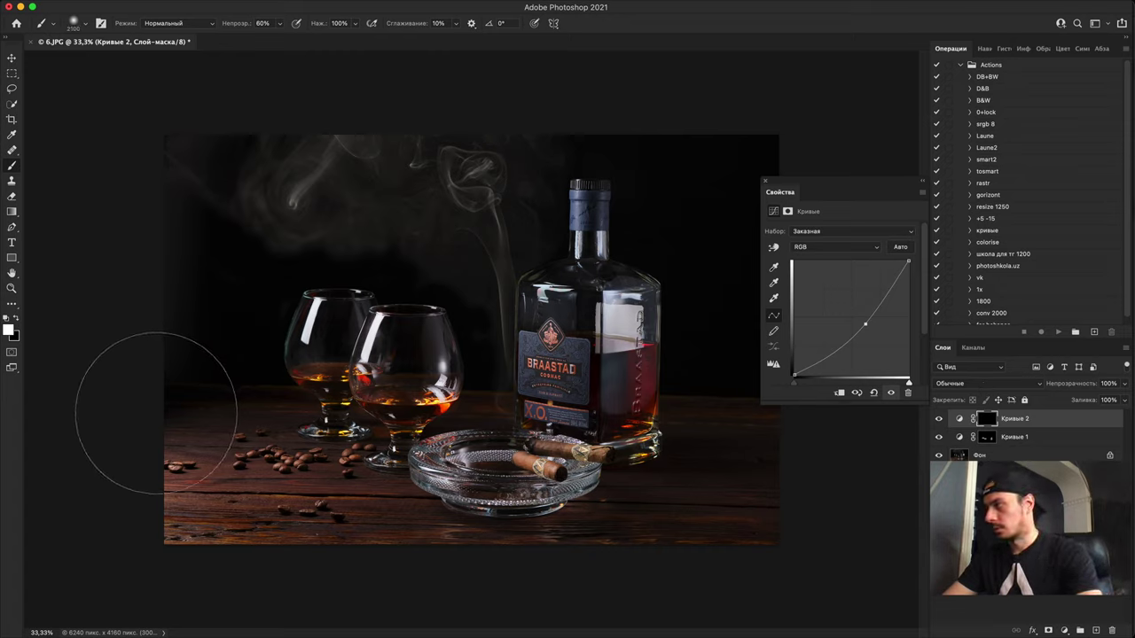
pyautogui.moveTo(156, 413)
pyautogui.mouseDown()
pyautogui.moveTo(276, 594)
pyautogui.moveTo(132, 467)
pyautogui.moveTo(336, 563)
pyautogui.moveTo(274, 577)
pyautogui.moveTo(336, 557)
pyautogui.moveTo(216, 570)
pyautogui.moveTo(241, 577)
pyautogui.moveTo(230, 563)
pyautogui.mouseUp()
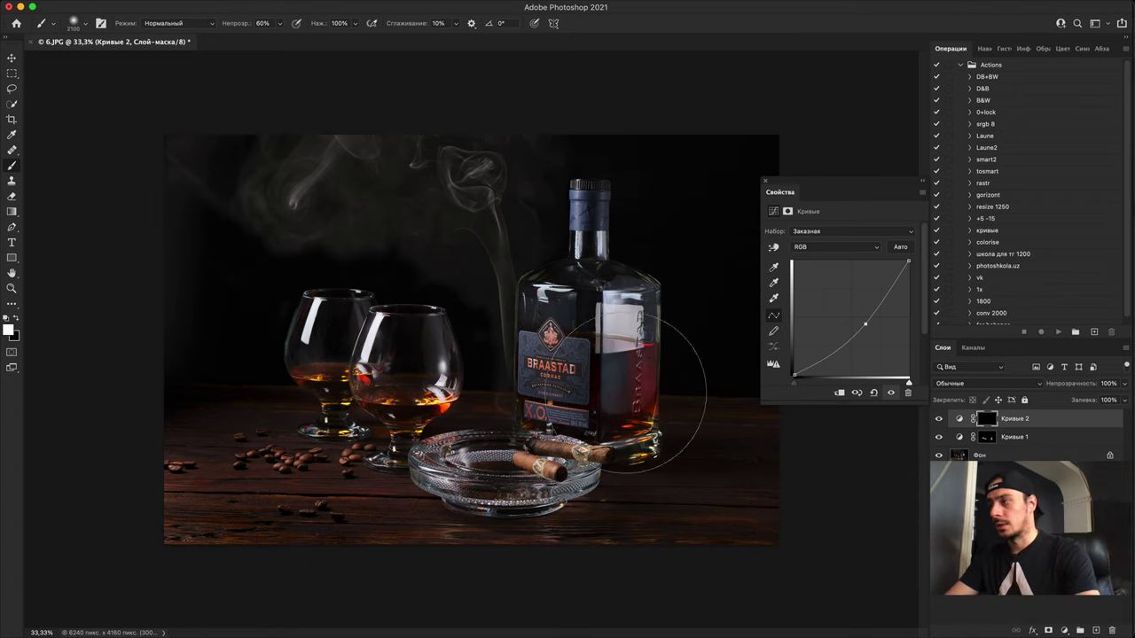
# Step: Hide the darkening Curves layer and add a new empty layer above it
pyautogui.click(937, 422)
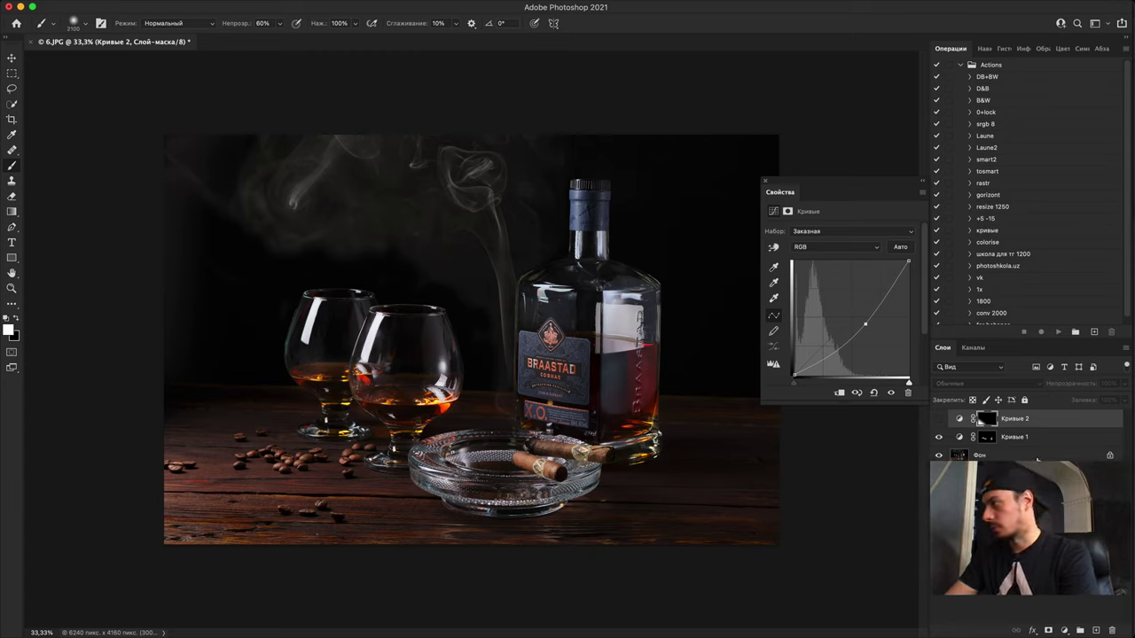
pyautogui.click(1096, 631)
# Step: Paint a red stroke about 1320 px wide with a small brush, from the bottle's base across the tabletop to the photo's edge
pyautogui.press('[')
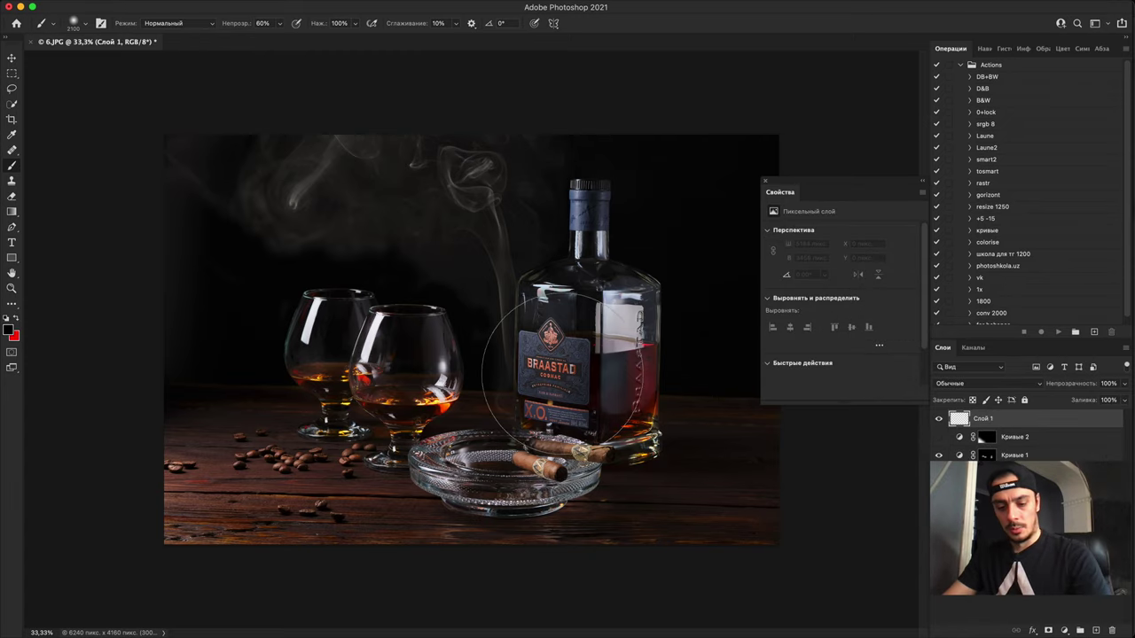
pyautogui.press('[')
pyautogui.press('[')
pyautogui.press('[')
pyautogui.press('[')
pyautogui.press('[')
pyautogui.press('[')
pyautogui.press('[')
pyautogui.press('[')
pyautogui.press('[')
pyautogui.press('[')
pyautogui.press('[')
pyautogui.press('[')
pyautogui.press('[')
pyautogui.press('[')
pyautogui.press('[')
pyautogui.press('[')
pyautogui.press('[')
pyautogui.press('[')
pyautogui.press('[')
pyautogui.press('[')
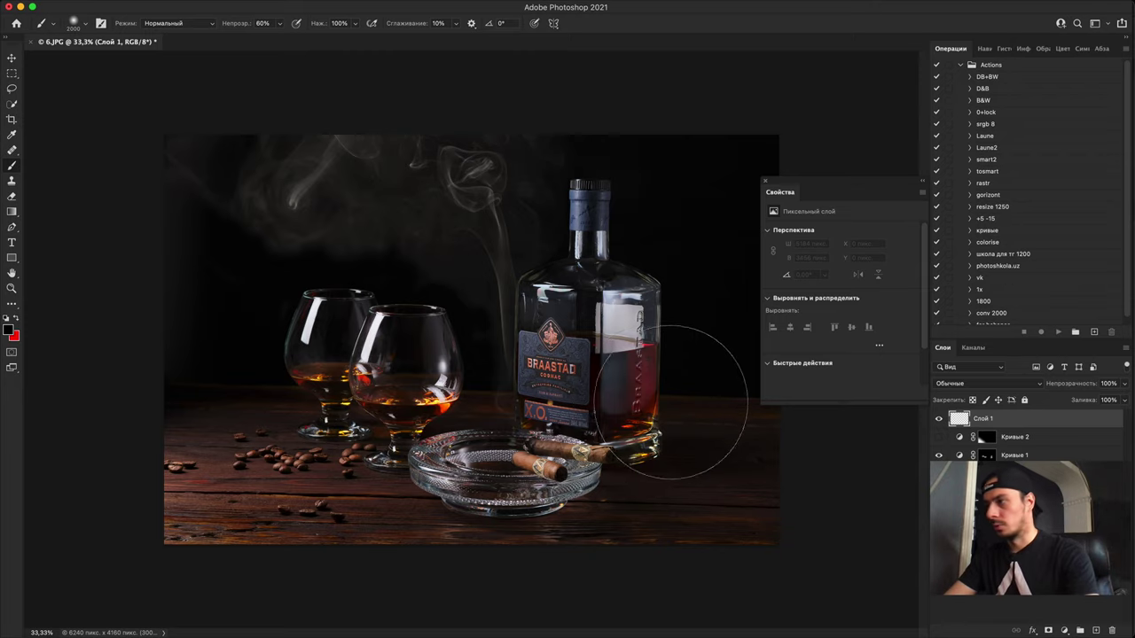
pyautogui.press('[')
pyautogui.press('[')
pyautogui.press('[')
pyautogui.press('[')
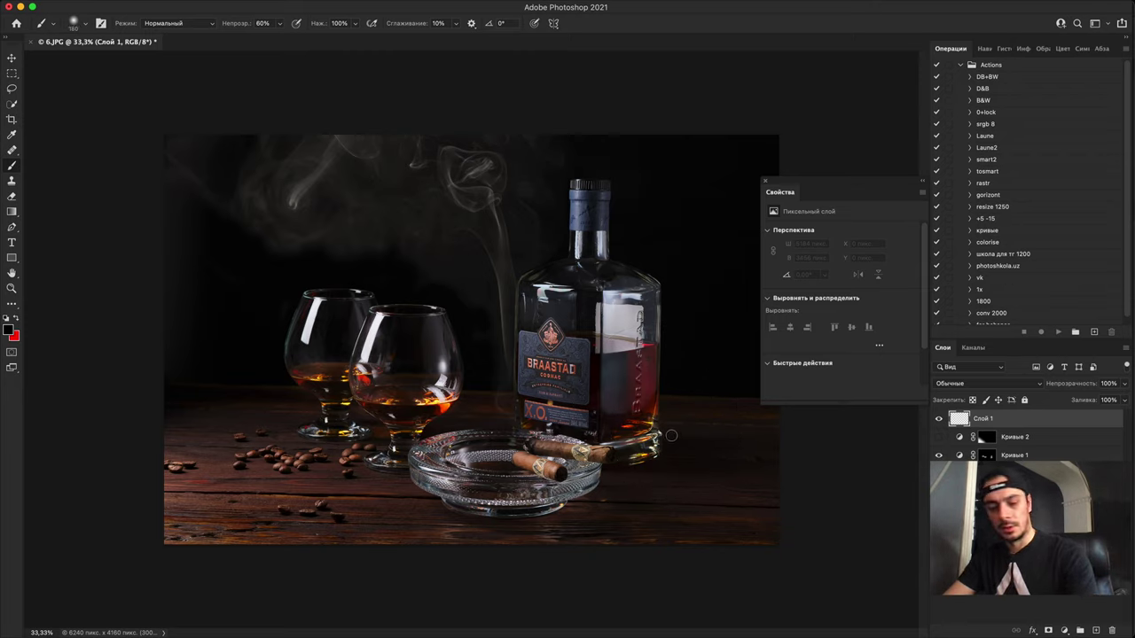
pyautogui.press('x')
pyautogui.moveTo(660, 417); pyautogui.dragTo(805, 431)
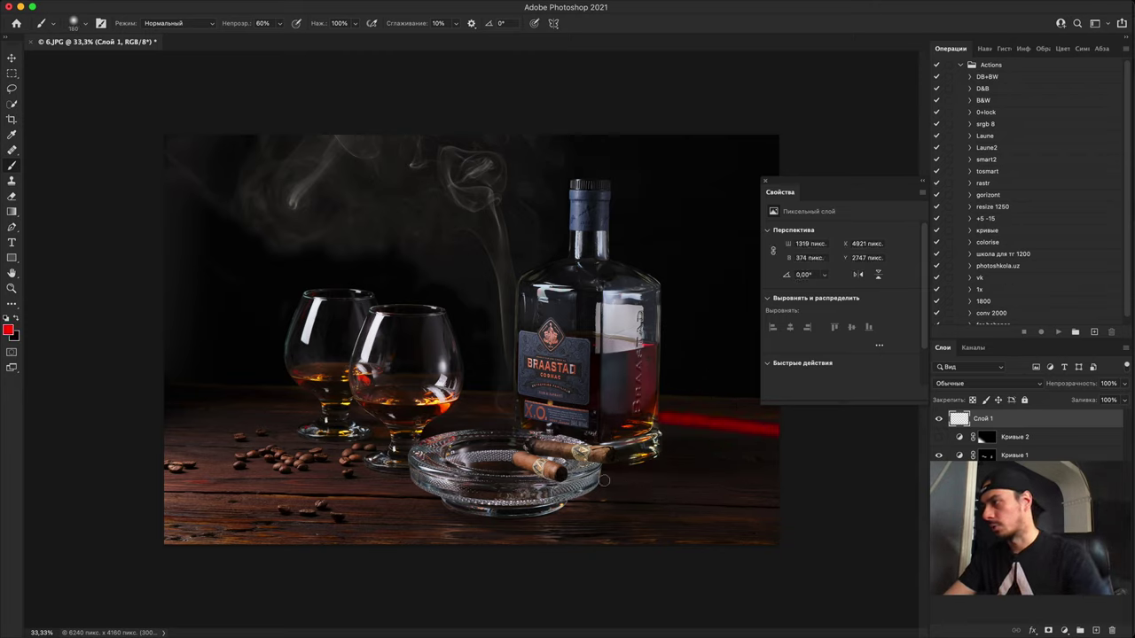
# Step: Paint more red strokes across the tabletop around the ashtray and glasses, then hide the marking layer and show the darkening Curves layer
pyautogui.moveTo(611, 472); pyautogui.dragTo(780, 463)
pyautogui.moveTo(419, 440); pyautogui.dragTo(488, 418)
pyautogui.moveTo(582, 518); pyautogui.dragTo(778, 506)
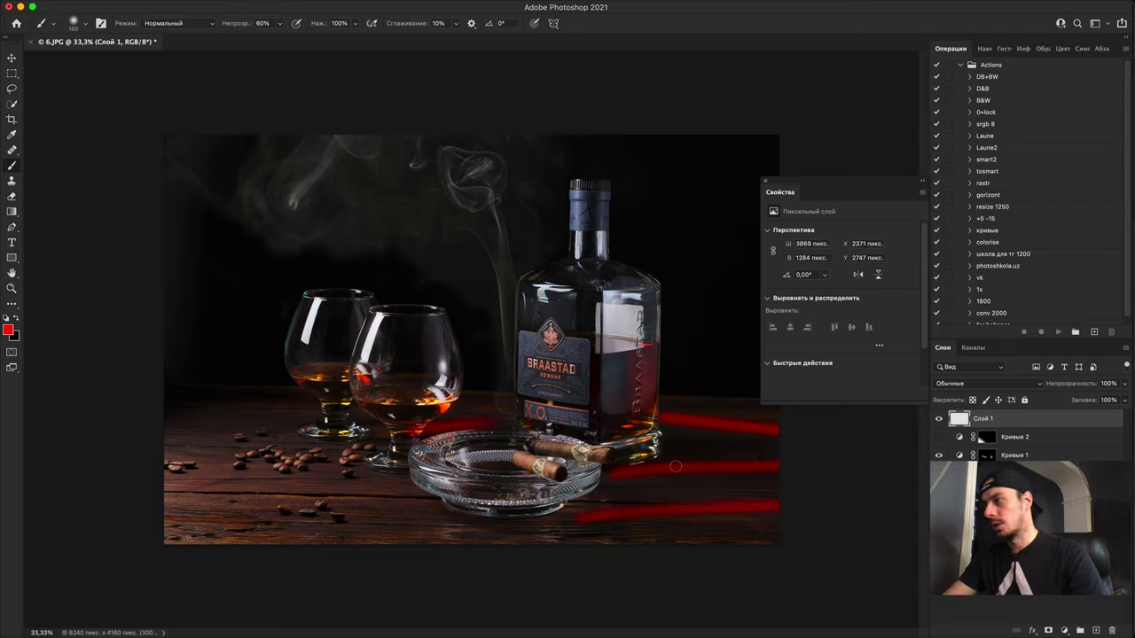
pyautogui.moveTo(334, 425); pyautogui.dragTo(354, 418)
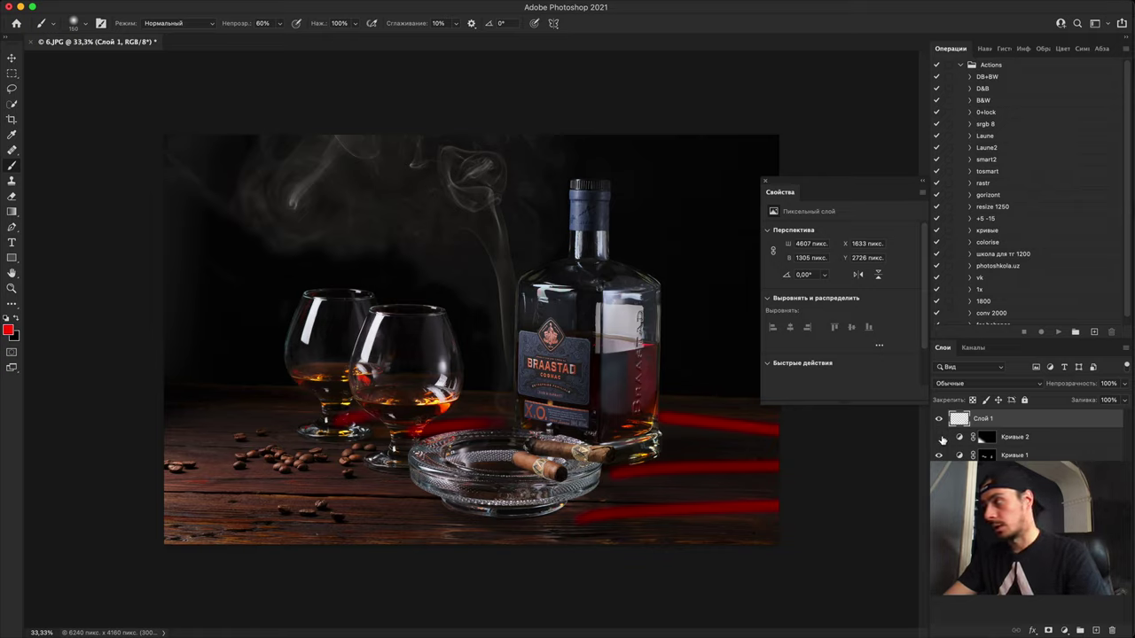
pyautogui.click(937, 419)
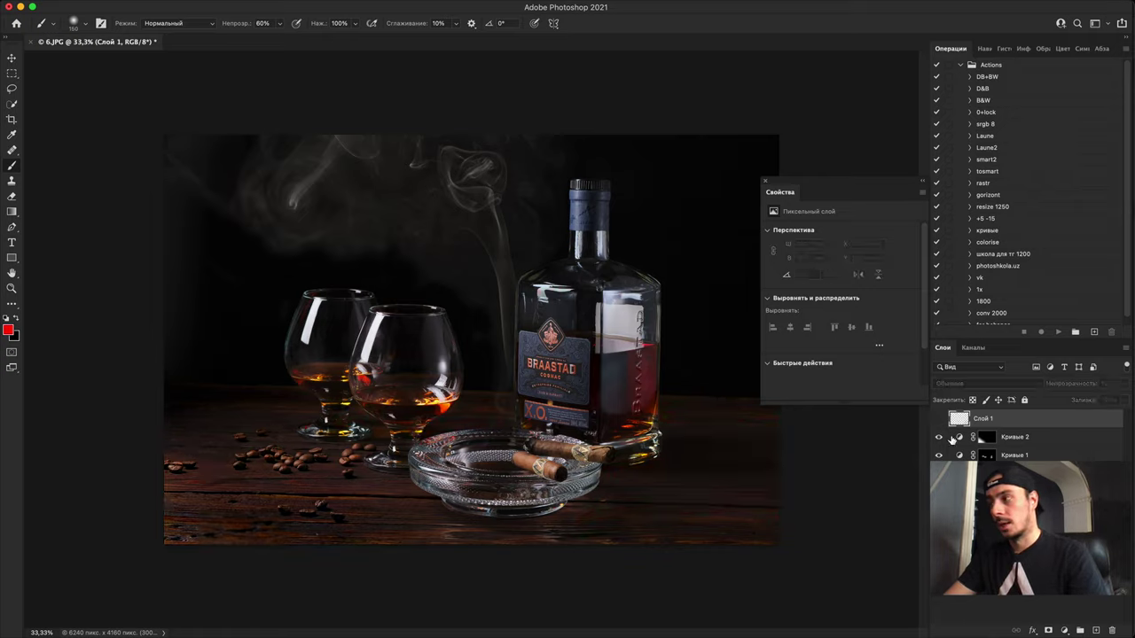
# Step: Add a third Curves adjustment layer with a raised midtone curve above the darkening Curves layer and invert its mask
pyautogui.click(1080, 440)
pyautogui.click(1064, 631)
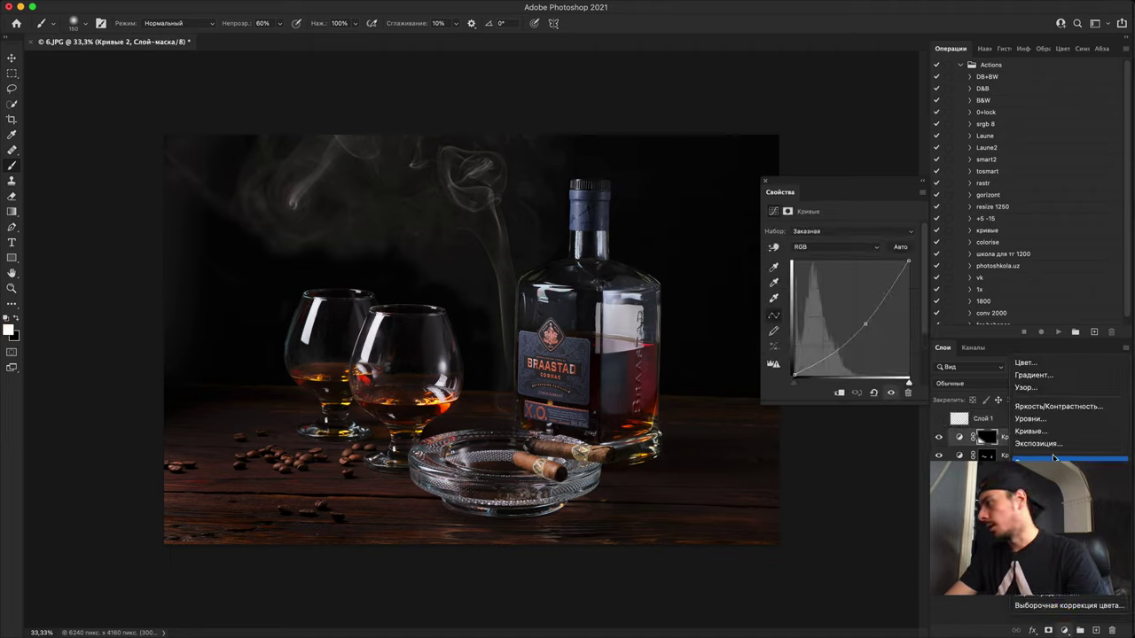
pyautogui.click(1047, 430)
pyautogui.moveTo(857, 312); pyautogui.dragTo(838, 307)
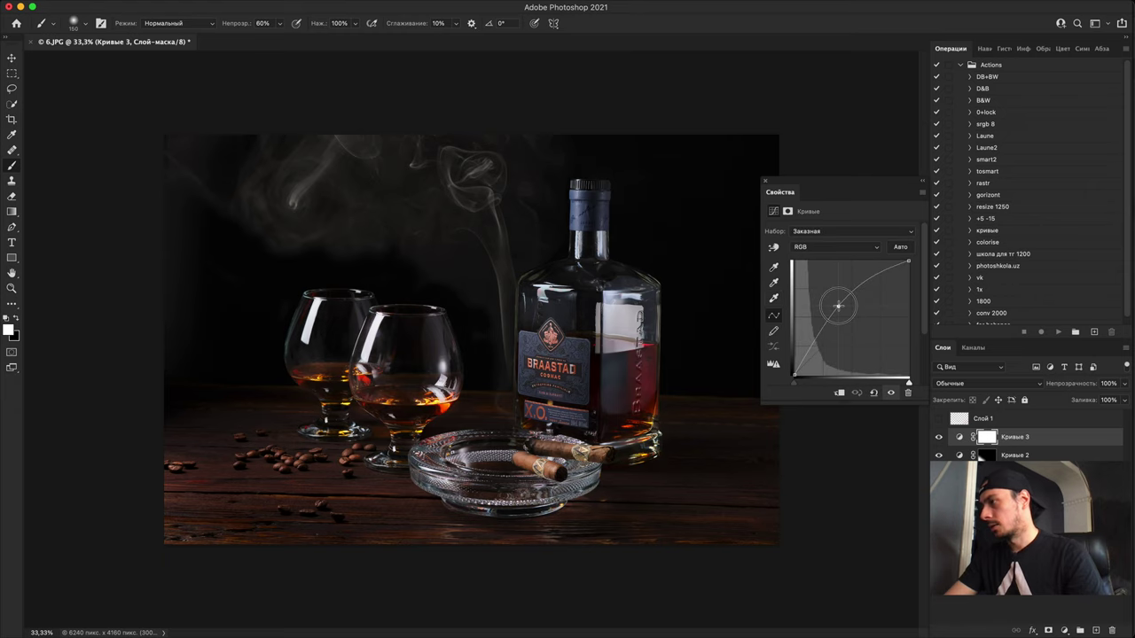
pyautogui.hotkey('ctrl', 'i')
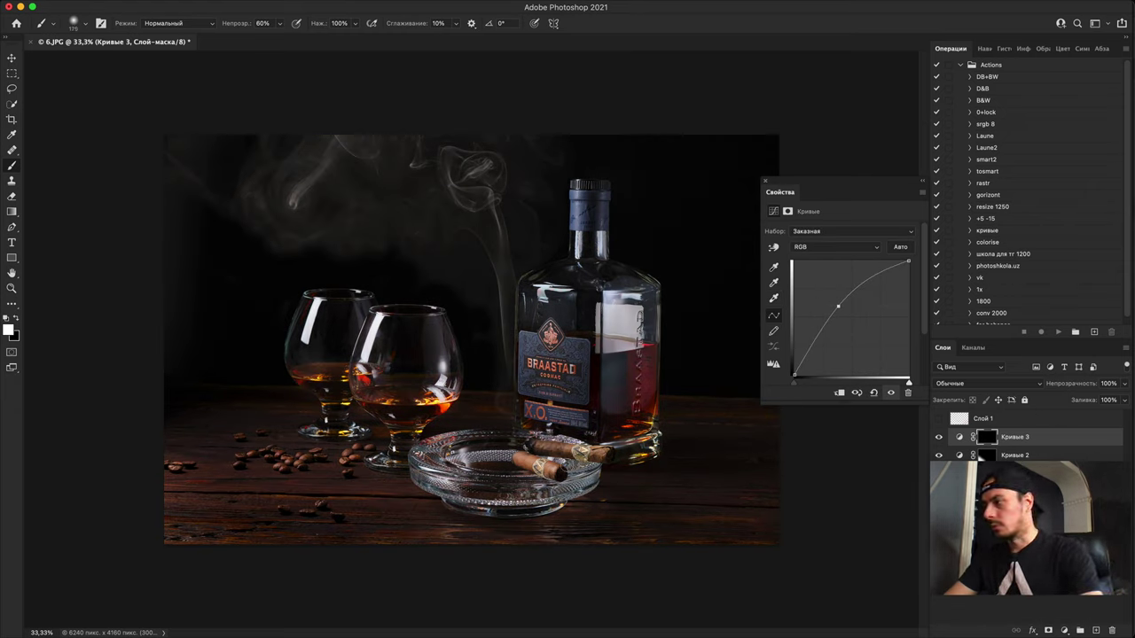
# Step: Brighten the tabletop around the ashtray and the bottle's base by painting white on the third Curves mask with a 3200 px soft brush
pyautogui.press(']')
pyautogui.press(']')
pyautogui.press(']')
pyautogui.press(']')
pyautogui.press(']')
pyautogui.press(']')
pyautogui.press(']')
pyautogui.press(']')
pyautogui.press(']')
pyautogui.press(']')
pyautogui.press(']')
pyautogui.press(']')
pyautogui.press(']')
pyautogui.press(']')
pyautogui.press(']')
pyautogui.press(']')
pyautogui.press(']')
pyautogui.press(']')
pyautogui.press(']')
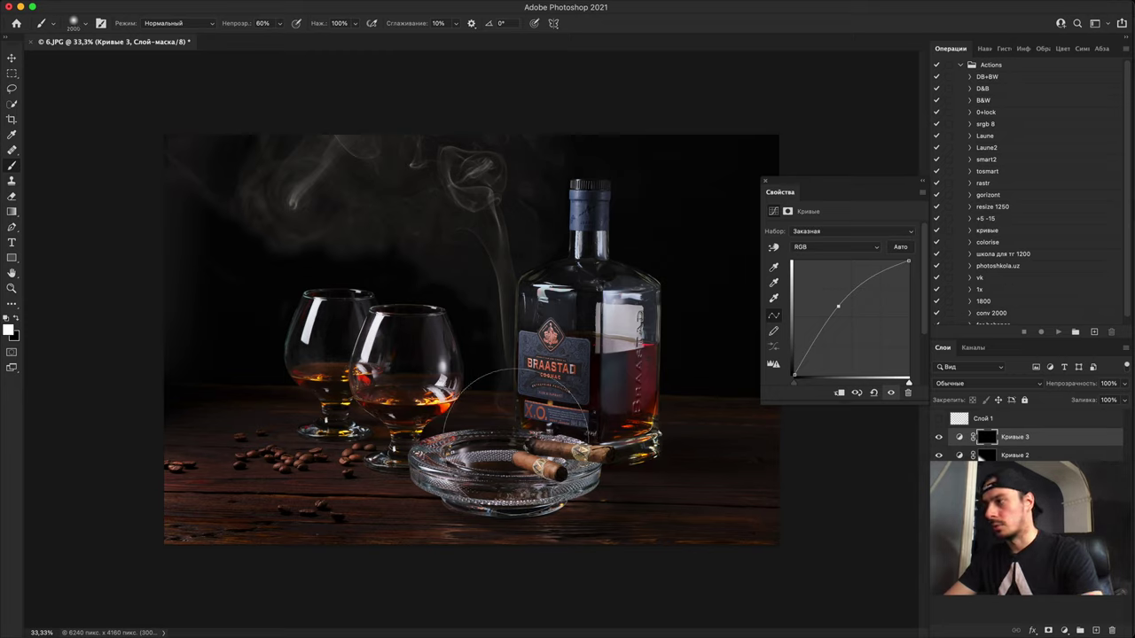
pyautogui.press(']')
pyautogui.press(']')
pyautogui.press(']')
pyautogui.press(']')
pyautogui.press(']')
pyautogui.press(']')
pyautogui.press(']')
pyautogui.press(']')
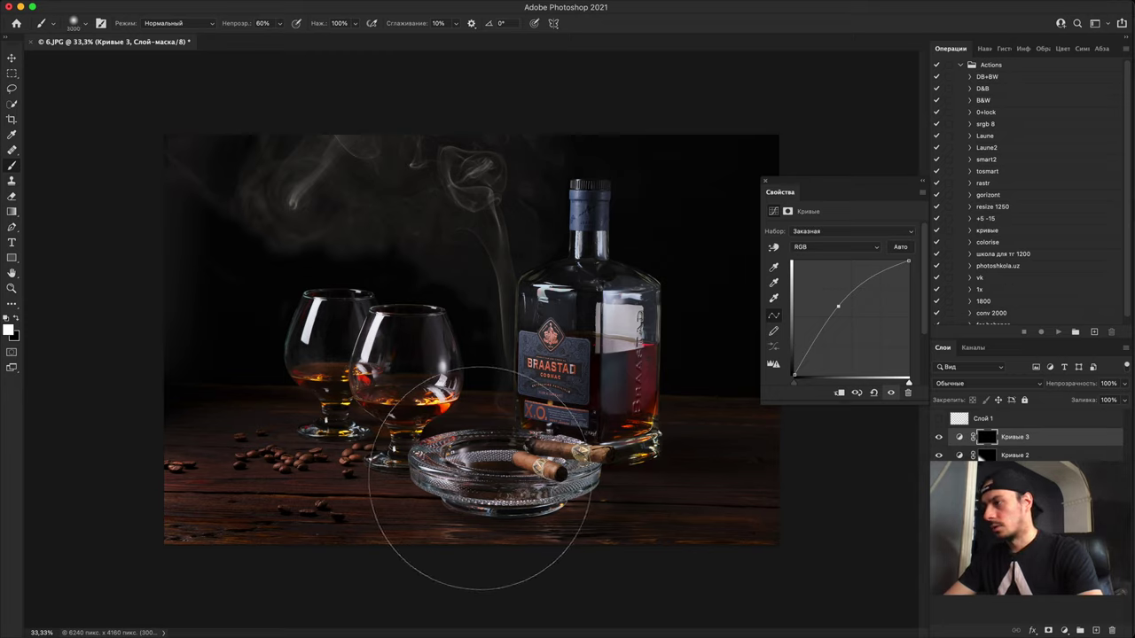
pyautogui.press(']')
pyautogui.click(526, 454)
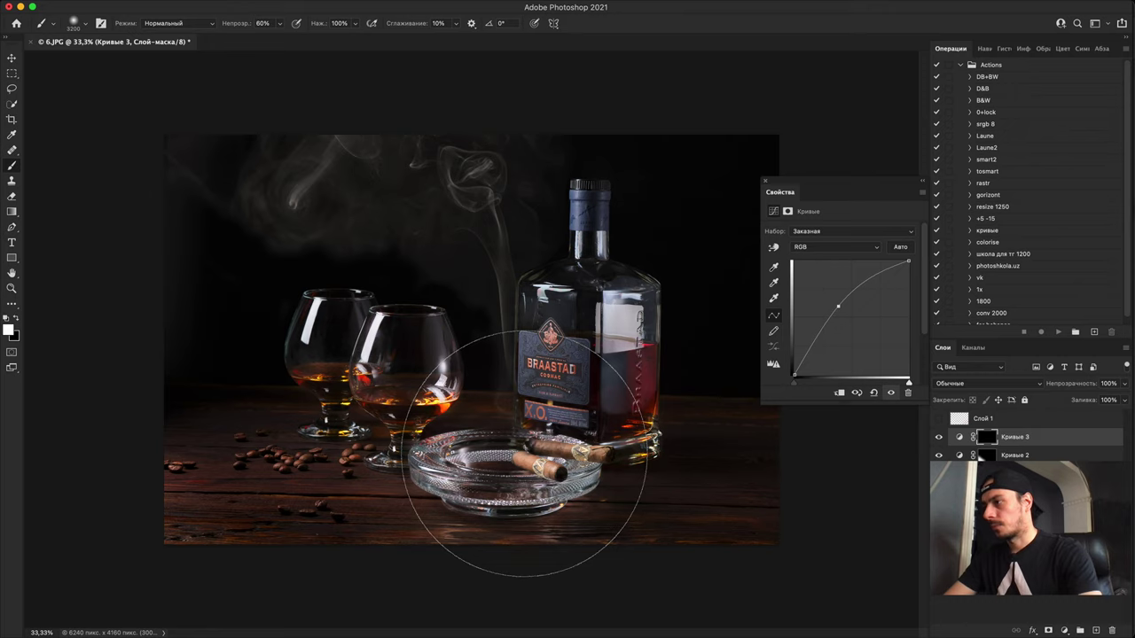
pyautogui.moveTo(565, 436)
pyautogui.mouseDown()
pyautogui.moveTo(467, 443)
pyautogui.moveTo(455, 456)
pyautogui.moveTo(547, 468)
pyautogui.mouseUp()
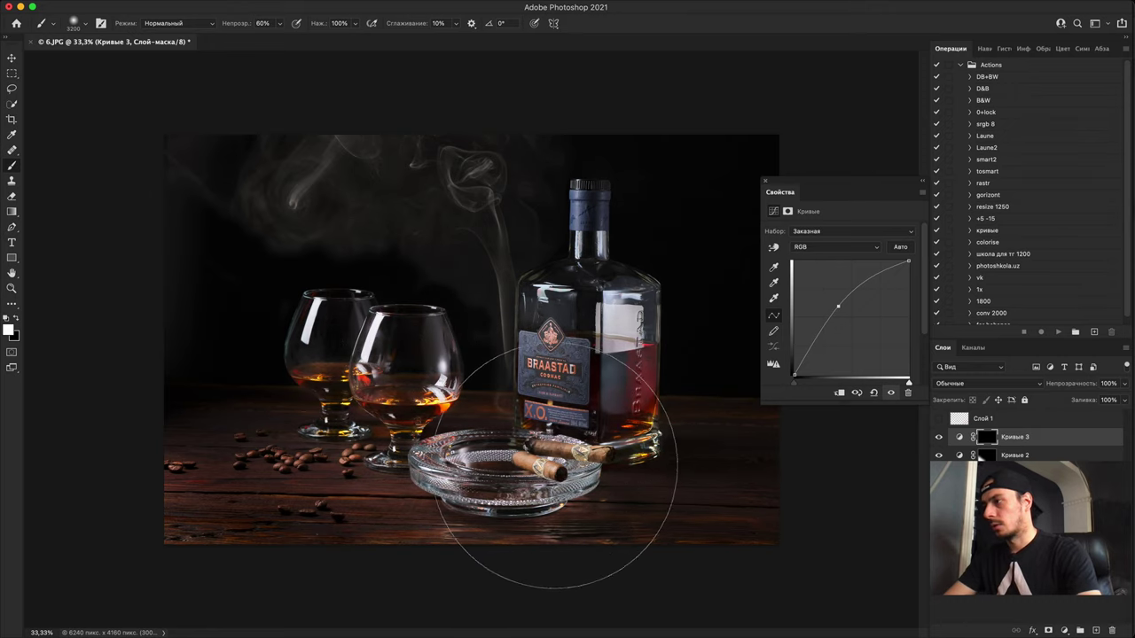
# Step: Reduce the brush to 900 px and paint black on the third Curves mask over the ashtray to remove its brightening
pyautogui.press('[')
pyautogui.press('[')
pyautogui.press('[')
pyautogui.press('[')
pyautogui.press('[')
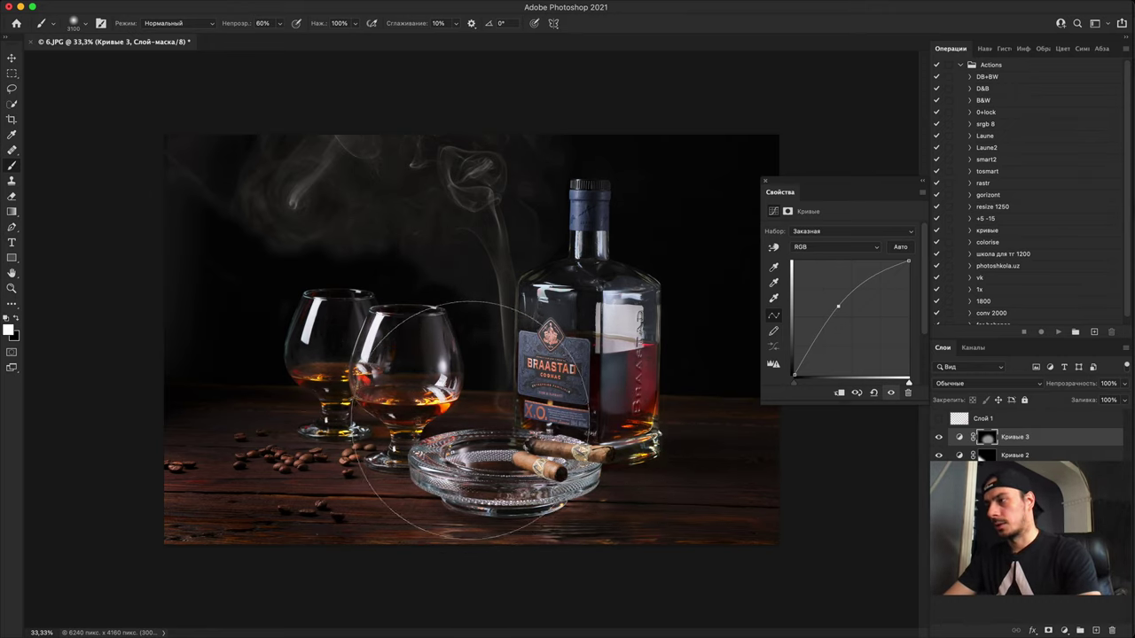
pyautogui.press('[')
pyautogui.press('[')
pyautogui.press('[')
pyautogui.press('[')
pyautogui.press('[')
pyautogui.press('[')
pyautogui.press('[')
pyautogui.press('[')
pyautogui.press('[')
pyautogui.press('[')
pyautogui.press('[')
pyautogui.press('[')
pyautogui.press('[')
pyautogui.press('[')
pyautogui.press('[')
pyautogui.press('[')
pyautogui.press('[')
pyautogui.press('[')
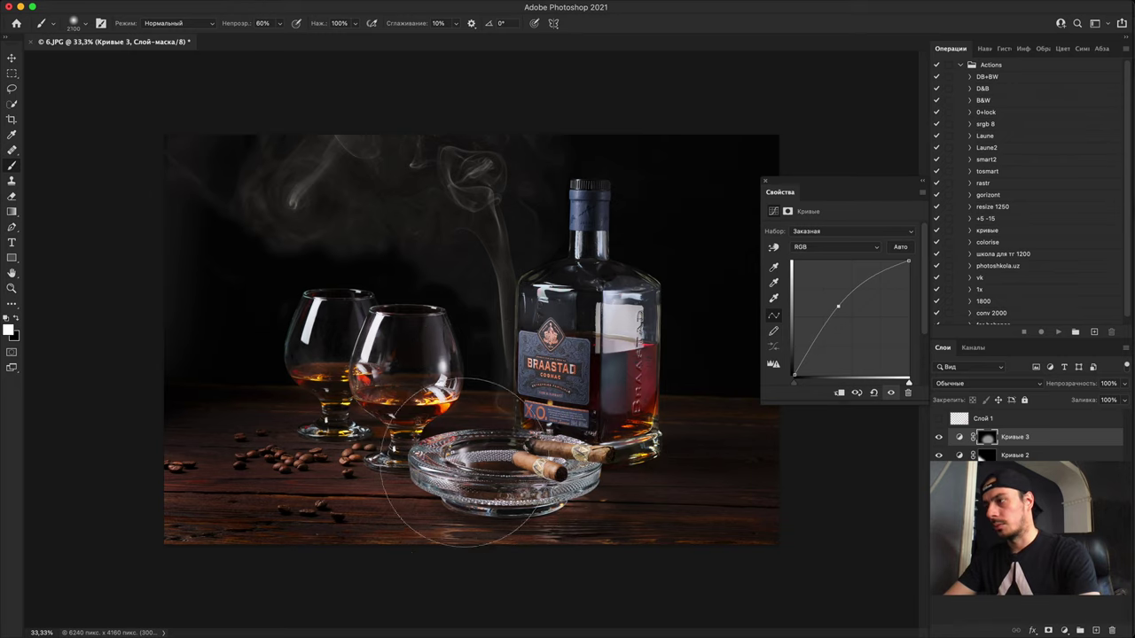
pyautogui.press('x')
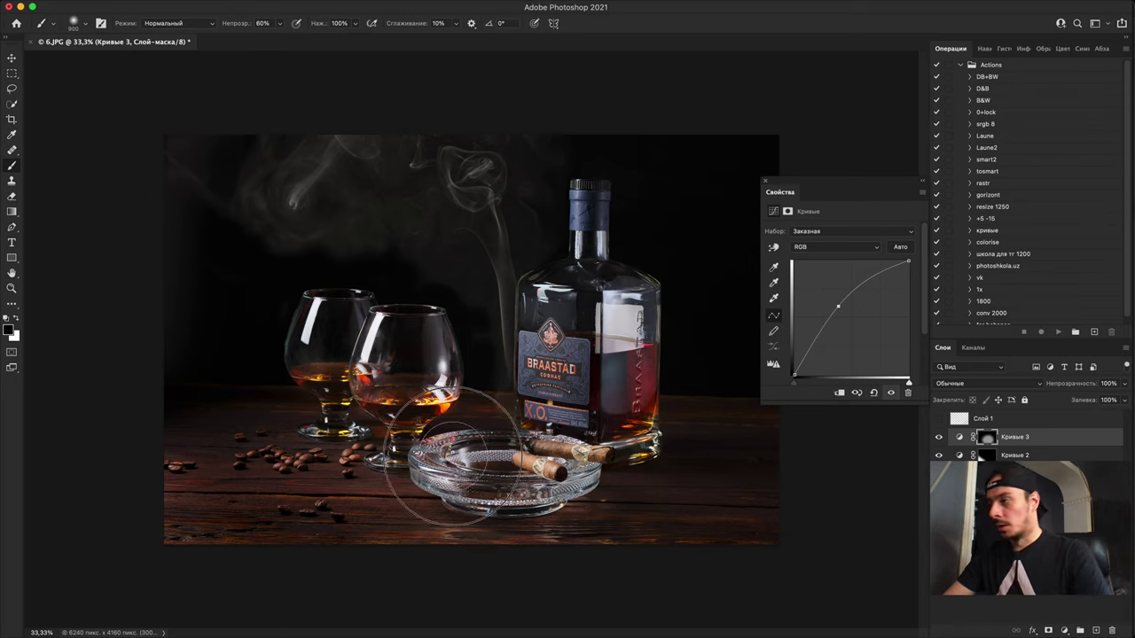
pyautogui.moveTo(479, 467)
pyautogui.mouseDown()
pyautogui.moveTo(522, 462)
pyautogui.moveTo(448, 461)
pyautogui.moveTo(537, 479)
pyautogui.moveTo(447, 453)
pyautogui.moveTo(430, 463)
pyautogui.moveTo(483, 472)
pyautogui.mouseUp()
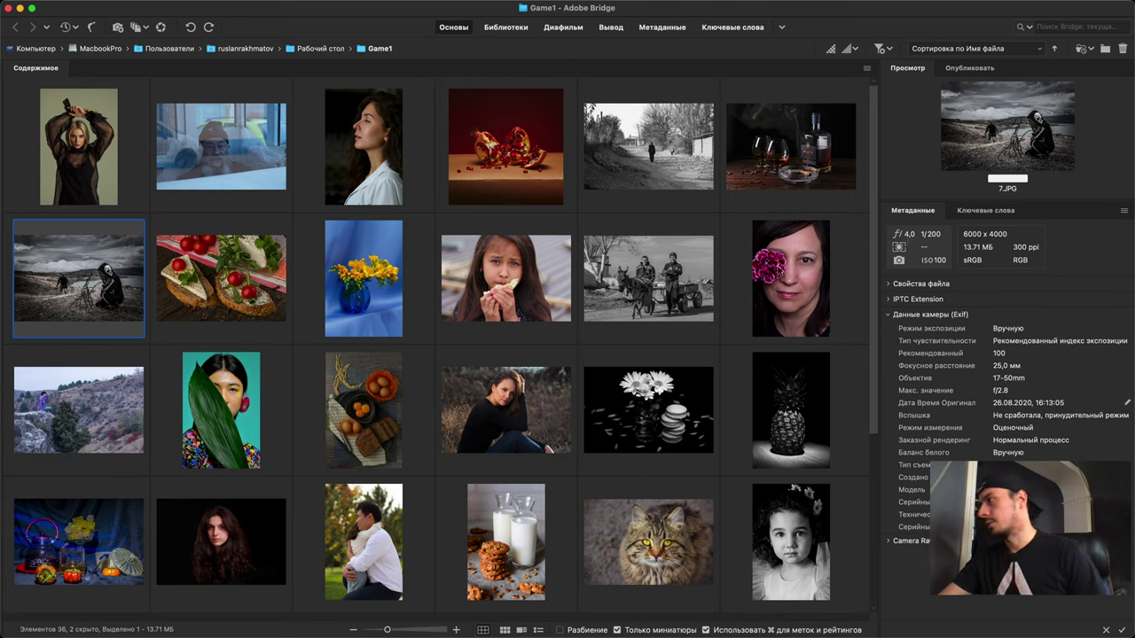
# Step: Open 7.JPG from Adobe Bridge in Photoshop using its embedded profile and close the floating document properties
pyautogui.doubleClick(87, 283)
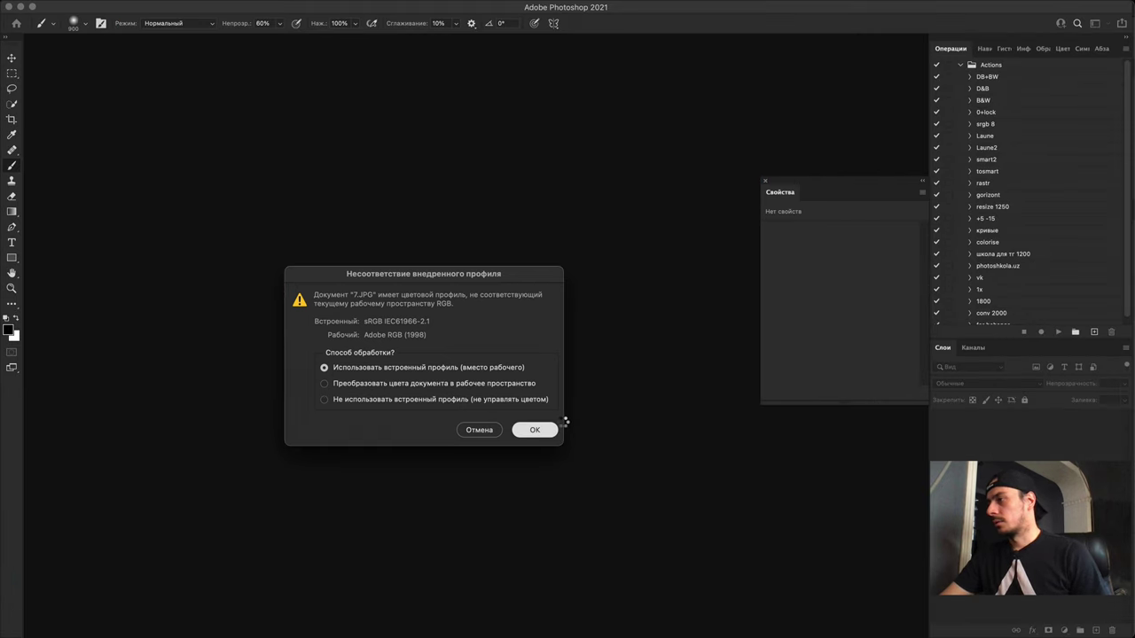
pyautogui.click(541, 429)
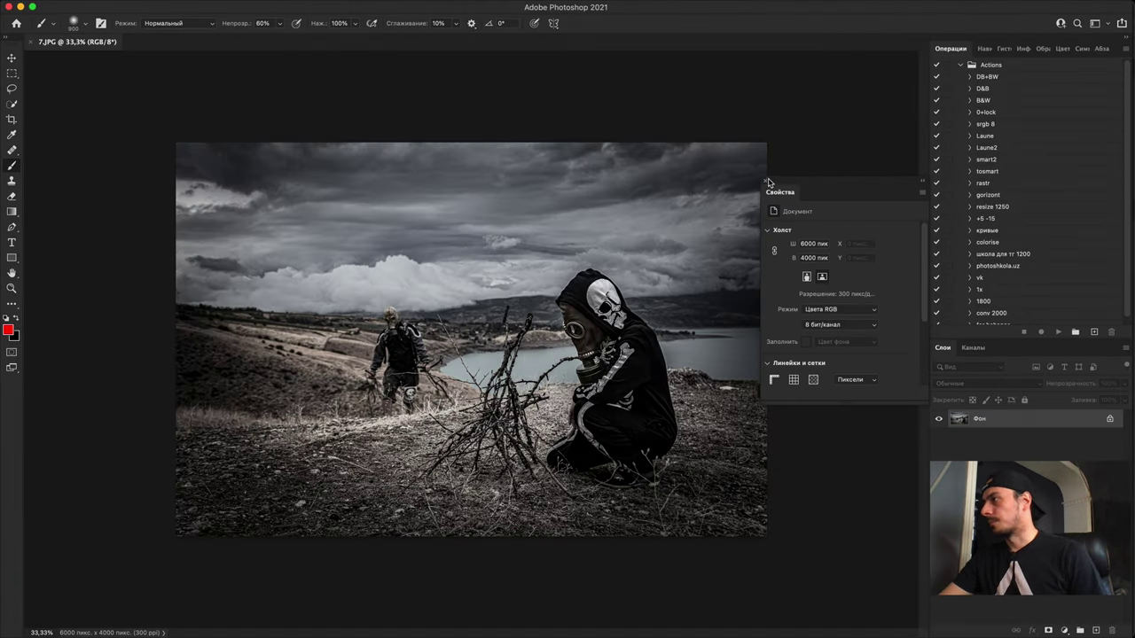
pyautogui.click(766, 184)
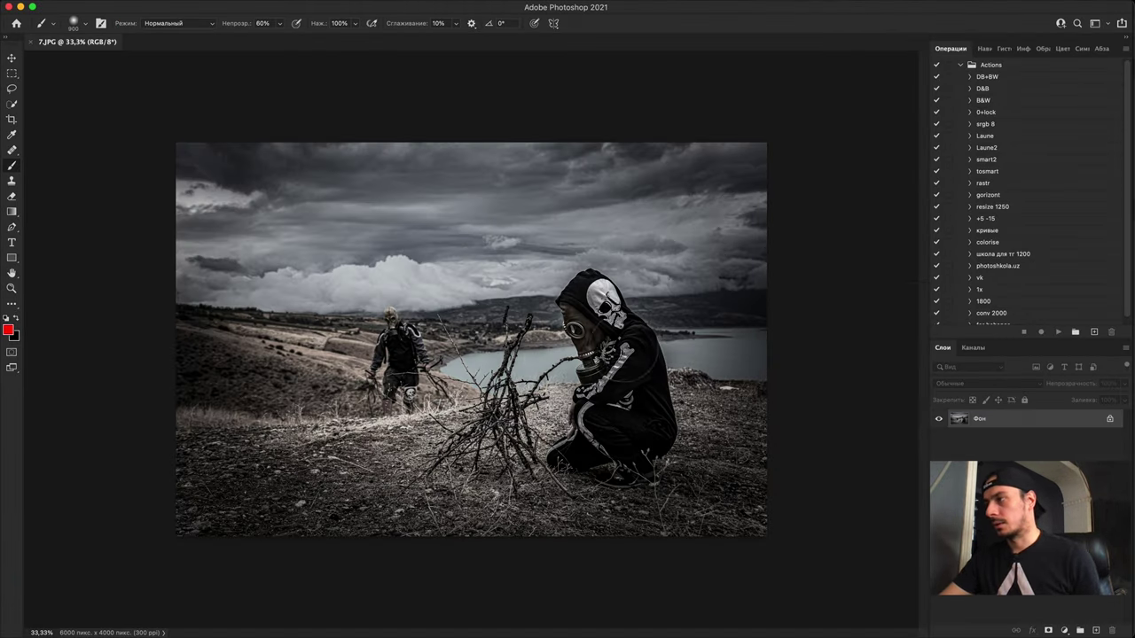
# Step: Examine the distant shore, the branches and the figure's gas mask at high magnification
pyautogui.press('super+equal')
pyautogui.press('super+equal')
pyautogui.press('super+equal')
pyautogui.press('super+equal')
pyautogui.press('super+equal')
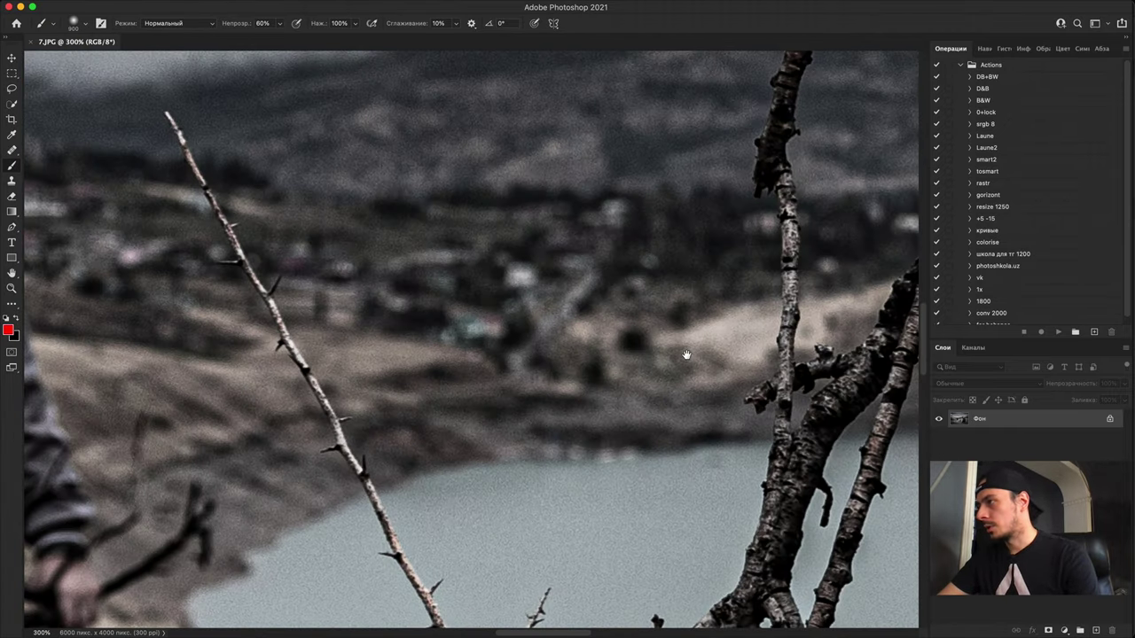
pyautogui.moveTo(685, 355); pyautogui.dragTo(373, 257)
pyautogui.press('super+minus')
pyautogui.moveTo(699, 377); pyautogui.dragTo(491, 314)
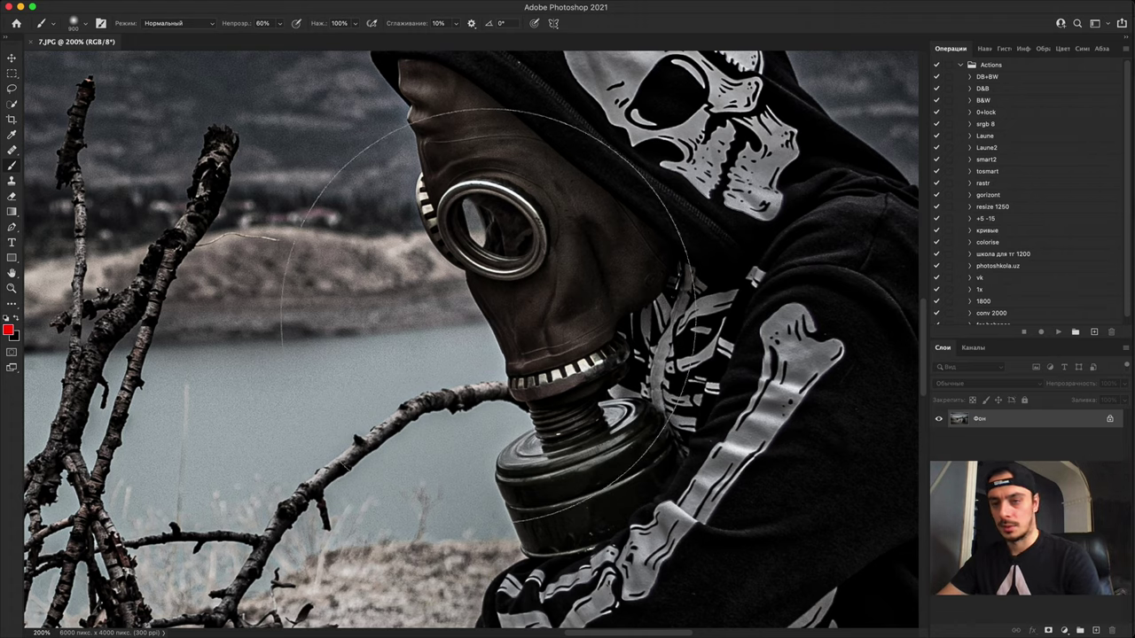
pyautogui.press('super+equal')
pyautogui.scroll(5, 501, 326)
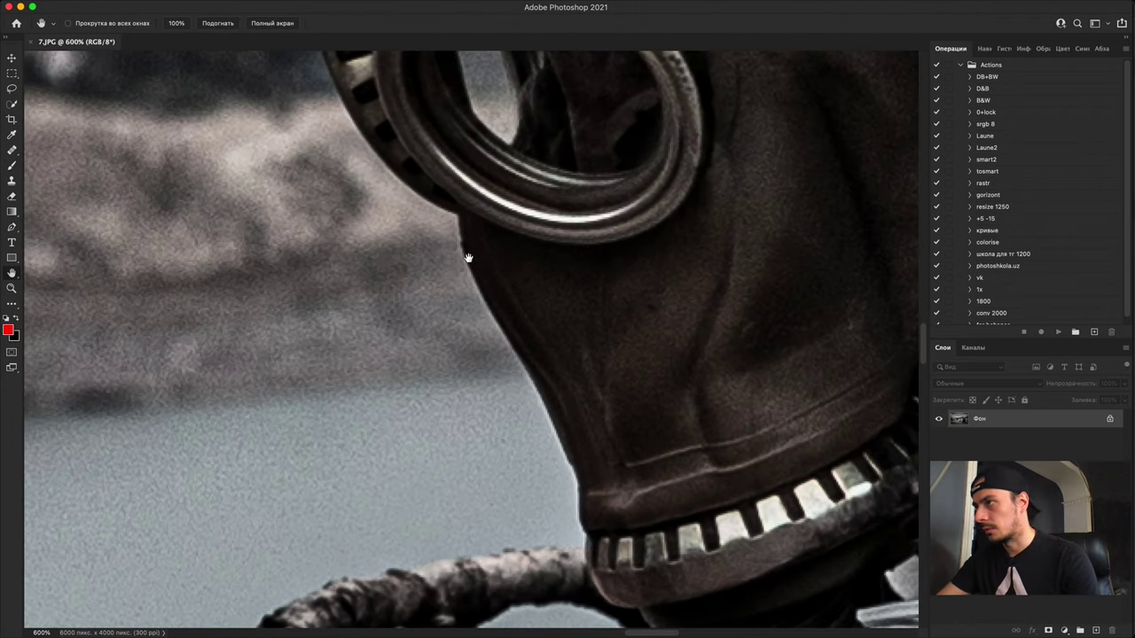
# Step: Examine the outline of the gas mask and hood against the sky for halos at up to 1600% magnification
pyautogui.moveTo(468, 257); pyautogui.dragTo(478, 519)
pyautogui.moveTo(496, 232)
pyautogui.mouseDown()
pyautogui.moveTo(384, 464)
pyautogui.moveTo(304, 539)
pyautogui.mouseUp()
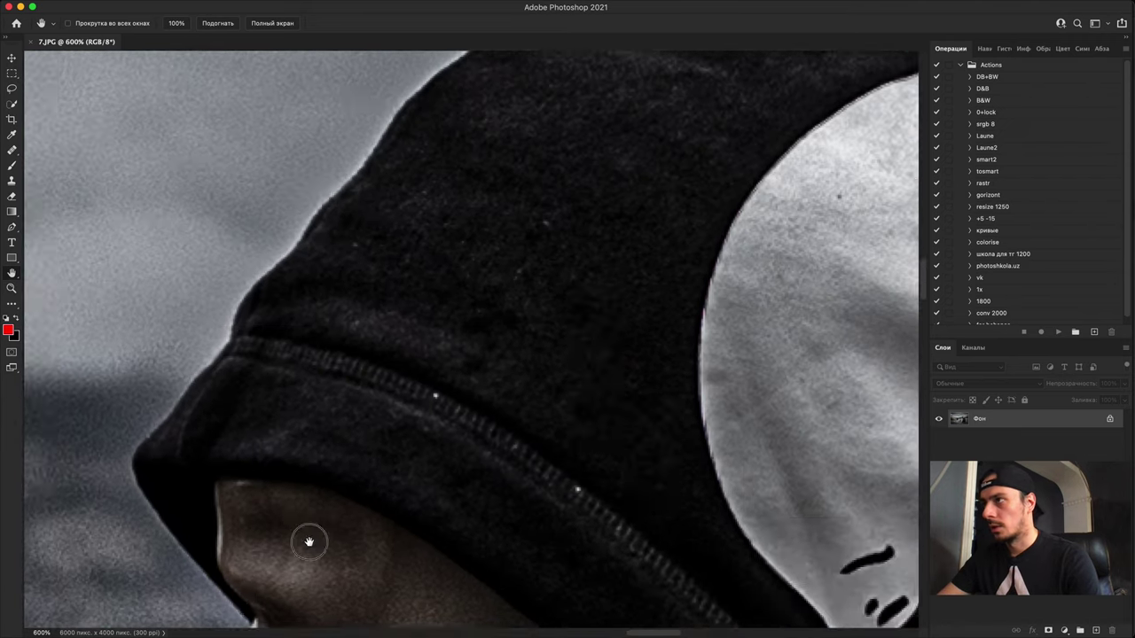
pyautogui.moveTo(266, 352); pyautogui.dragTo(233, 487)
pyautogui.moveTo(674, 280); pyautogui.dragTo(331, 140)
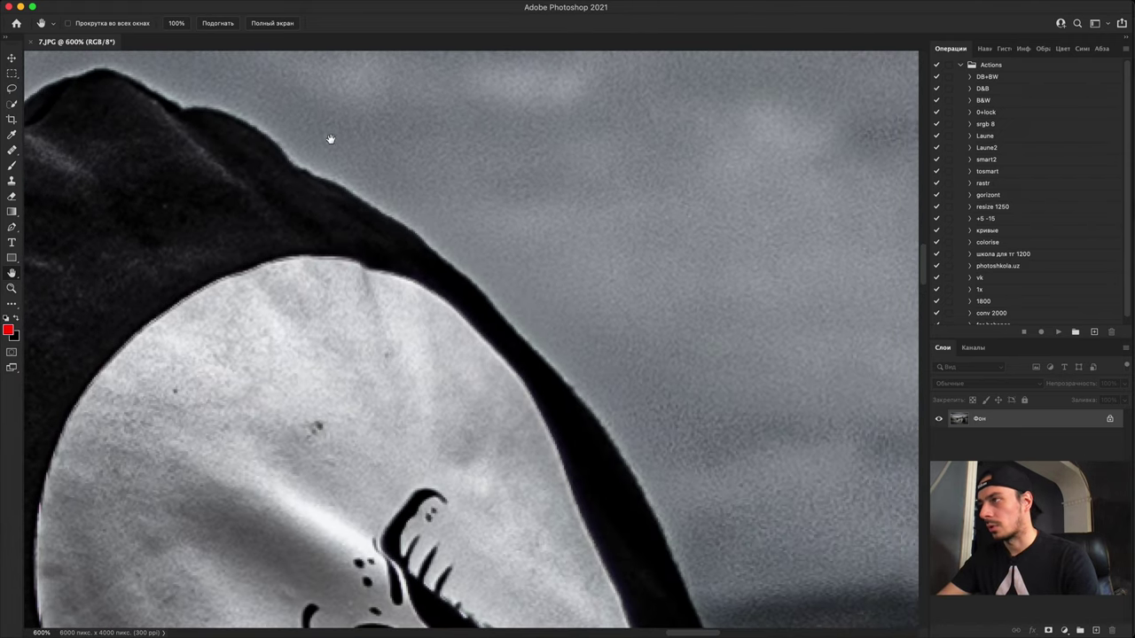
pyautogui.press('super+plus')
pyautogui.press('super+plus')
pyautogui.press('super+plus')
pyautogui.press('super+plus')
pyautogui.press('super+minus')
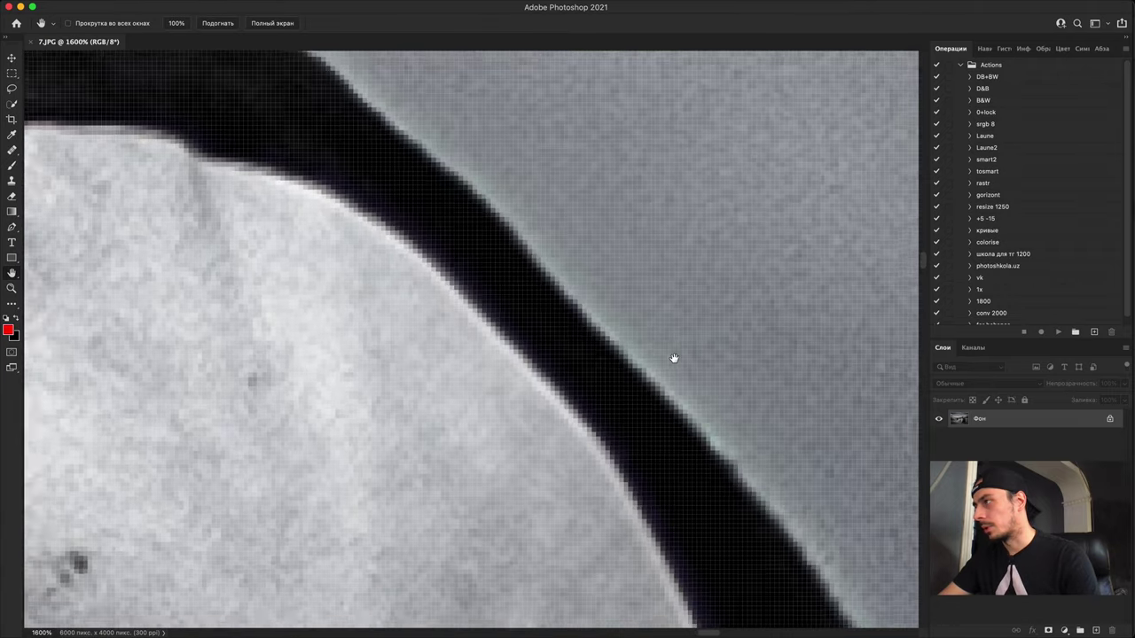
pyautogui.moveTo(712, 286); pyautogui.dragTo(534, 296)
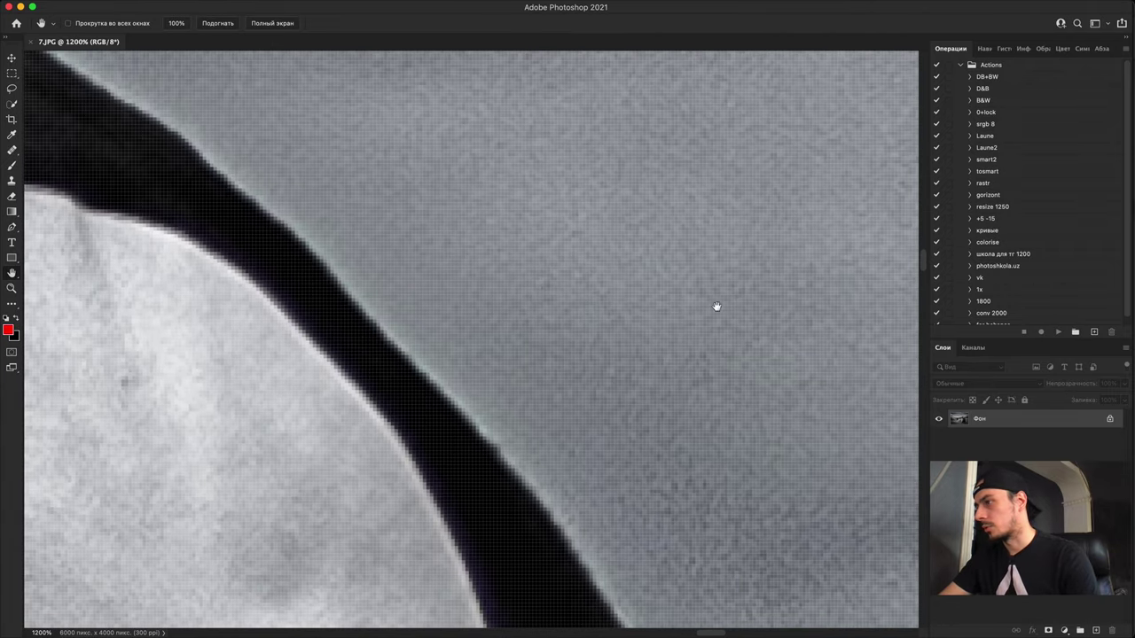
pyautogui.moveTo(487, 439); pyautogui.dragTo(378, 320)
# Step: Add a new empty layer above the background and undo a trial red dab made with the 900 px brush near the skull print
pyautogui.click(1097, 631)
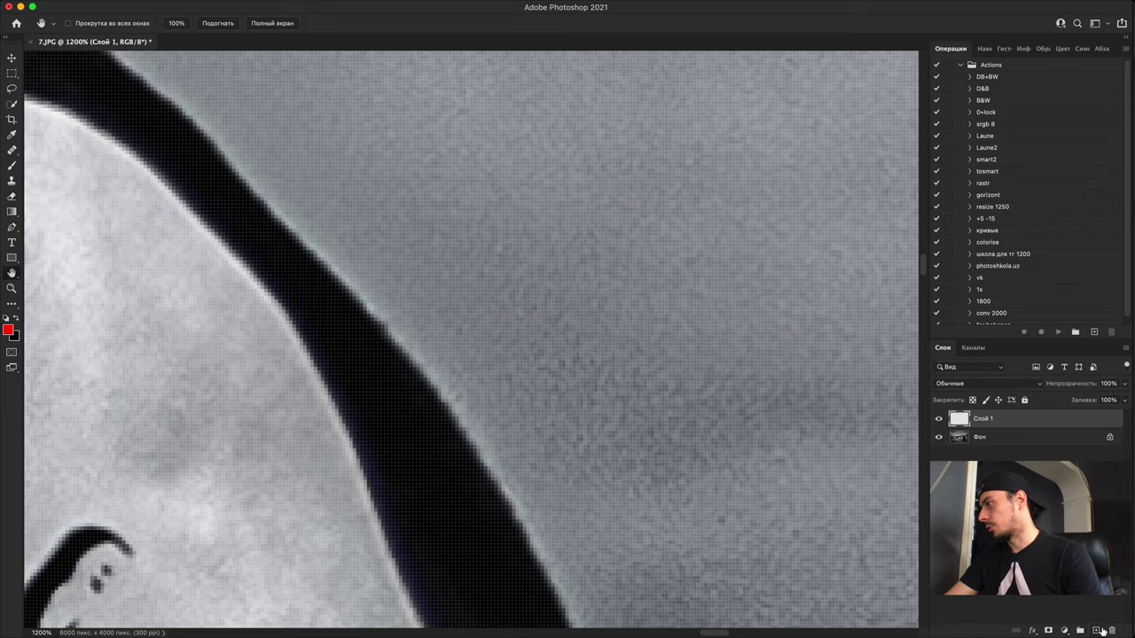
pyautogui.press('b')
pyautogui.scroll(-3, 498, 331)
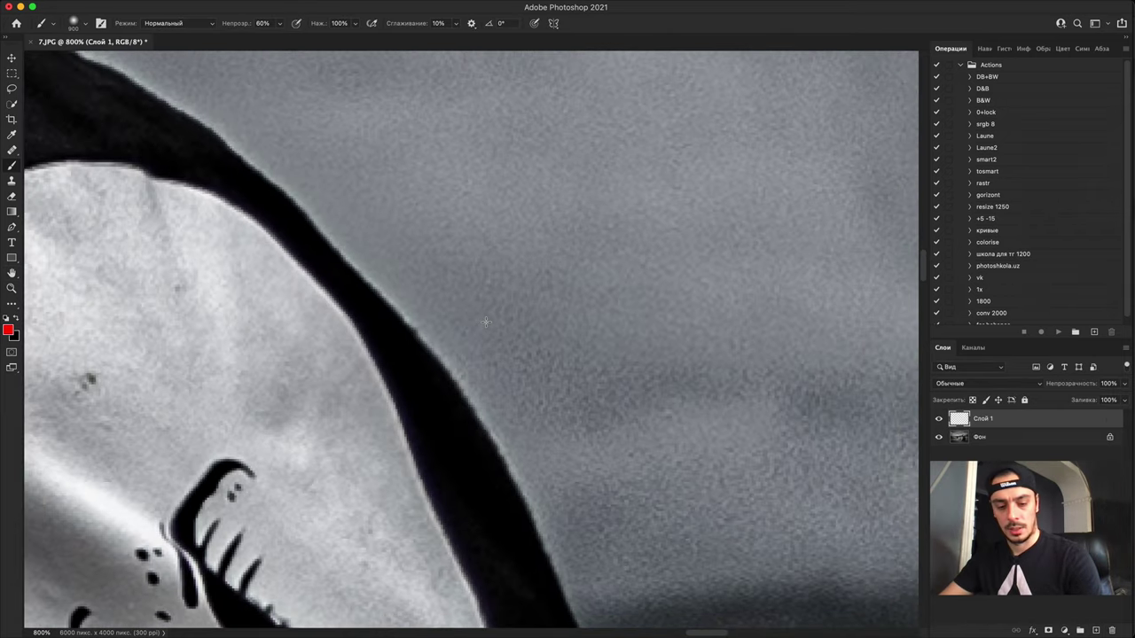
pyautogui.scroll(-5, 498, 331)
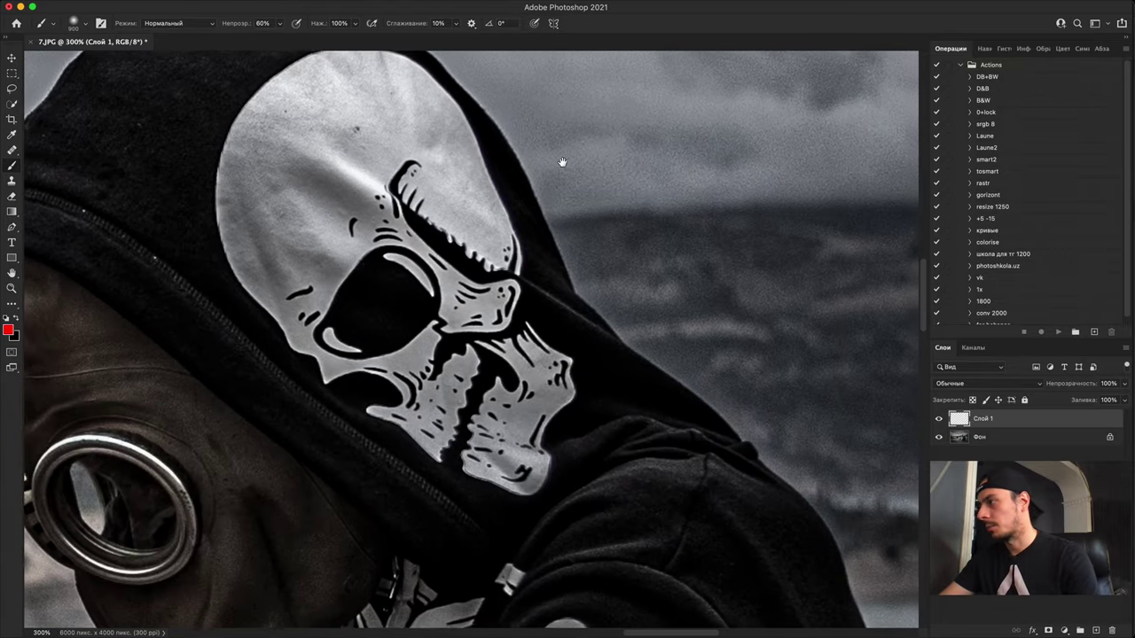
pyautogui.moveTo(562, 162); pyautogui.dragTo(555, 160)
pyautogui.click(561, 302)
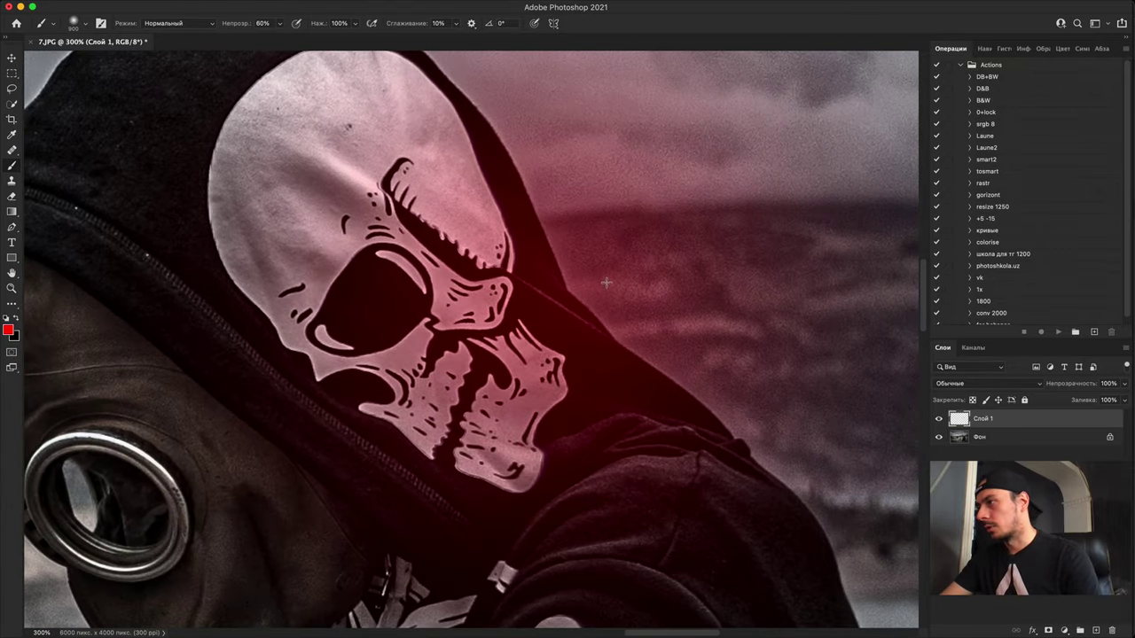
pyautogui.press('super+z')
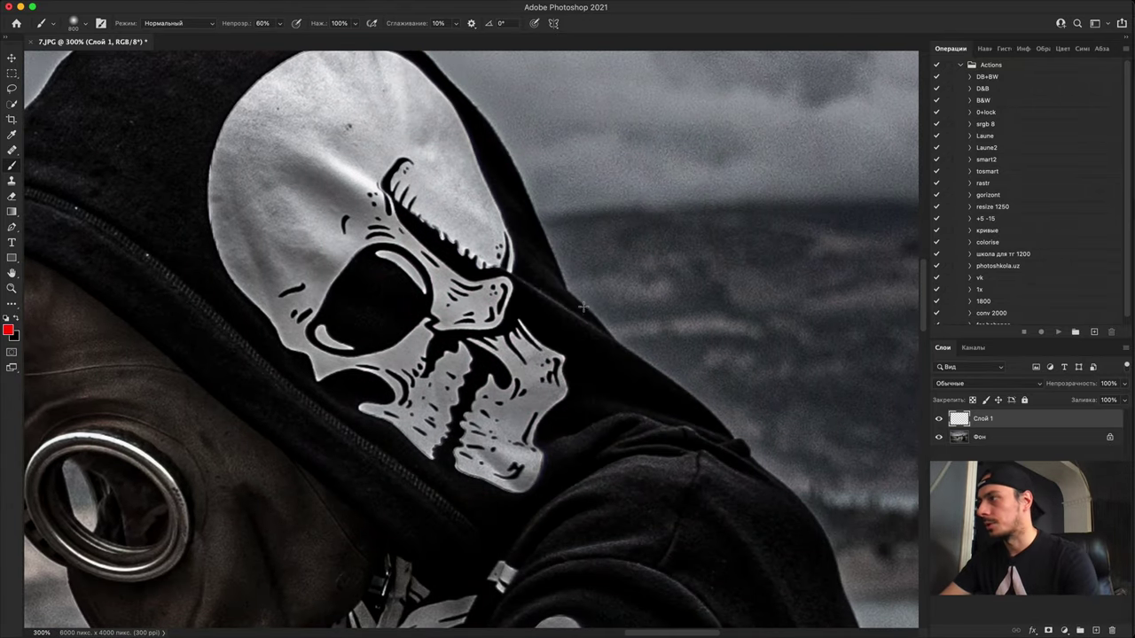
# Step: Mark the back edge of the hood beside the skull print with a red stroke, using a 15 px brush
pyautogui.press('[')
pyautogui.press('[')
pyautogui.press('[')
pyautogui.press('[')
pyautogui.press('[')
pyautogui.press('[')
pyautogui.moveTo(459, 294); pyautogui.dragTo(554, 223)
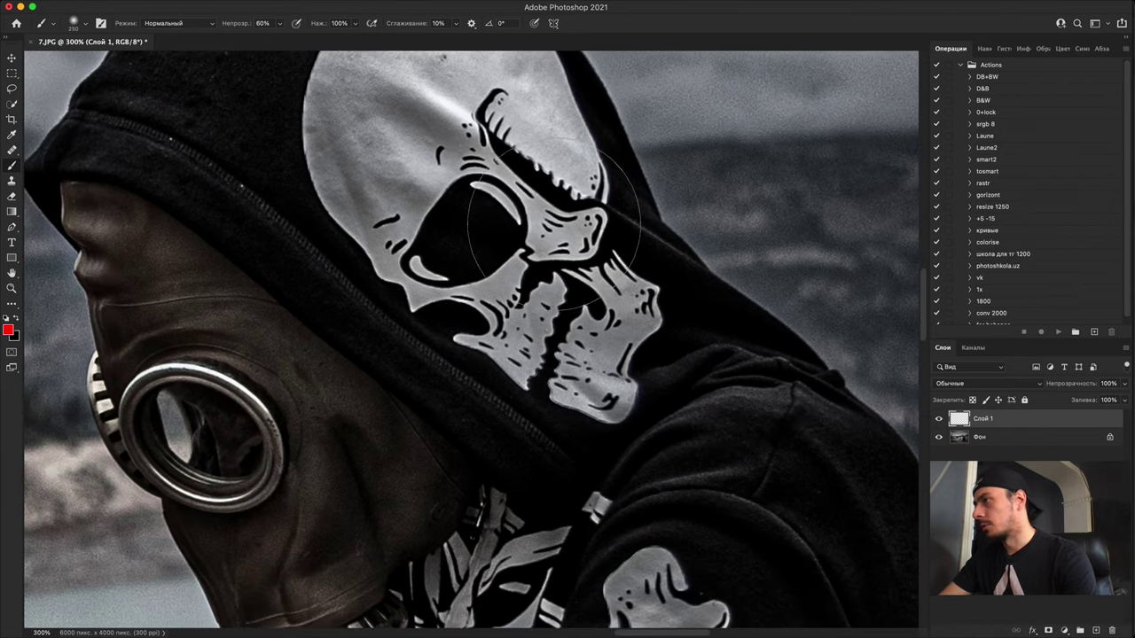
pyautogui.scroll(-3, 568, 222)
pyautogui.hscroll(-2, 567, 221)
pyautogui.press('[')
pyautogui.press('[')
pyautogui.press('[')
pyautogui.press('[')
pyautogui.press('[')
pyautogui.press('[')
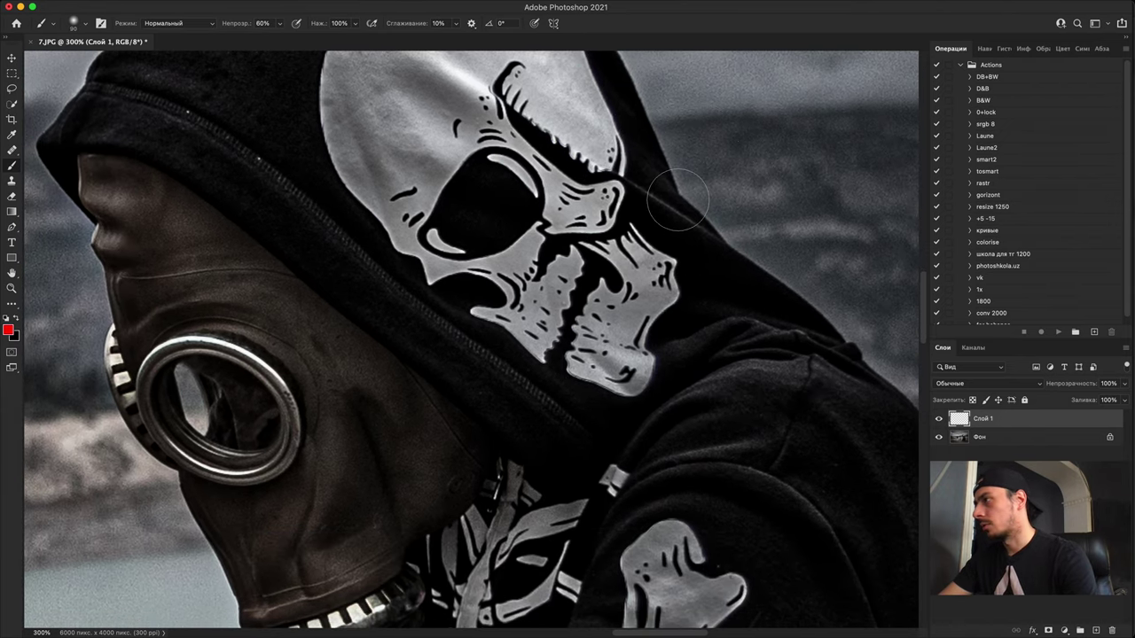
pyautogui.press('[')
pyautogui.press('[')
pyautogui.press('[')
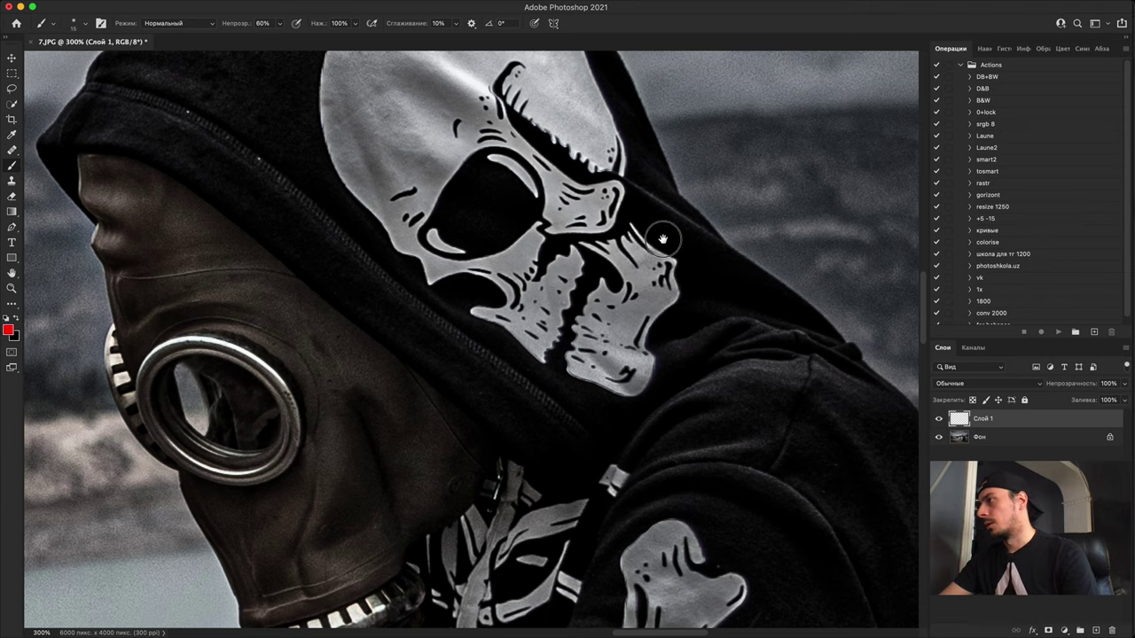
pyautogui.scroll(3, 667, 233)
pyautogui.hscroll(3, 620, 235)
pyautogui.moveTo(569, 226)
pyautogui.mouseDown()
pyautogui.moveTo(587, 278)
pyautogui.moveTo(663, 341)
pyautogui.moveTo(708, 360)
pyautogui.moveTo(829, 470)
pyautogui.mouseUp()
pyautogui.hscroll(-10, 459, 317)
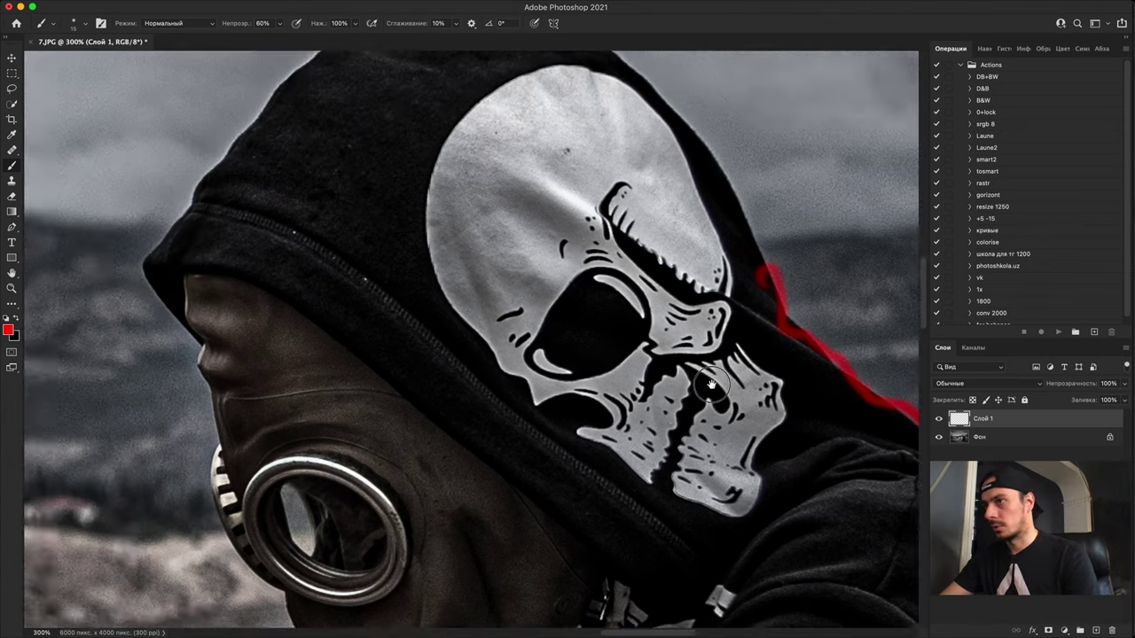
# Step: Mark the front contour of the gas mask in red, from below the hood's tip down past the eyepiece
pyautogui.moveTo(473, 334); pyautogui.dragTo(499, 399)
pyautogui.press('super+plus')
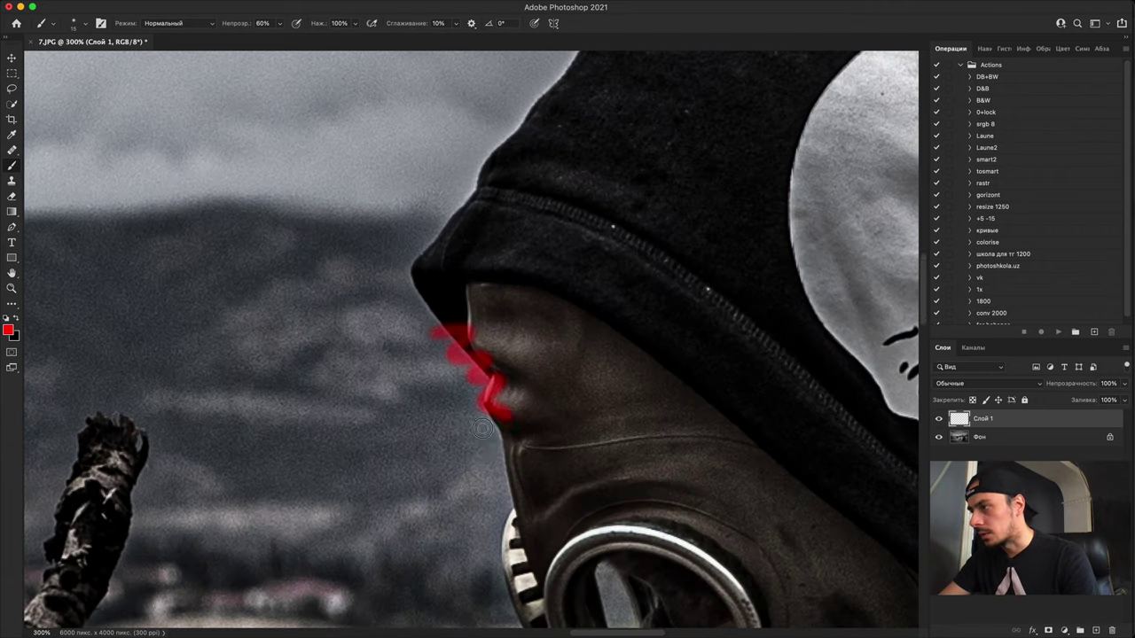
pyautogui.moveTo(521, 482)
pyautogui.mouseDown()
pyautogui.moveTo(570, 365)
pyautogui.moveTo(578, 310)
pyautogui.moveTo(544, 305)
pyautogui.moveTo(545, 419)
pyautogui.moveTo(619, 476)
pyautogui.moveTo(677, 544)
pyautogui.mouseUp()
pyautogui.scroll(5, 625, 319)
pyautogui.press('super+minus')
pyautogui.press('super+minus')
pyautogui.press('super+minus')
pyautogui.press('super+minus')
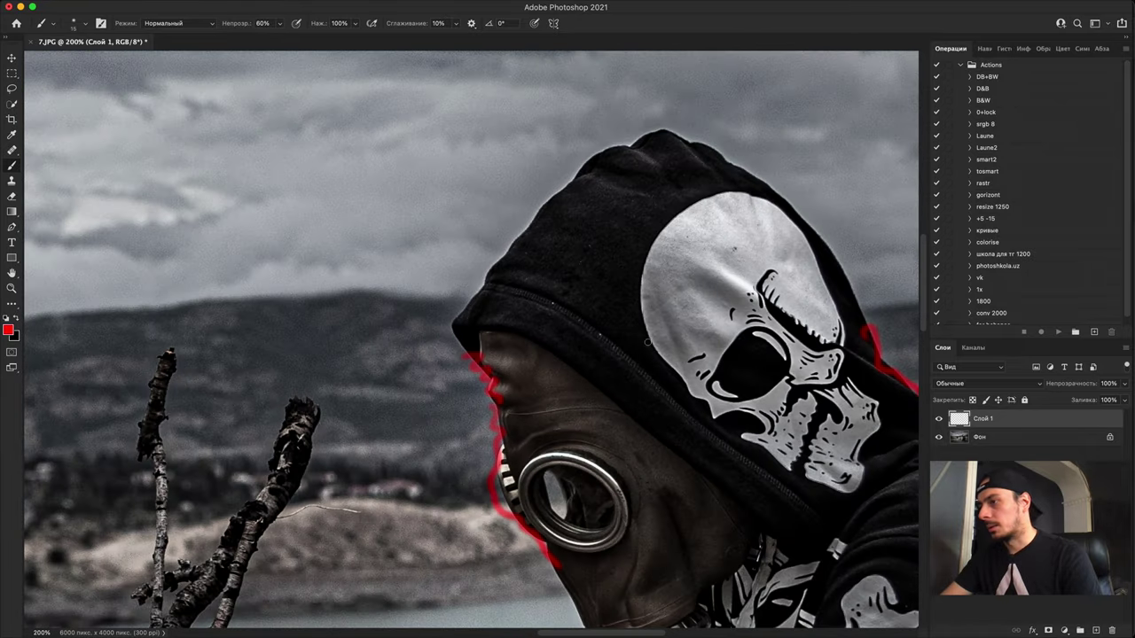
# Step: Outline the thick branch's tip and the area between the branches and the gas mask in red, then hide the marking layer
pyautogui.moveTo(624, 425); pyautogui.dragTo(639, 311)
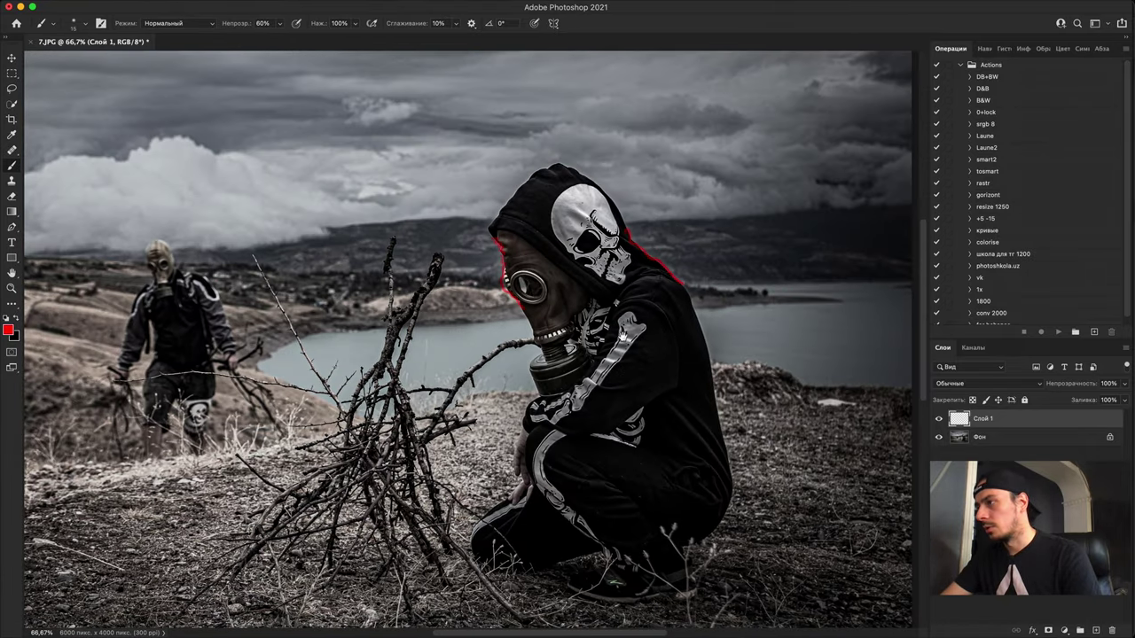
pyautogui.scroll(-1, 623, 335)
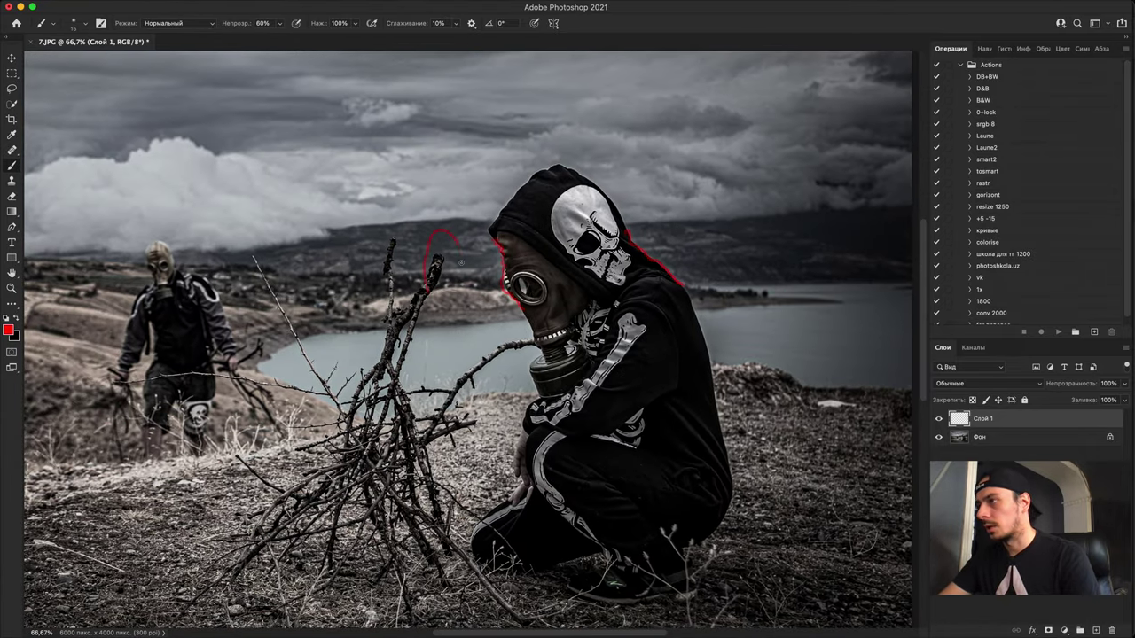
pyautogui.scroll(-4, 592, 419)
pyautogui.hscroll(4, 592, 419)
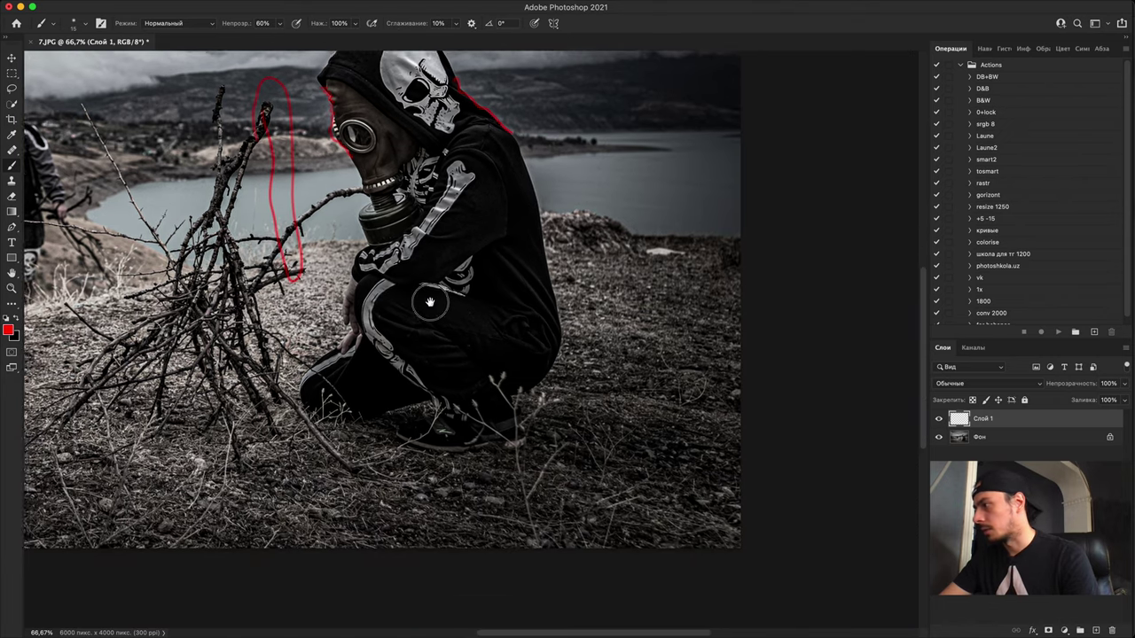
pyautogui.click(939, 419)
pyautogui.press('super+minus')
pyautogui.press('super+minus')
pyautogui.press('super+minus')
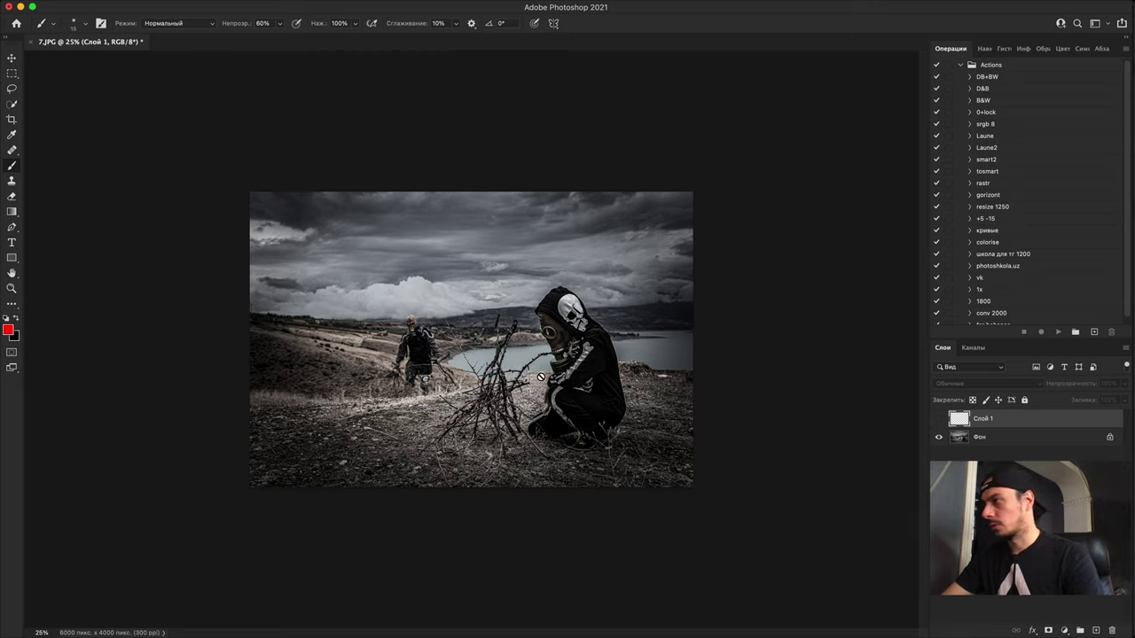
# Step: Add a Curves adjustment directly above the background that brightens the midtones, and invert its mask to black
pyautogui.click(1042, 440)
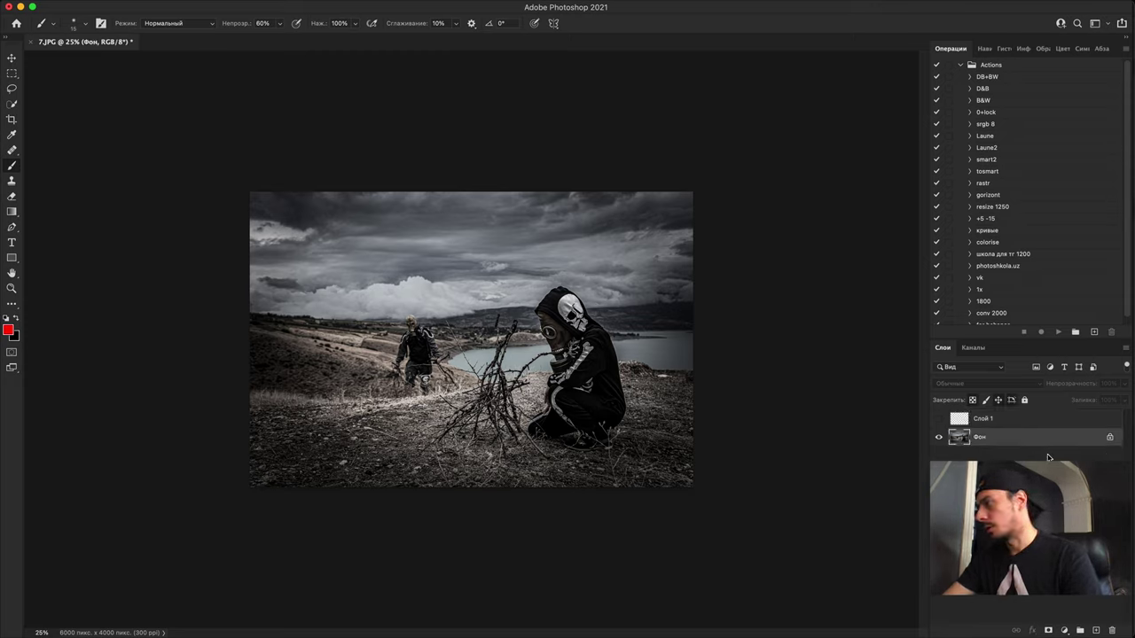
pyautogui.click(1065, 630)
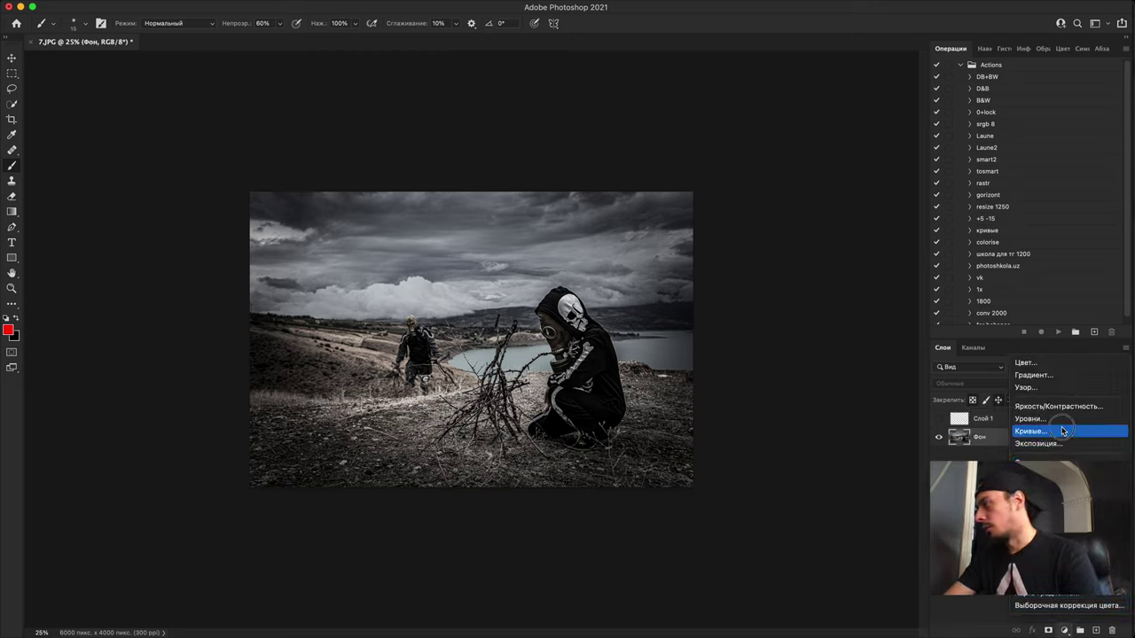
pyautogui.click(1037, 431)
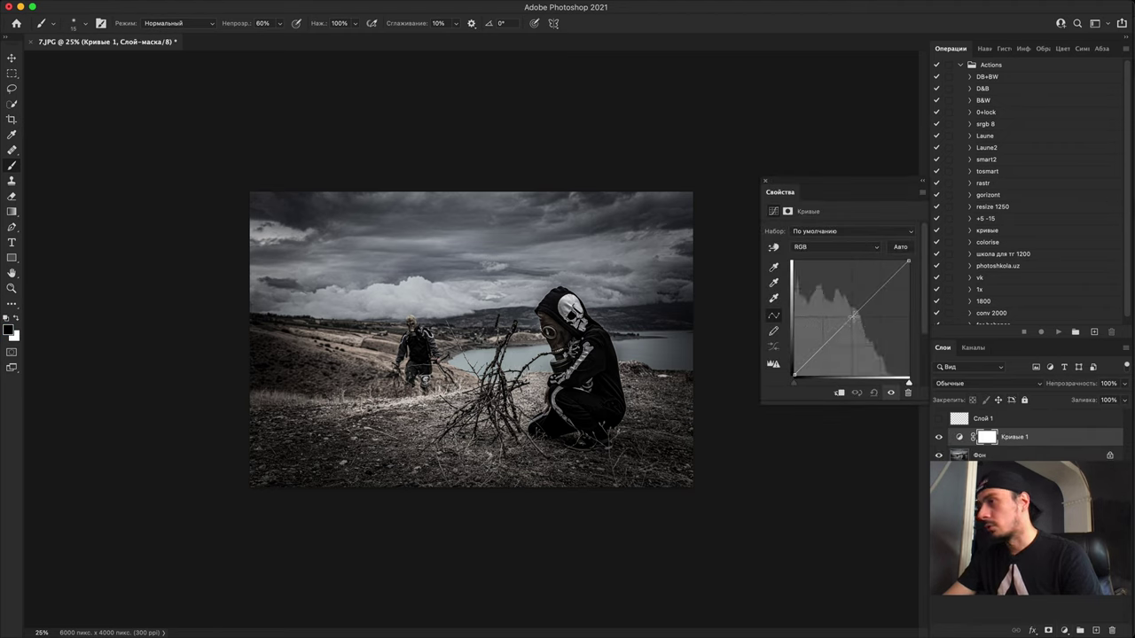
pyautogui.moveTo(853, 316)
pyautogui.mouseDown()
pyautogui.moveTo(845, 324)
pyautogui.moveTo(856, 311)
pyautogui.moveTo(845, 308)
pyautogui.mouseUp()
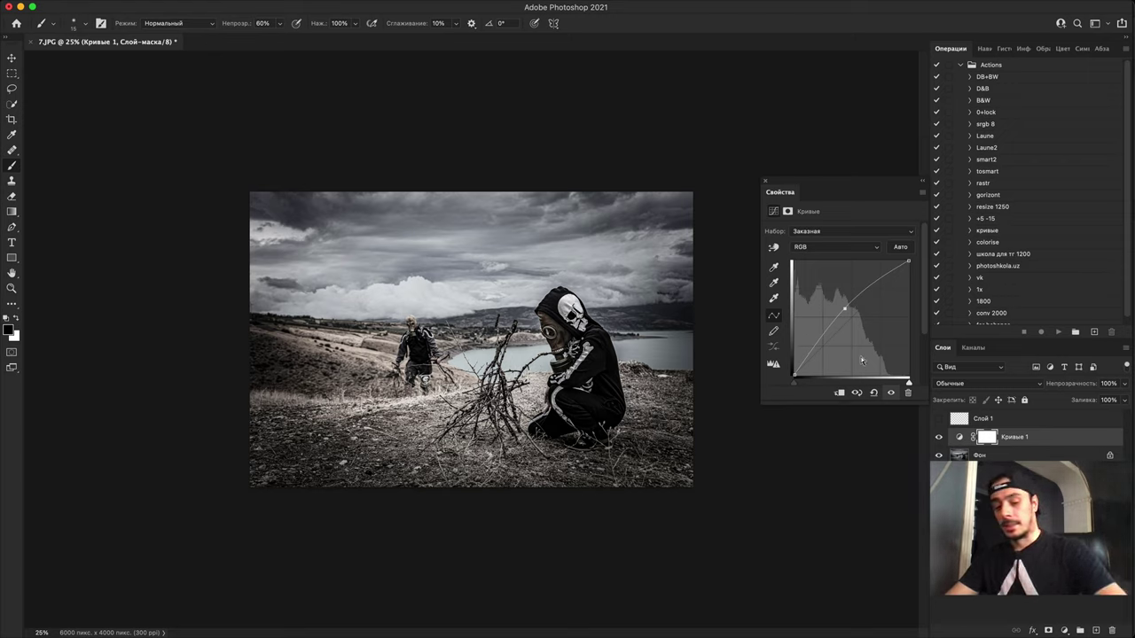
pyautogui.press('super+i')
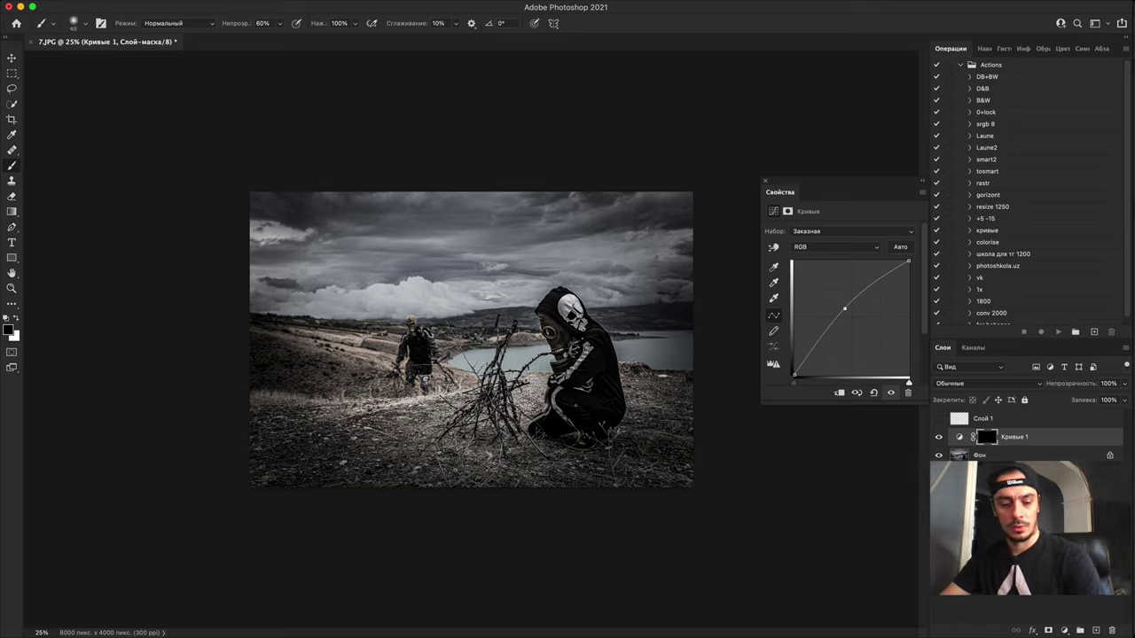
# Step: Reveal the brightening over the crouching figure, the branches and nearby ground by painting the Curves mask white with a brush enlarged to 1200 px
pyautogui.press('x')
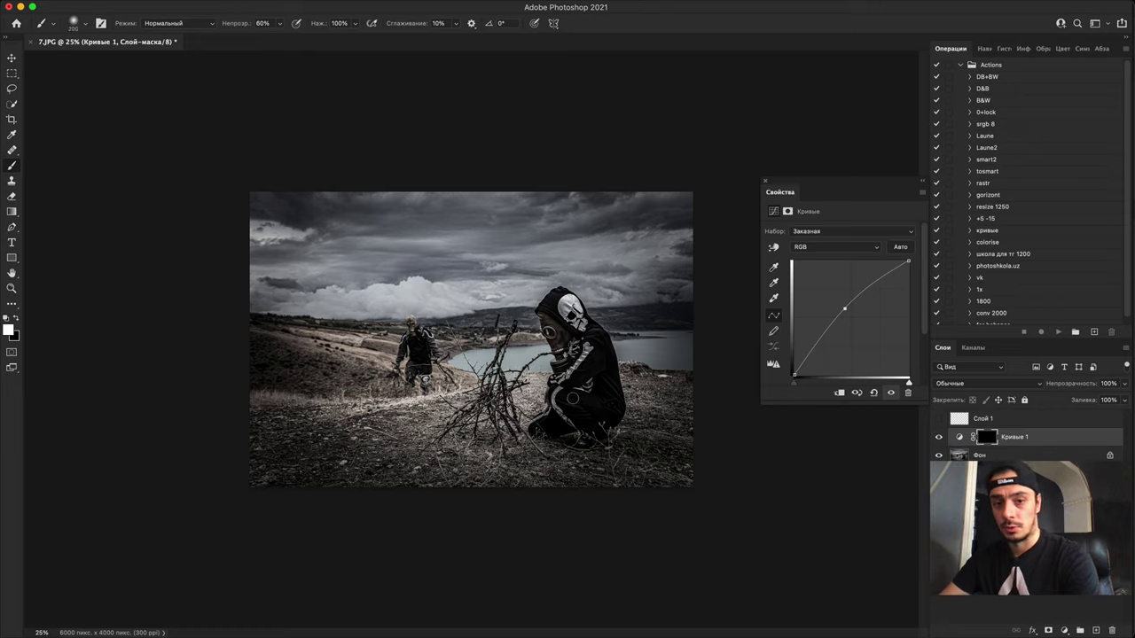
pyautogui.click(581, 403)
pyautogui.press(']')
pyautogui.press(']')
pyautogui.press(']')
pyautogui.press(']')
pyautogui.press(']')
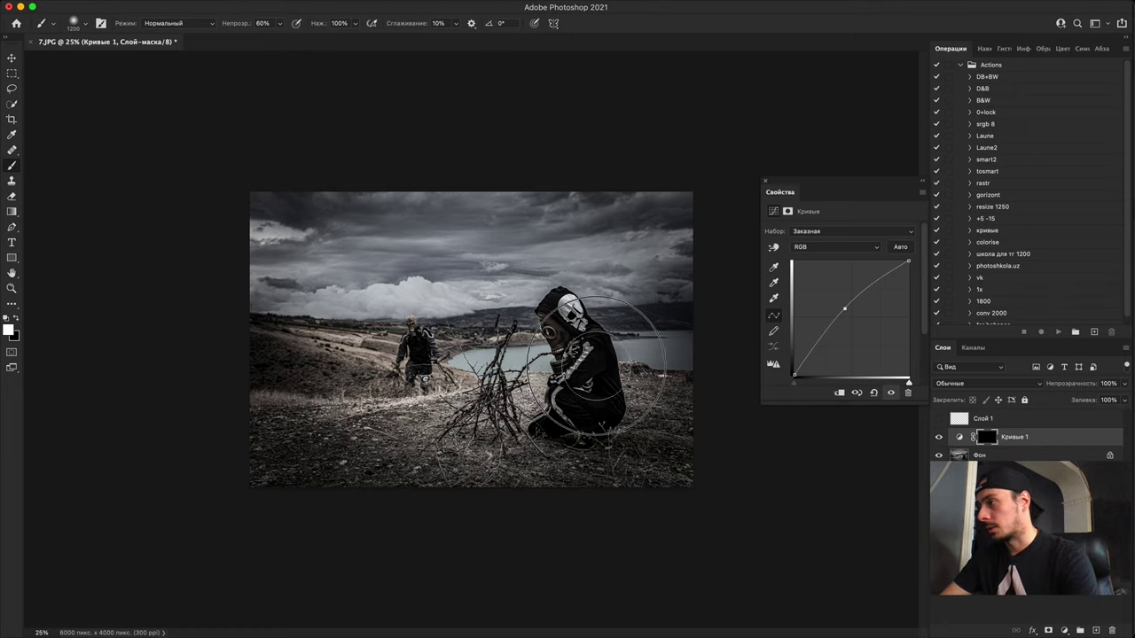
pyautogui.moveTo(567, 323); pyautogui.dragTo(567, 427)
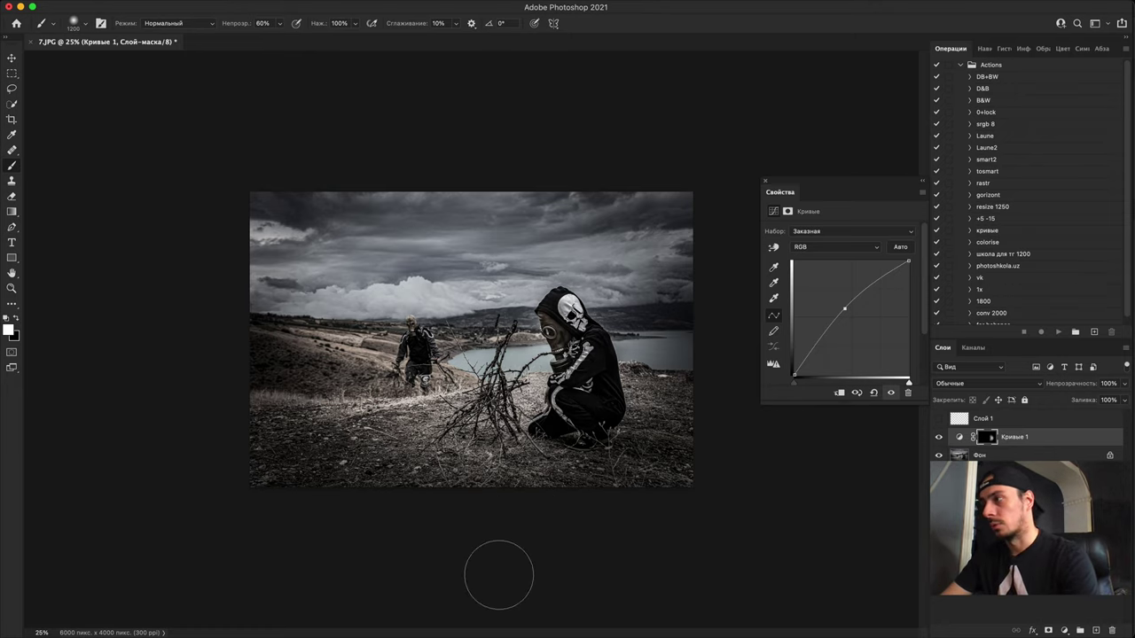
pyautogui.press('[')
pyautogui.press(']')
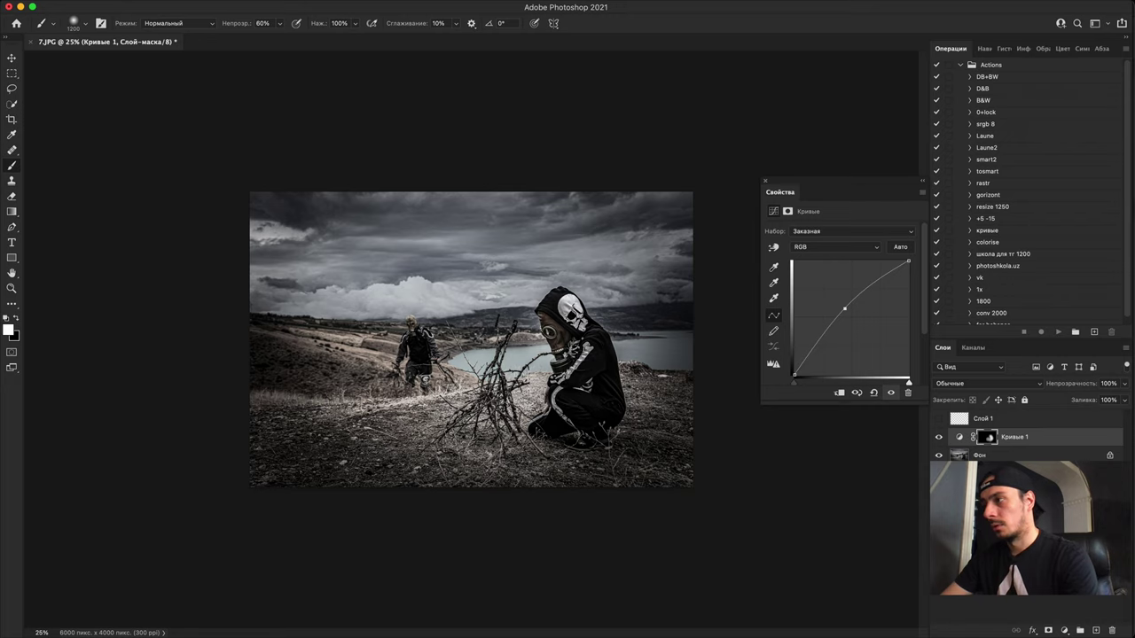
pyautogui.moveTo(537, 314)
pyautogui.mouseDown()
pyautogui.moveTo(567, 408)
pyautogui.moveTo(497, 443)
pyautogui.mouseUp()
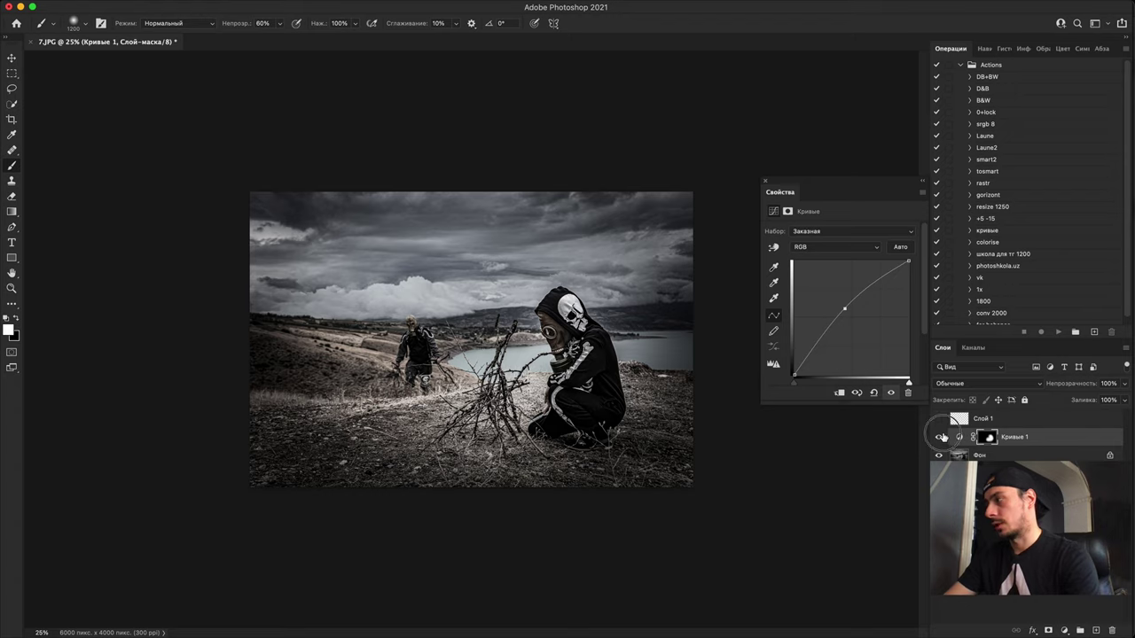
# Step: Compare the gas-mask photo with and without the Curves brightening at 25% and 33.3% magnification
pyautogui.click(939, 437)
pyautogui.click(940, 437)
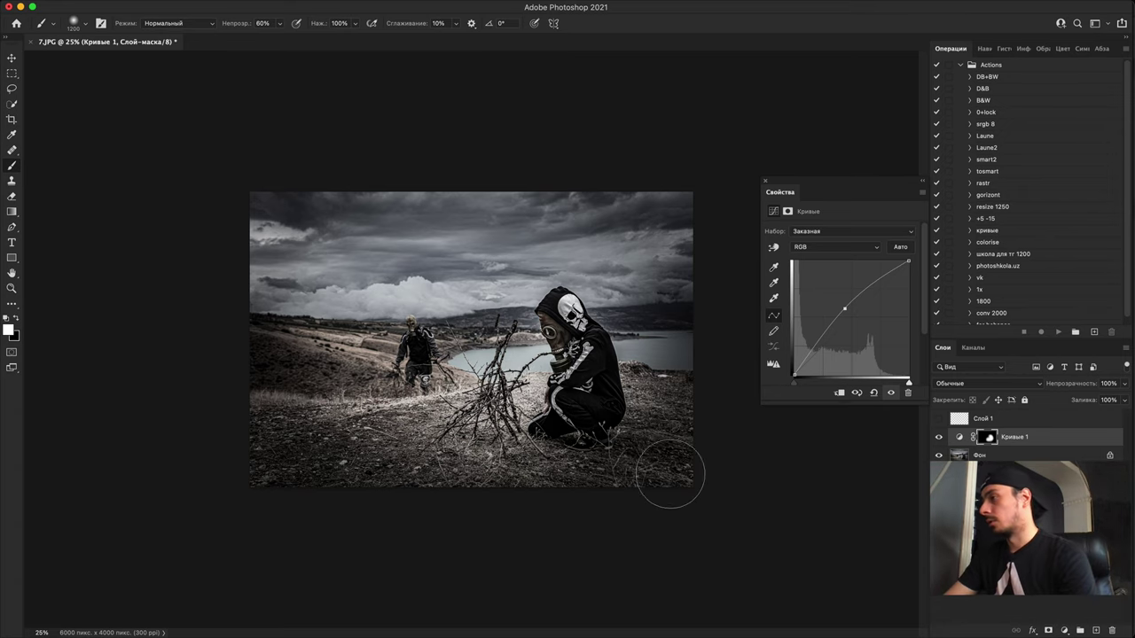
pyautogui.press('super+equal')
pyautogui.click(939, 437)
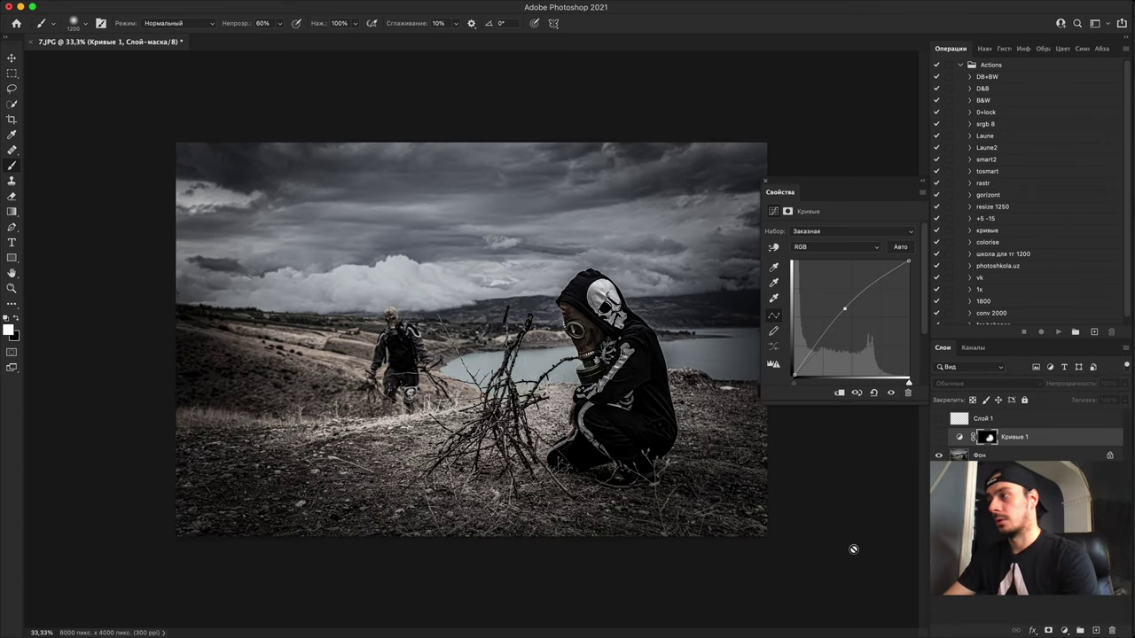
pyautogui.click(939, 437)
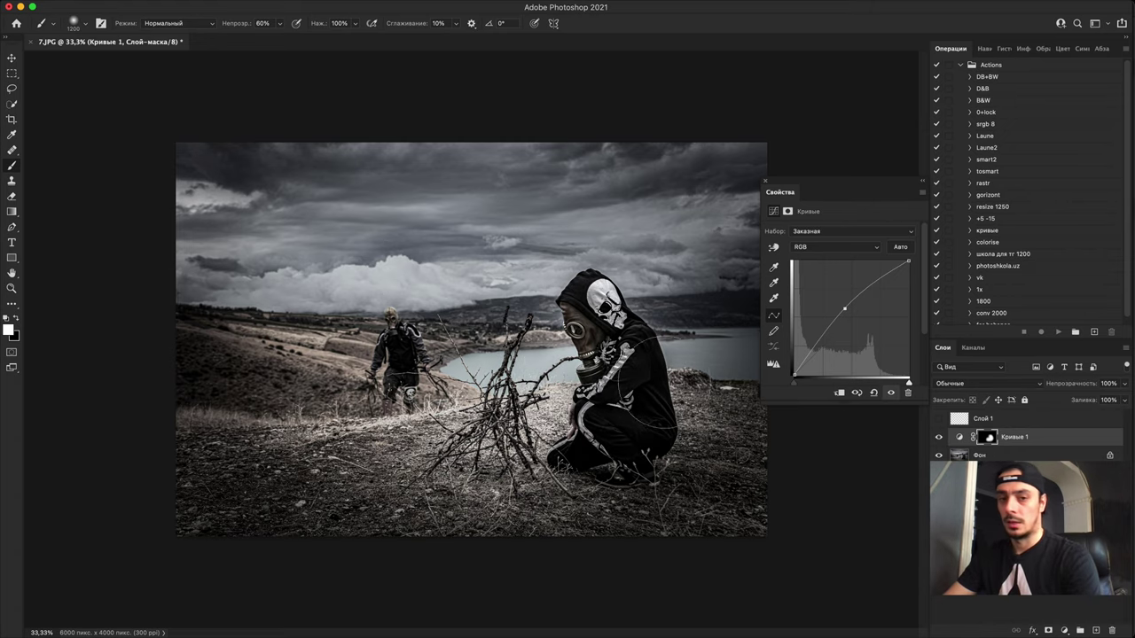
pyautogui.press('super+minus')
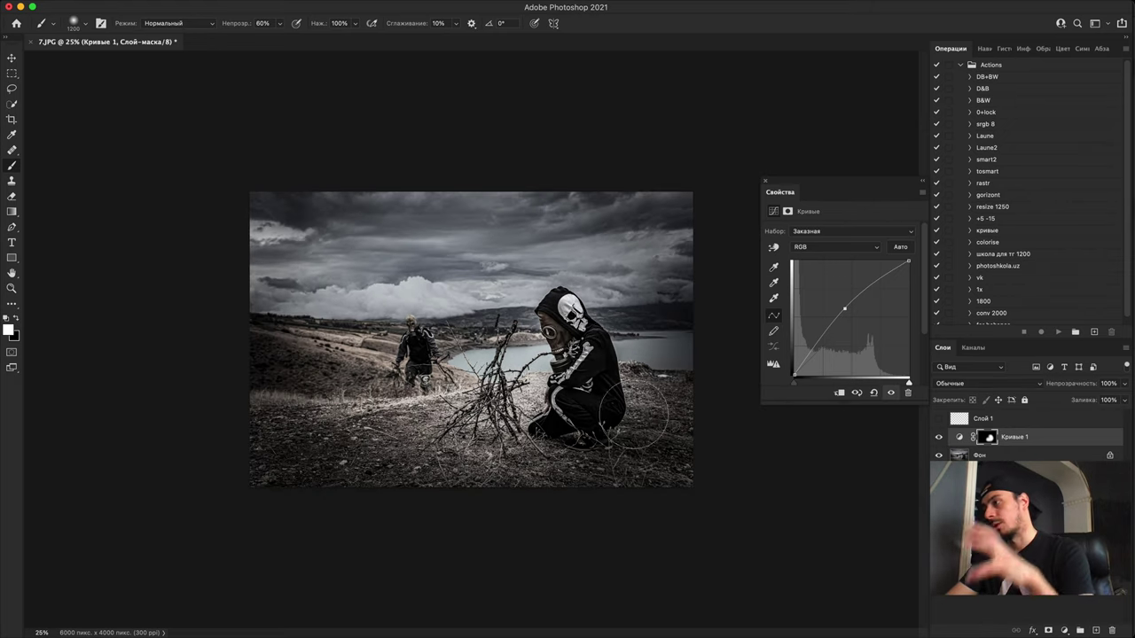
pyautogui.press('super+plus')
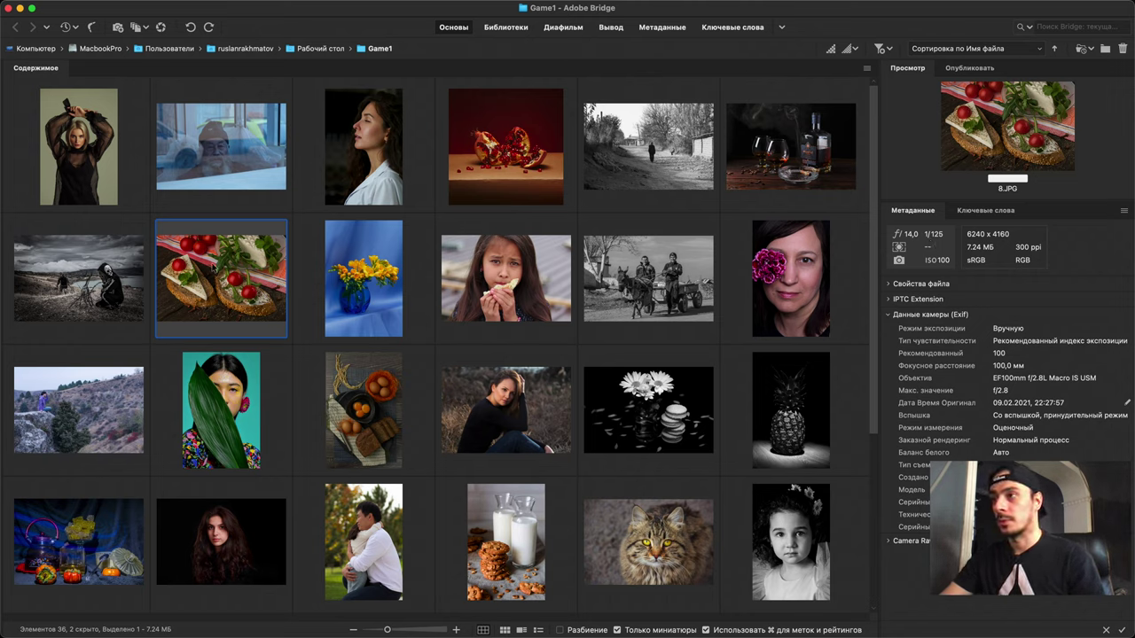
# Step: Open the cheese and tomato sandwich photo 8.JPG from Bridge in Photoshop
pyautogui.doubleClick(229, 281)
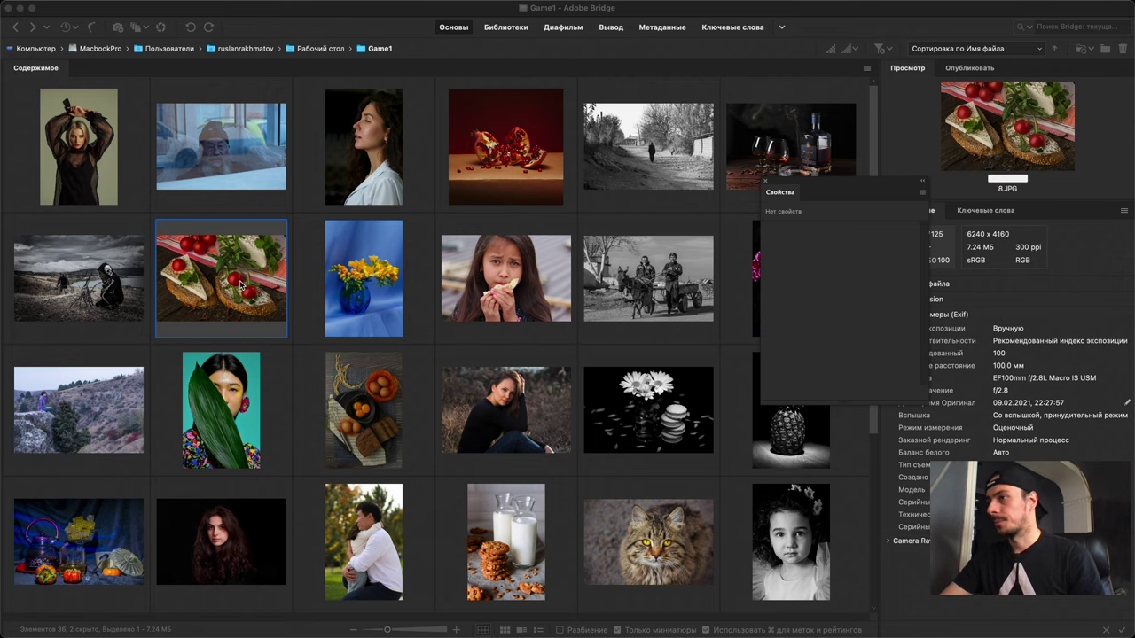
pyautogui.click(536, 430)
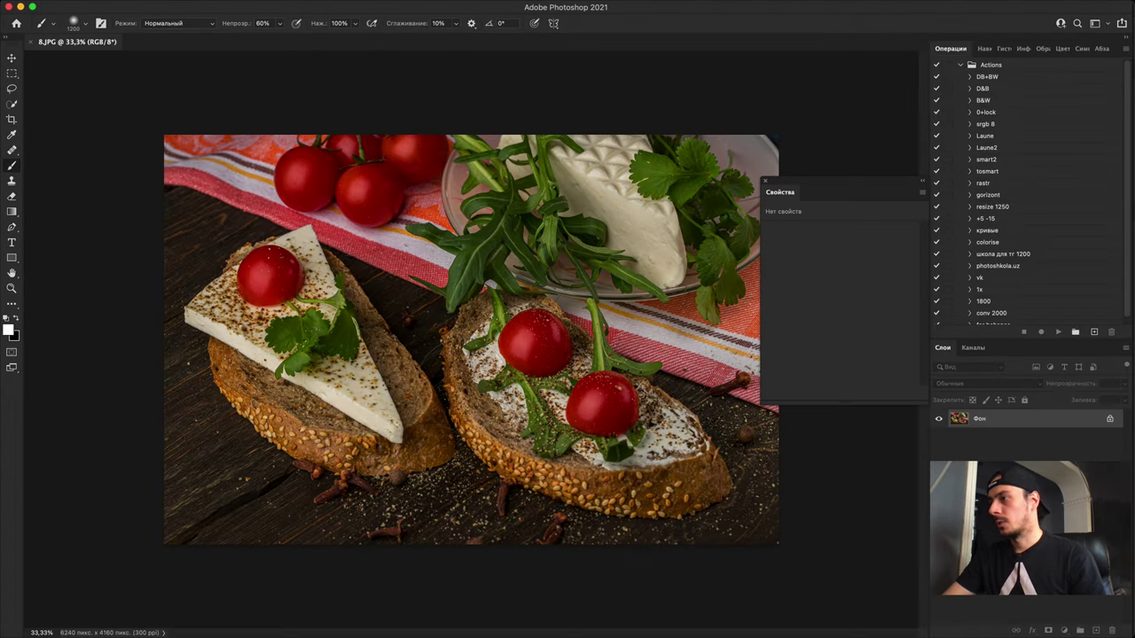
pyautogui.click(767, 181)
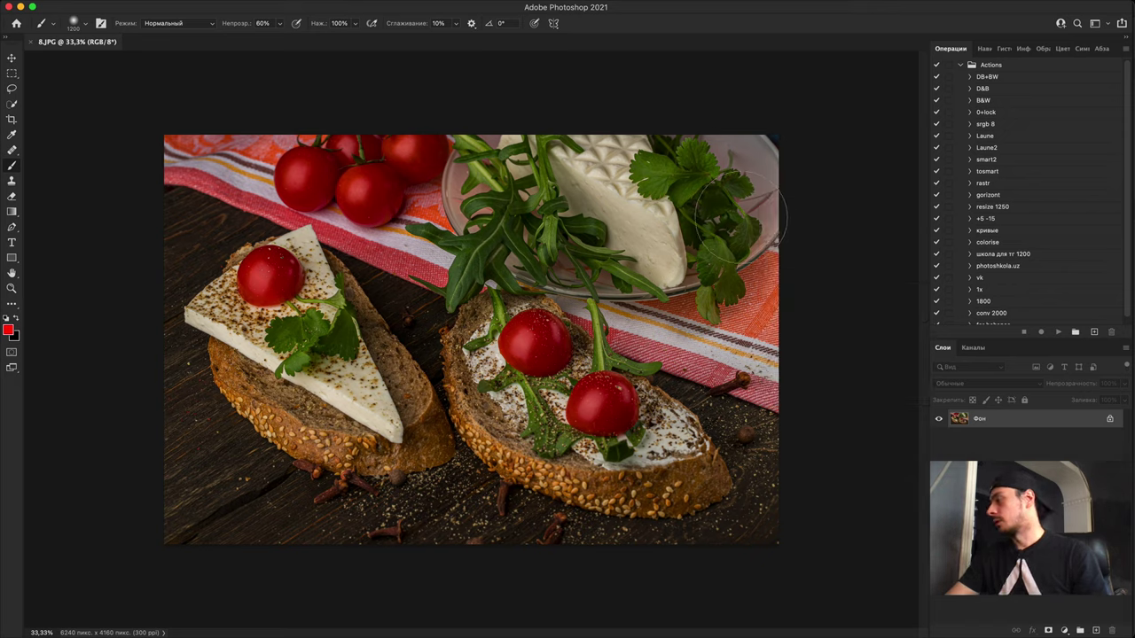
# Step: Add a Curves adjustment to the sandwich photo and raise its midtones strongly to brighten the image
pyautogui.click(1064, 630)
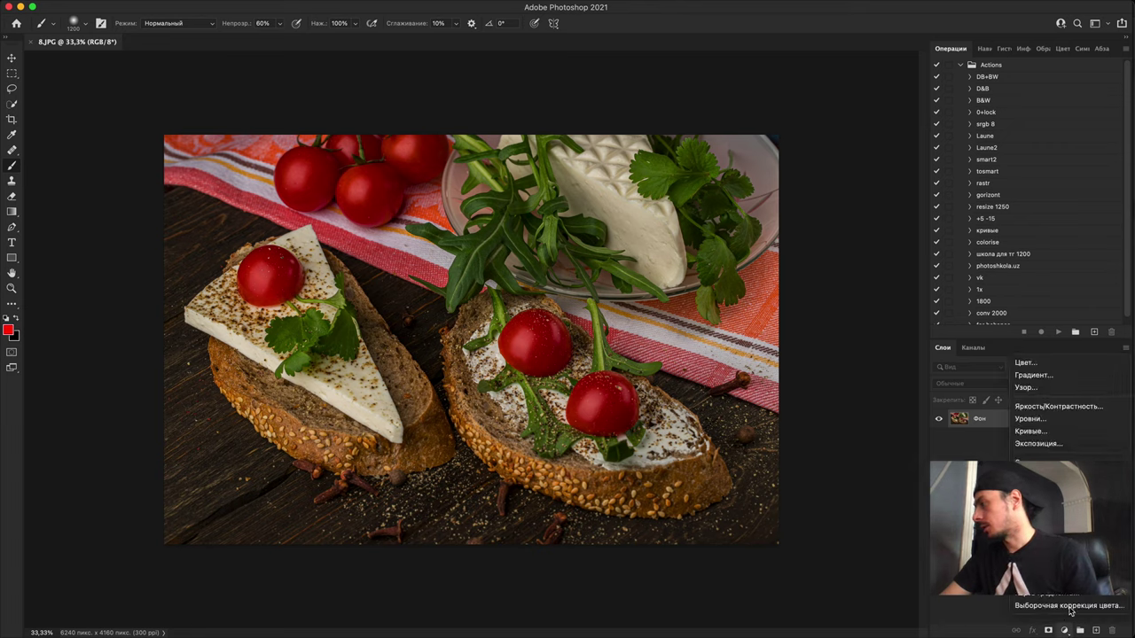
pyautogui.click(1039, 431)
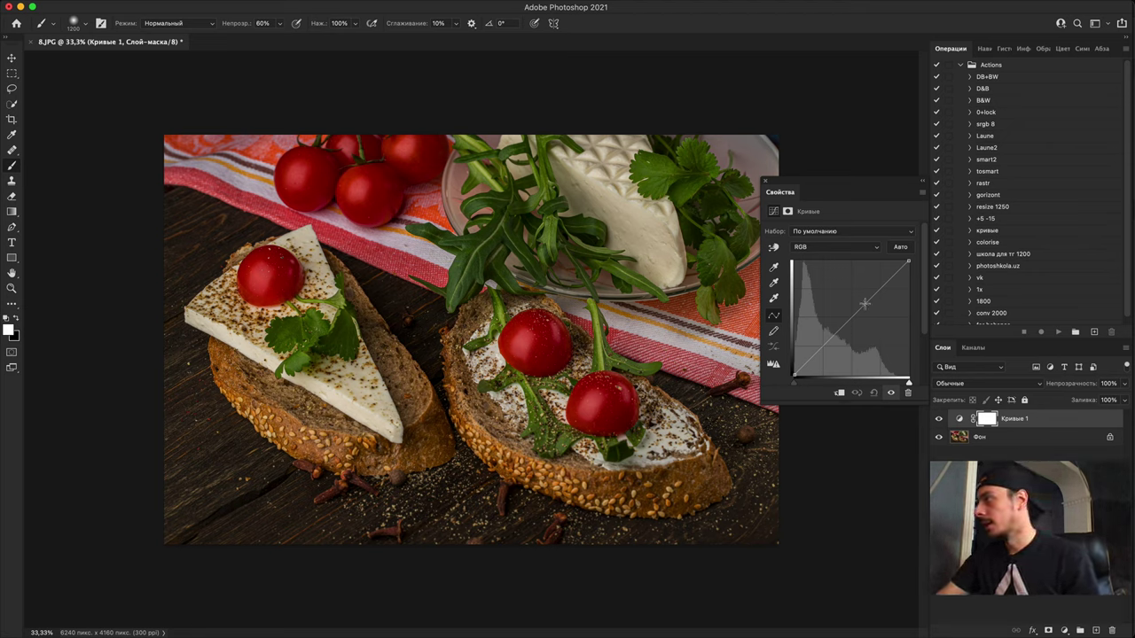
pyautogui.moveTo(851, 315); pyautogui.dragTo(842, 304)
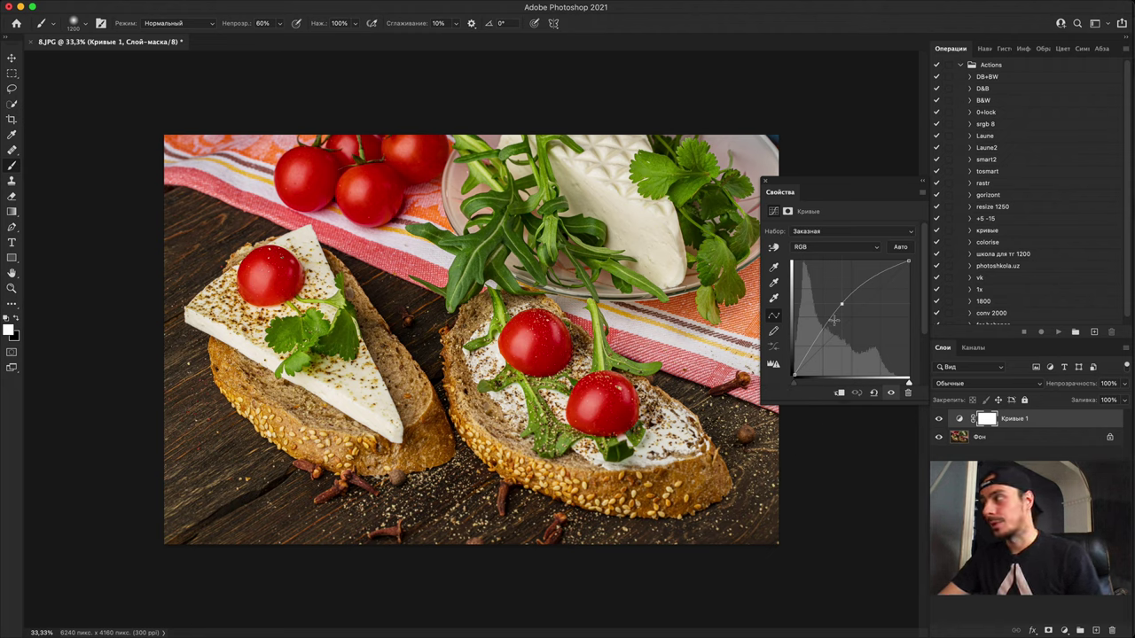
pyautogui.moveTo(841, 304); pyautogui.dragTo(842, 300)
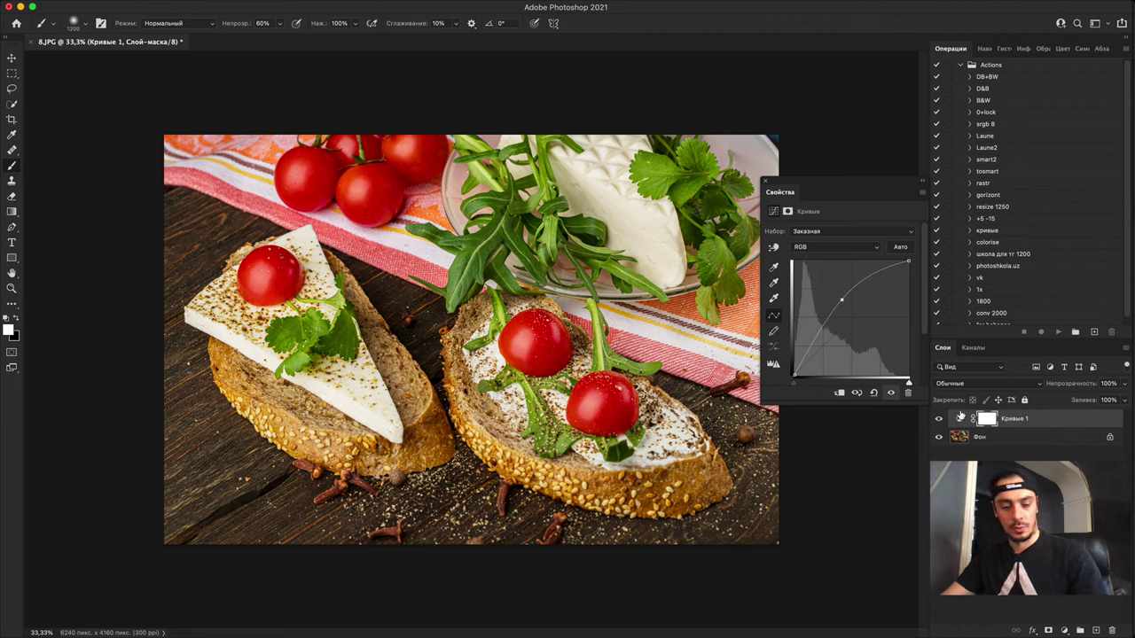
# Step: Invert the Curves mask to black and paint white over the tomatoes, cheese and bread slices to brighten them selectively
pyautogui.press('super+i')
pyautogui.moveTo(270, 273); pyautogui.dragTo(344, 350)
pyautogui.moveTo(548, 353)
pyautogui.mouseDown()
pyautogui.moveTo(596, 399)
pyautogui.moveTo(497, 146)
pyautogui.moveTo(375, 119)
pyautogui.moveTo(321, 146)
pyautogui.moveTo(241, 114)
pyautogui.moveTo(681, 180)
pyautogui.moveTo(714, 241)
pyautogui.moveTo(616, 213)
pyautogui.moveTo(625, 256)
pyautogui.moveTo(572, 297)
pyautogui.moveTo(603, 372)
pyautogui.mouseUp()
pyautogui.moveTo(299, 270)
pyautogui.mouseDown()
pyautogui.moveTo(222, 408)
pyautogui.moveTo(449, 448)
pyautogui.moveTo(465, 468)
pyautogui.moveTo(632, 502)
pyautogui.moveTo(683, 496)
pyautogui.moveTo(266, 443)
pyautogui.moveTo(412, 479)
pyautogui.mouseUp()
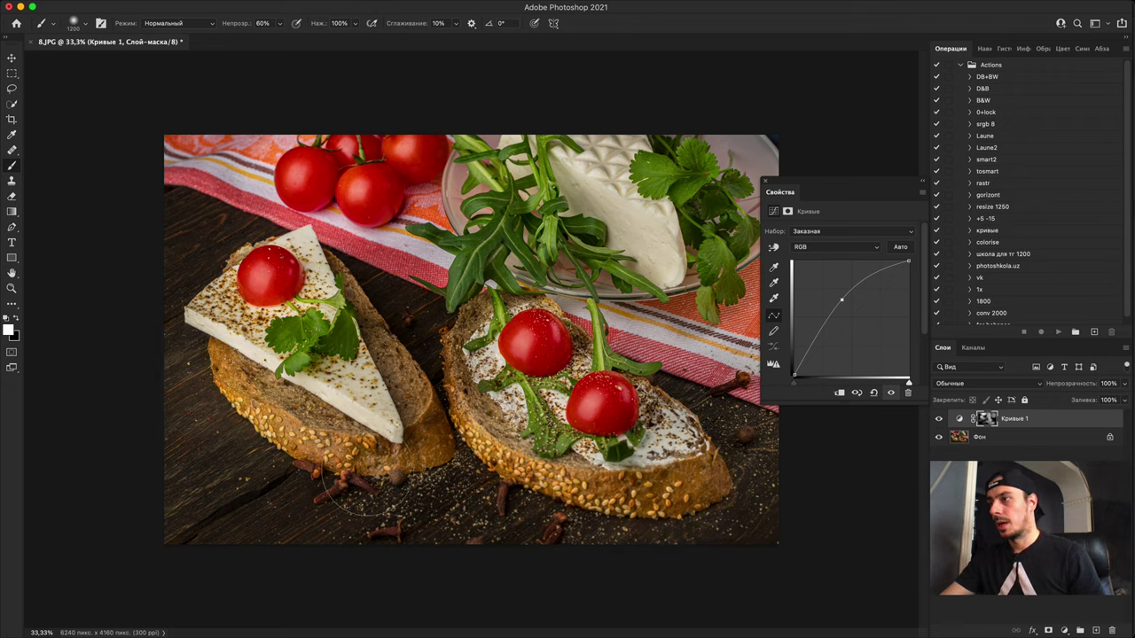
pyautogui.moveTo(414, 333); pyautogui.dragTo(406, 324)
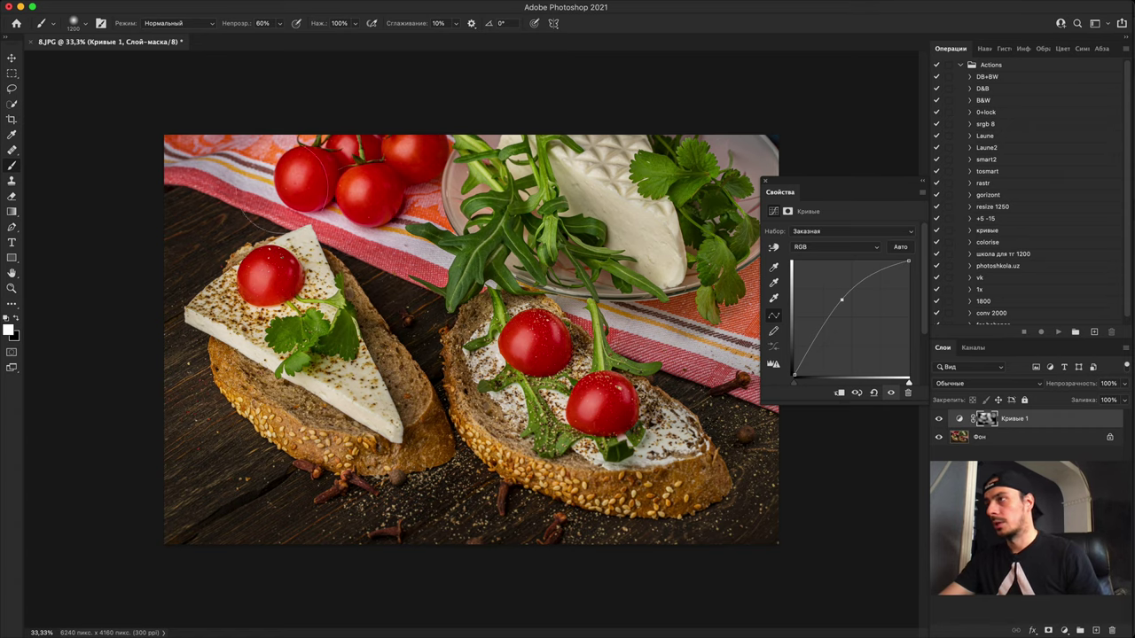
# Step: Compare the sandwich photo with and without the masked Curves brightening at 16.7% magnification
pyautogui.press('super+minus')
pyautogui.press('super+minus')
pyautogui.press('super+plus')
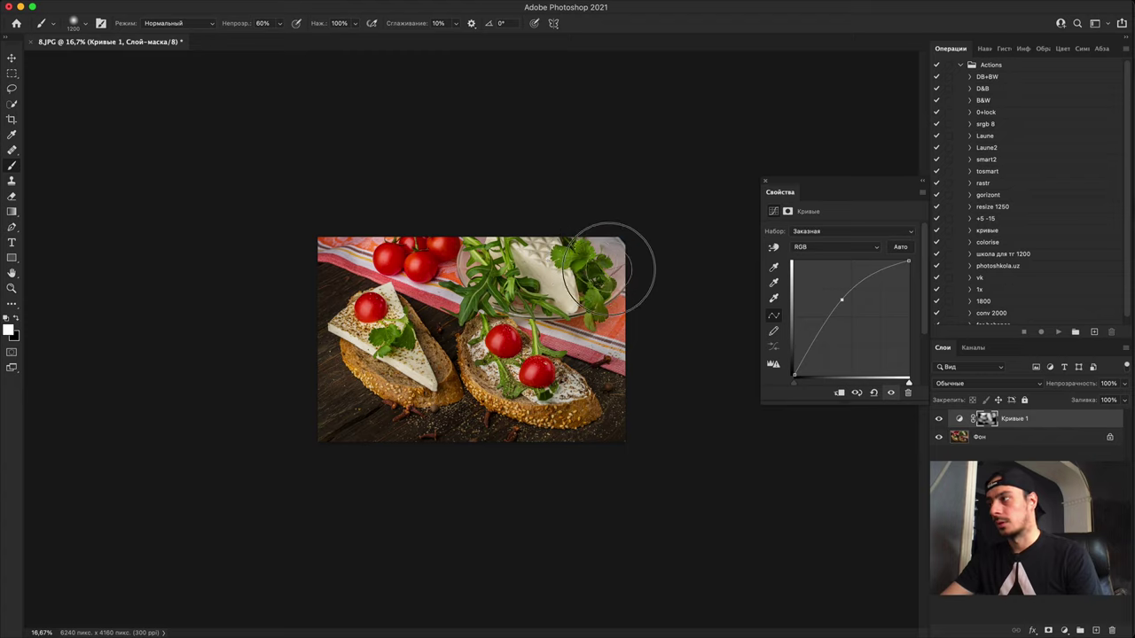
pyautogui.click(938, 418)
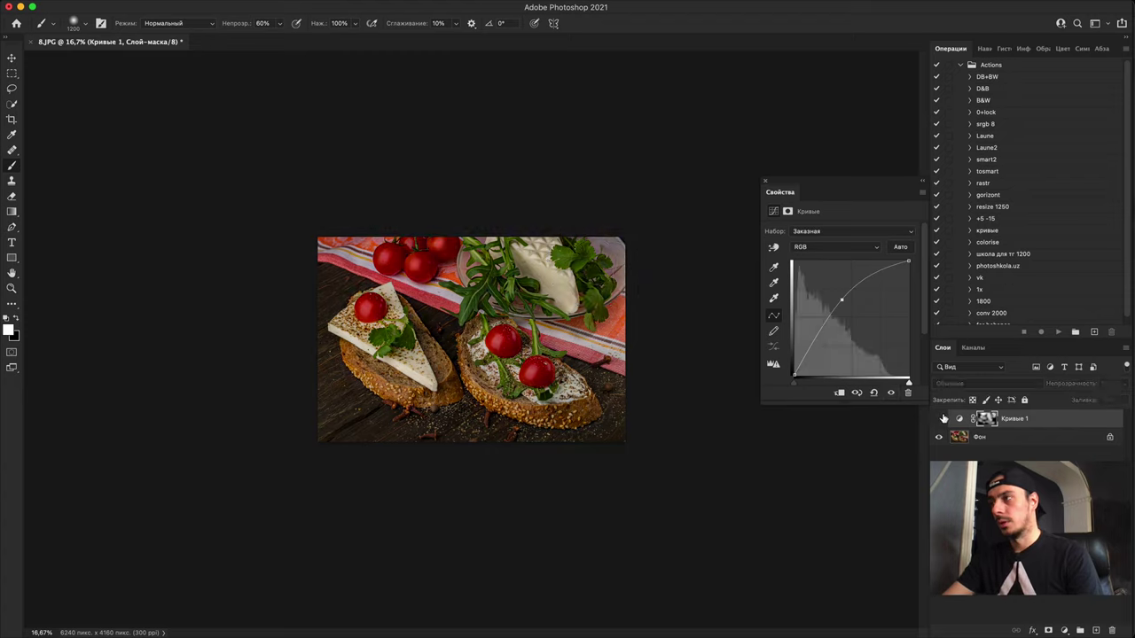
pyautogui.click(940, 418)
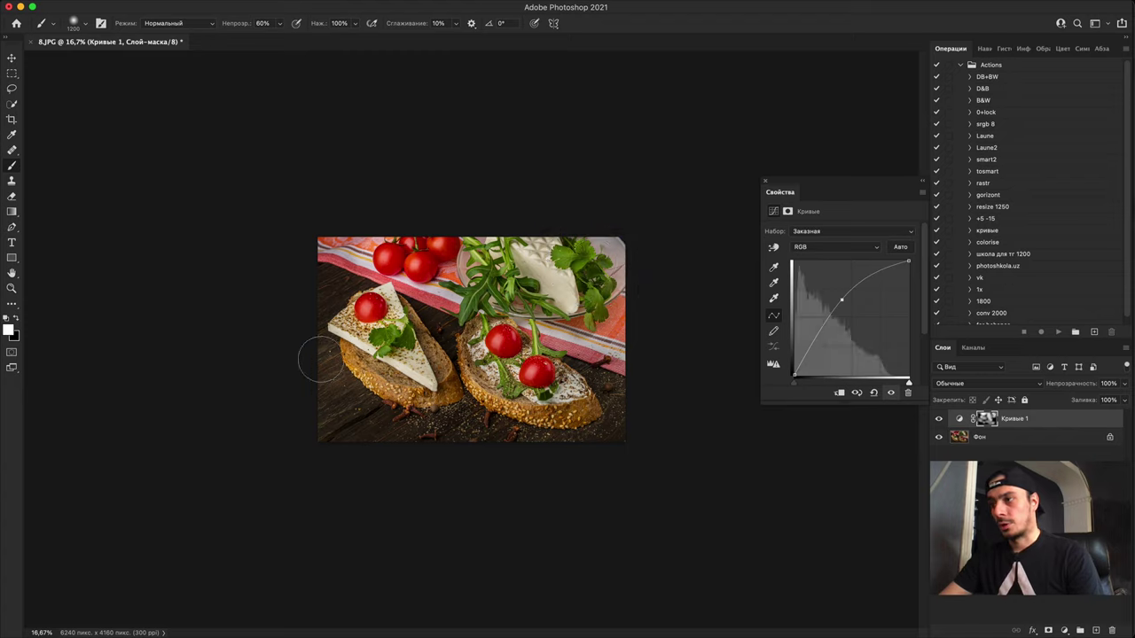
# Step: Paint black on the Curves mask over the dark wood in the photo's lower-left corner, and hide the Curves layer for comparison
pyautogui.press('x')
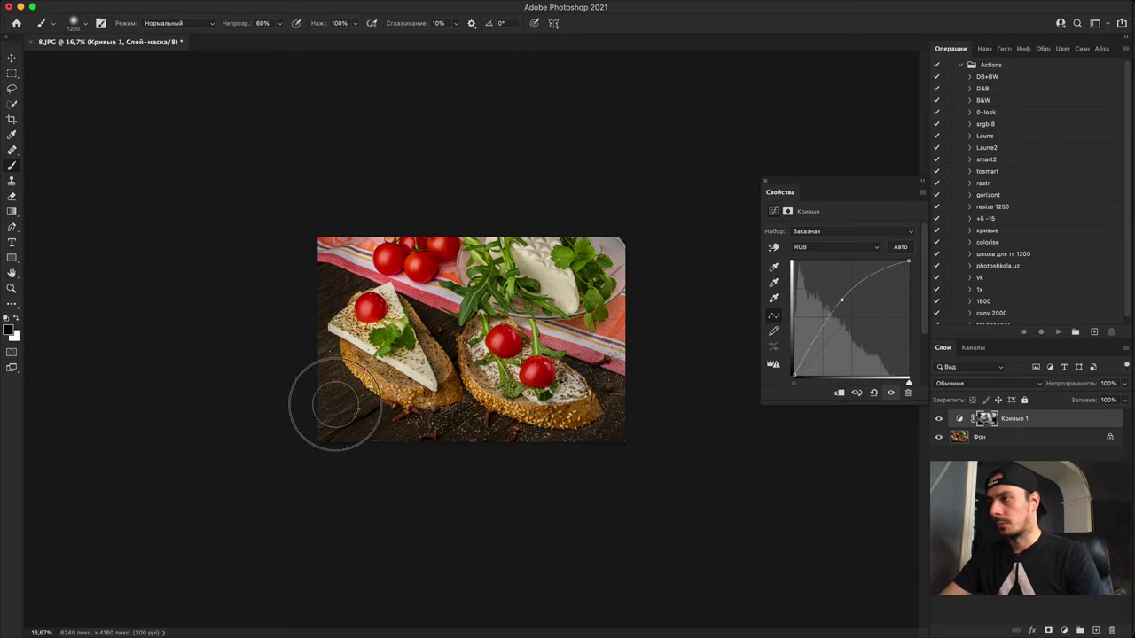
pyautogui.press('x')
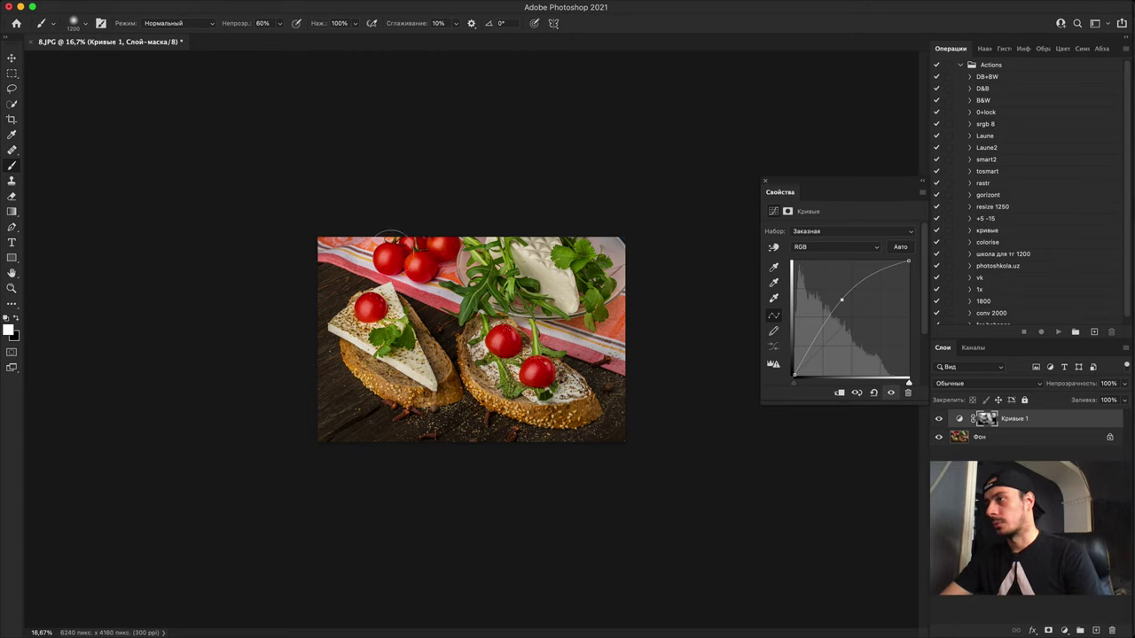
pyautogui.click(939, 419)
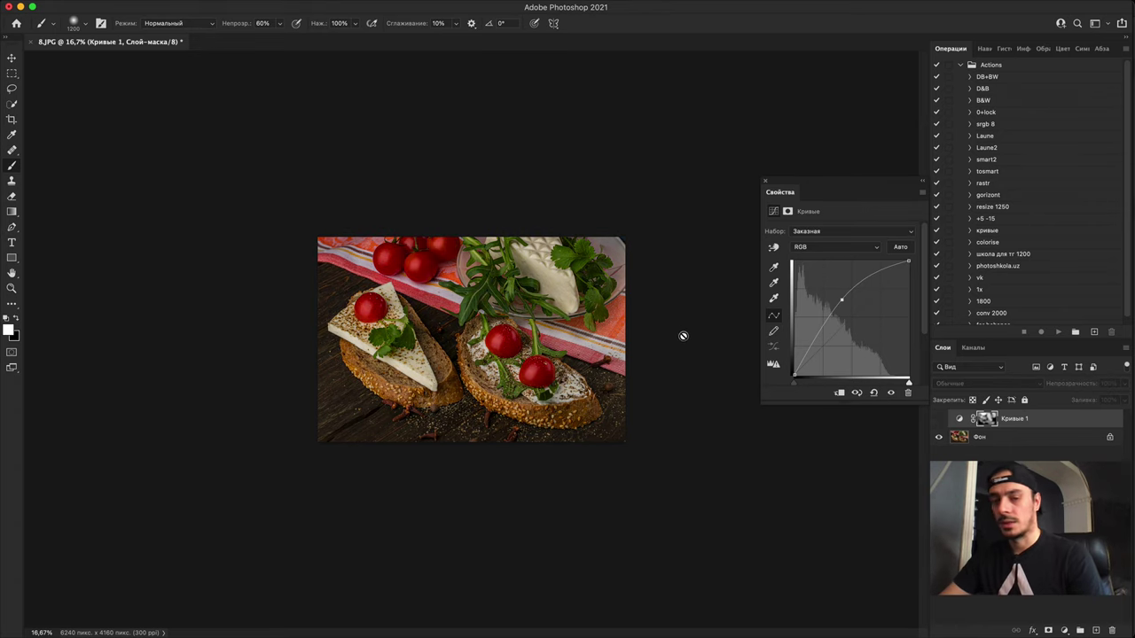
pyautogui.press('super+minus')
pyautogui.press('super+minus')
pyautogui.press('super+plus')
pyautogui.press('super+plus')
pyautogui.press('super+plus')
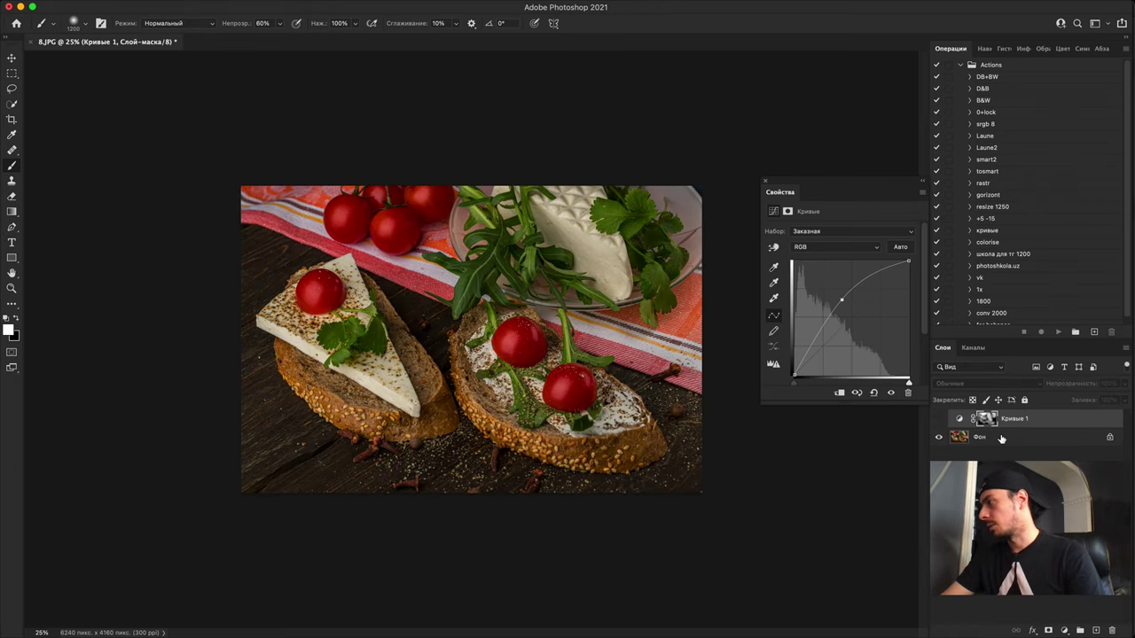
pyautogui.click(1001, 438)
pyautogui.click(1065, 629)
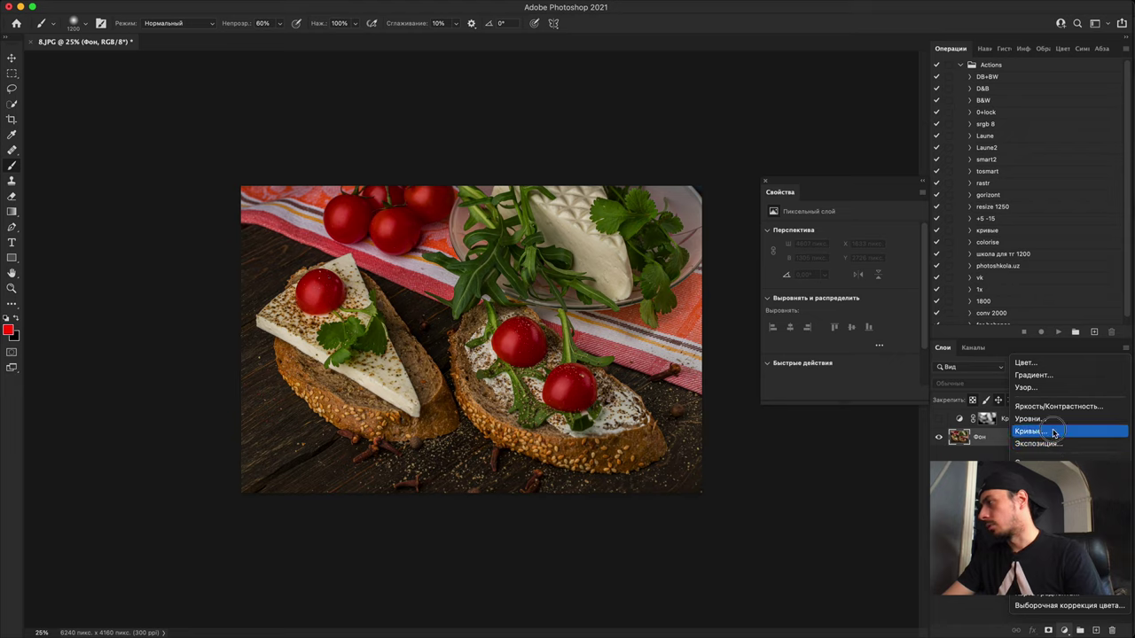
pyautogui.click(995, 430)
pyautogui.moveTo(860, 313); pyautogui.dragTo(855, 323)
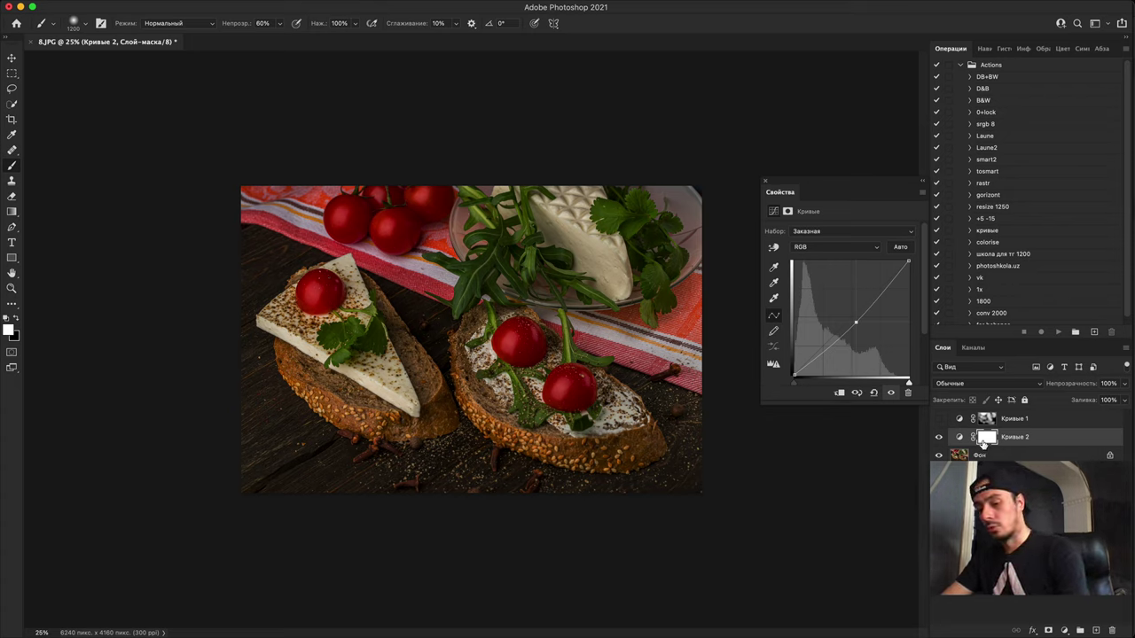
pyautogui.press('BackSpace')
pyautogui.press('BackSpace')
pyautogui.press('BackSpace')
# Step: Show the Curves layer again, duplicate the background layer and set the copy's temperature to -9 with the Camera Raw filter
pyautogui.click(939, 419)
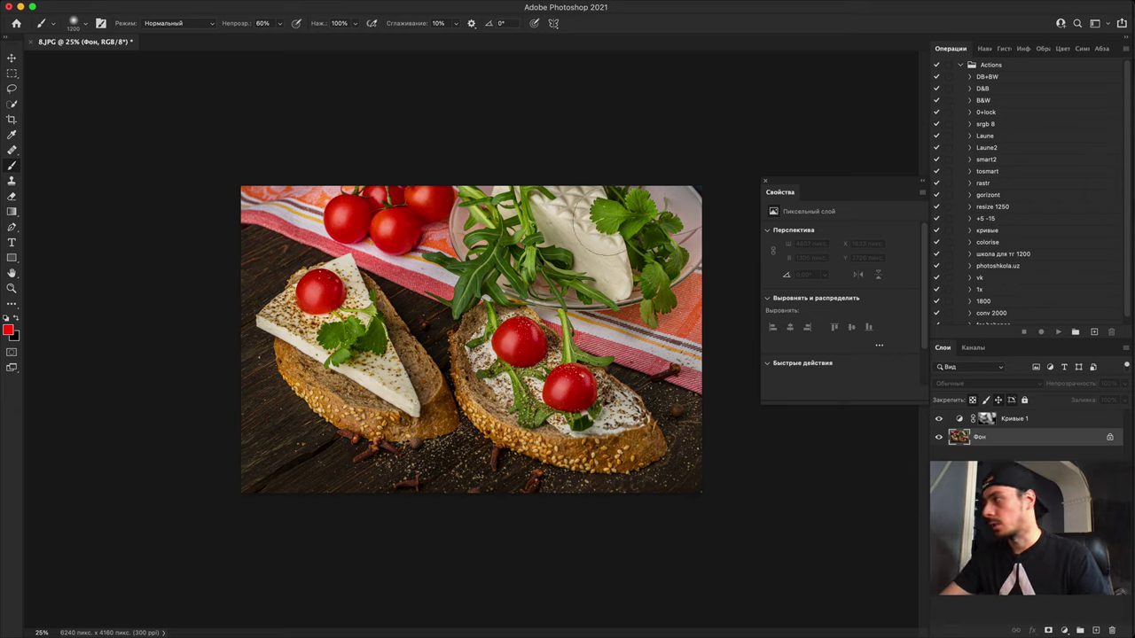
pyautogui.hotkey('ctrl', 'j')
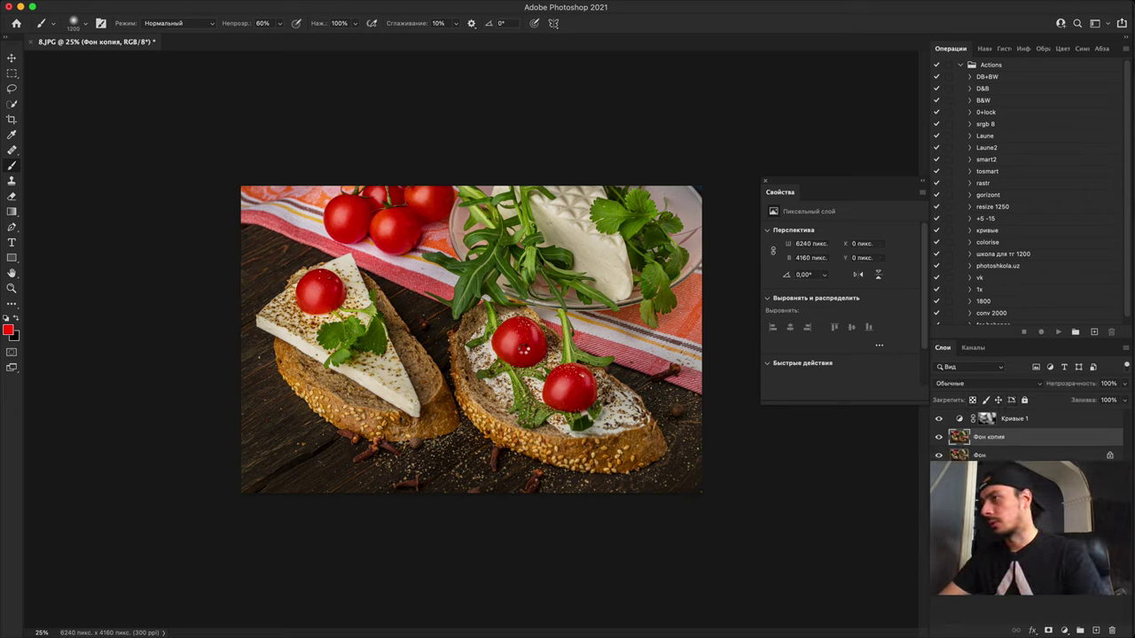
pyautogui.press('super+shift+a')
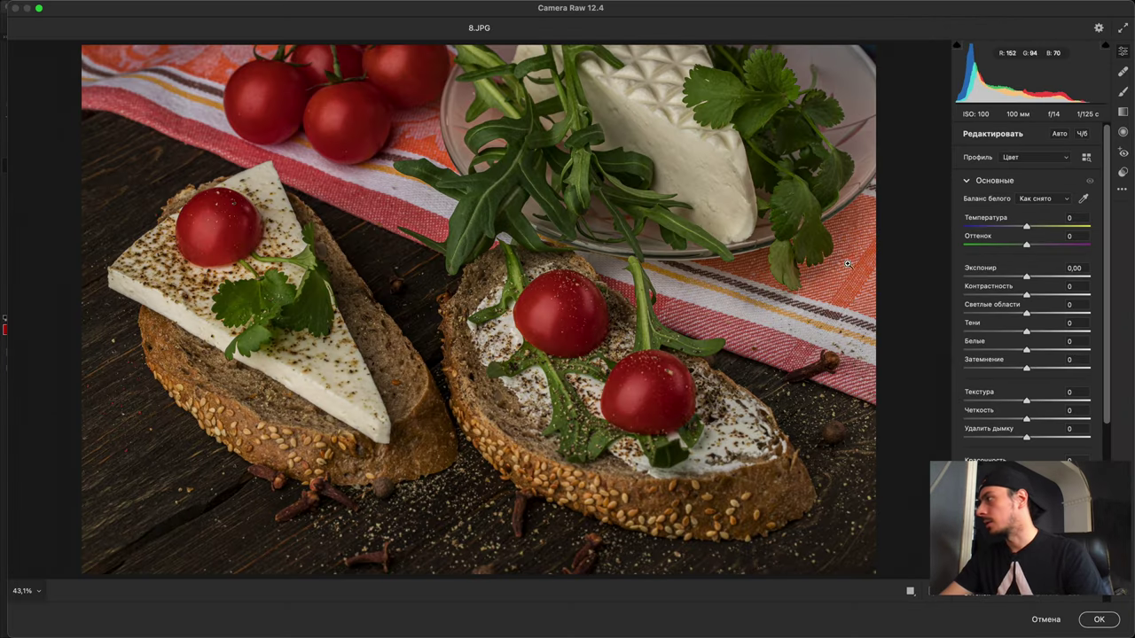
pyautogui.moveTo(1025, 229); pyautogui.dragTo(1020, 232)
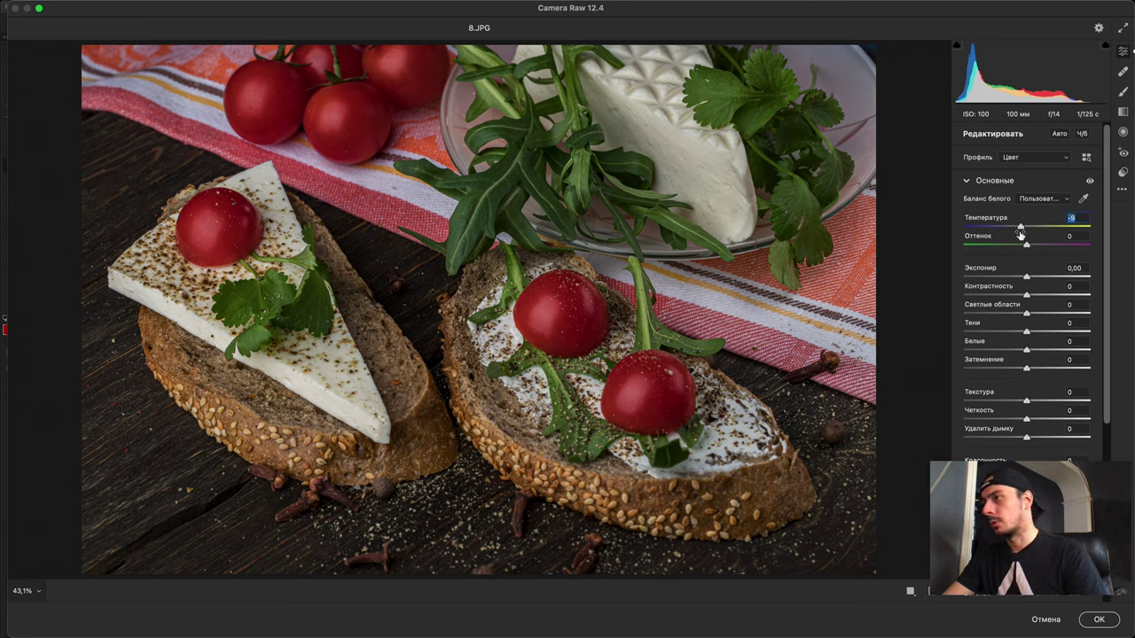
pyautogui.click(1099, 623)
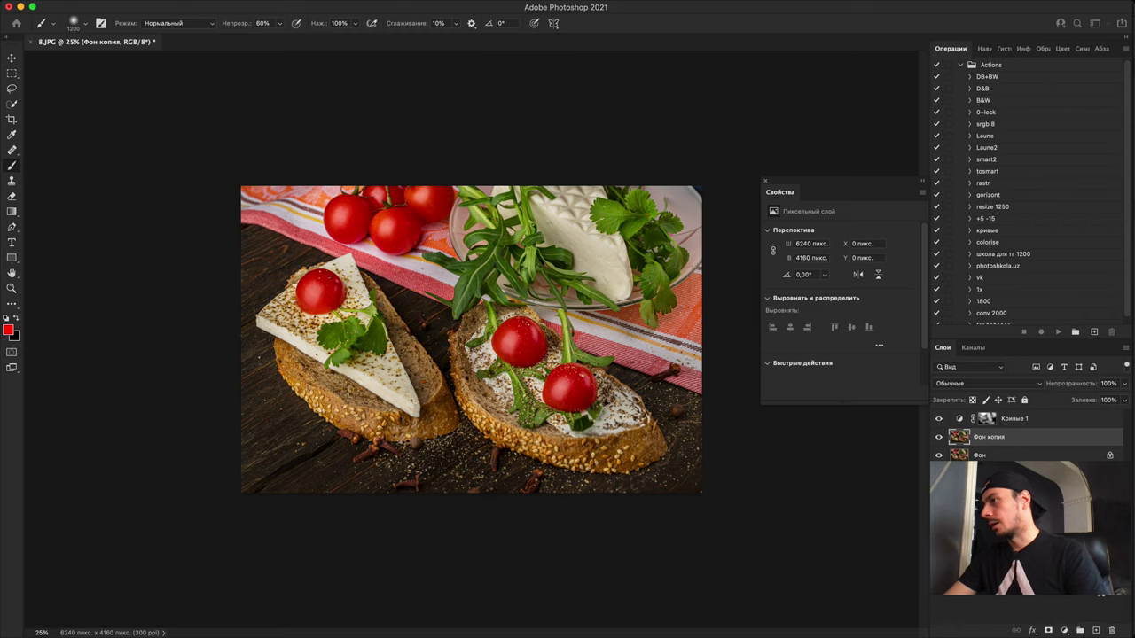
# Step: Compare the sandwich photo with and without the cooler background copy by toggling its visibility
pyautogui.click(938, 437)
pyautogui.click(939, 438)
pyautogui.click(938, 442)
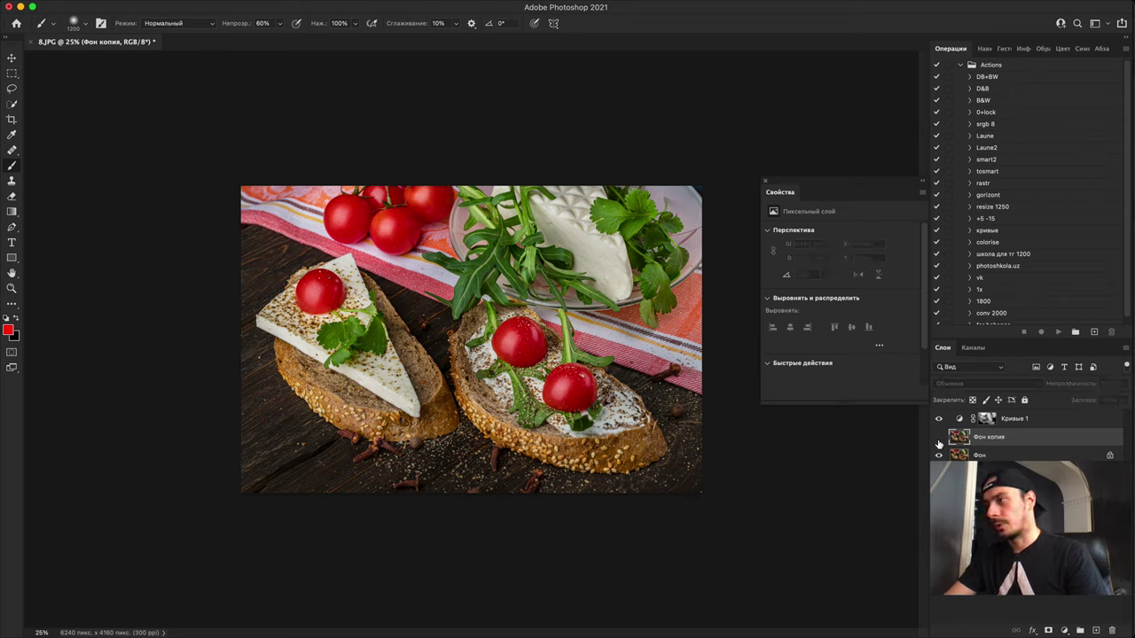
pyautogui.click(939, 442)
pyautogui.click(938, 442)
pyautogui.click(939, 442)
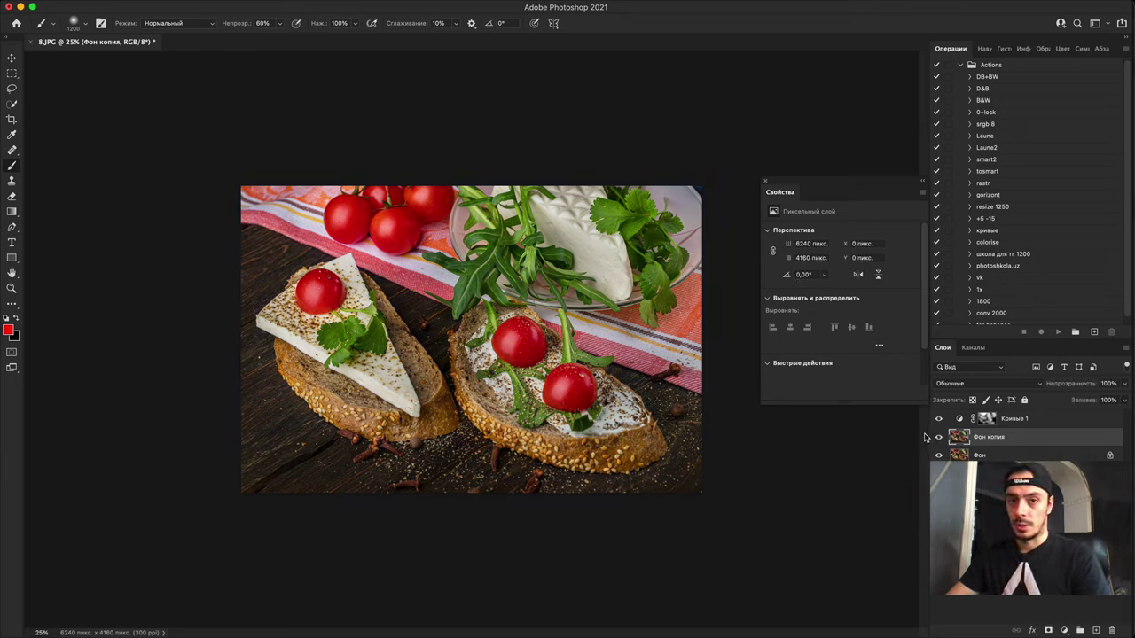
pyautogui.click(939, 438)
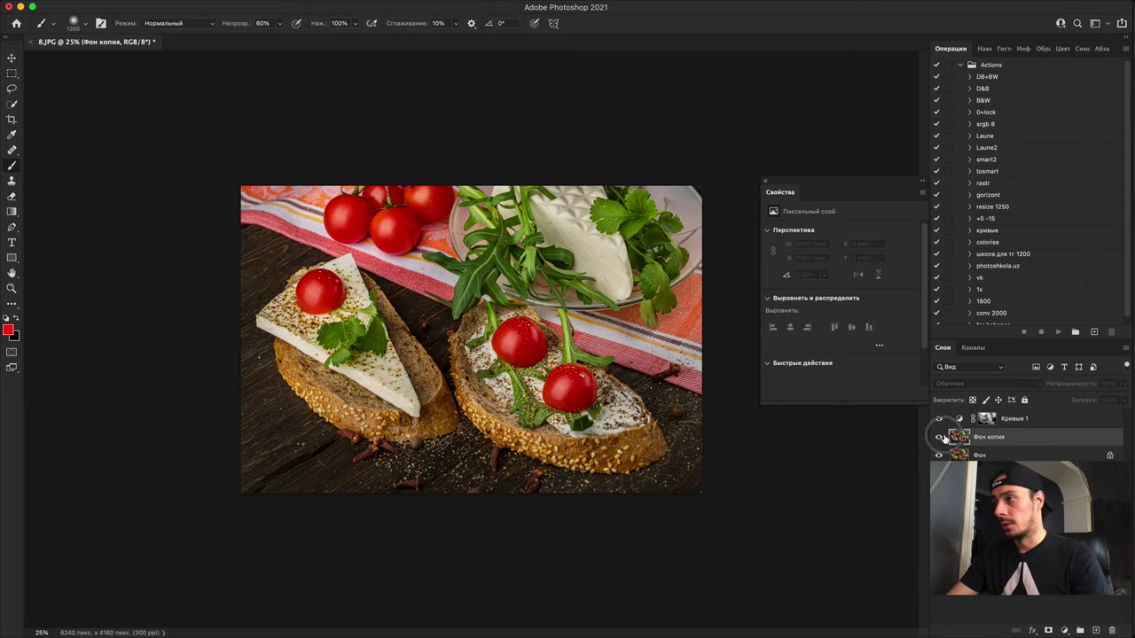
pyautogui.click(939, 438)
pyautogui.click(943, 442)
pyautogui.click(940, 445)
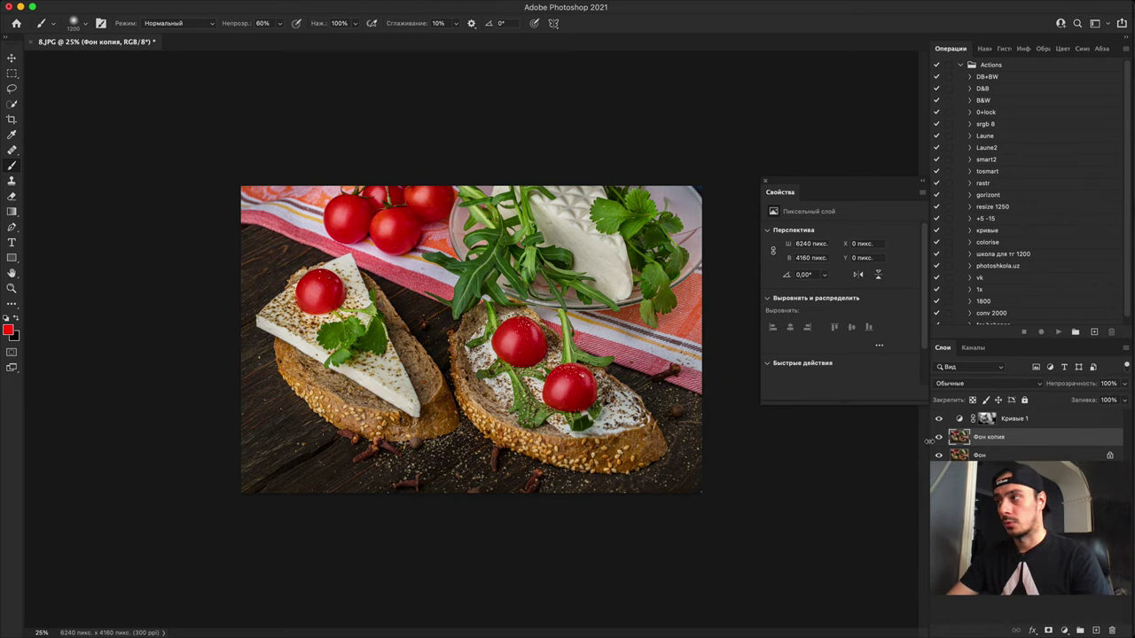
# Step: Set the cooled background copy's opacity to 87% and compare the photo with and without the Curves layer
pyautogui.press('super+plus')
pyautogui.press('super+plus')
pyautogui.press('super+minus')
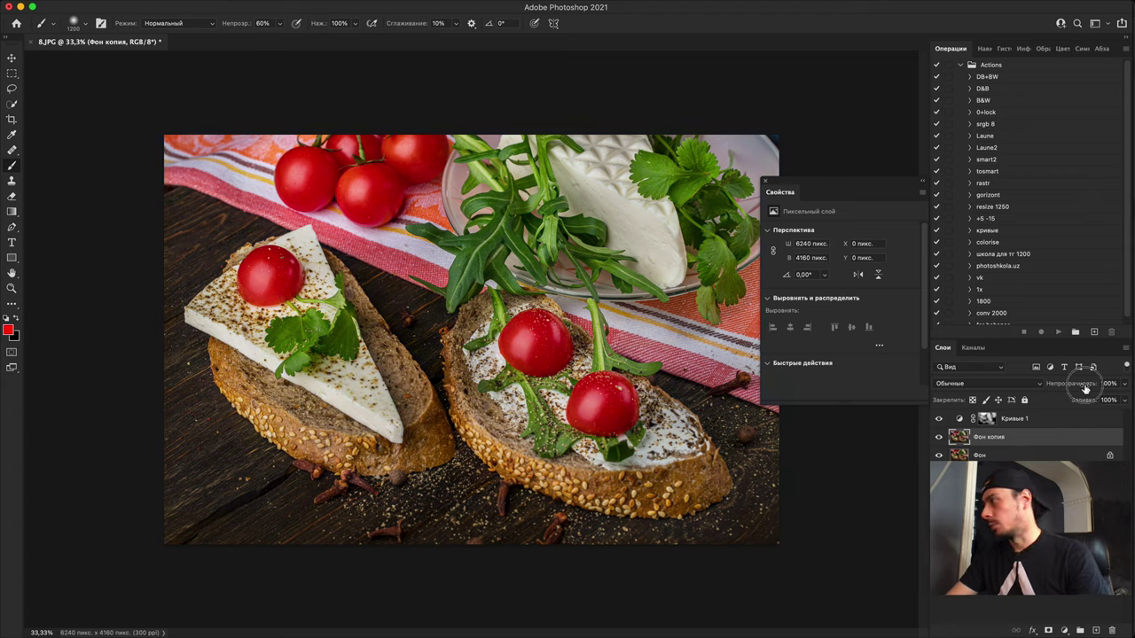
pyautogui.moveTo(1087, 385); pyautogui.dragTo(1078, 385)
pyautogui.click(940, 421)
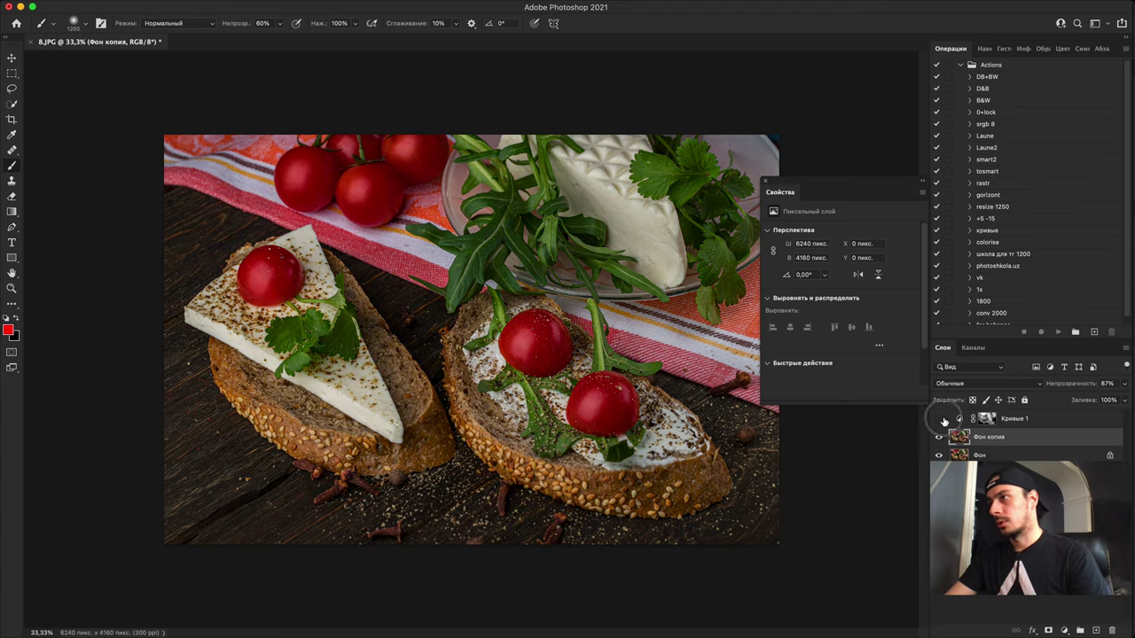
pyautogui.click(940, 420)
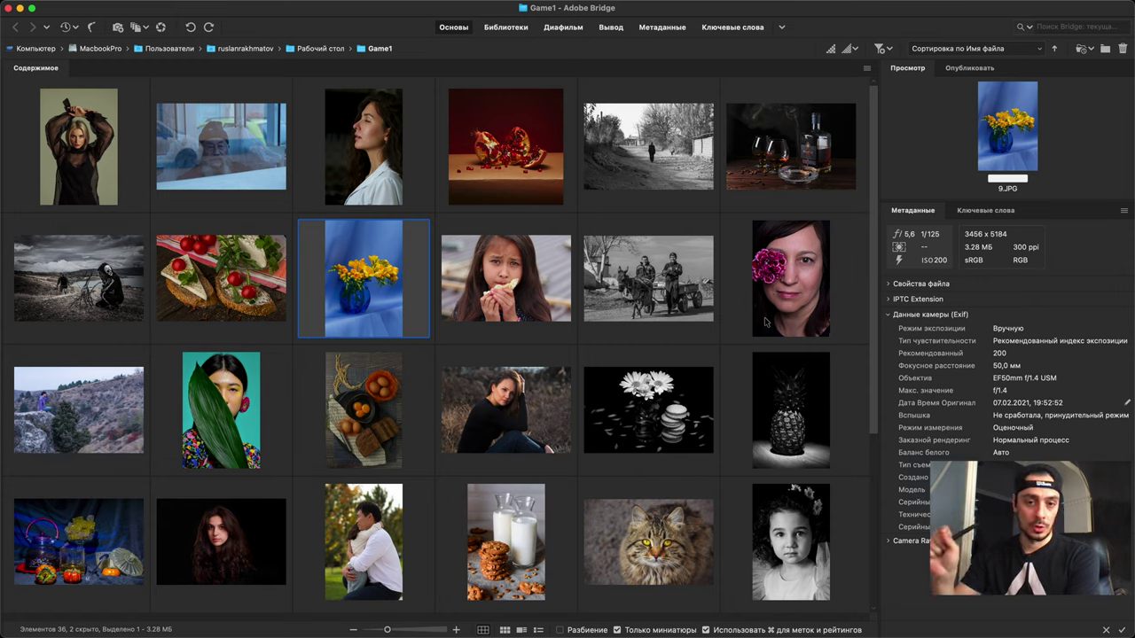
# Step: Open the flower vase photo 9.JPG from Bridge in Photoshop and add a new empty layer above the background
pyautogui.doubleClick(373, 295)
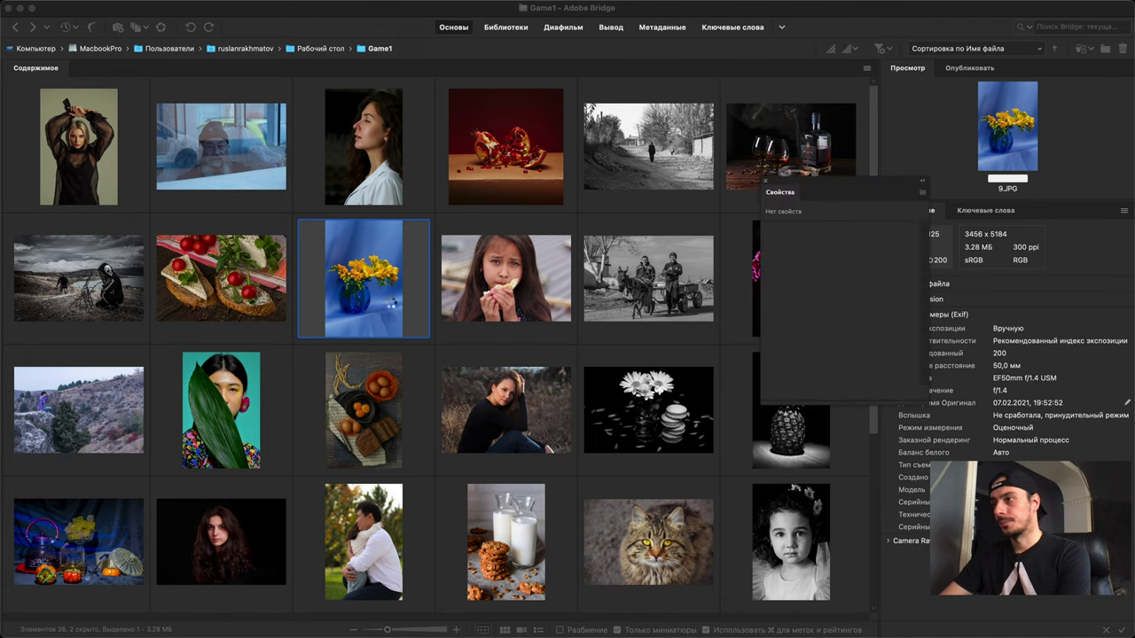
pyautogui.click(534, 429)
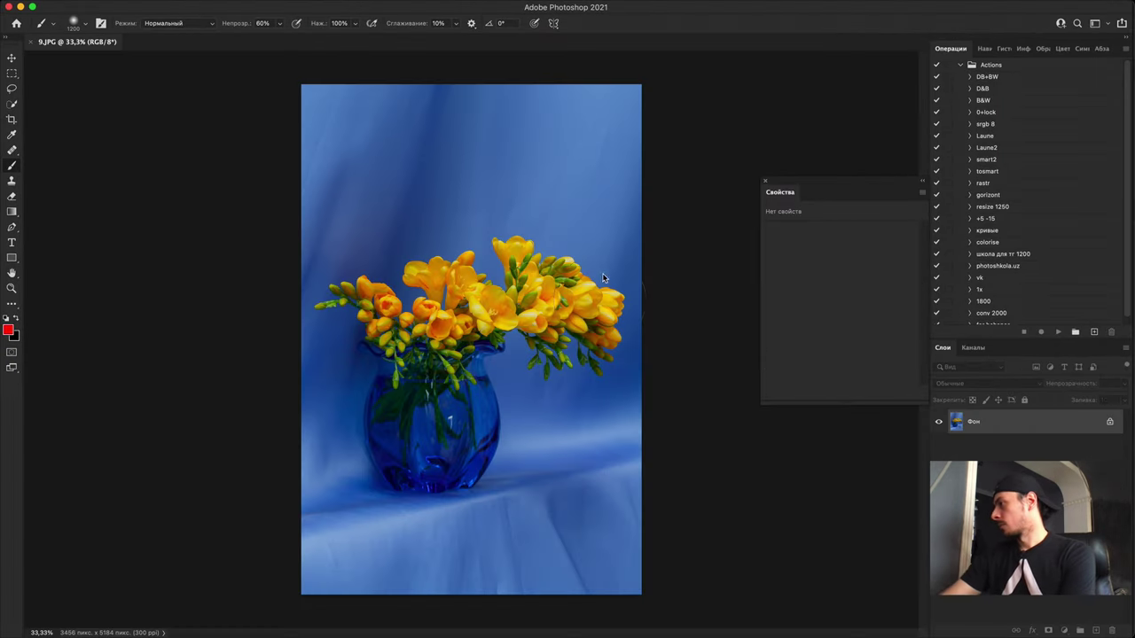
pyautogui.click(1096, 630)
# Step: Examine the flower photo's fabric, glass vase, blossoms and blue backdrop at up to 300% magnification
pyautogui.press('super+1')
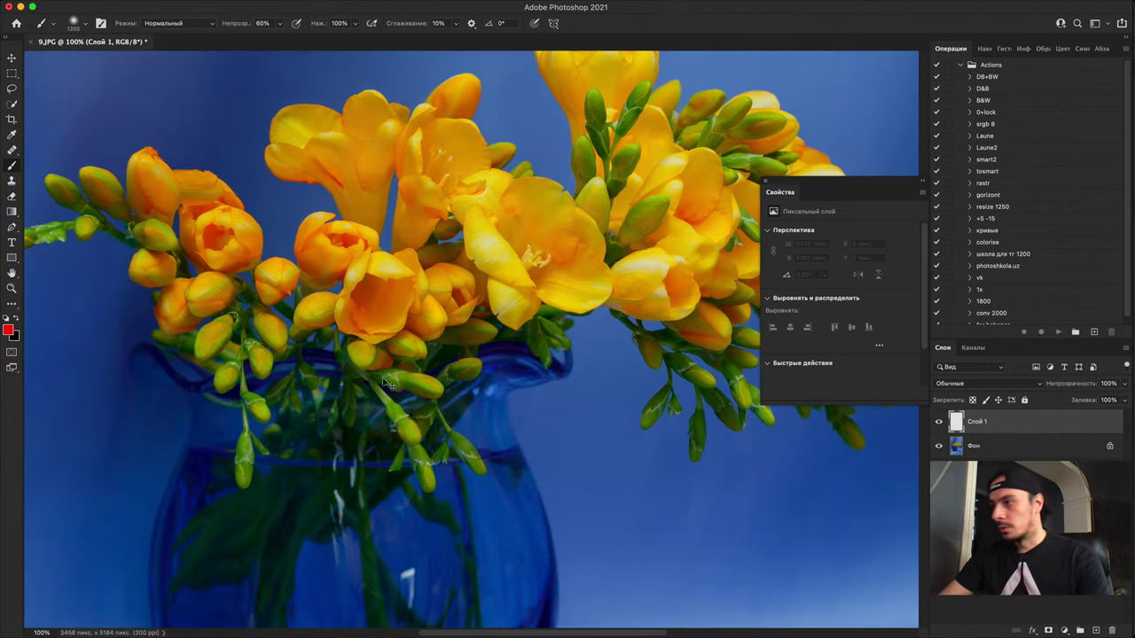
pyautogui.moveTo(407, 431); pyautogui.dragTo(530, 151)
pyautogui.moveTo(436, 443); pyautogui.dragTo(520, 180)
pyautogui.press('super+plus')
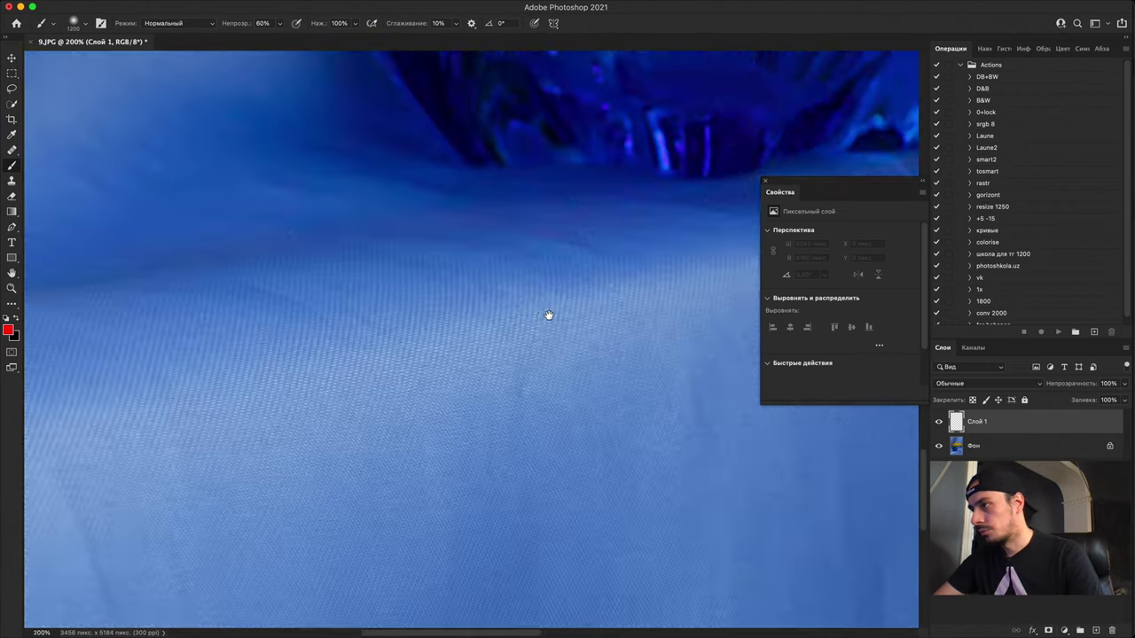
pyautogui.press('super+plus')
pyautogui.moveTo(507, 376); pyautogui.dragTo(266, 621)
pyautogui.moveTo(508, 254); pyautogui.dragTo(275, 527)
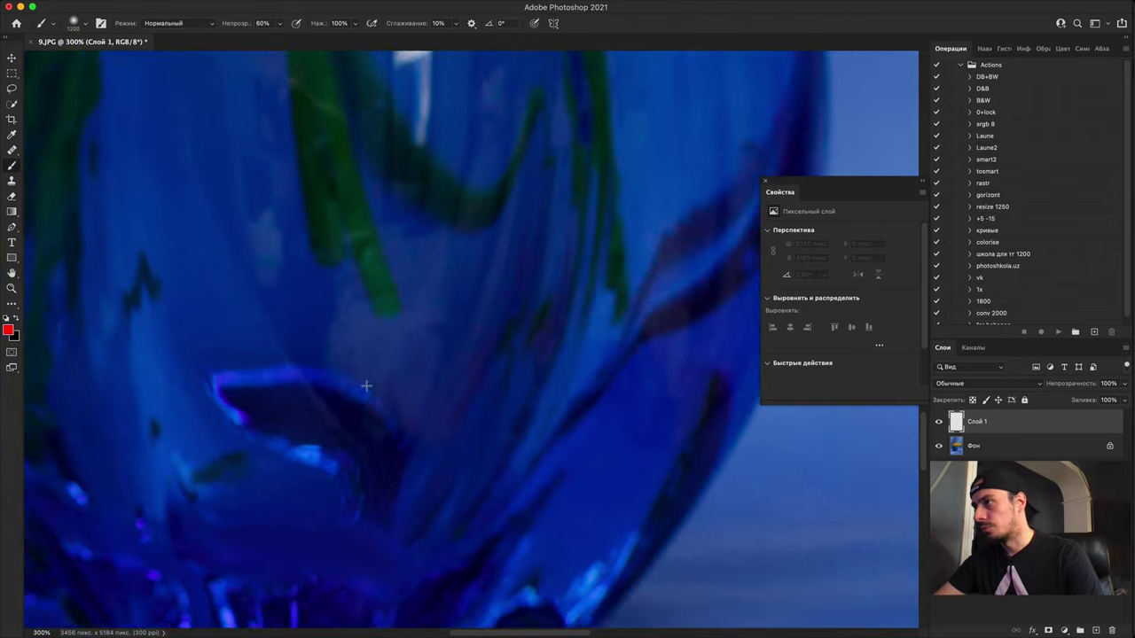
pyautogui.press('super+minus')
pyautogui.moveTo(505, 191); pyautogui.dragTo(372, 415)
pyautogui.moveTo(430, 162); pyautogui.dragTo(279, 466)
pyautogui.moveTo(421, 334); pyautogui.dragTo(263, 458)
pyautogui.moveTo(691, 177); pyautogui.dragTo(501, 504)
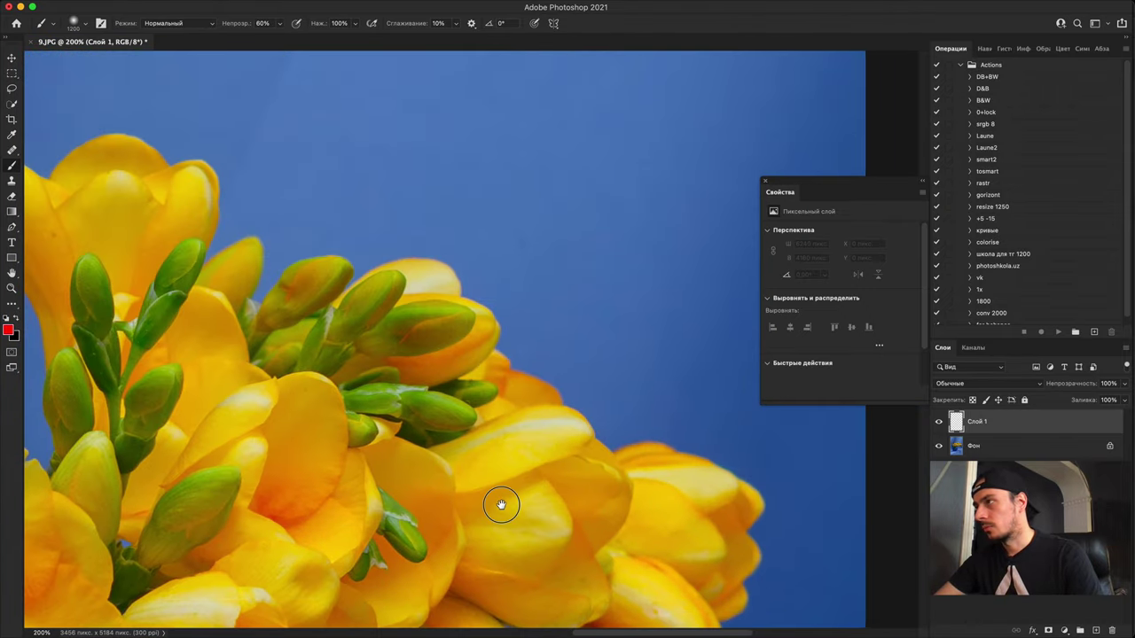
pyautogui.scroll(2, 501, 504)
pyautogui.scroll(-6, 482, 253)
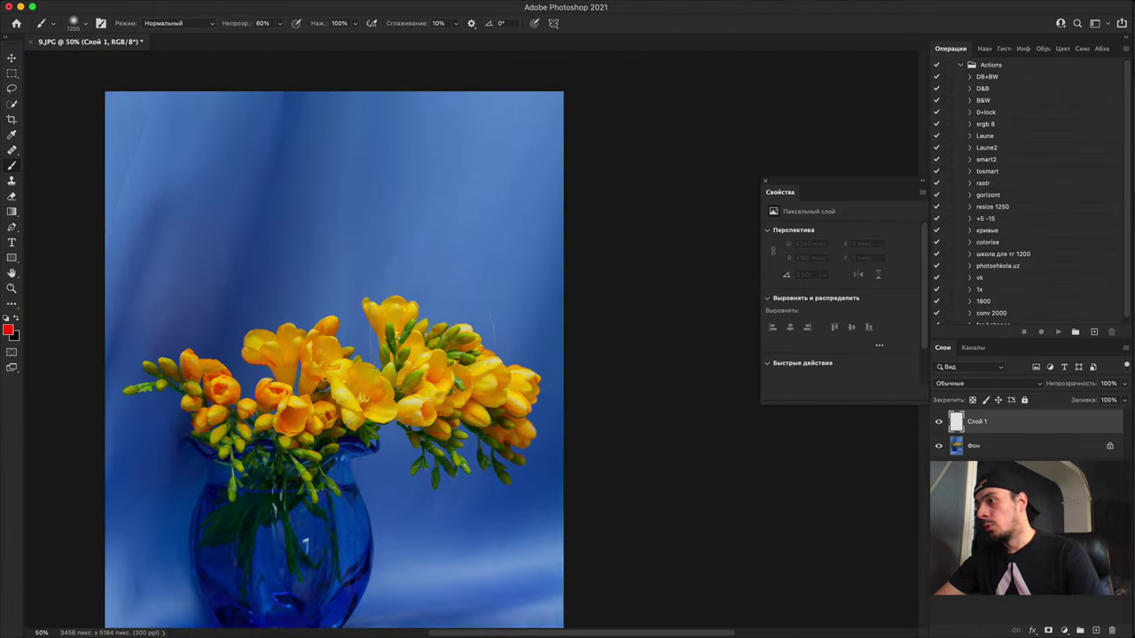
pyautogui.scroll(-1, 409, 400)
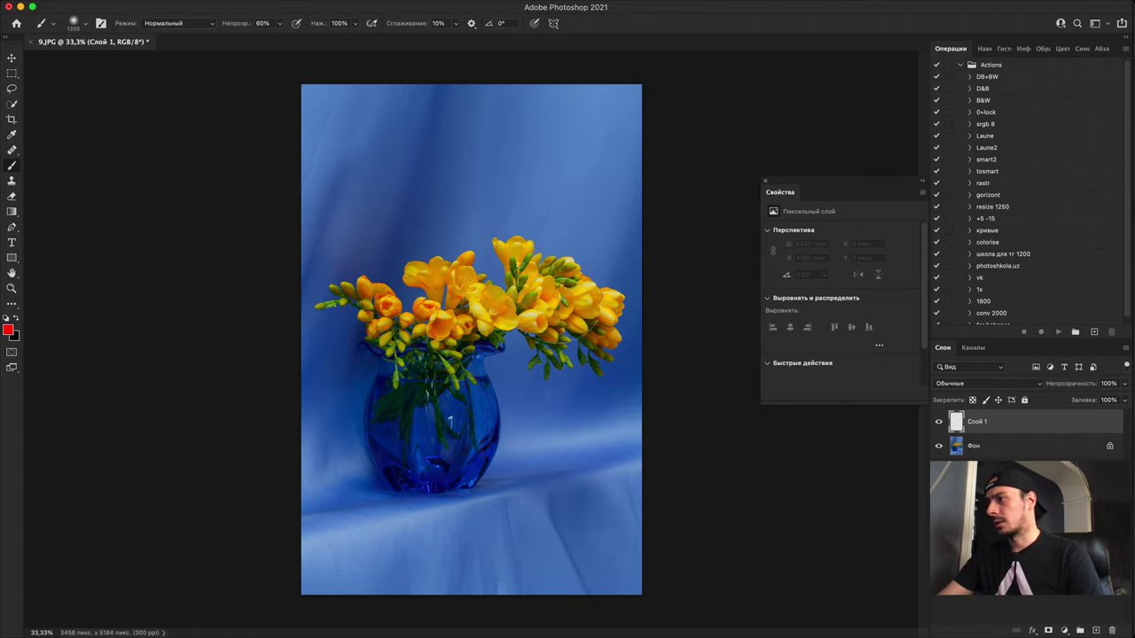
# Step: Mirror the flower photo horizontally with the saved gorizont action and inspect the flipped vase and bouquet at 100%
pyautogui.click(1028, 196)
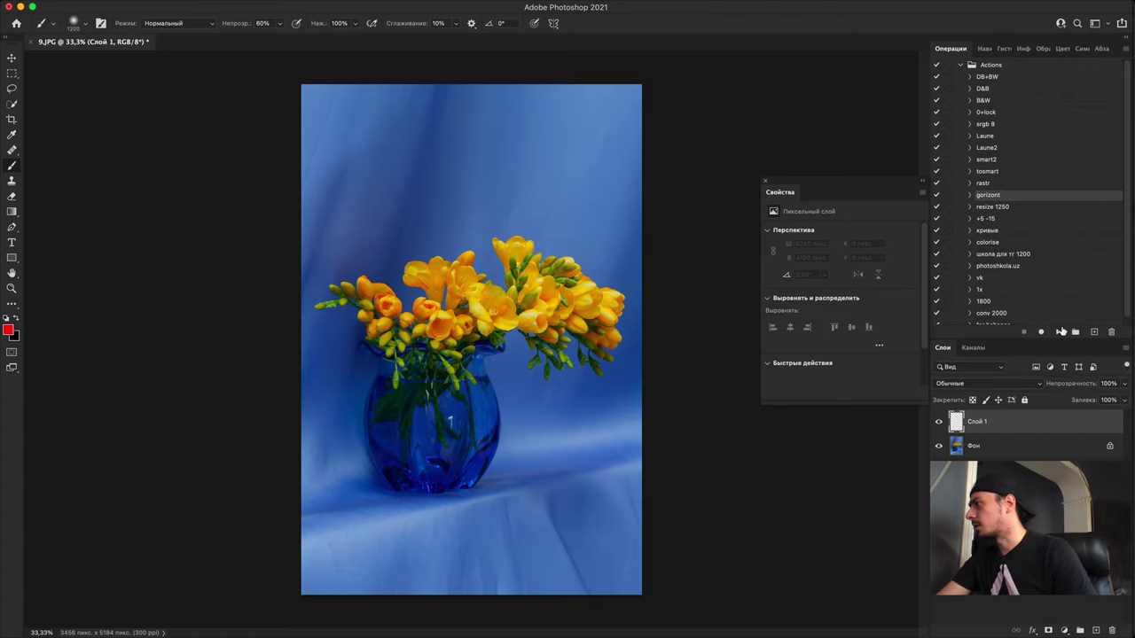
pyautogui.click(1056, 333)
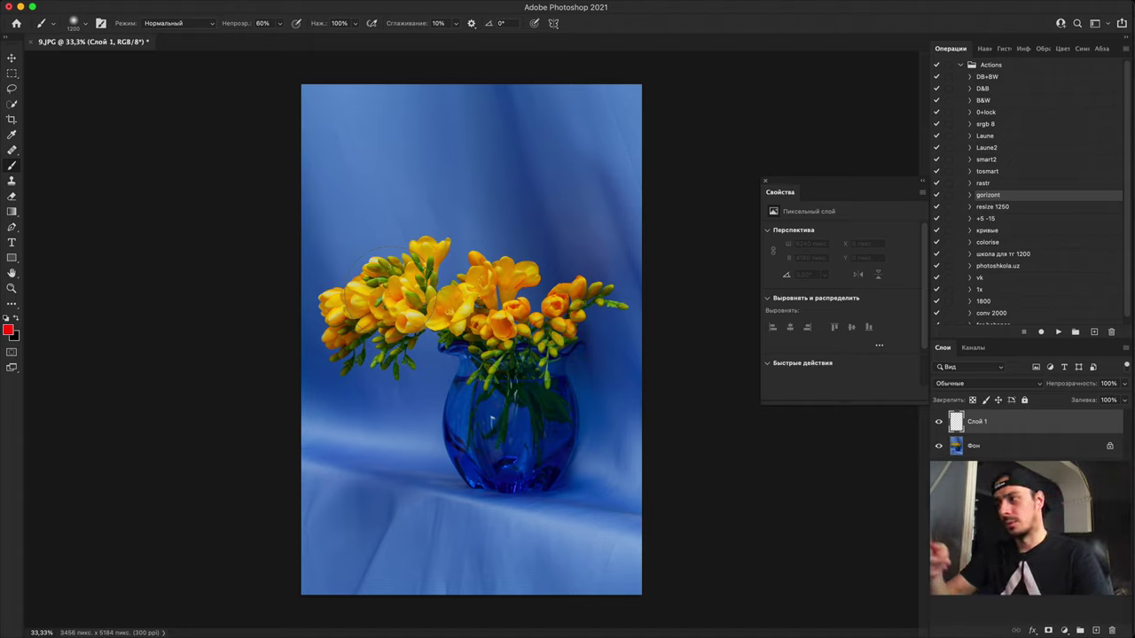
pyautogui.press('super+plus')
pyautogui.press('super+plus')
pyautogui.press('super+plus')
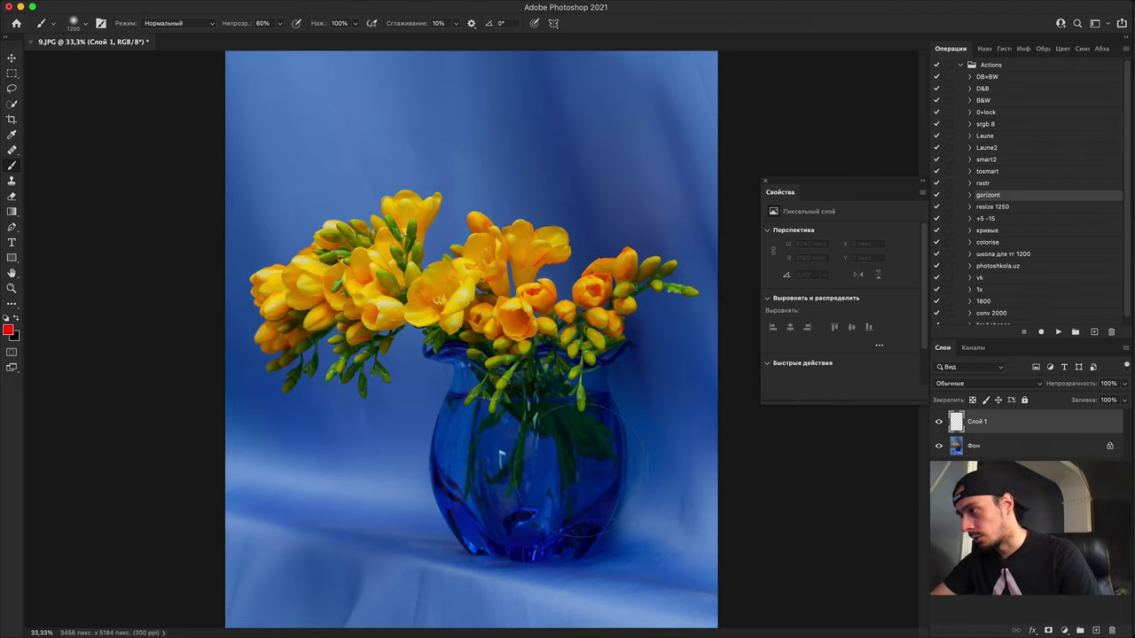
pyautogui.moveTo(626, 487); pyautogui.dragTo(586, 462)
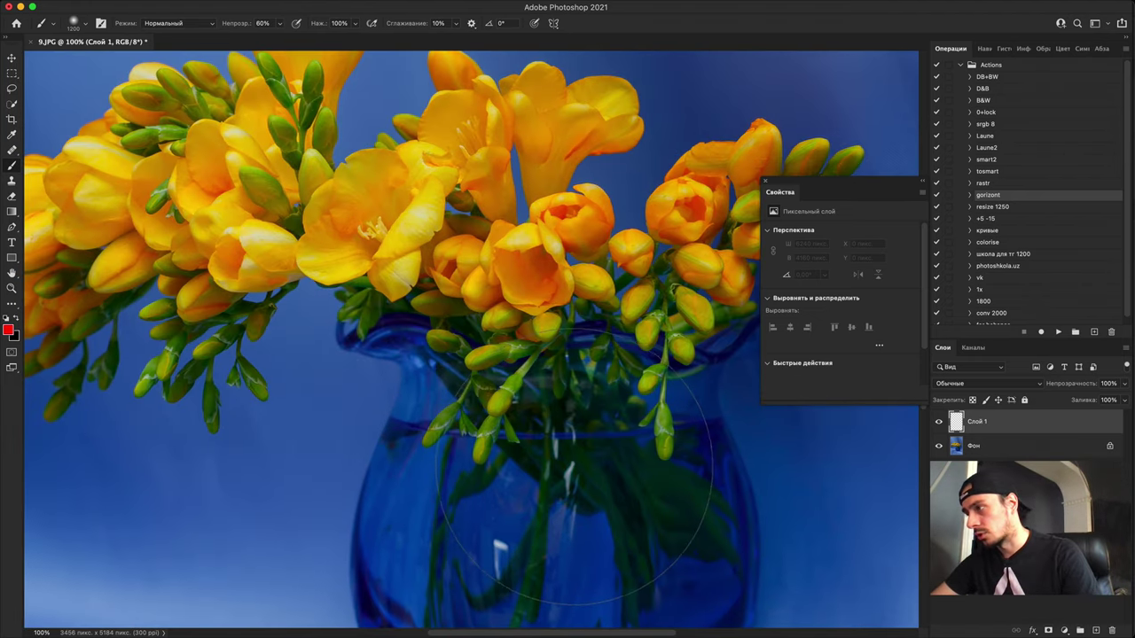
pyautogui.press('super+minus')
pyautogui.press('super+minus')
pyautogui.press('super+minus')
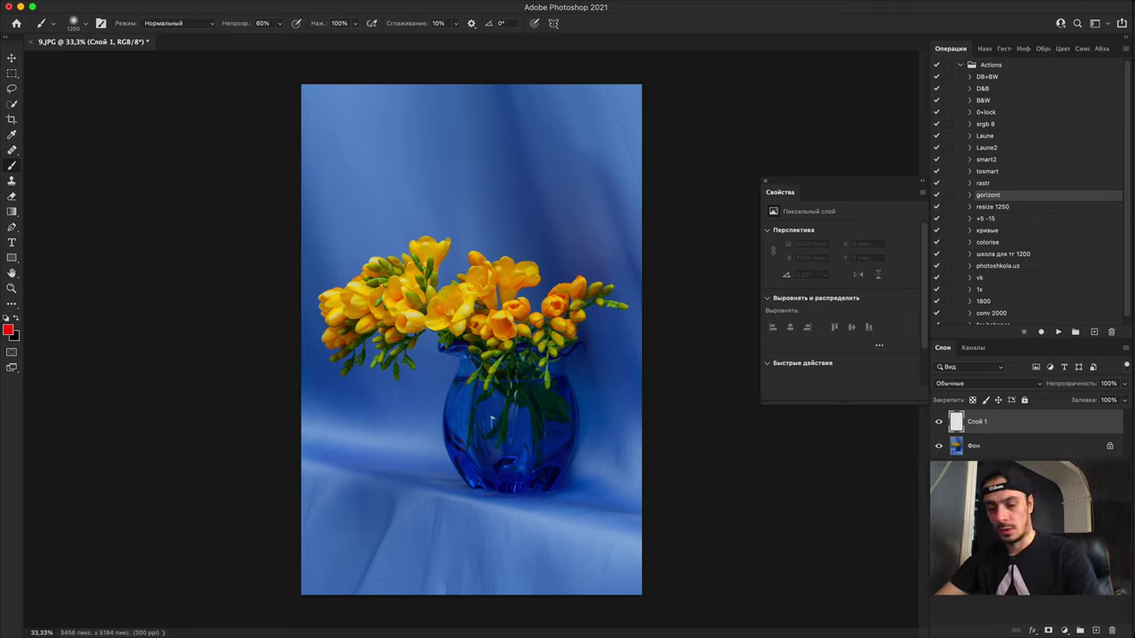
# Step: Reduce the brush size to 125 and paint long red curved lines over the drapery folds behind and below the vase
pyautogui.press('[')
pyautogui.press('[')
pyautogui.press('[')
pyautogui.press('[')
pyautogui.press('[')
pyautogui.press('[')
pyautogui.press('[')
pyautogui.press('[')
pyautogui.press('[')
pyautogui.press('[')
pyautogui.press('[')
pyautogui.press('[')
pyautogui.press('[')
pyautogui.press('[')
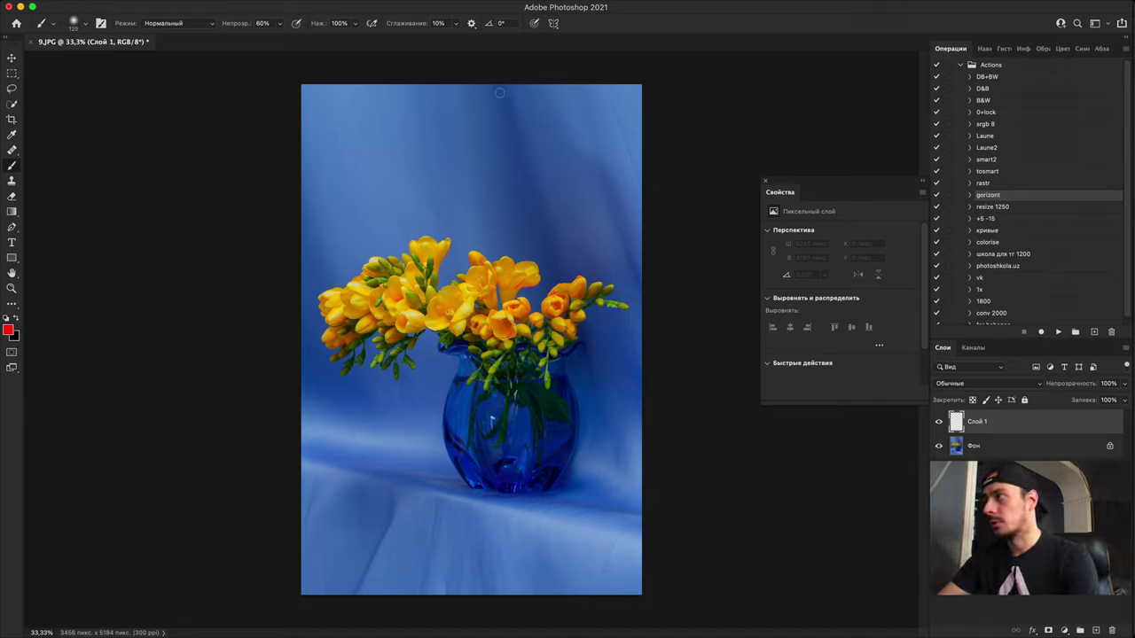
pyautogui.moveTo(499, 92)
pyautogui.mouseDown()
pyautogui.moveTo(545, 302)
pyautogui.moveTo(425, 563)
pyautogui.mouseUp()
pyautogui.moveTo(443, 132)
pyautogui.mouseDown()
pyautogui.moveTo(470, 328)
pyautogui.moveTo(350, 589)
pyautogui.mouseUp()
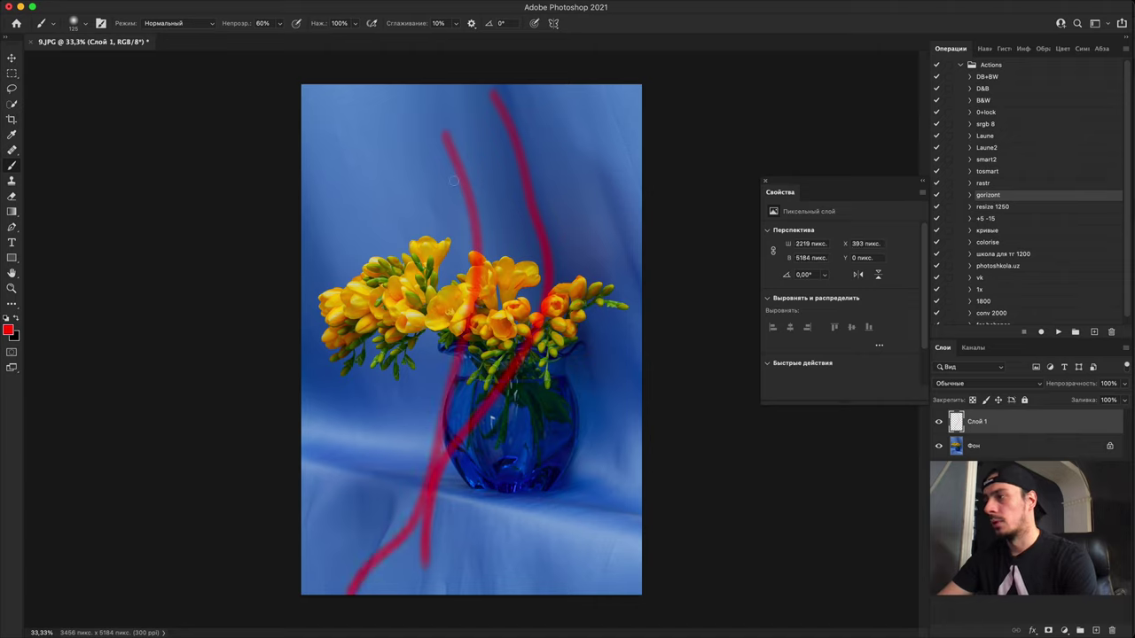
pyautogui.moveTo(425, 158)
pyautogui.mouseDown()
pyautogui.moveTo(398, 496)
pyautogui.moveTo(308, 592)
pyautogui.mouseUp()
pyautogui.moveTo(361, 159); pyautogui.dragTo(302, 578)
pyautogui.moveTo(578, 168); pyautogui.dragTo(601, 262)
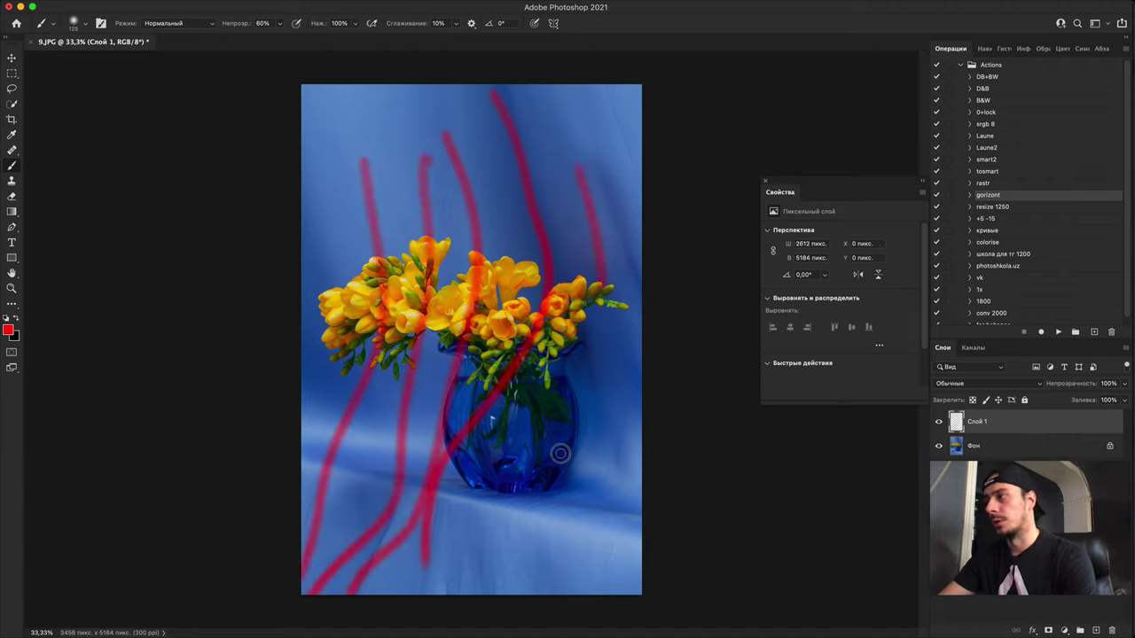
pyautogui.moveTo(560, 453); pyautogui.dragTo(559, 594)
pyautogui.moveTo(595, 364); pyautogui.dragTo(443, 594)
pyautogui.moveTo(520, 430); pyautogui.dragTo(447, 594)
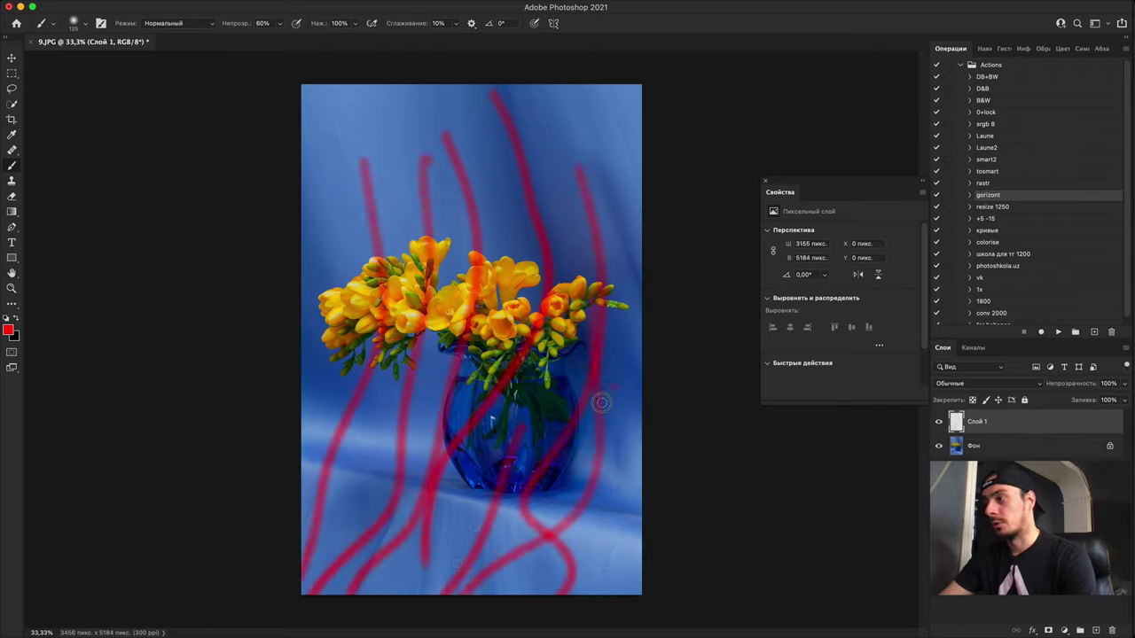
pyautogui.moveTo(601, 403); pyautogui.dragTo(540, 593)
pyautogui.moveTo(519, 422); pyautogui.dragTo(352, 603)
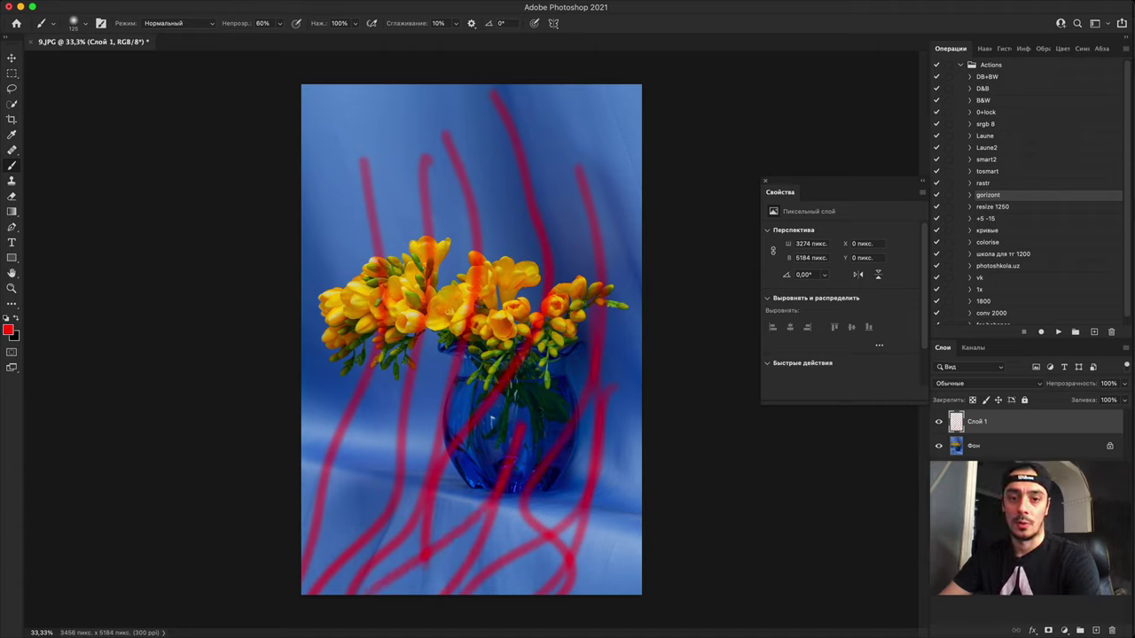
pyautogui.moveTo(535, 124); pyautogui.dragTo(580, 311)
pyautogui.moveTo(551, 435); pyautogui.dragTo(411, 585)
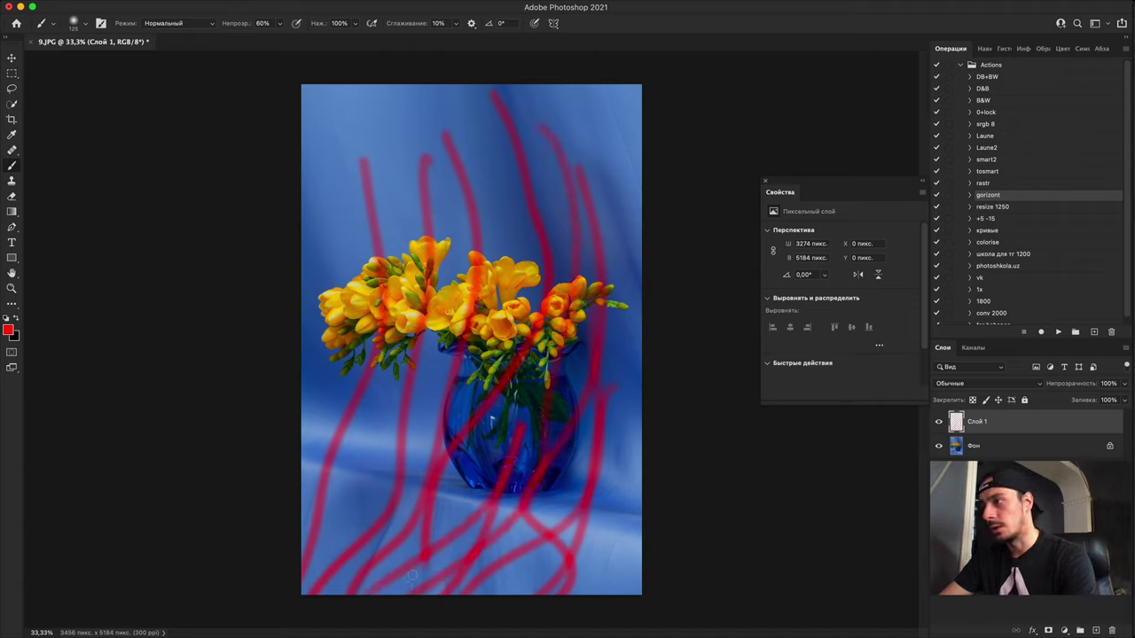
pyautogui.moveTo(473, 361)
pyautogui.mouseDown()
pyautogui.moveTo(444, 335)
pyautogui.moveTo(337, 395)
pyautogui.moveTo(313, 367)
pyautogui.mouseUp()
# Step: Hide the layer with the red fold lines and add a new empty layer for further marks
pyautogui.click(937, 423)
pyautogui.click(1020, 463)
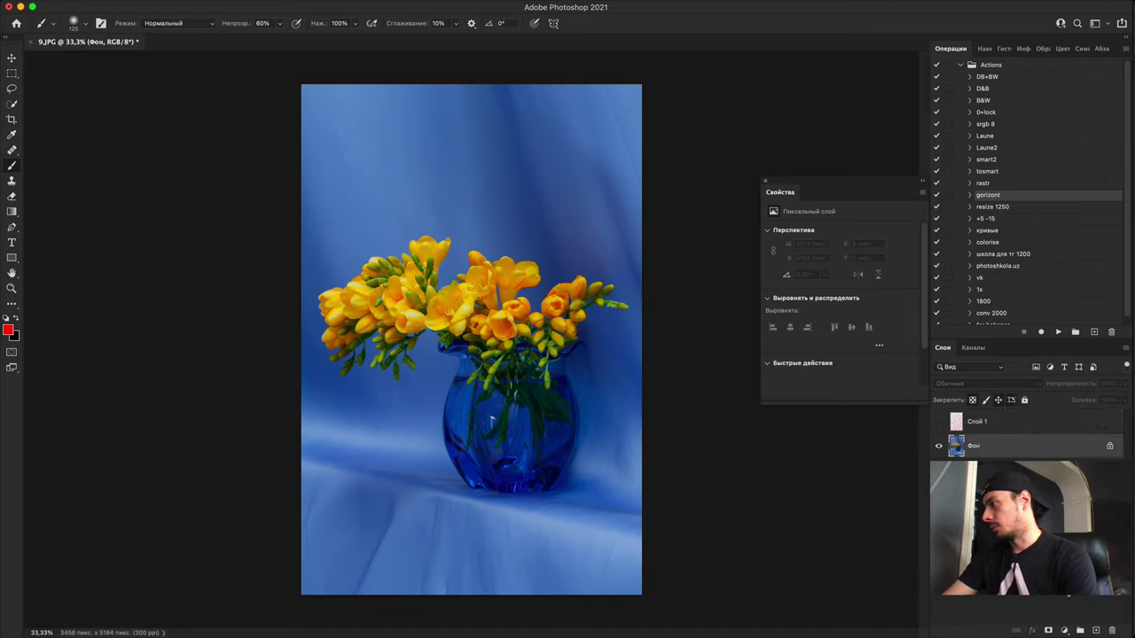
pyautogui.click(1097, 629)
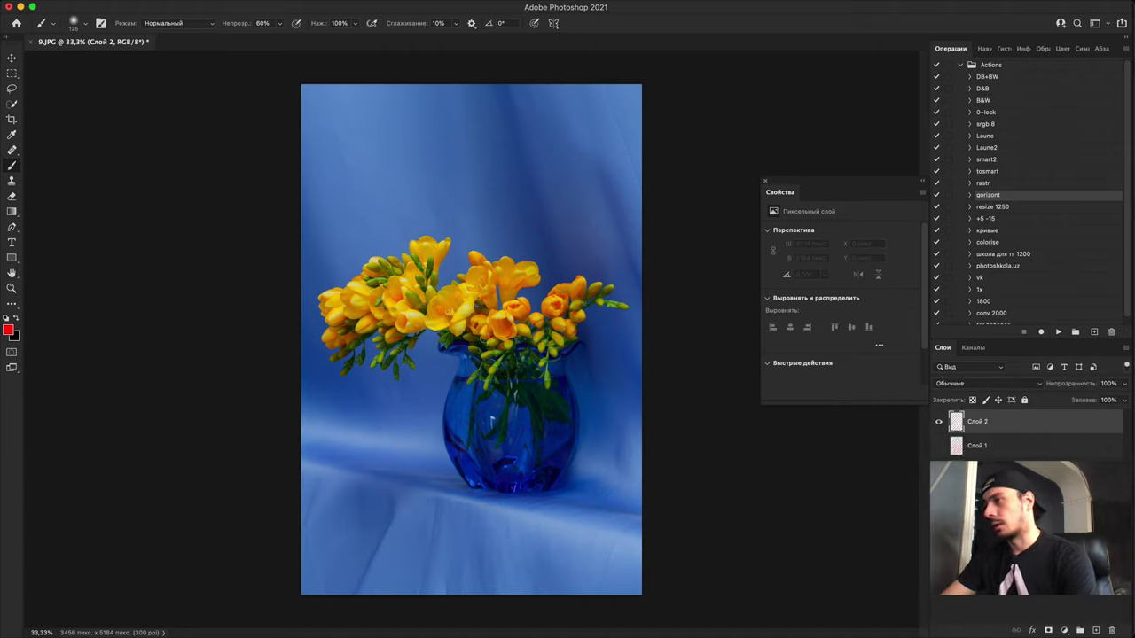
# Step: Outline the left flower cluster with a loose red stroke and mirror the photo horizontally with the saved gorizont action
pyautogui.moveTo(470, 363)
pyautogui.mouseDown()
pyautogui.moveTo(388, 383)
pyautogui.moveTo(315, 357)
pyautogui.moveTo(339, 252)
pyautogui.moveTo(459, 238)
pyautogui.mouseUp()
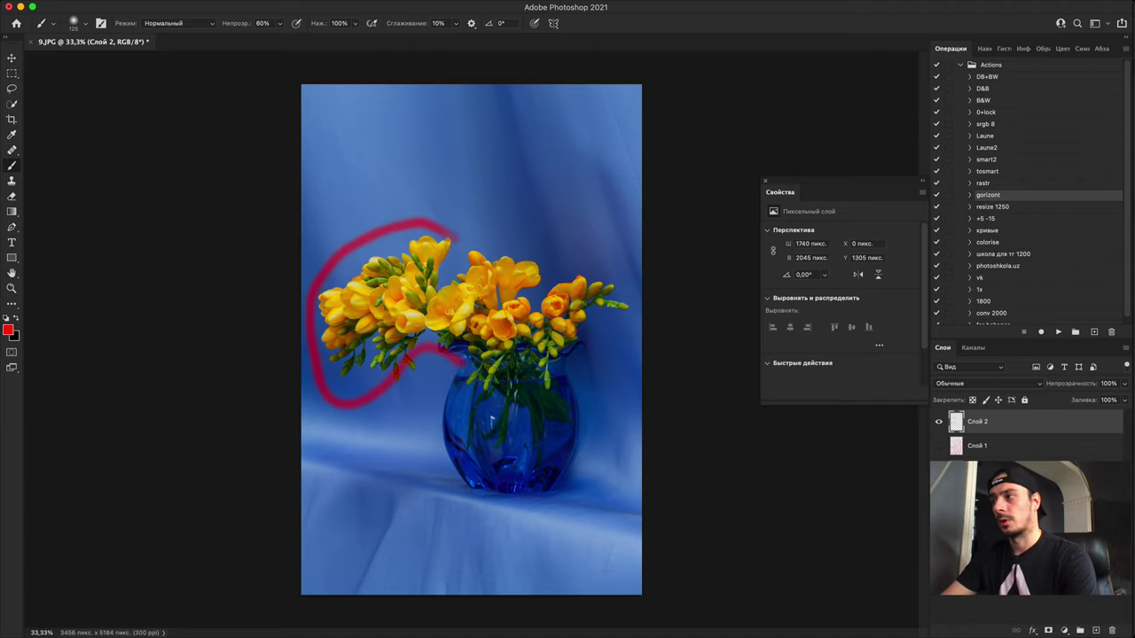
pyautogui.click(1055, 332)
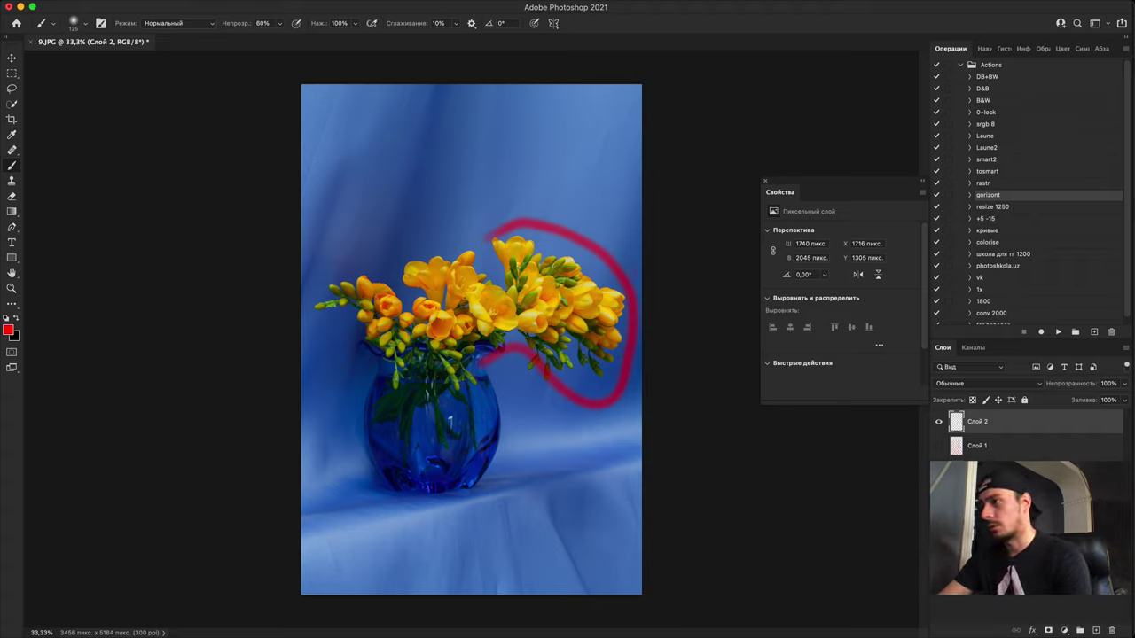
# Step: Paint a red arc across the bouquet and looping red strokes down the backdrop at the photo's right edge
pyautogui.moveTo(304, 353); pyautogui.dragTo(549, 330)
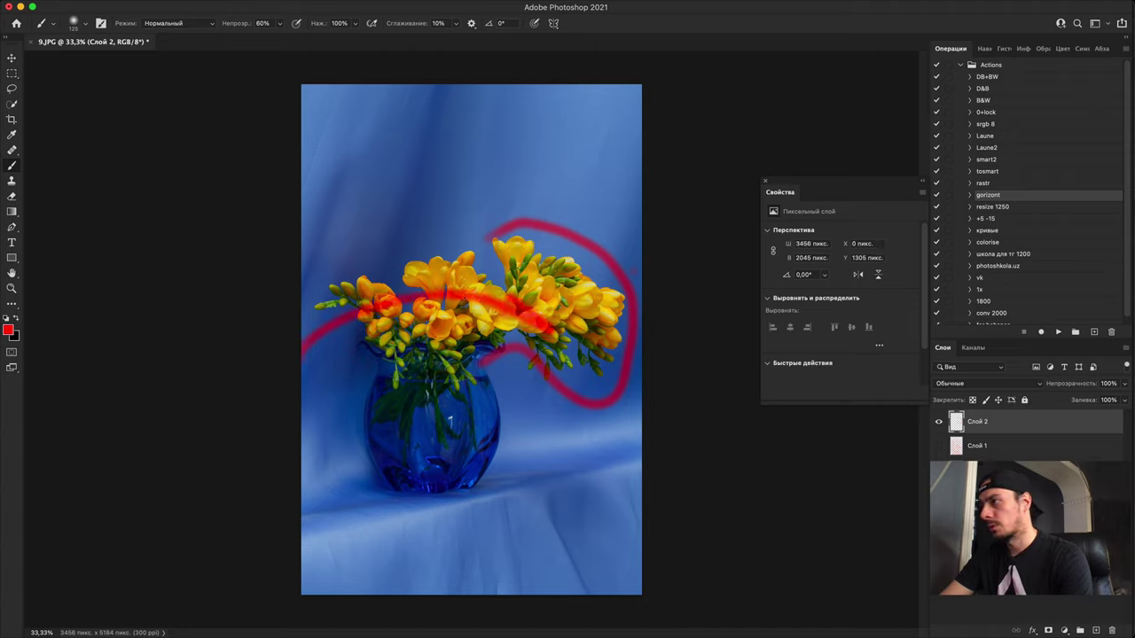
pyautogui.moveTo(621, 234)
pyautogui.mouseDown()
pyautogui.moveTo(683, 285)
pyautogui.moveTo(642, 296)
pyautogui.moveTo(631, 523)
pyautogui.moveTo(662, 557)
pyautogui.mouseUp()
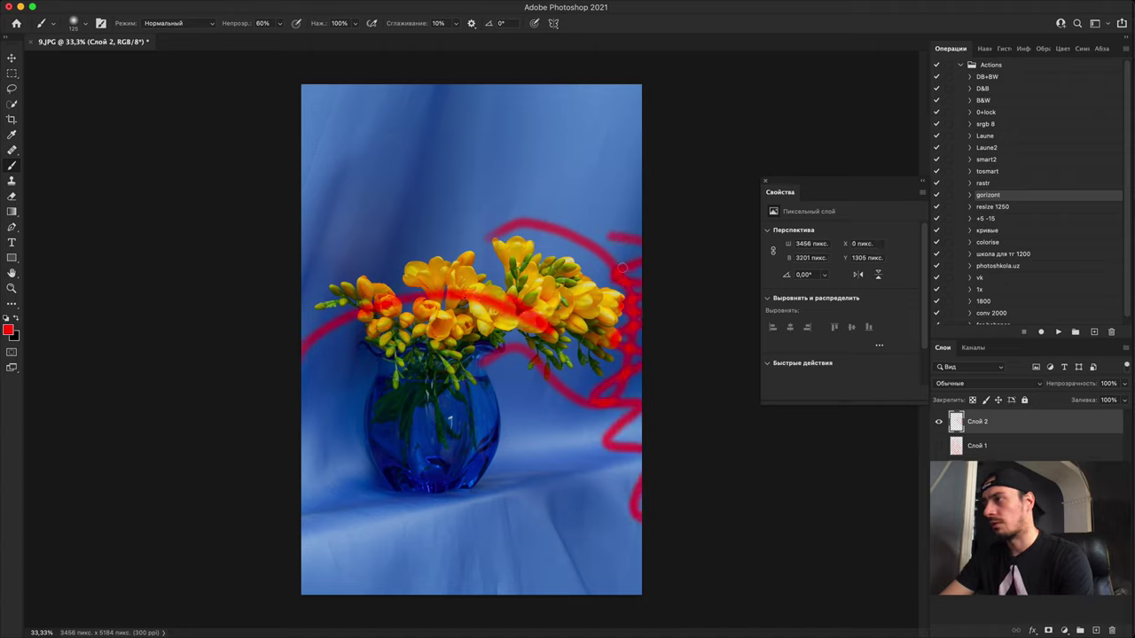
pyautogui.moveTo(651, 398); pyautogui.dragTo(587, 503)
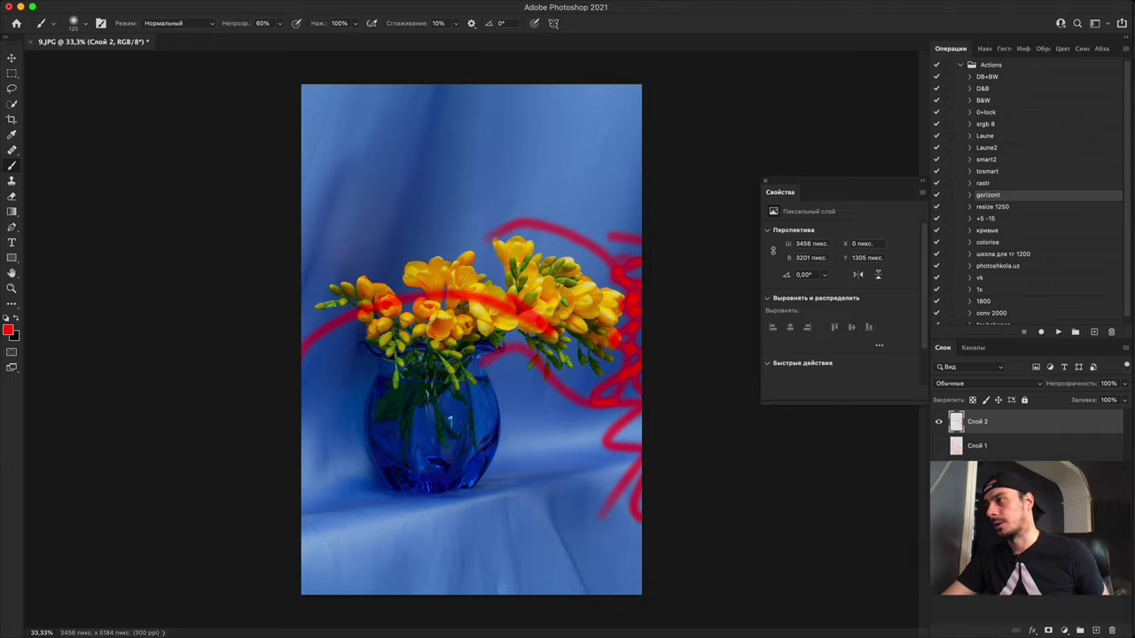
# Step: Delete both red marking layers and duplicate the background photo onto a new layer
pyautogui.press('BackSpace')
pyautogui.press('BackSpace')
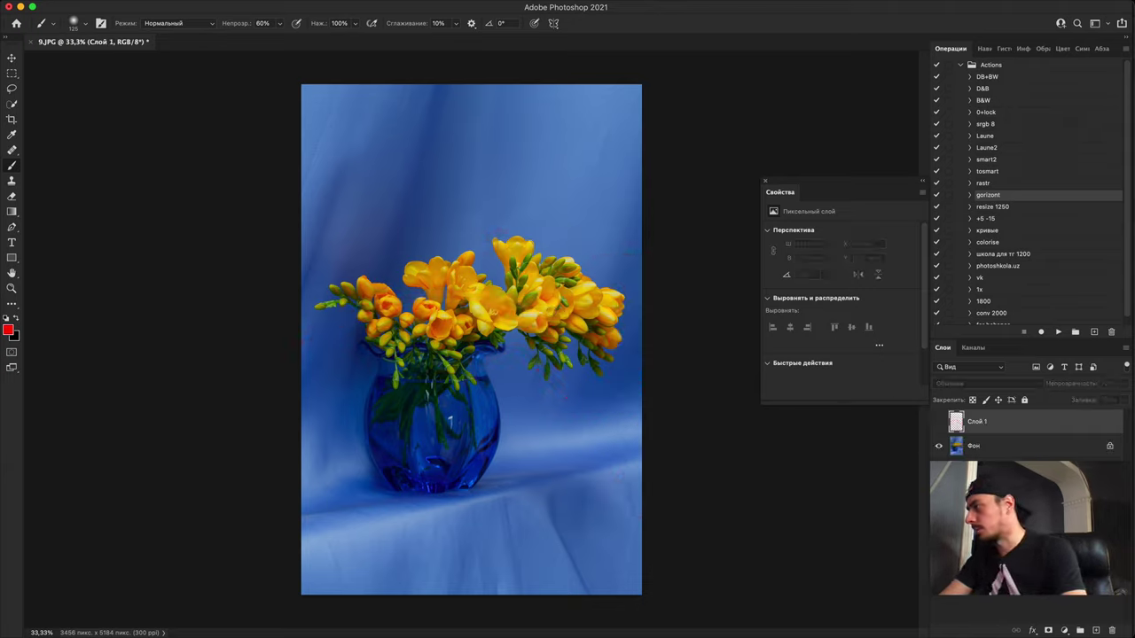
pyautogui.press('v')
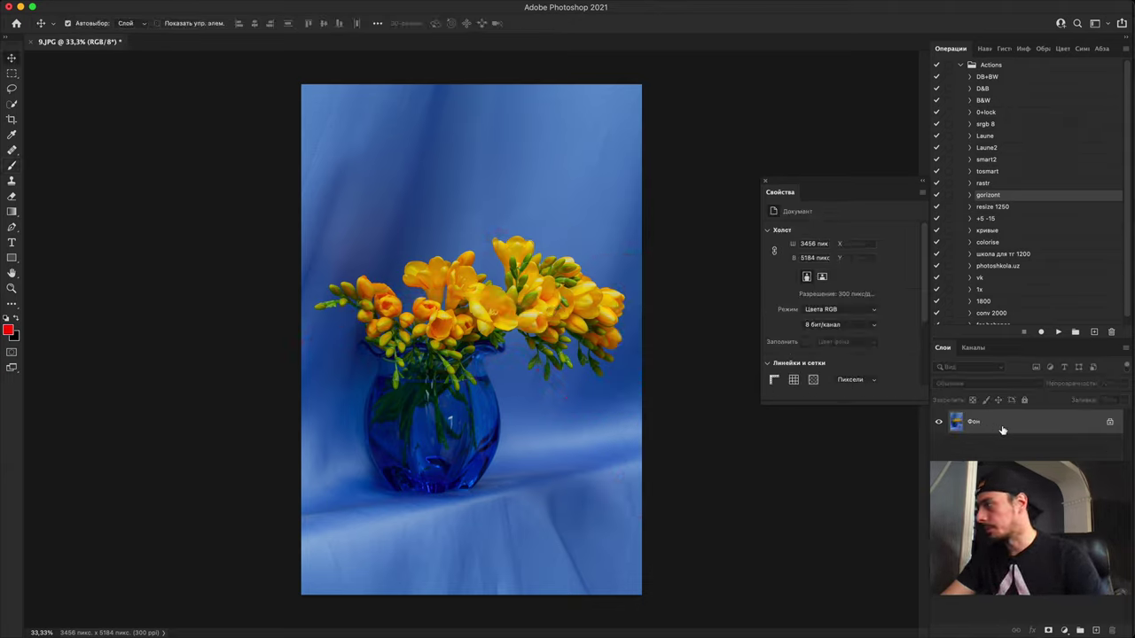
pyautogui.press('super+j')
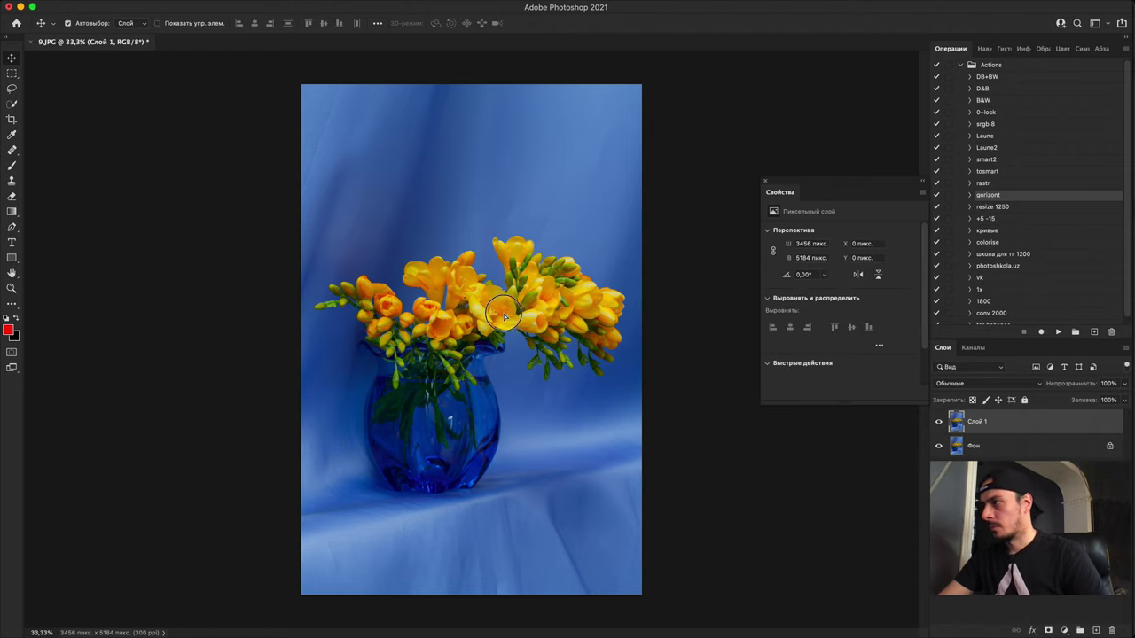
# Step: Shift the duplicate to X -168 px, mirror it with the gorizont action, and reposition it horizontally to X 286 px
pyautogui.moveTo(510, 318); pyautogui.dragTo(494, 315)
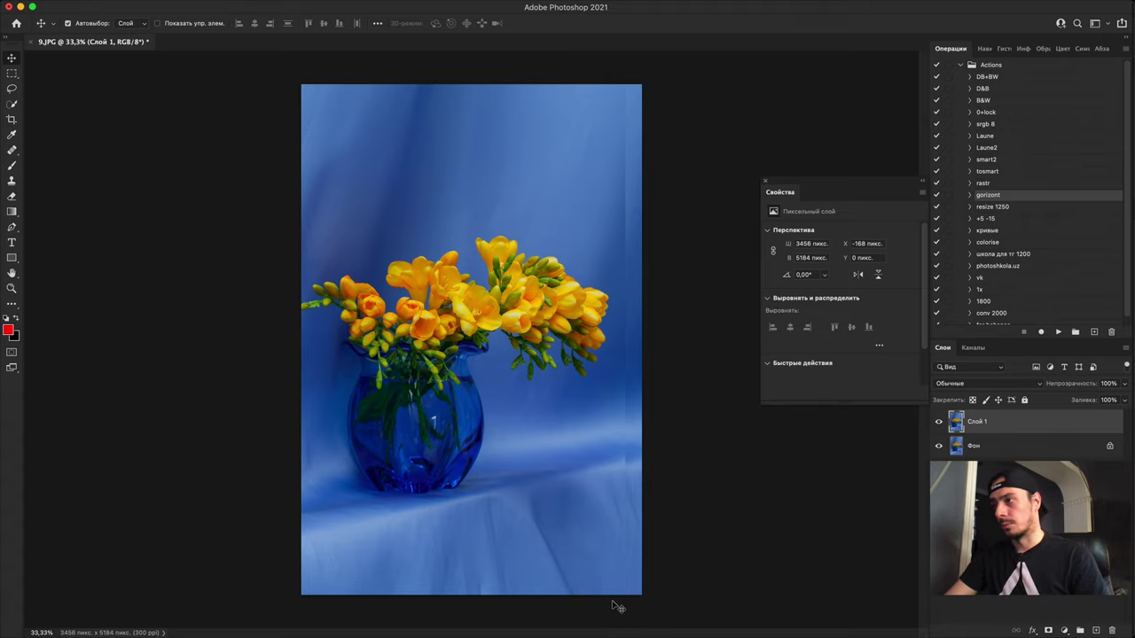
pyautogui.click(1057, 332)
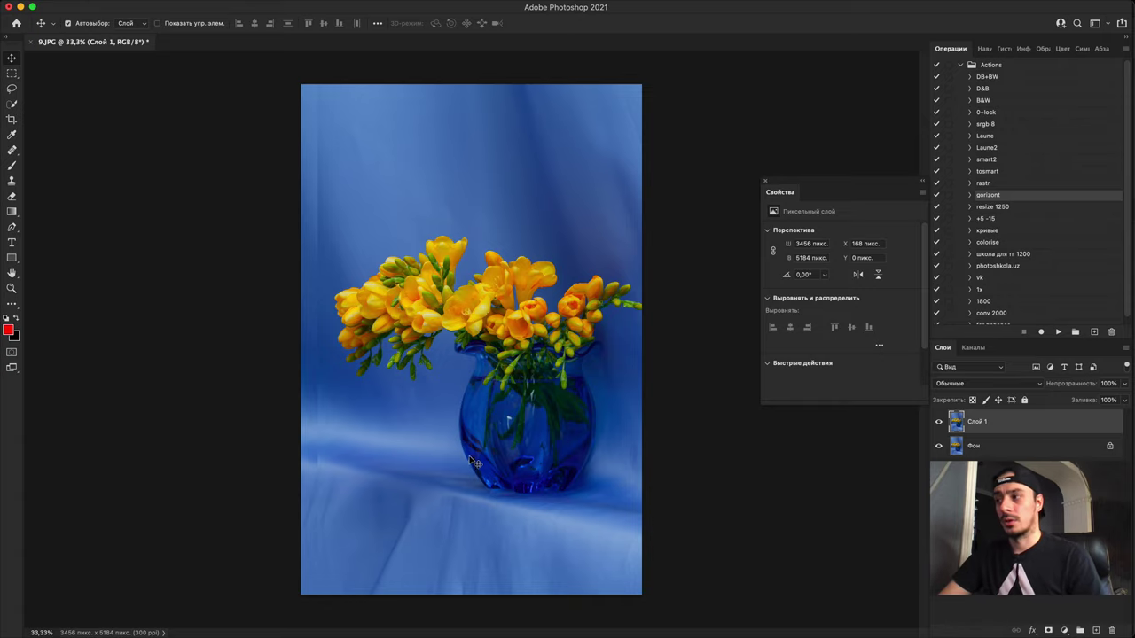
pyautogui.click(511, 405)
pyautogui.moveTo(514, 409); pyautogui.dragTo(541, 424)
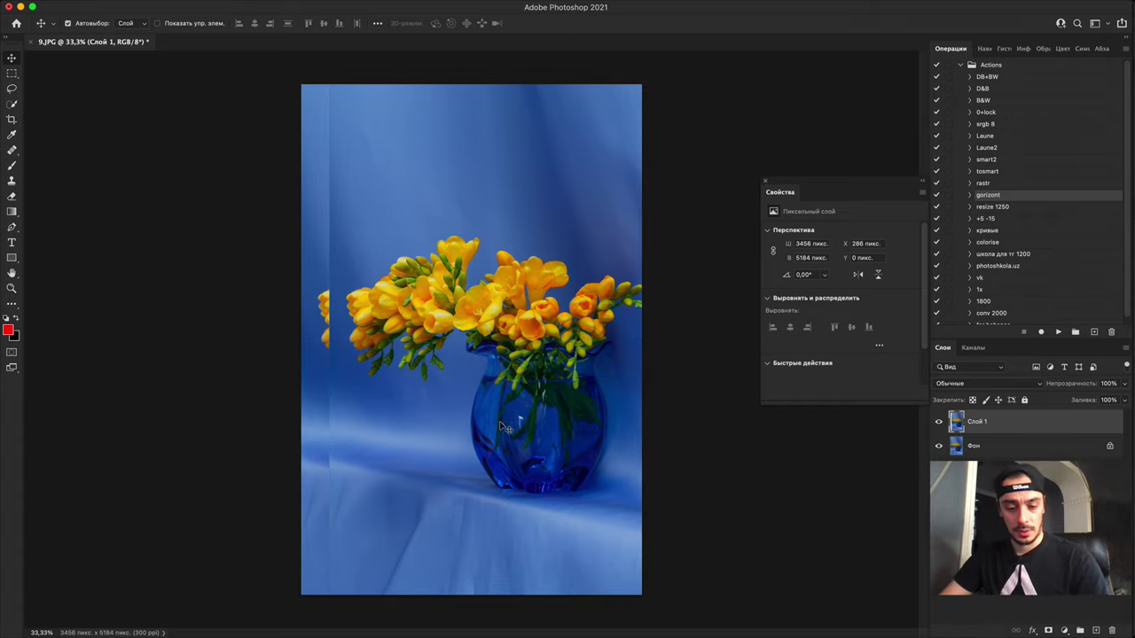
# Step: Copy a full-height strip along the photo's left side to a new layer and stretch it to 284.52% width, covering the exposed edge
pyautogui.press('m')
pyautogui.moveTo(263, 72); pyautogui.dragTo(346, 616)
pyautogui.hotkey('ctrl', 'j')
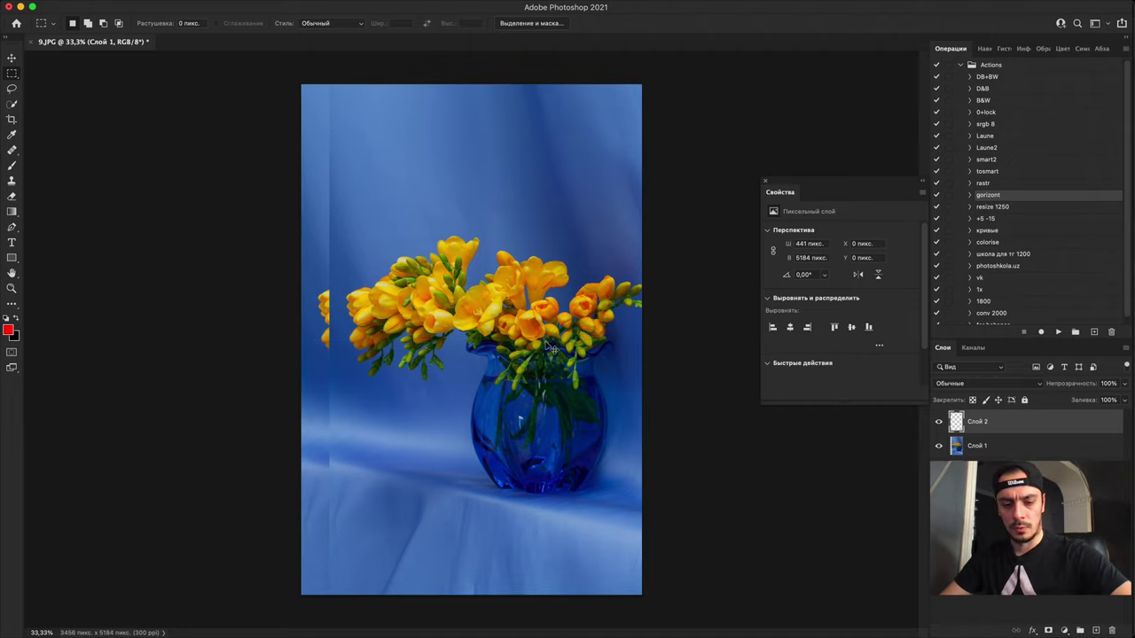
pyautogui.hotkey('ctrl', 't')
pyautogui.moveTo(327, 339); pyautogui.dragTo(304, 343)
pyautogui.press('Return')
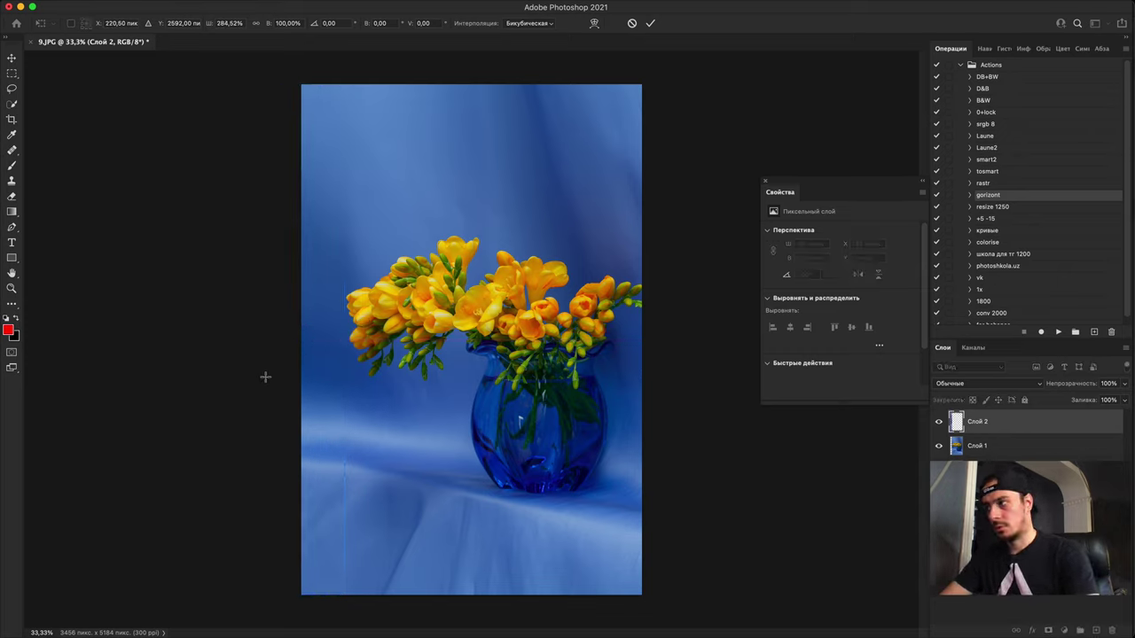
# Step: Select the stretched strip layer and the vase layer together and shift them left to X -202 px
pyautogui.keyDown('shift'); pyautogui.click(969, 446); pyautogui.keyUp('shift')
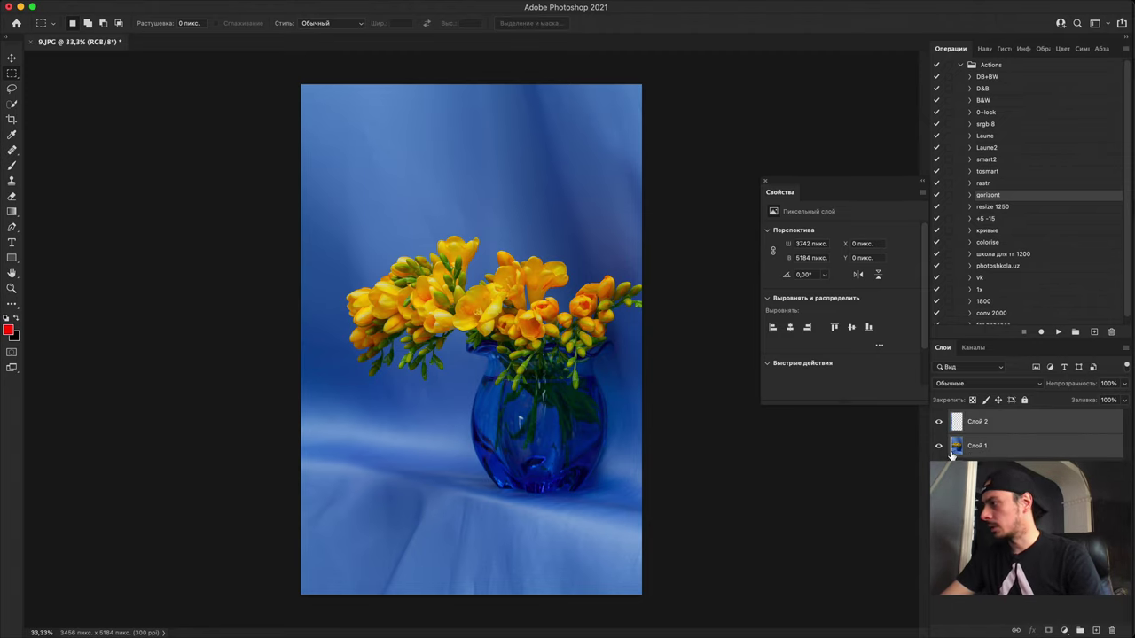
pyautogui.press('v')
pyautogui.moveTo(516, 330); pyautogui.dragTo(518, 410)
pyautogui.press('super+z')
pyautogui.press('super+z')
pyautogui.press('super+z')
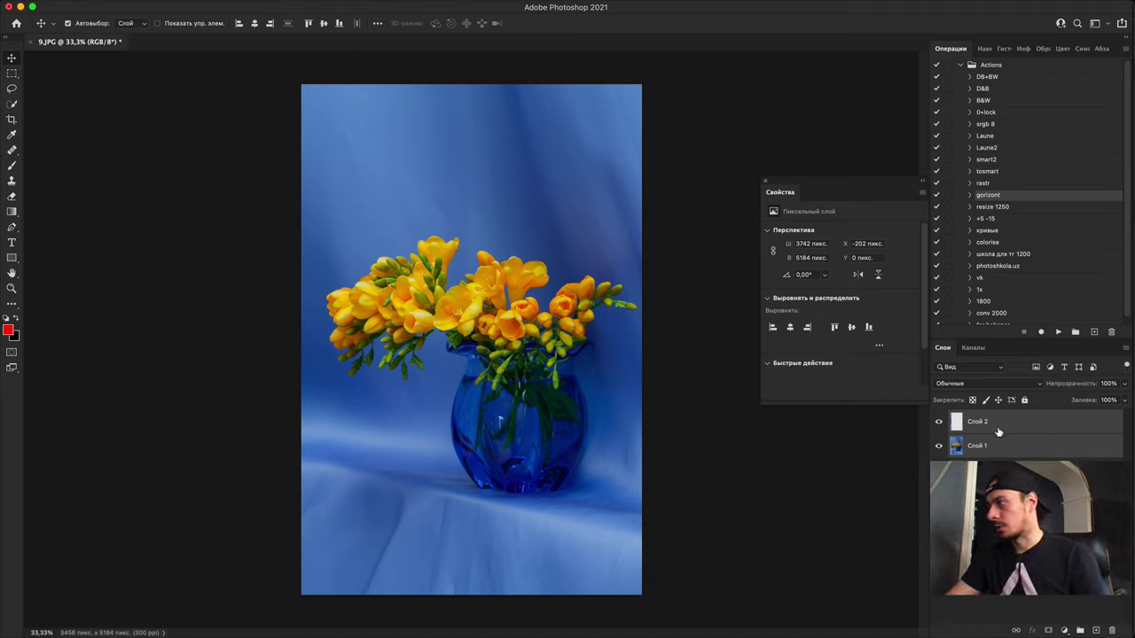
# Step: Paint long curved red lines down over the drapery, bouquet and vase on a new layer, and hide that layer
pyautogui.click(1095, 630)
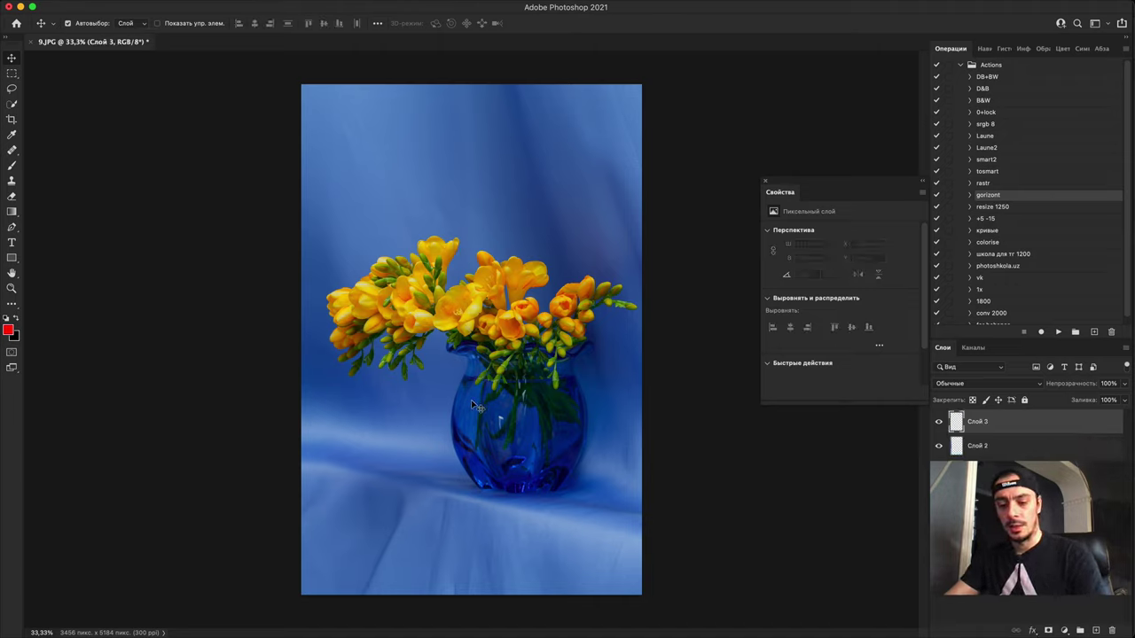
pyautogui.press('b')
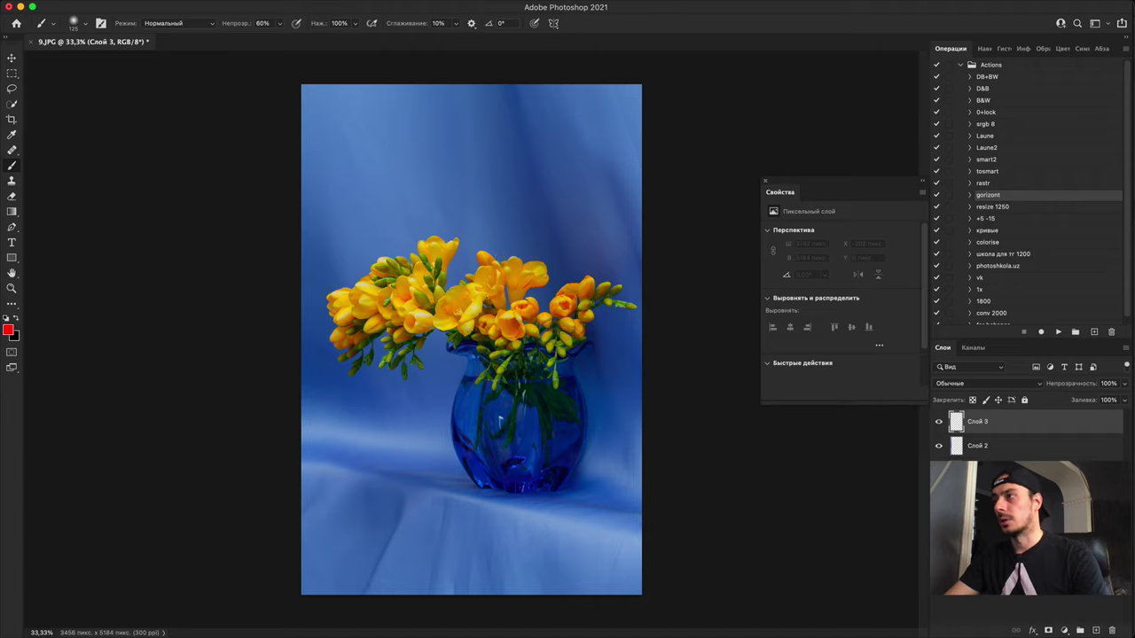
pyautogui.moveTo(337, 108)
pyautogui.mouseDown()
pyautogui.moveTo(401, 162)
pyautogui.moveTo(315, 594)
pyautogui.mouseUp()
pyautogui.moveTo(444, 158); pyautogui.dragTo(463, 592)
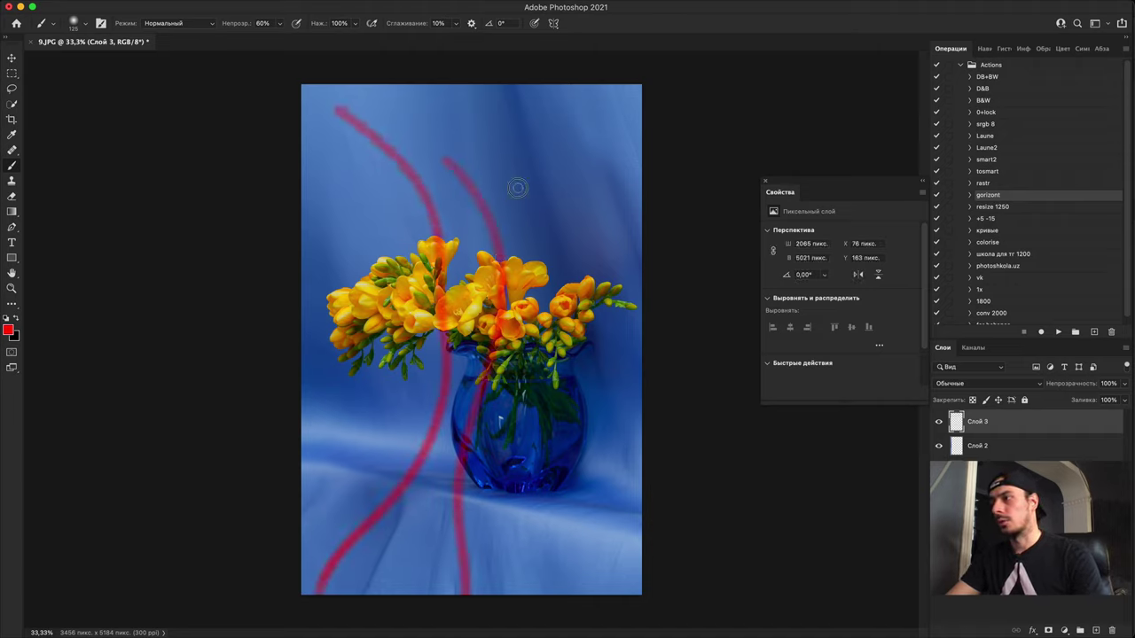
pyautogui.moveTo(515, 187); pyautogui.dragTo(533, 592)
pyautogui.moveTo(569, 185); pyautogui.dragTo(577, 592)
pyautogui.moveTo(527, 319); pyautogui.dragTo(464, 593)
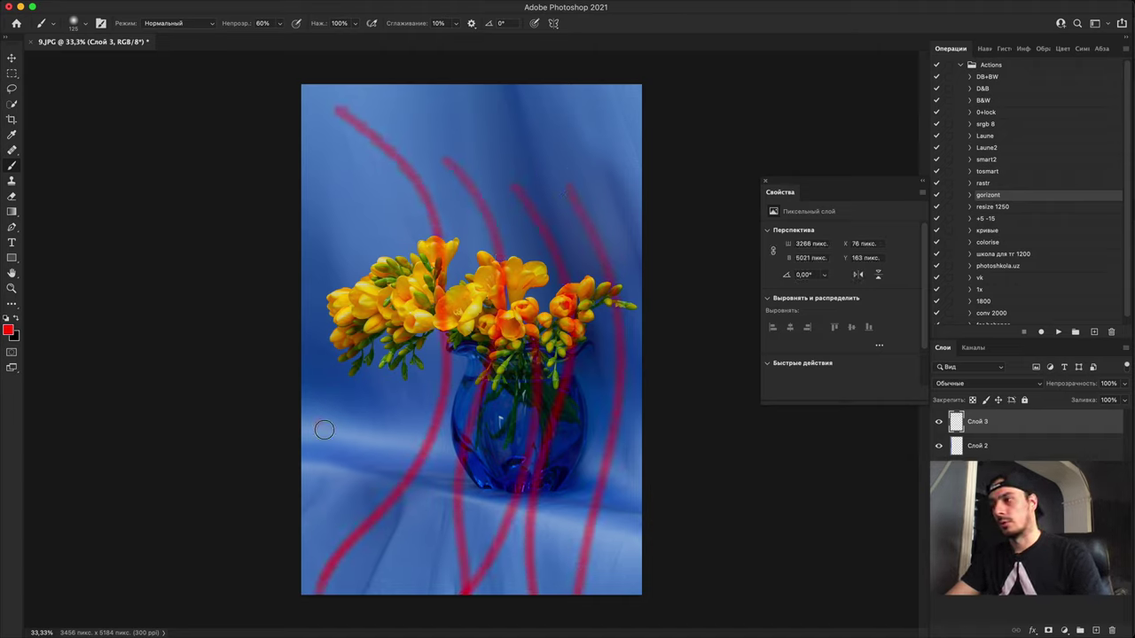
pyautogui.moveTo(321, 425); pyautogui.dragTo(301, 537)
pyautogui.moveTo(566, 103); pyautogui.dragTo(696, 325)
pyautogui.moveTo(479, 136); pyautogui.dragTo(594, 283)
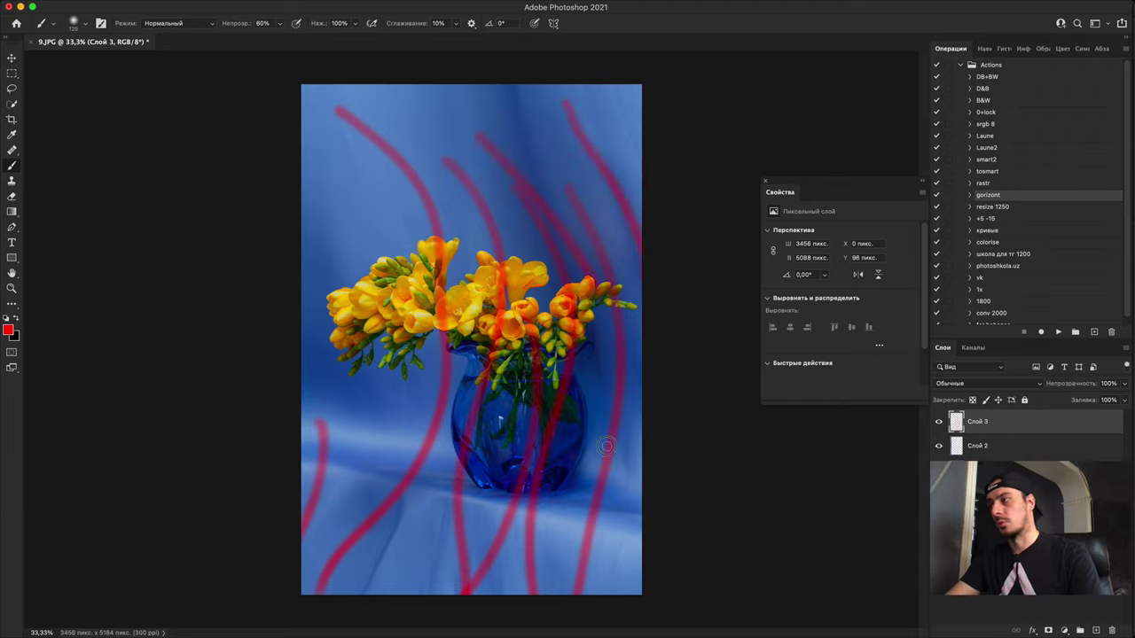
pyautogui.click(939, 423)
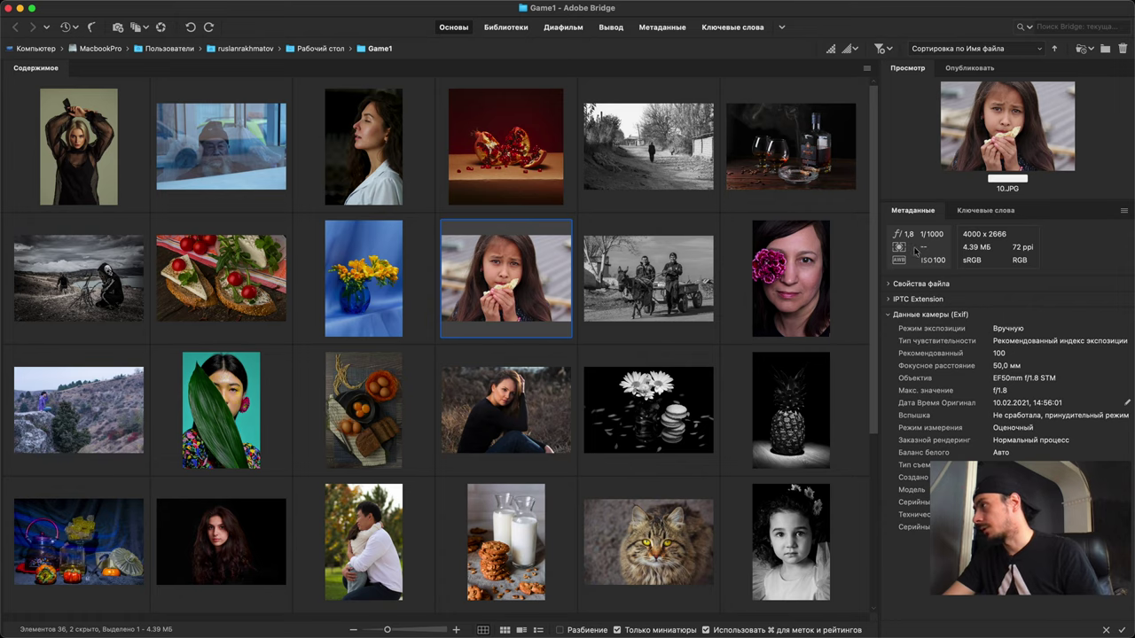
# Step: Open 10.JPG, the portrait of the girl eating bread, from Adobe Bridge into Photoshop using its embedded colour profile
pyautogui.doubleClick(499, 293)
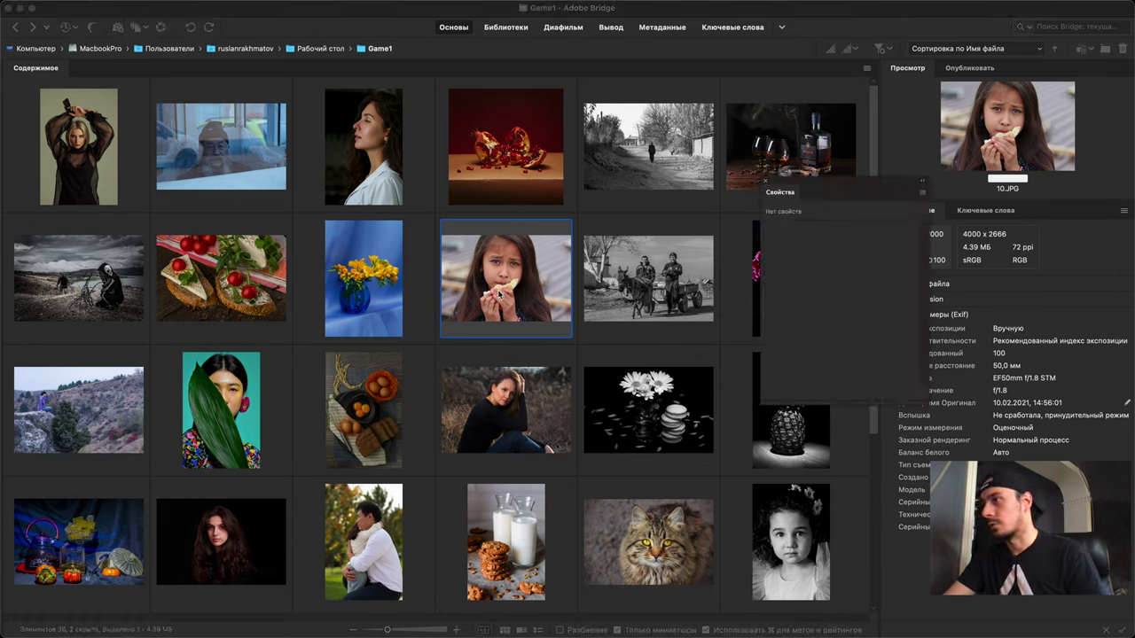
pyautogui.click(537, 429)
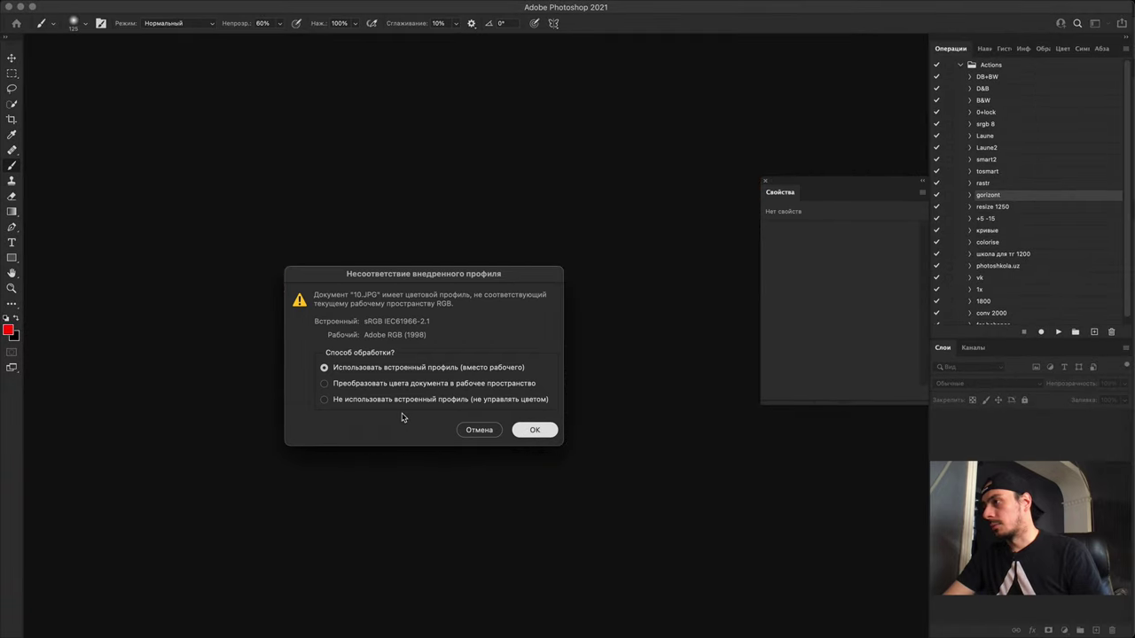
# Step: Examine the girl's nose, mouth, eyes and hands at 300% and 200%, and view the whole portrait at 66.7%
pyautogui.press('super+plus')
pyautogui.press('super+plus')
pyautogui.press('super+plus')
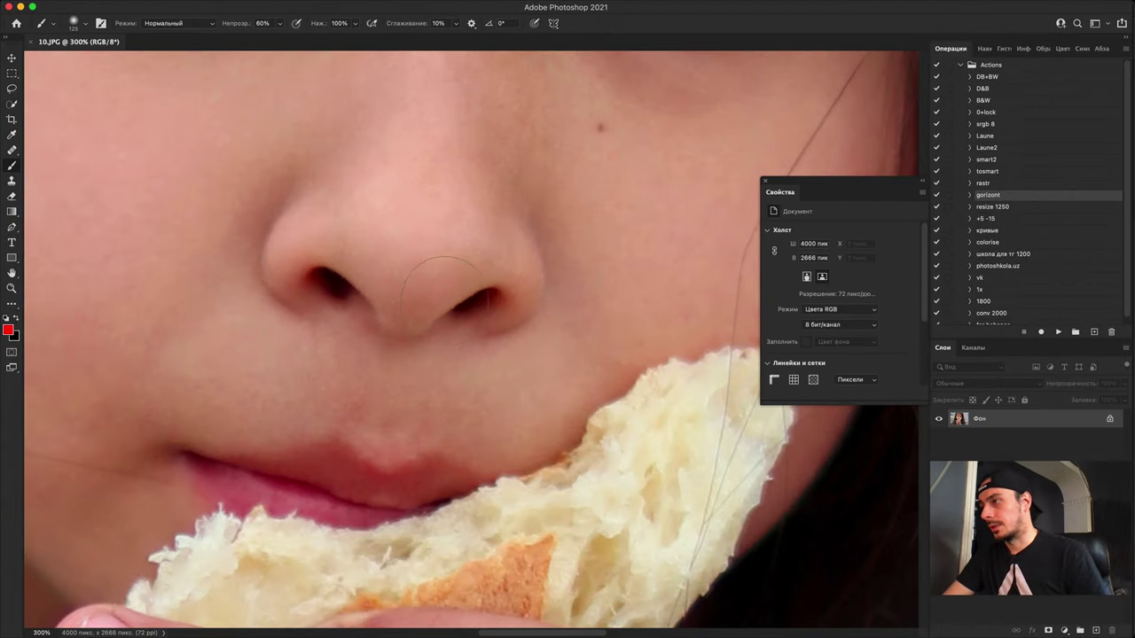
pyautogui.moveTo(453, 283); pyautogui.dragTo(451, 452)
pyautogui.moveTo(496, 129); pyautogui.dragTo(680, 314)
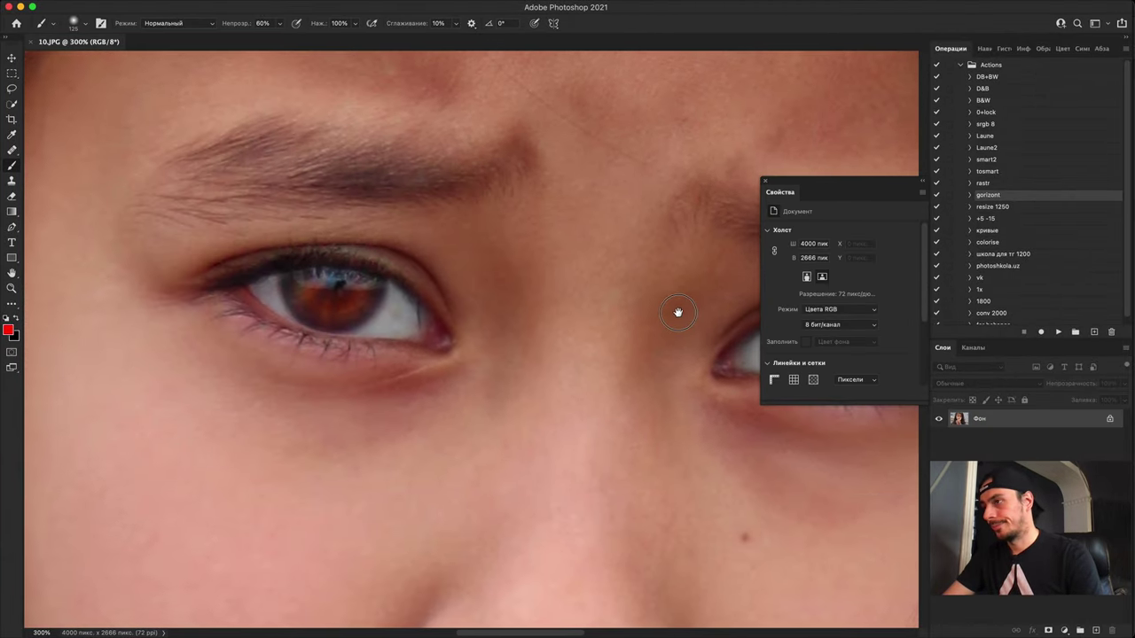
pyautogui.moveTo(422, 326); pyautogui.dragTo(355, 71)
pyautogui.moveTo(619, 620); pyautogui.dragTo(812, 71)
pyautogui.scroll(-10, 463, 344)
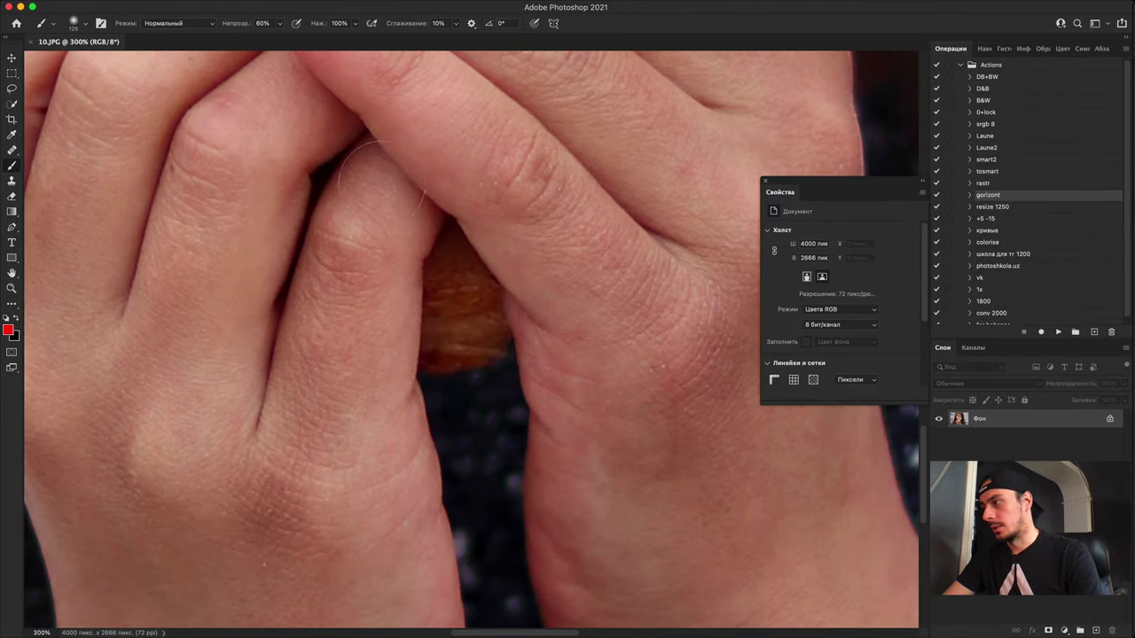
pyautogui.press('super+minus')
pyautogui.moveTo(415, 228); pyautogui.dragTo(310, 503)
pyautogui.moveTo(433, 331); pyautogui.dragTo(431, 466)
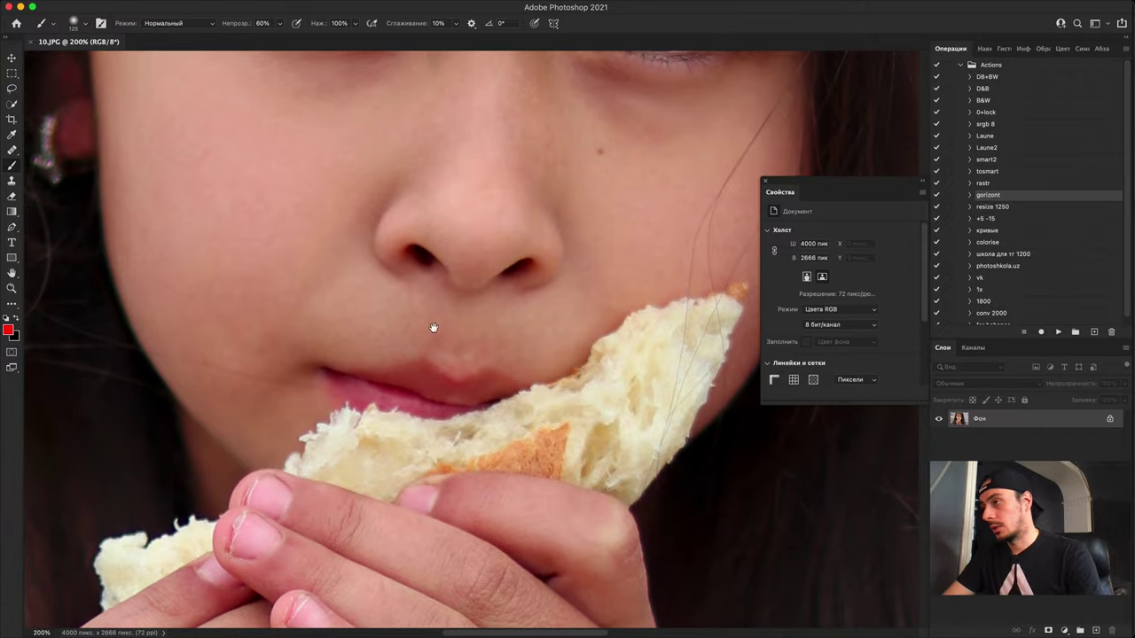
pyautogui.moveTo(446, 294); pyautogui.dragTo(380, 515)
pyautogui.hotkey('ctrl', '-')
pyautogui.hotkey('ctrl', '-')
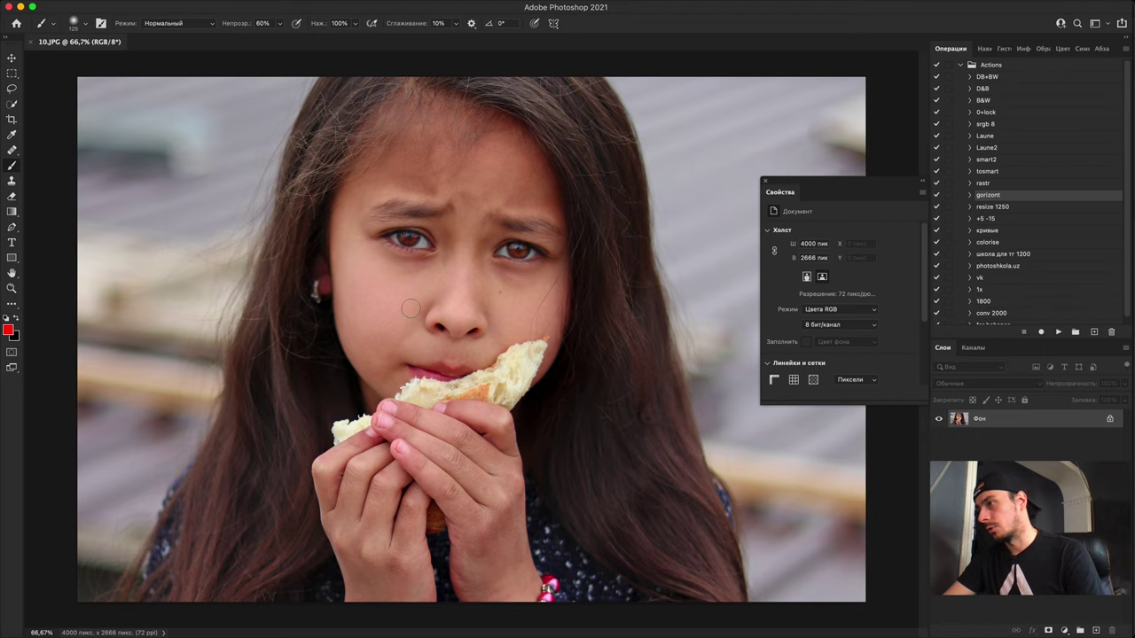
# Step: Inspect the fingers, nails, skin texture, bread edges and stray hairs at 300% to 500% magnification
pyautogui.press('super+plus')
pyautogui.press('super+plus')
pyautogui.press('super+plus')
pyautogui.moveTo(431, 380); pyautogui.dragTo(489, 171)
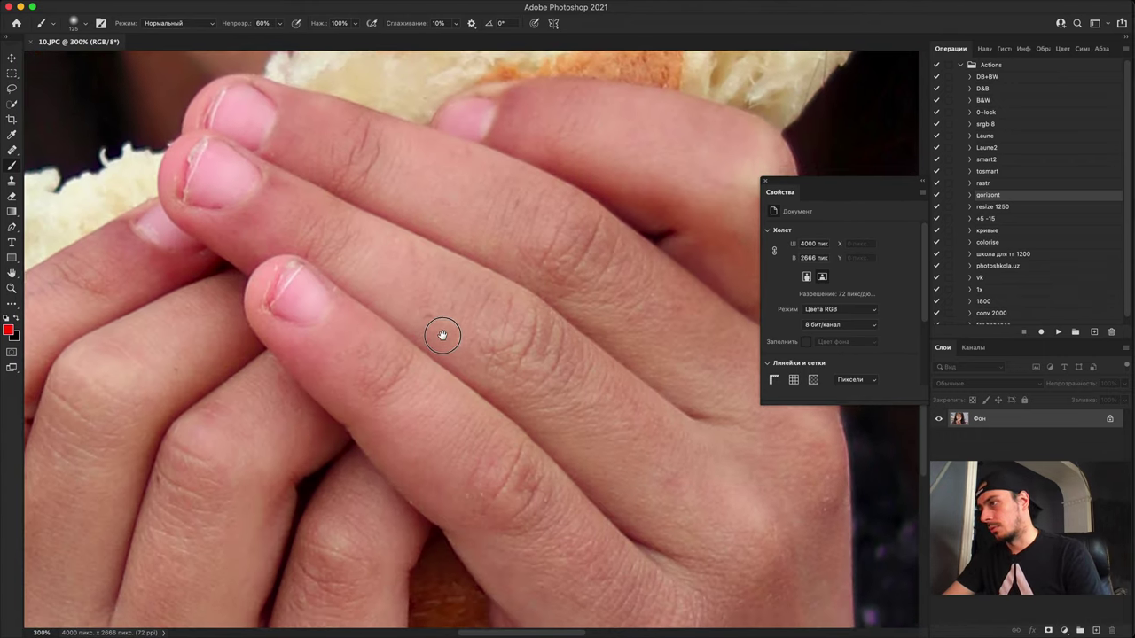
pyautogui.moveTo(443, 335); pyautogui.dragTo(608, 142)
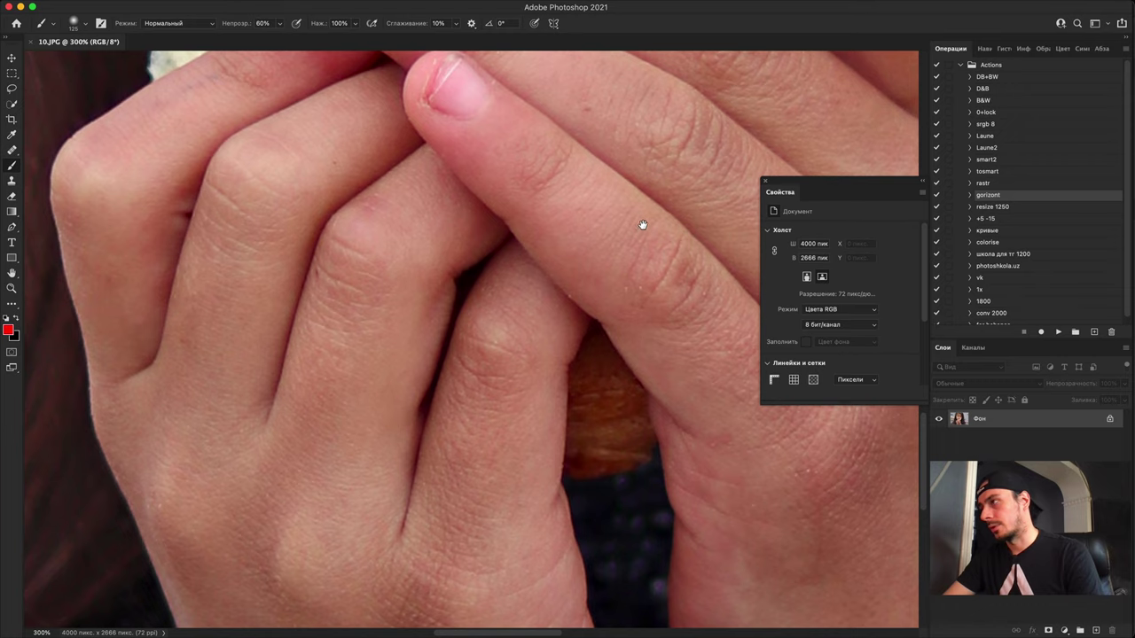
pyautogui.moveTo(642, 225); pyautogui.dragTo(630, 140)
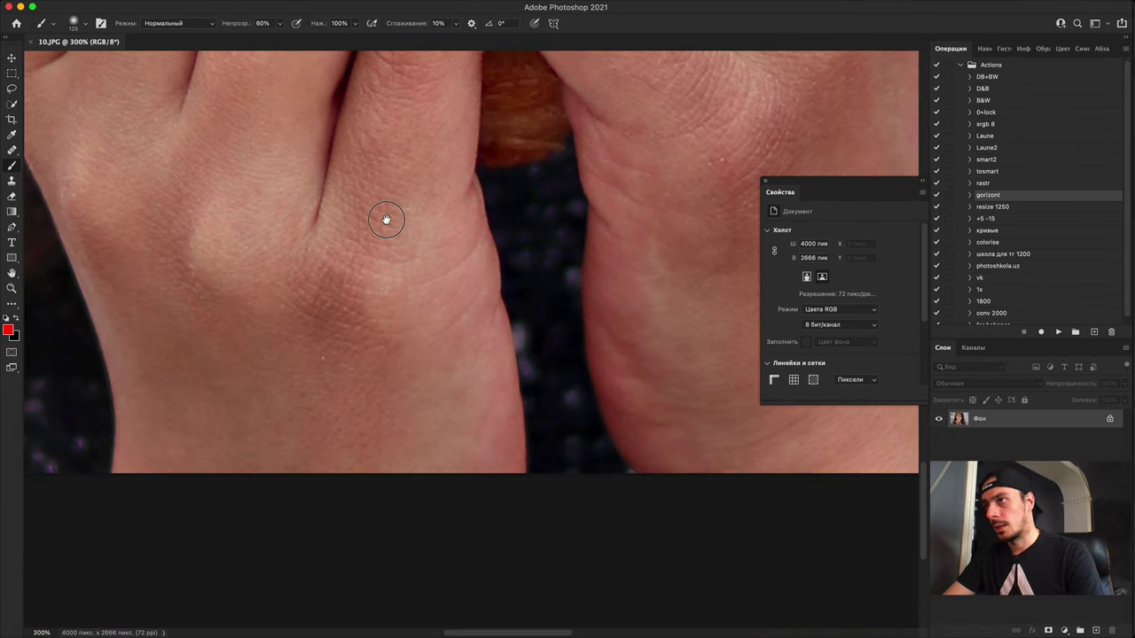
pyautogui.moveTo(386, 219); pyautogui.dragTo(423, 540)
pyautogui.moveTo(490, 242); pyautogui.dragTo(324, 588)
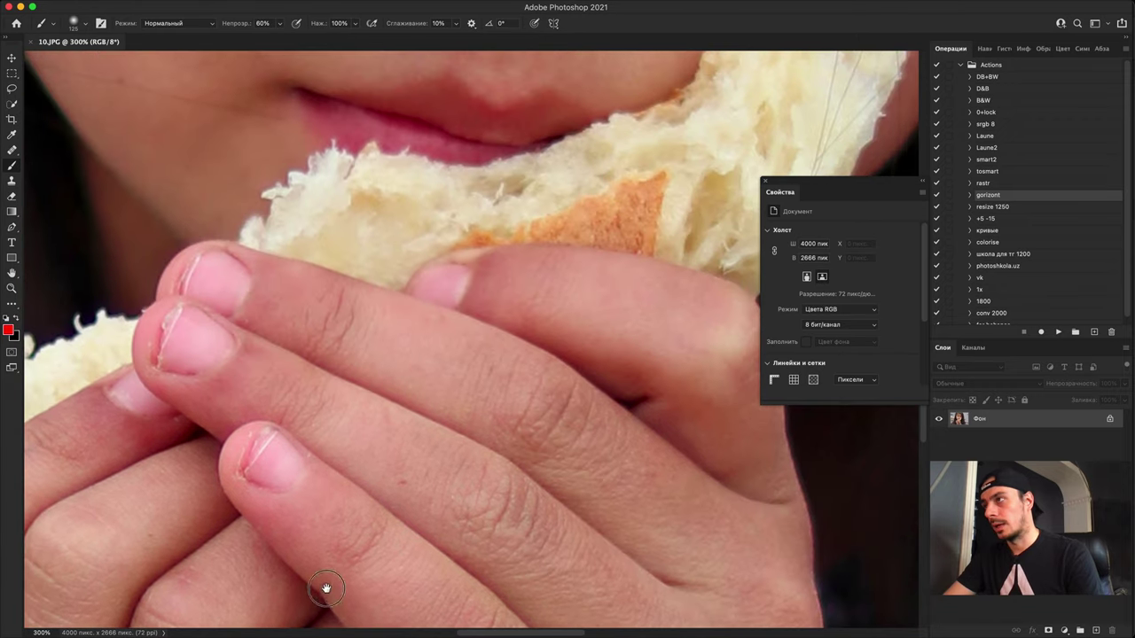
pyautogui.moveTo(331, 404)
pyautogui.mouseDown()
pyautogui.moveTo(317, 473)
pyautogui.moveTo(271, 542)
pyautogui.mouseUp()
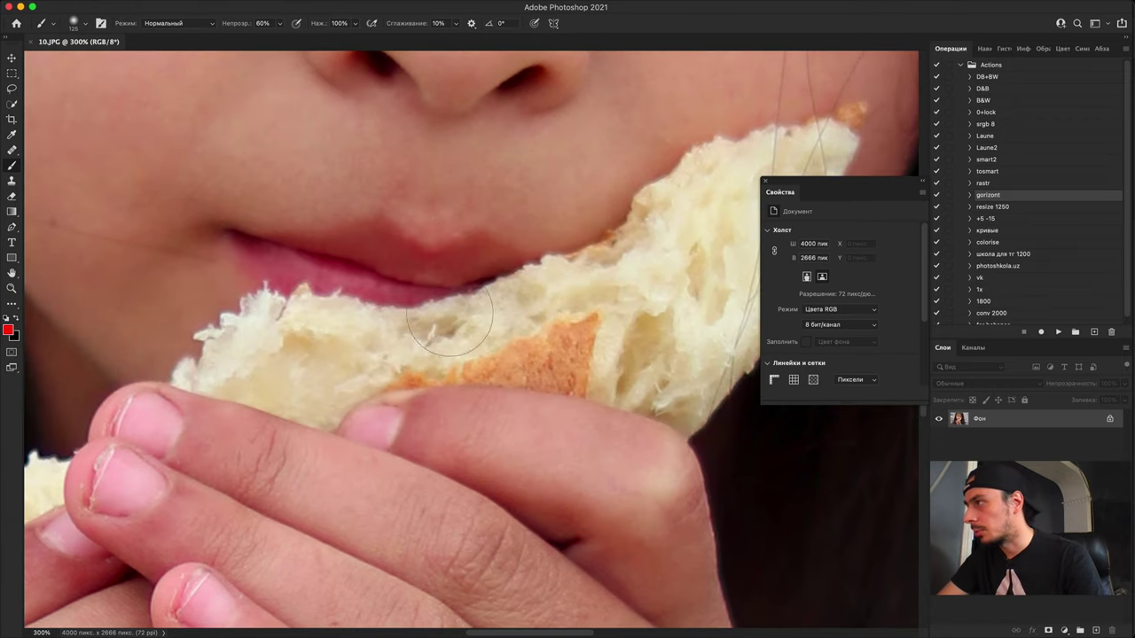
pyautogui.hscroll(5, 316, 375)
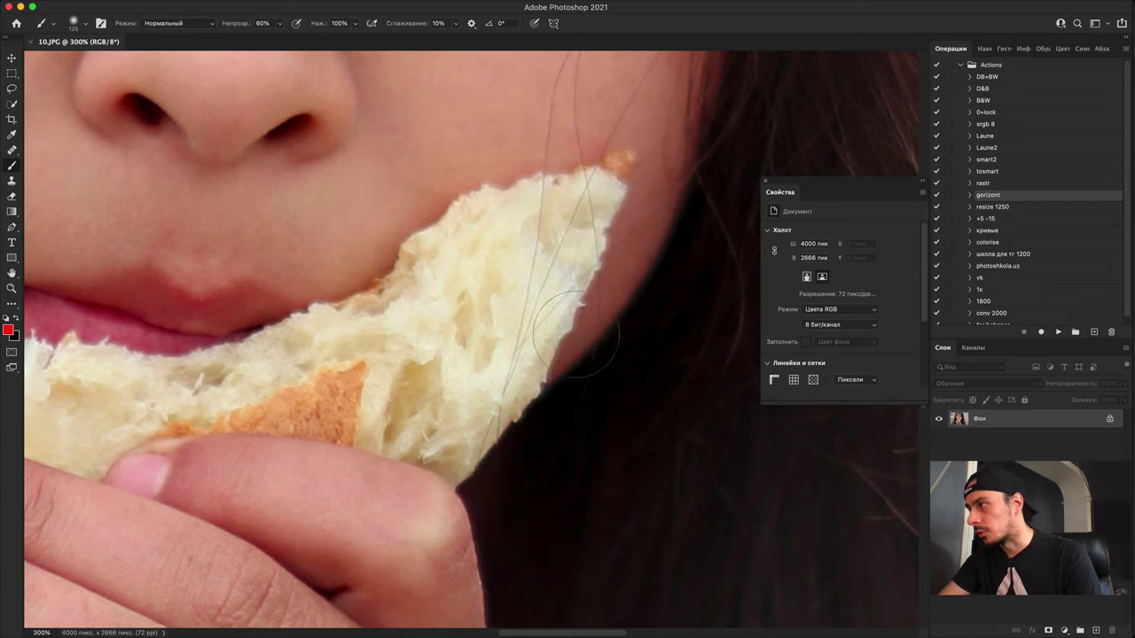
pyautogui.scroll(5, 526, 402)
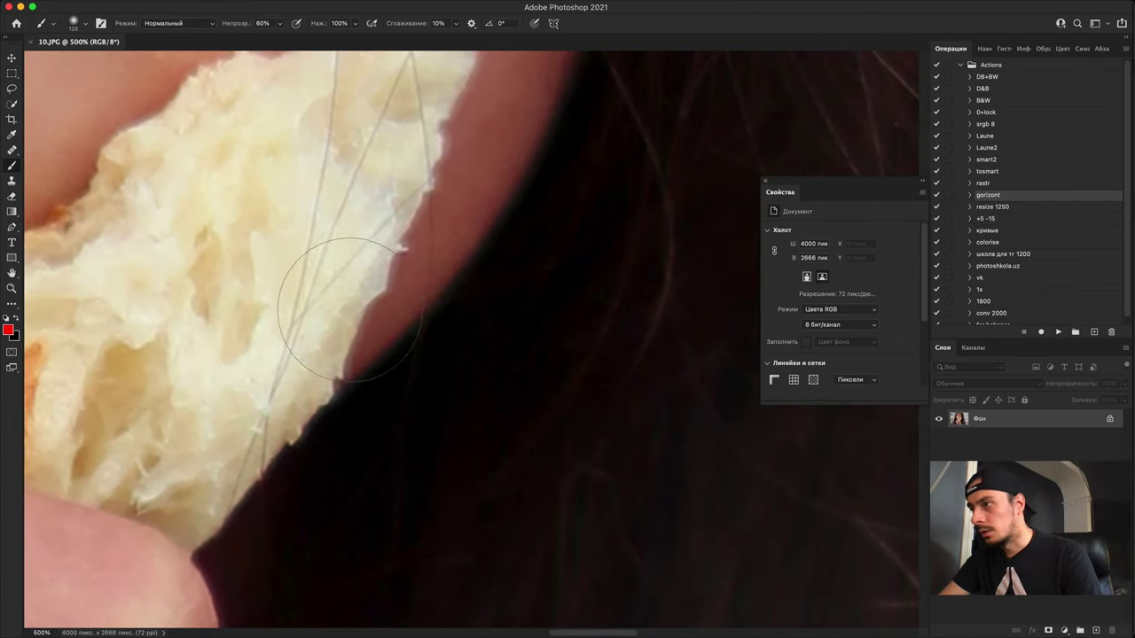
# Step: Inspect the bread's torn edges, the stray hairs across it, the lips and the fingernails at 700%, 500% and 300% magnification
pyautogui.press('super+plus')
pyautogui.moveTo(380, 210); pyautogui.dragTo(418, 532)
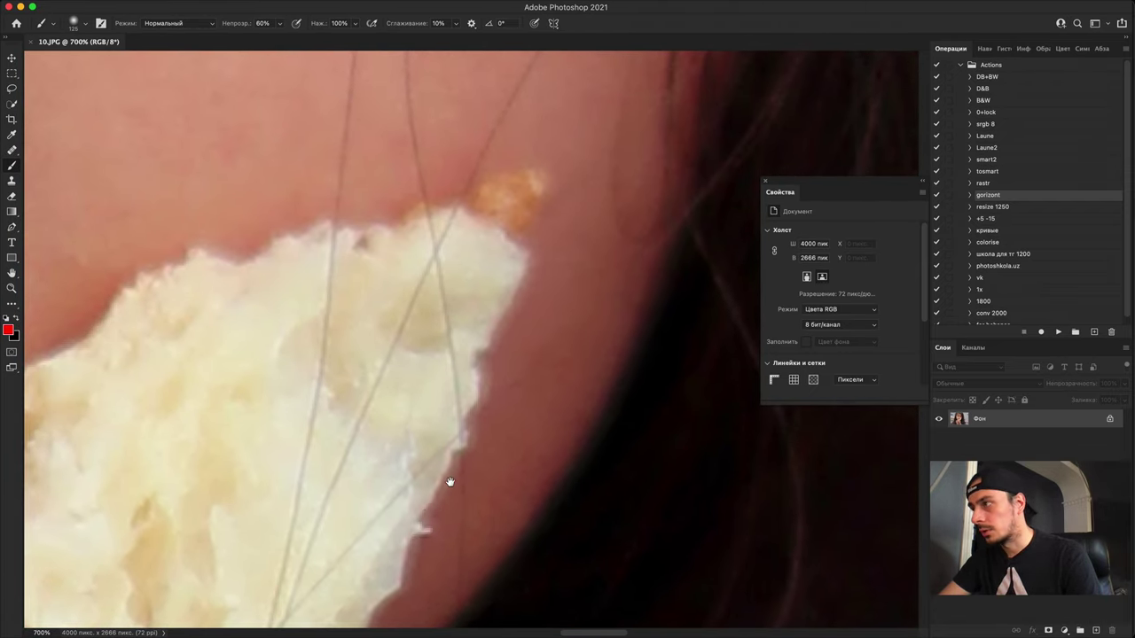
pyautogui.moveTo(474, 285); pyautogui.dragTo(838, 212)
pyautogui.moveTo(453, 349); pyautogui.dragTo(620, 328)
pyautogui.moveTo(398, 428); pyautogui.dragTo(602, 350)
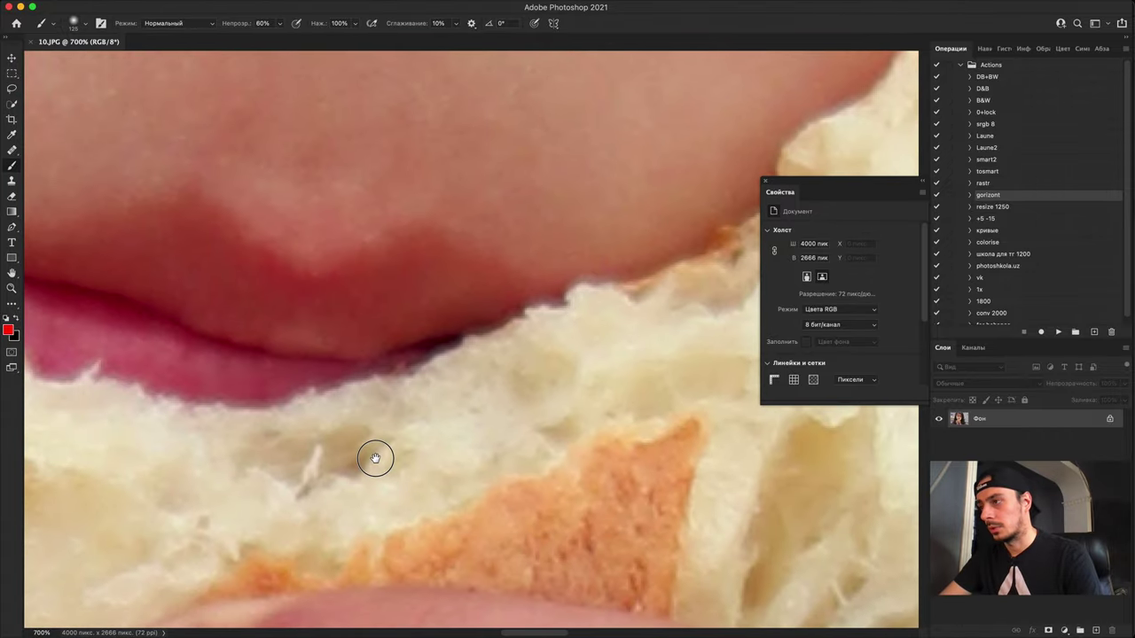
pyautogui.moveTo(311, 423); pyautogui.dragTo(506, 383)
pyautogui.scroll(-10, 506, 383)
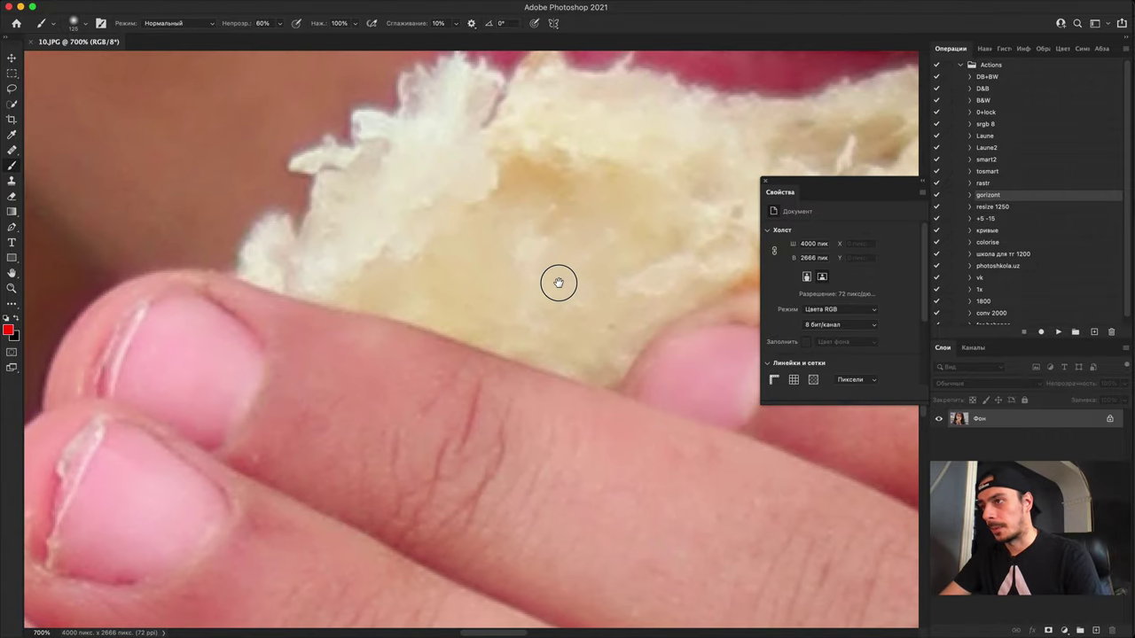
pyautogui.scroll(10, 562, 302)
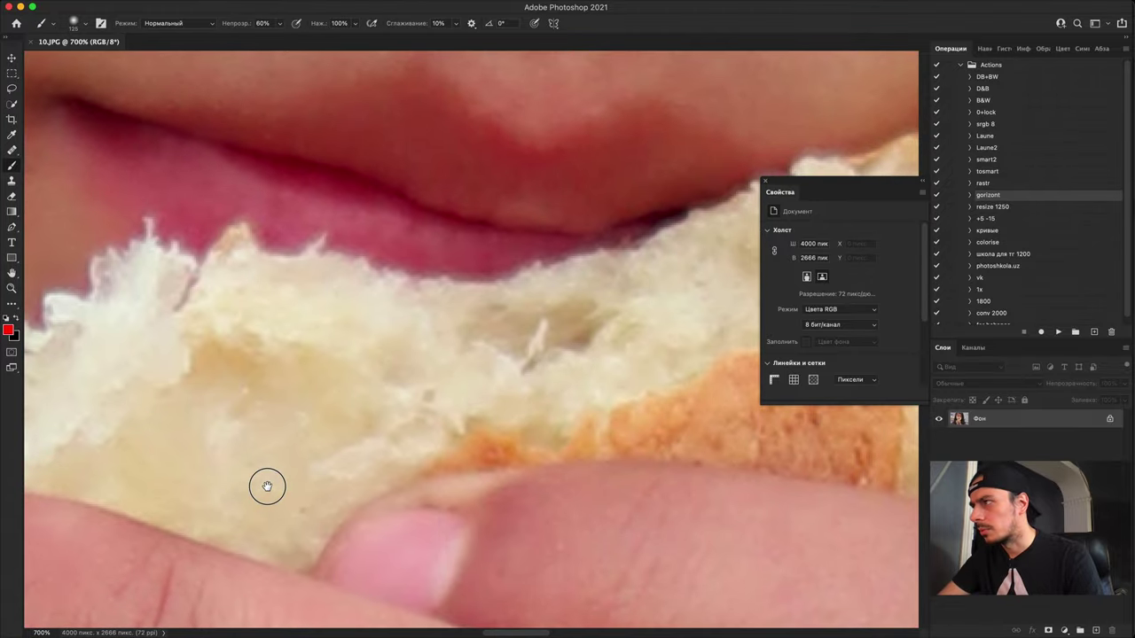
pyautogui.hscroll(10, 464, 409)
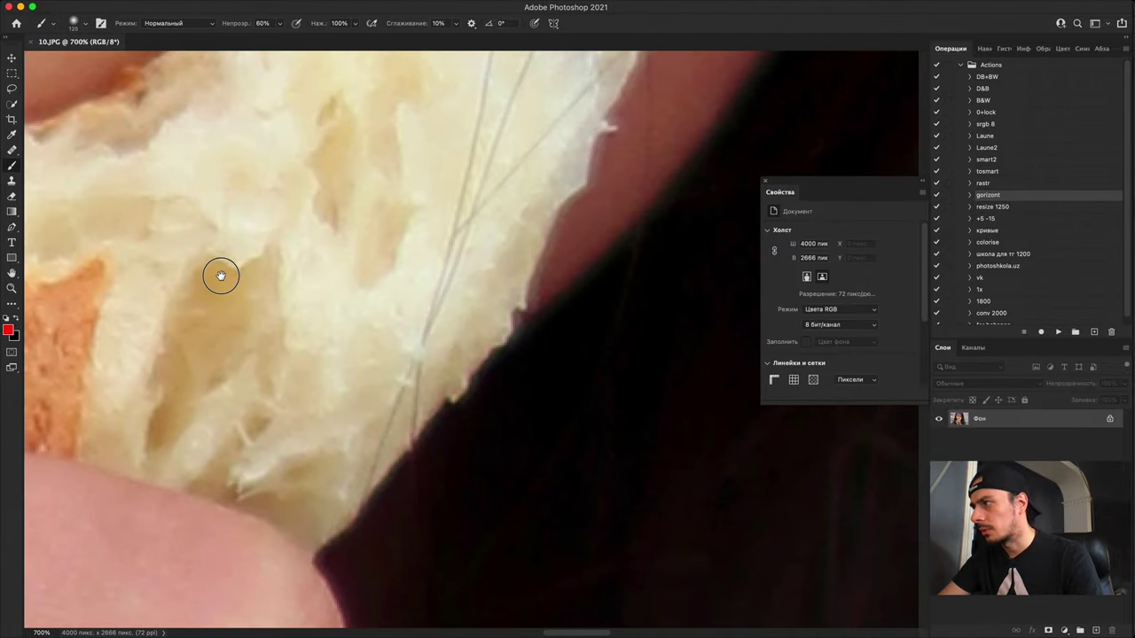
pyautogui.scroll(10, 275, 363)
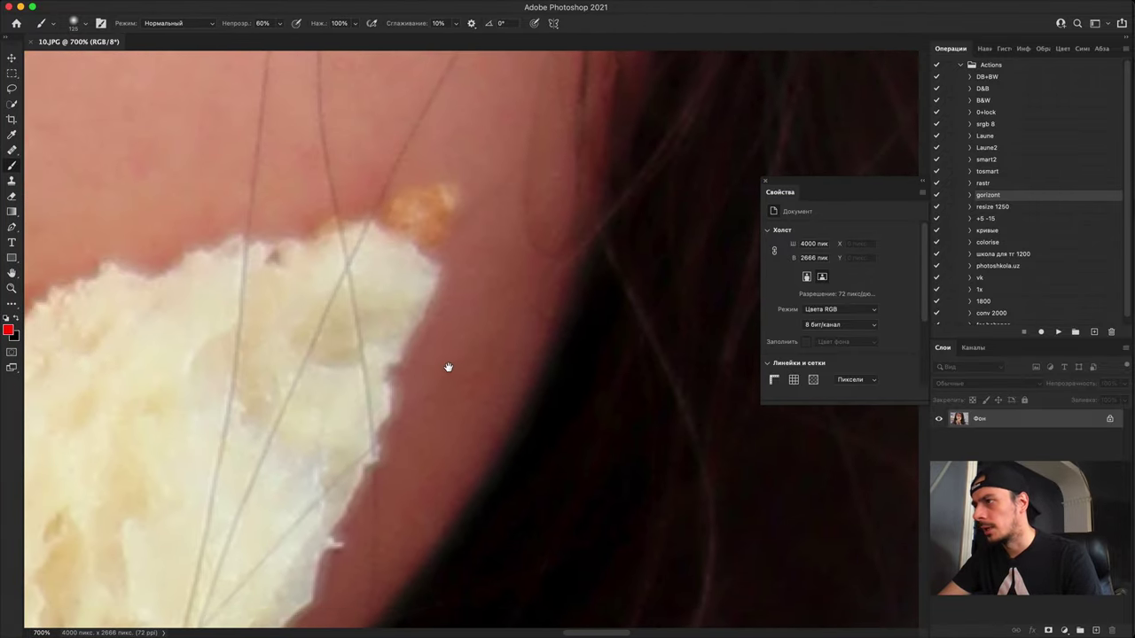
pyautogui.moveTo(259, 541); pyautogui.dragTo(517, 323)
pyautogui.press('super+minus')
pyautogui.scroll(-2, 419, 312)
pyautogui.press('h')
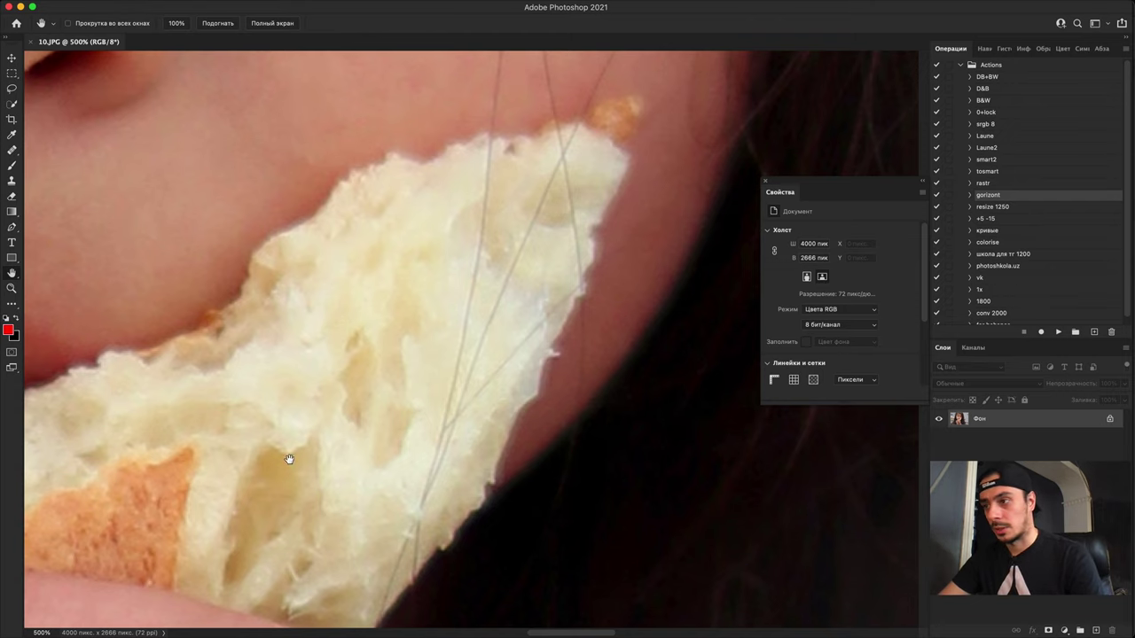
pyautogui.moveTo(286, 455); pyautogui.dragTo(577, 122)
pyautogui.scroll(-1, 383, 243)
pyautogui.scroll(-1, 384, 244)
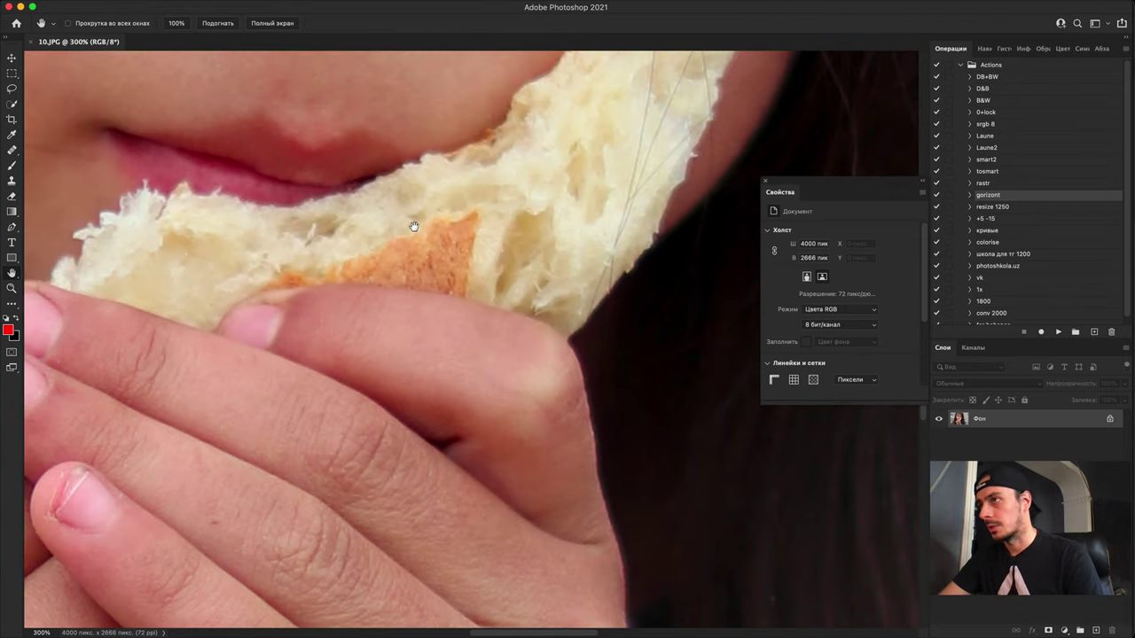
# Step: Examine the eye, eyebrows, forehead skin and hairline at 300%, and return to the whole portrait at 66.7%
pyautogui.moveTo(413, 222); pyautogui.dragTo(310, 539)
pyautogui.moveTo(367, 278); pyautogui.dragTo(341, 618)
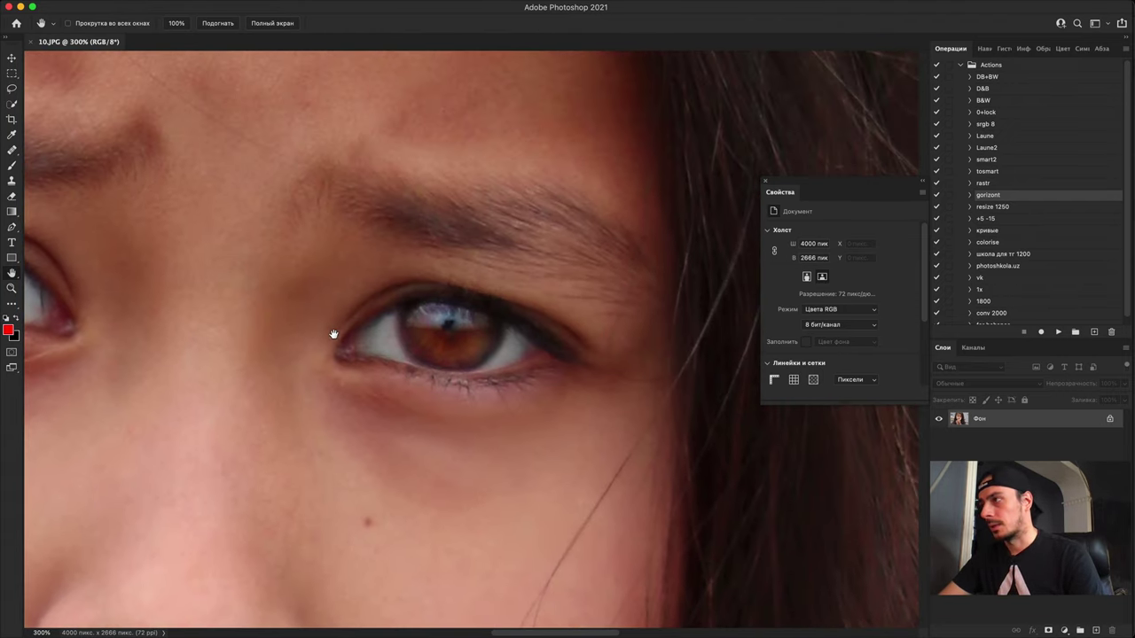
pyautogui.moveTo(332, 335); pyautogui.dragTo(350, 585)
pyautogui.moveTo(319, 372); pyautogui.dragTo(562, 233)
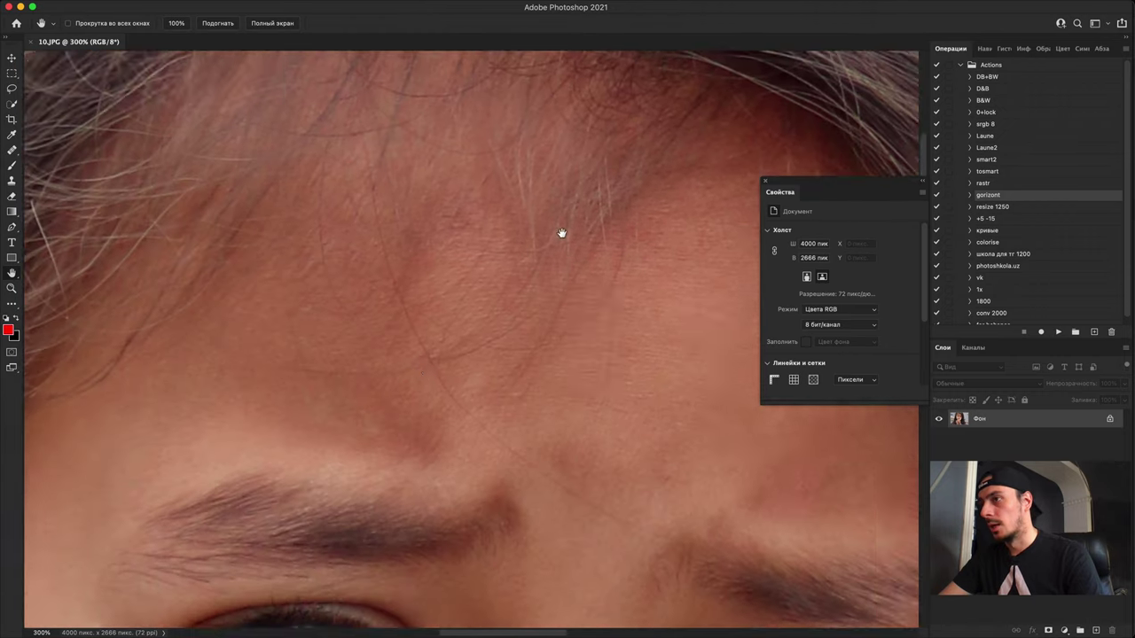
pyautogui.moveTo(368, 450); pyautogui.dragTo(532, 197)
pyautogui.moveTo(373, 416); pyautogui.dragTo(411, 249)
pyautogui.moveTo(407, 368); pyautogui.dragTo(354, 106)
pyautogui.moveTo(449, 385); pyautogui.dragTo(446, 320)
pyautogui.press('super+minus')
pyautogui.press('super+minus')
pyautogui.scroll(-1, 454, 290)
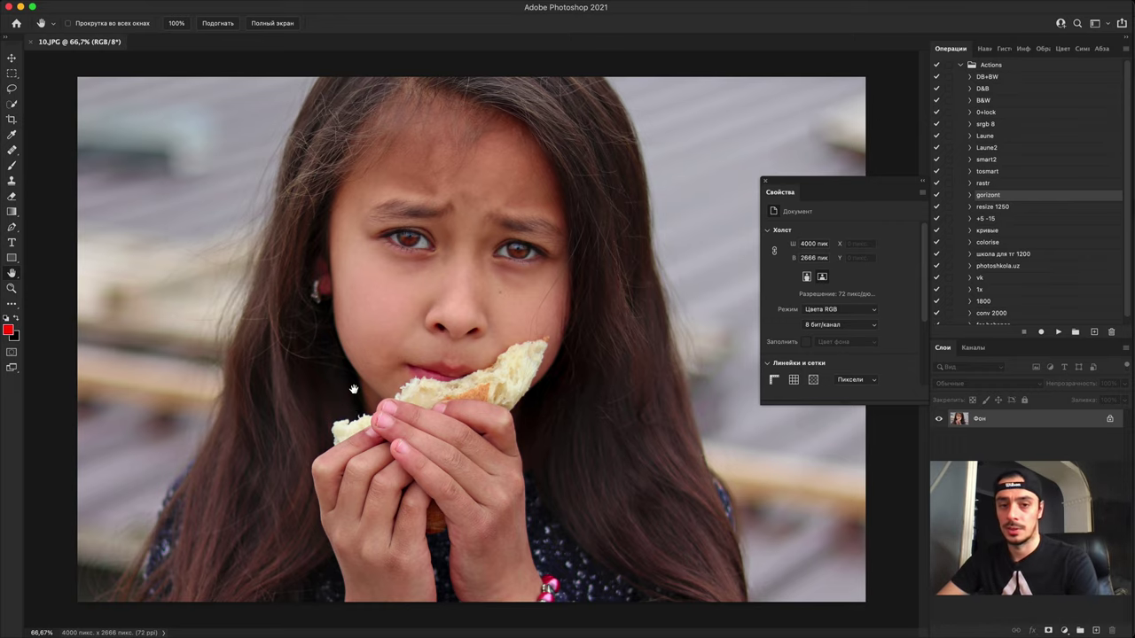
# Step: Examine the iris, eyelashes and eyebrow of one eye at 400%, and return to the whole portrait at 66.7%
pyautogui.press('super+plus')
pyautogui.press('super+plus')
pyautogui.press('super+plus')
pyautogui.press('super+plus')
pyautogui.moveTo(421, 294); pyautogui.dragTo(441, 496)
pyautogui.moveTo(464, 323); pyautogui.dragTo(552, 606)
pyautogui.moveTo(438, 369); pyautogui.dragTo(578, 502)
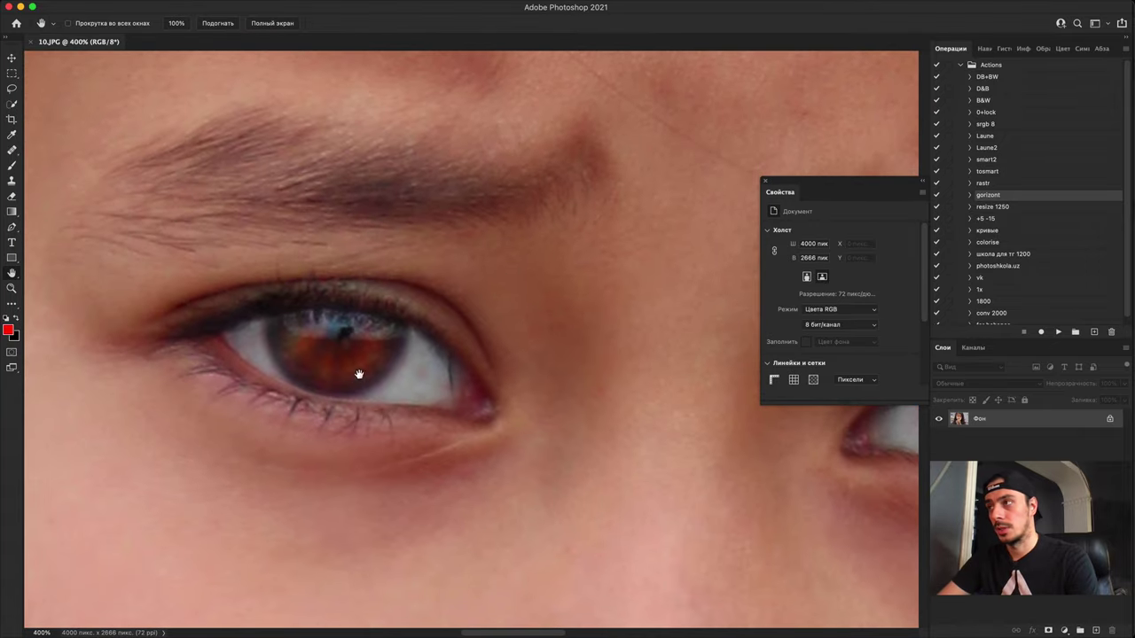
pyautogui.scroll(-6, 419, 357)
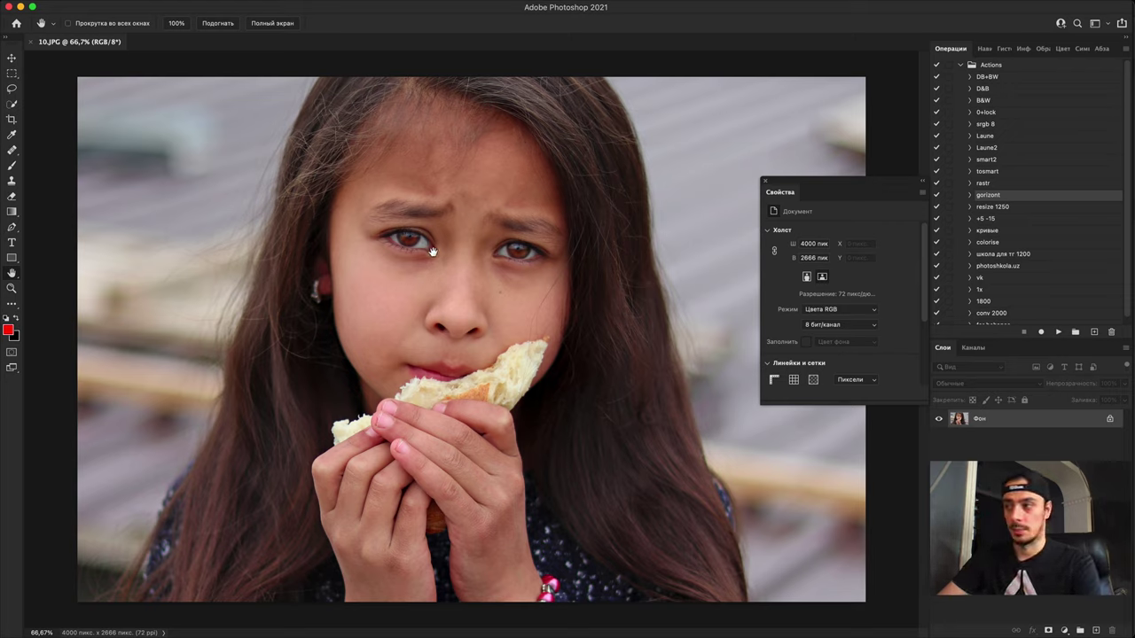
# Step: Close the floating document properties panel, check the face and earring at 200%, and fit the whole portrait in view
pyautogui.click(766, 184)
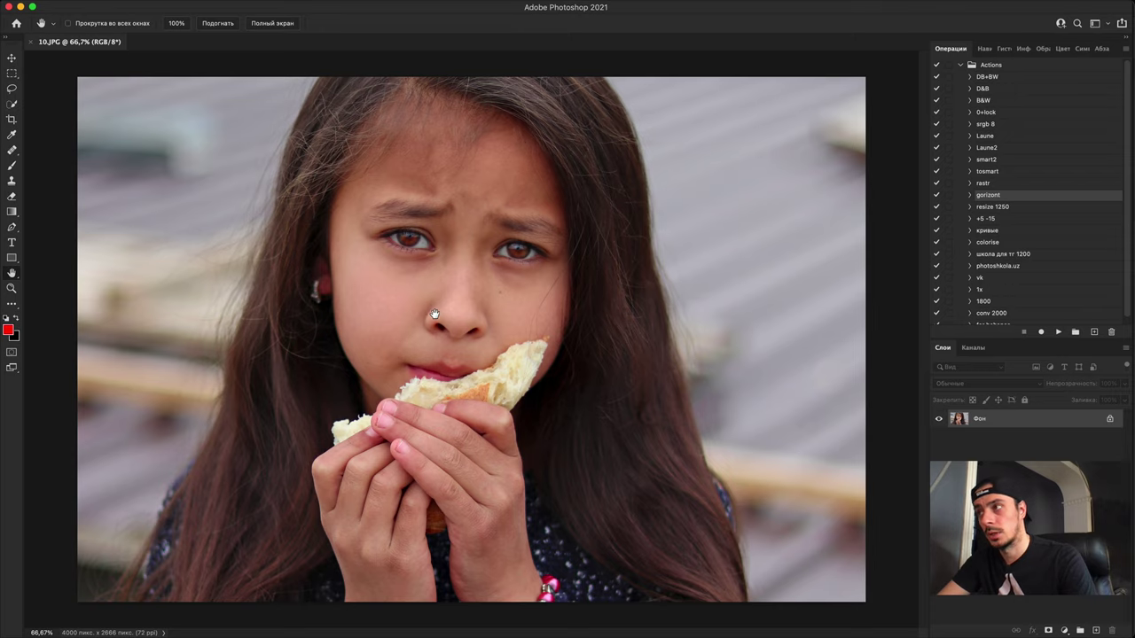
pyautogui.press('super+equal')
pyautogui.press('super+equal')
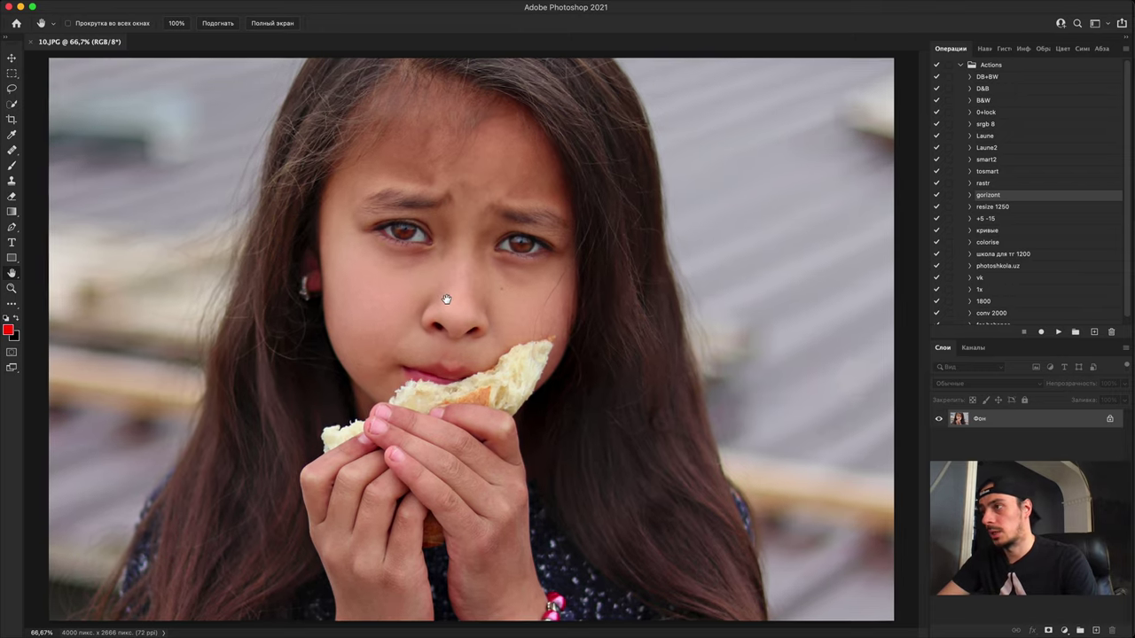
pyautogui.moveTo(413, 324); pyautogui.dragTo(608, 385)
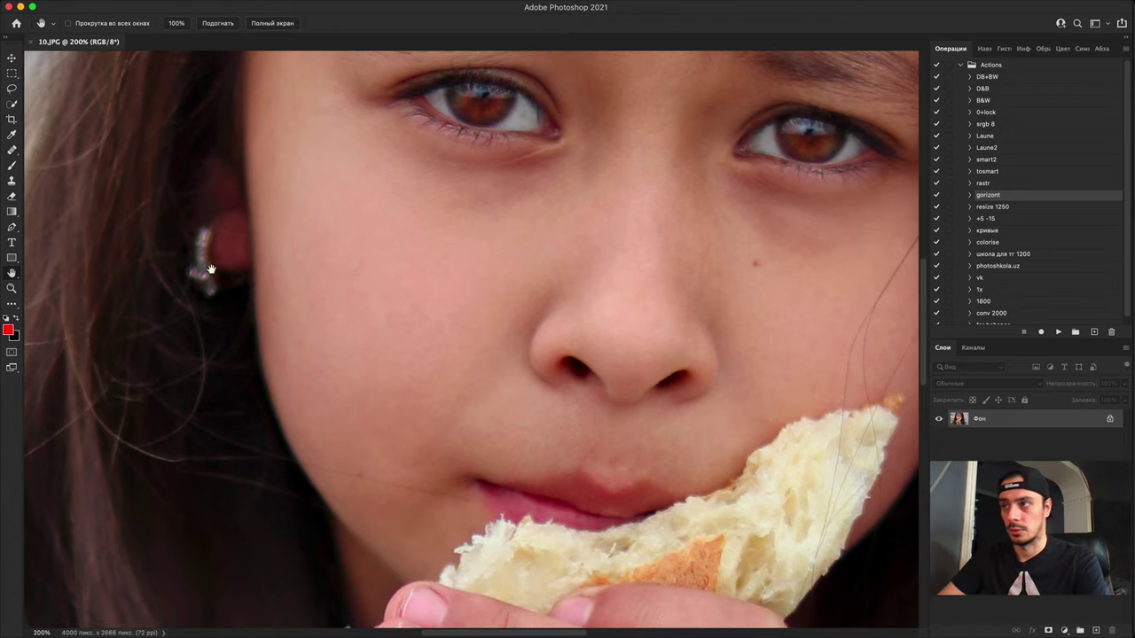
pyautogui.press('super+0')
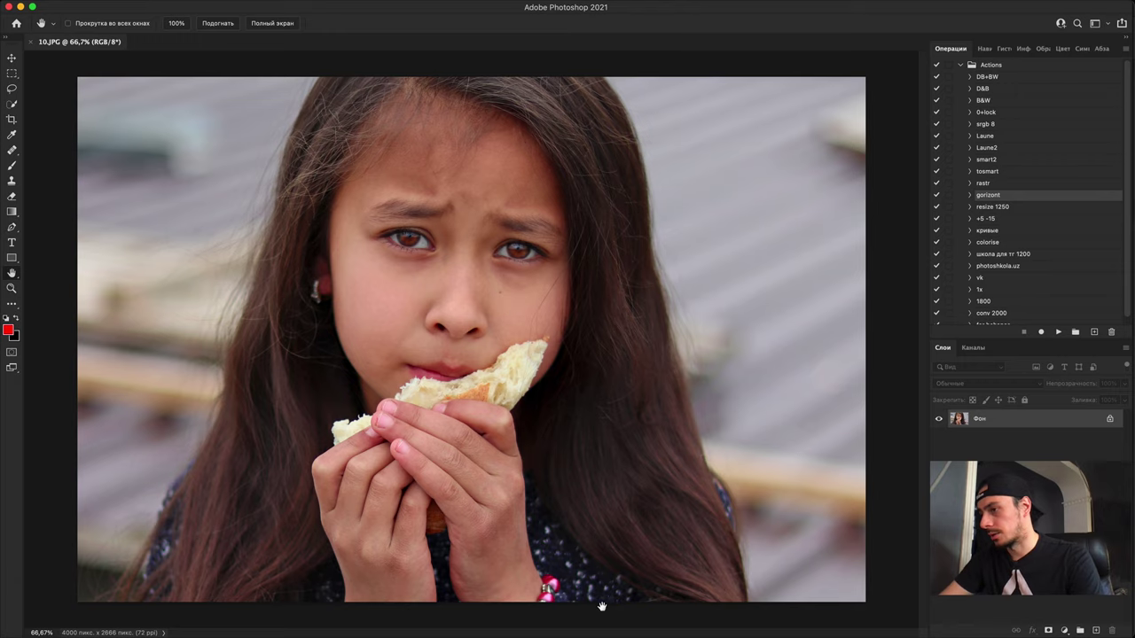
# Step: Check the hair, forehead and blurred background at 100% and closer, and return to the whole portrait at 66.7%
pyautogui.press('super+plus')
pyautogui.moveTo(621, 232); pyautogui.dragTo(466, 506)
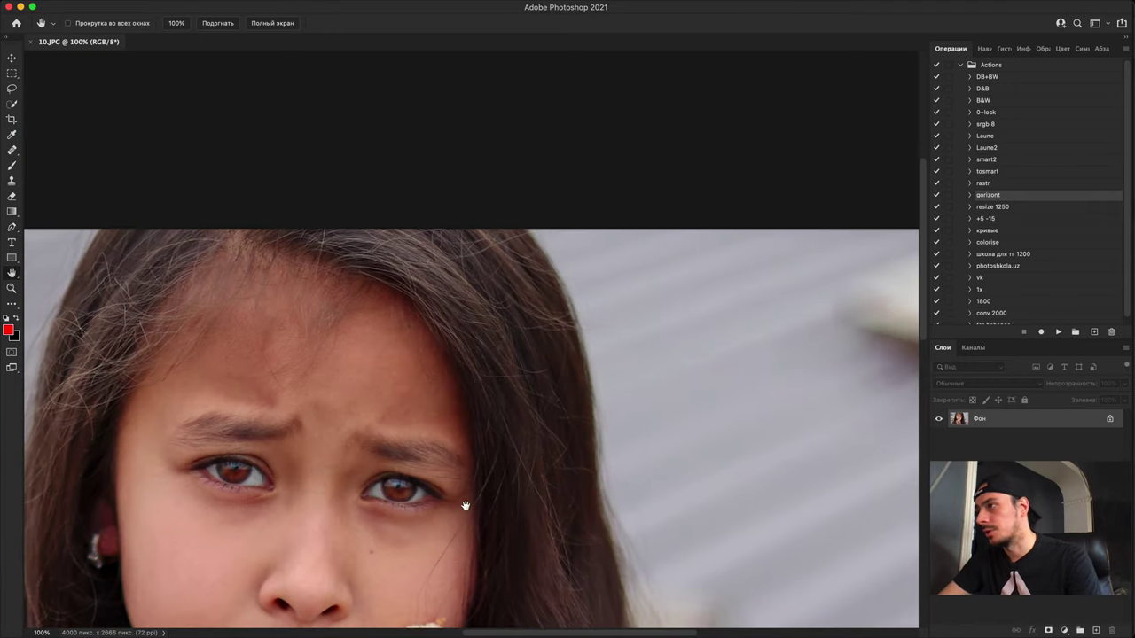
pyautogui.press('super+plus')
pyautogui.press('super+plus')
pyautogui.press('super+minus')
pyautogui.press('super+minus')
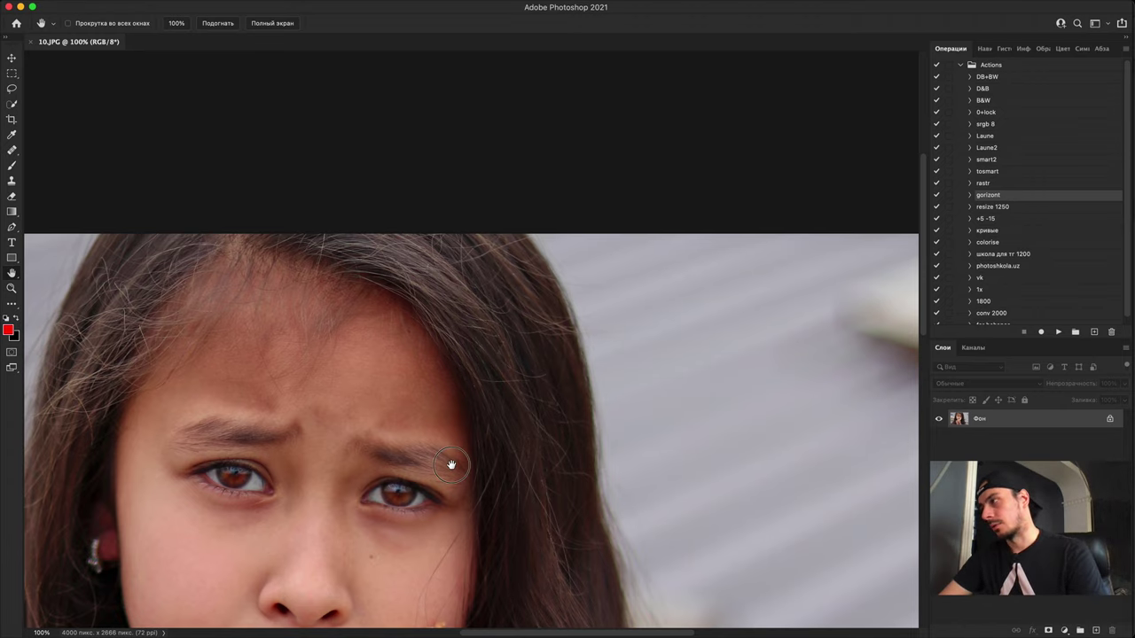
pyautogui.scroll(-1, 451, 464)
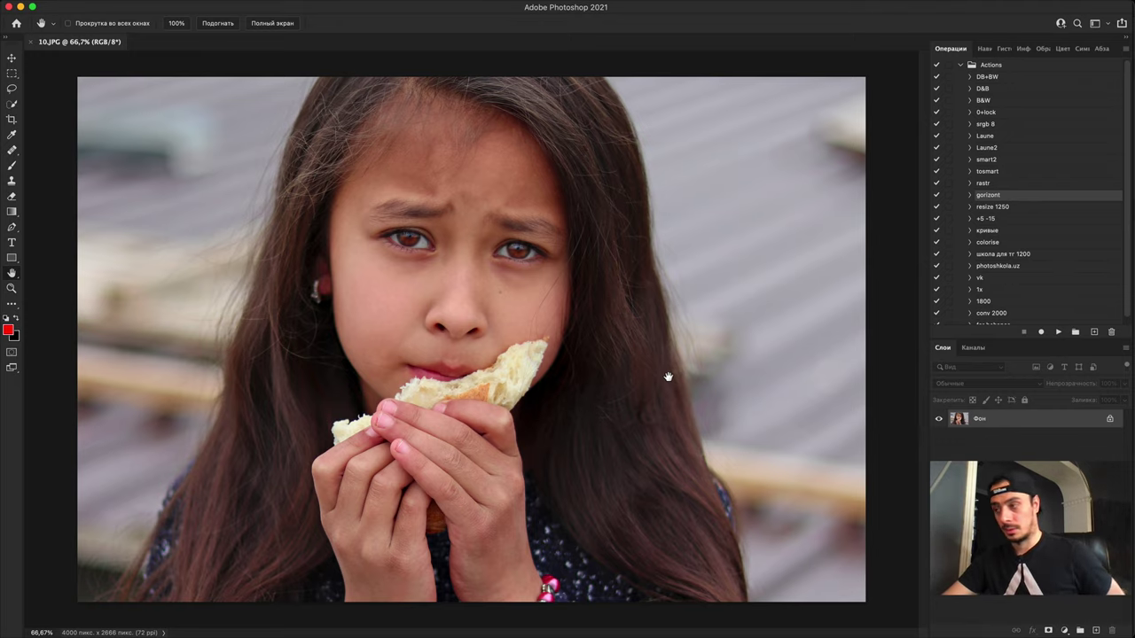
# Step: Inspect the fingernails, finger skin and bread at 300% and 400%, and view the whole portrait at 50%
pyautogui.press('super+plus')
pyautogui.press('super+plus')
pyautogui.press('super+plus')
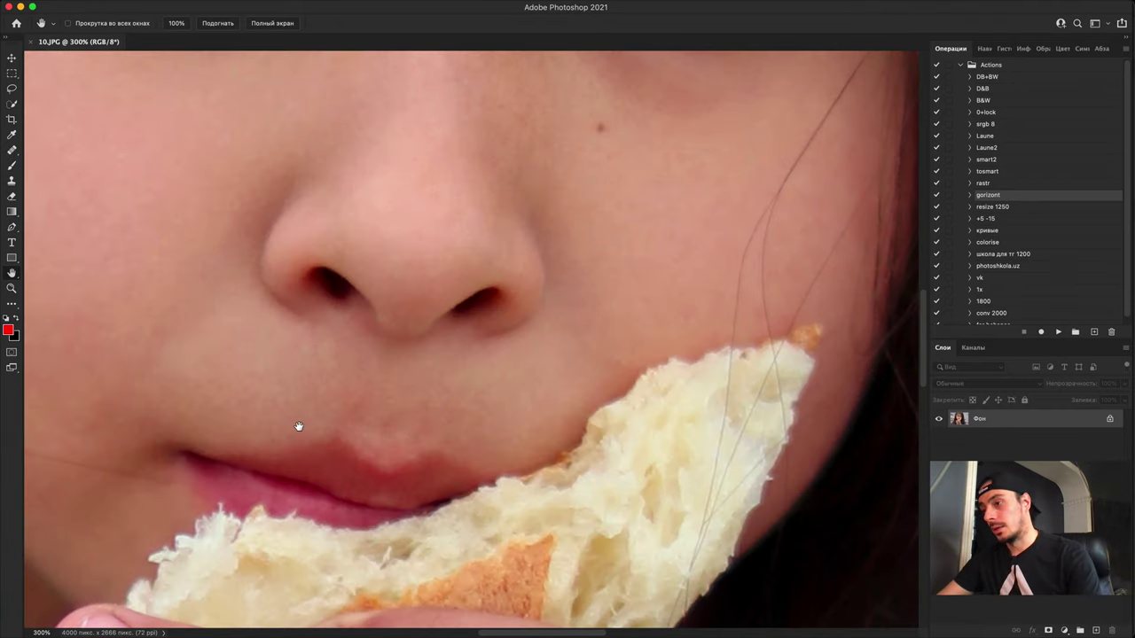
pyautogui.moveTo(335, 421); pyautogui.dragTo(405, 385)
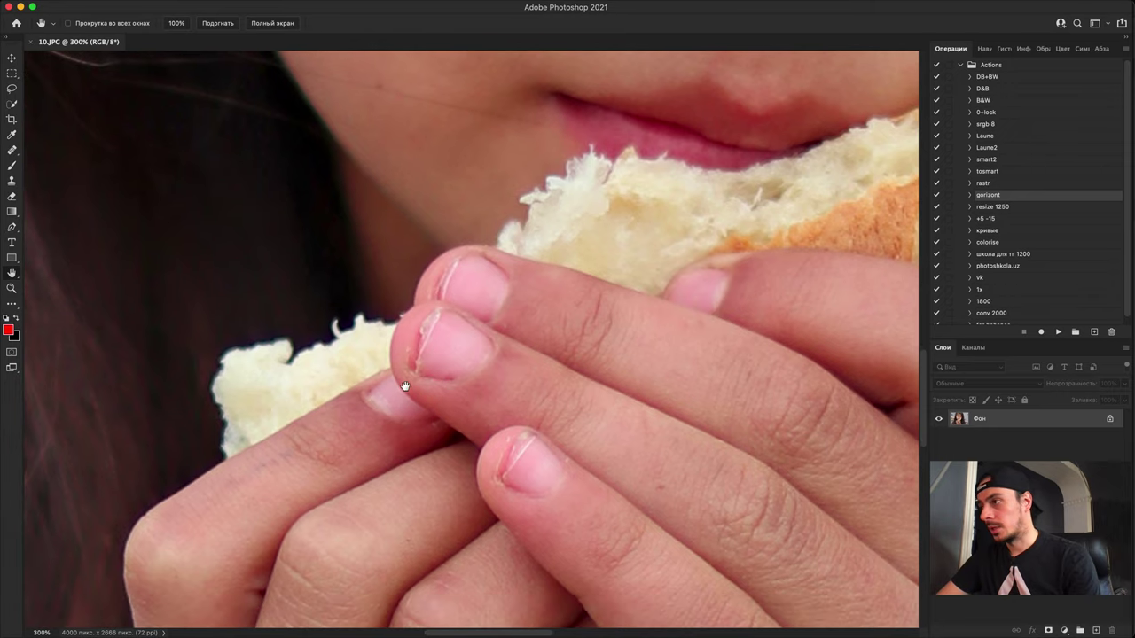
pyautogui.press('super+plus')
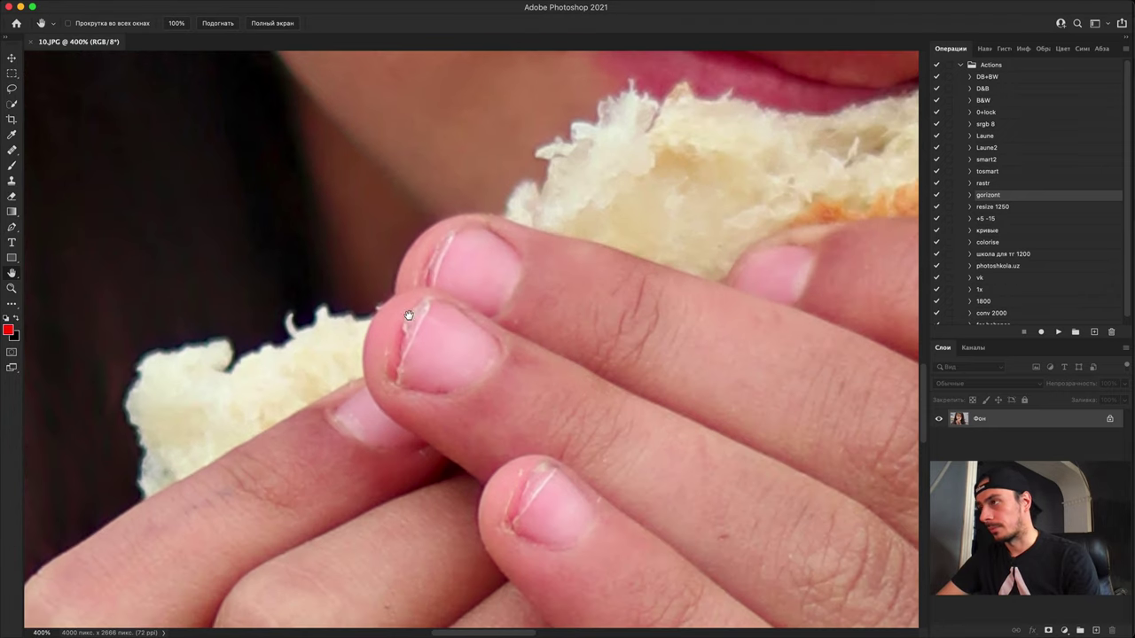
pyautogui.moveTo(388, 464); pyautogui.dragTo(334, 314)
pyautogui.press('super+minus')
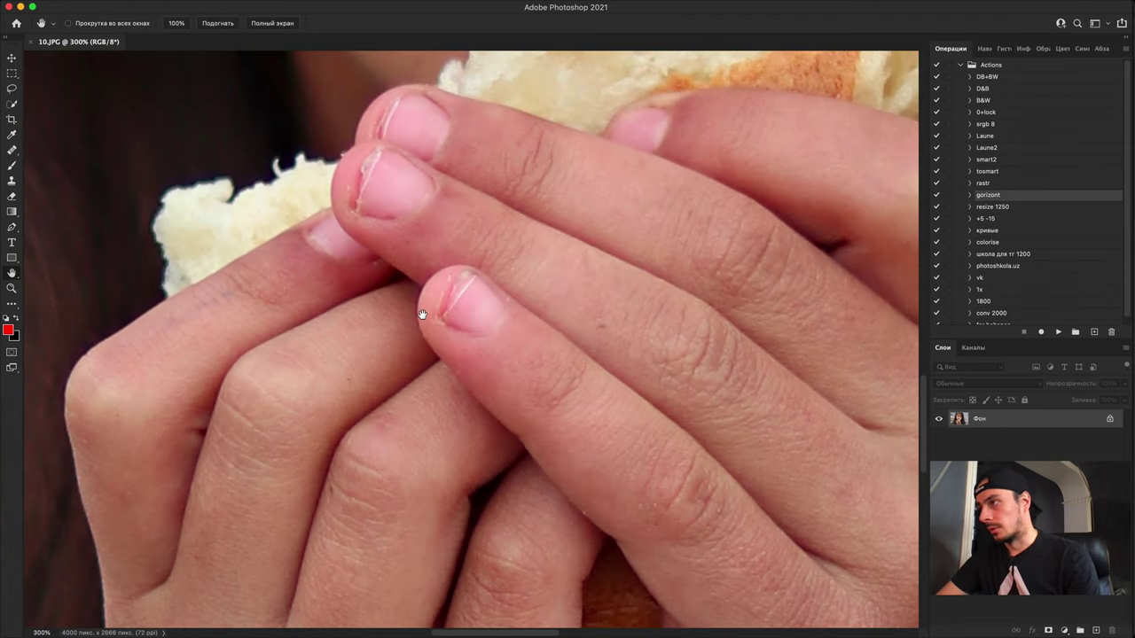
pyautogui.press('super+minus')
pyautogui.press('super+minus')
pyautogui.moveTo(375, 450); pyautogui.dragTo(357, 481)
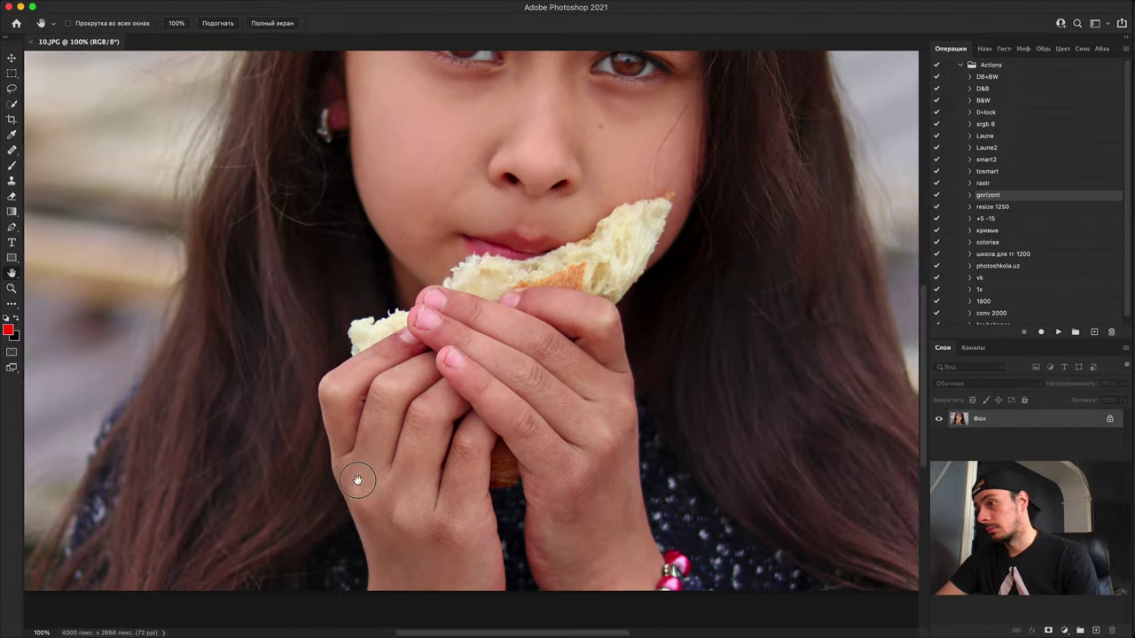
pyautogui.press('super+minus')
pyautogui.press('super+minus')
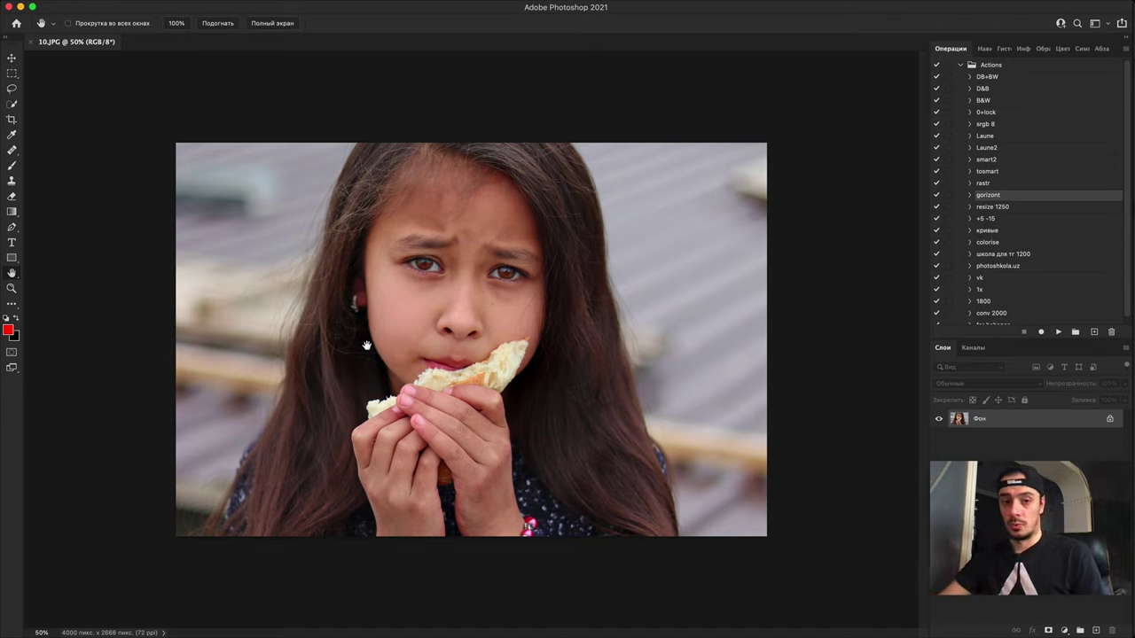
# Step: Compare the whole portrait at 66.7% with the eyes, nose and cheek skin at 200%
pyautogui.press('super+plus')
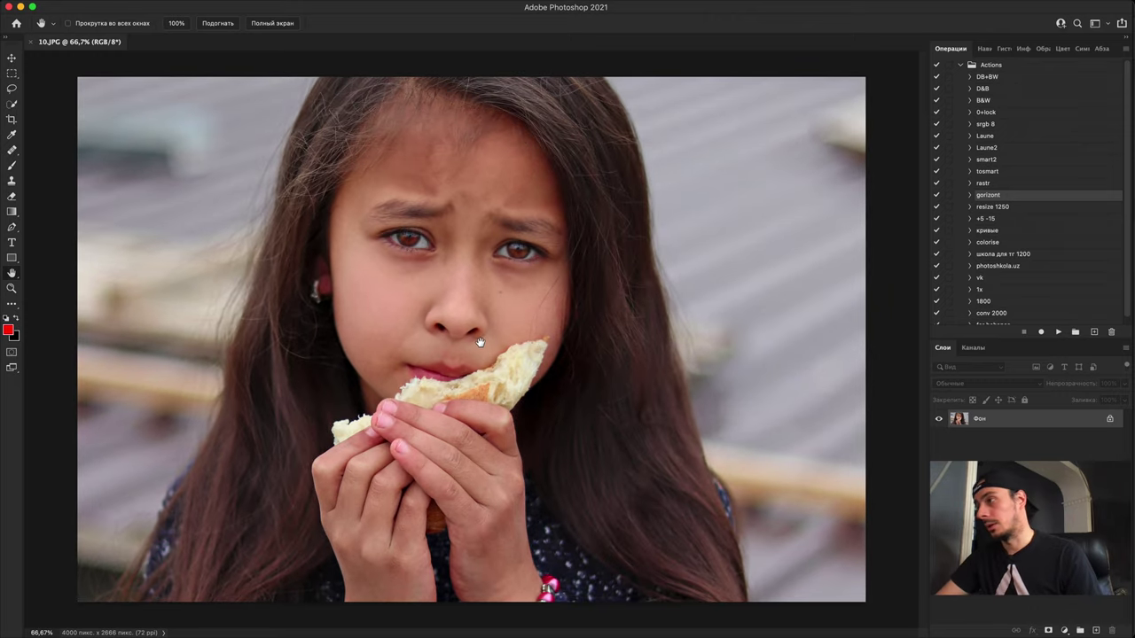
pyautogui.press('super+plus')
pyautogui.press('super+plus')
pyautogui.moveTo(508, 304); pyautogui.dragTo(553, 486)
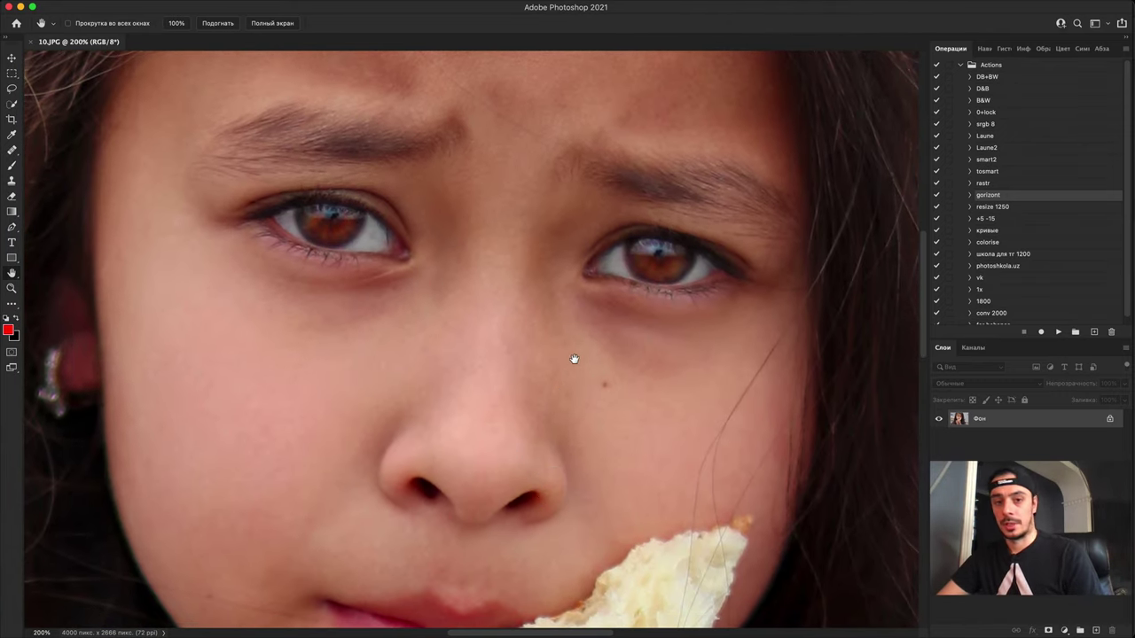
pyautogui.press('super+minus')
pyautogui.press('super+minus')
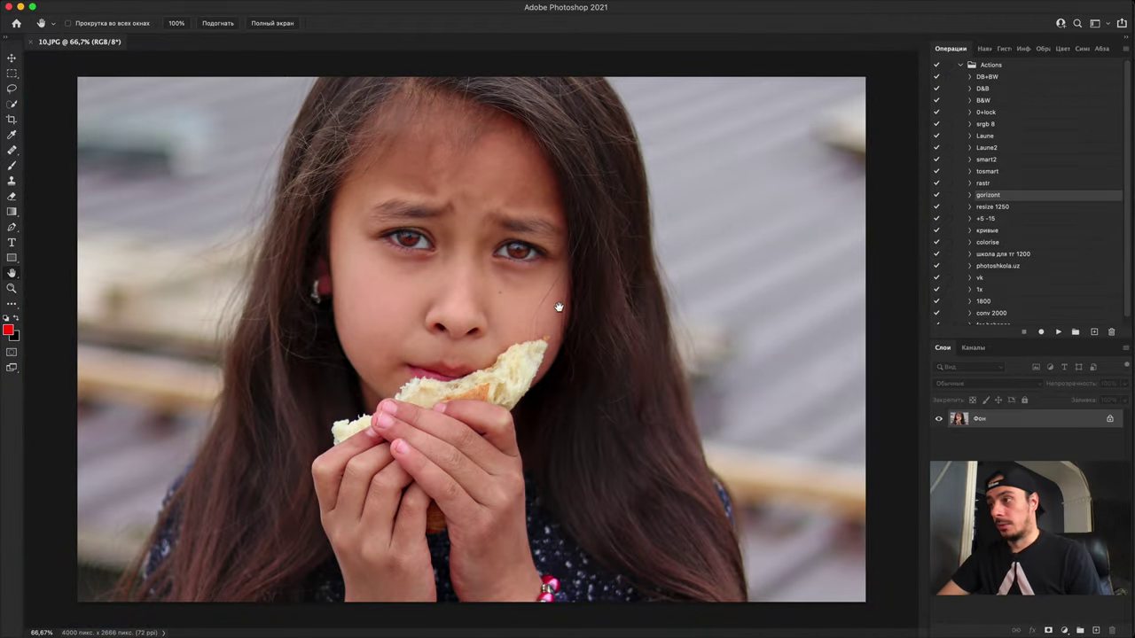
# Step: Compare the detail of the face, hands and bread at 200%, and examine one eye at 400%
pyautogui.press('super+1')
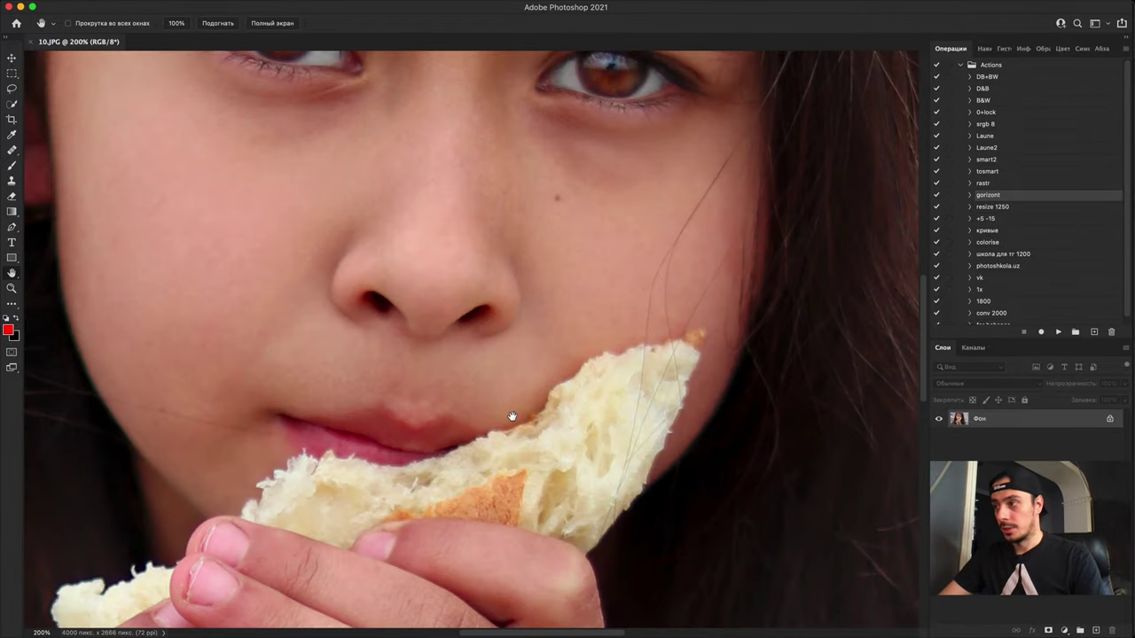
pyautogui.press('super+plus')
pyautogui.moveTo(513, 373); pyautogui.dragTo(518, 504)
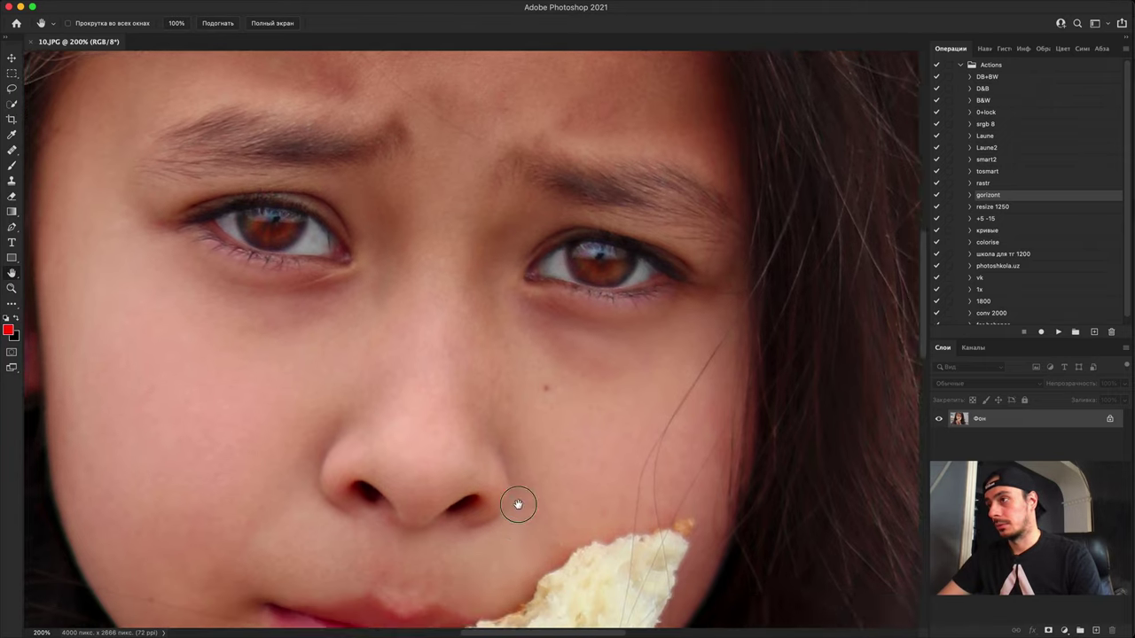
pyautogui.scroll(-10, 518, 505)
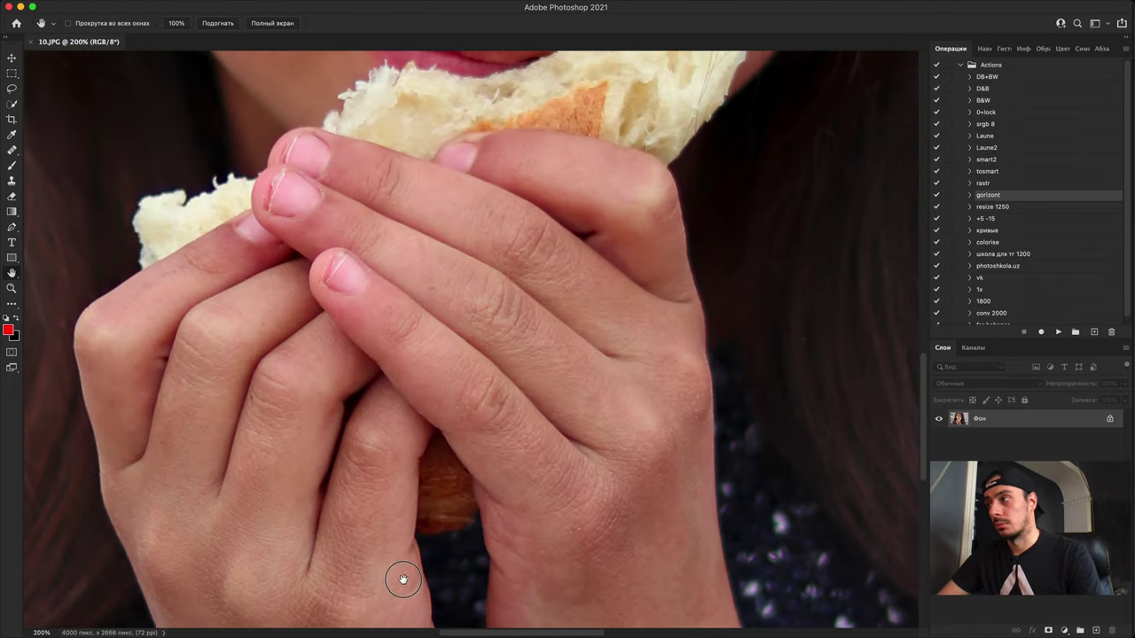
pyautogui.moveTo(488, 390); pyautogui.dragTo(405, 549)
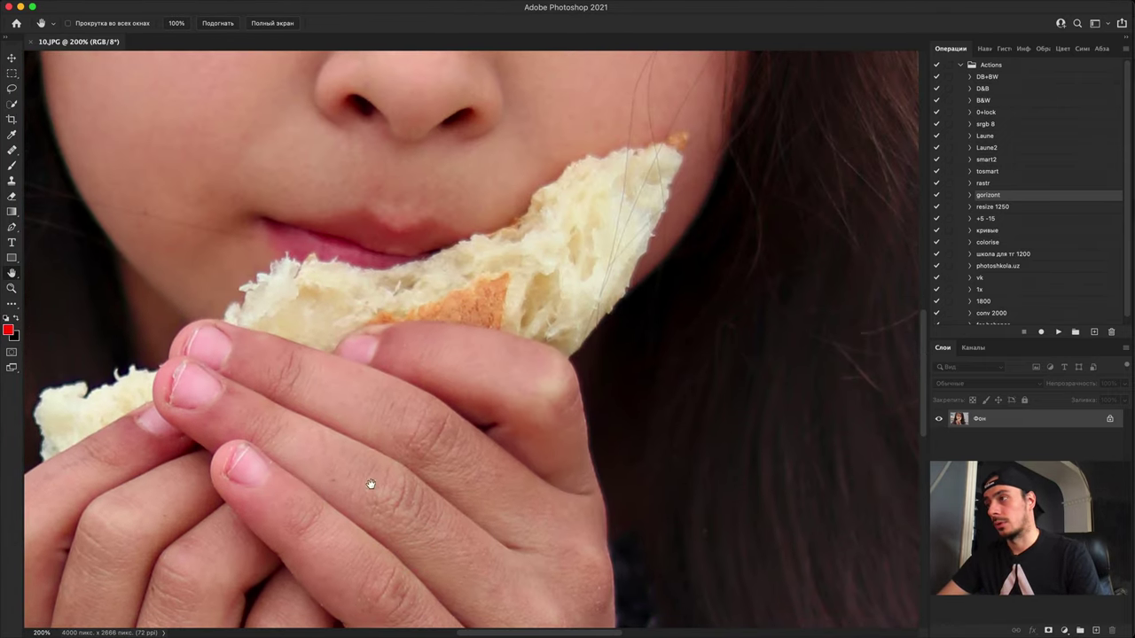
pyautogui.scroll(10, 510, 284)
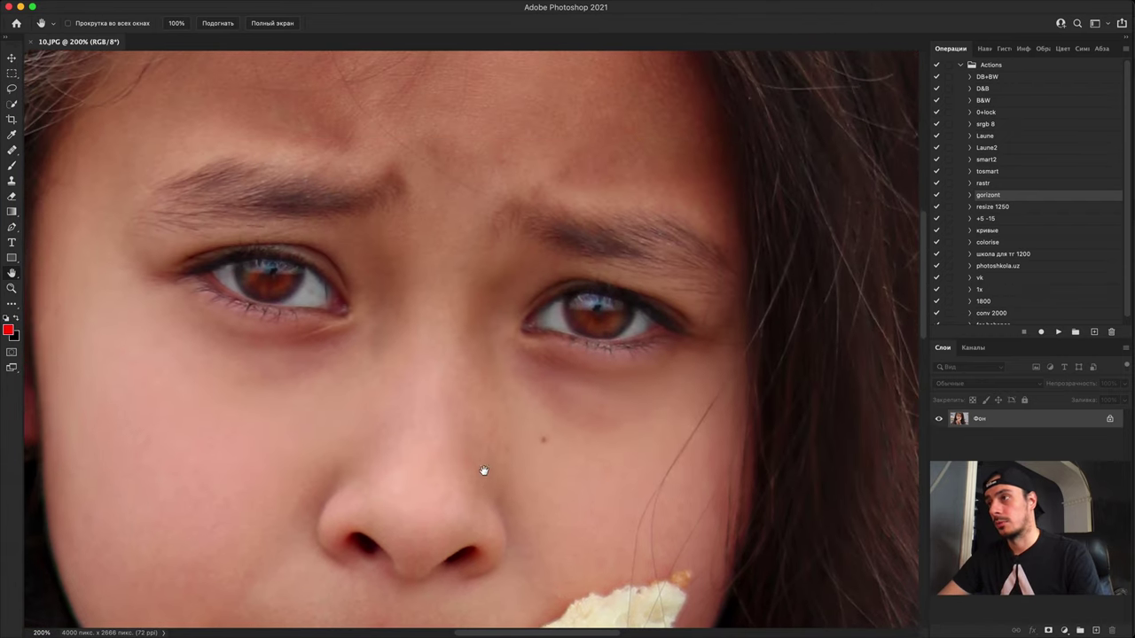
pyautogui.press('super+plus')
pyautogui.press('super+plus')
pyautogui.moveTo(331, 402); pyautogui.dragTo(567, 502)
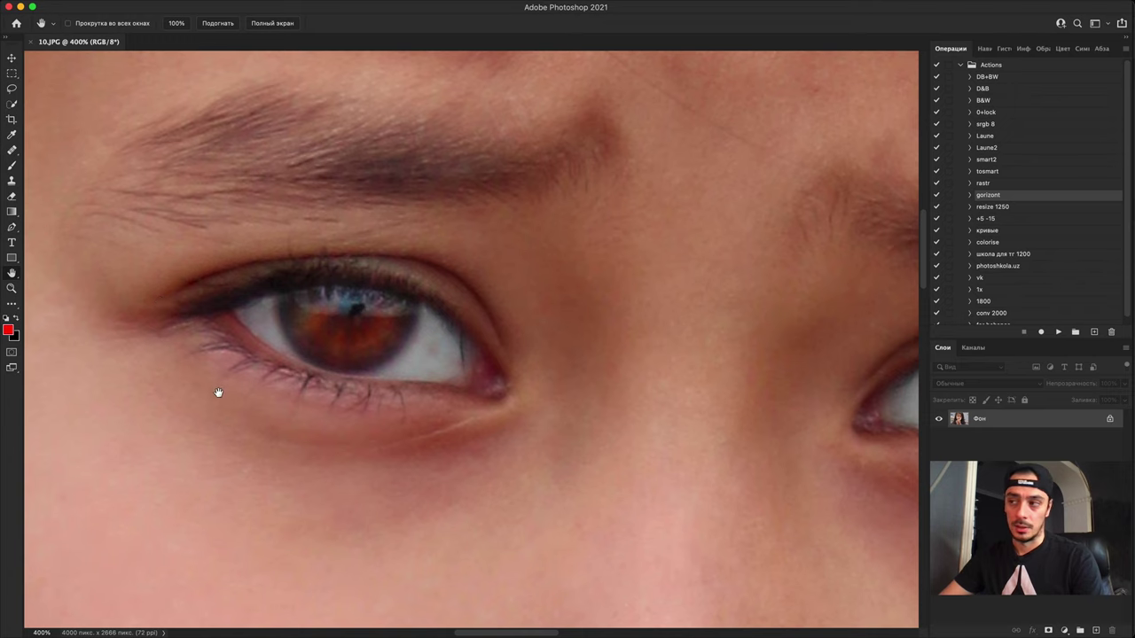
# Step: Return the girl's portrait to 100% and open the black-and-white donkey cart photo 11.JPG from Bridge
pyautogui.scroll(-5, 378, 395)
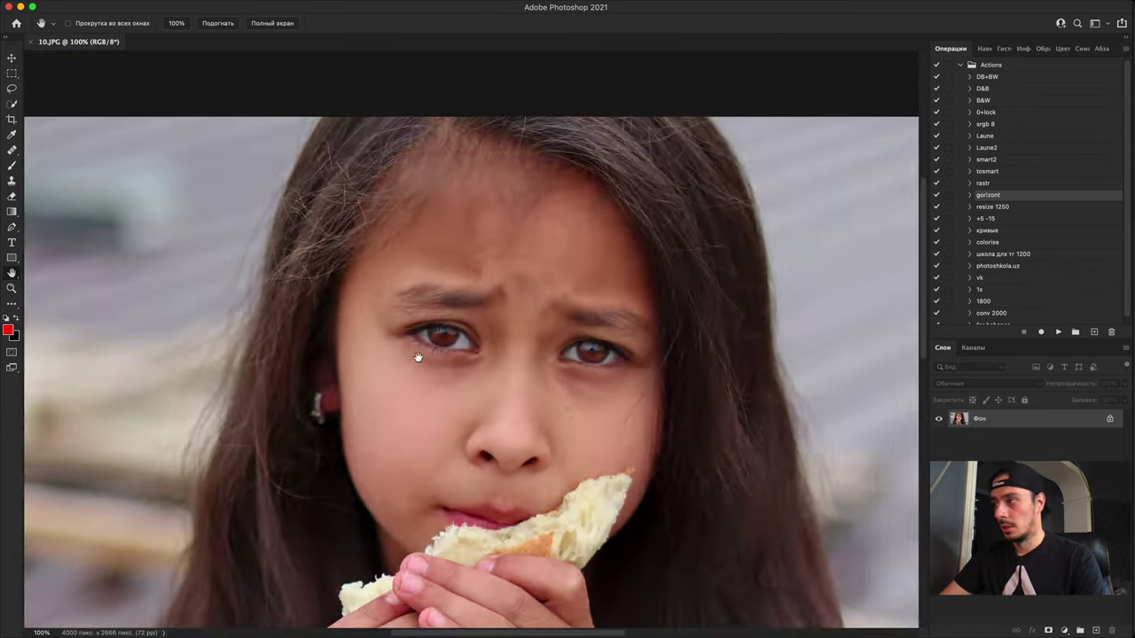
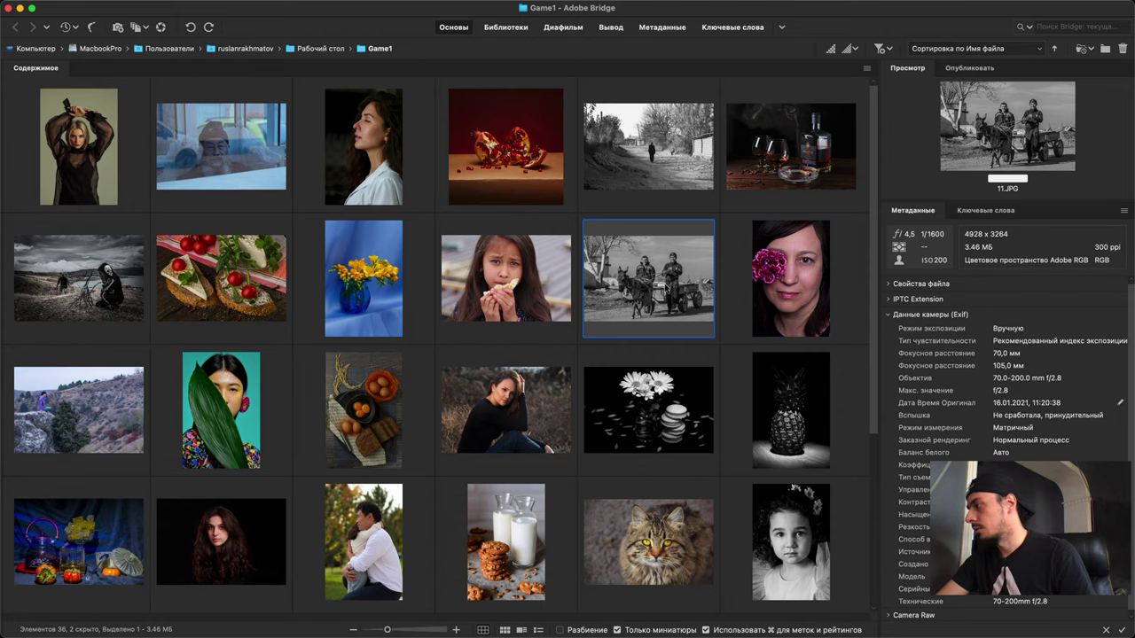
pyautogui.doubleClick(665, 289)
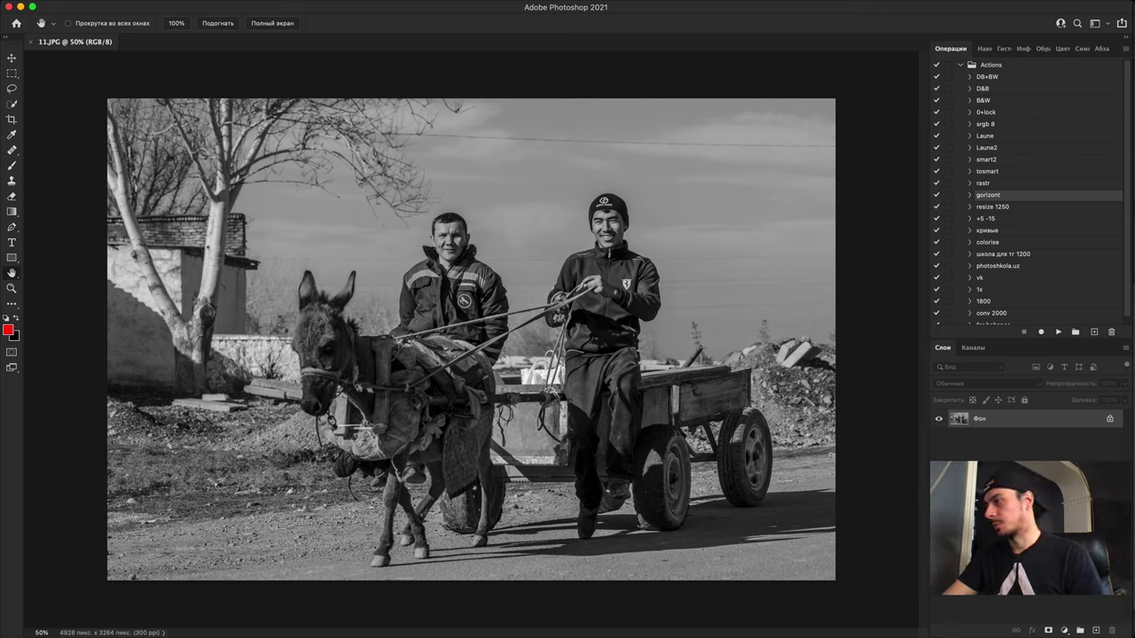
# Step: Add a Curves adjustment layer that lifts the midtones to brighten the cart photo, and compare it with the original
pyautogui.click(1065, 630)
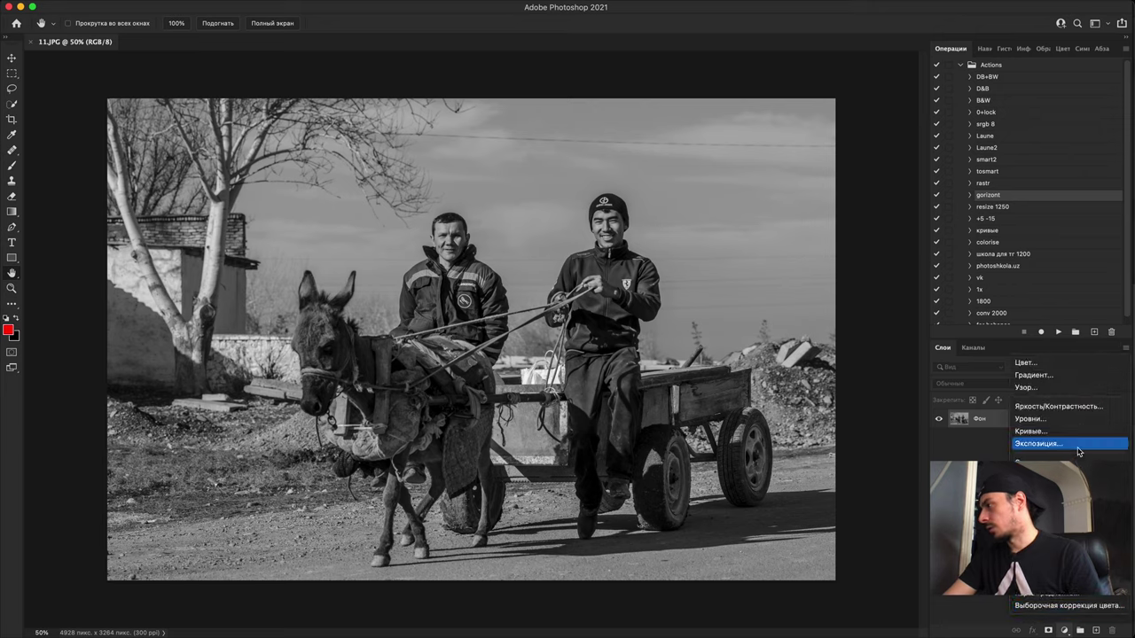
pyautogui.click(1070, 432)
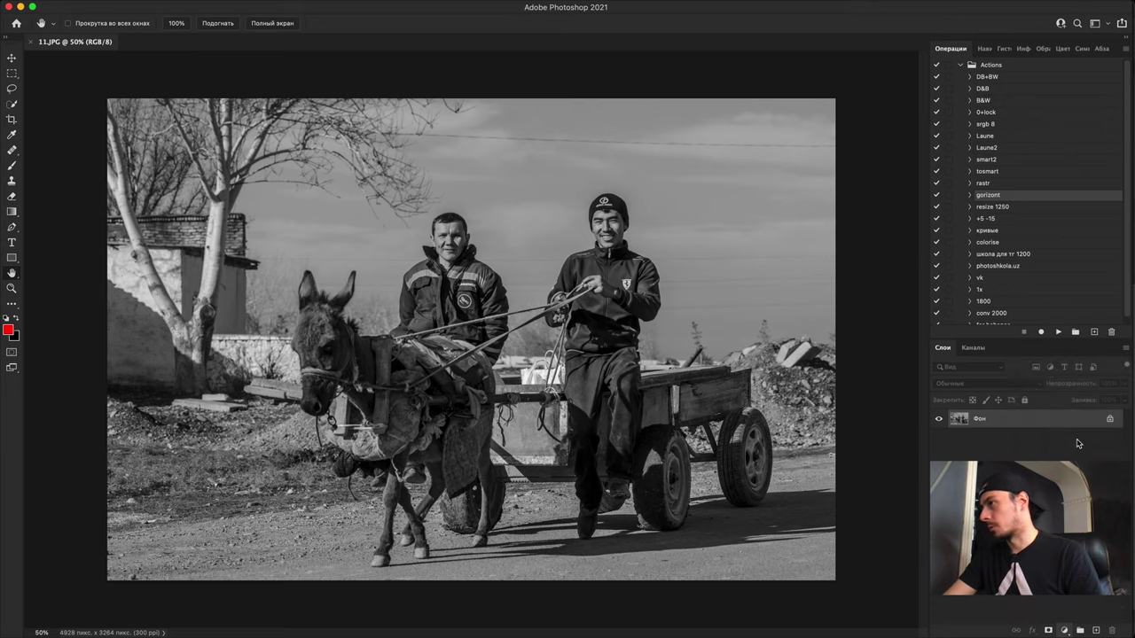
pyautogui.click(851, 316)
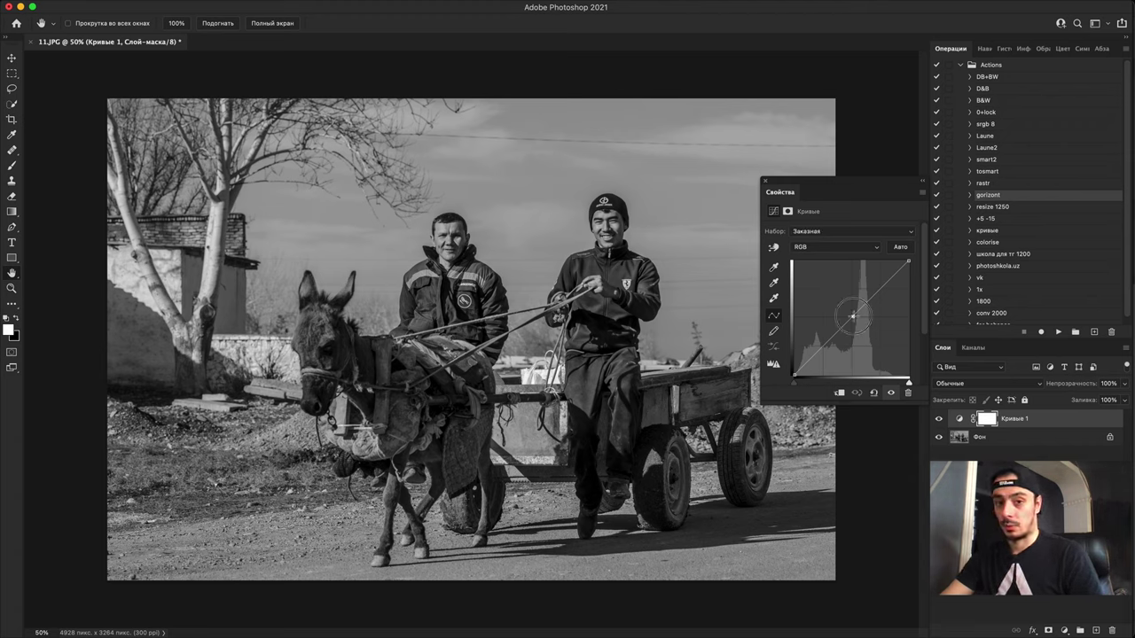
pyautogui.moveTo(852, 315); pyautogui.dragTo(845, 309)
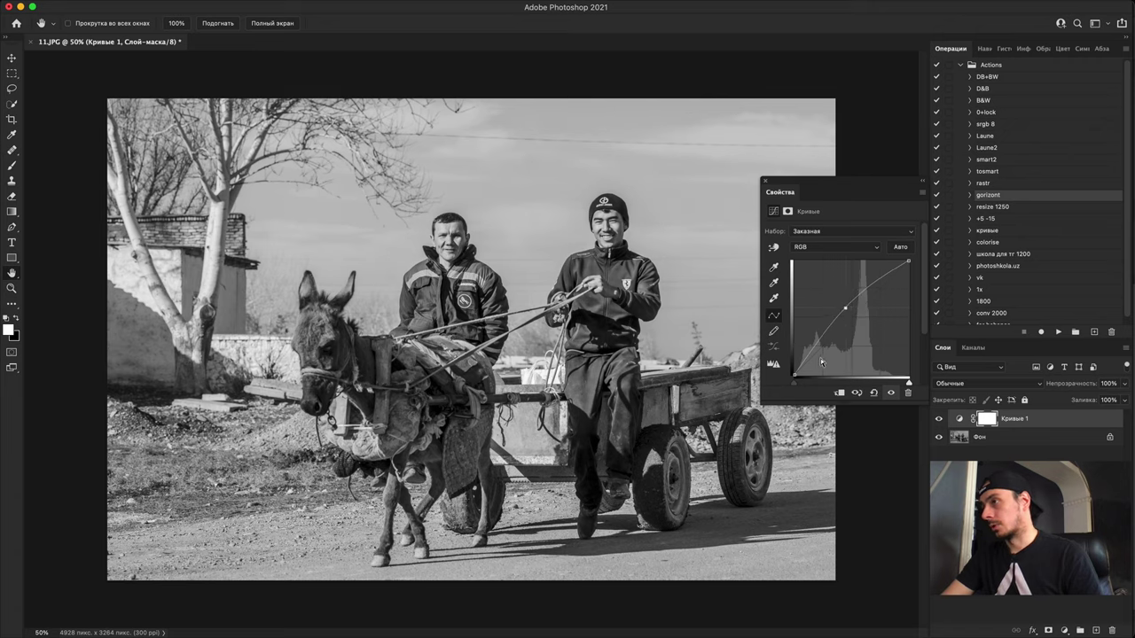
pyautogui.click(938, 418)
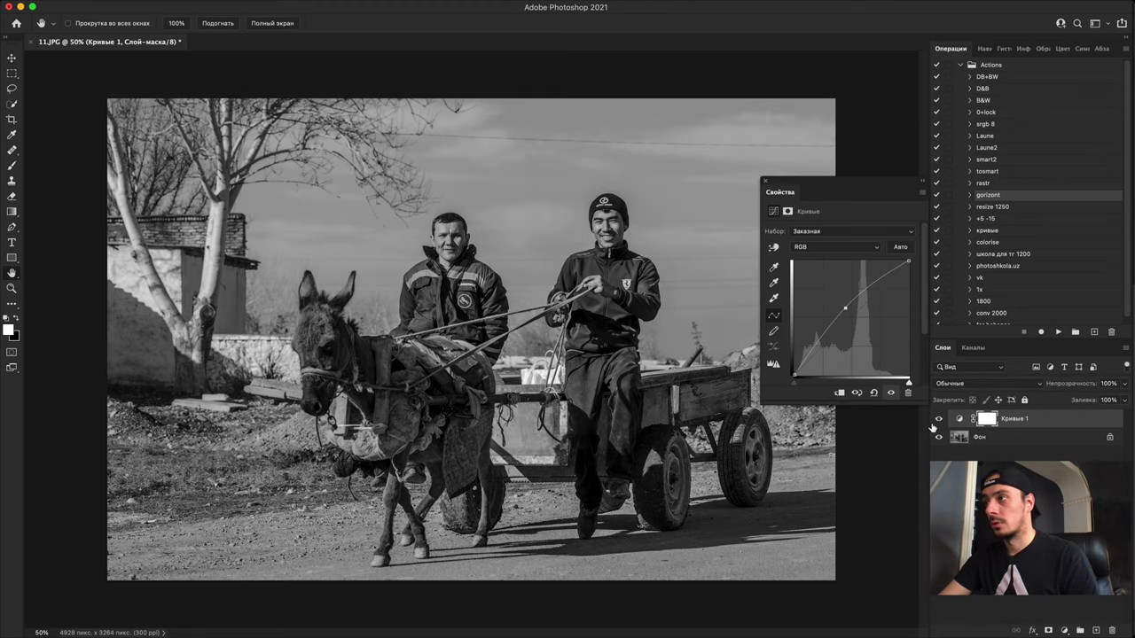
pyautogui.click(937, 418)
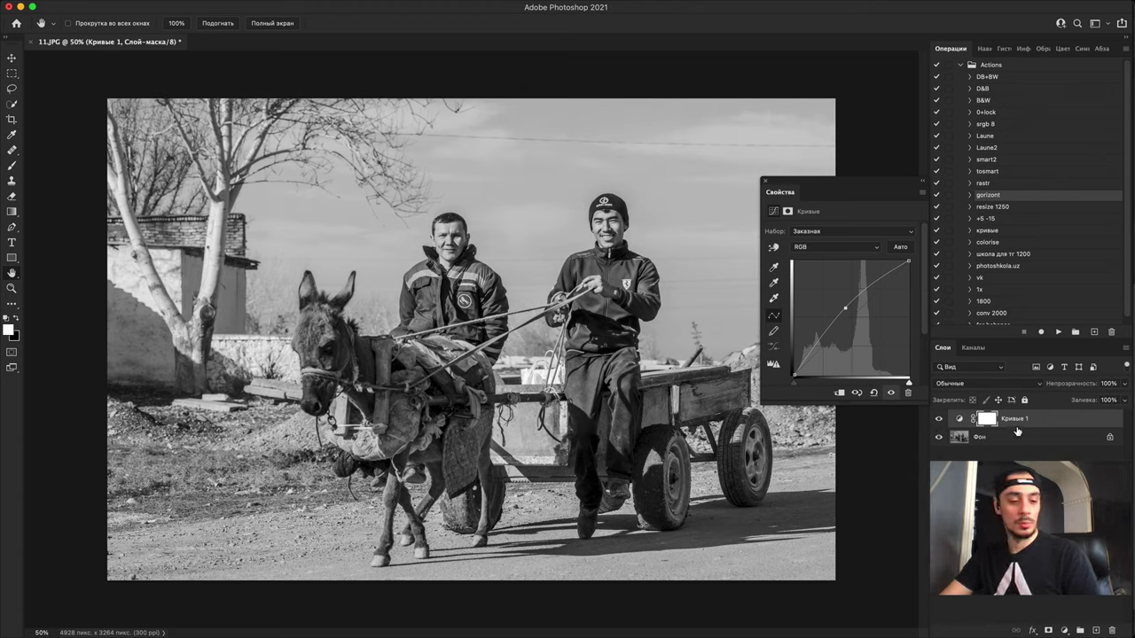
# Step: Mark the tree, wall, ground and lower and right edges with red brush strokes on a new layer, and hide that layer
pyautogui.click(1096, 631)
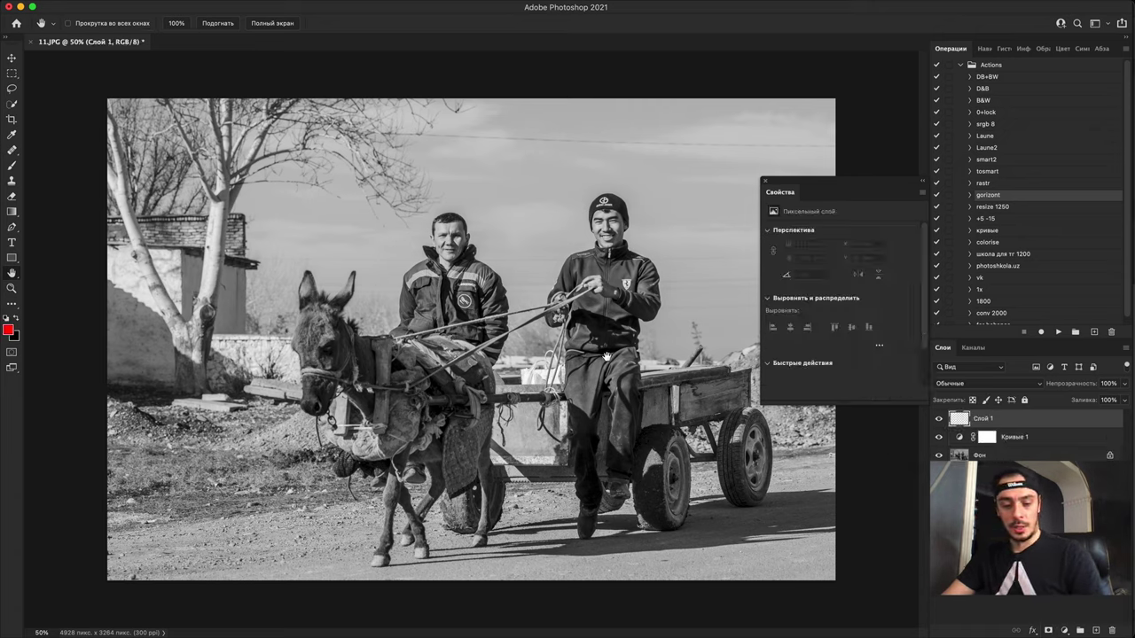
pyautogui.press('b')
pyautogui.moveTo(235, 542)
pyautogui.mouseDown()
pyautogui.moveTo(168, 501)
pyautogui.moveTo(215, 350)
pyautogui.moveTo(263, 326)
pyautogui.moveTo(258, 366)
pyautogui.moveTo(190, 368)
pyautogui.mouseUp()
pyautogui.moveTo(549, 551)
pyautogui.mouseDown()
pyautogui.moveTo(603, 574)
pyautogui.moveTo(849, 539)
pyautogui.moveTo(800, 472)
pyautogui.moveTo(842, 399)
pyautogui.mouseUp()
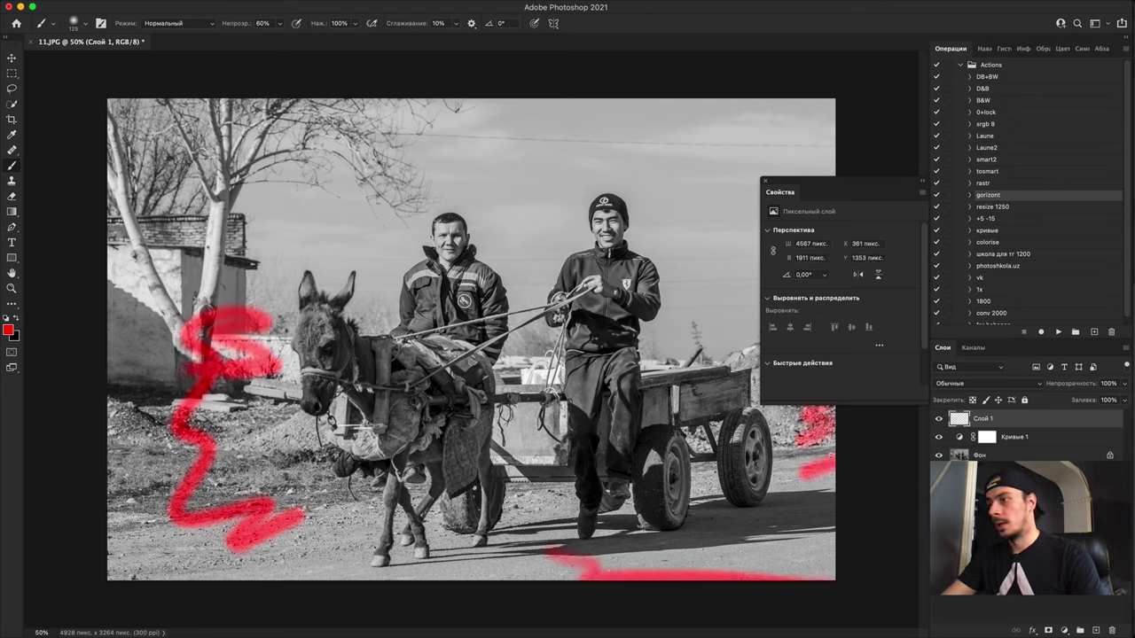
pyautogui.moveTo(164, 441)
pyautogui.mouseDown()
pyautogui.moveTo(266, 536)
pyautogui.moveTo(138, 417)
pyautogui.moveTo(133, 186)
pyautogui.moveTo(182, 146)
pyautogui.mouseUp()
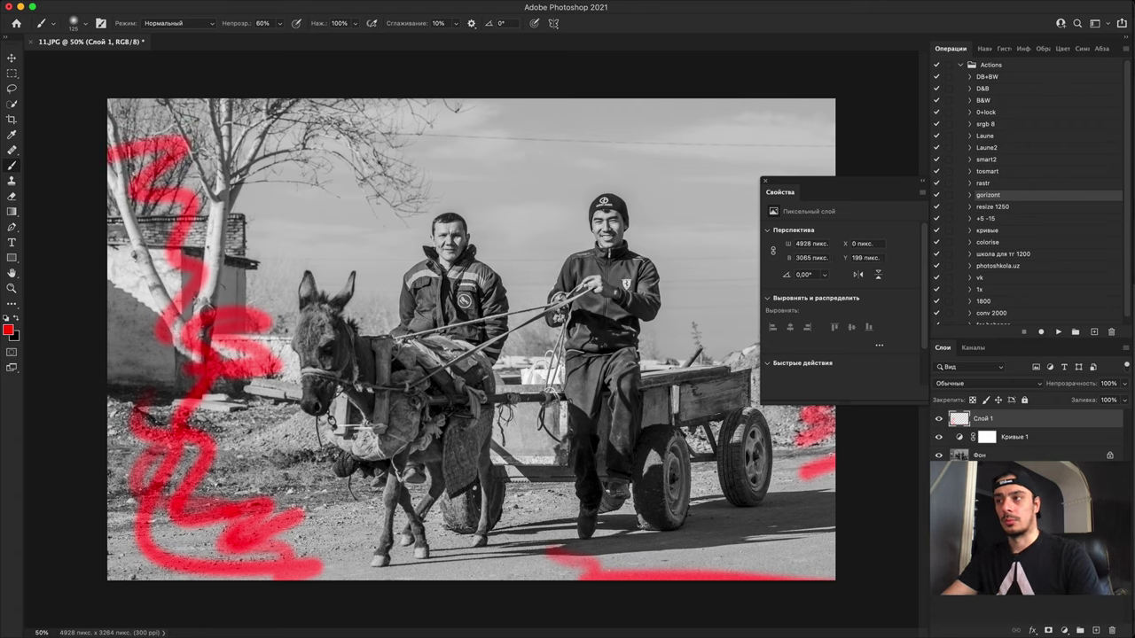
pyautogui.click(938, 419)
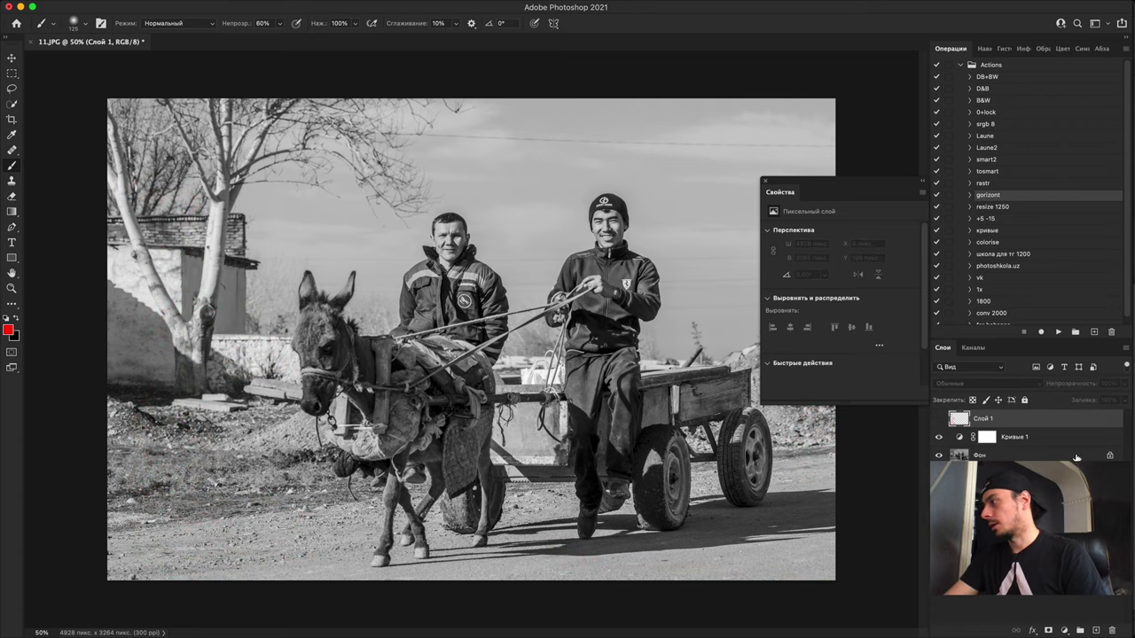
# Step: Add a second Curves layer above the first, darkening the midtones with input 144 and output 114
pyautogui.click(1054, 440)
pyautogui.click(1063, 630)
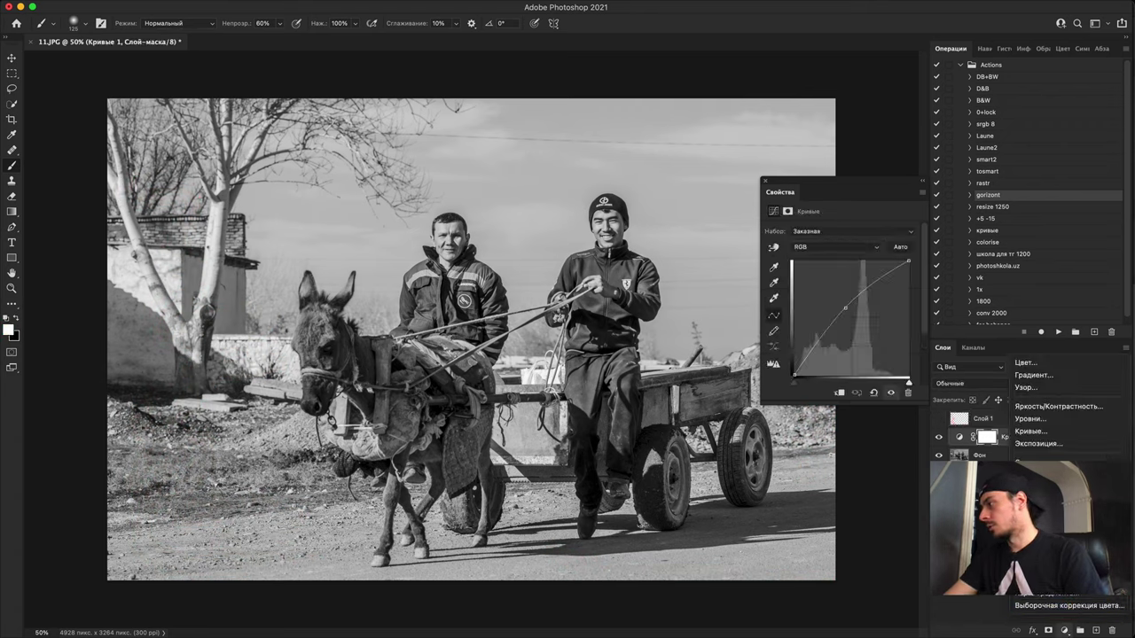
pyautogui.click(1044, 432)
pyautogui.scroll(-2, 768, 378)
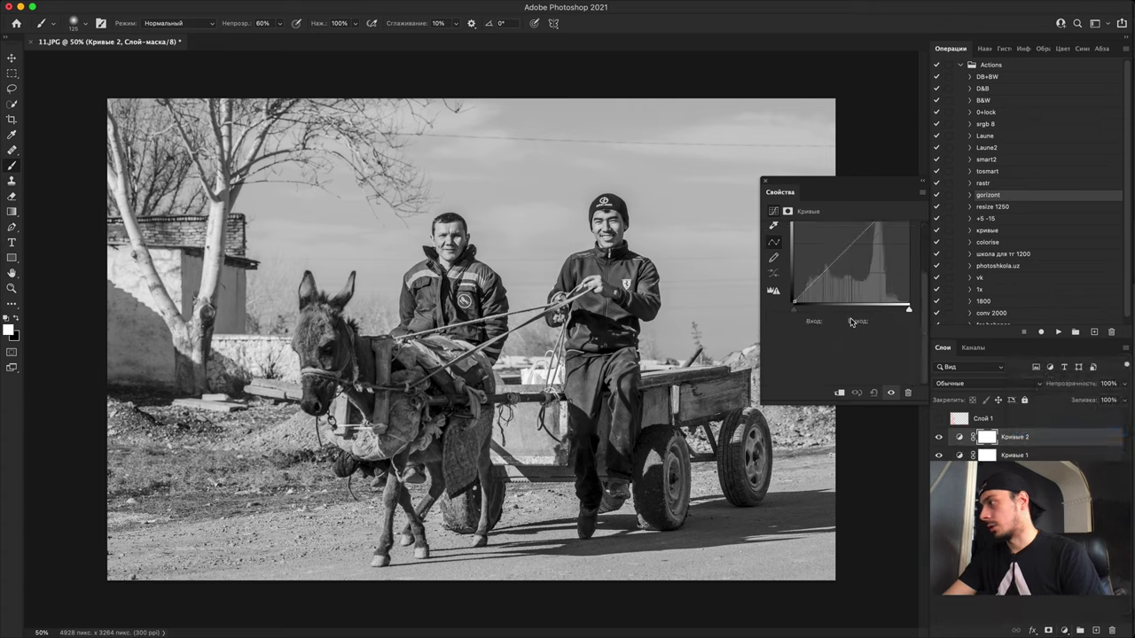
pyautogui.moveTo(923, 295); pyautogui.dragTo(923, 254)
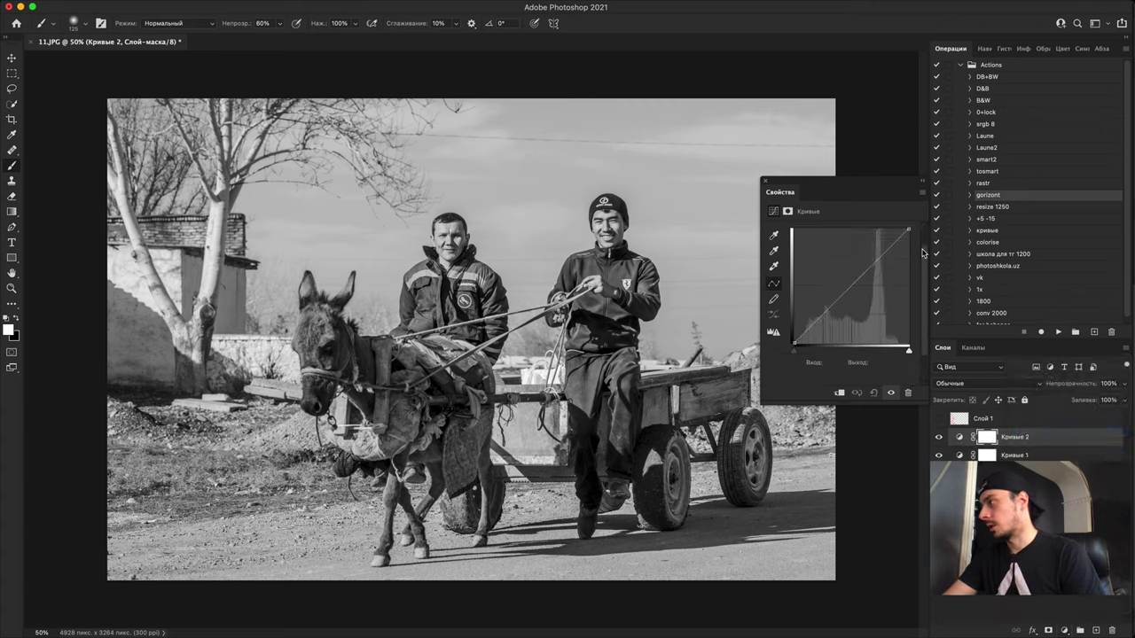
pyautogui.rightClick(865, 281)
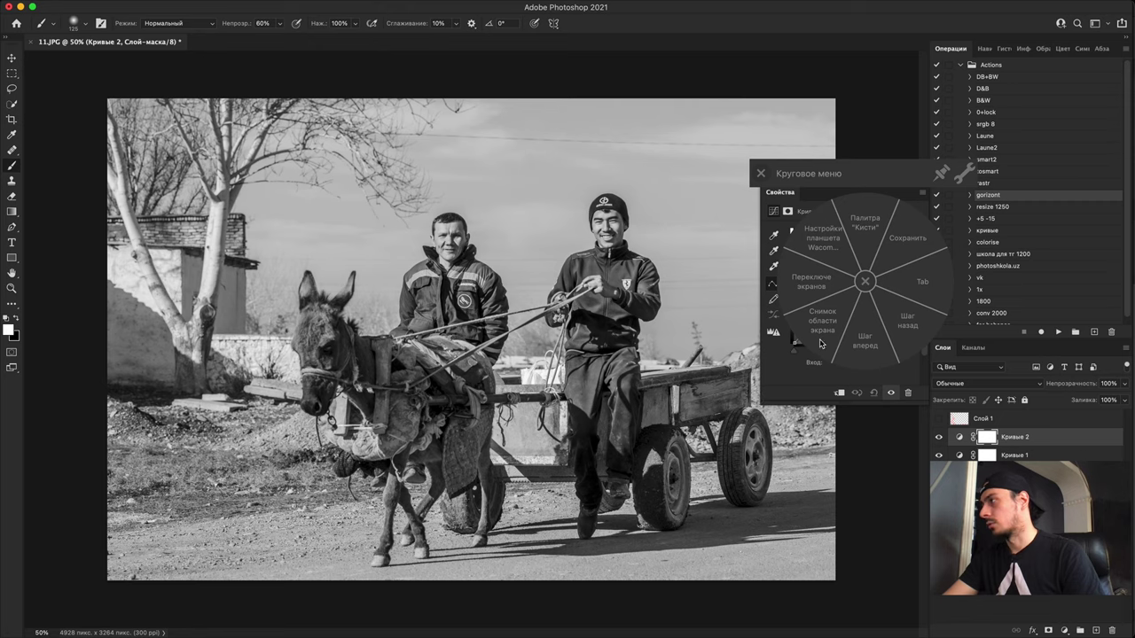
pyautogui.click(762, 175)
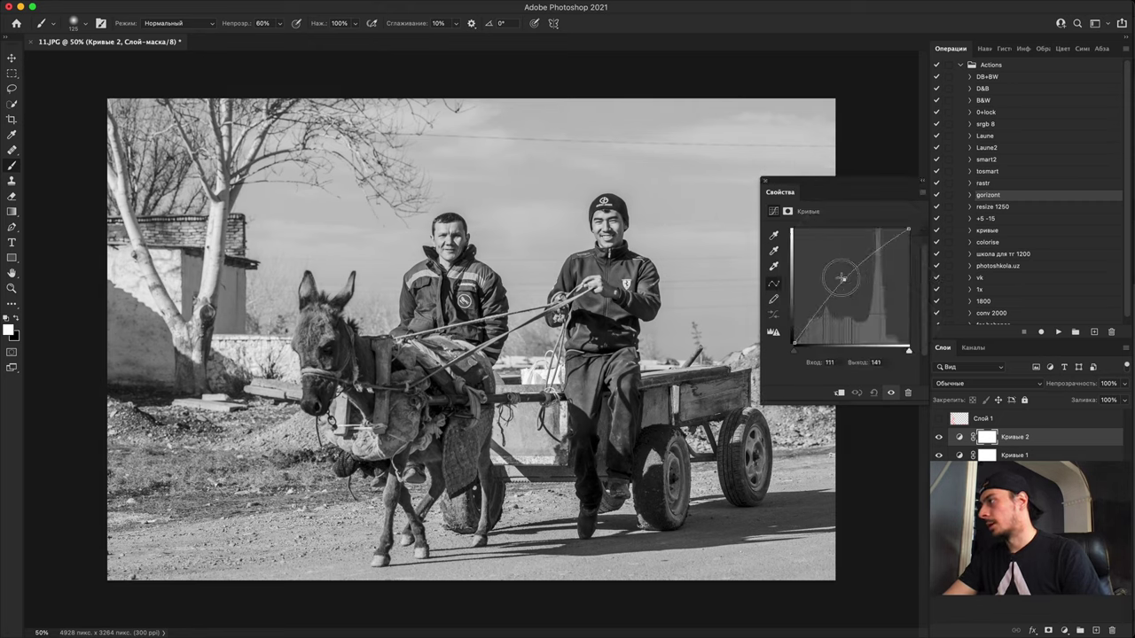
pyautogui.moveTo(853, 284); pyautogui.dragTo(853, 299)
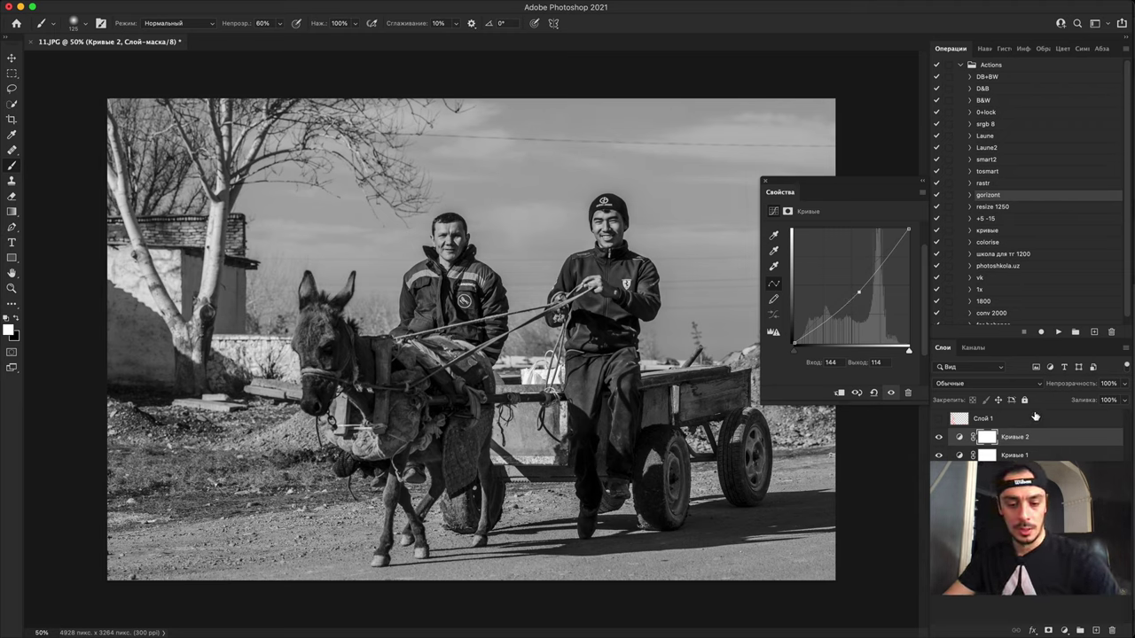
# Step: Invert the second Curves layer's mask and paint the darkening onto the wall and ground left of the donkey with a larger brush
pyautogui.press('super+i')
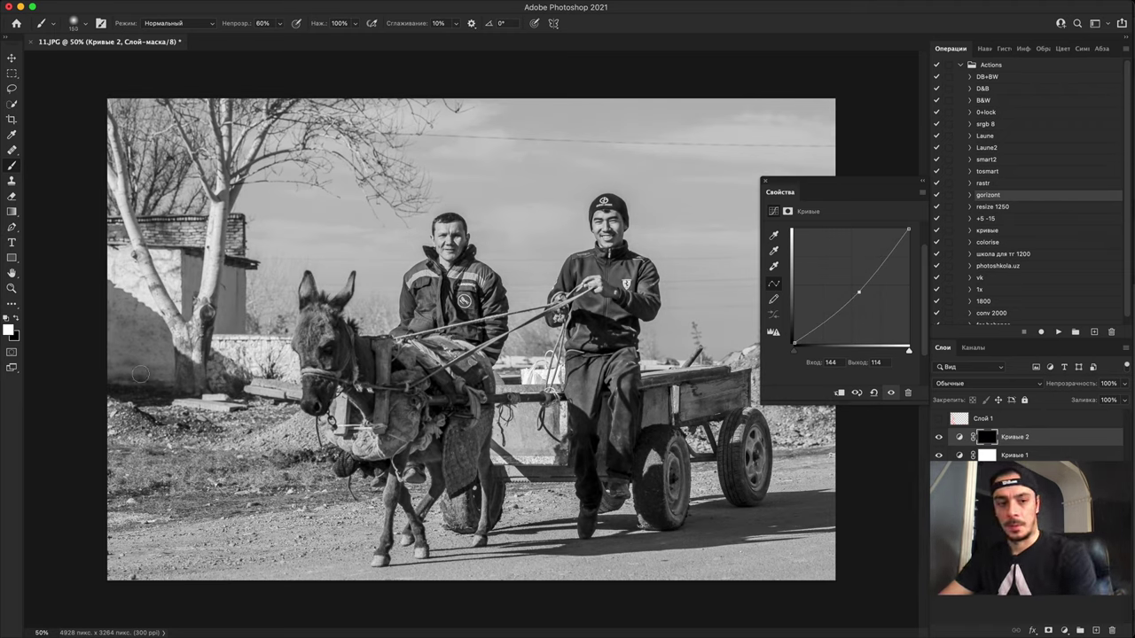
pyautogui.moveTo(141, 375); pyautogui.dragTo(191, 375)
pyautogui.press(']')
pyautogui.press(']')
pyautogui.press(']')
pyautogui.moveTo(143, 302); pyautogui.dragTo(218, 364)
pyautogui.moveTo(164, 495)
pyautogui.mouseDown()
pyautogui.moveTo(277, 512)
pyautogui.moveTo(217, 516)
pyautogui.mouseUp()
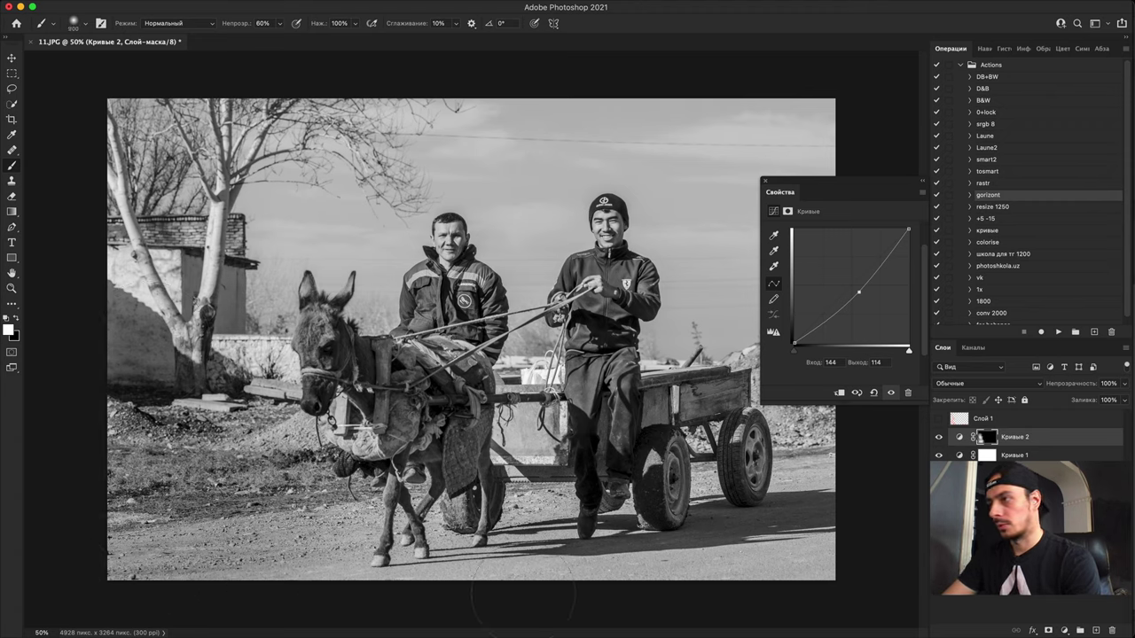
# Step: Paint the darkening in white along the road, right edge, tree and sky around the two men on the Curves mask
pyautogui.moveTo(523, 594)
pyautogui.mouseDown()
pyautogui.moveTo(709, 558)
pyautogui.moveTo(772, 504)
pyautogui.mouseUp()
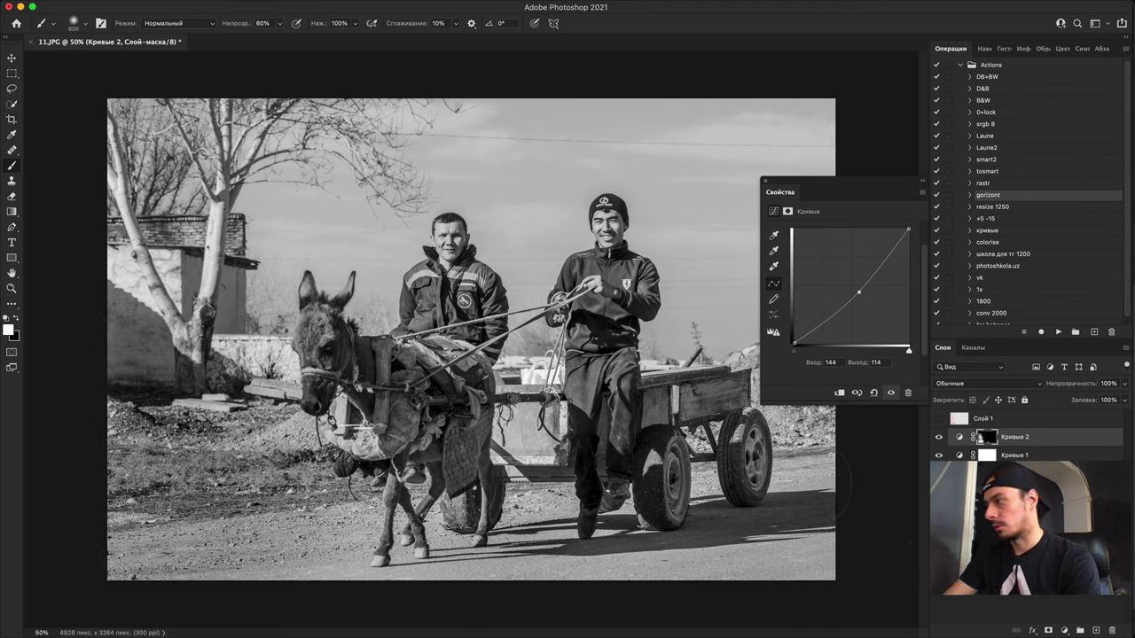
pyautogui.click(767, 181)
pyautogui.moveTo(828, 443); pyautogui.dragTo(863, 317)
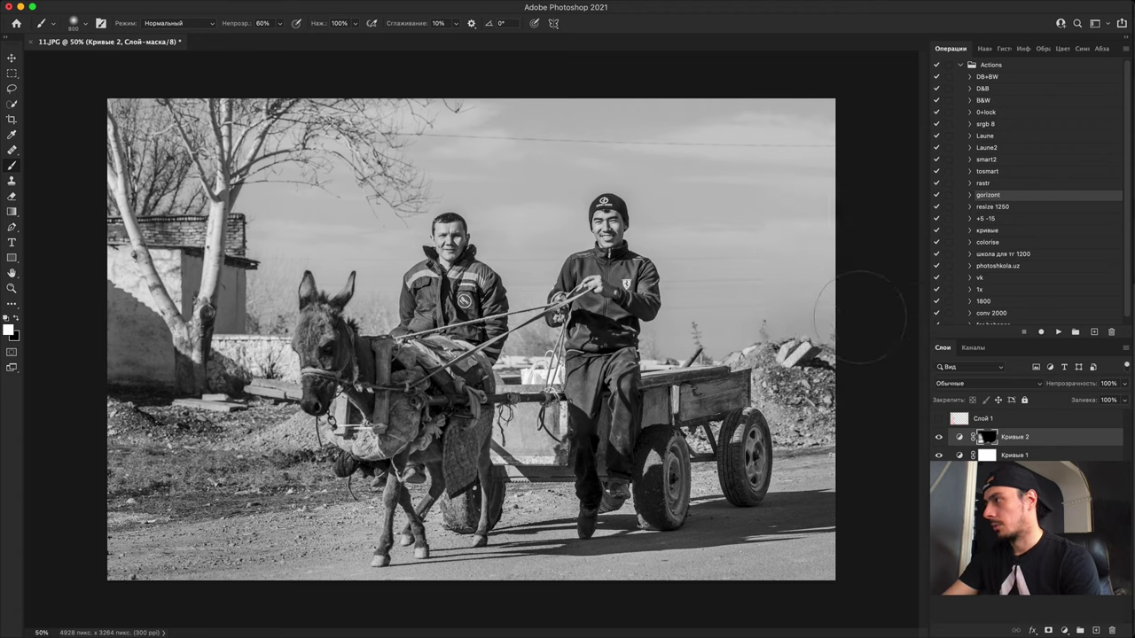
pyautogui.moveTo(382, 177)
pyautogui.mouseDown()
pyautogui.moveTo(266, 151)
pyautogui.moveTo(142, 195)
pyautogui.mouseUp()
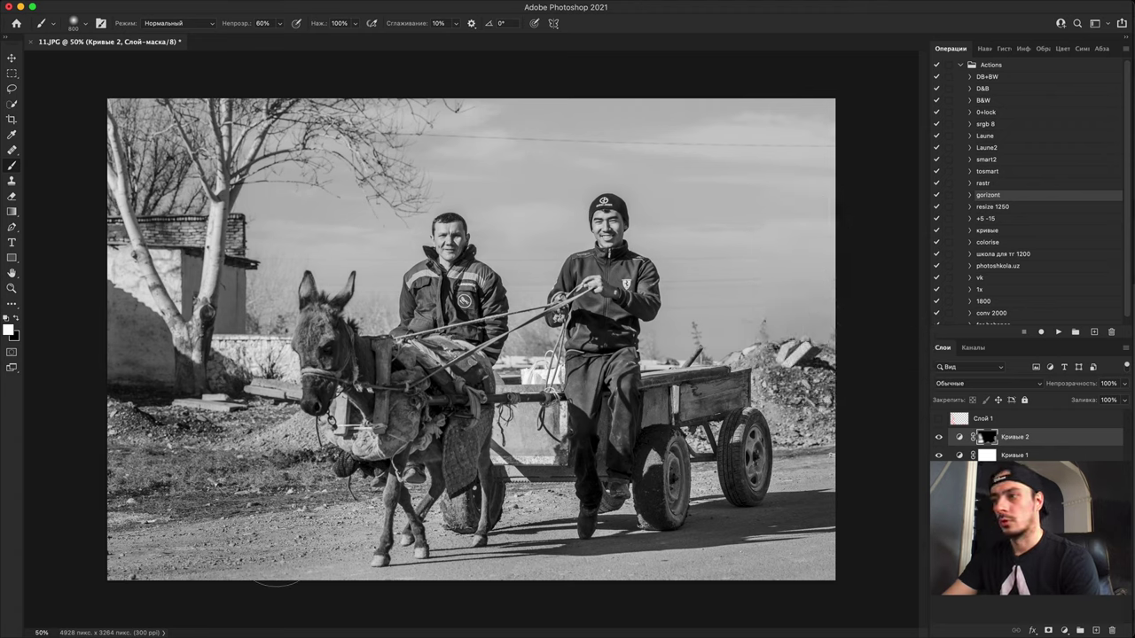
pyautogui.moveTo(478, 173)
pyautogui.mouseDown()
pyautogui.moveTo(720, 152)
pyautogui.moveTo(745, 330)
pyautogui.mouseUp()
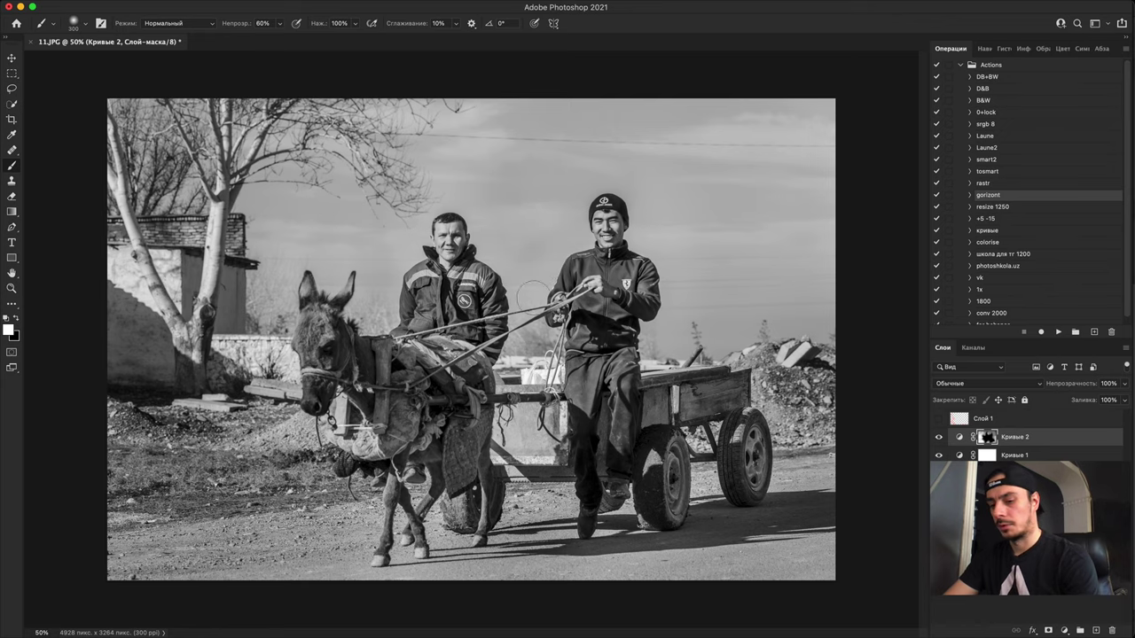
# Step: Check the painted mask as a red overlay and compare the photo with and without the second Curves layer
pyautogui.press('x')
pyautogui.press('\\')
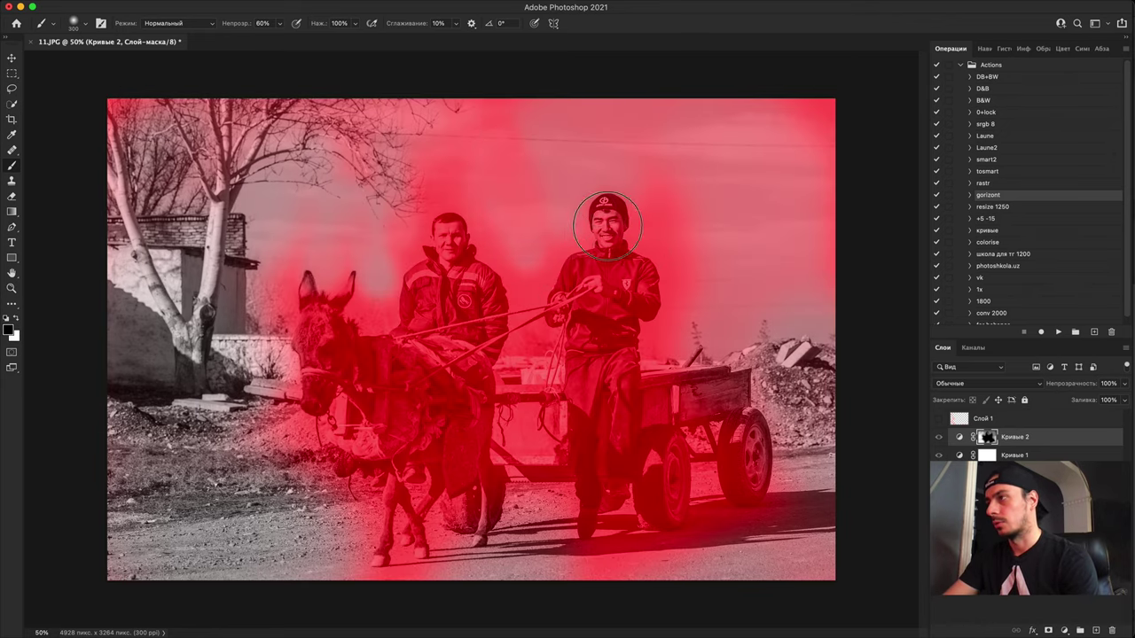
pyautogui.press('x')
pyautogui.press('\\')
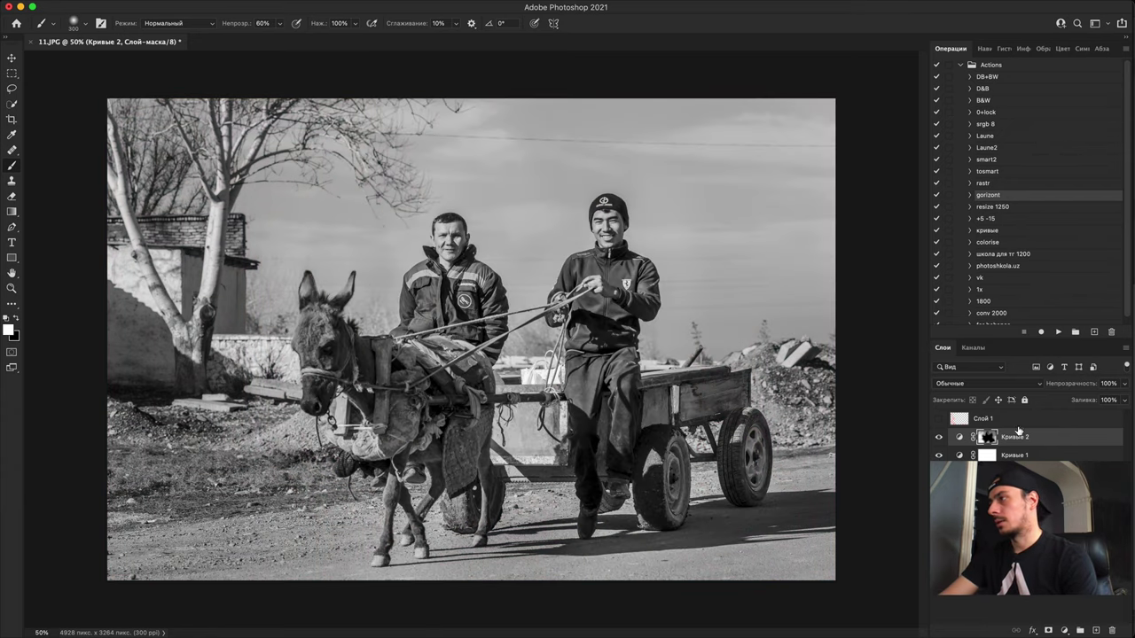
pyautogui.click(958, 436)
pyautogui.click(938, 438)
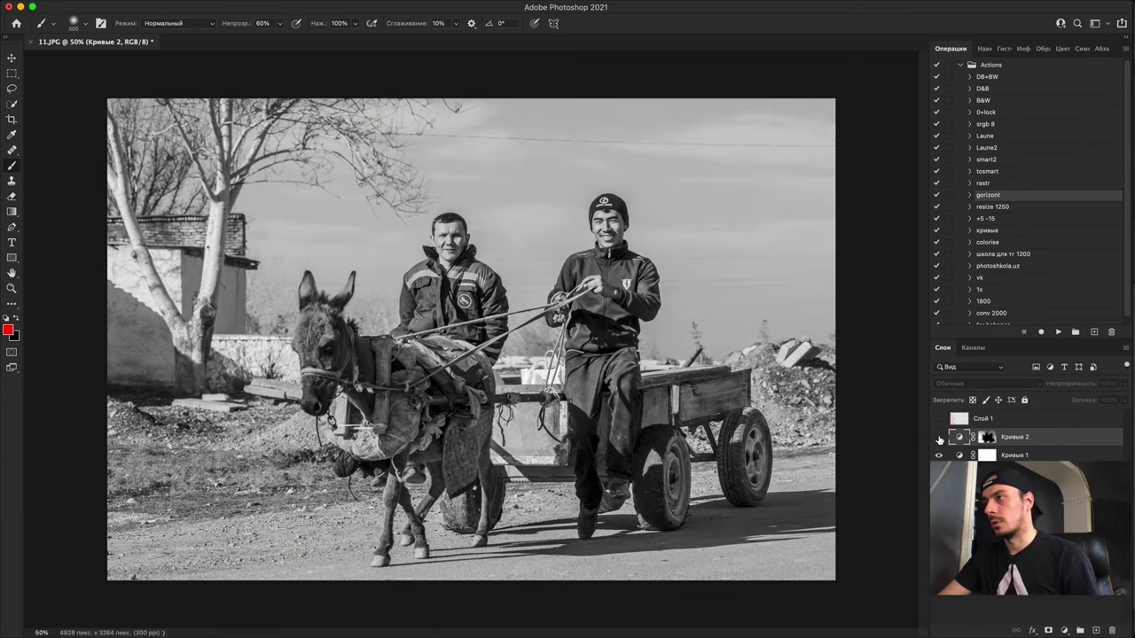
pyautogui.click(938, 438)
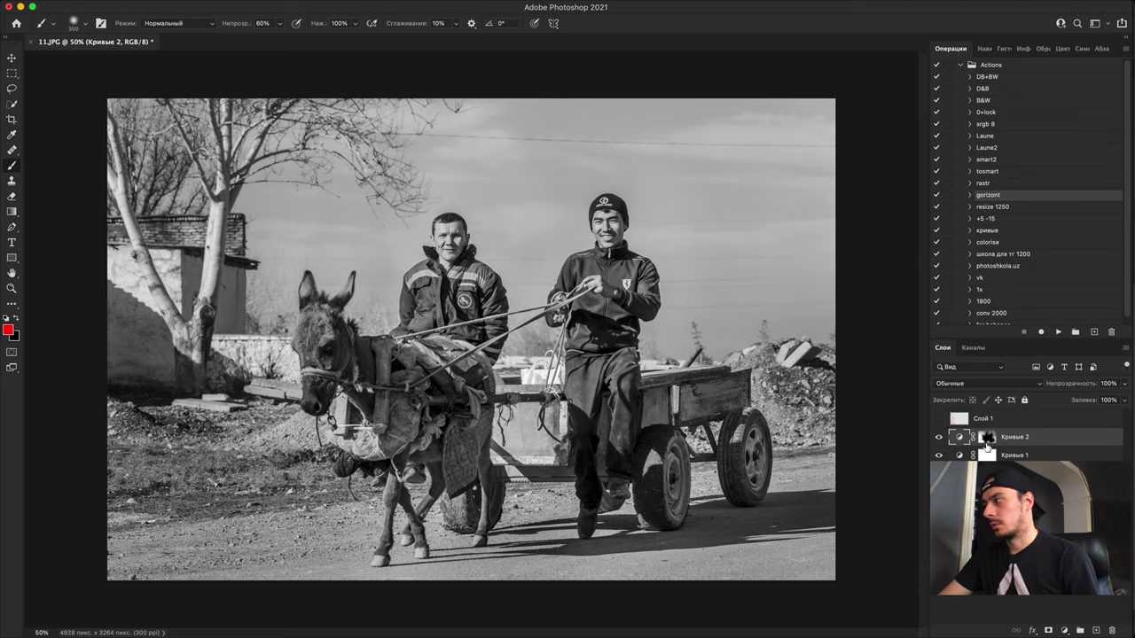
# Step: Stamp all visible layers into a new merged layer and toggle it to compare the edited photo with the original
pyautogui.press('super+alt+shift+e')
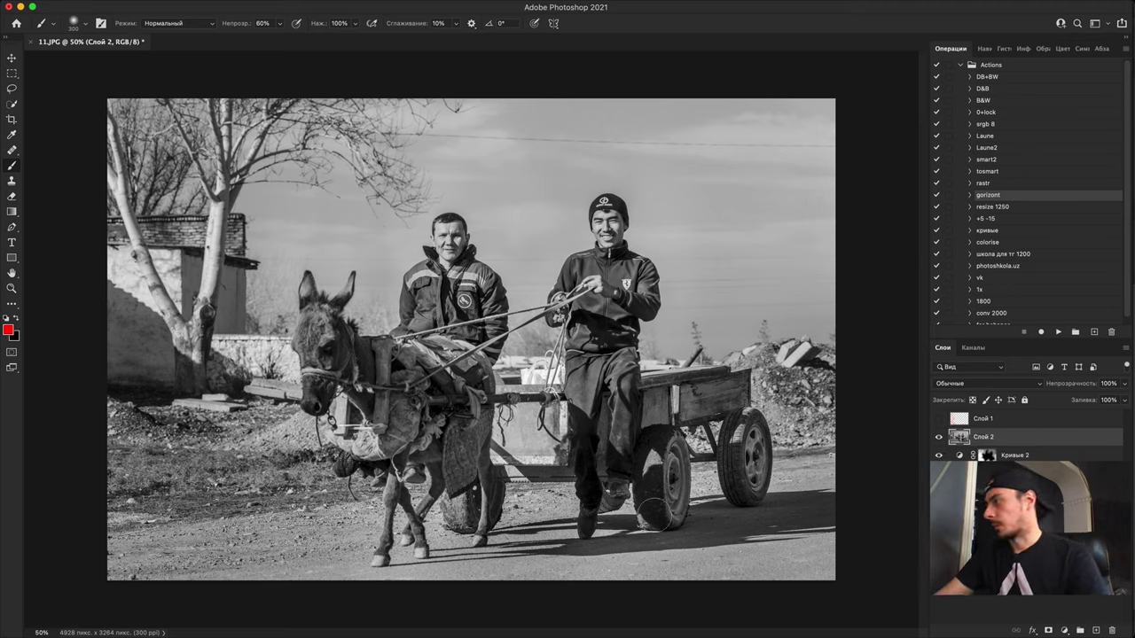
pyautogui.click(939, 438)
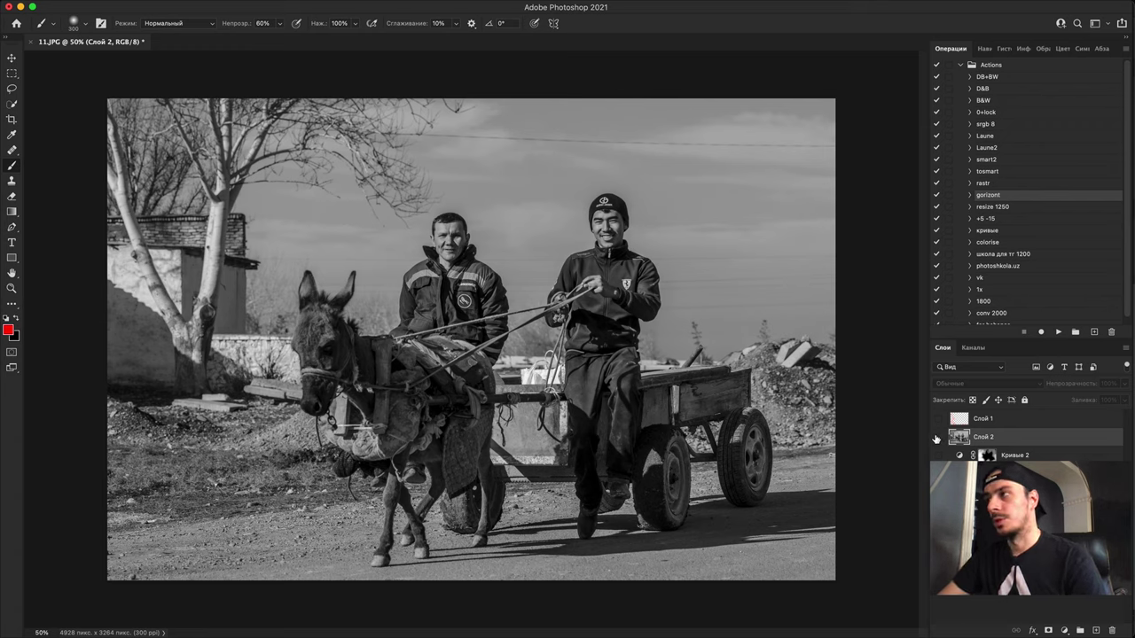
pyautogui.click(938, 437)
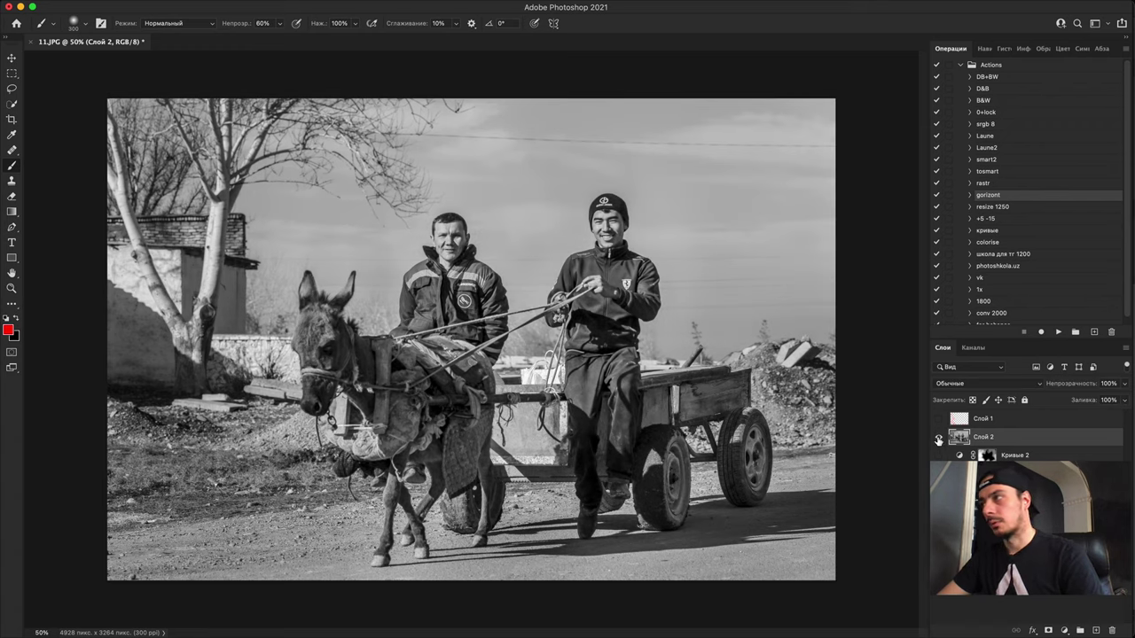
pyautogui.click(939, 438)
pyautogui.click(939, 438)
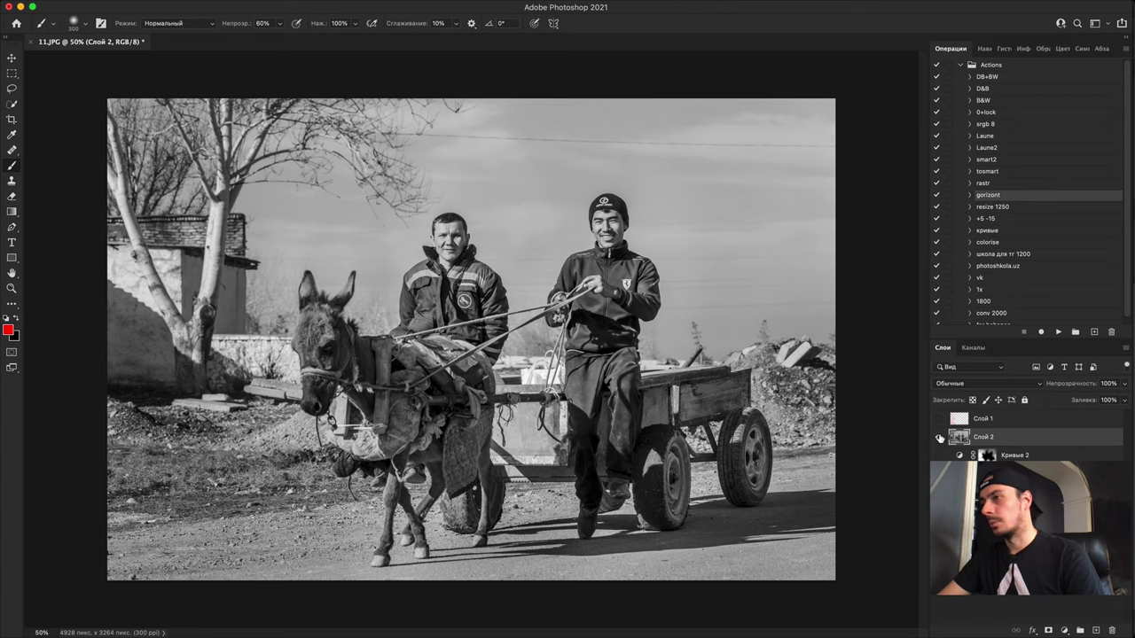
pyautogui.click(939, 438)
pyautogui.click(939, 438)
pyautogui.click(939, 438)
# Step: Toggle the second Curves layer with the merged layer hidden to compare the local darkening on the photo
pyautogui.click(939, 455)
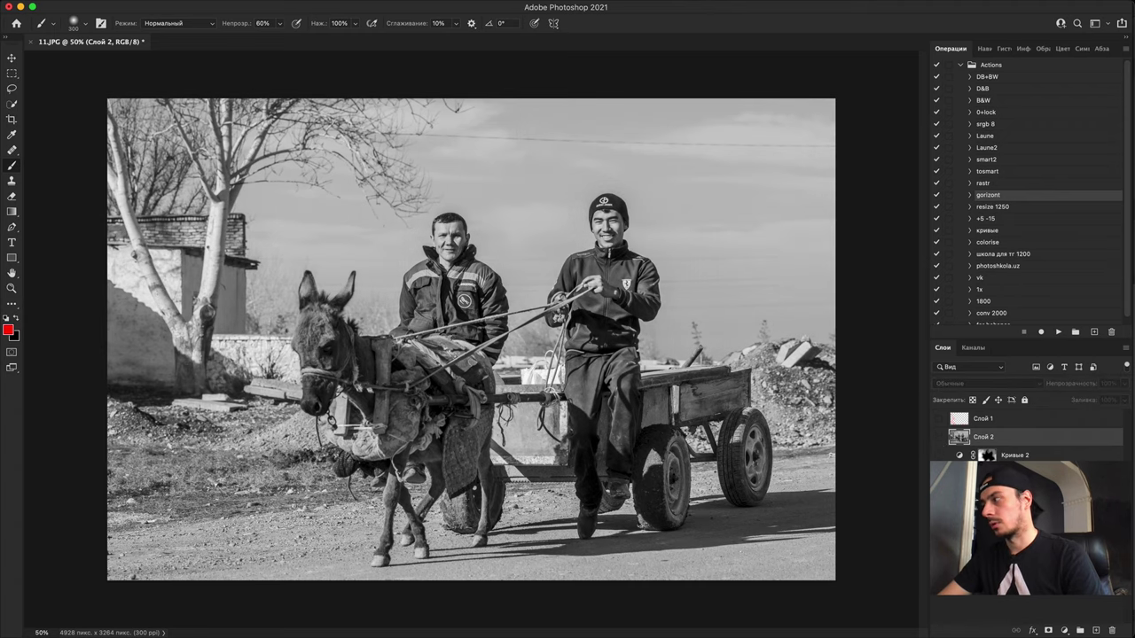
pyautogui.click(940, 455)
pyautogui.click(940, 455)
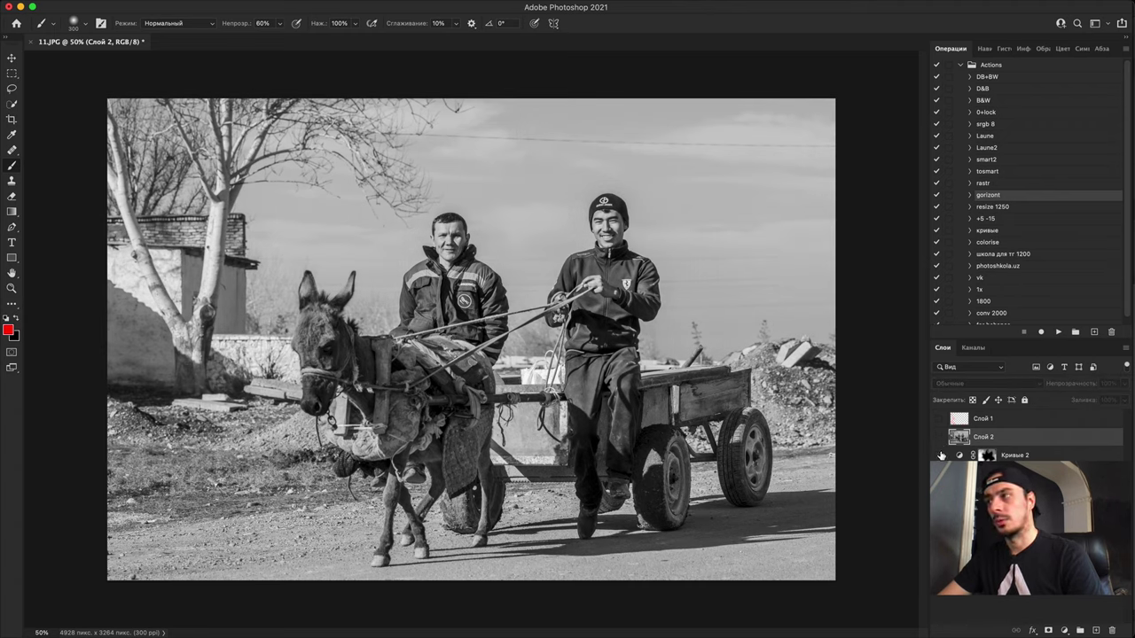
# Step: Show the second Curves layer again, and delete it together with the merged layer
pyautogui.click(940, 455)
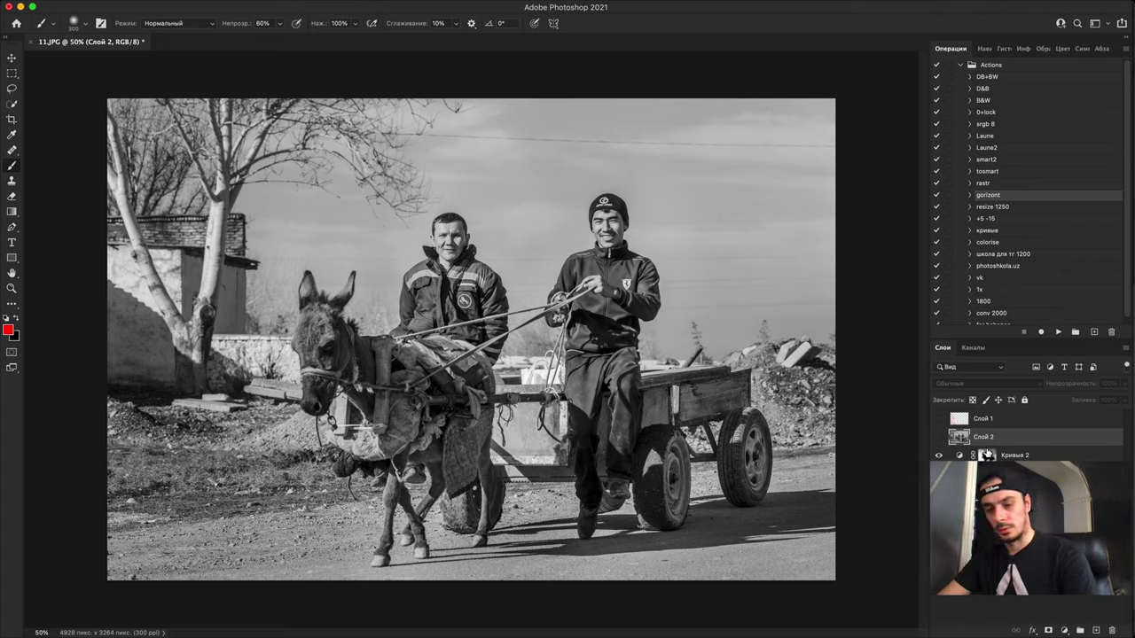
pyautogui.press('Delete')
pyautogui.press('Delete')
pyautogui.press('Delete')
pyautogui.press('Delete')
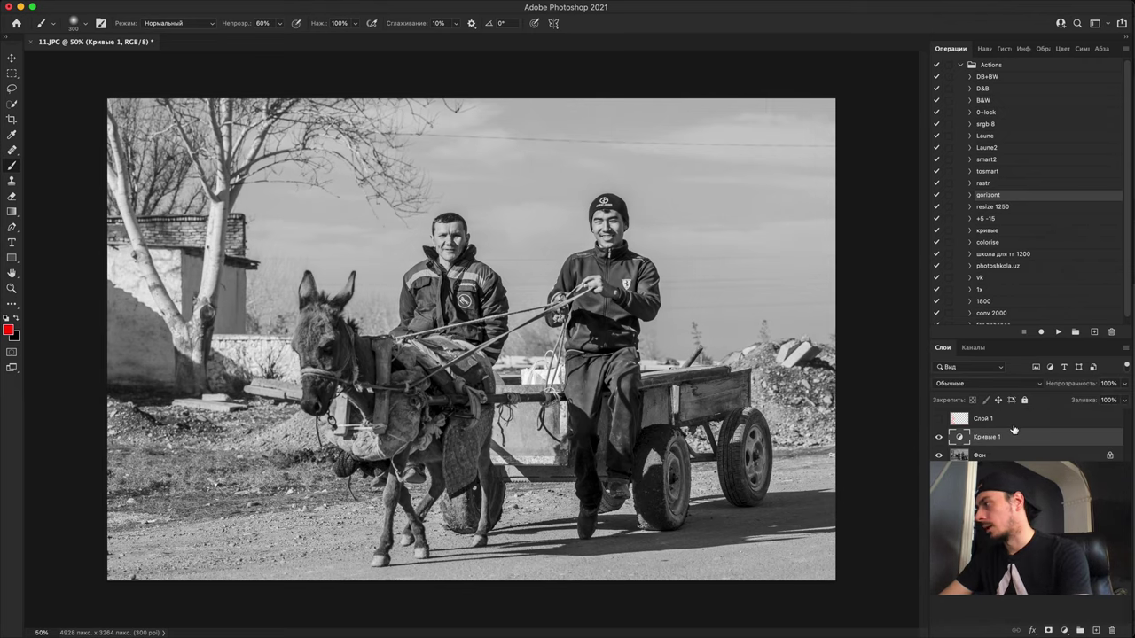
# Step: Step back through the edits to the bare photo and redo up to the first Curves and marking layers
pyautogui.press('super+z')
pyautogui.press('super+z')
pyautogui.press('super+z')
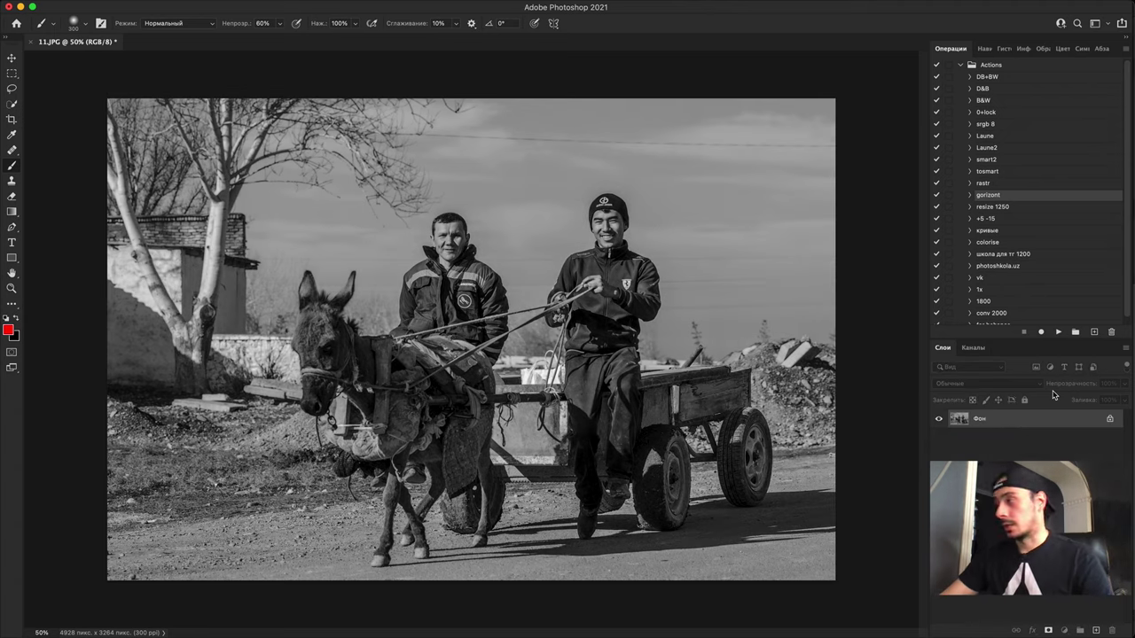
pyautogui.press('super+shift+z')
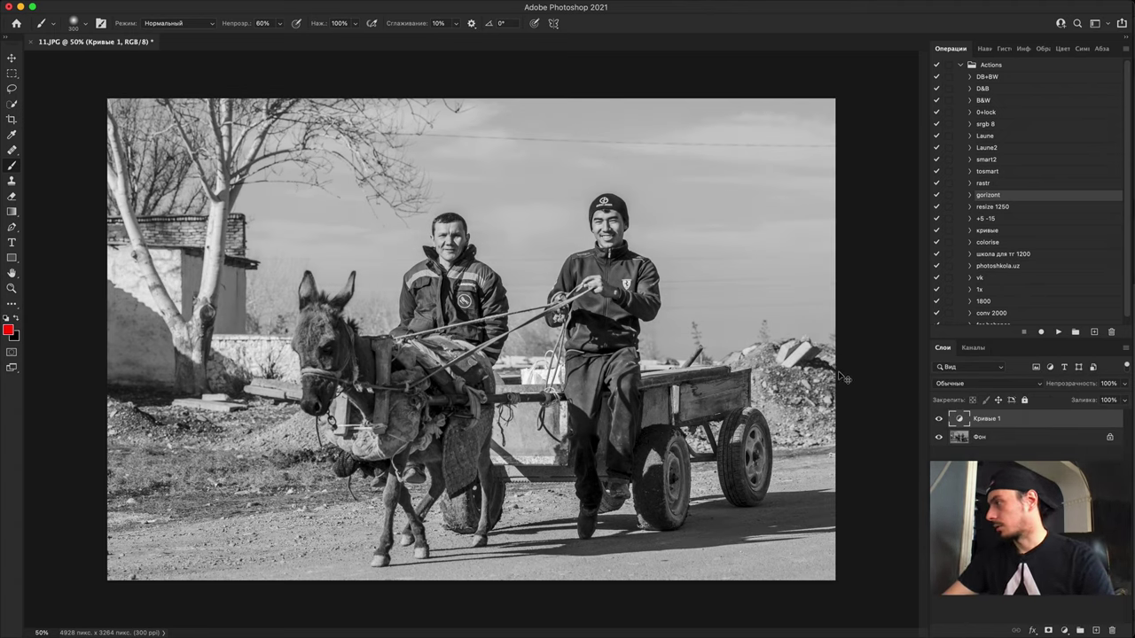
pyautogui.press('super+shift+z')
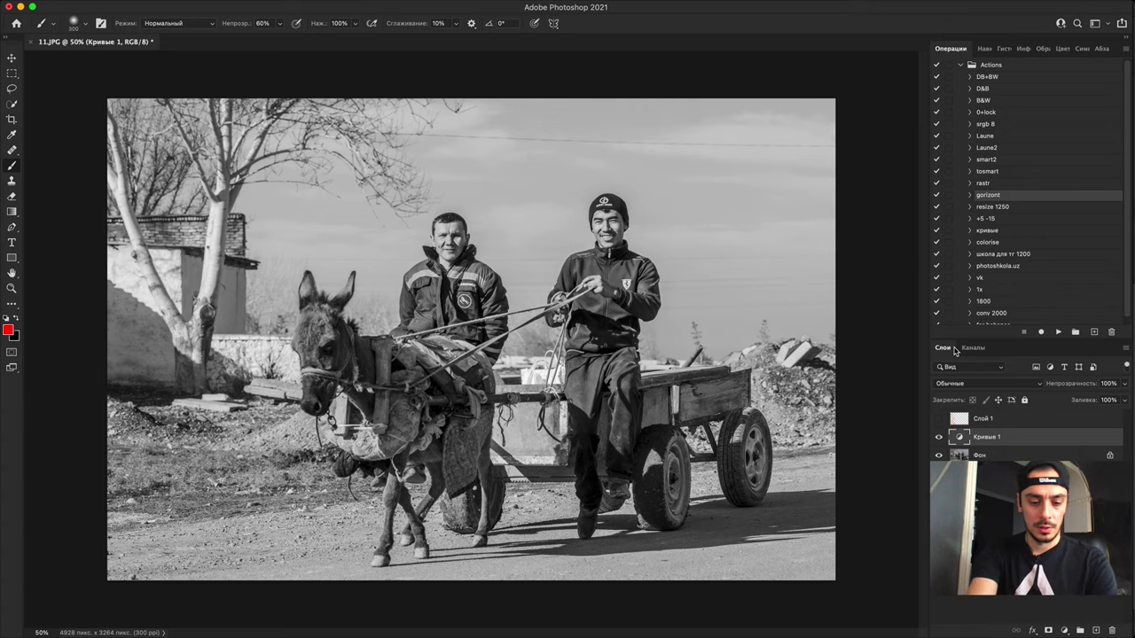
# Step: Stamp the visible layers into a new layer and open it in Camera Raw with the Radial Filter
pyautogui.press('super+alt+shift+e')
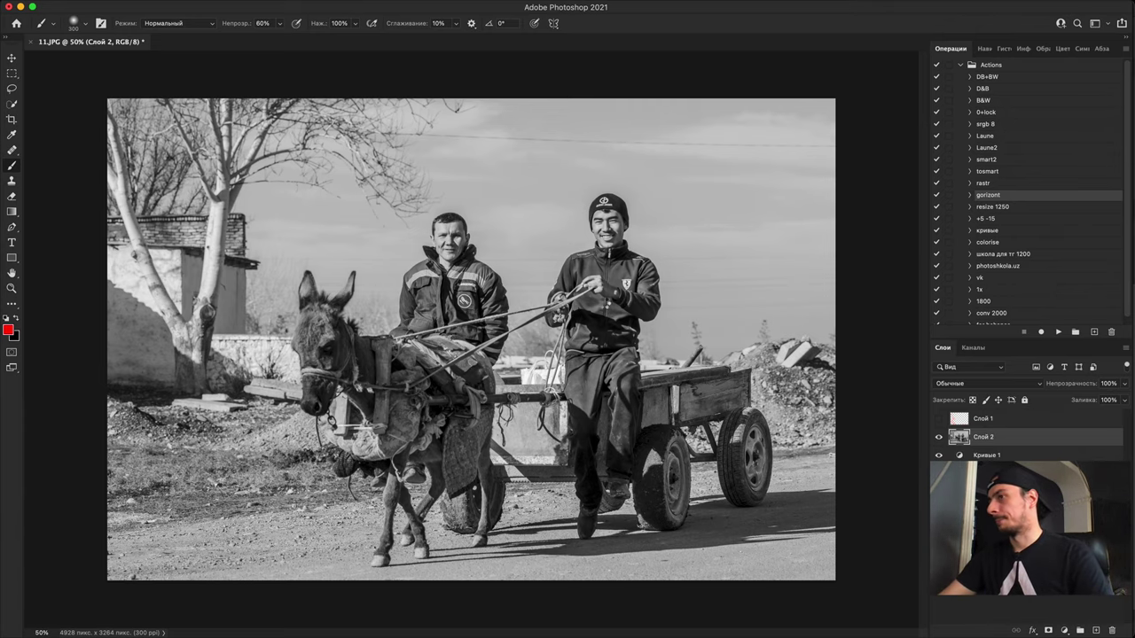
pyautogui.press('super+shift+a')
pyautogui.press('j')
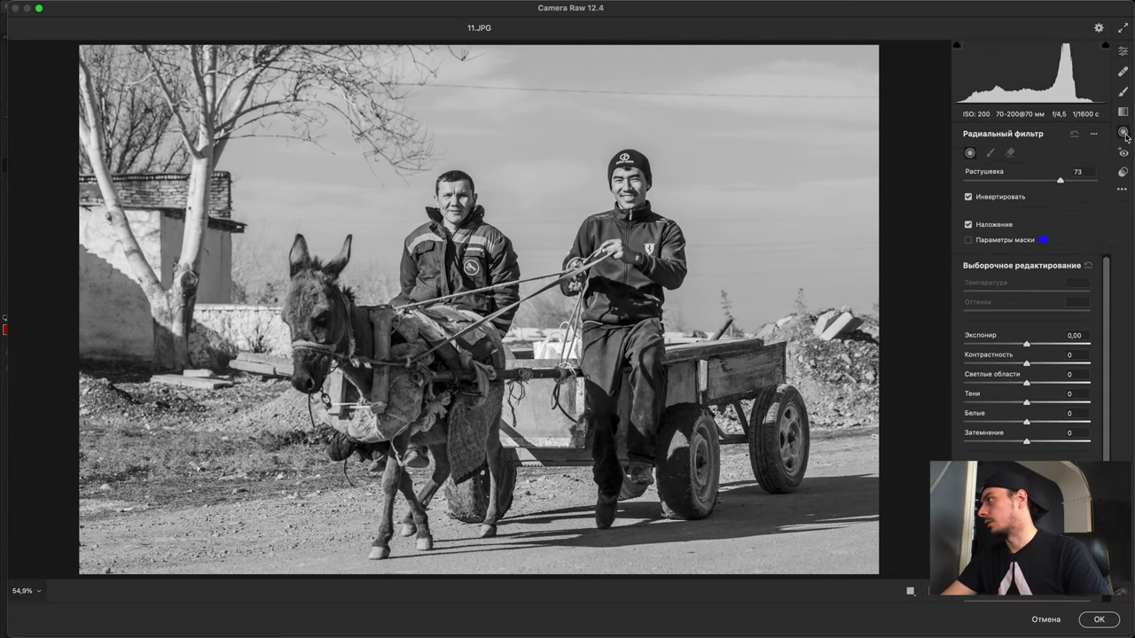
# Step: Draw an inverted radial filter around the men and donkey, set its exposure to -0.67 and show its mask
pyautogui.moveTo(498, 272); pyautogui.dragTo(733, 512)
pyautogui.moveTo(1026, 344)
pyautogui.mouseDown()
pyautogui.moveTo(1008, 341)
pyautogui.moveTo(1031, 333)
pyautogui.mouseUp()
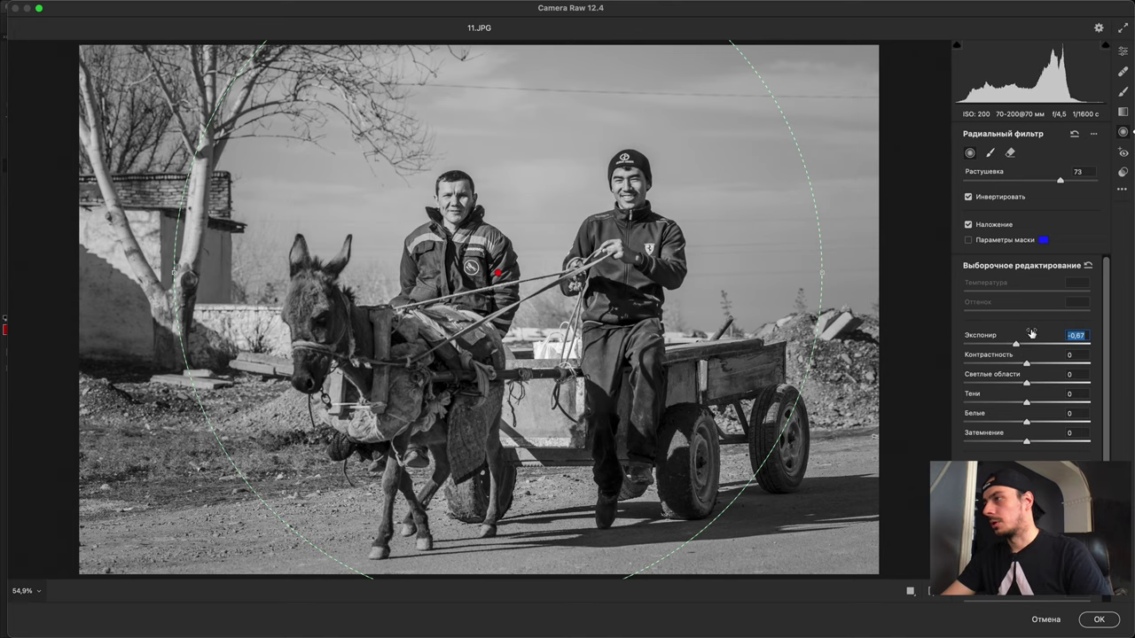
pyautogui.click(968, 239)
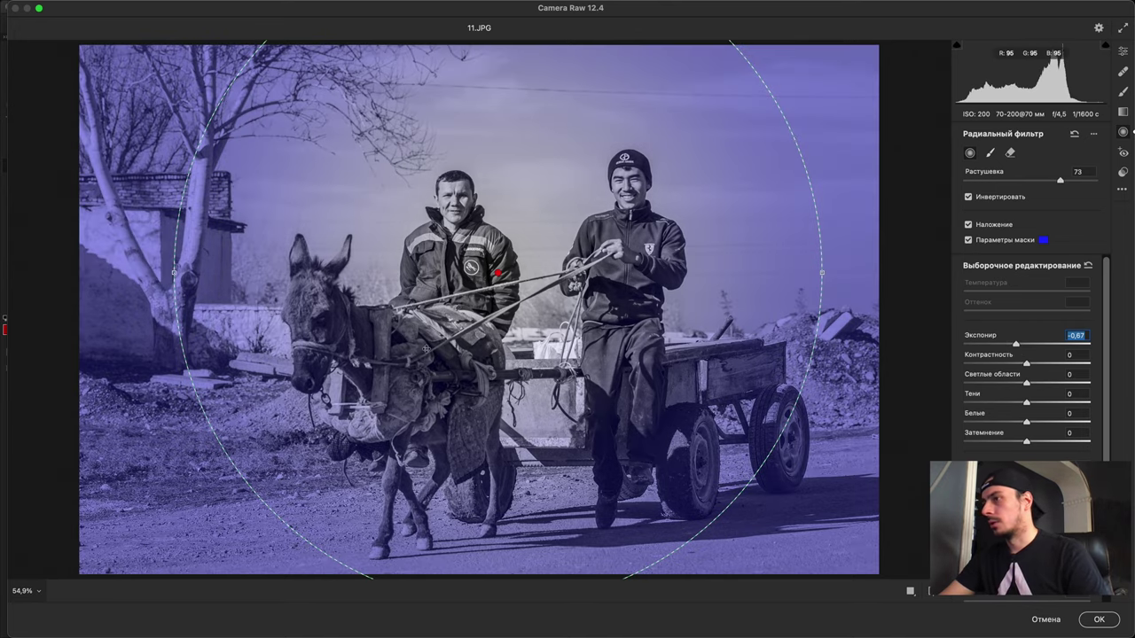
# Step: Enlarge the radial ellipse beyond the photo's top and bottom edges and lower its exposure to -1.45
pyautogui.press('super+minus')
pyautogui.moveTo(196, 276); pyautogui.dragTo(138, 289)
pyautogui.press('super+minus')
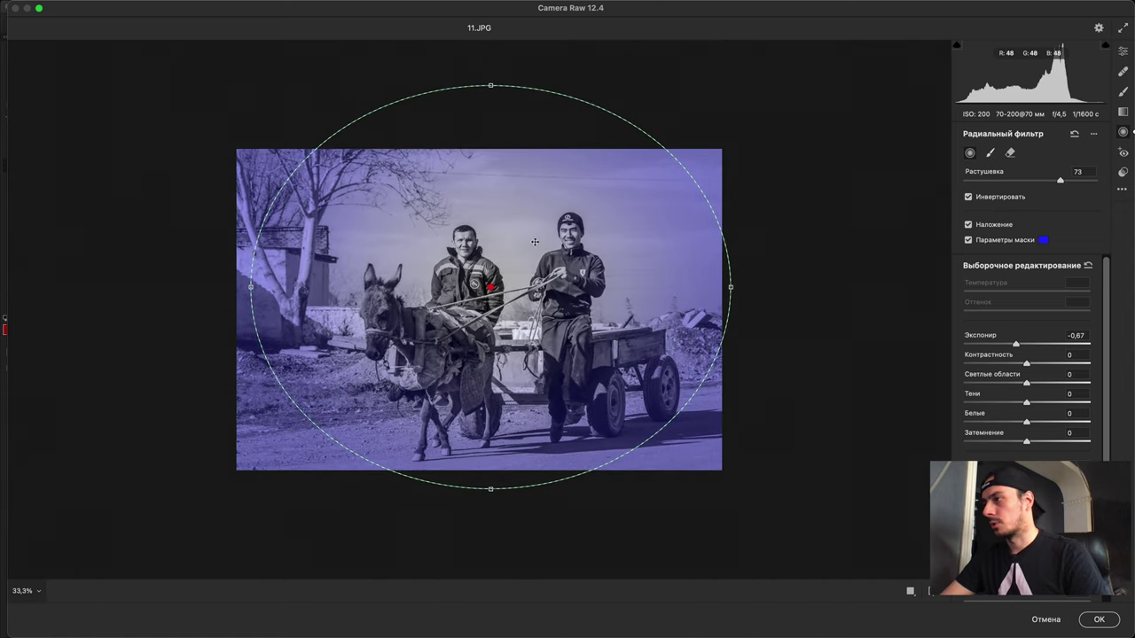
pyautogui.moveTo(488, 488); pyautogui.dragTo(488, 522)
pyautogui.moveTo(1017, 344); pyautogui.dragTo(1005, 344)
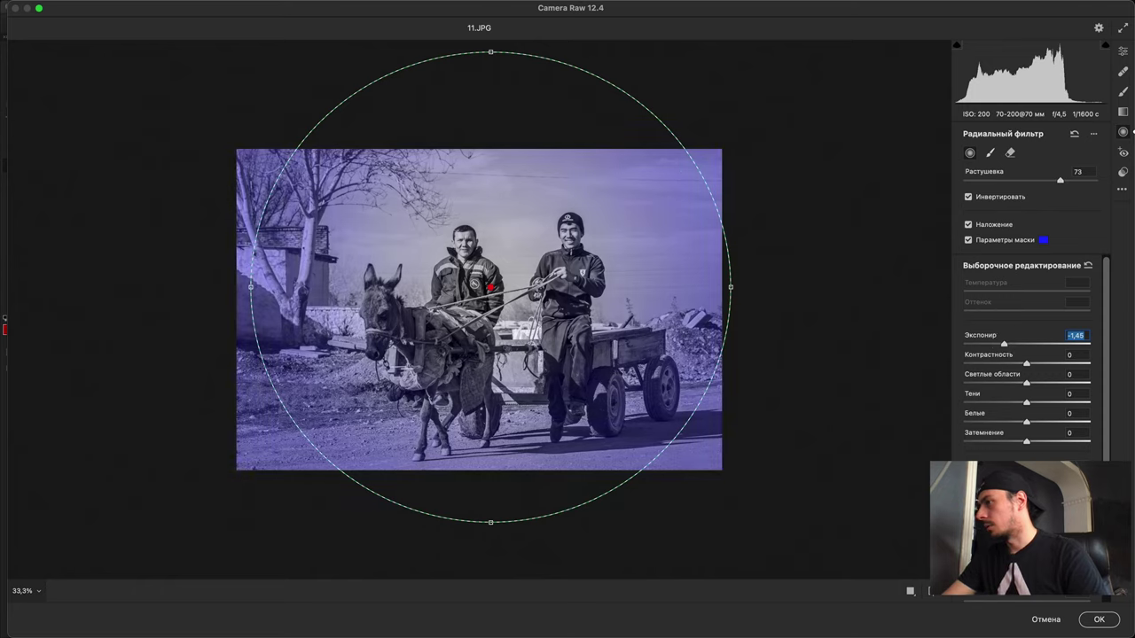
# Step: Check the radial mask coverage, hide the mask and ellipse overlays, and apply the Camera Raw filter
pyautogui.click(1060, 596)
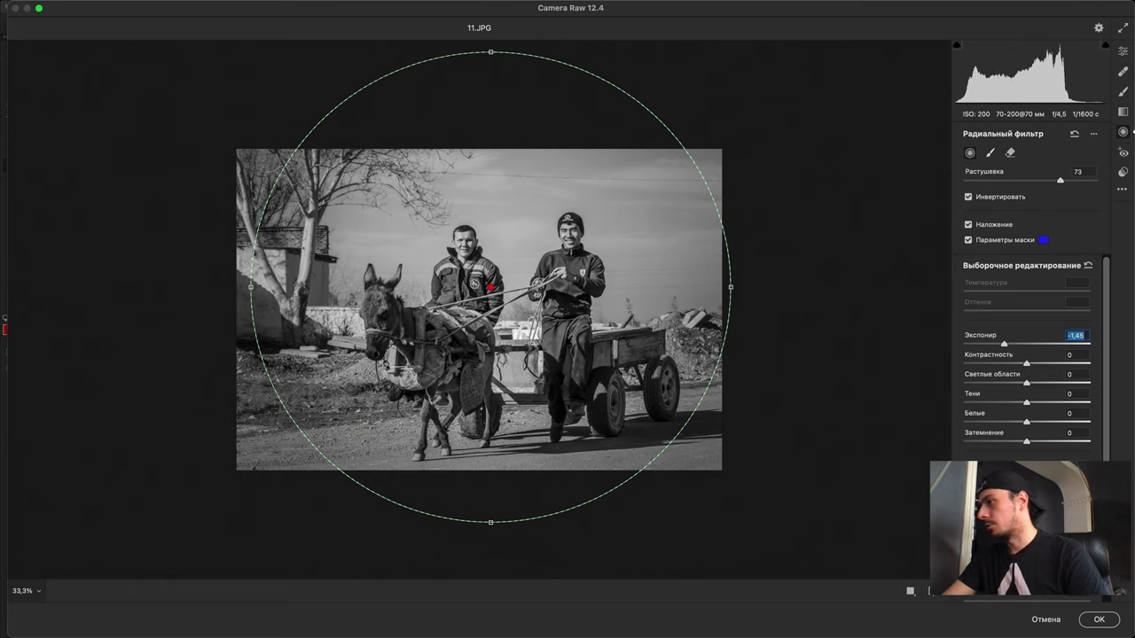
pyautogui.click(968, 239)
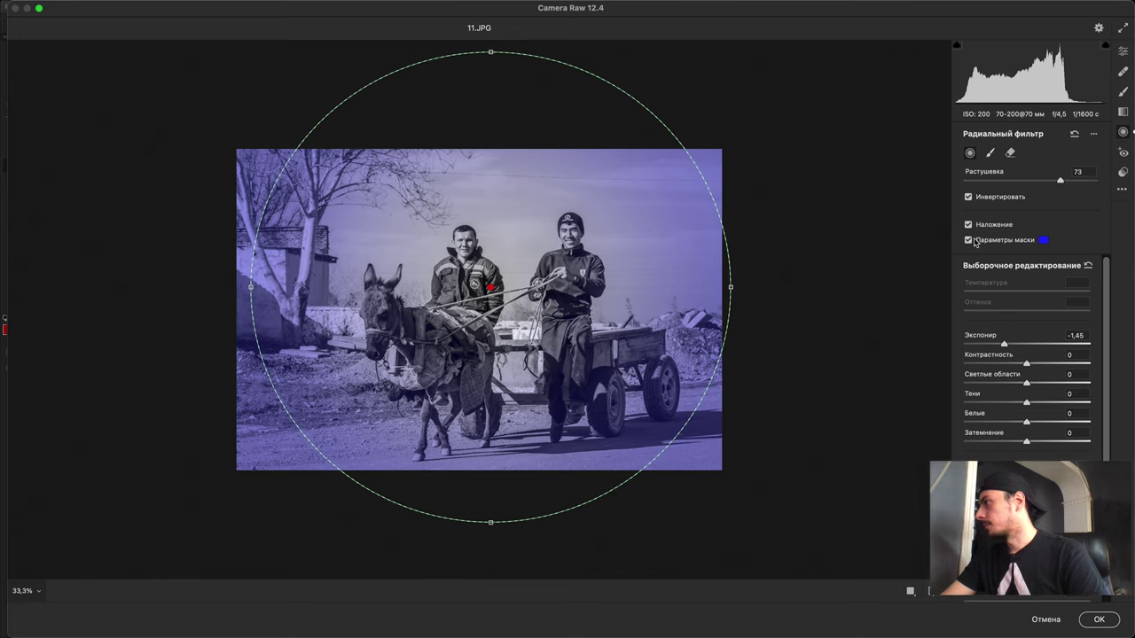
pyautogui.click(968, 224)
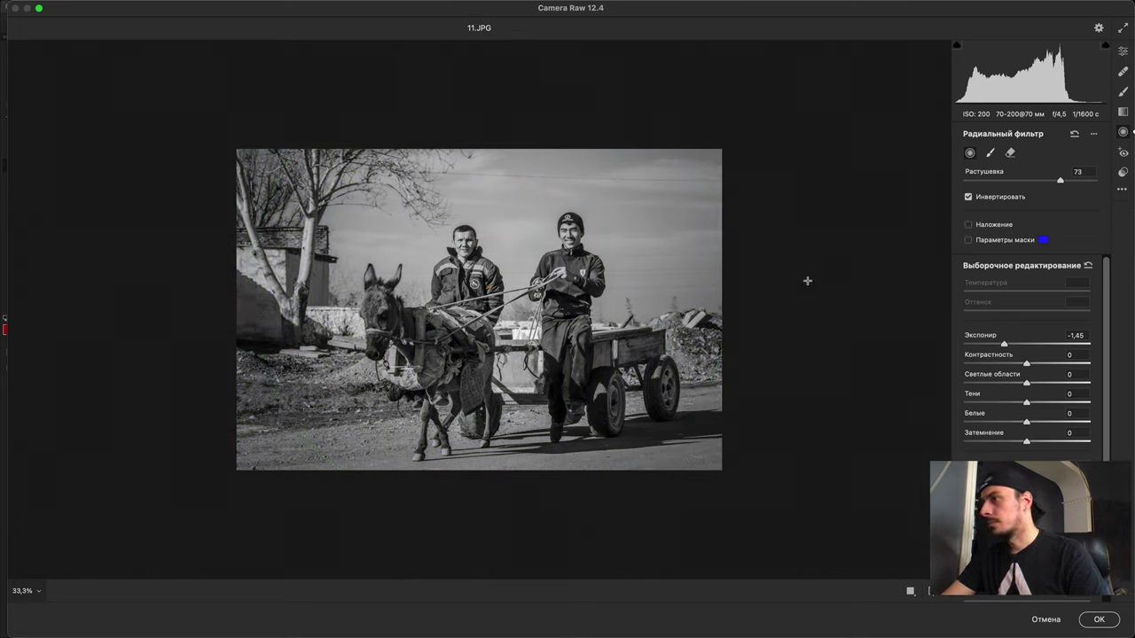
pyautogui.click(1107, 617)
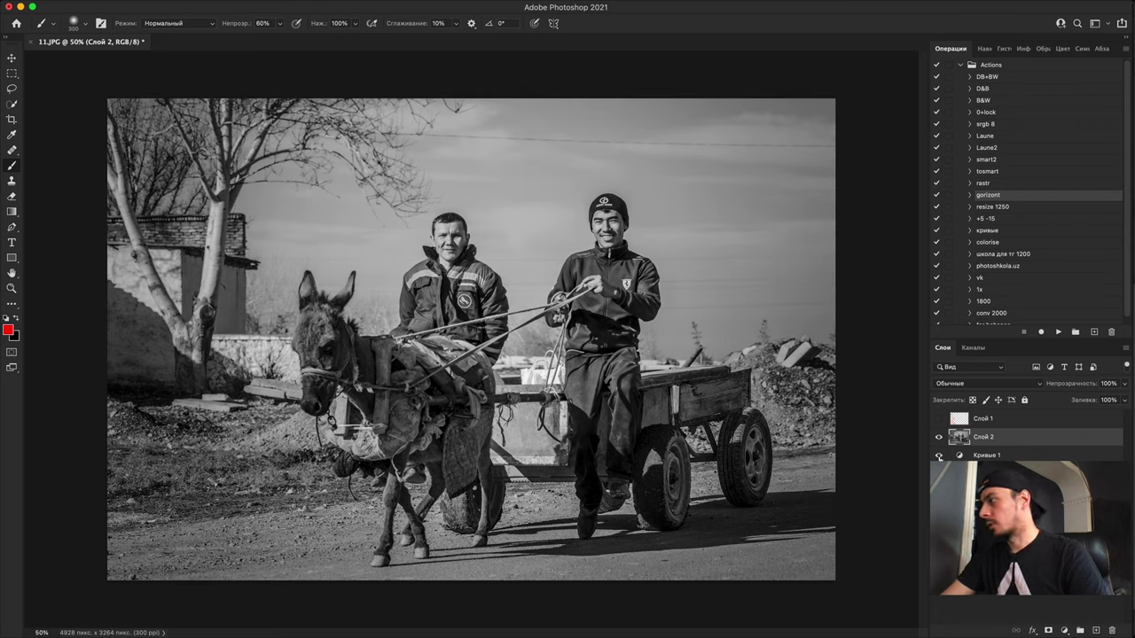
# Step: Toggle the radially darkened layer with the first Curves layer hidden to compare it with the original photo
pyautogui.click(941, 437)
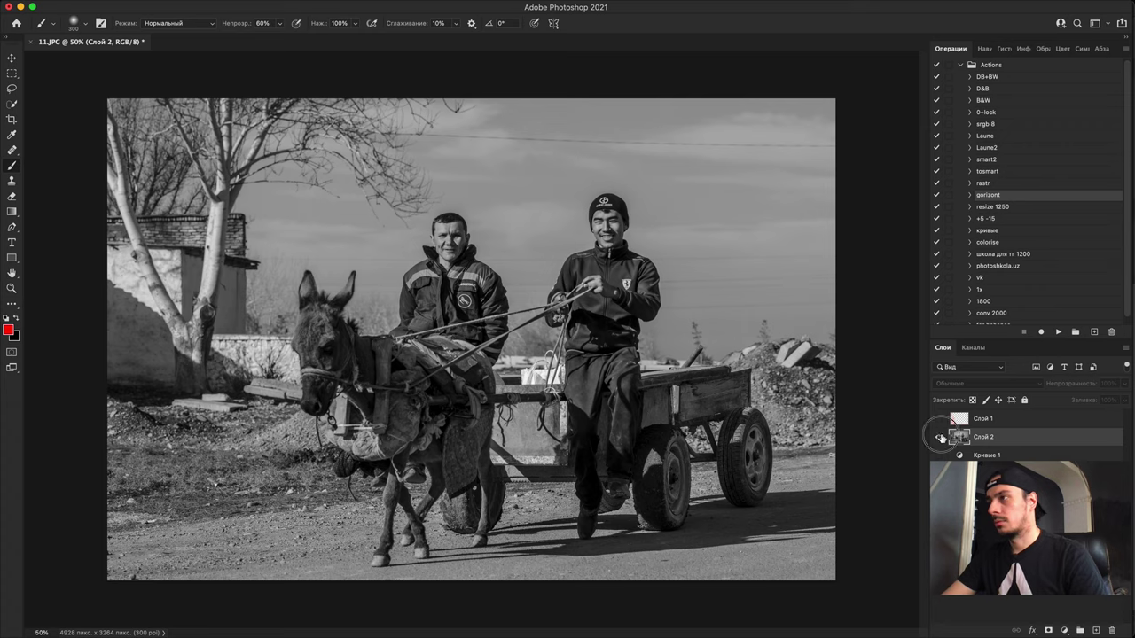
pyautogui.click(941, 437)
pyautogui.click(941, 437)
pyautogui.click(940, 437)
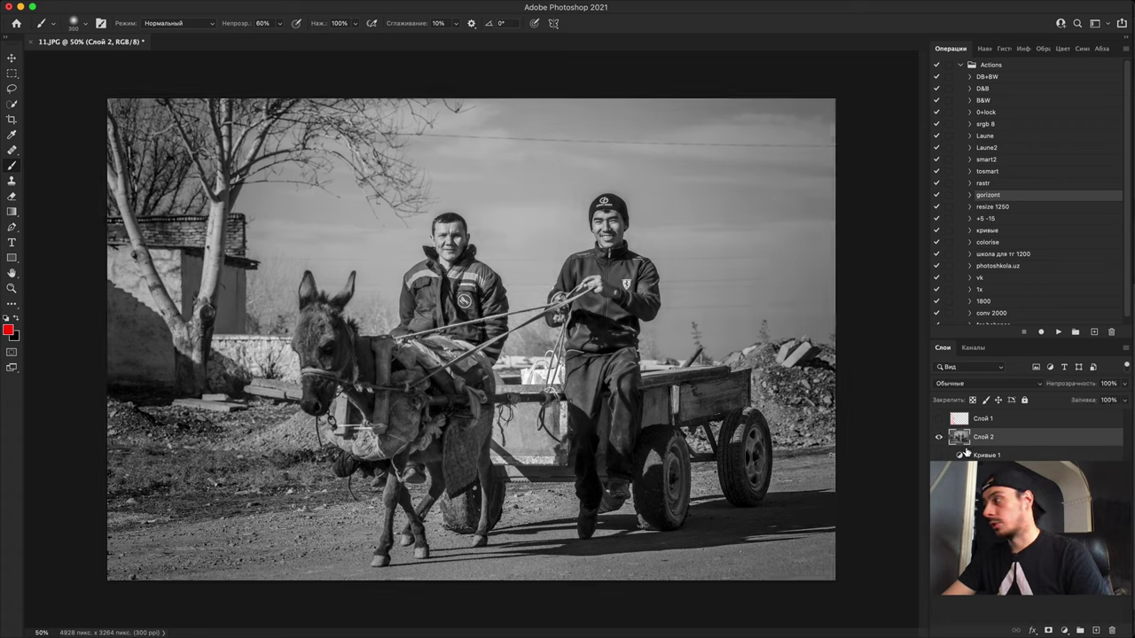
# Step: Add a layer mask to the darkened layer and paint black over the donkey's face with a smaller 175 px brush
pyautogui.click(1049, 631)
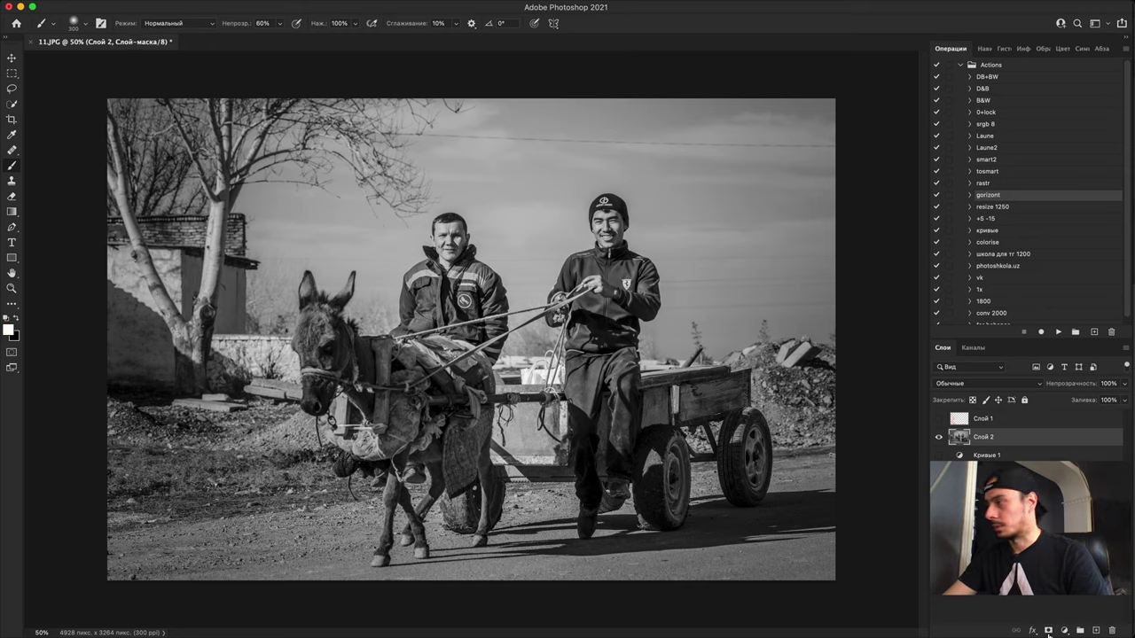
pyautogui.press('super+z')
pyautogui.click(1049, 628)
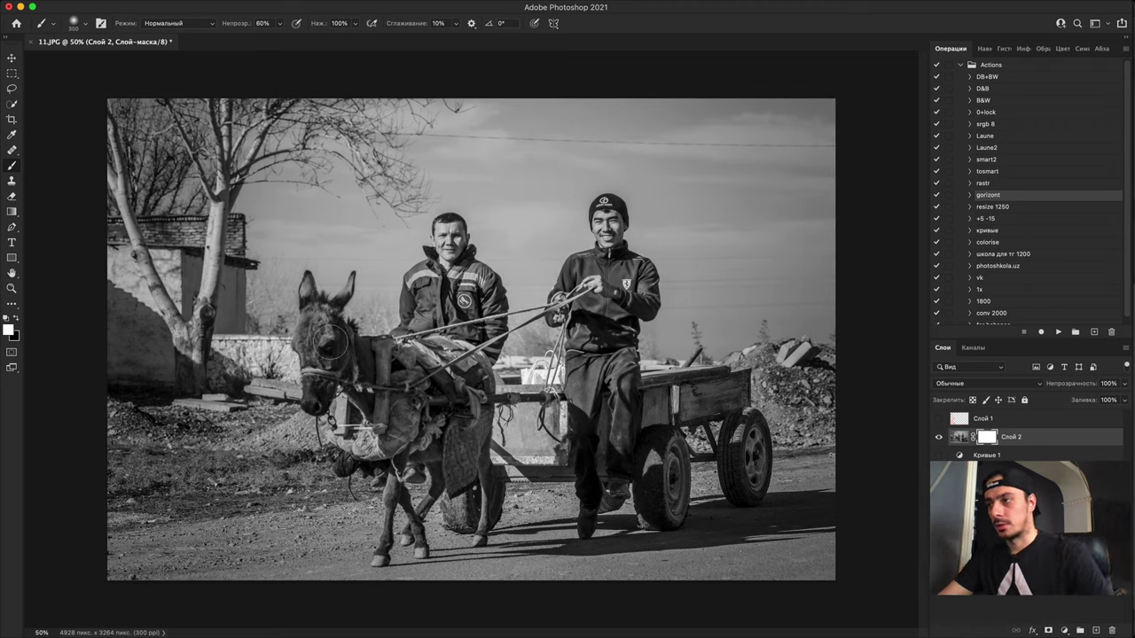
pyautogui.press('x')
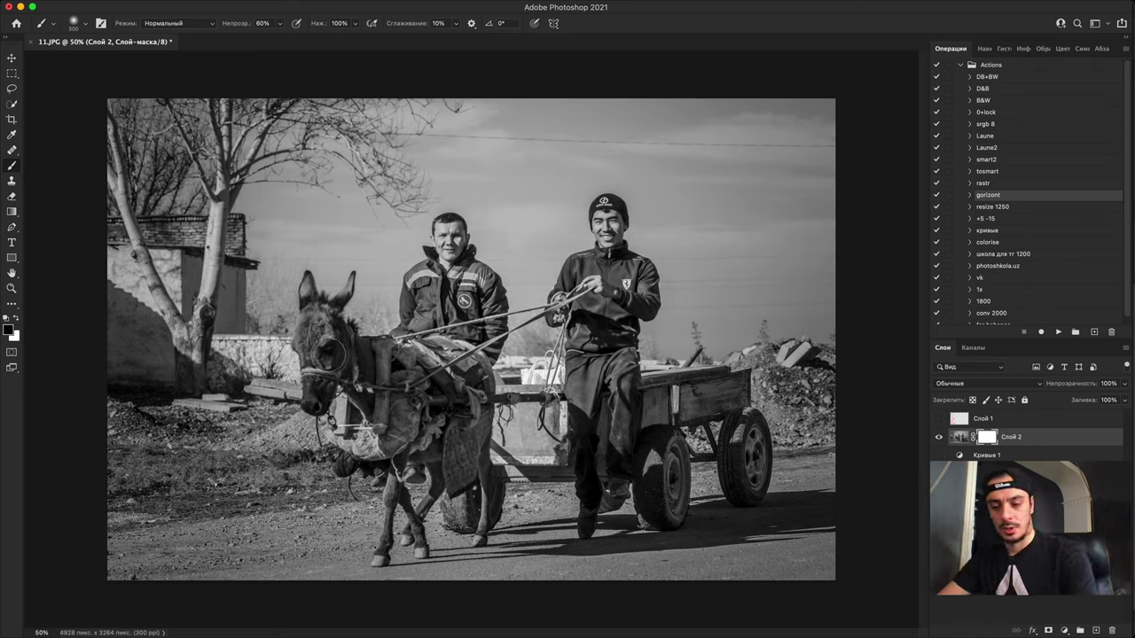
pyautogui.press('[')
pyautogui.press('[')
pyautogui.press('[')
pyautogui.moveTo(316, 351)
pyautogui.mouseDown()
pyautogui.moveTo(321, 338)
pyautogui.moveTo(308, 363)
pyautogui.moveTo(315, 328)
pyautogui.moveTo(316, 381)
pyautogui.mouseUp()
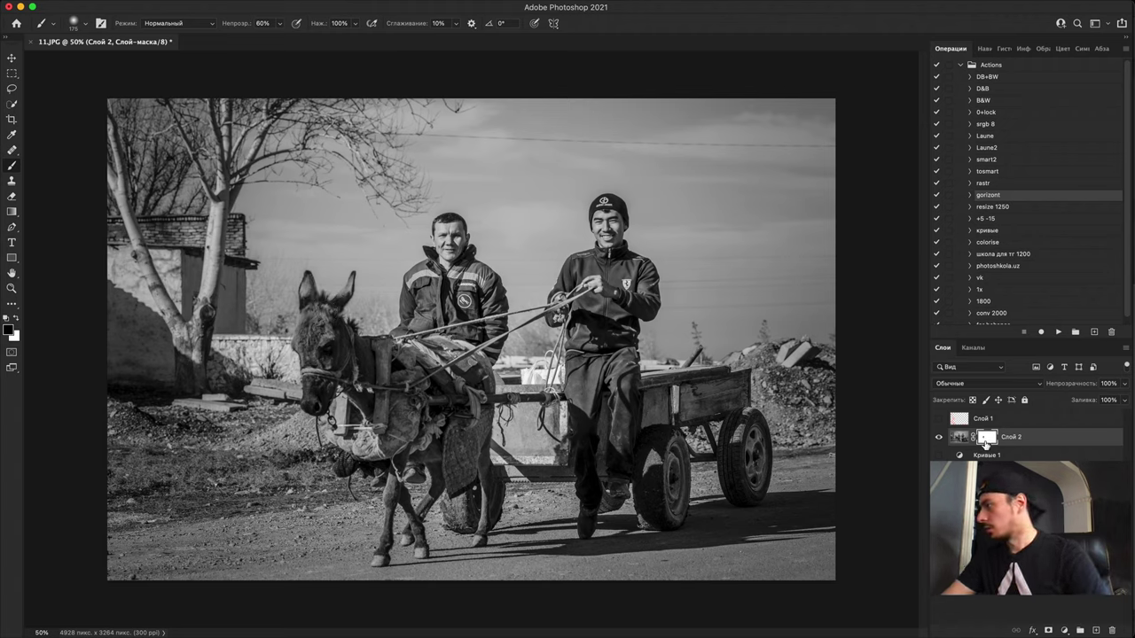
# Step: Try switching the darkened layer's mask off and on to compare the painted donkey face, and reselect the mask
pyautogui.hotkey('alt', 'shift', ']')
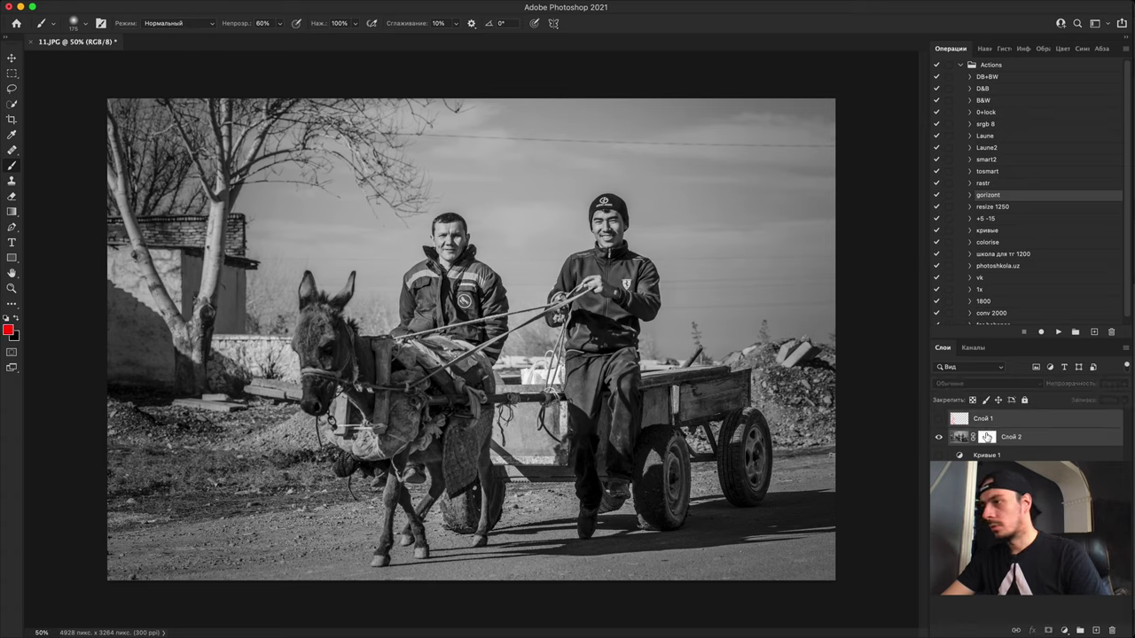
pyautogui.keyDown('shift'); pyautogui.click(988, 438); pyautogui.keyUp('shift')
pyautogui.keyDown('shift'); pyautogui.click(989, 440); pyautogui.keyUp('shift')
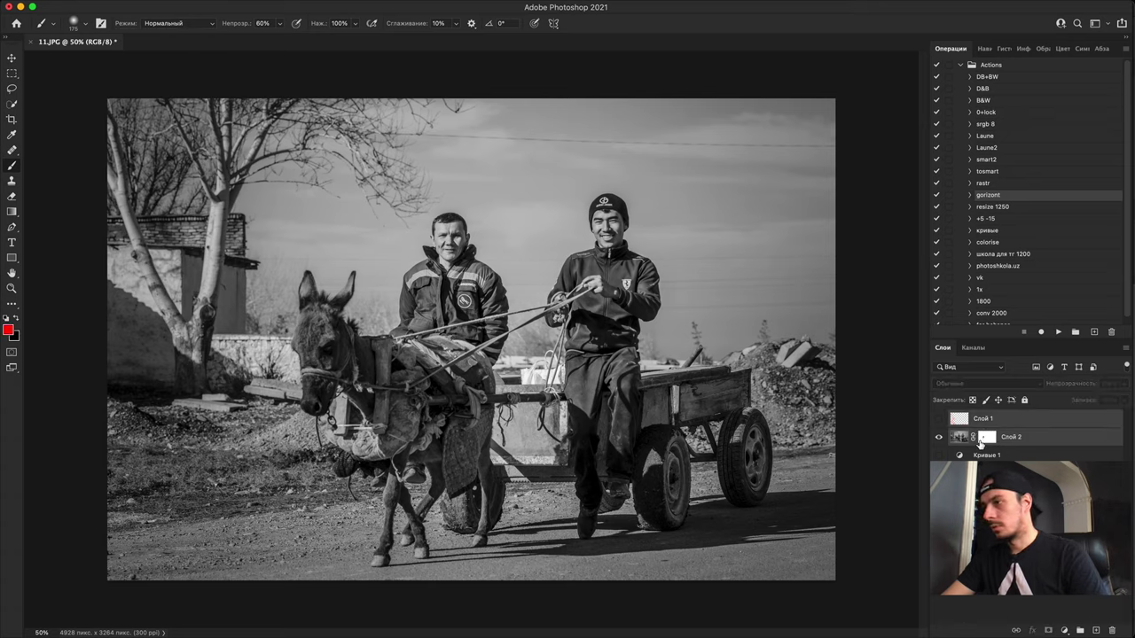
pyautogui.click(988, 437)
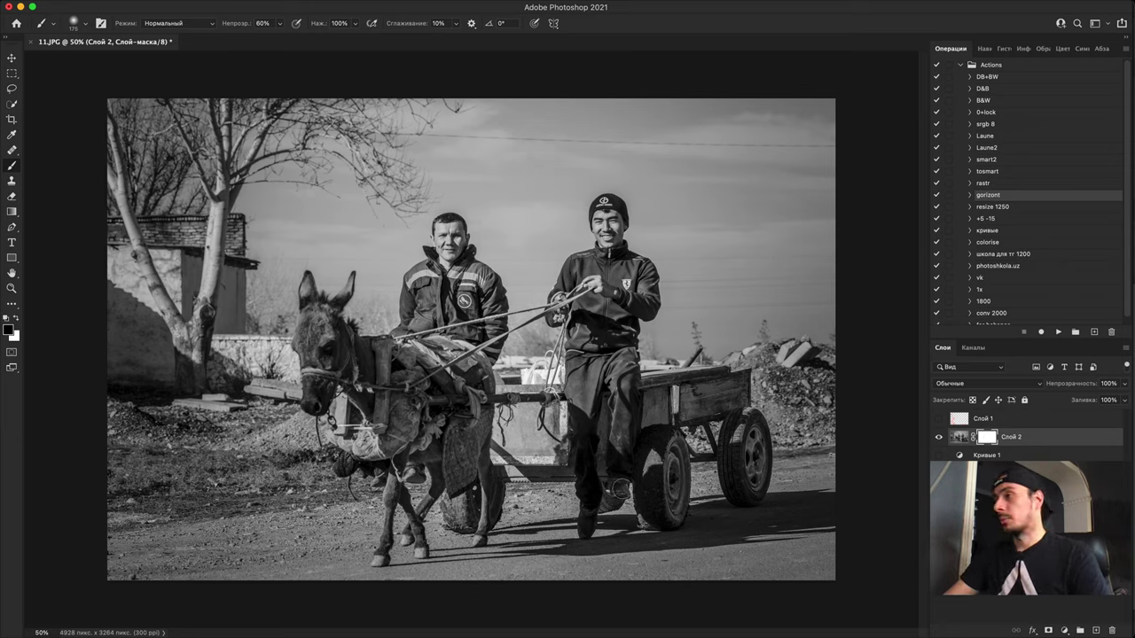
# Step: Toggle the masked darkened layer repeatedly to compare the donkey cart photo before and after the edit
pyautogui.click(941, 438)
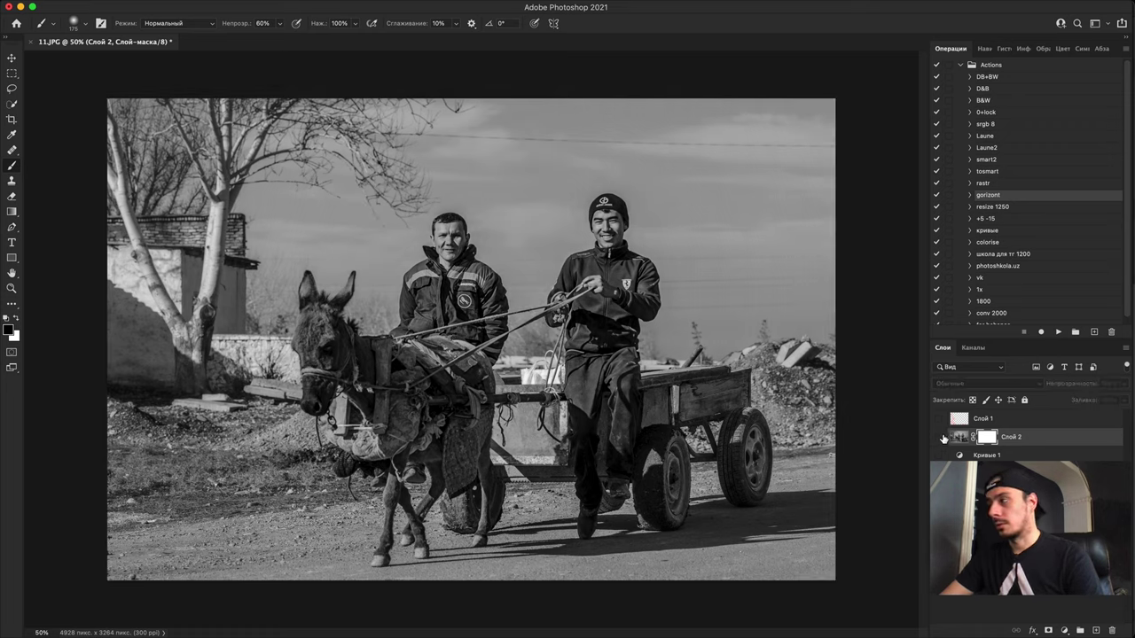
pyautogui.click(939, 437)
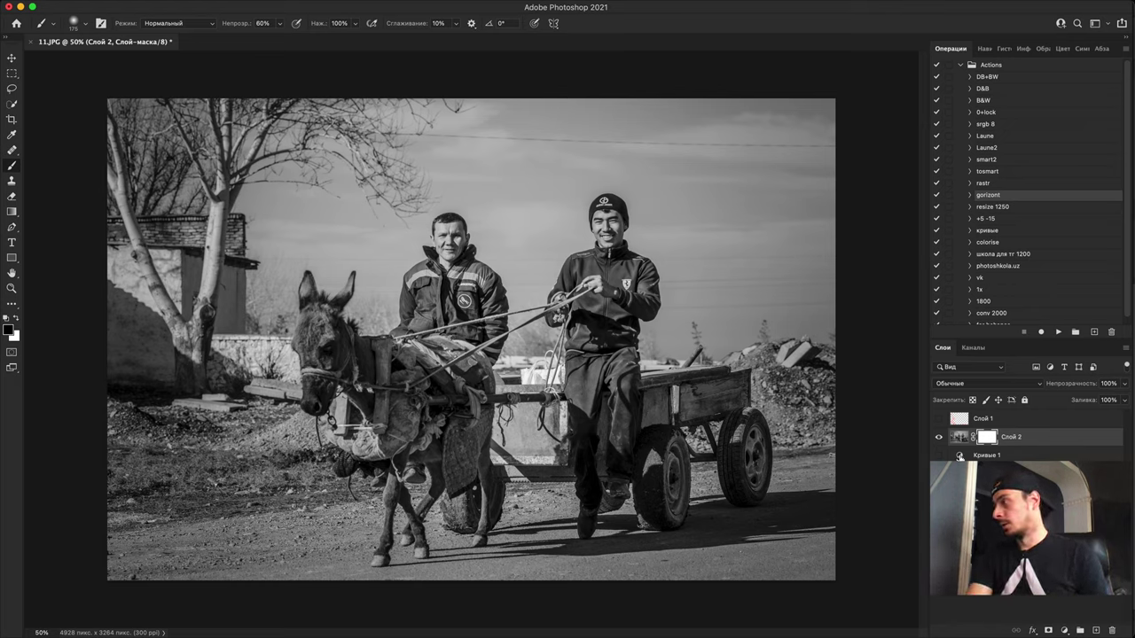
pyautogui.click(939, 438)
pyautogui.click(939, 438)
pyautogui.click(939, 438)
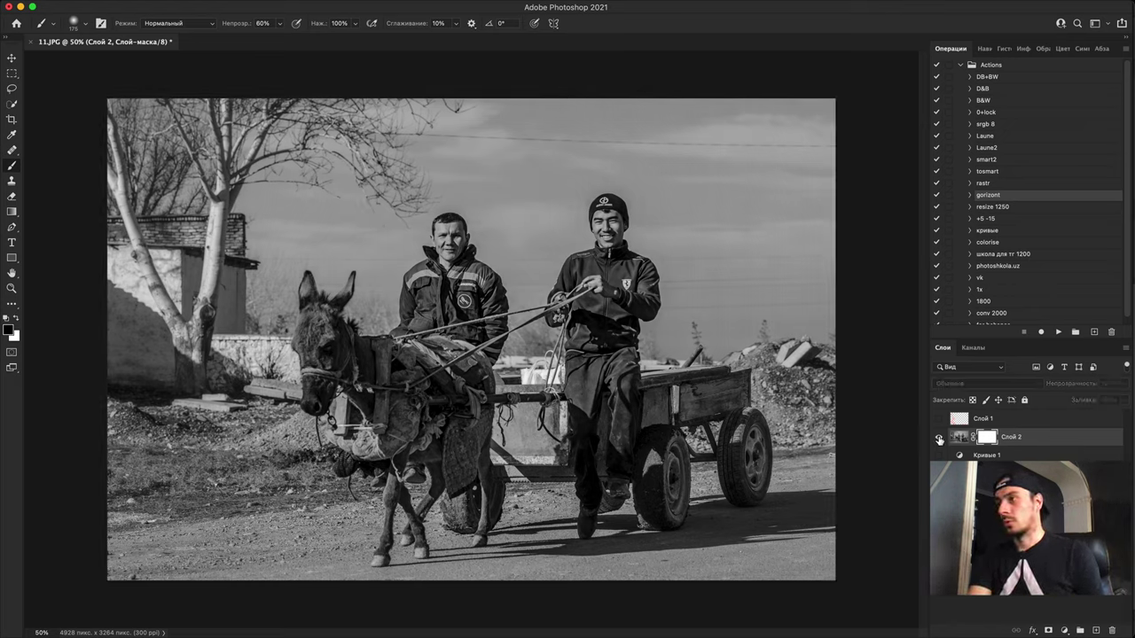
pyautogui.click(939, 438)
pyautogui.click(939, 438)
pyautogui.click(939, 438)
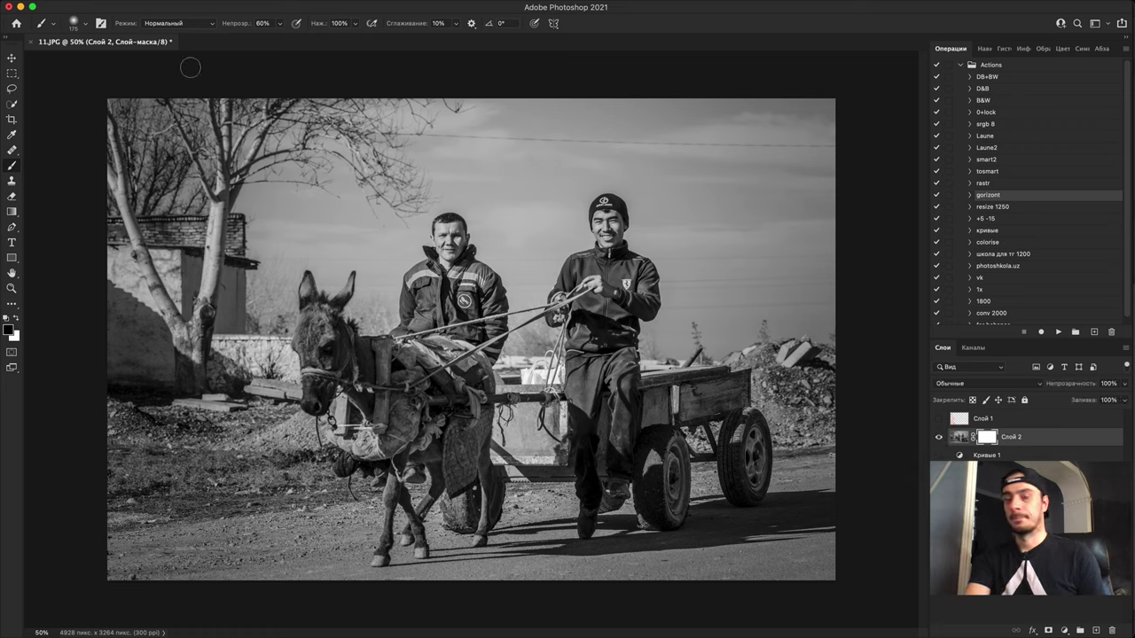
# Step: Switch to Adobe Bridge and open the woman's portrait with the flower, 12.JPG, in Photoshop
pyautogui.press('super+Tab')
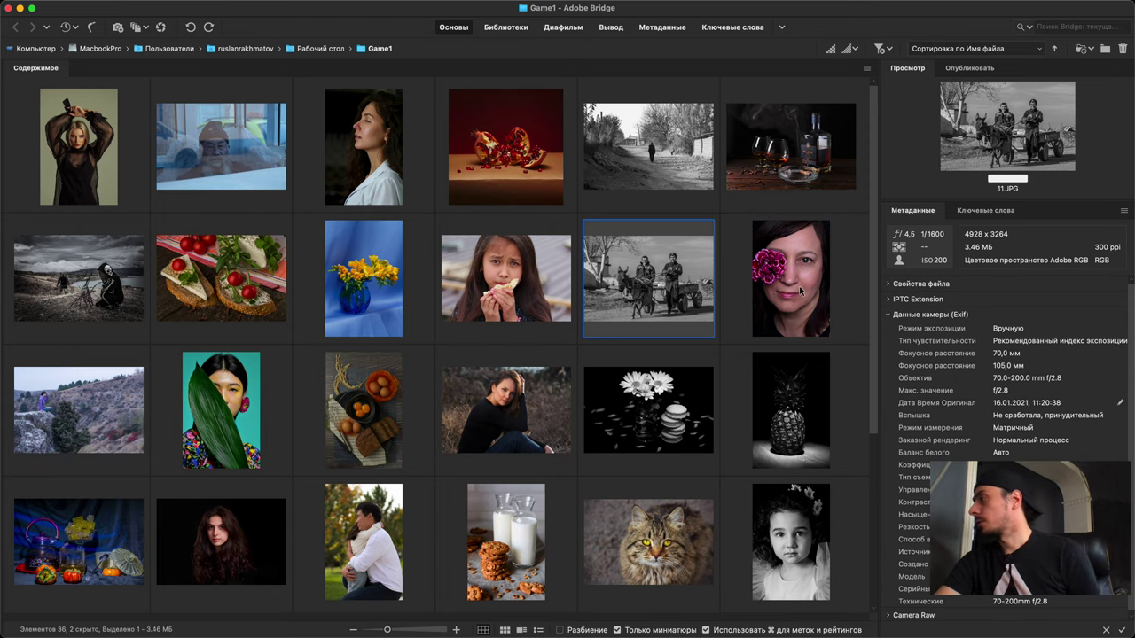
pyautogui.click(800, 288)
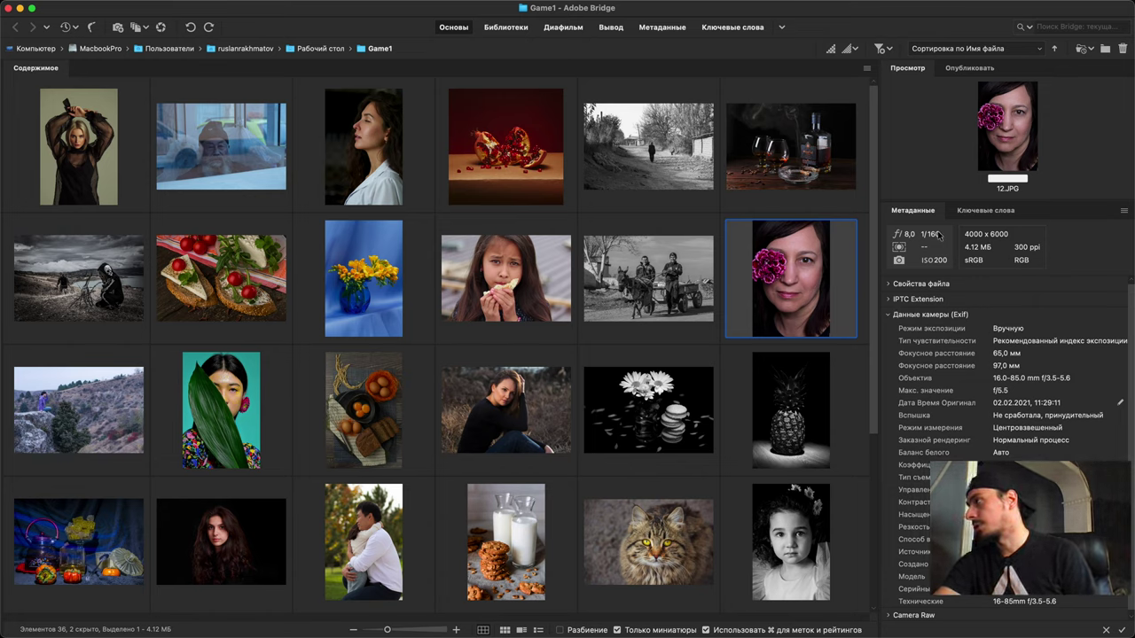
pyautogui.doubleClick(798, 298)
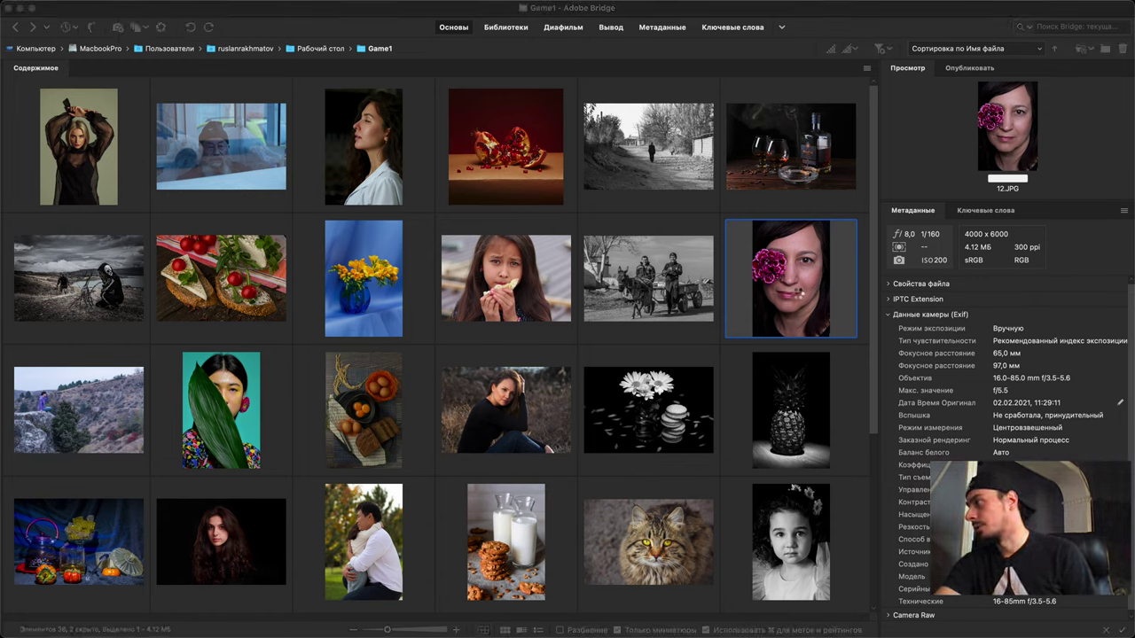
pyautogui.click(535, 430)
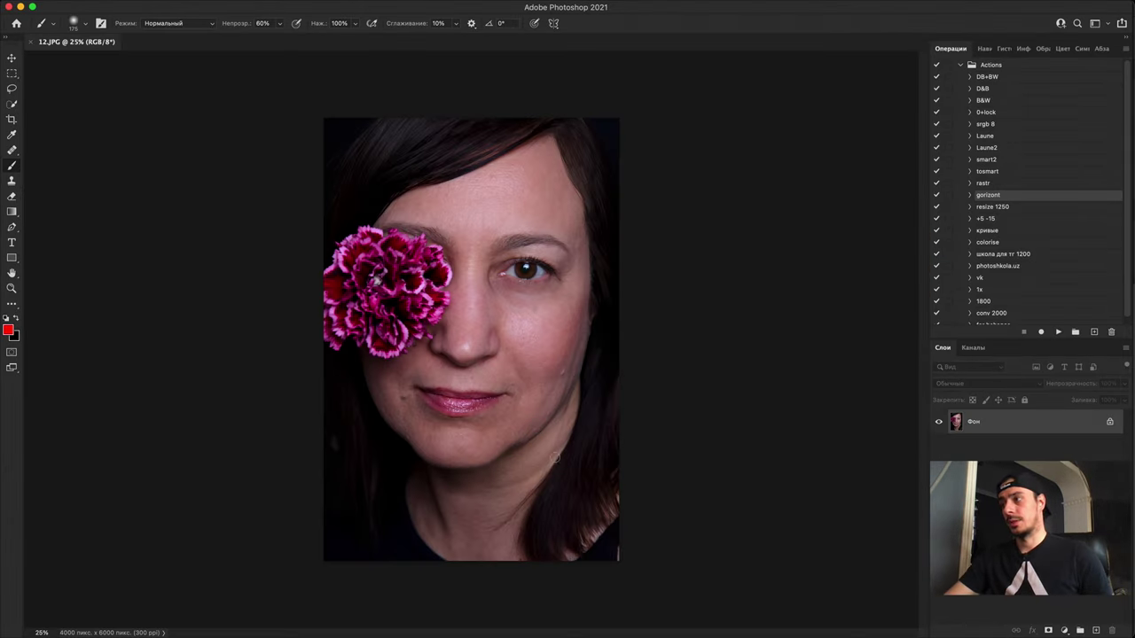
# Step: Try tilting the portrait slightly counterclockwise
pyautogui.press('r')
pyautogui.moveTo(422, 410); pyautogui.dragTo(425, 413)
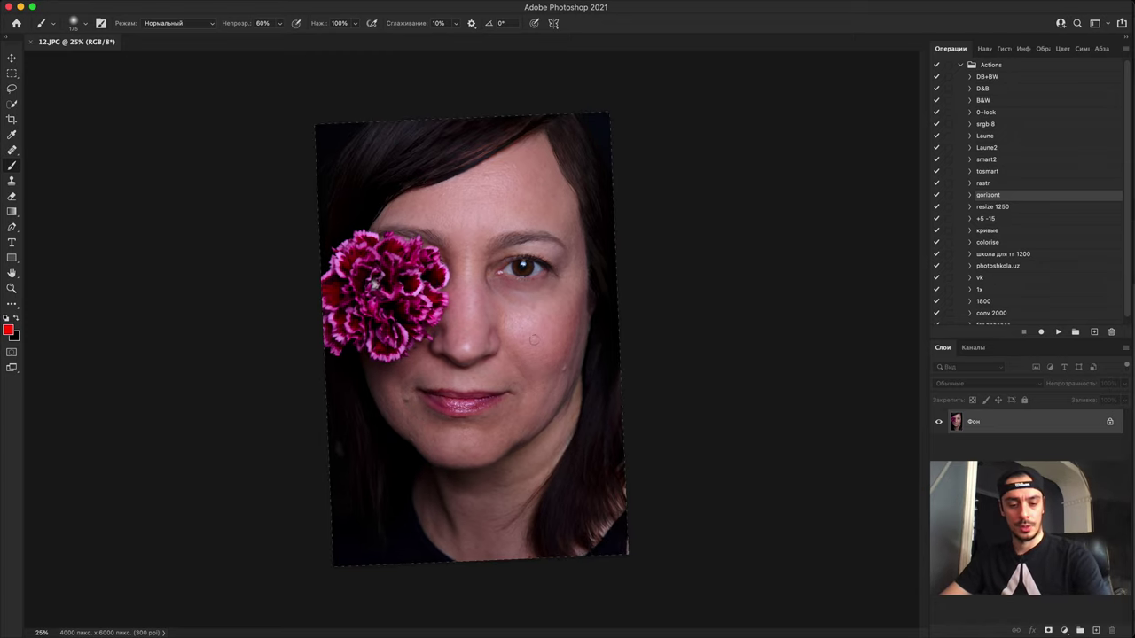
pyautogui.press('r')
pyautogui.click(271, 25)
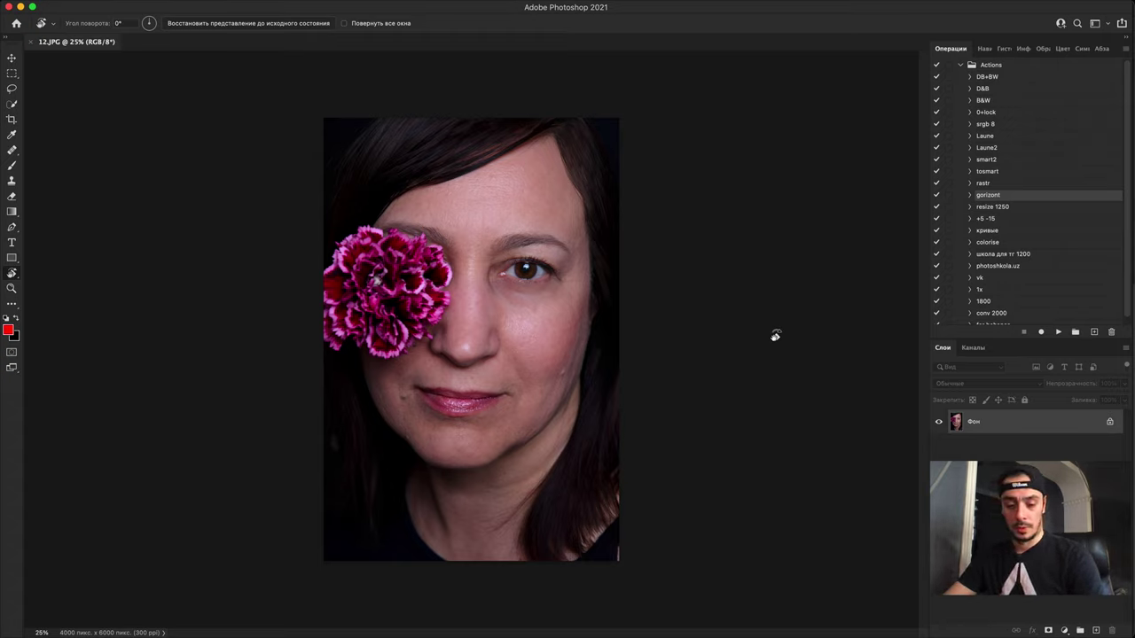
# Step: Duplicate the portrait layer and shift the copy's tint slightly toward green with the Camera Raw filter
pyautogui.press('super+j')
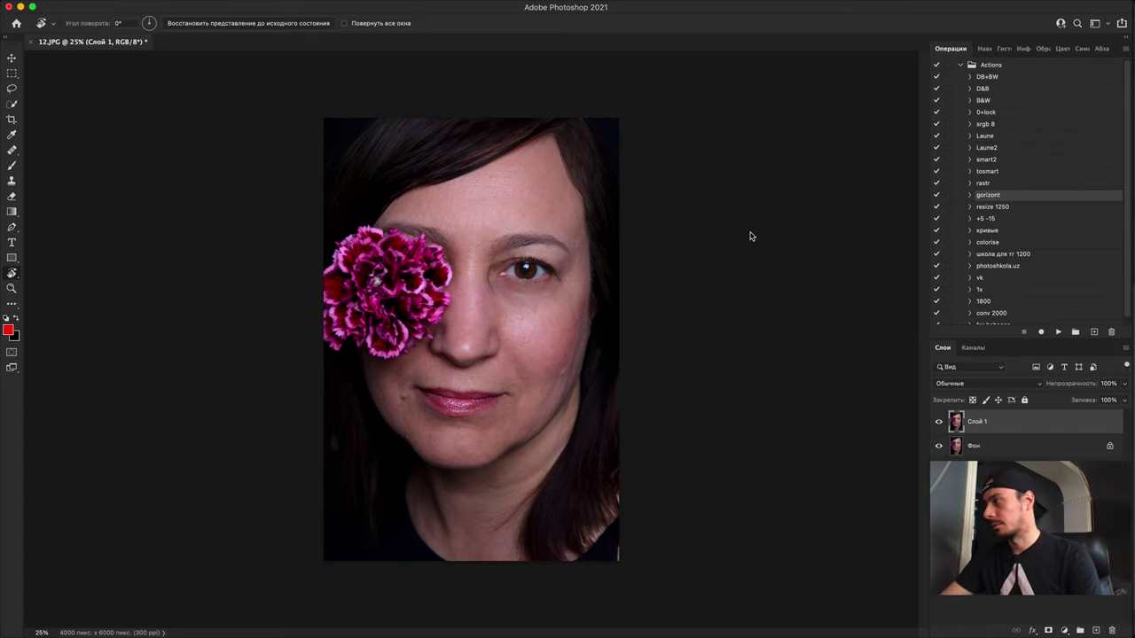
pyautogui.press('super+shift+a')
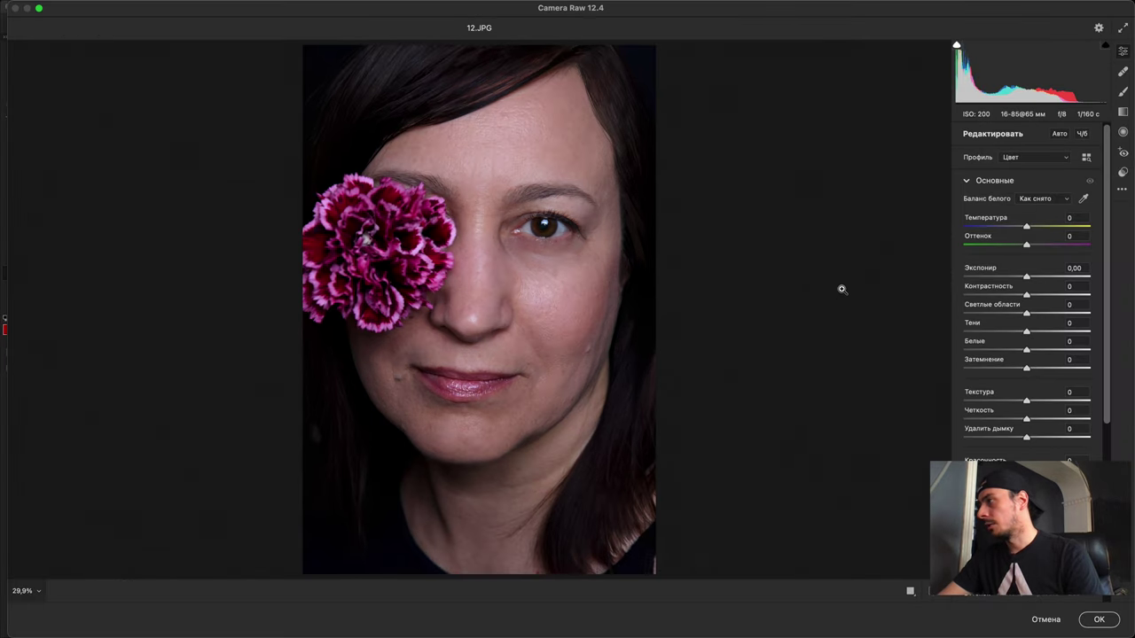
pyautogui.moveTo(1024, 245); pyautogui.dragTo(1015, 246)
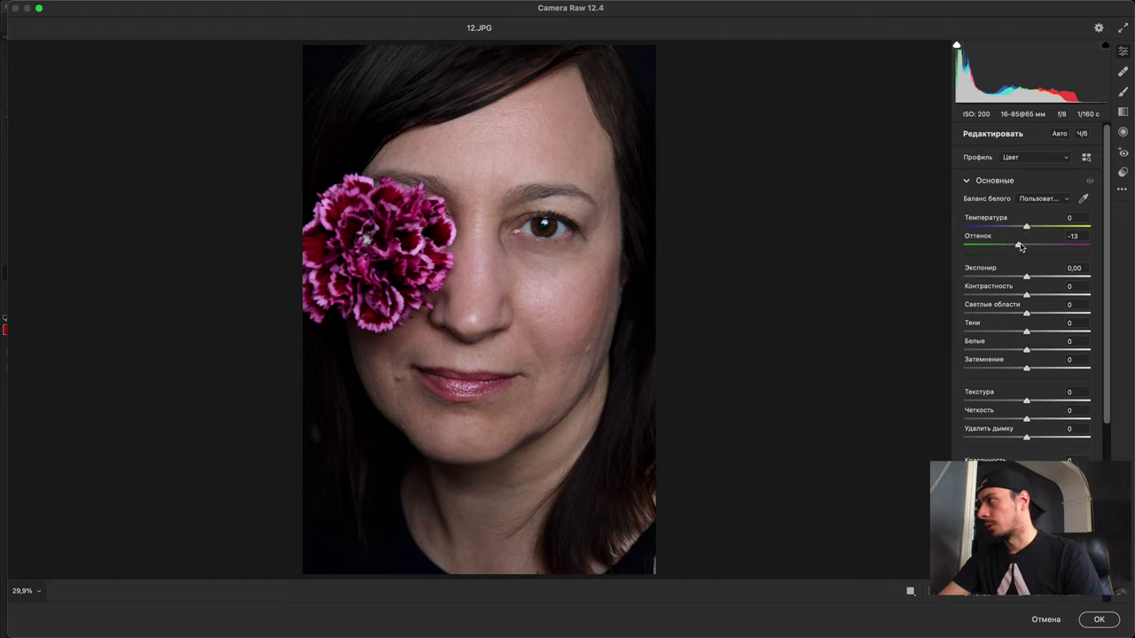
pyautogui.doubleClick(1020, 247)
pyautogui.moveTo(1022, 250); pyautogui.dragTo(1017, 248)
pyautogui.click(1099, 620)
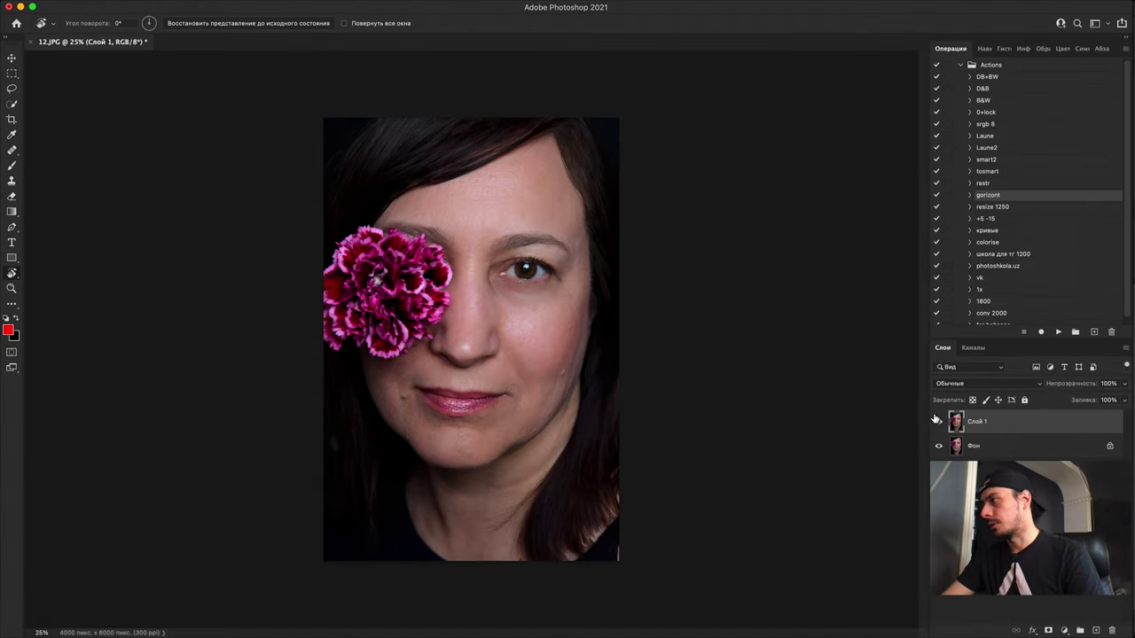
# Step: Toggle the tint-corrected layer repeatedly to compare the portrait's skin tone before and after the correction
pyautogui.click(937, 420)
pyautogui.click(944, 419)
pyautogui.click(945, 420)
pyautogui.click(945, 420)
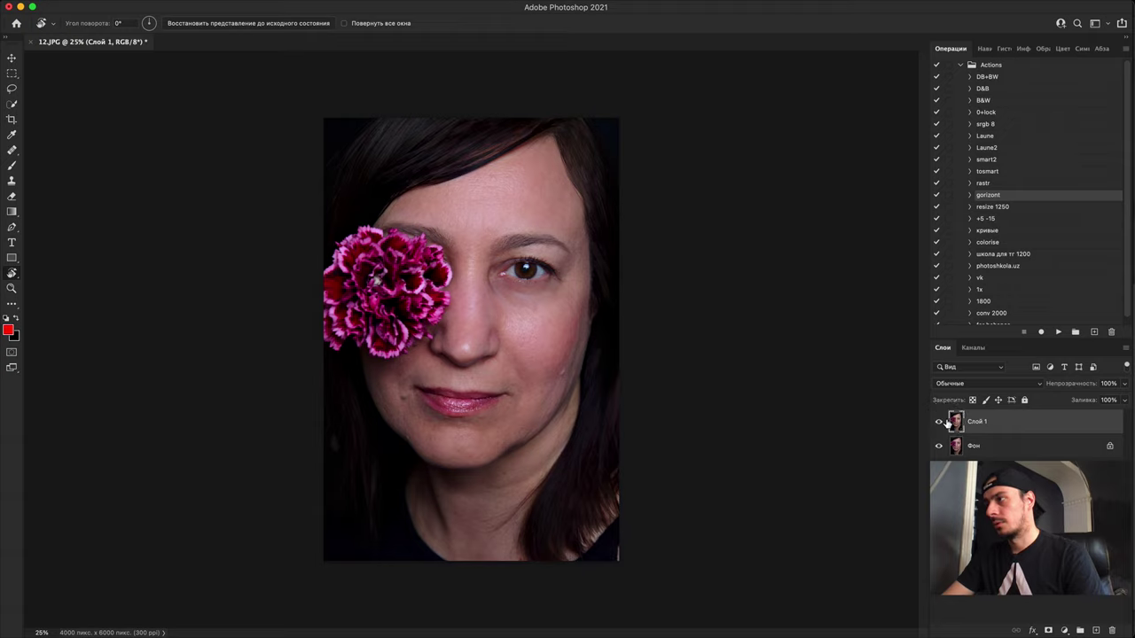
pyautogui.click(938, 423)
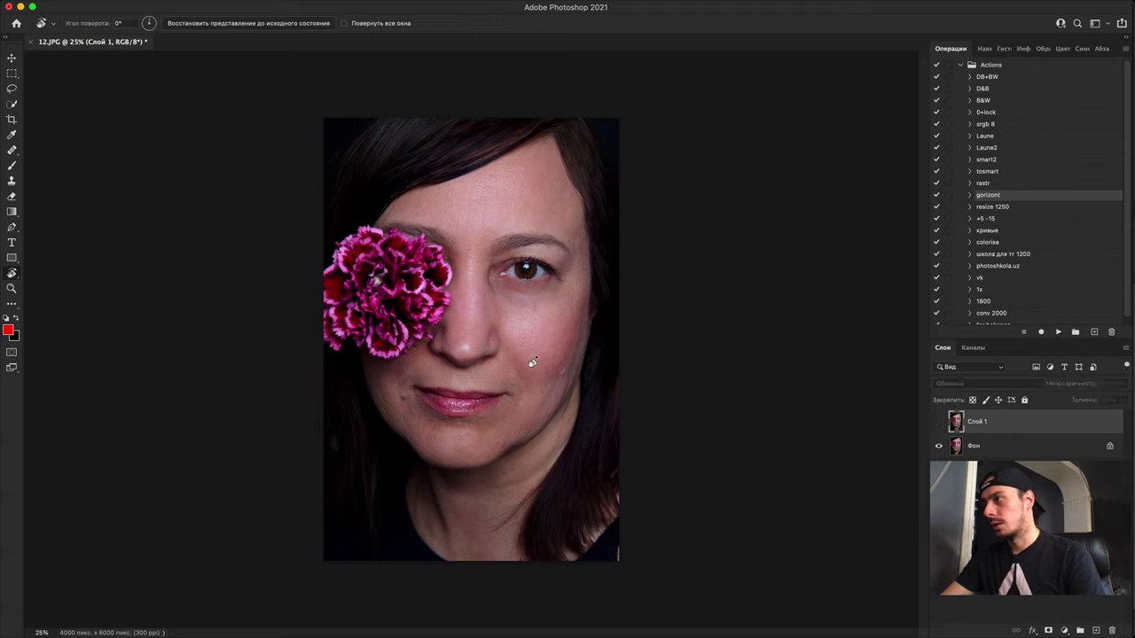
pyautogui.click(938, 422)
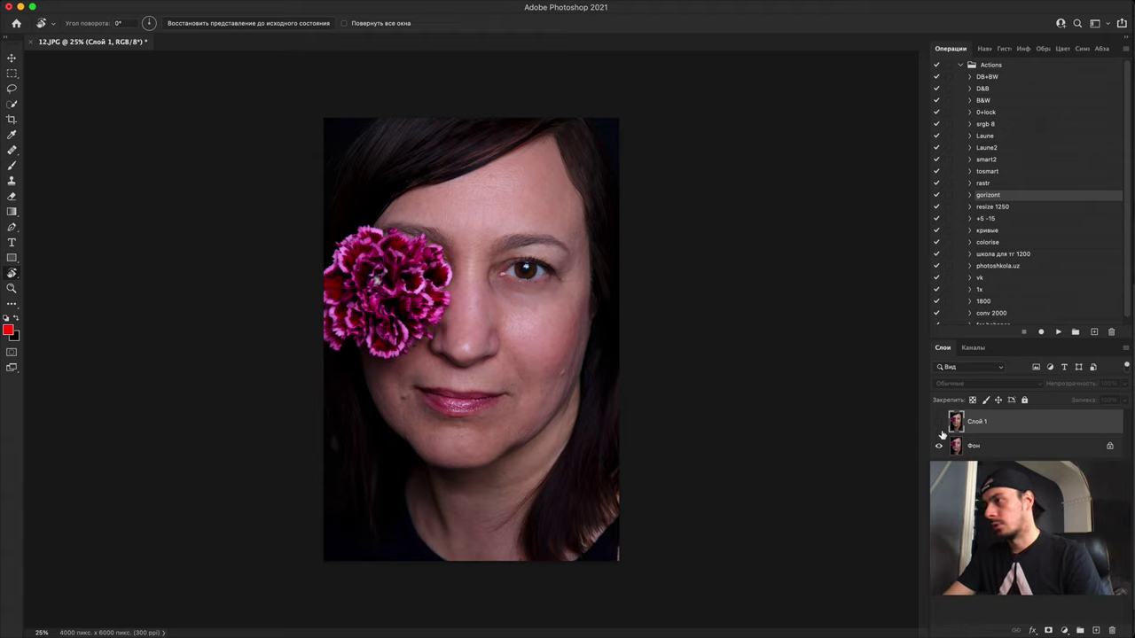
pyautogui.click(941, 431)
pyautogui.click(940, 431)
pyautogui.click(941, 431)
pyautogui.click(940, 429)
pyautogui.click(940, 430)
# Step: Examine the uncovered eye up close, including the skin around it and the light reflection in the pupil
pyautogui.press('super+equal')
pyautogui.press('super+equal')
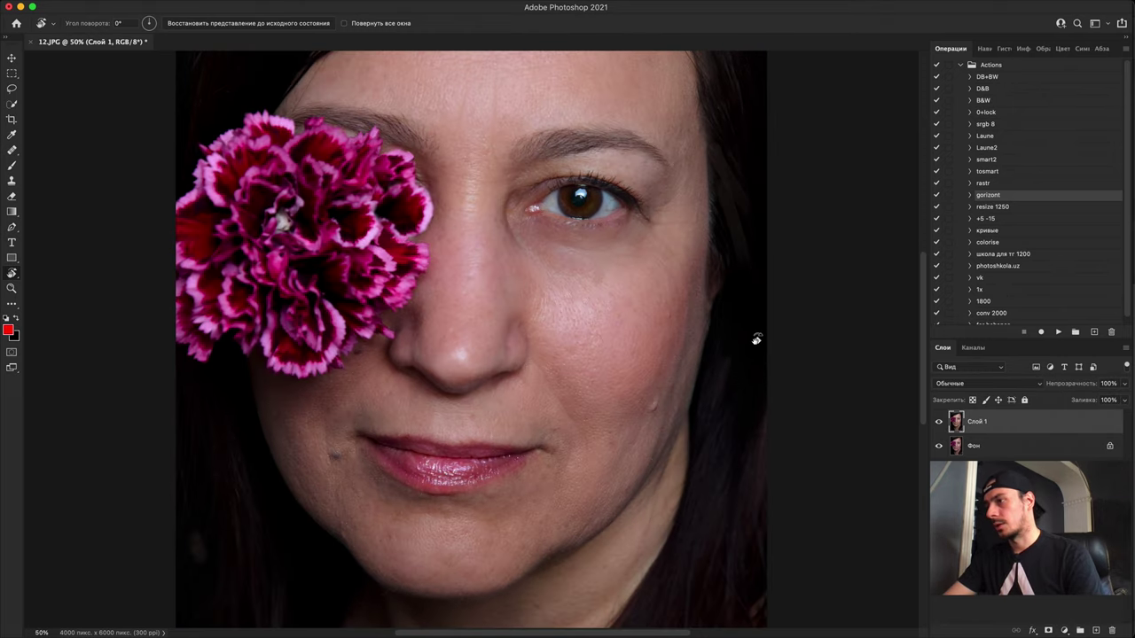
pyautogui.press('h')
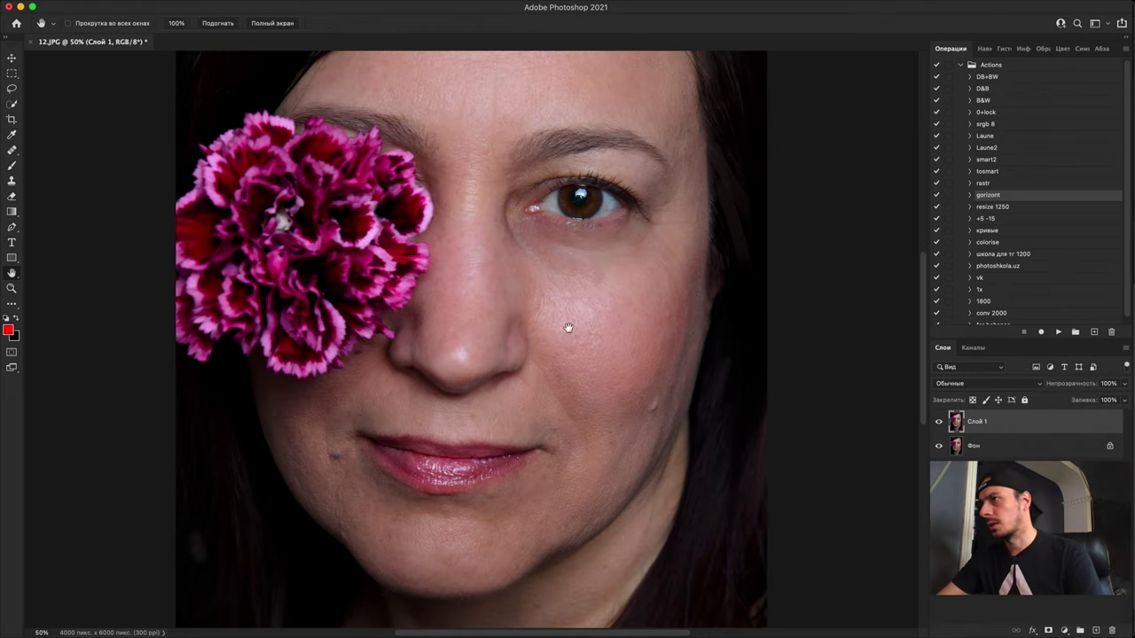
pyautogui.press('super+minus')
pyautogui.moveTo(557, 345); pyautogui.dragTo(461, 517)
pyautogui.press('super+equal')
pyautogui.press('super+equal')
pyautogui.press('super+equal')
pyautogui.press('super+equal')
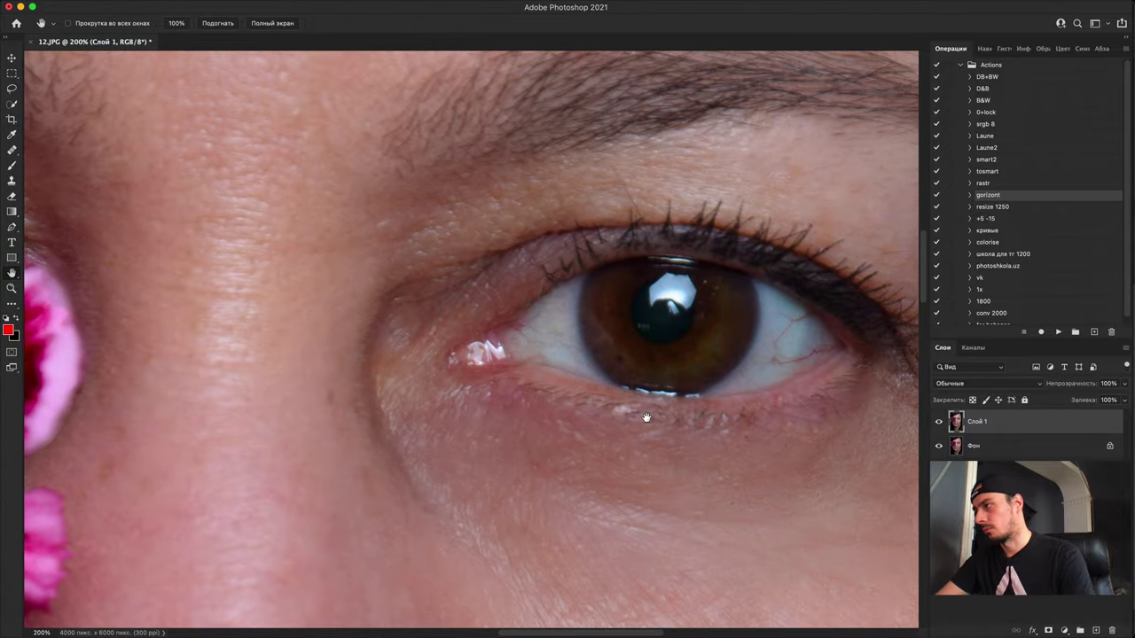
pyautogui.moveTo(653, 420); pyautogui.dragTo(537, 435)
pyautogui.press('super+minus')
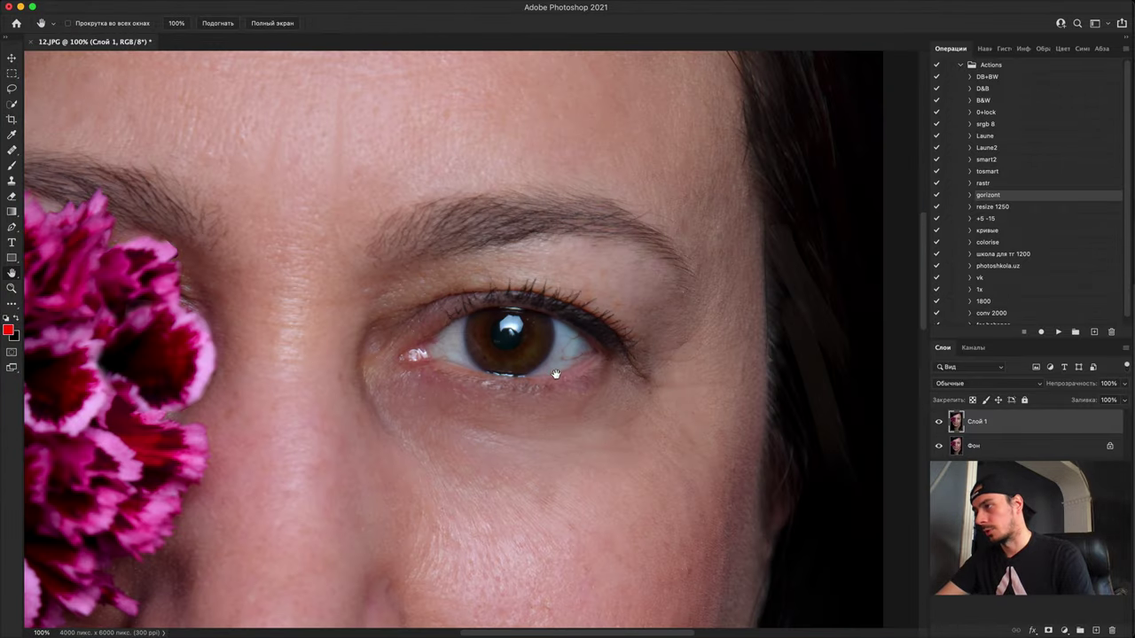
pyautogui.press('super+equal')
pyautogui.press('super+equal')
pyautogui.press('super+equal')
pyautogui.moveTo(668, 388); pyautogui.dragTo(545, 347)
pyautogui.press('super+equal')
pyautogui.press('super+equal')
pyautogui.press('super+equal')
pyautogui.press('super+equal')
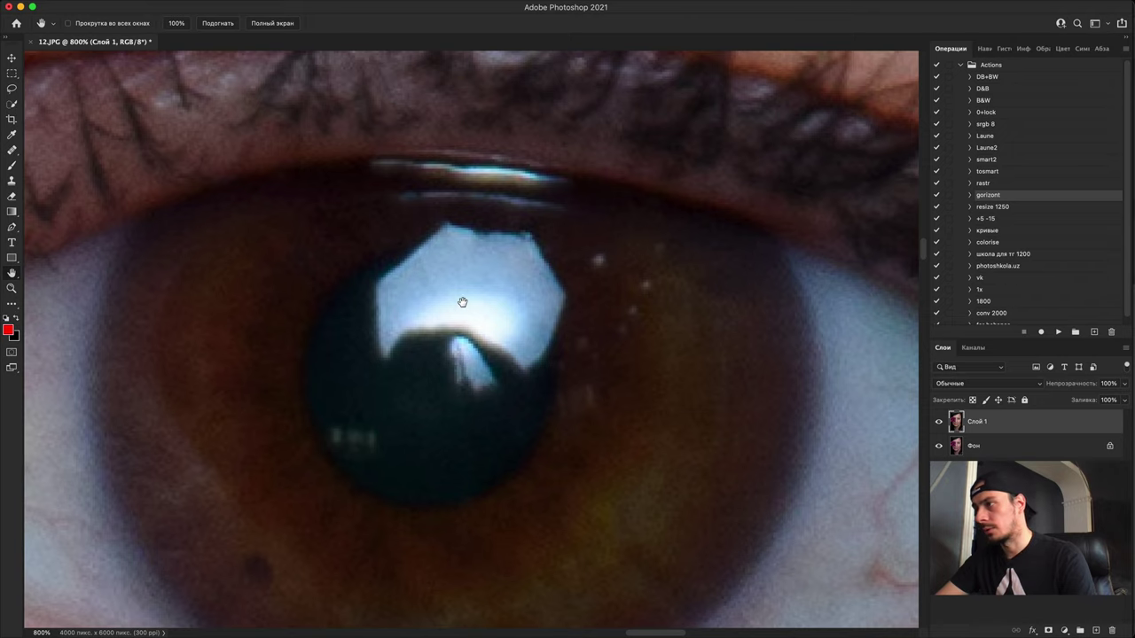
pyautogui.press('super+equal')
pyautogui.press('super+minus')
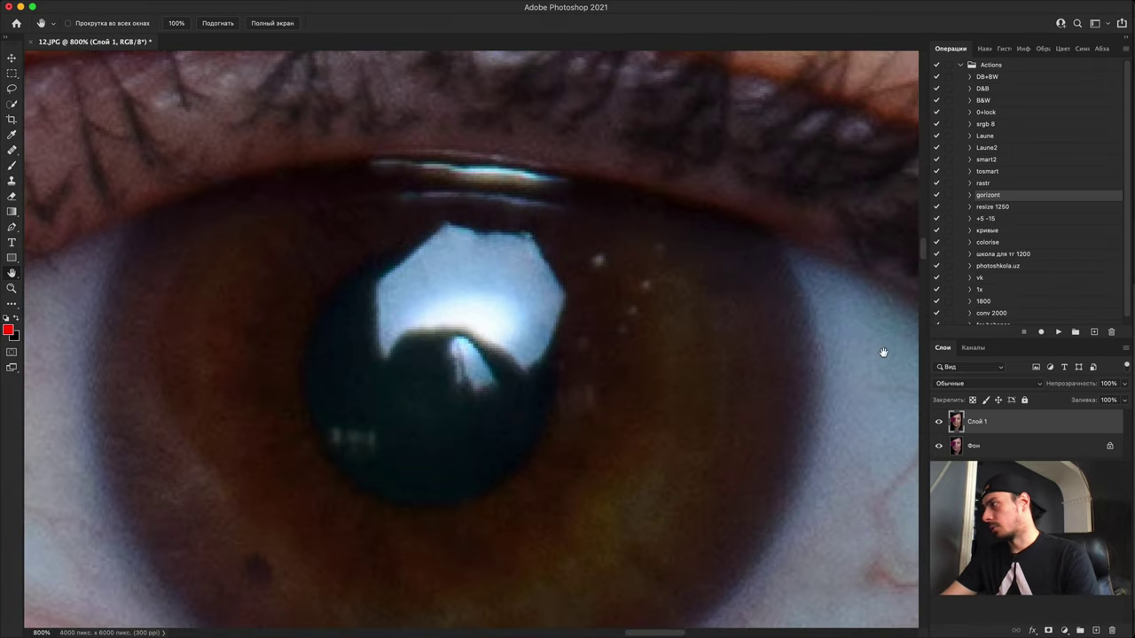
# Step: Add an empty layer above the corrected portrait and shrink the red brush to a fine size for marking
pyautogui.click(1096, 630)
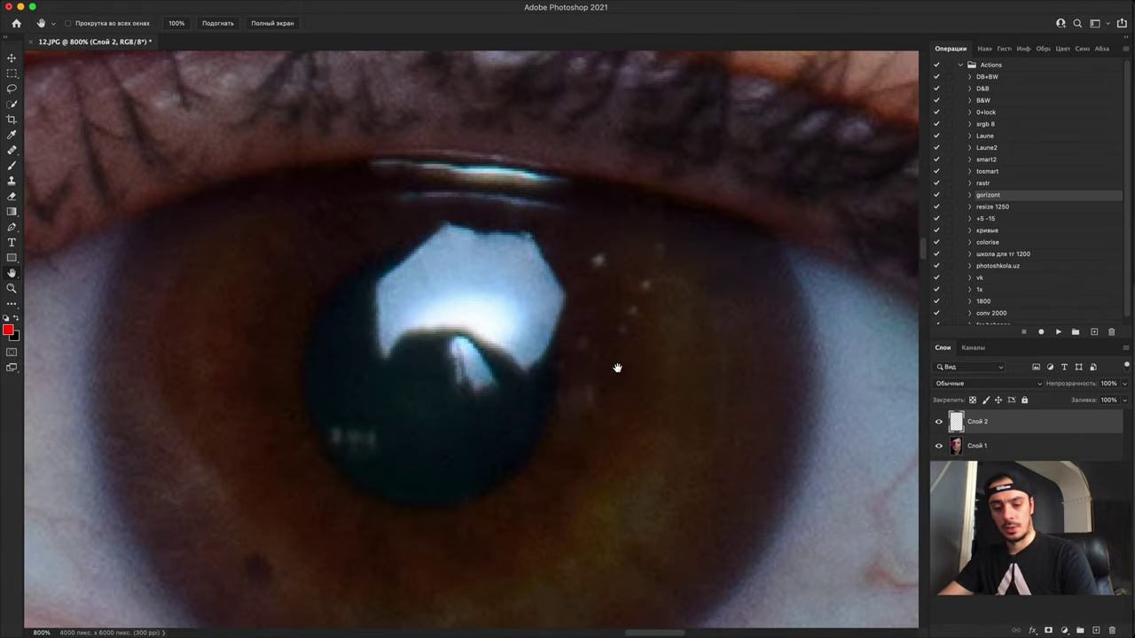
pyautogui.press('b')
pyautogui.press('[')
pyautogui.press('[')
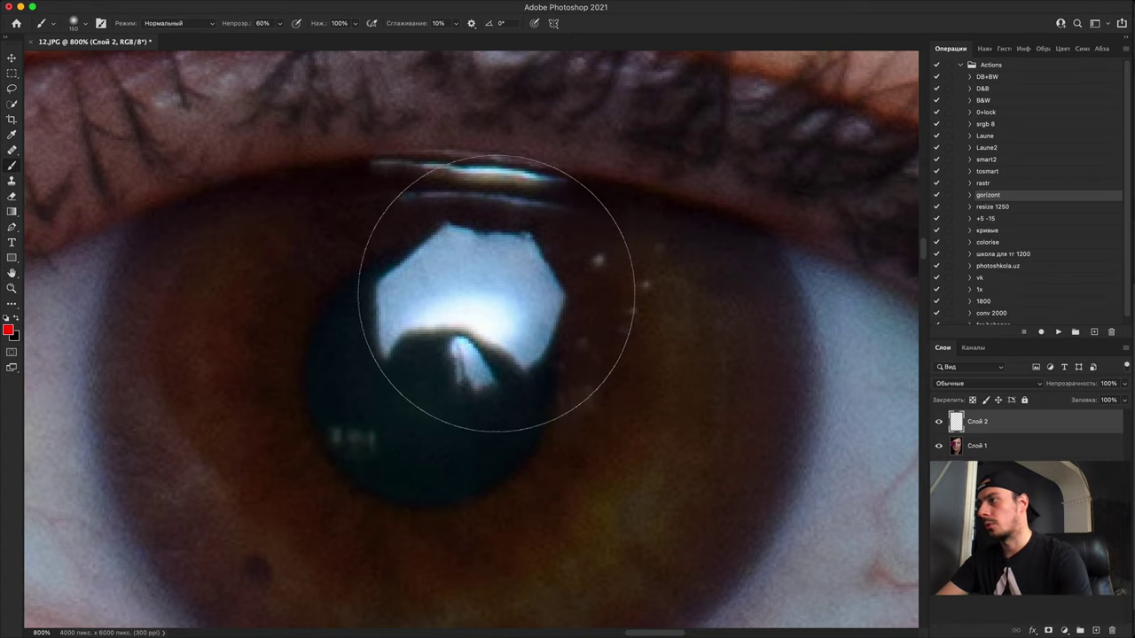
pyautogui.press('[')
pyautogui.press('[')
pyautogui.press('[')
pyautogui.press('[')
pyautogui.press('[')
pyautogui.press('[')
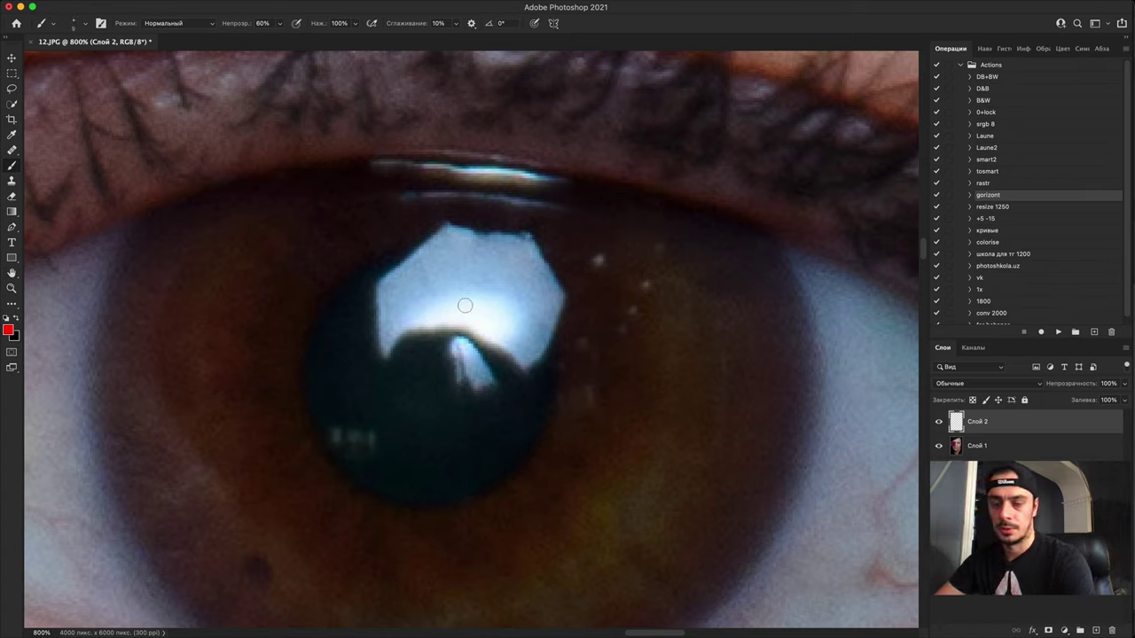
# Step: Try circling the bright part of the eye's reflection in red, and outlining and hatching the whole reflection instead
pyautogui.moveTo(409, 324)
pyautogui.mouseDown()
pyautogui.moveTo(514, 307)
pyautogui.moveTo(461, 356)
pyautogui.moveTo(415, 295)
pyautogui.mouseUp()
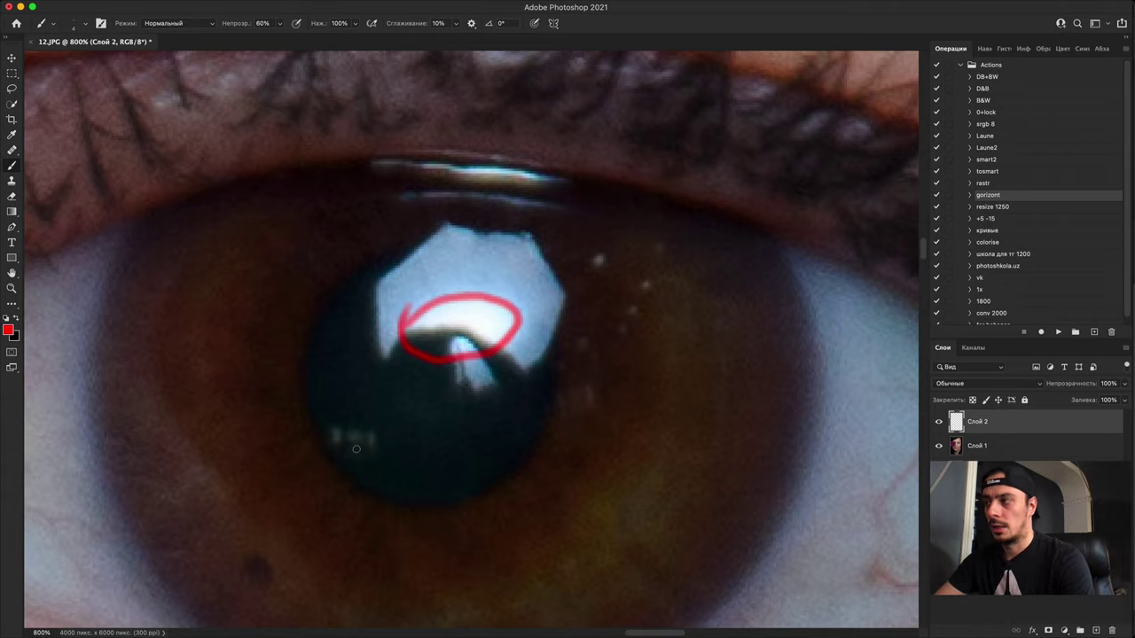
pyautogui.press('super+minus')
pyautogui.press('super+minus')
pyautogui.press('super+minus')
pyautogui.press('super+minus')
pyautogui.press('super+minus')
pyautogui.press('super+minus')
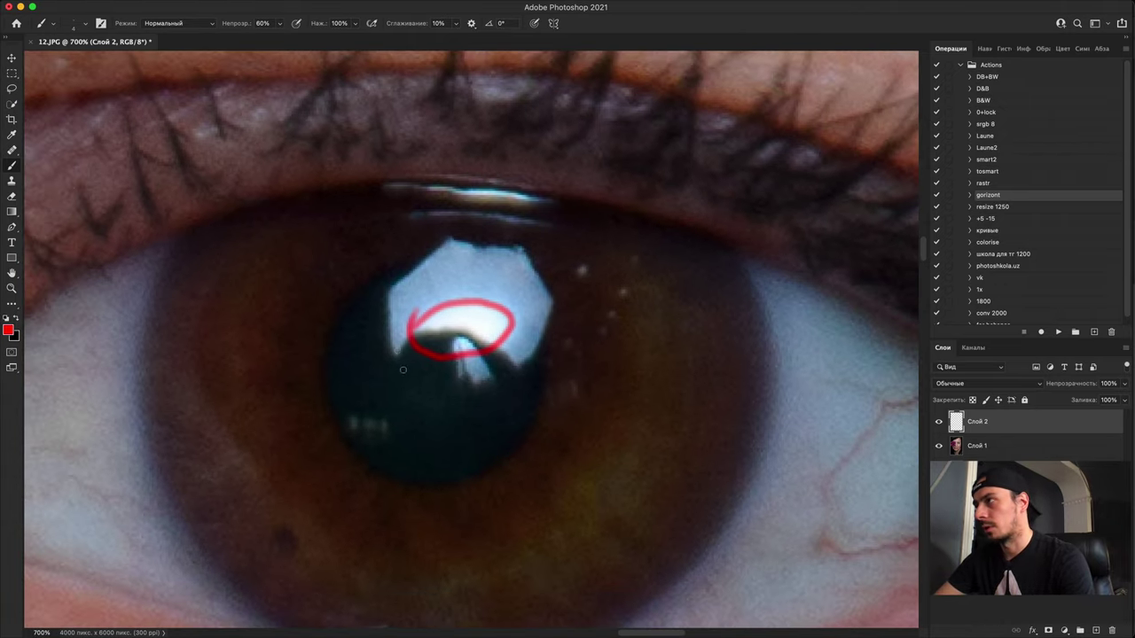
pyautogui.press('super+minus')
pyautogui.press('super+plus')
pyautogui.press('super+plus')
pyautogui.press('super+plus')
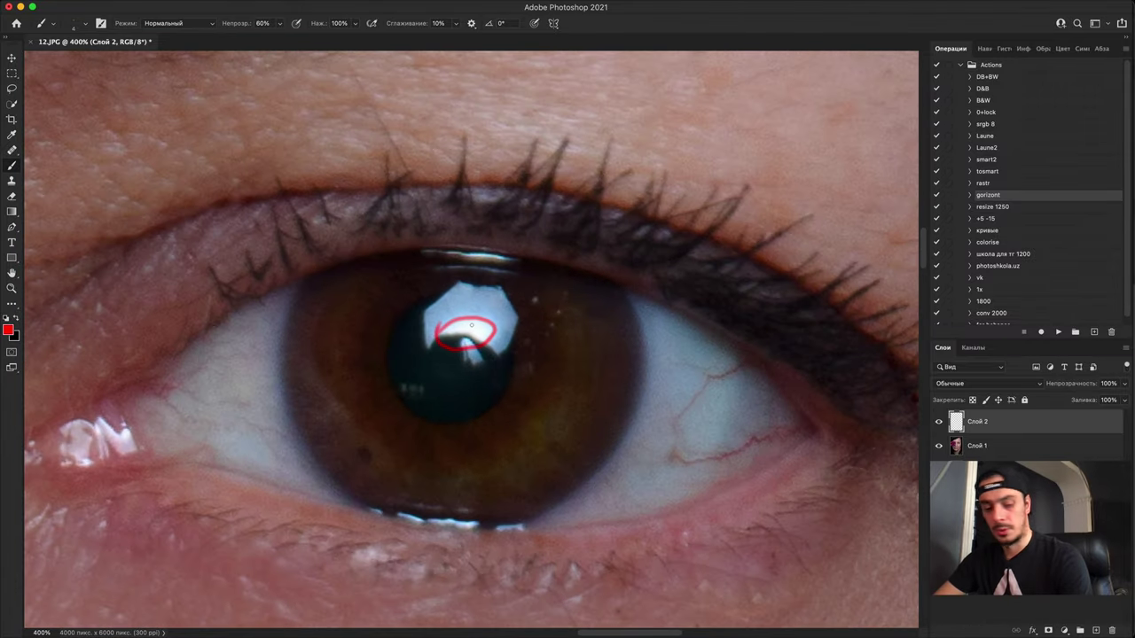
pyautogui.press('super+z')
pyautogui.moveTo(435, 306)
pyautogui.mouseDown()
pyautogui.moveTo(459, 281)
pyautogui.moveTo(498, 283)
pyautogui.moveTo(520, 314)
pyautogui.moveTo(510, 352)
pyautogui.moveTo(475, 374)
pyautogui.moveTo(429, 350)
pyautogui.moveTo(437, 297)
pyautogui.mouseUp()
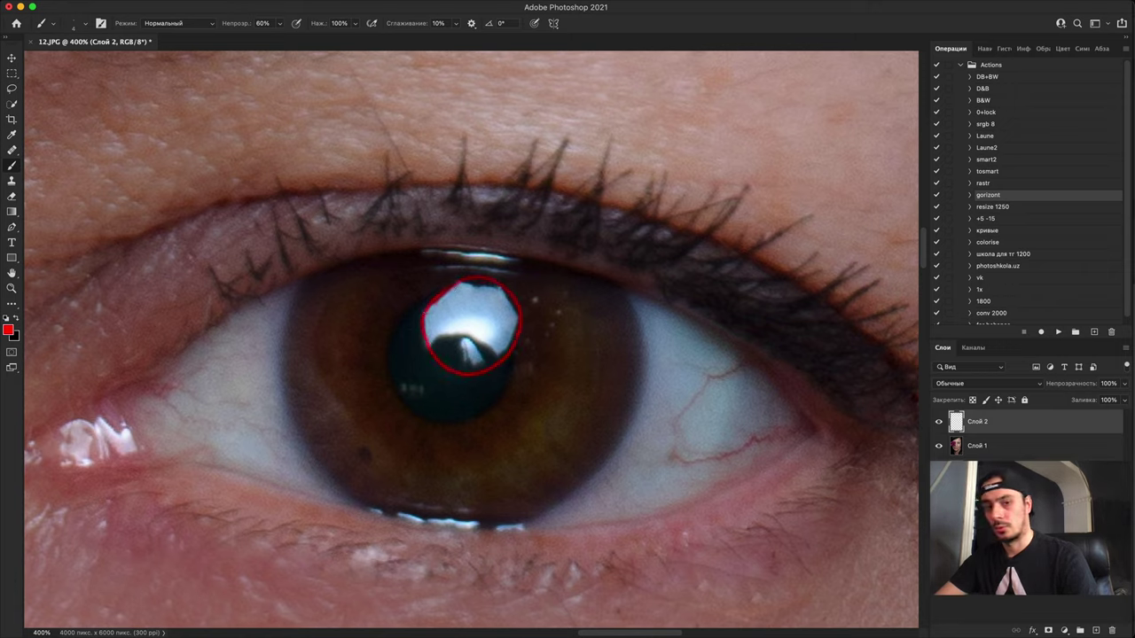
pyautogui.moveTo(438, 296)
pyautogui.mouseDown()
pyautogui.moveTo(513, 287)
pyautogui.moveTo(521, 303)
pyautogui.moveTo(442, 354)
pyautogui.moveTo(470, 362)
pyautogui.mouseUp()
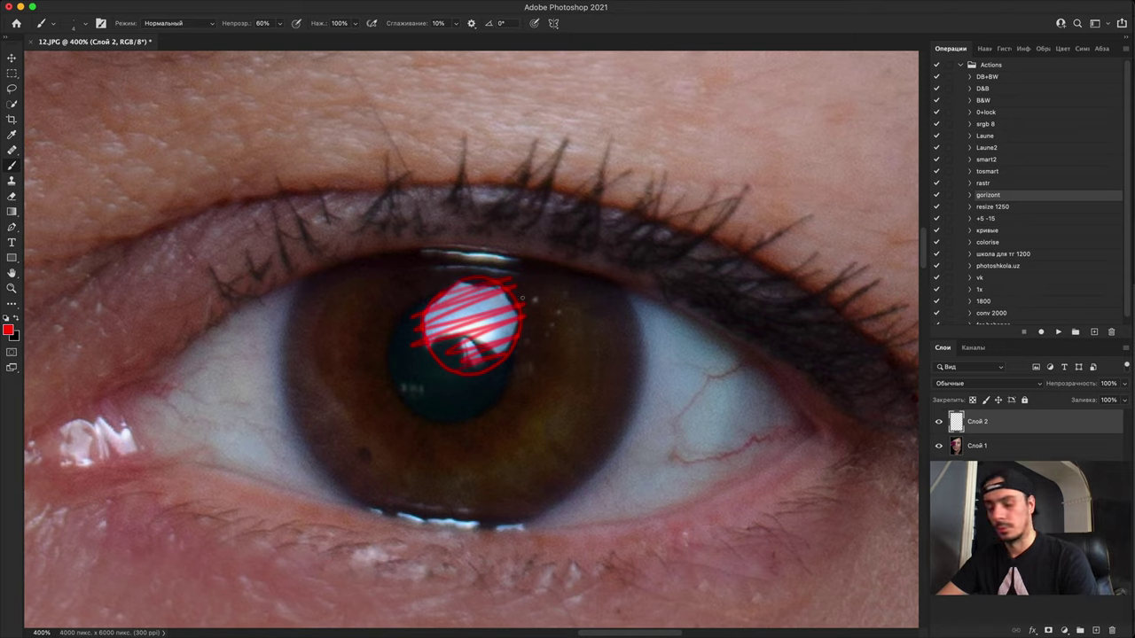
pyautogui.press('super+z')
pyautogui.press('super+z')
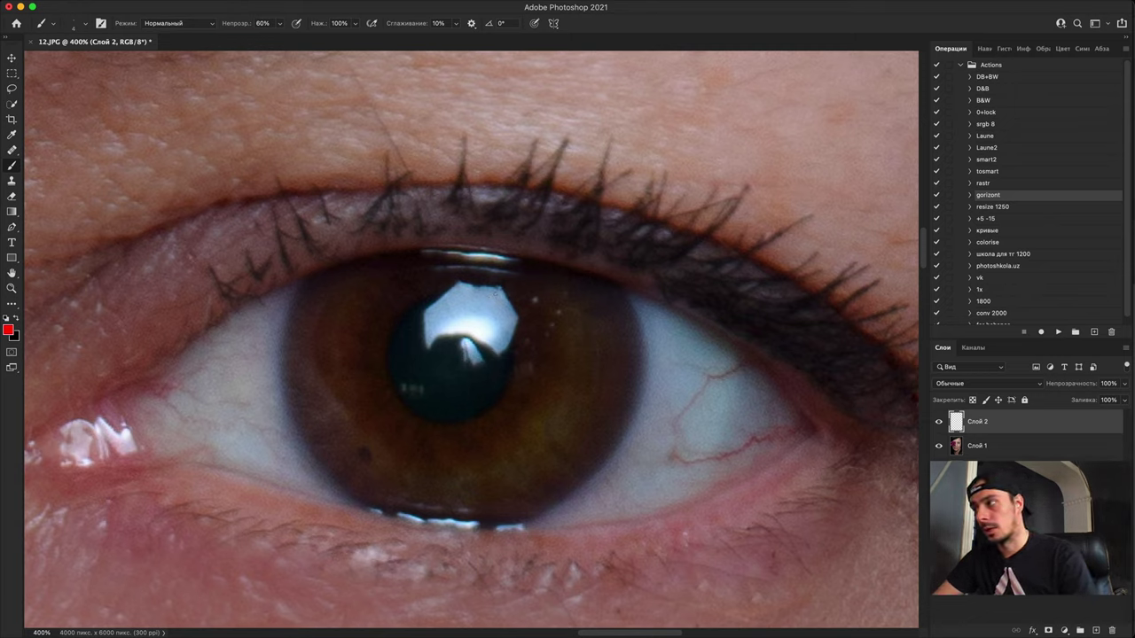
# Step: Outline the polygonal reflection in red and sketch a hatched strip at the iris's outer edge with arrow lines beside it
pyautogui.moveTo(495, 291)
pyautogui.mouseDown()
pyautogui.moveTo(511, 319)
pyautogui.moveTo(495, 352)
pyautogui.moveTo(456, 352)
pyautogui.moveTo(434, 322)
pyautogui.moveTo(466, 285)
pyautogui.moveTo(496, 295)
pyautogui.mouseUp()
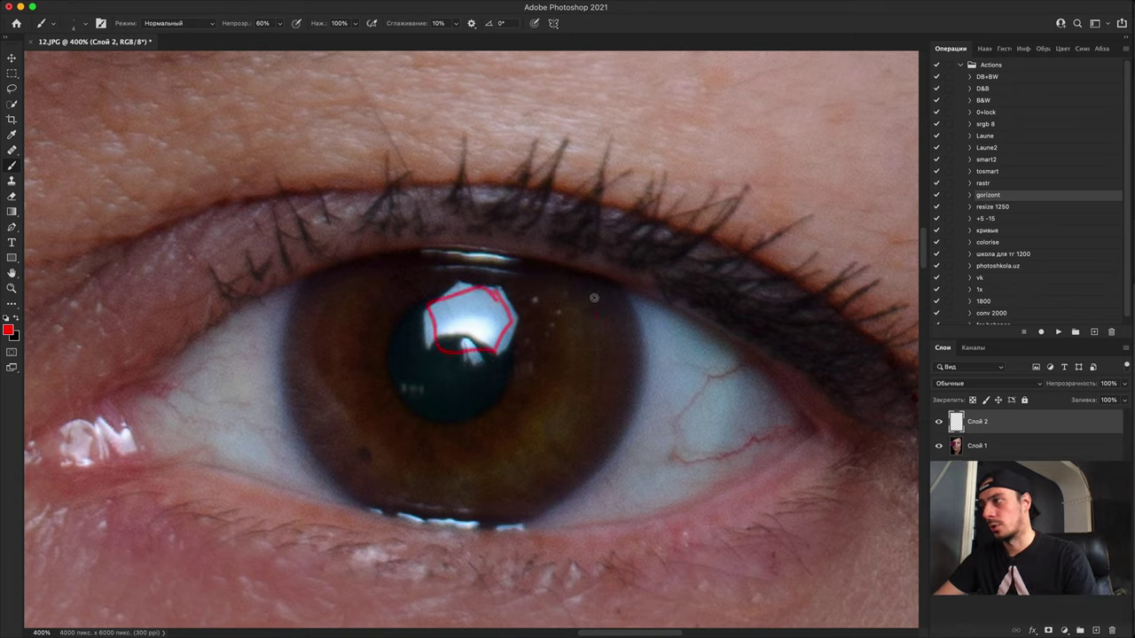
pyautogui.moveTo(593, 298)
pyautogui.mouseDown()
pyautogui.moveTo(618, 283)
pyautogui.moveTo(608, 320)
pyautogui.mouseUp()
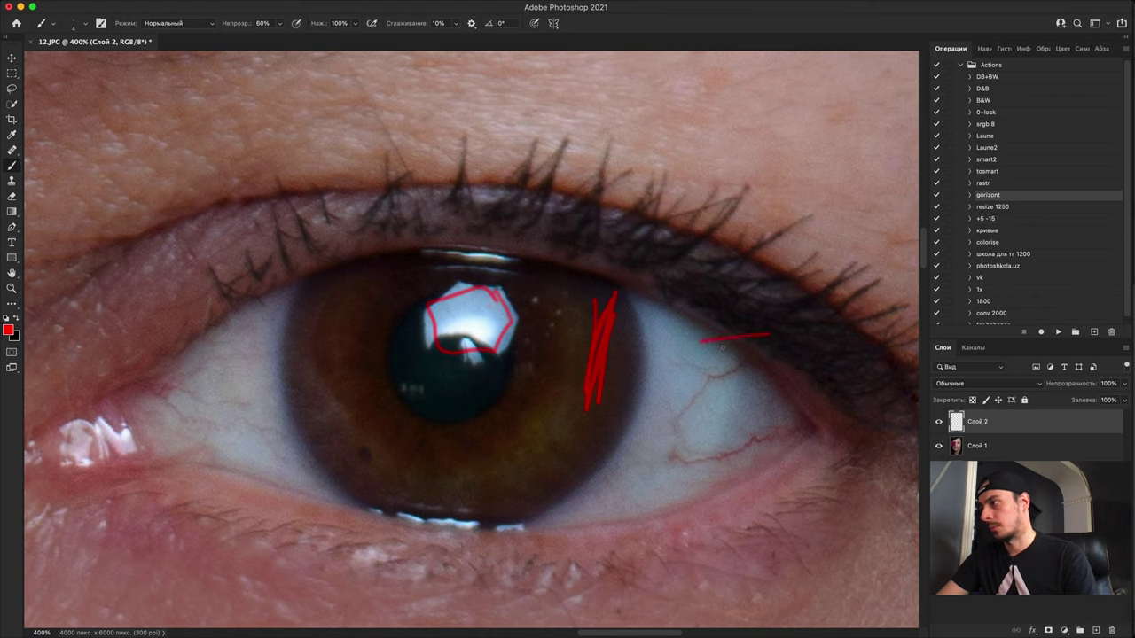
pyautogui.moveTo(703, 344)
pyautogui.mouseDown()
pyautogui.moveTo(715, 383)
pyautogui.moveTo(758, 387)
pyautogui.mouseUp()
pyautogui.moveTo(678, 351)
pyautogui.mouseDown()
pyautogui.moveTo(643, 359)
pyautogui.moveTo(674, 412)
pyautogui.moveTo(665, 434)
pyautogui.mouseUp()
pyautogui.moveTo(633, 288); pyautogui.dragTo(581, 488)
pyautogui.moveTo(612, 435)
pyautogui.mouseDown()
pyautogui.moveTo(601, 360)
pyautogui.moveTo(586, 425)
pyautogui.mouseUp()
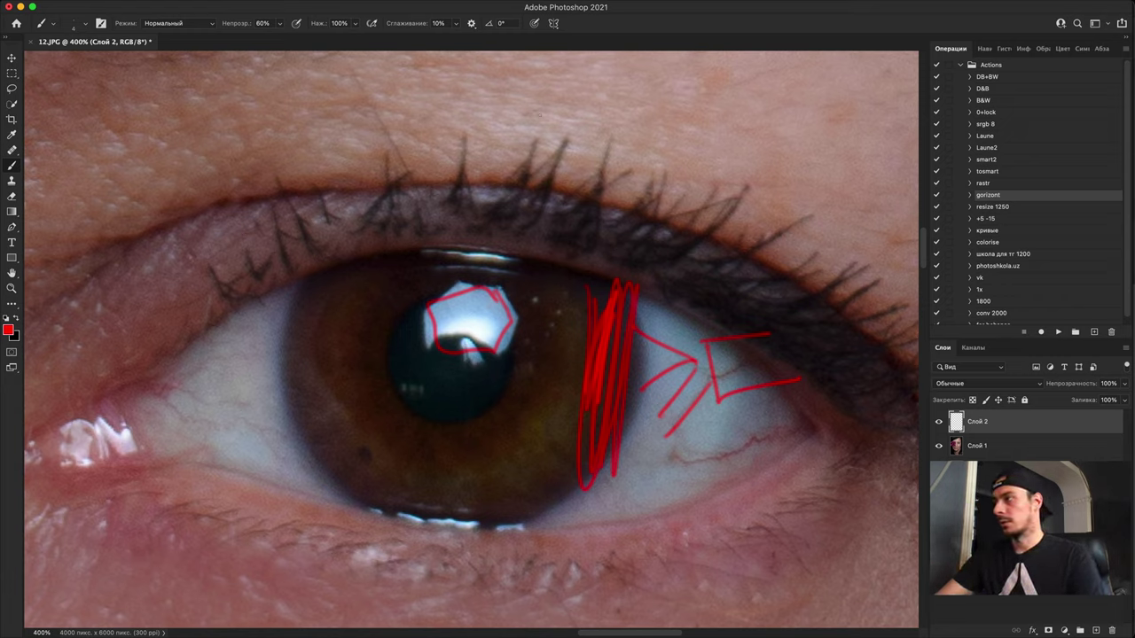
# Step: Extend the red light diagram with a long front line across the eye, curved back edges and short ray strokes, thickening the hatched strip
pyautogui.moveTo(551, 86)
pyautogui.mouseDown()
pyautogui.moveTo(494, 398)
pyautogui.moveTo(474, 626)
pyautogui.mouseUp()
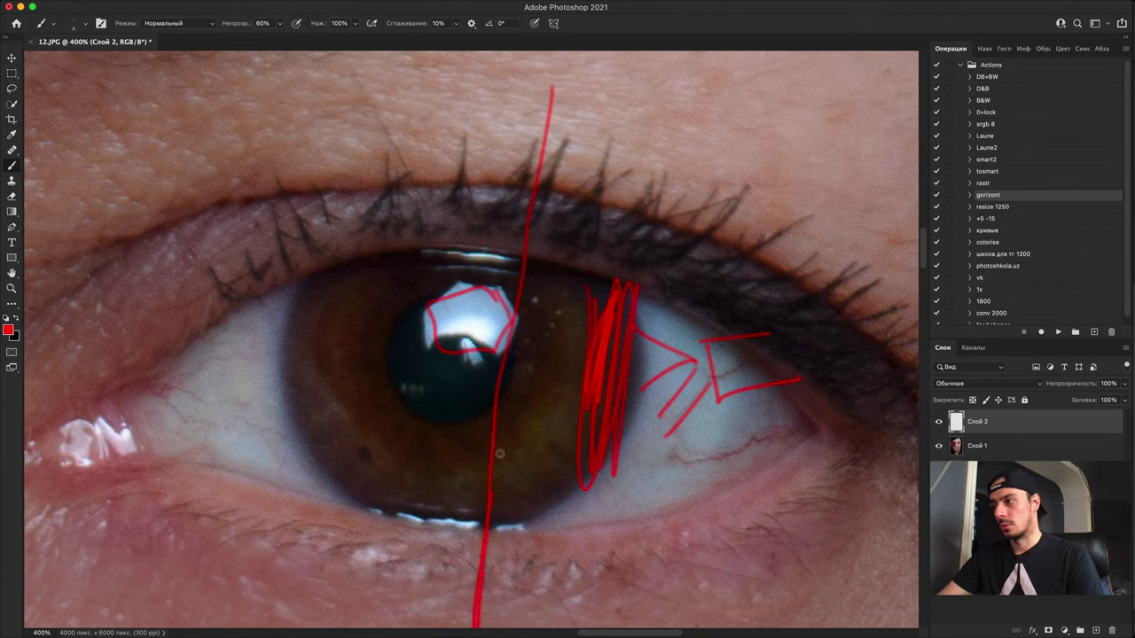
pyautogui.moveTo(499, 453)
pyautogui.mouseDown()
pyautogui.moveTo(535, 100)
pyautogui.moveTo(618, 303)
pyautogui.moveTo(630, 294)
pyautogui.moveTo(541, 125)
pyautogui.moveTo(602, 452)
pyautogui.moveTo(472, 626)
pyautogui.mouseUp()
pyautogui.moveTo(387, 608); pyautogui.dragTo(470, 606)
pyautogui.moveTo(399, 542); pyautogui.dragTo(452, 565)
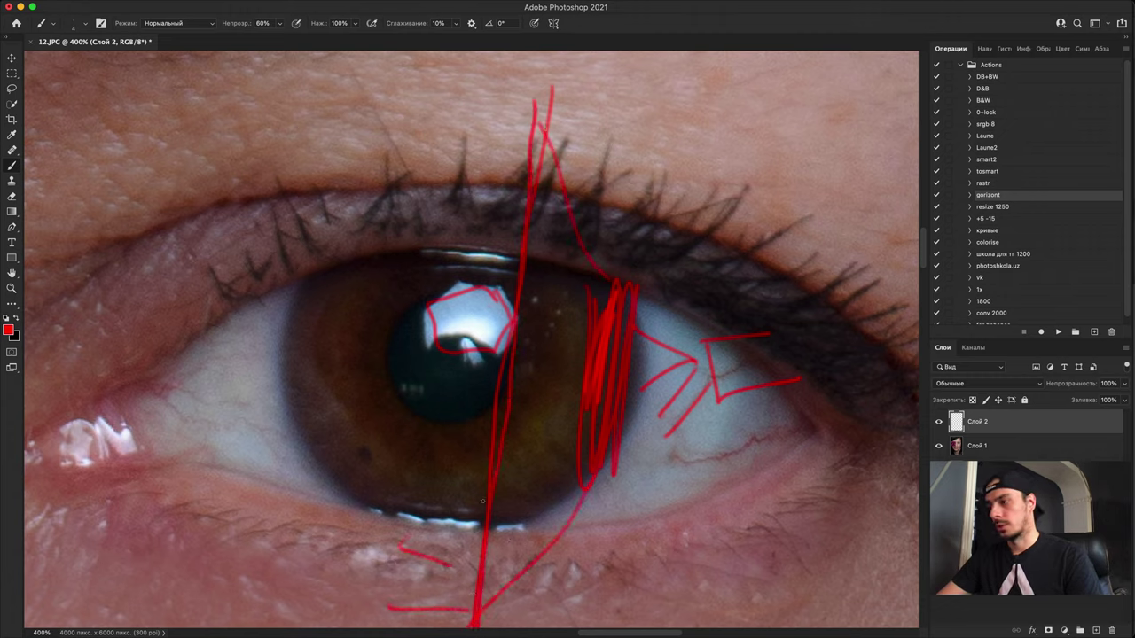
pyautogui.moveTo(396, 448); pyautogui.dragTo(483, 487)
pyautogui.moveTo(403, 383); pyautogui.dragTo(466, 390)
pyautogui.moveTo(399, 269); pyautogui.dragTo(461, 266)
pyautogui.moveTo(430, 206); pyautogui.dragTo(492, 217)
pyautogui.moveTo(435, 133); pyautogui.dragTo(492, 164)
pyautogui.moveTo(386, 93); pyautogui.dragTo(510, 101)
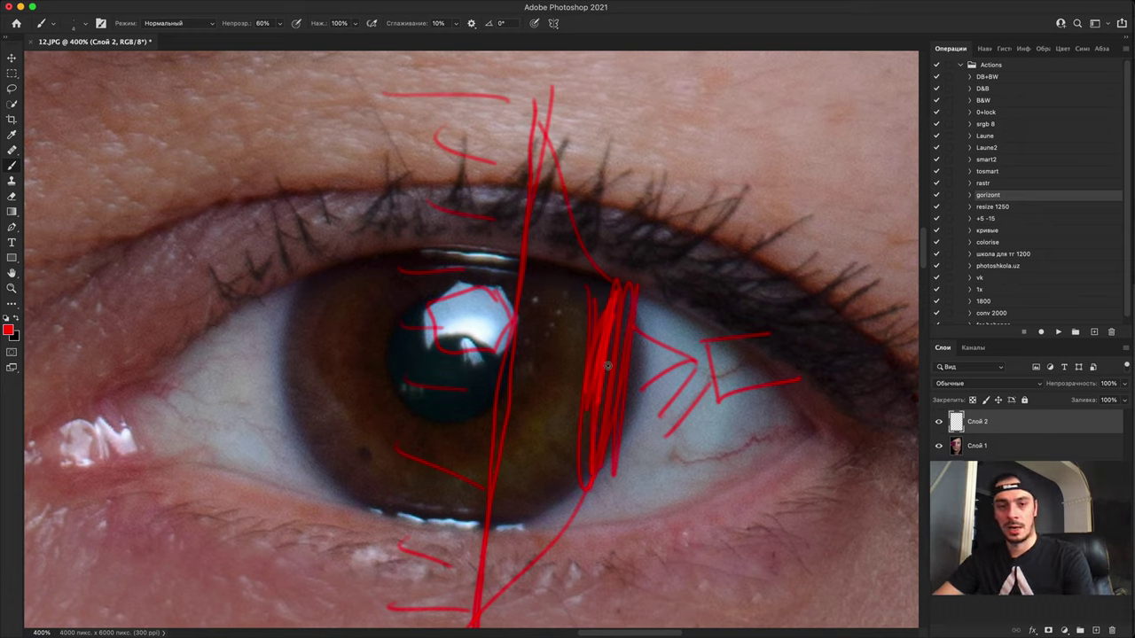
pyautogui.moveTo(616, 297); pyautogui.dragTo(599, 432)
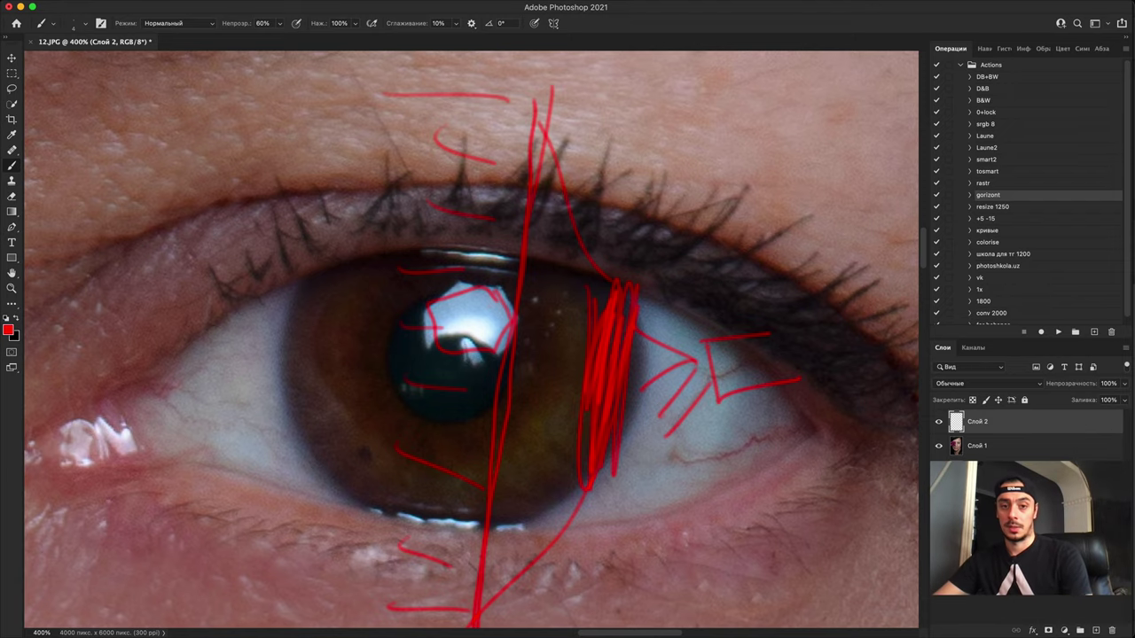
# Step: Hide the red marking layer and stamp the visible portrait into a new layer above Слой 1
pyautogui.hscroll(-1, 471, 339)
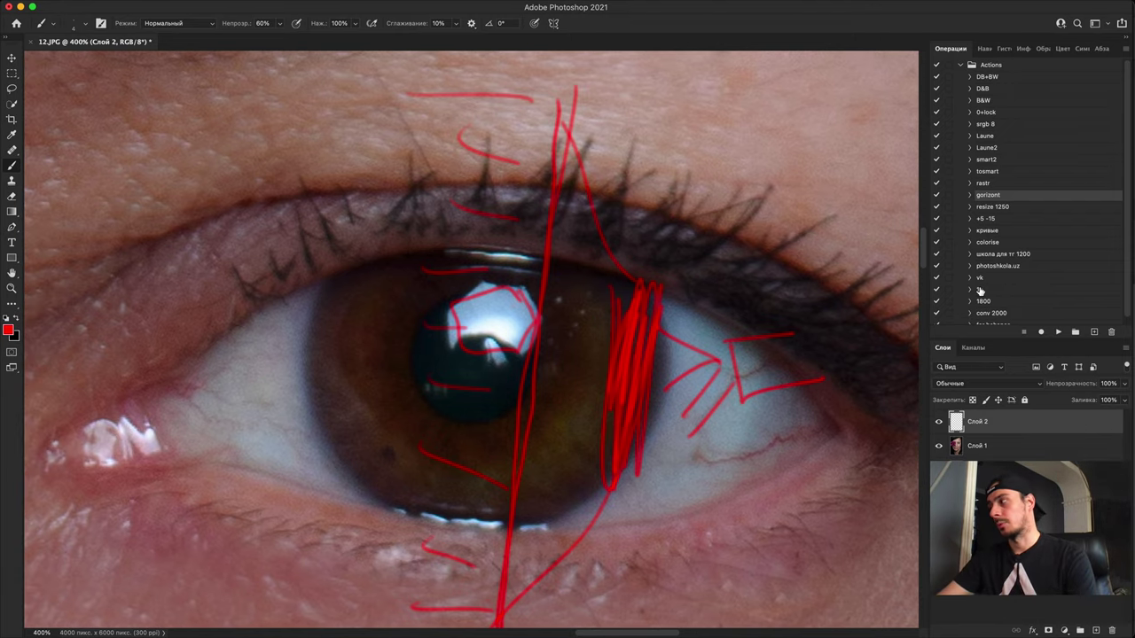
pyautogui.press('super+minus')
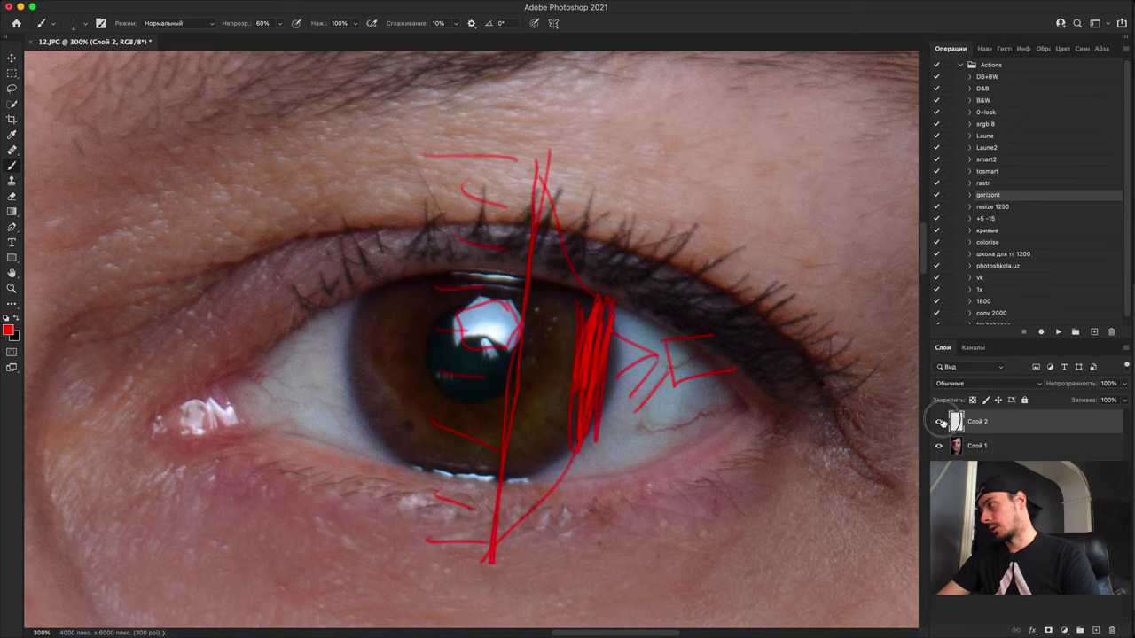
pyautogui.click(939, 421)
pyautogui.press('super+minus')
pyautogui.press('super+minus')
pyautogui.press('super+minus')
pyautogui.press('super+minus')
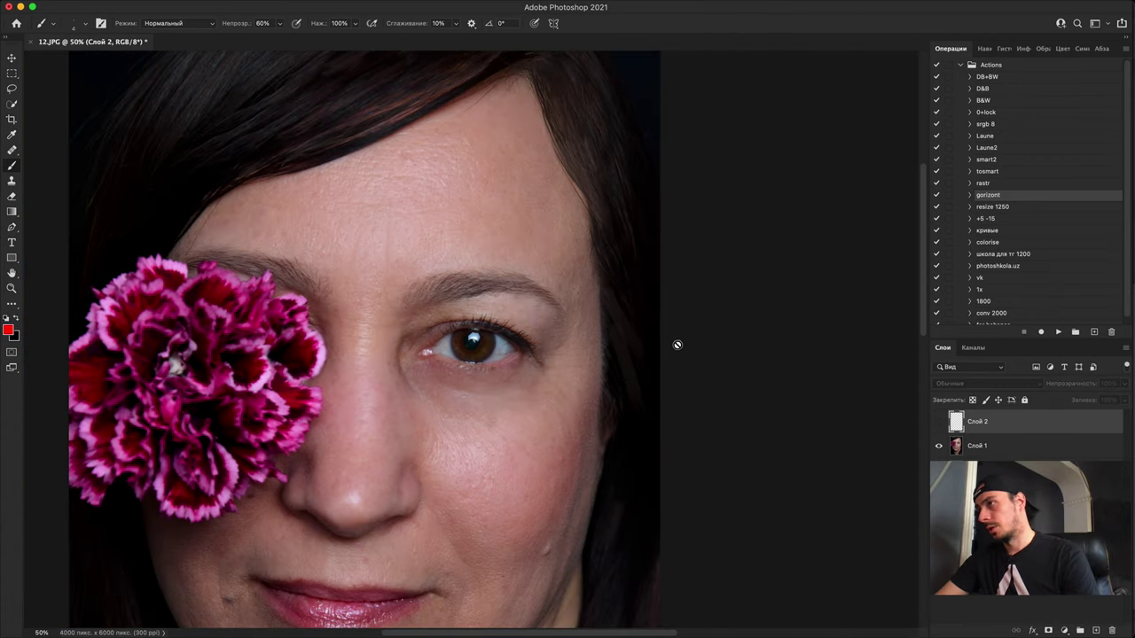
pyautogui.press('super+minus')
pyautogui.press('super+minus')
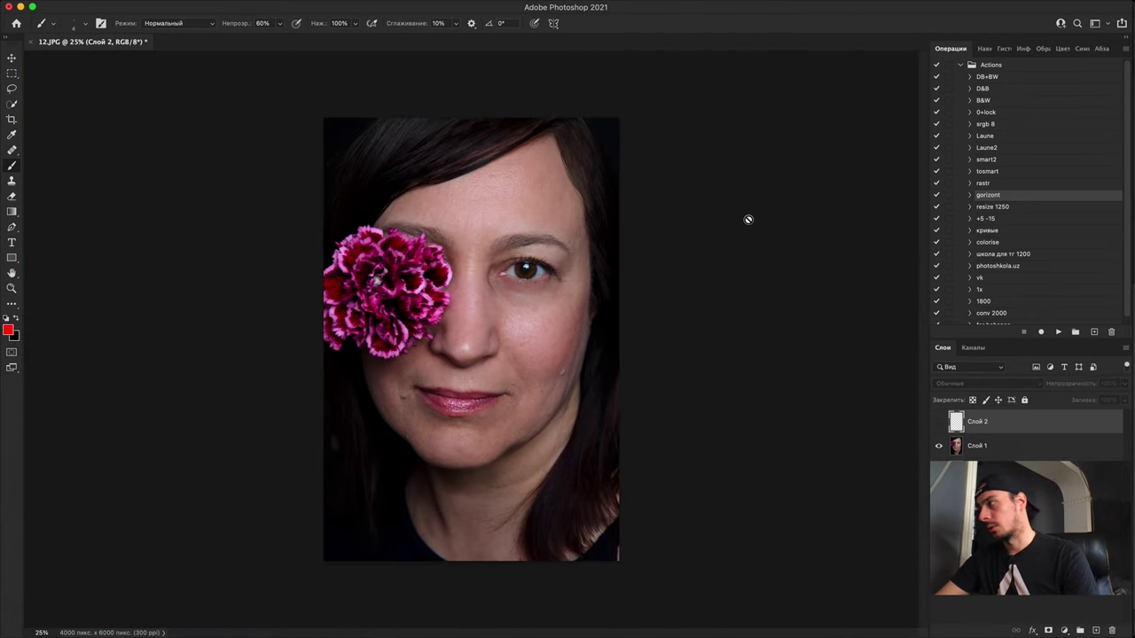
pyautogui.click(982, 453)
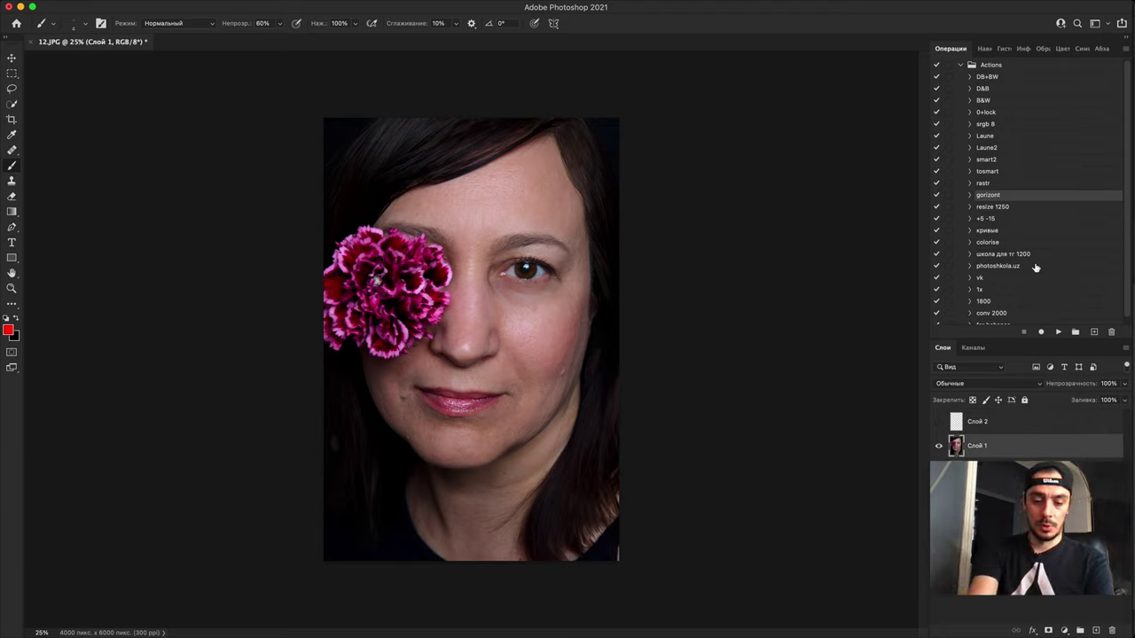
pyautogui.press('super+alt+shift+e')
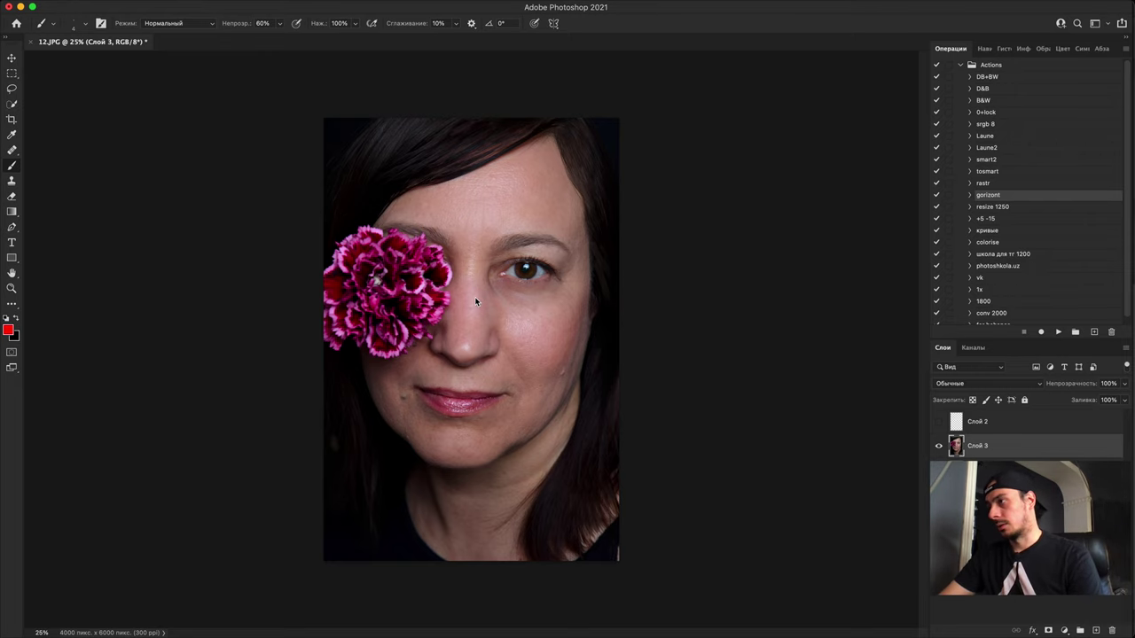
# Step: Darken the surroundings of the face with an inverted Camera Raw radial filter at exposure -1,30 and feather 30
pyautogui.press('super+shift+a')
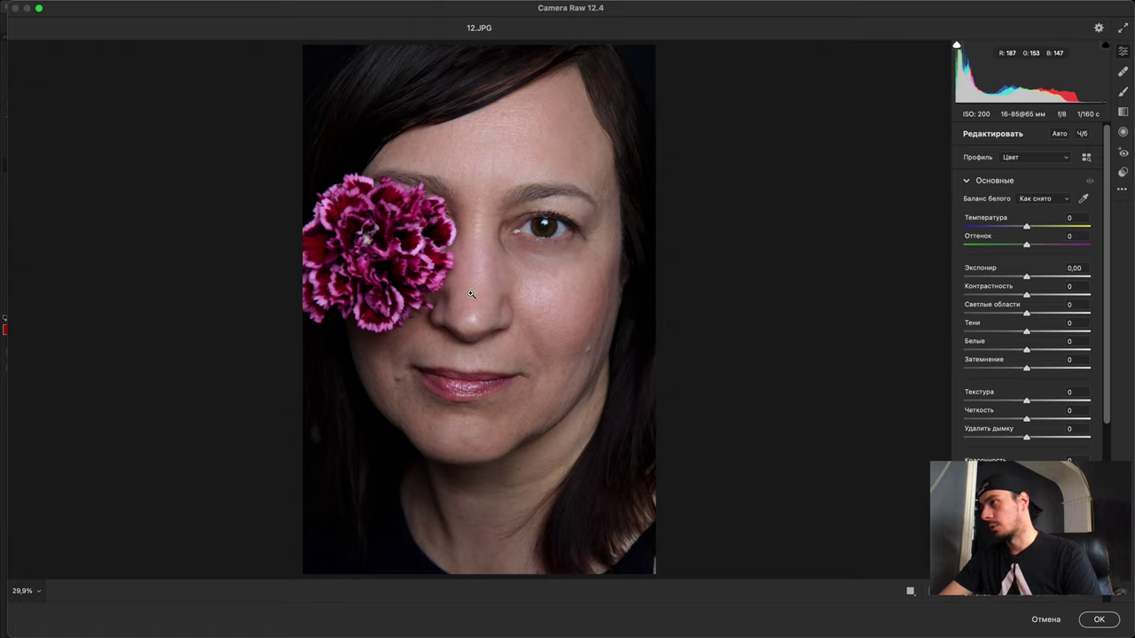
pyautogui.click(1123, 133)
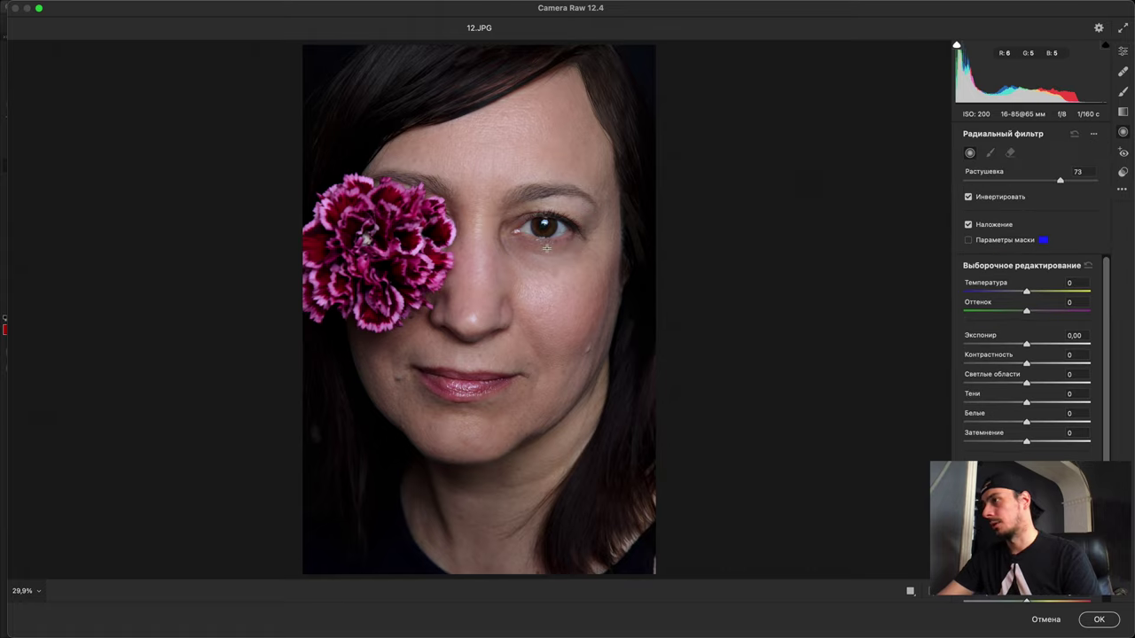
pyautogui.moveTo(448, 310); pyautogui.dragTo(559, 493)
pyautogui.moveTo(1025, 345); pyautogui.dragTo(1006, 345)
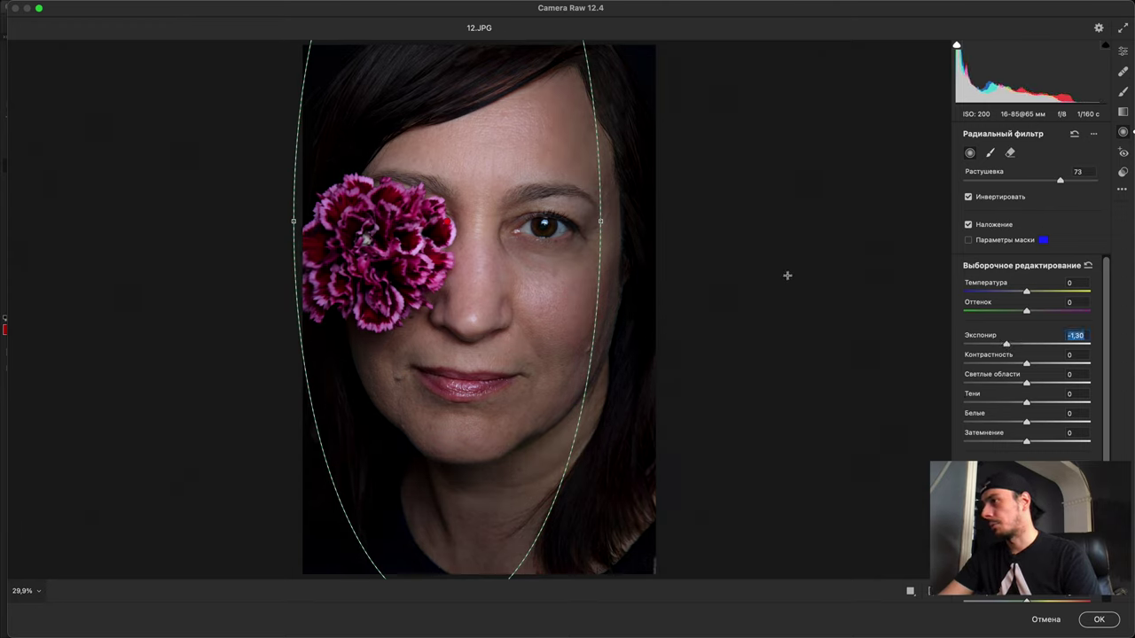
pyautogui.moveTo(601, 220); pyautogui.dragTo(618, 220)
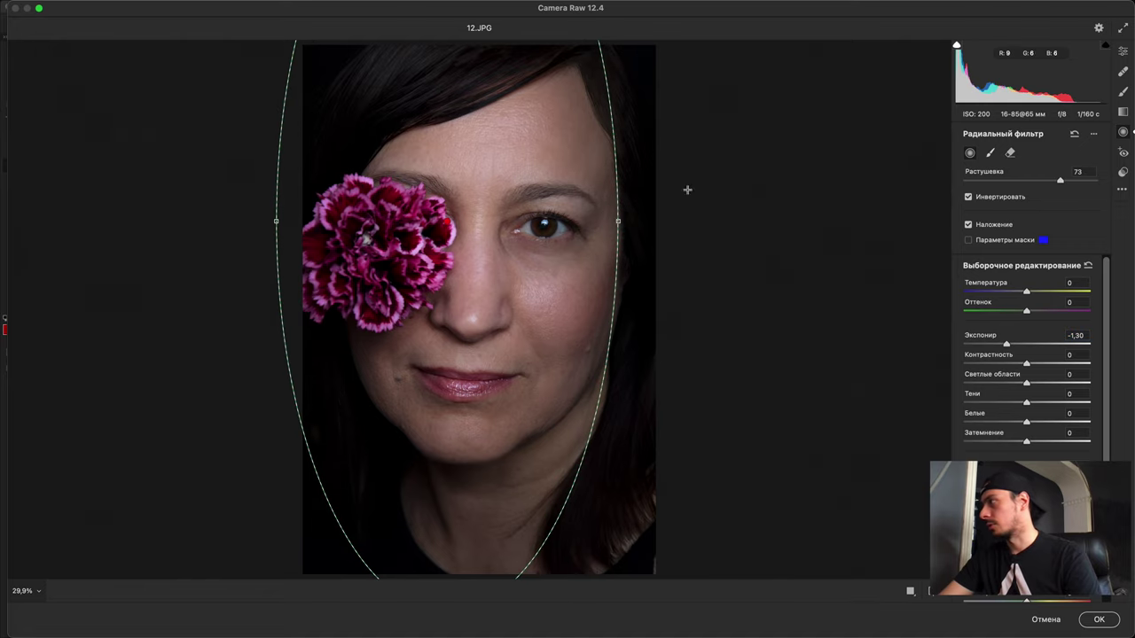
pyautogui.moveTo(1067, 177); pyautogui.dragTo(1038, 180)
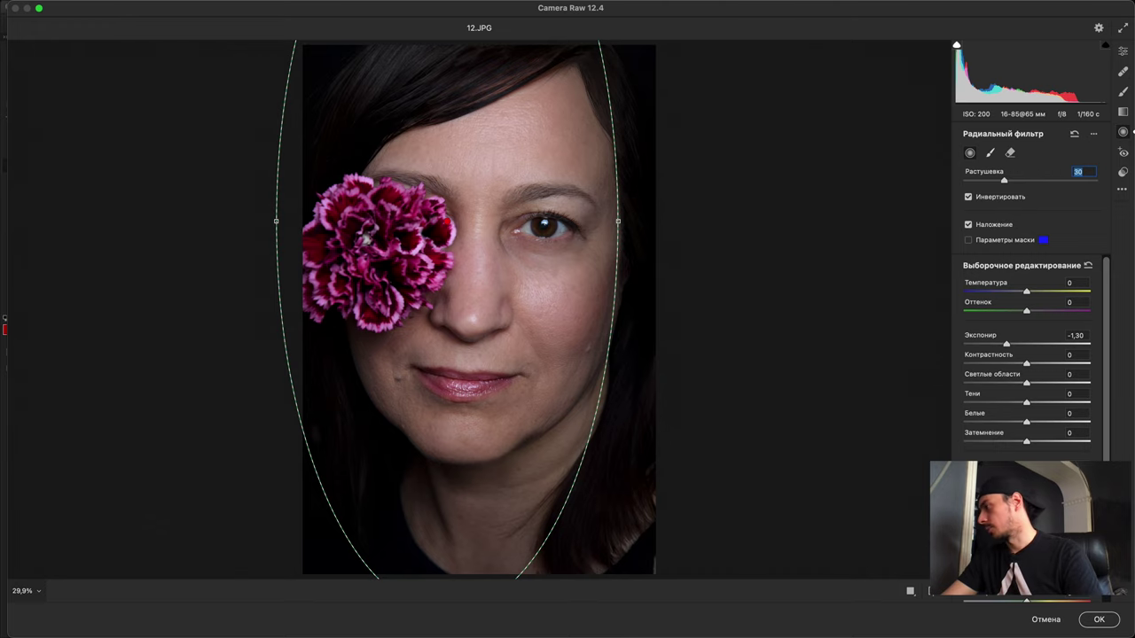
pyautogui.click(1095, 620)
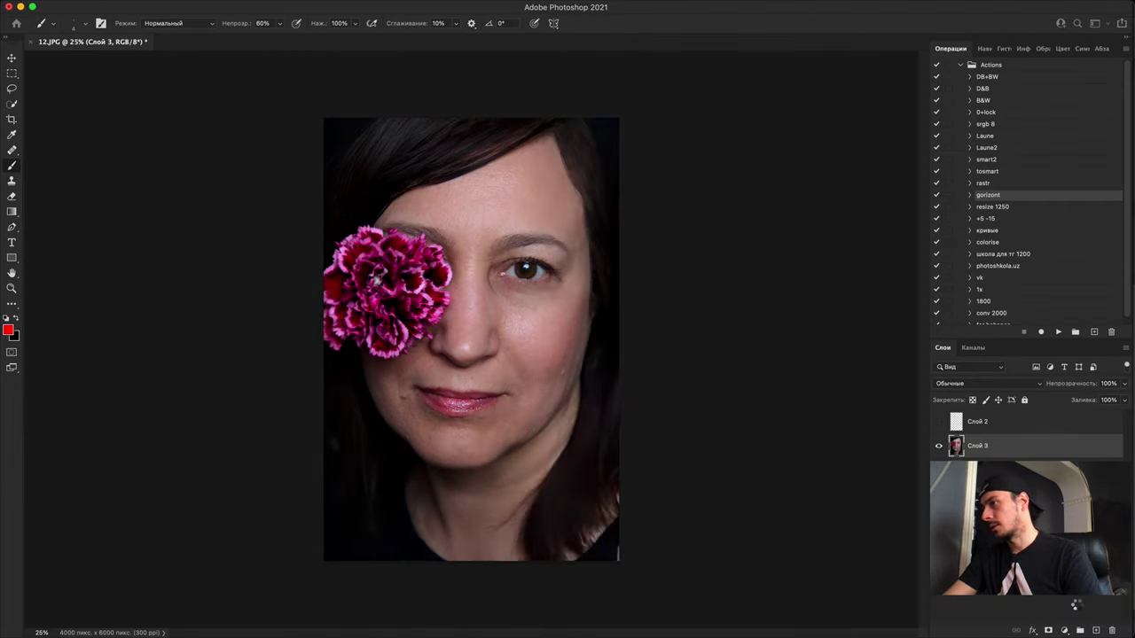
# Step: Compare the portrait before and after the radial darkening by toggling the visibility of Слой 3
pyautogui.click(939, 445)
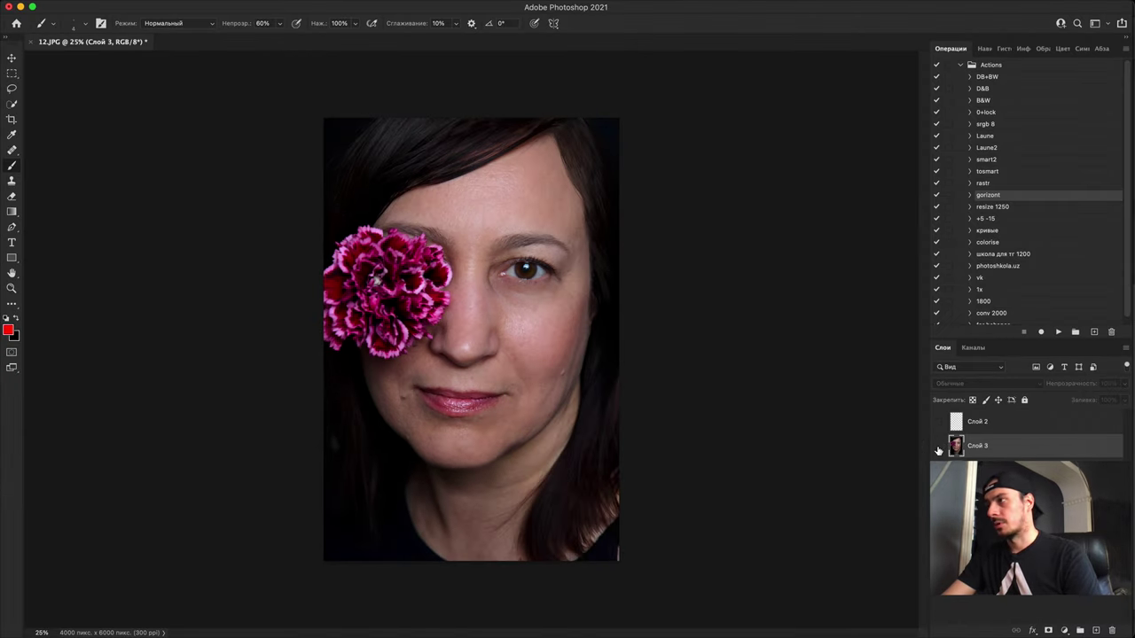
pyautogui.click(939, 445)
pyautogui.click(939, 445)
pyautogui.click(939, 445)
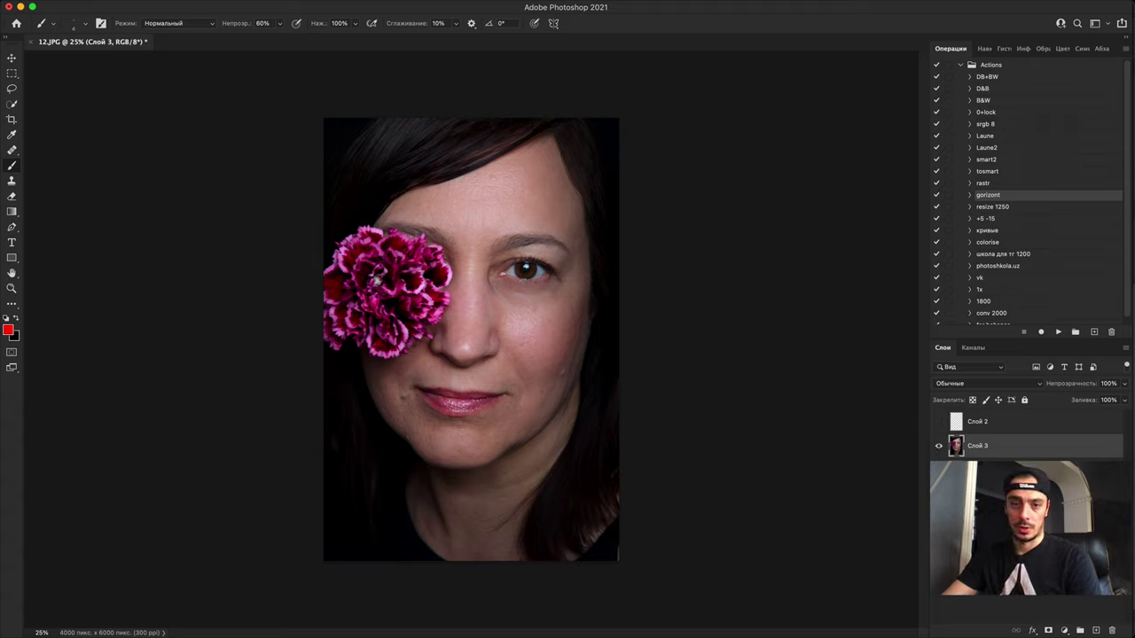
pyautogui.click(939, 446)
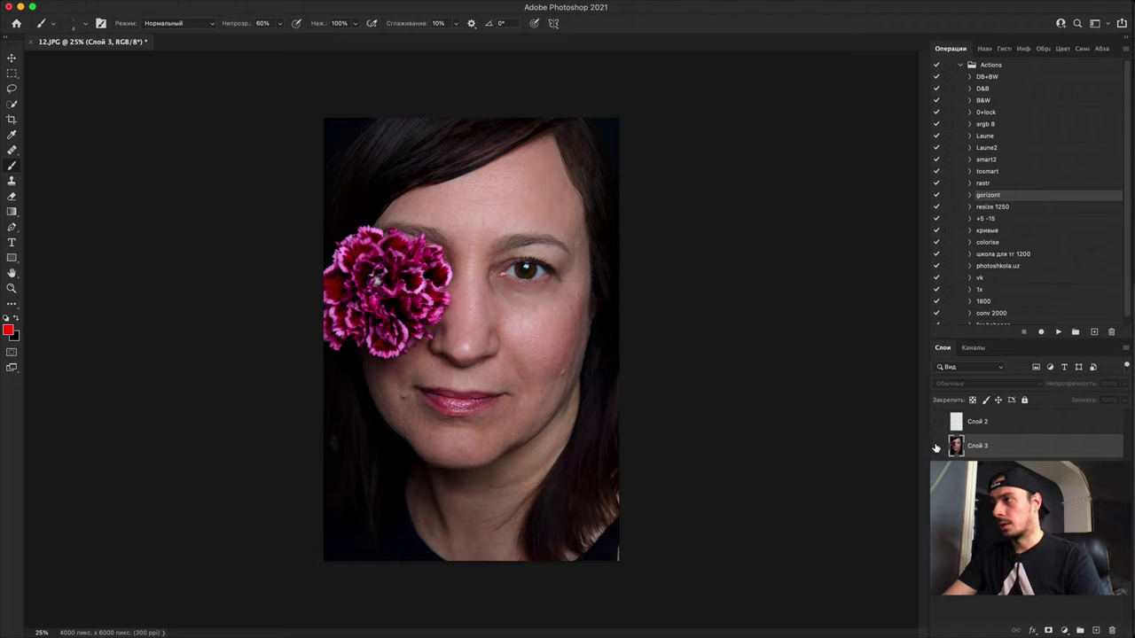
pyautogui.click(939, 446)
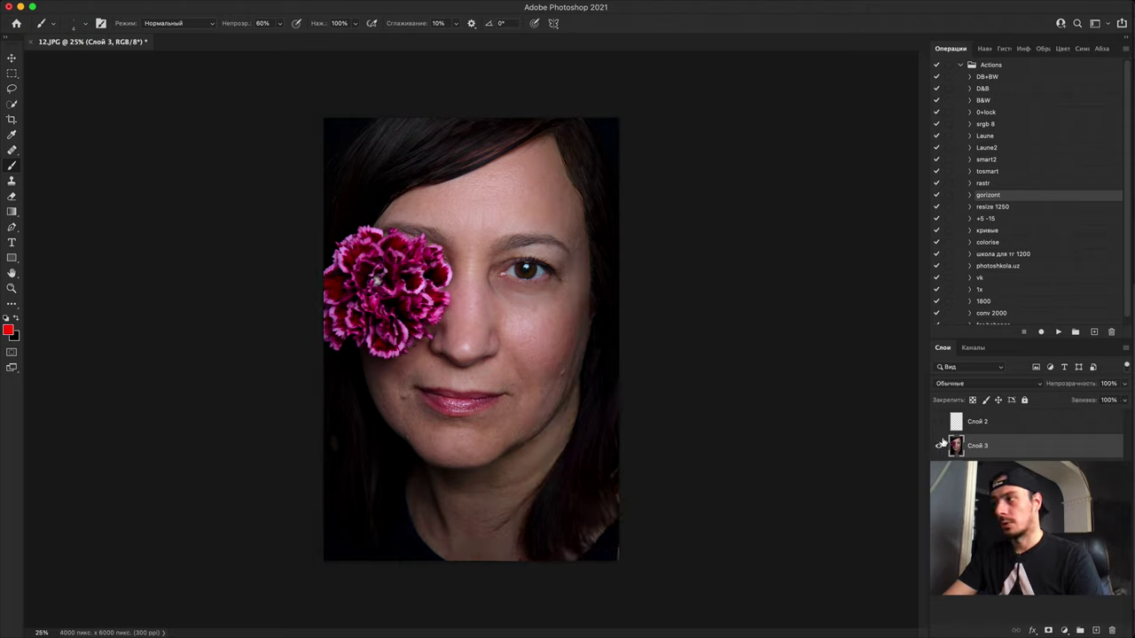
# Step: Show the red marking layer Слой 2 and scribble red zigzags down both side edges of the portrait
pyautogui.click(938, 422)
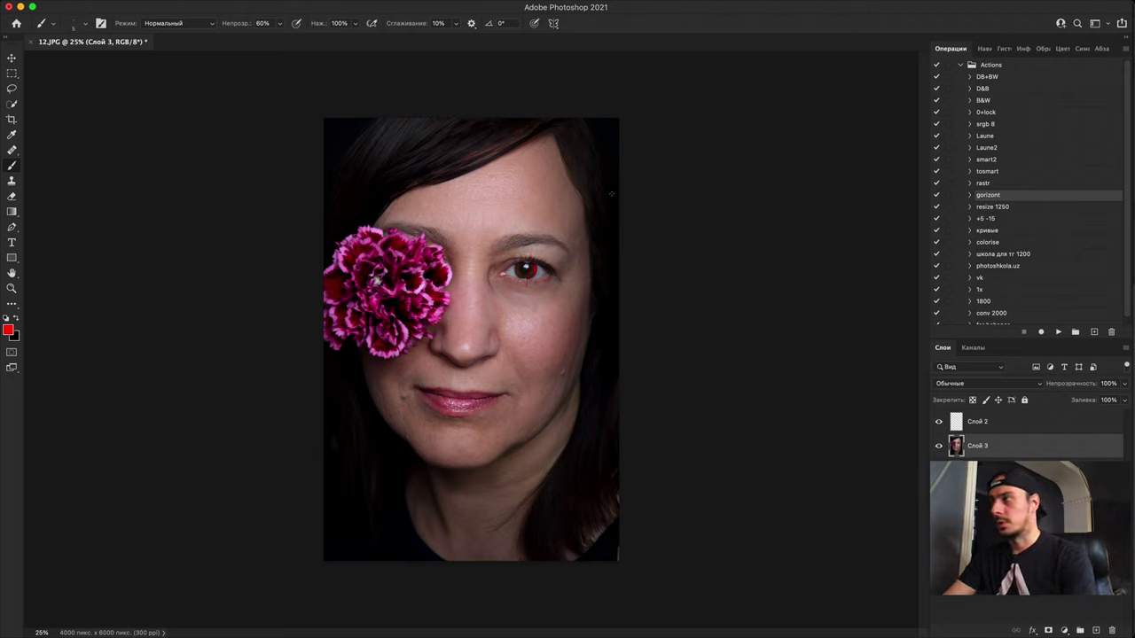
pyautogui.moveTo(584, 143)
pyautogui.mouseDown()
pyautogui.moveTo(618, 182)
pyautogui.moveTo(562, 509)
pyautogui.moveTo(605, 532)
pyautogui.mouseUp()
pyautogui.moveTo(364, 547)
pyautogui.mouseDown()
pyautogui.moveTo(316, 229)
pyautogui.moveTo(334, 150)
pyautogui.moveTo(359, 122)
pyautogui.mouseUp()
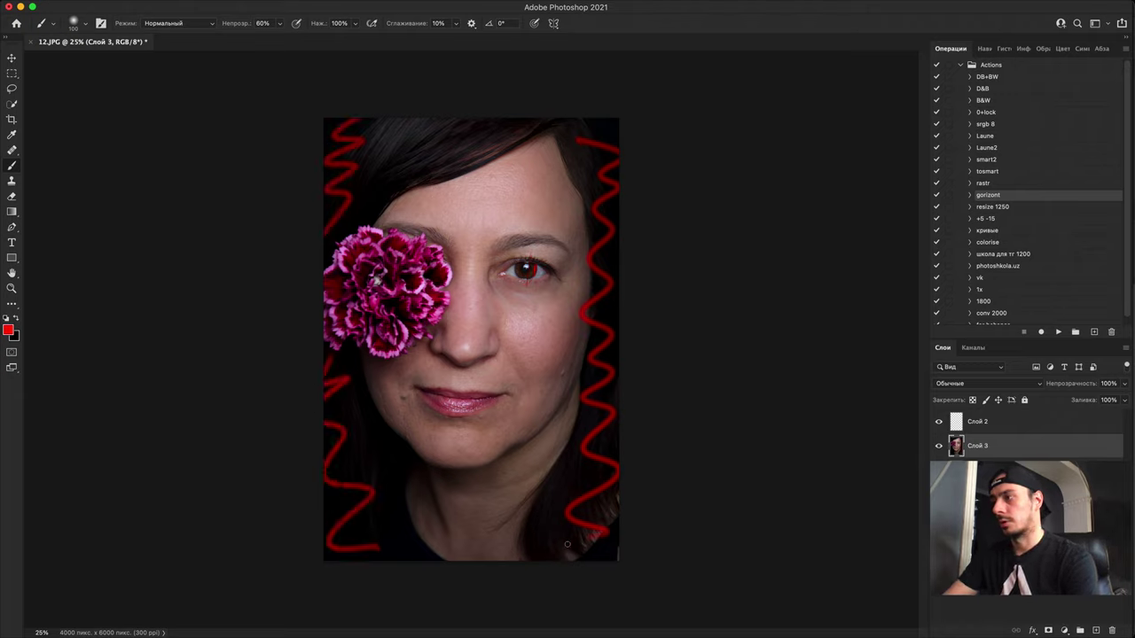
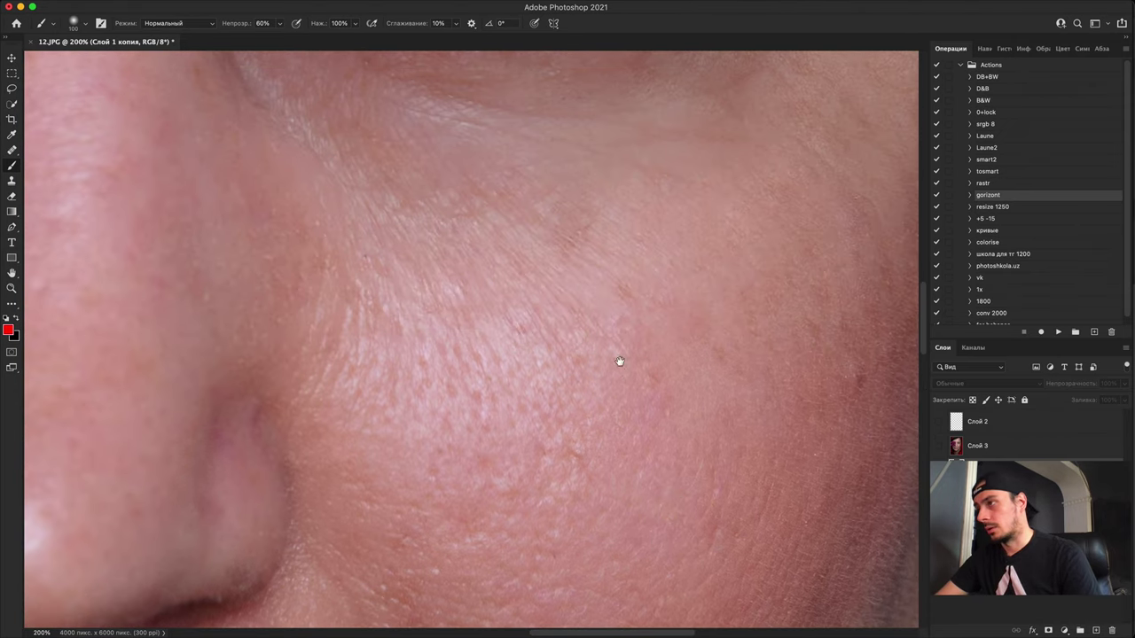
# Step: Add a new layer above Слой 2 and circle the small skin flaws under the eye in red
pyautogui.moveTo(618, 360); pyautogui.dragTo(633, 511)
pyautogui.moveTo(640, 414); pyautogui.dragTo(654, 494)
pyautogui.press('super+equal')
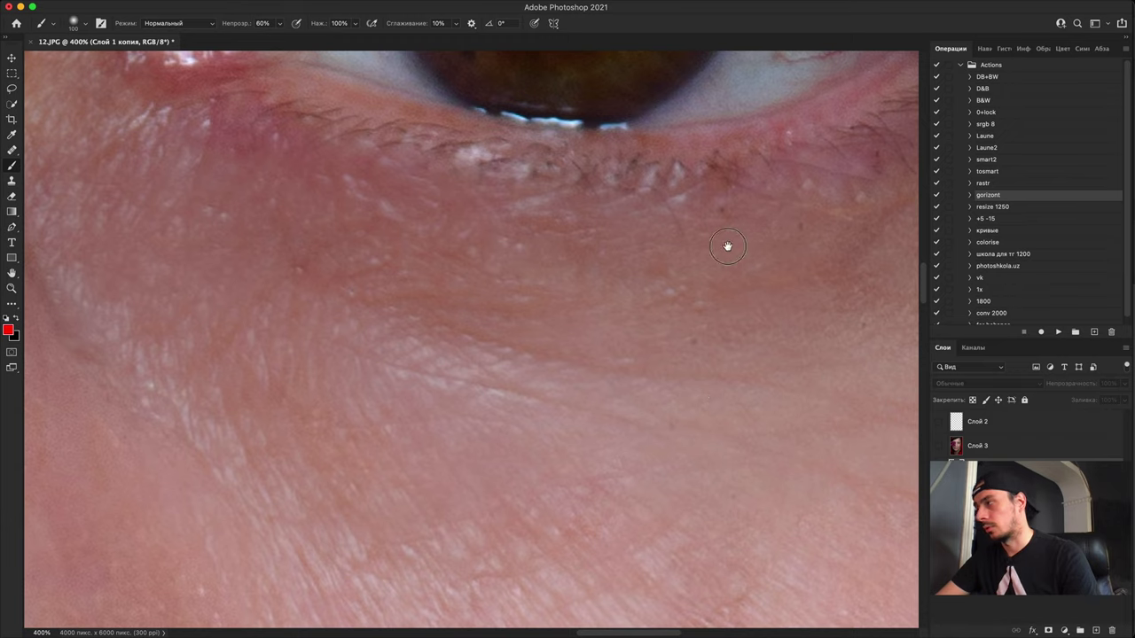
pyautogui.moveTo(727, 247); pyautogui.dragTo(599, 378)
pyautogui.click(1095, 628)
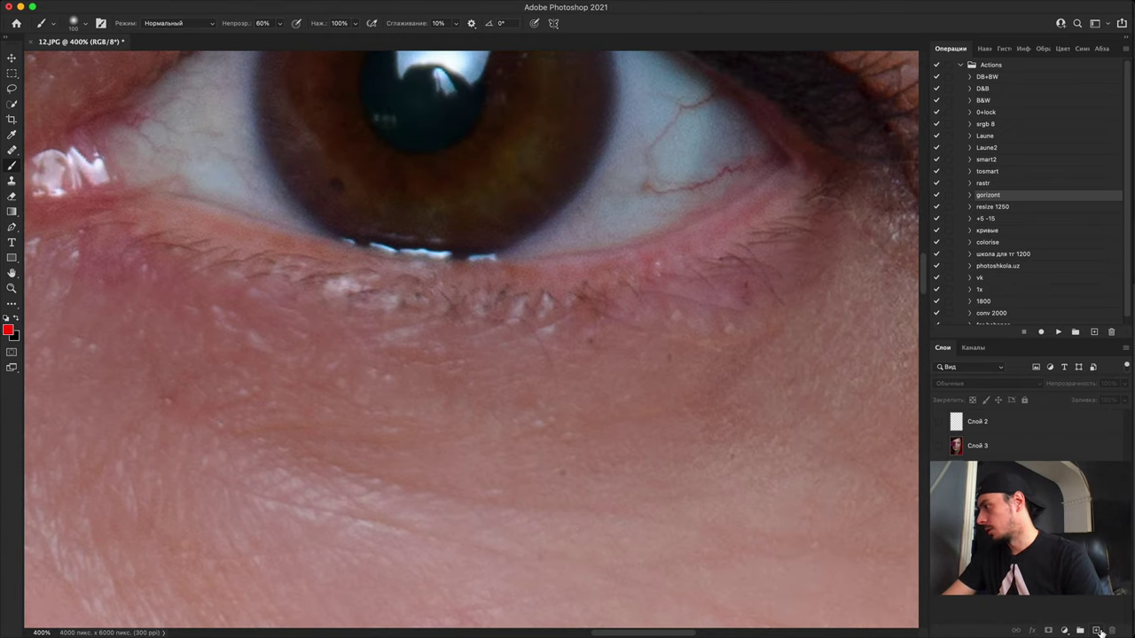
pyautogui.click(1096, 630)
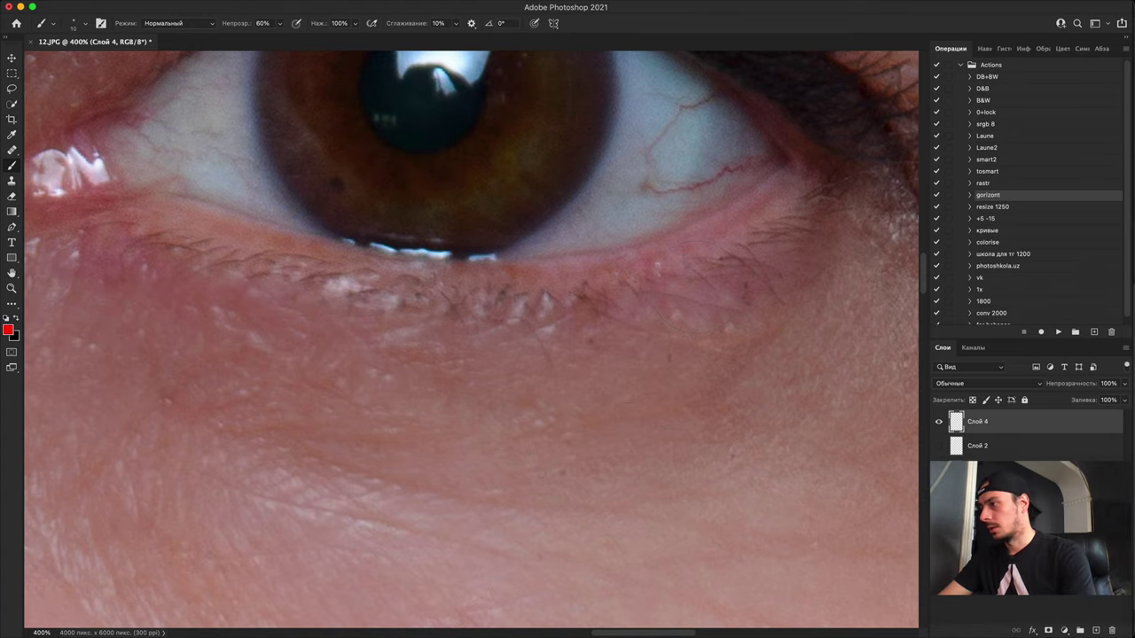
pyautogui.moveTo(581, 441); pyautogui.dragTo(568, 443)
pyautogui.moveTo(532, 549); pyautogui.dragTo(523, 552)
pyautogui.moveTo(760, 430); pyautogui.dragTo(737, 454)
pyautogui.moveTo(566, 354)
pyautogui.mouseDown()
pyautogui.moveTo(598, 337)
pyautogui.moveTo(572, 360)
pyautogui.mouseUp()
# Step: Circle the veins in the outer white of the eye in red
pyautogui.press('space')
pyautogui.moveTo(709, 293); pyautogui.dragTo(576, 507)
pyautogui.moveTo(562, 286)
pyautogui.mouseDown()
pyautogui.moveTo(572, 424)
pyautogui.moveTo(525, 303)
pyautogui.mouseUp()
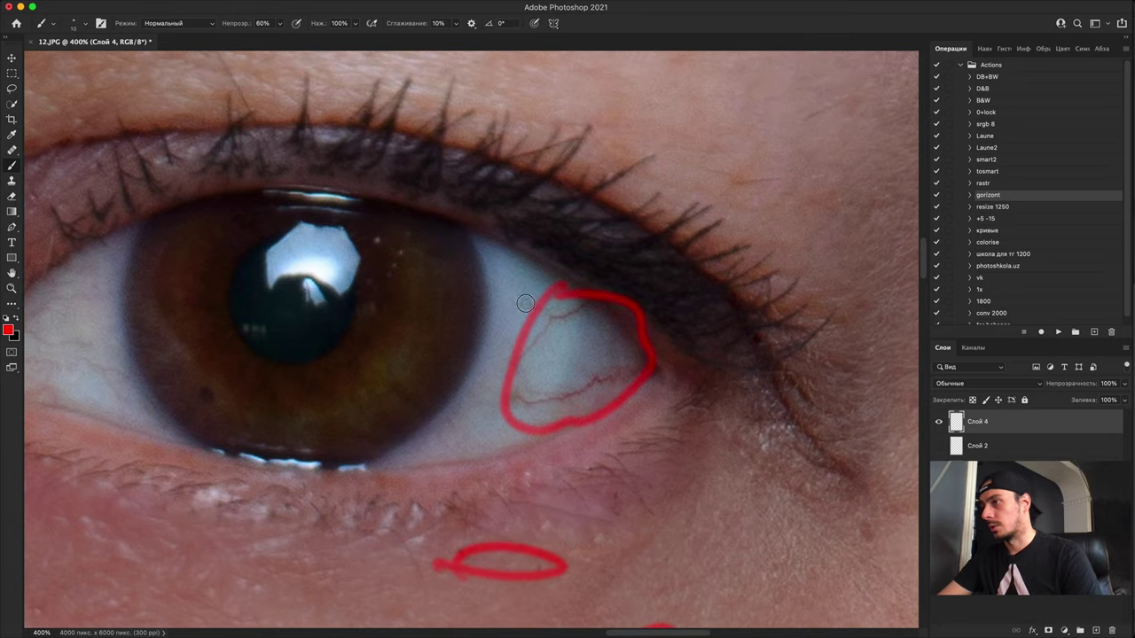
# Step: Examine the retouched skin around the eye, eyebrow and forehead up to the hairline
pyautogui.press('super+minus')
pyautogui.press('super+minus')
pyautogui.press('super+minus')
pyautogui.press('super+minus')
pyautogui.press('super+minus')
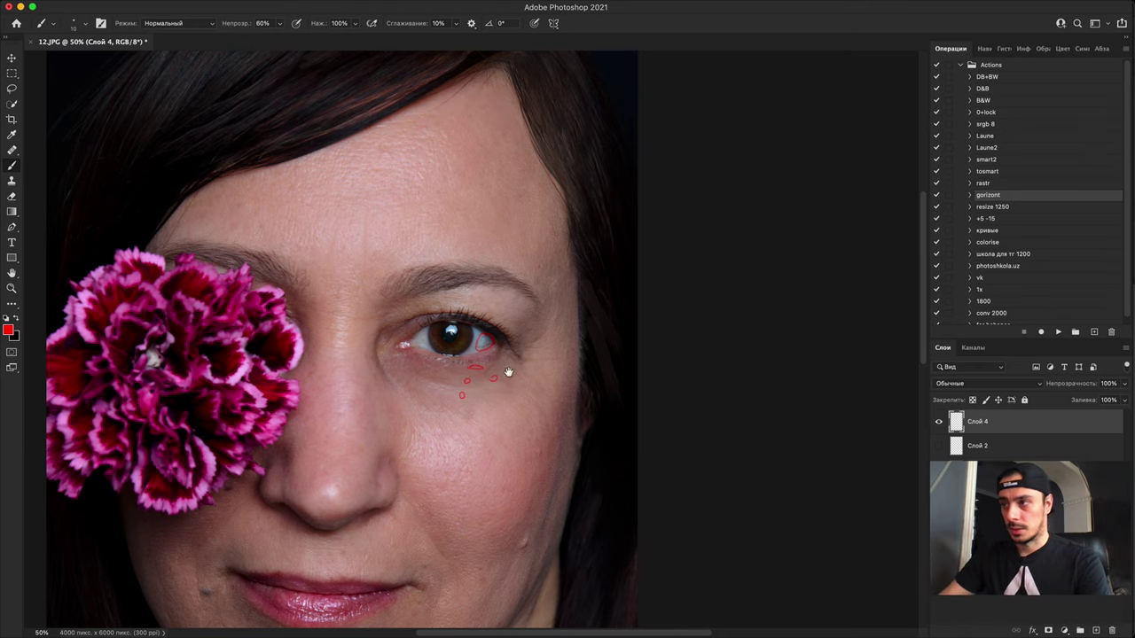
pyautogui.scroll(2, 405, 347)
pyautogui.scroll(5, 541, 310)
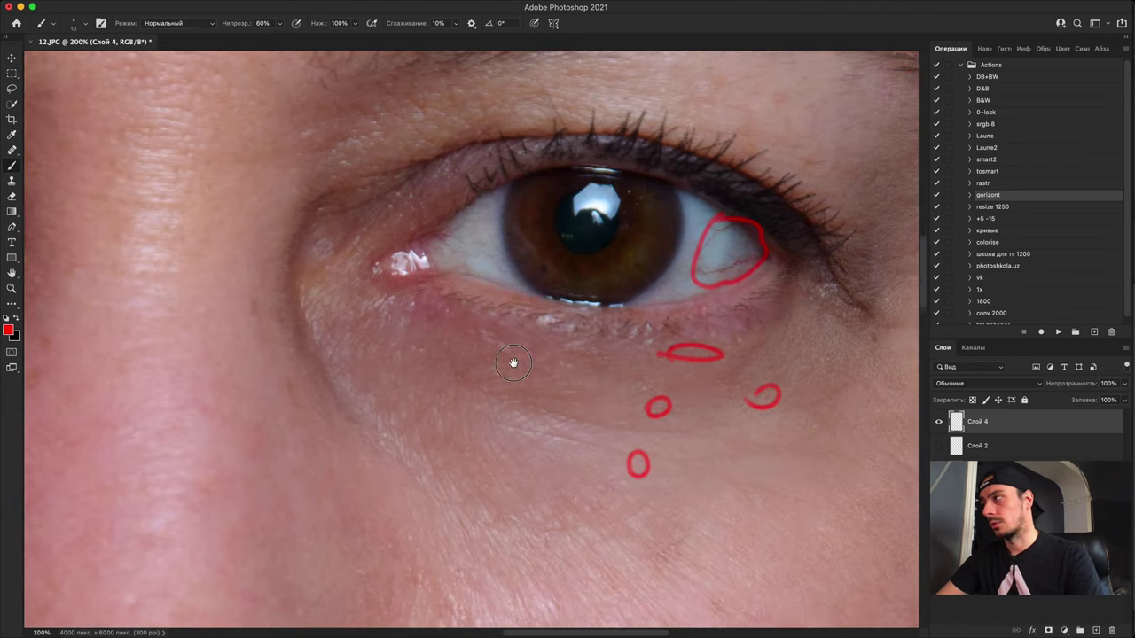
pyautogui.scroll(10, 551, 320)
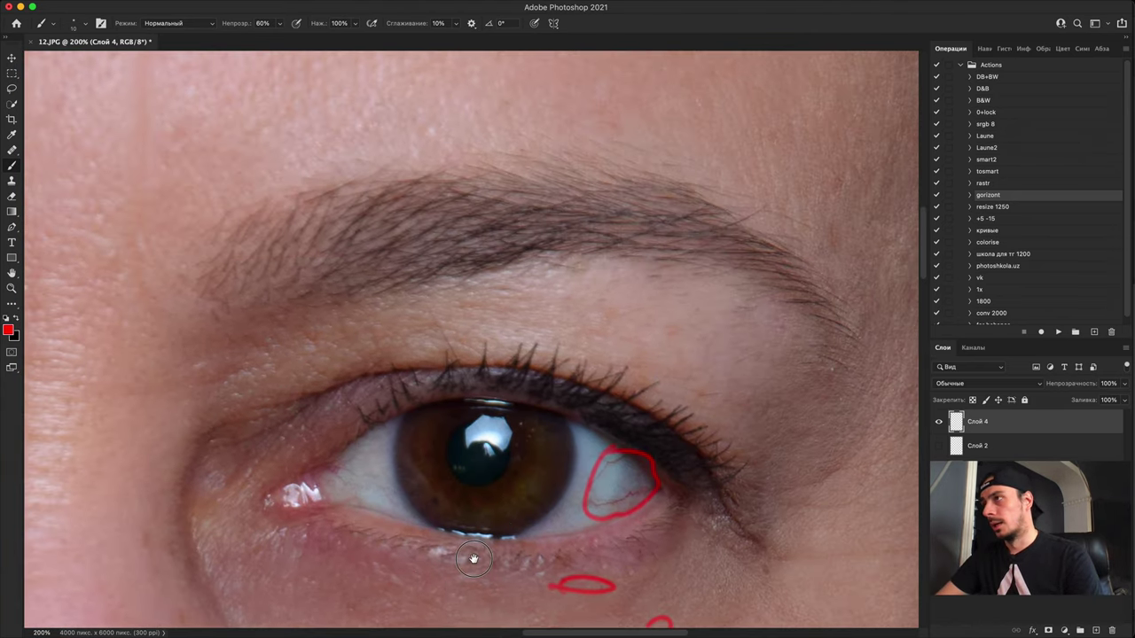
pyautogui.scroll(10, 465, 444)
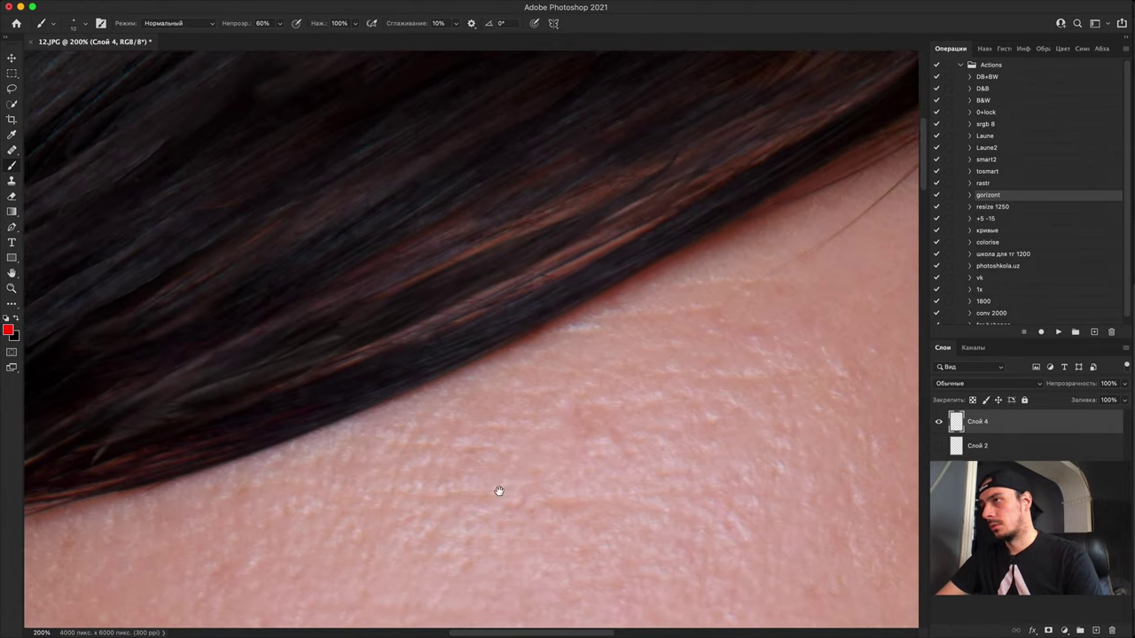
# Step: Circle in red the smudged retouching patch in the hair near the photo's upper edge
pyautogui.moveTo(499, 491); pyautogui.dragTo(490, 602)
pyautogui.scroll(-3, 488, 345)
pyautogui.scroll(4, 489, 345)
pyautogui.scroll(2, 488, 345)
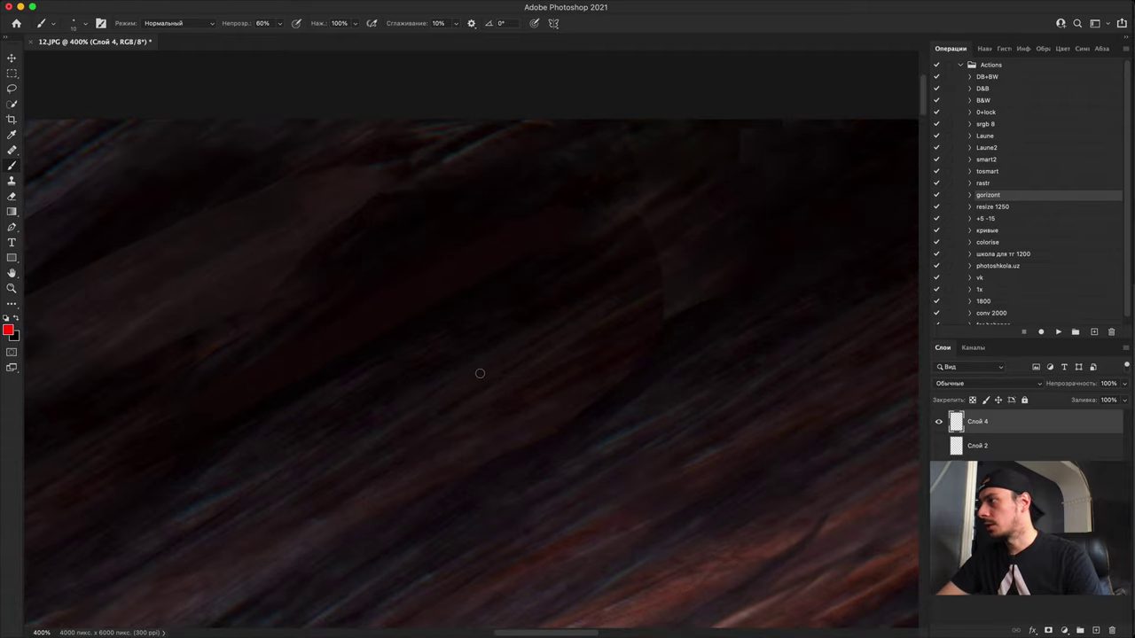
pyautogui.scroll(-2, 612, 387)
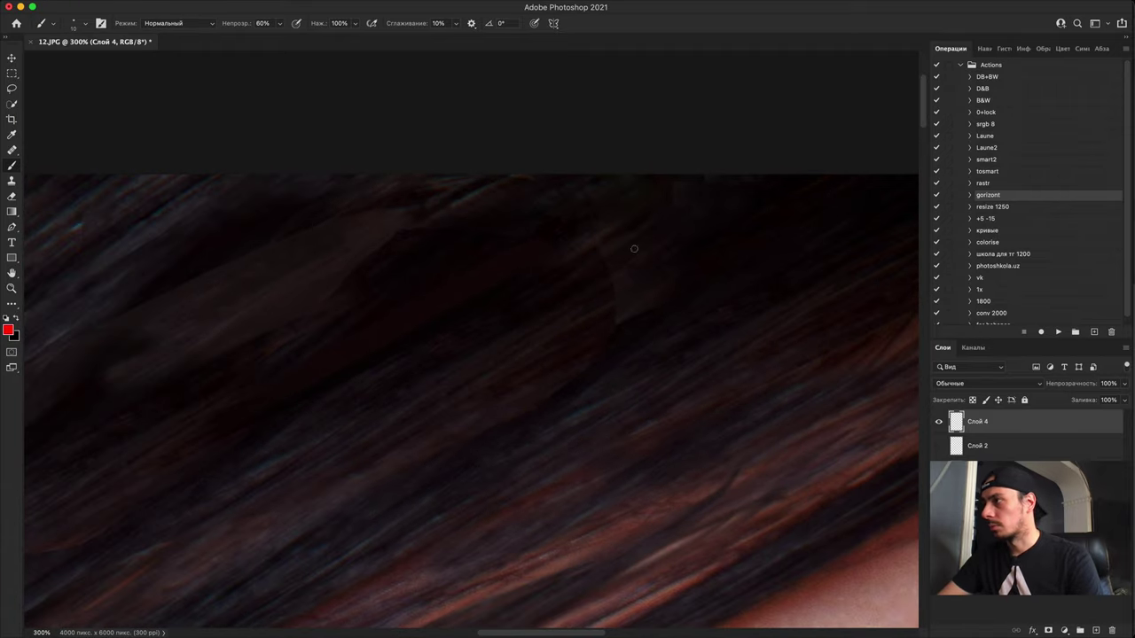
pyautogui.moveTo(632, 219)
pyautogui.mouseDown()
pyautogui.moveTo(324, 545)
pyautogui.moveTo(38, 312)
pyautogui.moveTo(395, 177)
pyautogui.moveTo(532, 189)
pyautogui.mouseUp()
pyautogui.press('super+1')
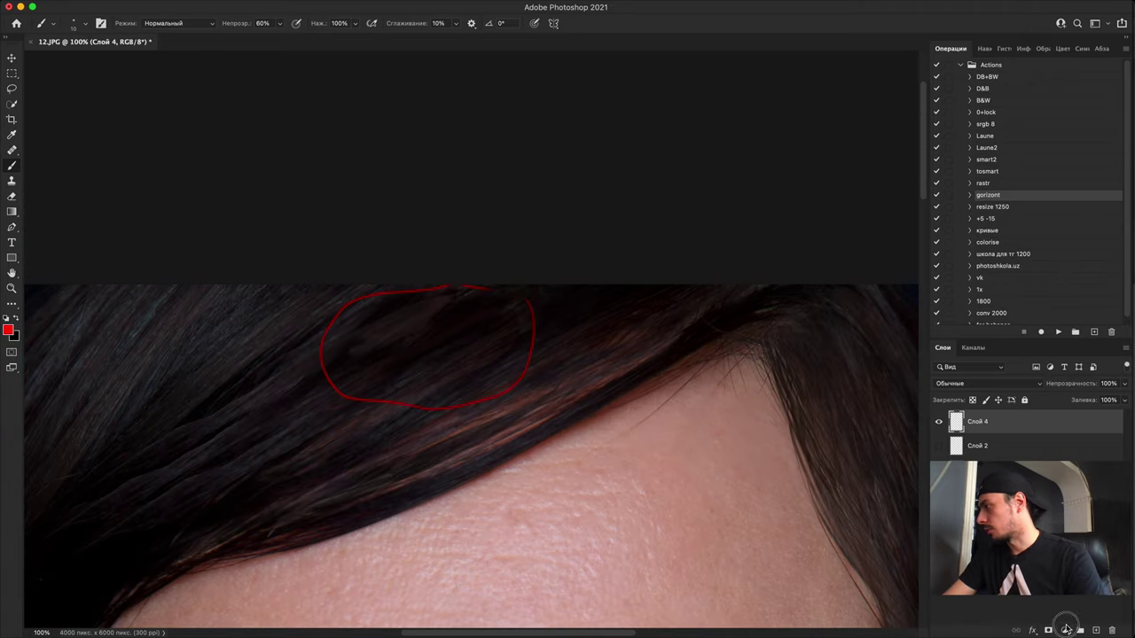
# Step: Add a Curves adjustment layer with a steeply raised curve to strongly brighten the dark hair
pyautogui.click(1064, 630)
pyautogui.click(1079, 432)
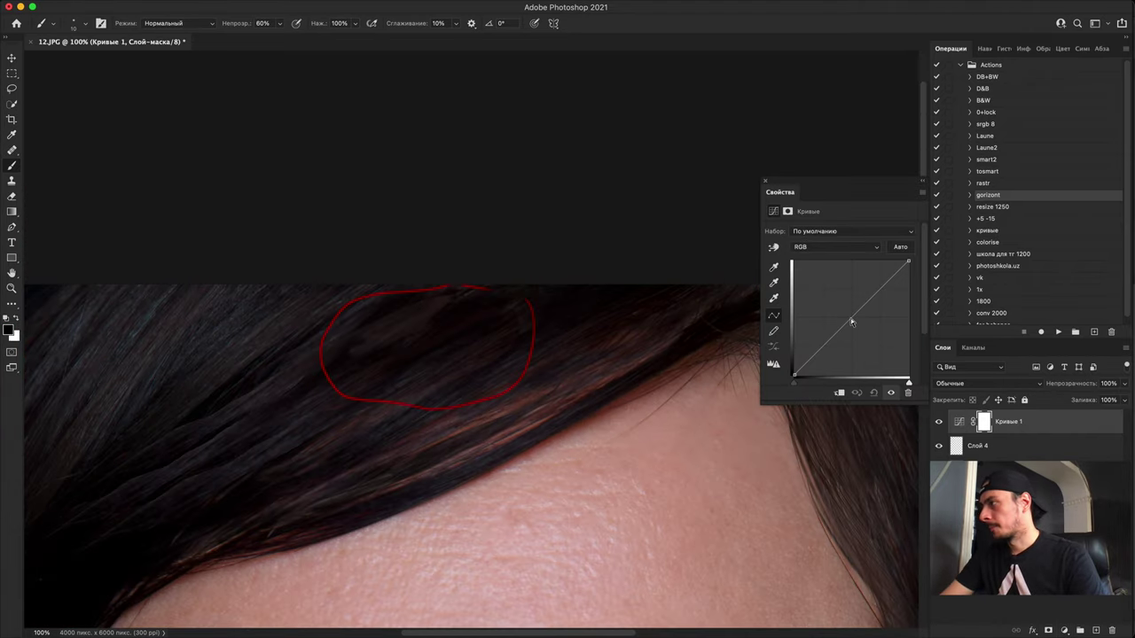
pyautogui.moveTo(833, 335); pyautogui.dragTo(819, 288)
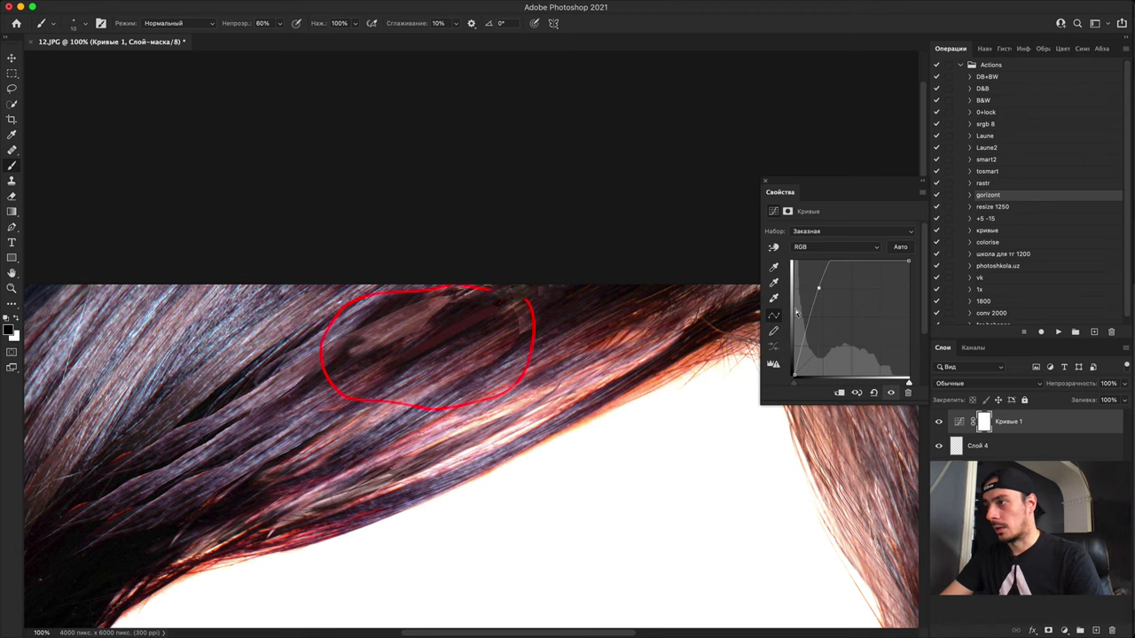
pyautogui.moveTo(415, 436); pyautogui.dragTo(659, 301)
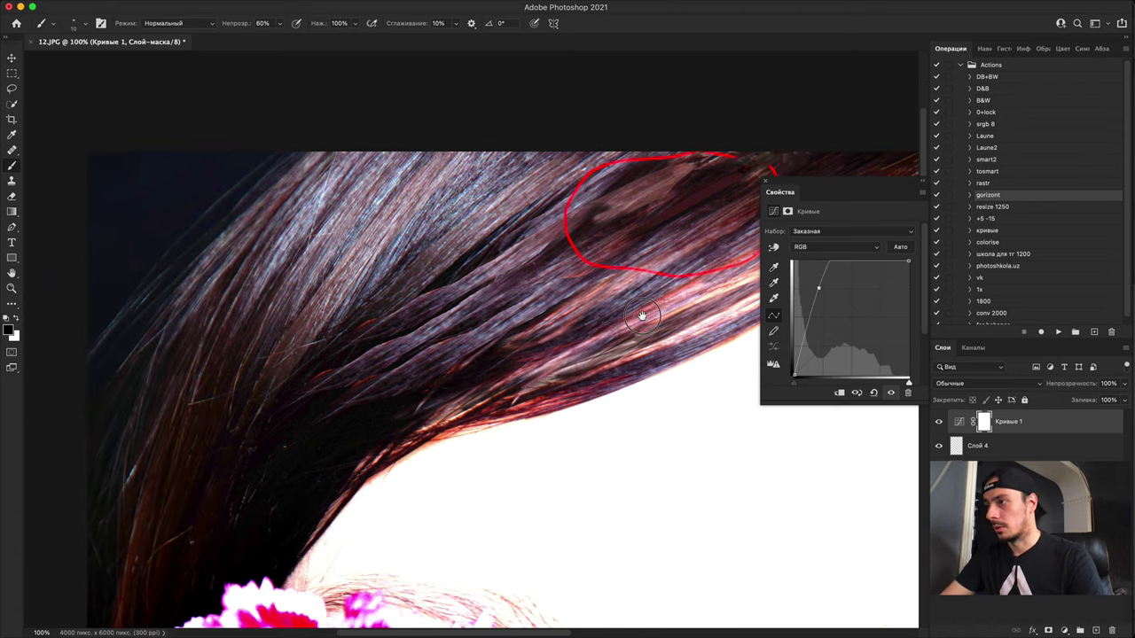
pyautogui.click(766, 181)
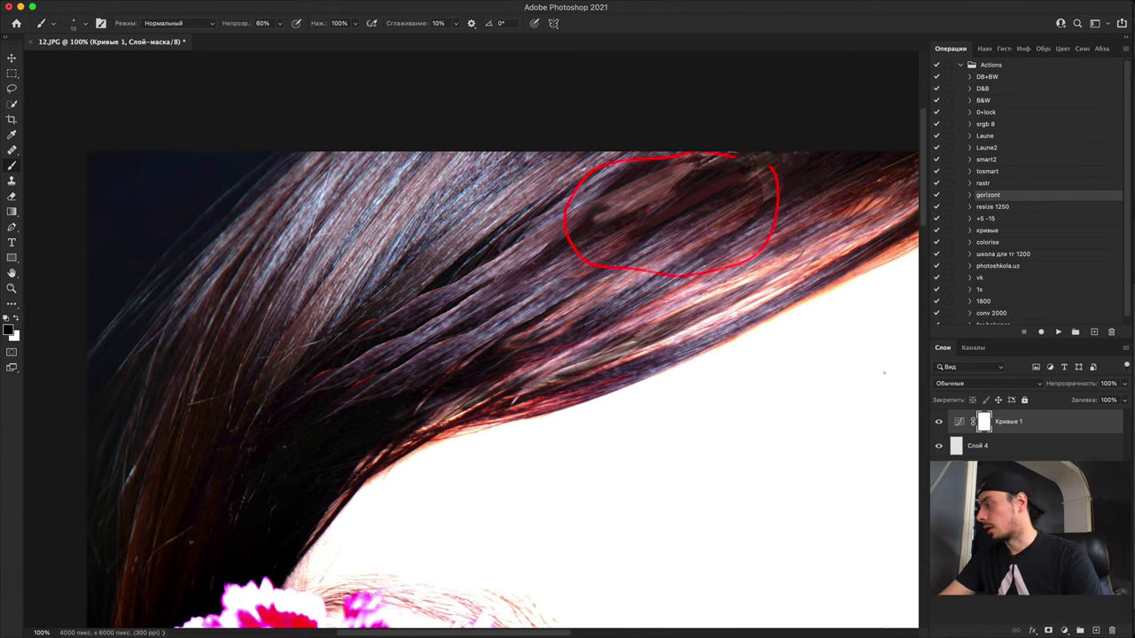
# Step: Compare the hair with the Curves layer hidden and shown, and examine the brightened strands above the flower up close
pyautogui.click(939, 423)
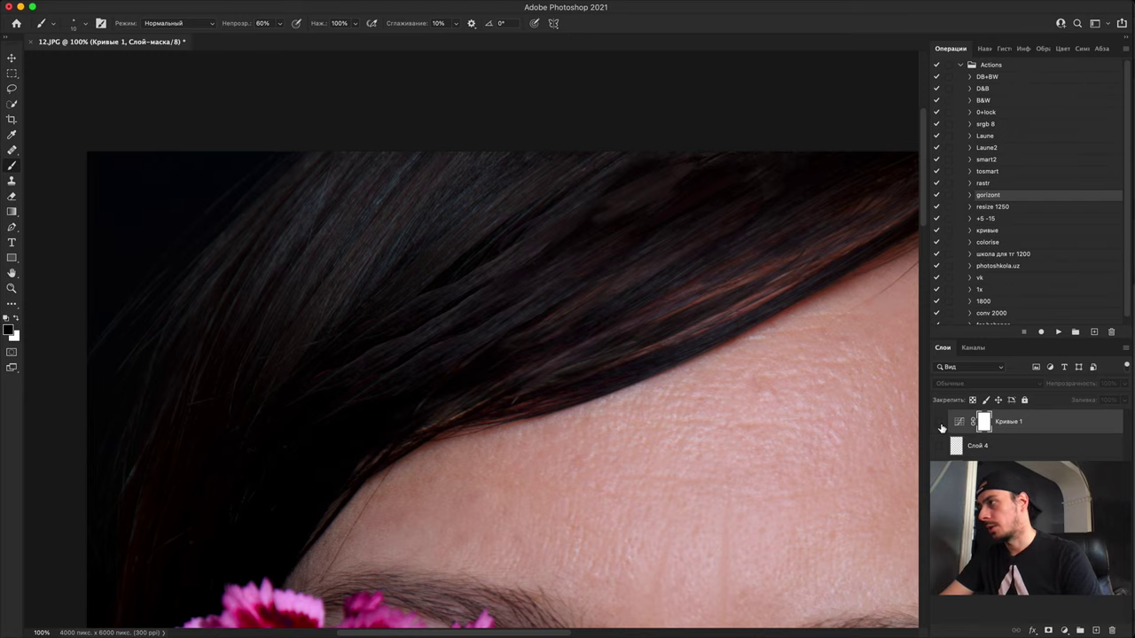
pyautogui.scroll(-3, 833, 337)
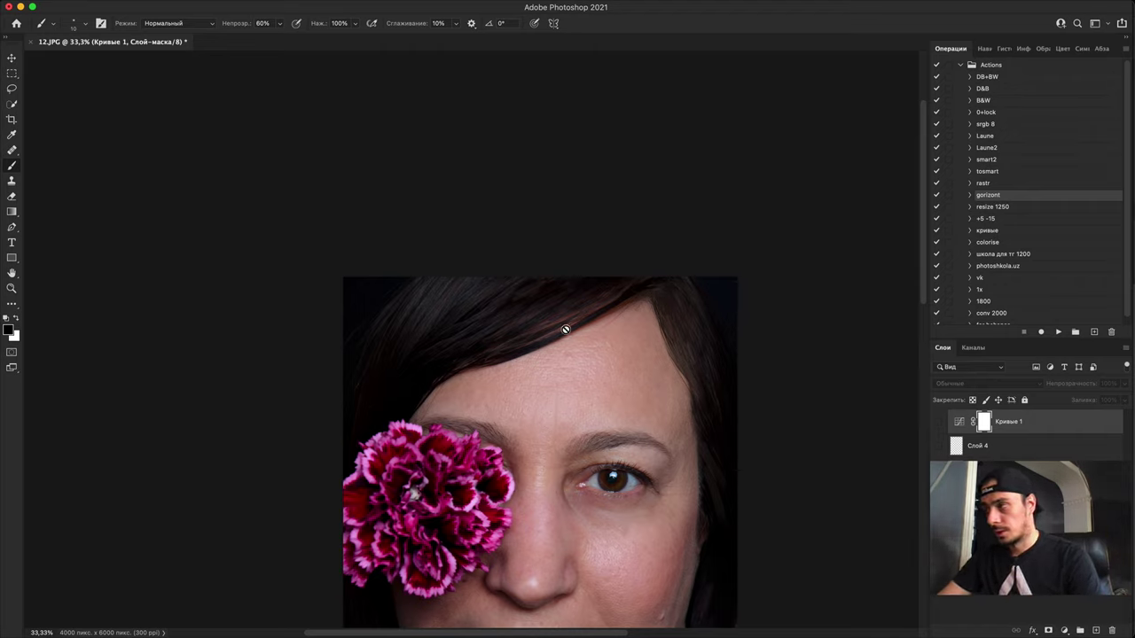
pyautogui.click(939, 424)
pyautogui.press('super+plus')
pyautogui.press('super+plus')
pyautogui.press('super+plus')
pyautogui.press('super+plus')
pyautogui.press('super+plus')
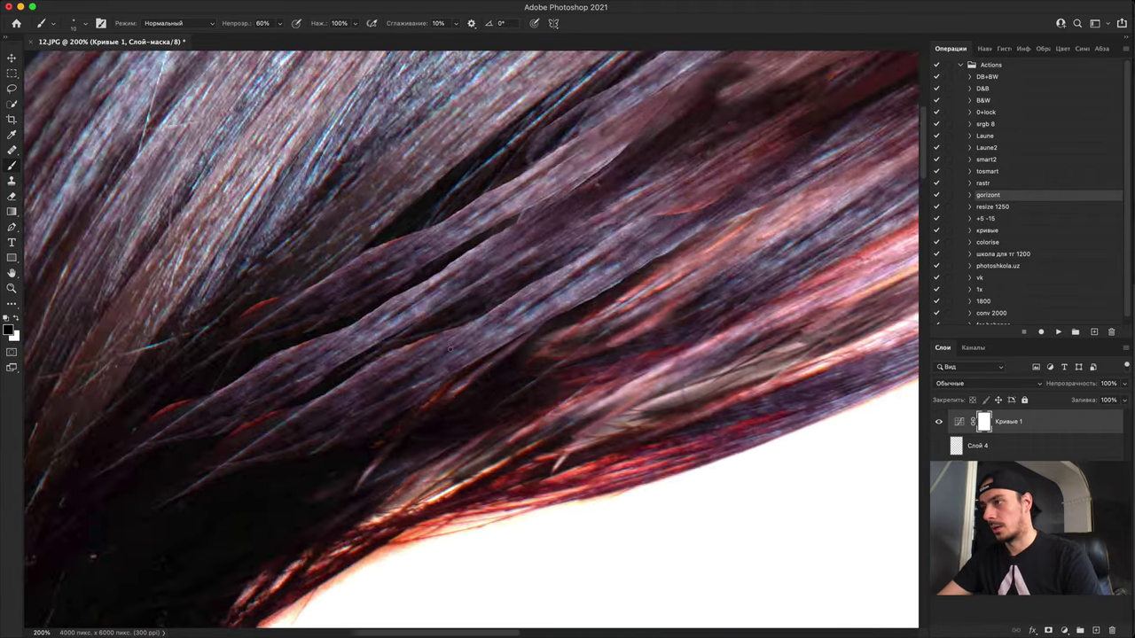
pyautogui.moveTo(560, 351); pyautogui.dragTo(775, 322)
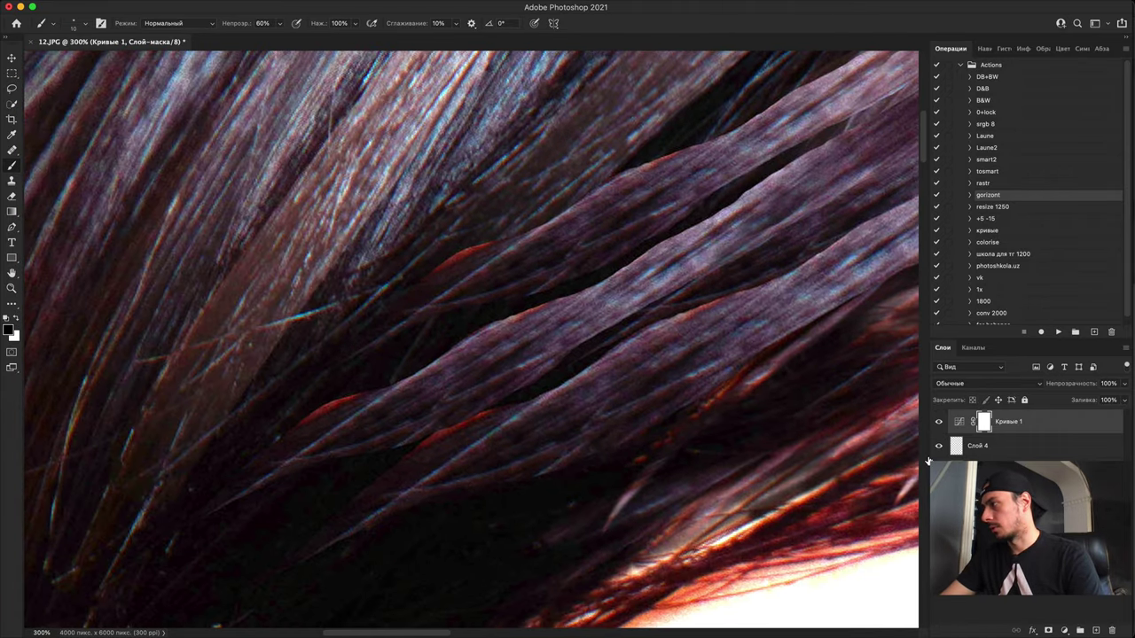
pyautogui.press('super+1')
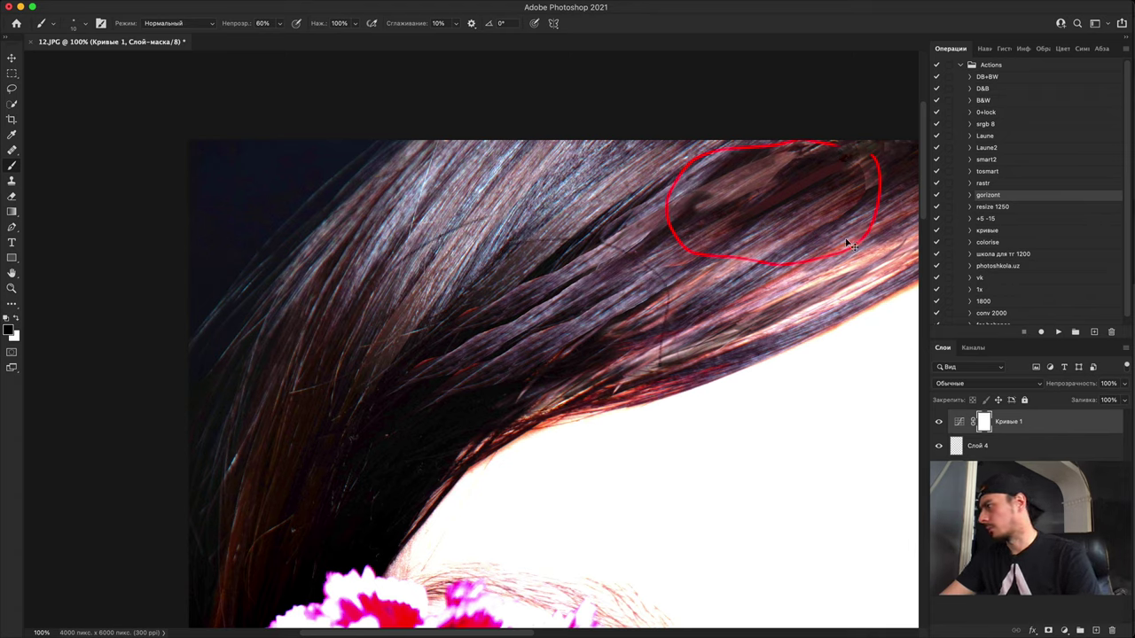
# Step: Outline in red on Слой 4 the repeated strands and dark hair area above the flower
pyautogui.click(971, 446)
pyautogui.moveTo(519, 240)
pyautogui.mouseDown()
pyautogui.moveTo(532, 241)
pyautogui.moveTo(503, 423)
pyautogui.moveTo(424, 315)
pyautogui.moveTo(487, 277)
pyautogui.mouseUp()
pyautogui.press('super+plus')
pyautogui.press('super+plus')
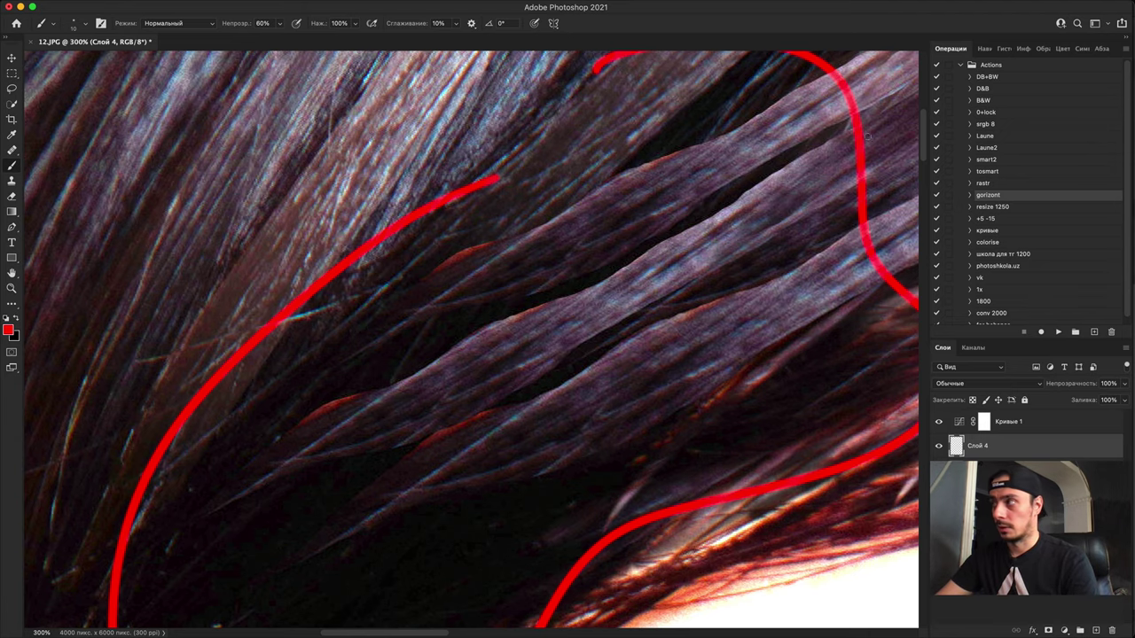
pyautogui.press('super+minus')
pyautogui.press('super+minus')
pyautogui.press('super+minus')
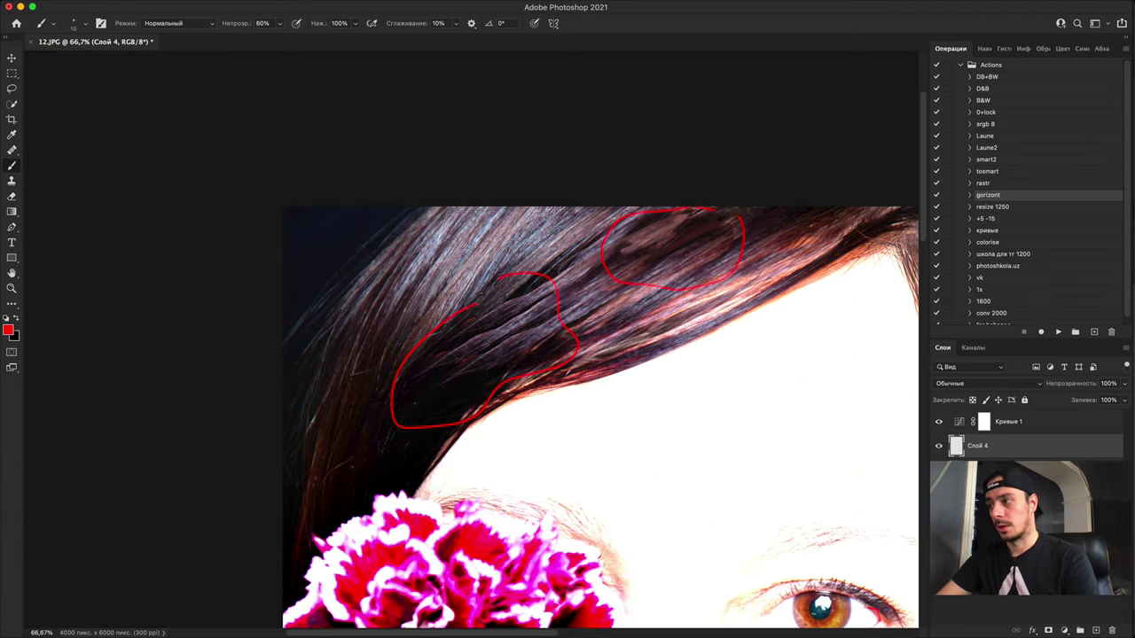
# Step: Examine the brightened hair beside the ear for visible retouching strokes
pyautogui.moveTo(637, 429); pyautogui.dragTo(436, 240)
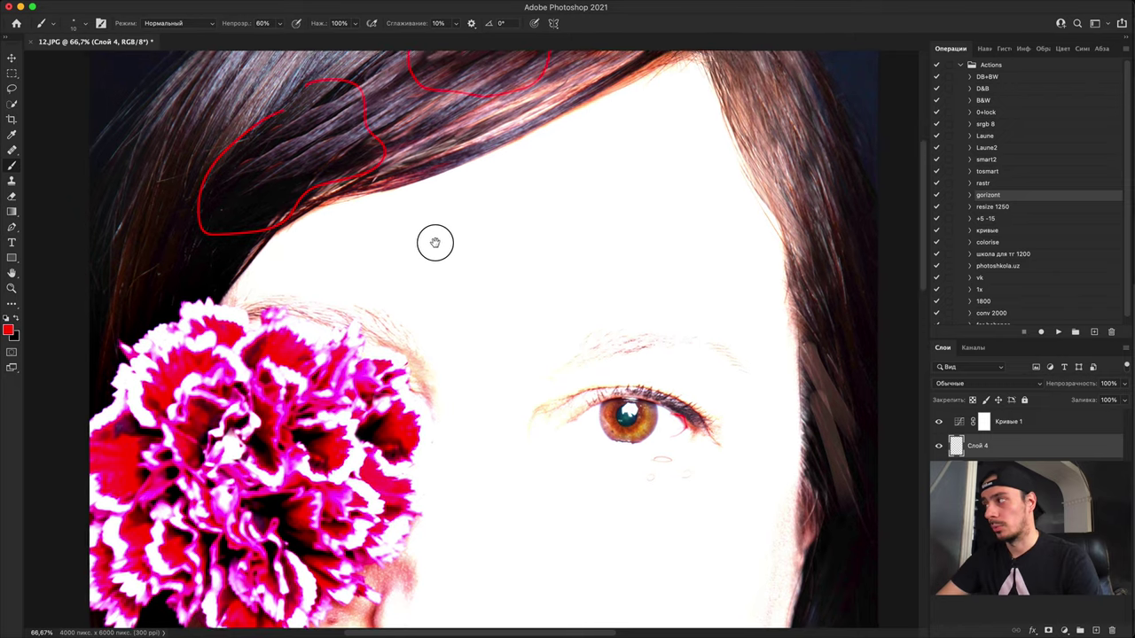
pyautogui.moveTo(723, 406); pyautogui.dragTo(580, 348)
pyautogui.moveTo(601, 453); pyautogui.dragTo(385, 360)
pyautogui.press('super+plus')
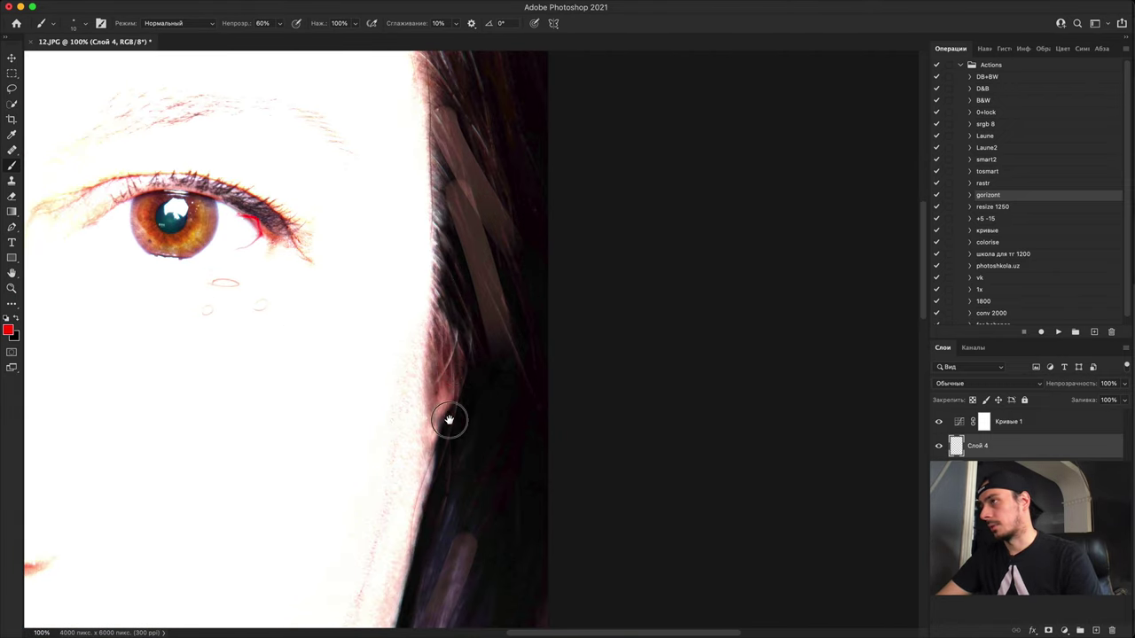
# Step: Examine the portrait's hair, neck, shoulder and forehead areas at 100% under the curves adjustment for retouching traces
pyautogui.moveTo(451, 420)
pyautogui.mouseDown()
pyautogui.moveTo(392, 306)
pyautogui.moveTo(412, 179)
pyautogui.moveTo(501, 252)
pyautogui.moveTo(532, 431)
pyautogui.moveTo(443, 545)
pyautogui.moveTo(580, 169)
pyautogui.mouseUp()
pyautogui.press('super+plus')
pyautogui.press('super+minus')
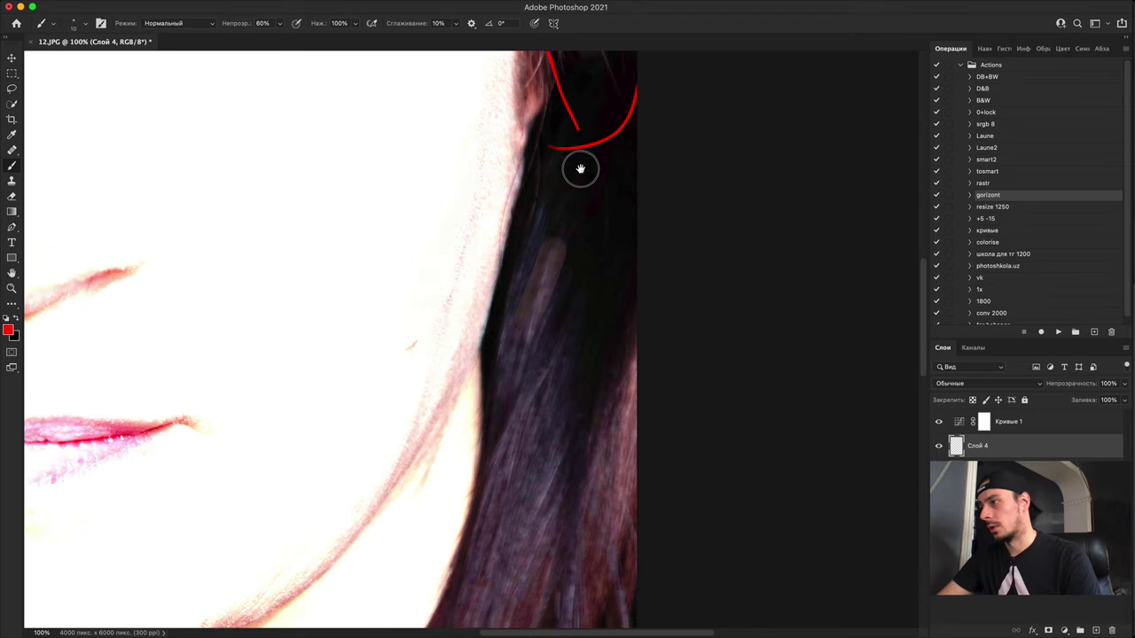
pyautogui.moveTo(486, 463); pyautogui.dragTo(471, 465)
pyautogui.moveTo(475, 369)
pyautogui.mouseDown()
pyautogui.moveTo(547, 383)
pyautogui.moveTo(446, 358)
pyautogui.mouseUp()
pyautogui.moveTo(460, 410); pyautogui.dragTo(532, 200)
pyautogui.moveTo(493, 407); pyautogui.dragTo(757, 398)
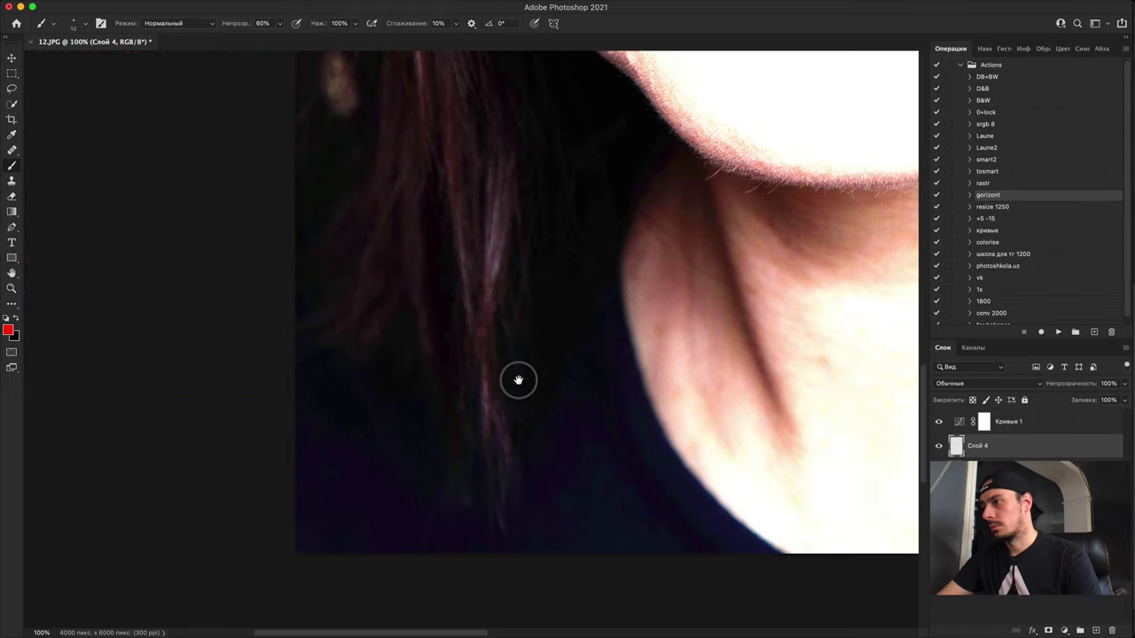
pyautogui.moveTo(519, 381); pyautogui.dragTo(585, 567)
pyautogui.moveTo(562, 345); pyautogui.dragTo(570, 343)
pyautogui.moveTo(472, 559); pyautogui.dragTo(500, 538)
pyautogui.moveTo(544, 299); pyautogui.dragTo(535, 422)
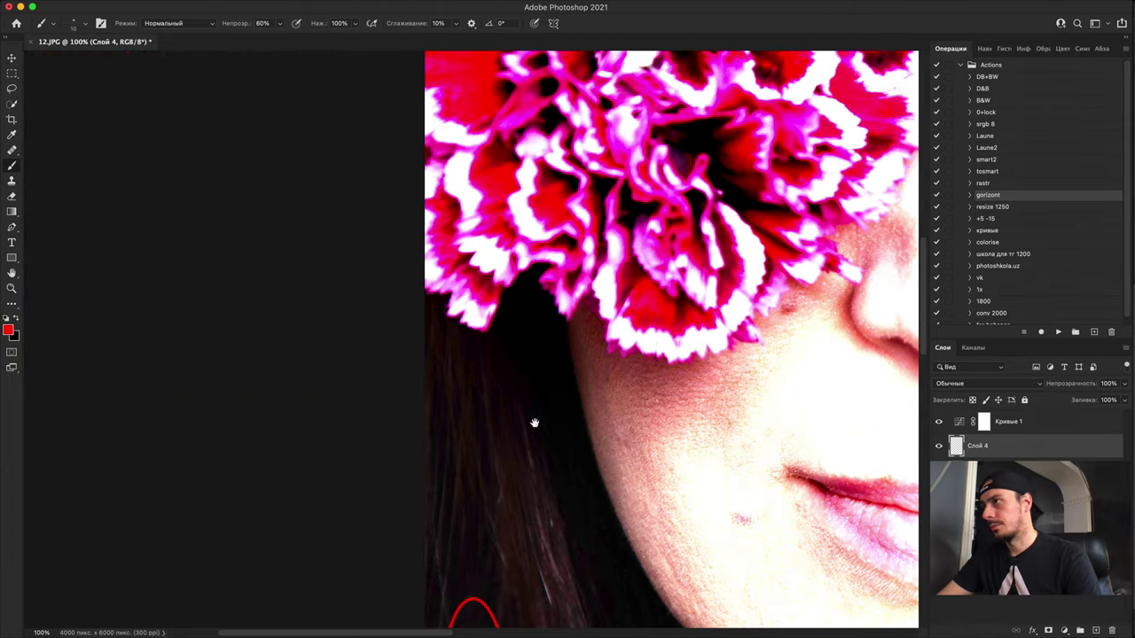
pyautogui.scroll(10, 535, 423)
pyautogui.hscroll(3, 544, 355)
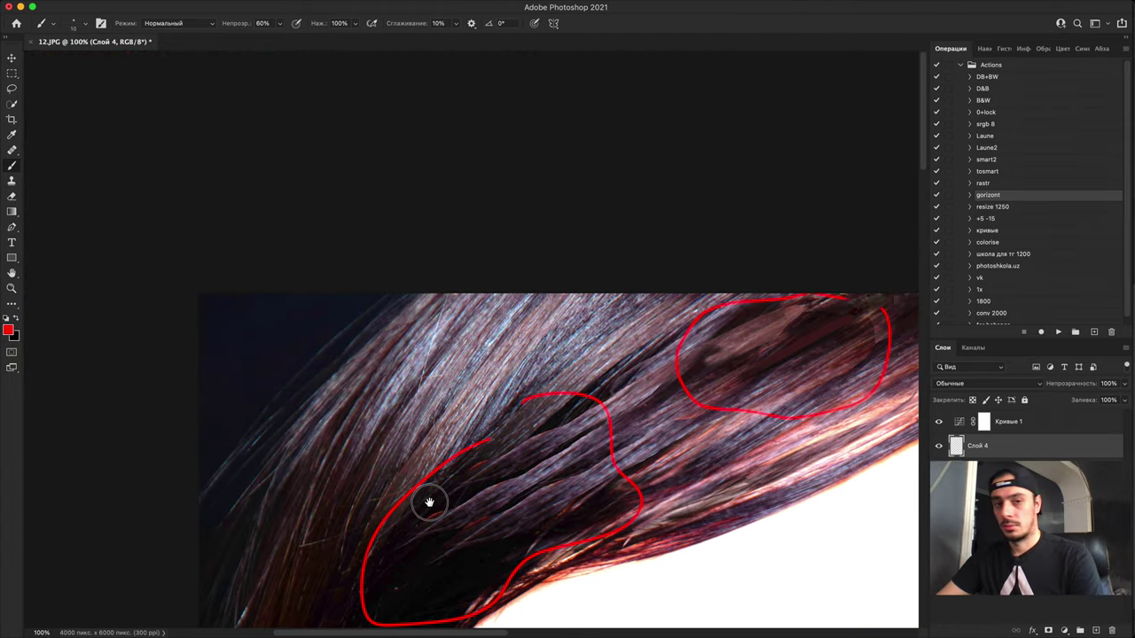
pyautogui.scroll(2, 431, 502)
pyautogui.hscroll(-3, 431, 501)
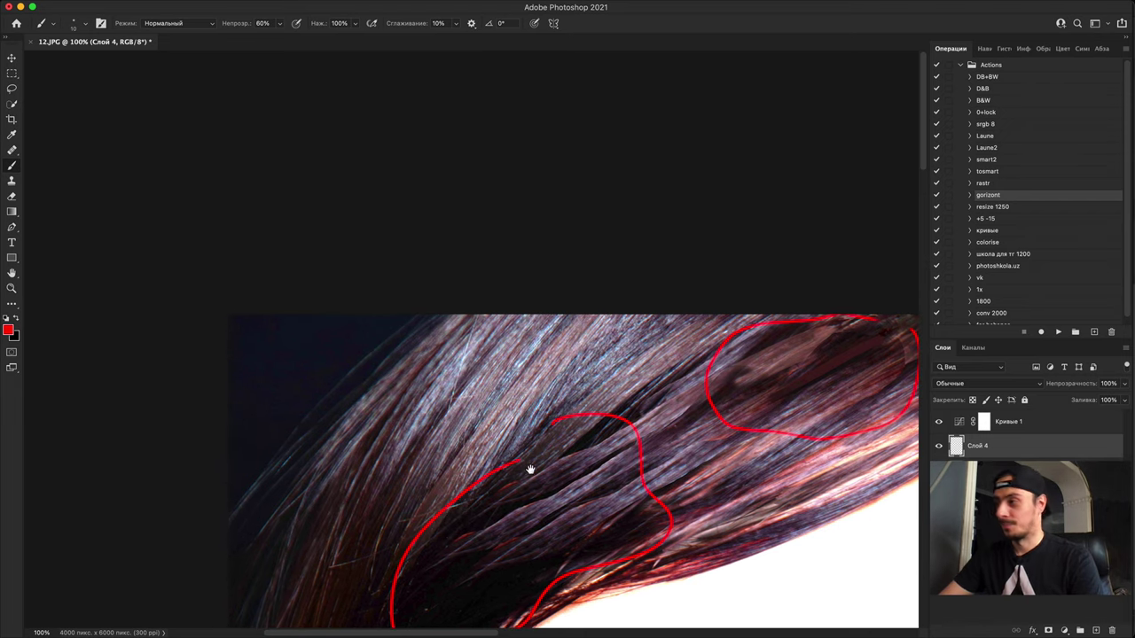
pyautogui.scroll(-5, 529, 466)
pyautogui.hscroll(5, 529, 467)
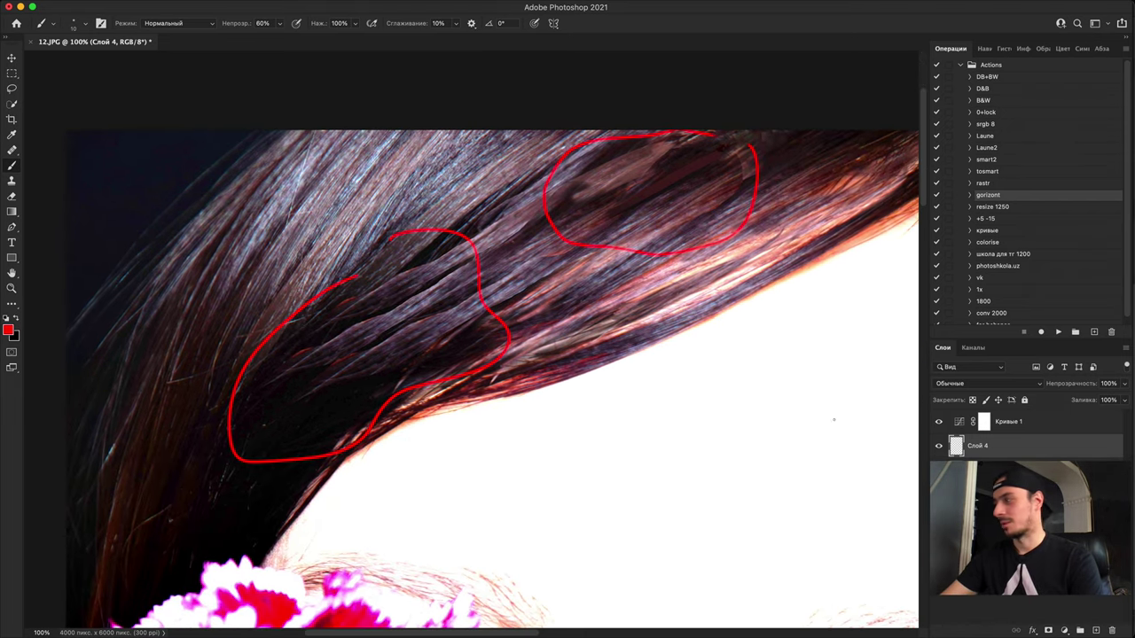
# Step: Hide the annotation layer Слой 4 and the adjustment layer Кривые 1
pyautogui.click(938, 446)
pyautogui.click(938, 422)
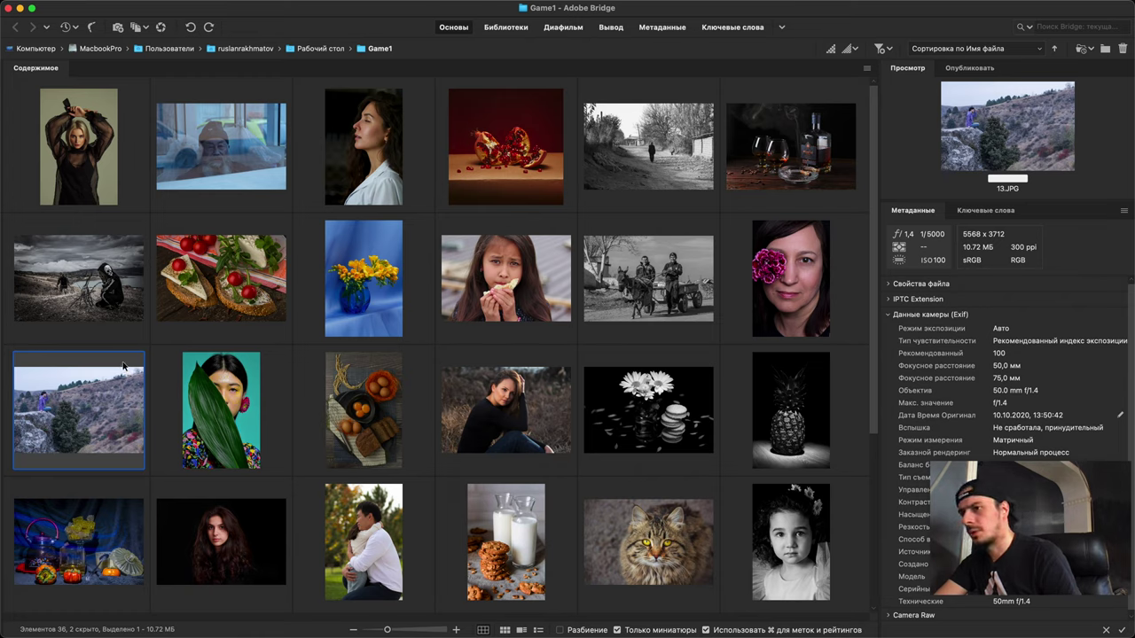
# Step: Switch to Bridge and open 13.JPG in Photoshop using its embedded sRGB profile
pyautogui.doubleClick(86, 408)
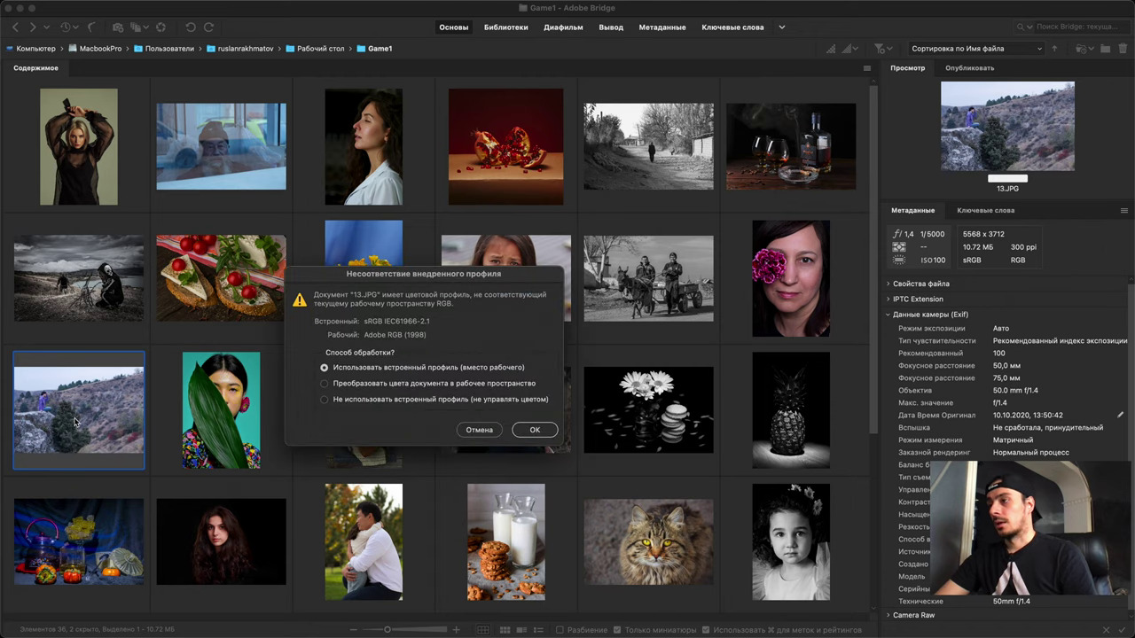
pyautogui.press('Return')
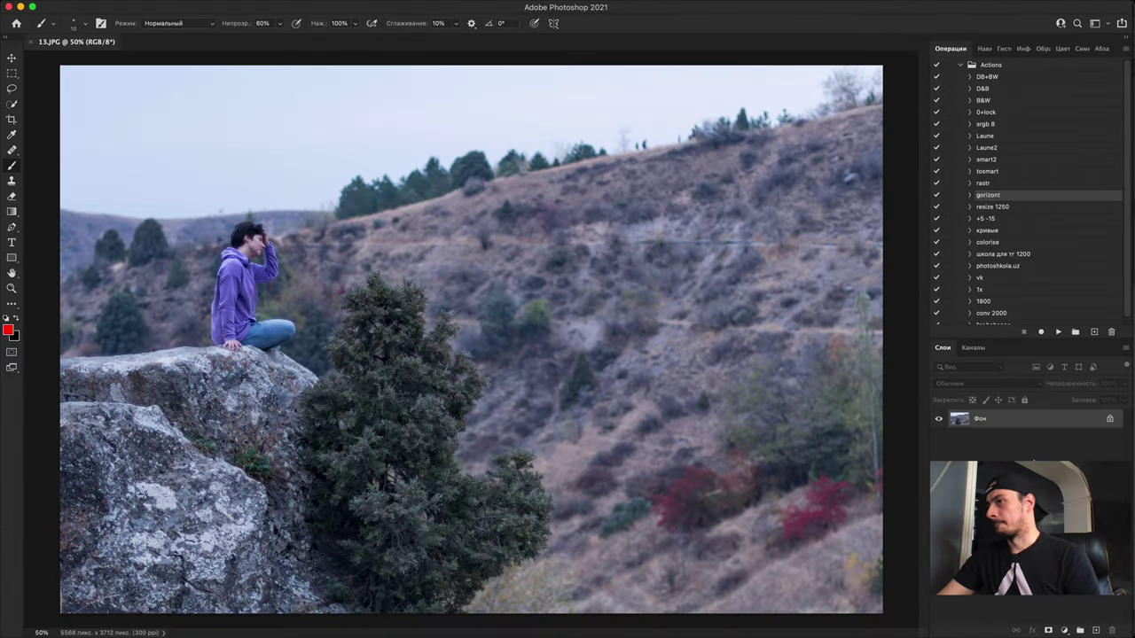
# Step: On a new layer, outline the large tree in red and paint thick red marks over the seated man
pyautogui.click(1096, 630)
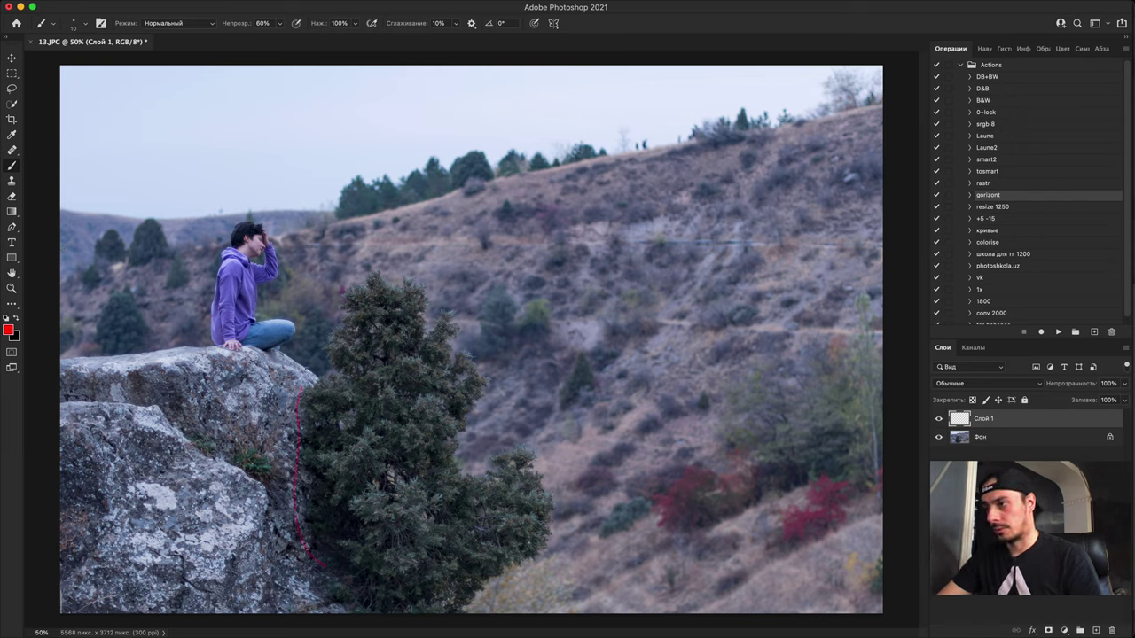
pyautogui.moveTo(381, 238)
pyautogui.mouseDown()
pyautogui.moveTo(481, 312)
pyautogui.moveTo(543, 408)
pyautogui.moveTo(549, 518)
pyautogui.moveTo(483, 607)
pyautogui.mouseUp()
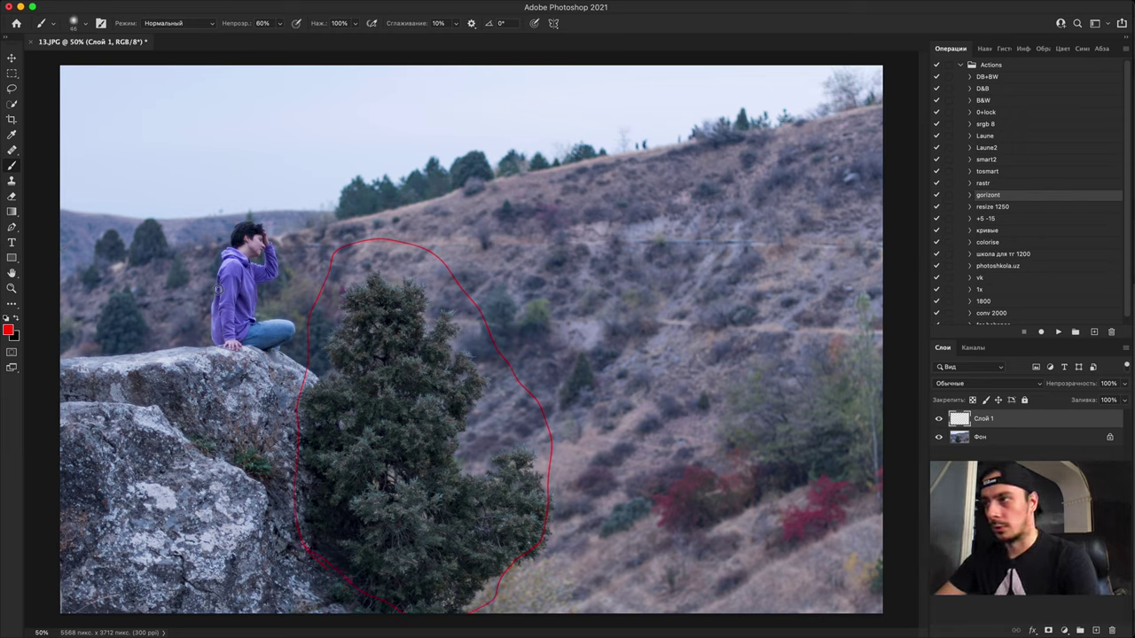
pyautogui.moveTo(218, 289); pyautogui.dragTo(232, 347)
pyautogui.moveTo(228, 281)
pyautogui.mouseDown()
pyautogui.moveTo(240, 330)
pyautogui.moveTo(214, 352)
pyautogui.mouseUp()
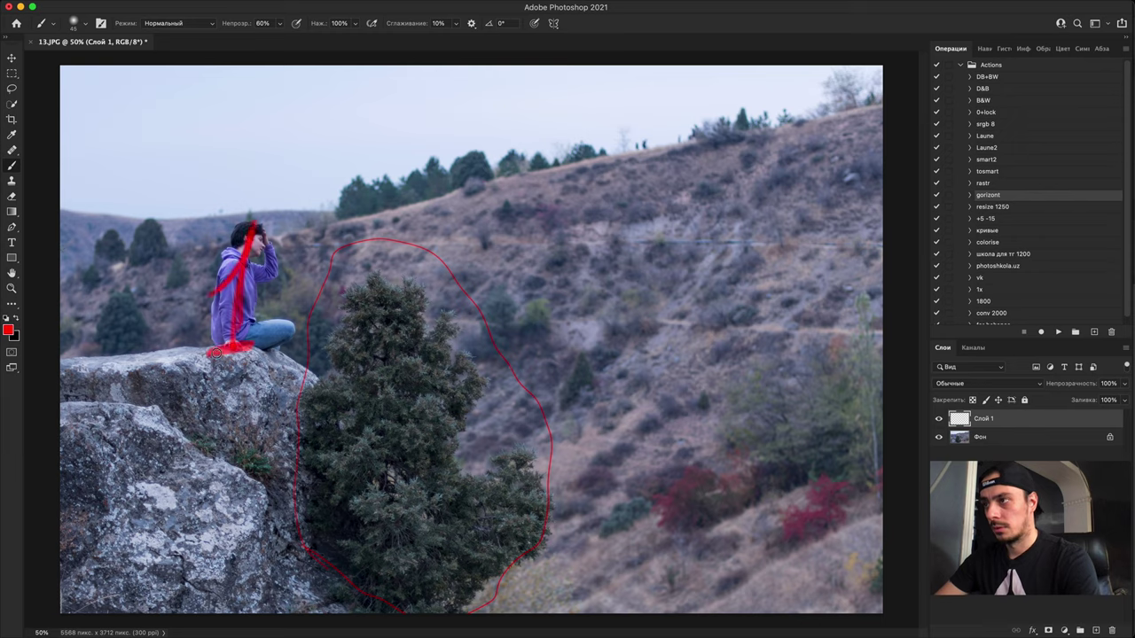
# Step: Paint a short red arrow from the man toward the tree and hatch the tree's upper part with vertical strokes
pyautogui.moveTo(289, 290)
pyautogui.mouseDown()
pyautogui.moveTo(345, 285)
pyautogui.moveTo(321, 327)
pyautogui.mouseUp()
pyautogui.moveTo(352, 257)
pyautogui.mouseDown()
pyautogui.moveTo(339, 456)
pyautogui.moveTo(365, 459)
pyautogui.mouseUp()
pyautogui.moveTo(377, 241); pyautogui.dragTo(399, 414)
pyautogui.moveTo(390, 266)
pyautogui.mouseDown()
pyautogui.moveTo(417, 258)
pyautogui.moveTo(408, 483)
pyautogui.mouseUp()
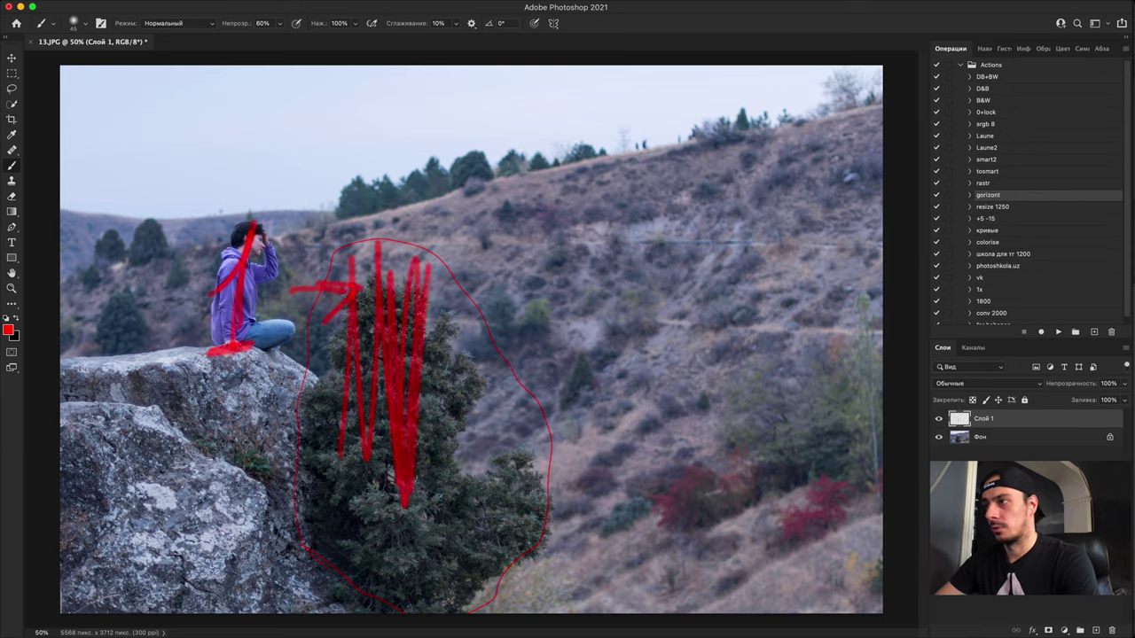
# Step: Draw a red arched arrow from beside the man over the tree to the hillside
pyautogui.moveTo(286, 249)
pyautogui.mouseDown()
pyautogui.moveTo(327, 174)
pyautogui.moveTo(456, 176)
pyautogui.moveTo(550, 309)
pyautogui.mouseUp()
pyautogui.moveTo(565, 259); pyautogui.dragTo(551, 312)
pyautogui.moveTo(502, 287); pyautogui.dragTo(550, 308)
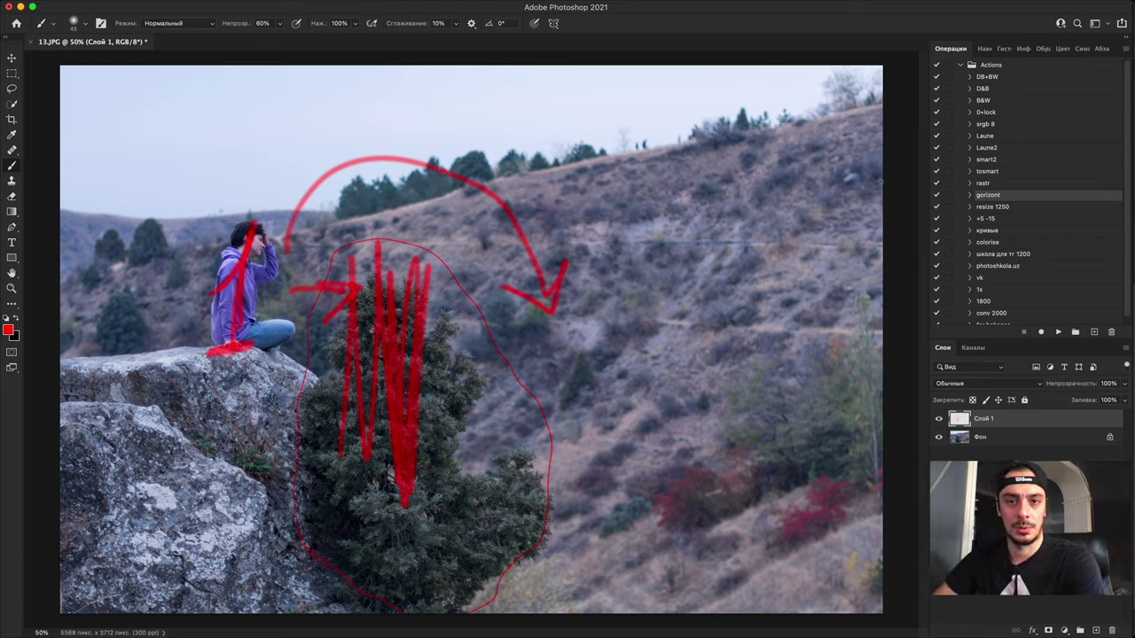
# Step: Hide the annotation layer Слой 1 and flip the image horizontally with the gorizont action
pyautogui.click(939, 419)
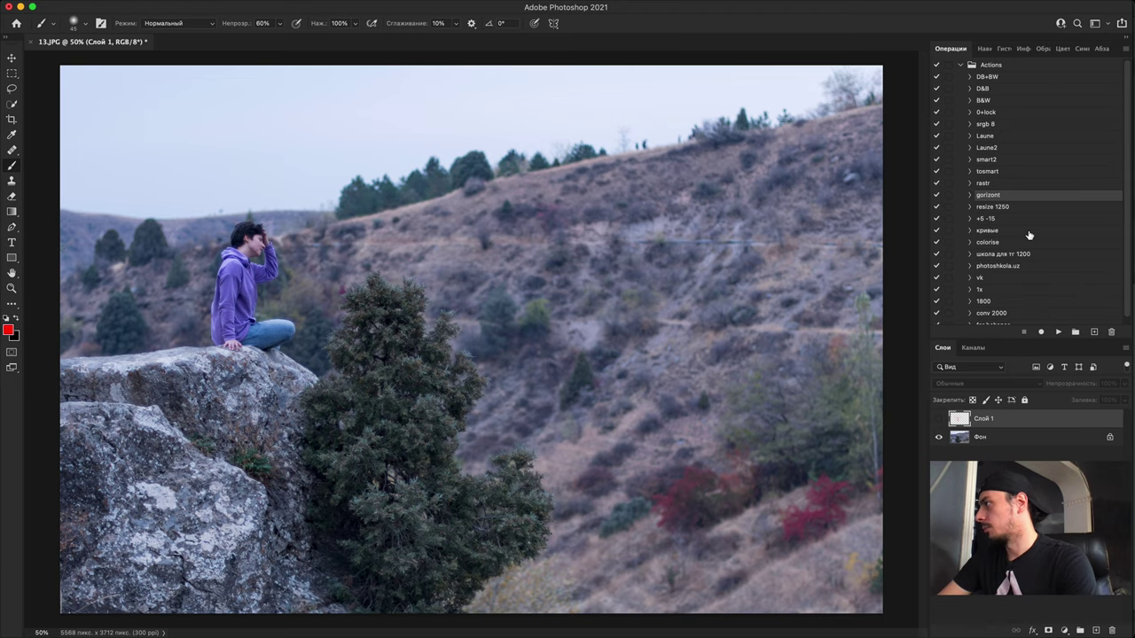
pyautogui.click(1055, 332)
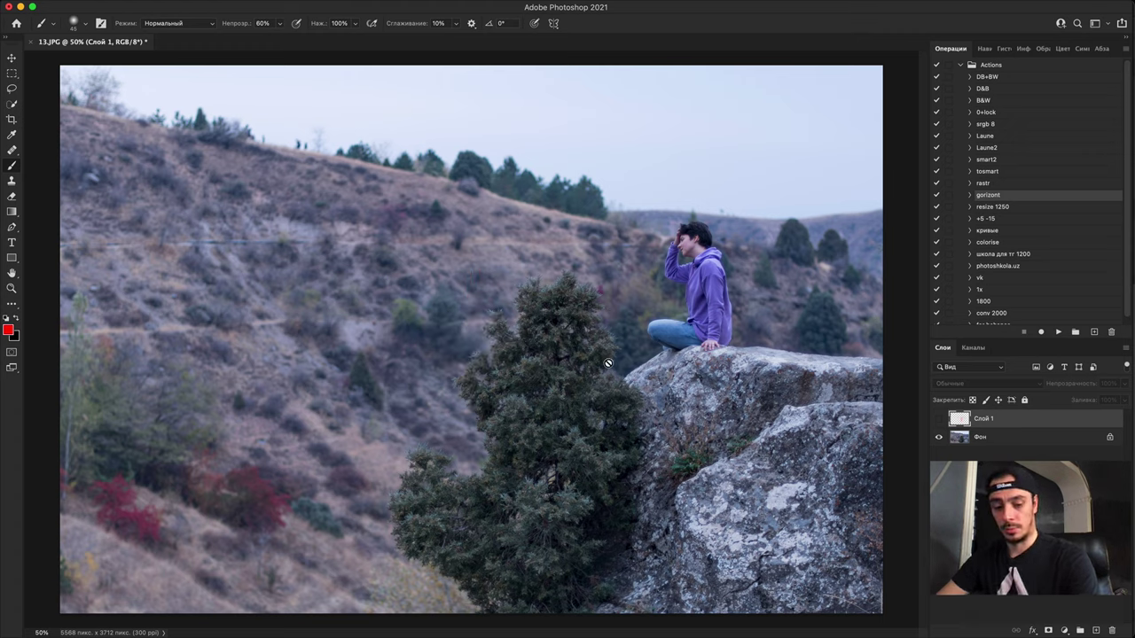
# Step: On a new layer above the background, draw a long red arrow across the hillside to the man and circle him
pyautogui.click(1008, 436)
pyautogui.click(1093, 629)
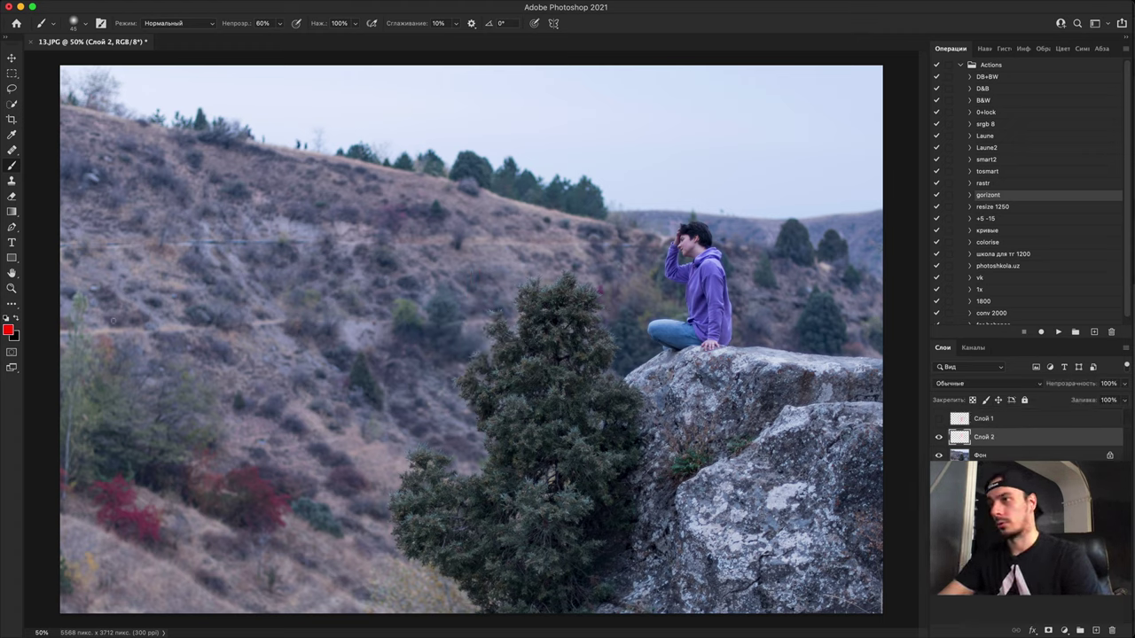
pyautogui.moveTo(59, 265)
pyautogui.mouseDown()
pyautogui.moveTo(504, 286)
pyautogui.moveTo(666, 275)
pyautogui.mouseUp()
pyautogui.moveTo(704, 204)
pyautogui.mouseDown()
pyautogui.moveTo(753, 240)
pyautogui.moveTo(643, 438)
pyautogui.moveTo(702, 183)
pyautogui.moveTo(737, 192)
pyautogui.mouseUp()
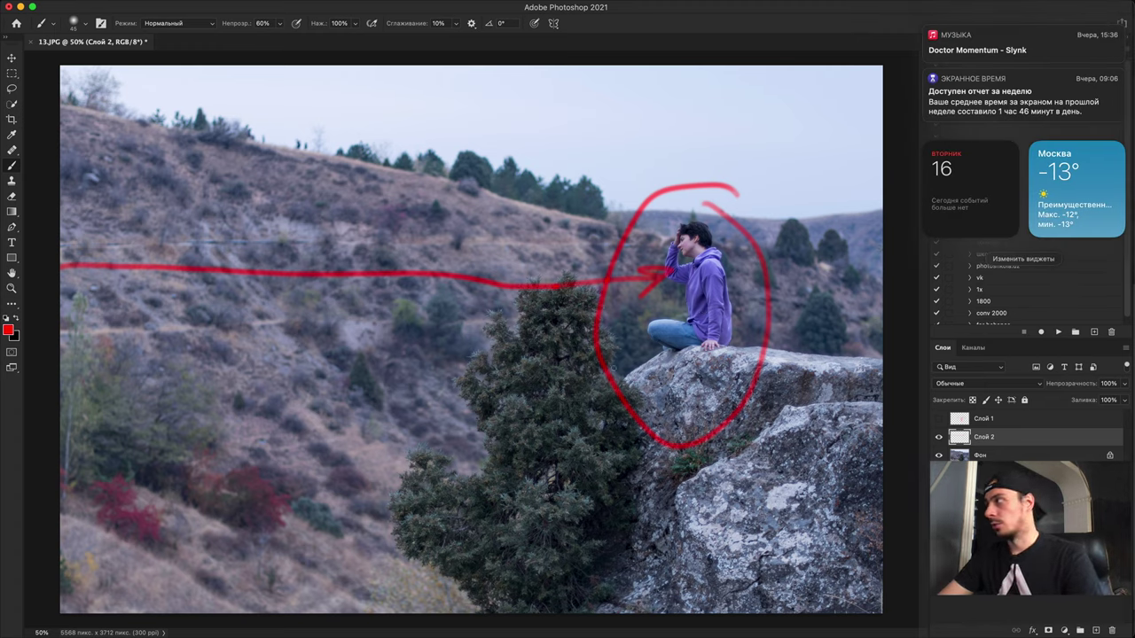
pyautogui.click(658, 331)
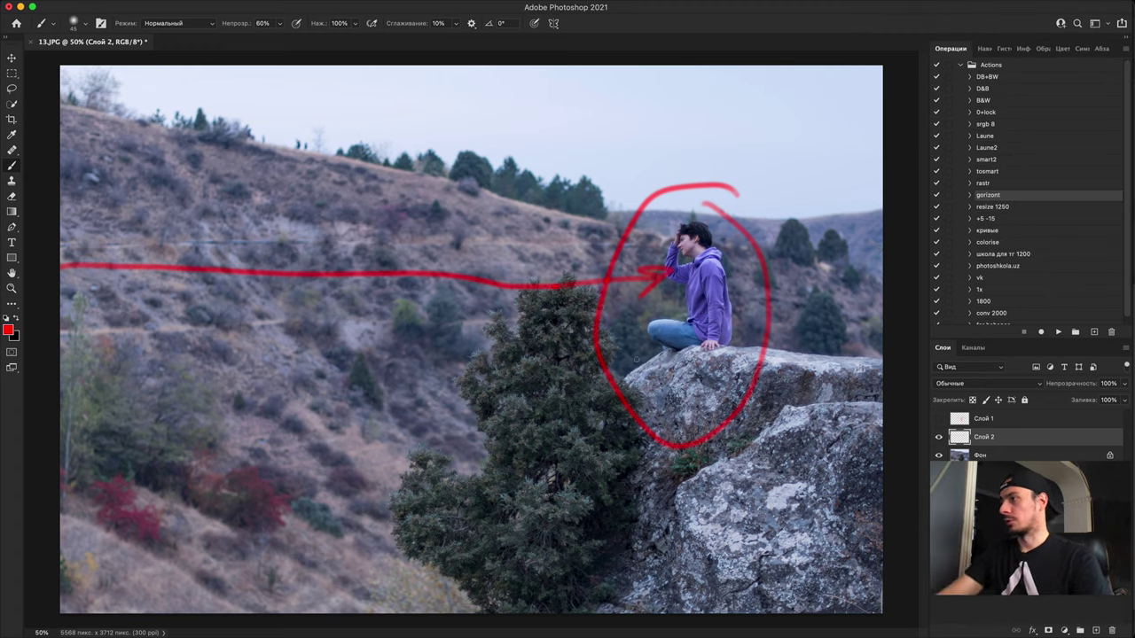
# Step: Scribble a red zigzag down the tree and flip the image horizontally again with the gorizont action
pyautogui.moveTo(554, 287)
pyautogui.mouseDown()
pyautogui.moveTo(551, 325)
pyautogui.moveTo(581, 370)
pyautogui.moveTo(594, 424)
pyautogui.moveTo(523, 511)
pyautogui.moveTo(528, 563)
pyautogui.moveTo(566, 584)
pyautogui.moveTo(536, 608)
pyautogui.mouseUp()
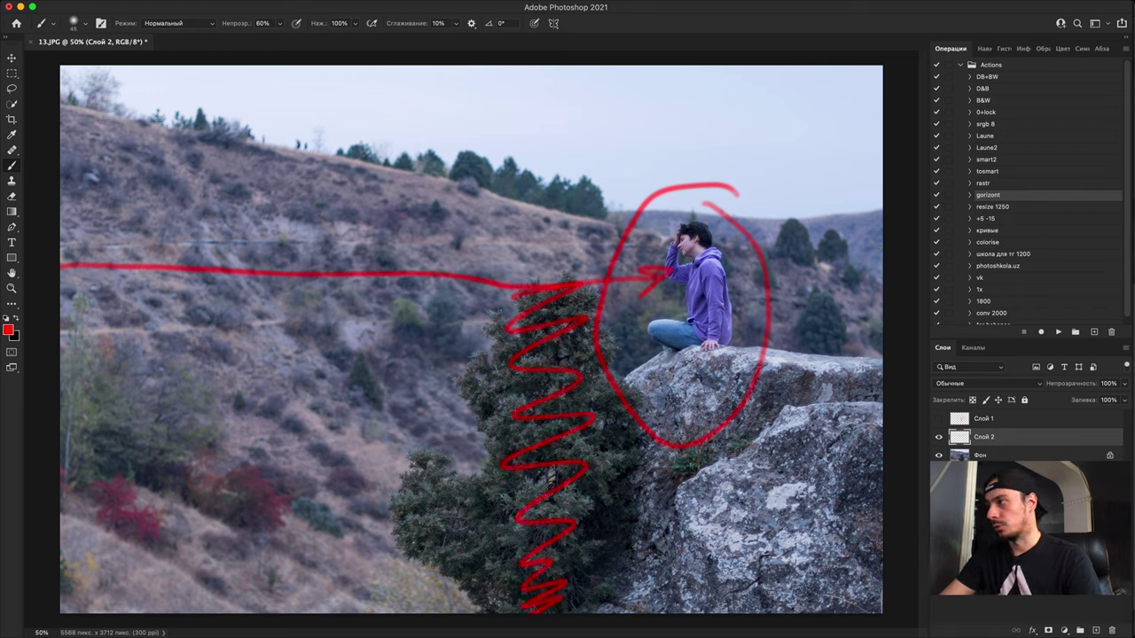
pyautogui.click(1060, 334)
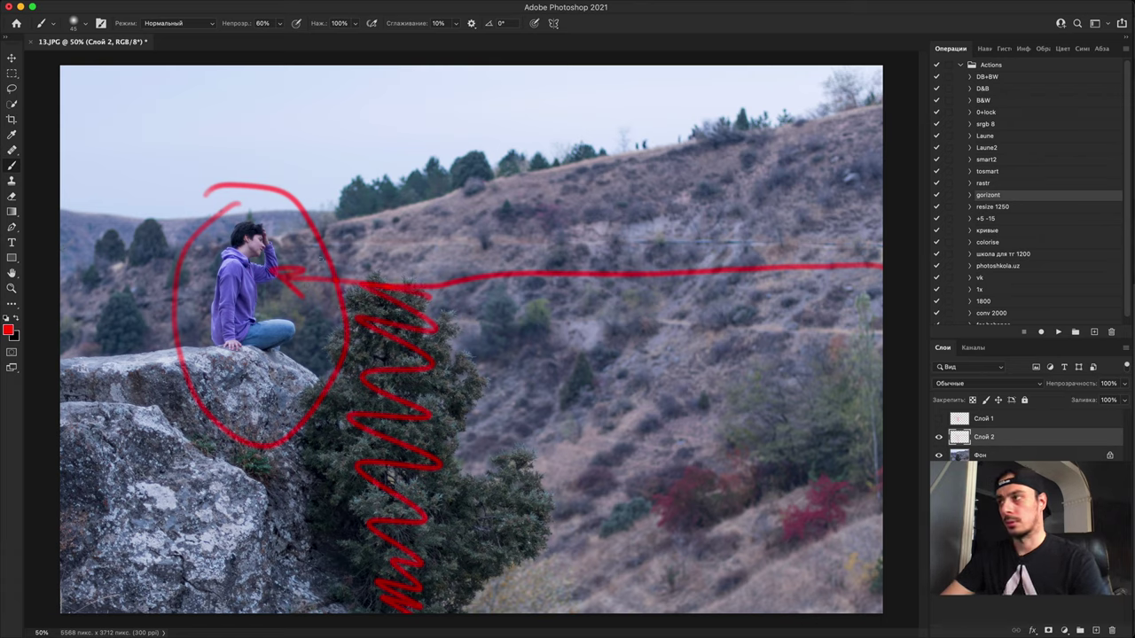
# Step: Mark three spots on the upper hillside with red circles and connect them with lines into a triangle
pyautogui.press('r')
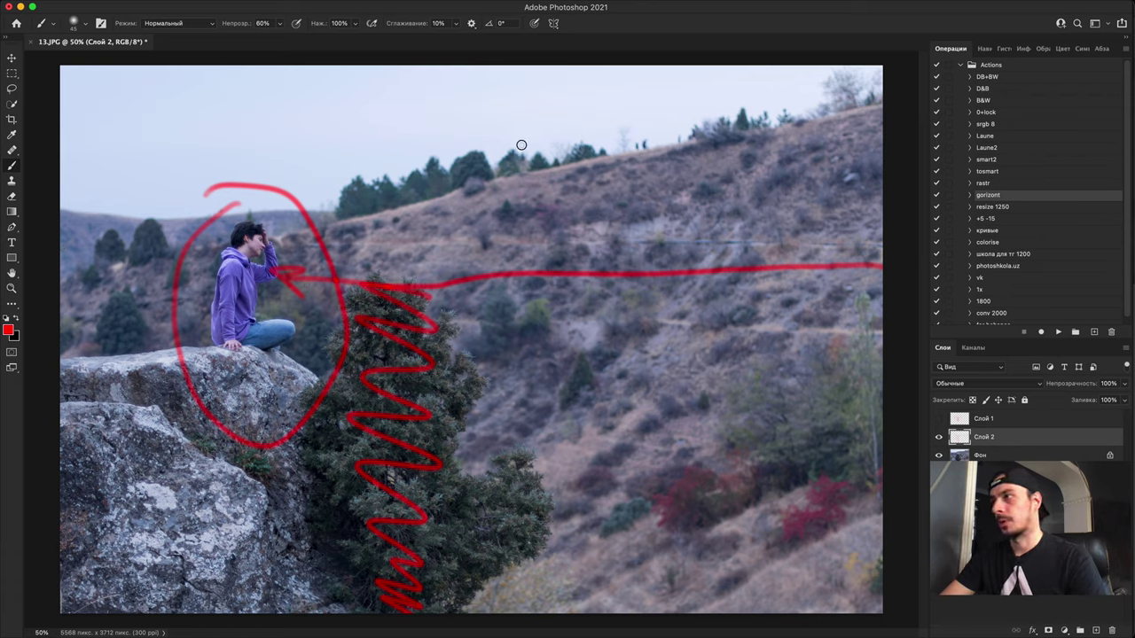
pyautogui.moveTo(486, 147)
pyautogui.mouseDown()
pyautogui.moveTo(478, 178)
pyautogui.moveTo(470, 168)
pyautogui.moveTo(479, 177)
pyautogui.mouseUp()
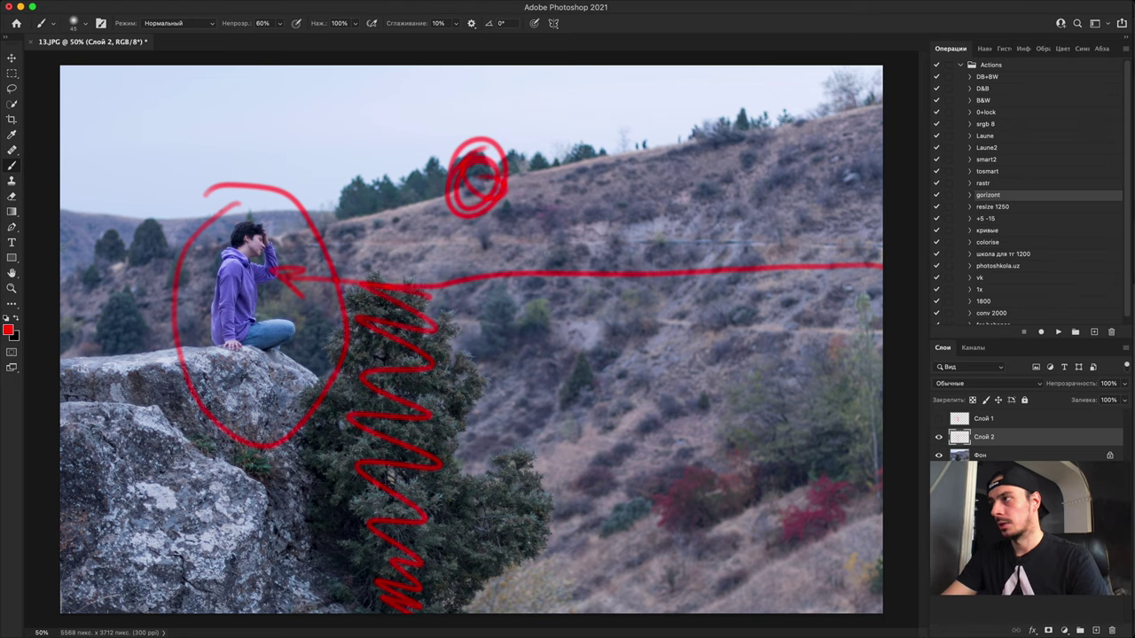
pyautogui.moveTo(551, 244); pyautogui.dragTo(570, 268)
pyautogui.press('super+plus')
pyautogui.press('super+minus')
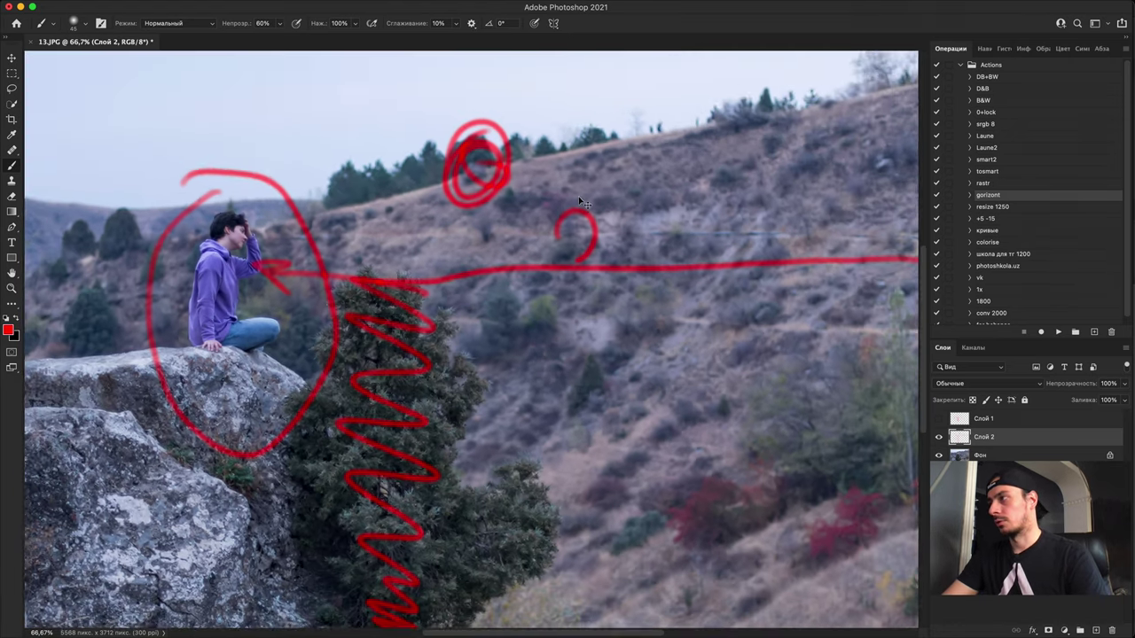
pyautogui.press('super+plus')
pyautogui.moveTo(610, 235)
pyautogui.mouseDown()
pyautogui.moveTo(595, 172)
pyautogui.moveTo(602, 204)
pyautogui.mouseUp()
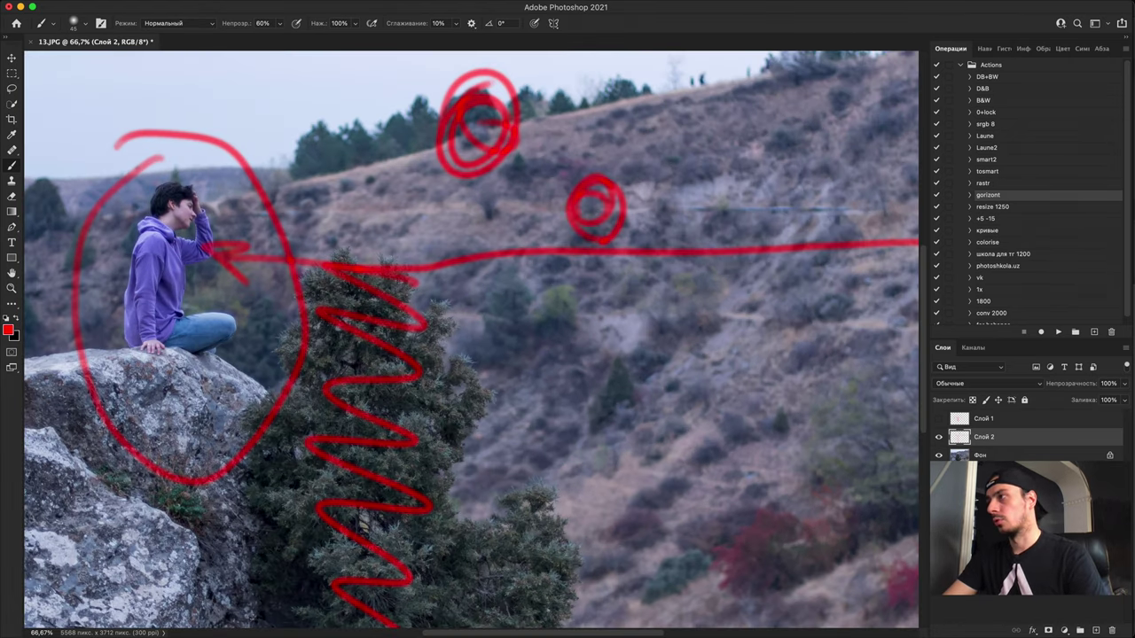
pyautogui.press('super+minus')
pyautogui.moveTo(625, 144)
pyautogui.mouseDown()
pyautogui.moveTo(645, 163)
pyautogui.moveTo(635, 134)
pyautogui.moveTo(635, 180)
pyautogui.moveTo(612, 167)
pyautogui.mouseUp()
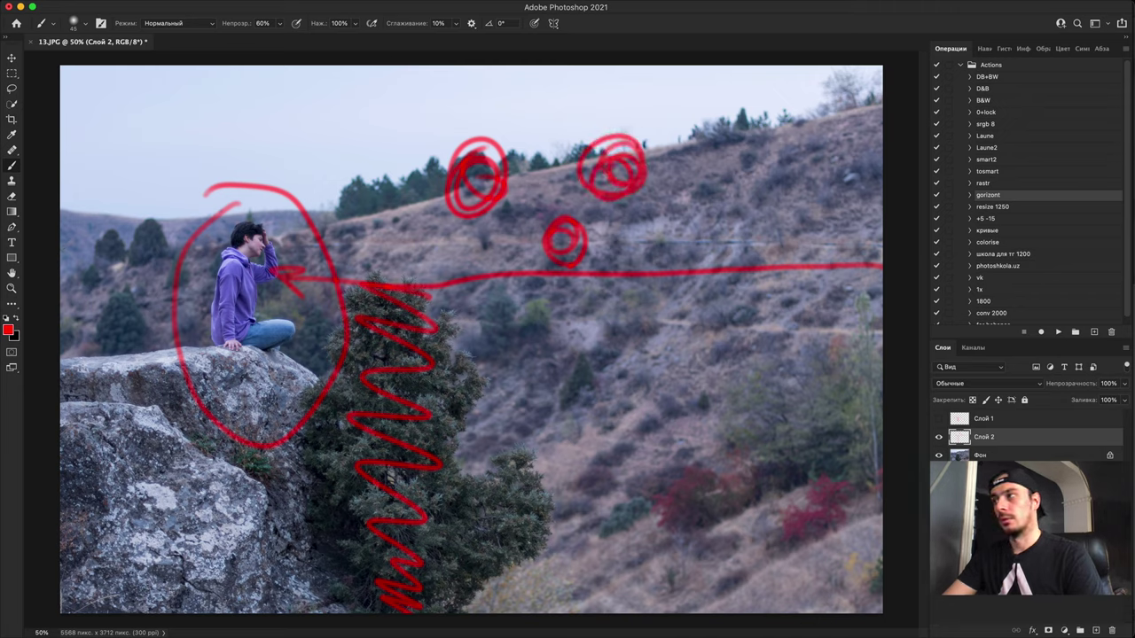
pyautogui.moveTo(502, 203)
pyautogui.mouseDown()
pyautogui.moveTo(547, 232)
pyautogui.moveTo(539, 165)
pyautogui.moveTo(492, 199)
pyautogui.moveTo(568, 253)
pyautogui.moveTo(467, 195)
pyautogui.moveTo(554, 259)
pyautogui.moveTo(647, 160)
pyautogui.moveTo(510, 166)
pyautogui.mouseUp()
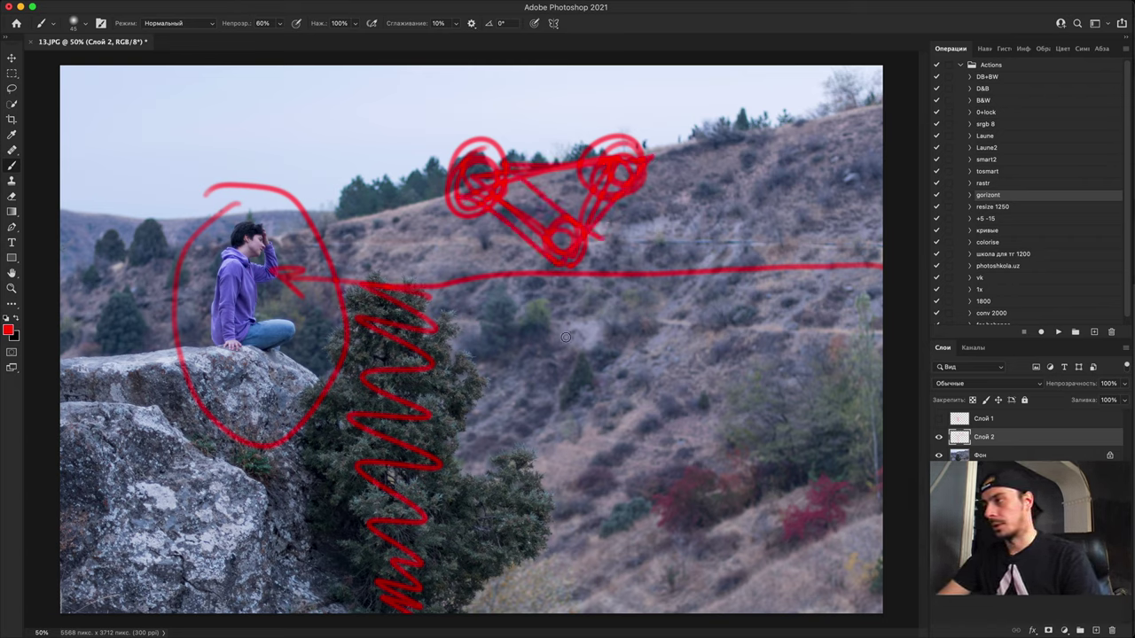
# Step: Draw a second group of three red circles on the lower hillside, linked by arrows in a triangle
pyautogui.moveTo(566, 337)
pyautogui.mouseDown()
pyautogui.moveTo(581, 351)
pyautogui.moveTo(587, 337)
pyautogui.mouseUp()
pyautogui.moveTo(761, 317)
pyautogui.mouseDown()
pyautogui.moveTo(747, 353)
pyautogui.moveTo(755, 336)
pyautogui.mouseUp()
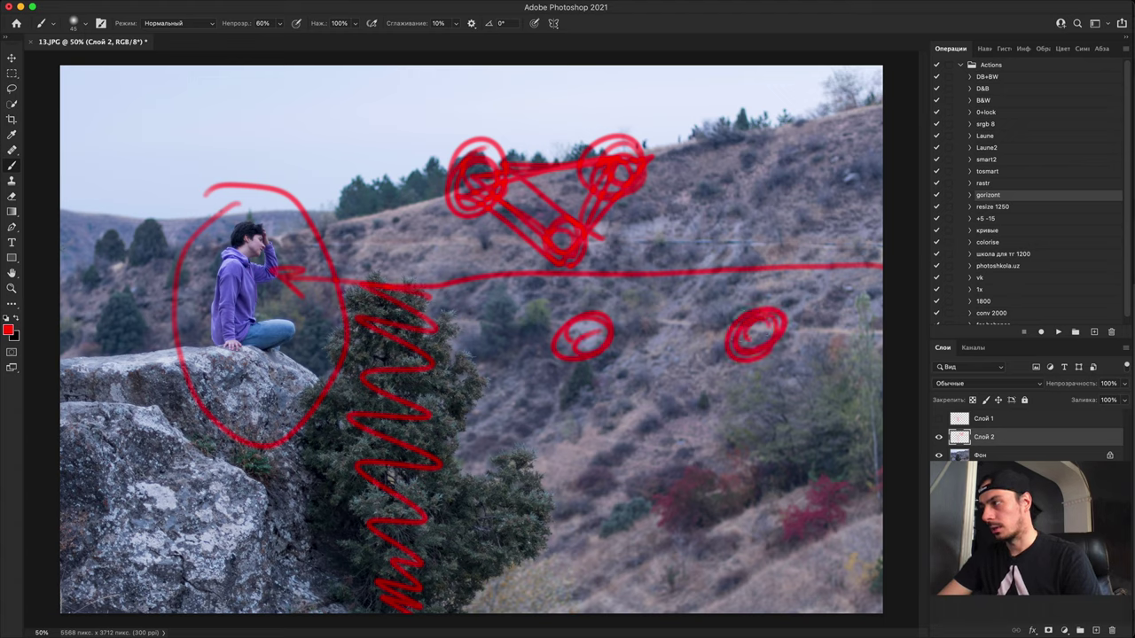
pyautogui.moveTo(631, 346)
pyautogui.mouseDown()
pyautogui.moveTo(703, 337)
pyautogui.moveTo(688, 371)
pyautogui.moveTo(711, 393)
pyautogui.moveTo(669, 441)
pyautogui.moveTo(662, 498)
pyautogui.moveTo(577, 362)
pyautogui.mouseUp()
pyautogui.moveTo(577, 362); pyautogui.dragTo(618, 376)
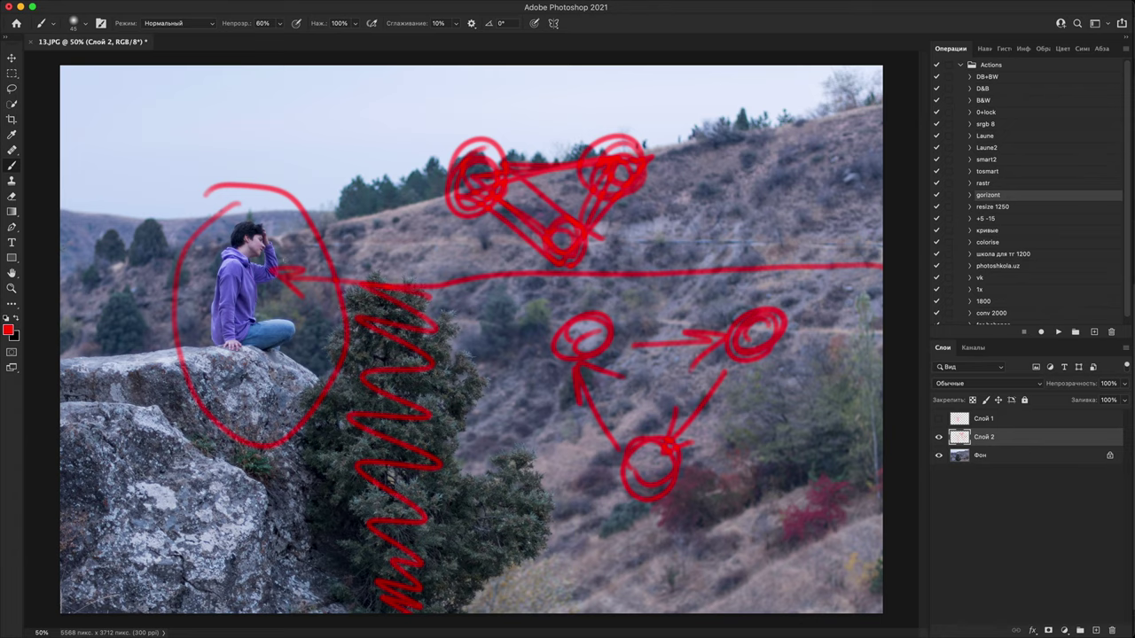
# Step: Cover the tree with dense red hatching and hide the annotation layer Слой 2
pyautogui.moveTo(364, 346)
pyautogui.mouseDown()
pyautogui.moveTo(373, 350)
pyautogui.moveTo(355, 434)
pyautogui.moveTo(399, 483)
pyautogui.moveTo(377, 559)
pyautogui.moveTo(423, 403)
pyautogui.moveTo(411, 322)
pyautogui.mouseUp()
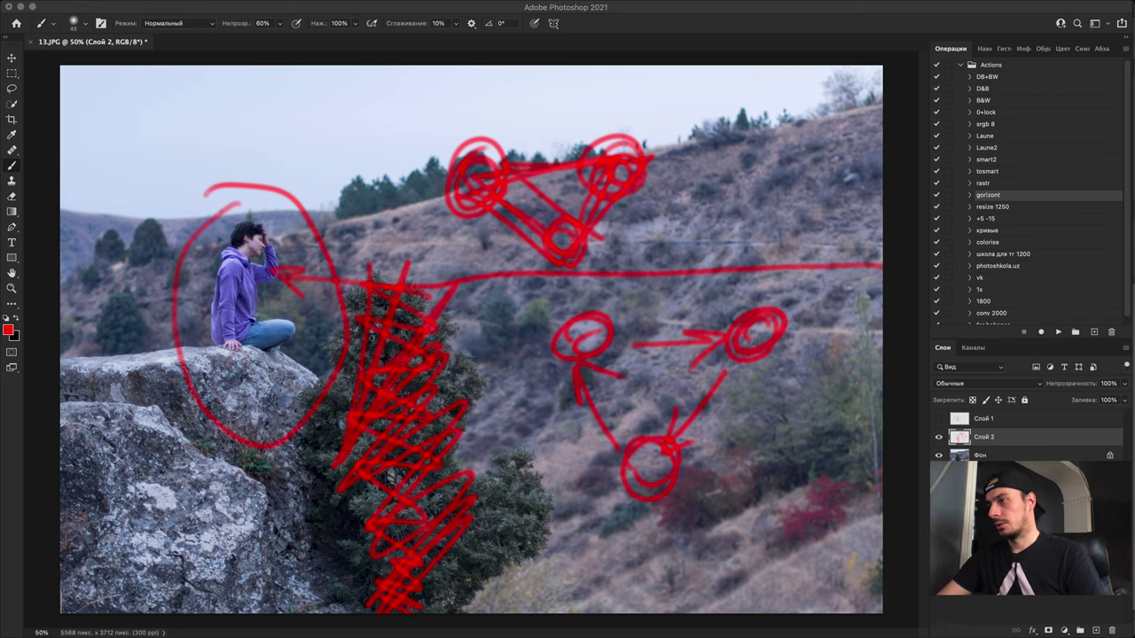
pyautogui.moveTo(394, 295)
pyautogui.mouseDown()
pyautogui.moveTo(337, 370)
pyautogui.moveTo(423, 492)
pyautogui.moveTo(457, 592)
pyautogui.mouseUp()
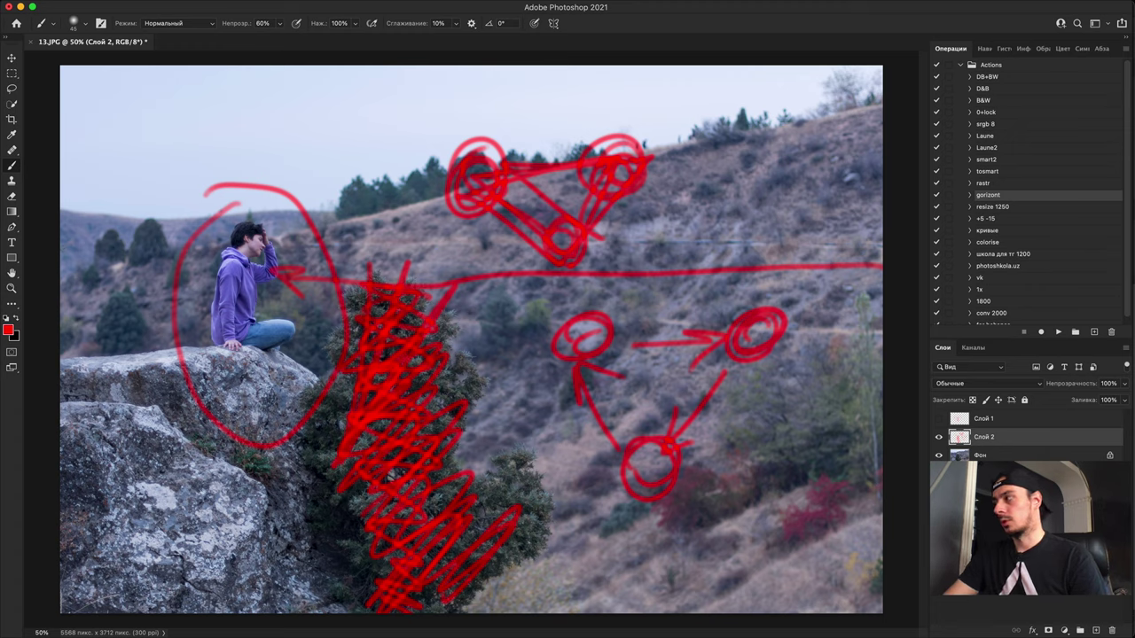
pyautogui.click(938, 437)
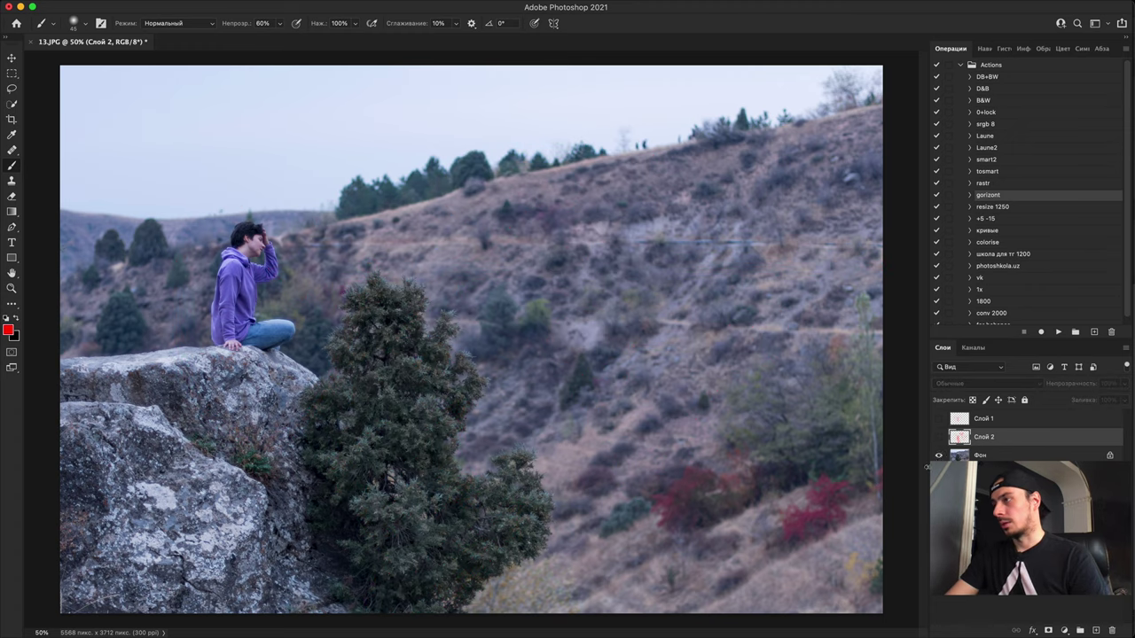
# Step: Lasso a hillside patch beside the tree on the background, copy it to a new layer and move it over the tree
pyautogui.click(956, 450)
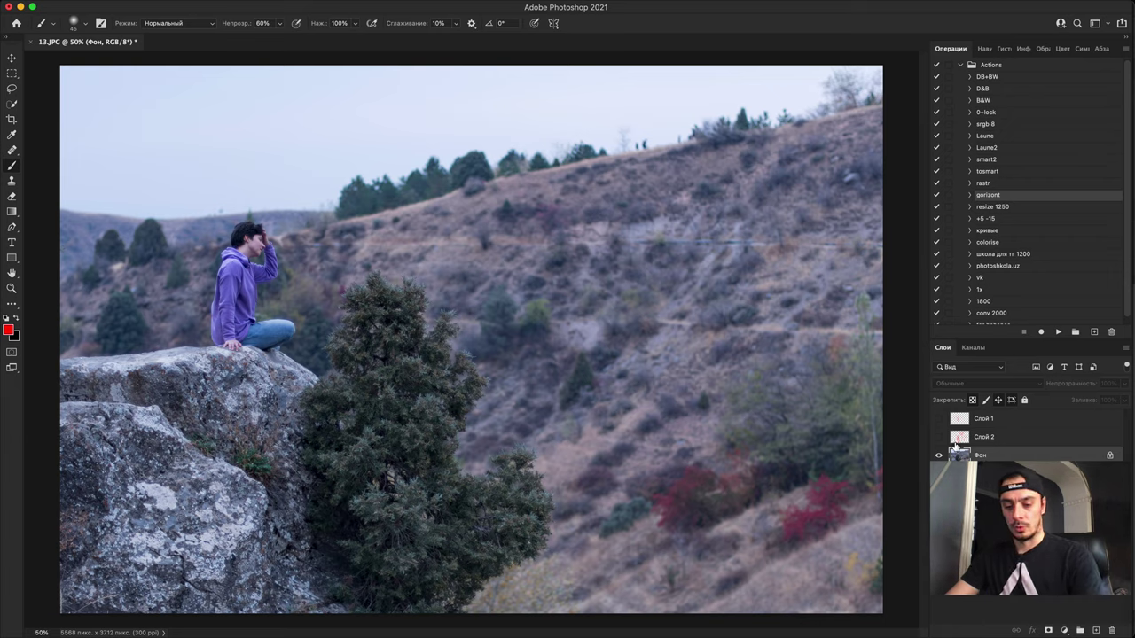
pyautogui.press('l')
pyautogui.moveTo(564, 541)
pyautogui.mouseDown()
pyautogui.moveTo(510, 377)
pyautogui.moveTo(661, 291)
pyautogui.moveTo(647, 519)
pyautogui.moveTo(566, 539)
pyautogui.mouseUp()
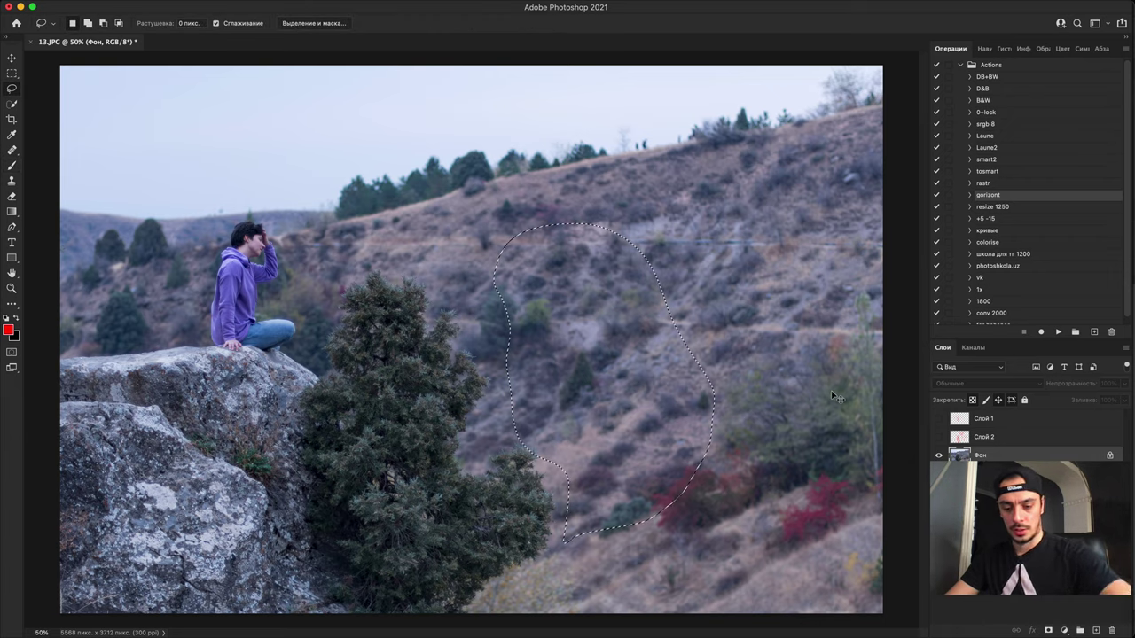
pyautogui.hotkey('ctrl', 'j')
pyautogui.press('v')
pyautogui.moveTo(612, 394); pyautogui.dragTo(417, 442)
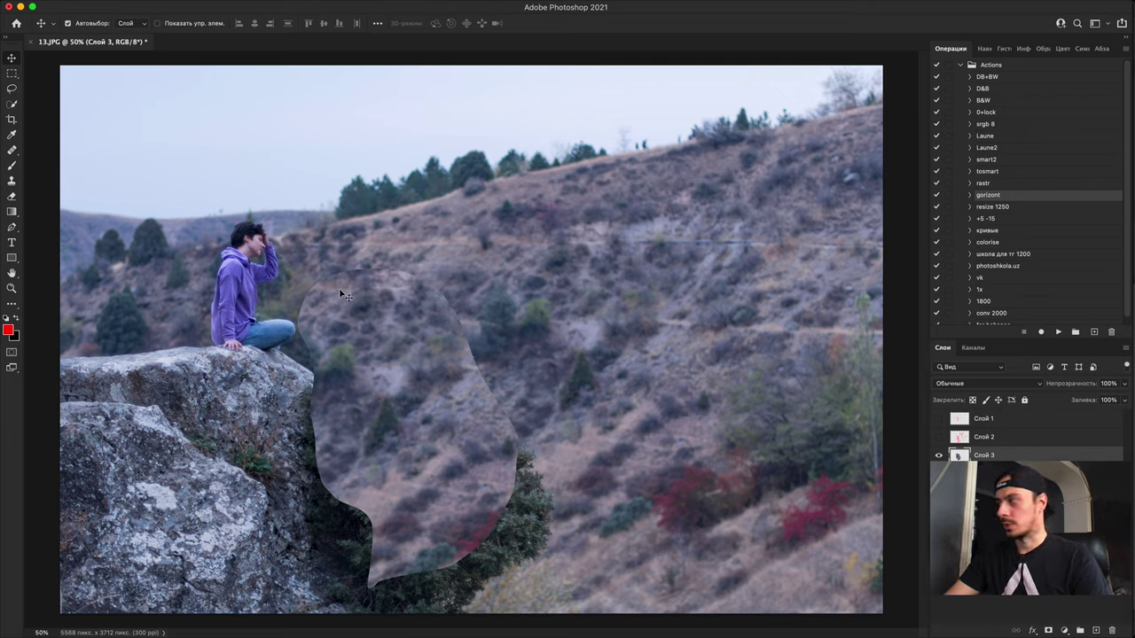
# Step: On a new layer, draw a red double-headed arrow from the seated man across the hillside, then compare the picture without and with the tree-covering patch
pyautogui.click(1095, 631)
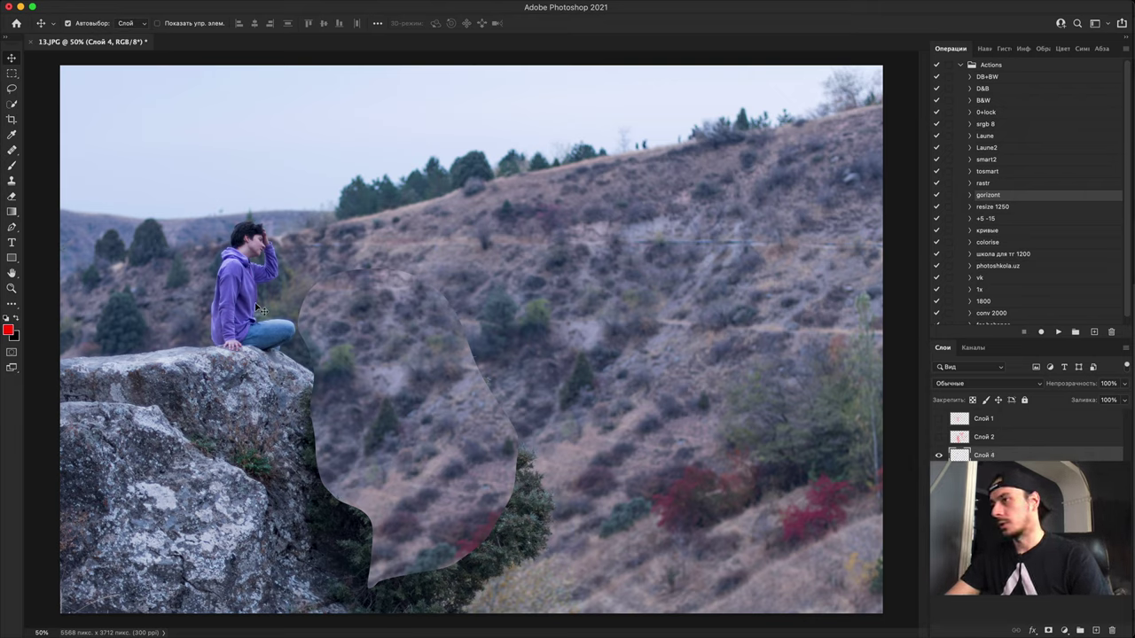
pyautogui.press('b')
pyautogui.moveTo(270, 295)
pyautogui.mouseDown()
pyautogui.moveTo(657, 303)
pyautogui.moveTo(632, 274)
pyautogui.moveTo(705, 335)
pyautogui.mouseUp()
pyautogui.moveTo(326, 271)
pyautogui.mouseDown()
pyautogui.moveTo(254, 303)
pyautogui.moveTo(348, 320)
pyautogui.mouseUp()
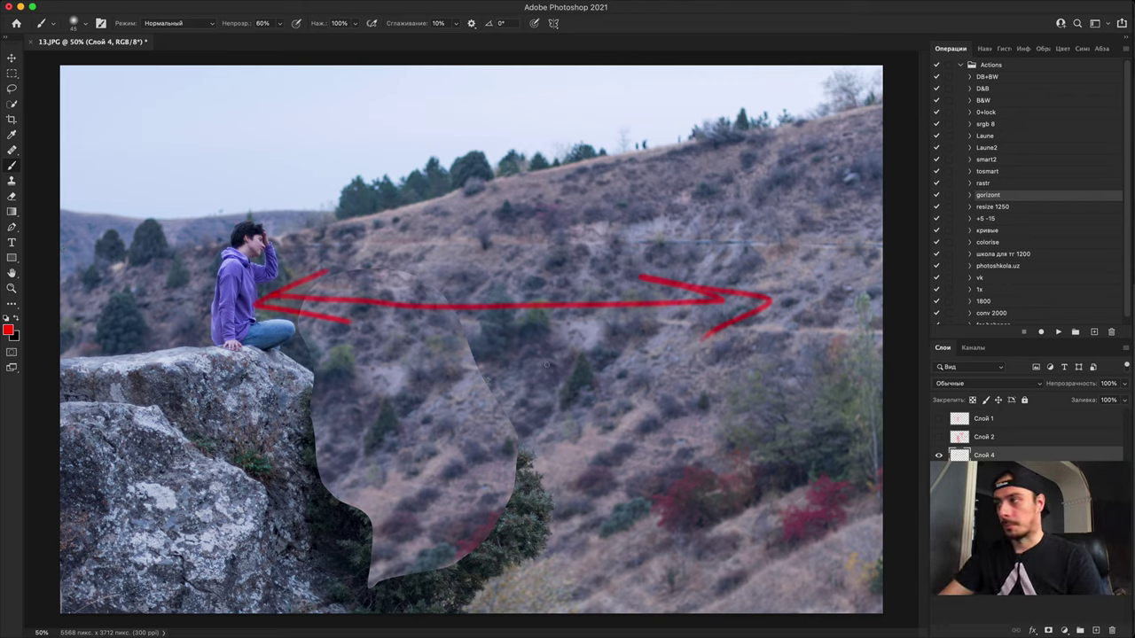
pyautogui.click(937, 473)
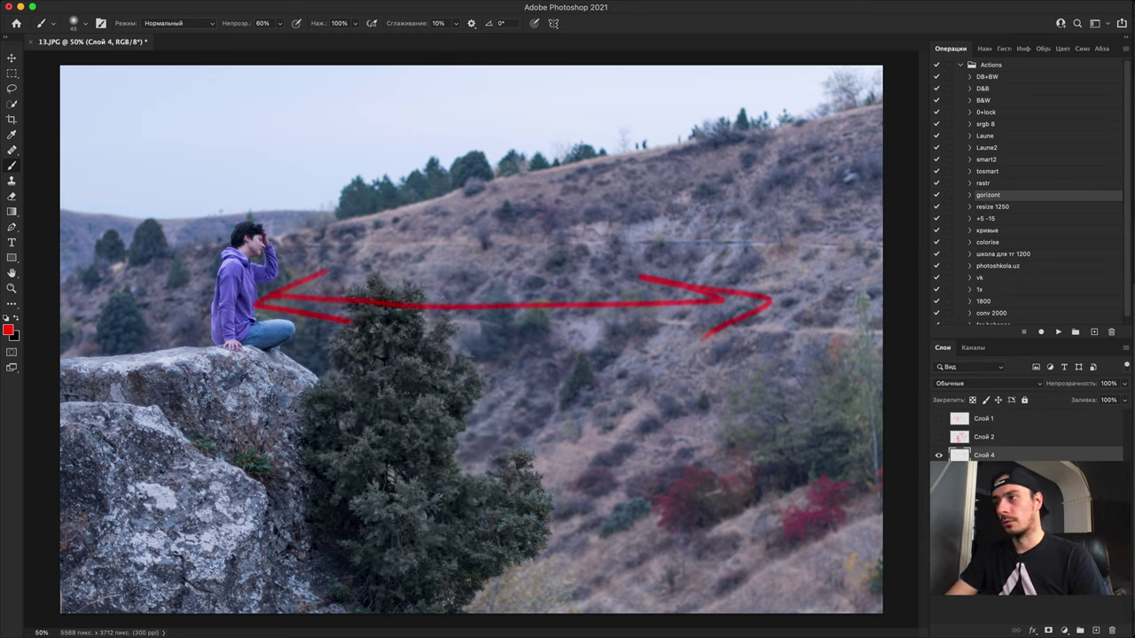
pyautogui.click(937, 473)
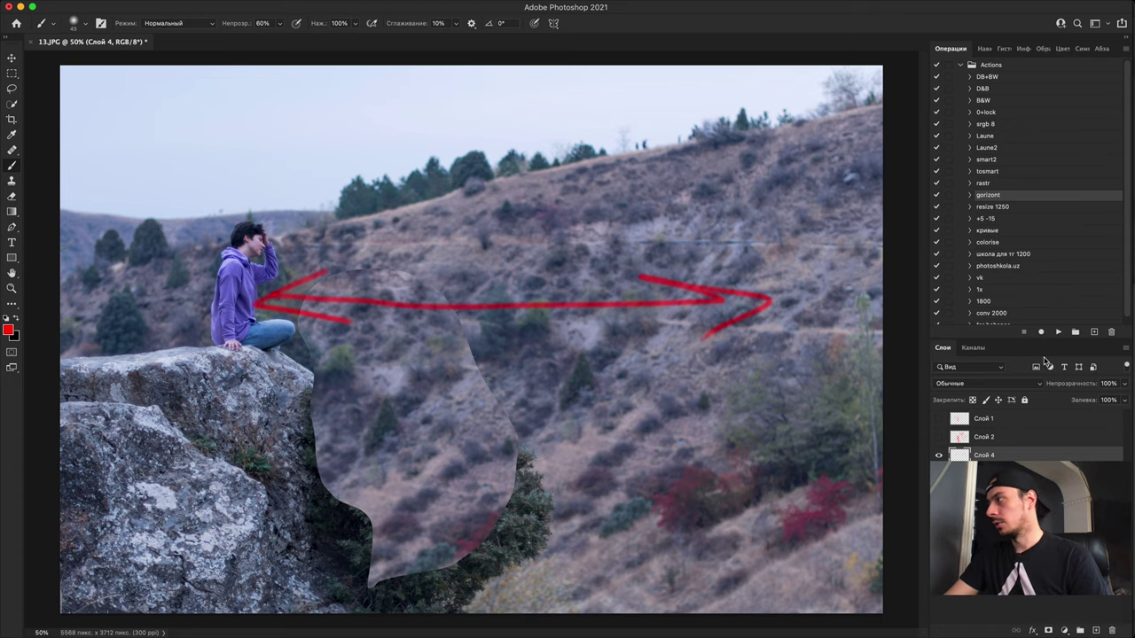
# Step: Mirror the photo horizontally with the gorizont action and hide the arrow layer and the hillside patch layer
pyautogui.click(1057, 332)
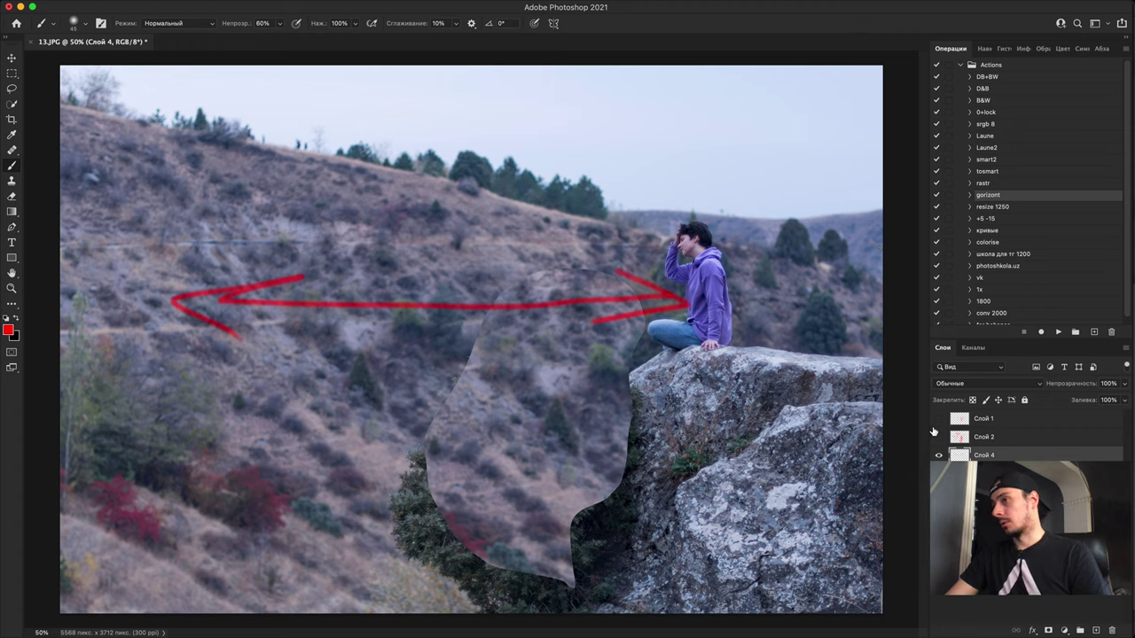
pyautogui.click(938, 456)
pyautogui.click(938, 474)
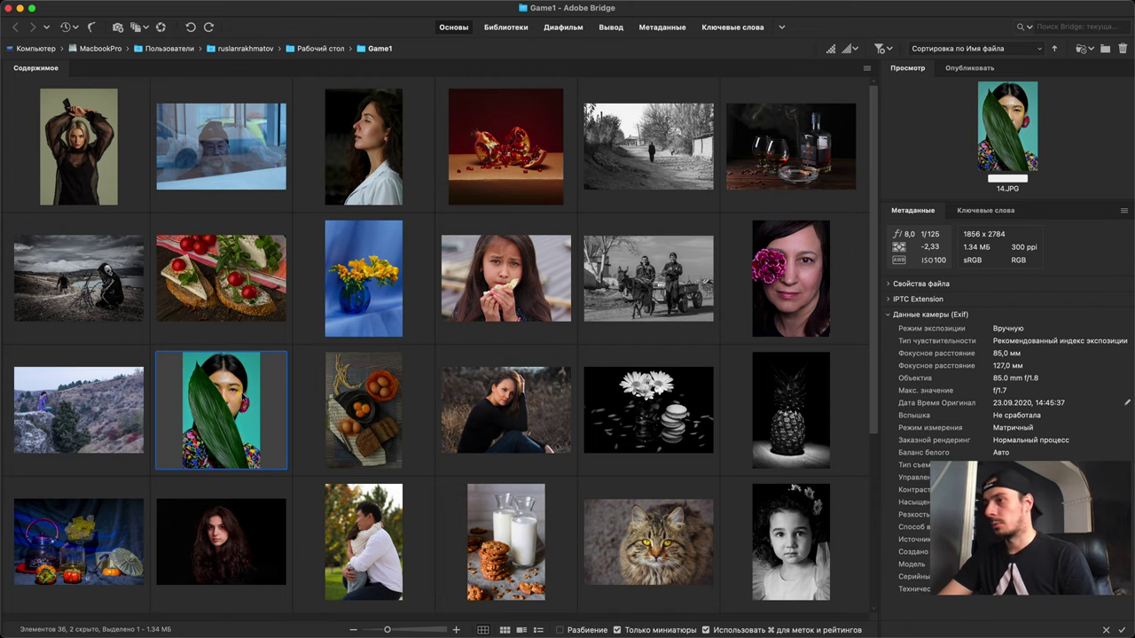
# Step: Open 14.JPG from the Game1 folder in Bridge, using its embedded colour profile
pyautogui.doubleClick(238, 398)
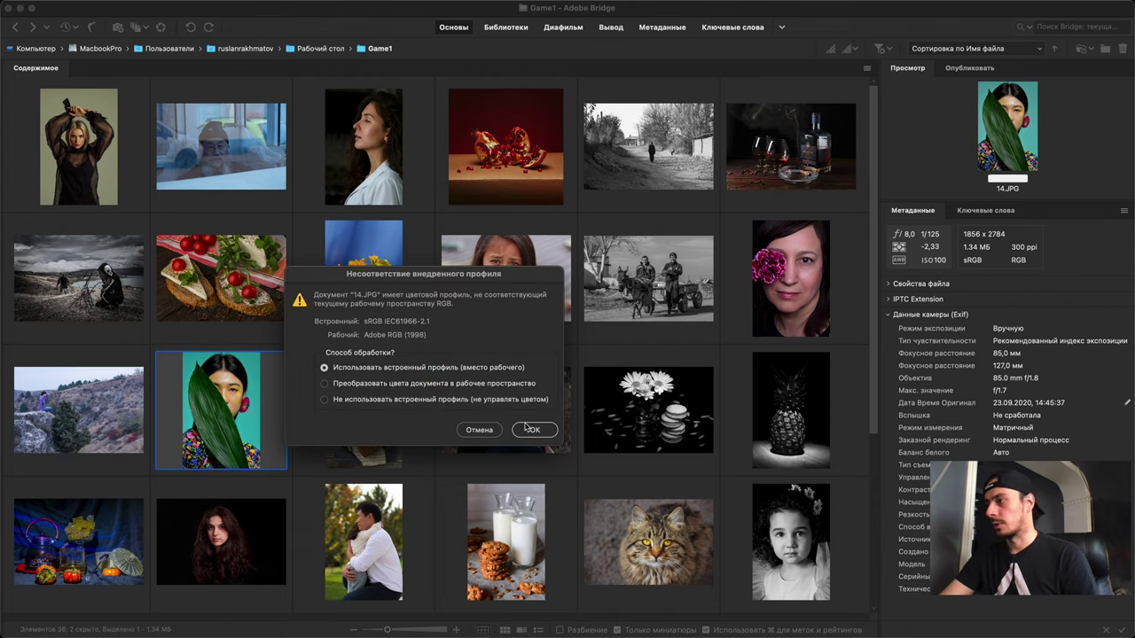
pyautogui.press('Return')
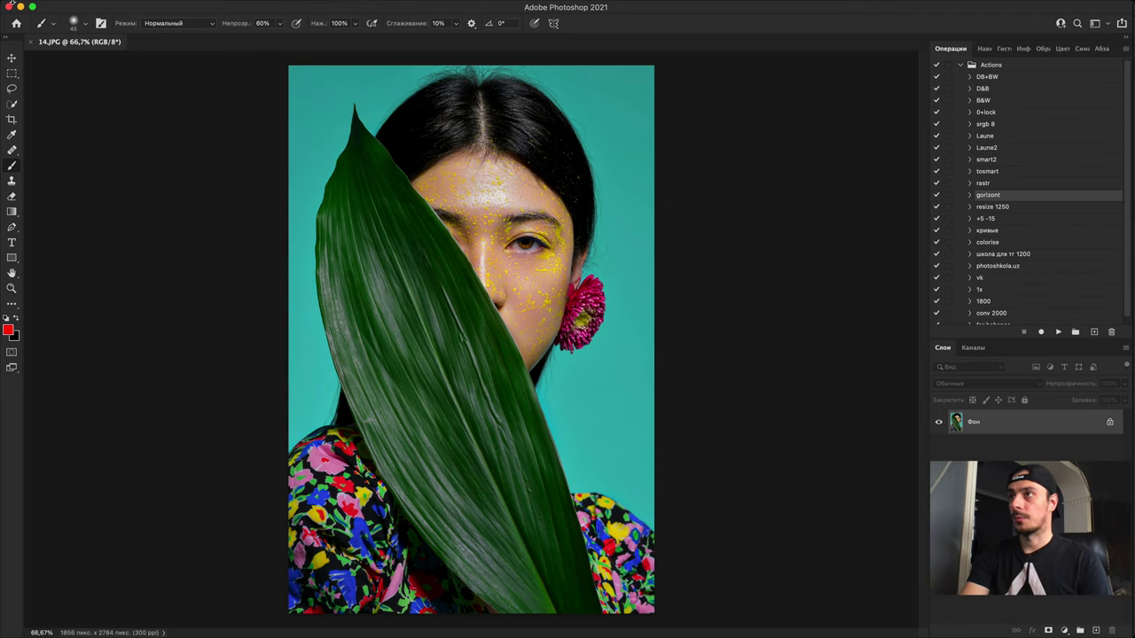
# Step: Return to Bridge to look at the pomegranate photo 4.JPG, and bring 14.JPG back up in Photoshop
pyautogui.click(21, 7)
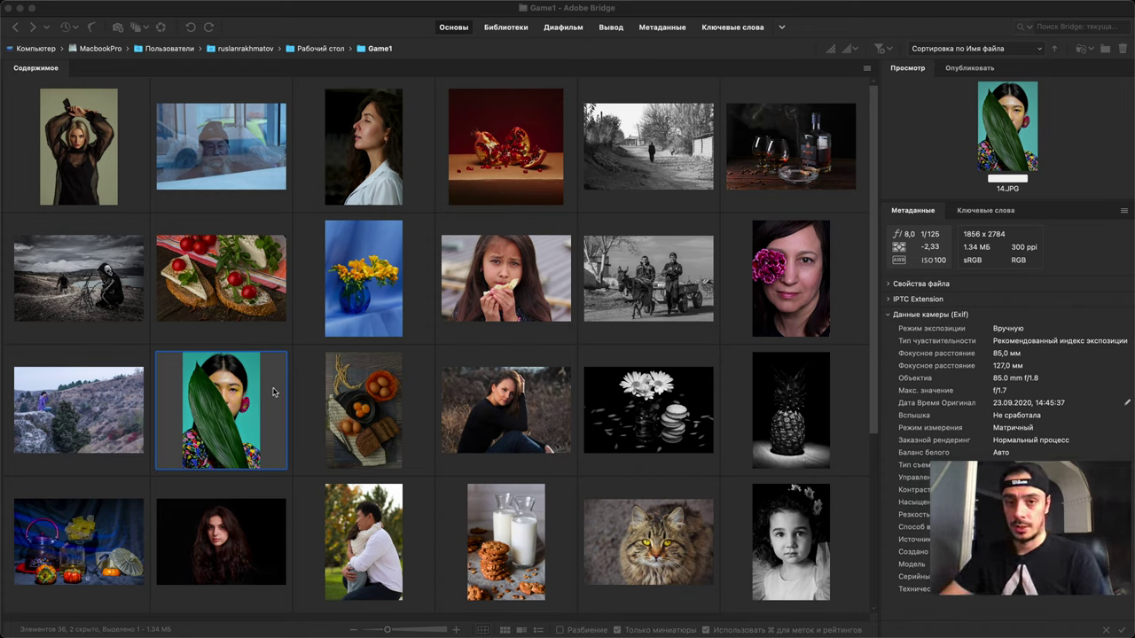
pyautogui.click(499, 179)
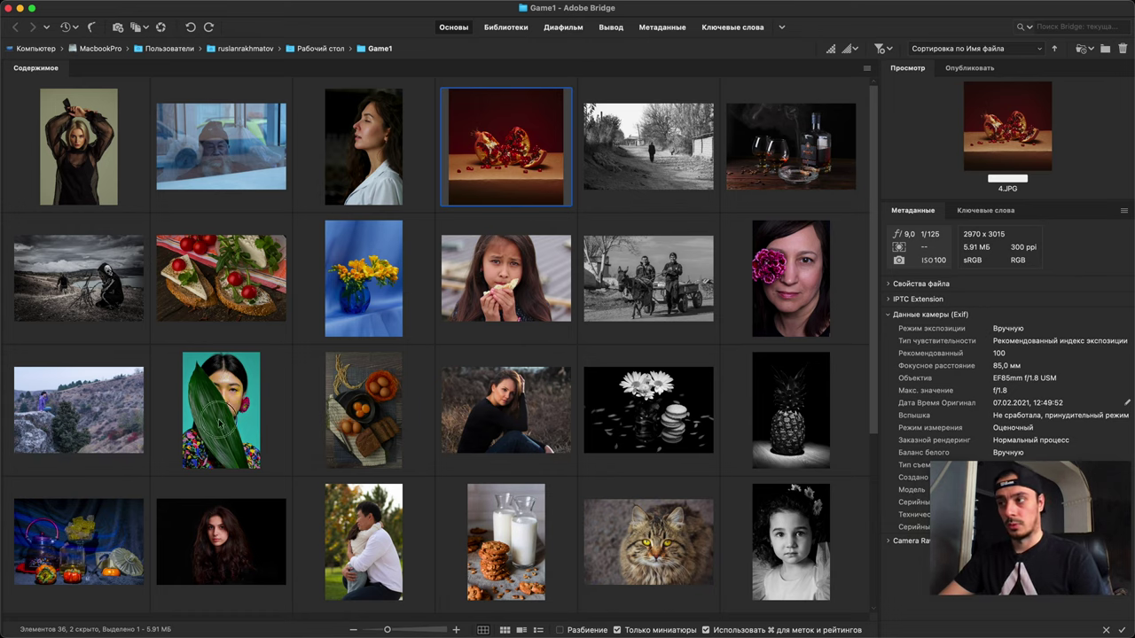
pyautogui.click(264, 465)
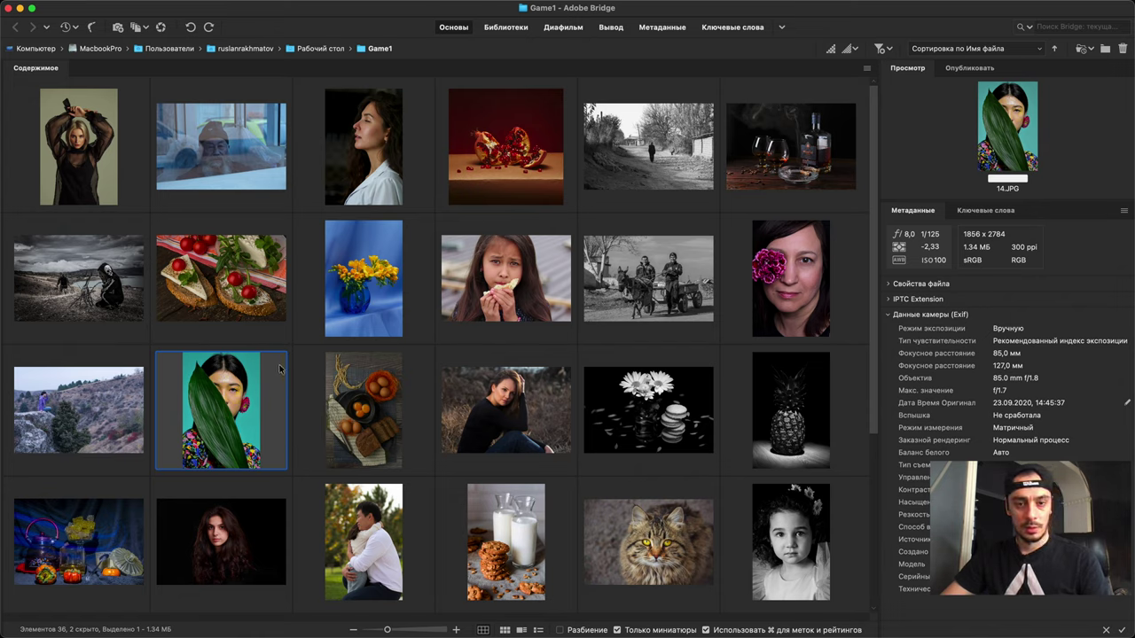
pyautogui.doubleClick(230, 403)
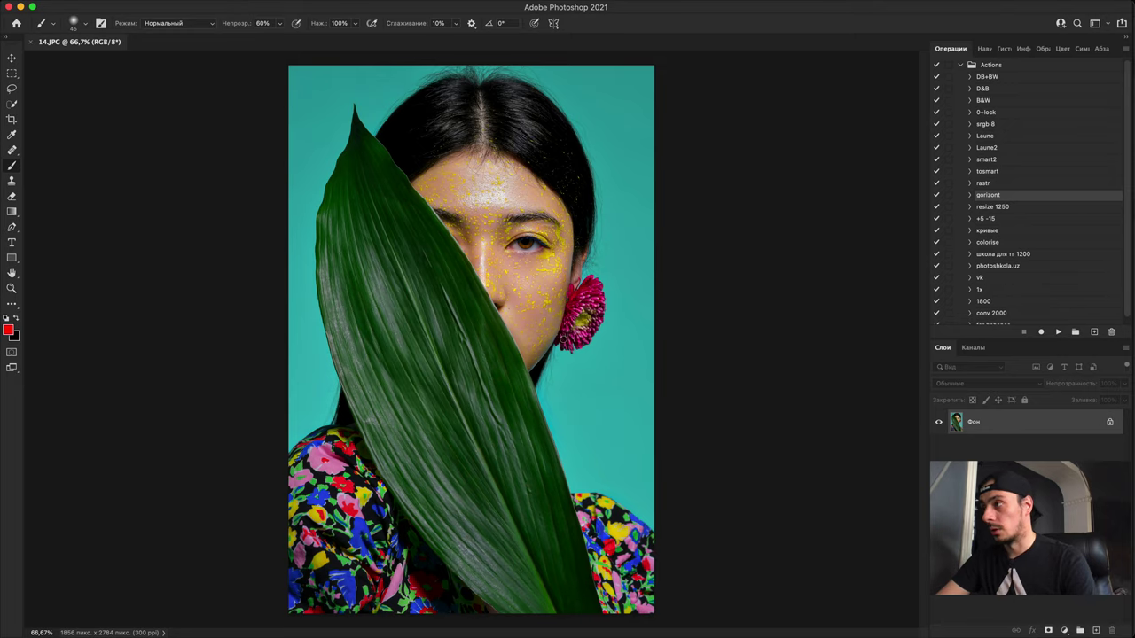
# Step: On a new layer, lasso a window-shaped highlight over the top of the visible eye's pupil and fill it with white
pyautogui.press('super+plus')
pyautogui.moveTo(611, 277); pyautogui.dragTo(526, 384)
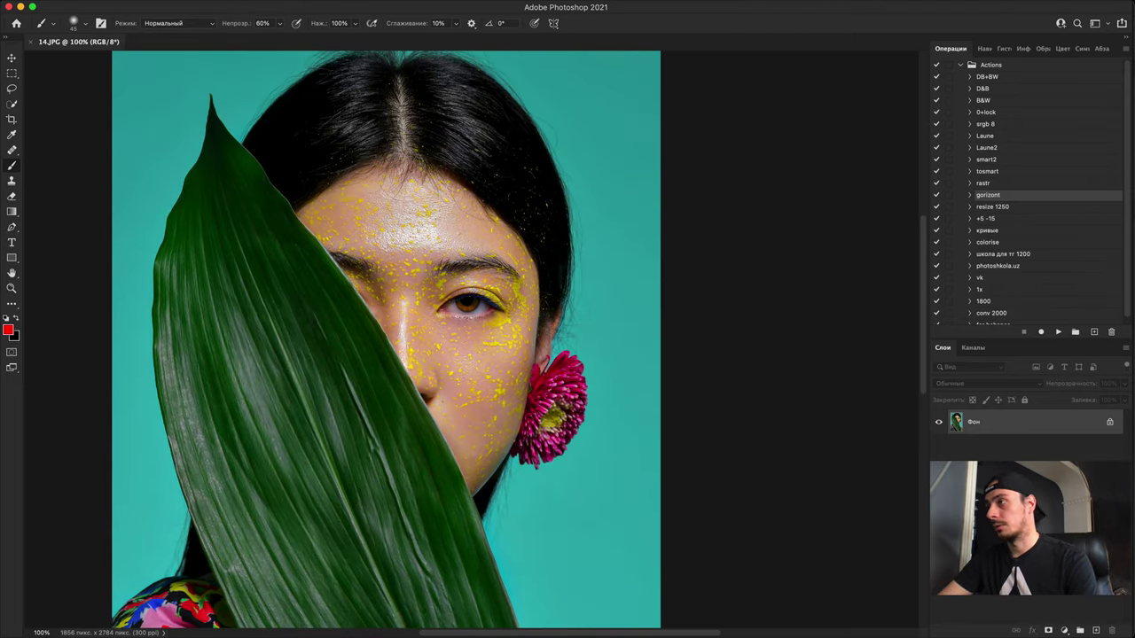
pyautogui.press('super+plus')
pyautogui.press('super+plus')
pyautogui.press('super+plus')
pyautogui.press('super+plus')
pyautogui.moveTo(494, 301); pyautogui.dragTo(493, 476)
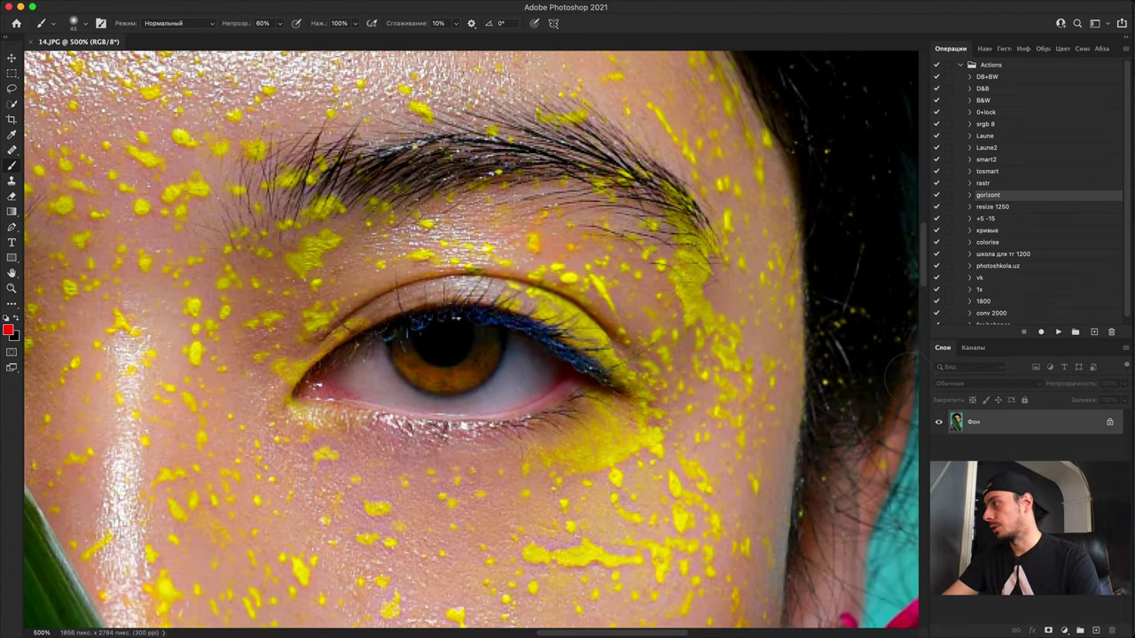
pyautogui.click(1094, 631)
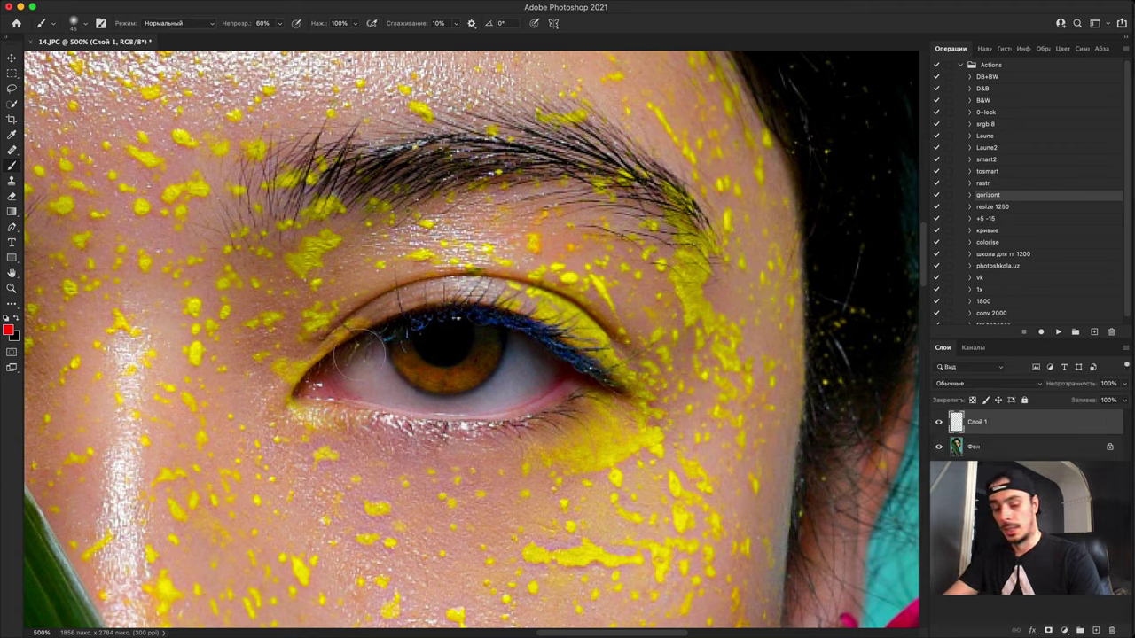
pyautogui.press('l')
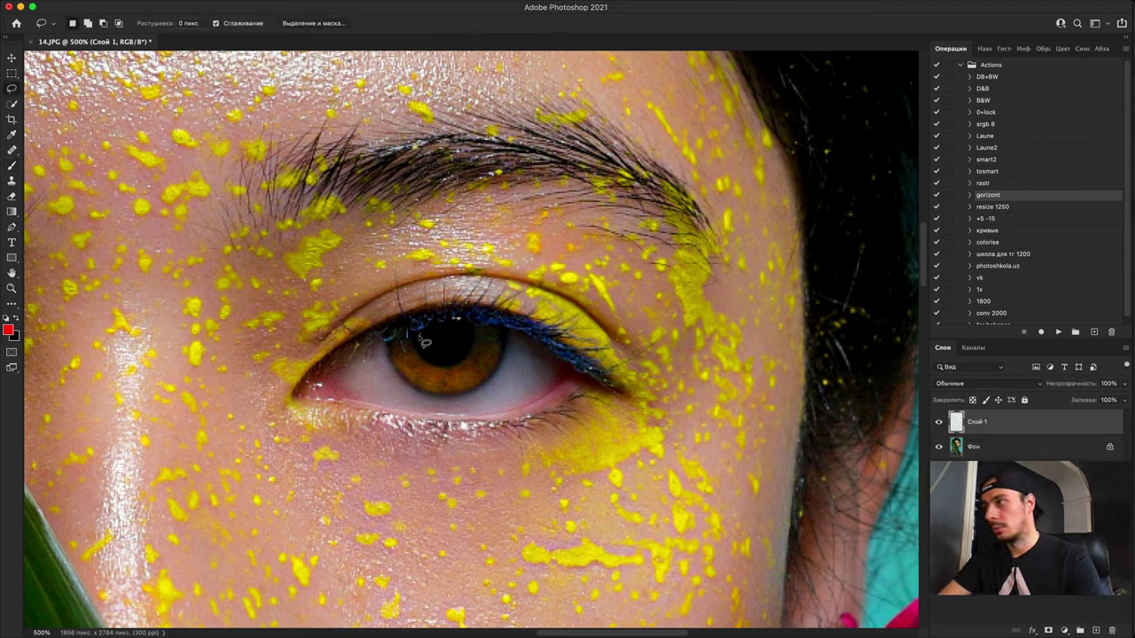
pyautogui.moveTo(424, 342)
pyautogui.mouseDown()
pyautogui.moveTo(404, 325)
pyautogui.moveTo(479, 330)
pyautogui.moveTo(408, 322)
pyautogui.moveTo(475, 345)
pyautogui.mouseUp()
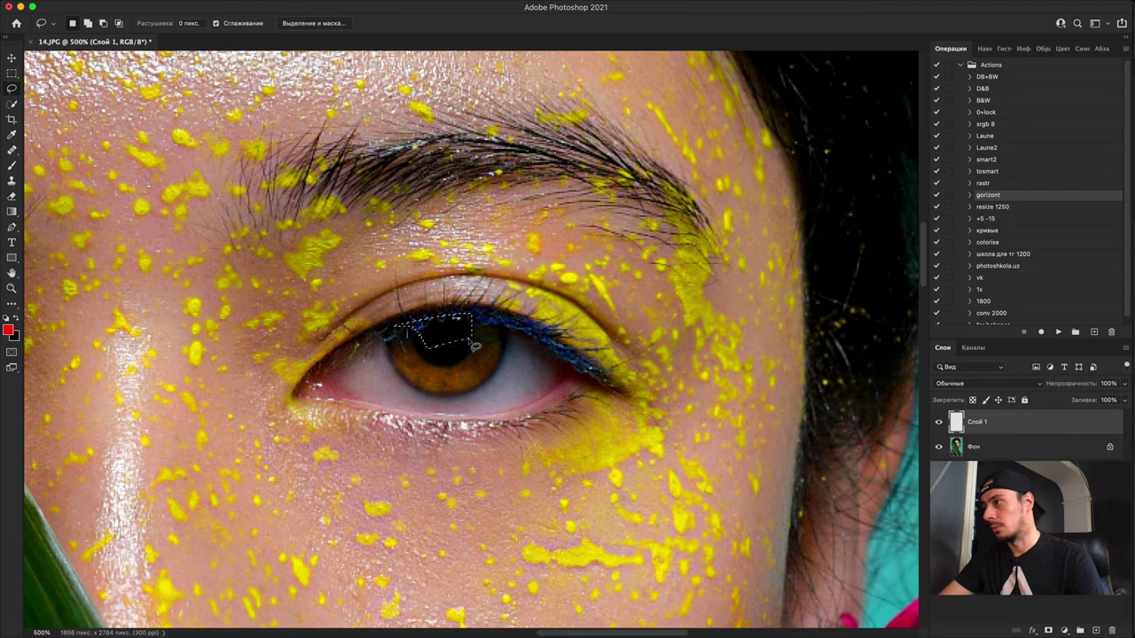
pyautogui.press('d')
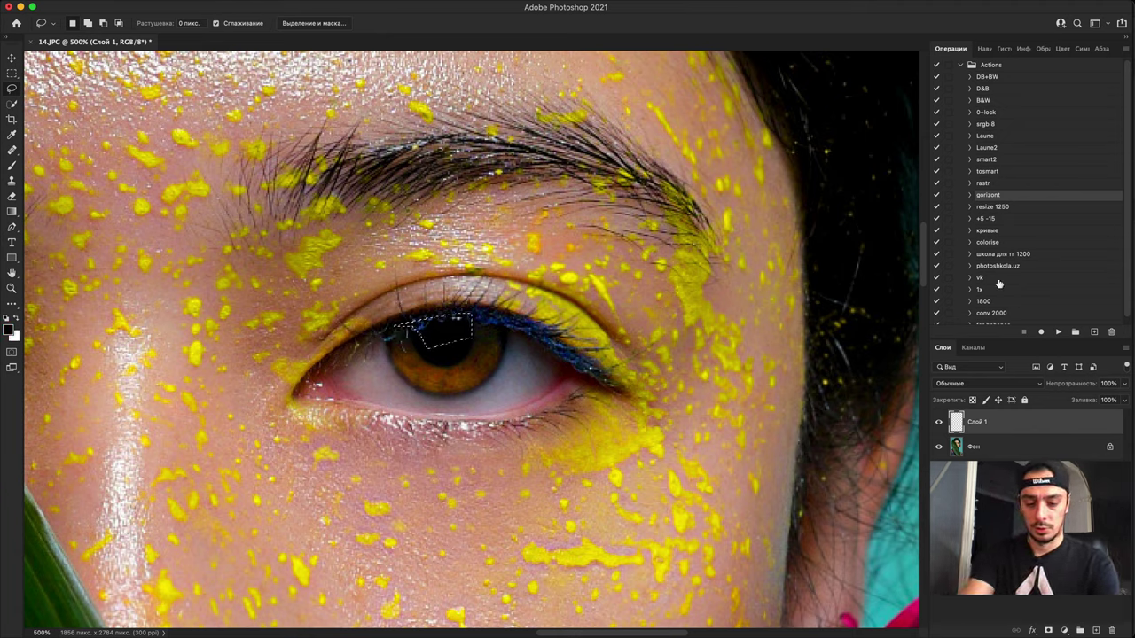
pyautogui.press('super+BackSpace')
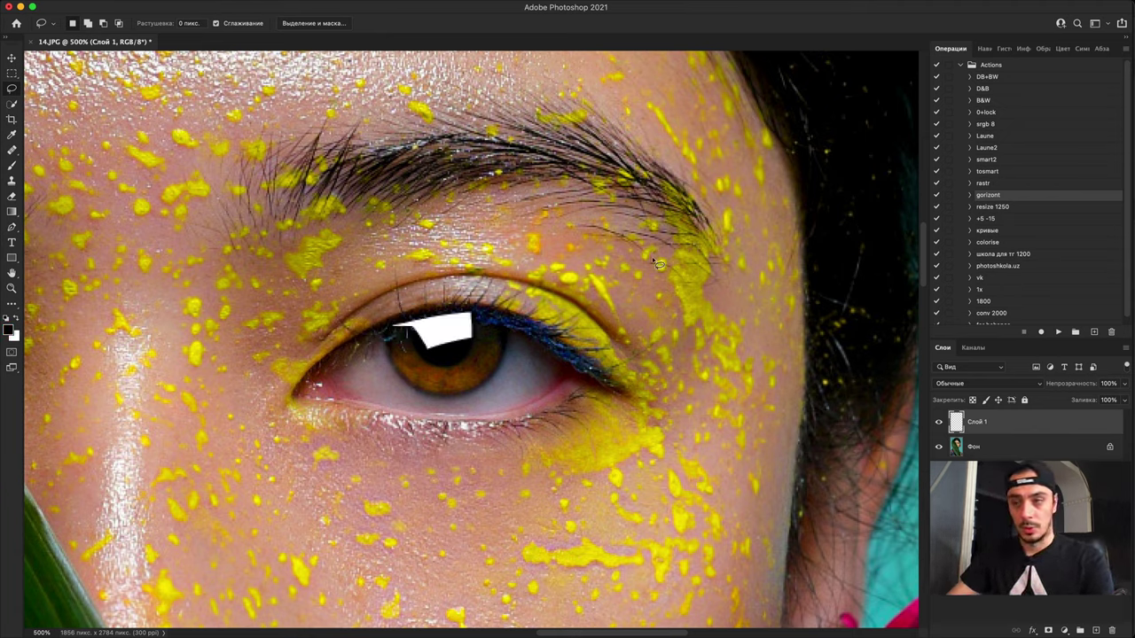
# Step: Lower the white highlight layer's opacity to 71% while judging it on the whole portrait, and hide the layer
pyautogui.press('6')
pyautogui.press('2')
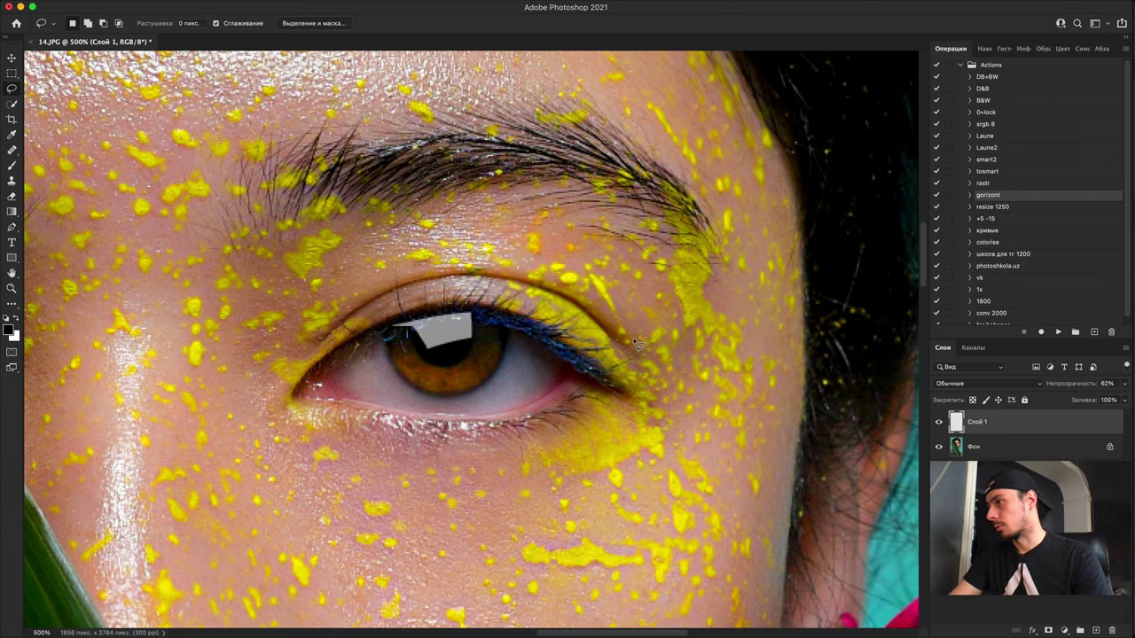
pyautogui.press('super+minus')
pyautogui.press('super+minus')
pyautogui.press('super+minus')
pyautogui.press('super+minus')
pyautogui.press('super+minus')
pyautogui.press('super+minus')
pyautogui.press('super+plus')
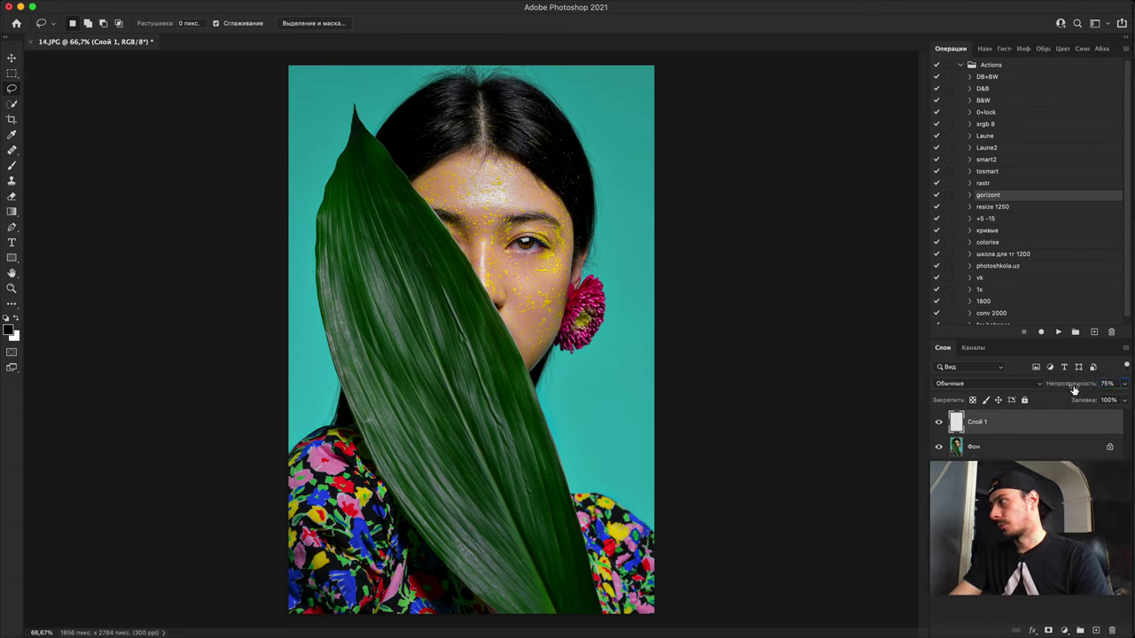
pyautogui.moveTo(1087, 382); pyautogui.dragTo(1062, 386)
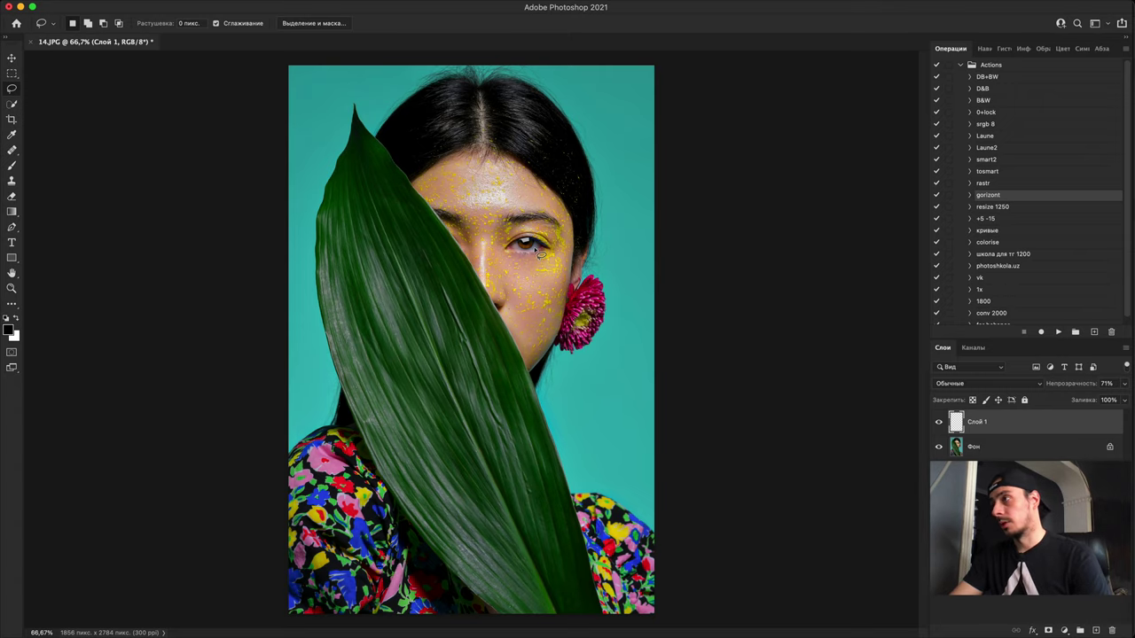
pyautogui.click(939, 422)
# Step: Lasso the eye's natural catchlight on the background, copy it to a new layer and enlarge it over the pupil
pyautogui.press('super+plus')
pyautogui.press('super+plus')
pyautogui.moveTo(592, 190); pyautogui.dragTo(350, 525)
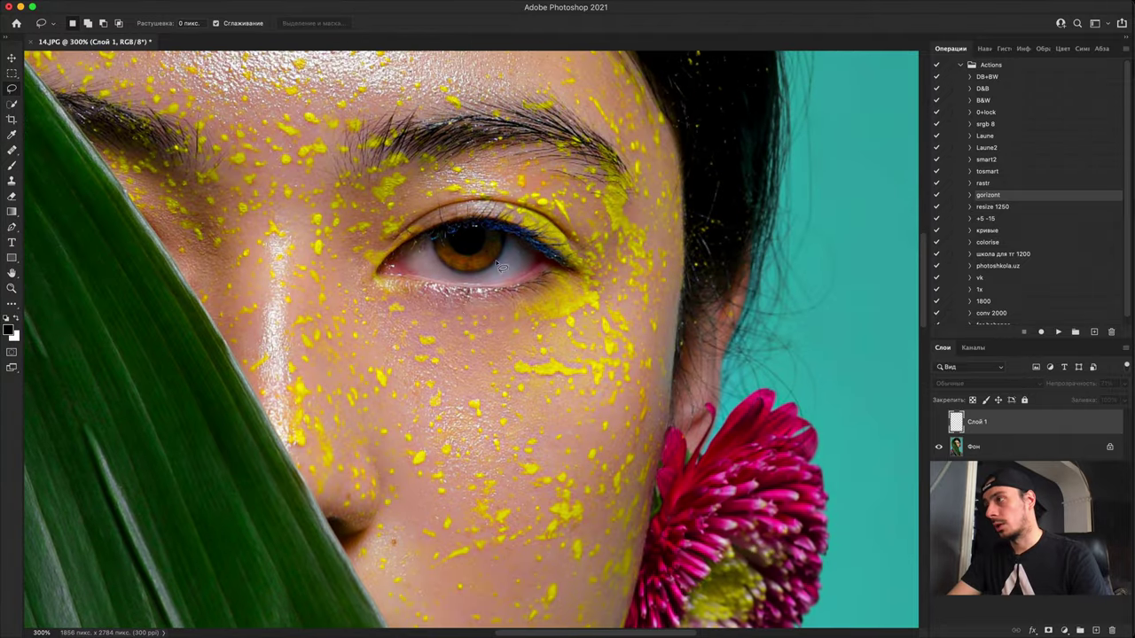
pyautogui.press('super+plus')
pyautogui.press('super+plus')
pyautogui.moveTo(516, 212); pyautogui.dragTo(448, 335)
pyautogui.press('super+plus')
pyautogui.press('super+plus')
pyautogui.press('super+plus')
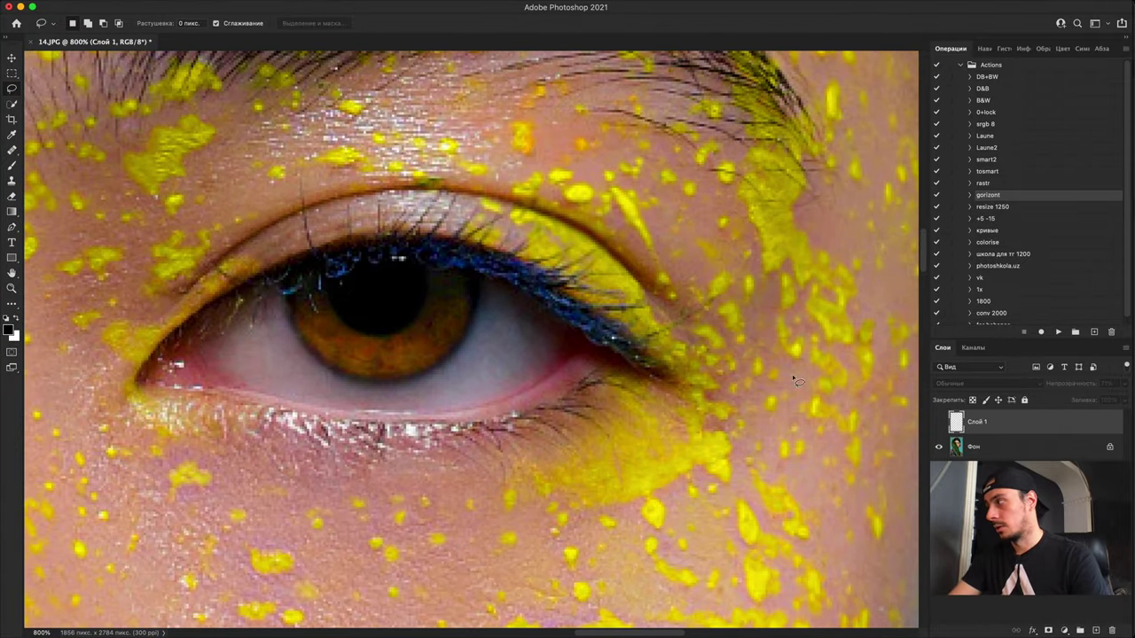
pyautogui.click(1011, 446)
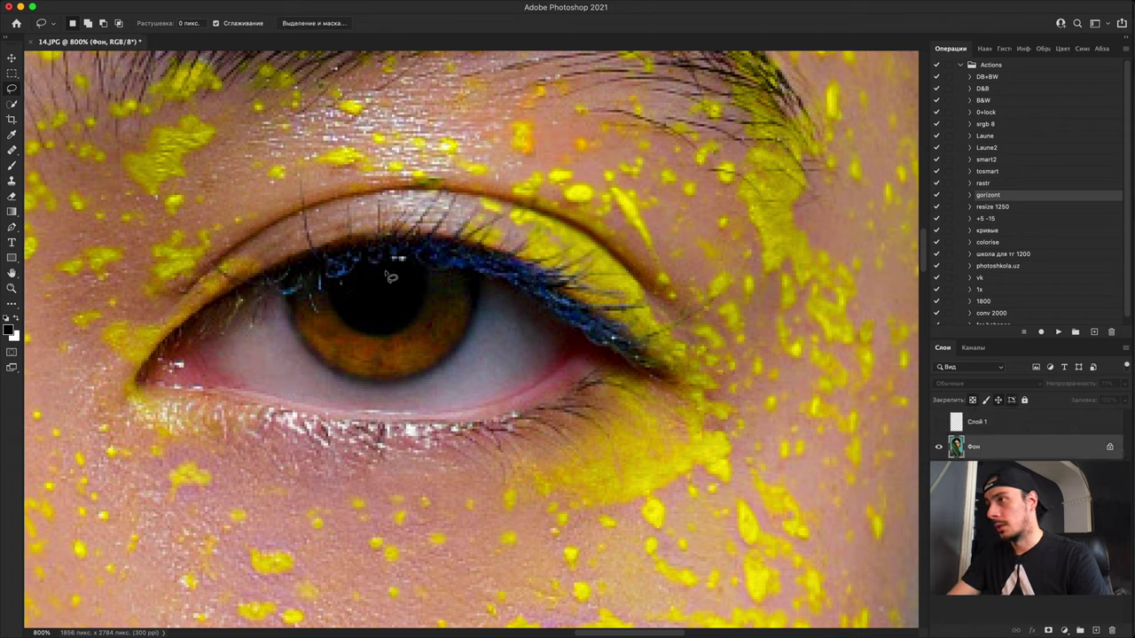
pyautogui.moveTo(401, 252); pyautogui.dragTo(277, 332)
pyautogui.press('super+j')
pyautogui.press('super+t')
pyautogui.moveTo(379, 295); pyautogui.dragTo(420, 288)
pyautogui.press('Return')
# Step: Erase the excess around the enlarged catchlight over the lashes and iris, and check the eye in the full portrait
pyautogui.press('e')
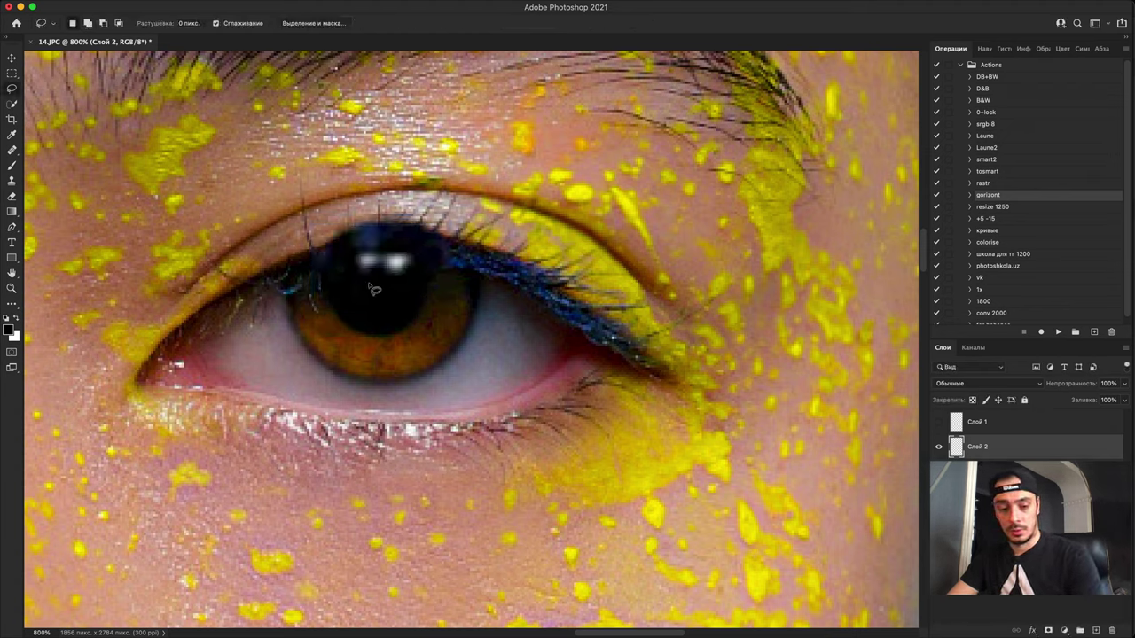
pyautogui.moveTo(324, 235)
pyautogui.mouseDown()
pyautogui.moveTo(357, 211)
pyautogui.moveTo(321, 228)
pyautogui.moveTo(385, 214)
pyautogui.moveTo(447, 228)
pyautogui.moveTo(454, 296)
pyautogui.mouseUp()
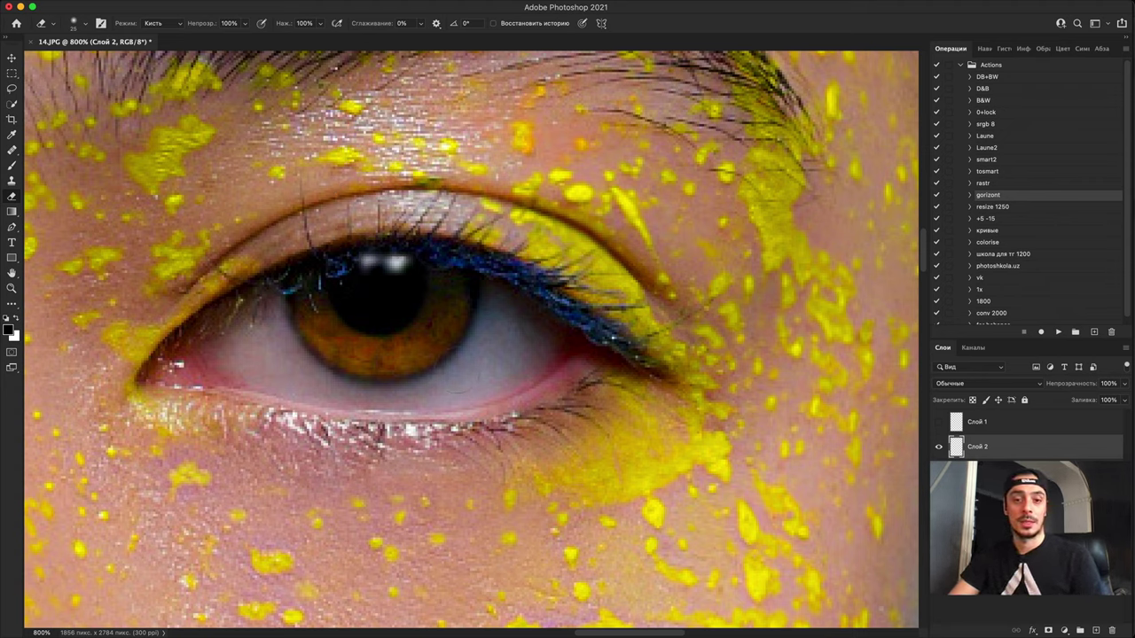
pyautogui.scroll(-10, 461, 334)
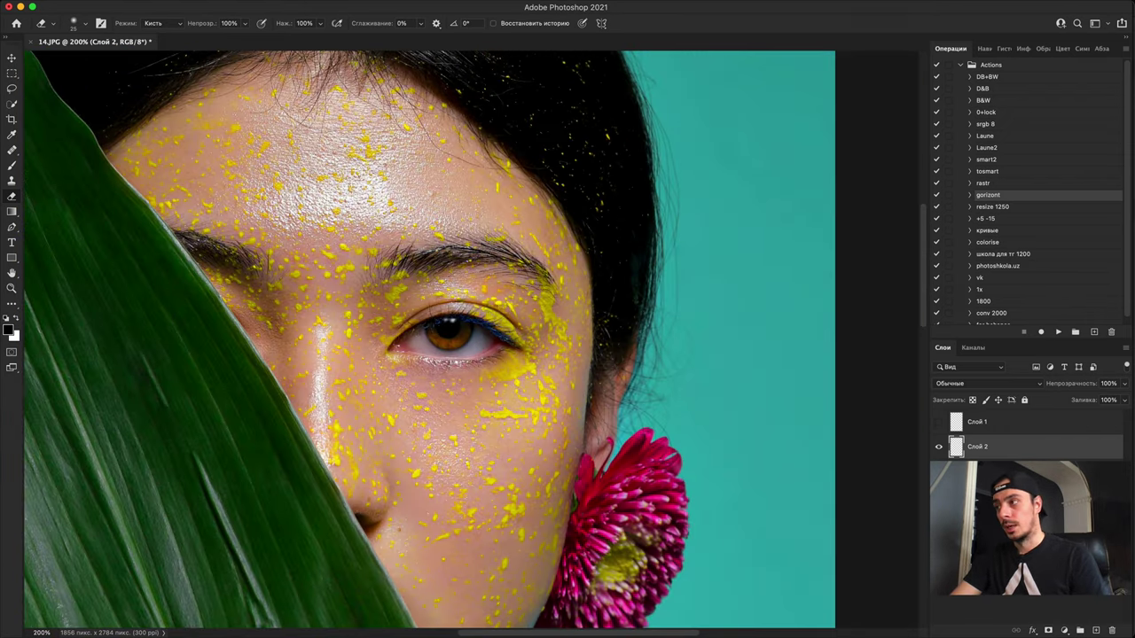
pyautogui.press('super+minus')
pyautogui.press('super+plus')
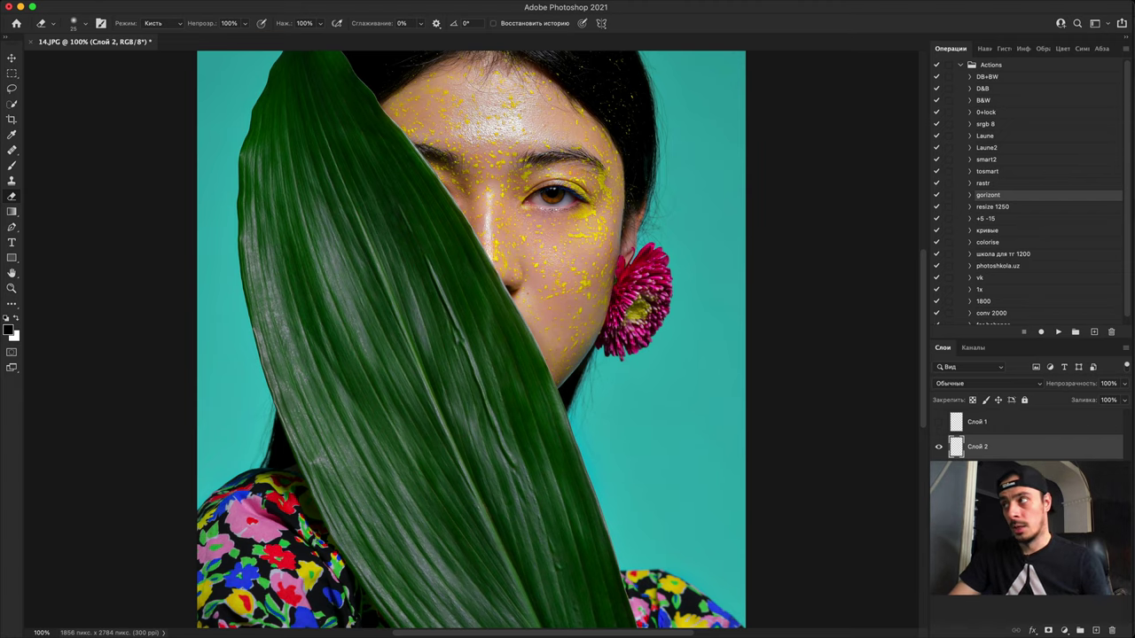
pyautogui.scroll(-1, 562, 193)
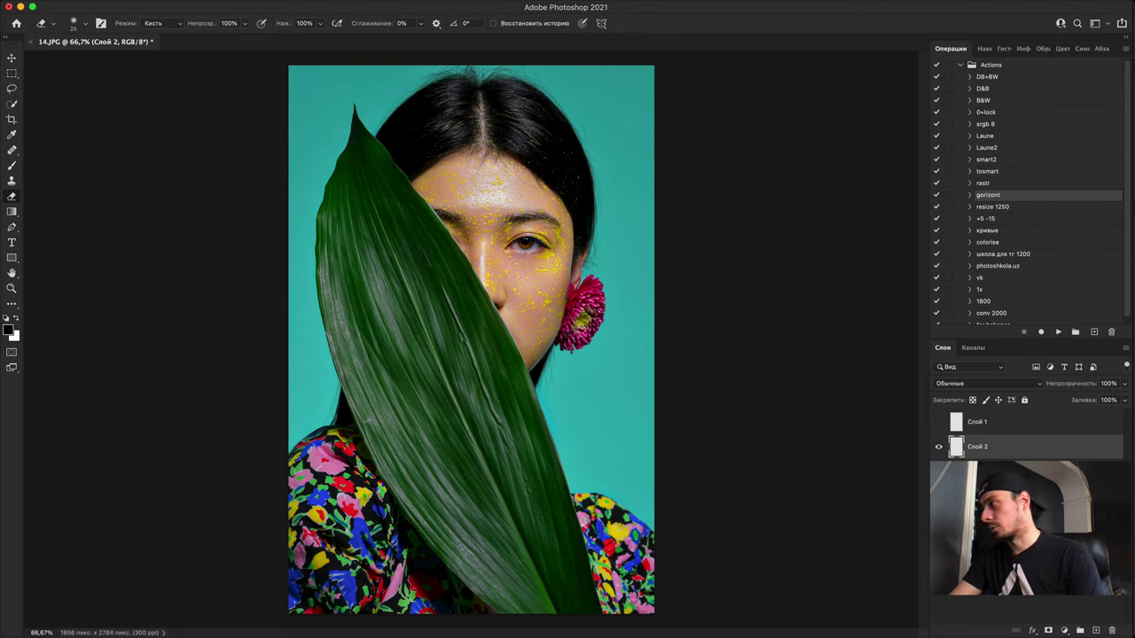
# Step: Add a new annotation layer and ready the brush with 60% opacity and pure red (ff0000) as the foreground colour
pyautogui.click(1093, 629)
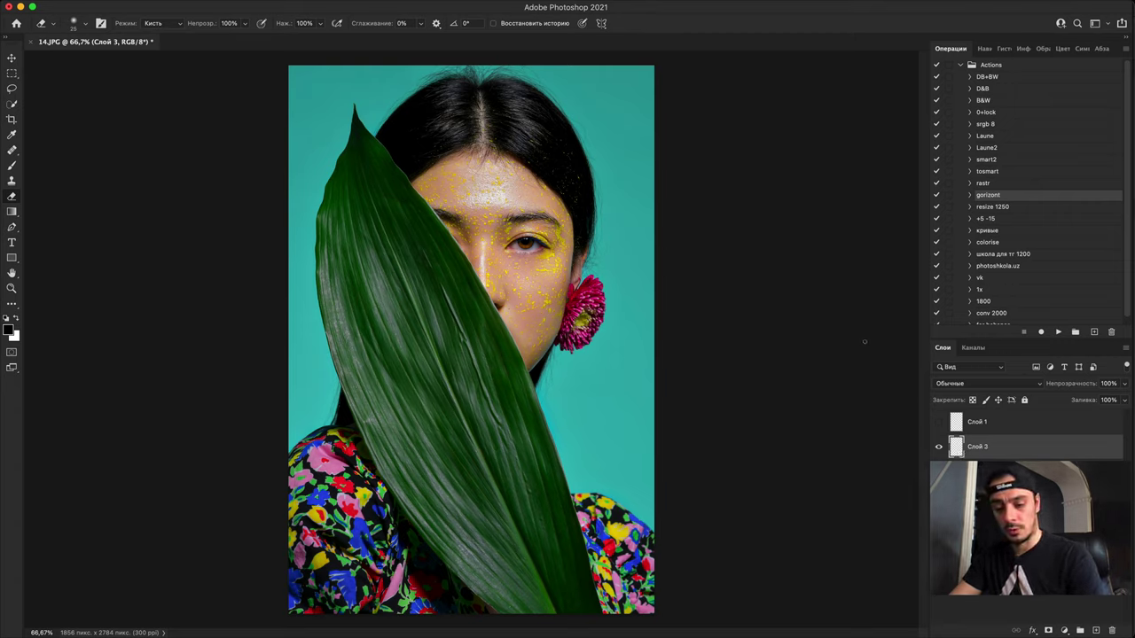
pyautogui.press('b')
pyautogui.press('6')
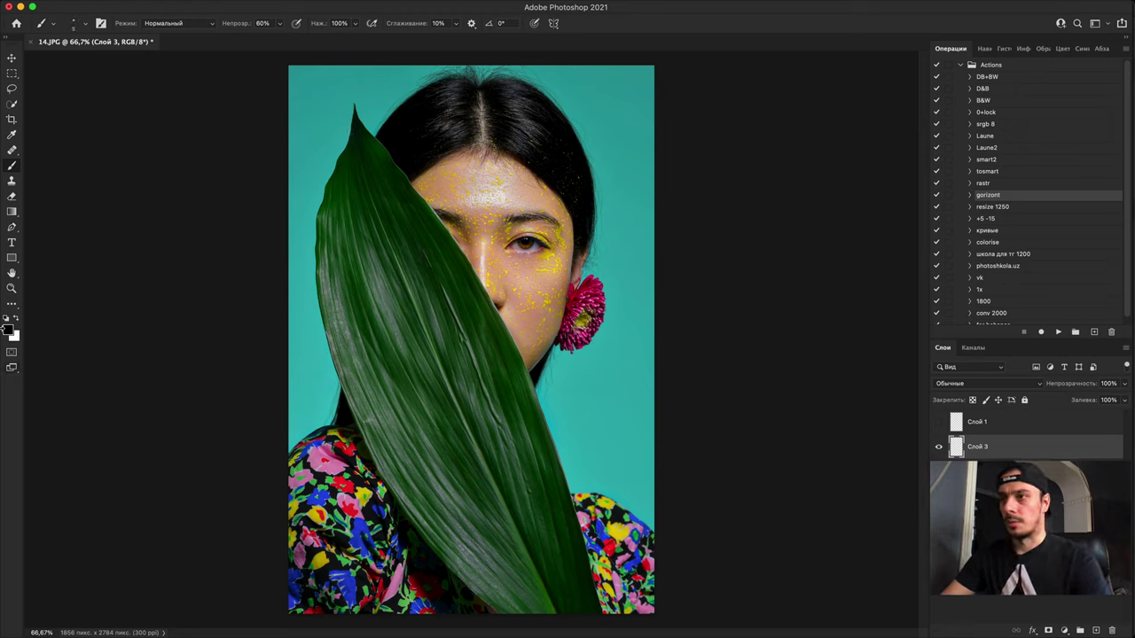
pyautogui.click(11, 333)
pyautogui.click(136, 230)
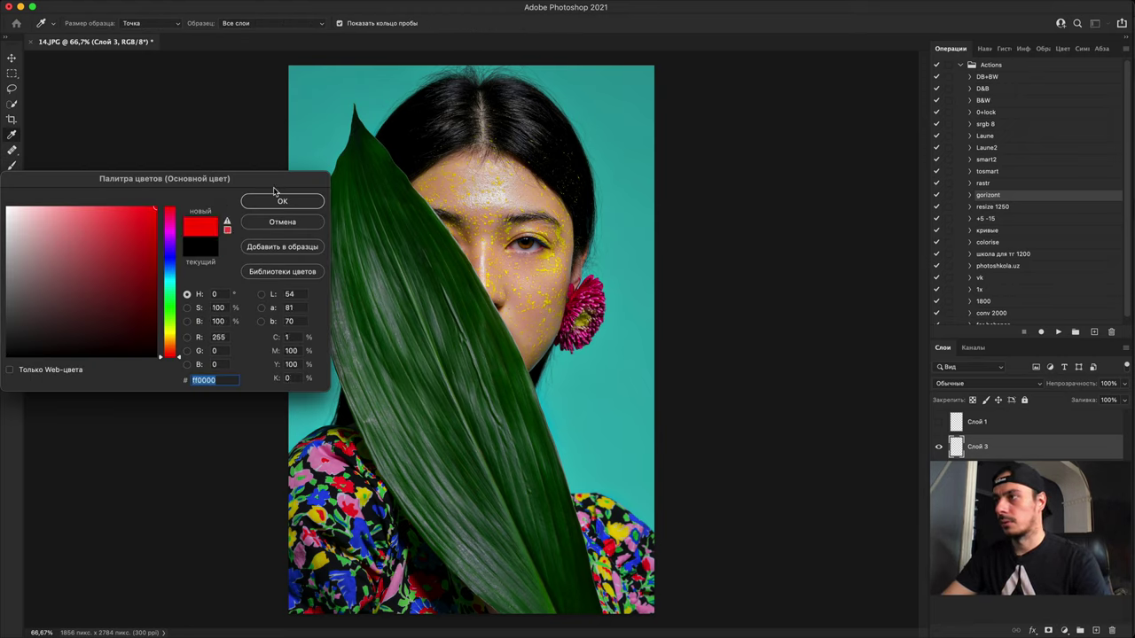
pyautogui.click(282, 201)
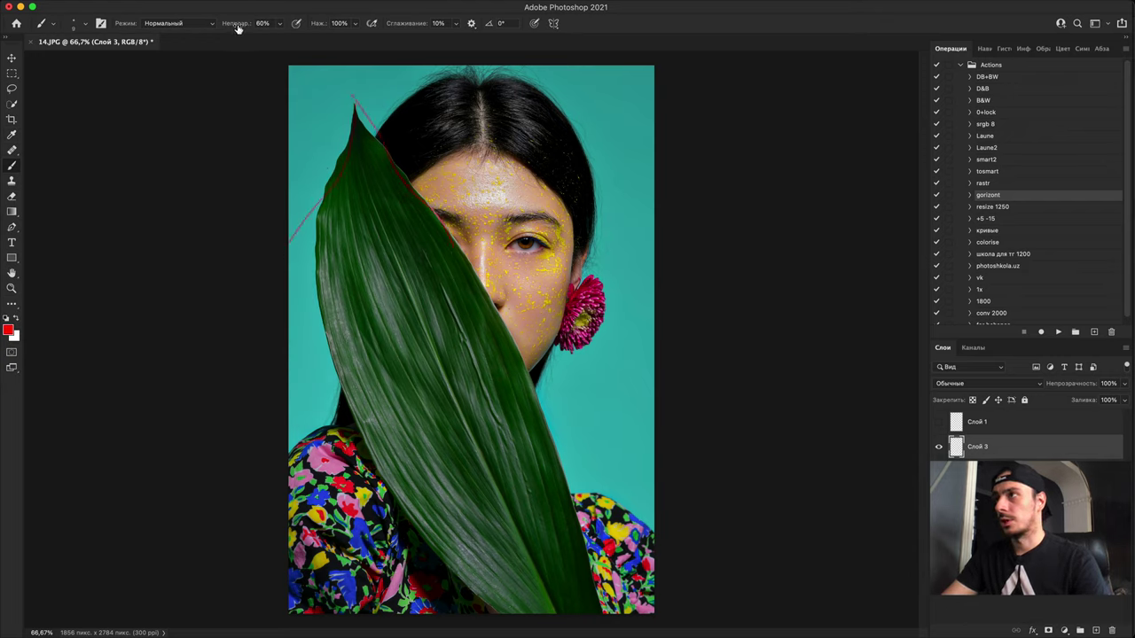
# Step: Set the brush opacity to 100% and draw thin red curves along both sides of the leaf
pyautogui.moveTo(237, 28); pyautogui.dragTo(352, 17)
pyautogui.rightClick(353, 159)
pyautogui.click(355, 118)
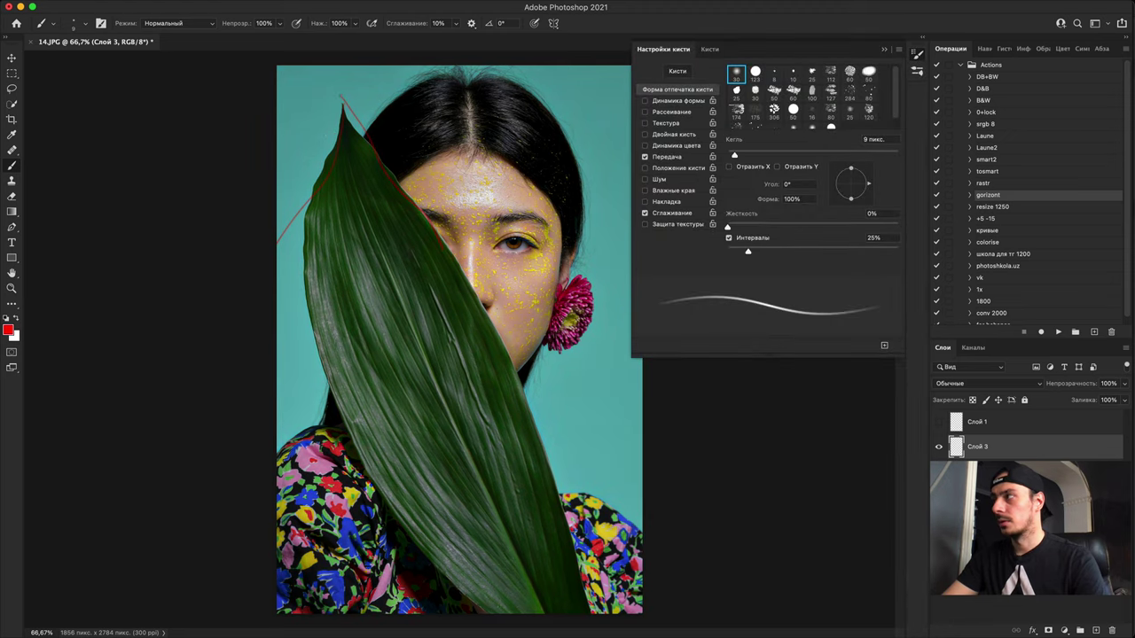
pyautogui.click(882, 50)
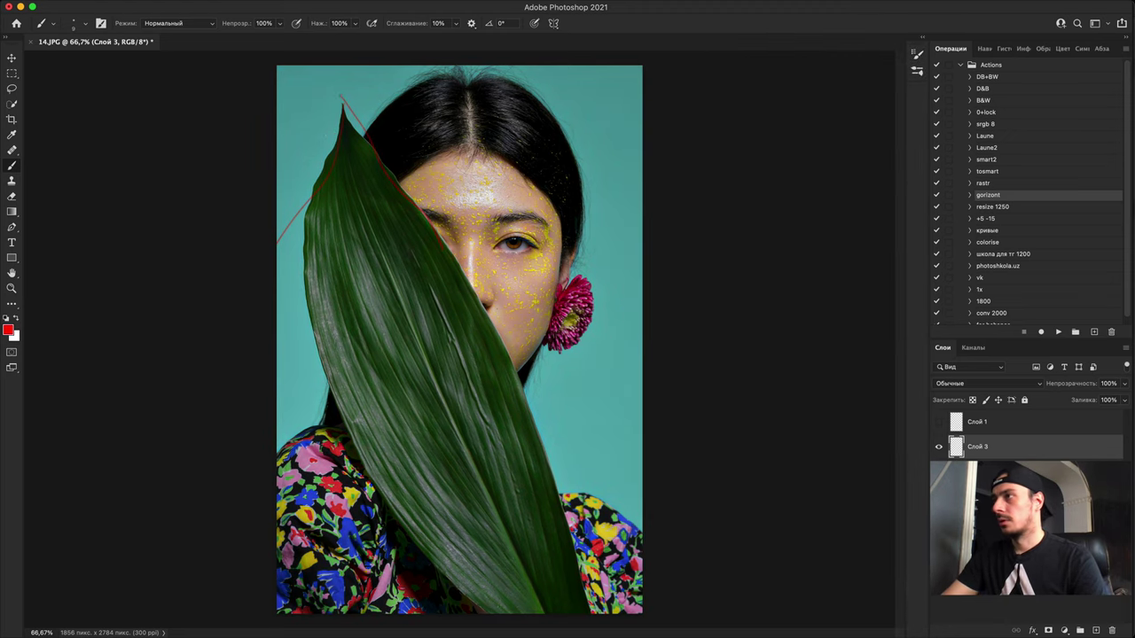
pyautogui.moveTo(275, 244); pyautogui.dragTo(308, 406)
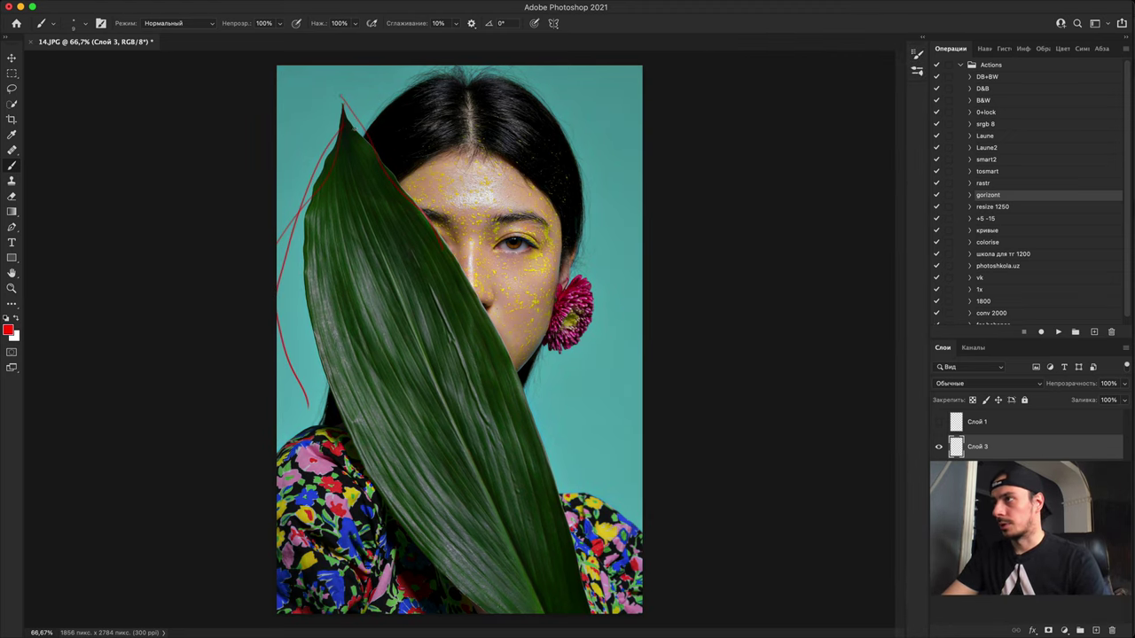
pyautogui.moveTo(359, 129)
pyautogui.mouseDown()
pyautogui.moveTo(434, 215)
pyautogui.moveTo(465, 278)
pyautogui.mouseUp()
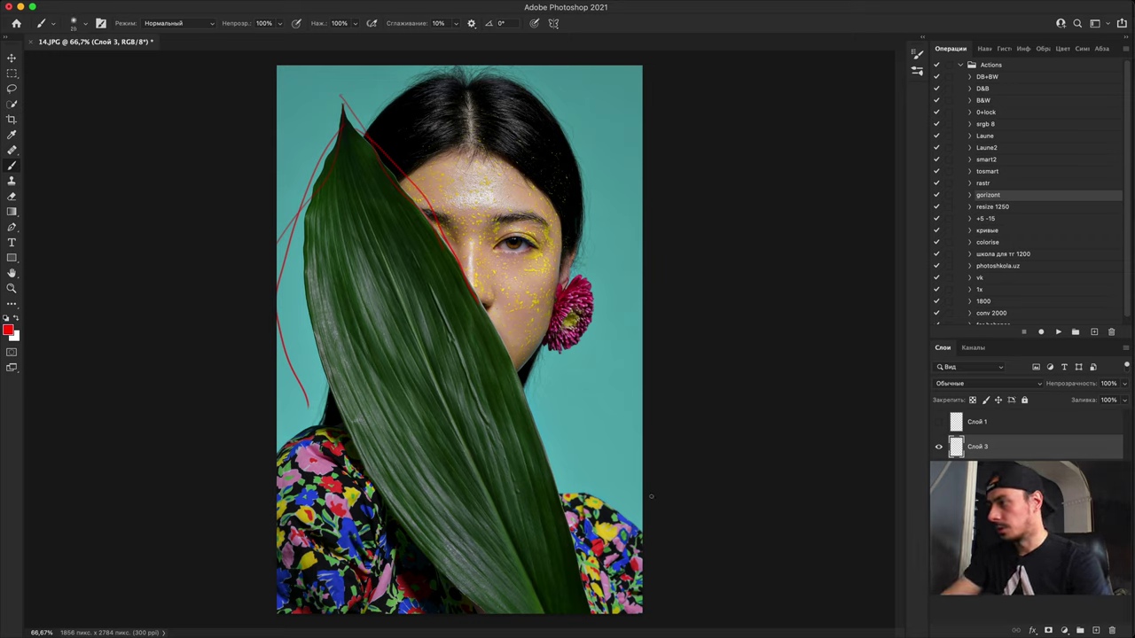
# Step: Trace both shoulder lines and the face contour from the temple down the jaw onto the leaf with thicker red strokes
pyautogui.moveTo(553, 490); pyautogui.dragTo(642, 523)
pyautogui.moveTo(310, 407); pyautogui.dragTo(278, 418)
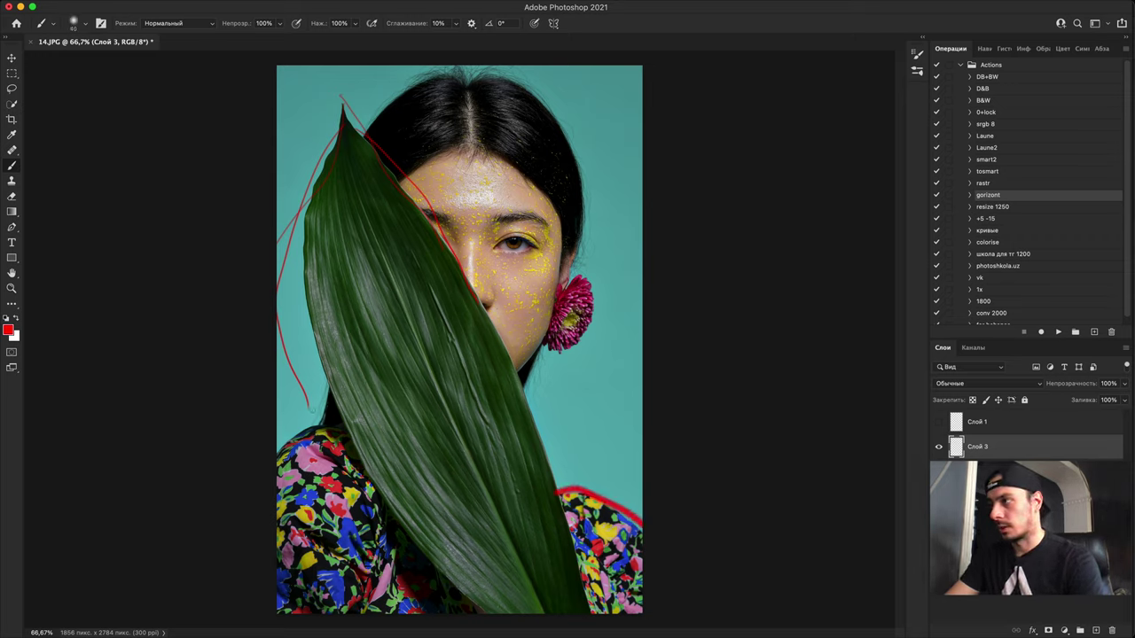
pyautogui.moveTo(567, 237)
pyautogui.mouseDown()
pyautogui.moveTo(554, 321)
pyautogui.moveTo(485, 418)
pyautogui.mouseUp()
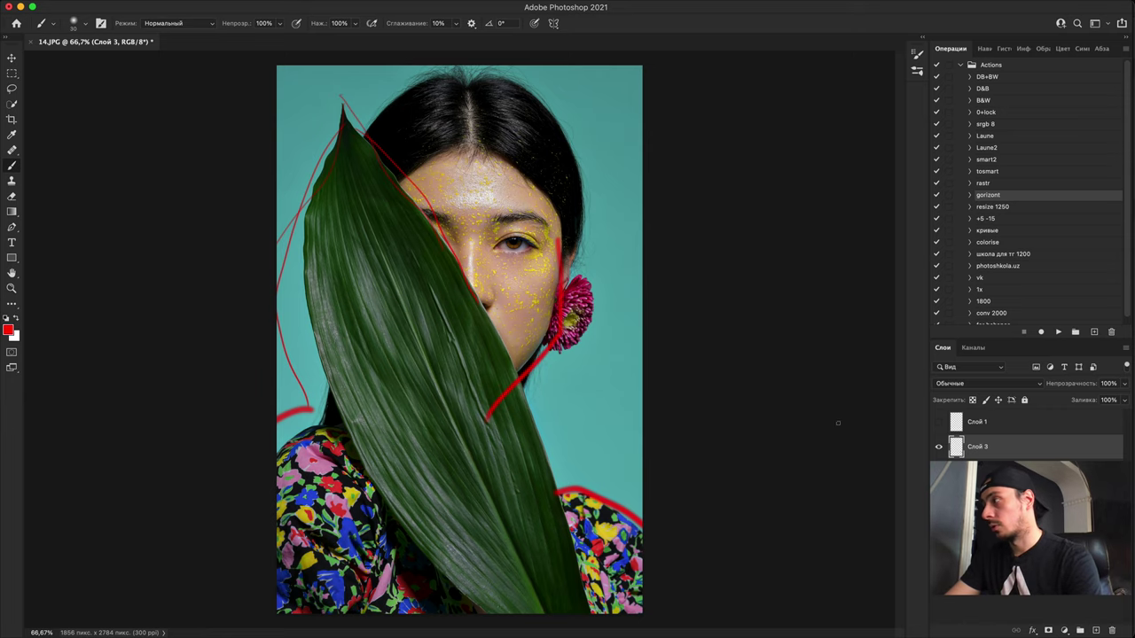
# Step: Mark the flyaway hairs along the crown on both sides of the parting with red strokes
pyautogui.press('super+plus')
pyautogui.press('super+plus')
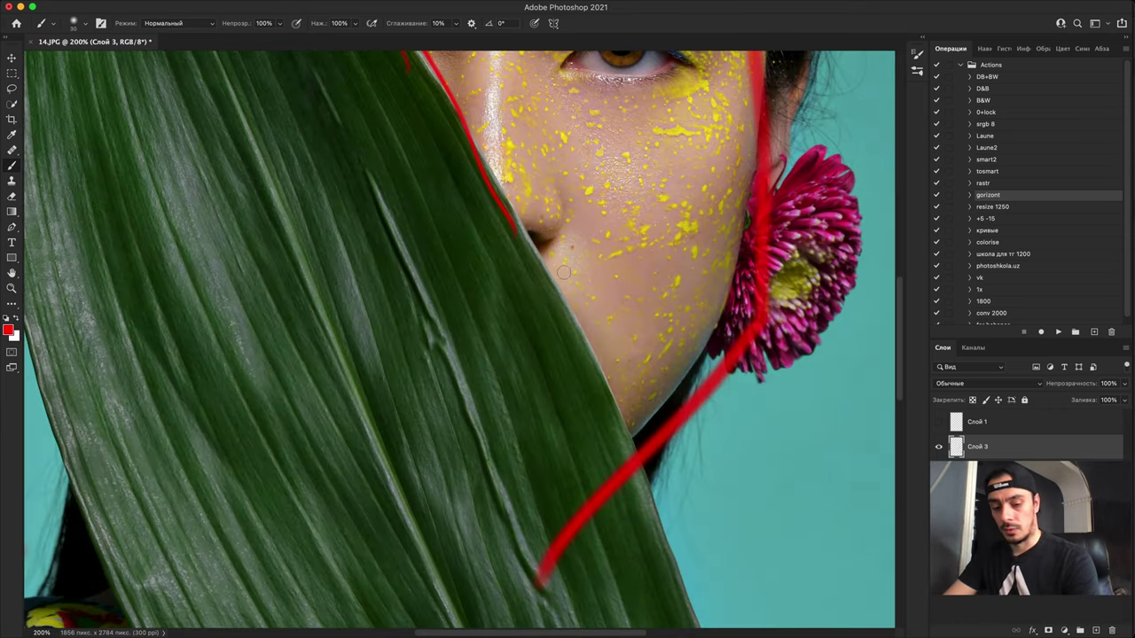
pyautogui.moveTo(529, 301); pyautogui.dragTo(477, 548)
pyautogui.moveTo(581, 62); pyautogui.dragTo(571, 451)
pyautogui.moveTo(433, 240); pyautogui.dragTo(474, 206)
pyautogui.moveTo(460, 240)
pyautogui.mouseDown()
pyautogui.moveTo(502, 220)
pyautogui.moveTo(539, 228)
pyautogui.mouseUp()
pyautogui.moveTo(551, 238); pyautogui.dragTo(625, 239)
pyautogui.moveTo(401, 233)
pyautogui.mouseDown()
pyautogui.moveTo(326, 232)
pyautogui.moveTo(177, 276)
pyautogui.mouseUp()
pyautogui.moveTo(266, 262); pyautogui.dragTo(221, 273)
pyautogui.moveTo(399, 218); pyautogui.dragTo(368, 200)
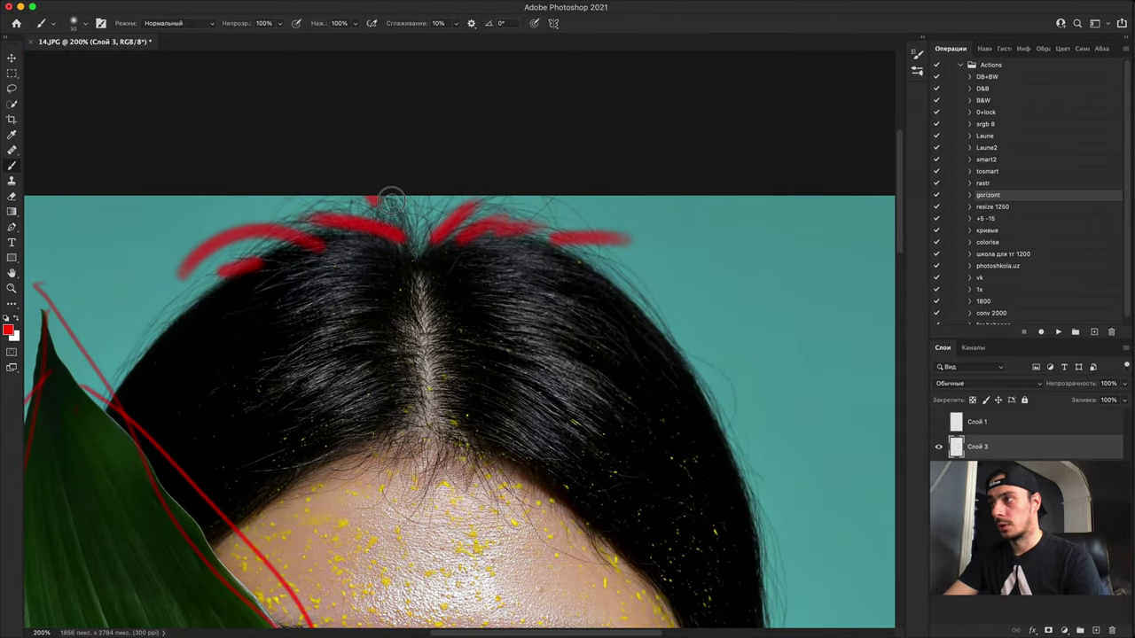
pyautogui.moveTo(443, 214); pyautogui.dragTo(505, 199)
# Step: Mark the loose hairs along the forehead hairline with short red strokes
pyautogui.moveTo(458, 433)
pyautogui.mouseDown()
pyautogui.moveTo(502, 280)
pyautogui.moveTo(486, 330)
pyautogui.mouseUp()
pyautogui.moveTo(470, 304); pyautogui.dragTo(461, 321)
pyautogui.moveTo(456, 305)
pyautogui.mouseDown()
pyautogui.moveTo(440, 325)
pyautogui.moveTo(409, 317)
pyautogui.mouseUp()
pyautogui.moveTo(387, 311); pyautogui.dragTo(362, 332)
pyautogui.click(484, 283)
pyautogui.moveTo(480, 305); pyautogui.dragTo(486, 330)
pyautogui.moveTo(516, 305); pyautogui.dragTo(528, 335)
pyautogui.moveTo(533, 328)
pyautogui.mouseDown()
pyautogui.moveTo(542, 355)
pyautogui.moveTo(587, 352)
pyautogui.mouseUp()
pyautogui.moveTo(637, 394); pyautogui.dragTo(659, 415)
# Step: Mark the stray hairs along the outer edge of the hair, from the crown down to the flower, in red
pyautogui.moveTo(722, 296); pyautogui.dragTo(517, 228)
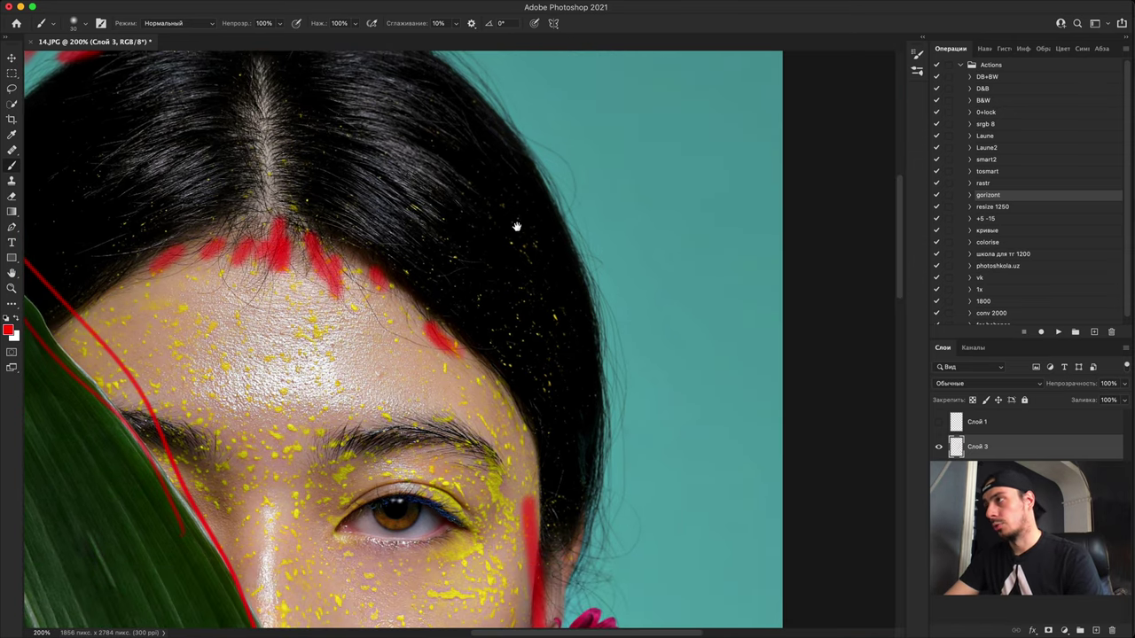
pyautogui.moveTo(565, 184); pyautogui.dragTo(614, 284)
pyautogui.moveTo(618, 322); pyautogui.dragTo(623, 340)
pyautogui.moveTo(622, 401); pyautogui.dragTo(622, 415)
pyautogui.moveTo(620, 482); pyautogui.dragTo(599, 557)
# Step: Outline the visible eye with thin red strokes and check the markings on the whole portrait
pyautogui.moveTo(589, 583)
pyautogui.mouseDown()
pyautogui.moveTo(579, 604)
pyautogui.moveTo(588, 152)
pyautogui.mouseUp()
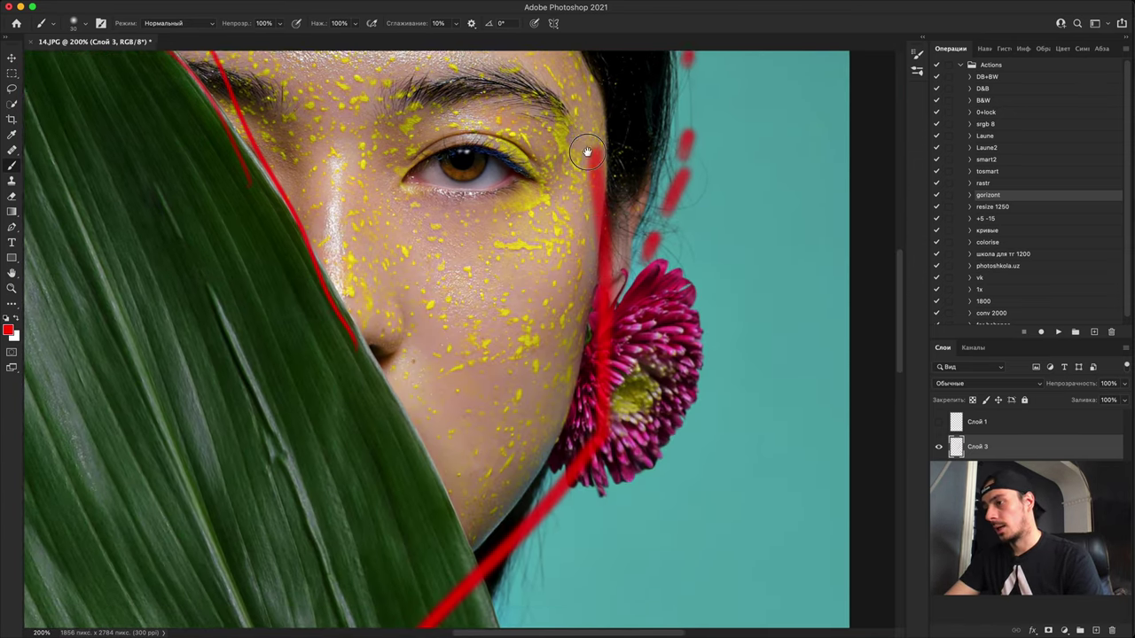
pyautogui.moveTo(595, 441); pyautogui.dragTo(690, 627)
pyautogui.moveTo(513, 404); pyautogui.dragTo(532, 382)
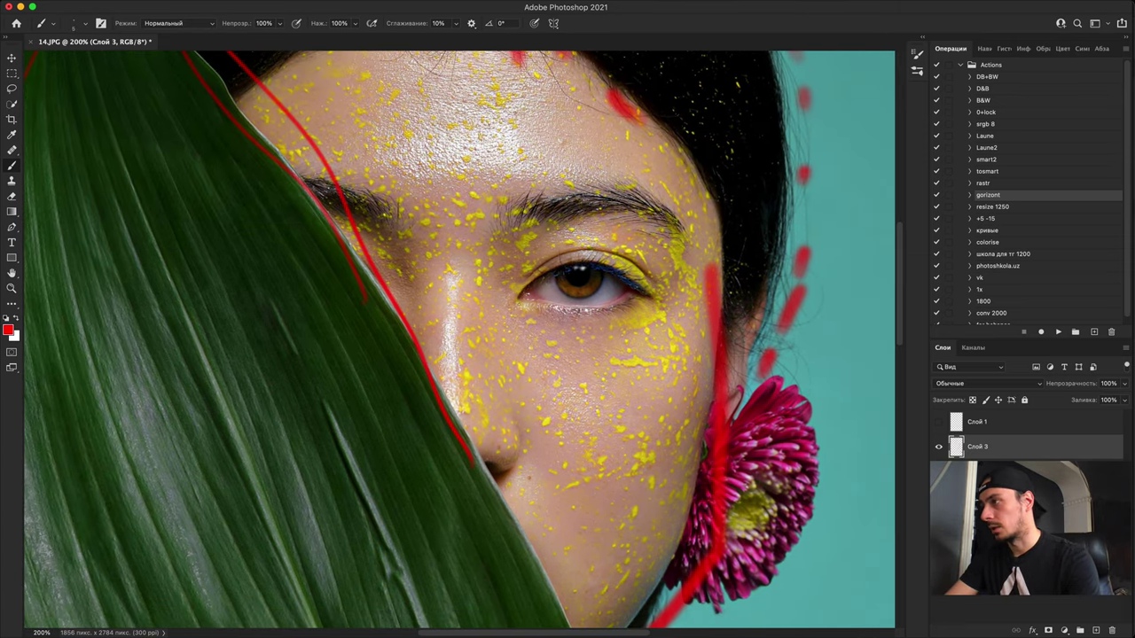
pyautogui.press('super+minus')
pyautogui.press('super+minus')
pyautogui.press('super+minus')
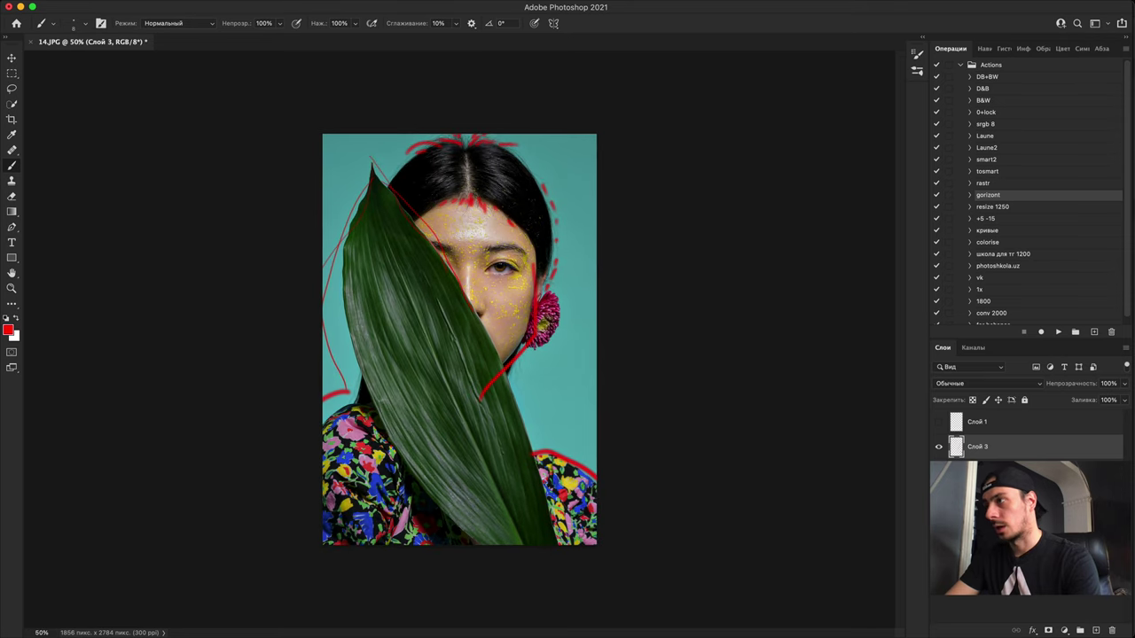
pyautogui.scroll(4, 484, 280)
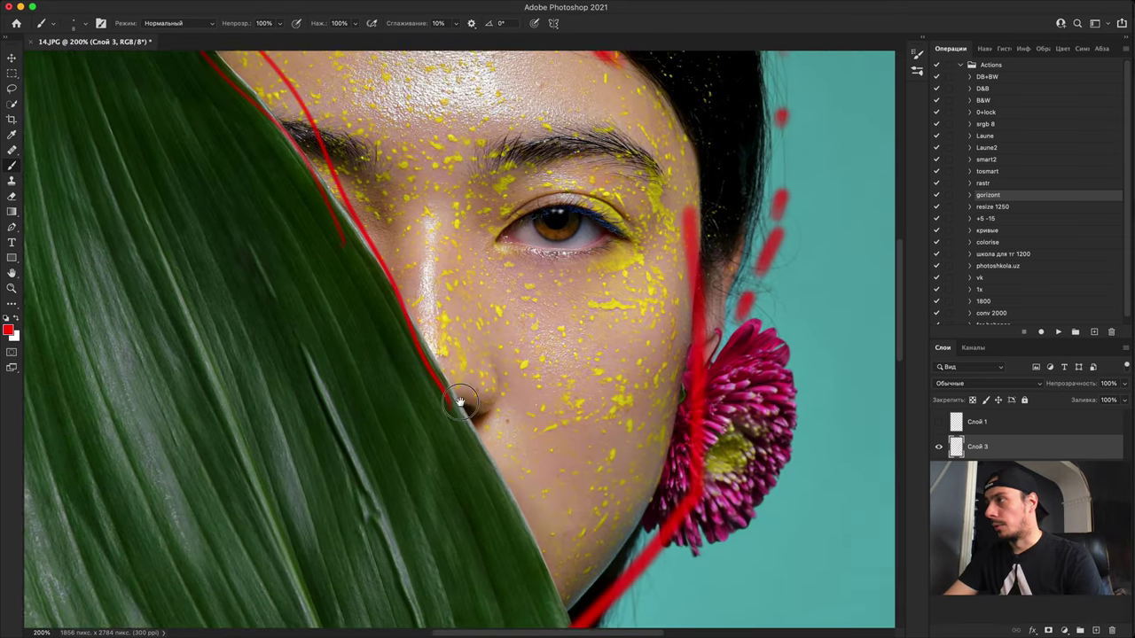
pyautogui.moveTo(460, 402); pyautogui.dragTo(453, 426)
pyautogui.moveTo(489, 271)
pyautogui.mouseDown()
pyautogui.moveTo(628, 256)
pyautogui.moveTo(486, 260)
pyautogui.moveTo(463, 291)
pyautogui.mouseUp()
pyautogui.press('super+minus')
pyautogui.scroll(-2, 482, 311)
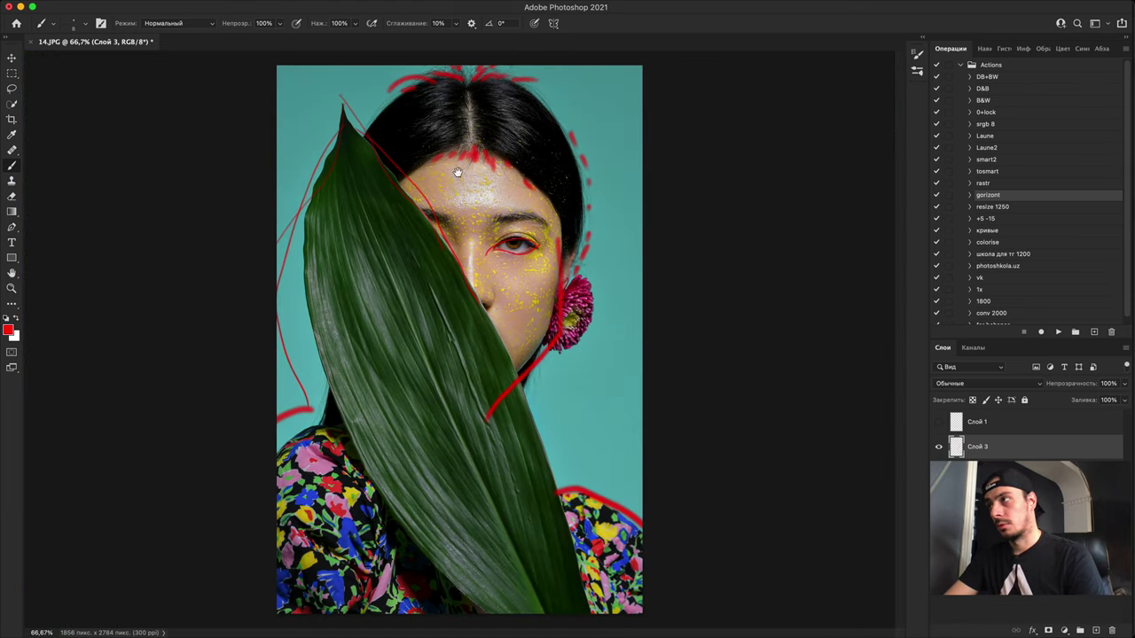
# Step: Hide the red annotation layer Слой 3 to expose the unmarked hair around the crown and hairline
pyautogui.scroll(5, 481, 311)
pyautogui.moveTo(482, 452); pyautogui.dragTo(484, 620)
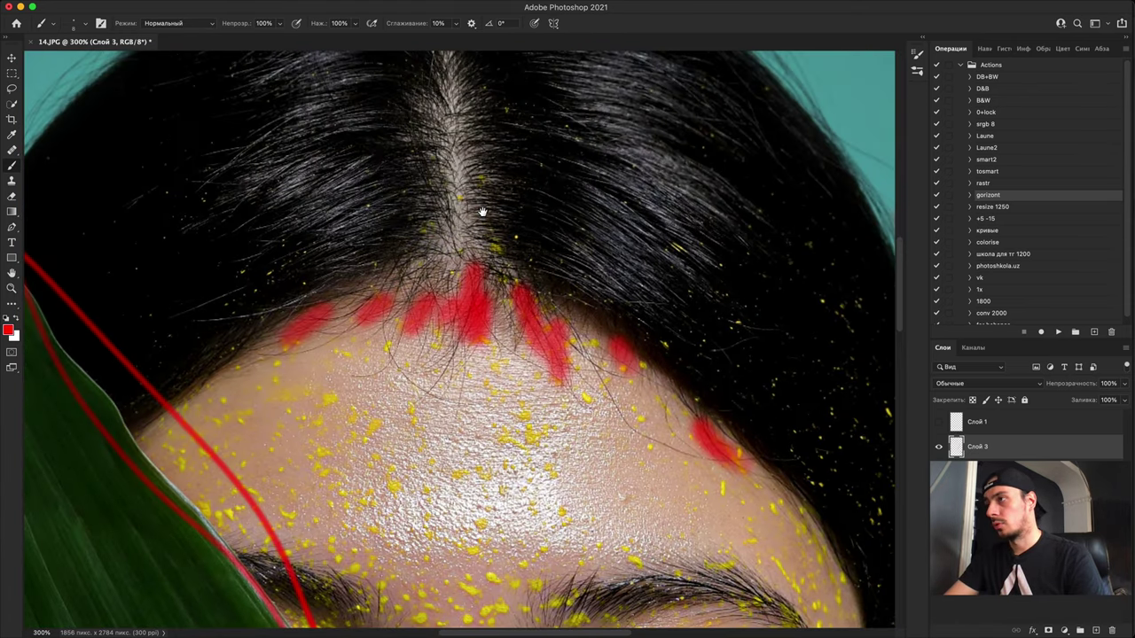
pyautogui.moveTo(484, 190); pyautogui.dragTo(487, 373)
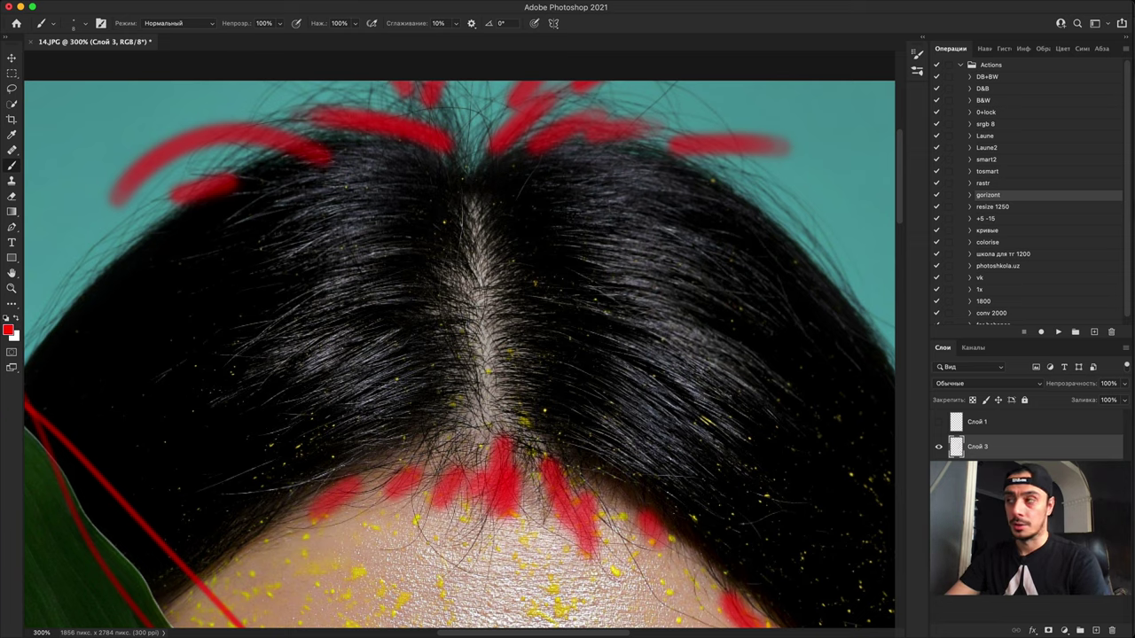
pyautogui.click(938, 446)
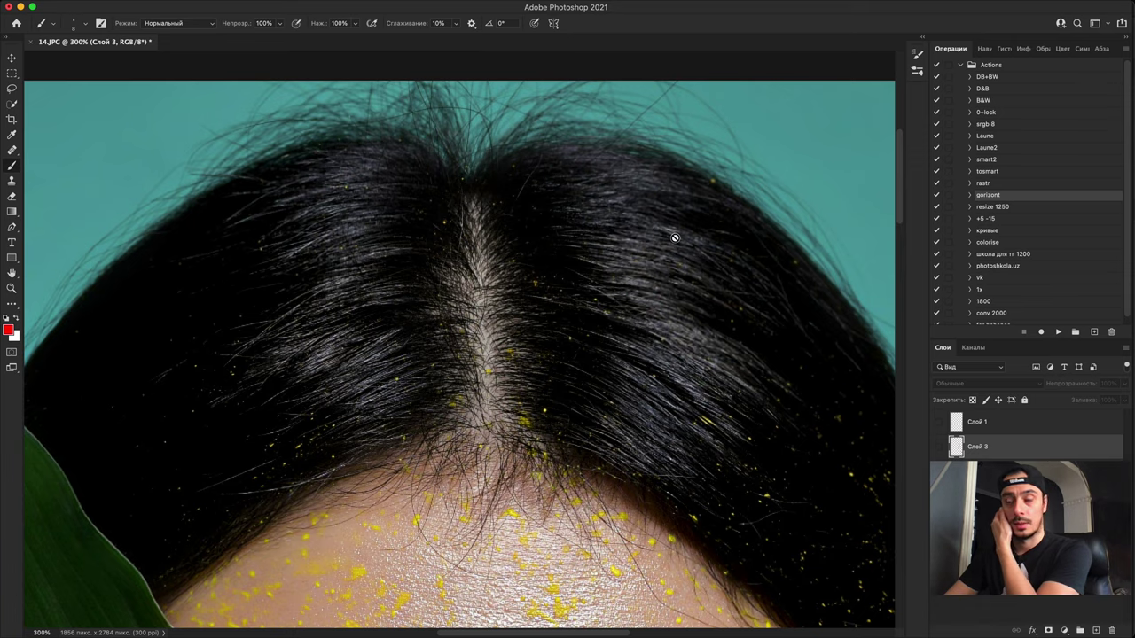
# Step: Compare the flyaway hairs at the crown up close with their look in the whole portrait
pyautogui.press('super+minus')
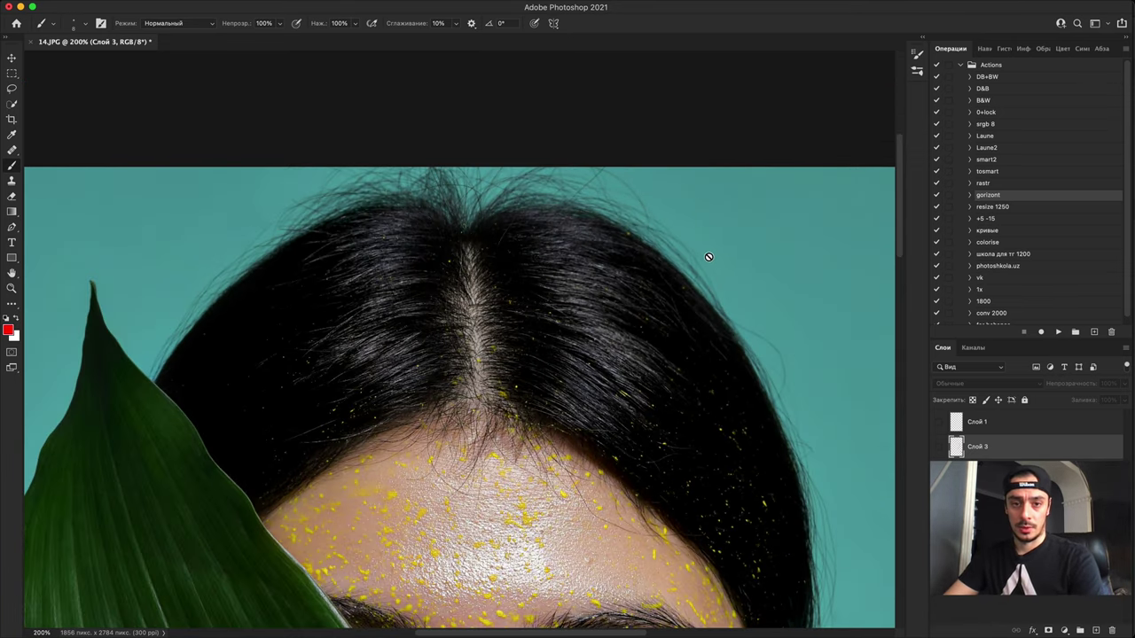
pyautogui.press('super+minus')
pyautogui.press('super+minus')
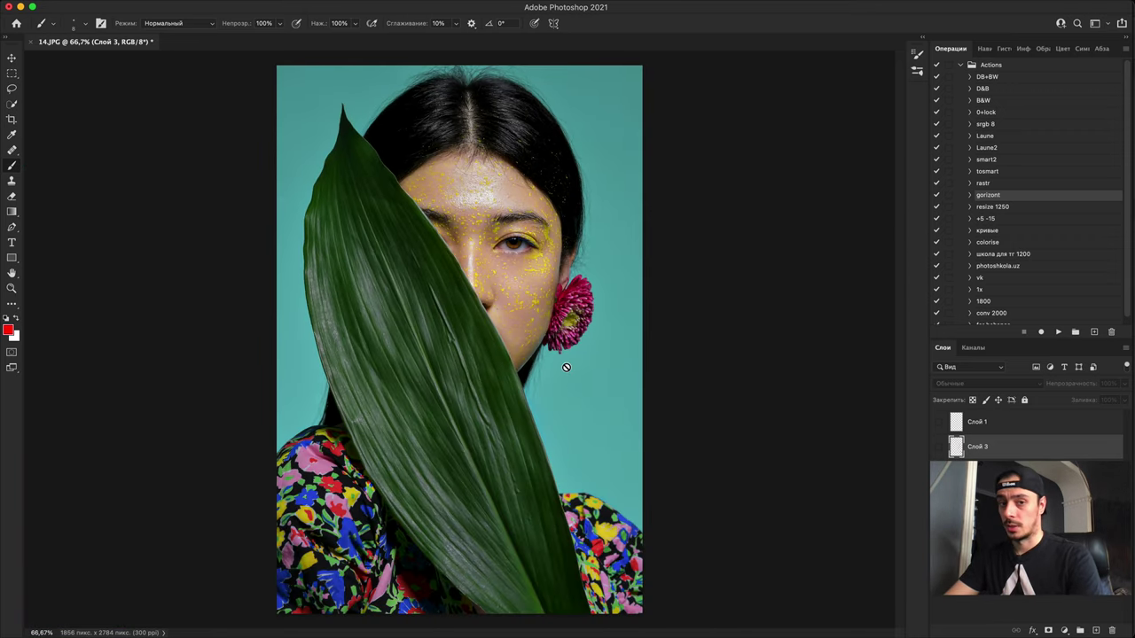
pyautogui.press('super+plus')
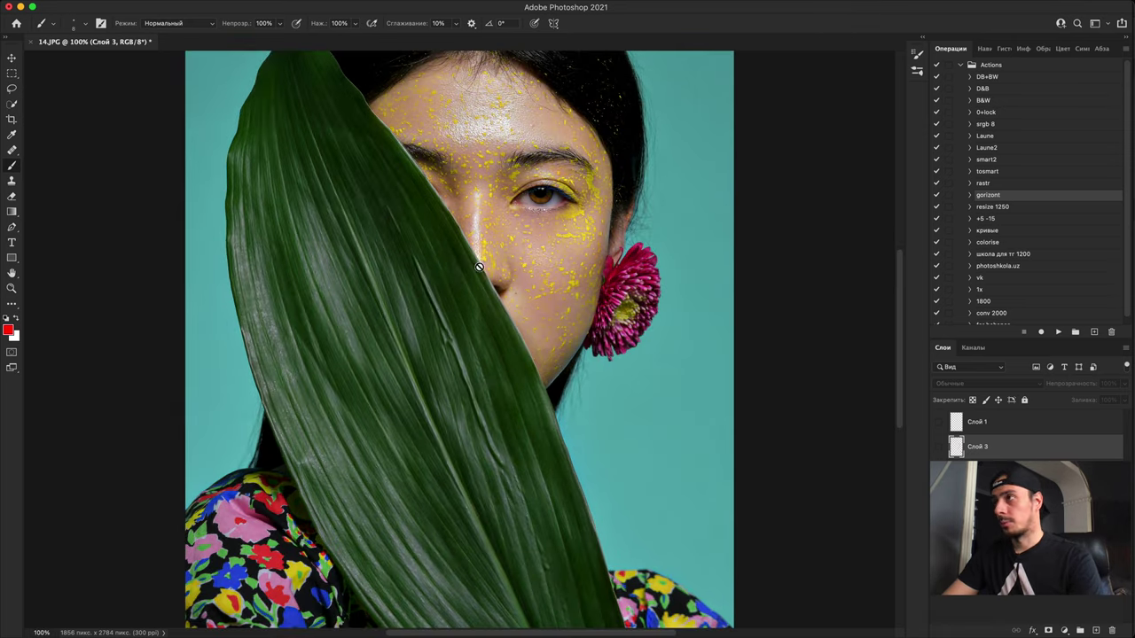
pyautogui.moveTo(479, 292); pyautogui.dragTo(435, 423)
pyautogui.press('super+plus')
pyautogui.moveTo(476, 248); pyautogui.dragTo(499, 495)
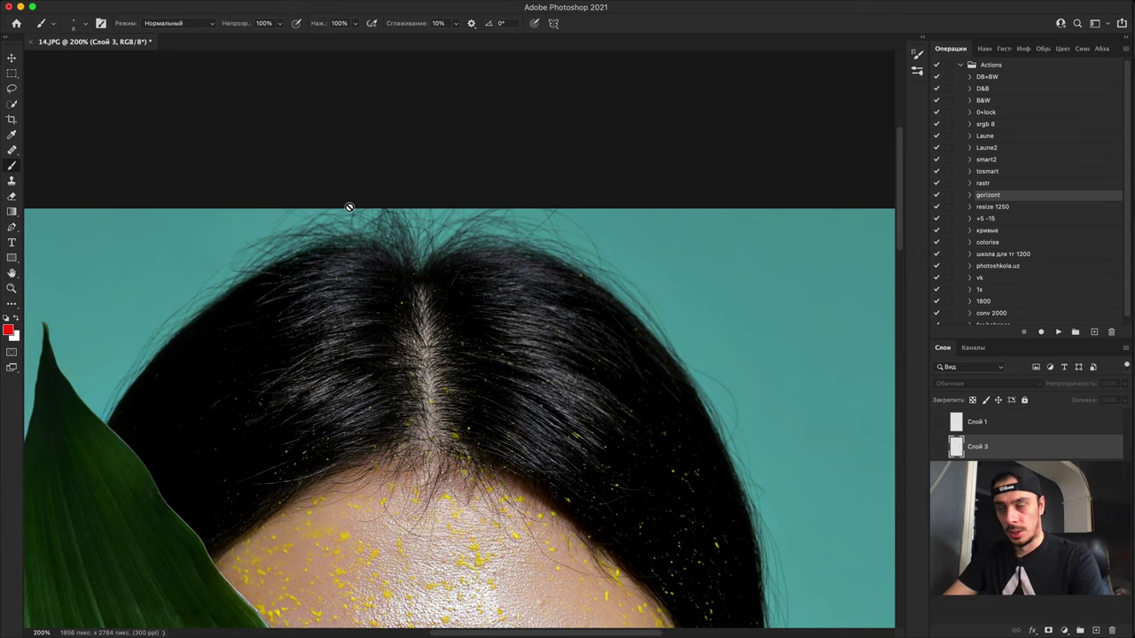
pyautogui.press('super+minus')
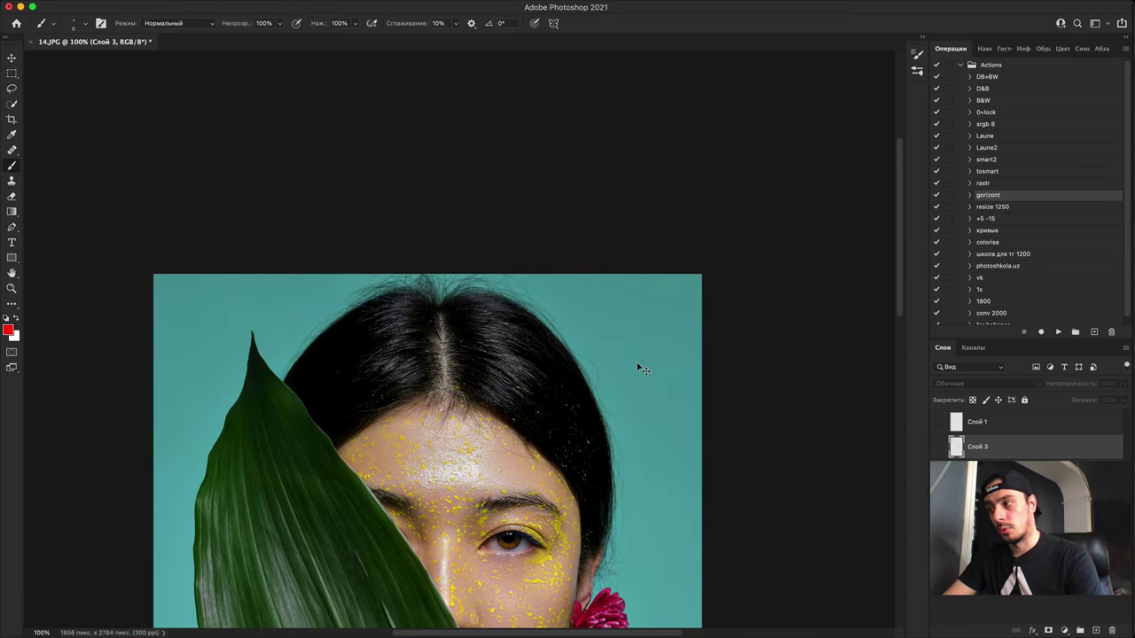
pyautogui.press('super+minus')
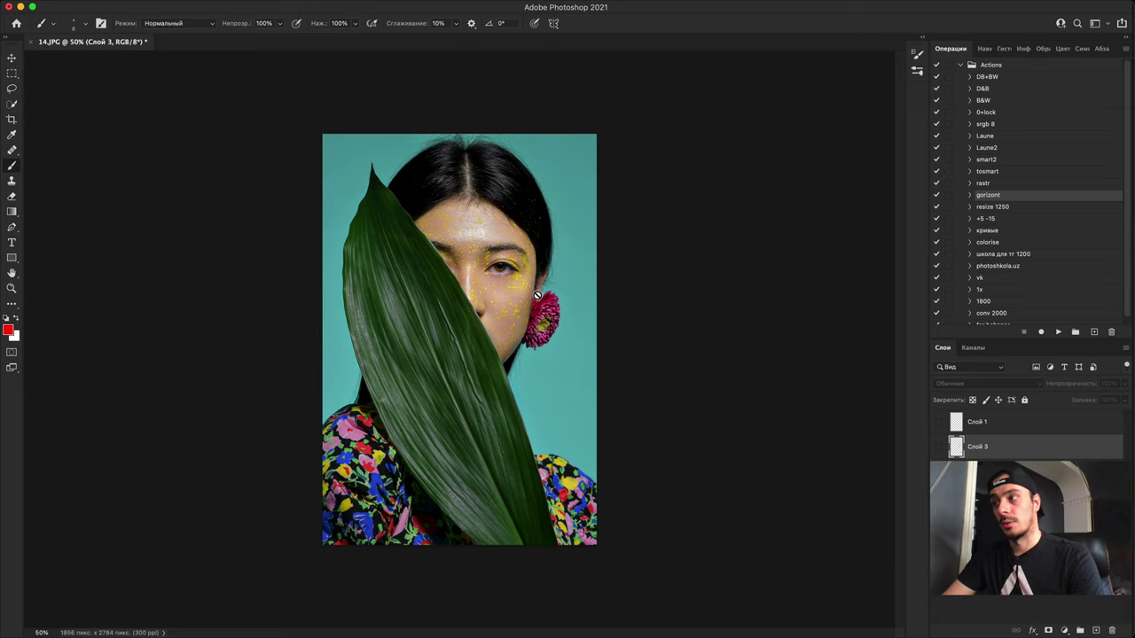
# Step: Examine the flyaway hairs and the central parting at 300% magnification
pyautogui.press('super+plus')
pyautogui.press('super+plus')
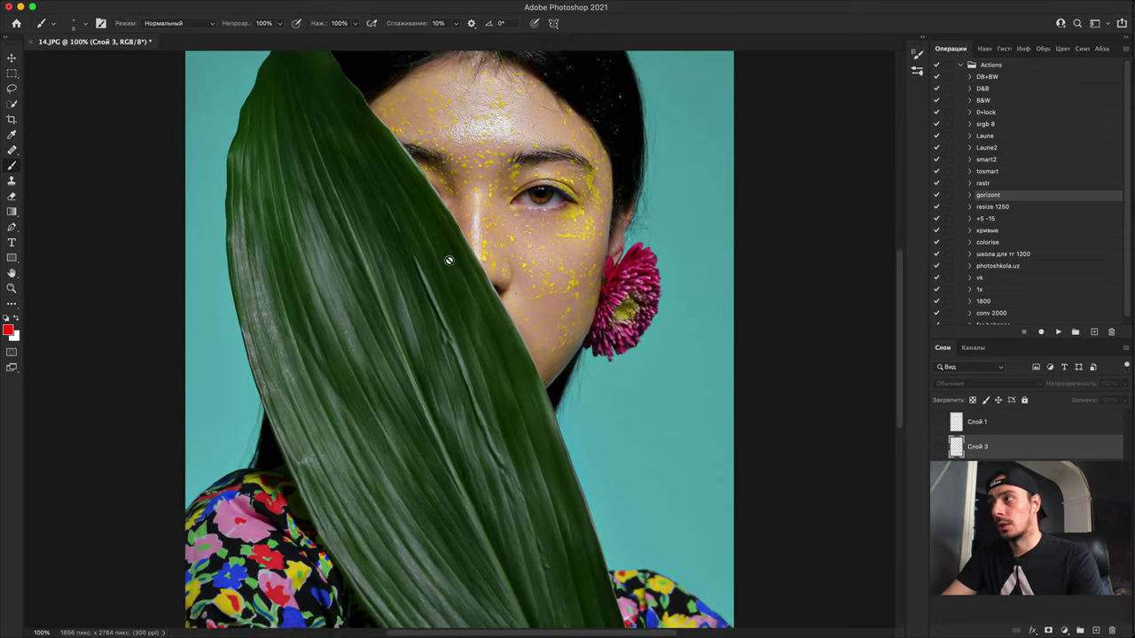
pyautogui.press('super+plus')
pyautogui.moveTo(456, 363); pyautogui.dragTo(479, 603)
pyautogui.moveTo(479, 106); pyautogui.dragTo(491, 370)
pyautogui.press('super+plus')
pyautogui.moveTo(384, 199); pyautogui.dragTo(400, 349)
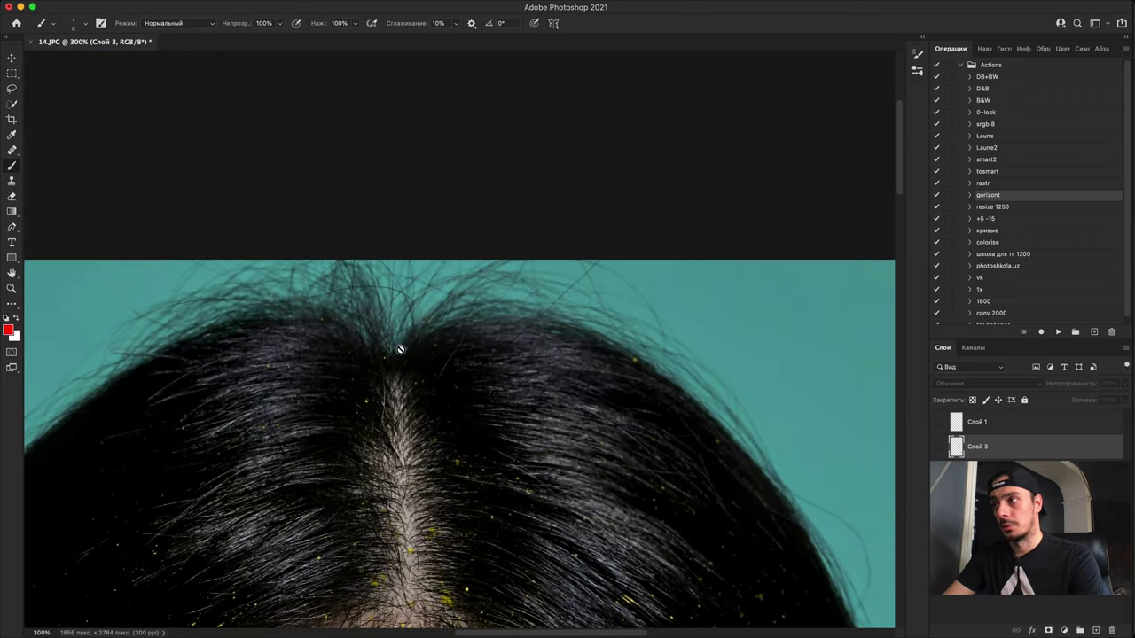
pyautogui.scroll(-2, 312, 264)
pyautogui.hscroll(2, 313, 264)
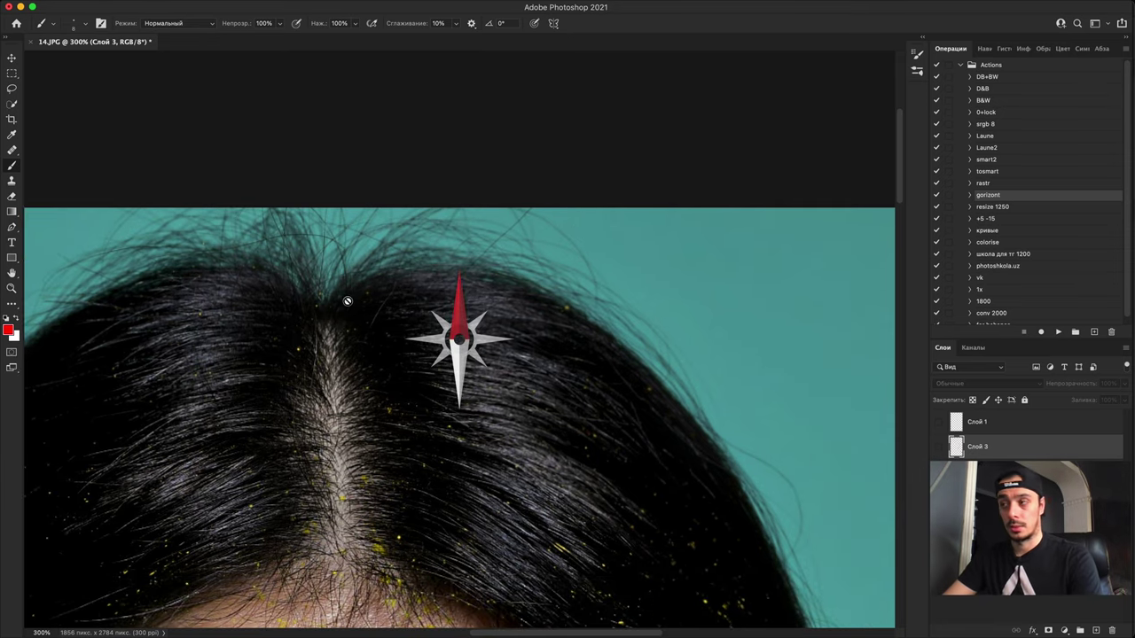
pyautogui.press('h')
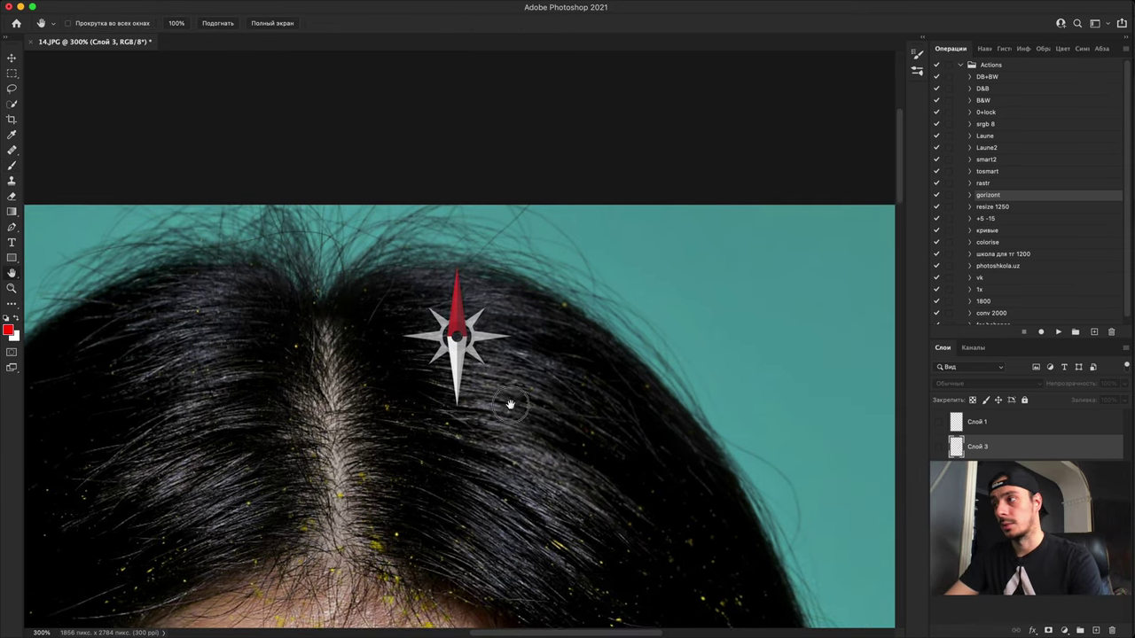
pyautogui.moveTo(511, 400); pyautogui.dragTo(616, 293)
pyautogui.moveTo(462, 395); pyautogui.dragTo(446, 455)
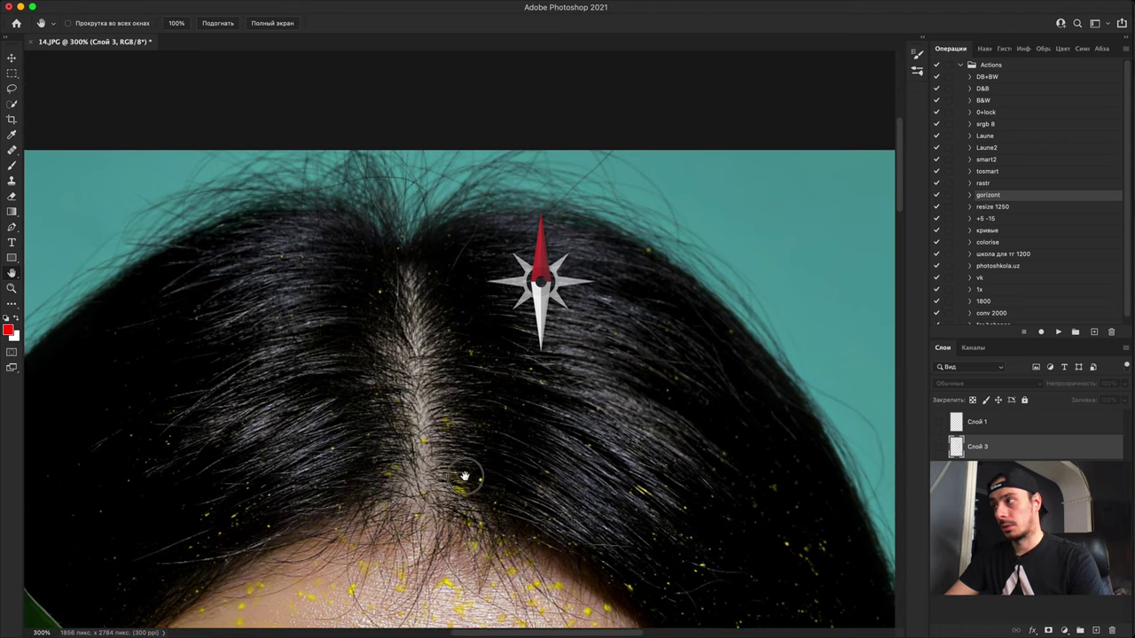
pyautogui.press('g')
pyautogui.press('f')
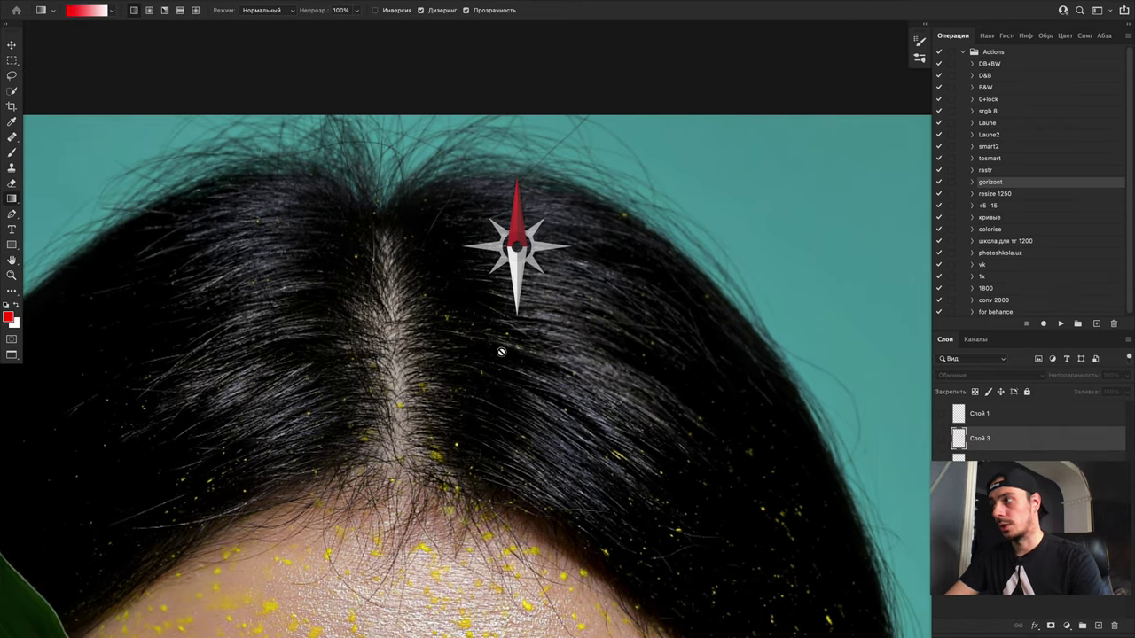
pyautogui.press('f')
pyautogui.press('f')
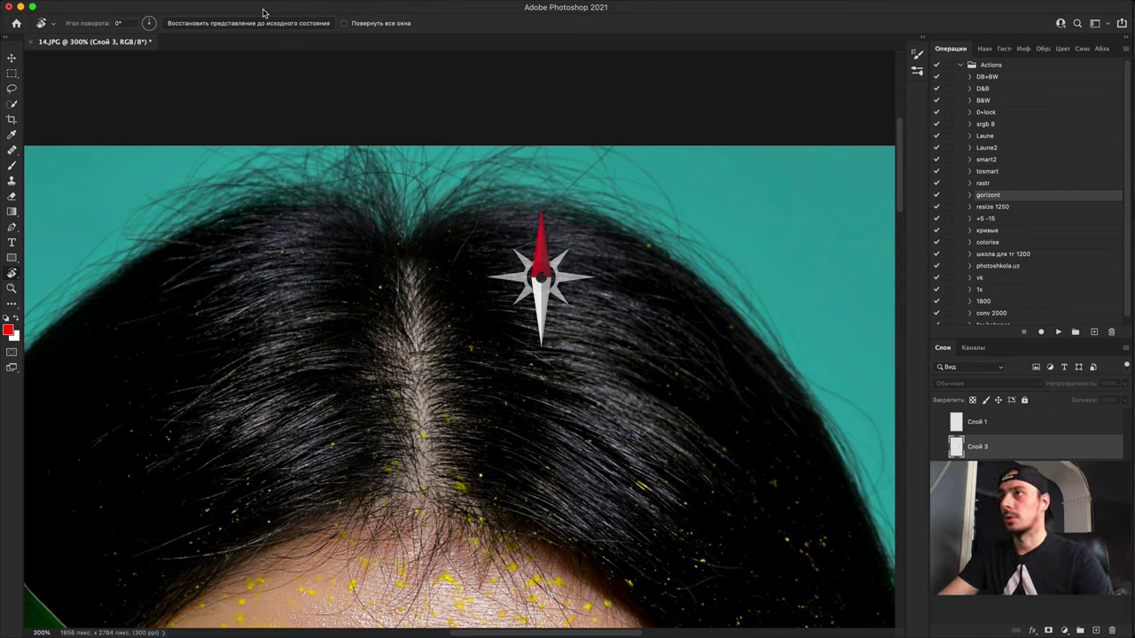
pyautogui.press('h')
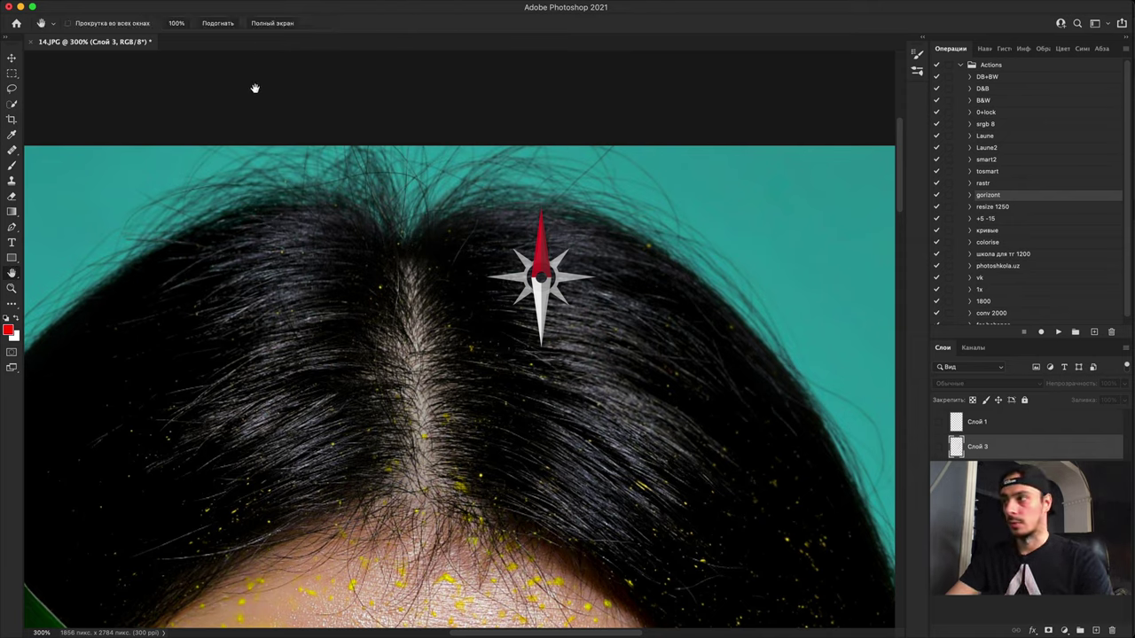
# Step: Examine the parting and the forehead hairline up close and compare them with the whole portrait
pyautogui.moveTo(395, 352); pyautogui.dragTo(514, 152)
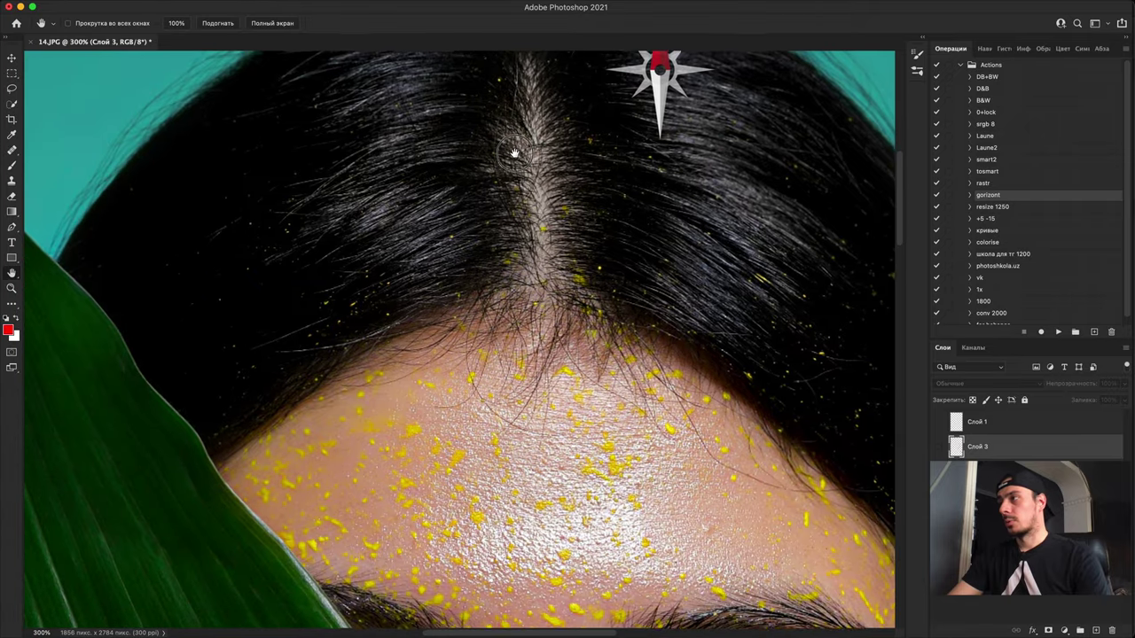
pyautogui.moveTo(496, 360); pyautogui.dragTo(474, 269)
pyautogui.press('super+0')
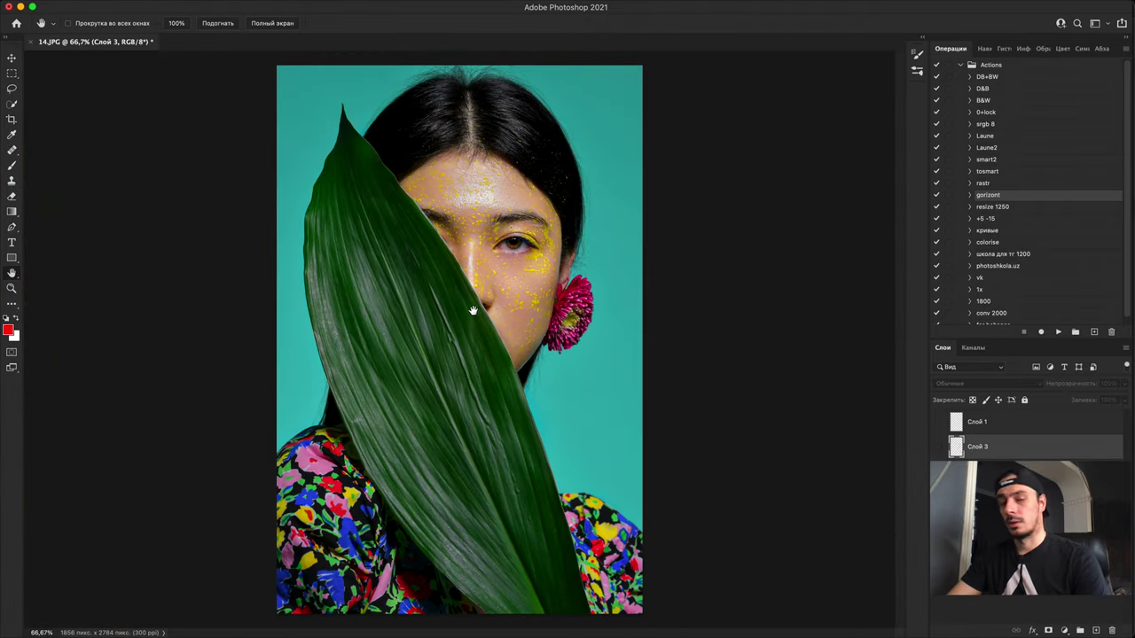
# Step: Examine the chin contour, the leaf edge and the loose hairs below the flower at 300% magnification
pyautogui.press('super+plus')
pyautogui.press('super+plus')
pyautogui.press('super+plus')
pyautogui.moveTo(523, 360); pyautogui.dragTo(228, 325)
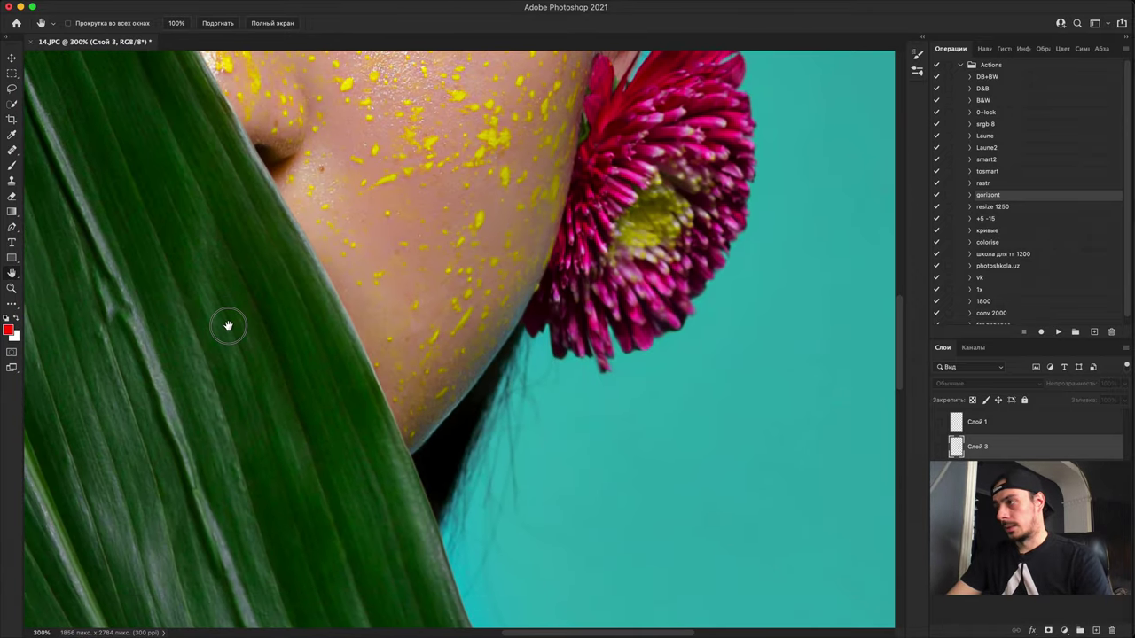
pyautogui.moveTo(484, 393); pyautogui.dragTo(509, 173)
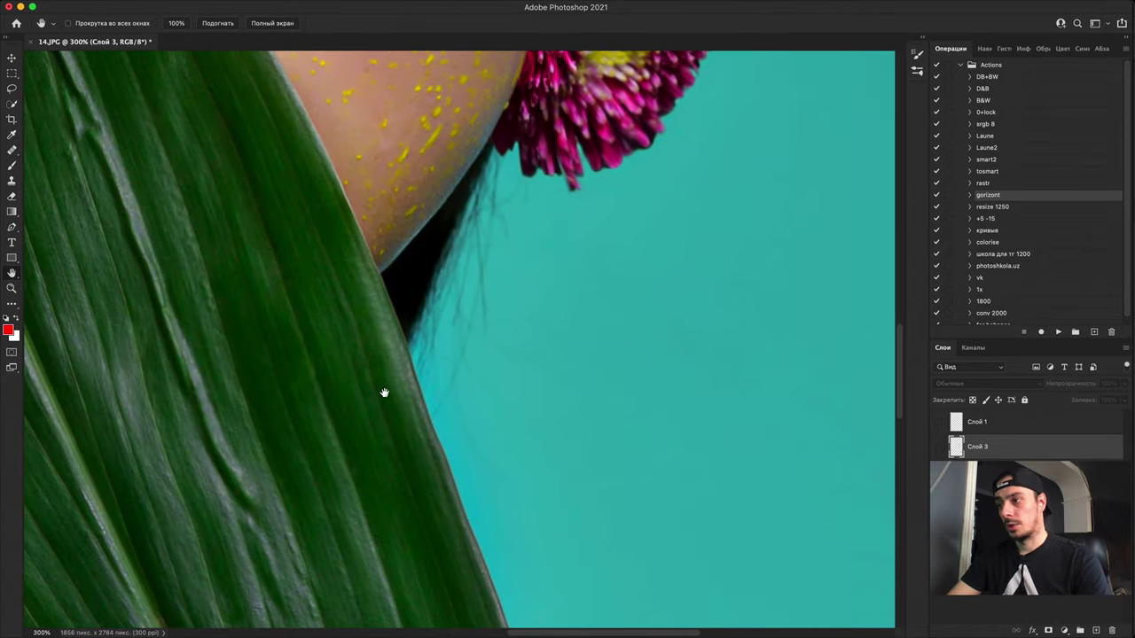
pyautogui.press('super+minus')
pyautogui.press('super+minus')
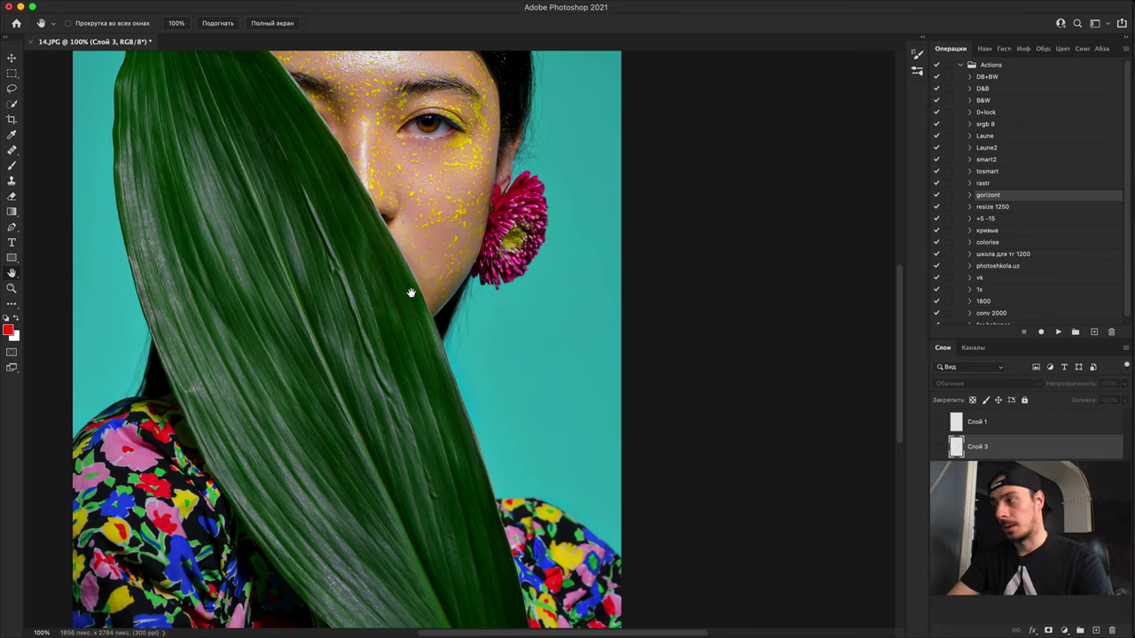
# Step: Review the hair, face, leaf and flower of the portrait at 100% magnification
pyautogui.moveTo(458, 209); pyautogui.dragTo(422, 455)
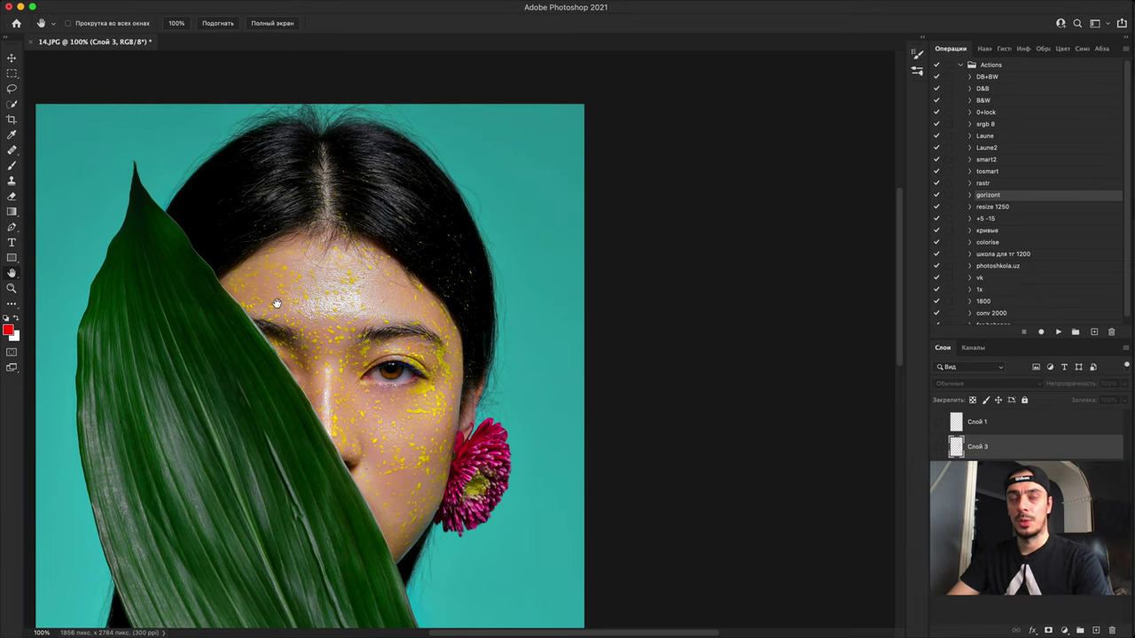
pyautogui.hscroll(-5, 270, 284)
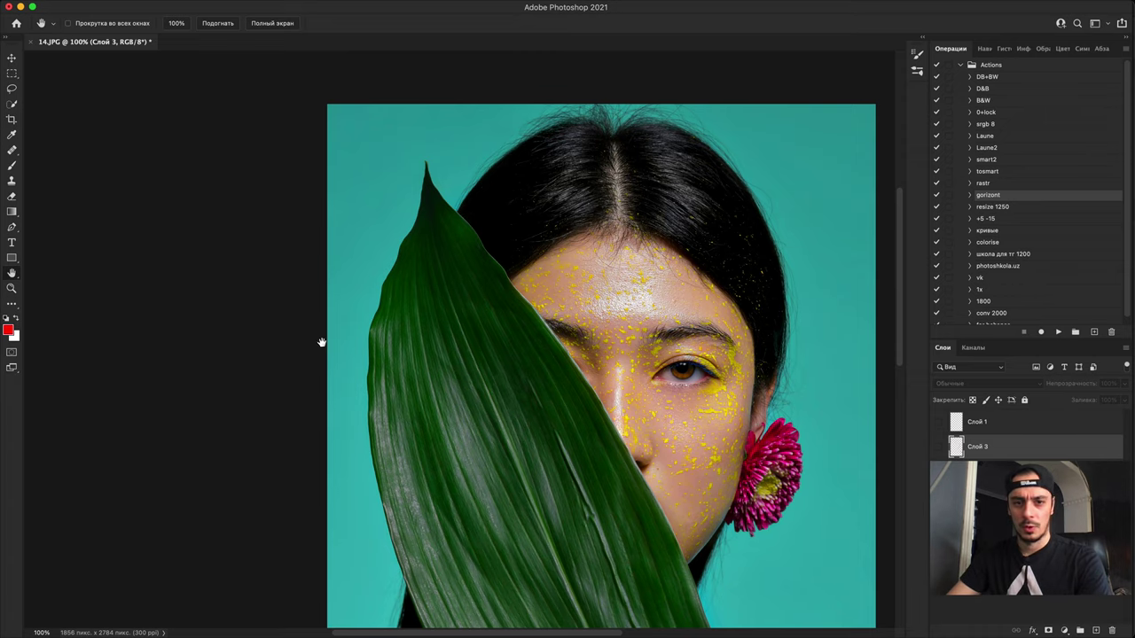
pyautogui.moveTo(406, 370); pyautogui.dragTo(281, 379)
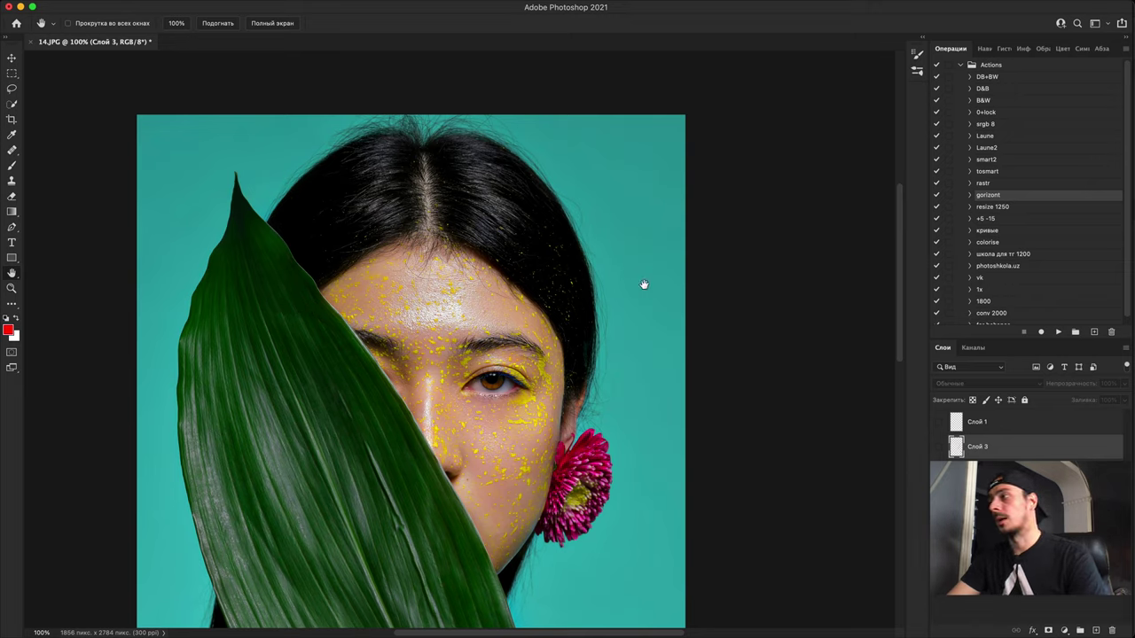
pyautogui.moveTo(393, 536); pyautogui.dragTo(425, 345)
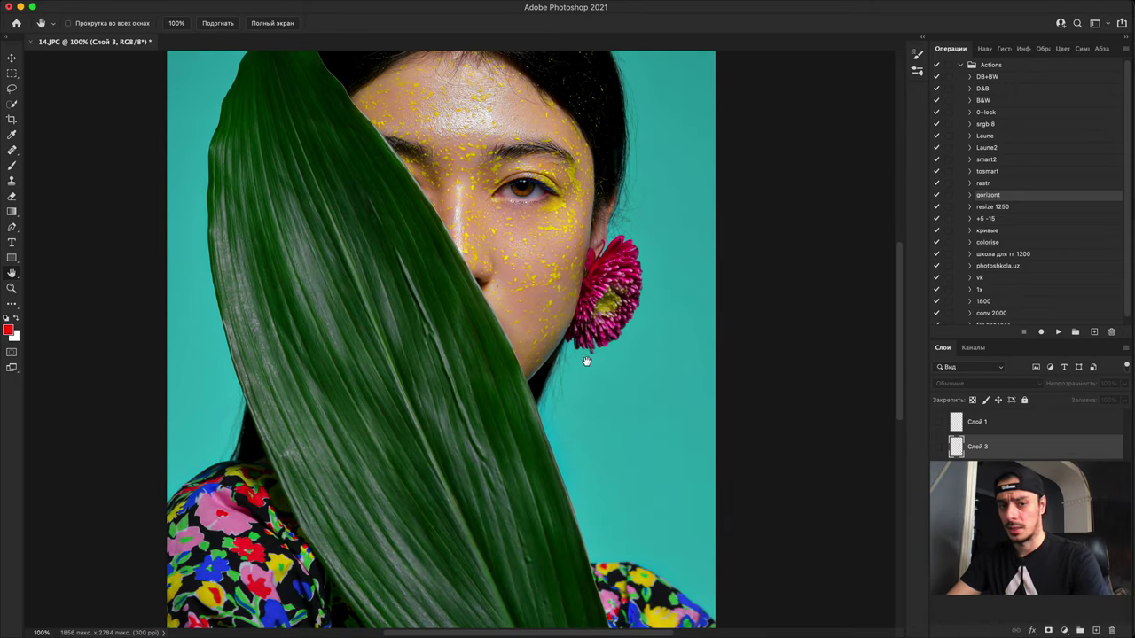
pyautogui.moveTo(515, 292); pyautogui.dragTo(491, 532)
# Step: Examine the parting and the flyaway hairs at the crown at 400% and check them in the whole portrait
pyautogui.press('super+plus')
pyautogui.press('super+plus')
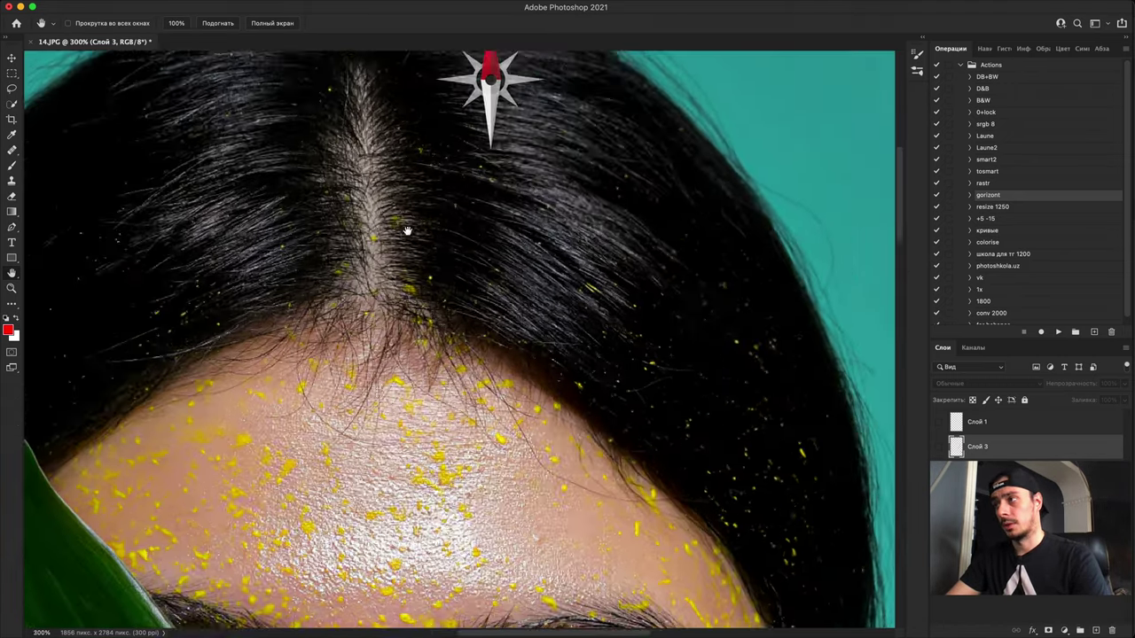
pyautogui.press('super+plus')
pyautogui.moveTo(407, 231); pyautogui.dragTo(482, 580)
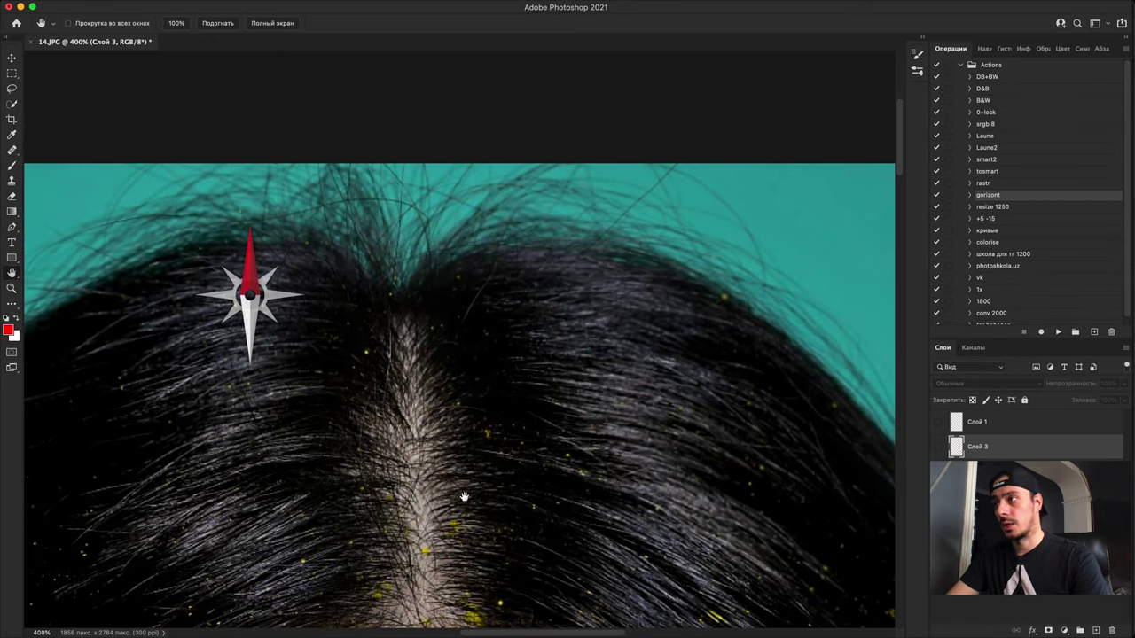
pyautogui.scroll(-5, 422, 388)
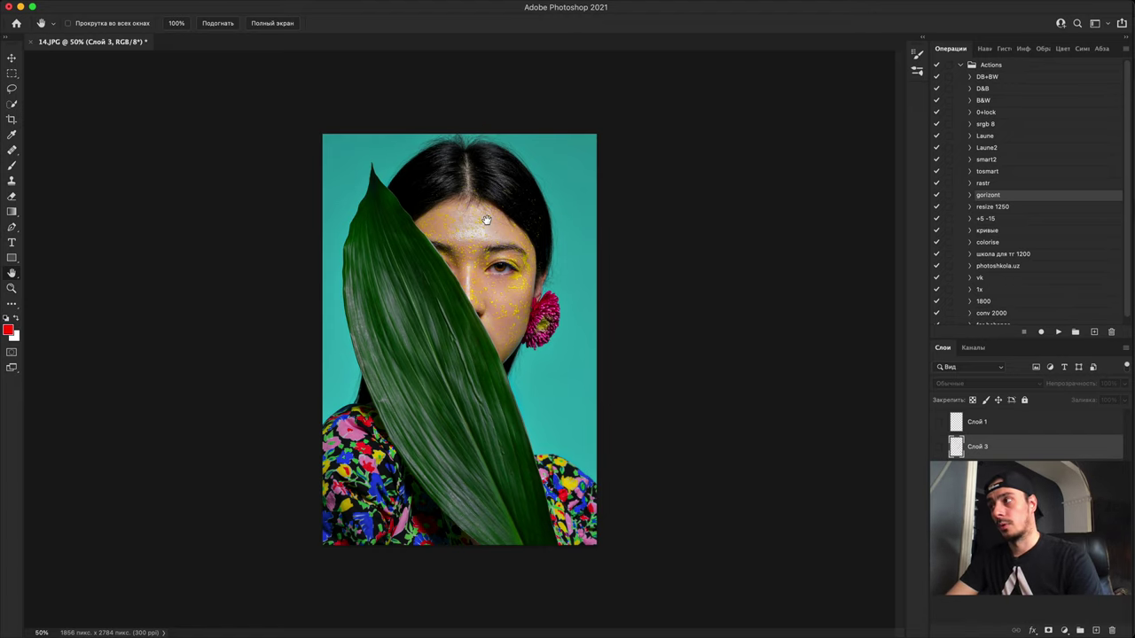
# Step: Examine the crown outline and the stray hairs above the parting once more at 300% magnification
pyautogui.press('super+plus')
pyautogui.press('super+plus')
pyautogui.press('super+plus')
pyautogui.press('super+plus')
pyautogui.moveTo(529, 243); pyautogui.dragTo(425, 443)
pyautogui.moveTo(498, 177); pyautogui.dragTo(499, 369)
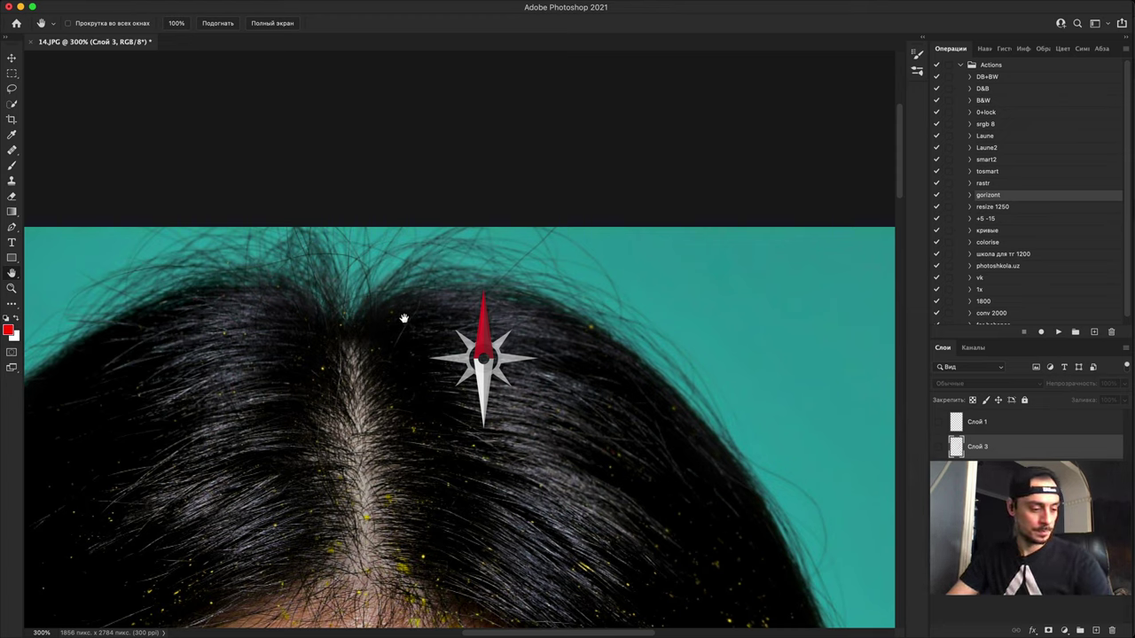
# Step: Switch to Adobe Bridge and open the egg and bread still life 15.JPG in Photoshop
pyautogui.press('super+Tab')
pyautogui.click(363, 413)
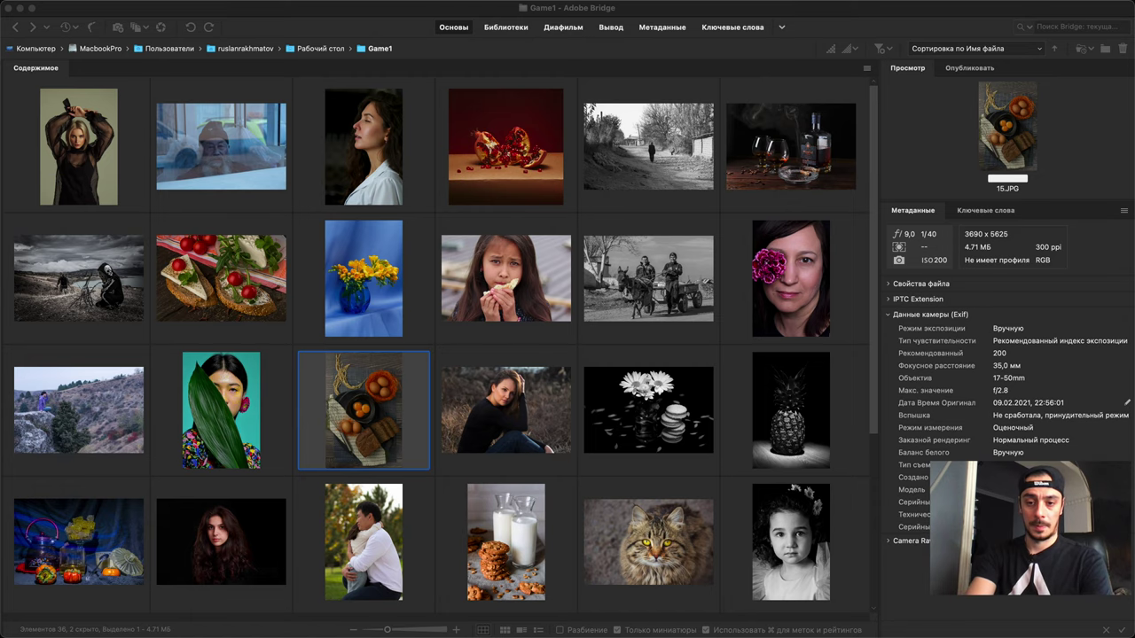
pyautogui.press('h')
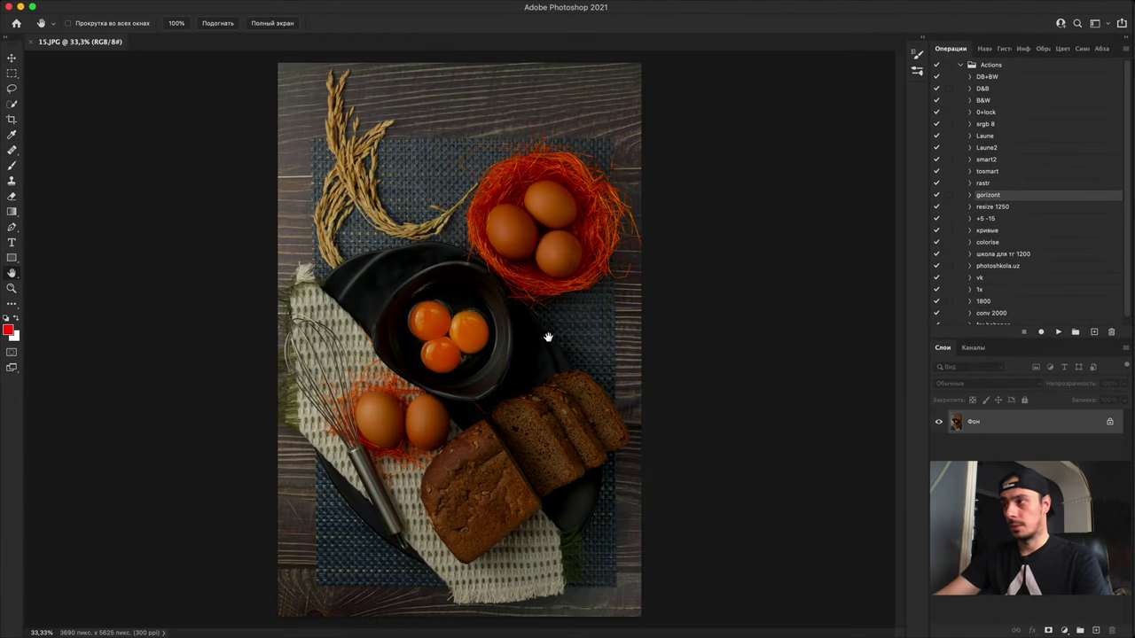
# Step: Inspect the yolks, eggs and bread in 15.JPG at 100% and 50% and return to the whole composition
pyautogui.press('super+1')
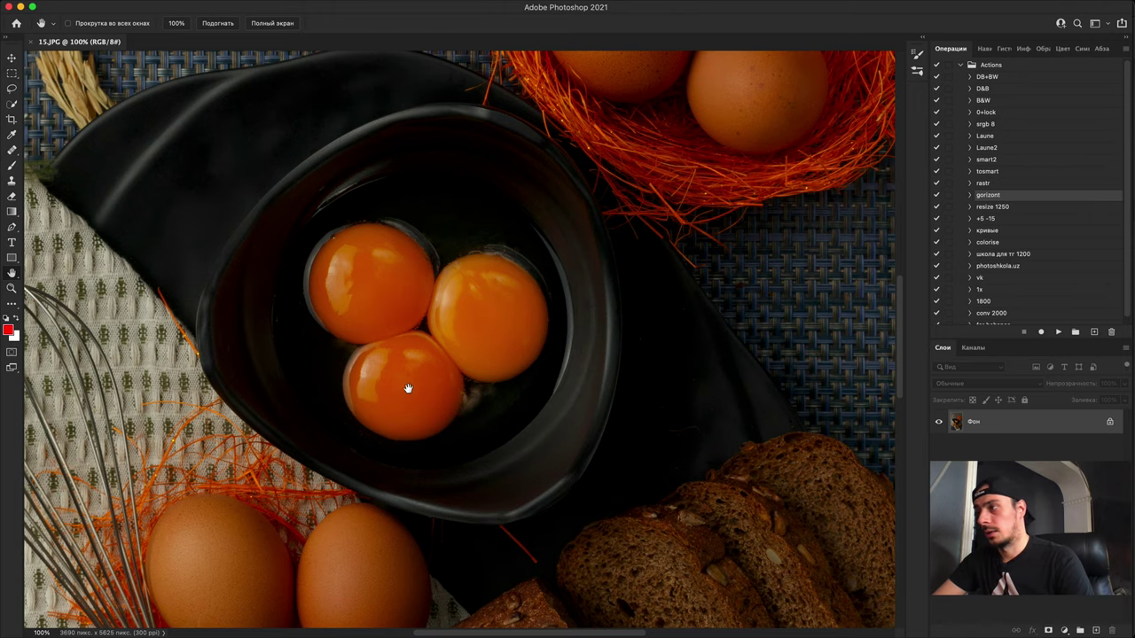
pyautogui.press('super+minus')
pyautogui.press('super+minus')
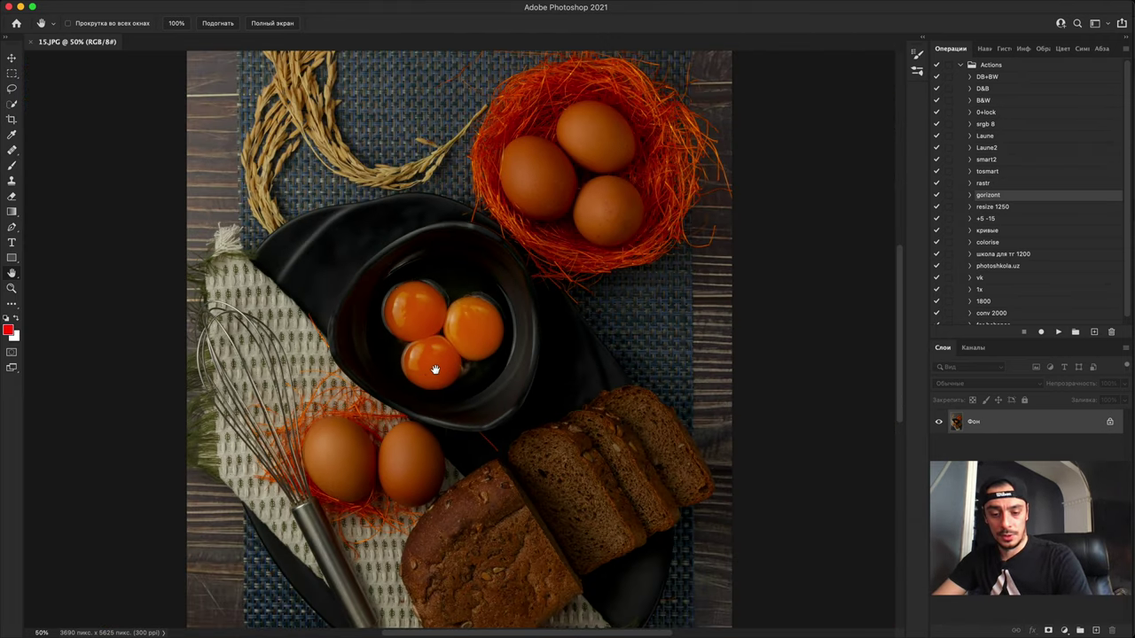
pyautogui.press('j')
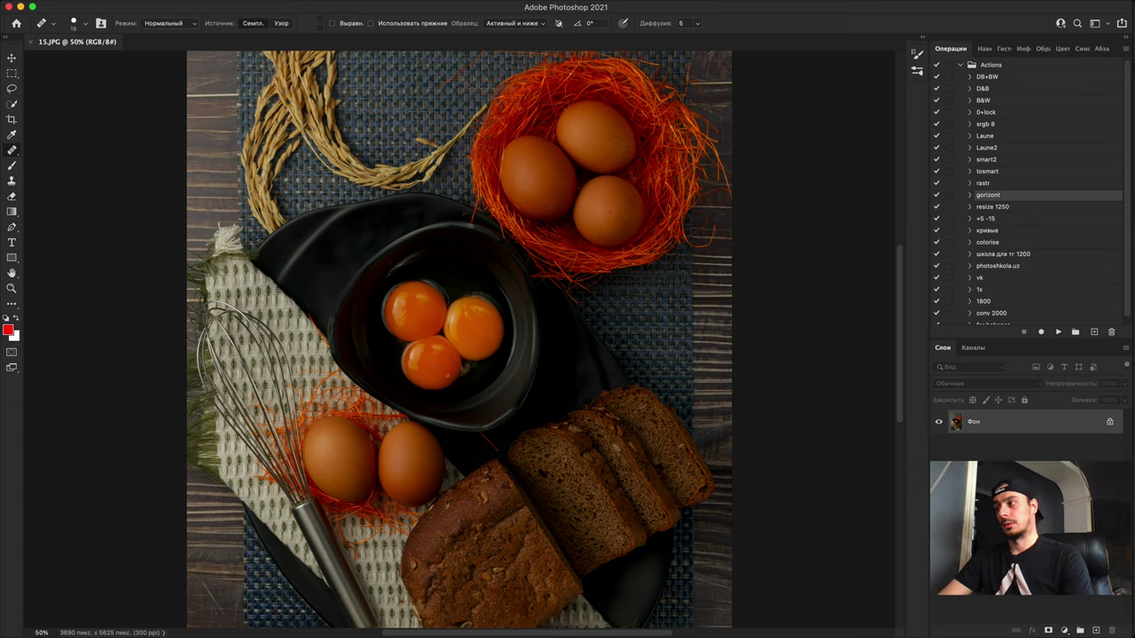
pyautogui.press('super+minus')
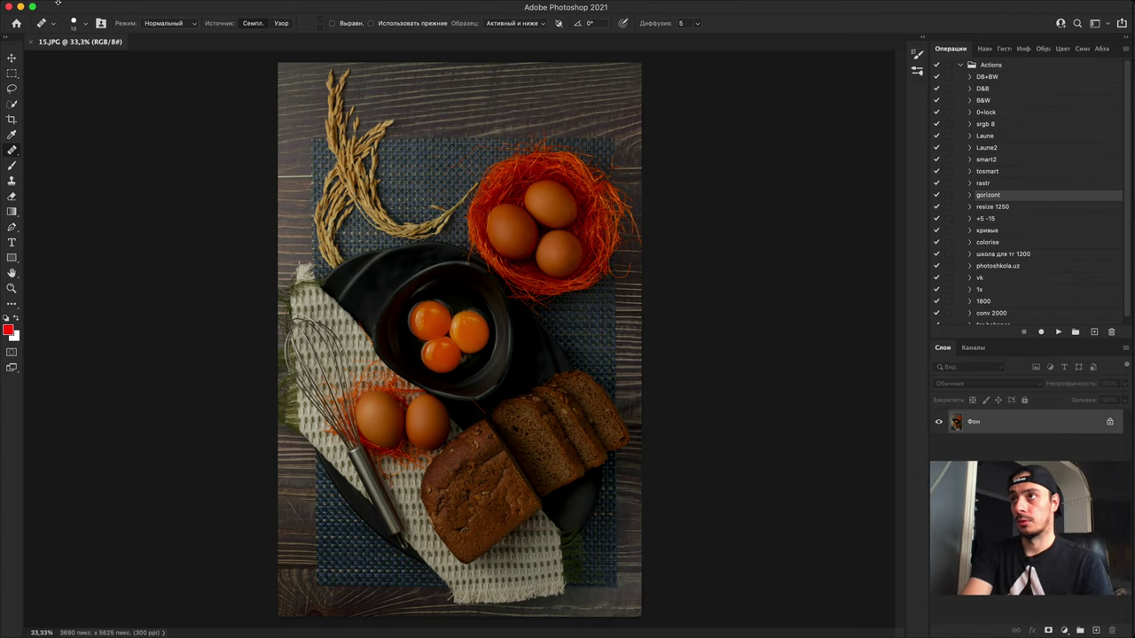
# Step: Go back to the photo thumbnails in Adobe Bridge and reopen 15.JPG in Photoshop
pyautogui.click(20, 7)
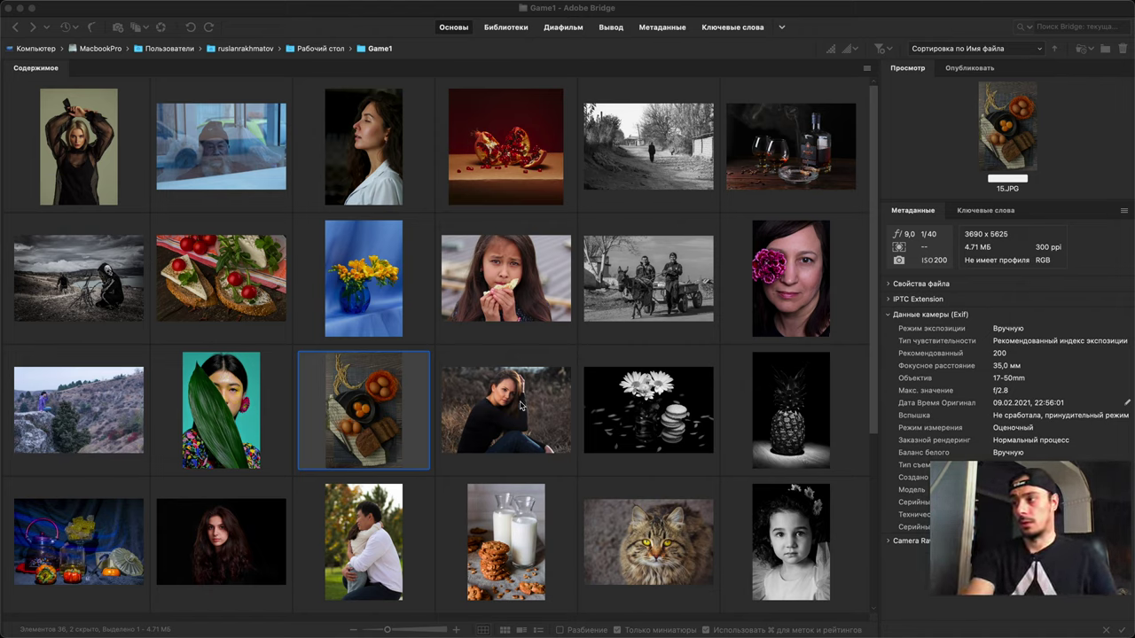
pyautogui.doubleClick(372, 425)
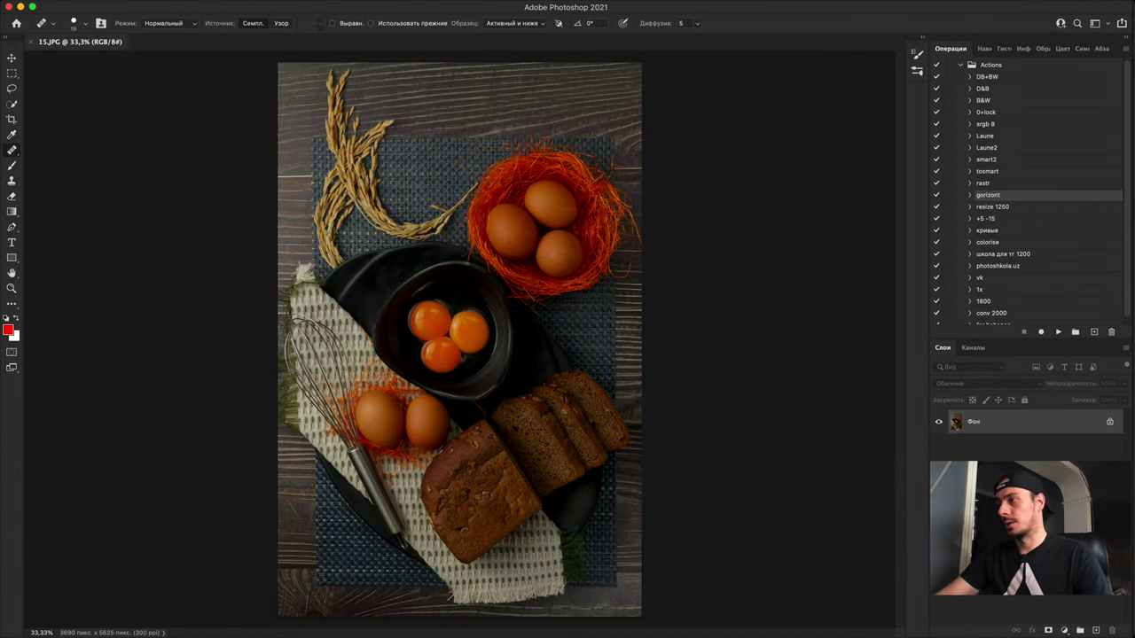
# Step: Add a Curves adjustment layer that brightens the midtones of the still life and invert its mask to black
pyautogui.press('super+minus')
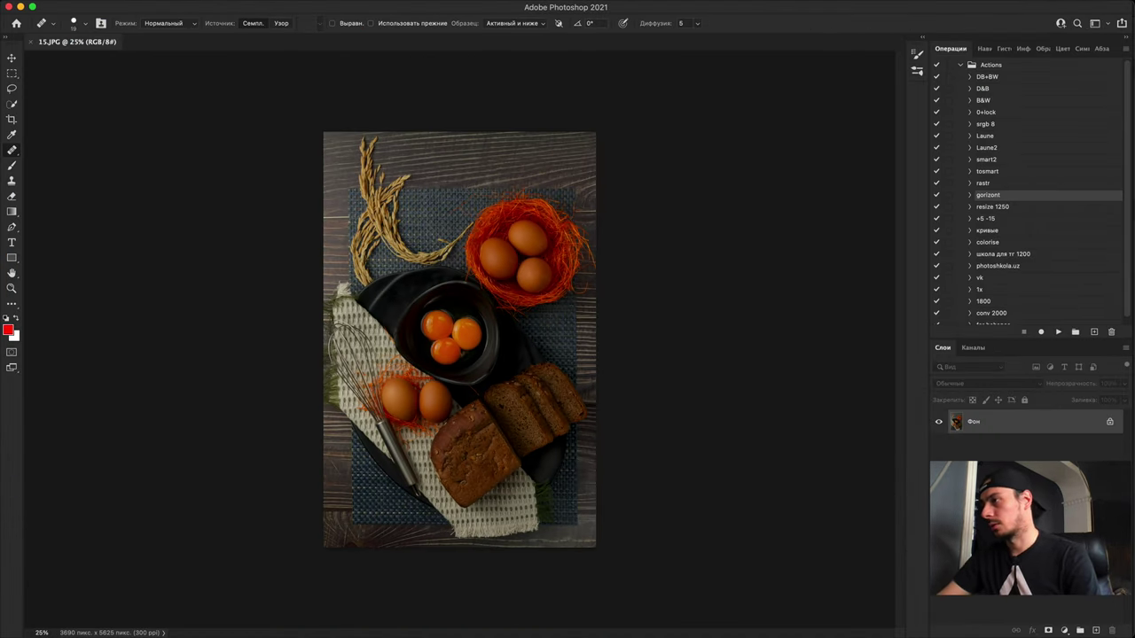
pyautogui.click(1064, 630)
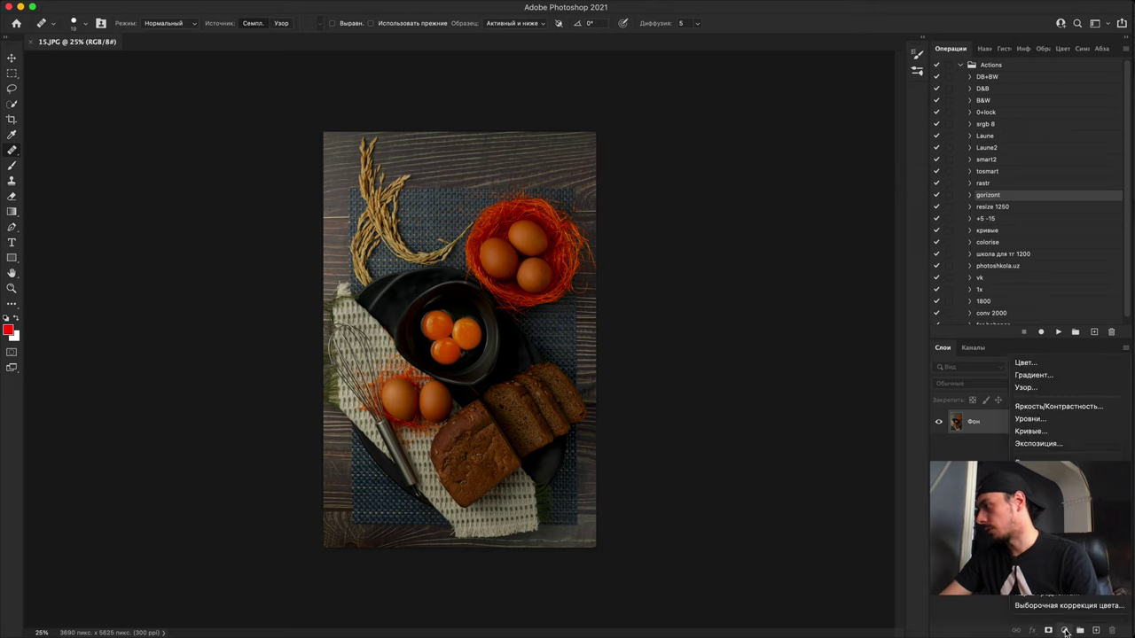
pyautogui.click(1042, 431)
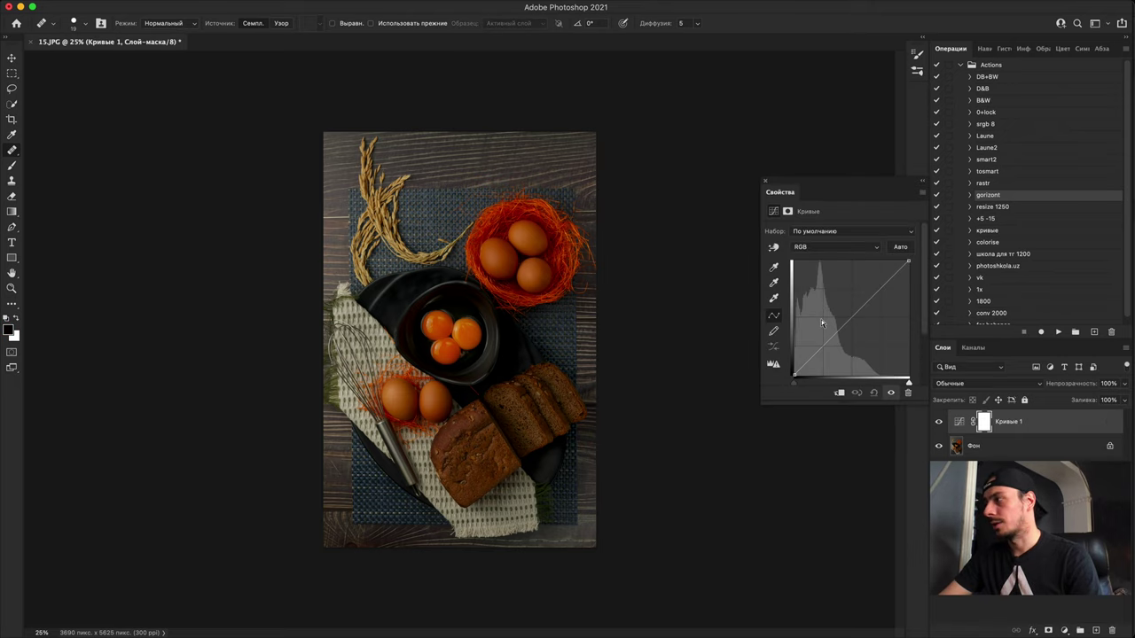
pyautogui.moveTo(821, 319); pyautogui.dragTo(843, 306)
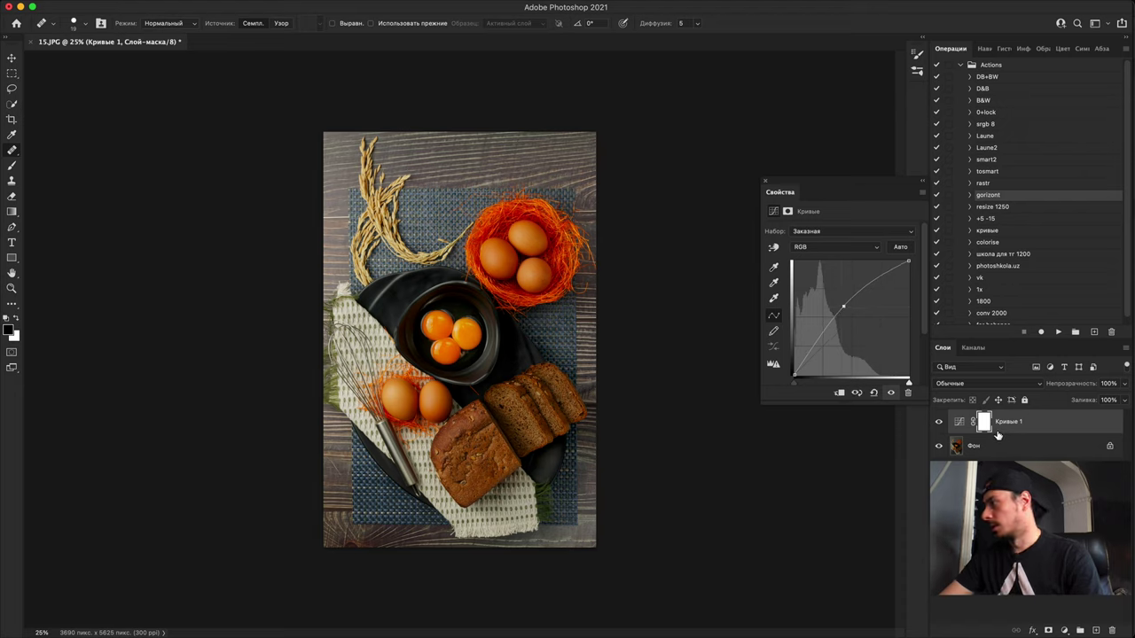
pyautogui.press('super+i')
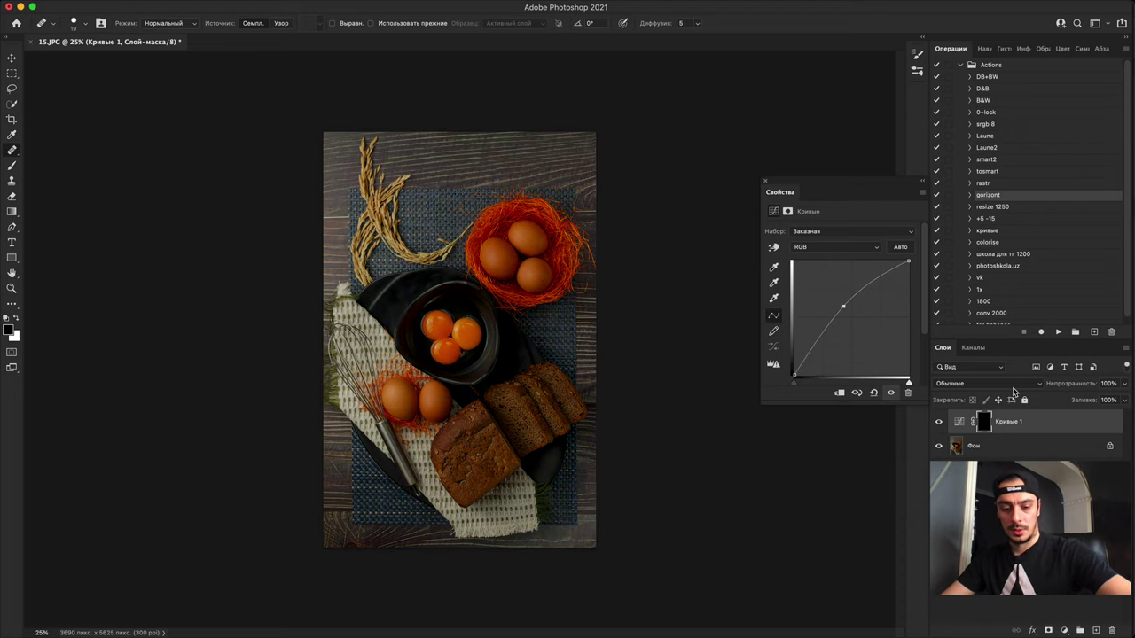
# Step: Paint white on the Curves mask with a soft 1400 px brush at 40% opacity to lighten the eggs, yolks and bread
pyautogui.press('b')
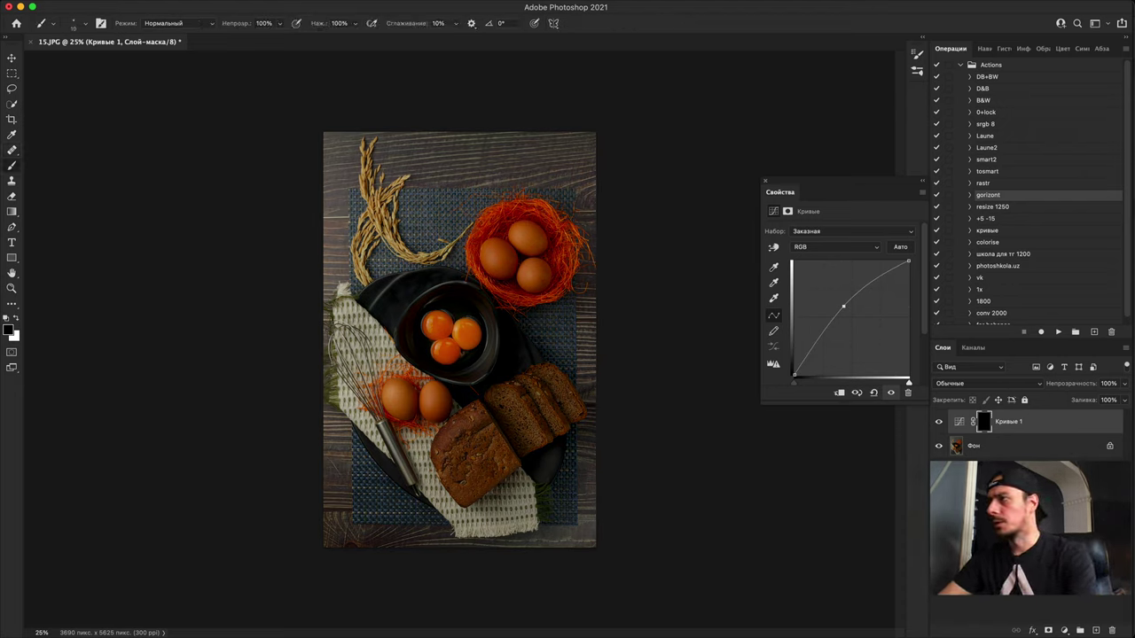
pyautogui.press(']')
pyautogui.press(']')
pyautogui.press(']')
pyautogui.press(']')
pyautogui.press(']')
pyautogui.press(']')
pyautogui.press(']')
pyautogui.press(']')
pyautogui.press(']')
pyautogui.press(']')
pyautogui.press(']')
pyautogui.press(']')
pyautogui.press(']')
pyautogui.press(']')
pyautogui.press(']')
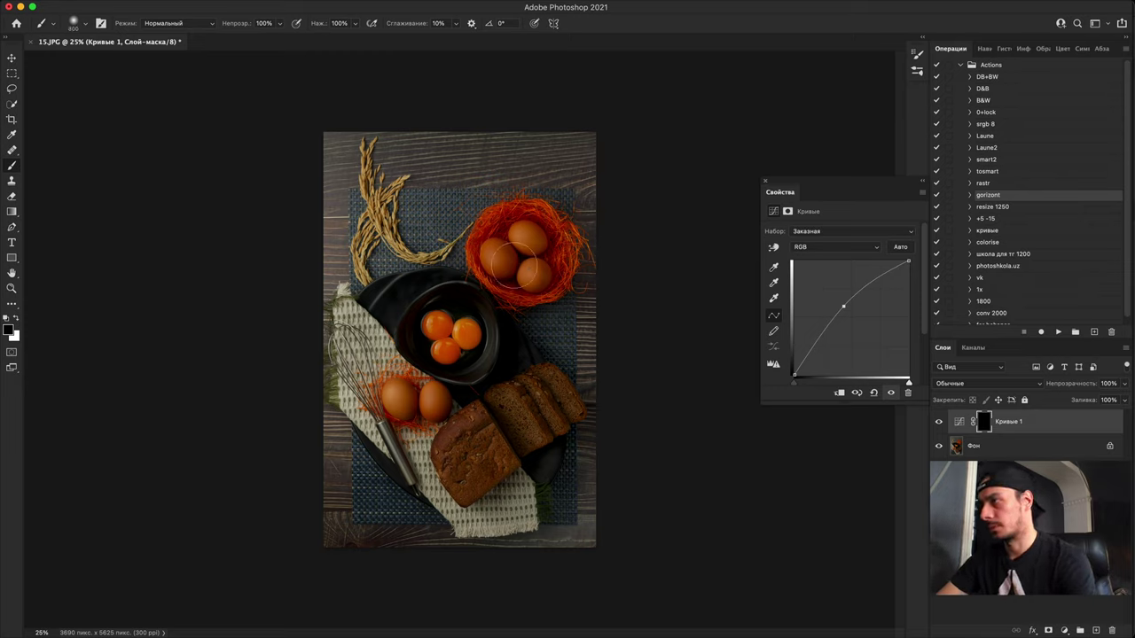
pyautogui.press('x')
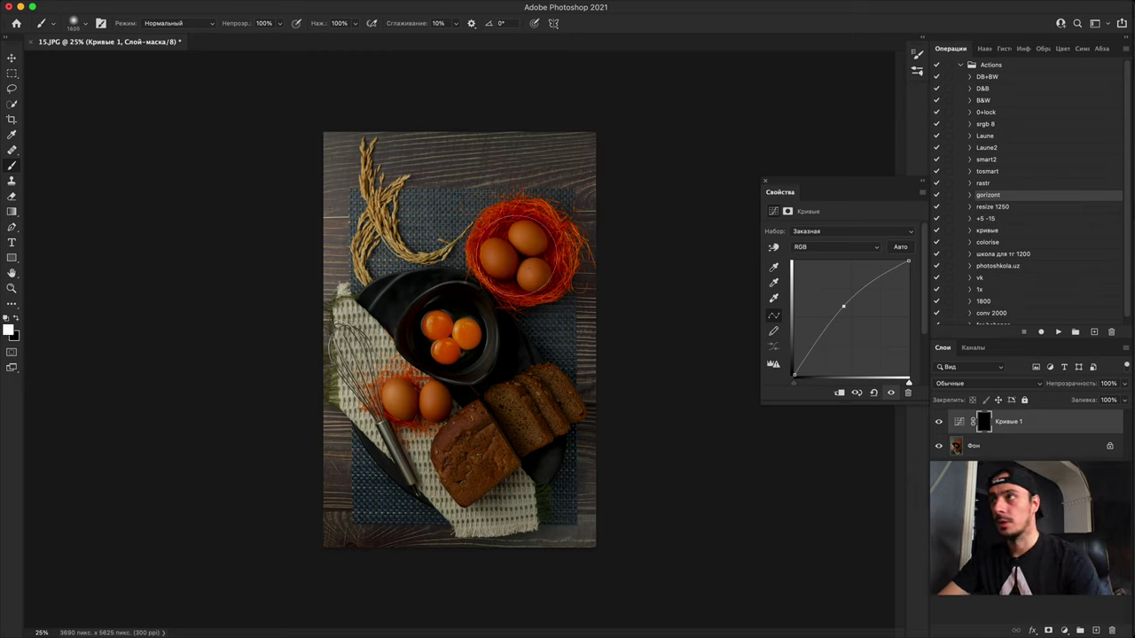
pyautogui.press('4')
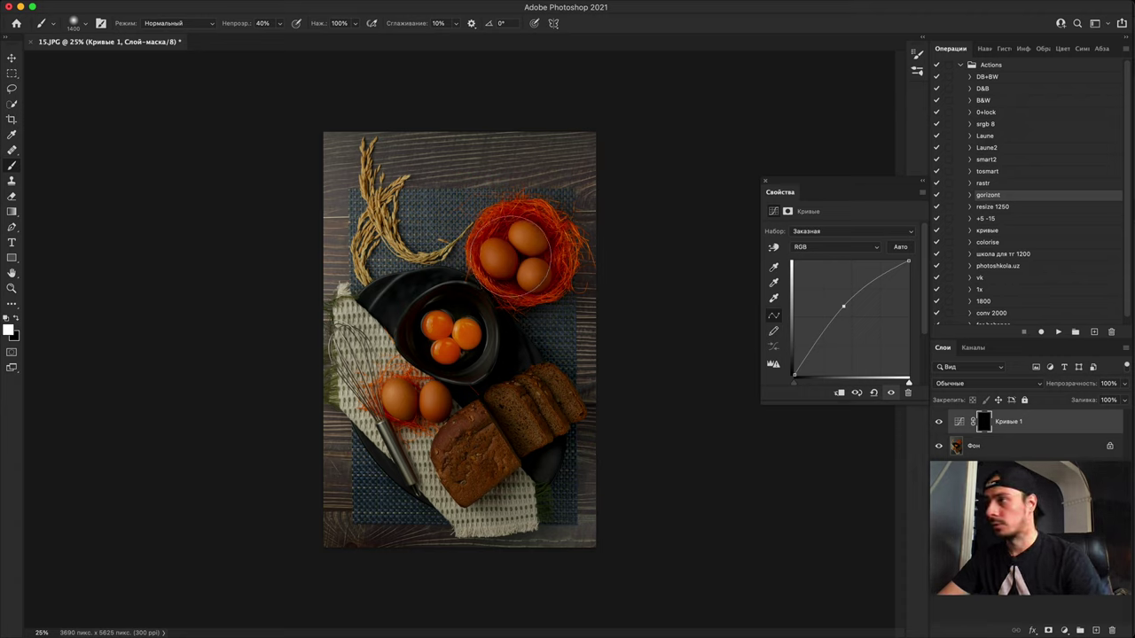
pyautogui.moveTo(510, 262); pyautogui.dragTo(529, 287)
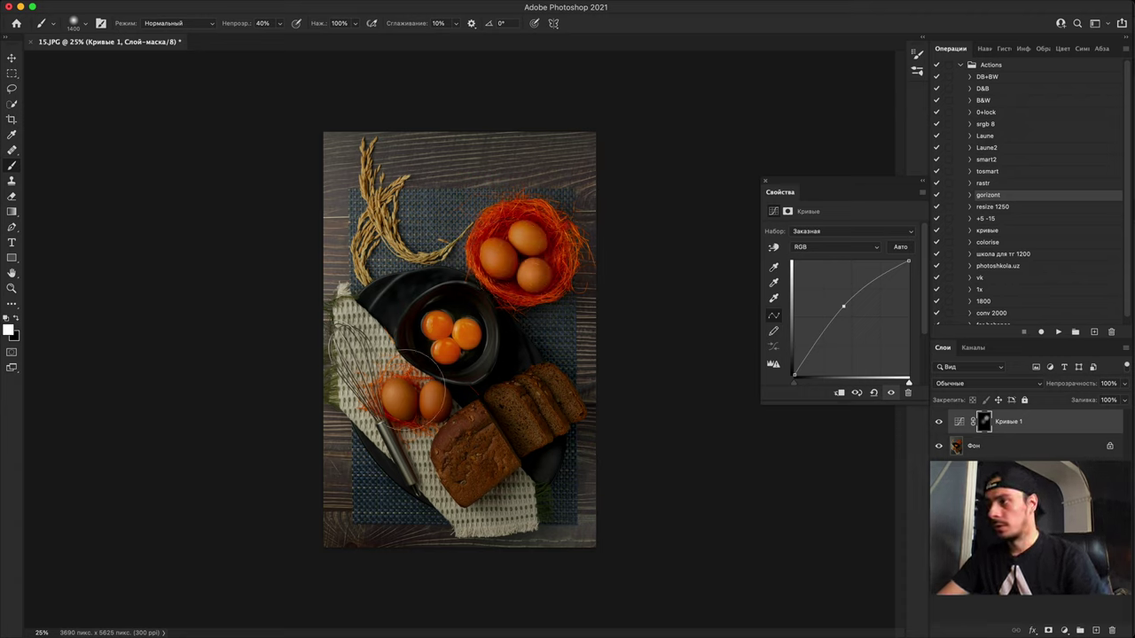
pyautogui.moveTo(448, 485)
pyautogui.mouseDown()
pyautogui.moveTo(443, 336)
pyautogui.moveTo(528, 232)
pyautogui.moveTo(470, 233)
pyautogui.moveTo(518, 252)
pyautogui.mouseUp()
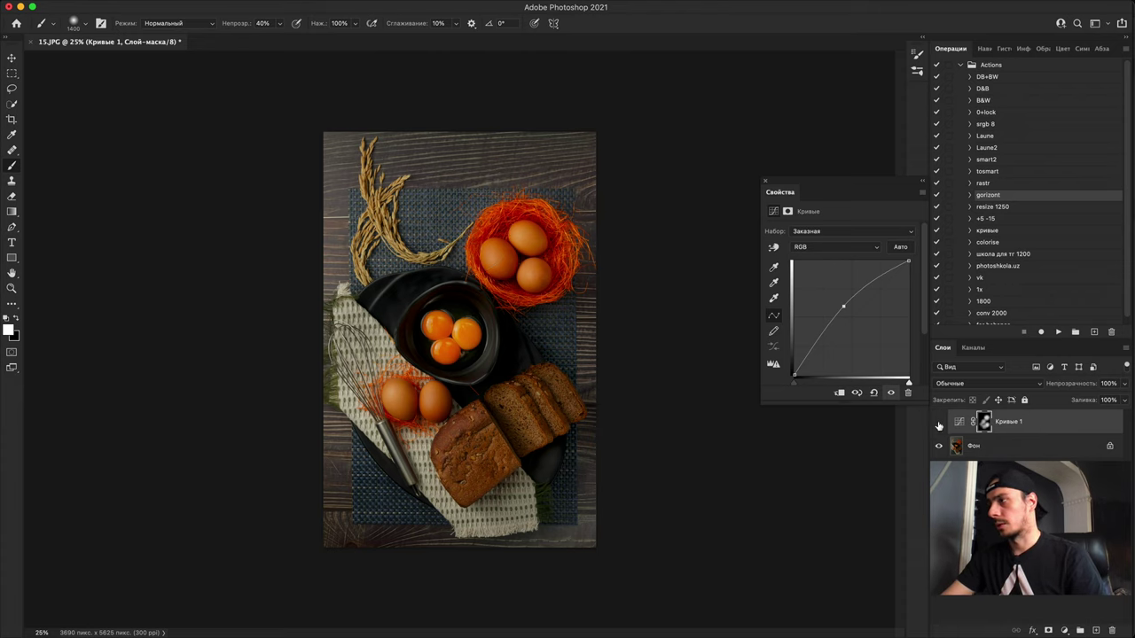
# Step: Compare the still life with and without the Кривые 1 brightening, leaving the layer shown and its adjustment selected instead of the mask
pyautogui.click(940, 422)
pyautogui.click(940, 422)
pyautogui.click(940, 422)
pyautogui.click(939, 422)
pyautogui.click(940, 422)
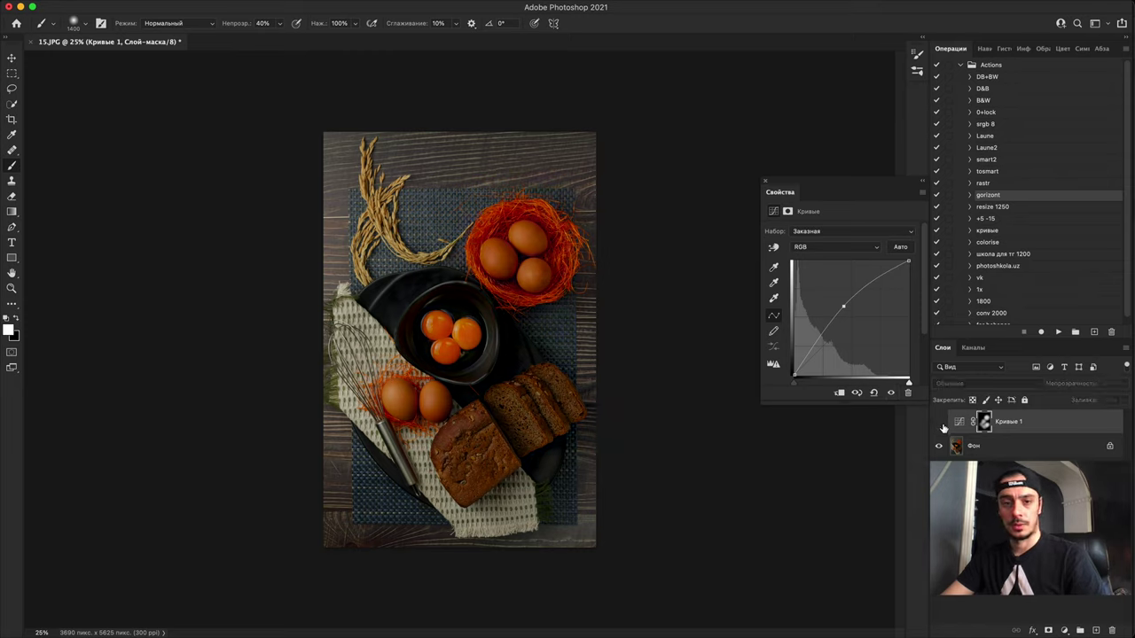
pyautogui.click(939, 422)
pyautogui.click(939, 422)
pyautogui.click(941, 424)
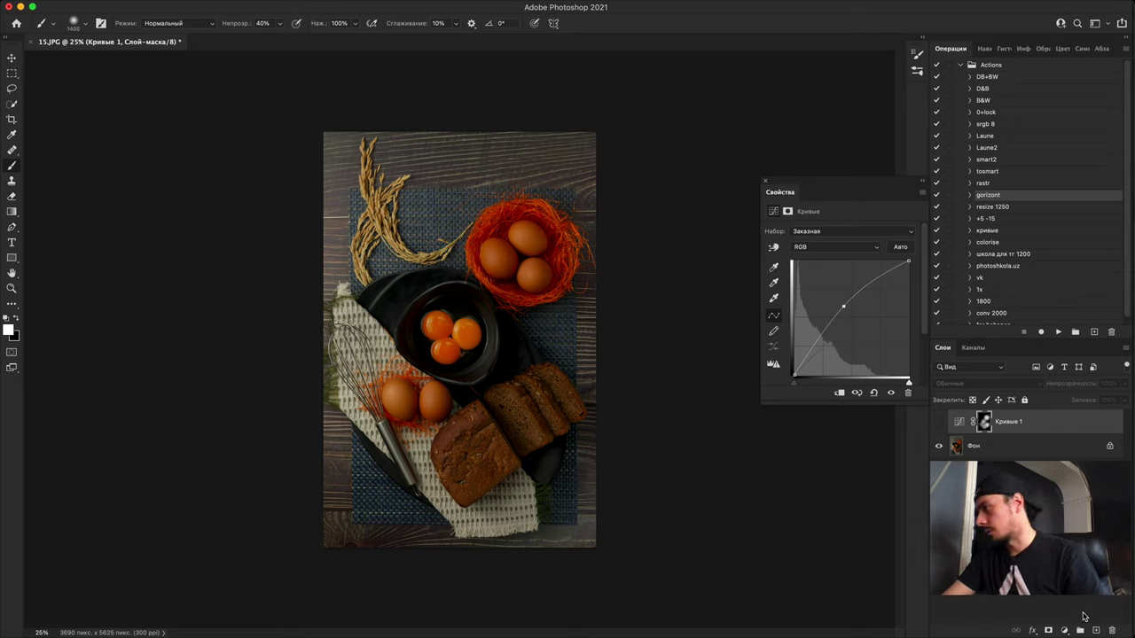
pyautogui.click(938, 422)
pyautogui.click(959, 422)
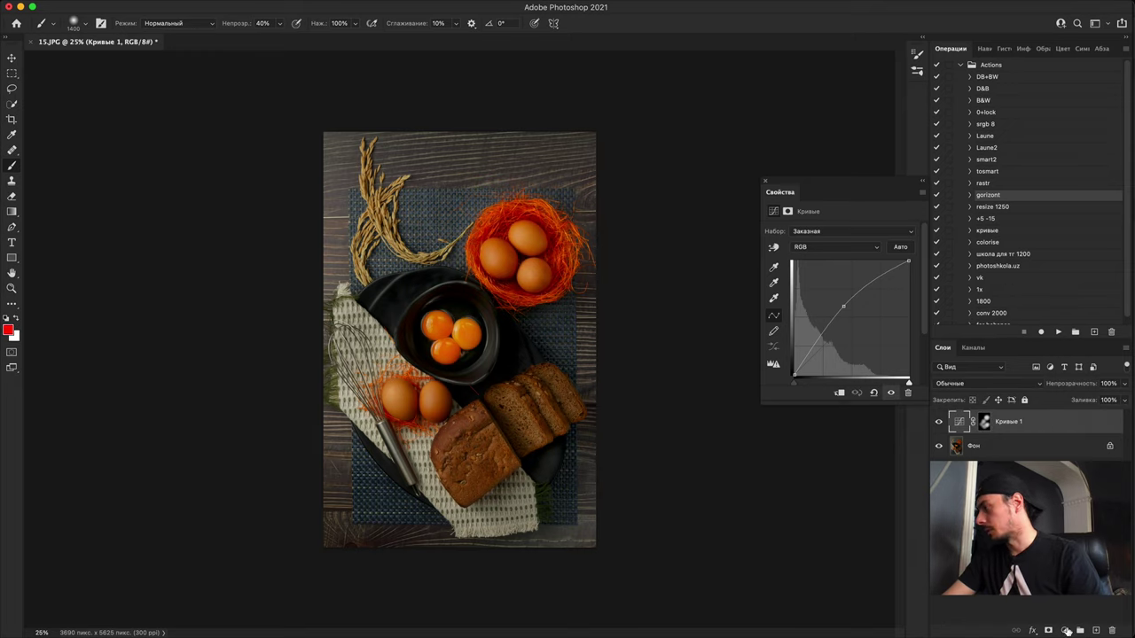
# Step: Add a Curves layer that darkens the midtones, invert its mask to black, and paint white over the still life's outer background at 40% opacity
pyautogui.click(1065, 630)
pyautogui.click(1033, 431)
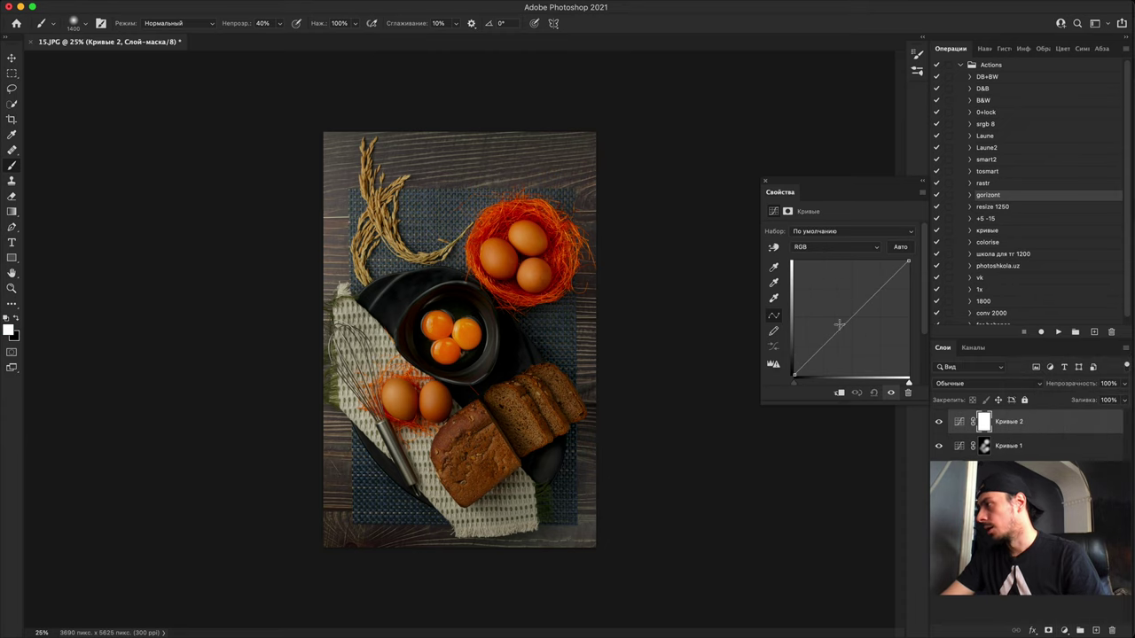
pyautogui.moveTo(857, 312); pyautogui.dragTo(858, 324)
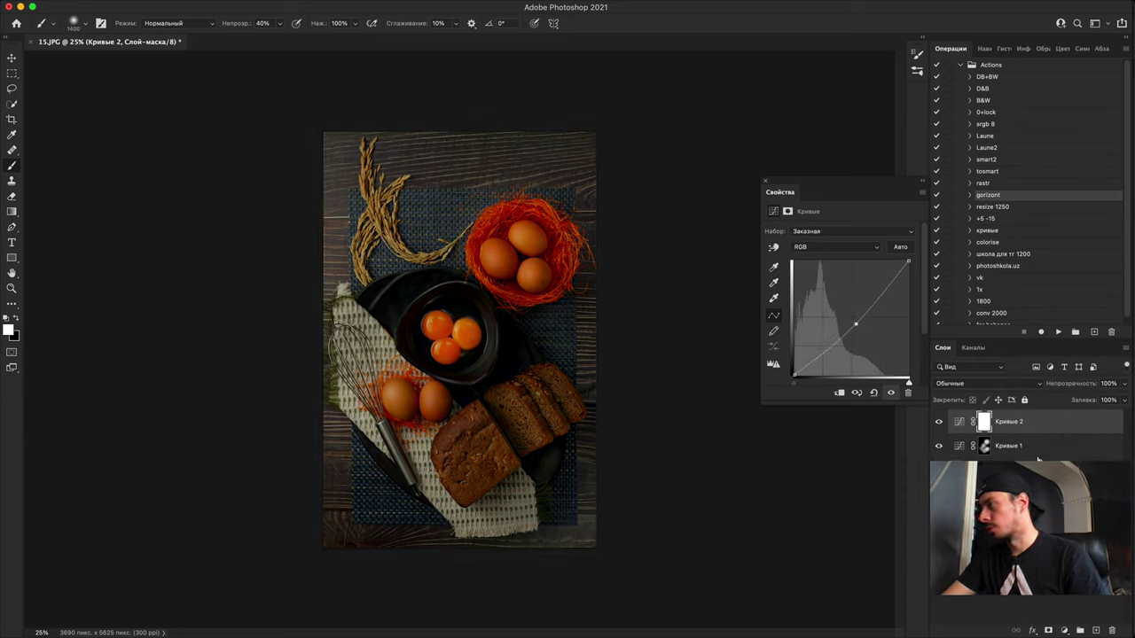
pyautogui.press('super+i')
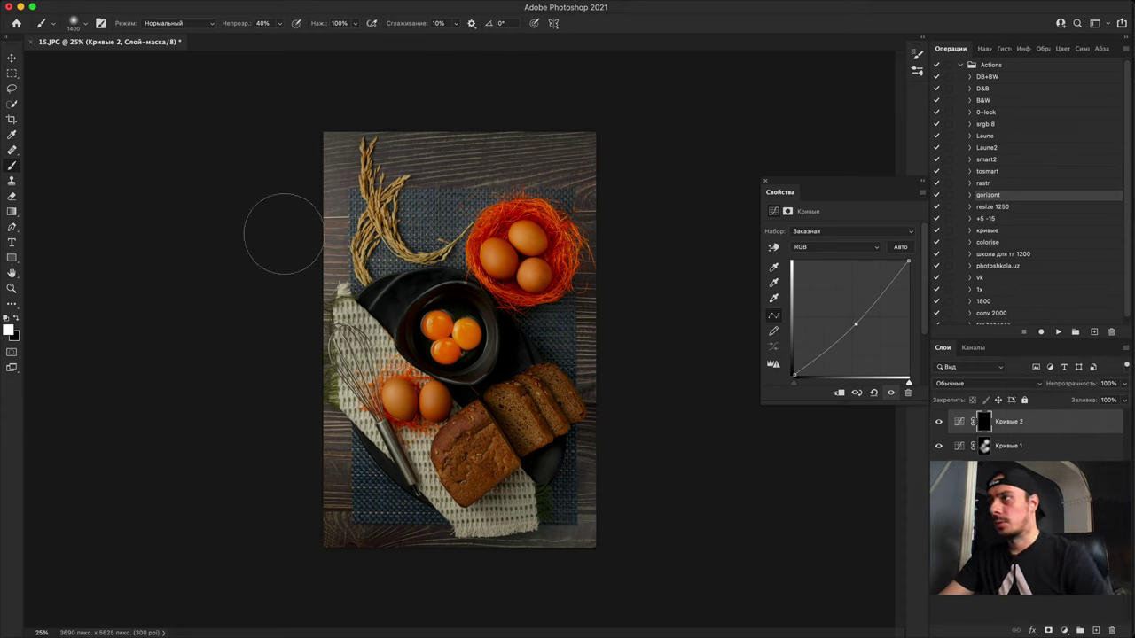
pyautogui.moveTo(281, 262)
pyautogui.mouseDown()
pyautogui.moveTo(374, 151)
pyautogui.moveTo(343, 245)
pyautogui.moveTo(430, 141)
pyautogui.moveTo(397, 167)
pyautogui.moveTo(432, 222)
pyautogui.moveTo(348, 163)
pyautogui.mouseUp()
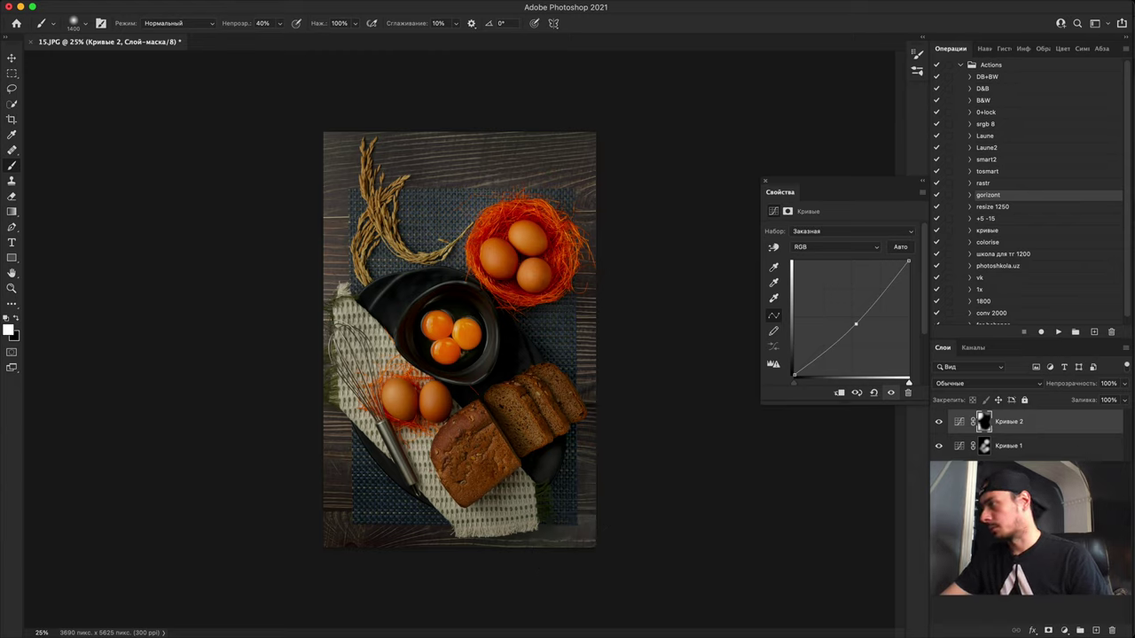
# Step: Stamp all visible layers into a new layer and, in Camera Raw, set temperature to -8 and tint to -6, leaving exposure at 0
pyautogui.press('super+alt+shift+e')
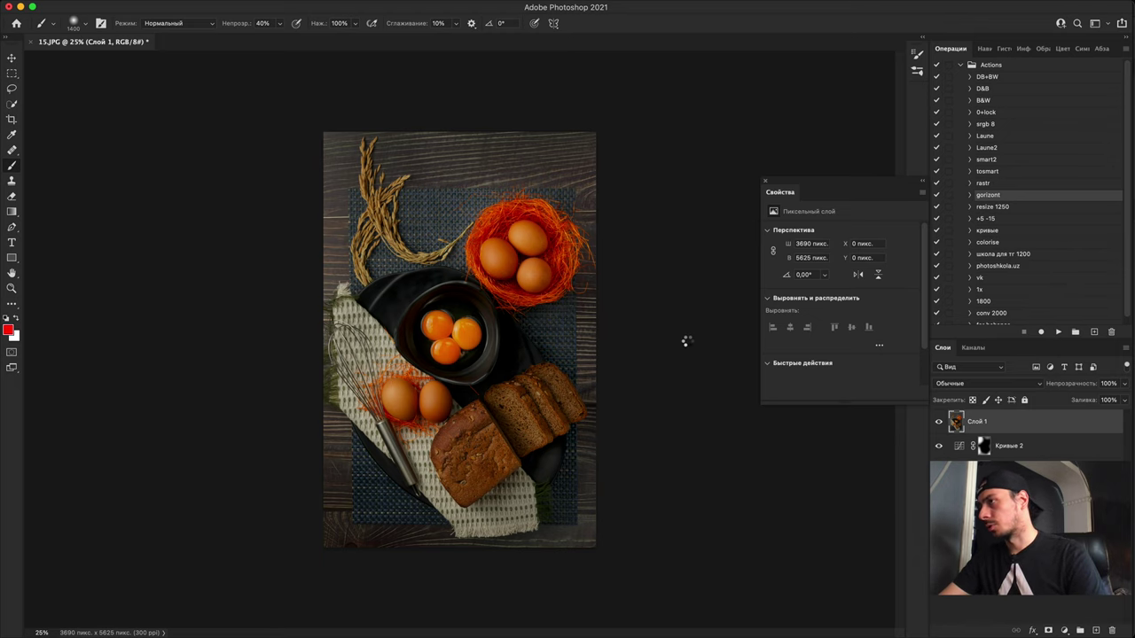
pyautogui.press('super+shift+a')
pyautogui.moveTo(1026, 226); pyautogui.dragTo(1023, 247)
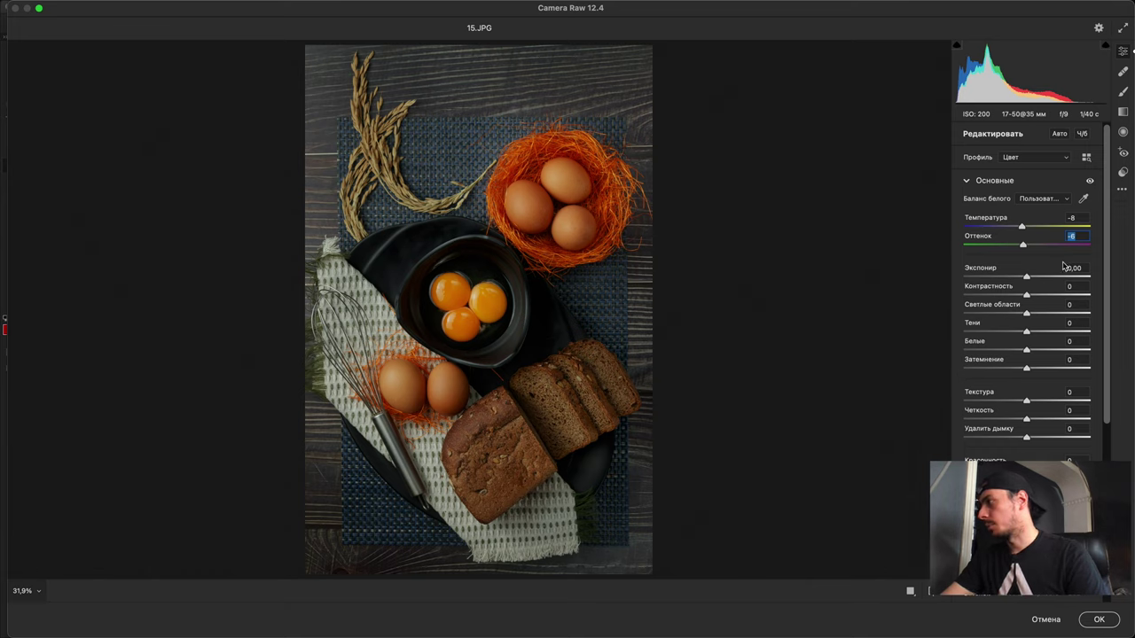
pyautogui.moveTo(1028, 277); pyautogui.dragTo(1034, 276)
pyautogui.doubleClick(1033, 276)
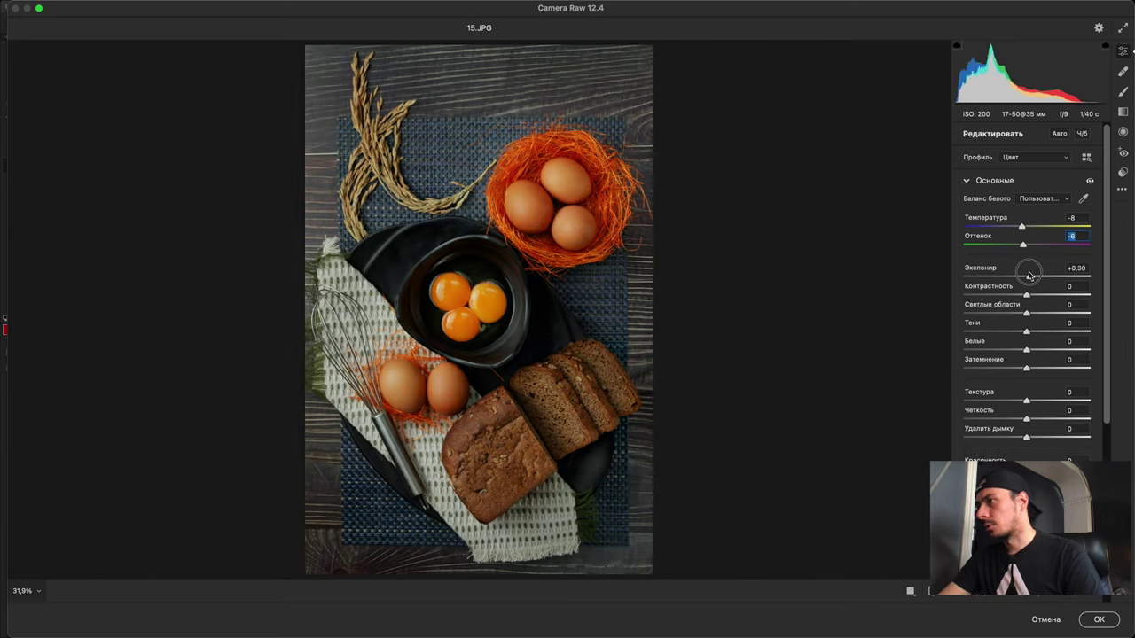
# Step: Set clarity to +6, shadows to +17 and tint to -1, and apply the Camera Raw correction to the merged layer
pyautogui.moveTo(1025, 418); pyautogui.dragTo(1029, 415)
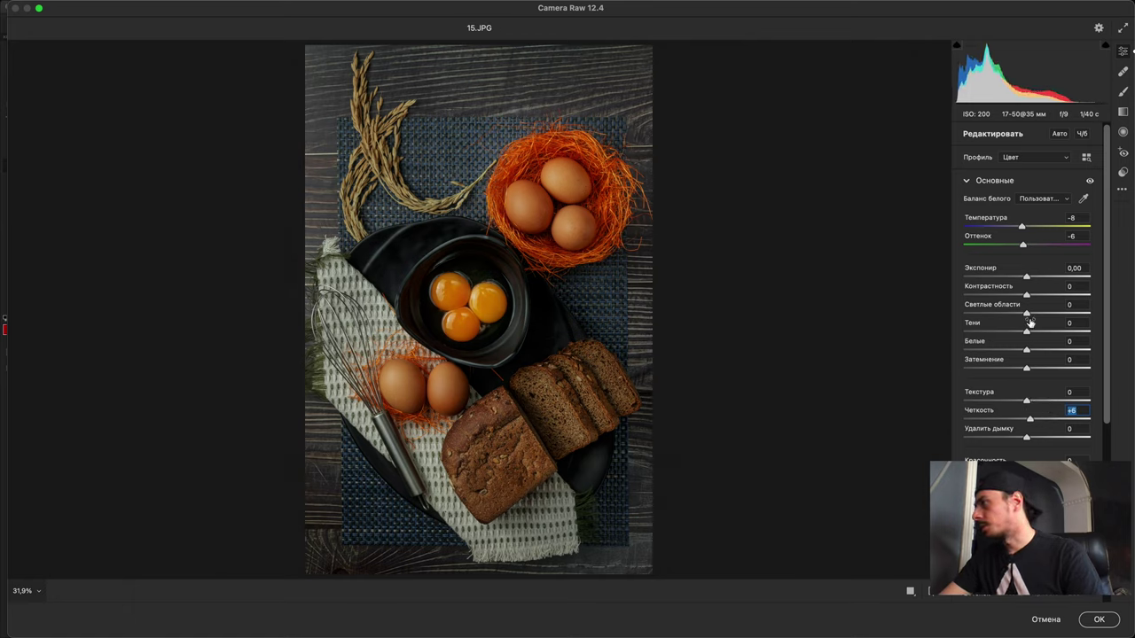
pyautogui.moveTo(1027, 330); pyautogui.dragTo(1037, 330)
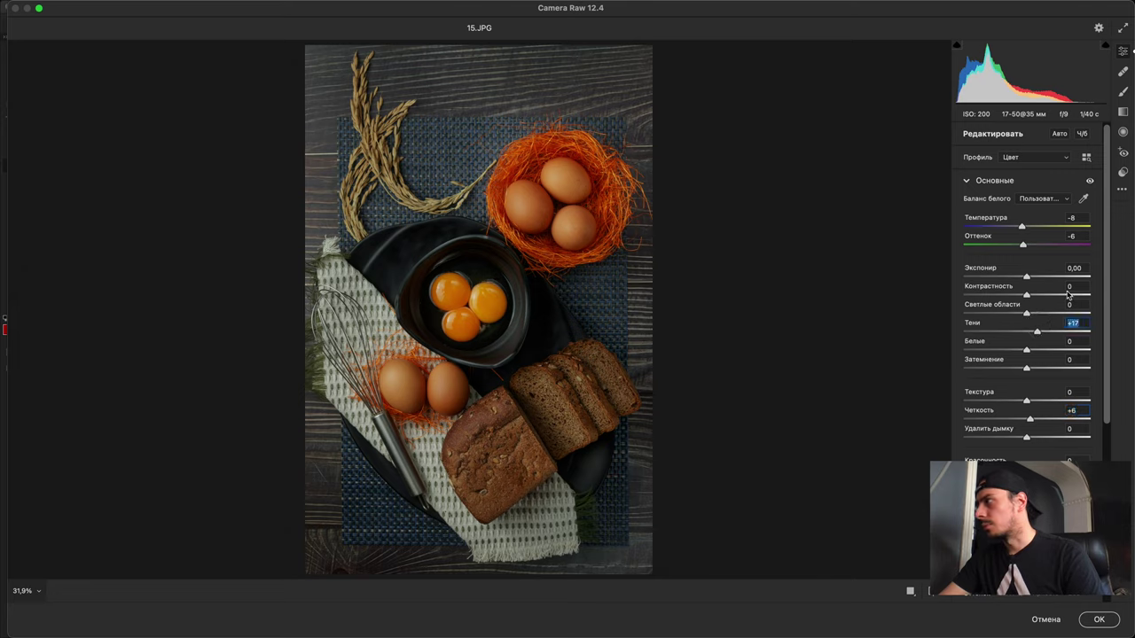
pyautogui.moveTo(1021, 242); pyautogui.dragTo(1028, 250)
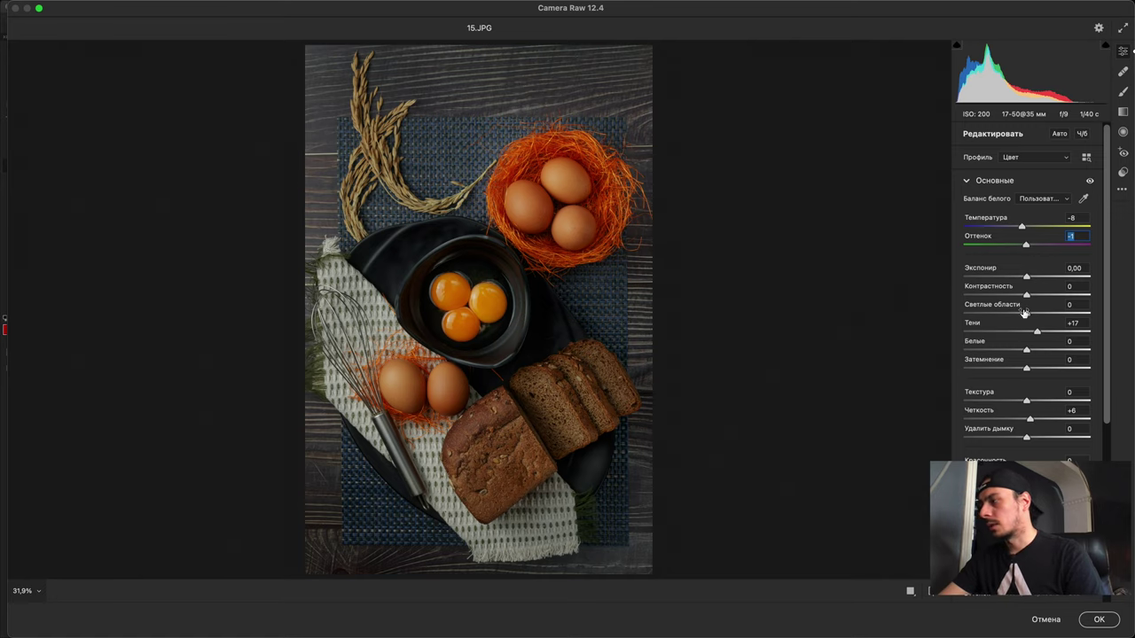
pyautogui.click(1097, 620)
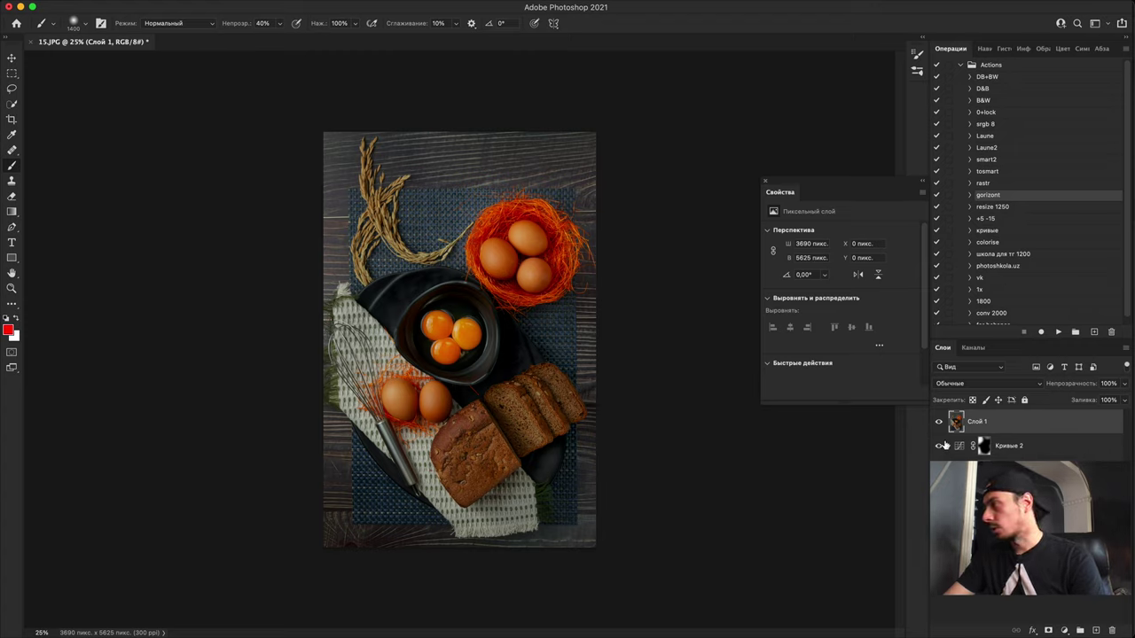
# Step: Compare the original still life with the corrected version several times, leaving the merged layer Слой 1 shown
pyautogui.click(938, 424)
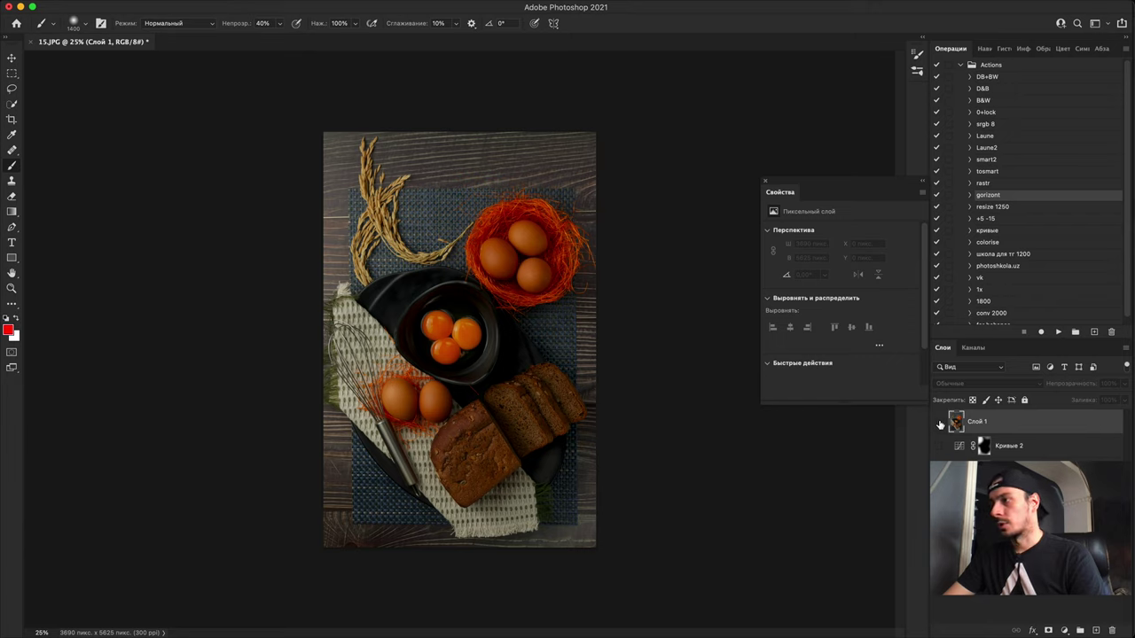
pyautogui.click(941, 425)
pyautogui.click(939, 424)
pyautogui.click(939, 424)
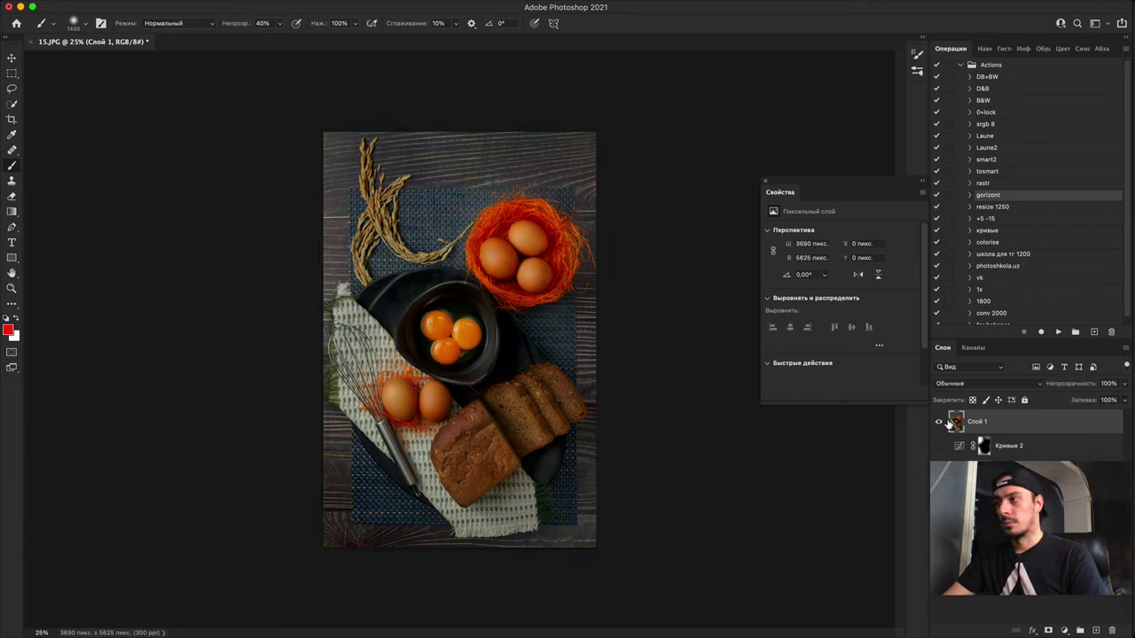
pyautogui.click(939, 423)
pyautogui.click(940, 424)
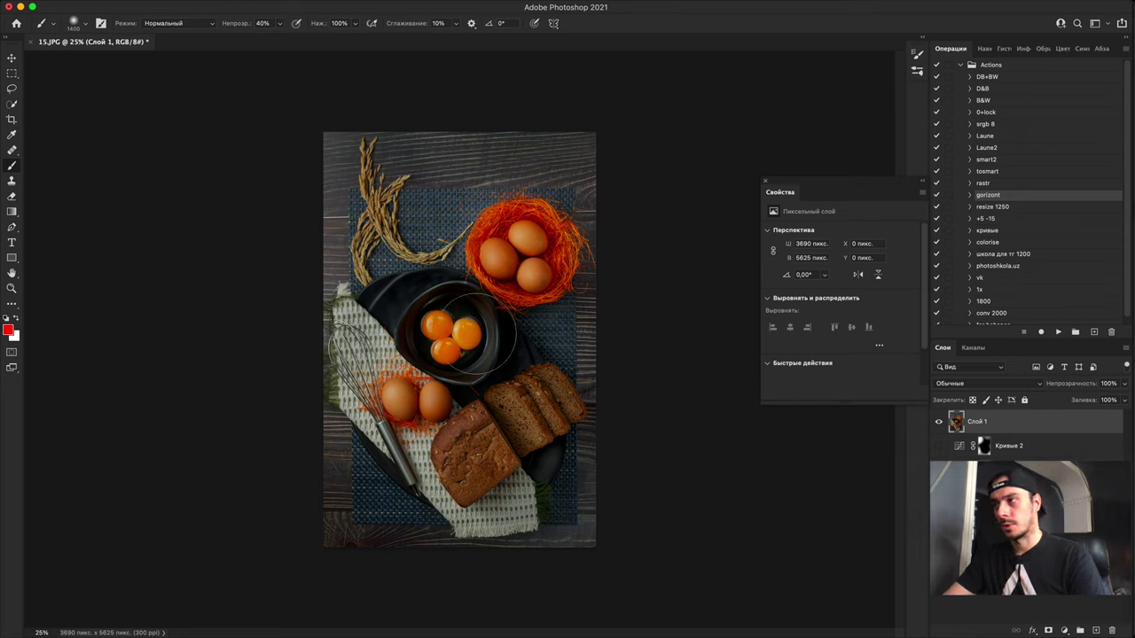
pyautogui.click(940, 423)
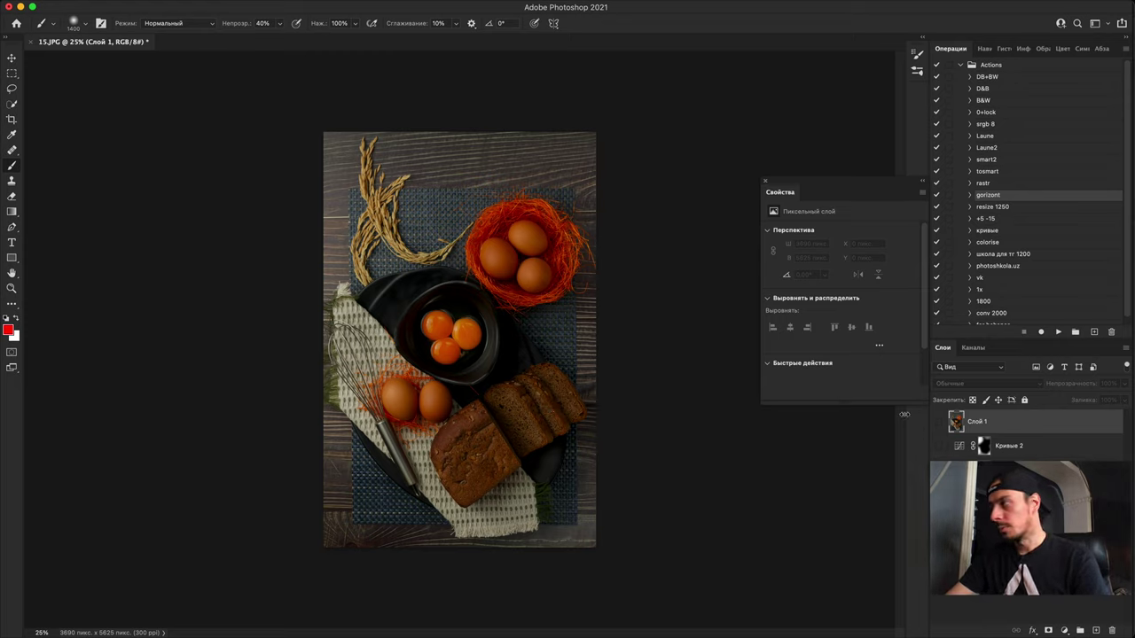
pyautogui.click(938, 422)
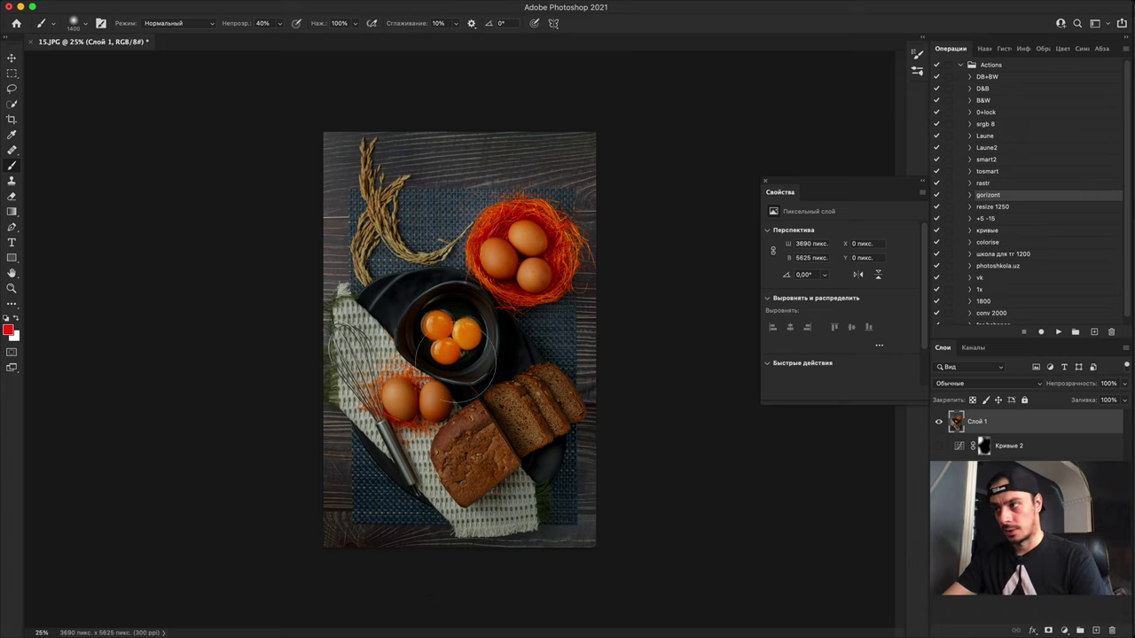
pyautogui.click(940, 424)
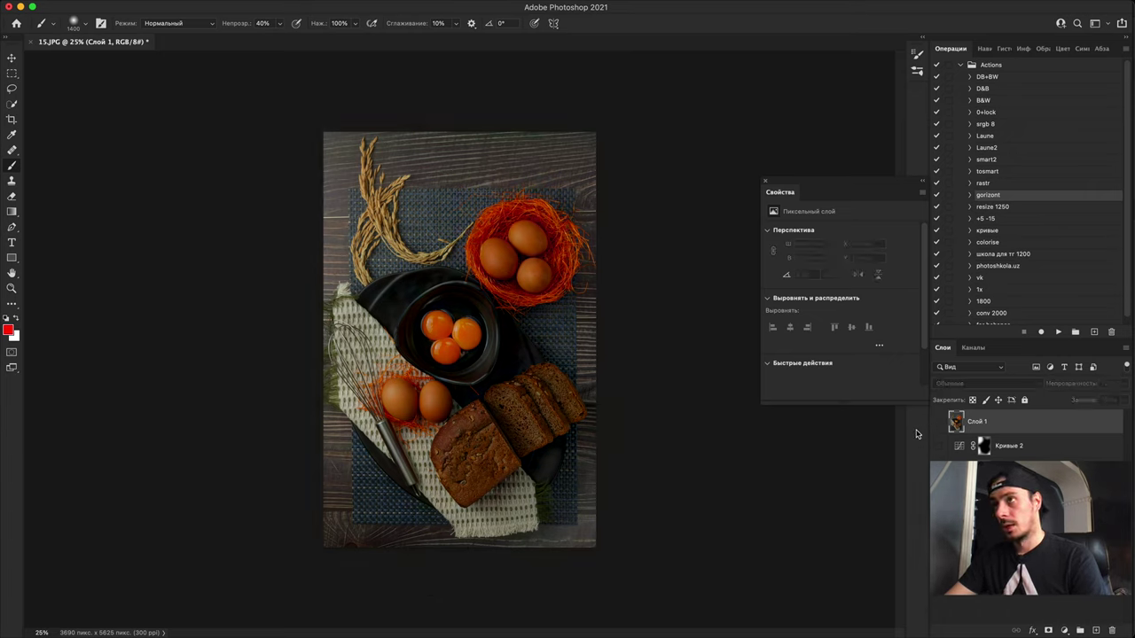
pyautogui.press('super+comma')
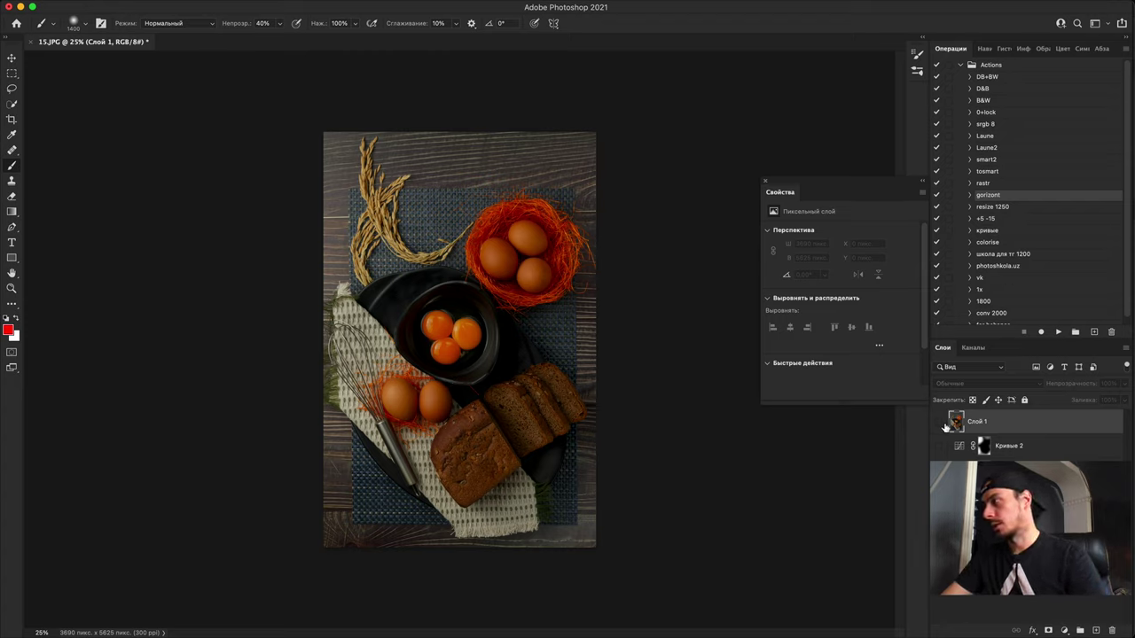
pyautogui.click(945, 426)
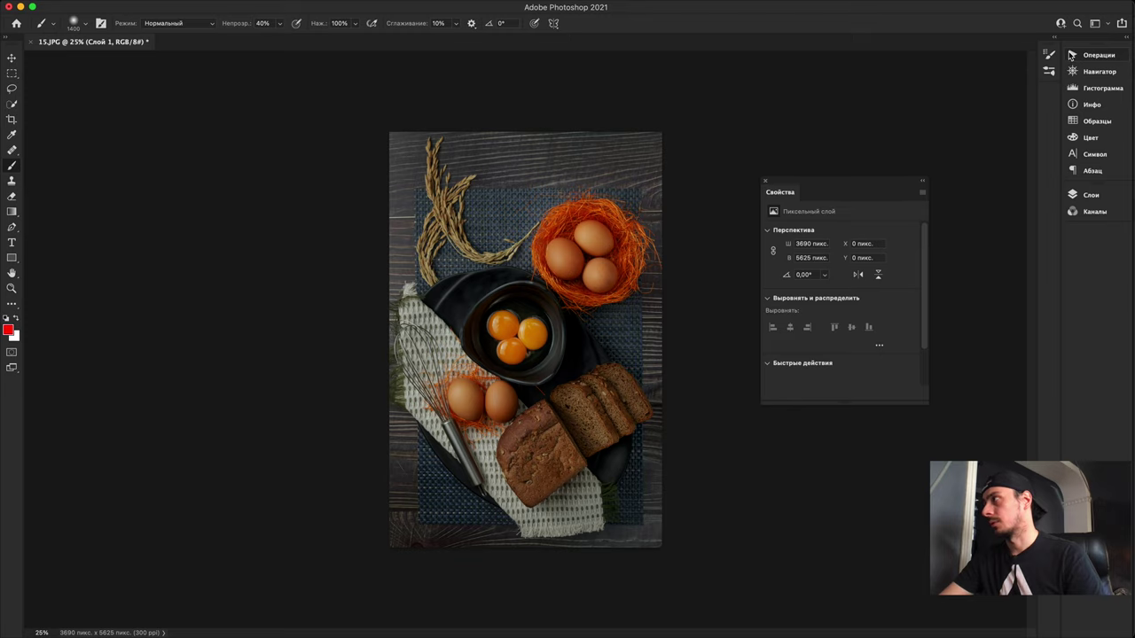
# Step: Close the floating layer properties and open the portrait 16.JPG from Adobe Bridge in Photoshop, keeping its embedded sRGB profile
pyautogui.click(1129, 41)
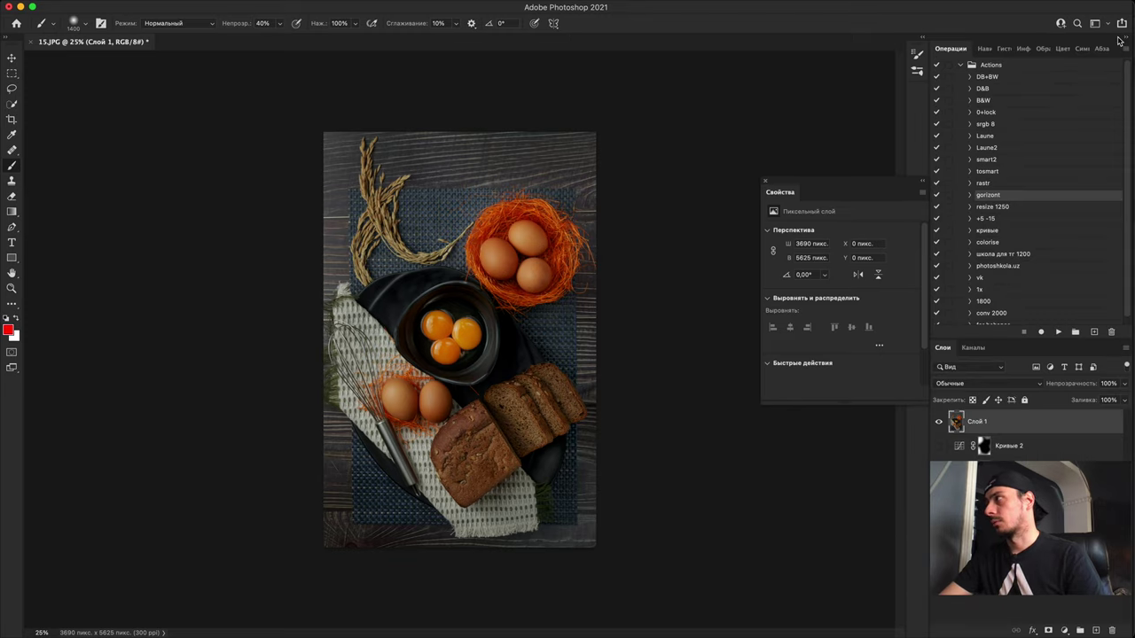
pyautogui.click(765, 181)
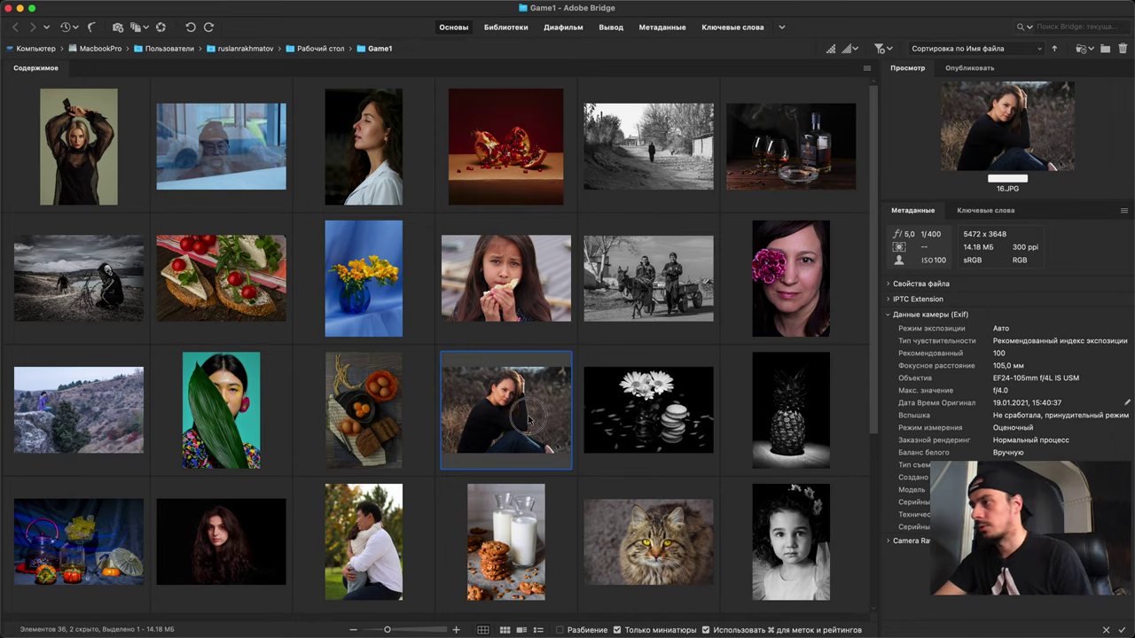
pyautogui.doubleClick(539, 415)
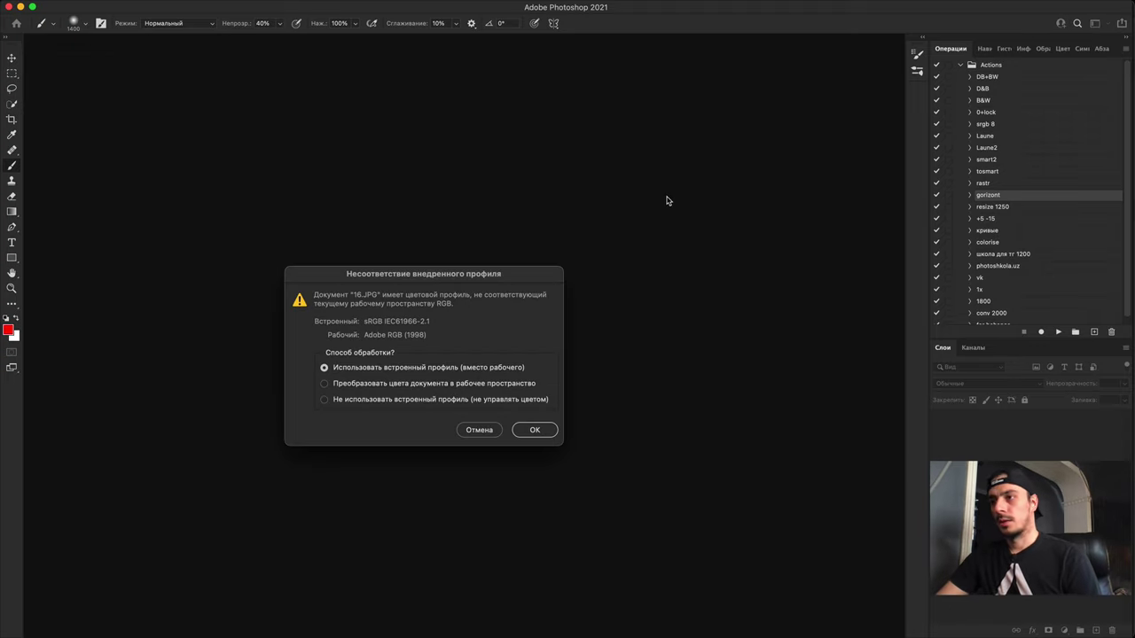
pyautogui.click(534, 430)
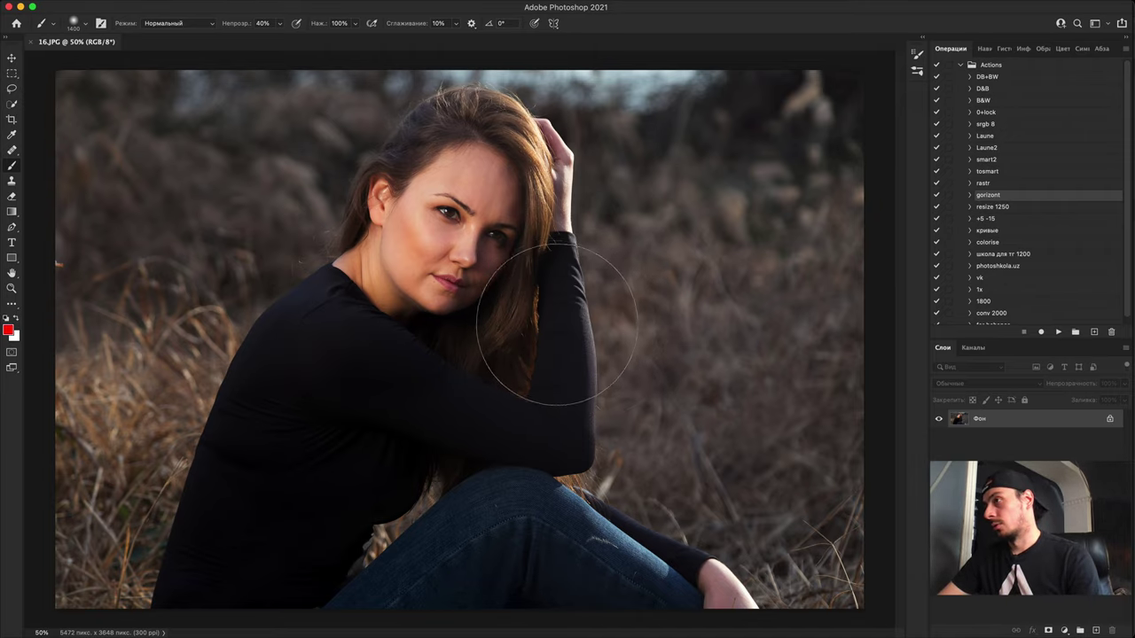
# Step: Examine the woman's face at 300–500% for retouching quality, covering the chin, cheeks, nose and both eyes
pyautogui.press('super+plus')
pyautogui.press('super+plus')
pyautogui.press('super+plus')
pyautogui.press('super+plus')
pyautogui.press('super+plus')
pyautogui.moveTo(539, 379); pyautogui.dragTo(544, 523)
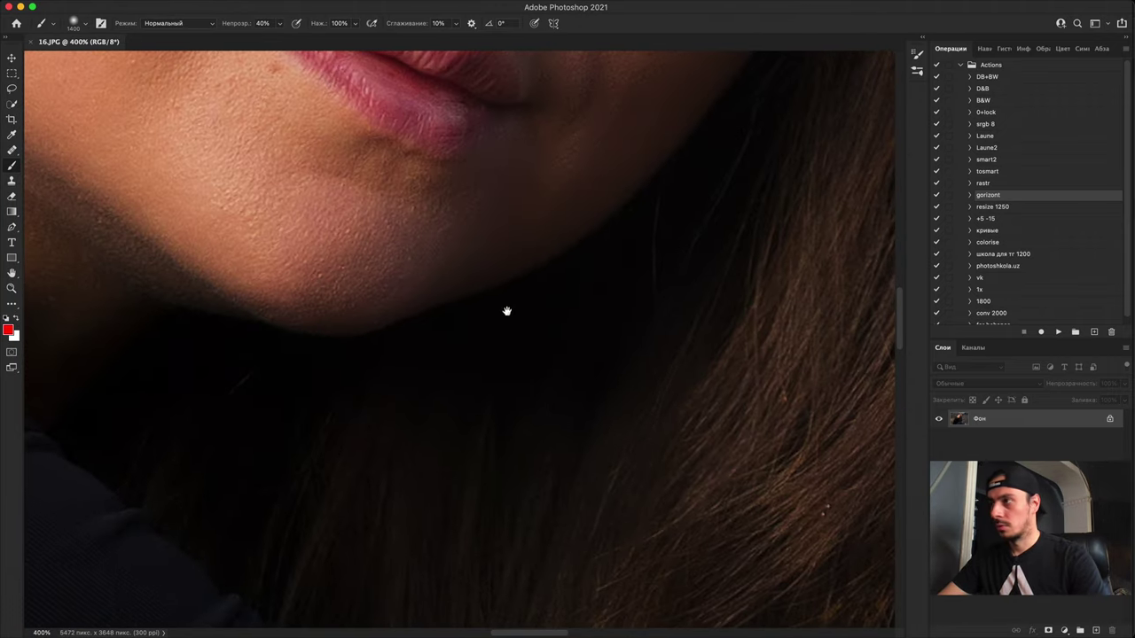
pyautogui.moveTo(506, 312); pyautogui.dragTo(597, 569)
pyautogui.moveTo(445, 288); pyautogui.dragTo(476, 375)
pyautogui.press('super+minus')
pyautogui.moveTo(425, 235); pyautogui.dragTo(562, 451)
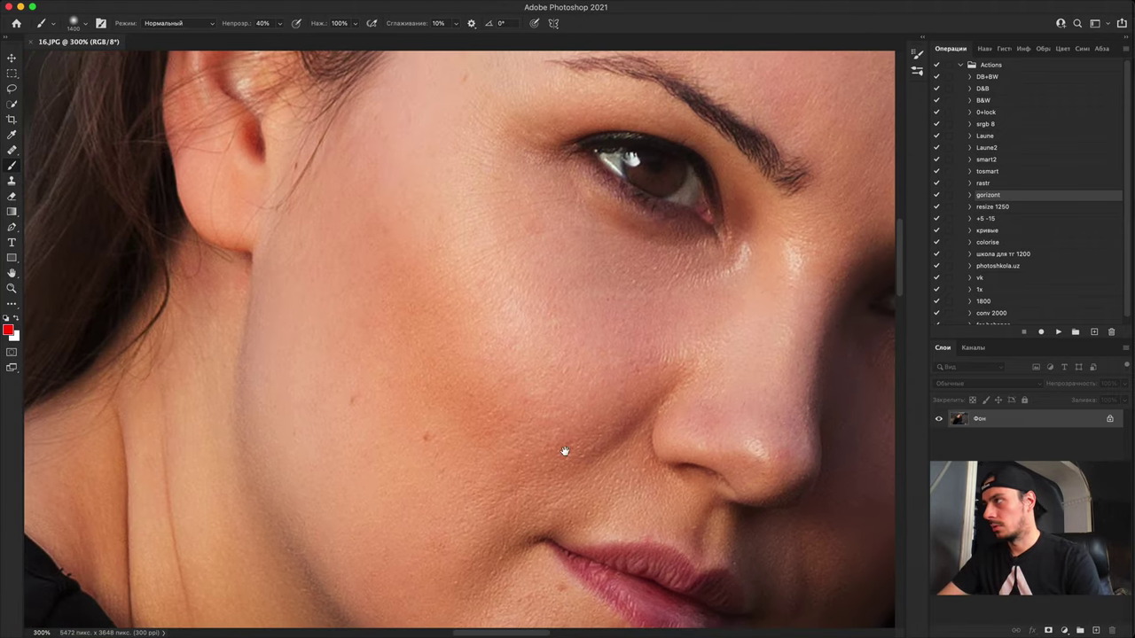
pyautogui.moveTo(596, 298); pyautogui.dragTo(386, 520)
pyautogui.moveTo(436, 379); pyautogui.dragTo(327, 246)
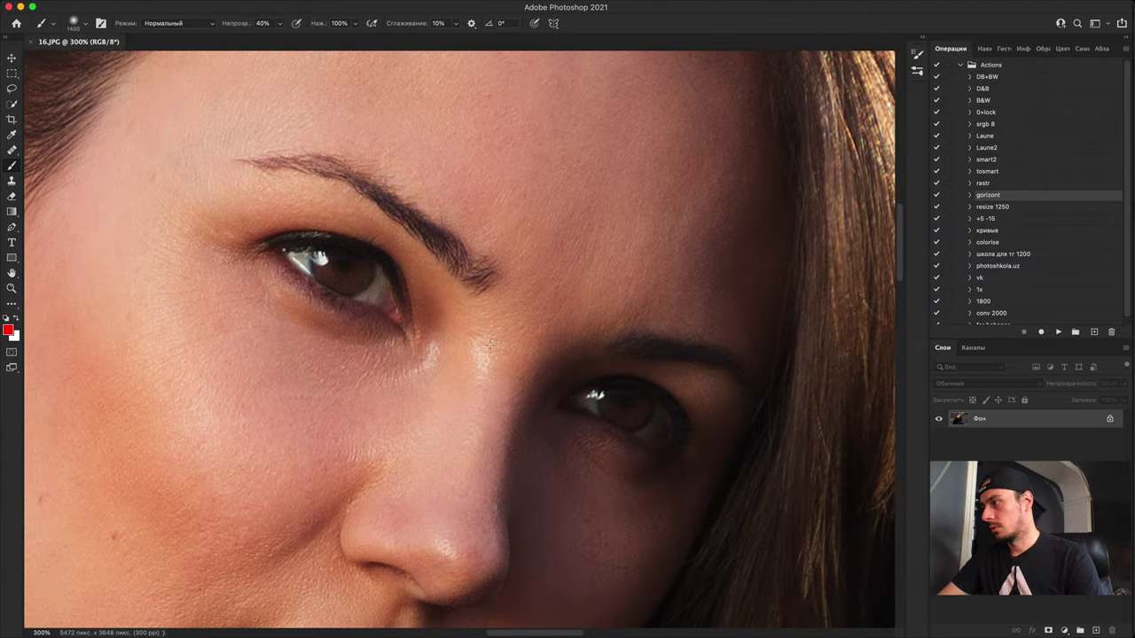
pyautogui.press('super+plus')
pyautogui.press('super+plus')
pyautogui.moveTo(418, 364); pyautogui.dragTo(329, 240)
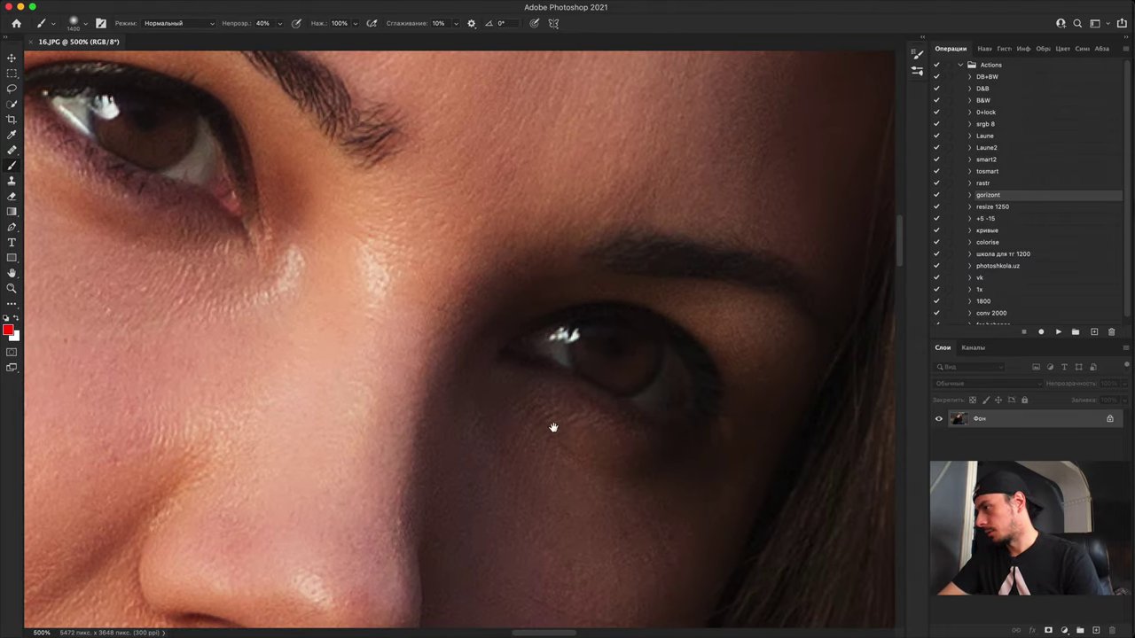
pyautogui.moveTo(553, 431); pyautogui.dragTo(396, 340)
pyautogui.moveTo(492, 292); pyautogui.dragTo(518, 262)
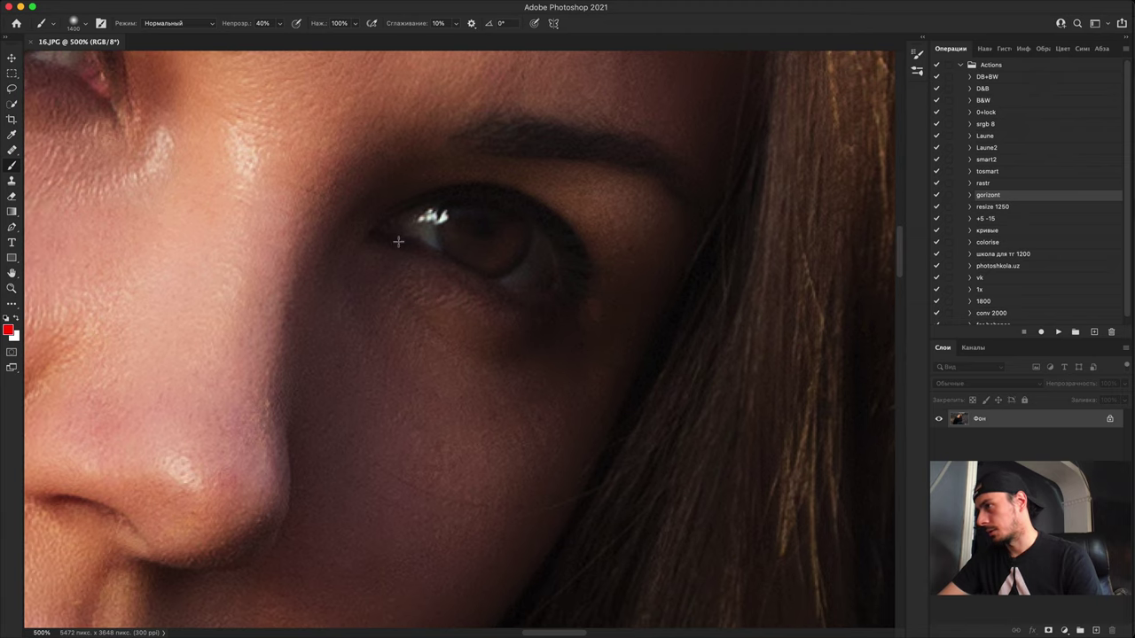
pyautogui.press('super+minus')
pyautogui.moveTo(429, 403); pyautogui.dragTo(580, 352)
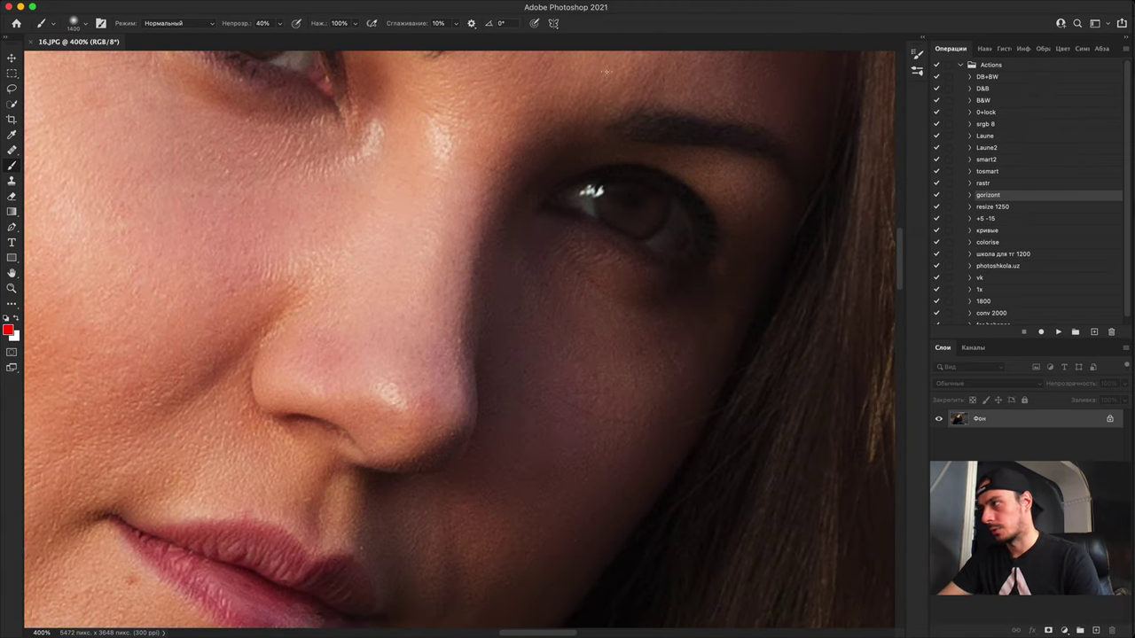
# Step: Add an empty layer above the portrait and mark the bright outer edge of the raised arm with a small red brush
pyautogui.press('super+minus')
pyautogui.press('super+minus')
pyautogui.moveTo(568, 253); pyautogui.dragTo(390, 485)
pyautogui.moveTo(546, 315); pyautogui.dragTo(360, 300)
pyautogui.scroll(6, 542, 286)
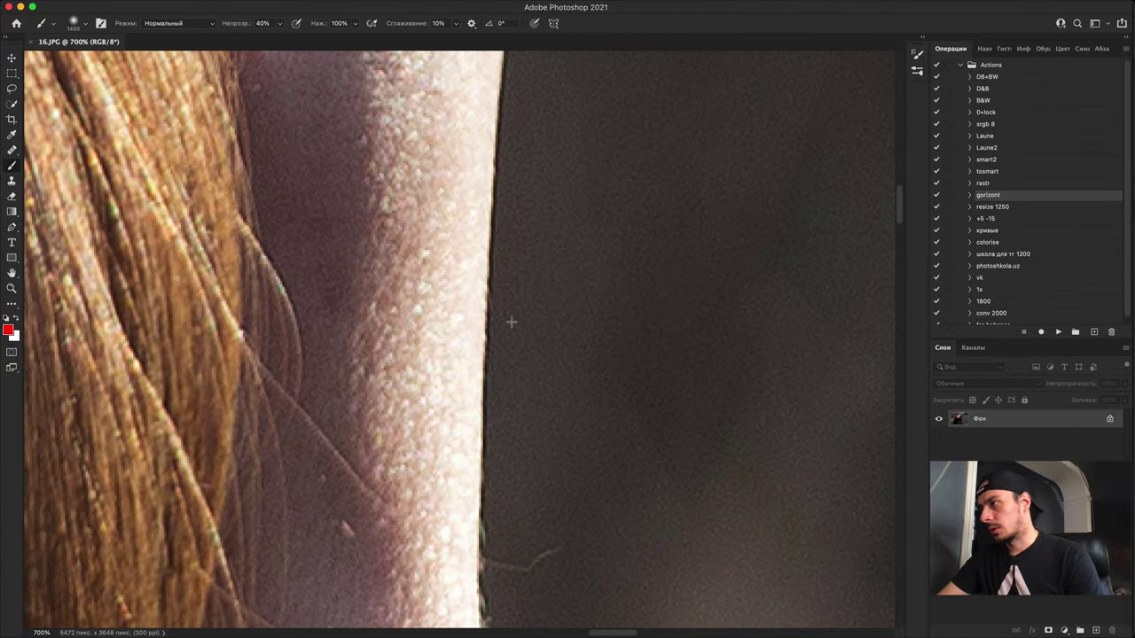
pyautogui.click(1096, 631)
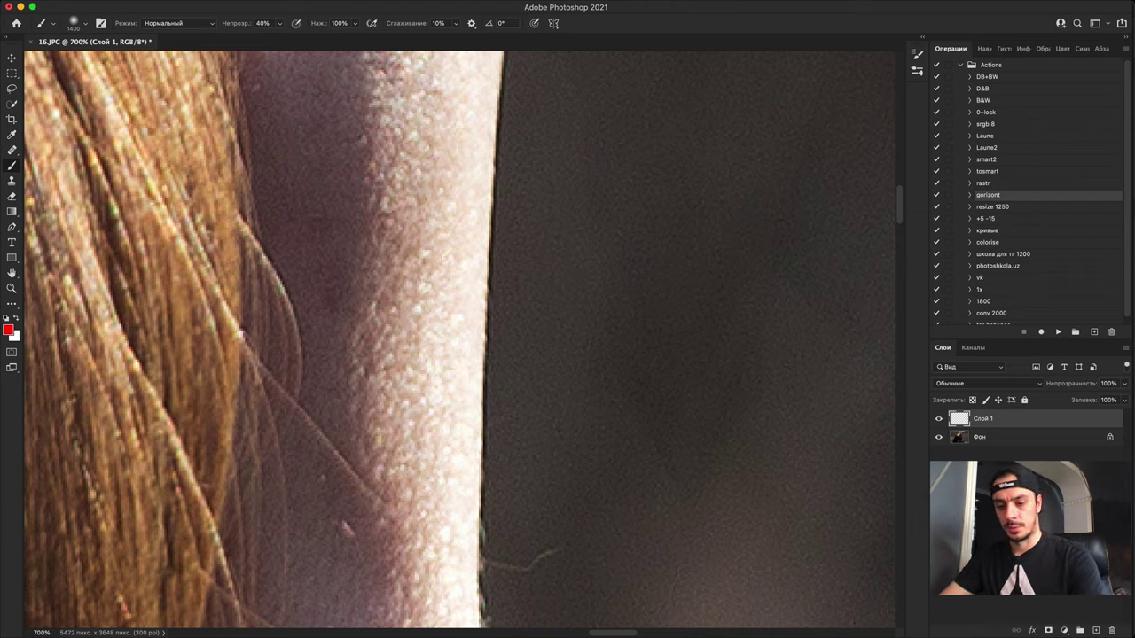
pyautogui.press('[')
pyautogui.press('[')
pyautogui.press('[')
pyautogui.press('[')
pyautogui.press('[')
pyautogui.press('[')
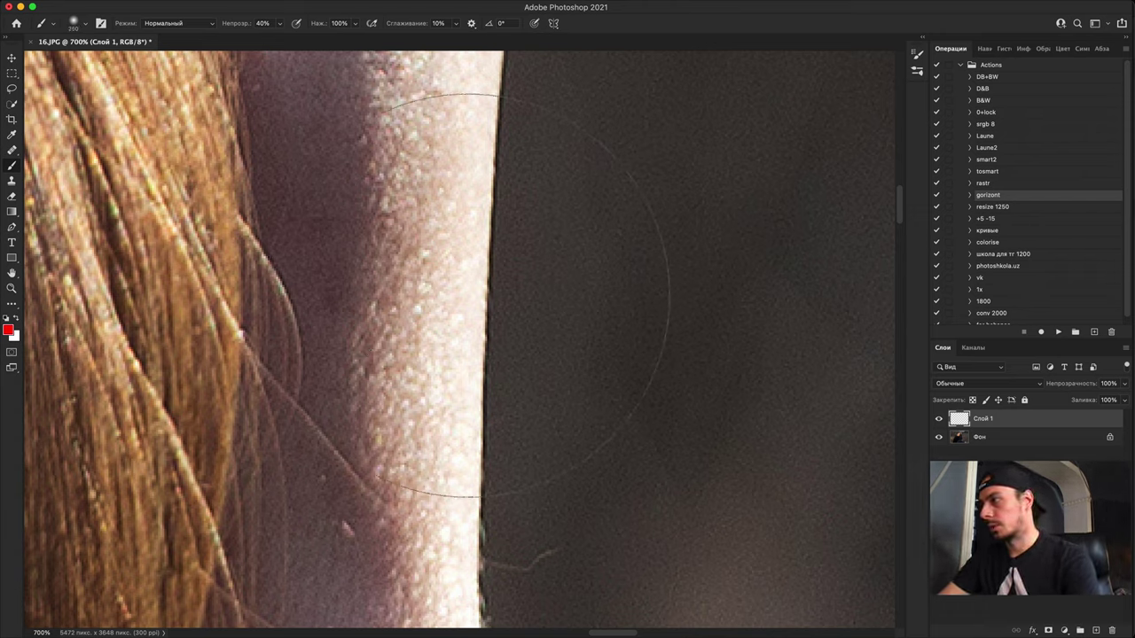
pyautogui.press('[')
pyautogui.press('[')
pyautogui.press('[')
pyautogui.press('[')
pyautogui.press('[')
pyautogui.press('[')
pyautogui.press('[')
pyautogui.press('[')
pyautogui.press('[')
pyautogui.press('[')
pyautogui.press('[')
pyautogui.press('[')
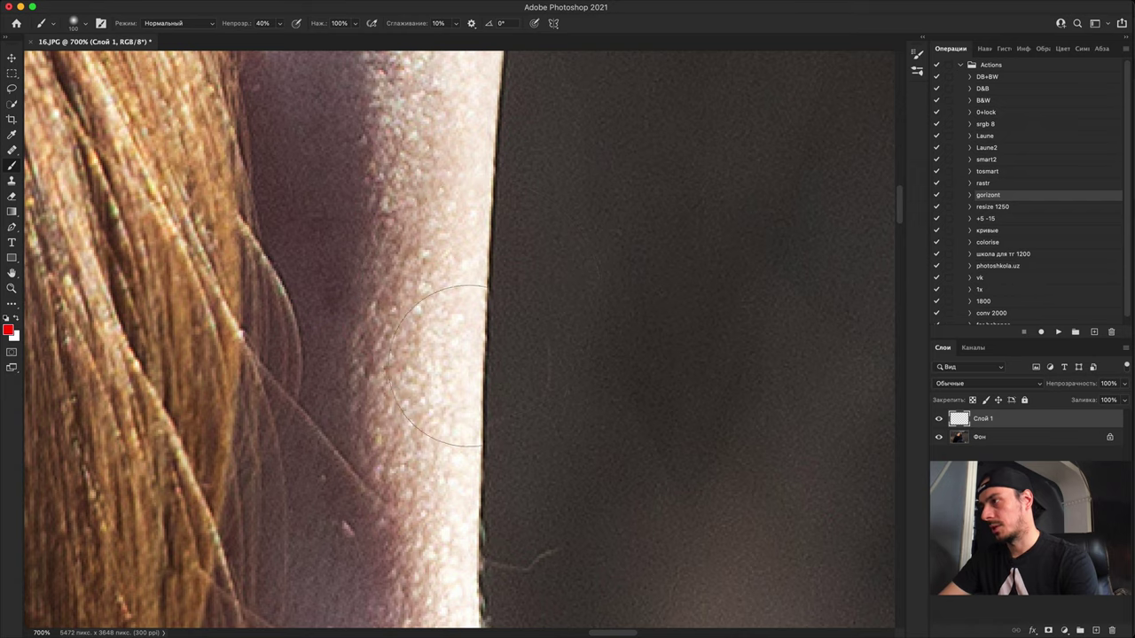
pyautogui.moveTo(514, 387)
pyautogui.mouseDown()
pyautogui.moveTo(425, 264)
pyautogui.moveTo(501, 360)
pyautogui.mouseUp()
pyautogui.moveTo(520, 105); pyautogui.dragTo(469, 628)
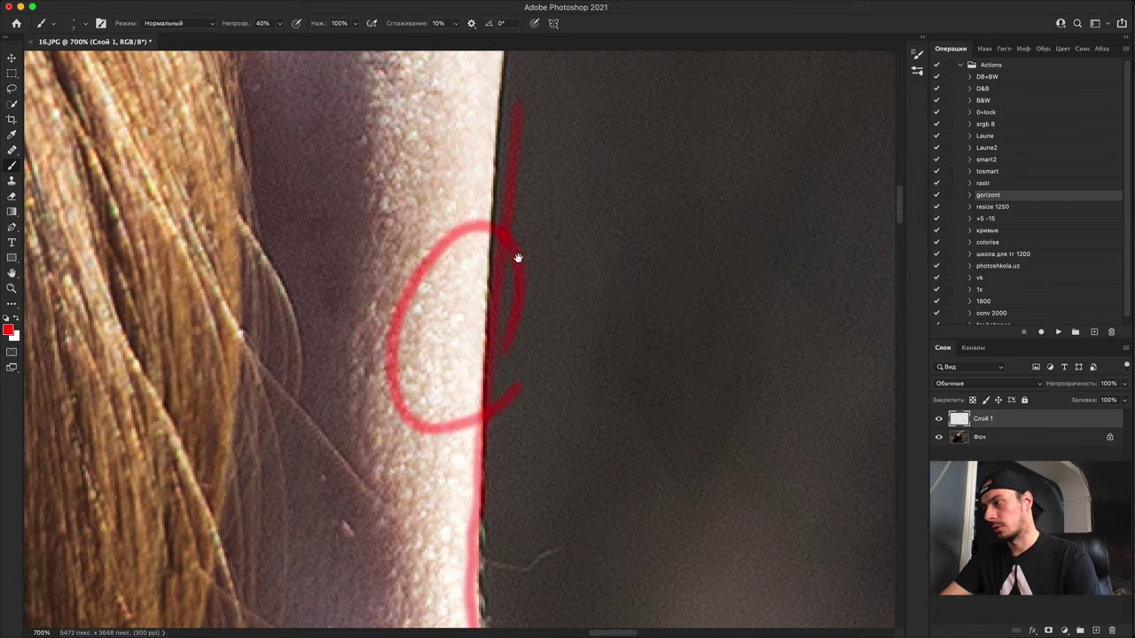
# Step: Examine the arm edge, the stray hairs around the head and the shoulder contour at 700% for retouching flaws
pyautogui.moveTo(517, 258); pyautogui.dragTo(470, 621)
pyautogui.moveTo(504, 307)
pyautogui.mouseDown()
pyautogui.moveTo(618, 610)
pyautogui.moveTo(690, 624)
pyautogui.mouseUp()
pyautogui.scroll(15, 497, 361)
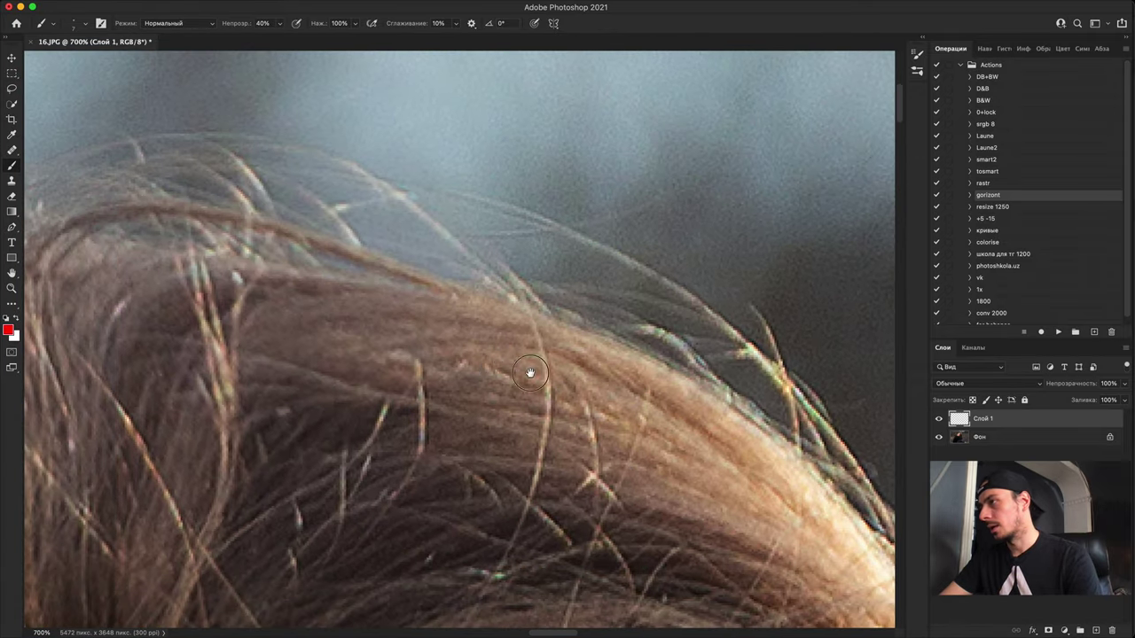
pyautogui.moveTo(252, 365); pyautogui.dragTo(537, 370)
pyautogui.moveTo(97, 523); pyautogui.dragTo(451, 400)
pyautogui.moveTo(217, 421); pyautogui.dragTo(549, 272)
pyautogui.scroll(-15, 531, 310)
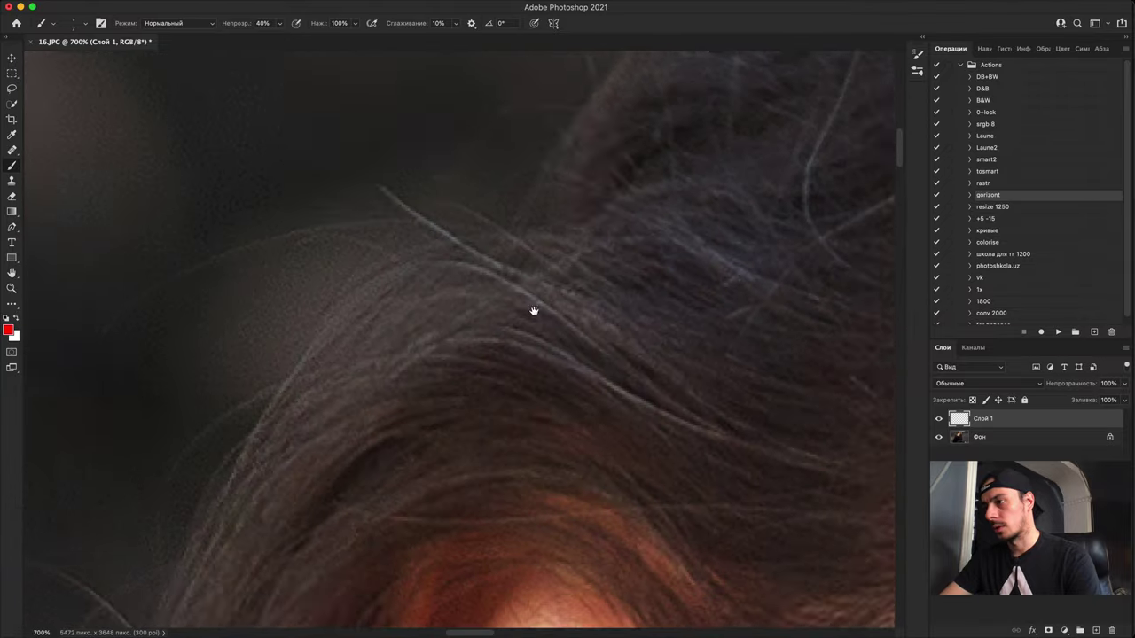
pyautogui.scroll(15, 658, 195)
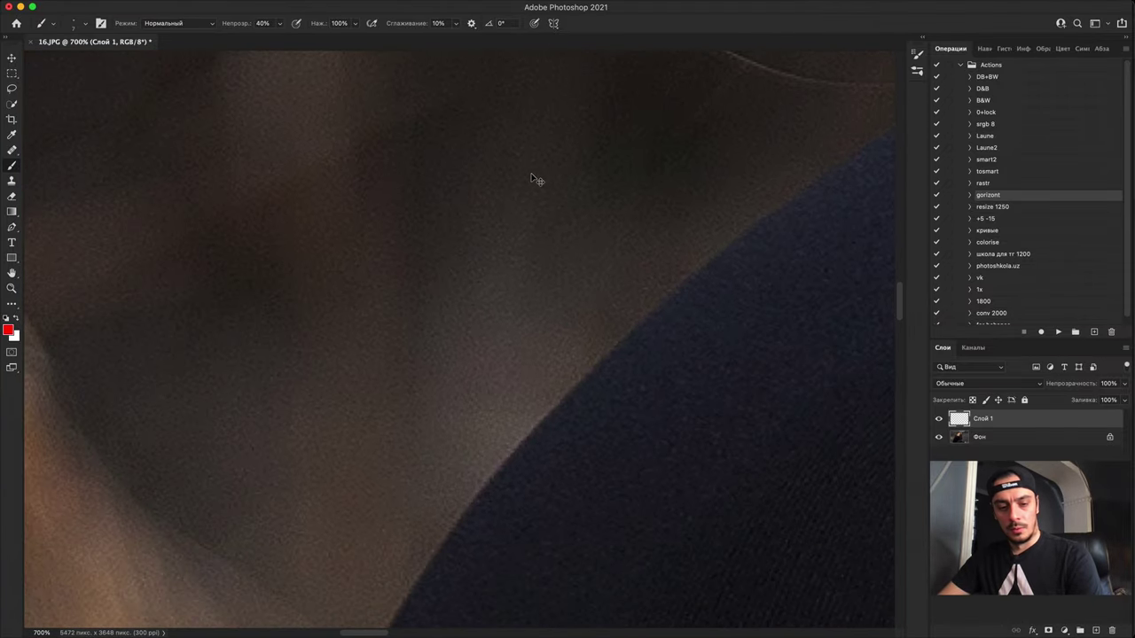
pyautogui.scroll(-15, 537, 180)
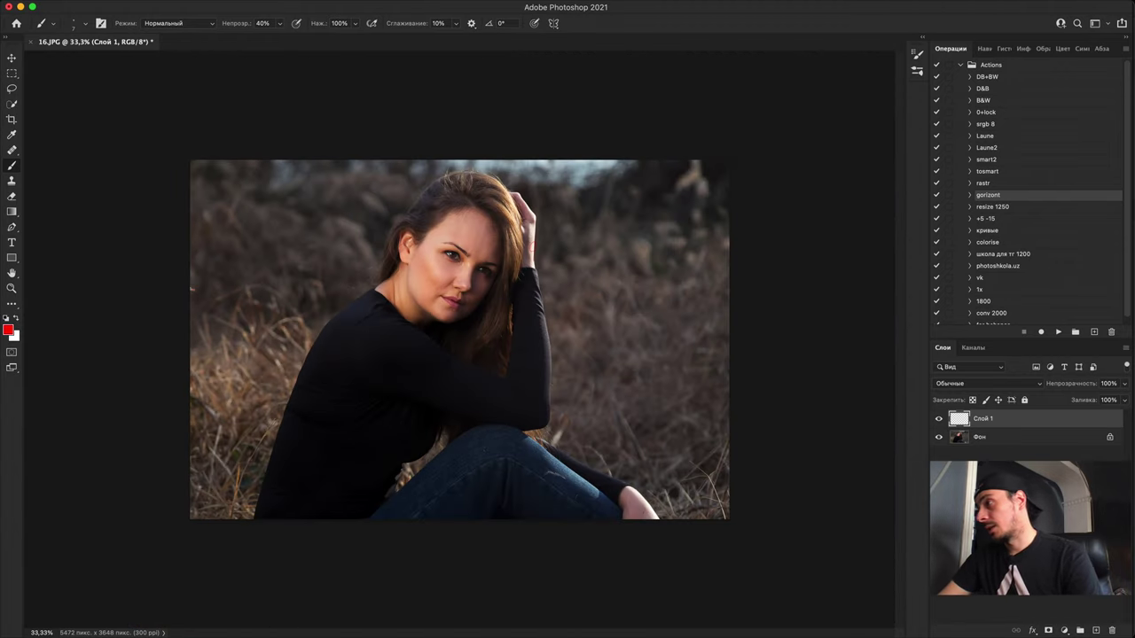
# Step: Add a Curves layer that darkens the midtones and lowers the white point, and invert its mask to black
pyautogui.click(1064, 629)
pyautogui.click(1031, 431)
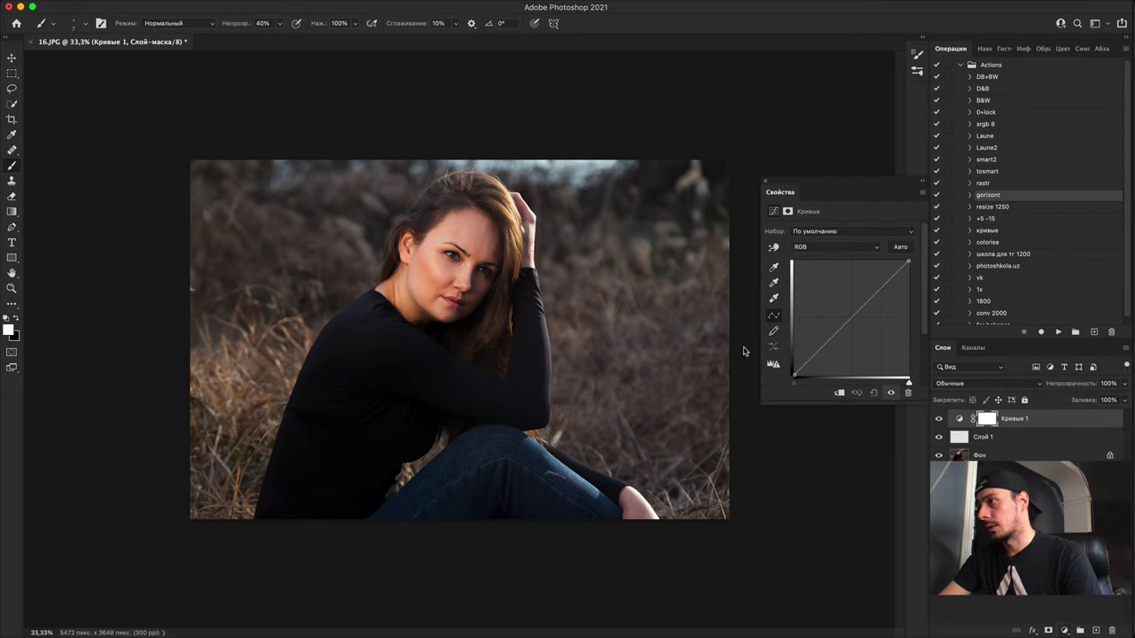
pyautogui.moveTo(853, 320); pyautogui.dragTo(860, 324)
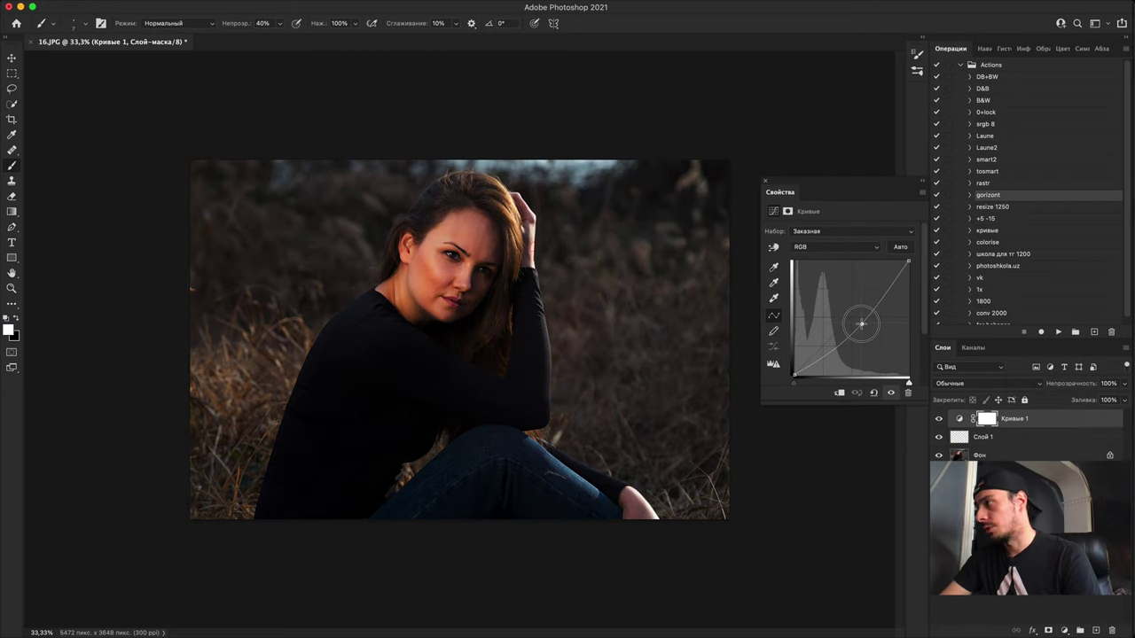
pyautogui.moveTo(908, 263); pyautogui.dragTo(911, 274)
pyautogui.press('super+i')
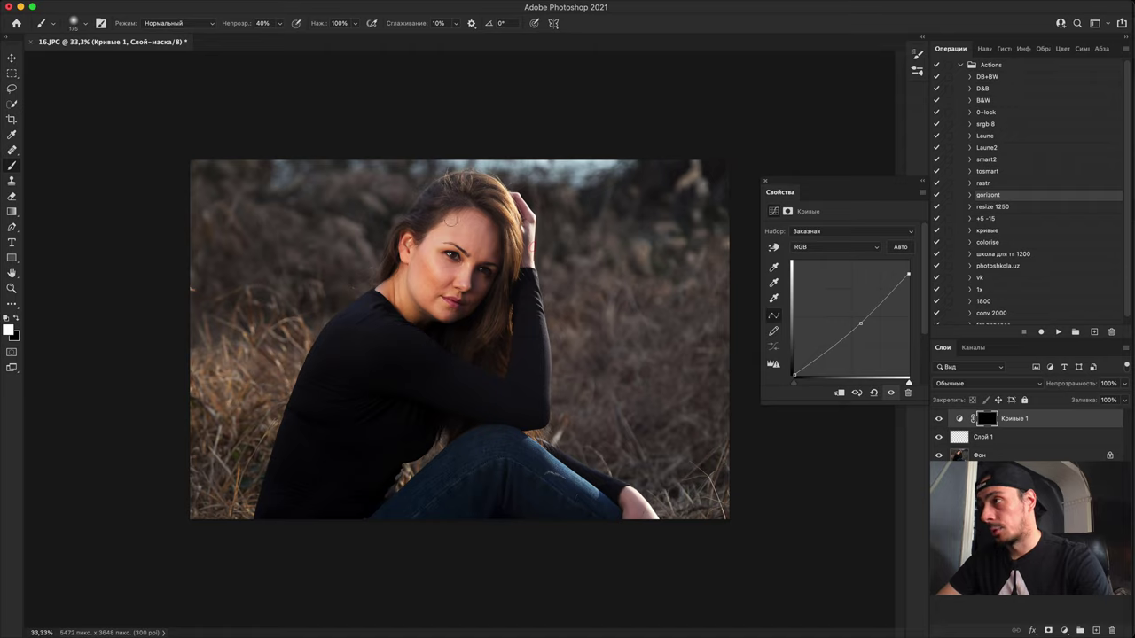
# Step: Paint the darkening onto the bright side of the face with a soft 40% brush and compare before and after
pyautogui.moveTo(443, 222)
pyautogui.mouseDown()
pyautogui.moveTo(419, 262)
pyautogui.moveTo(441, 279)
pyautogui.mouseUp()
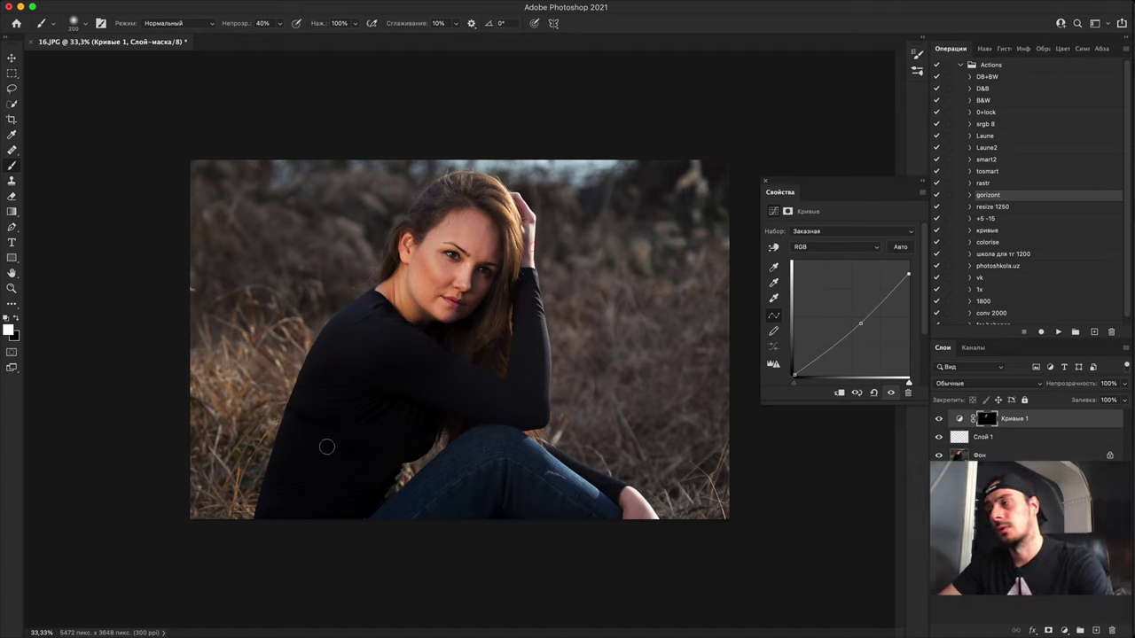
pyautogui.click(934, 419)
pyautogui.click(935, 419)
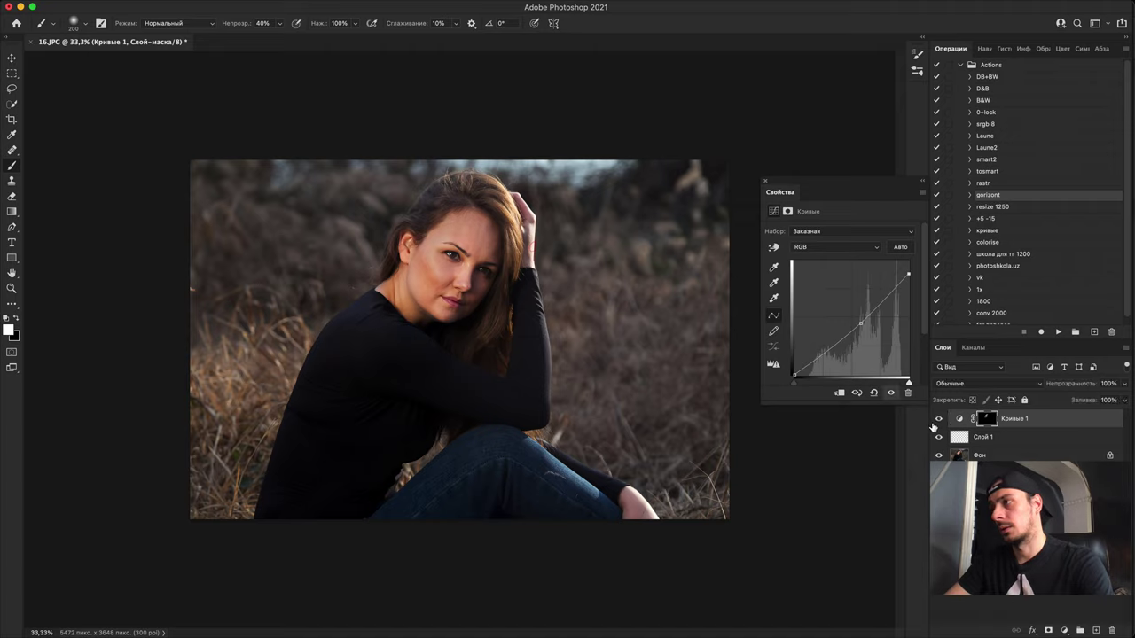
pyautogui.click(934, 419)
pyautogui.click(934, 419)
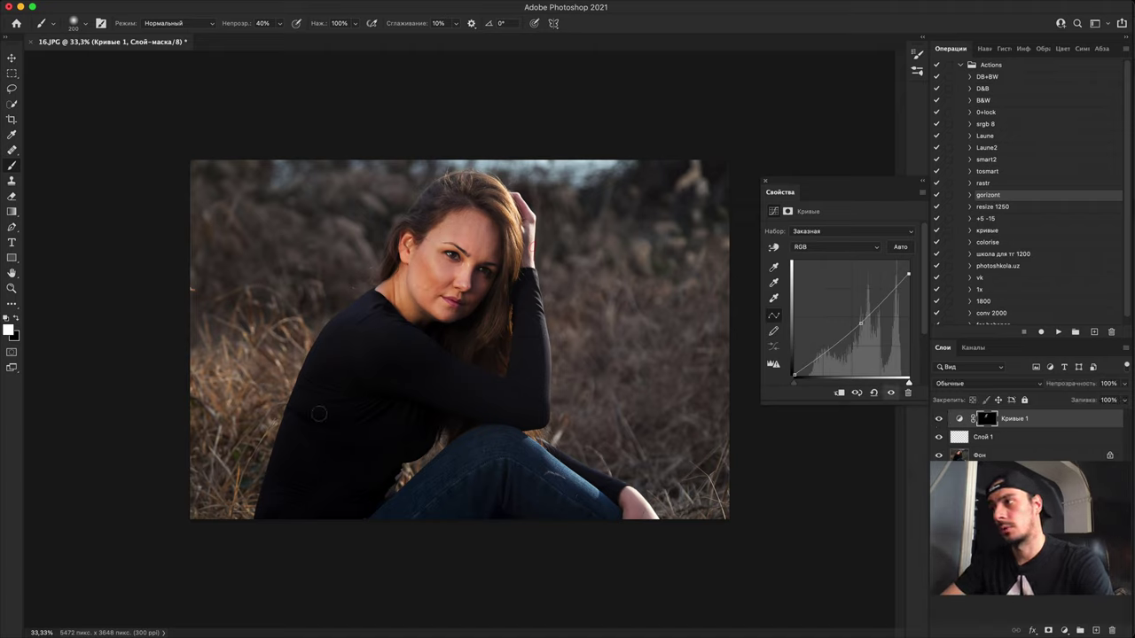
# Step: Add a second Curves layer with lowered midtones and invert its mask to black
pyautogui.click(1063, 629)
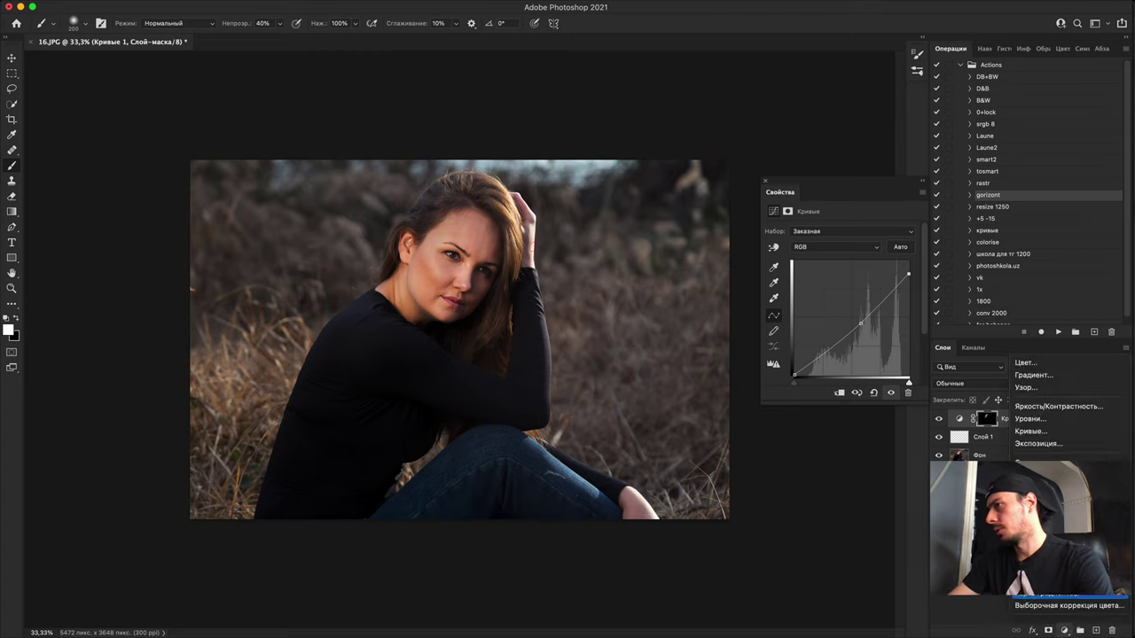
pyautogui.click(1097, 433)
pyautogui.moveTo(852, 318); pyautogui.dragTo(857, 325)
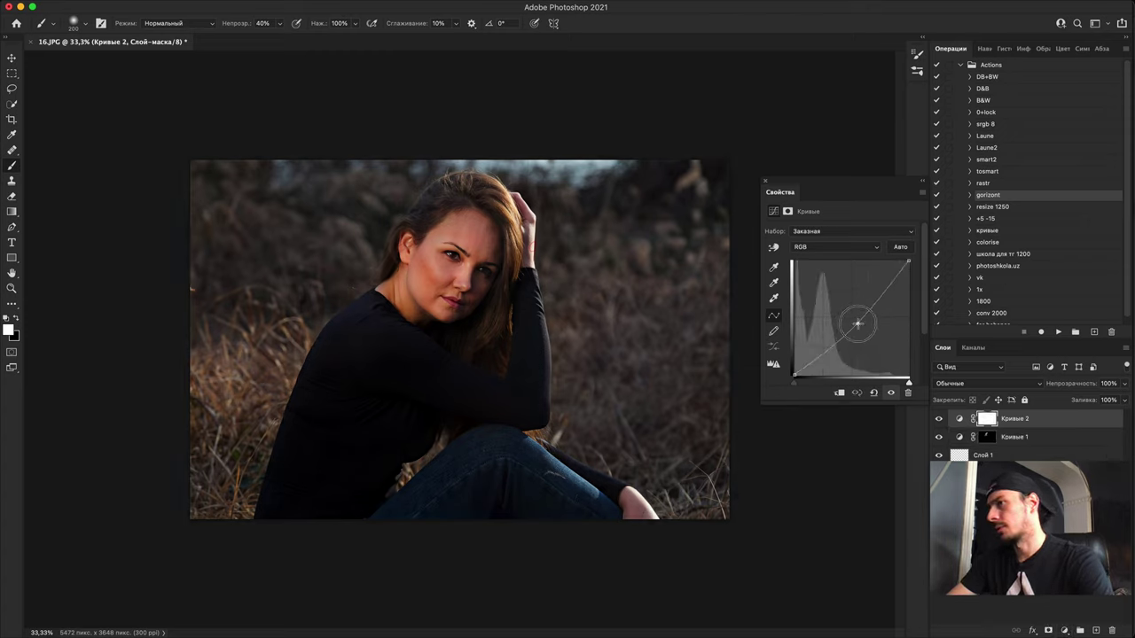
pyautogui.press('super+i')
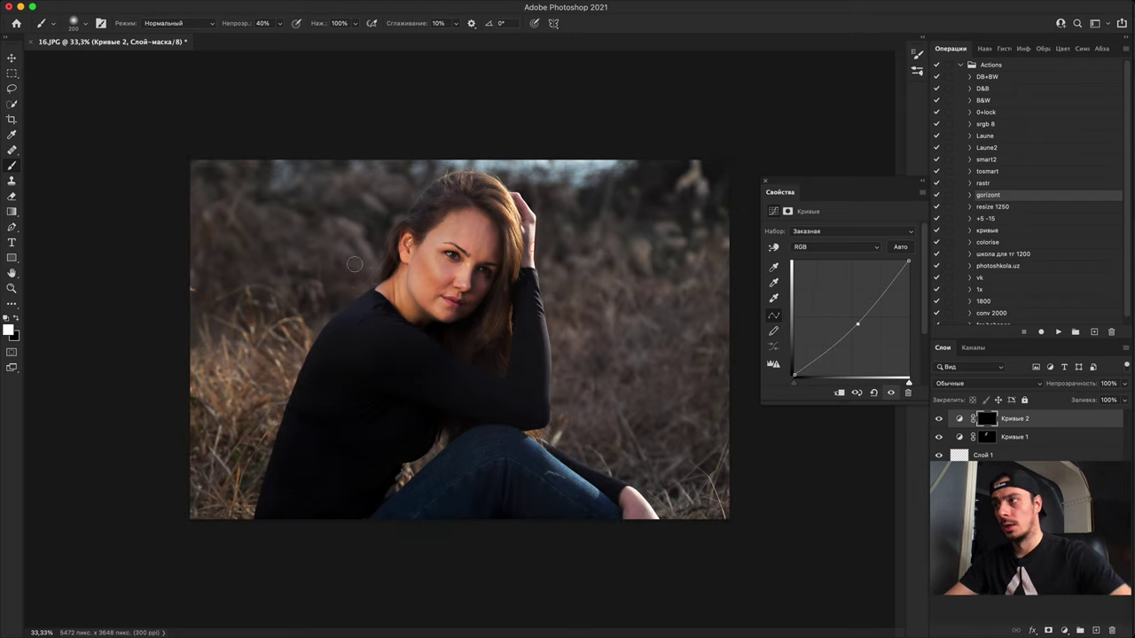
# Step: Enlarge the brush to 1100 px and paint the second Curves darkening over the bright grass behind the woman's back
pyautogui.press(']')
pyautogui.press(']')
pyautogui.press(']')
pyautogui.press(']')
pyautogui.press(']')
pyautogui.press(']')
pyautogui.press(']')
pyautogui.press(']')
pyautogui.press(']')
pyautogui.press(']')
pyautogui.press(']')
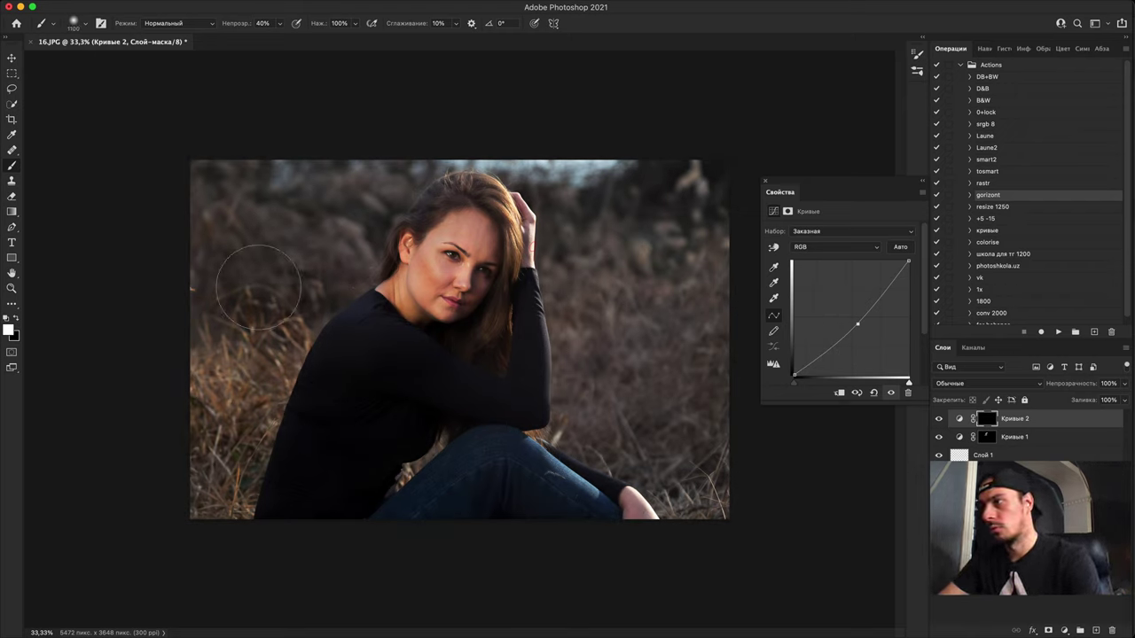
pyautogui.click(402, 302)
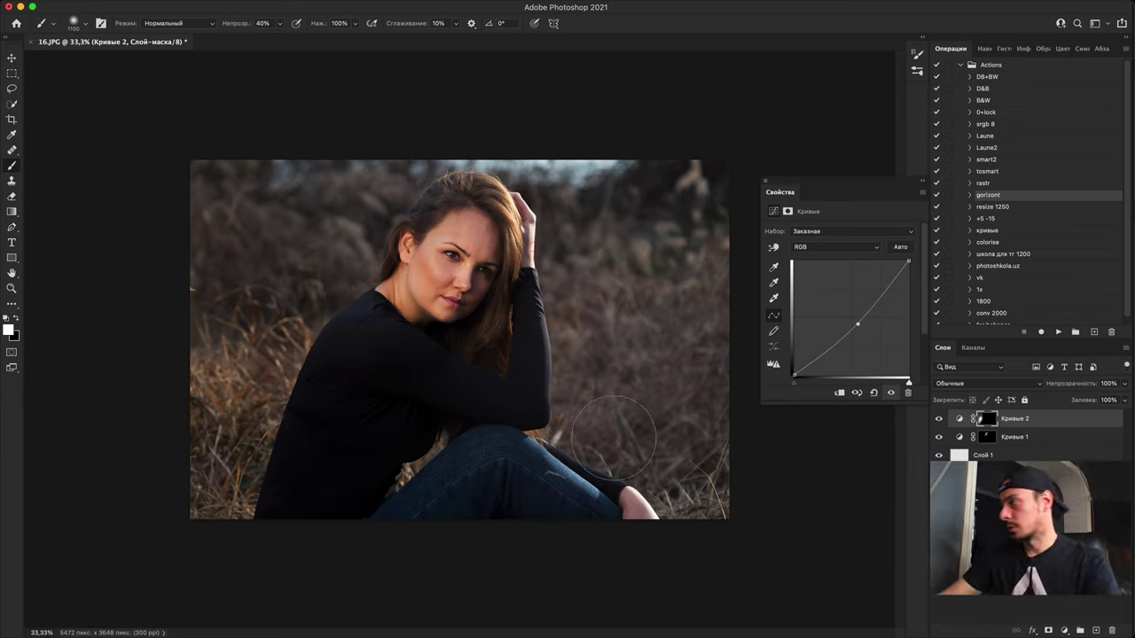
# Step: Add a Color Balance layer with midtones at -15 cyan–red, -5 magenta–green and +2 yellow–blue, and compare before and after
pyautogui.click(1065, 630)
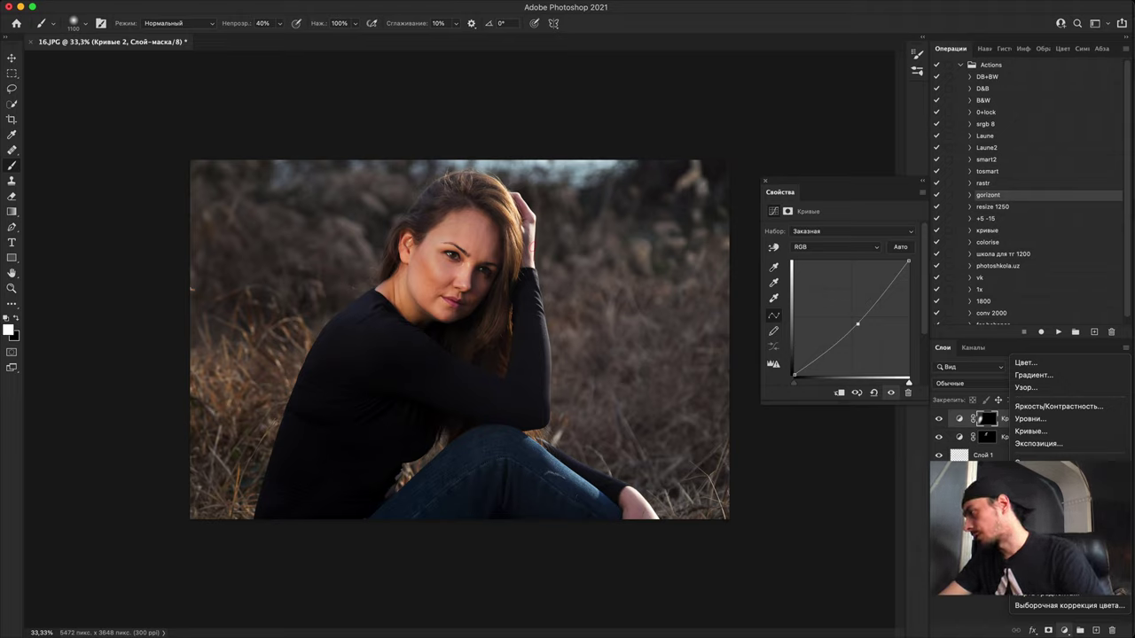
pyautogui.click(1037, 485)
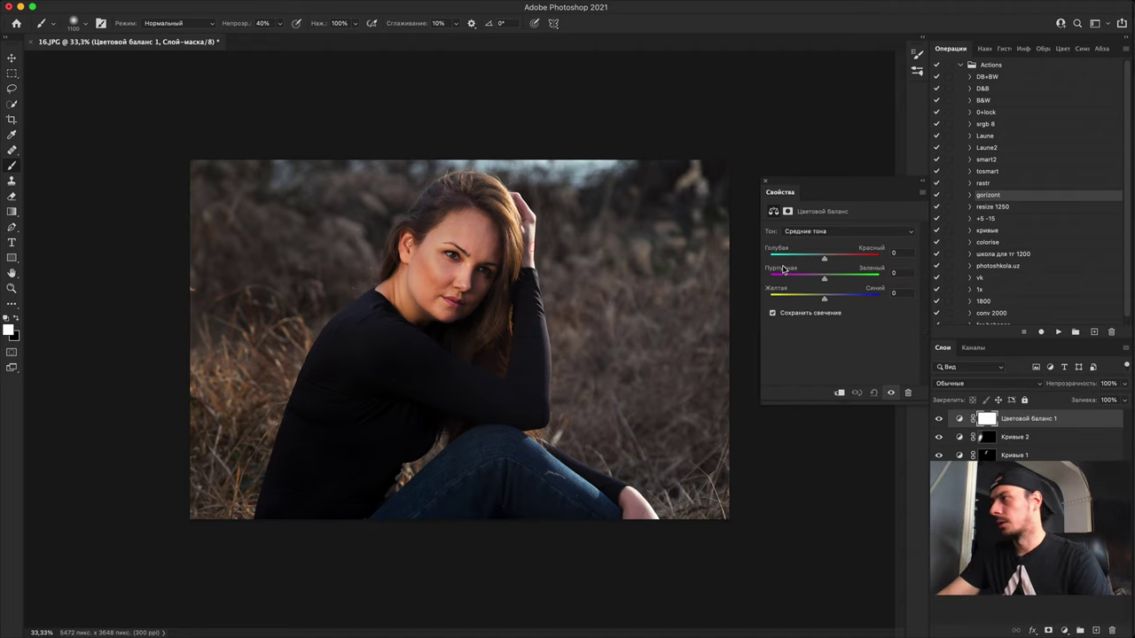
pyautogui.moveTo(823, 258); pyautogui.dragTo(815, 258)
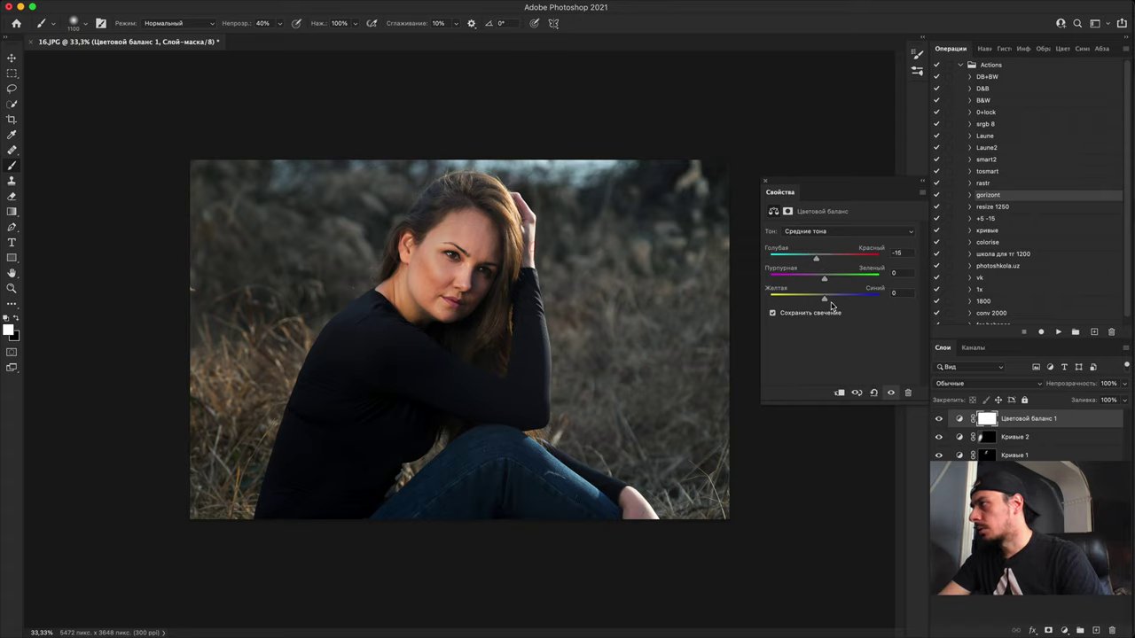
pyautogui.moveTo(823, 298); pyautogui.dragTo(821, 278)
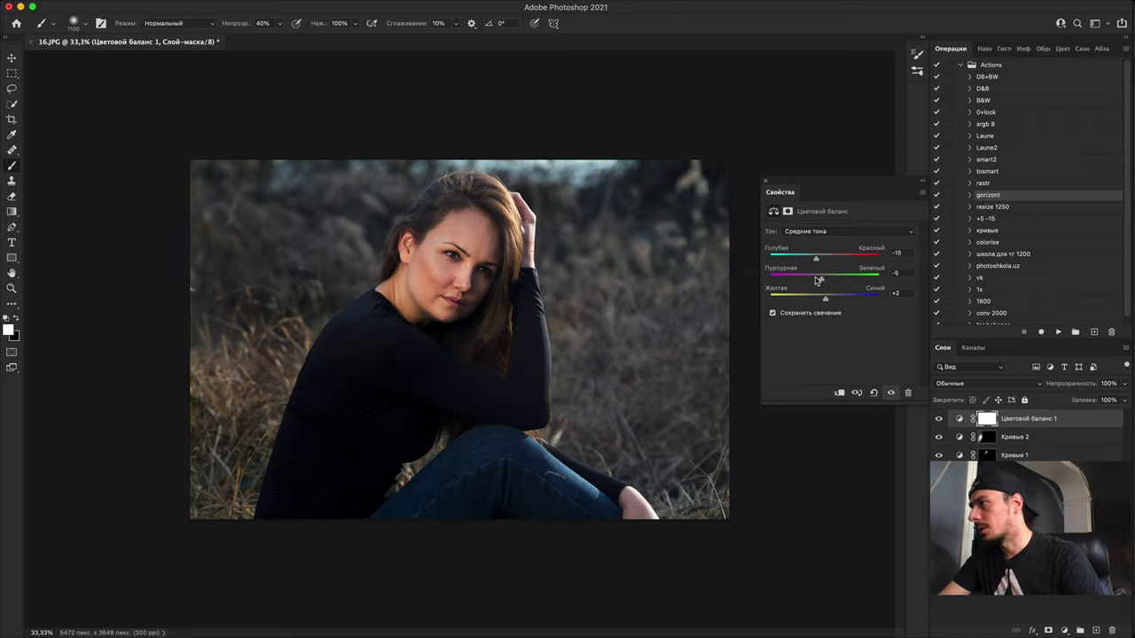
pyautogui.click(938, 419)
pyautogui.click(944, 422)
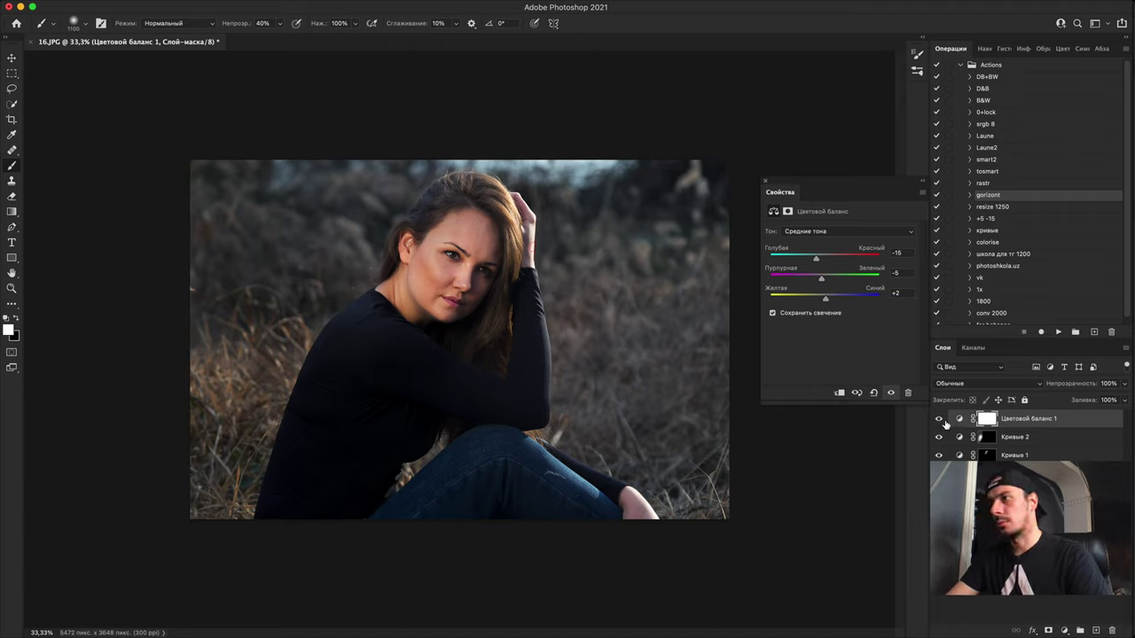
# Step: Invert the Color Balance mask and paint the cooler tint over the background around the woman with a 1900 px brush, raising opacity to 100%
pyautogui.press('super+i')
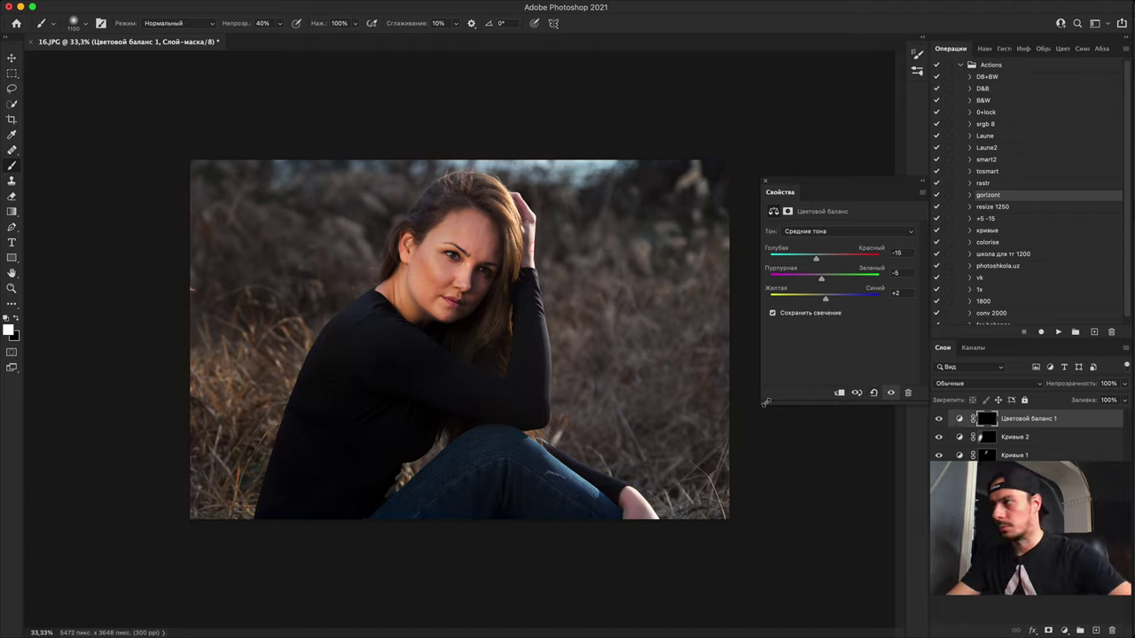
pyautogui.press(']')
pyautogui.press(']')
pyautogui.press(']')
pyautogui.press(']')
pyautogui.press(']')
pyautogui.press(']')
pyautogui.press(']')
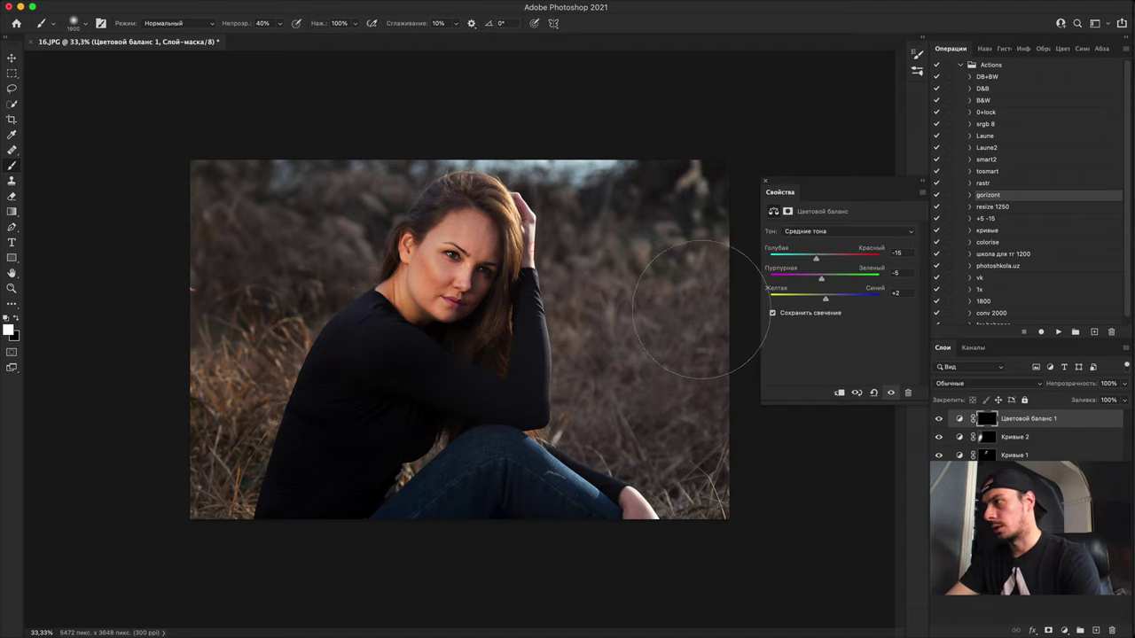
pyautogui.moveTo(699, 318)
pyautogui.mouseDown()
pyautogui.moveTo(602, 400)
pyautogui.moveTo(655, 293)
pyautogui.moveTo(647, 205)
pyautogui.moveTo(657, 382)
pyautogui.mouseUp()
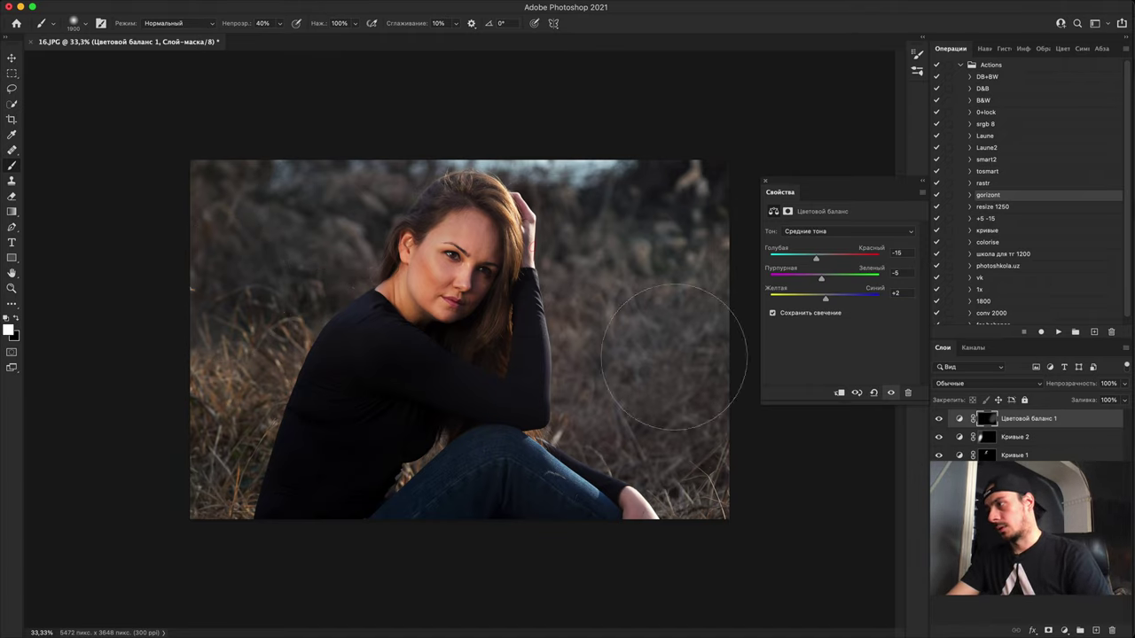
pyautogui.press('0')
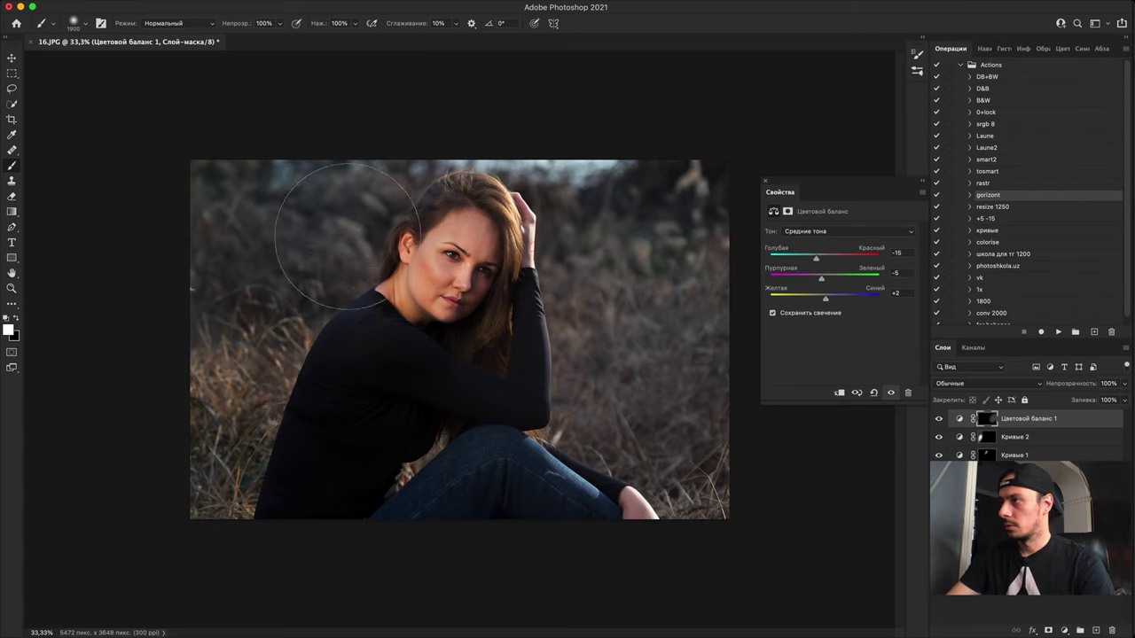
# Step: Compare the image without the Color Balance layer and inspect its mask as a red overlay
pyautogui.press('super+2')
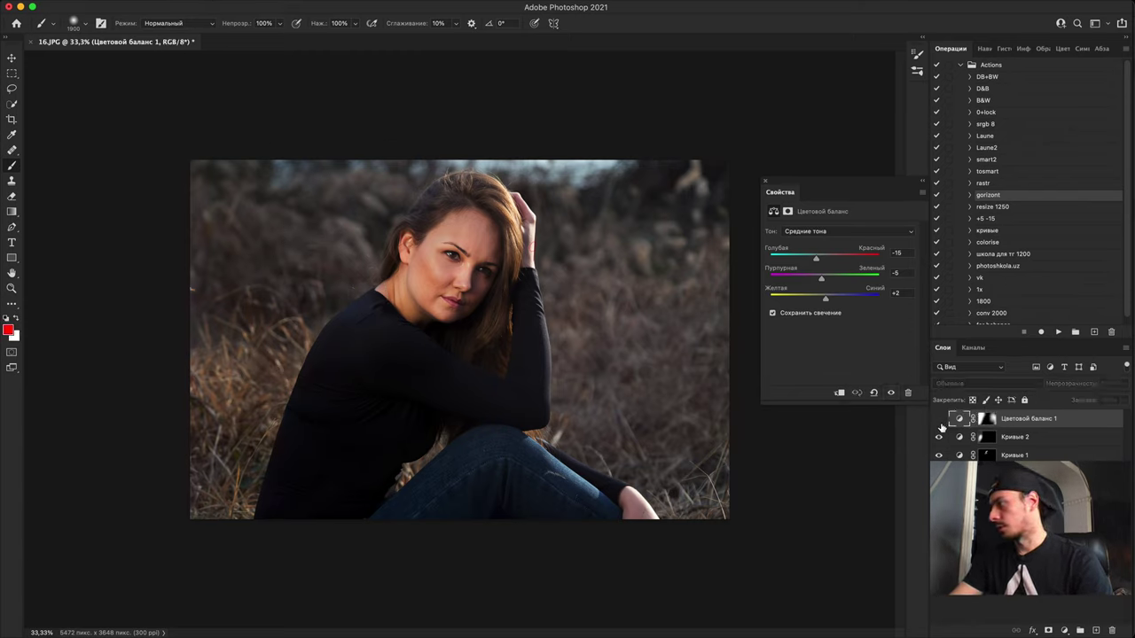
pyautogui.click(988, 419)
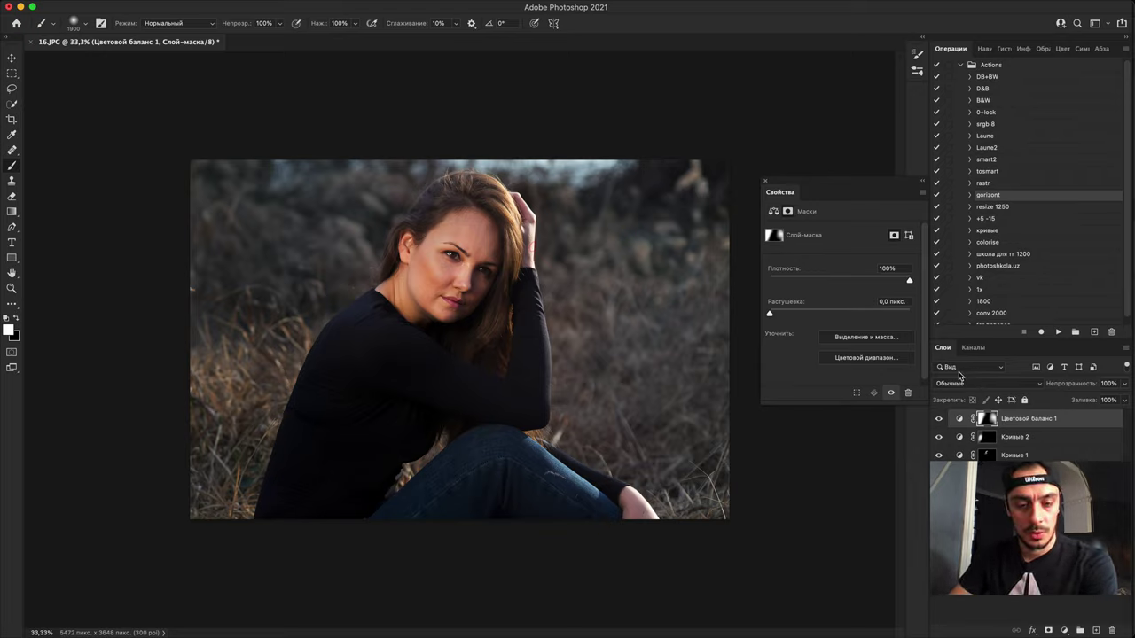
pyautogui.press('\\')
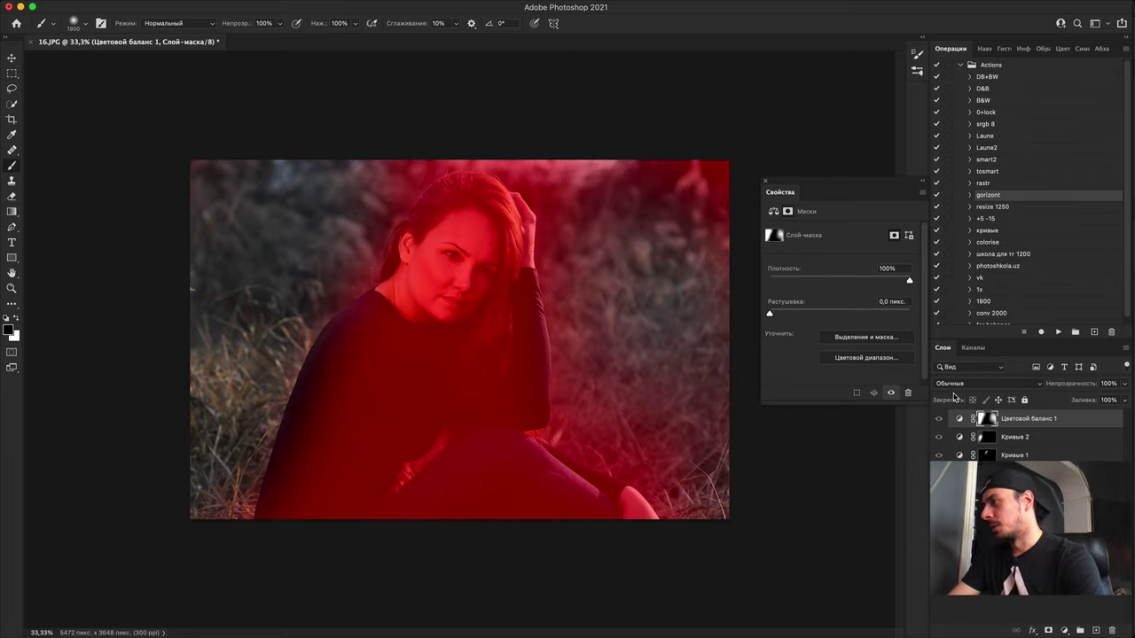
pyautogui.press('\\')
# Step: Merge all visible layers into a new top layer and compare it with the original photo, leaving the corrected version shown
pyautogui.press('super+alt+shift+e')
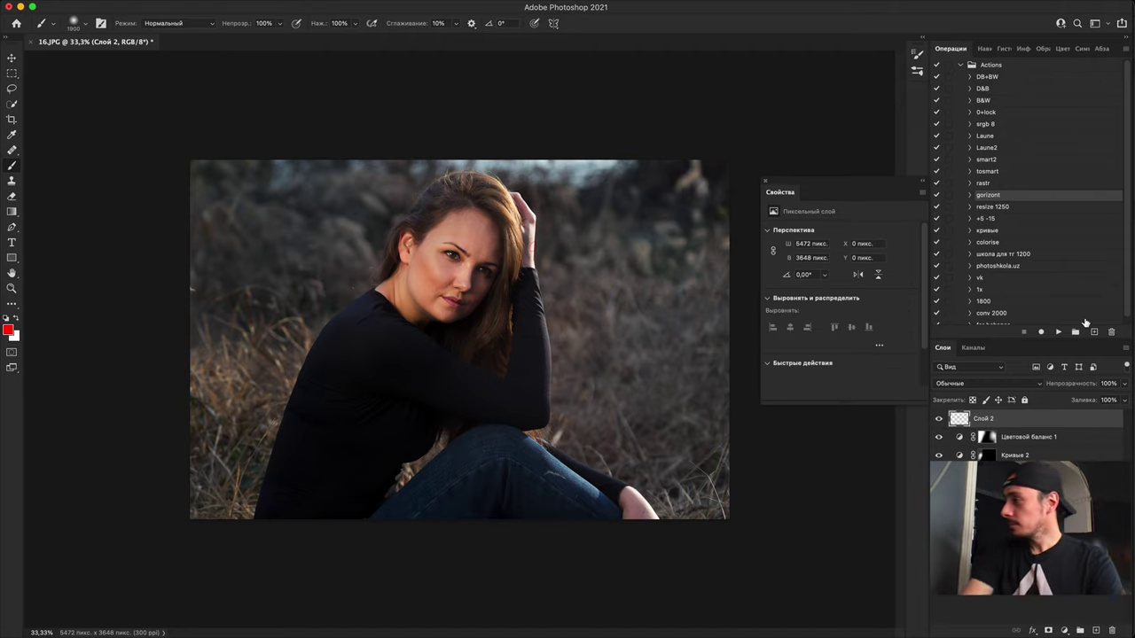
pyautogui.click(937, 421)
pyautogui.click(937, 419)
pyautogui.click(937, 419)
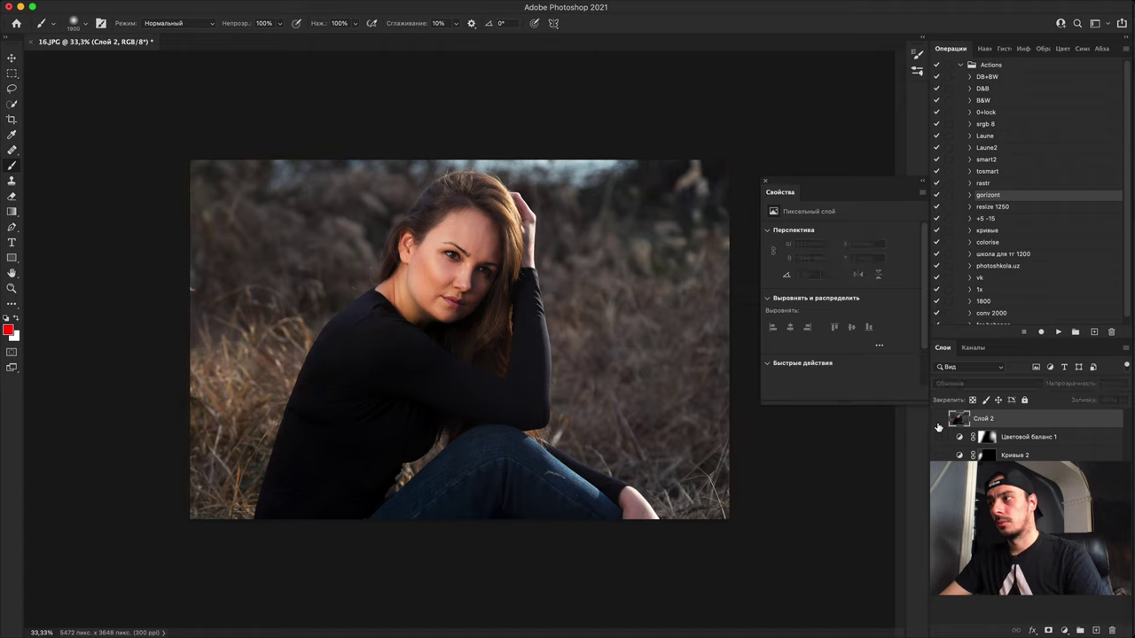
pyautogui.click(937, 419)
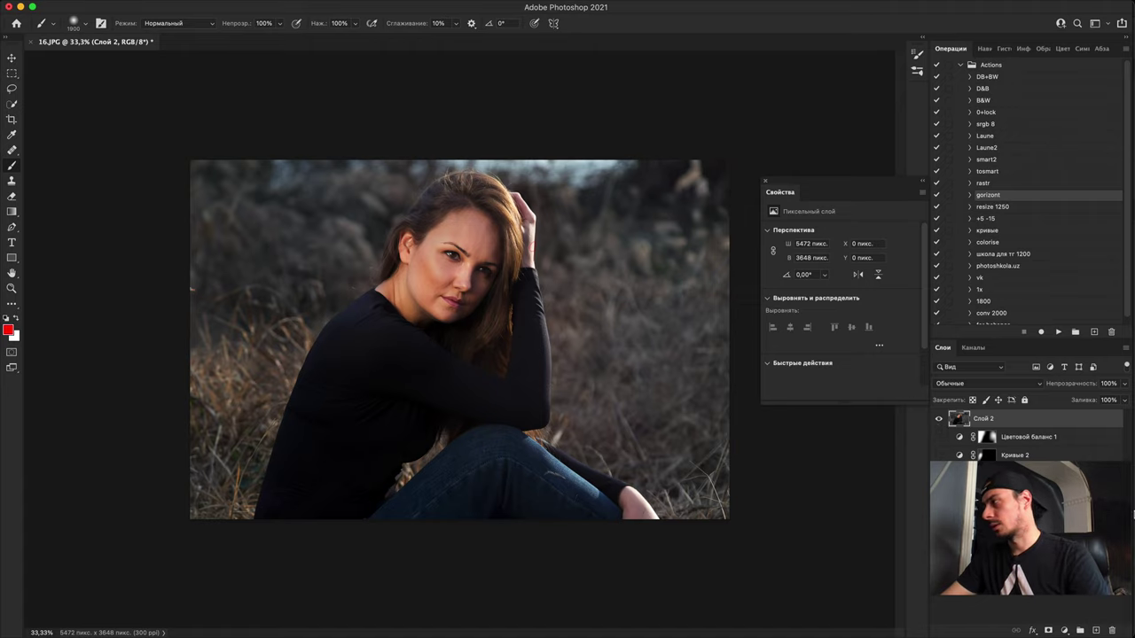
pyautogui.click(1064, 630)
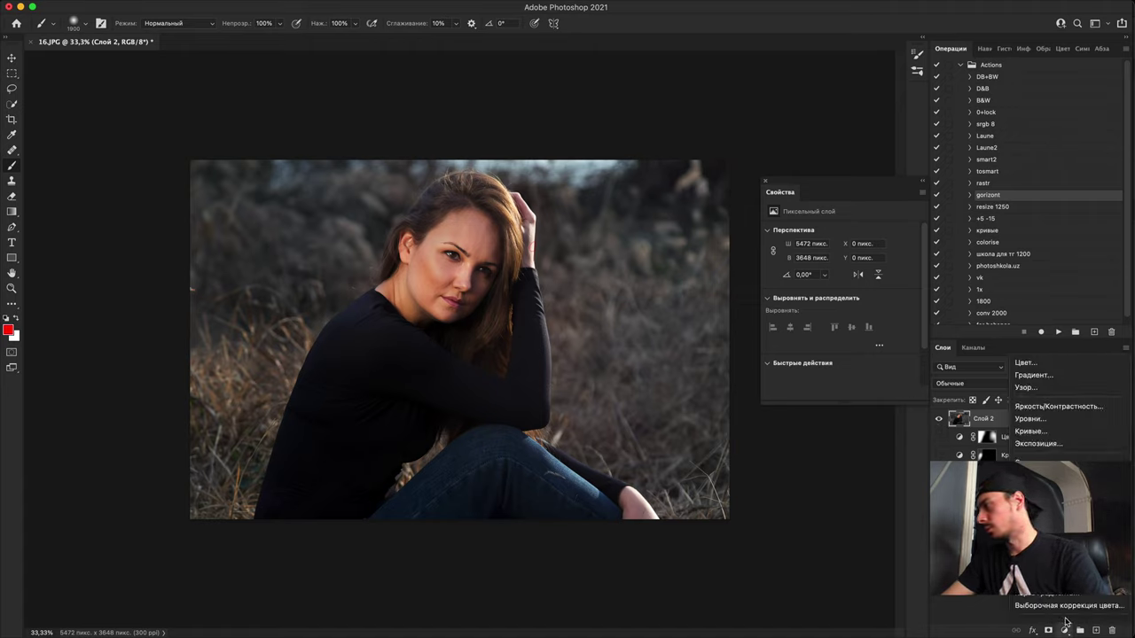
pyautogui.click(1070, 444)
pyautogui.press('super+z')
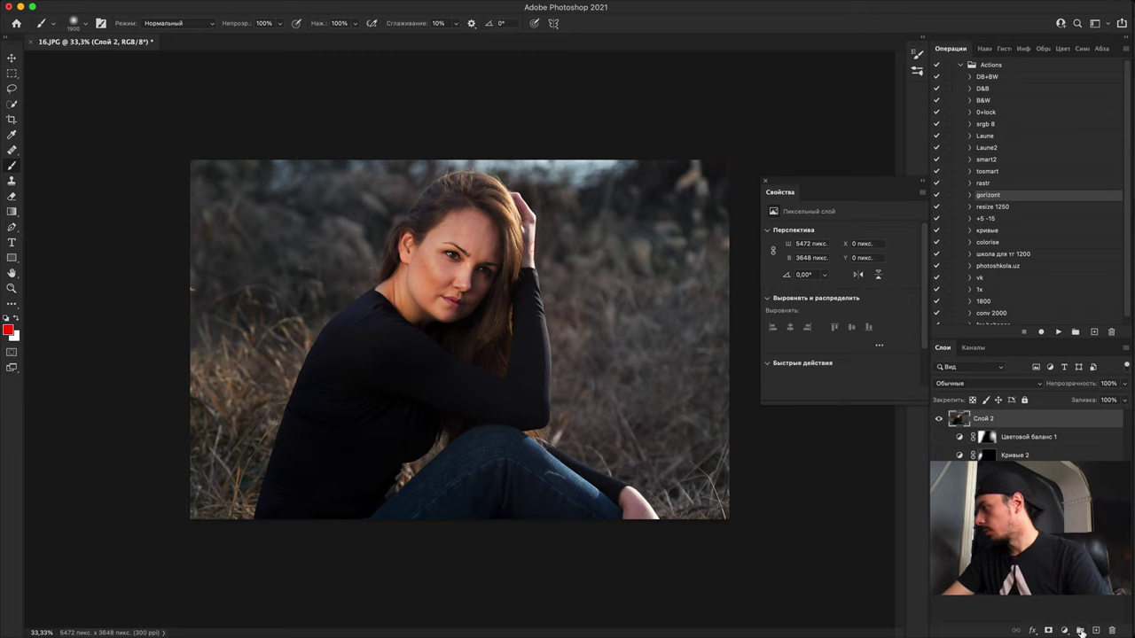
# Step: Add a Curves layer above the merged layer and raise its midtones to brighten the image
pyautogui.click(1067, 608)
pyautogui.click(1064, 629)
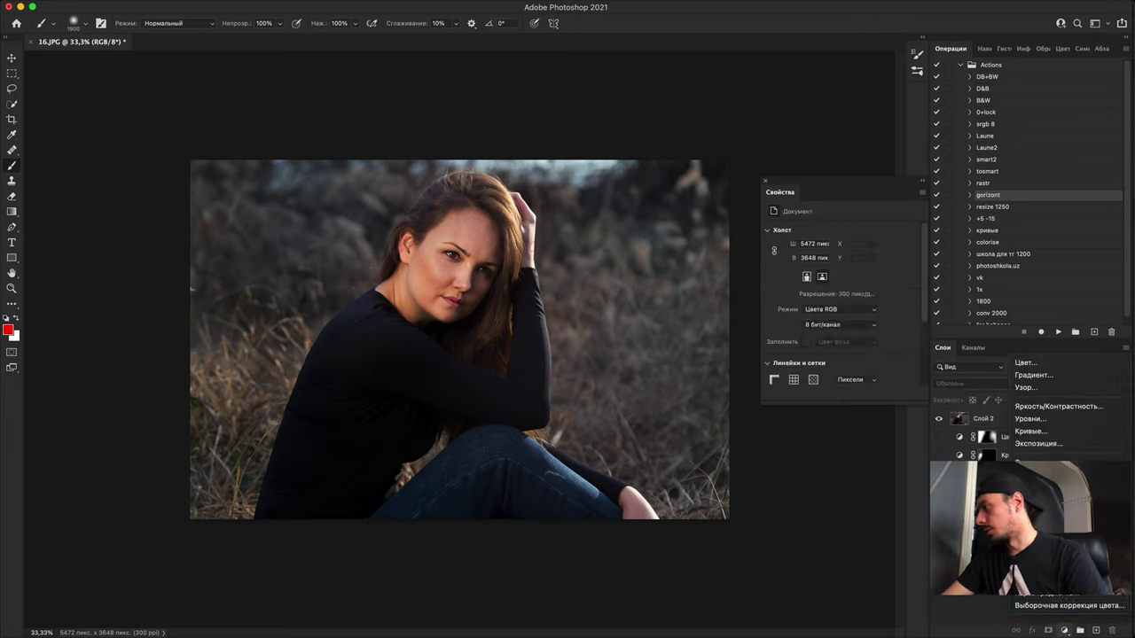
pyautogui.click(1028, 431)
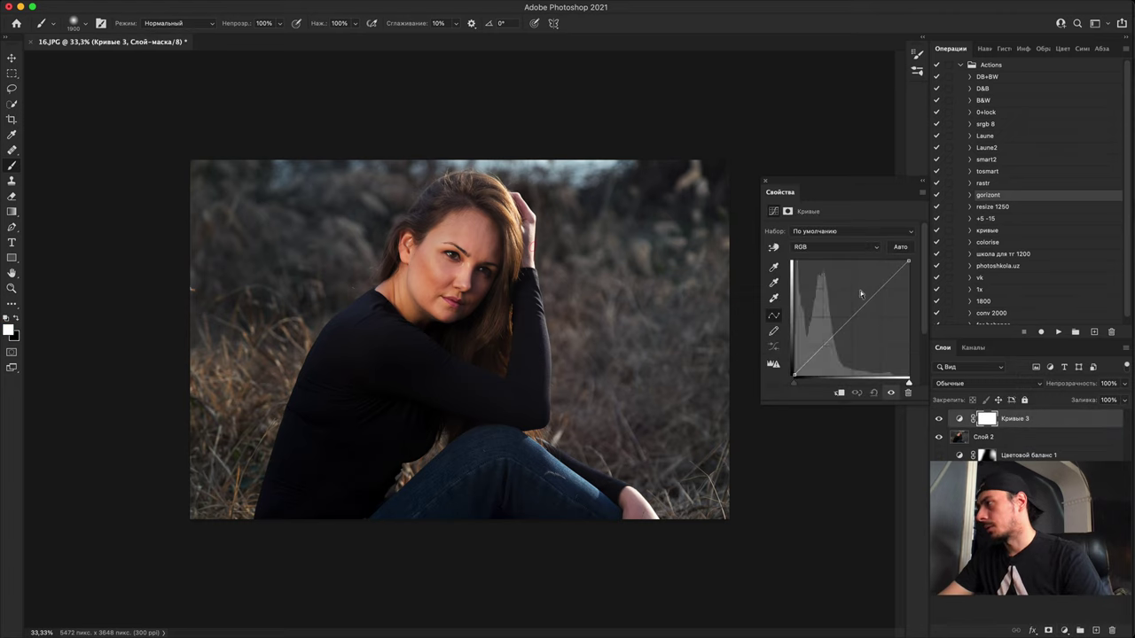
pyautogui.click(850, 306)
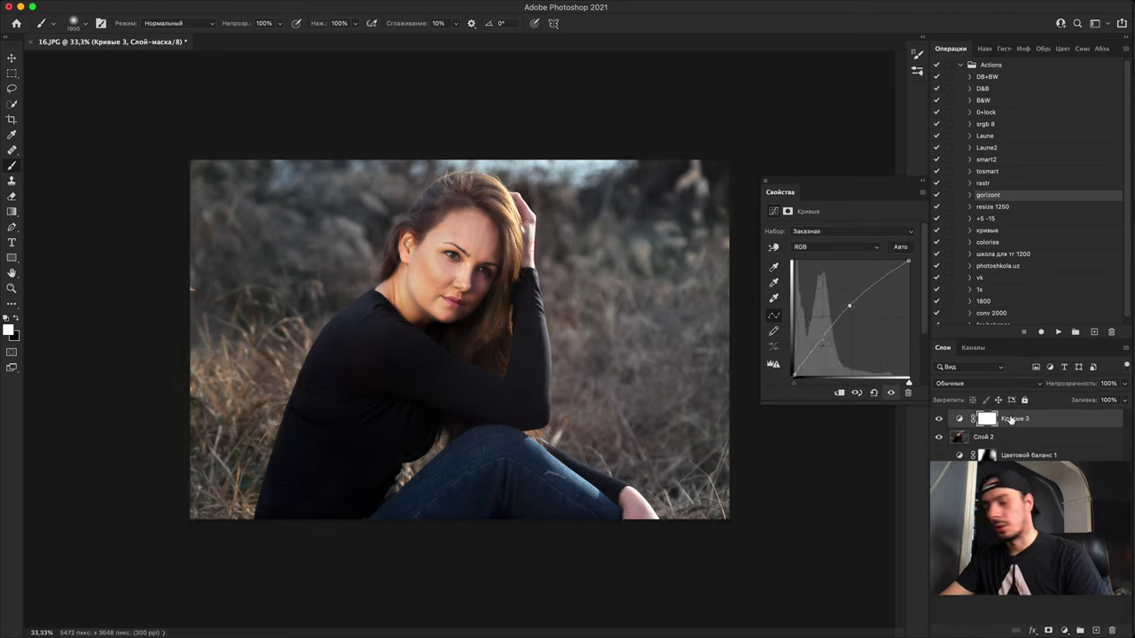
# Step: Invert the Curves mask and reveal the brightening over a small area of the woman's face with a 300 px brush, comparing without the layer
pyautogui.press('super+i')
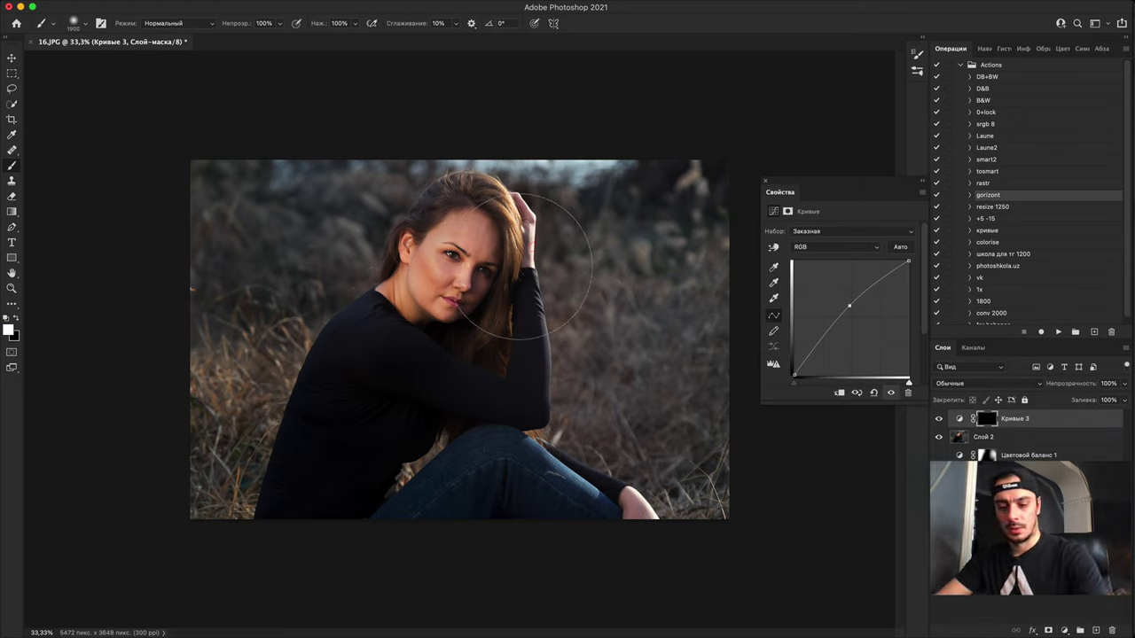
pyautogui.press('[')
pyautogui.press('[')
pyautogui.press('[')
pyautogui.press('[')
pyautogui.press('[')
pyautogui.press('[')
pyautogui.press('[')
pyautogui.press('[')
pyautogui.press('[')
pyautogui.press('[')
pyautogui.press('[')
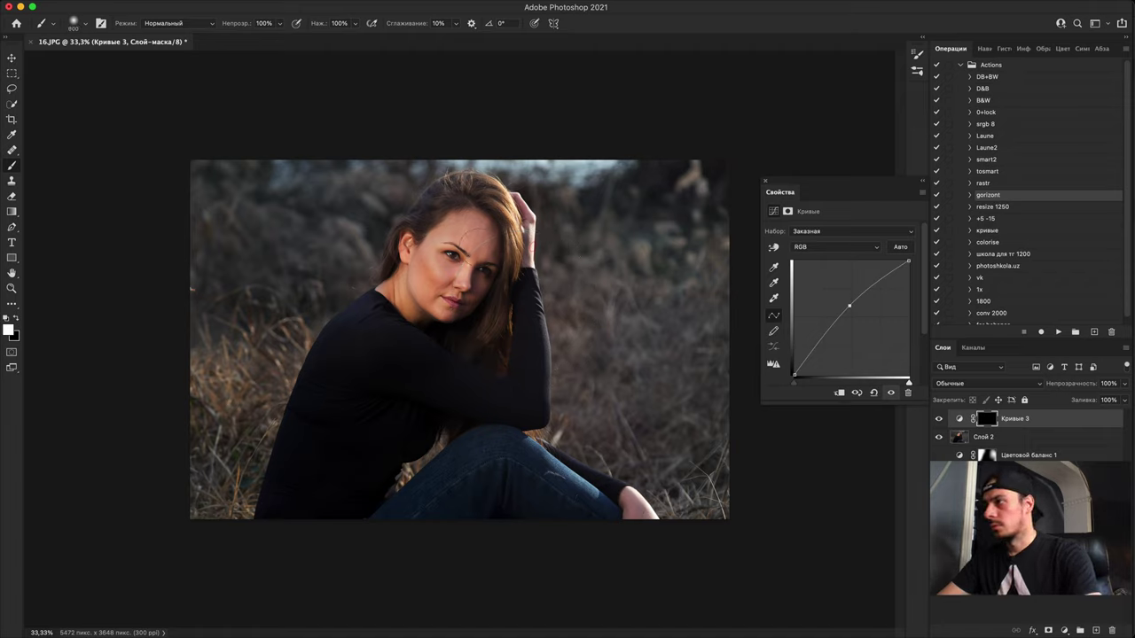
pyautogui.press('[')
pyautogui.press('[')
pyautogui.press('[')
pyautogui.press('[')
pyautogui.press('[')
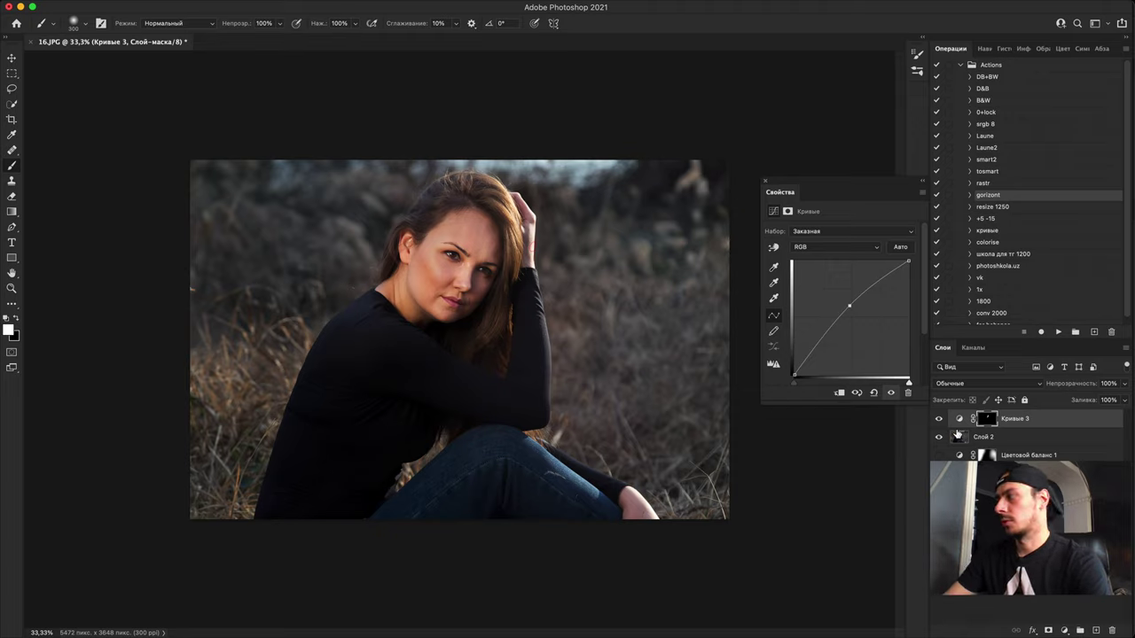
pyautogui.click(939, 418)
pyautogui.click(939, 418)
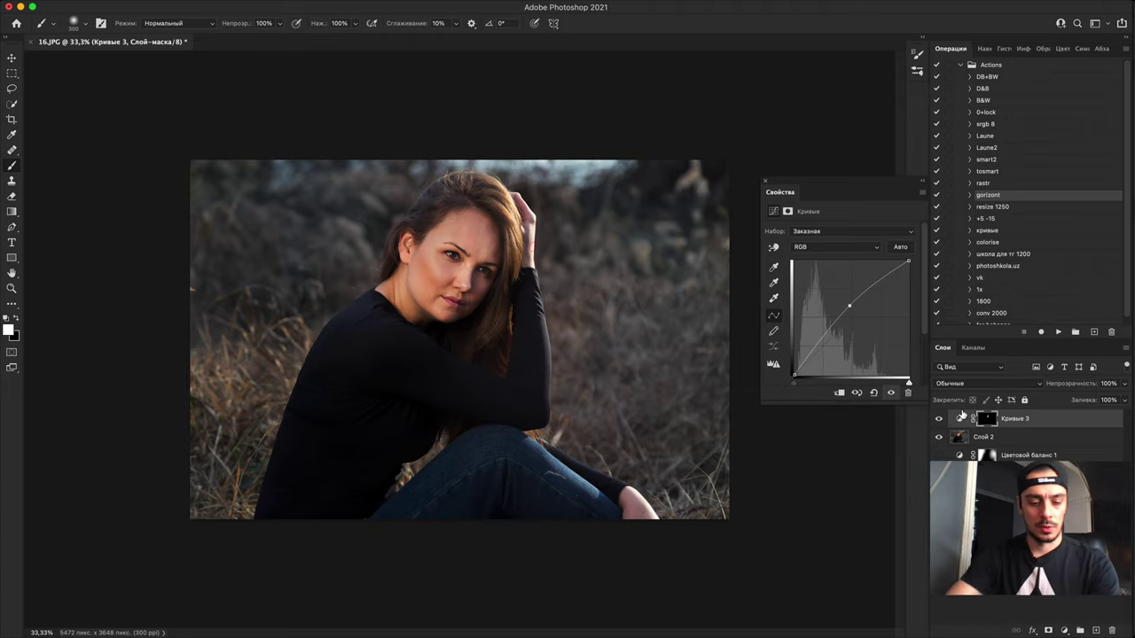
# Step: Merge all visible layers into a new top layer and compare it with the original photo, leaving the merged version shown
pyautogui.press('super+alt+shift+e')
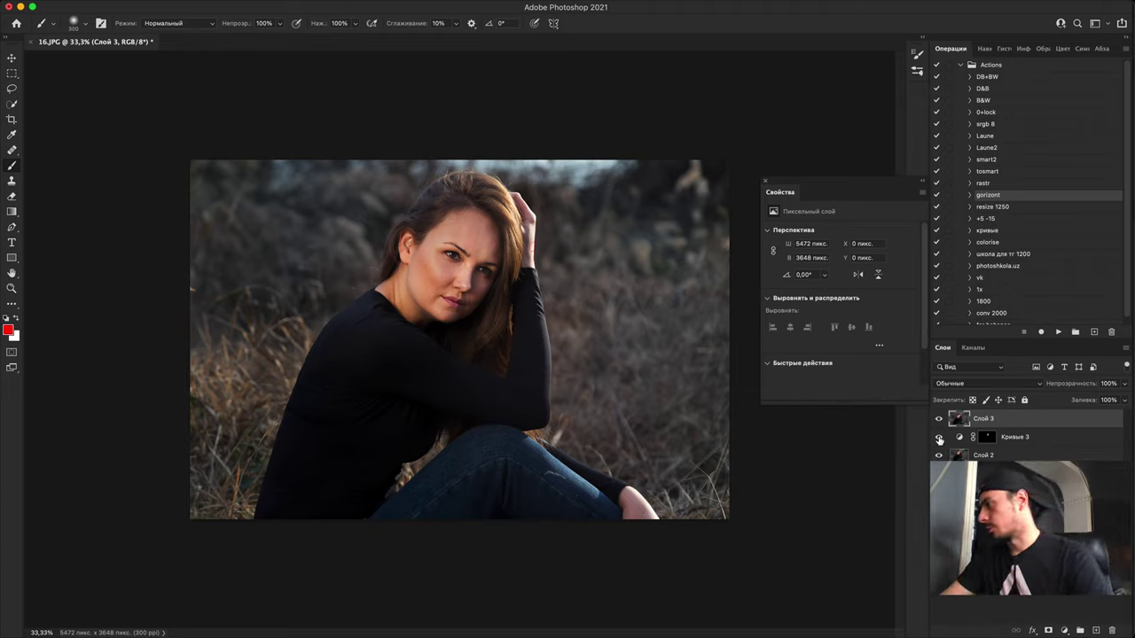
pyautogui.click(941, 420)
pyautogui.click(941, 419)
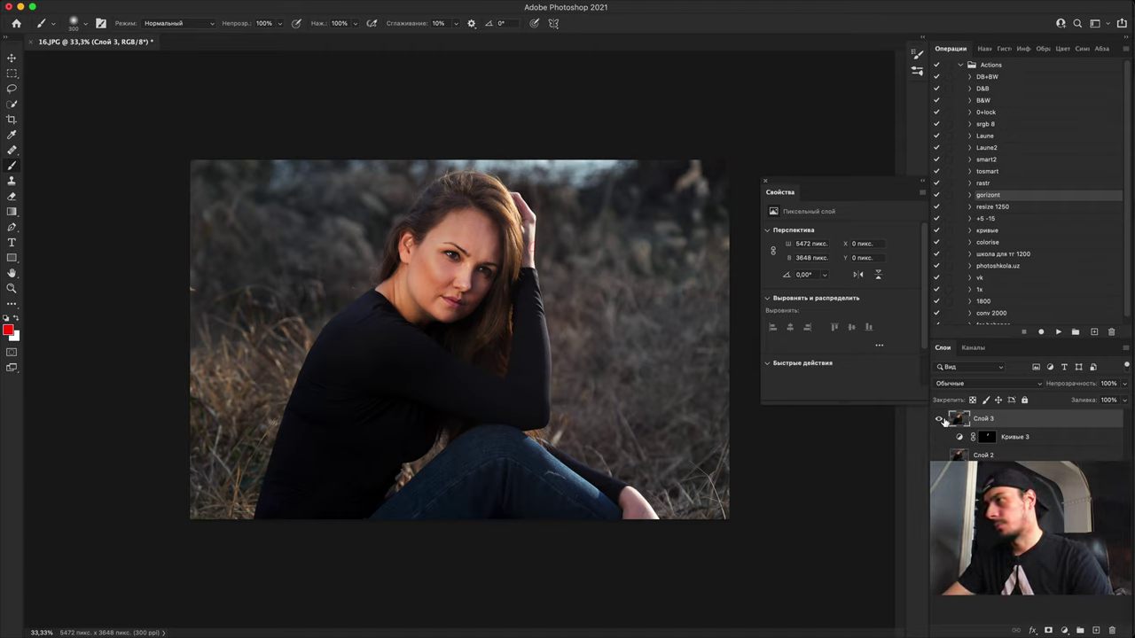
pyautogui.click(942, 419)
pyautogui.click(940, 419)
pyautogui.click(939, 420)
pyautogui.click(940, 419)
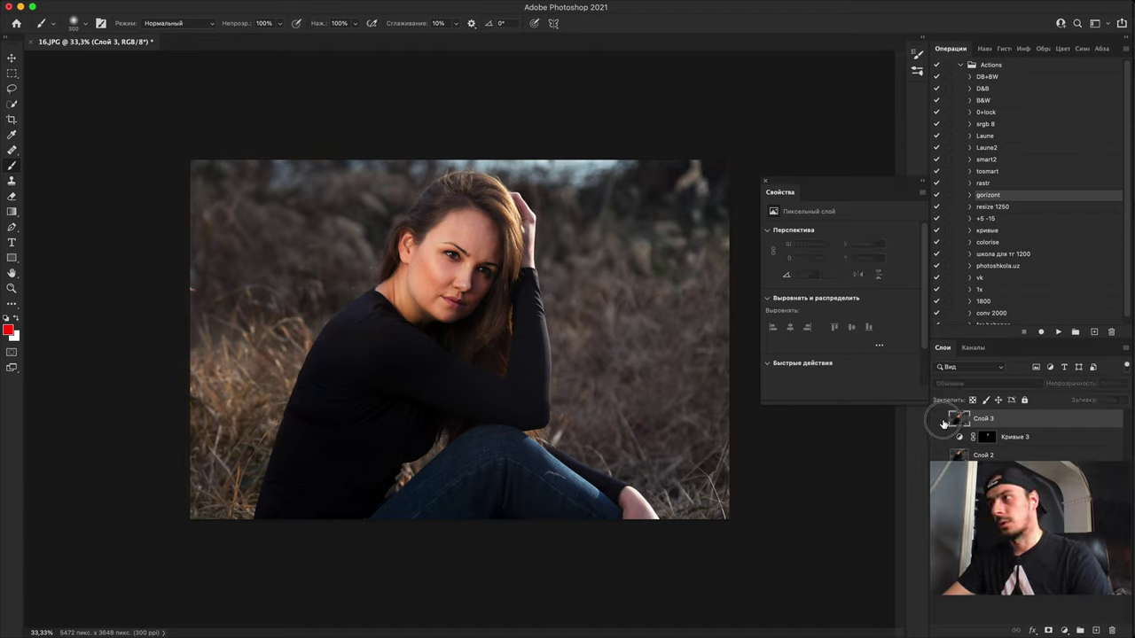
pyautogui.click(940, 419)
pyautogui.click(940, 424)
pyautogui.click(939, 428)
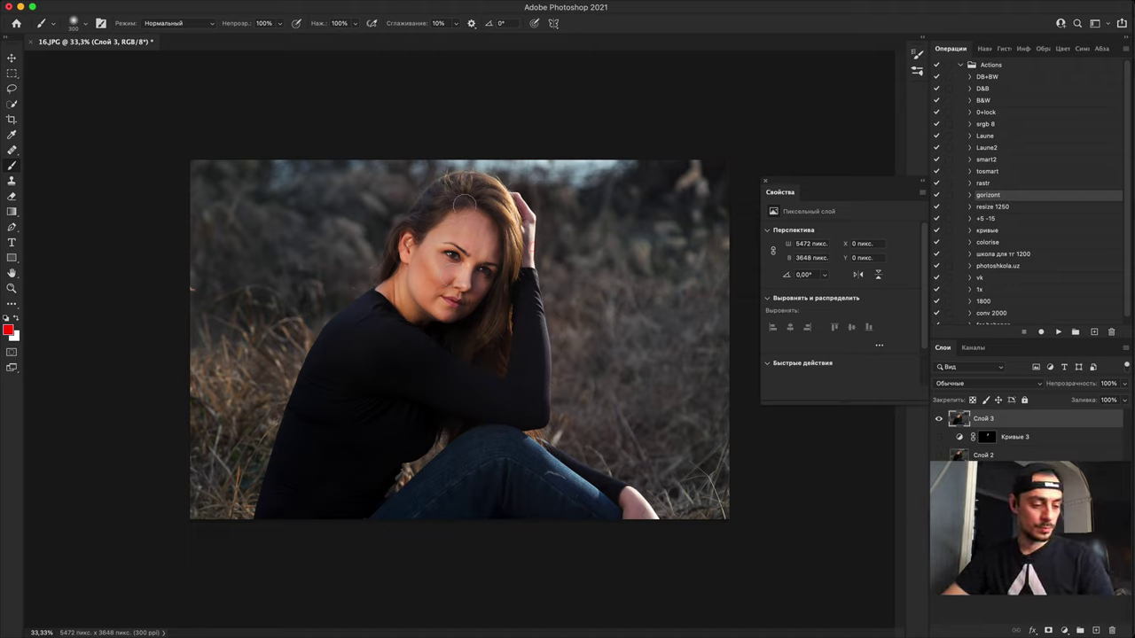
# Step: Close 16.JPG without saving, open the daisies and macarons photo 17.JPG from Adobe Bridge, and close the properties window
pyautogui.click(32, 42)
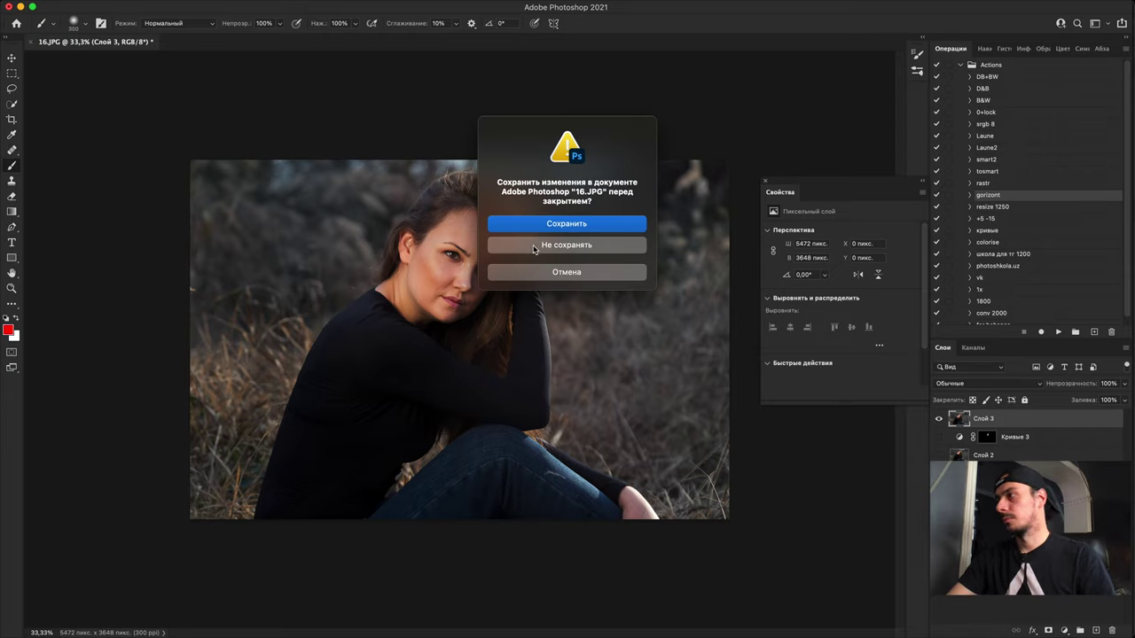
pyautogui.click(534, 247)
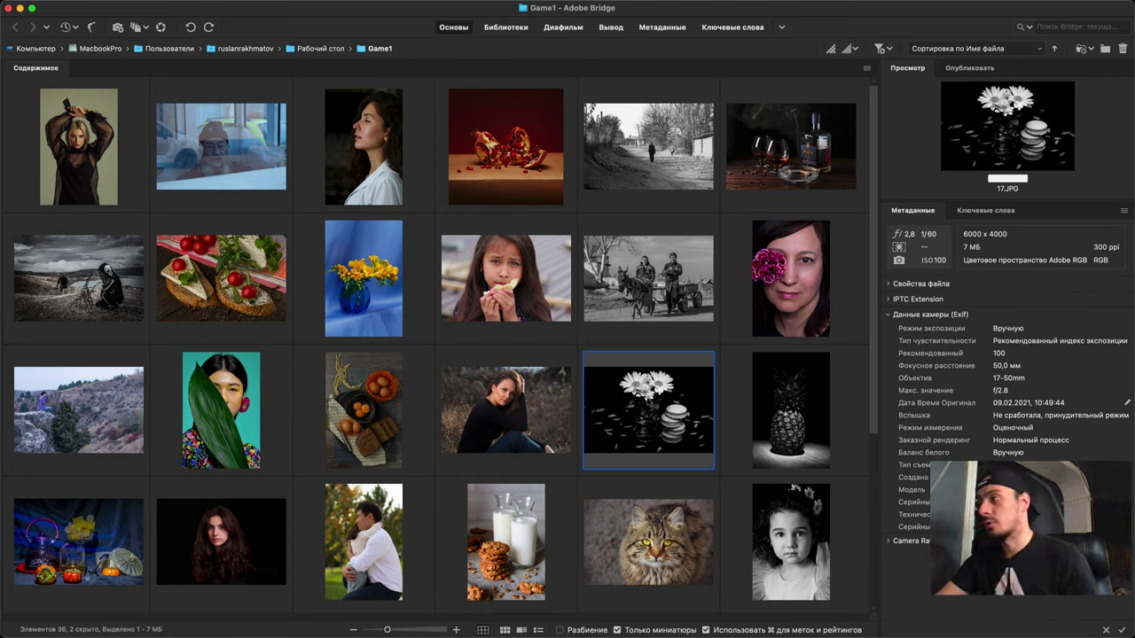
pyautogui.doubleClick(649, 397)
pyautogui.doubleClick(641, 405)
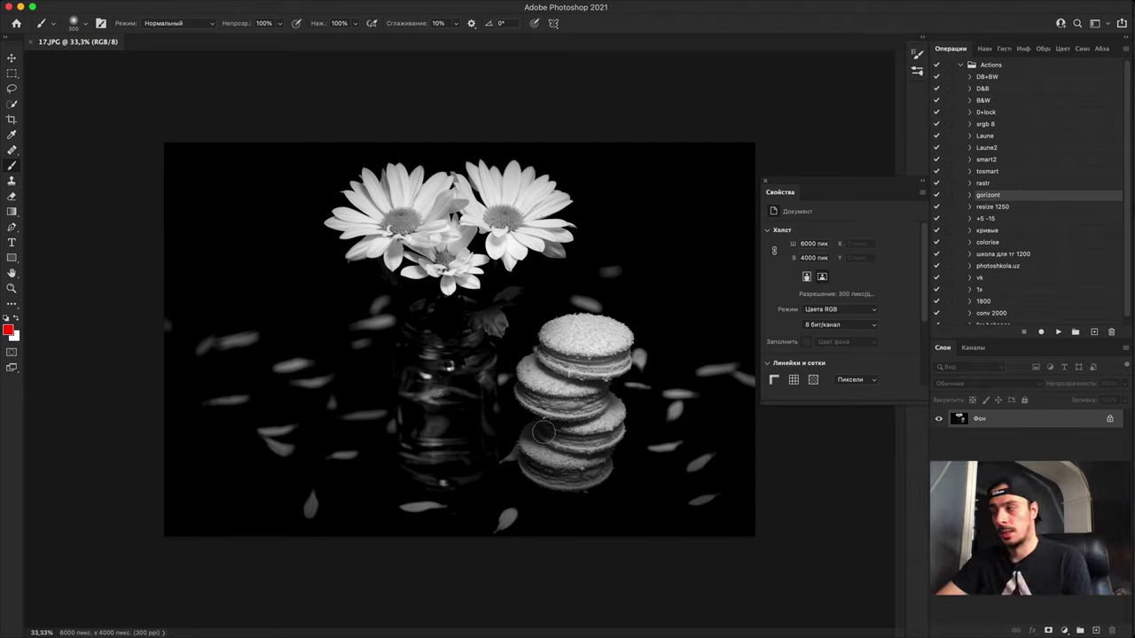
pyautogui.click(765, 180)
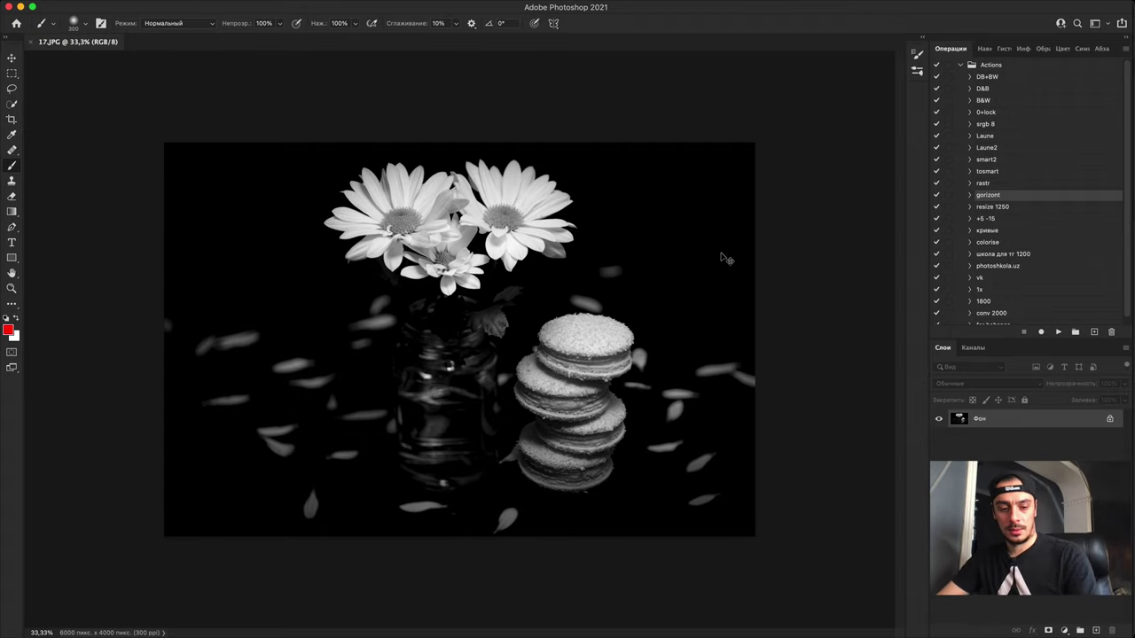
# Step: Examine the leaf, vase neck and daisies up close at up to 200% magnification
pyautogui.press('super+plus')
pyautogui.press('super+plus')
pyautogui.press('super+plus')
pyautogui.press('super+plus')
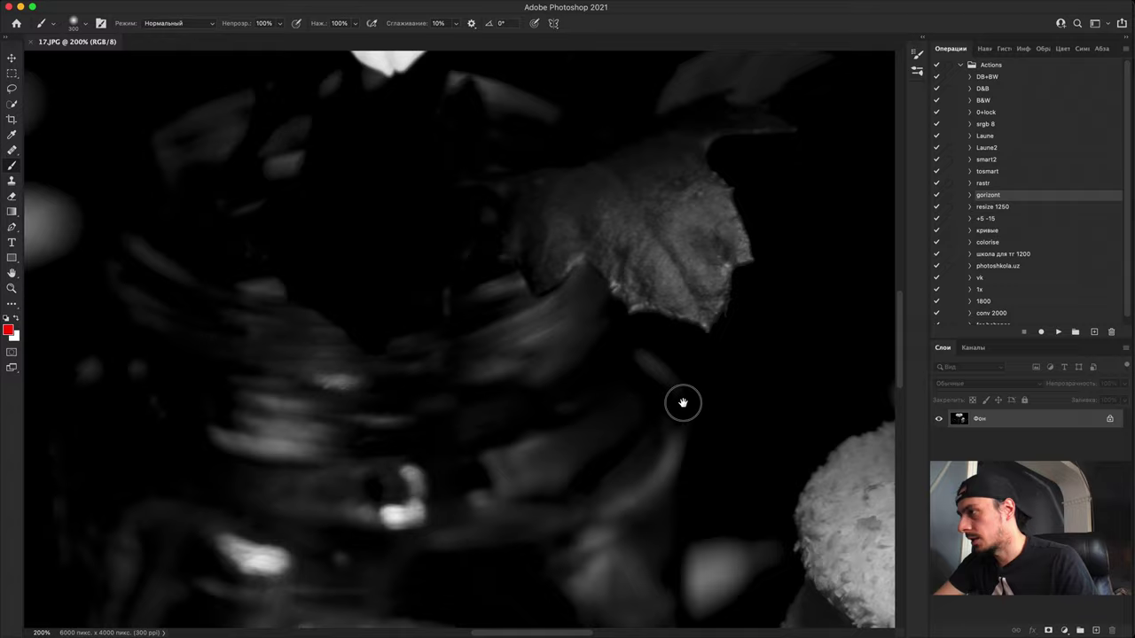
pyautogui.moveTo(681, 402); pyautogui.dragTo(553, 499)
pyautogui.moveTo(611, 89); pyautogui.dragTo(754, 558)
pyautogui.moveTo(320, 109); pyautogui.dragTo(710, 541)
pyautogui.moveTo(540, 335); pyautogui.dragTo(676, 471)
pyautogui.press('super+minus')
pyautogui.press('super+minus')
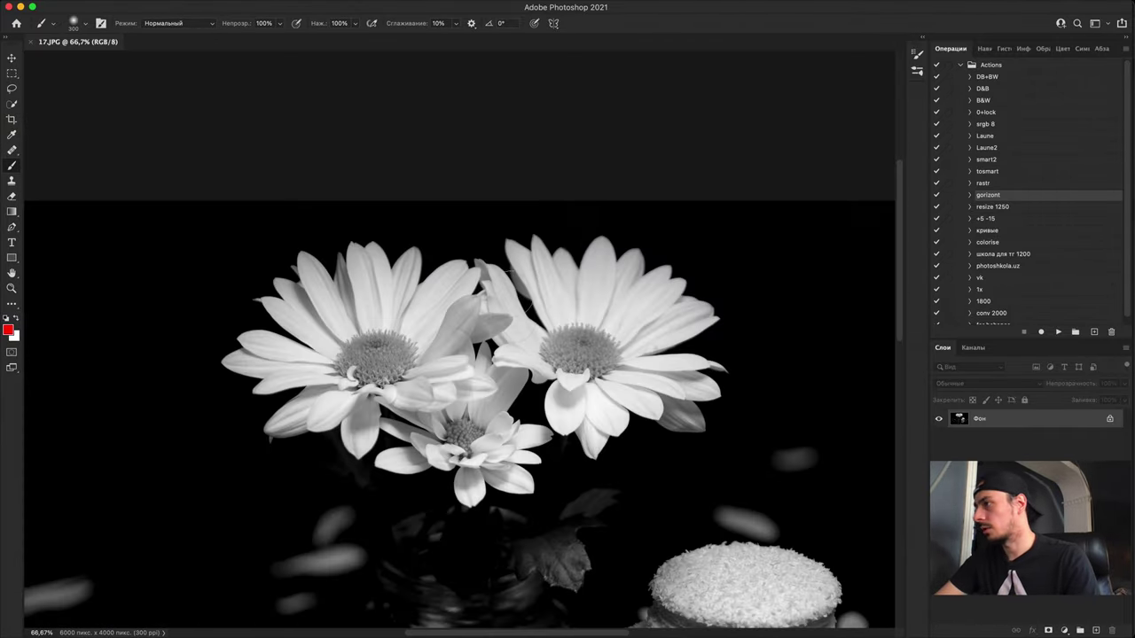
pyautogui.press('super+minus')
pyautogui.press('super+minus')
# Step: Add a Curves adjustment layer above the background and lift its deepest shadows almost to white to expose hidden background flaws
pyautogui.click(1070, 629)
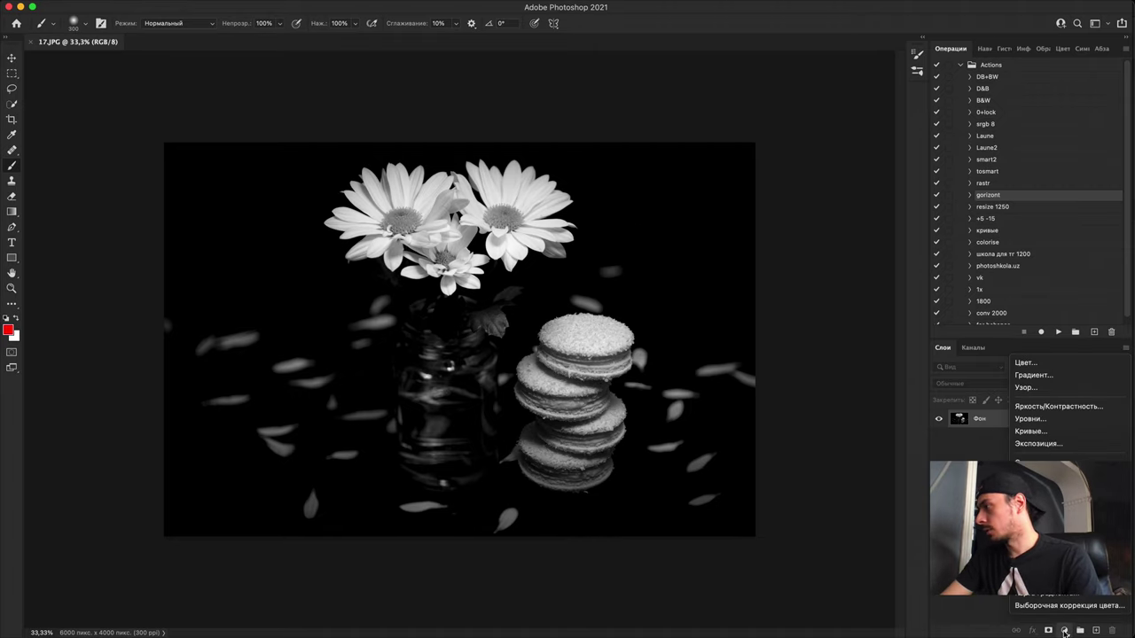
pyautogui.click(1055, 432)
pyautogui.moveTo(849, 329); pyautogui.dragTo(795, 282)
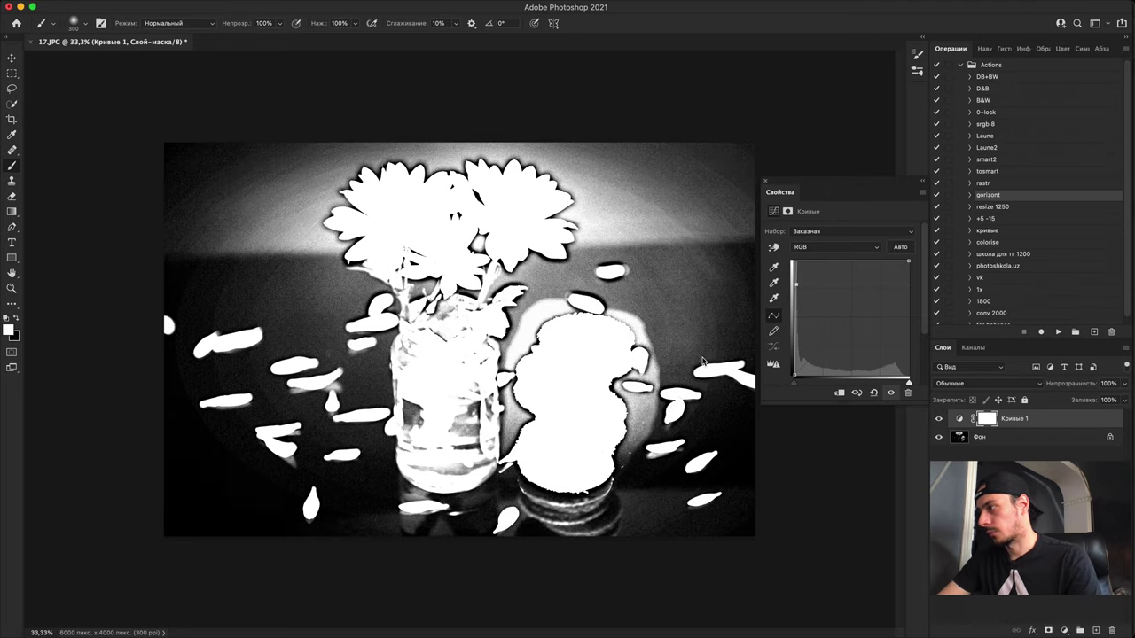
# Step: Inspect the exposed background around the macarons, vase and scattered petals at 100% magnification
pyautogui.keyDown('super'); pyautogui.click(671, 396); pyautogui.keyUp('super')
pyautogui.keyDown('super'); pyautogui.click(547, 382); pyautogui.keyUp('super')
pyautogui.keyDown('super'); pyautogui.click(547, 382); pyautogui.keyUp('super')
pyautogui.moveTo(621, 415); pyautogui.dragTo(314, 254)
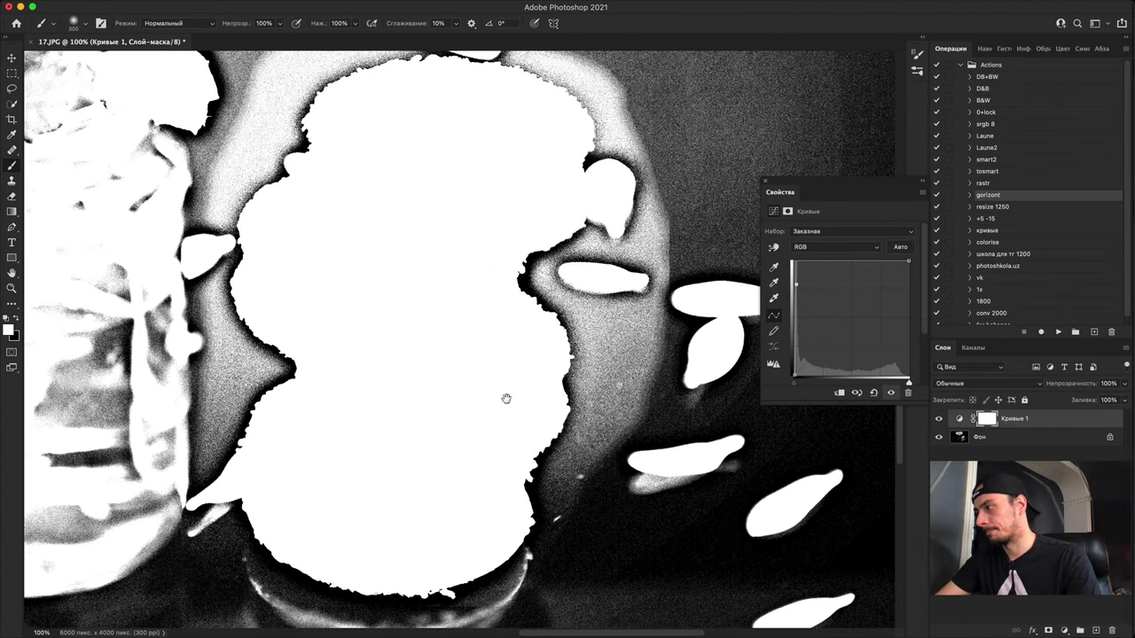
pyautogui.moveTo(523, 274); pyautogui.dragTo(683, 362)
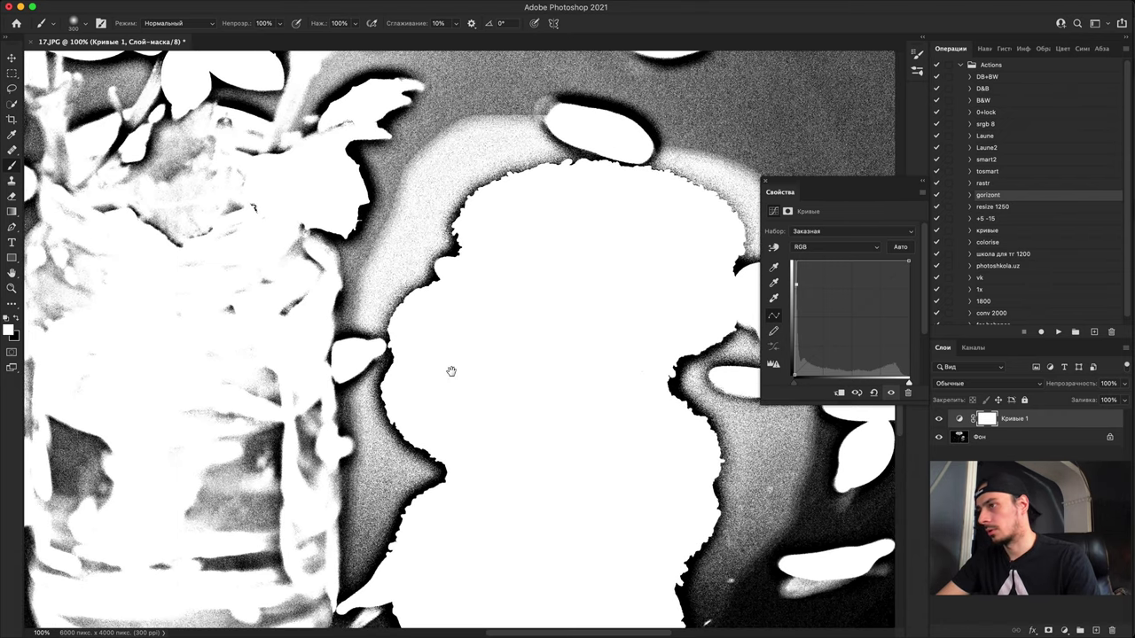
pyautogui.moveTo(475, 537); pyautogui.dragTo(851, 223)
pyautogui.hscroll(-10, 572, 389)
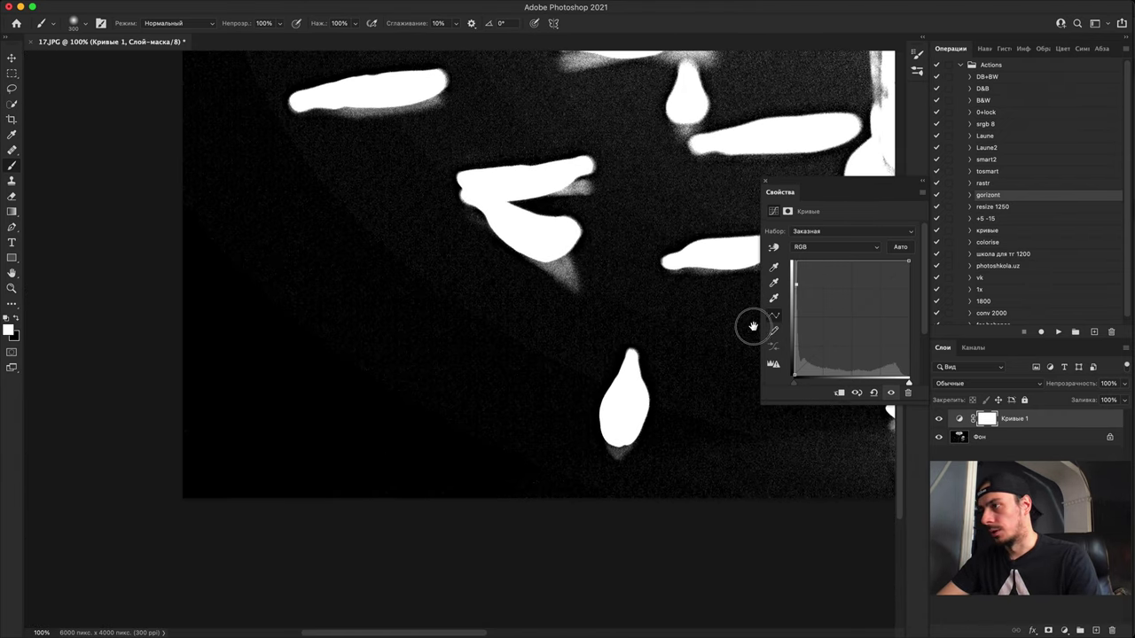
pyautogui.scroll(5, 750, 324)
pyautogui.moveTo(651, 399); pyautogui.dragTo(375, 570)
pyautogui.hscroll(10, 606, 363)
pyautogui.hscroll(-3, 342, 438)
pyautogui.scroll(5, 342, 438)
pyautogui.moveTo(416, 390); pyautogui.dragTo(594, 577)
pyautogui.hscroll(10, 593, 577)
pyautogui.scroll(-5, 593, 577)
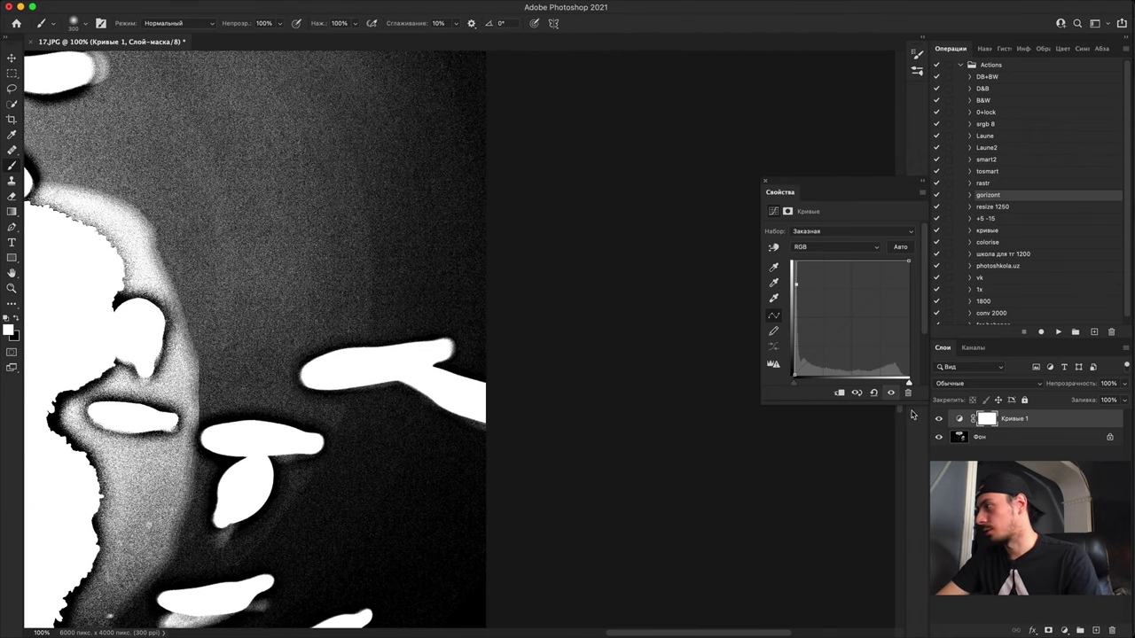
# Step: Compare the whole photo with and without the shadow-lifting Curves layer, leaving that layer hidden
pyautogui.click(939, 420)
pyautogui.click(939, 420)
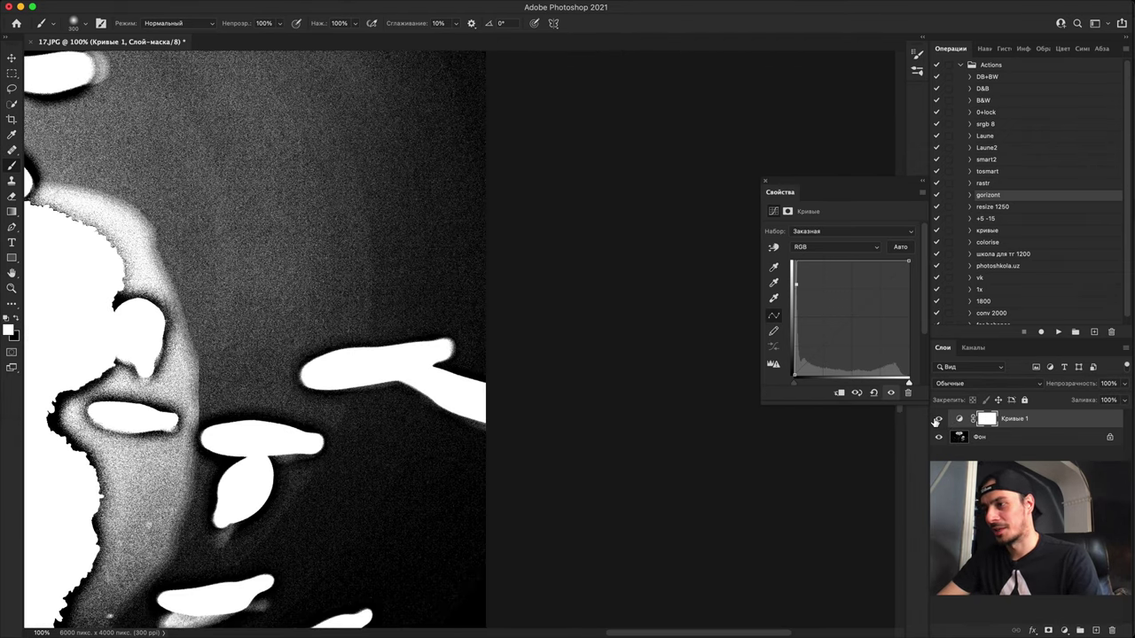
pyautogui.click(939, 419)
pyautogui.press('super+minus')
pyautogui.press('super+minus')
pyautogui.press('super+minus')
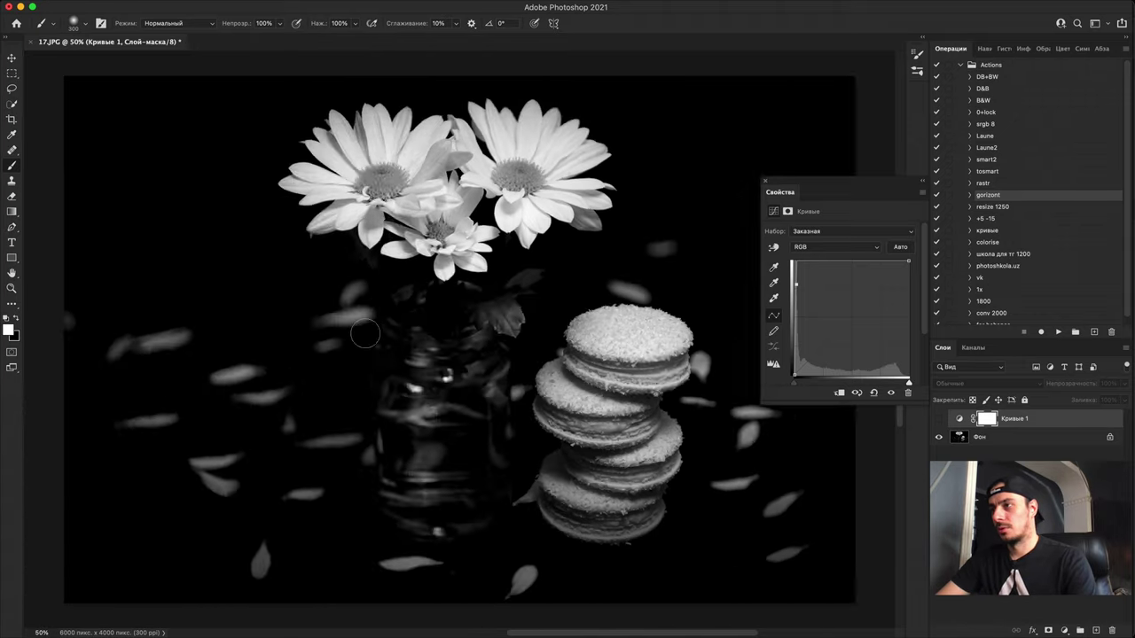
pyautogui.click(939, 435)
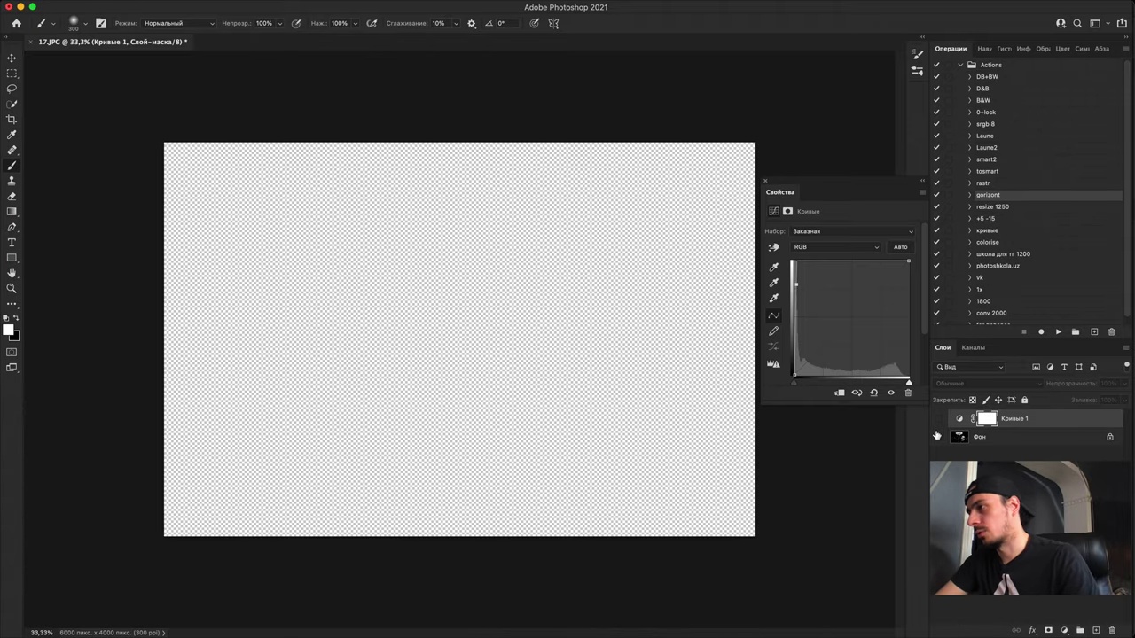
pyautogui.click(939, 434)
pyautogui.click(939, 419)
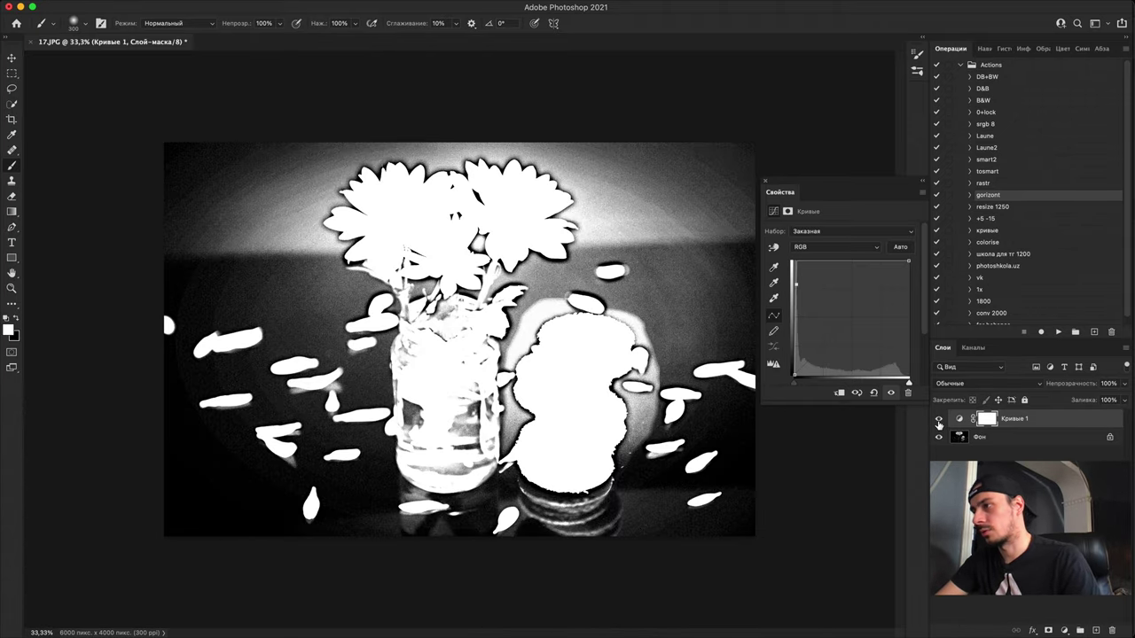
pyautogui.click(939, 419)
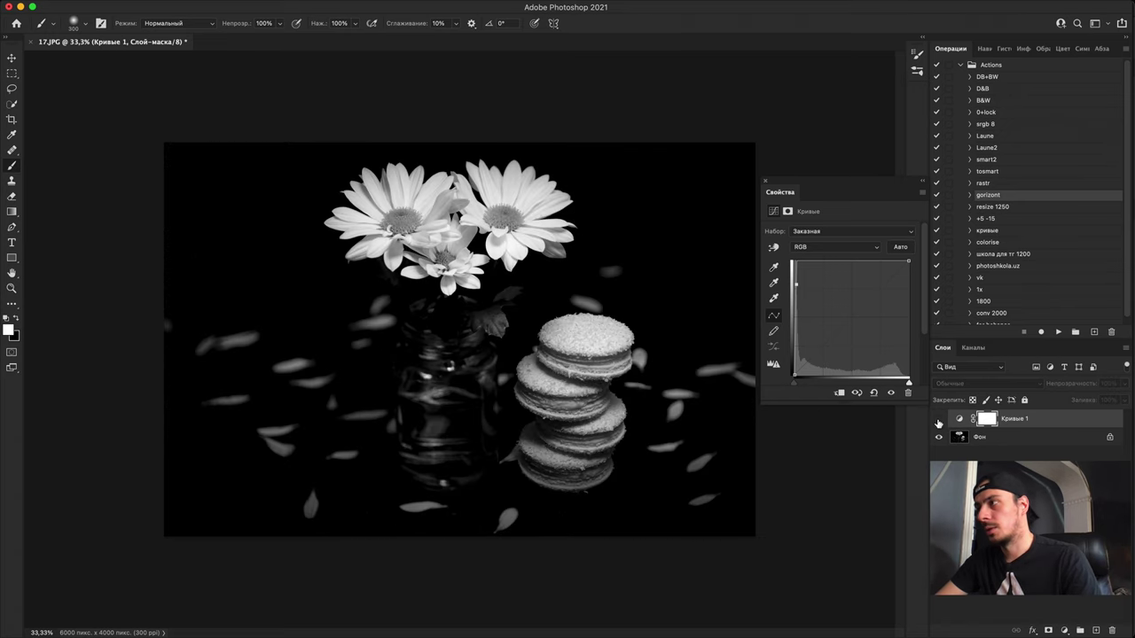
pyautogui.click(939, 421)
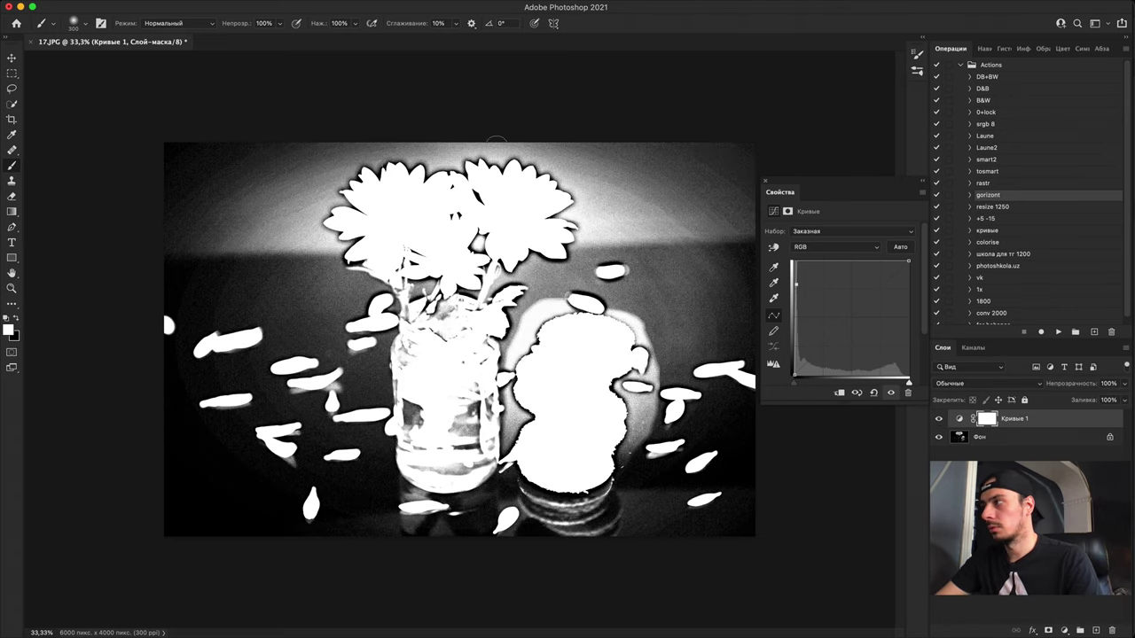
pyautogui.click(939, 419)
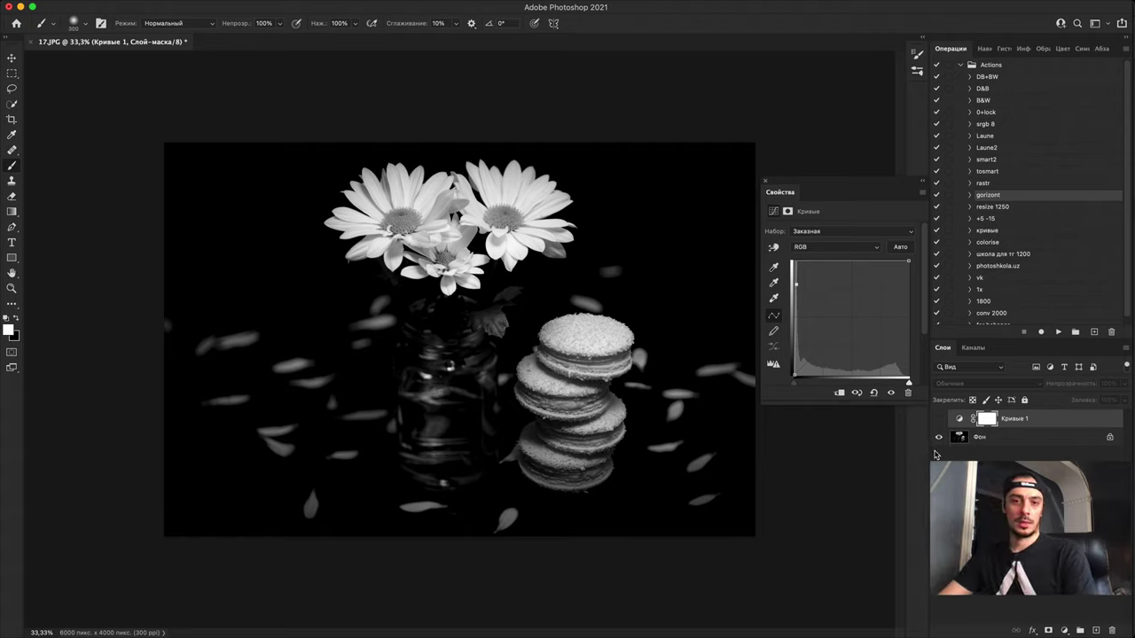
# Step: Add a new layer above the background and outline the macaron stack and the vase with red brush ovals
pyautogui.click(976, 438)
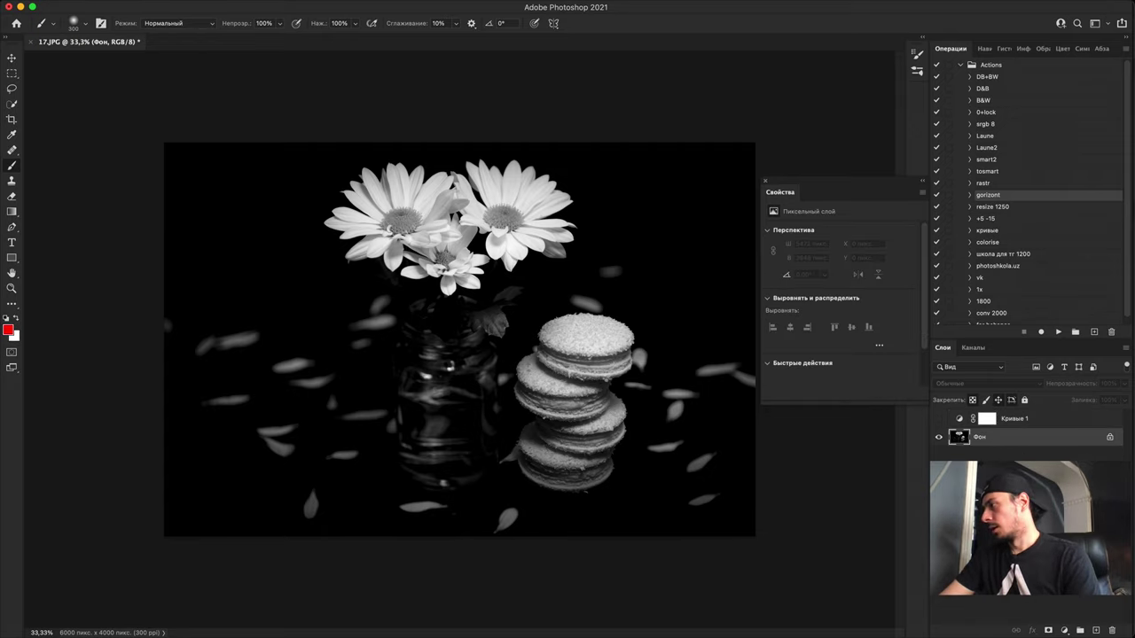
pyautogui.click(1096, 629)
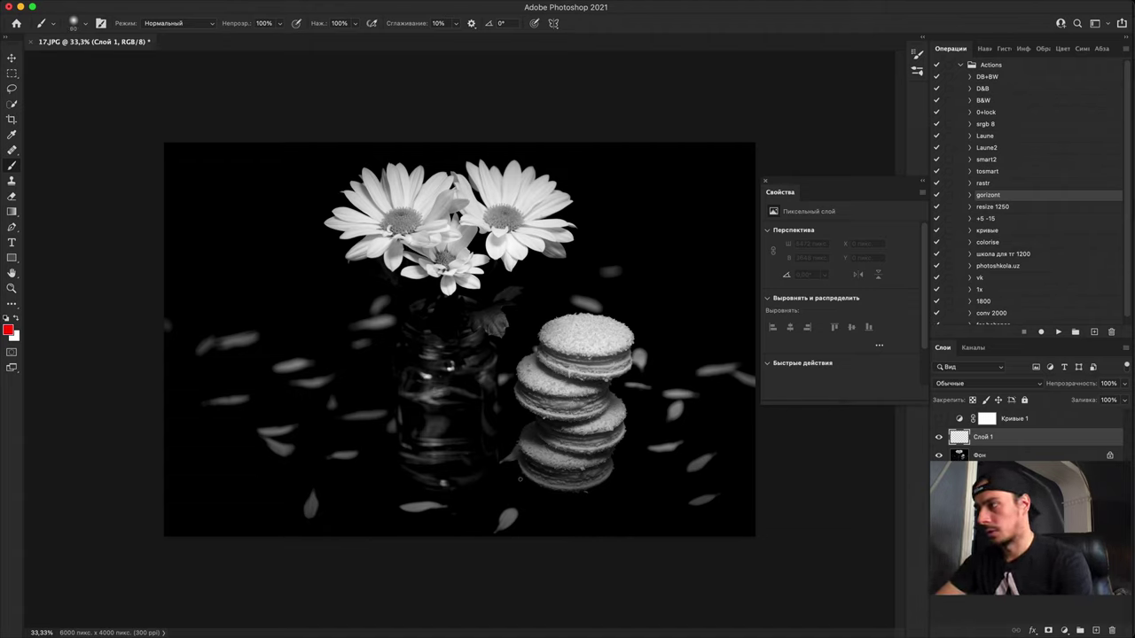
pyautogui.moveTo(517, 493); pyautogui.dragTo(519, 484)
pyautogui.moveTo(424, 444)
pyautogui.mouseDown()
pyautogui.moveTo(403, 293)
pyautogui.moveTo(434, 461)
pyautogui.mouseUp()
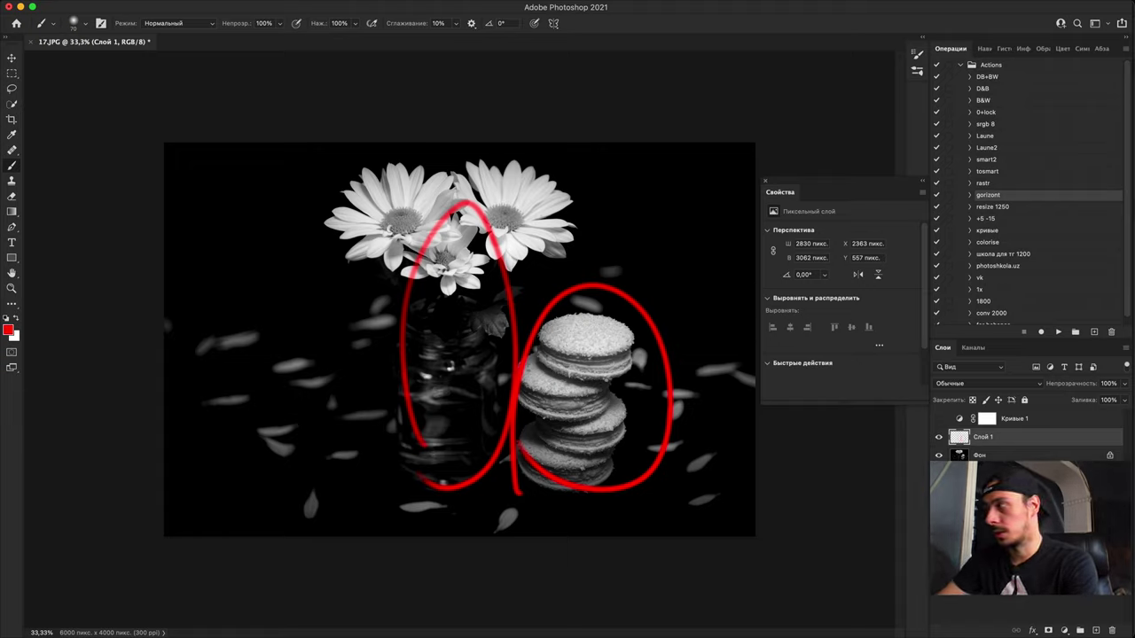
# Step: Hide the ovals layer and, on a new layer above the background, sketch red lines from the lower-left corner through the vase toward the macarons
pyautogui.click(939, 436)
pyautogui.click(978, 456)
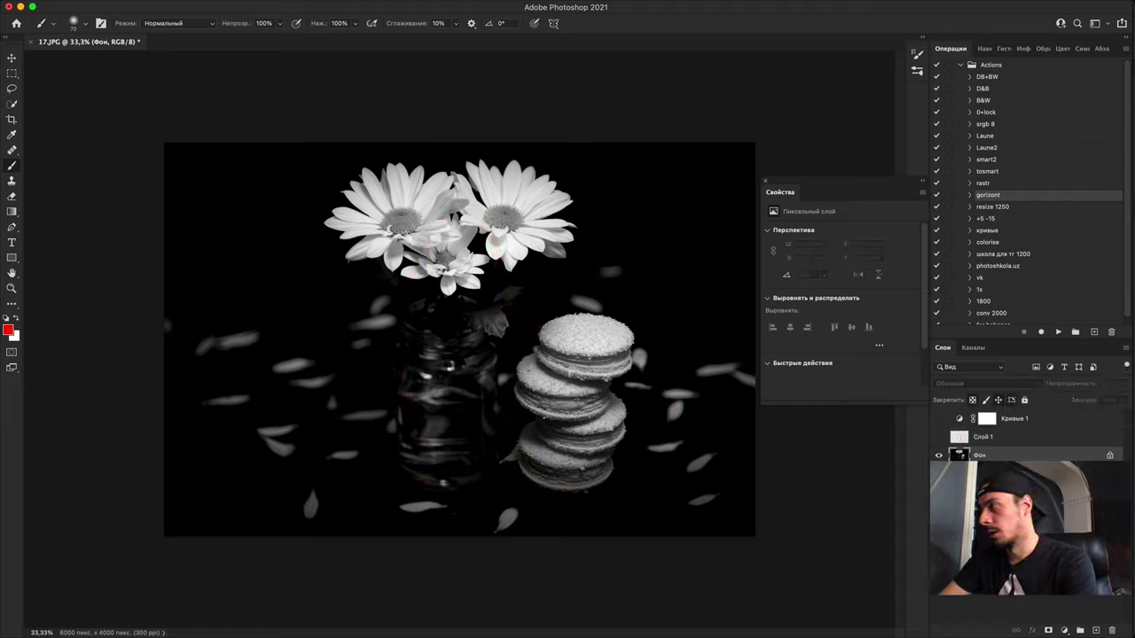
pyautogui.click(1096, 630)
pyautogui.click(168, 498)
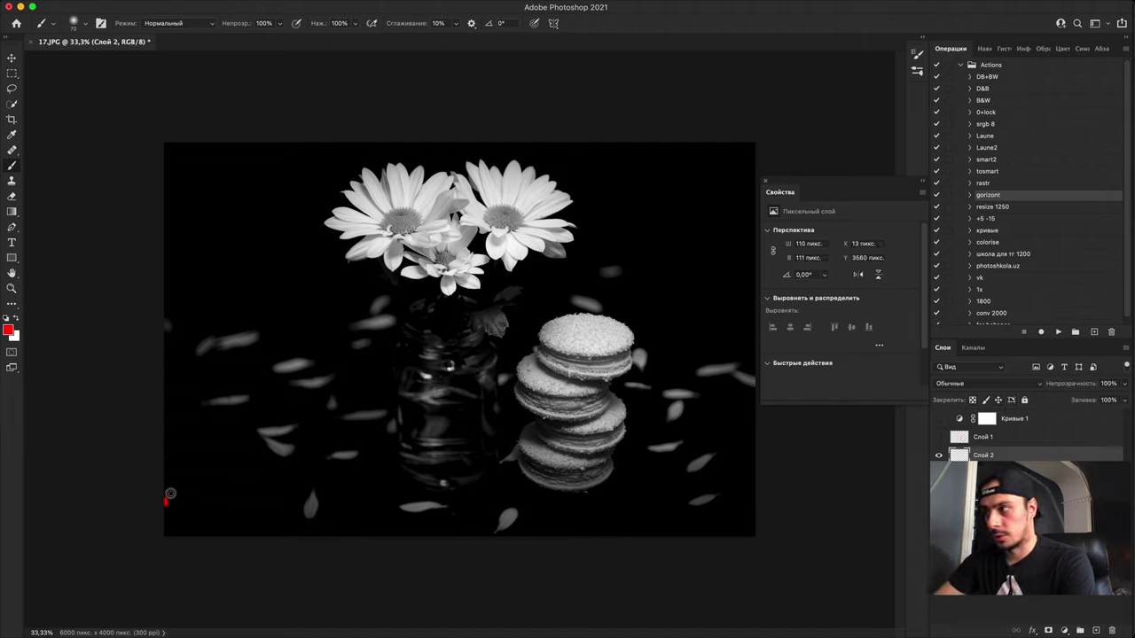
pyautogui.moveTo(171, 494); pyautogui.dragTo(350, 378)
pyautogui.moveTo(306, 439)
pyautogui.mouseDown()
pyautogui.moveTo(359, 329)
pyautogui.moveTo(461, 333)
pyautogui.moveTo(481, 430)
pyautogui.mouseUp()
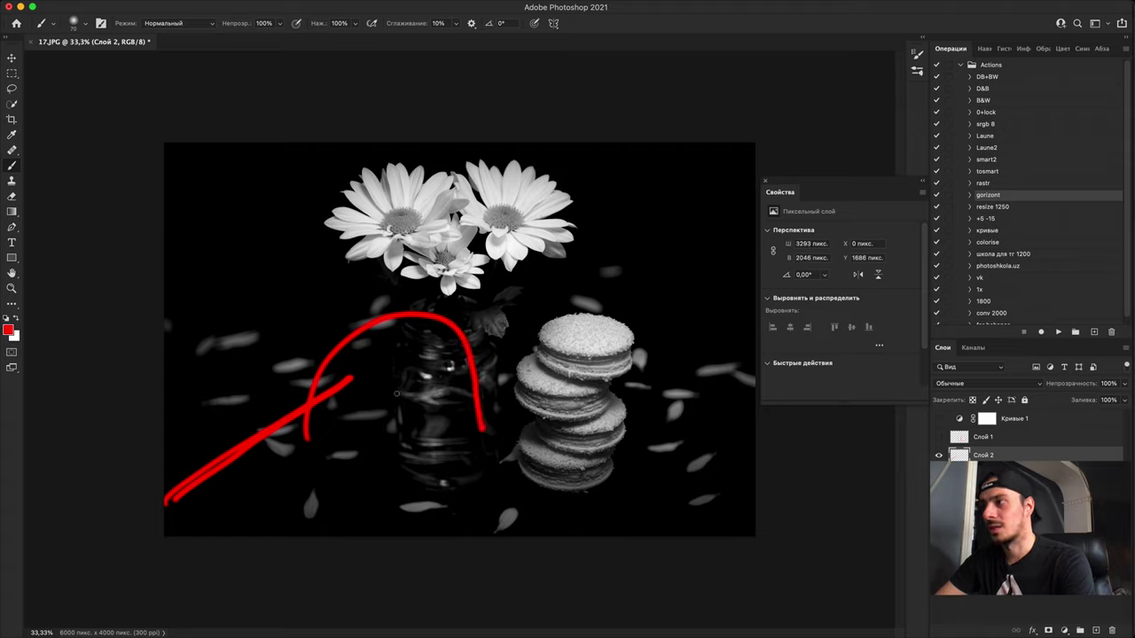
pyautogui.moveTo(395, 395)
pyautogui.mouseDown()
pyautogui.moveTo(486, 356)
pyautogui.moveTo(504, 328)
pyautogui.moveTo(483, 332)
pyautogui.moveTo(486, 359)
pyautogui.mouseUp()
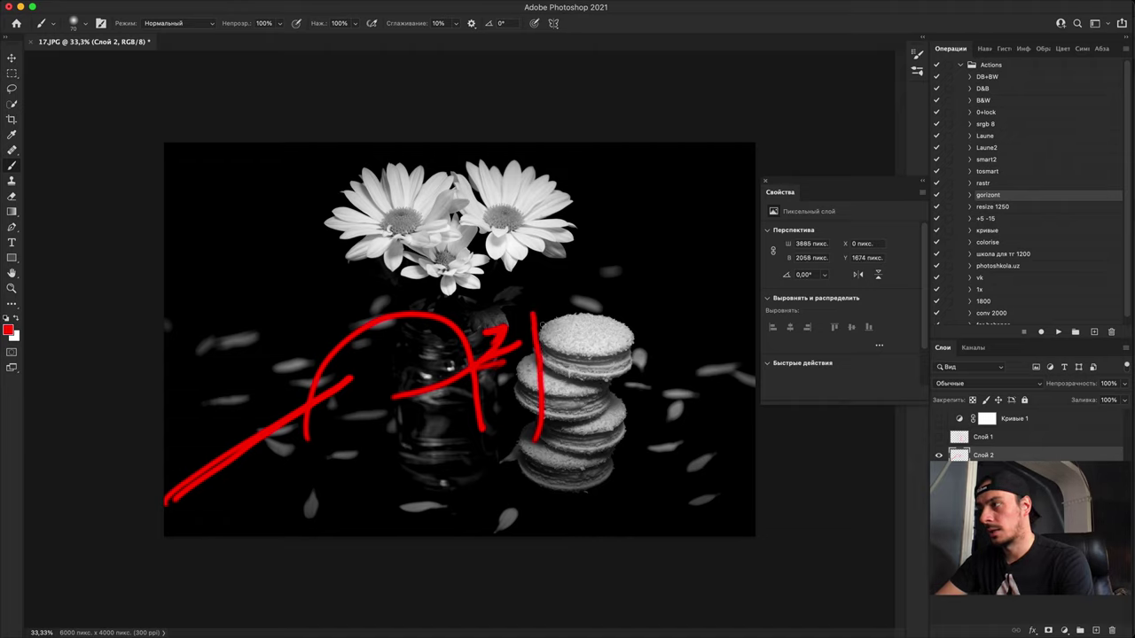
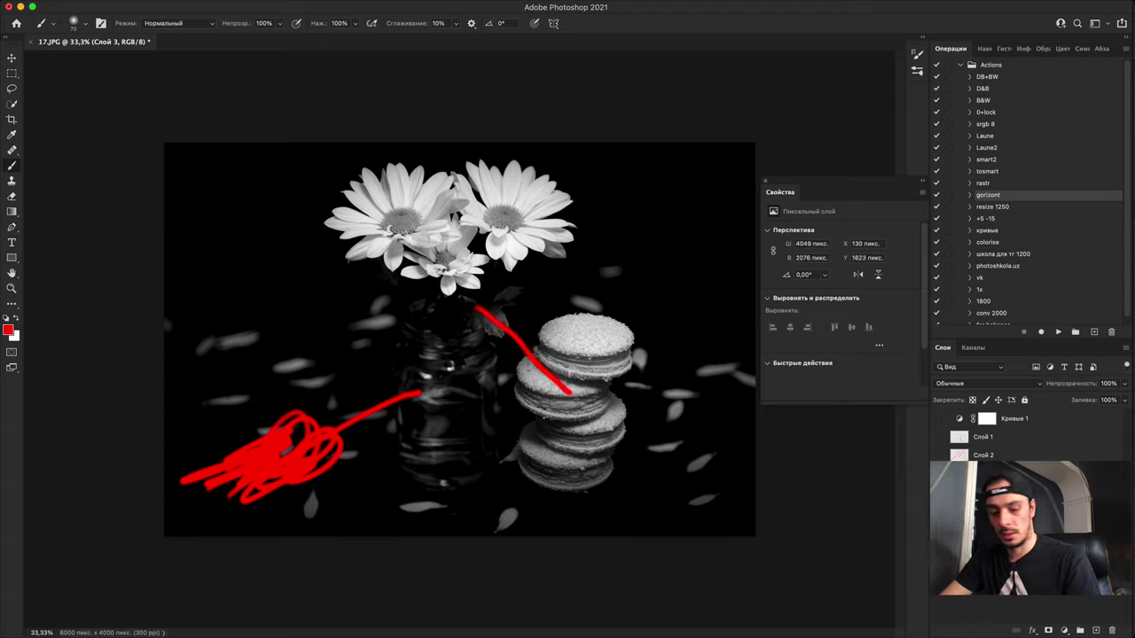
# Step: Undo the red lines sketched from the lower-left corner through the vase toward the macarons
pyautogui.press('super+z')
pyautogui.press('super+z')
pyautogui.press('super+z')
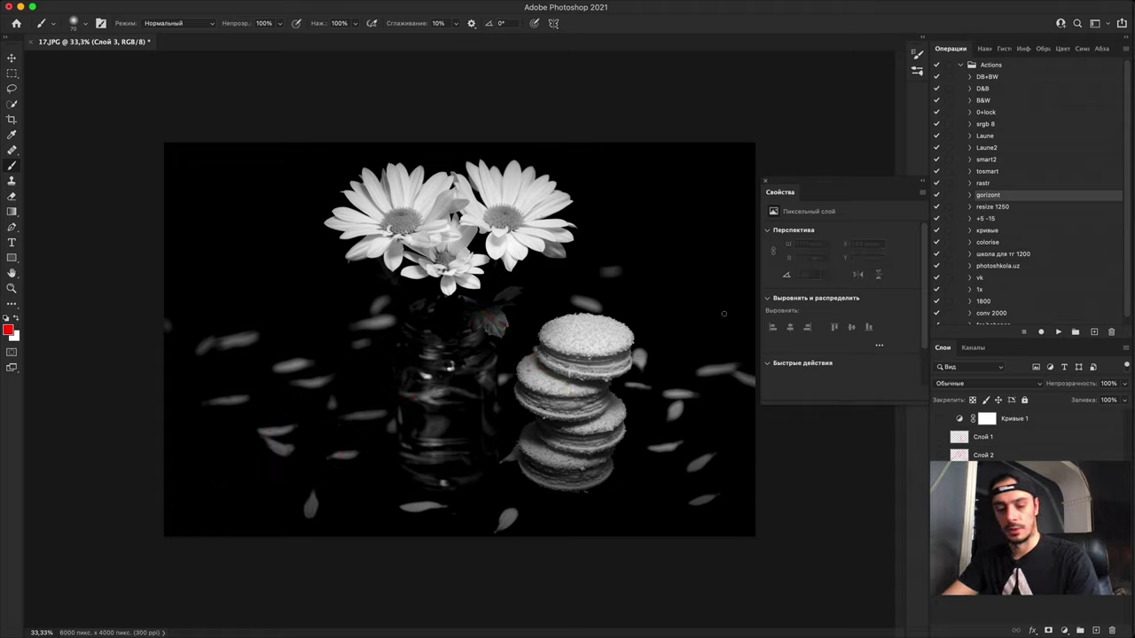
pyautogui.press('c')
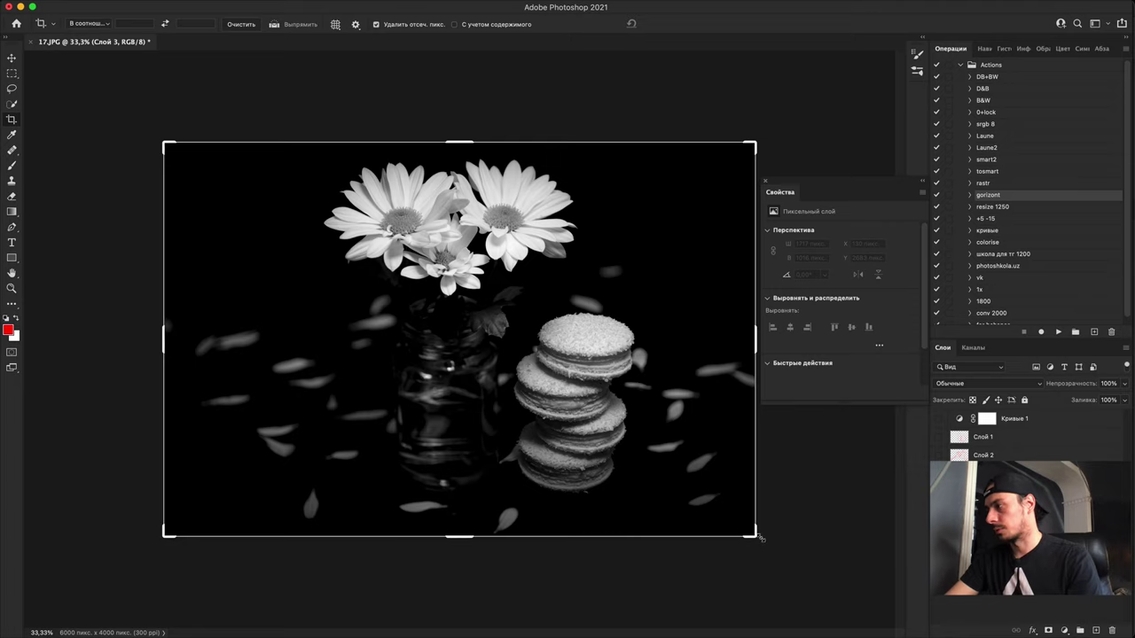
pyautogui.moveTo(734, 526); pyautogui.dragTo(670, 433)
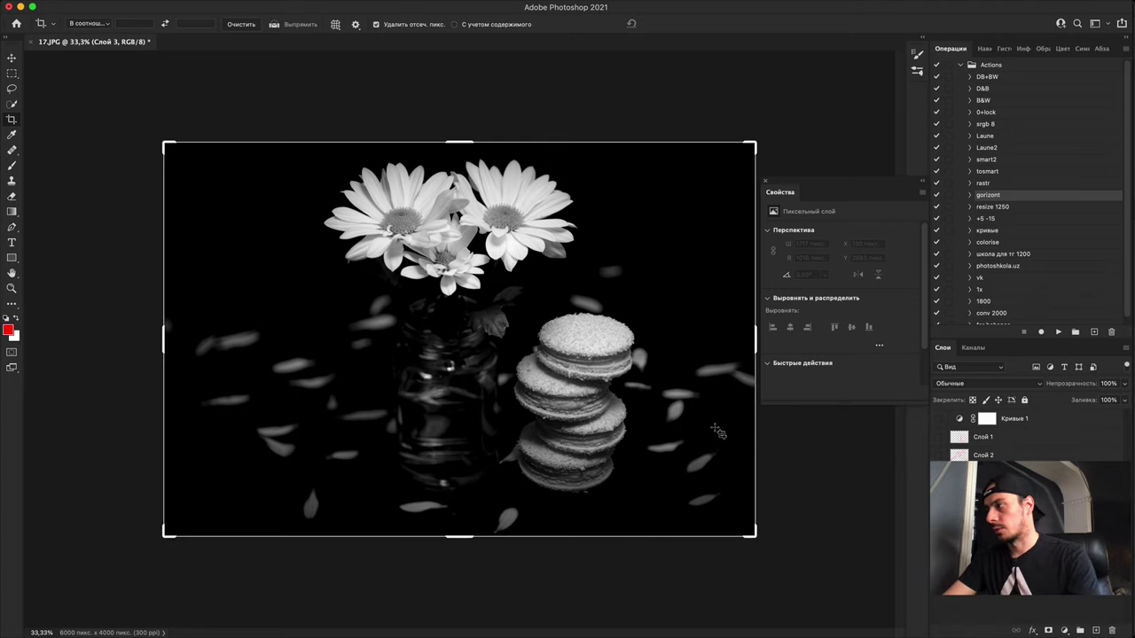
pyautogui.press('Escape')
# Step: Switch to the Brush tool and reset its colours to the defaults, with black as the foreground
pyautogui.press('super+plus')
pyautogui.press('super+plus')
pyautogui.press('super+plus')
pyautogui.moveTo(610, 327); pyautogui.dragTo(617, 595)
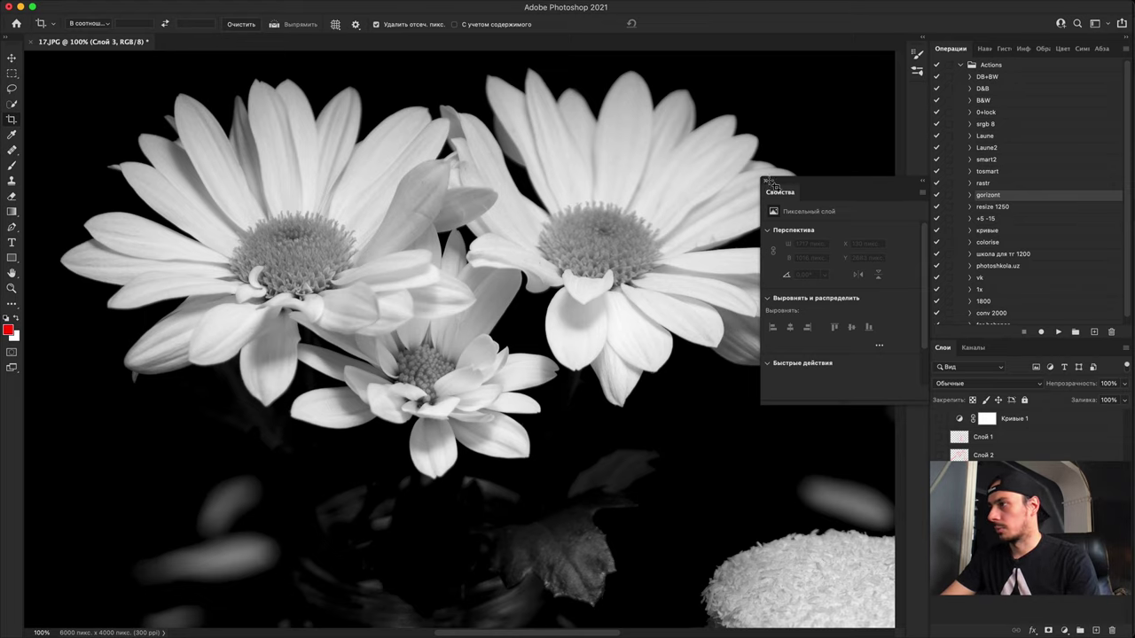
pyautogui.moveTo(659, 299); pyautogui.dragTo(647, 222)
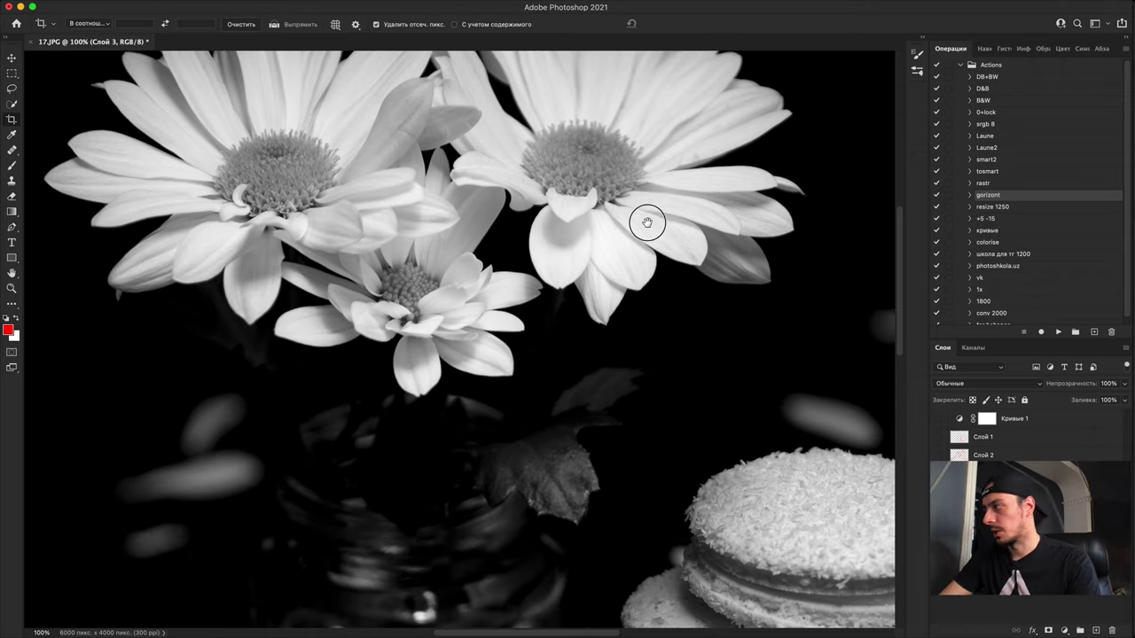
pyautogui.press('b')
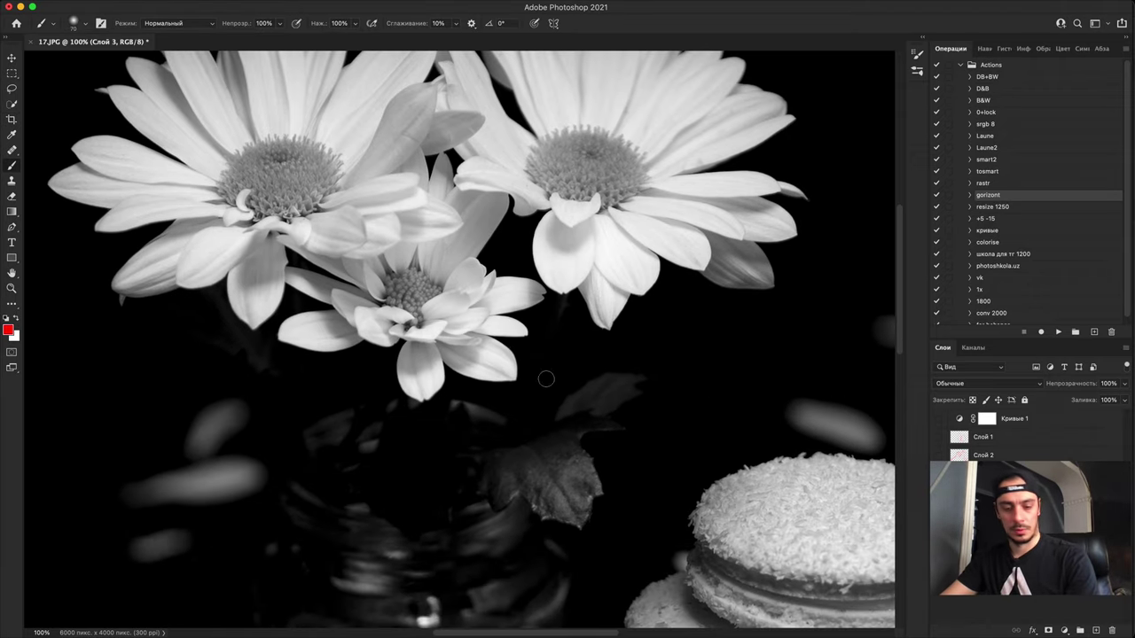
pyautogui.press('x')
pyautogui.press('d')
pyautogui.press('x')
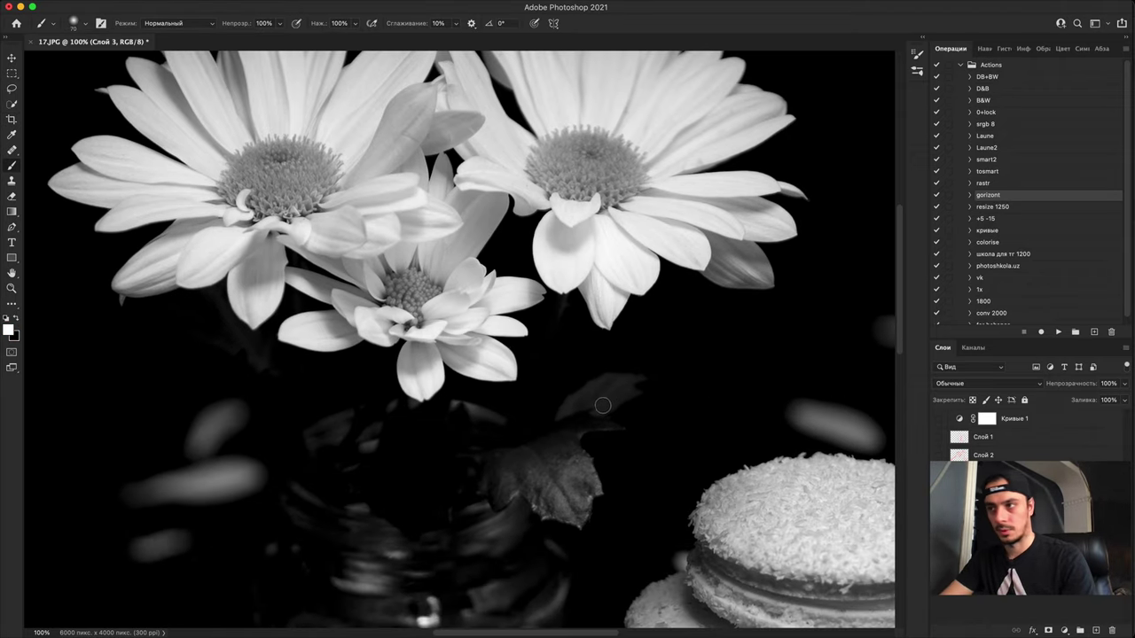
pyautogui.press('x')
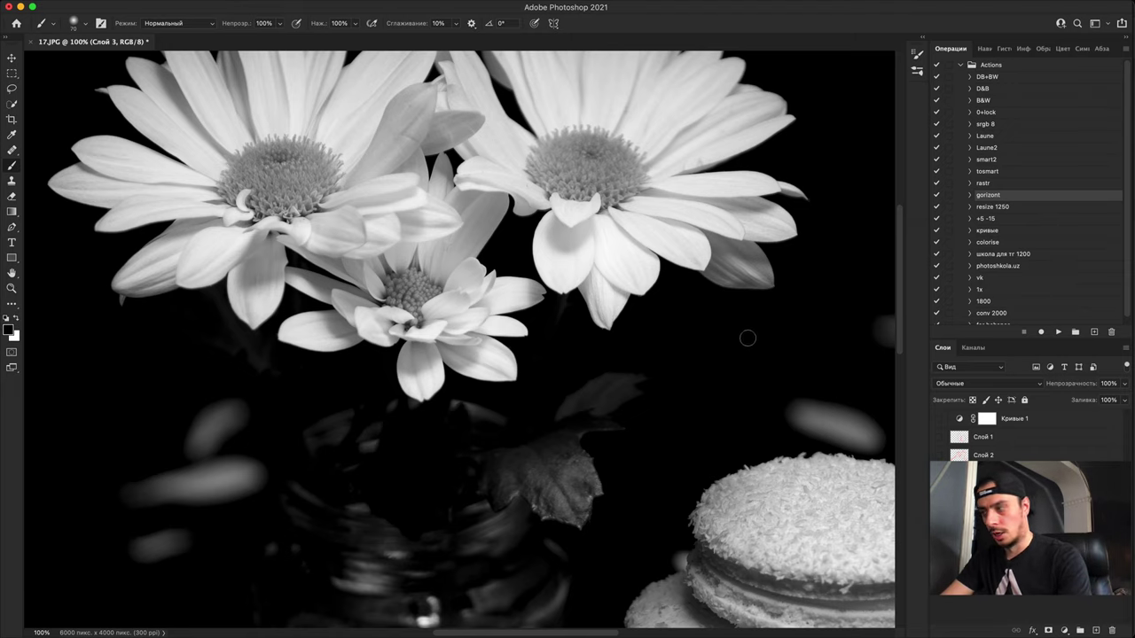
# Step: Enlarge the brush to 500 px and paint black over the macaron stack on the layer Слой 3
pyautogui.press('super+plus')
pyautogui.press('super+minus')
pyautogui.press('super+minus')
pyautogui.press('super+minus')
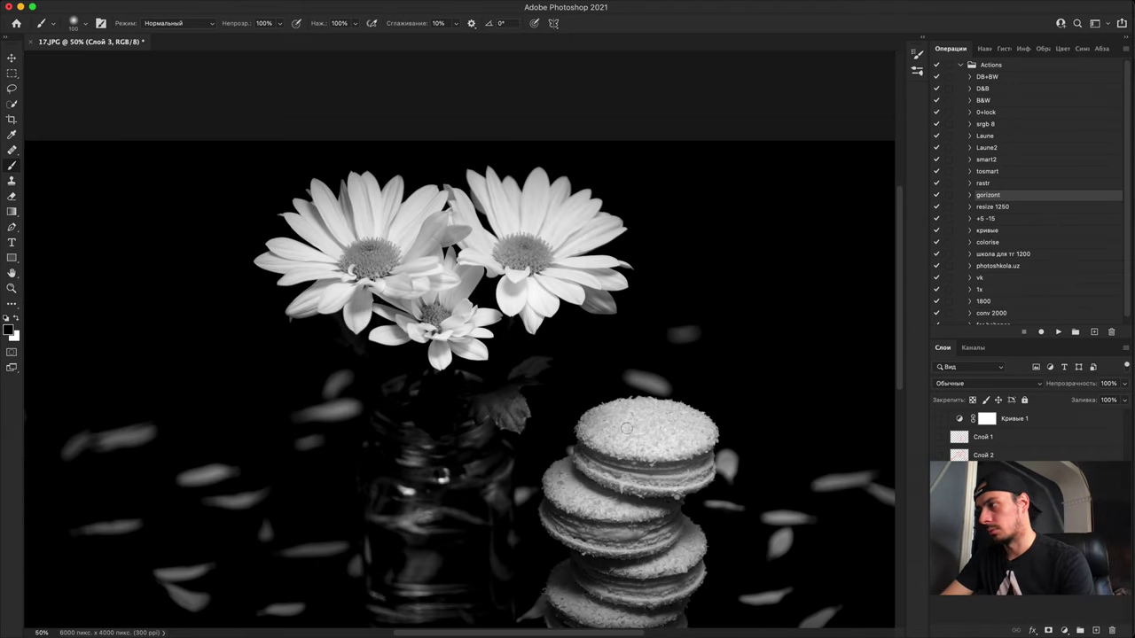
pyautogui.press(']')
pyautogui.press(']')
pyautogui.press(']')
pyautogui.press(']')
pyautogui.press(']')
pyautogui.press(']')
pyautogui.press(']')
pyautogui.press(']')
pyautogui.press(']')
pyautogui.press(']')
pyautogui.moveTo(588, 428)
pyautogui.mouseDown()
pyautogui.moveTo(661, 407)
pyautogui.moveTo(603, 452)
pyautogui.moveTo(625, 457)
pyautogui.moveTo(625, 555)
pyautogui.moveTo(566, 519)
pyautogui.moveTo(572, 471)
pyautogui.moveTo(576, 529)
pyautogui.moveTo(704, 492)
pyautogui.moveTo(657, 619)
pyautogui.moveTo(699, 415)
pyautogui.mouseUp()
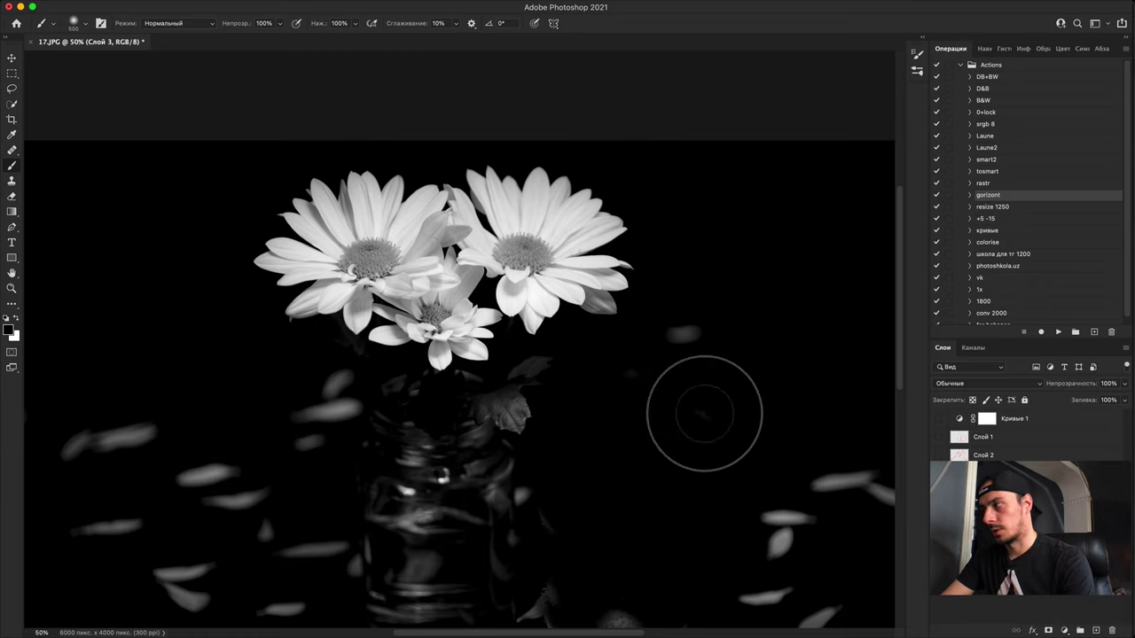
# Step: Paint black over the blurred petals beside the neck of the vase, below the left daisy
pyautogui.press('[')
pyautogui.press('[')
pyautogui.press('[')
pyautogui.press('super+plus')
pyautogui.press('super+plus')
pyautogui.moveTo(579, 359)
pyautogui.mouseDown()
pyautogui.moveTo(606, 484)
pyautogui.moveTo(603, 440)
pyautogui.moveTo(638, 434)
pyautogui.moveTo(647, 444)
pyautogui.mouseUp()
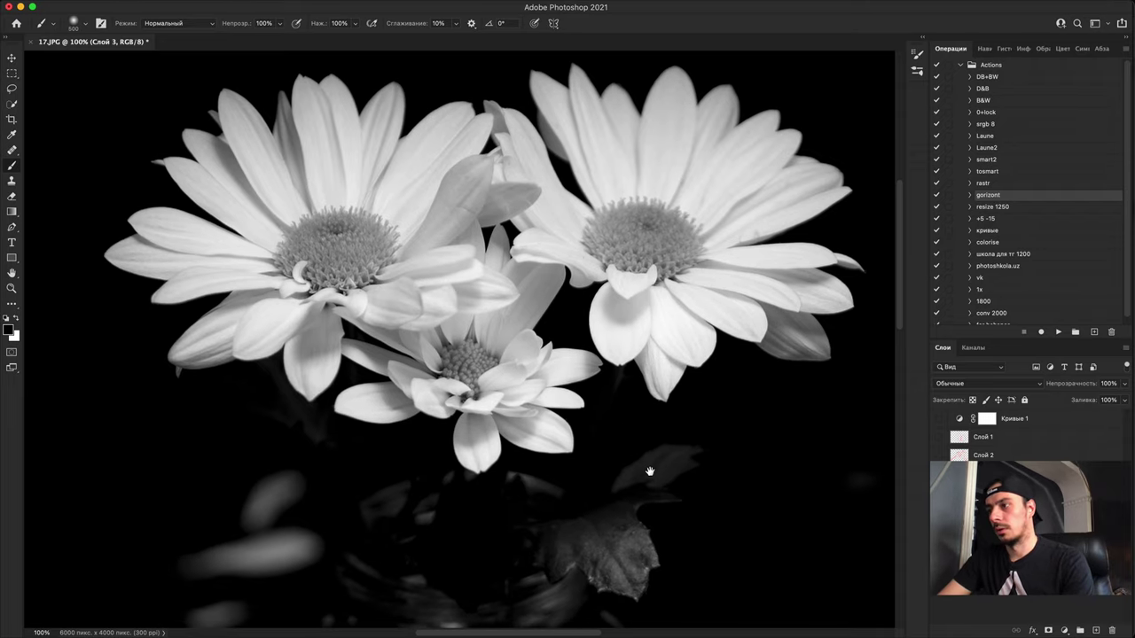
pyautogui.moveTo(228, 516)
pyautogui.mouseDown()
pyautogui.moveTo(266, 535)
pyautogui.moveTo(223, 573)
pyautogui.mouseUp()
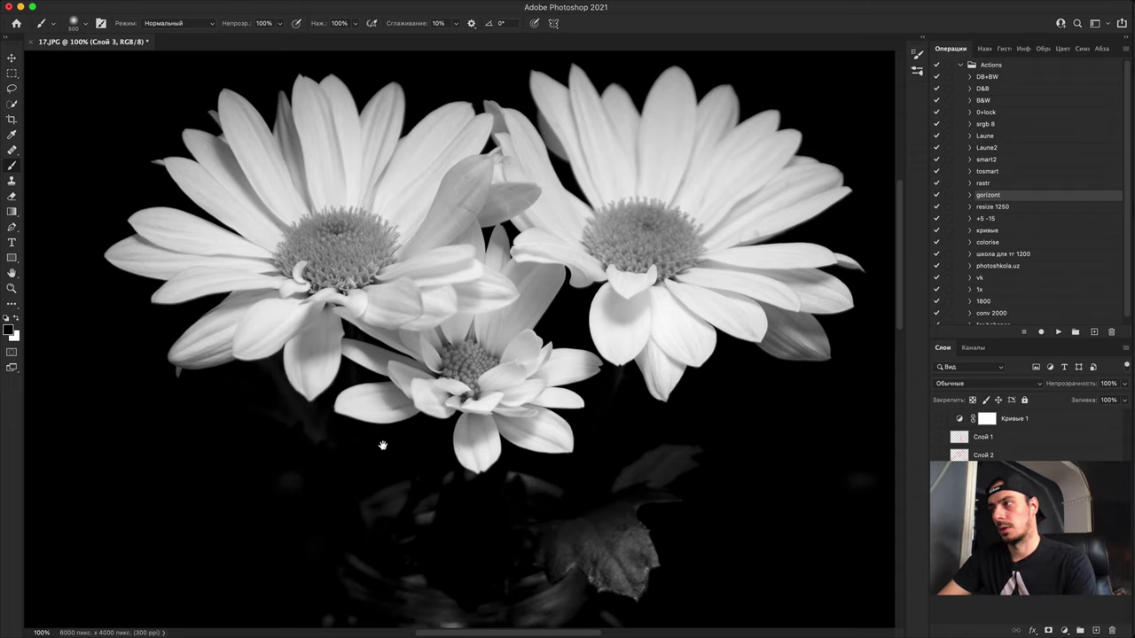
# Step: With a smaller black brush, mark two spots on the left daisy's petals and draw an arc across both large flowers
pyautogui.moveTo(447, 364); pyautogui.dragTo(421, 449)
pyautogui.press('super+plus')
pyautogui.moveTo(448, 400); pyautogui.dragTo(496, 329)
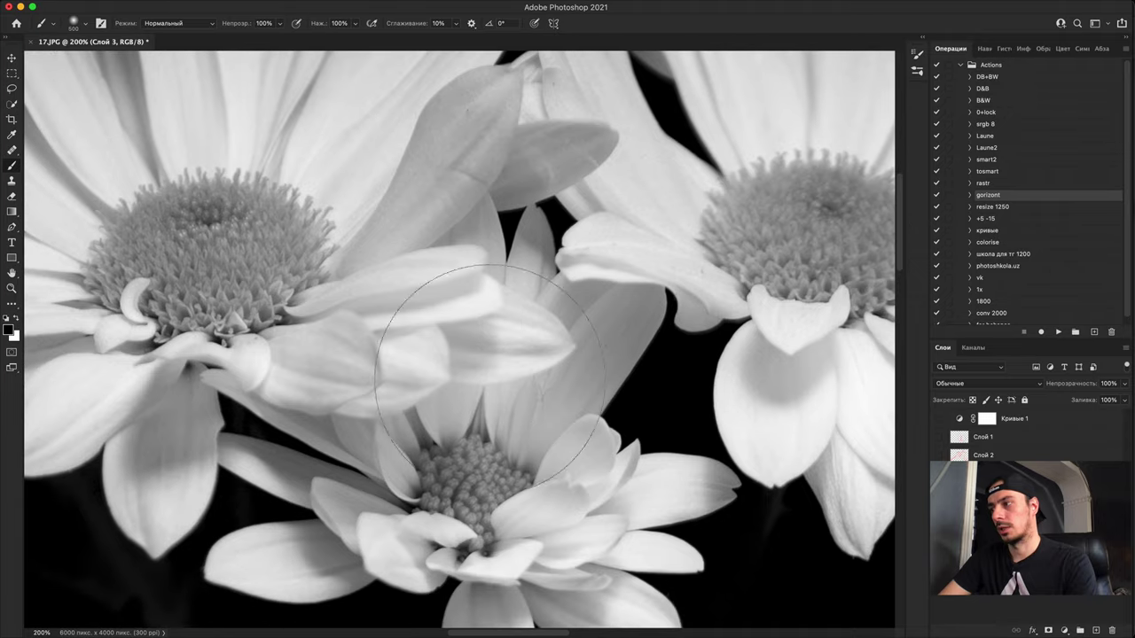
pyautogui.press('super+minus')
pyautogui.moveTo(481, 375); pyautogui.dragTo(478, 444)
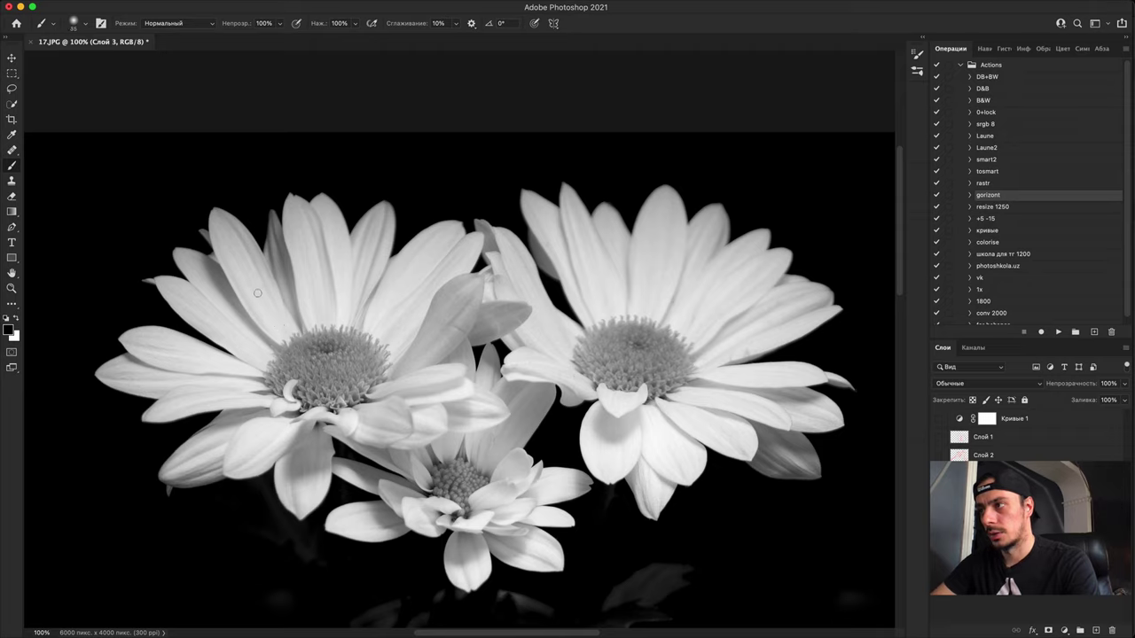
pyautogui.click(286, 335)
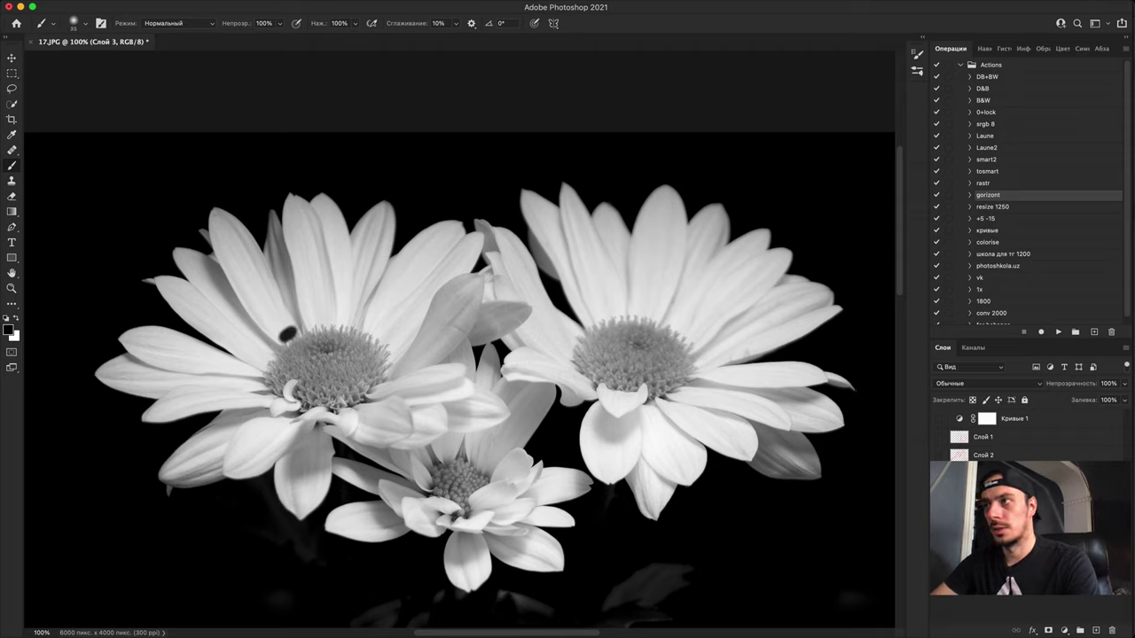
pyautogui.click(218, 218)
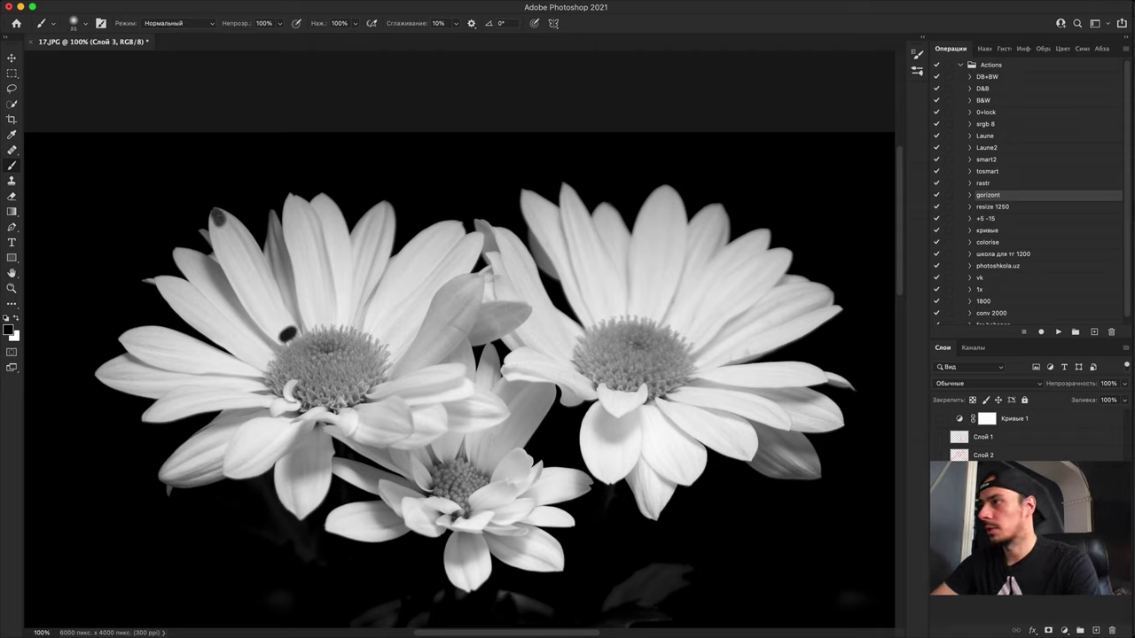
pyautogui.moveTo(128, 393)
pyautogui.mouseDown()
pyautogui.moveTo(349, 272)
pyautogui.moveTo(555, 272)
pyautogui.moveTo(802, 339)
pyautogui.mouseUp()
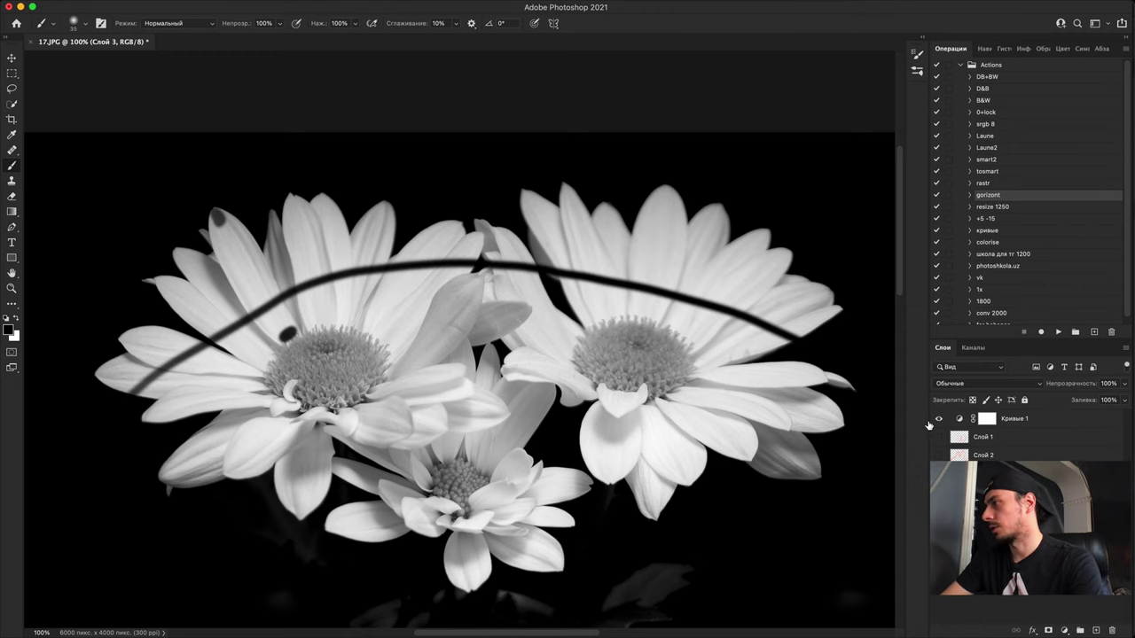
# Step: Check the painted areas with the Curves layer Кривые 1 switched on, and hide both that layer and Слой 3
pyautogui.click(938, 418)
pyautogui.press('super+minus')
pyautogui.press('super+minus')
pyautogui.press('super+minus')
pyautogui.press('super+minus')
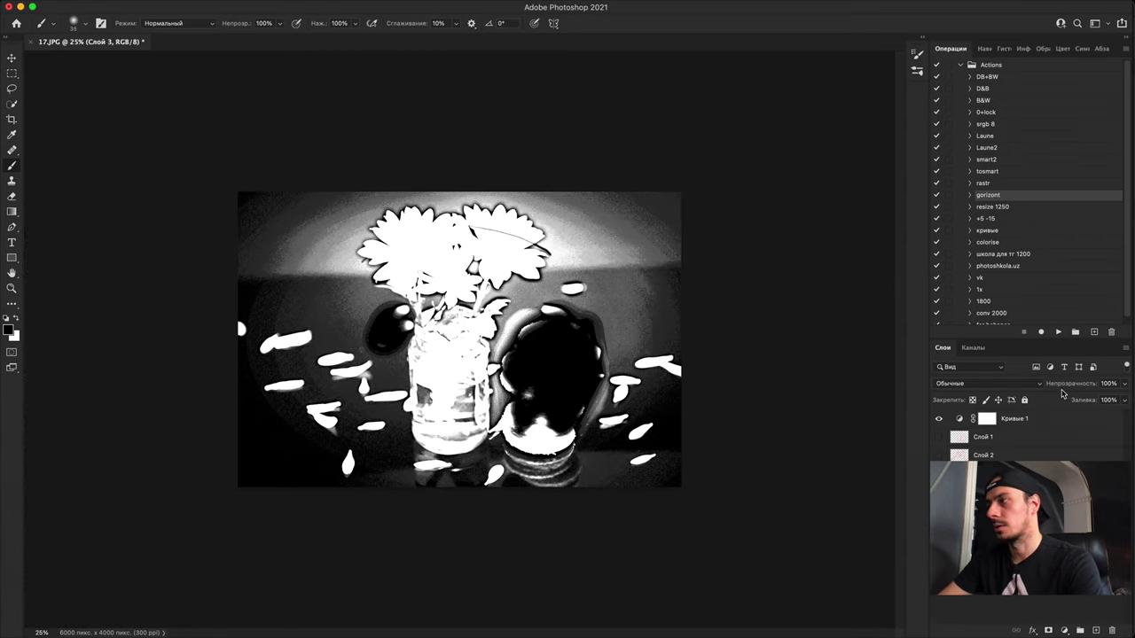
pyautogui.click(938, 419)
pyautogui.press('super+plus')
pyautogui.press('super+plus')
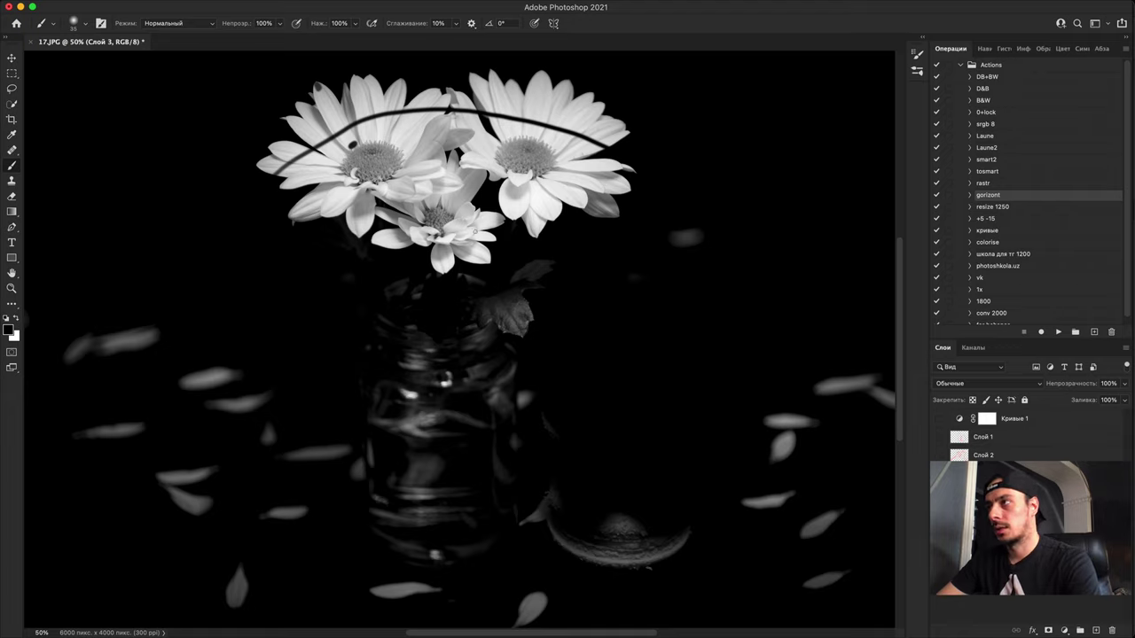
pyautogui.click(938, 473)
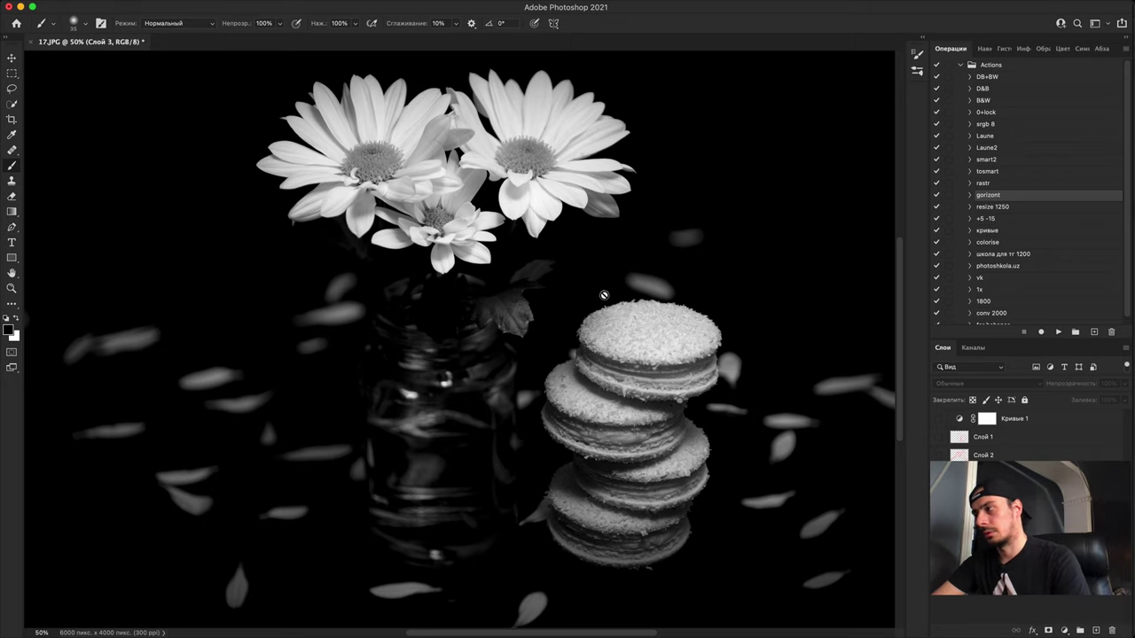
# Step: Examine the texture and lighting of the macaron stack up close and in the context of the whole photo
pyautogui.press('super+plus')
pyautogui.moveTo(674, 443); pyautogui.dragTo(369, 318)
pyautogui.press('super+plus')
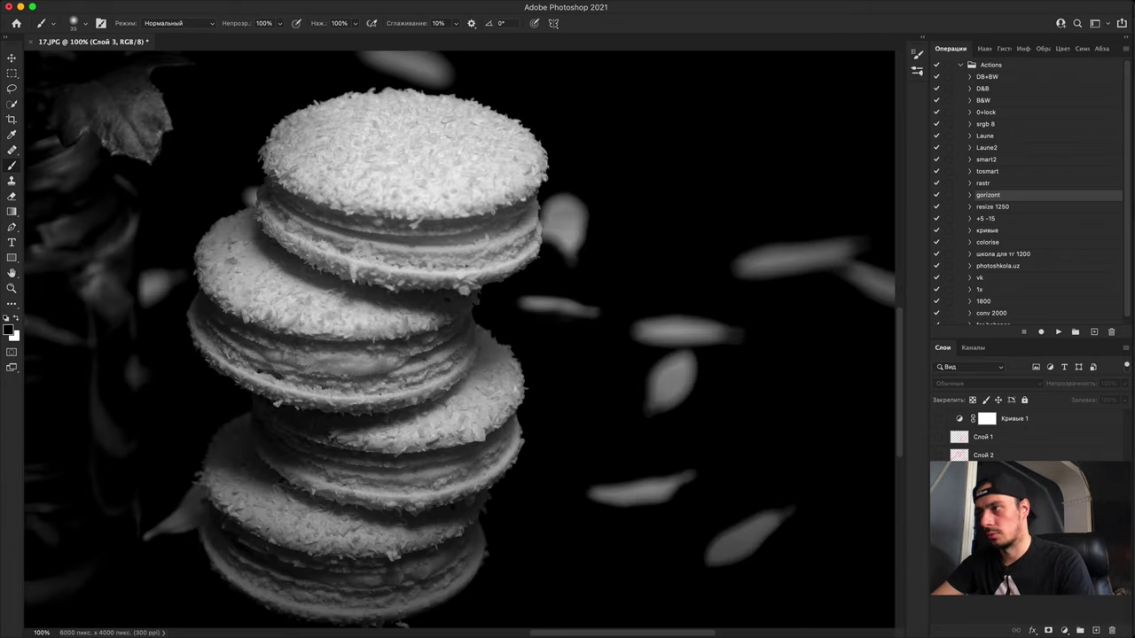
pyautogui.press('super+plus')
pyautogui.moveTo(523, 427); pyautogui.dragTo(621, 494)
pyautogui.moveTo(546, 389); pyautogui.dragTo(671, 477)
pyautogui.press('super+minus')
pyautogui.moveTo(588, 399); pyautogui.dragTo(605, 319)
pyautogui.scroll(-3, 606, 318)
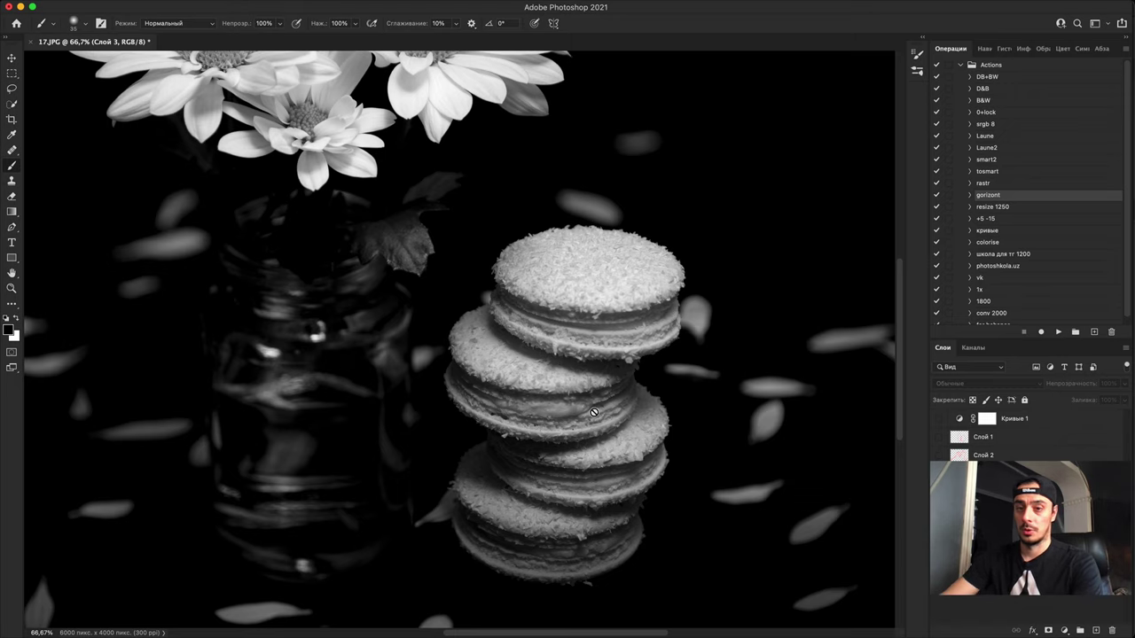
pyautogui.scroll(2, 593, 413)
pyautogui.scroll(-5, 585, 403)
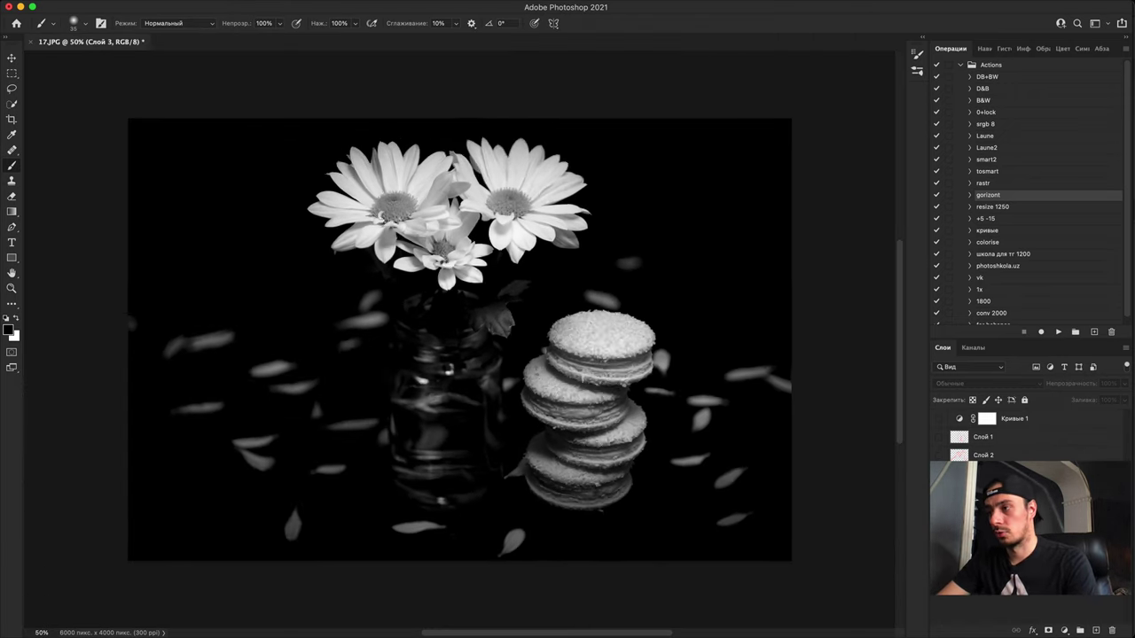
pyautogui.scroll(-2, 590, 354)
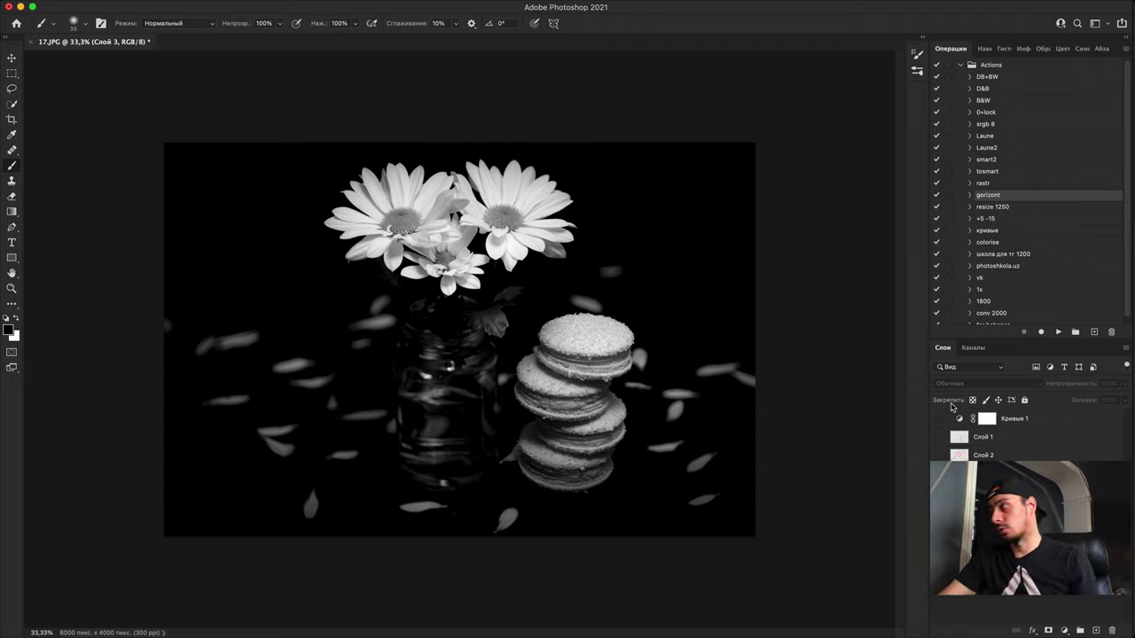
# Step: Add a Curves adjustment layer above the background that raises the midtones, and invert its mask to black
pyautogui.click(982, 473)
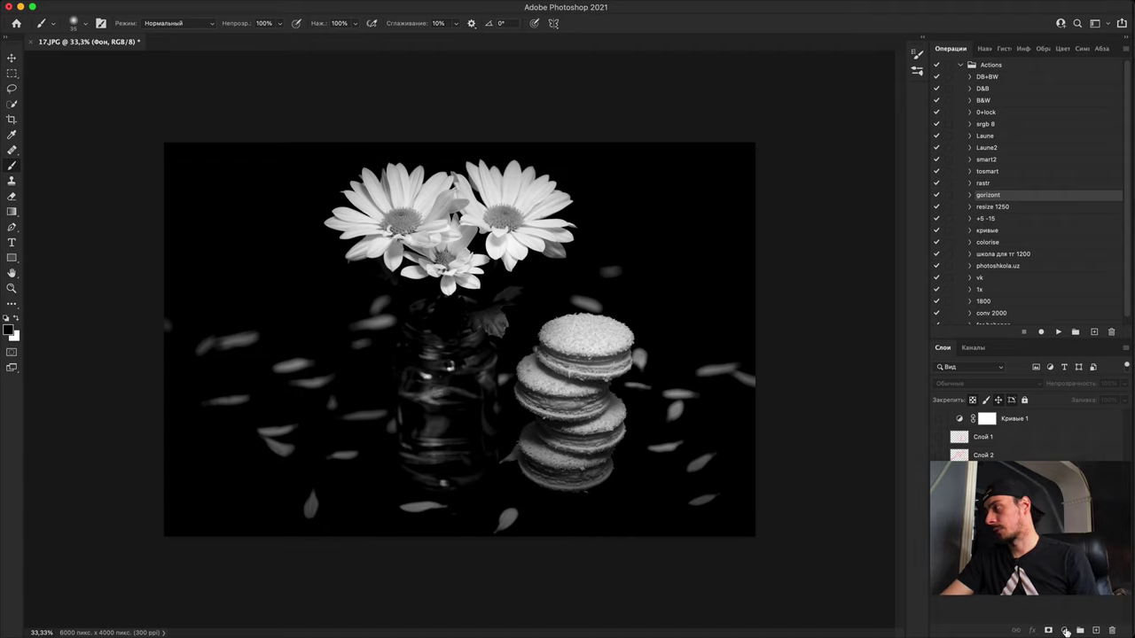
pyautogui.click(1064, 630)
pyautogui.click(1030, 431)
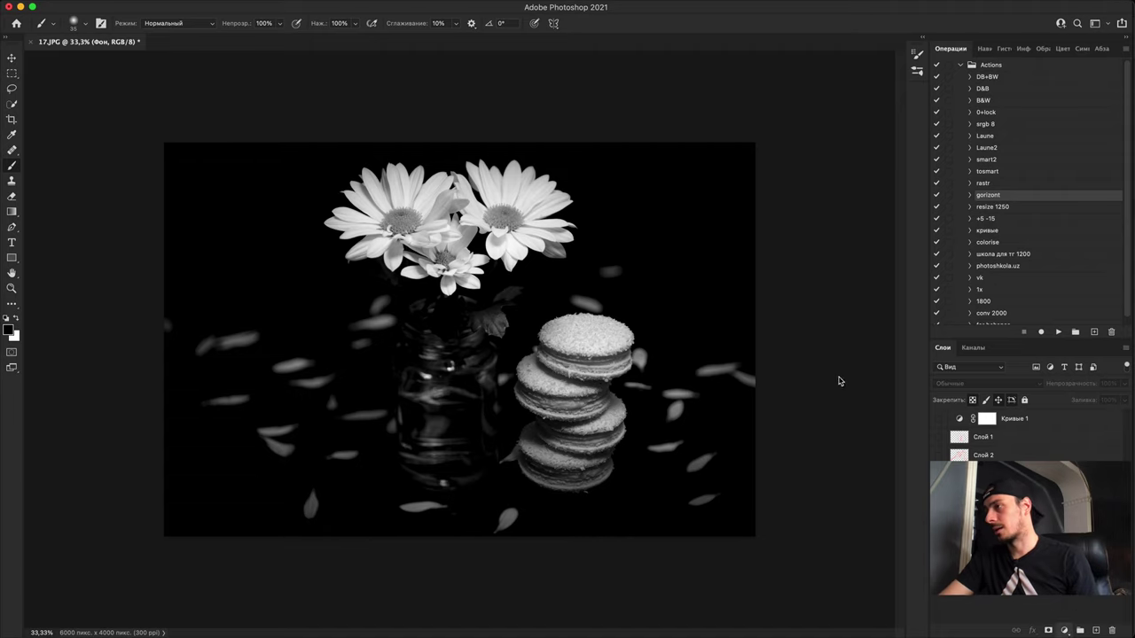
pyautogui.moveTo(846, 323); pyautogui.dragTo(831, 309)
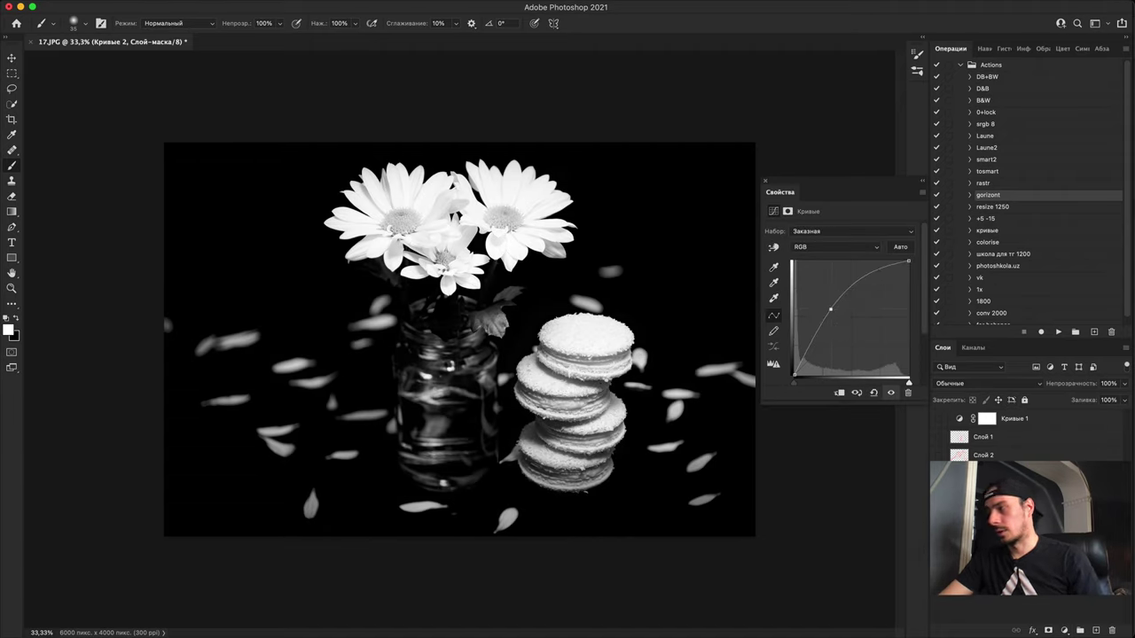
pyautogui.press('super+i')
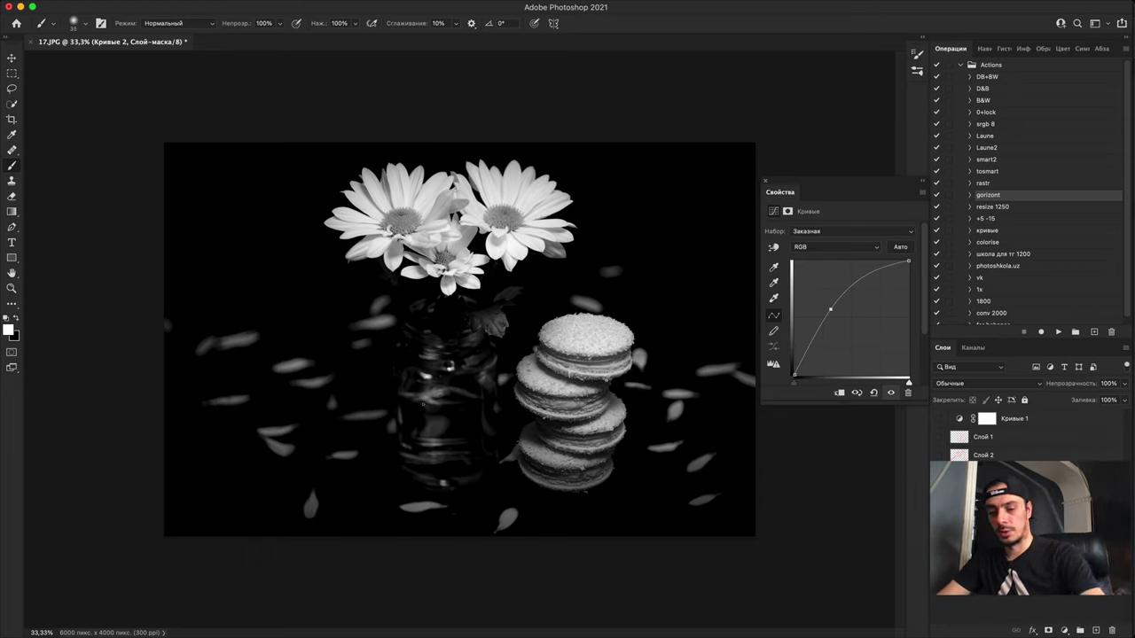
# Step: Enlarge the brush and paint white on the new Curves mask over the glass vase to brighten it
pyautogui.press(']')
pyautogui.press(']')
pyautogui.press(']')
pyautogui.press(']')
pyautogui.press(']')
pyautogui.press(']')
pyautogui.press(']')
pyautogui.press(']')
pyautogui.press(']')
pyautogui.press(']')
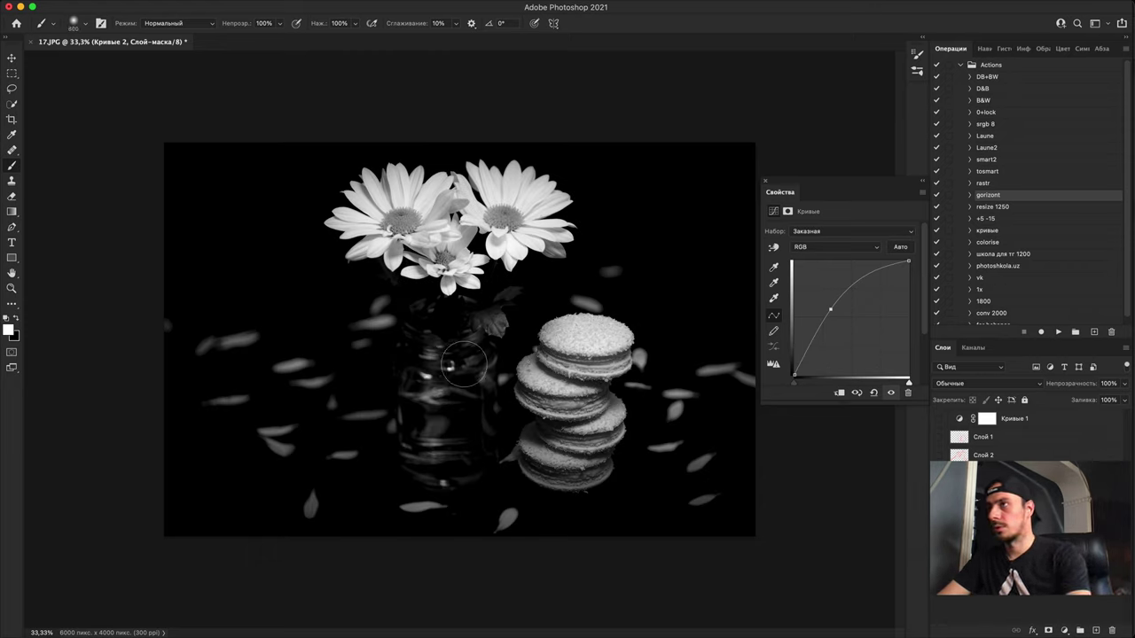
pyautogui.moveTo(458, 336)
pyautogui.mouseDown()
pyautogui.moveTo(431, 347)
pyautogui.moveTo(433, 436)
pyautogui.moveTo(479, 365)
pyautogui.moveTo(465, 423)
pyautogui.moveTo(452, 376)
pyautogui.mouseUp()
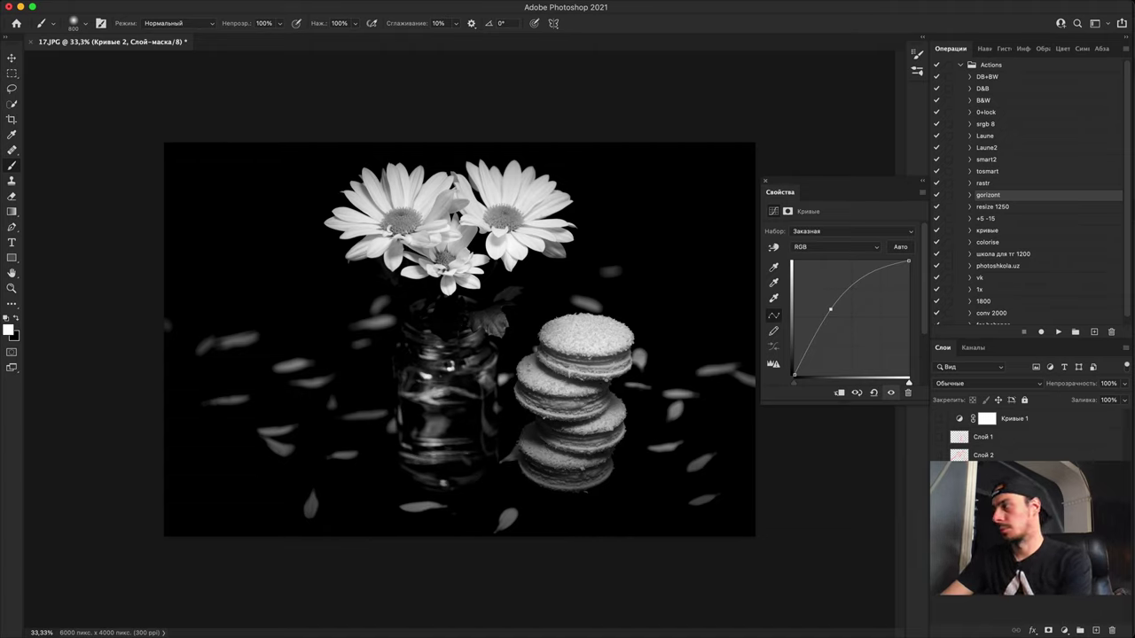
# Step: Hide the new Curves layer to compare the vase with its original brightness
pyautogui.click(891, 393)
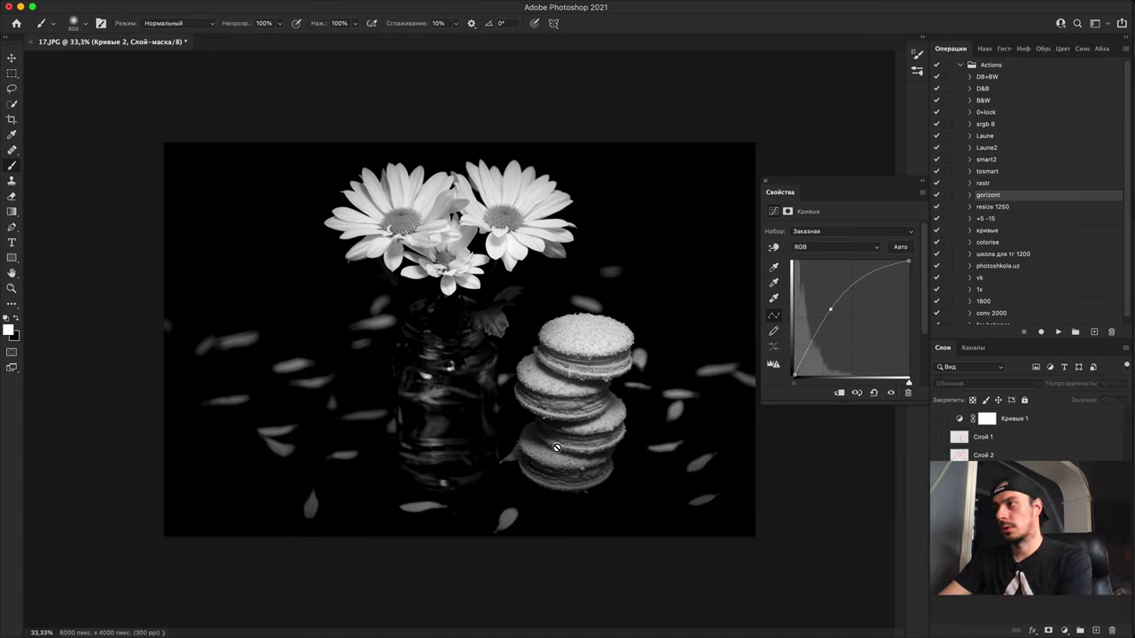
pyautogui.click(572, 265)
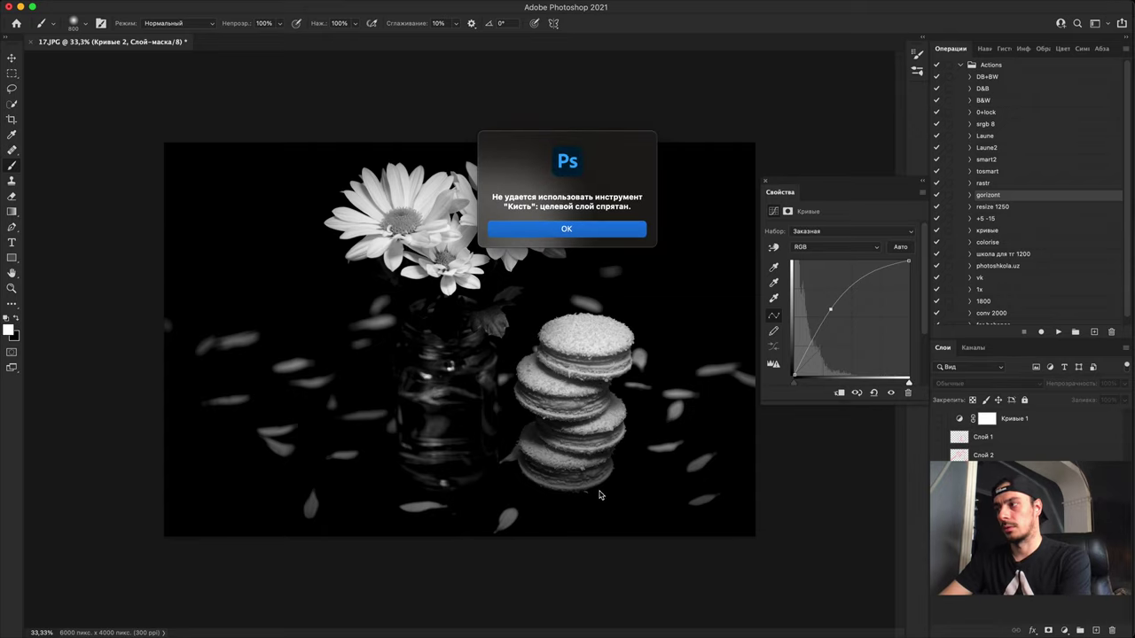
pyautogui.click(567, 226)
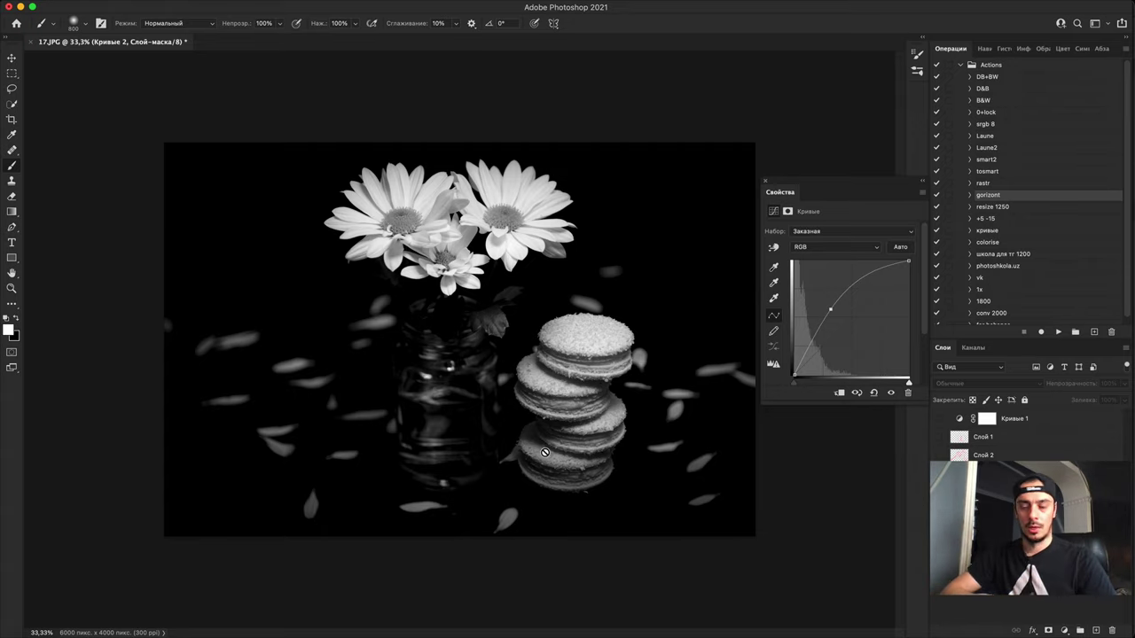
# Step: Close the adjustment properties, switch to Bridge and open the pineapple photo 18.JPG
pyautogui.click(766, 182)
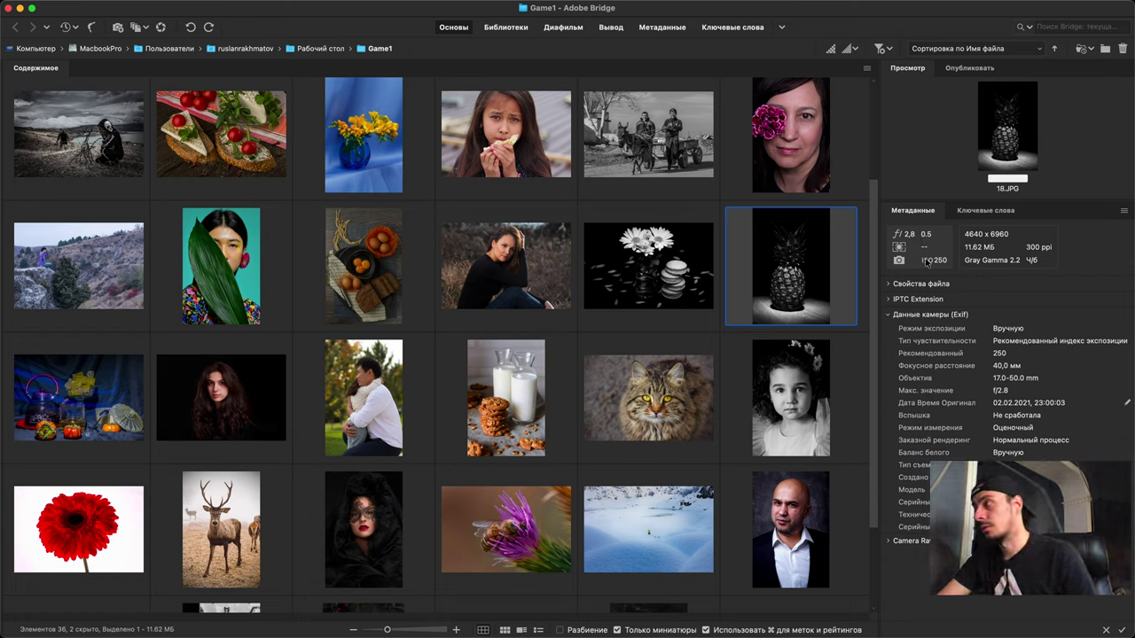
pyautogui.doubleClick(794, 280)
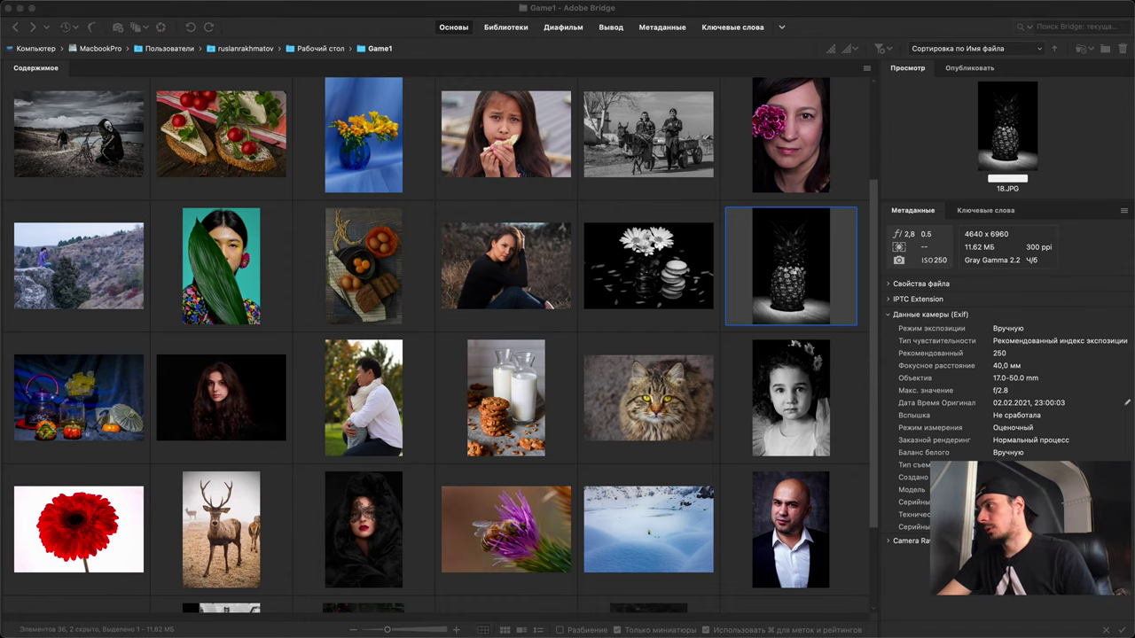
# Step: Open 18.JPG with the offered profile setting and examine the pineapple's skin texture and edges up close
pyautogui.click(535, 430)
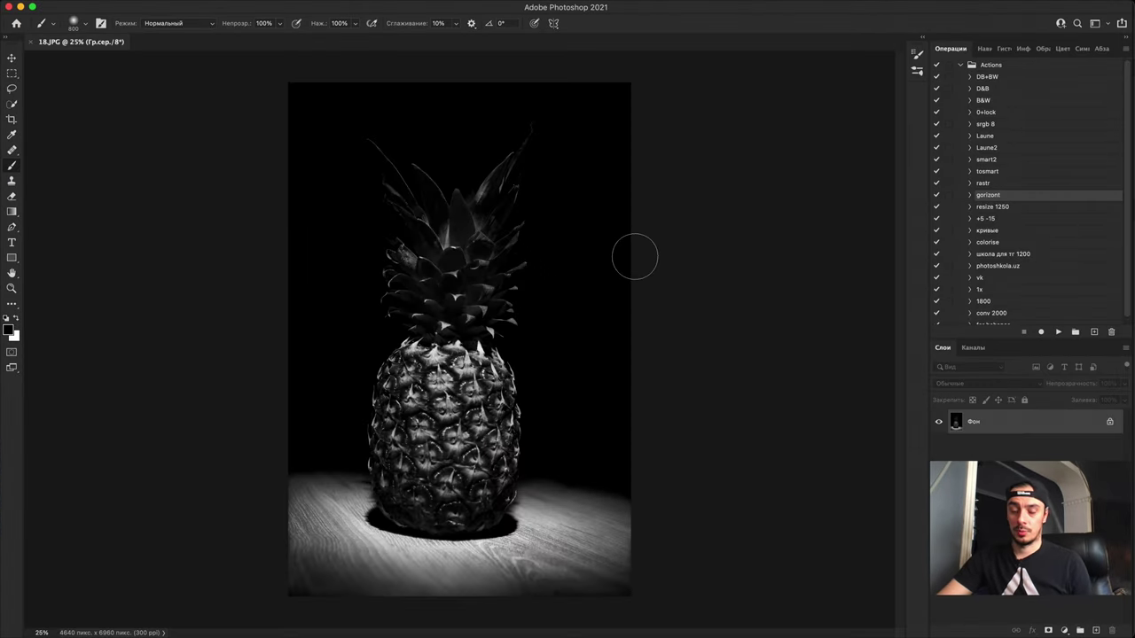
pyautogui.press('super+plus')
pyautogui.press('super+plus')
pyautogui.press('super+plus')
pyautogui.press('super+plus')
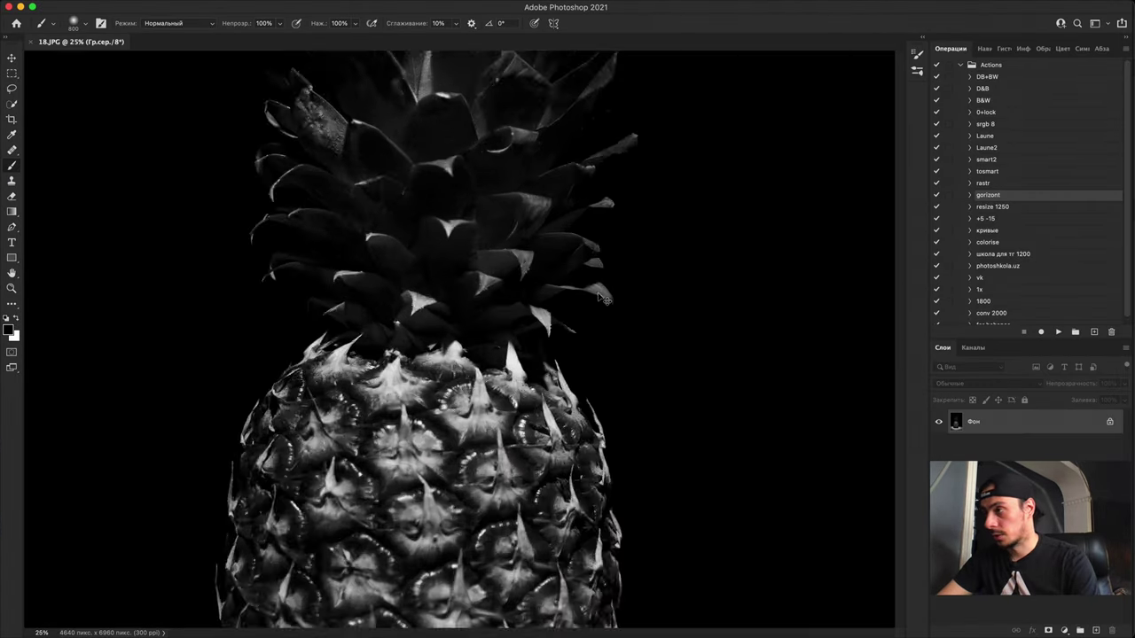
pyautogui.moveTo(517, 428); pyautogui.dragTo(630, 103)
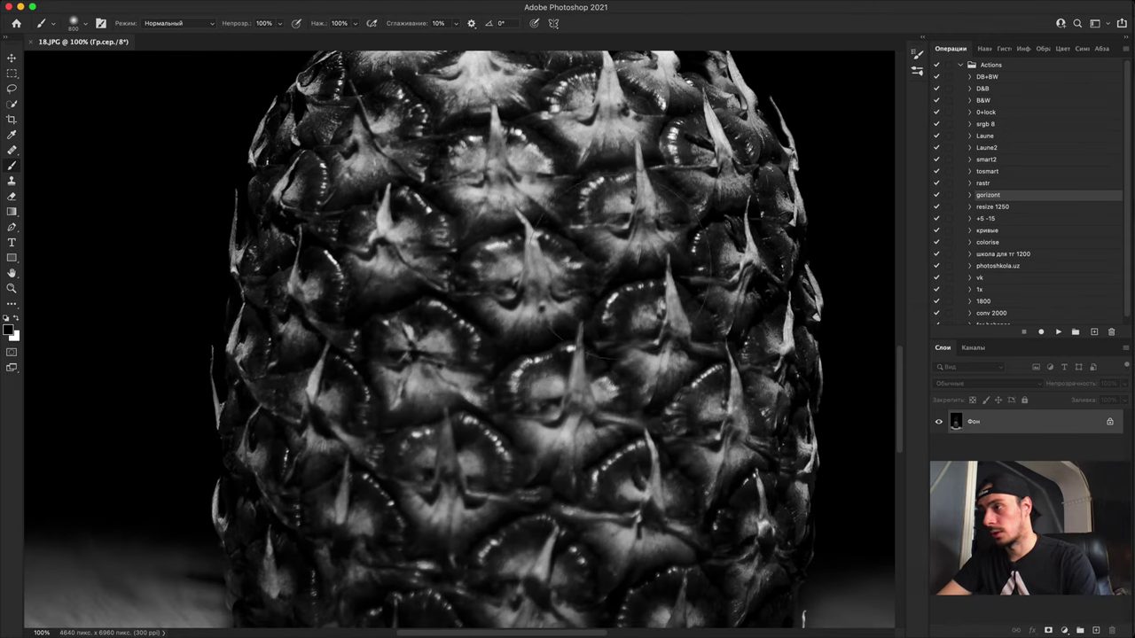
pyautogui.press('super+plus')
pyautogui.moveTo(624, 292); pyautogui.dragTo(757, 393)
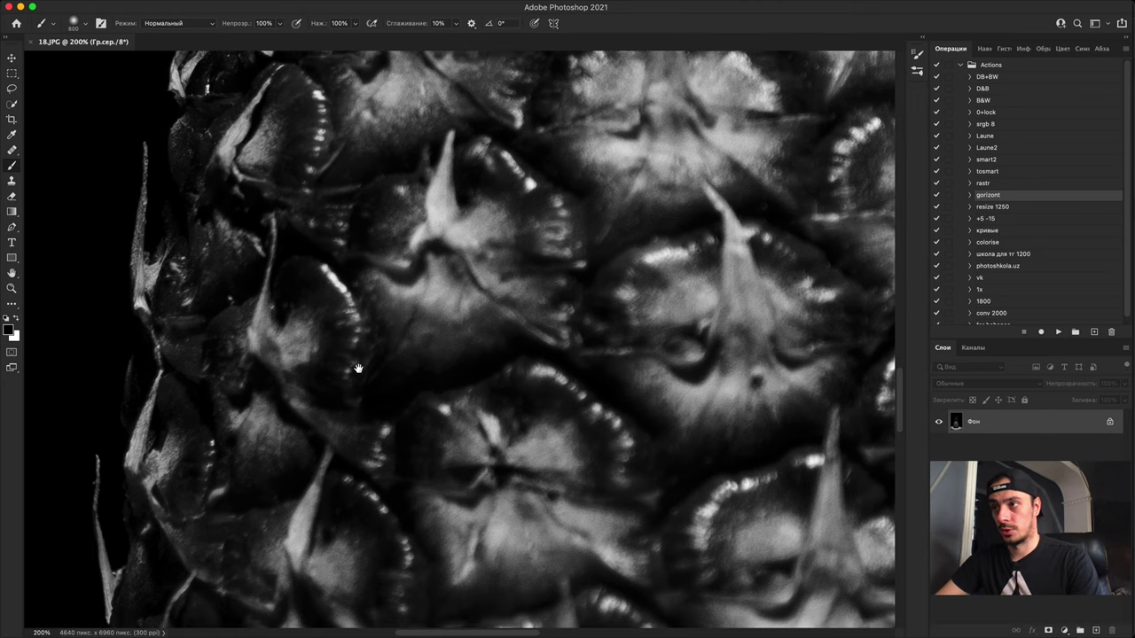
pyautogui.moveTo(355, 373)
pyautogui.mouseDown()
pyautogui.moveTo(428, 429)
pyautogui.moveTo(441, 550)
pyautogui.moveTo(442, 541)
pyautogui.mouseUp()
pyautogui.scroll(4, 440, 550)
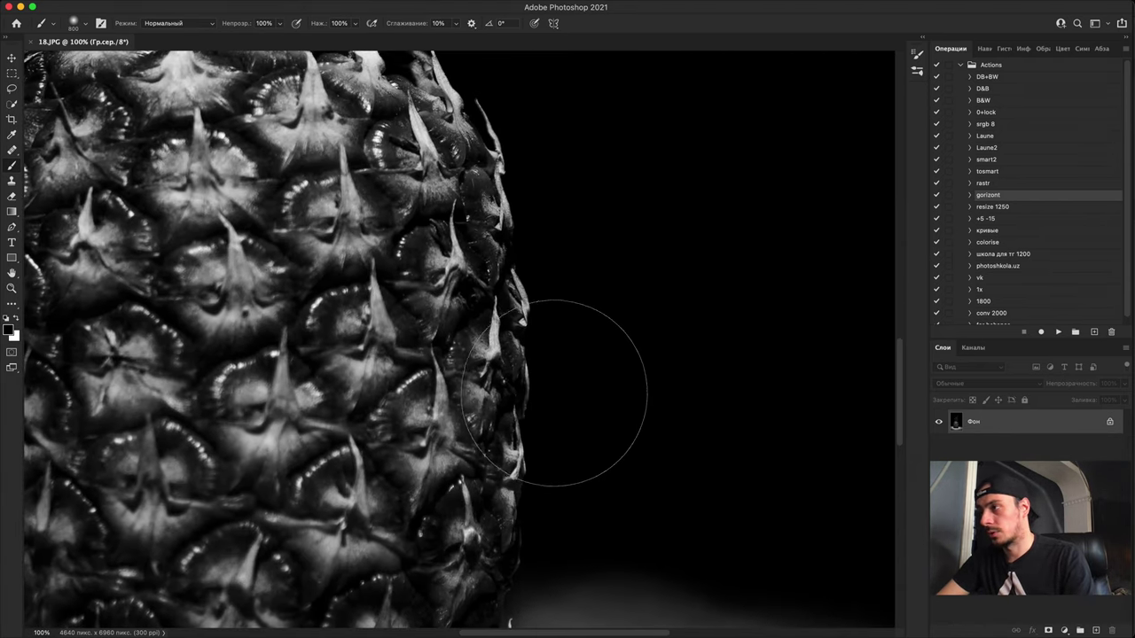
pyautogui.scroll(5, 554, 393)
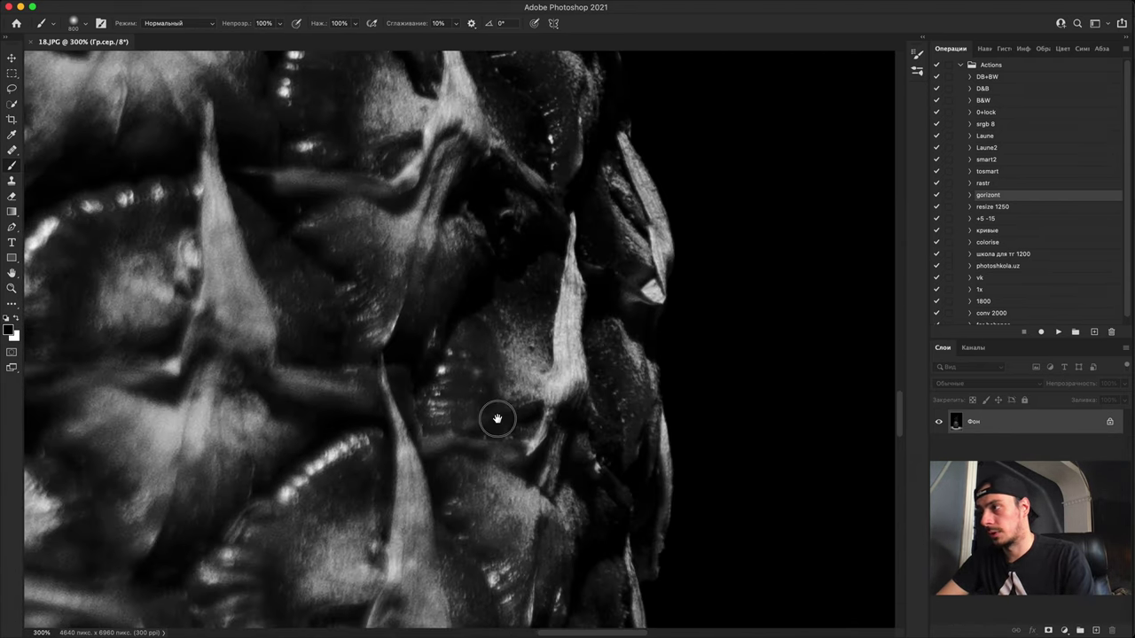
pyautogui.scroll(-7, 514, 417)
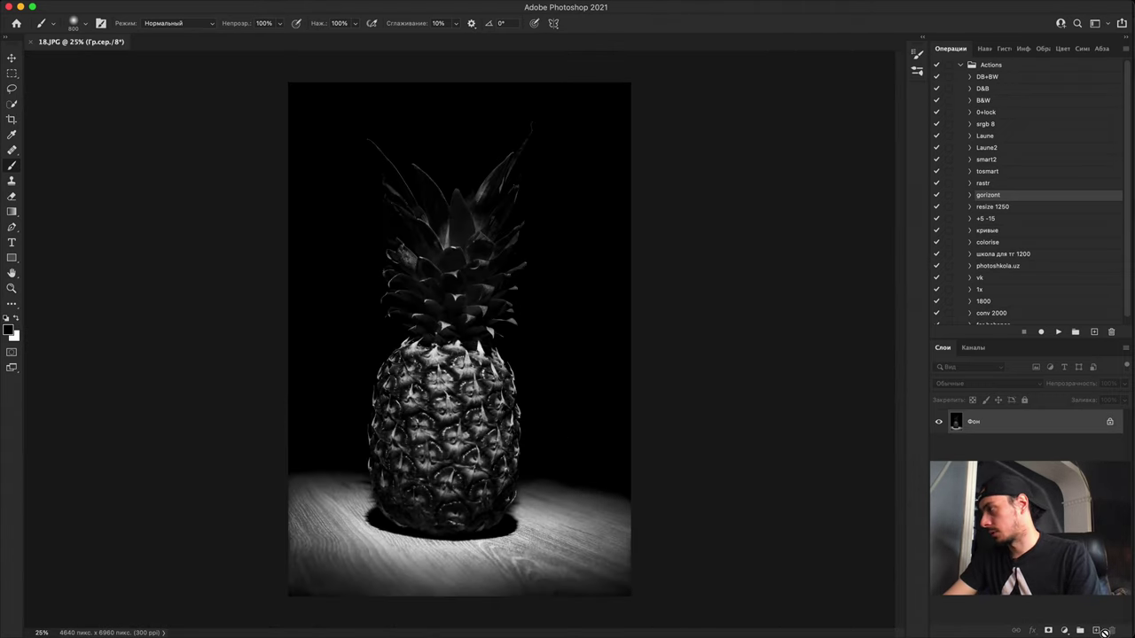
# Step: Add a new layer above the pineapple photo and reduce the brush size to 100
pyautogui.click(1096, 631)
pyautogui.scroll(2, 461, 416)
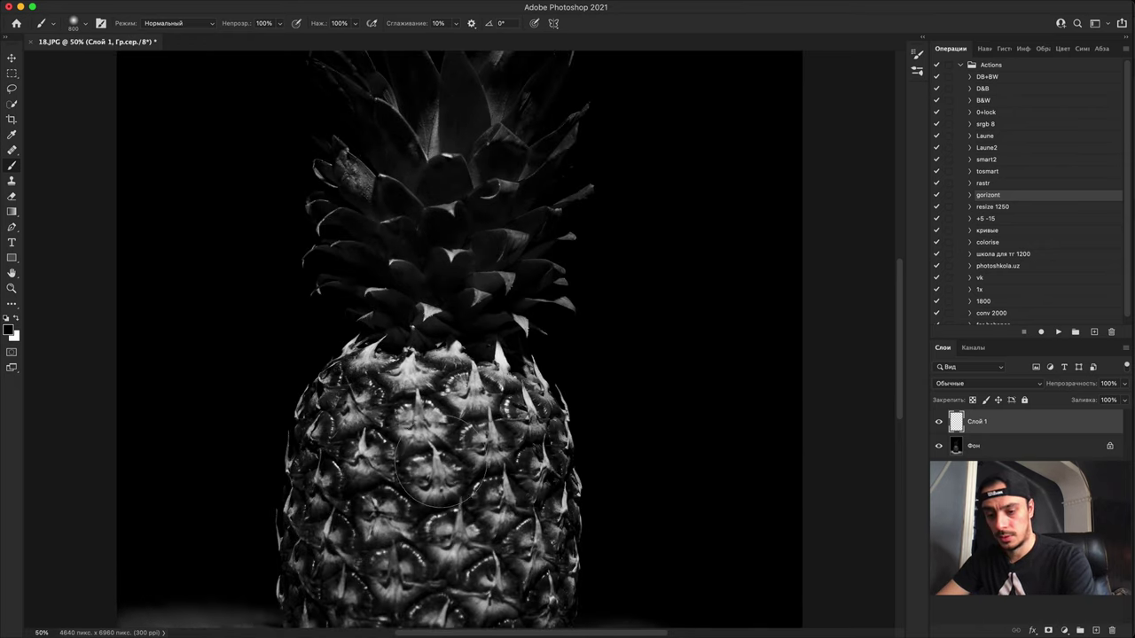
pyautogui.press('[')
pyautogui.press('[')
pyautogui.press('[')
pyautogui.press('[')
pyautogui.press('[')
pyautogui.press('[')
pyautogui.press('[')
pyautogui.press('[')
pyautogui.press('[')
pyautogui.press('[')
pyautogui.press('[')
# Step: Paint a white X over the middle of the pineapple's body on the new layer
pyautogui.moveTo(441, 491); pyautogui.dragTo(390, 554)
pyautogui.press('x')
pyautogui.moveTo(395, 474); pyautogui.dragTo(467, 561)
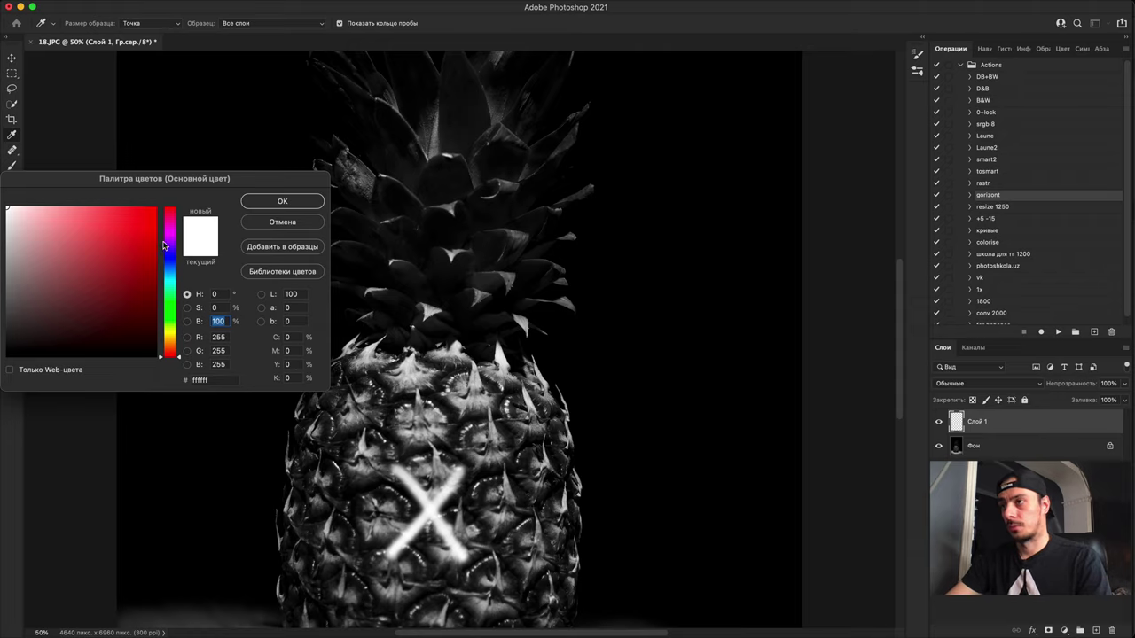
# Step: Set the foreground colour to bright red and return to the Brush tool
pyautogui.click(152, 210)
pyautogui.click(278, 201)
pyautogui.press('b')
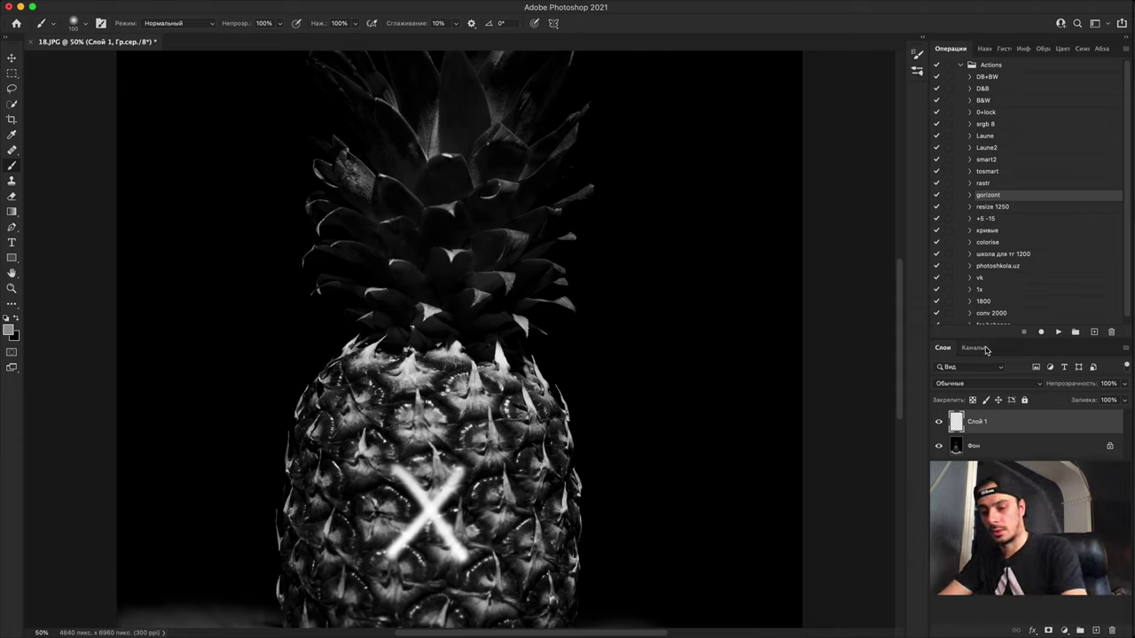
# Step: Delete the layer with the white X and run the srgb 8 action on the photo
pyautogui.press('BackSpace')
pyautogui.click(1016, 126)
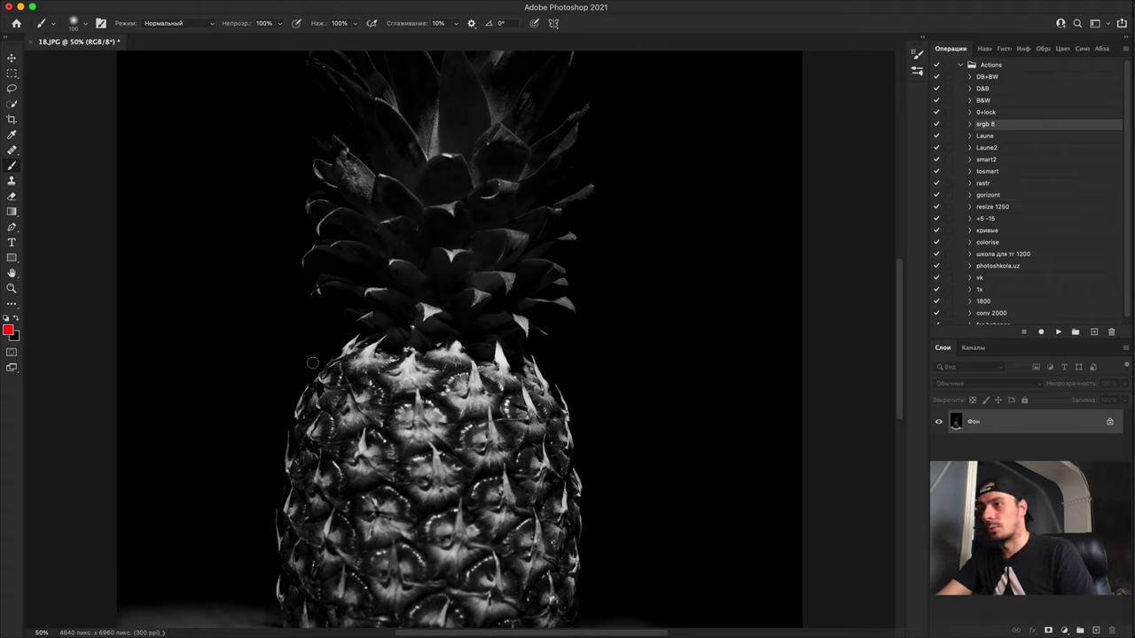
# Step: Add a new layer and paint a red X on the pineapple's middle plus a red stroke curving up to its right edge
pyautogui.click(1096, 631)
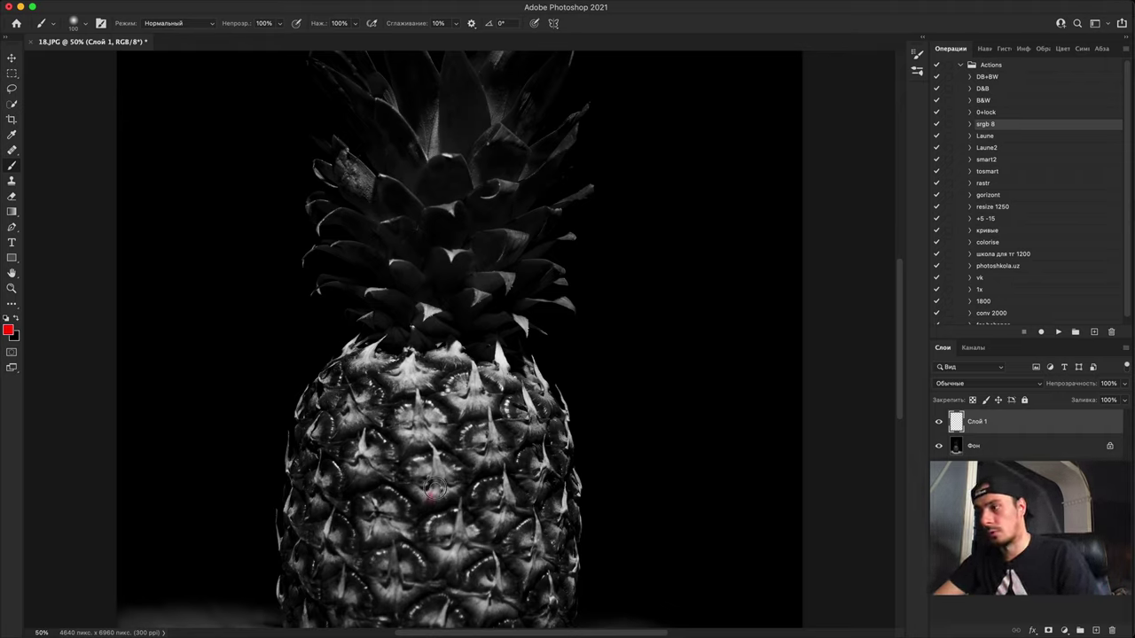
pyautogui.moveTo(438, 484); pyautogui.dragTo(411, 524)
pyautogui.moveTo(406, 485); pyautogui.dragTo(445, 542)
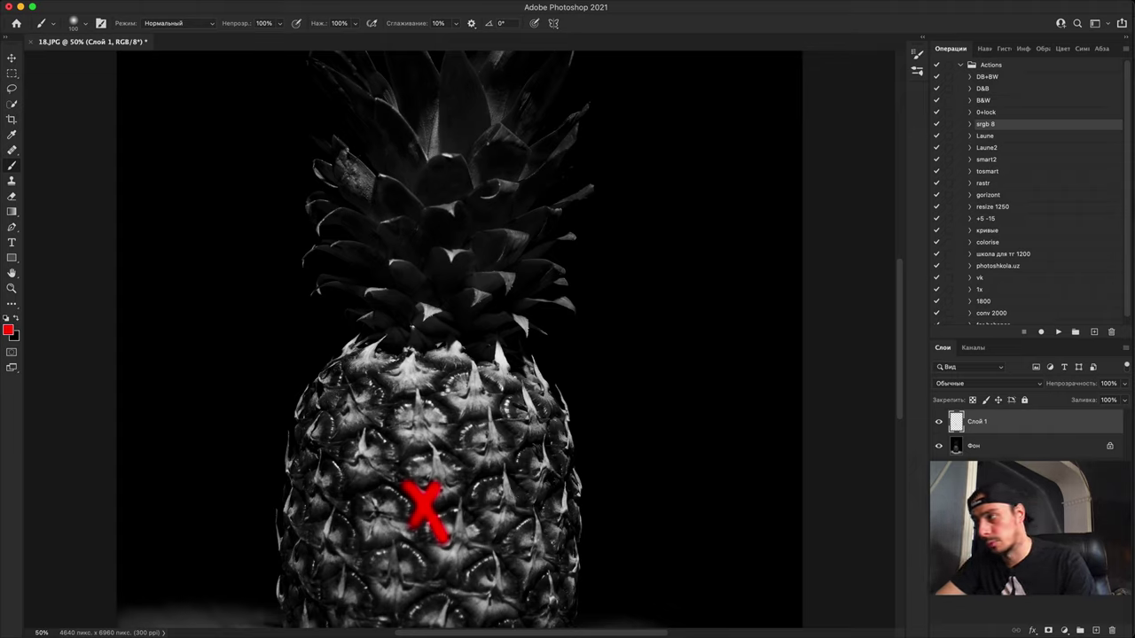
pyautogui.moveTo(492, 498)
pyautogui.mouseDown()
pyautogui.moveTo(572, 443)
pyautogui.moveTo(567, 463)
pyautogui.mouseUp()
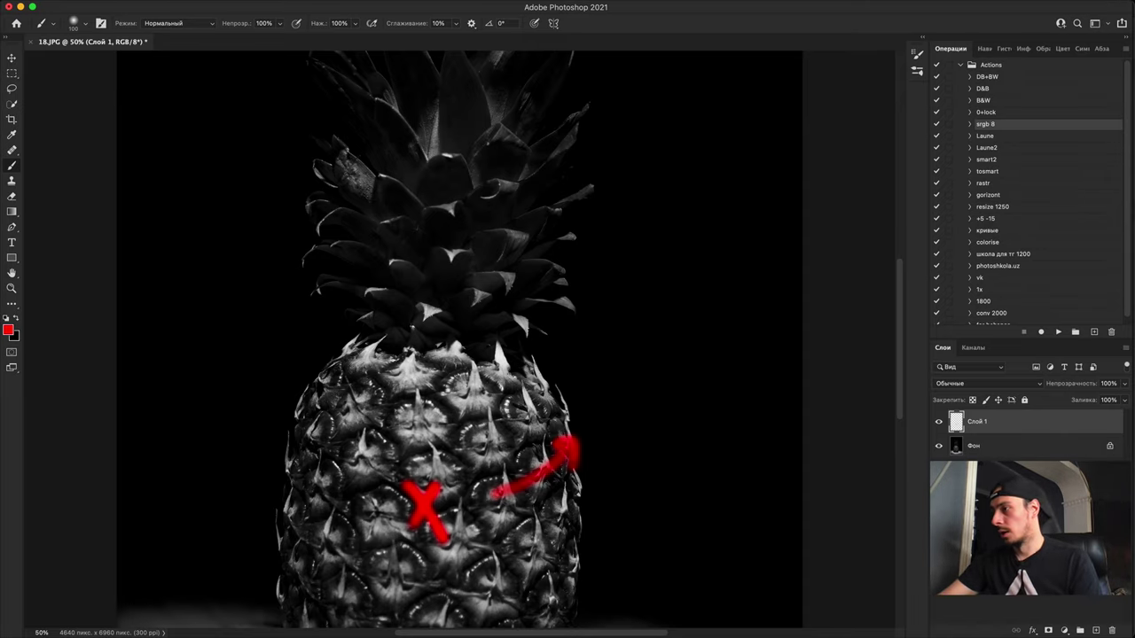
# Step: Hide the red markup layer to view the whole pineapple photo unmarked
pyautogui.press('super+minus')
pyautogui.press('super+minus')
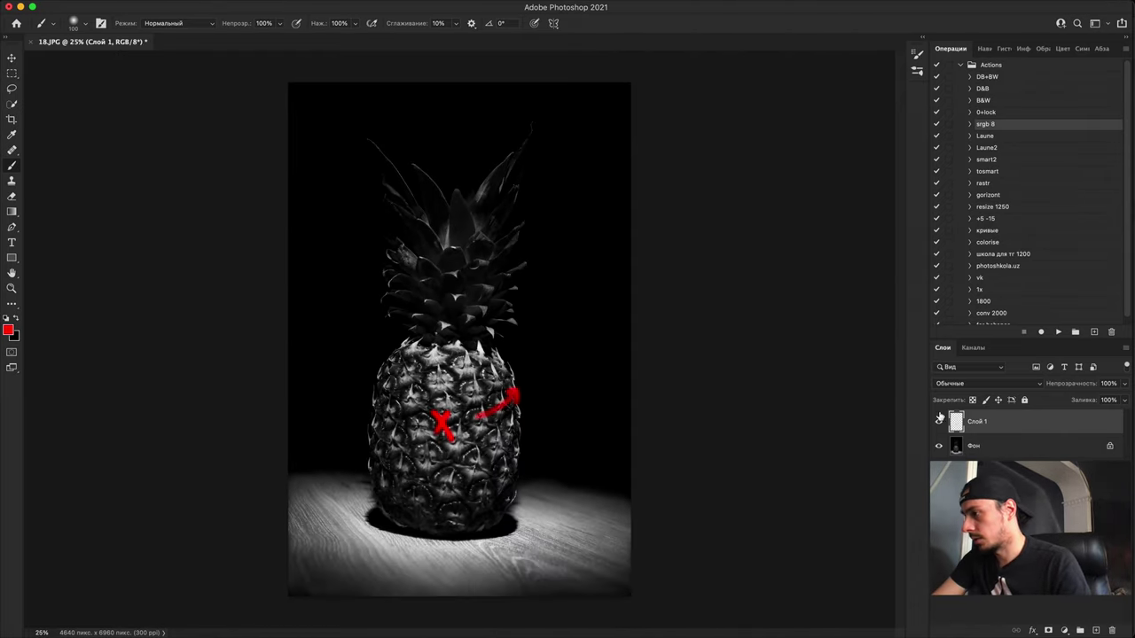
pyautogui.click(940, 424)
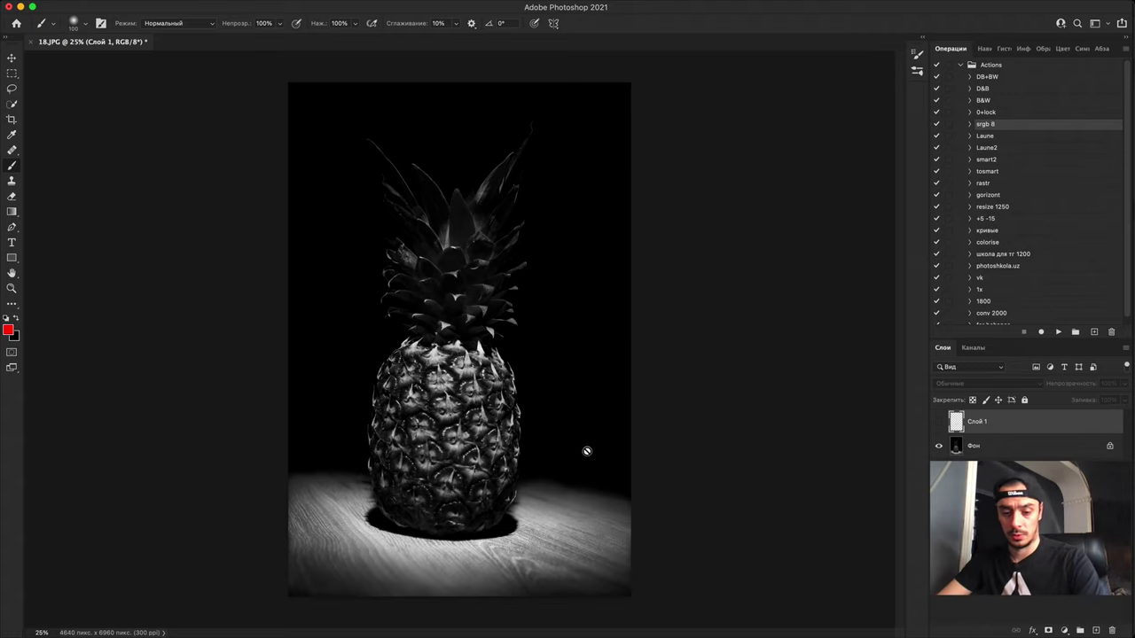
# Step: Examine the pineapple's base, its shadow and the lit wooden table up close, and the whole composition at reduced size
pyautogui.press('h')
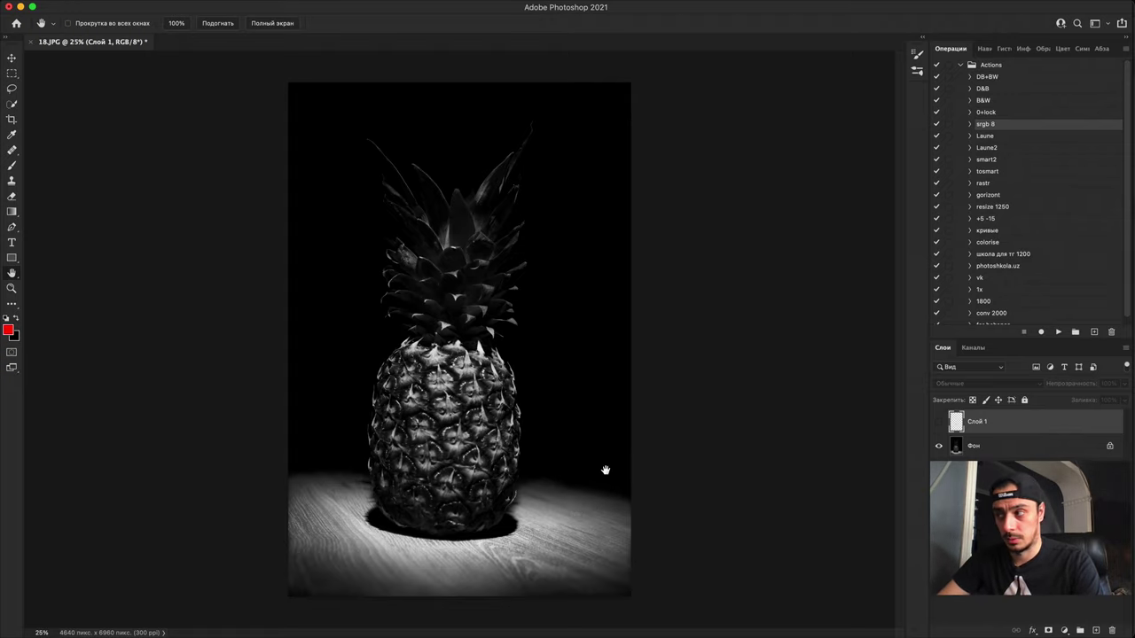
pyautogui.press('super+plus')
pyautogui.press('super+plus')
pyautogui.moveTo(547, 501); pyautogui.dragTo(618, 269)
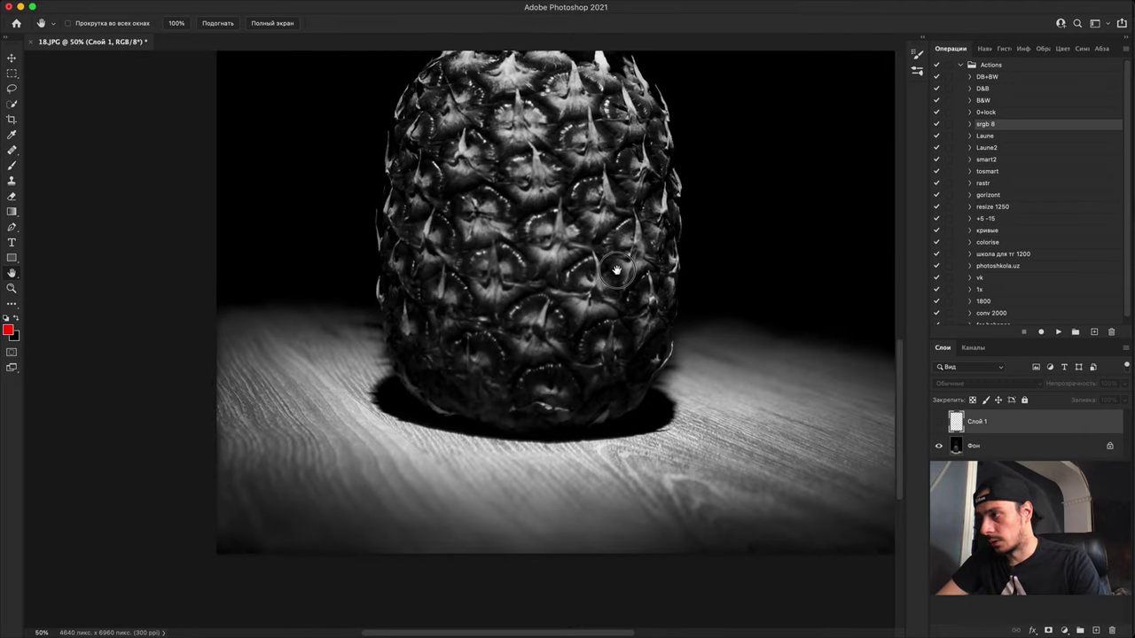
pyautogui.scroll(4, 527, 413)
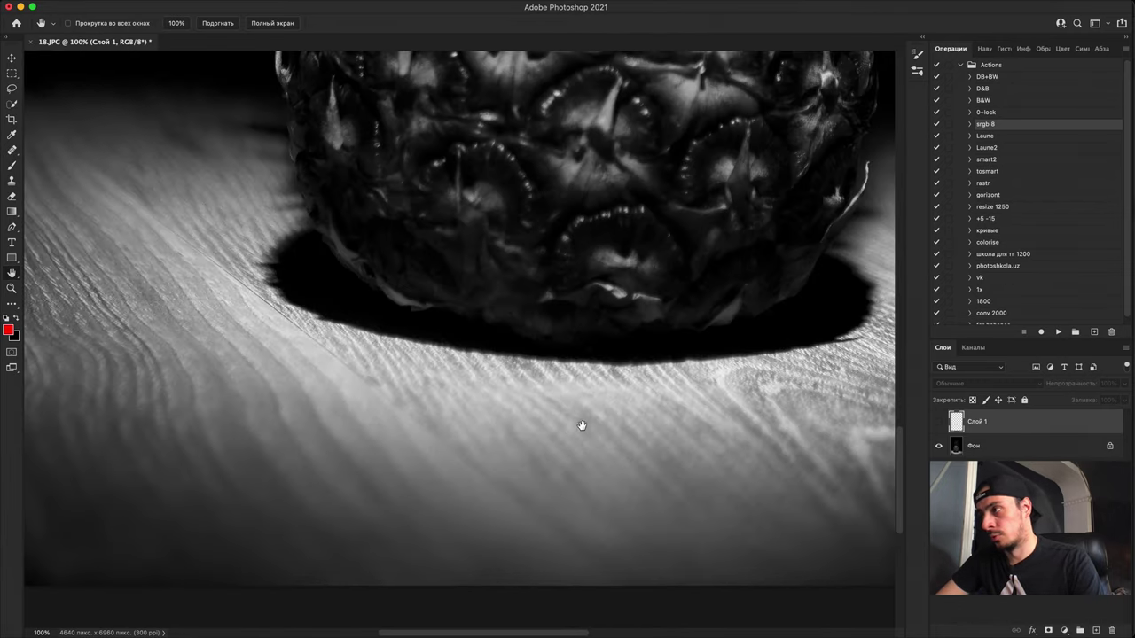
pyautogui.scroll(-5, 537, 410)
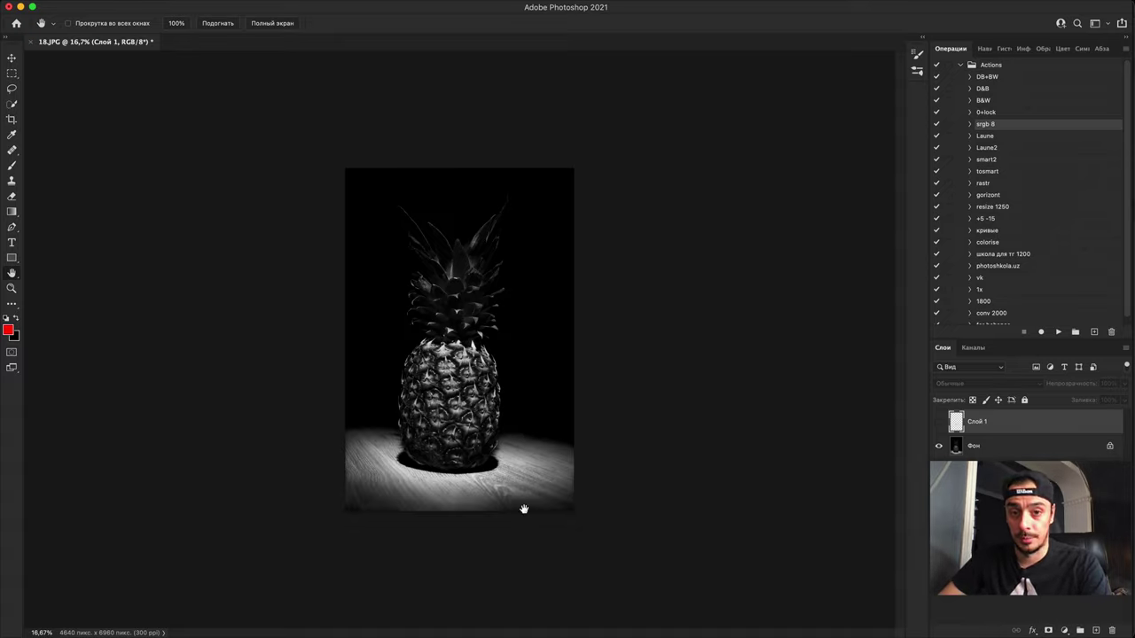
pyautogui.scroll(-3, 668, 339)
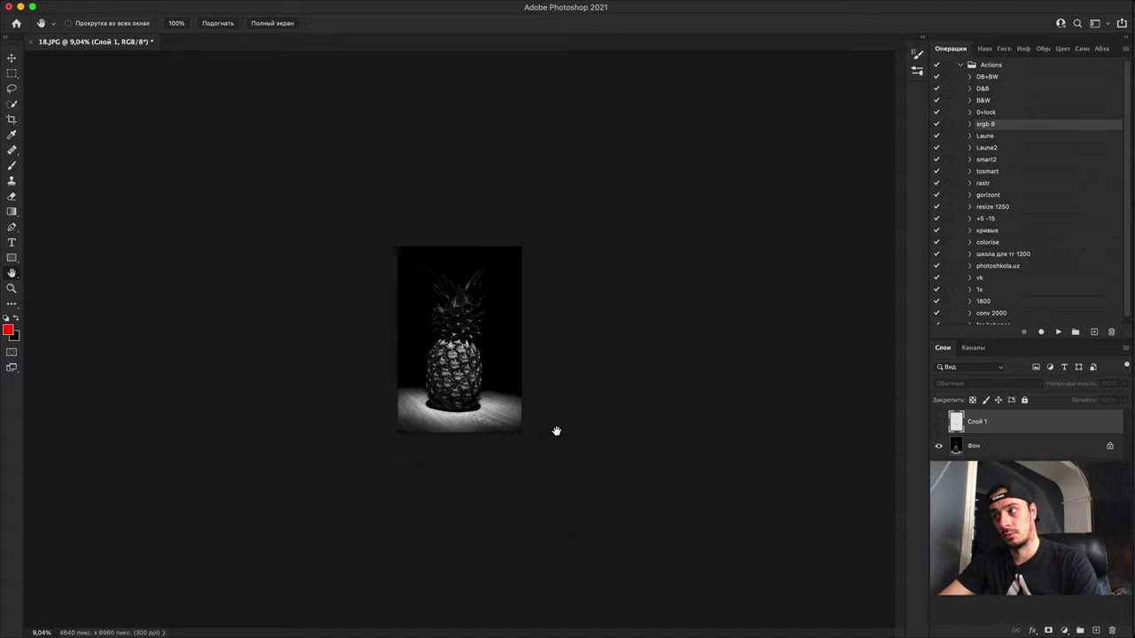
pyautogui.scroll(2, 517, 409)
pyautogui.scroll(2, 585, 448)
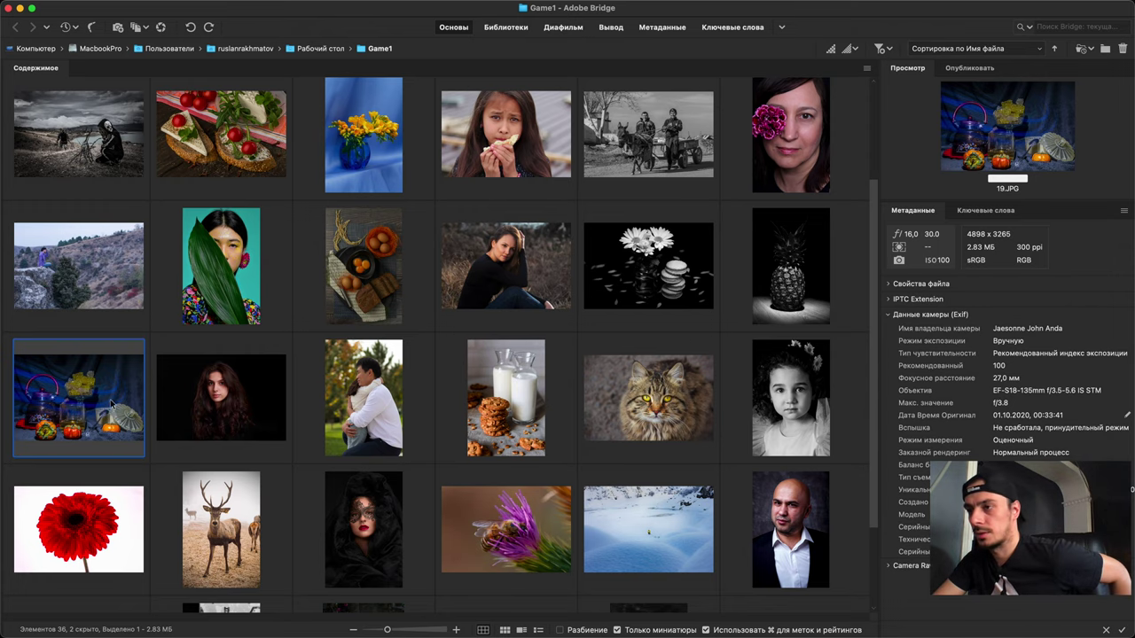
# Step: Open the still life 19.JPG from Bridge, using its embedded colour profile
pyautogui.doubleClick(111, 403)
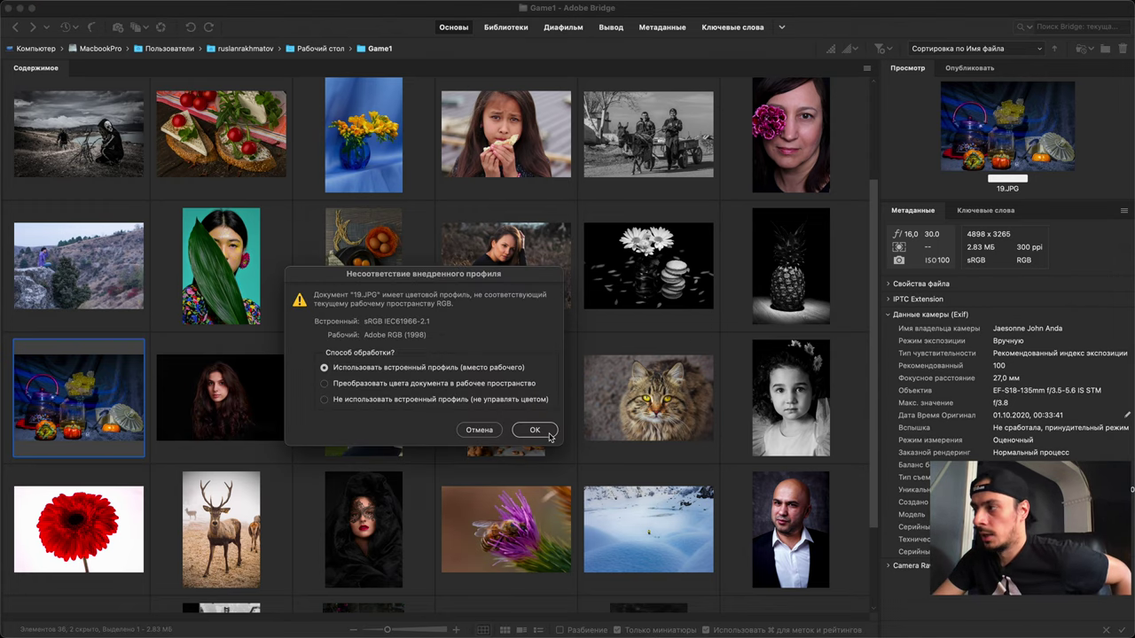
pyautogui.click(547, 434)
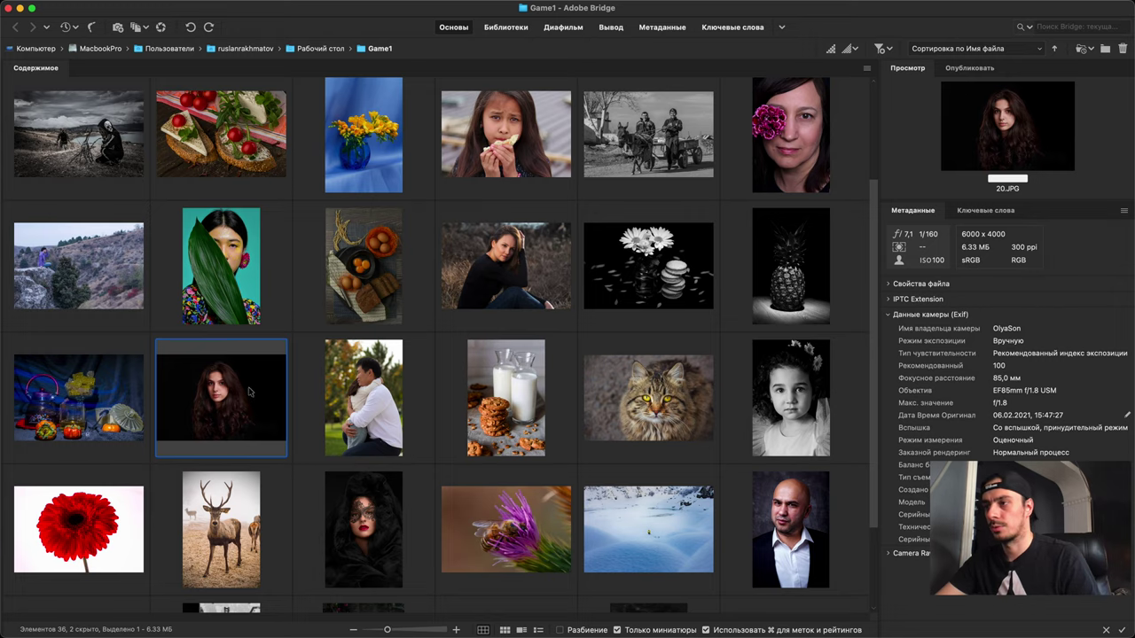
# Step: Open the dark female portrait 20.JPG from Bridge, using its embedded colour profile
pyautogui.doubleClick(249, 392)
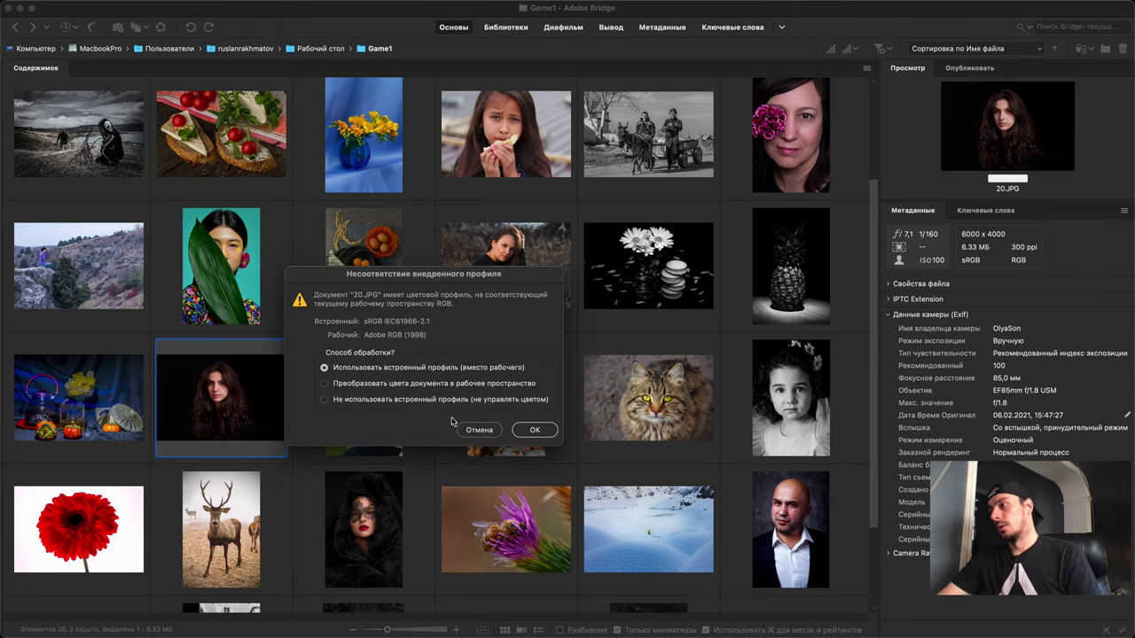
pyautogui.click(535, 429)
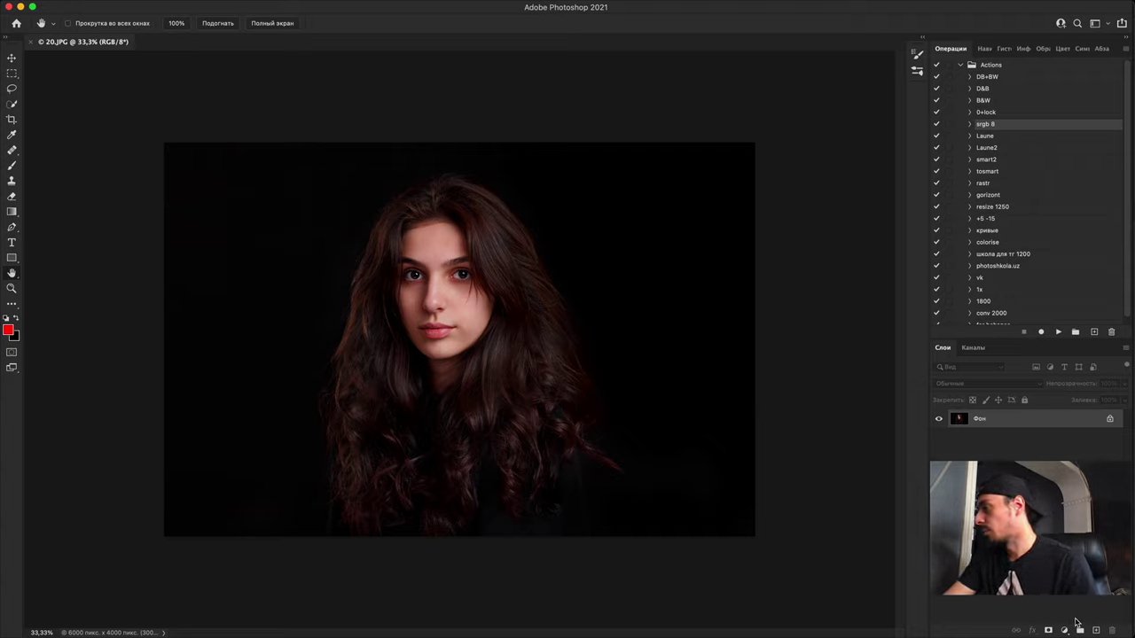
# Step: Add a Curves adjustment layer with an extreme brightness boost to expose flaws in the portrait's black background, and close its properties
pyautogui.click(1064, 630)
pyautogui.click(1031, 432)
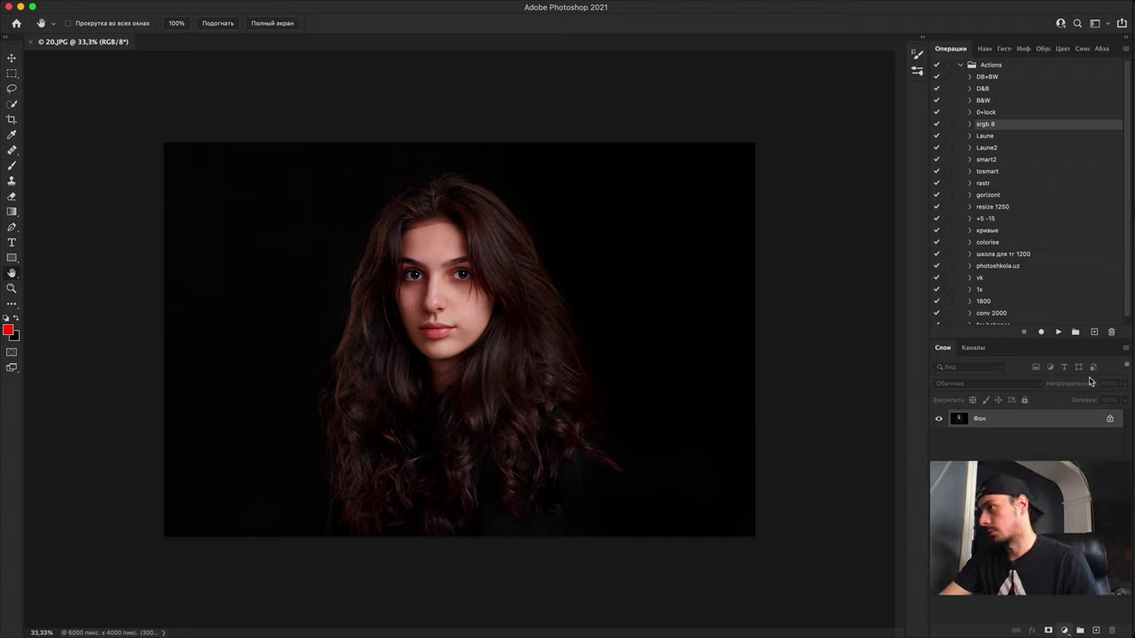
pyautogui.moveTo(853, 312); pyautogui.dragTo(798, 280)
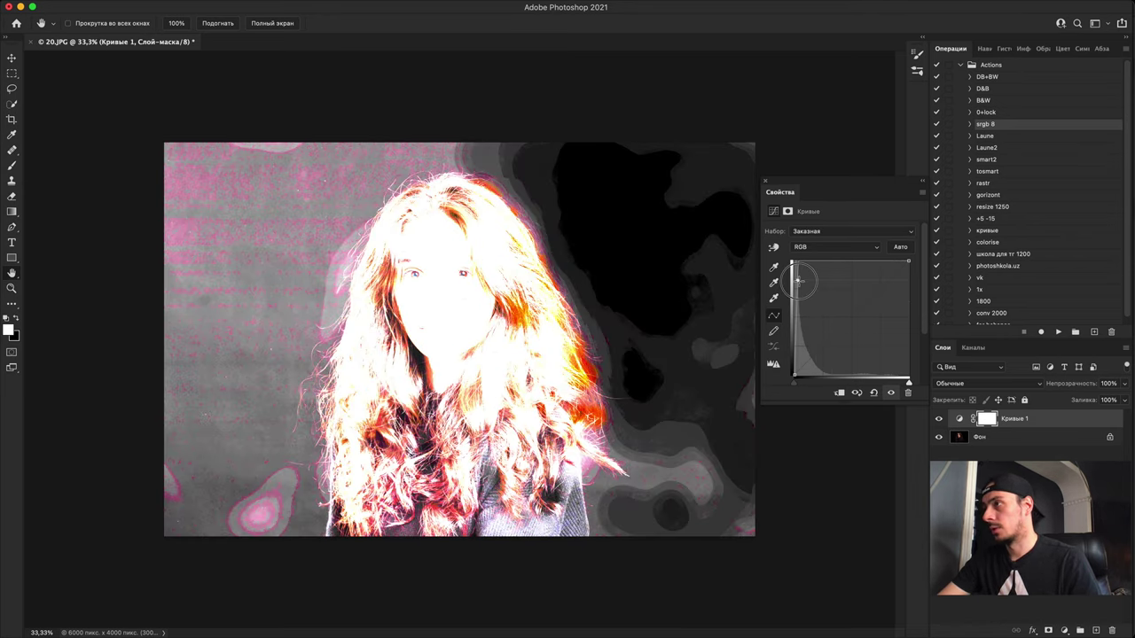
pyautogui.click(765, 184)
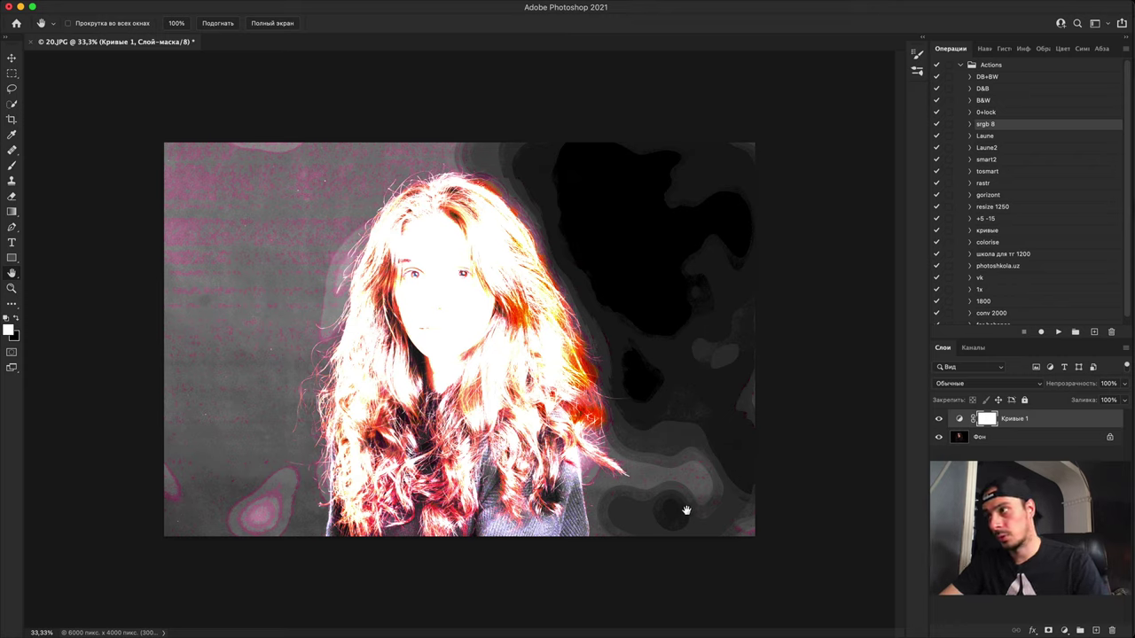
# Step: Add a new layer and paint a red zigzag down the background on each side of the woman
pyautogui.click(1096, 630)
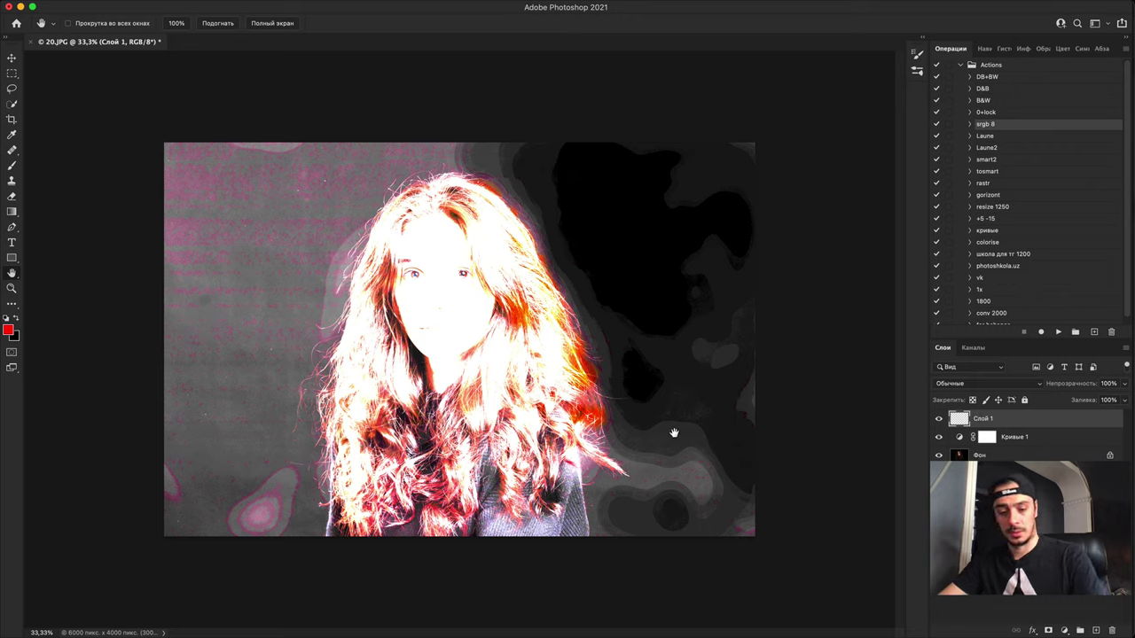
pyautogui.press('b')
pyautogui.moveTo(639, 535)
pyautogui.mouseDown()
pyautogui.moveTo(702, 378)
pyautogui.moveTo(686, 256)
pyautogui.moveTo(607, 211)
pyautogui.moveTo(638, 197)
pyautogui.mouseUp()
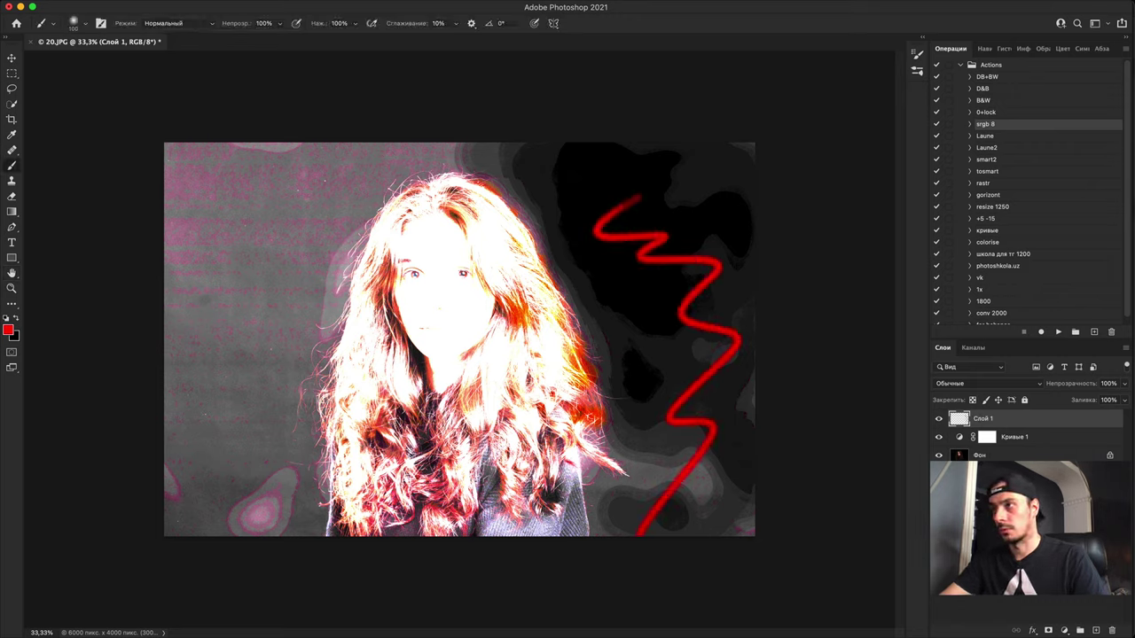
pyautogui.moveTo(240, 213)
pyautogui.mouseDown()
pyautogui.moveTo(235, 291)
pyautogui.moveTo(281, 367)
pyautogui.moveTo(211, 536)
pyautogui.mouseUp()
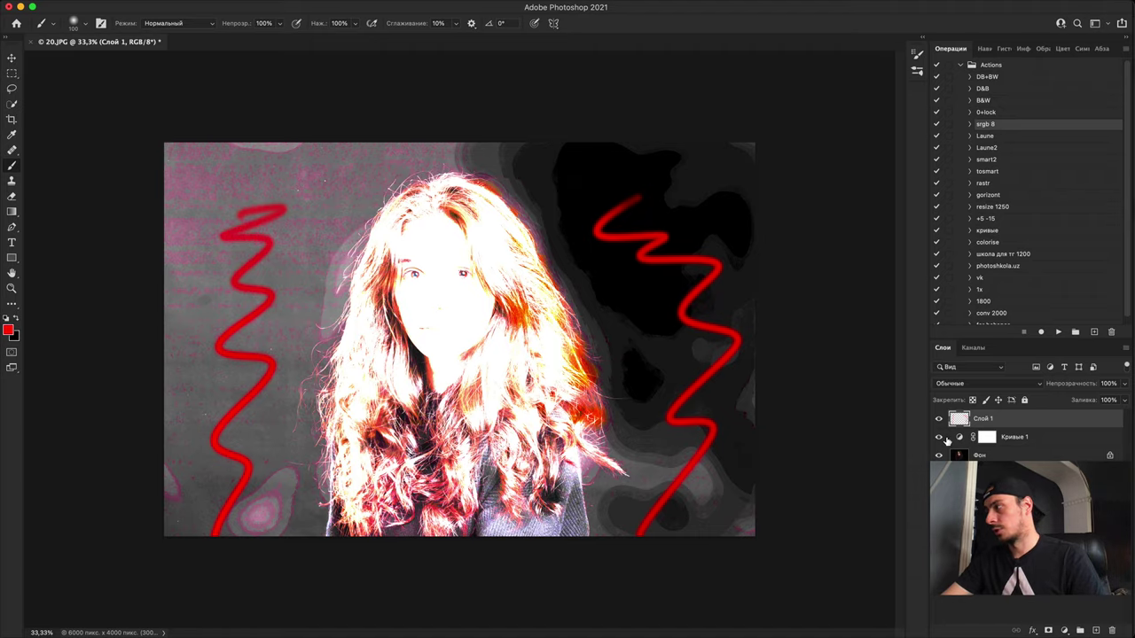
# Step: Hide the zigzag markup and the Curves layer, and add a new empty layer directly above the background
pyautogui.click(939, 437)
pyautogui.click(939, 418)
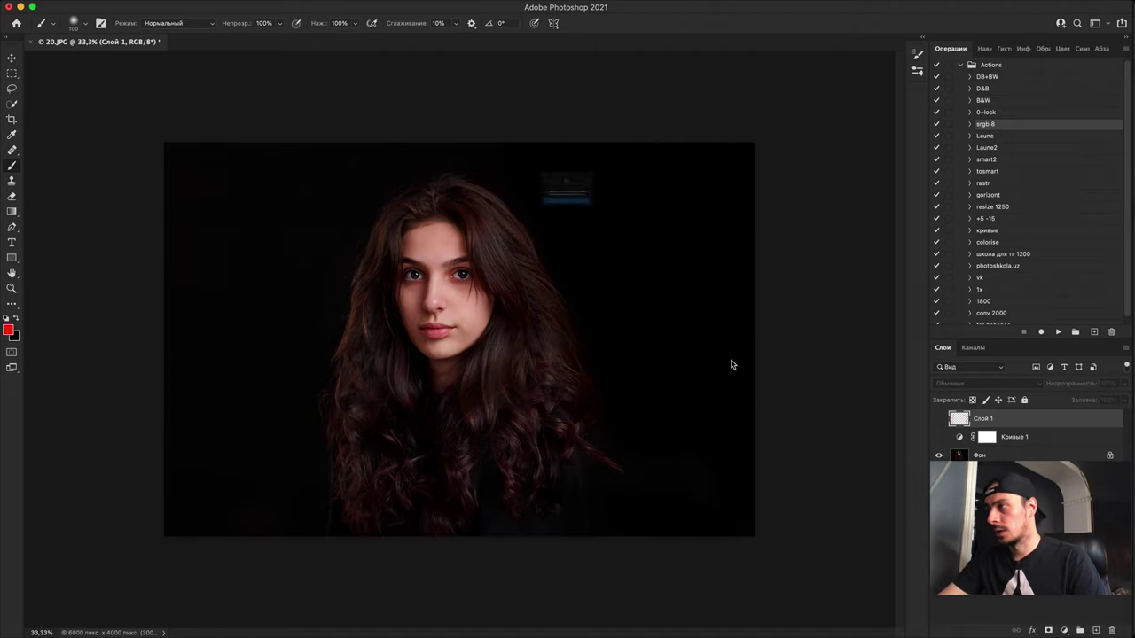
pyautogui.click(563, 227)
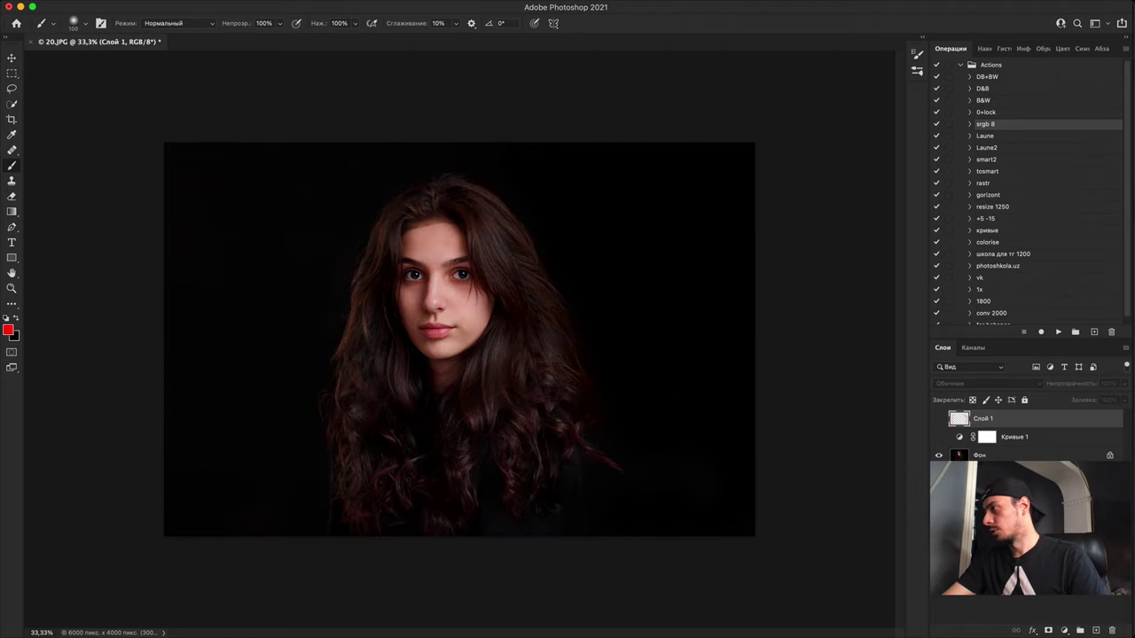
pyautogui.click(1020, 456)
pyautogui.click(1096, 630)
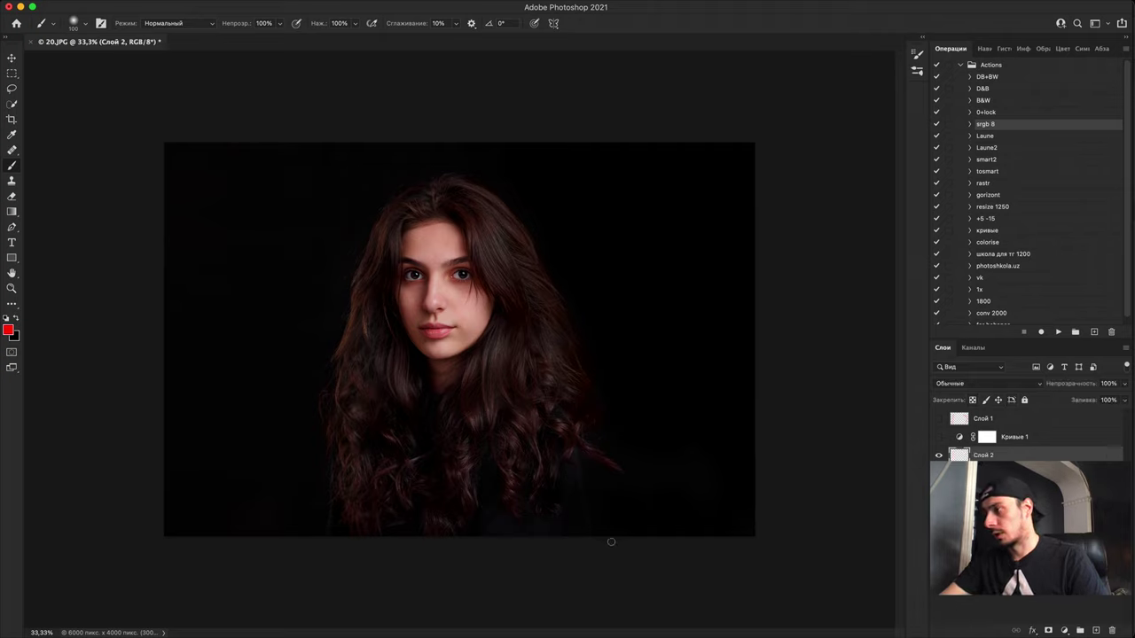
# Step: Outline the woman's hair silhouette with a continuous red brush stroke on the empty layer, and hide that layer
pyautogui.moveTo(611, 420)
pyautogui.mouseDown()
pyautogui.moveTo(565, 248)
pyautogui.moveTo(534, 195)
pyautogui.moveTo(469, 171)
pyautogui.moveTo(415, 175)
pyautogui.moveTo(356, 237)
pyautogui.moveTo(320, 404)
pyautogui.moveTo(334, 533)
pyautogui.mouseUp()
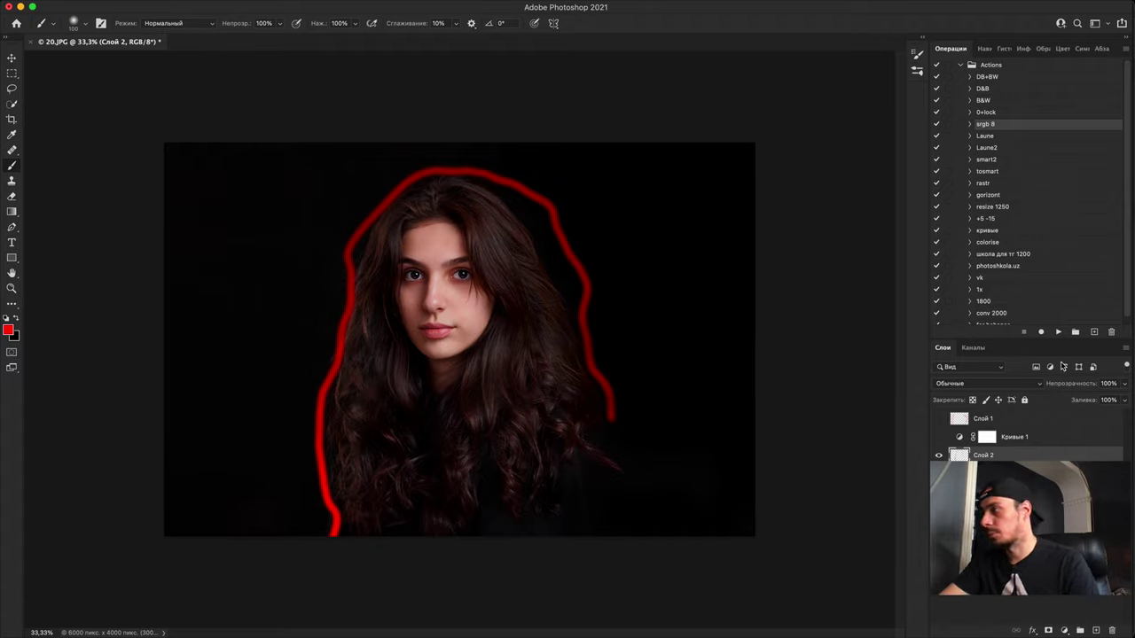
pyautogui.click(936, 455)
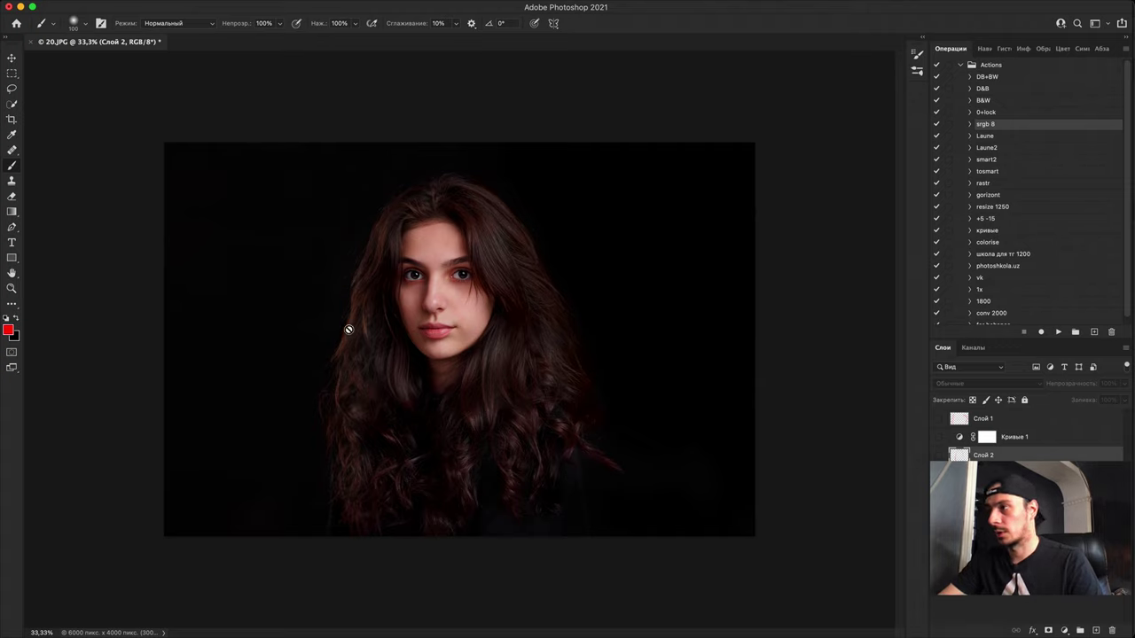
# Step: Add a new layer directly above the background, paint a red line across the face between the hair edges, and hide it
pyautogui.click(993, 473)
pyautogui.click(1095, 630)
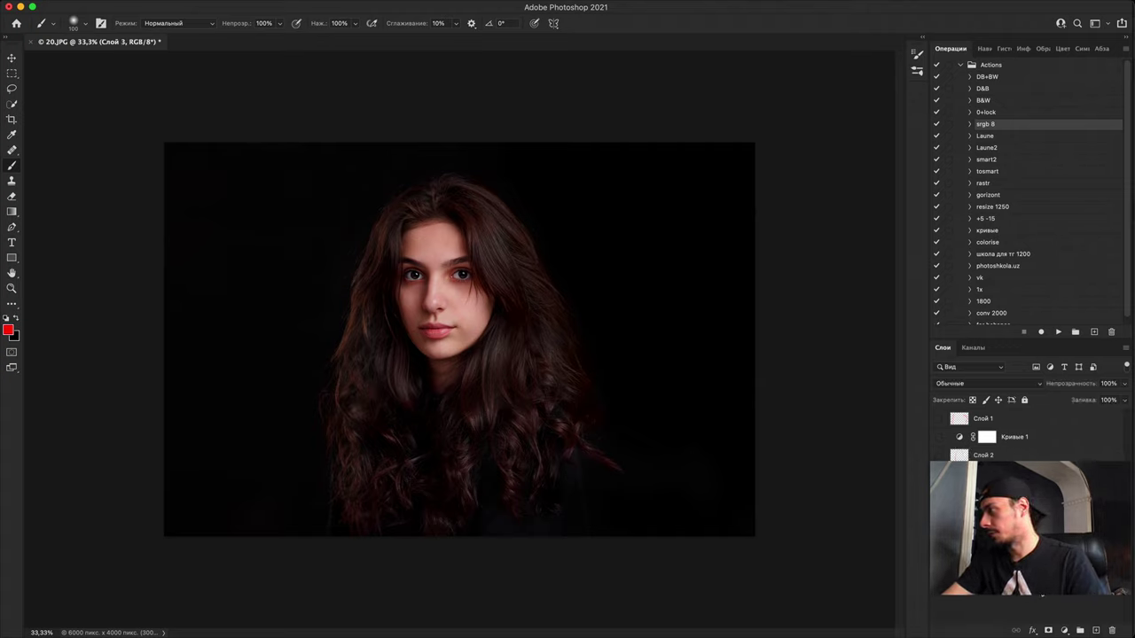
pyautogui.moveTo(355, 302); pyautogui.dragTo(559, 289)
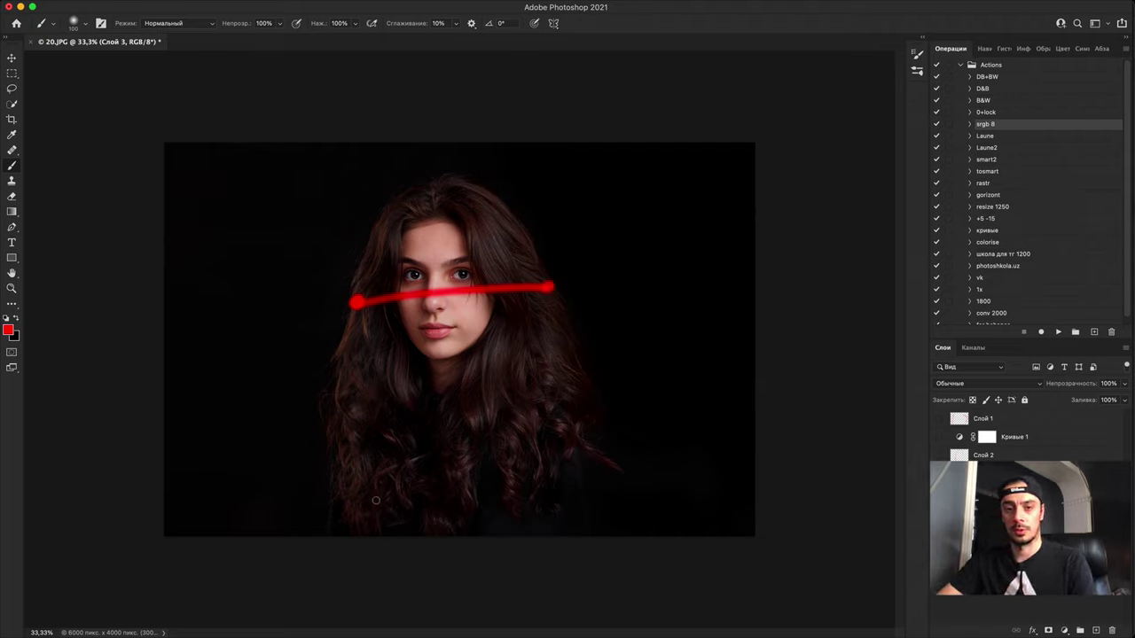
pyautogui.press('super+z')
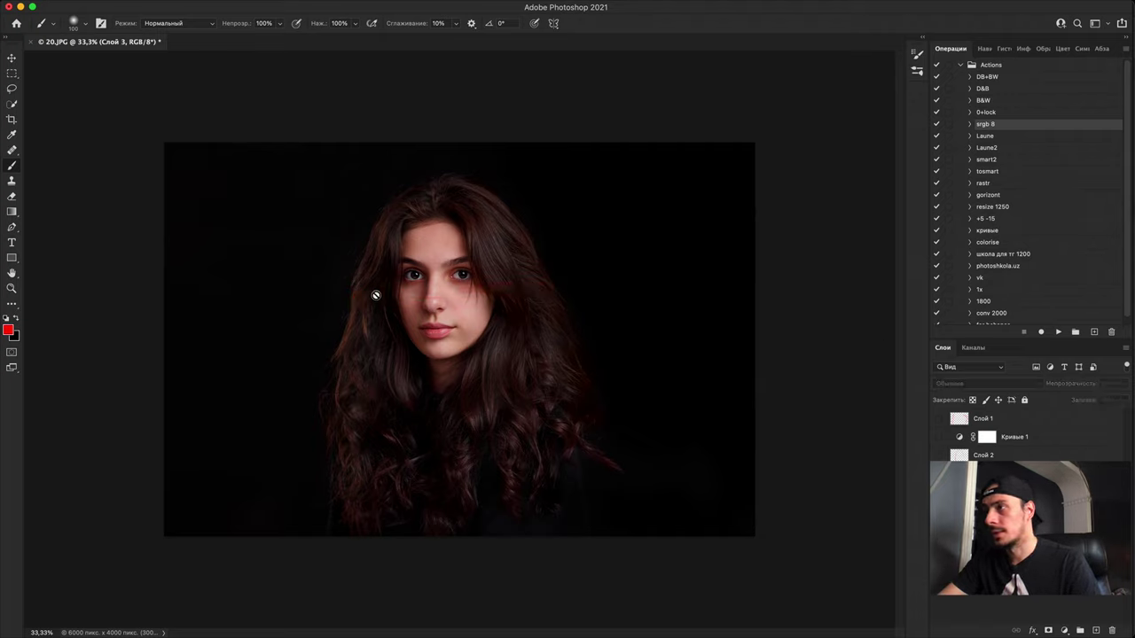
pyautogui.press('super+z')
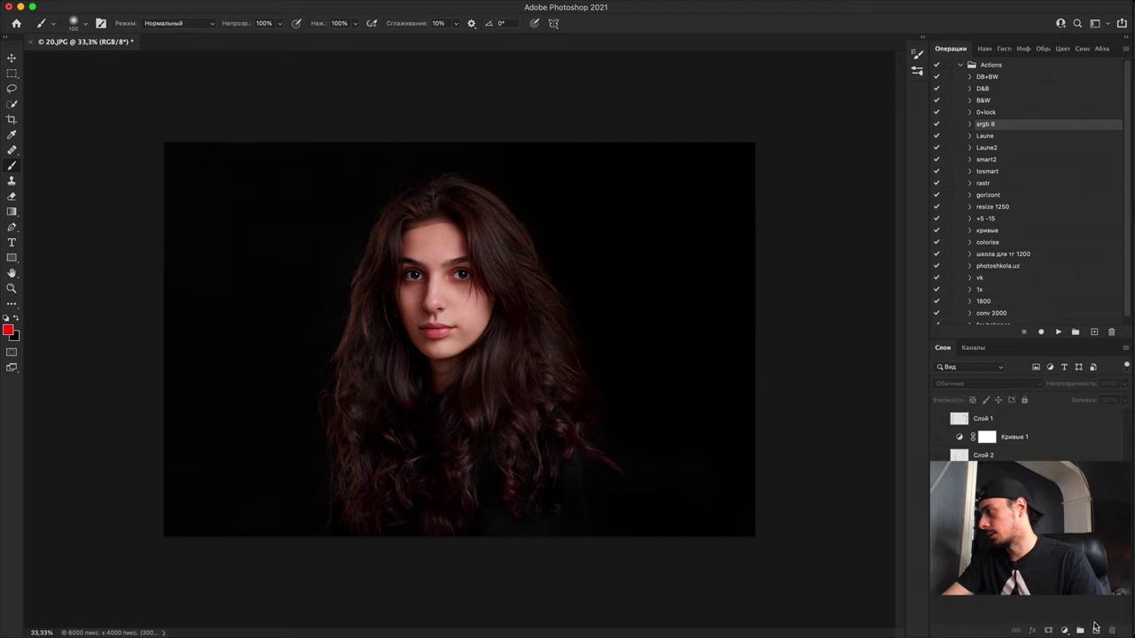
# Step: Add a new layer at the top of the stack and paint a red triangle on the shaded cheek under the eye
pyautogui.click(1095, 630)
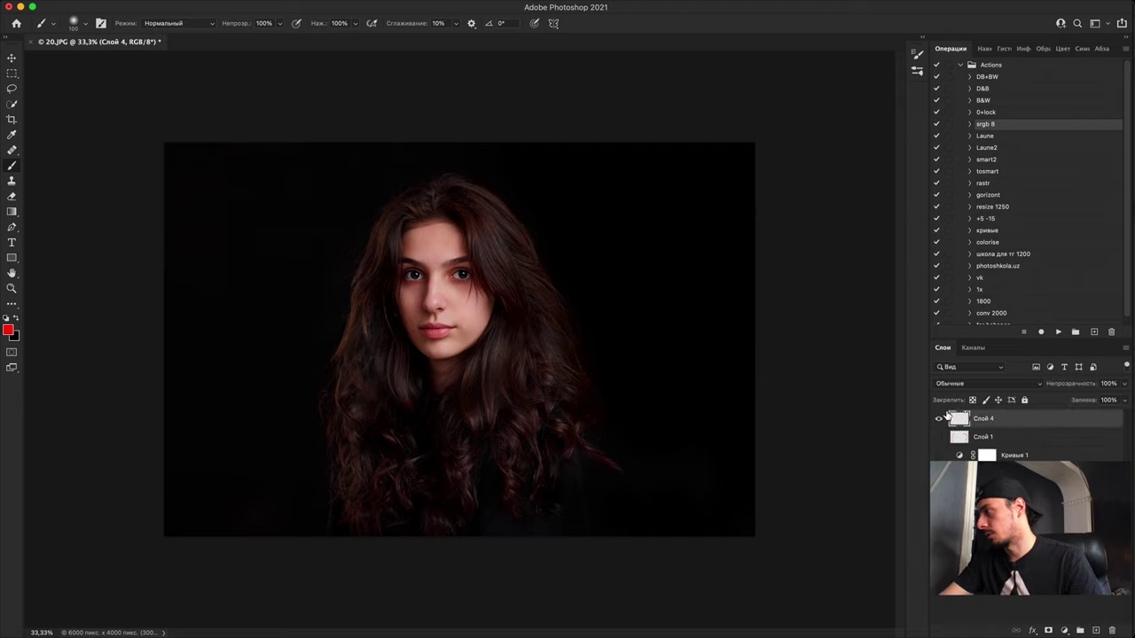
pyautogui.moveTo(409, 284)
pyautogui.mouseDown()
pyautogui.moveTo(413, 332)
pyautogui.moveTo(403, 282)
pyautogui.mouseUp()
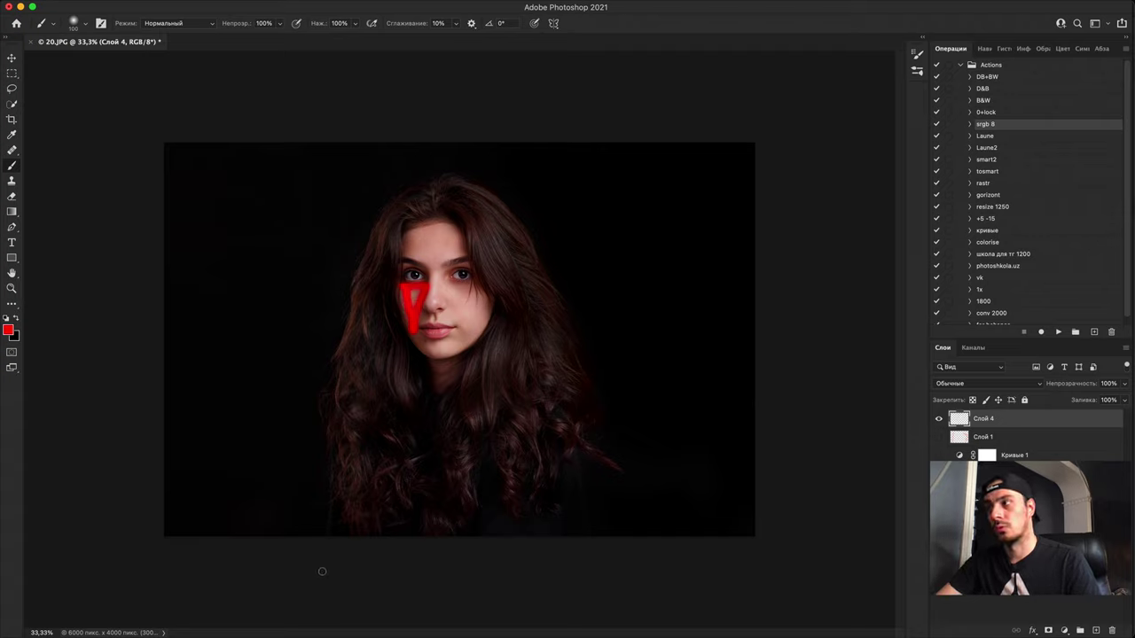
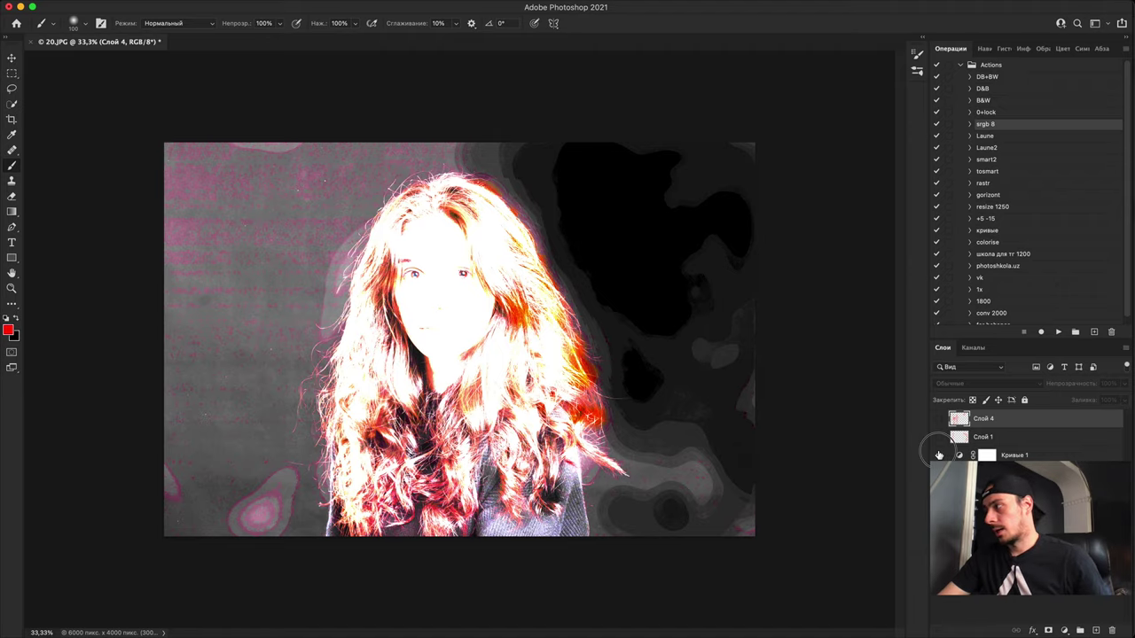
# Step: Hide the Curves layer and add a Levels adjustment directly above the background, raising its output black level to 17
pyautogui.click(939, 455)
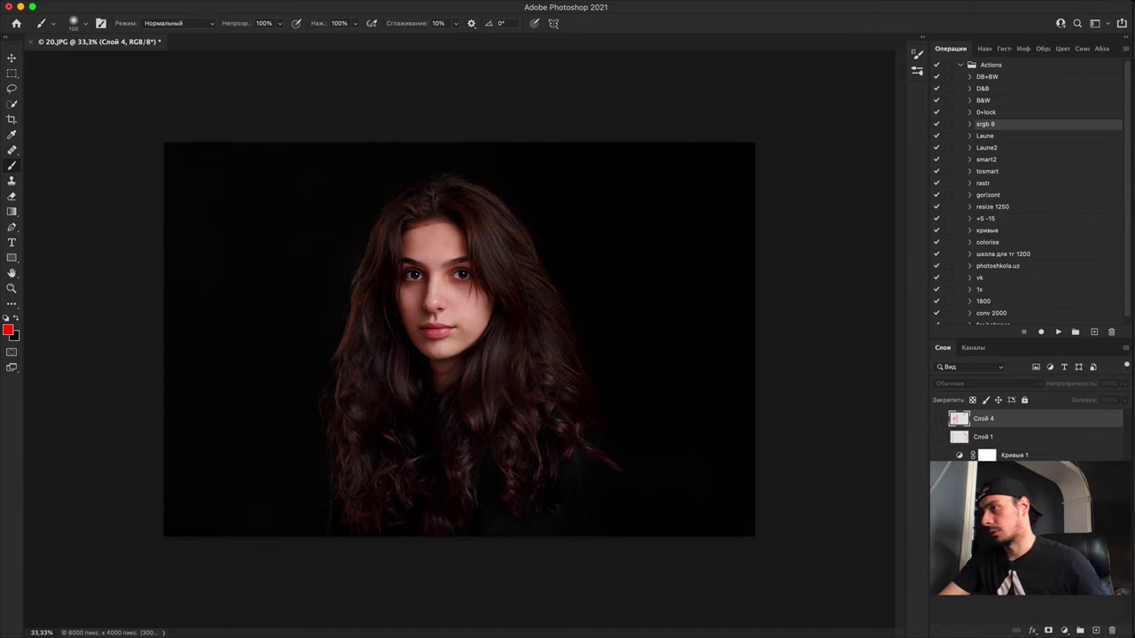
pyautogui.click(1010, 474)
pyautogui.click(1063, 629)
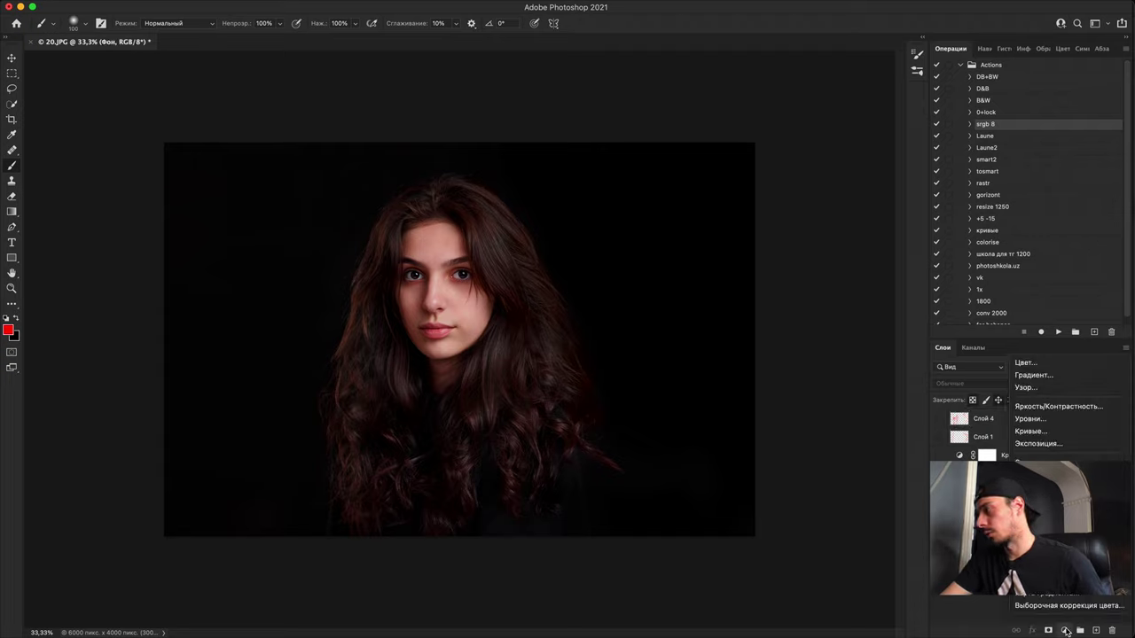
pyautogui.click(1030, 418)
pyautogui.moveTo(784, 351)
pyautogui.mouseDown()
pyautogui.moveTo(804, 351)
pyautogui.moveTo(794, 351)
pyautogui.mouseUp()
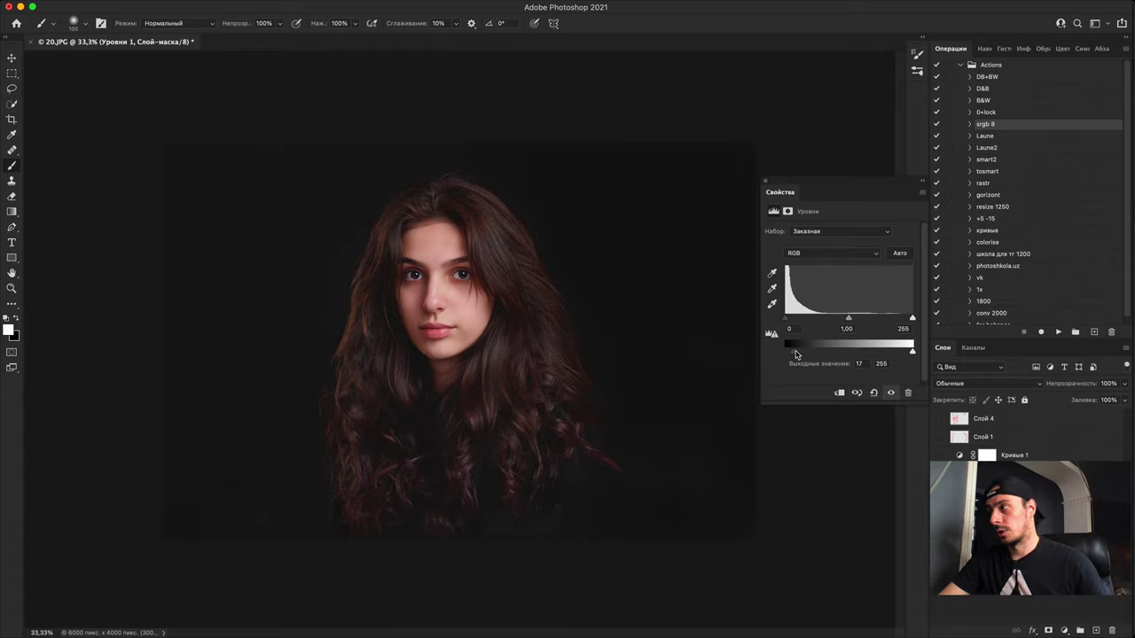
pyautogui.moveTo(794, 353); pyautogui.dragTo(796, 355)
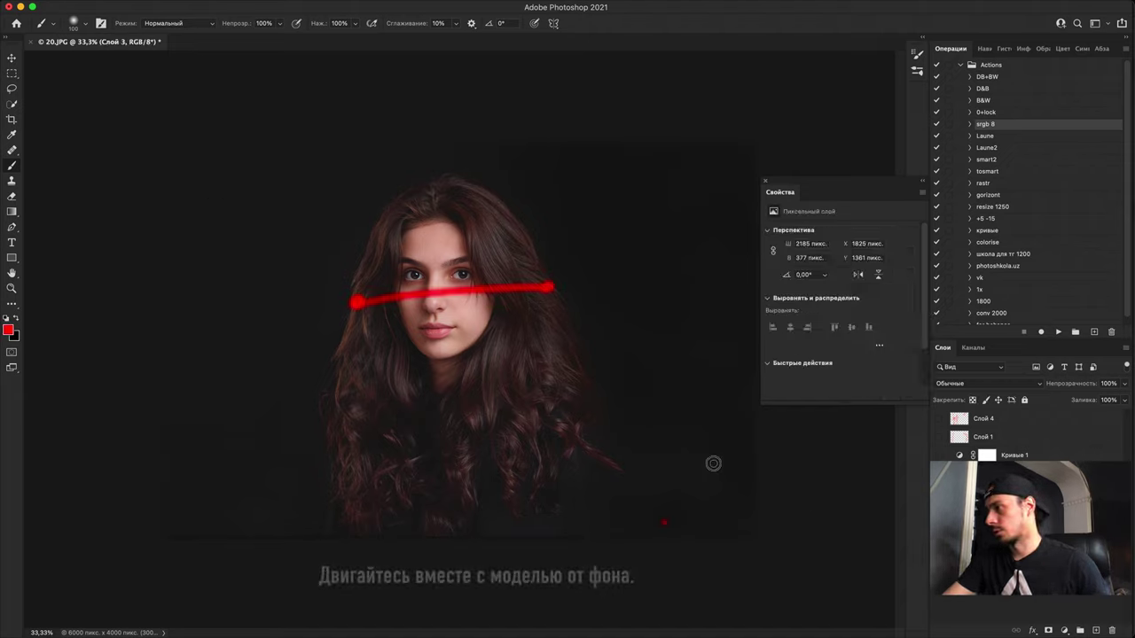
# Step: Paint red zigzags over the background on both sides of the woman on the face-line layer, and hide that layer and Levels
pyautogui.moveTo(713, 462)
pyautogui.mouseDown()
pyautogui.moveTo(694, 242)
pyautogui.moveTo(591, 221)
pyautogui.moveTo(682, 168)
pyautogui.mouseUp()
pyautogui.moveTo(235, 532)
pyautogui.mouseDown()
pyautogui.moveTo(321, 353)
pyautogui.moveTo(248, 315)
pyautogui.moveTo(228, 232)
pyautogui.moveTo(270, 164)
pyautogui.mouseUp()
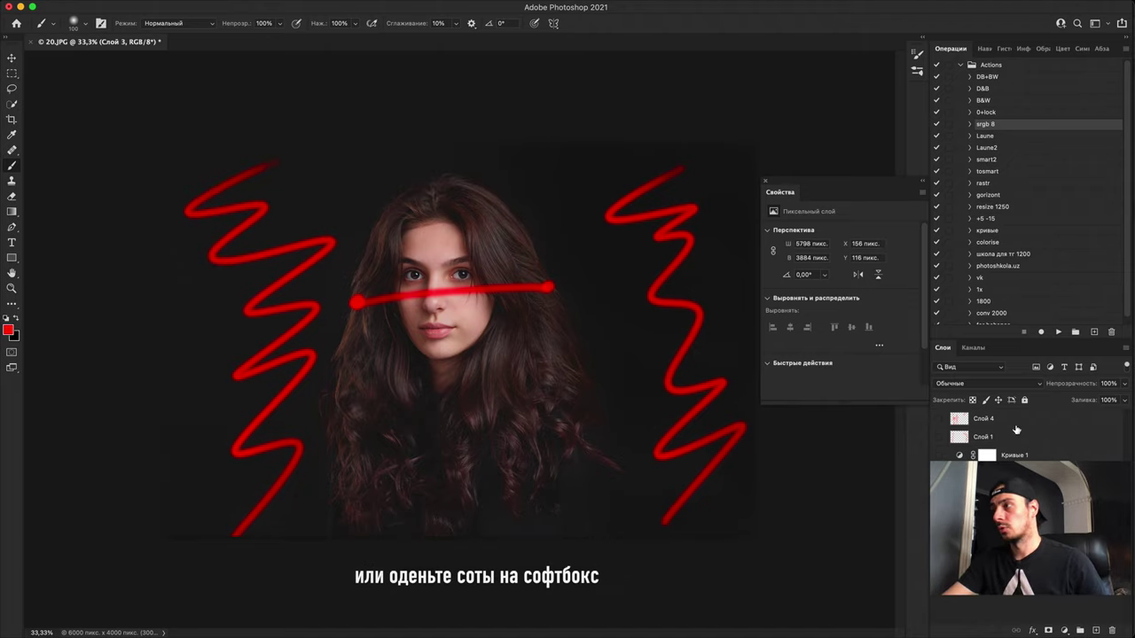
pyautogui.click(937, 517)
pyautogui.click(937, 517)
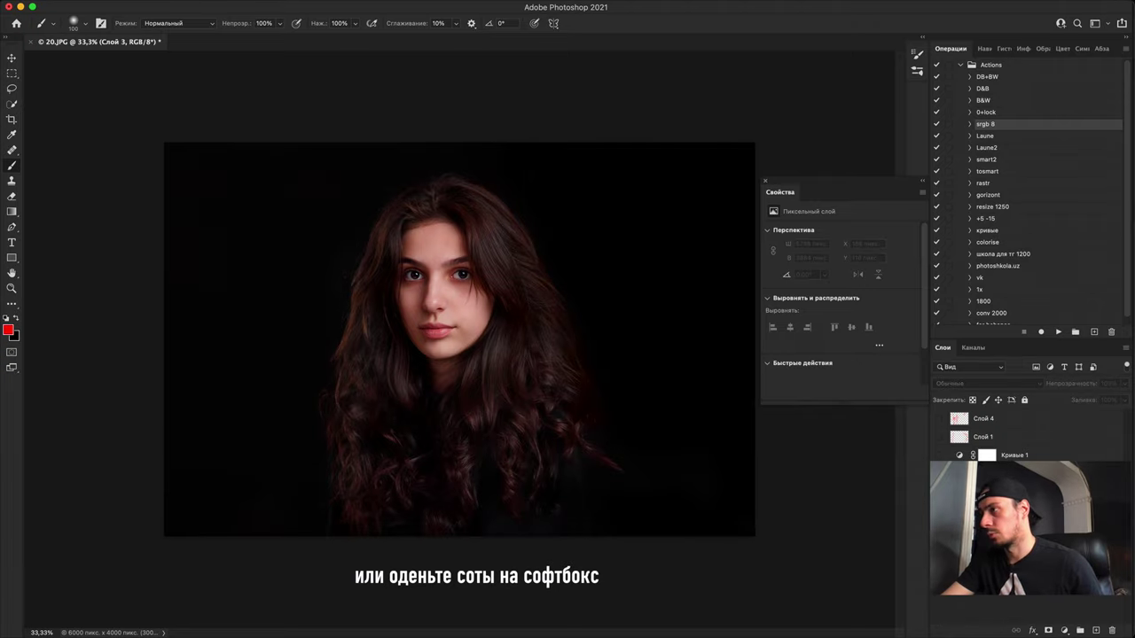
# Step: Add a new layer above the background, paint wide overlapping red arcs around the head and hair, and hide the layer
pyautogui.click(993, 527)
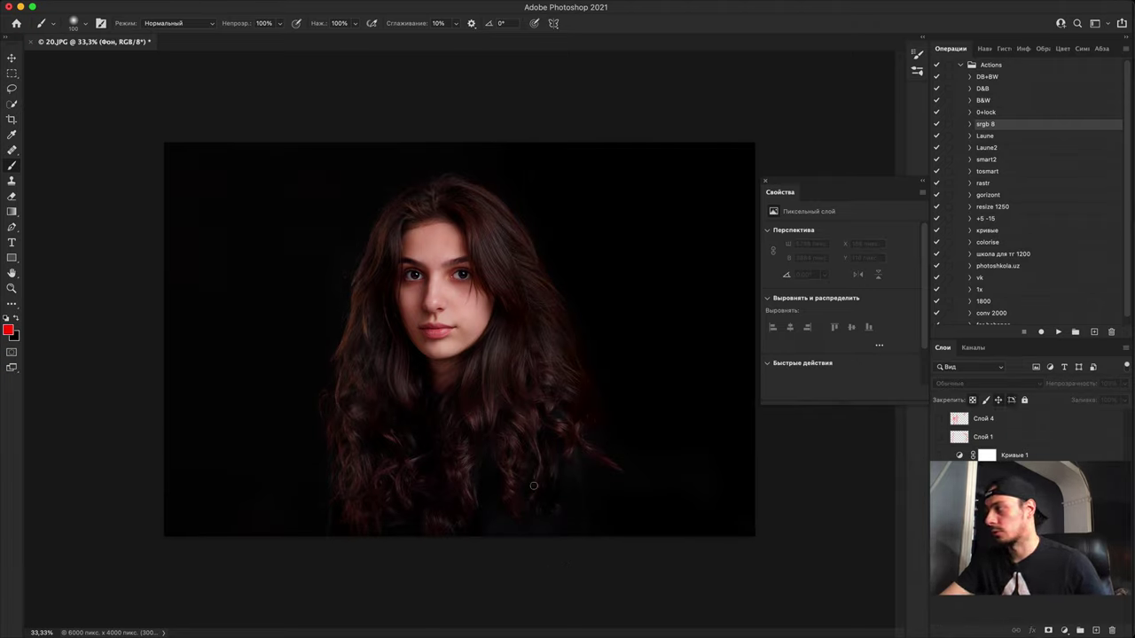
pyautogui.click(1096, 630)
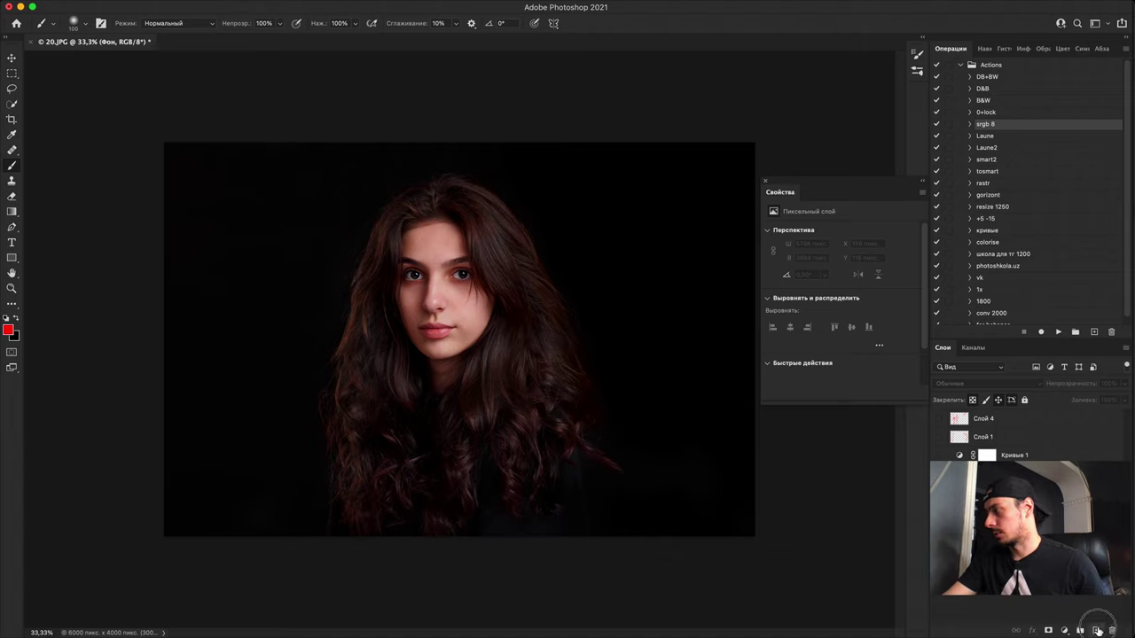
pyautogui.moveTo(327, 514)
pyautogui.mouseDown()
pyautogui.moveTo(243, 255)
pyautogui.moveTo(562, 240)
pyautogui.moveTo(583, 438)
pyautogui.moveTo(438, 156)
pyautogui.moveTo(312, 469)
pyautogui.mouseUp()
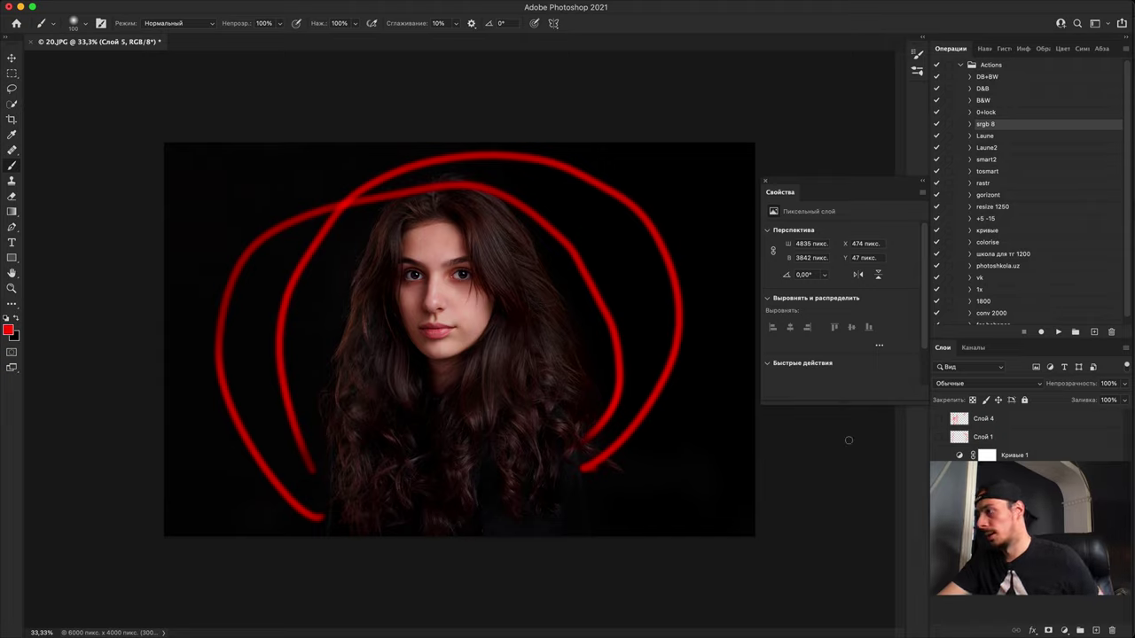
pyautogui.click(936, 576)
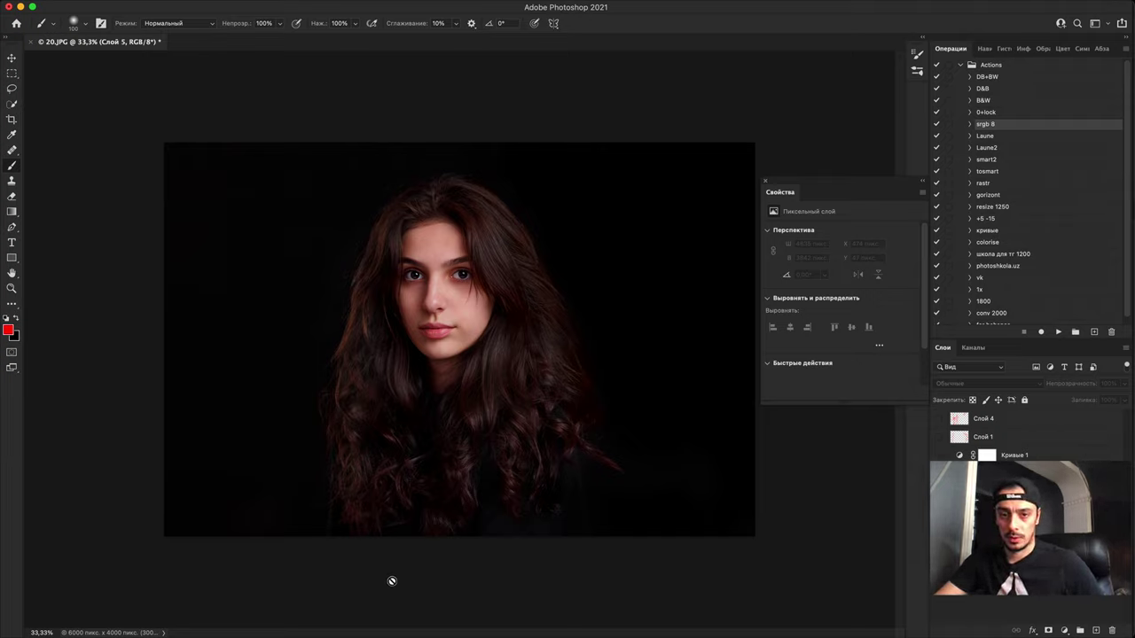
# Step: Show the top markup layer, cross out the light sketch beside the woman with two diagonal red strokes, and hide it again
pyautogui.click(939, 419)
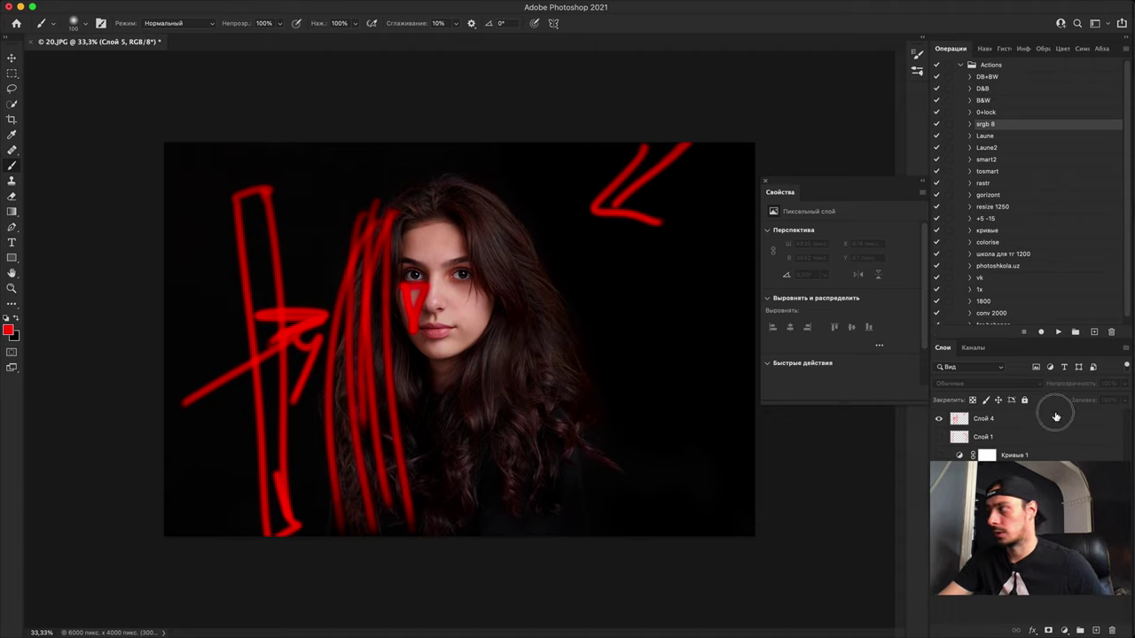
pyautogui.click(1051, 425)
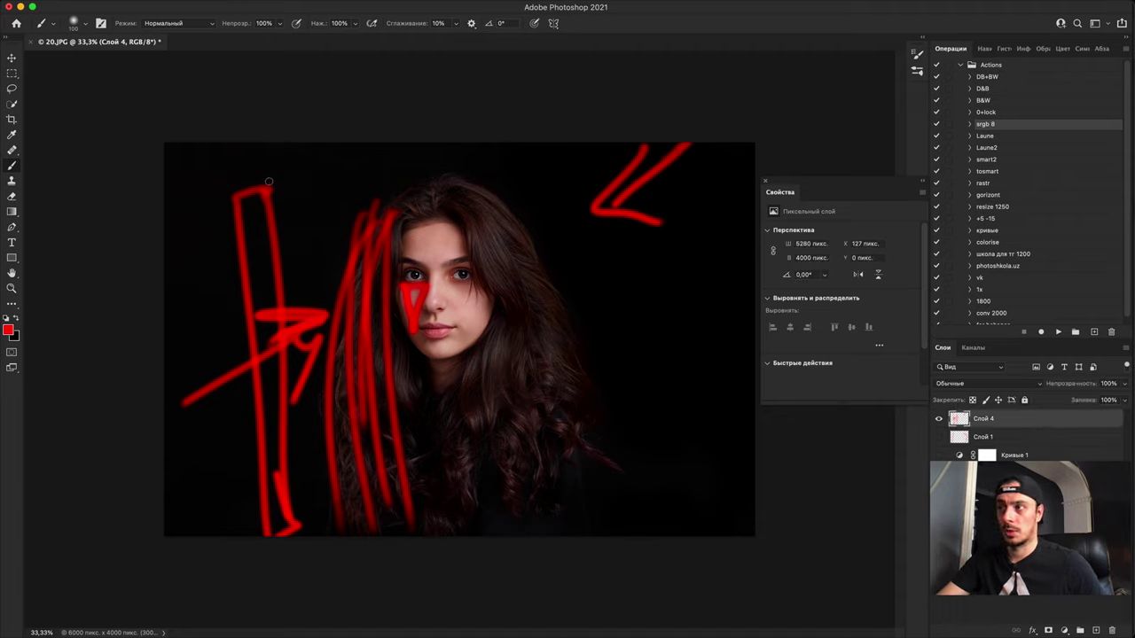
pyautogui.moveTo(314, 156); pyautogui.dragTo(233, 472)
pyautogui.moveTo(185, 262); pyautogui.dragTo(325, 469)
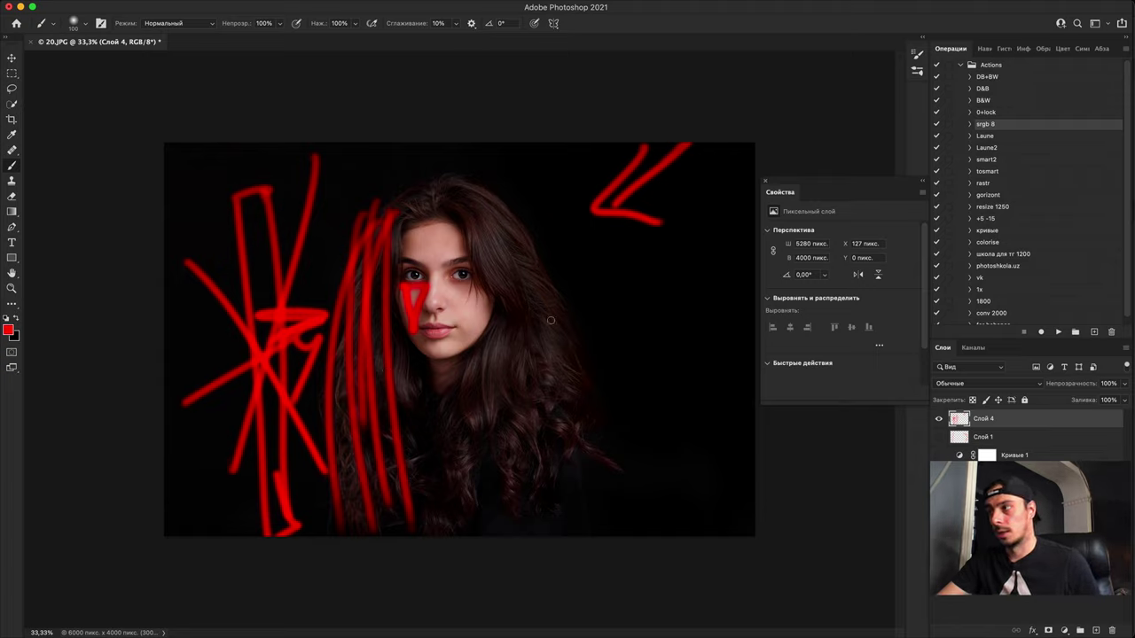
pyautogui.click(938, 418)
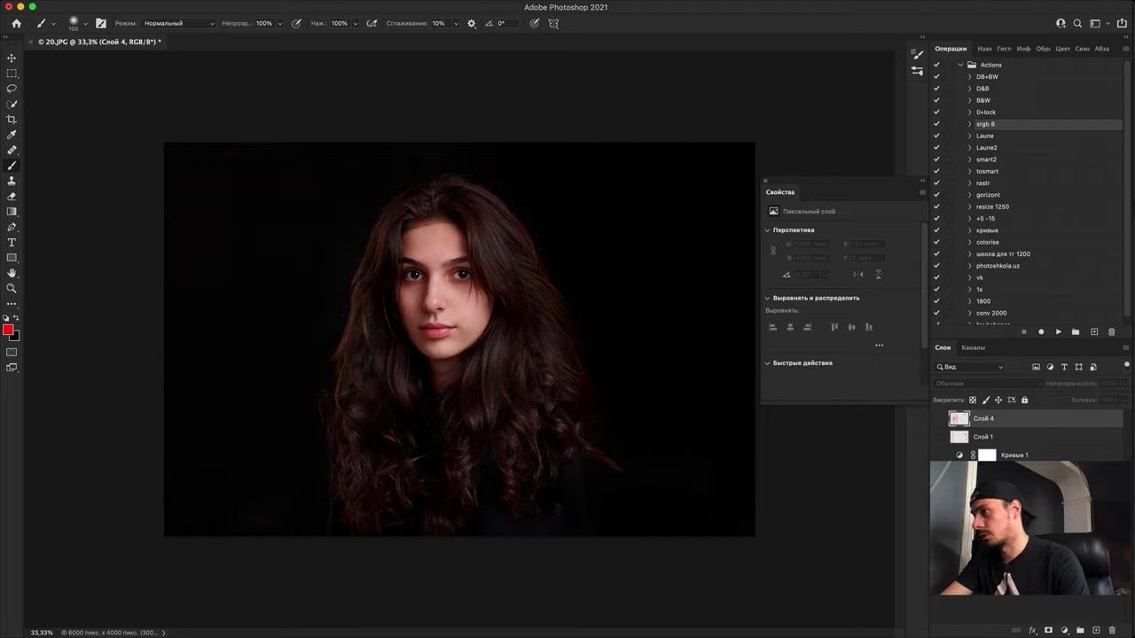
# Step: Crop the portrait slightly tighter to about 5604 x 3736 px with the background layer selected, and close the layer properties
pyautogui.click(997, 492)
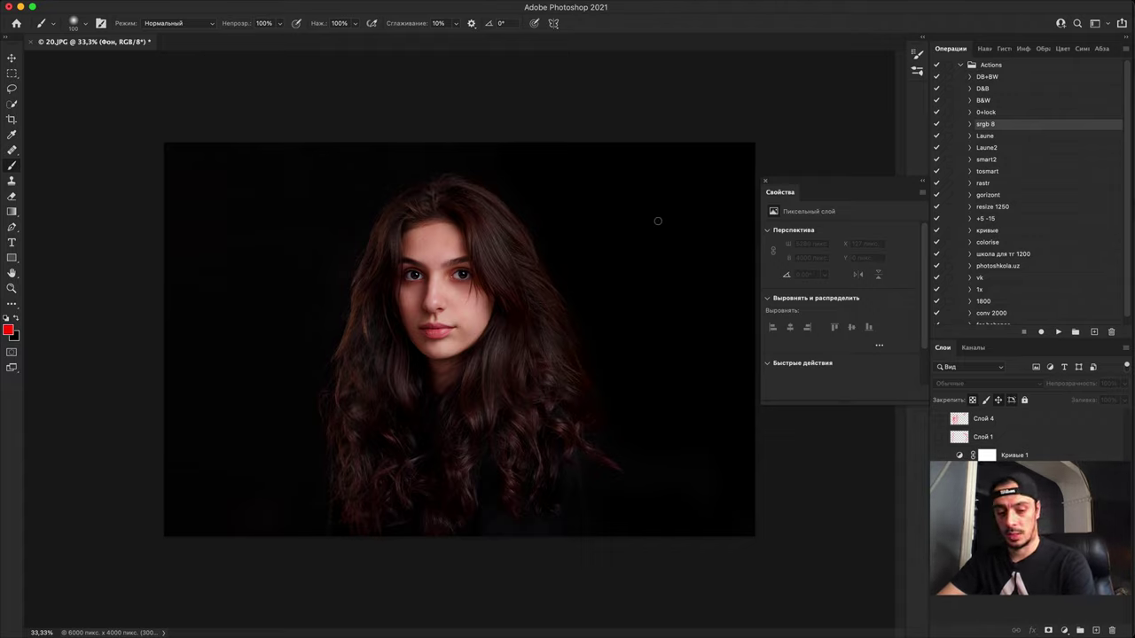
pyautogui.press('c')
pyautogui.moveTo(750, 153); pyautogui.dragTo(736, 154)
pyautogui.press('super+plus')
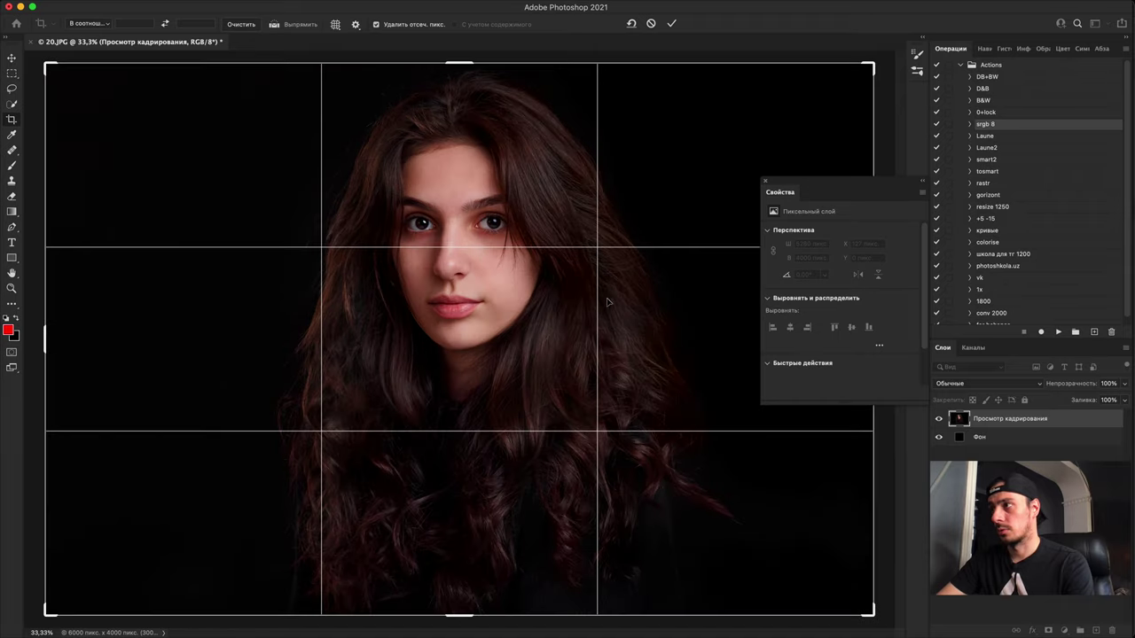
pyautogui.press('super+minus')
pyautogui.press('Return')
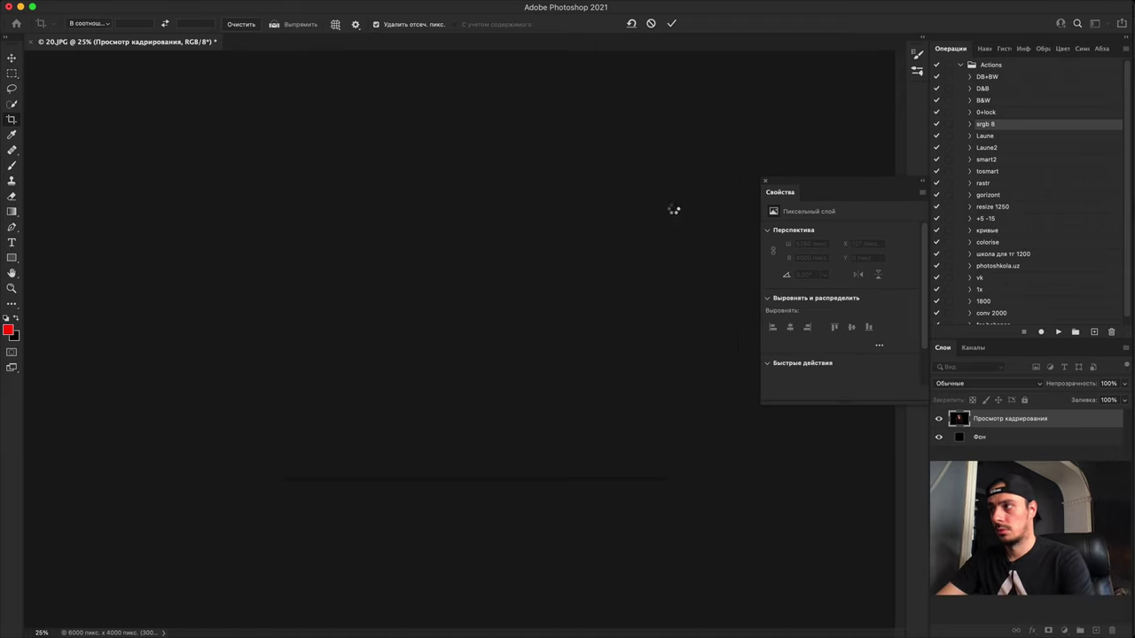
pyautogui.press('super+plus')
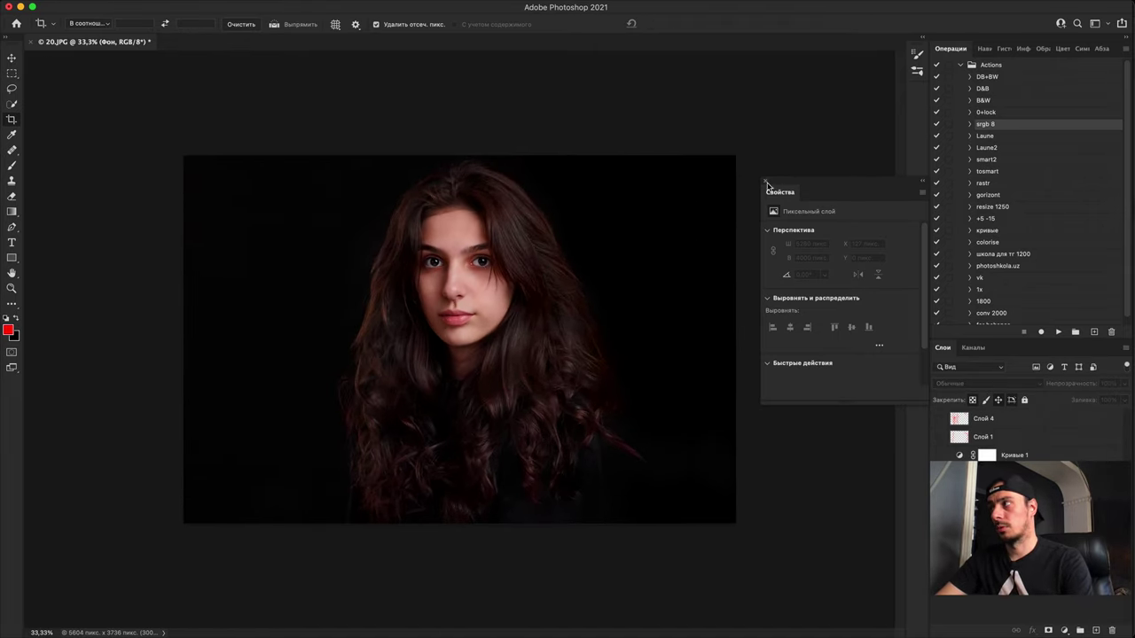
pyautogui.click(768, 183)
# Step: Examine the skin texture around the lips, chin and cheek at 300 to 500% magnification
pyautogui.scroll(10, 461, 354)
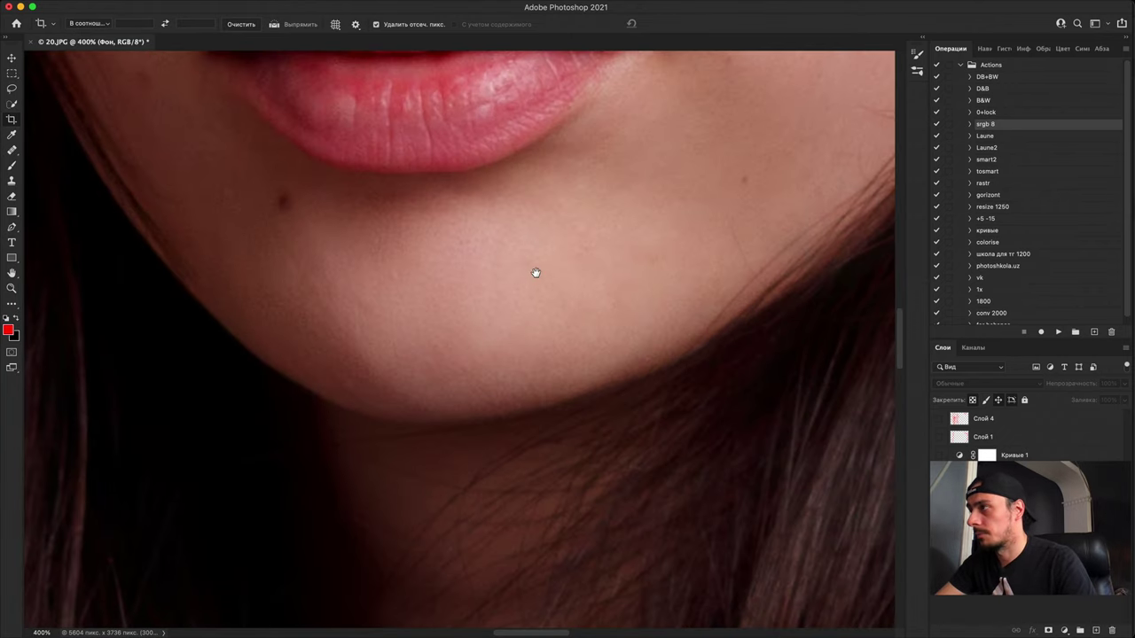
pyautogui.moveTo(544, 256); pyautogui.dragTo(449, 527)
pyautogui.press('super+plus')
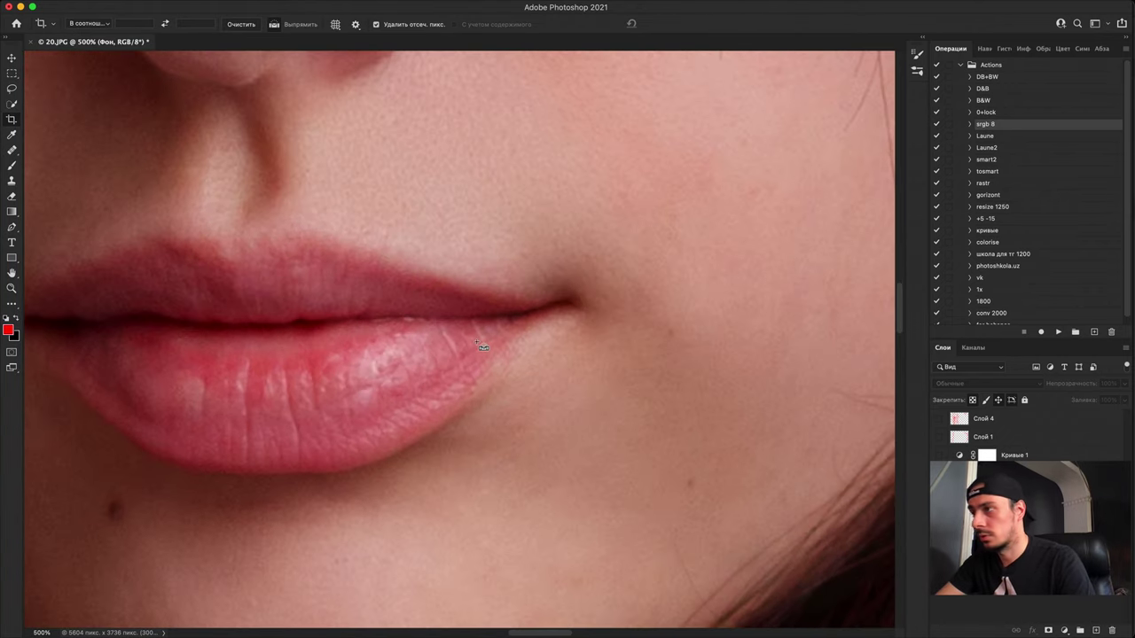
pyautogui.press('super+1')
pyautogui.press('super+plus')
pyautogui.press('super+plus')
pyautogui.press('super+plus')
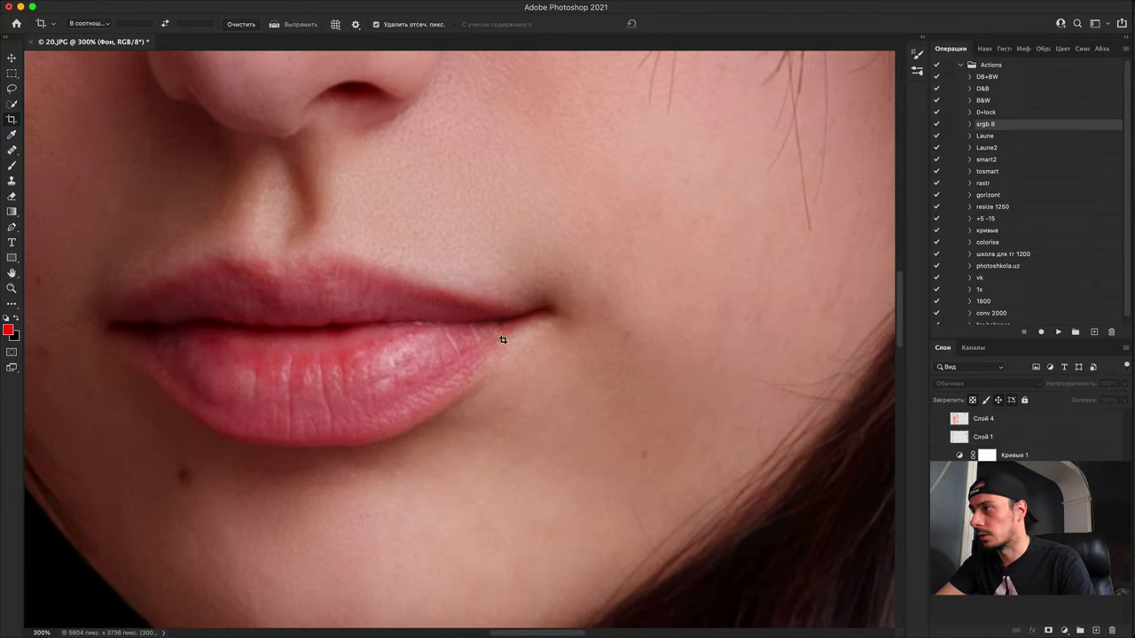
pyautogui.moveTo(548, 305); pyautogui.dragTo(474, 457)
# Step: Add a new empty layer above the background for brush markup, and examine the skin around the eyes, brows and nose at 400%
pyautogui.press('b')
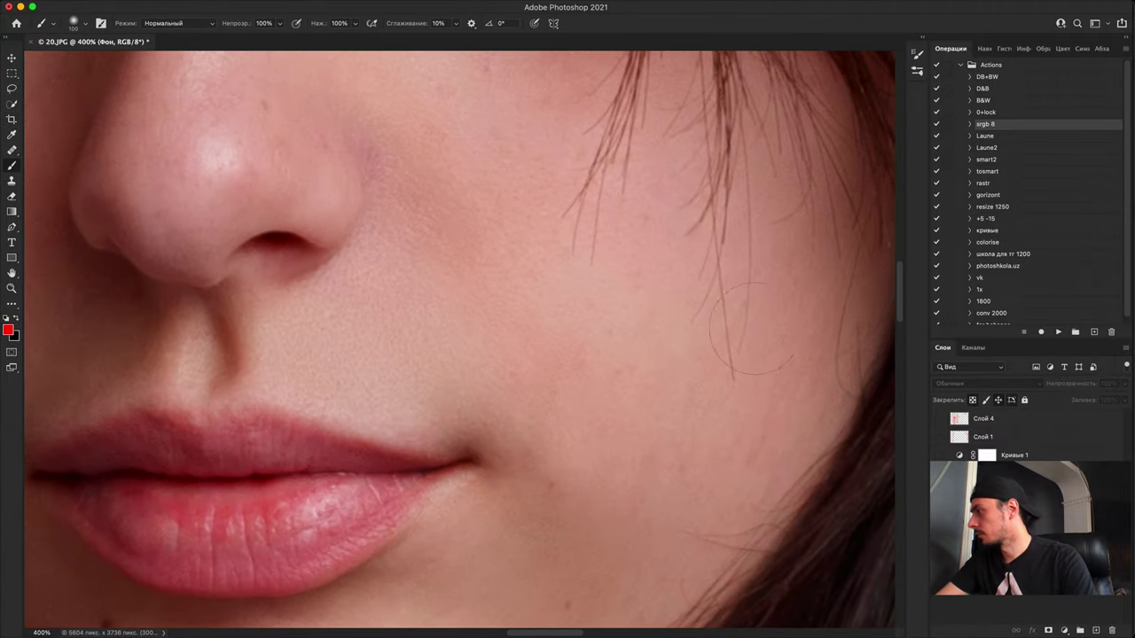
pyautogui.click(1097, 630)
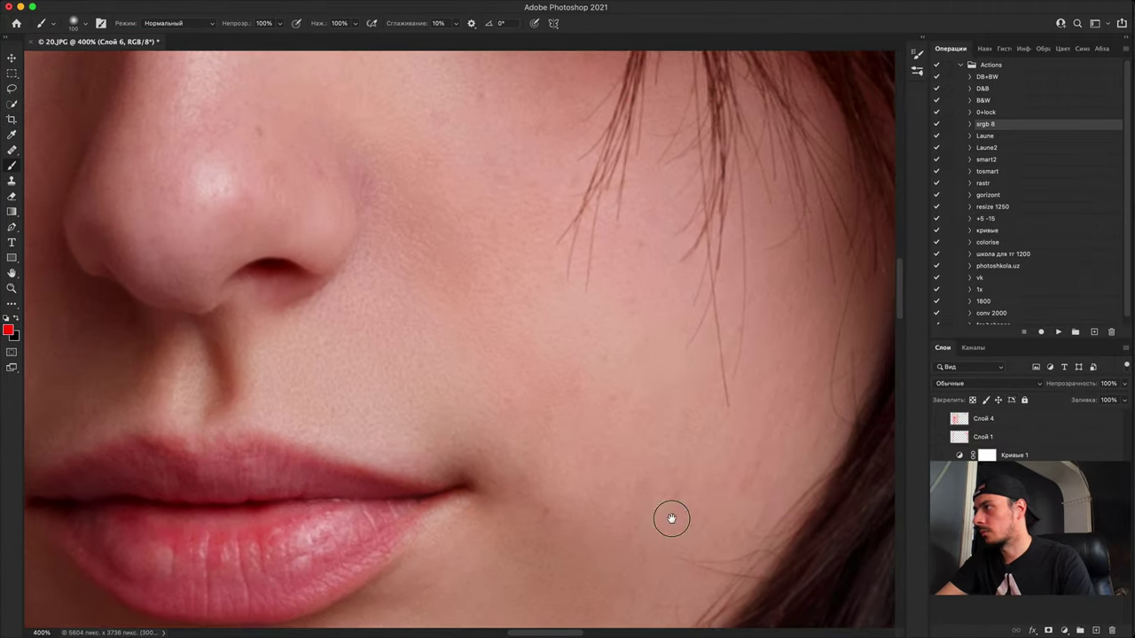
pyautogui.moveTo(467, 180); pyautogui.dragTo(568, 557)
pyautogui.moveTo(456, 278); pyautogui.dragTo(405, 415)
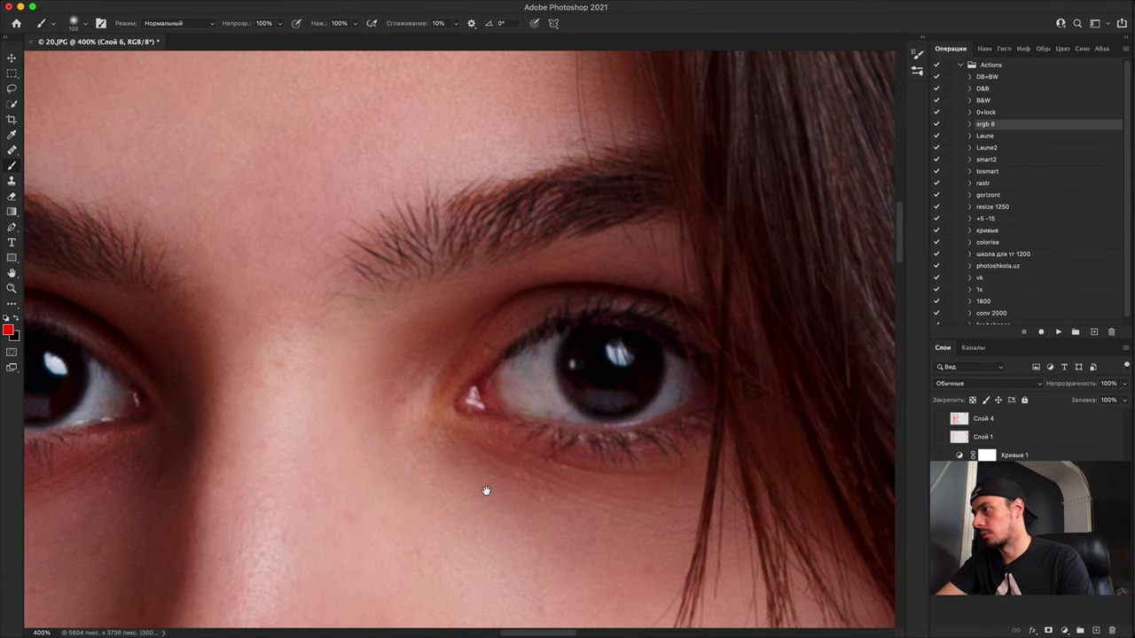
pyautogui.moveTo(425, 243); pyautogui.dragTo(471, 449)
pyautogui.moveTo(471, 271); pyautogui.dragTo(535, 588)
pyautogui.scroll(-10, 535, 589)
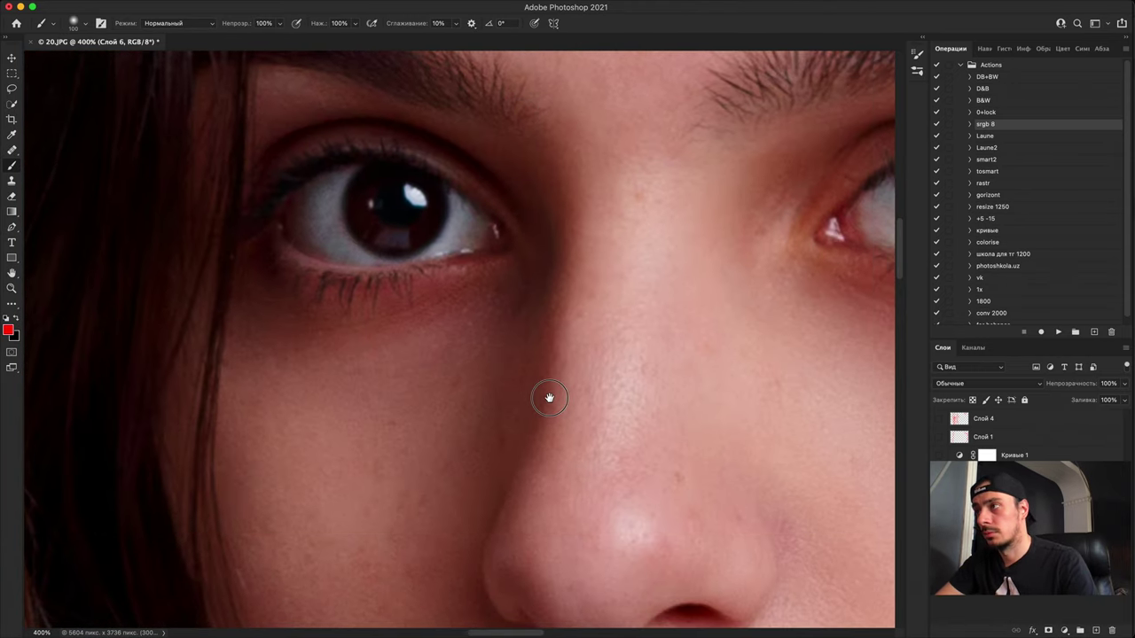
pyautogui.scroll(-3, 491, 358)
pyautogui.hscroll(4, 491, 357)
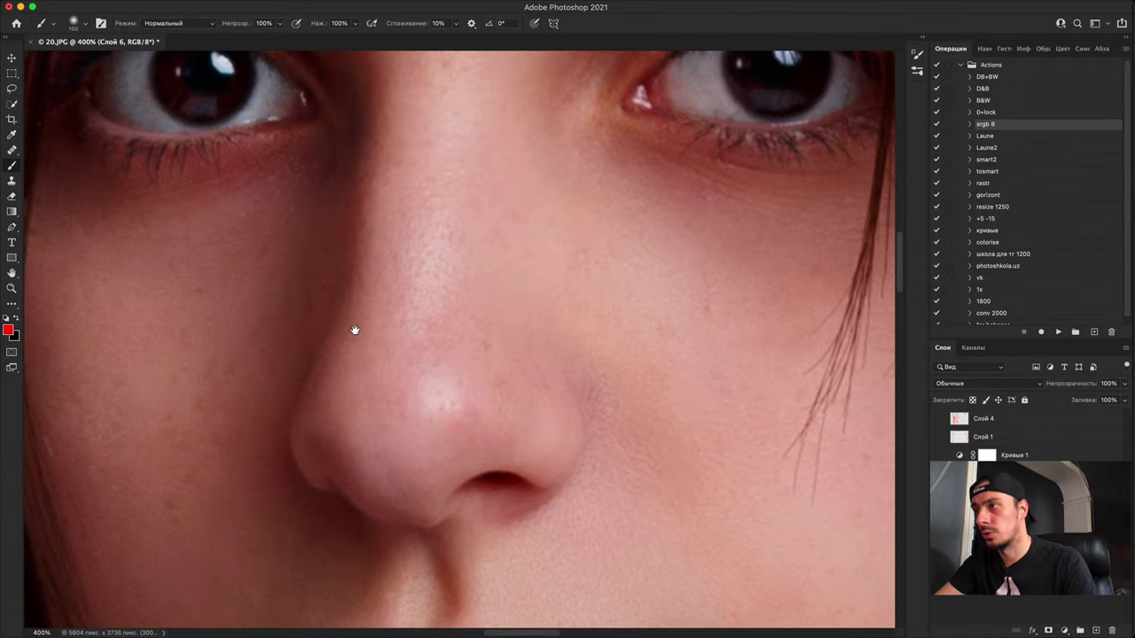
# Step: Reduce the brush size and handwrite "Оро" in red on the cheek beside the corner of the mouth
pyautogui.scroll(-4, 418, 456)
pyautogui.hscroll(2, 388, 380)
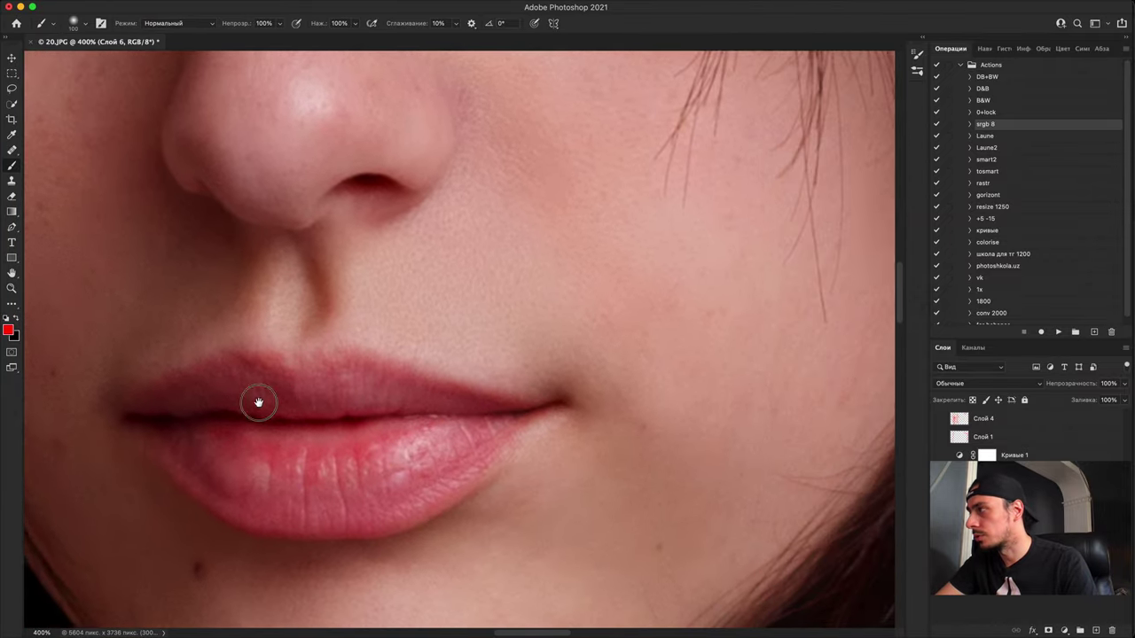
pyautogui.moveTo(443, 423); pyautogui.dragTo(292, 631)
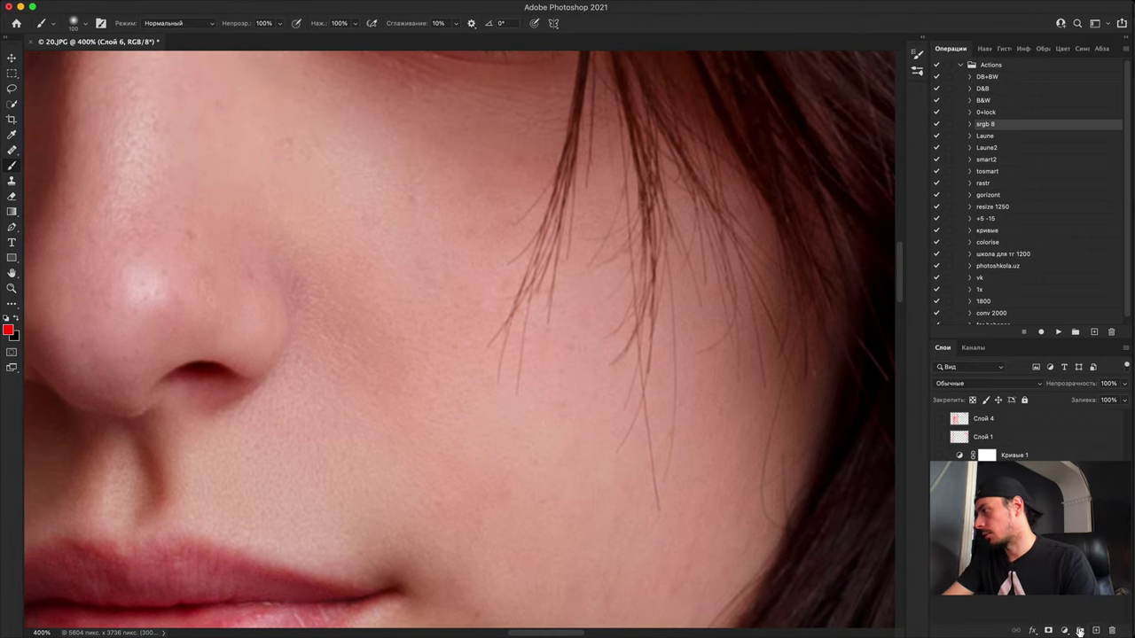
pyautogui.hscroll(-3, 459, 340)
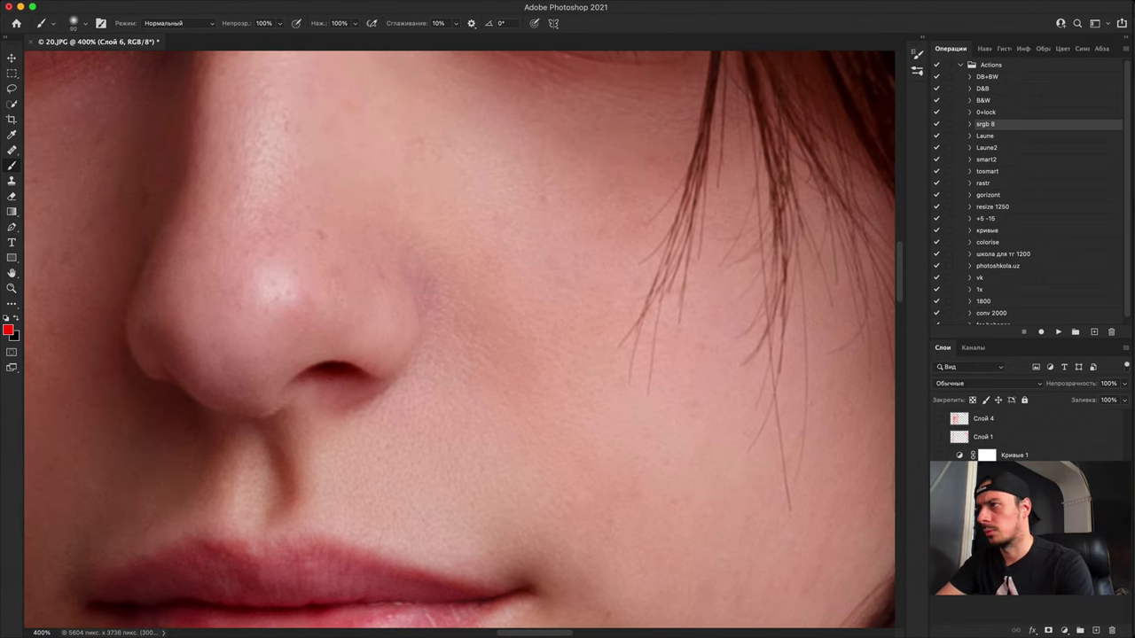
pyautogui.moveTo(380, 304)
pyautogui.mouseDown()
pyautogui.moveTo(354, 233)
pyautogui.moveTo(367, 325)
pyautogui.moveTo(356, 323)
pyautogui.mouseUp()
pyautogui.scroll(-5, 449, 436)
pyautogui.hscroll(2, 449, 437)
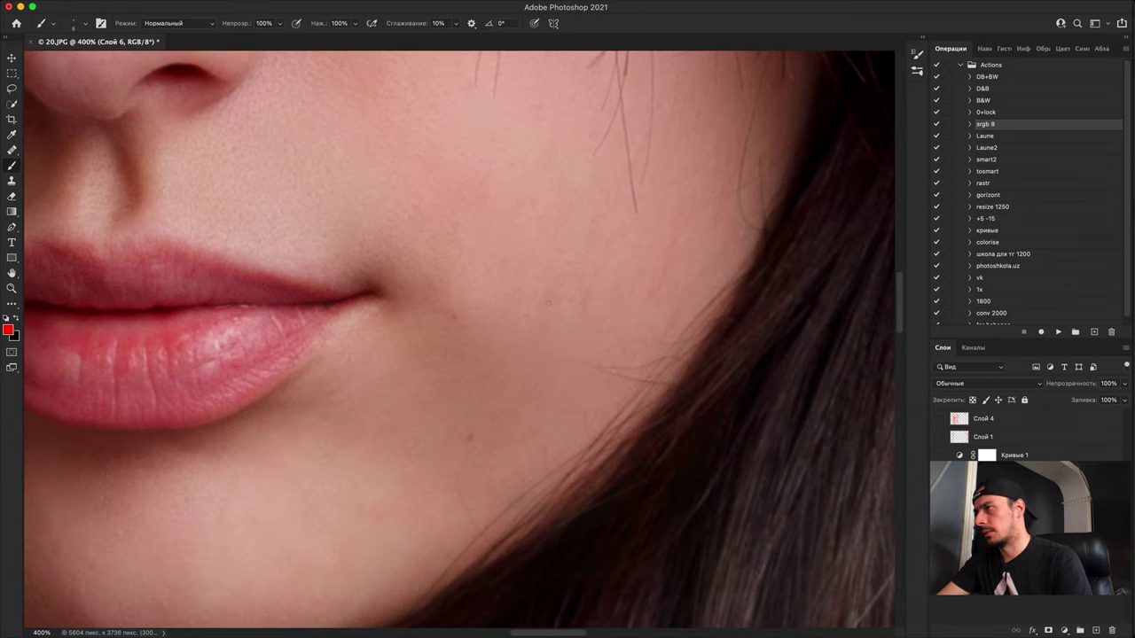
pyautogui.moveTo(525, 307)
pyautogui.mouseDown()
pyautogui.moveTo(579, 291)
pyautogui.moveTo(625, 301)
pyautogui.mouseUp()
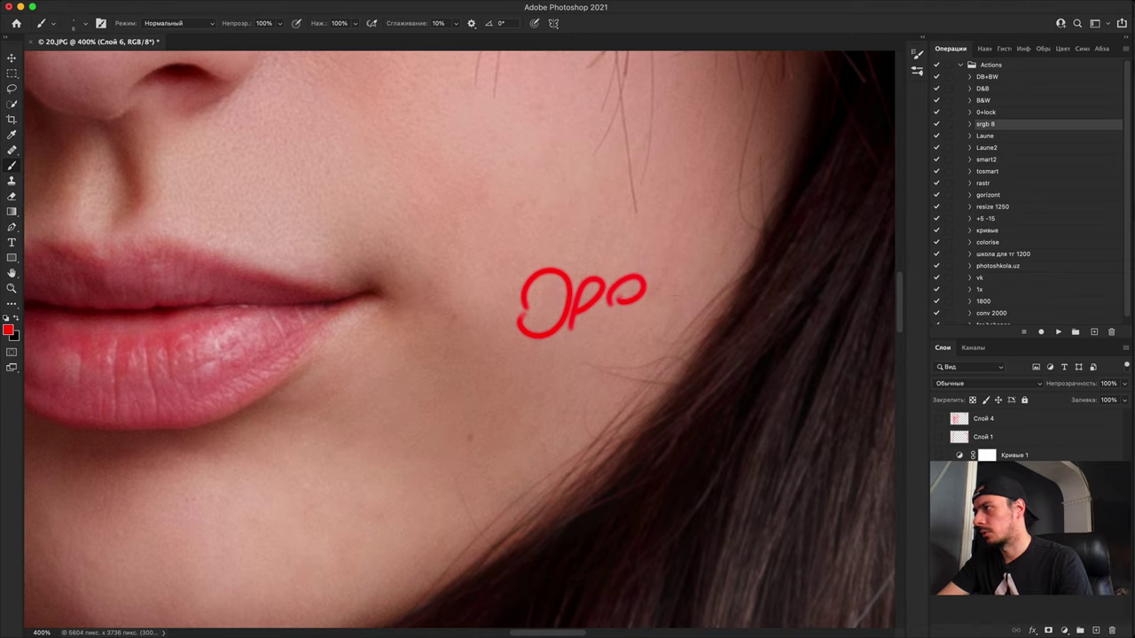
# Step: Add further red markup strokes on the lit cheek, including a curved one beside the nose
pyautogui.moveTo(561, 337); pyautogui.dragTo(624, 515)
pyautogui.moveTo(535, 386)
pyautogui.mouseDown()
pyautogui.moveTo(576, 334)
pyautogui.moveTo(541, 385)
pyautogui.mouseUp()
pyautogui.moveTo(505, 461); pyautogui.dragTo(793, 158)
pyautogui.moveTo(566, 408); pyautogui.dragTo(638, 363)
# Step: Examine the skin on the shadowed side of the face, from beside the lips up to the eye, at 400%
pyautogui.moveTo(474, 233); pyautogui.dragTo(722, 471)
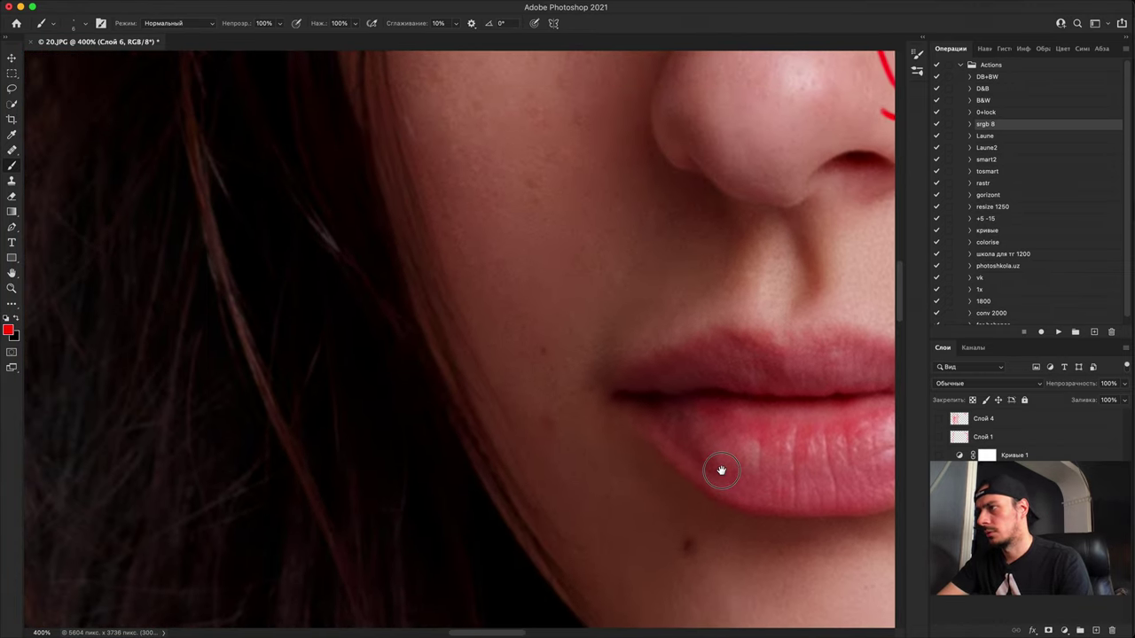
pyautogui.moveTo(662, 259); pyautogui.dragTo(640, 441)
pyautogui.moveTo(644, 399); pyautogui.dragTo(653, 612)
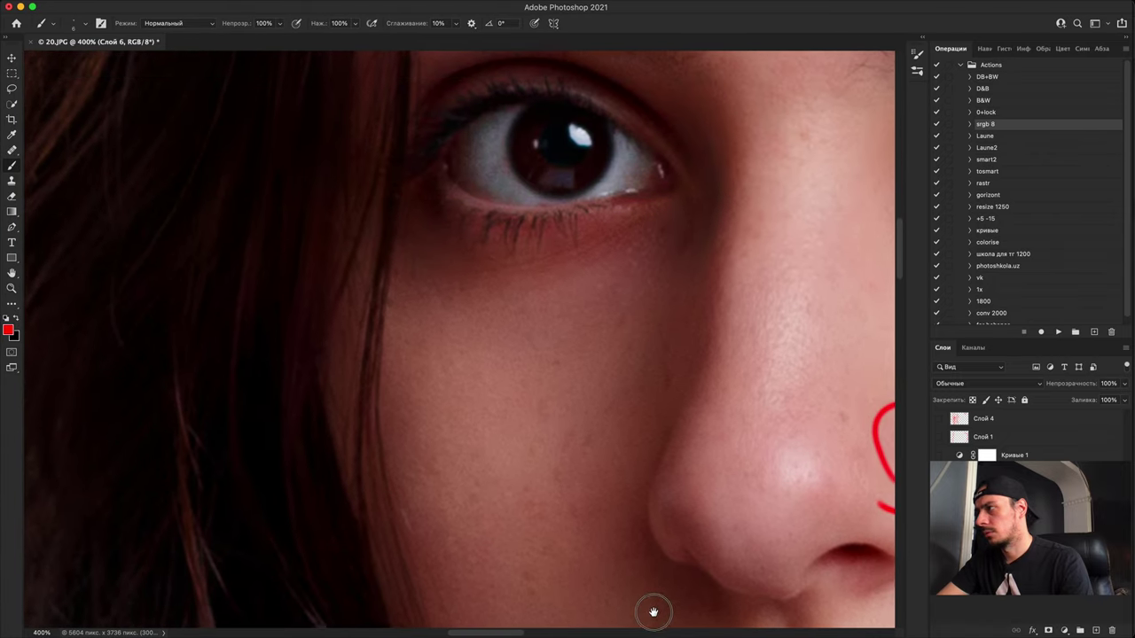
# Step: Examine the portrait's skin close up, from the cheek and eye to the forehead and hairline
pyautogui.moveTo(611, 499); pyautogui.dragTo(602, 597)
pyautogui.moveTo(595, 401); pyautogui.dragTo(583, 520)
pyautogui.moveTo(621, 345); pyautogui.dragTo(618, 446)
pyautogui.moveTo(671, 186); pyautogui.dragTo(671, 451)
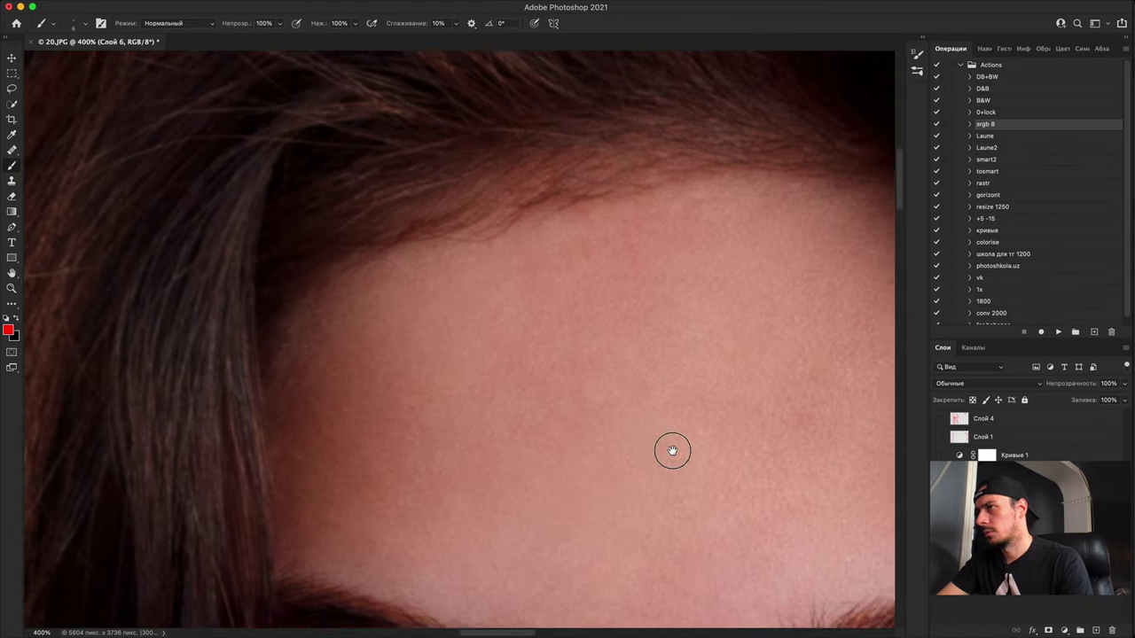
# Step: Outline the shaded cheek beside the hair with a red brush stroke on the full portrait
pyautogui.press('super+minus')
pyautogui.press('super+minus')
pyautogui.press('super+minus')
pyautogui.press('super+minus')
pyautogui.press('super+minus')
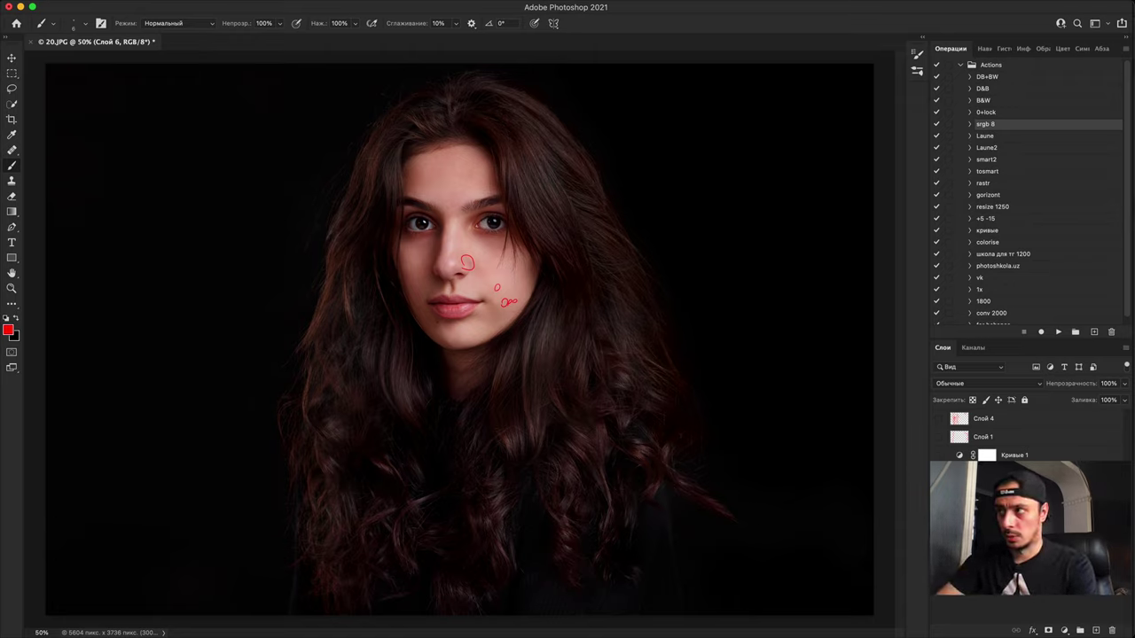
pyautogui.moveTo(395, 238)
pyautogui.mouseDown()
pyautogui.moveTo(436, 236)
pyautogui.moveTo(421, 291)
pyautogui.moveTo(430, 306)
pyautogui.moveTo(400, 242)
pyautogui.moveTo(405, 280)
pyautogui.mouseUp()
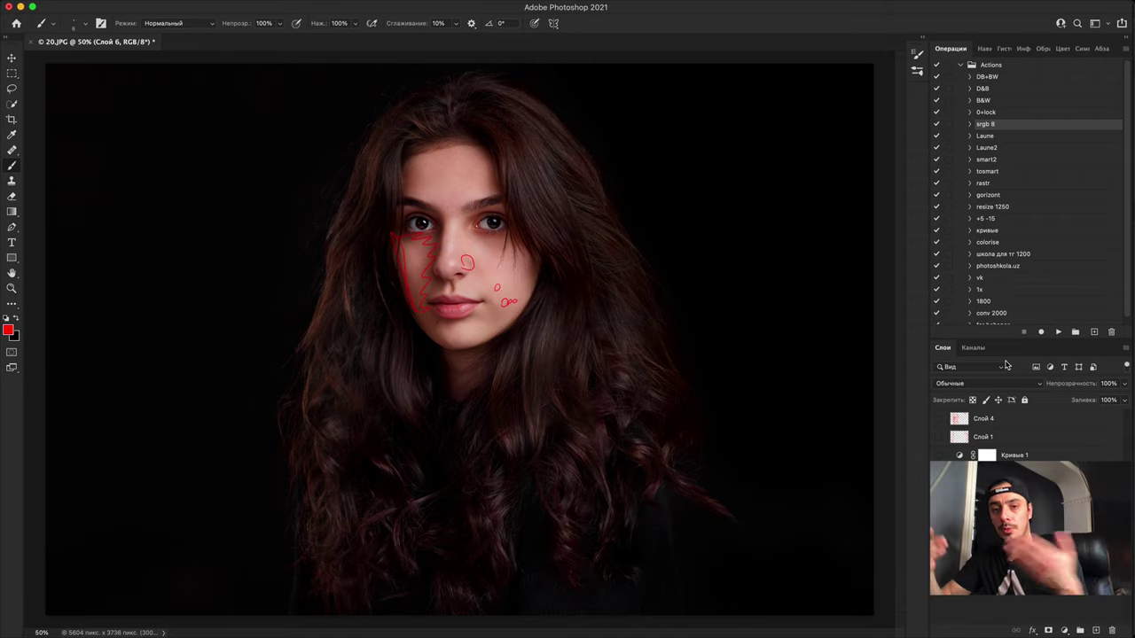
# Step: Switch to Bridge, open the raw photo 21.CR2 in Camera Raw and collapse the filmstrip
pyautogui.press('super+Tab')
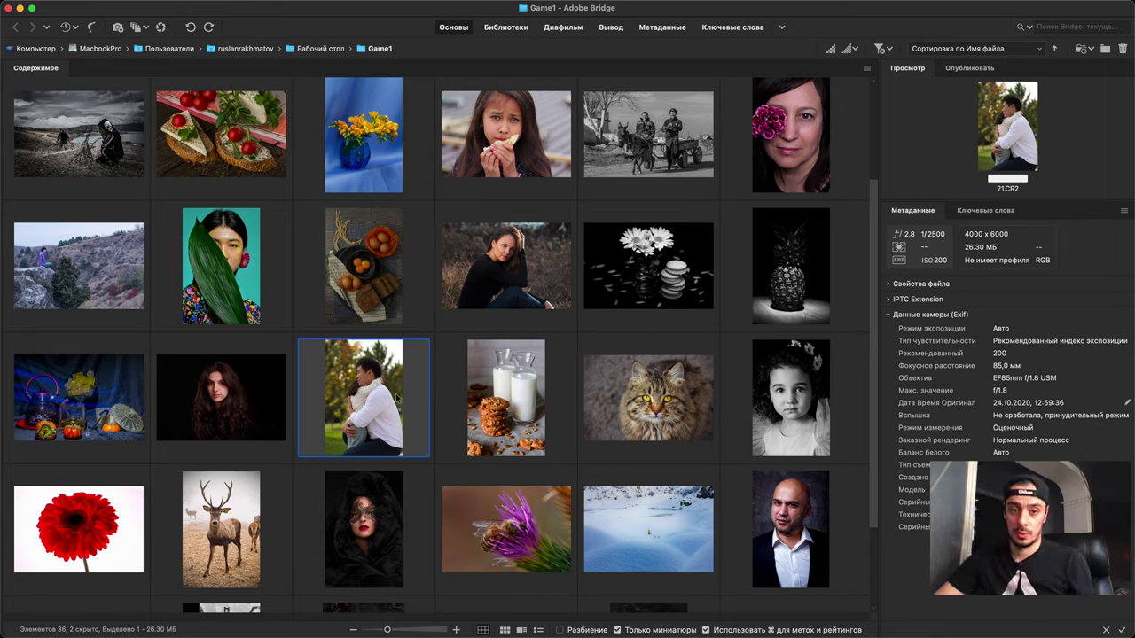
pyautogui.doubleClick(383, 402)
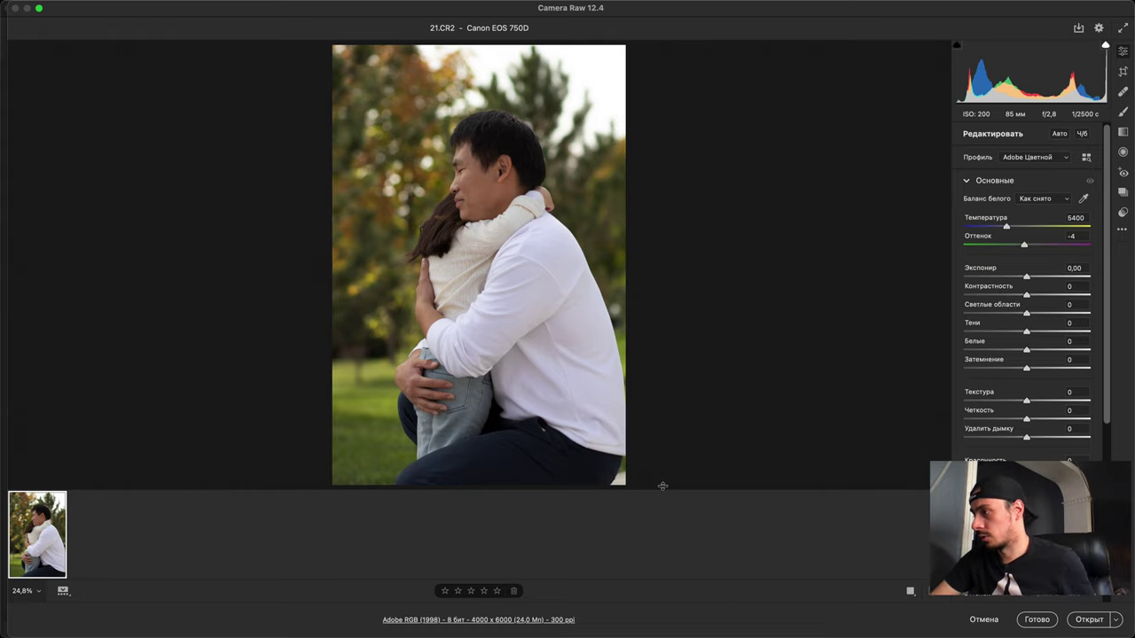
pyautogui.moveTo(661, 488); pyautogui.dragTo(641, 634)
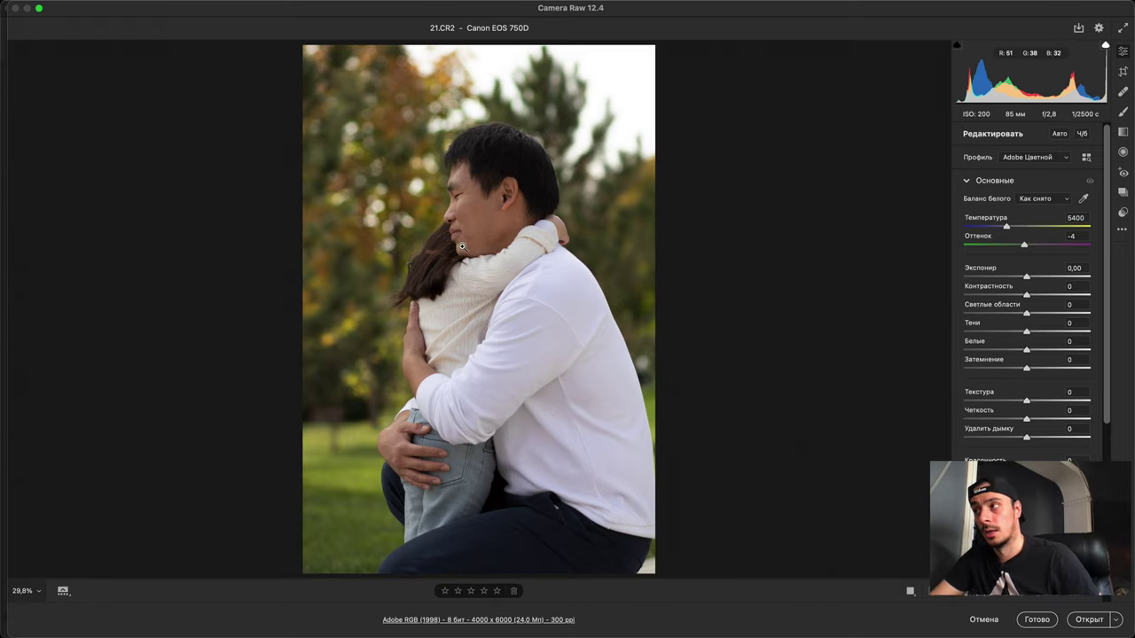
# Step: Paint over the man's face with an adjustment brush of size 10 and exposure +0.75
pyautogui.moveTo(460, 203); pyautogui.dragTo(502, 223)
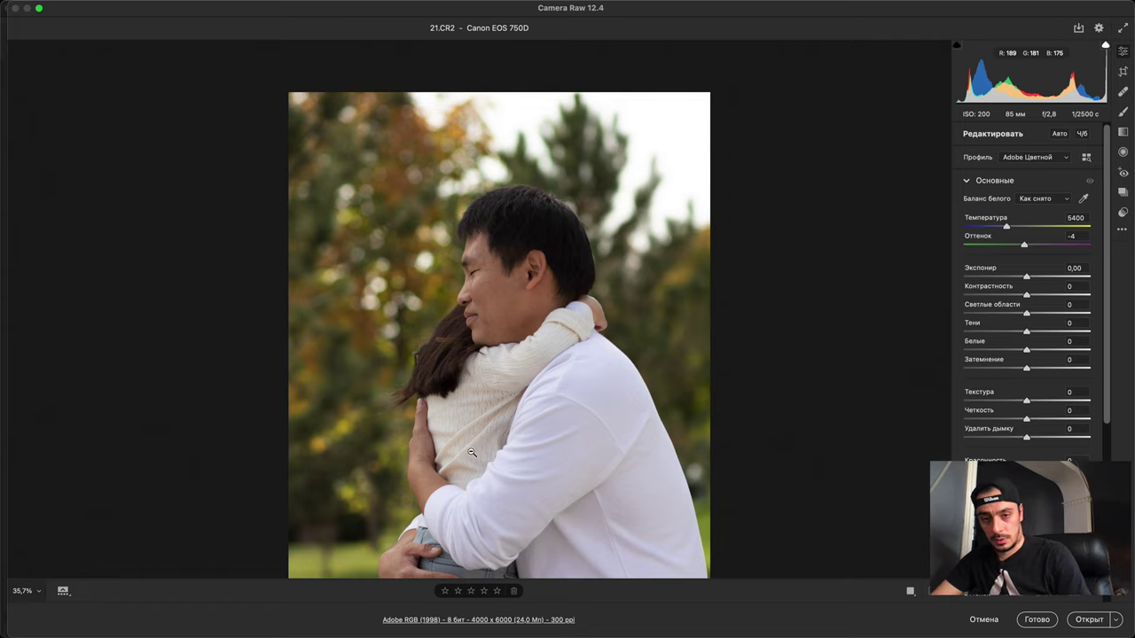
pyautogui.moveTo(484, 505); pyautogui.dragTo(558, 256)
pyautogui.moveTo(561, 380); pyautogui.dragTo(505, 500)
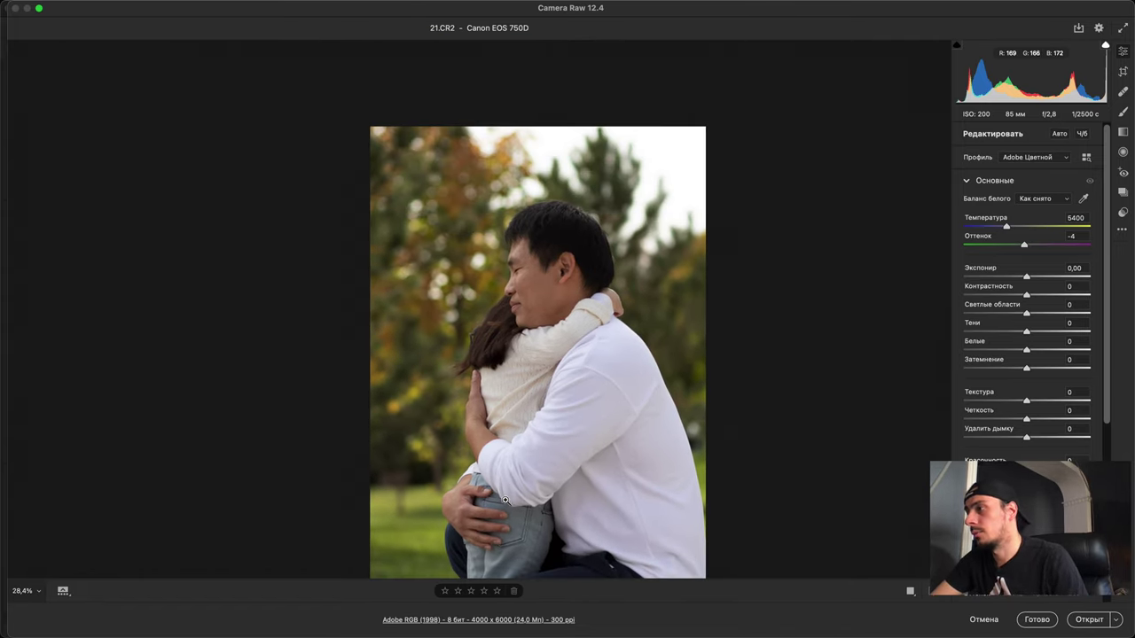
pyautogui.moveTo(559, 440); pyautogui.dragTo(521, 419)
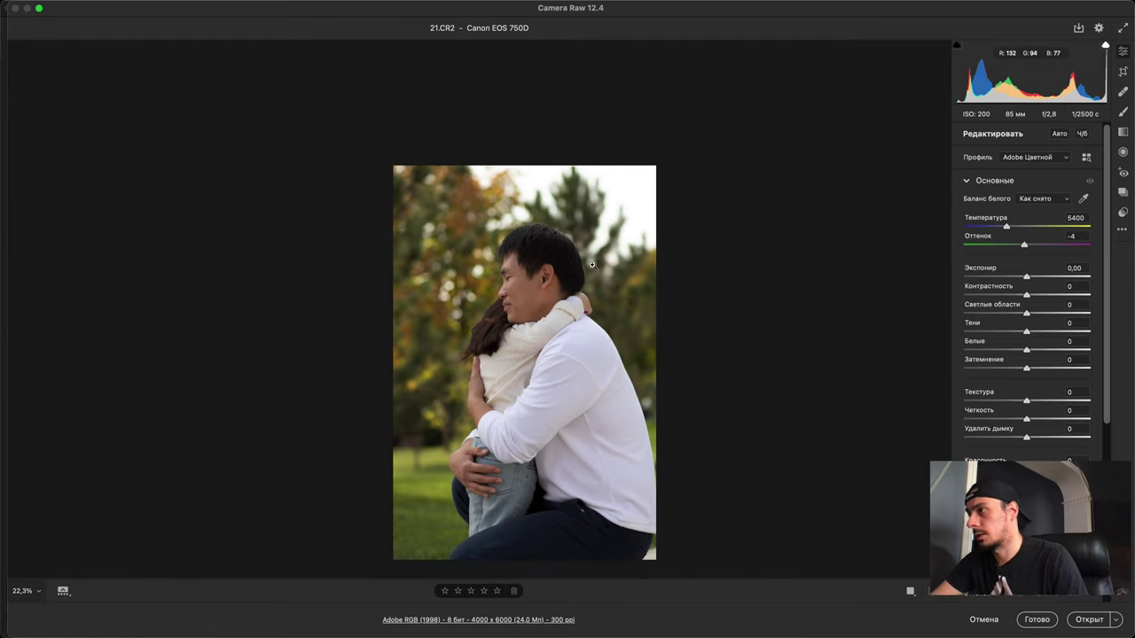
pyautogui.click(1123, 113)
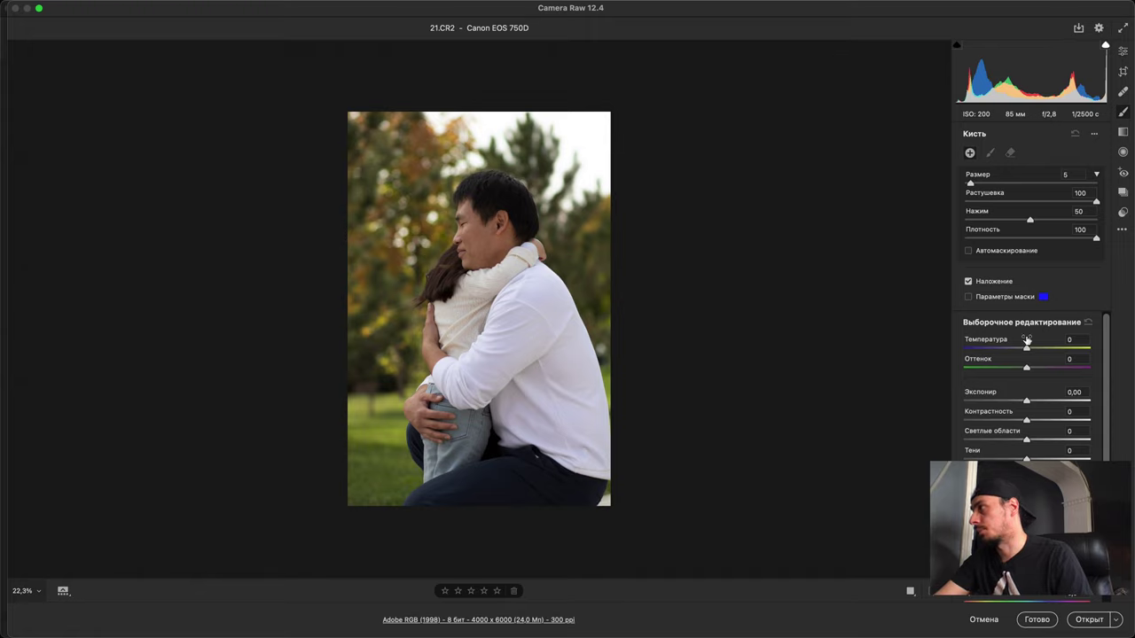
pyautogui.moveTo(1026, 401); pyautogui.dragTo(1027, 401)
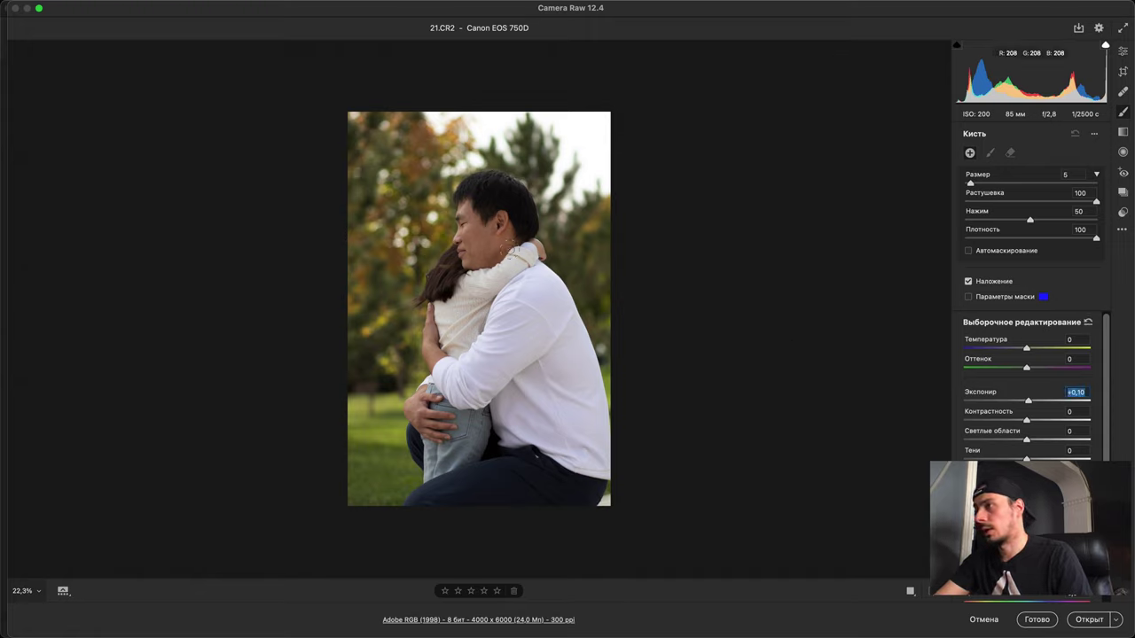
pyautogui.scroll(5, 475, 235)
pyautogui.click(487, 203)
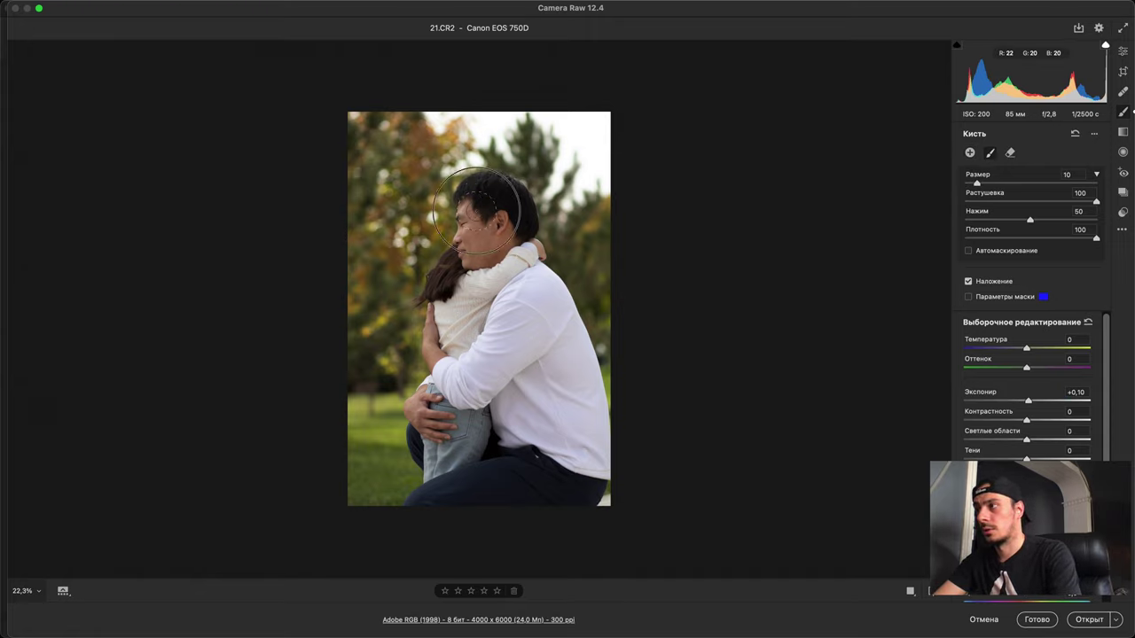
pyautogui.moveTo(1027, 401); pyautogui.dragTo(1039, 399)
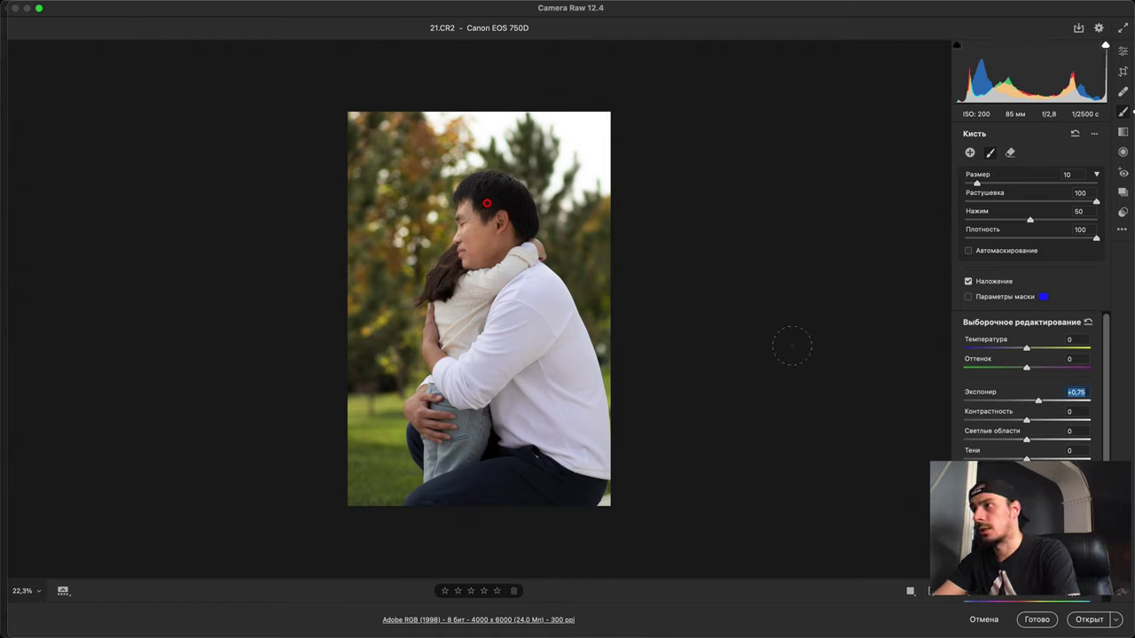
pyautogui.moveTo(472, 262)
pyautogui.mouseDown()
pyautogui.moveTo(502, 204)
pyautogui.moveTo(473, 196)
pyautogui.moveTo(448, 216)
pyautogui.moveTo(464, 267)
pyautogui.mouseUp()
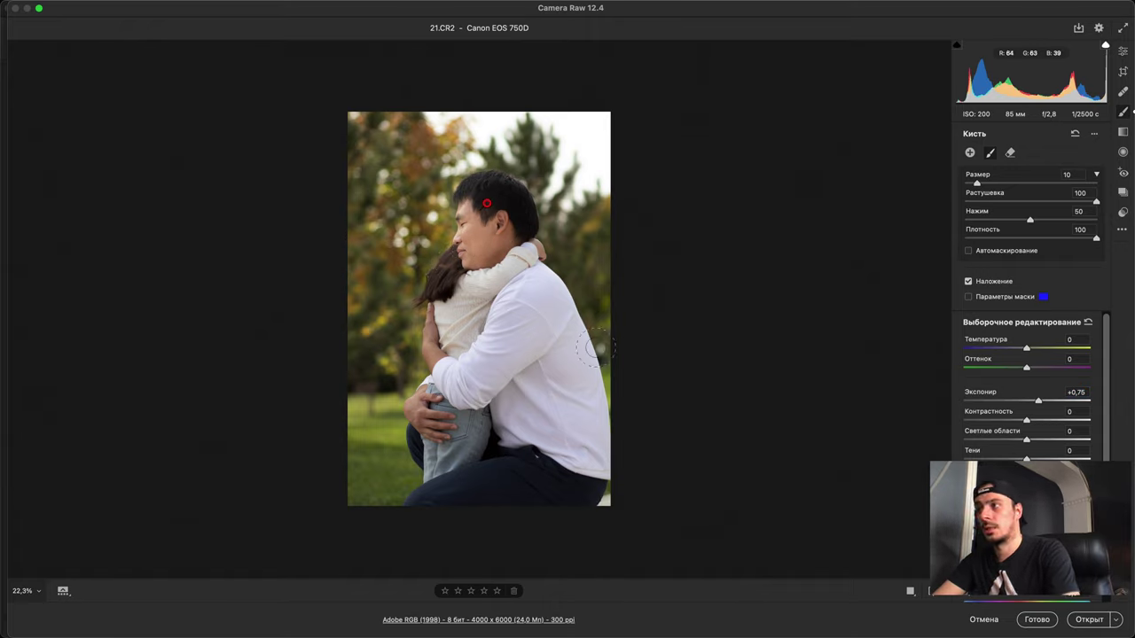
pyautogui.press('super+minus')
pyautogui.press('super+plus')
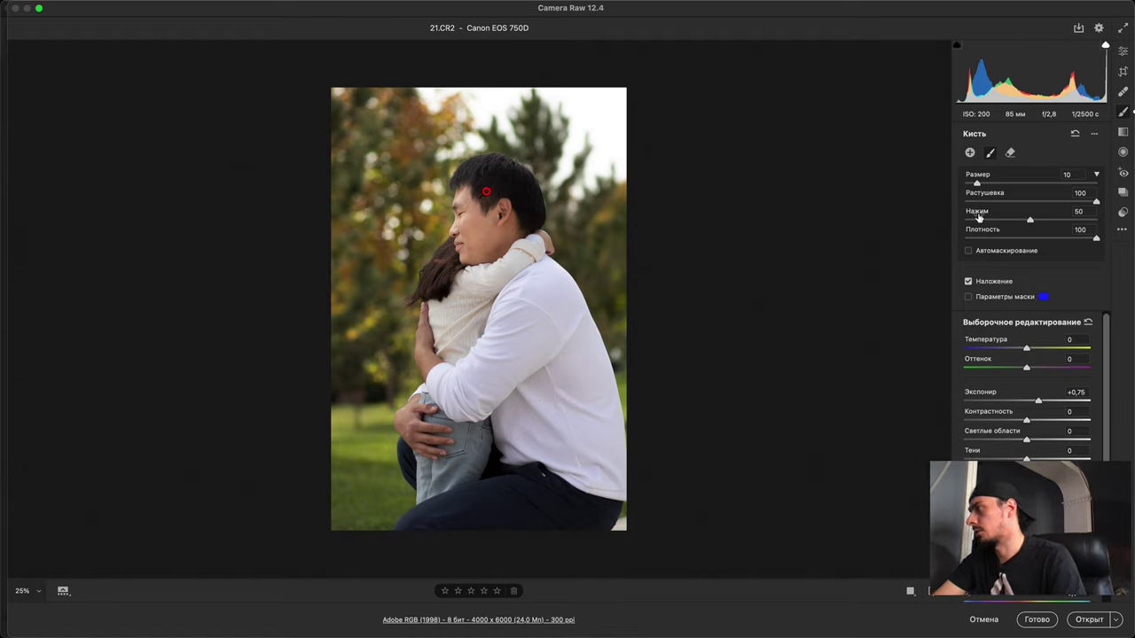
# Step: Create a new brush adjustment with exposure -0.45 and paint it over the man's white shirt, covering the sleeve and back
pyautogui.click(971, 155)
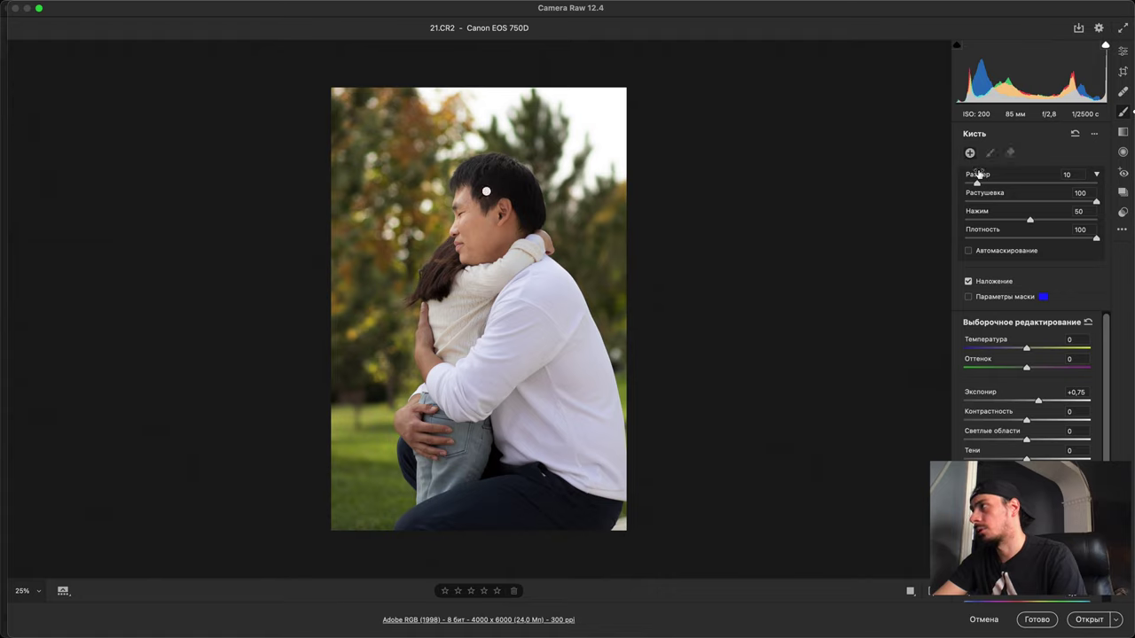
pyautogui.moveTo(1040, 405); pyautogui.dragTo(1017, 406)
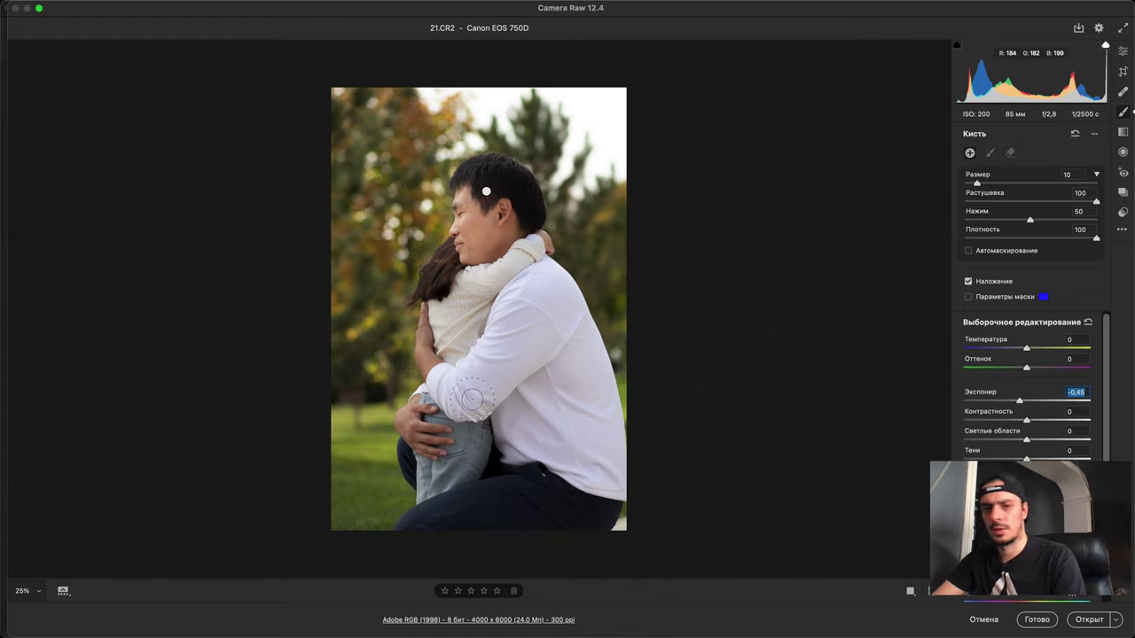
pyautogui.moveTo(475, 401)
pyautogui.mouseDown()
pyautogui.moveTo(510, 366)
pyautogui.moveTo(537, 307)
pyautogui.moveTo(508, 347)
pyautogui.moveTo(571, 316)
pyautogui.moveTo(519, 439)
pyautogui.moveTo(555, 455)
pyautogui.moveTo(607, 423)
pyautogui.moveTo(611, 373)
pyautogui.mouseUp()
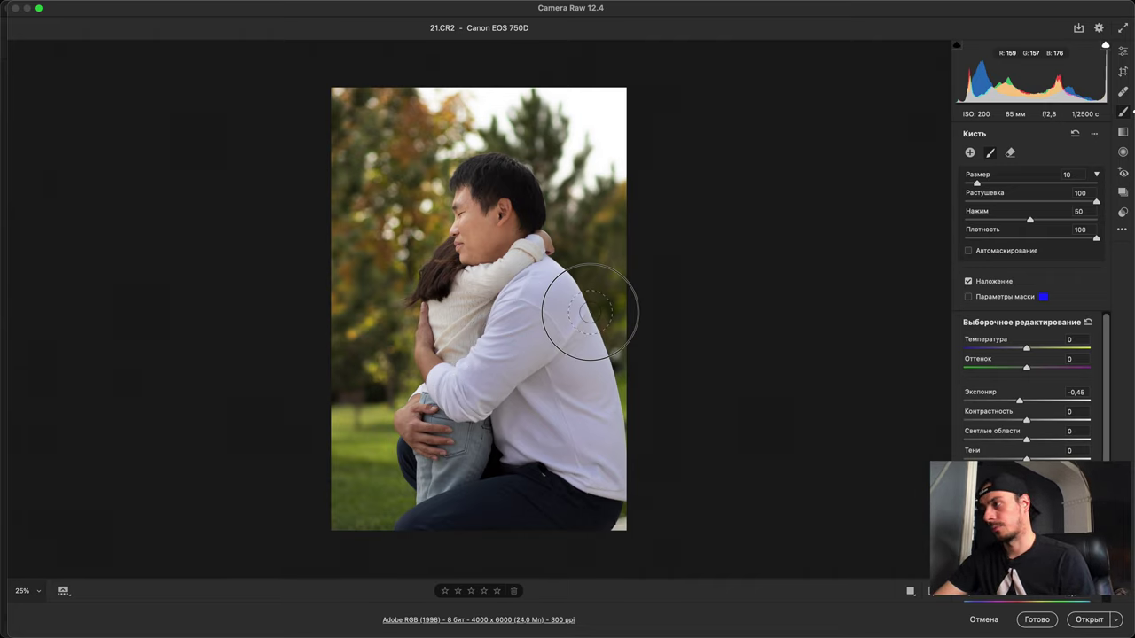
pyautogui.moveTo(484, 390); pyautogui.dragTo(455, 408)
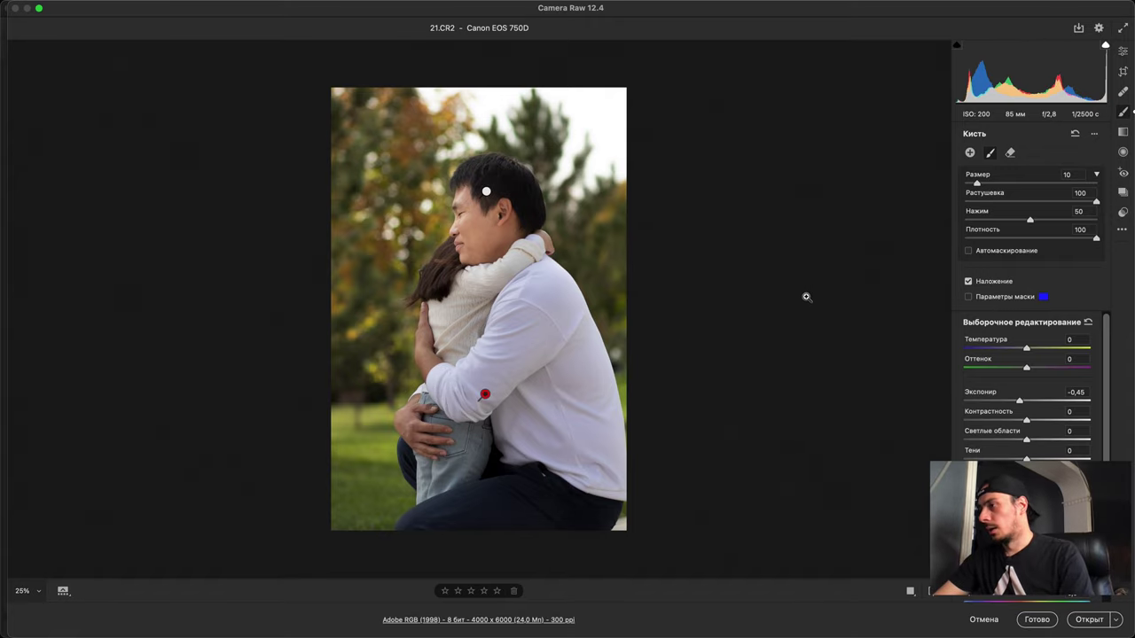
# Step: Review the overall light balance at a smaller view and select the face's brush adjustment
pyautogui.press('super+minus')
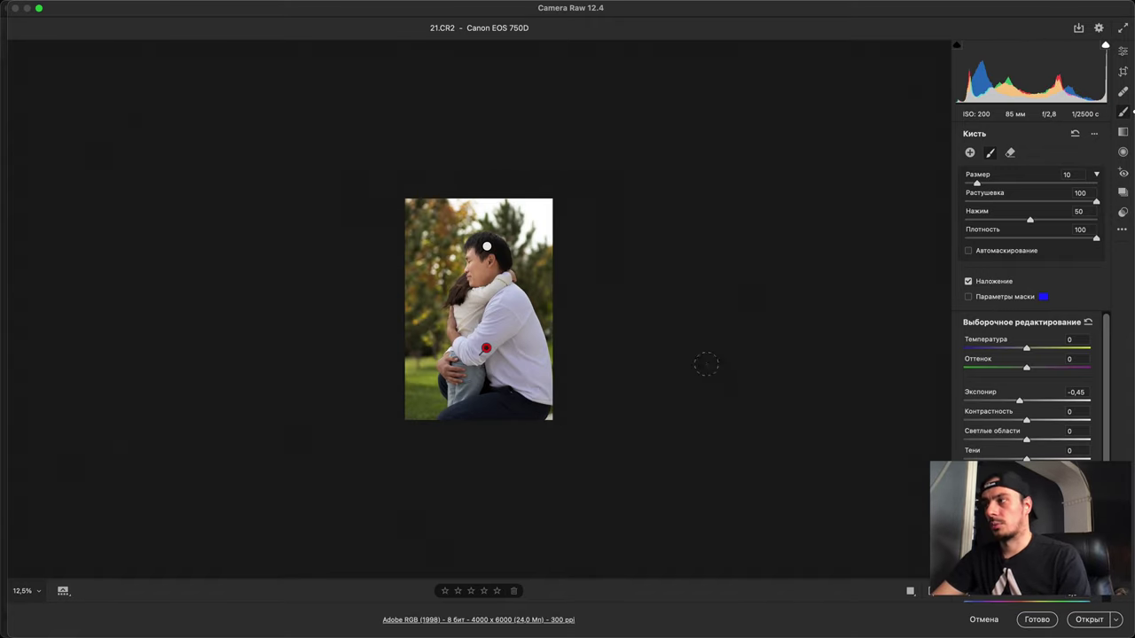
pyautogui.press('super+equal')
pyautogui.click(488, 191)
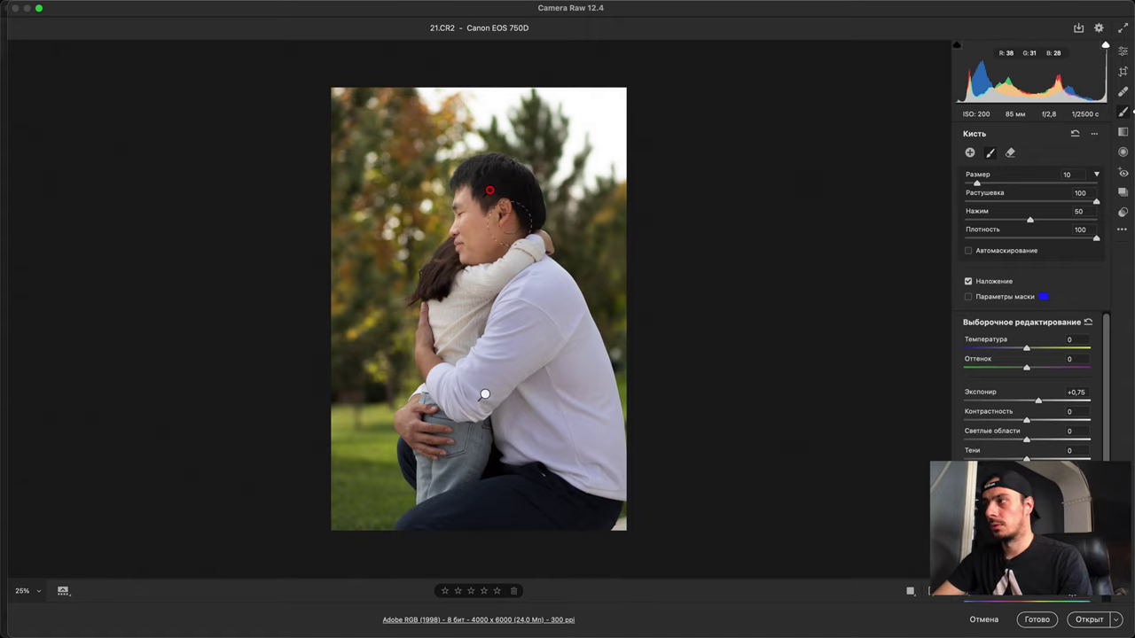
pyautogui.press('super+minus')
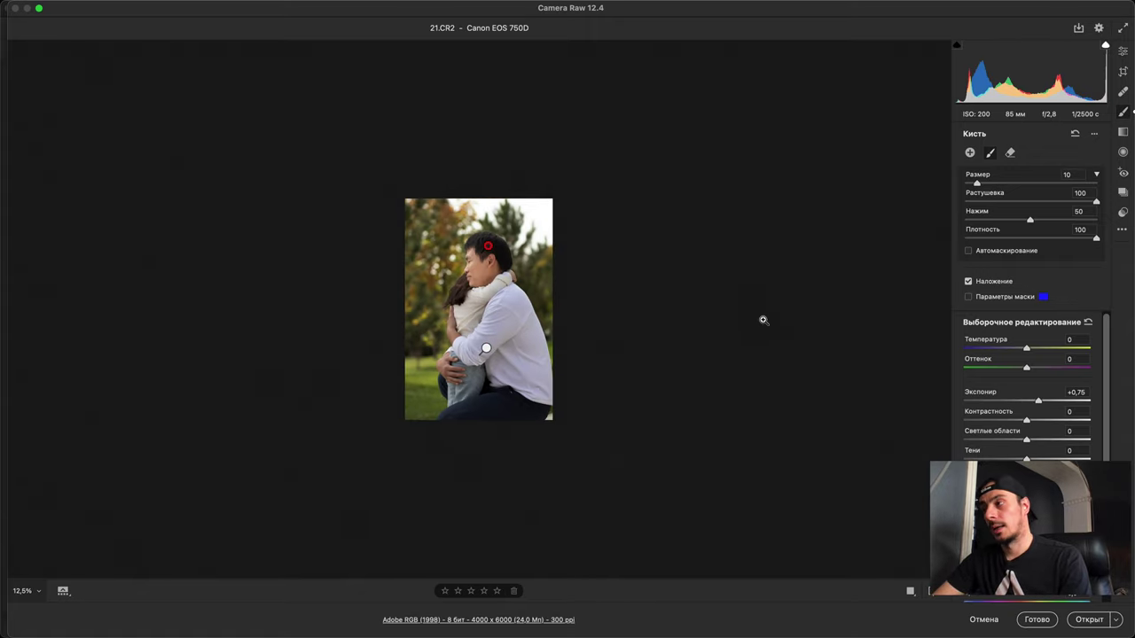
pyautogui.press('super+equal')
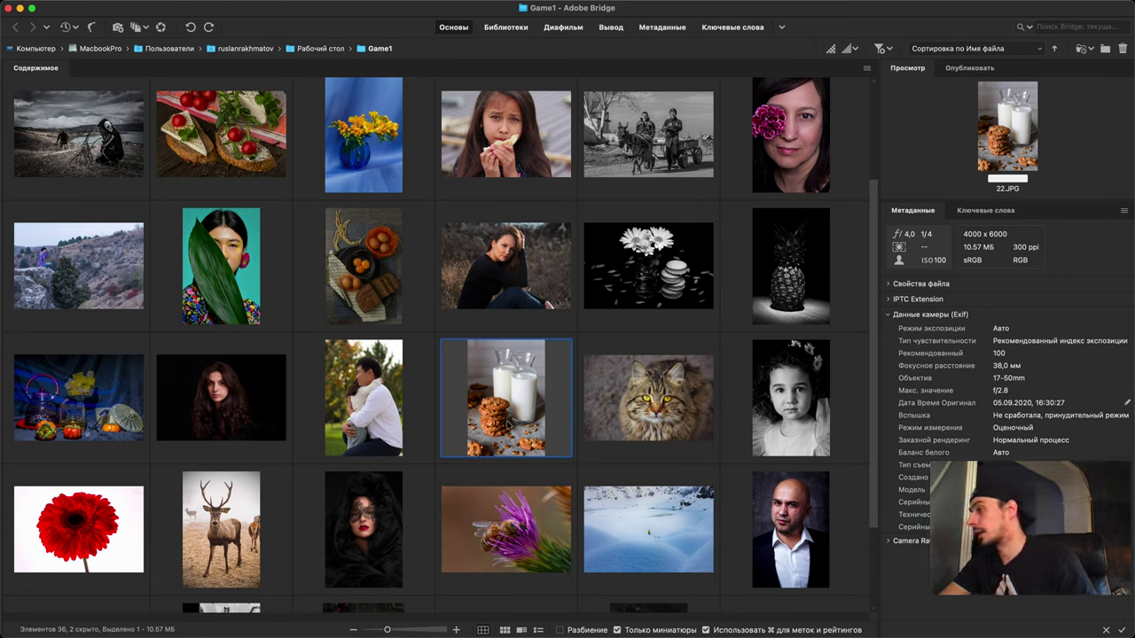
# Step: Open 22.JPG from Bridge in Photoshop, using its embedded colour profile
pyautogui.doubleClick(509, 414)
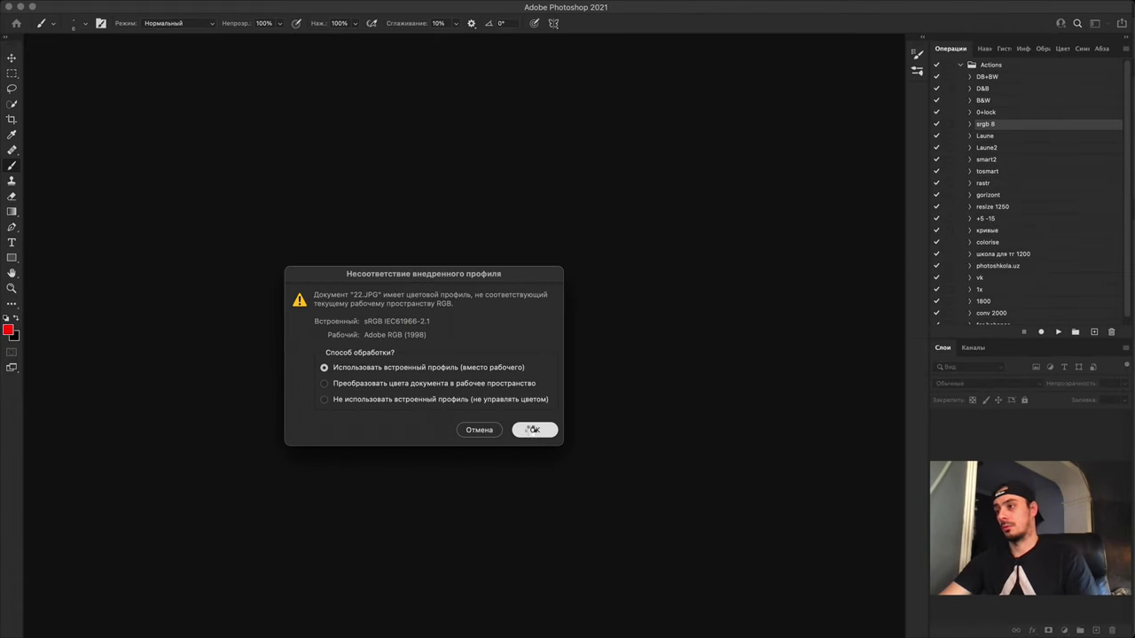
pyautogui.click(533, 431)
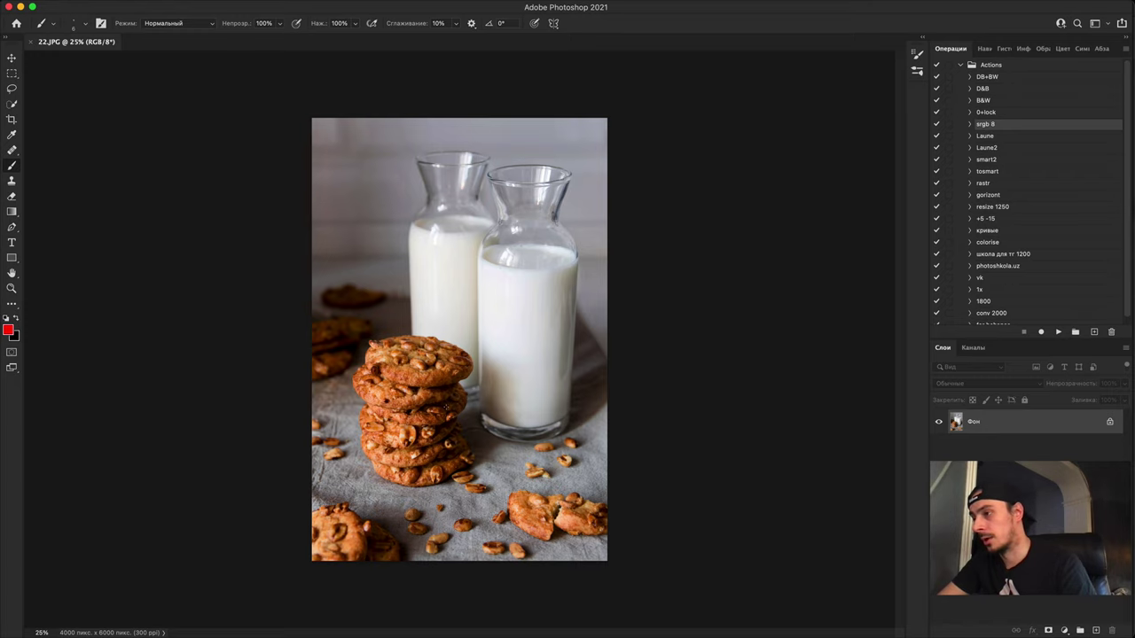
# Step: Examine the cookie stack's texture and sharpness close up, at 100% and 300% magnification
pyautogui.press('super+1')
pyautogui.moveTo(374, 494); pyautogui.dragTo(380, 180)
pyautogui.moveTo(479, 247); pyautogui.dragTo(618, 147)
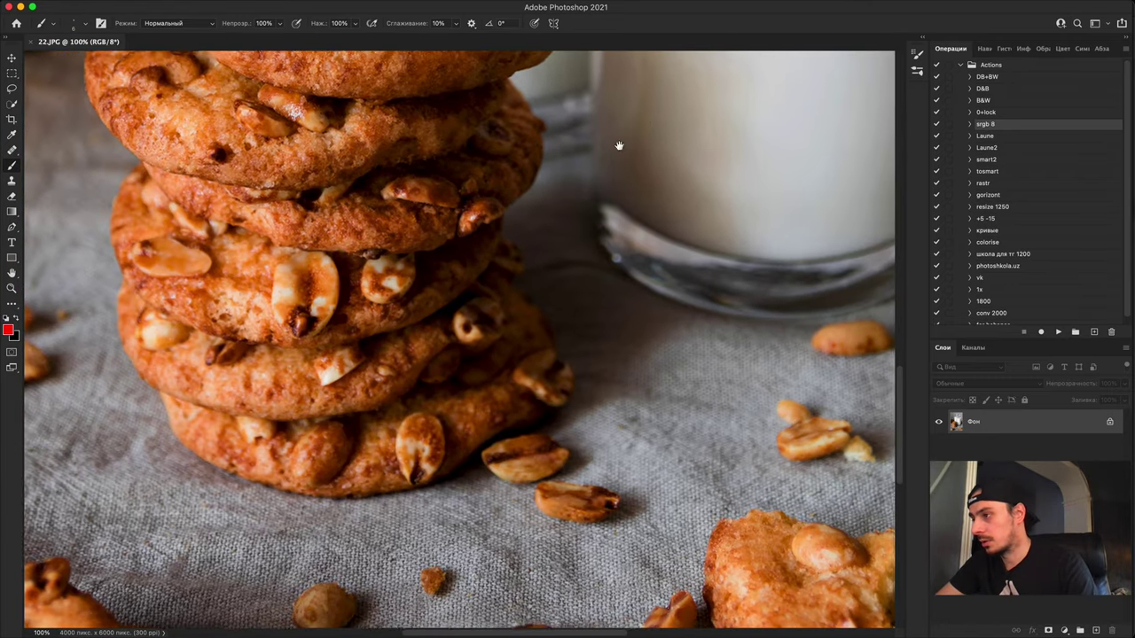
pyautogui.press('super+plus')
pyautogui.press('super+plus')
pyautogui.moveTo(369, 311); pyautogui.dragTo(476, 372)
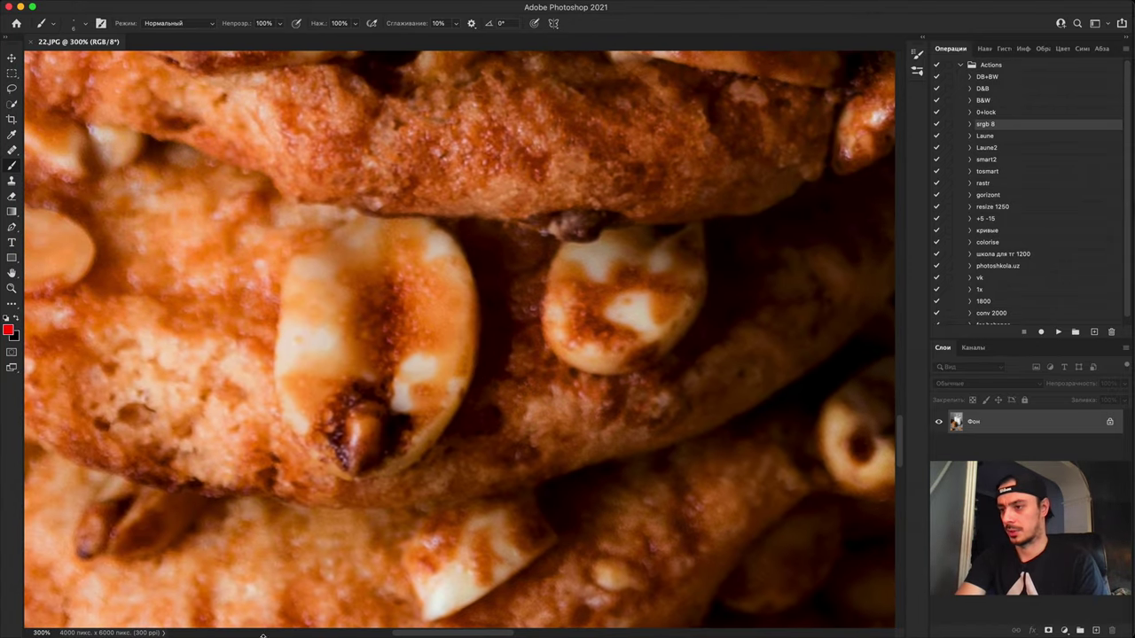
# Step: Minimize the image window and reopen 22.JPG from Bridge
pyautogui.click(20, 7)
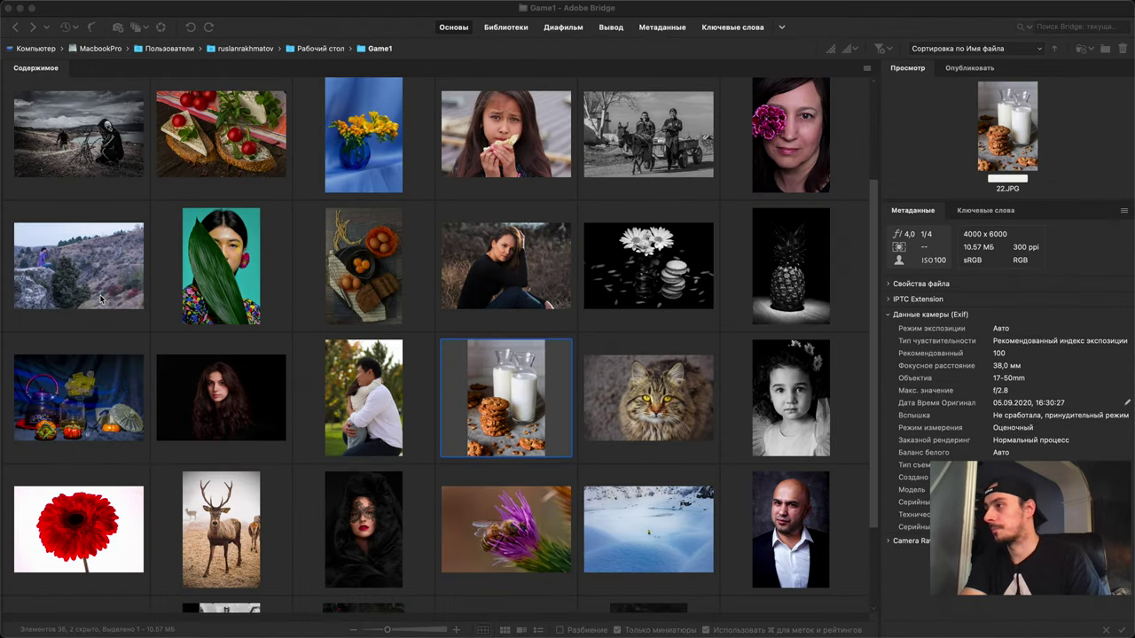
pyautogui.doubleClick(494, 384)
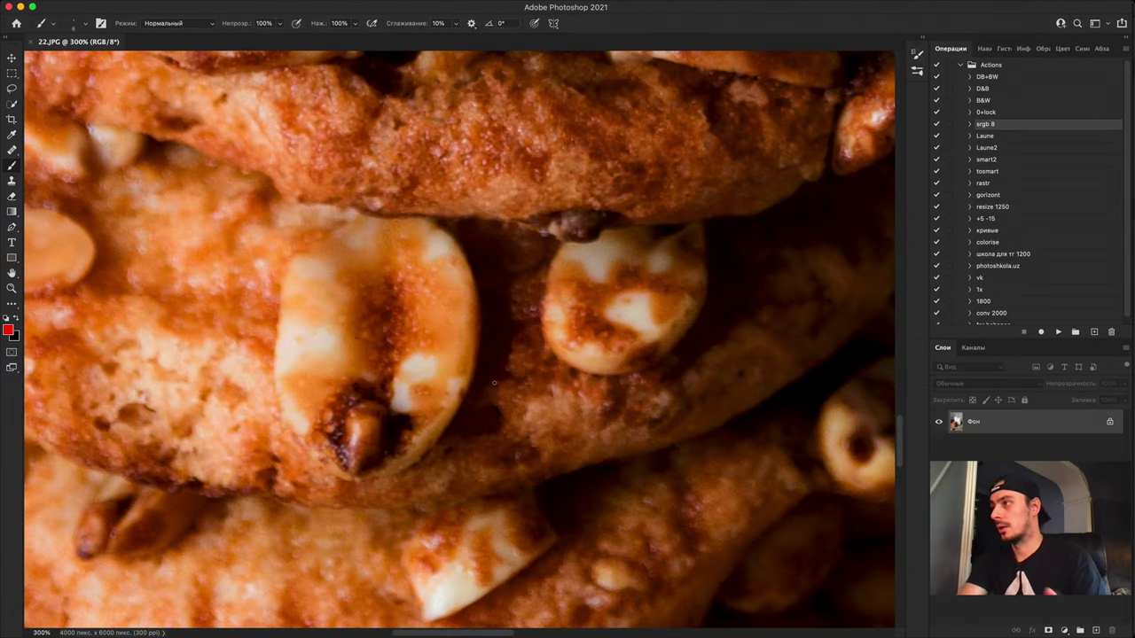
# Step: Examine the cloth, scattered nuts, broken cookie and milk bottles at 100%, and the composition of the whole image
pyautogui.press('super+minus')
pyautogui.press('super+minus')
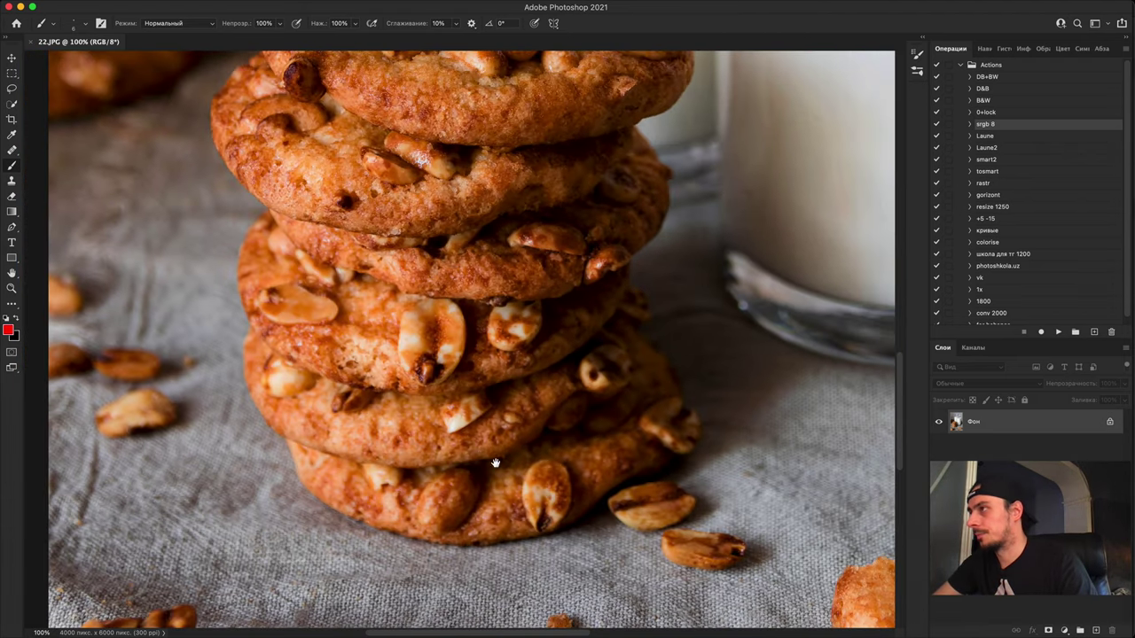
pyautogui.moveTo(582, 418); pyautogui.dragTo(381, 620)
pyautogui.moveTo(753, 133); pyautogui.dragTo(517, 593)
pyautogui.scroll(-15, 445, 525)
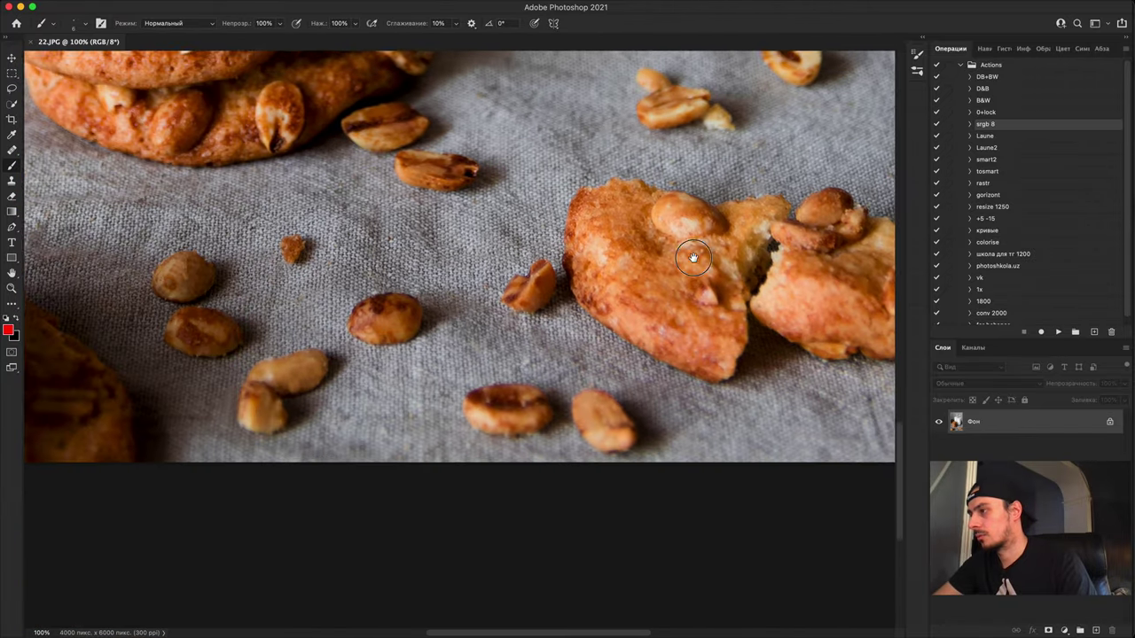
pyautogui.moveTo(420, 463); pyautogui.dragTo(887, 409)
pyautogui.moveTo(474, 117); pyautogui.dragTo(591, 410)
pyautogui.scroll(10, 590, 408)
pyautogui.hscroll(8, 590, 408)
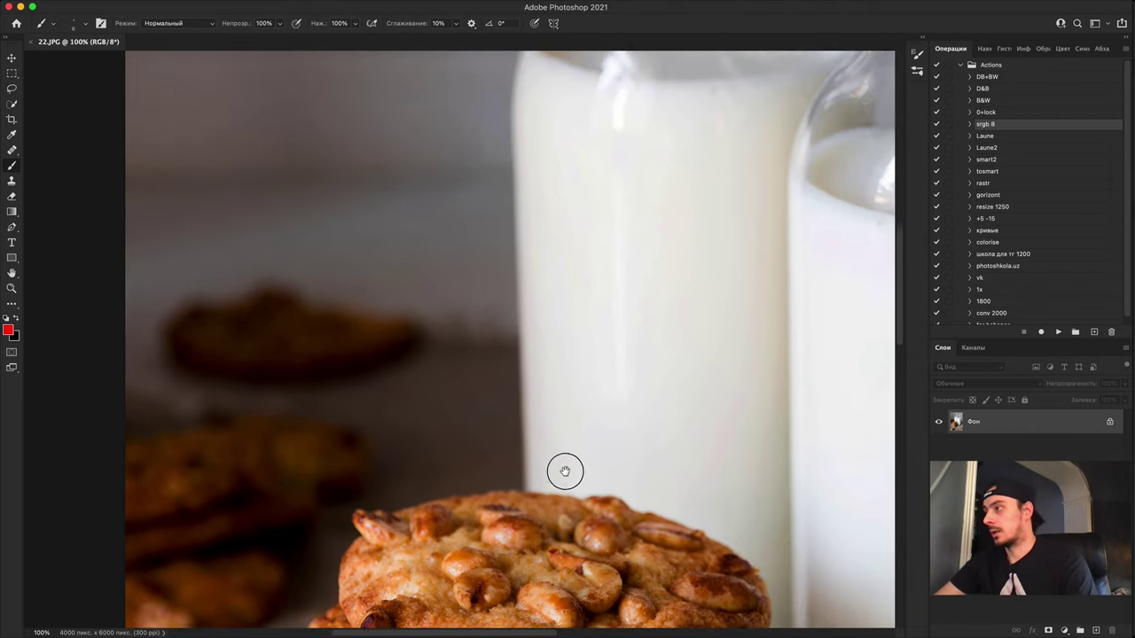
pyautogui.moveTo(564, 472); pyautogui.dragTo(561, 479)
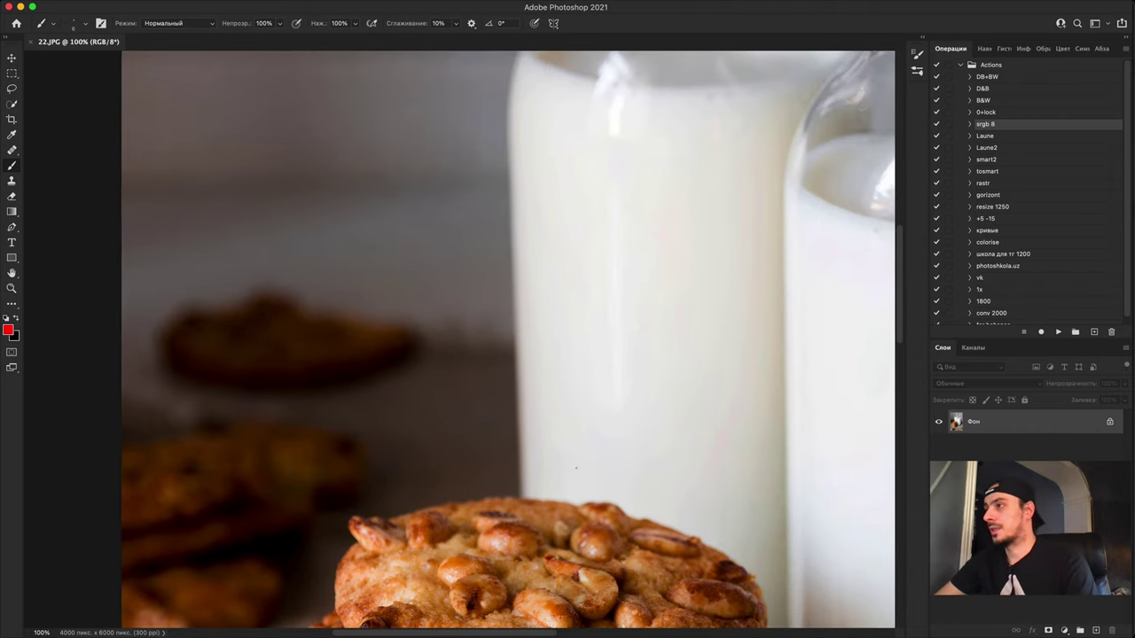
pyautogui.press('super+minus')
pyautogui.press('super+minus')
pyautogui.scroll(-2, 585, 413)
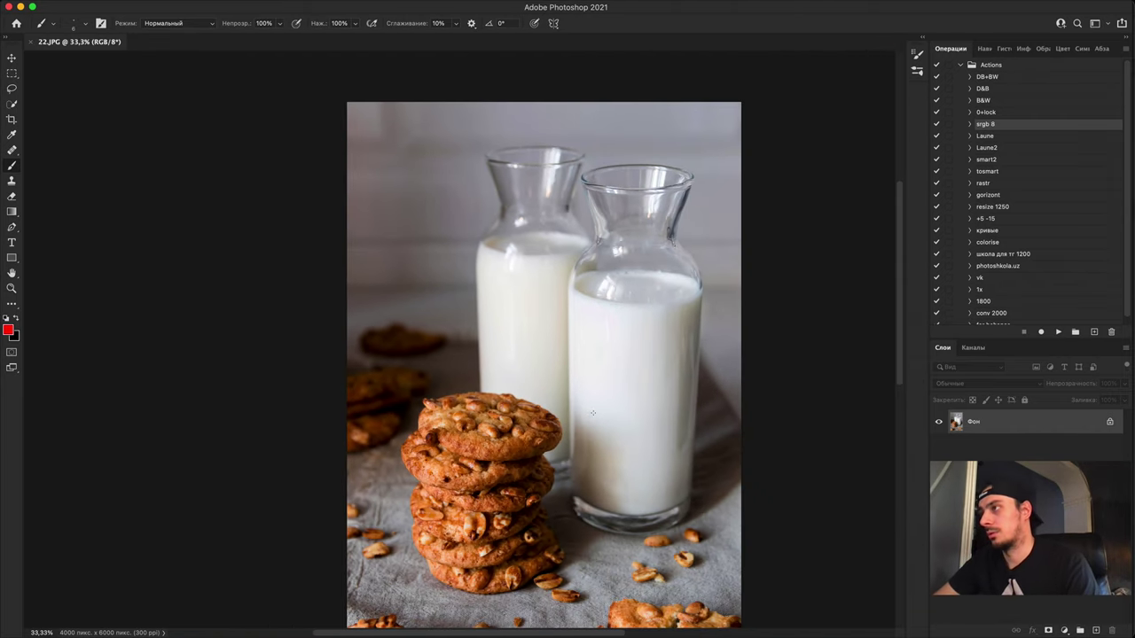
pyautogui.scroll(-1, 577, 410)
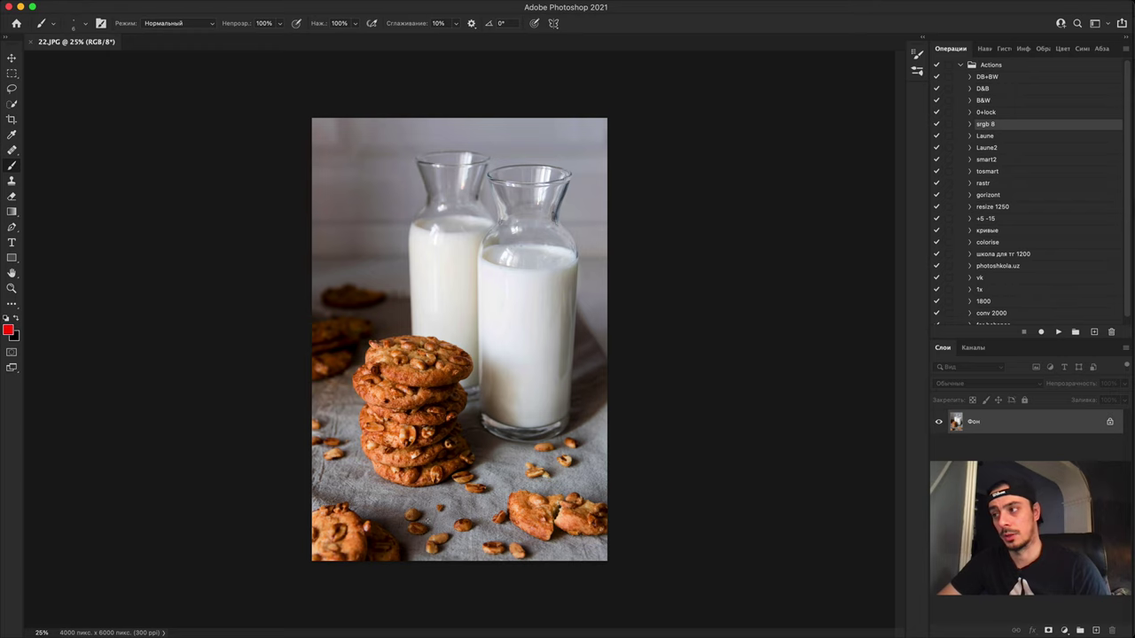
# Step: Examine the milk bottles and cookie stack at 100%, and the composition of the whole image
pyautogui.press('super+1')
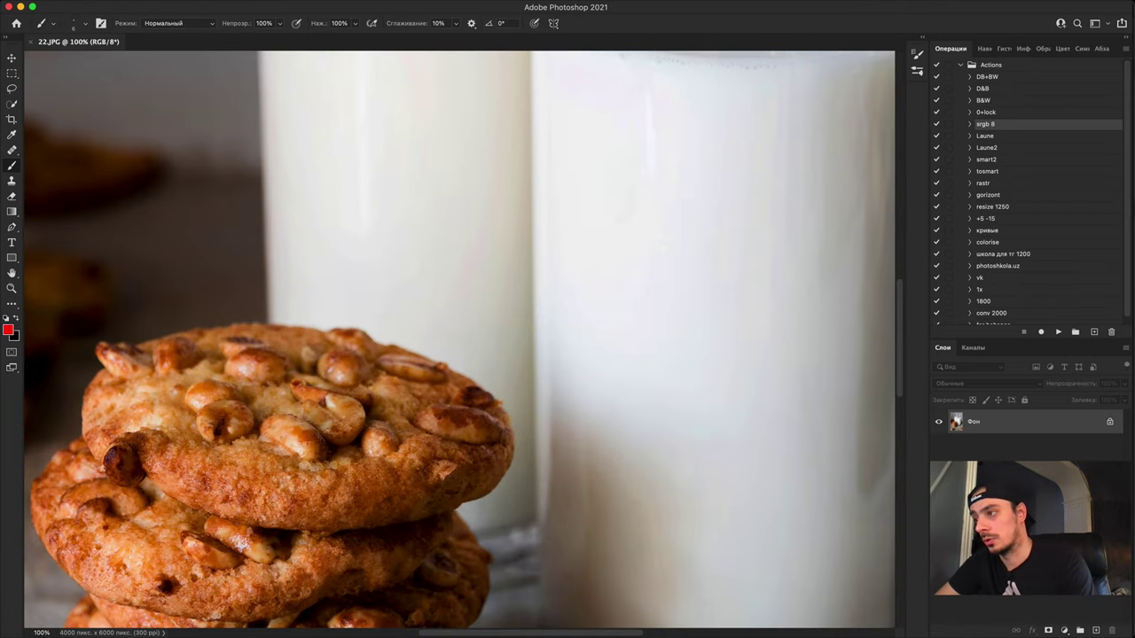
pyautogui.moveTo(543, 364); pyautogui.dragTo(709, 150)
pyautogui.press('super+0')
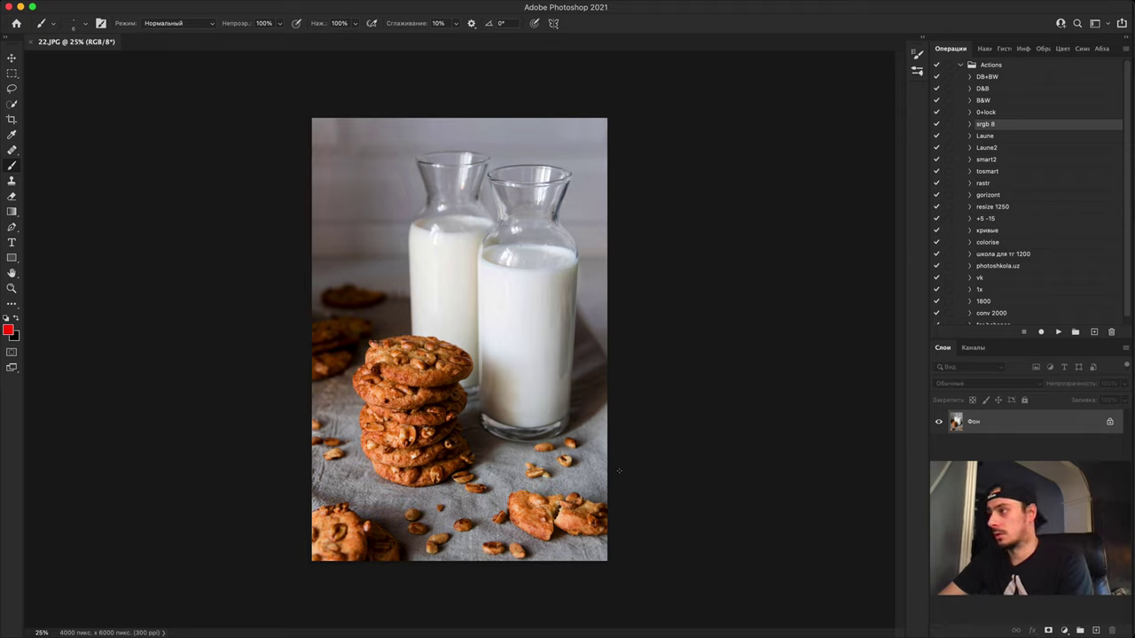
# Step: Add a Curves adjustment layer that slightly darkens the midtones and invert its mask to black
pyautogui.click(1064, 630)
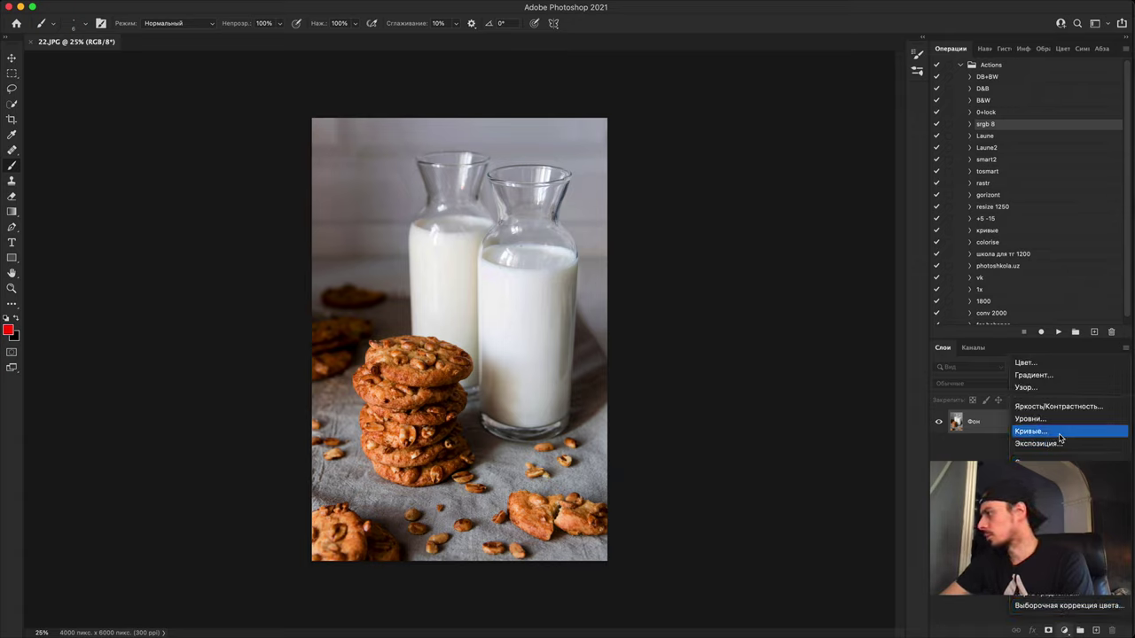
pyautogui.click(1060, 432)
pyautogui.moveTo(852, 319); pyautogui.dragTo(855, 325)
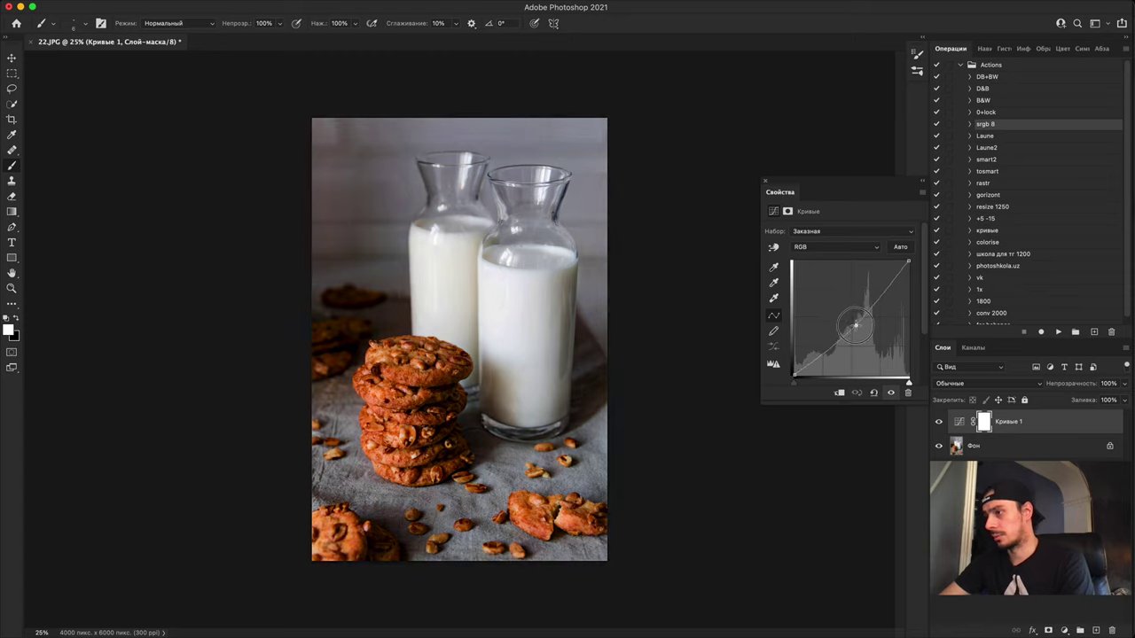
pyautogui.press('super+i')
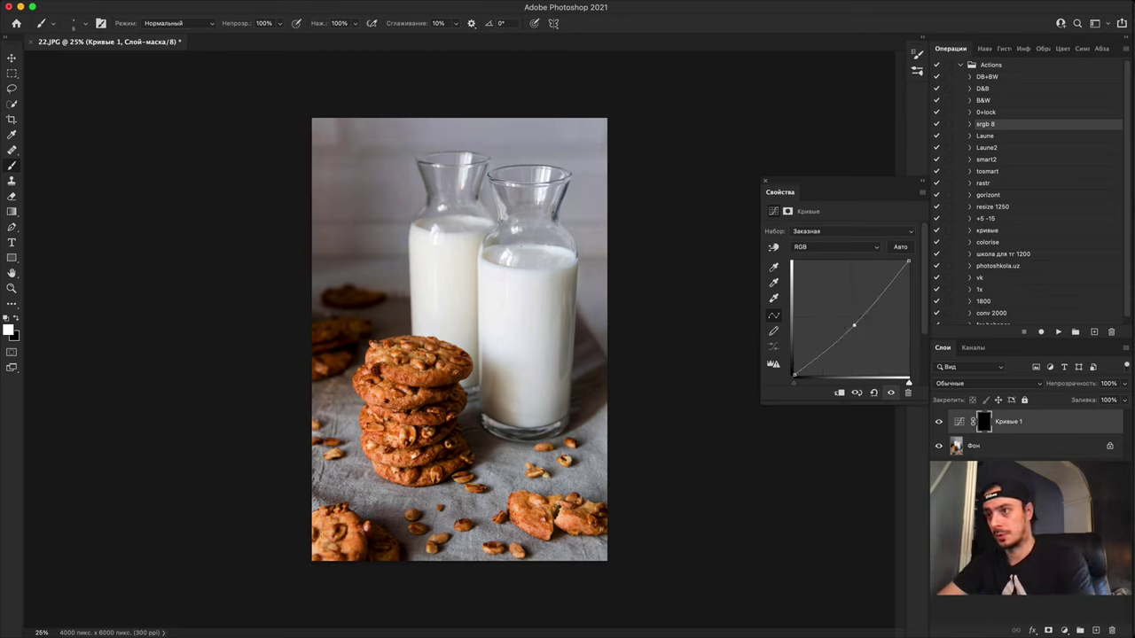
# Step: Paint white on the Curves mask with a 1000 px soft brush to darken the edges of the cookie photo
pyautogui.press(']')
pyautogui.press(']')
pyautogui.press(']')
pyautogui.press(']')
pyautogui.press(']')
pyautogui.press(']')
pyautogui.press(']')
pyautogui.press(']')
pyautogui.press(']')
pyautogui.press(']')
pyautogui.press(']')
pyautogui.press(']')
pyautogui.press(']')
pyautogui.press(']')
pyautogui.press(']')
pyautogui.press(']')
pyautogui.press(']')
pyautogui.press(']')
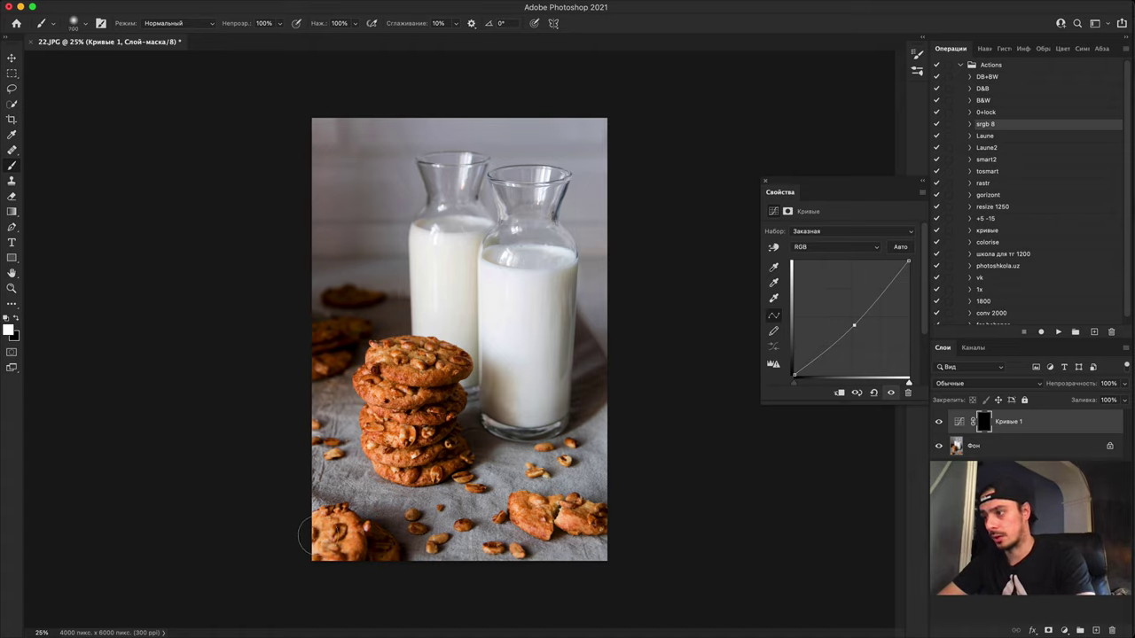
pyautogui.press('[')
pyautogui.press('[')
pyautogui.press('[')
pyautogui.press('[')
pyautogui.press('[')
pyautogui.press('[')
pyautogui.press('[')
pyautogui.press('[')
pyautogui.press('[')
pyautogui.press('[')
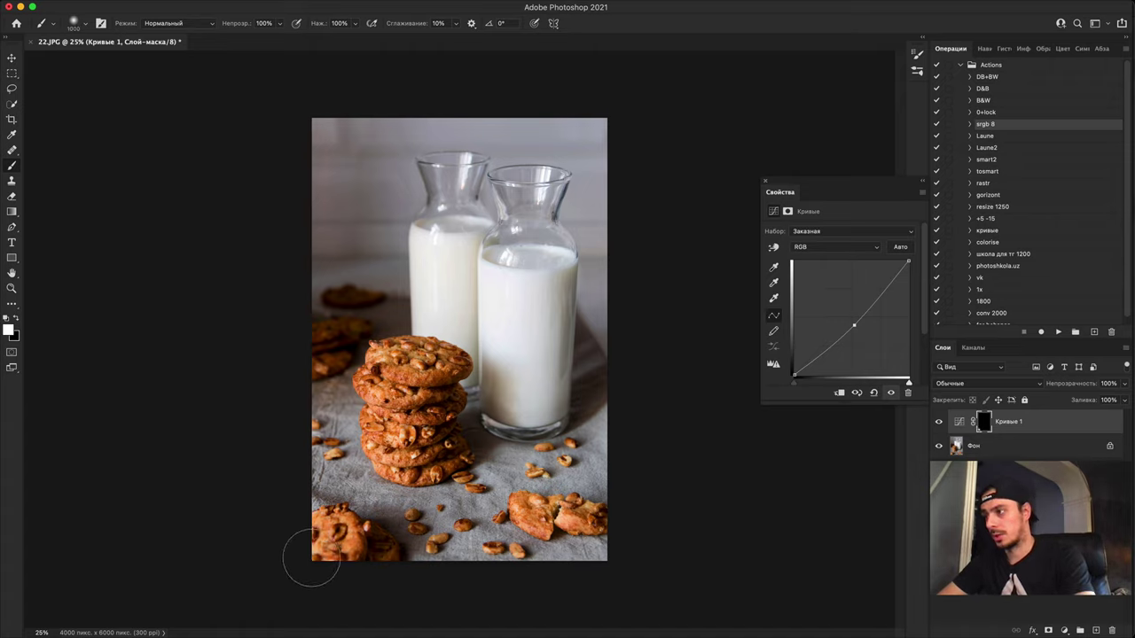
pyautogui.press('[')
pyautogui.press('[')
pyautogui.press(']')
pyautogui.press(']')
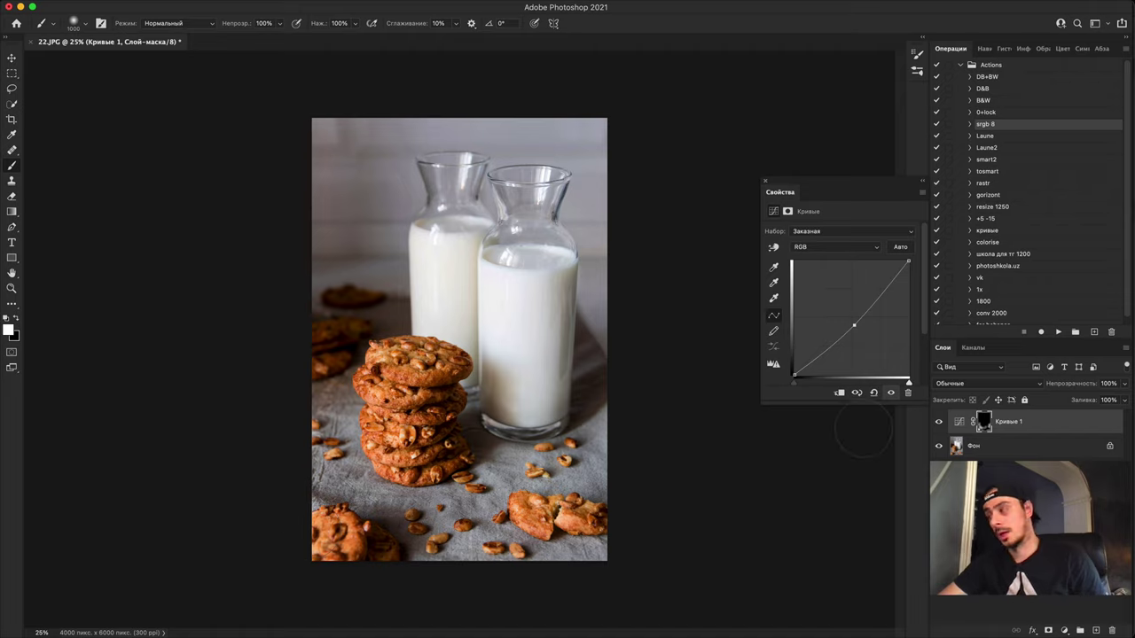
# Step: Compare the cookie photo with and without the edge-darkening Curves layer
pyautogui.click(939, 422)
pyautogui.click(939, 422)
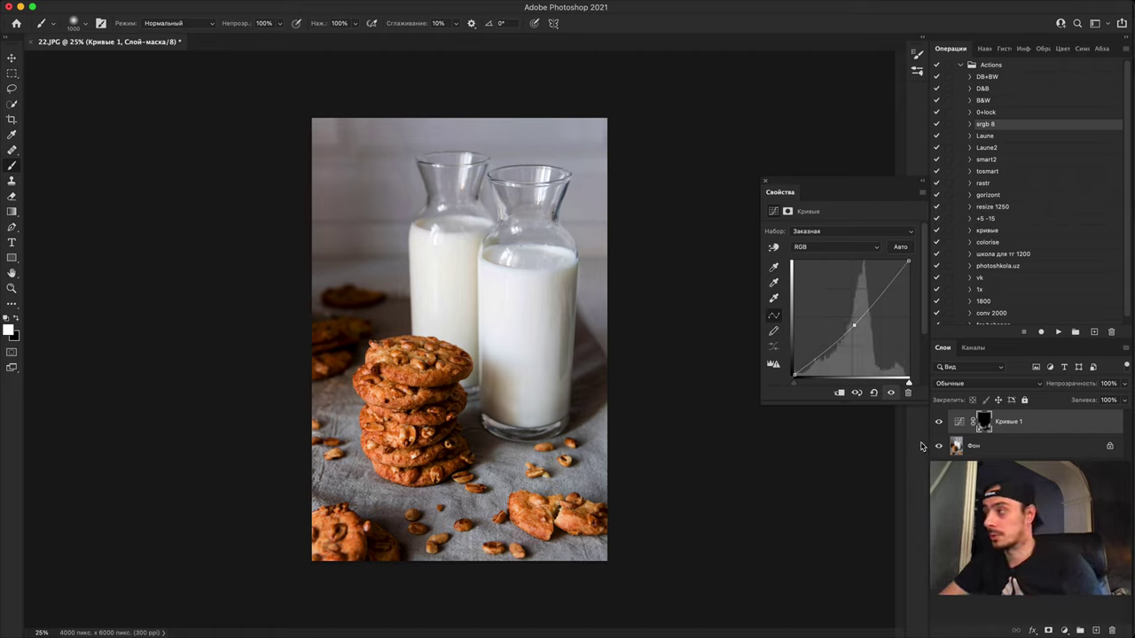
pyautogui.click(938, 422)
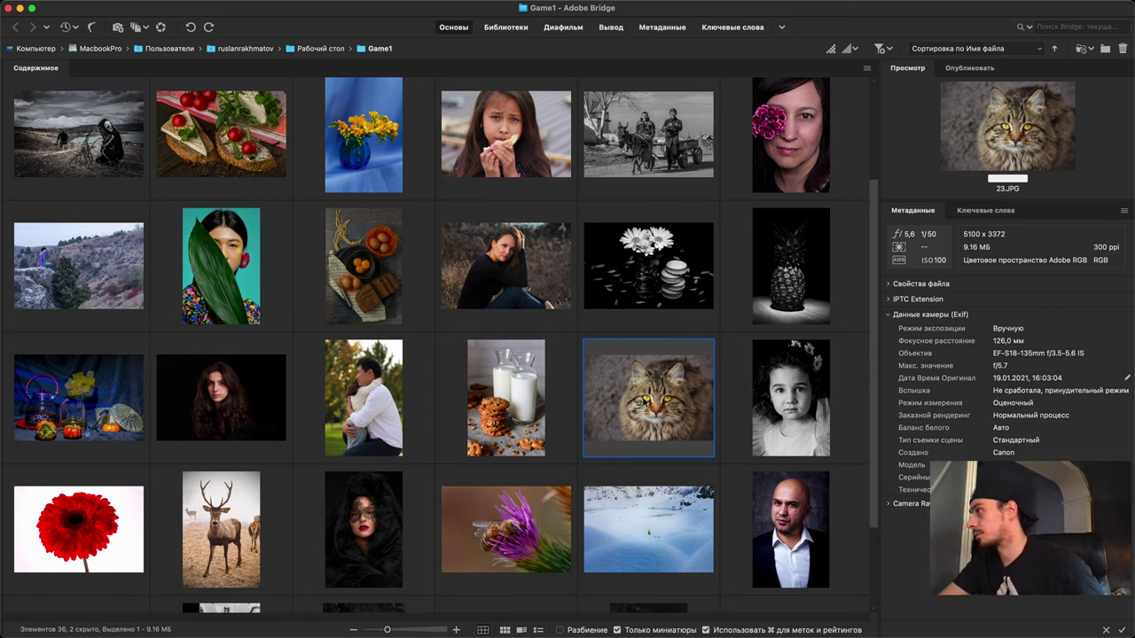
# Step: Open 23.JPG from Bridge in Photoshop and examine the cat's eye and fur at up to 300%
pyautogui.doubleClick(638, 407)
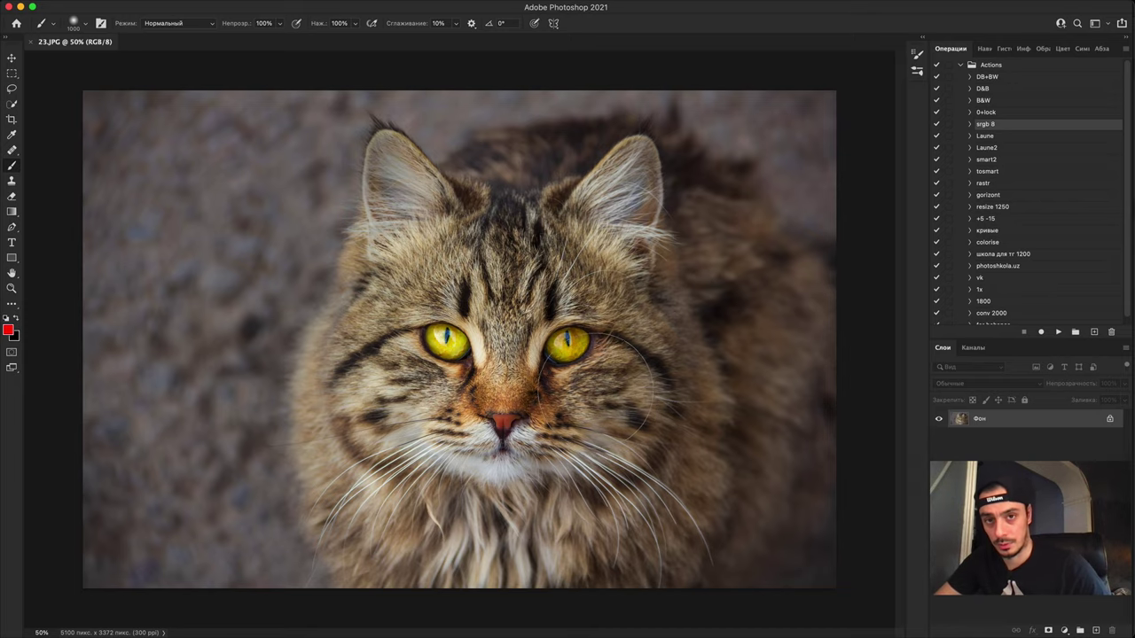
pyautogui.press('super+plus')
pyautogui.press('super+plus')
pyautogui.press('super+plus')
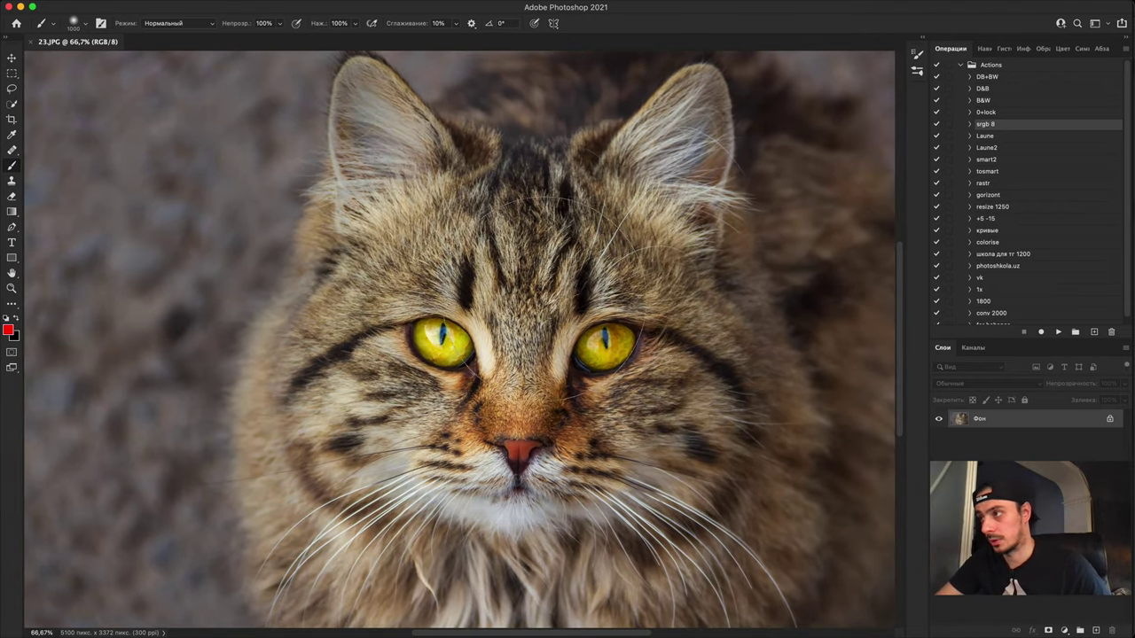
pyautogui.press('super+plus')
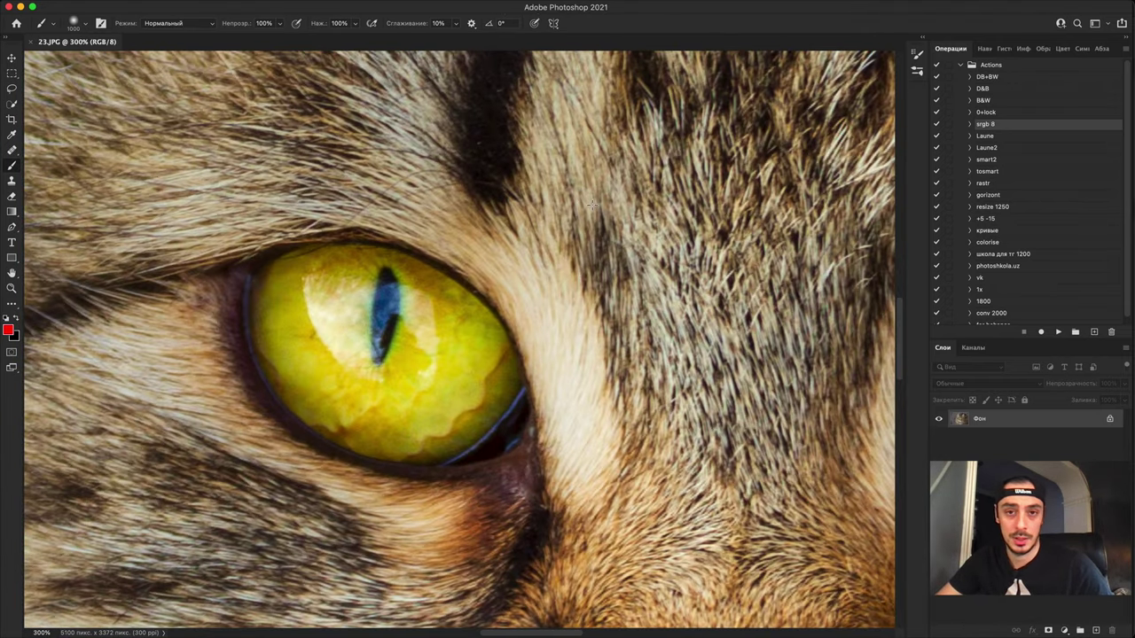
pyautogui.press('super+minus')
pyautogui.press('super+0')
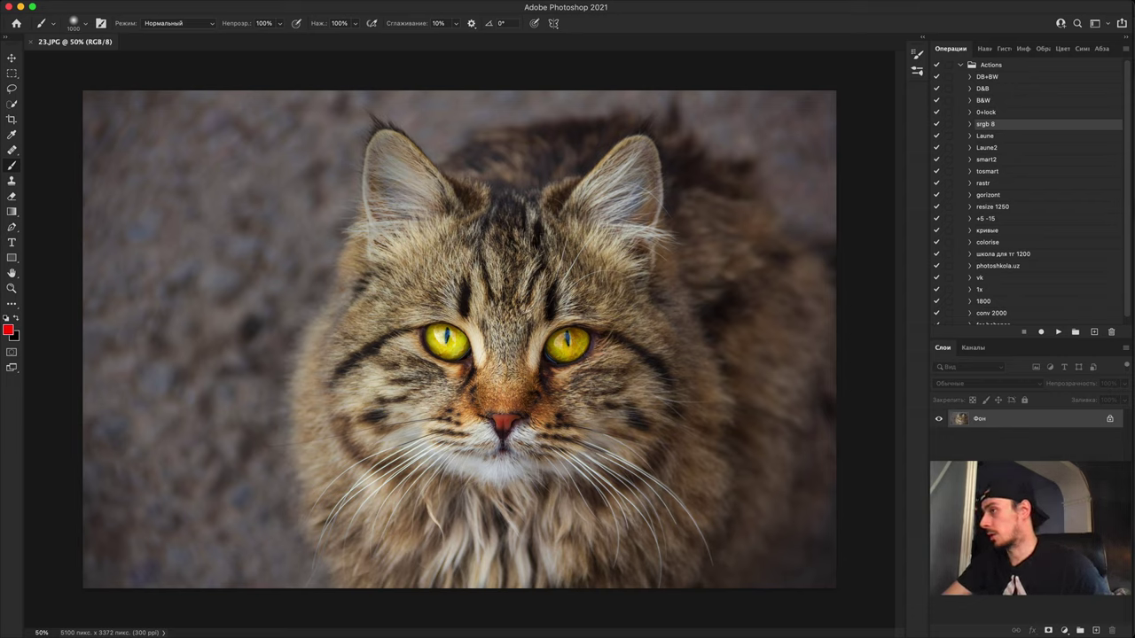
# Step: Add a Curves adjustment layer that strongly darkens the cat photo's midtones and invert its mask to black
pyautogui.click(1065, 632)
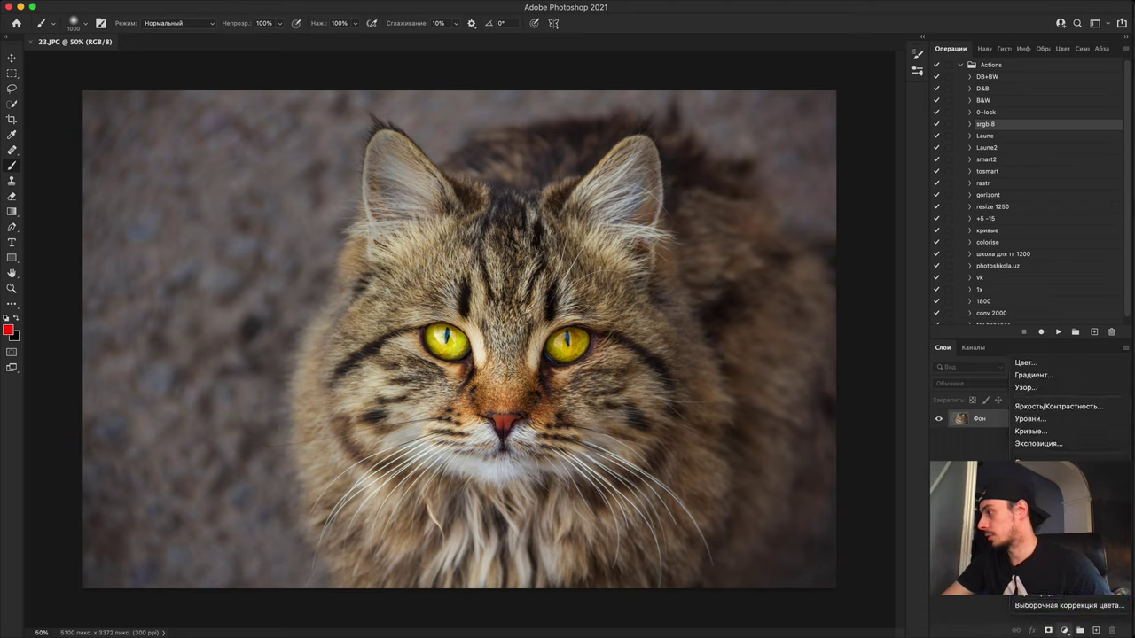
pyautogui.click(1047, 431)
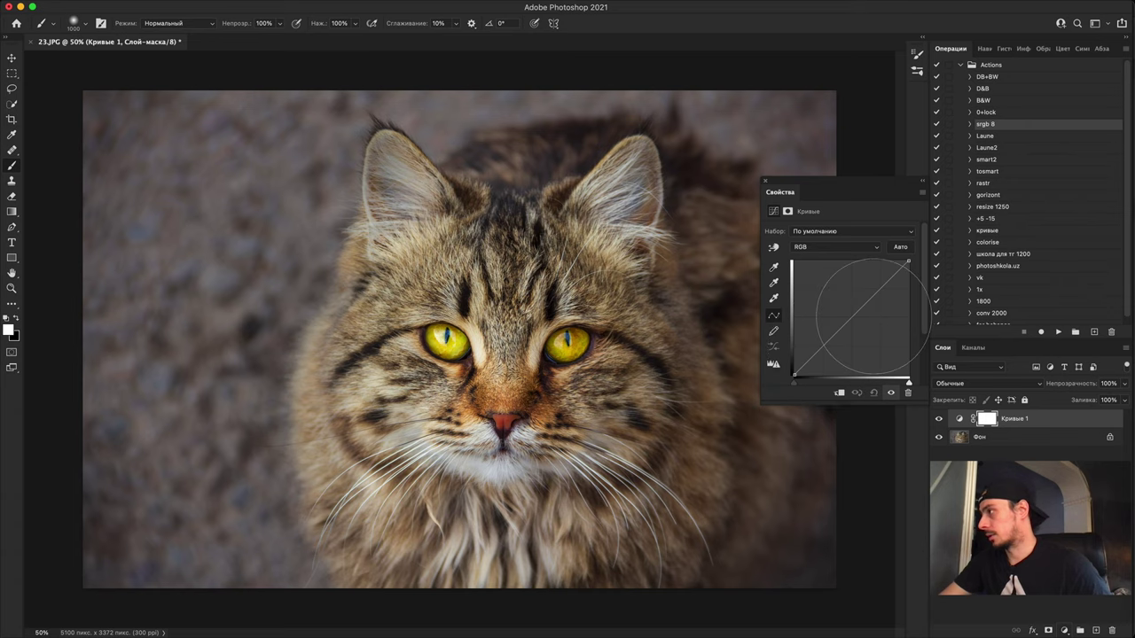
pyautogui.moveTo(854, 314); pyautogui.dragTo(865, 329)
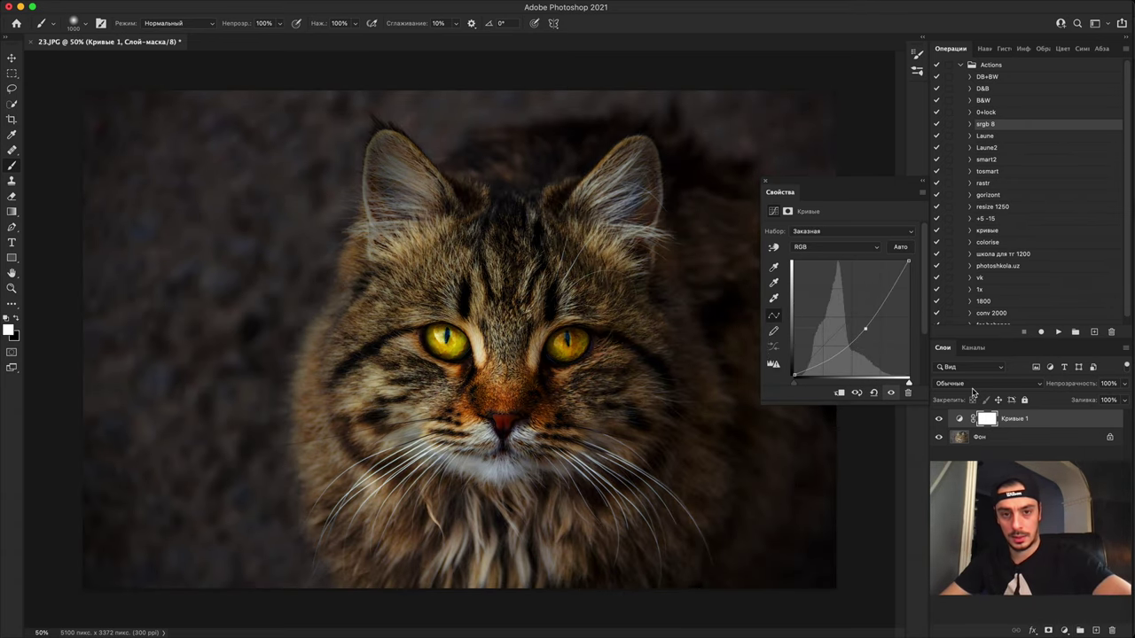
pyautogui.press('super+i')
# Step: Paint white on the Curves mask over the background left of the cat with a 1900 px brush at 40% opacity
pyautogui.press(']')
pyautogui.press(']')
pyautogui.press(']')
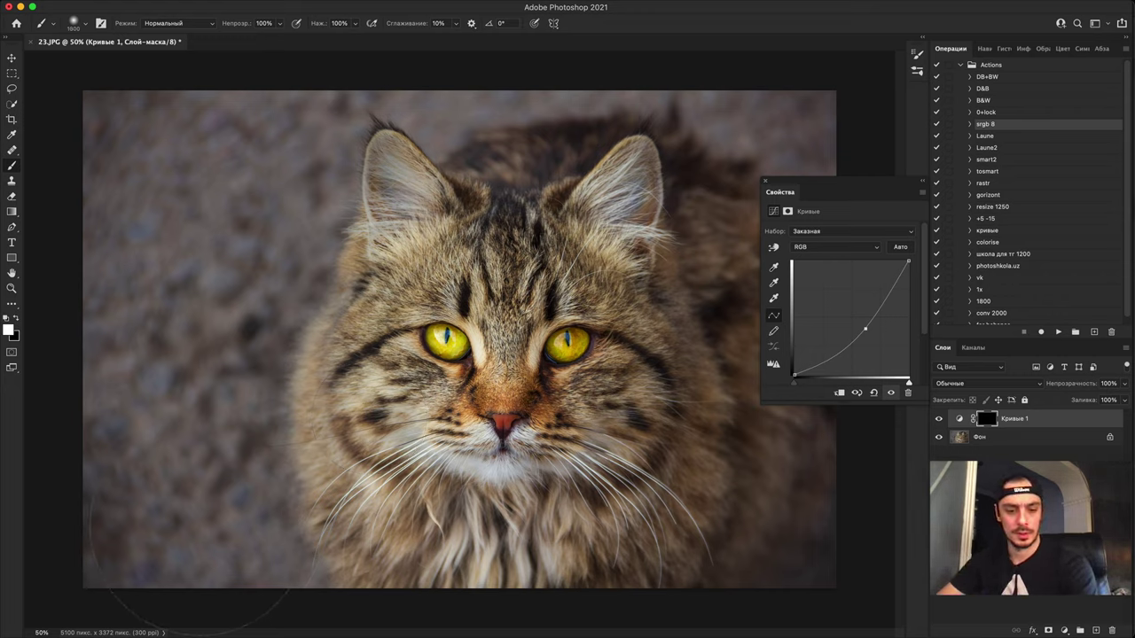
pyautogui.press('4')
pyautogui.press(']')
pyautogui.click(200, 465)
pyautogui.click(173, 301)
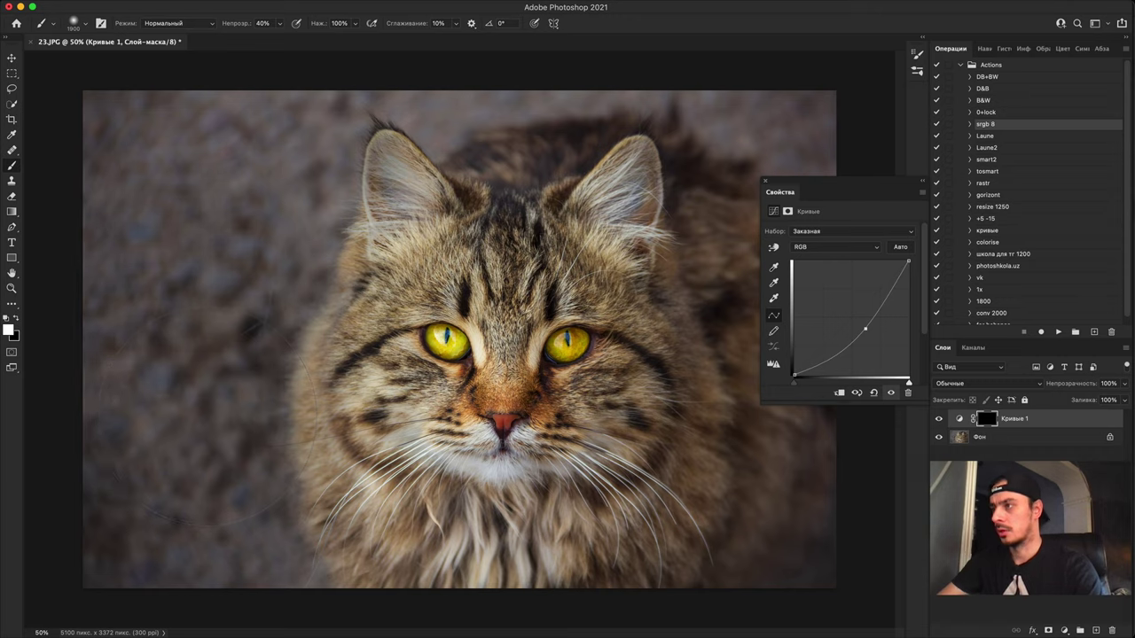
pyautogui.click(204, 149)
pyautogui.moveTo(244, 505); pyautogui.dragTo(200, 373)
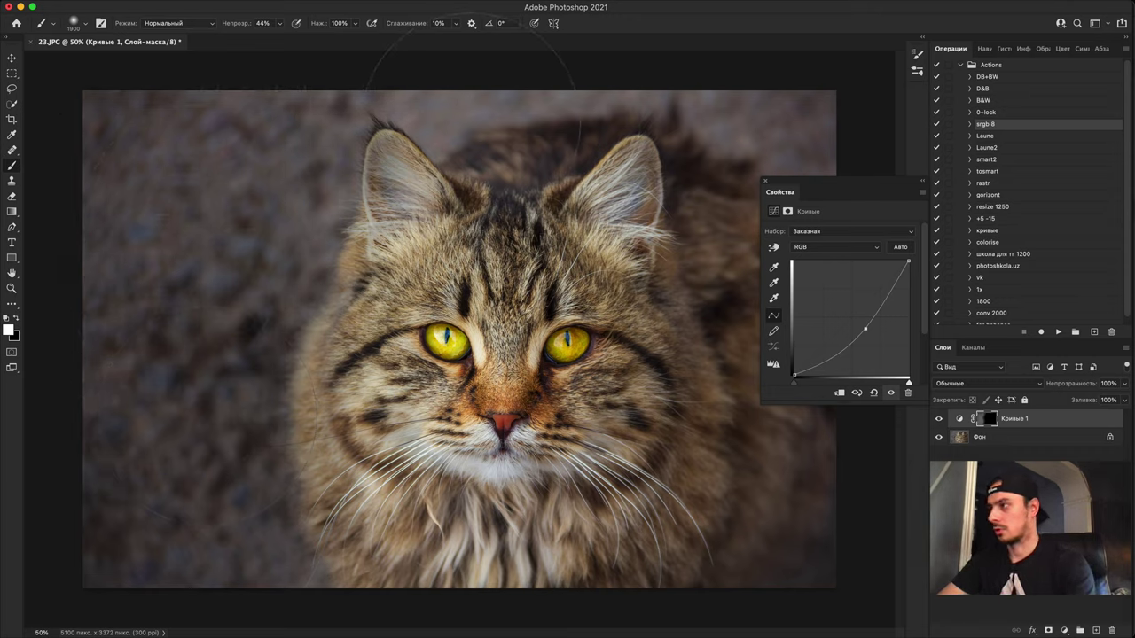
# Step: Darken the background above the cat's head and along its left side with a 700 px brush at 44% opacity
pyautogui.press('4')
pyautogui.press('4')
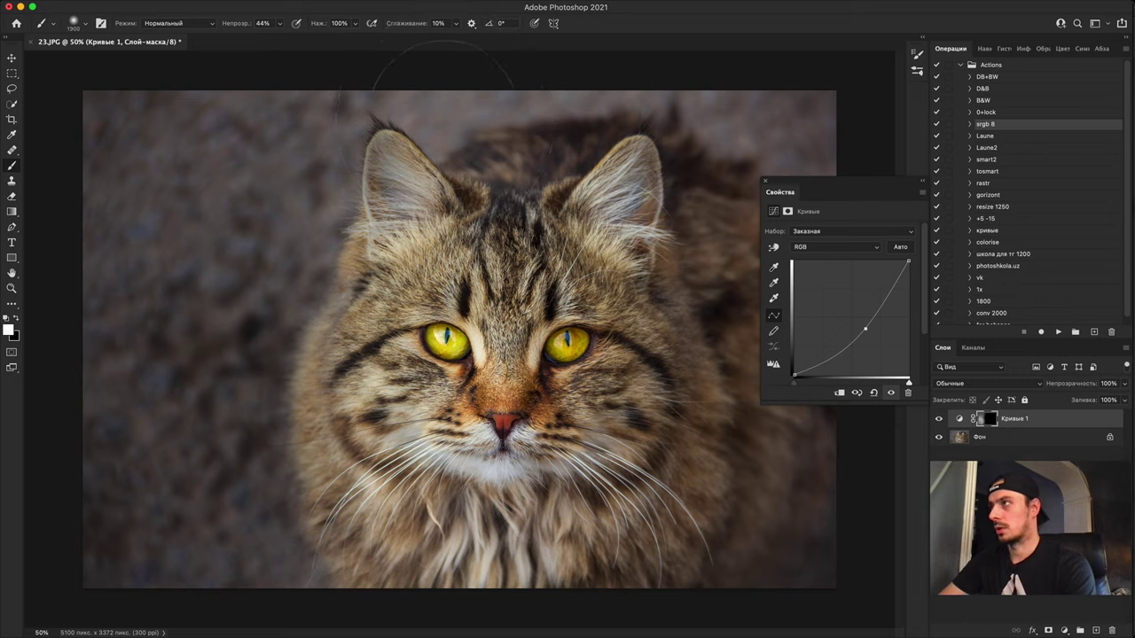
pyautogui.press('[')
pyautogui.press('[')
pyautogui.press('[')
pyautogui.press('[')
pyautogui.press('[')
pyautogui.press('[')
pyautogui.press('[')
pyautogui.press('[')
pyautogui.press('[')
pyautogui.press('[')
pyautogui.press('[')
pyautogui.press('[')
pyautogui.moveTo(430, 106); pyautogui.dragTo(580, 78)
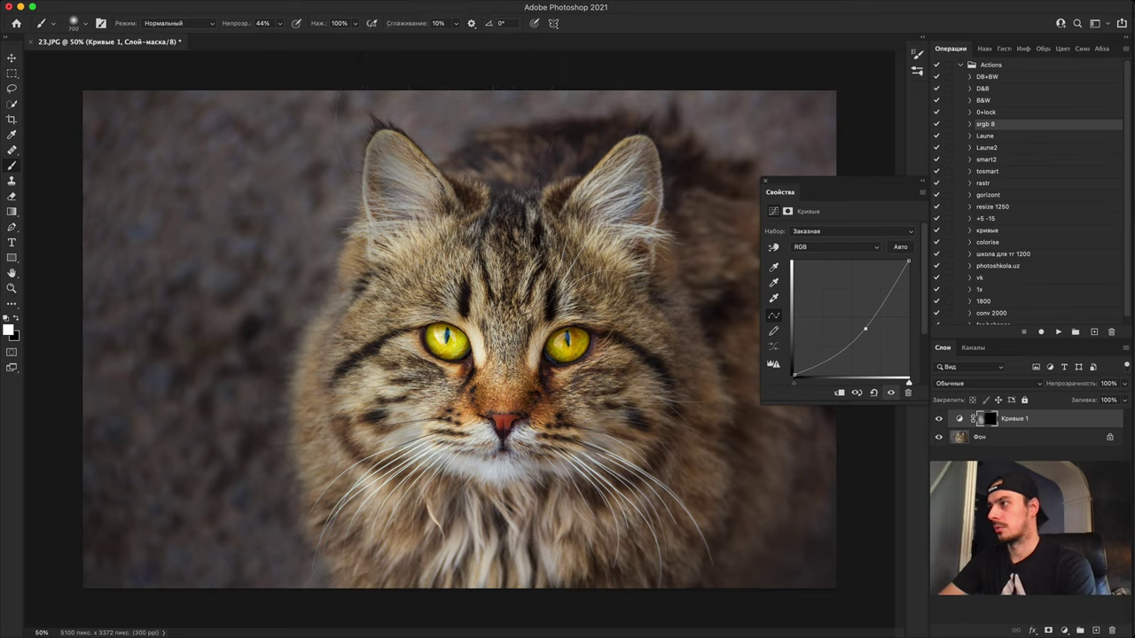
pyautogui.moveTo(305, 217); pyautogui.dragTo(305, 255)
pyautogui.click(299, 592)
pyautogui.moveTo(149, 261)
pyautogui.mouseDown()
pyautogui.moveTo(146, 222)
pyautogui.moveTo(277, 110)
pyautogui.moveTo(93, 152)
pyautogui.mouseUp()
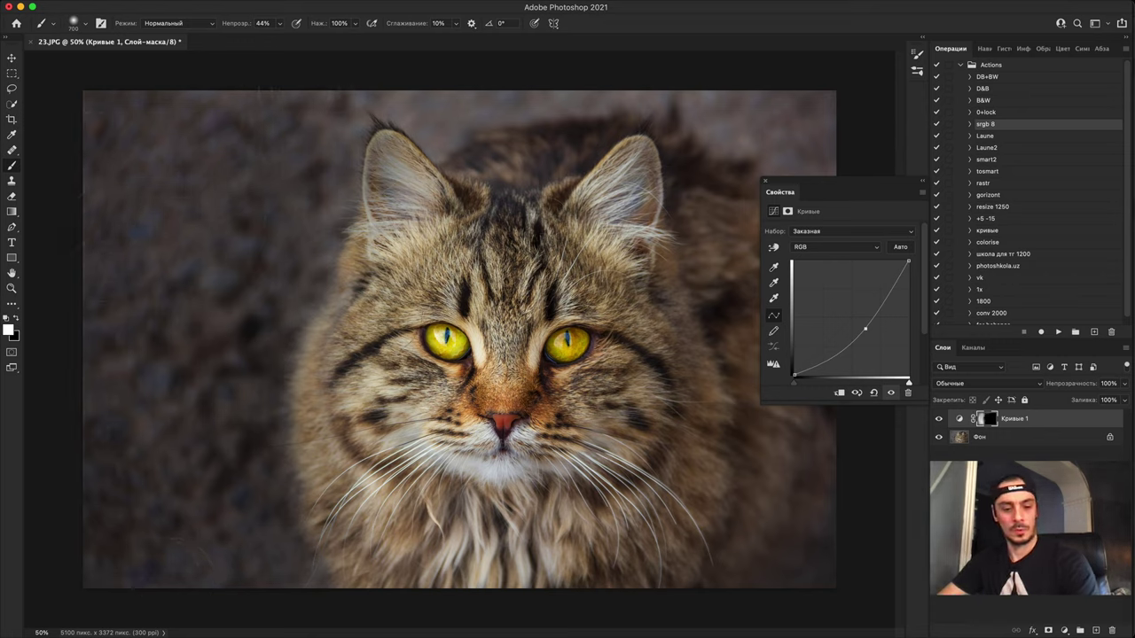
# Step: Switch the mask brush to black and reduce it to 200 px for touching up the cat's outline
pyautogui.press('x')
pyautogui.press('[')
pyautogui.press('[')
pyautogui.press('[')
pyautogui.press('[')
pyautogui.press('[')
pyautogui.press('[')
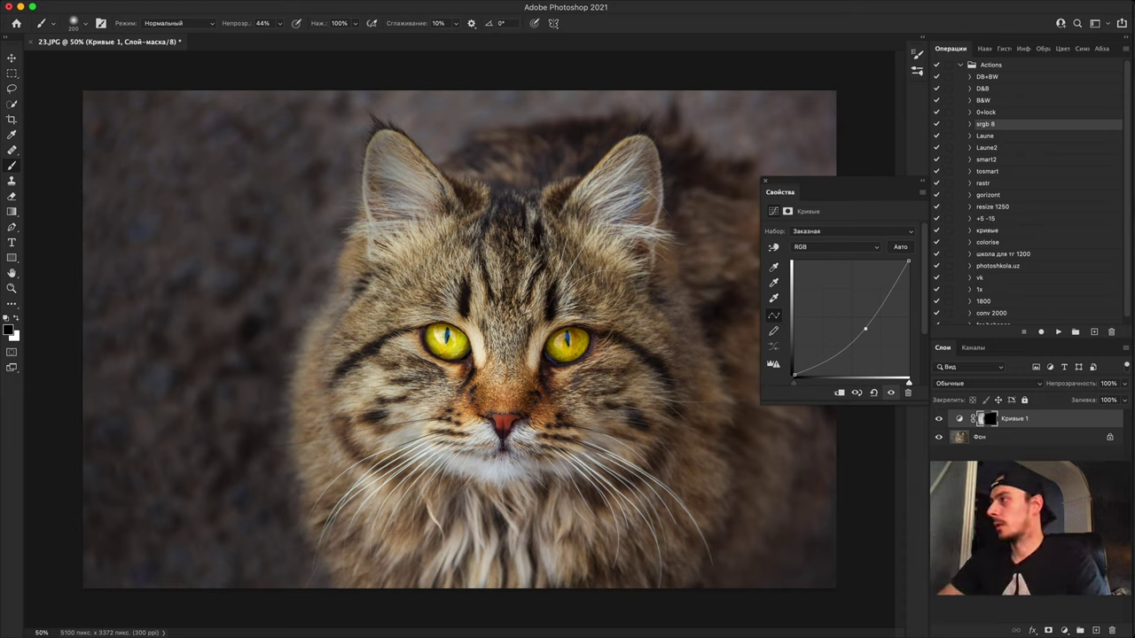
# Step: Switch the mask brush back to white and enlarge it to 1100 px for darkening the photo's outer areas
pyautogui.press('super+minus')
pyautogui.press('super+minus')
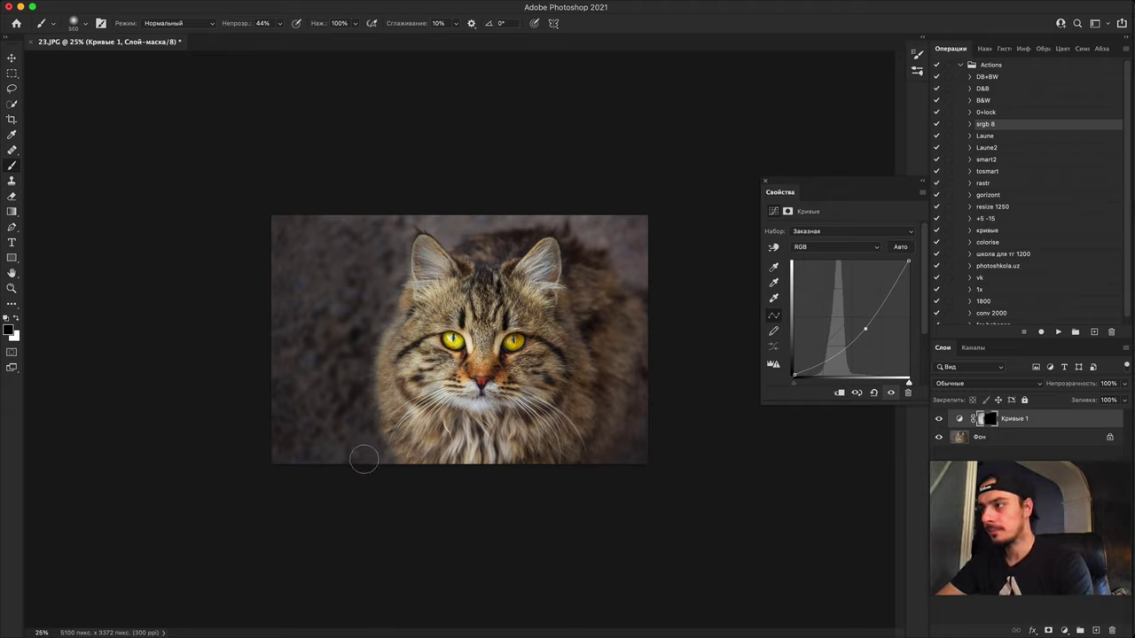
pyautogui.press(']')
pyautogui.press(']')
pyautogui.press(']')
pyautogui.press(']')
pyautogui.press(']')
pyautogui.press(']')
pyautogui.press(']')
pyautogui.press(']')
pyautogui.press('x')
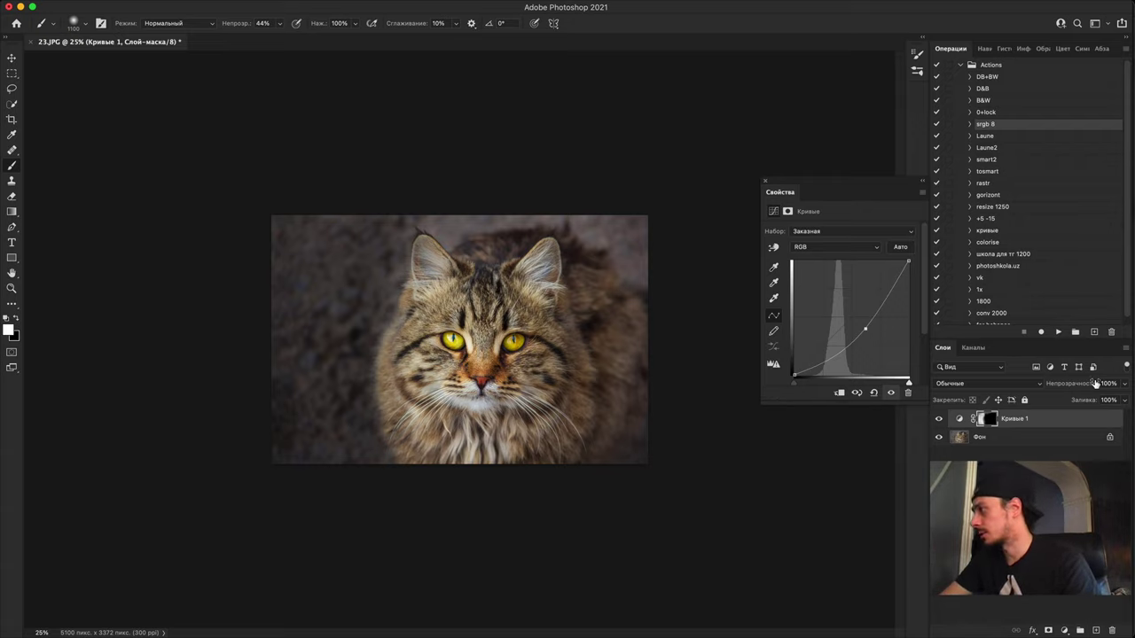
# Step: Lower the darkening Curves layer's opacity to 66% and reduce the brush to 700 px
pyautogui.moveTo(1095, 383); pyautogui.dragTo(1061, 383)
pyautogui.press('[')
pyautogui.press('[')
pyautogui.press('[')
pyautogui.press('[')
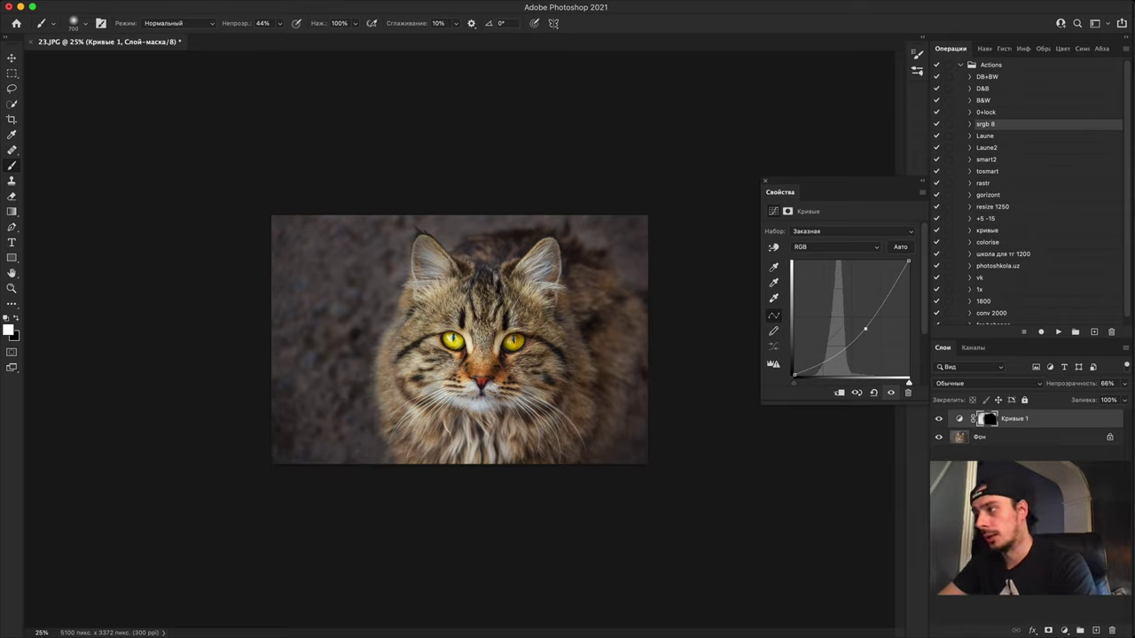
# Step: Add a second Curves layer that brightens the midtones, invert its mask and paint the brightening onto the cat's fur
pyautogui.click(1064, 630)
pyautogui.click(1044, 436)
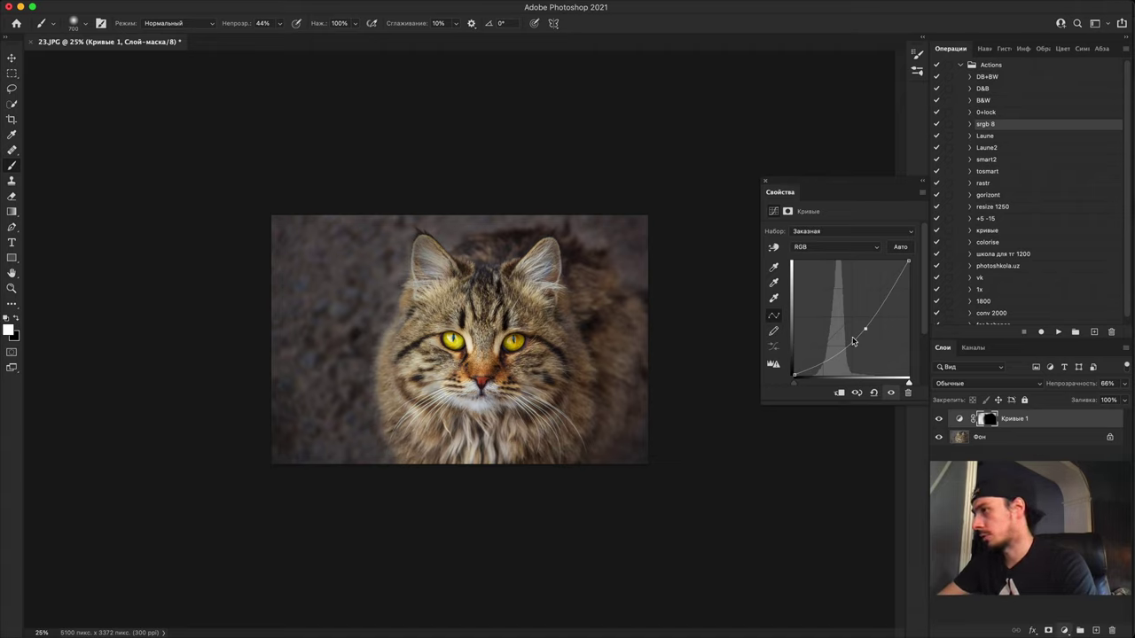
pyautogui.moveTo(858, 310); pyautogui.dragTo(844, 307)
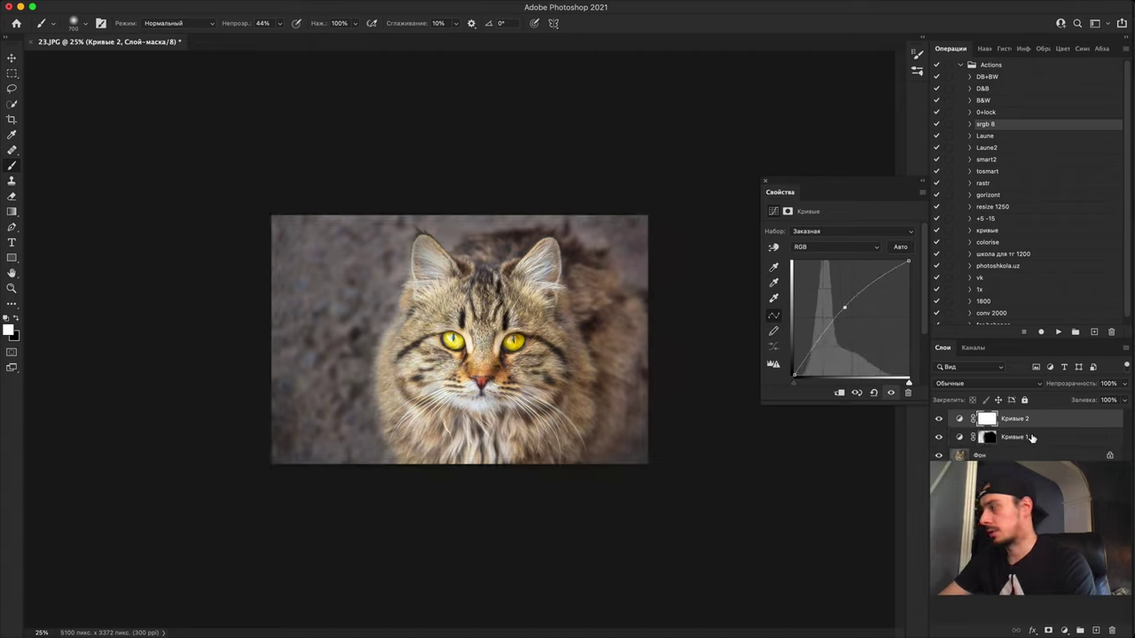
pyautogui.press('super+i')
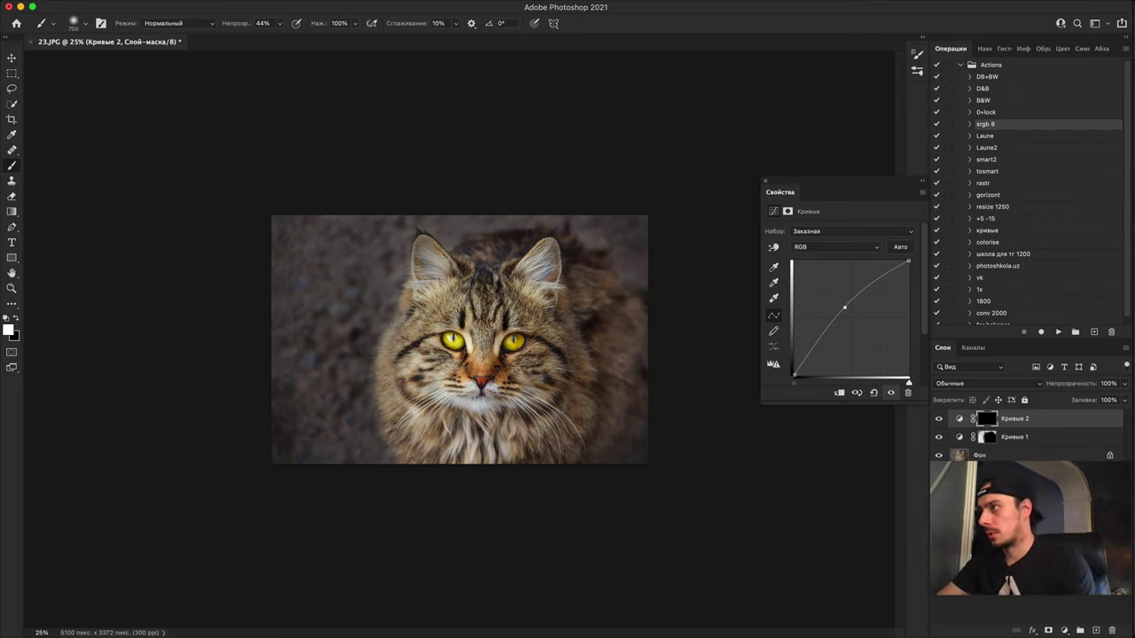
pyautogui.press('super+plus')
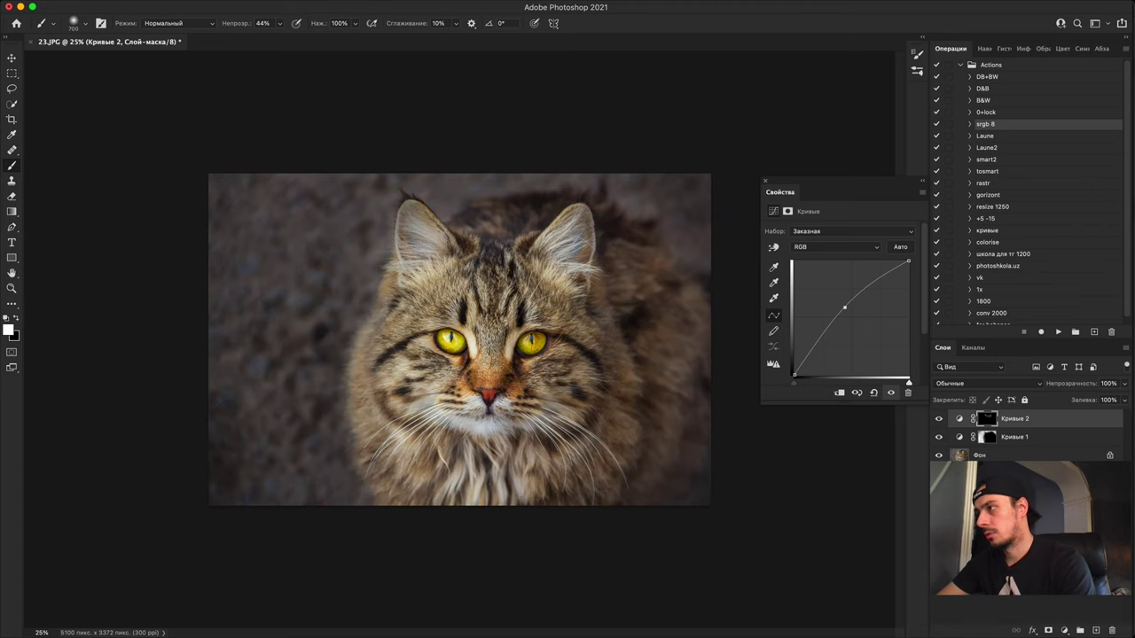
pyautogui.press('super+minus')
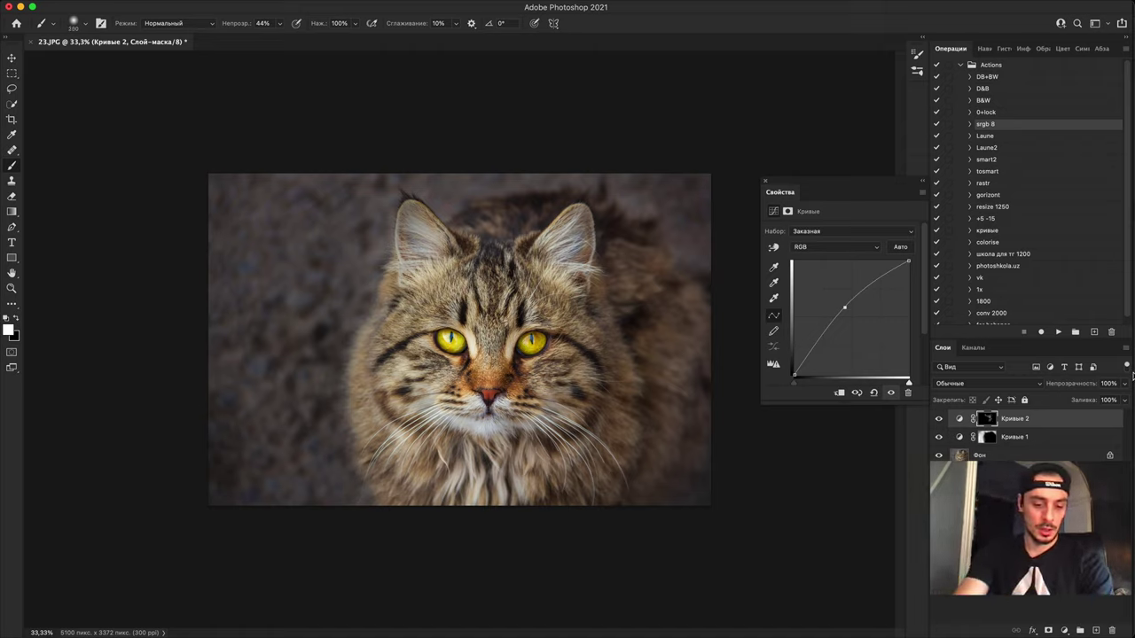
# Step: Stamp the visible layers into a new layer and apply Camera Raw to it with Texture +16 and Clarity +33
pyautogui.press('super+alt+shift+e')
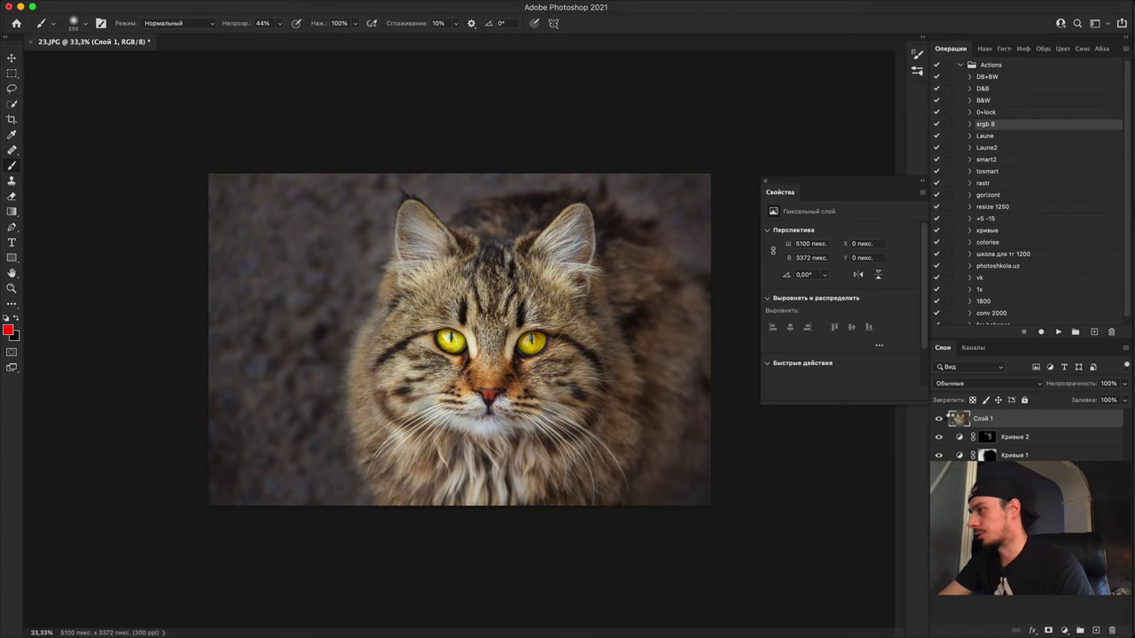
pyautogui.press('super+shift+a')
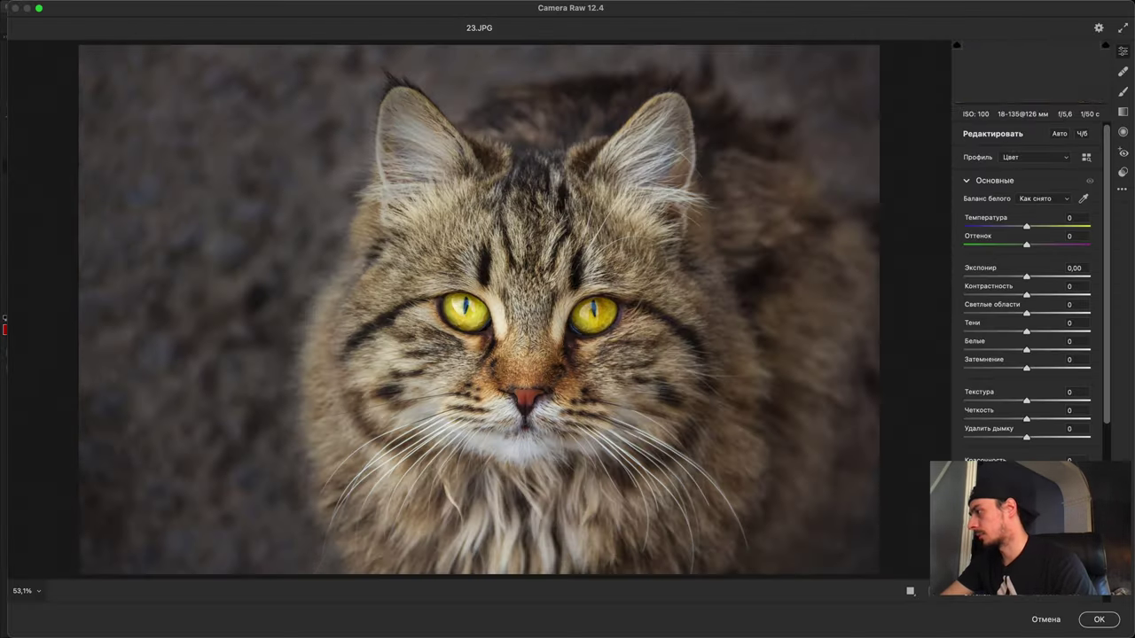
pyautogui.moveTo(1028, 420)
pyautogui.mouseDown()
pyautogui.moveTo(1050, 419)
pyautogui.moveTo(1035, 399)
pyautogui.moveTo(1047, 420)
pyautogui.mouseUp()
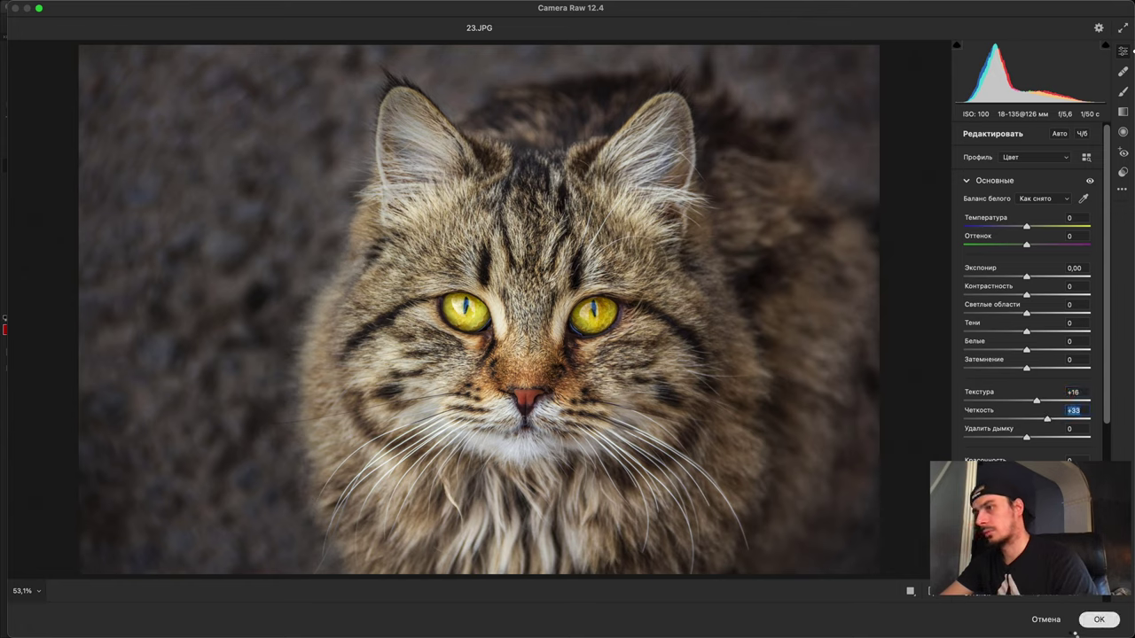
pyautogui.click(1098, 618)
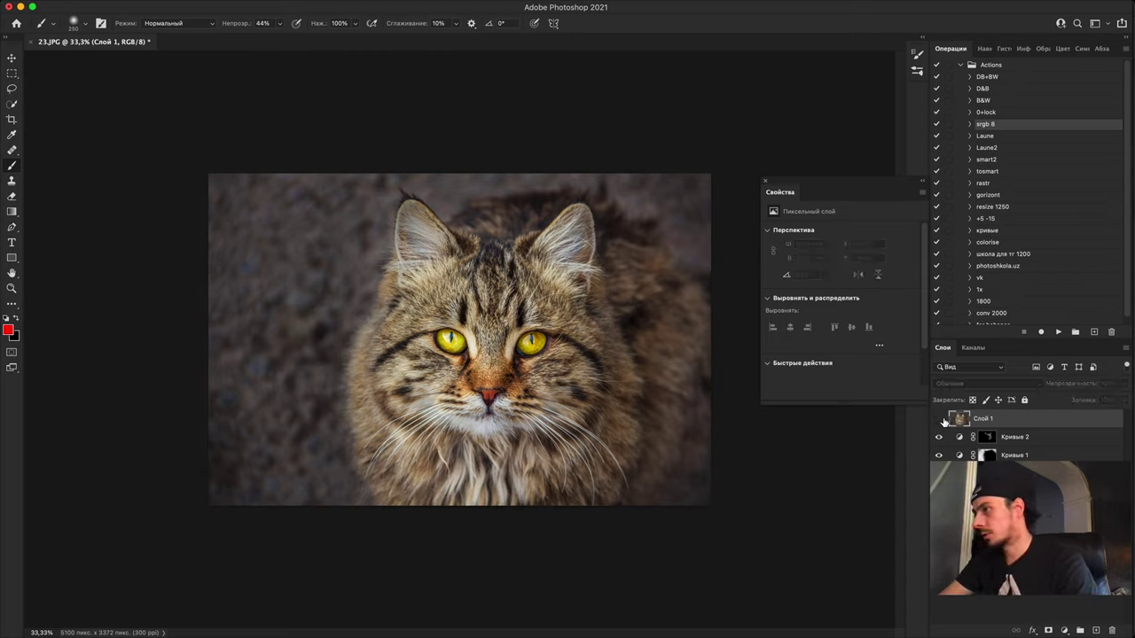
# Step: Toggle the stamped layer to compare the edit with the original photo, and hide the two Curves layers beneath it
pyautogui.click(939, 420)
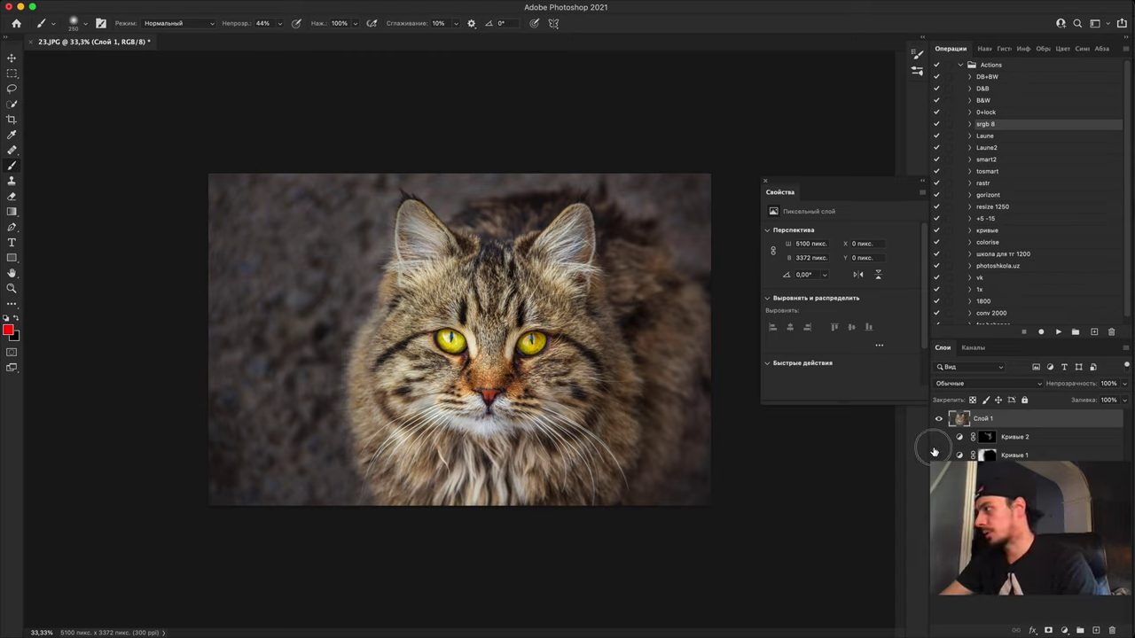
pyautogui.keyDown('alt'); pyautogui.click(939, 419); pyautogui.keyUp('alt')
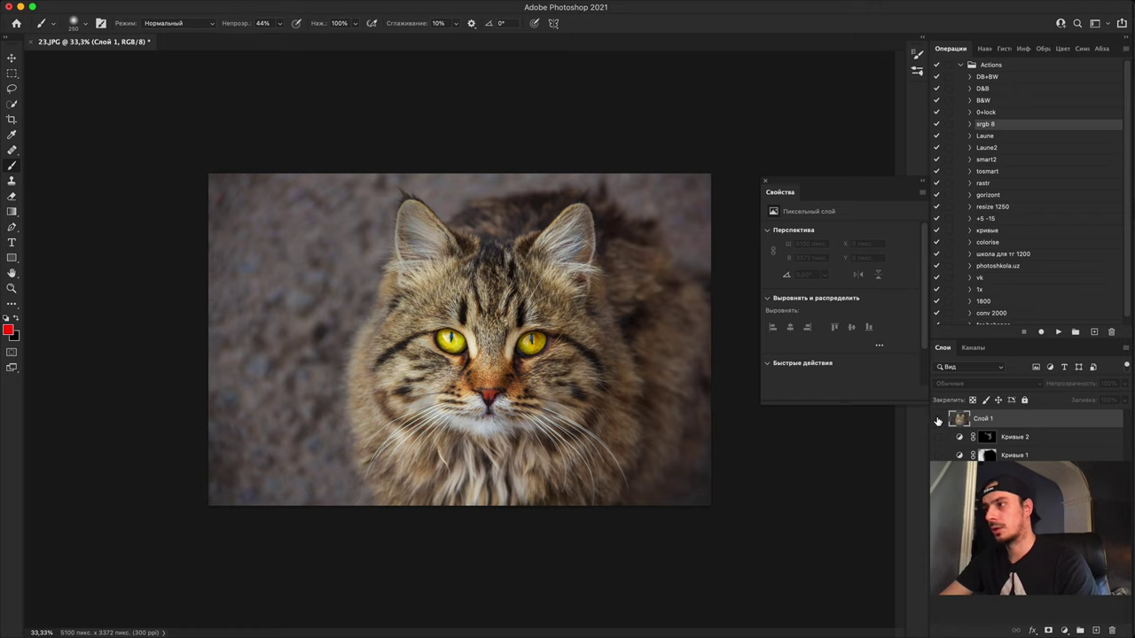
pyautogui.keyDown('alt'); pyautogui.click(937, 420); pyautogui.keyUp('alt')
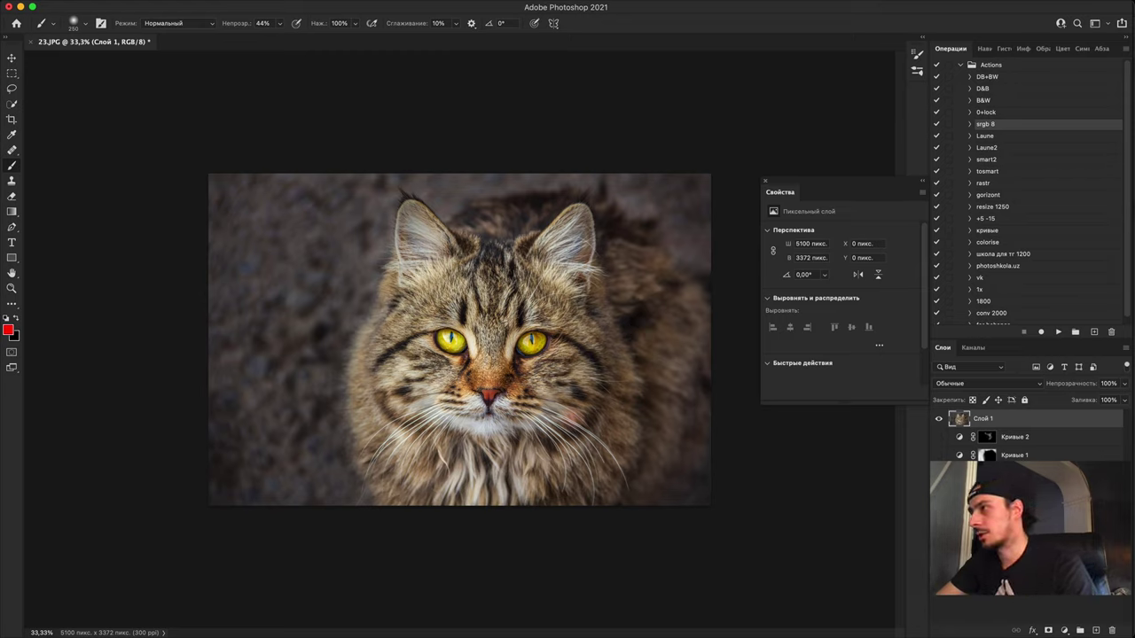
# Step: Add a Curves layer darkening the midtones, invert its mask, paint the darkening around the cat, and merge the visible layers
pyautogui.click(1064, 630)
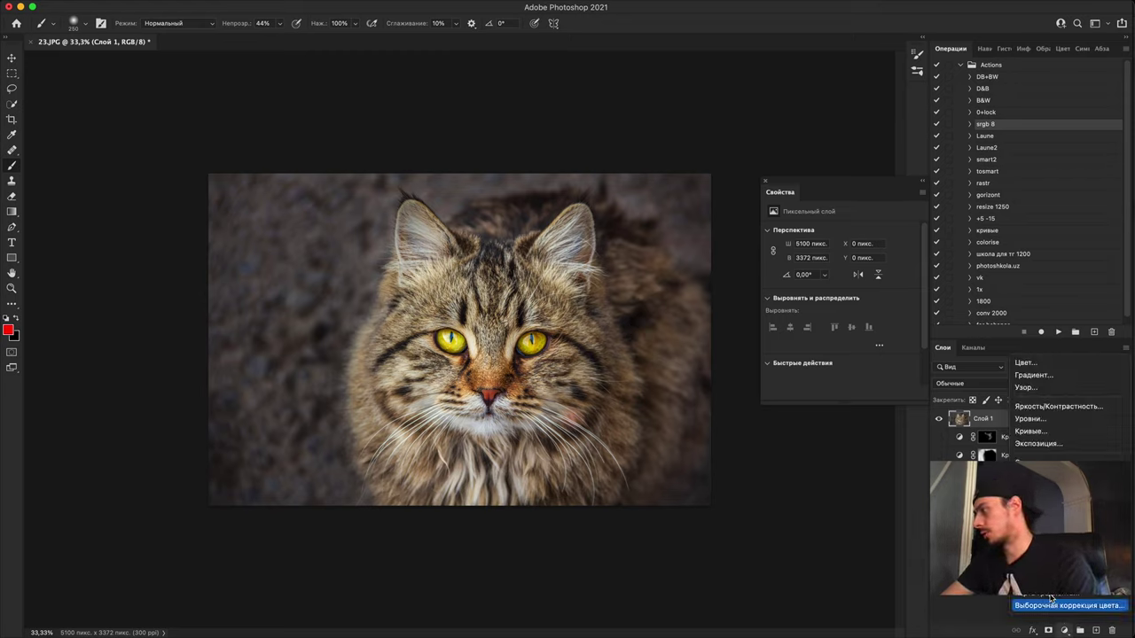
pyautogui.click(1037, 435)
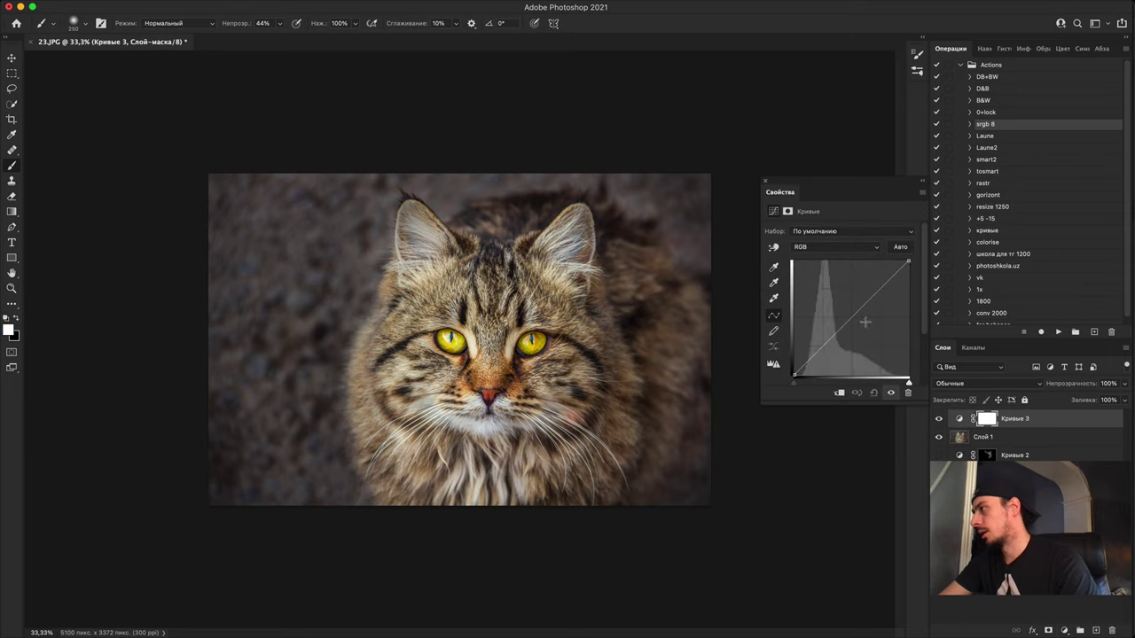
pyautogui.moveTo(855, 312); pyautogui.dragTo(861, 316)
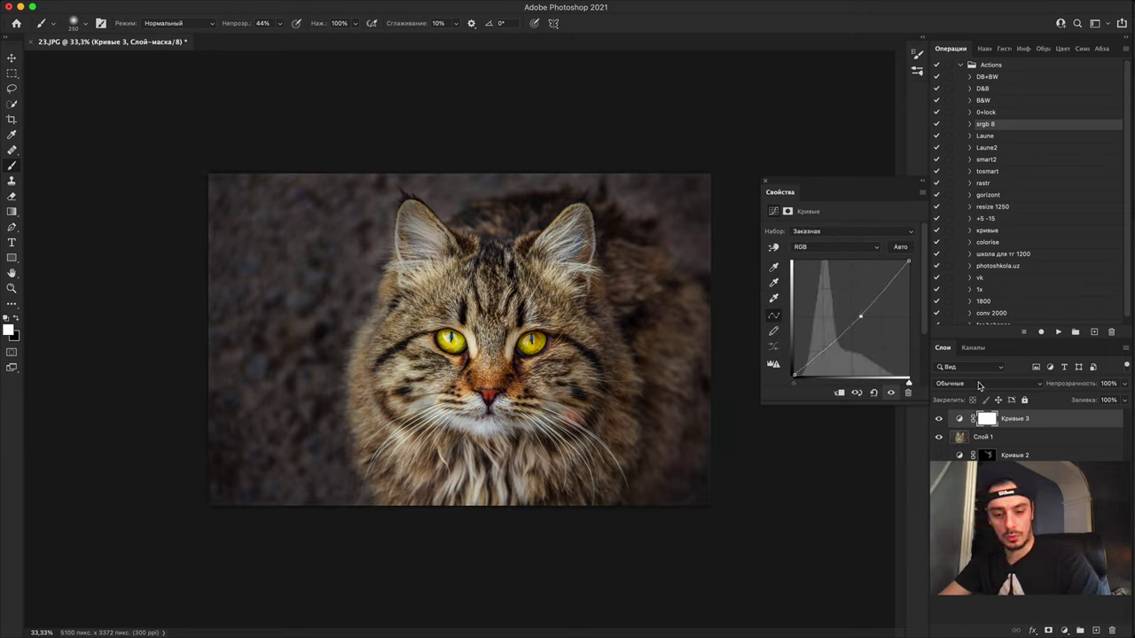
pyautogui.press('super+i')
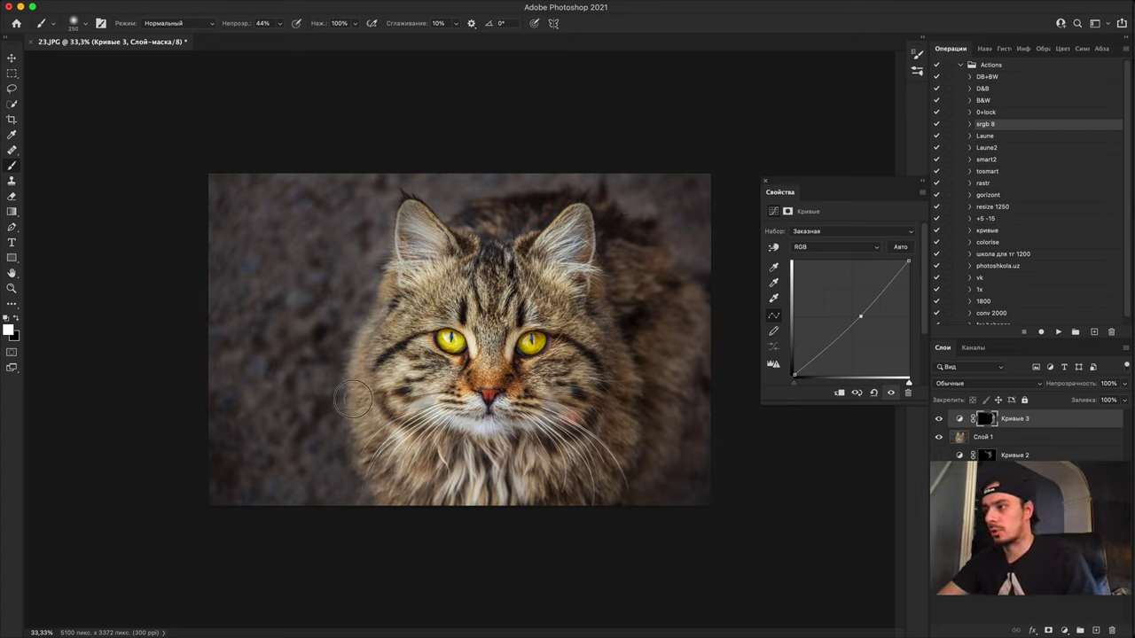
pyautogui.moveTo(418, 550)
pyautogui.mouseDown()
pyautogui.moveTo(444, 507)
pyautogui.moveTo(596, 459)
pyautogui.moveTo(564, 185)
pyautogui.mouseUp()
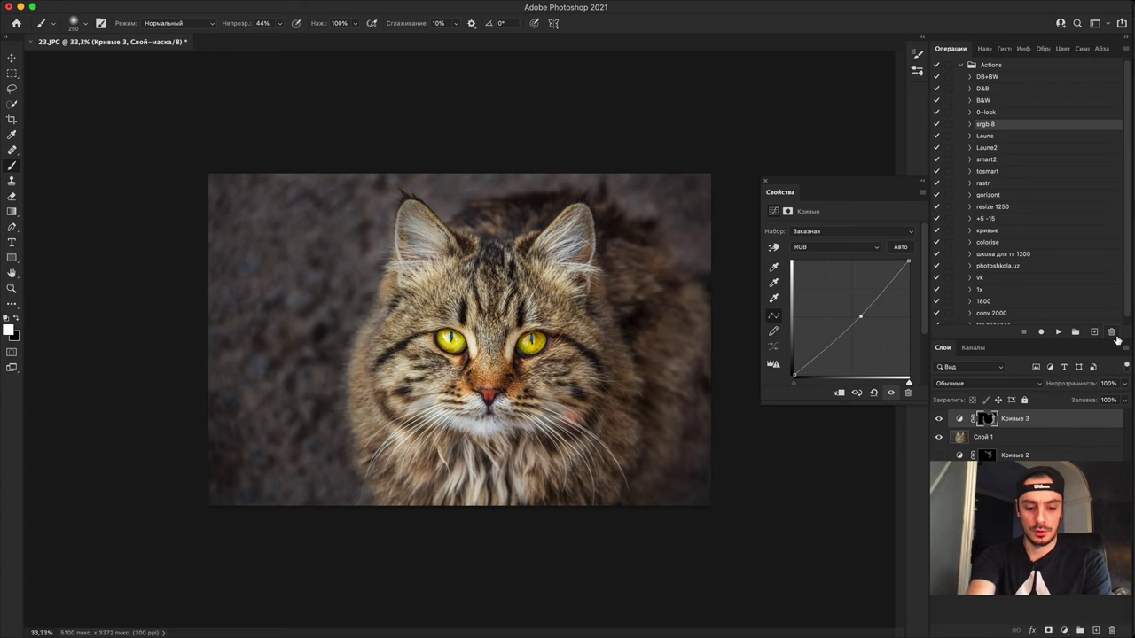
pyautogui.press('super+shift+e')
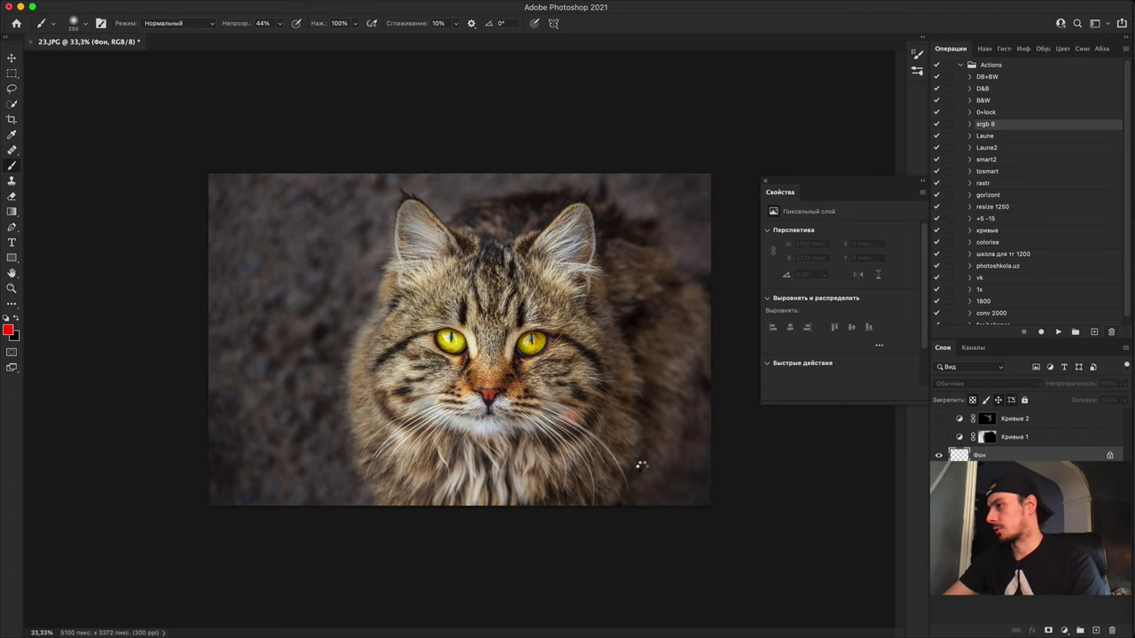
# Step: Convert the photo to black and white in Camera Raw with Exposure +0.20, Blacks -49 and Clarity +24
pyautogui.press('super+shift+a')
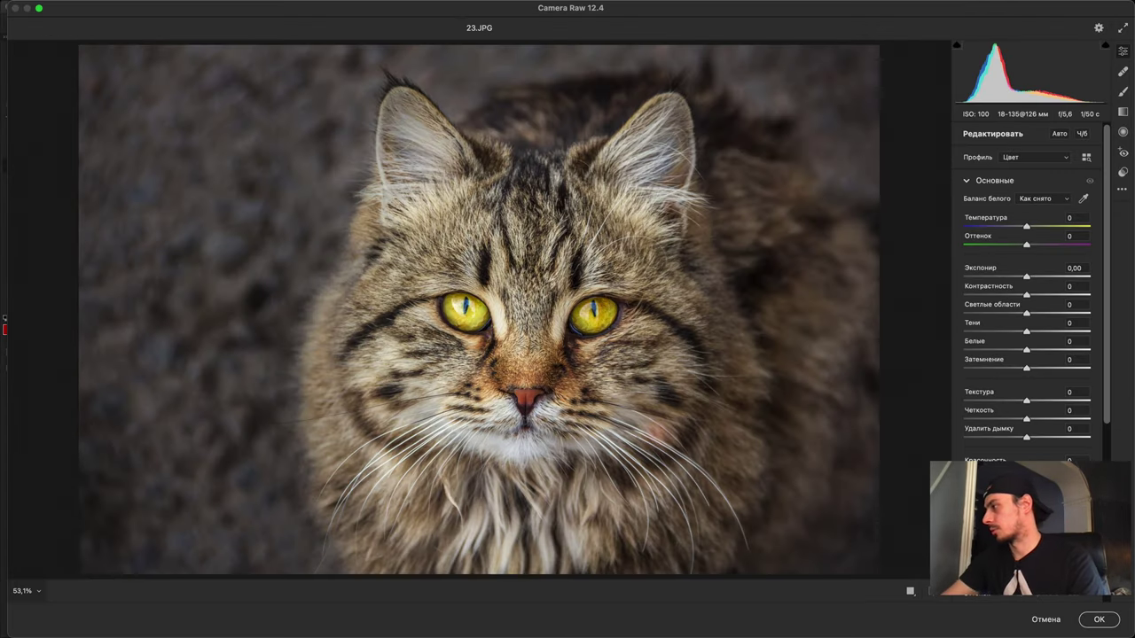
pyautogui.click(1082, 133)
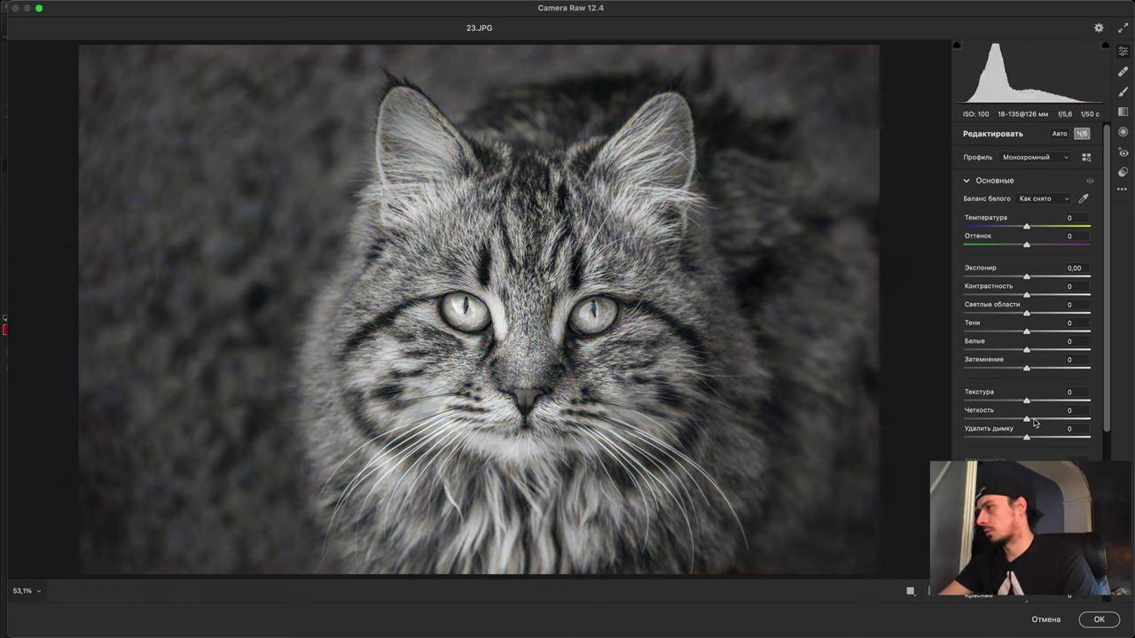
pyautogui.moveTo(1034, 423); pyautogui.dragTo(1059, 417)
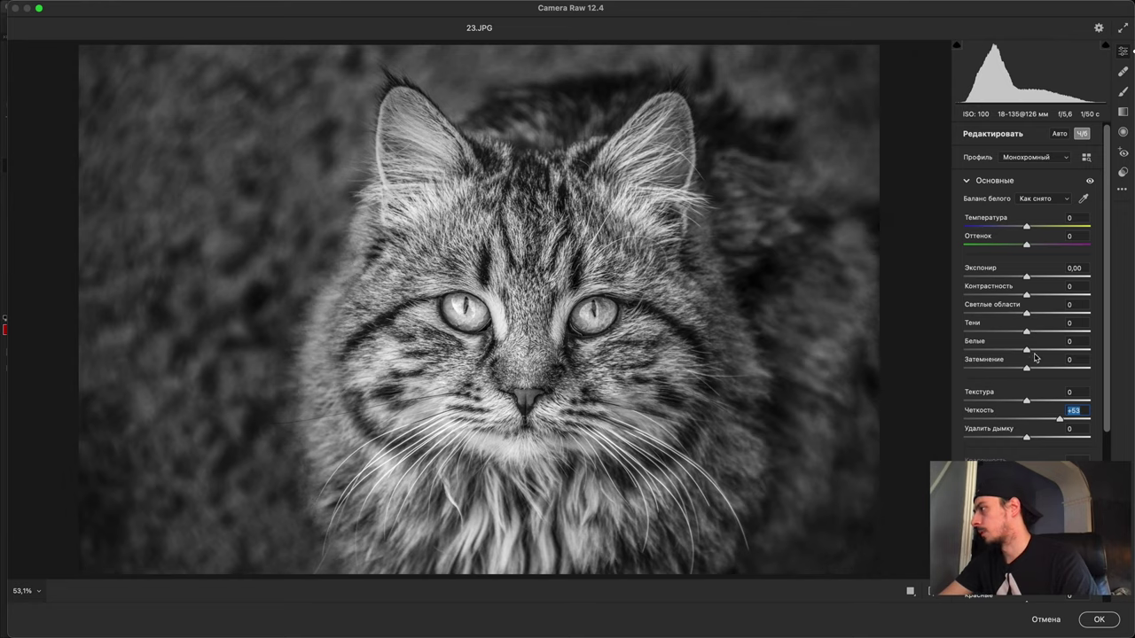
pyautogui.moveTo(1026, 370); pyautogui.dragTo(996, 371)
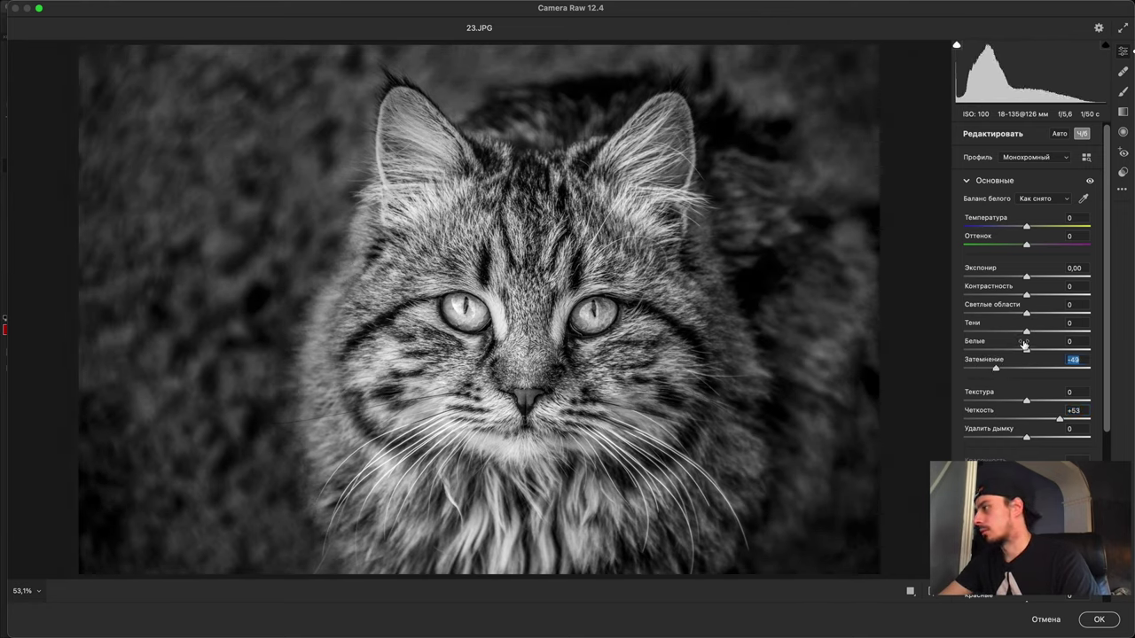
pyautogui.moveTo(1060, 418); pyautogui.dragTo(1042, 419)
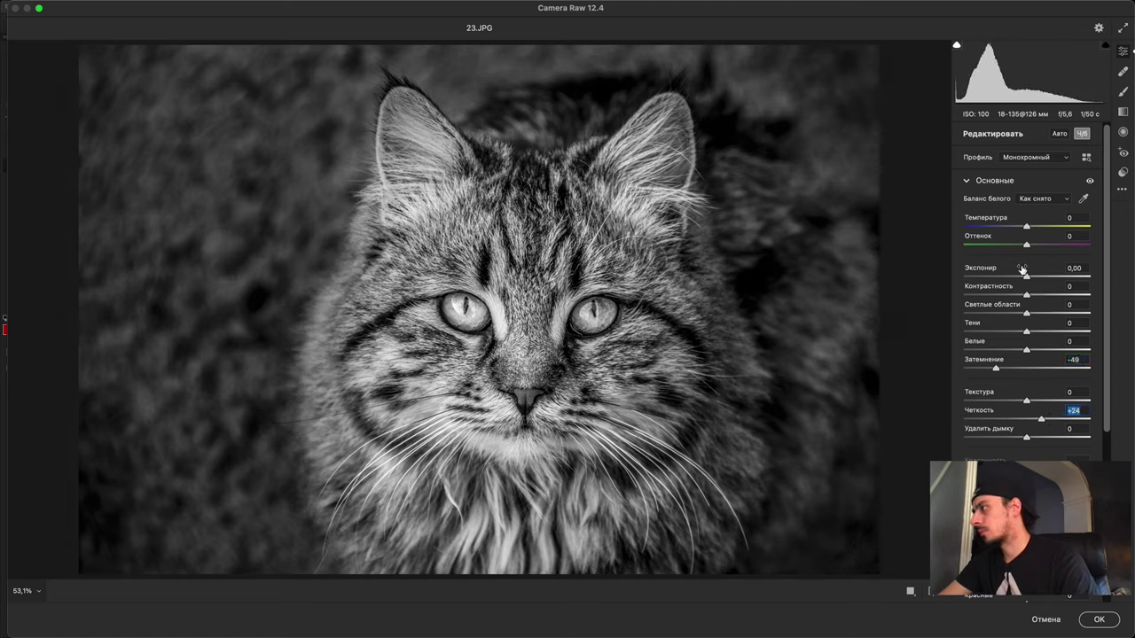
pyautogui.moveTo(1026, 277); pyautogui.dragTo(1029, 277)
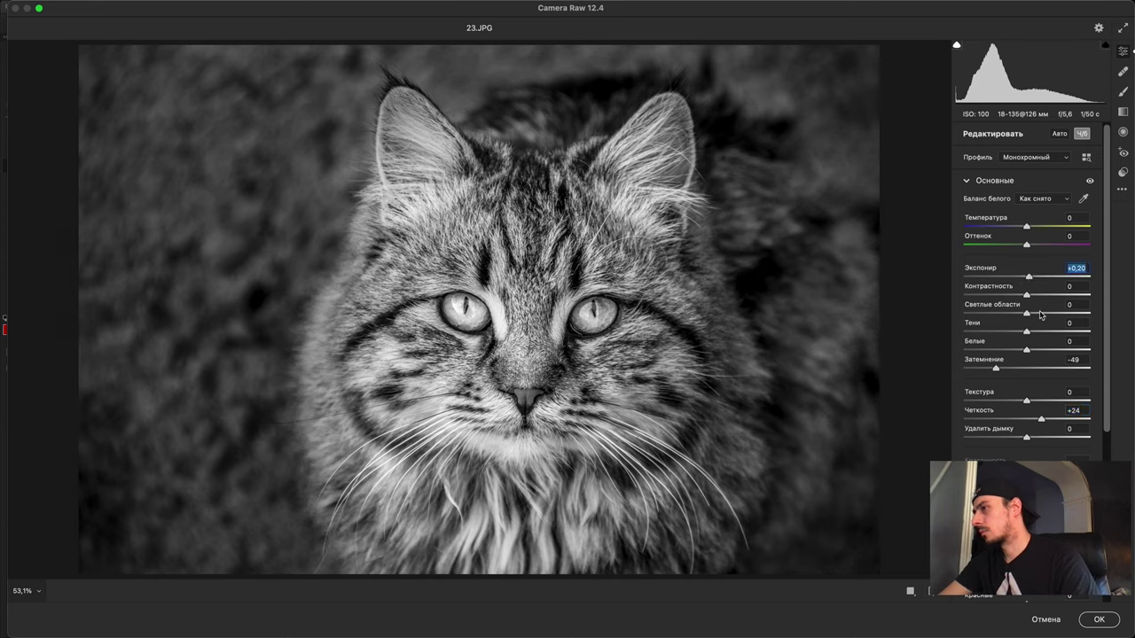
pyautogui.click(1098, 621)
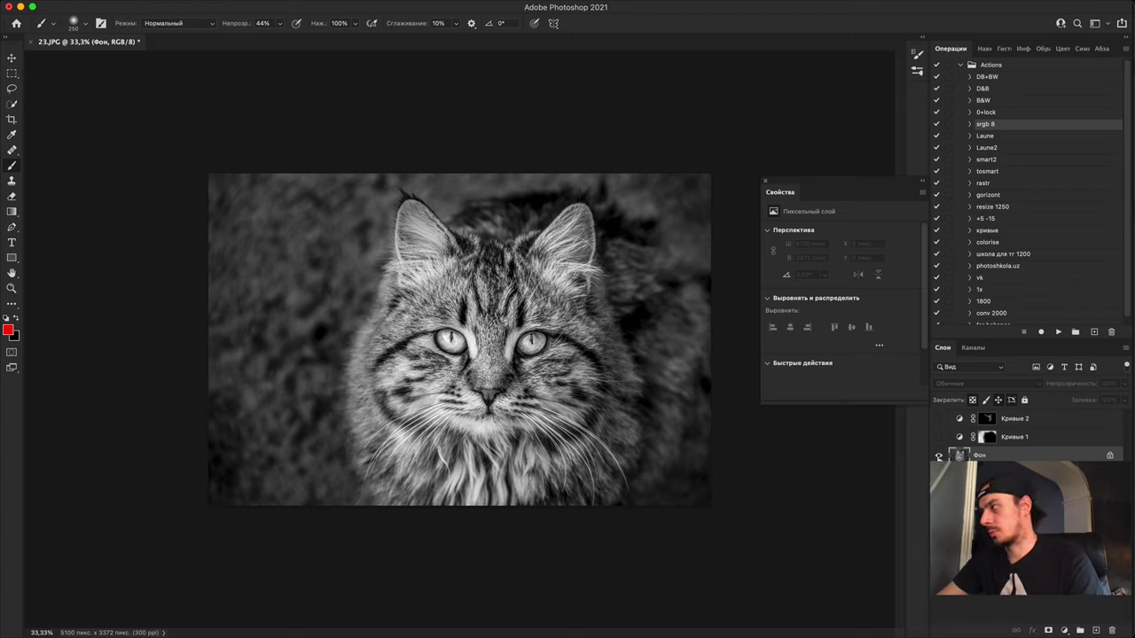
# Step: Undo the black-and-white conversion, duplicate the background layer and apply the same conversion to the copy
pyautogui.press('super+z')
pyautogui.press('super+j')
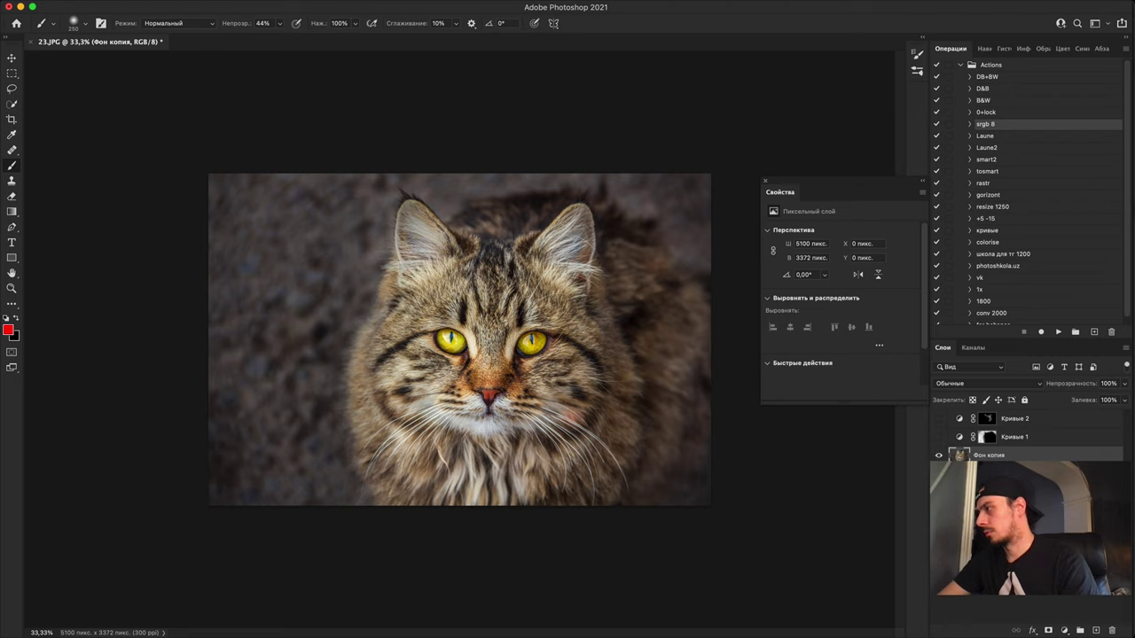
pyautogui.hotkey('ctrl', 'shift', 'z')
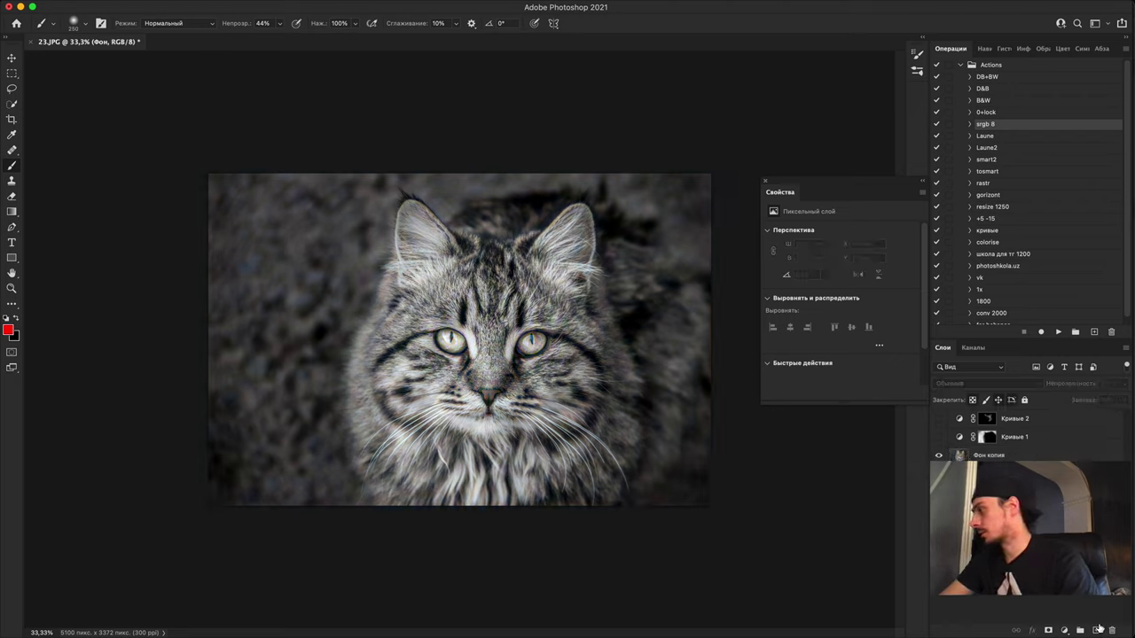
# Step: Add a new layer and mark in red the cat's back and side and the stony background with a smaller brush
pyautogui.hotkey('ctrl', 'alt', 'shift', 'n')
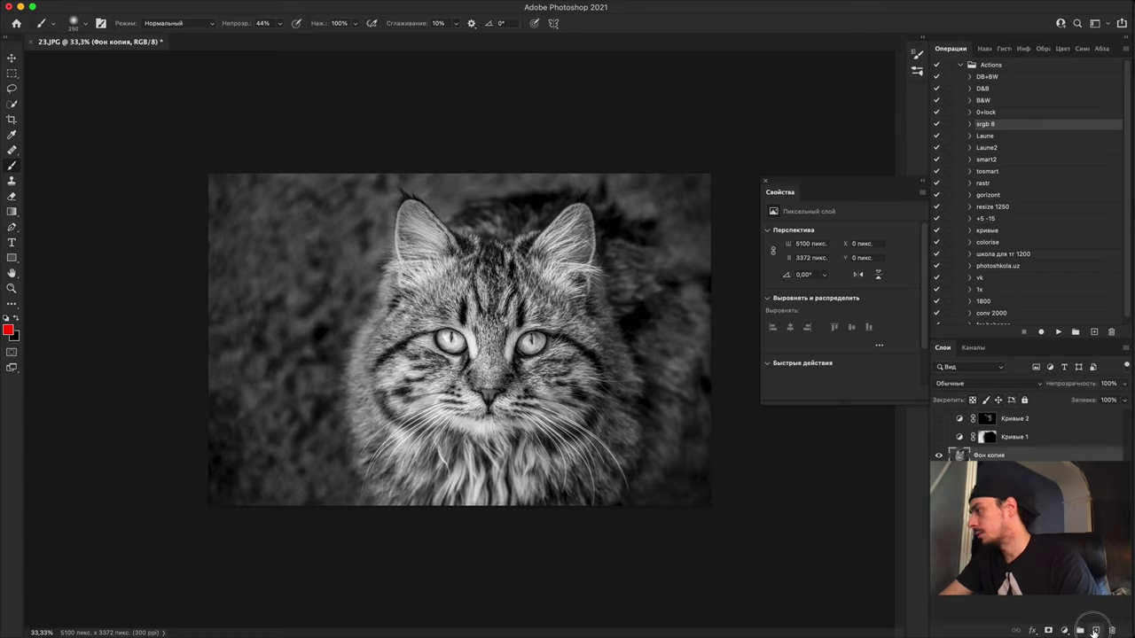
pyautogui.press('[')
pyautogui.press('[')
pyautogui.press('[')
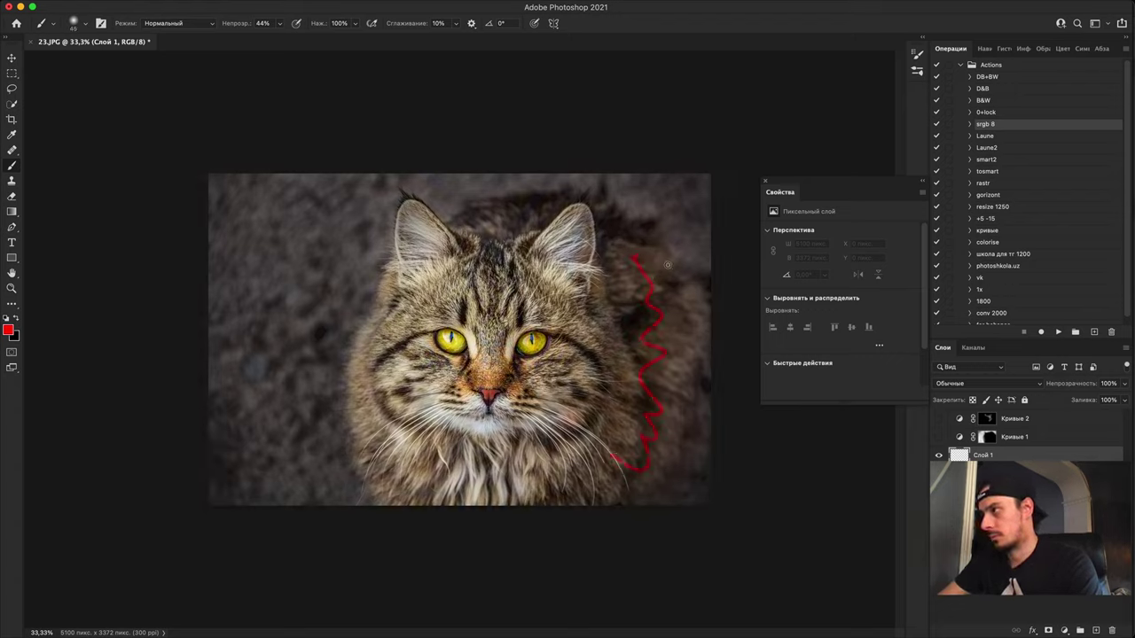
pyautogui.moveTo(700, 359); pyautogui.dragTo(677, 384)
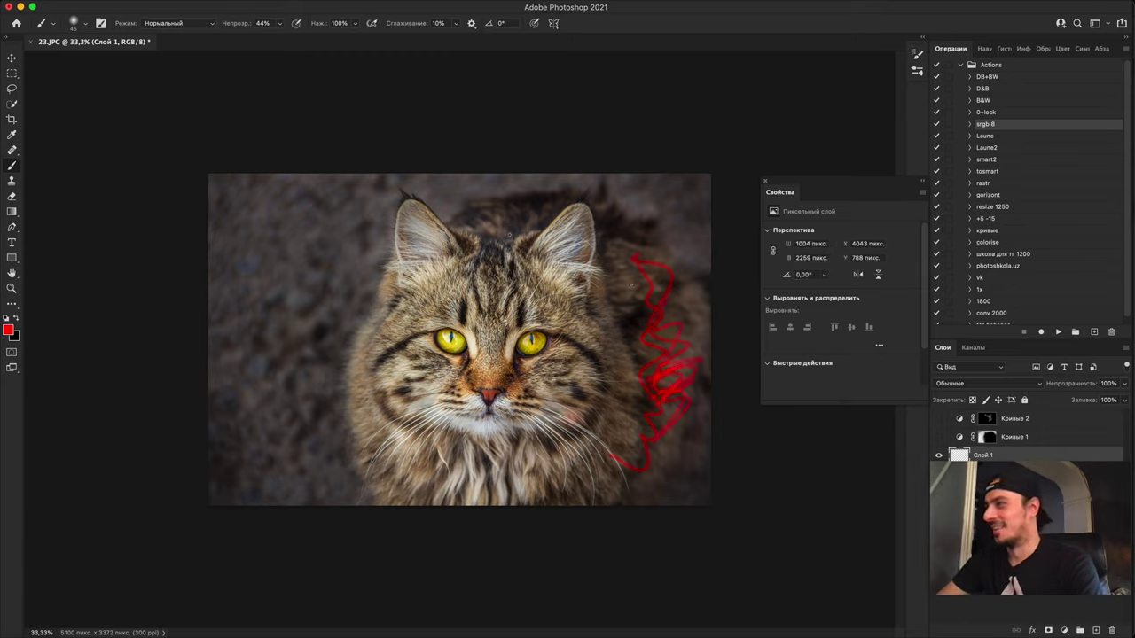
pyautogui.moveTo(503, 216); pyautogui.dragTo(504, 214)
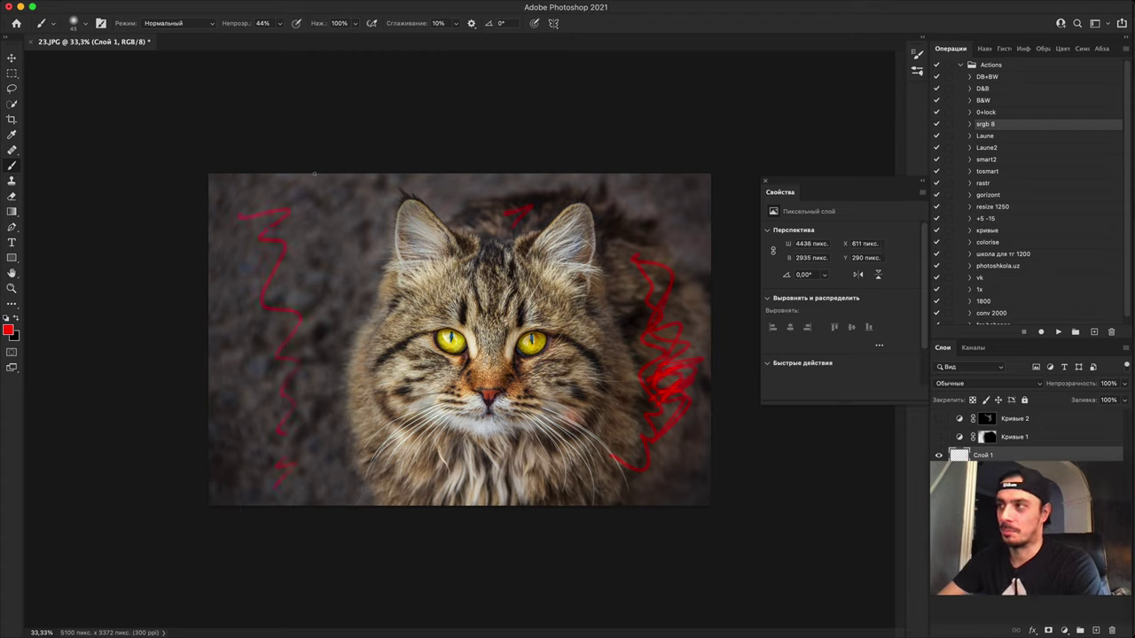
pyautogui.moveTo(239, 216); pyautogui.dragTo(340, 197)
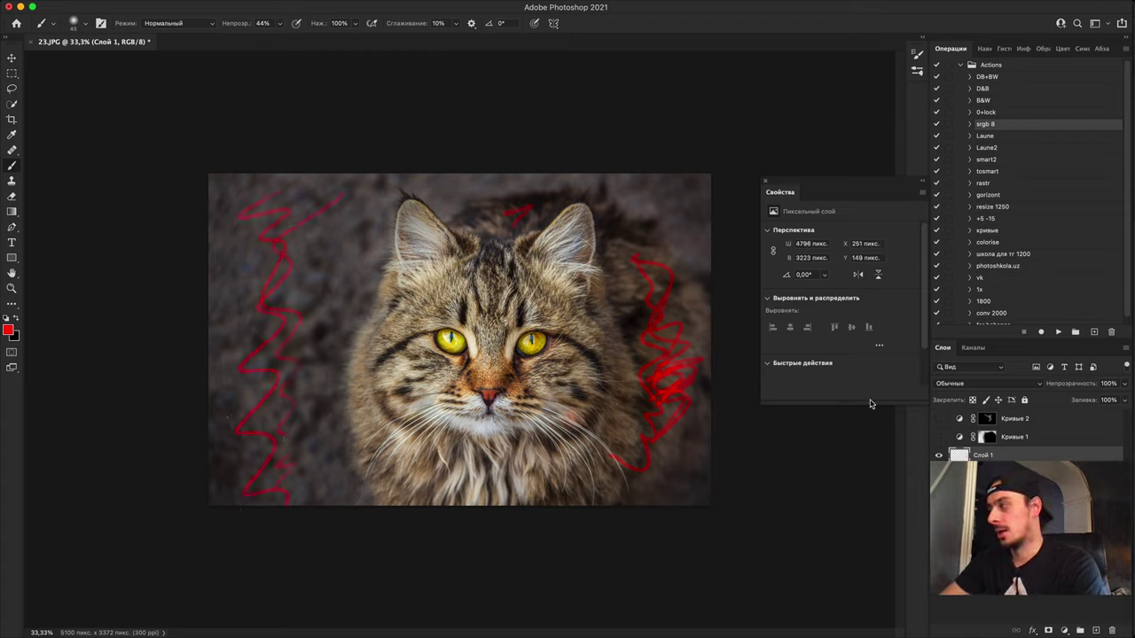
# Step: Hide the red marks and add a Vibrance layer above the background with Vibrance -70 and an inverted mask
pyautogui.click(938, 455)
pyautogui.click(984, 473)
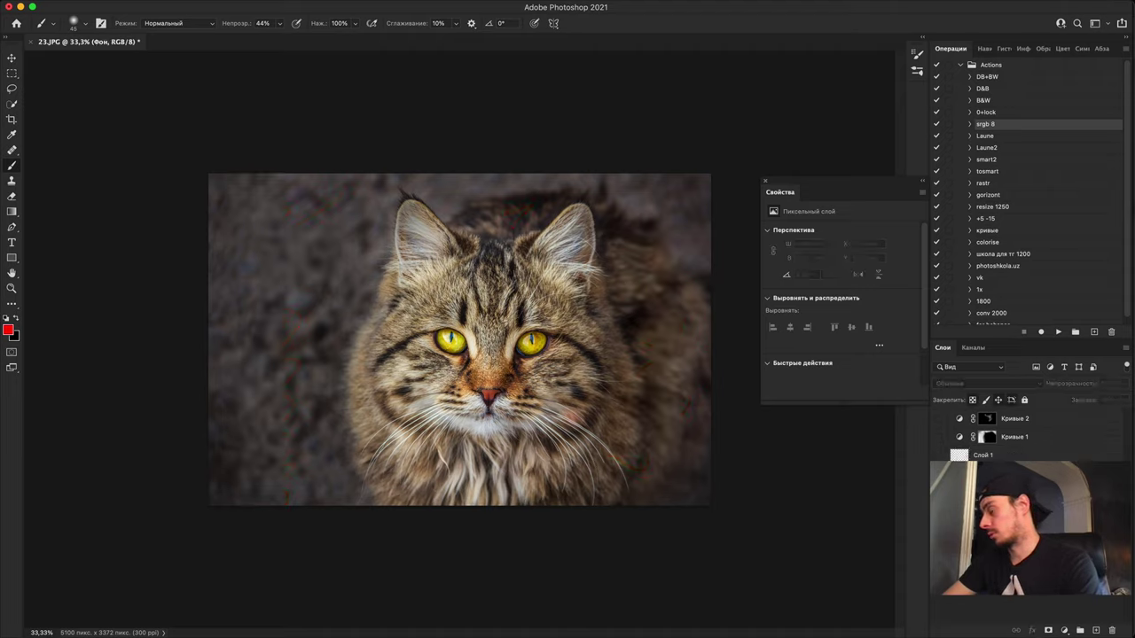
pyautogui.click(1064, 630)
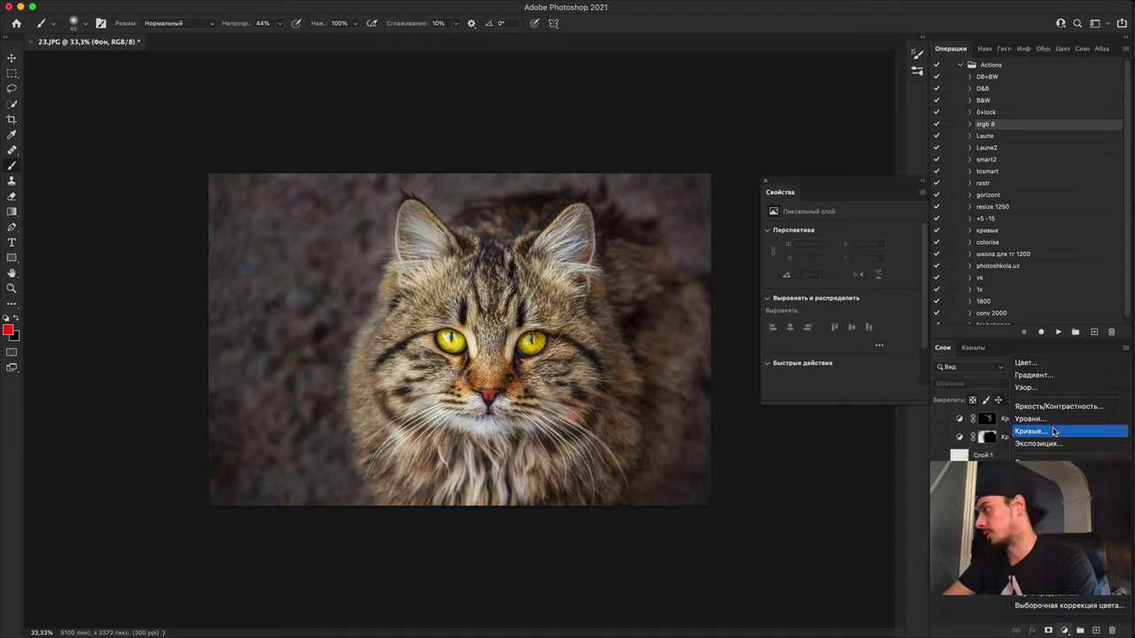
pyautogui.click(1052, 459)
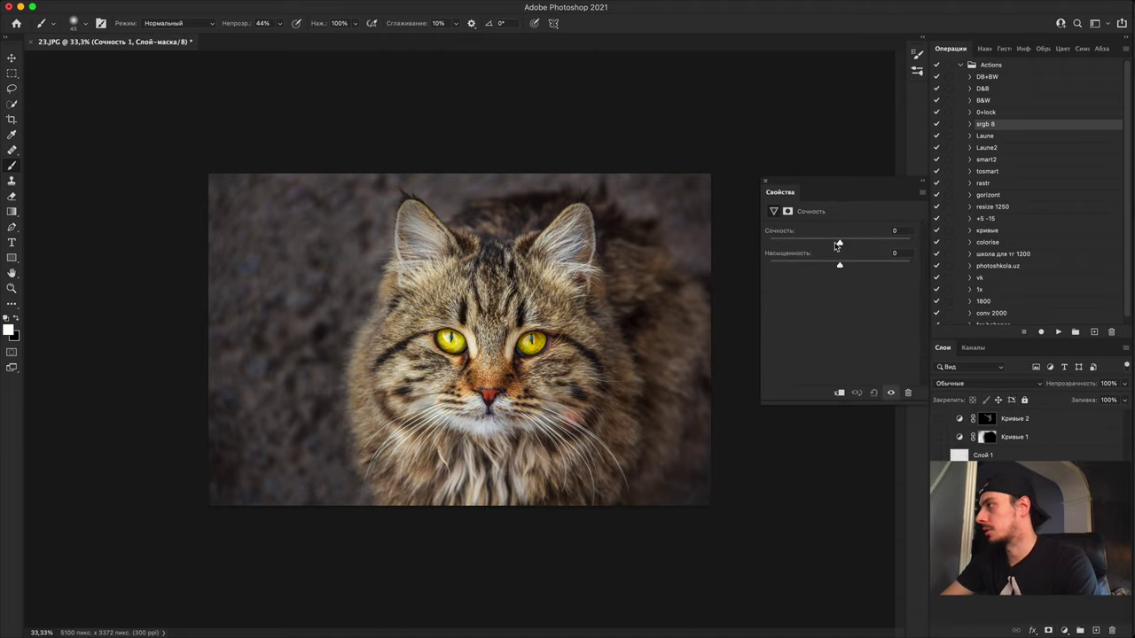
pyautogui.moveTo(832, 242); pyautogui.dragTo(790, 240)
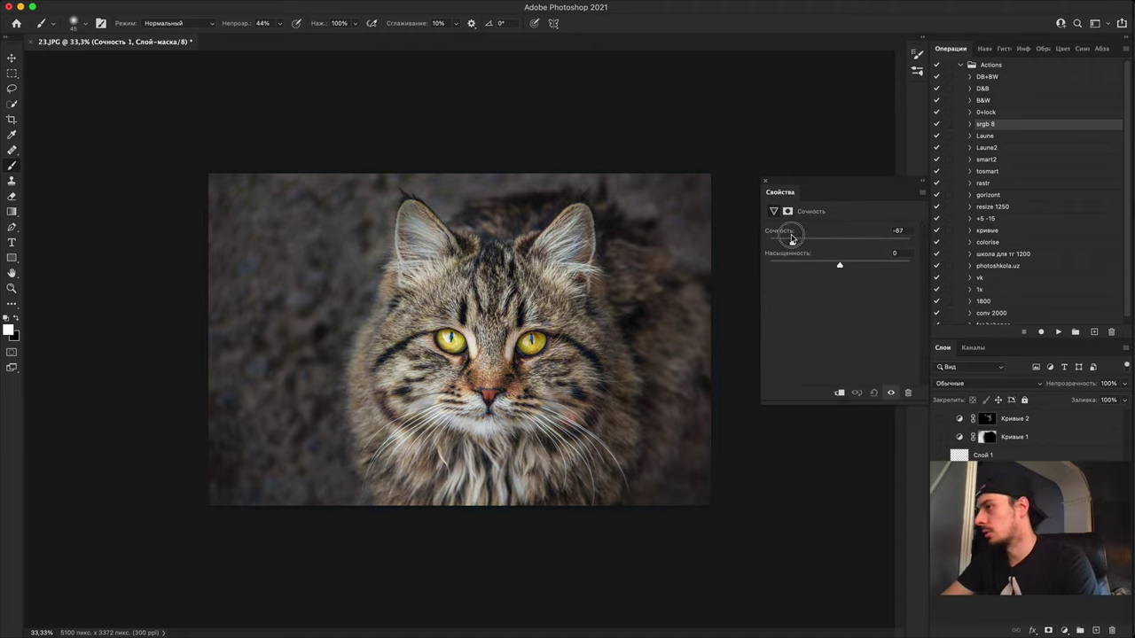
pyautogui.press('super+i')
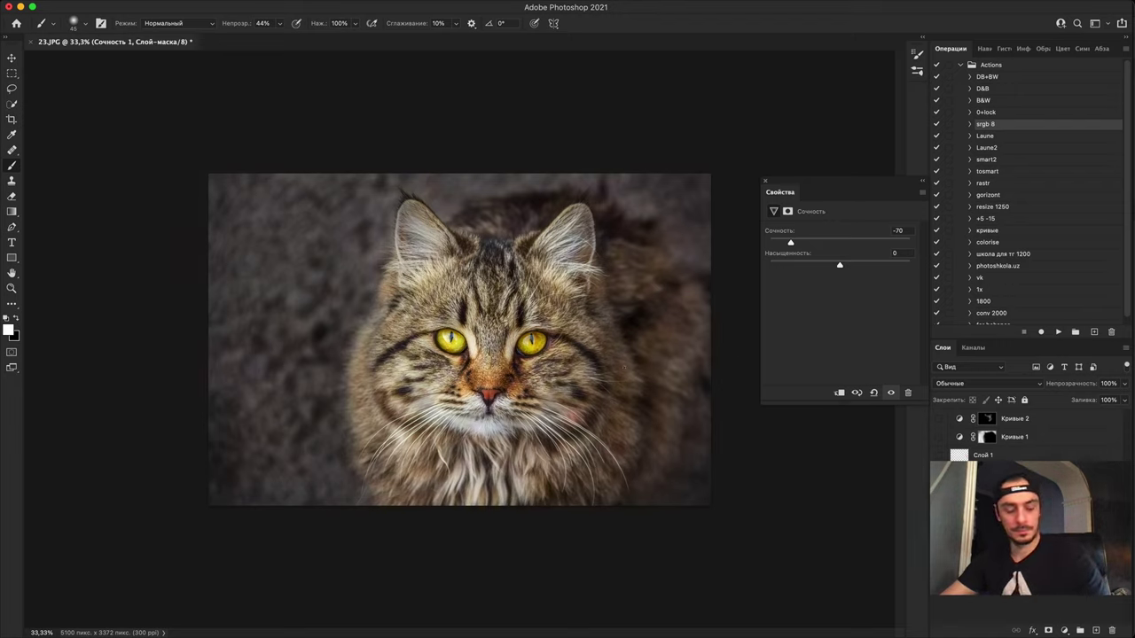
# Step: Set the brush to 1300 px and 100% opacity and paint the reduced vibrance onto the background around the cat
pyautogui.press('[')
pyautogui.press('[')
pyautogui.press('[')
pyautogui.press('[')
pyautogui.press('[')
pyautogui.press('[')
pyautogui.press('[')
pyautogui.press('[')
pyautogui.press('[')
pyautogui.press('[')
pyautogui.press('[')
pyautogui.press('[')
pyautogui.press('[')
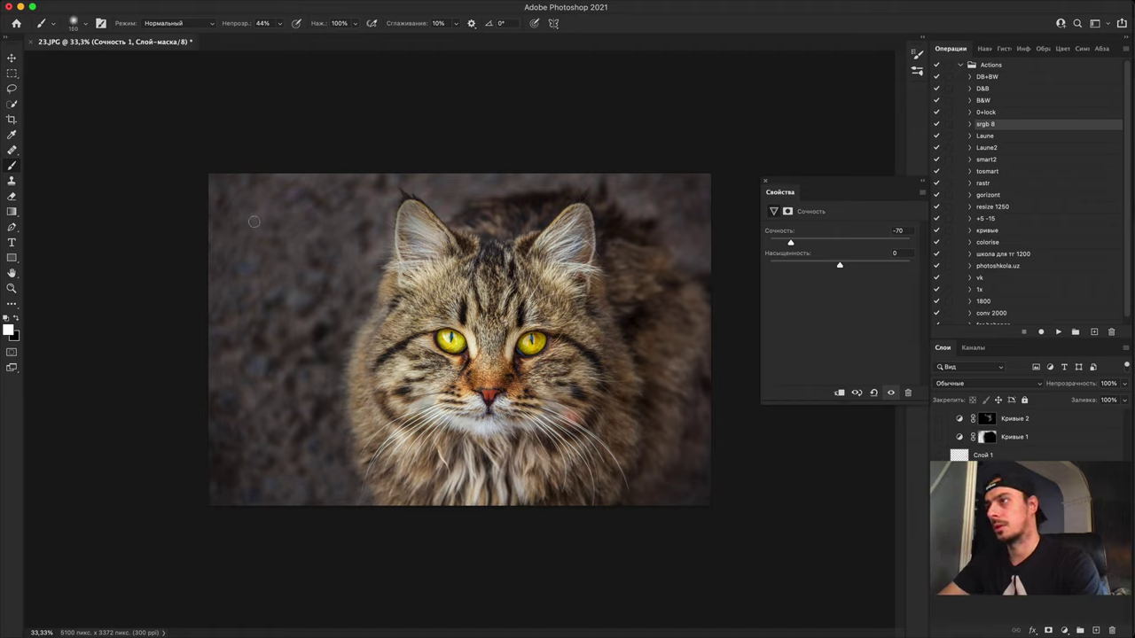
pyautogui.press(']')
pyautogui.press(']')
pyautogui.press(']')
pyautogui.press(']')
pyautogui.press(']')
pyautogui.press(']')
pyautogui.press(']')
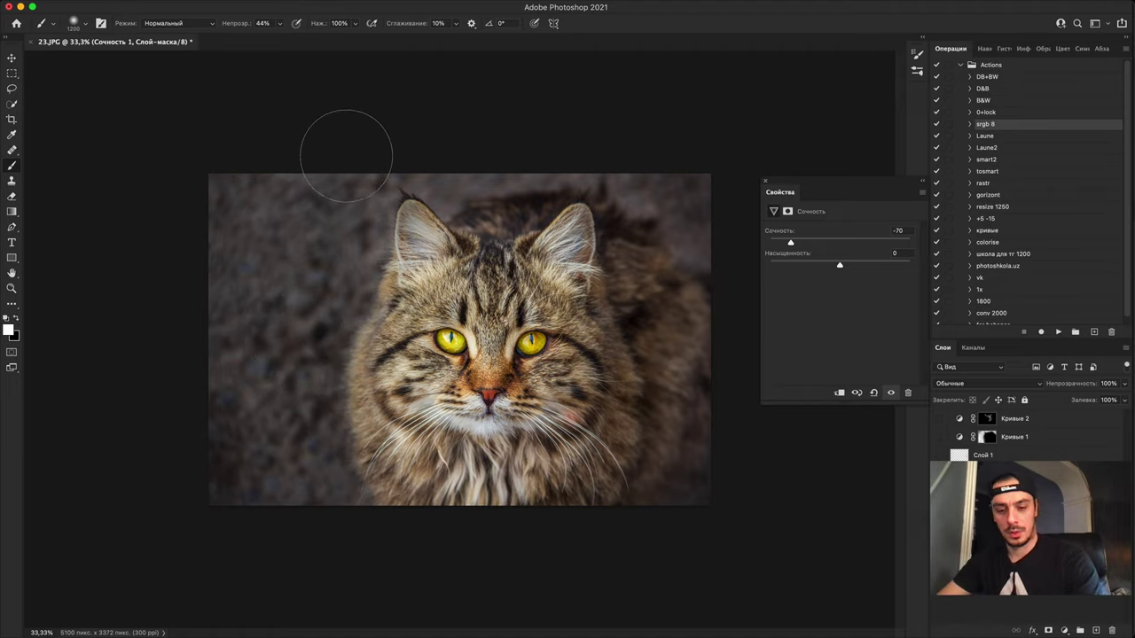
pyautogui.press('0')
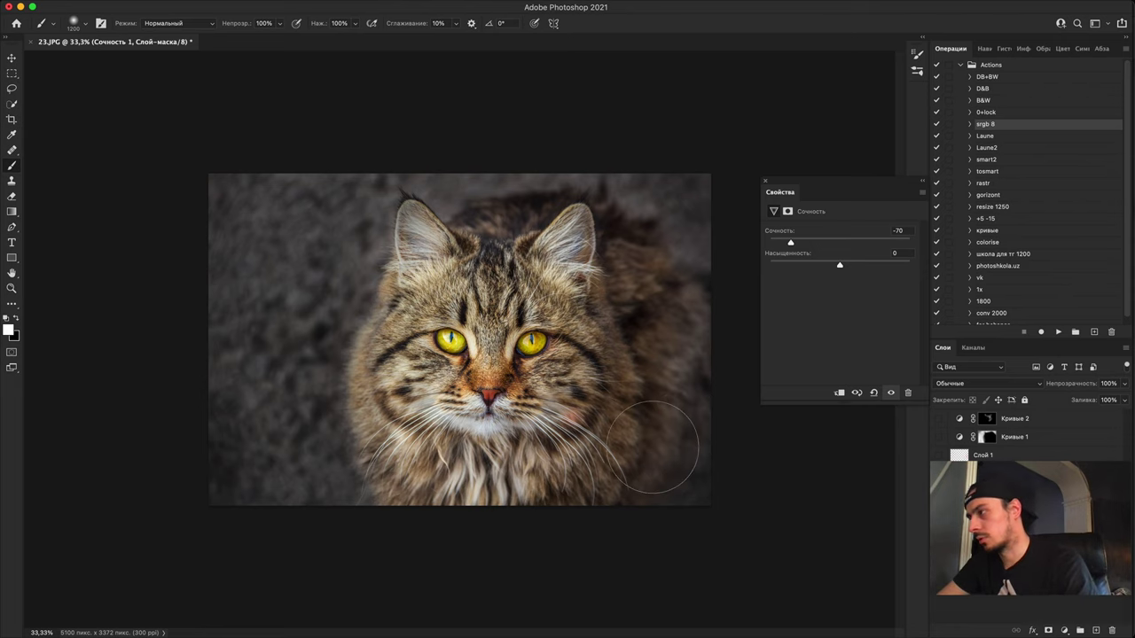
# Step: Examine the cat's cheek, whiskers and the blurred fur beside them up close
pyautogui.press('super+plus')
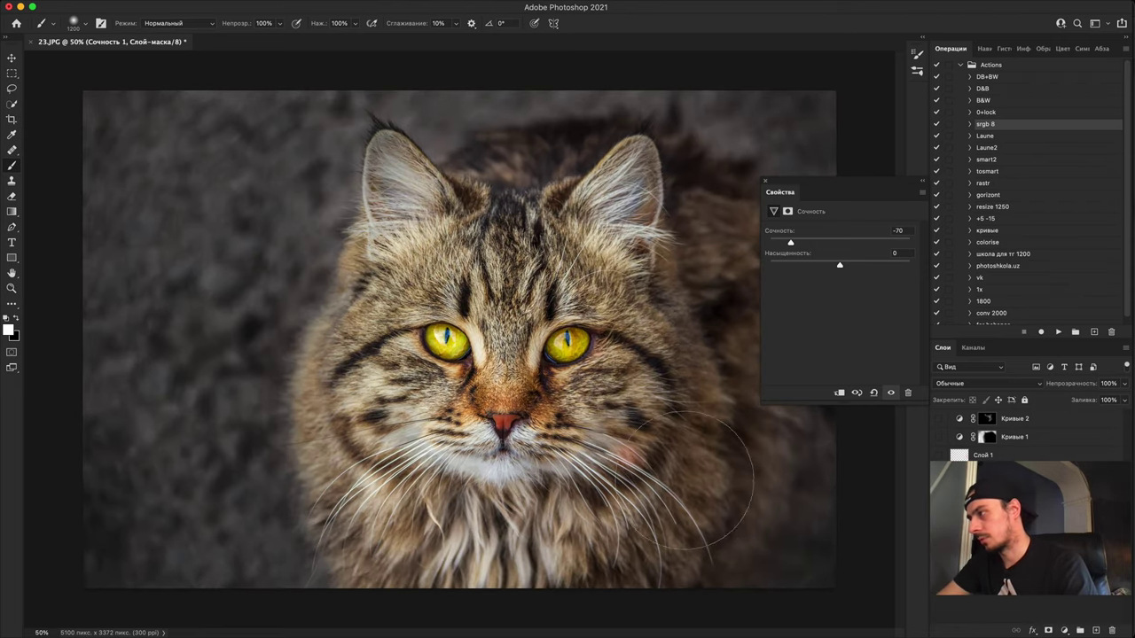
pyautogui.press('super+plus')
pyautogui.moveTo(590, 422); pyautogui.dragTo(382, 277)
pyautogui.press('super+plus')
pyautogui.press('super+plus')
pyautogui.moveTo(740, 494); pyautogui.dragTo(430, 276)
pyautogui.scroll(-2, 408, 310)
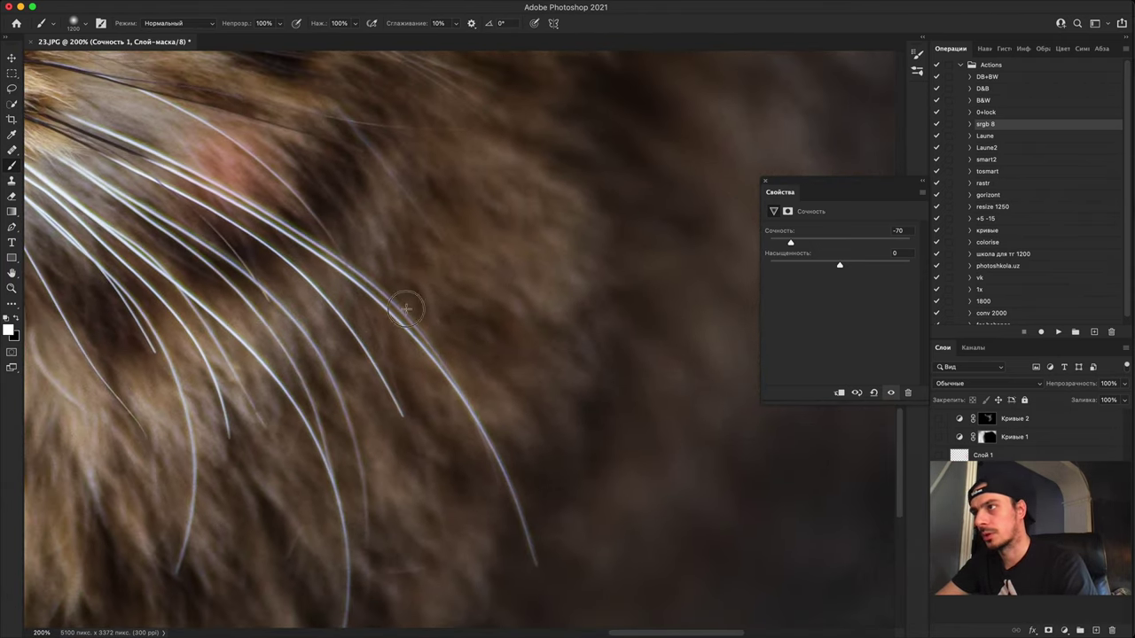
pyautogui.press('super+minus')
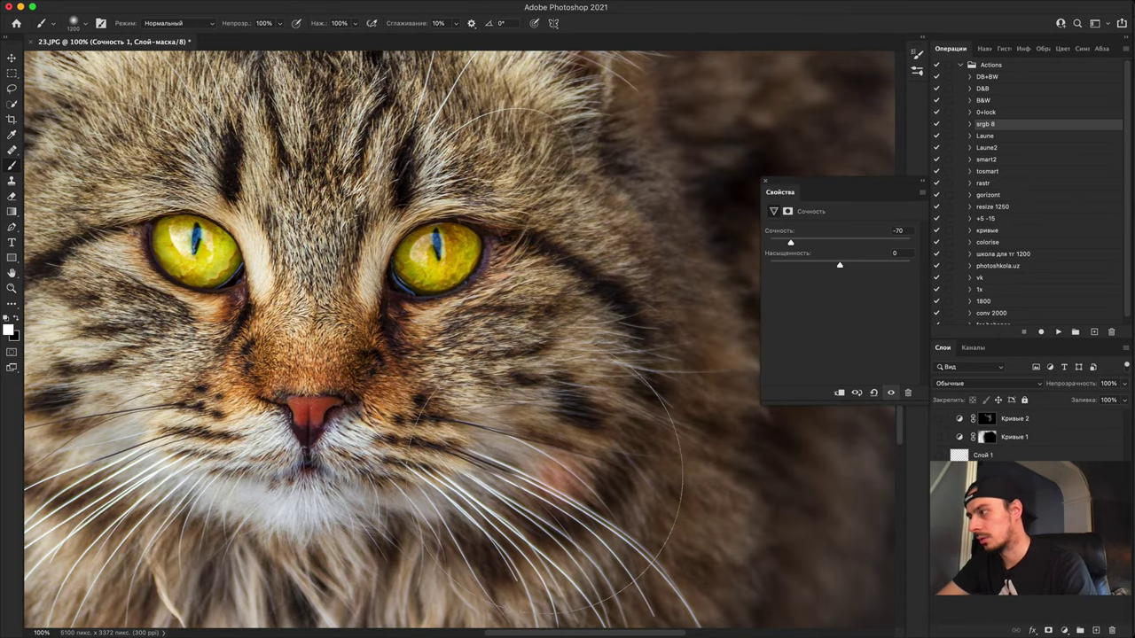
# Step: Circle the pink spot on the cat's cheek in red on a new layer and undo the mark
pyautogui.press('[')
pyautogui.press('[')
pyautogui.press('[')
pyautogui.press('[')
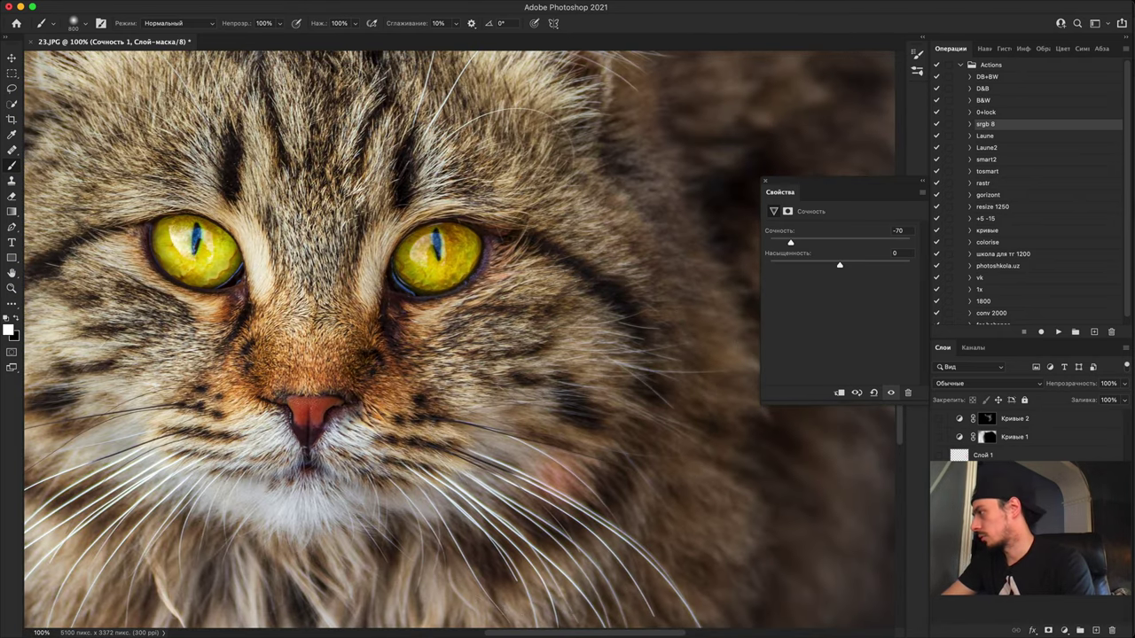
pyautogui.click(1096, 632)
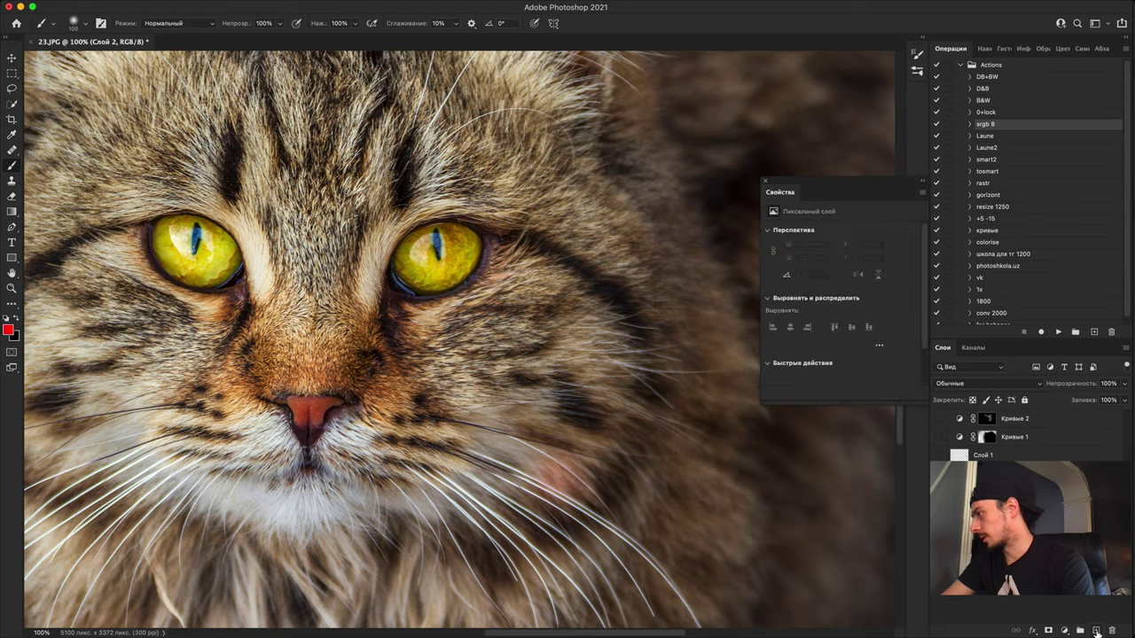
pyautogui.moveTo(543, 426)
pyautogui.mouseDown()
pyautogui.moveTo(571, 411)
pyautogui.moveTo(645, 428)
pyautogui.moveTo(621, 466)
pyautogui.mouseUp()
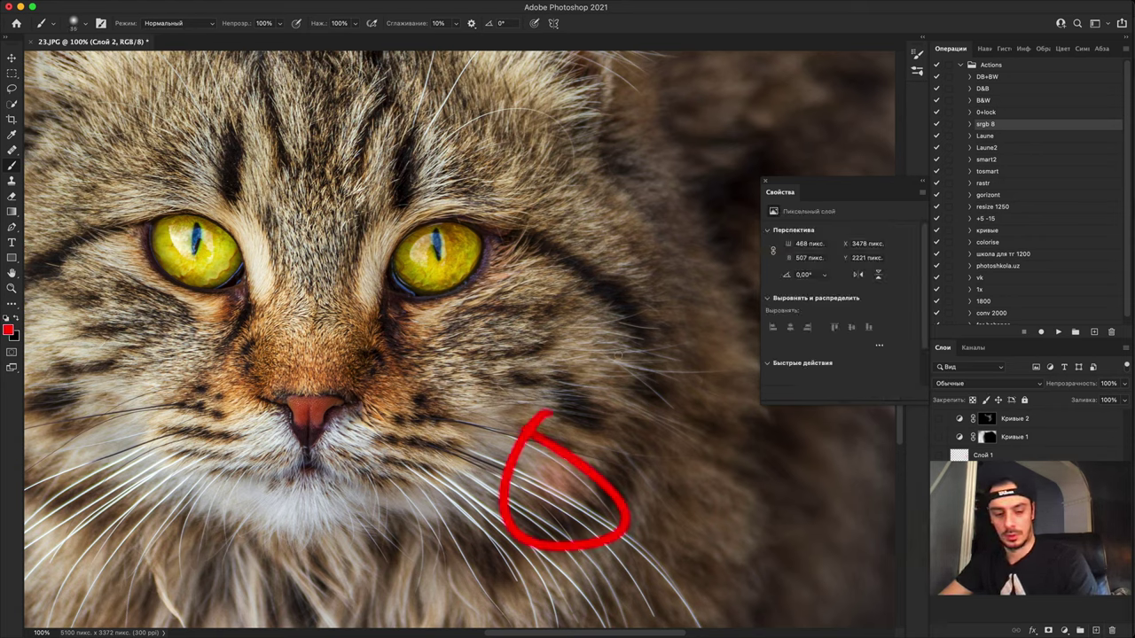
pyautogui.press('super+z')
pyautogui.press('super+0')
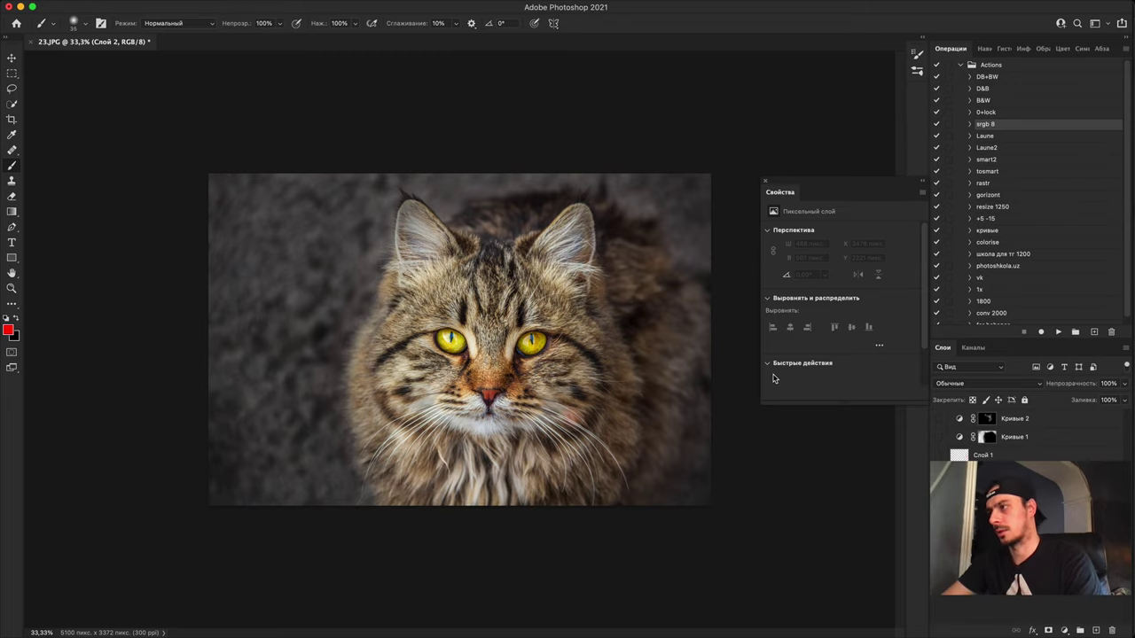
# Step: Examine the cat's eyes, nose and facial fur at up to 200% zoom
pyautogui.press('super+plus')
pyautogui.press('super+plus')
pyautogui.moveTo(598, 419); pyautogui.dragTo(398, 380)
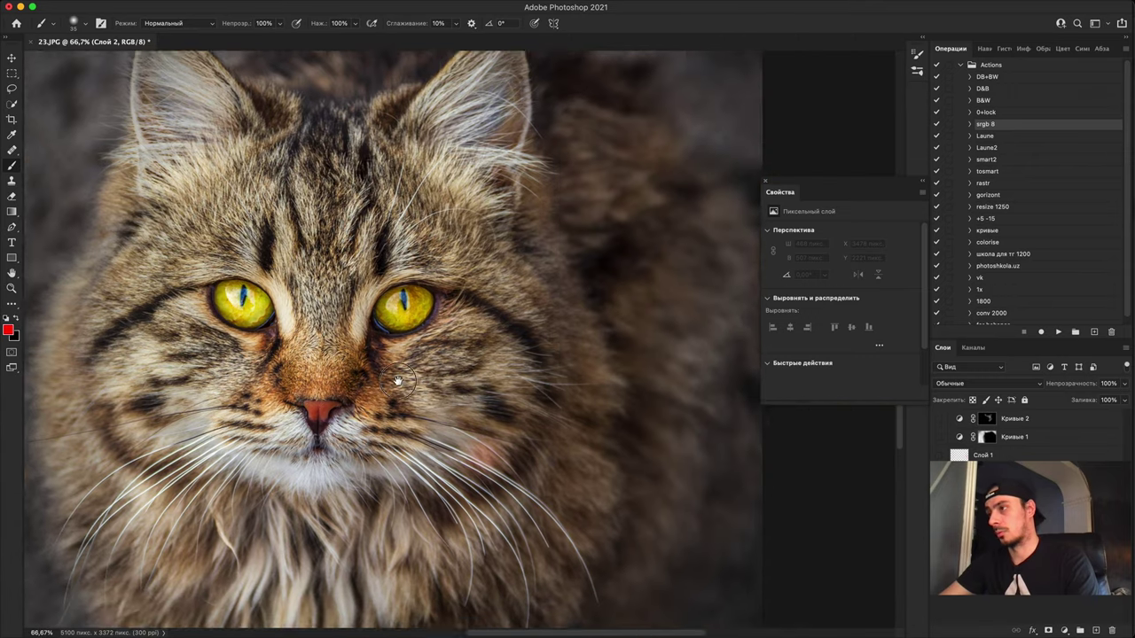
pyautogui.scroll(2, 398, 382)
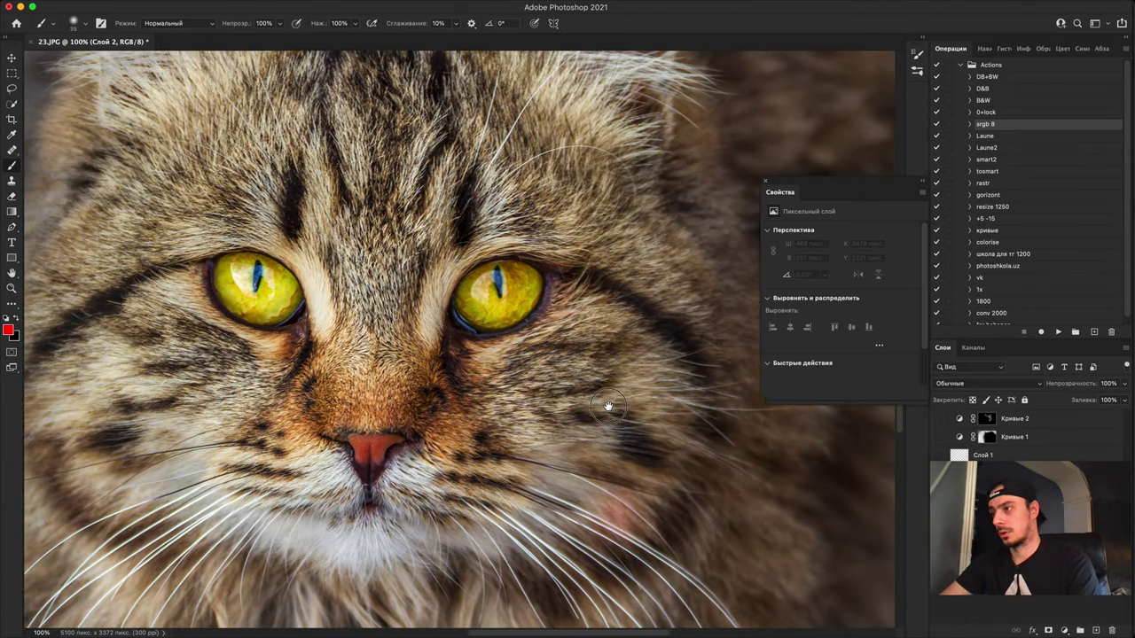
pyautogui.scroll(2, 506, 402)
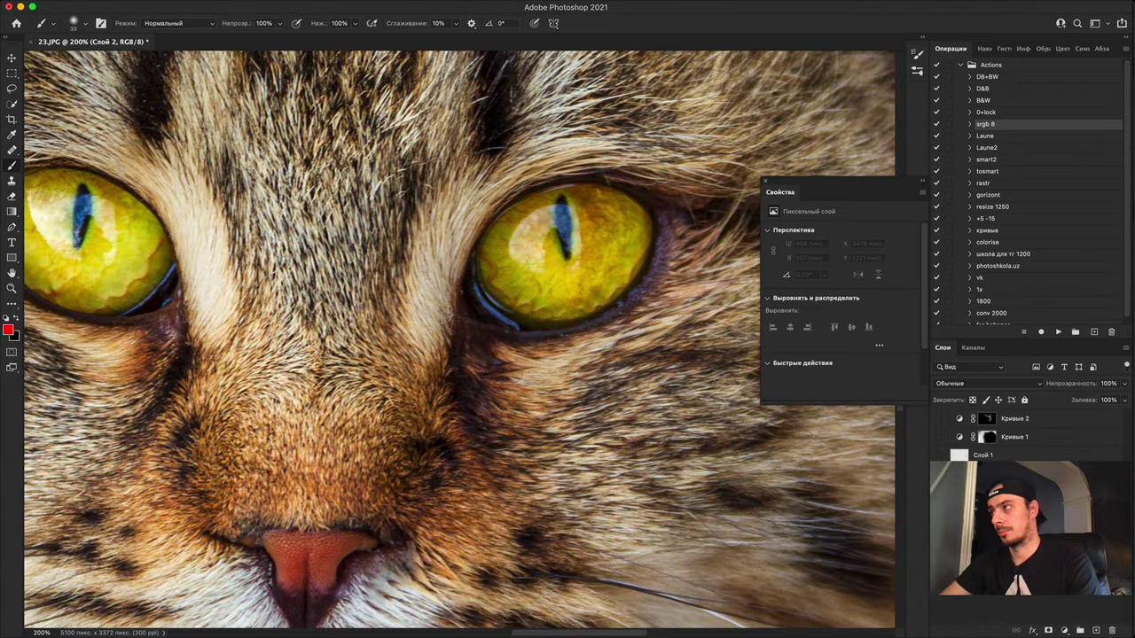
pyautogui.scroll(-4, 458, 340)
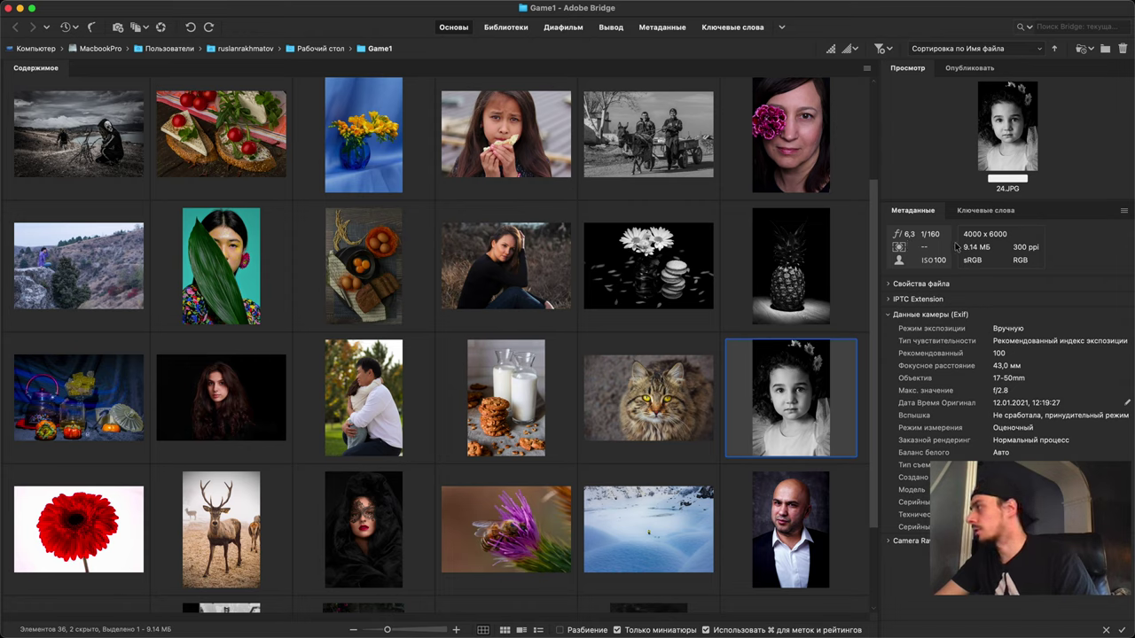
# Step: Open the black-and-white portrait 24.JPG from Bridge in Photoshop
pyautogui.doubleClick(794, 399)
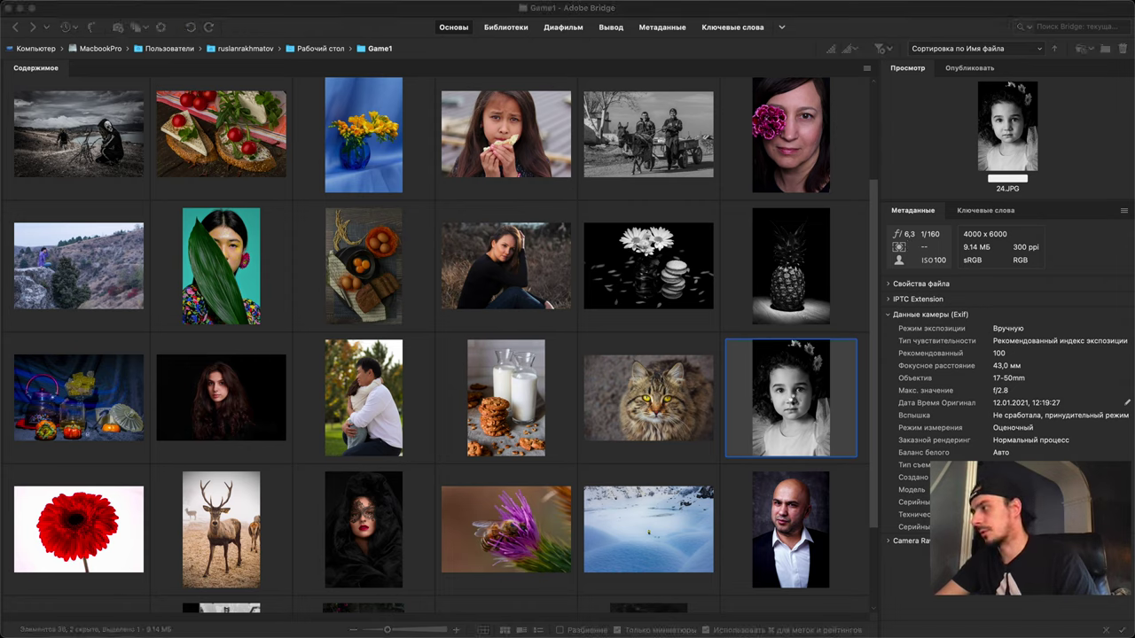
pyautogui.click(536, 431)
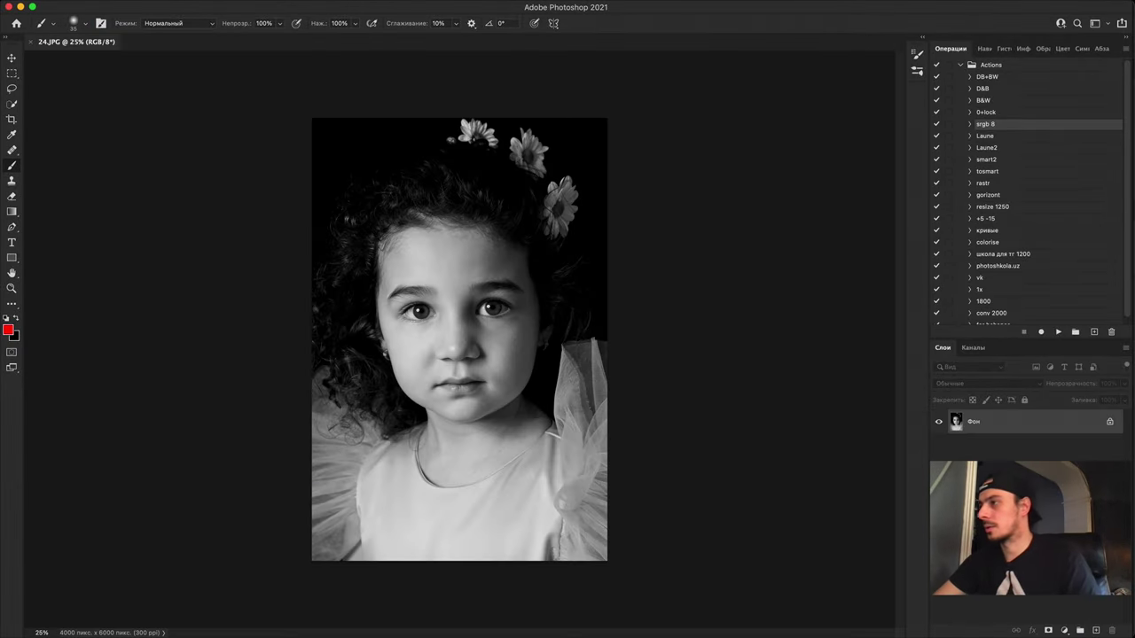
# Step: Examine the girl's skin texture, nose, eyes and surrounding details up close for sharpness and retouching
pyautogui.press('super+plus')
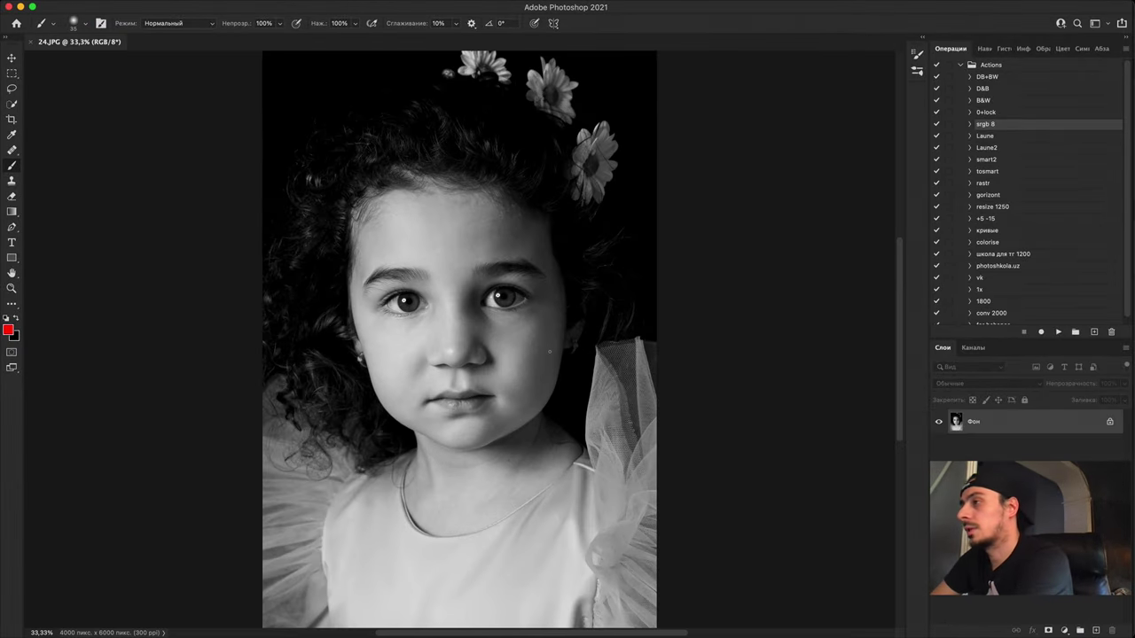
pyautogui.press('super+plus')
pyautogui.press('super+plus')
pyautogui.press('super+plus')
pyautogui.press('super+plus')
pyautogui.press('super+plus')
pyautogui.press('super+minus')
pyautogui.press('super+minus')
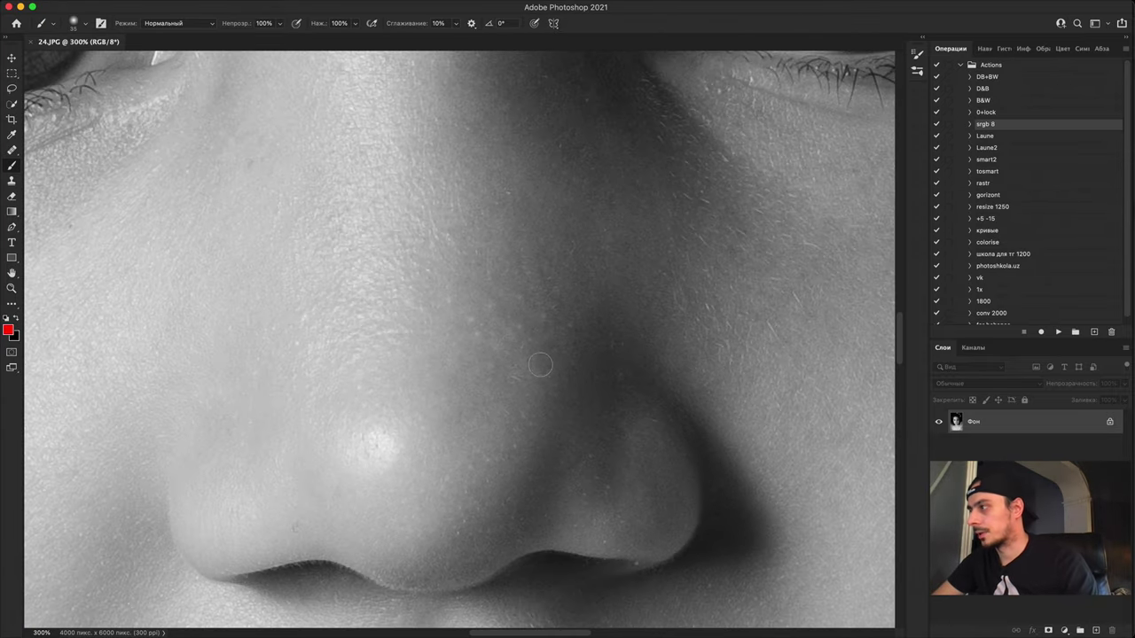
pyautogui.moveTo(564, 354); pyautogui.dragTo(547, 468)
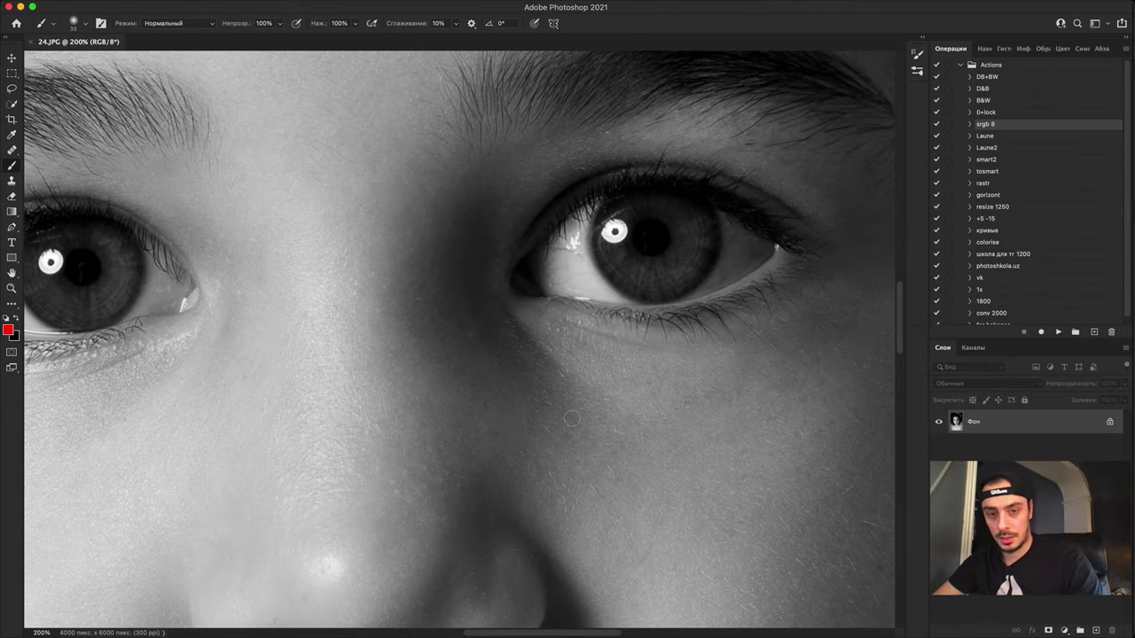
pyautogui.press('h')
pyautogui.moveTo(549, 350); pyautogui.dragTo(588, 578)
pyautogui.moveTo(612, 301); pyautogui.dragTo(610, 595)
pyautogui.moveTo(638, 490); pyautogui.dragTo(873, 142)
pyautogui.moveTo(549, 531); pyautogui.dragTo(285, 180)
pyautogui.press('super+minus')
pyautogui.press('super+minus')
pyautogui.press('super+minus')
pyautogui.press('super+minus')
pyautogui.press('super+minus')
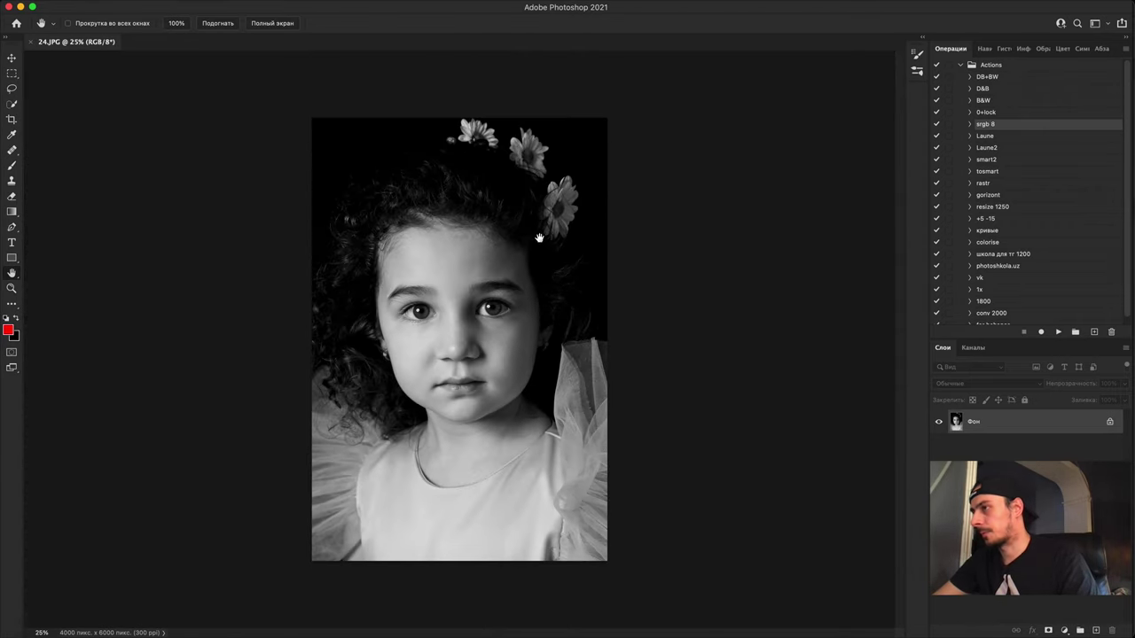
# Step: Try an extreme brightening Curves layer to check the portrait's shadows, and remove its curve point and mask
pyautogui.click(1063, 627)
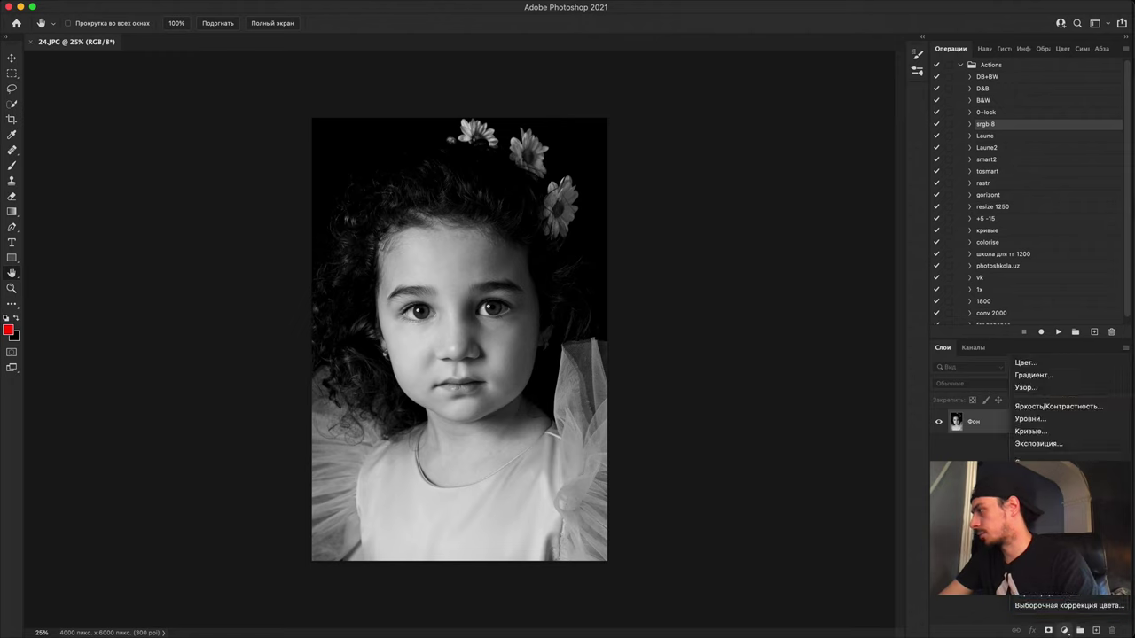
pyautogui.click(1044, 431)
pyautogui.moveTo(845, 313); pyautogui.dragTo(795, 278)
pyautogui.click(796, 280)
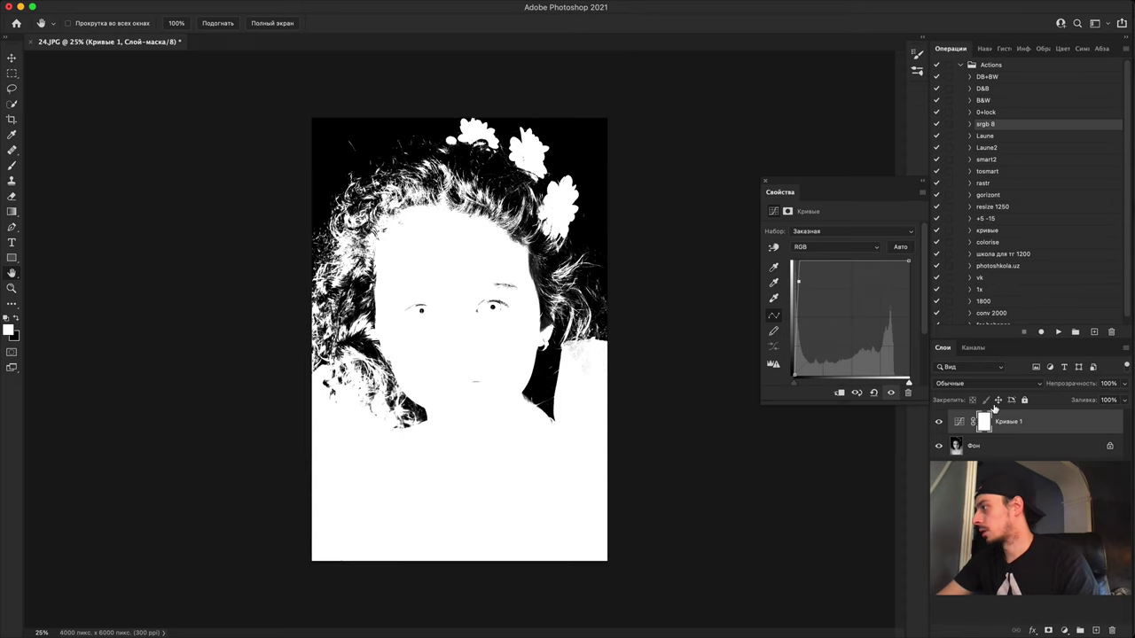
pyautogui.press('BackSpace')
pyautogui.press('BackSpace')
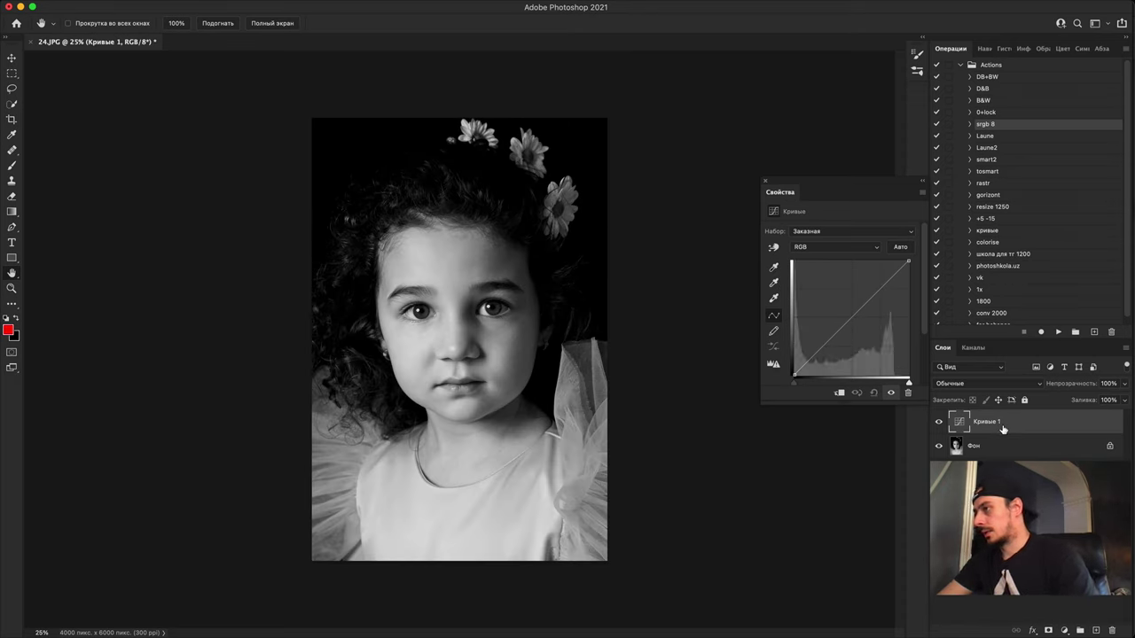
# Step: Add a new Curves layer, delete the maskless Curves layer and select the new one
pyautogui.click(1065, 630)
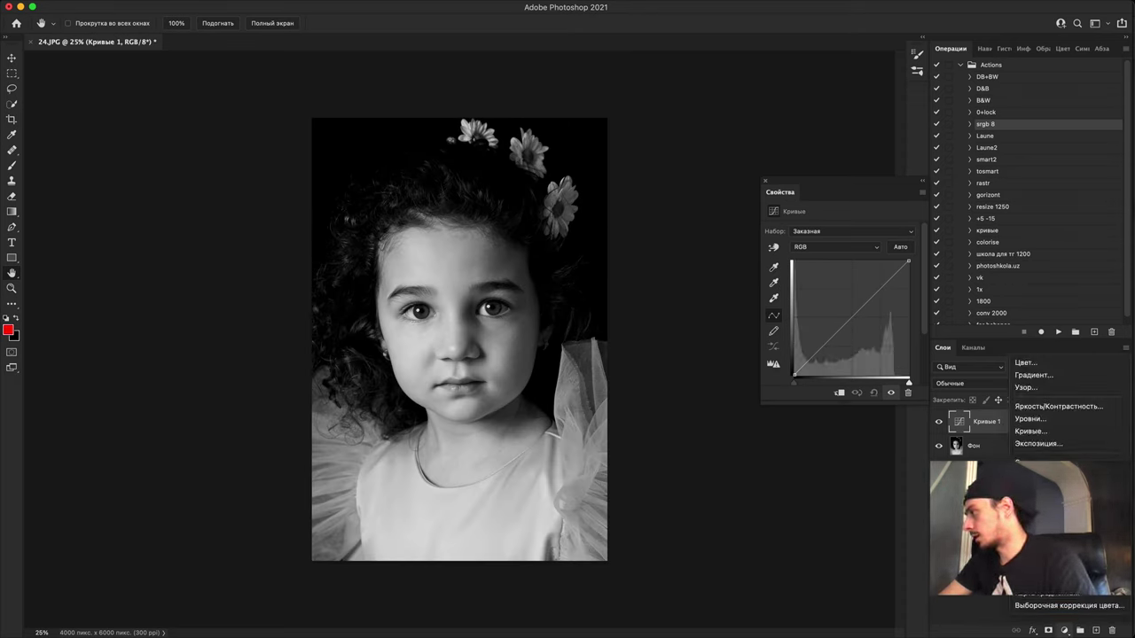
pyautogui.click(1051, 431)
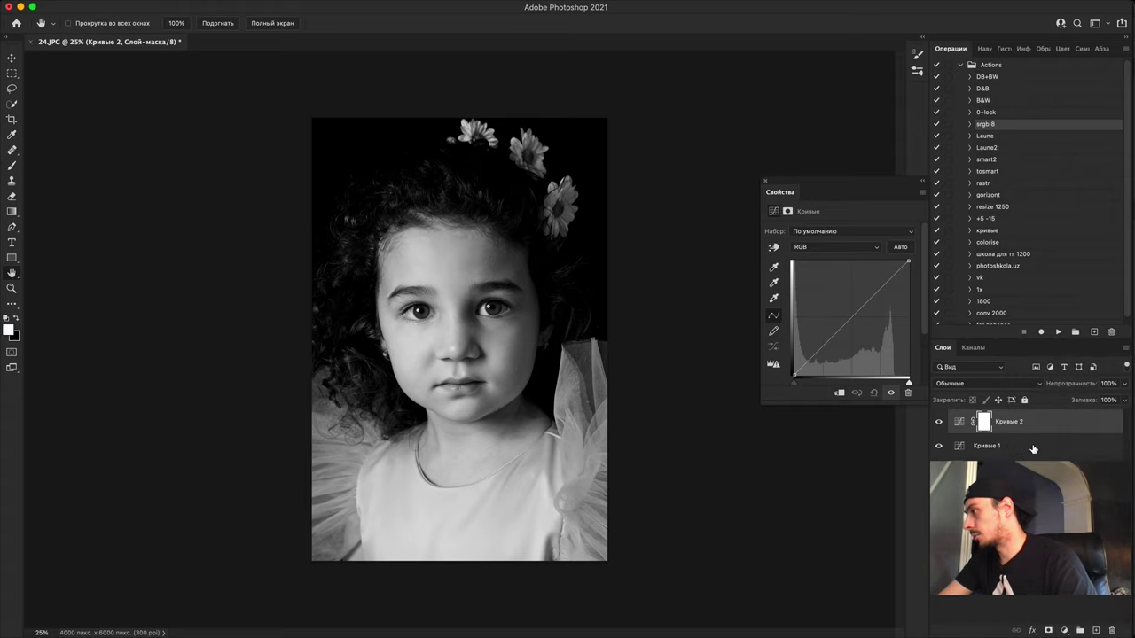
pyautogui.click(1029, 446)
pyautogui.press('Delete')
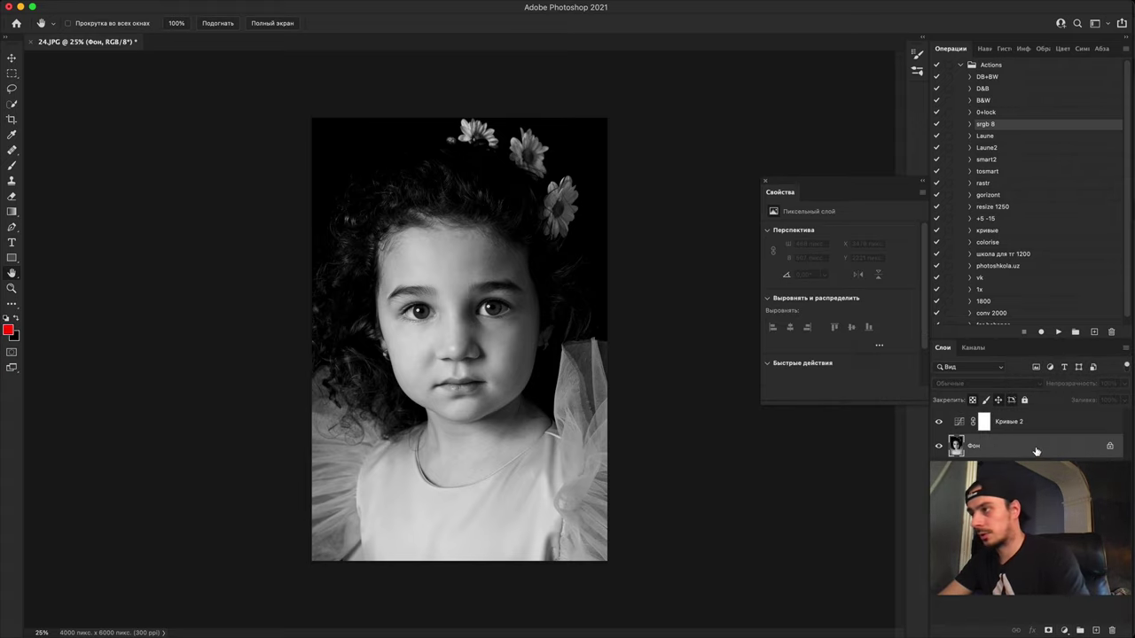
pyautogui.click(958, 427)
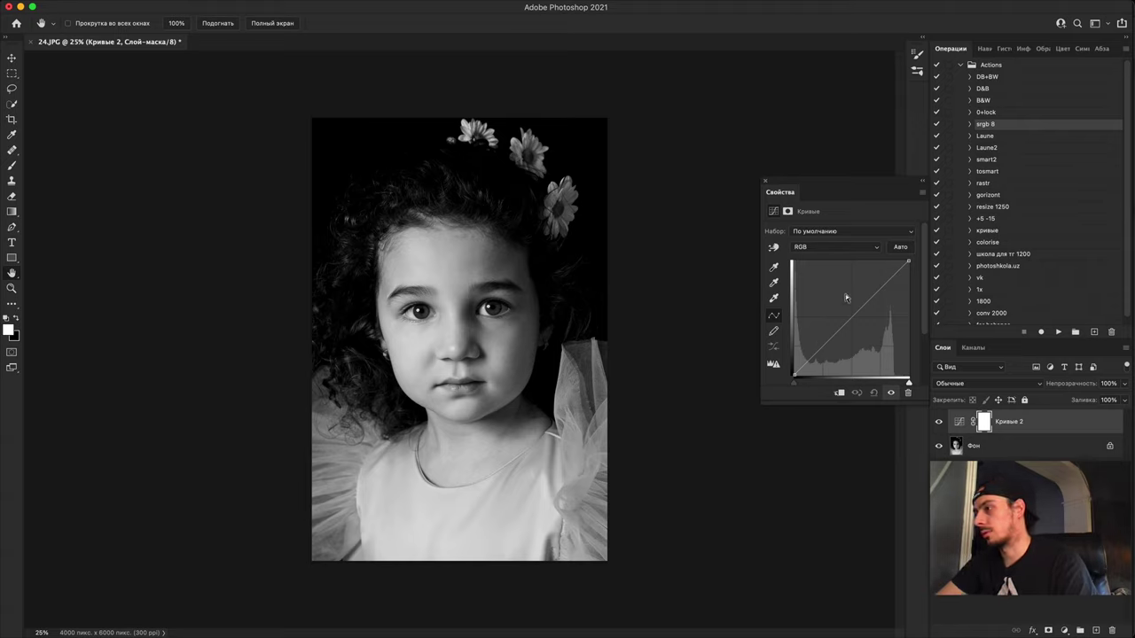
# Step: Add a new layer and mark the girl's bright dress and tulle sleeves with a red brush line
pyautogui.click(1095, 631)
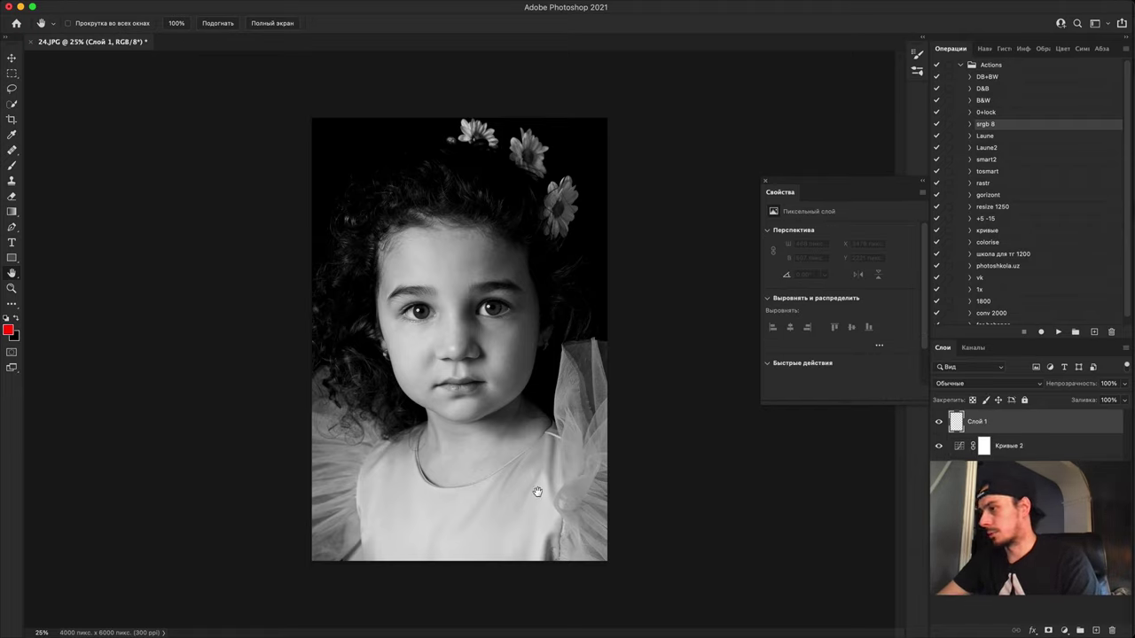
pyautogui.press('b')
pyautogui.moveTo(541, 470)
pyautogui.mouseDown()
pyautogui.moveTo(354, 489)
pyautogui.moveTo(430, 536)
pyautogui.moveTo(607, 520)
pyautogui.mouseUp()
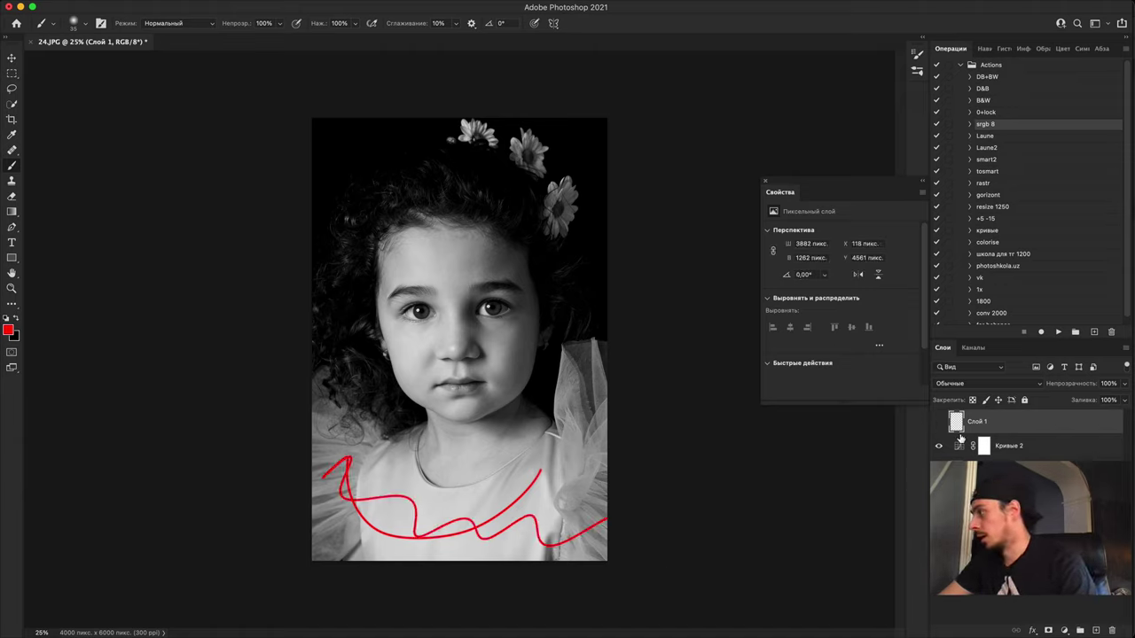
# Step: Hide the red marks, lower the midtones of the Curves layer and invert its mask
pyautogui.click(960, 446)
pyautogui.moveTo(860, 324); pyautogui.dragTo(858, 330)
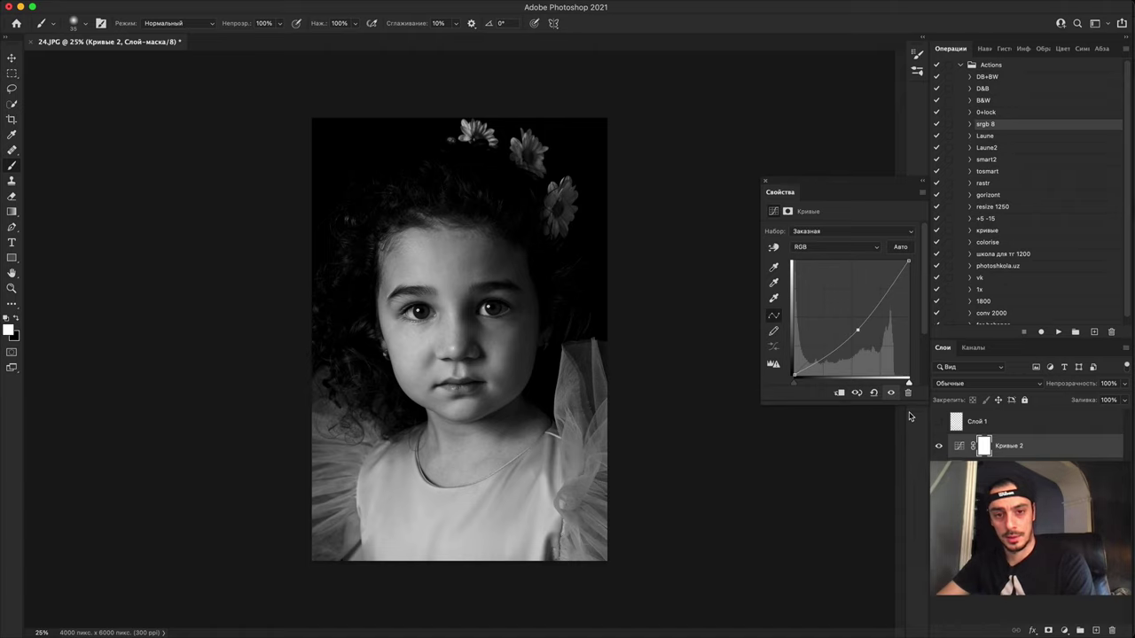
pyautogui.press('super+i')
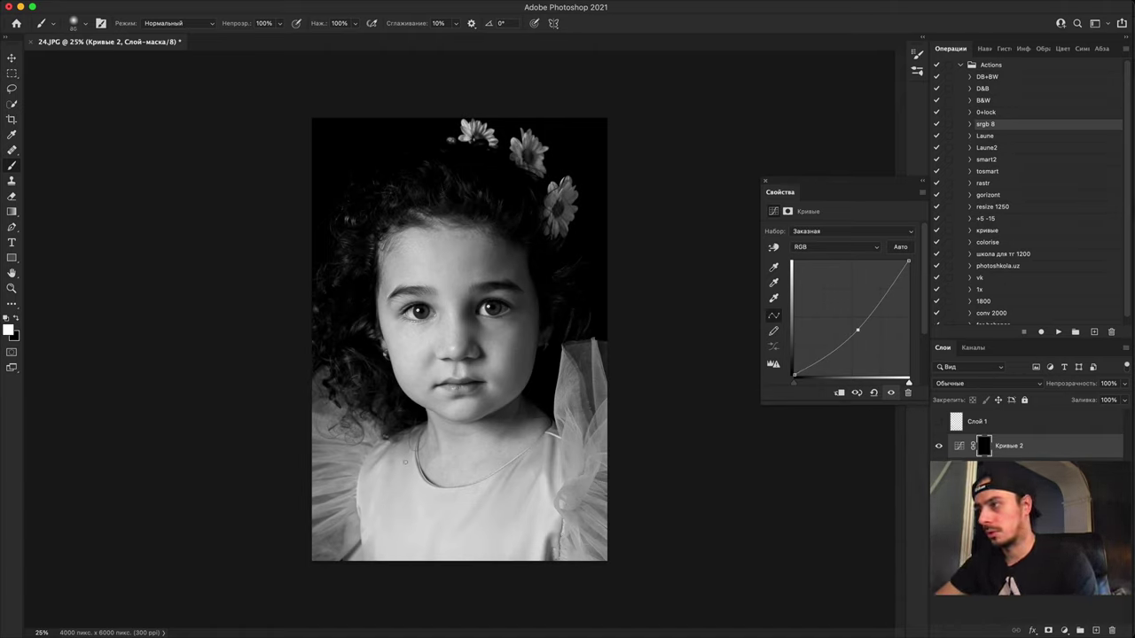
# Step: Enlarge the brush to 1600 px, paint the darkening over the dress and tulle sleeves, and compare before and after
pyautogui.press(']')
pyautogui.press(']')
pyautogui.press(']')
pyautogui.press(']')
pyautogui.press(']')
pyautogui.press(']')
pyautogui.press(']')
pyautogui.press(']')
pyautogui.press(']')
pyautogui.press(']')
pyautogui.press(']')
pyautogui.press(']')
pyautogui.press(']')
pyautogui.press(']')
pyautogui.press(']')
pyautogui.press(']')
pyautogui.press(']')
pyautogui.press(']')
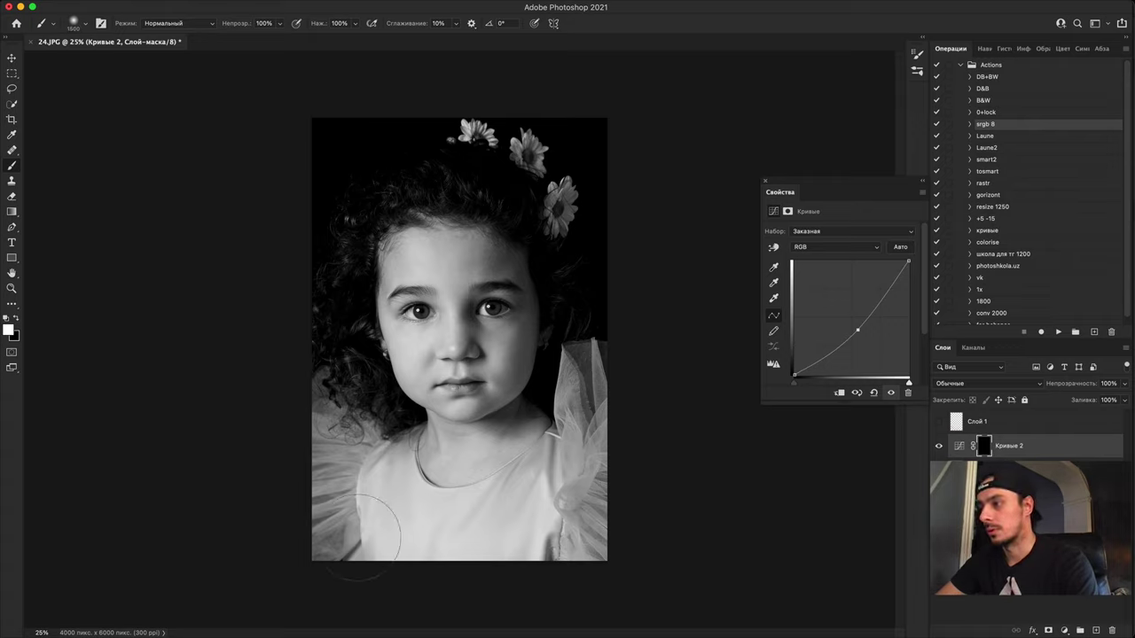
pyautogui.moveTo(347, 521)
pyautogui.mouseDown()
pyautogui.moveTo(421, 534)
pyautogui.moveTo(460, 549)
pyautogui.moveTo(564, 499)
pyautogui.moveTo(572, 480)
pyautogui.moveTo(522, 567)
pyautogui.moveTo(364, 550)
pyautogui.moveTo(310, 430)
pyautogui.mouseUp()
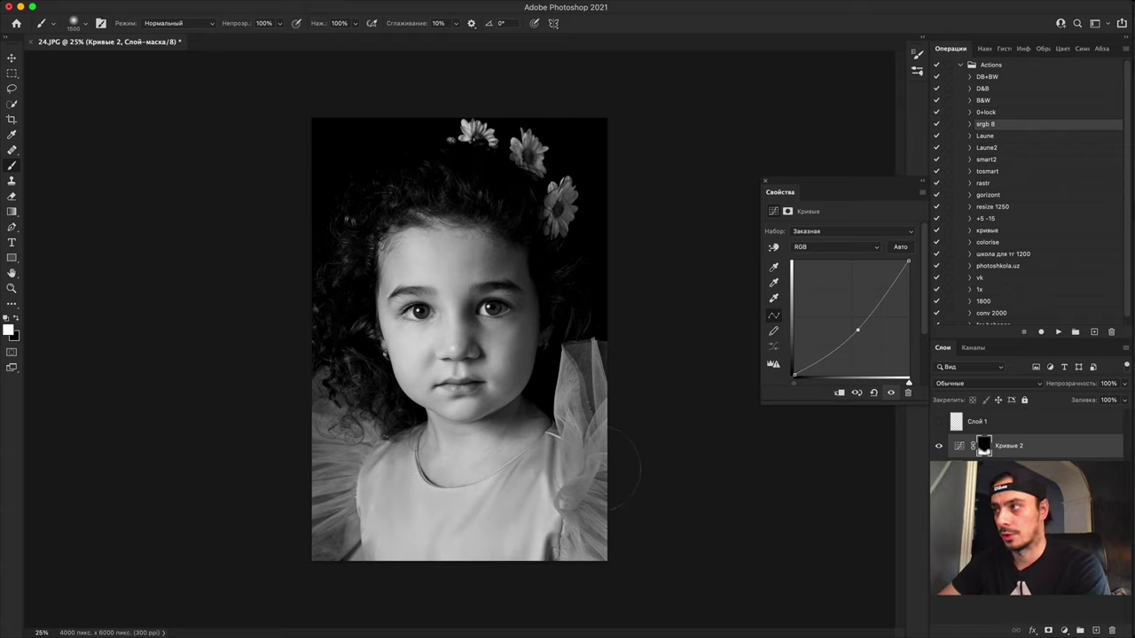
pyautogui.moveTo(631, 444); pyautogui.dragTo(659, 571)
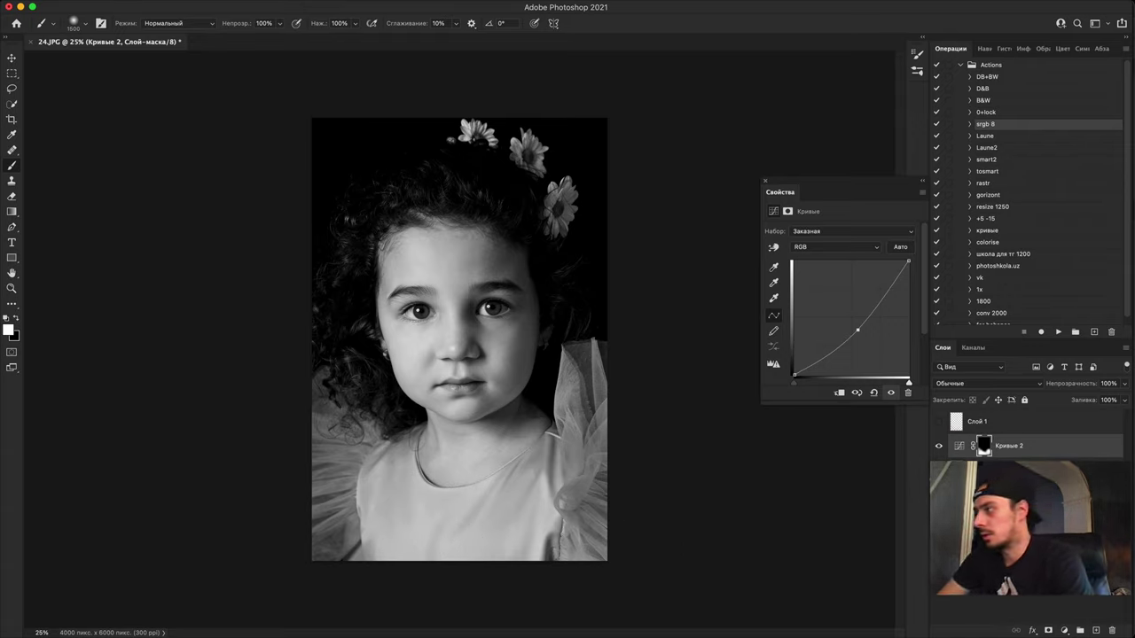
pyautogui.click(939, 448)
pyautogui.click(939, 447)
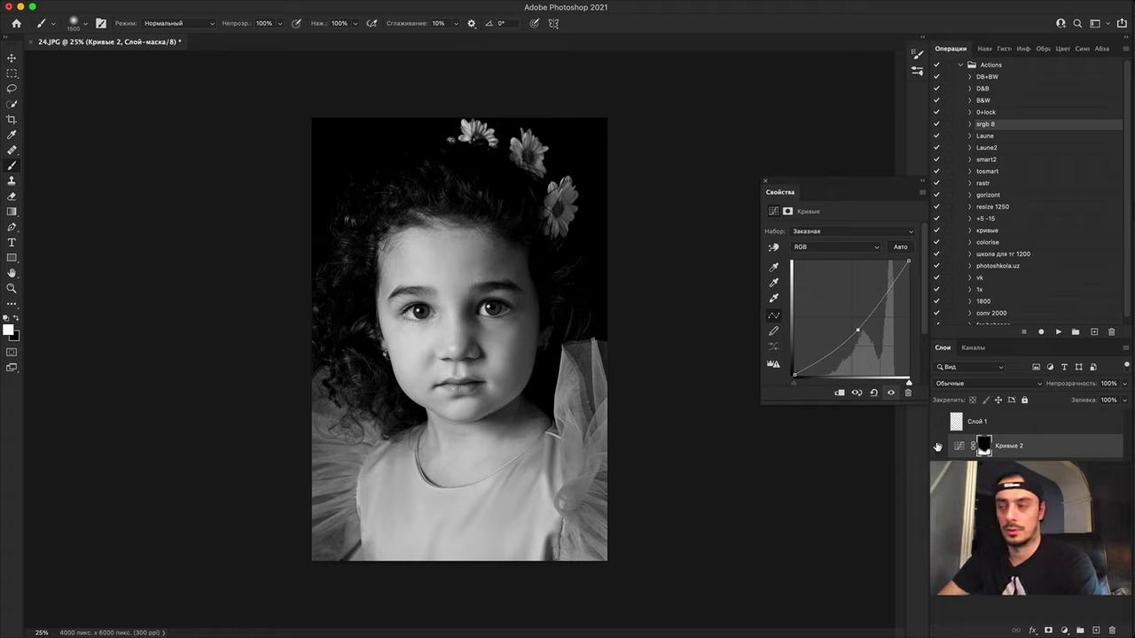
# Step: Add a Brightness/Contrast layer above the Curves layer with brightness 8 and contrast 15
pyautogui.click(1064, 630)
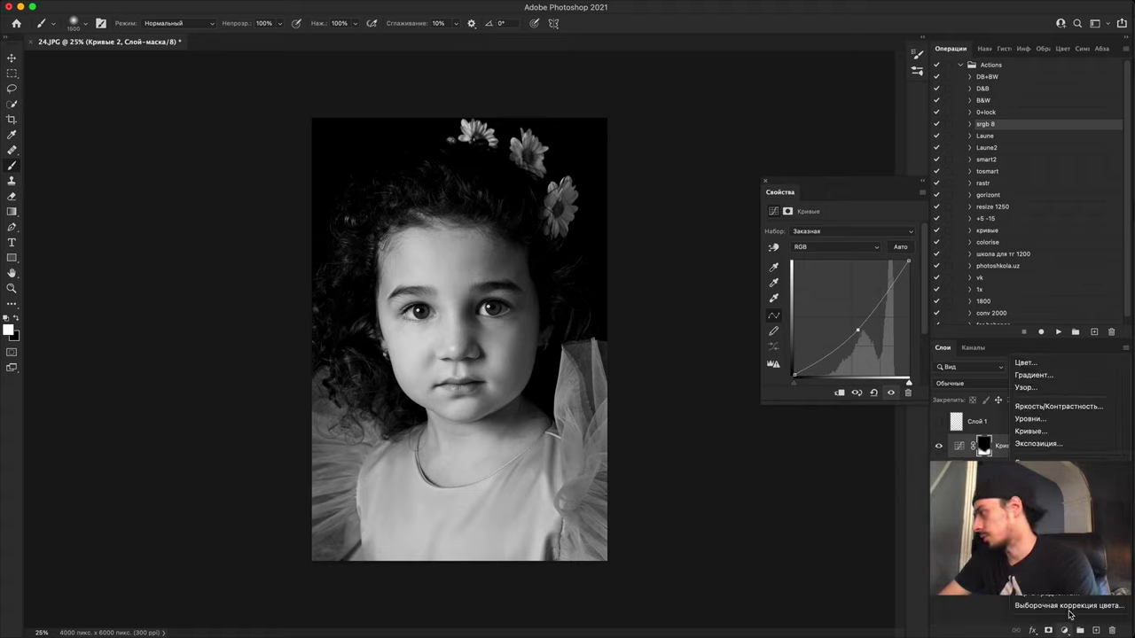
pyautogui.click(1081, 410)
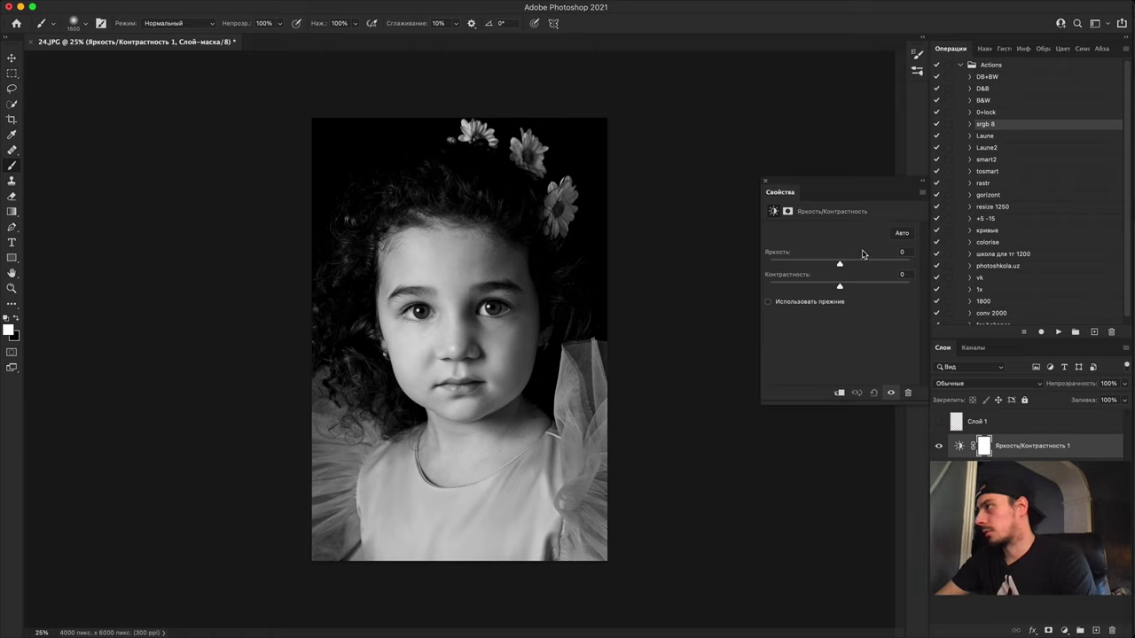
pyautogui.moveTo(840, 266)
pyautogui.mouseDown()
pyautogui.moveTo(852, 287)
pyautogui.moveTo(843, 264)
pyautogui.mouseUp()
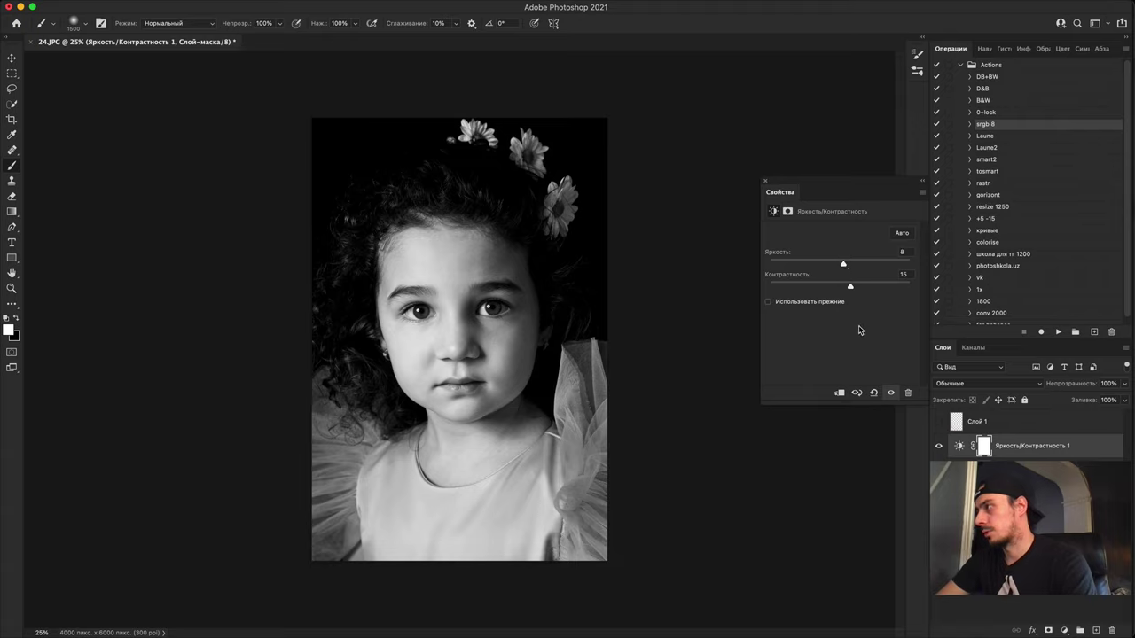
# Step: Compare the image with and without the Brightness/Contrast layer and invert its mask
pyautogui.click(937, 447)
pyautogui.click(938, 447)
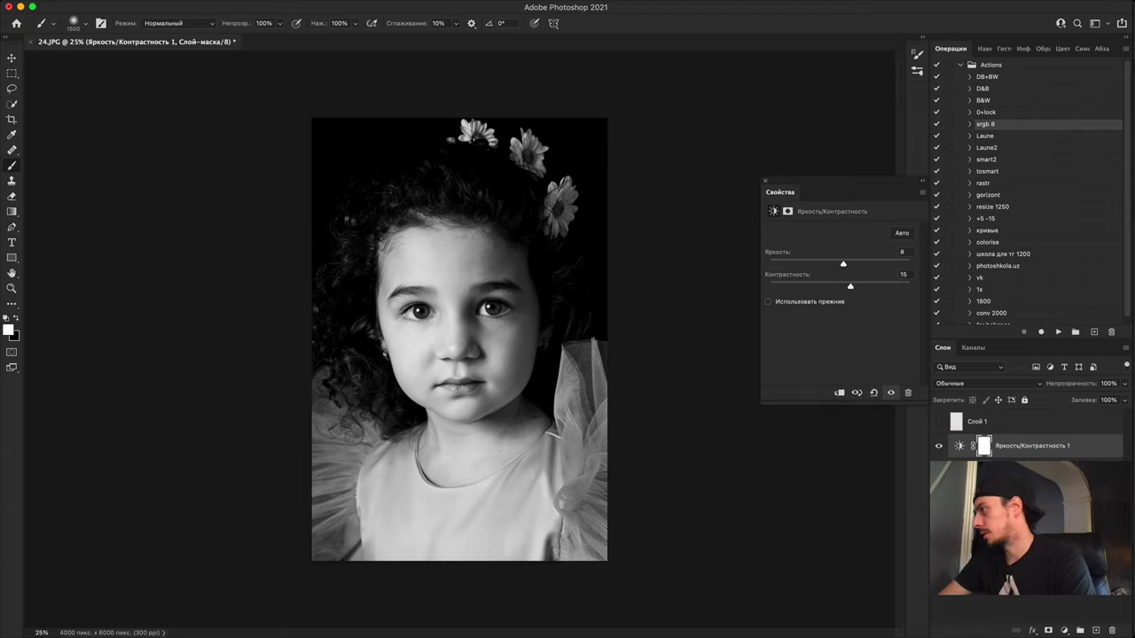
pyautogui.press('super+i')
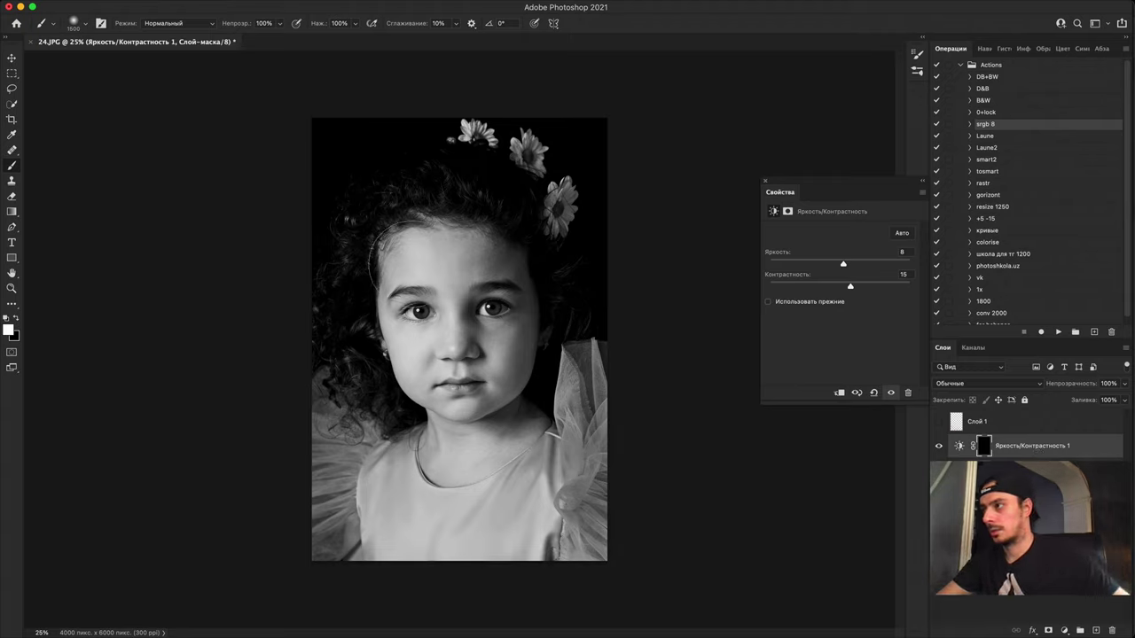
# Step: Reduce the brush to 1100 px, paint the brightening over the girl's face, and stamp the visible layers into a merged layer
pyautogui.press('[')
pyautogui.press('[')
pyautogui.press('[')
pyautogui.press('[')
pyautogui.moveTo(407, 267)
pyautogui.mouseDown()
pyautogui.moveTo(389, 342)
pyautogui.moveTo(425, 365)
pyautogui.moveTo(495, 367)
pyautogui.moveTo(514, 281)
pyautogui.moveTo(463, 376)
pyautogui.moveTo(458, 421)
pyautogui.mouseUp()
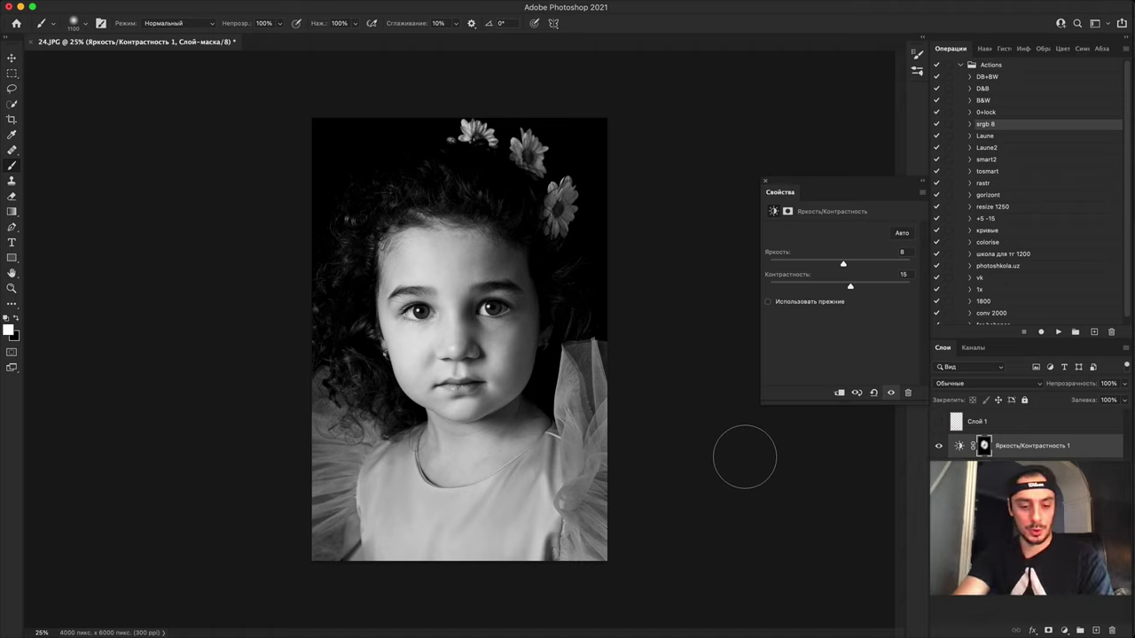
pyautogui.hotkey('ctrl', 'e')
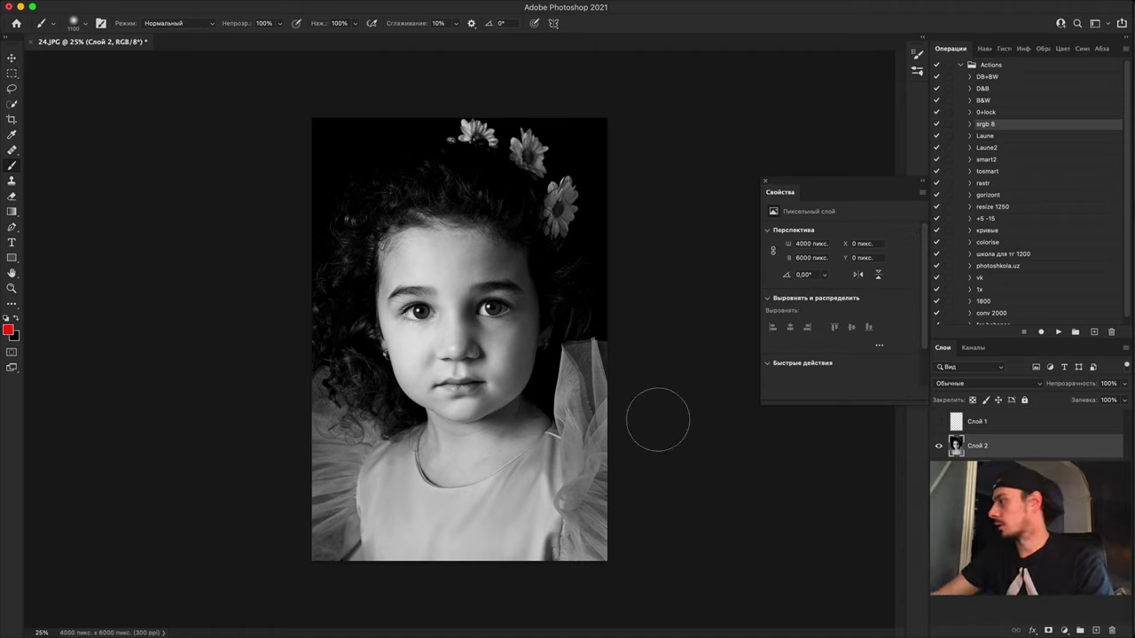
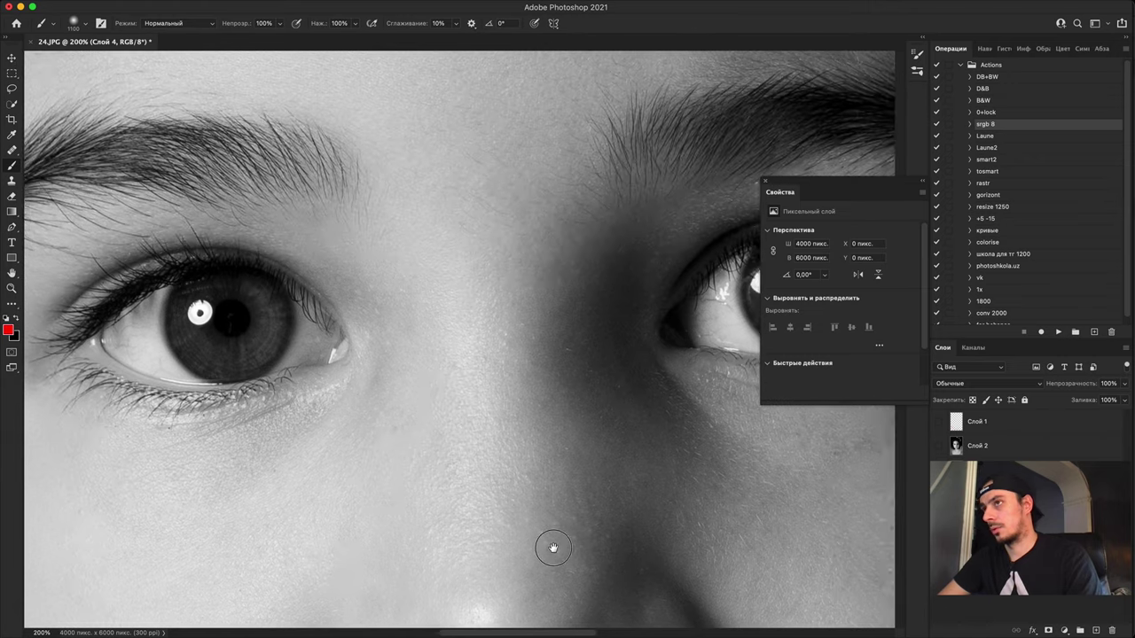
# Step: Examine the skin detail around the girl's eyes, nose and lips at 200%
pyautogui.moveTo(339, 379); pyautogui.dragTo(256, 170)
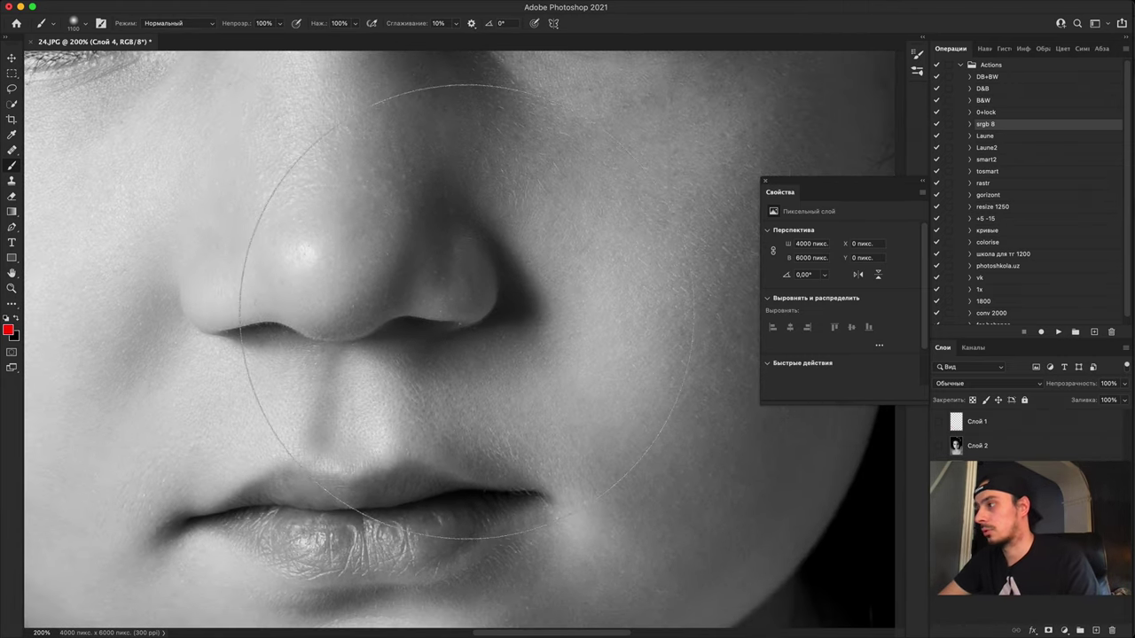
pyautogui.press('super+minus')
pyautogui.press('super+minus')
pyautogui.press('super+minus')
pyautogui.press('super+minus')
pyautogui.press('super+minus')
pyautogui.press('super+minus')
pyautogui.scroll(1, 560, 268)
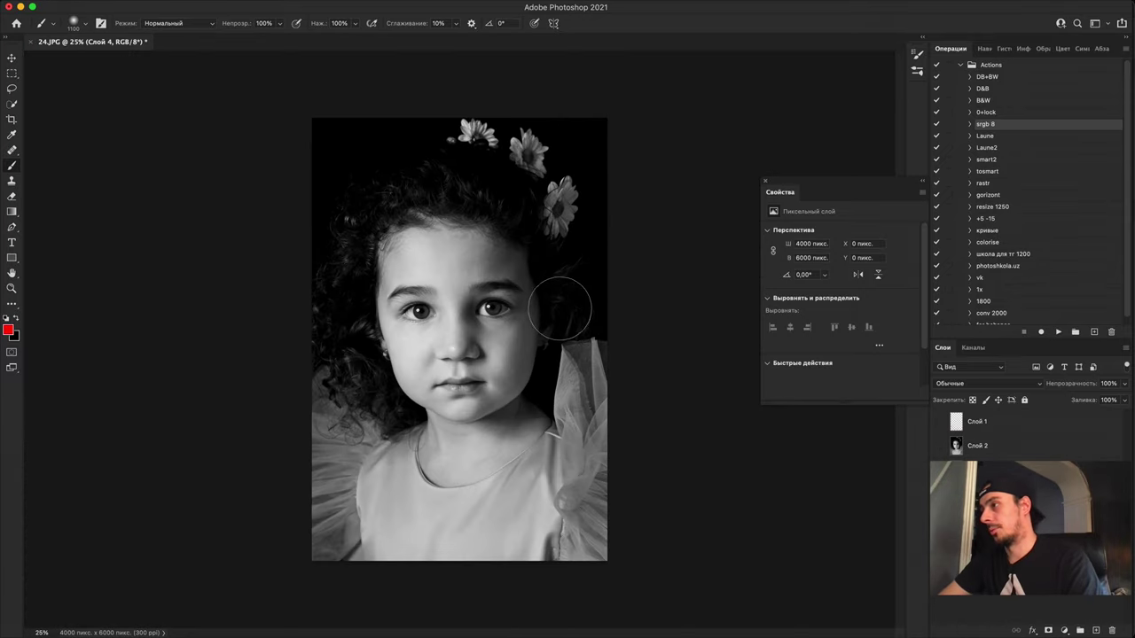
# Step: Add a Curves layer, pull its midtones slightly down, and invert its mask
pyautogui.click(1064, 630)
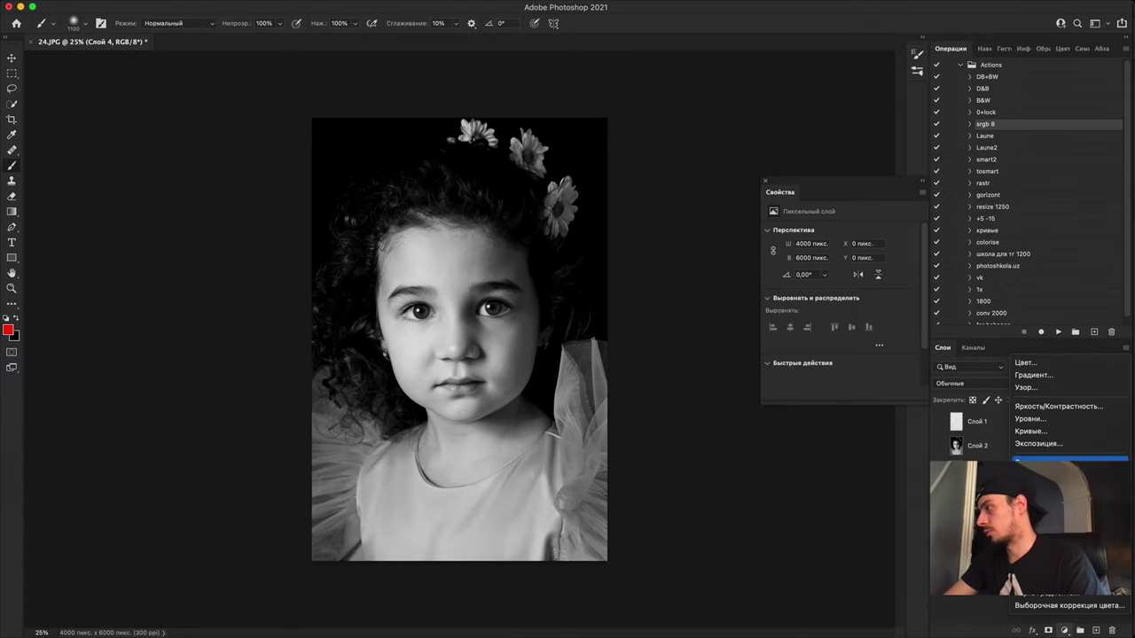
pyautogui.click(1046, 435)
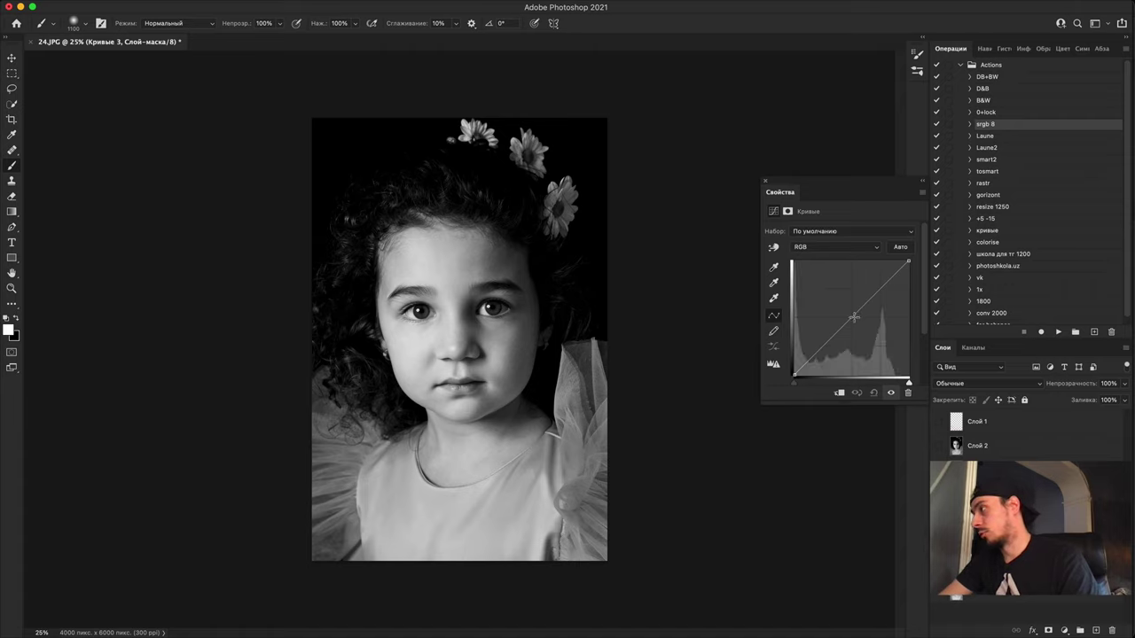
pyautogui.moveTo(849, 321); pyautogui.dragTo(858, 324)
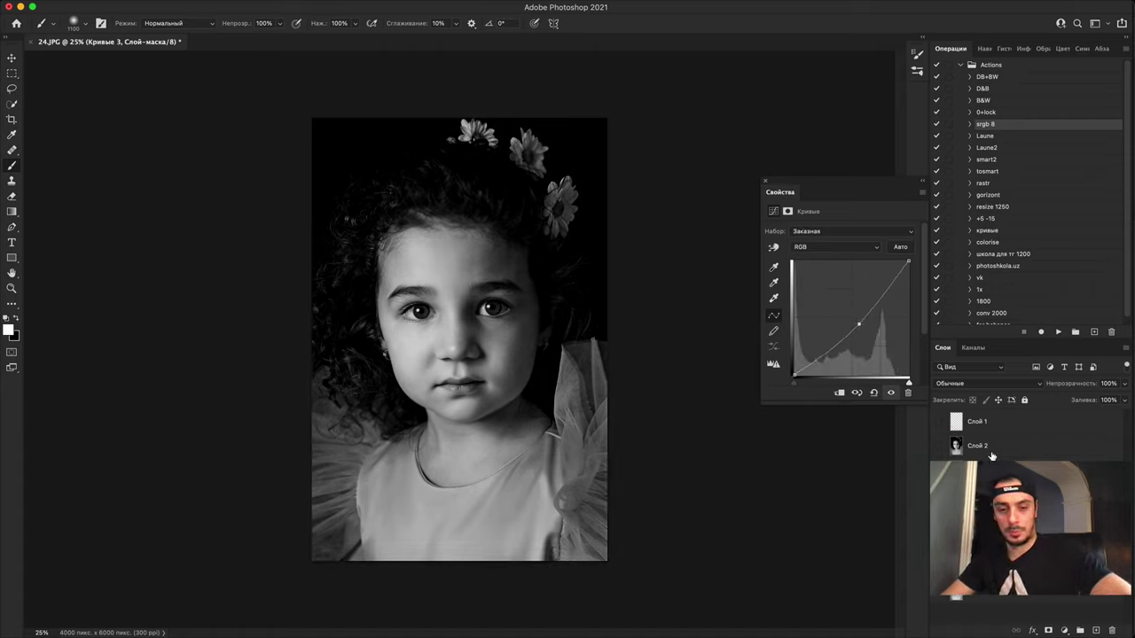
pyautogui.press('super+i')
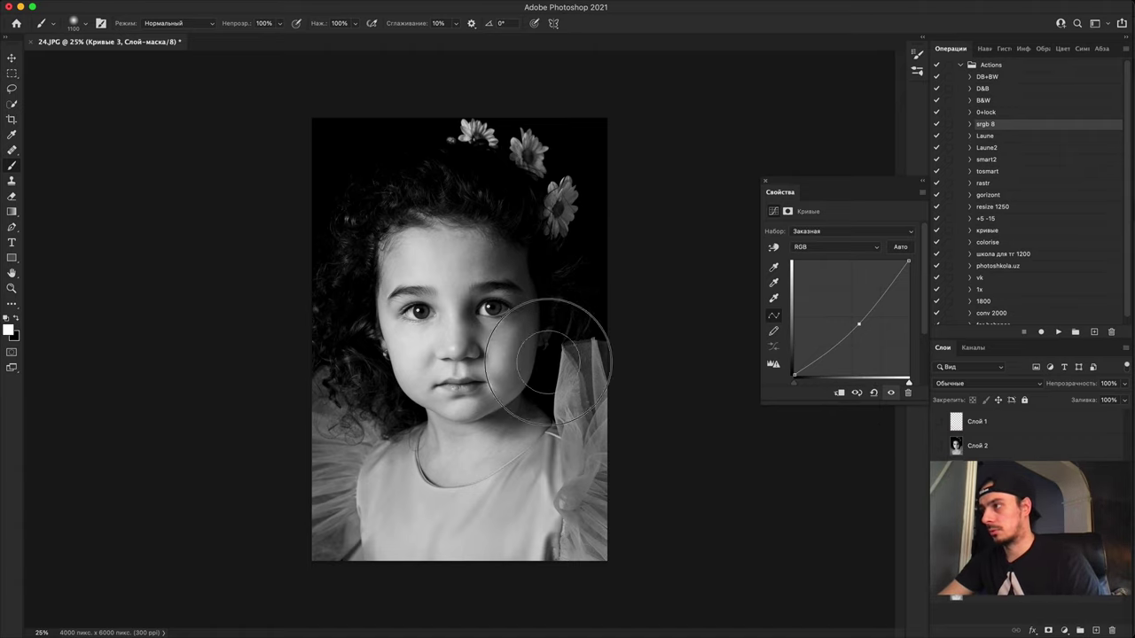
# Step: Paint the darkening along the shadowed side of the face, set the layer opacity to 79%, and stamp the visible layers
pyautogui.moveTo(527, 399)
pyautogui.mouseDown()
pyautogui.moveTo(501, 419)
pyautogui.moveTo(526, 365)
pyautogui.moveTo(532, 283)
pyautogui.moveTo(513, 250)
pyautogui.moveTo(534, 306)
pyautogui.mouseUp()
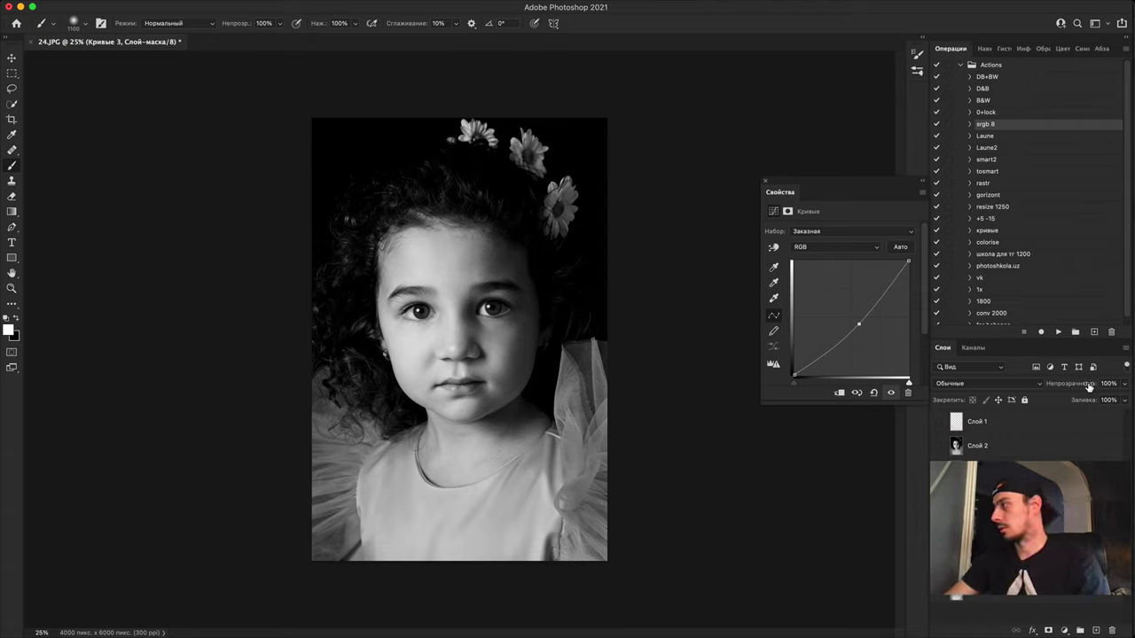
pyautogui.moveTo(1089, 387); pyautogui.dragTo(1069, 388)
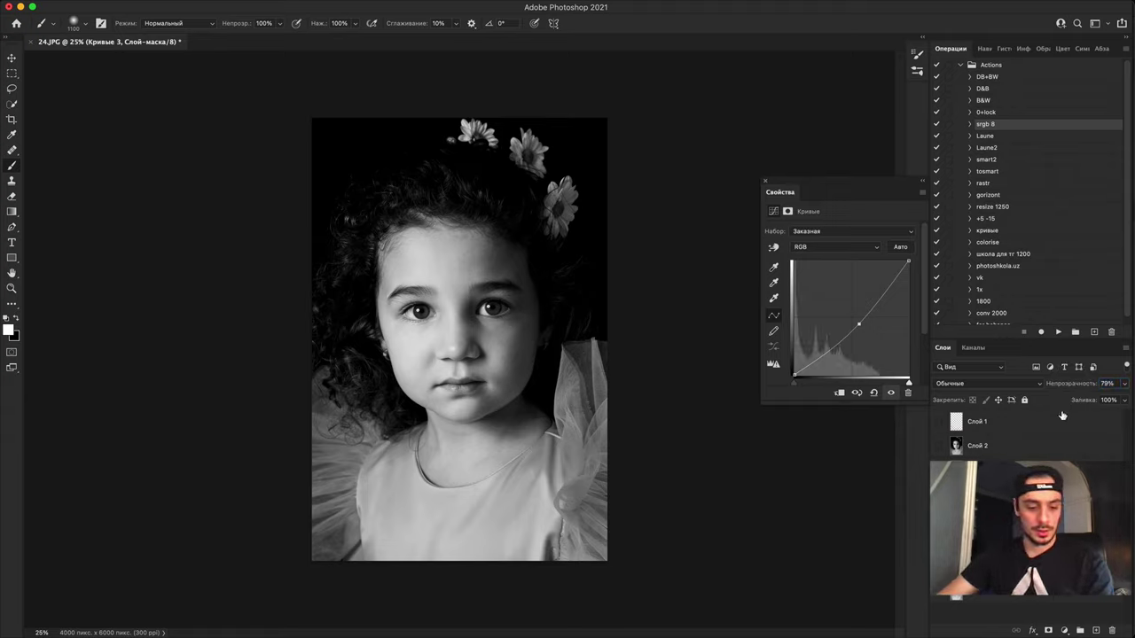
pyautogui.press('alt+shift+super+e')
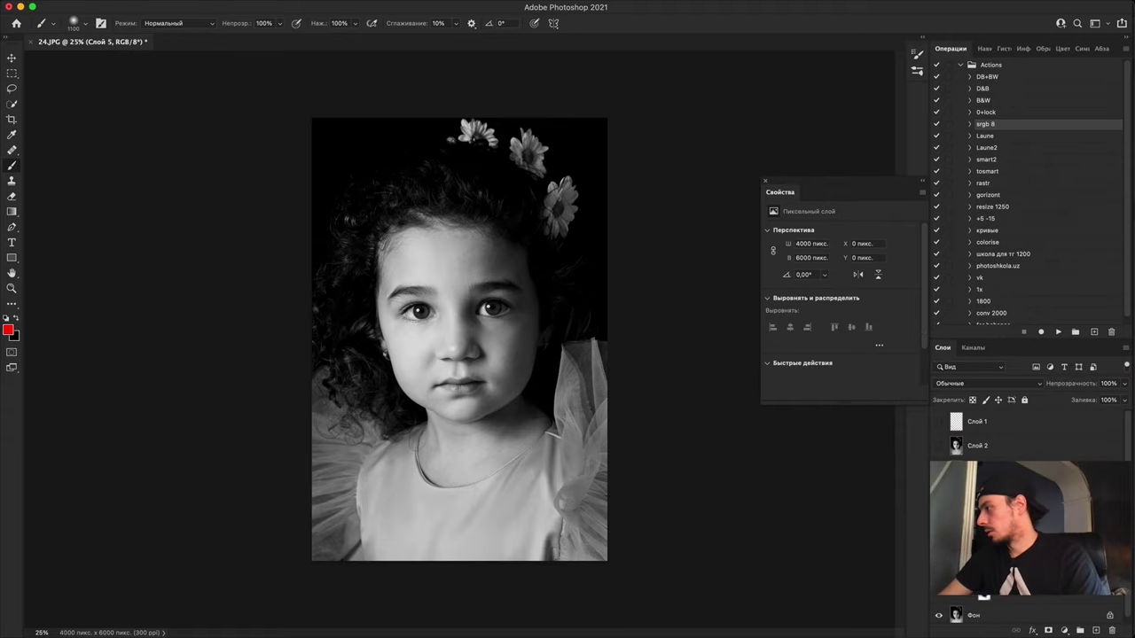
# Step: Compare the portrait before and after the corrections by toggling the merged layer's visibility
pyautogui.click(939, 493)
pyautogui.click(939, 493)
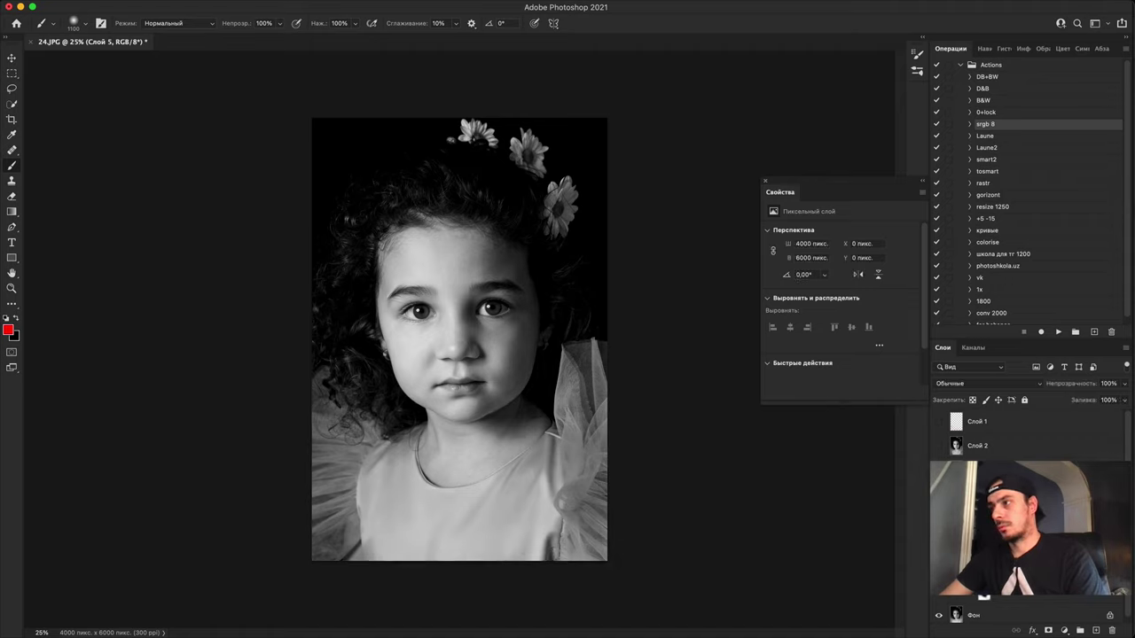
pyautogui.click(938, 496)
pyautogui.hotkey('ctrl', ',')
pyautogui.hotkey('ctrl', ',')
pyautogui.hotkey('ctrl', ',')
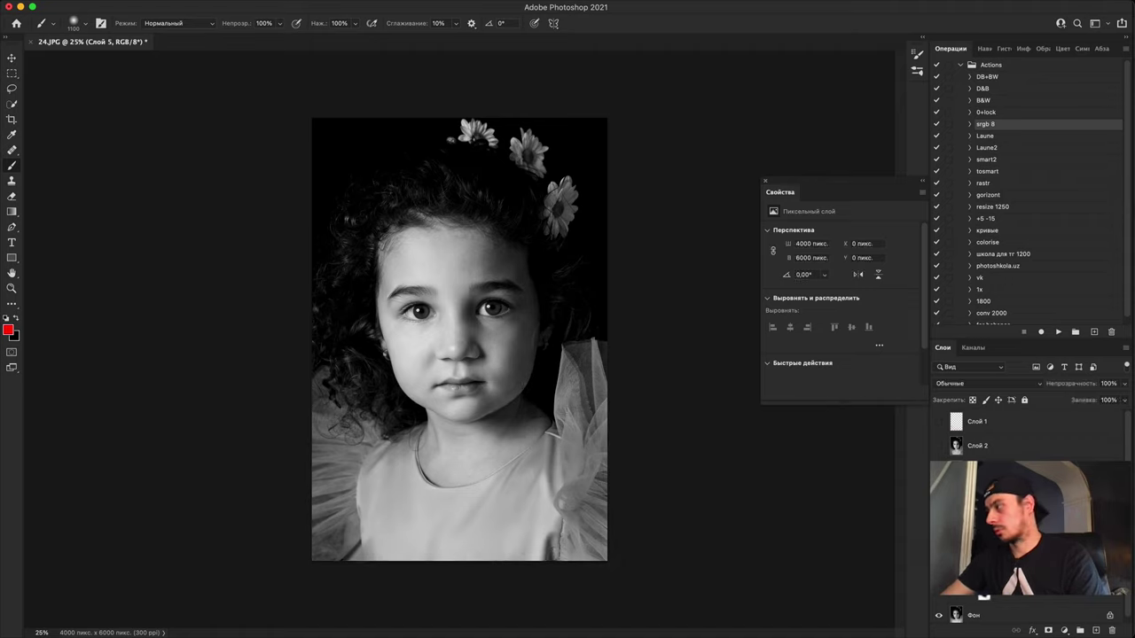
pyautogui.hotkey('ctrl', ',')
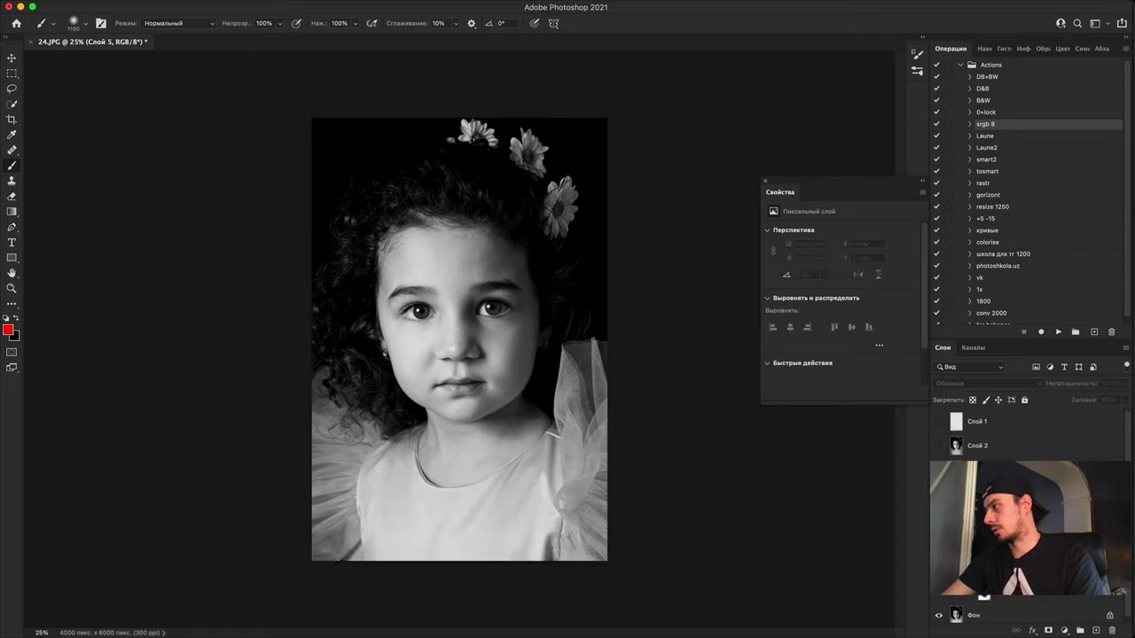
# Step: Lower the Brightness/Contrast layer's opacity to 45% and stamp the visible layers into a new merged layer
pyautogui.click(1019, 565)
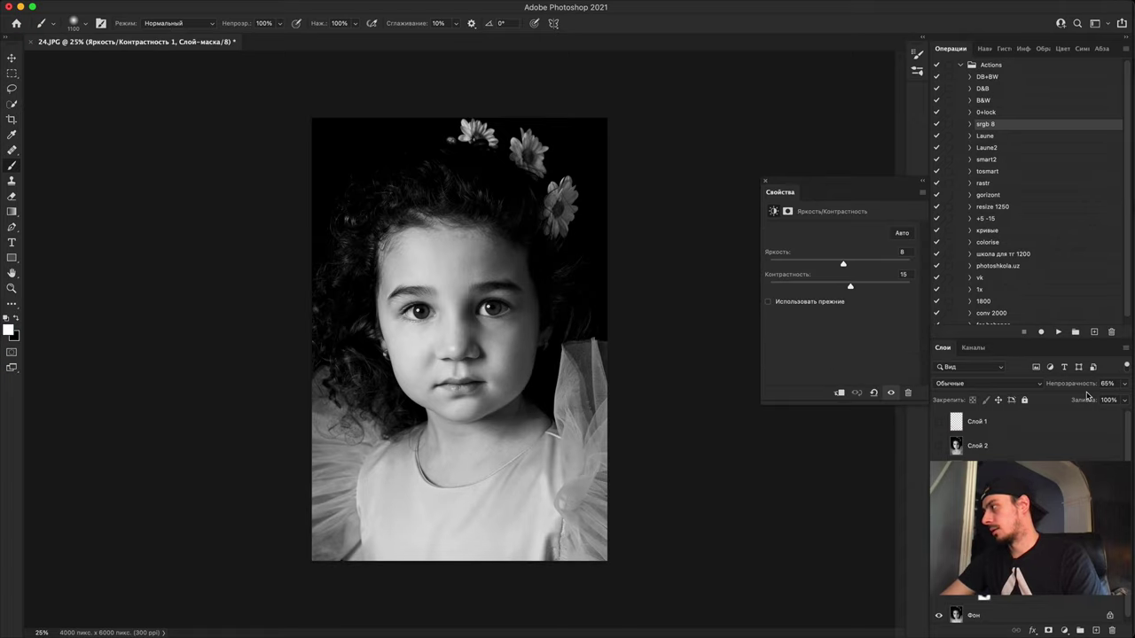
pyautogui.moveTo(1087, 385); pyautogui.dragTo(1072, 384)
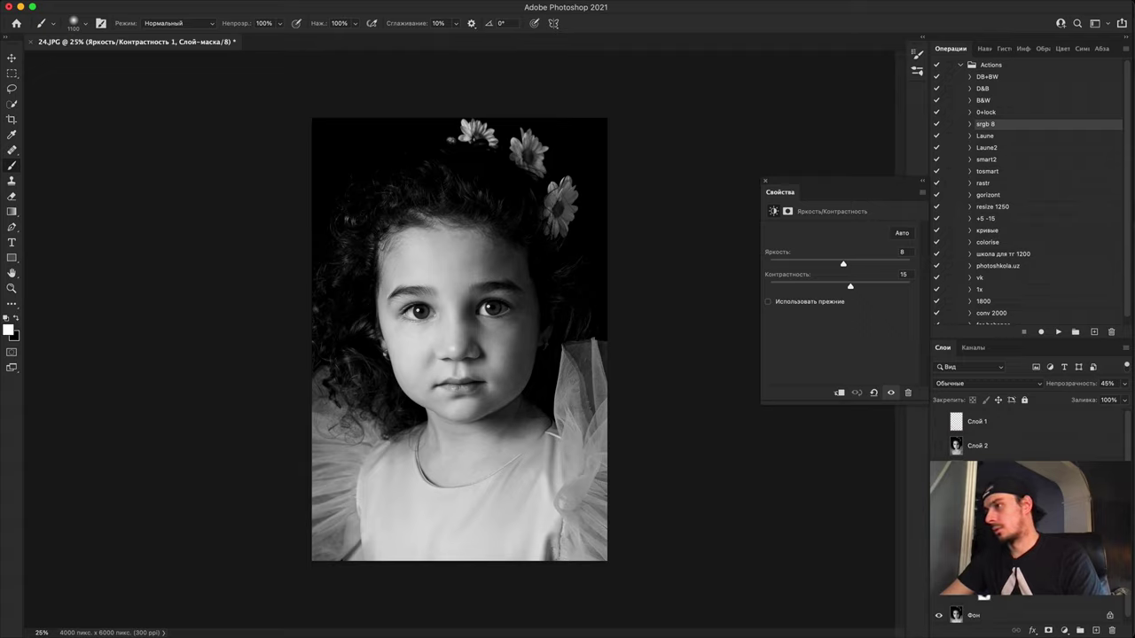
pyautogui.hotkey('alt', '[')
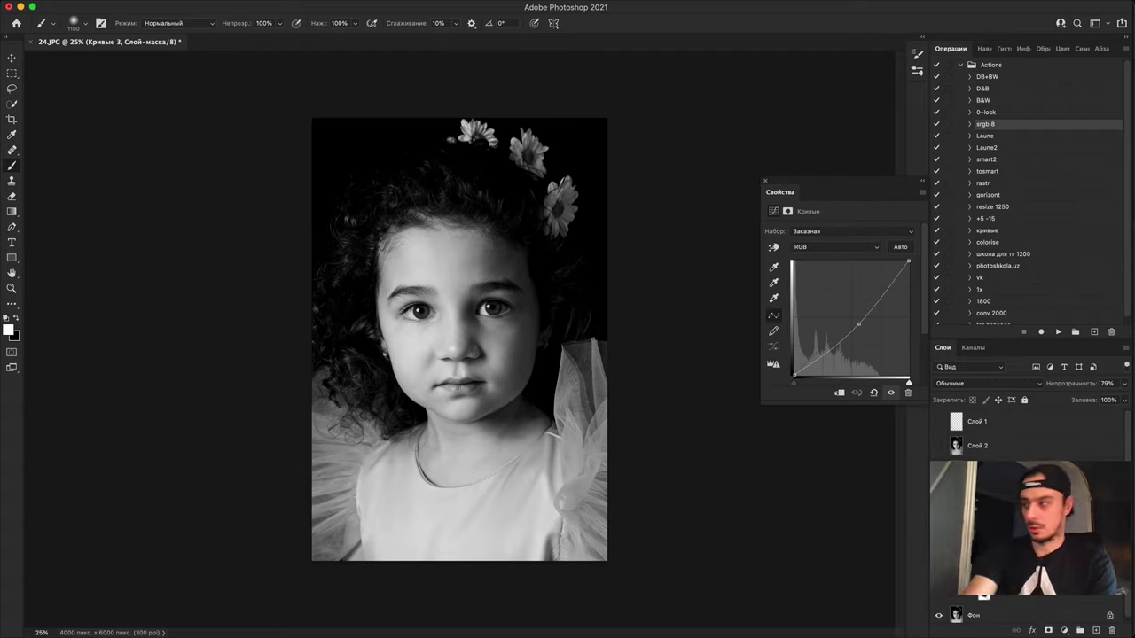
pyautogui.click(936, 605)
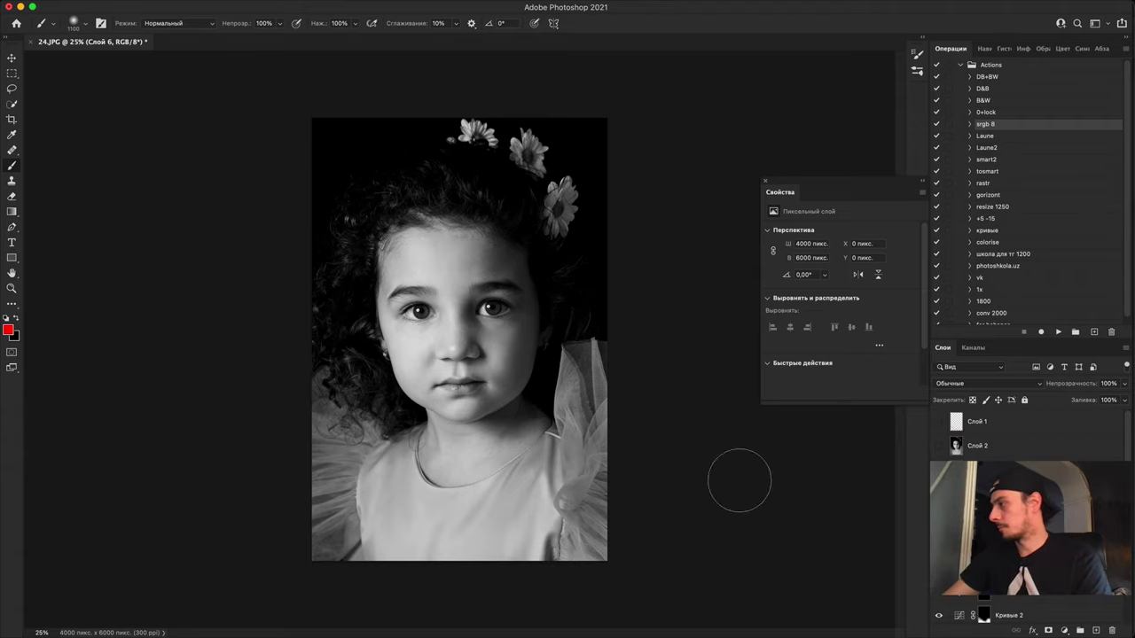
# Step: Hide the correction layers beneath the merged layer and repeatedly compare the corrected portrait with the original background
pyautogui.moveTo(939, 564); pyautogui.dragTo(932, 633)
pyautogui.scroll(-1, 933, 631)
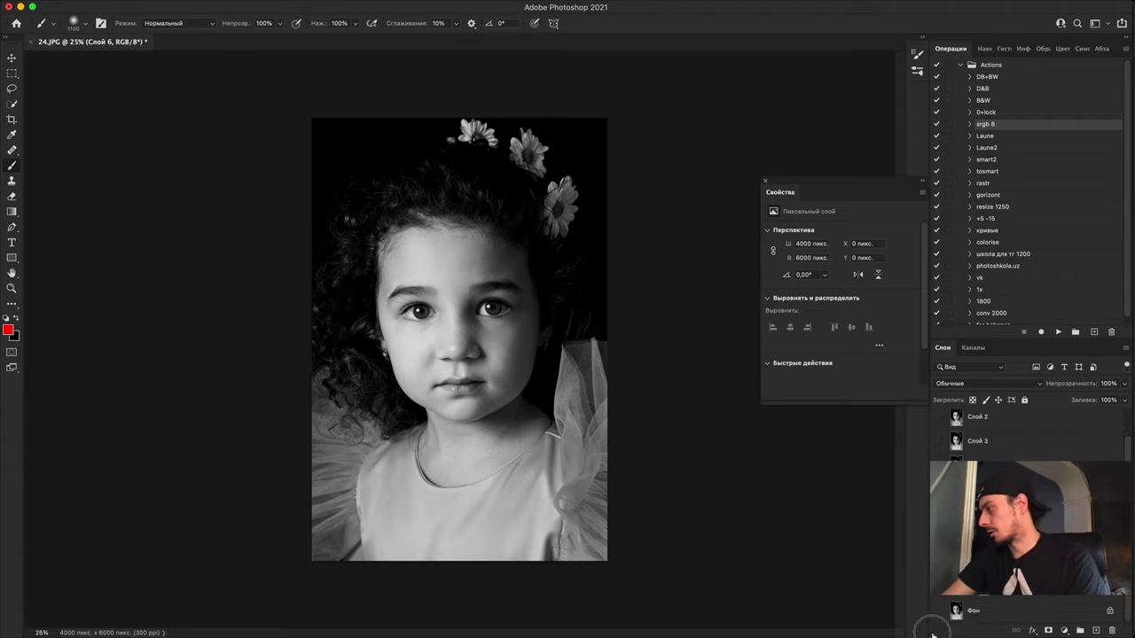
pyautogui.press('super+comma')
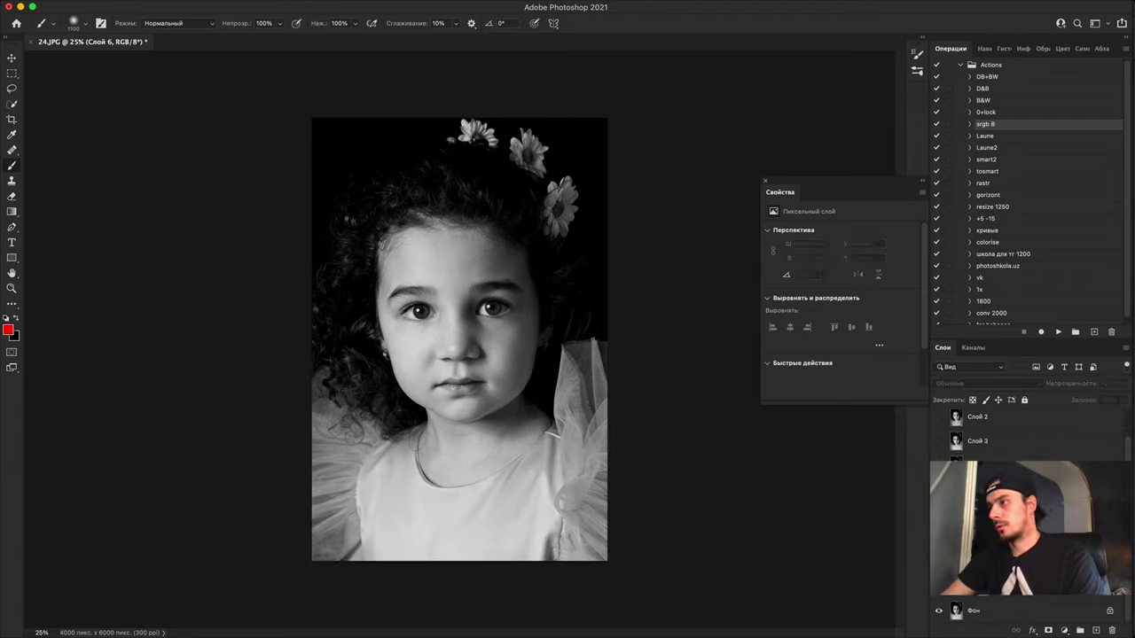
pyautogui.press('super+comma')
pyautogui.press('super+comma')
pyautogui.press('super+comma')
pyautogui.press('super+comma')
pyautogui.press('super+comma')
pyautogui.press('super+comma')
pyautogui.press('super+comma')
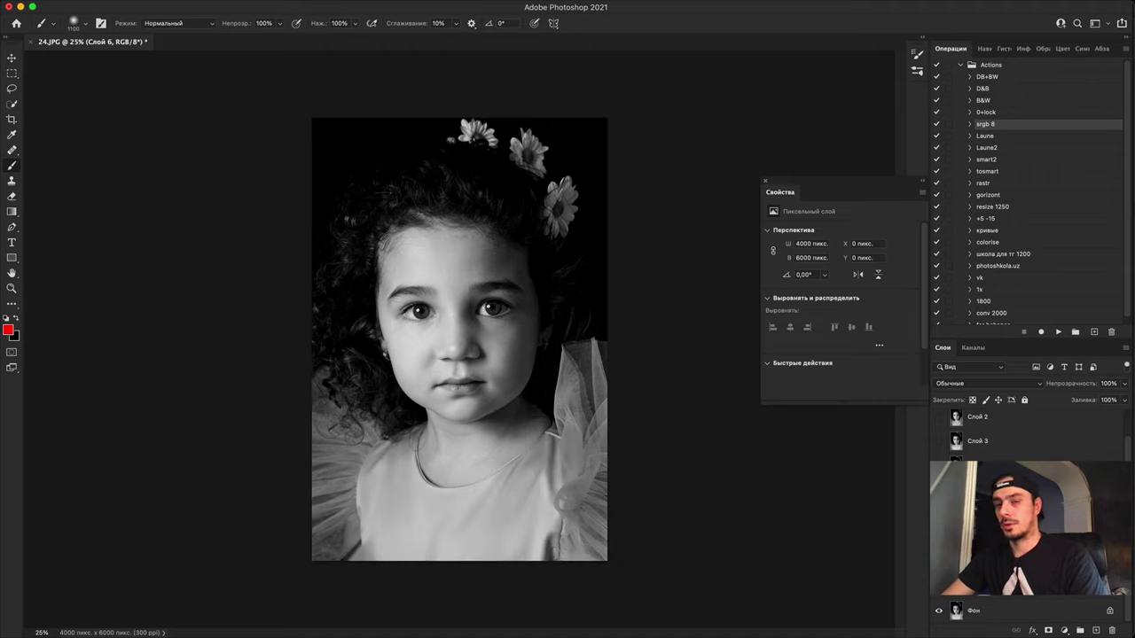
pyautogui.press('super+comma')
pyautogui.press('super+comma')
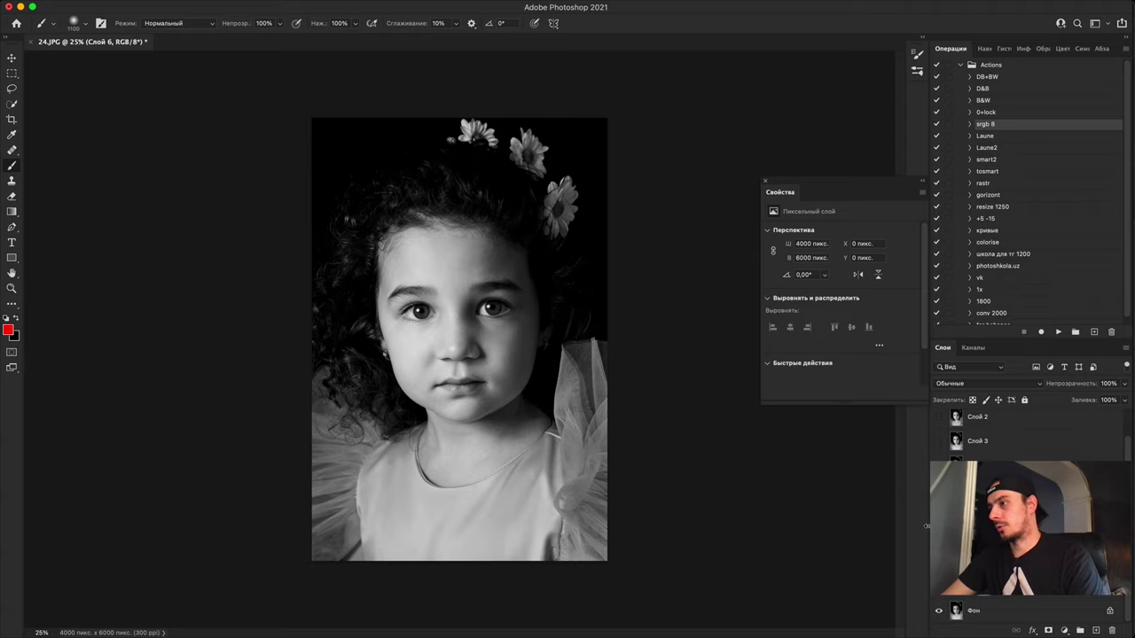
pyautogui.press('super+comma')
pyautogui.press('super+comma')
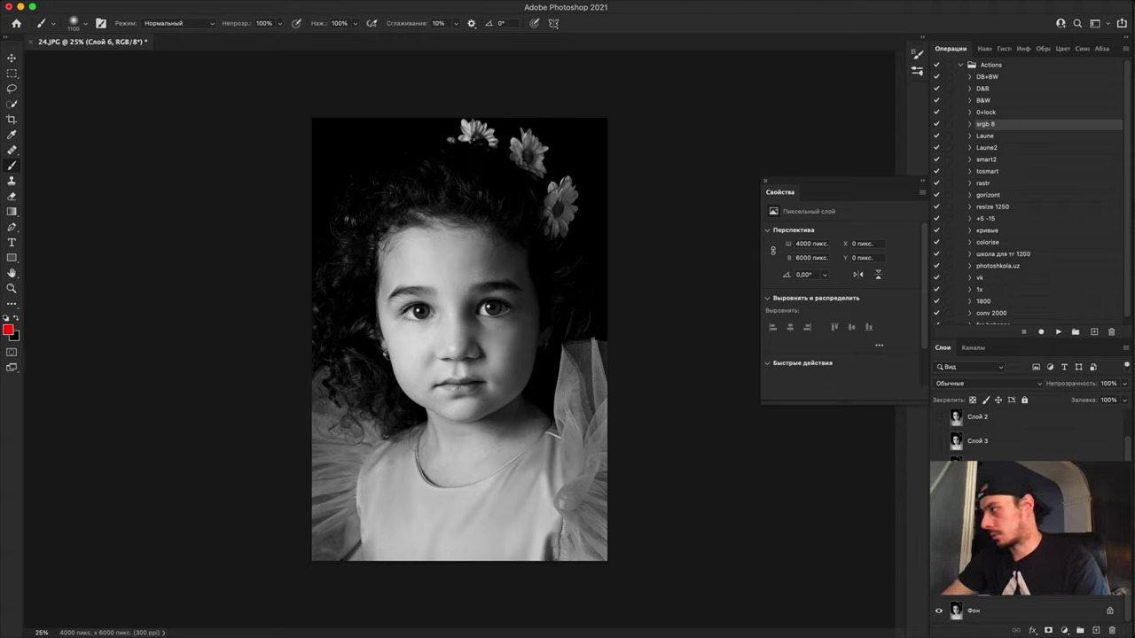
# Step: Add a new layer, reduce the brush to 700 px, and draw red marking strokes around the girl's dress and shoulders
pyautogui.click(1096, 631)
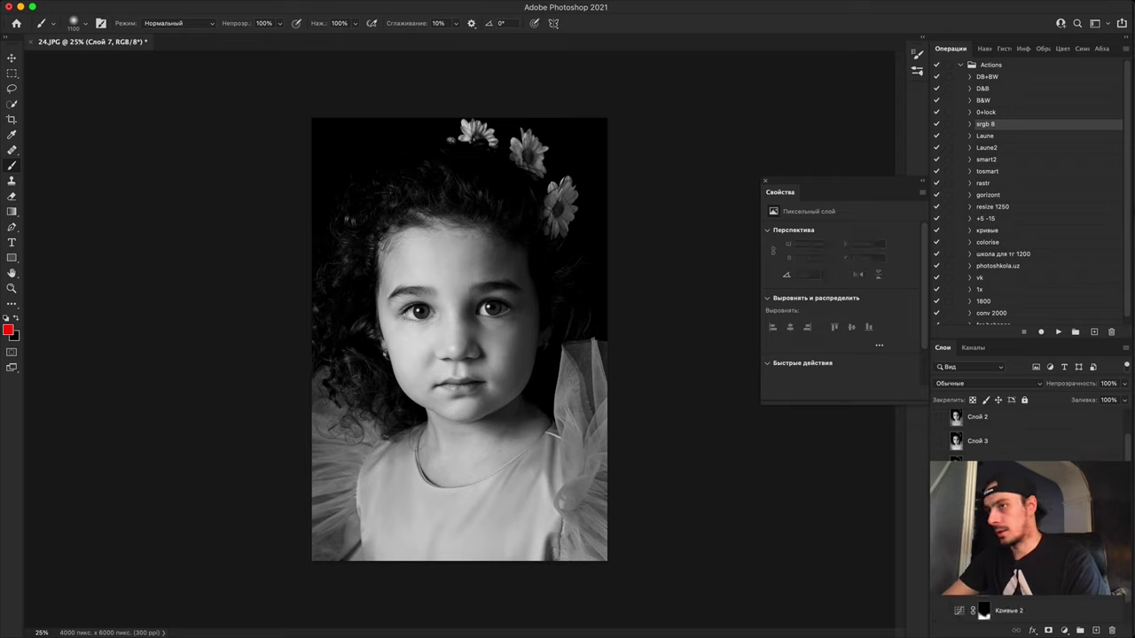
pyautogui.press('[')
pyautogui.press('[')
pyautogui.press('[')
pyautogui.press('[')
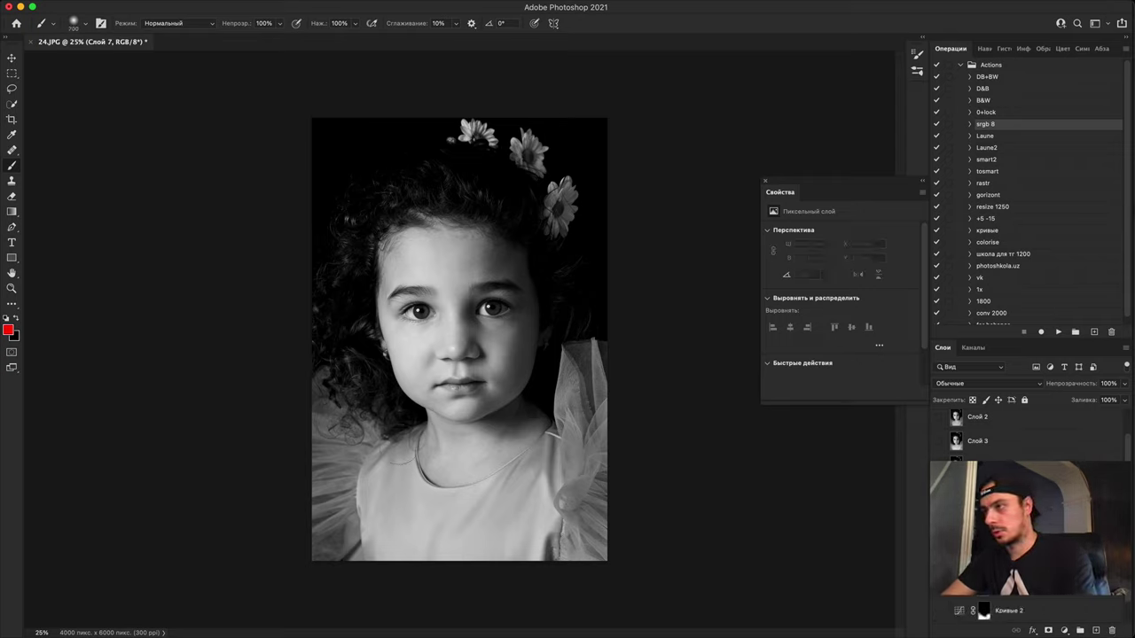
pyautogui.moveTo(402, 433)
pyautogui.mouseDown()
pyautogui.moveTo(406, 519)
pyautogui.moveTo(475, 531)
pyautogui.moveTo(514, 557)
pyautogui.mouseUp()
pyautogui.moveTo(543, 426)
pyautogui.mouseDown()
pyautogui.moveTo(494, 470)
pyautogui.moveTo(418, 483)
pyautogui.moveTo(409, 413)
pyautogui.mouseUp()
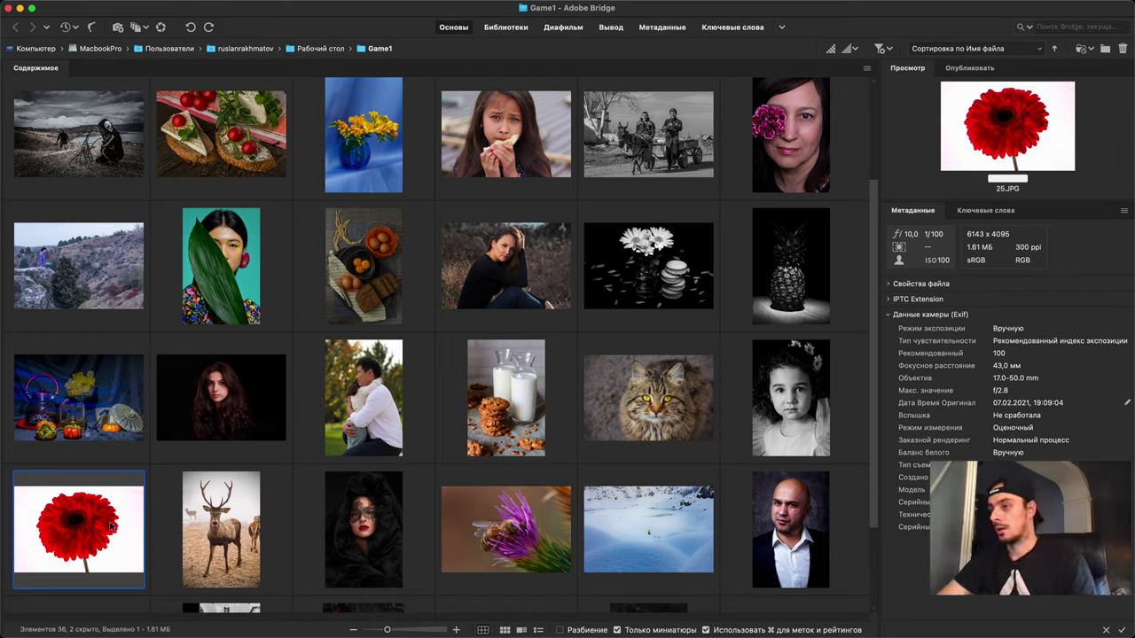
# Step: Open 25.JPG, the red flower photo, from Bridge in Photoshop, keeping its embedded sRGB profile
pyautogui.doubleClick(108, 523)
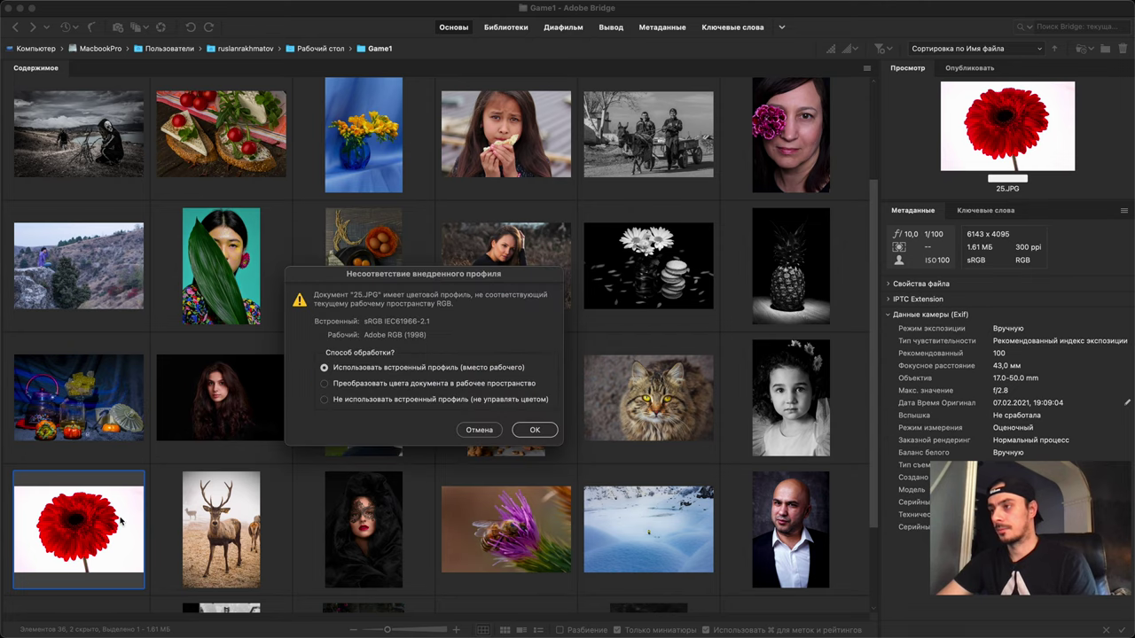
pyautogui.click(535, 430)
pyautogui.click(535, 430)
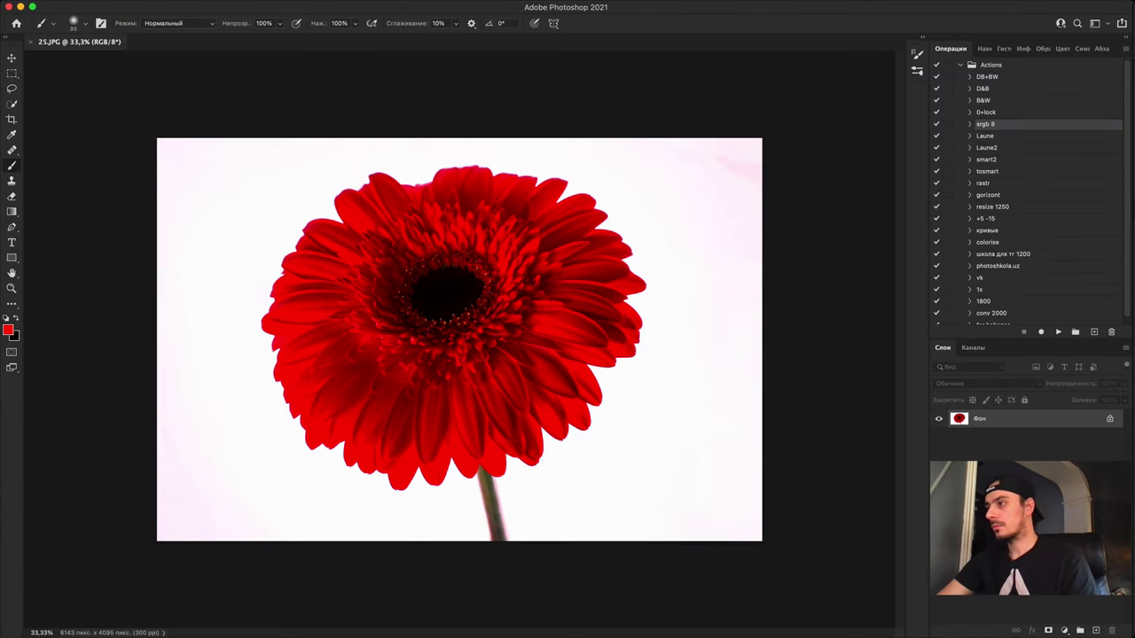
# Step: Examine the sharpness and tonal detail of the red petals and flower centre at up to 200%
pyautogui.press('super+plus')
pyautogui.press('super+plus')
pyautogui.press('super+plus')
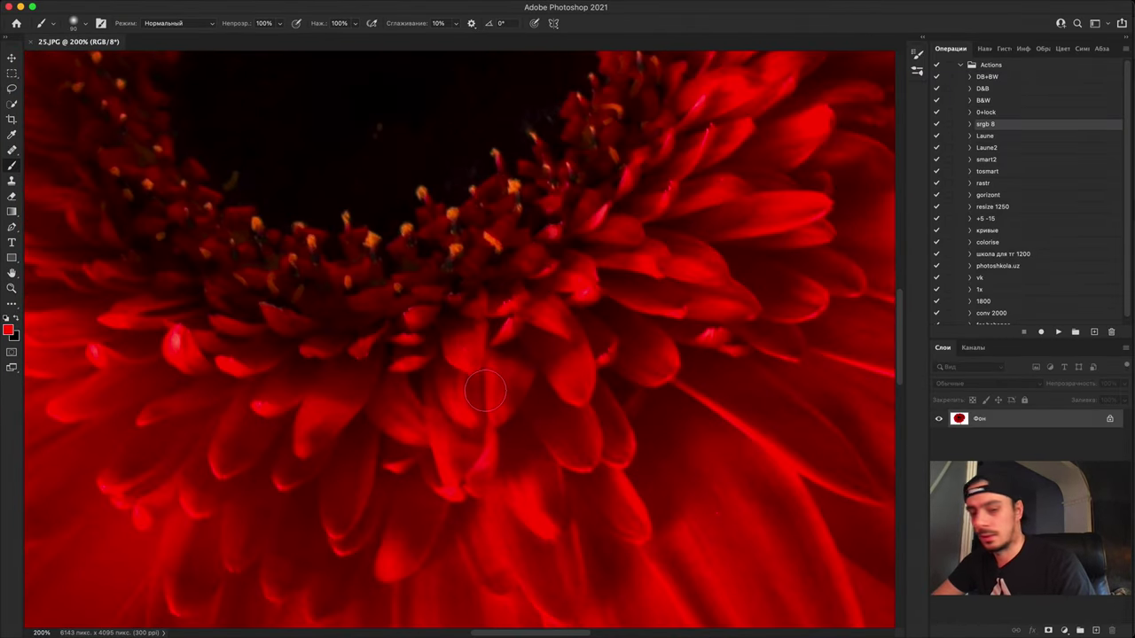
pyautogui.scroll(-2, 482, 391)
pyautogui.moveTo(576, 263)
pyautogui.mouseDown()
pyautogui.moveTo(481, 588)
pyautogui.moveTo(428, 458)
pyautogui.moveTo(470, 419)
pyautogui.moveTo(610, 582)
pyautogui.moveTo(523, 395)
pyautogui.moveTo(503, 613)
pyautogui.moveTo(502, 602)
pyautogui.mouseUp()
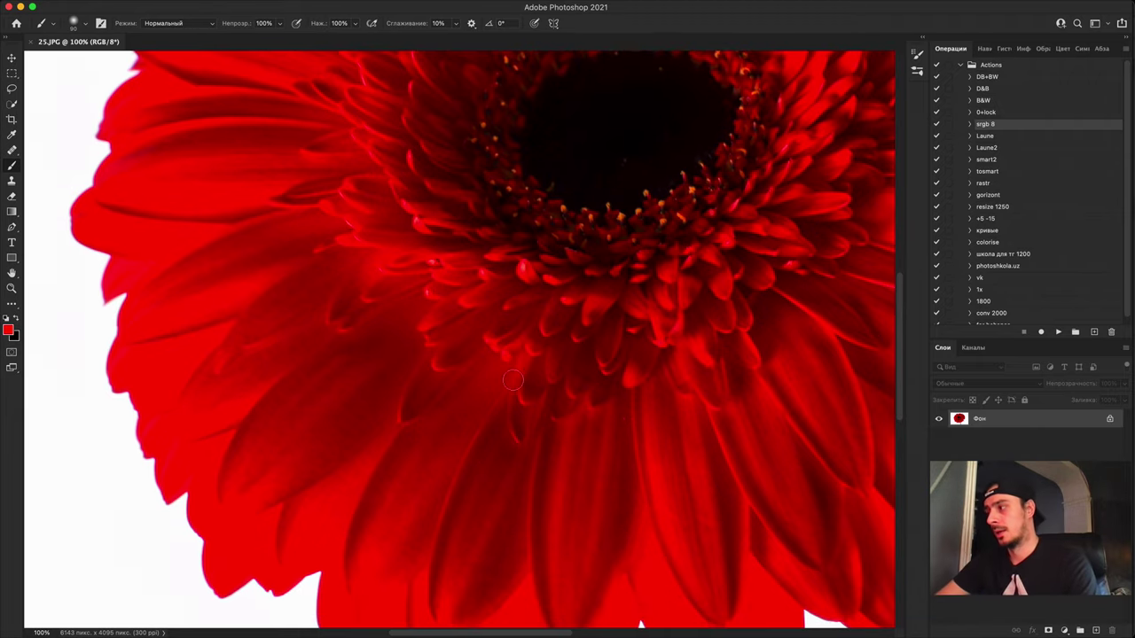
pyautogui.press('super+minus')
pyautogui.press('super+minus')
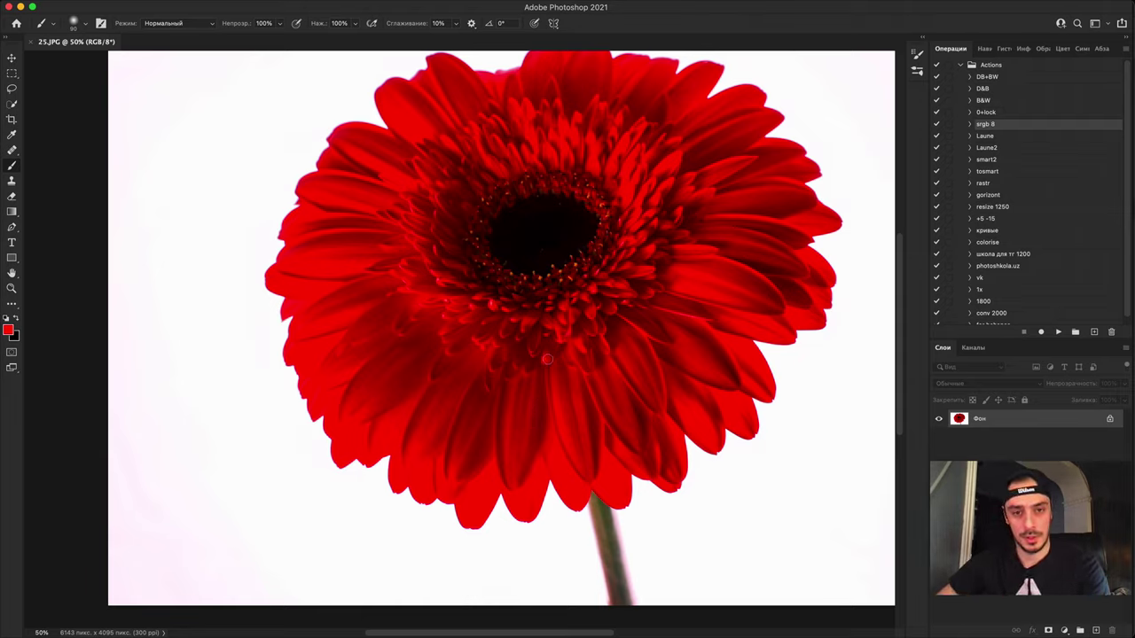
# Step: Add a Brightness/Contrast adjustment layer above the red flower photo and set its contrast to -50
pyautogui.click(1063, 630)
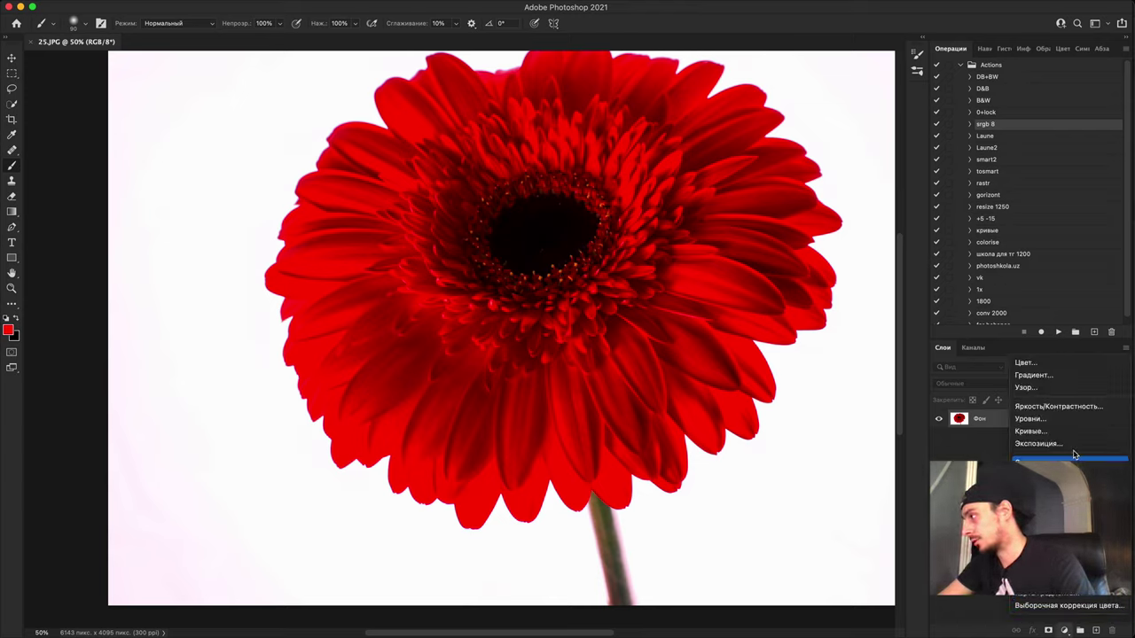
pyautogui.click(1063, 406)
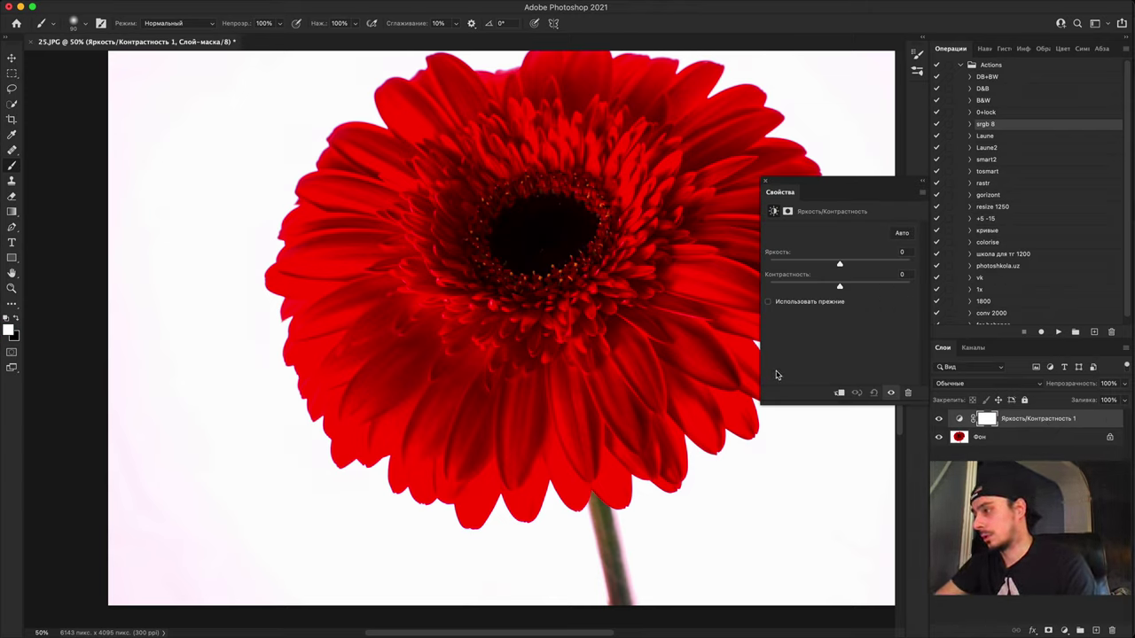
pyautogui.moveTo(841, 286); pyautogui.dragTo(747, 284)
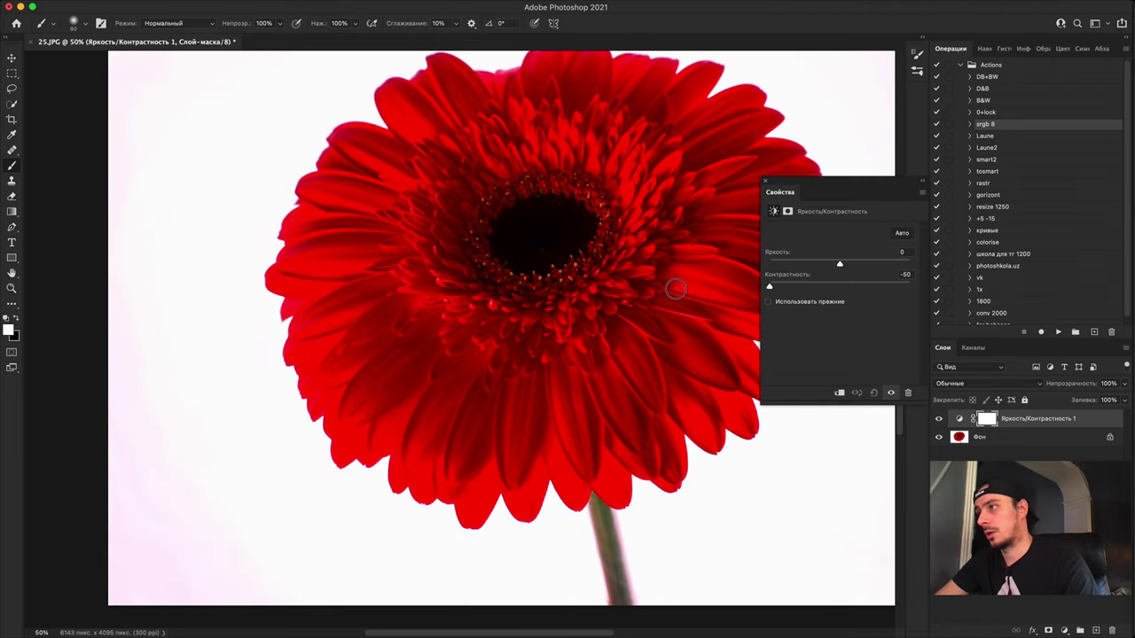
# Step: Compare the petals and dark flower centre with and without the contrast adjustment, at up to 200%
pyautogui.press('super+plus')
pyautogui.moveTo(620, 300); pyautogui.dragTo(452, 434)
pyautogui.click(938, 419)
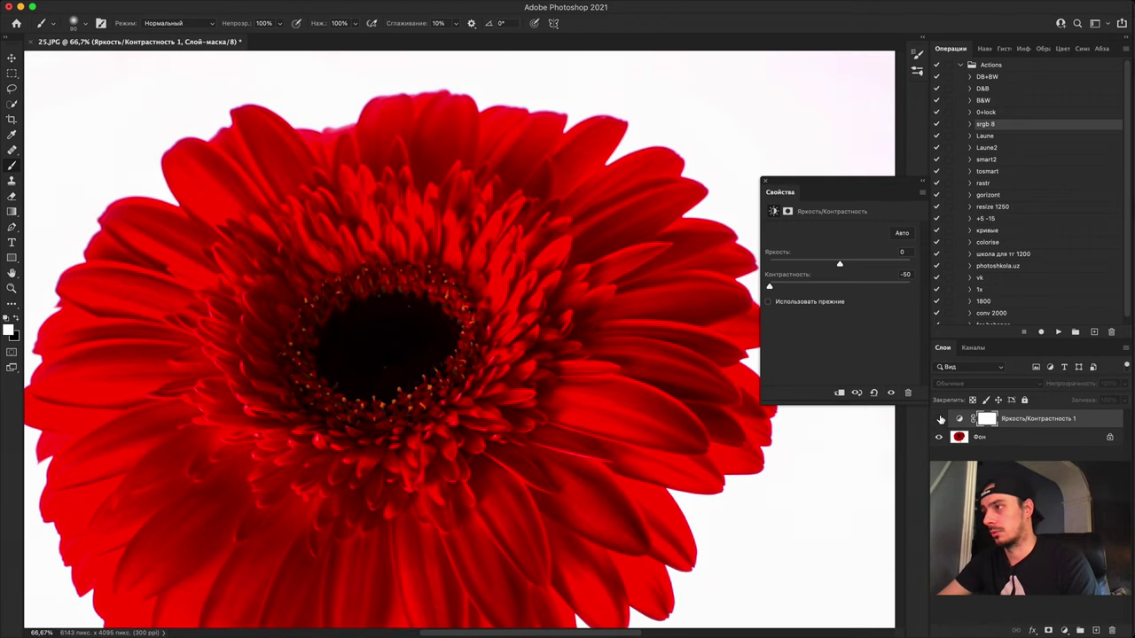
pyautogui.click(939, 420)
pyautogui.click(937, 428)
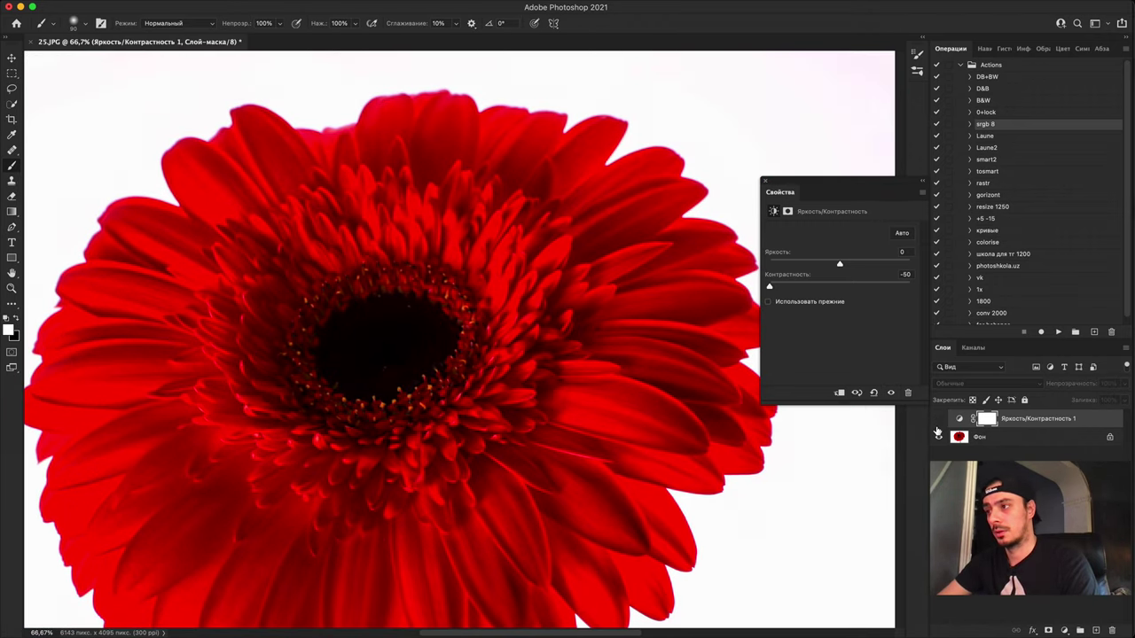
pyautogui.press('super+equal')
pyautogui.press('super+equal')
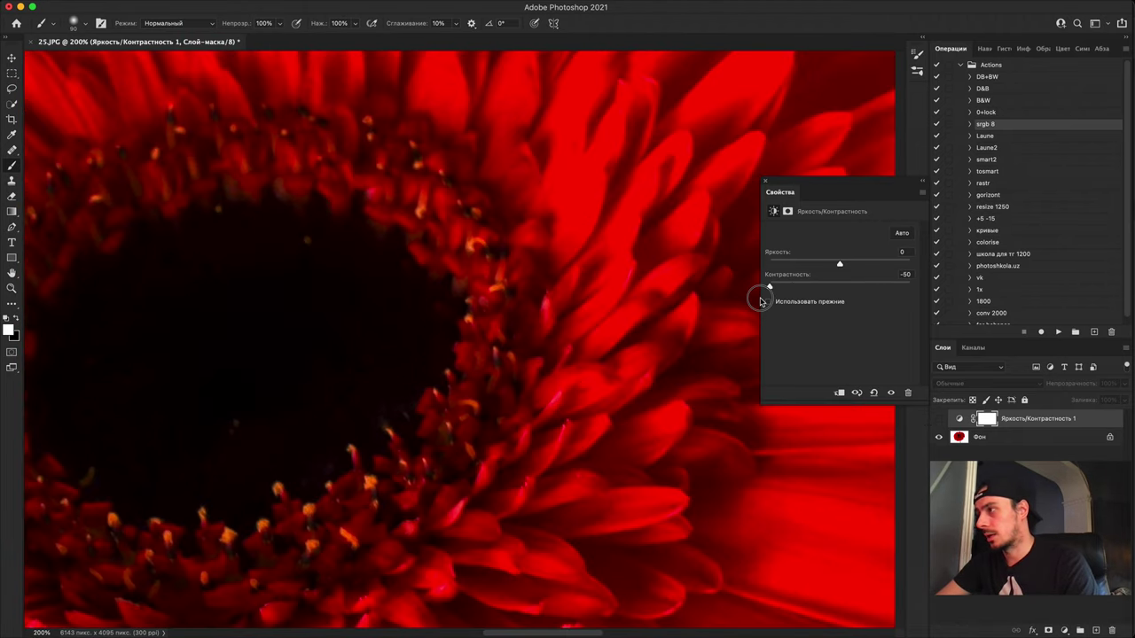
pyautogui.click(938, 418)
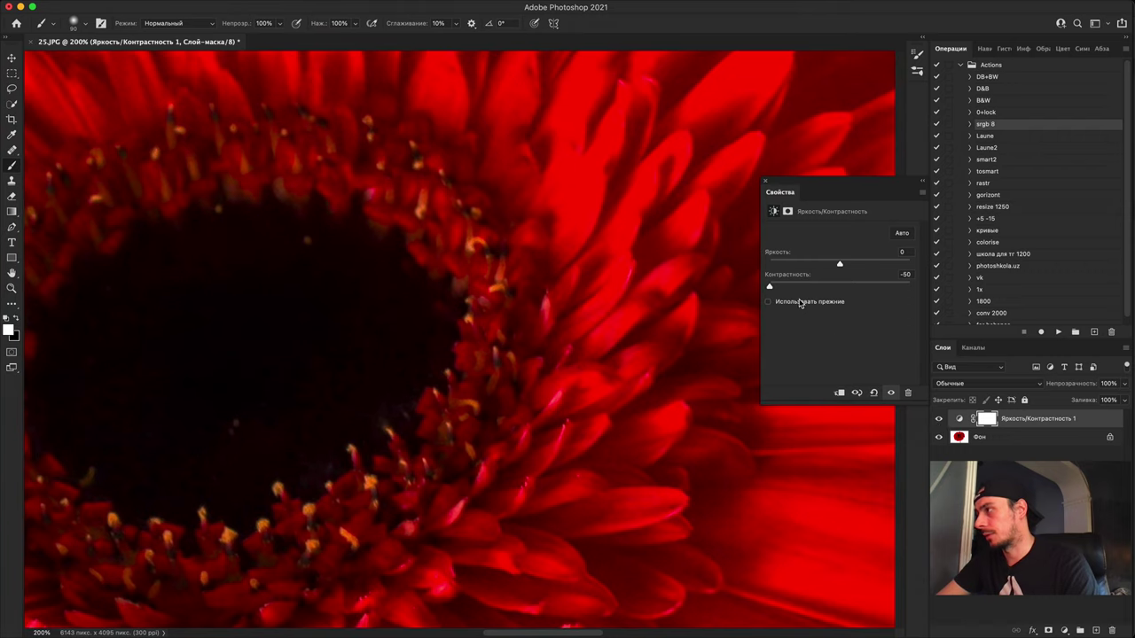
# Step: Raise the adjustment layer's contrast to 100 to exaggerate the flower's tones, then reset the adjustment to its defaults
pyautogui.moveTo(769, 286); pyautogui.dragTo(958, 288)
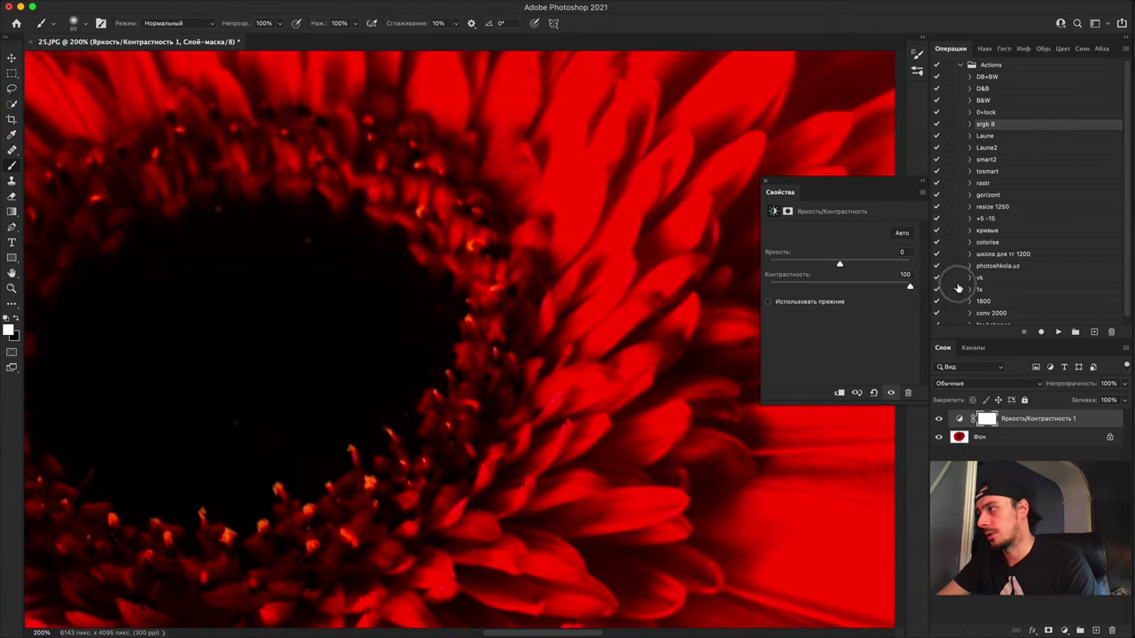
pyautogui.press('super+0')
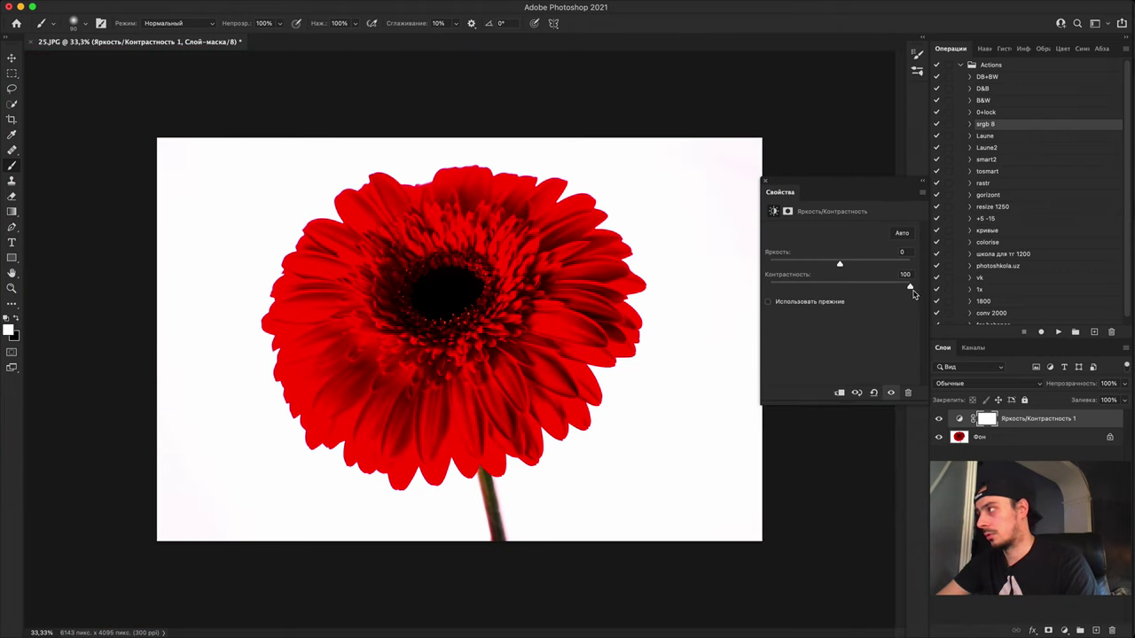
pyautogui.moveTo(908, 286); pyautogui.dragTo(907, 286)
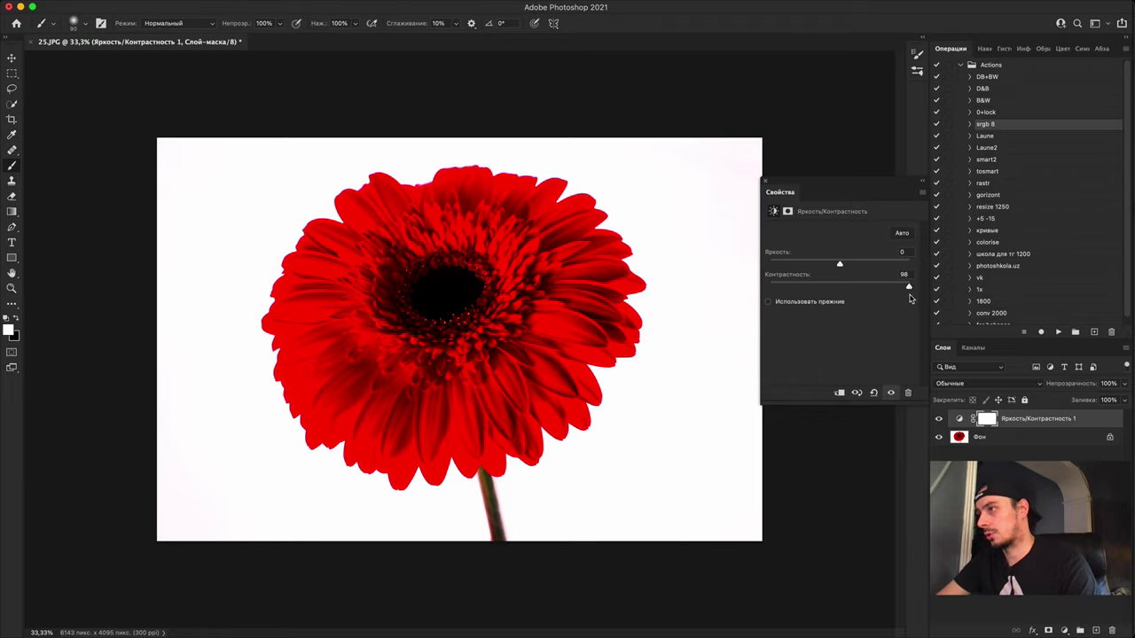
pyautogui.click(875, 396)
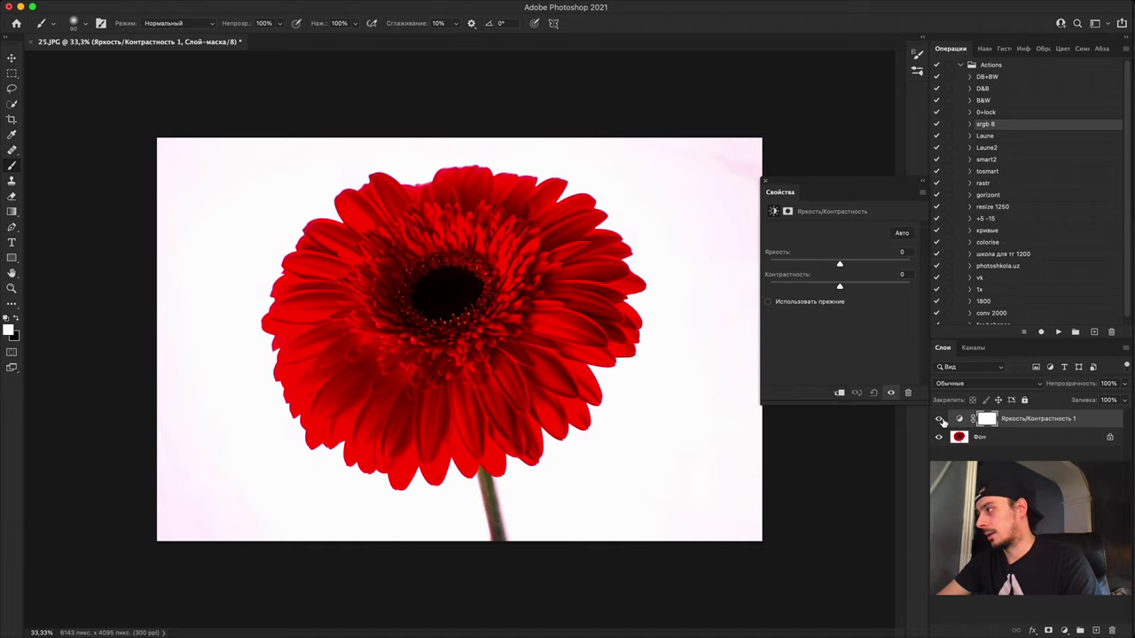
# Step: Add a Curves adjustment layer directly above the background and pull the curve's midpoint down to the shadow end of the highlights
pyautogui.click(984, 436)
pyautogui.click(1065, 632)
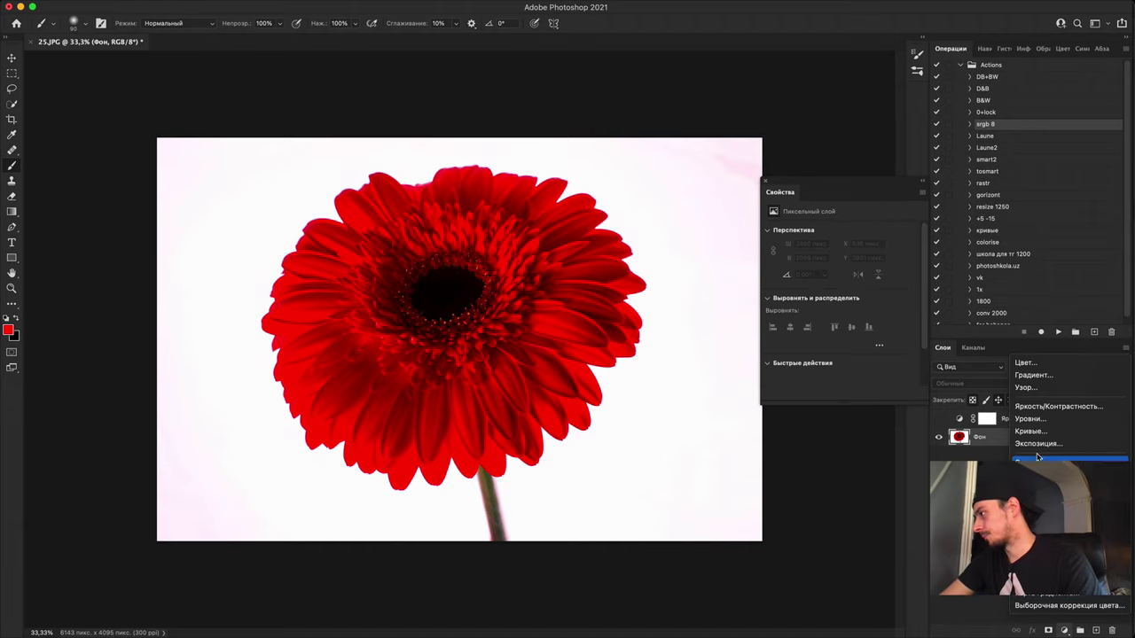
pyautogui.click(1023, 431)
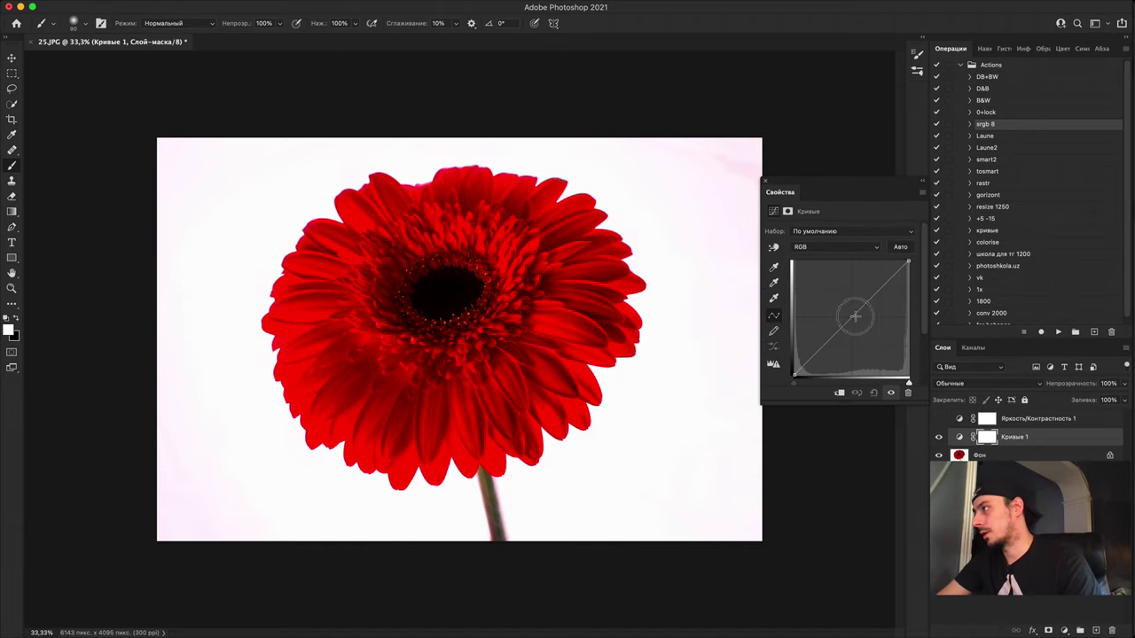
pyautogui.moveTo(856, 317); pyautogui.dragTo(907, 376)
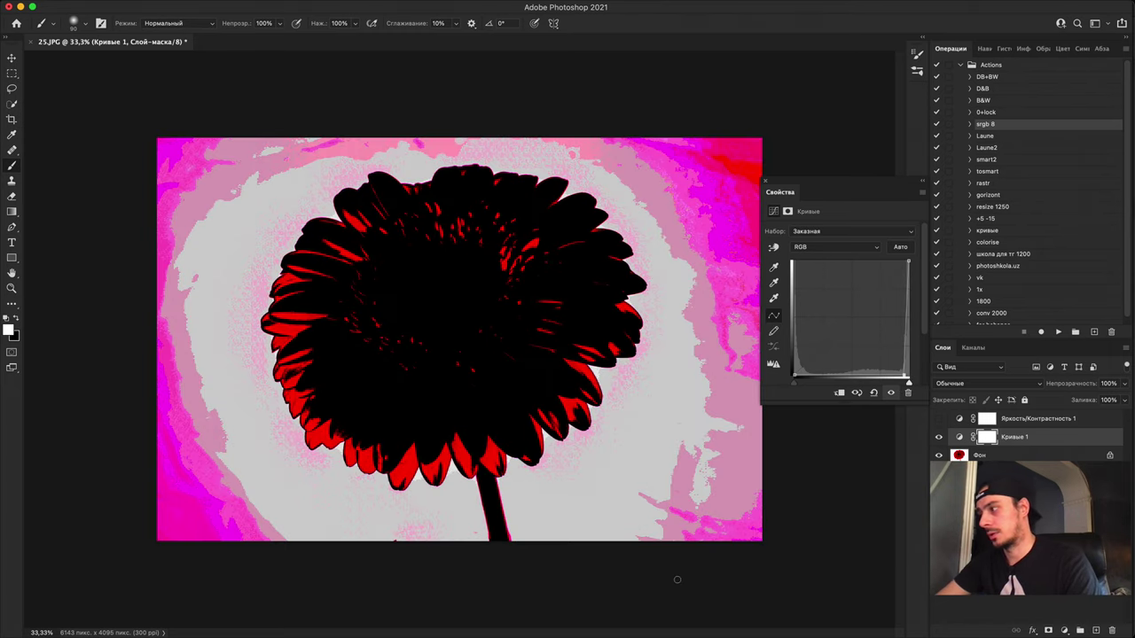
# Step: Examine the petal edges, stem and backdrop under the extreme curve, then hide the Curves layer
pyautogui.press('super+plus')
pyautogui.press('super+plus')
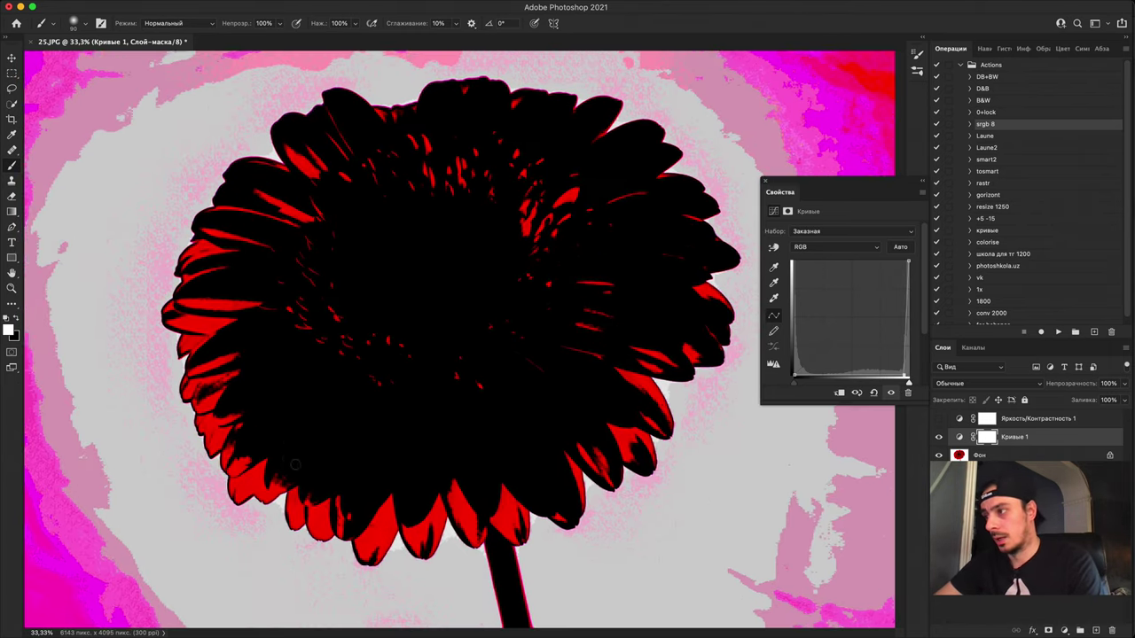
pyautogui.moveTo(301, 345); pyautogui.dragTo(309, 566)
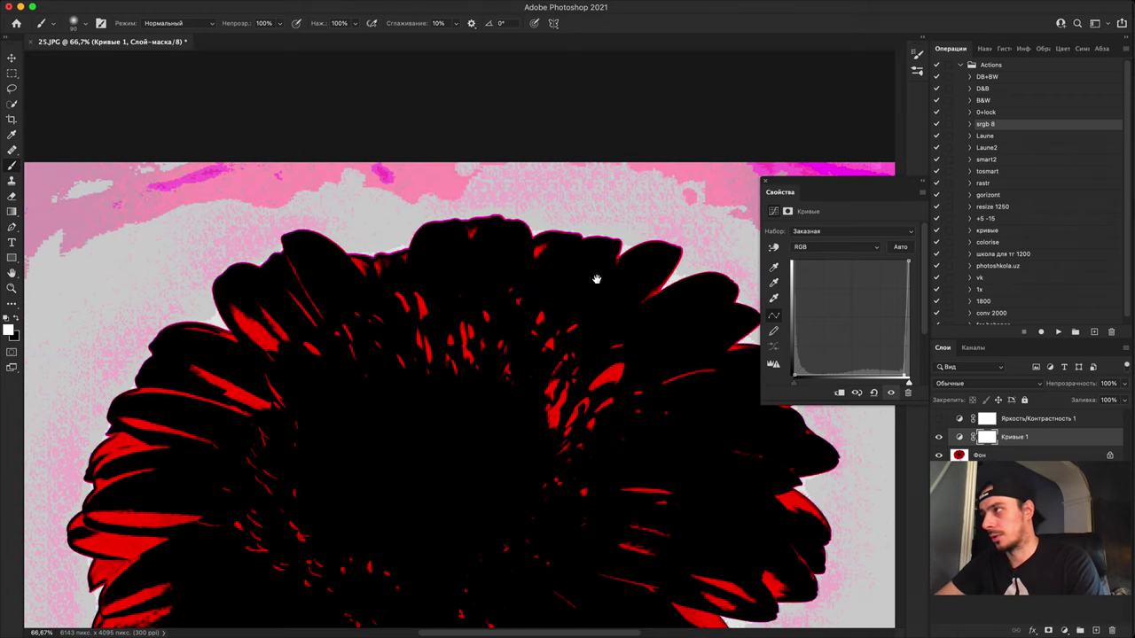
pyautogui.scroll(-20, 597, 280)
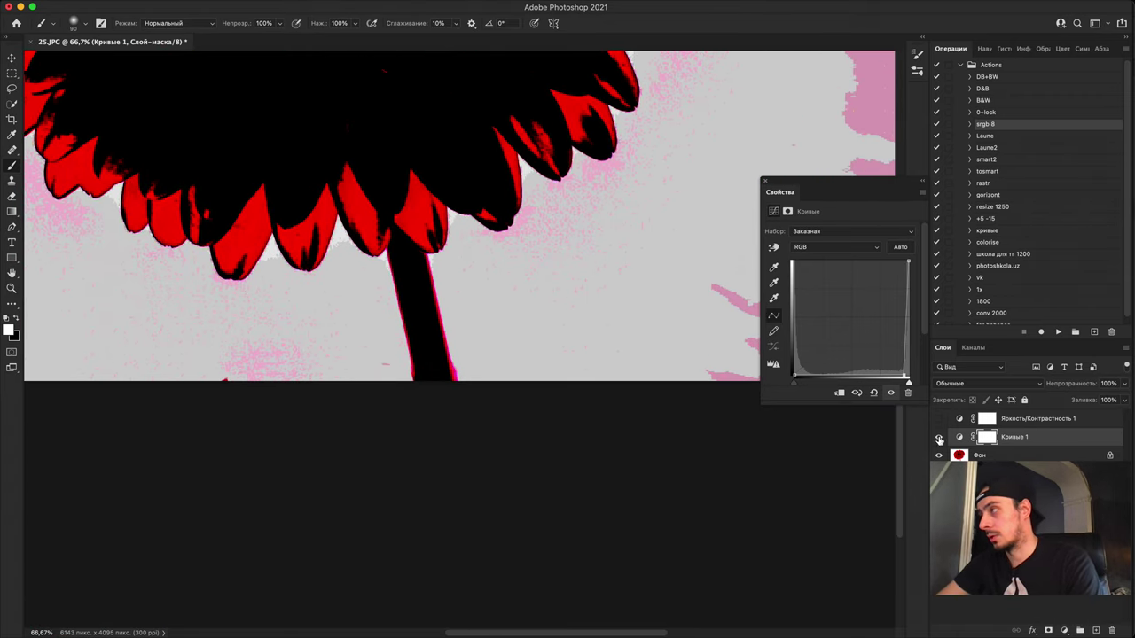
pyautogui.click(939, 437)
# Step: Review the uncorrected flower at 33.3% and 50%, and close the adjustment properties
pyautogui.hotkey('ctrl', '-')
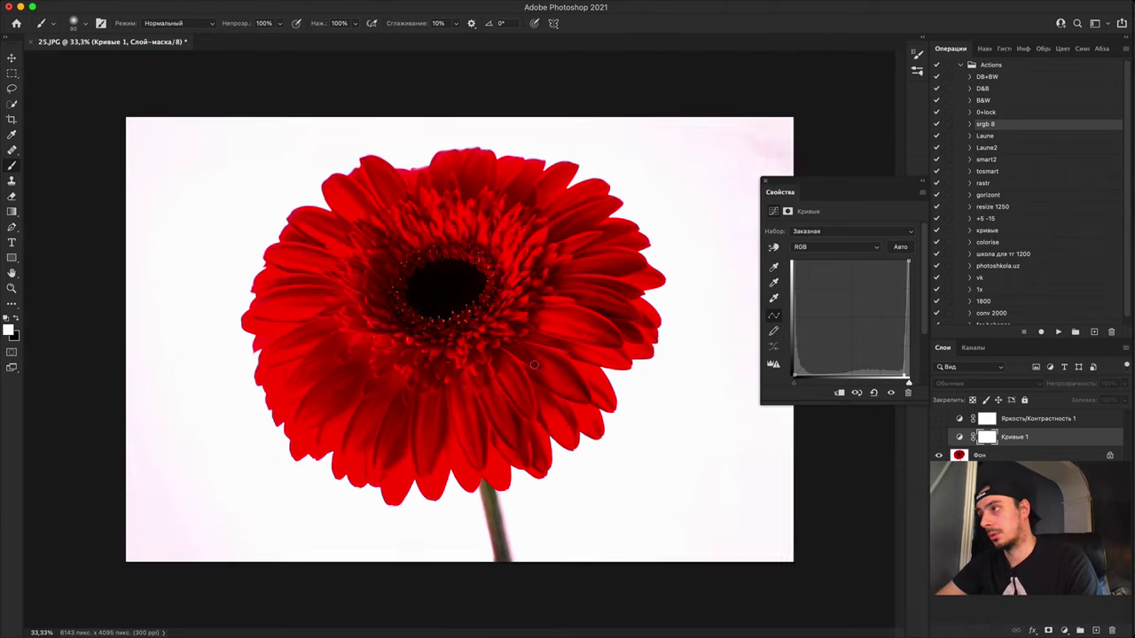
pyautogui.hotkey('ctrl', '+')
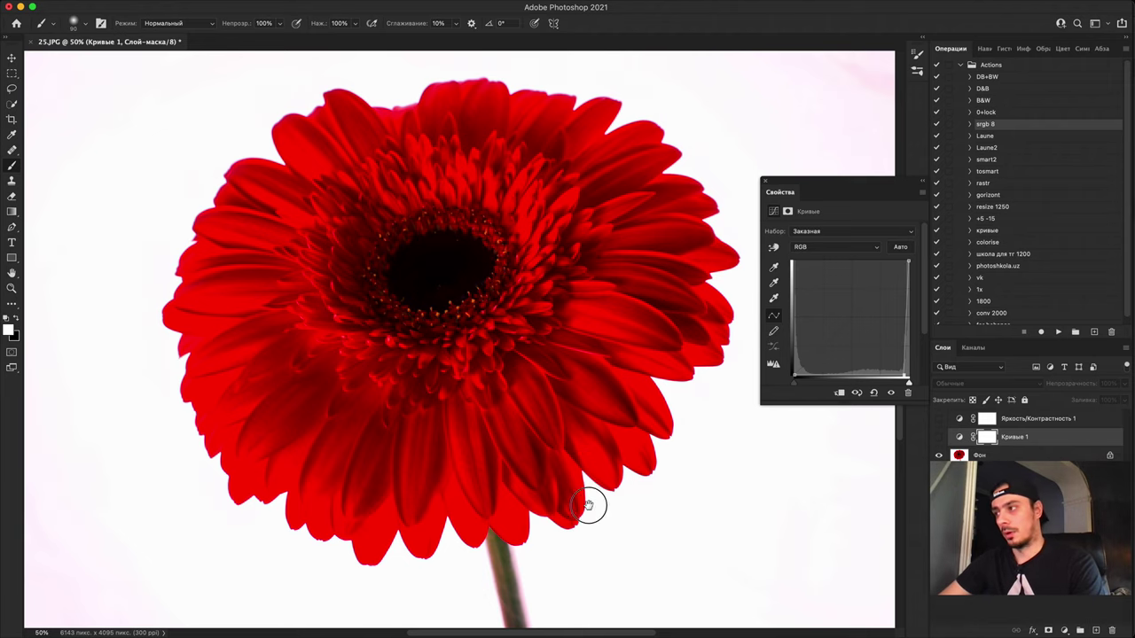
pyautogui.scroll(1, 583, 478)
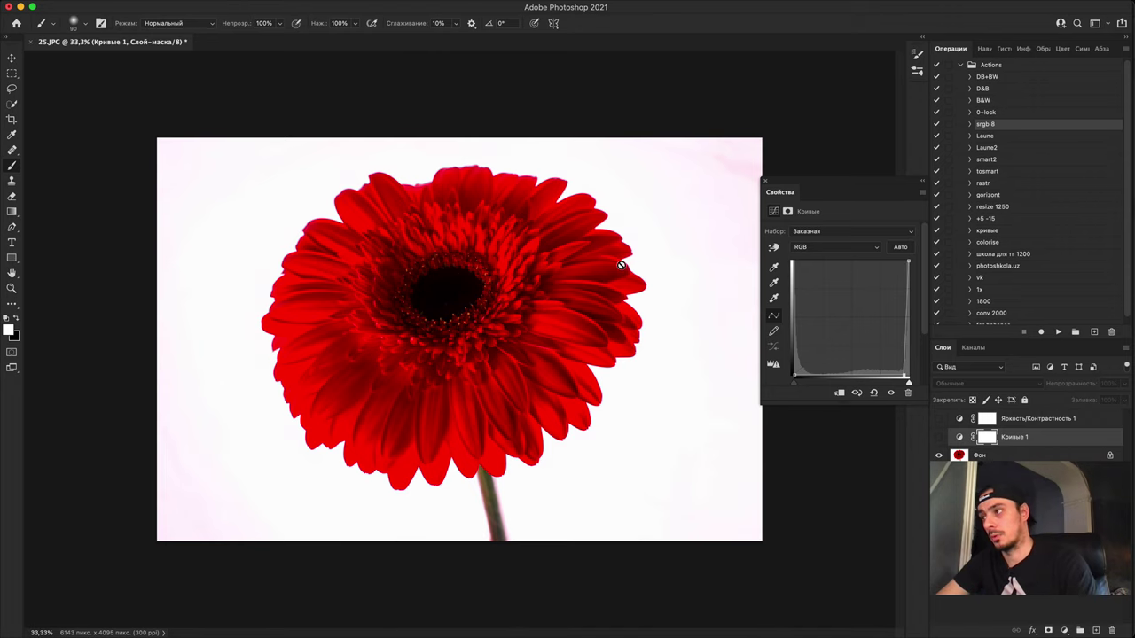
pyautogui.press('super+plus')
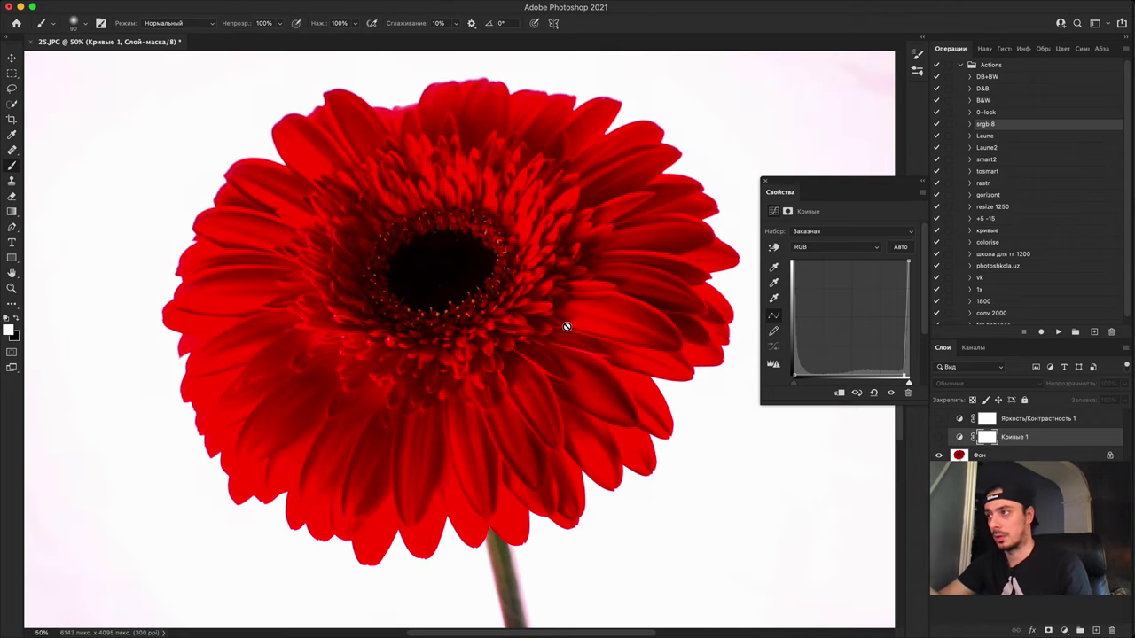
pyautogui.press('super+minus')
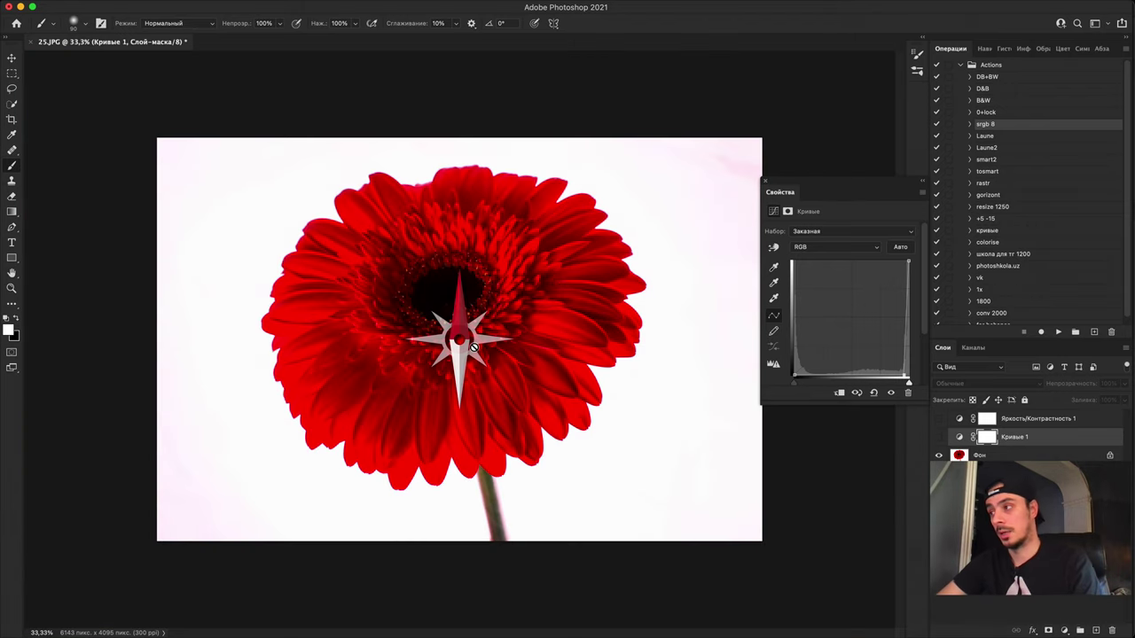
pyautogui.click(766, 179)
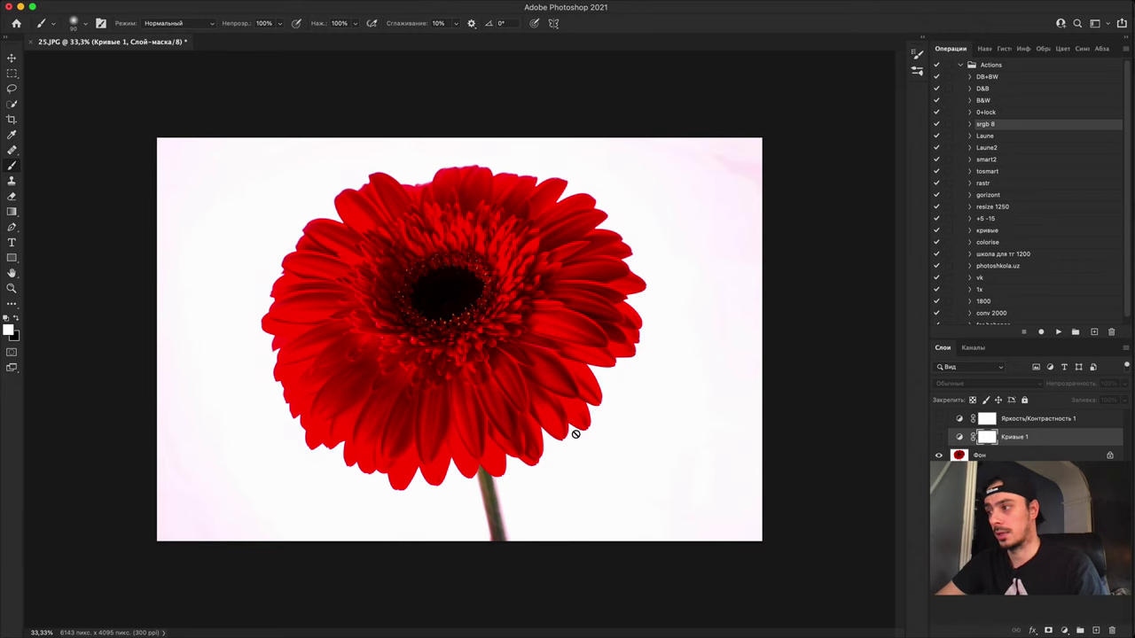
pyautogui.press('super+plus')
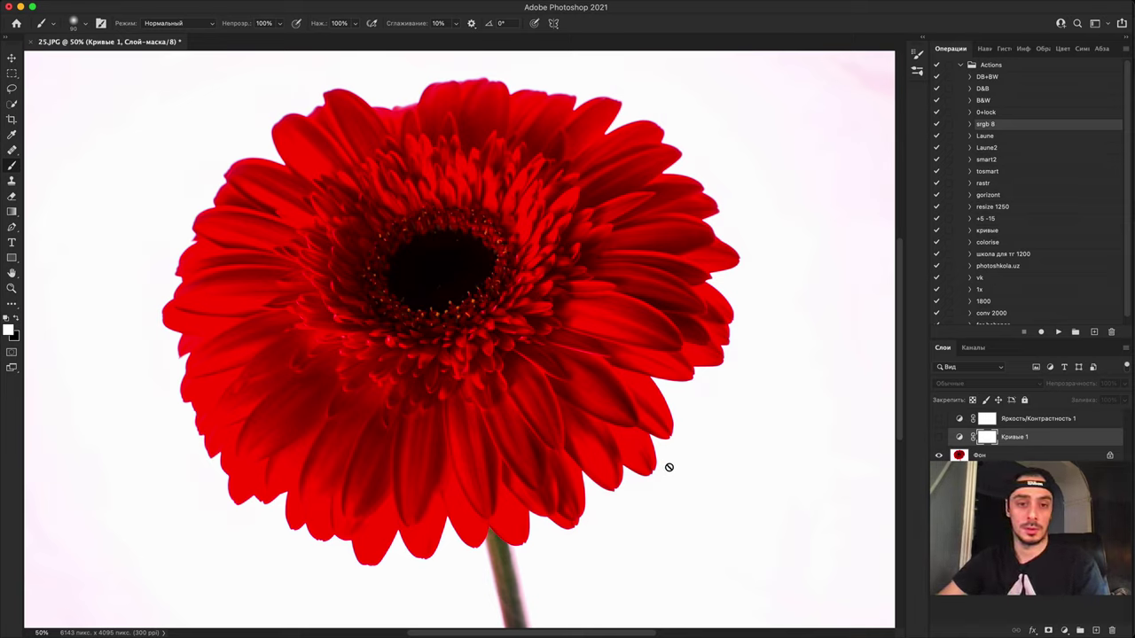
# Step: Close 25.JPG and open 26.JPG, the deer photo, from Bridge, keeping its embedded Display P3 profile
pyautogui.click(29, 41)
pyautogui.click(556, 251)
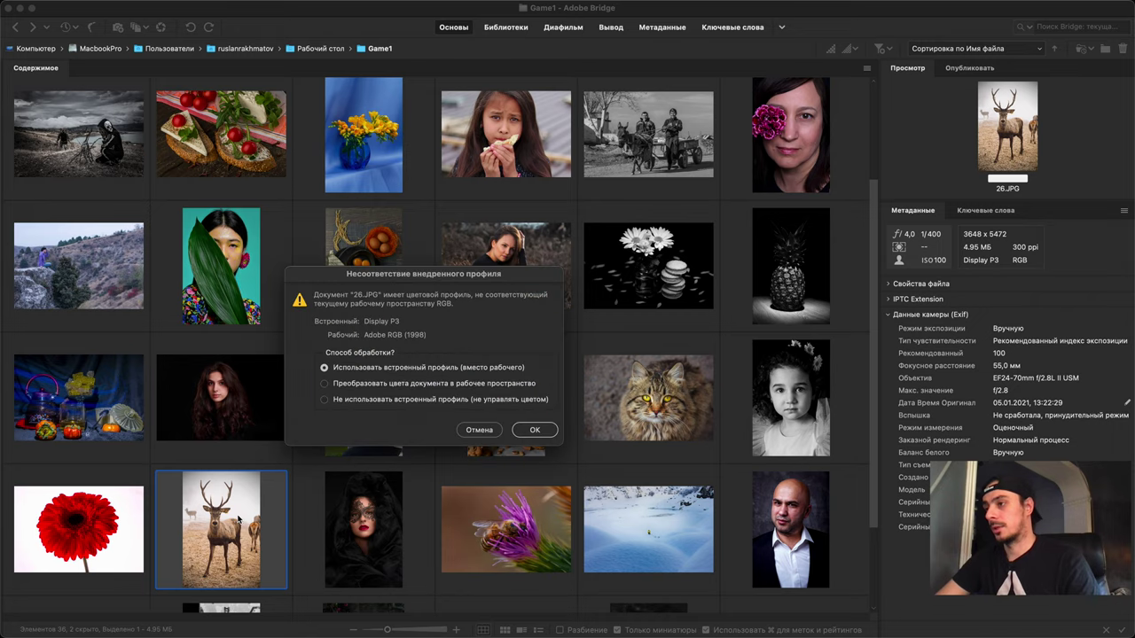
pyautogui.click(534, 429)
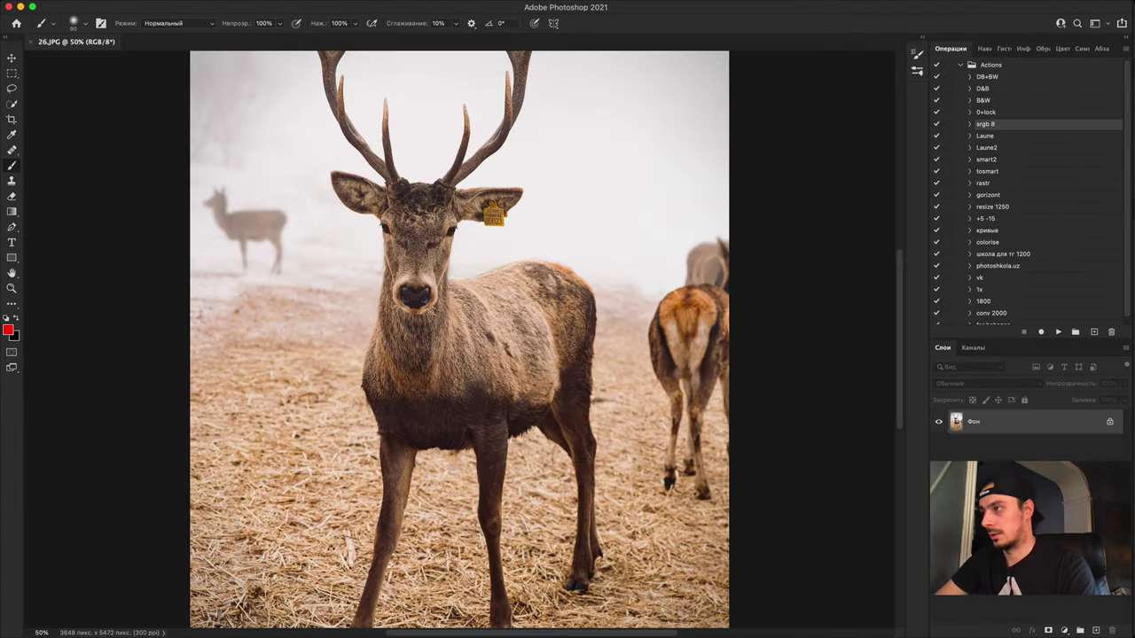
# Step: Examine the deer's head, legs, the straw ground and the blurred deer behind it at up to 300%
pyautogui.press('super+plus')
pyautogui.press('super+plus')
pyautogui.press('super+plus')
pyautogui.press('super+plus')
pyautogui.moveTo(339, 347); pyautogui.dragTo(533, 609)
pyautogui.scroll(-5, 523, 530)
pyautogui.scroll(3, 453, 602)
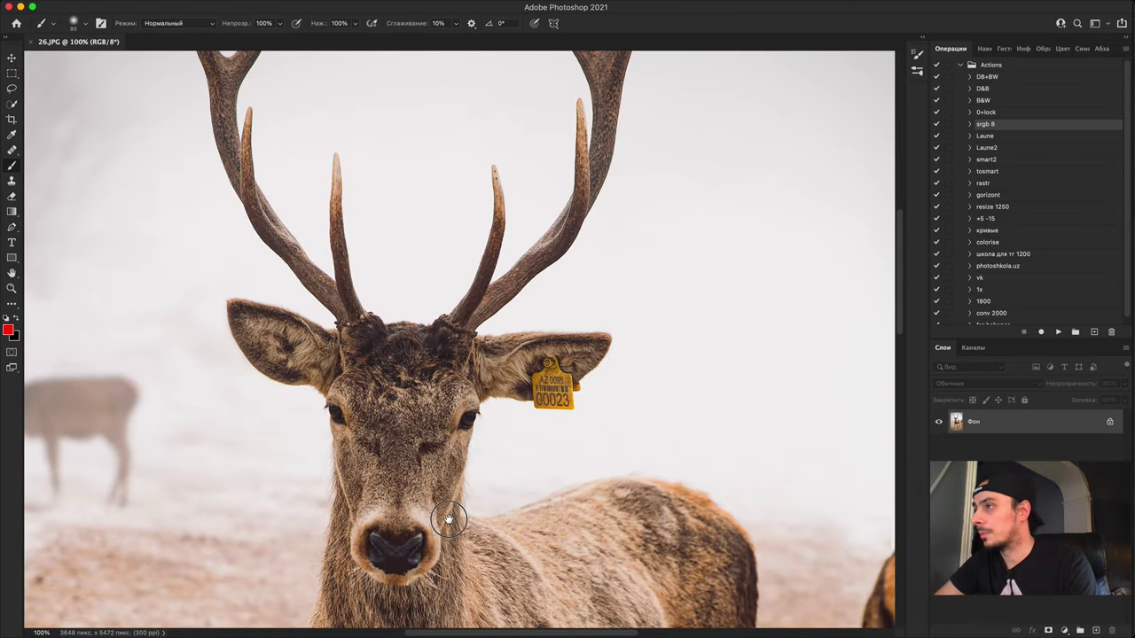
pyautogui.moveTo(453, 602); pyautogui.dragTo(409, 178)
pyautogui.moveTo(415, 279); pyautogui.dragTo(479, 129)
pyautogui.moveTo(446, 369); pyautogui.dragTo(240, 428)
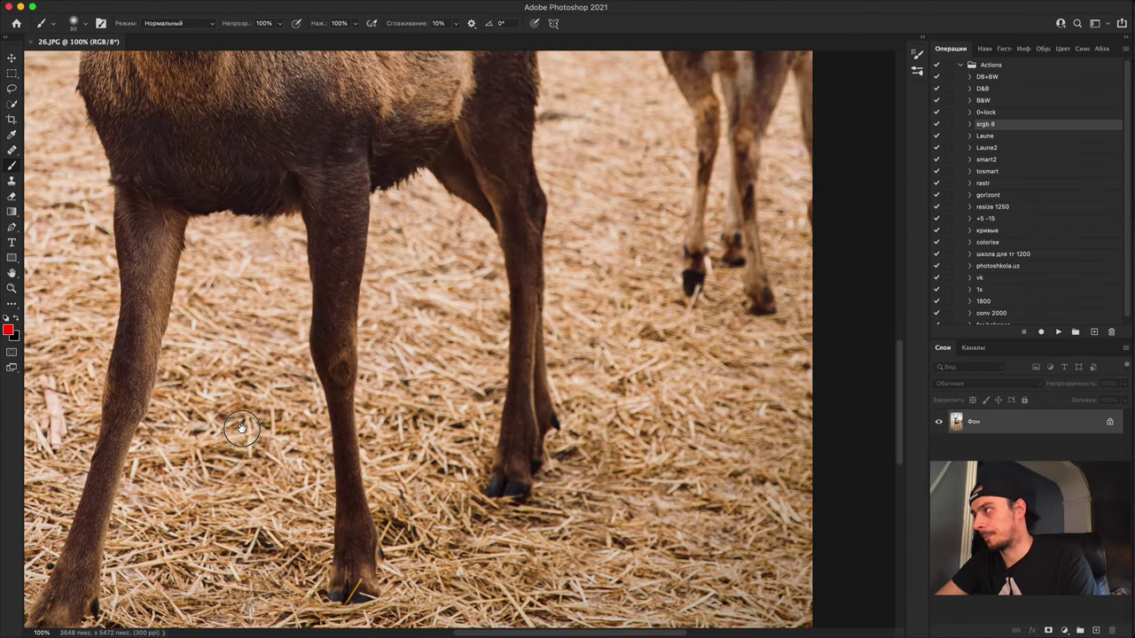
pyautogui.moveTo(510, 213); pyautogui.dragTo(256, 525)
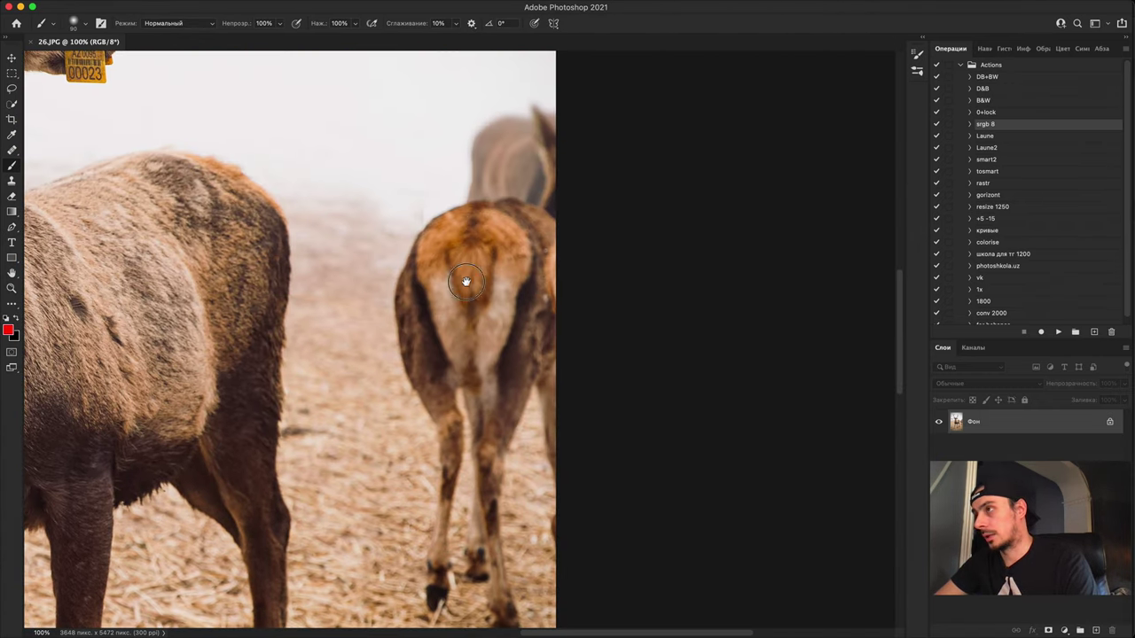
pyautogui.press('super+equal')
pyautogui.press('super+equal')
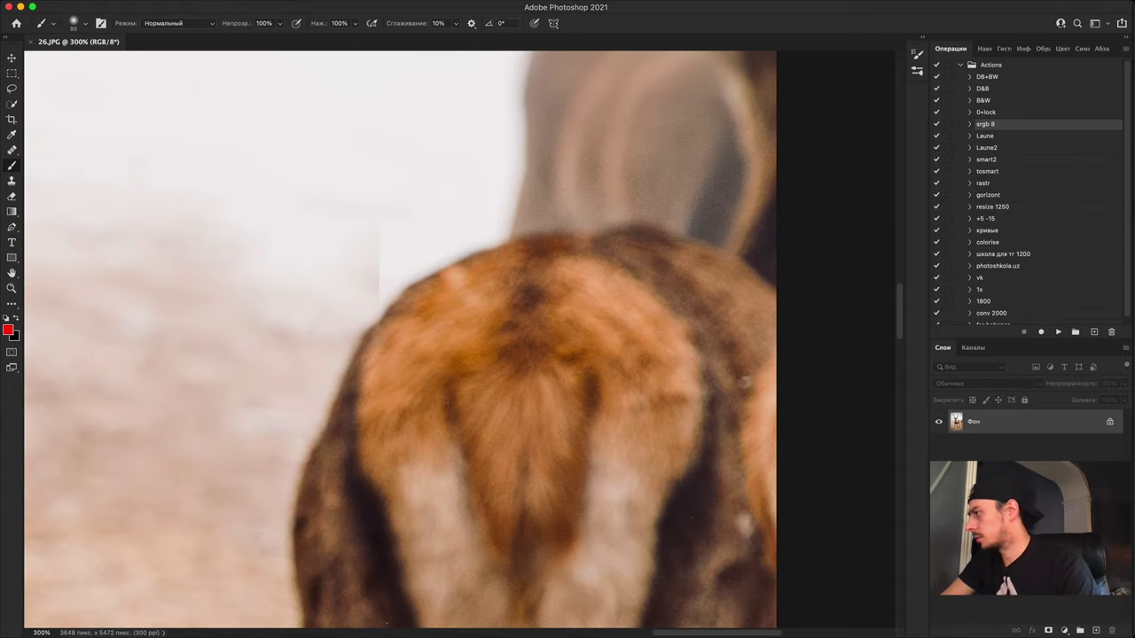
# Step: Add a Curves adjustment layer and pull the curve steeply down to expose retouching traces beside the background deer
pyautogui.click(1065, 631)
pyautogui.click(1039, 434)
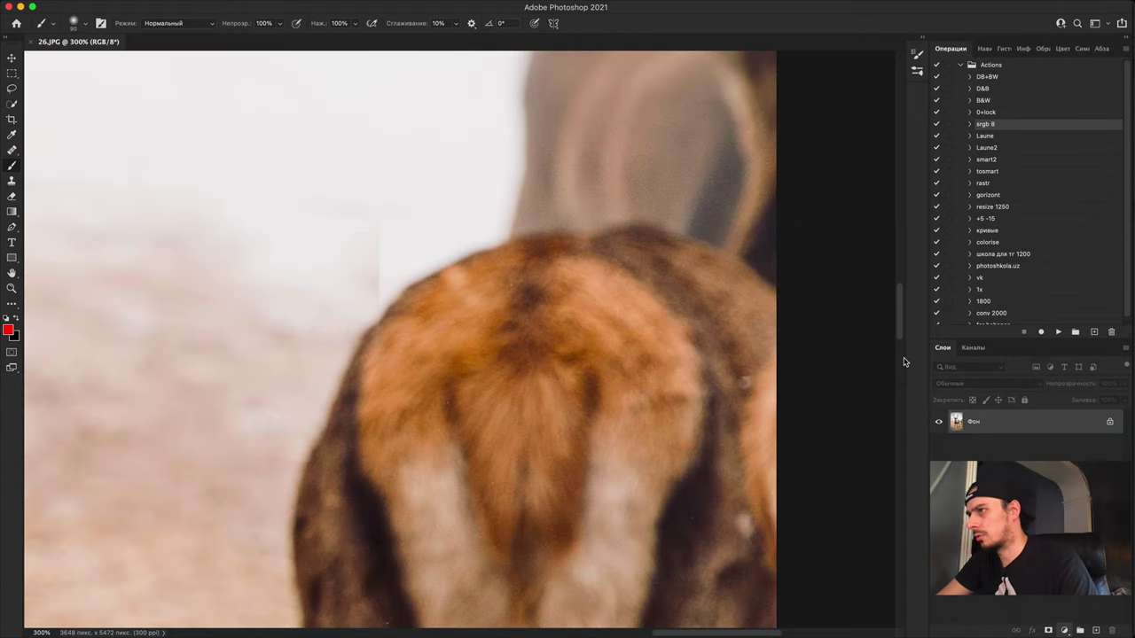
pyautogui.moveTo(857, 312); pyautogui.dragTo(889, 350)
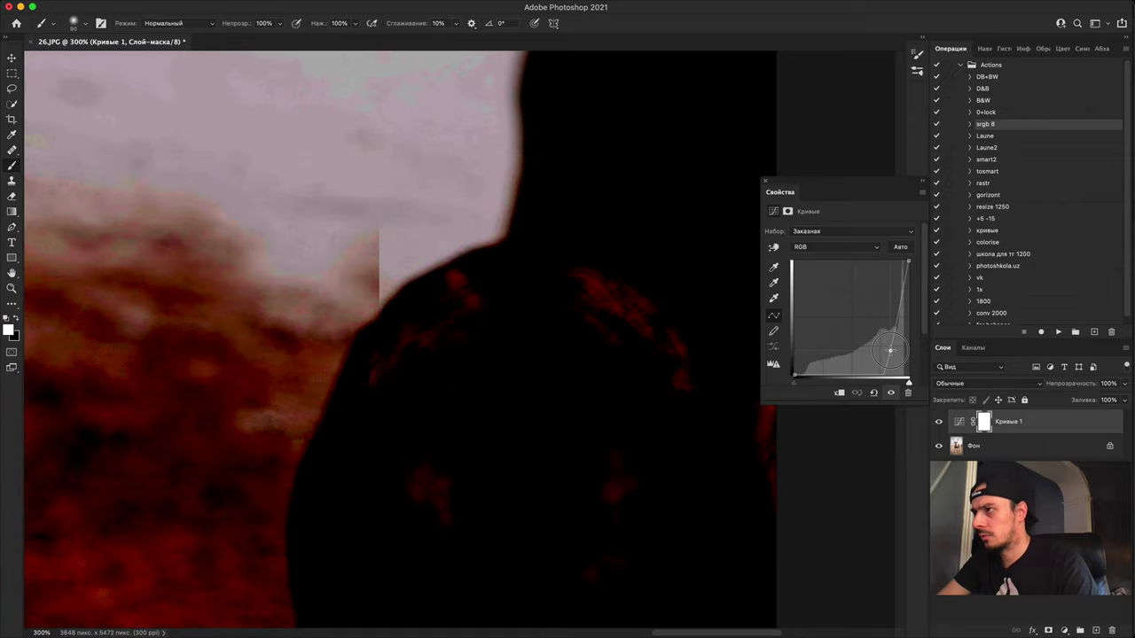
# Step: Add a new layer, shrink the brush, and circle in red the hard vertical edge beside the background deer's rump
pyautogui.click(1095, 631)
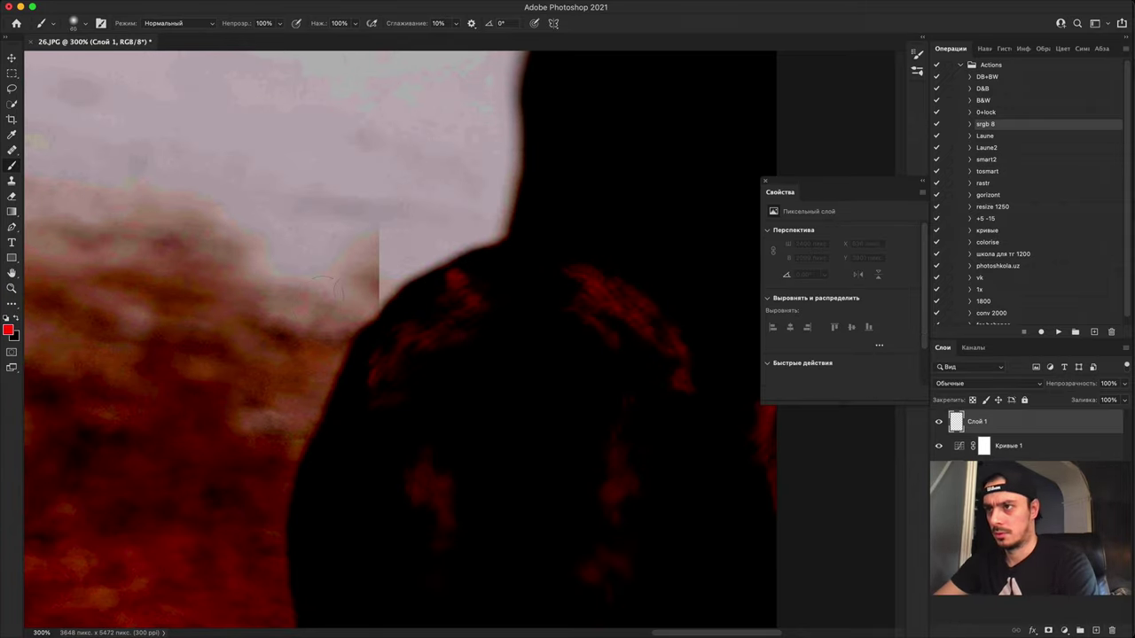
pyautogui.press('[')
pyautogui.press('[')
pyautogui.press('[')
pyautogui.press('[')
pyautogui.press('[')
pyautogui.press('[')
pyautogui.press('[')
pyautogui.press('[')
pyautogui.press('[')
pyautogui.moveTo(346, 251)
pyautogui.mouseDown()
pyautogui.moveTo(439, 257)
pyautogui.moveTo(342, 211)
pyautogui.mouseUp()
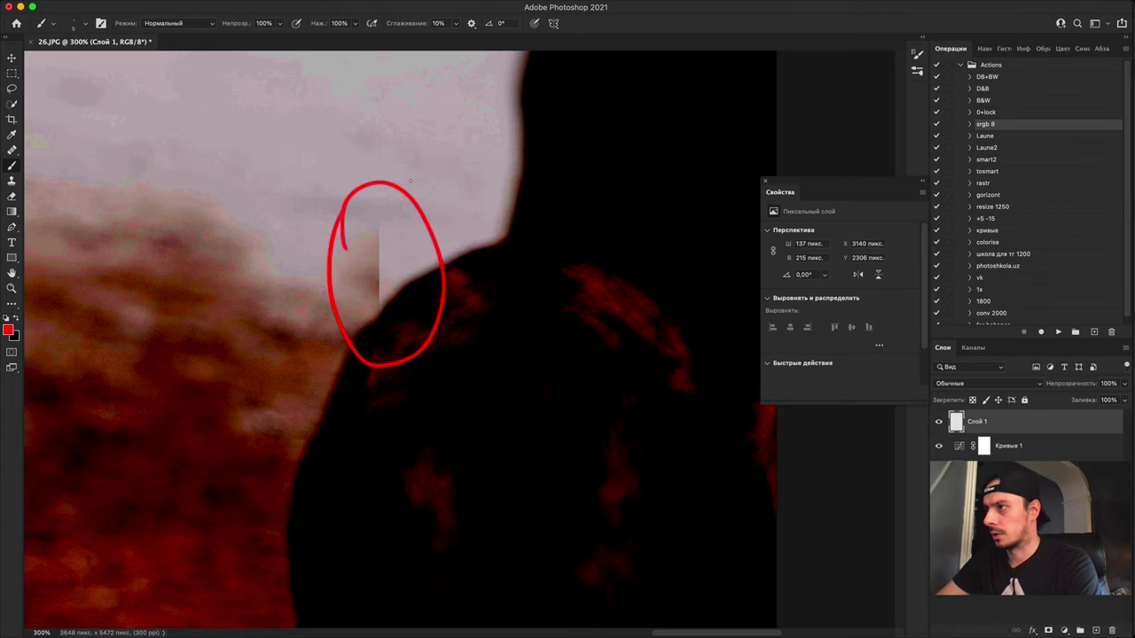
pyautogui.press('super+minus')
pyautogui.press('super+minus')
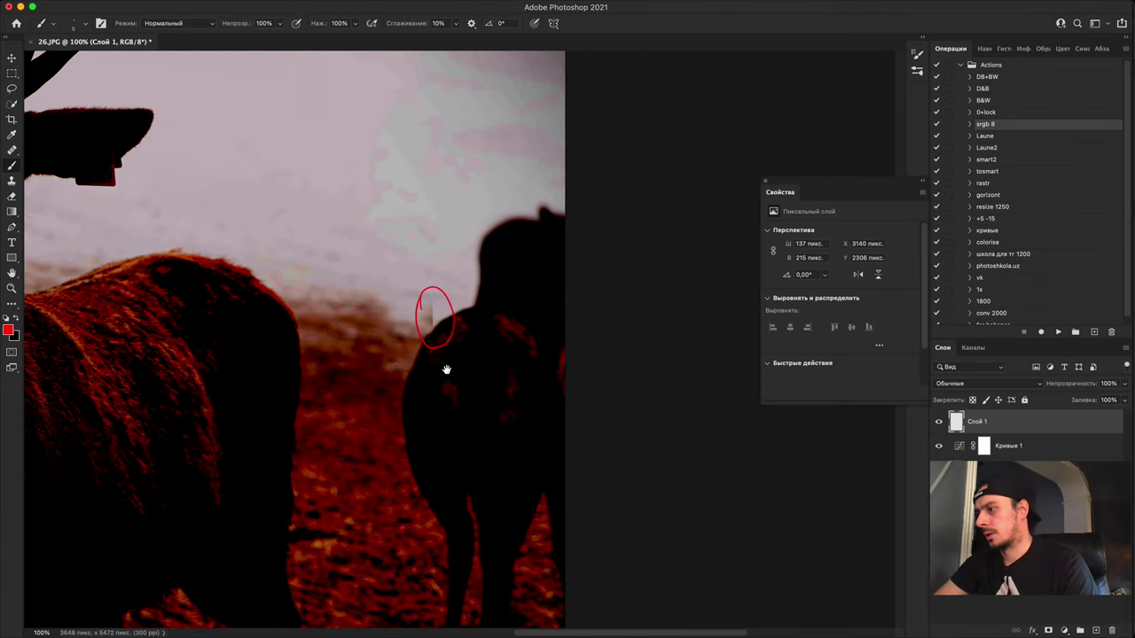
# Step: Reduce the Curves adjustment layer's opacity to 49% so the straw ground and the deer's legs can be inspected
pyautogui.moveTo(454, 402); pyautogui.dragTo(467, 472)
pyautogui.moveTo(404, 288); pyautogui.dragTo(448, 71)
pyautogui.scroll(-15, 468, 489)
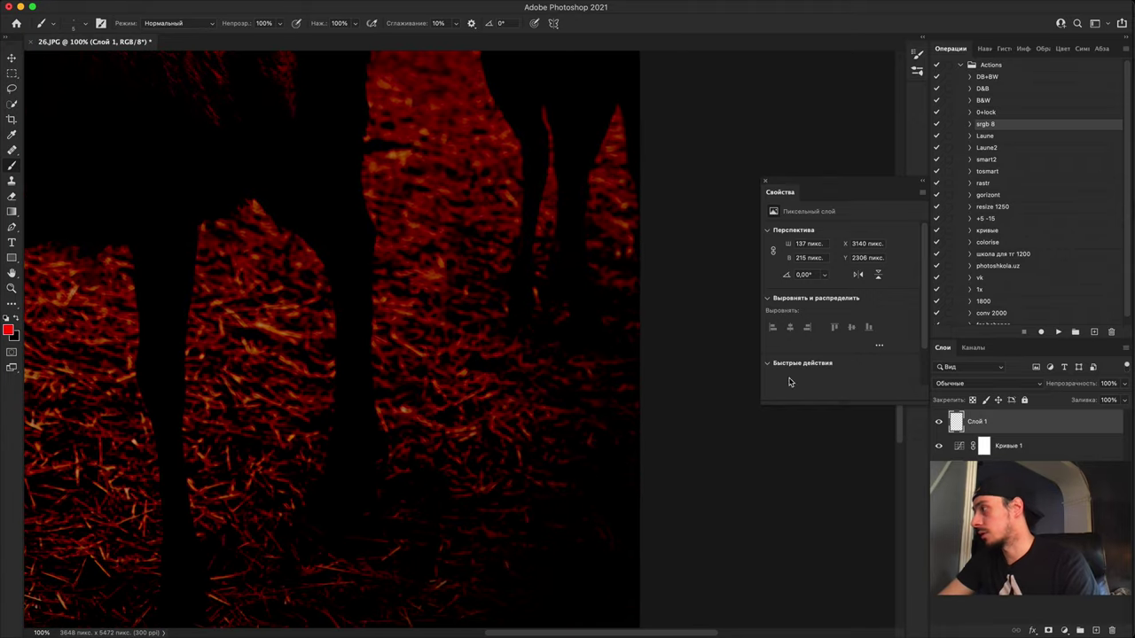
pyautogui.click(940, 447)
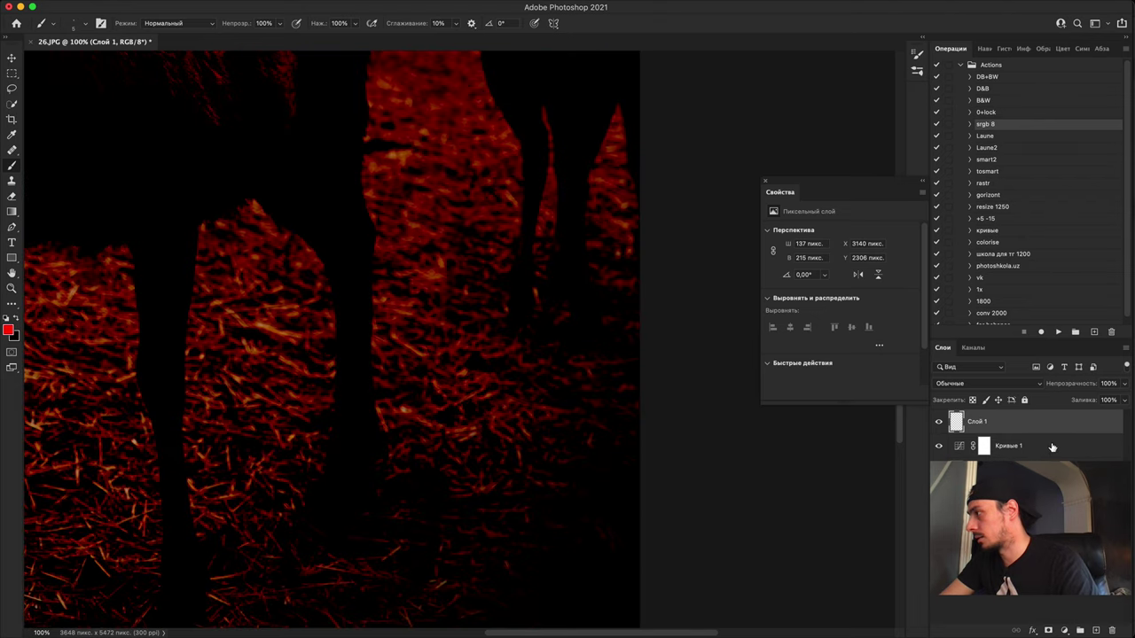
pyautogui.click(1068, 441)
pyautogui.moveTo(1091, 387); pyautogui.dragTo(1048, 386)
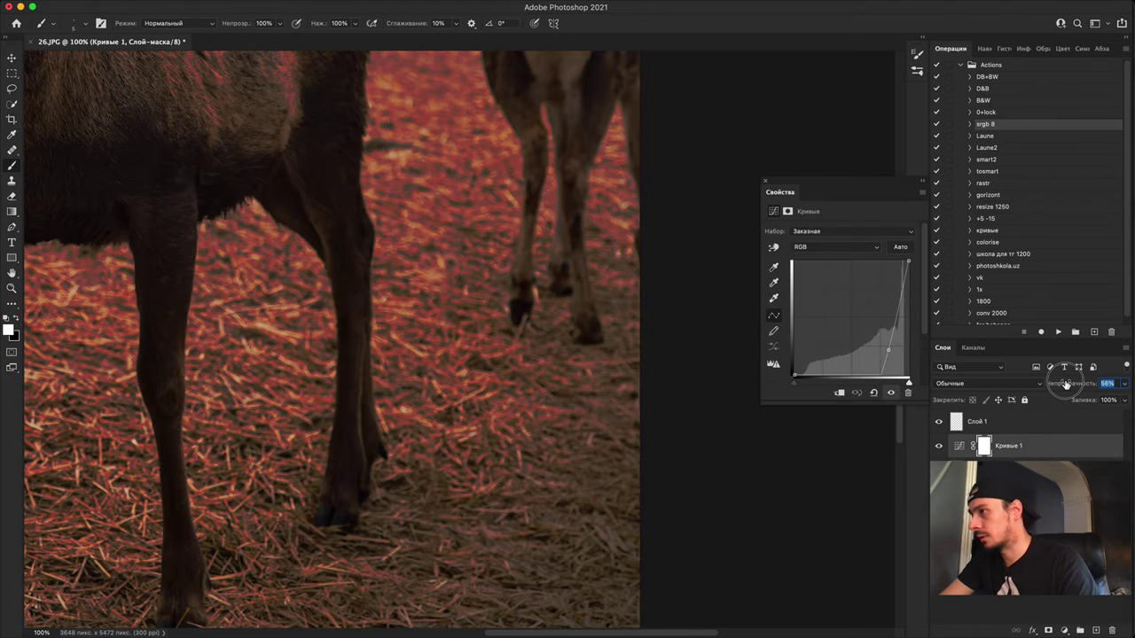
# Step: Examine the straw around the hooves, the circled edge by the background deer and the sky at 300%, ending with the whole photo
pyautogui.moveTo(466, 536); pyautogui.dragTo(538, 282)
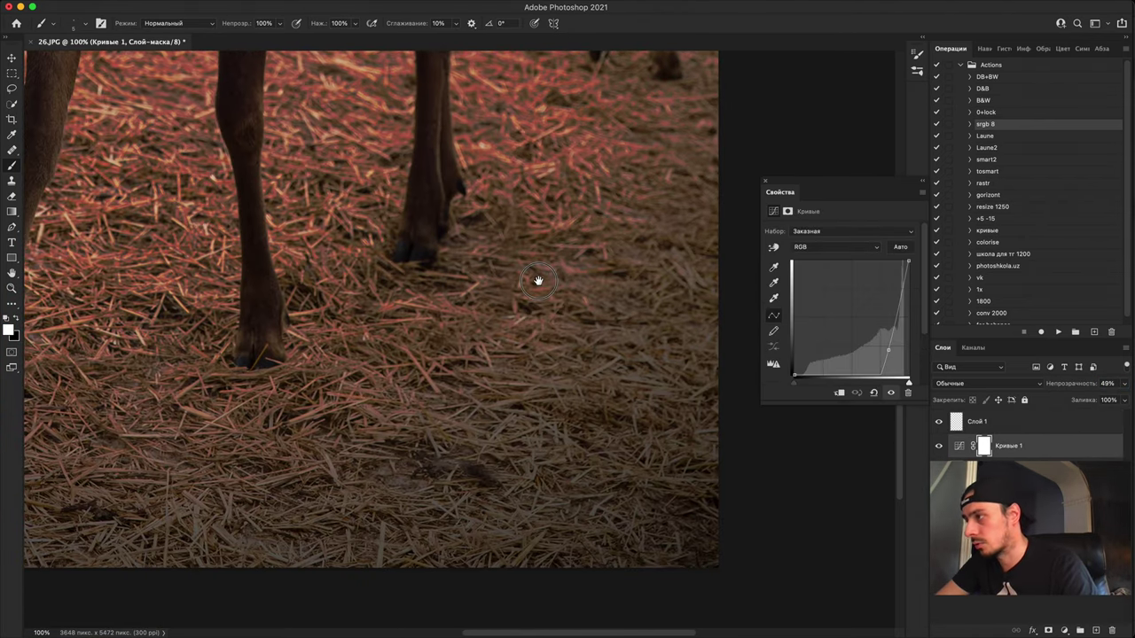
pyautogui.press('super+plus')
pyautogui.press('super+plus')
pyautogui.moveTo(593, 498); pyautogui.dragTo(529, 450)
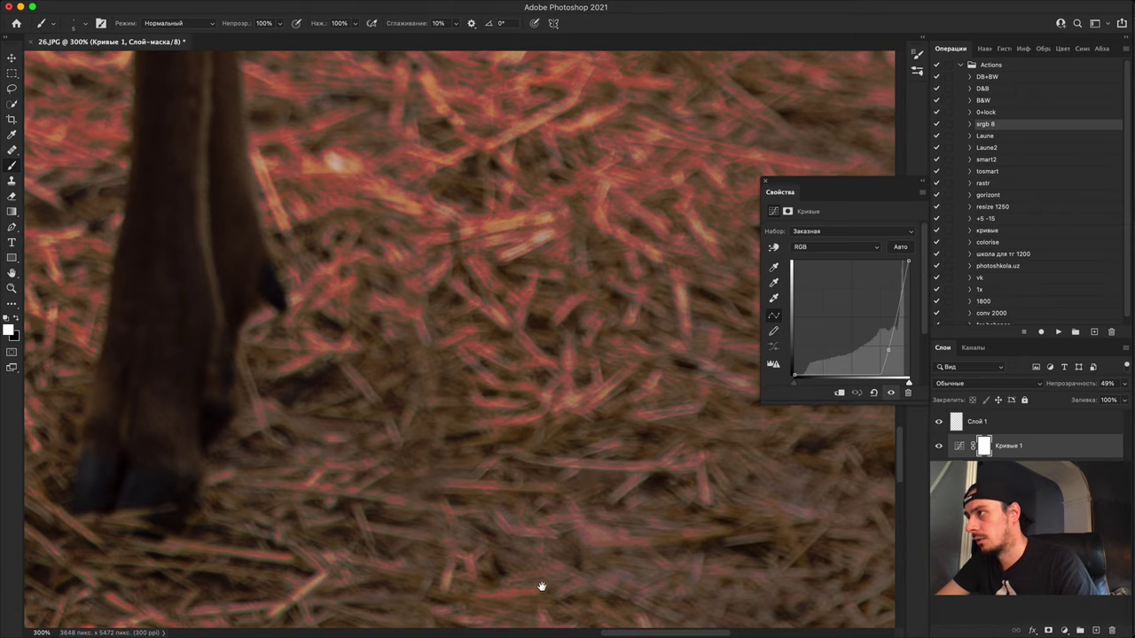
pyautogui.moveTo(546, 315); pyautogui.dragTo(536, 596)
pyautogui.moveTo(541, 335); pyautogui.dragTo(527, 506)
pyautogui.moveTo(532, 257); pyautogui.dragTo(526, 380)
pyautogui.scroll(10, 526, 380)
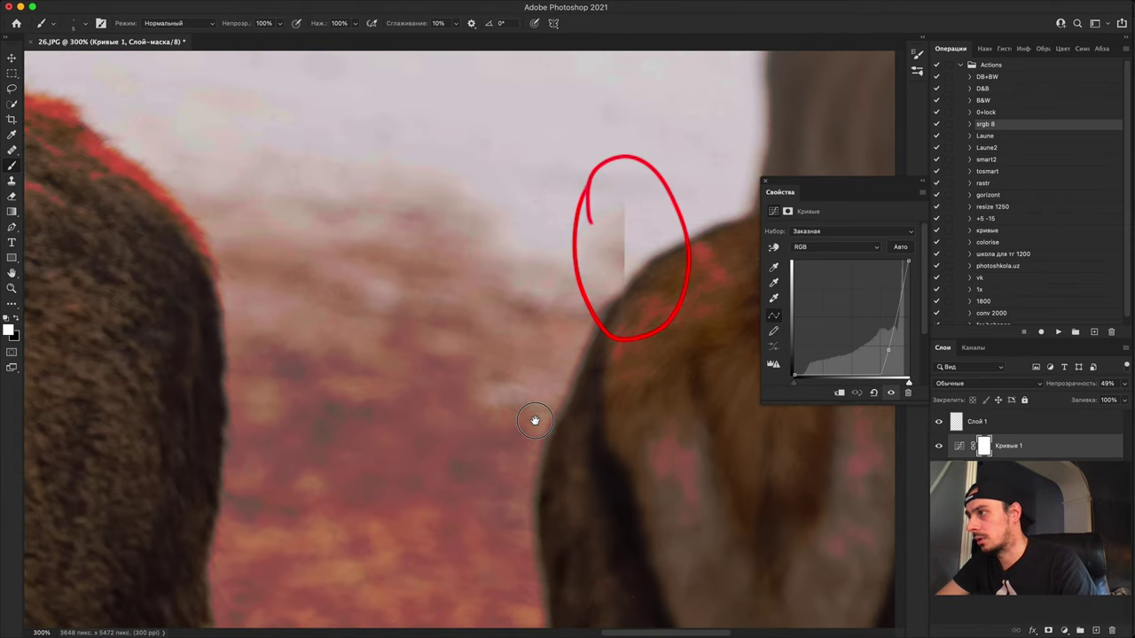
pyautogui.hscroll(3, 535, 417)
pyautogui.moveTo(459, 390); pyautogui.dragTo(464, 439)
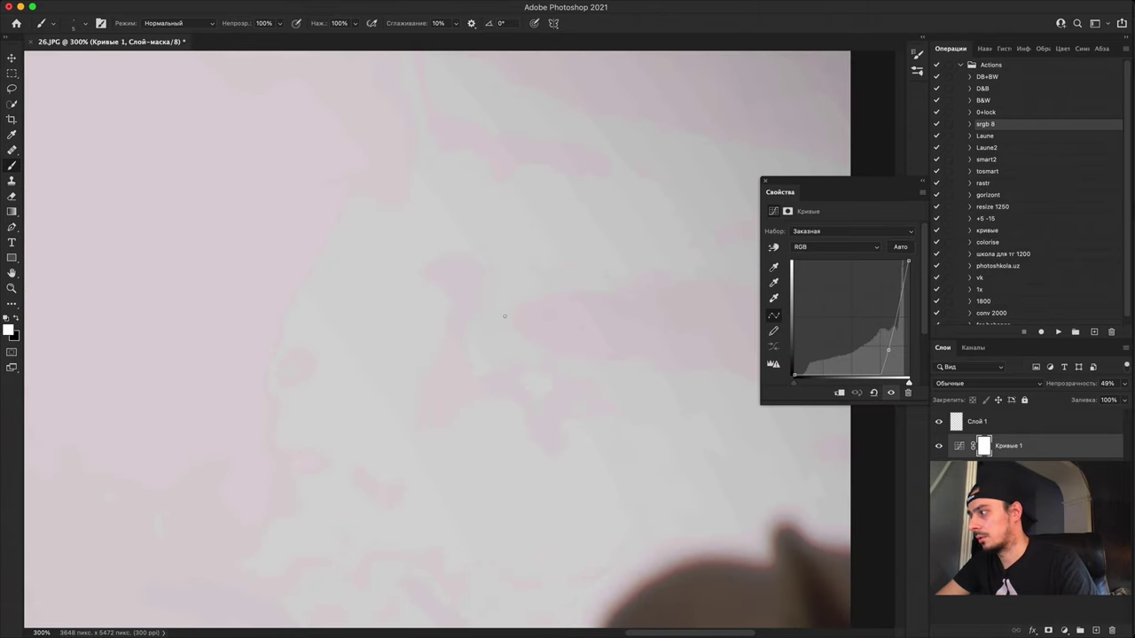
pyautogui.press('super+minus')
pyautogui.press('super+minus')
pyautogui.press('super+minus')
pyautogui.press('super+minus')
pyautogui.press('super+minus')
pyautogui.scroll(-1, 396, 353)
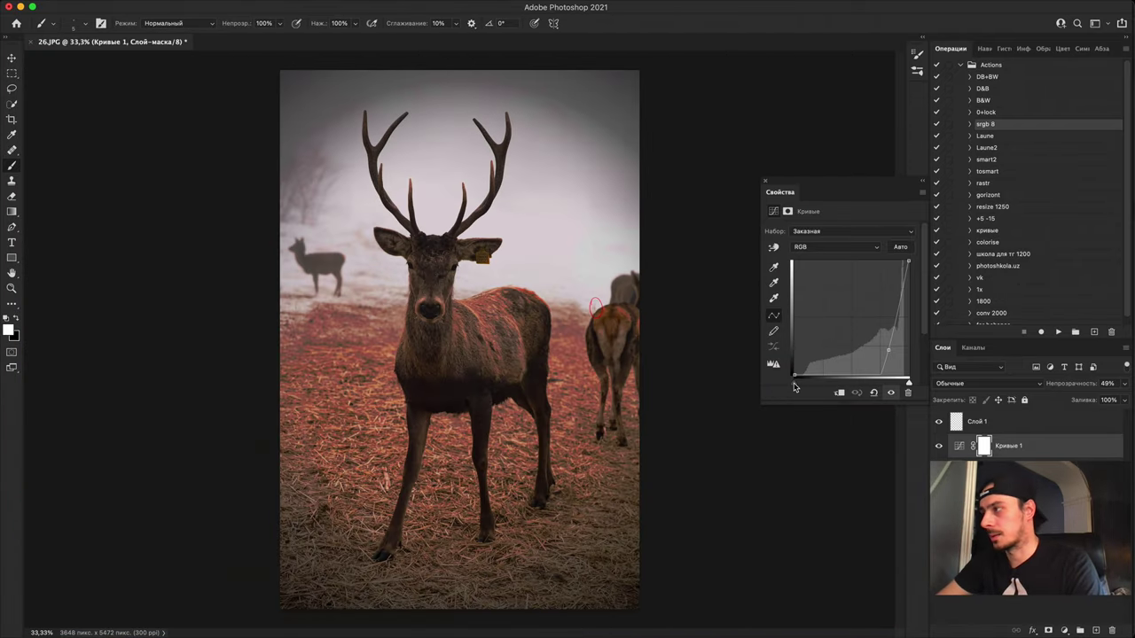
# Step: Hide the red circle layer and the Curves adjustment layer, and make the background layer active
pyautogui.click(939, 421)
pyautogui.click(941, 448)
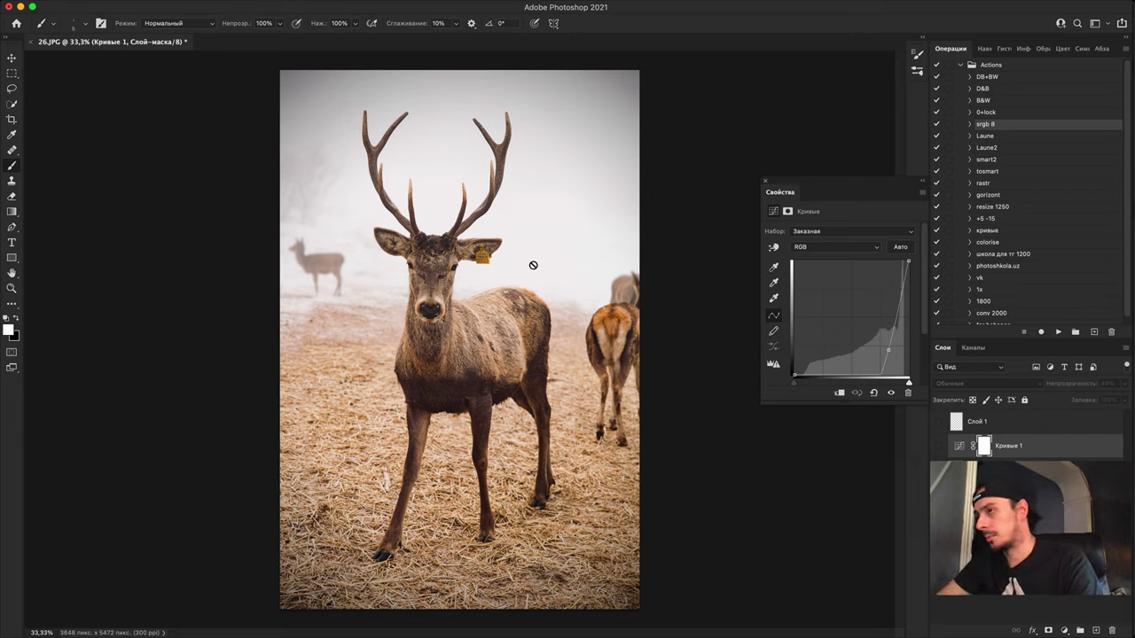
pyautogui.click(1054, 470)
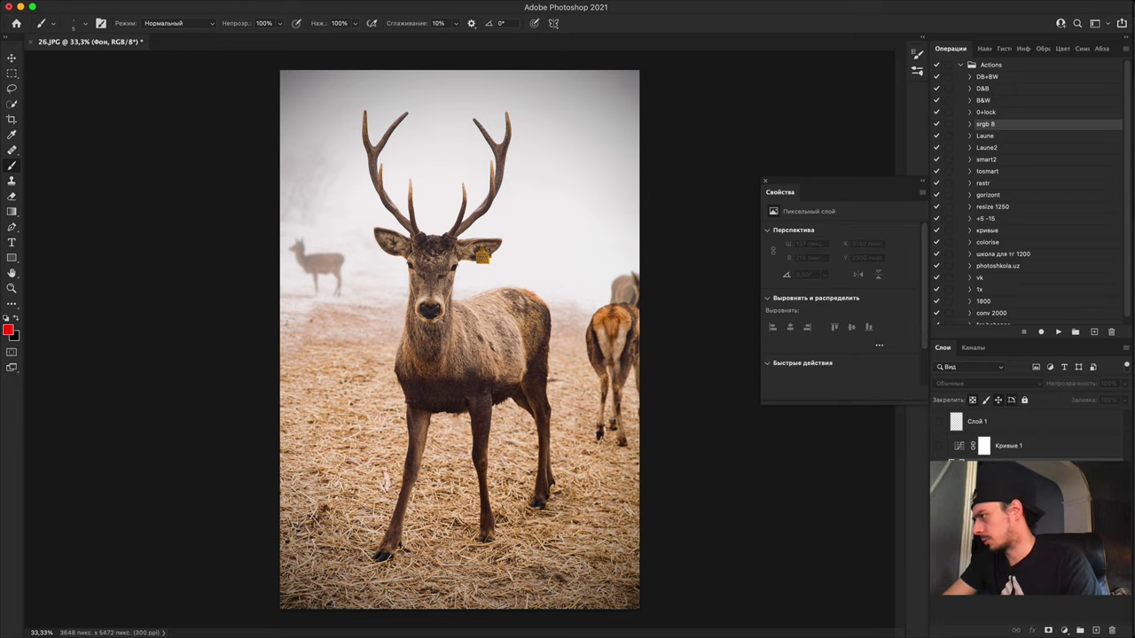
# Step: On a new layer, circle and scribble over the cut-off background deer in red, then delete that layer
pyautogui.click(1096, 630)
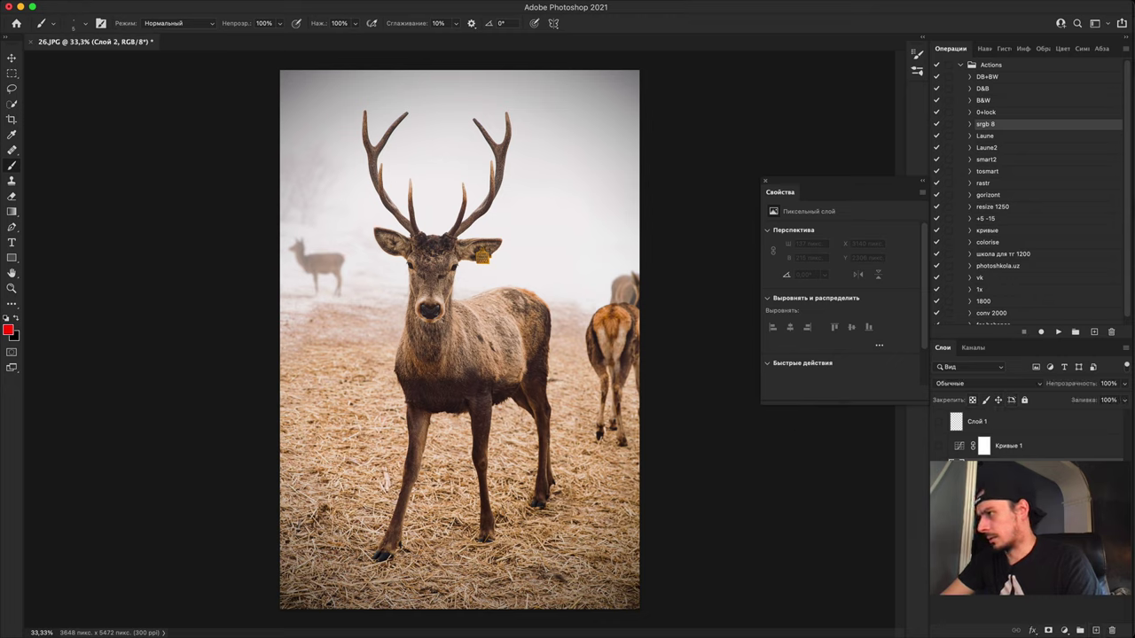
pyautogui.moveTo(634, 463)
pyautogui.mouseDown()
pyautogui.moveTo(588, 301)
pyautogui.moveTo(632, 476)
pyautogui.moveTo(619, 291)
pyautogui.moveTo(611, 417)
pyautogui.mouseUp()
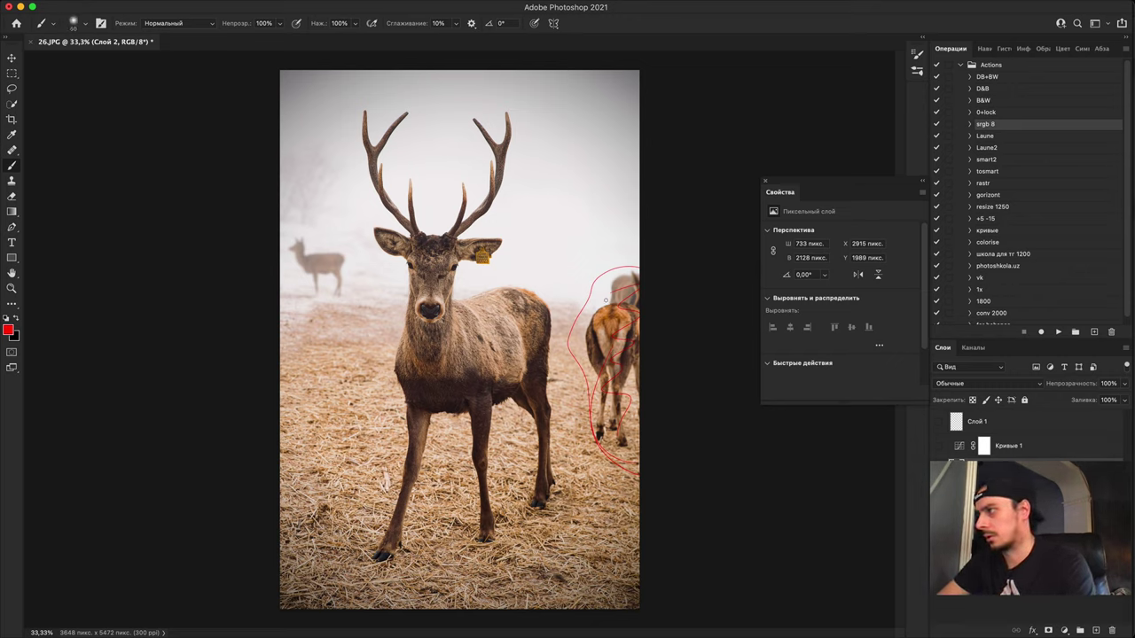
pyautogui.moveTo(631, 282)
pyautogui.mouseDown()
pyautogui.moveTo(596, 329)
pyautogui.moveTo(632, 366)
pyautogui.moveTo(633, 435)
pyautogui.mouseUp()
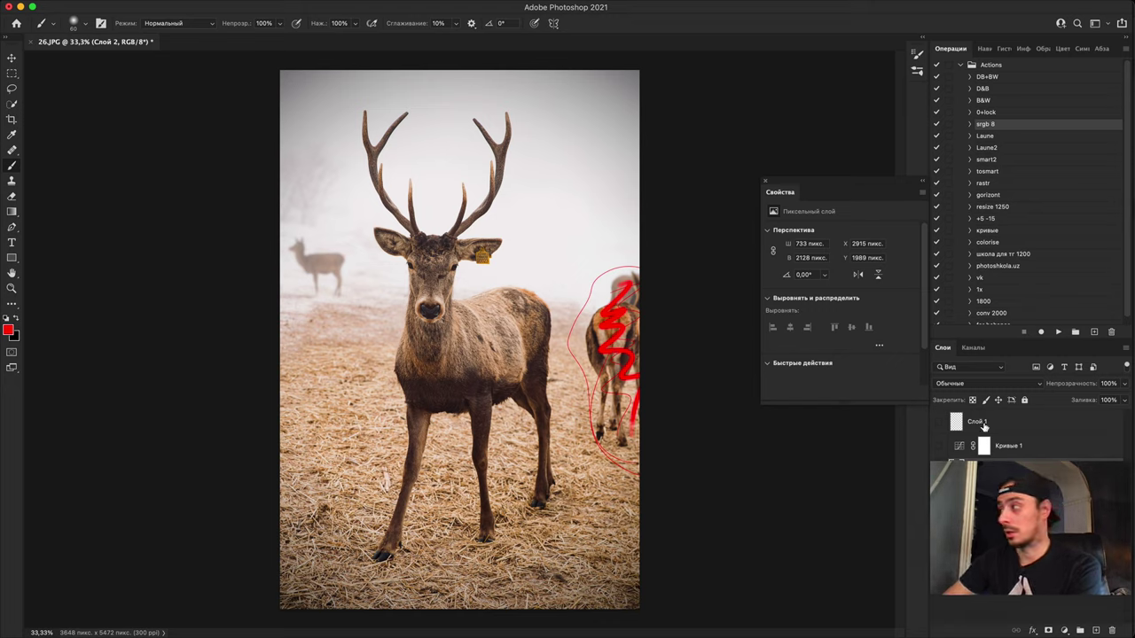
pyautogui.press('Delete')
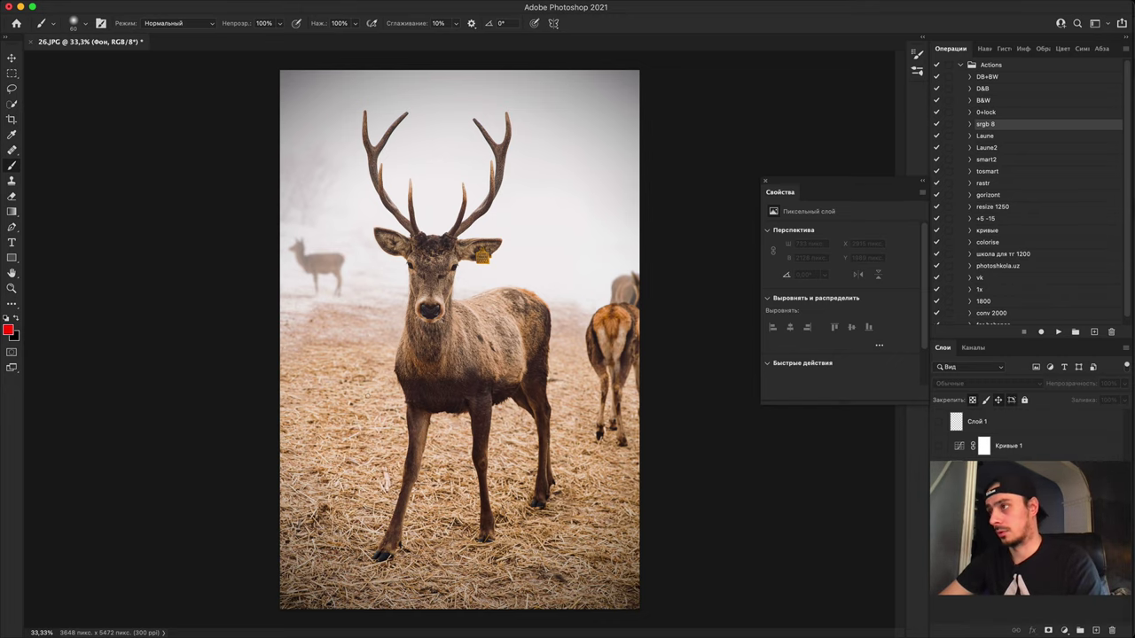
# Step: Try a narrow crop around the main deer that leaves out the cut-off background deer, and cancel it
pyautogui.press('super+minus')
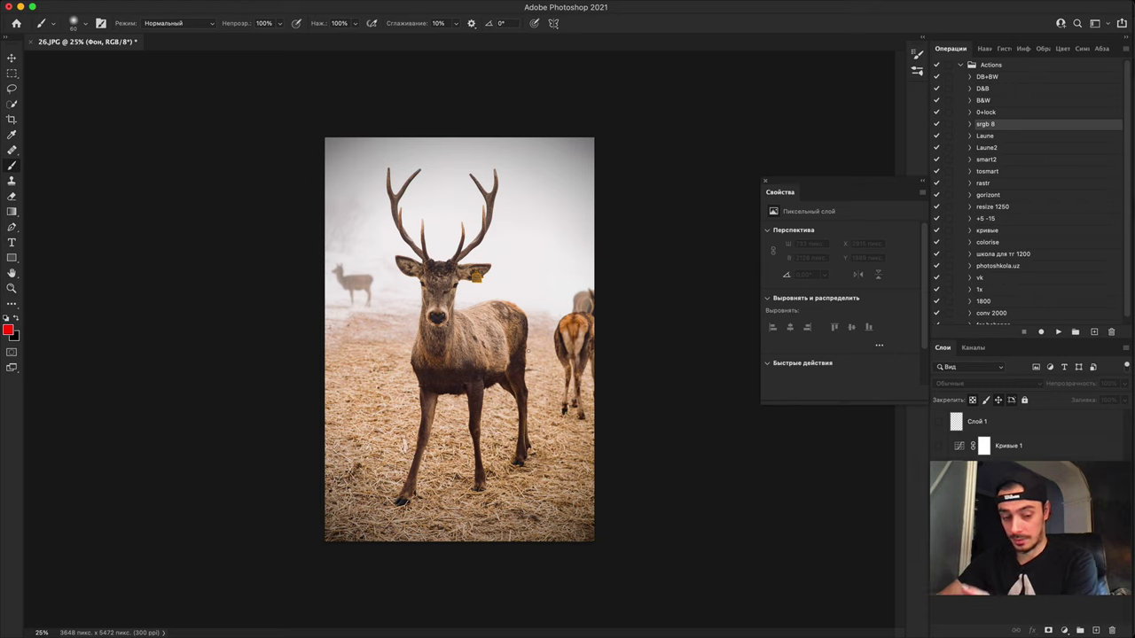
pyautogui.press('c')
pyautogui.moveTo(593, 544); pyautogui.dragTo(577, 517)
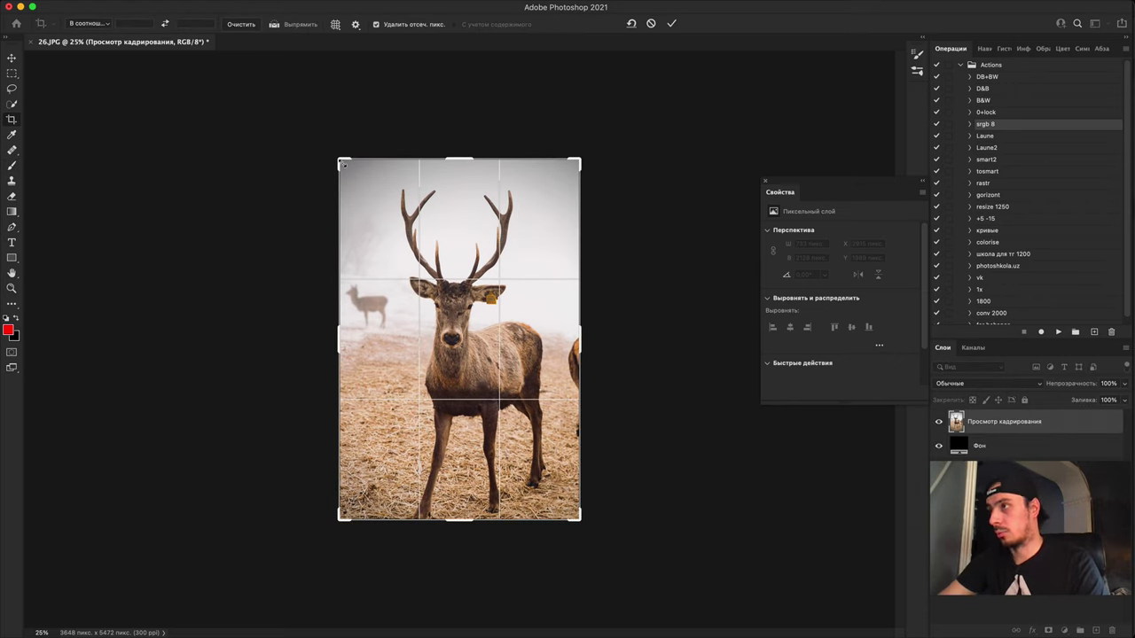
pyautogui.moveTo(354, 165)
pyautogui.mouseDown()
pyautogui.moveTo(343, 160)
pyautogui.moveTo(365, 163)
pyautogui.mouseUp()
pyautogui.moveTo(458, 509); pyautogui.dragTo(458, 513)
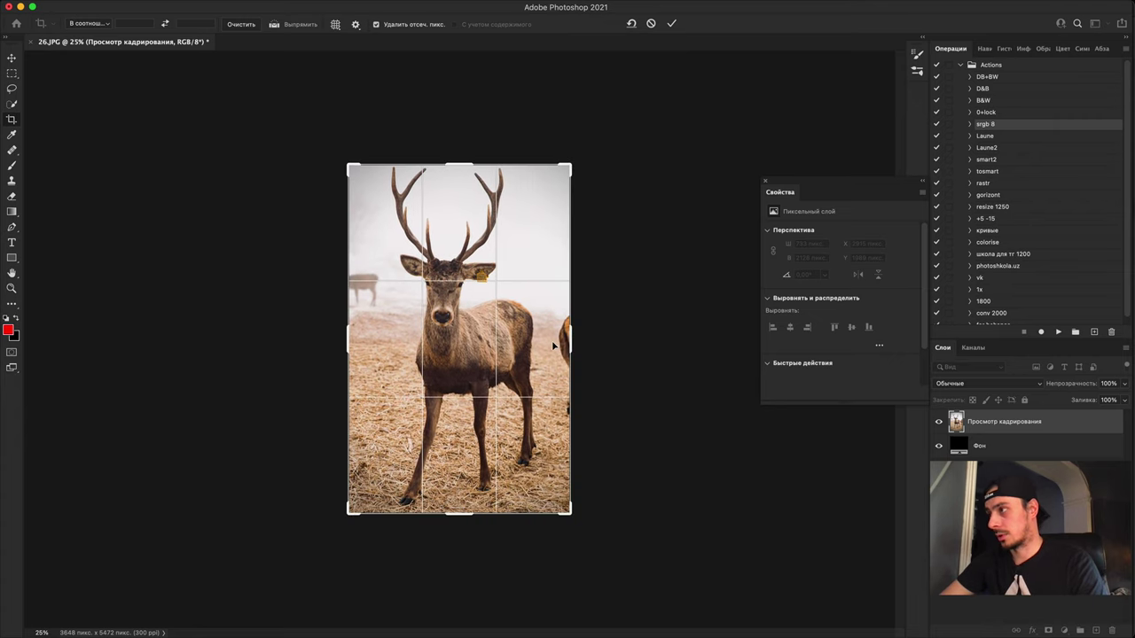
pyautogui.moveTo(574, 342); pyautogui.dragTo(554, 332)
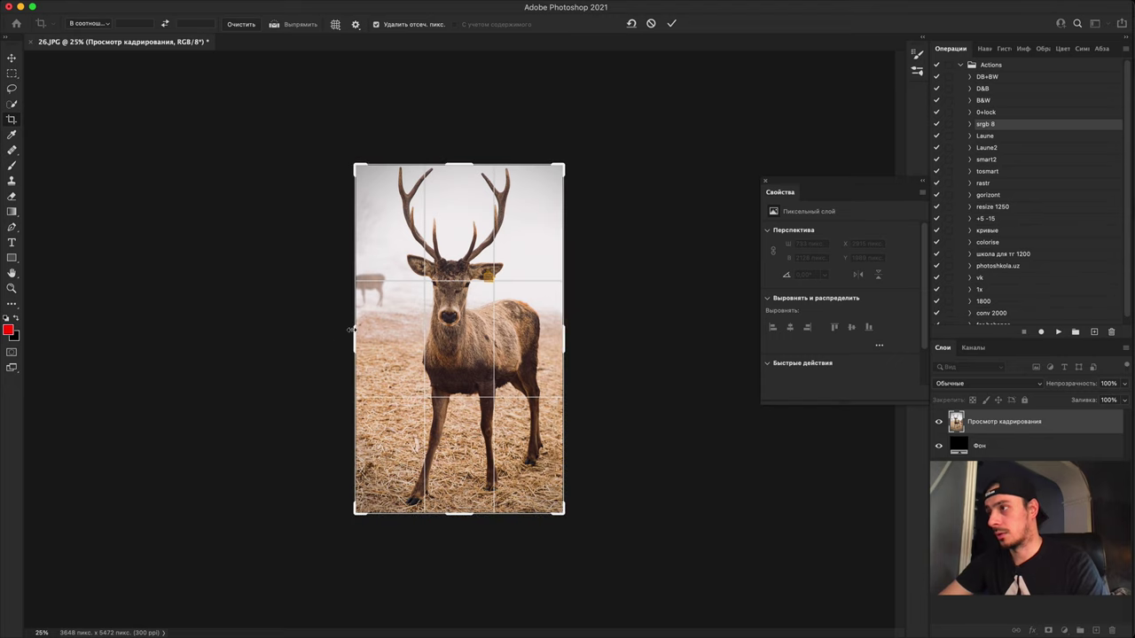
pyautogui.moveTo(357, 330); pyautogui.dragTo(365, 329)
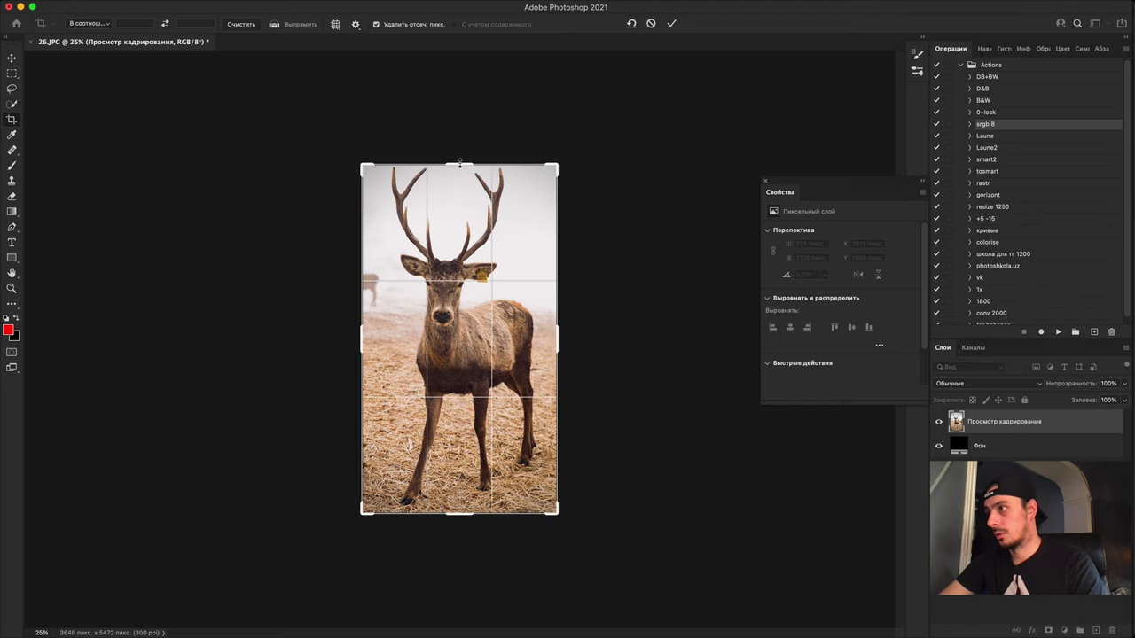
pyautogui.moveTo(460, 162); pyautogui.dragTo(456, 144)
pyautogui.press('super+equal')
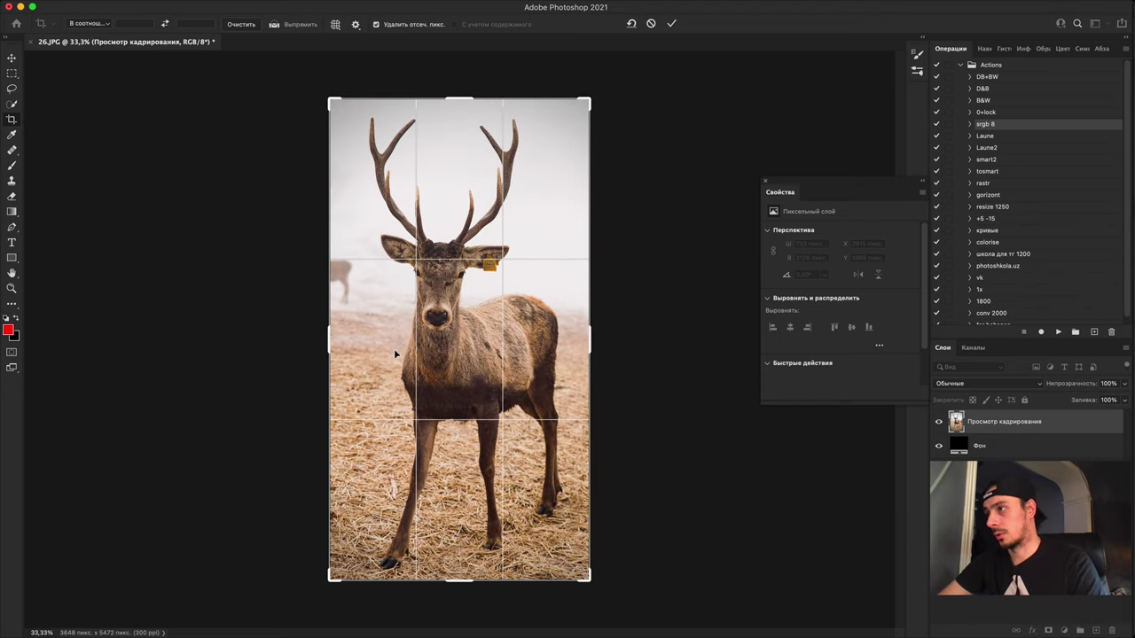
pyautogui.press('super+equal')
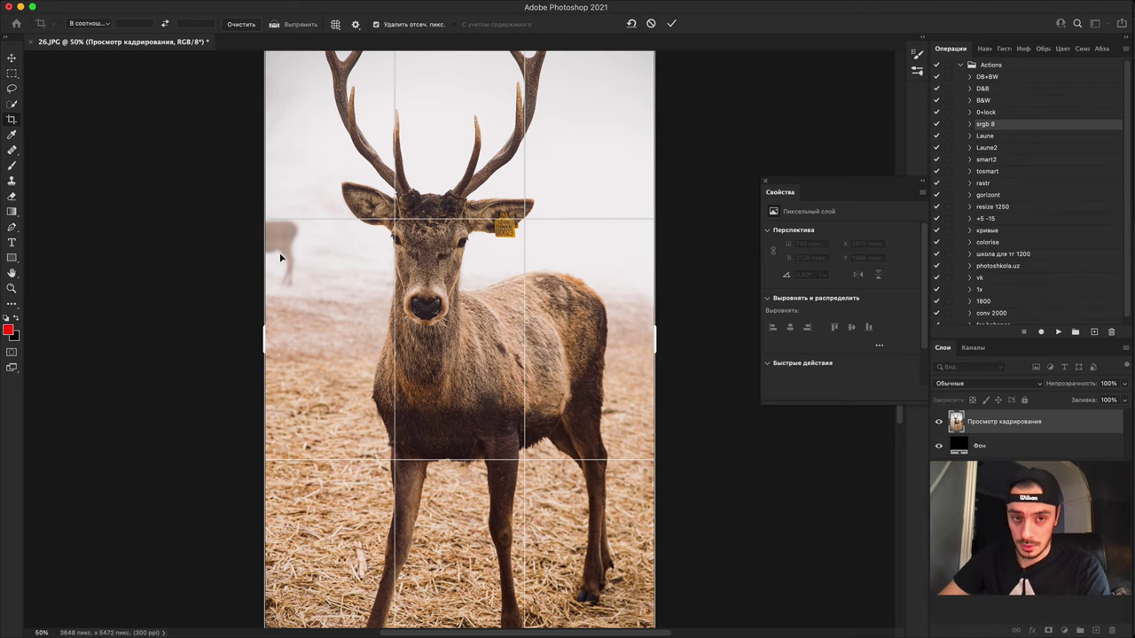
pyautogui.press('super+minus')
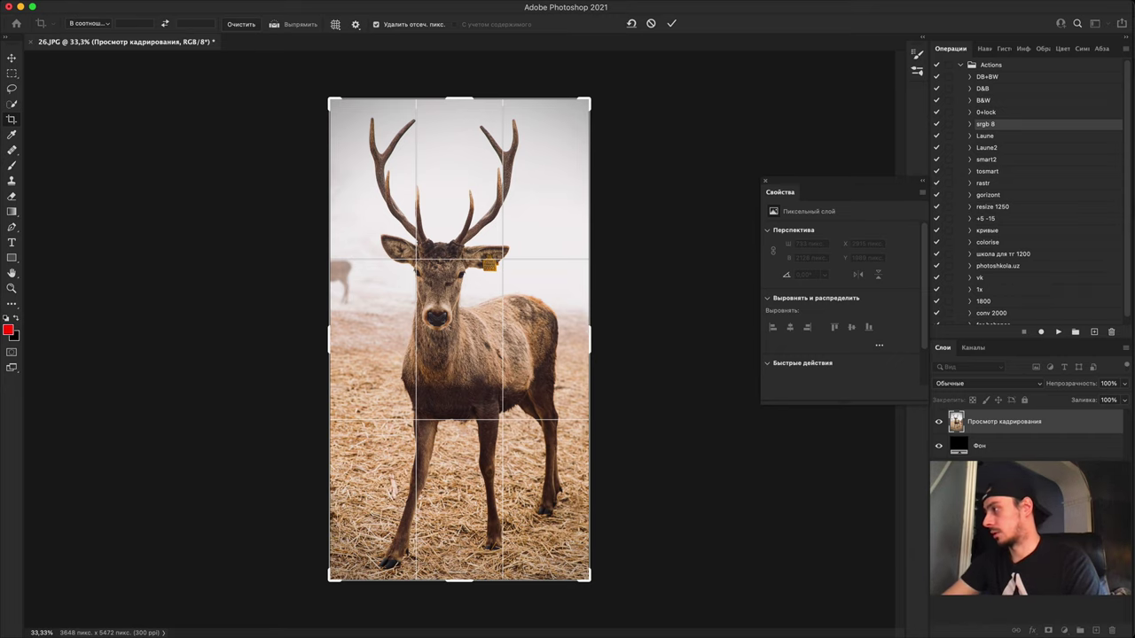
pyautogui.press('Escape')
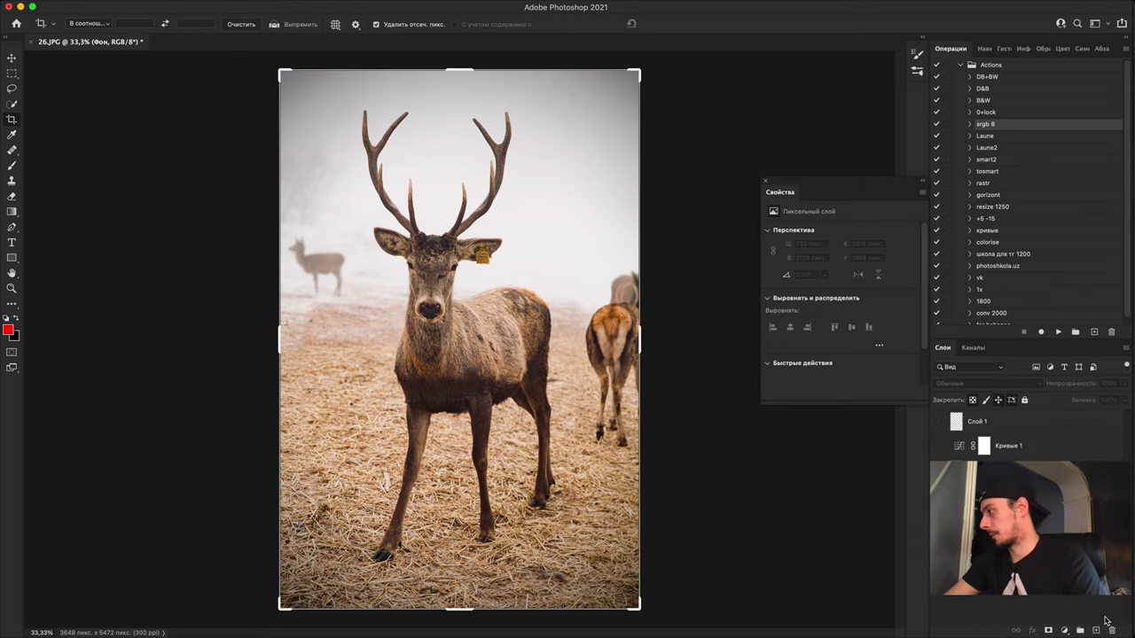
# Step: On a new layer, paint over the distant deer in the fog with the sampled fog color and a brush enlarged to 500 px
pyautogui.click(1094, 630)
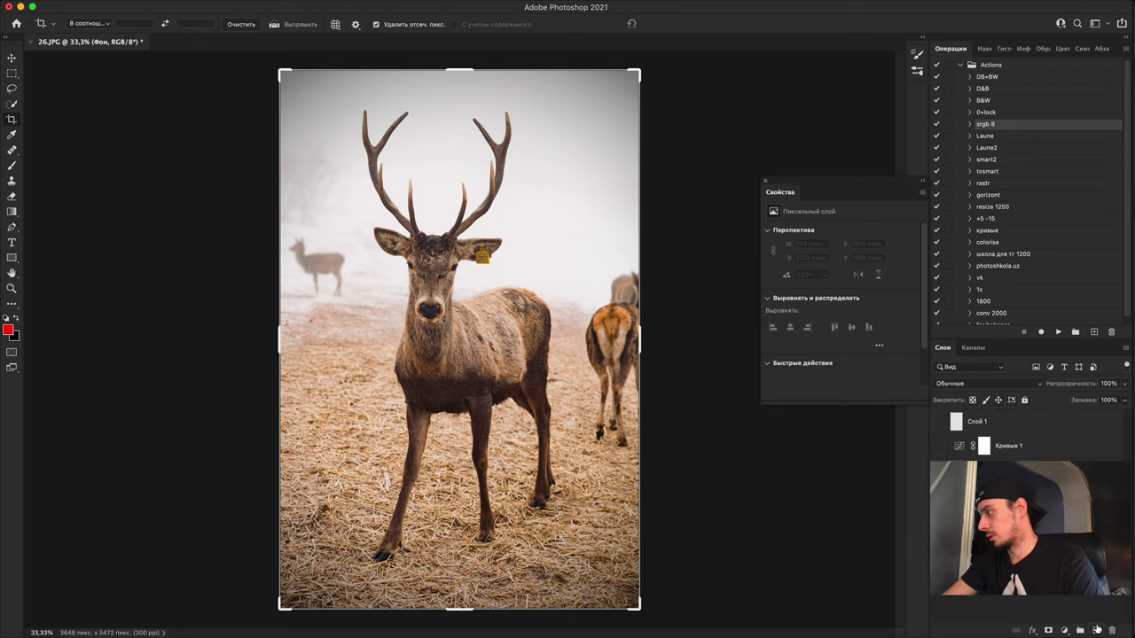
pyautogui.press('b')
pyautogui.keyDown('alt'); pyautogui.click(336, 234); pyautogui.keyUp('alt')
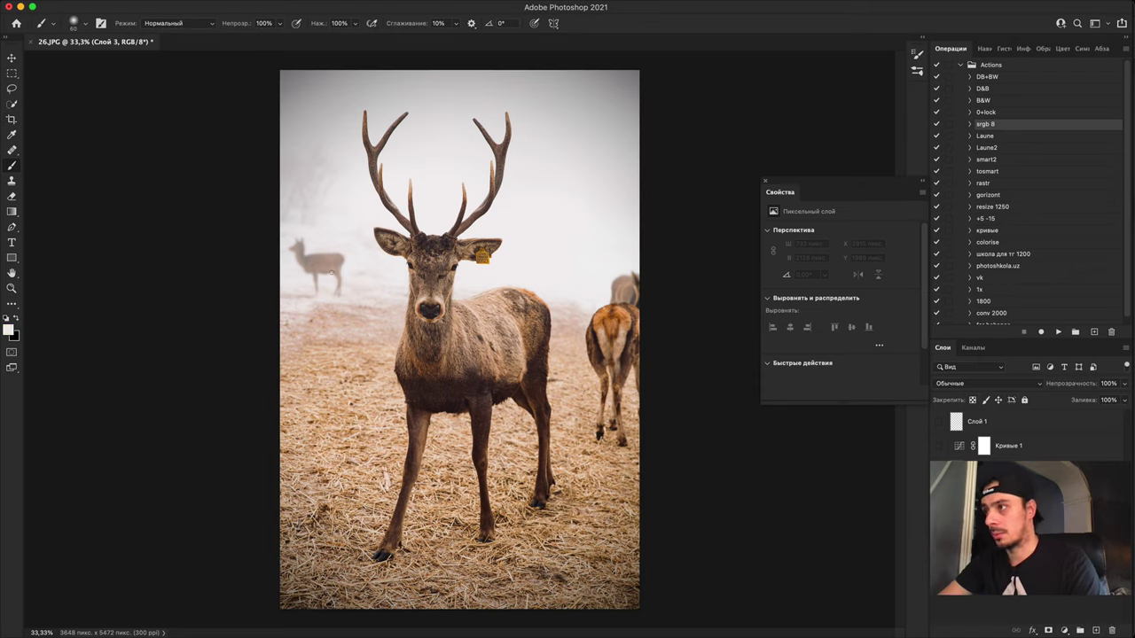
pyautogui.press(']')
pyautogui.press(']')
pyautogui.press(']')
pyautogui.press(']')
pyautogui.press(']')
pyautogui.press(']')
pyautogui.press(']')
pyautogui.press(']')
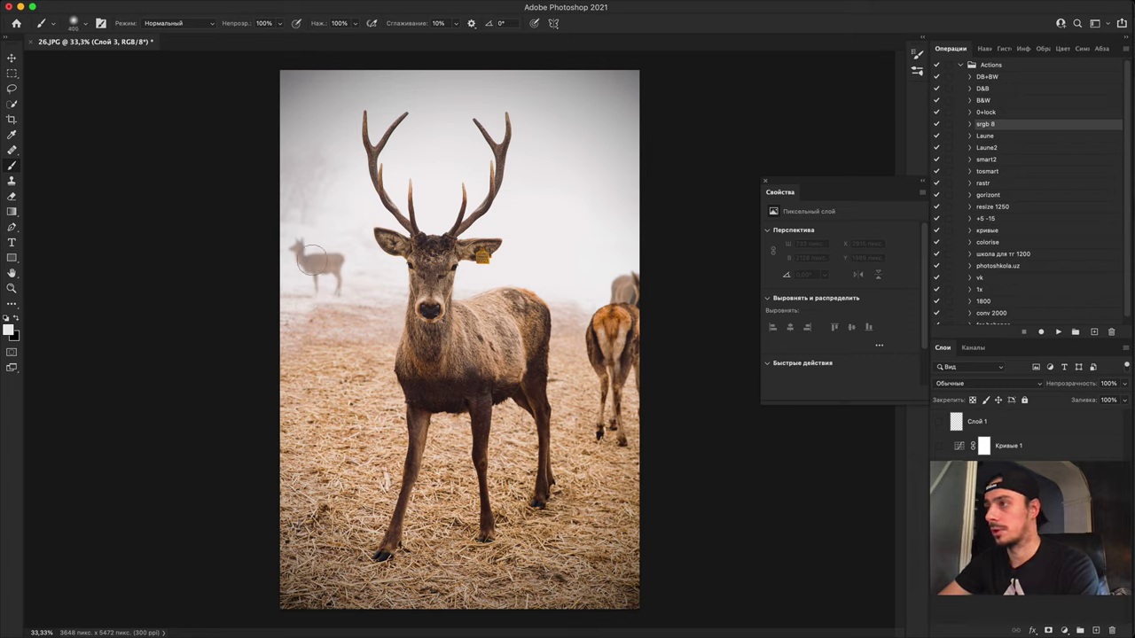
pyautogui.moveTo(308, 258)
pyautogui.mouseDown()
pyautogui.moveTo(340, 272)
pyautogui.moveTo(320, 262)
pyautogui.moveTo(345, 281)
pyautogui.moveTo(333, 254)
pyautogui.moveTo(348, 277)
pyautogui.moveTo(310, 275)
pyautogui.mouseUp()
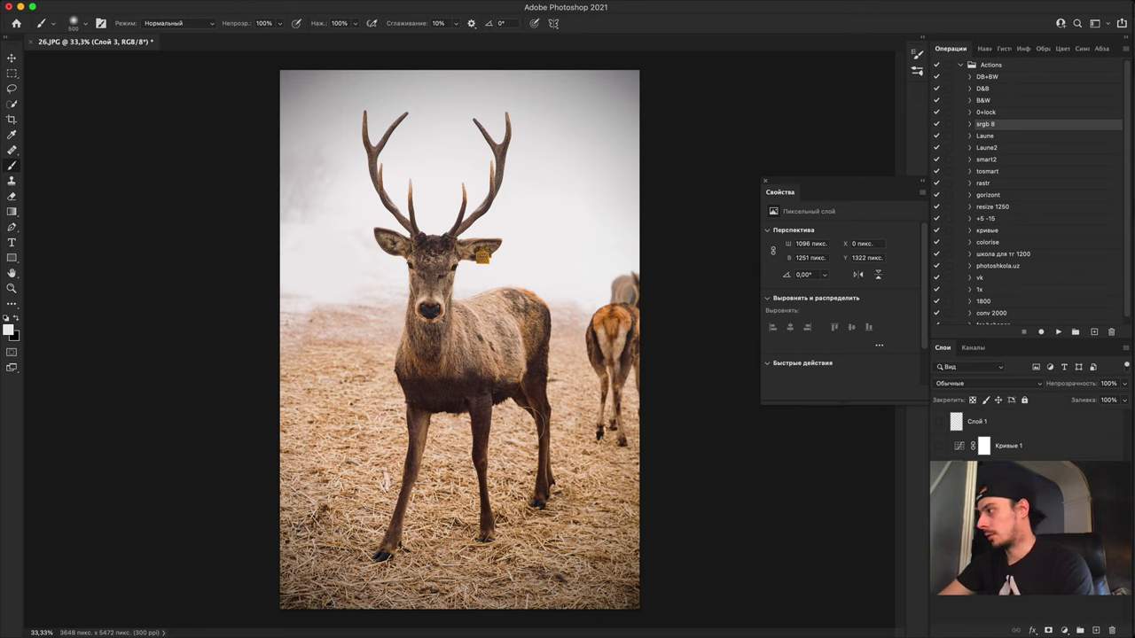
# Step: Lasso the straw and fog area beside the main deer on the background layer and copy it to a new layer
pyautogui.press('Delete')
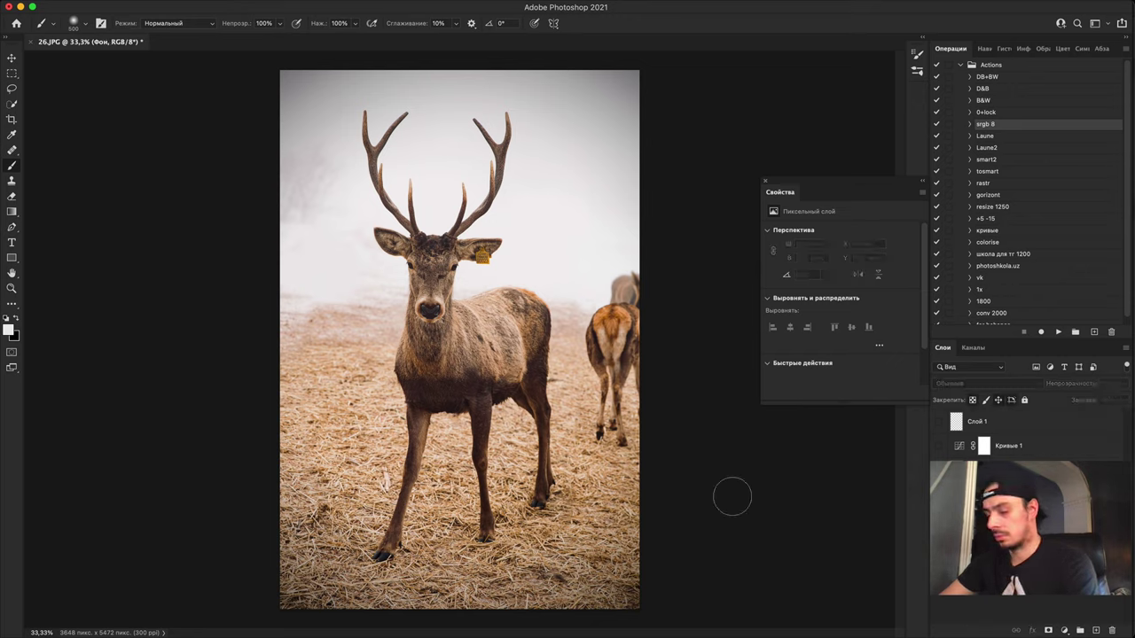
pyautogui.press('l')
pyautogui.moveTo(267, 312); pyautogui.dragTo(270, 284)
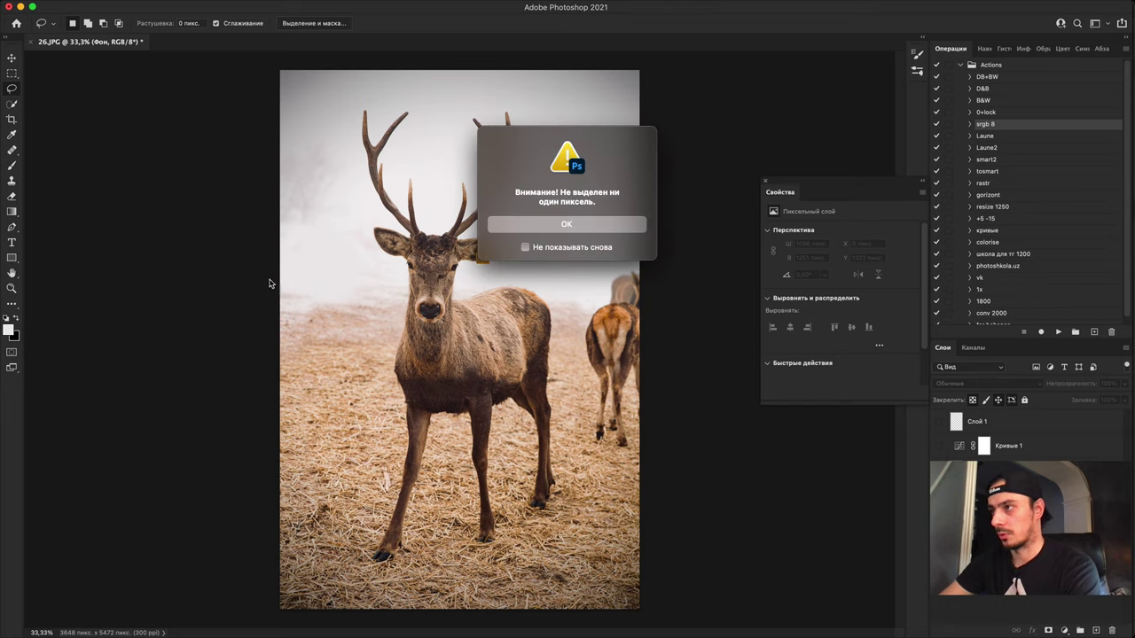
pyautogui.click(589, 232)
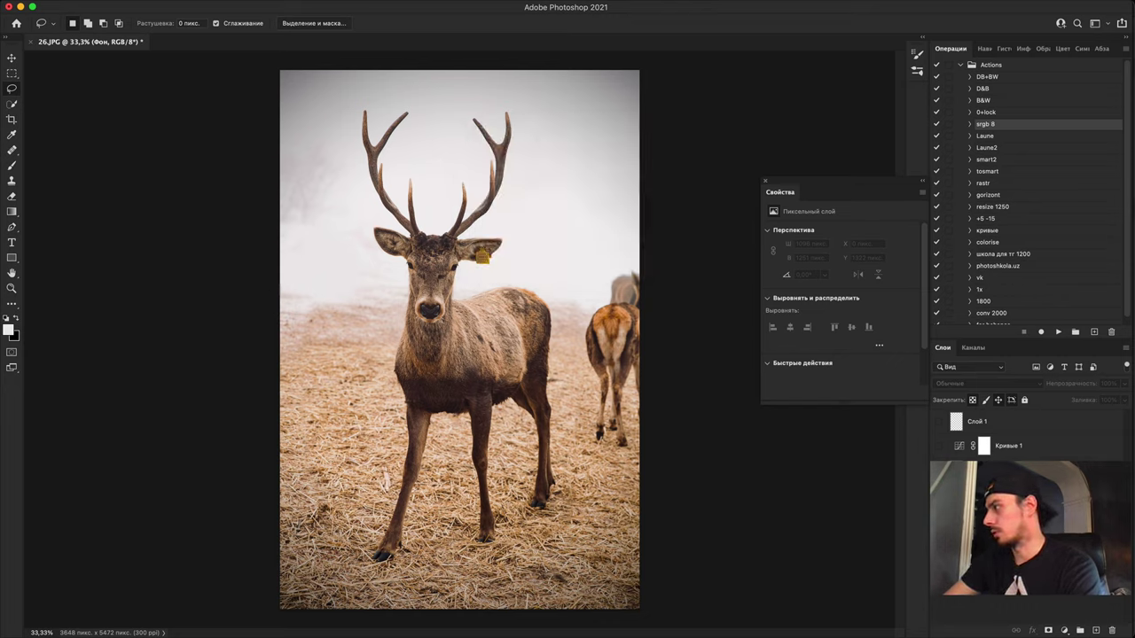
pyautogui.moveTo(266, 238)
pyautogui.mouseDown()
pyautogui.moveTo(372, 285)
pyautogui.moveTo(385, 348)
pyautogui.moveTo(365, 405)
pyautogui.moveTo(363, 545)
pyautogui.moveTo(277, 578)
pyautogui.mouseUp()
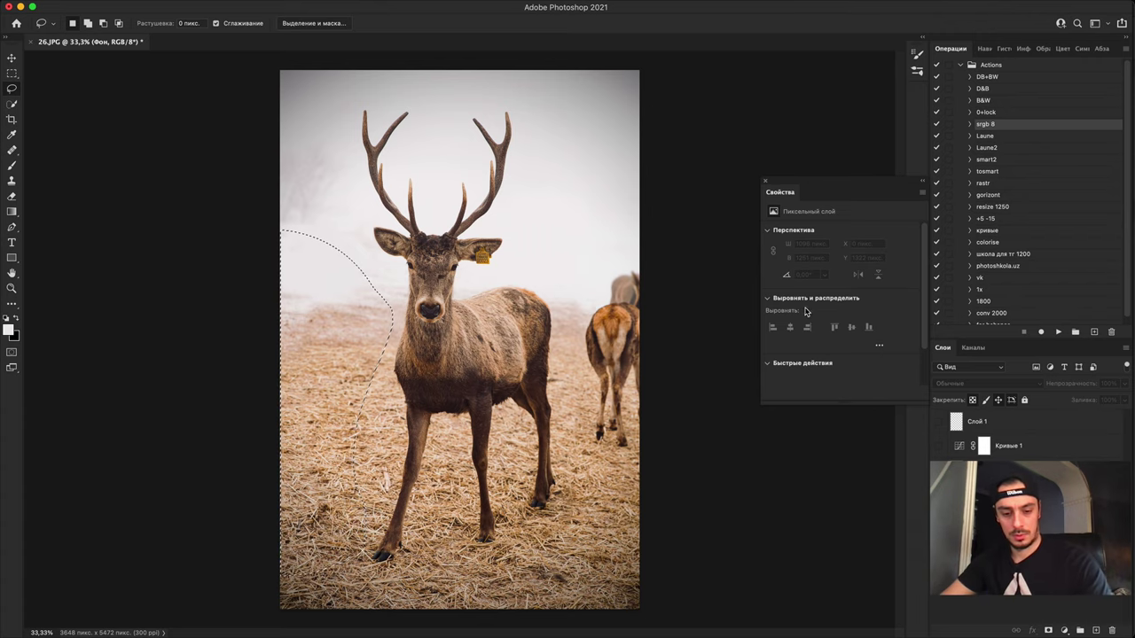
pyautogui.hotkey('ctrl', 'j')
# Step: Flip the copied patch horizontally and move it over the cut-off background deer on the opposite side of the main deer
pyautogui.hotkey('ctrl', 't')
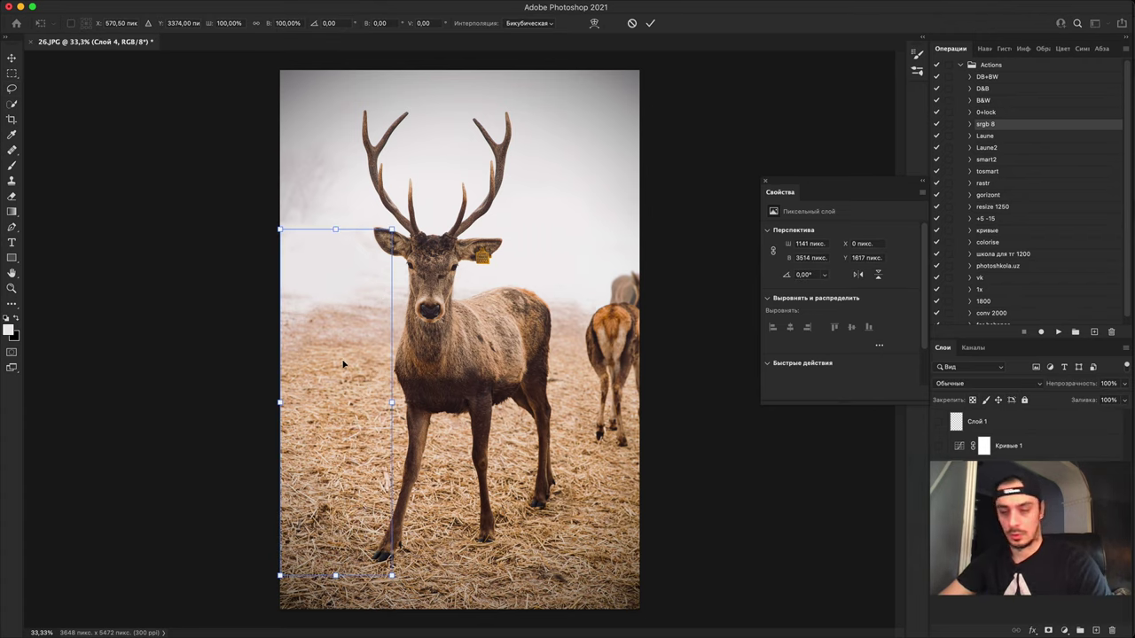
pyautogui.rightClick(312, 405)
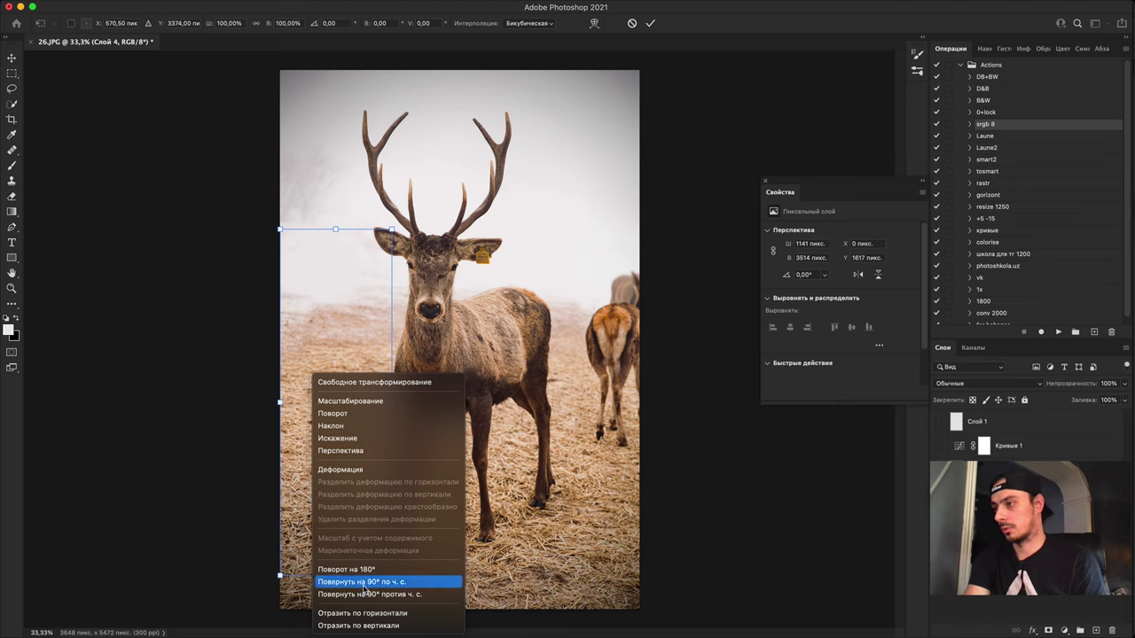
pyautogui.click(369, 612)
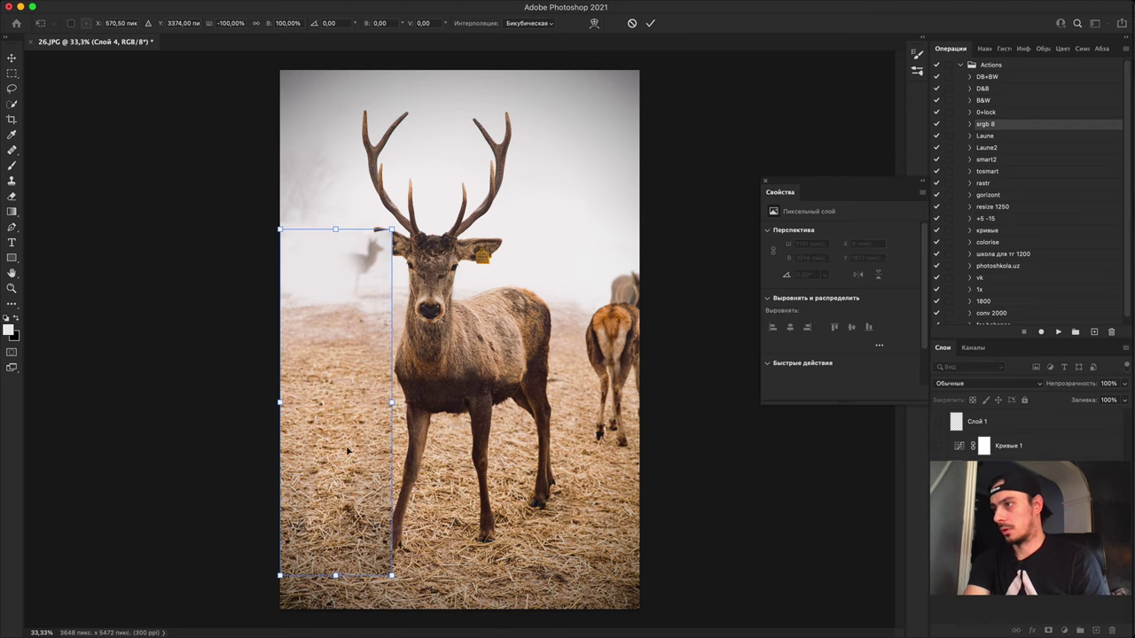
pyautogui.moveTo(411, 388)
pyautogui.mouseDown()
pyautogui.moveTo(590, 355)
pyautogui.moveTo(590, 375)
pyautogui.moveTo(592, 363)
pyautogui.mouseUp()
pyautogui.press('Return')
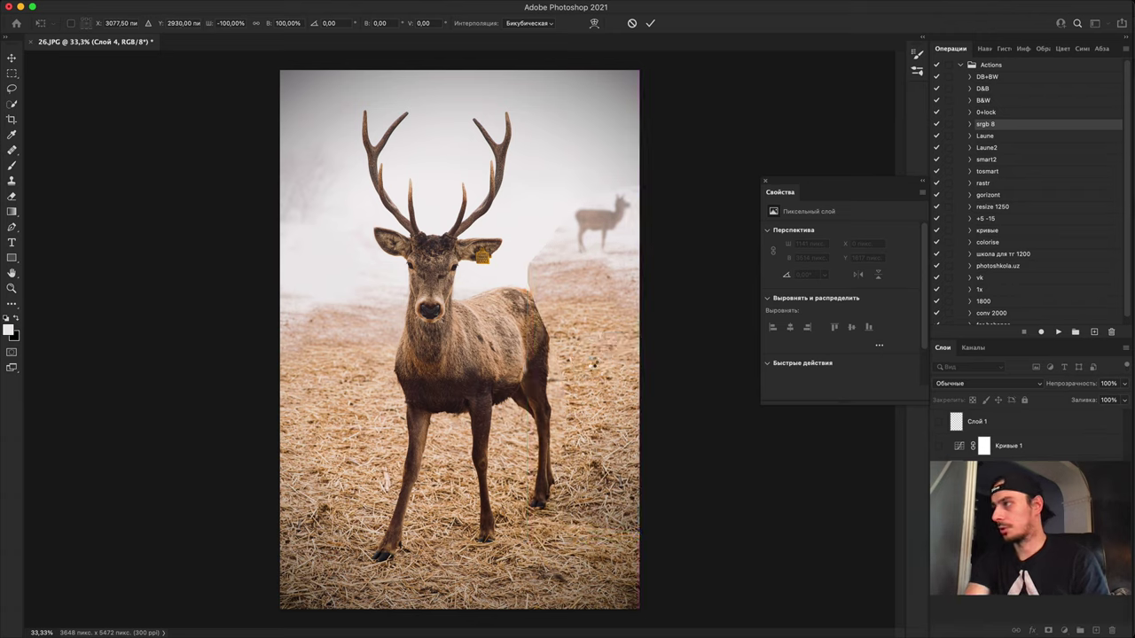
# Step: Apply the flipped patch and erase its edge where it overlaps the main deer's rump
pyautogui.press('l')
pyautogui.press('e')
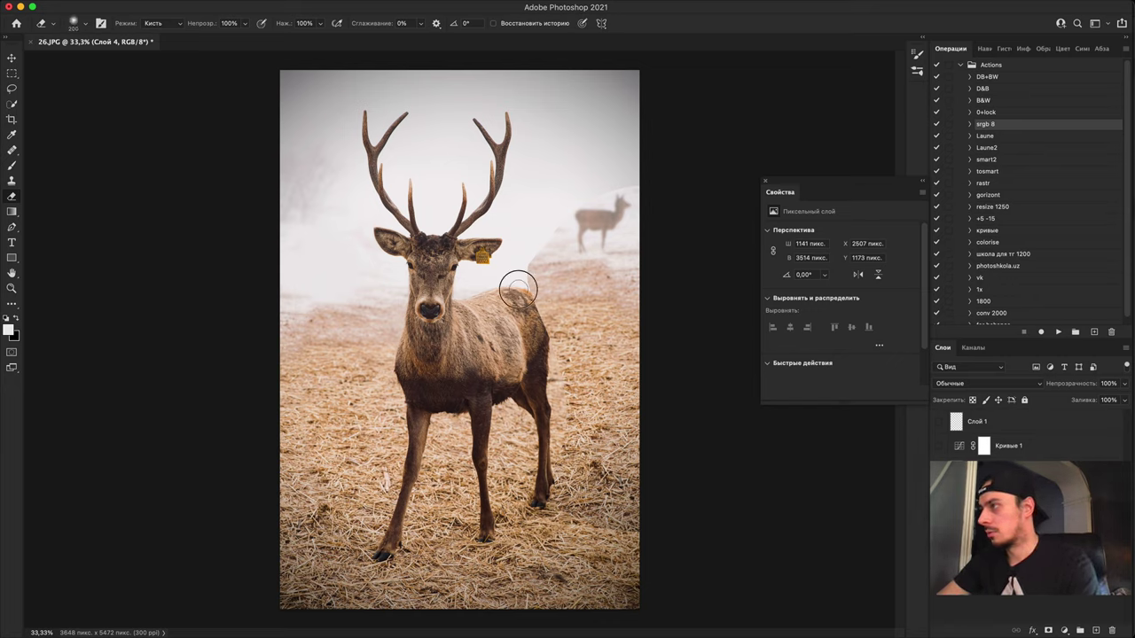
pyautogui.moveTo(518, 289); pyautogui.dragTo(524, 297)
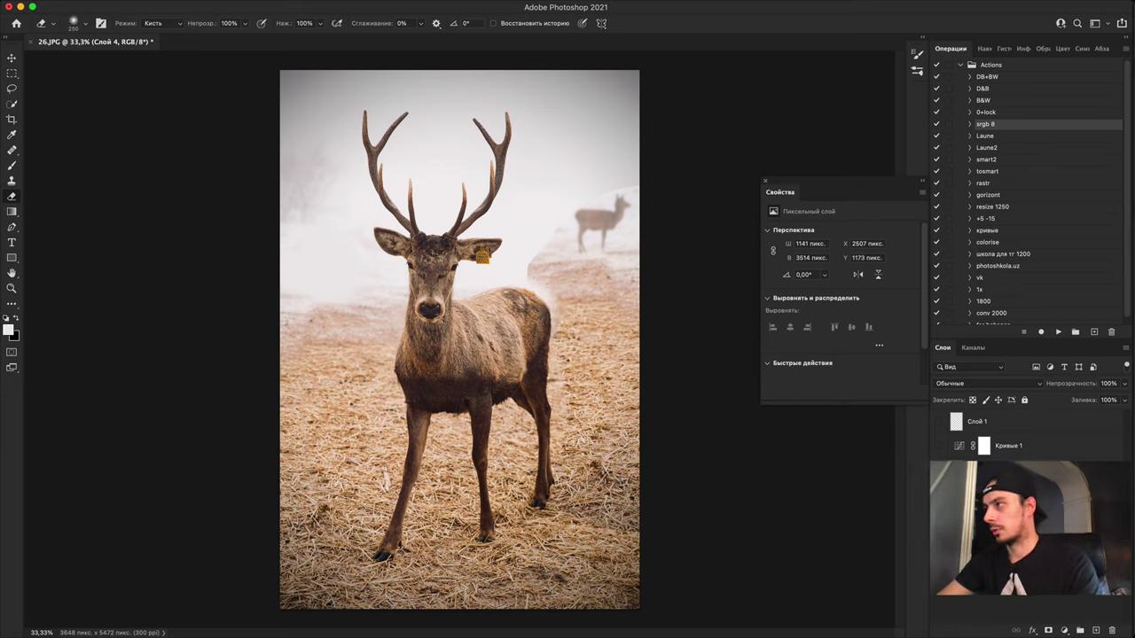
# Step: Paint sampled fog color over the remaining background deer and the hard upper edge of the patch with a 500 px brush
pyautogui.press('b')
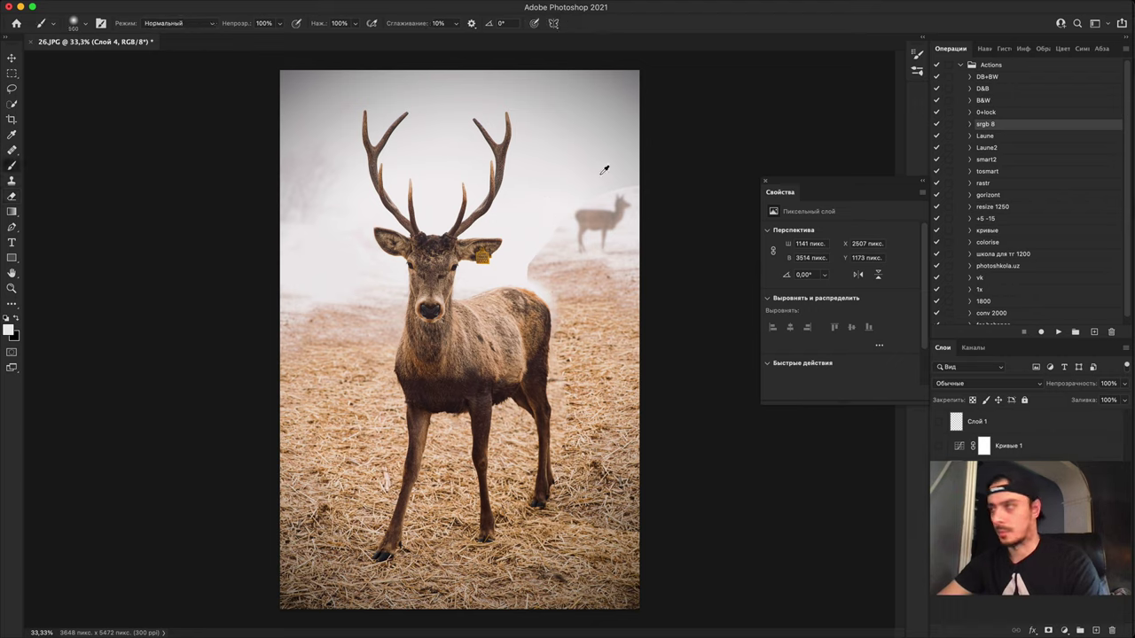
pyautogui.moveTo(611, 209)
pyautogui.mouseDown()
pyautogui.moveTo(568, 215)
pyautogui.moveTo(584, 219)
pyautogui.moveTo(531, 254)
pyautogui.moveTo(624, 256)
pyautogui.moveTo(528, 252)
pyautogui.mouseUp()
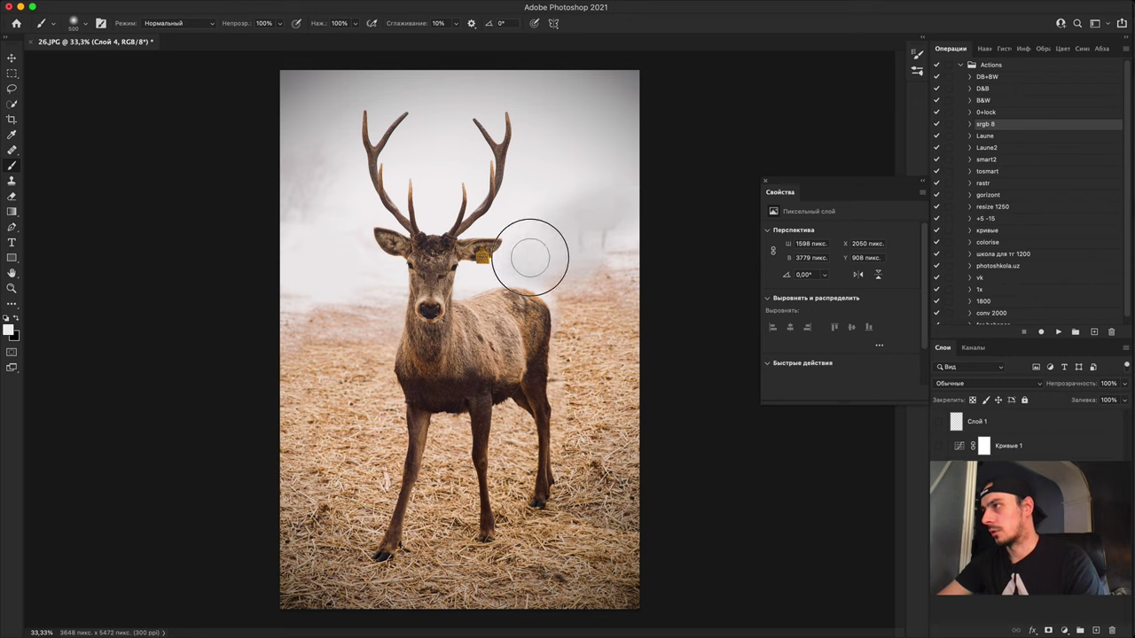
pyautogui.moveTo(620, 252)
pyautogui.mouseDown()
pyautogui.moveTo(713, 179)
pyautogui.moveTo(626, 232)
pyautogui.mouseUp()
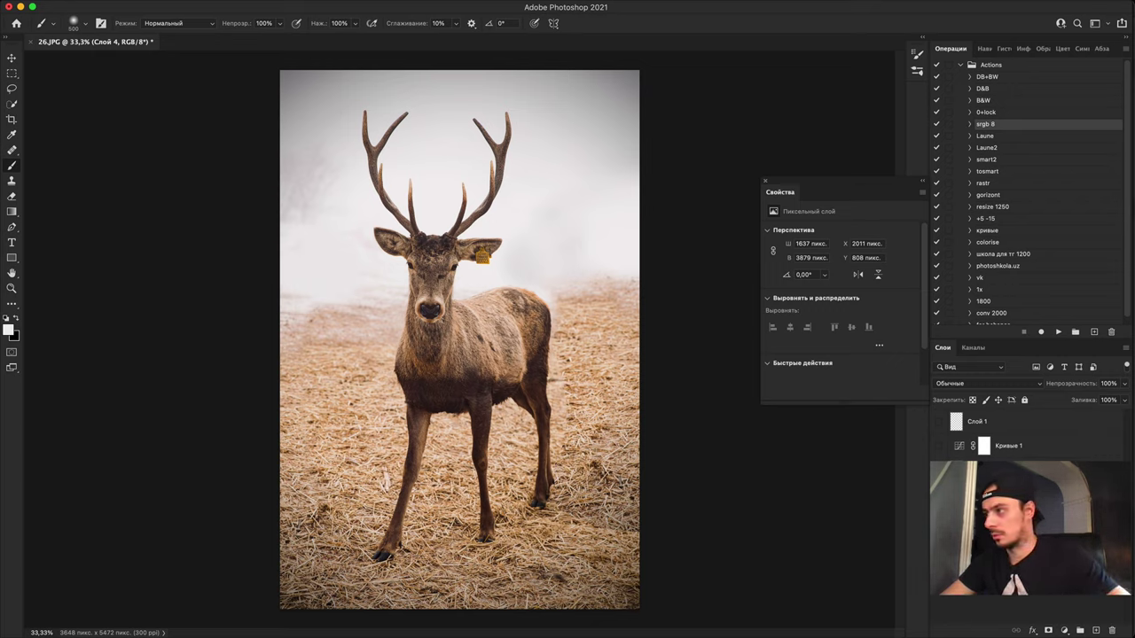
# Step: Brighten the patch layer's midtones with Curves, lifting input 108 to output 133 in the RGB channel
pyautogui.hotkey('ctrl', 'm')
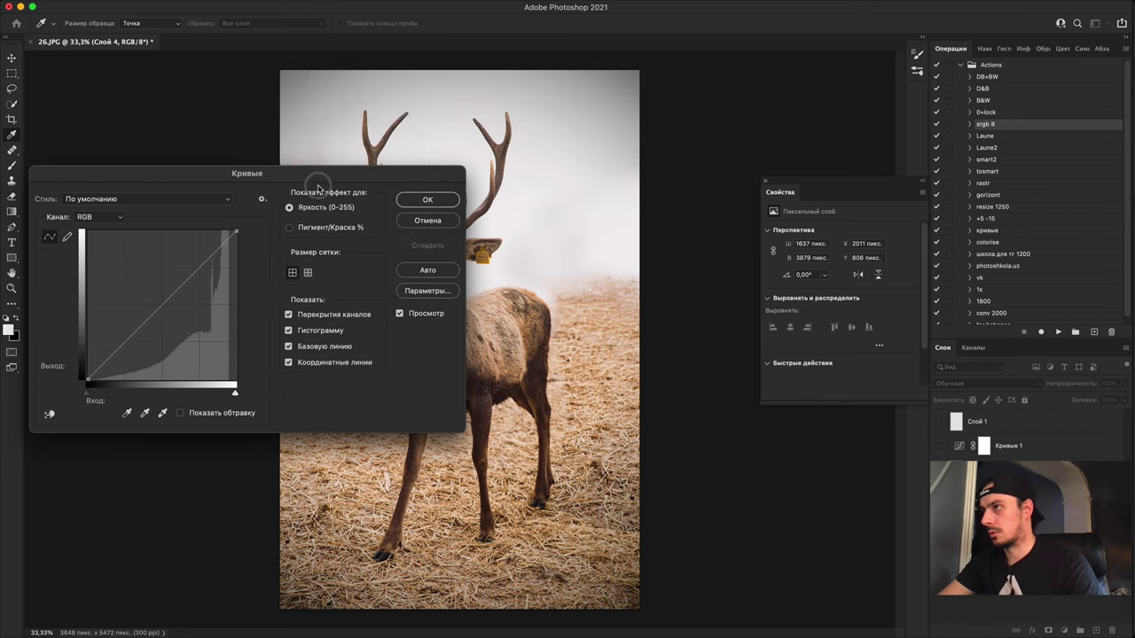
pyautogui.moveTo(187, 182); pyautogui.dragTo(891, 196)
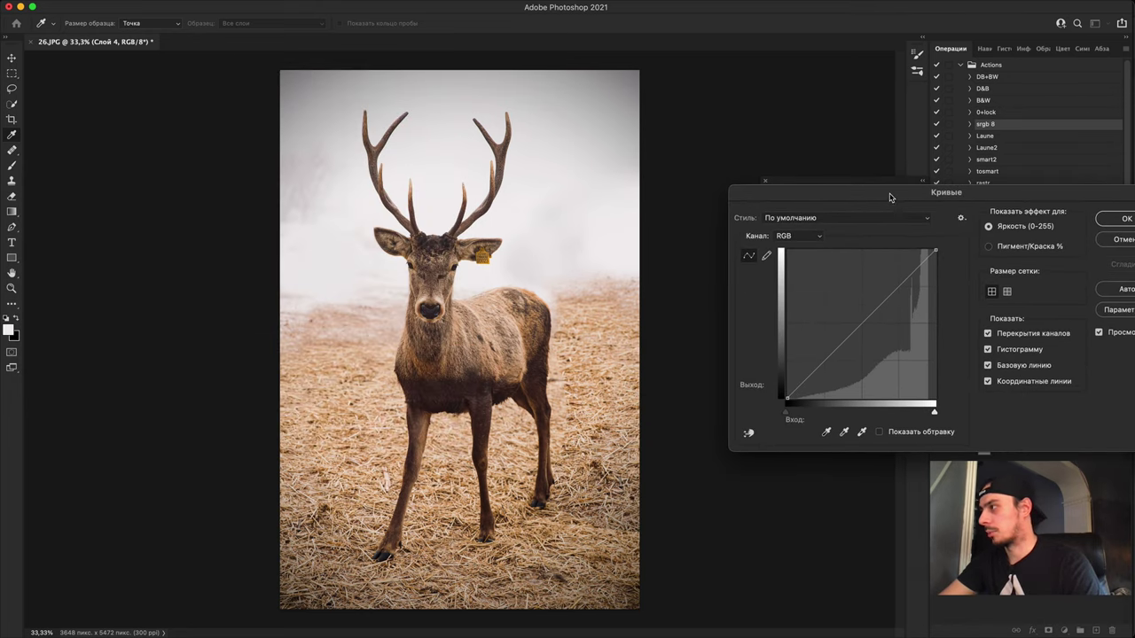
pyautogui.click(856, 320)
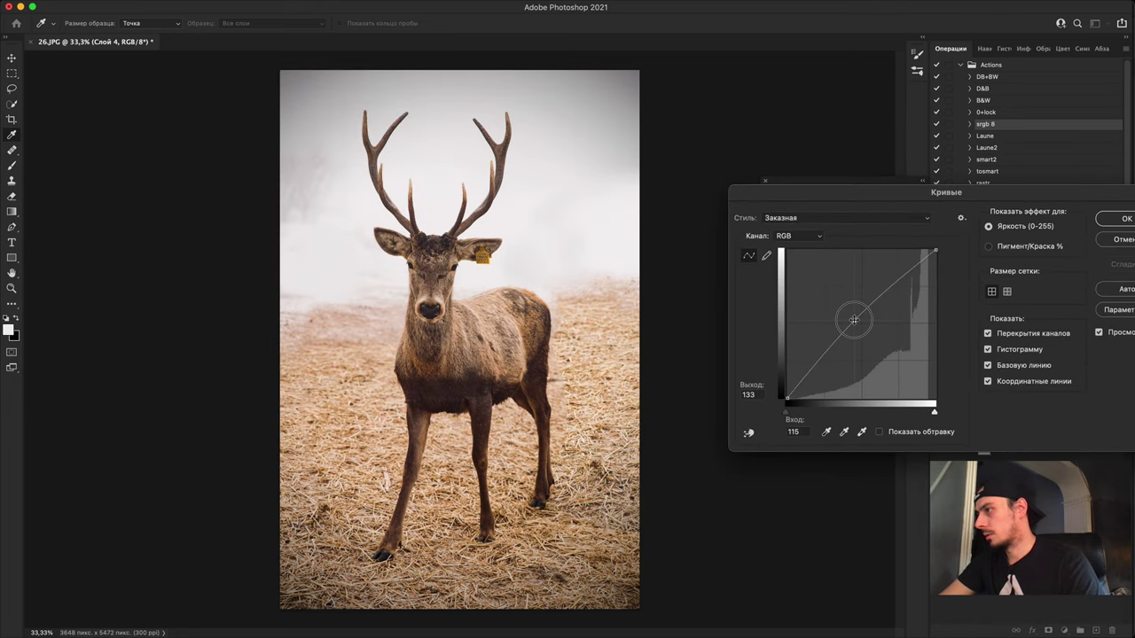
pyautogui.moveTo(854, 319); pyautogui.dragTo(848, 322)
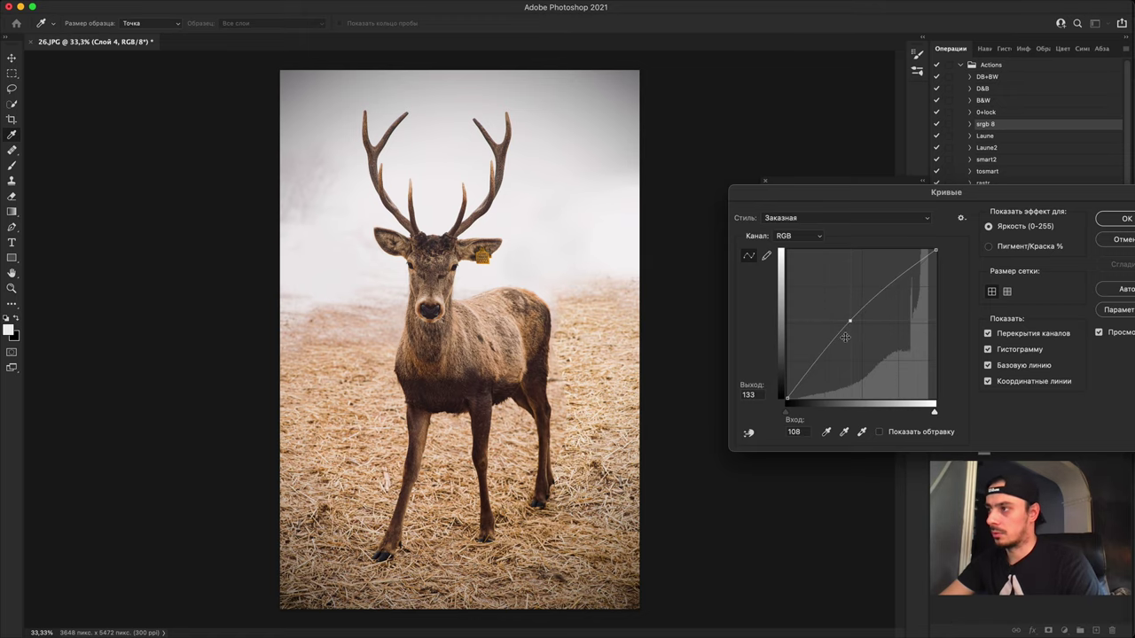
pyautogui.click(1114, 220)
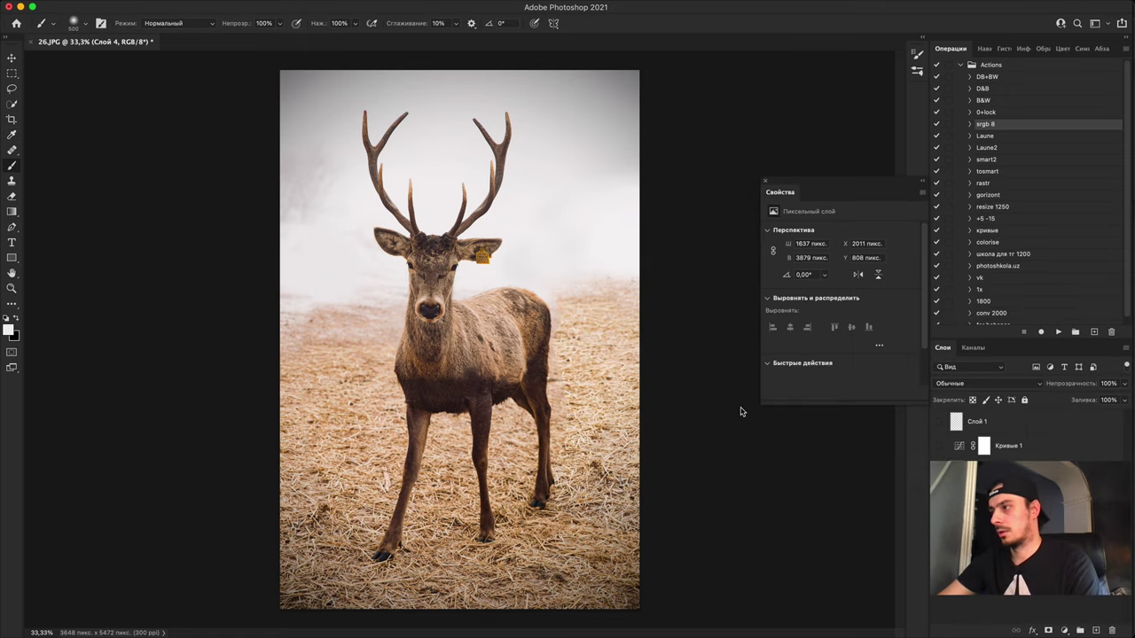
pyautogui.press('super+minus')
pyautogui.press('super+minus')
pyautogui.hotkey('ctrl', '+')
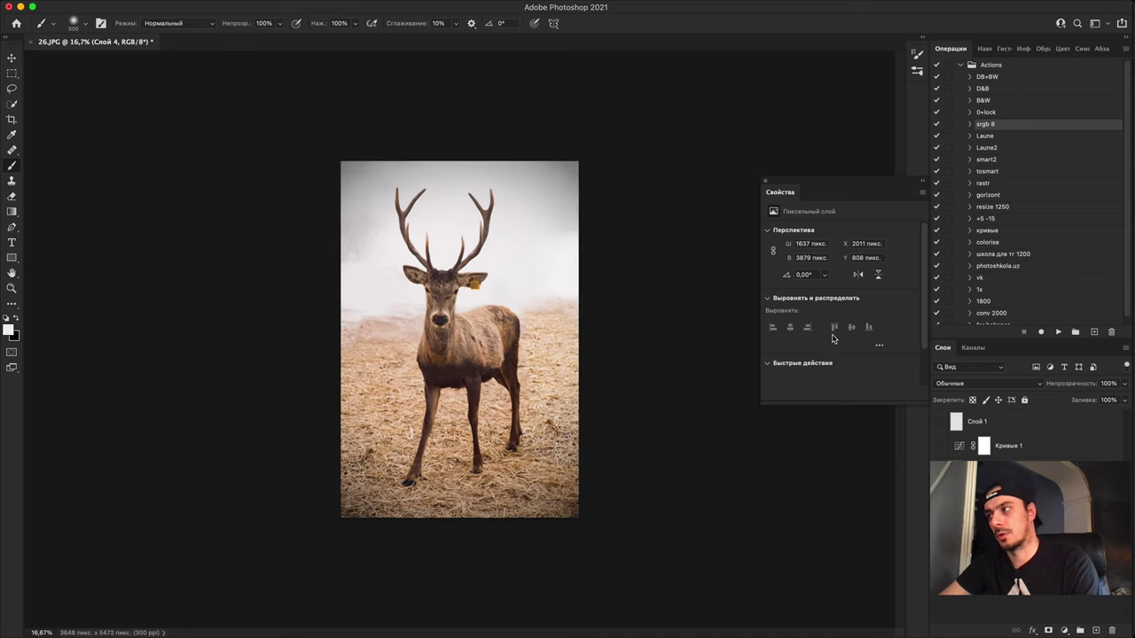
# Step: Create a merged copy of the visible image on a new layer and open it in the Liquify filter
pyautogui.click(937, 521)
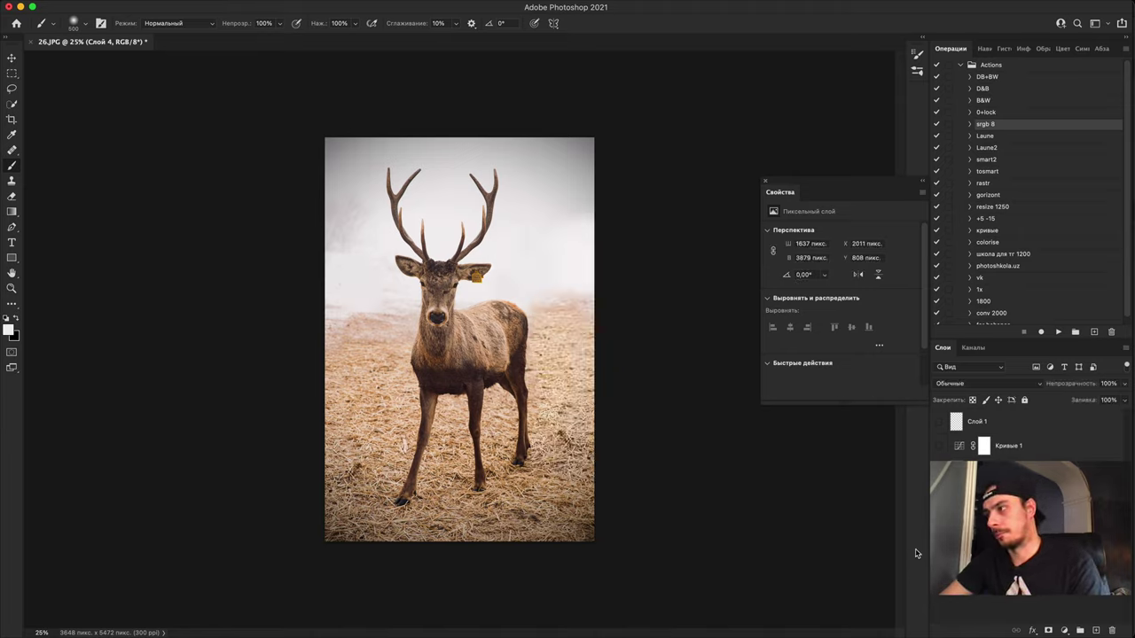
pyautogui.hotkey('alt', '[')
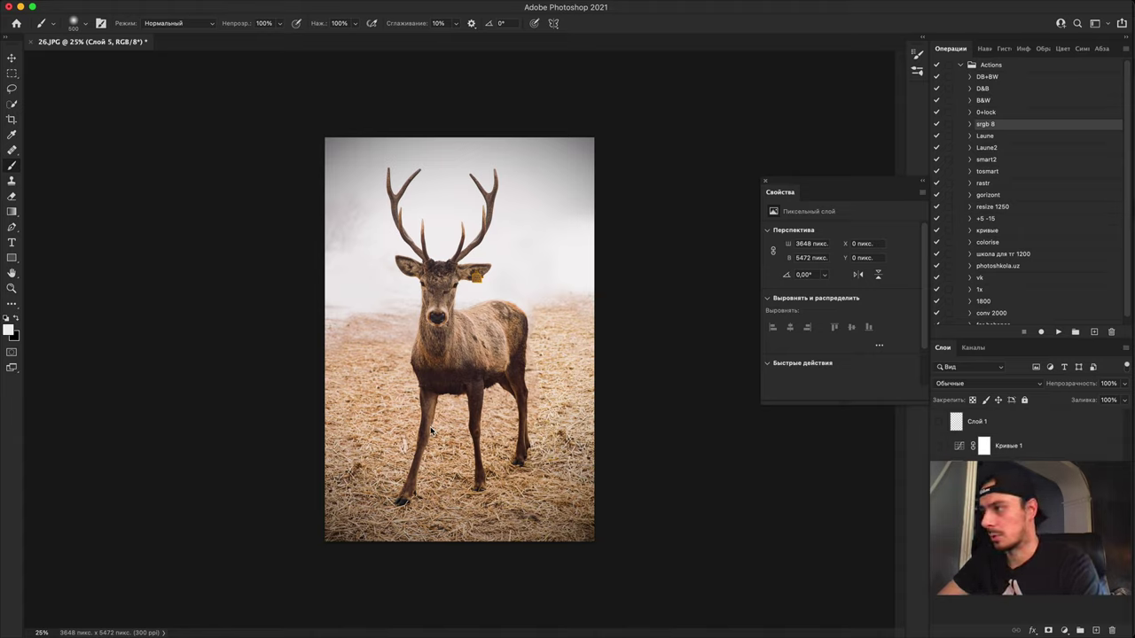
pyautogui.press('super+o')
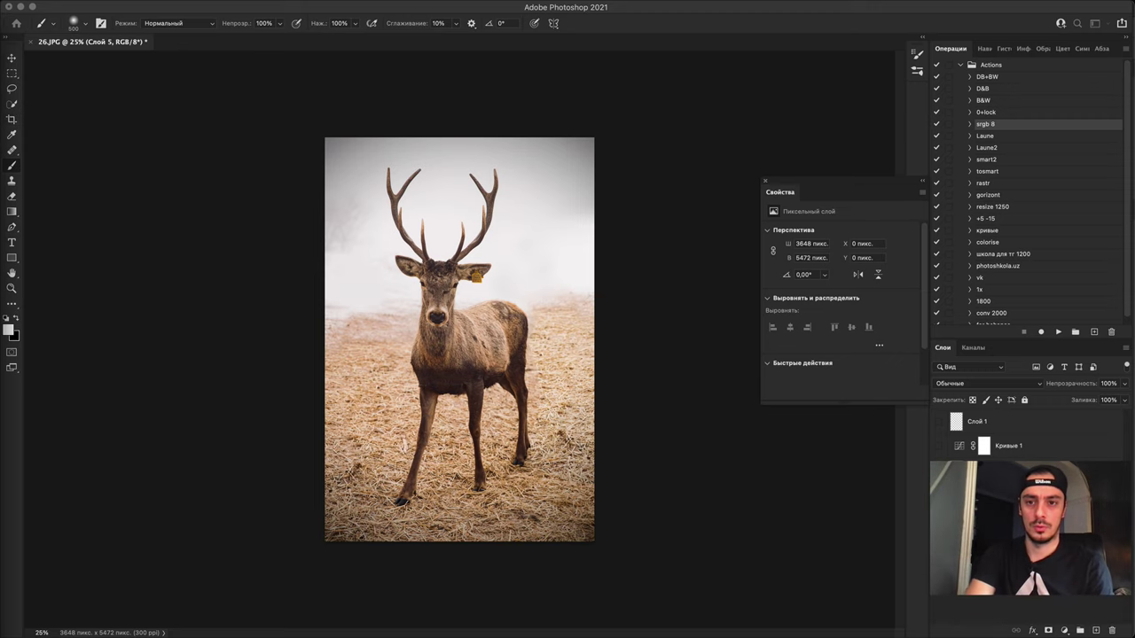
pyautogui.moveTo(0, 22)
pyautogui.mouseDown()
pyautogui.moveTo(0, 7)
pyautogui.moveTo(226, 4)
pyautogui.moveTo(504, 21)
pyautogui.moveTo(489, 20)
pyautogui.mouseUp()
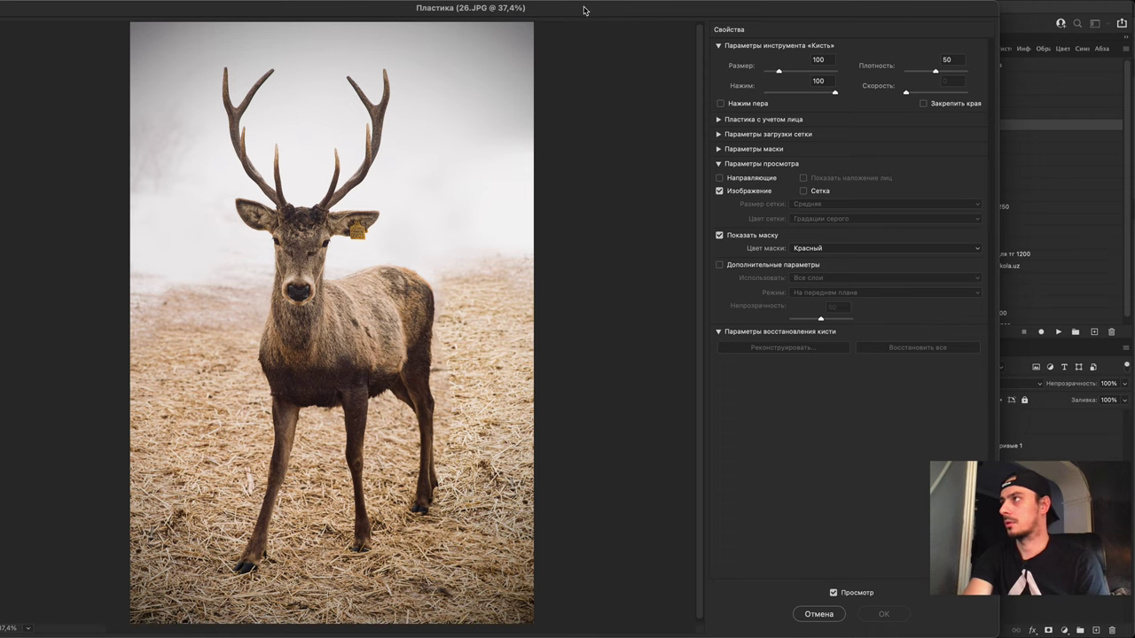
pyautogui.moveTo(584, 9)
pyautogui.mouseDown()
pyautogui.moveTo(772, 8)
pyautogui.moveTo(681, 13)
pyautogui.mouseUp()
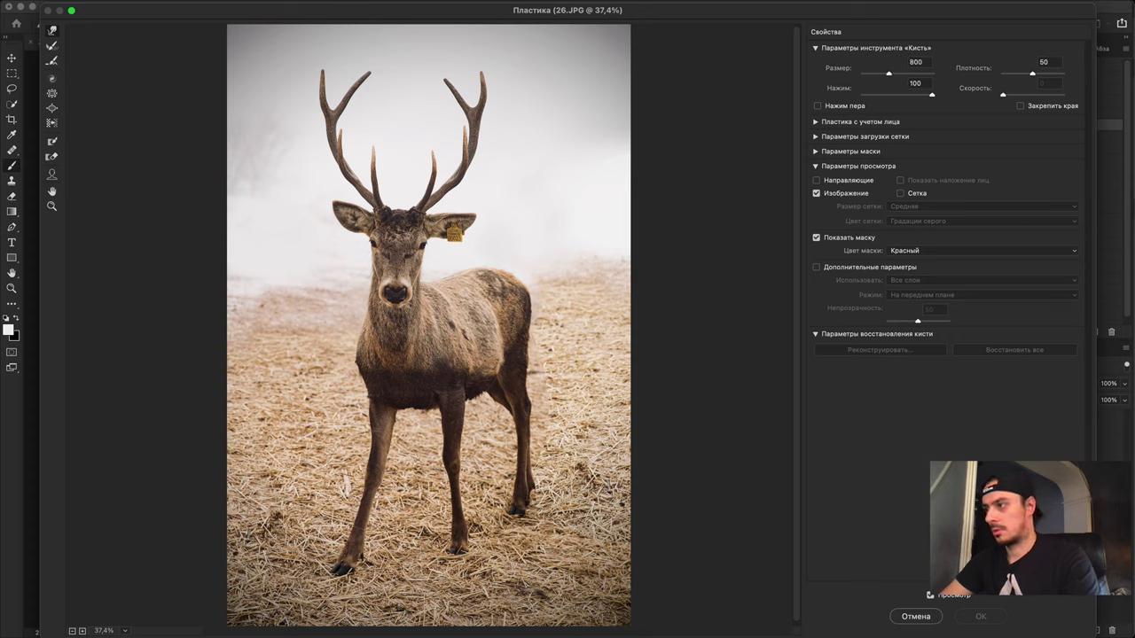
# Step: Straighten the deer's bent front leg by pushing the knee outward with a size 1000 warp brush, and apply Liquify
pyautogui.press(']')
pyautogui.press(']')
pyautogui.press('[')
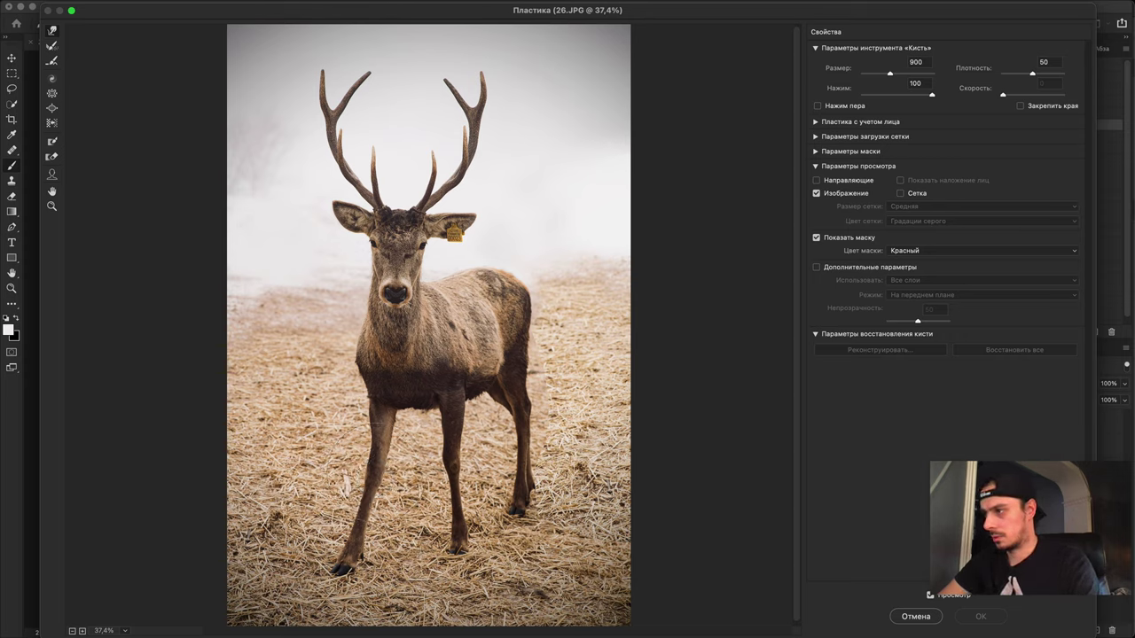
pyautogui.press(']')
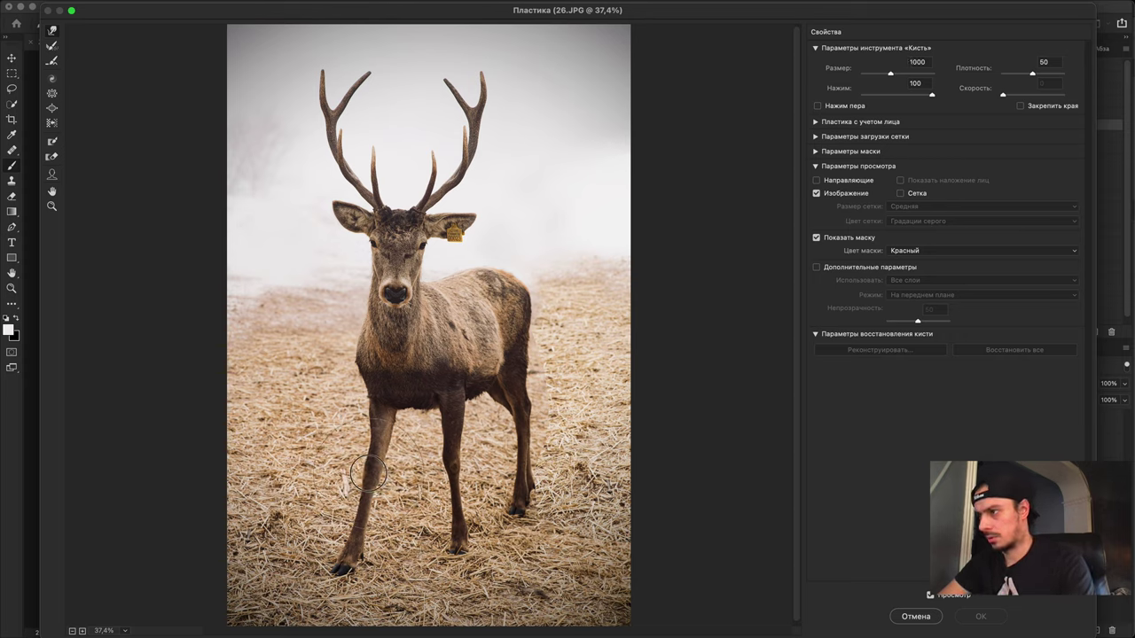
pyautogui.moveTo(368, 474); pyautogui.dragTo(359, 478)
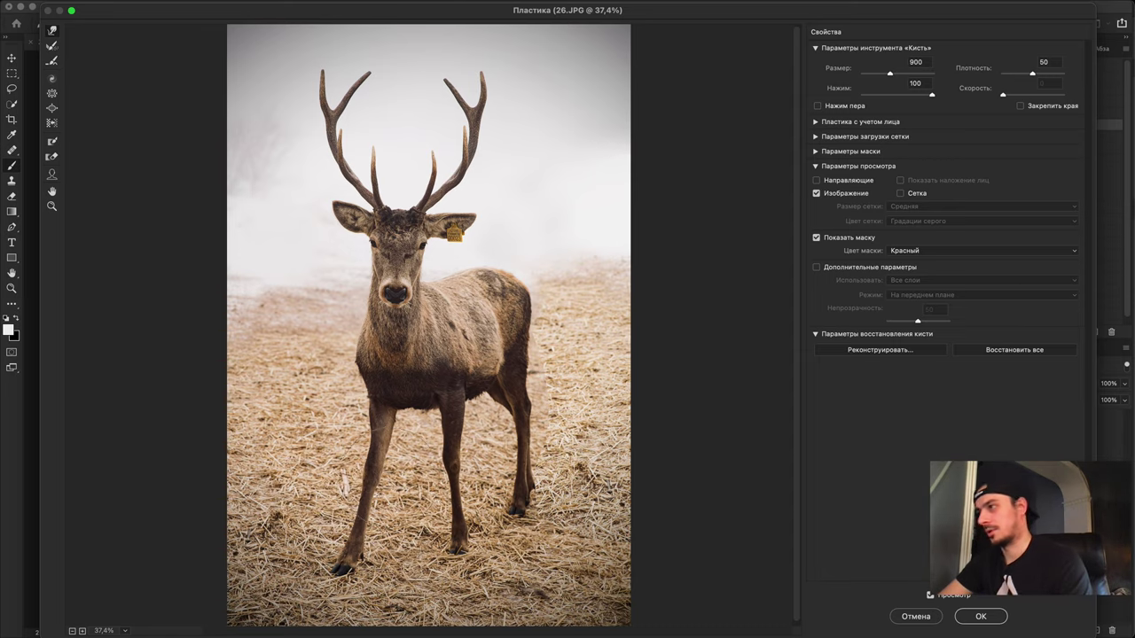
pyautogui.press('[')
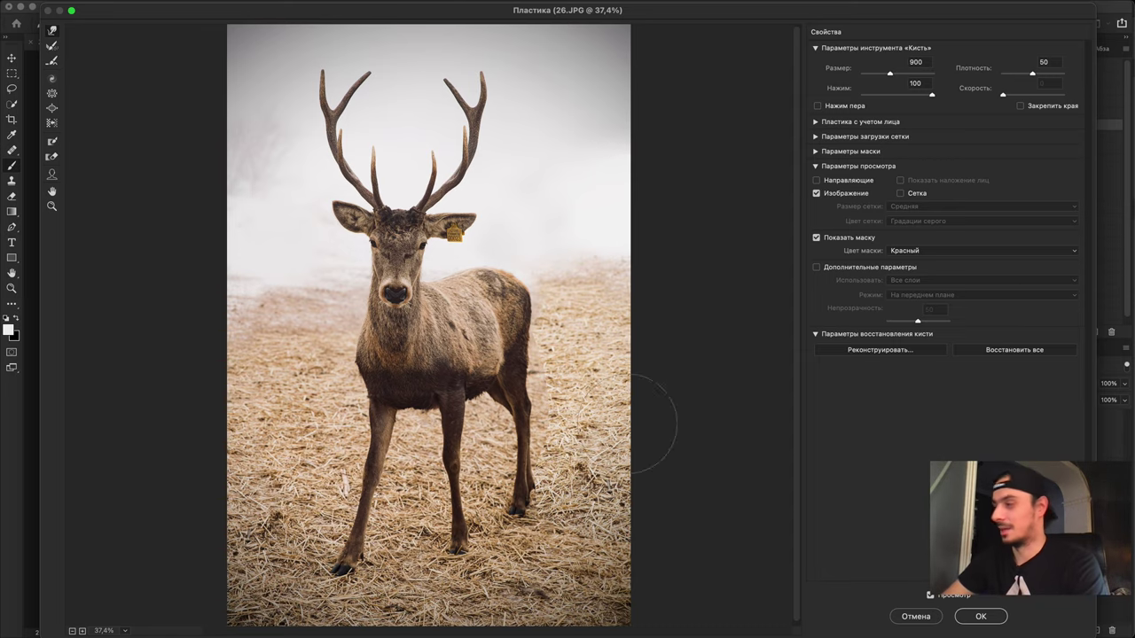
pyautogui.click(980, 618)
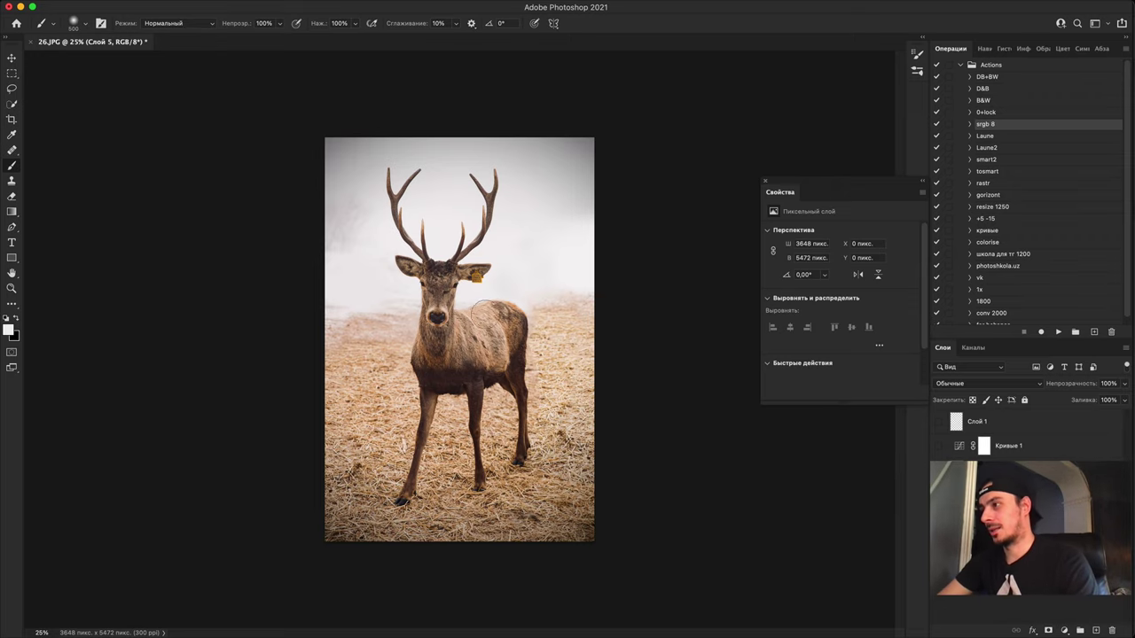
# Step: Lasso the deer's untagged ear with some fog around it and copy it to a new layer
pyautogui.press('super+plus')
pyautogui.press('super+plus')
pyautogui.press('super+plus')
pyautogui.press('super+plus')
pyautogui.press('super+plus')
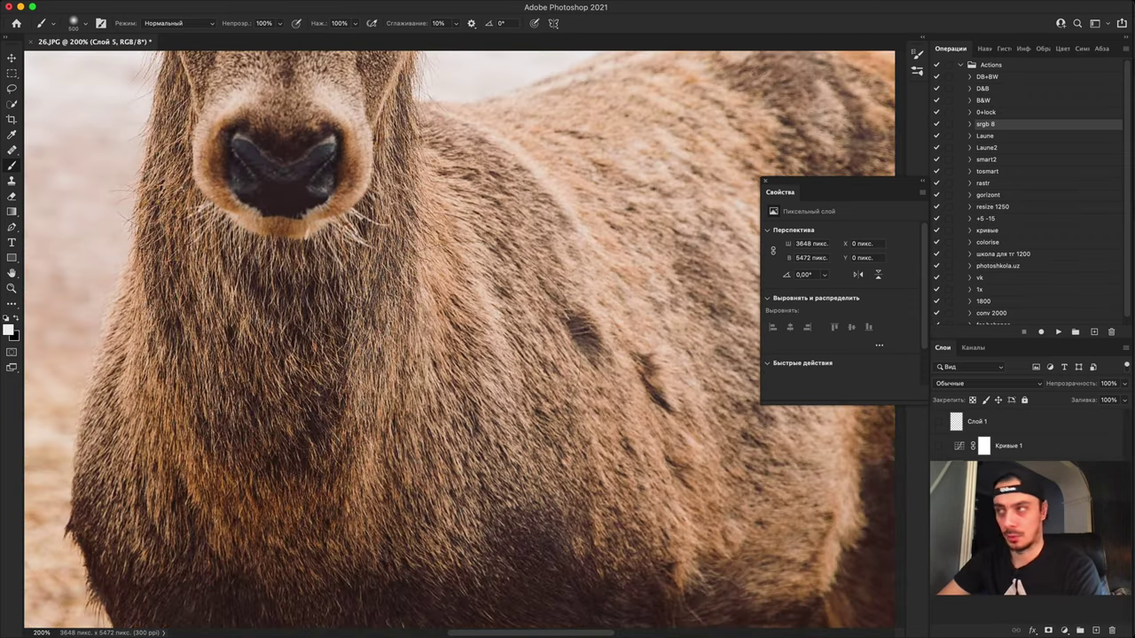
pyautogui.moveTo(441, 486); pyautogui.dragTo(452, 515)
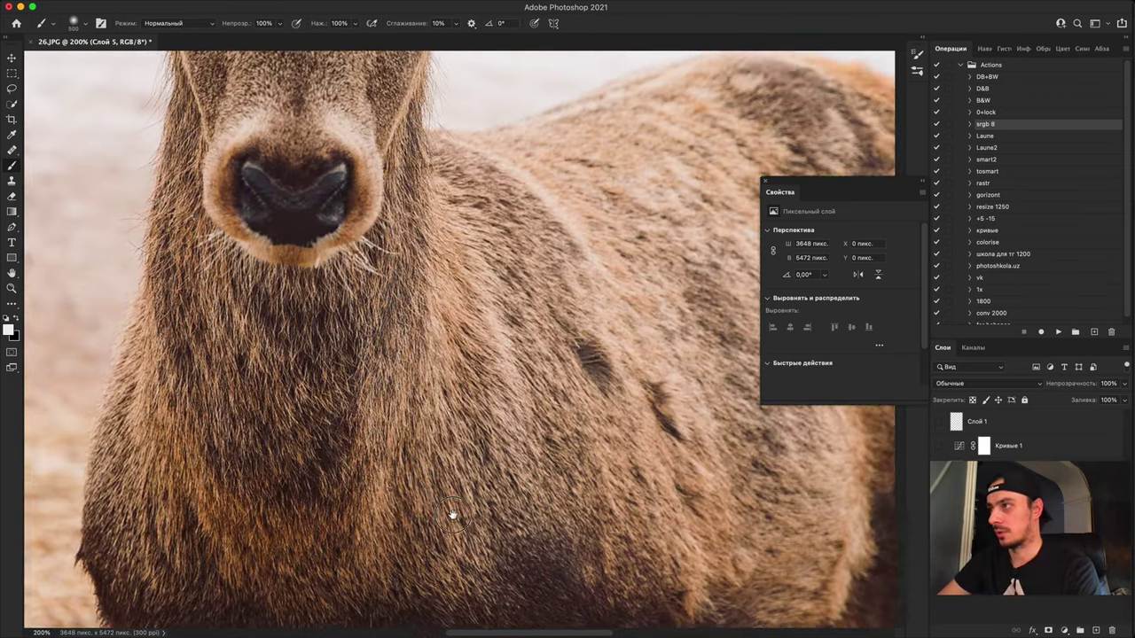
pyautogui.scroll(10, 452, 514)
pyautogui.hscroll(-2, 451, 435)
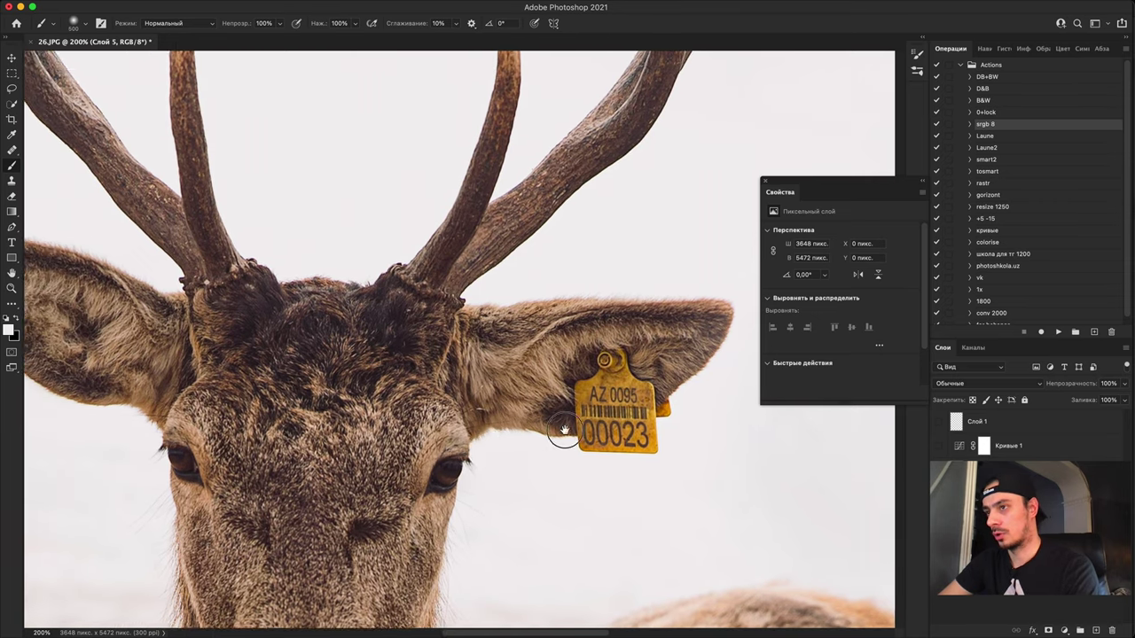
pyautogui.hscroll(-3, 564, 430)
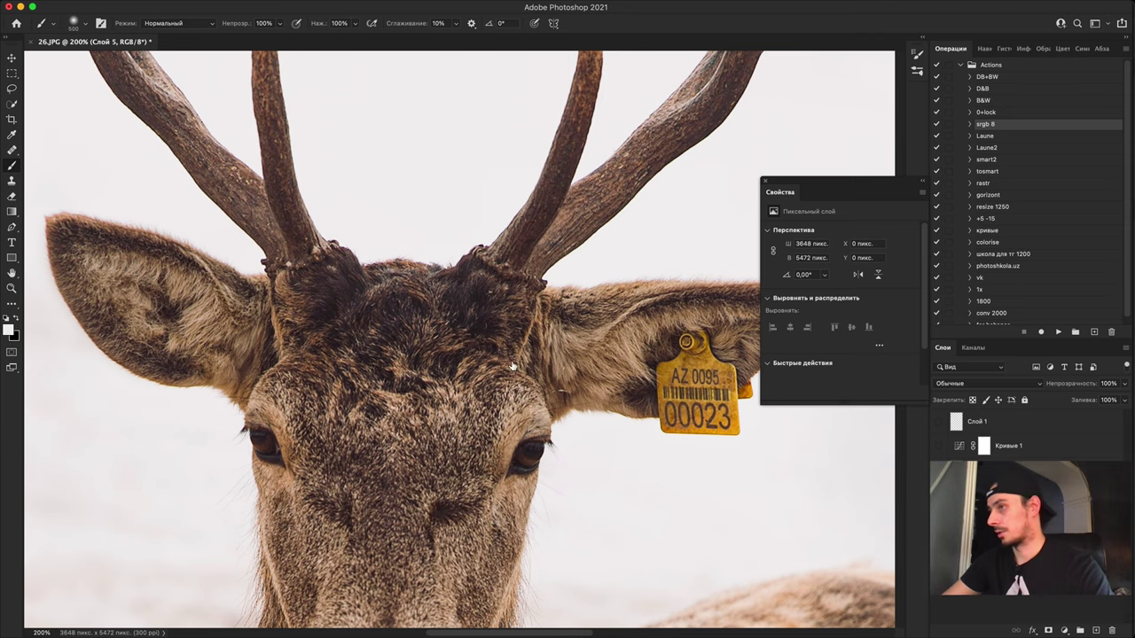
pyautogui.press('l')
pyautogui.moveTo(178, 221)
pyautogui.mouseDown()
pyautogui.moveTo(213, 426)
pyautogui.moveTo(41, 339)
pyautogui.moveTo(53, 182)
pyautogui.moveTo(182, 207)
pyautogui.mouseUp()
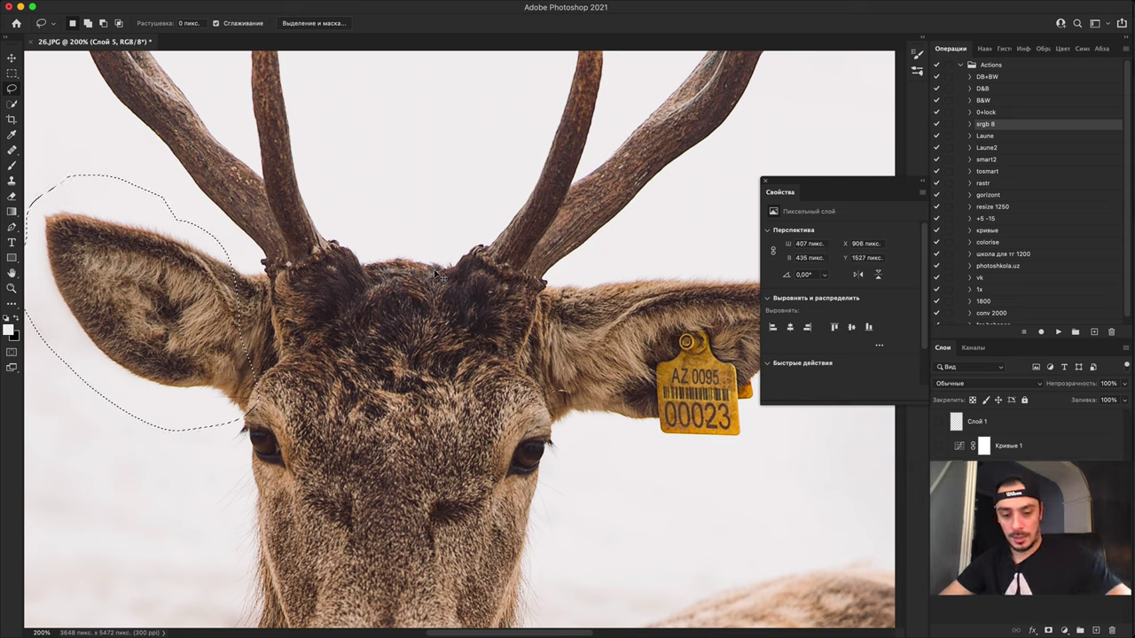
pyautogui.hotkey('ctrl', 'j')
# Step: Flip the copied ear horizontally and move it over the ear with the yellow tag
pyautogui.hotkey('ctrl', 't')
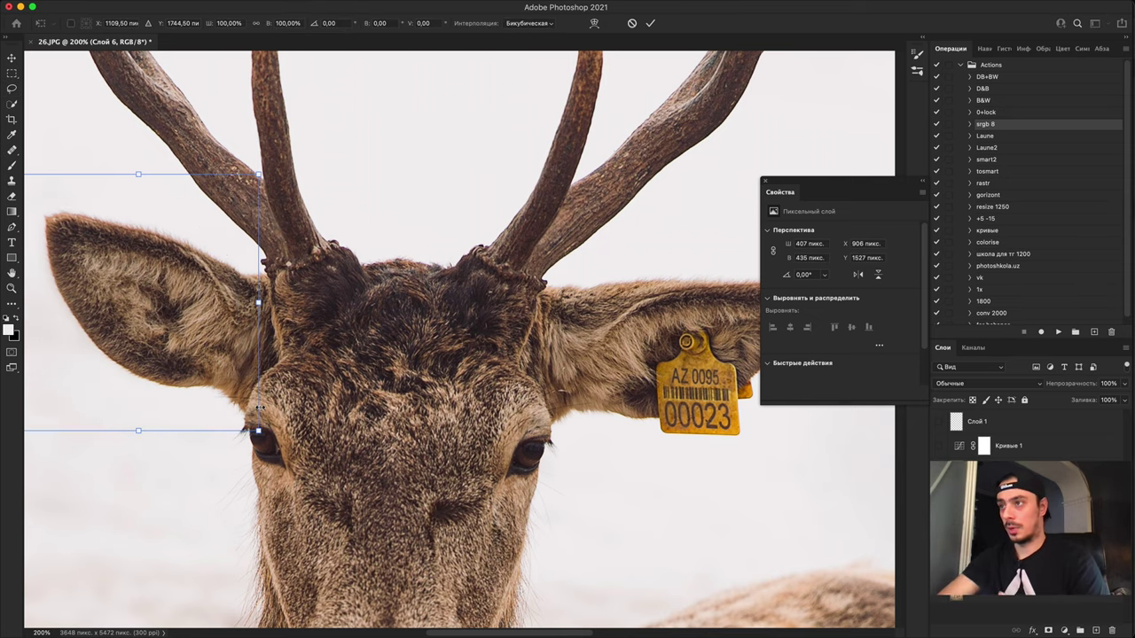
pyautogui.rightClick(180, 321)
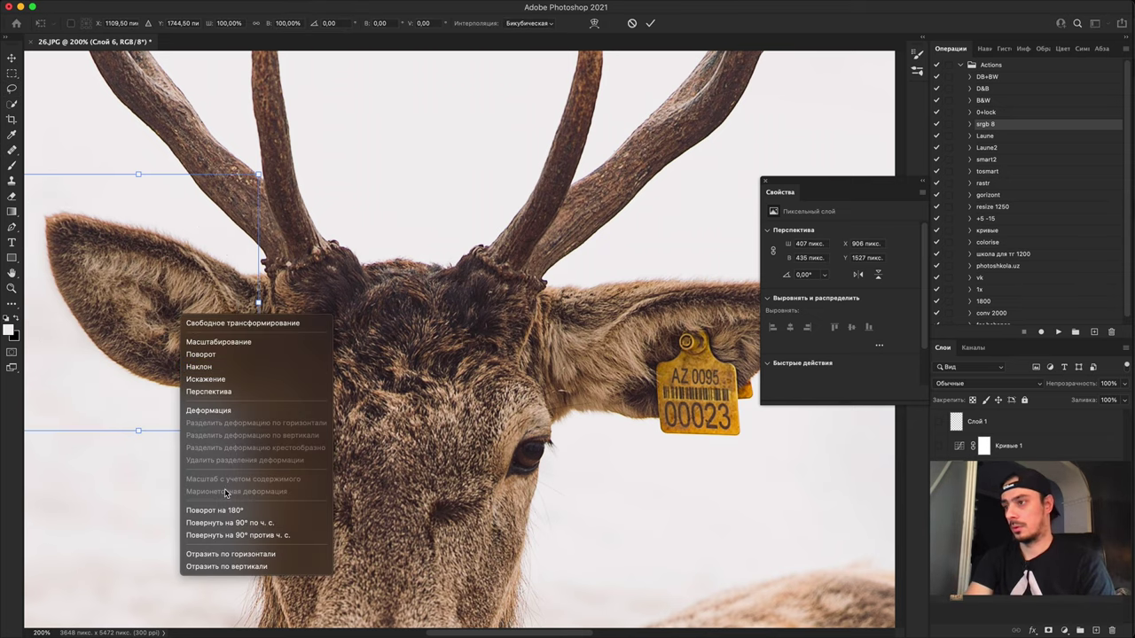
pyautogui.click(216, 553)
pyautogui.moveTo(165, 309); pyautogui.dragTo(689, 334)
pyautogui.press('super+minus')
pyautogui.press('super+minus')
pyautogui.press('super+minus')
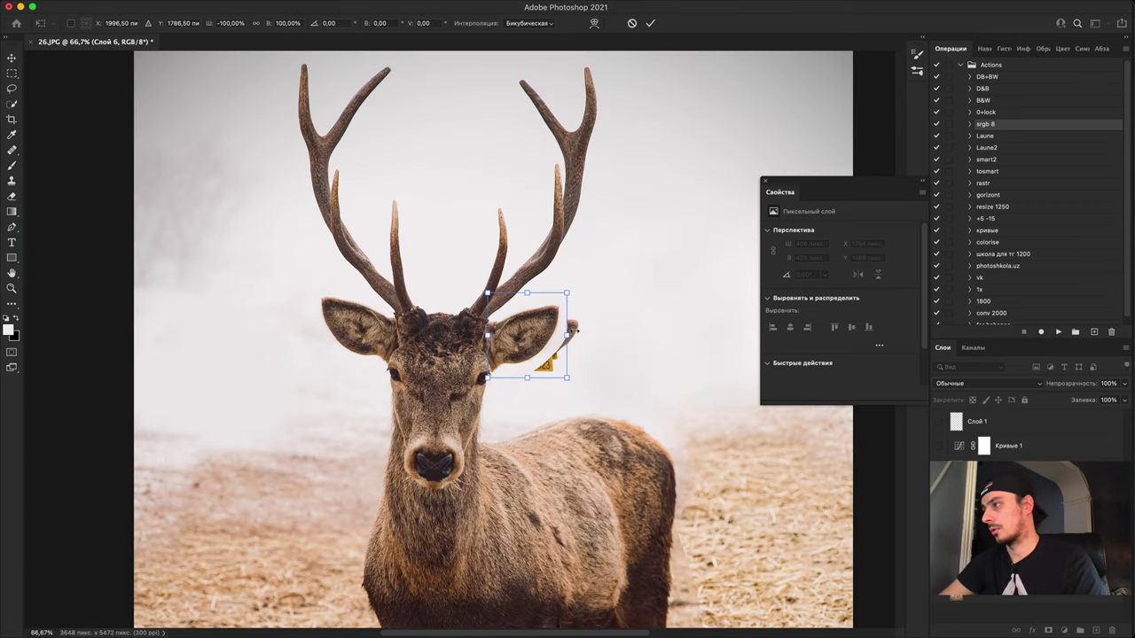
# Step: Rotate the copied ear to match the tagged one, nudge it down until it covers the yellow tag, and apply the transformation
pyautogui.moveTo(565, 310); pyautogui.dragTo(569, 324)
pyautogui.moveTo(488, 331); pyautogui.dragTo(528, 331)
pyautogui.hotkey('shift', 'Down')
pyautogui.hotkey('shift', 'Down')
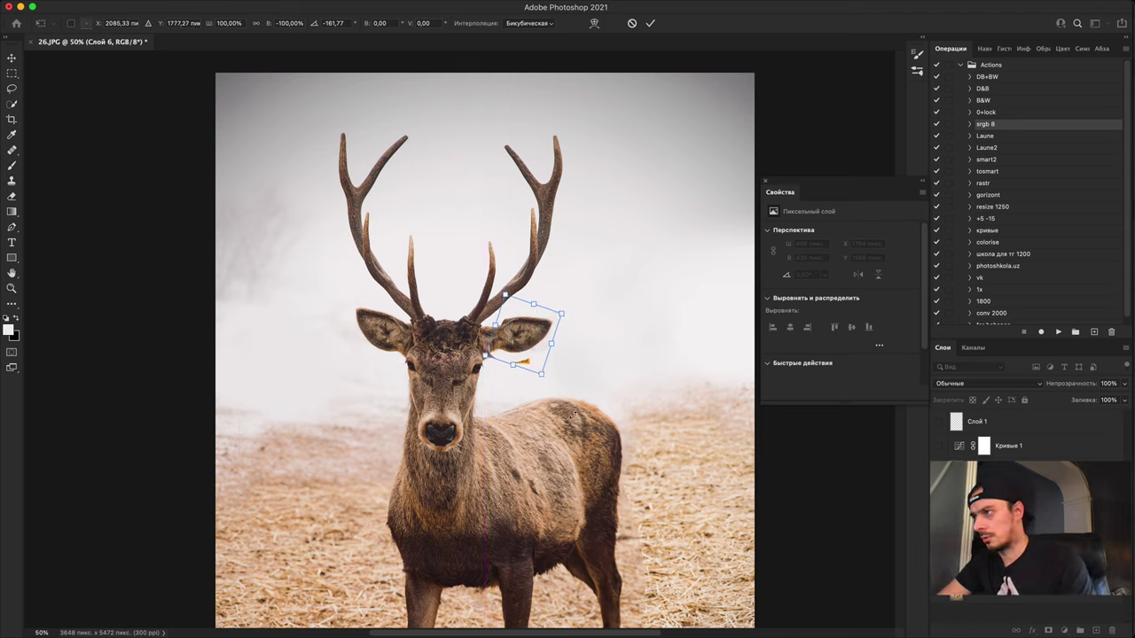
pyautogui.press('Down')
pyautogui.press('Down')
pyautogui.press('Down')
pyautogui.press('Down')
pyautogui.press('Down')
pyautogui.press('Down')
pyautogui.press('Down')
pyautogui.press('Down')
pyautogui.press('Down')
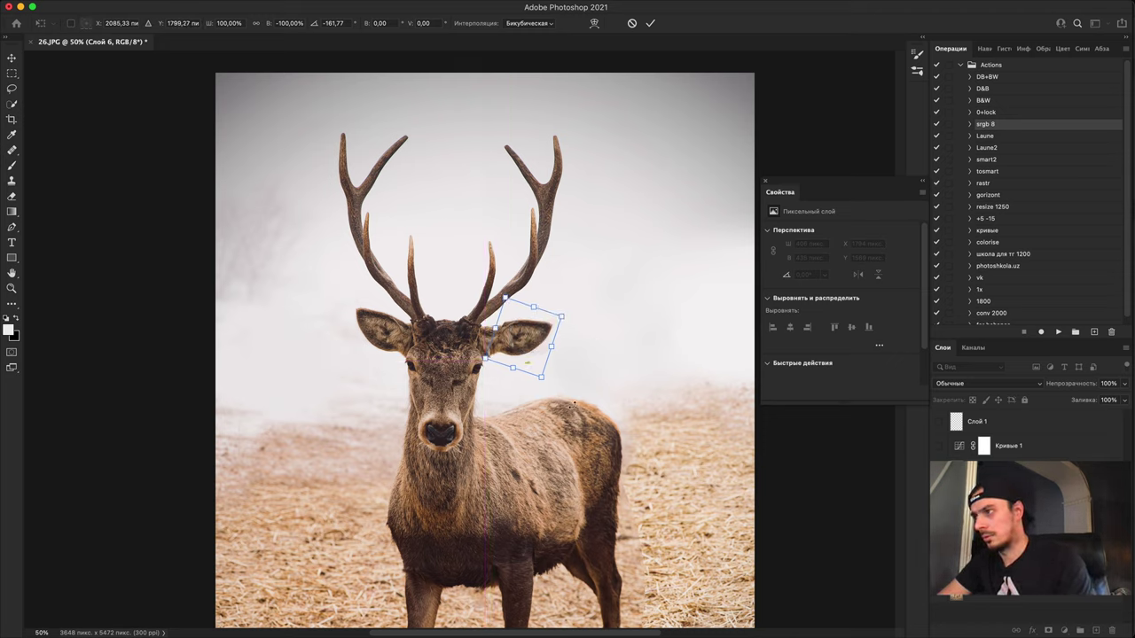
pyautogui.press('Return')
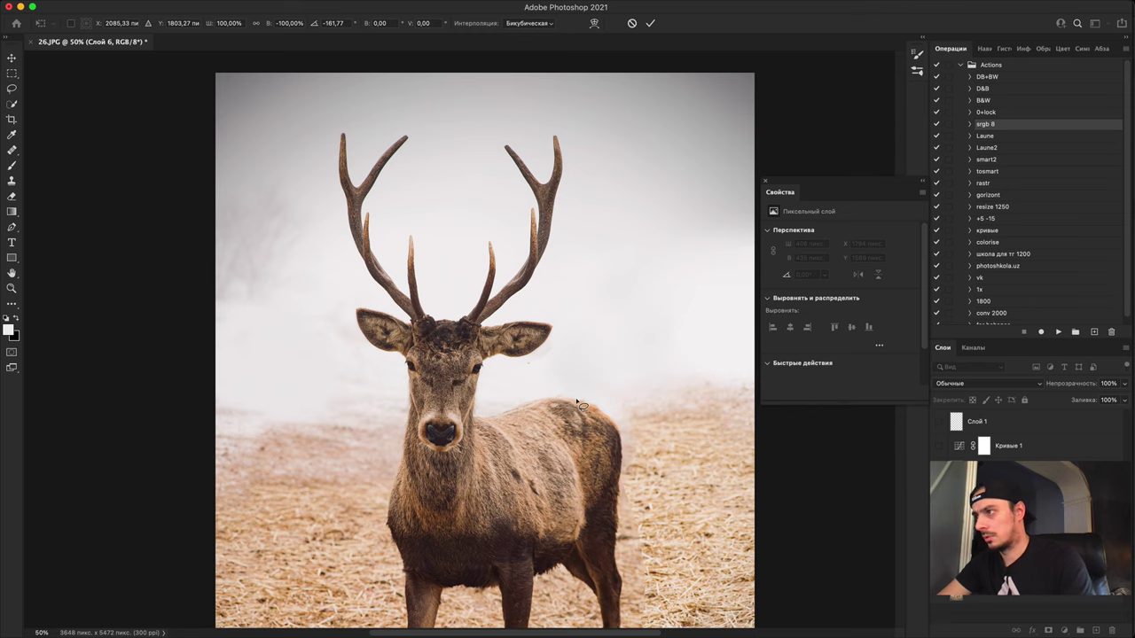
pyautogui.press('super+minus')
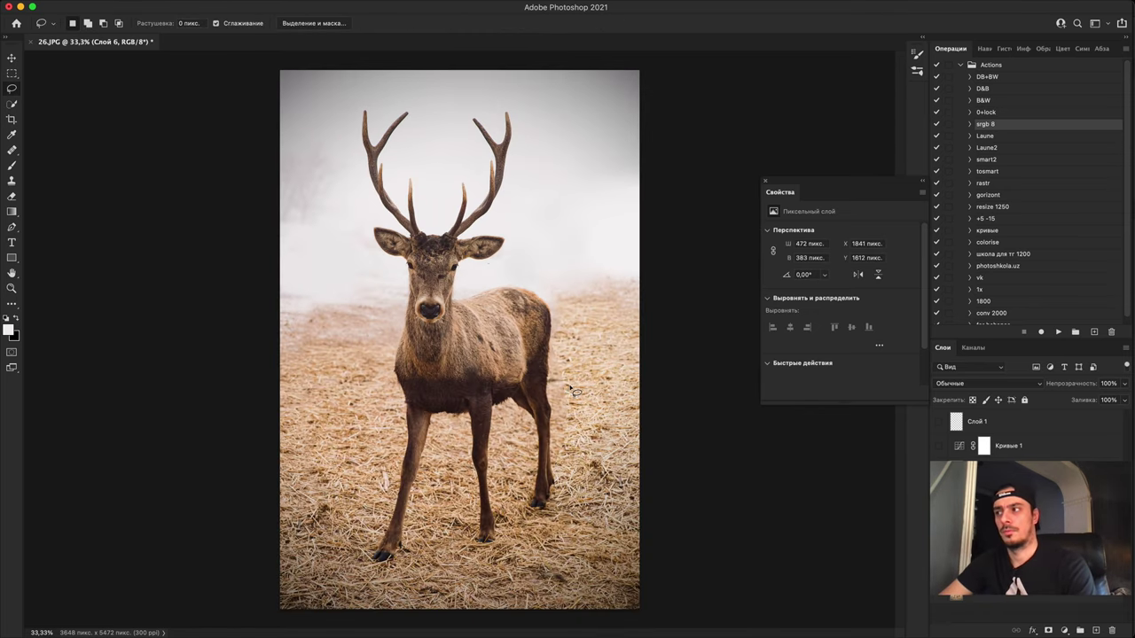
pyautogui.press('super+minus')
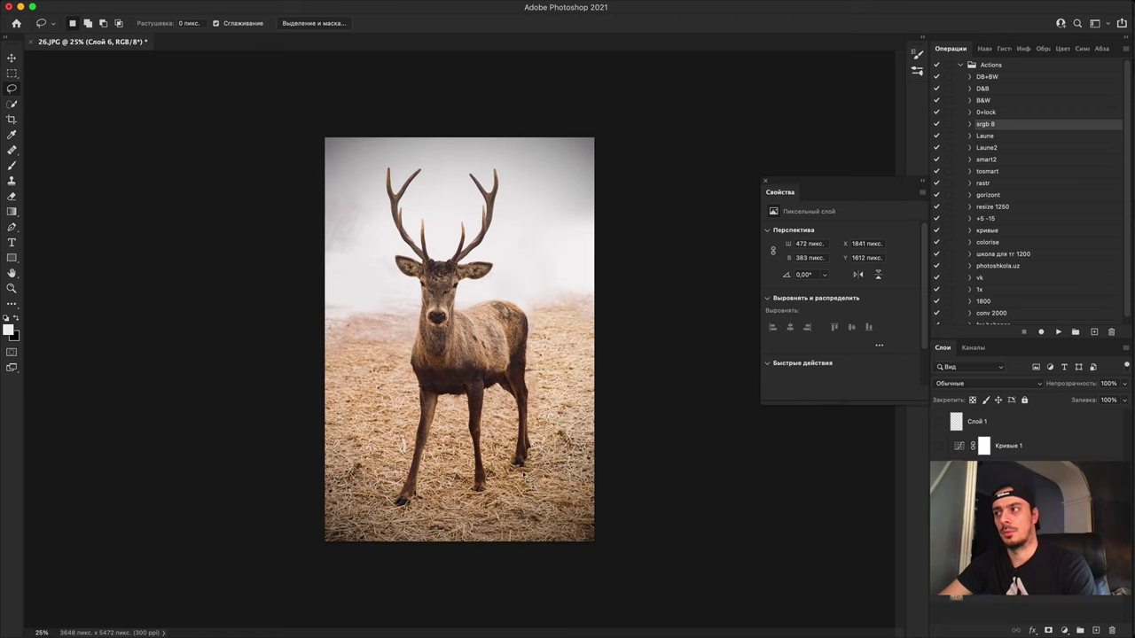
pyautogui.press('super+plus')
pyautogui.press('super+plus')
pyautogui.press('super+plus')
pyautogui.press('super+plus')
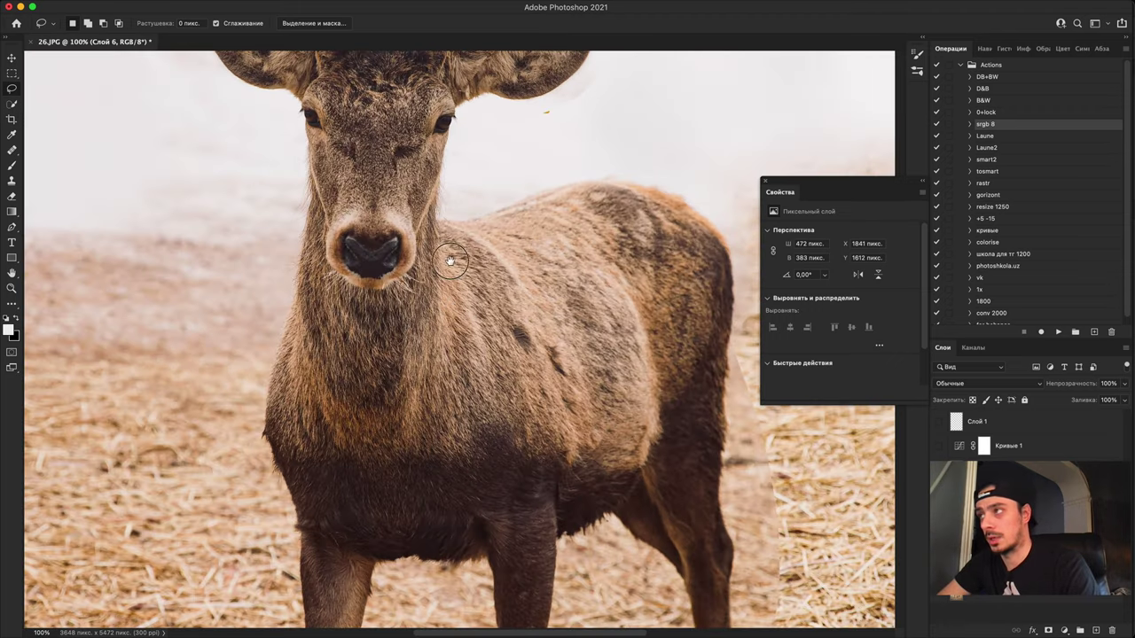
# Step: Add a black layer mask to the copied ear layer so the copy is completely hidden
pyautogui.moveTo(451, 261); pyautogui.dragTo(417, 468)
pyautogui.press('super+plus')
pyautogui.press('super+plus')
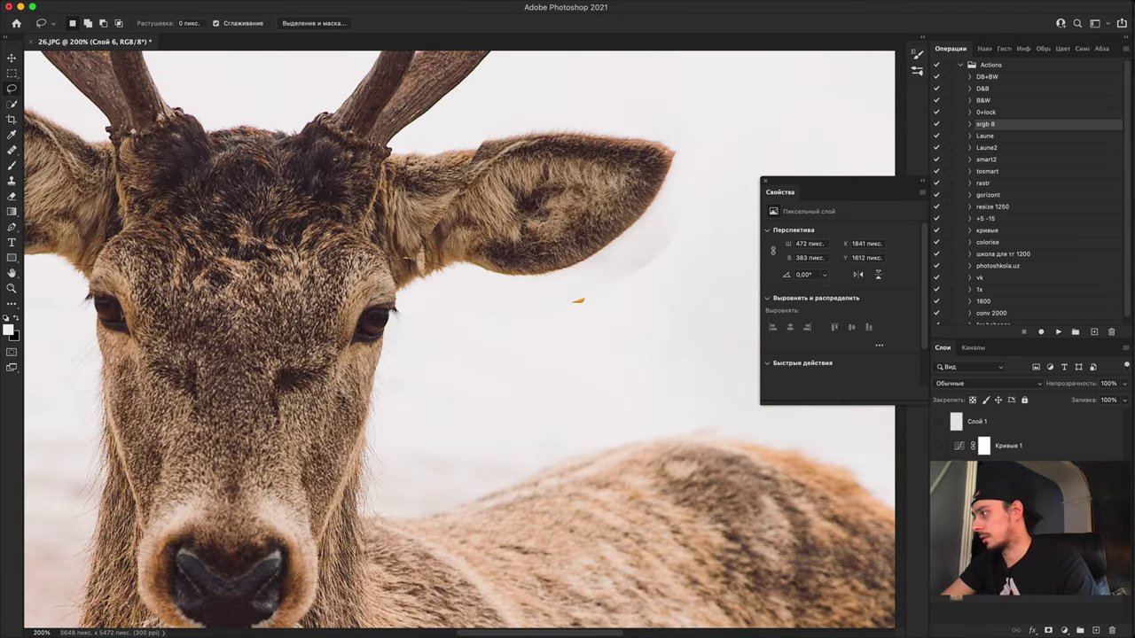
pyautogui.press('super+comma')
pyautogui.press('super+comma')
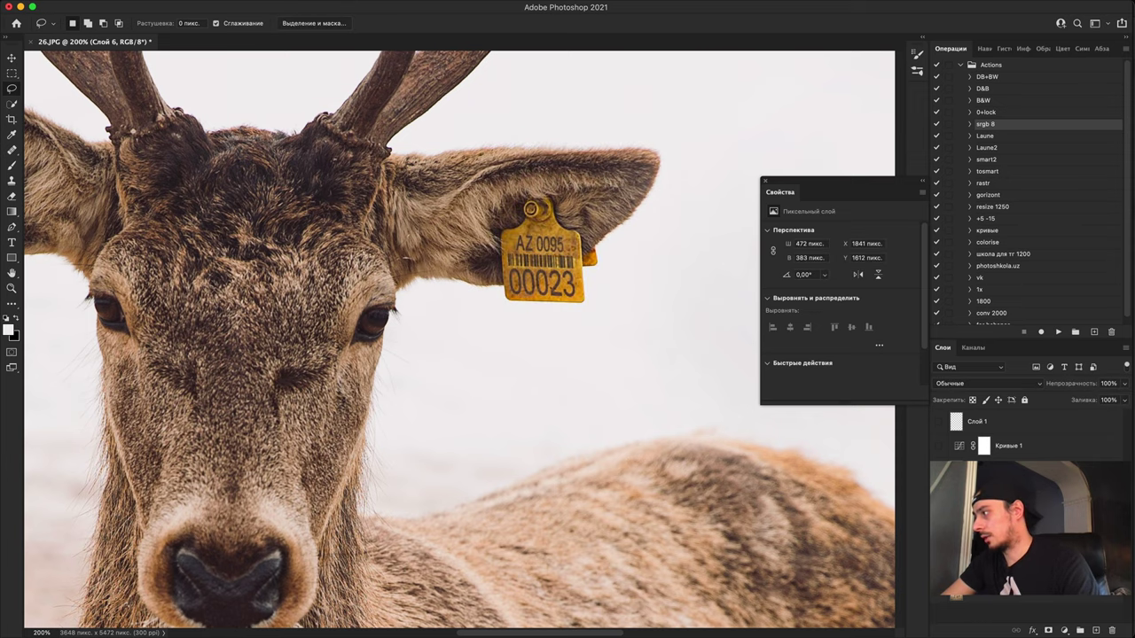
pyautogui.click(1052, 620)
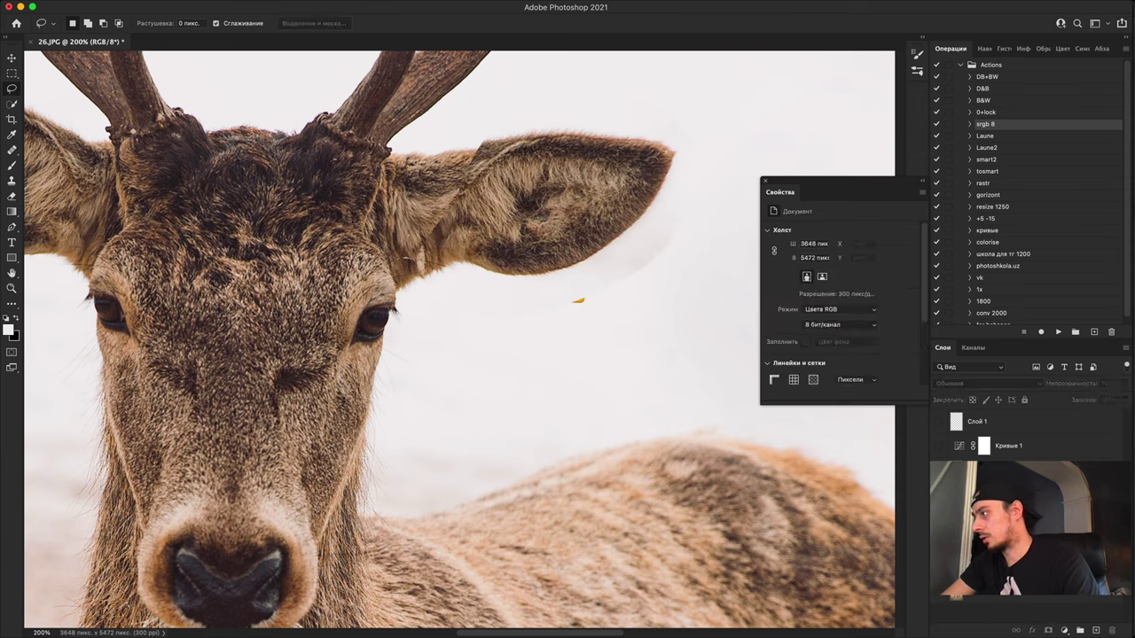
pyautogui.click(1044, 585)
pyautogui.keyDown('alt'); pyautogui.click(1048, 631); pyautogui.keyUp('alt')
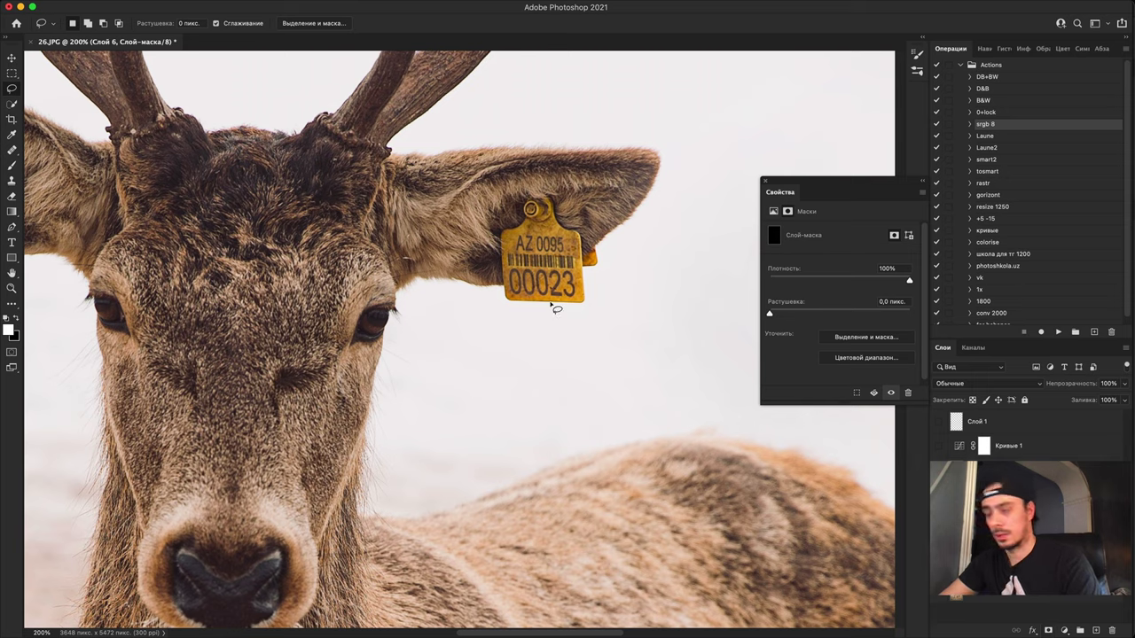
# Step: Paint white on the mask with a size 60 brush to reveal the copied ear over the upper part of the tag
pyautogui.press('b')
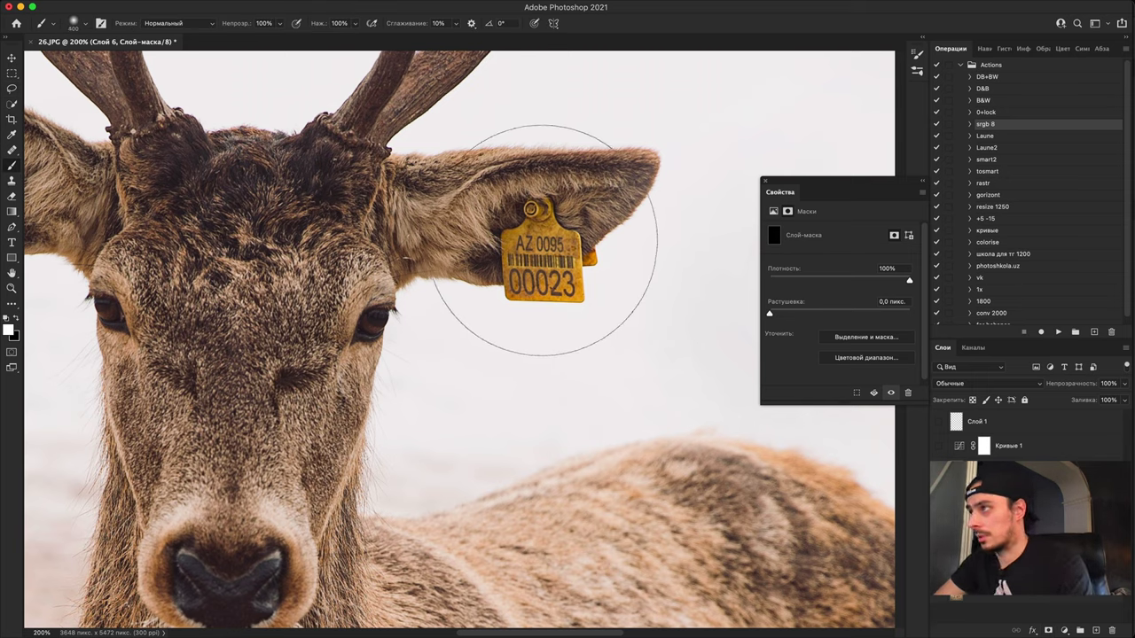
pyautogui.press('[')
pyautogui.press('[')
pyautogui.press('[')
pyautogui.moveTo(531, 209)
pyautogui.mouseDown()
pyautogui.moveTo(510, 240)
pyautogui.moveTo(581, 246)
pyautogui.moveTo(532, 271)
pyautogui.moveTo(546, 252)
pyautogui.moveTo(567, 257)
pyautogui.moveTo(497, 270)
pyautogui.moveTo(528, 261)
pyautogui.mouseUp()
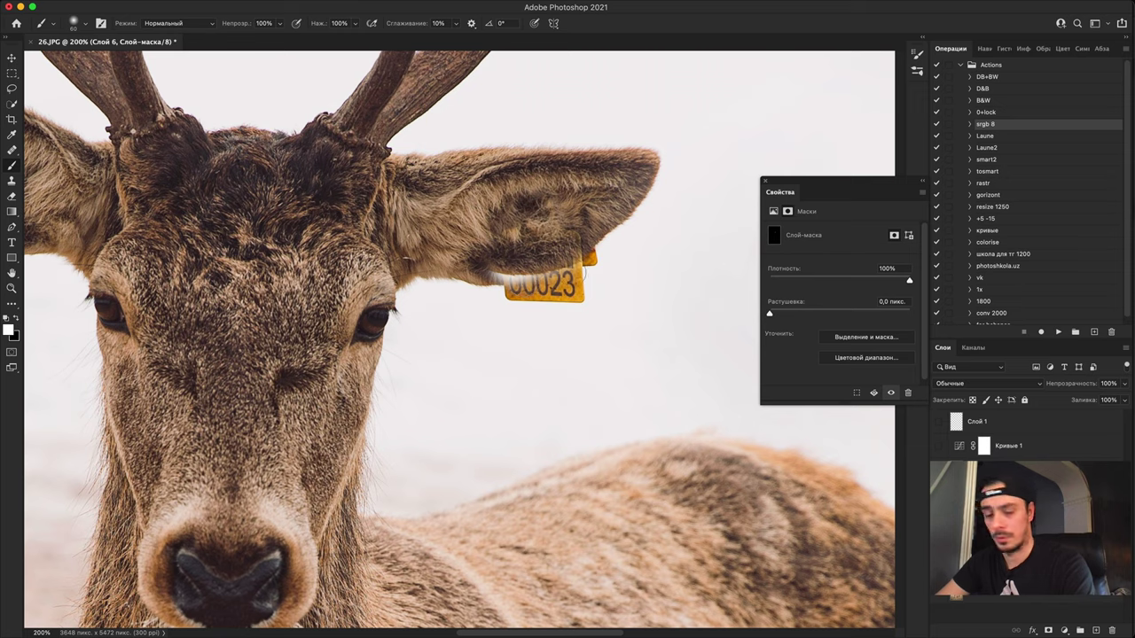
# Step: Rotate the masked ear copy by about -9° and shift it to align with the original ear, applying the transformation
pyautogui.hotkey('ctrl', 't')
pyautogui.moveTo(691, 389); pyautogui.dragTo(694, 329)
pyautogui.moveTo(565, 246); pyautogui.dragTo(577, 253)
pyautogui.moveTo(693, 349); pyautogui.dragTo(689, 349)
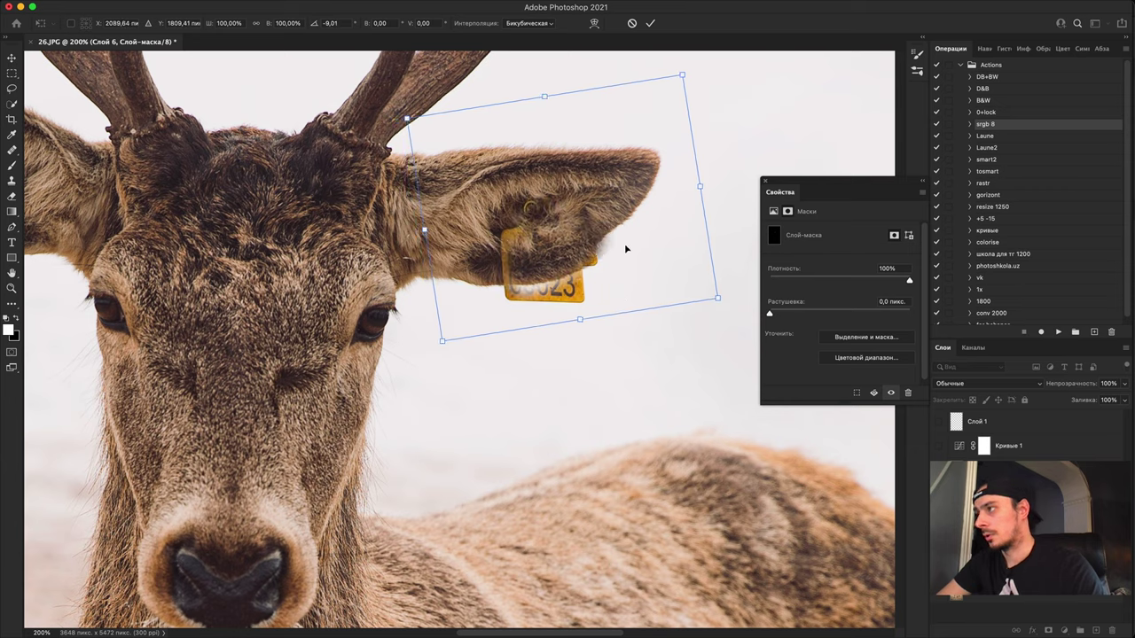
pyautogui.moveTo(625, 248)
pyautogui.mouseDown()
pyautogui.moveTo(608, 246)
pyautogui.moveTo(614, 261)
pyautogui.mouseUp()
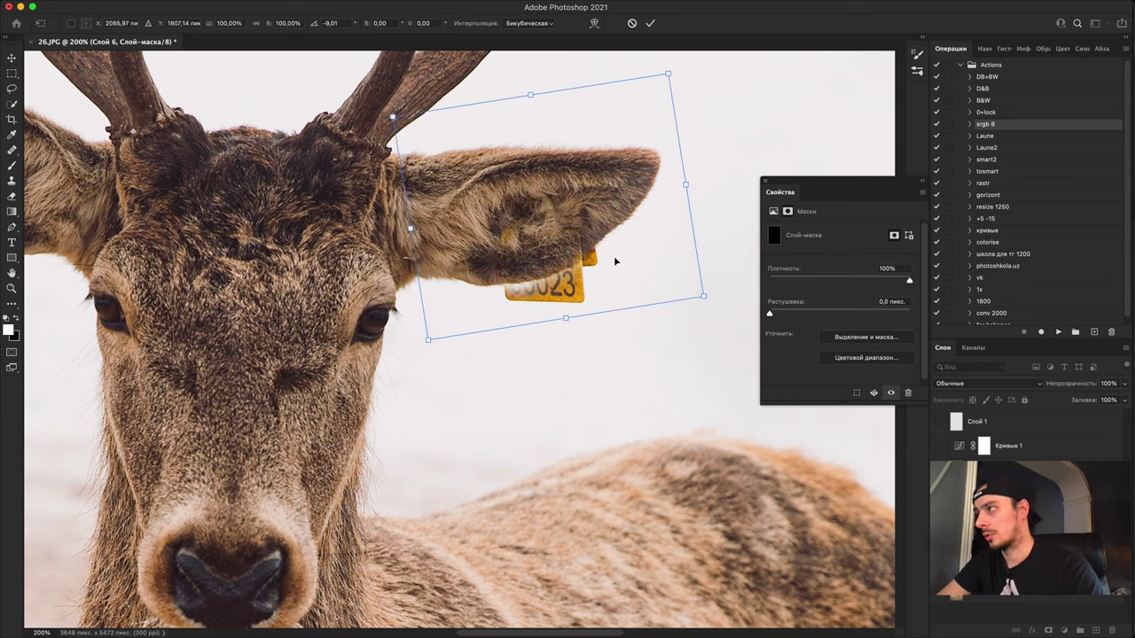
pyautogui.press('Return')
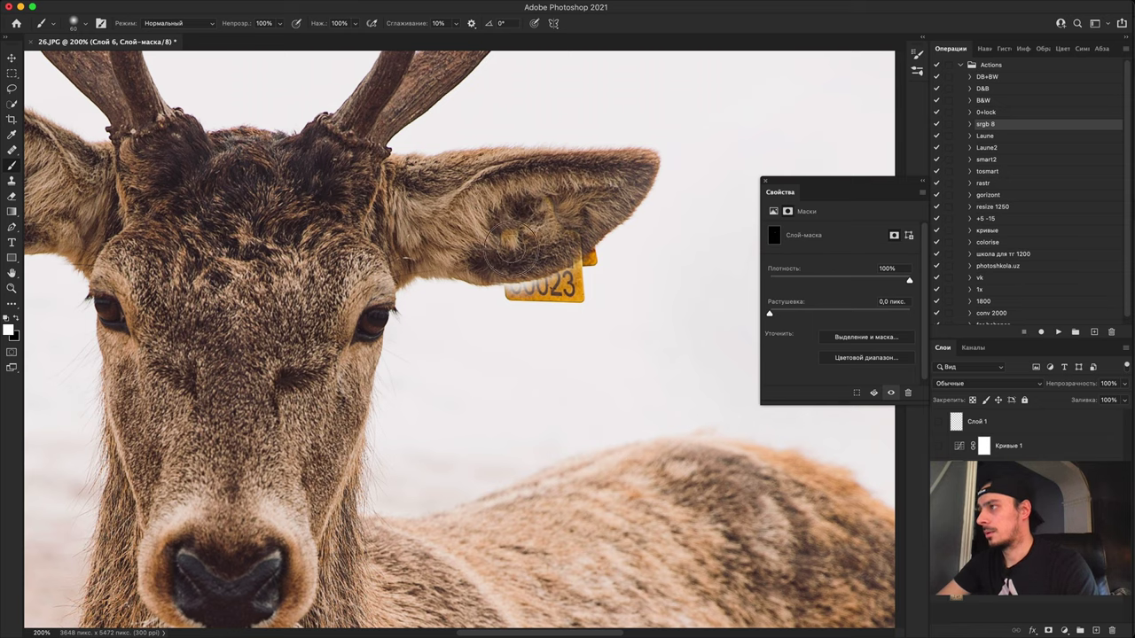
# Step: Paint the mask to cover the rest of the tag, and paint over the leftover yellow speck on a new layer
pyautogui.moveTo(525, 217)
pyautogui.mouseDown()
pyautogui.moveTo(529, 249)
pyautogui.moveTo(587, 241)
pyautogui.moveTo(551, 286)
pyautogui.moveTo(588, 274)
pyautogui.moveTo(514, 294)
pyautogui.moveTo(549, 320)
pyautogui.moveTo(540, 301)
pyautogui.moveTo(506, 302)
pyautogui.moveTo(569, 306)
pyautogui.mouseUp()
pyautogui.click(1094, 629)
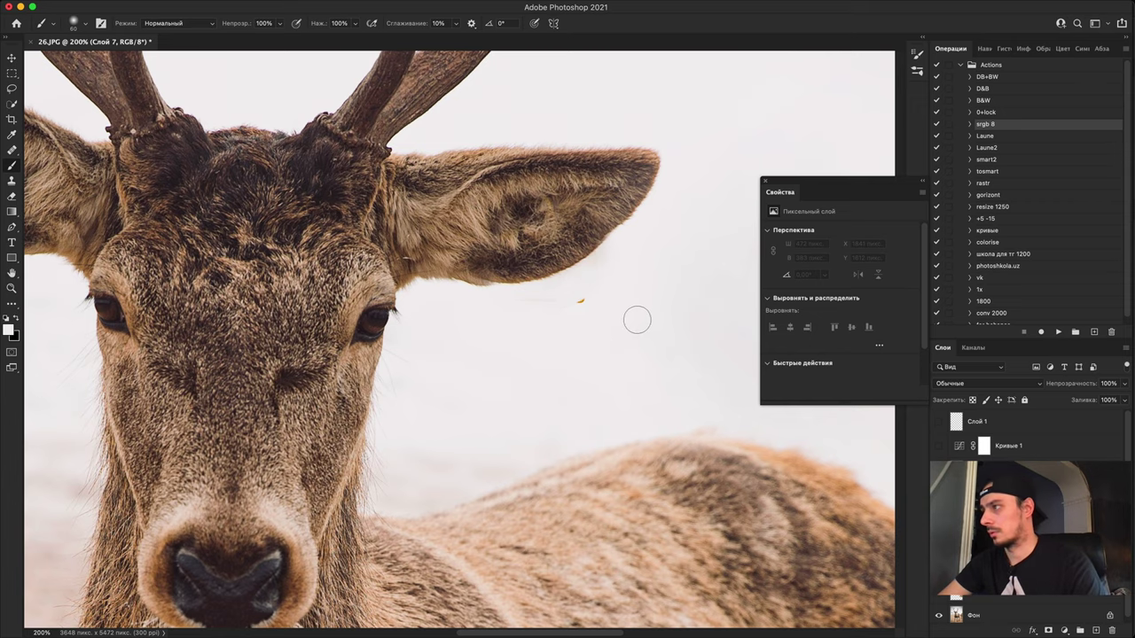
pyautogui.moveTo(575, 305)
pyautogui.mouseDown()
pyautogui.moveTo(602, 281)
pyautogui.moveTo(558, 314)
pyautogui.mouseUp()
pyautogui.keyDown('alt'); pyautogui.click(596, 290); pyautogui.keyUp('alt')
# Step: Add another layer above the retouched deer photo and brush across the fog and the upper field
pyautogui.press('super+minus')
pyautogui.press('super+minus')
pyautogui.press('super+minus')
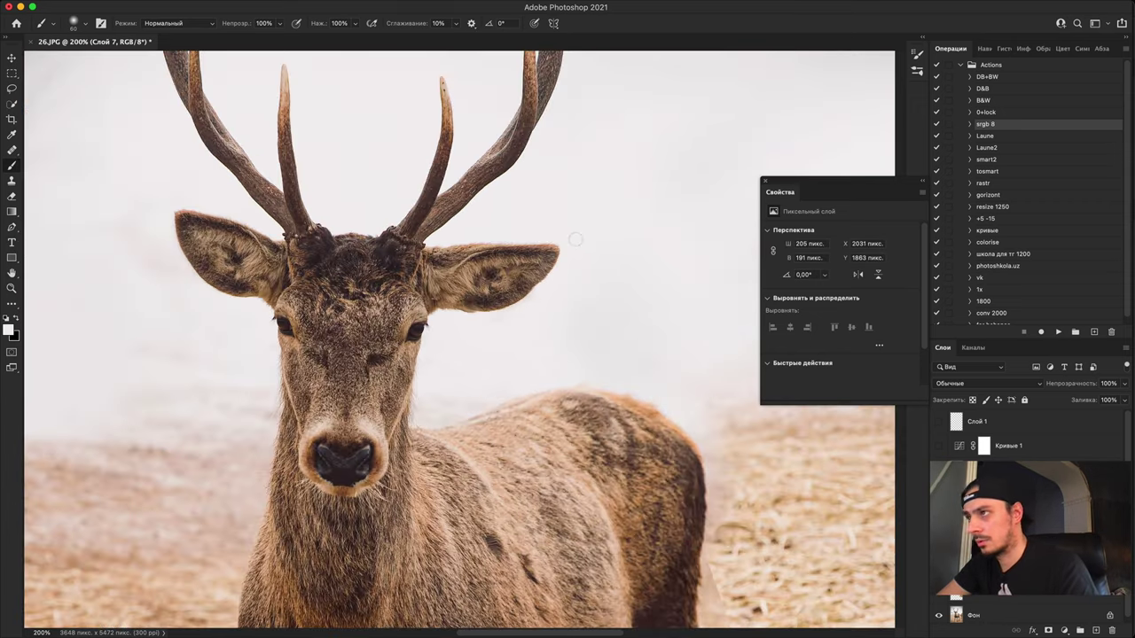
pyautogui.press('super+minus')
pyautogui.press('super+minus')
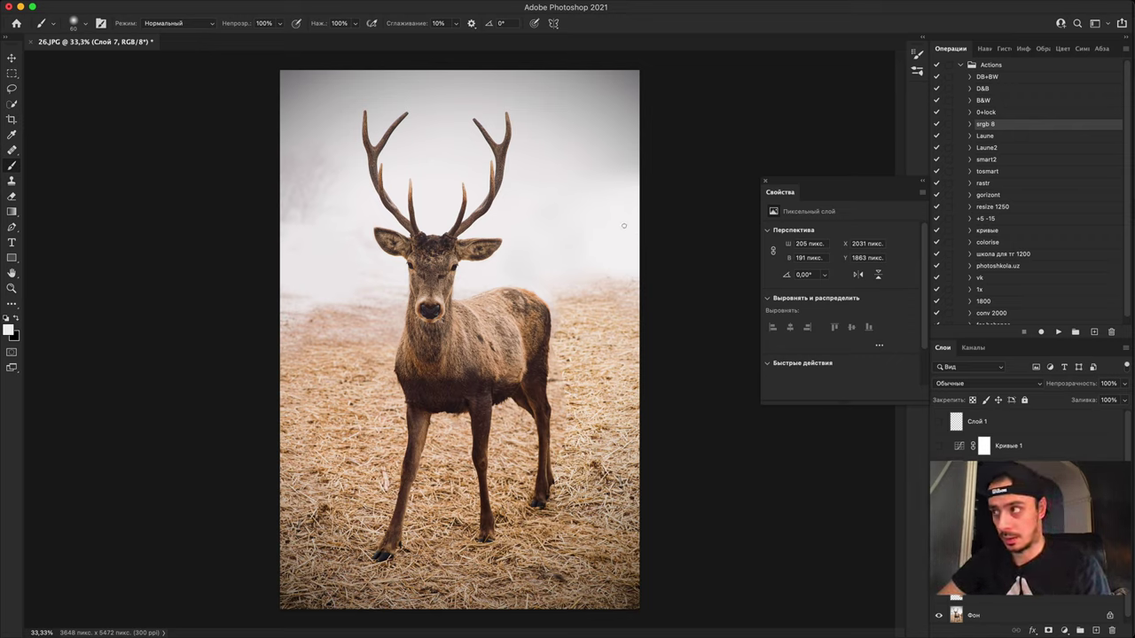
pyautogui.press('super+minus')
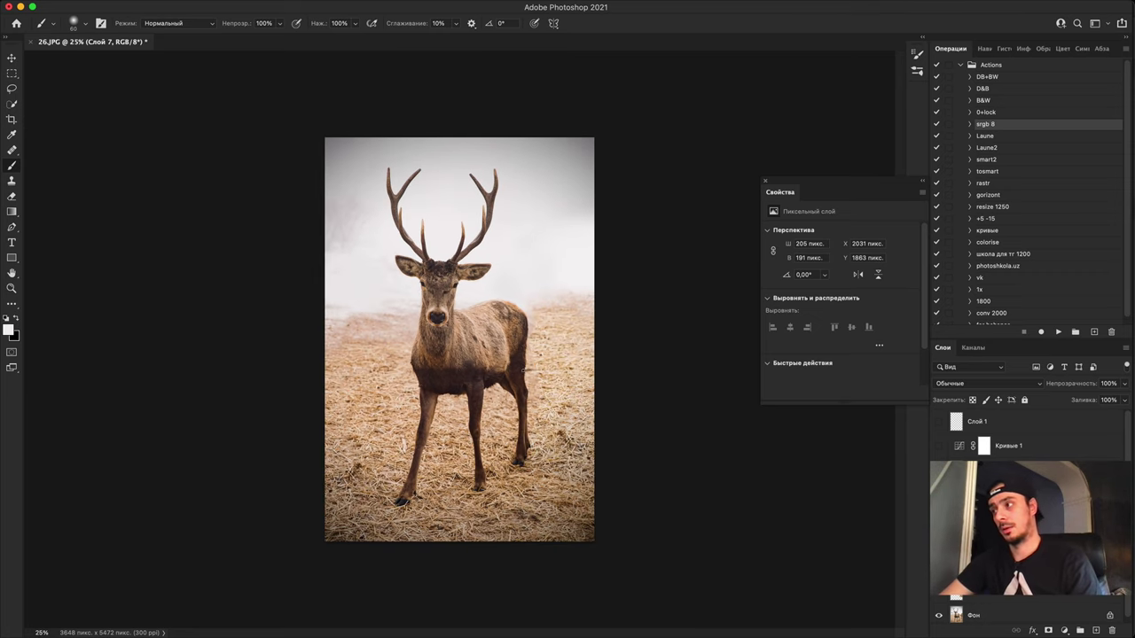
pyautogui.press('super+plus')
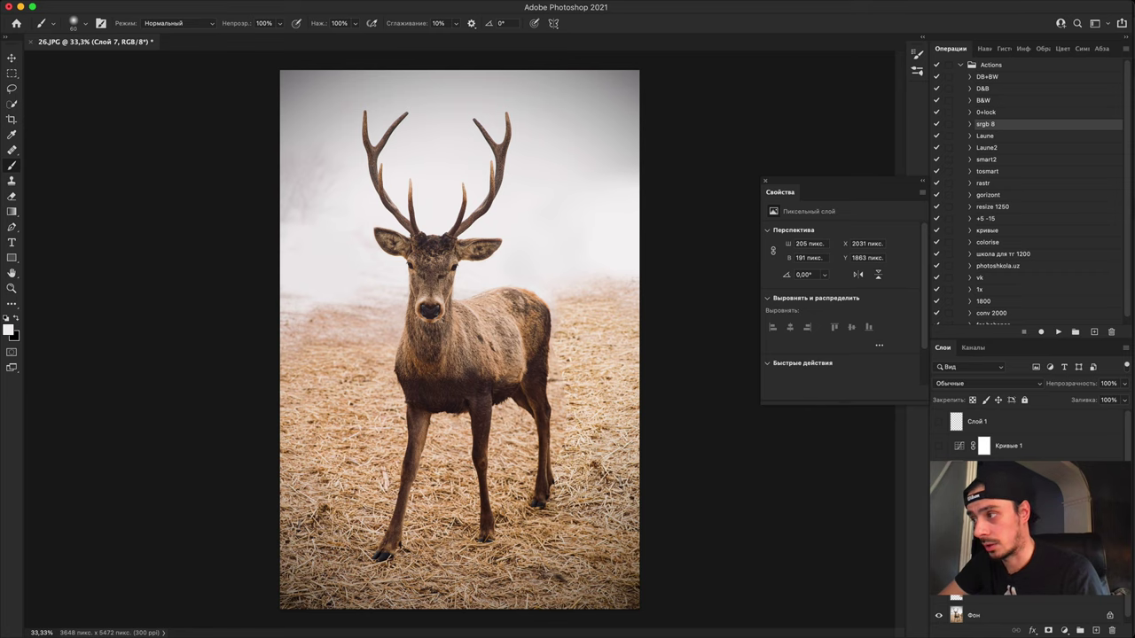
pyautogui.press('super+minus')
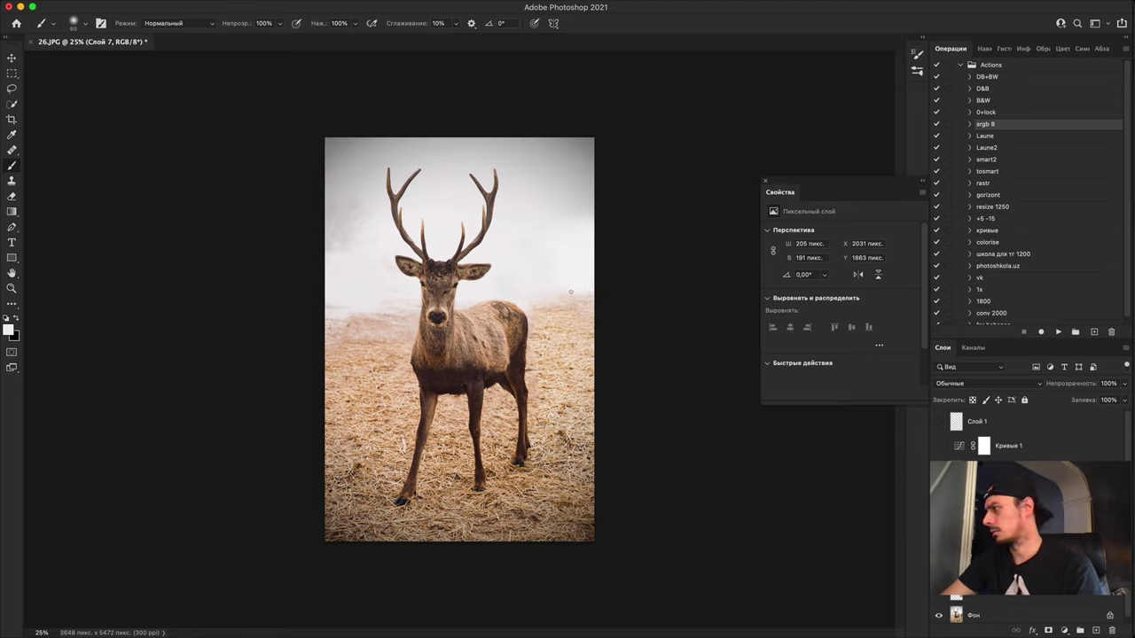
pyautogui.click(1097, 629)
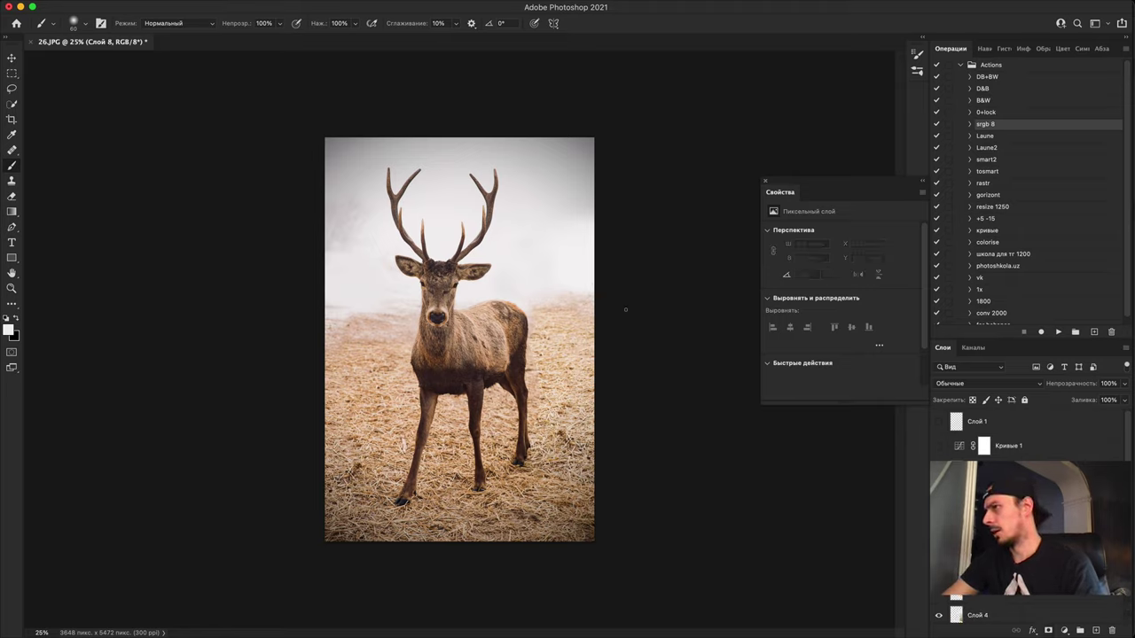
pyautogui.moveTo(556, 217)
pyautogui.mouseDown()
pyautogui.moveTo(545, 177)
pyautogui.moveTo(456, 148)
pyautogui.moveTo(375, 177)
pyautogui.moveTo(352, 333)
pyautogui.mouseUp()
pyautogui.moveTo(360, 372)
pyautogui.mouseDown()
pyautogui.moveTo(380, 507)
pyautogui.moveTo(502, 519)
pyautogui.moveTo(580, 430)
pyautogui.moveTo(577, 245)
pyautogui.moveTo(542, 178)
pyautogui.mouseUp()
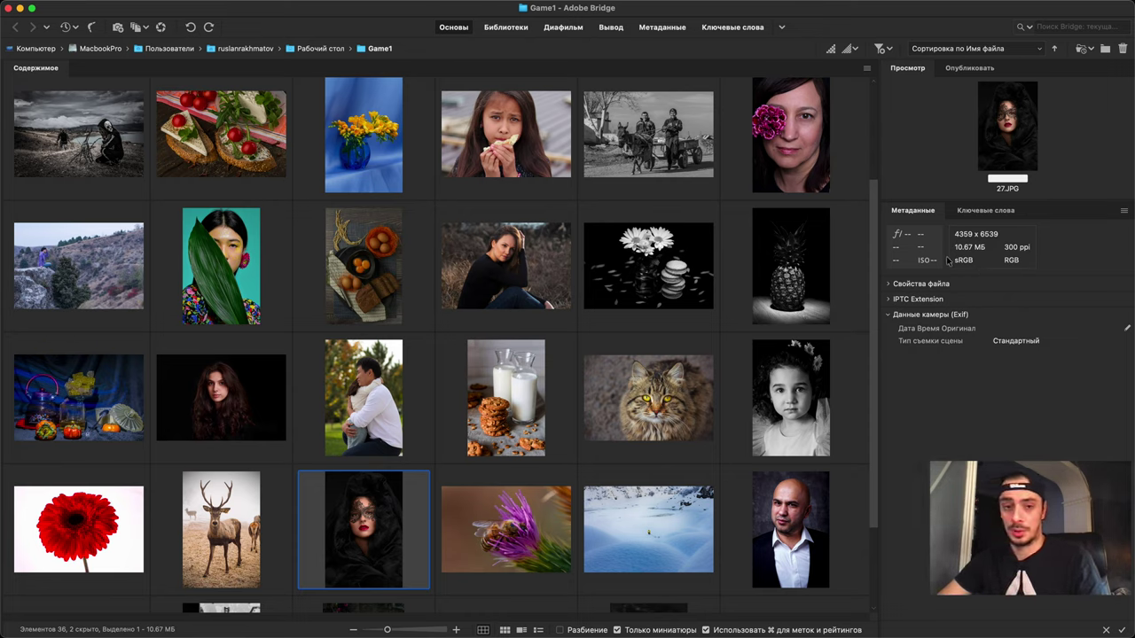
# Step: Inspect the IPTC Extension and file properties metadata of 27.JPG in Bridge
pyautogui.click(889, 301)
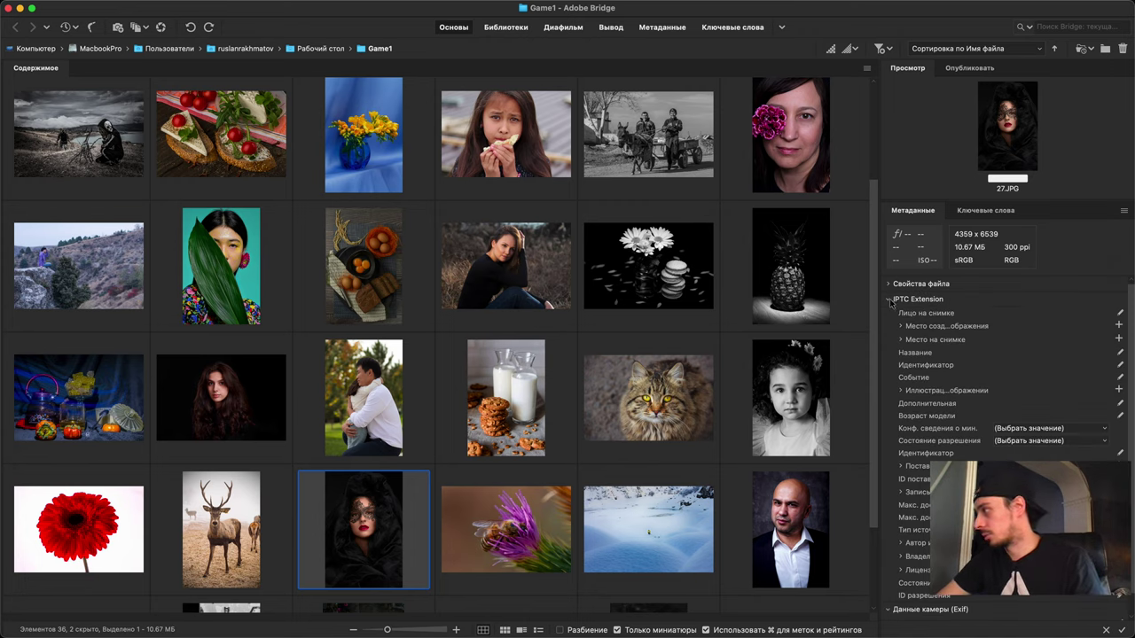
pyautogui.click(889, 301)
pyautogui.click(889, 284)
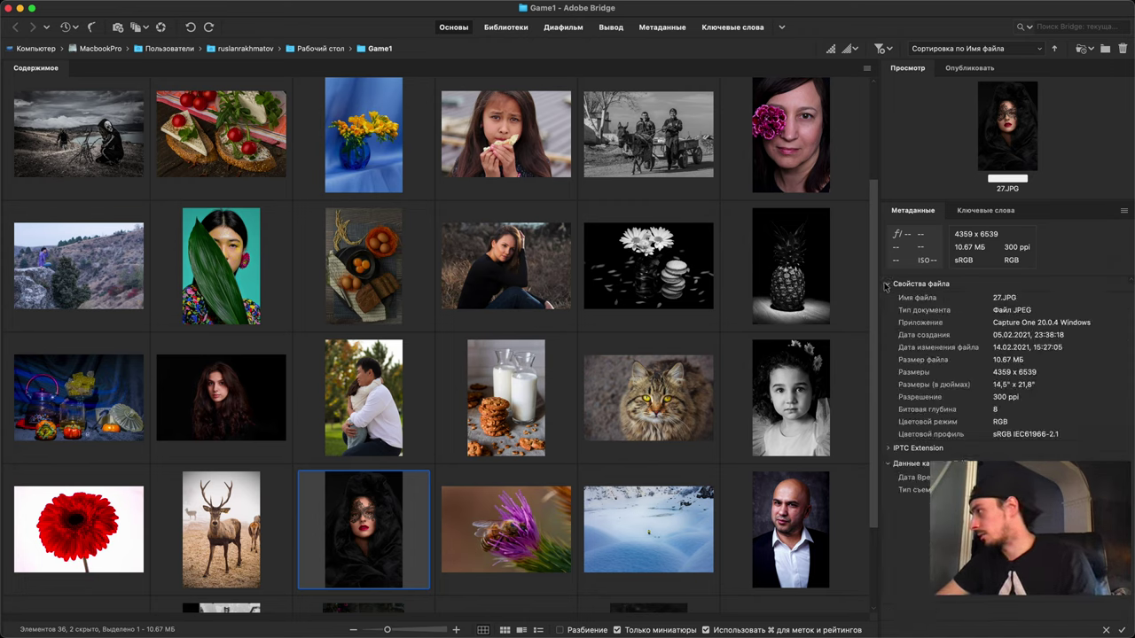
pyautogui.click(886, 285)
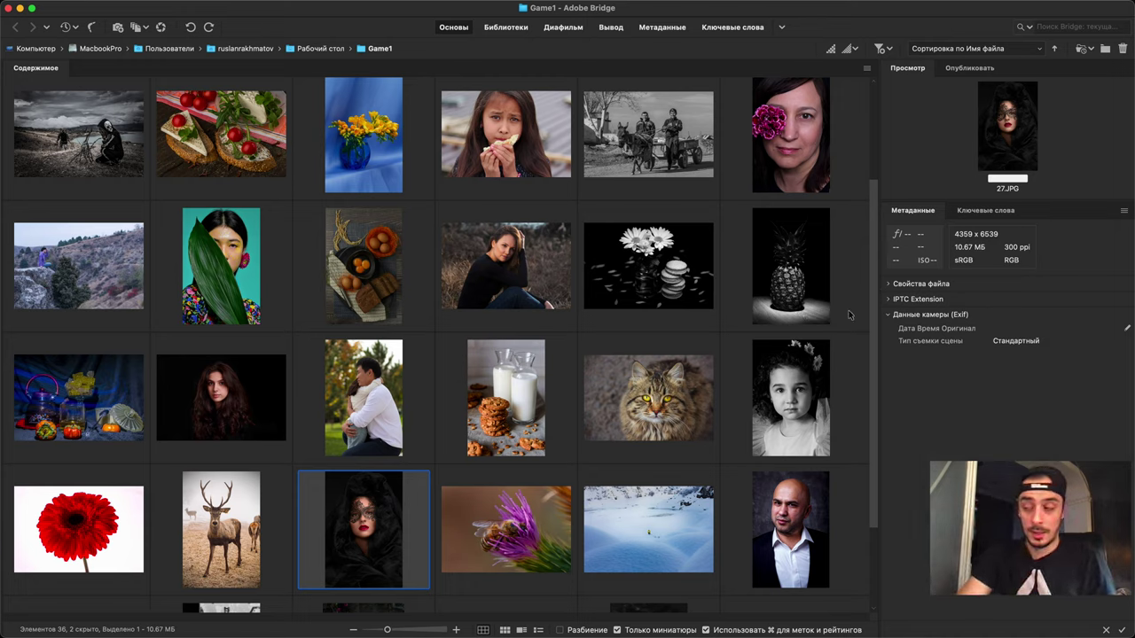
# Step: Open 27.JPG in Photoshop with its embedded profile and add a Curves adjustment layer that strongly brightens the shadows
pyautogui.doubleClick(365, 539)
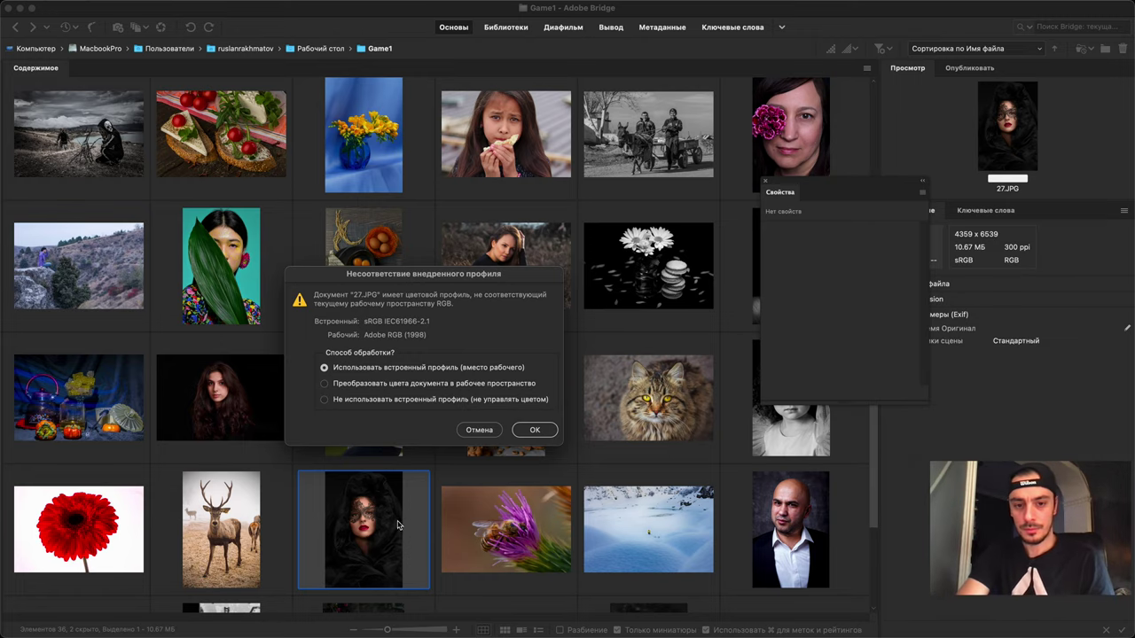
pyautogui.click(537, 430)
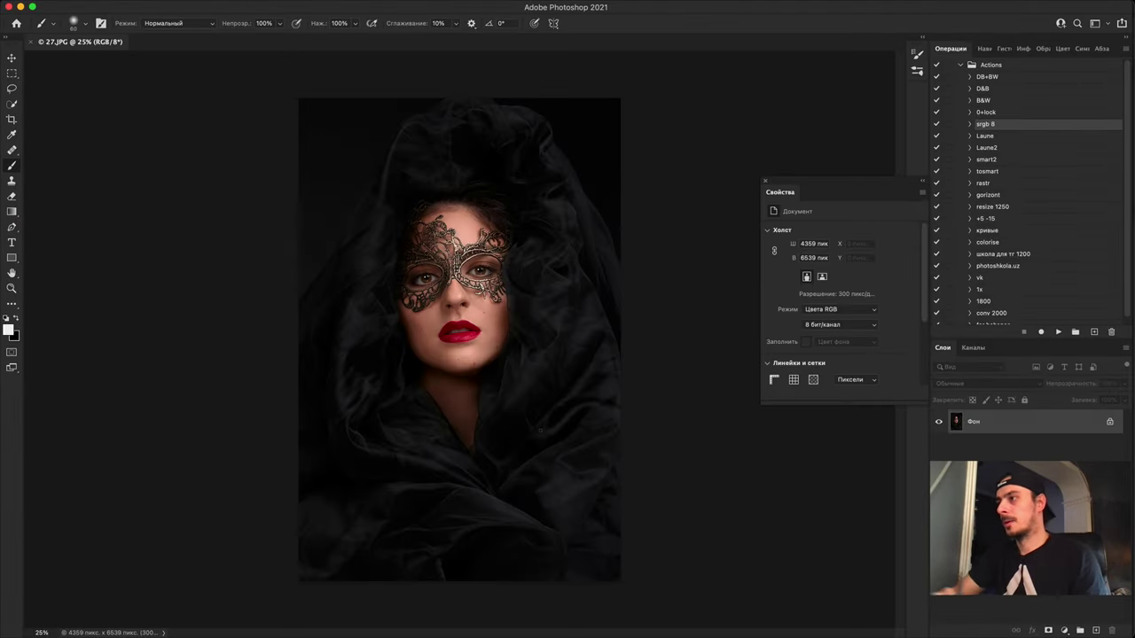
pyautogui.click(1065, 630)
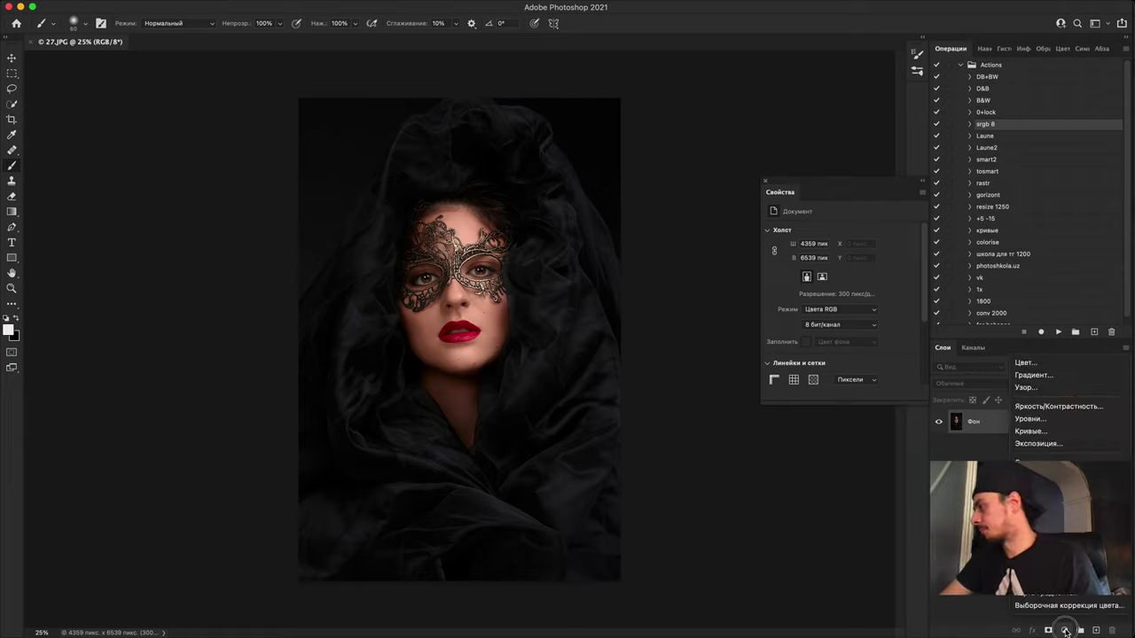
pyautogui.click(1042, 434)
pyautogui.moveTo(846, 318); pyautogui.dragTo(811, 298)
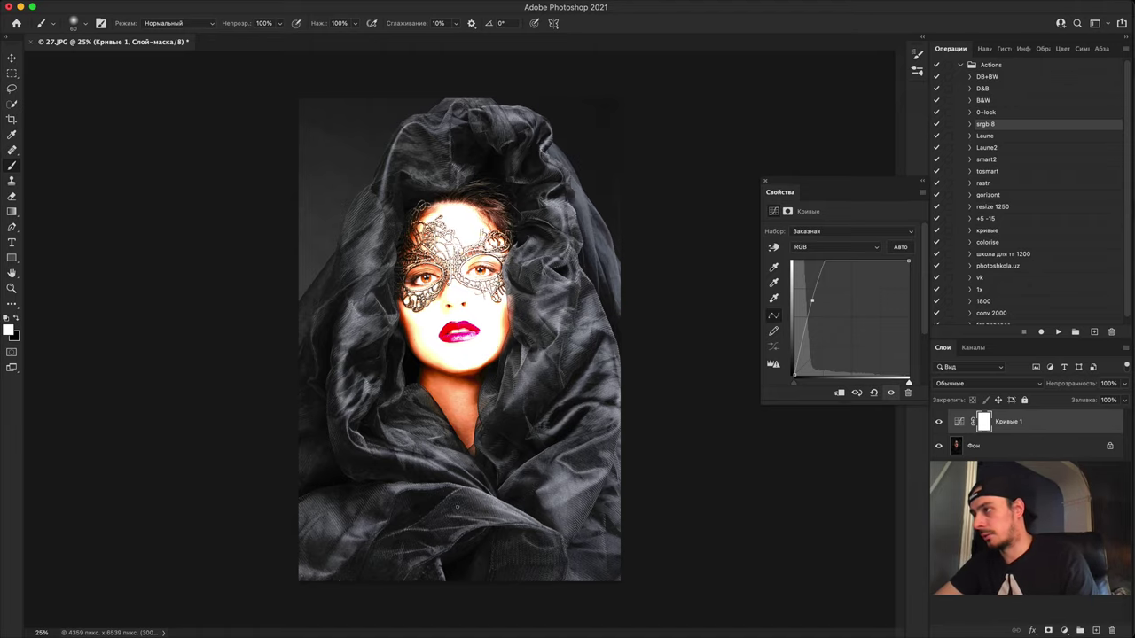
# Step: Hide the Curves layer and examine the masked woman's face up close
pyautogui.click(938, 421)
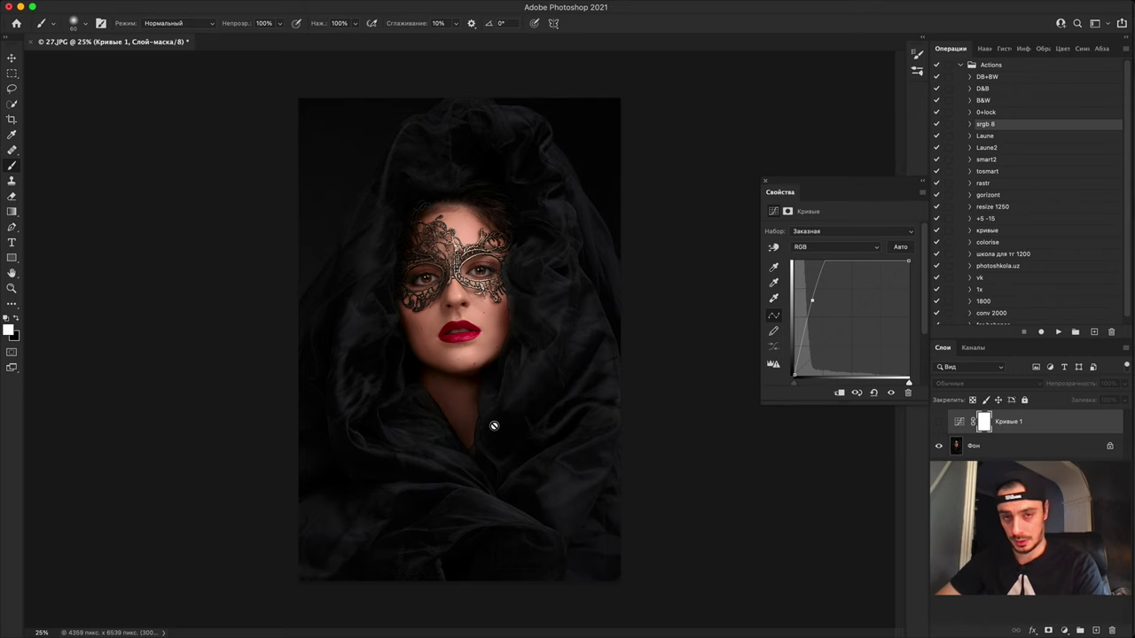
pyautogui.press('super+equal')
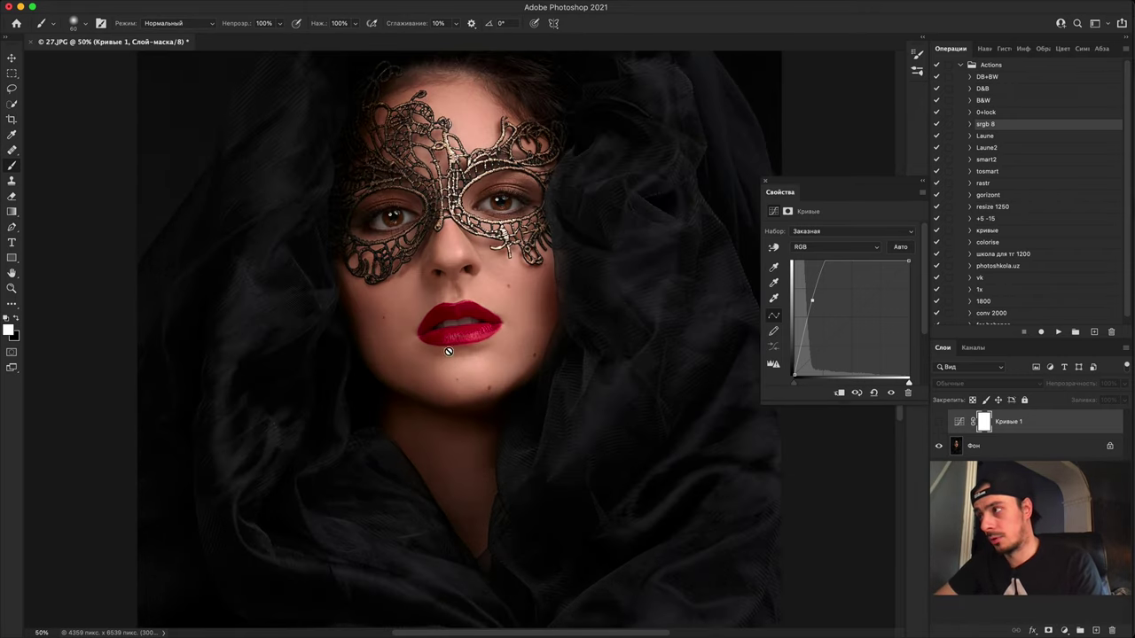
pyautogui.press('space')
pyautogui.press('super+equal')
pyautogui.moveTo(460, 295); pyautogui.dragTo(438, 438)
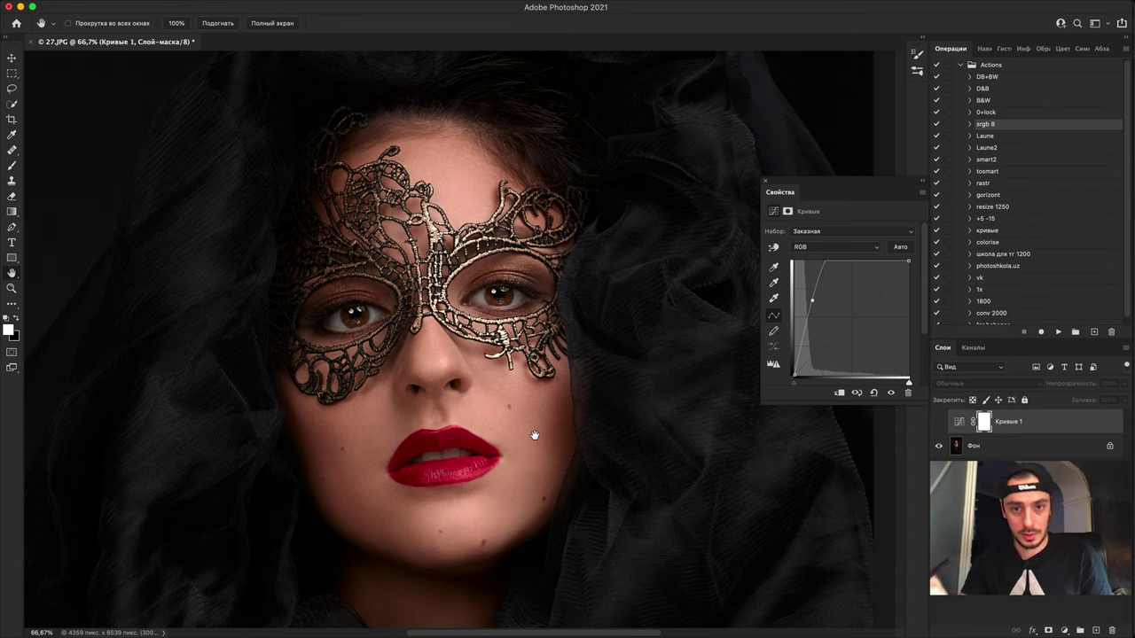
# Step: Show the Curves layer again and mark the backdrop beside the hood with a white zigzag on a new layer
pyautogui.click(939, 422)
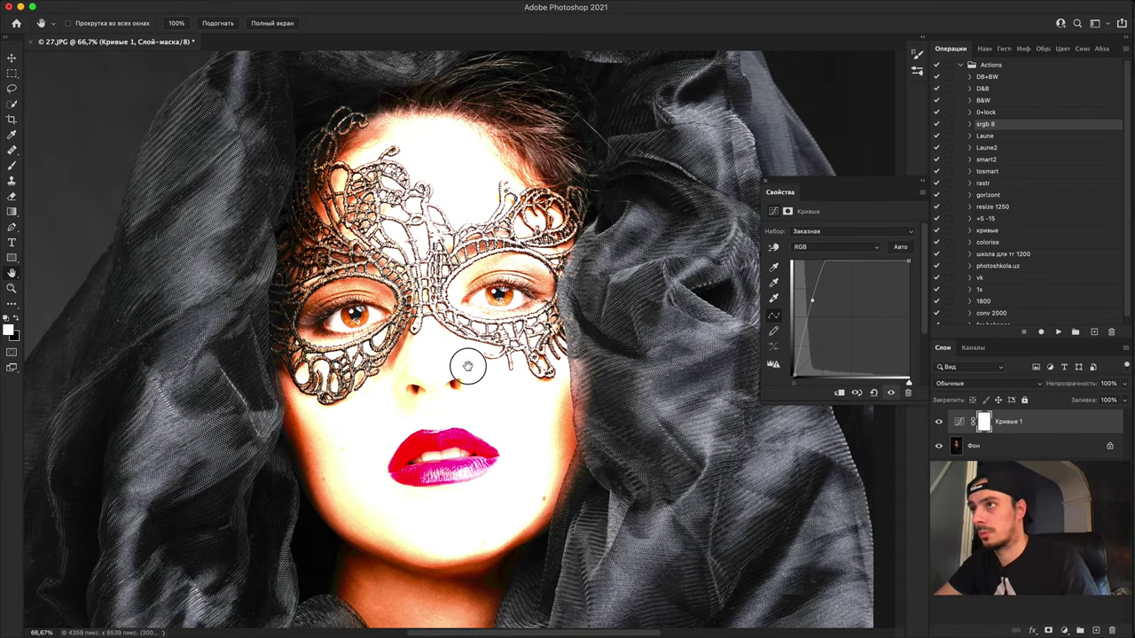
pyautogui.scroll(5, 467, 366)
pyautogui.hscroll(-5, 426, 399)
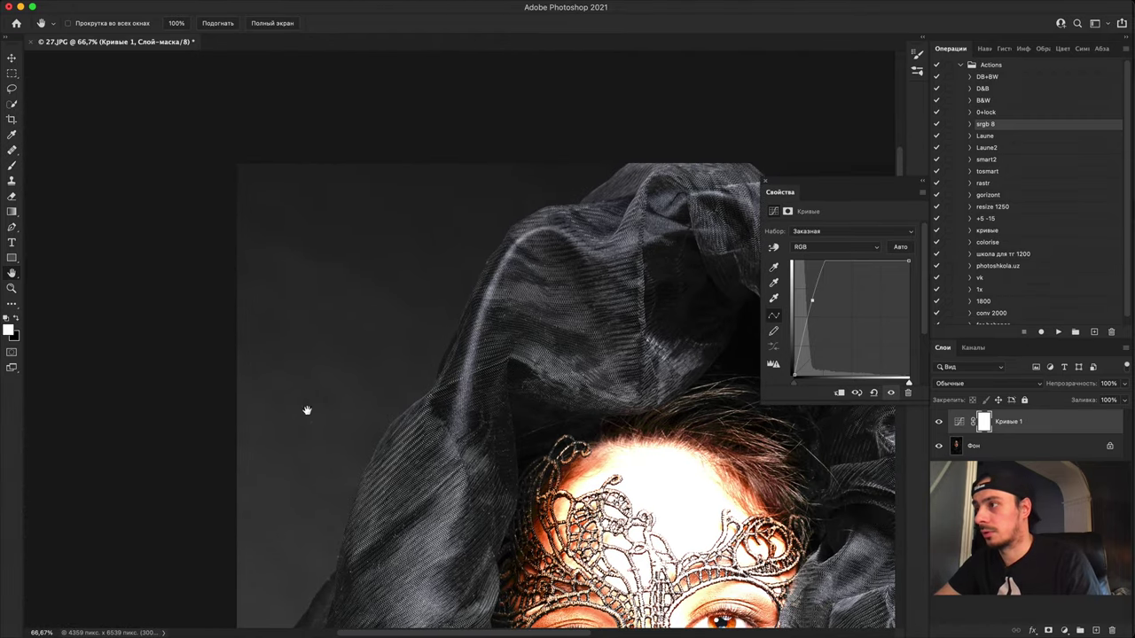
pyautogui.click(1098, 631)
pyautogui.press('b')
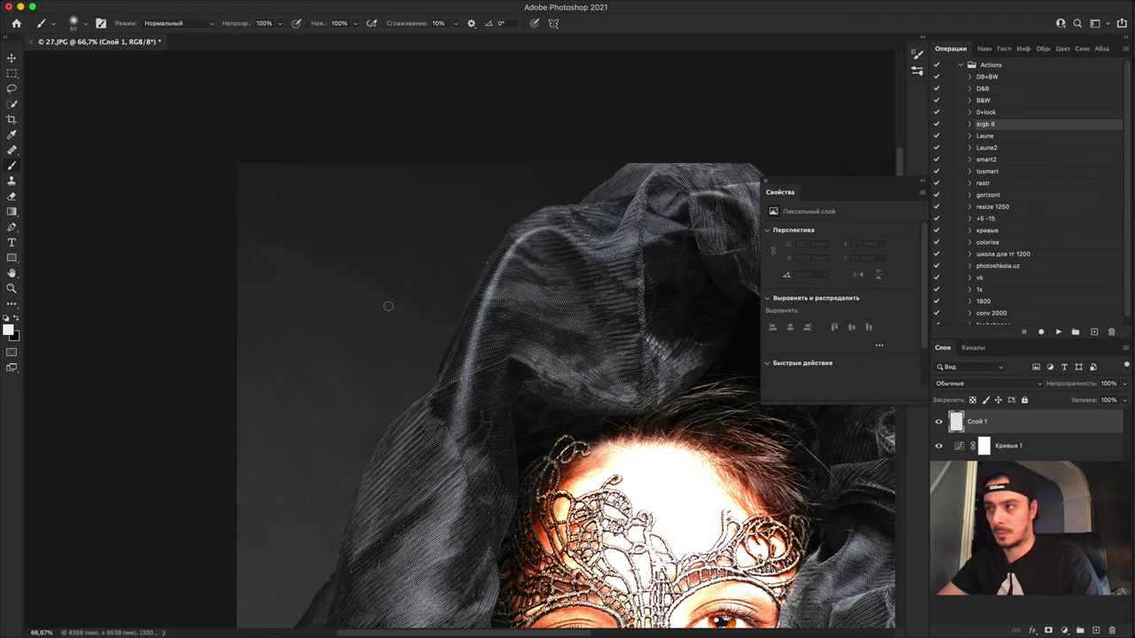
pyautogui.moveTo(242, 518)
pyautogui.mouseDown()
pyautogui.moveTo(342, 260)
pyautogui.moveTo(310, 175)
pyautogui.mouseUp()
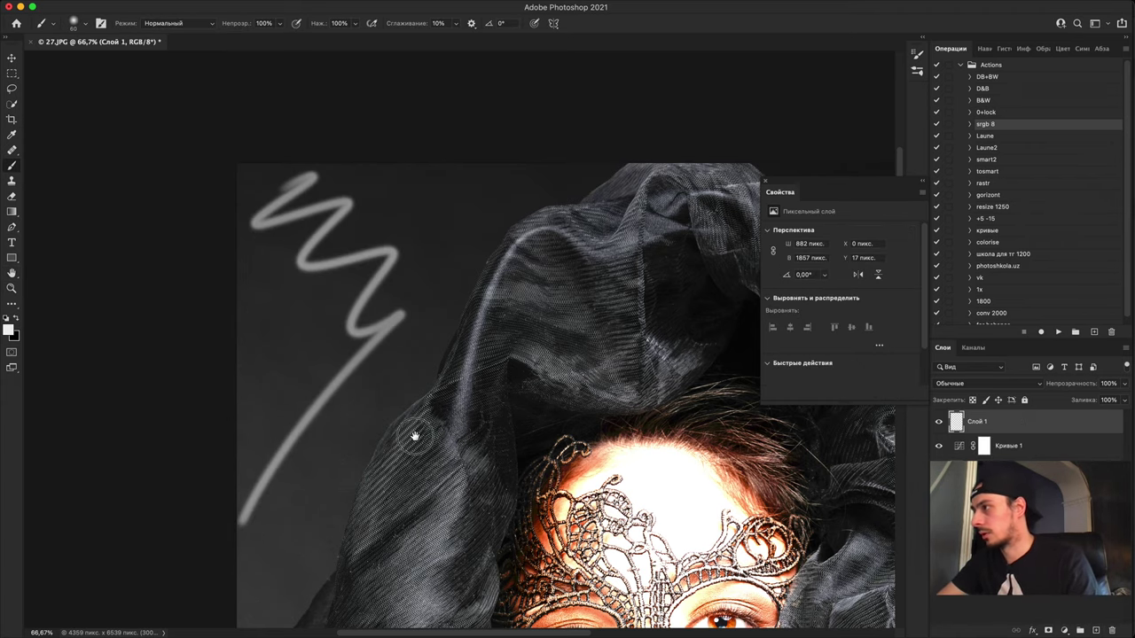
# Step: Examine the dark hood fabric at 400% with the Curves layer hidden and shown
pyautogui.moveTo(647, 335); pyautogui.dragTo(382, 278)
pyautogui.moveTo(734, 257); pyautogui.dragTo(573, 296)
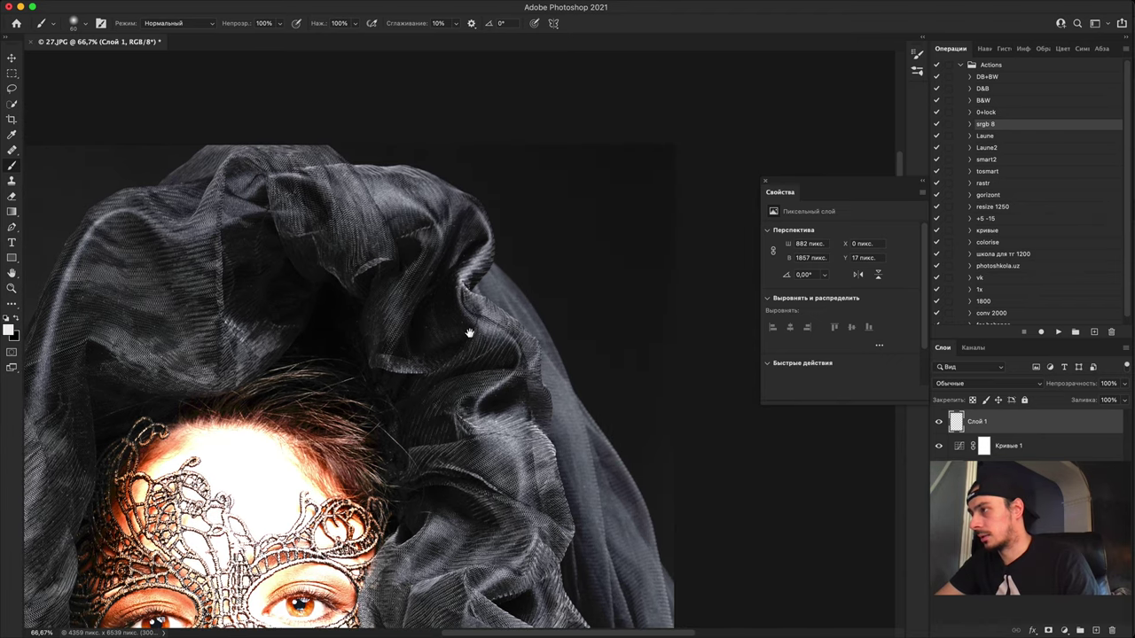
pyautogui.press('super+plus')
pyautogui.press('super+plus')
pyautogui.press('super+plus')
pyautogui.press('super+plus')
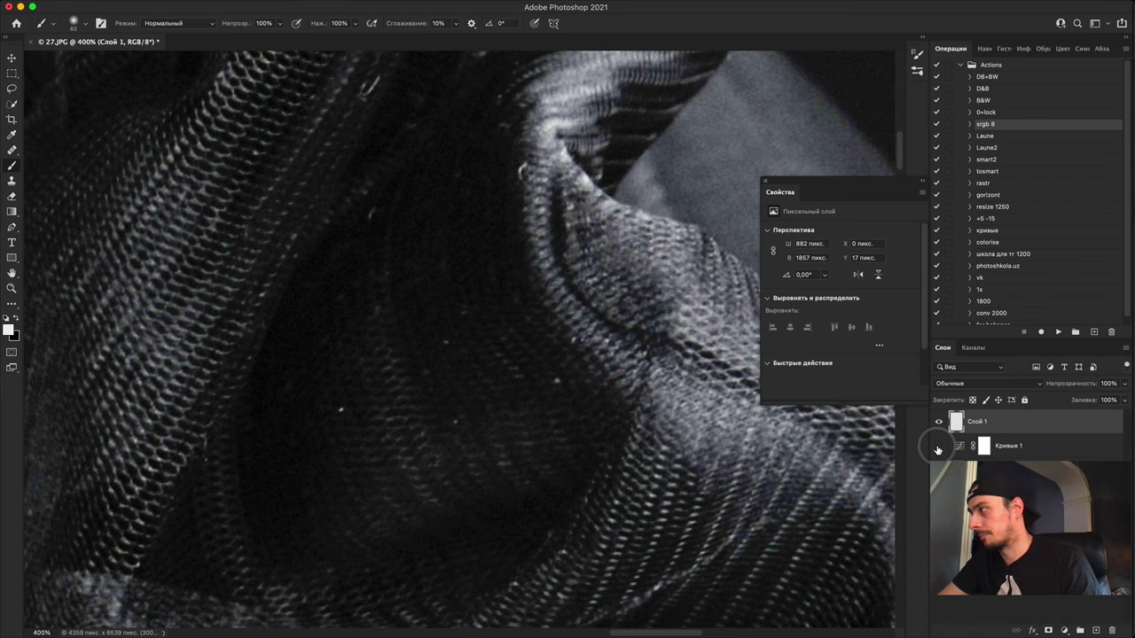
pyautogui.click(937, 449)
pyautogui.click(938, 447)
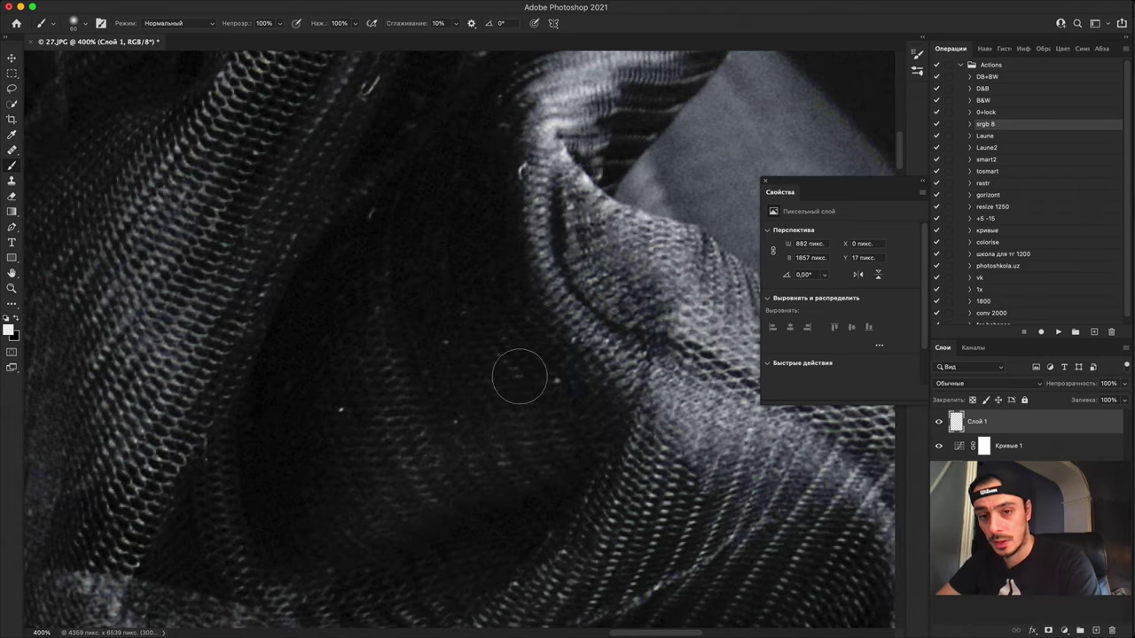
# Step: Reduce the brush to a very small size and circle the bright dust speck in the dark fabric fold
pyautogui.press('[')
pyautogui.press('[')
pyautogui.press('[')
pyautogui.press('[')
pyautogui.press('[')
pyautogui.press('[')
pyautogui.press('[')
pyautogui.press('[')
pyautogui.press('[')
pyautogui.press('[')
pyautogui.press('[')
pyautogui.press('[')
pyautogui.press('[')
pyautogui.moveTo(549, 365); pyautogui.dragTo(548, 367)
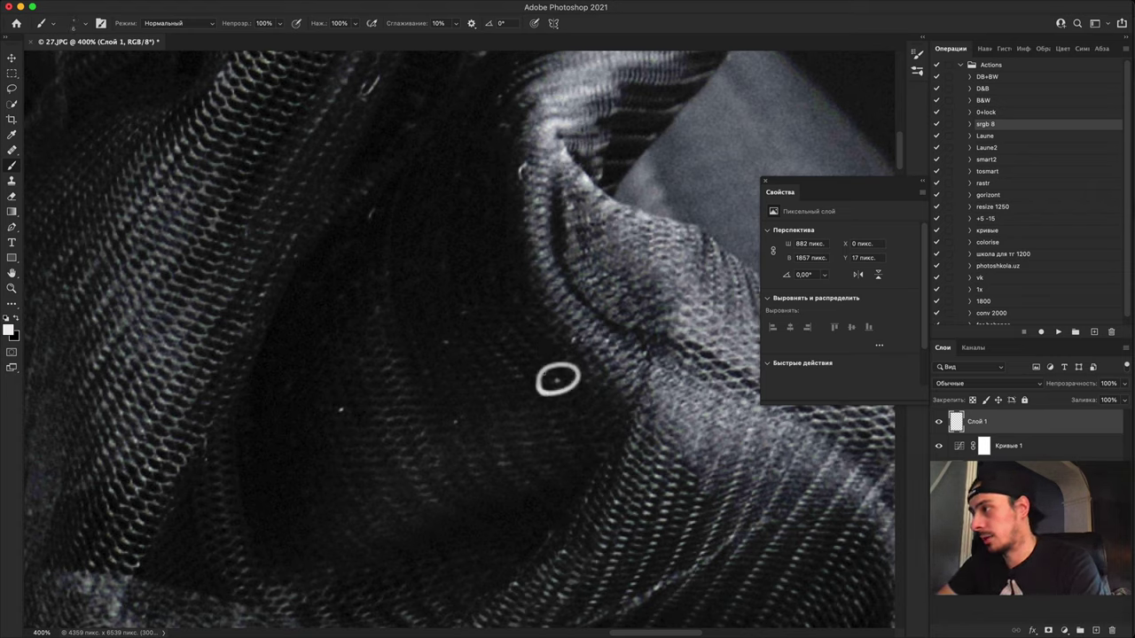
# Step: Circle five more bright specks in and around the dark fold of the hood fabric
pyautogui.moveTo(447, 404); pyautogui.dragTo(448, 403)
pyautogui.moveTo(358, 384); pyautogui.dragTo(354, 387)
pyautogui.moveTo(467, 345)
pyautogui.mouseDown()
pyautogui.moveTo(431, 353)
pyautogui.moveTo(454, 328)
pyautogui.mouseUp()
pyautogui.moveTo(363, 222); pyautogui.dragTo(390, 191)
pyautogui.moveTo(530, 161); pyautogui.dragTo(507, 182)
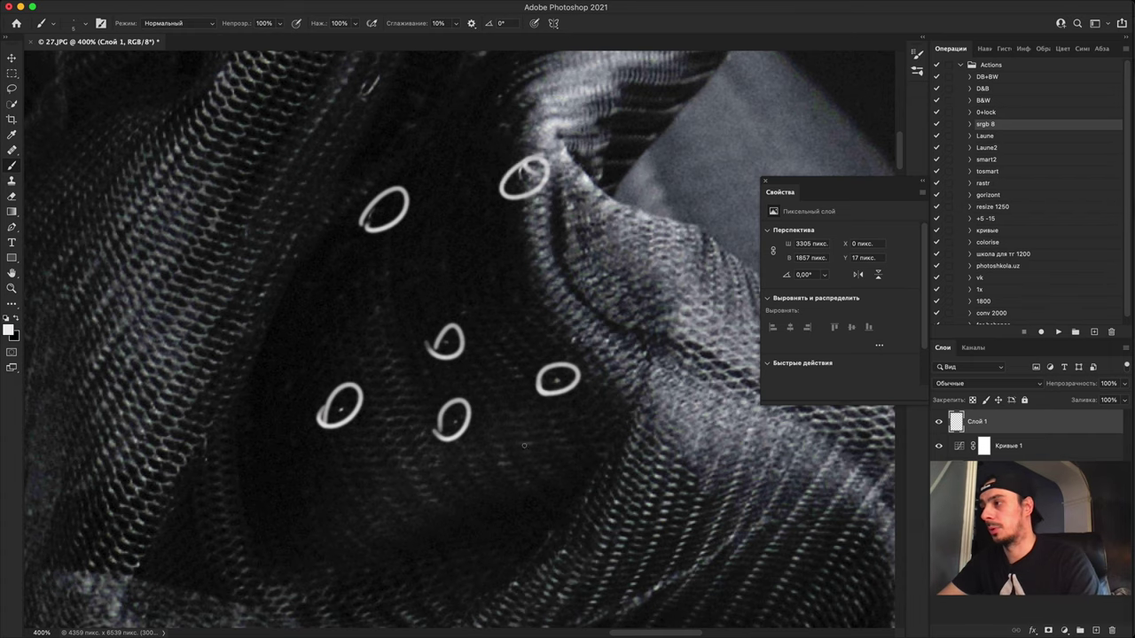
# Step: Examine the hood fabric, the eye area with the lace mask and the lower folds at 300% for specks
pyautogui.press('super+minus')
pyautogui.moveTo(620, 528)
pyautogui.mouseDown()
pyautogui.moveTo(647, 508)
pyautogui.moveTo(798, 523)
pyautogui.mouseUp()
pyautogui.moveTo(311, 402); pyautogui.dragTo(600, 463)
pyautogui.moveTo(243, 303); pyautogui.dragTo(752, 488)
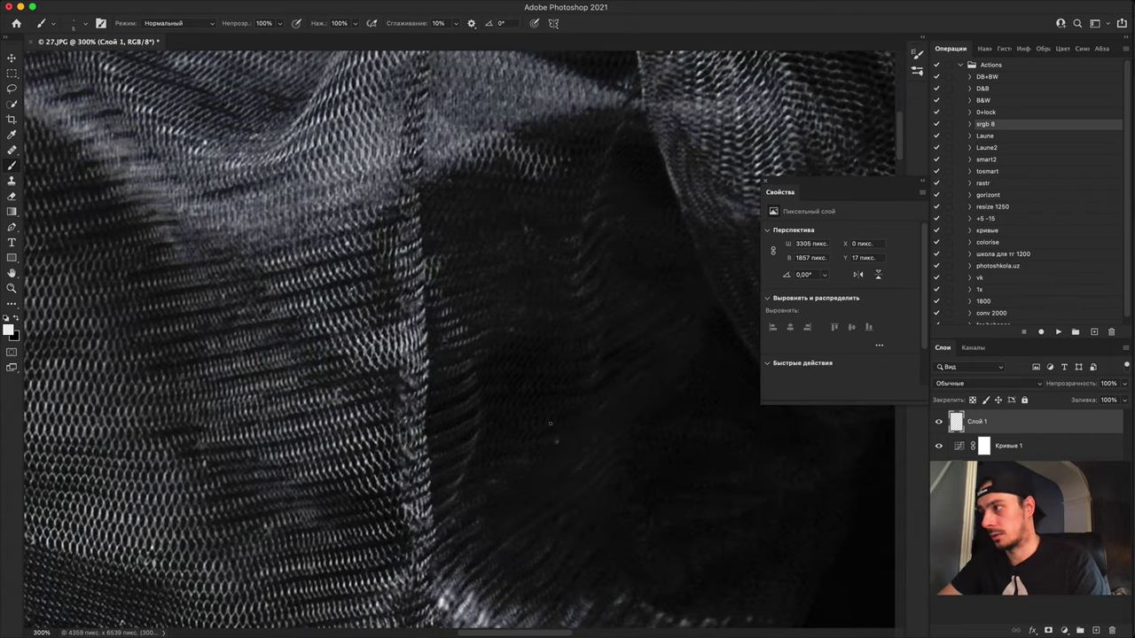
pyautogui.scroll(-10, 514, 423)
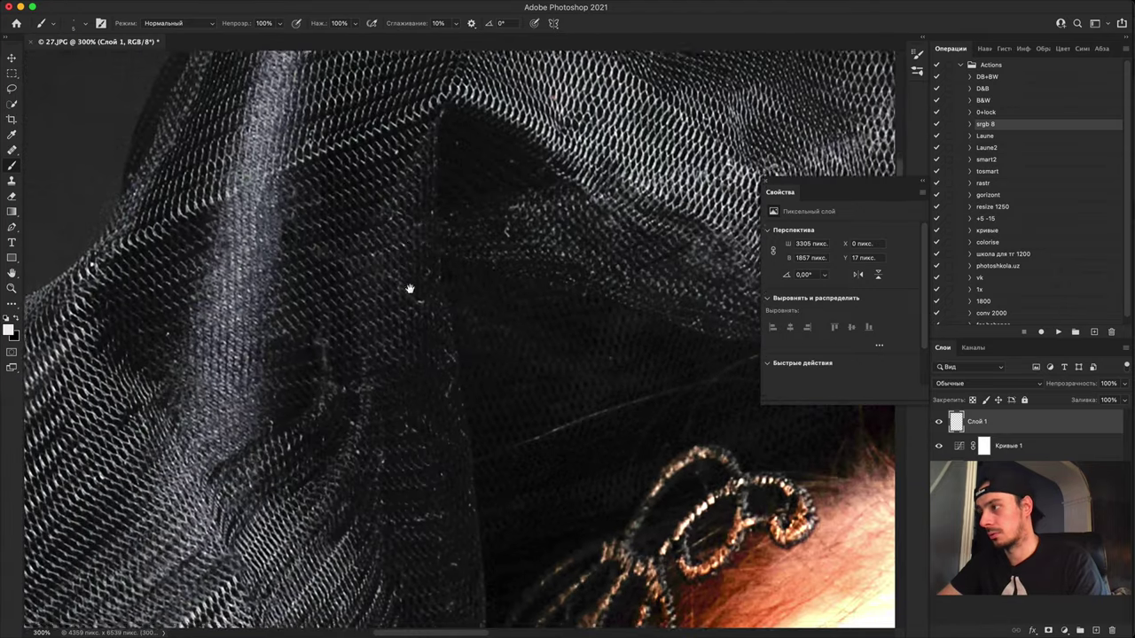
pyautogui.scroll(-15, 371, 559)
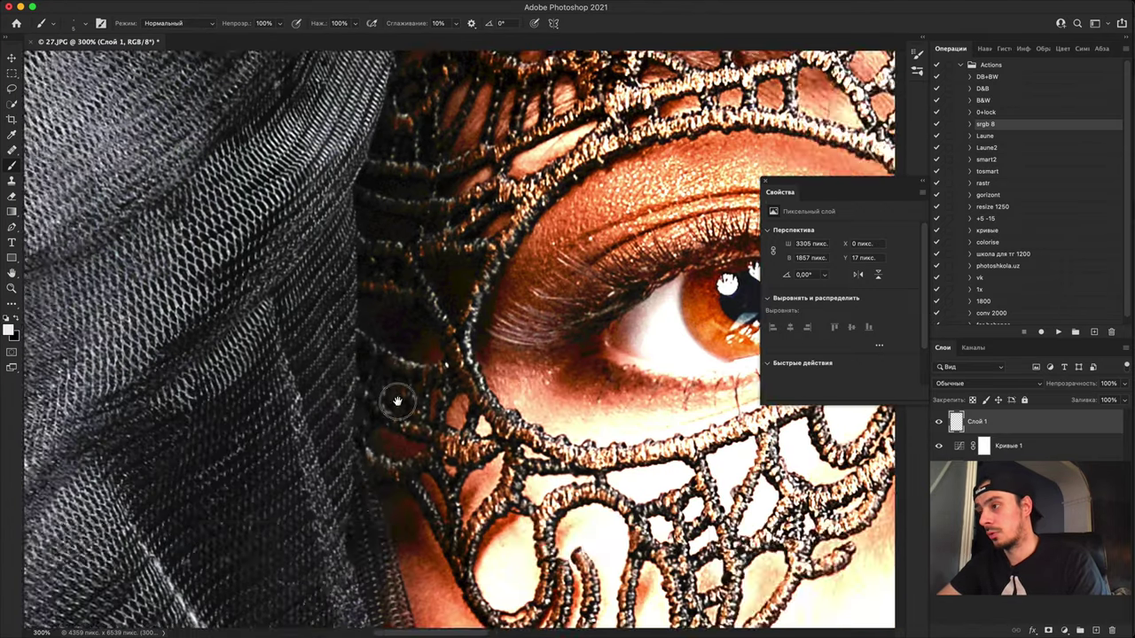
pyautogui.scroll(-15, 436, 317)
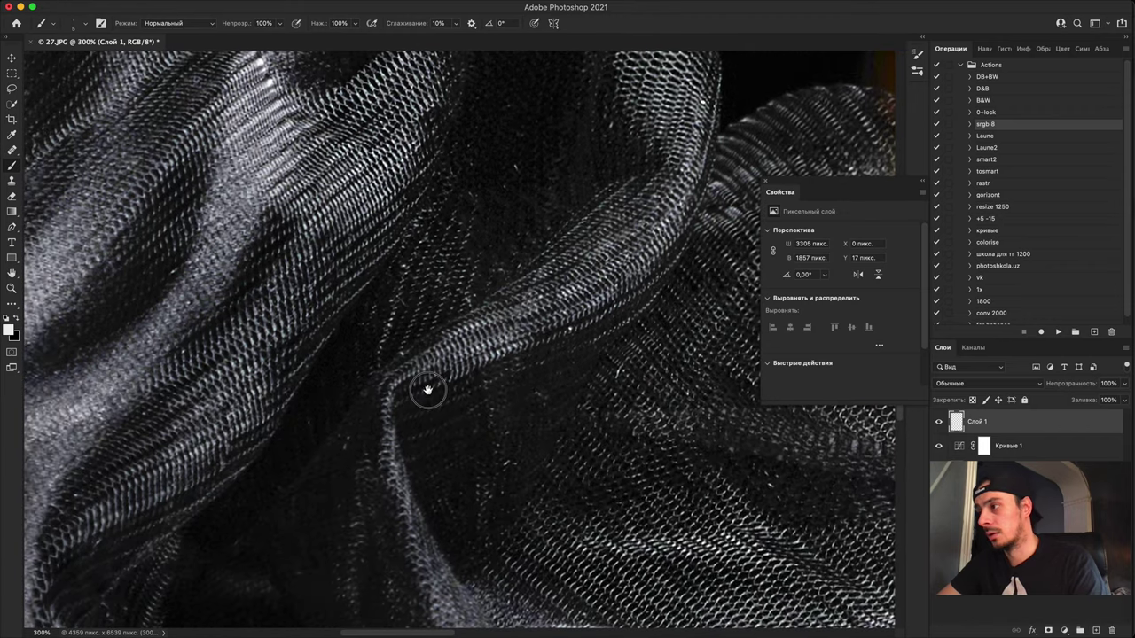
pyautogui.scroll(-15, 451, 298)
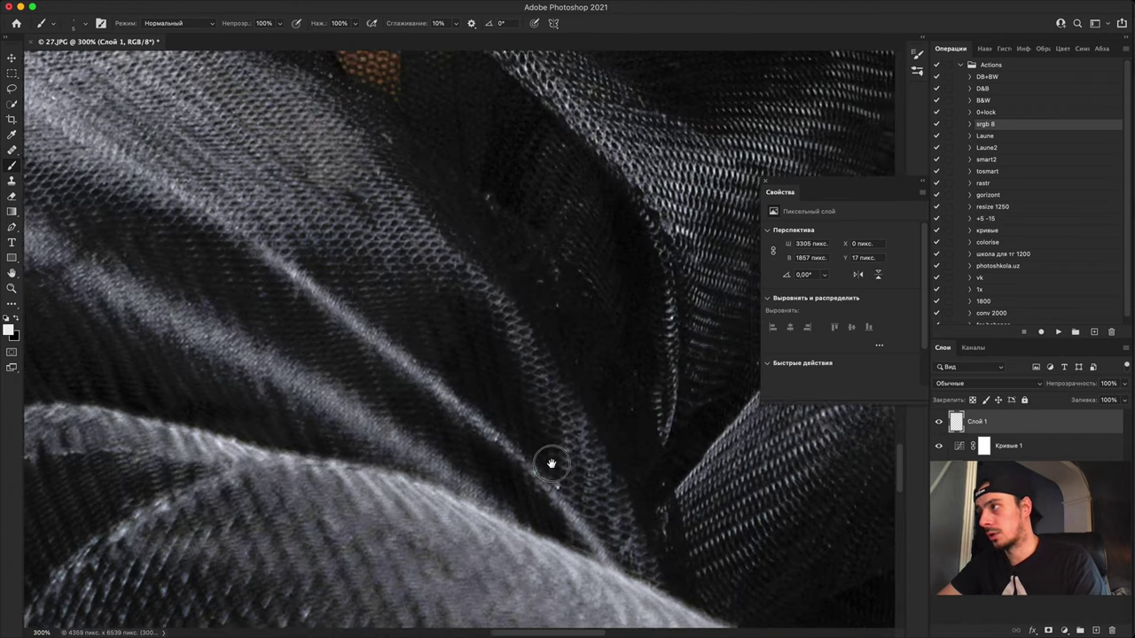
pyautogui.scroll(-15, 331, 394)
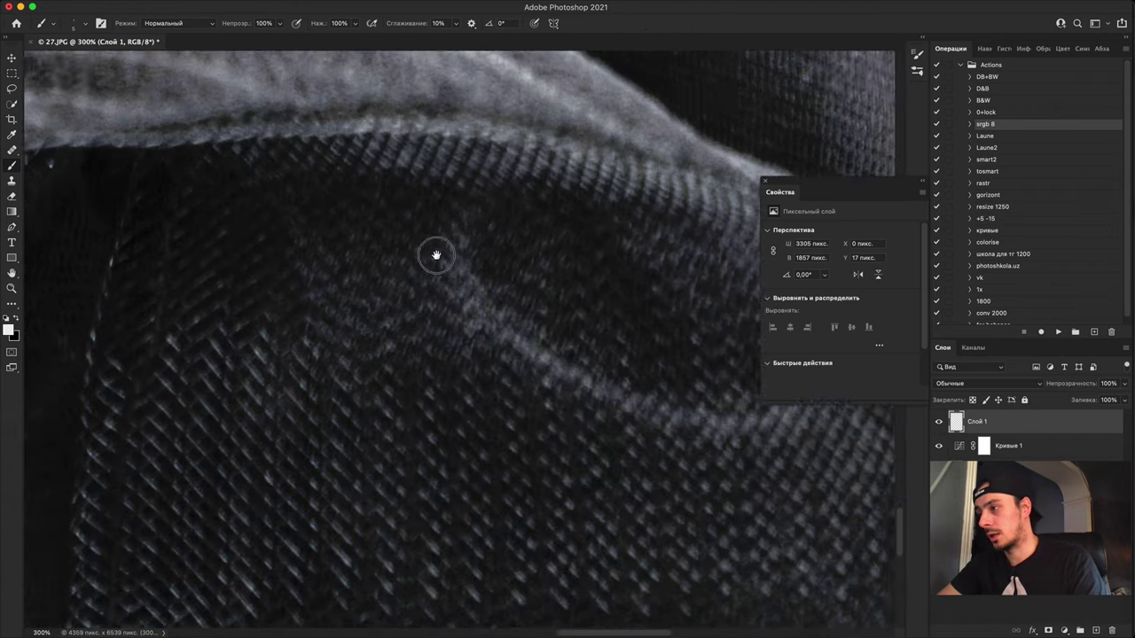
# Step: Circle three thread and lint flaws in the fabric near the photo's lower right edge
pyautogui.press('super+1')
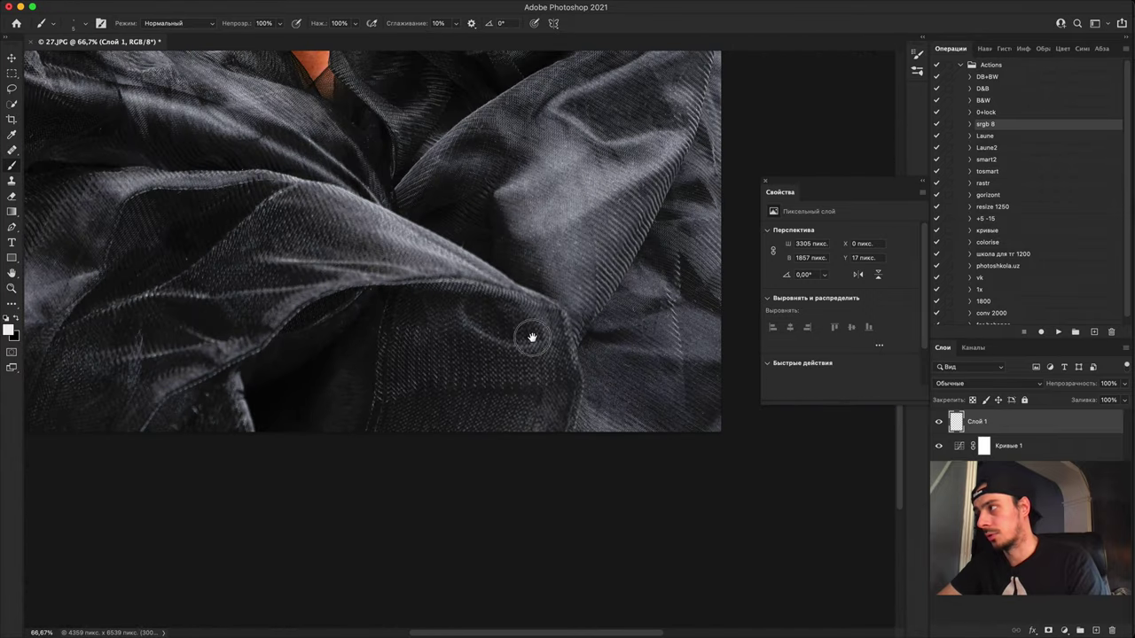
pyautogui.press('super+equal')
pyautogui.press('super+equal')
pyautogui.press('super+equal')
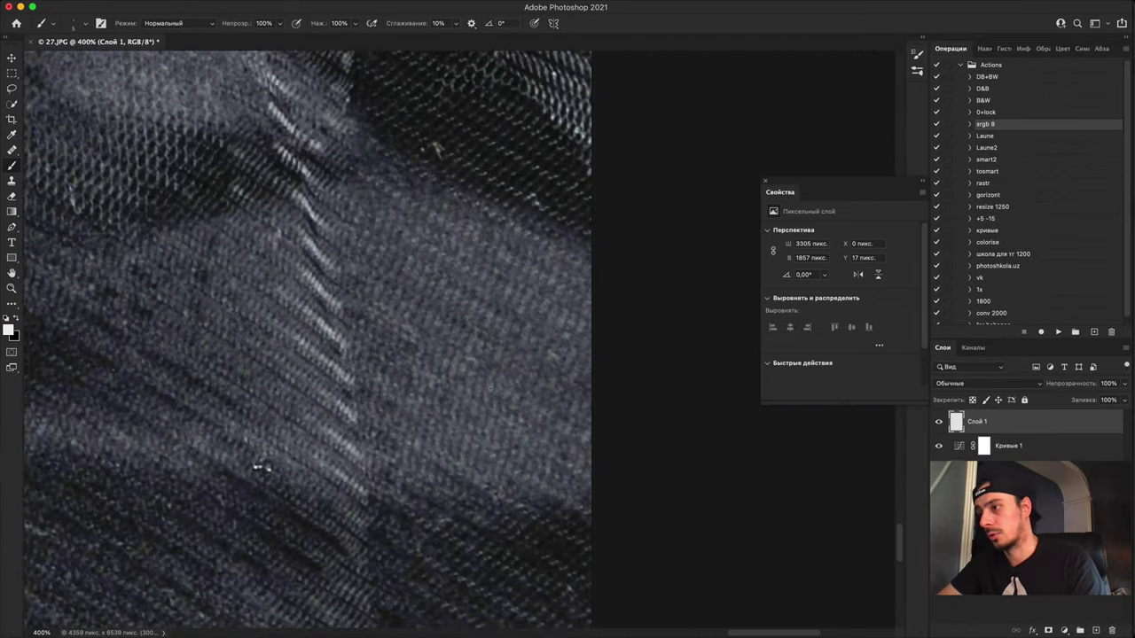
pyautogui.moveTo(325, 426)
pyautogui.mouseDown()
pyautogui.moveTo(319, 453)
pyautogui.moveTo(279, 459)
pyautogui.mouseUp()
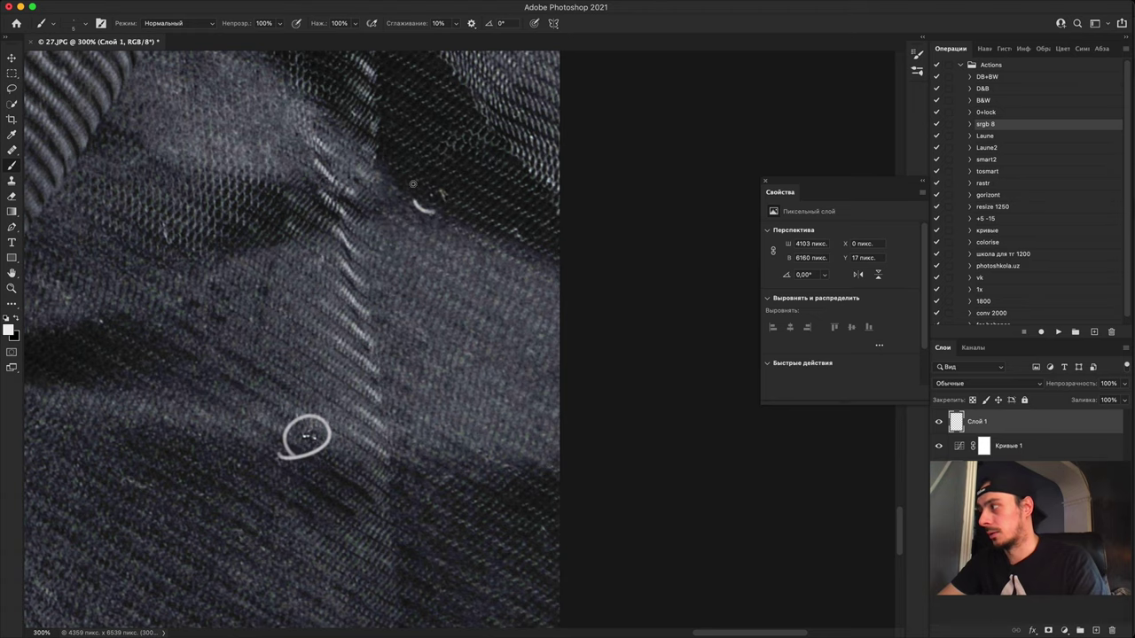
pyautogui.moveTo(531, 211); pyautogui.dragTo(486, 236)
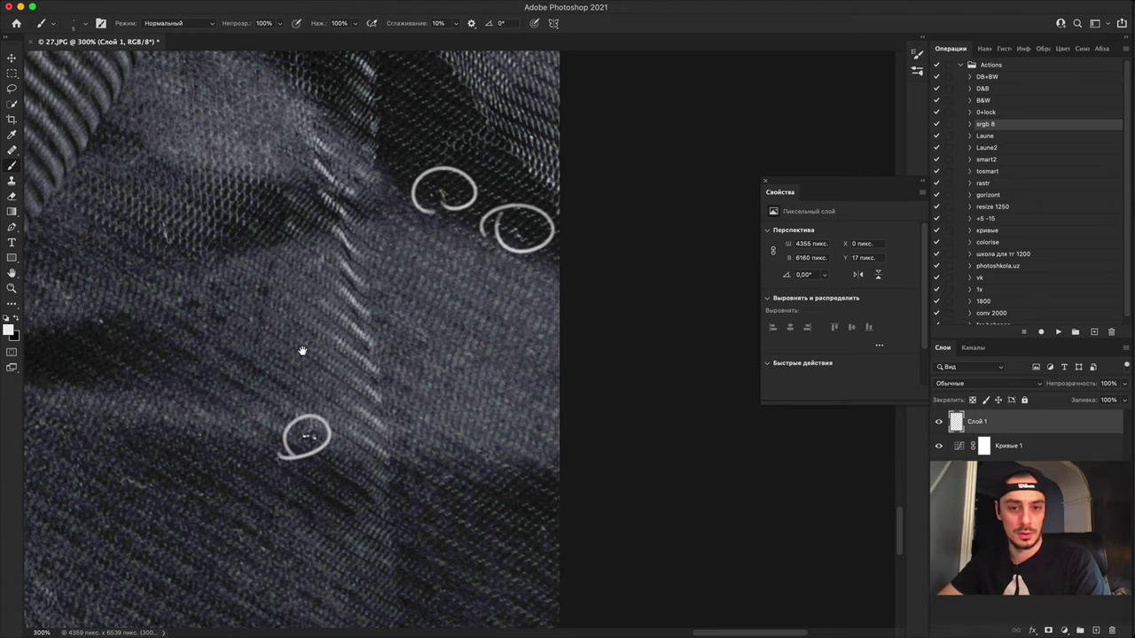
# Step: Hide the Curves layer and examine the red lips at 300%
pyautogui.moveTo(303, 351); pyautogui.dragTo(430, 624)
pyautogui.moveTo(372, 322); pyautogui.dragTo(518, 577)
pyautogui.moveTo(416, 334); pyautogui.dragTo(492, 585)
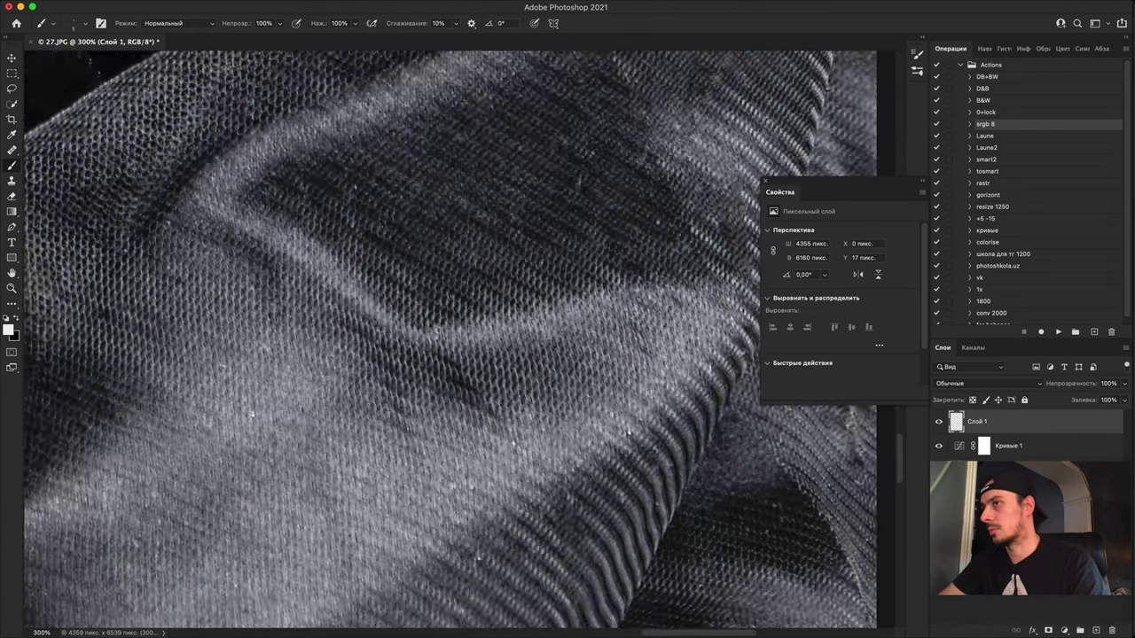
pyautogui.press('super+minus')
pyautogui.press('super+minus')
pyautogui.press('super+minus')
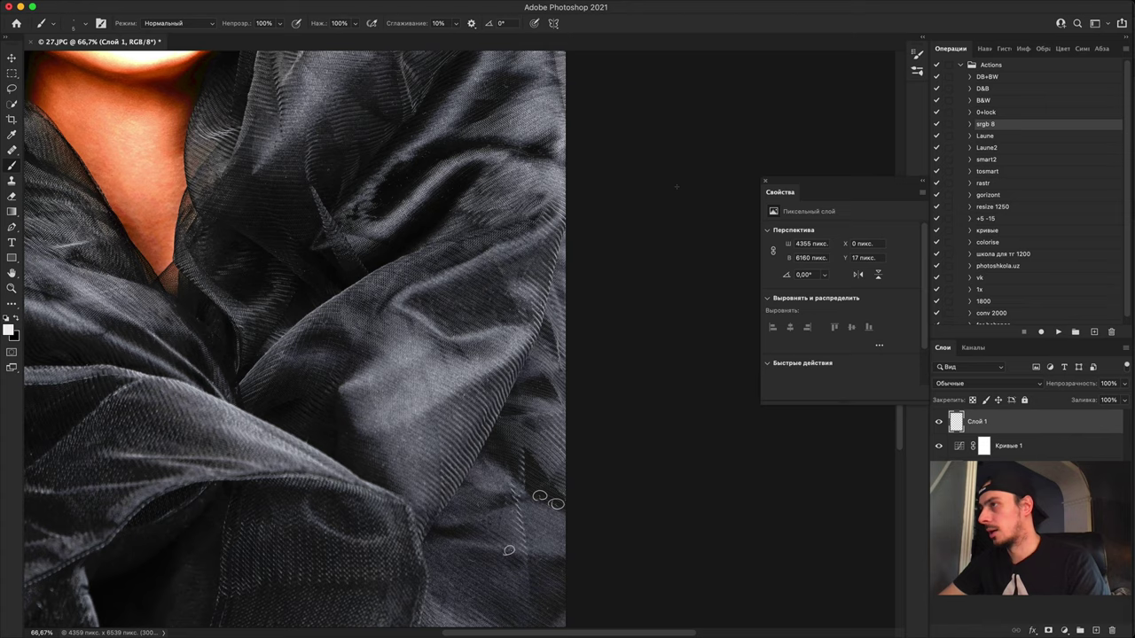
pyautogui.click(938, 447)
pyautogui.press('super+minus')
pyautogui.moveTo(215, 119); pyautogui.dragTo(485, 269)
pyautogui.press('super+plus')
pyautogui.press('super+equal')
pyautogui.press('super+equal')
pyautogui.press('super+equal')
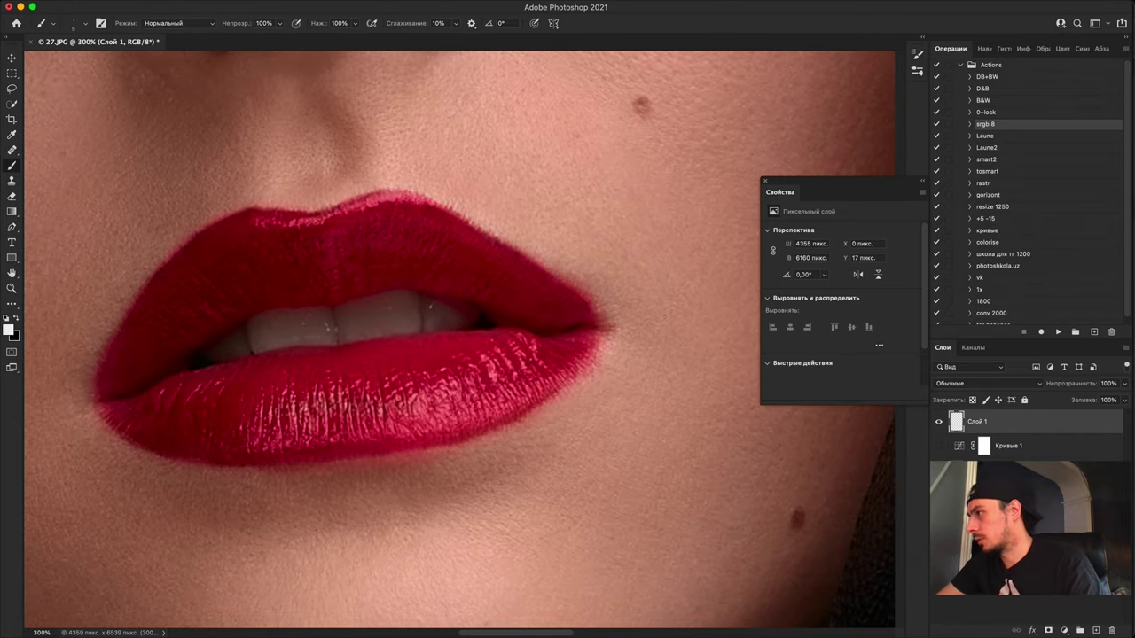
# Step: Circle the blurry corner of the lips at 600% and undo the mark
pyautogui.moveTo(588, 273)
pyautogui.mouseDown()
pyautogui.moveTo(577, 330)
pyautogui.moveTo(592, 389)
pyautogui.moveTo(643, 330)
pyautogui.moveTo(610, 260)
pyautogui.mouseUp()
pyautogui.press('super+plus')
pyautogui.press('super+plus')
pyautogui.press('super+plus')
pyautogui.moveTo(566, 361); pyautogui.dragTo(257, 371)
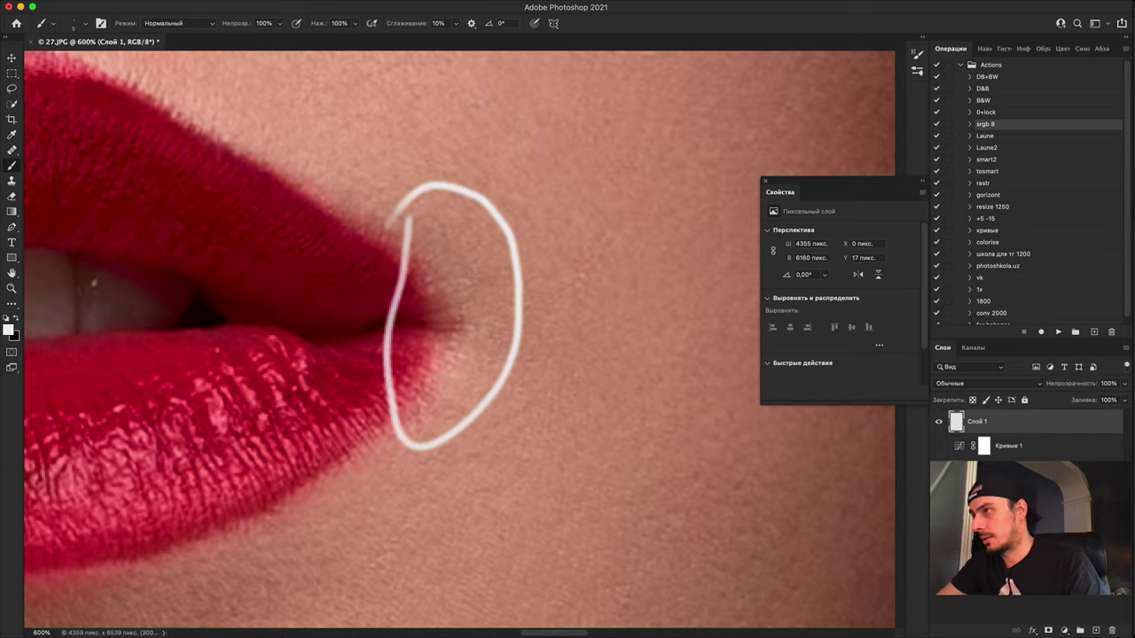
pyautogui.press('super+z')
# Step: Draw a pointed white outline along the lip corner, view it on the whole face, and undo it
pyautogui.moveTo(408, 266)
pyautogui.mouseDown()
pyautogui.moveTo(476, 333)
pyautogui.moveTo(337, 462)
pyautogui.mouseUp()
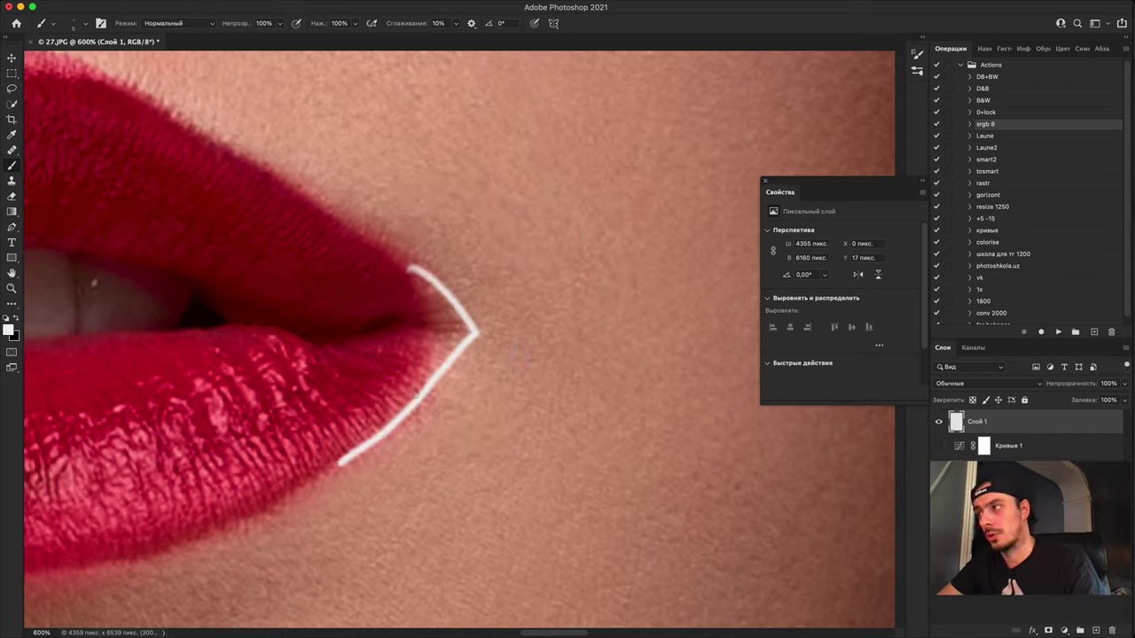
pyautogui.press('super+minus')
pyautogui.press('super+minus')
pyautogui.press('super+minus')
pyautogui.press('super+minus')
pyautogui.press('super+minus')
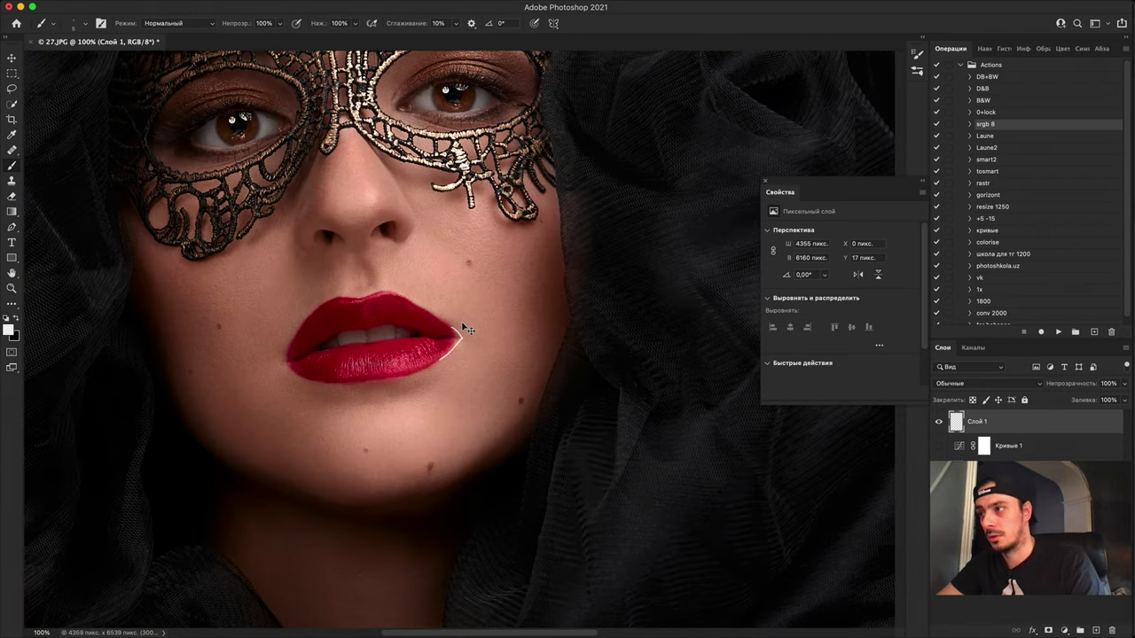
pyautogui.press('super+z')
# Step: Run the colorise action to add a new layer in Color blend mode
pyautogui.scroll(4, 457, 329)
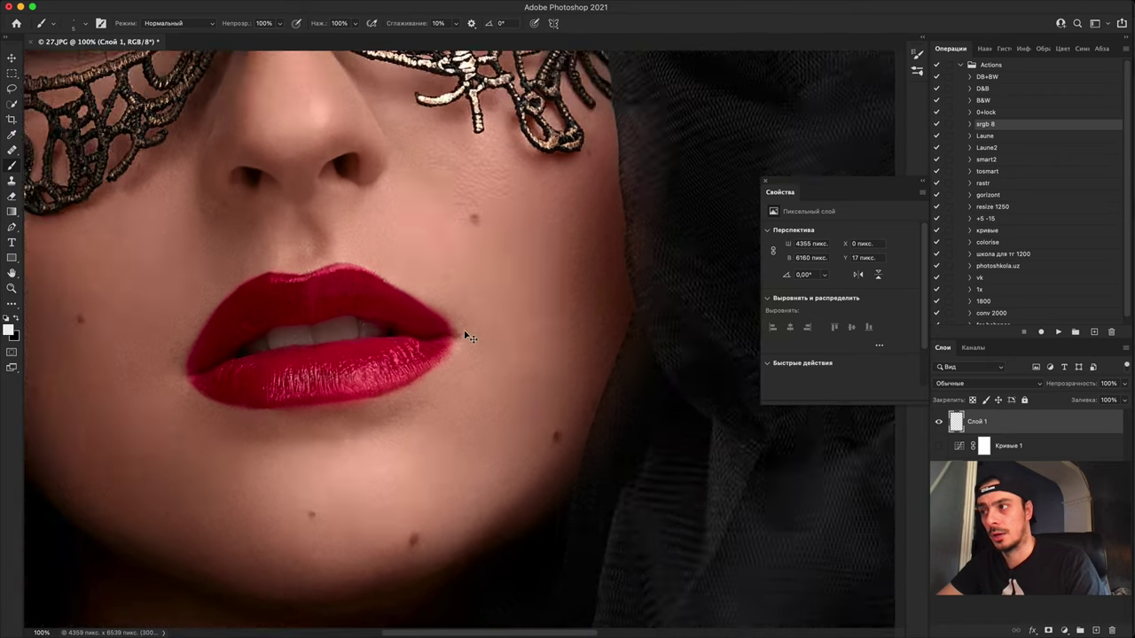
pyautogui.scroll(2, 457, 330)
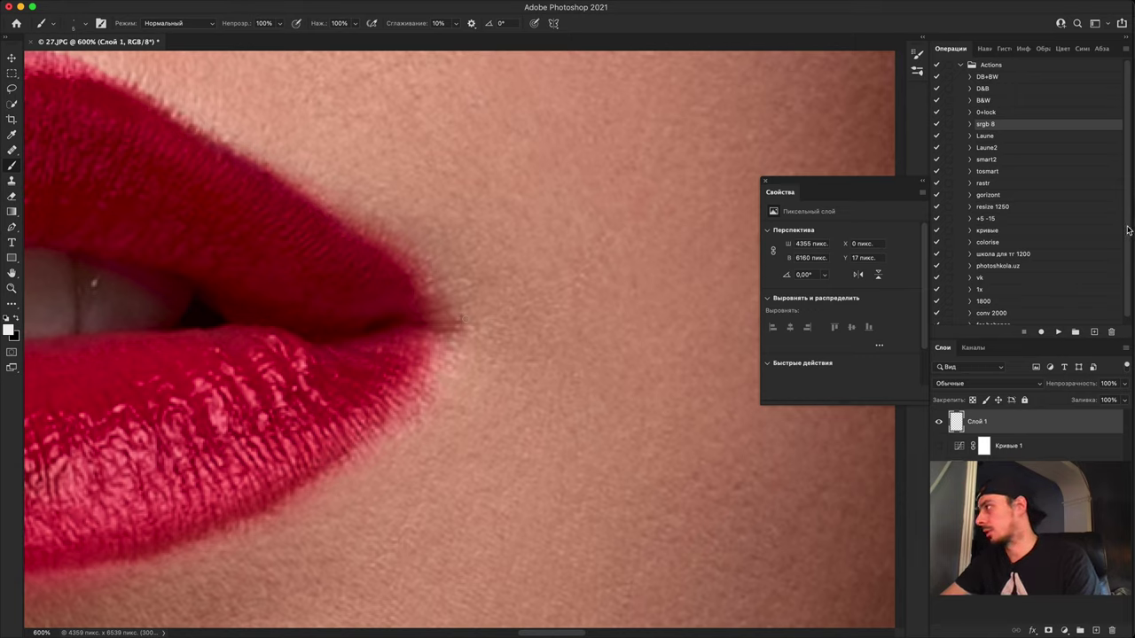
pyautogui.scroll(-1, 1118, 266)
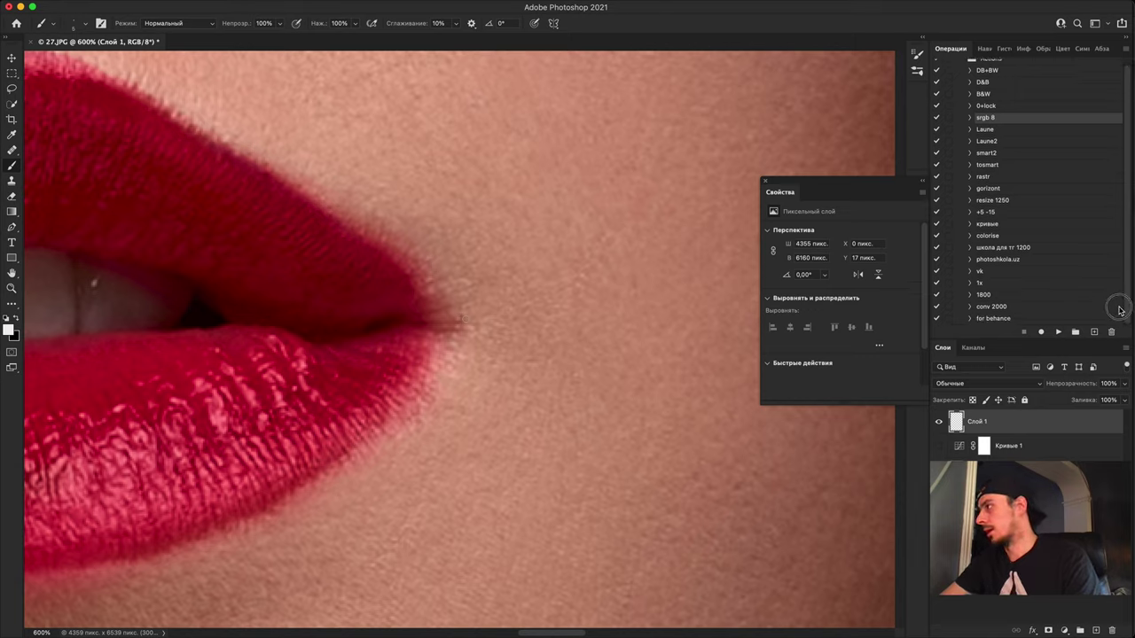
pyautogui.click(1011, 235)
pyautogui.click(1056, 333)
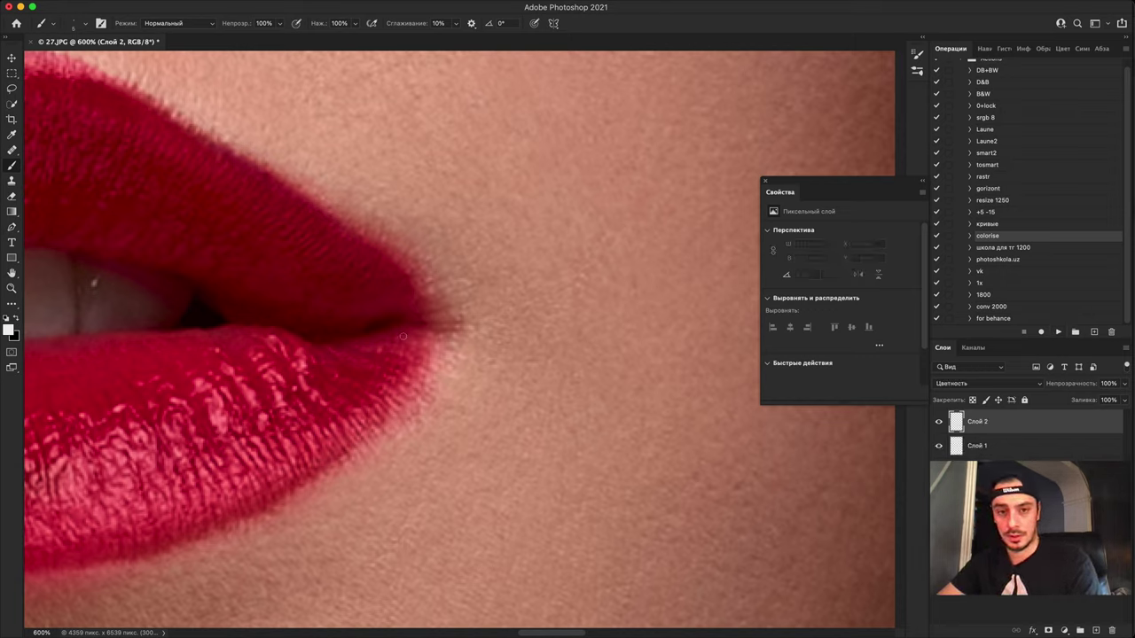
# Step: Sample the dark red of the lips and paint it over the lip corner with a slightly larger brush
pyautogui.moveTo(390, 344)
pyautogui.mouseDown()
pyautogui.moveTo(375, 350)
pyautogui.moveTo(376, 329)
pyautogui.moveTo(388, 342)
pyautogui.moveTo(431, 324)
pyautogui.mouseUp()
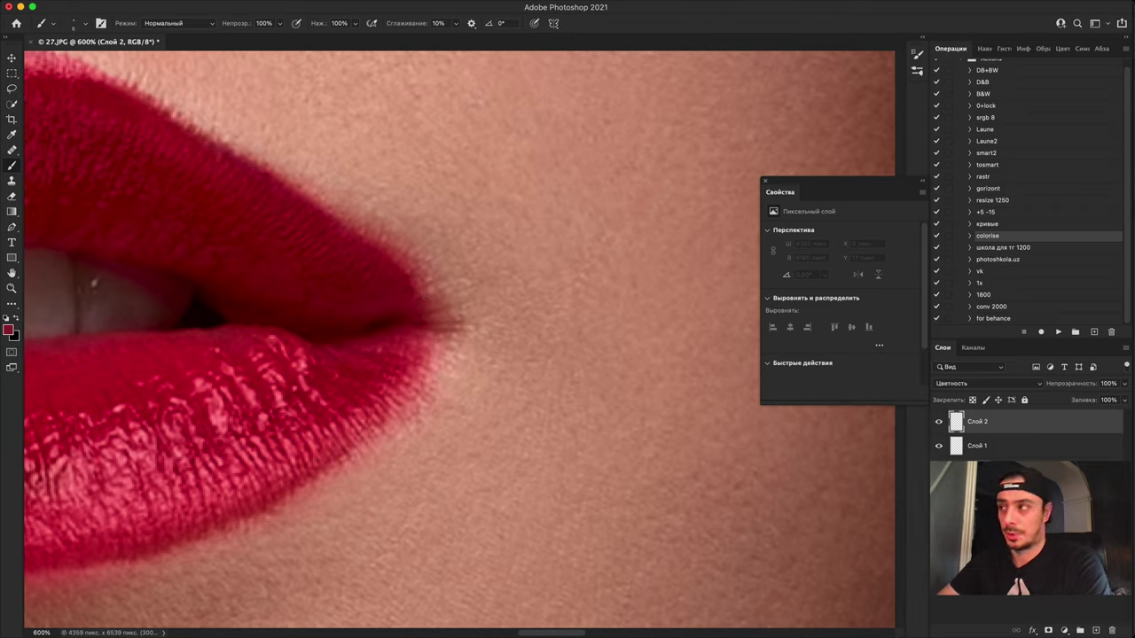
pyautogui.moveTo(423, 293)
pyautogui.mouseDown()
pyautogui.moveTo(436, 338)
pyautogui.moveTo(431, 309)
pyautogui.moveTo(377, 404)
pyautogui.mouseUp()
pyautogui.press(']')
pyautogui.press(']')
pyautogui.press(']')
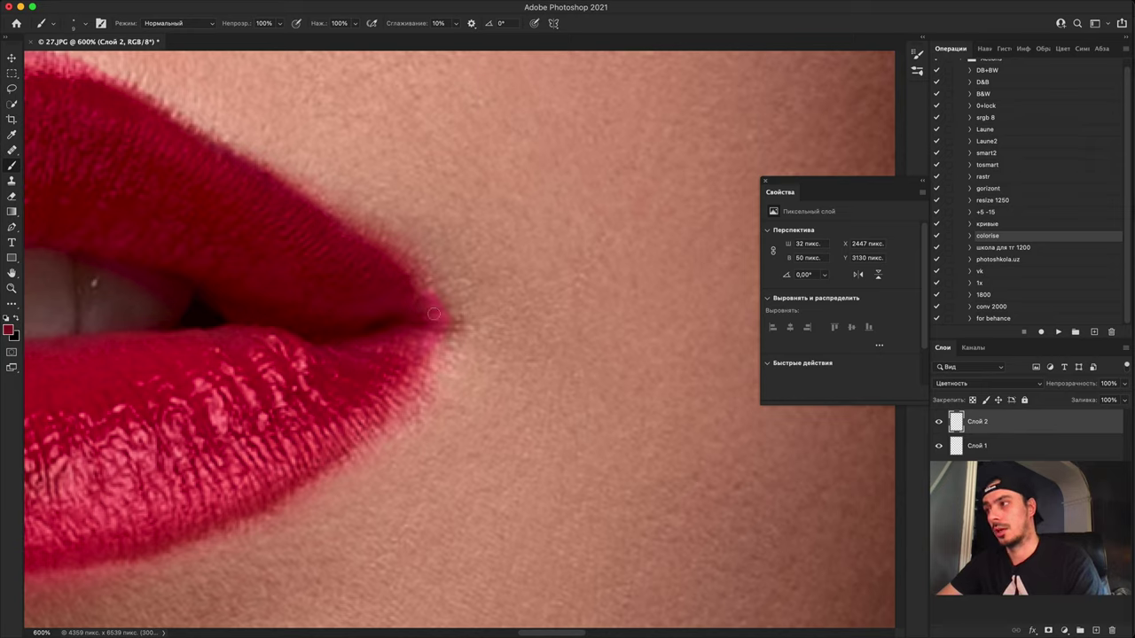
# Step: Resample red tones from the lower lip and extend the tint from the corner along its edge
pyautogui.keyDown('alt'); pyautogui.click(394, 355); pyautogui.keyUp('alt')
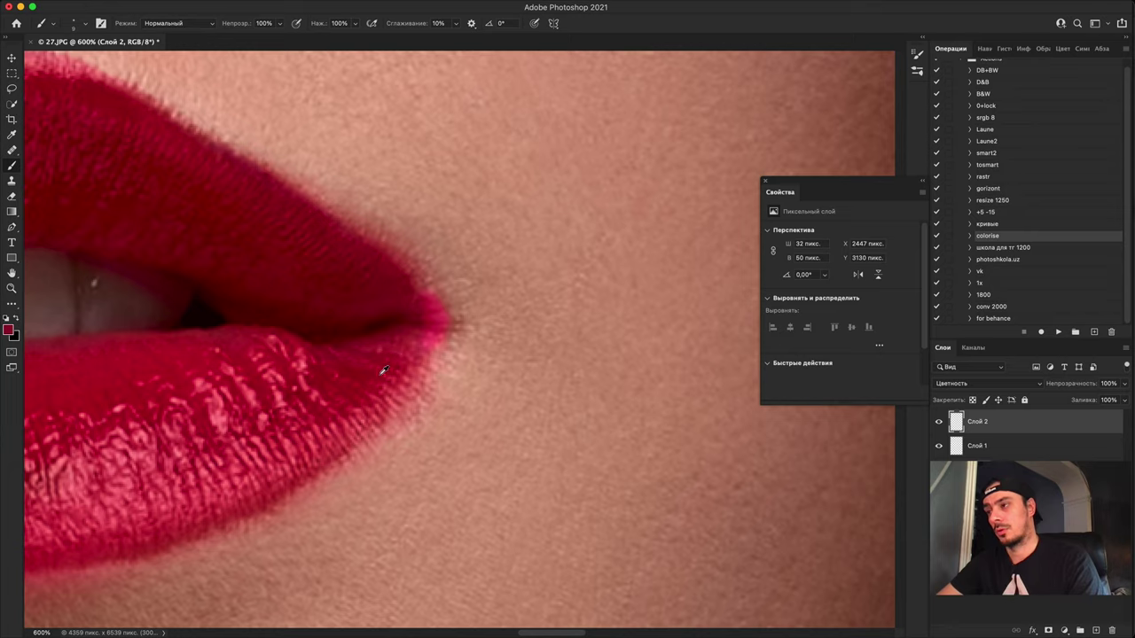
pyautogui.keyDown('alt'); pyautogui.click(358, 391); pyautogui.keyUp('alt')
pyautogui.moveTo(427, 317)
pyautogui.mouseDown()
pyautogui.moveTo(429, 297)
pyautogui.moveTo(438, 318)
pyautogui.moveTo(424, 316)
pyautogui.mouseUp()
pyautogui.keyDown('alt'); pyautogui.click(346, 386); pyautogui.keyUp('alt')
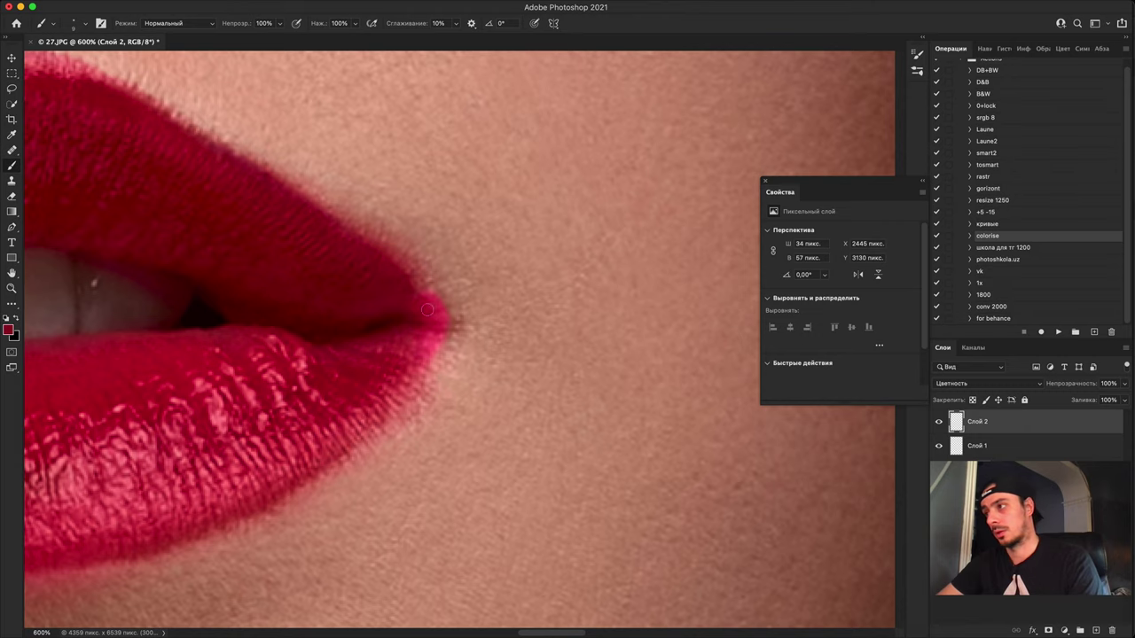
pyautogui.moveTo(403, 362); pyautogui.dragTo(340, 427)
pyautogui.press('super+minus')
pyautogui.press('super+minus')
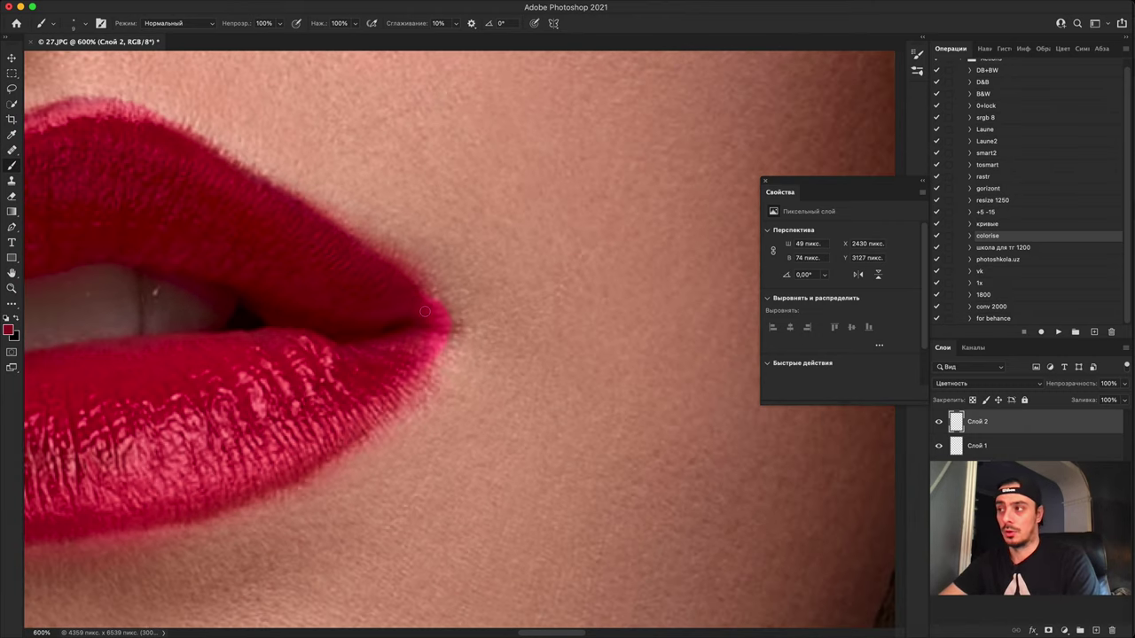
# Step: Add a Hue/Saturation adjustment layer and clip it to the painted color layer
pyautogui.press('super+plus')
pyautogui.press('super+plus')
pyautogui.press('super+plus')
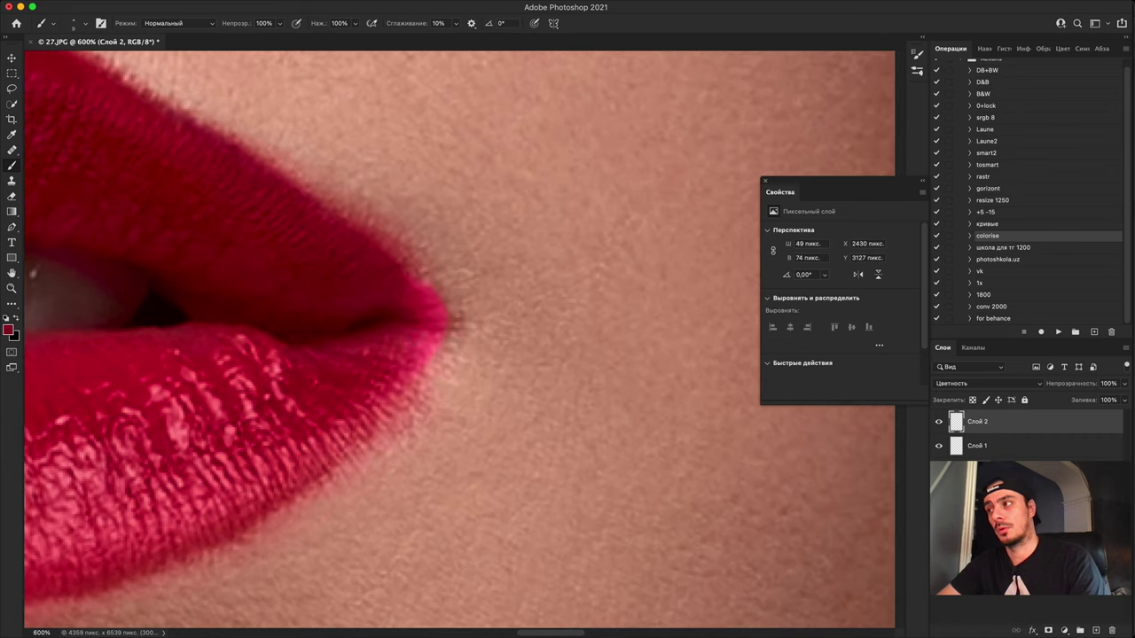
pyautogui.click(1064, 630)
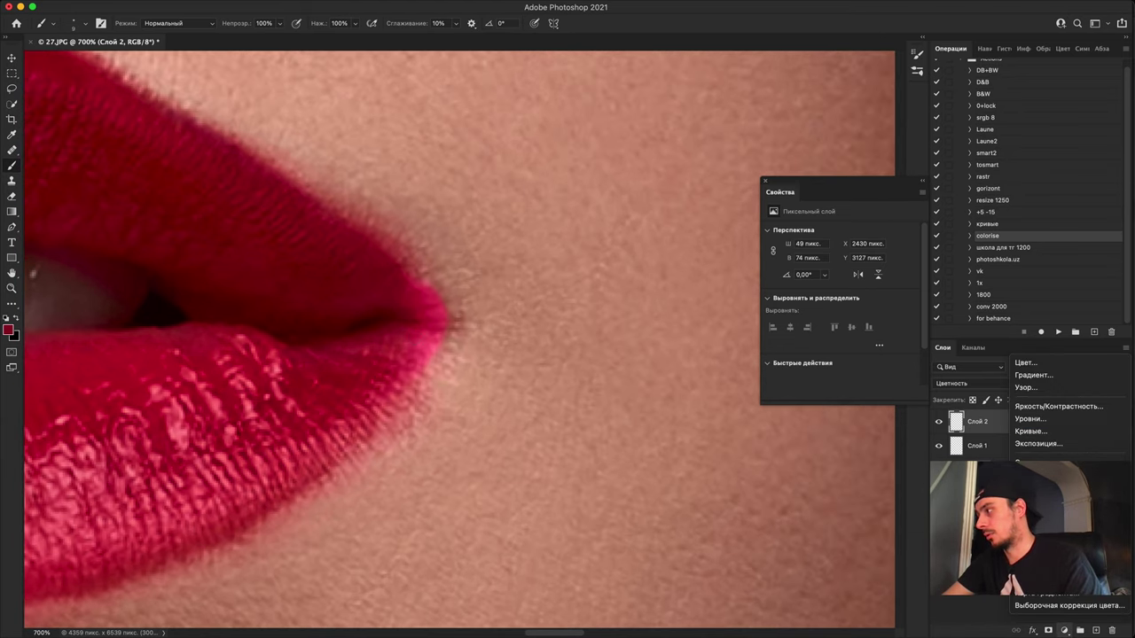
pyautogui.click(1037, 475)
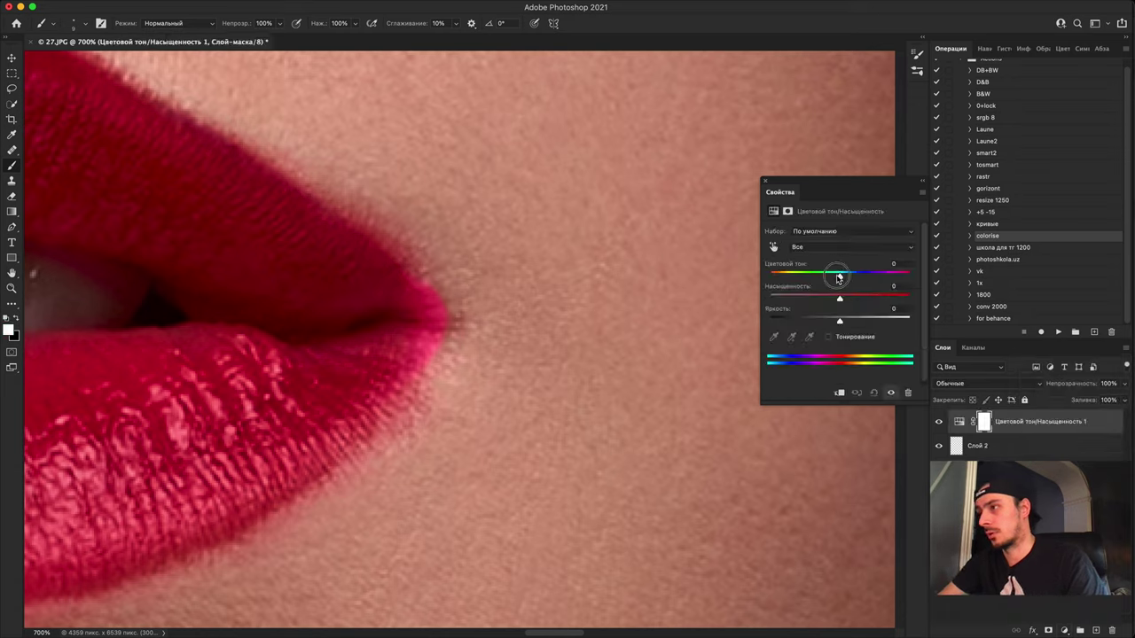
pyautogui.moveTo(837, 277)
pyautogui.mouseDown()
pyautogui.moveTo(828, 276)
pyautogui.moveTo(839, 276)
pyautogui.mouseUp()
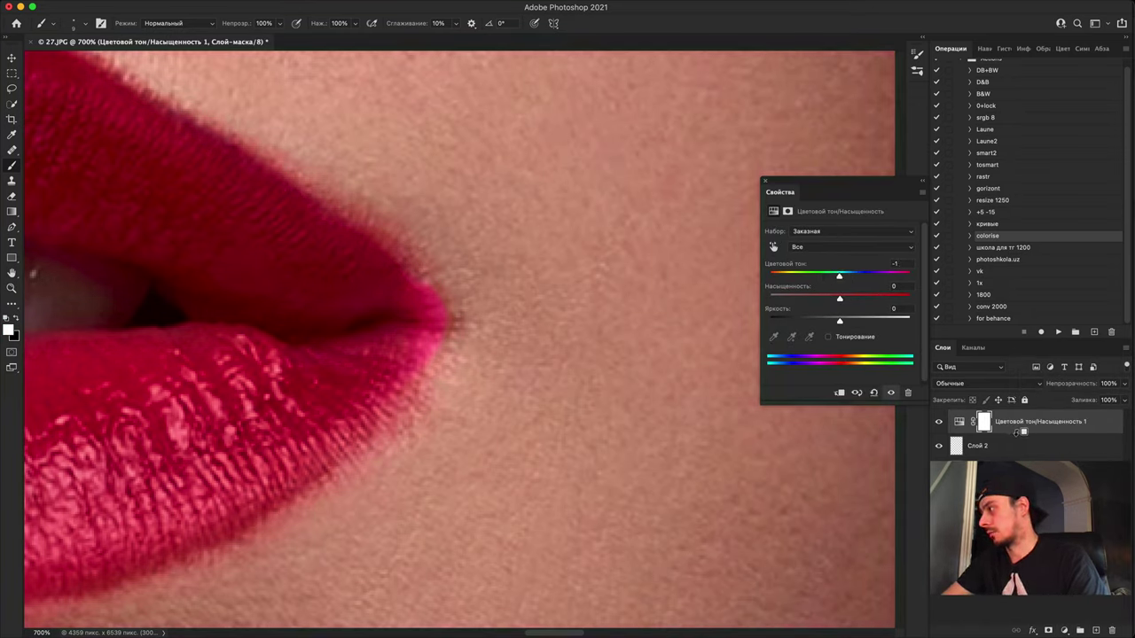
pyautogui.keyDown('alt'); pyautogui.click(1017, 433); pyautogui.keyUp('alt')
# Step: Set the clipped Hue/Saturation layer's Hue to +8 to match the lip corner with the lipstick
pyautogui.moveTo(838, 278)
pyautogui.mouseDown()
pyautogui.moveTo(857, 275)
pyautogui.moveTo(846, 276)
pyautogui.mouseUp()
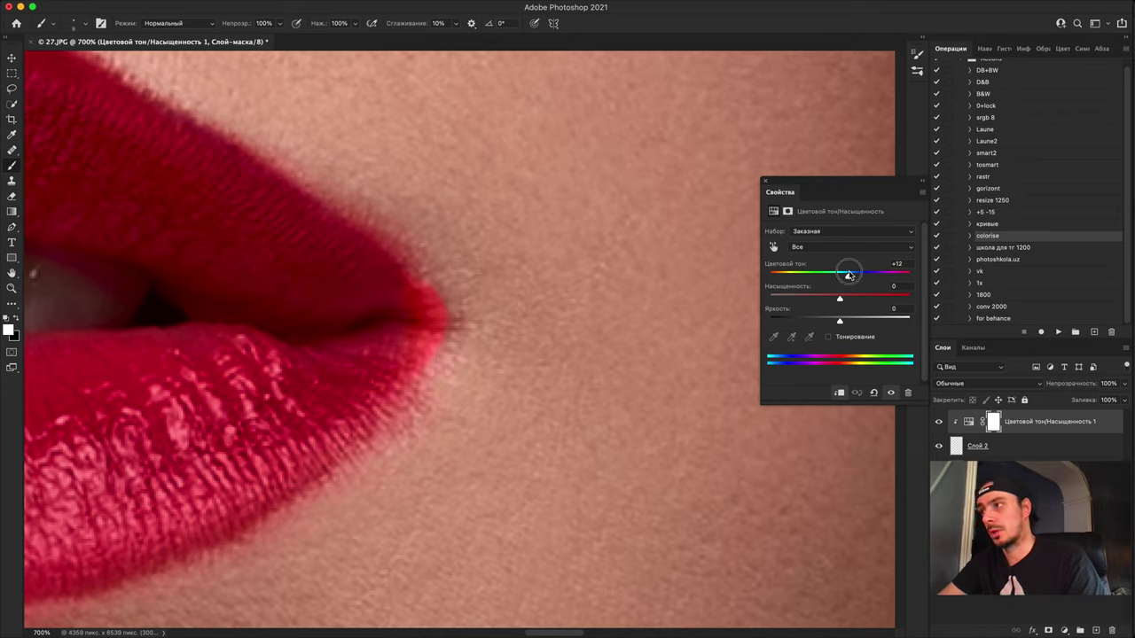
pyautogui.moveTo(846, 275); pyautogui.dragTo(850, 277)
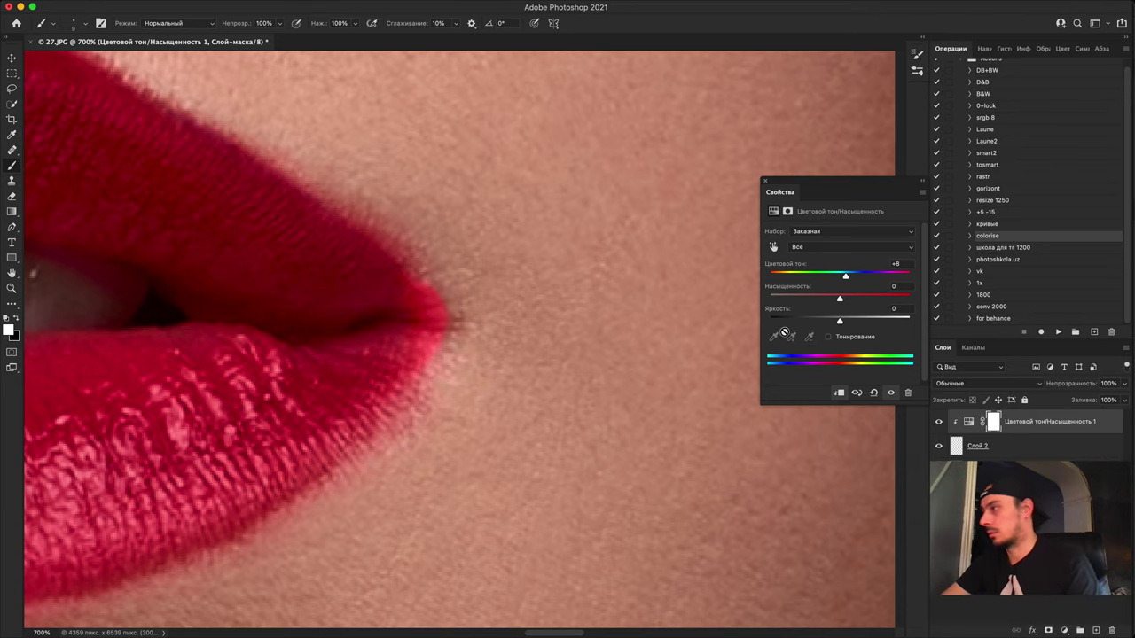
pyautogui.press('super+minus')
pyautogui.press('super+minus')
pyautogui.press('super+minus')
pyautogui.press('super+minus')
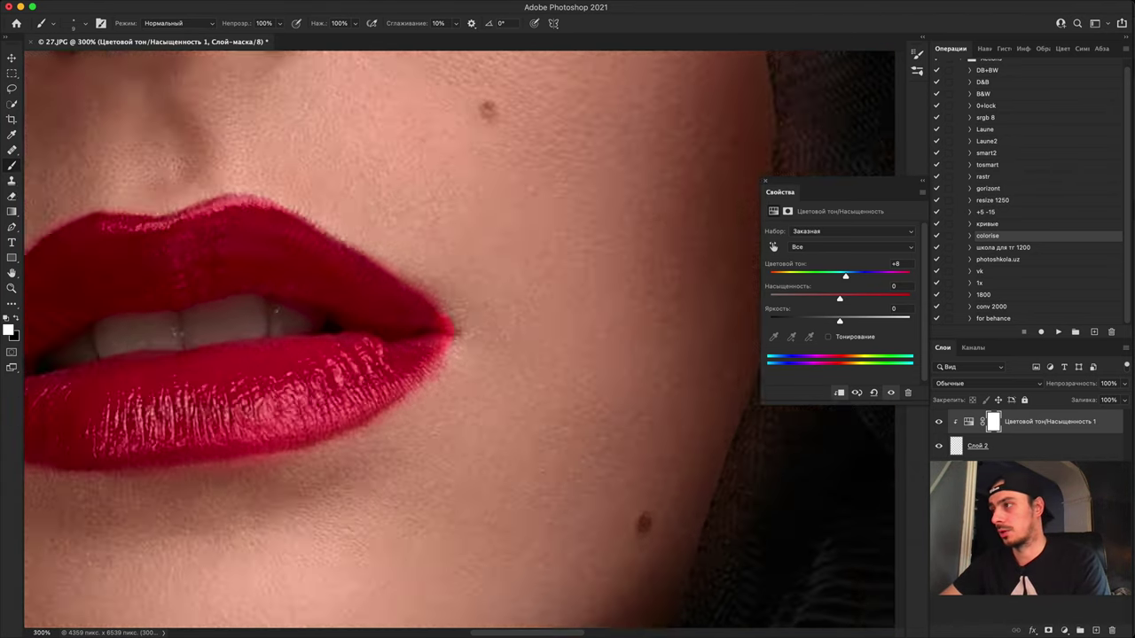
# Step: Set the clipped Hue/Saturation layer's Lightness to -15
pyautogui.press('super+minus')
pyautogui.press('super+minus')
pyautogui.press('super+minus')
pyautogui.press('super+plus')
pyautogui.press('super+plus')
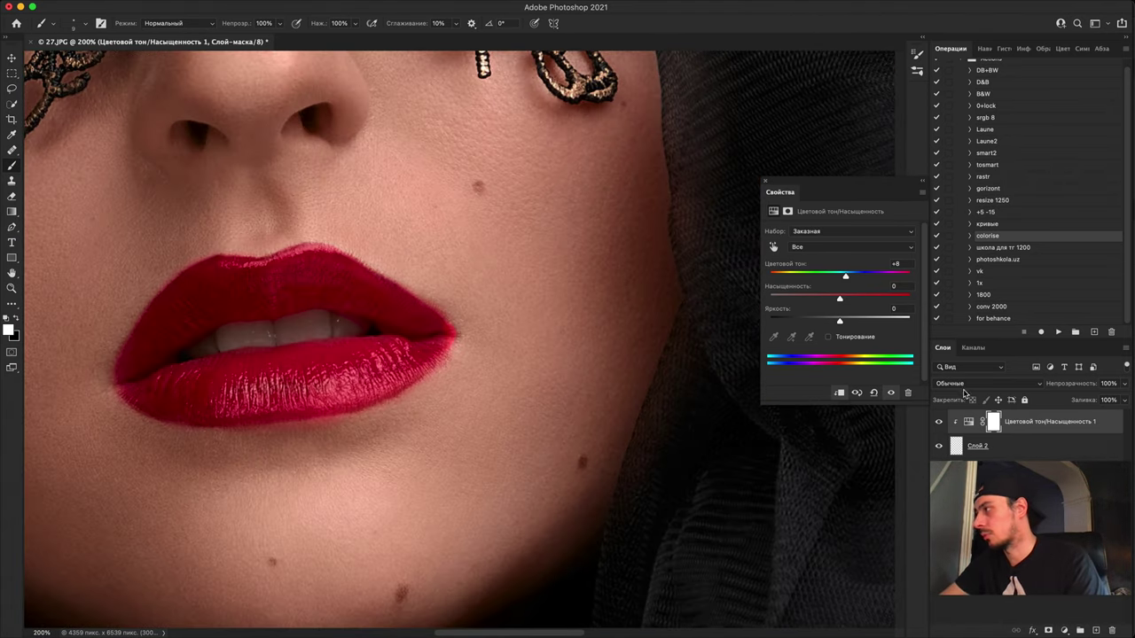
pyautogui.moveTo(839, 321); pyautogui.dragTo(829, 320)
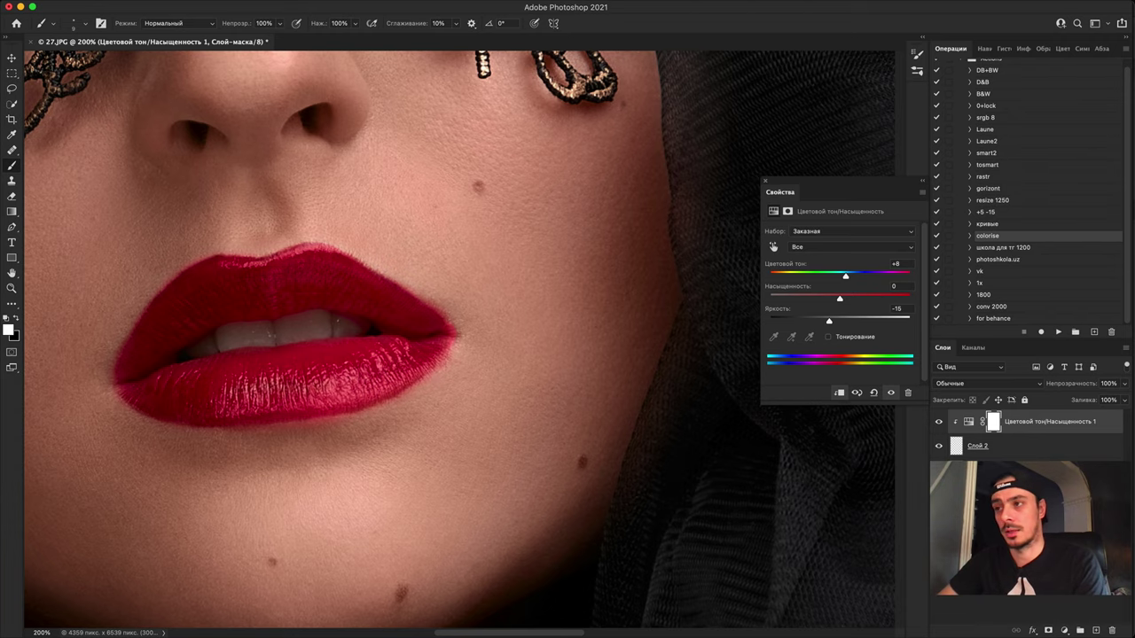
# Step: Hide the Hue/Saturation and painted color layers, zoom in on the upper lip contour and select the background layer
pyautogui.press('super+plus')
pyautogui.press('super+plus')
pyautogui.press('super+plus')
pyautogui.moveTo(203, 304); pyautogui.dragTo(713, 511)
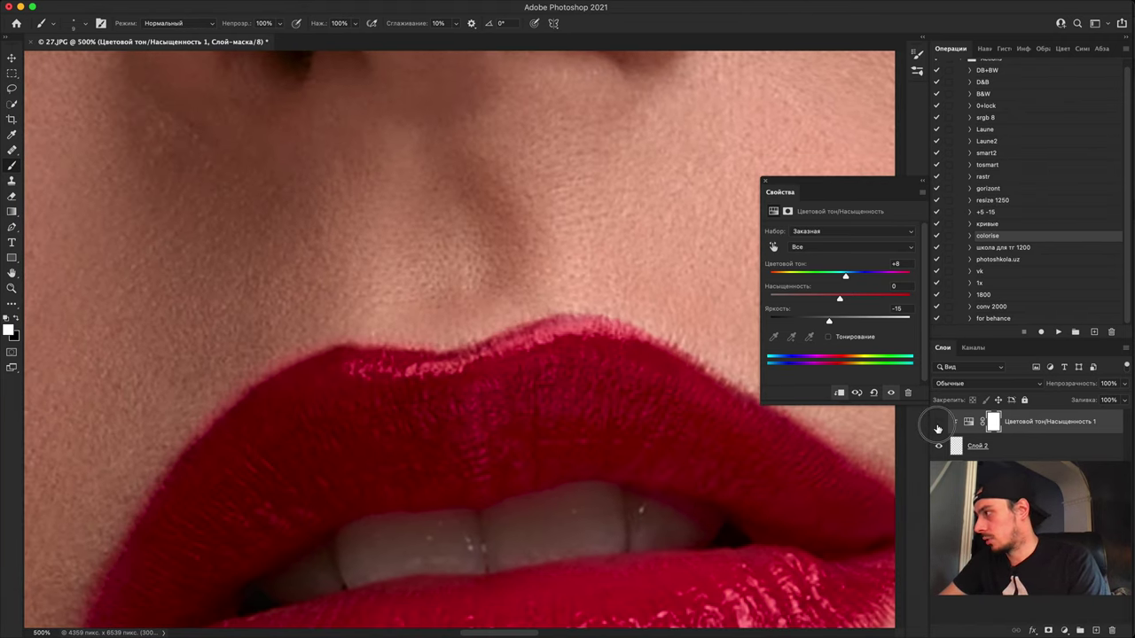
pyautogui.click(929, 479)
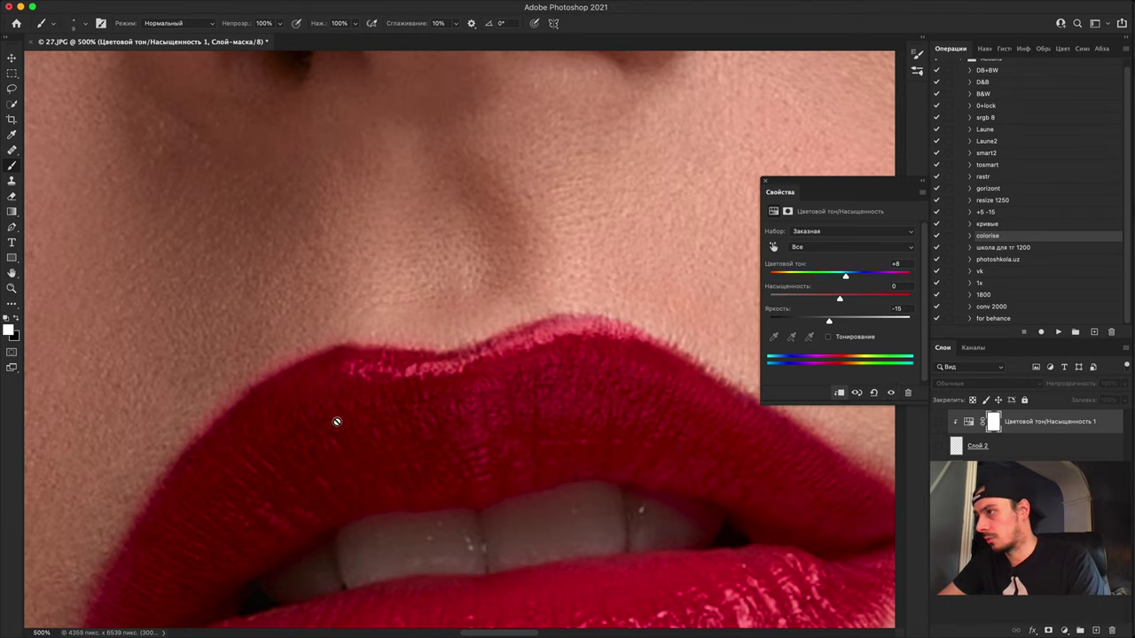
pyautogui.press('super+plus')
pyautogui.press('super+plus')
pyautogui.press('super+plus')
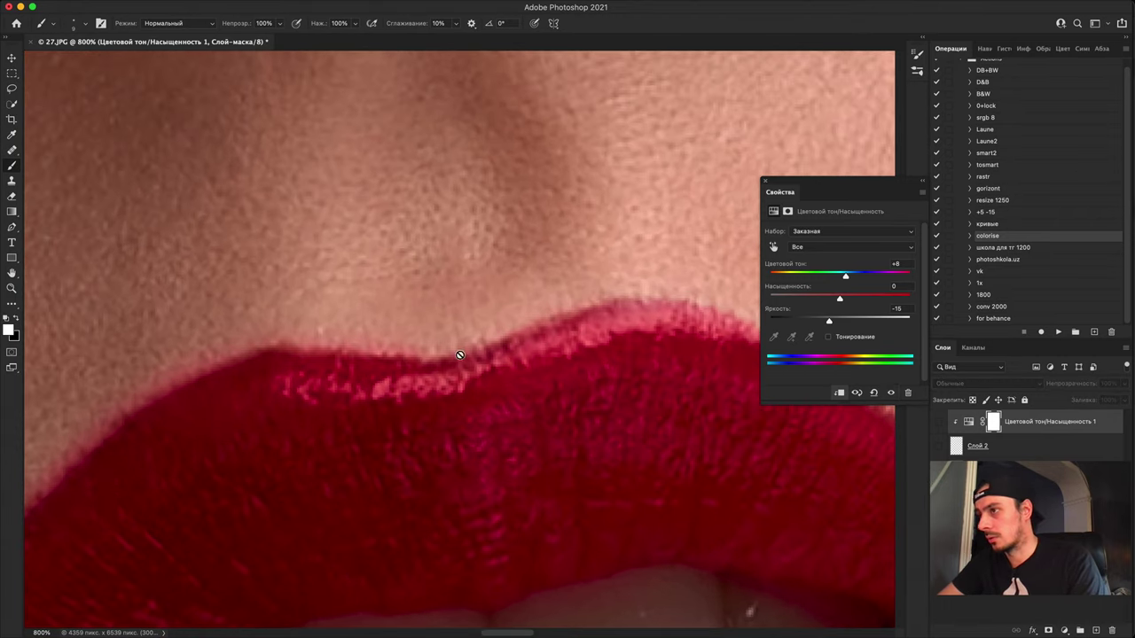
pyautogui.click(1075, 608)
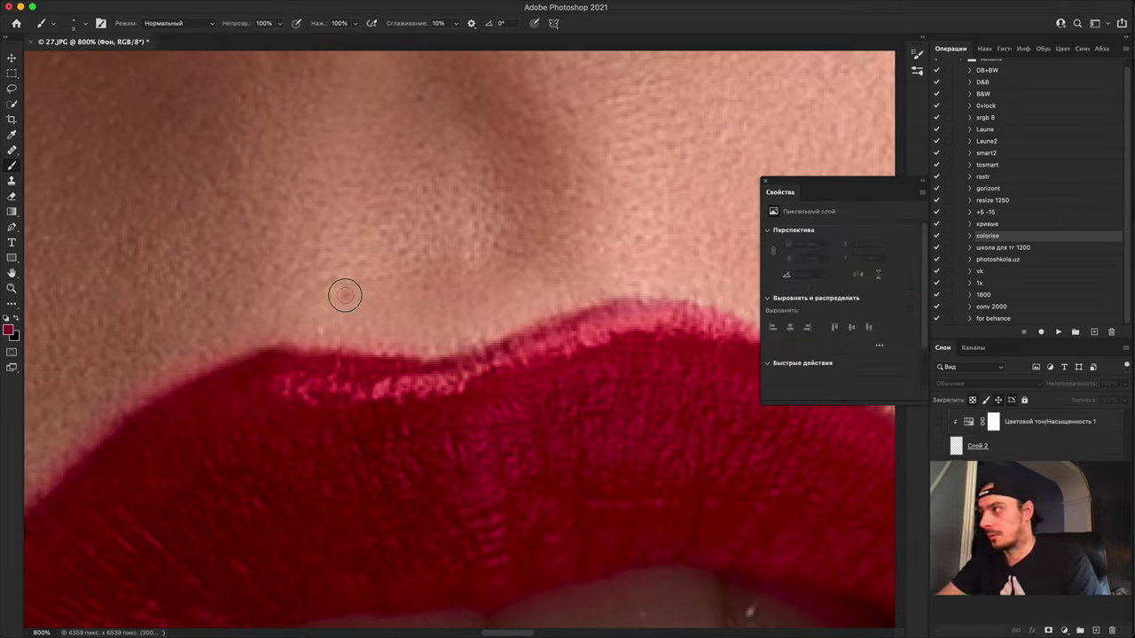
# Step: Paint a thin dark red outline on the skin around the upper lip, the mouth corner and beneath the lower lip
pyautogui.moveTo(344, 297)
pyautogui.mouseDown()
pyautogui.moveTo(636, 262)
pyautogui.moveTo(688, 268)
pyautogui.mouseUp()
pyautogui.moveTo(309, 314)
pyautogui.mouseDown()
pyautogui.moveTo(649, 257)
pyautogui.moveTo(494, 310)
pyautogui.moveTo(248, 523)
pyautogui.moveTo(218, 581)
pyautogui.mouseUp()
pyautogui.moveTo(284, 537)
pyautogui.mouseDown()
pyautogui.moveTo(393, 294)
pyautogui.moveTo(276, 502)
pyautogui.moveTo(248, 581)
pyautogui.mouseUp()
pyautogui.moveTo(297, 523); pyautogui.dragTo(302, 251)
pyautogui.moveTo(248, 310)
pyautogui.mouseDown()
pyautogui.moveTo(354, 417)
pyautogui.moveTo(570, 480)
pyautogui.mouseUp()
pyautogui.moveTo(634, 465); pyautogui.dragTo(160, 324)
pyautogui.moveTo(137, 443)
pyautogui.mouseDown()
pyautogui.moveTo(595, 405)
pyautogui.moveTo(683, 383)
pyautogui.moveTo(142, 461)
pyautogui.mouseUp()
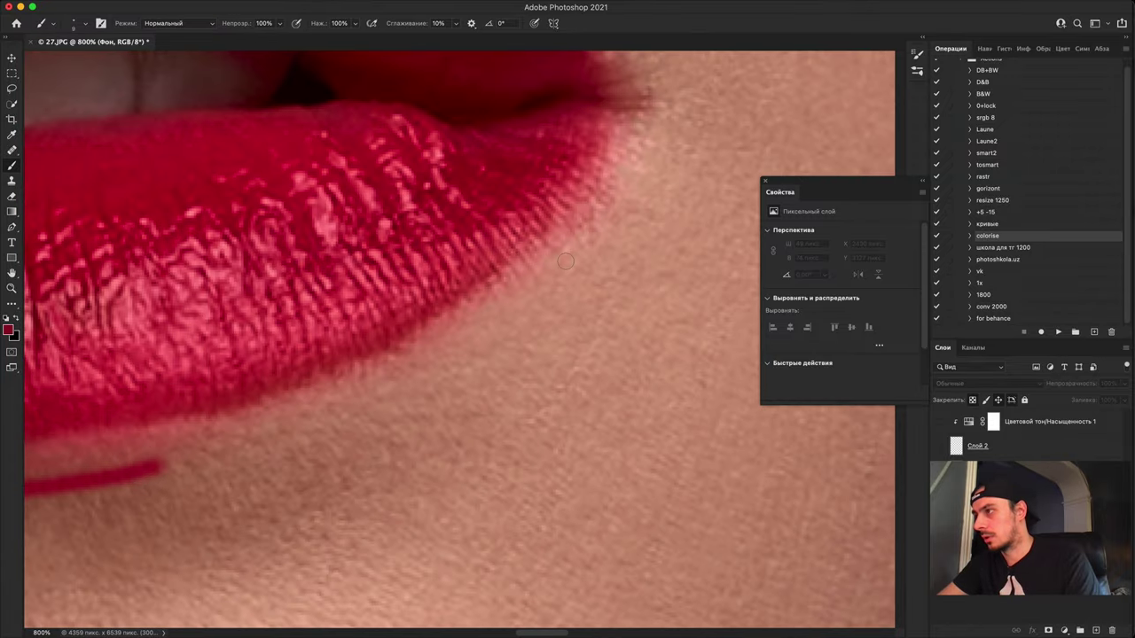
# Step: Extend the dark red outline with short brush strokes on the skin below the other half of the lower lip
pyautogui.moveTo(561, 252); pyautogui.dragTo(474, 366)
pyautogui.click(486, 315)
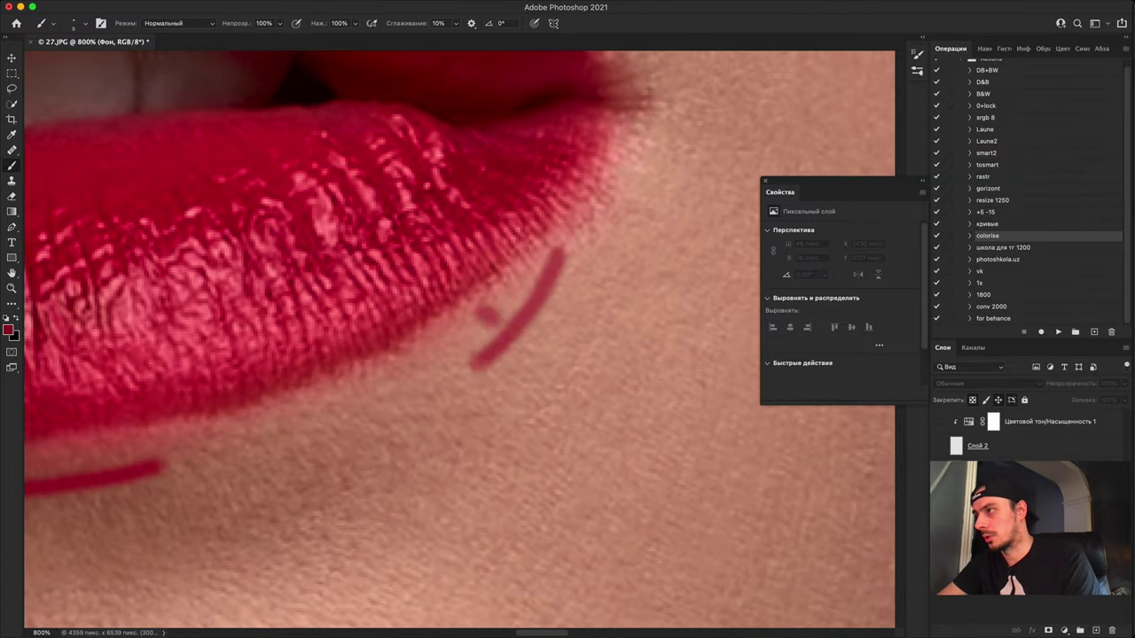
pyautogui.moveTo(388, 374); pyautogui.dragTo(324, 415)
pyautogui.moveTo(310, 422)
pyautogui.mouseDown()
pyautogui.moveTo(244, 446)
pyautogui.moveTo(183, 445)
pyautogui.mouseUp()
# Step: Examine the painted outline against the real lip edge, both up close and in the context of the whole face
pyautogui.moveTo(495, 289); pyautogui.dragTo(517, 484)
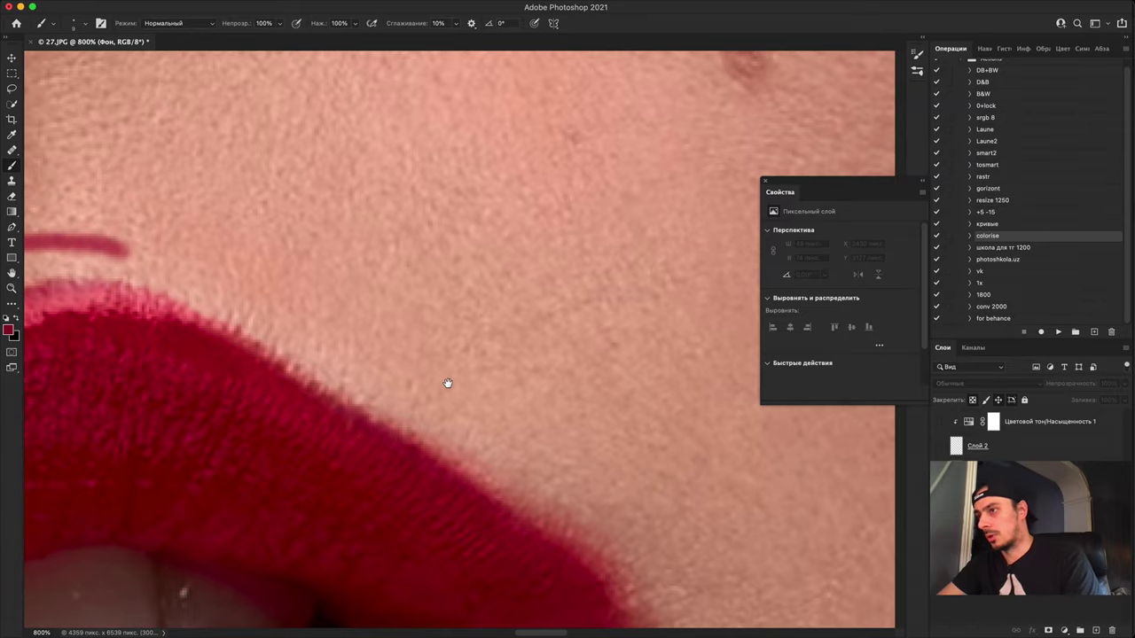
pyautogui.moveTo(446, 382); pyautogui.dragTo(507, 369)
pyautogui.moveTo(391, 378); pyautogui.dragTo(638, 393)
pyautogui.moveTo(449, 376); pyautogui.dragTo(570, 372)
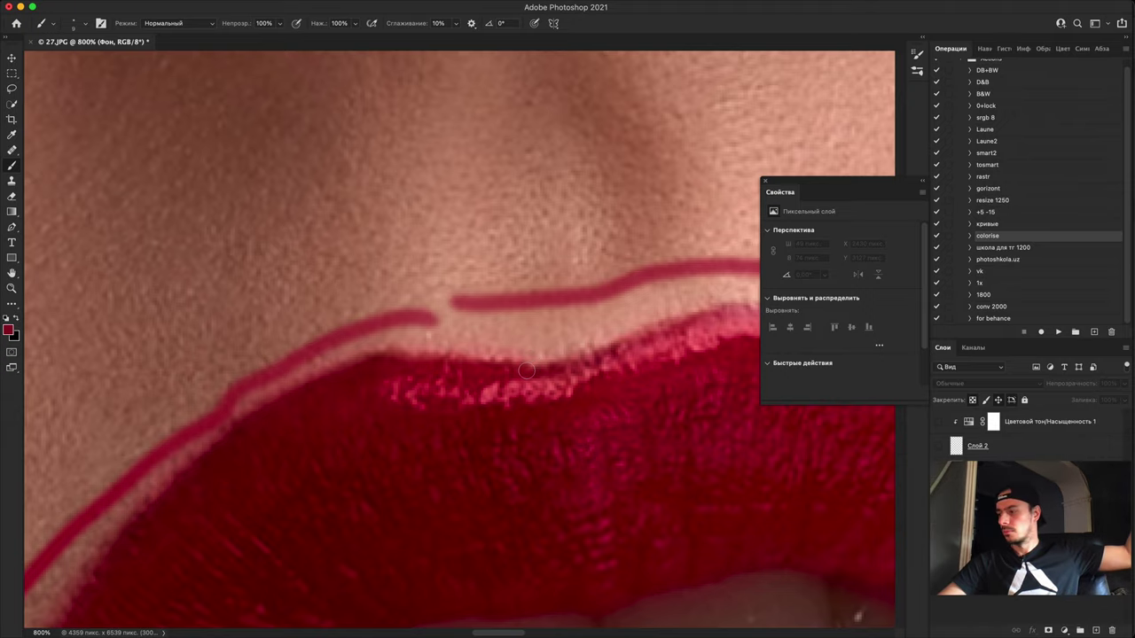
pyautogui.hscroll(-2, 526, 371)
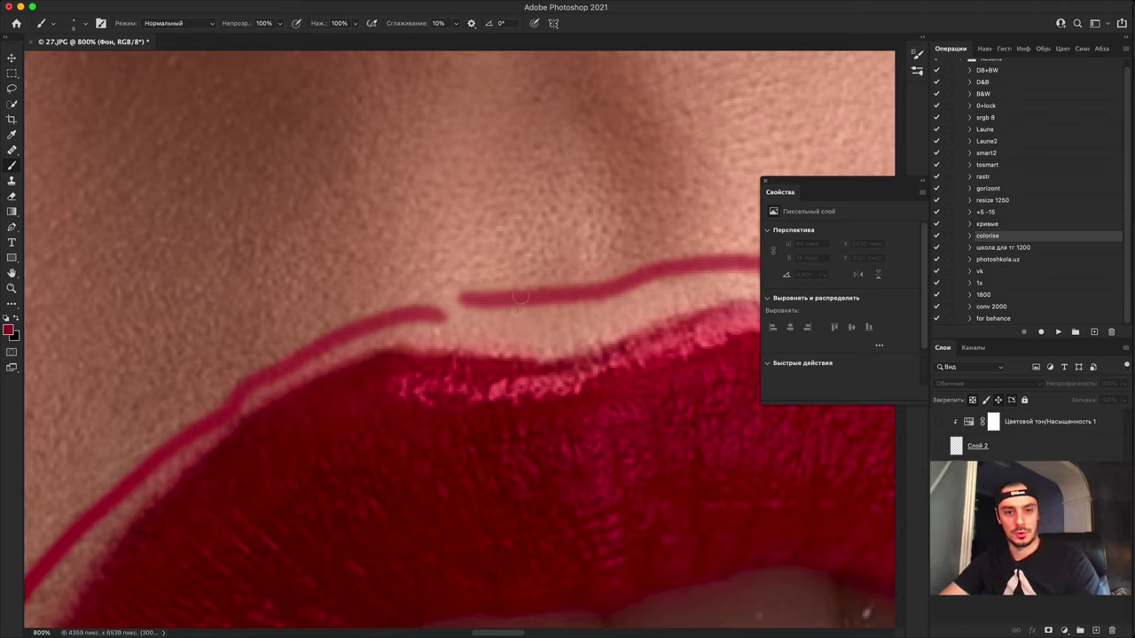
pyautogui.press('super+minus')
pyautogui.press('super+minus')
pyautogui.press('super+minus')
pyautogui.press('super+minus')
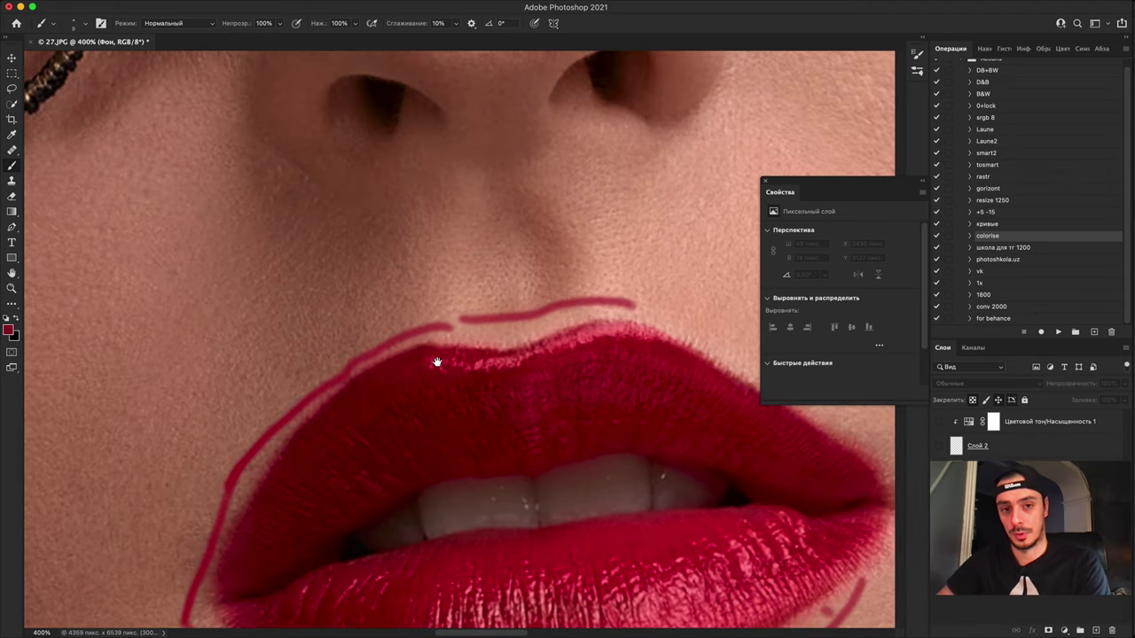
pyautogui.moveTo(448, 488); pyautogui.dragTo(435, 228)
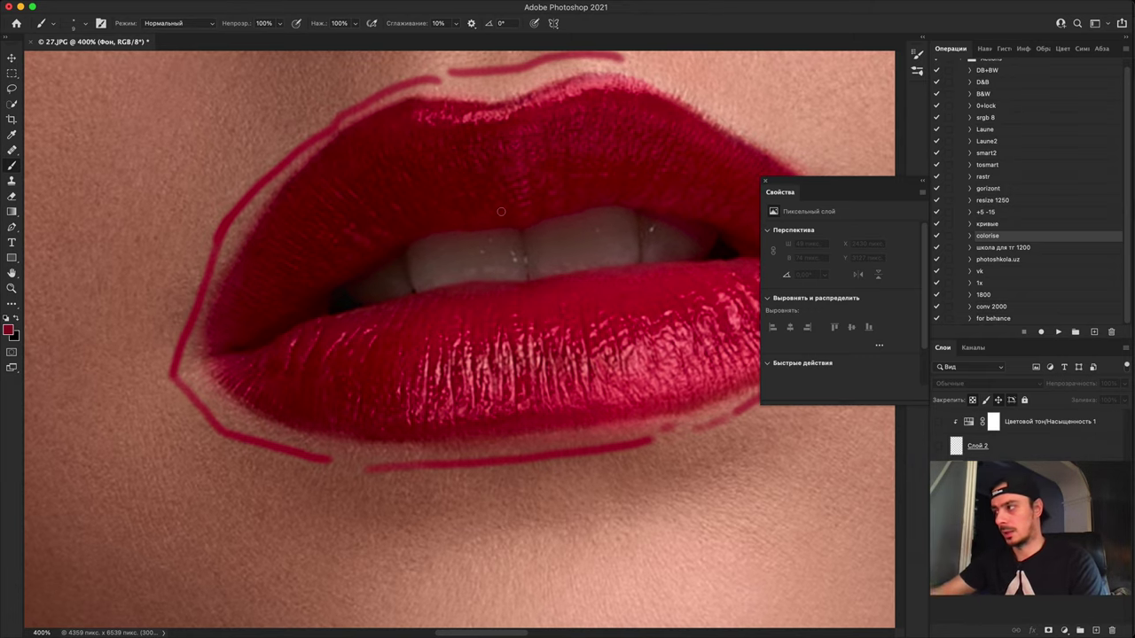
pyautogui.moveTo(296, 406); pyautogui.dragTo(405, 506)
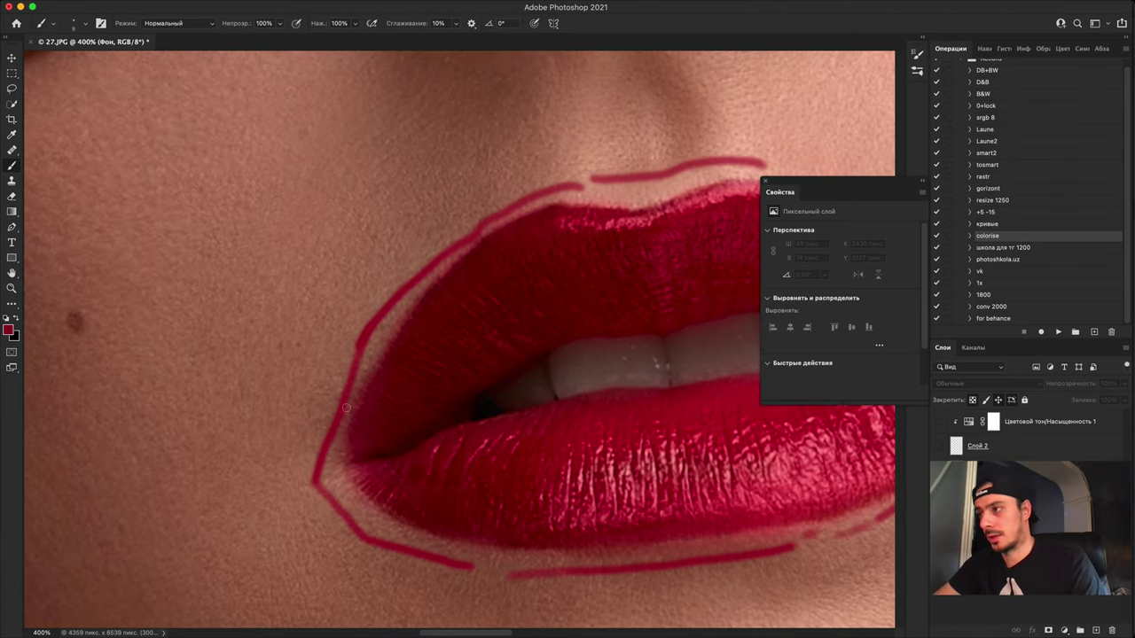
pyautogui.press('super+equal')
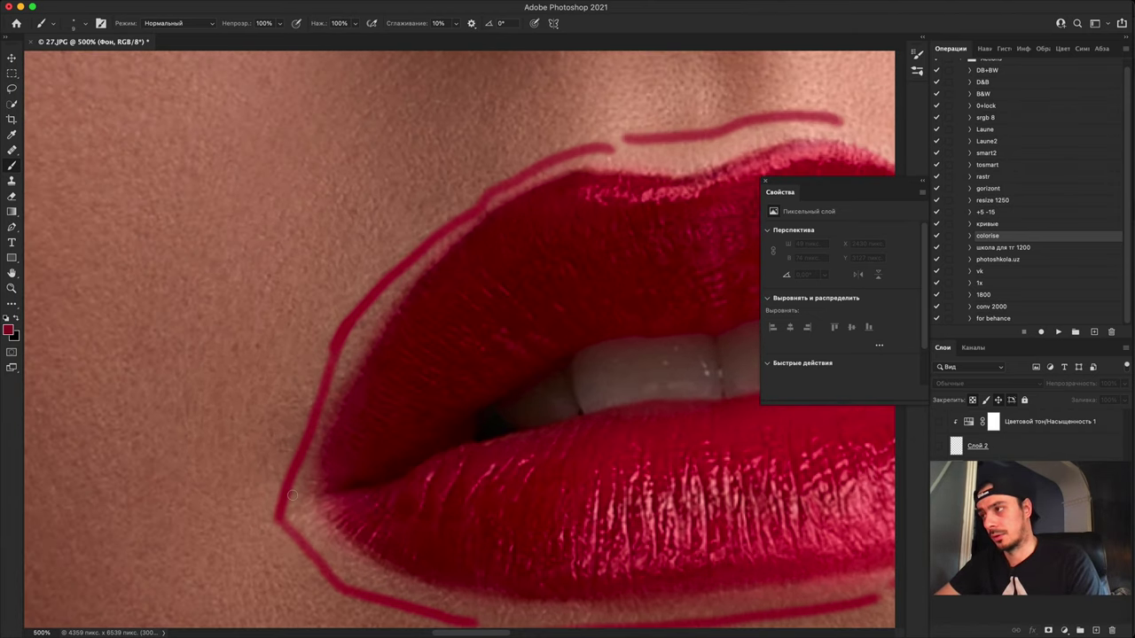
pyautogui.moveTo(589, 240); pyautogui.dragTo(363, 506)
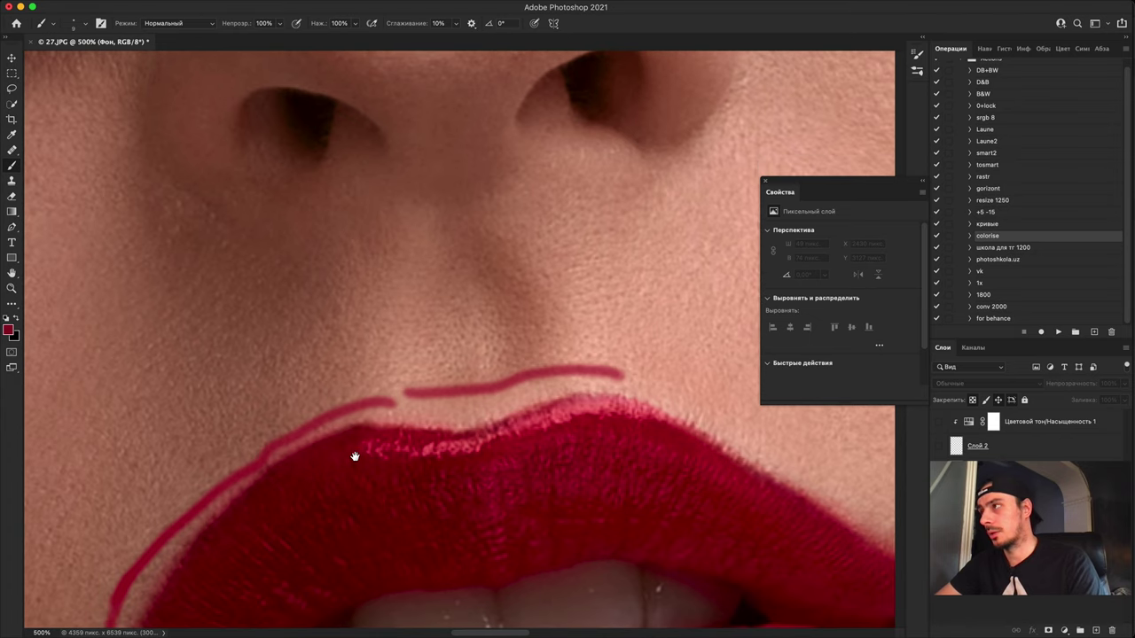
pyautogui.press('super+minus')
pyautogui.press('super+minus')
pyautogui.press('super+minus')
pyautogui.press('super+minus')
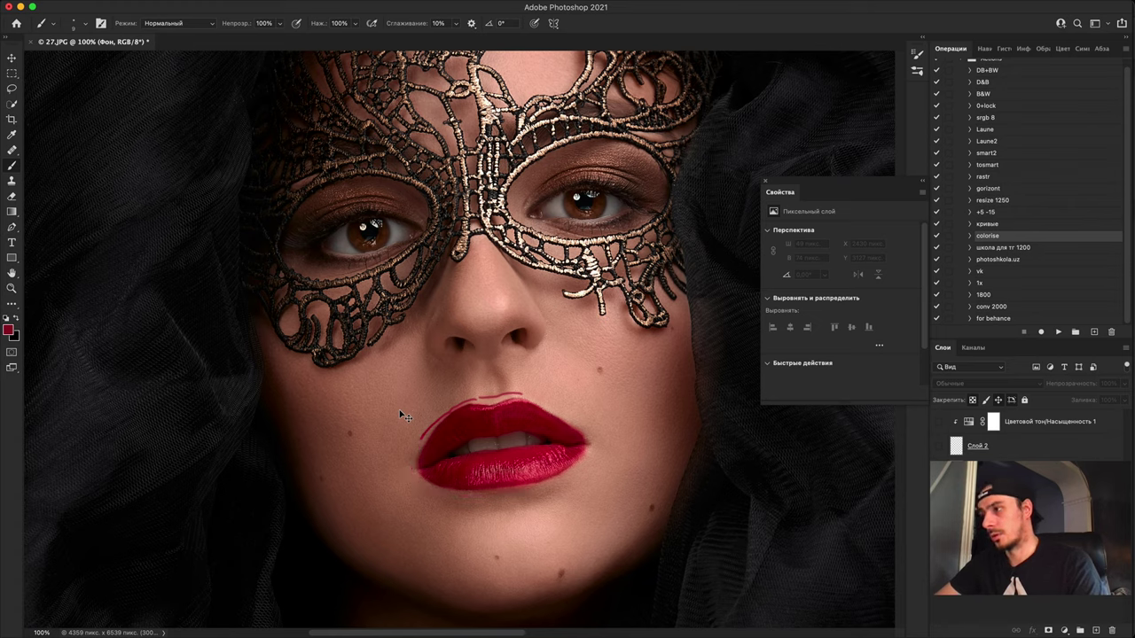
# Step: Close 27.JPG without saving the brush marks and reopen the original photo
pyautogui.click(29, 42)
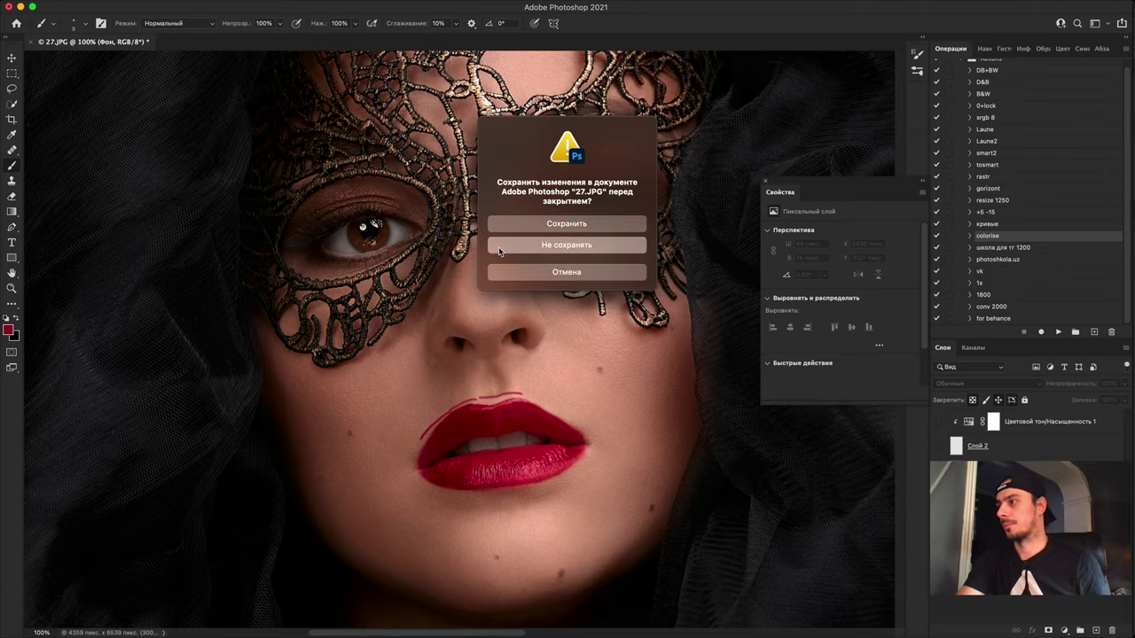
pyautogui.press('super+d')
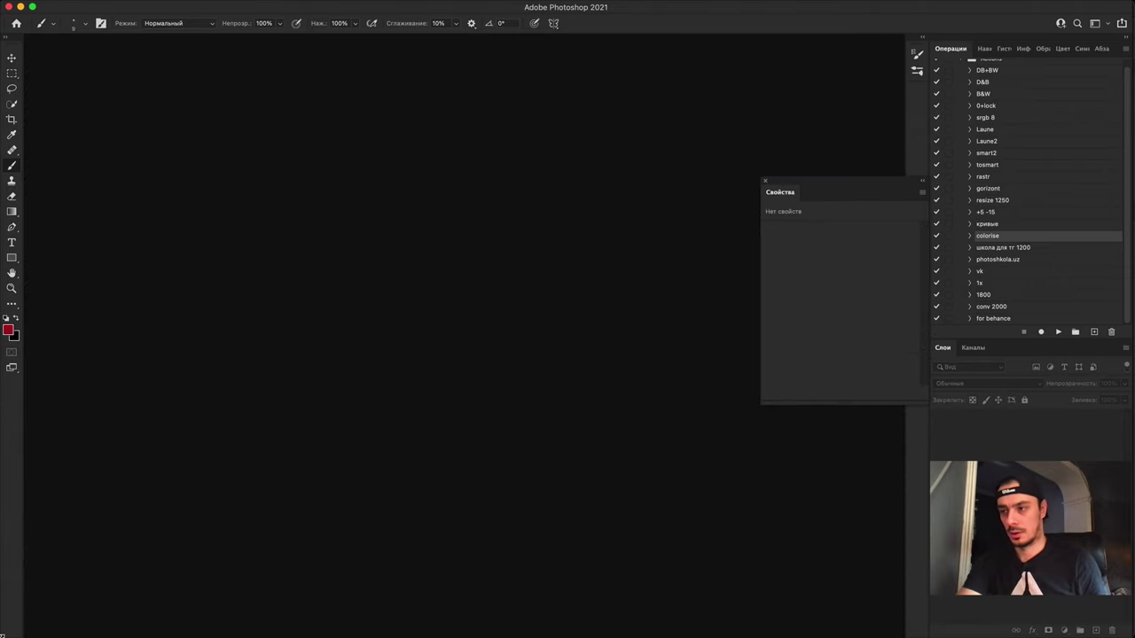
pyautogui.click(534, 430)
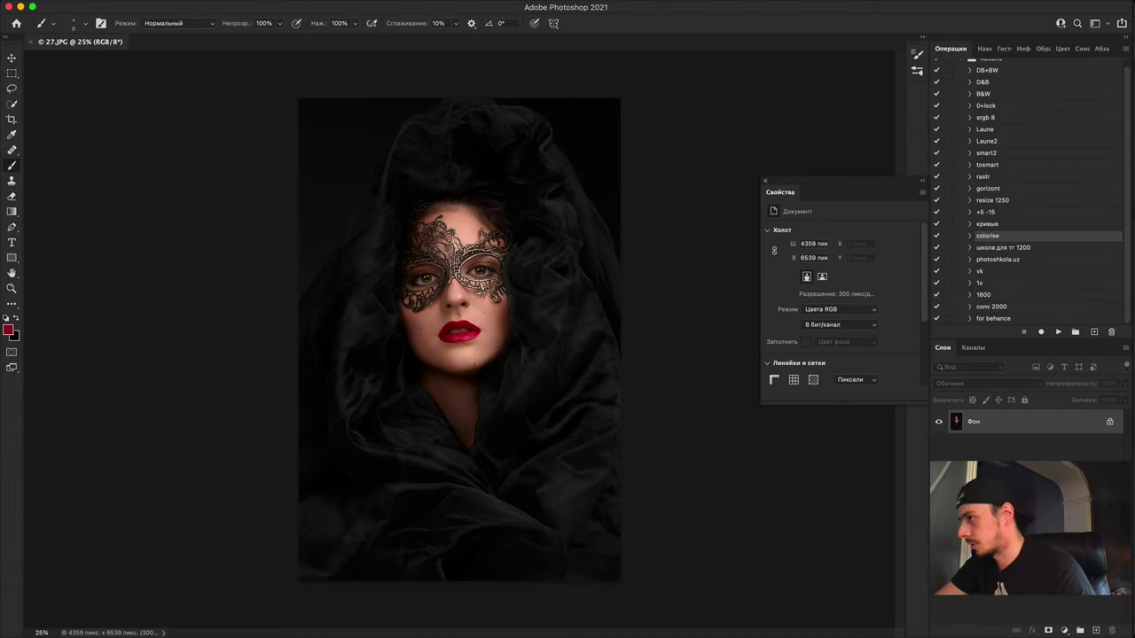
# Step: Examine the lip edges, nose and skin texture on the cheeks and chin at 300%
pyautogui.press('super+plus')
pyautogui.press('super+plus')
pyautogui.press('super+plus')
pyautogui.press('super+plus')
pyautogui.press('super+plus')
pyautogui.press('super+plus')
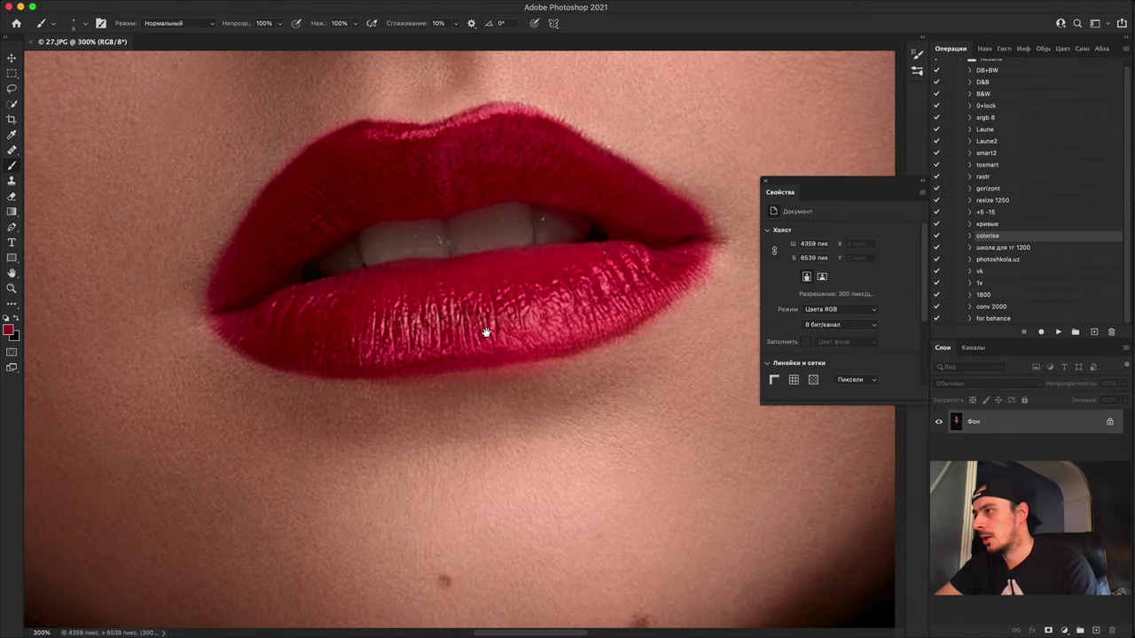
pyautogui.moveTo(417, 182); pyautogui.dragTo(492, 371)
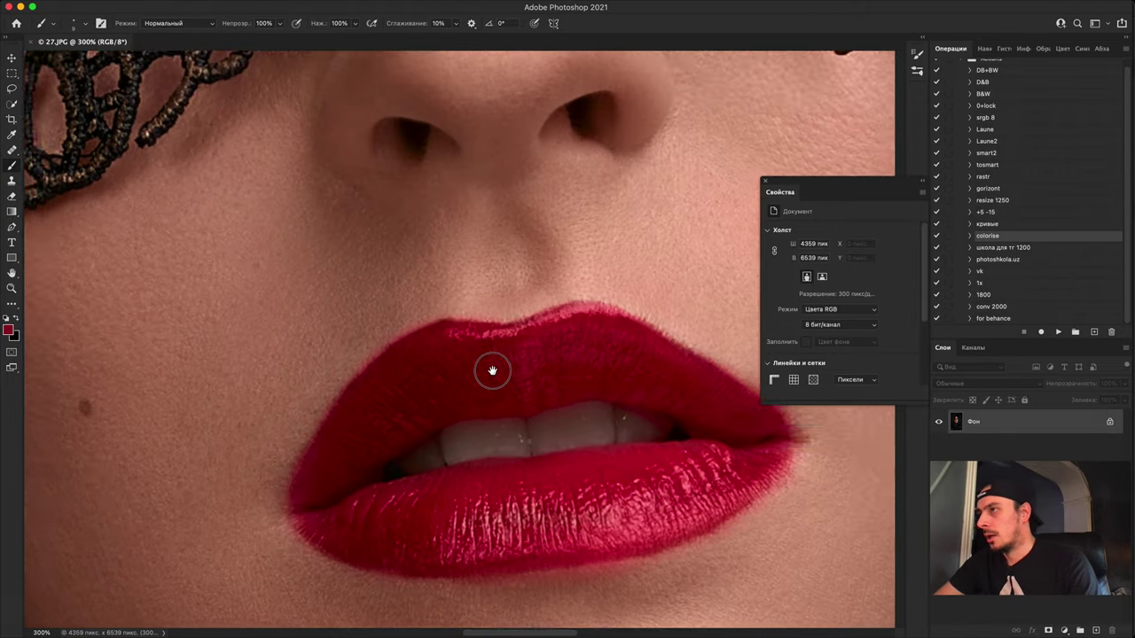
pyautogui.scroll(5, 485, 365)
pyautogui.hscroll(10, 479, 361)
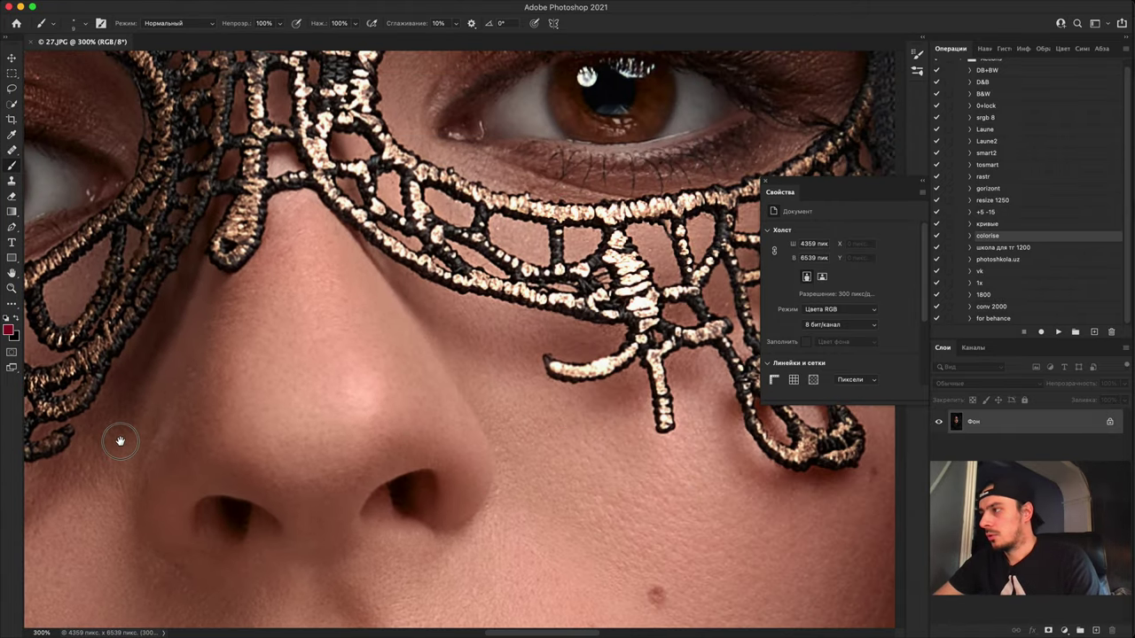
pyautogui.scroll(-10, 300, 337)
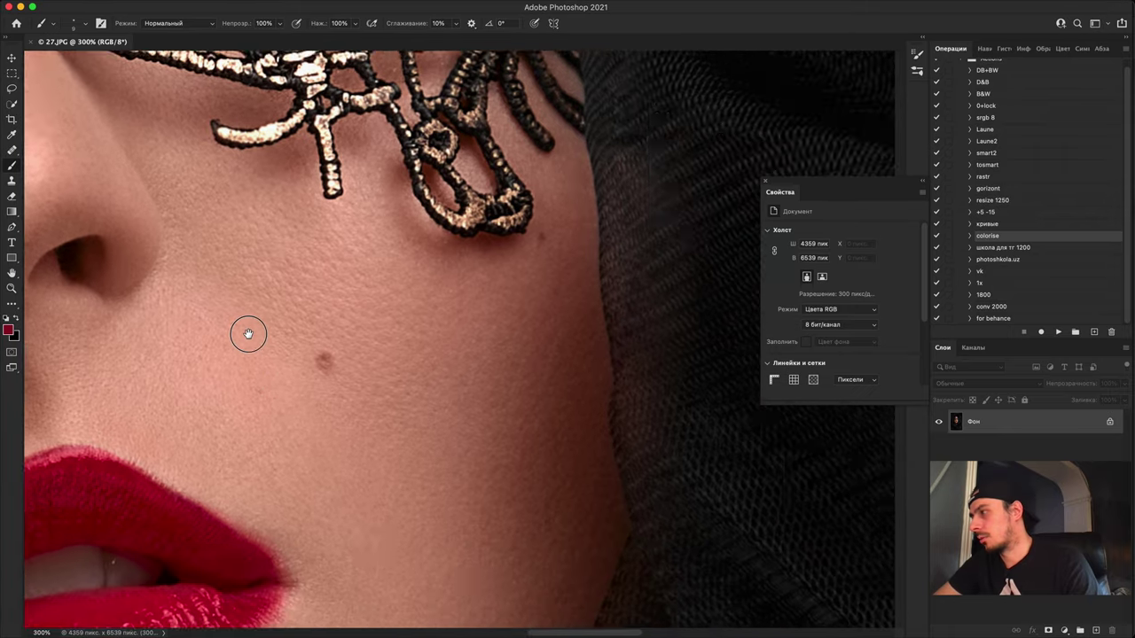
pyautogui.scroll(-10, 398, 260)
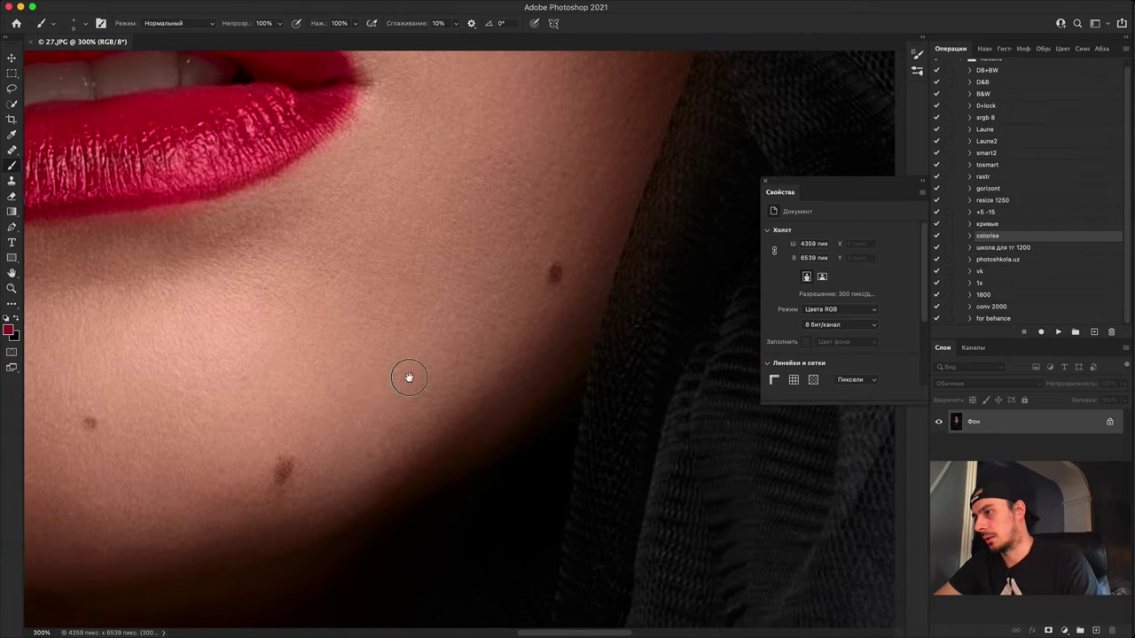
pyautogui.hscroll(-5, 405, 375)
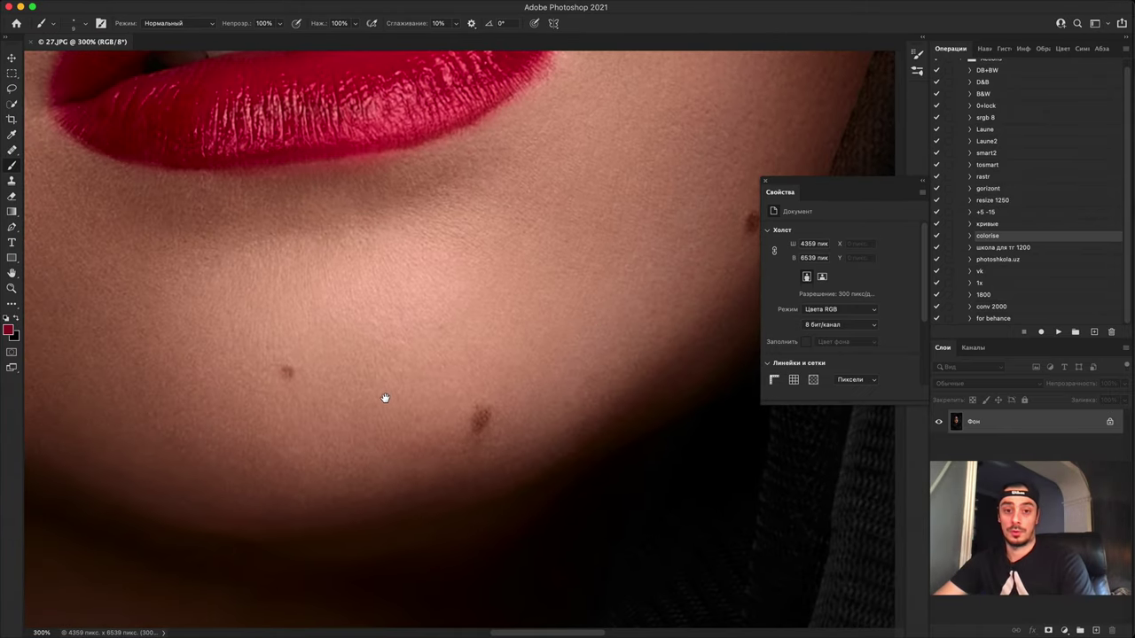
pyautogui.moveTo(373, 400); pyautogui.dragTo(475, 467)
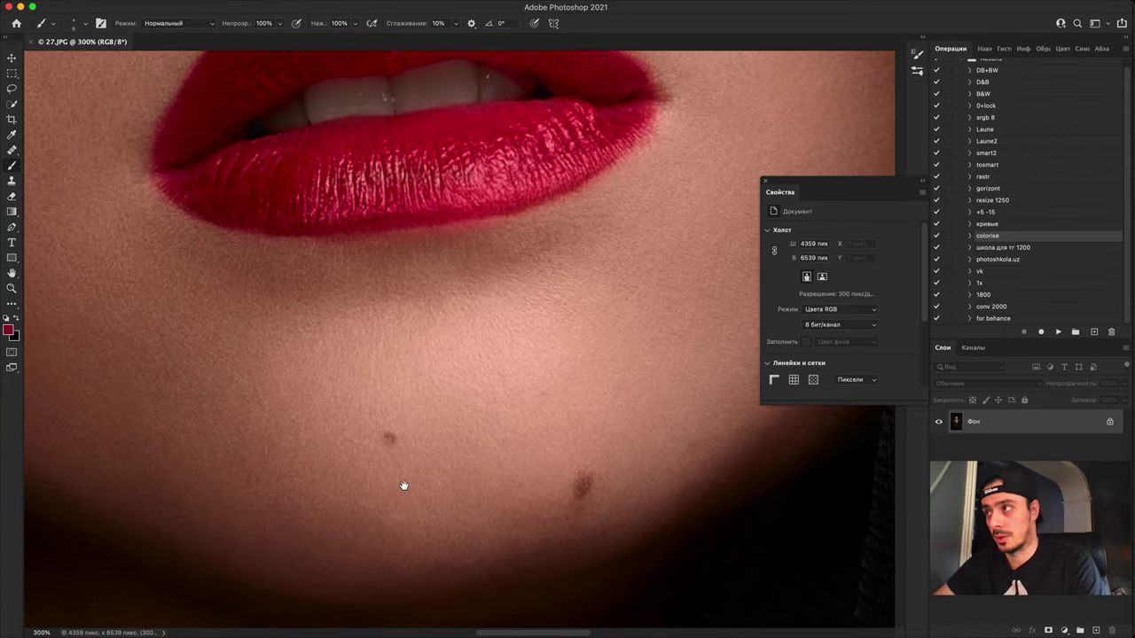
pyautogui.moveTo(328, 461); pyautogui.dragTo(577, 555)
pyautogui.moveTo(320, 559); pyautogui.dragTo(145, 276)
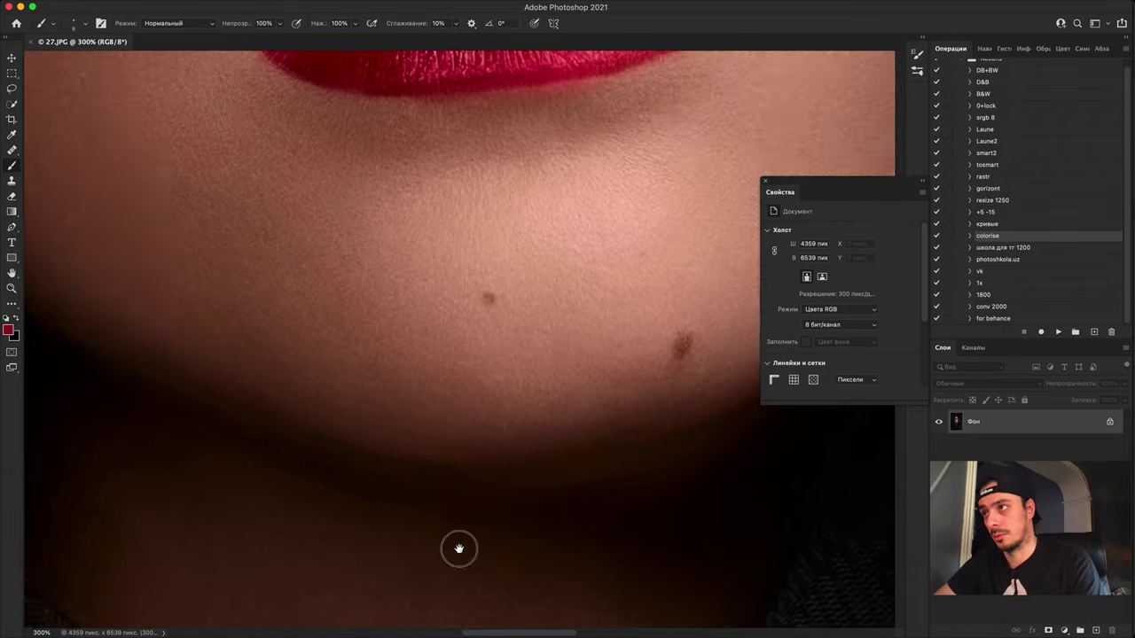
pyautogui.moveTo(133, 177); pyautogui.dragTo(319, 398)
pyautogui.scroll(10, 319, 398)
pyautogui.hscroll(-2, 357, 490)
pyautogui.scroll(14, 248, 329)
pyautogui.hscroll(13, 325, 469)
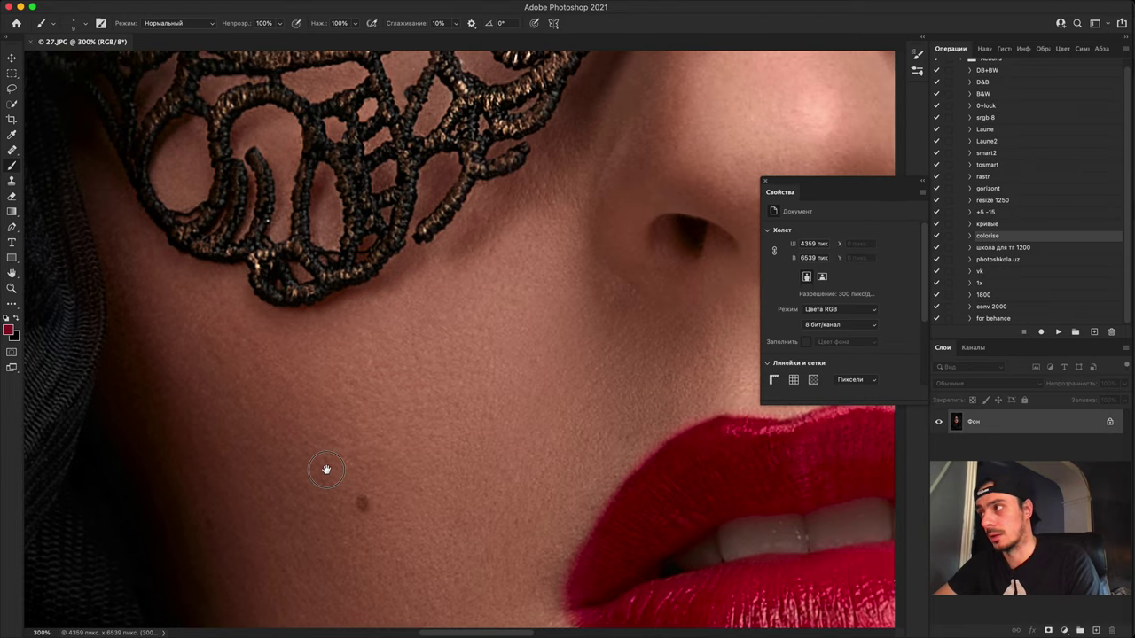
# Step: Examine the whole face, the forehead skin and the fine hairs along the hairline up close
pyautogui.press('super+minus')
pyautogui.press('super+minus')
pyautogui.press('super+minus')
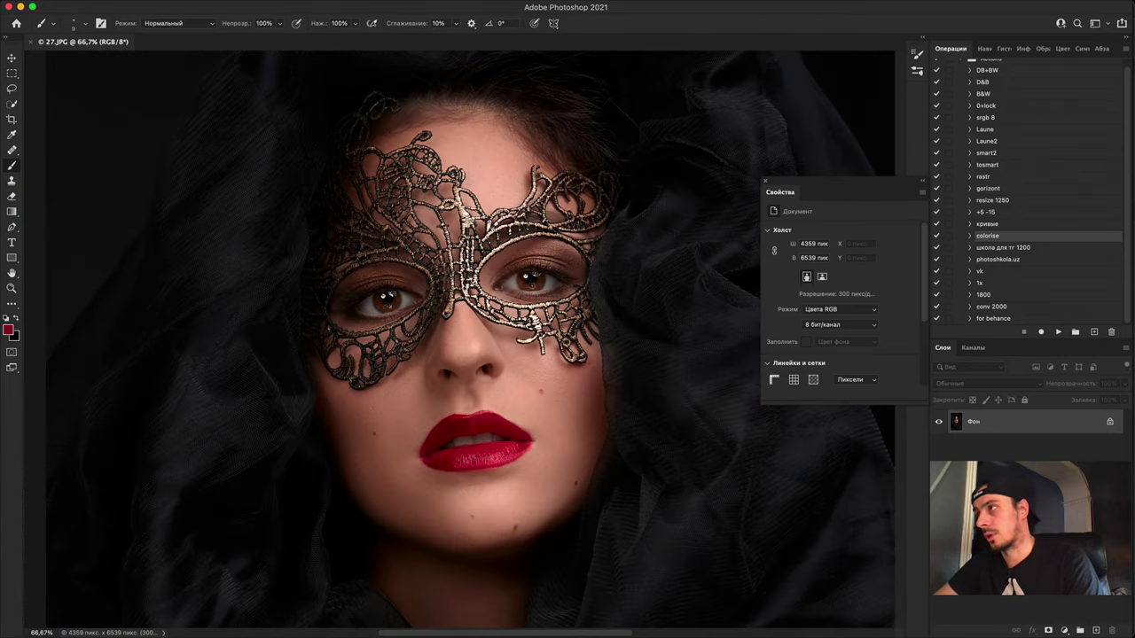
pyautogui.moveTo(444, 365); pyautogui.dragTo(420, 564)
pyautogui.press('super+plus')
pyautogui.press('super+plus')
pyautogui.press('super+plus')
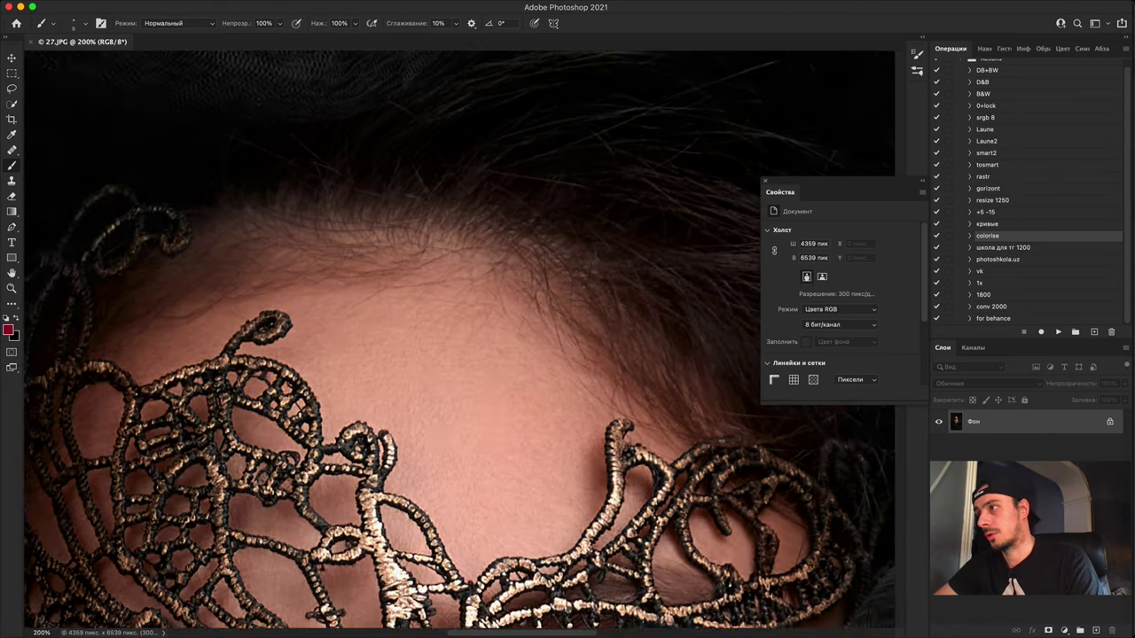
pyautogui.moveTo(414, 289); pyautogui.dragTo(441, 443)
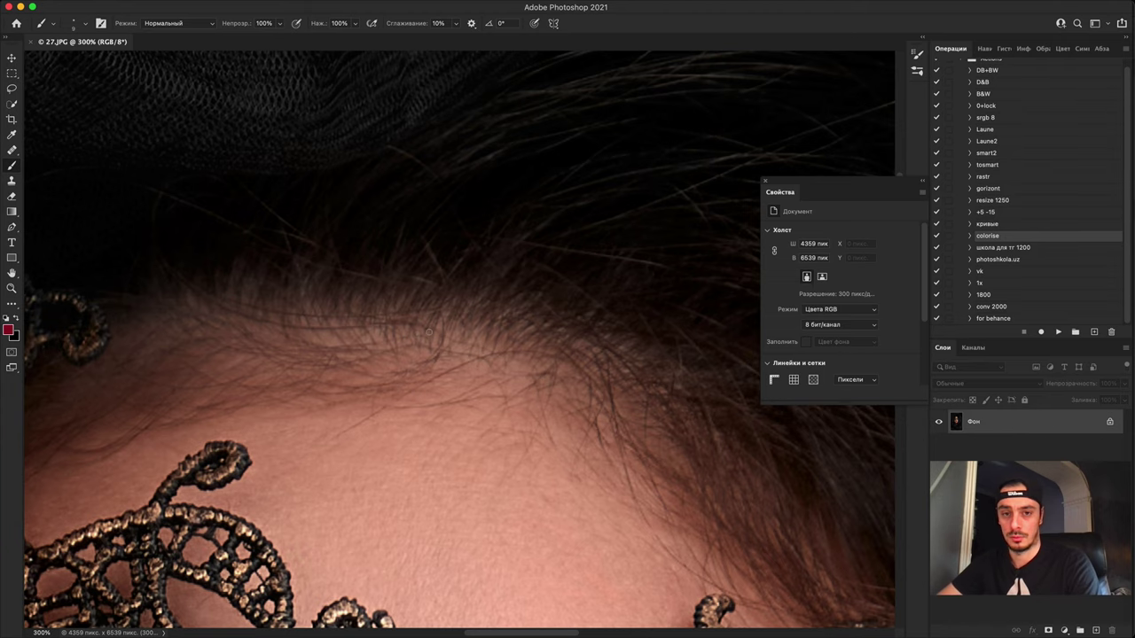
# Step: Compare the overall portrait with close-up skin detail around the mouth, moles and chin shadow
pyautogui.scroll(-6, 428, 333)
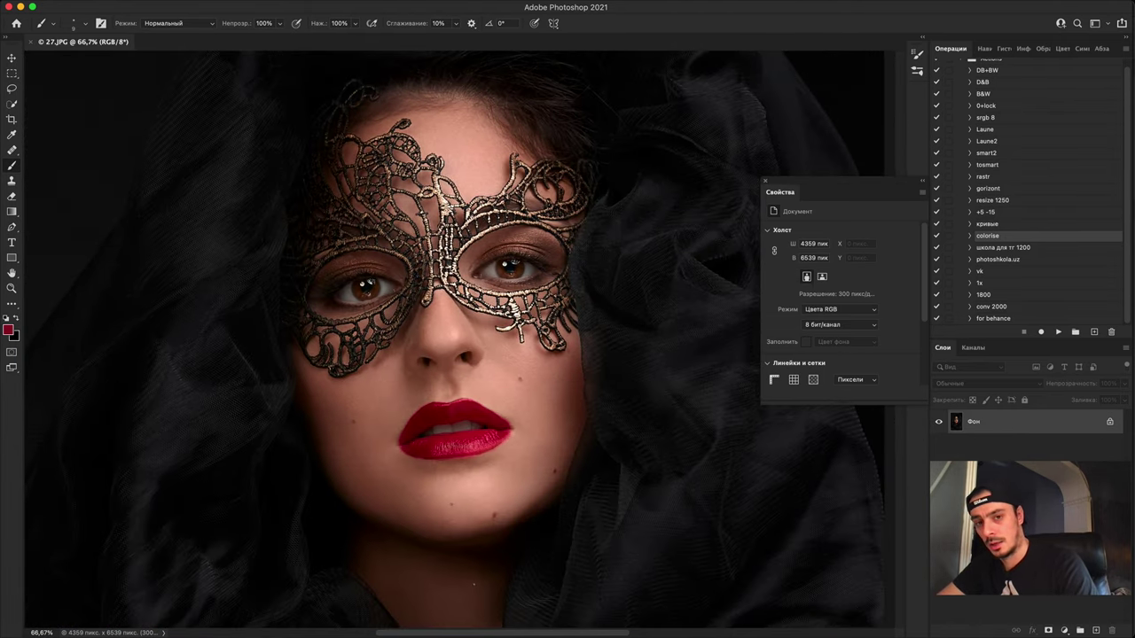
pyautogui.moveTo(576, 442); pyautogui.dragTo(603, 490)
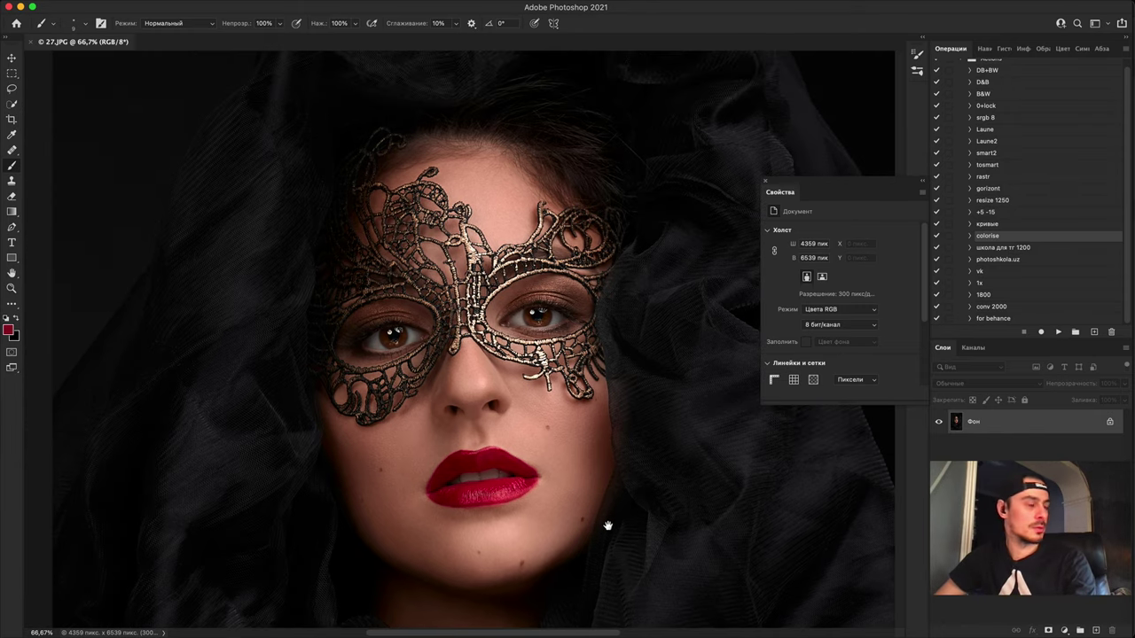
pyautogui.moveTo(606, 534); pyautogui.dragTo(664, 509)
pyautogui.press('super+plus')
pyautogui.press('super+plus')
pyautogui.press('super+plus')
pyautogui.moveTo(469, 541); pyautogui.dragTo(548, 285)
pyautogui.moveTo(528, 557); pyautogui.dragTo(320, 254)
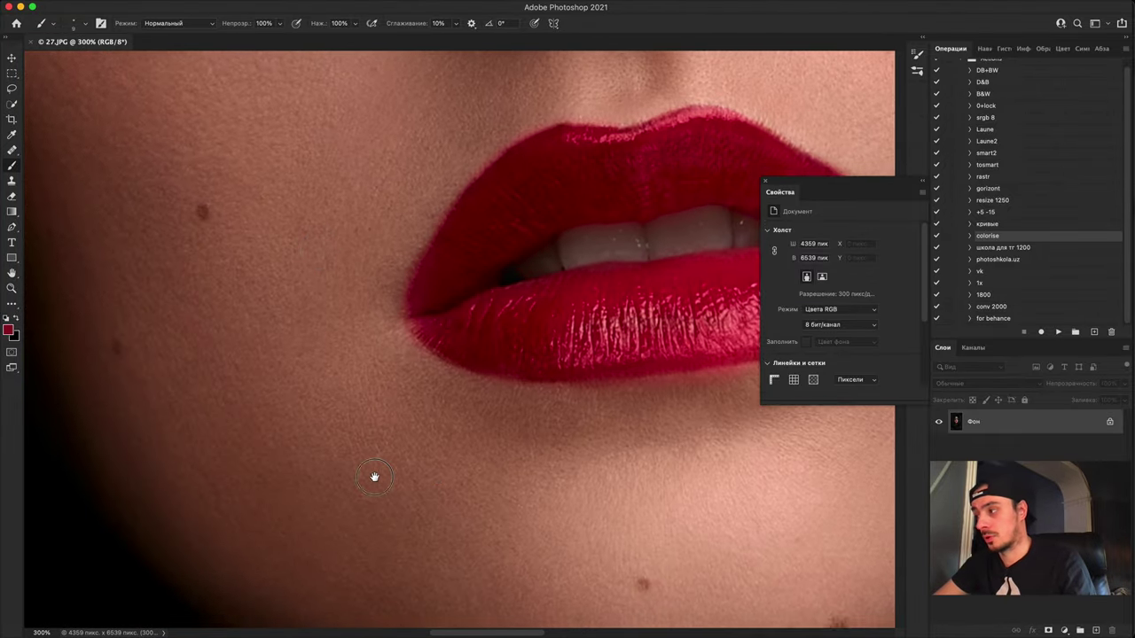
pyautogui.moveTo(651, 625); pyautogui.dragTo(372, 410)
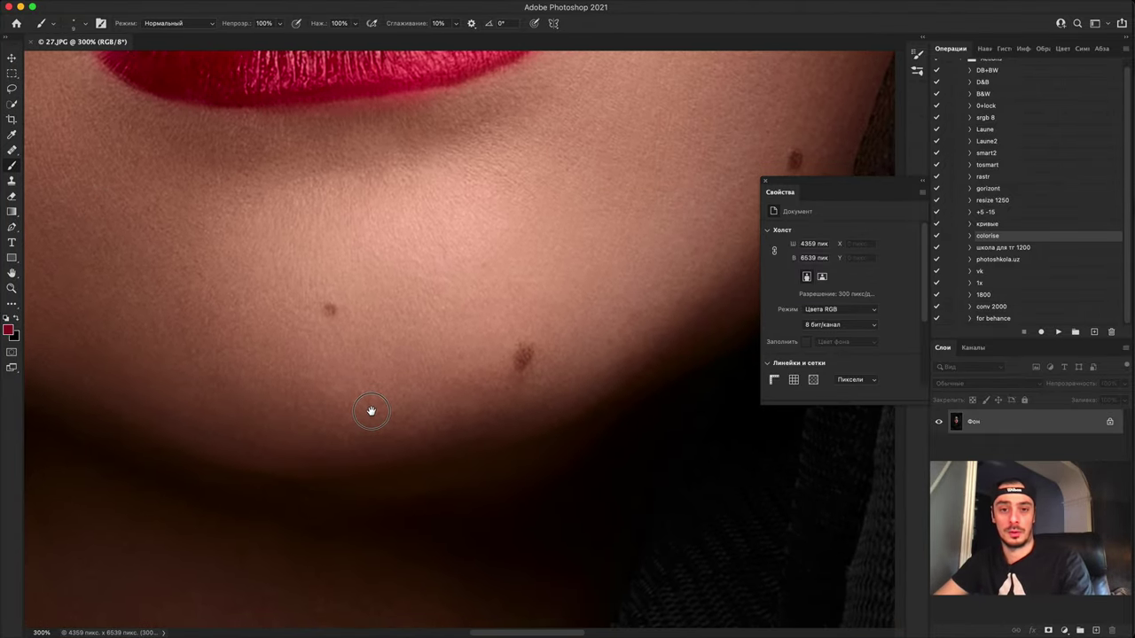
pyautogui.scroll(4, 371, 411)
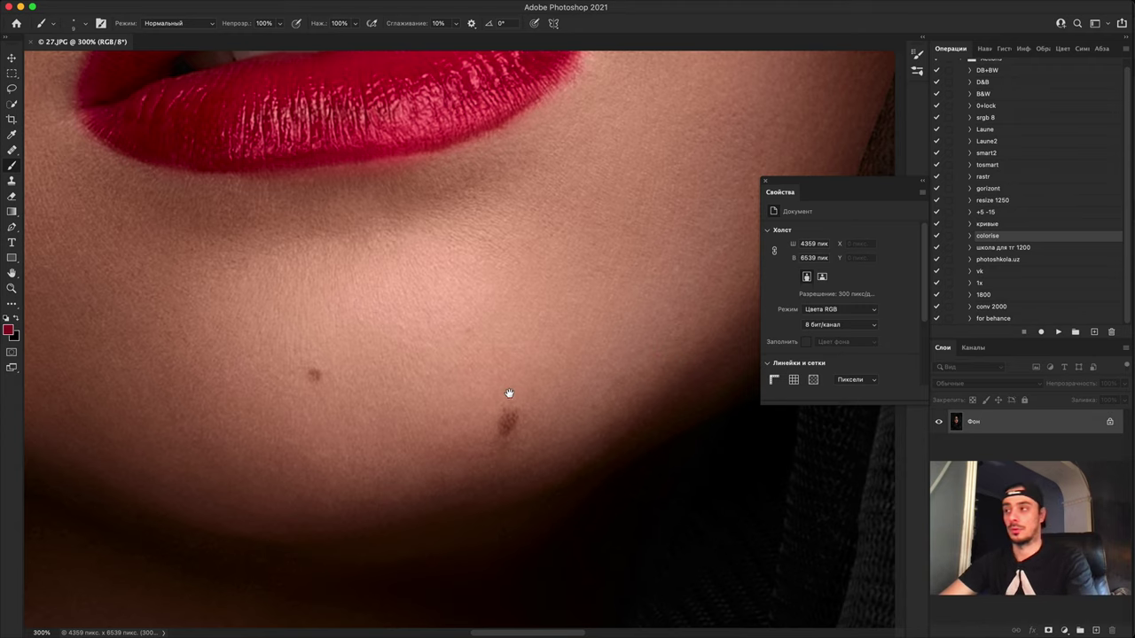
# Step: Examine the lace mask, eyelid makeup, eyelashes and iris reflections of one eye up to 800%
pyautogui.press('super+minus')
pyautogui.press('super+minus')
pyautogui.press('super+minus')
pyautogui.press('super+minus')
pyautogui.scroll(-4, 538, 348)
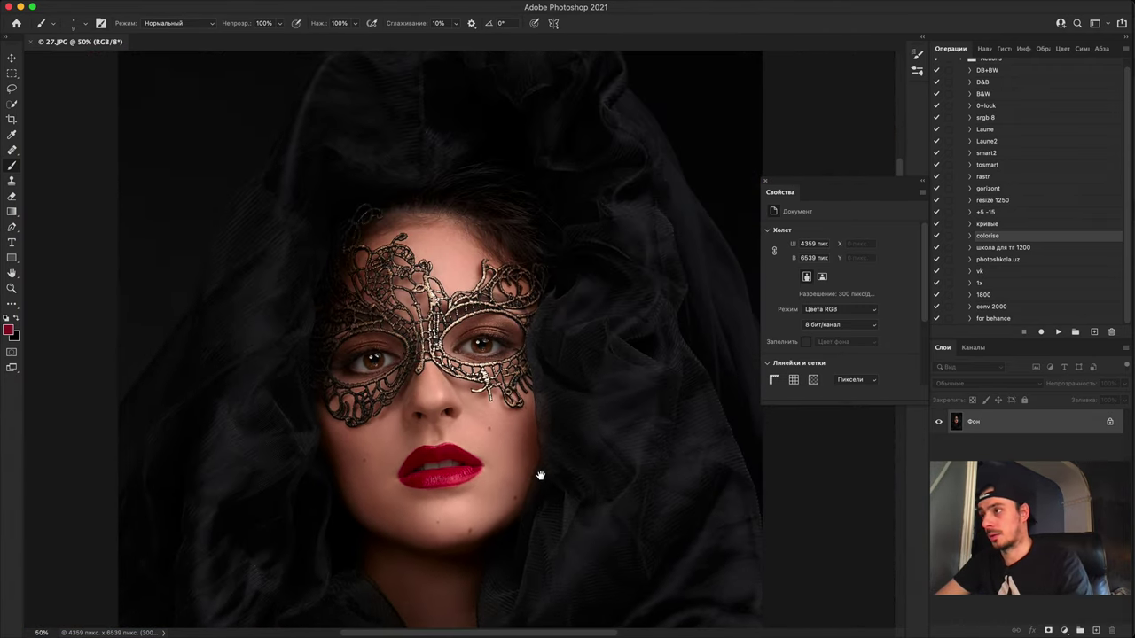
pyautogui.scroll(3, 507, 428)
pyautogui.scroll(10, 507, 428)
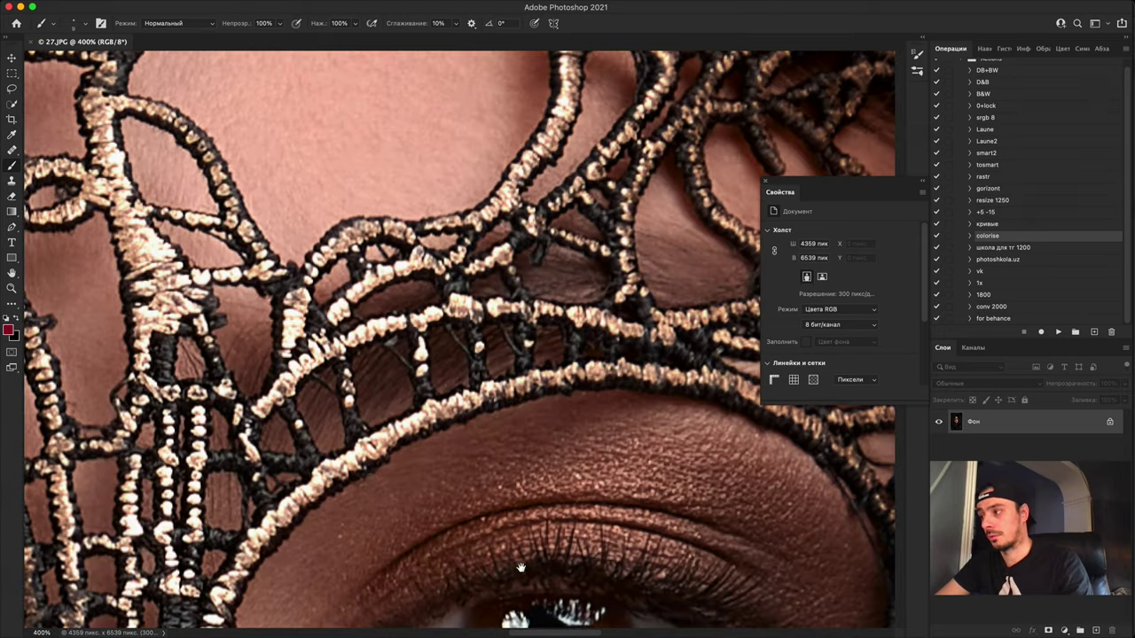
pyautogui.moveTo(520, 567); pyautogui.dragTo(474, 333)
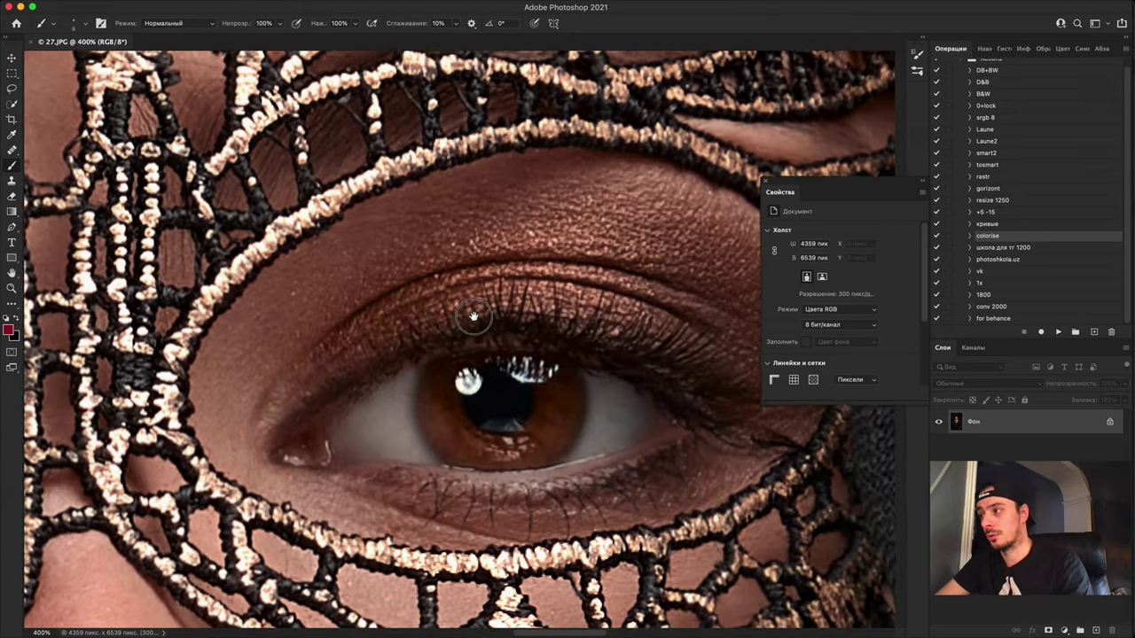
pyautogui.scroll(3, 455, 426)
pyautogui.scroll(2, 433, 414)
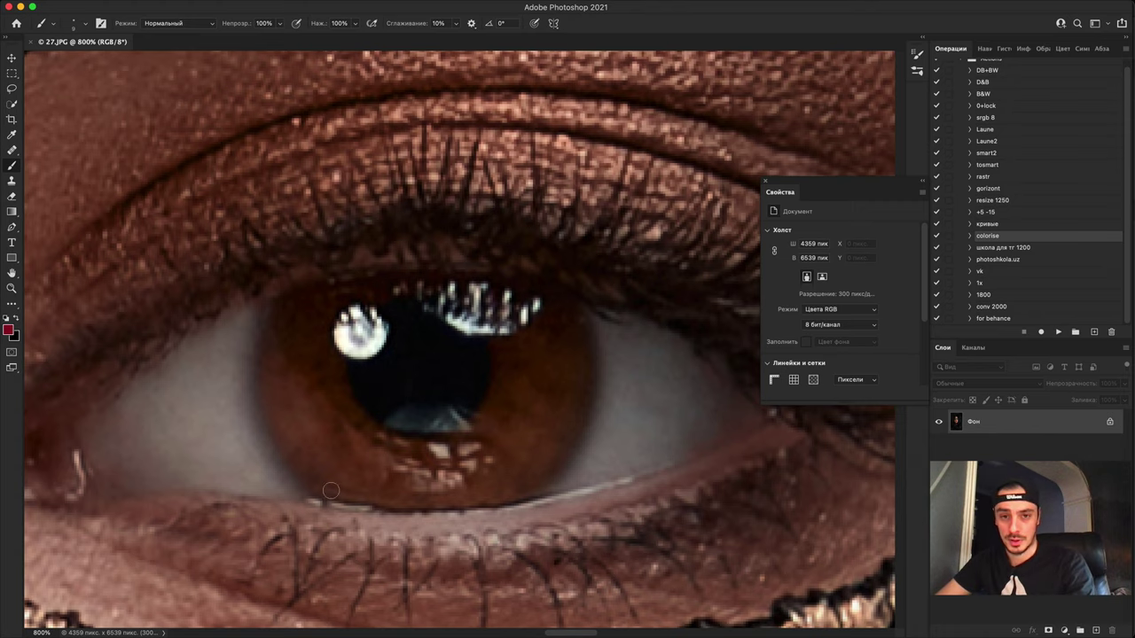
# Step: Compare the overall portrait with the masked face at 100%
pyautogui.scroll(-10, 336, 497)
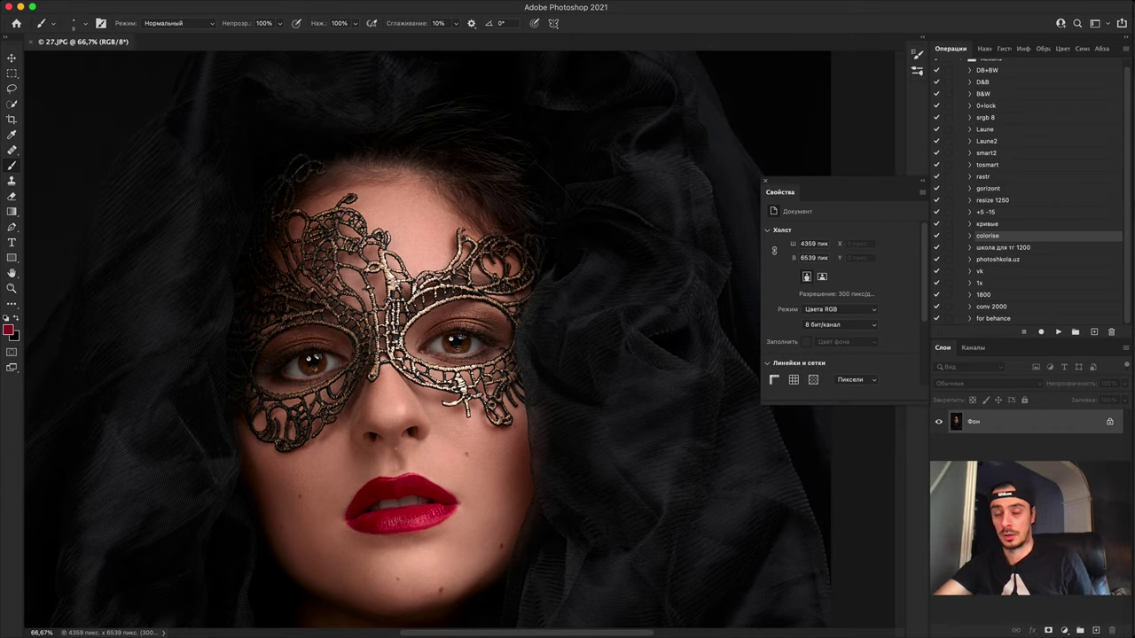
pyautogui.press('super+minus')
pyautogui.press('super+minus')
pyautogui.press('super+minus')
pyautogui.press('super+minus')
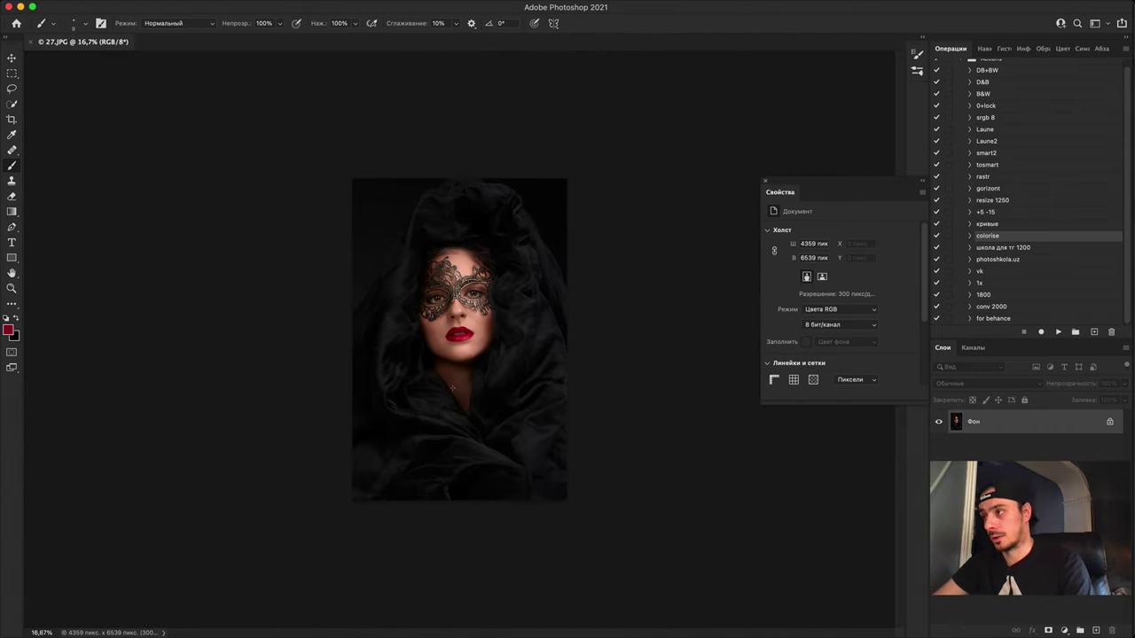
pyautogui.press('super+equal')
pyautogui.press('super+equal')
pyautogui.press('super+equal')
pyautogui.press('super+equal')
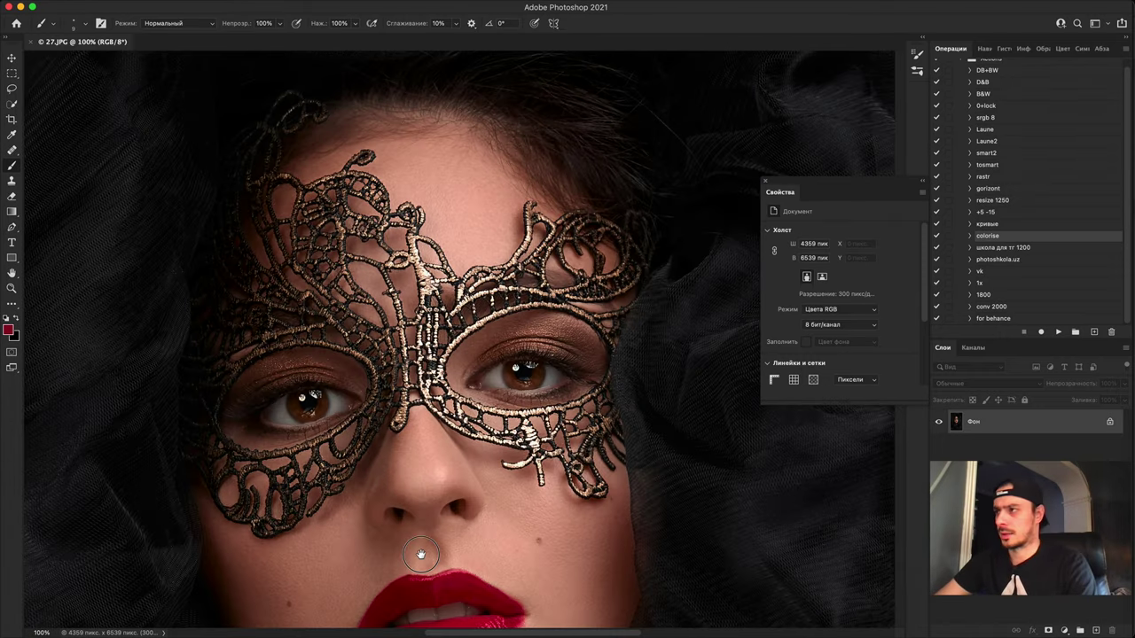
# Step: Examine the fine hairs along the hairline, the forehead skin and the veil fabric at 300%
pyautogui.moveTo(410, 186); pyautogui.dragTo(502, 444)
pyautogui.press('super+equal')
pyautogui.press('super+equal')
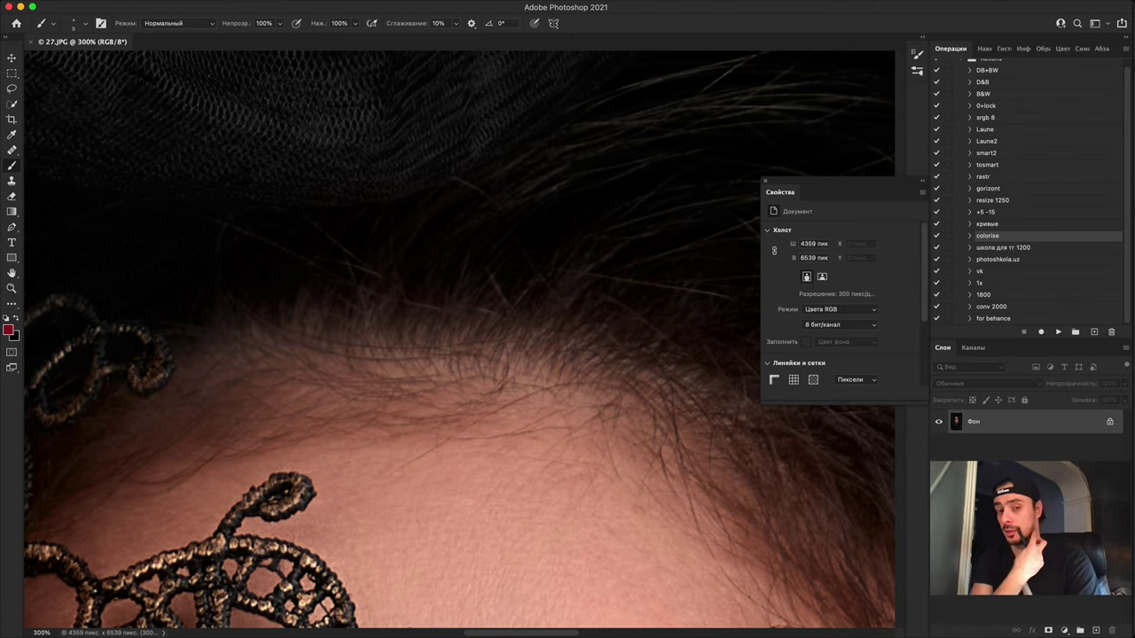
pyautogui.press('super+minus')
pyautogui.press('super+minus')
pyautogui.press('super+minus')
pyautogui.press('super+minus')
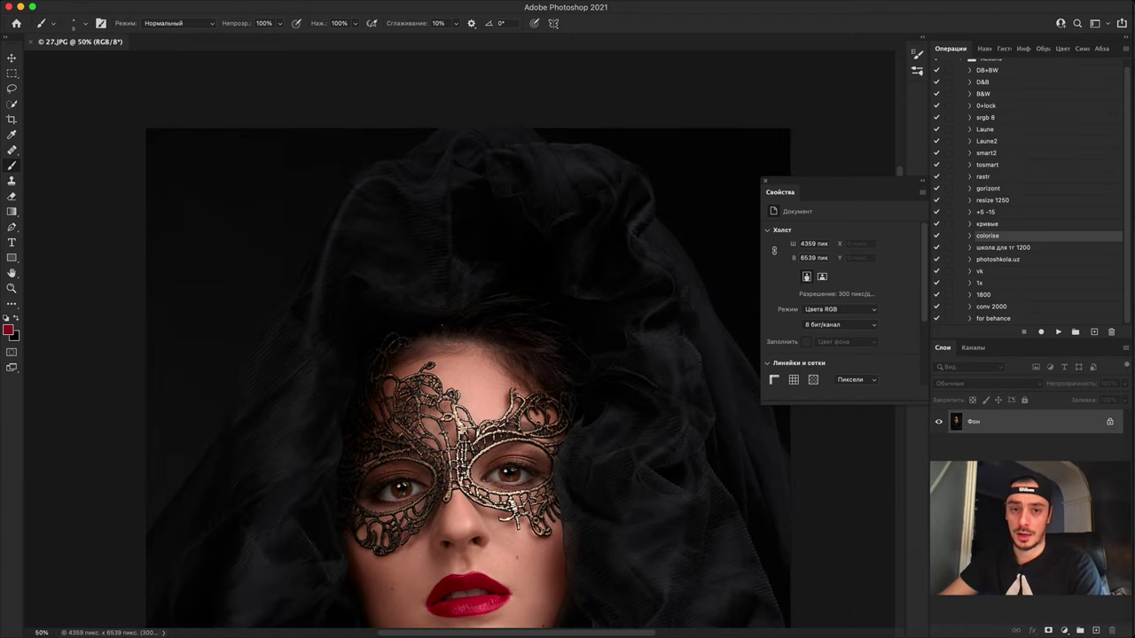
# Step: Examine the face, the shadowed neck and the draped fabric up to 200%, and review the whole portrait
pyautogui.press('super+minus')
pyautogui.press('super+plus')
pyautogui.moveTo(556, 493); pyautogui.dragTo(644, 279)
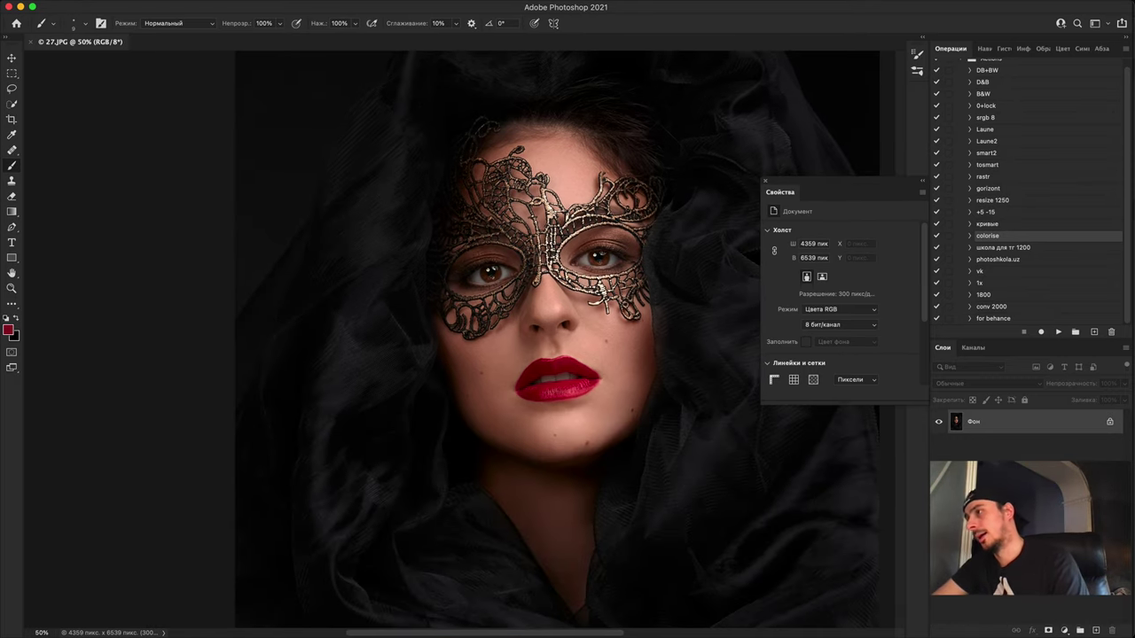
pyautogui.moveTo(555, 498); pyautogui.dragTo(583, 219)
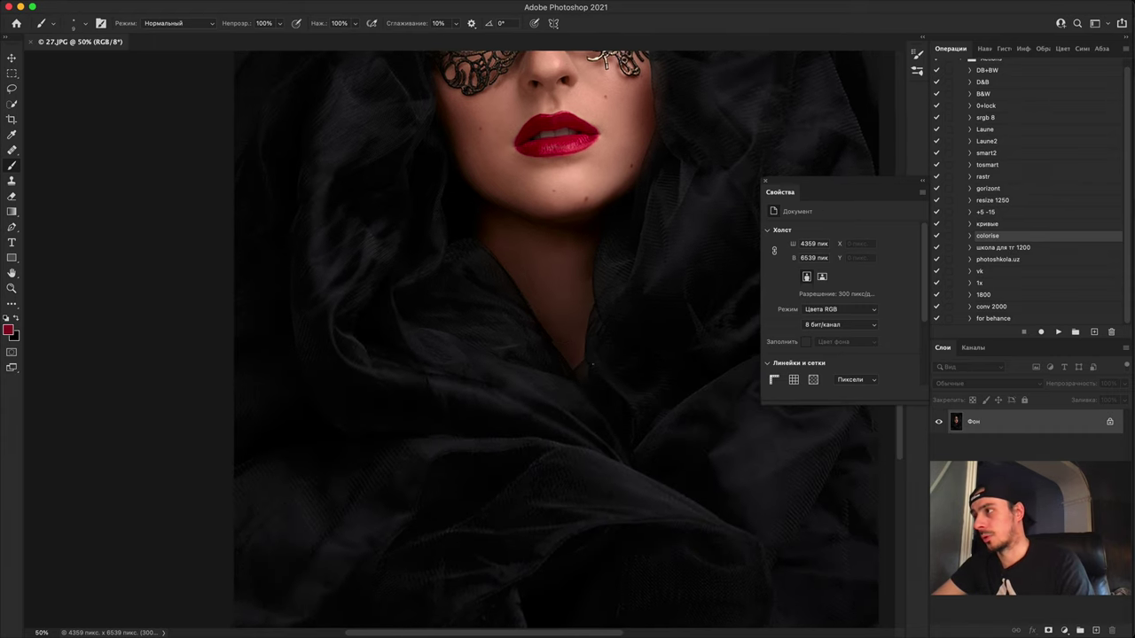
pyautogui.press('super+plus')
pyautogui.press('super+plus')
pyautogui.press('super+plus')
pyautogui.moveTo(621, 343); pyautogui.dragTo(332, 610)
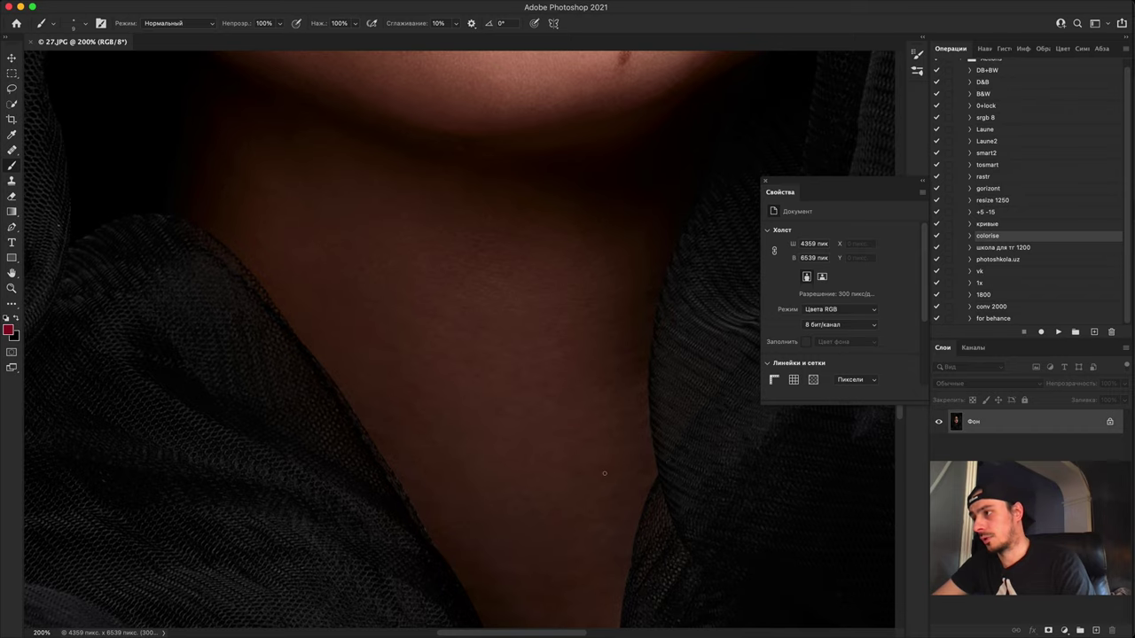
pyautogui.scroll(-4, 445, 322)
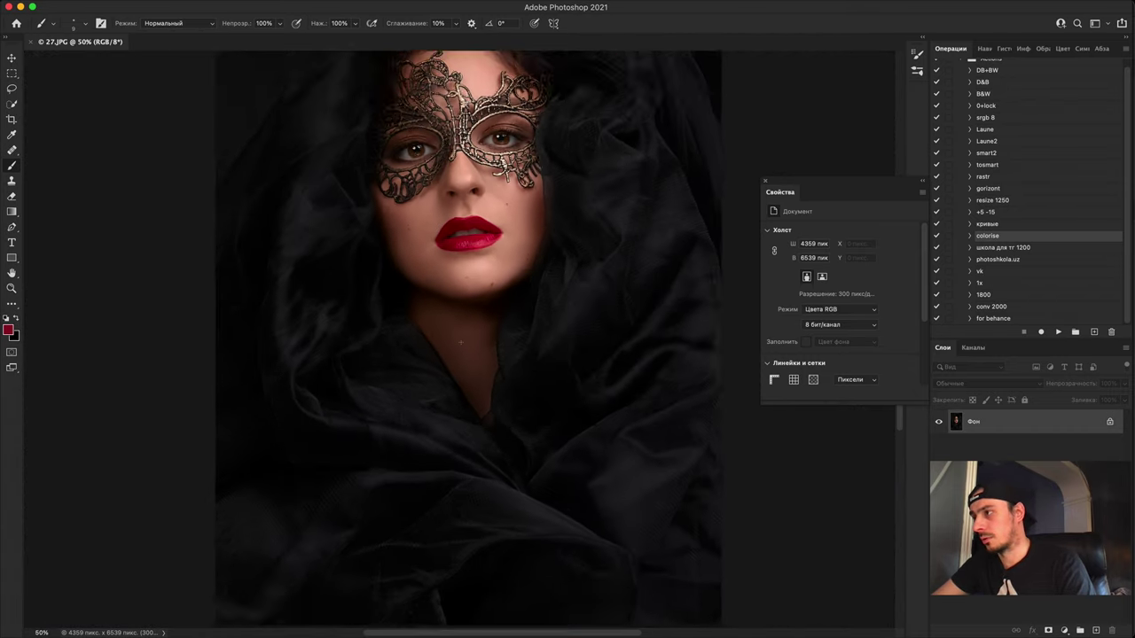
pyautogui.scroll(-1, 714, 339)
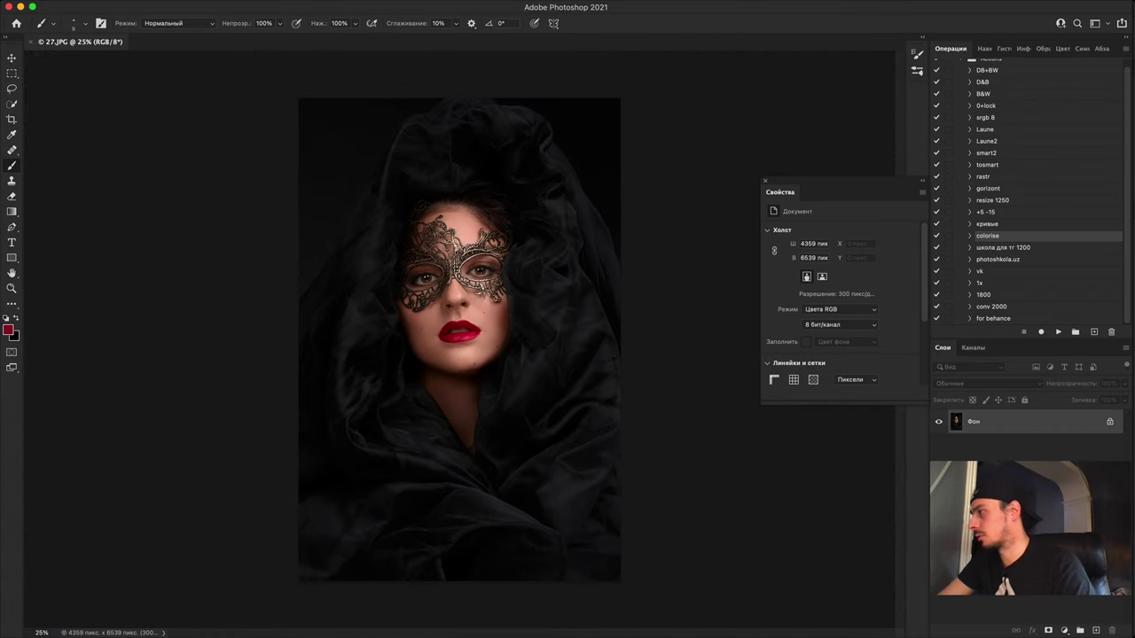
# Step: Add a Curves adjustment layer above the background, lower its midtones to darken the image, and invert its mask to black
pyautogui.click(1065, 630)
pyautogui.click(1020, 432)
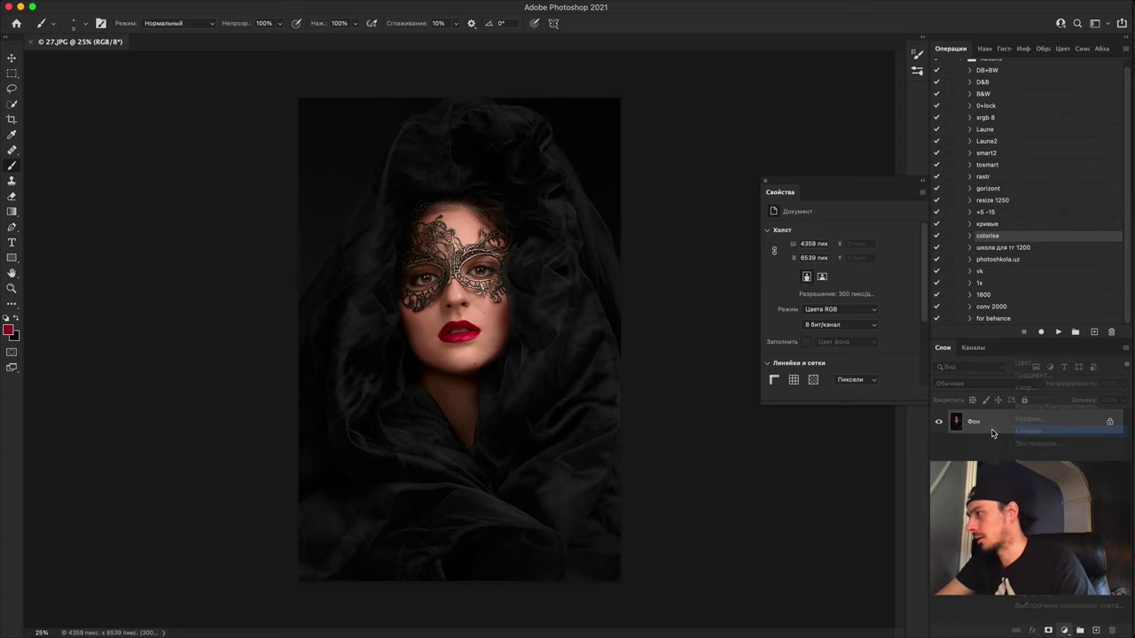
pyautogui.moveTo(853, 316); pyautogui.dragTo(854, 326)
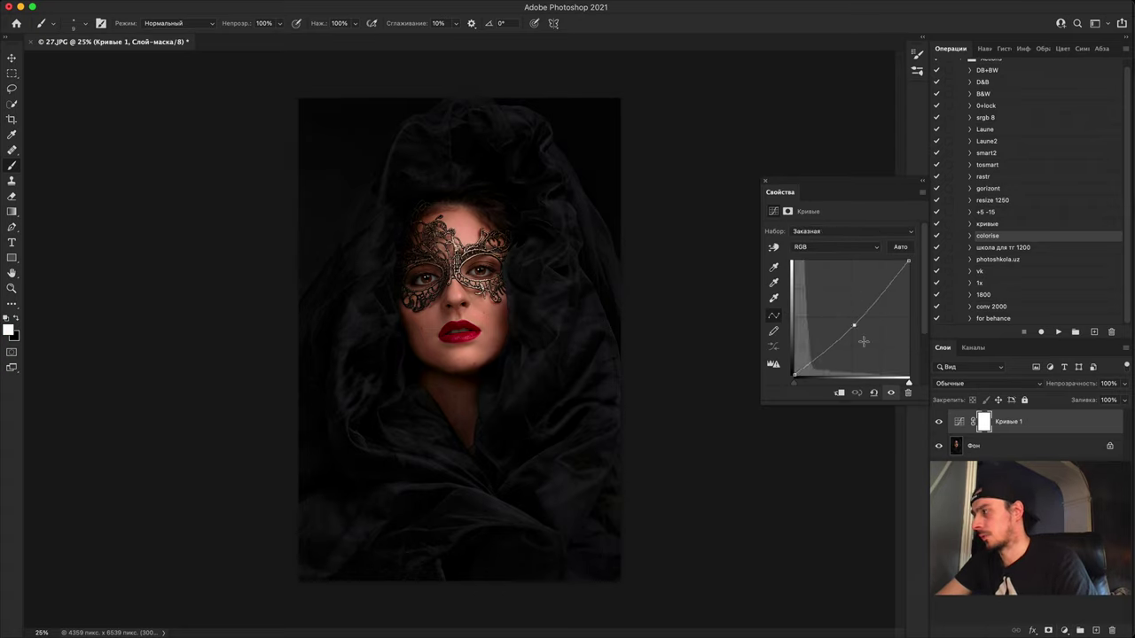
pyautogui.press('super+i')
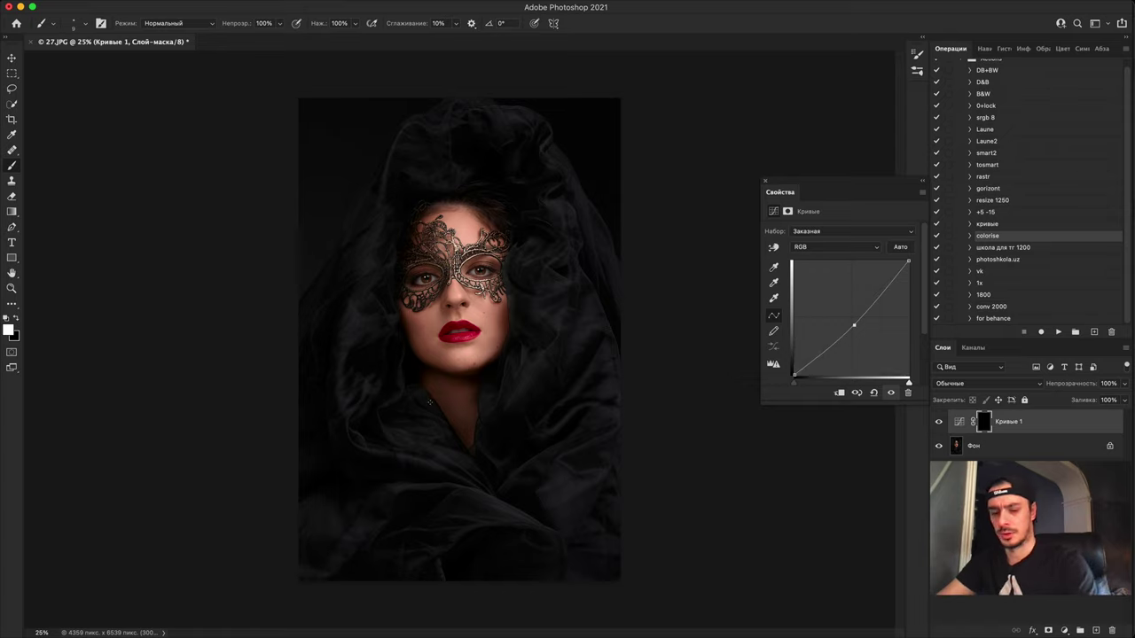
# Step: Paint white over the neck on the Curves mask with an enlarged soft brush, and set the layer's opacity to 47%
pyautogui.press(']')
pyautogui.press(']')
pyautogui.press(']')
pyautogui.press(']')
pyautogui.press(']')
pyautogui.press(']')
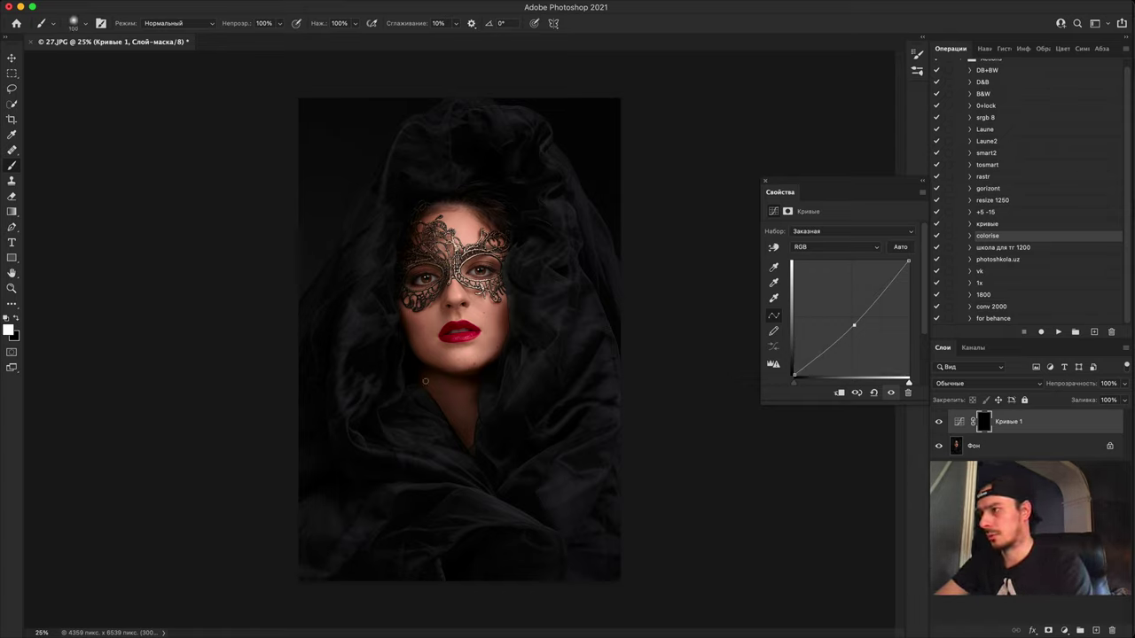
pyautogui.press(']')
pyautogui.press(']')
pyautogui.press(']')
pyautogui.press(']')
pyautogui.press(']')
pyautogui.press(']')
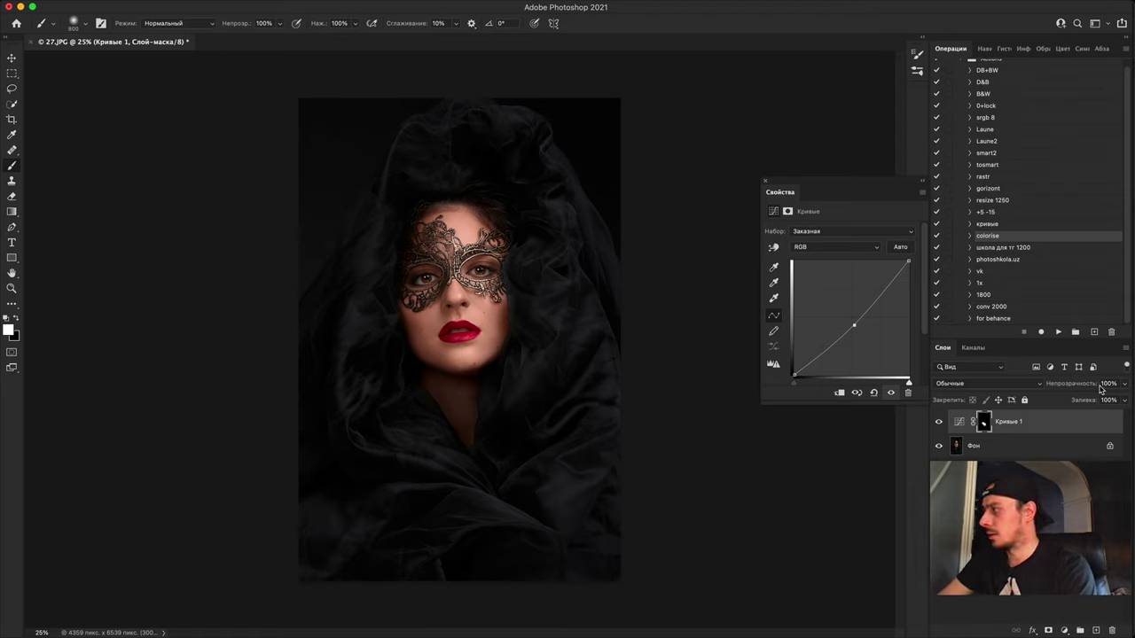
pyautogui.moveTo(1099, 387); pyautogui.dragTo(1063, 382)
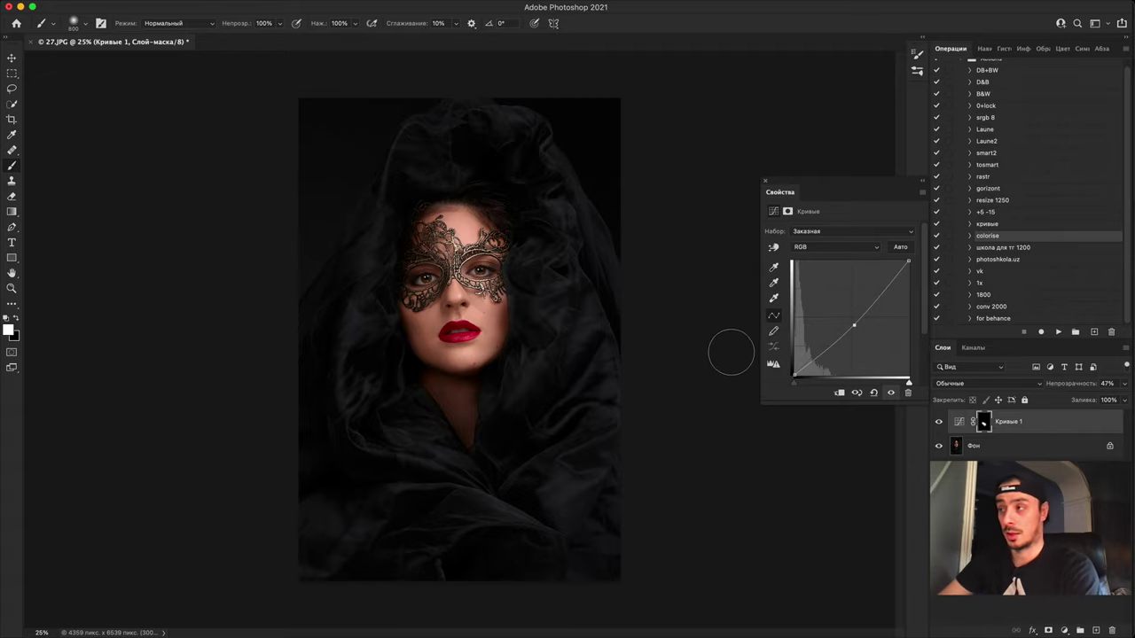
pyautogui.click(766, 181)
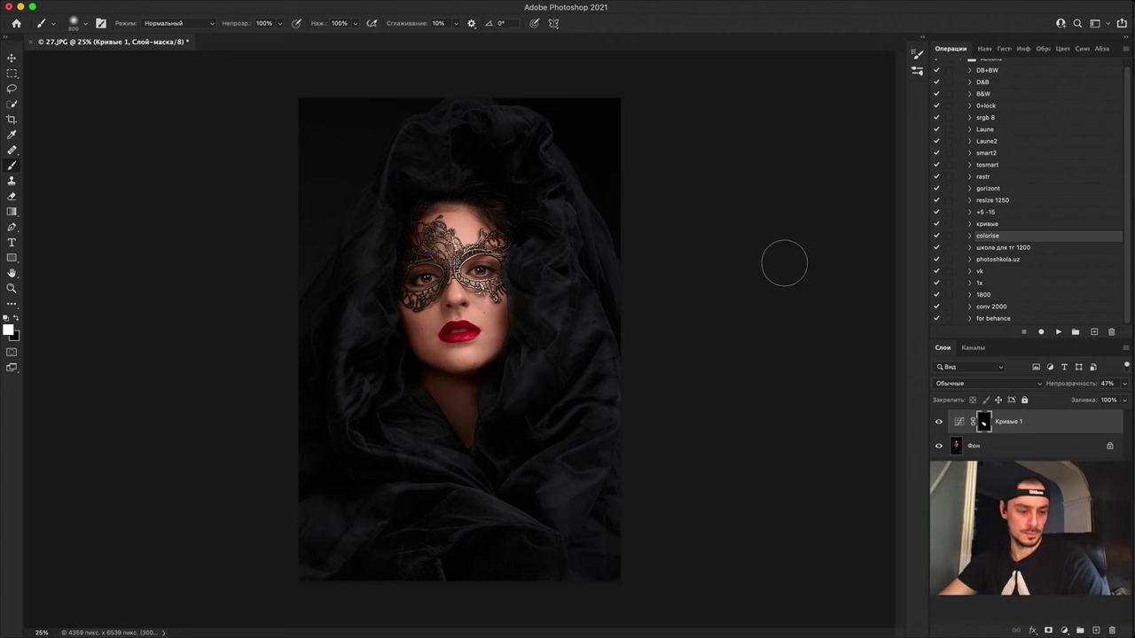
# Step: Switch to Adobe Bridge and open the bee photo 28.JPG in Photoshop, using its embedded sRGB profile
pyautogui.press('super+Tab')
pyautogui.click(466, 545)
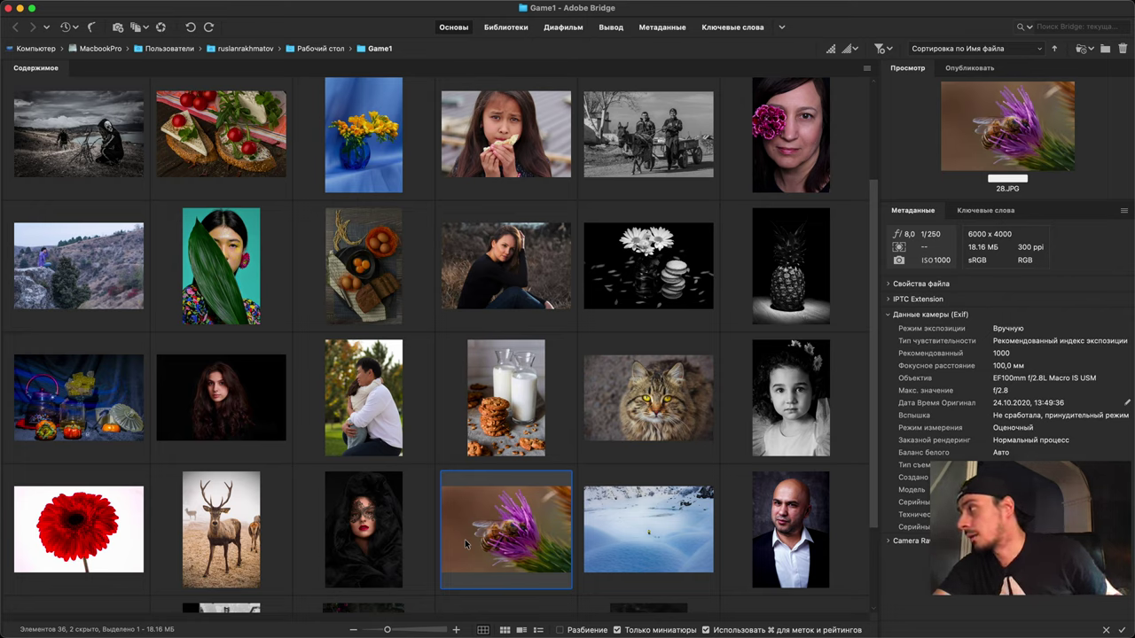
pyautogui.press('space')
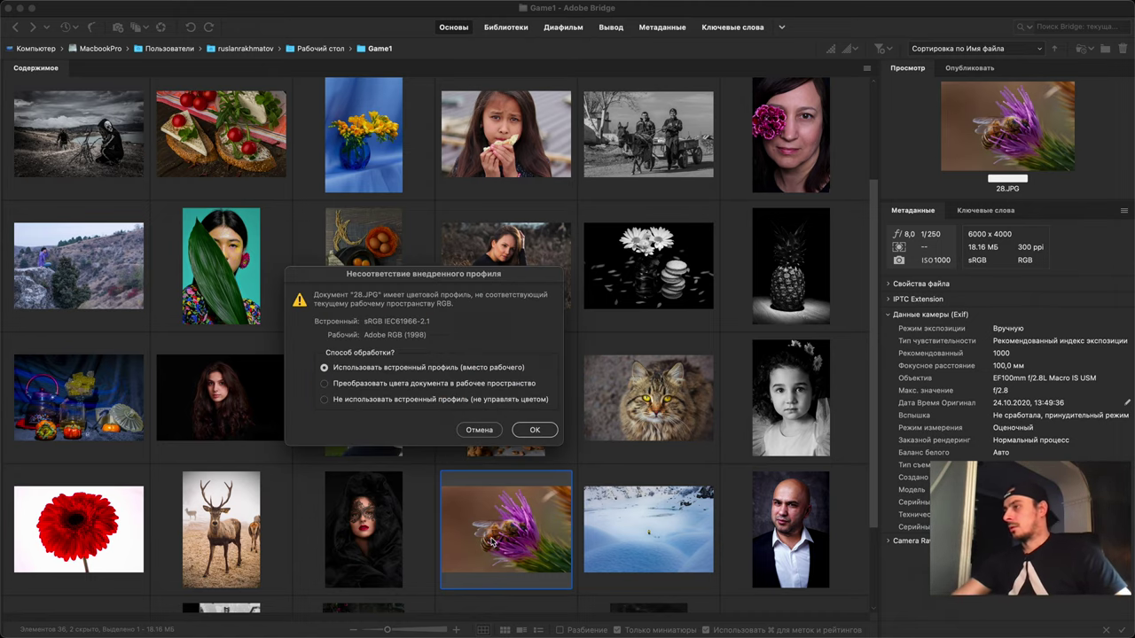
pyautogui.click(542, 430)
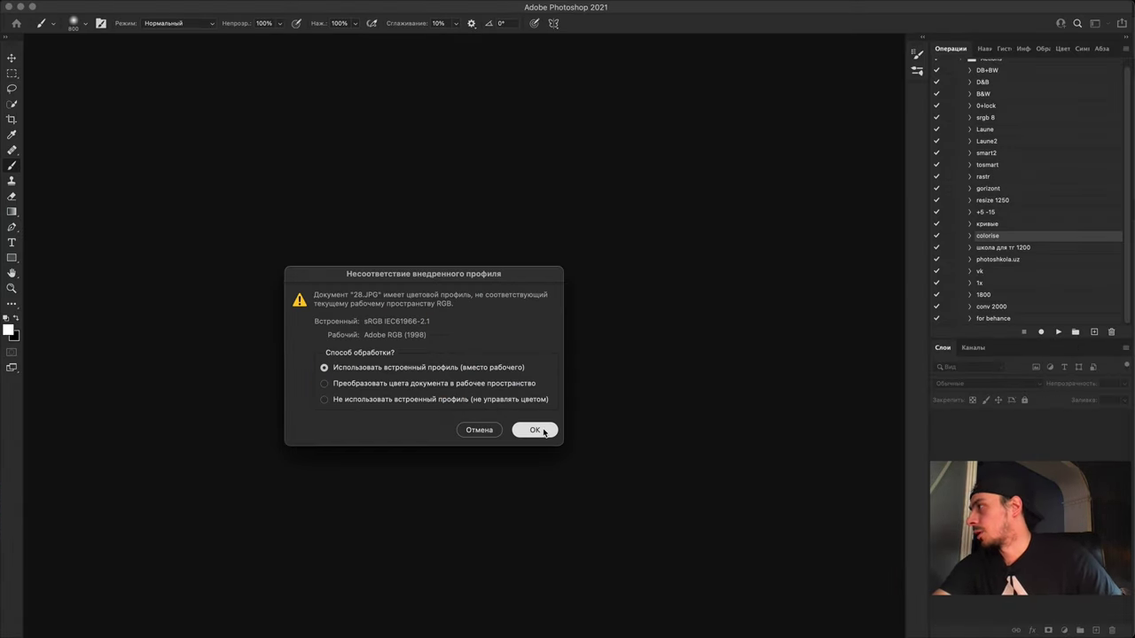
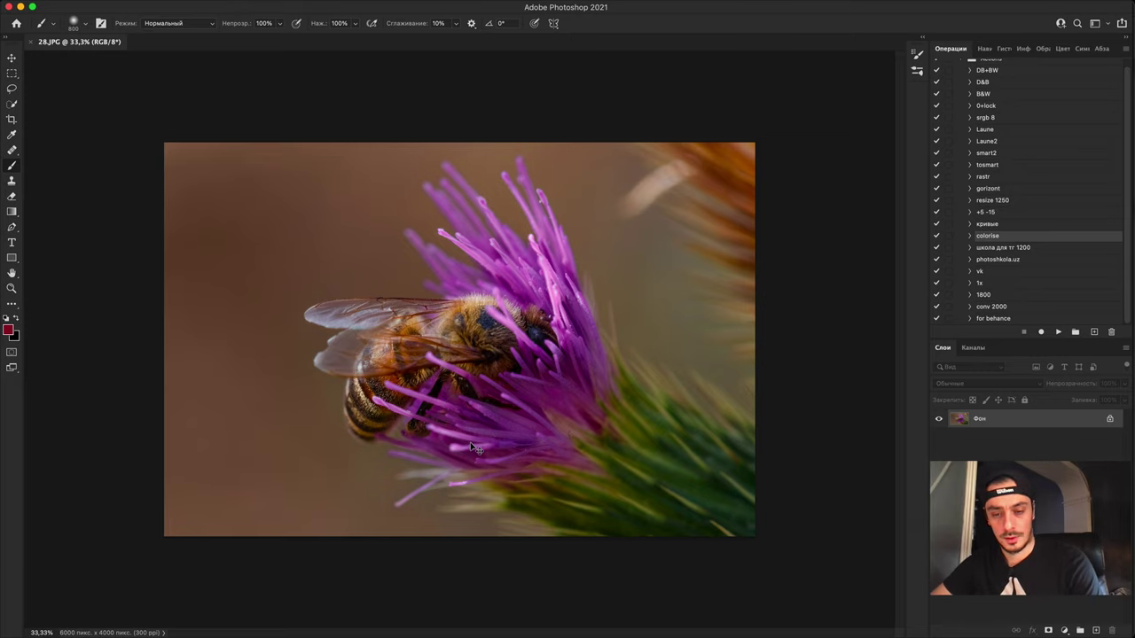
# Step: Examine the bee's abdomen, wings and surrounding petals at 200%, and compare them with the whole photo
pyautogui.press('super+1')
pyautogui.moveTo(440, 454); pyautogui.dragTo(459, 366)
pyautogui.scroll(4, 459, 365)
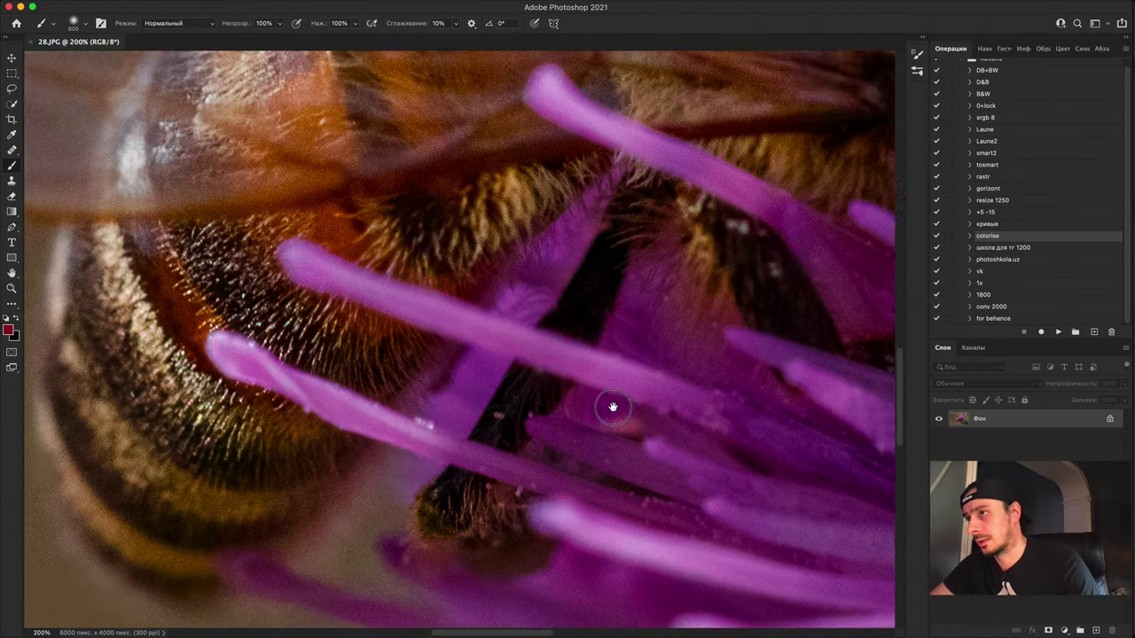
pyautogui.moveTo(612, 407); pyautogui.dragTo(646, 405)
pyautogui.moveTo(571, 323); pyautogui.dragTo(590, 365)
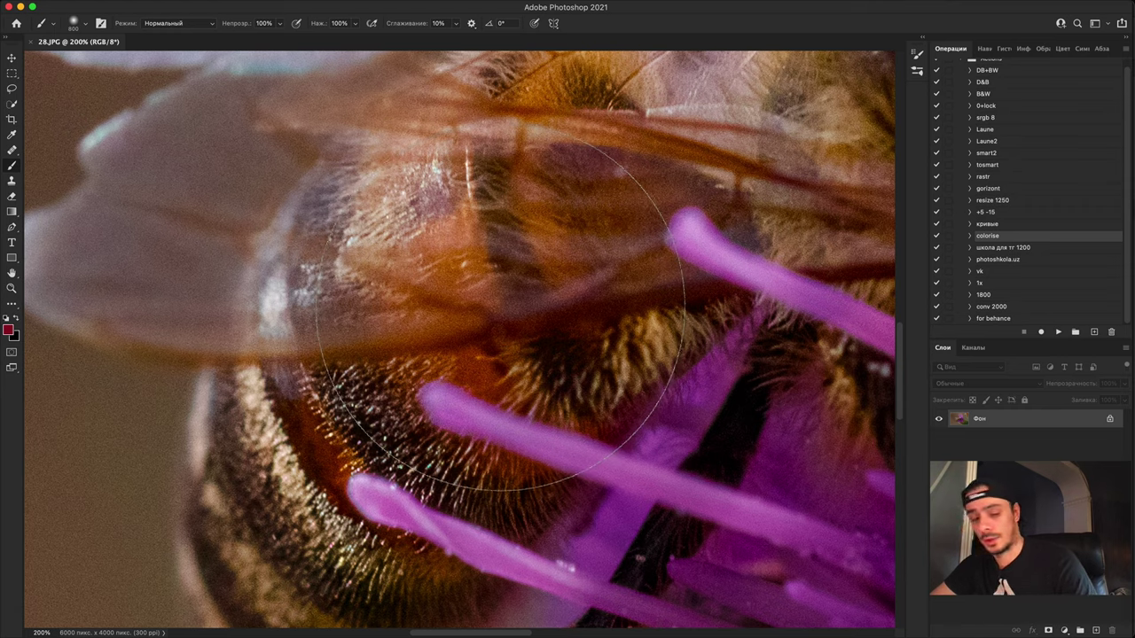
pyautogui.press('h')
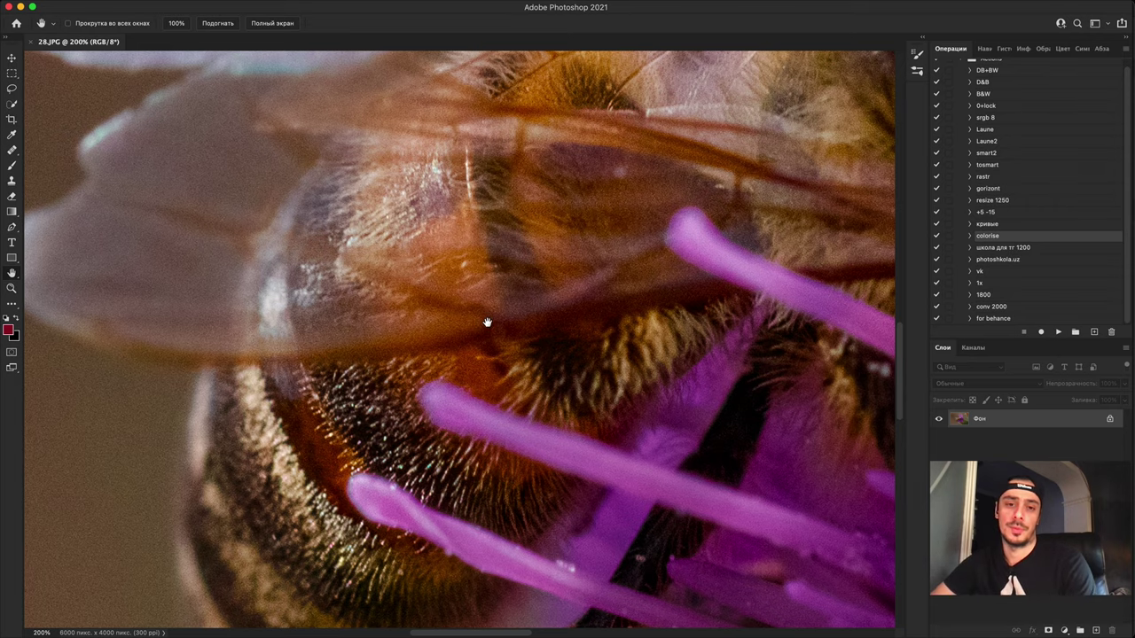
pyautogui.hotkey('ctrl', '-')
pyautogui.hotkey('ctrl', '-')
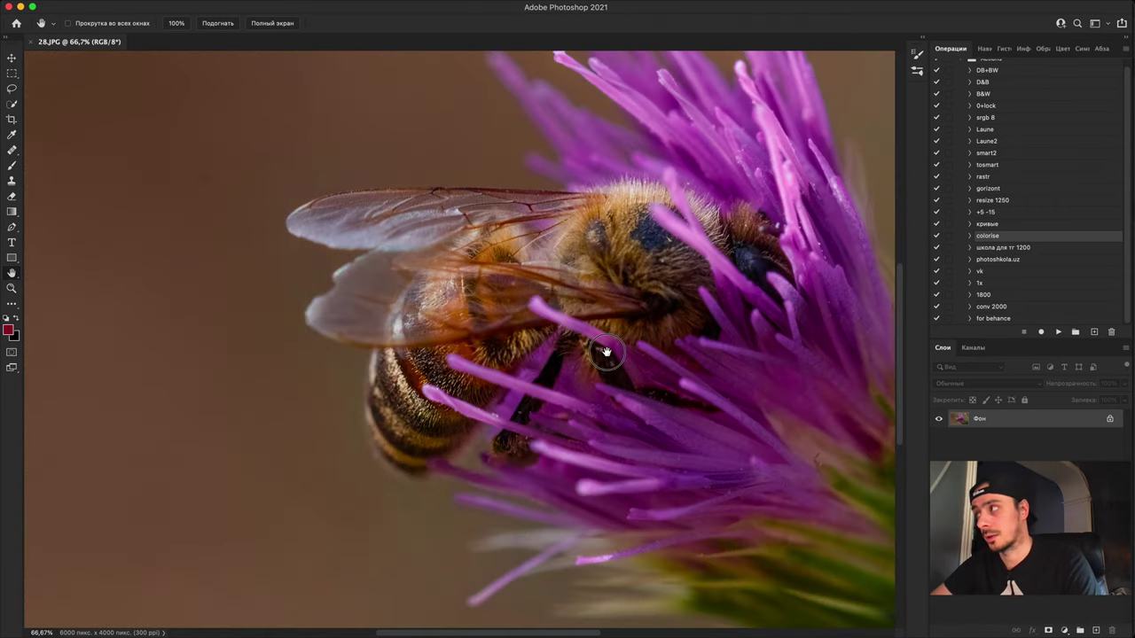
pyautogui.hotkey('ctrl', '-')
pyautogui.hotkey('ctrl', '-')
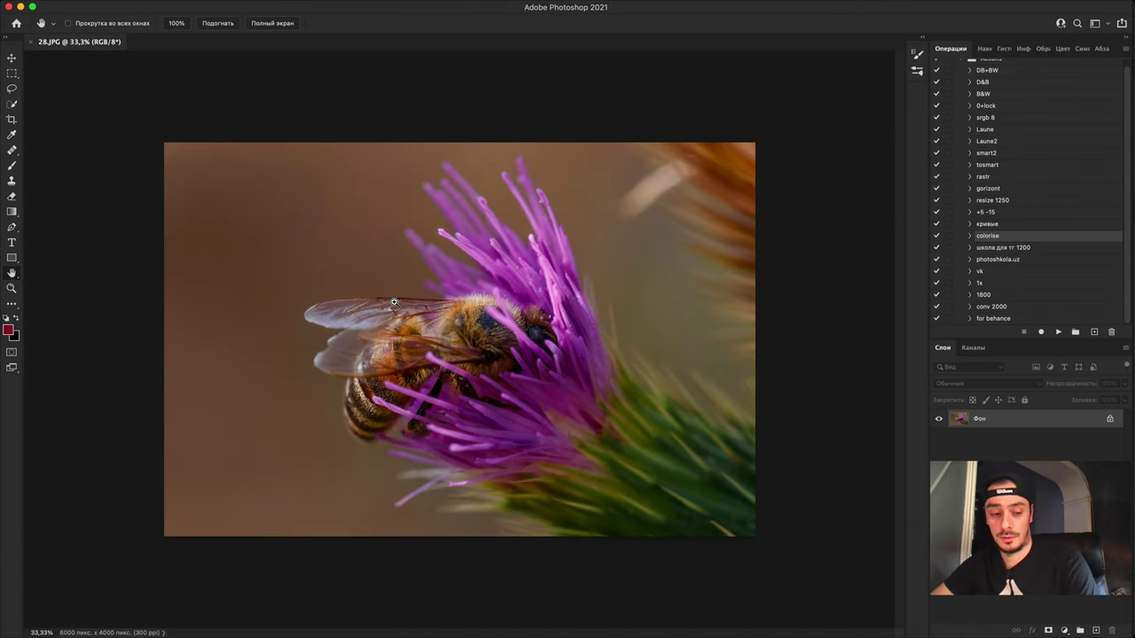
# Step: Examine the bee's legs, furry thorax and head among the petals up to 200%, and return to the whole photo
pyautogui.hotkey('ctrl', '1')
pyautogui.moveTo(388, 395); pyautogui.dragTo(413, 280)
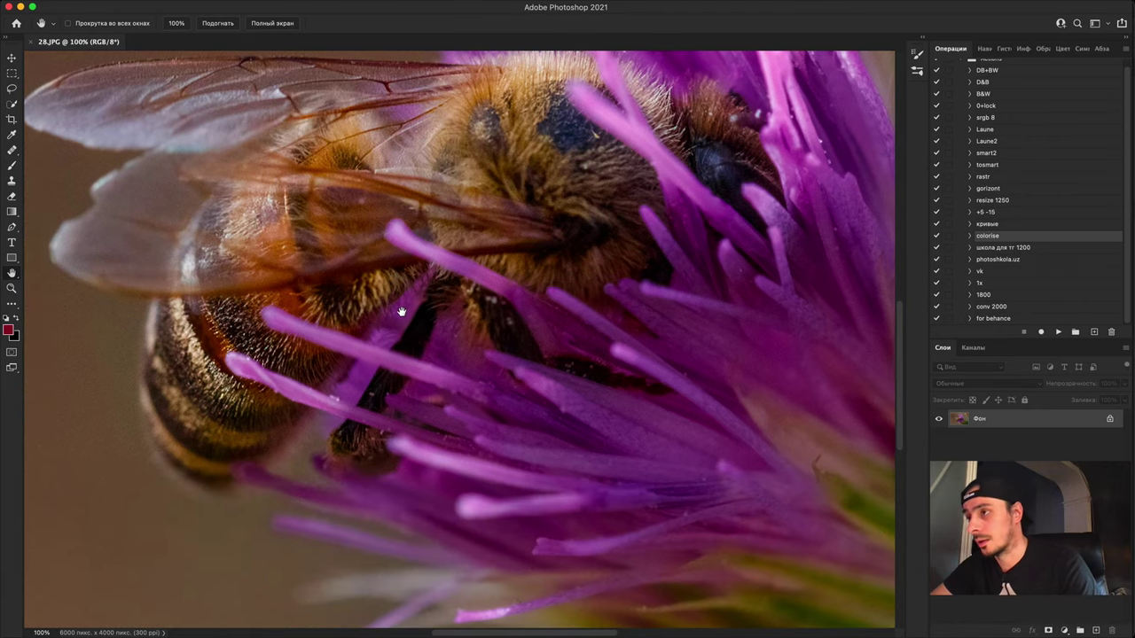
pyautogui.hotkey('ctrl', '-')
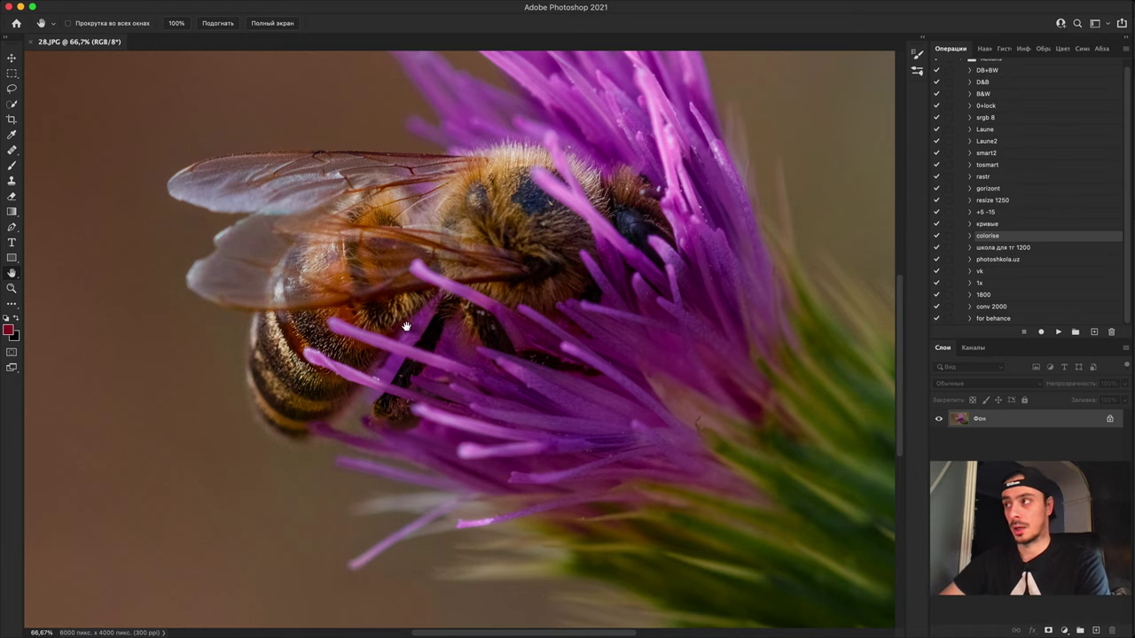
pyautogui.press('super+plus')
pyautogui.press('super+plus')
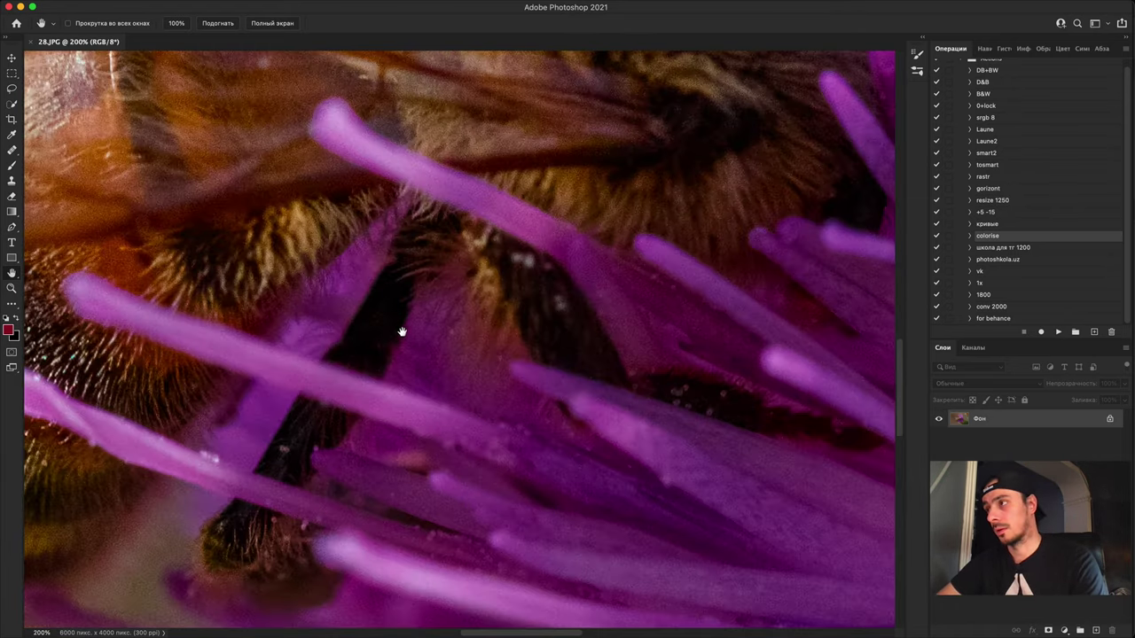
pyautogui.moveTo(401, 331); pyautogui.dragTo(295, 540)
pyautogui.moveTo(397, 390); pyautogui.dragTo(216, 515)
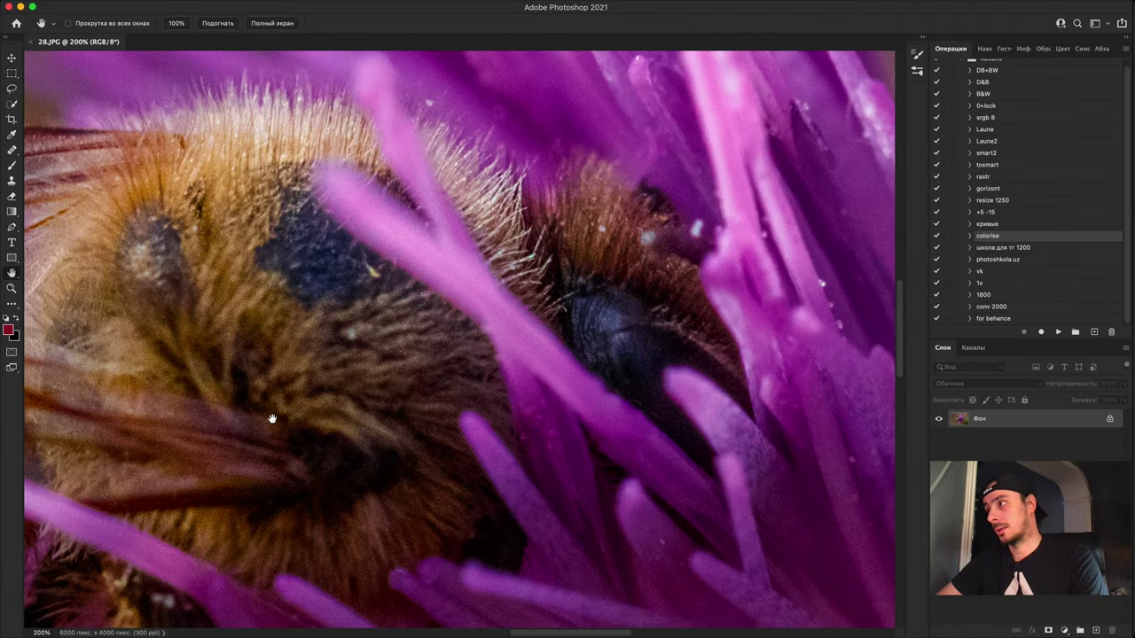
pyautogui.press('super+minus')
pyautogui.scroll(-1, 287, 383)
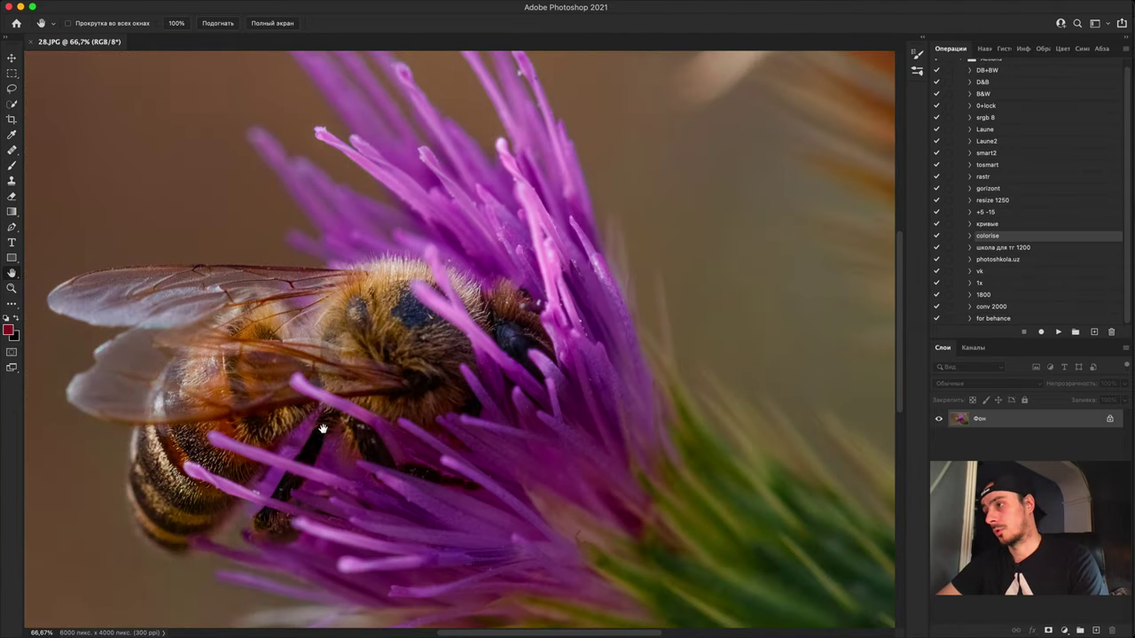
pyautogui.scroll(-1, 323, 429)
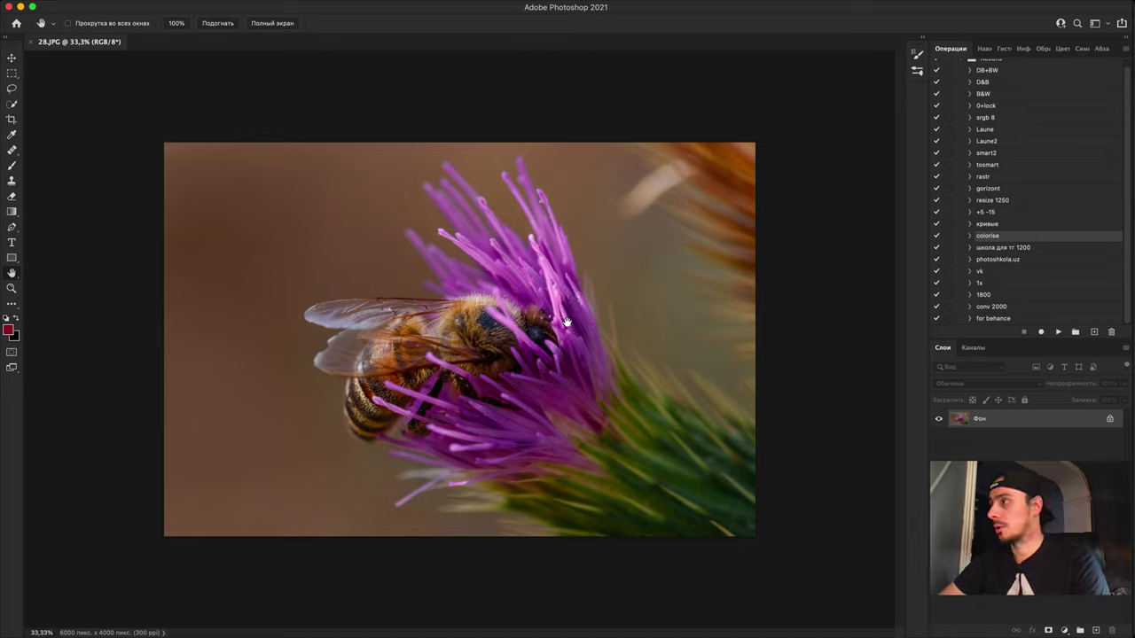
# Step: Add an empty layer above the bee photo and ready the Brush with the default black and white colours
pyautogui.click(1096, 631)
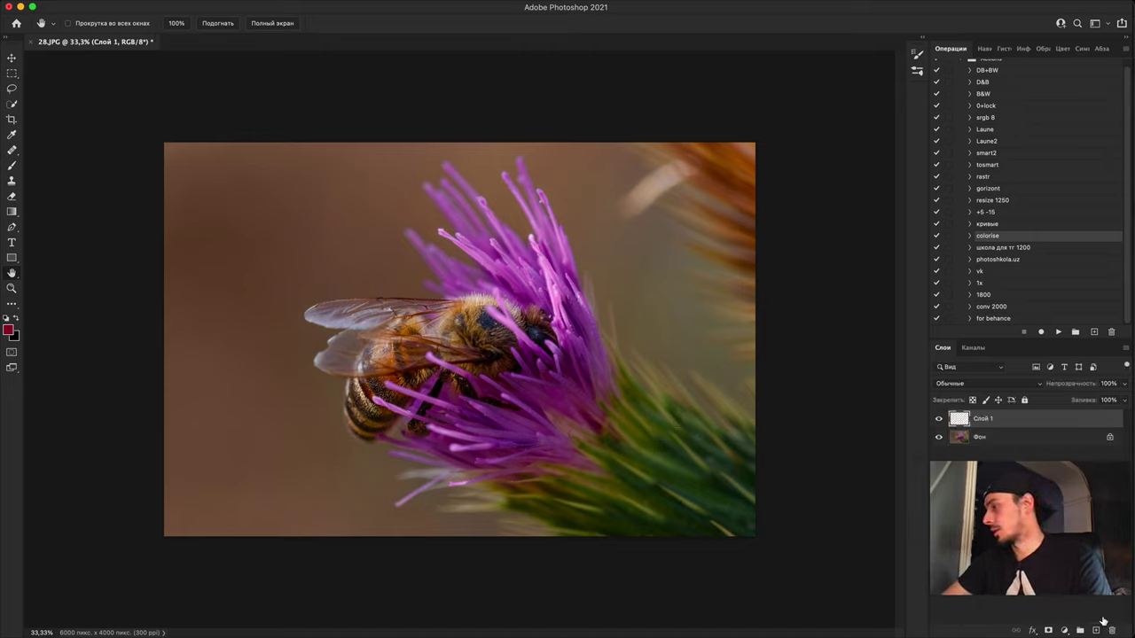
pyautogui.press('b')
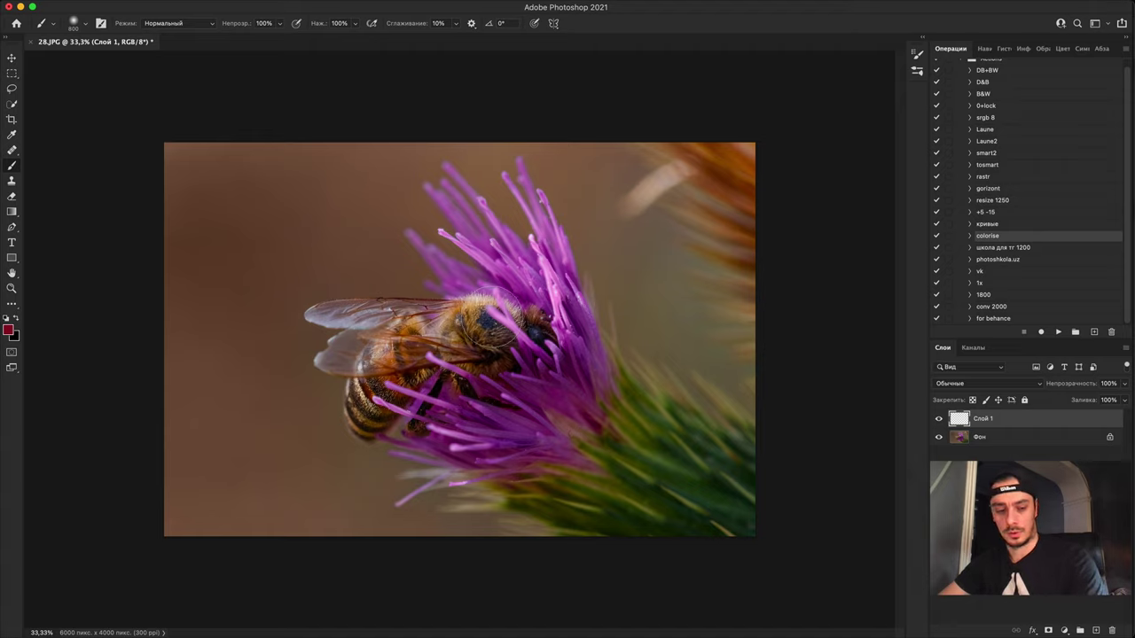
pyautogui.press('d')
# Step: Try circling the thistle's upper petals in black with a much smaller brush, and undo the markup
pyautogui.press('[')
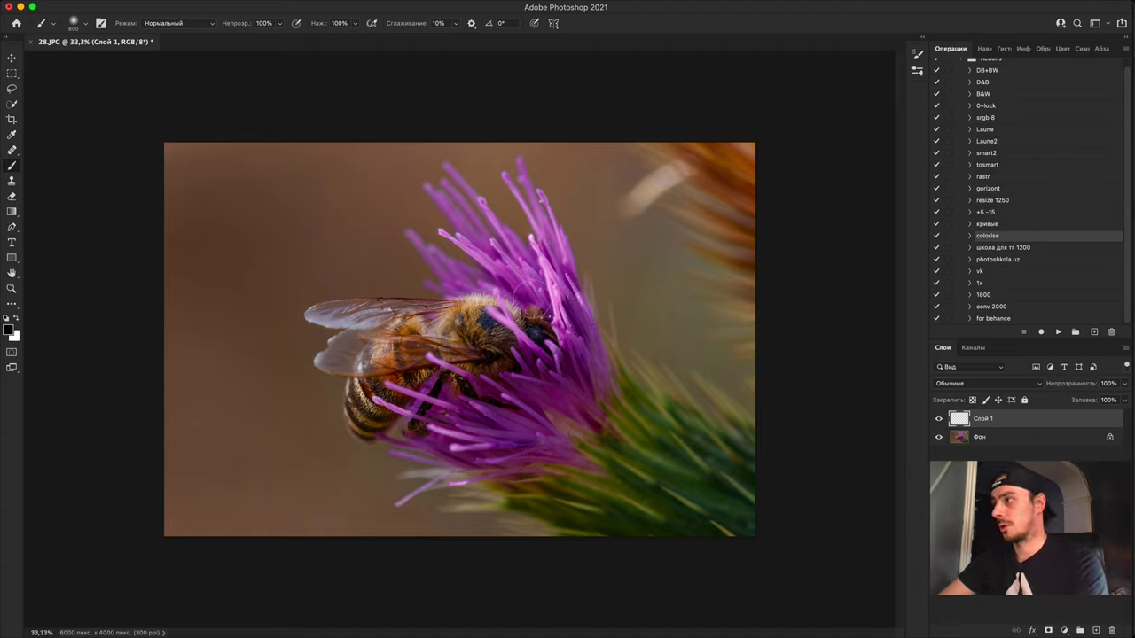
pyautogui.press('[')
pyautogui.press('[')
pyautogui.press('[')
pyautogui.press('[')
pyautogui.press('[')
pyautogui.press('[')
pyautogui.press('[')
pyautogui.press('[')
pyautogui.press('[')
pyautogui.press('[')
pyautogui.press('[')
pyautogui.press('[')
pyautogui.moveTo(557, 366)
pyautogui.mouseDown()
pyautogui.moveTo(497, 286)
pyautogui.moveTo(479, 159)
pyautogui.mouseUp()
pyautogui.moveTo(544, 174); pyautogui.dragTo(610, 345)
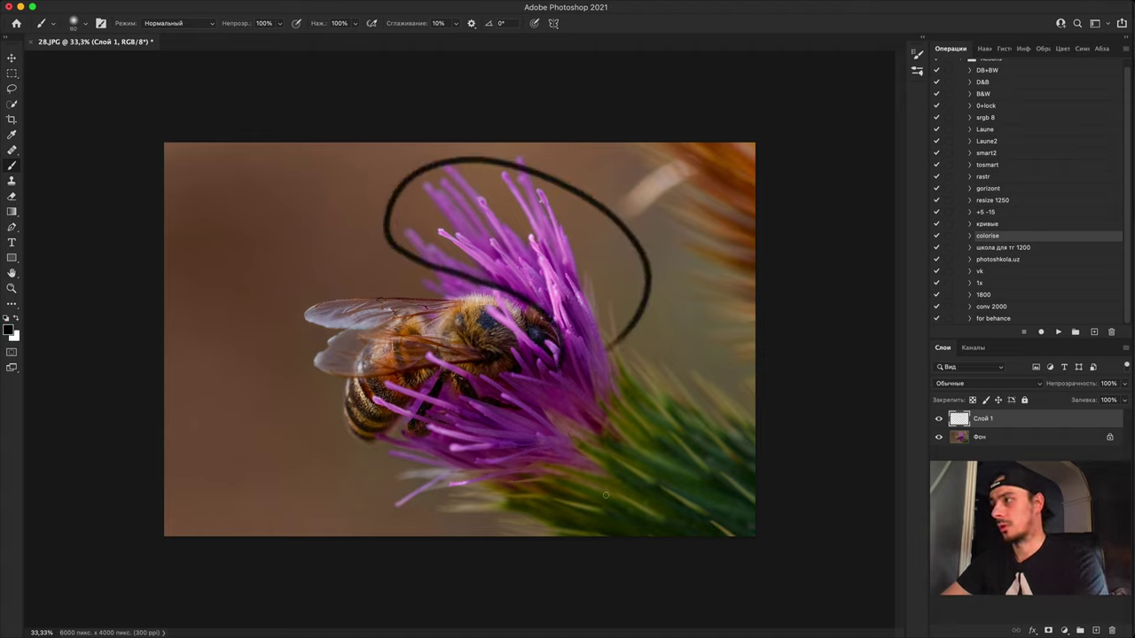
pyautogui.hotkey('ctrl', 'z')
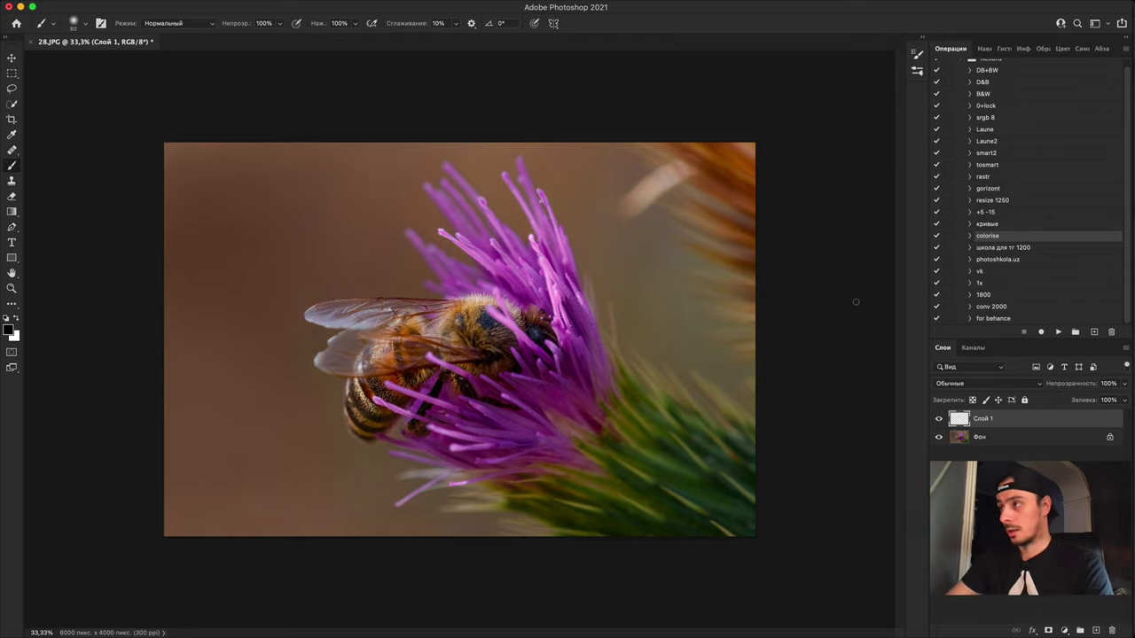
# Step: Add a Curves adjustment that brightens the whole photo, and invert its mask to black
pyautogui.click(1065, 631)
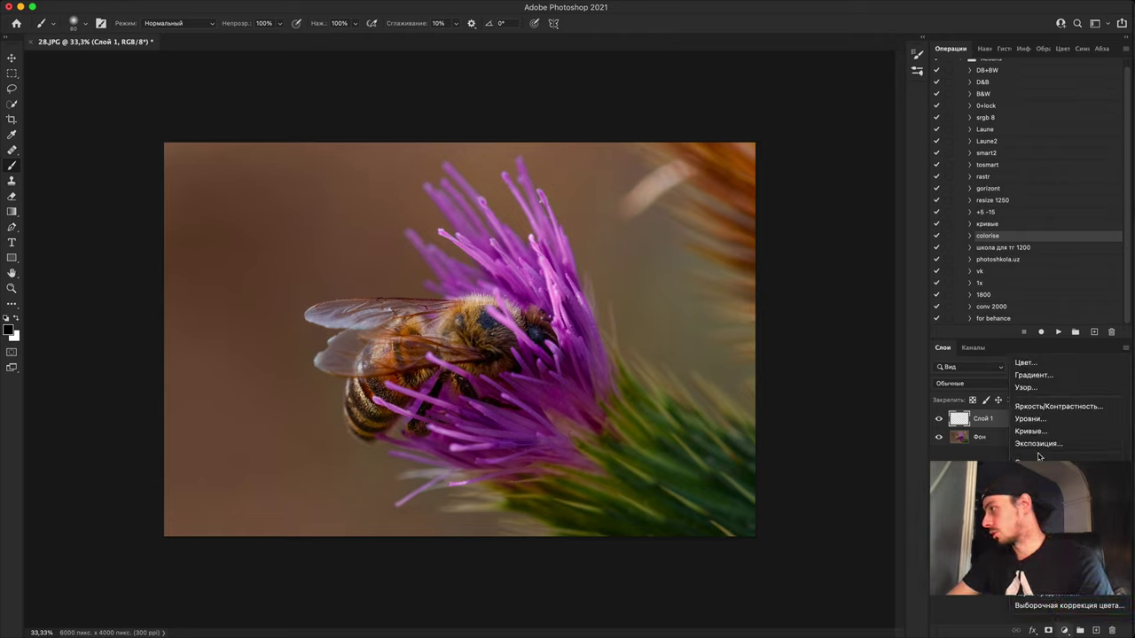
pyautogui.click(1036, 431)
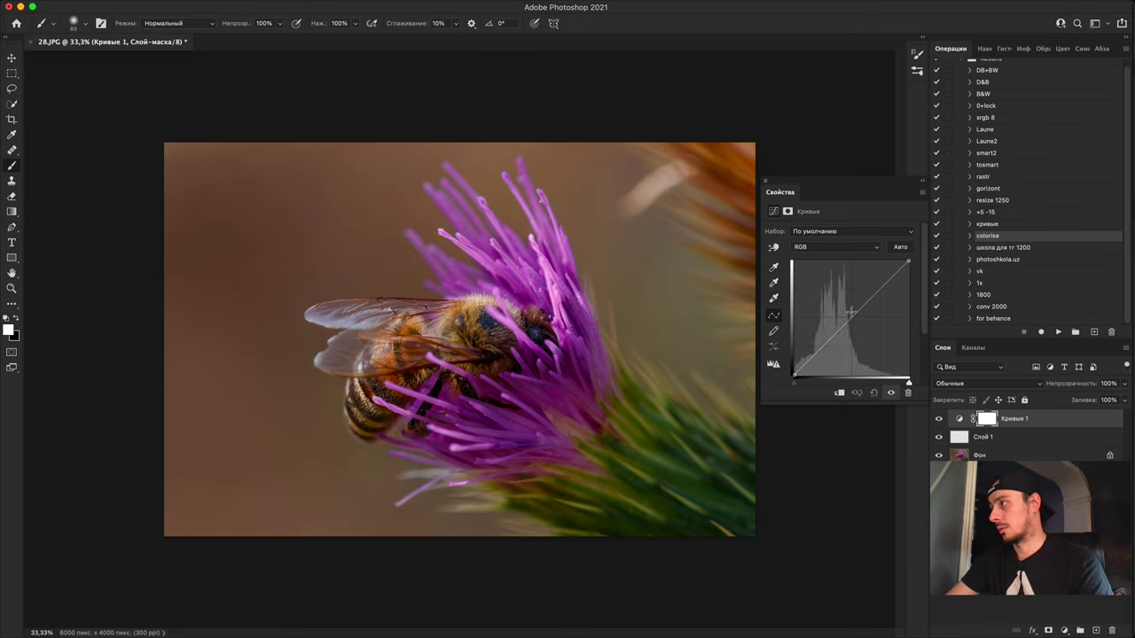
pyautogui.moveTo(849, 319); pyautogui.dragTo(836, 312)
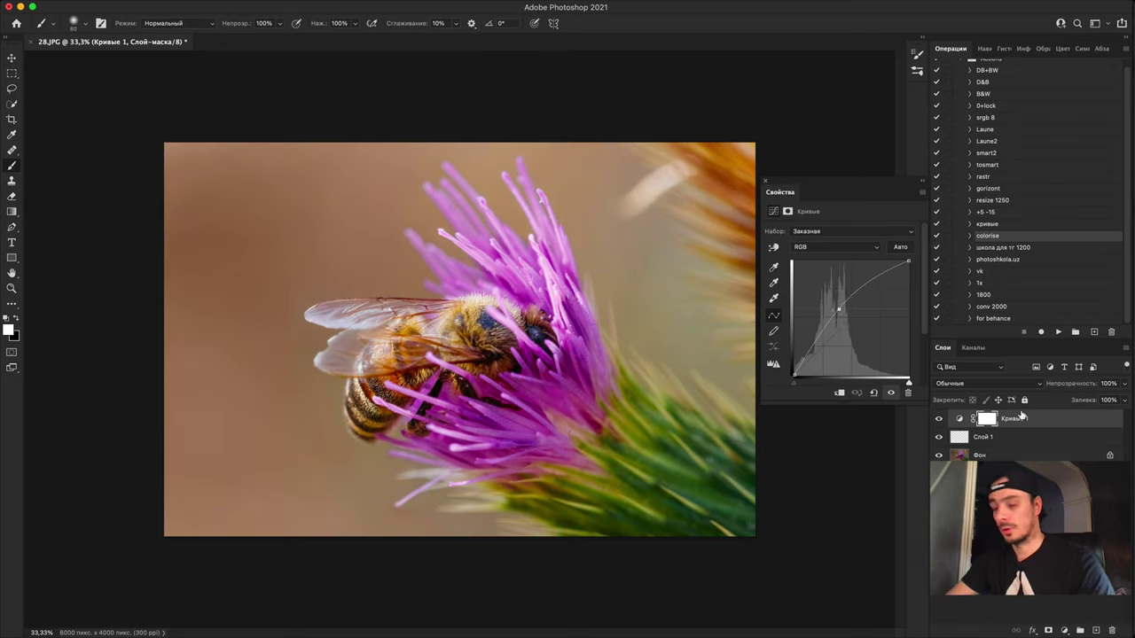
pyautogui.press('super+i')
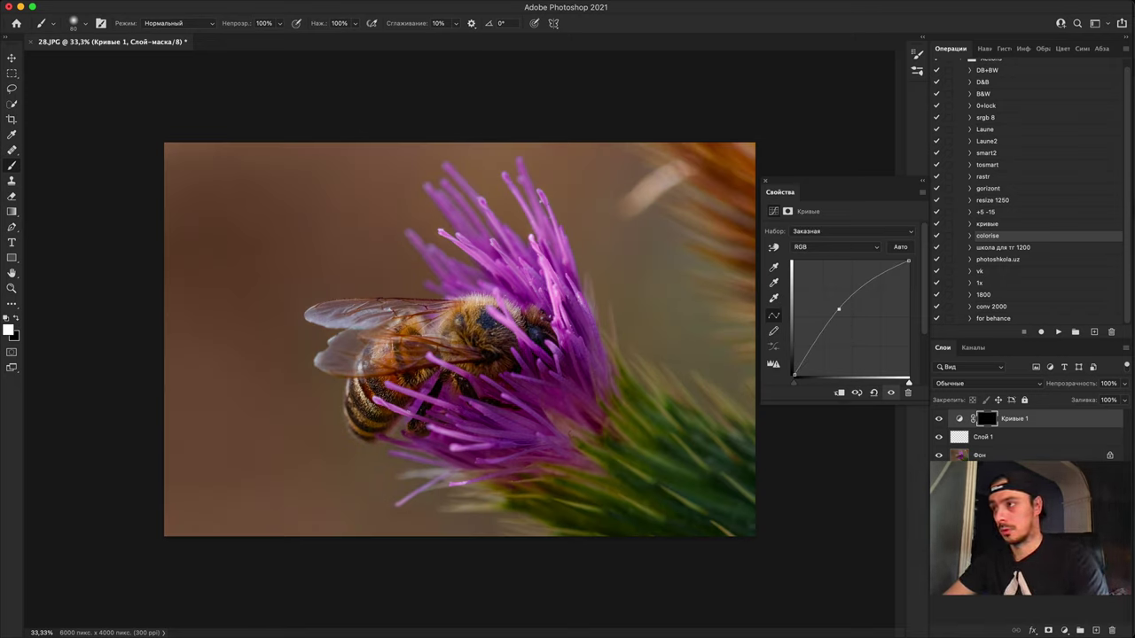
# Step: Paint white over the bee's abdomen, wings and thorax on the brightening Curves mask with an enlarged soft brush
pyautogui.press(']')
pyautogui.press(']')
pyautogui.press(']')
pyautogui.press(']')
pyautogui.press(']')
pyautogui.press(']')
pyautogui.press(']')
pyautogui.press(']')
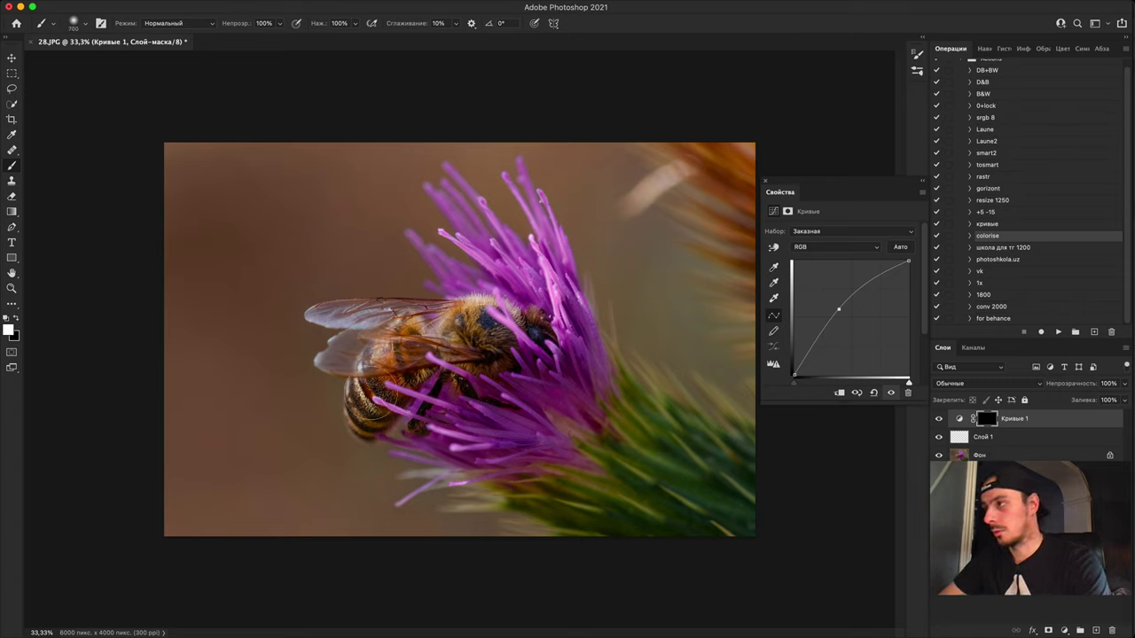
pyautogui.moveTo(368, 399); pyautogui.dragTo(377, 381)
pyautogui.moveTo(461, 329)
pyautogui.mouseDown()
pyautogui.moveTo(545, 350)
pyautogui.moveTo(497, 368)
pyautogui.mouseUp()
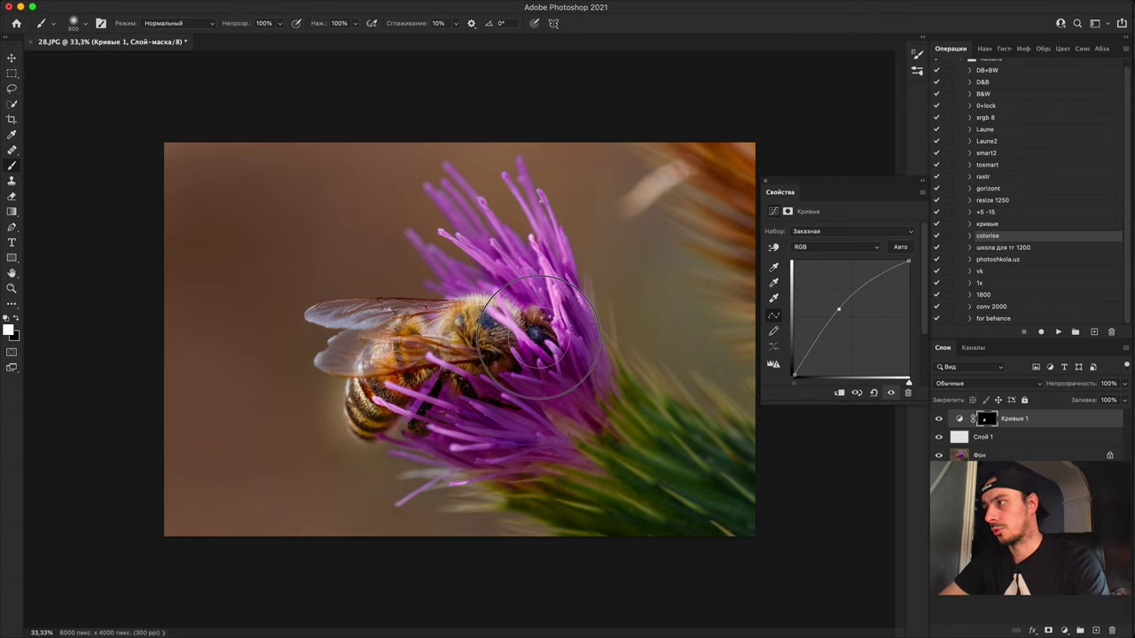
pyautogui.moveTo(354, 341)
pyautogui.mouseDown()
pyautogui.moveTo(379, 355)
pyautogui.moveTo(364, 417)
pyautogui.mouseUp()
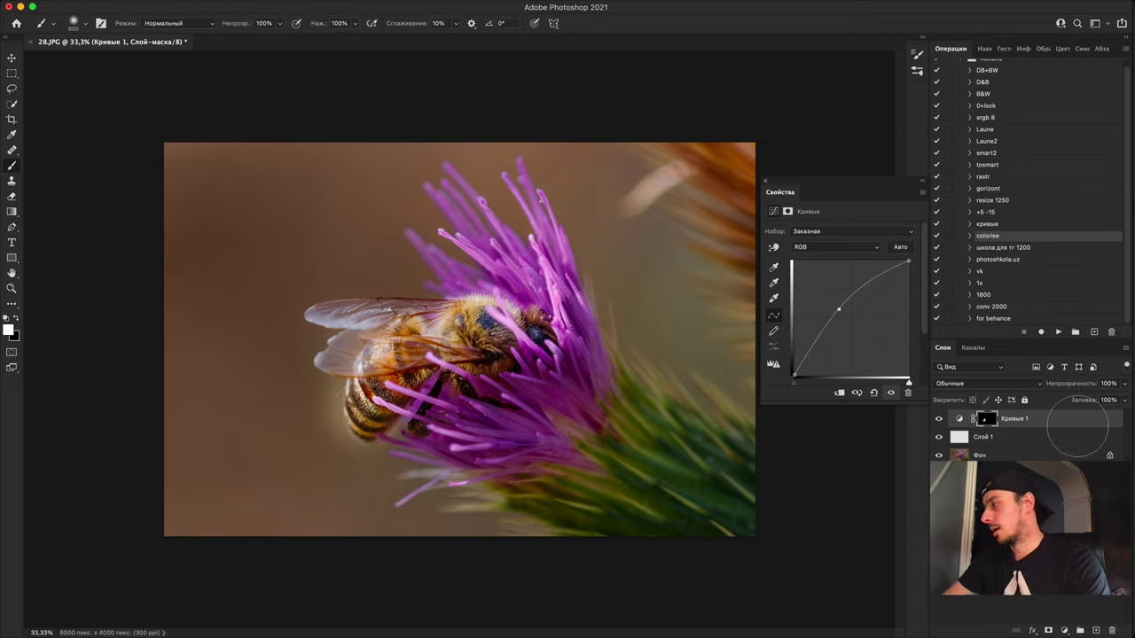
# Step: Darken the upper petals with a second Curves adjustment, inverting its mask to black and painting them in white
pyautogui.click(1064, 631)
pyautogui.click(1065, 631)
pyautogui.click(1065, 630)
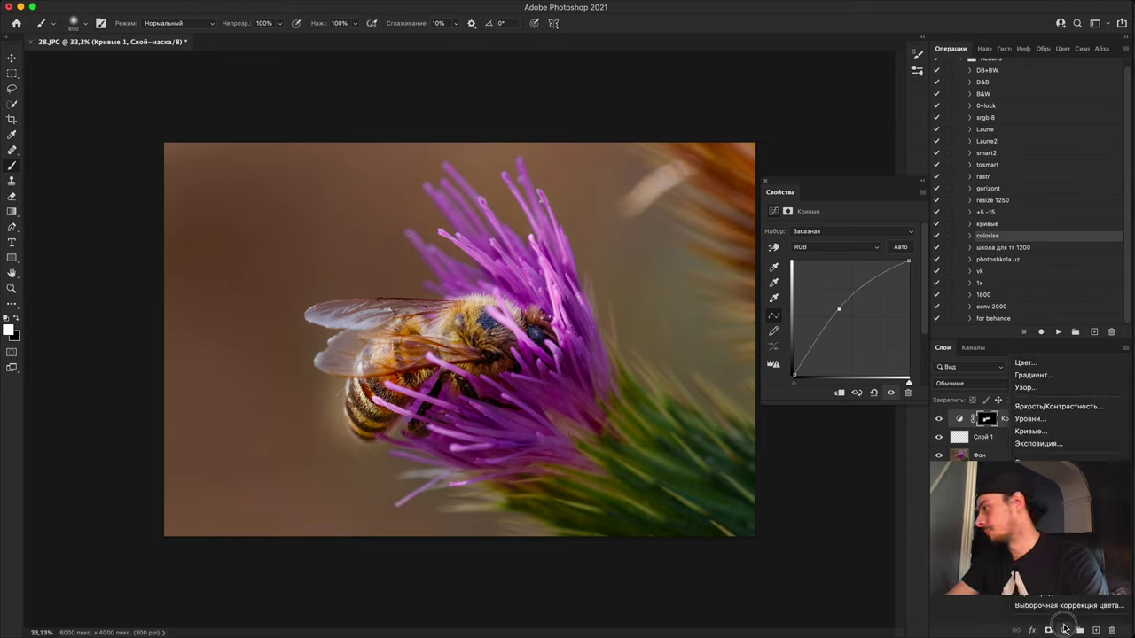
pyautogui.click(1061, 431)
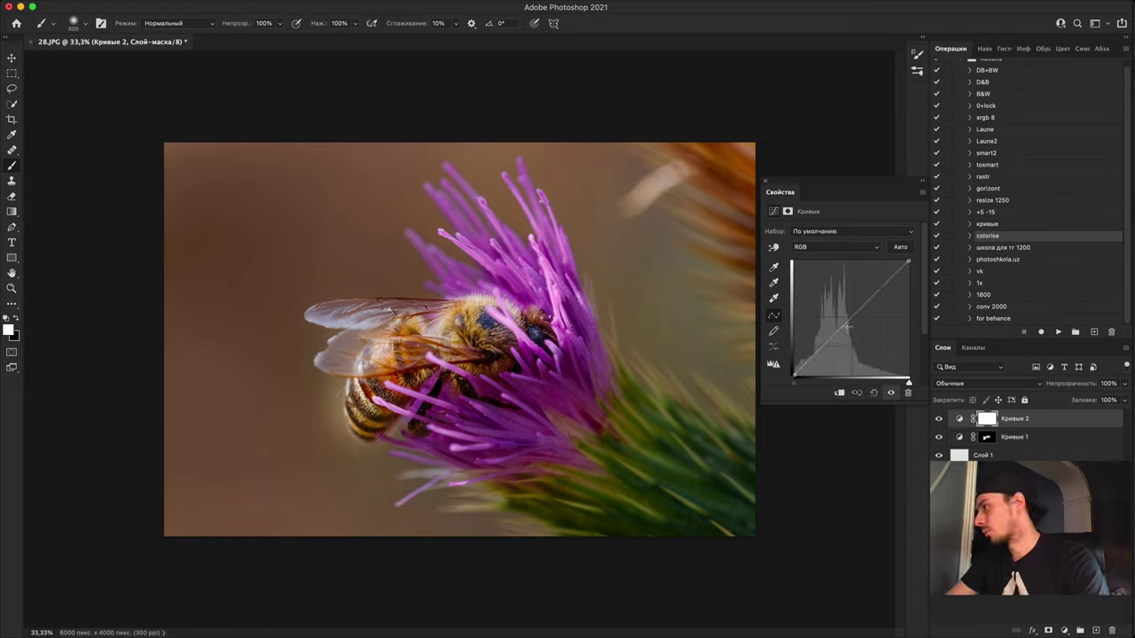
pyautogui.moveTo(853, 318); pyautogui.dragTo(852, 326)
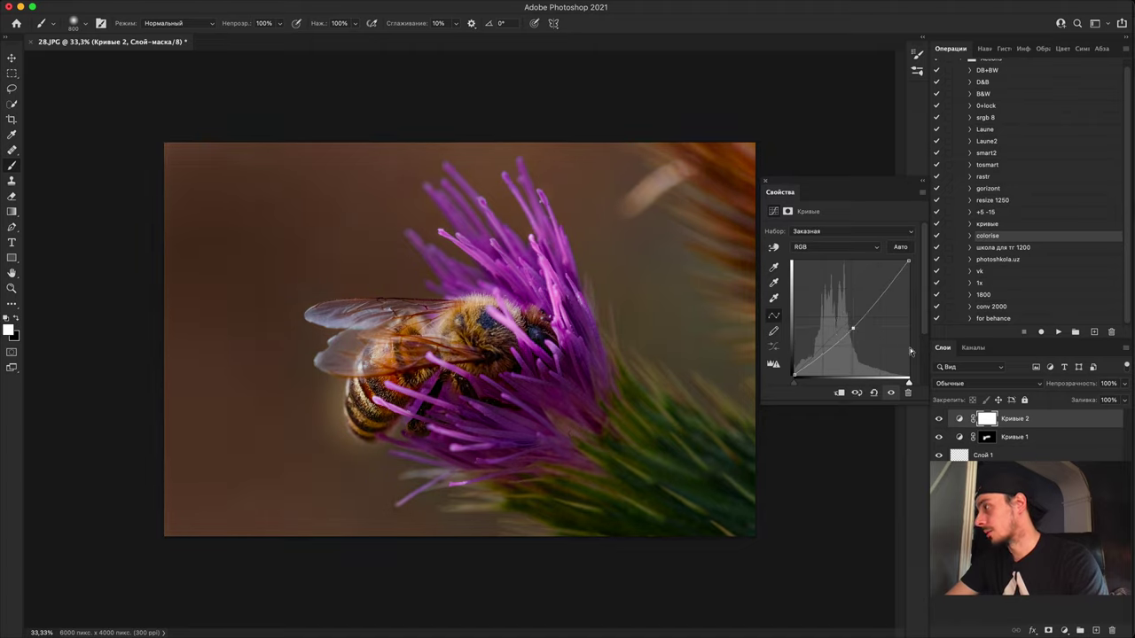
pyautogui.press('super+i')
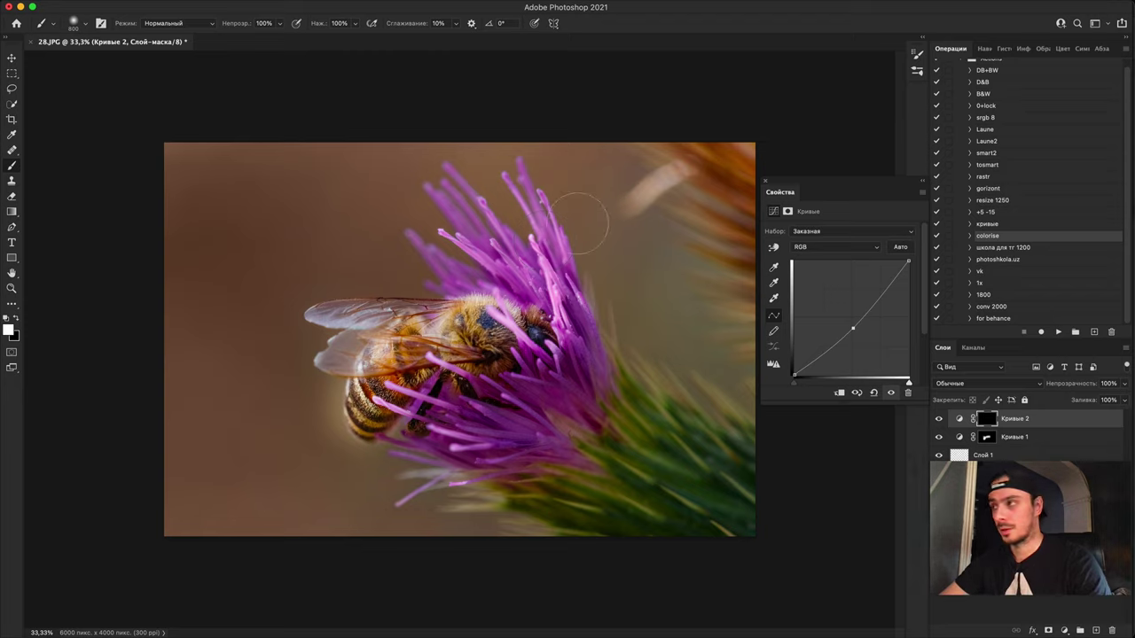
pyautogui.moveTo(572, 218)
pyautogui.mouseDown()
pyautogui.moveTo(529, 205)
pyautogui.moveTo(552, 295)
pyautogui.moveTo(487, 253)
pyautogui.mouseUp()
pyautogui.moveTo(575, 435)
pyautogui.mouseDown()
pyautogui.moveTo(527, 487)
pyautogui.moveTo(523, 456)
pyautogui.moveTo(545, 465)
pyautogui.moveTo(550, 489)
pyautogui.mouseUp()
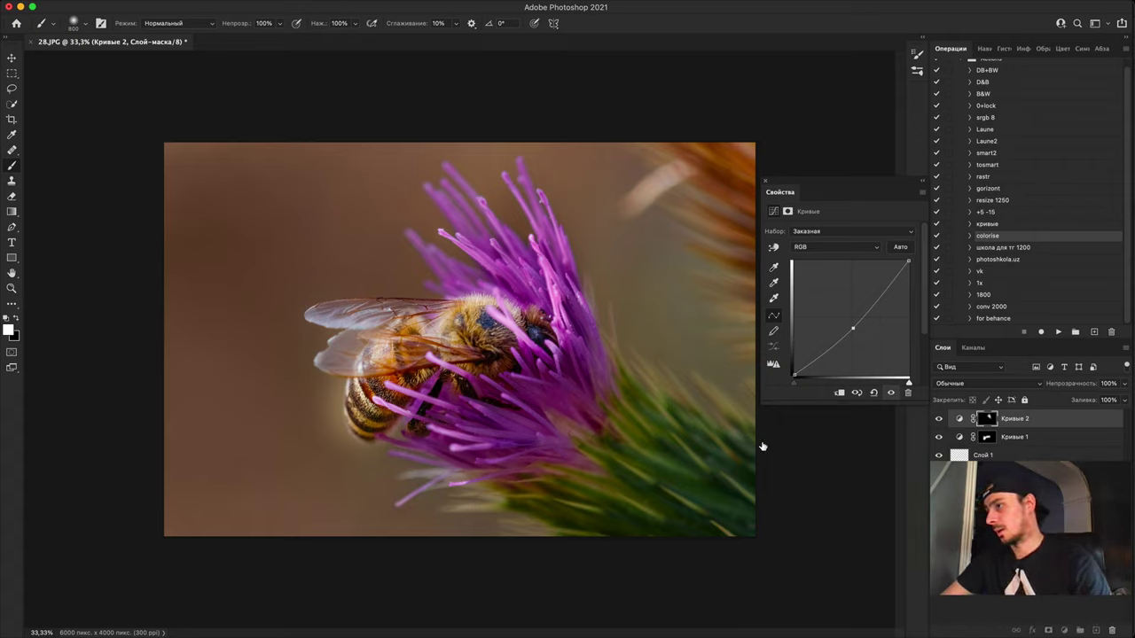
# Step: Refine the bee's brightening Curves mask with a black brush over the petals beneath the bee, reducing the brush to 500
pyautogui.click(985, 437)
pyautogui.press('x')
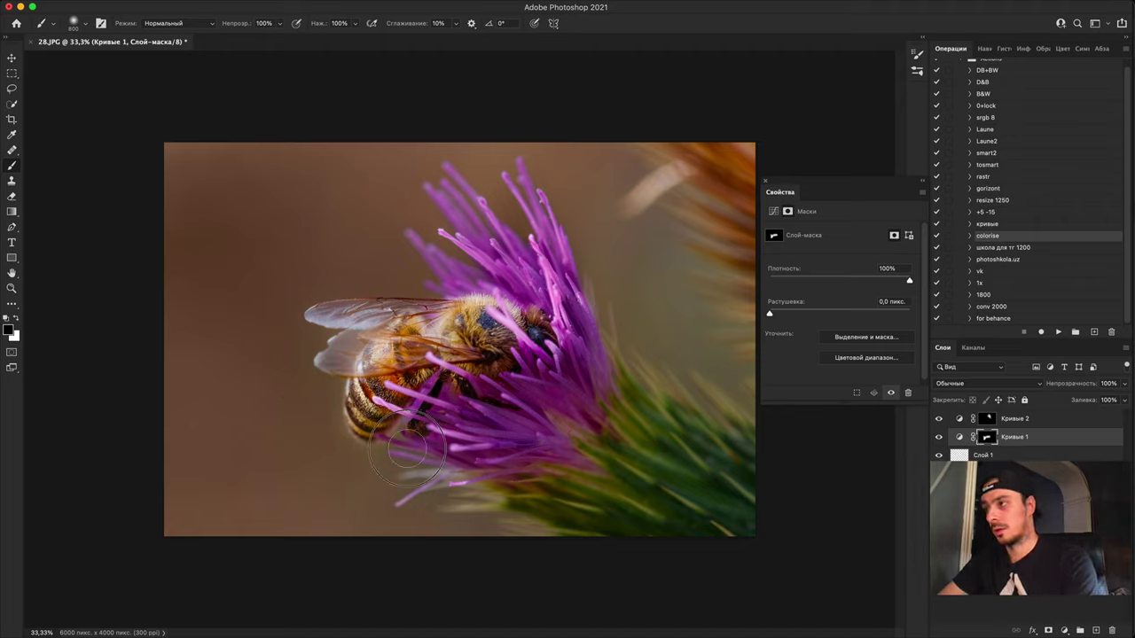
pyautogui.press(']')
pyautogui.press(']')
pyautogui.press('[')
pyautogui.press('[')
pyautogui.press('[')
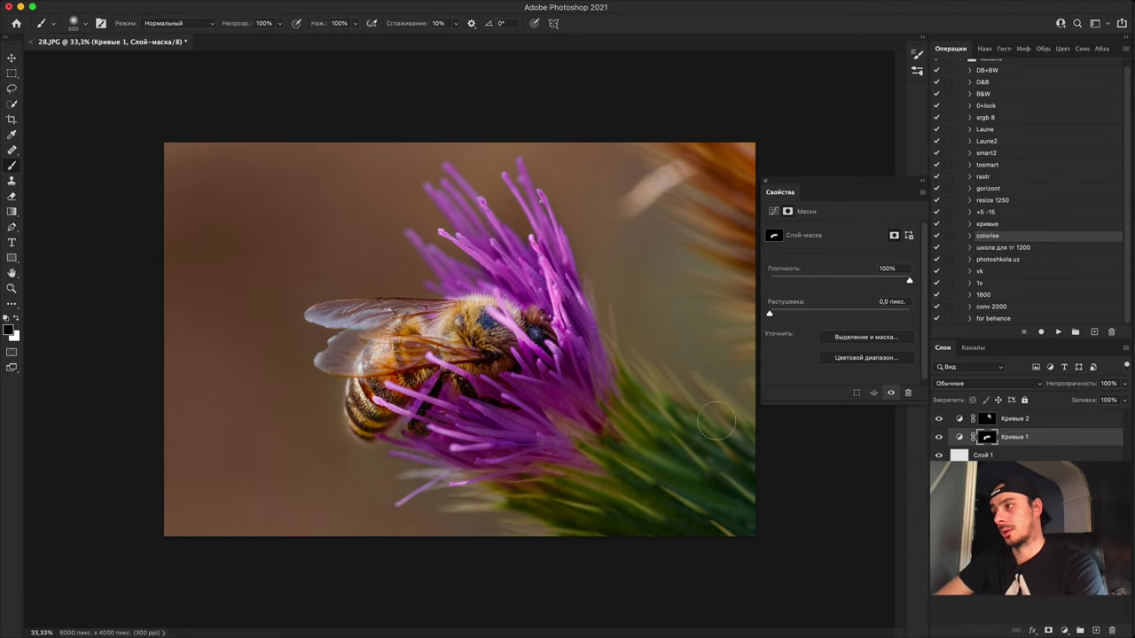
# Step: Examine the corrected bee up to 100% and with the canvas rotated, reset the rotation and return to the whole photo
pyautogui.scroll(5, 458, 341)
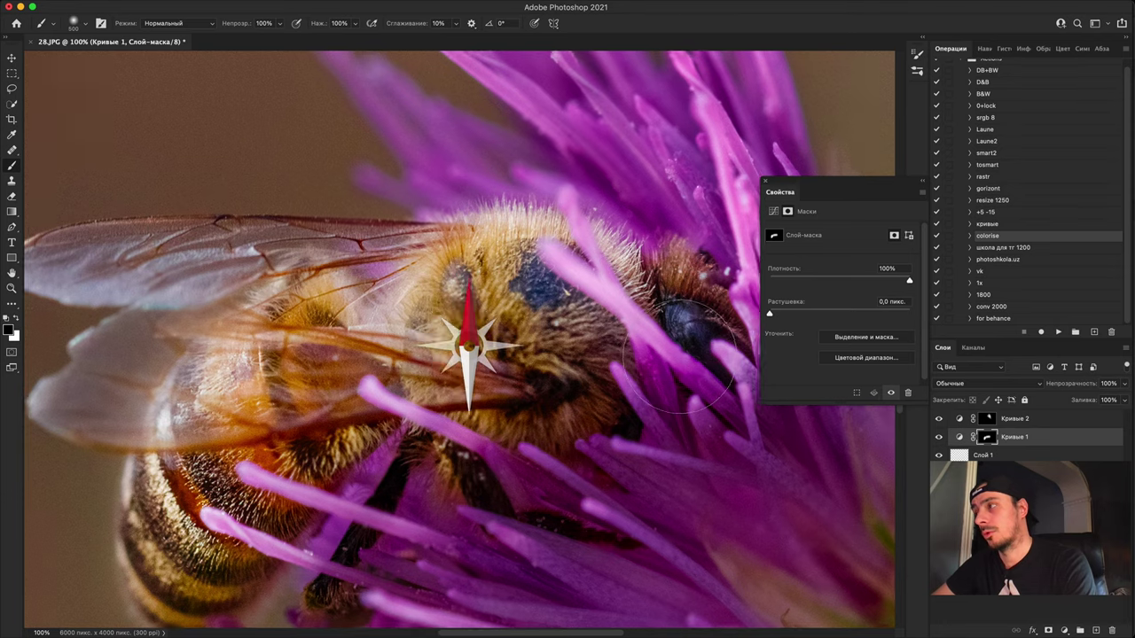
pyautogui.scroll(-3, 459, 340)
pyautogui.scroll(2, 458, 340)
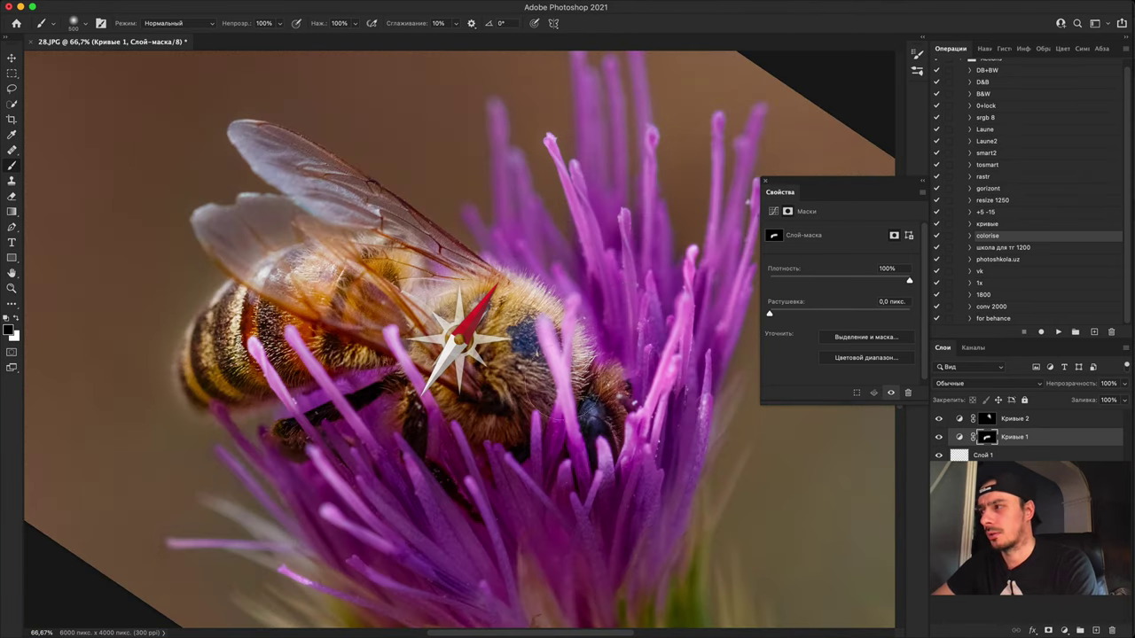
pyautogui.press('super+plus')
pyautogui.press('super+minus')
pyautogui.press('super+minus')
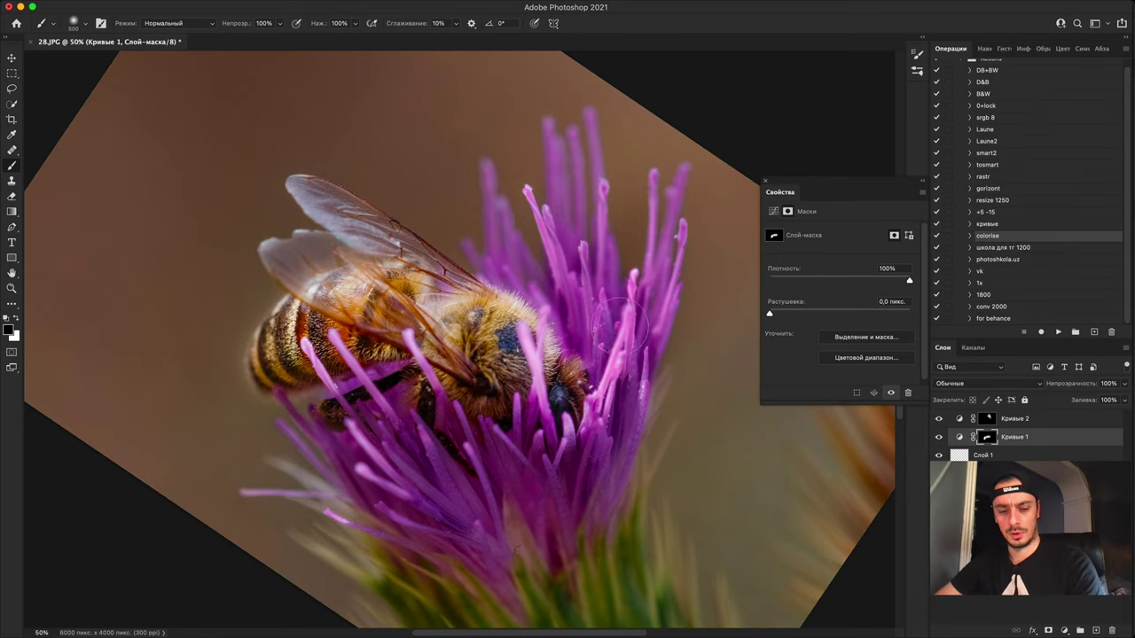
pyautogui.press('r')
pyautogui.click(217, 24)
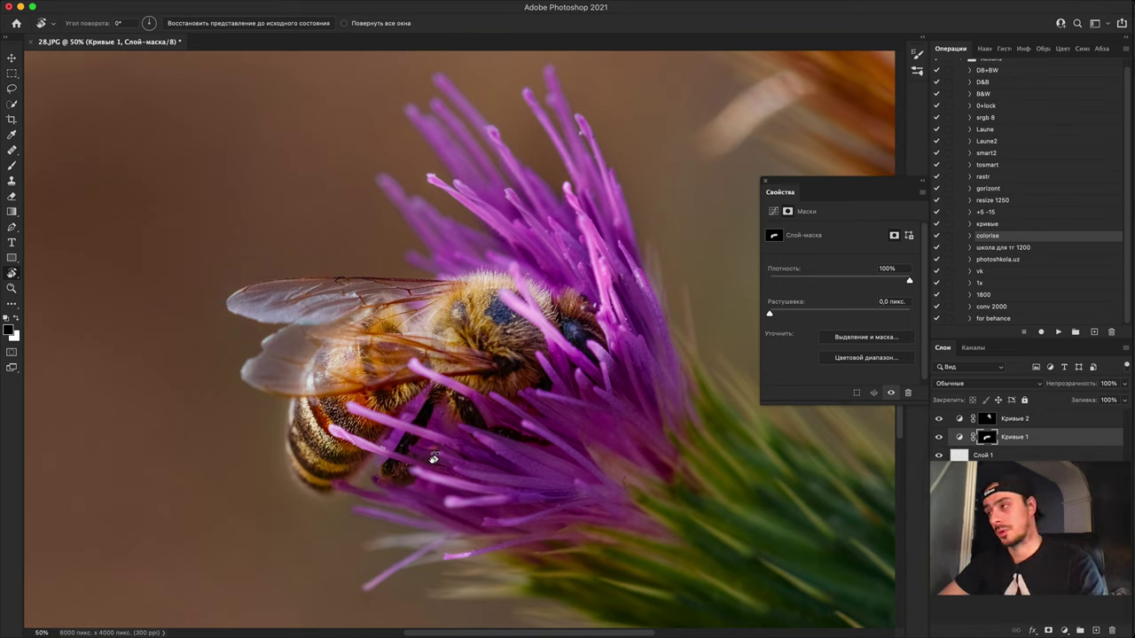
pyautogui.press('super+minus')
pyautogui.press('super+minus')
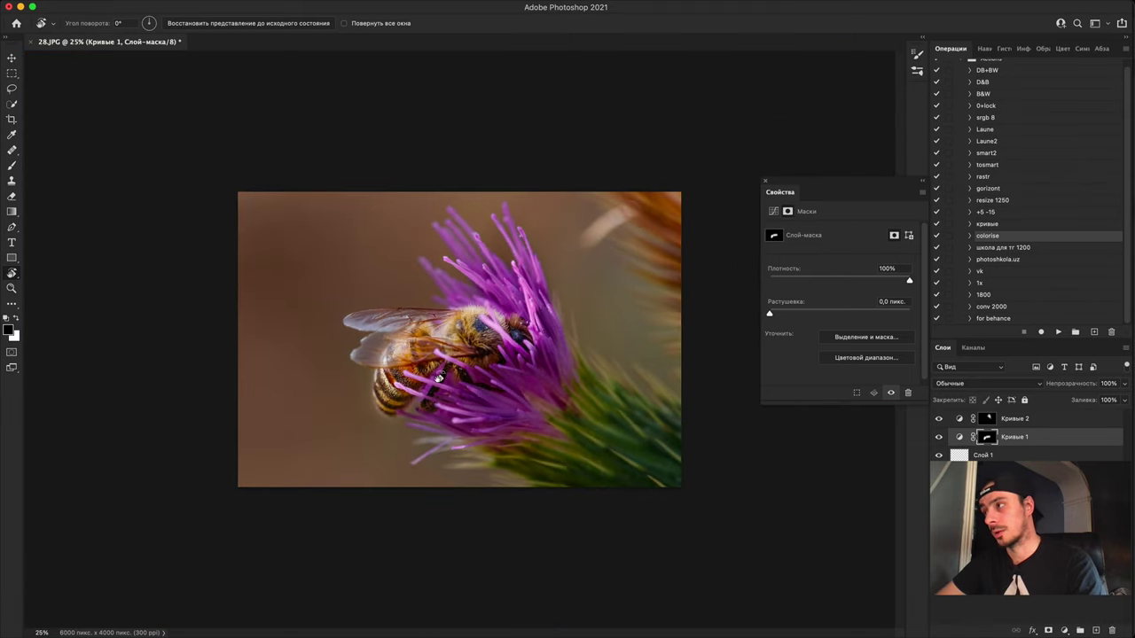
pyautogui.press('super+plus')
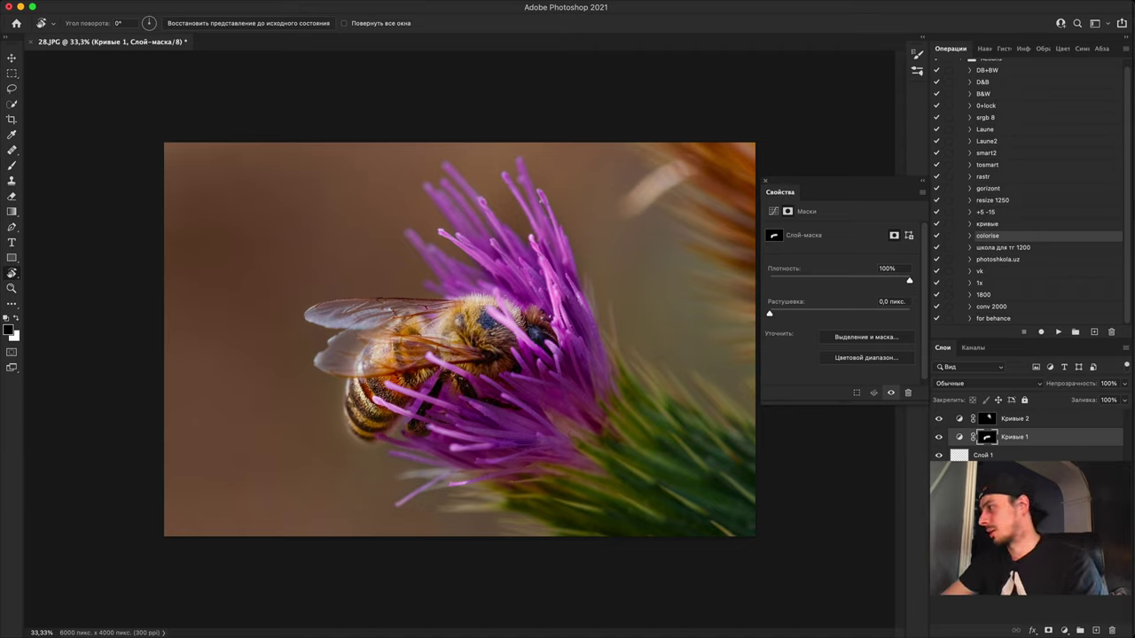
# Step: Add a third brightening Curves adjustment directly above the empty layer, and invert its mask to black
pyautogui.click(1002, 455)
pyautogui.click(1064, 630)
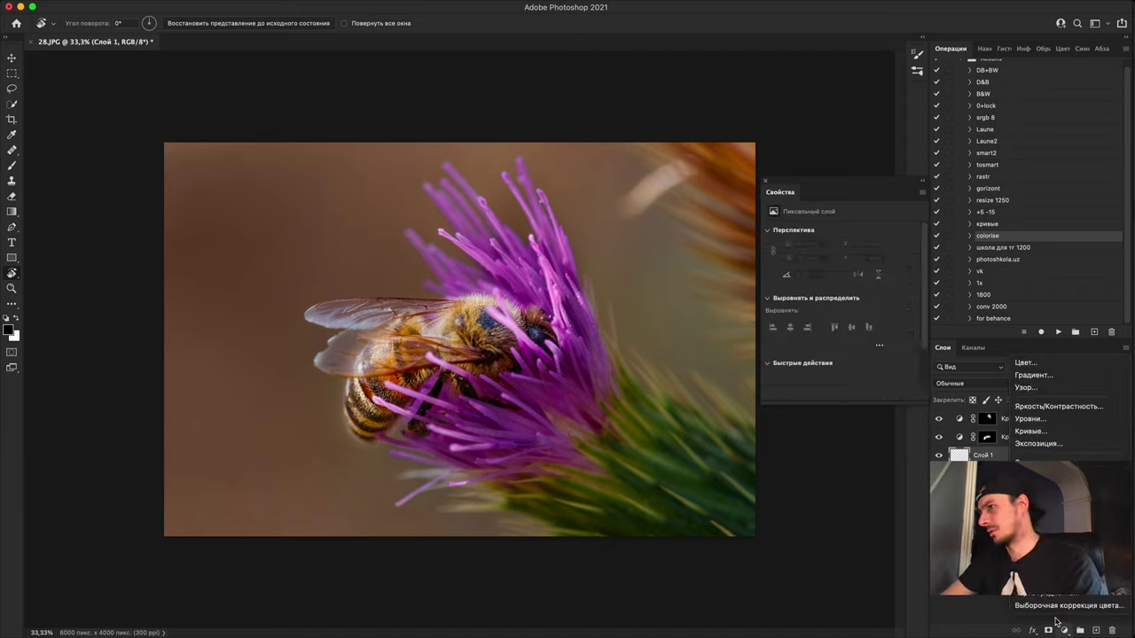
pyautogui.click(1031, 431)
pyautogui.moveTo(858, 319); pyautogui.dragTo(840, 308)
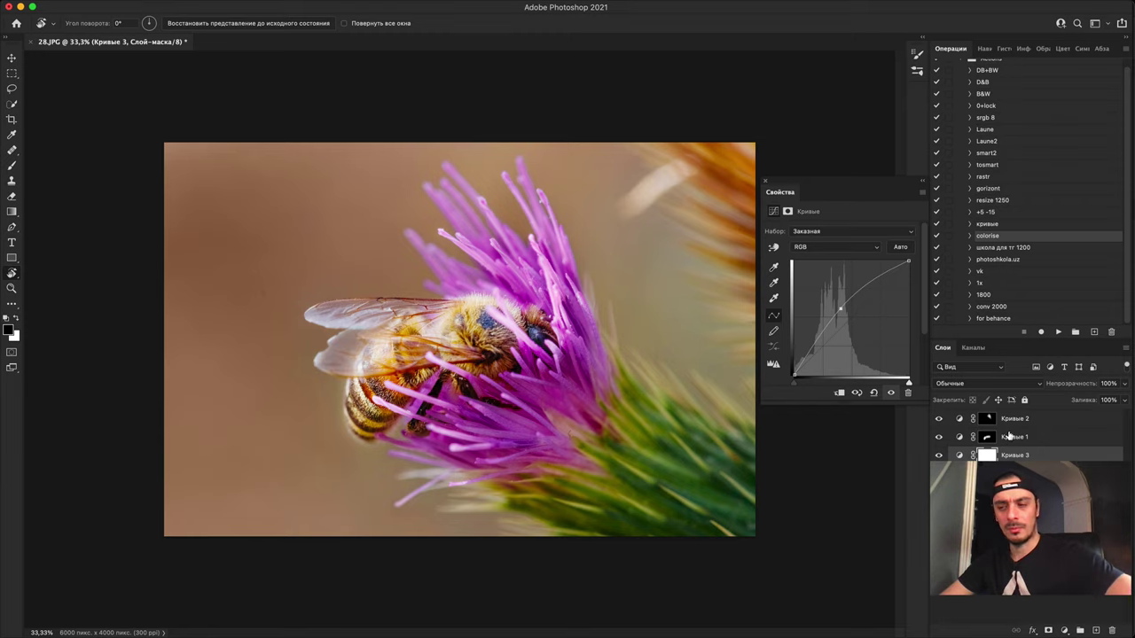
pyautogui.press('super+i')
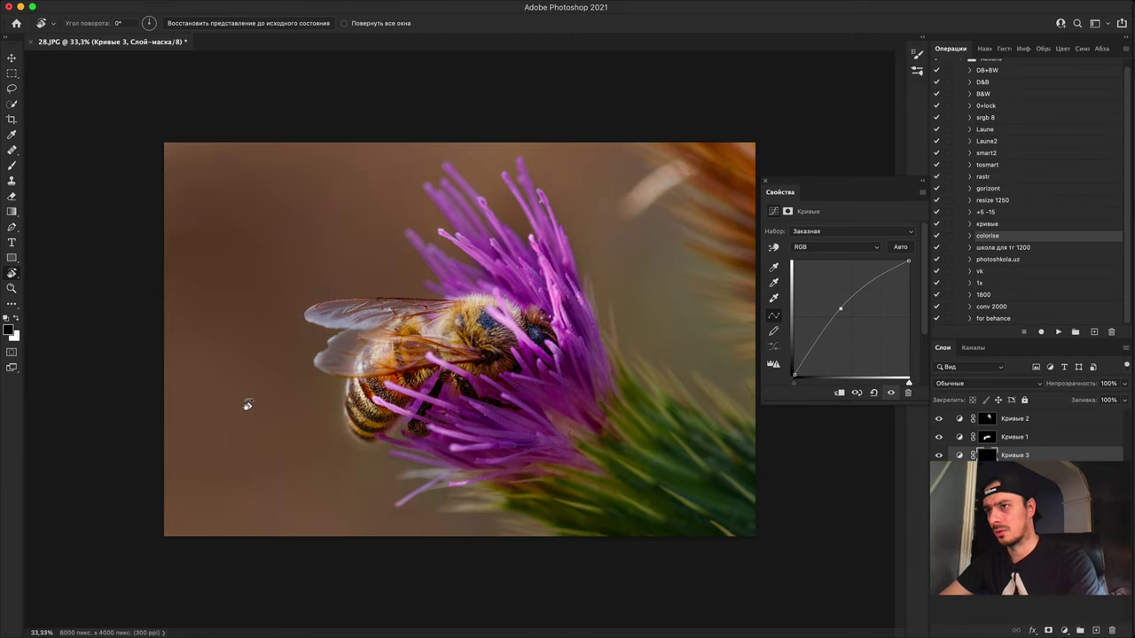
# Step: Paint white over the background and around the bee on the new Curves mask with a soft brush enlarged to 2200
pyautogui.press('b')
pyautogui.press(']')
pyautogui.press(']')
pyautogui.press(']')
pyautogui.press(']')
pyautogui.press(']')
pyautogui.press(']')
pyautogui.press(']')
pyautogui.press(']')
pyautogui.press(']')
pyautogui.press(']')
pyautogui.press(']')
pyautogui.press(']')
pyautogui.press(']')
pyautogui.press(']')
pyautogui.press(']')
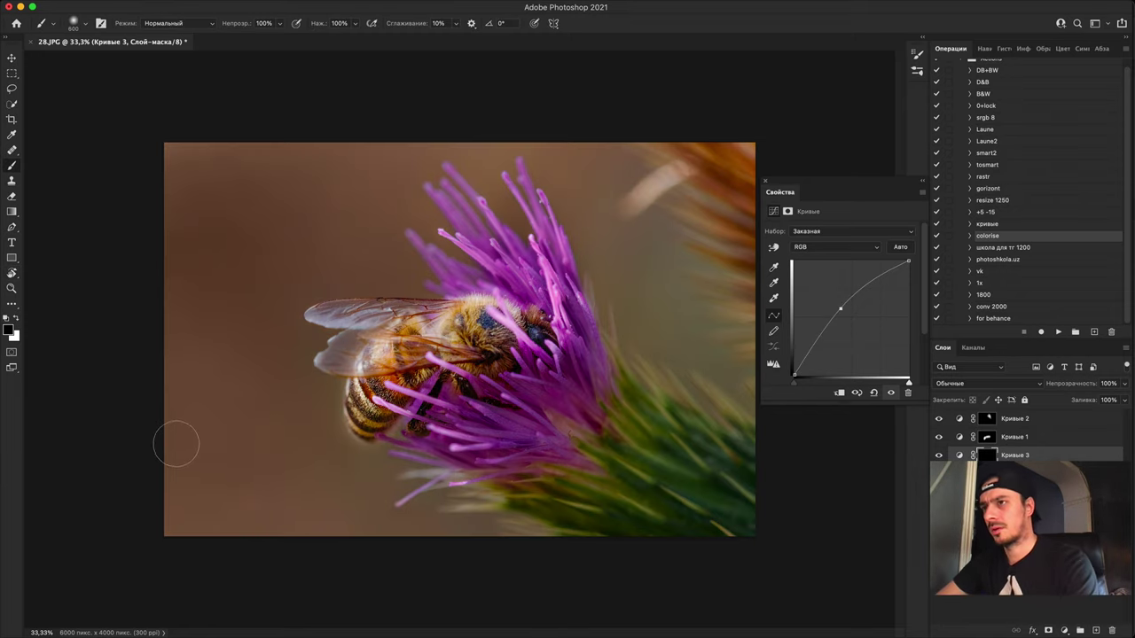
pyautogui.press(']')
pyautogui.press(']')
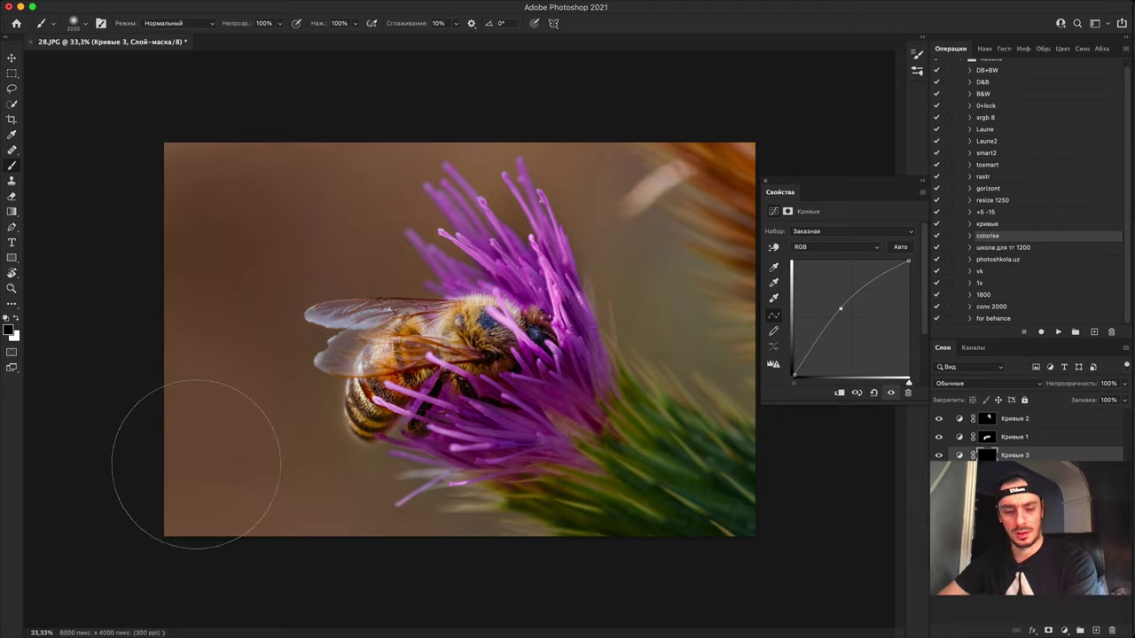
pyautogui.press('x')
pyautogui.moveTo(178, 484)
pyautogui.mouseDown()
pyautogui.moveTo(333, 269)
pyautogui.moveTo(255, 255)
pyautogui.moveTo(352, 166)
pyautogui.mouseUp()
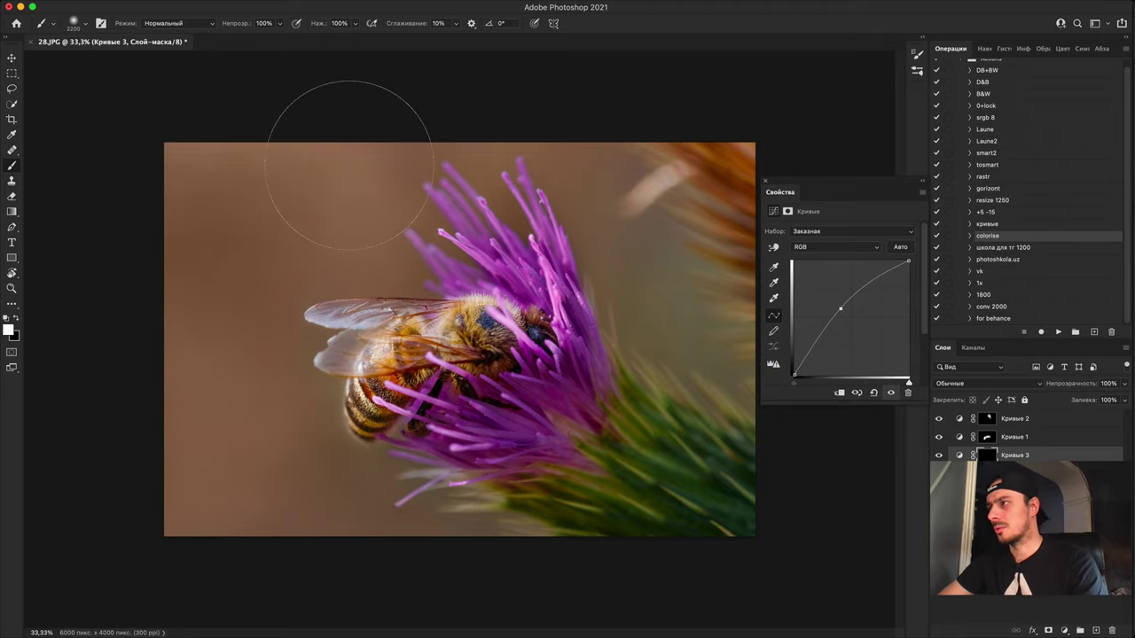
pyautogui.moveTo(246, 491)
pyautogui.mouseDown()
pyautogui.moveTo(359, 480)
pyautogui.moveTo(374, 300)
pyautogui.moveTo(406, 213)
pyautogui.moveTo(479, 211)
pyautogui.moveTo(245, 219)
pyautogui.moveTo(231, 185)
pyautogui.moveTo(244, 196)
pyautogui.moveTo(319, 518)
pyautogui.moveTo(404, 534)
pyautogui.moveTo(600, 376)
pyautogui.mouseUp()
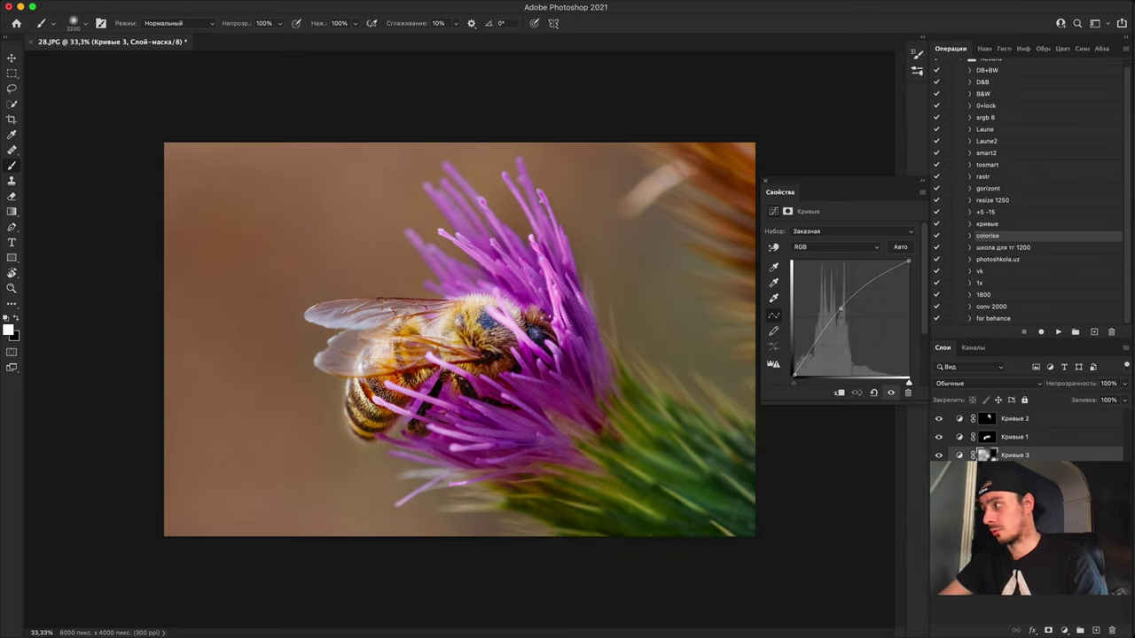
# Step: Compare the photo with and without the Curves corrections, and stamp all visible layers into a new layer on top
pyautogui.moveTo(939, 424)
pyautogui.mouseDown()
pyautogui.moveTo(939, 459)
pyautogui.moveTo(939, 418)
pyautogui.mouseUp()
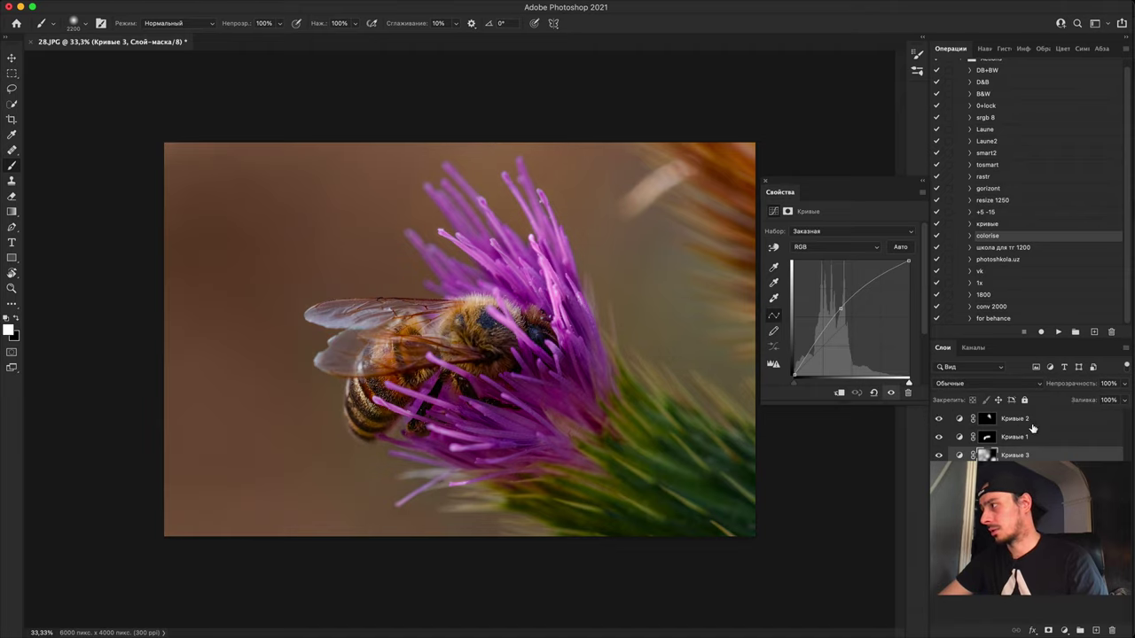
pyautogui.click(997, 421)
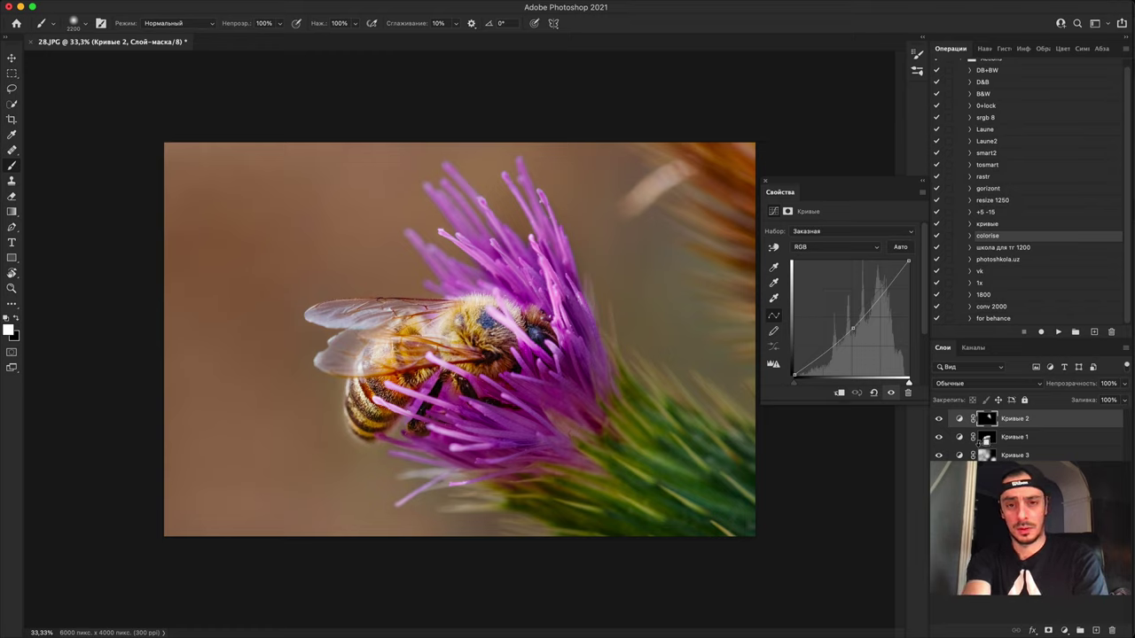
pyautogui.press('super+alt+shift+e')
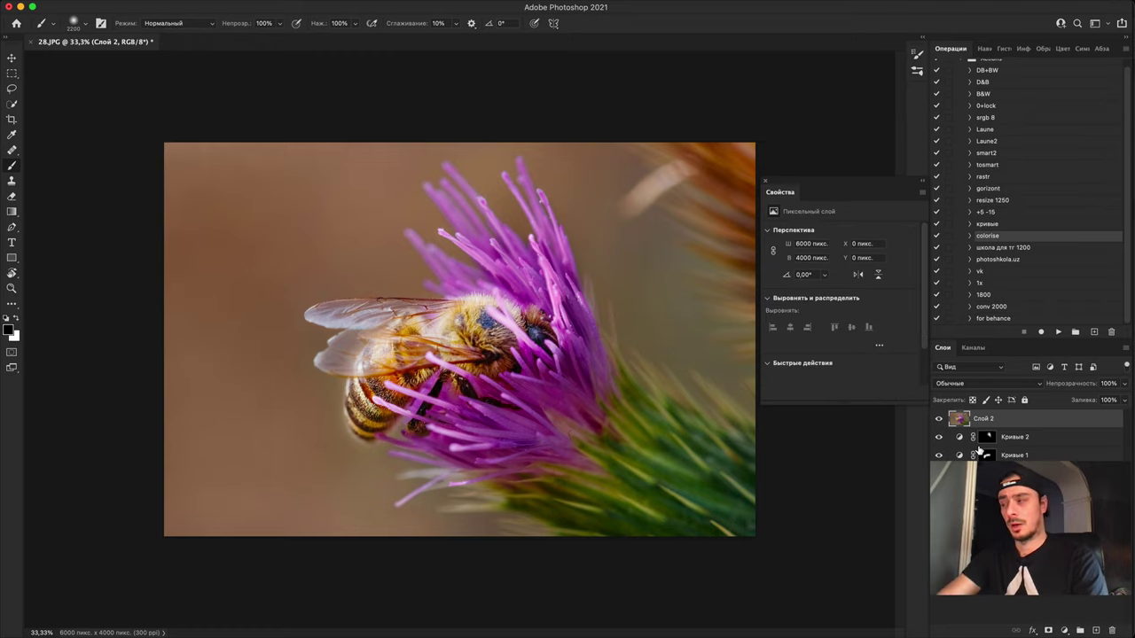
# Step: Hide the Curves layers beneath the merged layer and toggle the merged layer's visibility to compare the corrected bee photo with the original
pyautogui.moveTo(939, 440); pyautogui.dragTo(933, 492)
pyautogui.click(939, 420)
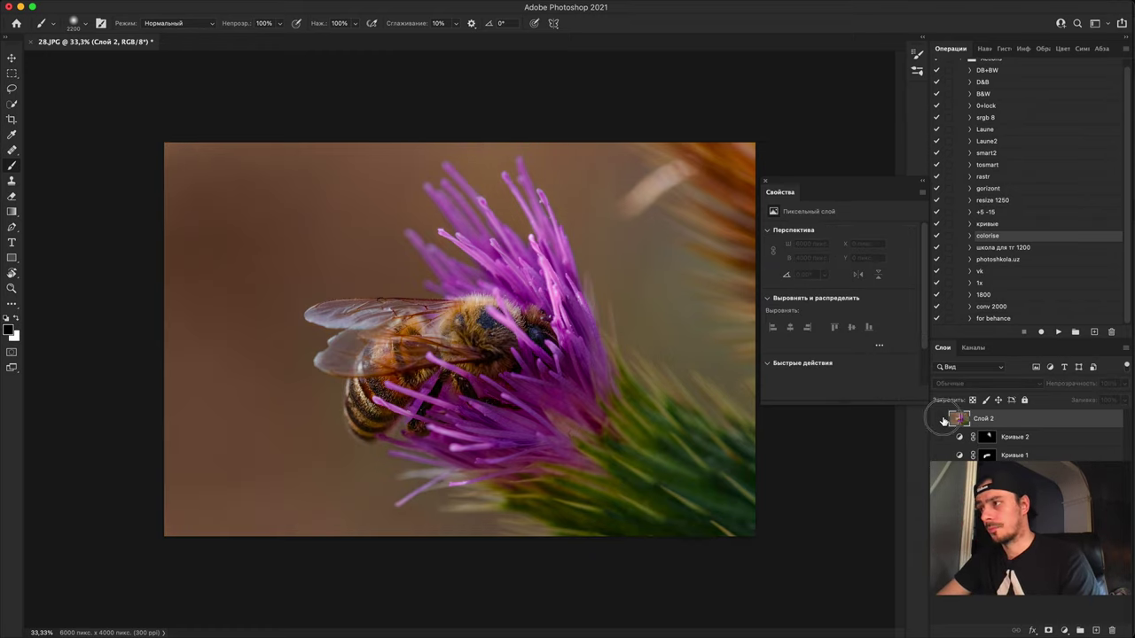
pyautogui.click(940, 419)
pyautogui.click(940, 419)
pyautogui.click(941, 419)
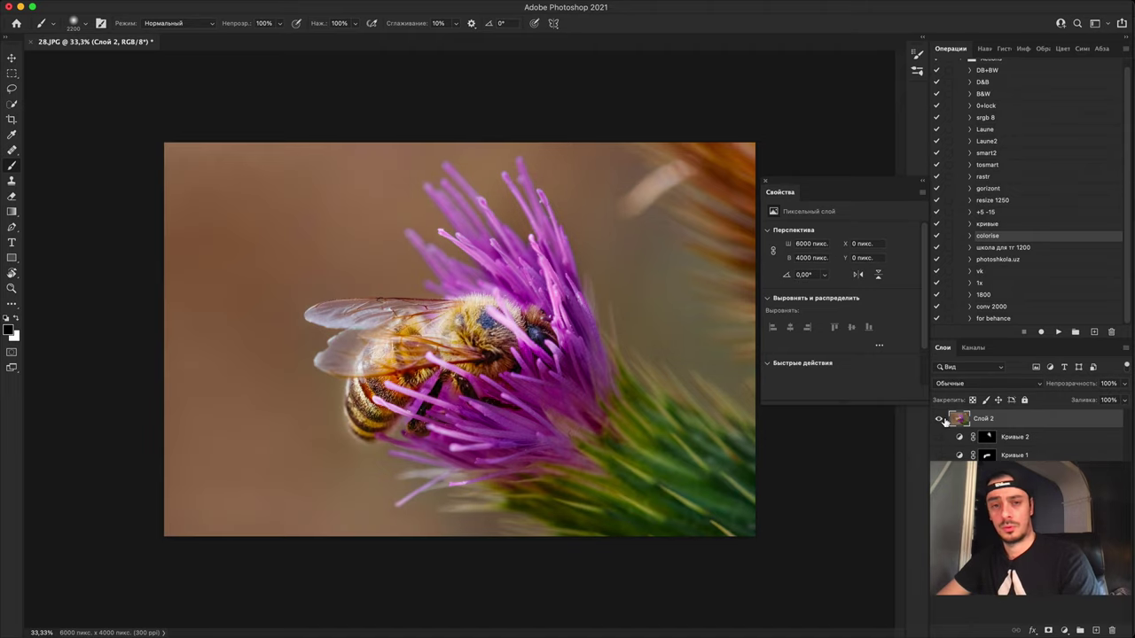
pyautogui.click(943, 420)
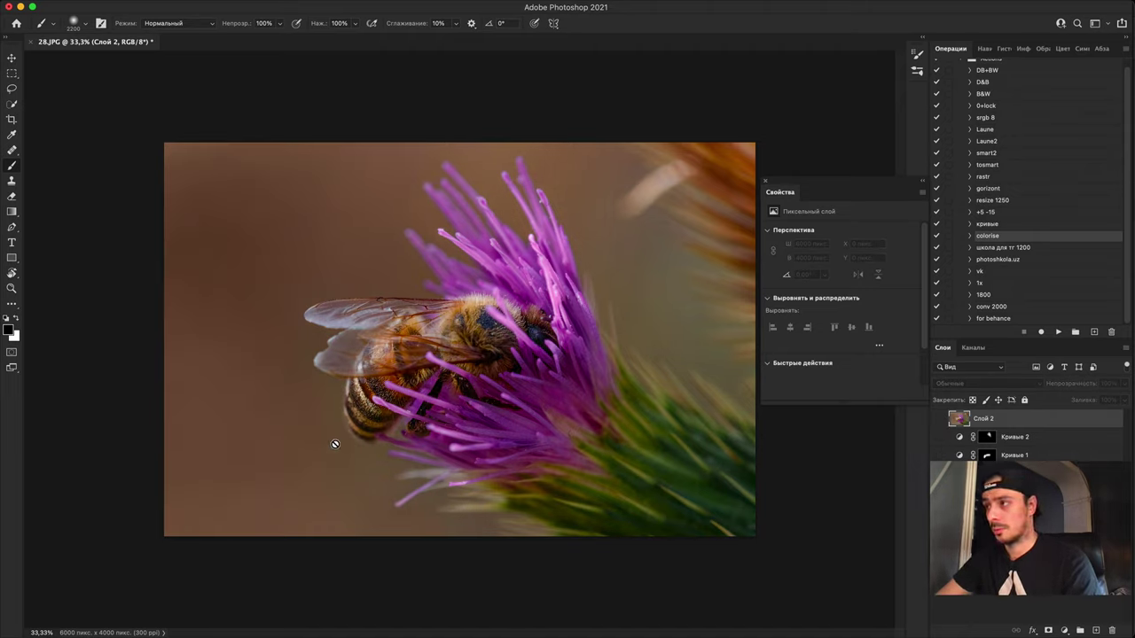
pyautogui.click(939, 419)
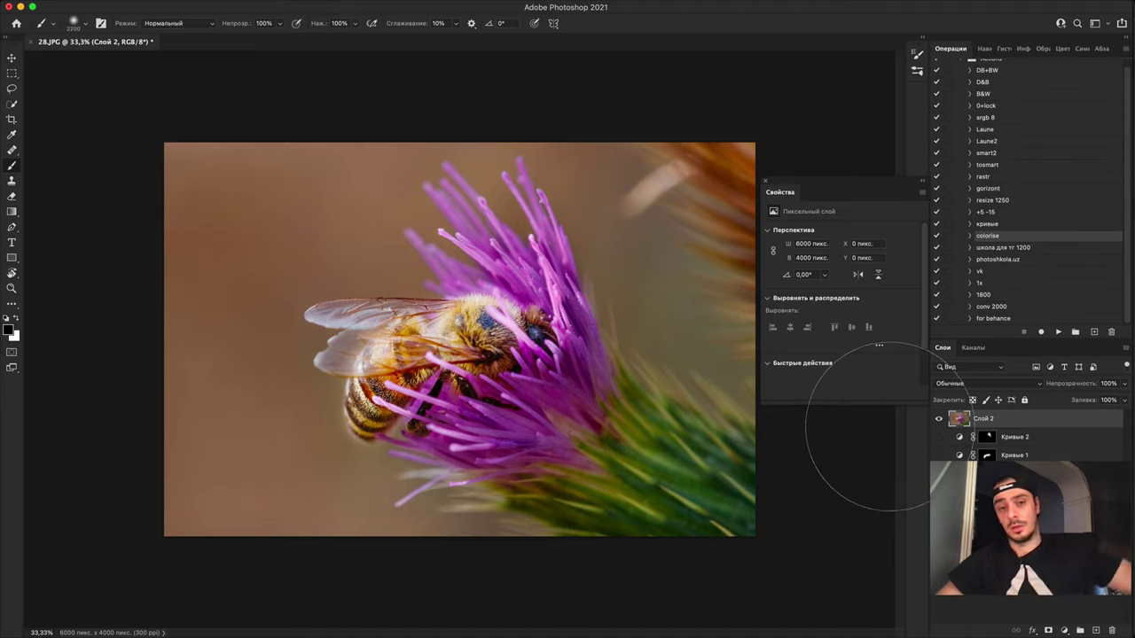
pyautogui.click(938, 426)
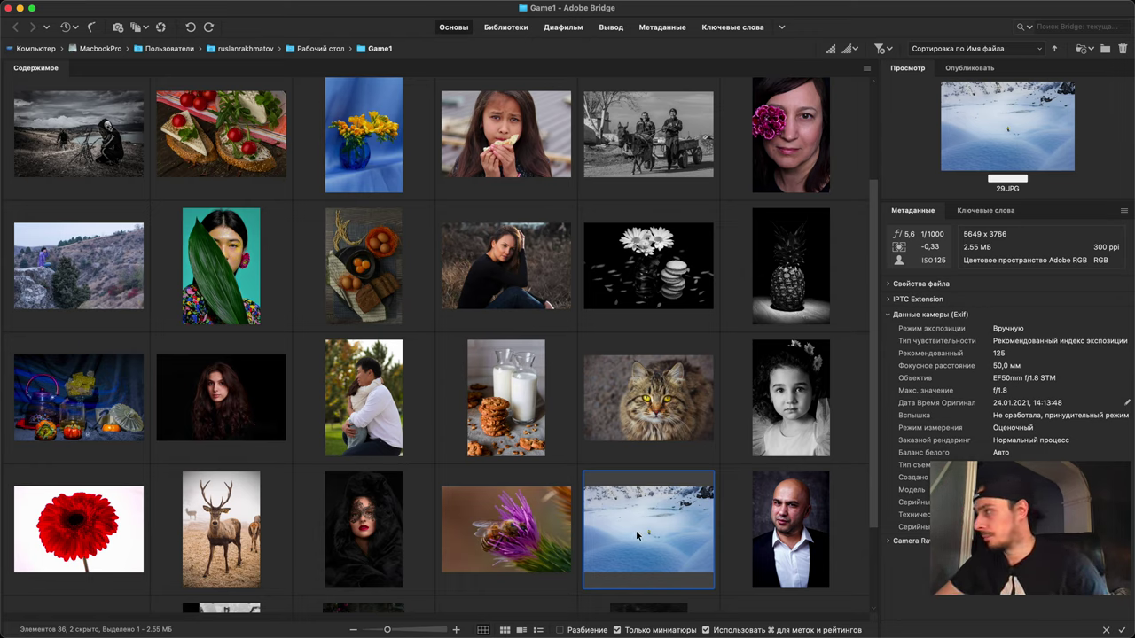
# Step: Open the snowy landscape photo 29.JPG from Bridge in Photoshop, close the document properties and view the whole photo at 33.3%
pyautogui.click(637, 534)
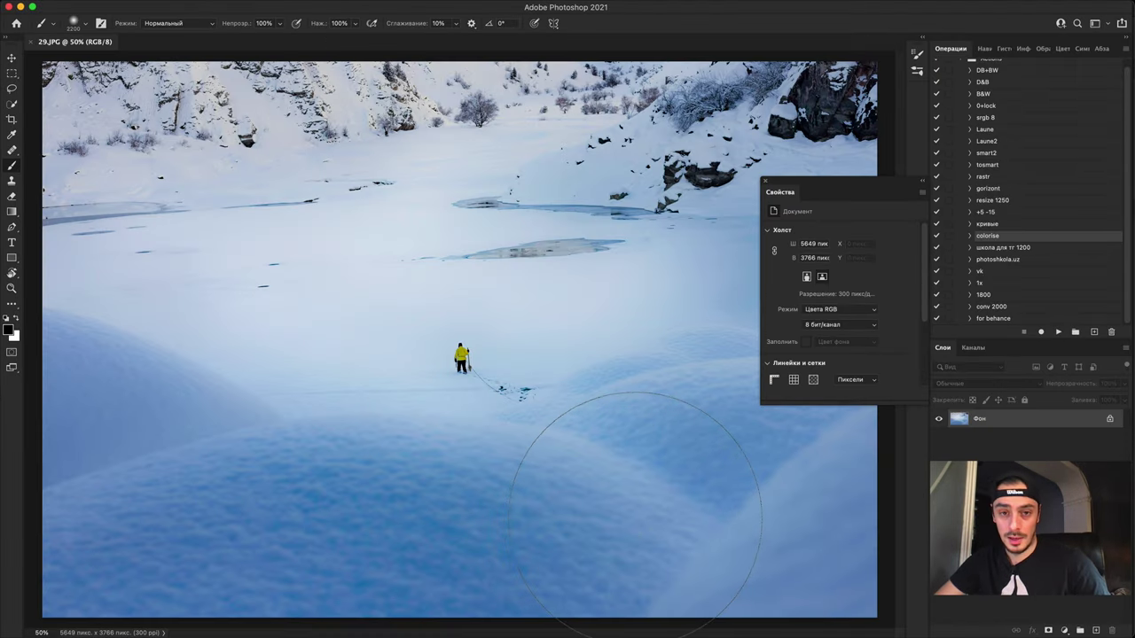
pyautogui.click(764, 184)
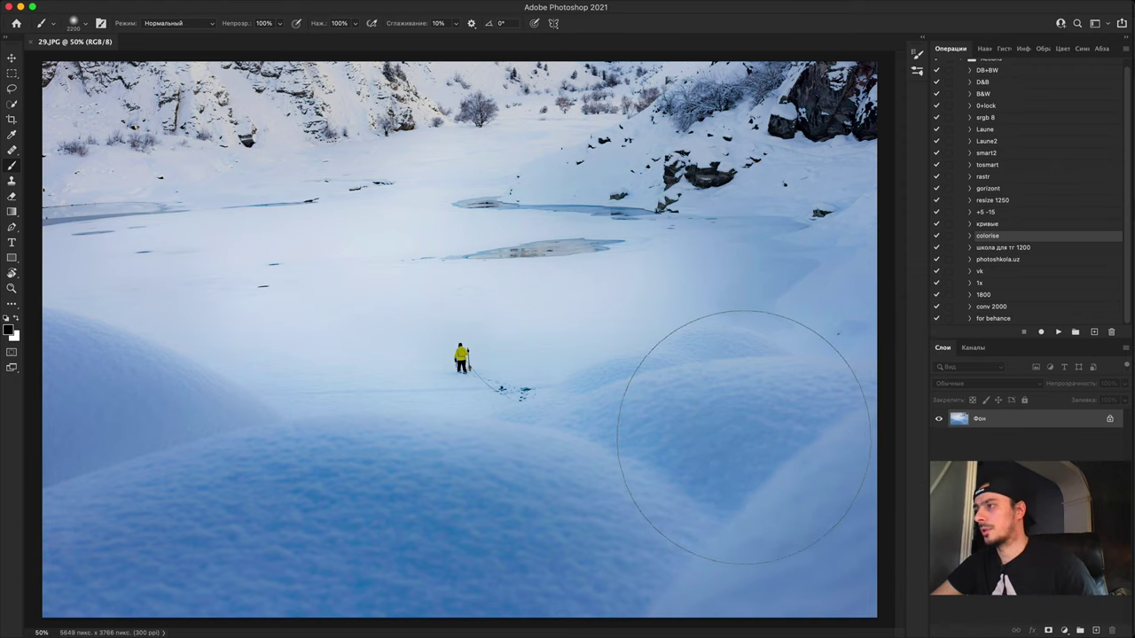
pyautogui.scroll(-2, 743, 436)
pyautogui.scroll(1, 570, 493)
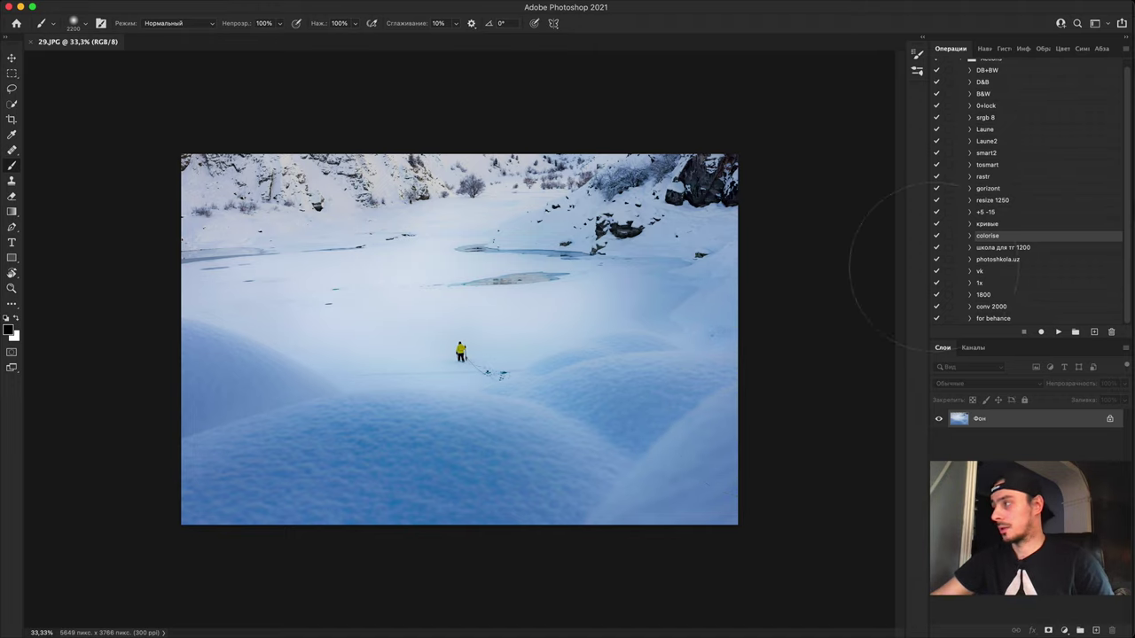
# Step: Add an empty layer above the background and set the foreground color to pure red, ff0000
pyautogui.click(1096, 630)
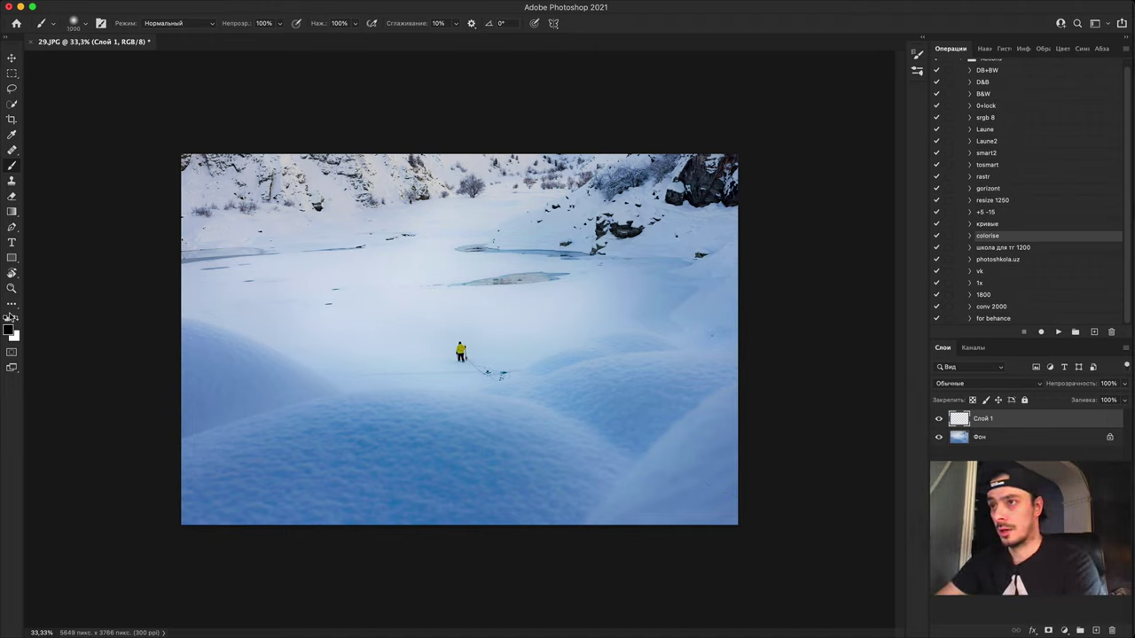
pyautogui.click(9, 331)
pyautogui.click(140, 225)
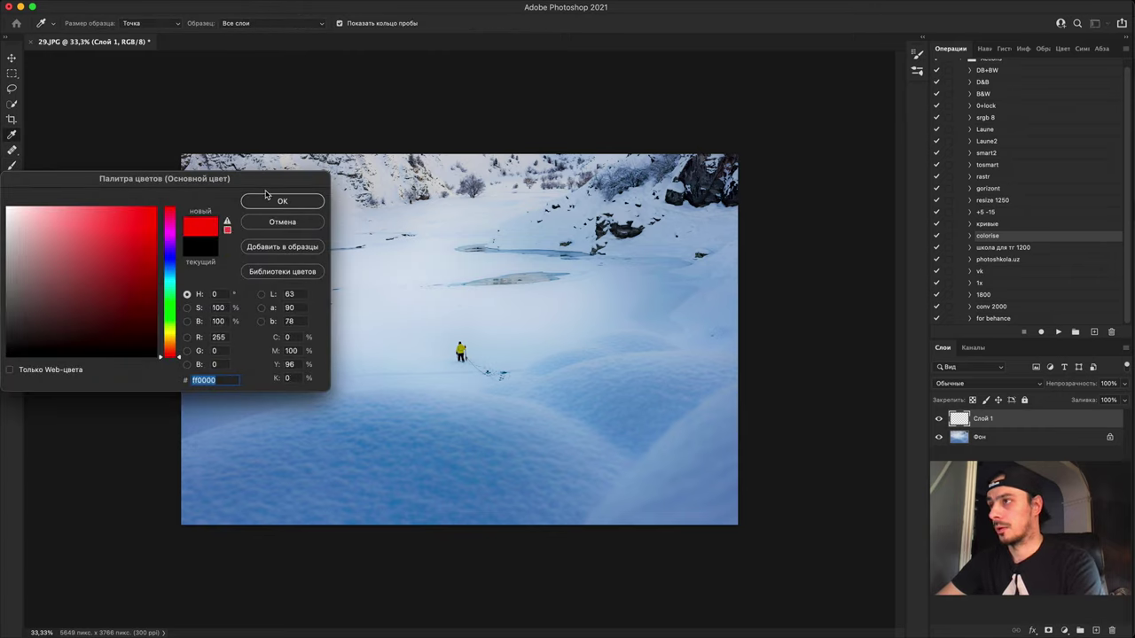
pyautogui.click(280, 200)
# Step: Draw thin red freehand lines with a small brush around the bright lake area, along the foreground snow mounds and across the hillside
pyautogui.press('[')
pyautogui.press('[')
pyautogui.press('[')
pyautogui.press('[')
pyautogui.press('[')
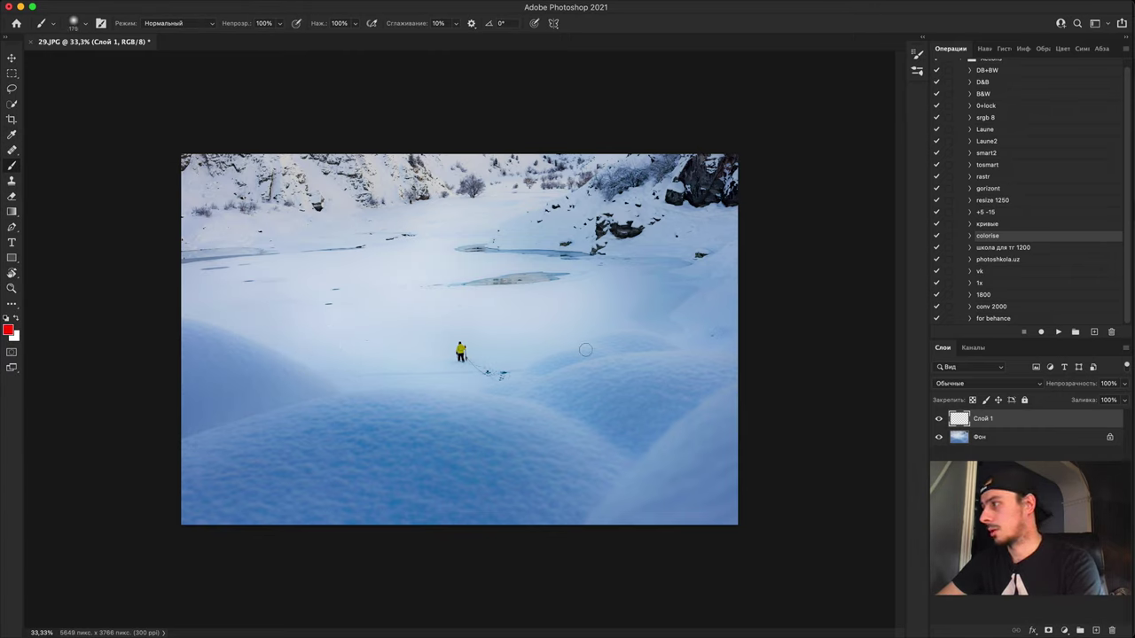
pyautogui.moveTo(536, 353)
pyautogui.mouseDown()
pyautogui.moveTo(581, 319)
pyautogui.moveTo(597, 287)
pyautogui.moveTo(475, 264)
pyautogui.moveTo(445, 241)
pyautogui.moveTo(500, 215)
pyautogui.mouseUp()
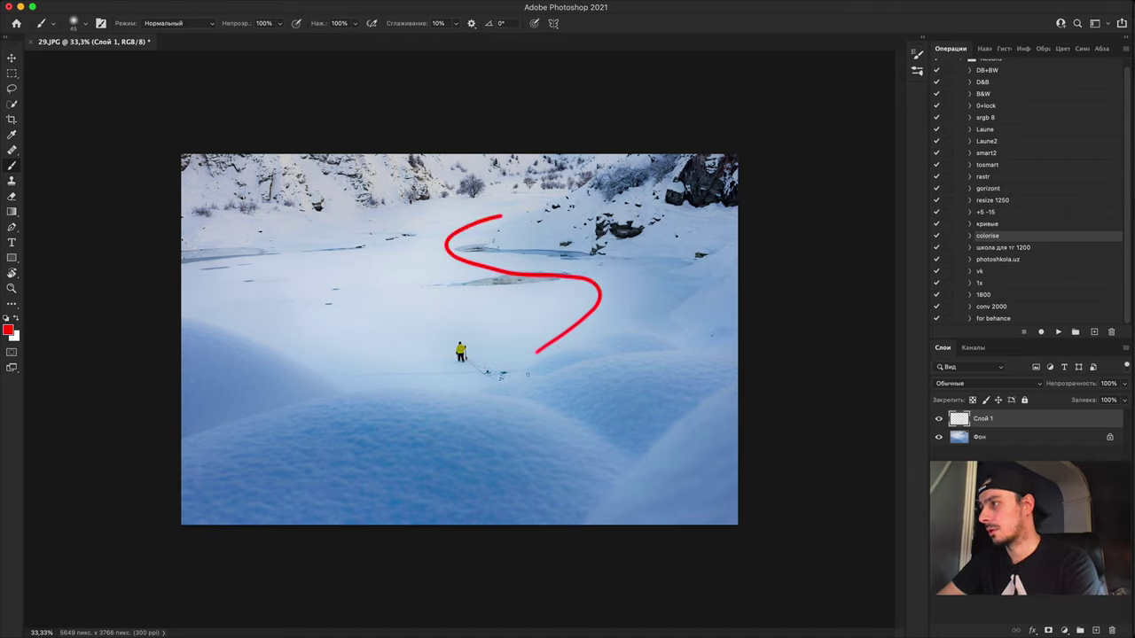
pyautogui.moveTo(536, 351)
pyautogui.mouseDown()
pyautogui.moveTo(451, 331)
pyautogui.moveTo(402, 374)
pyautogui.moveTo(285, 331)
pyautogui.moveTo(246, 238)
pyautogui.moveTo(399, 163)
pyautogui.mouseUp()
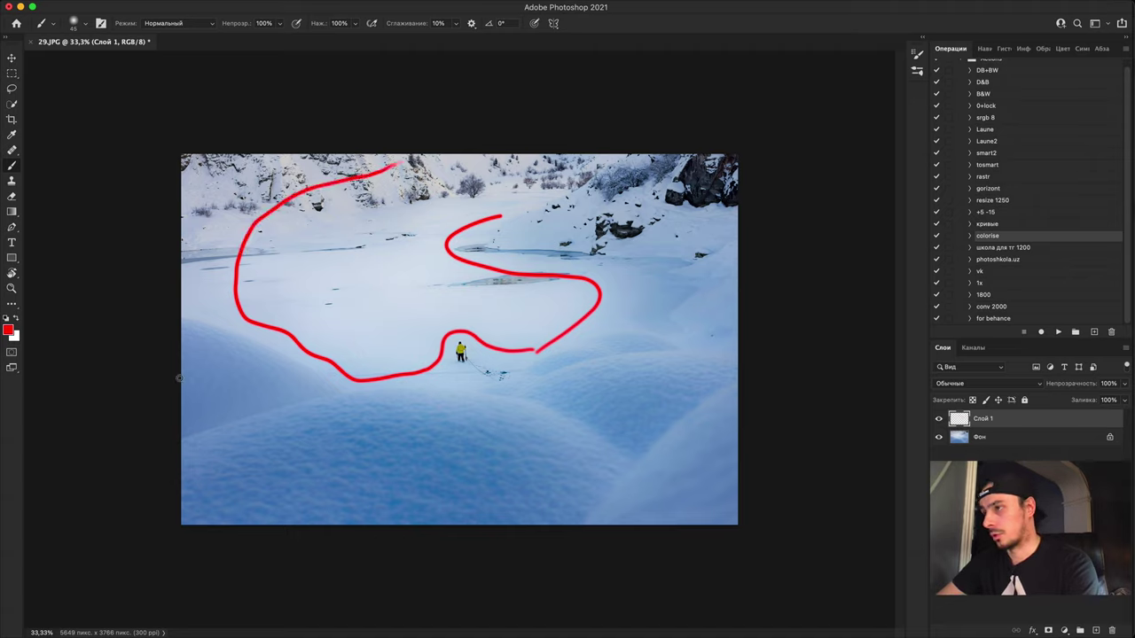
pyautogui.moveTo(179, 378)
pyautogui.mouseDown()
pyautogui.moveTo(408, 510)
pyautogui.moveTo(778, 281)
pyautogui.moveTo(621, 173)
pyautogui.moveTo(555, 162)
pyautogui.mouseUp()
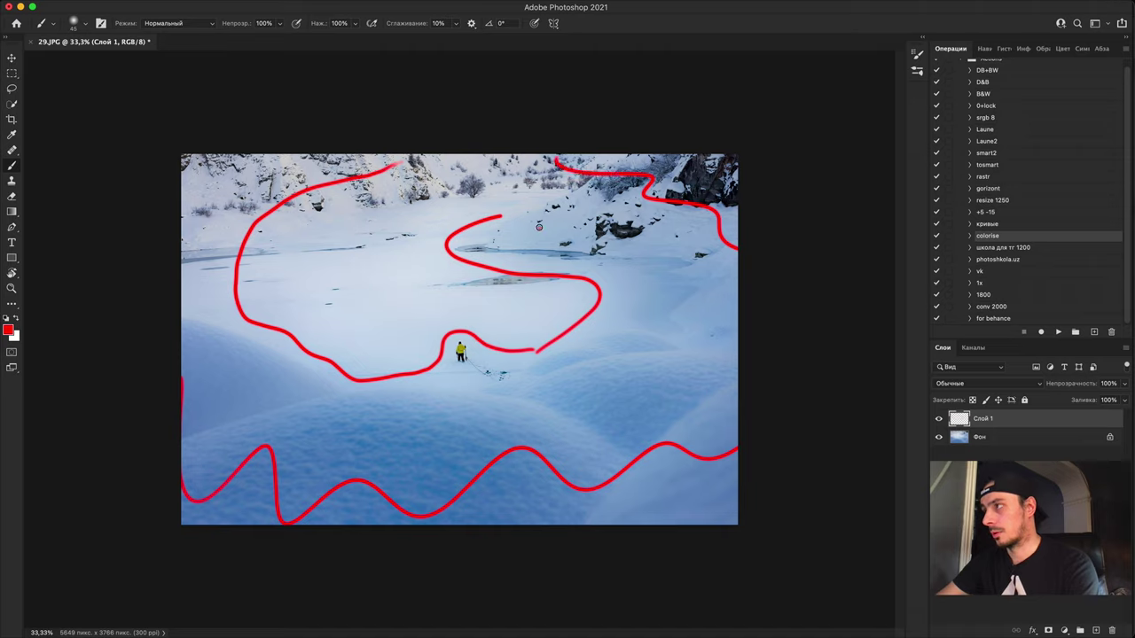
pyautogui.moveTo(538, 226)
pyautogui.mouseDown()
pyautogui.moveTo(634, 278)
pyautogui.moveTo(661, 348)
pyautogui.moveTo(609, 398)
pyautogui.mouseUp()
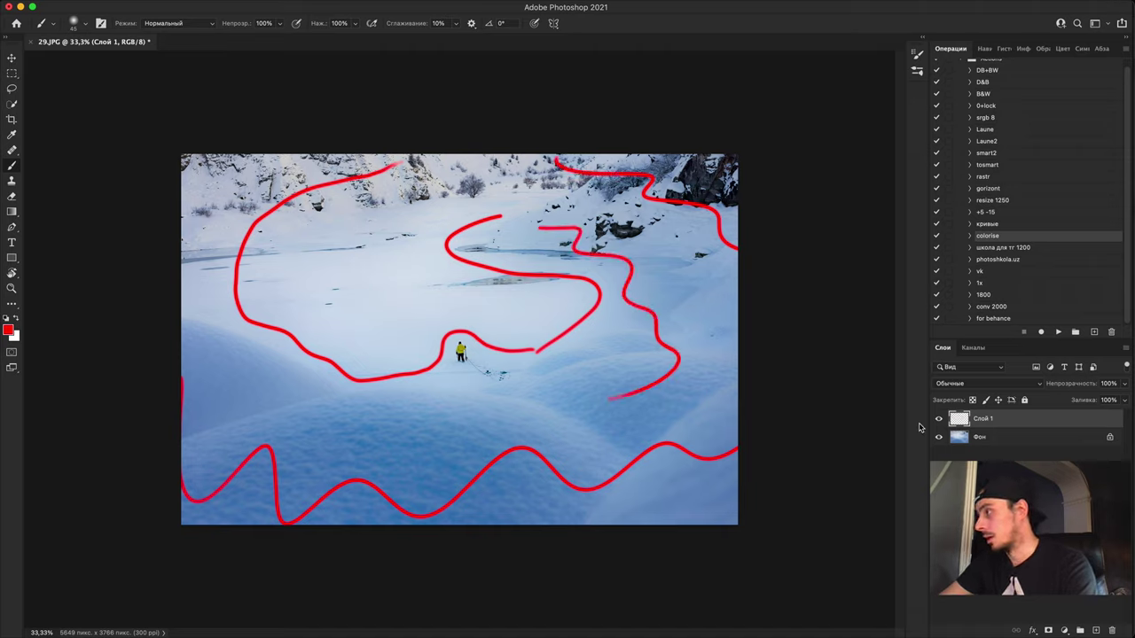
# Step: Hide the red markings layer, add a darkening Curves adjustment directly above the background, and invert its mask to black
pyautogui.click(959, 436)
pyautogui.click(939, 418)
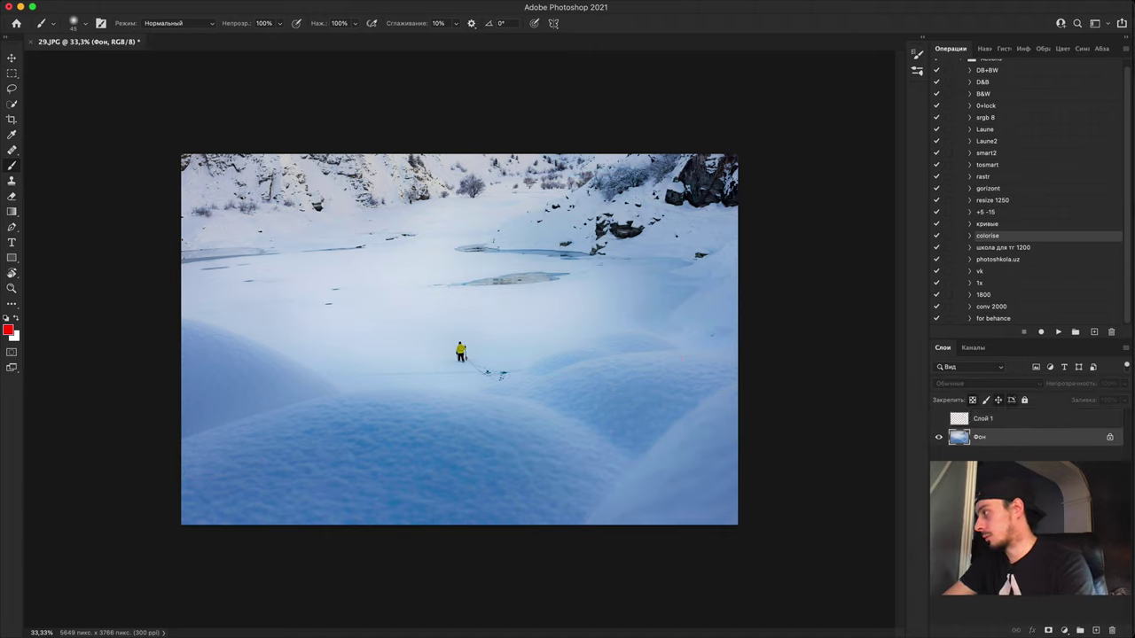
pyautogui.click(1064, 630)
pyautogui.click(1044, 434)
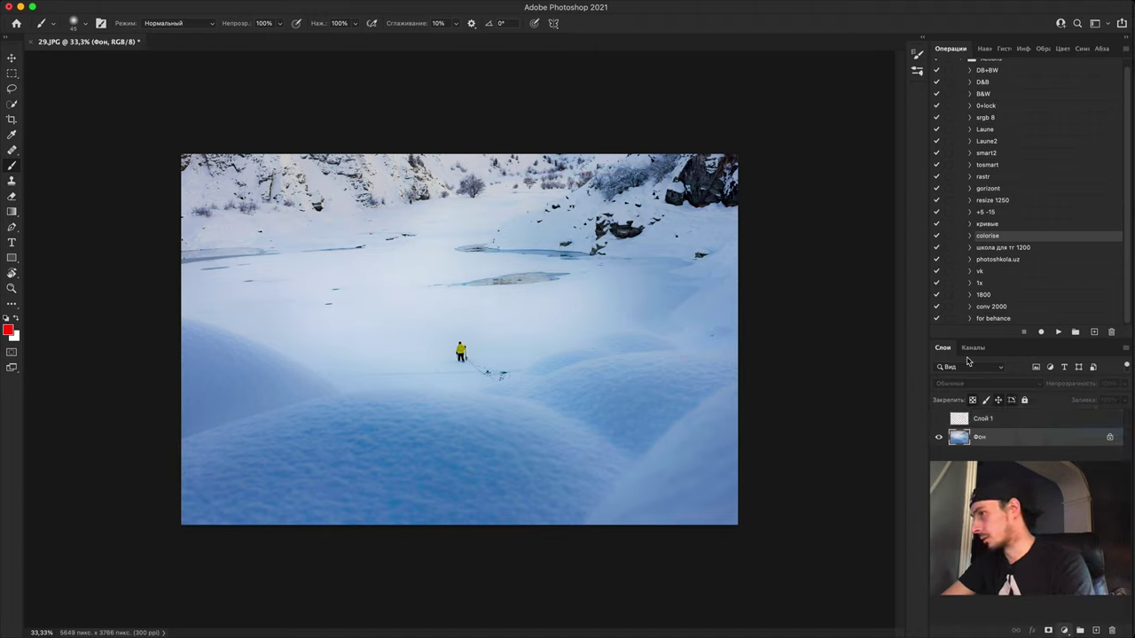
pyautogui.click(848, 325)
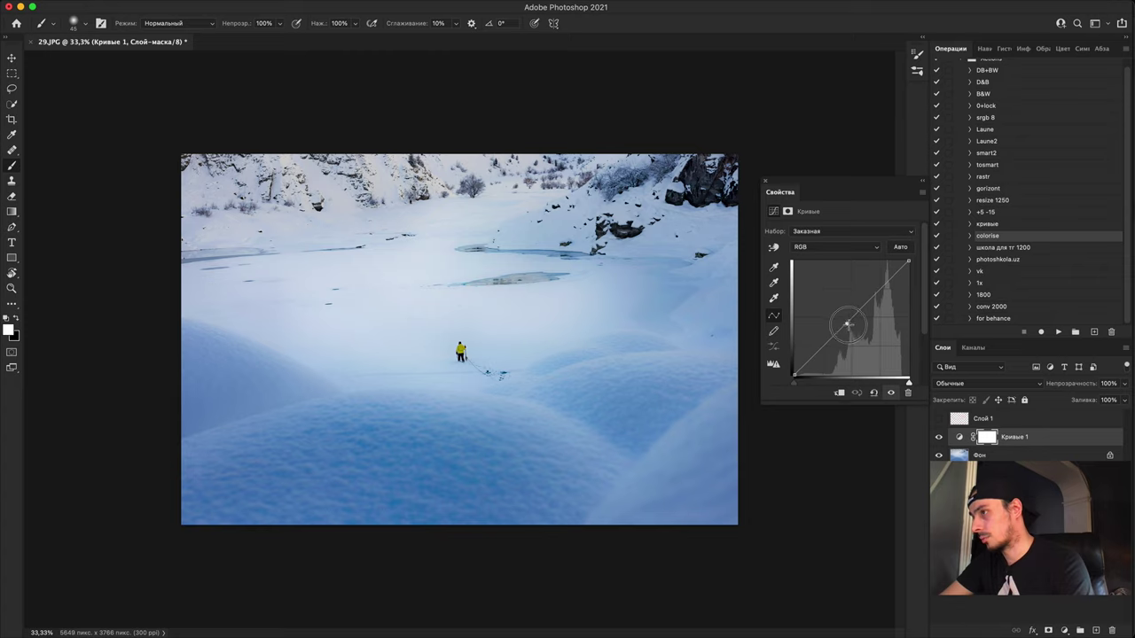
pyautogui.moveTo(848, 325)
pyautogui.mouseDown()
pyautogui.moveTo(861, 342)
pyautogui.moveTo(852, 335)
pyautogui.mouseUp()
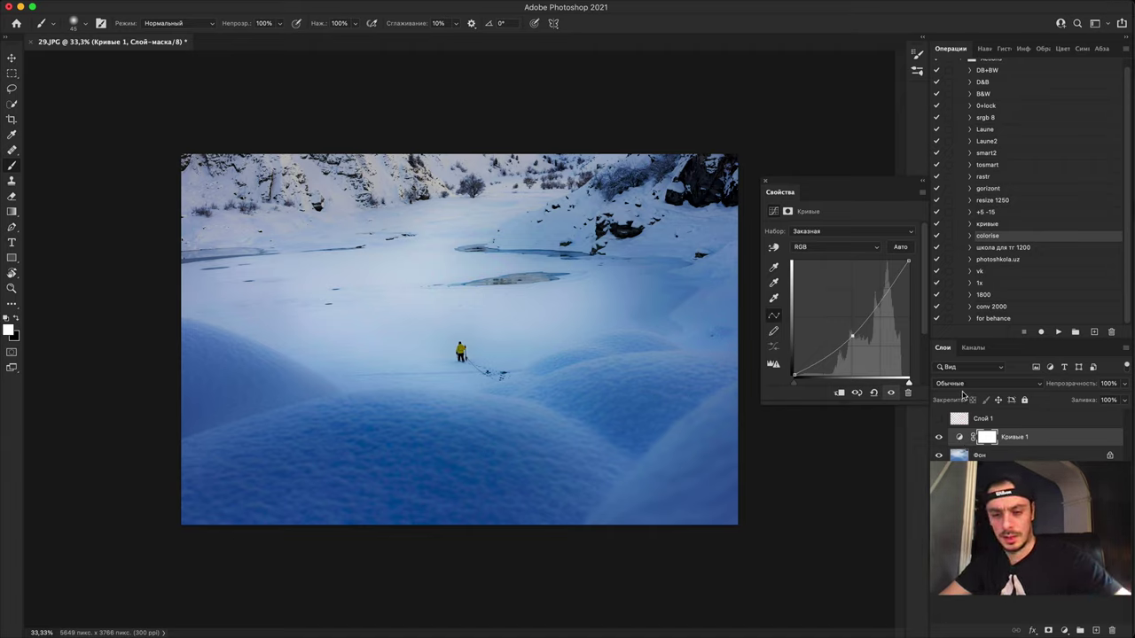
pyautogui.press('super+i')
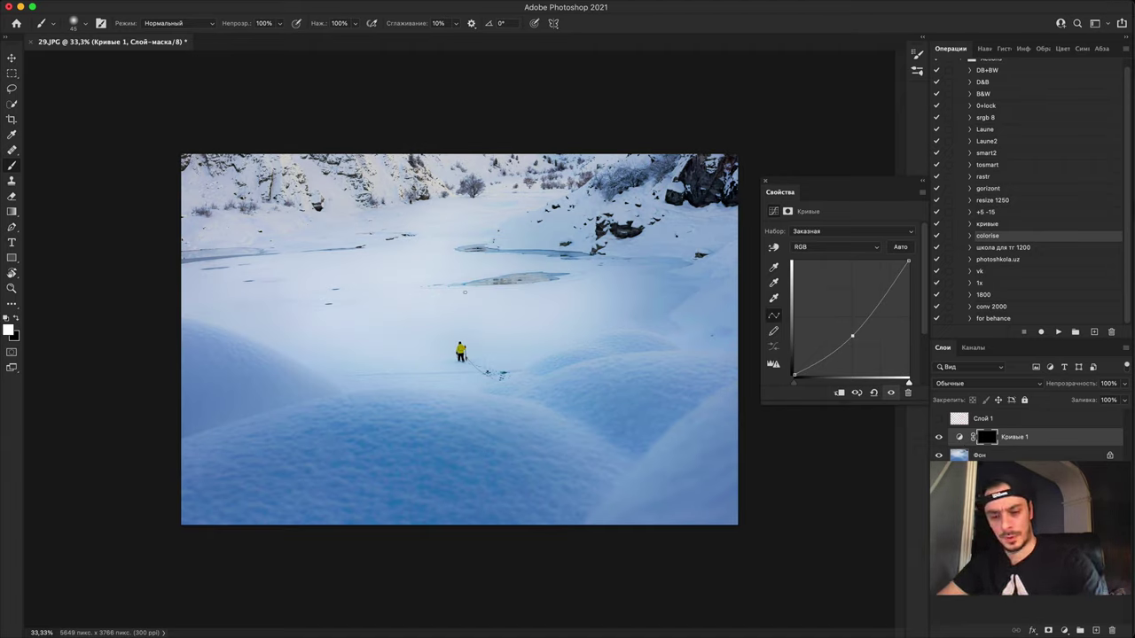
# Step: Paint white on the Curves mask over the bright snow behind the person and the far slopes, using a 900 px brush at 40% opacity
pyautogui.press(']')
pyautogui.press(']')
pyautogui.press(']')
pyautogui.press(']')
pyautogui.press(']')
pyautogui.press(']')
pyautogui.press(']')
pyautogui.press(']')
pyautogui.press(']')
pyautogui.press(']')
pyautogui.press(']')
pyautogui.press(']')
pyautogui.press(']')
pyautogui.press(']')
pyautogui.press(']')
pyautogui.press(']')
pyautogui.press(']')
pyautogui.press(']')
pyautogui.press(']')
pyautogui.press(']')
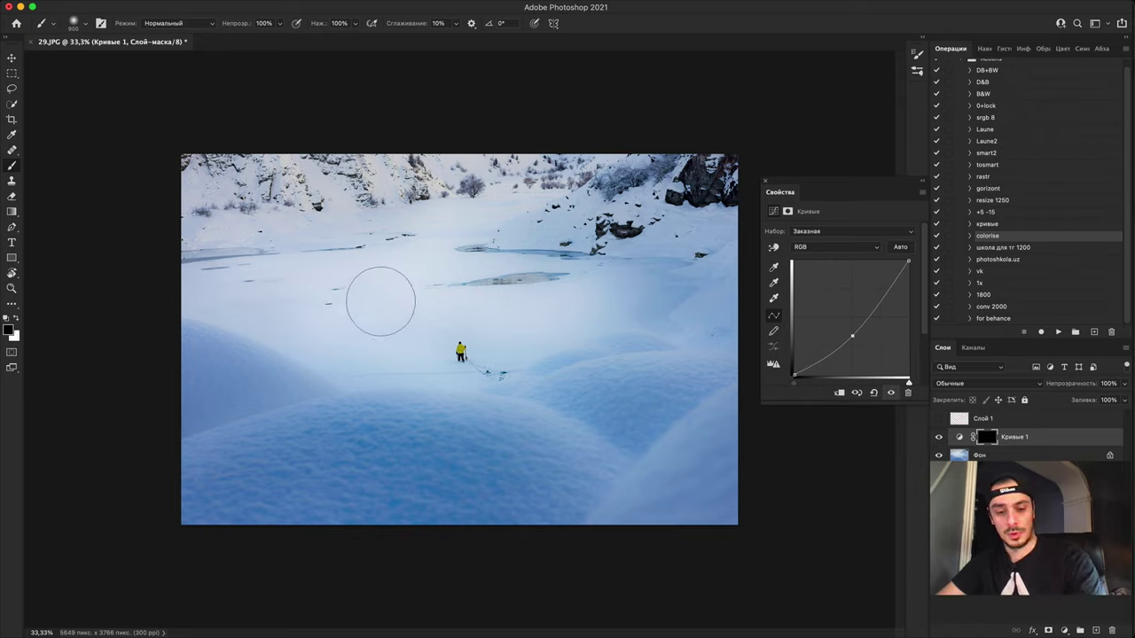
pyautogui.press('4')
pyautogui.press(']')
pyautogui.press(']')
pyautogui.press(']')
pyautogui.press('[')
pyautogui.press('[')
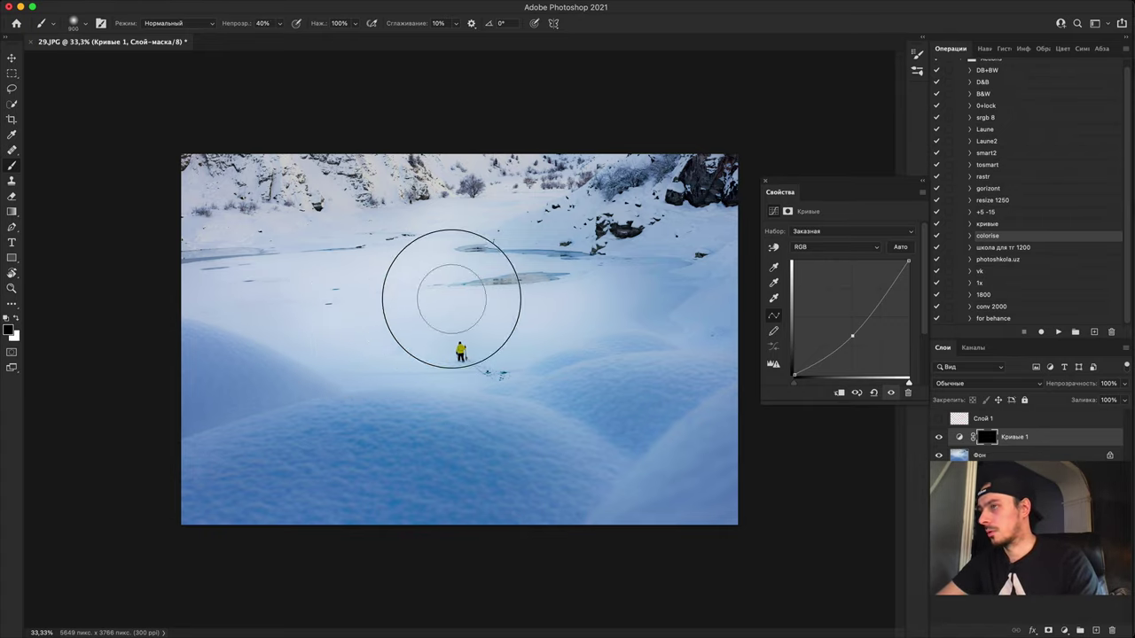
pyautogui.press('[')
pyautogui.press('[')
pyautogui.press('[')
pyautogui.press('x')
pyautogui.moveTo(354, 249)
pyautogui.mouseDown()
pyautogui.moveTo(293, 331)
pyautogui.moveTo(526, 314)
pyautogui.moveTo(389, 289)
pyautogui.mouseUp()
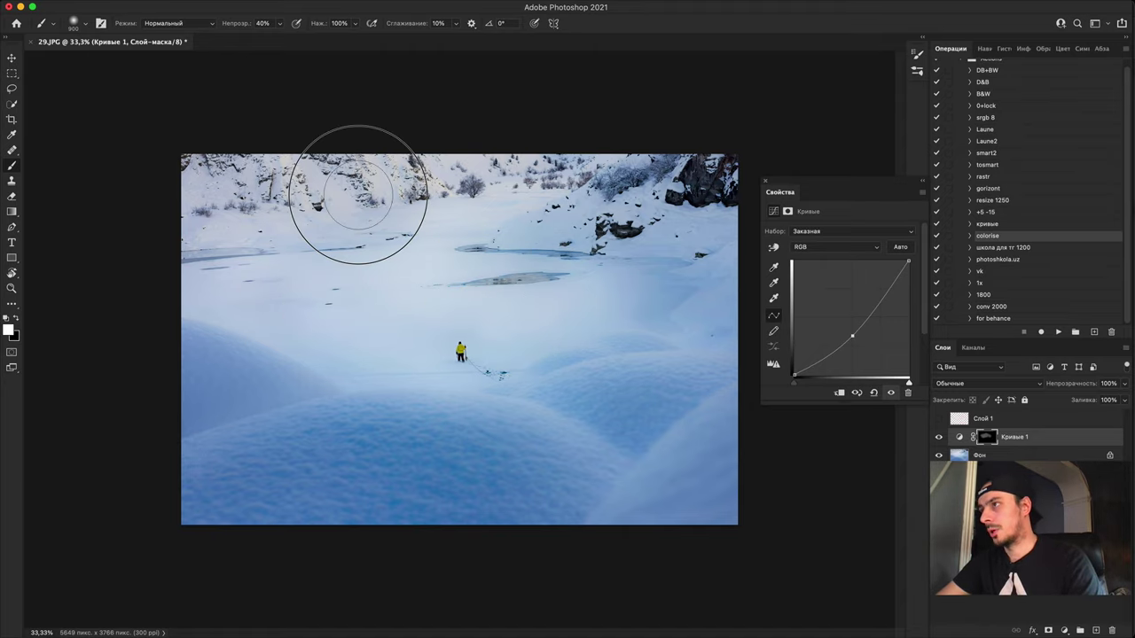
pyautogui.moveTo(266, 196); pyautogui.dragTo(390, 168)
pyautogui.press('[')
pyautogui.press('[')
pyautogui.press('[')
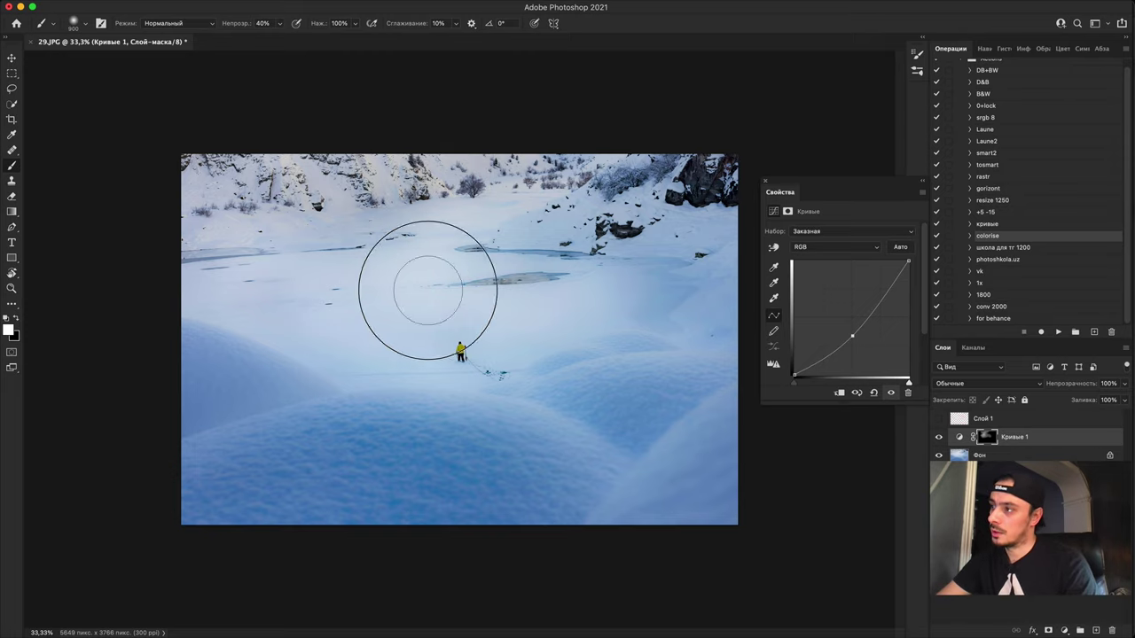
pyautogui.press(']')
pyautogui.press(']')
pyautogui.press(']')
pyautogui.press('[')
pyautogui.press('[')
pyautogui.press('[')
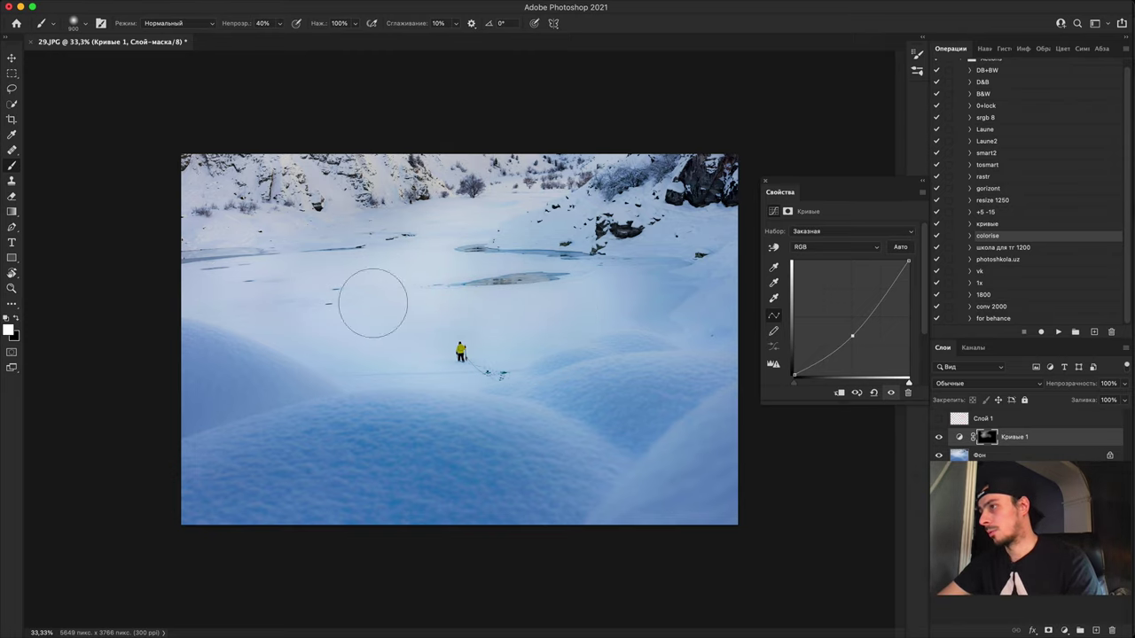
pyautogui.press(']')
pyautogui.press(']')
pyautogui.press(']')
pyautogui.press('[')
pyautogui.press('[')
pyautogui.press('[')
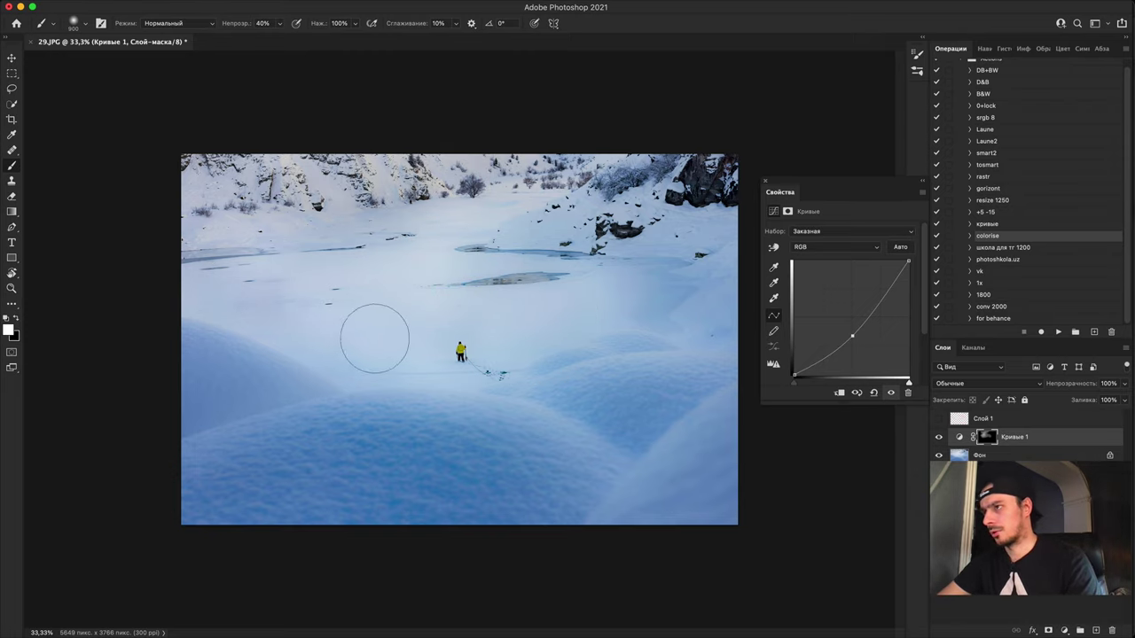
pyautogui.press(']')
pyautogui.press(']')
pyautogui.press(']')
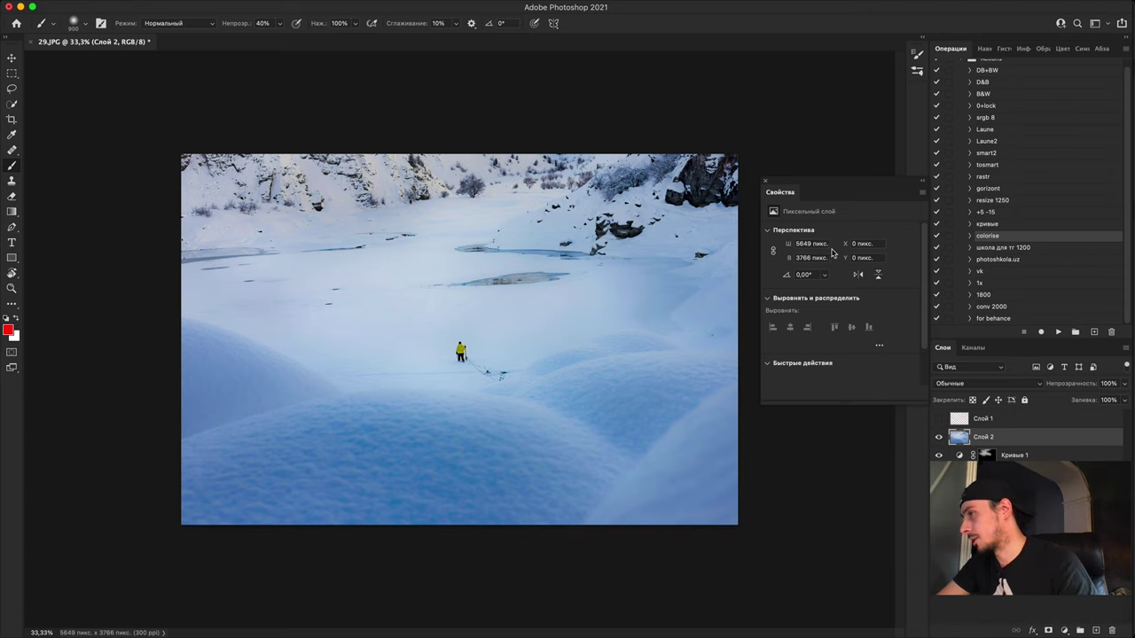
# Step: Apply Camera Raw to the merged layer with Temperature +6, Contrast +12, Texture +27 and Clarity +47
pyautogui.press('super+shift+a')
pyautogui.moveTo(1026, 226); pyautogui.dragTo(1029, 228)
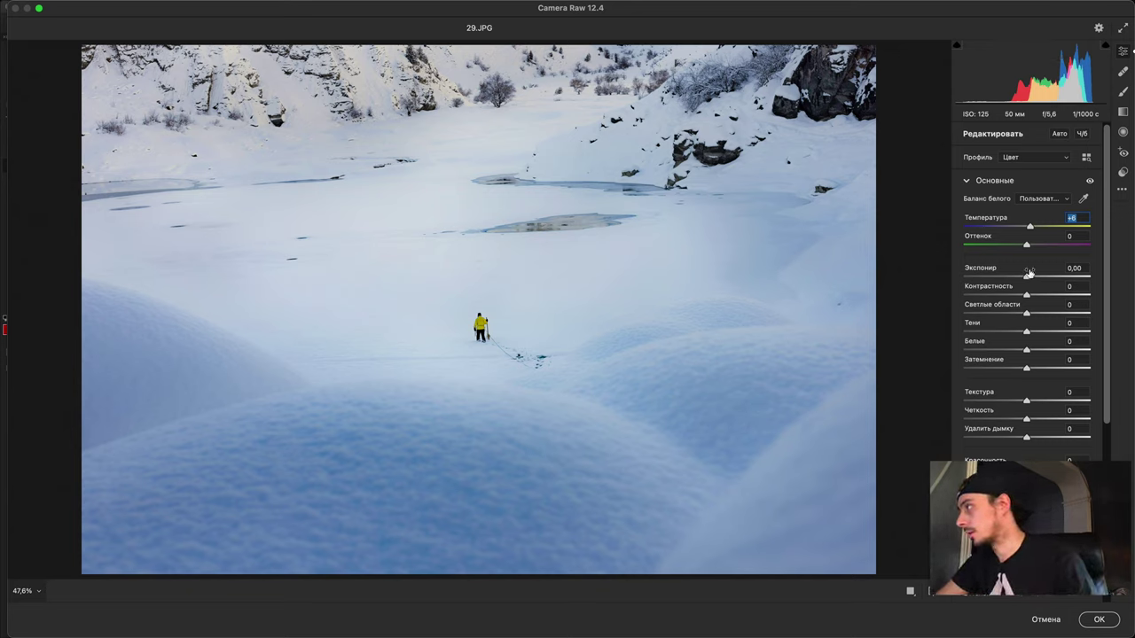
pyautogui.moveTo(1027, 419); pyautogui.dragTo(1041, 398)
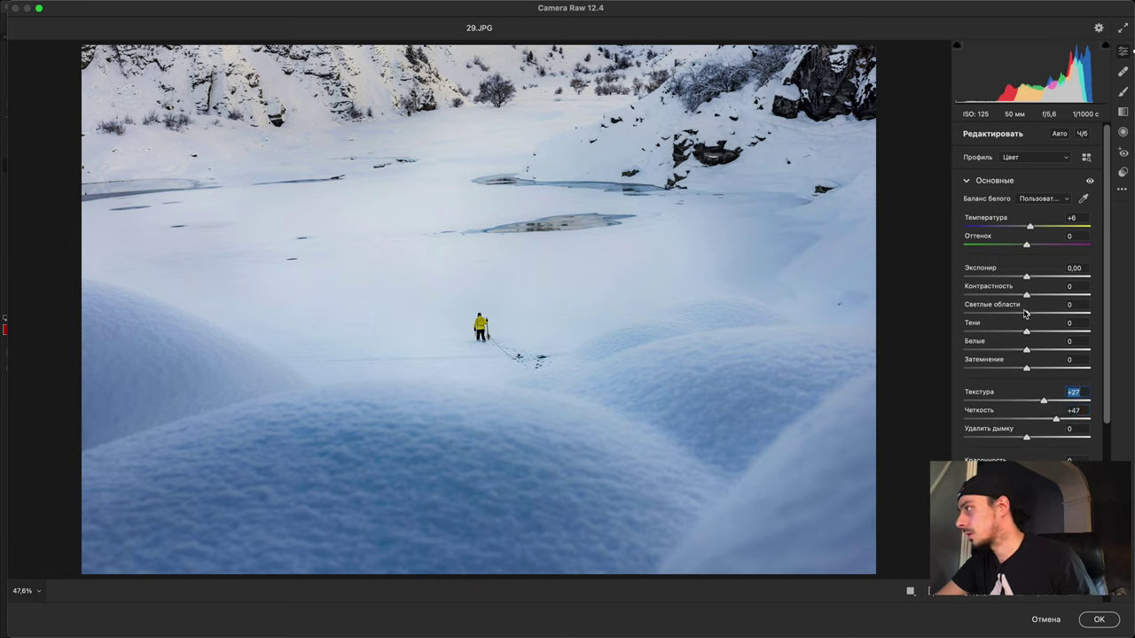
pyautogui.moveTo(1026, 295); pyautogui.dragTo(1033, 292)
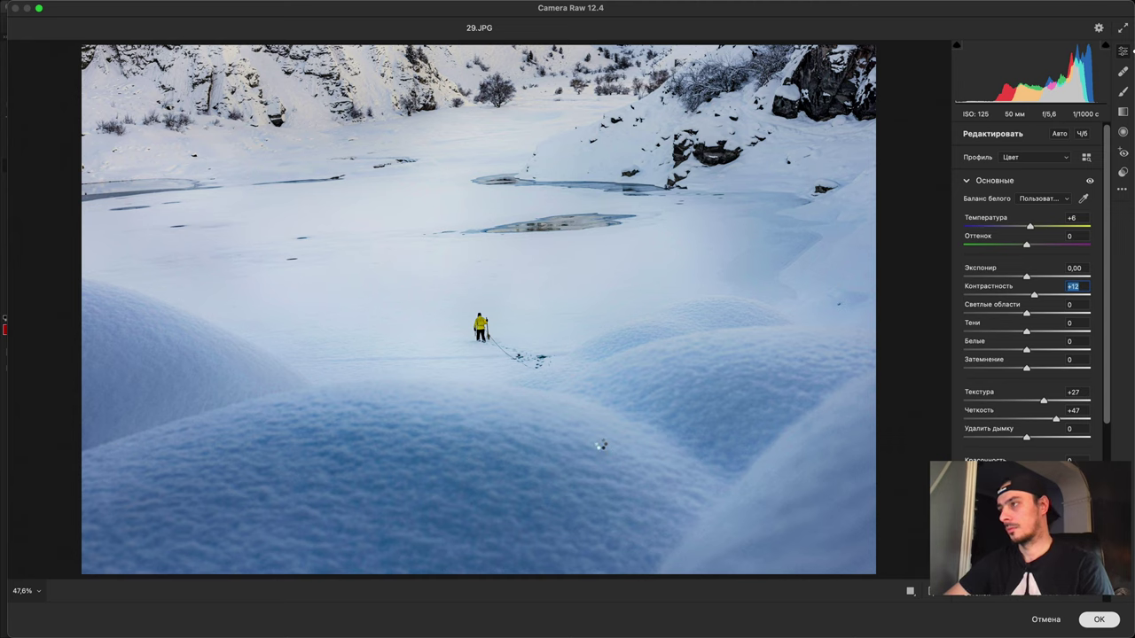
pyautogui.press('Return')
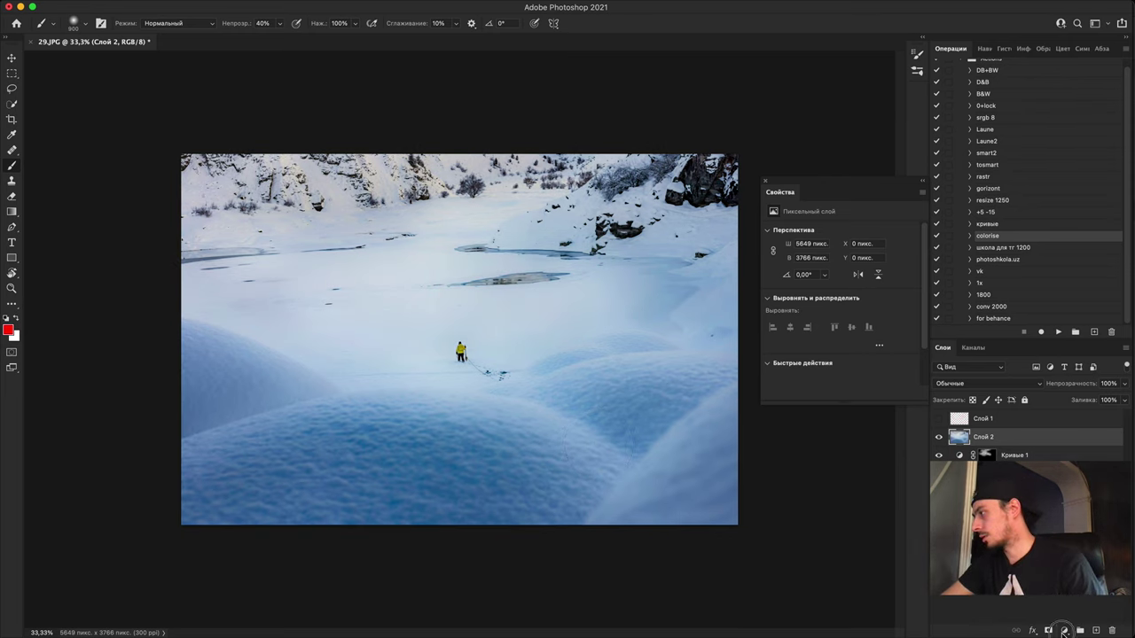
# Step: Add a brightening Curves adjustment above the merged layer and invert its mask to black
pyautogui.click(1063, 631)
pyautogui.click(1032, 433)
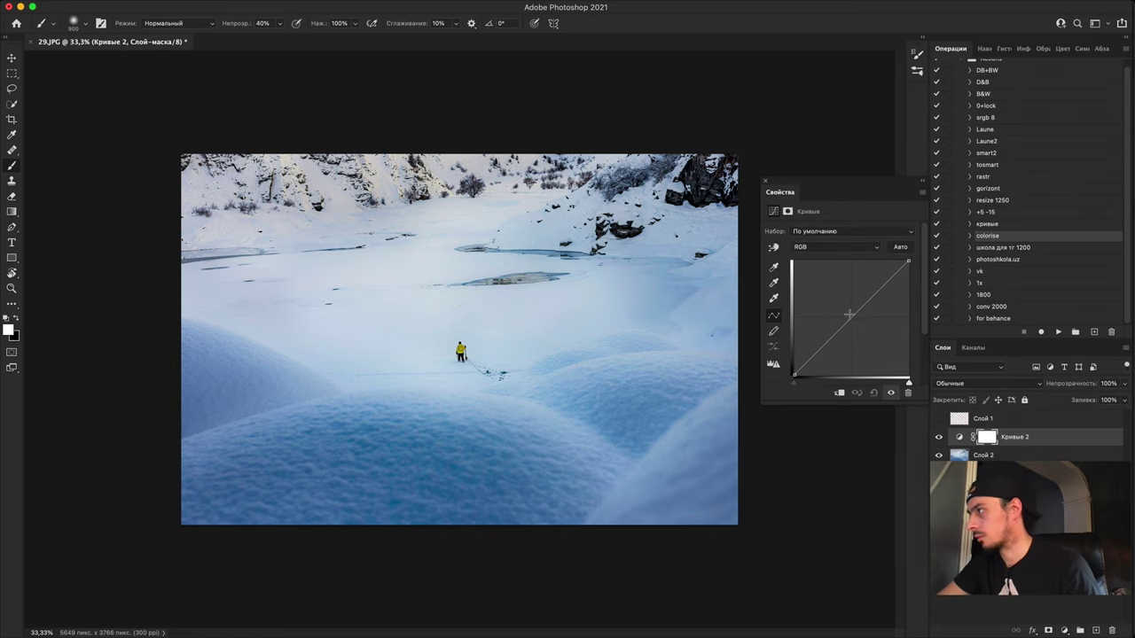
pyautogui.moveTo(849, 314); pyautogui.dragTo(843, 313)
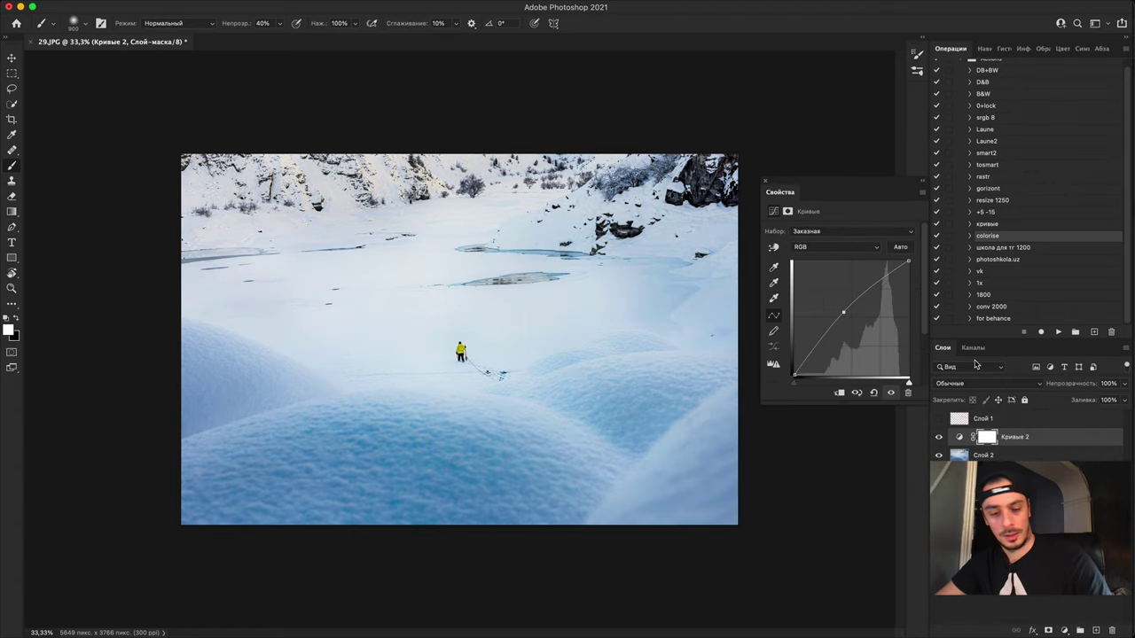
pyautogui.press('super+i')
# Step: Paint white over the person on the brightening Curves mask using a 50 px brush at 40% opacity
pyautogui.press('super+plus')
pyautogui.press('super+plus')
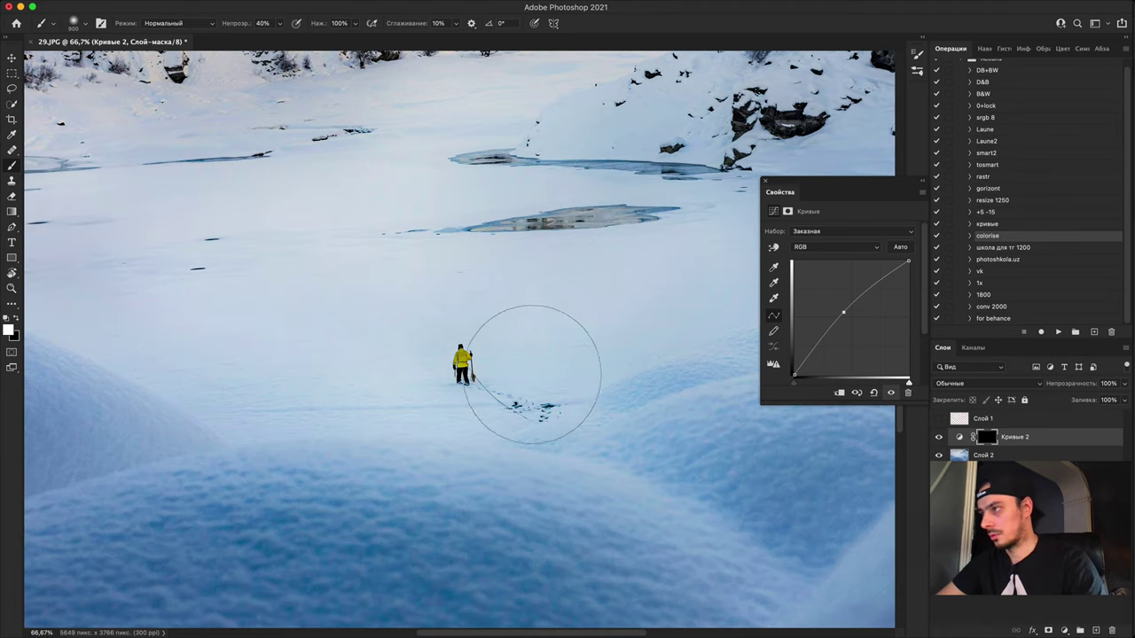
pyautogui.press('super+plus')
pyautogui.press('super+plus')
pyautogui.press('super+plus')
pyautogui.press('super+plus')
pyautogui.press('super+plus')
pyautogui.press('super+plus')
pyautogui.press('super+plus')
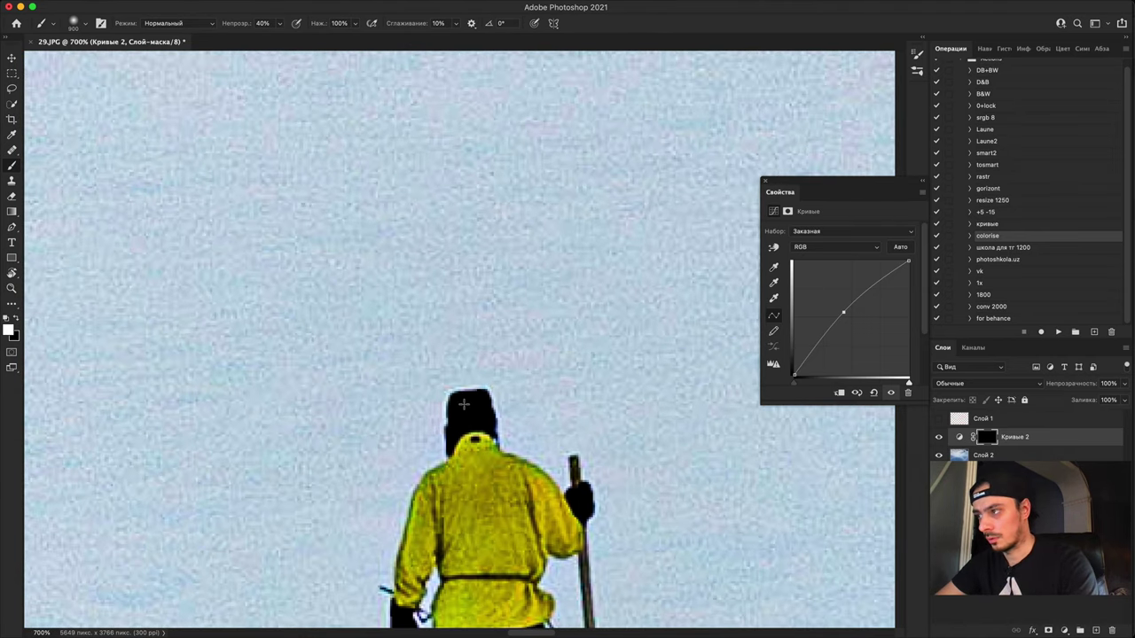
pyautogui.press('super+minus')
pyautogui.press('super+minus')
pyautogui.press('super+minus')
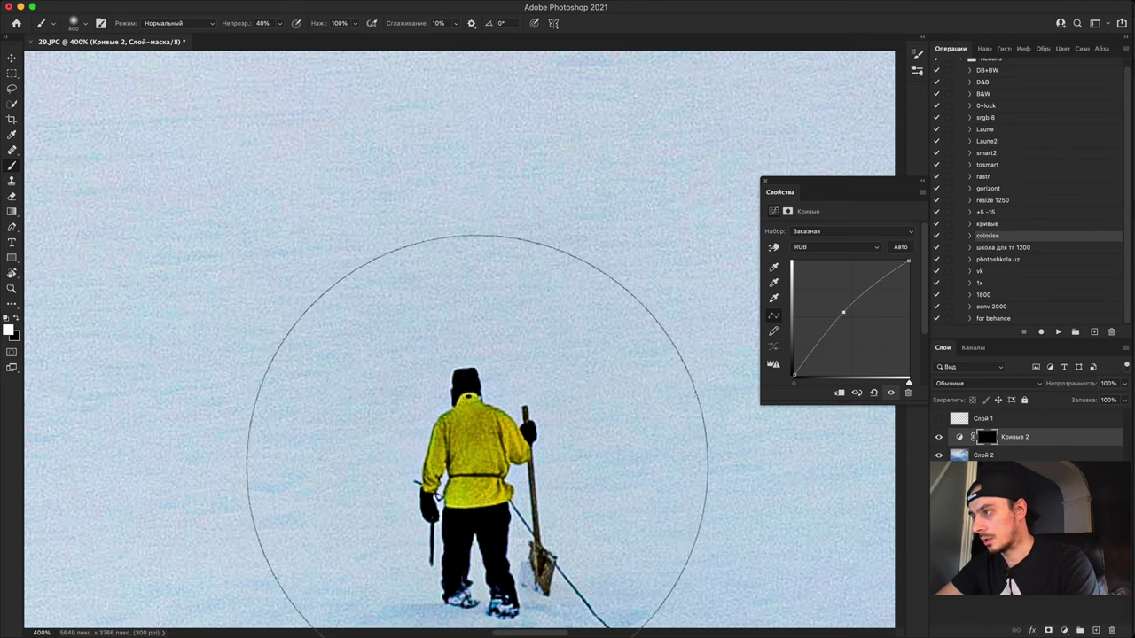
pyautogui.press('[')
pyautogui.press('[')
pyautogui.press('[')
pyautogui.press('[')
pyautogui.press('[')
pyautogui.press('[')
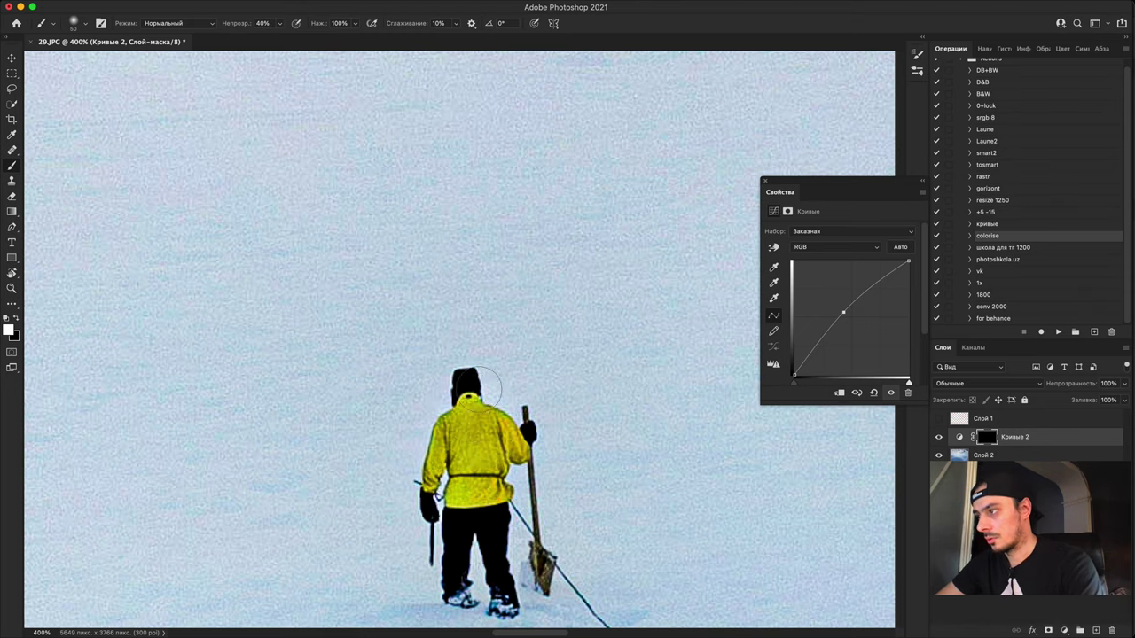
pyautogui.scroll(-8, 464, 342)
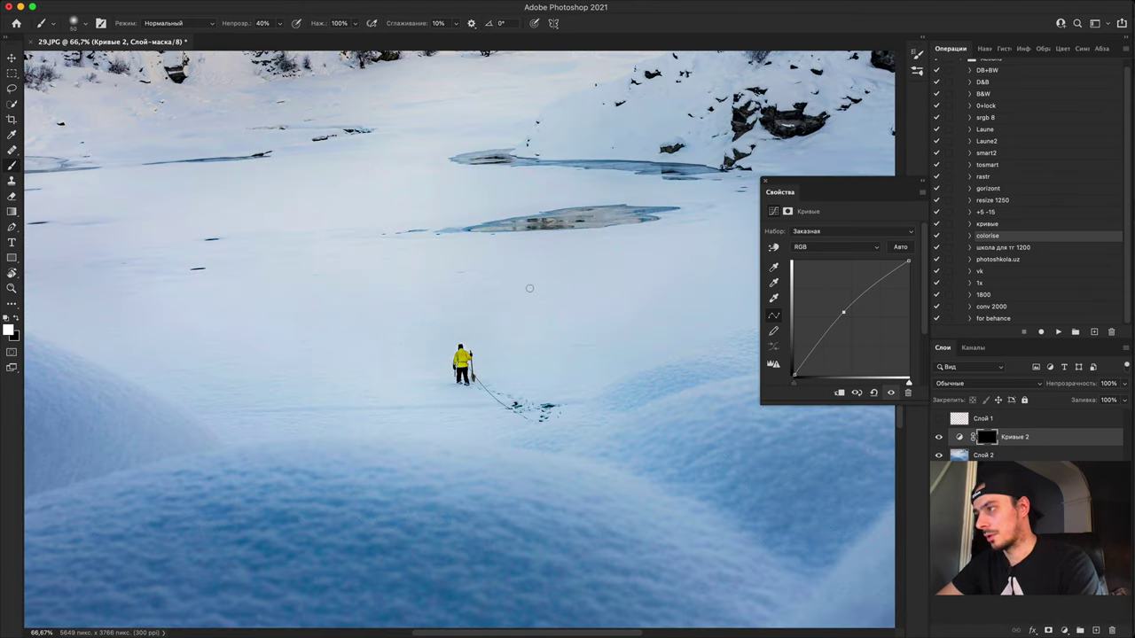
pyautogui.scroll(1, 460, 346)
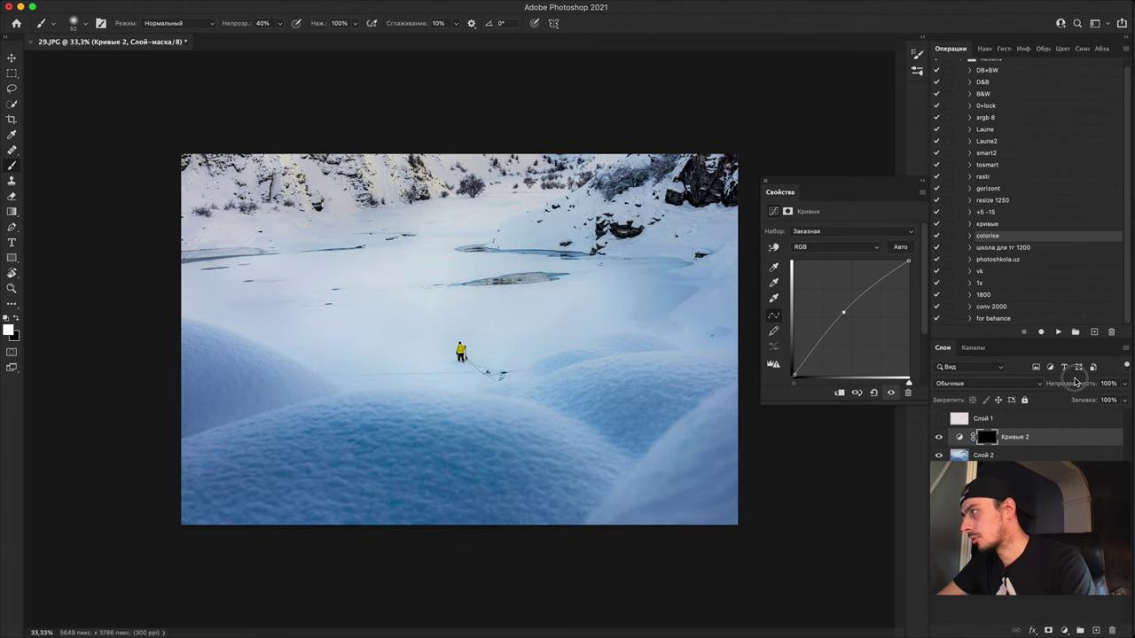
# Step: Set the brightening Curves layer's opacity to 76% and stamp all visible layers into a new layer
pyautogui.moveTo(1080, 383); pyautogui.dragTo(1110, 369)
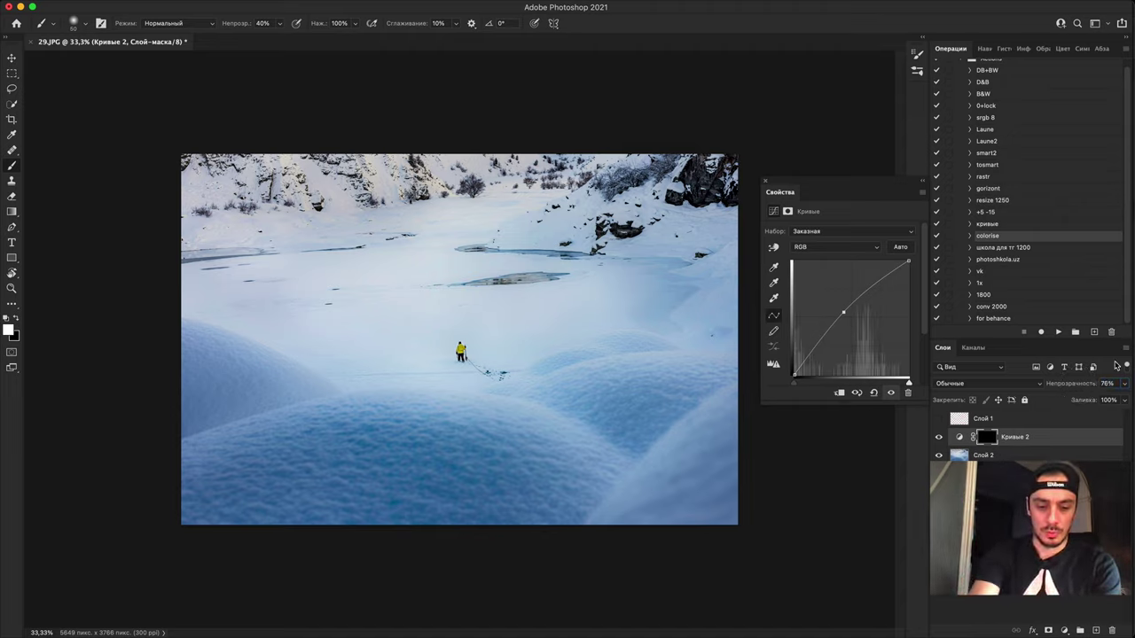
pyautogui.press('super+alt+shift+e')
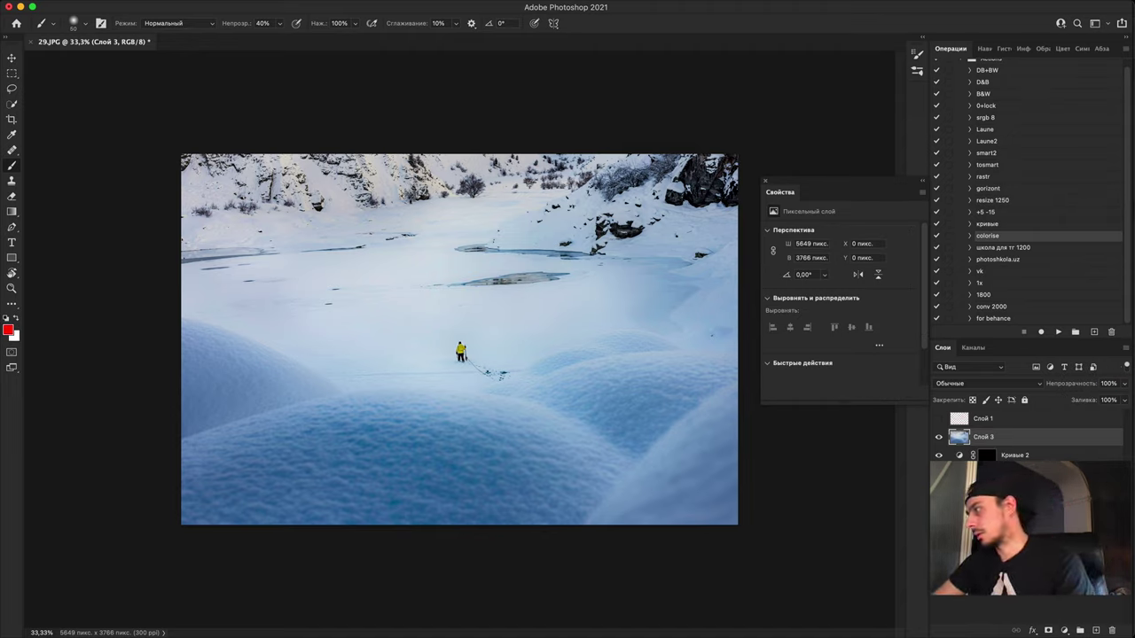
# Step: Compare the new merged layer with the original photo by toggling layer visibility
pyautogui.click(940, 441)
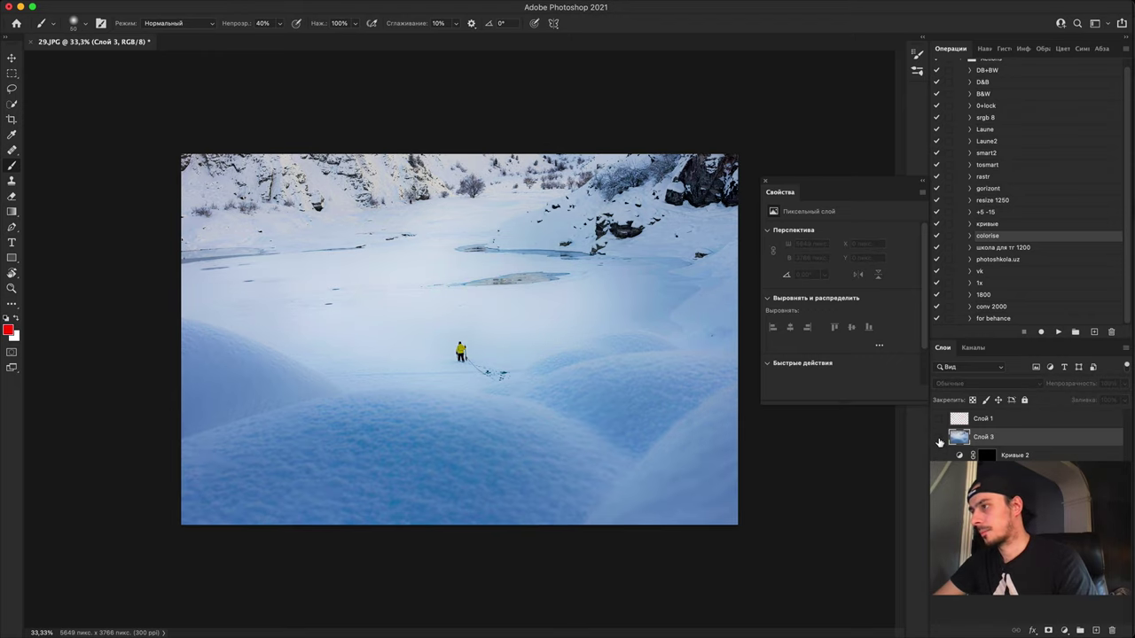
pyautogui.click(940, 440)
pyautogui.click(940, 442)
pyautogui.click(940, 442)
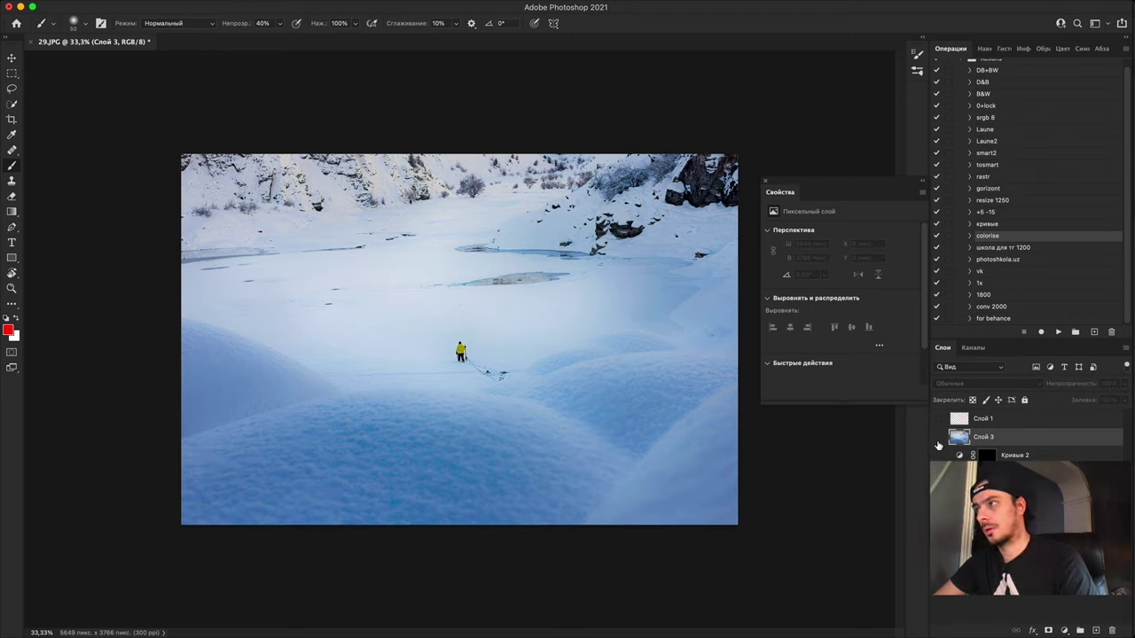
pyautogui.click(940, 441)
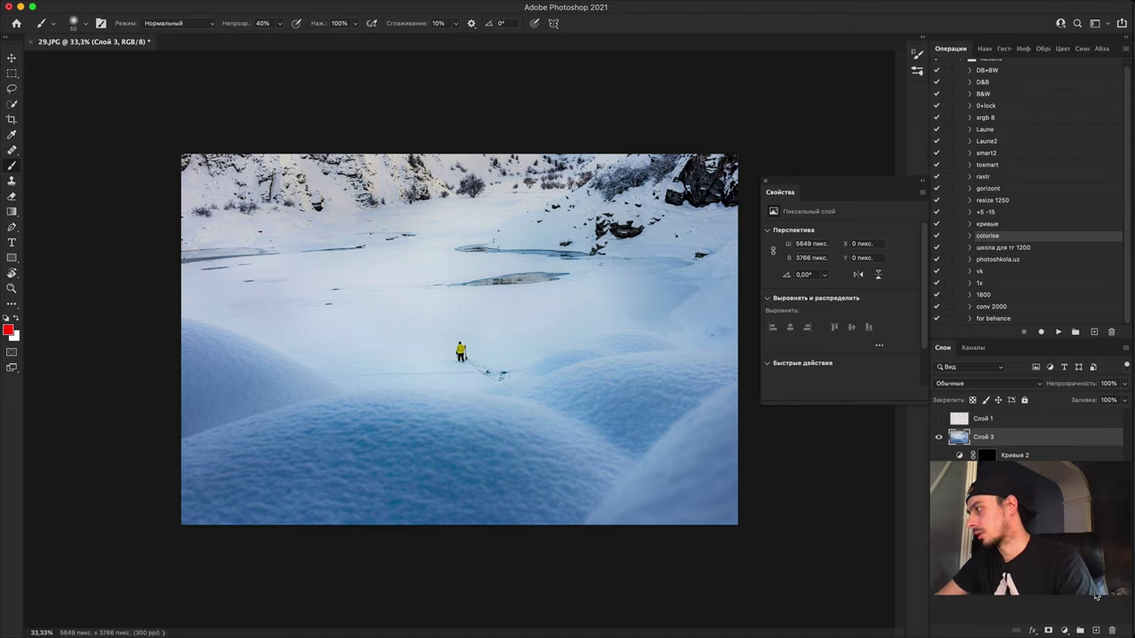
# Step: Move the darkening Curves layer directly above the newest merged layer and make it visible
pyautogui.moveTo(1034, 441); pyautogui.dragTo(1055, 436)
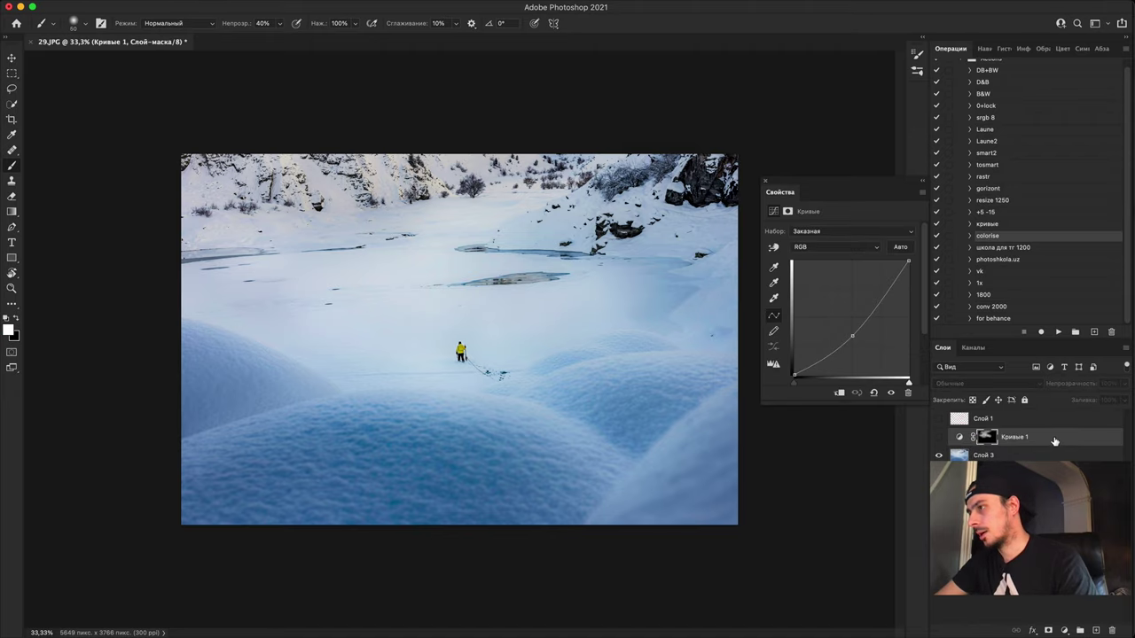
pyautogui.click(938, 441)
pyautogui.click(938, 439)
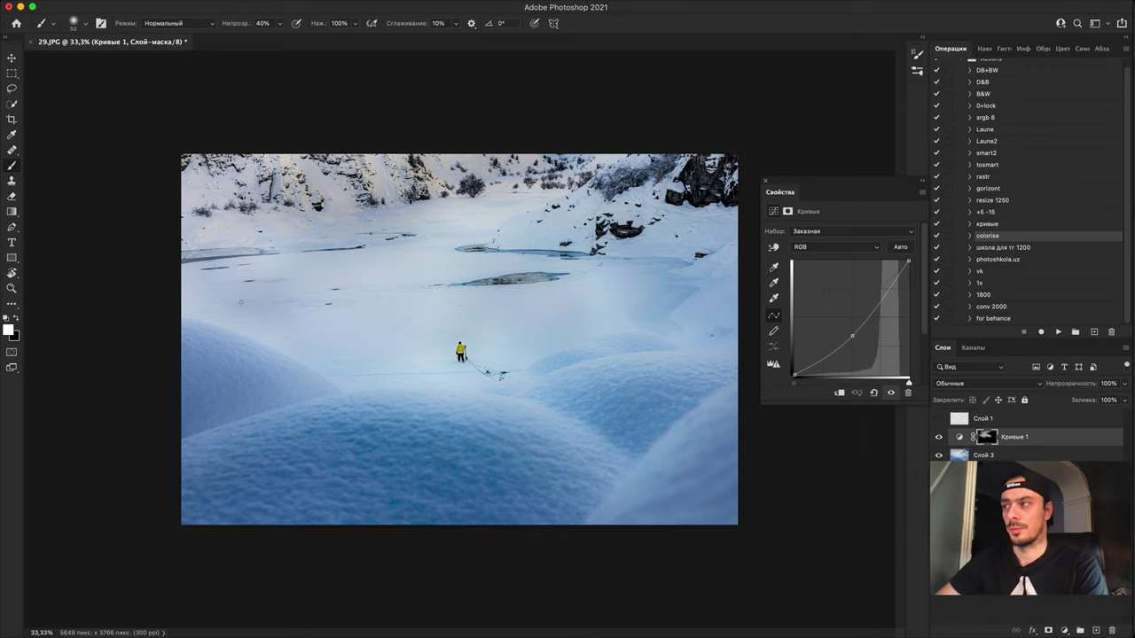
# Step: Inspect the darkening Curves mask as a red overlay and compare the photo with the adjustment off and on
pyautogui.press('x')
pyautogui.press('\\')
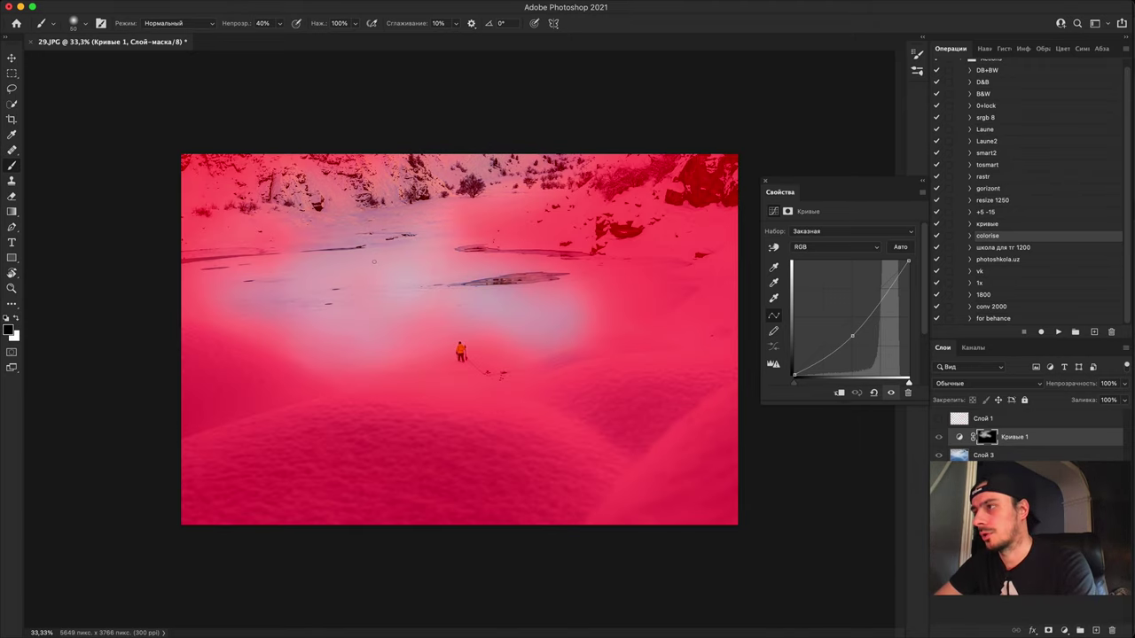
pyautogui.press('\\')
pyautogui.press('x')
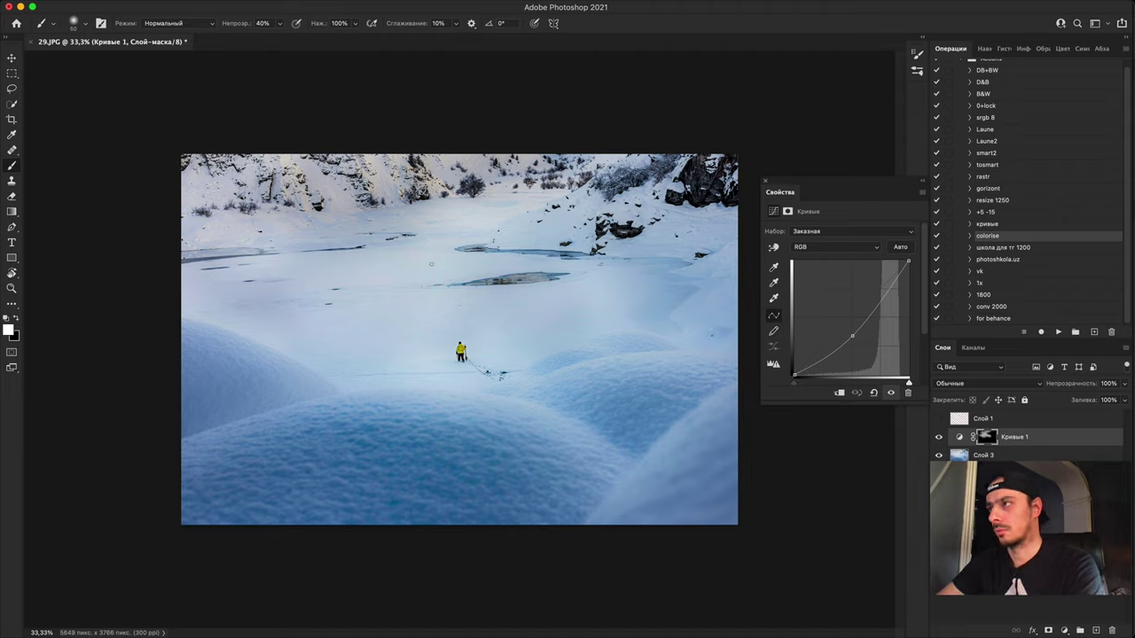
pyautogui.click(937, 437)
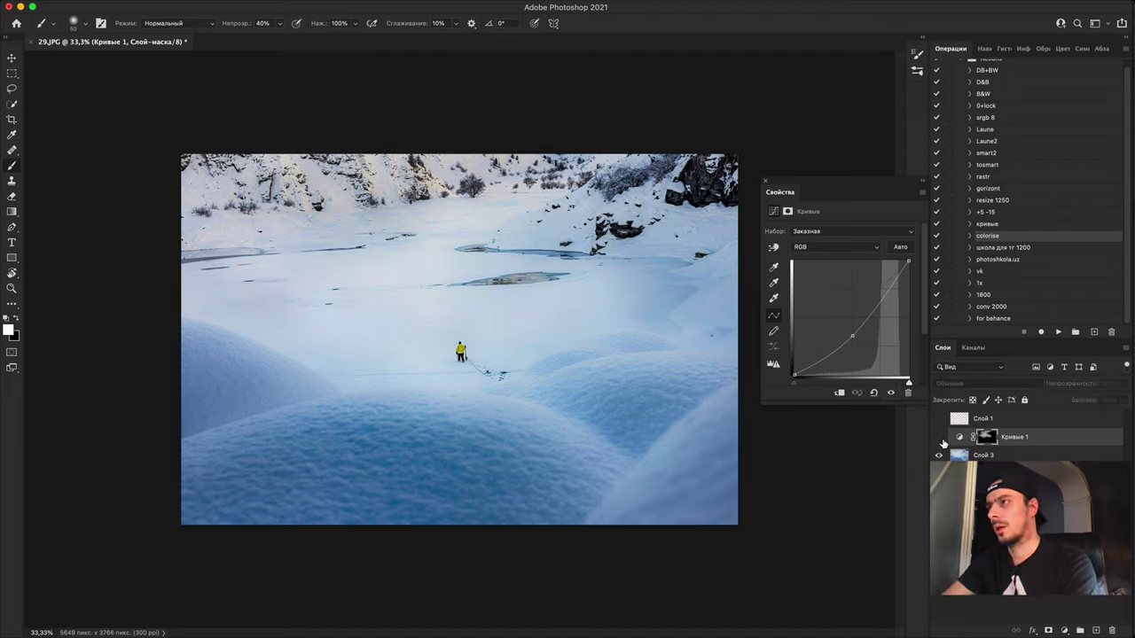
pyautogui.click(938, 437)
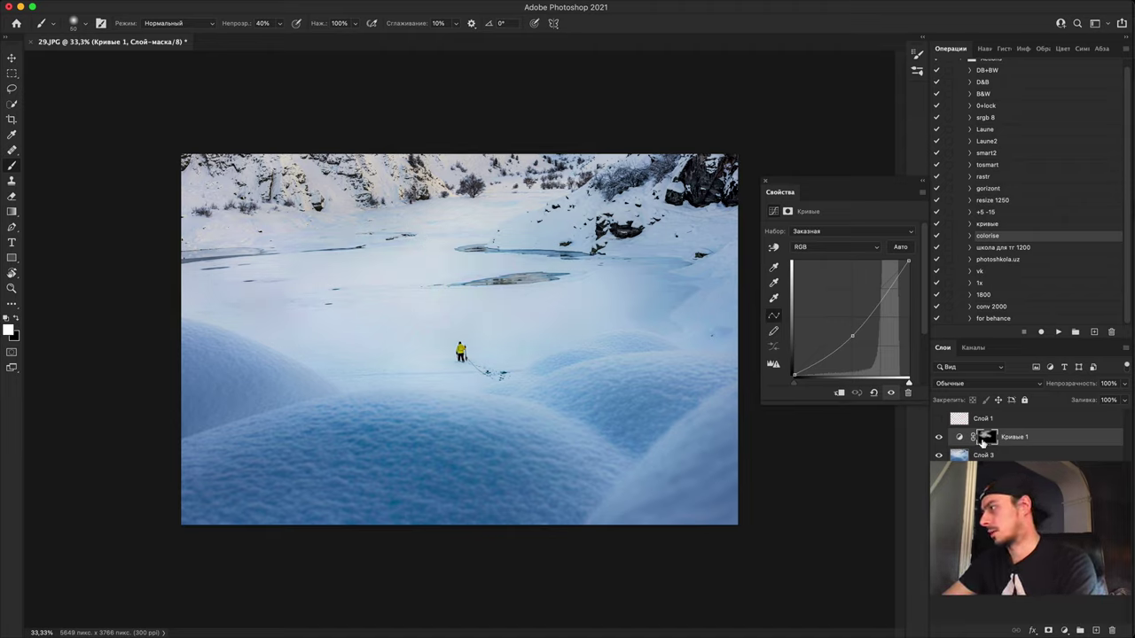
# Step: Clear the existing painting from the darkening Curves mask by filling it with black
pyautogui.click(986, 436)
pyautogui.press('super+BackSpace')
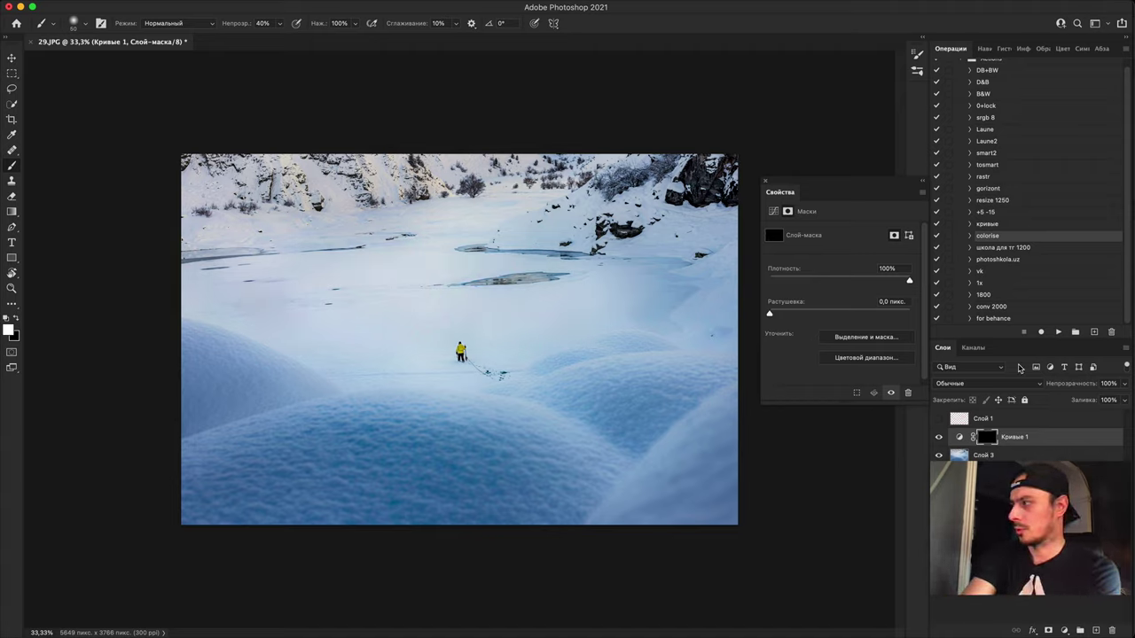
pyautogui.hotkey('alt', 'BackSpace')
pyautogui.press('super+BackSpace')
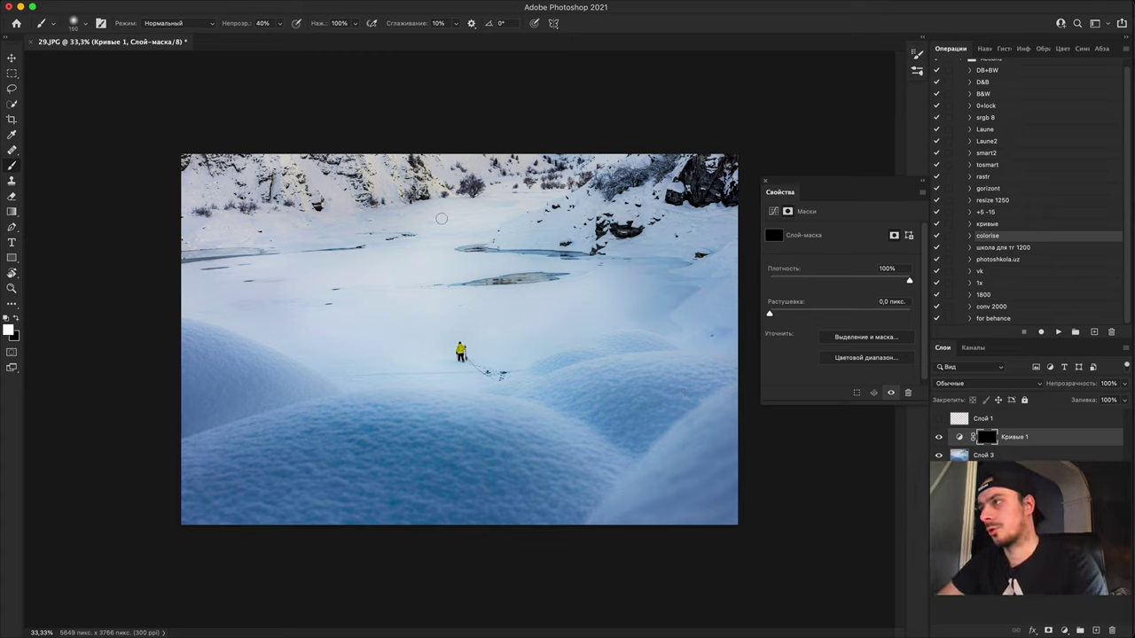
# Step: Paint white on the darkening Curves mask over the far snow and slopes with a 600 px, 40% brush, and stamp visible layers into a new layer
pyautogui.press(']')
pyautogui.press(']')
pyautogui.press(']')
pyautogui.press(']')
pyautogui.press(']')
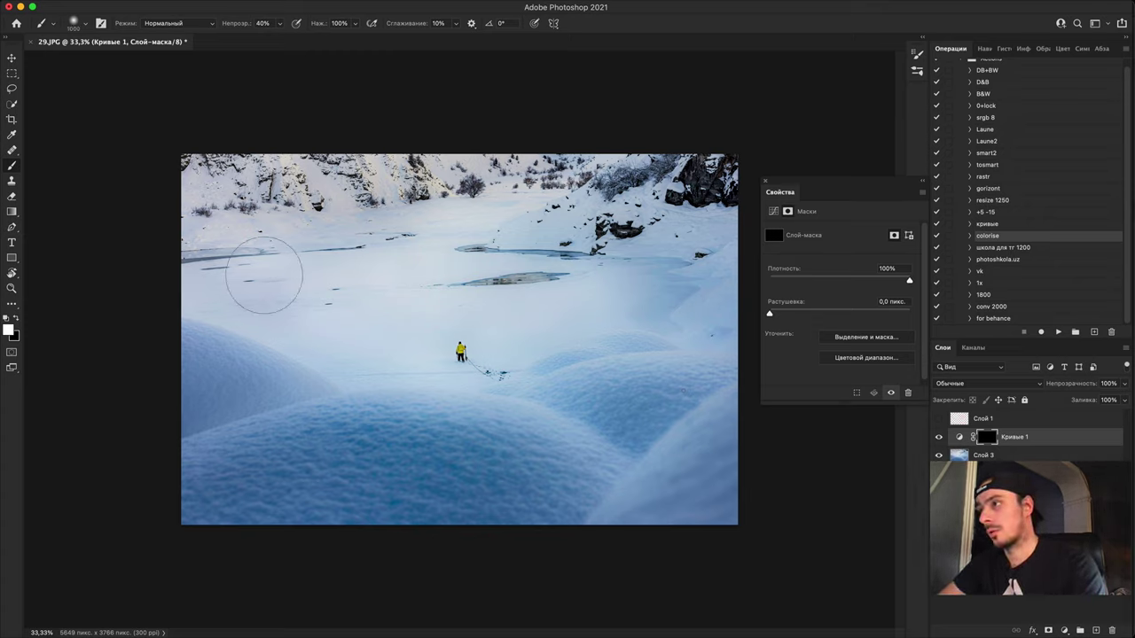
pyautogui.press('p')
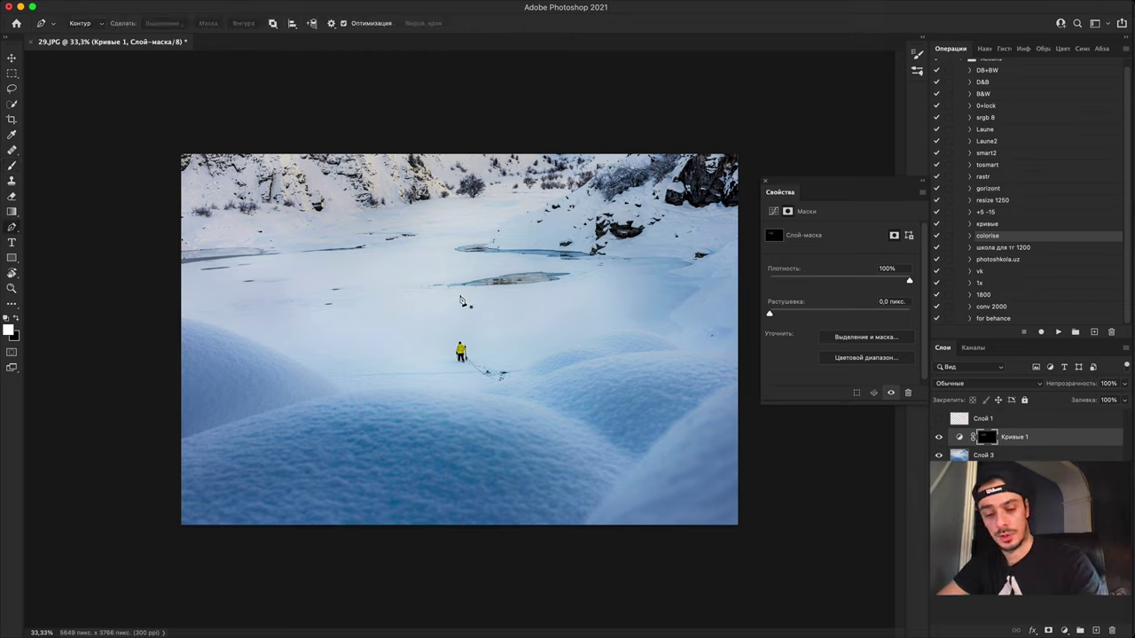
pyautogui.press('b')
pyautogui.press('[')
pyautogui.press('[')
pyautogui.press('[')
pyautogui.press('[')
pyautogui.click(561, 298)
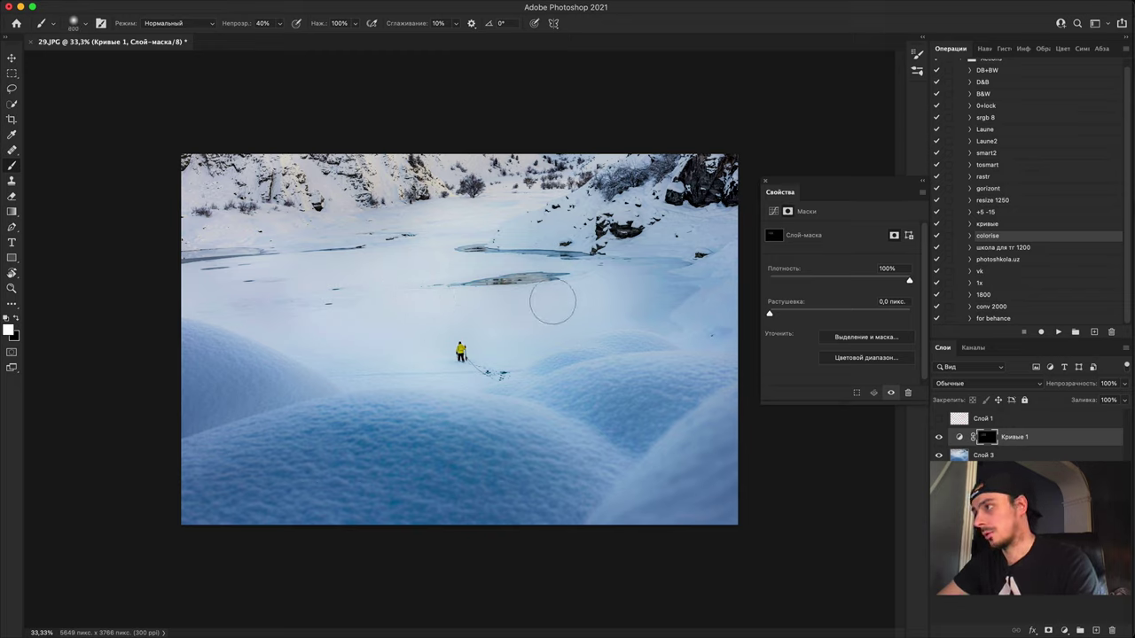
pyautogui.click(443, 253)
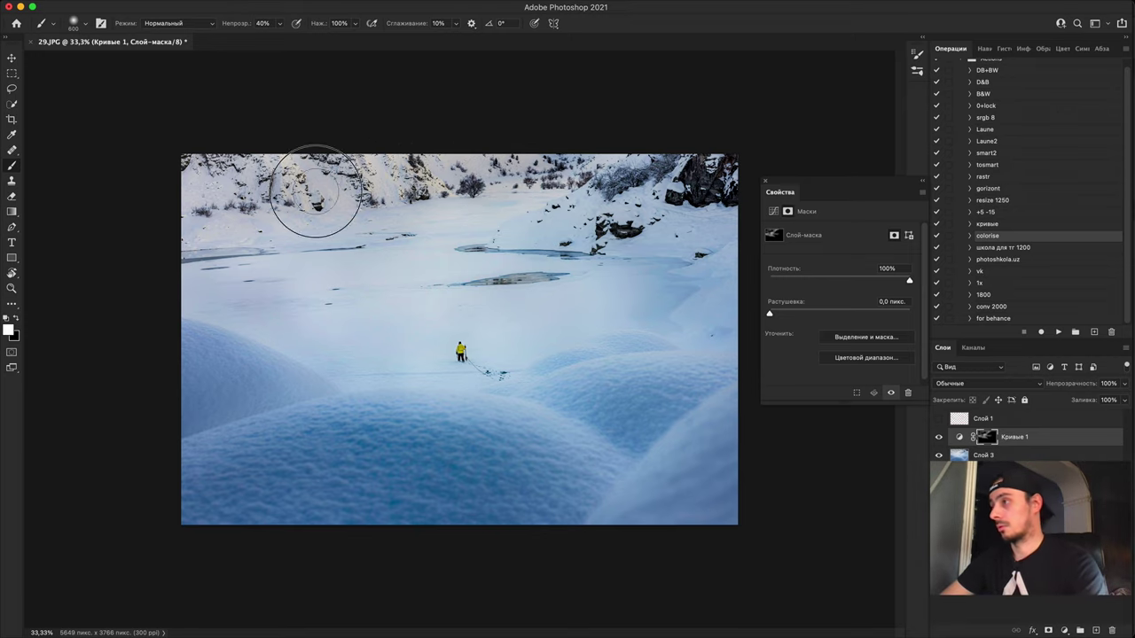
pyautogui.click(1057, 332)
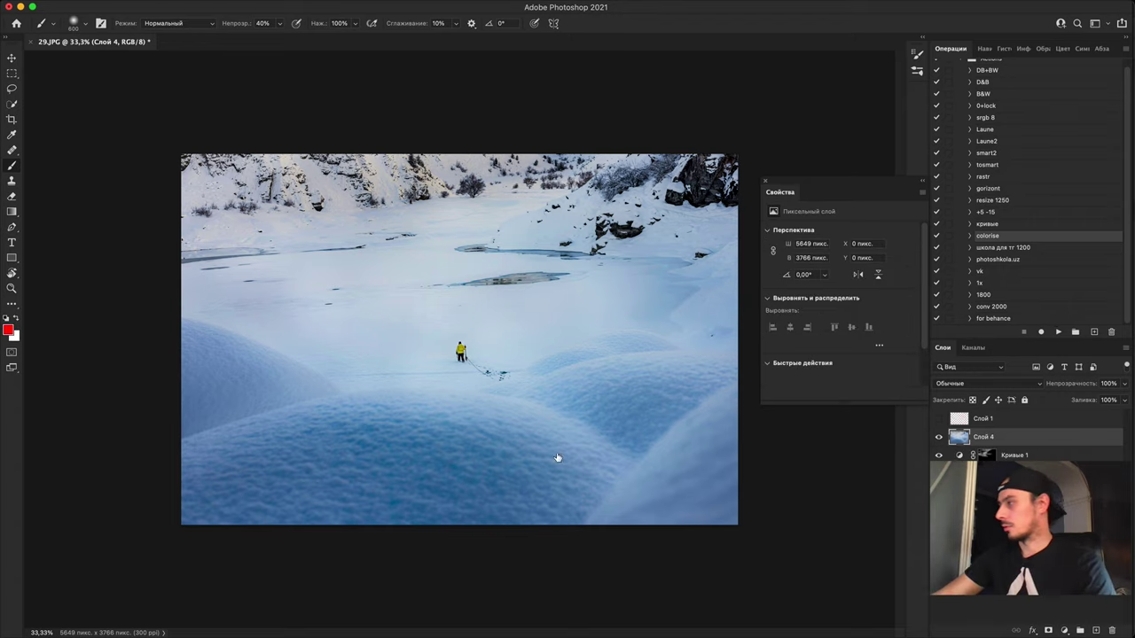
# Step: Compare the finished merged layer with the original snowy landscape by toggling layer visibility
pyautogui.click(940, 439)
pyautogui.click(940, 439)
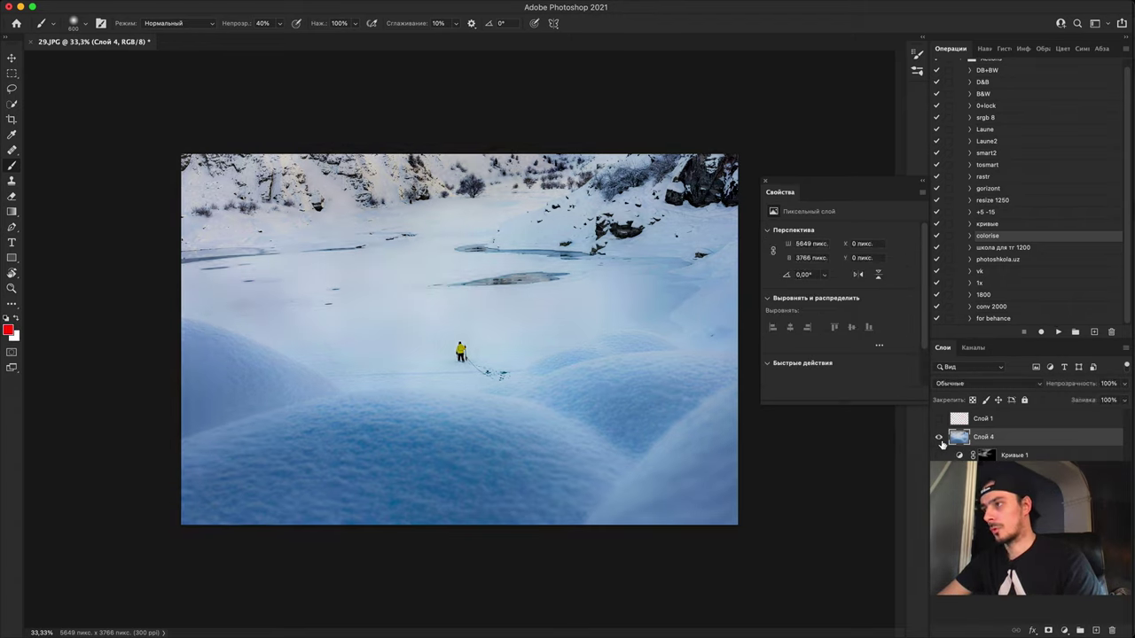
pyautogui.click(940, 439)
pyautogui.click(940, 439)
pyautogui.click(940, 439)
pyautogui.click(940, 439)
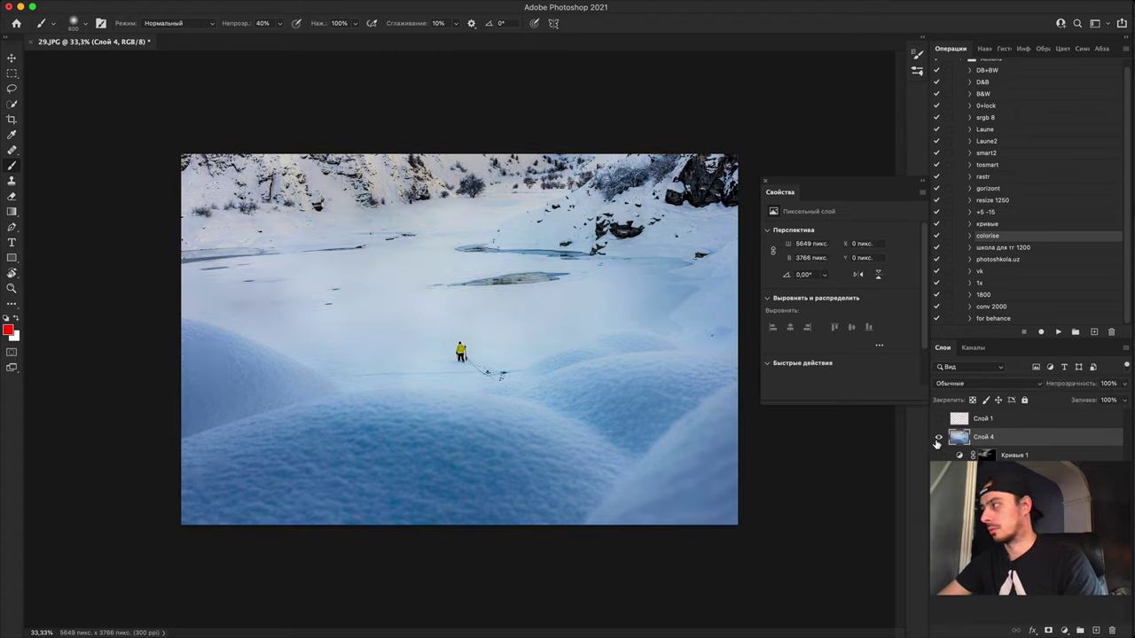
pyautogui.click(939, 440)
pyautogui.click(940, 439)
pyautogui.click(943, 440)
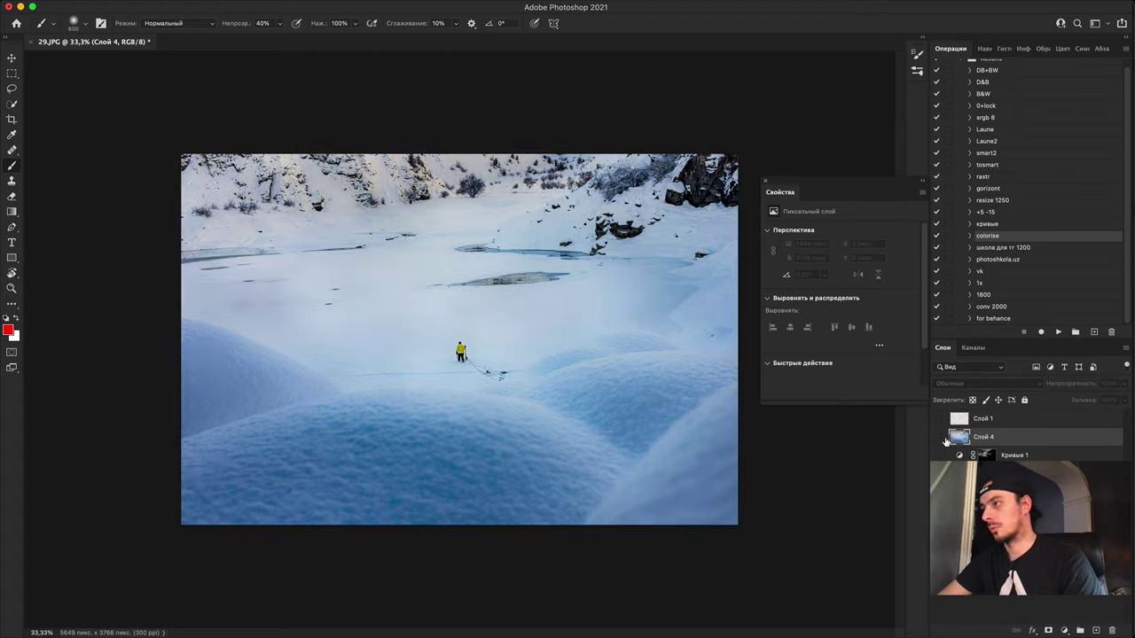
pyautogui.click(939, 440)
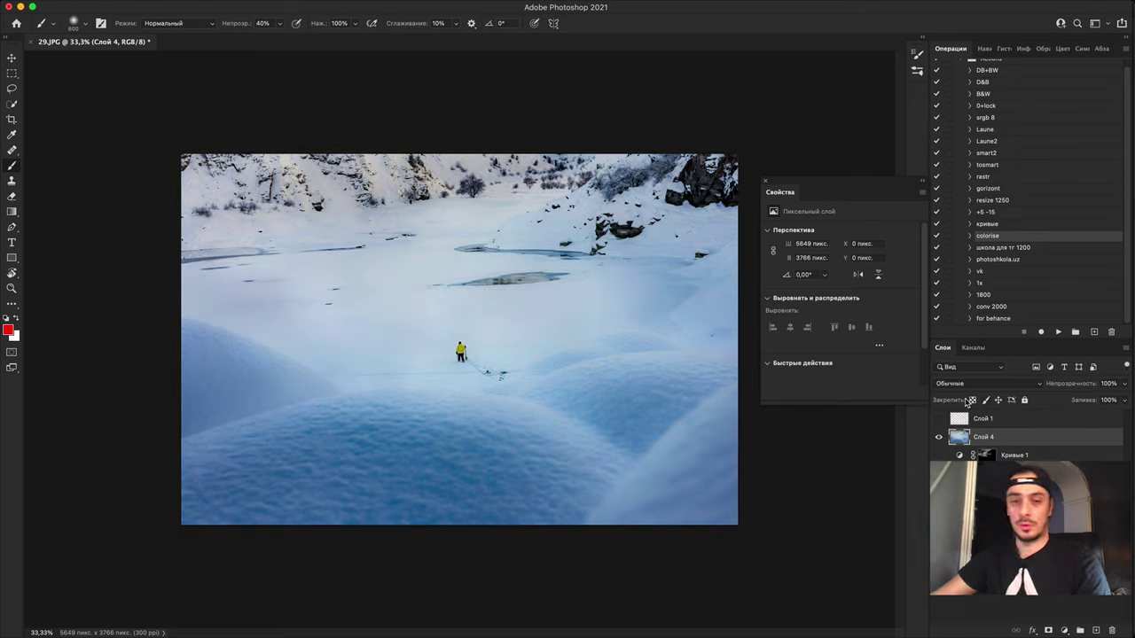
# Step: Close 29.JPG without saving and open 30.JPG from Adobe Bridge, keeping its embedded sRGB profile
pyautogui.click(30, 41)
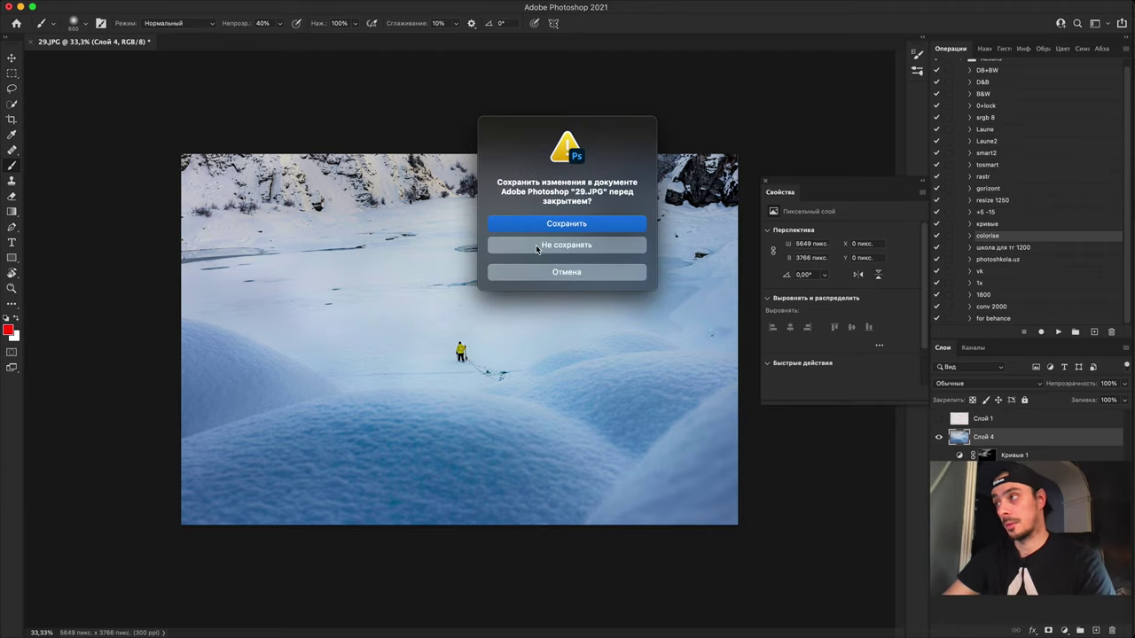
pyautogui.click(530, 244)
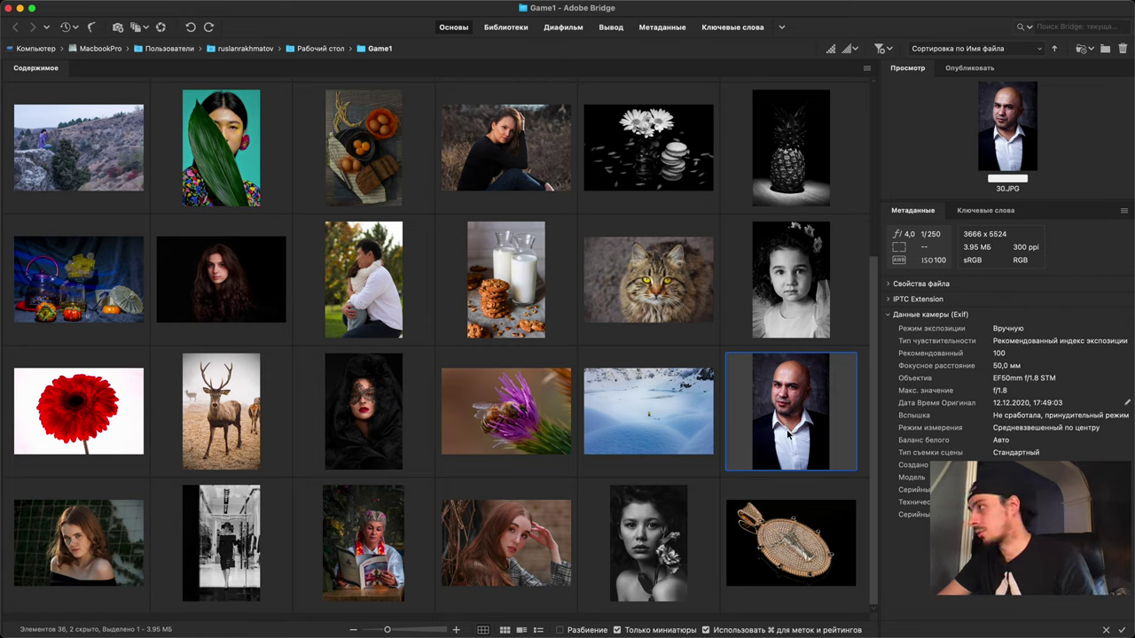
pyautogui.doubleClick(788, 434)
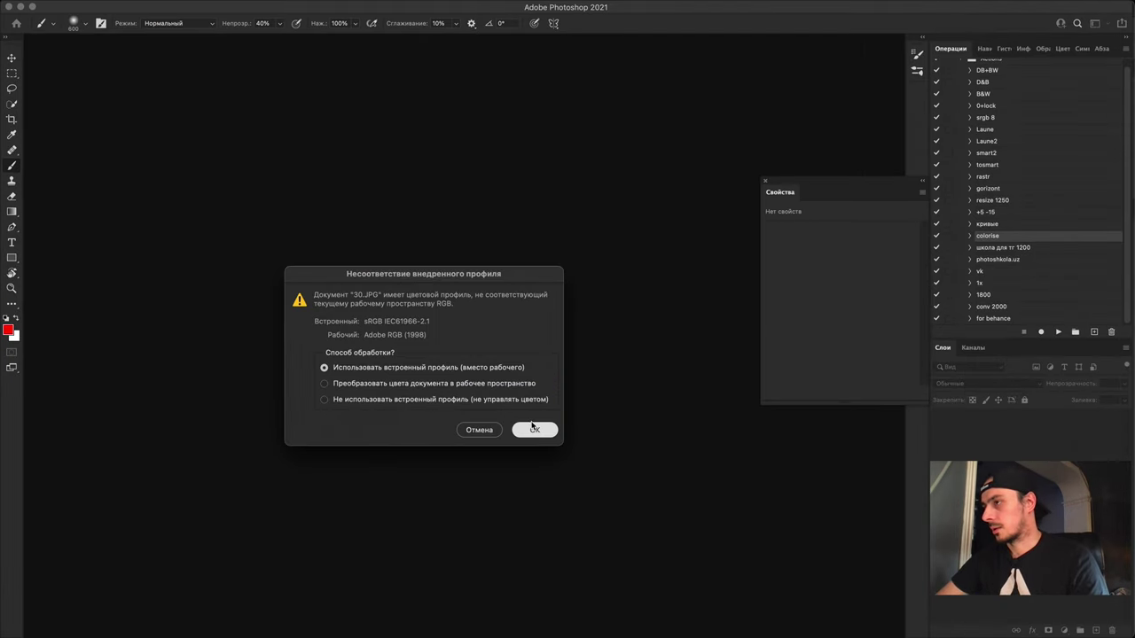
pyautogui.click(533, 429)
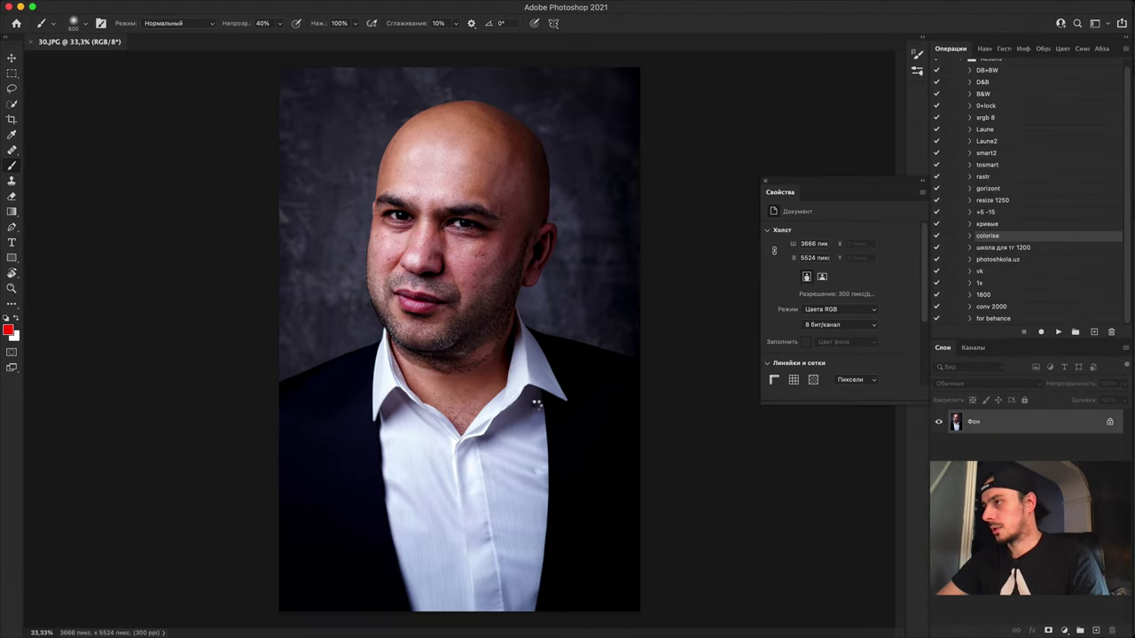
# Step: Examine the man's forehead, eyes and cheek skin at 100% and 200% magnification
pyautogui.press('super+1')
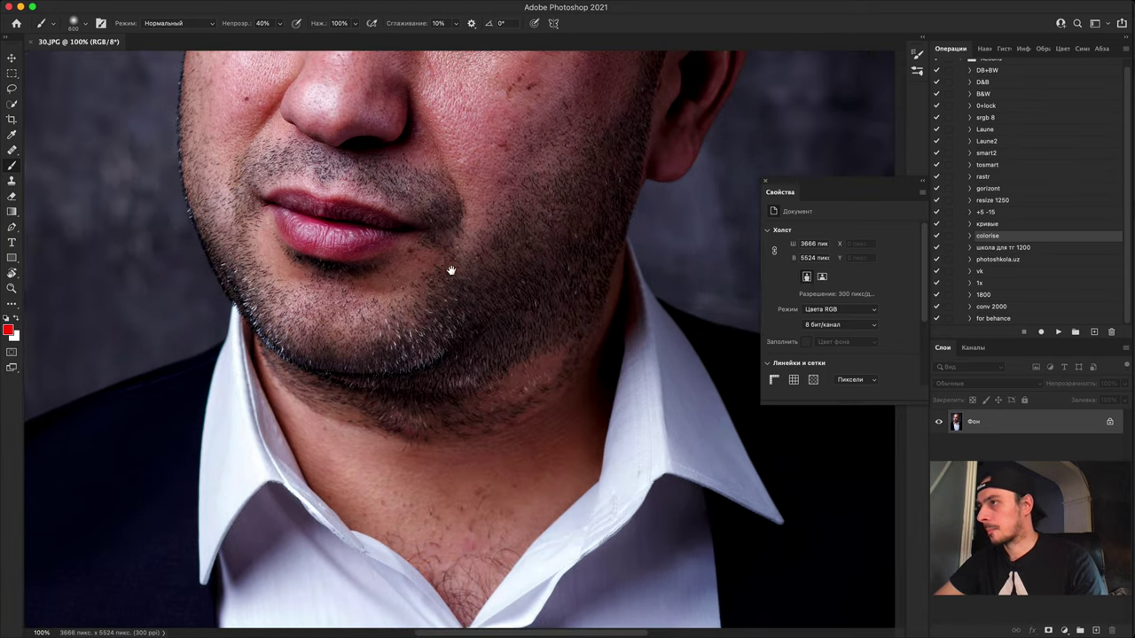
pyautogui.moveTo(451, 272); pyautogui.dragTo(501, 593)
pyautogui.moveTo(456, 325); pyautogui.dragTo(458, 463)
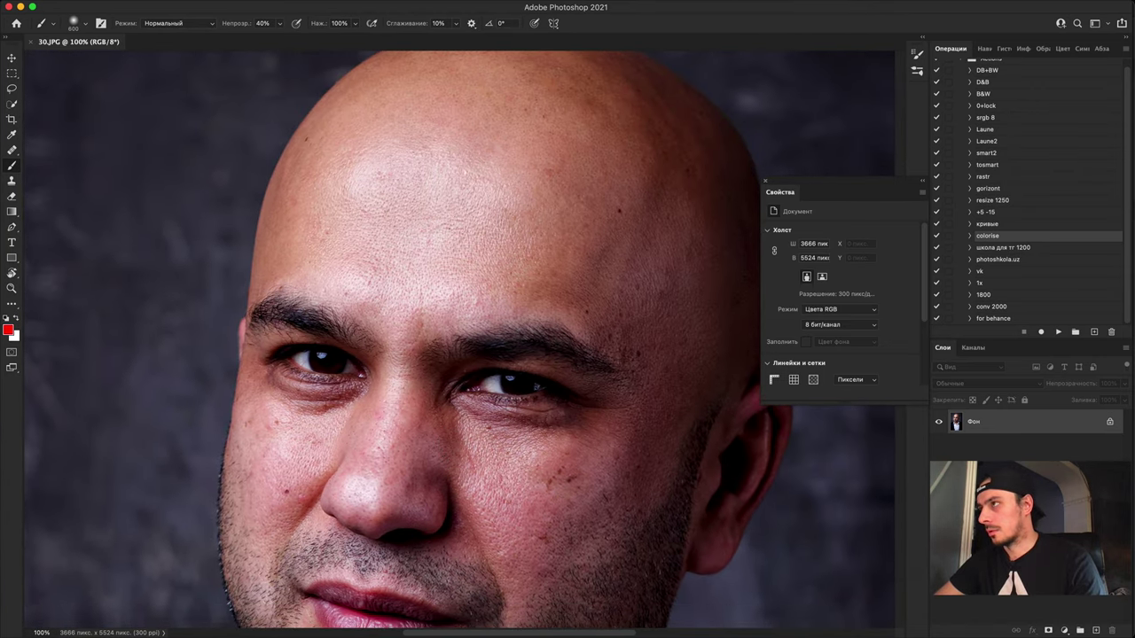
pyautogui.press('super+plus')
pyautogui.moveTo(537, 478); pyautogui.dragTo(449, 221)
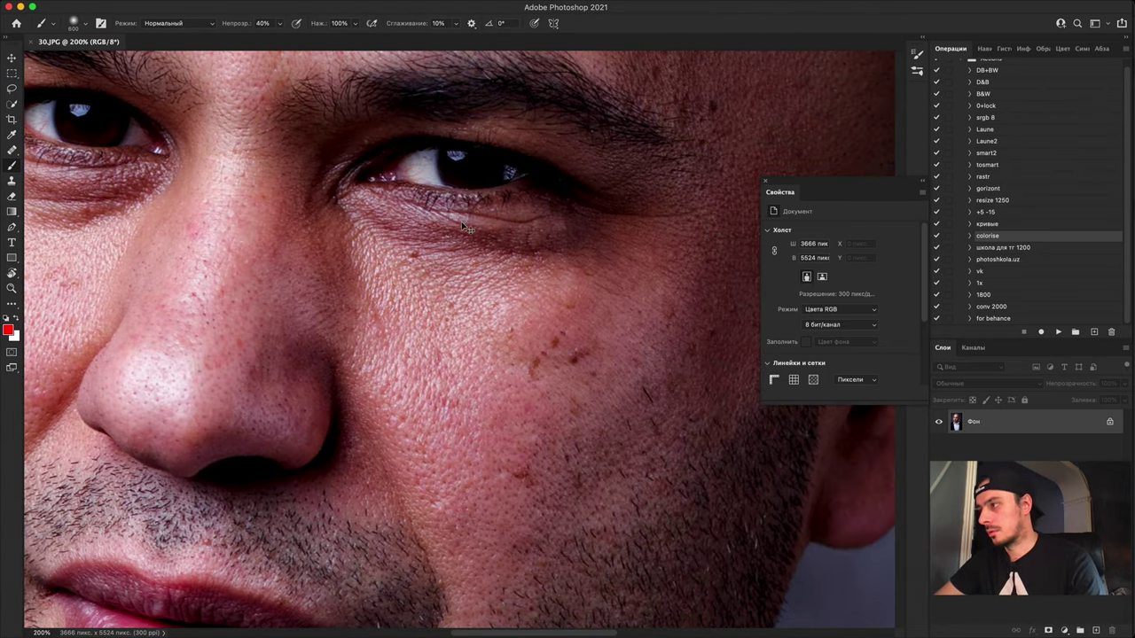
# Step: Duplicate the background layer and warm the copy in Camera Raw with Temperature +13
pyautogui.press('super+minus')
pyautogui.press('super+minus')
pyautogui.moveTo(496, 436); pyautogui.dragTo(511, 145)
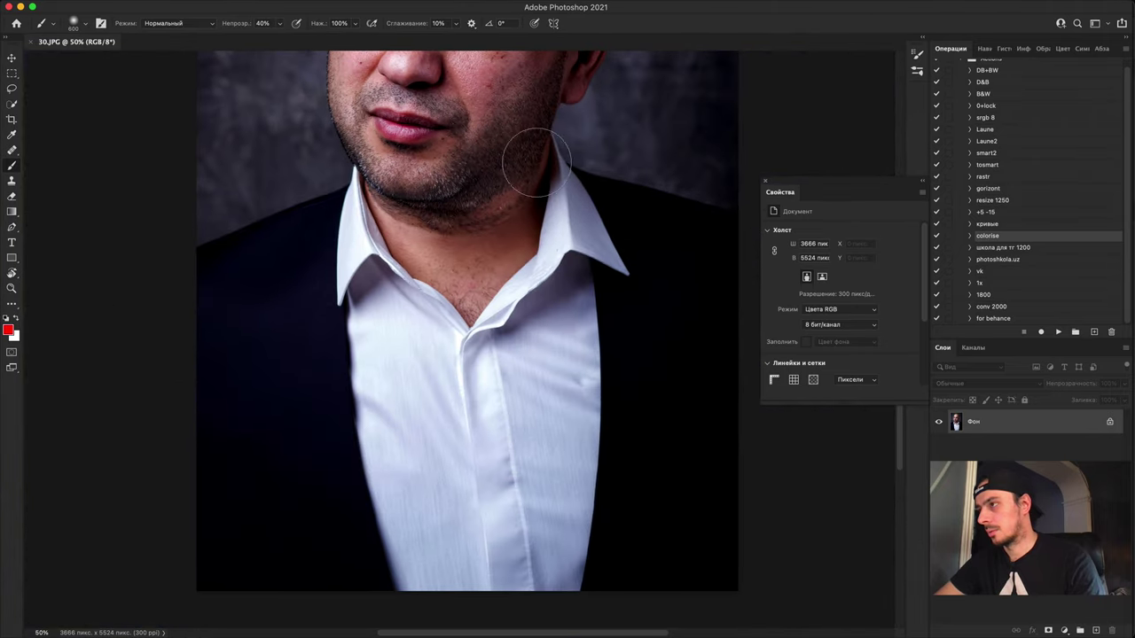
pyautogui.press('super+minus')
pyautogui.press('super+minus')
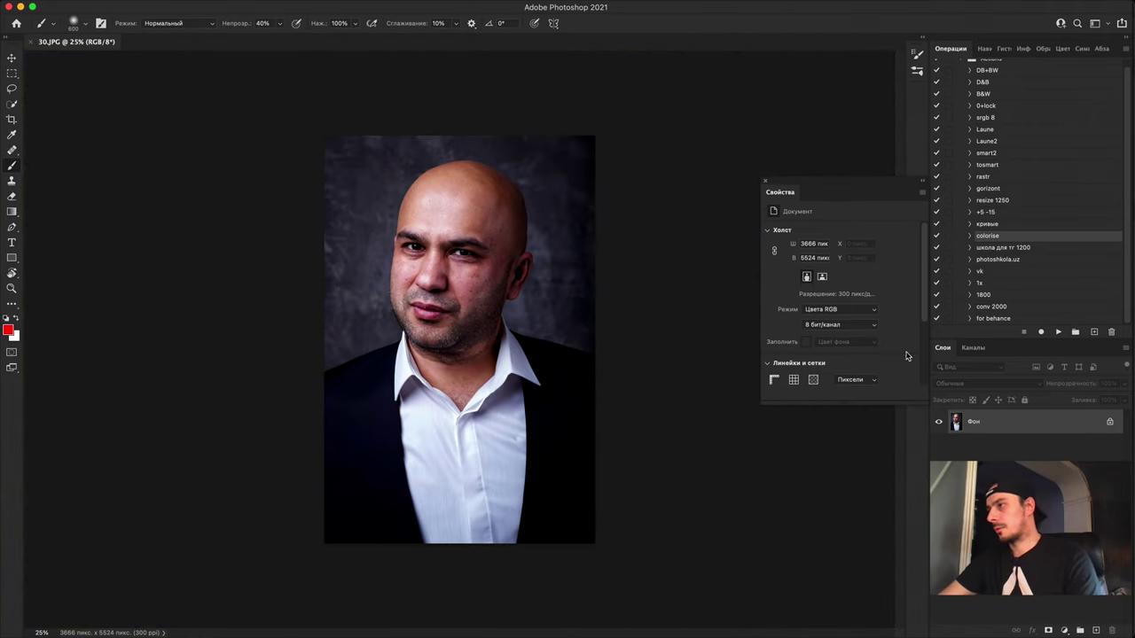
pyautogui.press('super+j')
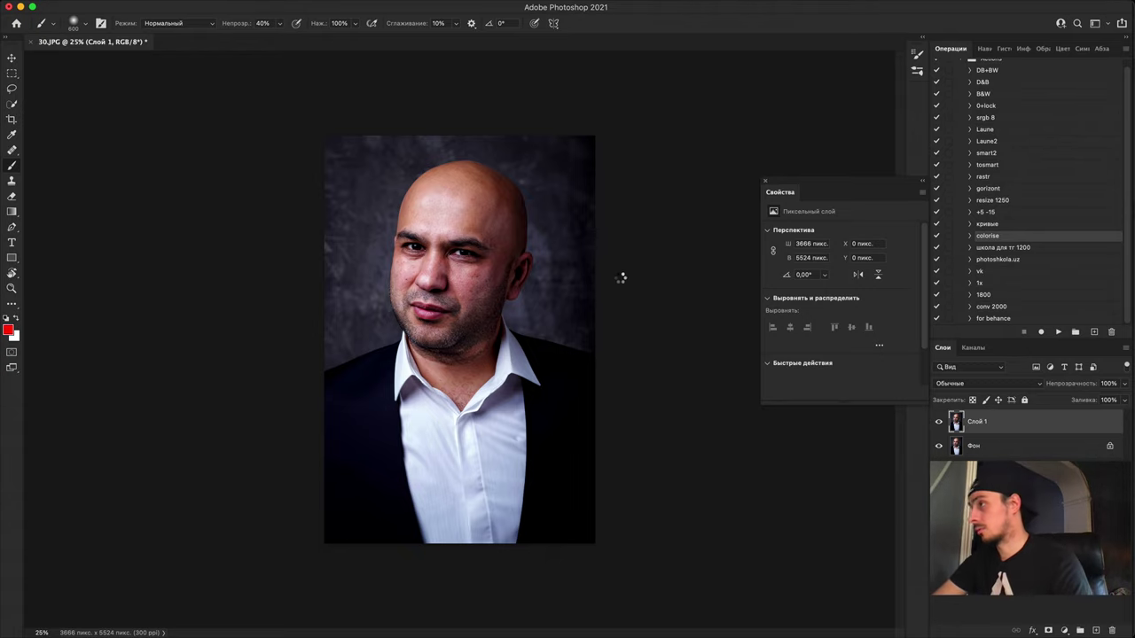
pyautogui.press('super+shift+a')
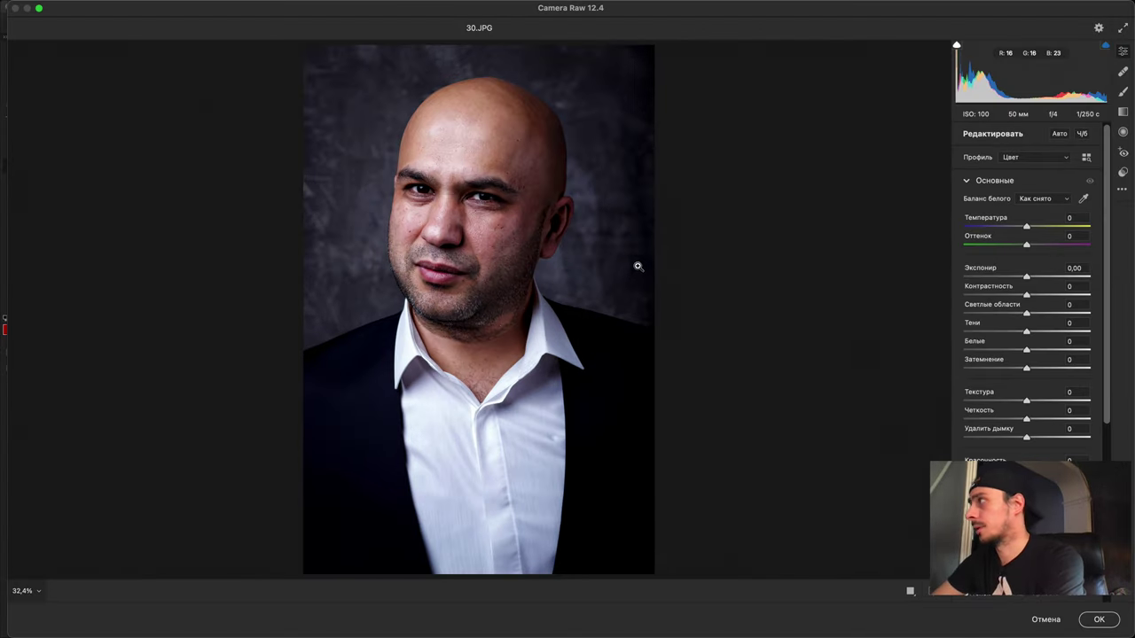
pyautogui.moveTo(742, 236); pyautogui.dragTo(712, 240)
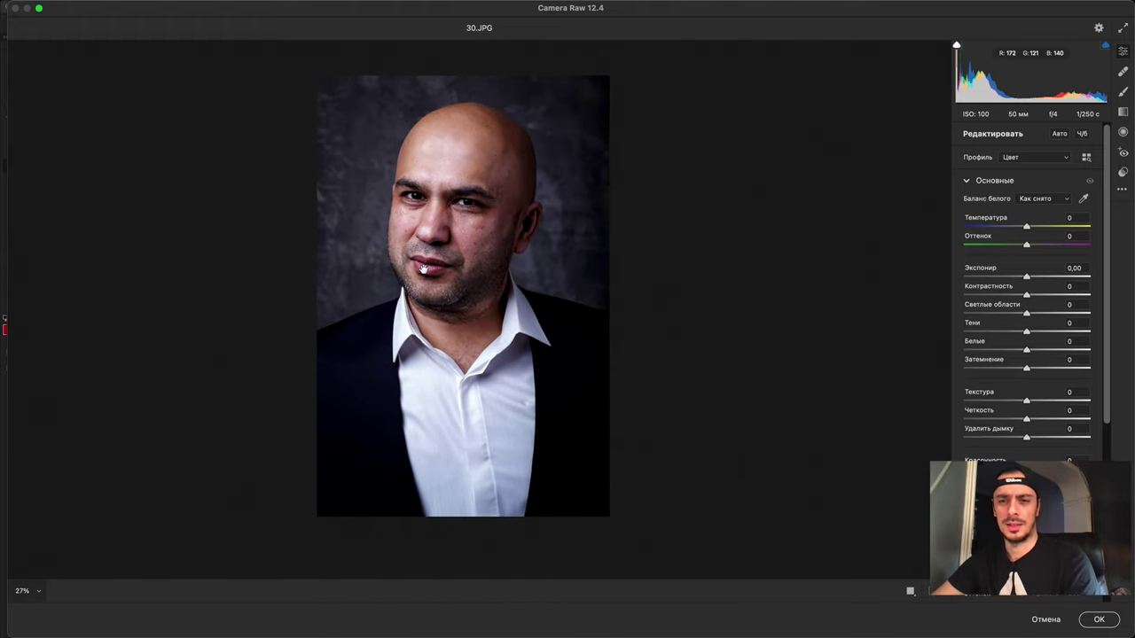
pyautogui.moveTo(1025, 225); pyautogui.dragTo(1039, 229)
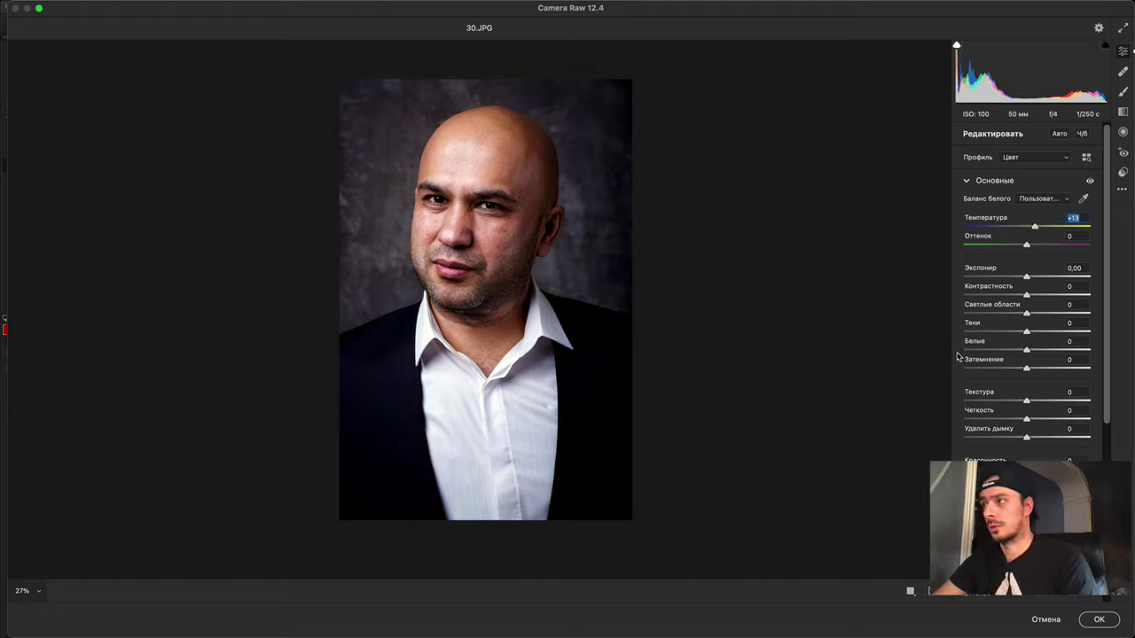
pyautogui.click(1100, 620)
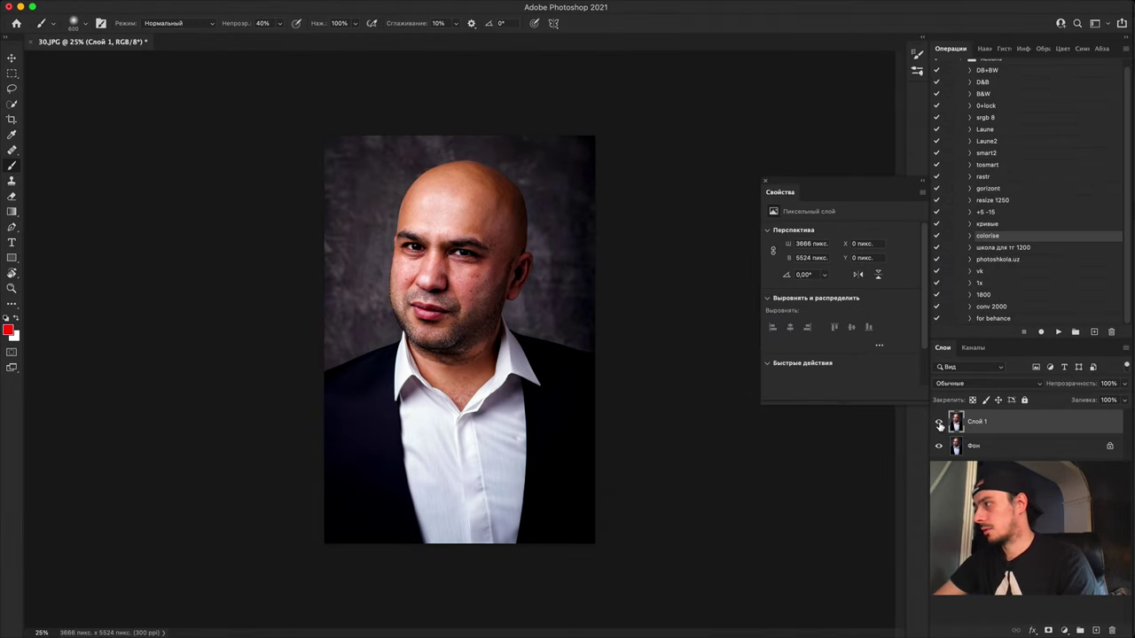
# Step: Compare the warmed copy with the original by toggling its visibility, first on the whole portrait and closer on the shirt and collar
pyautogui.click(938, 424)
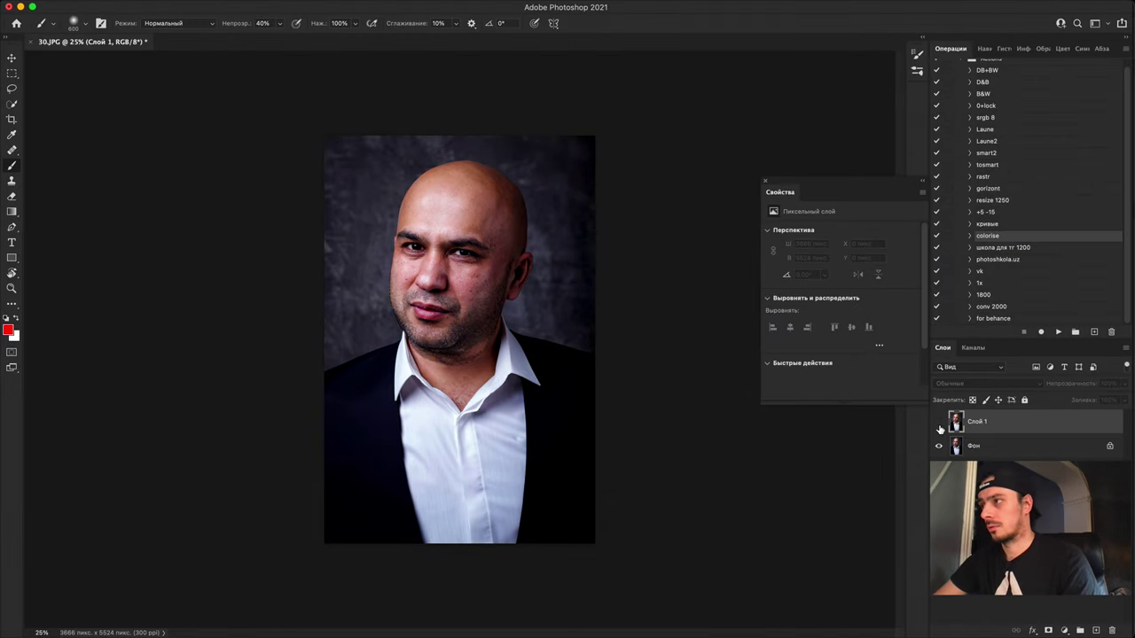
pyautogui.click(939, 423)
pyautogui.click(939, 423)
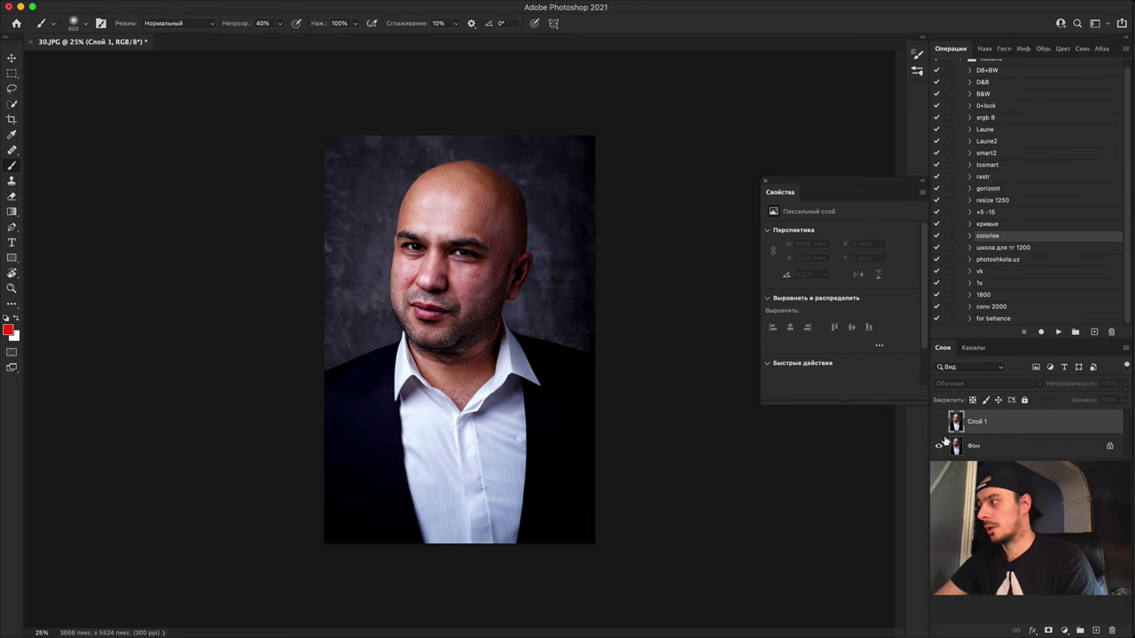
pyautogui.press('super+plus')
pyautogui.press('super+plus')
pyautogui.press('super+plus')
pyautogui.moveTo(466, 410); pyautogui.dragTo(300, 274)
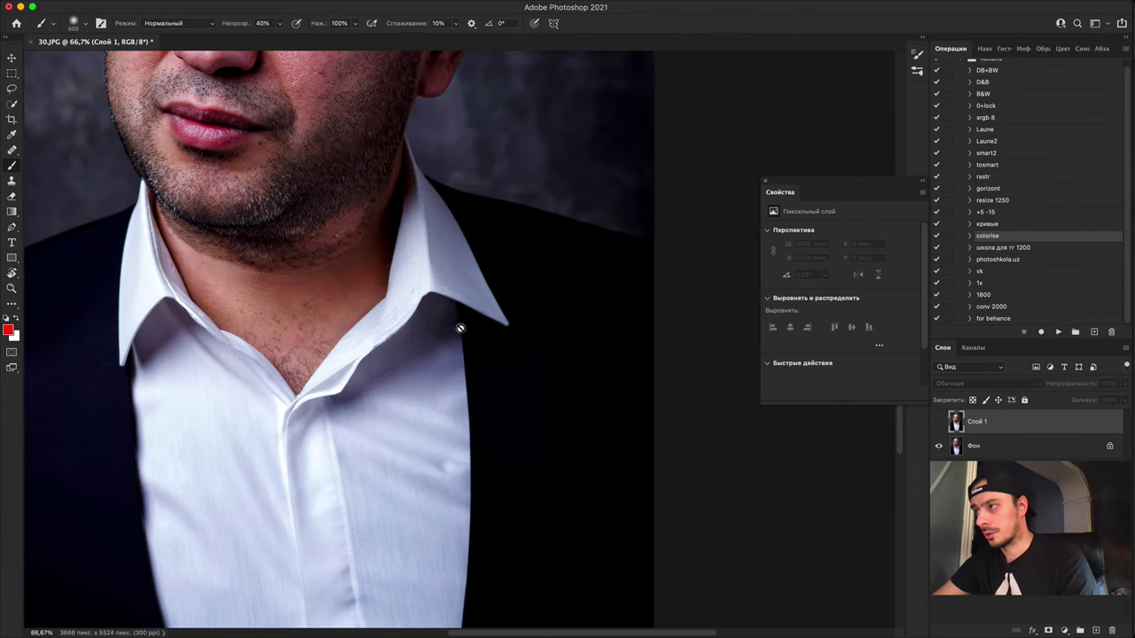
pyautogui.click(938, 423)
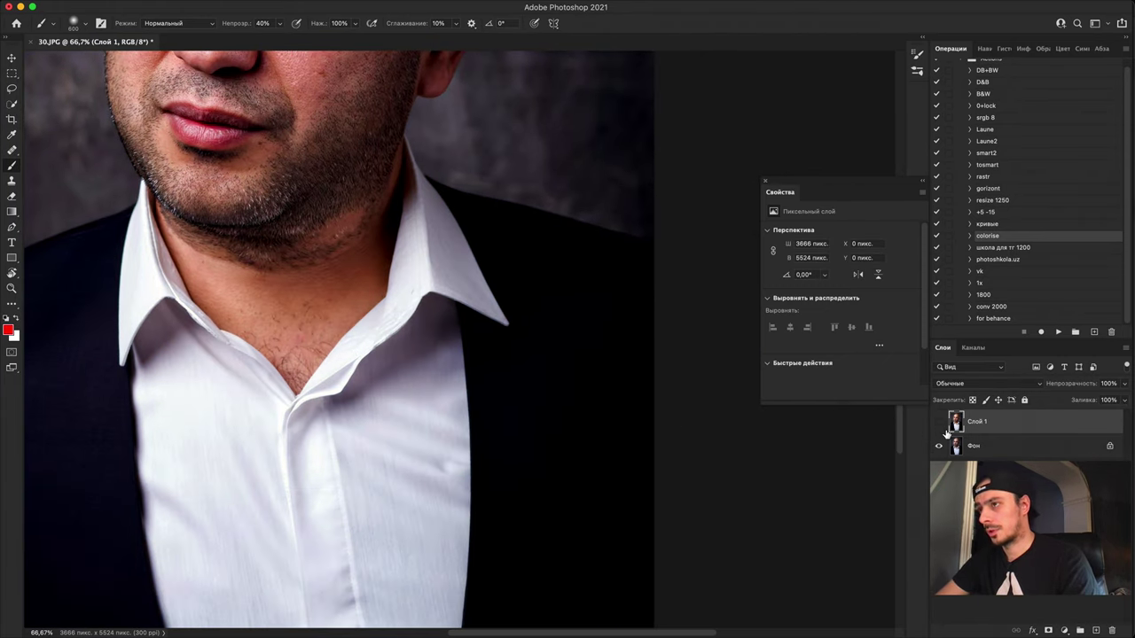
pyautogui.click(941, 424)
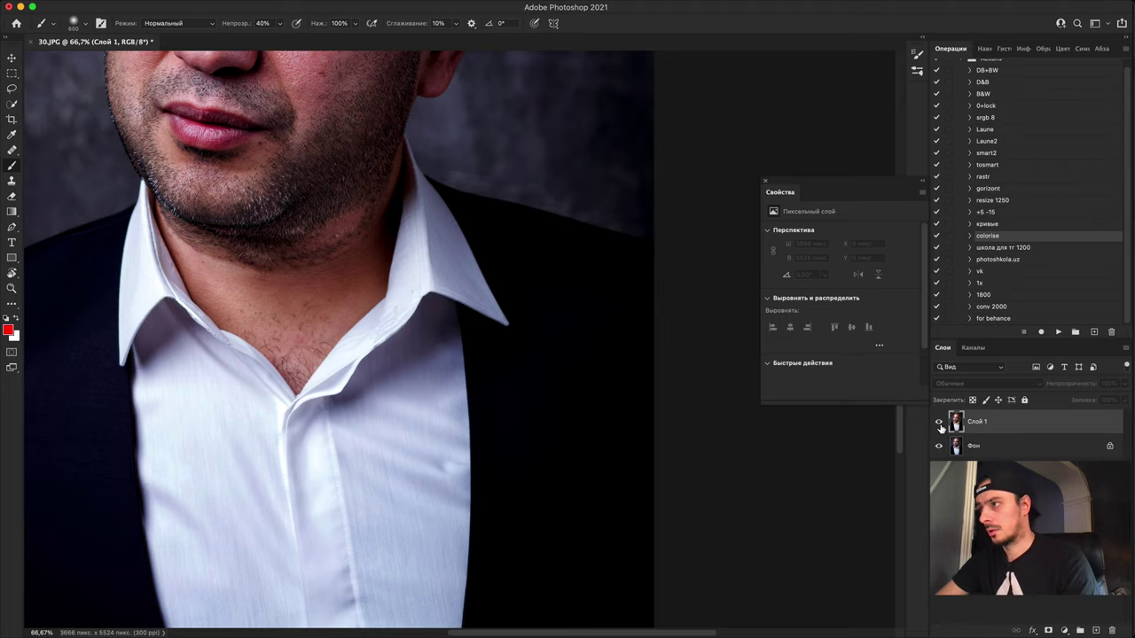
pyautogui.click(939, 423)
pyautogui.click(937, 422)
# Step: Examine the original's colours on the shirt, face and collar, and show the warmed layer again
pyautogui.scroll(-5, 611, 443)
pyautogui.hscroll(-4, 611, 443)
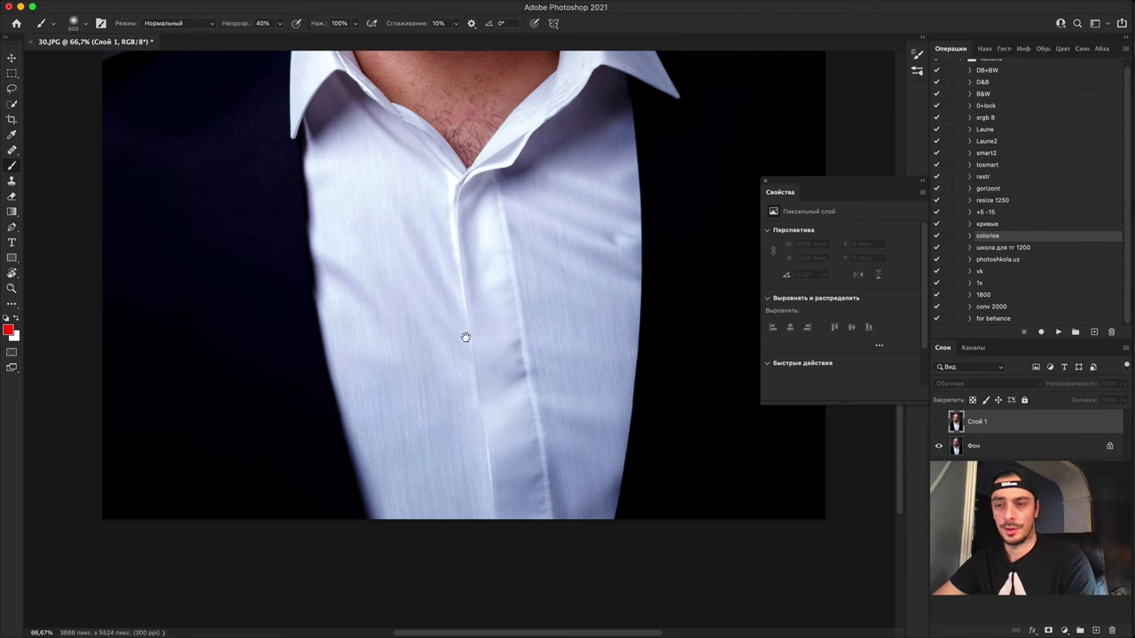
pyautogui.moveTo(466, 337); pyautogui.dragTo(459, 620)
pyautogui.moveTo(487, 390); pyautogui.dragTo(492, 571)
pyautogui.press('super+minus')
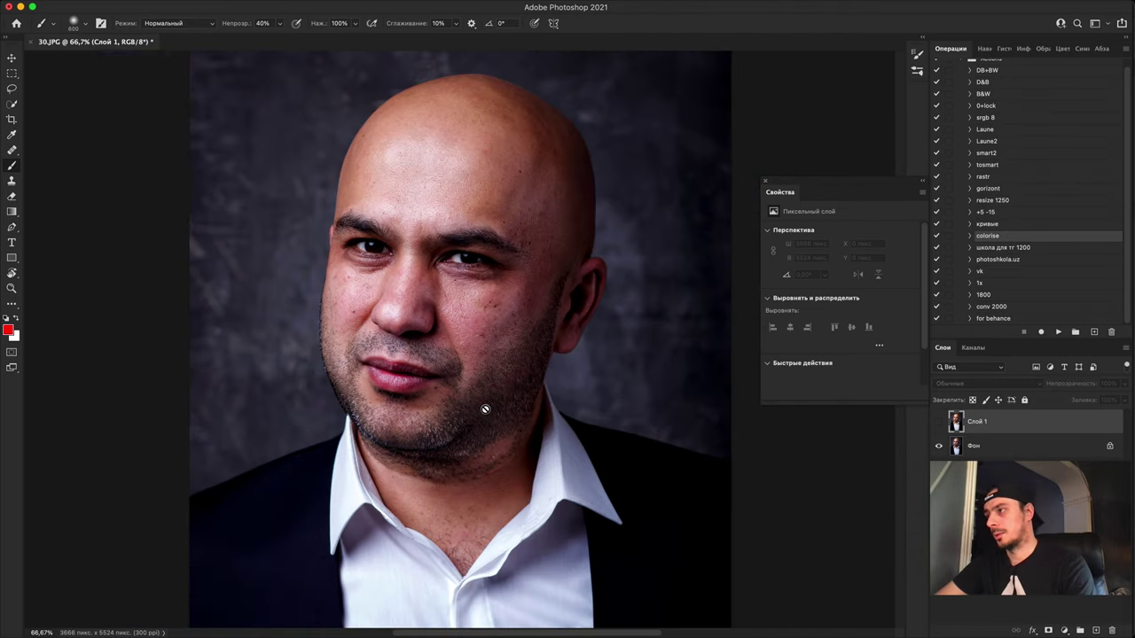
pyautogui.scroll(-3, 485, 408)
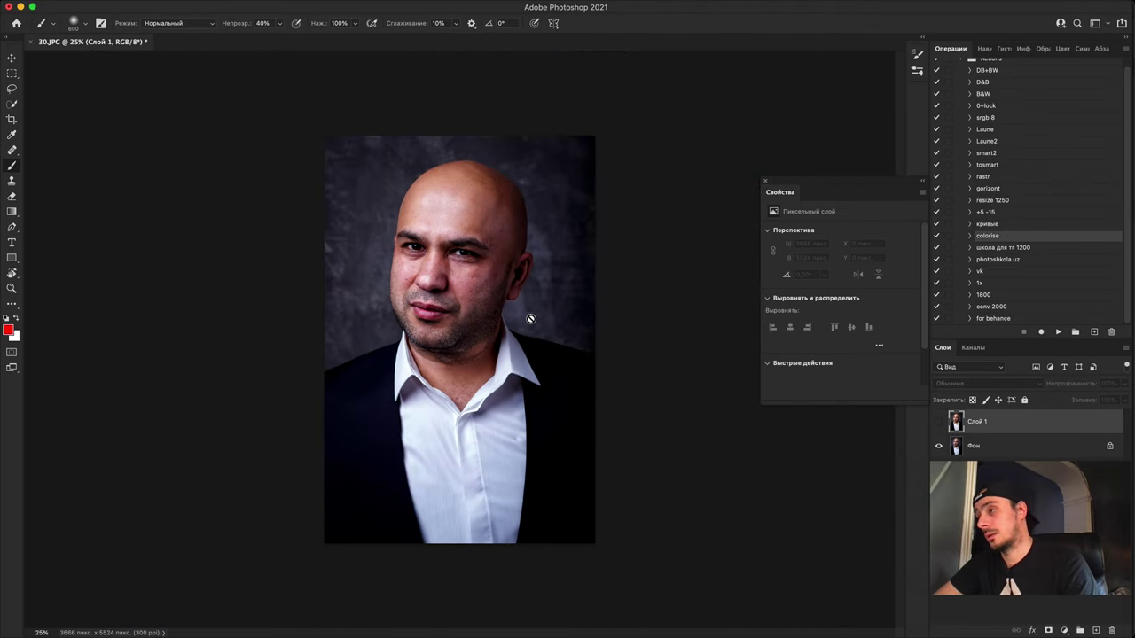
pyautogui.scroll(5, 519, 470)
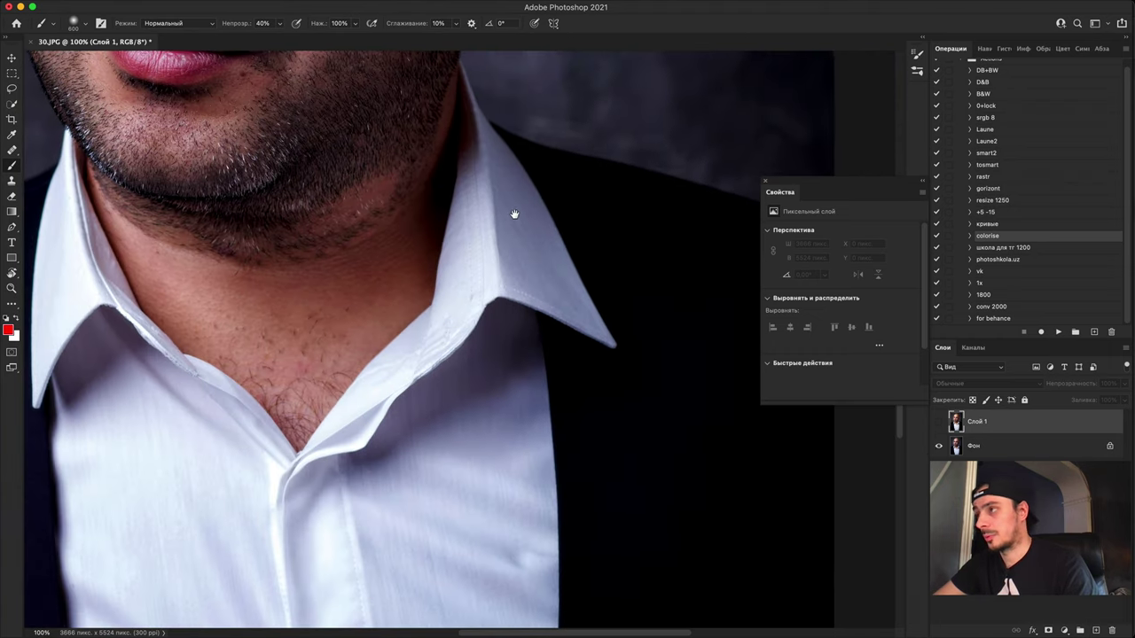
pyautogui.moveTo(514, 214); pyautogui.dragTo(519, 214)
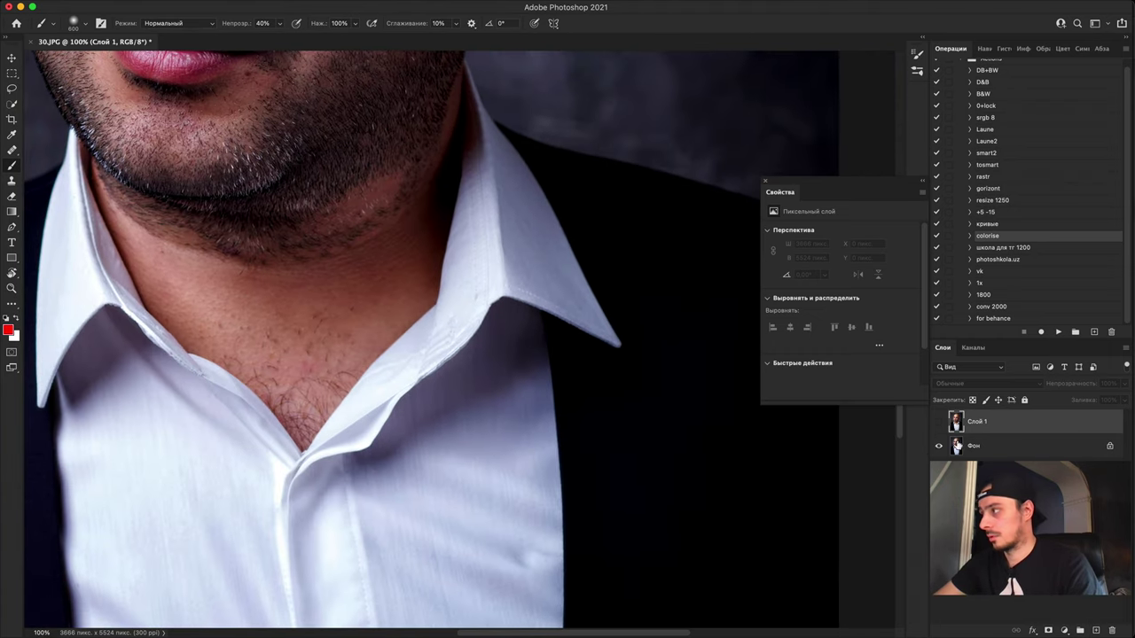
pyautogui.click(939, 422)
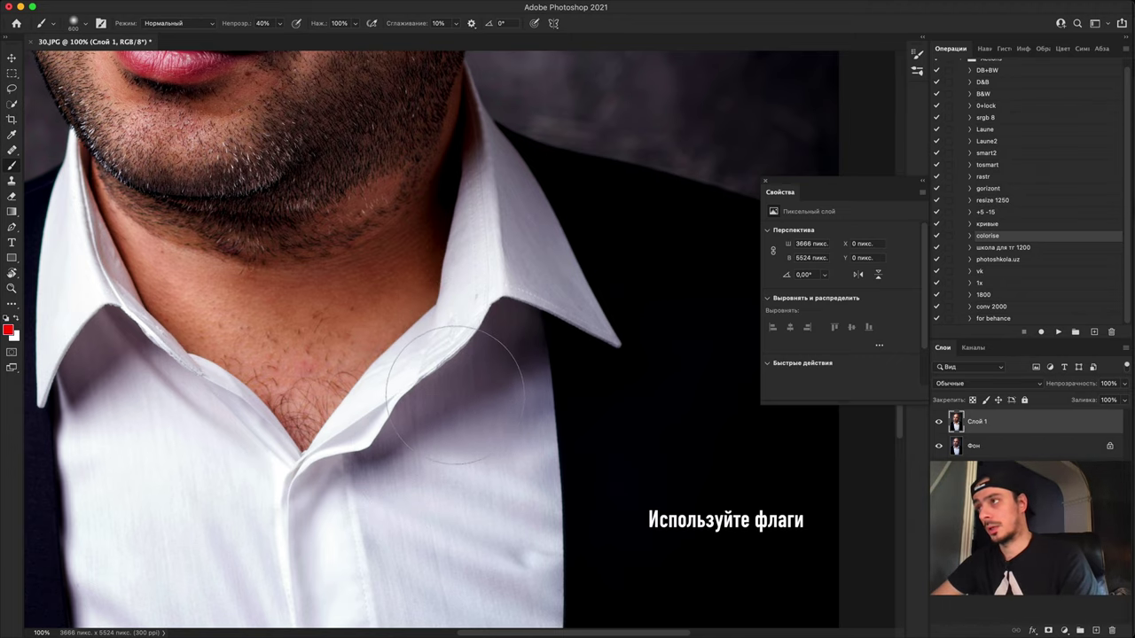
# Step: Compare the warmed layer with the original over the whole portrait and set the layer's opacity to 70%
pyautogui.press('super+minus')
pyautogui.press('super+minus')
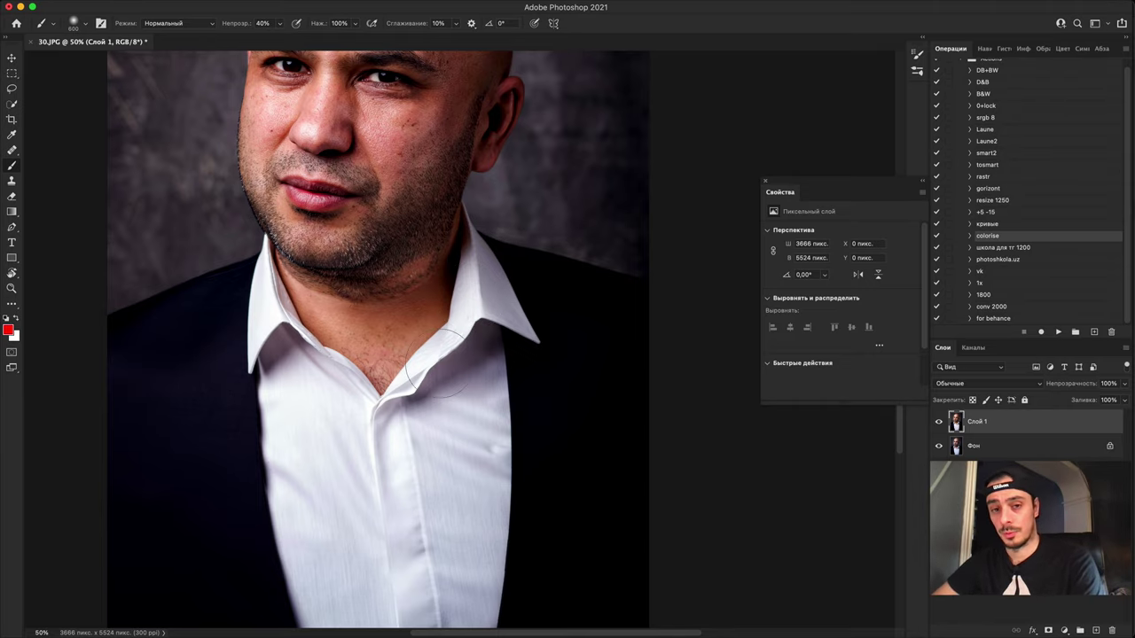
pyautogui.scroll(-3, 393, 544)
pyautogui.scroll(3, 455, 509)
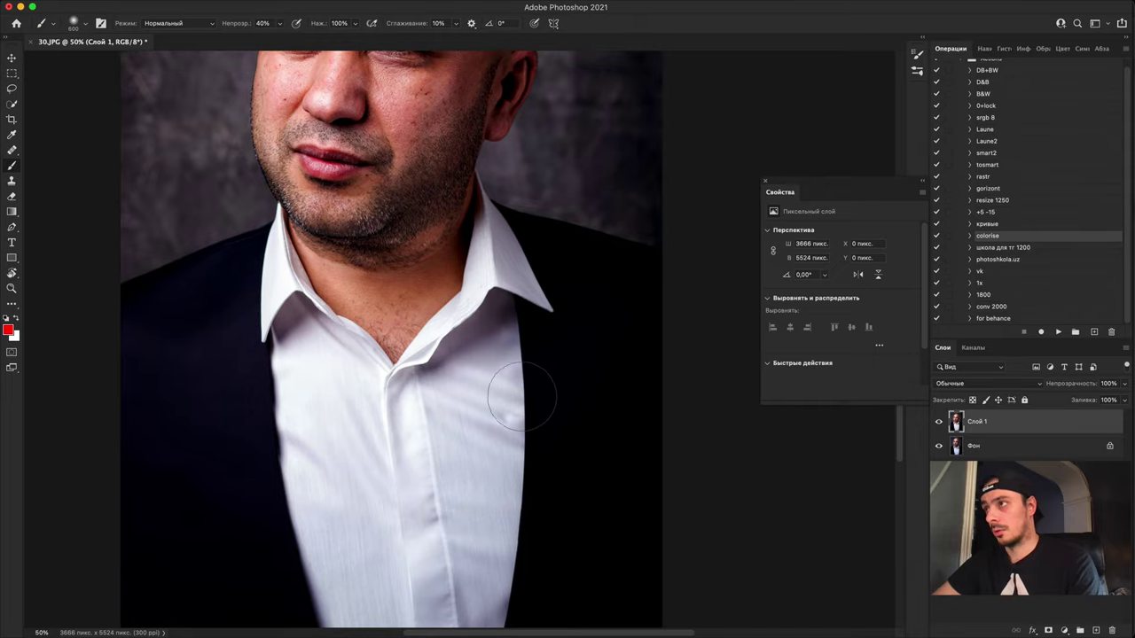
pyautogui.scroll(-2, 521, 398)
pyautogui.scroll(1, 486, 372)
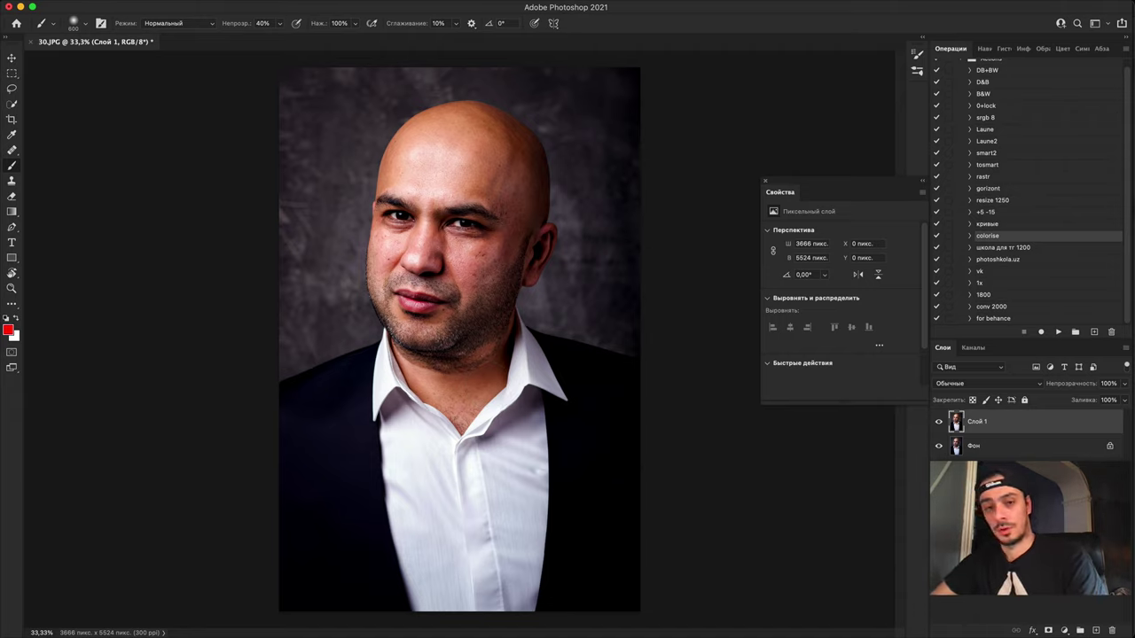
pyautogui.click(938, 422)
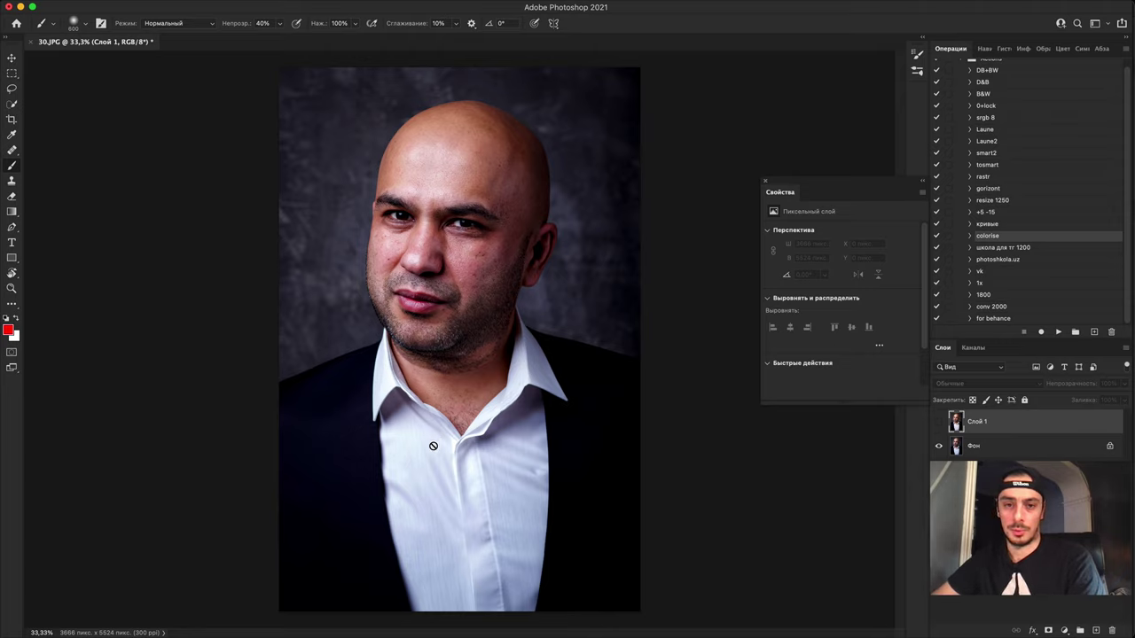
pyautogui.click(938, 423)
pyautogui.click(937, 422)
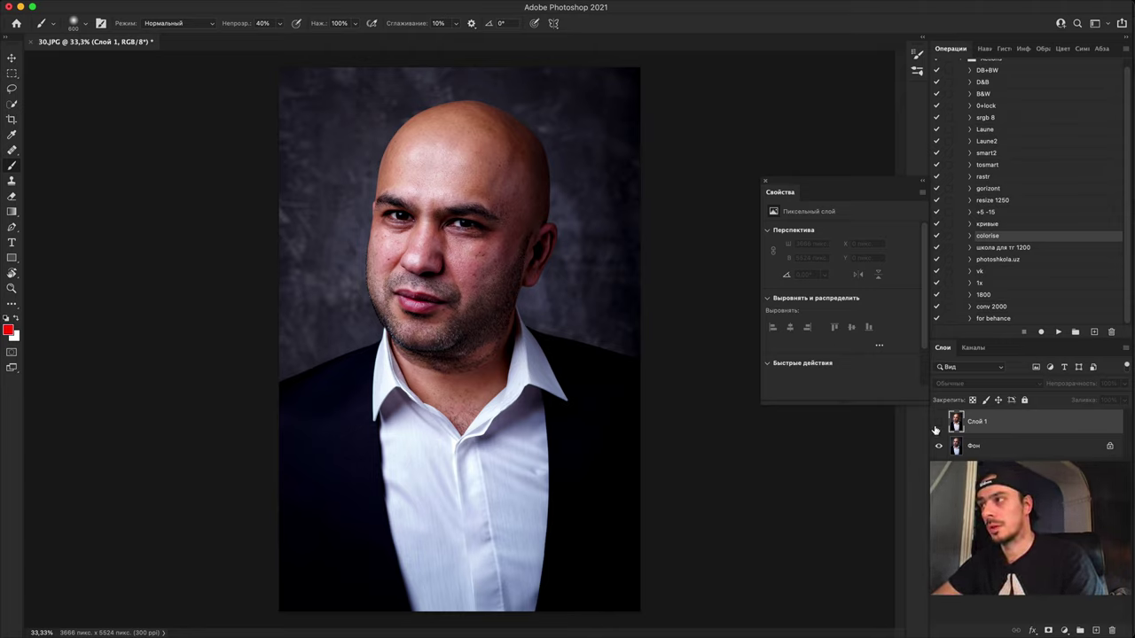
pyautogui.click(938, 423)
pyautogui.click(938, 423)
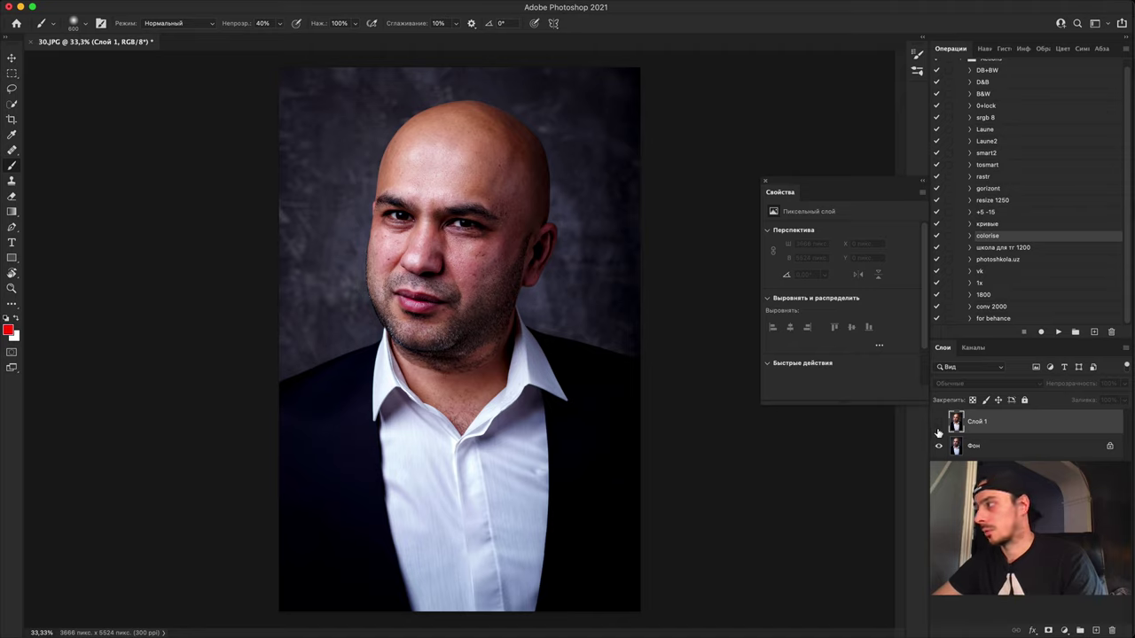
pyautogui.click(938, 423)
pyautogui.moveTo(1087, 390); pyautogui.dragTo(1079, 387)
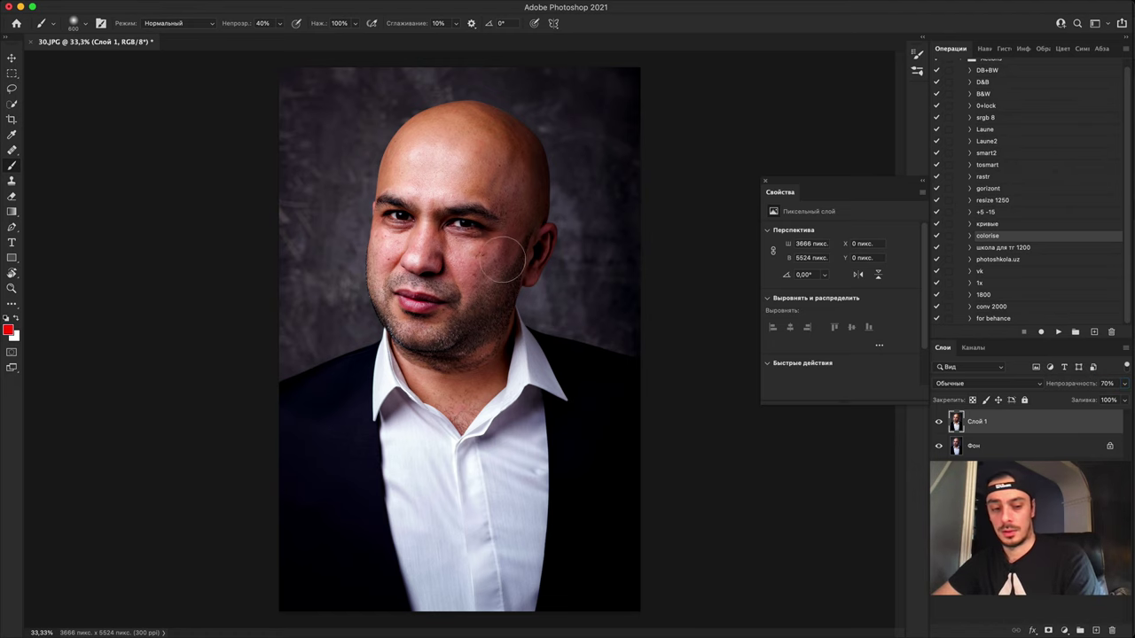
# Step: Examine the edge between the jacket shoulder and the grey background at 100% to 300% magnification
pyautogui.press('super+1')
pyautogui.moveTo(520, 292); pyautogui.dragTo(320, 347)
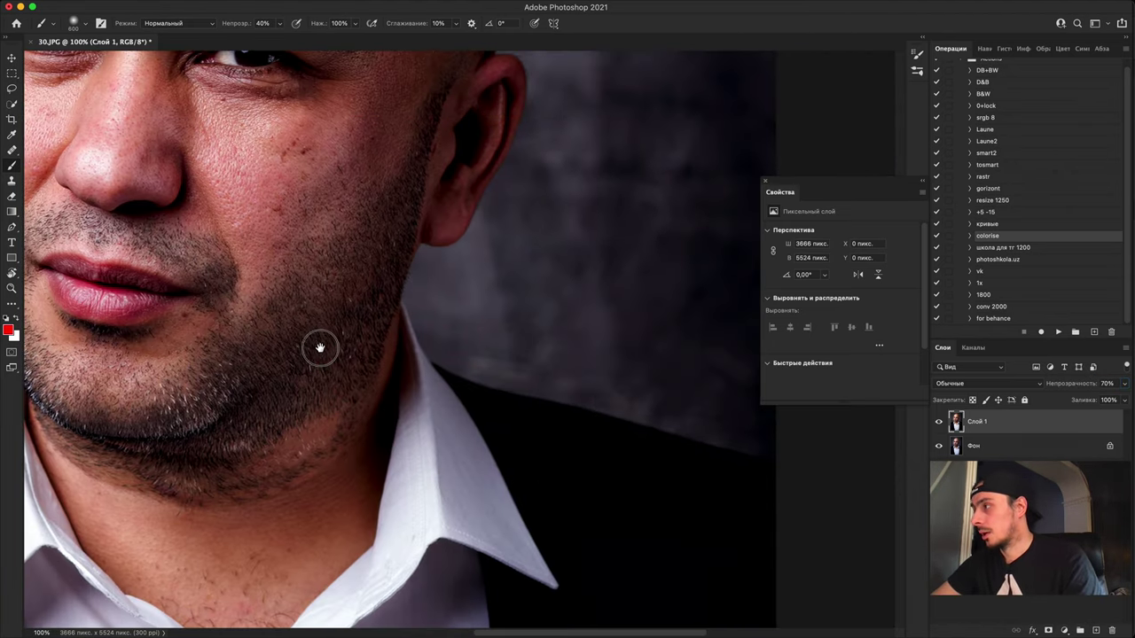
pyautogui.moveTo(518, 354)
pyautogui.mouseDown()
pyautogui.moveTo(539, 367)
pyautogui.moveTo(380, 270)
pyautogui.mouseUp()
pyautogui.press('super+plus')
pyautogui.press('super+plus')
pyautogui.press('super+plus')
pyautogui.moveTo(581, 376)
pyautogui.mouseDown()
pyautogui.moveTo(433, 309)
pyautogui.moveTo(504, 319)
pyautogui.moveTo(519, 306)
pyautogui.mouseUp()
pyautogui.press('super+minus')
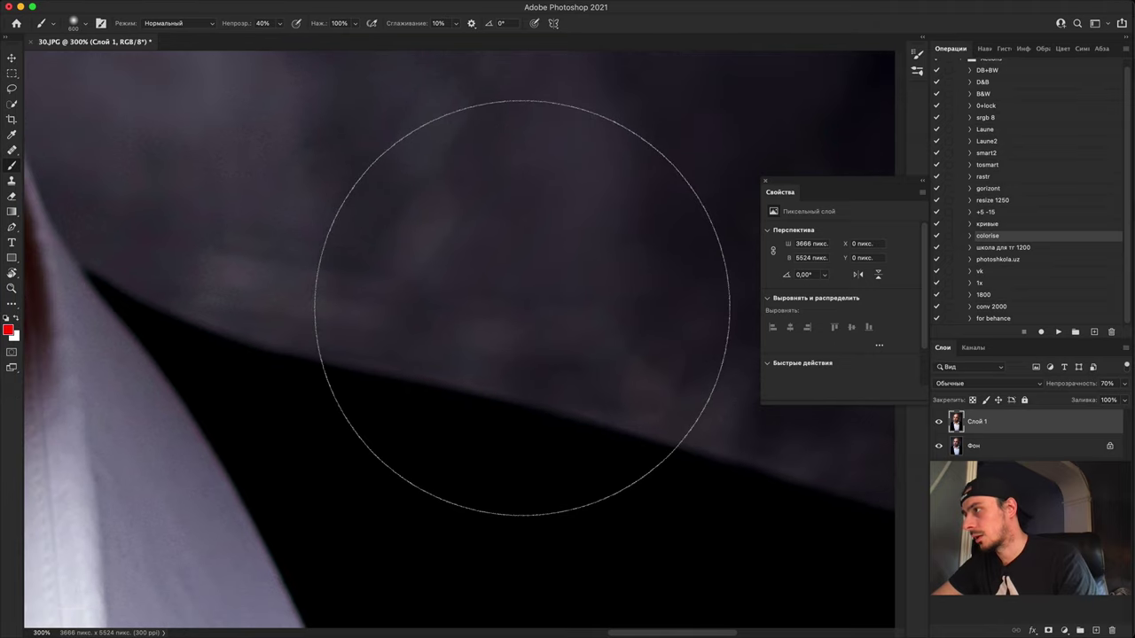
pyautogui.press('super+minus')
pyautogui.press('super+minus')
pyautogui.press('super+minus')
pyautogui.press('super+minus')
pyautogui.press('super+minus')
pyautogui.press('super+minus')
pyautogui.press('super+minus')
pyautogui.press('super+minus')
pyautogui.press('super+minus')
pyautogui.press('super+minus')
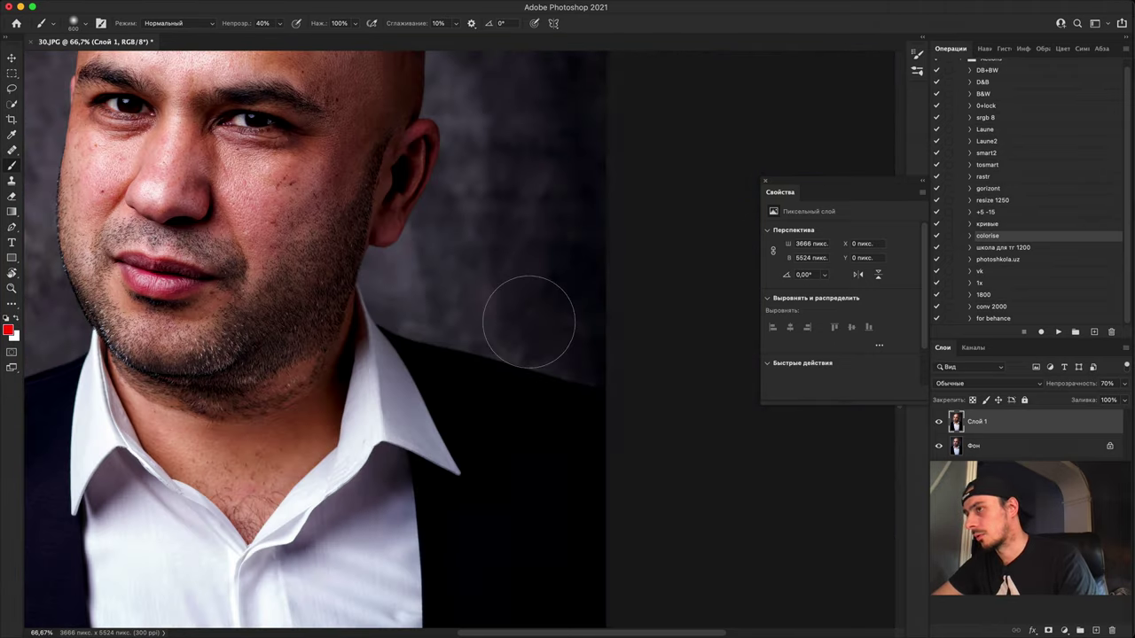
# Step: Examine the stubble and neck skin under the man's jaw at 100% and 300% magnification
pyautogui.press('super+plus')
pyautogui.press('super+plus')
pyautogui.press('super+plus')
pyautogui.press('super+plus')
pyautogui.press('super+plus')
pyautogui.press('super+plus')
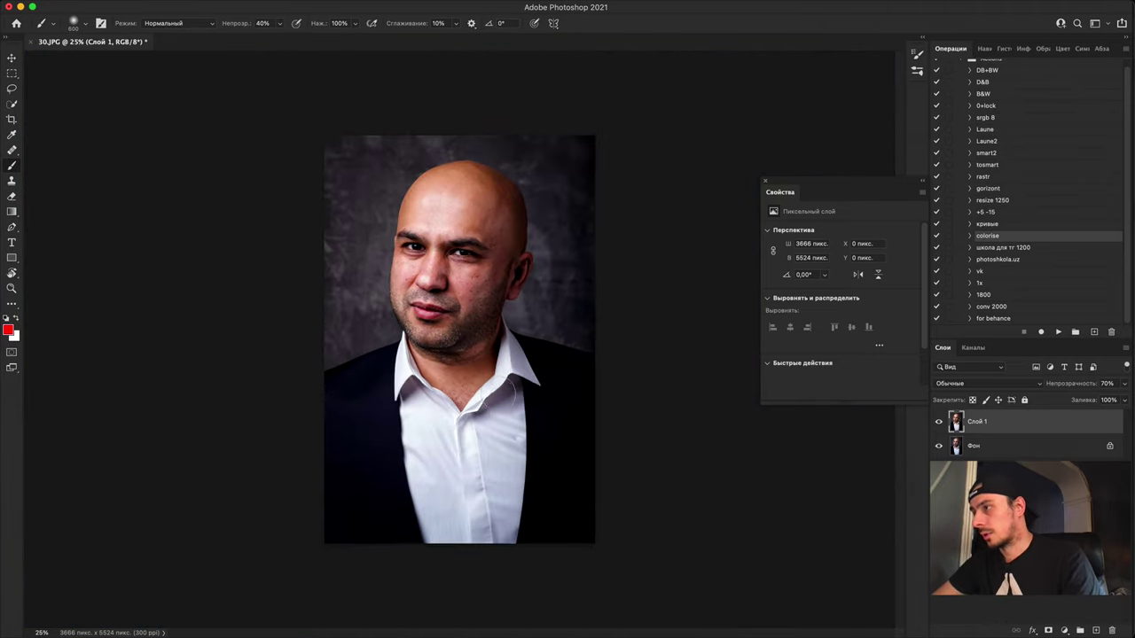
pyautogui.press('super+plus')
pyautogui.press('super+plus')
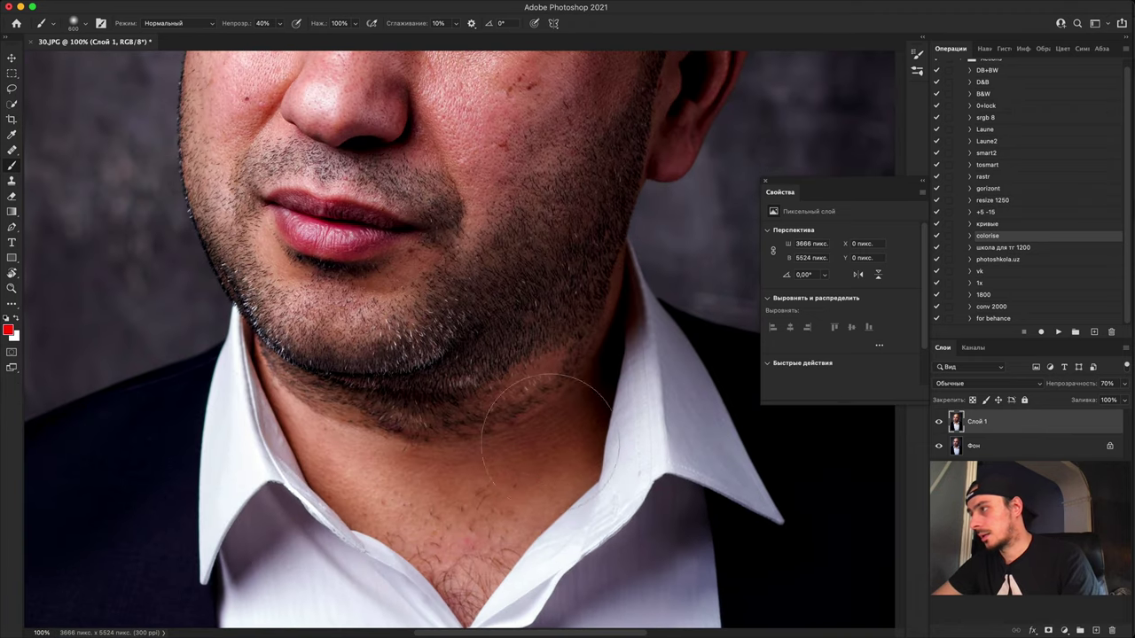
pyautogui.press('super+plus')
pyautogui.press('super+plus')
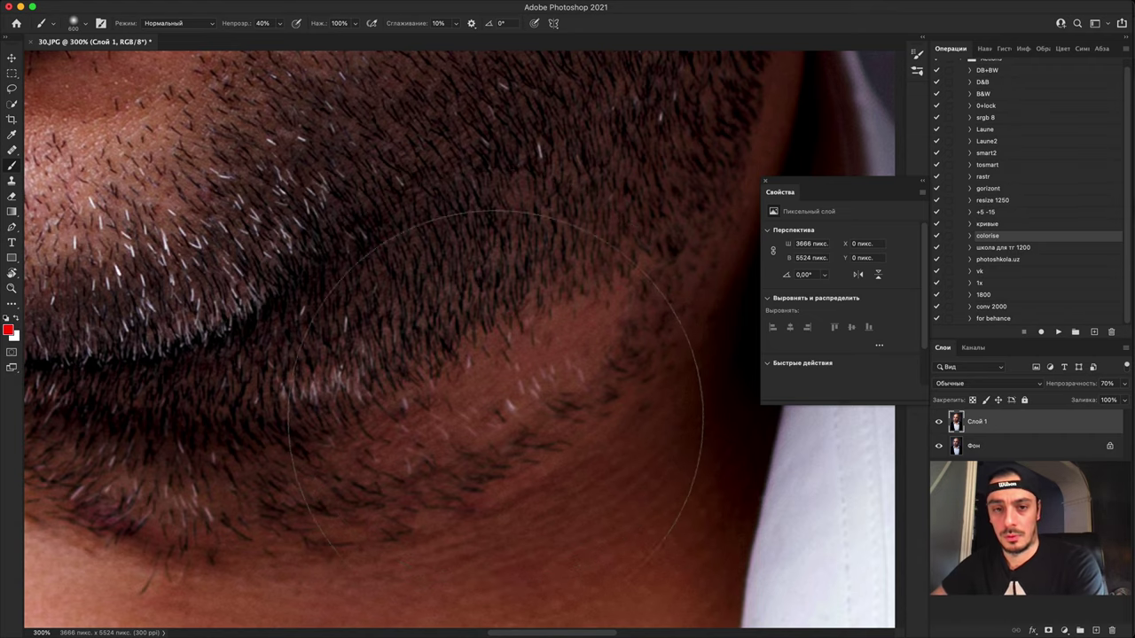
# Step: Adjust the brush size over the stubble under the jaw, bringing it down to 40 px
pyautogui.press(']')
pyautogui.press(']')
pyautogui.press(']')
pyautogui.press(']')
pyautogui.press(']')
pyautogui.press(']')
pyautogui.press(']')
pyautogui.press(']')
pyautogui.press(']')
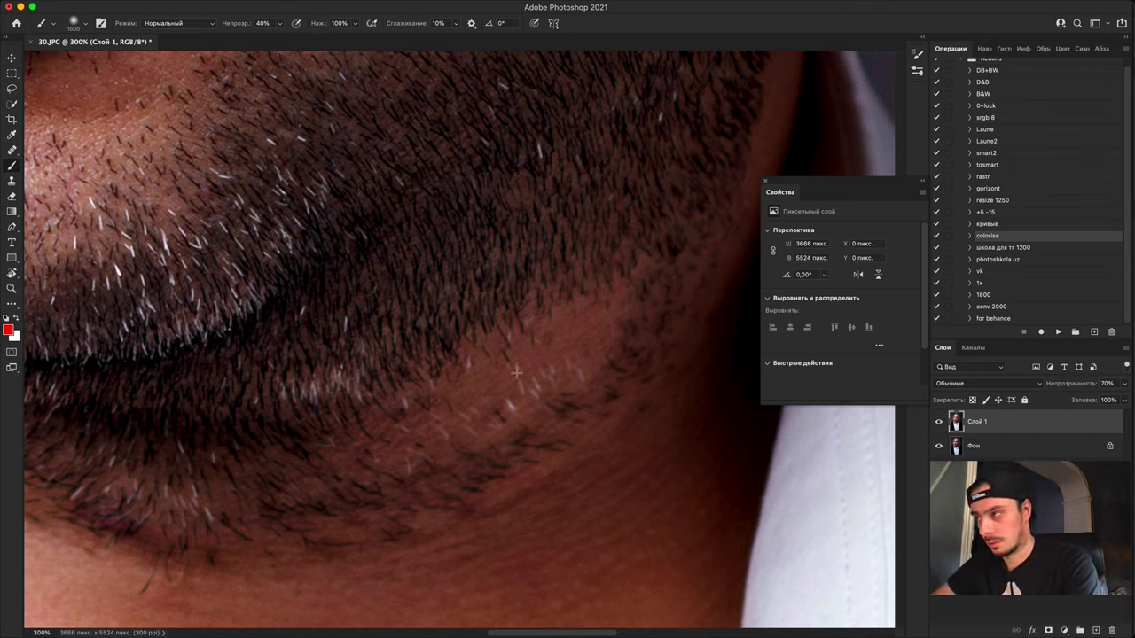
pyautogui.press('[')
pyautogui.press('[')
pyautogui.press('[')
pyautogui.press('[')
pyautogui.press('[')
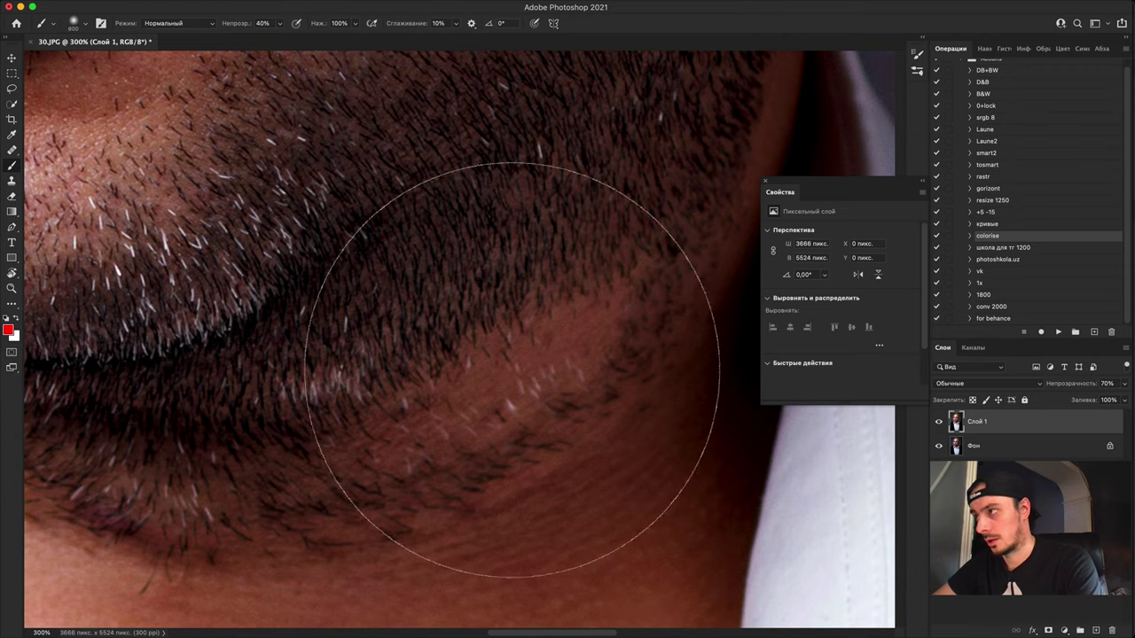
pyautogui.press('[')
pyautogui.press('[')
pyautogui.press('[')
pyautogui.press('[')
pyautogui.press('[')
pyautogui.press('[')
pyautogui.press('[')
pyautogui.press('[')
pyautogui.press('[')
pyautogui.press('[')
pyautogui.press('[')
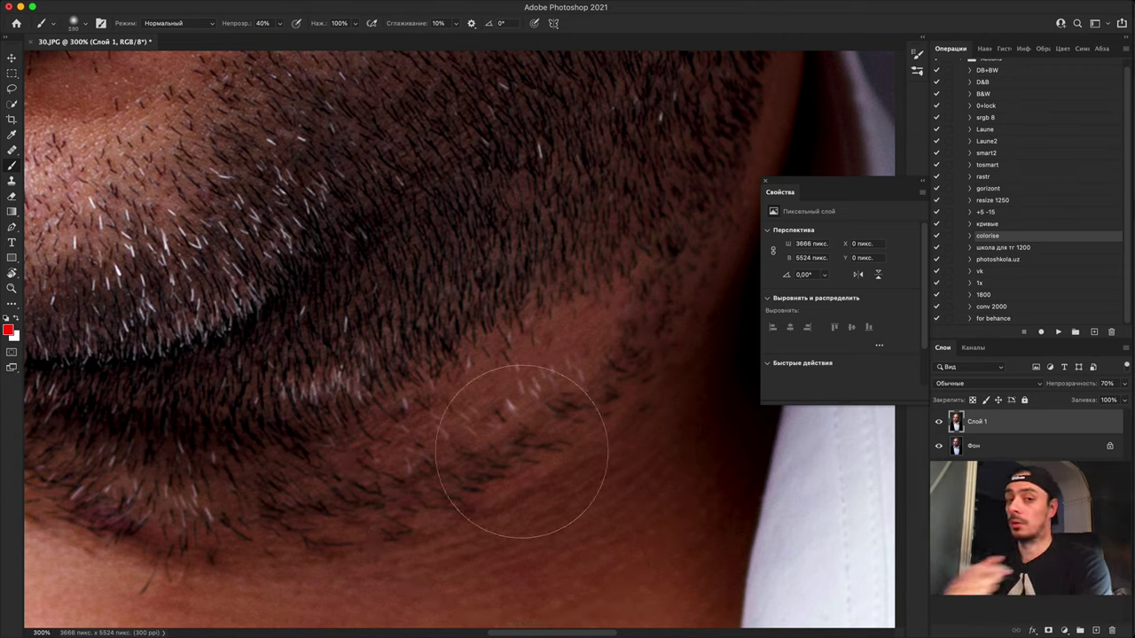
pyautogui.press('[')
pyautogui.press('[')
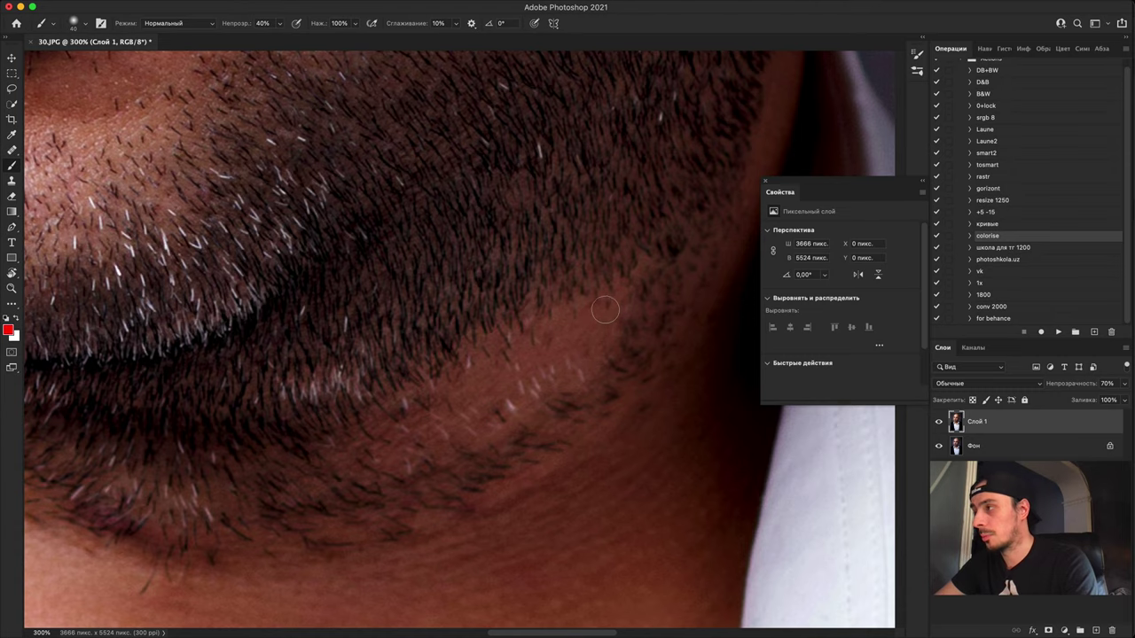
# Step: Reduce the brush size over the stubble and review the whole portrait at 33.3% to 50% magnification
pyautogui.press('[')
pyautogui.press('[')
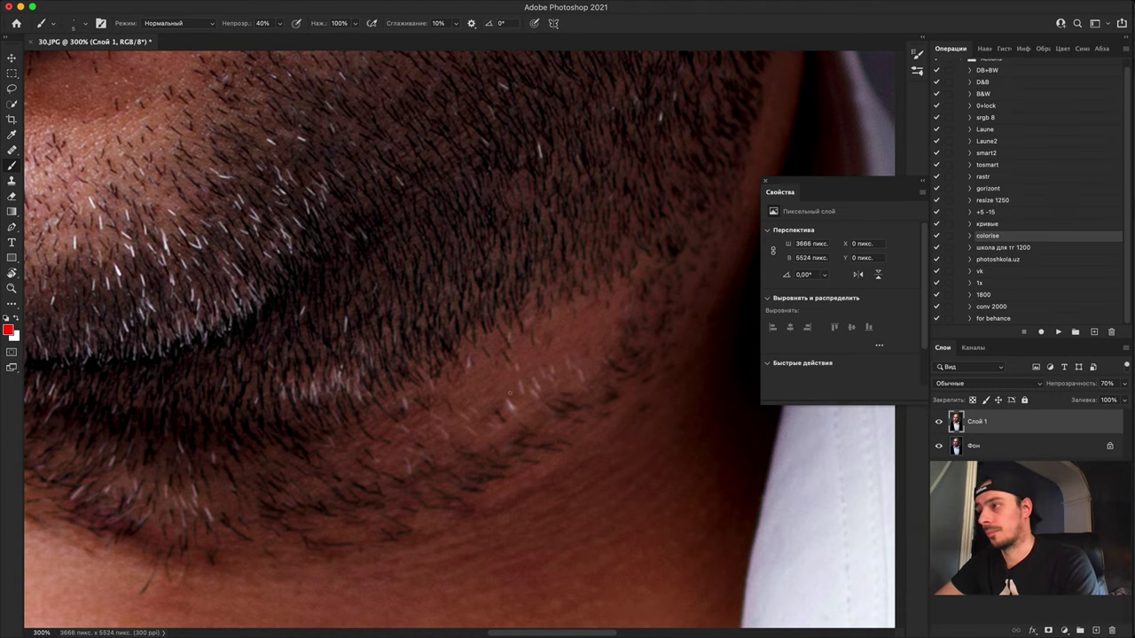
pyautogui.press('super+minus')
pyautogui.press('super+minus')
pyautogui.press('super+minus')
pyautogui.press('super+minus')
pyautogui.press('super+minus')
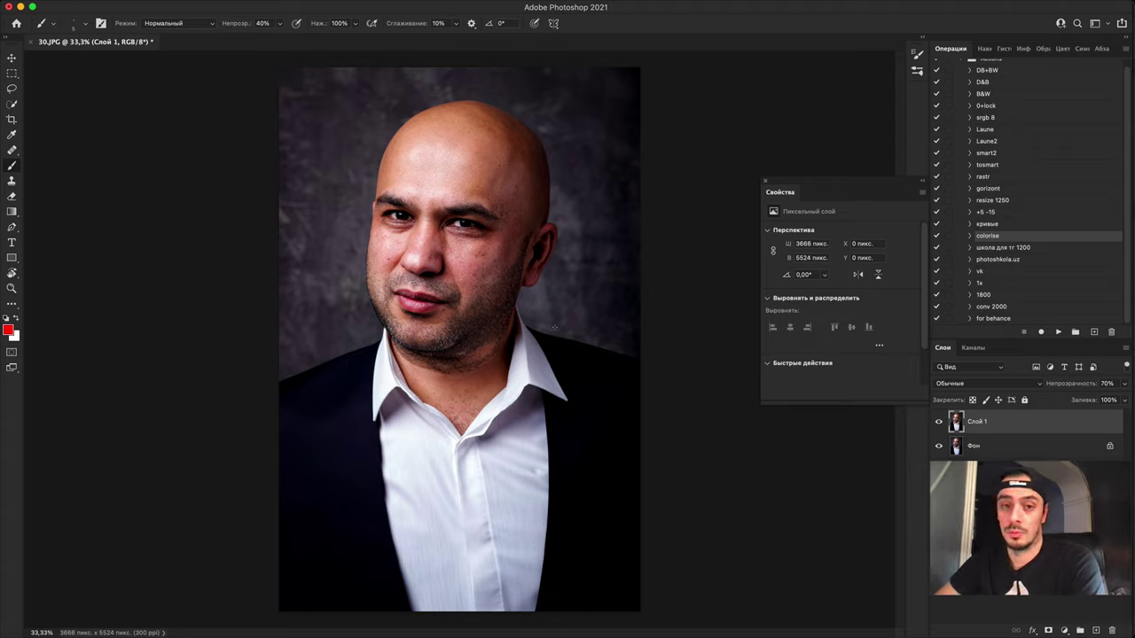
pyautogui.press('super+equal')
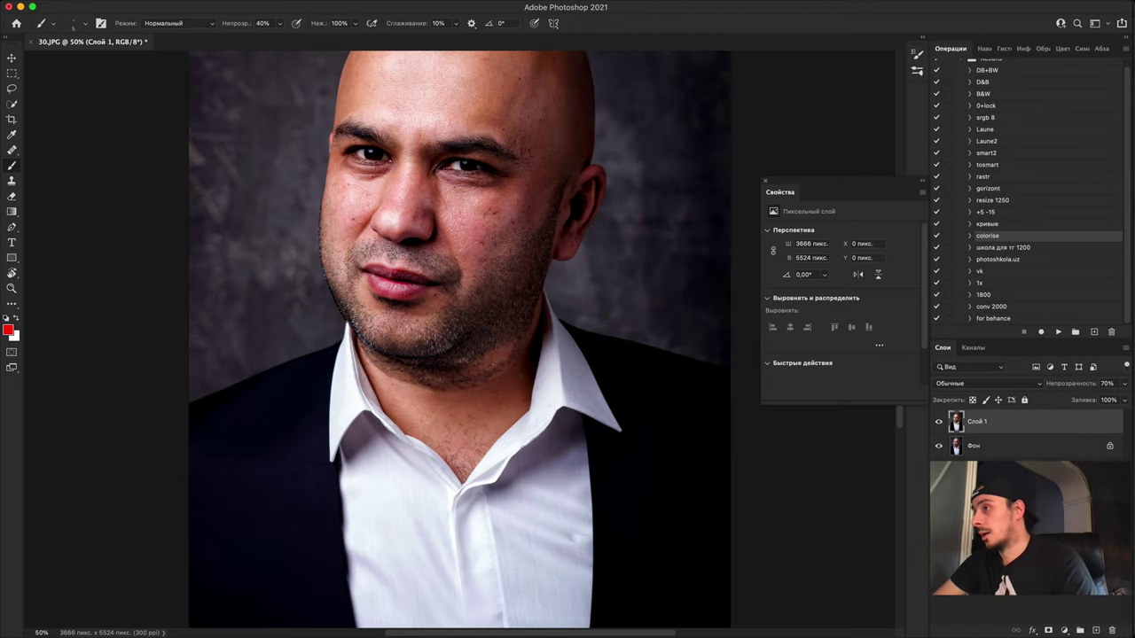
pyautogui.press('super+minus')
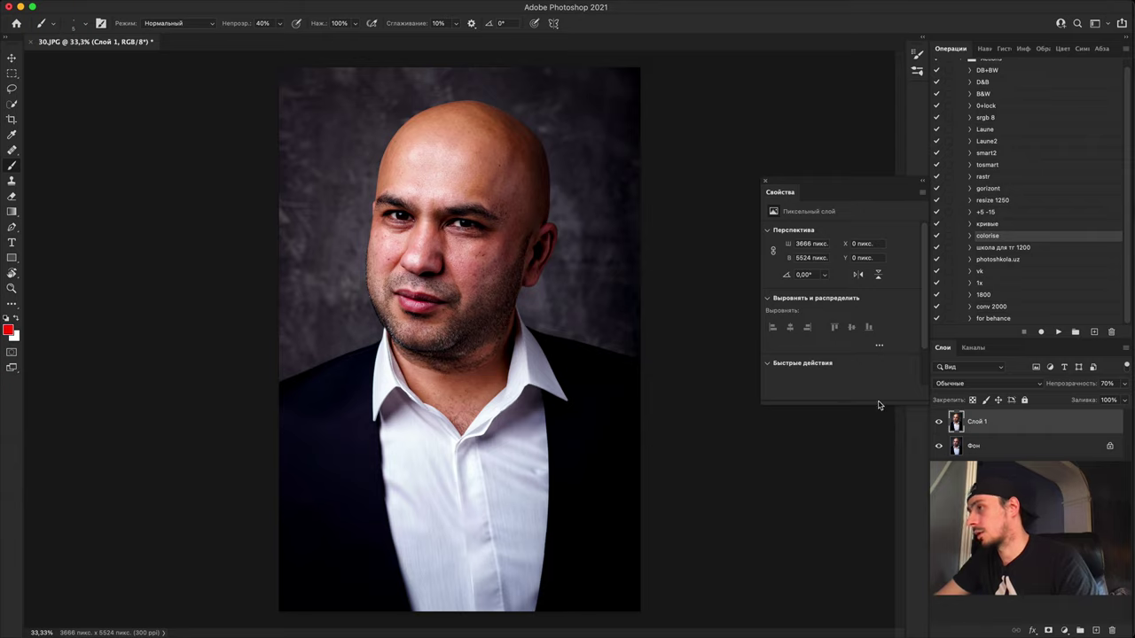
# Step: Add a Curves adjustment layer above Слой 1, pull the RGB midtones down to darken the portrait, and invert its mask to black
pyautogui.click(975, 479)
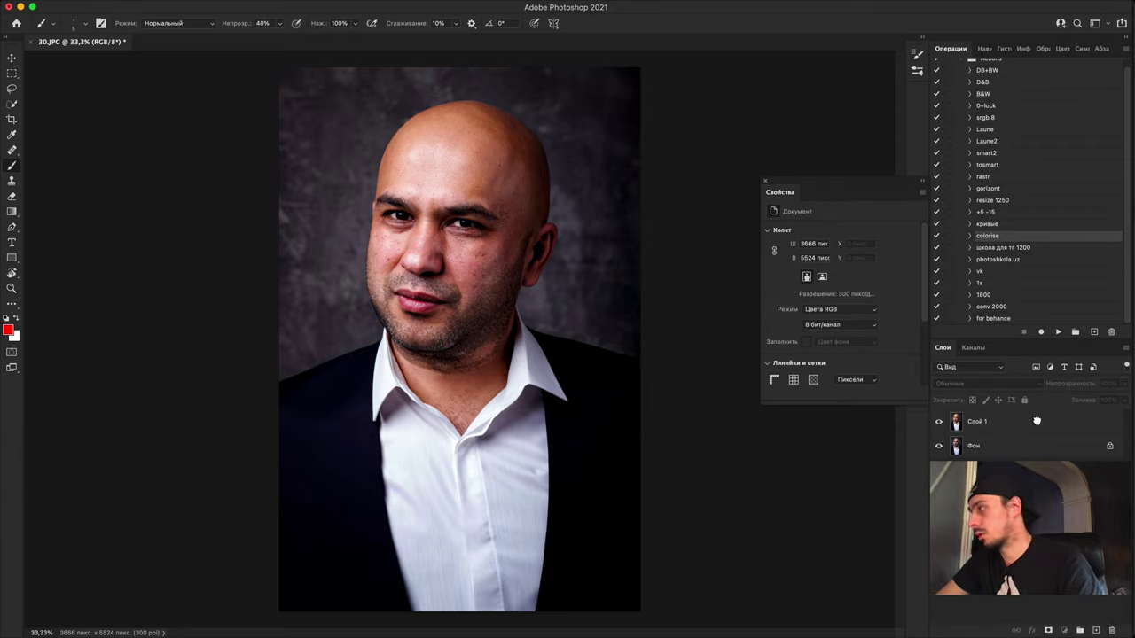
pyautogui.click(1037, 421)
pyautogui.click(1060, 631)
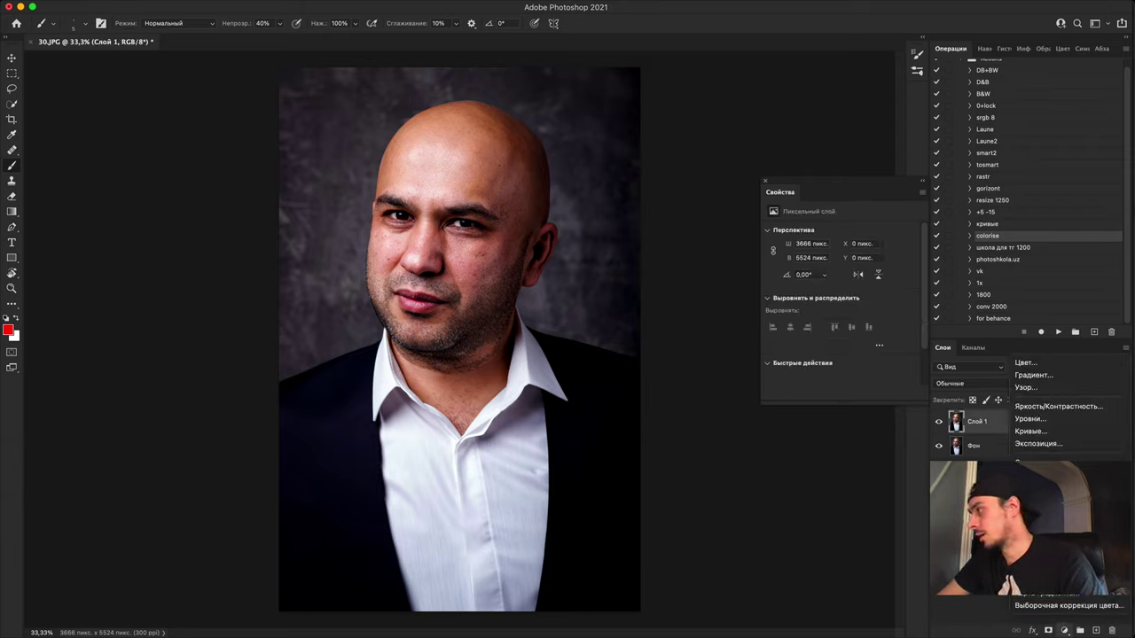
pyautogui.click(1048, 433)
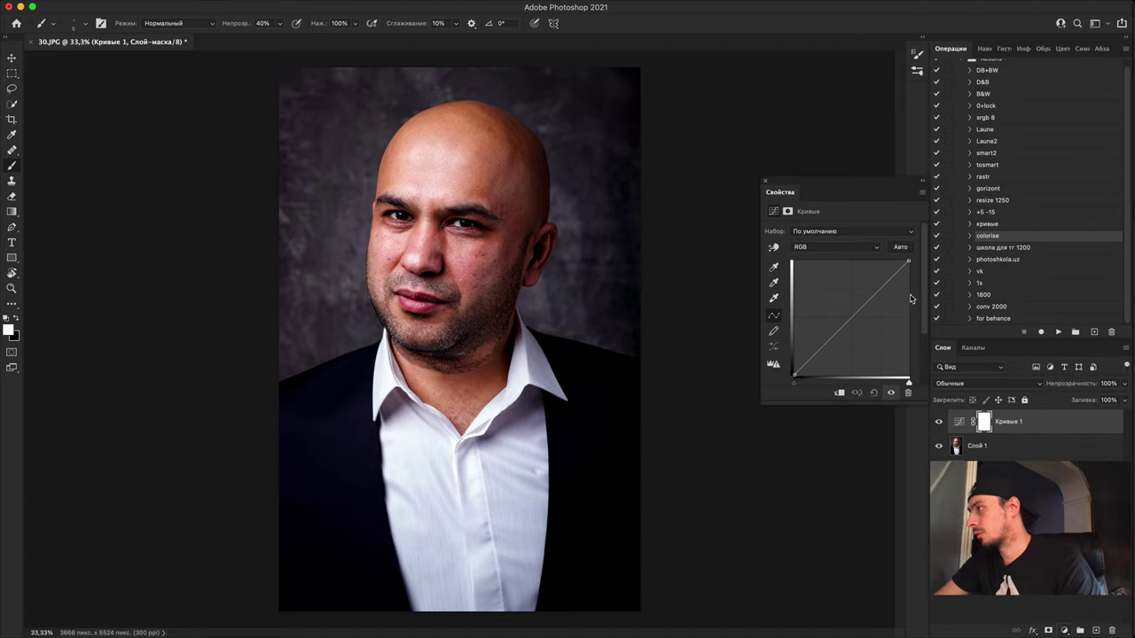
pyautogui.moveTo(847, 321); pyautogui.dragTo(861, 330)
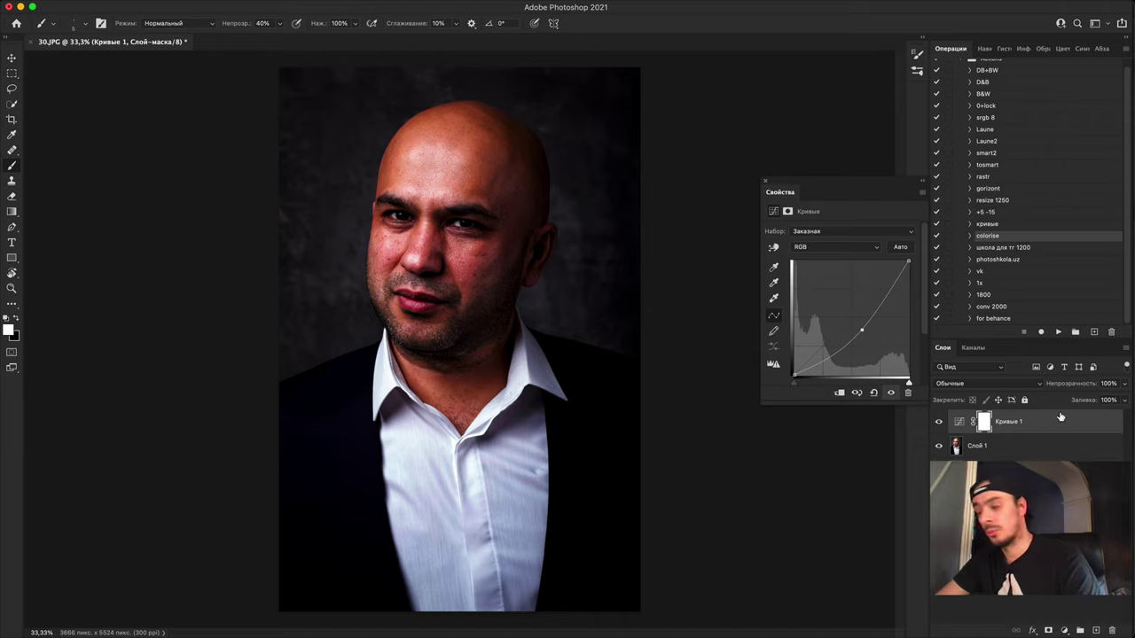
pyautogui.press('super+i')
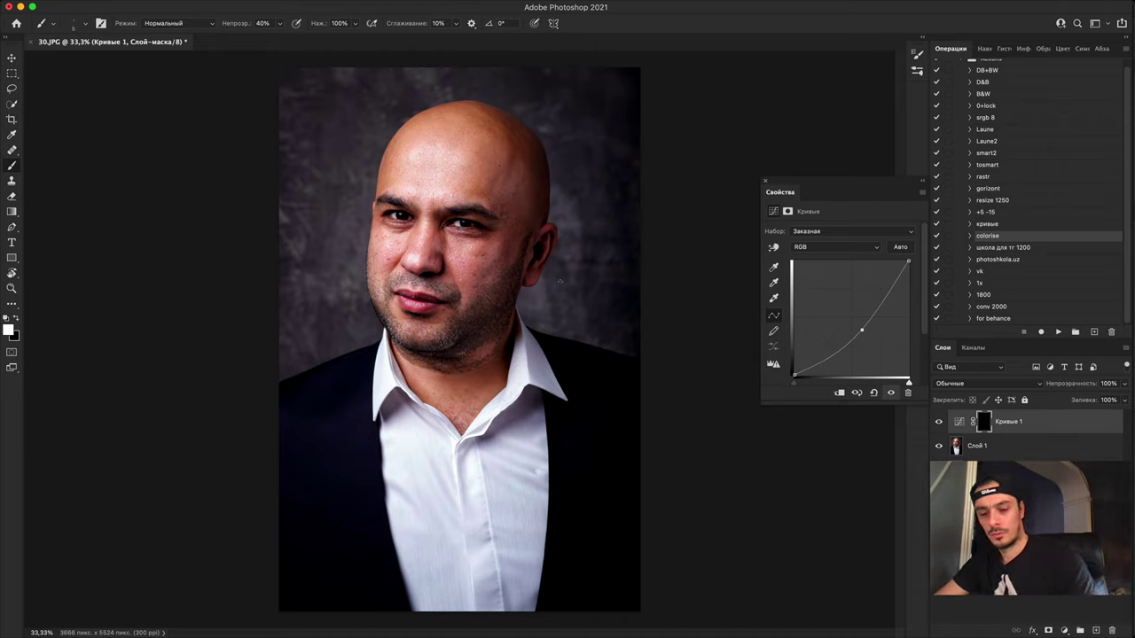
# Step: Paint white on the Curves mask with an 800 px brush to darken the shaded side of the man's head
pyautogui.press(']')
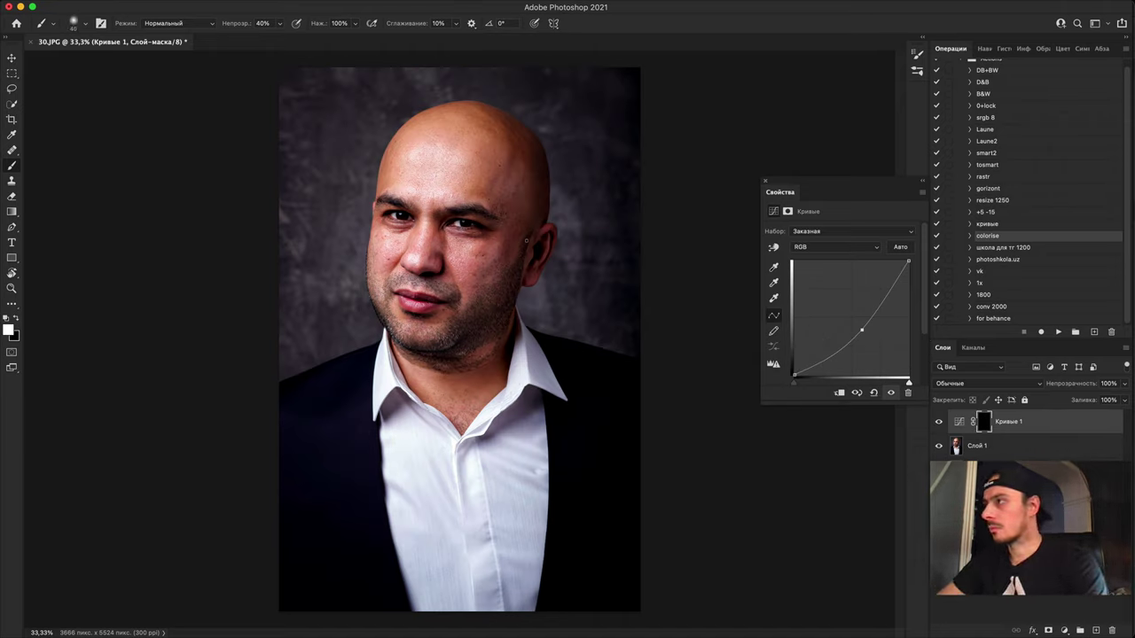
pyautogui.press(']')
pyautogui.press(']')
pyautogui.press(']')
pyautogui.moveTo(529, 153)
pyautogui.mouseDown()
pyautogui.moveTo(485, 333)
pyautogui.moveTo(523, 158)
pyautogui.moveTo(523, 205)
pyautogui.mouseUp()
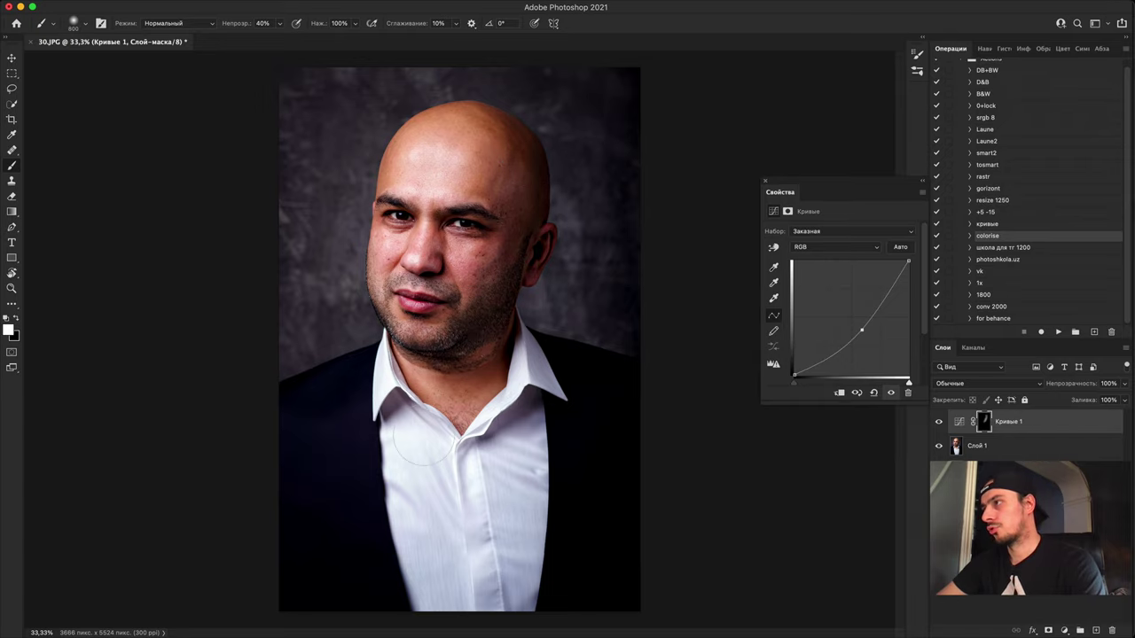
# Step: Examine the darkened side of the head from the reduced whole-portrait view up to 100% magnification
pyautogui.press('super+minus')
pyautogui.press('super+minus')
pyautogui.press('super+minus')
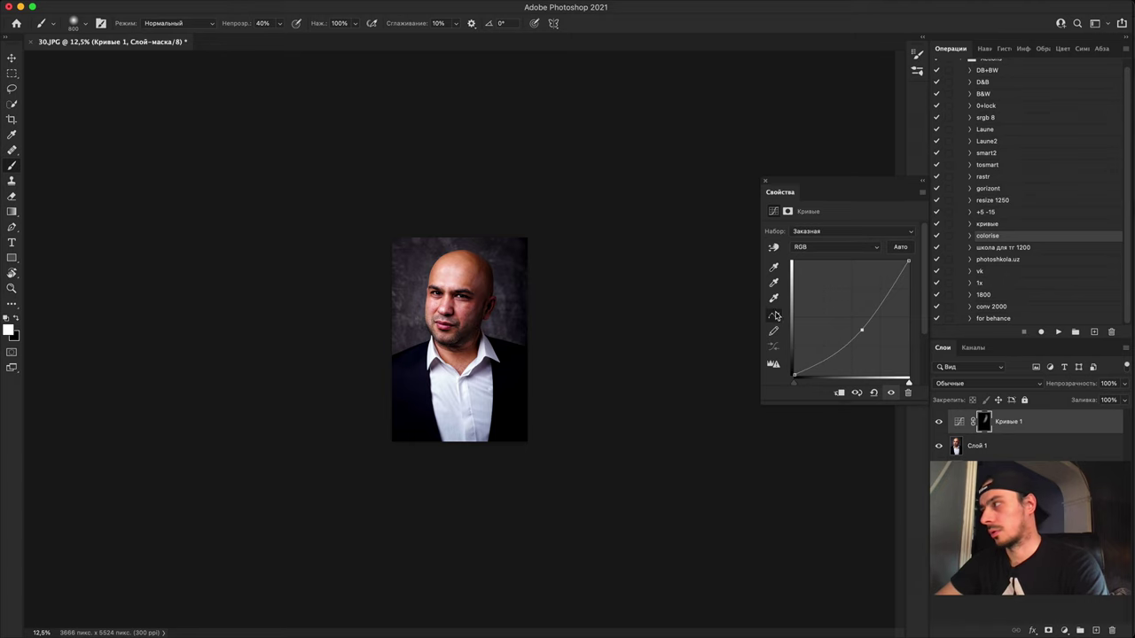
pyautogui.press('super+plus')
pyautogui.press('super+plus')
pyautogui.press('super+plus')
pyautogui.press('super+plus')
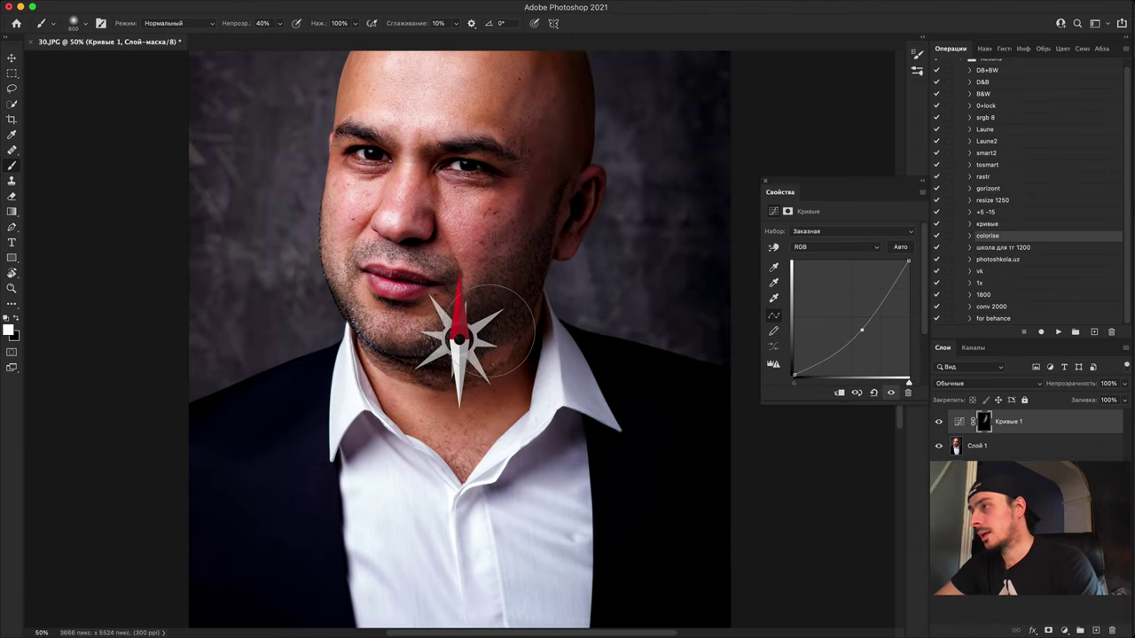
pyautogui.scroll(3, 497, 324)
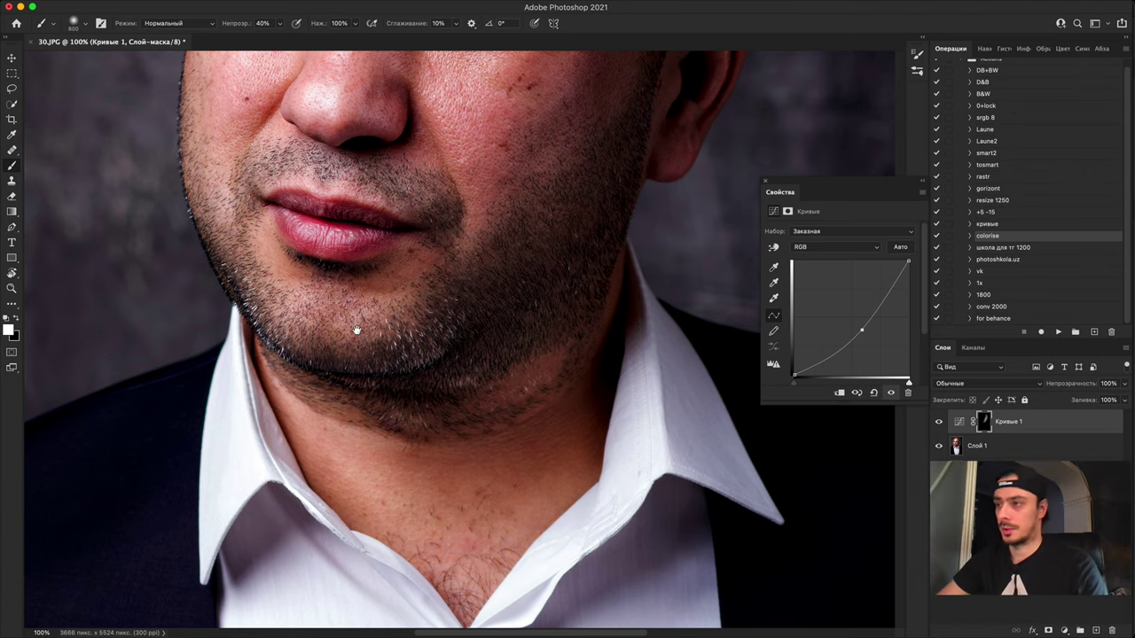
pyautogui.moveTo(356, 332); pyautogui.dragTo(415, 587)
pyautogui.moveTo(328, 358); pyautogui.dragTo(318, 599)
pyautogui.hscroll(3, 299, 588)
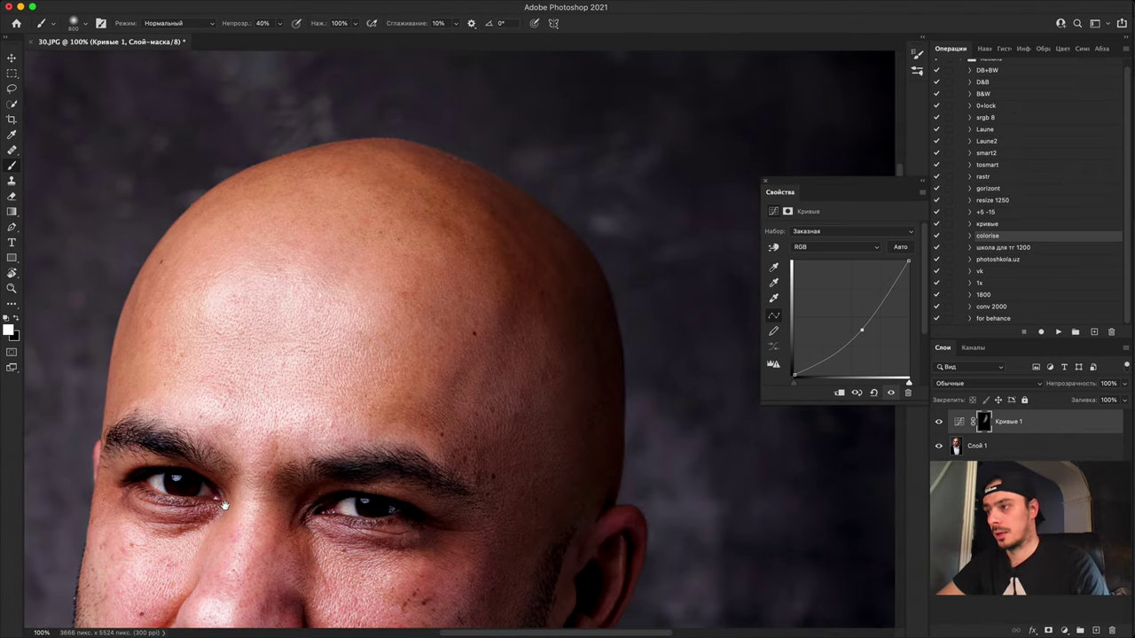
# Step: Examine the eye, eyebrow and cheek skin at up to 300% magnification, and the jaw and shirt at 66.7%
pyautogui.press('super+plus')
pyautogui.press('super+plus')
pyautogui.moveTo(370, 444); pyautogui.dragTo(446, 245)
pyautogui.moveTo(349, 617); pyautogui.dragTo(420, 360)
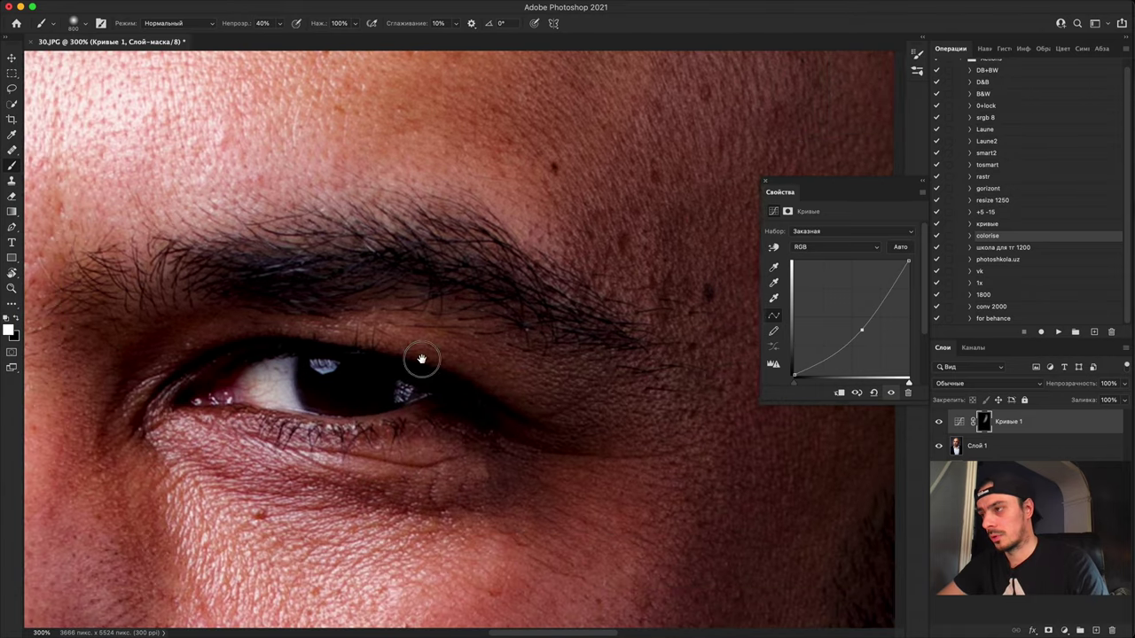
pyautogui.press('super+minus')
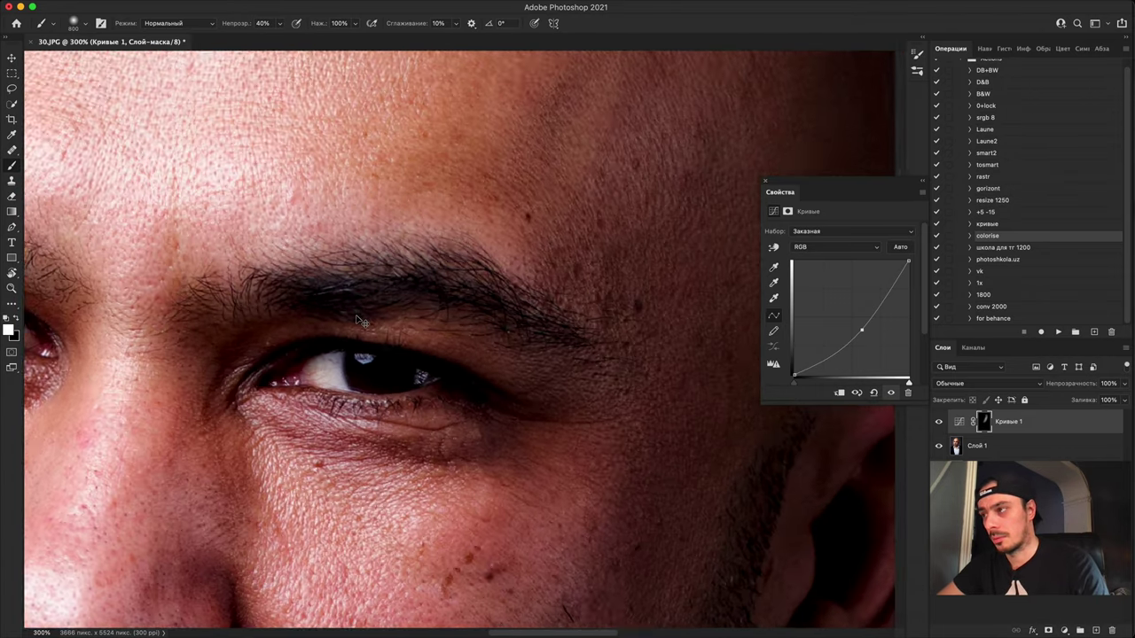
pyautogui.press('super+minus')
pyautogui.press('super+minus')
pyautogui.moveTo(354, 576); pyautogui.dragTo(361, 437)
pyautogui.scroll(10, 362, 437)
pyautogui.hscroll(-3, 362, 437)
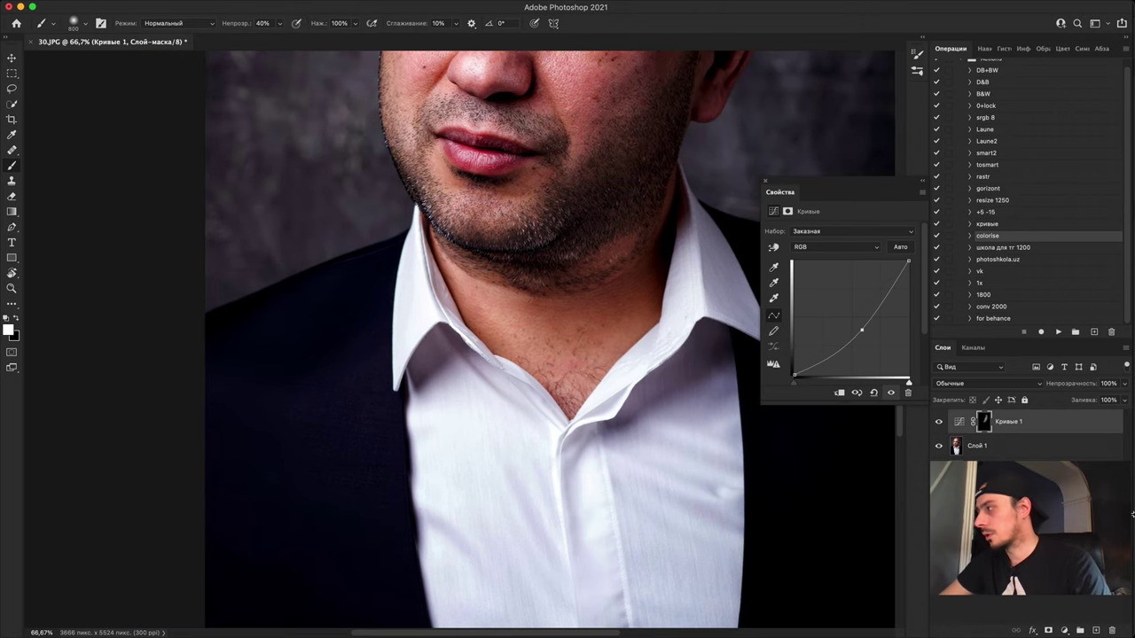
# Step: Add a Brightness/Contrast adjustment layer with contrast -25 and compare the whole portrait with and without it
pyautogui.click(1064, 629)
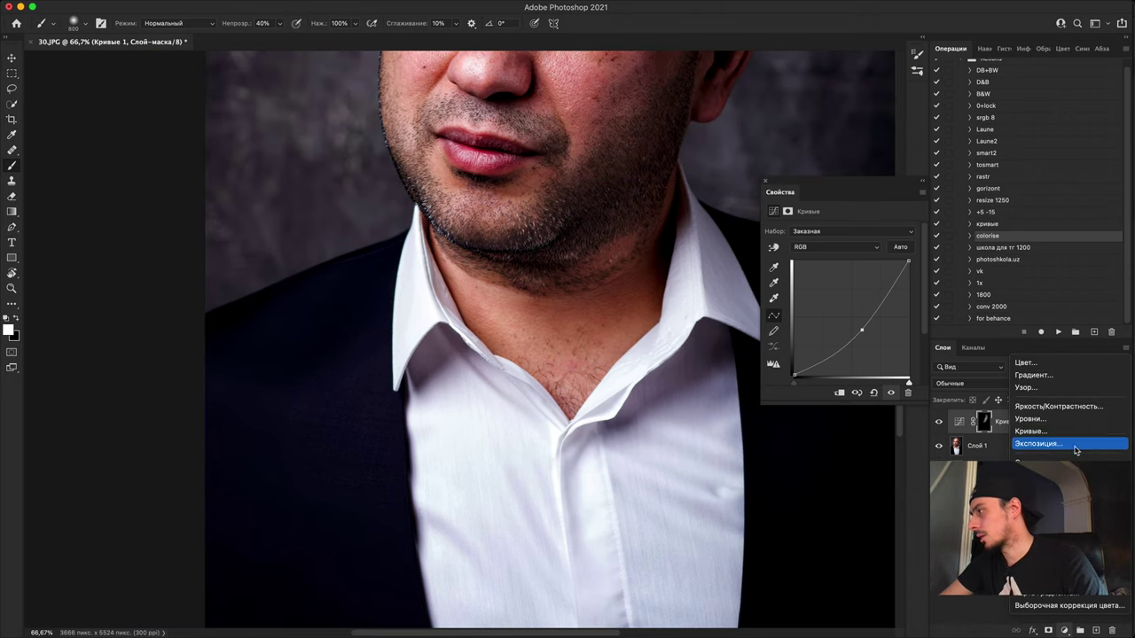
pyautogui.click(1075, 407)
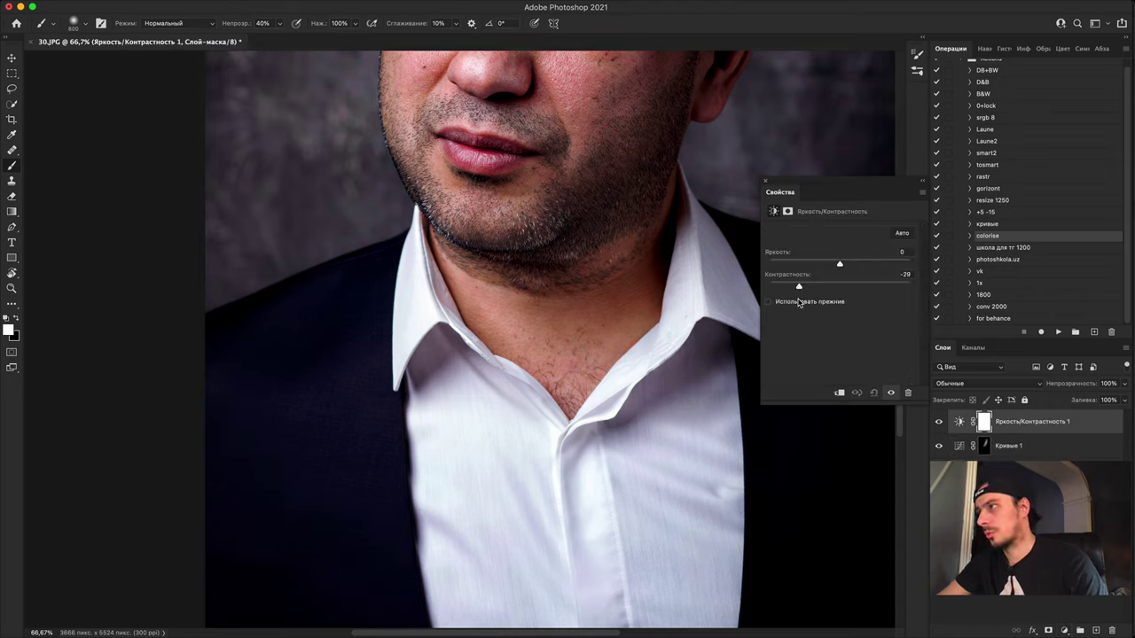
pyautogui.press('super+minus')
pyautogui.press('super+minus')
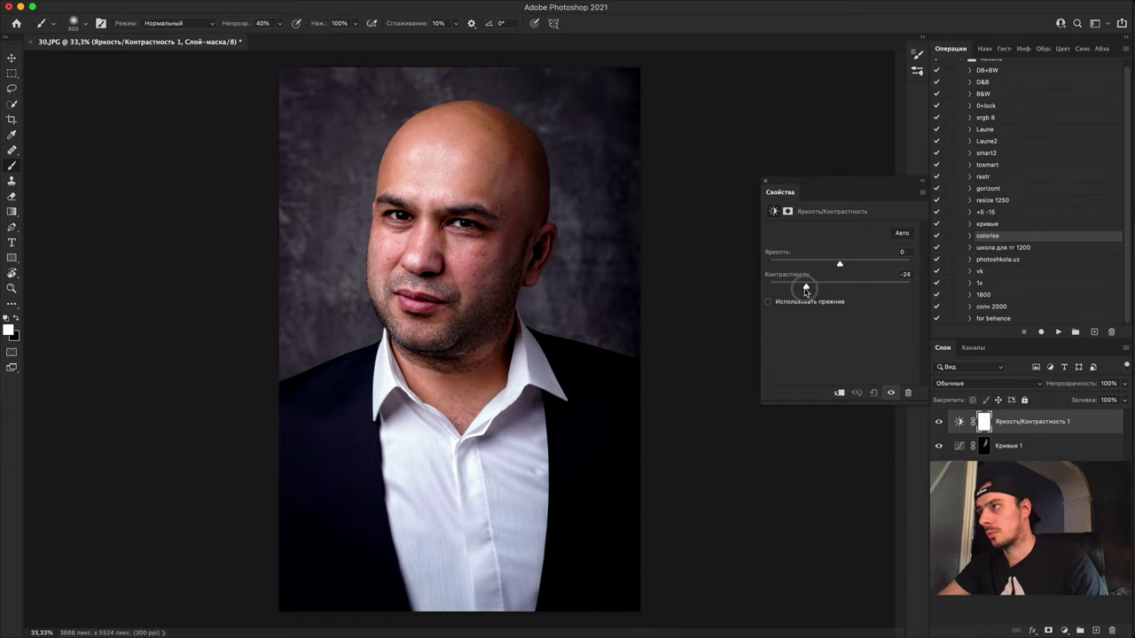
pyautogui.click(938, 422)
pyautogui.click(940, 423)
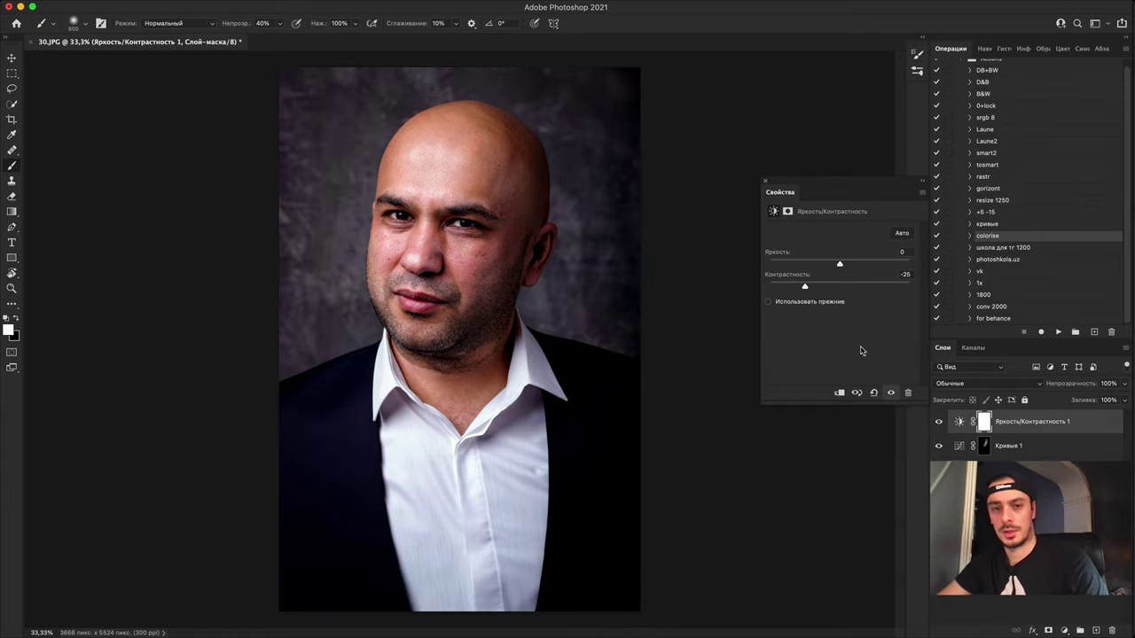
# Step: Compare the man's face with and without the contrast adjustment at 100% magnification
pyautogui.press('super+plus')
pyautogui.press('super+plus')
pyautogui.press('super+plus')
pyautogui.moveTo(580, 345); pyautogui.dragTo(600, 502)
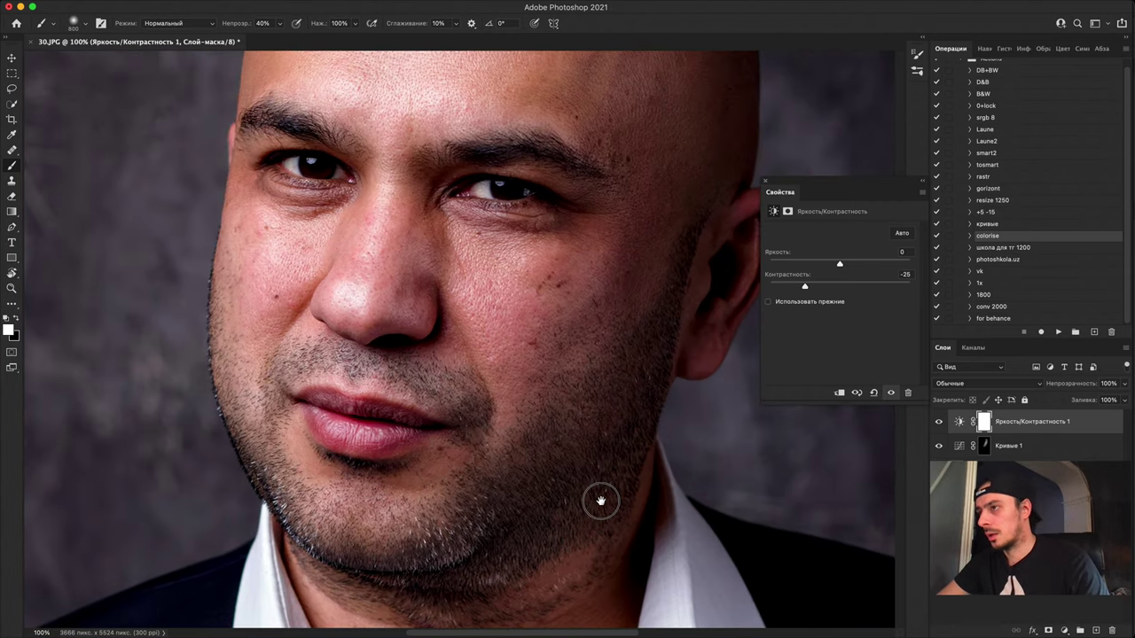
pyautogui.click(939, 424)
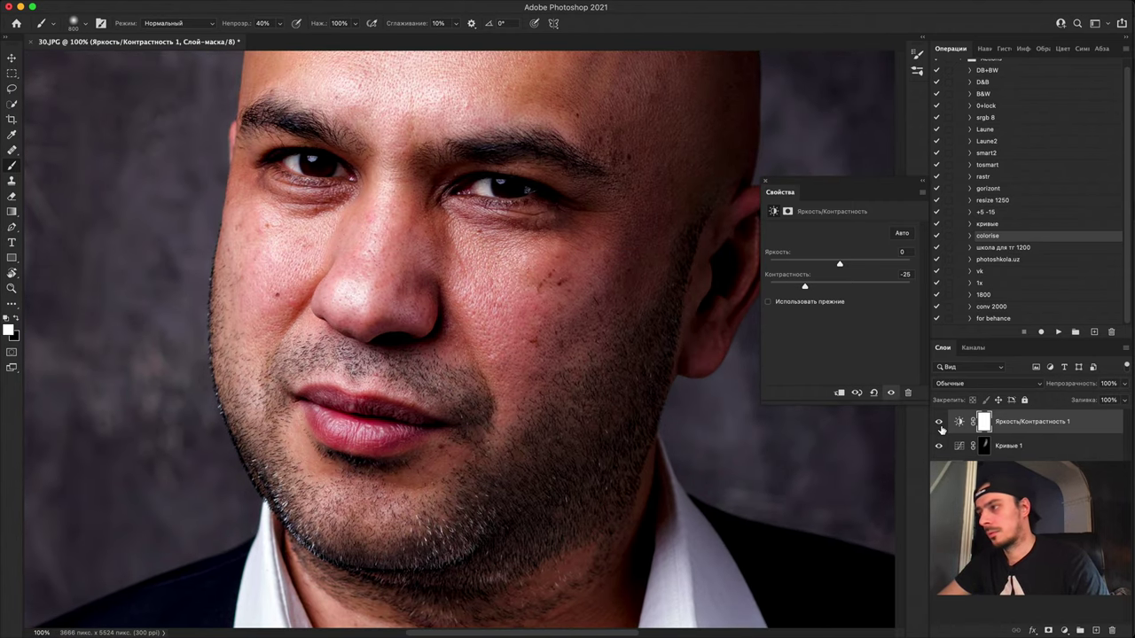
pyautogui.click(939, 427)
pyautogui.click(941, 429)
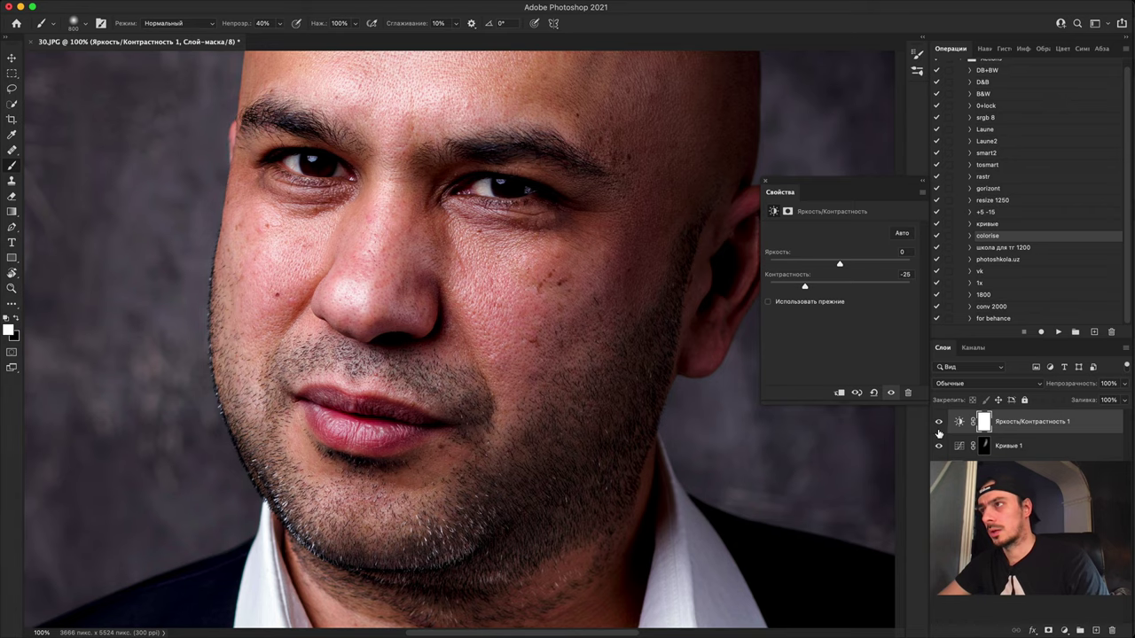
pyautogui.click(939, 430)
pyautogui.click(939, 430)
pyautogui.scroll(2, 512, 285)
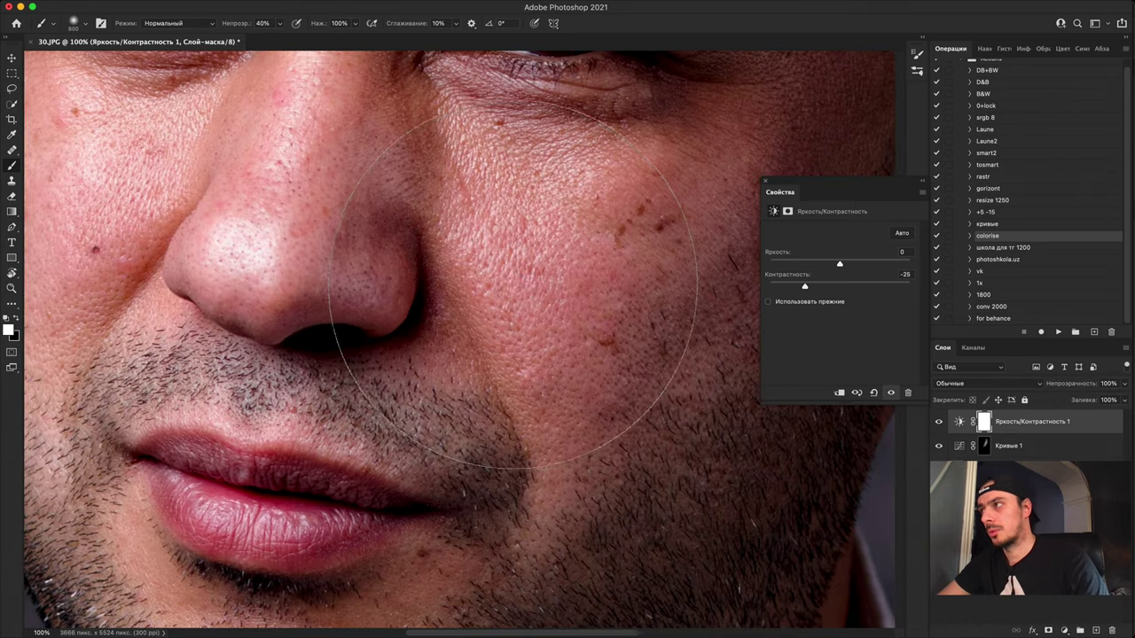
# Step: Compare the skin around the eye on the lit side with and without the contrast adjustment at 300% magnification
pyautogui.press('super+plus')
pyautogui.moveTo(512, 284); pyautogui.dragTo(656, 493)
pyautogui.moveTo(479, 310); pyautogui.dragTo(600, 555)
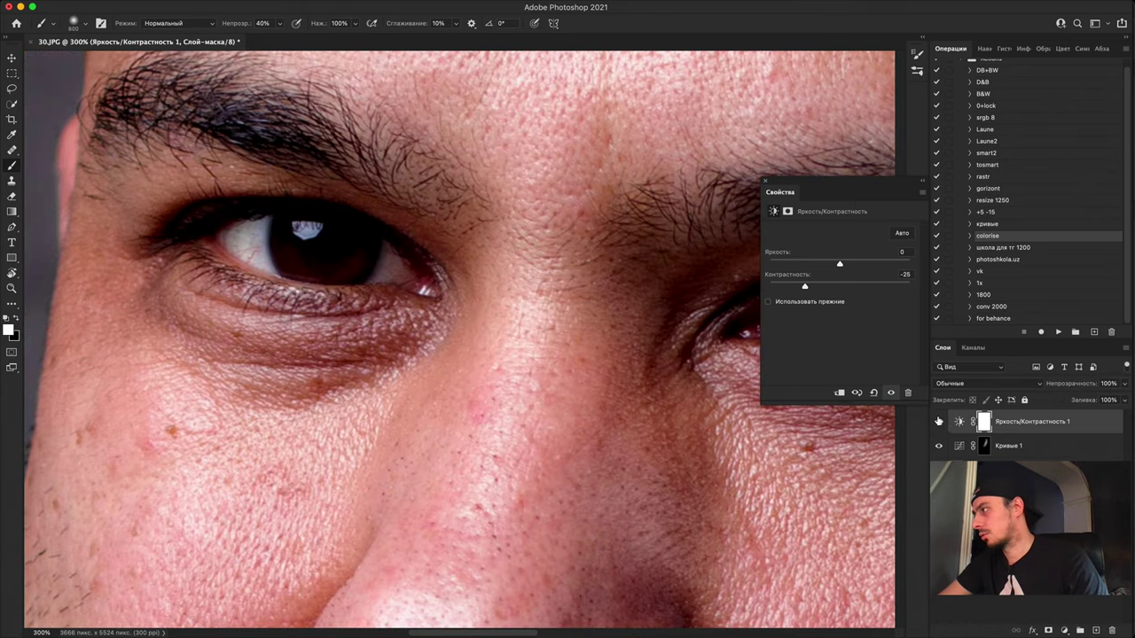
pyautogui.click(939, 424)
pyautogui.click(940, 423)
pyautogui.click(940, 424)
pyautogui.click(940, 424)
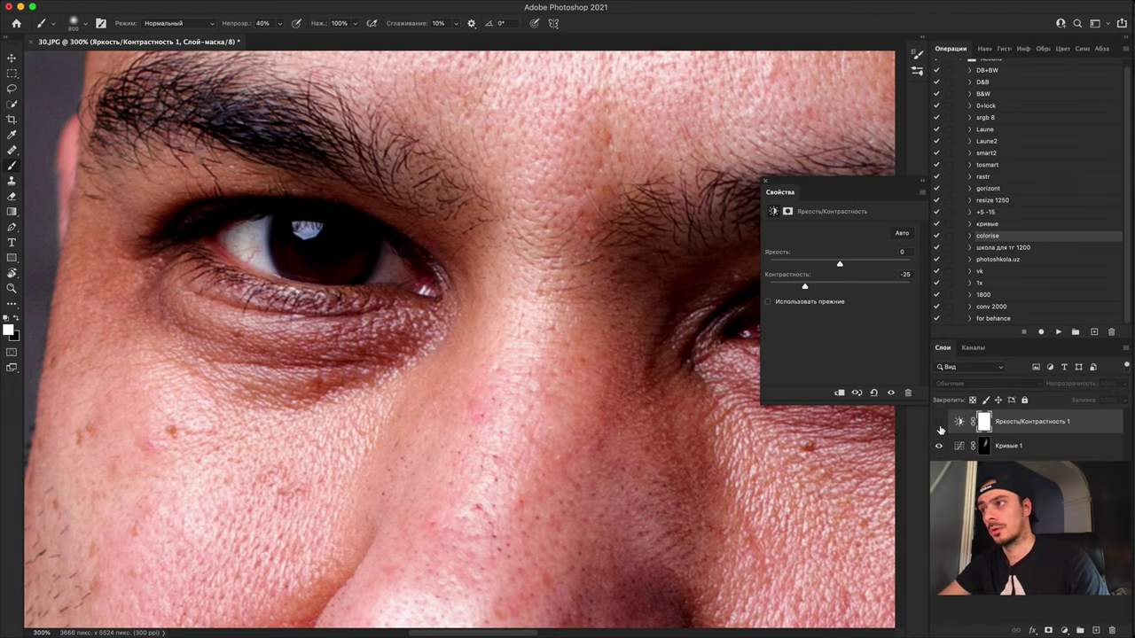
# Step: Compare the eye and cheek on the shaded side with and without the contrast adjustment at 300% magnification
pyautogui.moveTo(542, 436); pyautogui.dragTo(338, 410)
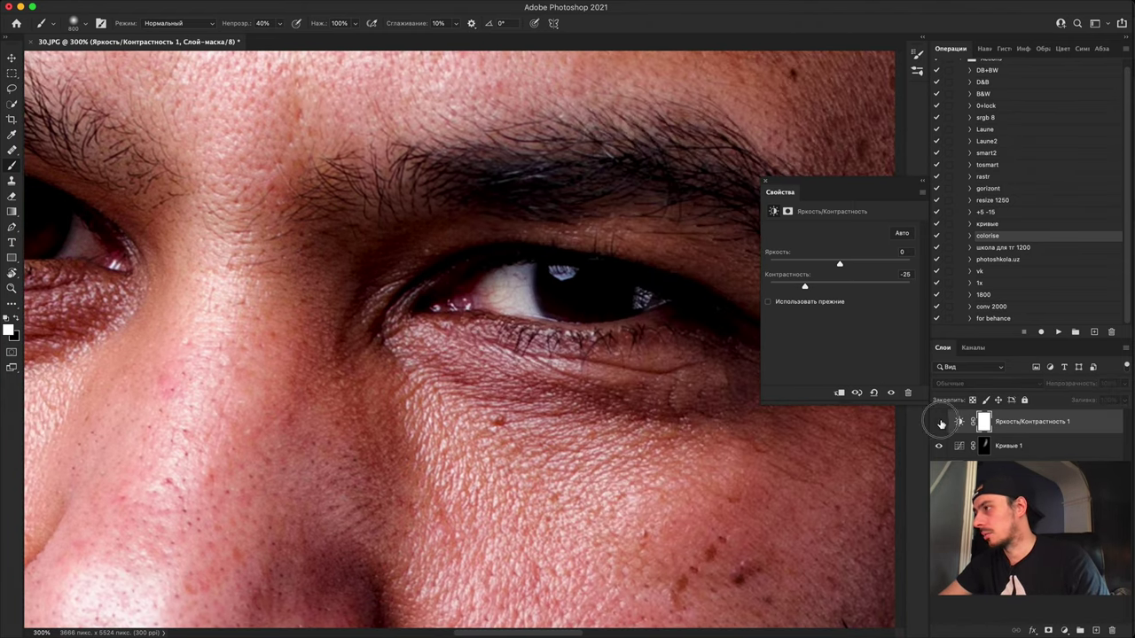
pyautogui.click(941, 423)
pyautogui.click(940, 424)
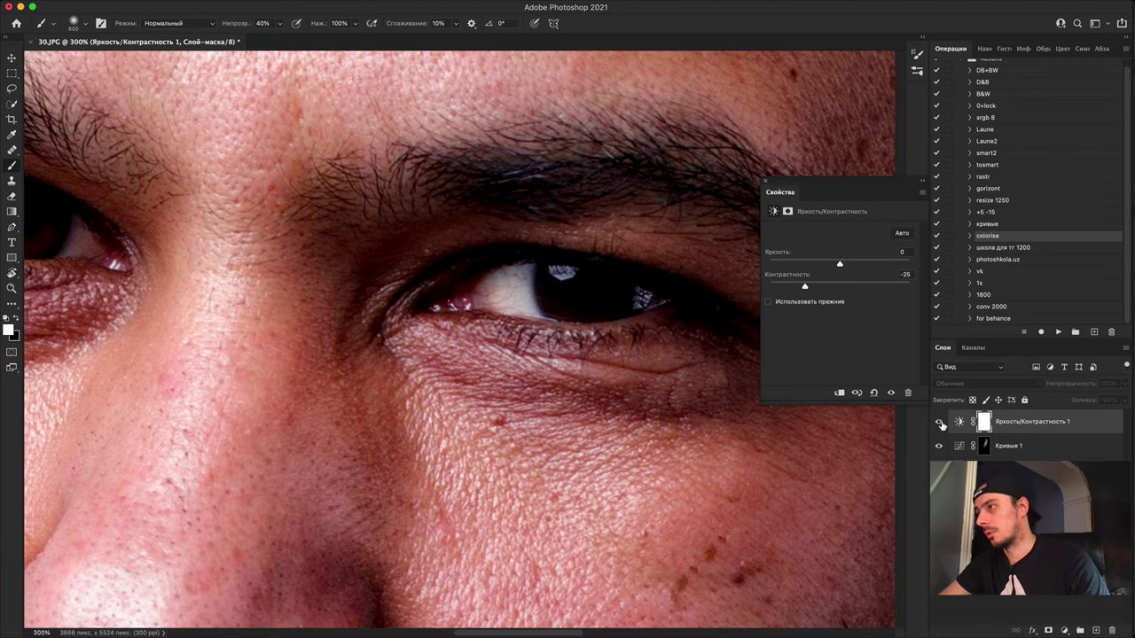
pyautogui.click(940, 424)
pyautogui.scroll(2, 475, 368)
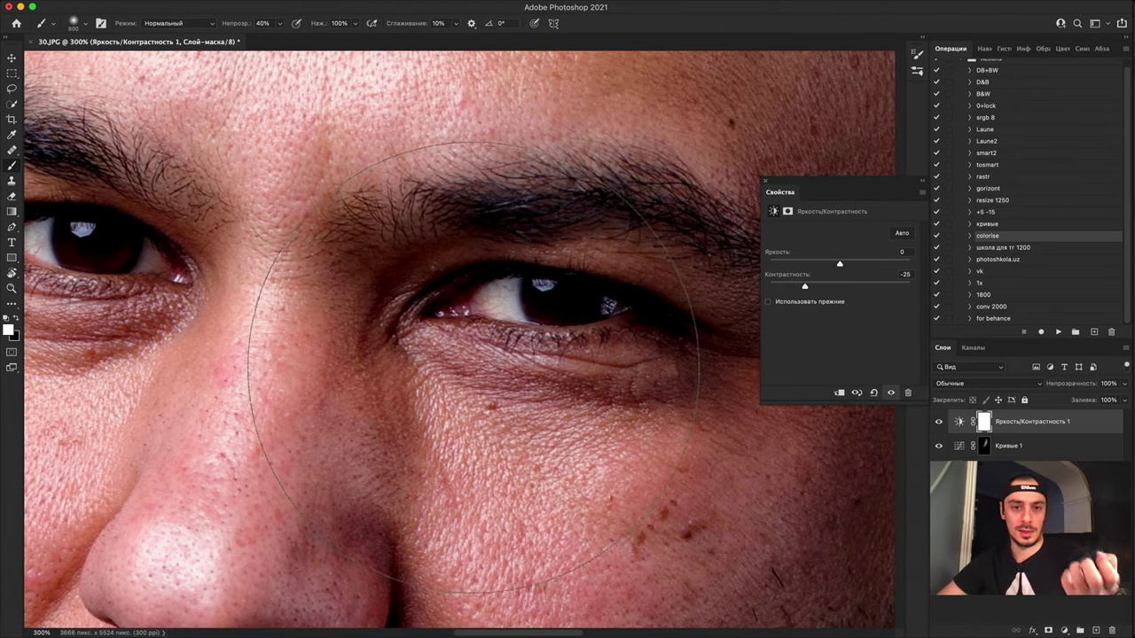
# Step: Add a Curves adjustment layer with the midtones pulled down to darken the portrait, and invert its mask to black
pyautogui.scroll(-5, 474, 368)
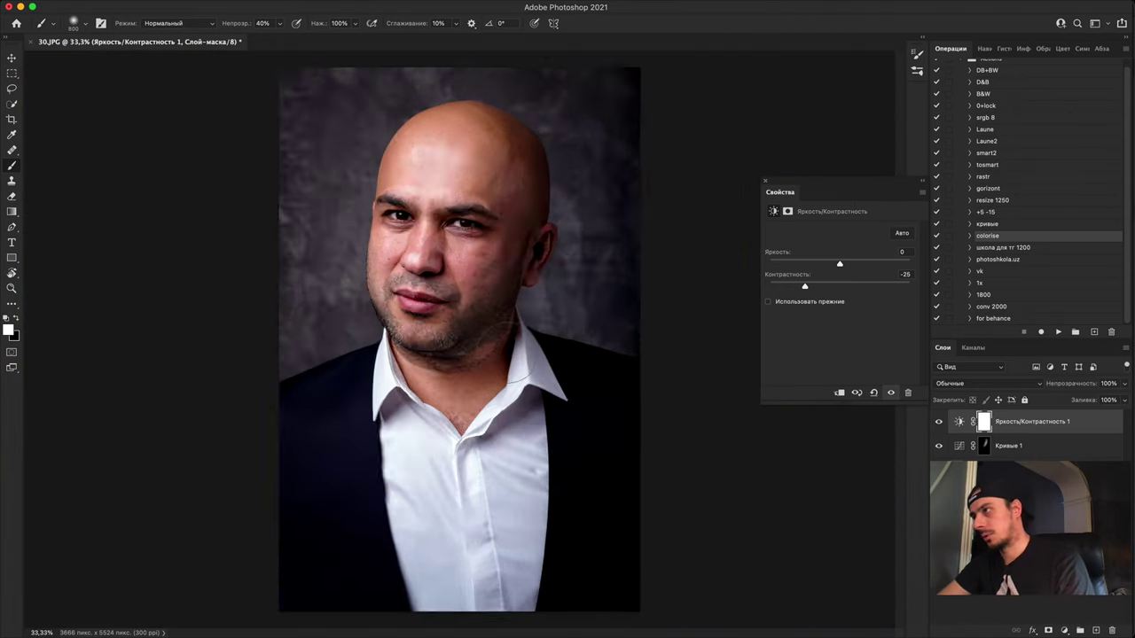
pyautogui.scroll(-3, 492, 382)
pyautogui.scroll(2, 492, 381)
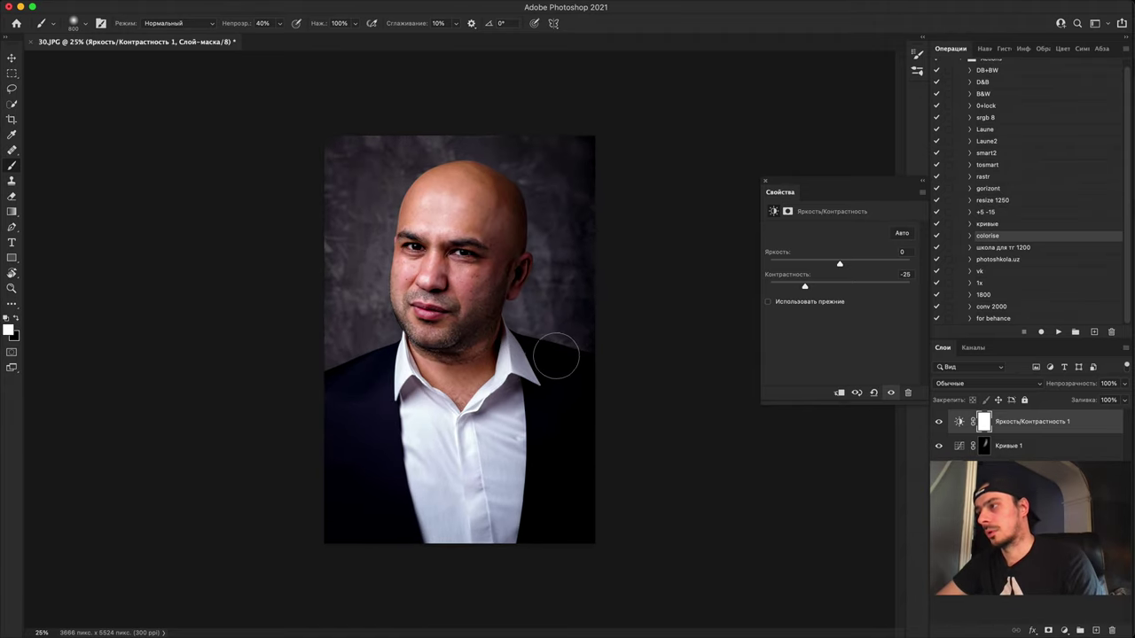
pyautogui.scroll(1, 554, 362)
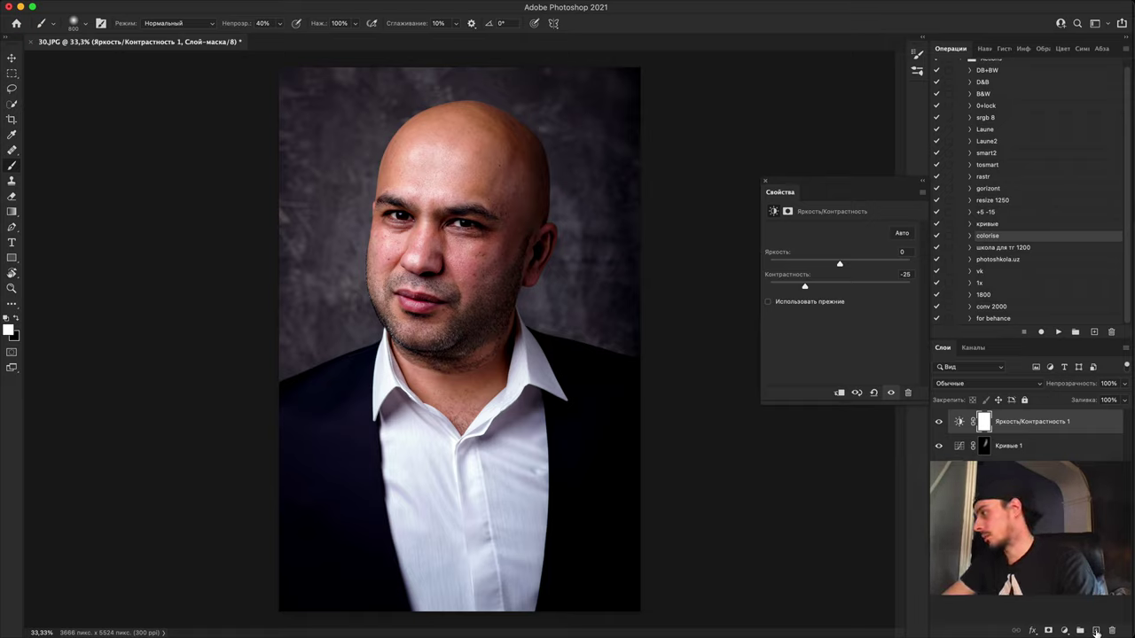
pyautogui.click(1065, 630)
pyautogui.click(1050, 434)
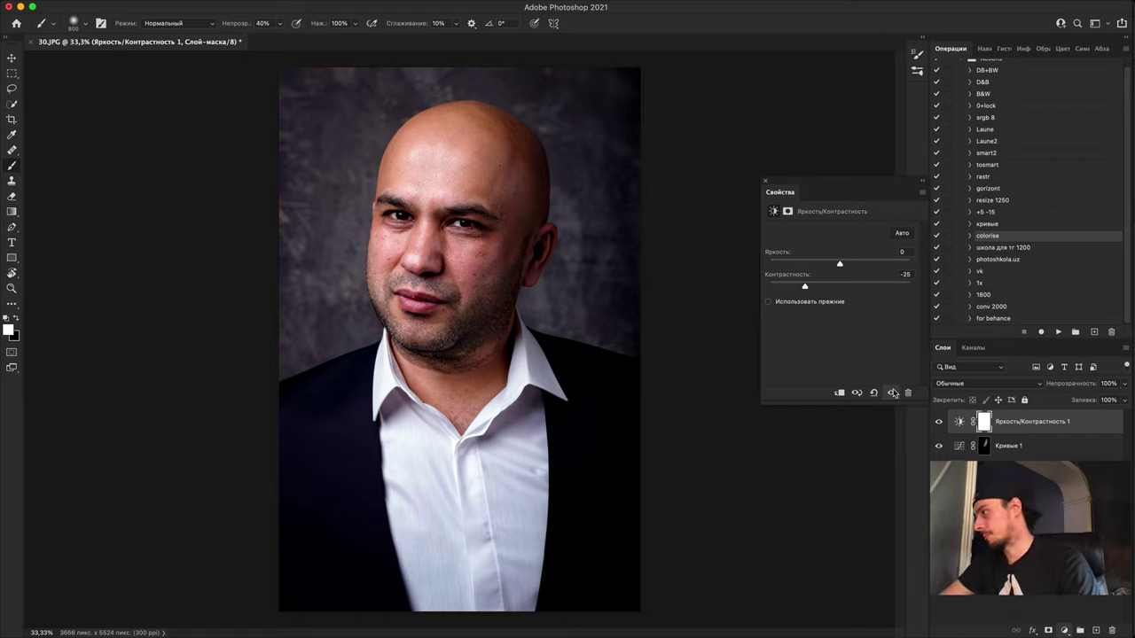
pyautogui.moveTo(821, 352); pyautogui.dragTo(865, 325)
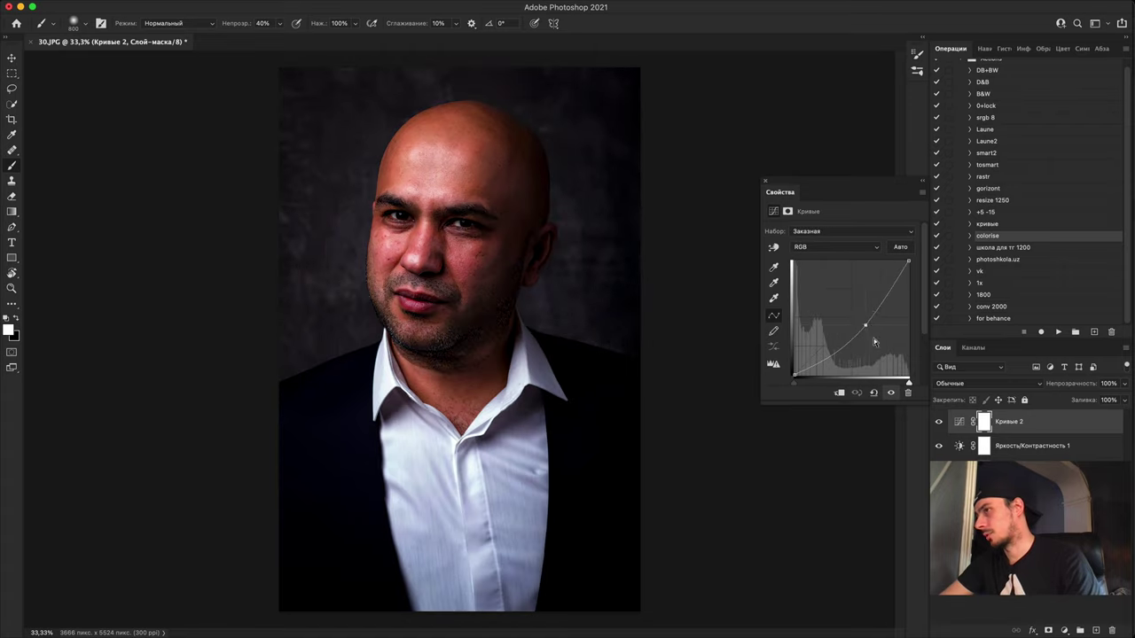
pyautogui.press('super+i')
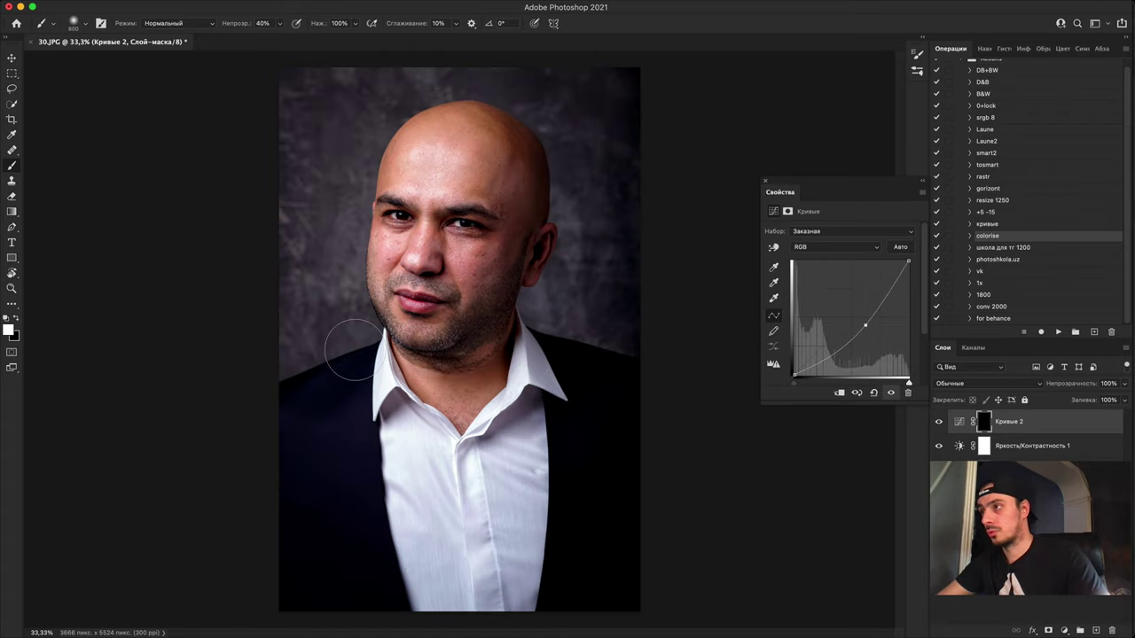
# Step: Enlarge the brush to 1700 px and paint white on the Curves mask to darken the backdrop around the man
pyautogui.press(']')
pyautogui.press(']')
pyautogui.press(']')
pyautogui.press(']')
pyautogui.press(']')
pyautogui.press(']')
pyautogui.press(']')
pyautogui.press(']')
pyautogui.press(']')
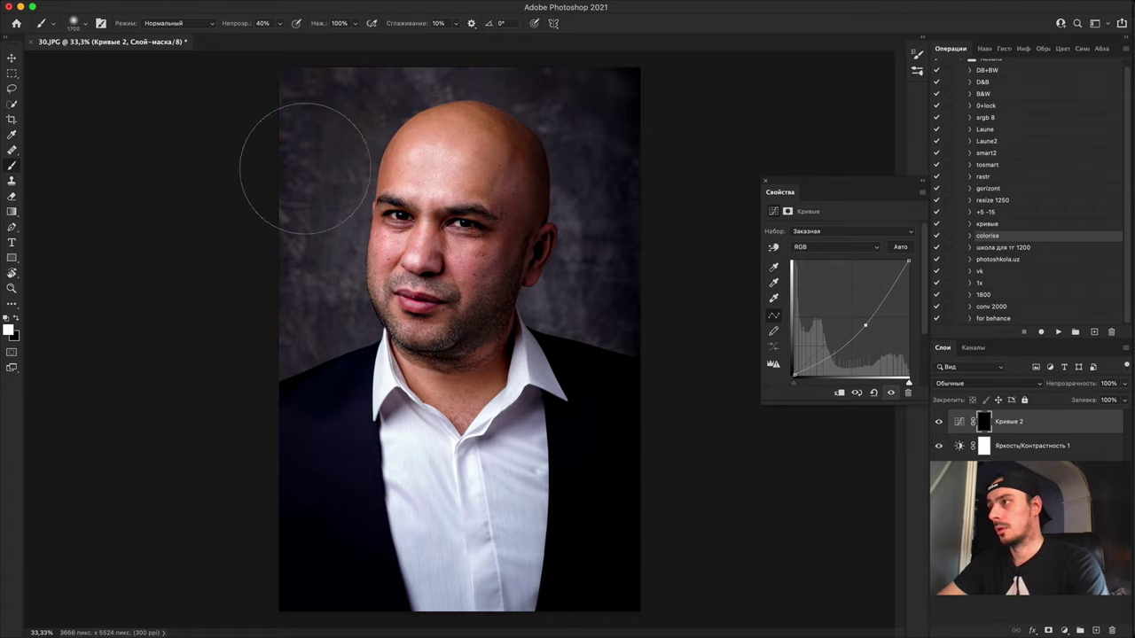
pyautogui.press('super+minus')
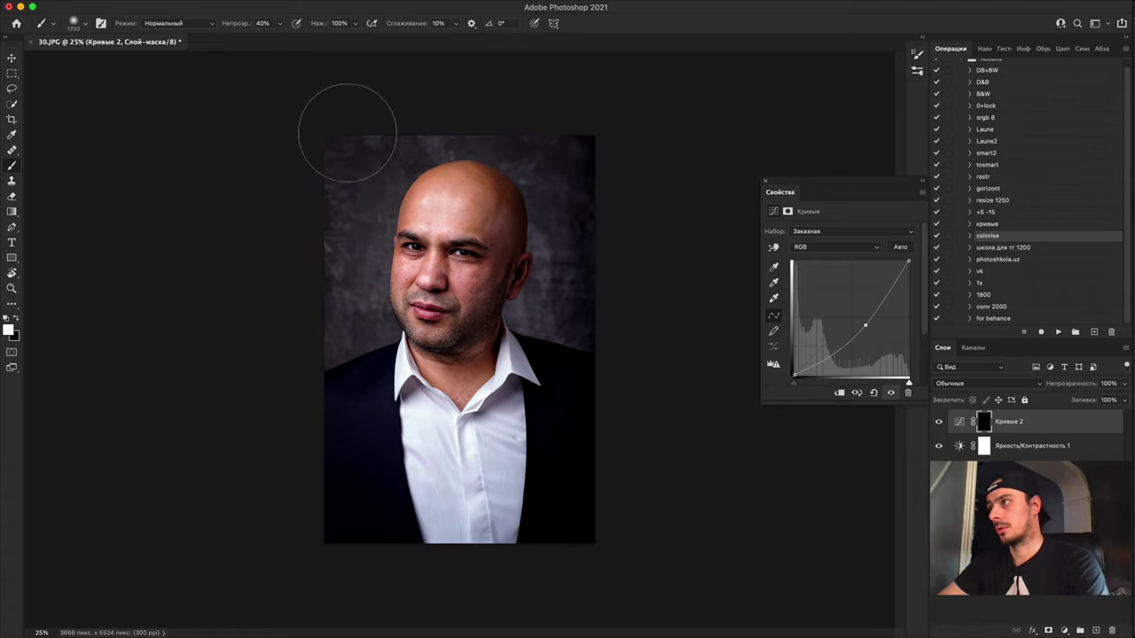
pyautogui.moveTo(321, 339)
pyautogui.mouseDown()
pyautogui.moveTo(355, 154)
pyautogui.moveTo(406, 97)
pyautogui.mouseUp()
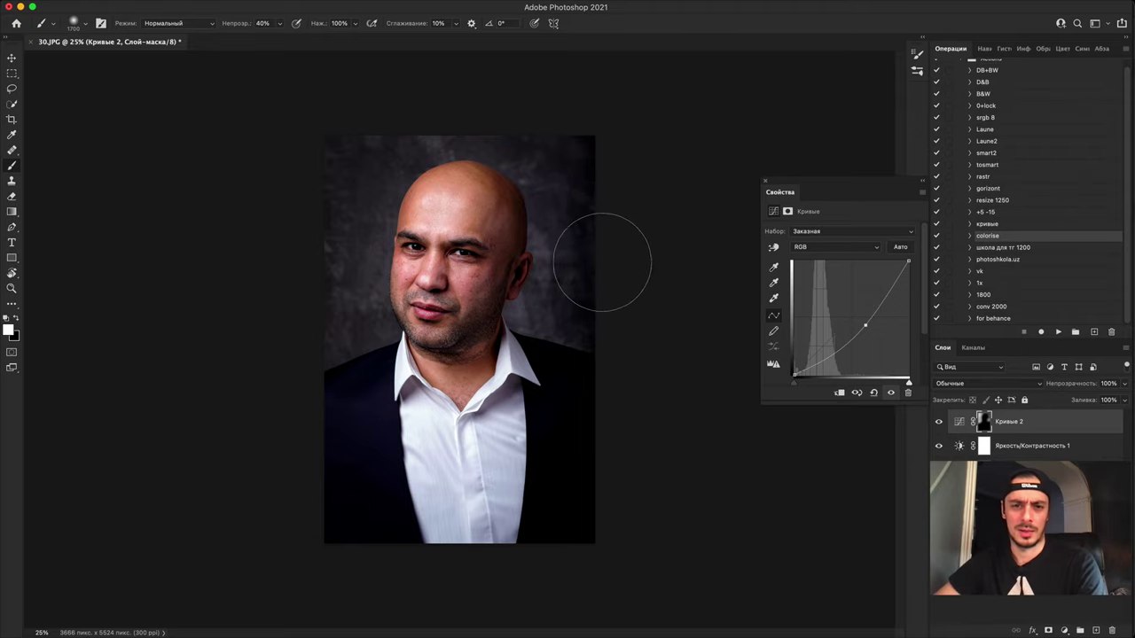
pyautogui.press('super+plus')
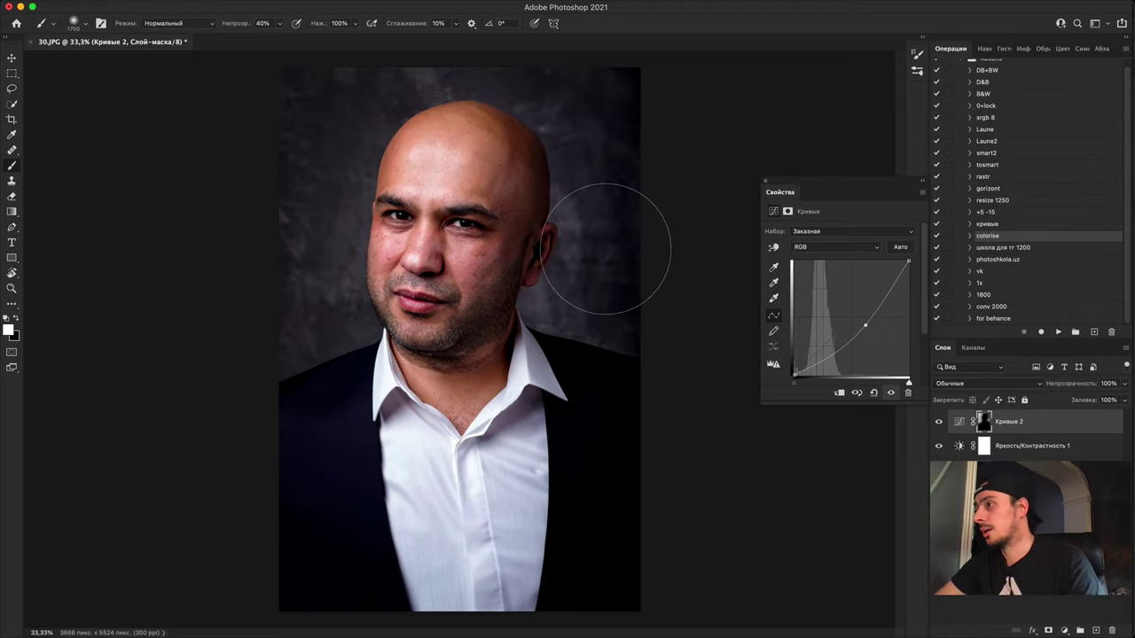
pyautogui.press('super+minus')
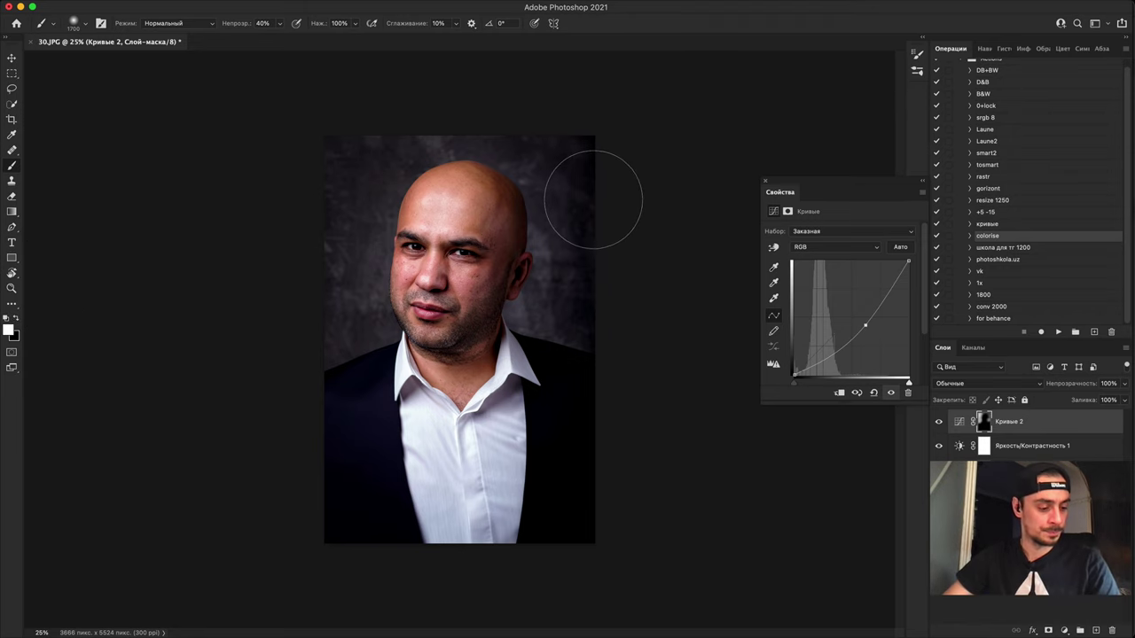
# Step: Switch to Adobe Bridge and open portrait 31.JPG from the Game1 folder in Photoshop
pyautogui.press('super+Tab')
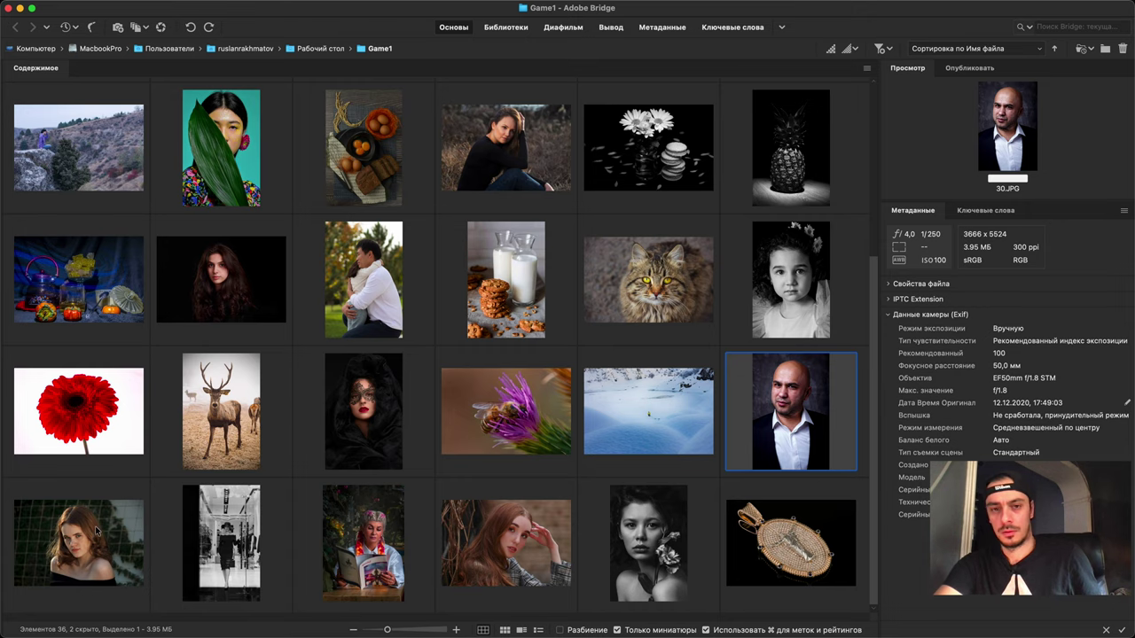
pyautogui.click(95, 532)
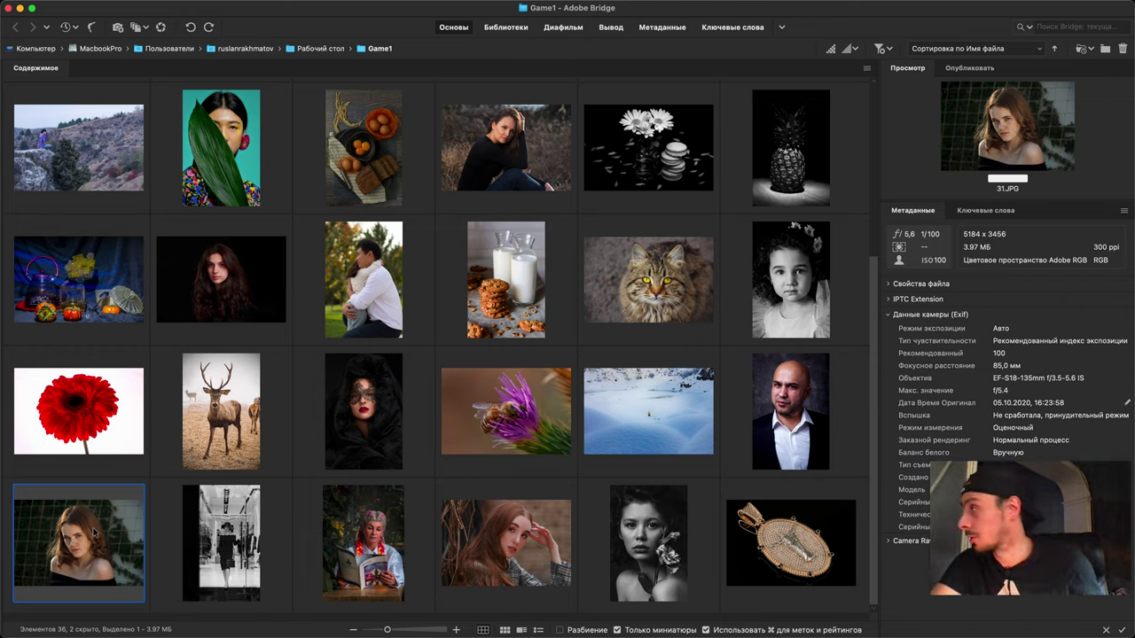
pyautogui.doubleClick(89, 534)
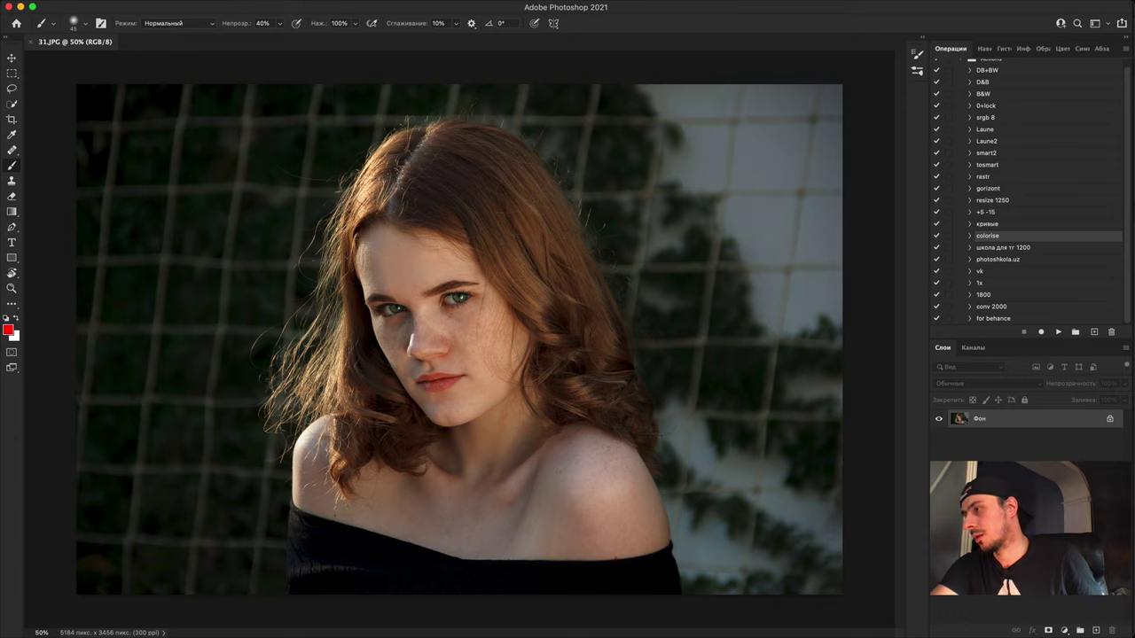
# Step: Create a new layer and mark both of the woman's bare shoulders with red brush circles
pyautogui.click(1097, 630)
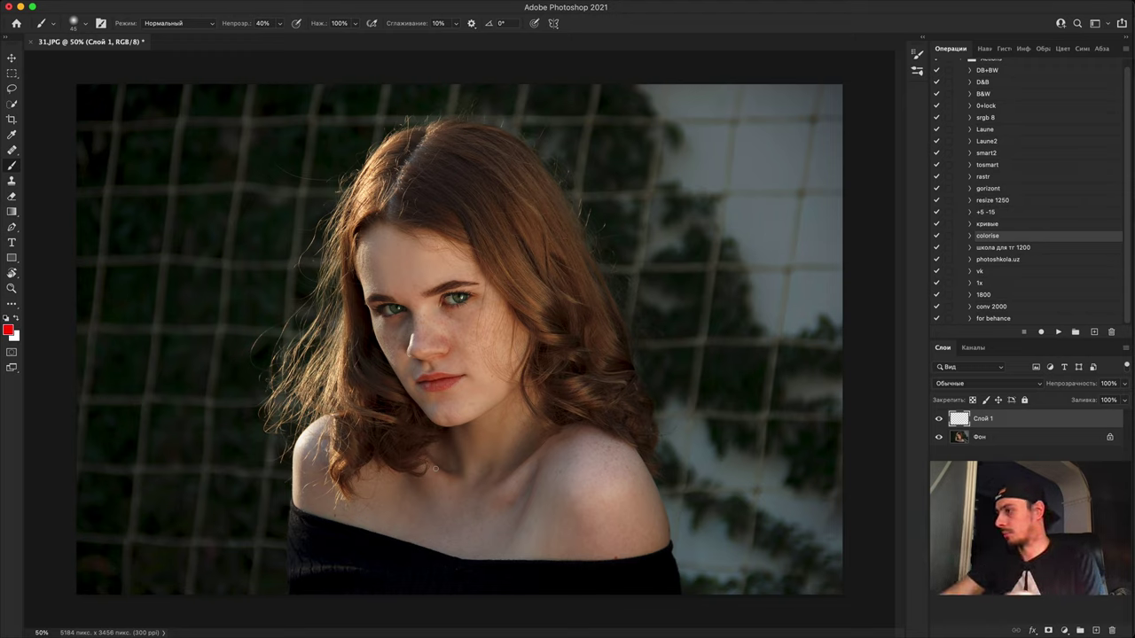
pyautogui.moveTo(279, 405)
pyautogui.mouseDown()
pyautogui.moveTo(433, 429)
pyautogui.moveTo(238, 461)
pyautogui.moveTo(266, 412)
pyautogui.mouseUp()
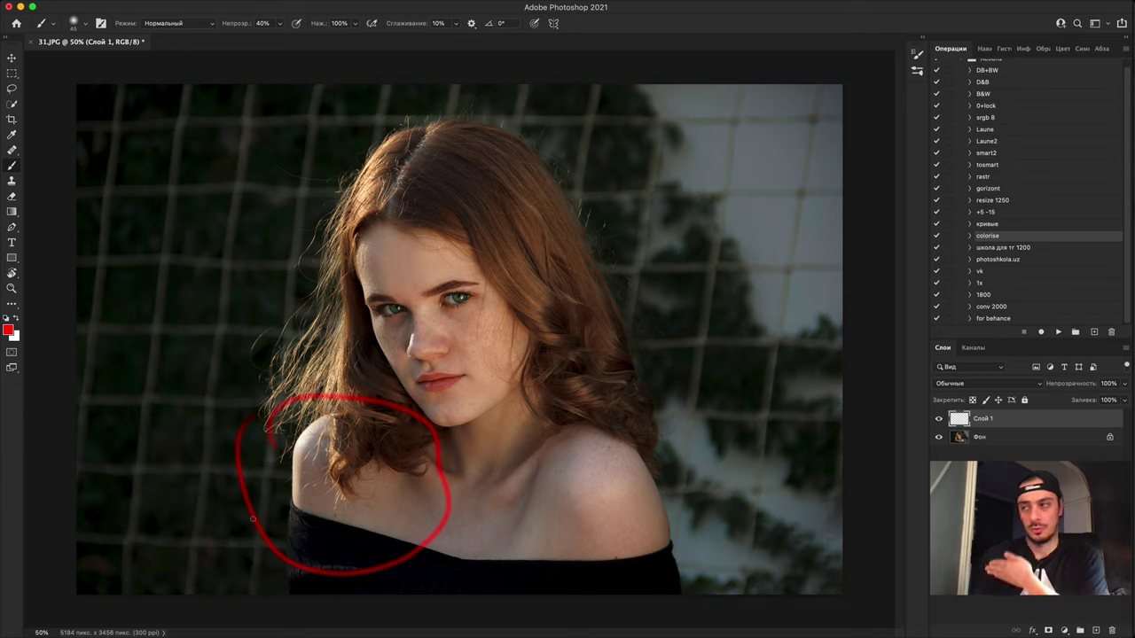
pyautogui.moveTo(601, 424)
pyautogui.mouseDown()
pyautogui.moveTo(562, 431)
pyautogui.moveTo(535, 469)
pyautogui.moveTo(555, 508)
pyautogui.moveTo(583, 529)
pyautogui.mouseUp()
pyautogui.moveTo(533, 471)
pyautogui.mouseDown()
pyautogui.moveTo(471, 564)
pyautogui.moveTo(610, 620)
pyautogui.moveTo(679, 536)
pyautogui.moveTo(650, 454)
pyautogui.moveTo(547, 444)
pyautogui.moveTo(494, 585)
pyautogui.moveTo(557, 485)
pyautogui.moveTo(517, 512)
pyautogui.moveTo(587, 539)
pyautogui.mouseUp()
# Step: Delete the layer with the red marks and turn off the deletion confirmation for future deletions
pyautogui.click(1112, 631)
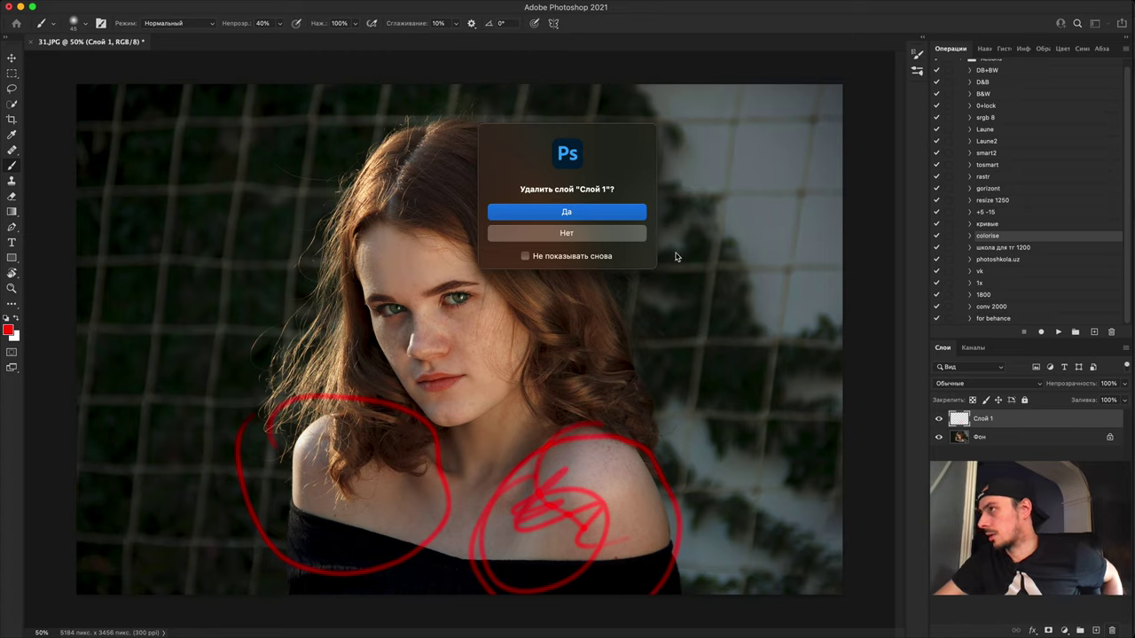
pyautogui.click(602, 256)
pyautogui.click(607, 213)
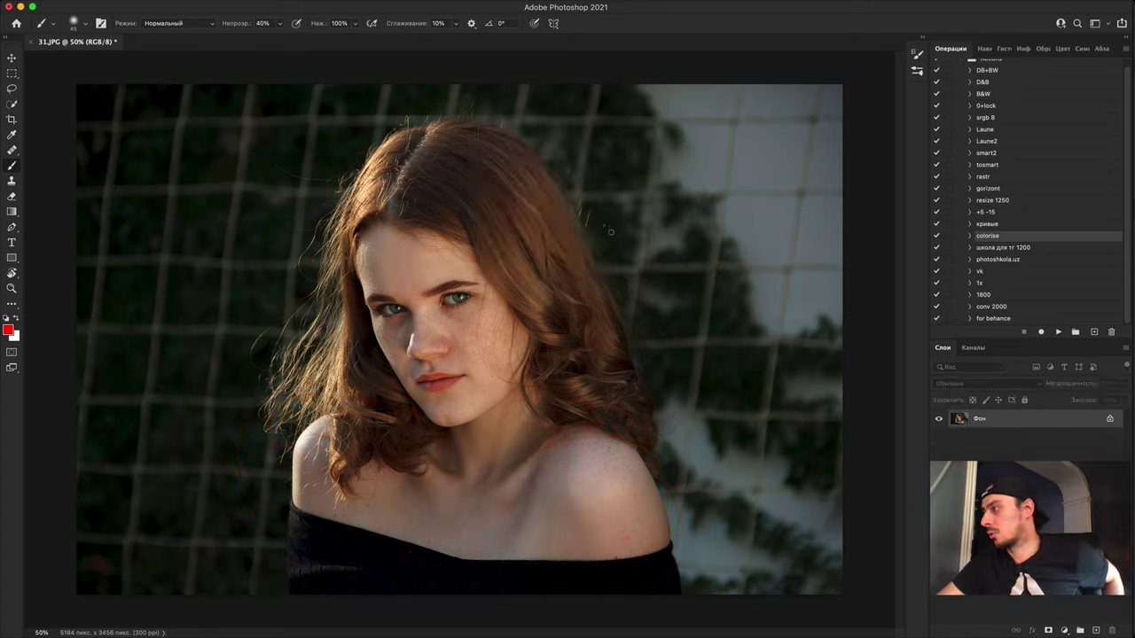
# Step: Add a fresh layer and outline each of the woman's shoulders with a single red loop
pyautogui.click(1095, 631)
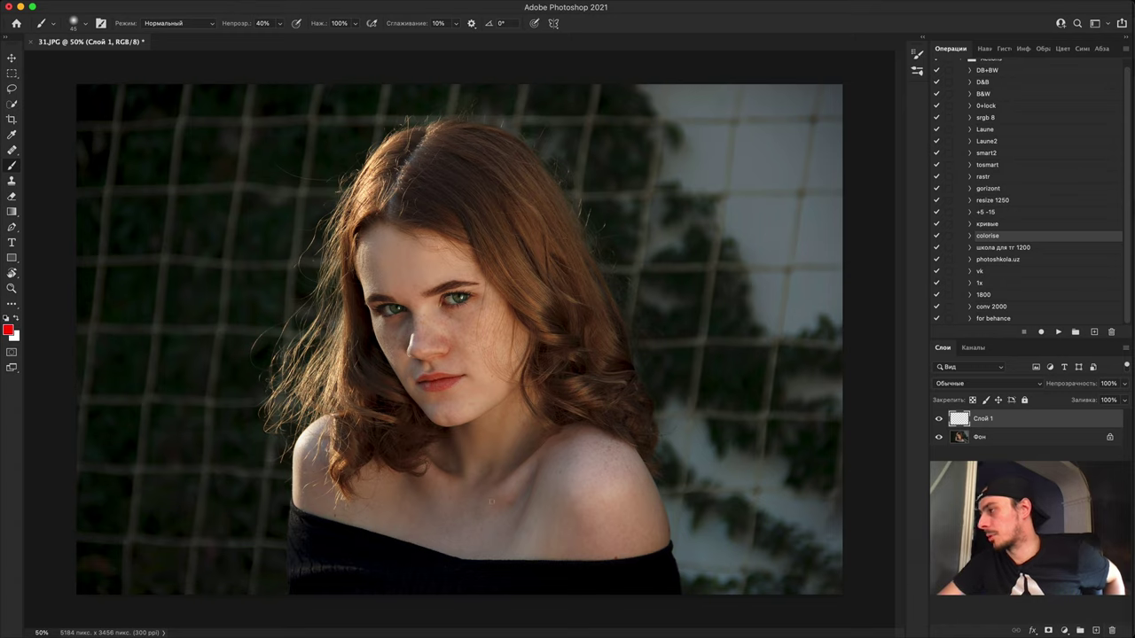
pyautogui.moveTo(423, 566)
pyautogui.mouseDown()
pyautogui.moveTo(479, 457)
pyautogui.moveTo(474, 559)
pyautogui.mouseUp()
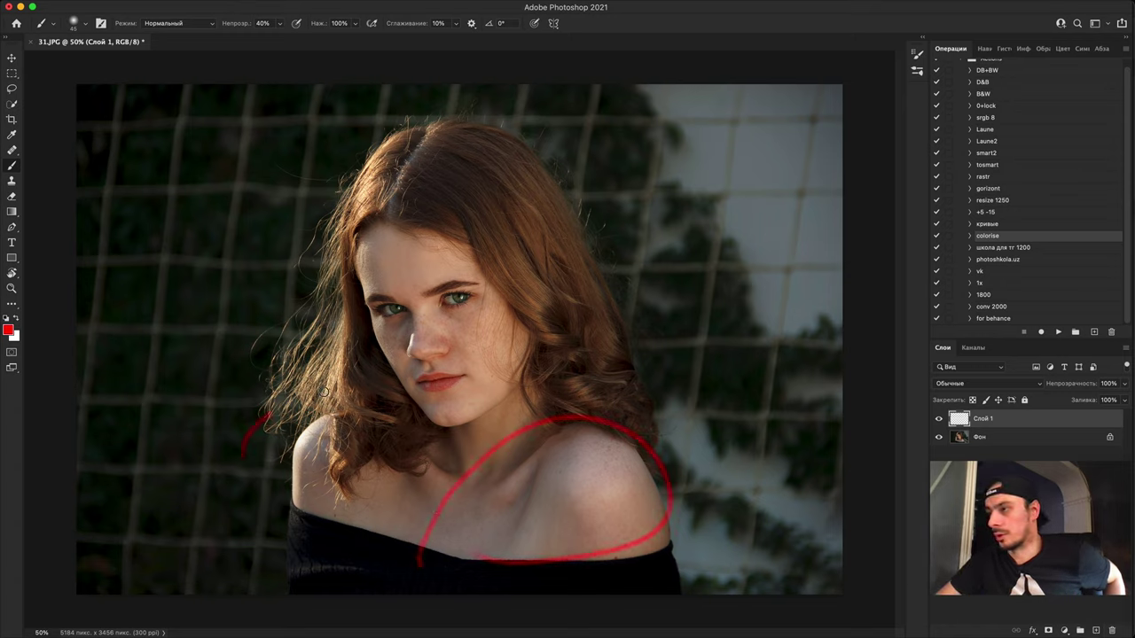
pyautogui.moveTo(325, 391); pyautogui.dragTo(270, 564)
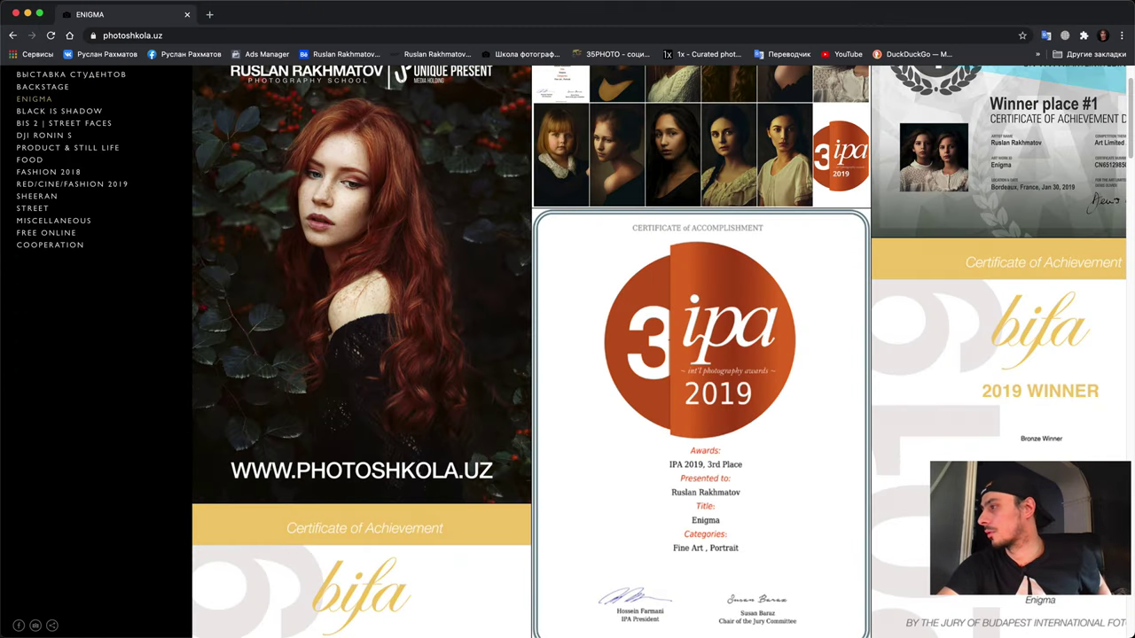
# Step: Examine the shoulders, necklines and clothing in the first portraits of the ENIGMA gallery on photoshkola.uz
pyautogui.scroll(-7, 458, 272)
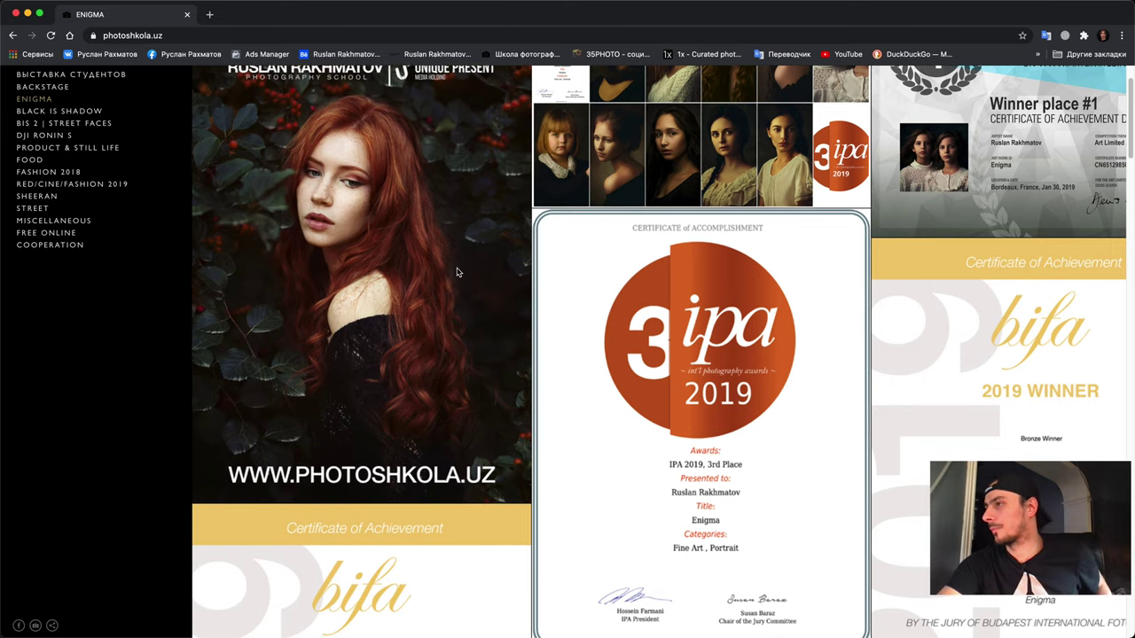
pyautogui.scroll(2, 458, 272)
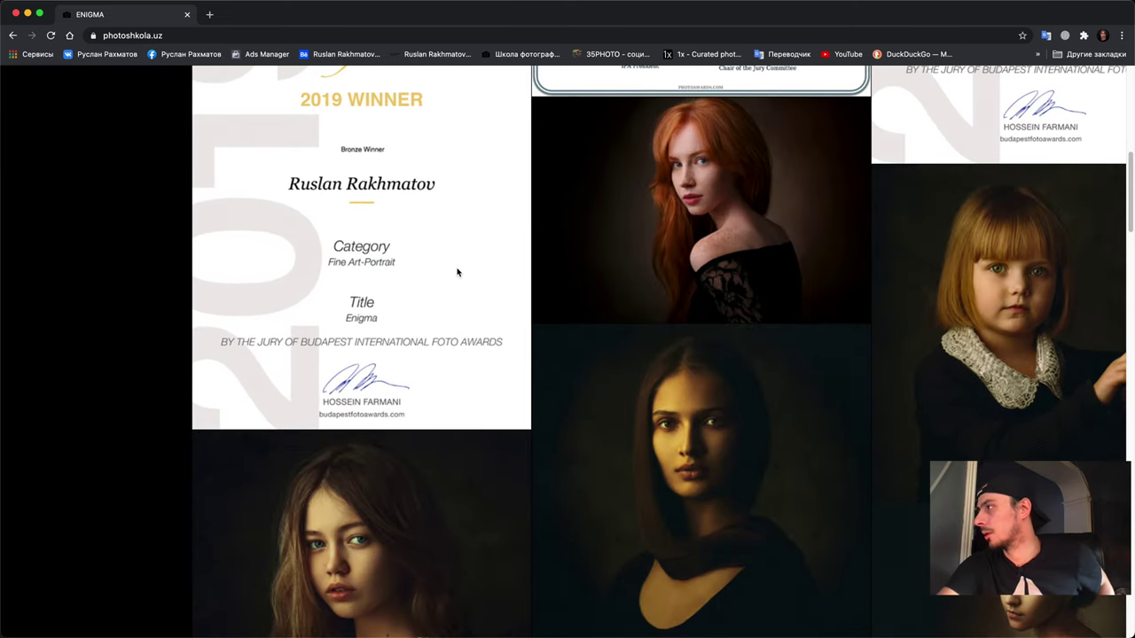
pyautogui.scroll(5, 457, 272)
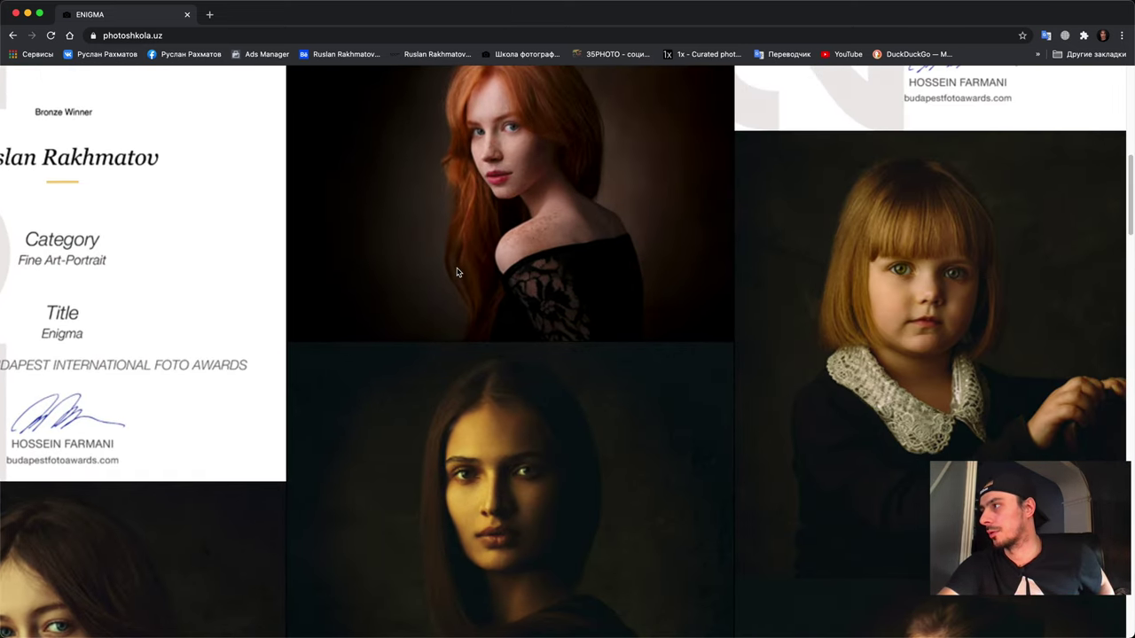
pyautogui.scroll(-5, 457, 272)
pyautogui.scroll(-4, 458, 272)
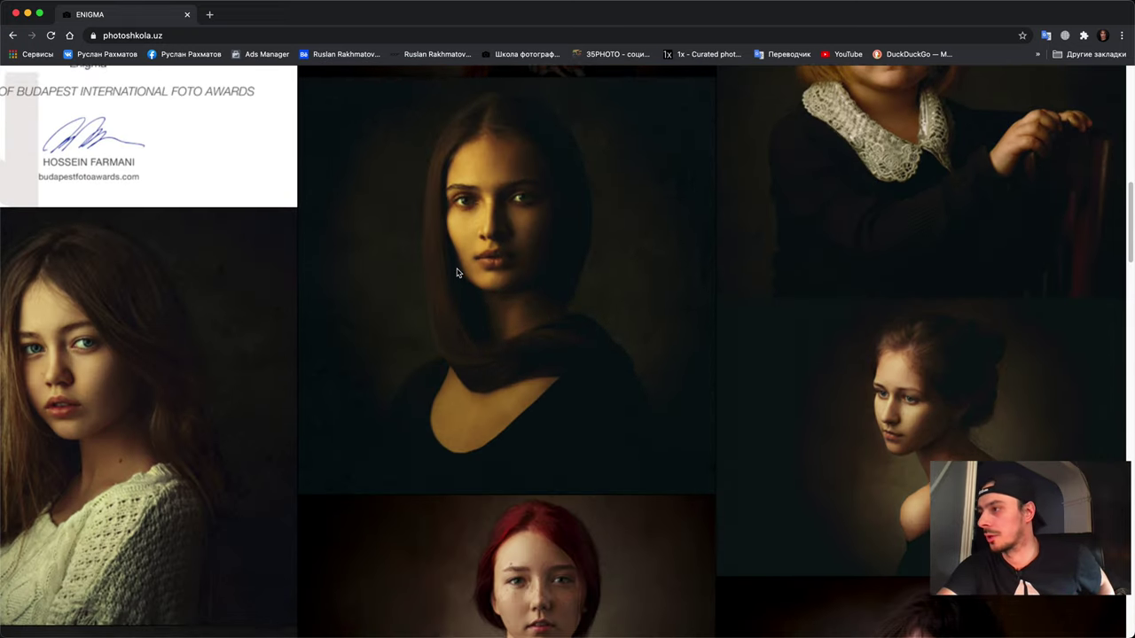
pyautogui.scroll(-3, 457, 272)
pyautogui.scroll(-2, 448, 328)
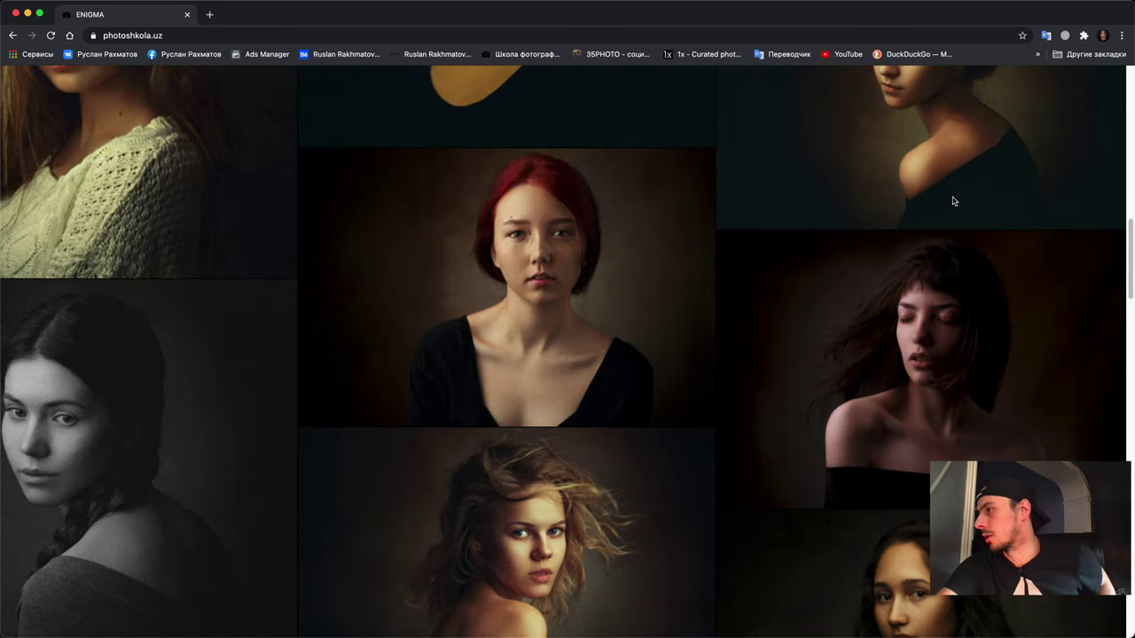
pyautogui.scroll(3, 518, 369)
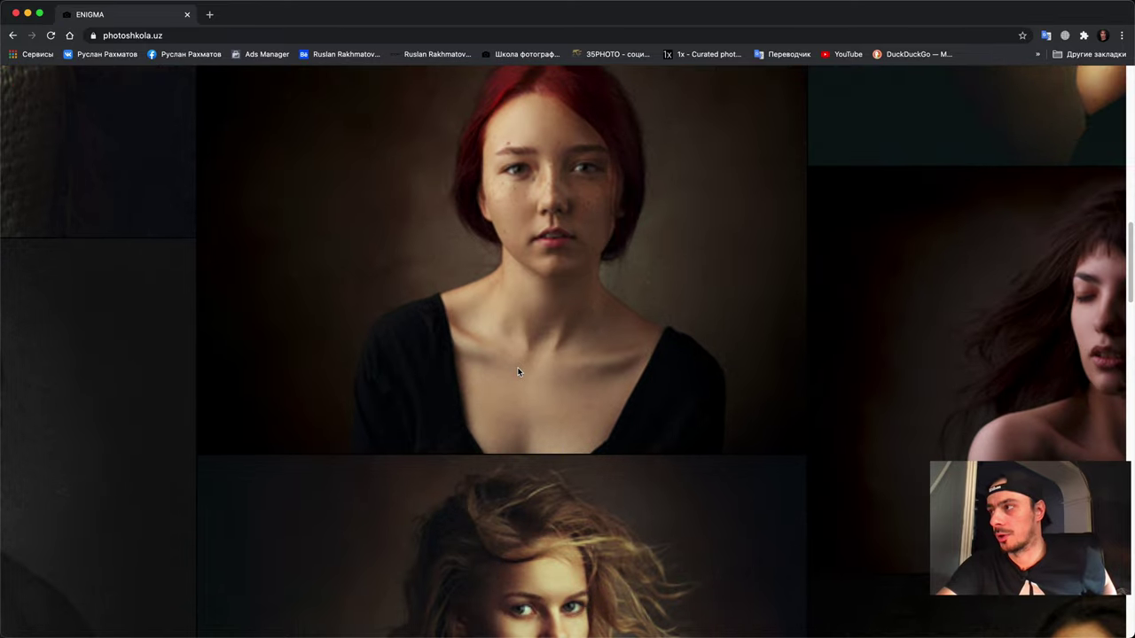
pyautogui.scroll(-3, 518, 372)
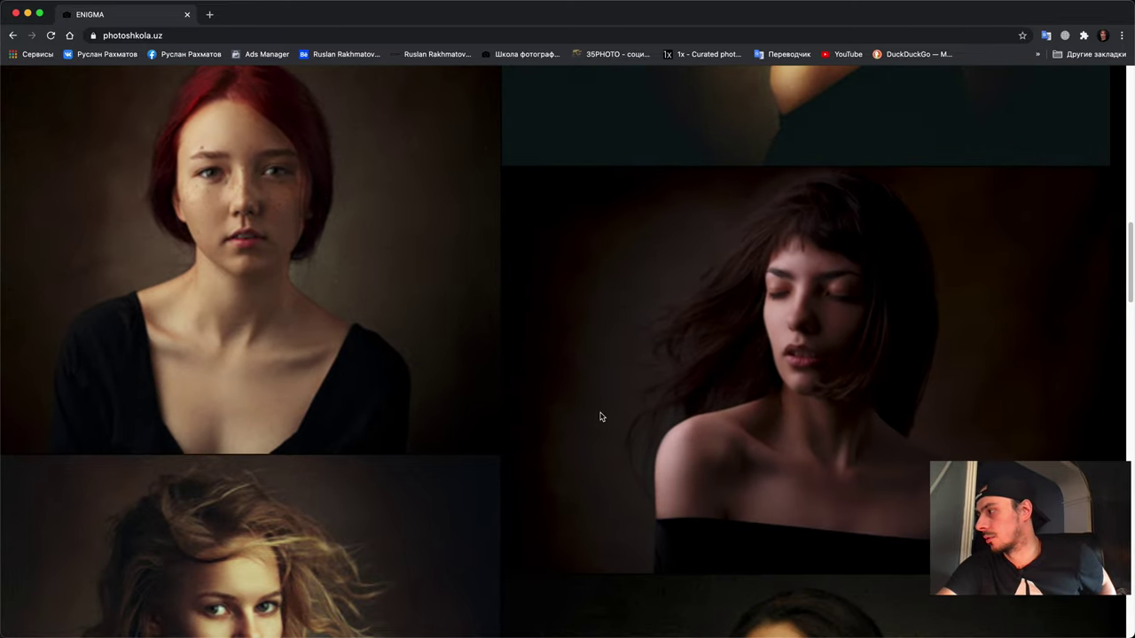
# Step: Browse further down the ENIGMA gallery to find more portraits with bare or covered shoulders
pyautogui.scroll(-5, 597, 413)
pyautogui.hscroll(-4, 600, 417)
pyautogui.hscroll(4, 600, 417)
pyautogui.scroll(-1, 600, 417)
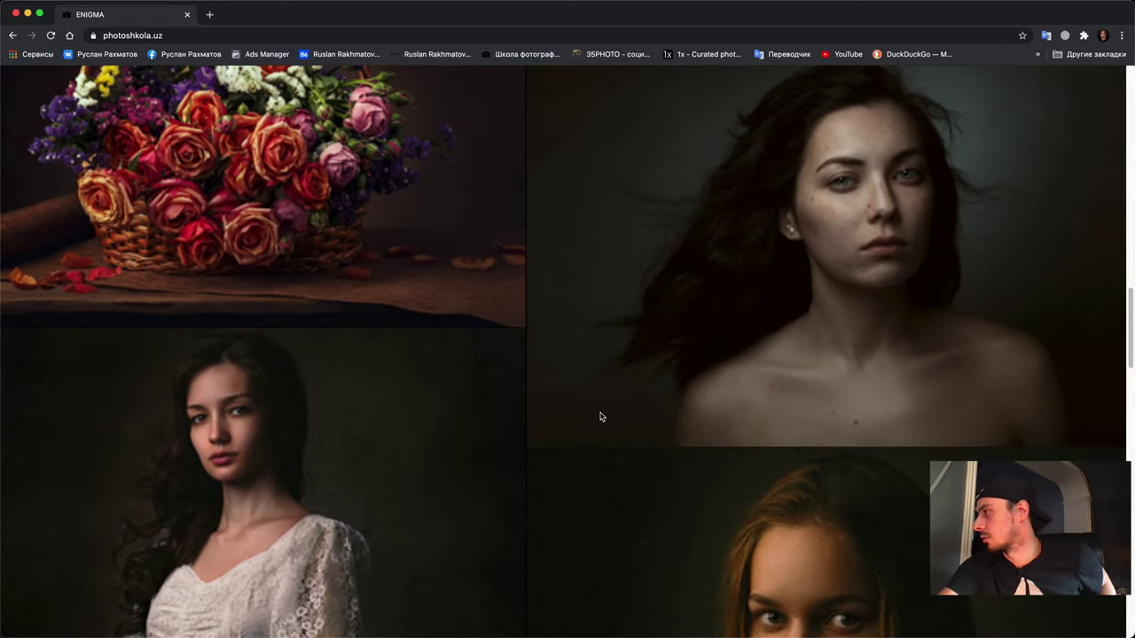
pyautogui.hscroll(-4, 600, 416)
pyautogui.scroll(-3, 600, 416)
pyautogui.scroll(-6, 599, 417)
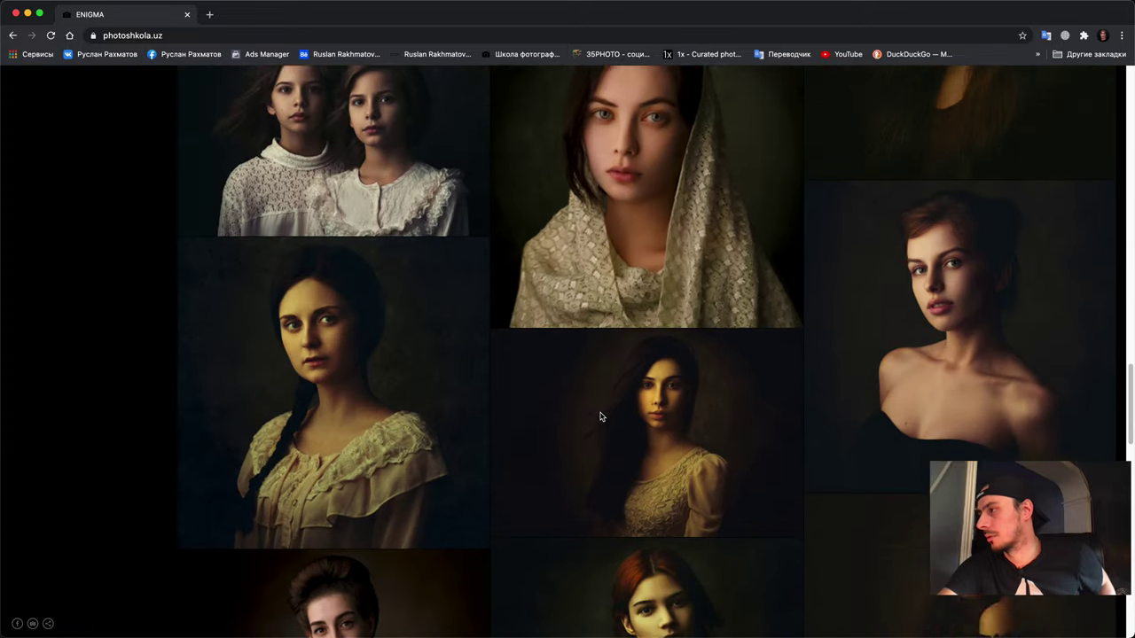
# Step: Examine up close how the shoulders are posed and lit in the ENIGMA portraits with off-the-shoulder clothing
pyautogui.scroll(5, 876, 254)
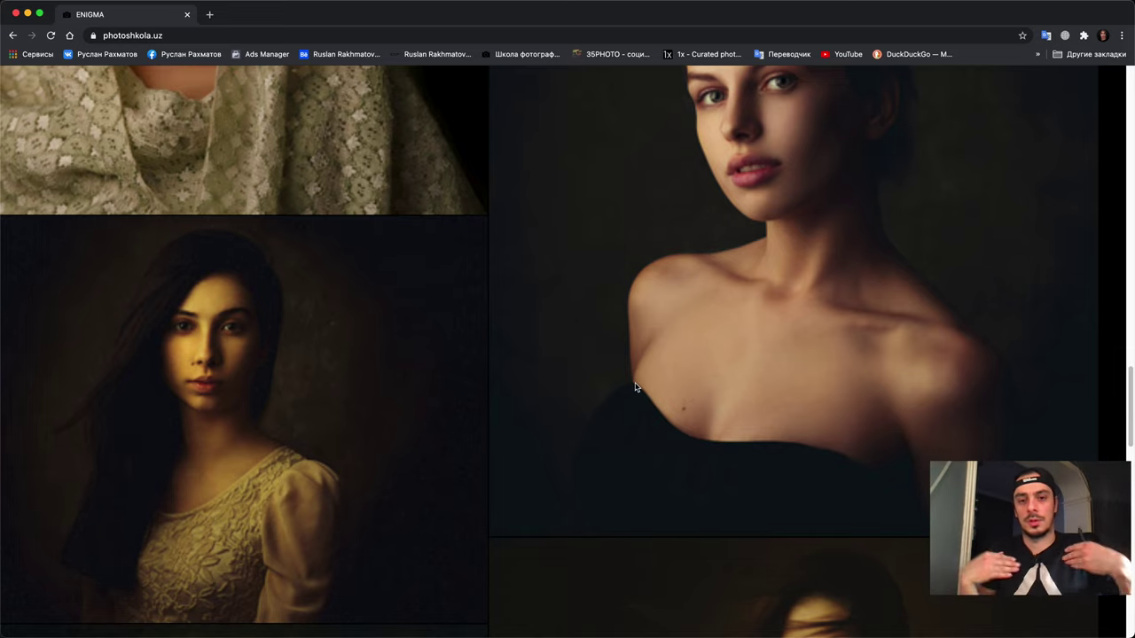
pyautogui.scroll(-5, 635, 388)
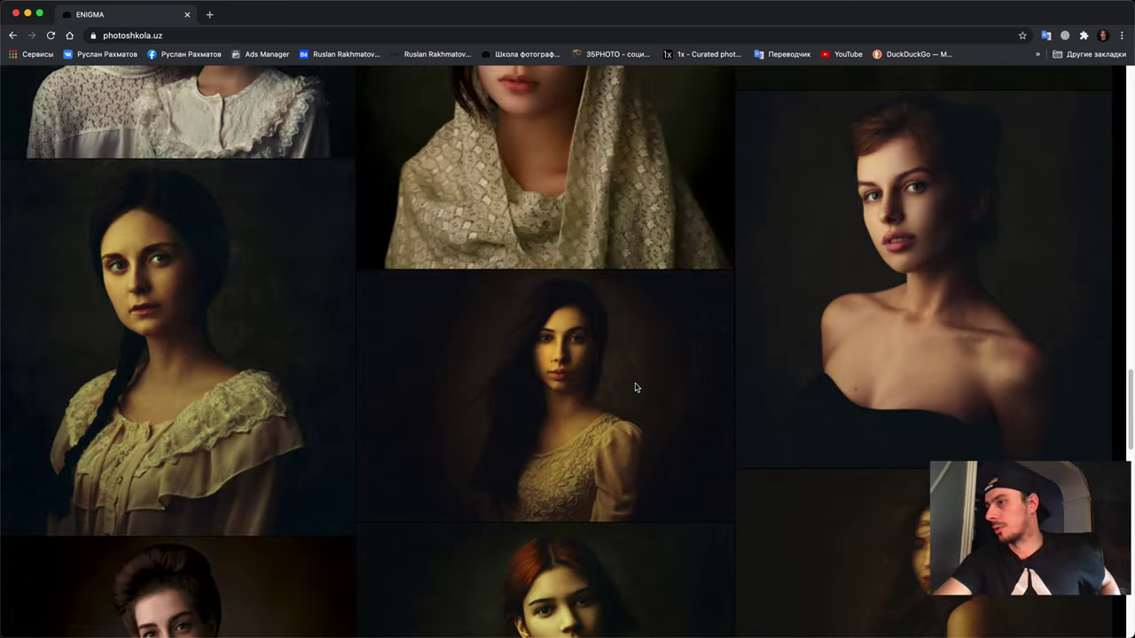
pyautogui.scroll(-4, 634, 387)
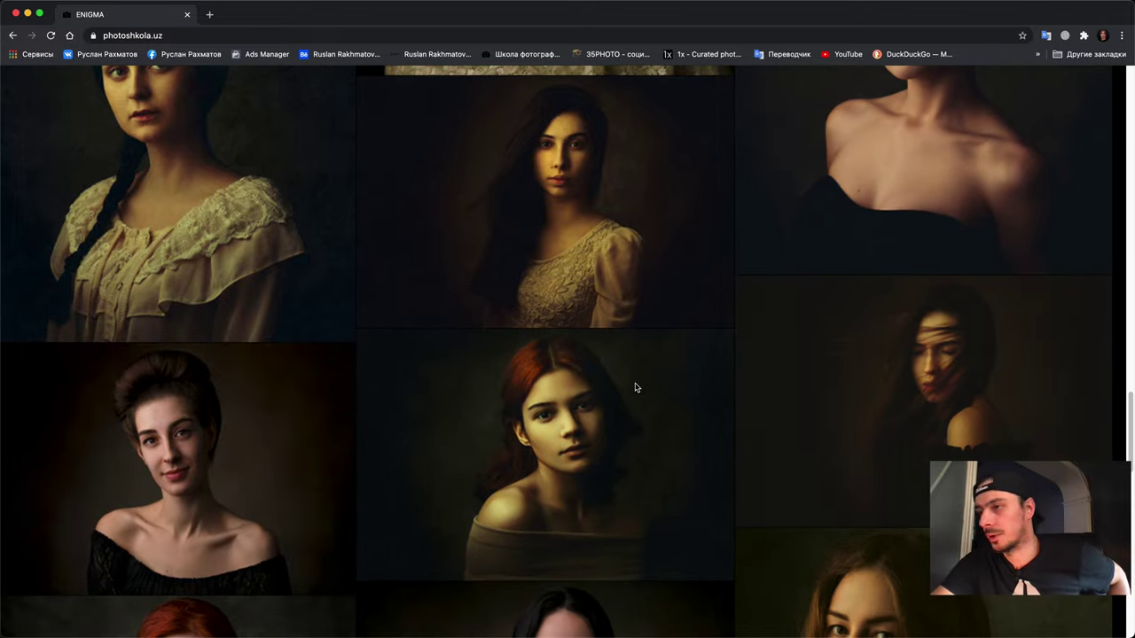
pyautogui.scroll(5, 635, 387)
pyautogui.scroll(3, 635, 388)
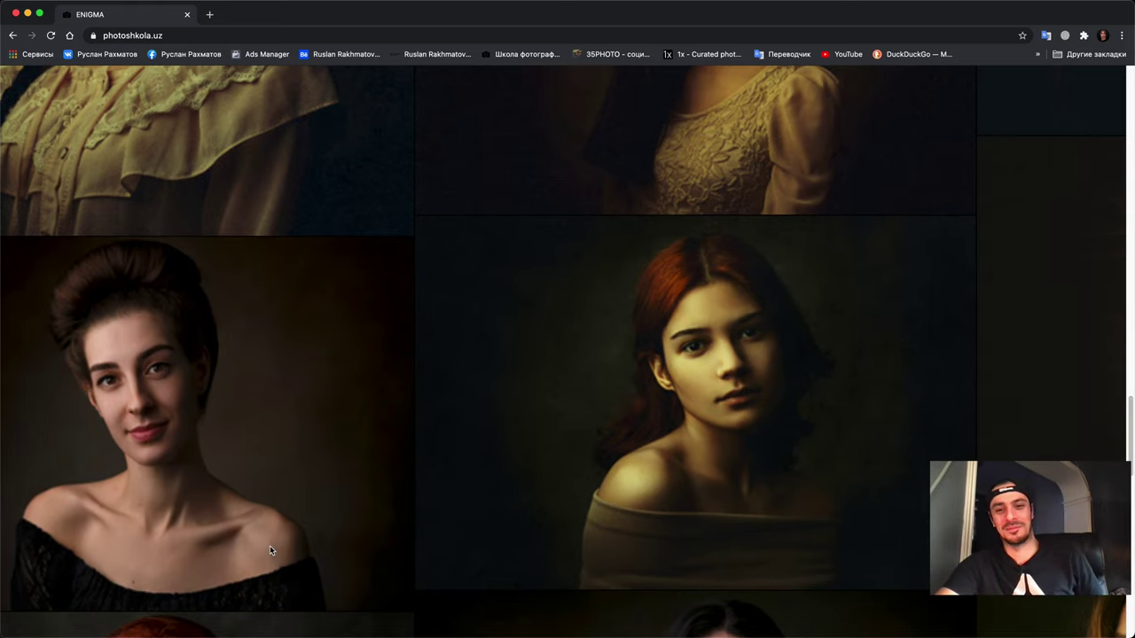
pyautogui.hscroll(-2, 252, 545)
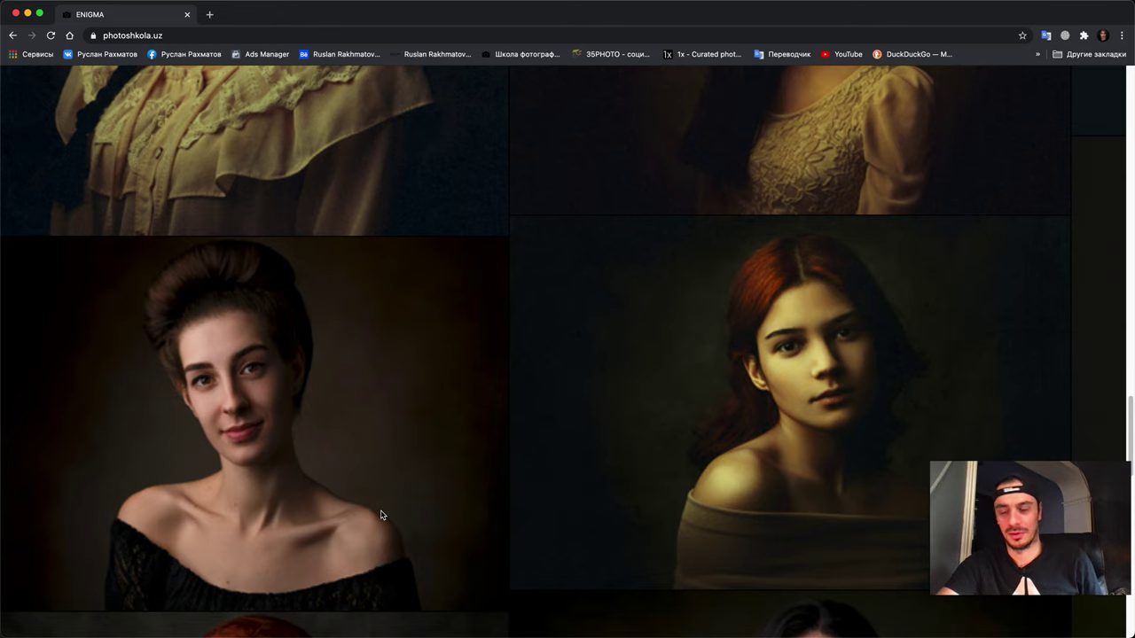
# Step: Compare the bare-shouldered women in off-the-shoulder tops with the other portraits further down the ENIGMA gallery
pyautogui.hscroll(10, 380, 514)
pyautogui.scroll(-5, 380, 514)
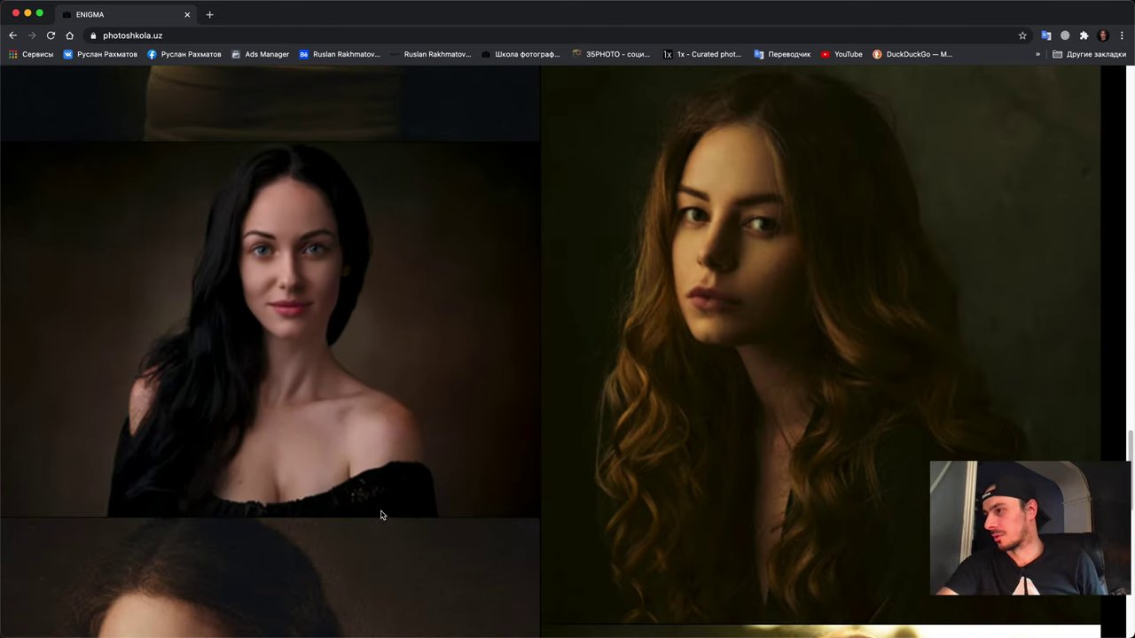
pyautogui.scroll(-15, 447, 414)
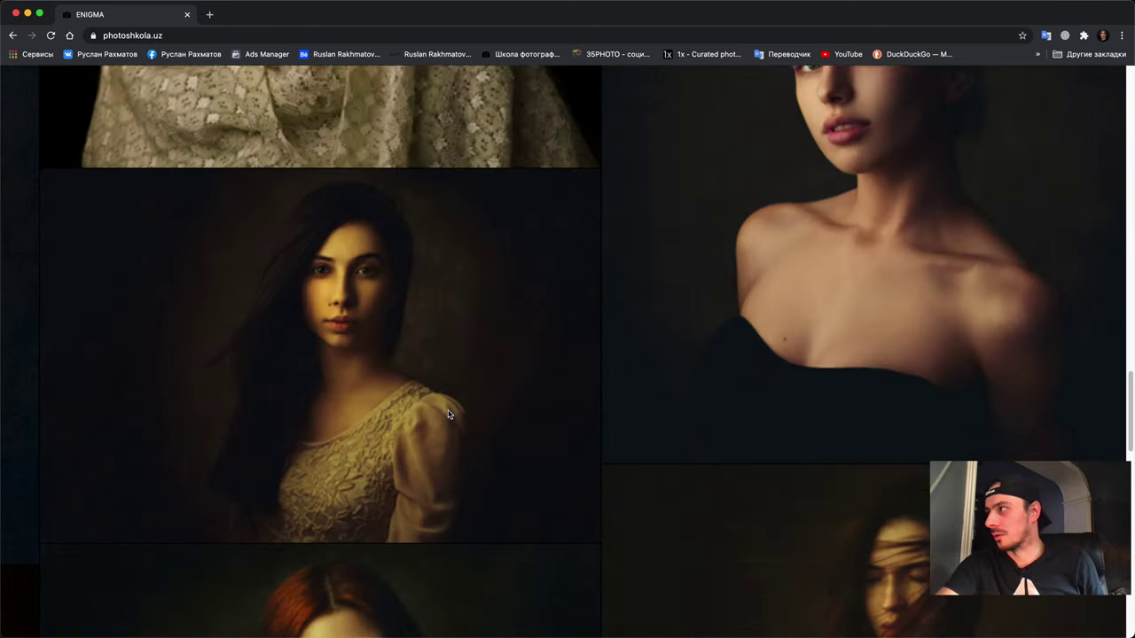
# Step: Open the SHEERAN gallery and look through its black-and-white portraits for examples of bare and covered shoulders
pyautogui.scroll(15, 448, 414)
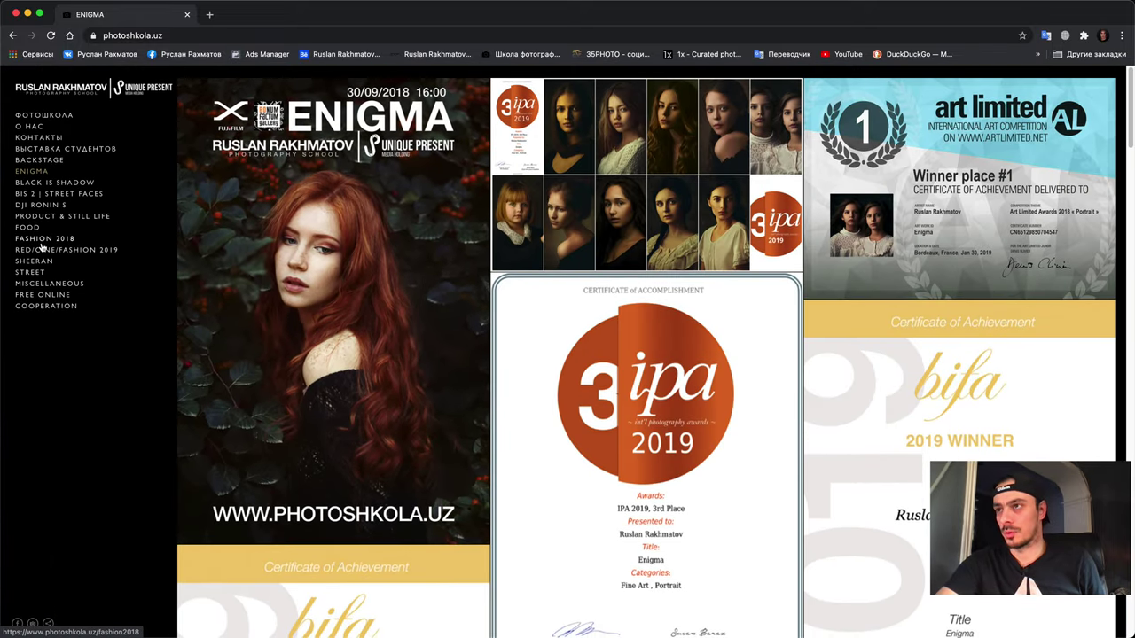
pyautogui.click(37, 261)
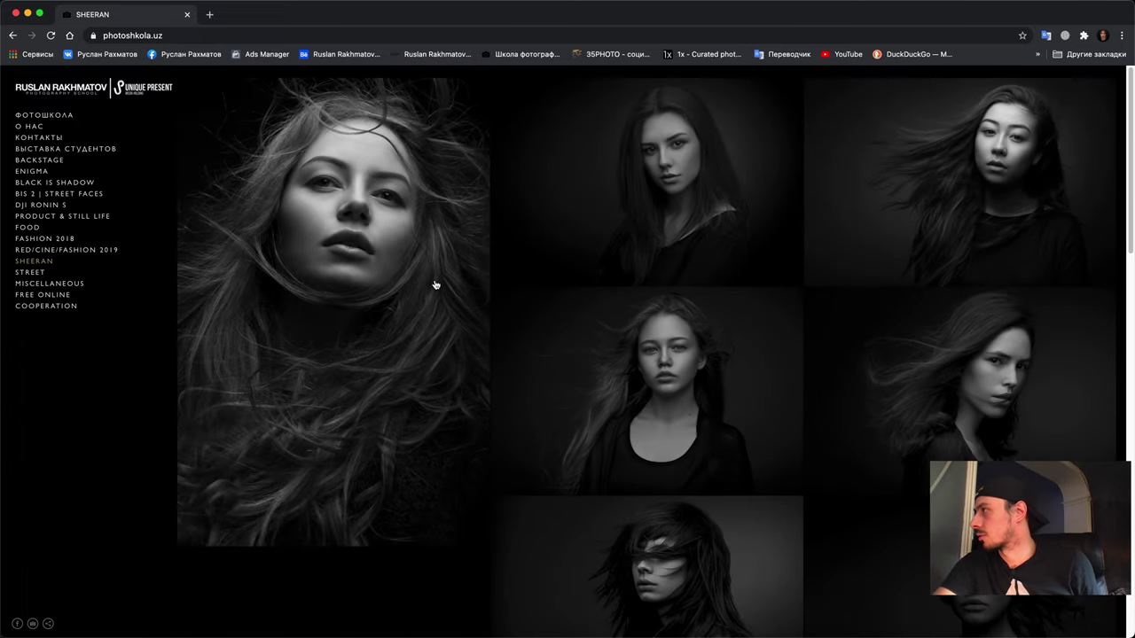
pyautogui.scroll(-5, 435, 284)
pyautogui.scroll(-7, 436, 284)
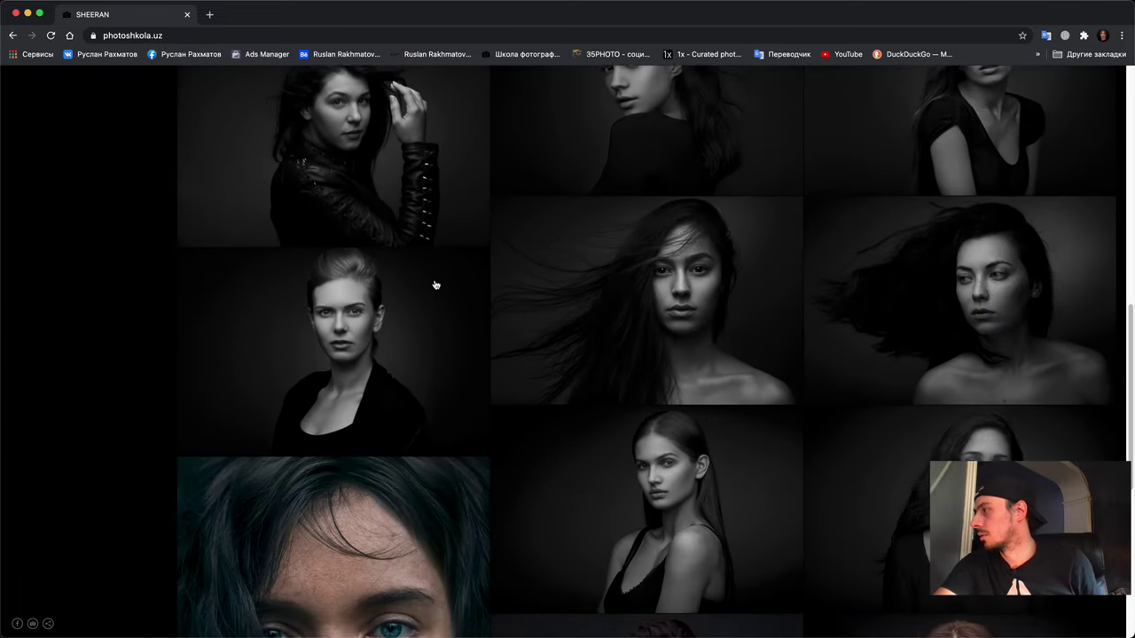
pyautogui.scroll(-5, 716, 325)
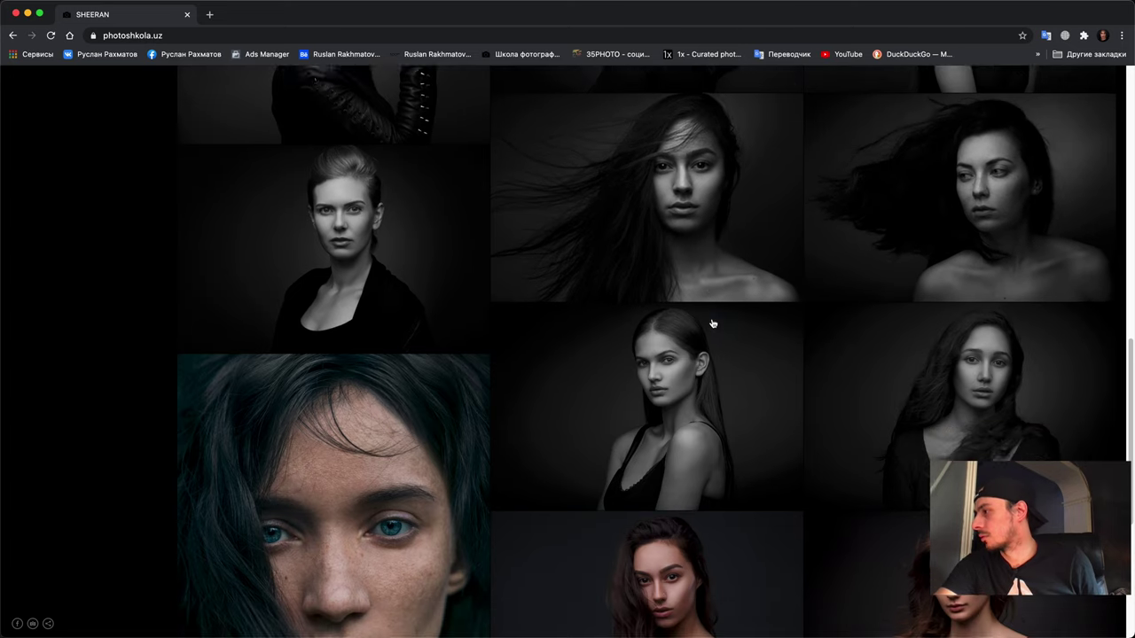
pyautogui.scroll(15, 713, 324)
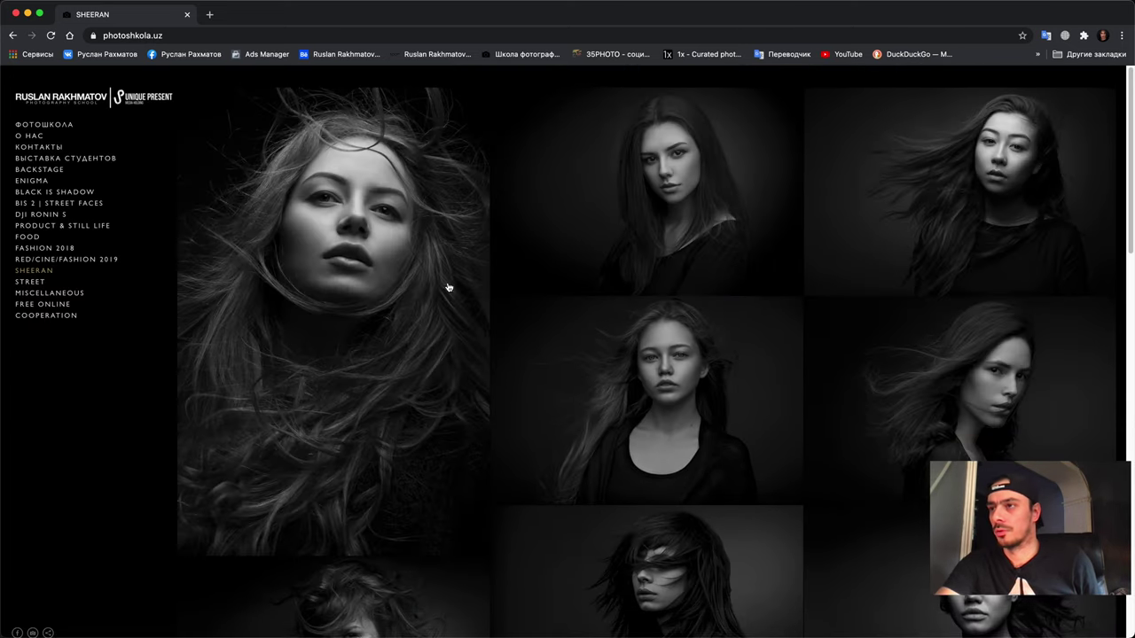
# Step: Open the MISCELLANEOUS gallery and browse its portraits for examples of how shoulders and necklines are shown
pyautogui.click(16, 283)
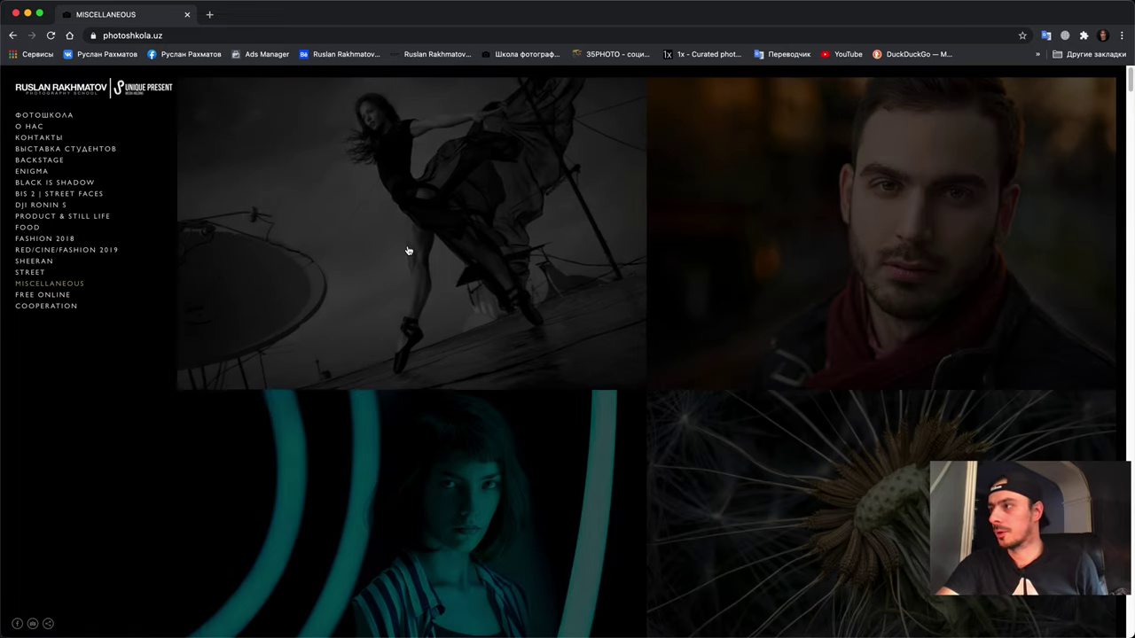
pyautogui.scroll(-10, 408, 251)
pyautogui.scroll(-15, 408, 250)
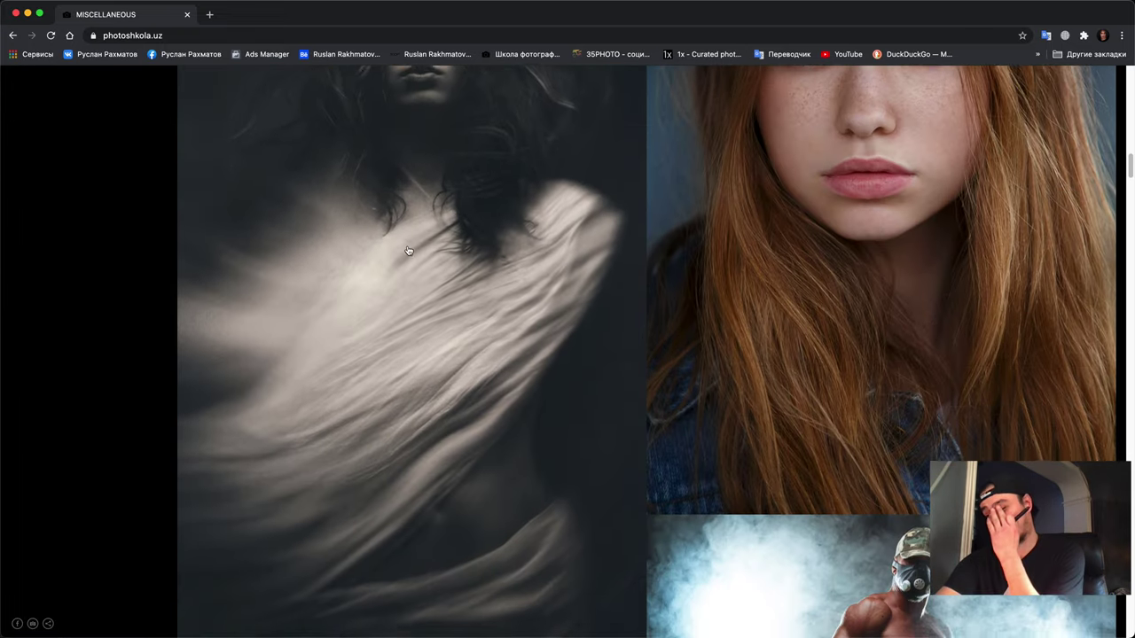
pyautogui.scroll(-3, 408, 251)
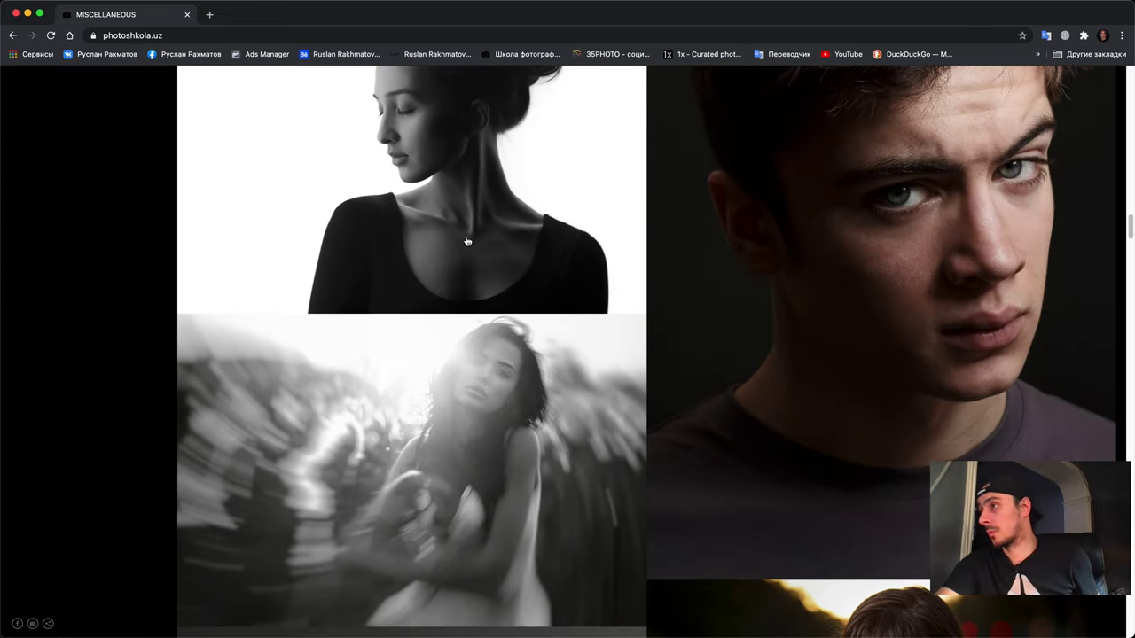
pyautogui.scroll(-15, 533, 254)
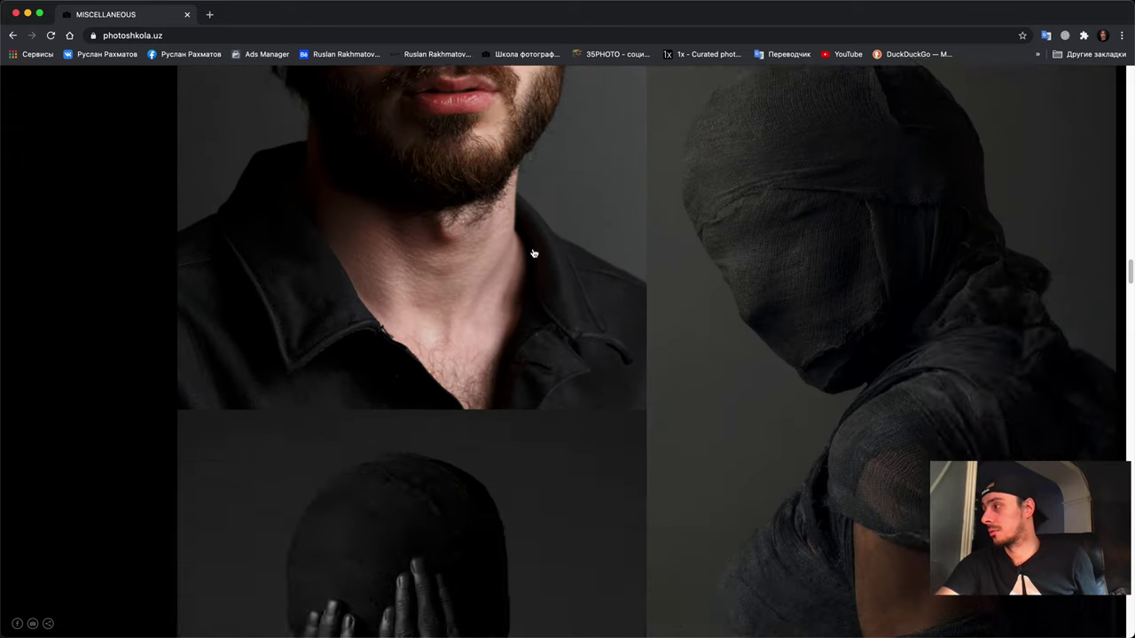
pyautogui.scroll(-3, 533, 254)
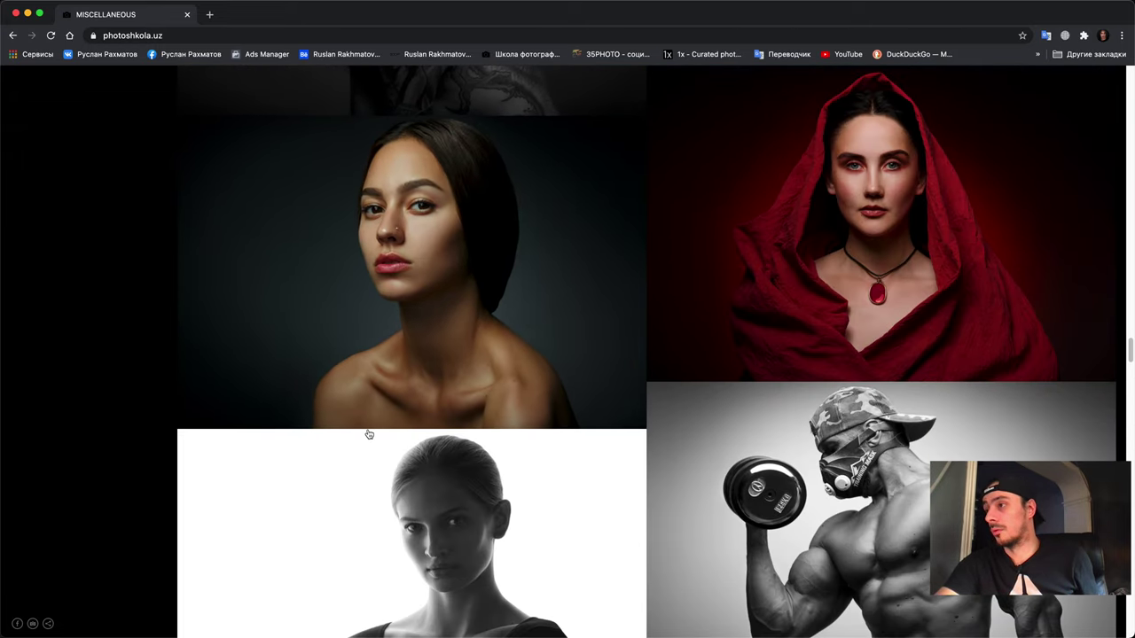
pyautogui.scroll(-20, 576, 267)
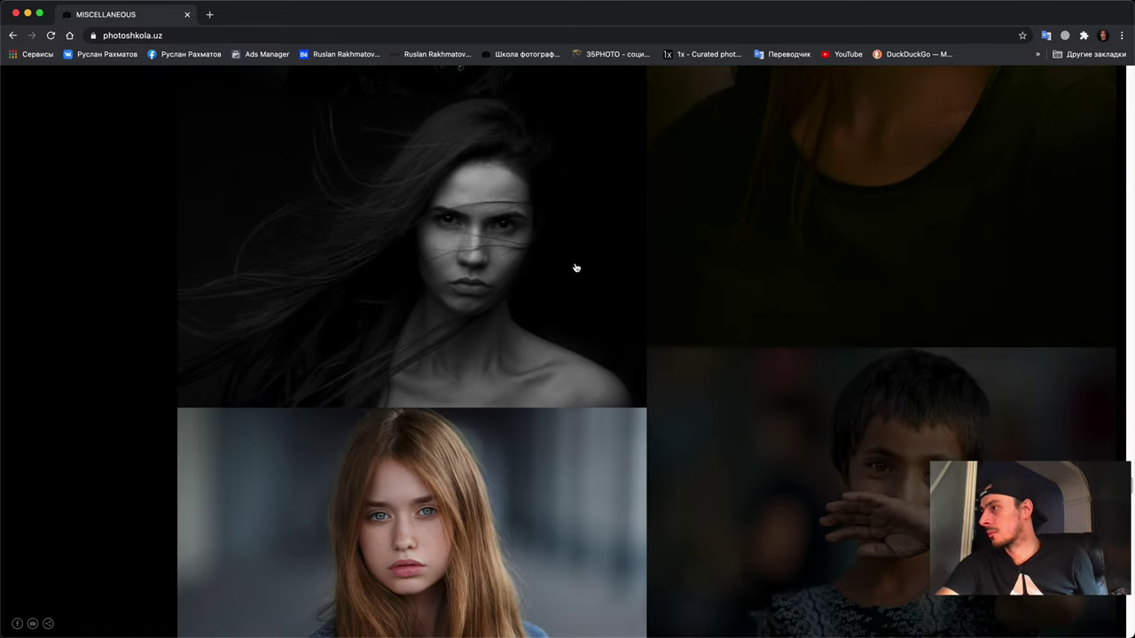
pyautogui.scroll(-3, 489, 136)
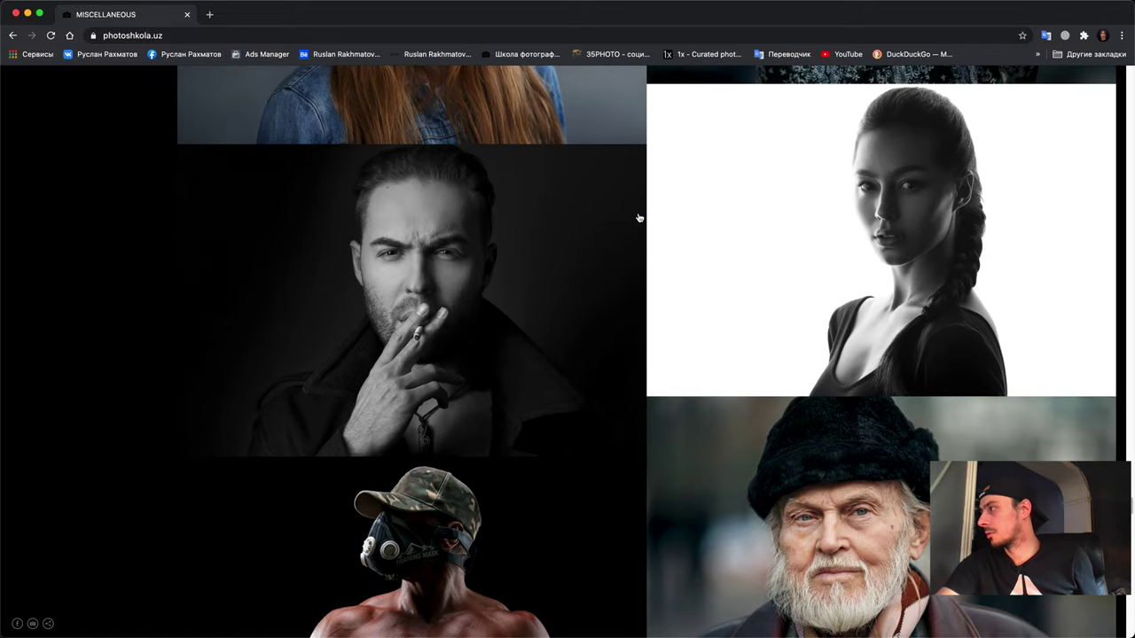
pyautogui.scroll(-6, 638, 217)
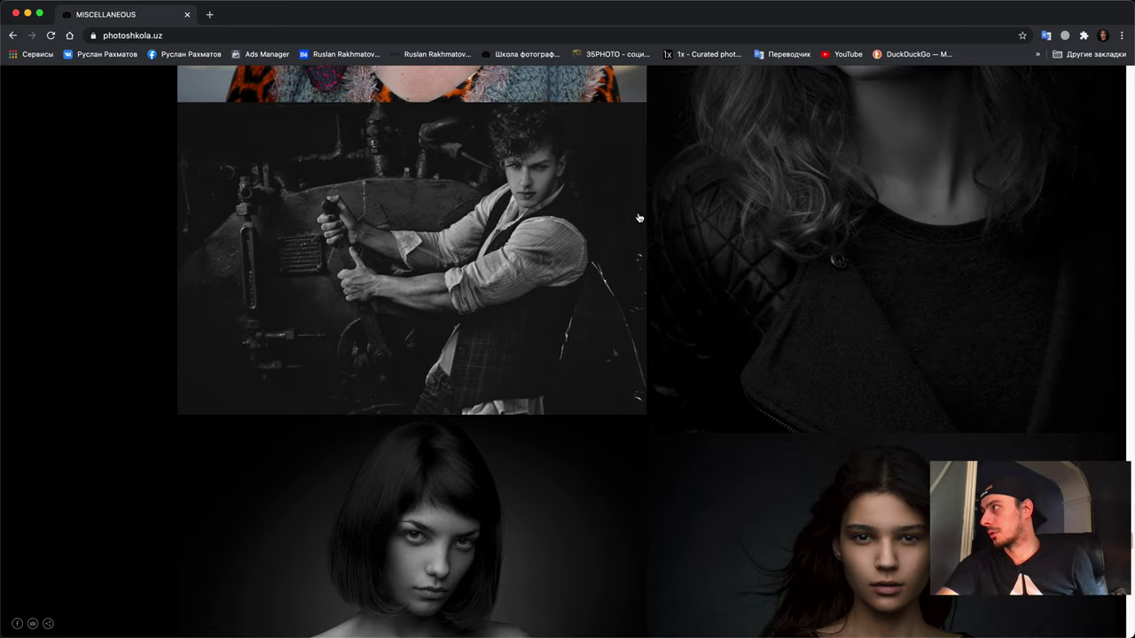
pyautogui.scroll(-4, 638, 217)
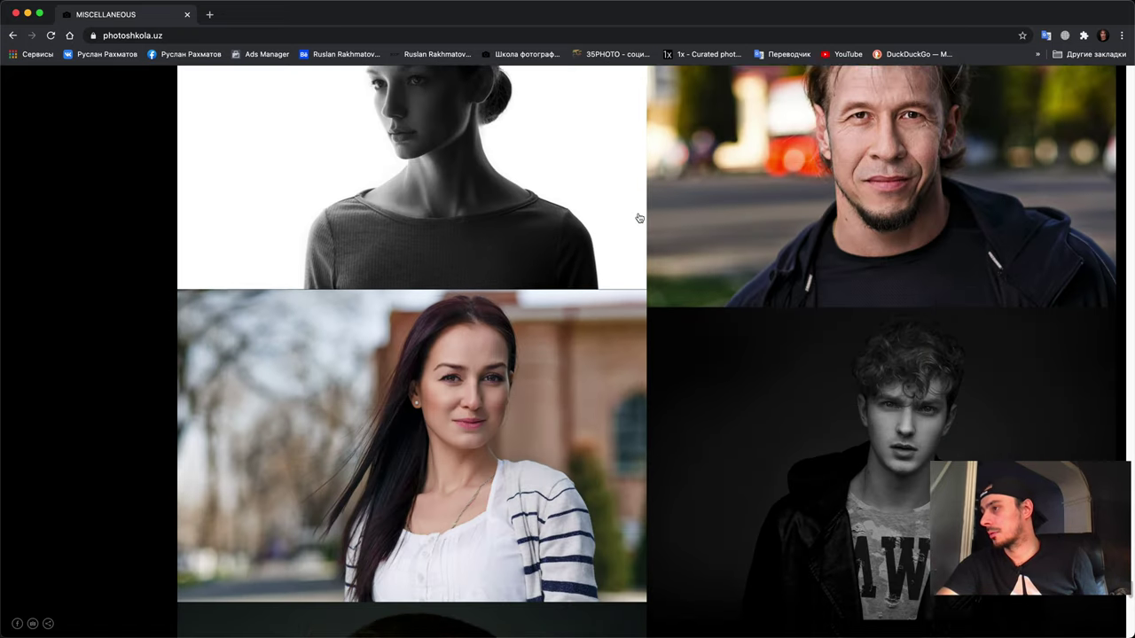
pyautogui.scroll(-10, 638, 217)
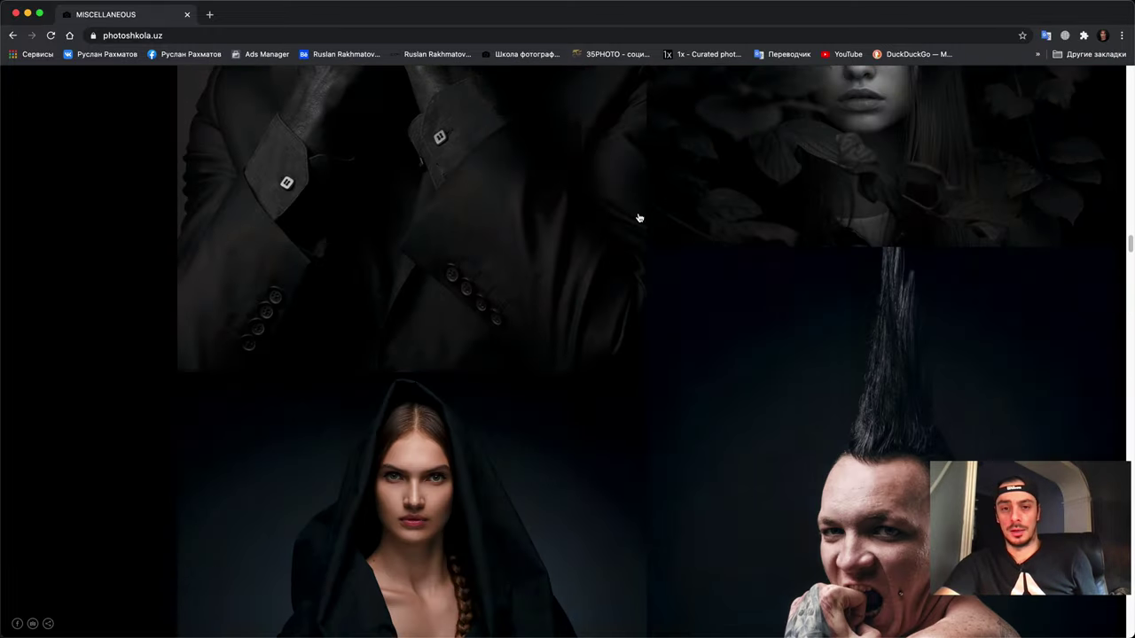
# Step: Reopen the ENIGMA gallery and examine up close the shoulders of the woman in the black strapless dress
pyautogui.scroll(15, 302, 341)
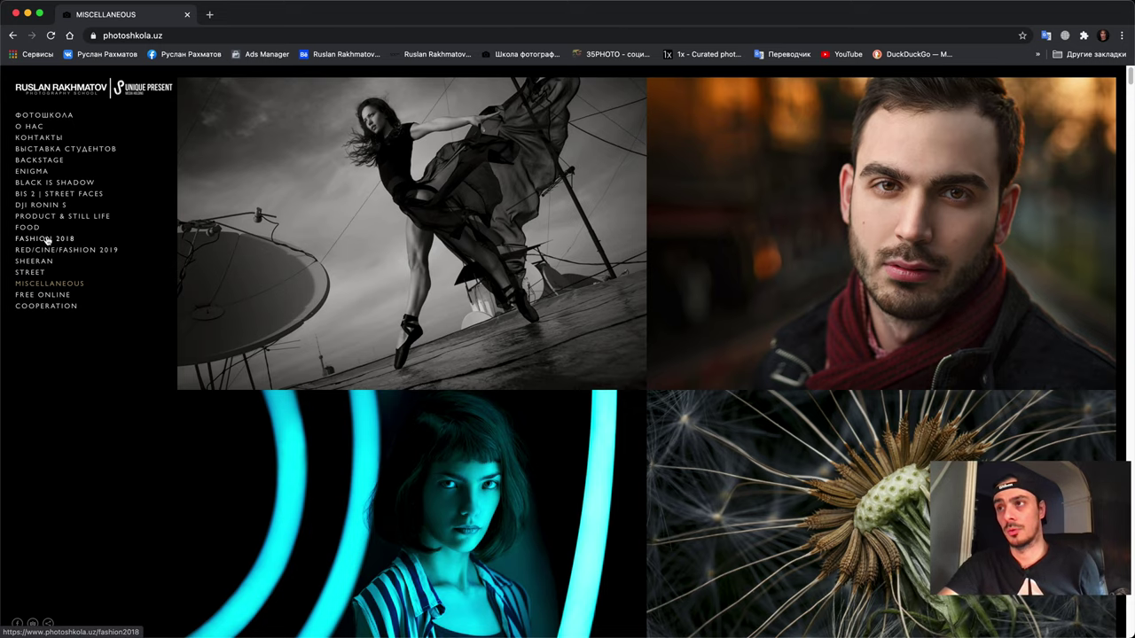
pyautogui.click(39, 172)
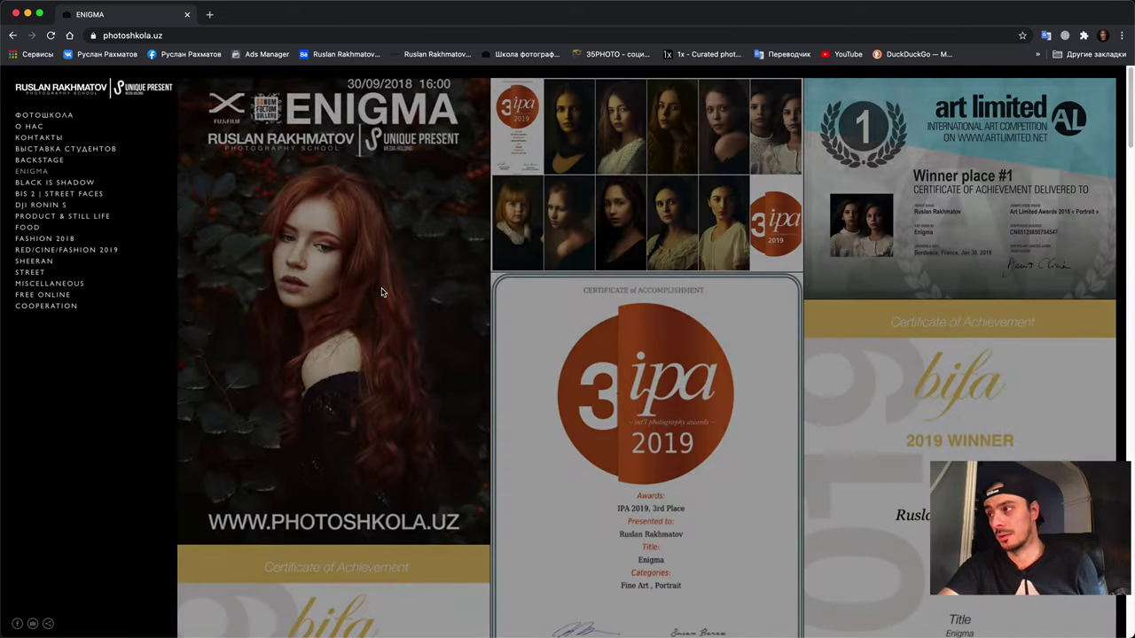
pyautogui.scroll(-10, 382, 293)
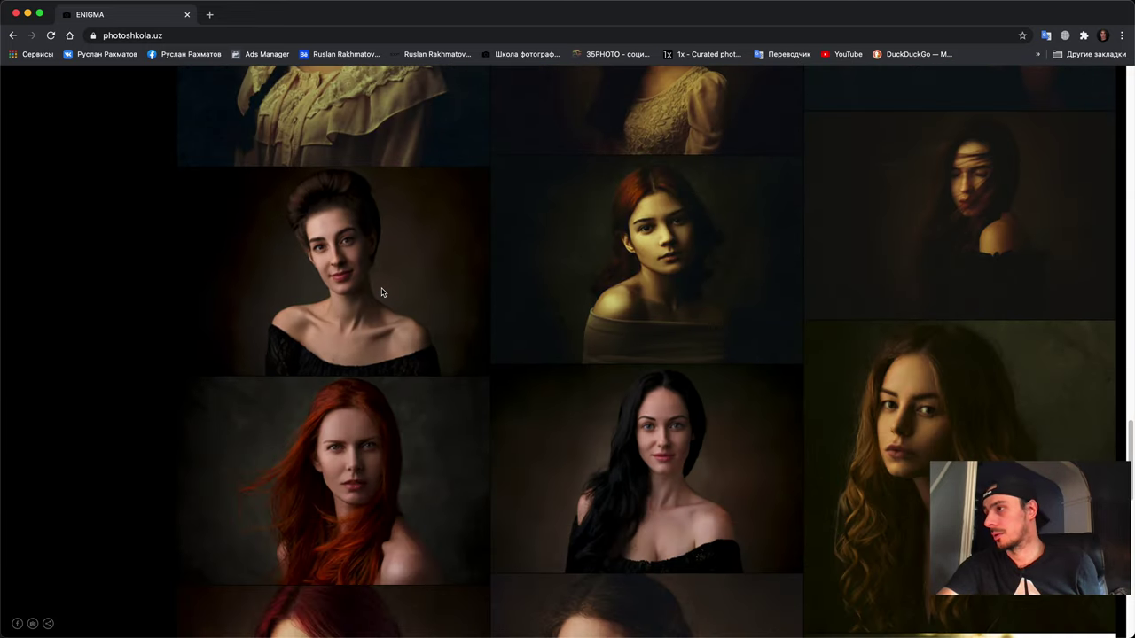
pyautogui.scroll(5, 382, 293)
pyautogui.scroll(5, 838, 307)
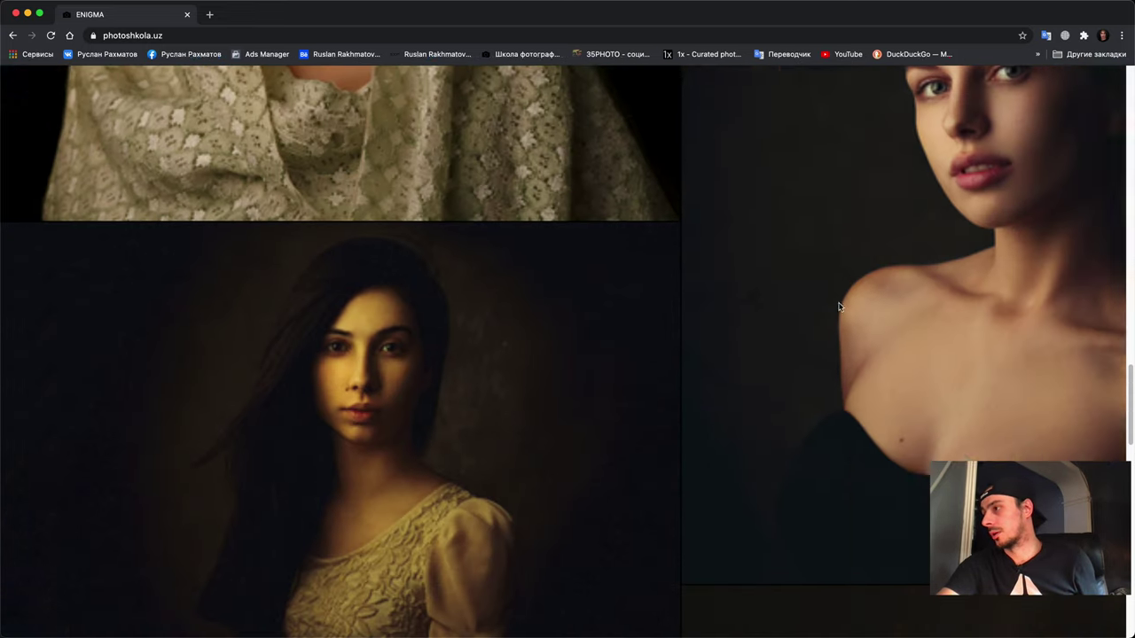
pyautogui.hscroll(3, 838, 306)
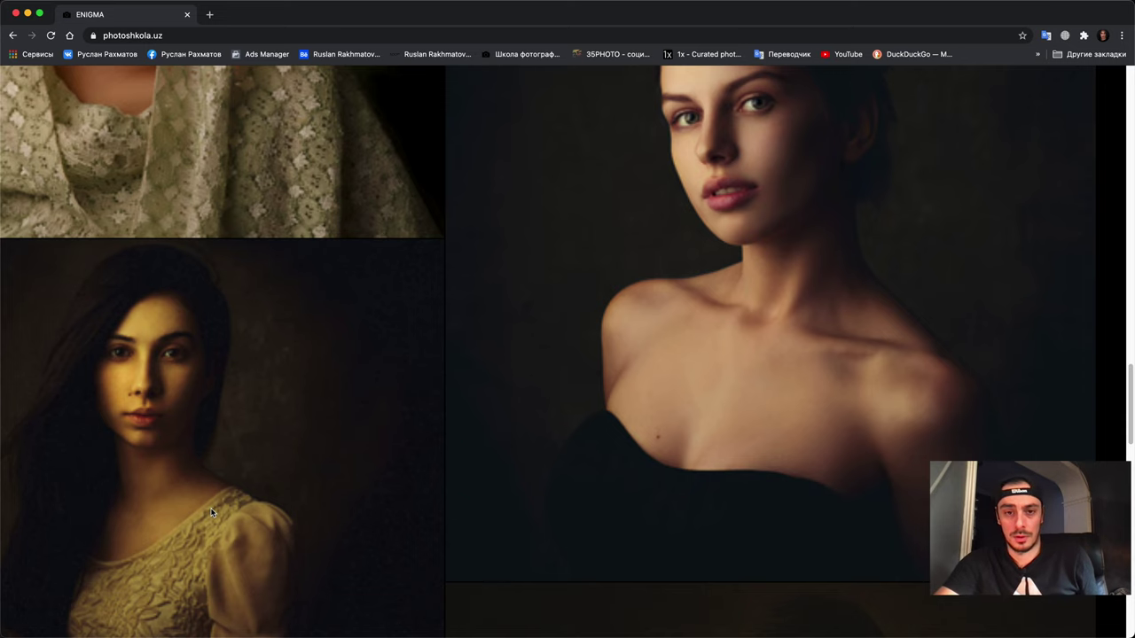
# Step: Compare the strapless-dress portrait with the neighbouring ENIGMA portraits of women in lace blouses, dresses and a shawl
pyautogui.press('super+minus')
pyautogui.press('super+minus')
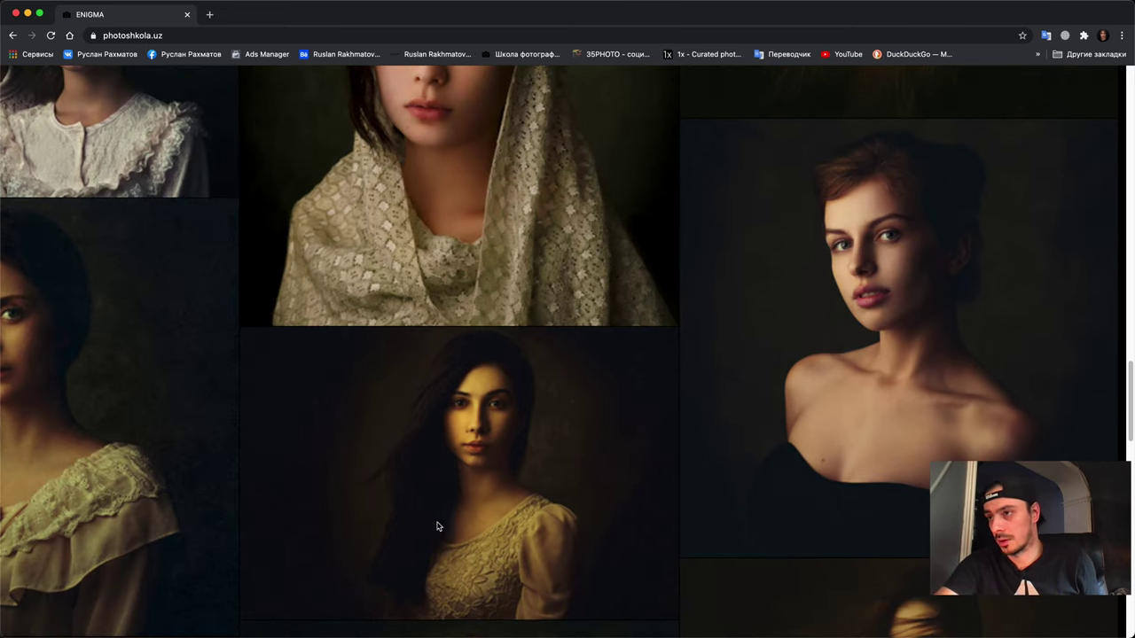
pyautogui.hscroll(-5, 240, 459)
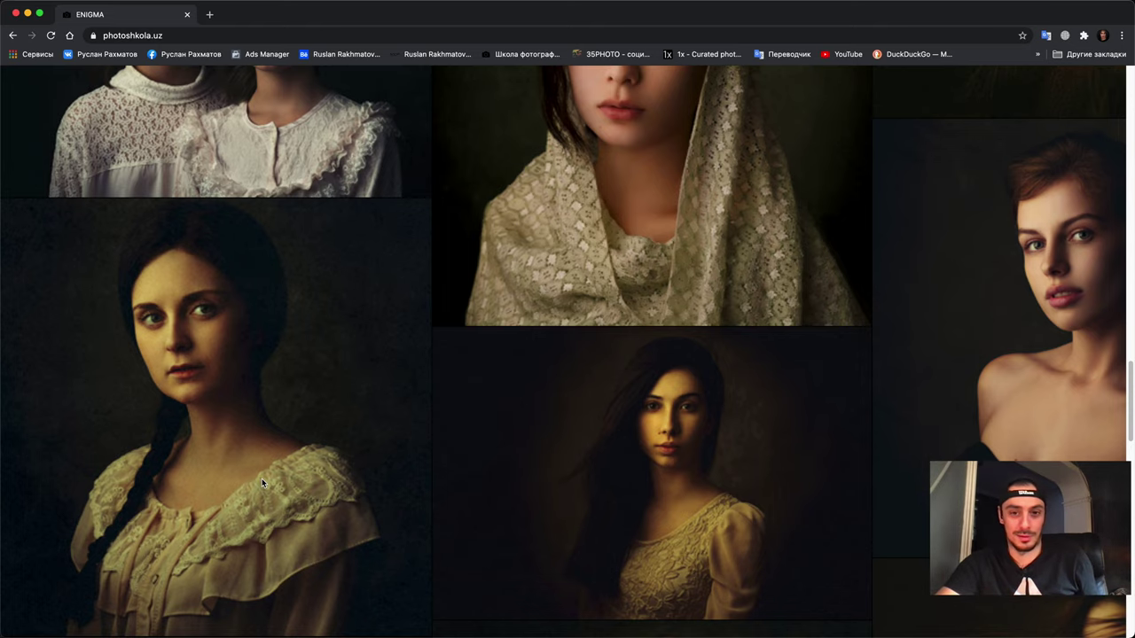
pyautogui.scroll(1, 302, 479)
pyautogui.hscroll(5, 281, 497)
pyautogui.scroll(-10, 281, 502)
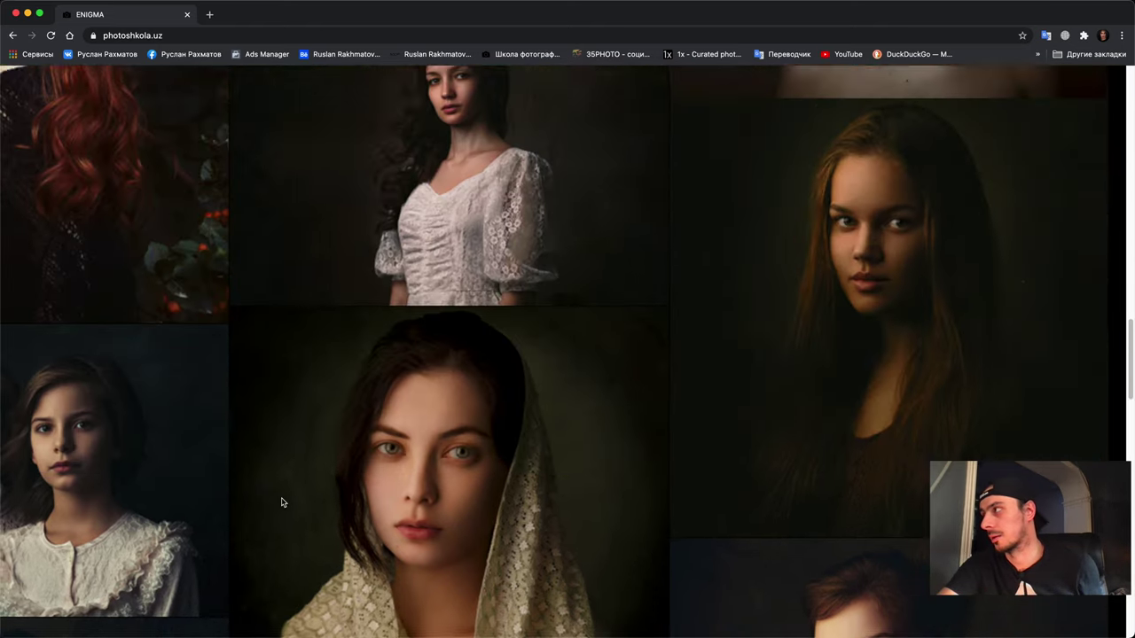
pyautogui.scroll(-1, 281, 503)
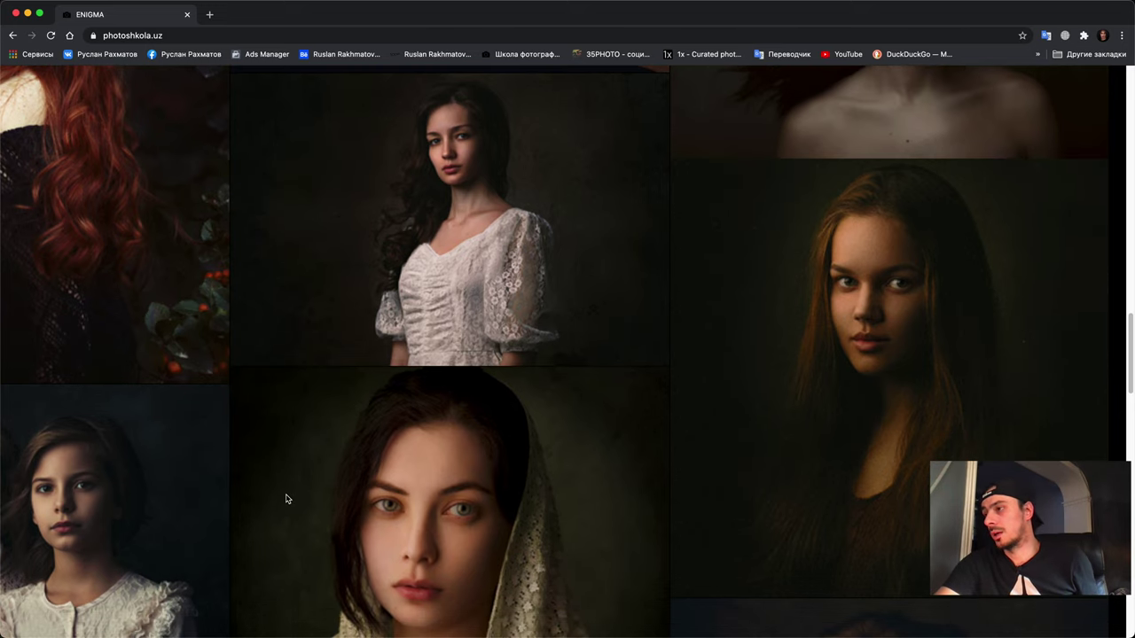
pyautogui.scroll(-6, 429, 392)
pyautogui.scroll(1, 430, 395)
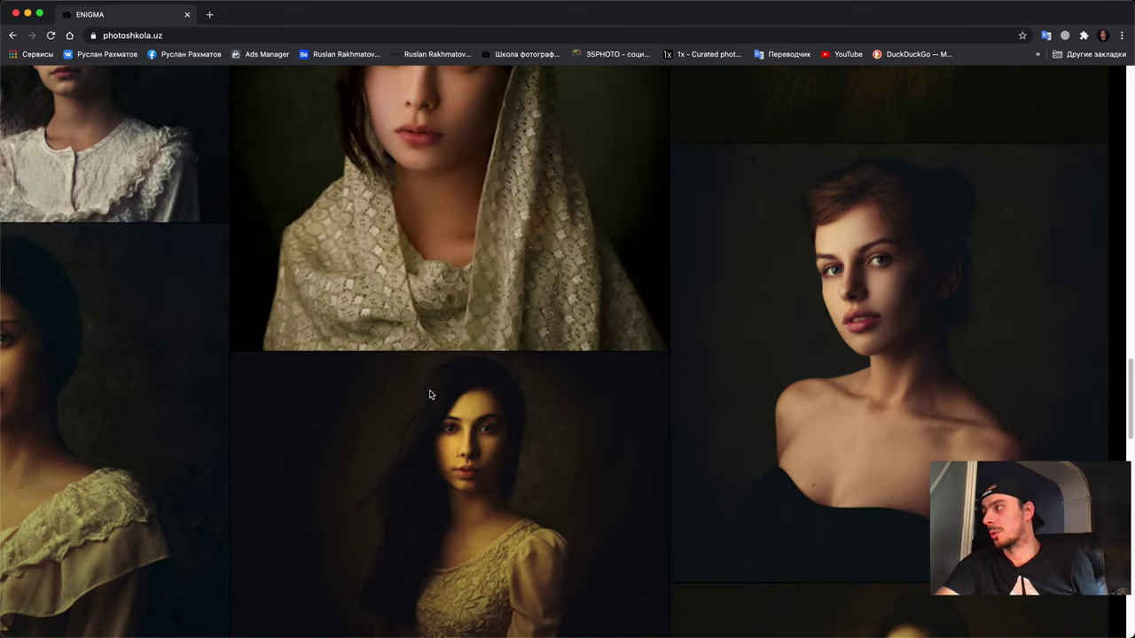
# Step: Enlarge the strapless-dress portrait again and study the turn of the shoulders and the light on them
pyautogui.scroll(3, 430, 394)
pyautogui.hscroll(4, 430, 394)
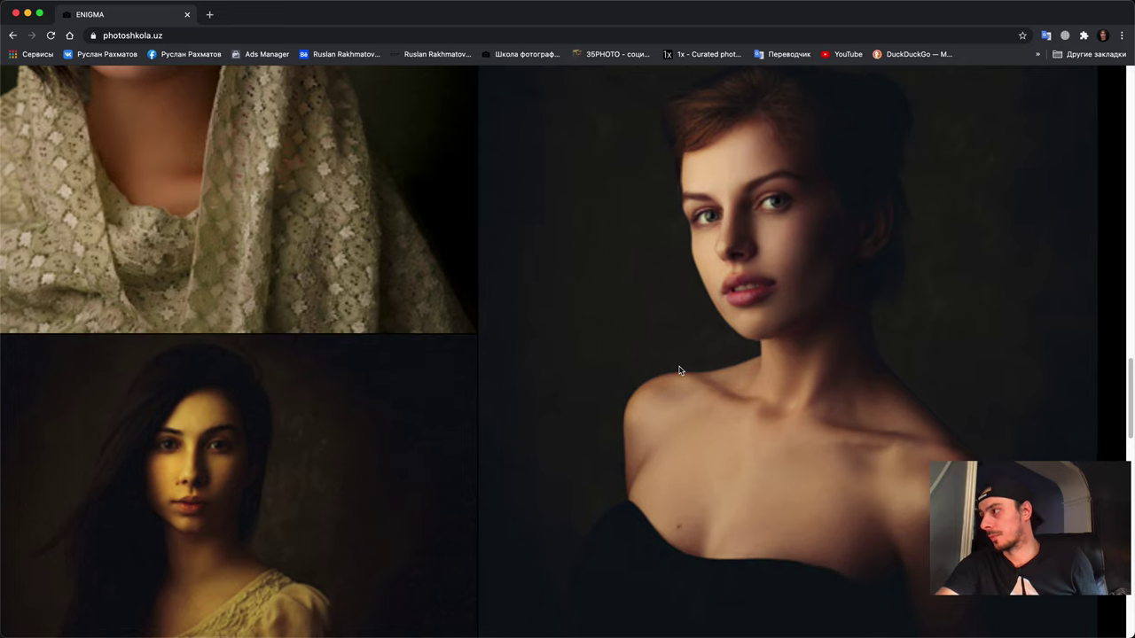
pyautogui.scroll(1, 679, 370)
pyautogui.scroll(-2, 679, 369)
pyautogui.scroll(-2, 679, 370)
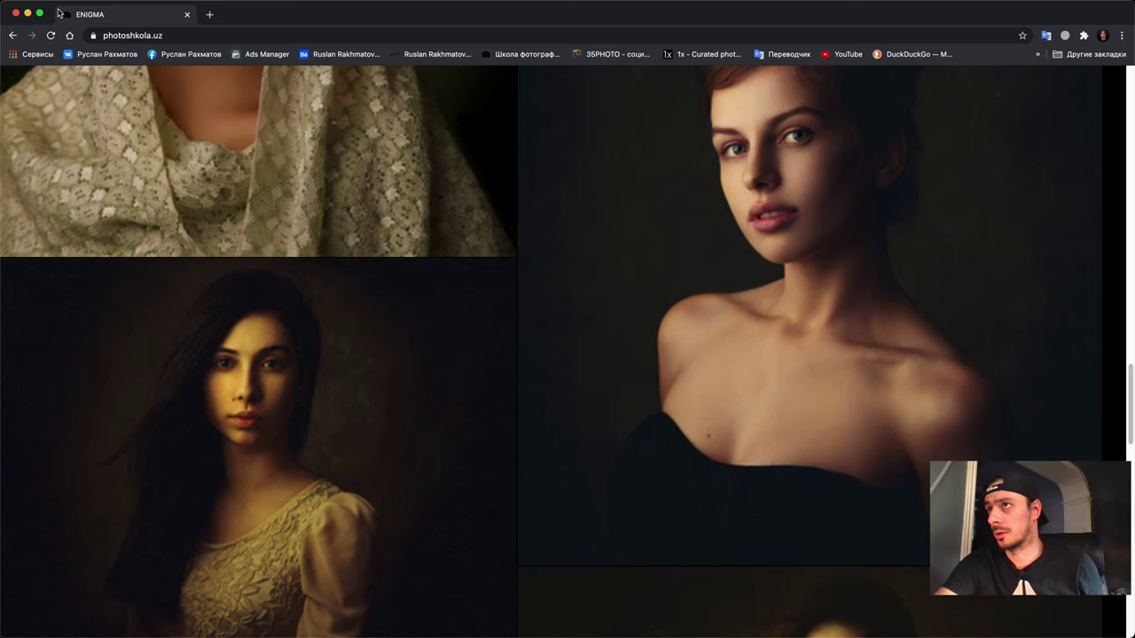
# Step: Switch back to Photoshop and examine the skin on the woman's face, nose and neckline in 31.JPG at 300% zoom
pyautogui.click(28, 12)
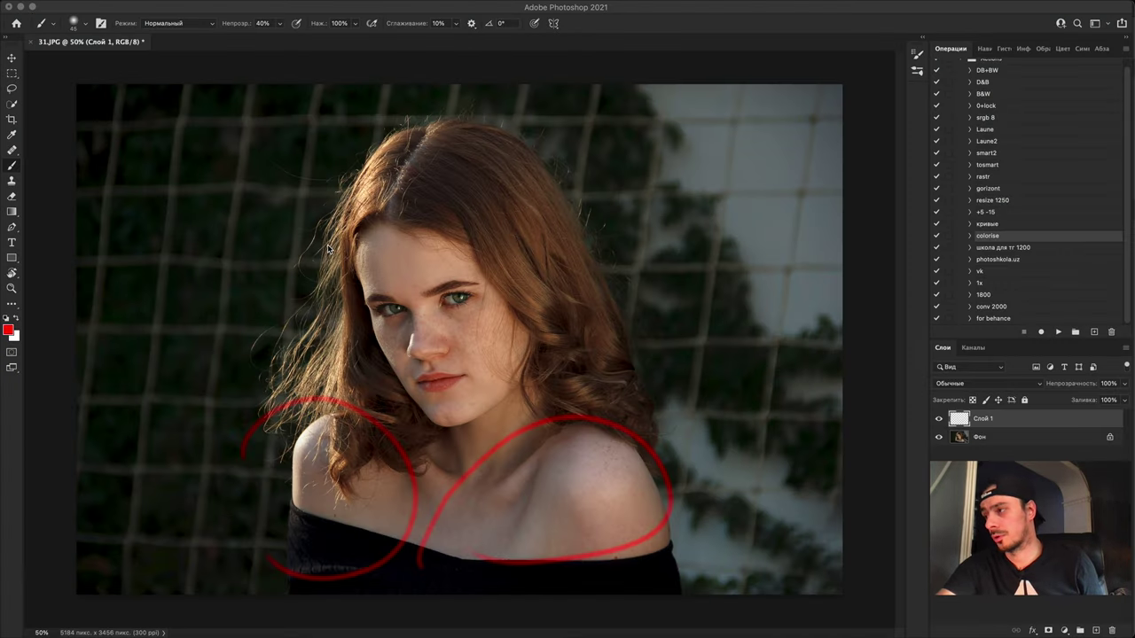
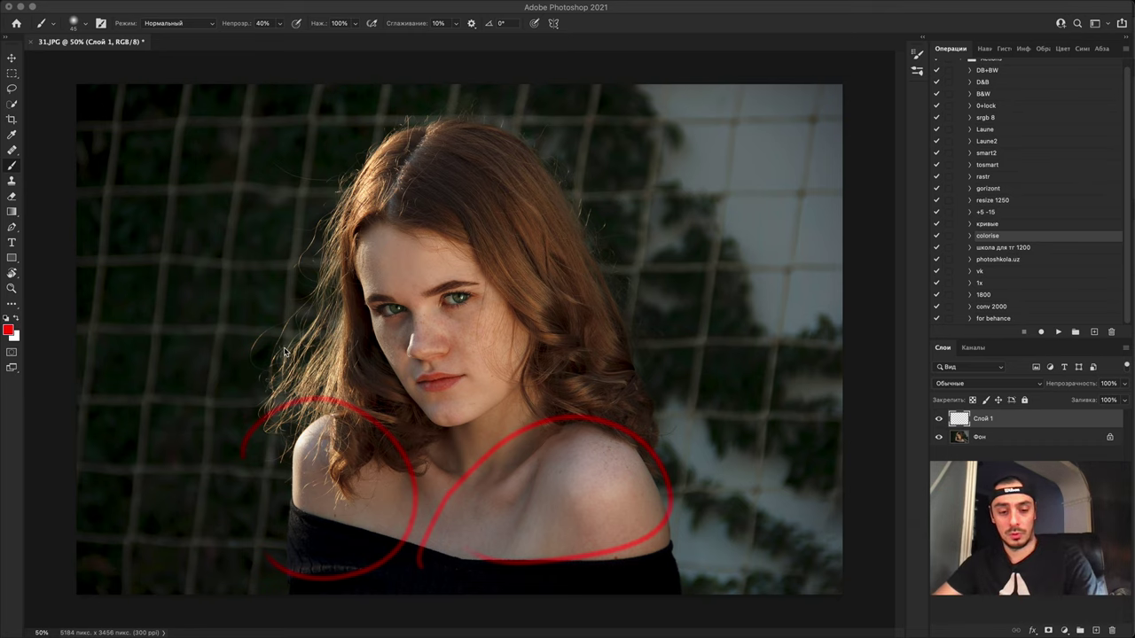
pyautogui.press('super+plus')
pyautogui.press('super+plus')
pyautogui.press('super+plus')
pyautogui.press('super+plus')
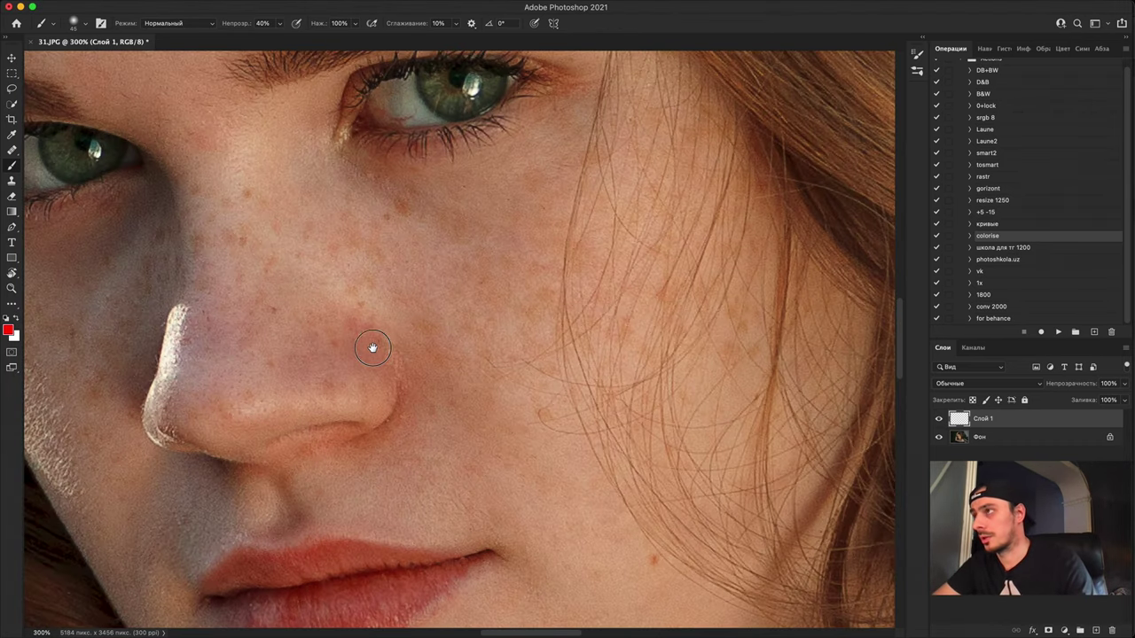
pyautogui.keyDown('space'); pyautogui.moveTo(374, 350); pyautogui.dragTo(407, 441); pyautogui.keyUp('space')
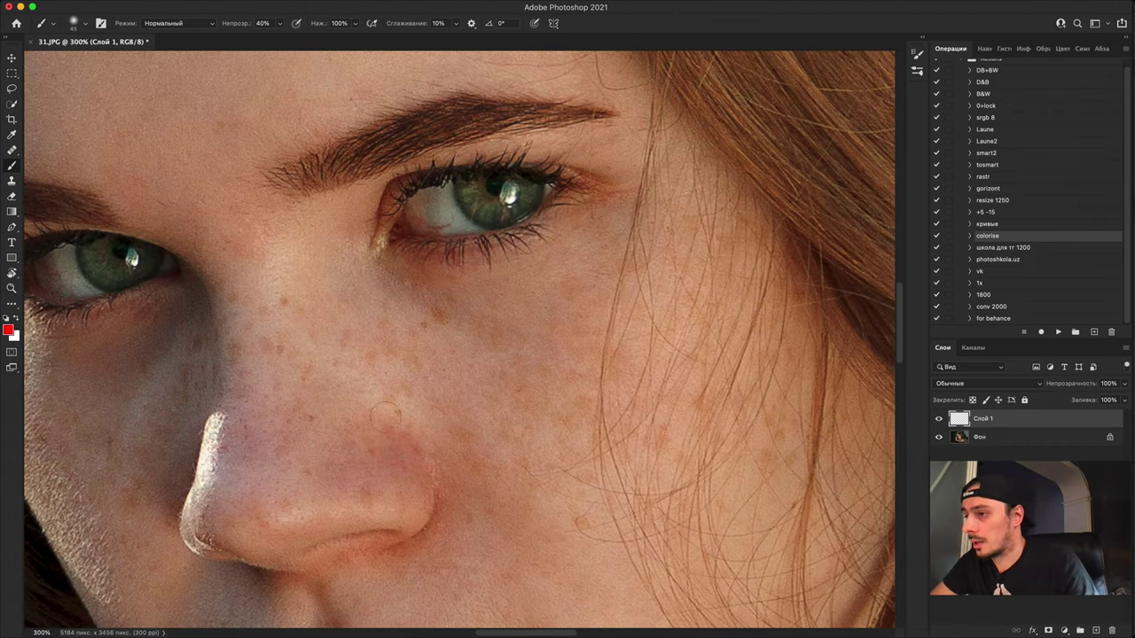
pyautogui.moveTo(335, 375); pyautogui.dragTo(598, 197)
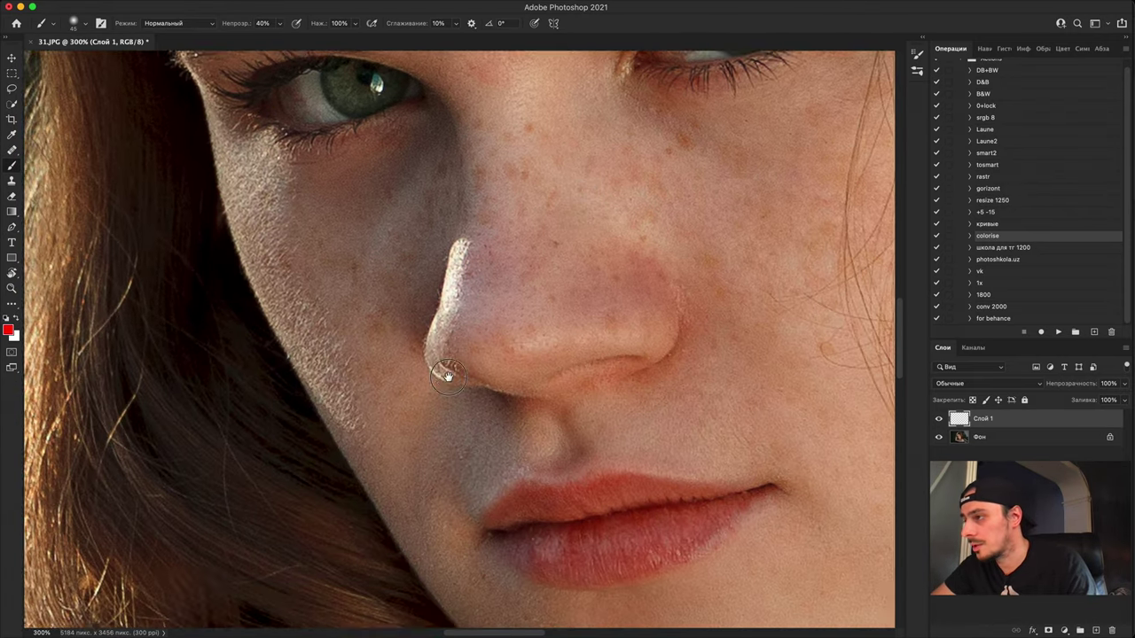
pyautogui.scroll(-20, 447, 377)
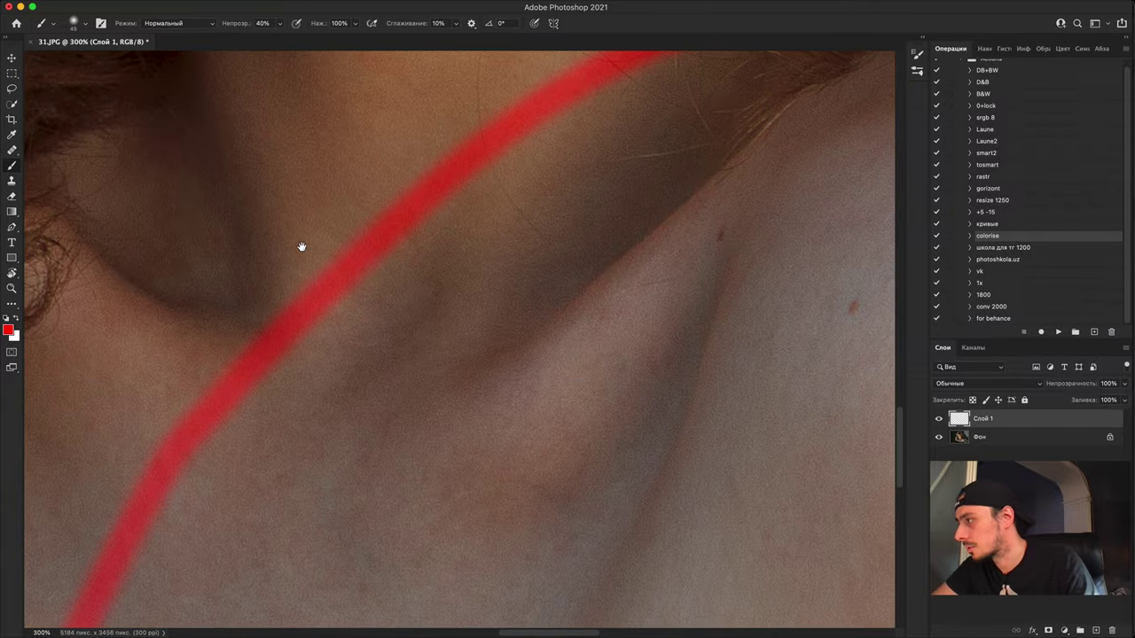
# Step: Hide the red markup layer Слой 1 over 31.JPG
pyautogui.scroll(-2, 301, 246)
pyautogui.hscroll(2, 301, 246)
pyautogui.click(940, 420)
pyautogui.scroll(-15, 755, 522)
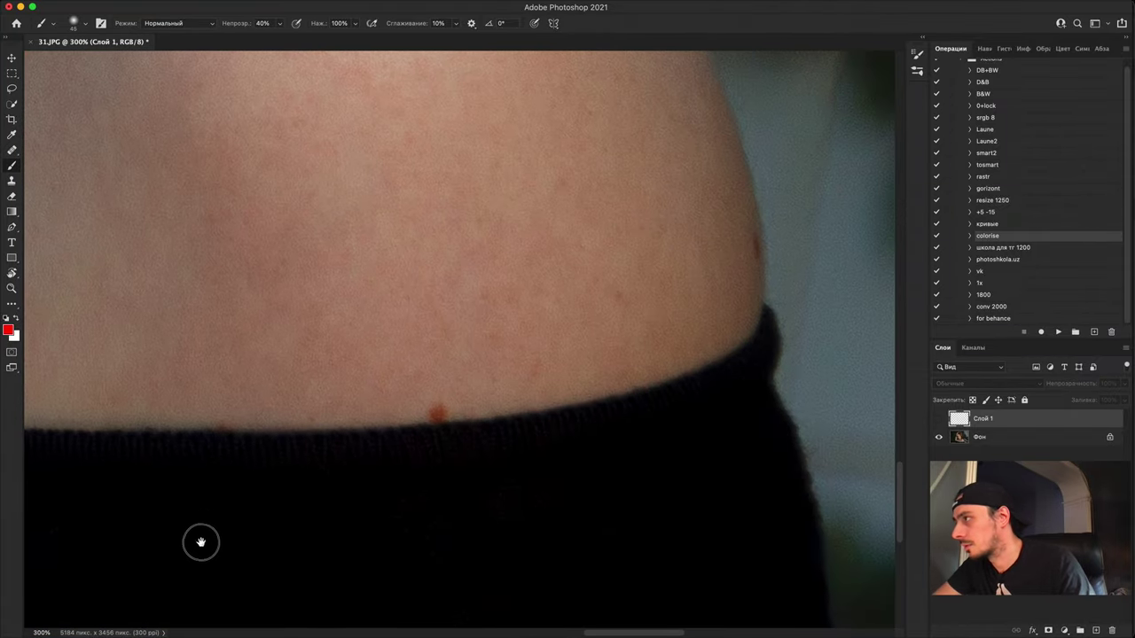
# Step: Examine the shoulder skin, the curls, the loose hair strands and the nose in 31.JPG at up to 600% zoom
pyautogui.moveTo(352, 144); pyautogui.dragTo(343, 374)
pyautogui.moveTo(727, 125); pyautogui.dragTo(620, 499)
pyautogui.moveTo(425, 319); pyautogui.dragTo(494, 535)
pyautogui.moveTo(383, 312); pyautogui.dragTo(446, 540)
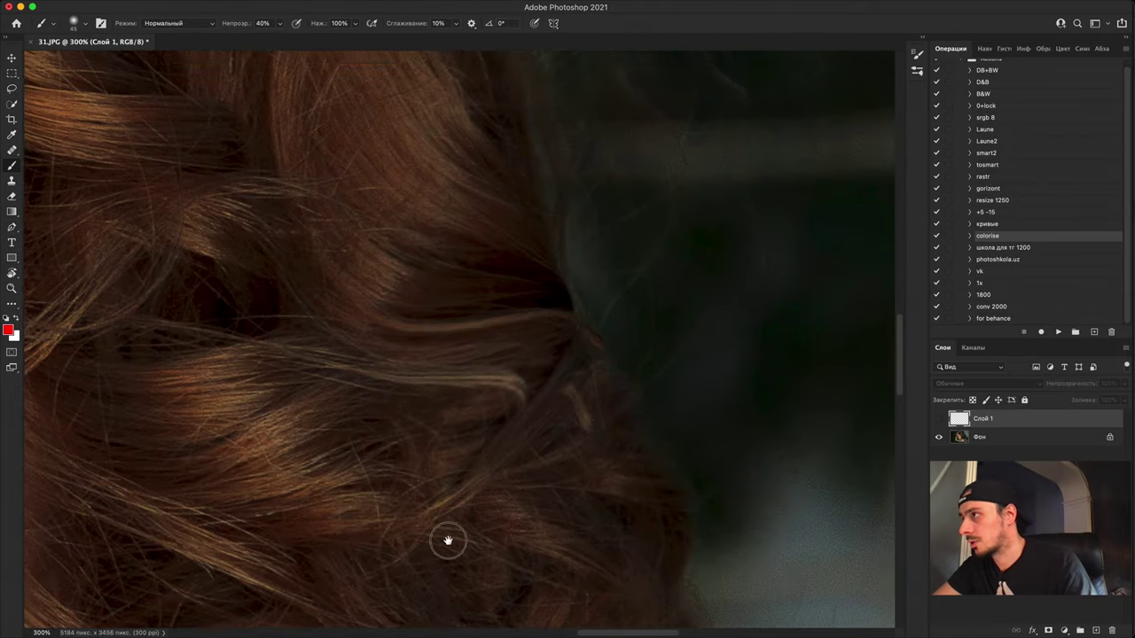
pyautogui.moveTo(537, 71); pyautogui.dragTo(374, 420)
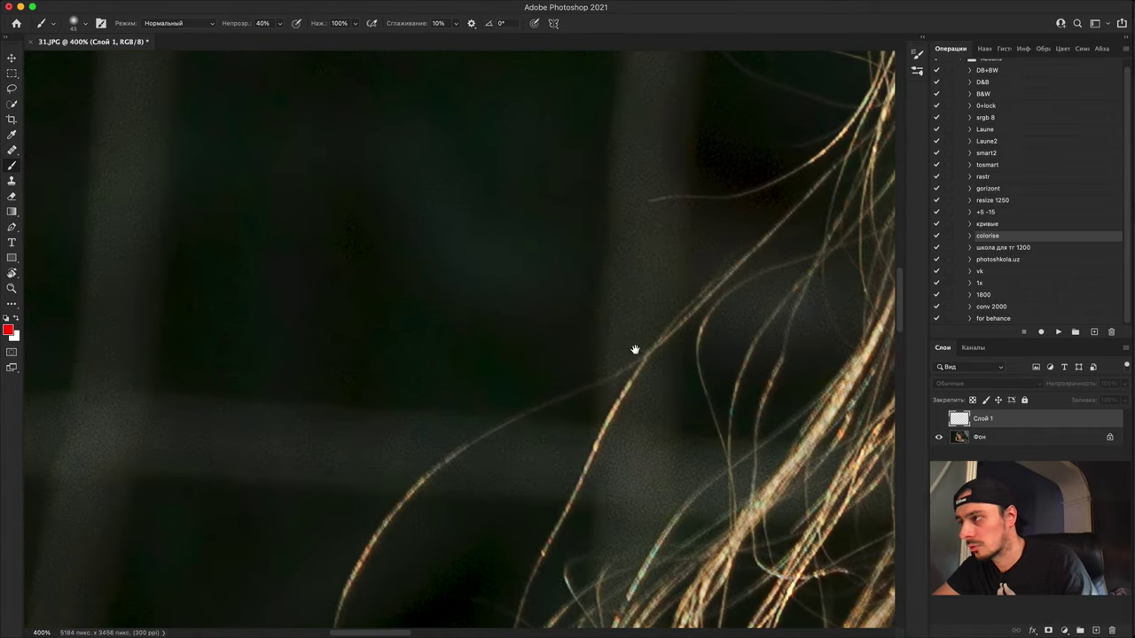
pyautogui.moveTo(633, 349); pyautogui.dragTo(177, 341)
pyautogui.moveTo(456, 399); pyautogui.dragTo(446, 311)
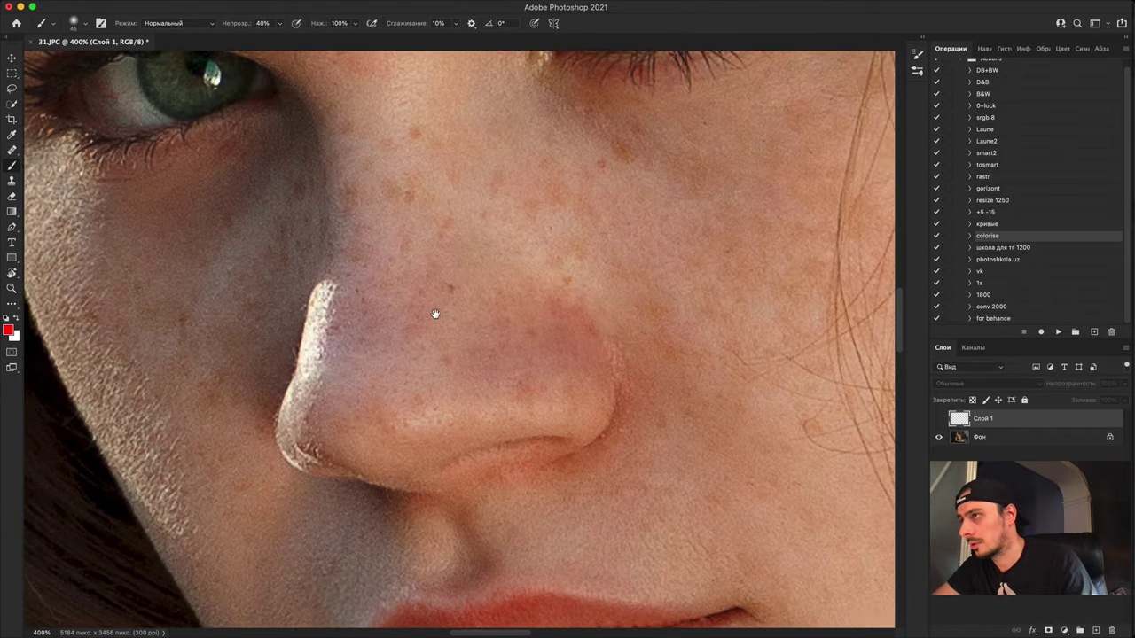
pyautogui.scroll(2, 431, 325)
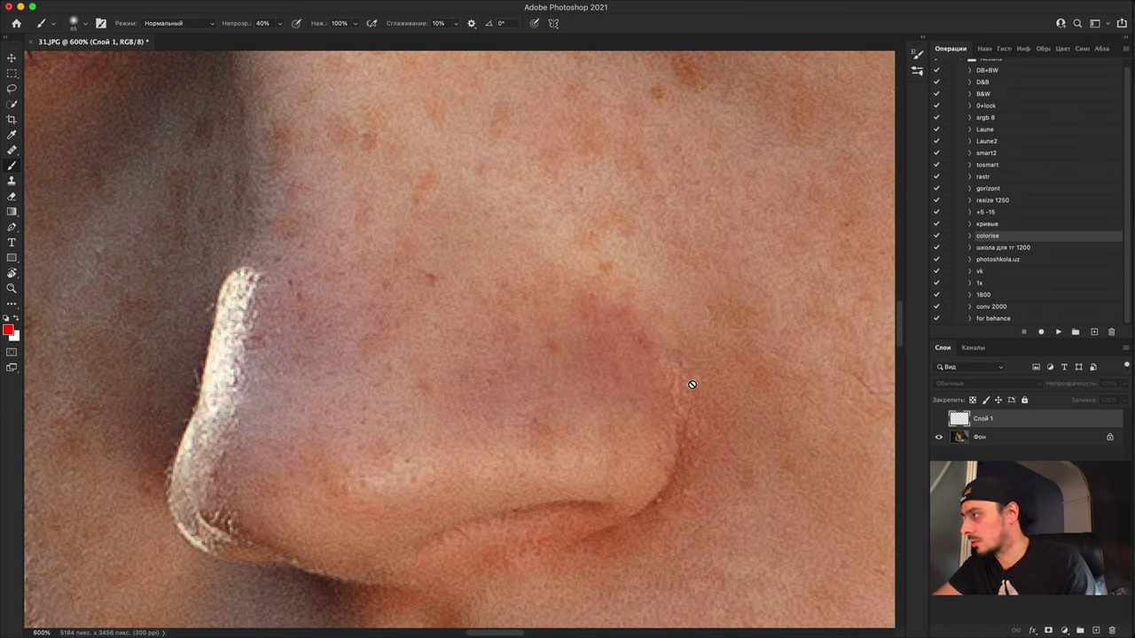
# Step: Make the Фон layer active and shrink the brush to a very fine size
pyautogui.click(999, 437)
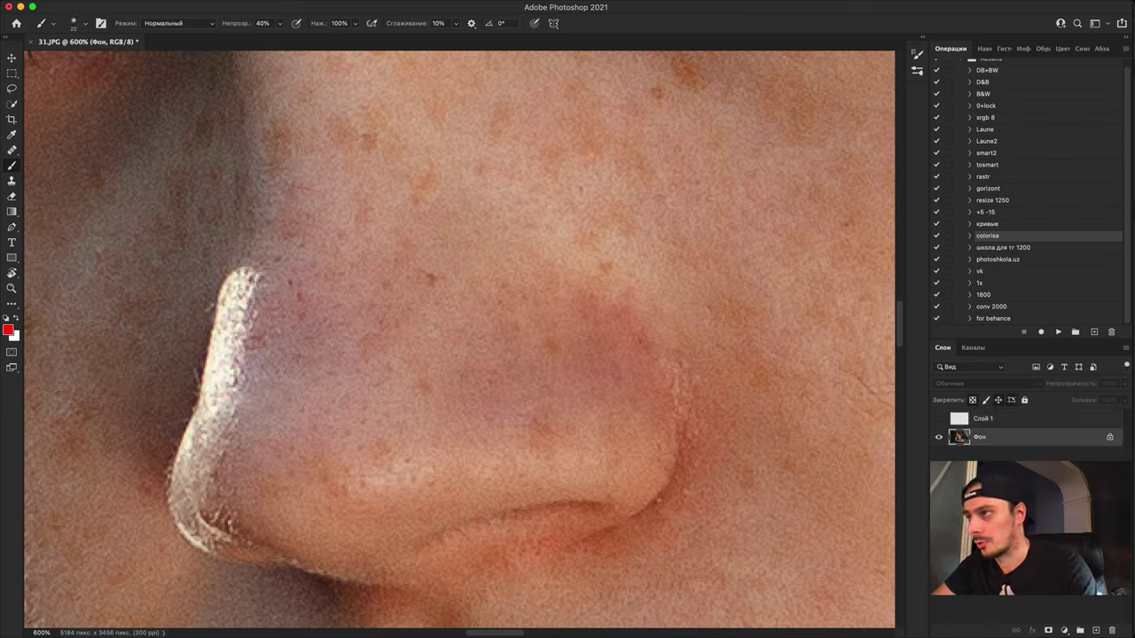
pyautogui.press('[')
pyautogui.press('[')
pyautogui.press('[')
pyautogui.press('[')
pyautogui.press('[')
pyautogui.press('[')
pyautogui.press('[')
pyautogui.press('[')
pyautogui.press('[')
pyautogui.press('[')
pyautogui.press('[')
pyautogui.press('[')
pyautogui.press('super+minus')
pyautogui.press('super+minus')
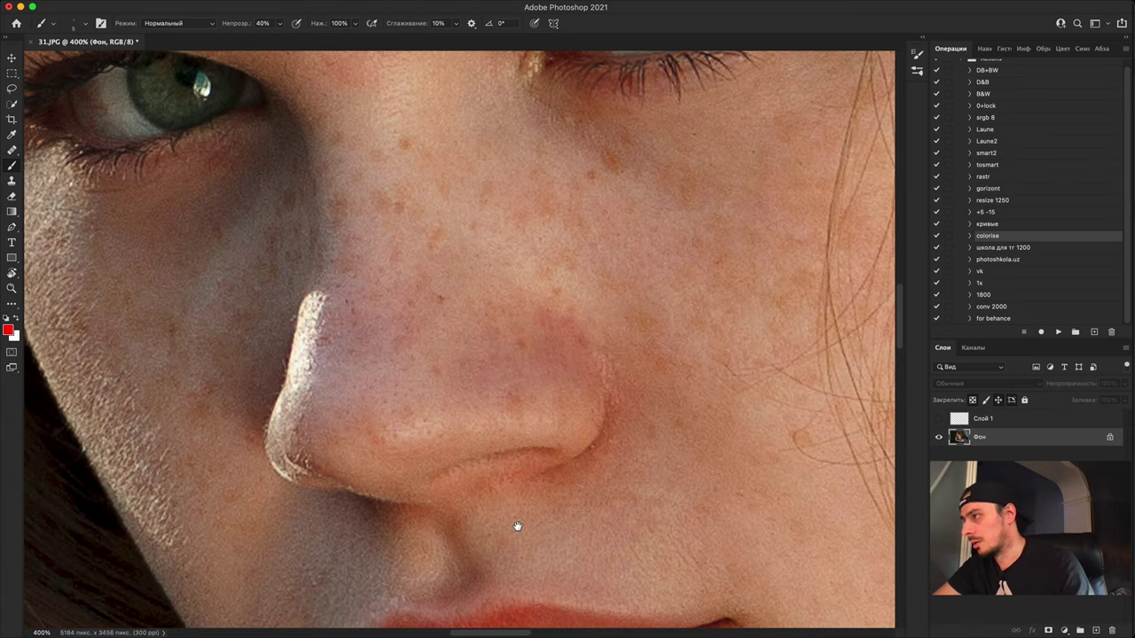
# Step: With the whole portrait in view, draw thin red zigzags over the net and ivy background on both sides of the woman
pyautogui.scroll(-10, 516, 524)
pyautogui.press('super+minus')
pyautogui.press('super+minus')
pyautogui.press('super+minus')
pyautogui.press('super+minus')
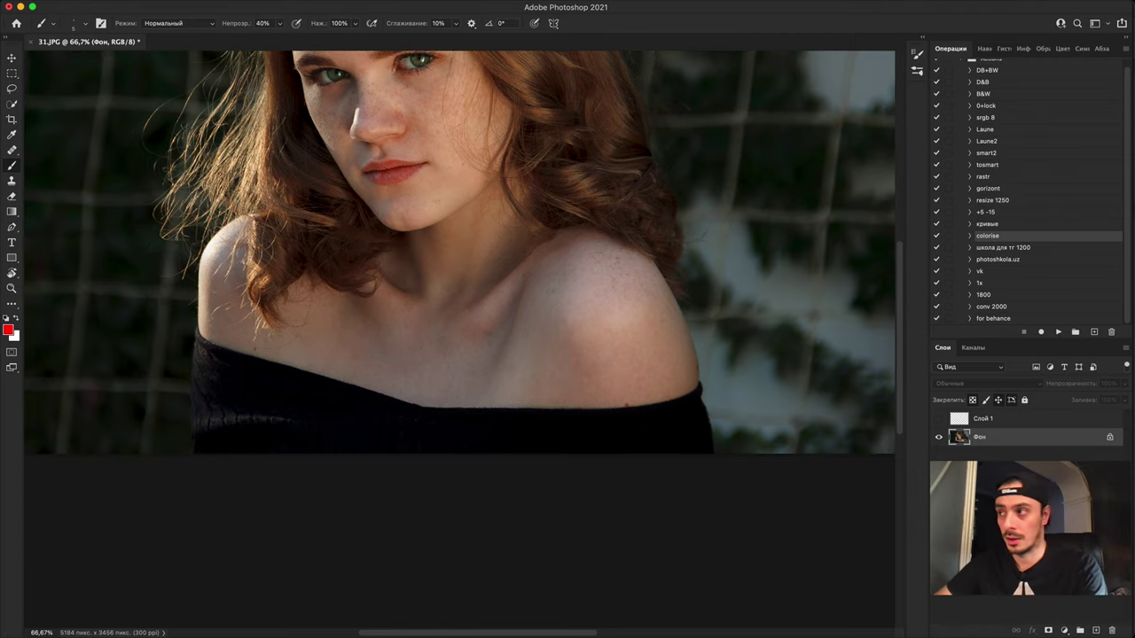
pyautogui.press('super+minus')
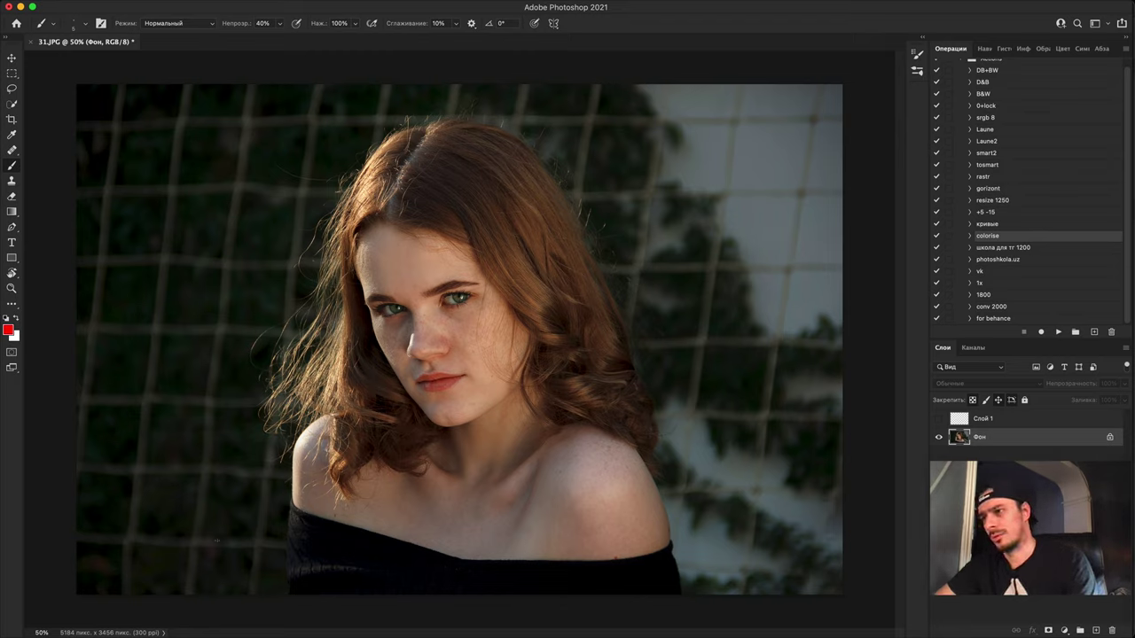
pyautogui.moveTo(172, 564)
pyautogui.mouseDown()
pyautogui.moveTo(226, 476)
pyautogui.moveTo(150, 314)
pyautogui.moveTo(431, 96)
pyautogui.mouseUp()
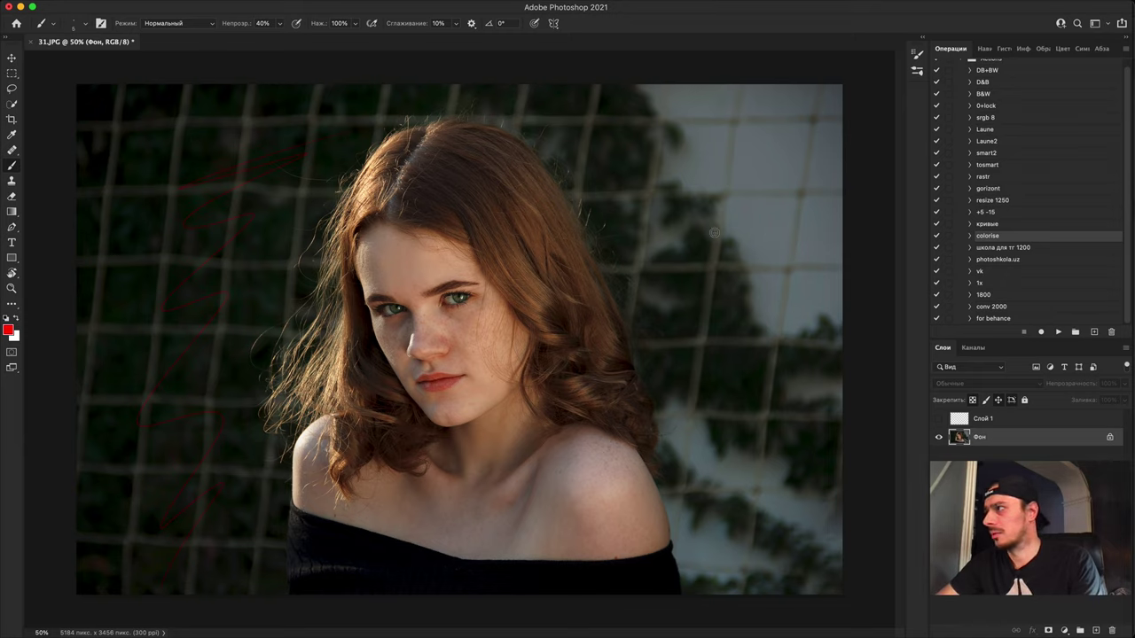
pyautogui.moveTo(715, 232)
pyautogui.mouseDown()
pyautogui.moveTo(845, 386)
pyautogui.moveTo(752, 495)
pyautogui.moveTo(774, 593)
pyautogui.mouseUp()
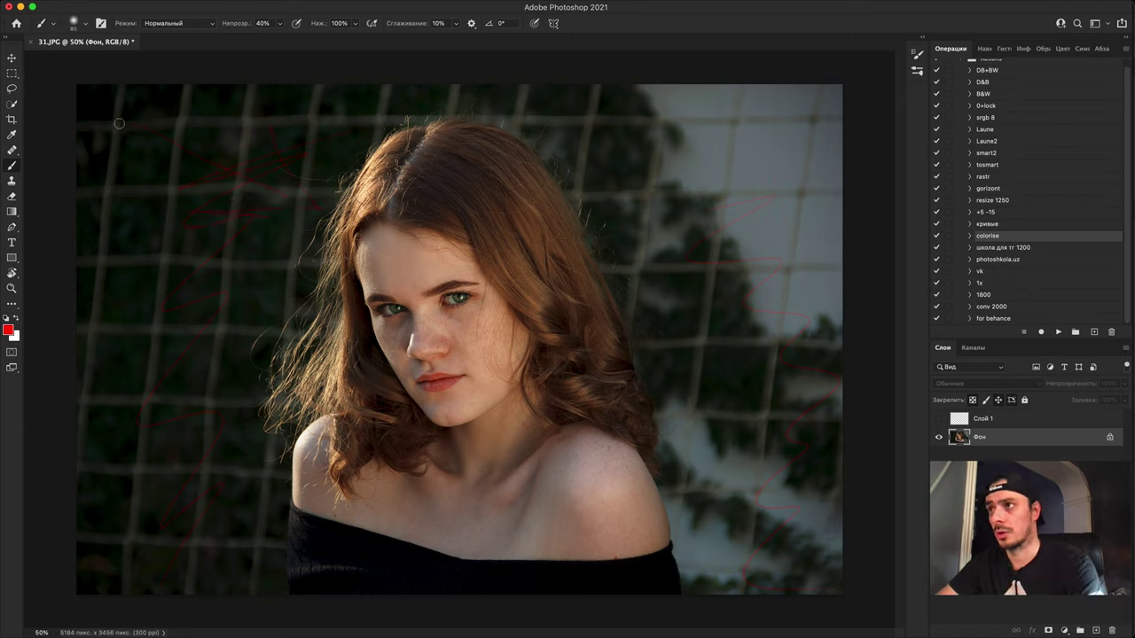
# Step: Paint a thick red arrow over the dark background, pointing towards the woman's hair at forehead height
pyautogui.moveTo(115, 124); pyautogui.dragTo(264, 213)
pyautogui.moveTo(239, 129); pyautogui.dragTo(323, 239)
pyautogui.moveTo(324, 240); pyautogui.dragTo(182, 236)
# Step: Zoom in on the face and mark the iris of the woman's left eye with a red brush dab
pyautogui.press('super+1')
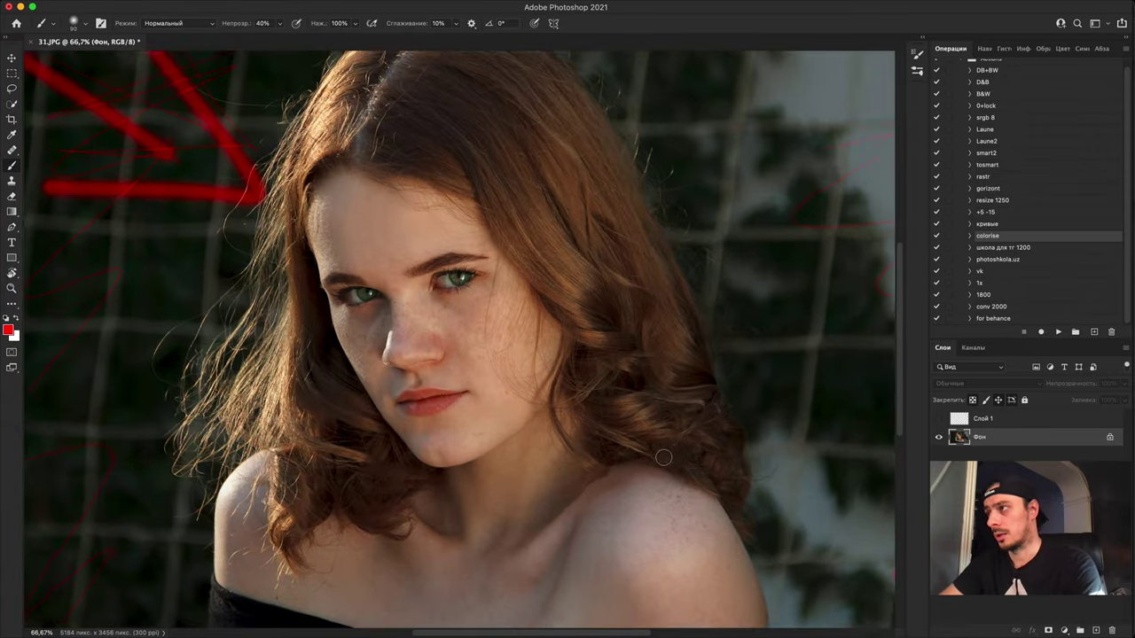
pyautogui.click(465, 253)
pyautogui.press('super+plus')
pyautogui.press('super+plus')
pyautogui.press('super+plus')
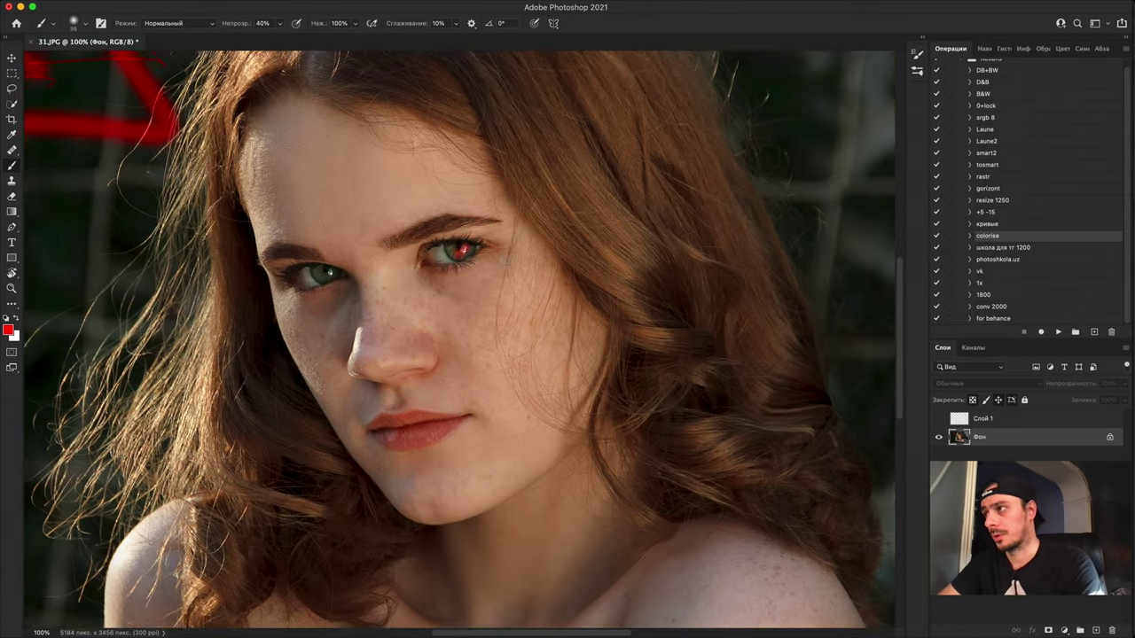
# Step: Examine the netting, wall and ivy around the woman, from the whole frame to 100% zoom along both sides
pyautogui.press('super+minus')
pyautogui.press('super+minus')
pyautogui.press('super+minus')
pyautogui.press('super+minus')
pyautogui.press('super+minus')
pyautogui.press('super+minus')
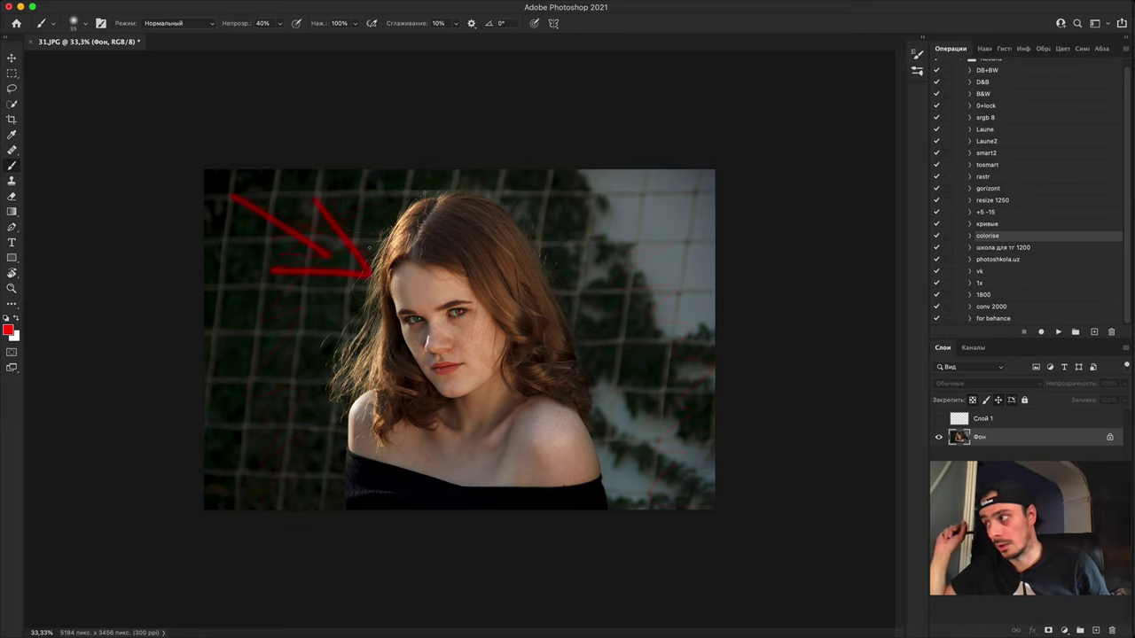
pyautogui.press('super+equal')
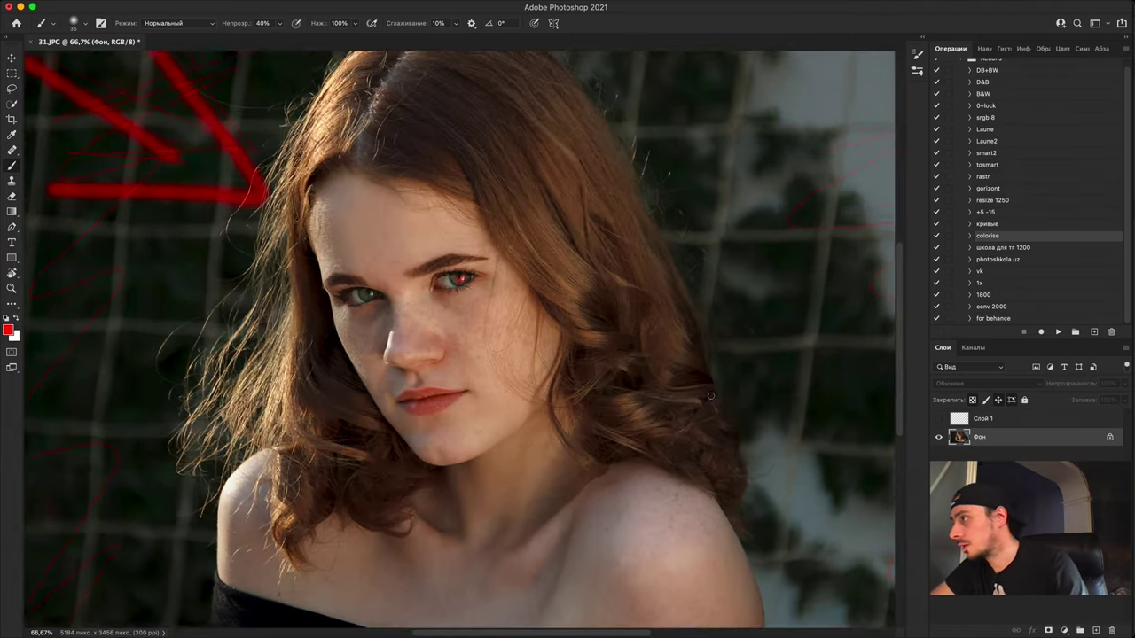
pyautogui.press('super+equal')
pyautogui.moveTo(711, 396); pyautogui.dragTo(281, 587)
pyautogui.moveTo(506, 460); pyautogui.dragTo(513, 466)
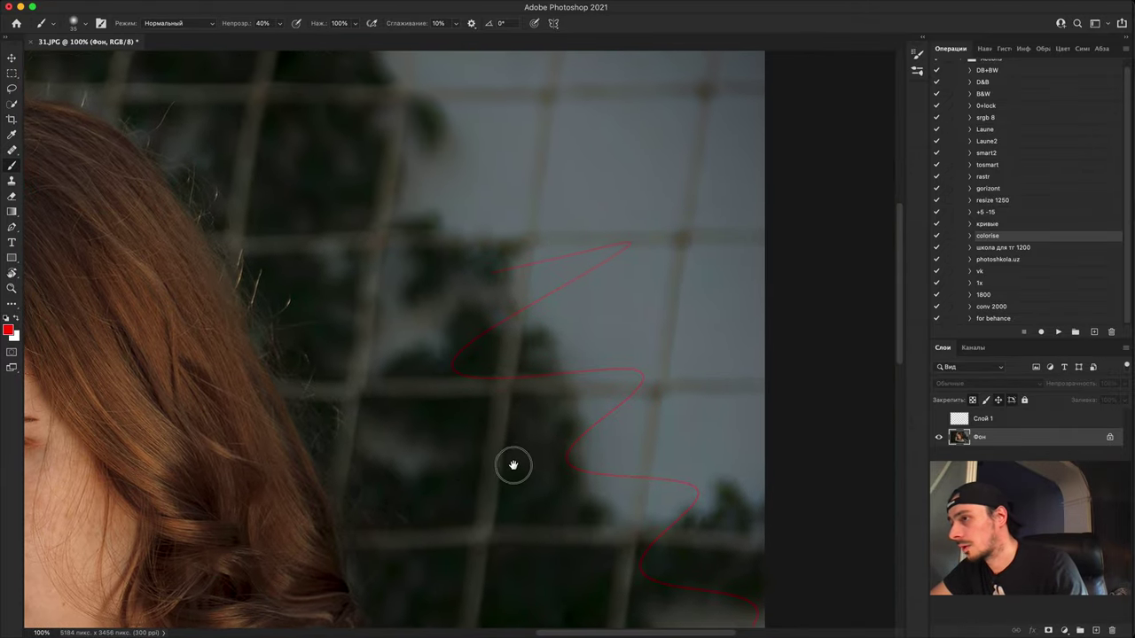
pyautogui.scroll(3, 513, 466)
pyautogui.scroll(-10, 561, 448)
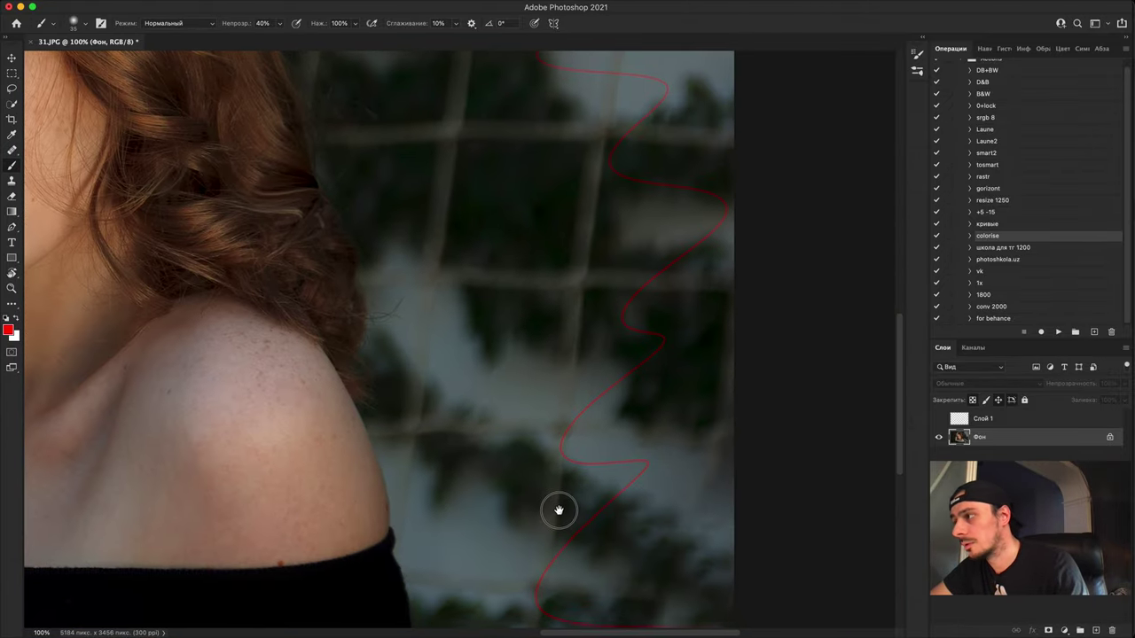
pyautogui.scroll(-8, 558, 510)
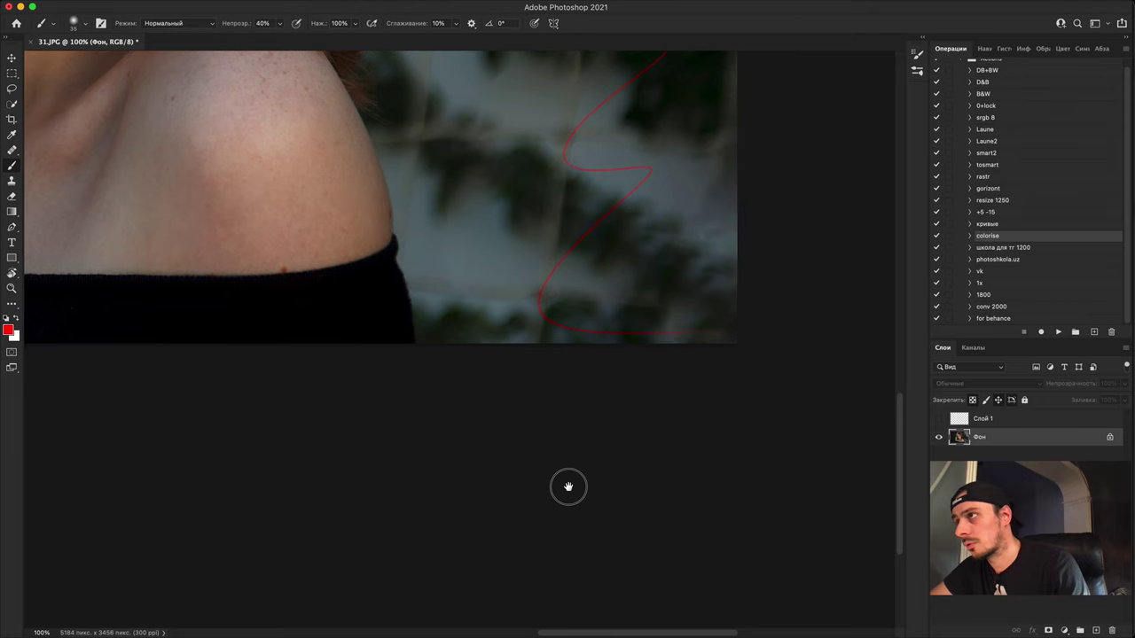
pyautogui.scroll(10, 588, 522)
pyautogui.hscroll(-8, 474, 499)
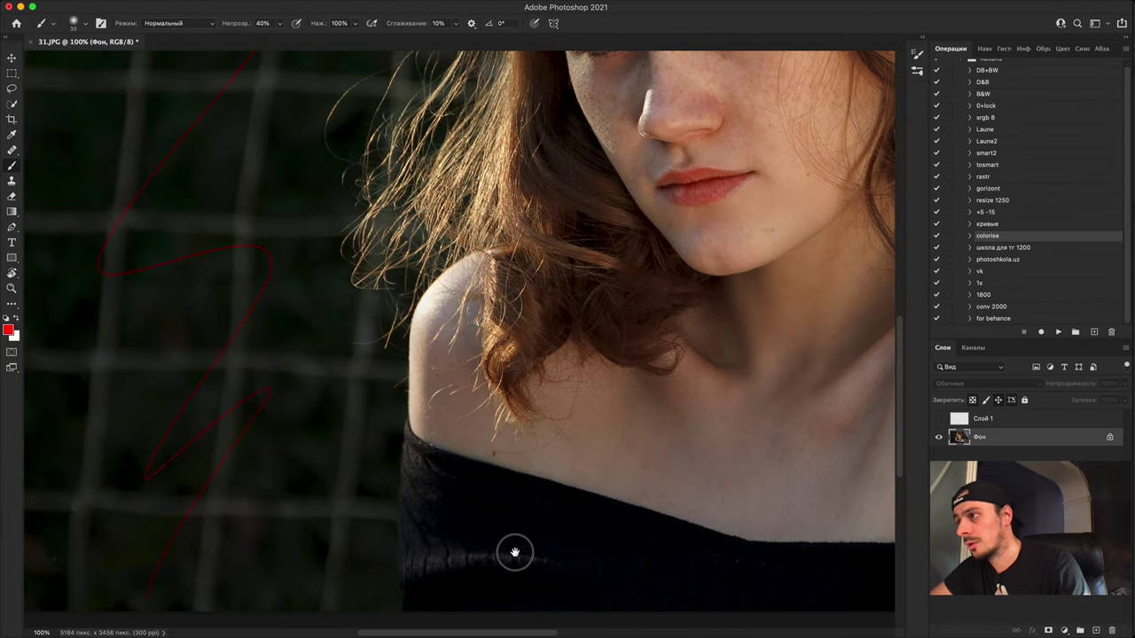
pyautogui.scroll(15, 514, 552)
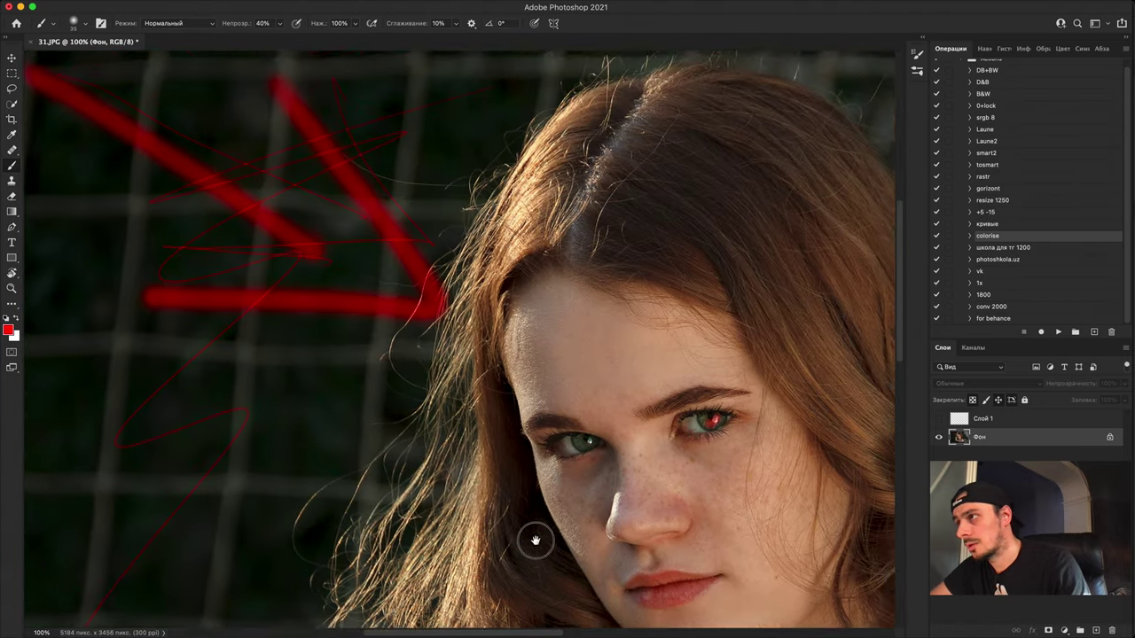
pyautogui.scroll(3, 550, 452)
pyautogui.hscroll(10, 621, 443)
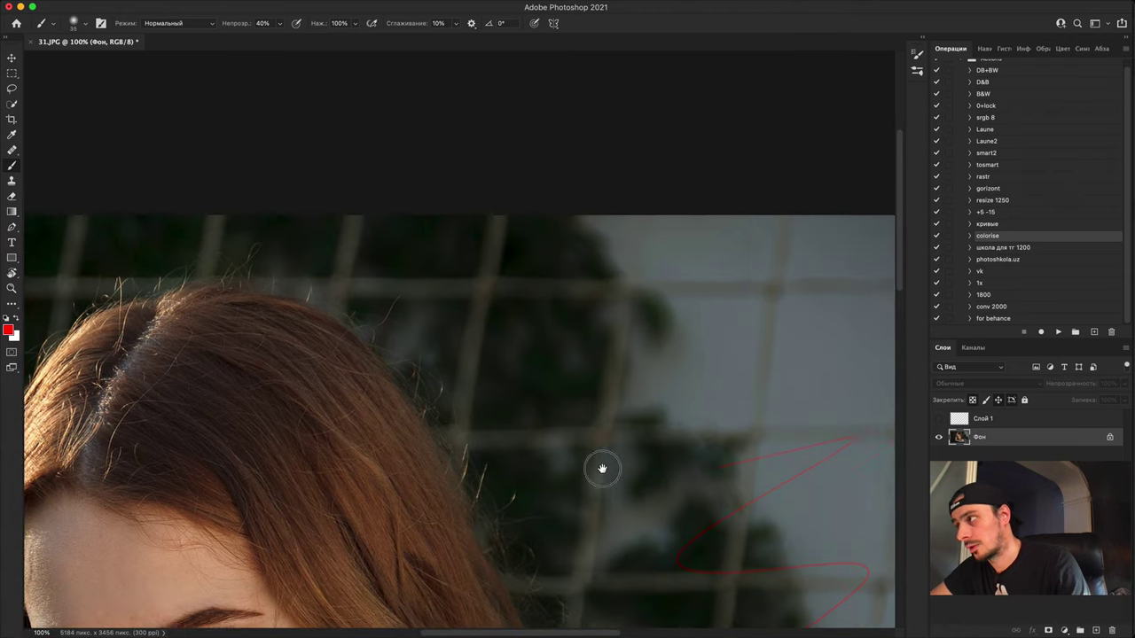
# Step: Mark the ivy background beside the curls with a red zigzag and trace two vertical net cords on the opposite side
pyautogui.press('super+minus')
pyautogui.press('super+minus')
pyautogui.moveTo(721, 345)
pyautogui.mouseDown()
pyautogui.moveTo(753, 406)
pyautogui.moveTo(756, 527)
pyautogui.mouseUp()
pyautogui.moveTo(239, 205); pyautogui.dragTo(191, 540)
pyautogui.moveTo(177, 170); pyautogui.dragTo(131, 567)
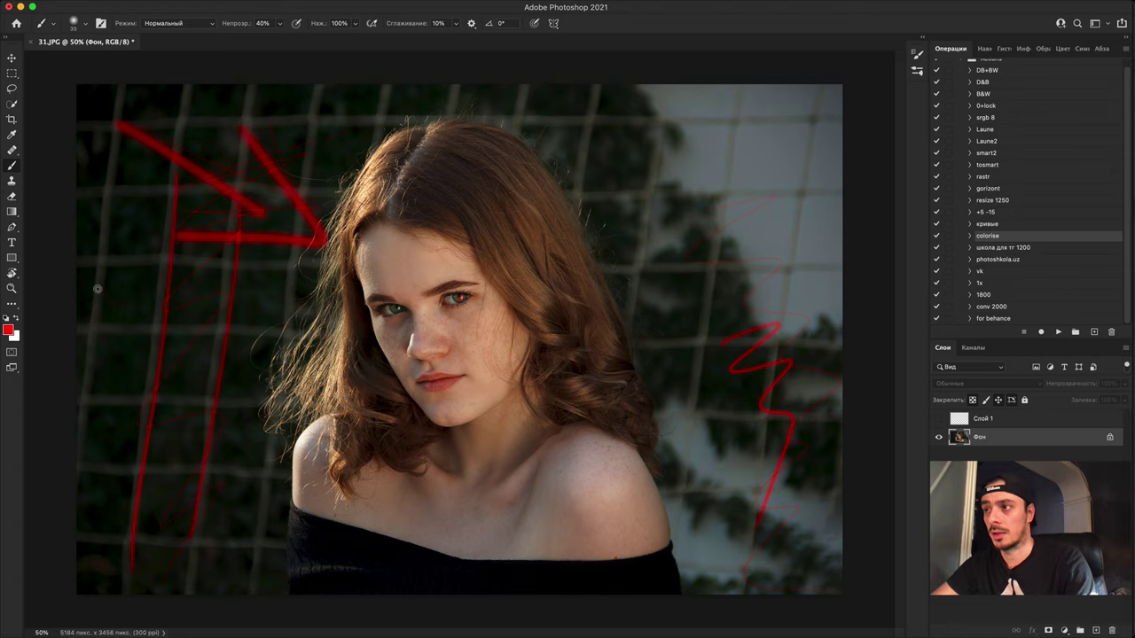
# Step: Trace four horizontal cords of the net across the dark background with red brush lines
pyautogui.moveTo(76, 286); pyautogui.dragTo(328, 330)
pyautogui.press('f')
pyautogui.moveTo(197, 366); pyautogui.dragTo(312, 377)
pyautogui.moveTo(186, 460); pyautogui.dragTo(310, 456)
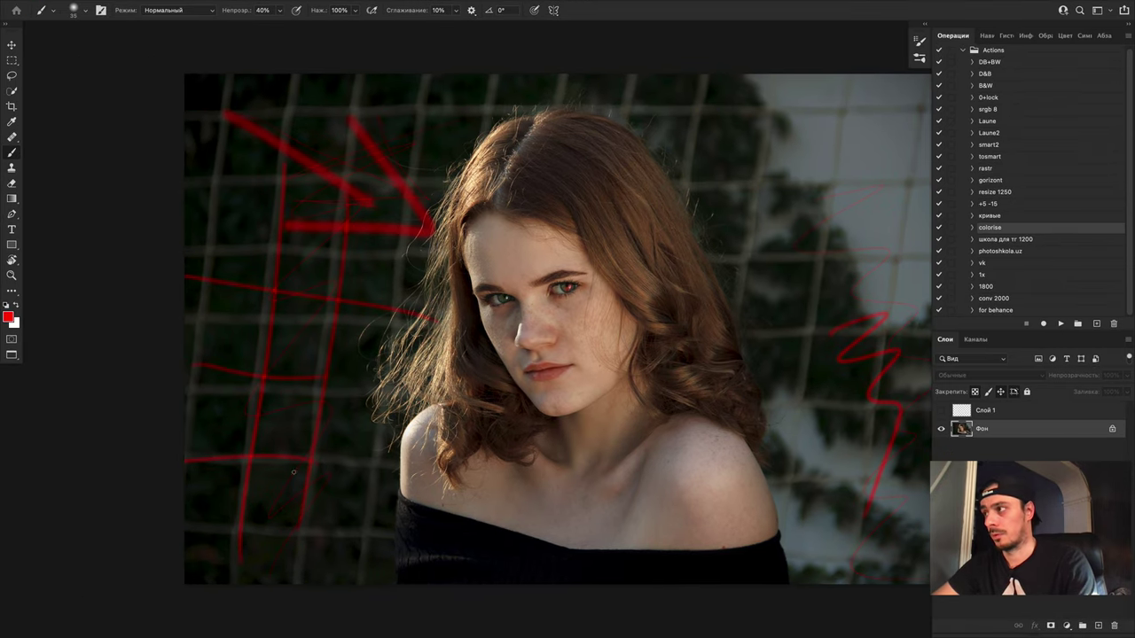
pyautogui.moveTo(184, 505); pyautogui.dragTo(288, 504)
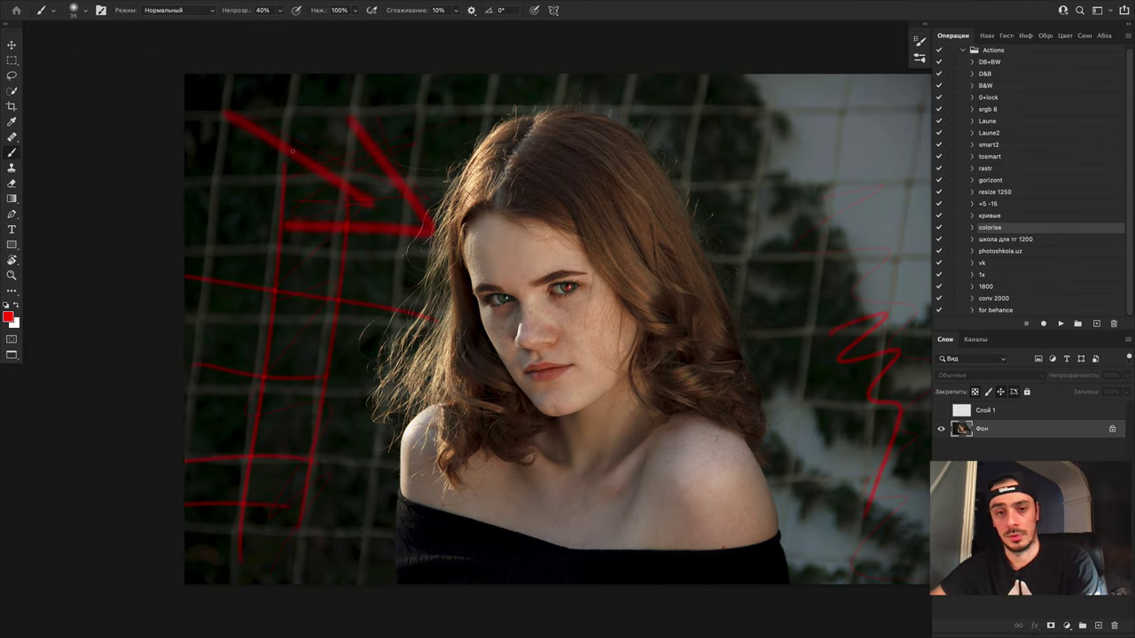
# Step: Leave 31.JPG and open 32.JPG from the Game1 folder in Bridge, using its embedded sRGB profile
pyautogui.hotkey('ctrl', '-')
pyautogui.hotkey('ctrl', '-')
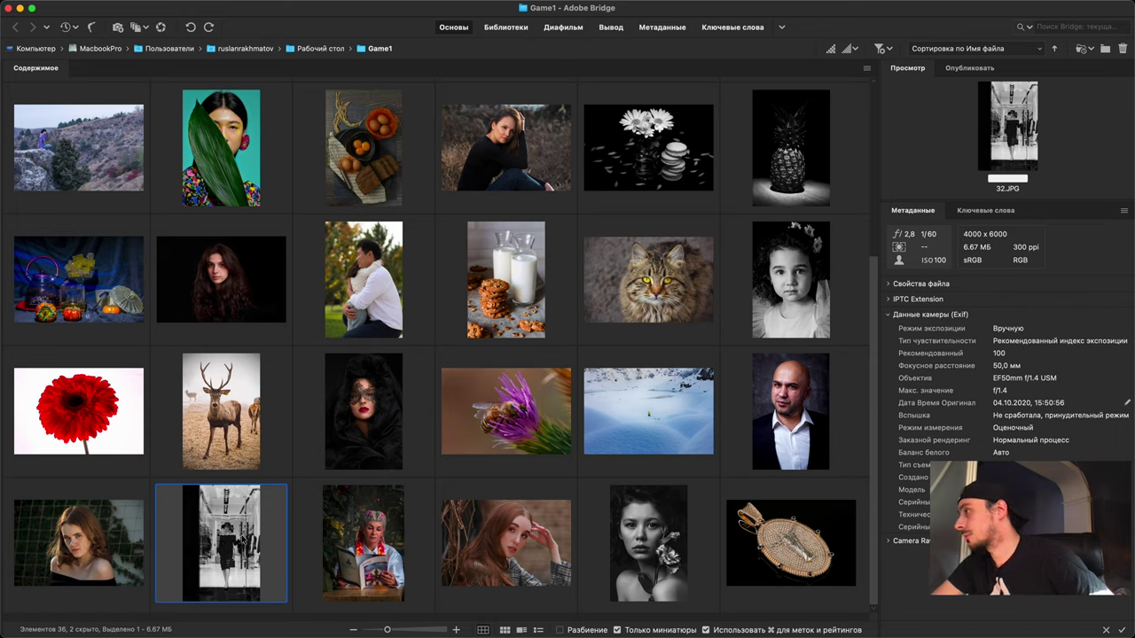
pyautogui.doubleClick(241, 543)
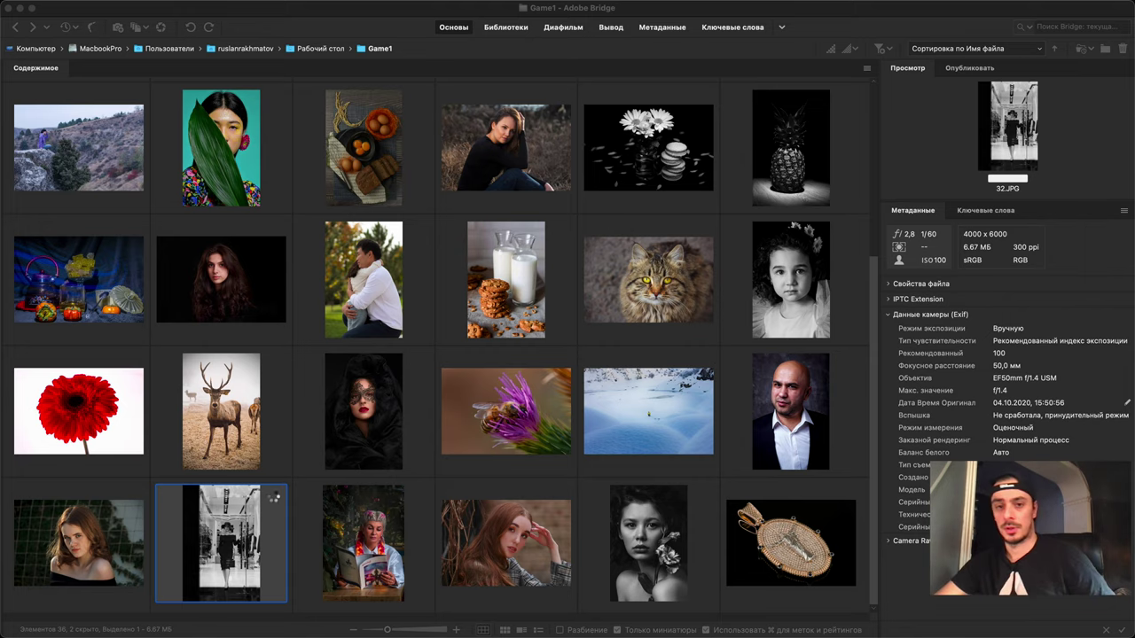
pyautogui.click(535, 429)
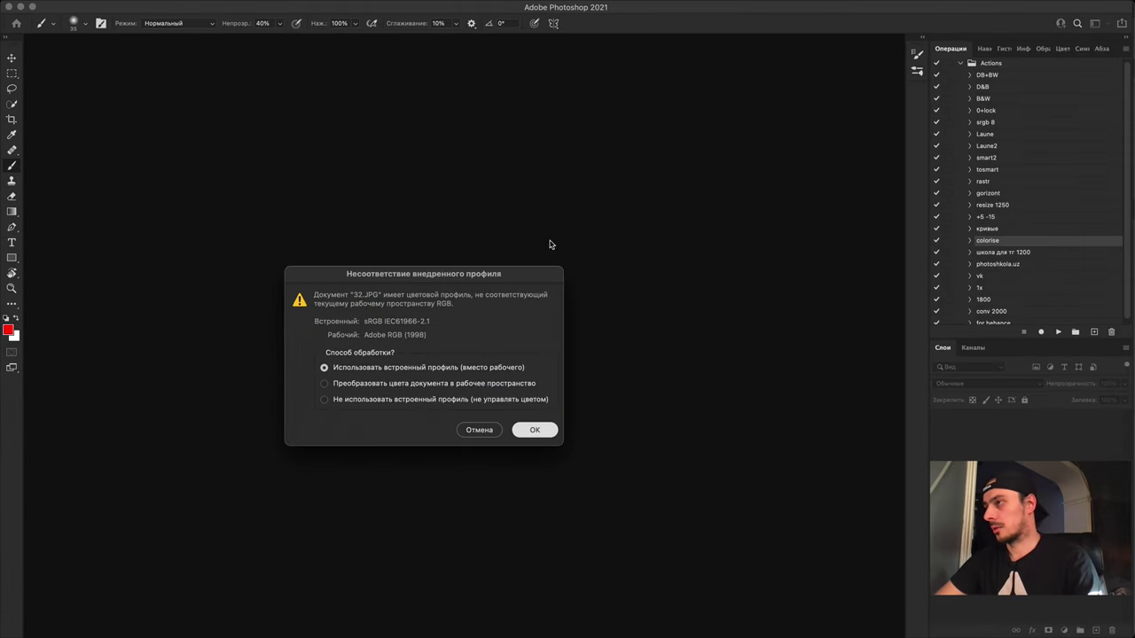
# Step: Examine the face, hat and shoulders of the woman in the black dress in 32.JPG at up to 300% zoom
pyautogui.press('super+plus')
pyautogui.press('super+plus')
pyautogui.press('super+plus')
pyautogui.press('super+plus')
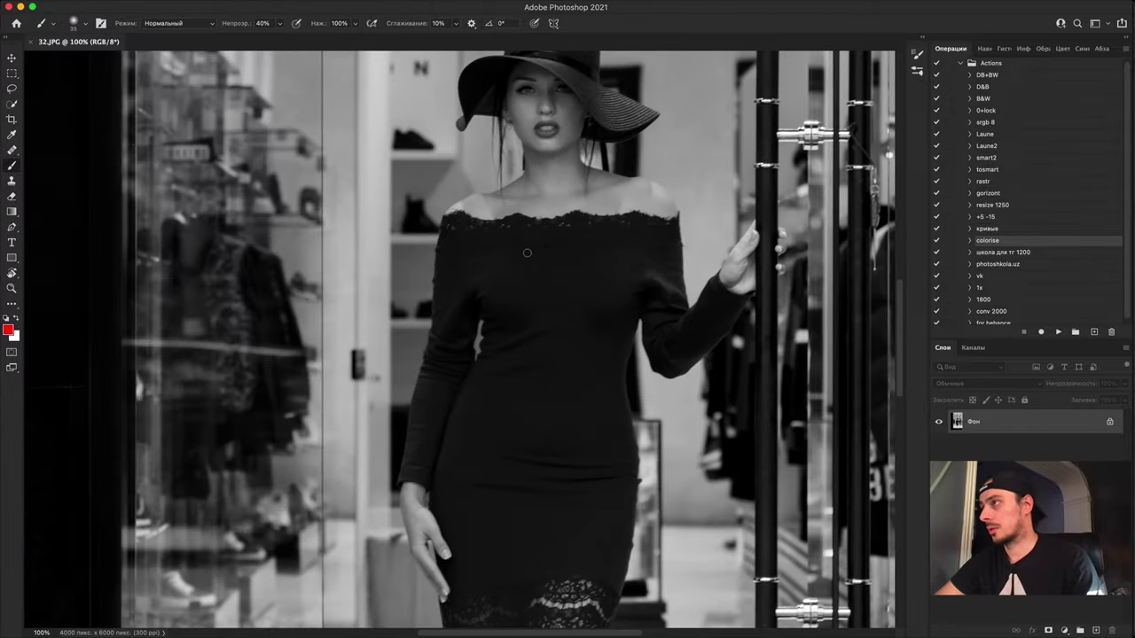
pyautogui.moveTo(547, 273); pyautogui.dragTo(461, 401)
pyautogui.press('super+plus')
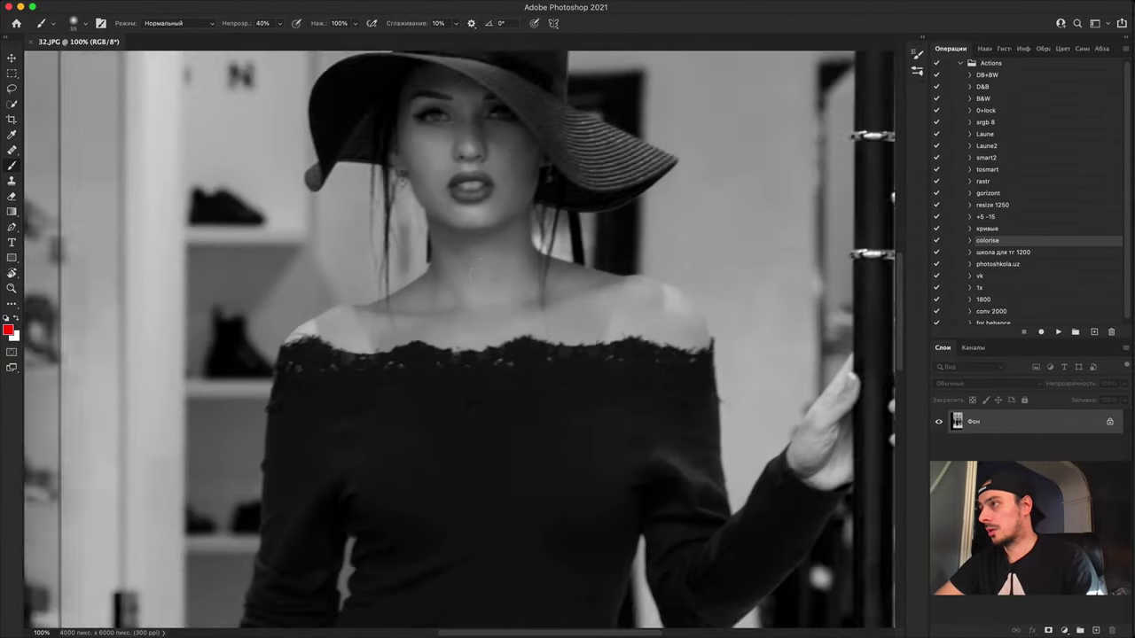
pyautogui.press('super+plus')
pyautogui.moveTo(506, 254); pyautogui.dragTo(448, 534)
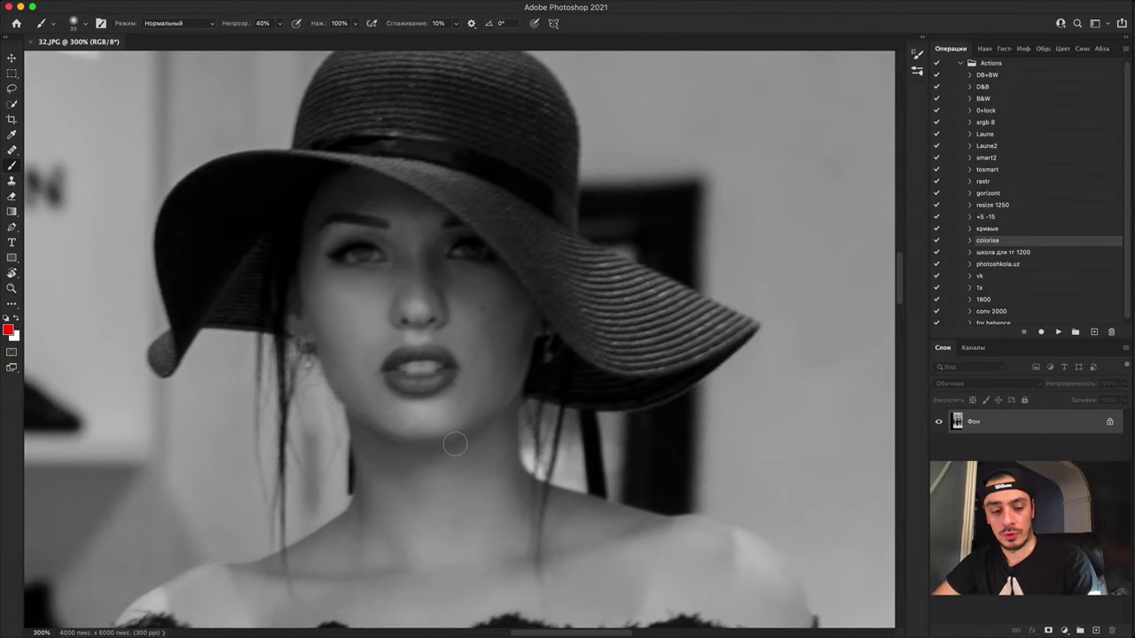
pyautogui.press('super+1')
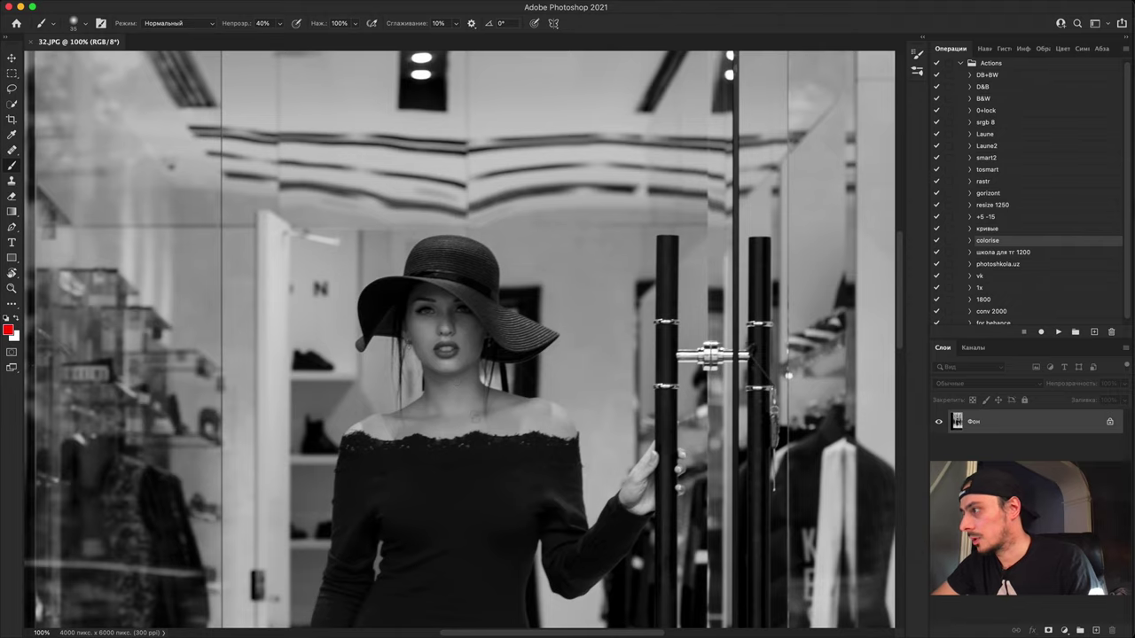
# Step: Inspect the dark floor, the shoes and the glass door's lower hardware in 32.JPG at up to 500% zoom
pyautogui.scroll(-15, 458, 197)
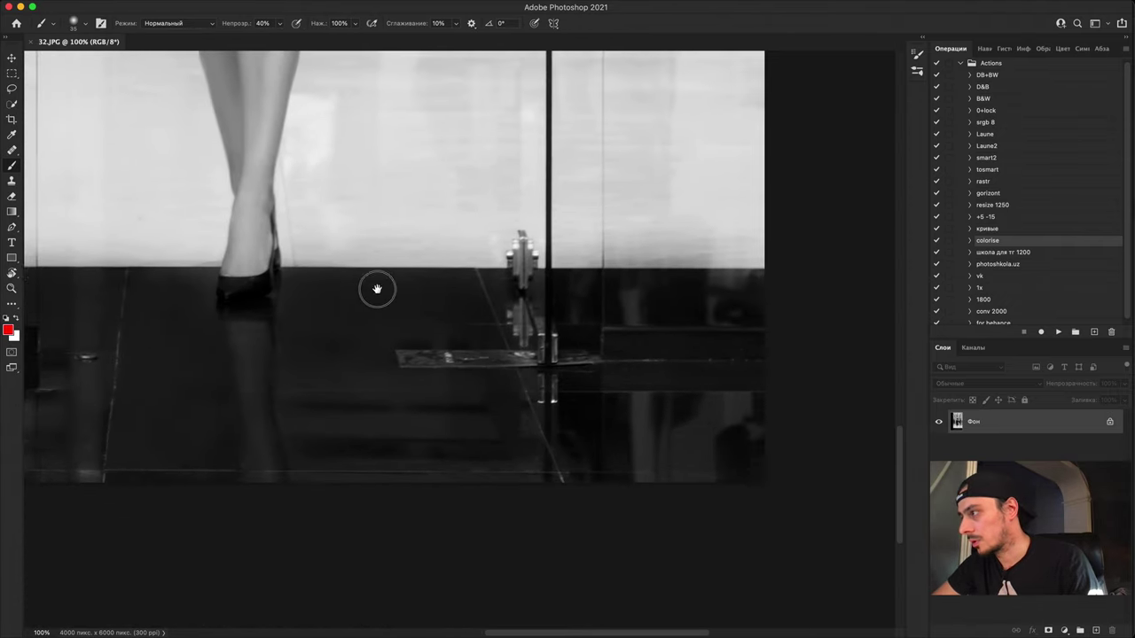
pyautogui.scroll(8, 377, 289)
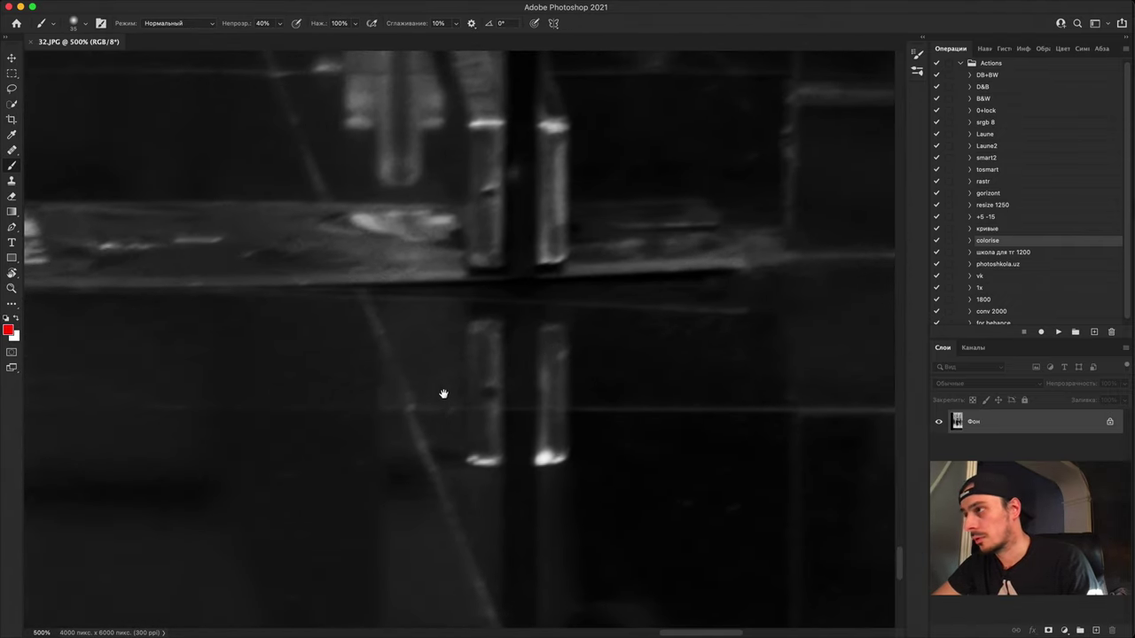
pyautogui.hscroll(-10, 443, 393)
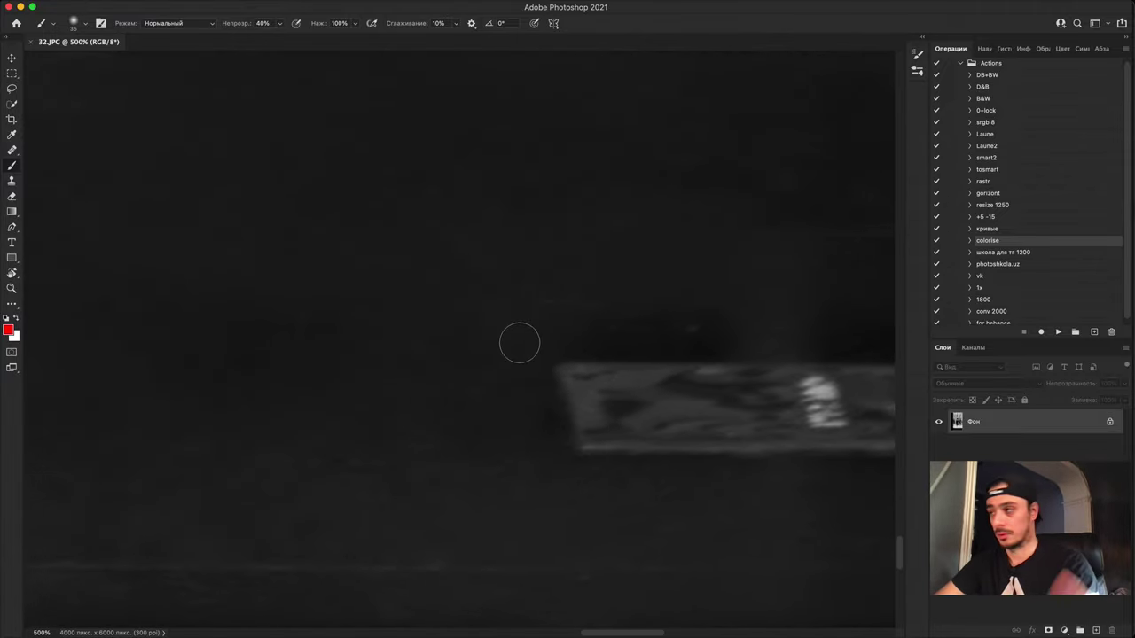
pyautogui.scroll(-4, 515, 297)
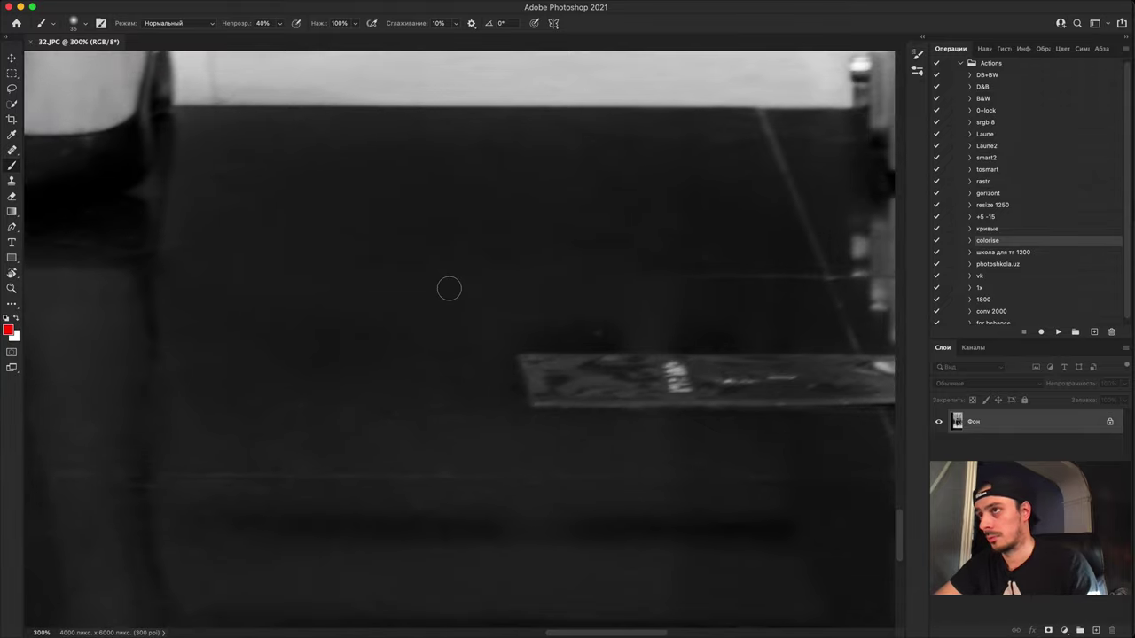
# Step: Examine the black shoe, its reflection and the light seam in the dark floor beside it at up to 500% zoom
pyautogui.press('space')
pyautogui.moveTo(206, 209)
pyautogui.mouseDown()
pyautogui.moveTo(486, 378)
pyautogui.moveTo(629, 371)
pyautogui.mouseUp()
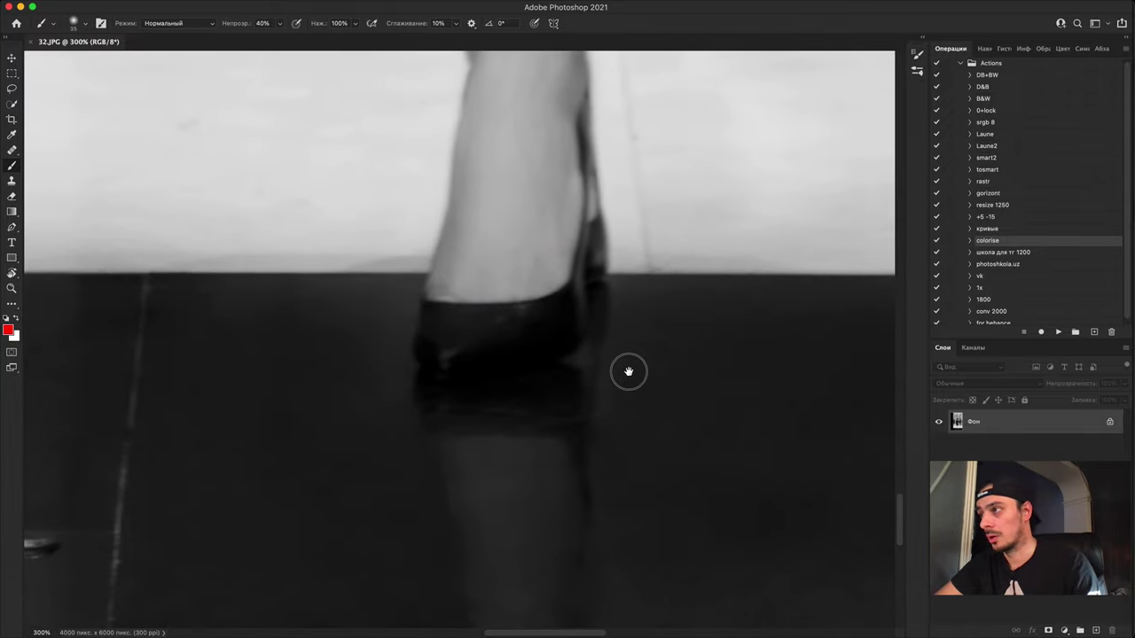
pyautogui.press('super+minus')
pyautogui.press('super+minus')
pyautogui.press('space')
pyautogui.moveTo(423, 443); pyautogui.dragTo(498, 344)
pyautogui.press('super+plus')
pyautogui.press('super+plus')
pyautogui.press('super+plus')
pyautogui.press('super+plus')
pyautogui.press('space')
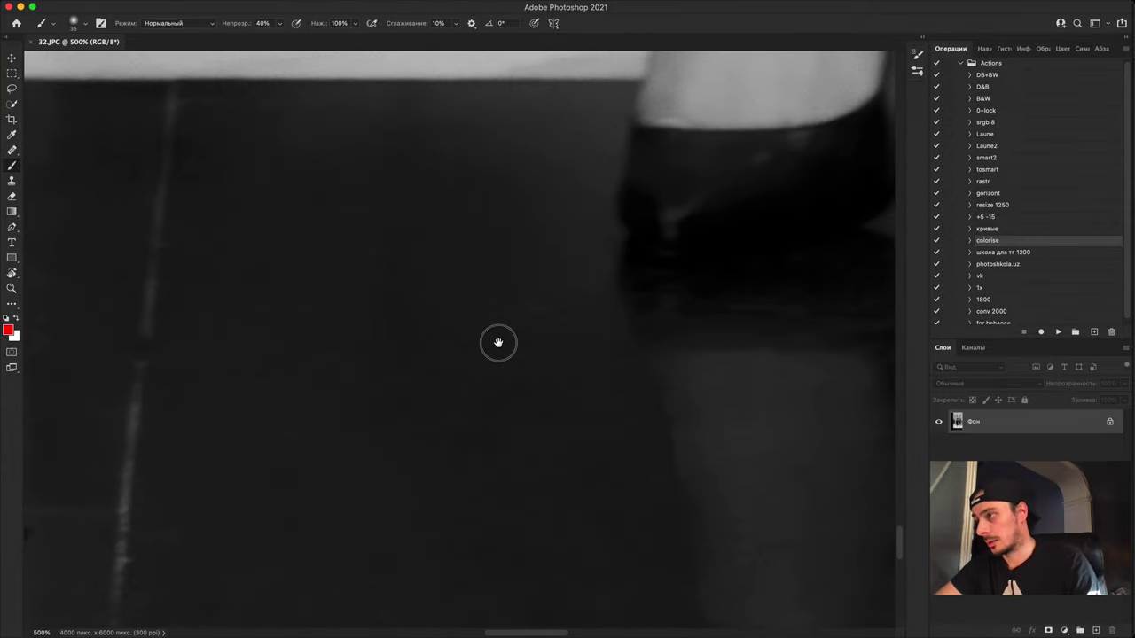
pyautogui.scroll(-6, 498, 343)
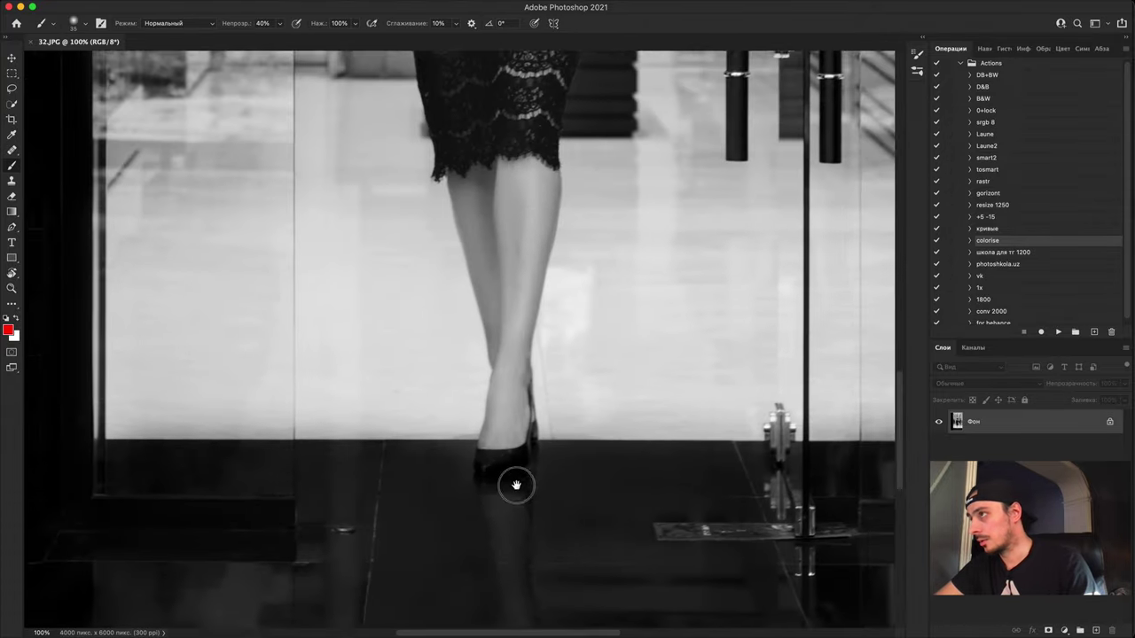
# Step: Examine the woman's neckline and shoulders at 300% zoom, and view the full-length composition at 33.3%
pyautogui.scroll(10, 516, 485)
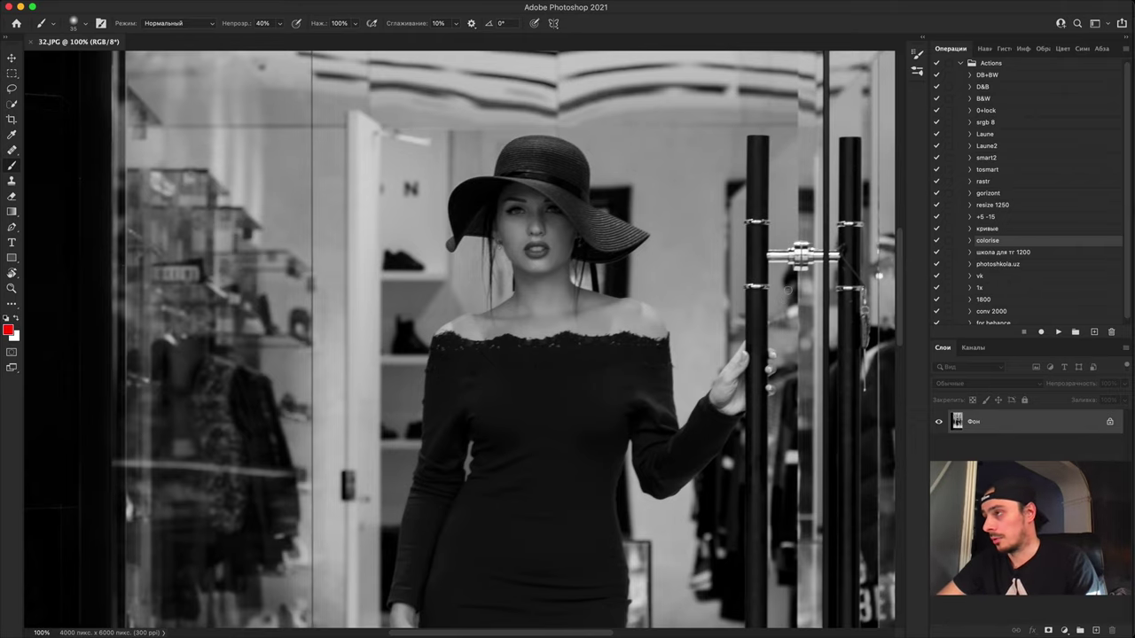
pyautogui.press('super+plus')
pyautogui.press('super+plus')
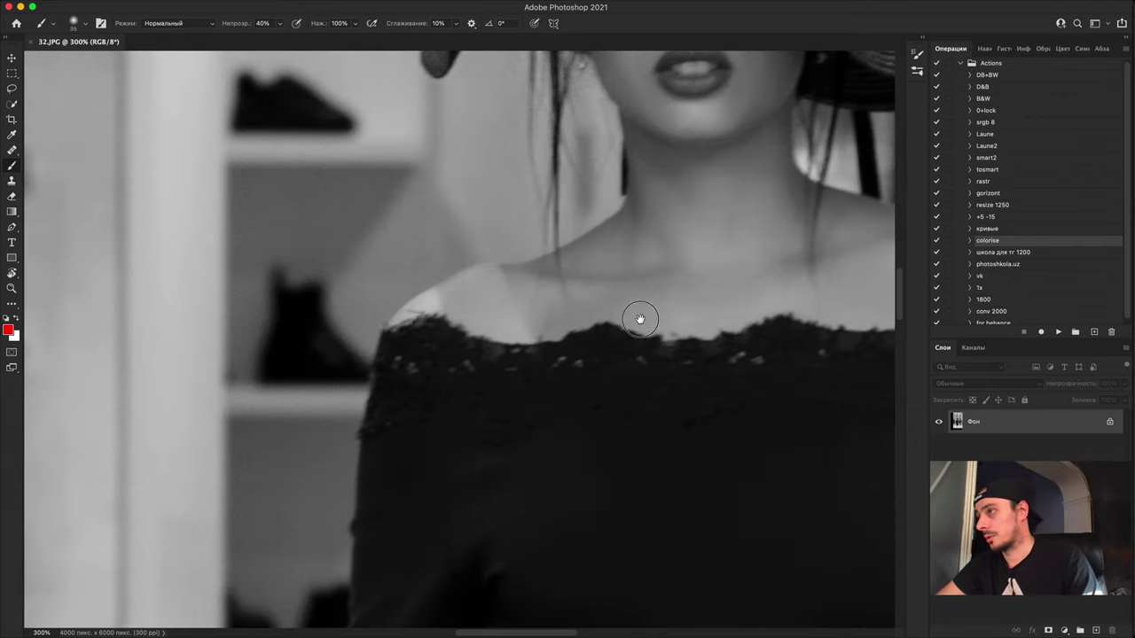
pyautogui.moveTo(666, 229); pyautogui.dragTo(447, 468)
pyautogui.scroll(-10, 446, 467)
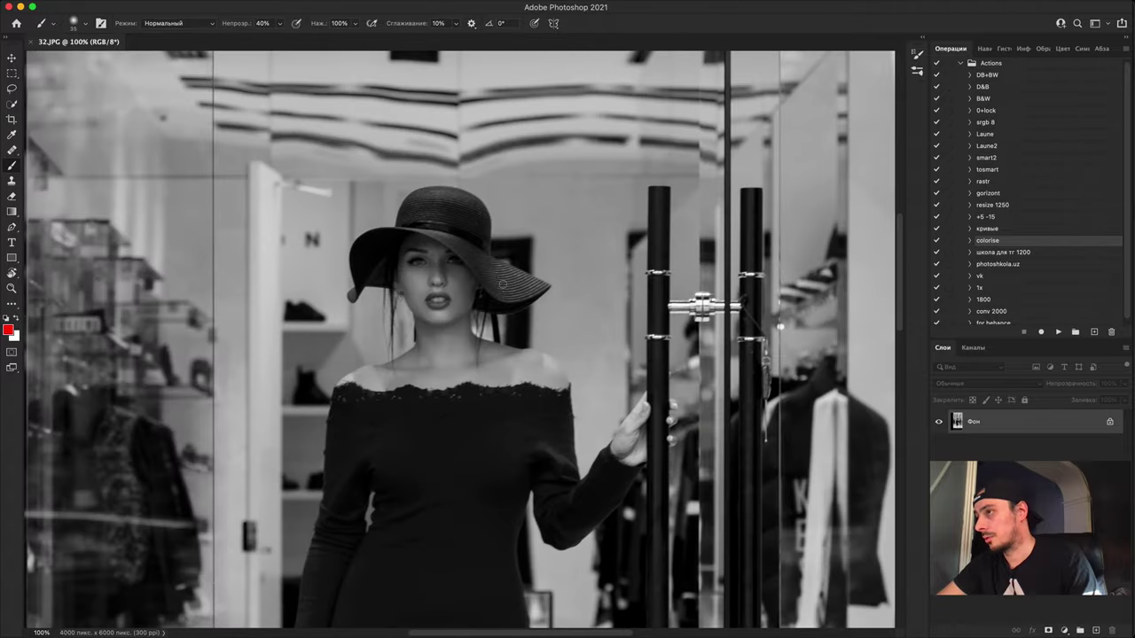
pyautogui.scroll(-5, 545, 233)
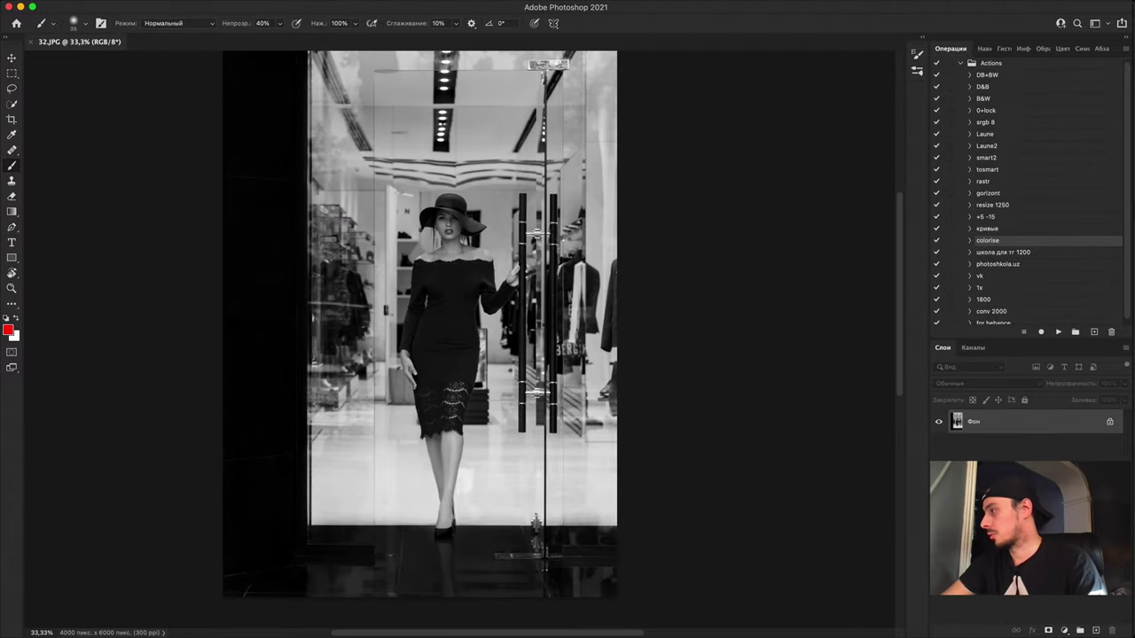
# Step: Add a new layer and brush two red zigzag lines from the dark floor up across the bright floor on both sides of the legs
pyautogui.click(1096, 630)
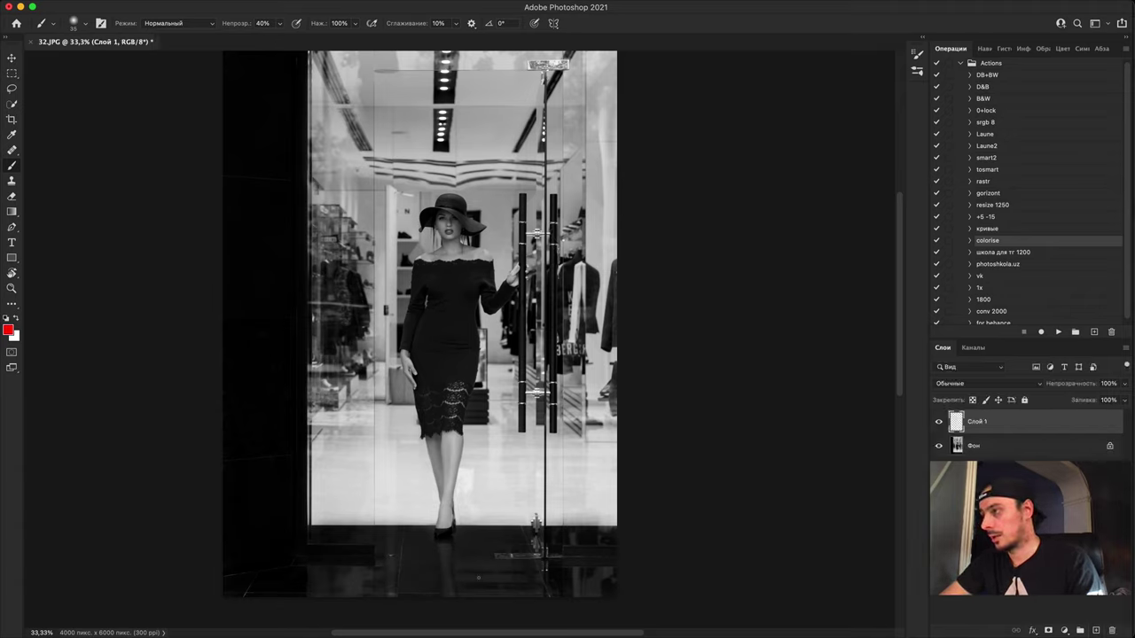
pyautogui.moveTo(444, 594); pyautogui.dragTo(517, 428)
pyautogui.moveTo(305, 580)
pyautogui.mouseDown()
pyautogui.moveTo(380, 516)
pyautogui.moveTo(324, 432)
pyautogui.mouseUp()
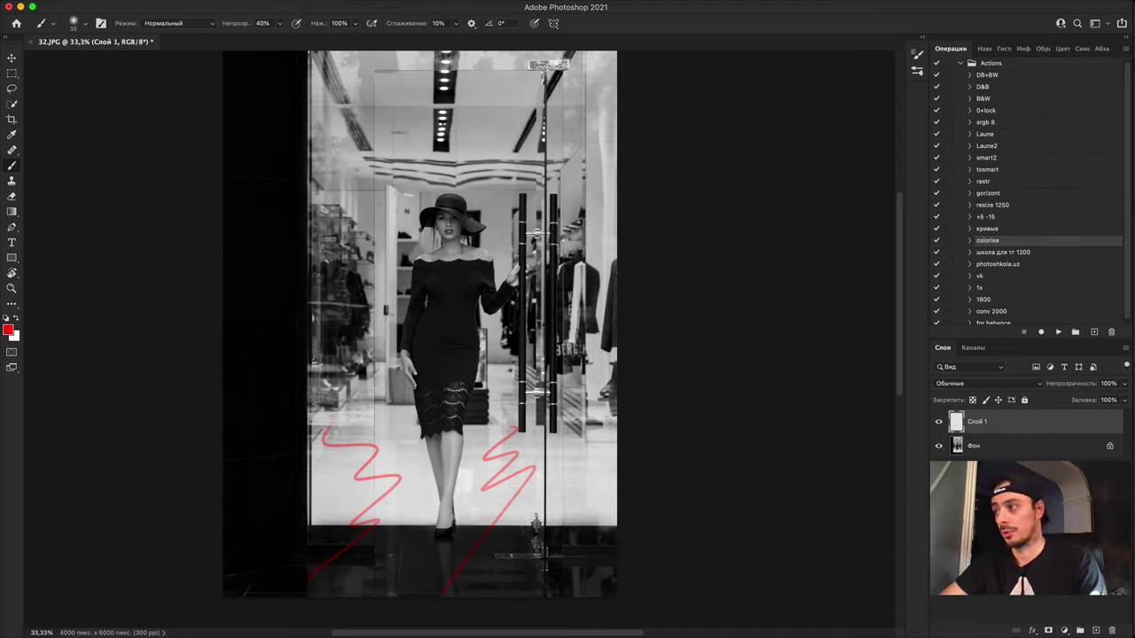
# Step: Hide the red markup layer, then add a midtone-darkening Curves adjustment above the background layer with its mask inverted to black
pyautogui.click(938, 422)
pyautogui.click(976, 446)
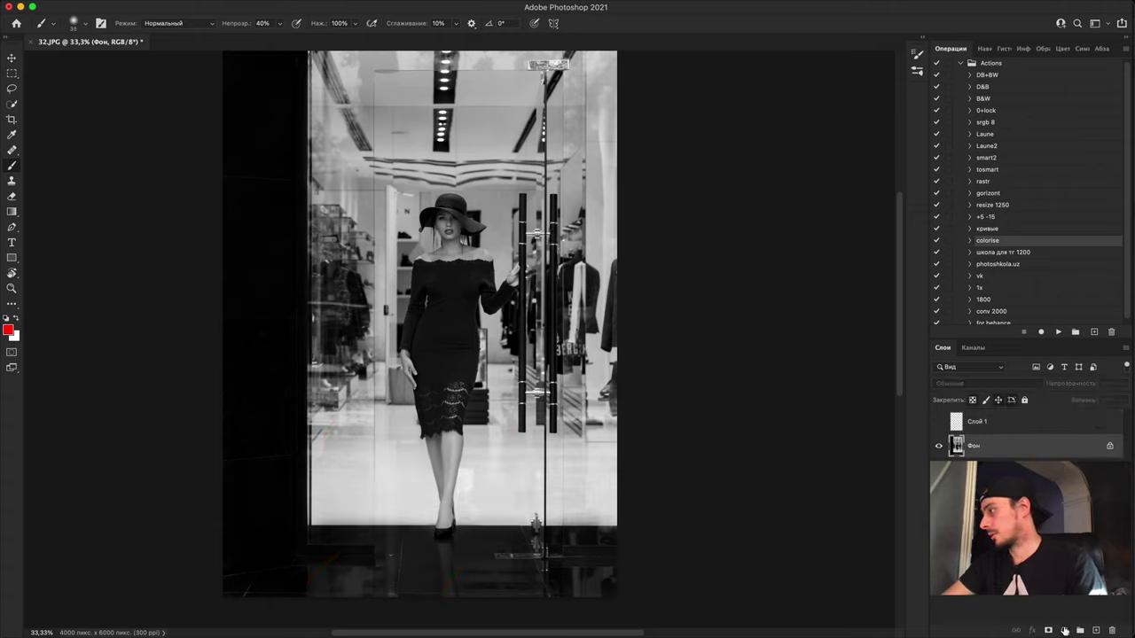
pyautogui.click(1064, 630)
pyautogui.click(1028, 435)
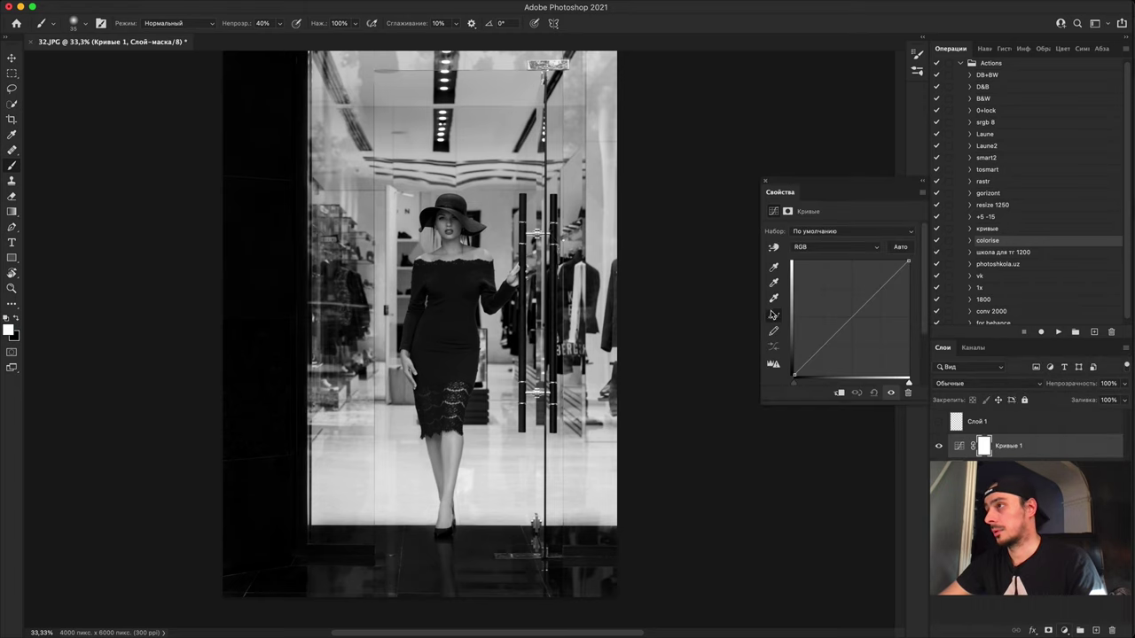
pyautogui.moveTo(852, 317); pyautogui.dragTo(859, 337)
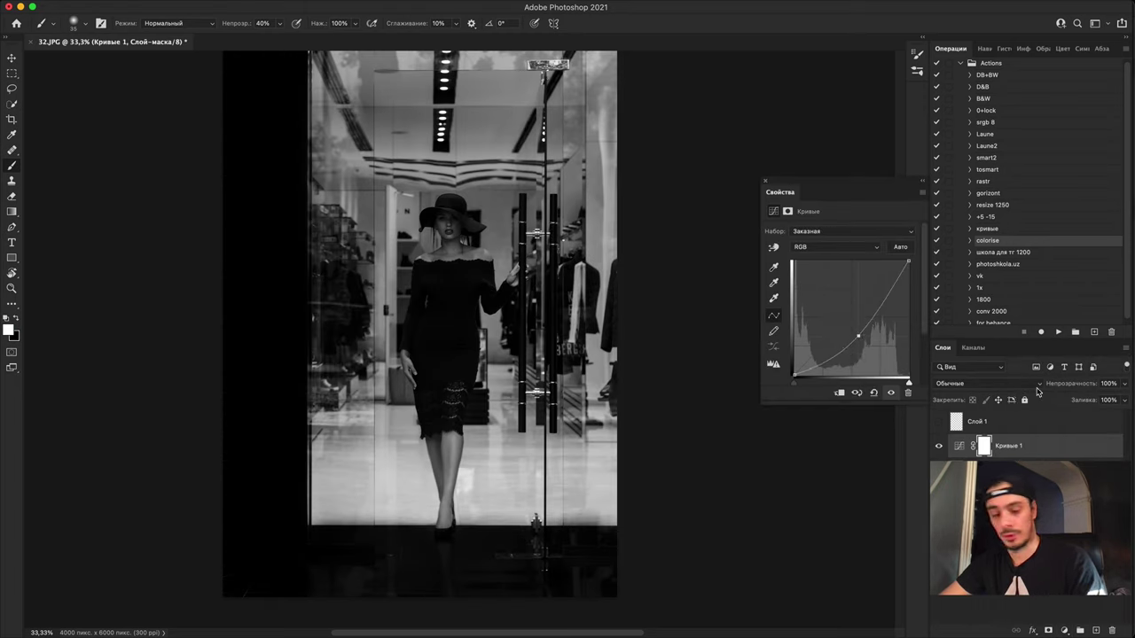
pyautogui.press('super+i')
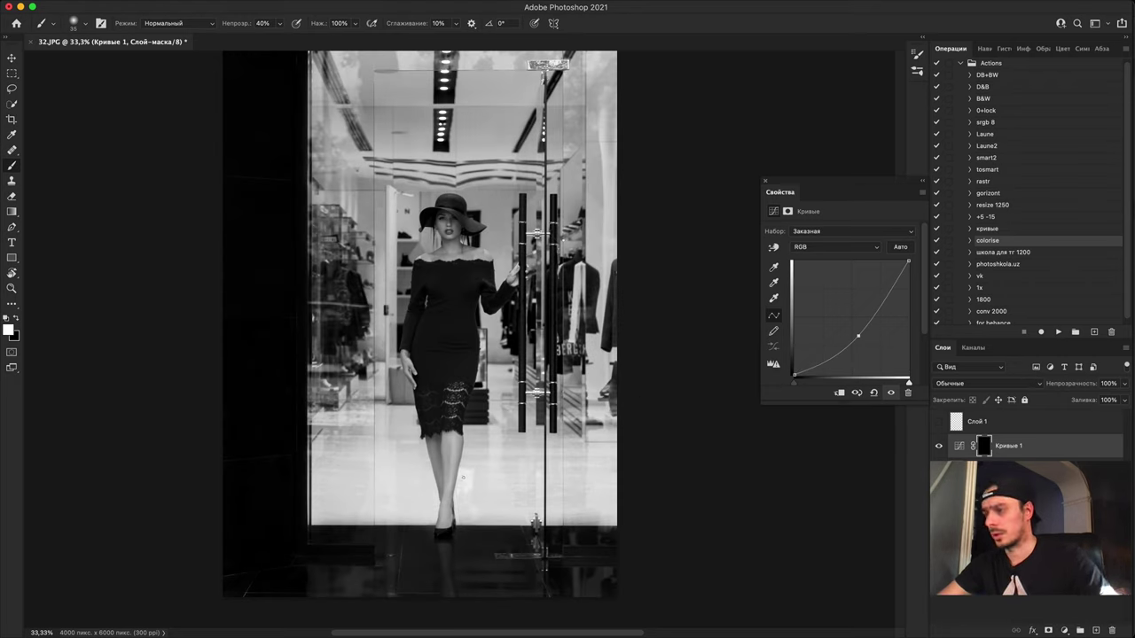
# Step: Enlarge the brush and paint white at 40% opacity on the mask to darken the floor on both sides of the woman's legs
pyautogui.press(']')
pyautogui.press(']')
pyautogui.press(']')
pyautogui.press(']')
pyautogui.press(']')
pyautogui.press(']')
pyautogui.press(']')
pyautogui.press(']')
pyautogui.press(']')
pyautogui.press(']')
pyautogui.press(']')
pyautogui.press(']')
pyautogui.press(']')
pyautogui.press(']')
pyautogui.press(']')
pyautogui.press(']')
pyautogui.press(']')
pyautogui.press(']')
pyautogui.press(']')
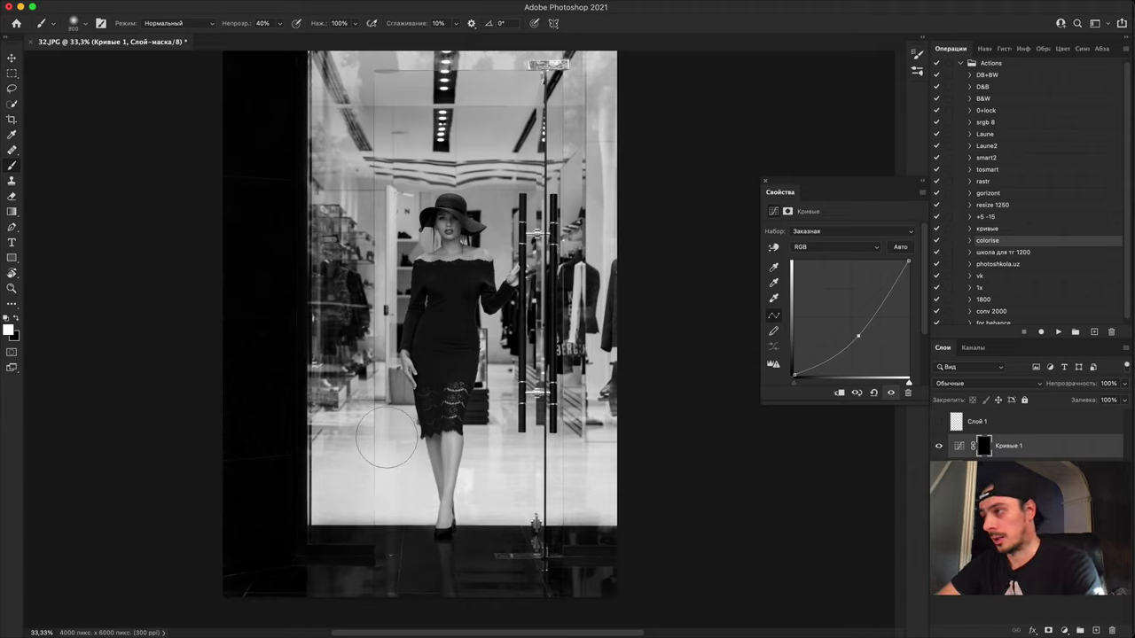
pyautogui.moveTo(376, 433)
pyautogui.mouseDown()
pyautogui.moveTo(367, 523)
pyautogui.moveTo(392, 505)
pyautogui.moveTo(387, 450)
pyautogui.mouseUp()
pyautogui.press(']')
pyautogui.press(']')
pyautogui.press(']')
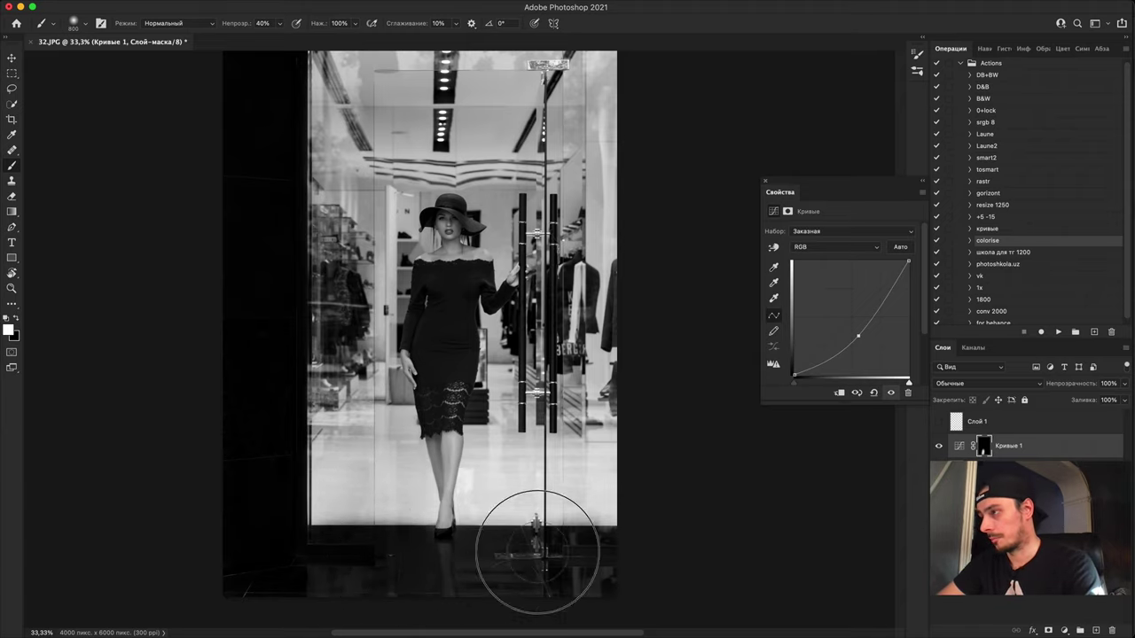
pyautogui.moveTo(555, 447)
pyautogui.mouseDown()
pyautogui.moveTo(580, 556)
pyautogui.moveTo(549, 581)
pyautogui.mouseUp()
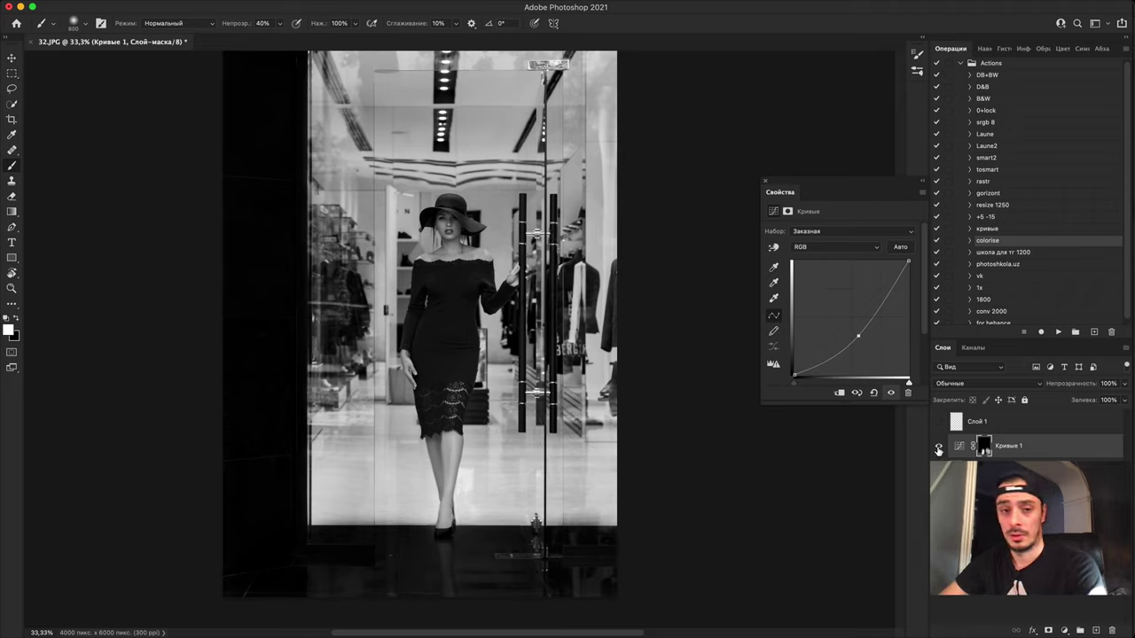
pyautogui.click(937, 447)
pyautogui.click(937, 448)
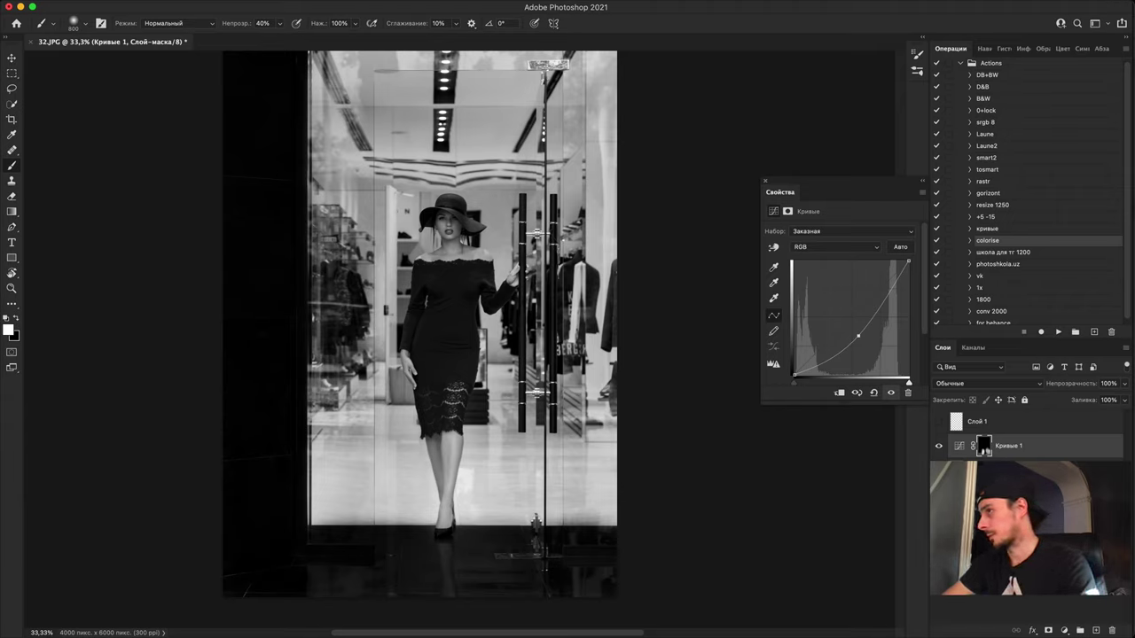
# Step: Add a second Curves adjustment that brightens the midtones and invert its mask to black
pyautogui.click(1063, 629)
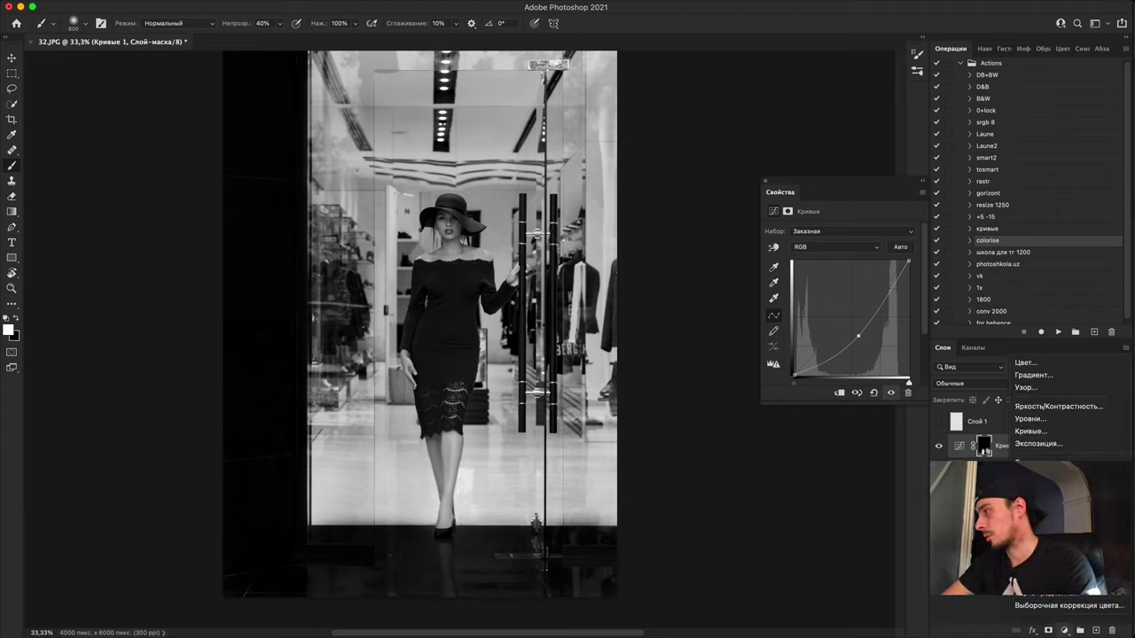
pyautogui.click(1047, 433)
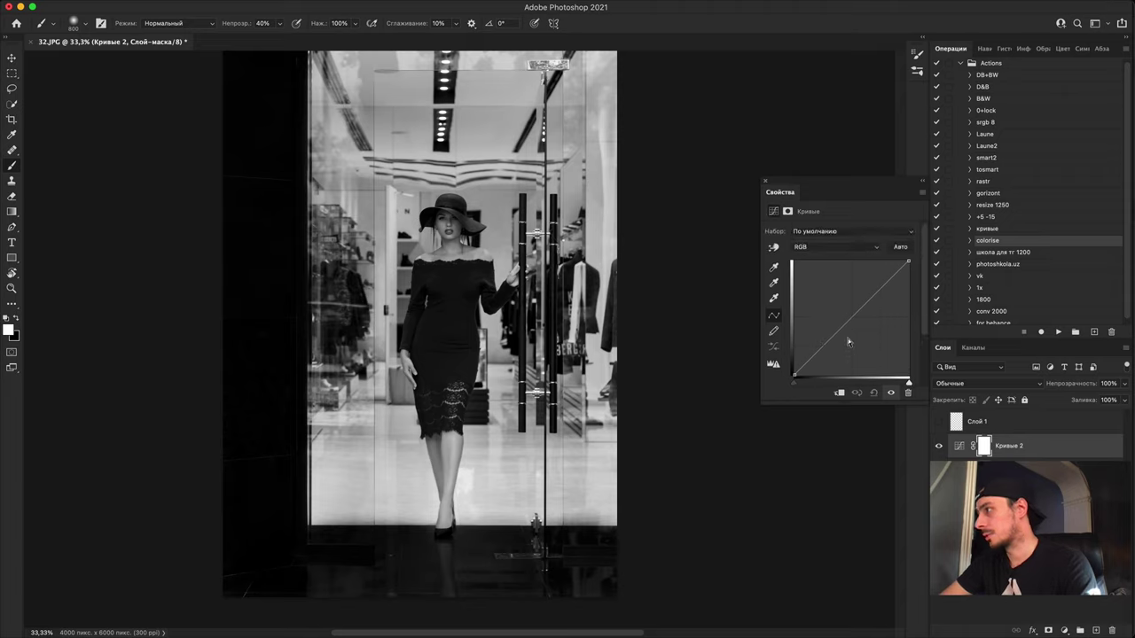
pyautogui.click(833, 310)
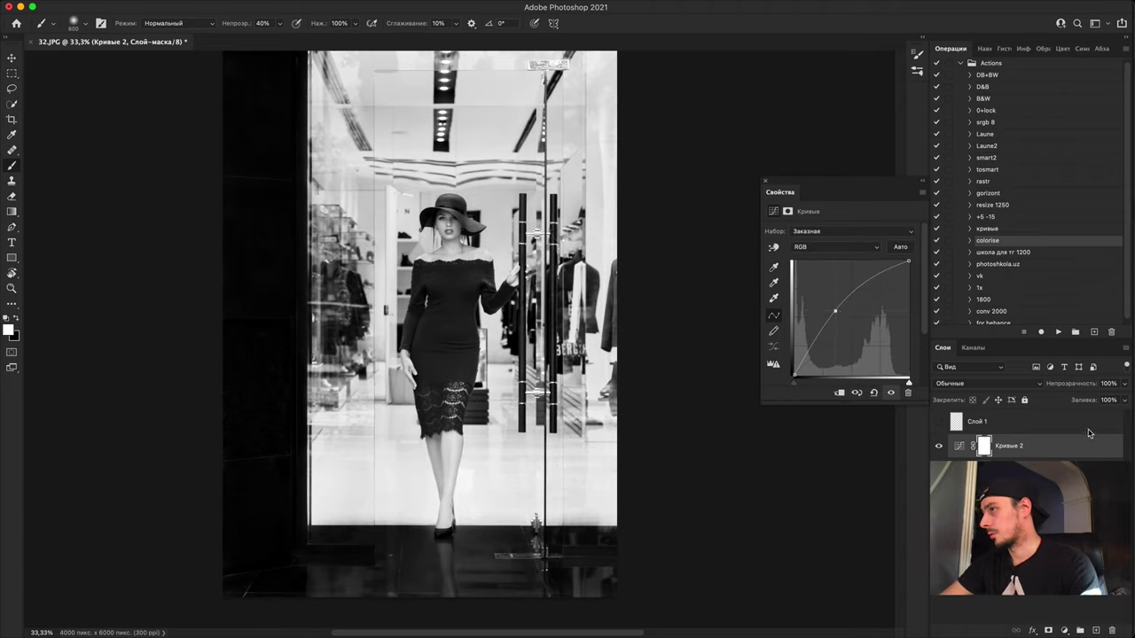
pyautogui.press('super+i')
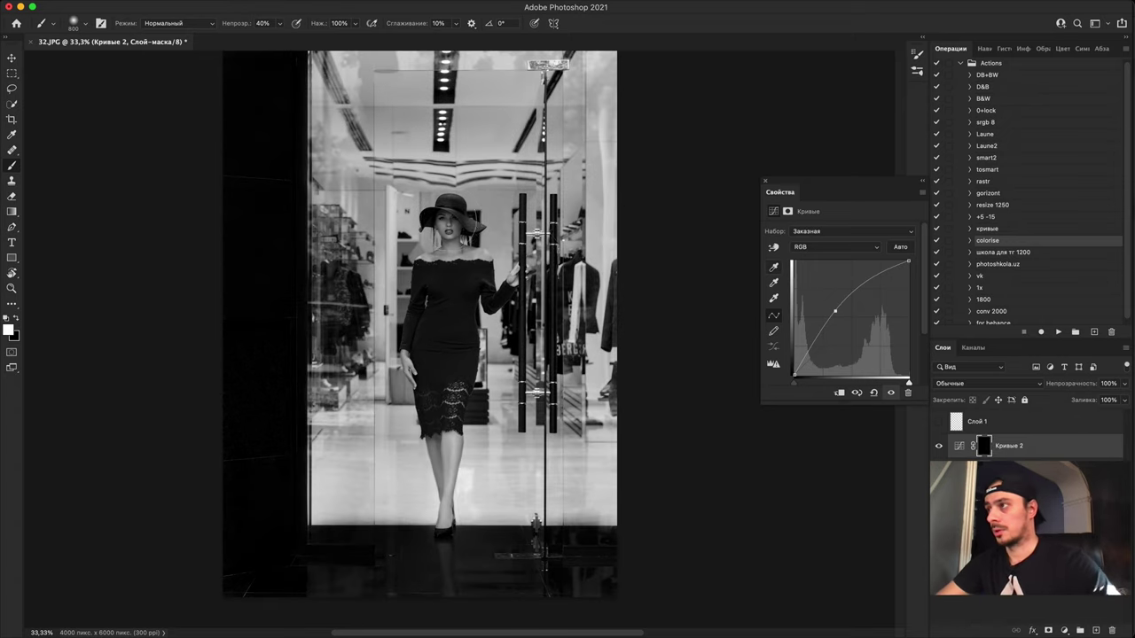
# Step: Paint the brightening mask over the woman's body with a soft 600 px brush at 40% opacity, refining around the legs at 300 px
pyautogui.press('[')
pyautogui.press('[')
pyautogui.press('[')
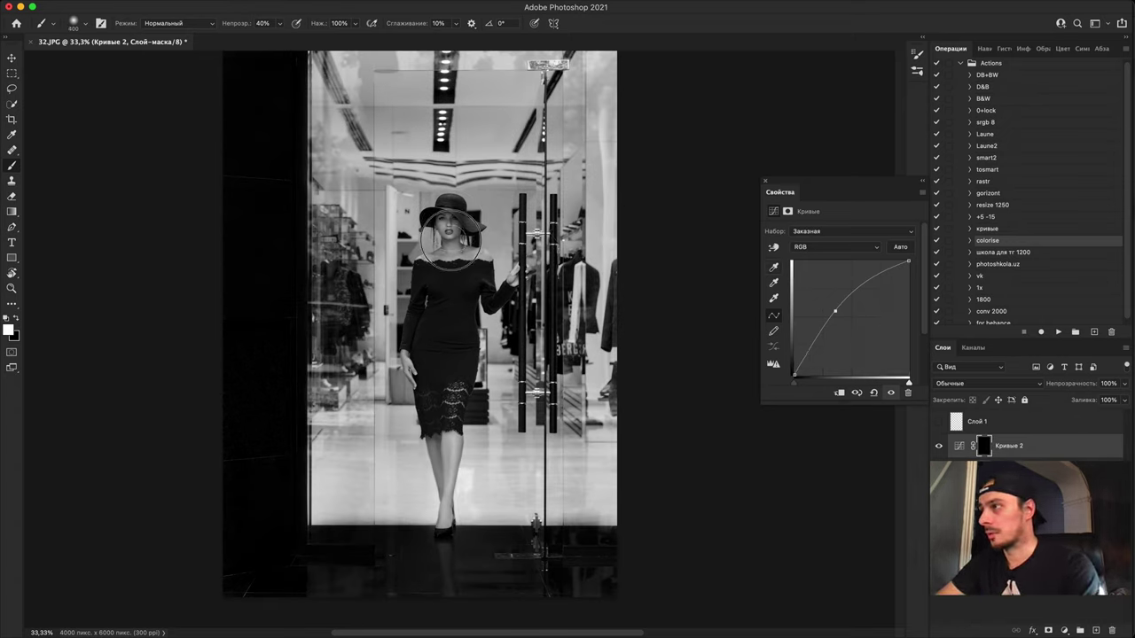
pyautogui.press(']')
pyautogui.press(']')
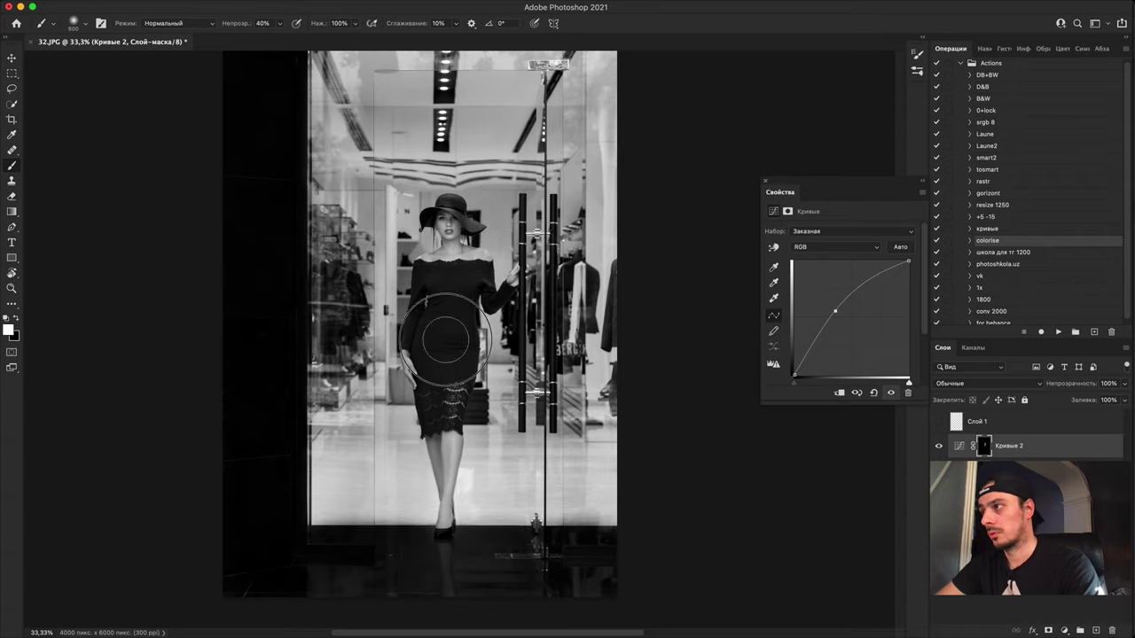
pyautogui.moveTo(445, 341)
pyautogui.mouseDown()
pyautogui.moveTo(443, 205)
pyautogui.moveTo(462, 233)
pyautogui.moveTo(455, 389)
pyautogui.moveTo(435, 416)
pyautogui.moveTo(446, 509)
pyautogui.moveTo(459, 363)
pyautogui.moveTo(416, 363)
pyautogui.moveTo(461, 306)
pyautogui.mouseUp()
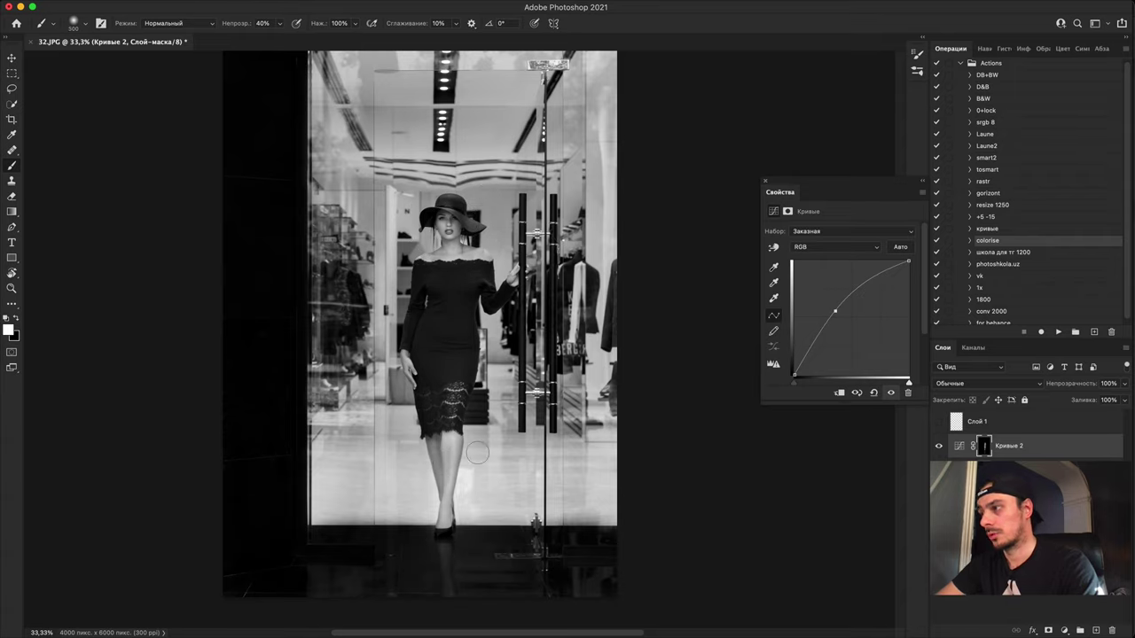
pyautogui.press('[')
pyautogui.press('[')
pyautogui.press('x')
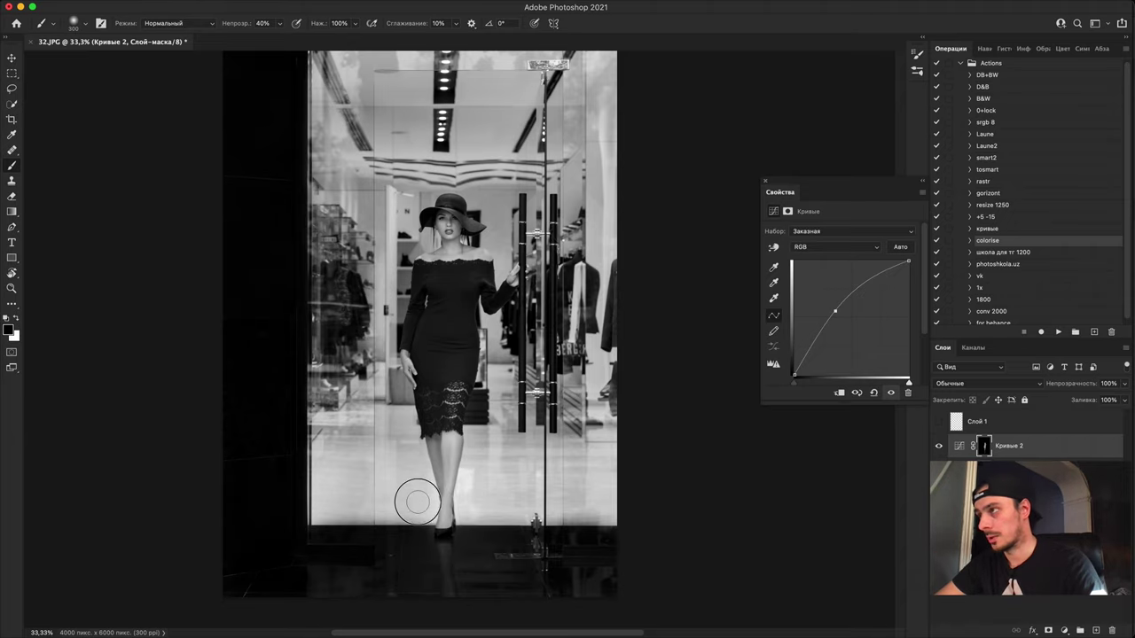
pyautogui.hotkey('ctrl', '-')
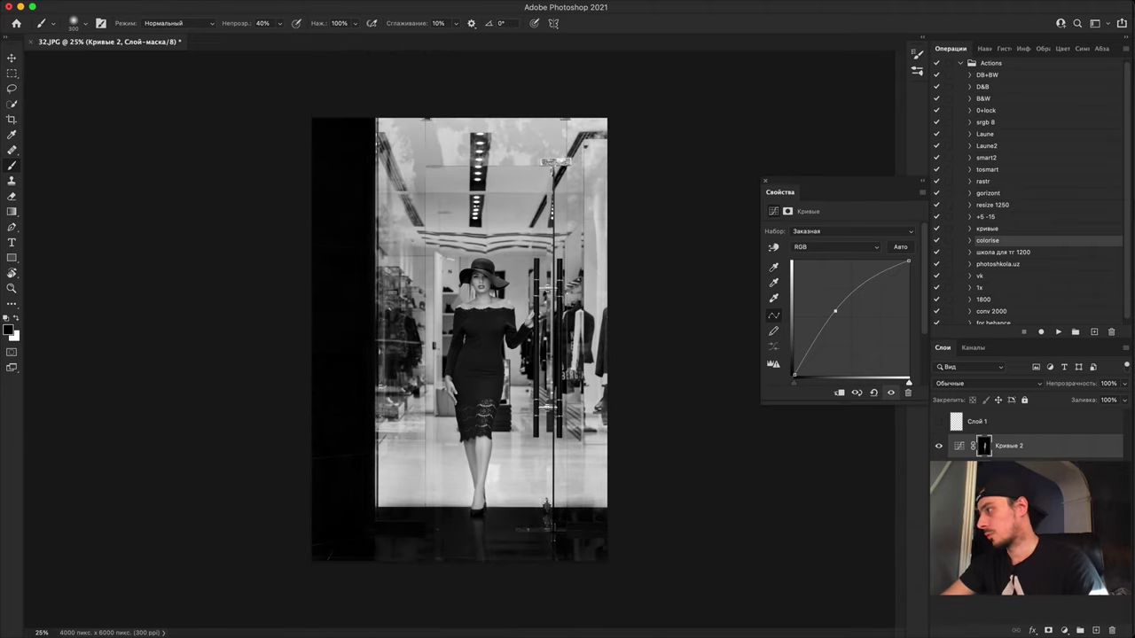
# Step: Merge all visible content into a new pixel layer above the Curves adjustments, keeping the markup layer hidden
pyautogui.click(1064, 631)
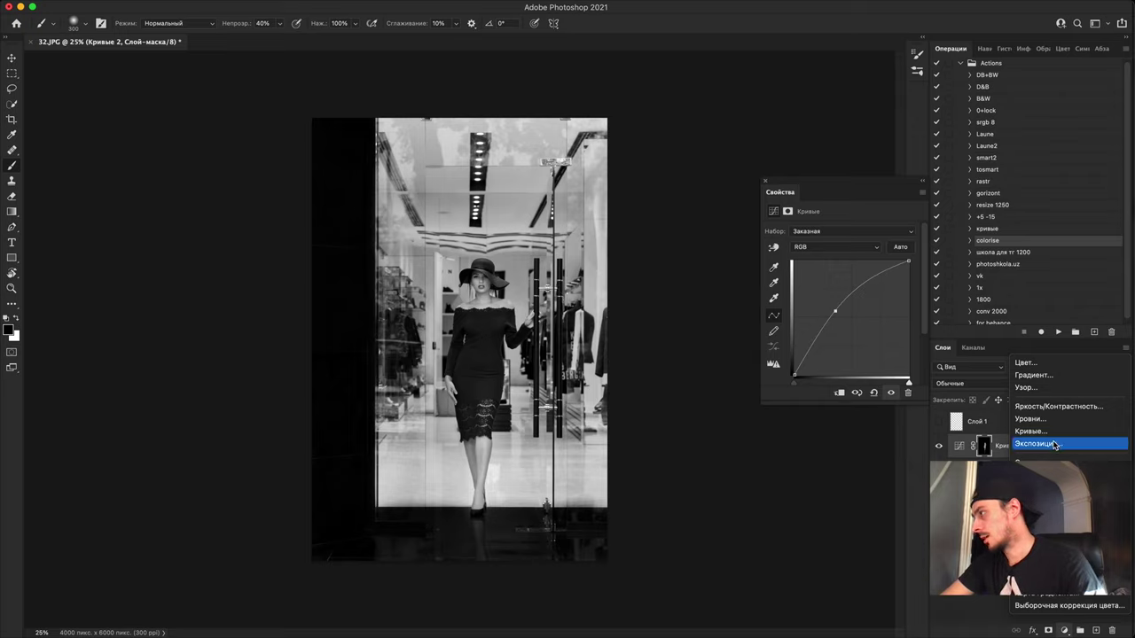
pyautogui.click(947, 459)
pyautogui.hotkey('ctrl', '2')
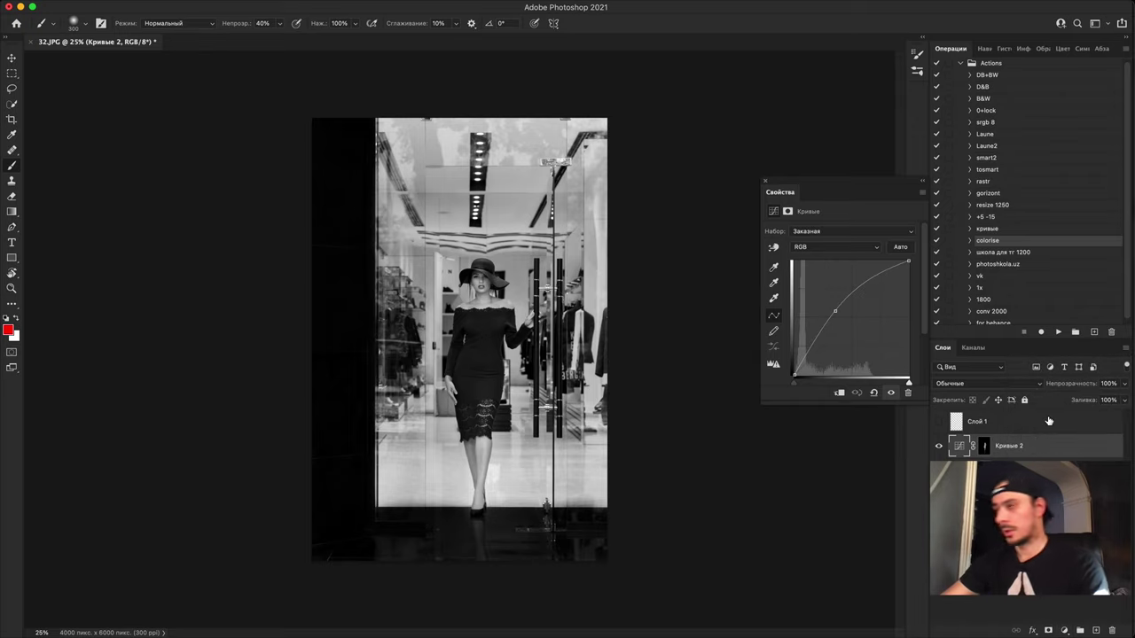
pyautogui.hotkey('ctrl', 'e')
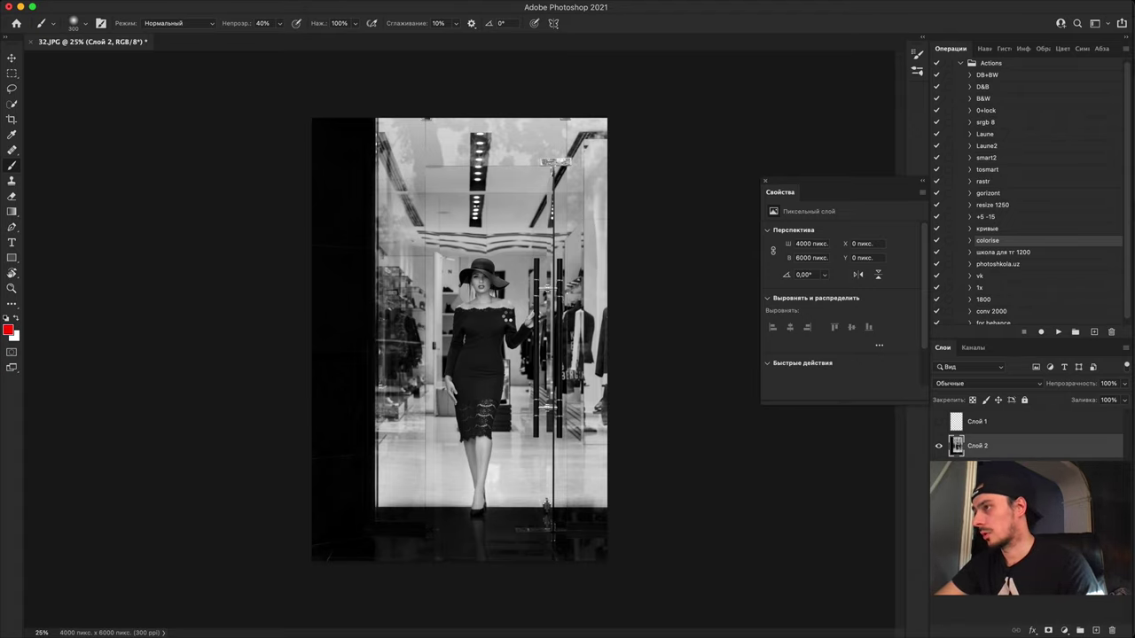
# Step: Apply a Camera Raw inverted radial filter around the woman with exposure -1.15 and feather 55
pyautogui.press('super+shift+a')
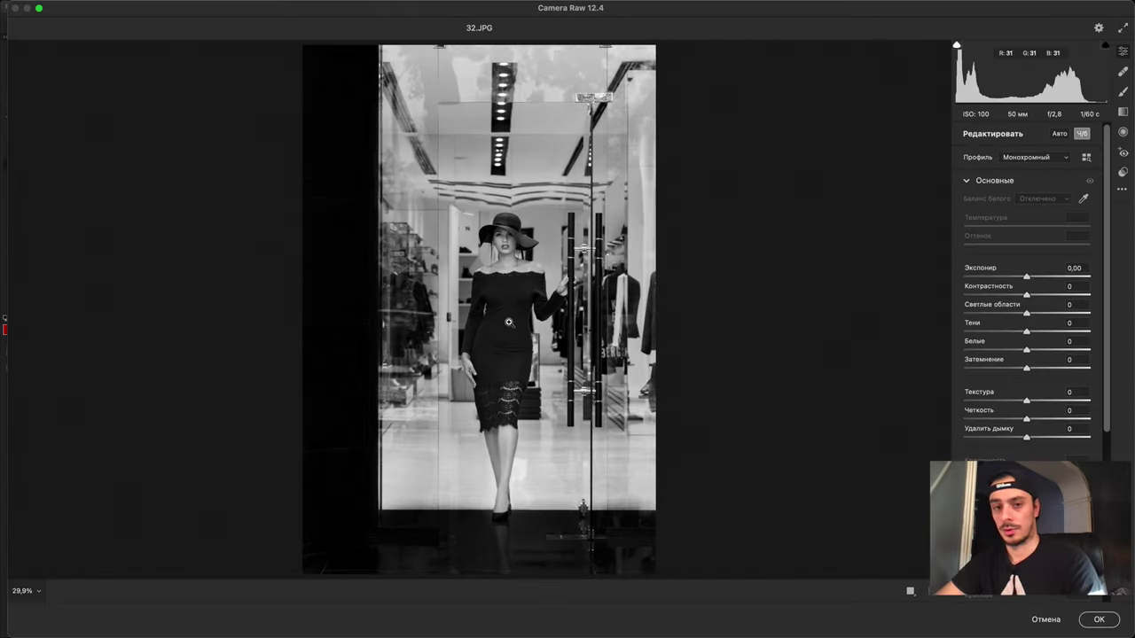
pyautogui.click(1123, 132)
pyautogui.moveTo(499, 306); pyautogui.dragTo(585, 510)
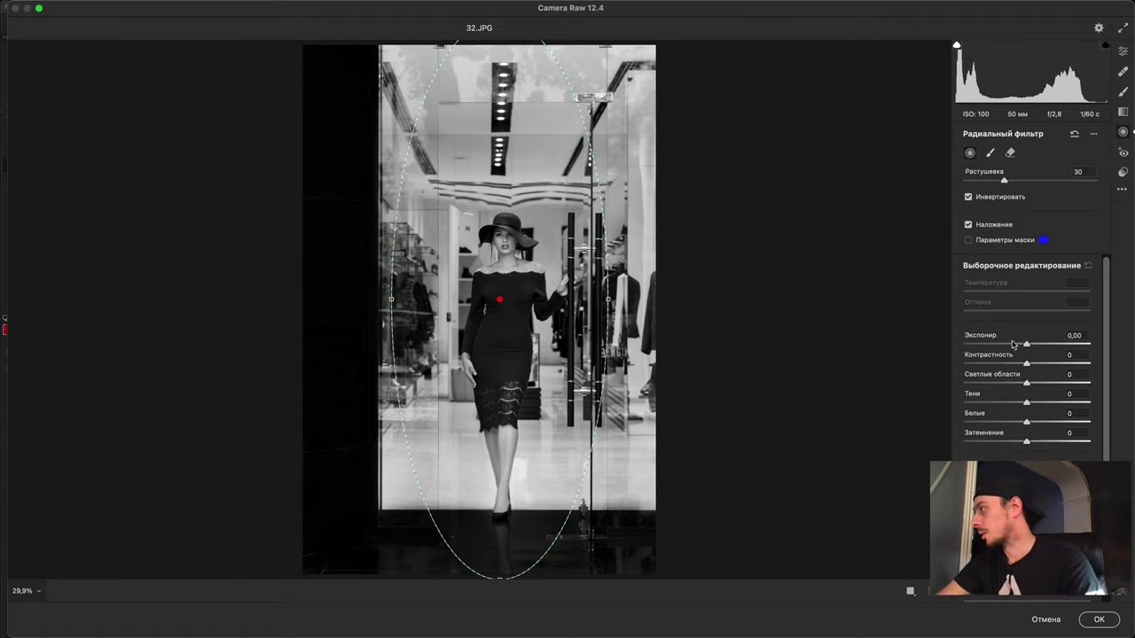
pyautogui.moveTo(1024, 344); pyautogui.dragTo(1008, 344)
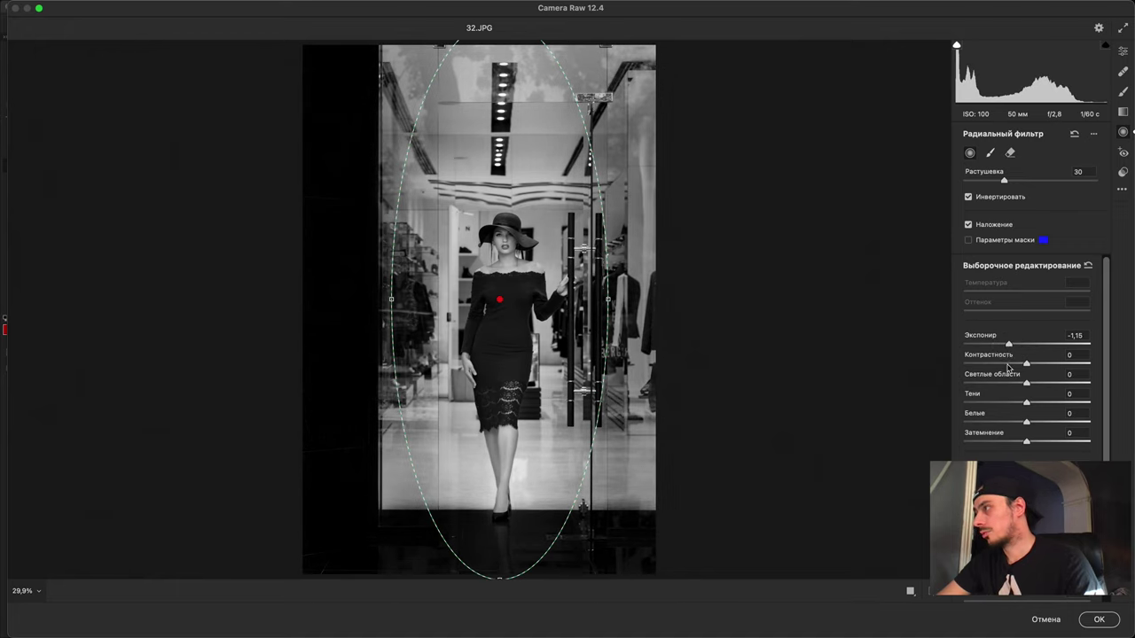
pyautogui.moveTo(1005, 180); pyautogui.dragTo(1036, 180)
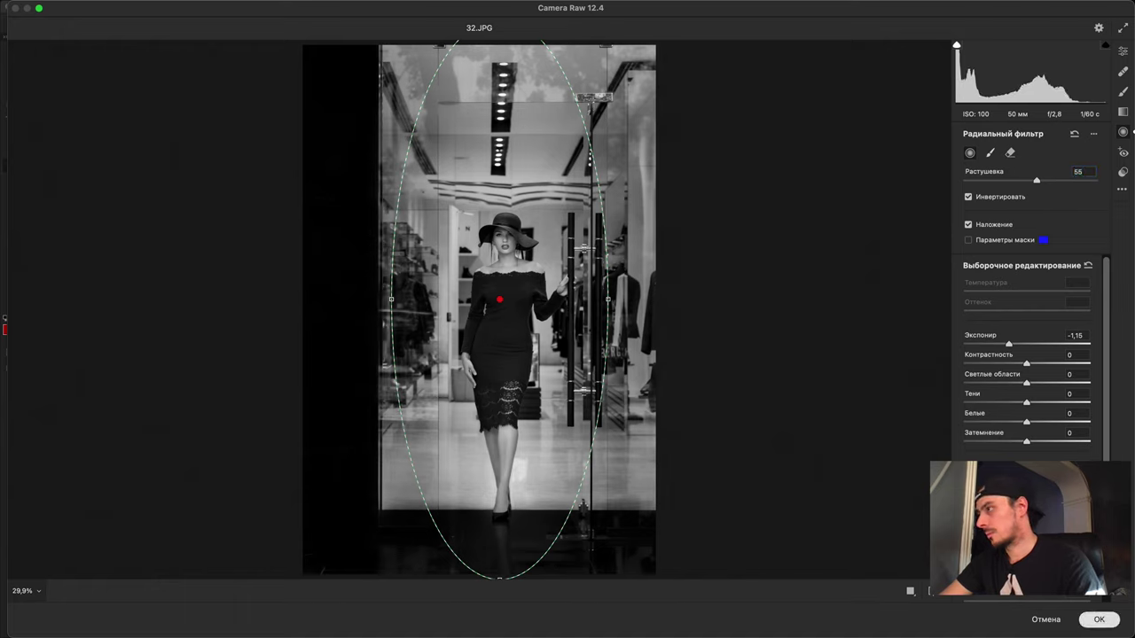
pyautogui.click(1099, 619)
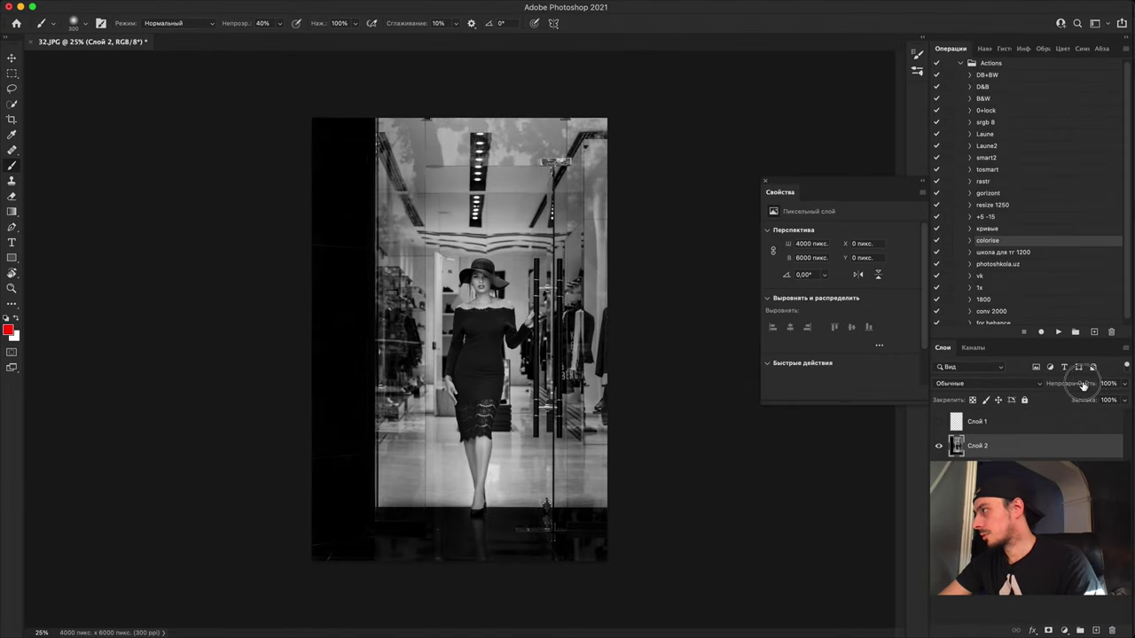
# Step: Reduce the vignette layer's opacity and merge the visible image, with the bags beside the skirt tinted red, into one new layer
pyautogui.moveTo(1082, 385); pyautogui.dragTo(1067, 385)
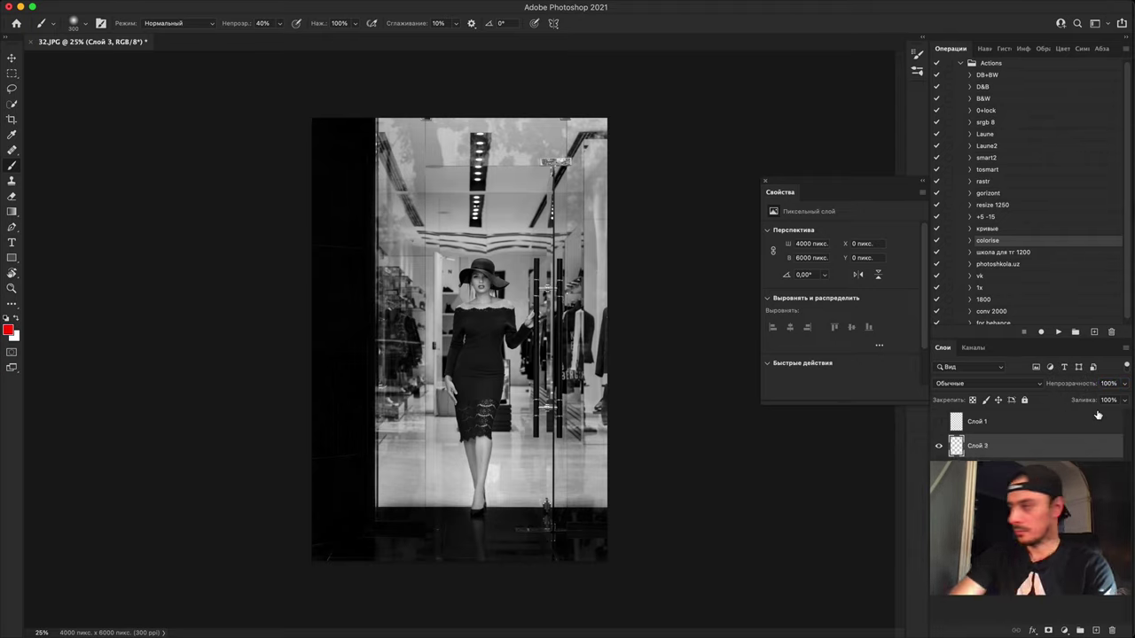
pyautogui.press('super+alt+shift+e')
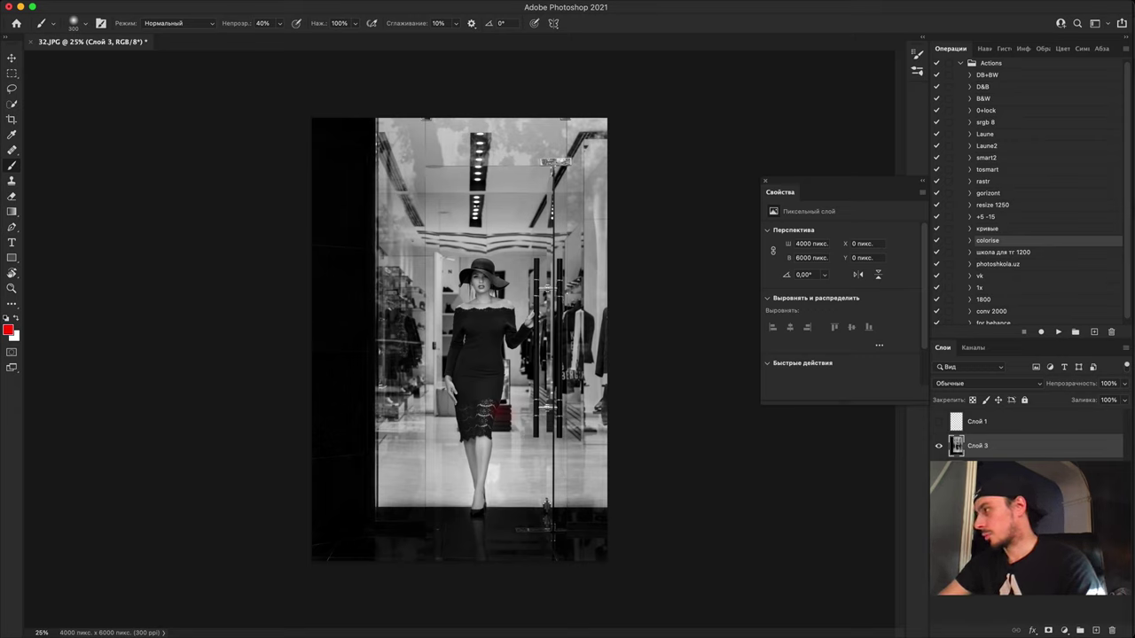
# Step: Compare the retouched photo with the original background by toggling the visibility of the layers
pyautogui.click(940, 445)
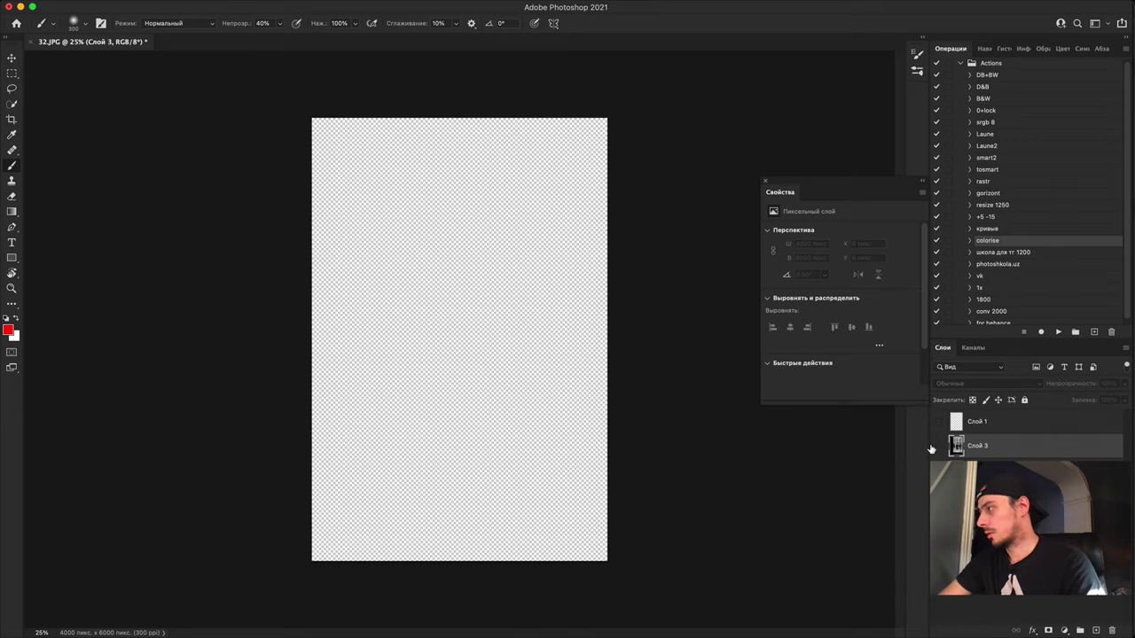
pyautogui.click(939, 446)
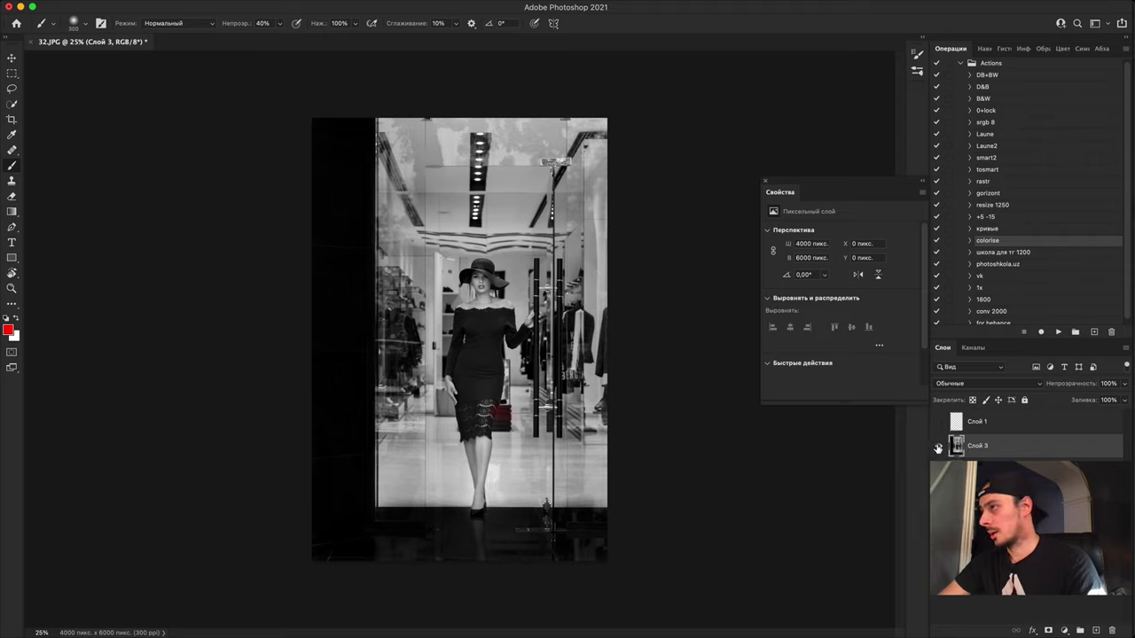
pyautogui.click(937, 448)
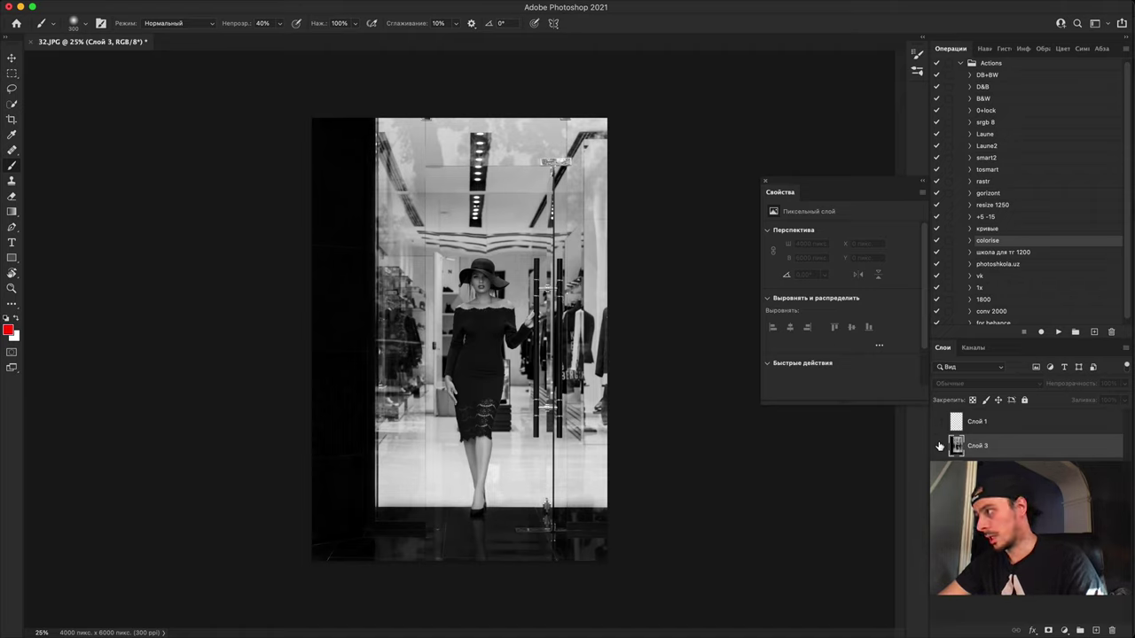
pyautogui.click(939, 445)
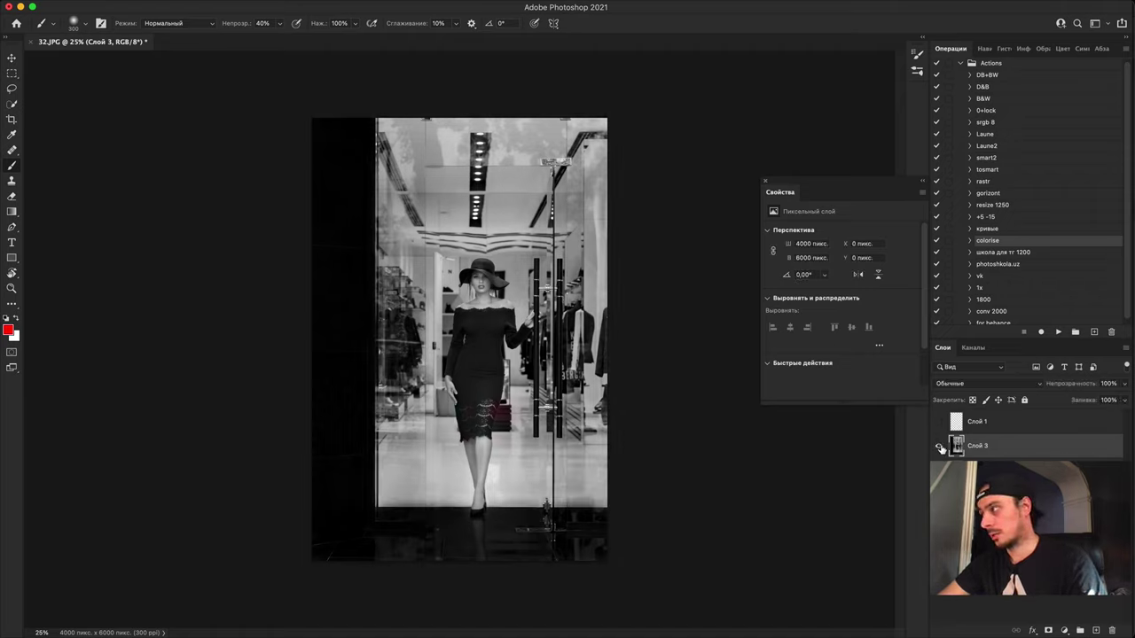
pyautogui.click(939, 448)
pyautogui.click(940, 448)
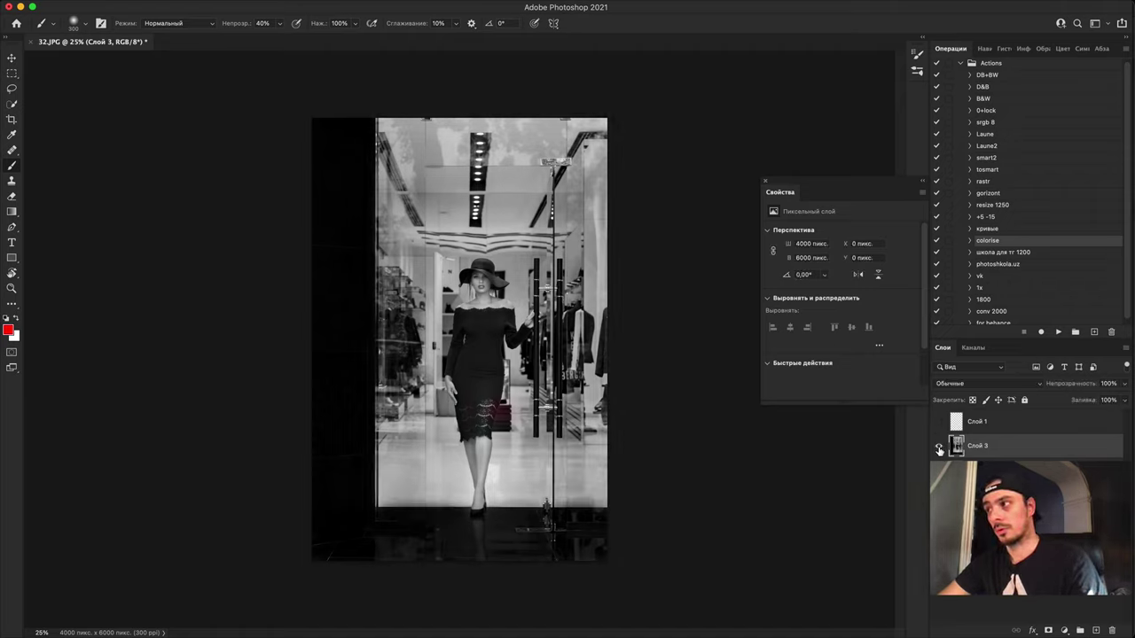
pyautogui.click(940, 449)
pyautogui.click(941, 450)
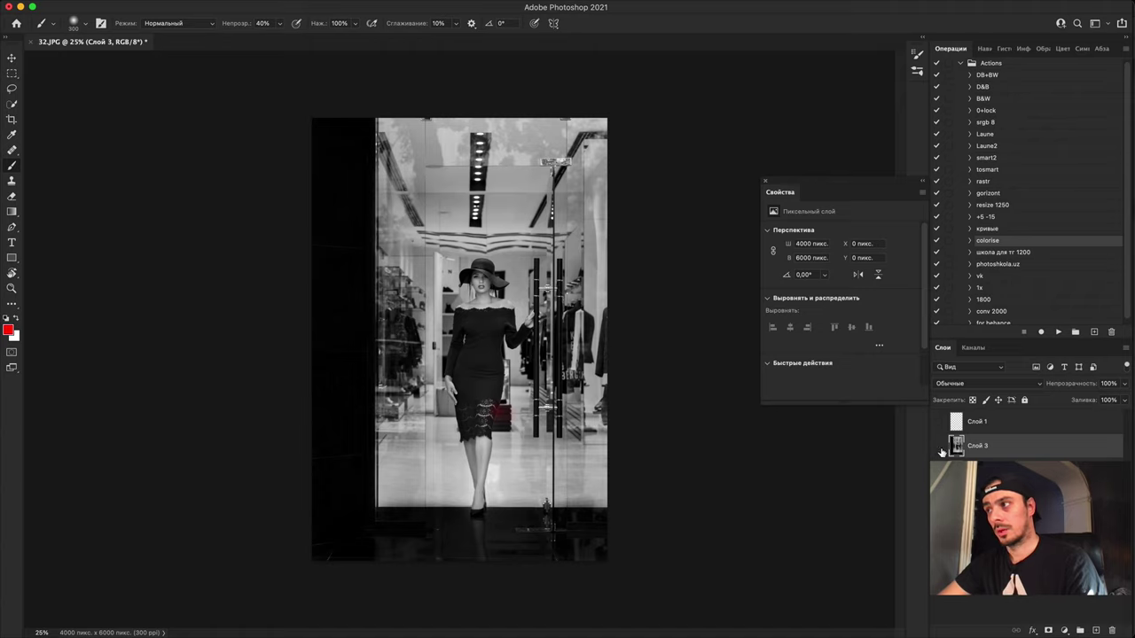
pyautogui.click(943, 451)
pyautogui.click(940, 449)
pyautogui.click(939, 449)
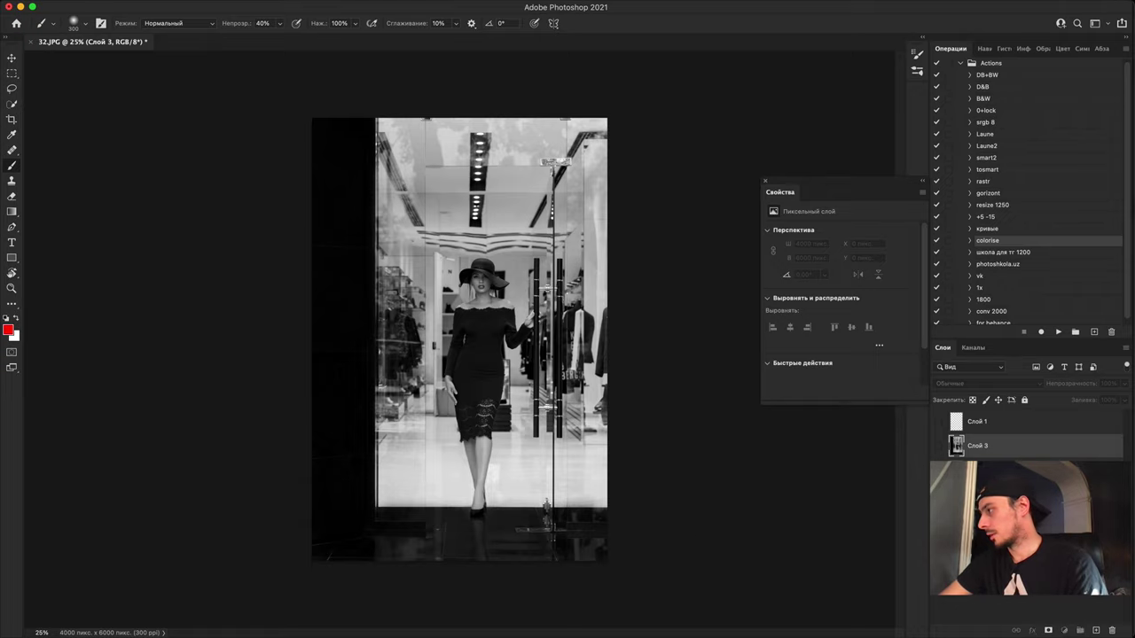
pyautogui.click(1020, 470)
pyautogui.click(1019, 493)
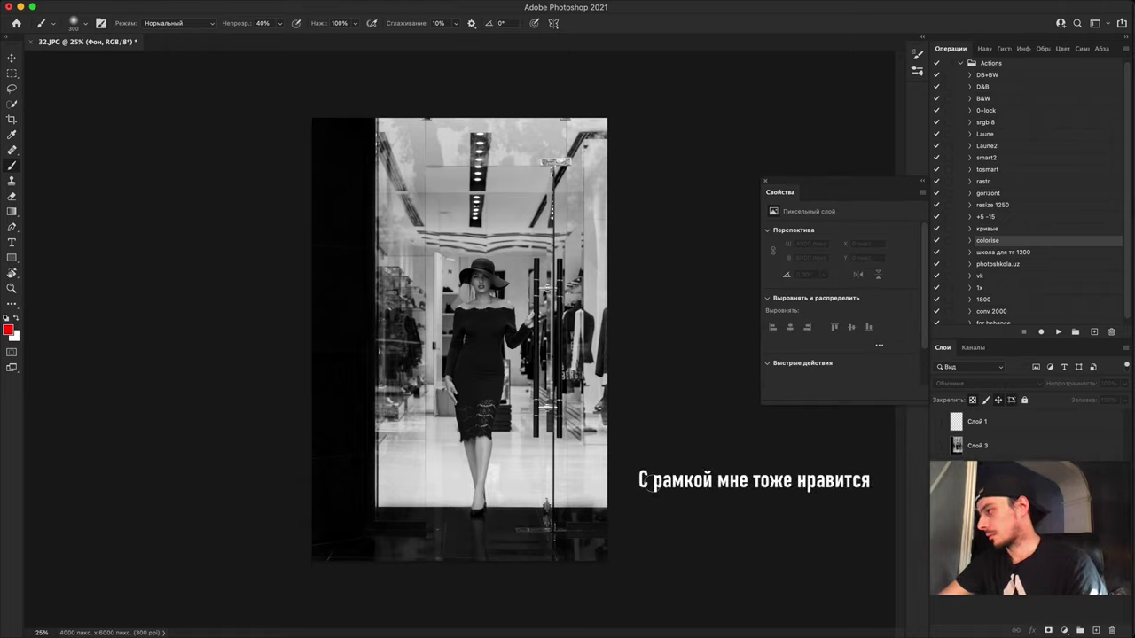
# Step: Add a new layer and mark the dark wall strip beside the shop entrance with a red zigzag brush stroke
pyautogui.click(1094, 629)
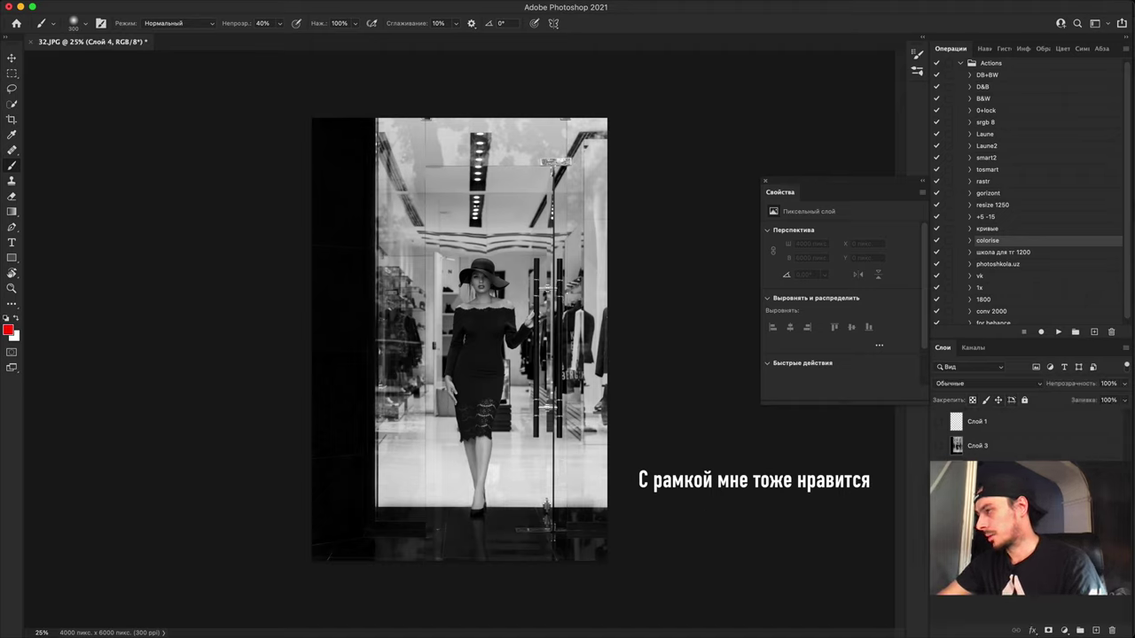
pyautogui.moveTo(321, 519)
pyautogui.mouseDown()
pyautogui.moveTo(344, 487)
pyautogui.moveTo(330, 278)
pyautogui.moveTo(372, 183)
pyautogui.moveTo(364, 133)
pyautogui.mouseUp()
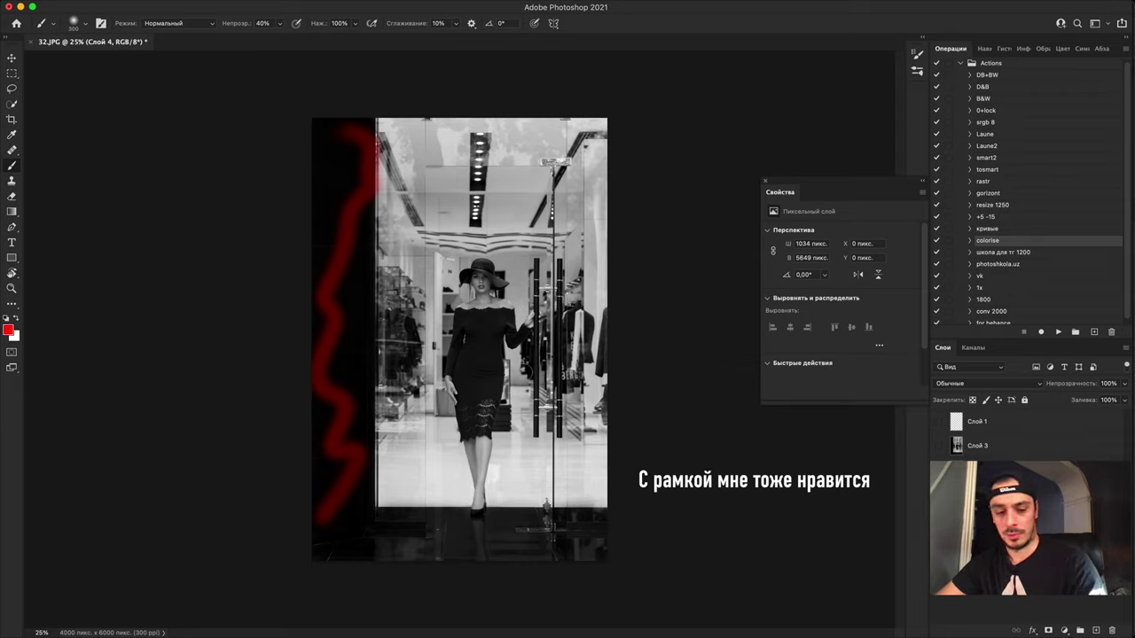
# Step: Set up a tighter crop around the glass entrance, cutting off the dark wall strip marked in red
pyautogui.press('c')
pyautogui.moveTo(309, 565); pyautogui.dragTo(351, 540)
pyautogui.moveTo(489, 410); pyautogui.dragTo(471, 373)
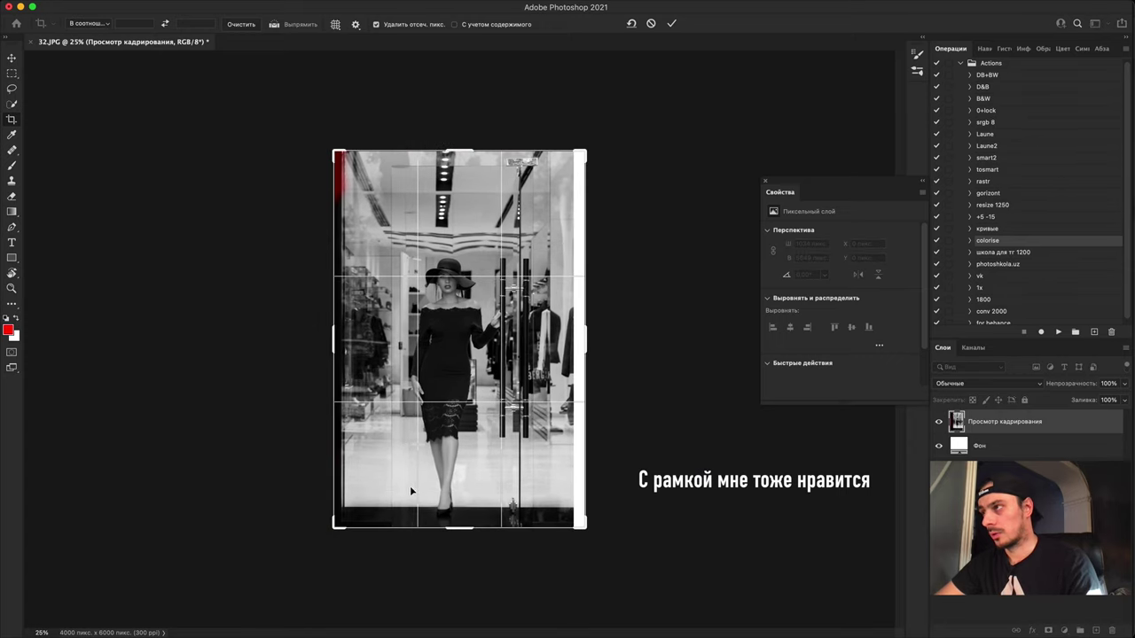
pyautogui.moveTo(327, 526); pyautogui.dragTo(342, 512)
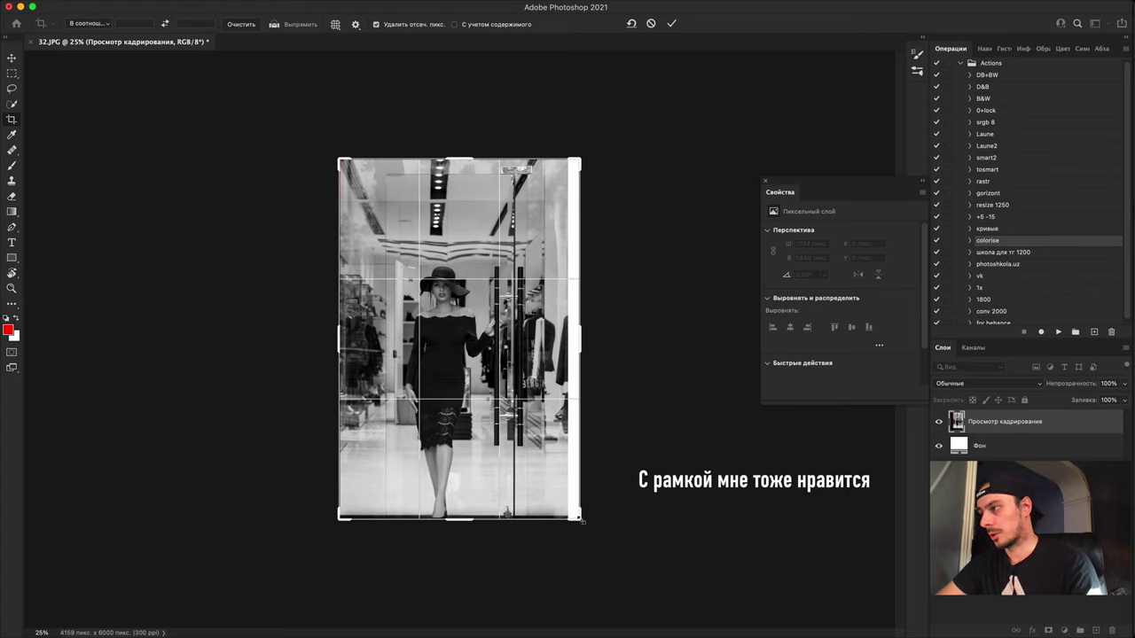
pyautogui.moveTo(582, 522); pyautogui.dragTo(573, 516)
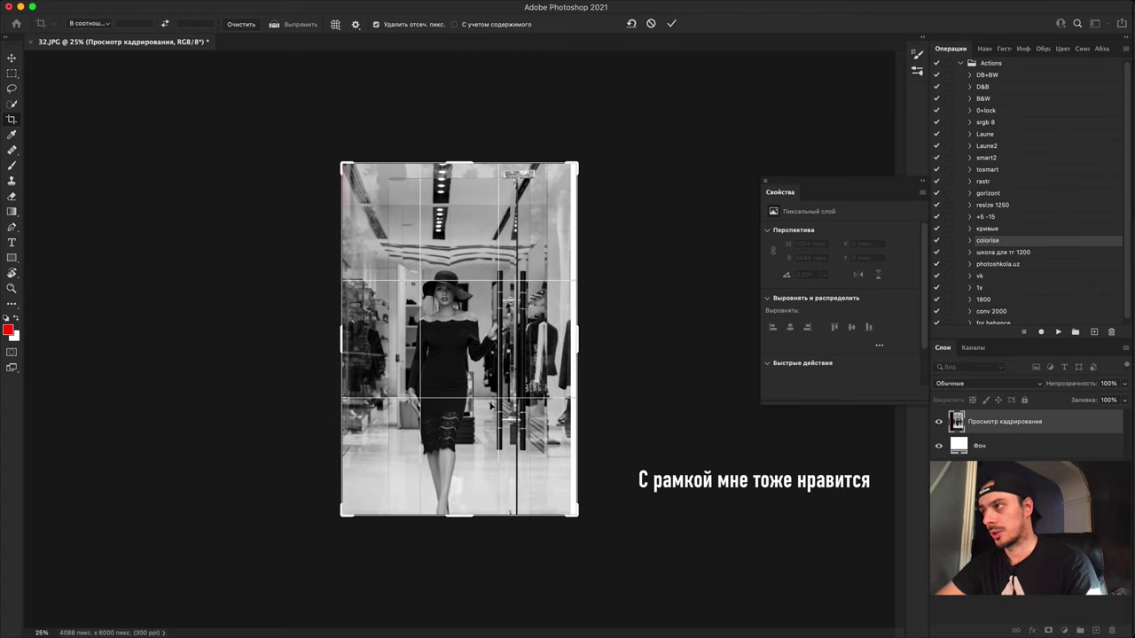
# Step: Refine the crop frame to the edges of the glass entrance, keeping the woman's shoes and the dark floor inside
pyautogui.press('super+plus')
pyautogui.moveTo(615, 333); pyautogui.dragTo(611, 337)
pyautogui.moveTo(448, 577); pyautogui.dragTo(451, 596)
pyautogui.moveTo(462, 443); pyautogui.dragTo(473, 419)
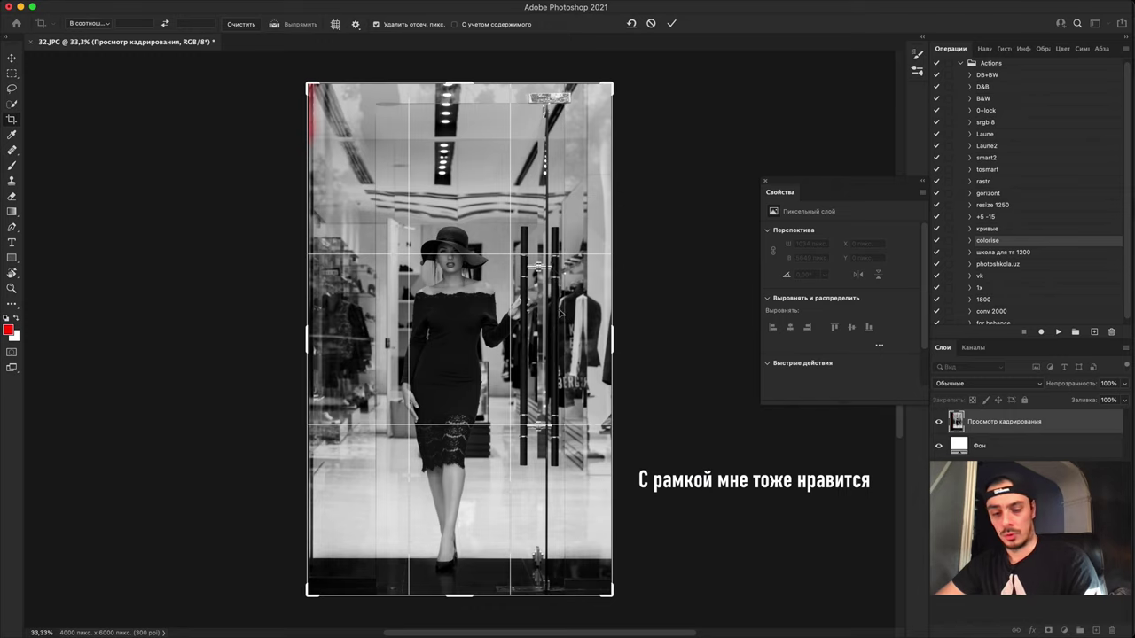
pyautogui.press('Return')
pyautogui.press('super+minus')
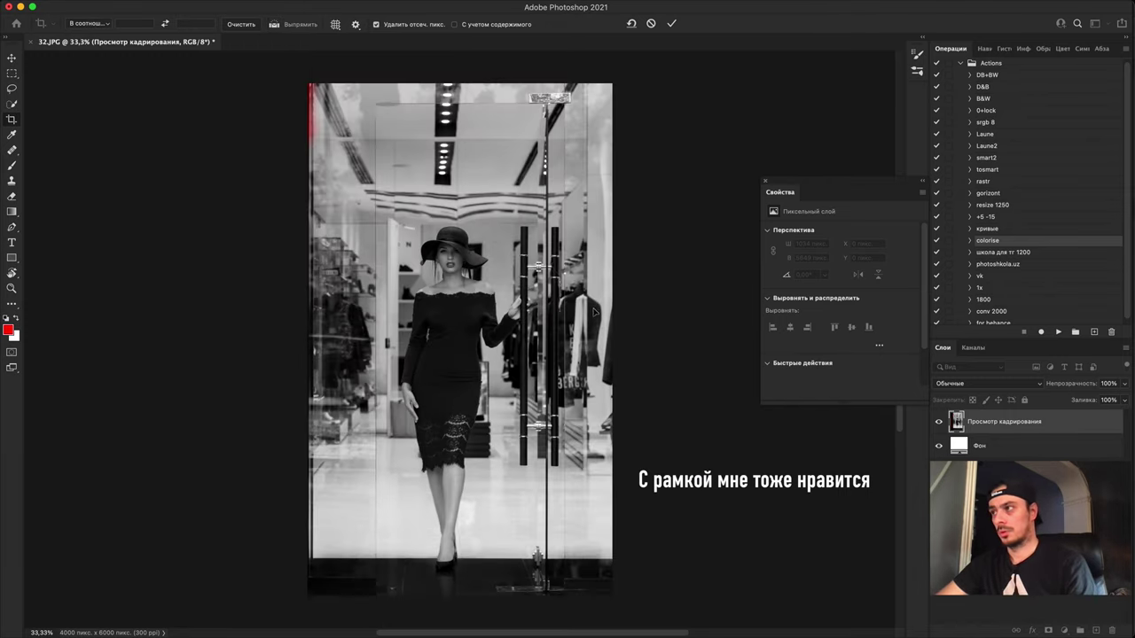
# Step: Inspect the woman's face, dress and the door handles at 100% zoom and commit the crop
pyautogui.press('super+1')
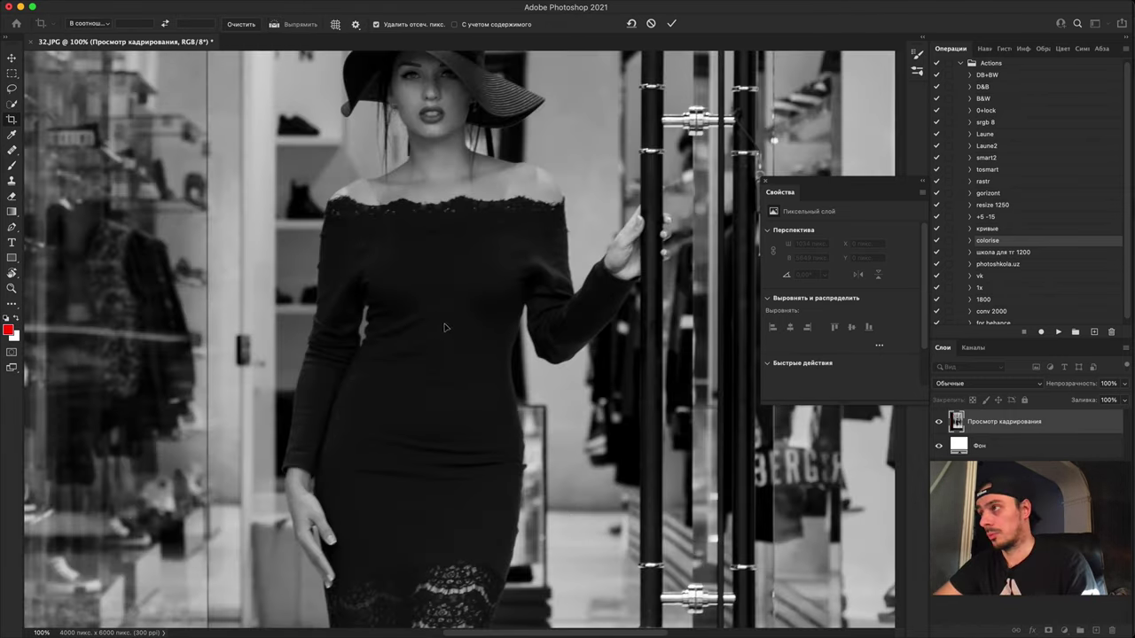
pyautogui.moveTo(446, 328); pyautogui.dragTo(471, 336)
pyautogui.press('super+plus')
pyautogui.press('super+minus')
pyautogui.press('super+minus')
pyautogui.press('super+plus')
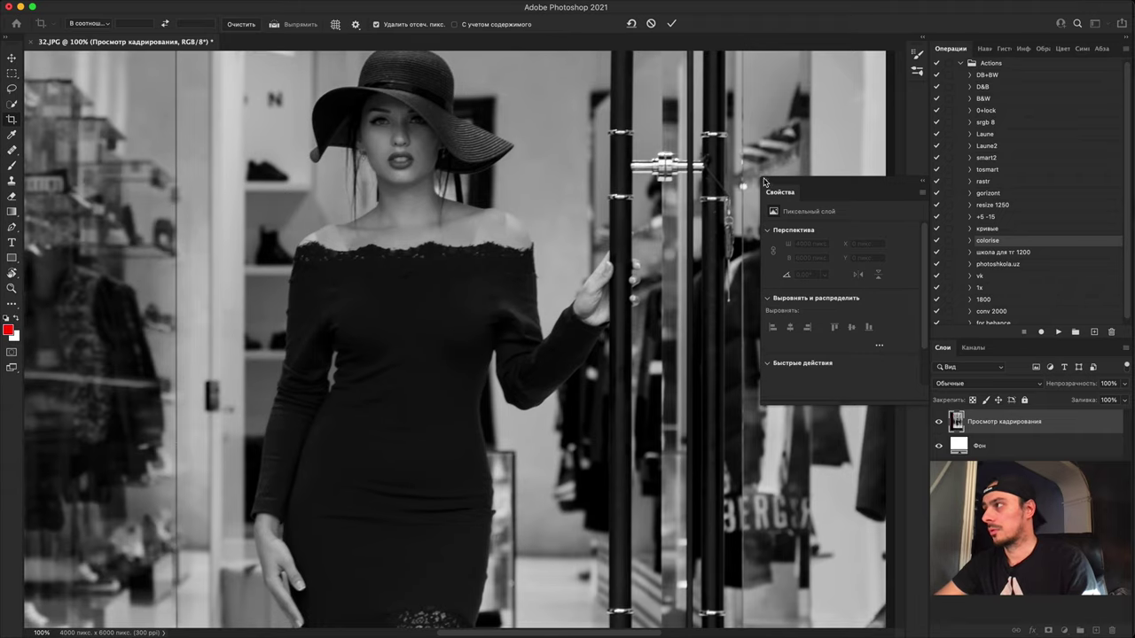
pyautogui.click(765, 182)
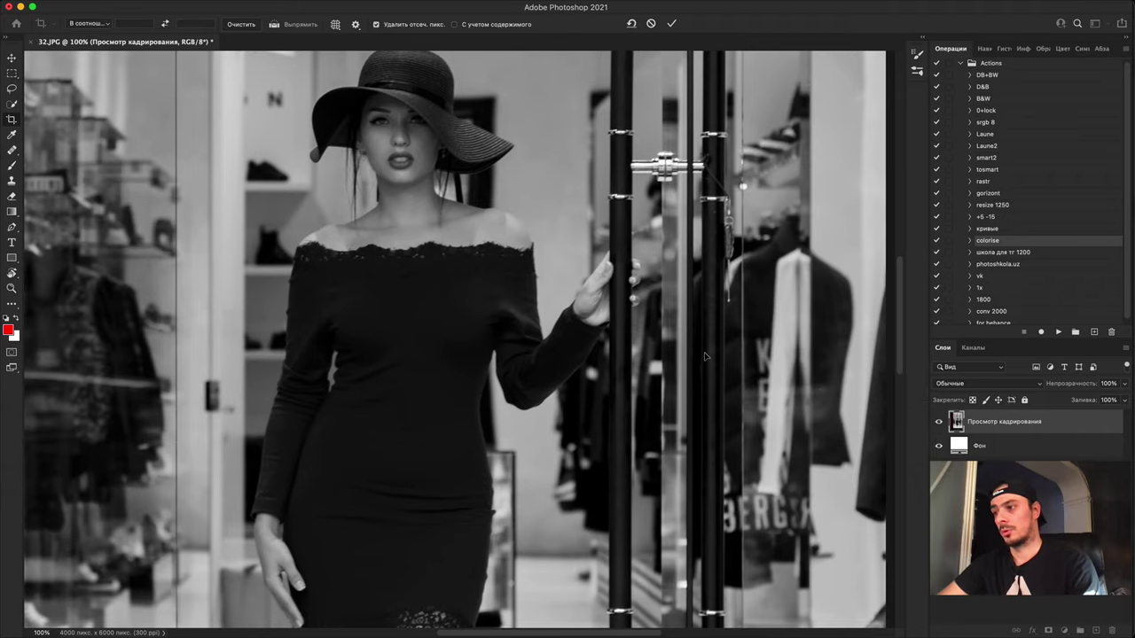
pyautogui.moveTo(643, 391); pyautogui.dragTo(685, 401)
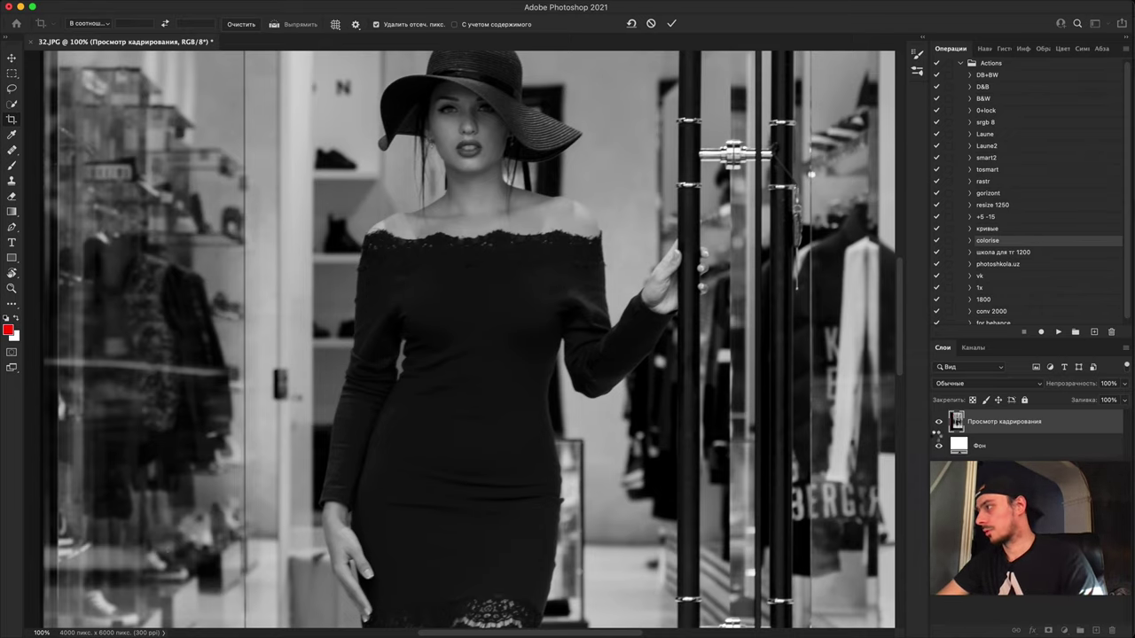
pyautogui.press('Escape')
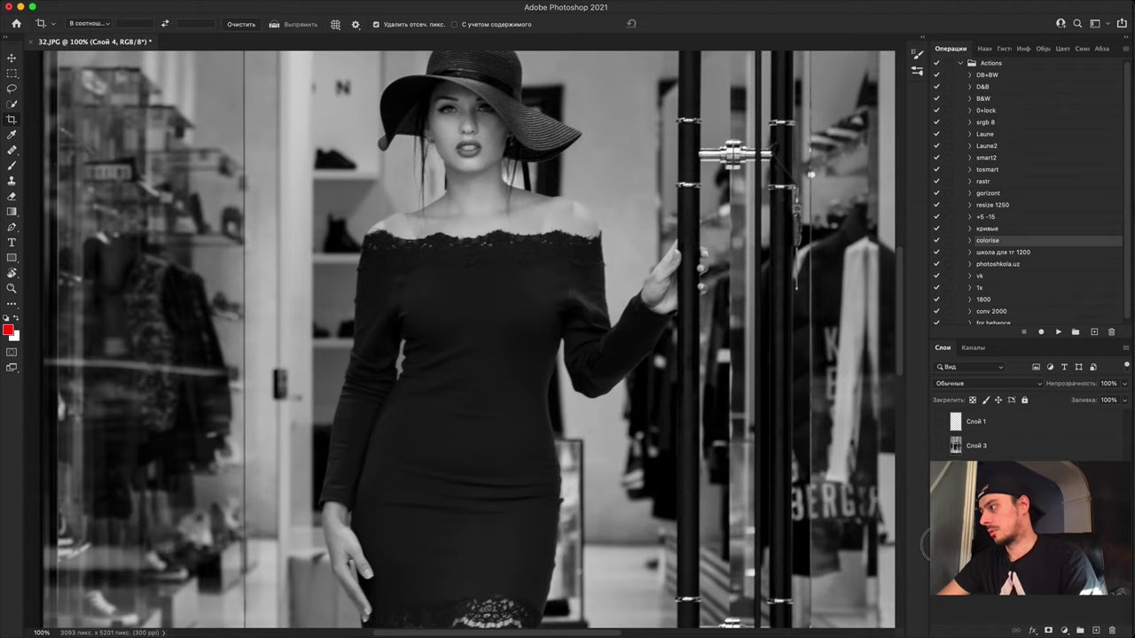
# Step: Raise the opacity of the vignette layer Слой 2 to 75%
pyautogui.click(1010, 466)
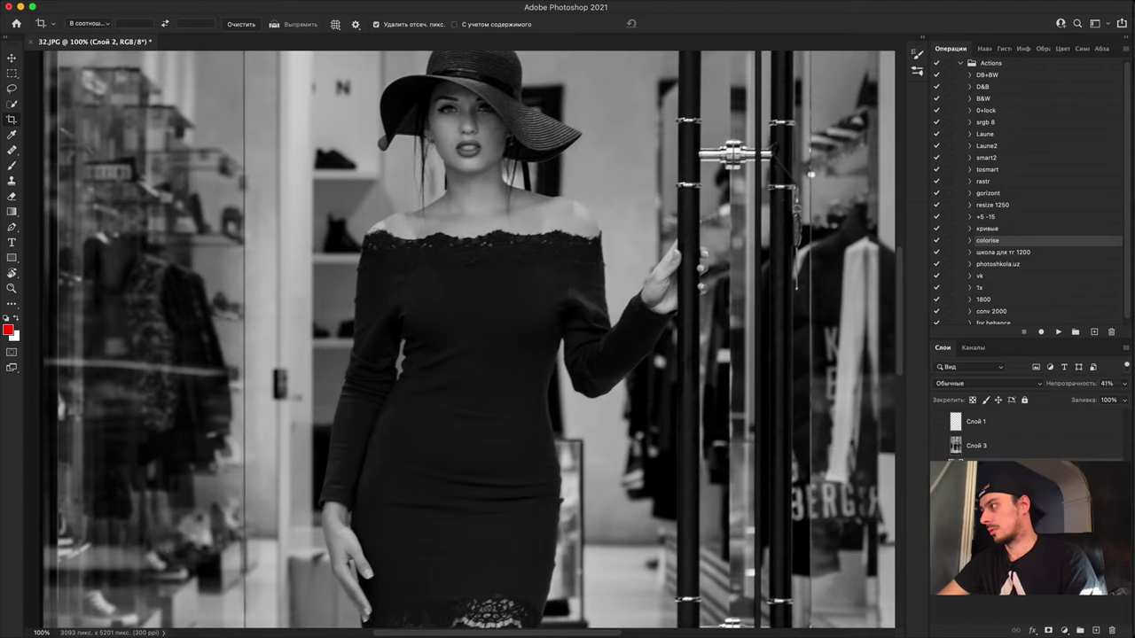
pyautogui.moveTo(1063, 390); pyautogui.dragTo(1131, 373)
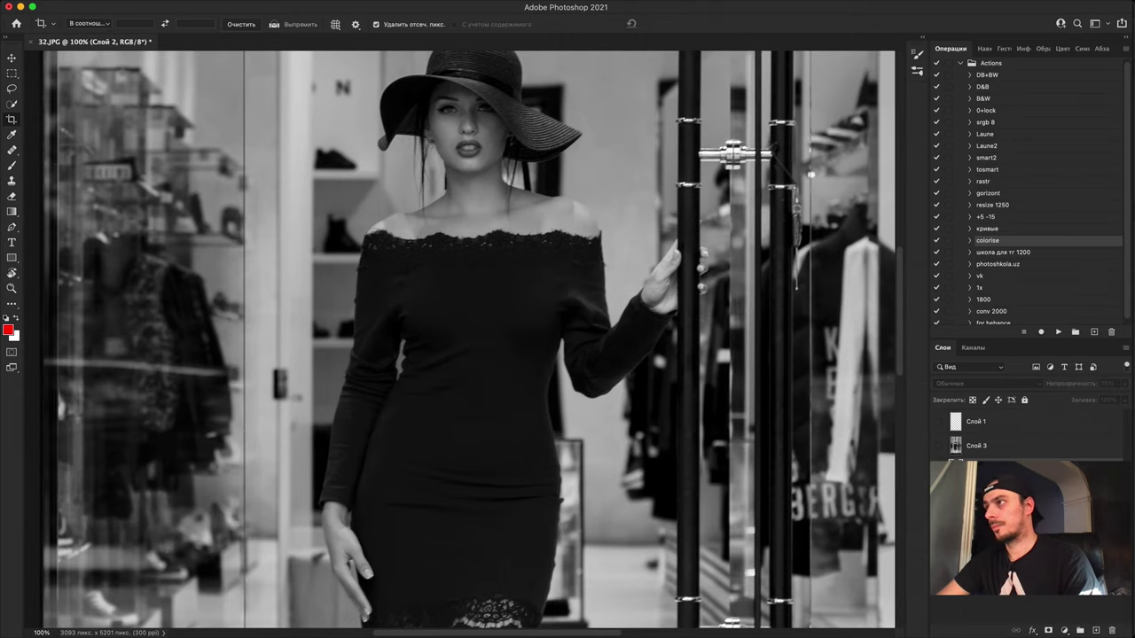
# Step: Toggle the visibility of the vignette layer repeatedly to compare the photo with and without it
pyautogui.press('super+comma')
pyautogui.press('super+comma')
pyautogui.press('super+comma')
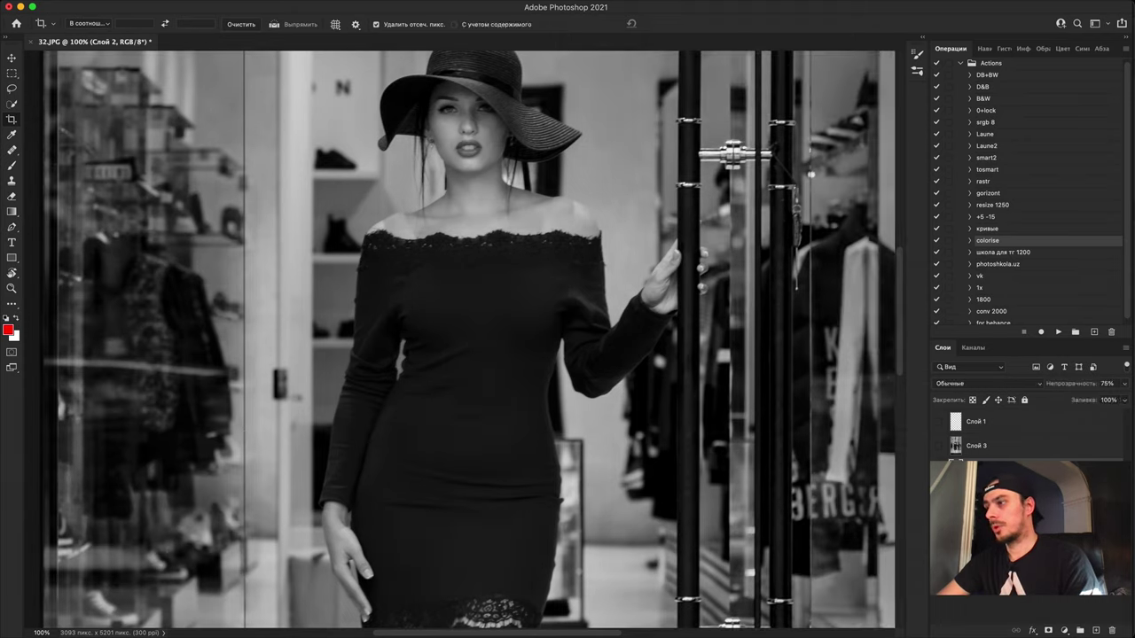
pyautogui.press('super+comma')
pyautogui.press('super+comma')
pyautogui.press('super+comma')
pyautogui.press('super+comma')
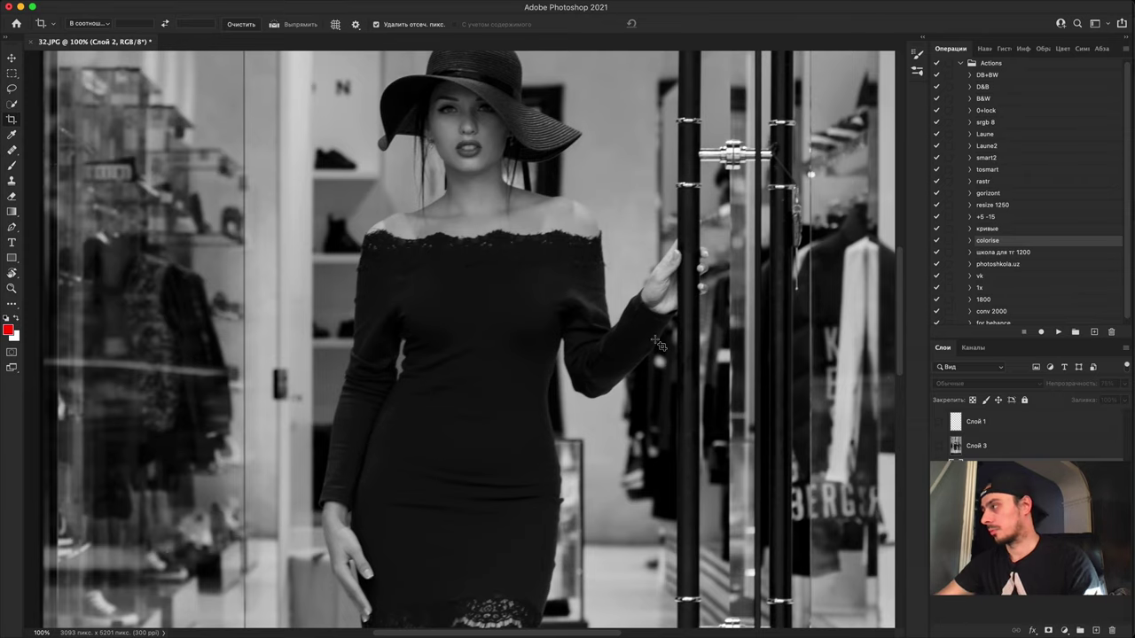
# Step: View the whole cropped photo and close 32.JPG without saving the changes
pyautogui.scroll(-5, 480, 330)
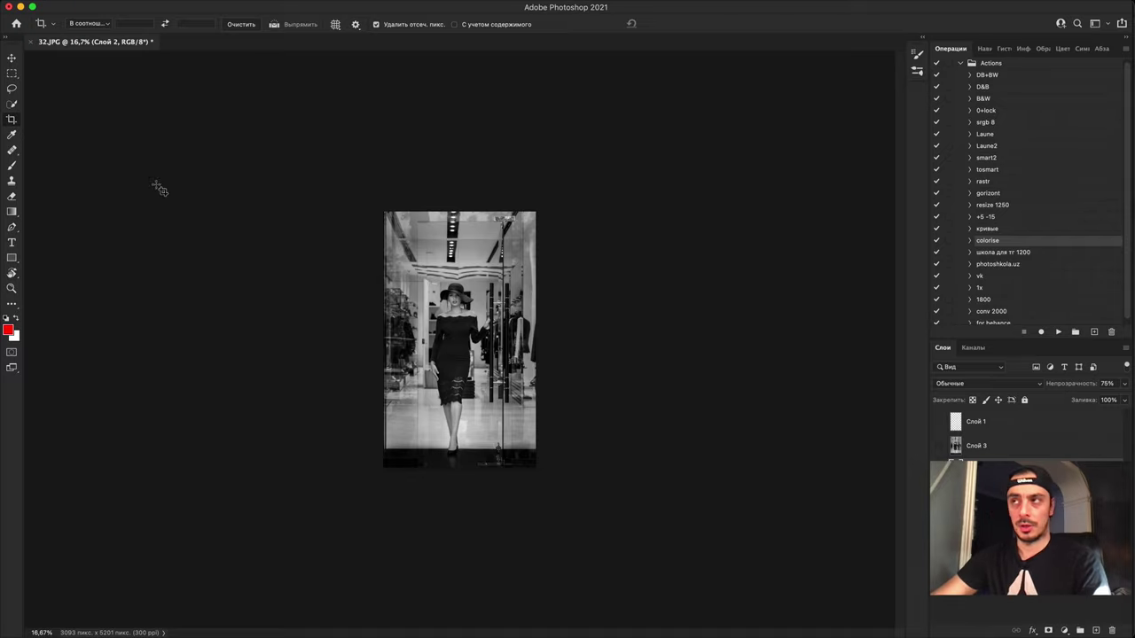
pyautogui.click(31, 42)
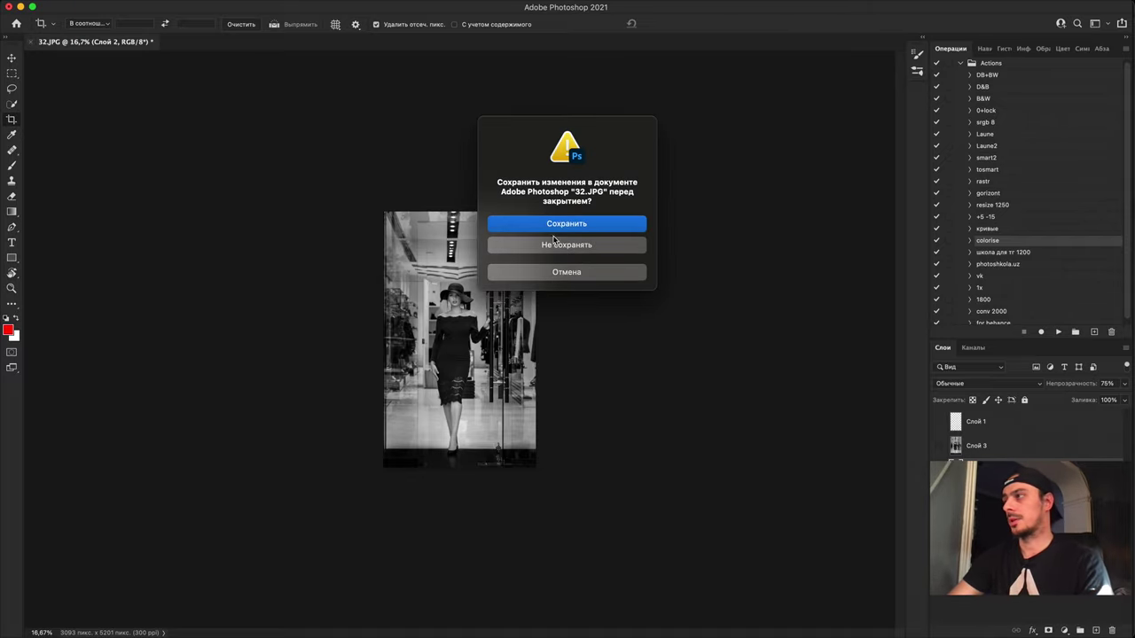
pyautogui.click(533, 249)
pyautogui.click(533, 250)
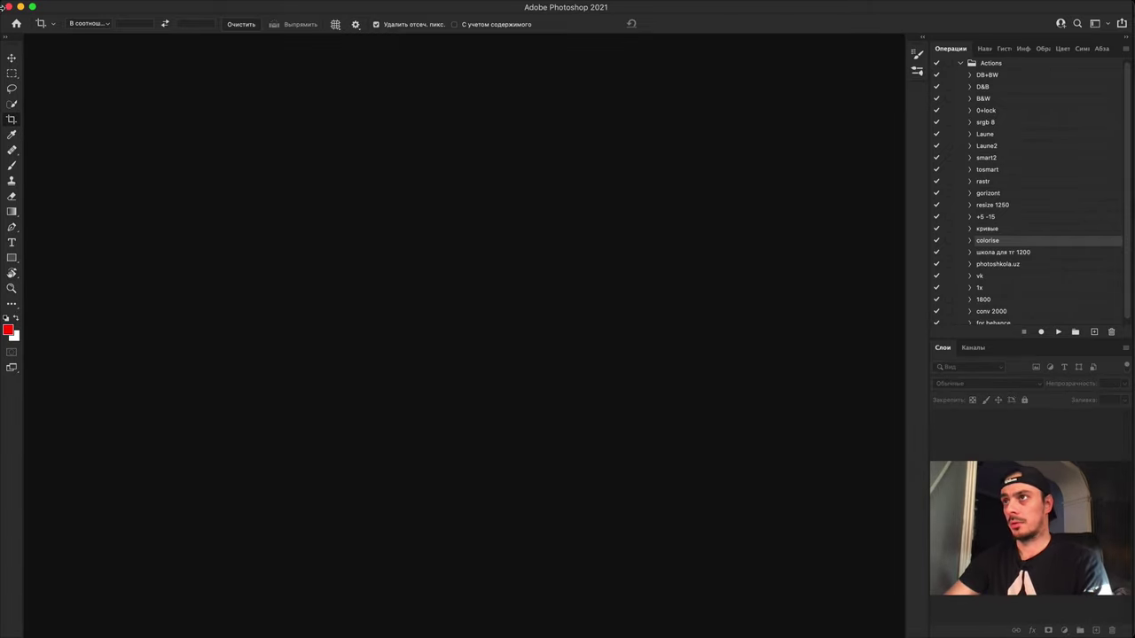
# Step: Switch to Adobe Bridge and open 33.JPG, the woman reading a magazine, in Photoshop
pyautogui.click(21, 7)
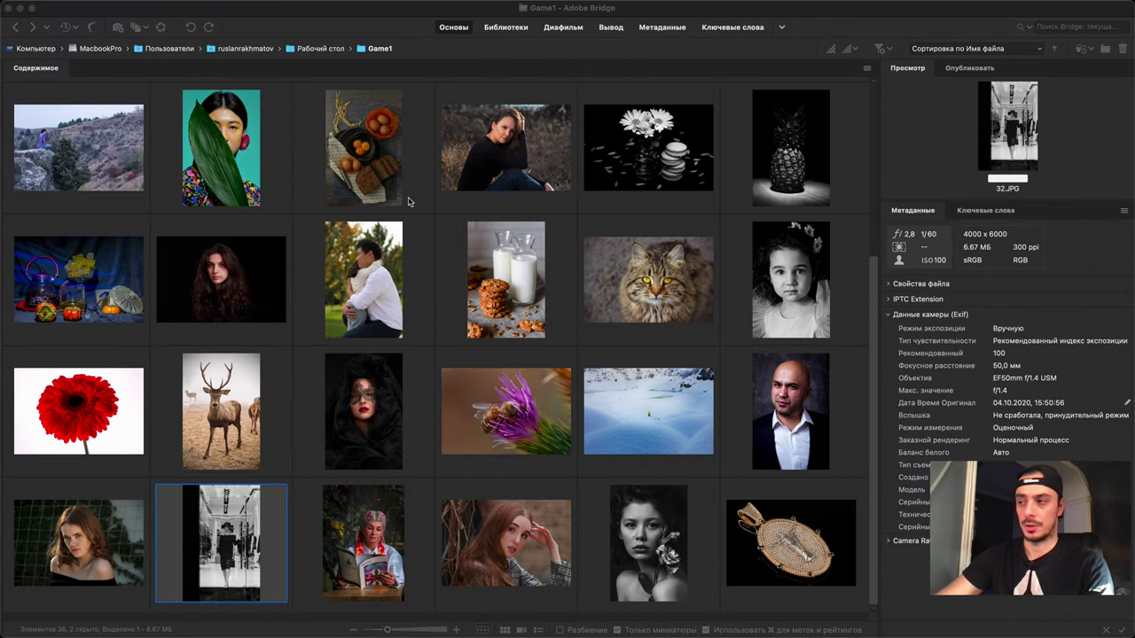
pyautogui.click(366, 550)
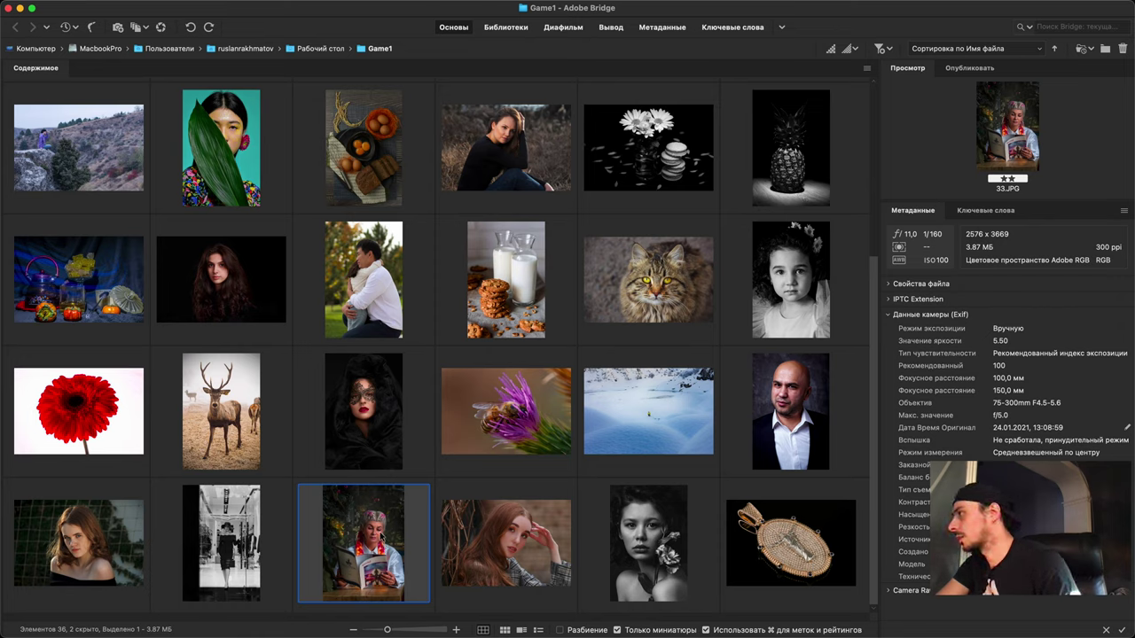
pyautogui.doubleClick(386, 533)
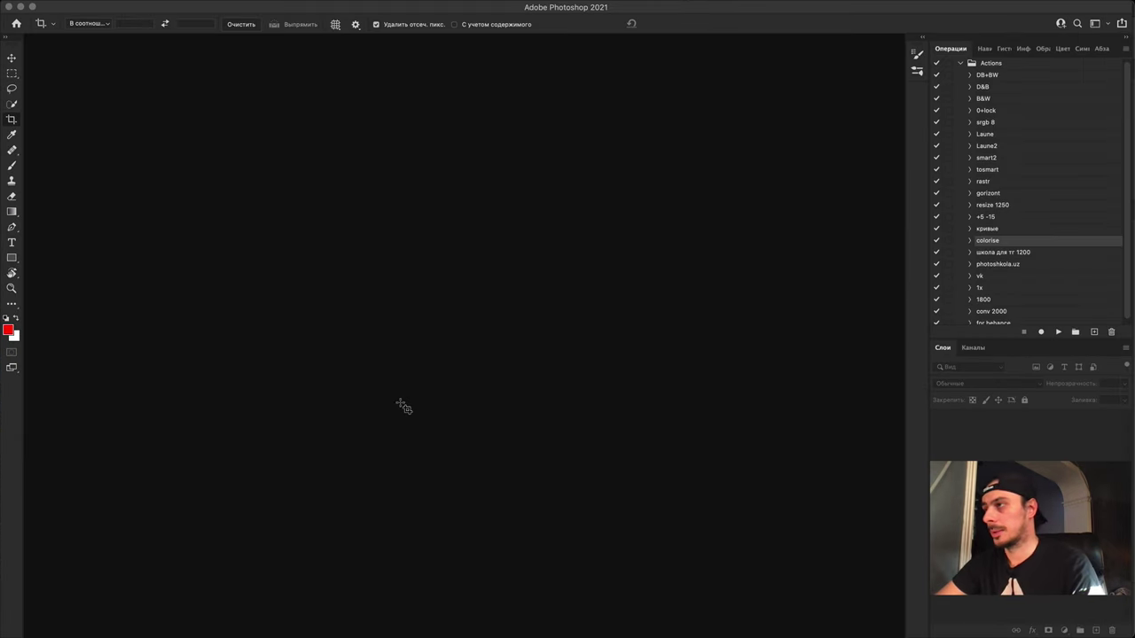
pyautogui.press('Escape')
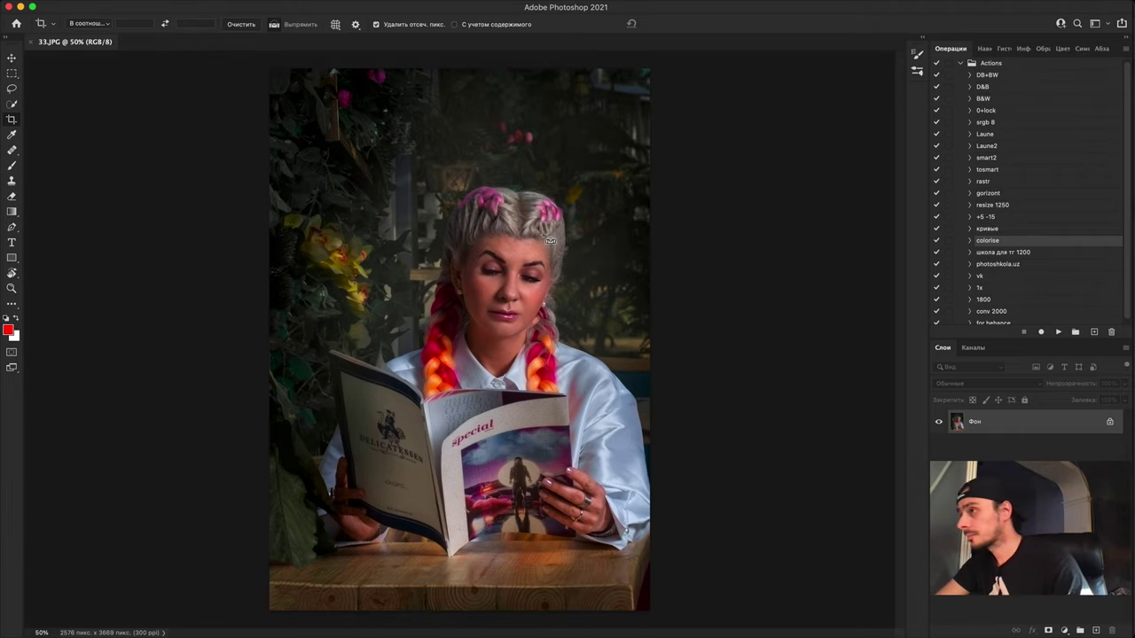
# Step: Examine the magazine, shirt and coloured braids at up to 300% zoom for retouching flaws
pyautogui.press('super+1')
pyautogui.moveTo(543, 371); pyautogui.dragTo(535, 142)
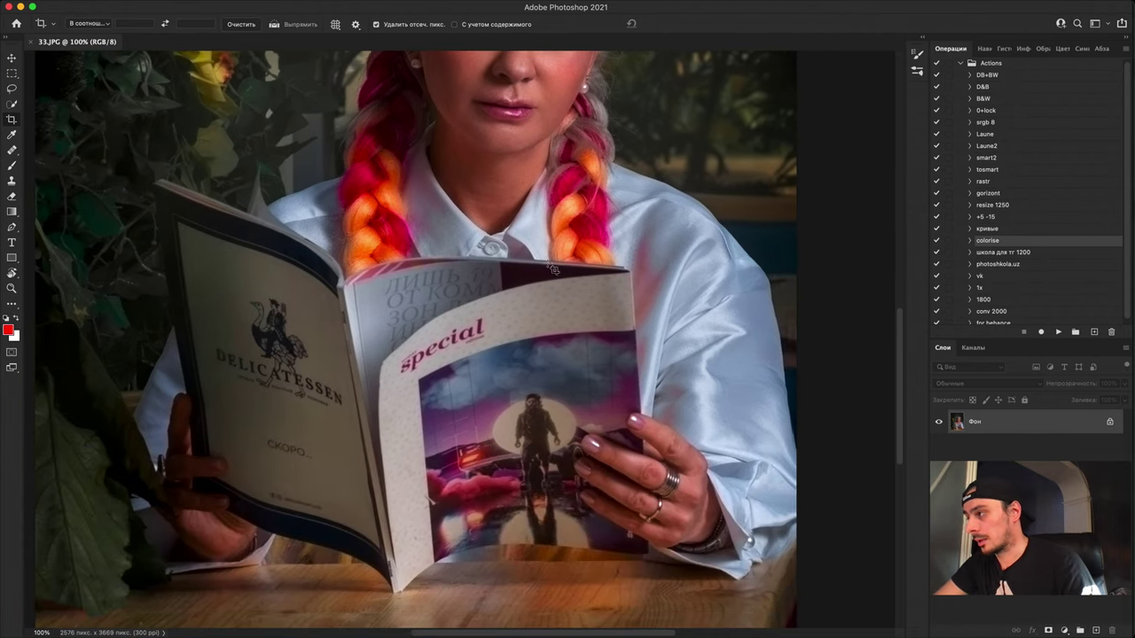
pyautogui.press('super+plus')
pyautogui.press('super+plus')
pyautogui.moveTo(507, 240); pyautogui.dragTo(294, 304)
pyautogui.moveTo(356, 586); pyautogui.dragTo(499, 580)
pyautogui.moveTo(337, 164); pyautogui.dragTo(544, 494)
pyautogui.moveTo(472, 412); pyautogui.dragTo(491, 522)
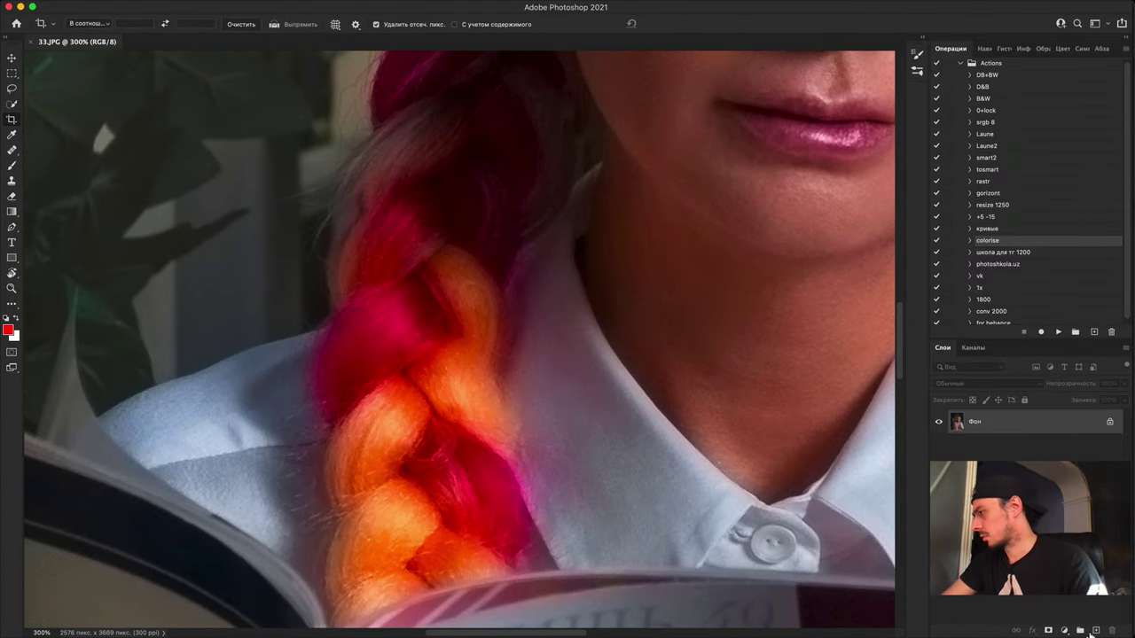
# Step: On a new layer, draw white wavy lines down both coloured braids with a small brush at 100% opacity
pyautogui.press('super+shift+alt+n')
pyautogui.press('b')
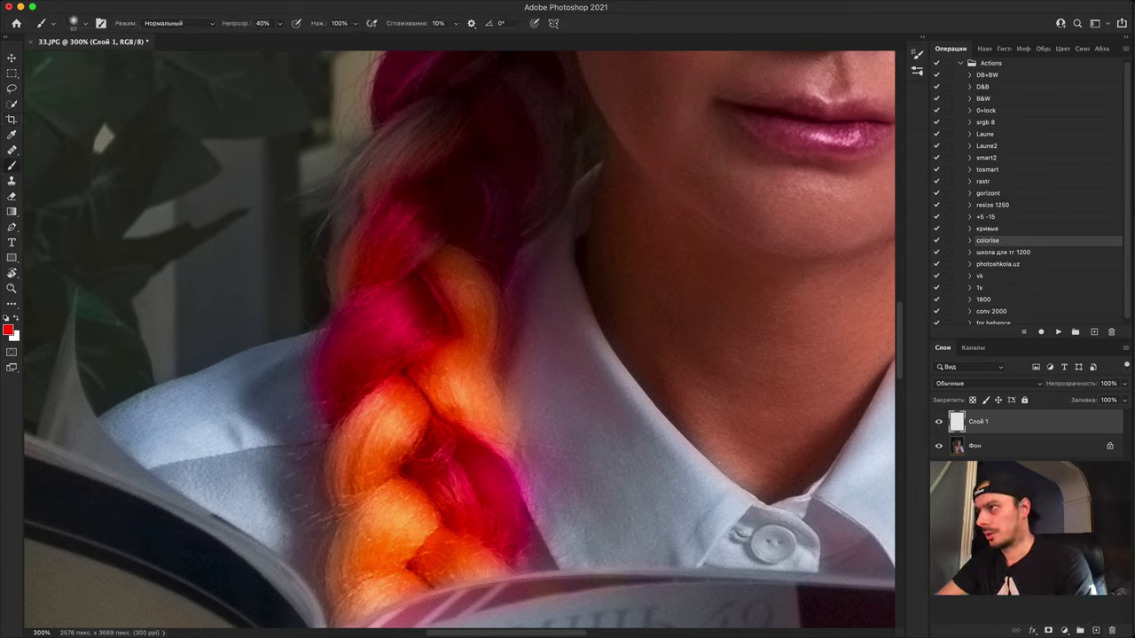
pyautogui.moveTo(395, 144)
pyautogui.mouseDown()
pyautogui.moveTo(416, 379)
pyautogui.moveTo(492, 585)
pyautogui.moveTo(507, 147)
pyautogui.mouseUp()
pyautogui.press('x')
pyautogui.moveTo(238, 25); pyautogui.dragTo(454, 5)
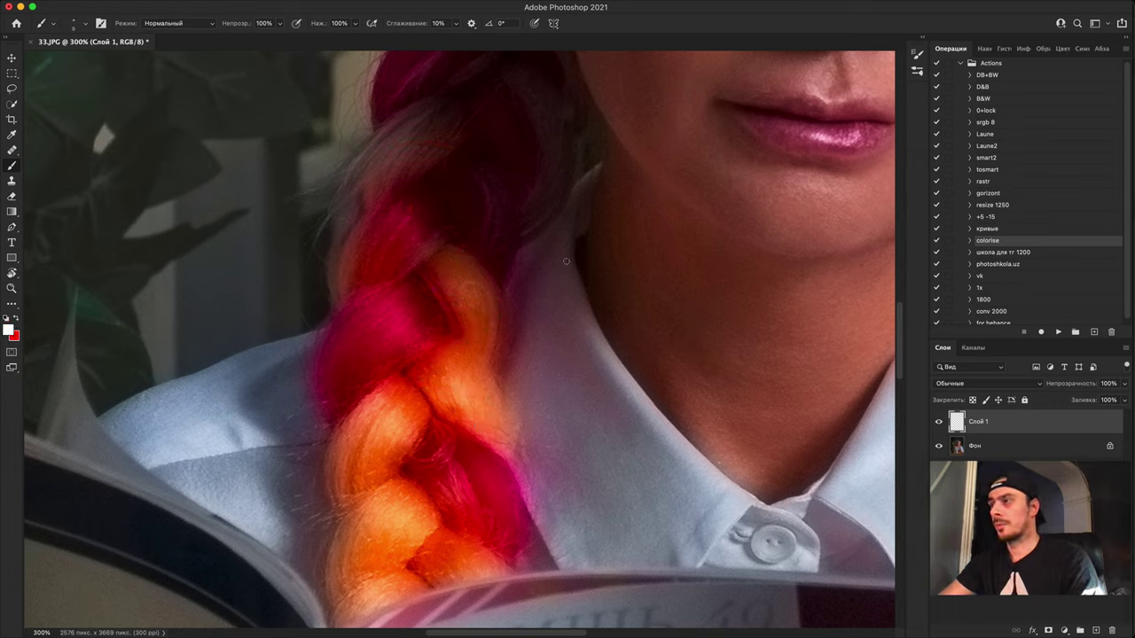
pyautogui.moveTo(407, 554)
pyautogui.mouseDown()
pyautogui.moveTo(424, 531)
pyautogui.moveTo(447, 361)
pyautogui.moveTo(456, 139)
pyautogui.mouseUp()
pyautogui.moveTo(597, 257); pyautogui.dragTo(148, 319)
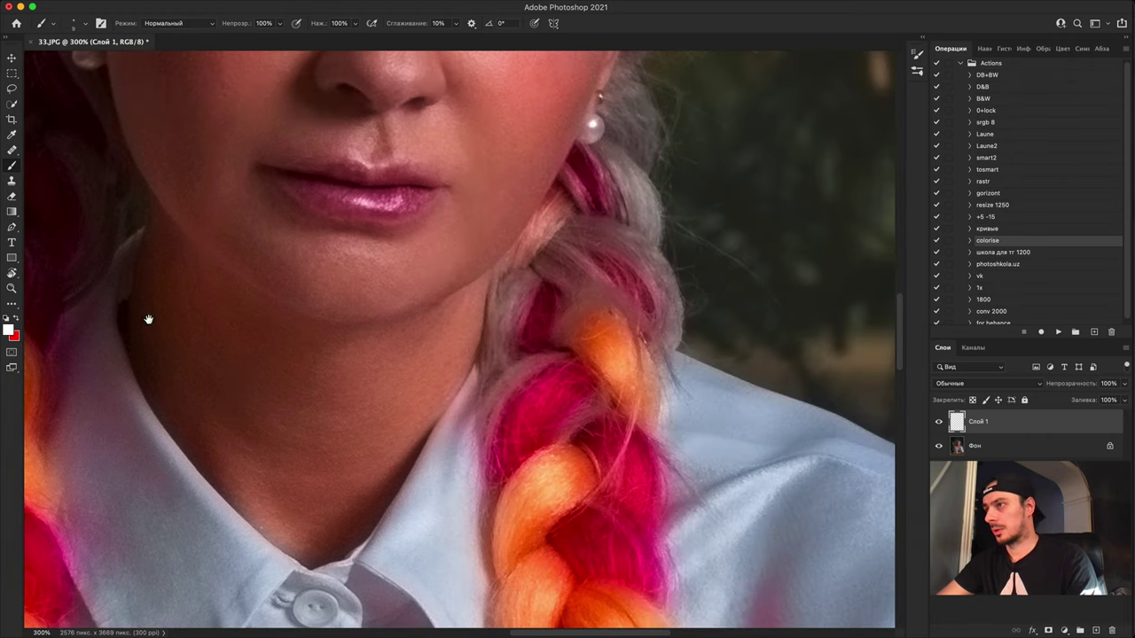
pyautogui.moveTo(612, 279)
pyautogui.mouseDown()
pyautogui.moveTo(637, 392)
pyautogui.moveTo(589, 554)
pyautogui.mouseUp()
pyautogui.moveTo(605, 584)
pyautogui.mouseDown()
pyautogui.moveTo(546, 263)
pyautogui.moveTo(555, 259)
pyautogui.moveTo(587, 331)
pyautogui.mouseUp()
pyautogui.moveTo(625, 226); pyautogui.dragTo(603, 402)
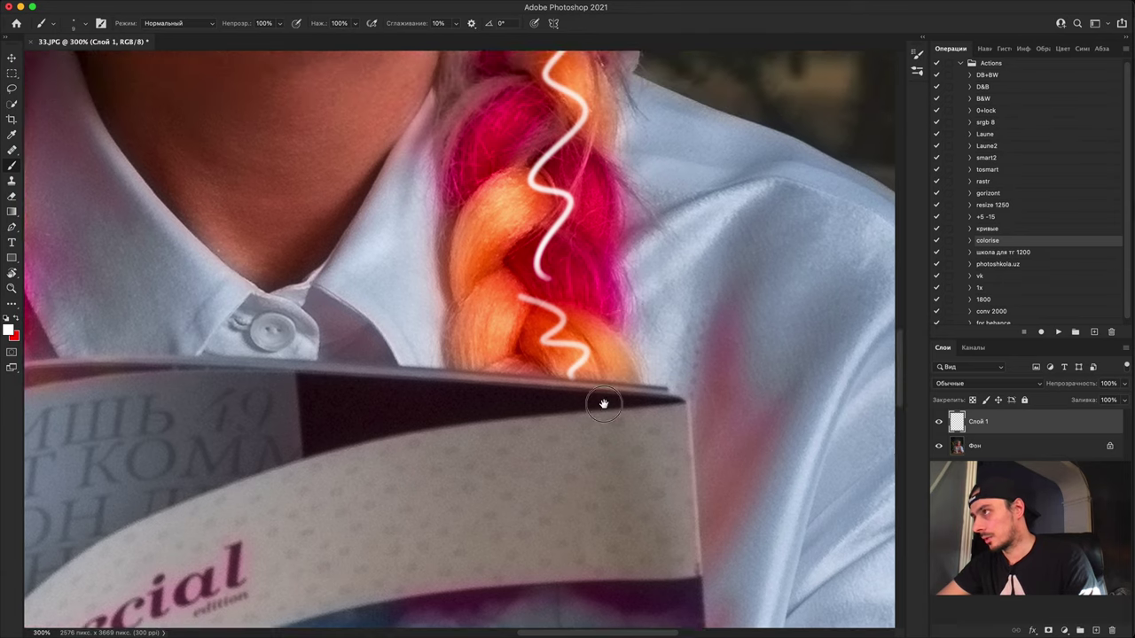
pyautogui.moveTo(573, 144)
pyautogui.mouseDown()
pyautogui.moveTo(566, 360)
pyautogui.moveTo(575, 197)
pyautogui.mouseUp()
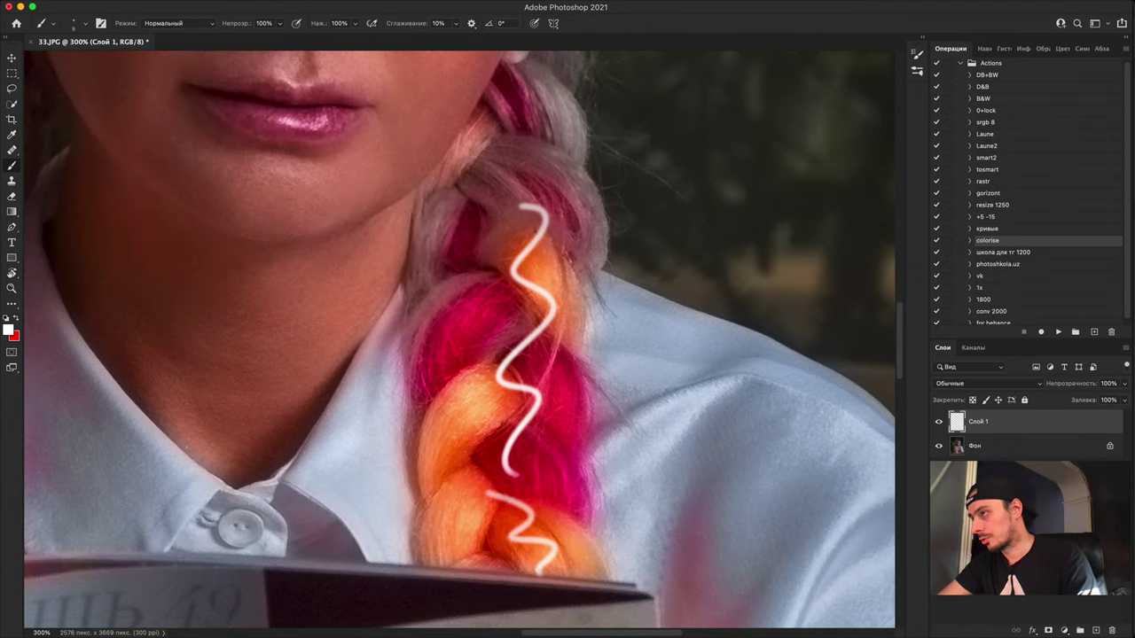
# Step: Examine the hair strands and colour edges of the braids at up to 700% zoom
pyautogui.press('super+plus')
pyautogui.press('super+plus')
pyautogui.press('super+plus')
pyautogui.moveTo(661, 449)
pyautogui.mouseDown()
pyautogui.moveTo(497, 284)
pyautogui.moveTo(562, 278)
pyautogui.moveTo(572, 328)
pyautogui.mouseUp()
pyautogui.press('super+plus')
pyautogui.moveTo(552, 428); pyautogui.dragTo(569, 509)
pyautogui.moveTo(199, 328); pyautogui.dragTo(626, 360)
pyautogui.moveTo(106, 330); pyautogui.dragTo(878, 452)
pyautogui.moveTo(441, 354); pyautogui.dragTo(392, 182)
pyautogui.moveTo(558, 334); pyautogui.dragTo(611, 426)
# Step: Circle in white the two bright orange segments at the lower end of the braid on the photo's left side
pyautogui.hscroll(-10, 714, 253)
pyautogui.scroll(-3, 715, 253)
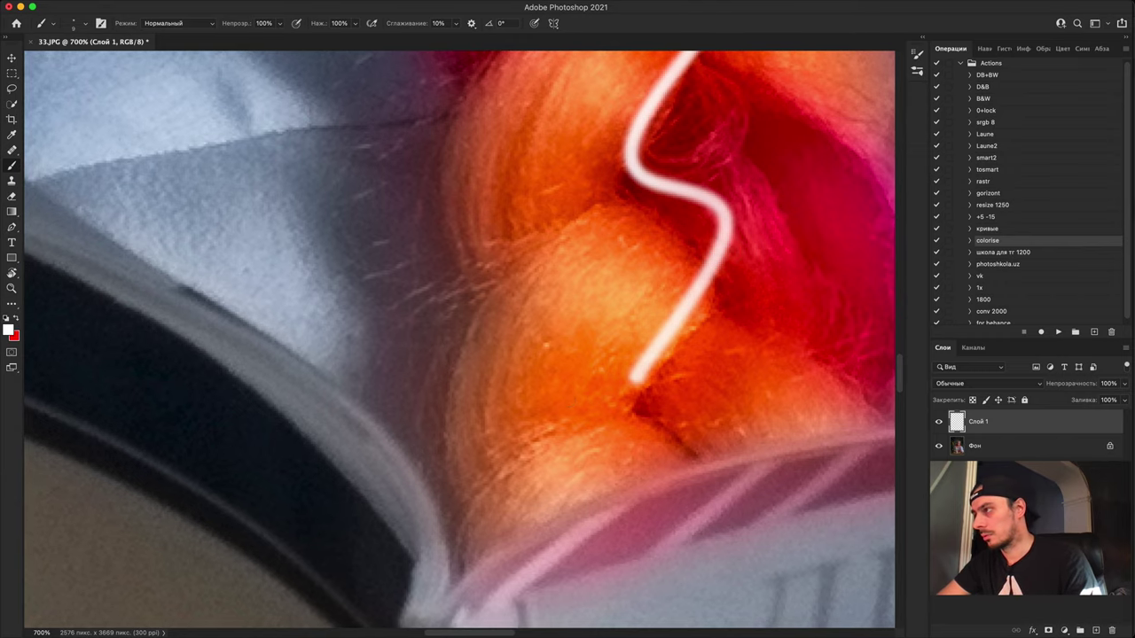
pyautogui.moveTo(499, 381)
pyautogui.mouseDown()
pyautogui.moveTo(650, 342)
pyautogui.moveTo(483, 350)
pyautogui.mouseUp()
pyautogui.moveTo(543, 266)
pyautogui.mouseDown()
pyautogui.moveTo(529, 491)
pyautogui.moveTo(482, 456)
pyautogui.moveTo(550, 487)
pyautogui.mouseUp()
pyautogui.press('super+minus')
pyautogui.press('super+minus')
pyautogui.press('super+minus')
pyautogui.press('super+minus')
pyautogui.press('super+minus')
pyautogui.press('super+minus')
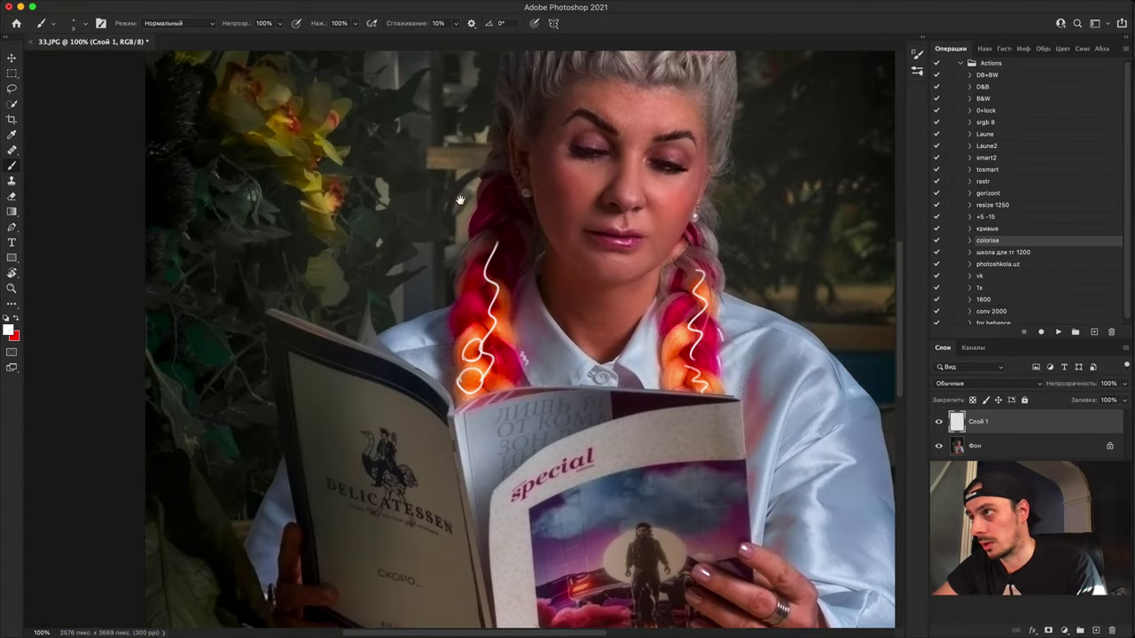
# Step: Outline in white the yellow flower cluster and the dark foliage below it along the photo's left edge
pyautogui.moveTo(438, 240); pyautogui.dragTo(481, 325)
pyautogui.press('super+plus')
pyautogui.press('super+plus')
pyautogui.moveTo(390, 282); pyautogui.dragTo(586, 511)
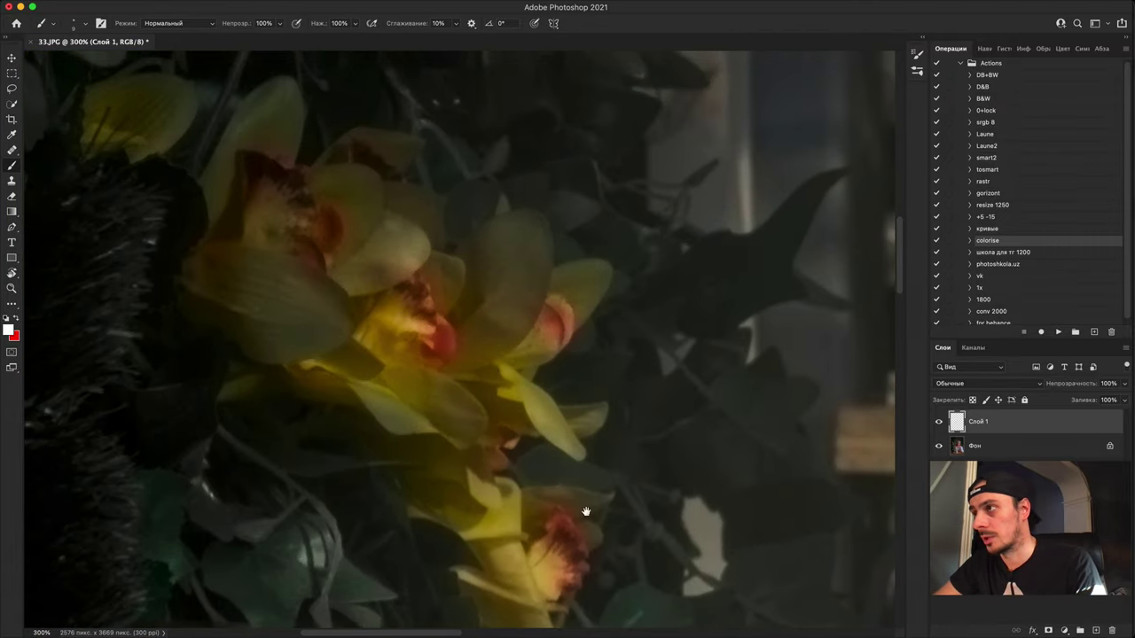
pyautogui.scroll(-1, 585, 512)
pyautogui.moveTo(410, 435)
pyautogui.mouseDown()
pyautogui.moveTo(528, 297)
pyautogui.moveTo(566, 487)
pyautogui.moveTo(496, 611)
pyautogui.moveTo(443, 416)
pyautogui.mouseUp()
pyautogui.scroll(-2, 443, 417)
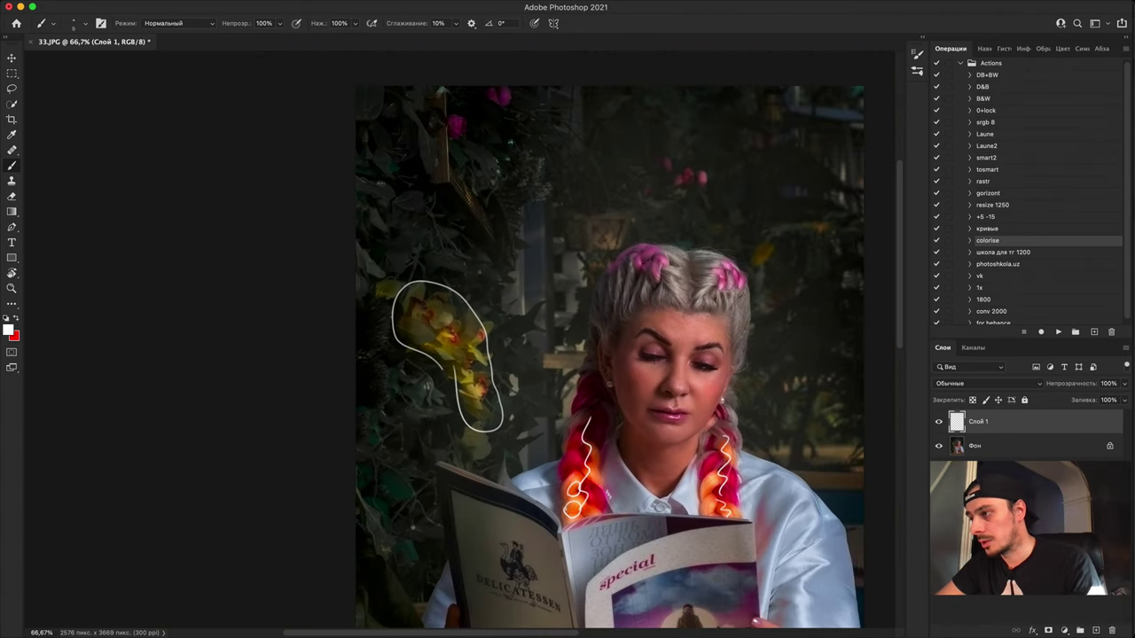
pyautogui.moveTo(413, 529)
pyautogui.mouseDown()
pyautogui.moveTo(407, 584)
pyautogui.moveTo(371, 546)
pyautogui.mouseUp()
pyautogui.moveTo(361, 375)
pyautogui.mouseDown()
pyautogui.moveTo(454, 386)
pyautogui.moveTo(420, 471)
pyautogui.moveTo(423, 532)
pyautogui.mouseUp()
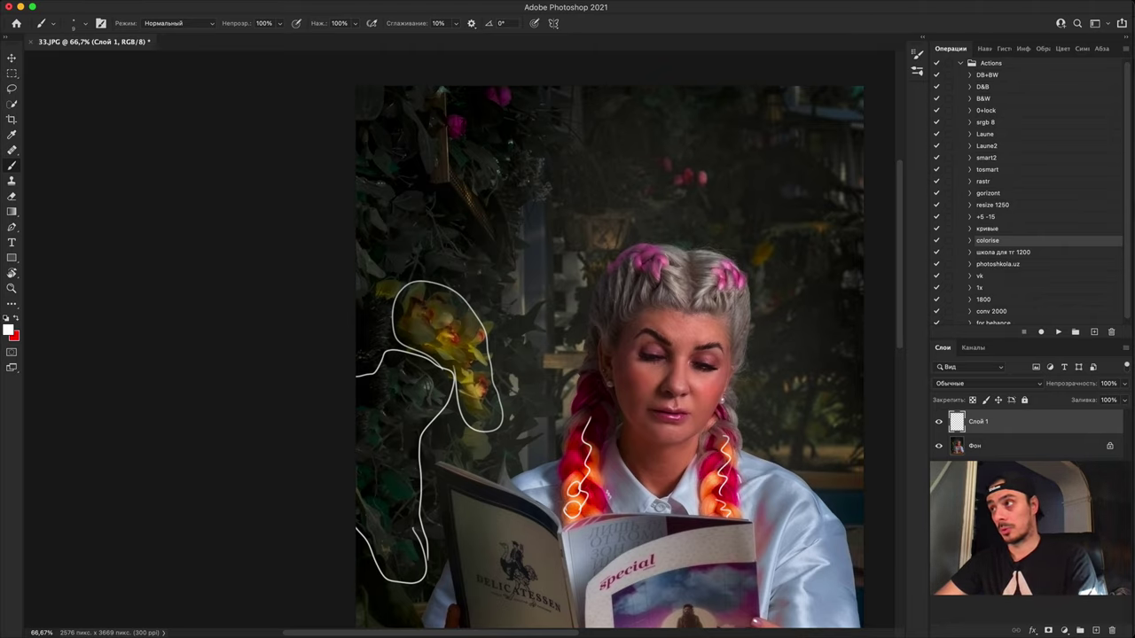
# Step: Circle in white the two magenta roses near the upper edge on the photo's left side
pyautogui.moveTo(452, 240); pyautogui.dragTo(466, 364)
pyautogui.press('super+plus')
pyautogui.press('super+plus')
pyautogui.press('super+plus')
pyautogui.press('super+plus')
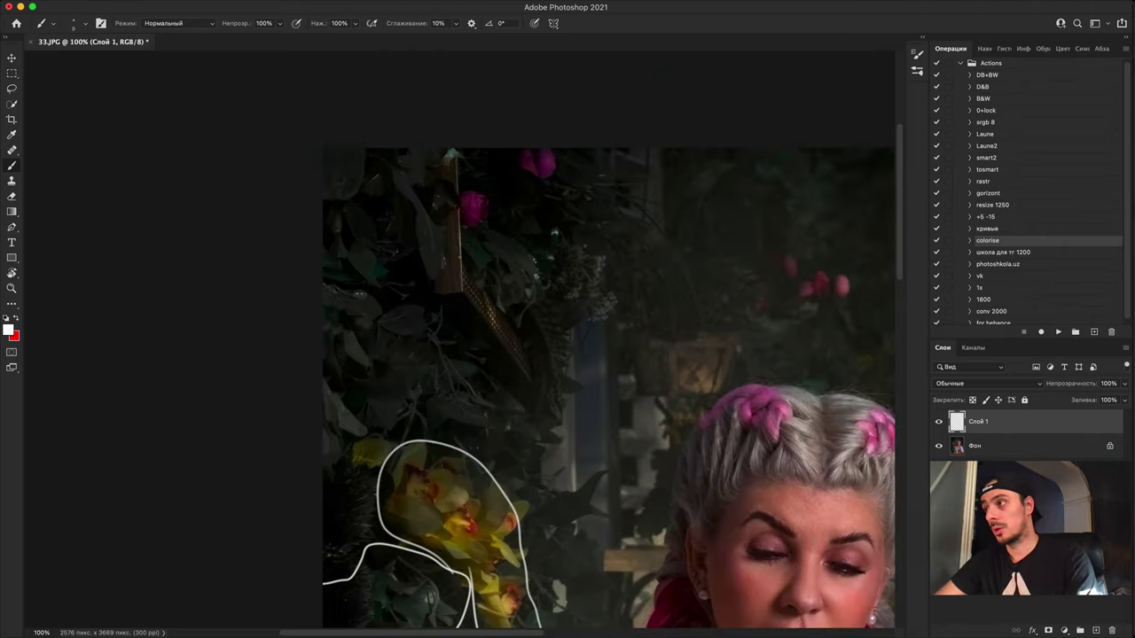
pyautogui.moveTo(466, 106)
pyautogui.mouseDown()
pyautogui.moveTo(474, 315)
pyautogui.moveTo(461, 477)
pyautogui.moveTo(347, 311)
pyautogui.mouseUp()
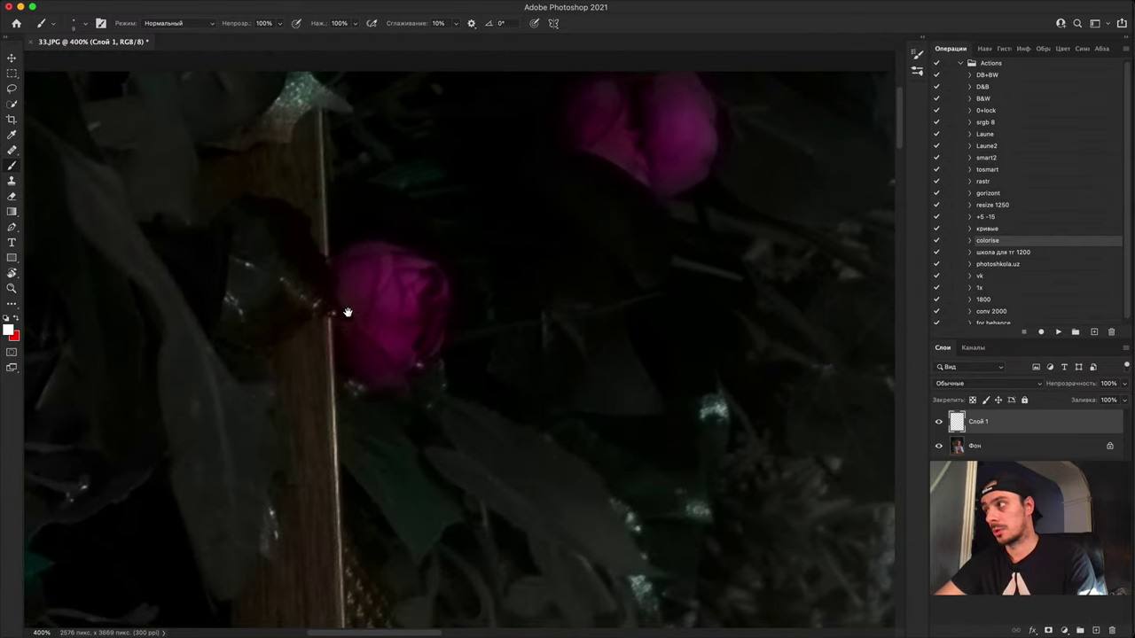
pyautogui.moveTo(602, 230)
pyautogui.mouseDown()
pyautogui.moveTo(408, 475)
pyautogui.moveTo(388, 402)
pyautogui.moveTo(433, 260)
pyautogui.moveTo(284, 395)
pyautogui.mouseUp()
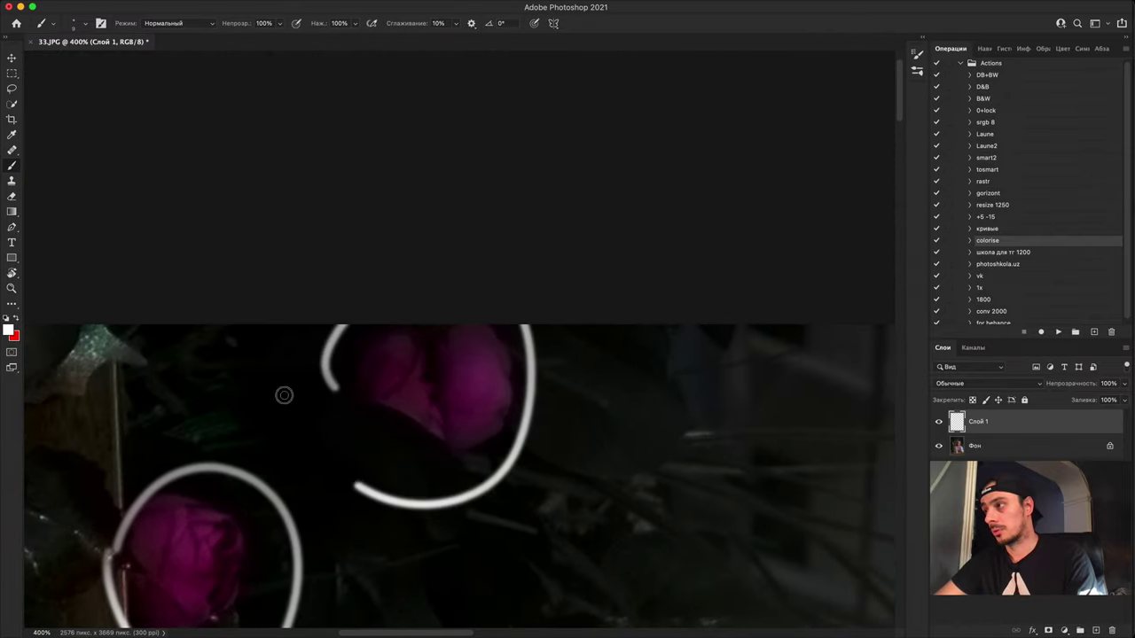
# Step: Outline in white the ear and the adjoining strip of cheek on the photo's left side of the face
pyautogui.press('super+minus')
pyautogui.press('super+minus')
pyautogui.press('super+0')
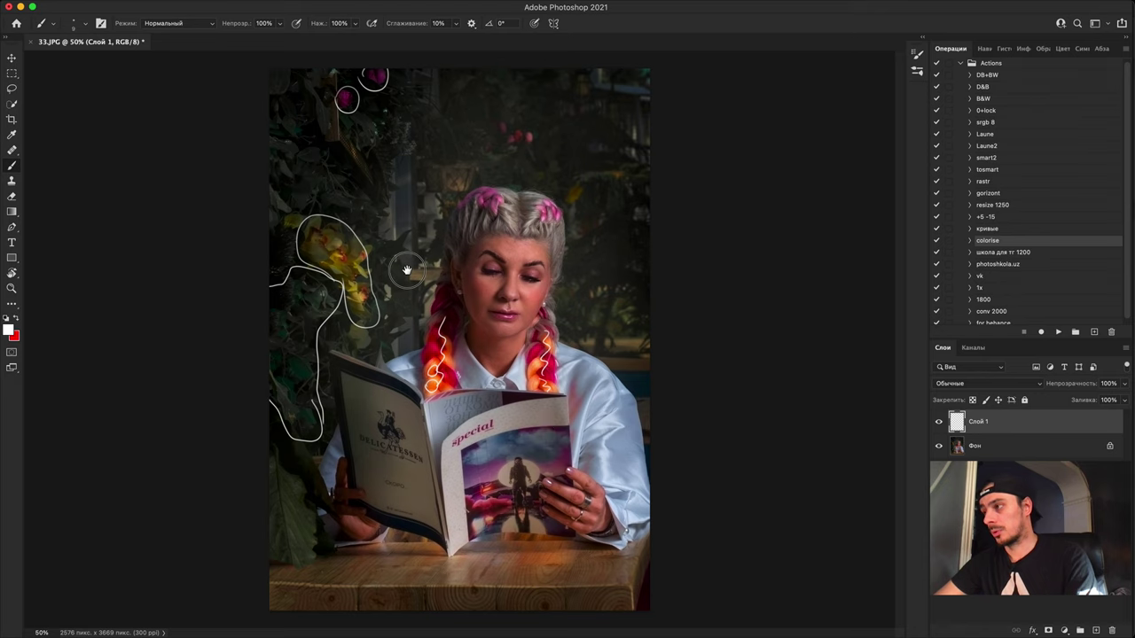
pyautogui.press('super+plus')
pyautogui.press('super+plus')
pyautogui.press('super+plus')
pyautogui.moveTo(481, 476); pyautogui.dragTo(461, 530)
pyautogui.press('super+plus')
pyautogui.press('super+plus')
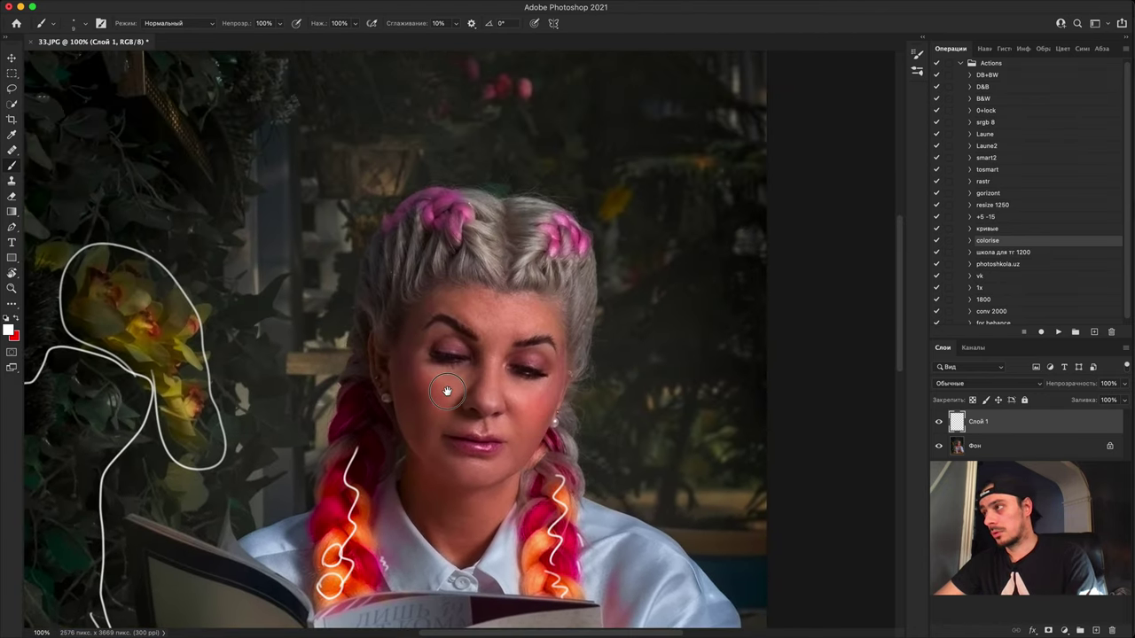
pyautogui.press('super+plus')
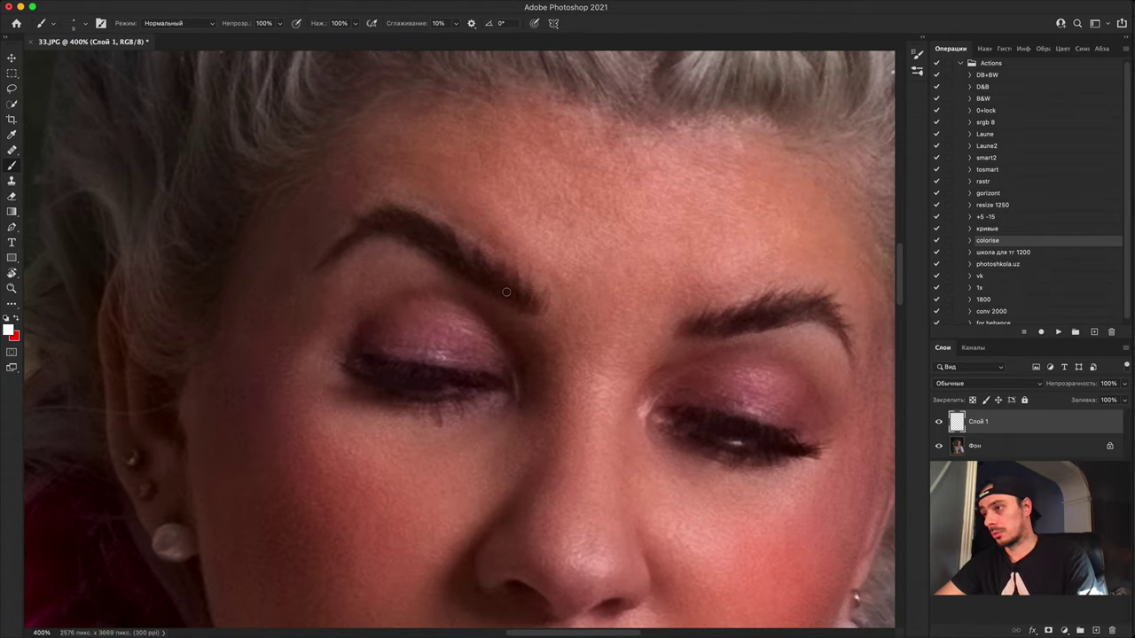
pyautogui.moveTo(517, 356); pyautogui.dragTo(627, 245)
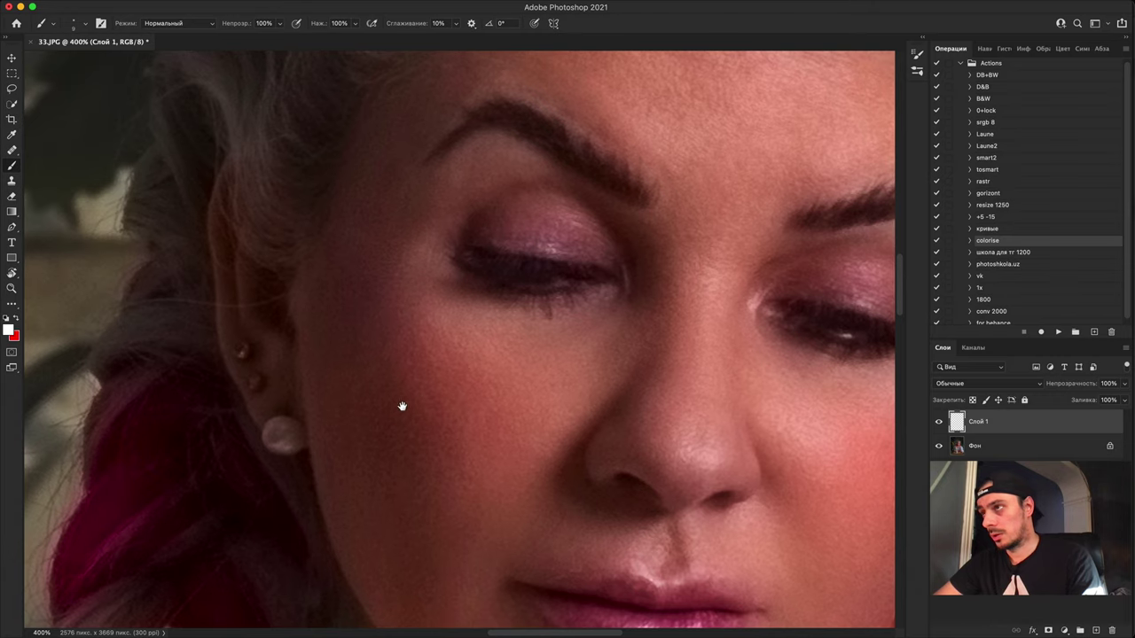
pyautogui.press('super+minus')
pyautogui.press('super+plus')
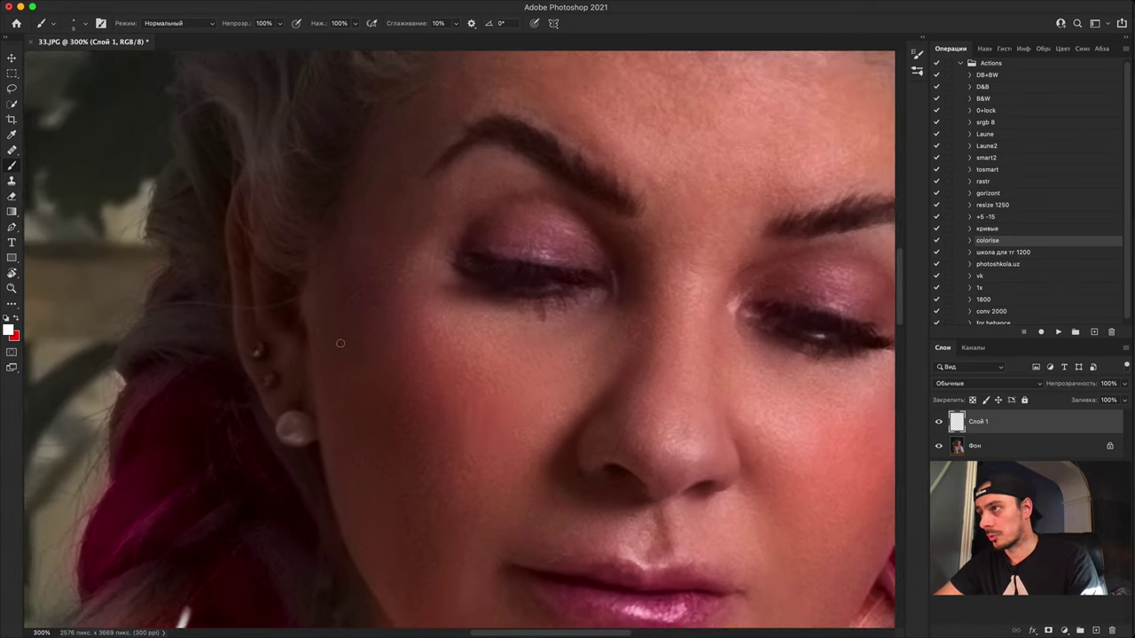
pyautogui.moveTo(336, 270)
pyautogui.mouseDown()
pyautogui.moveTo(317, 161)
pyautogui.moveTo(224, 142)
pyautogui.moveTo(197, 279)
pyautogui.moveTo(230, 385)
pyautogui.moveTo(315, 576)
pyautogui.moveTo(377, 580)
pyautogui.moveTo(379, 317)
pyautogui.moveTo(333, 235)
pyautogui.moveTo(336, 264)
pyautogui.mouseUp()
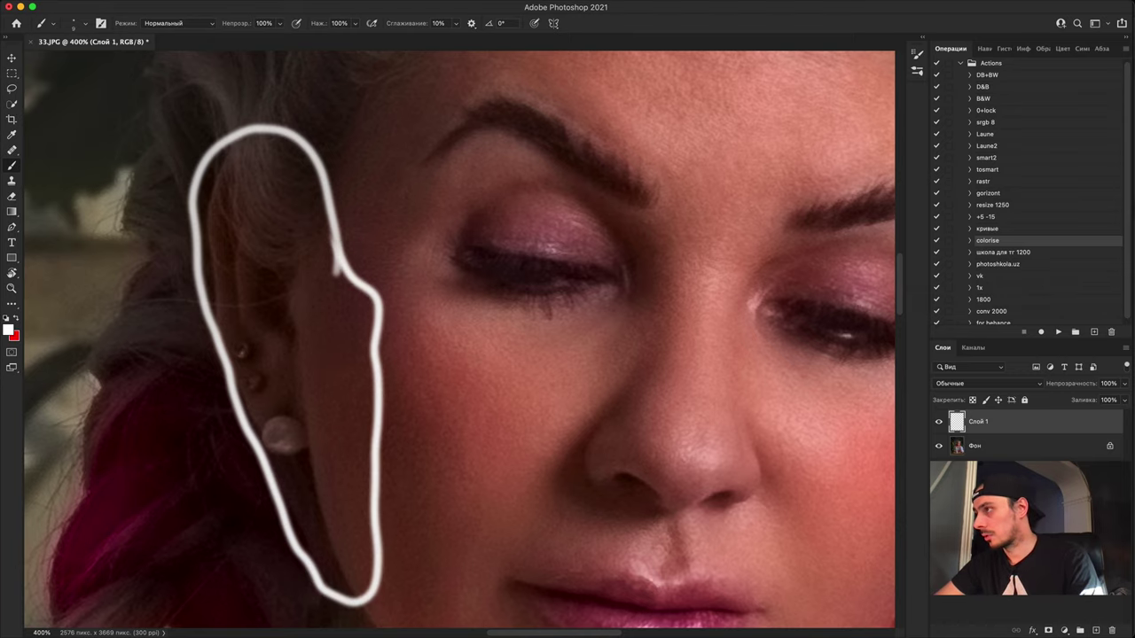
# Step: Examine the face, the pearl earring, the neck, the collar and the braids at up to 400% zoom
pyautogui.moveTo(519, 366); pyautogui.dragTo(164, 381)
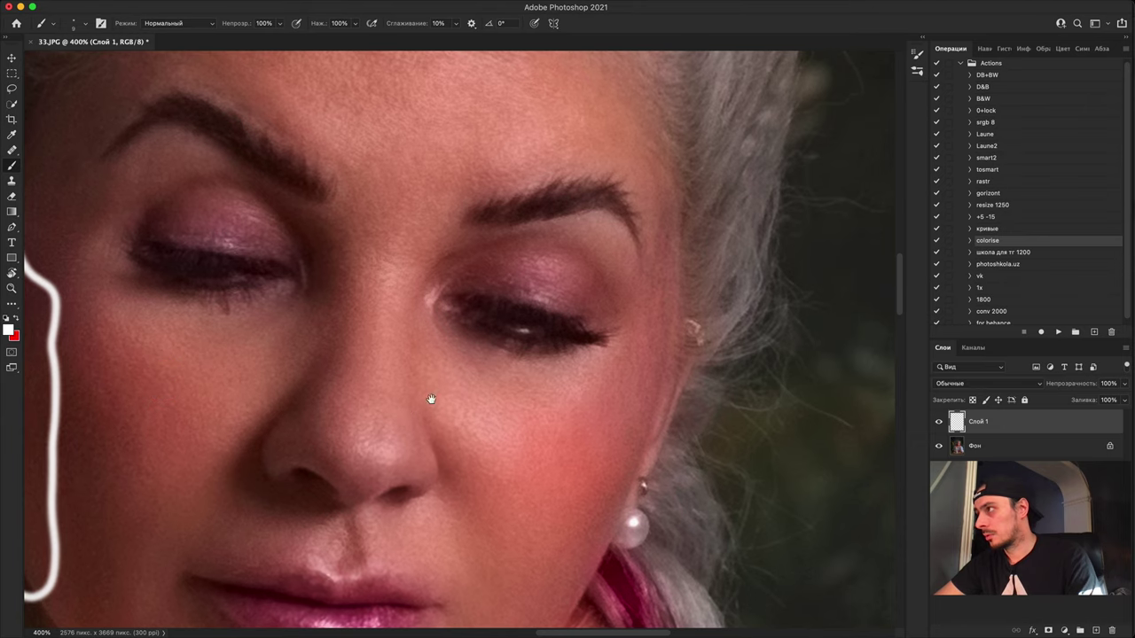
pyautogui.moveTo(430, 398); pyautogui.dragTo(217, 579)
pyautogui.moveTo(329, 375); pyautogui.dragTo(442, 633)
pyautogui.moveTo(412, 359)
pyautogui.mouseDown()
pyautogui.moveTo(679, 325)
pyautogui.moveTo(394, 341)
pyautogui.mouseUp()
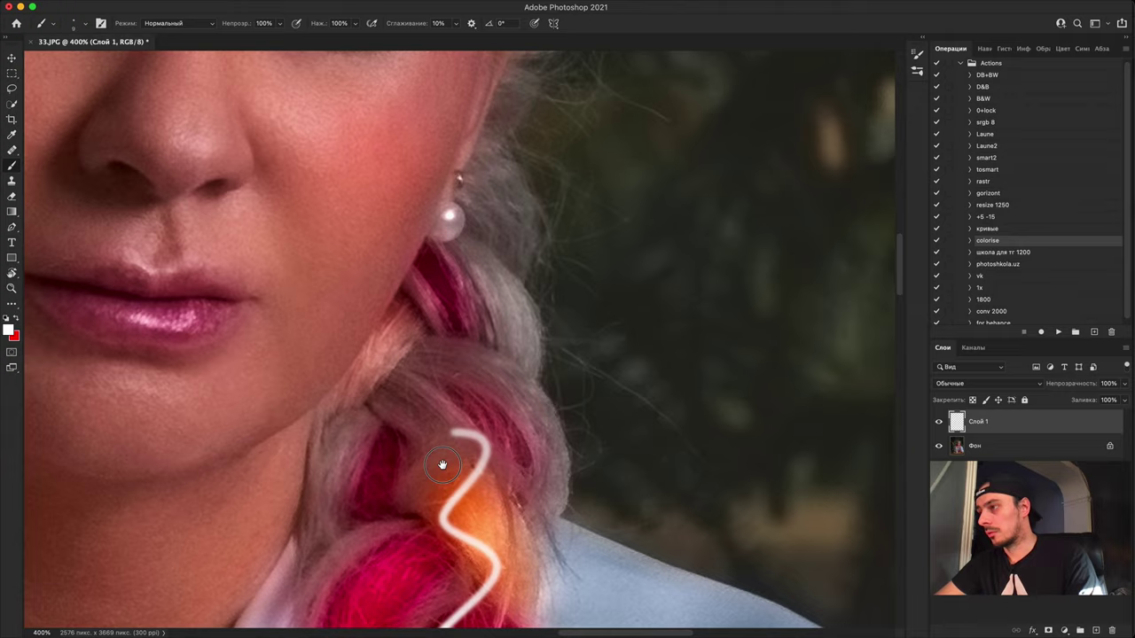
pyautogui.moveTo(442, 465)
pyautogui.mouseDown()
pyautogui.moveTo(467, 331)
pyautogui.moveTo(408, 410)
pyautogui.moveTo(501, 443)
pyautogui.moveTo(487, 435)
pyautogui.moveTo(499, 396)
pyautogui.mouseUp()
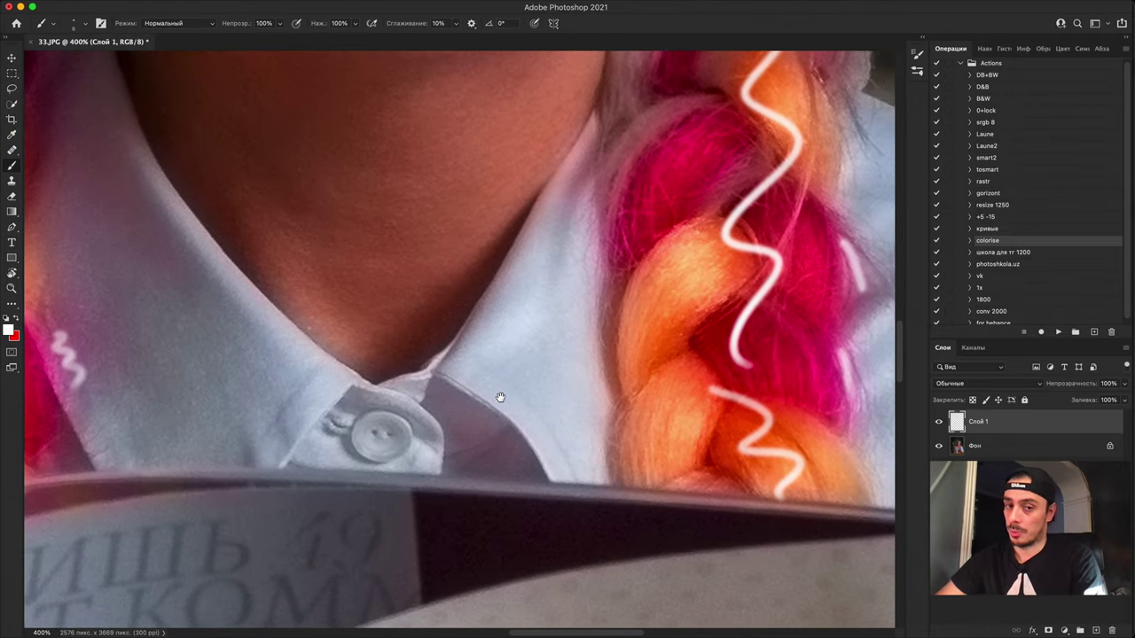
pyautogui.hotkey('ctrl', '-')
pyautogui.hotkey('ctrl', '-')
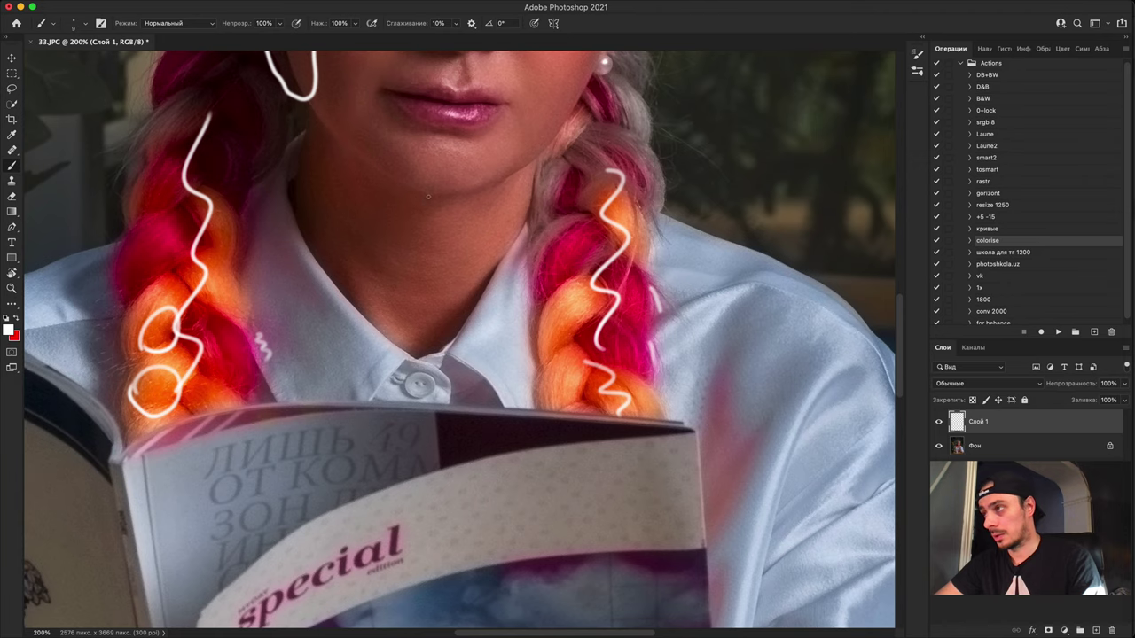
pyautogui.press('super+minus')
pyautogui.press('super+plus')
pyautogui.press('super+plus')
pyautogui.press('super+plus')
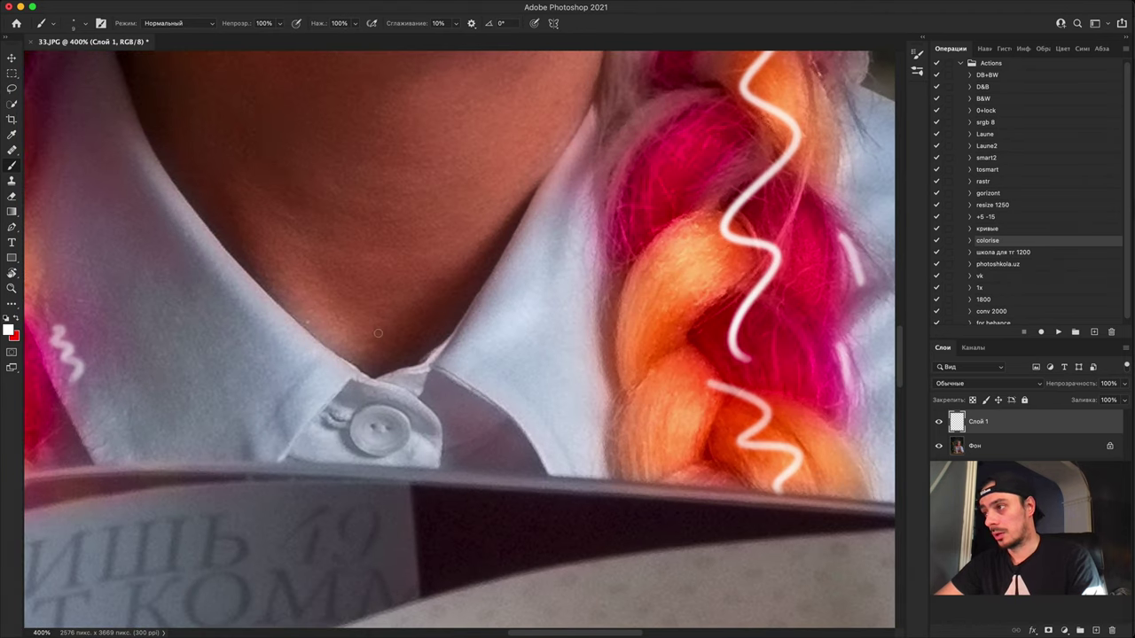
pyautogui.hotkey('ctrl', '-')
pyautogui.hotkey('ctrl', '-')
pyautogui.hotkey('ctrl', '-')
pyautogui.hotkey('ctrl', '-')
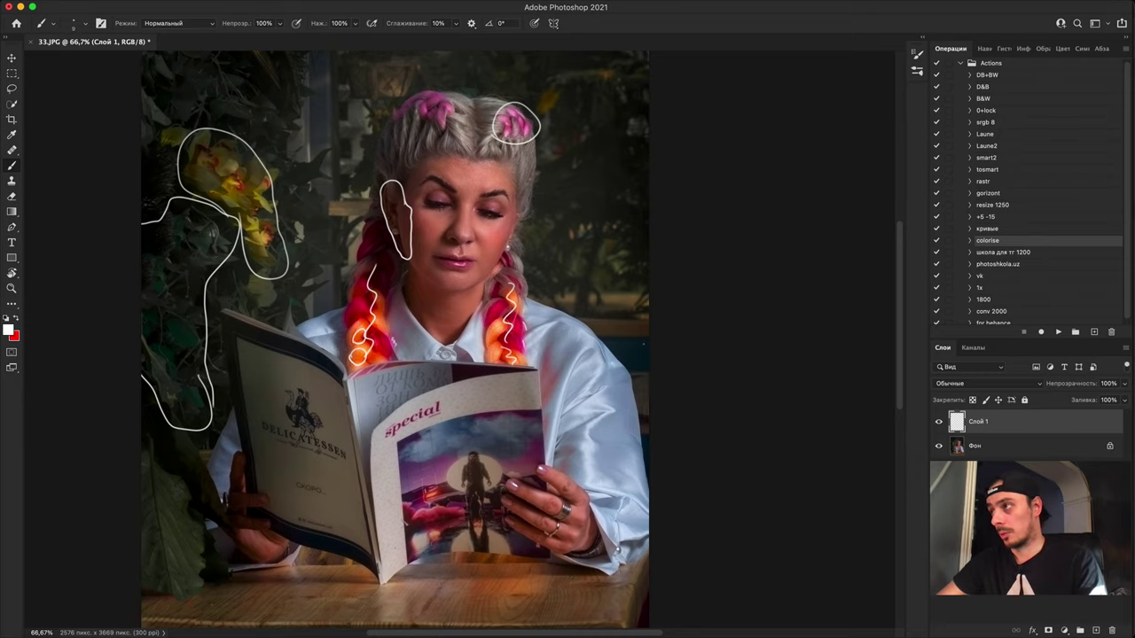
# Step: Mark the background in white with a zigzag in its upper right corner, a hatched contour around the head and a wide arc around the woman
pyautogui.press('super+minus')
pyautogui.press('super+minus')
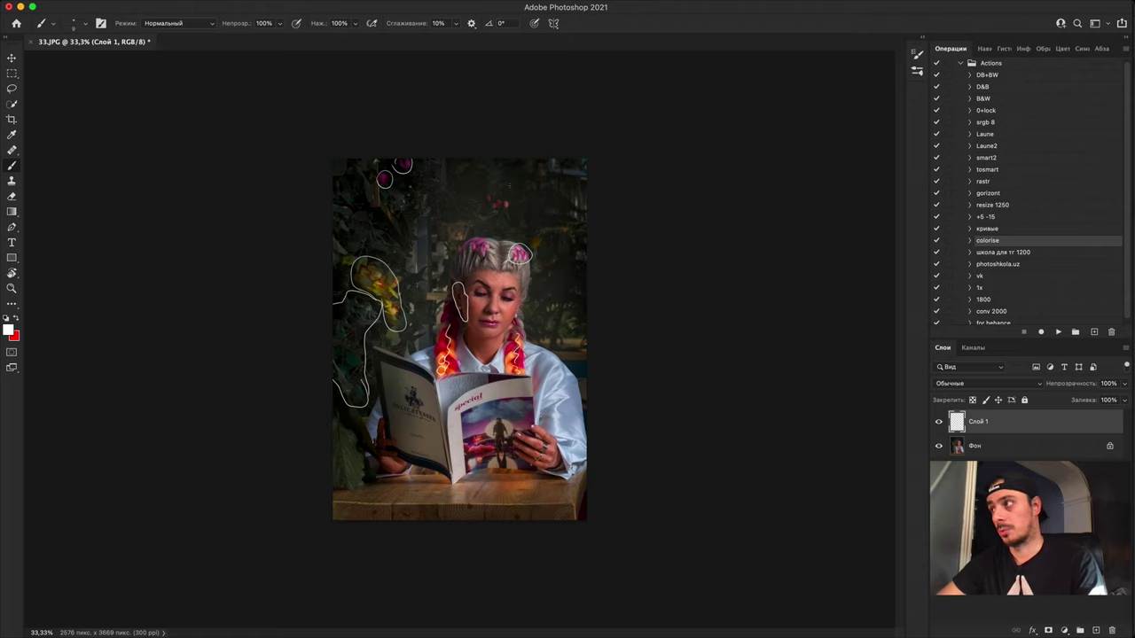
pyautogui.moveTo(498, 170)
pyautogui.mouseDown()
pyautogui.moveTo(588, 204)
pyautogui.moveTo(582, 257)
pyautogui.mouseUp()
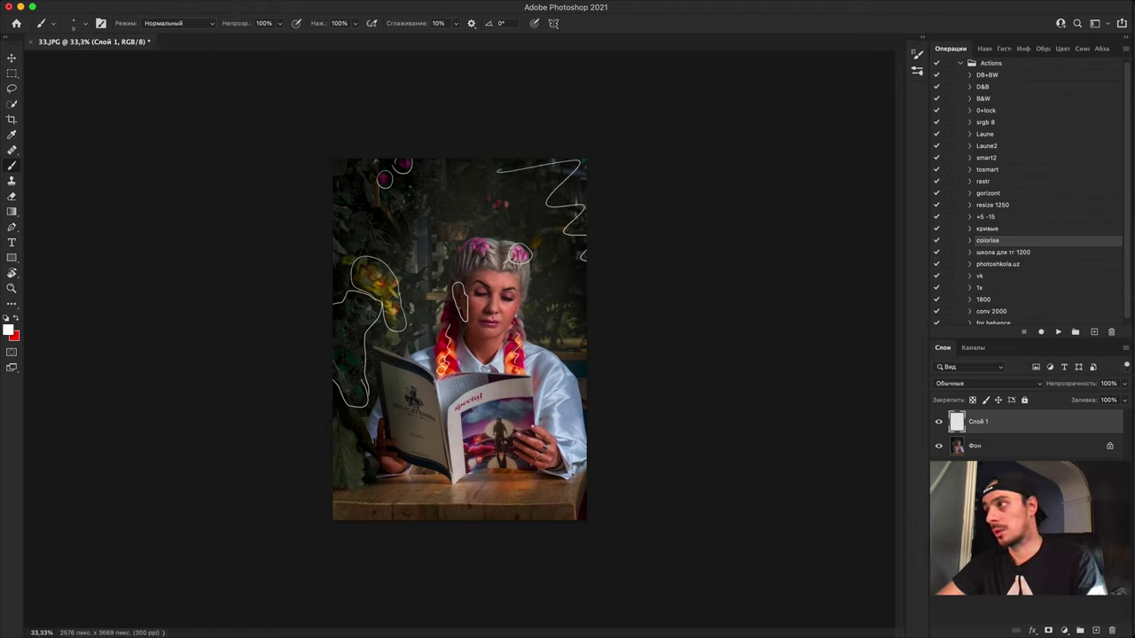
pyautogui.moveTo(550, 346)
pyautogui.mouseDown()
pyautogui.moveTo(525, 226)
pyautogui.moveTo(460, 190)
pyautogui.moveTo(436, 303)
pyautogui.moveTo(438, 232)
pyautogui.moveTo(482, 224)
pyautogui.mouseUp()
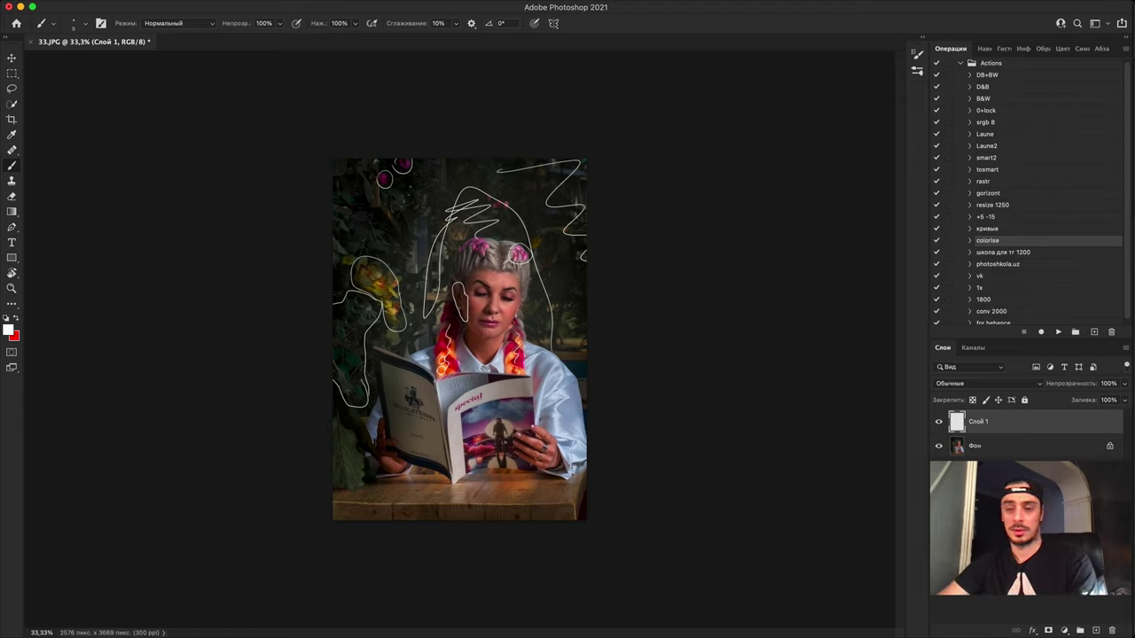
pyautogui.moveTo(596, 304)
pyautogui.mouseDown()
pyautogui.moveTo(513, 151)
pyautogui.moveTo(412, 175)
pyautogui.moveTo(381, 268)
pyautogui.moveTo(372, 384)
pyautogui.moveTo(384, 498)
pyautogui.mouseUp()
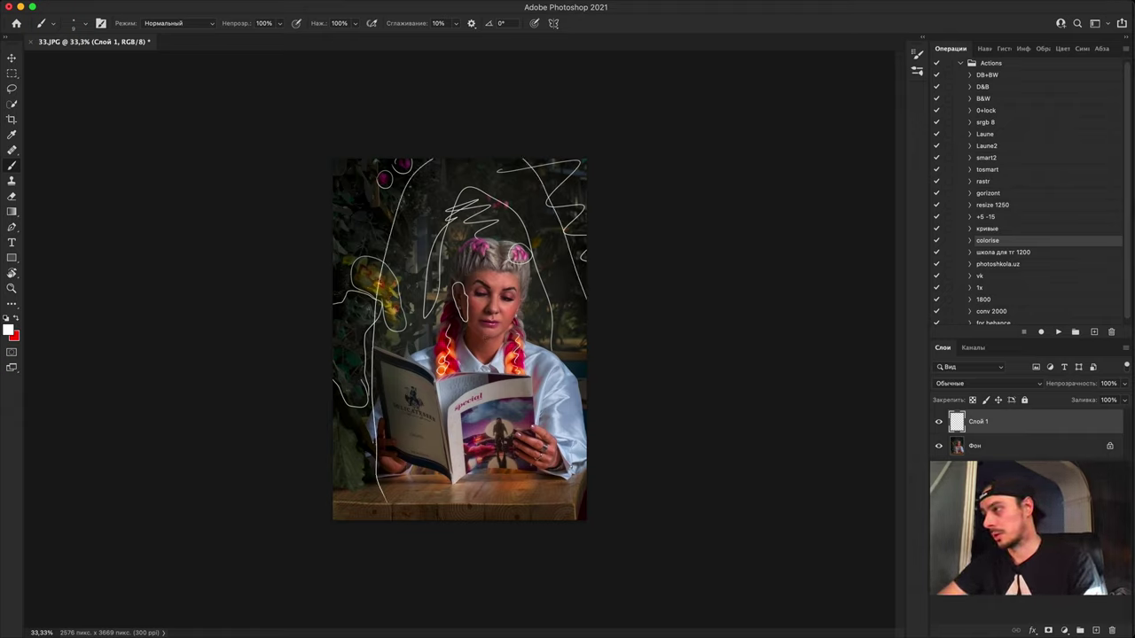
pyautogui.moveTo(522, 485); pyautogui.dragTo(501, 461)
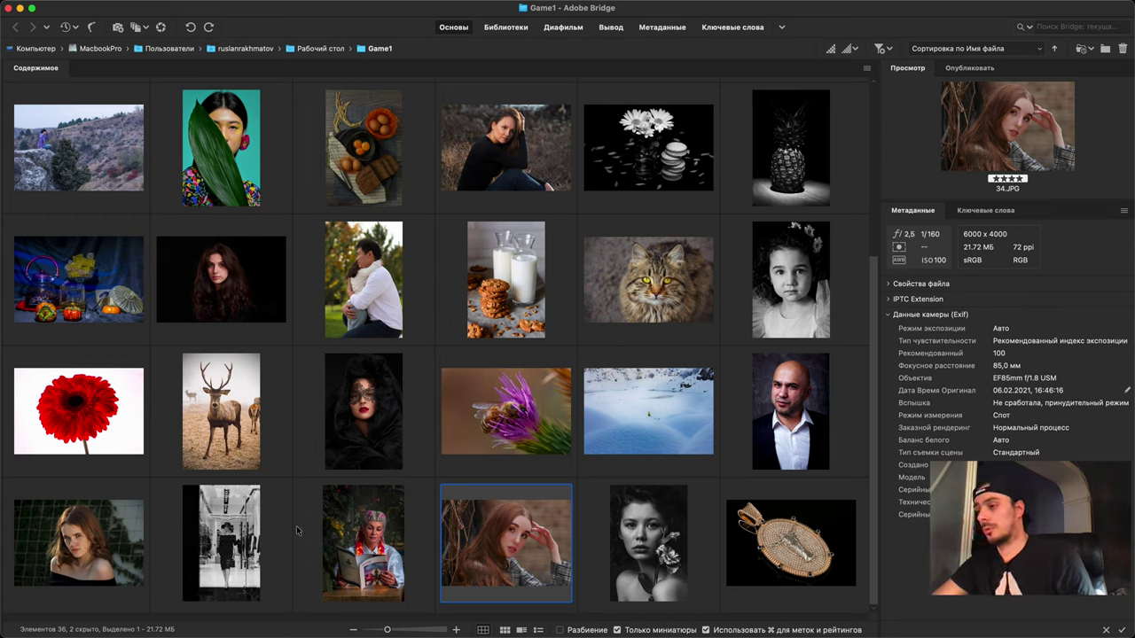
# Step: Open 34.JPG from Bridge in Photoshop using its embedded sRGB IEC61966-2.1 profile
pyautogui.doubleClick(529, 549)
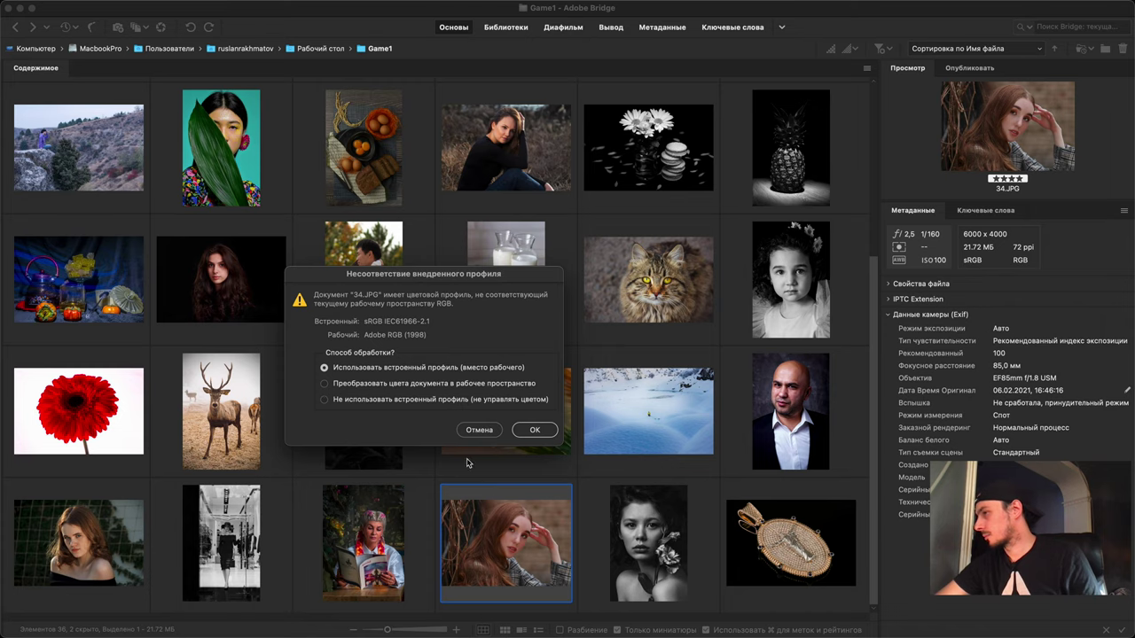
pyautogui.click(534, 429)
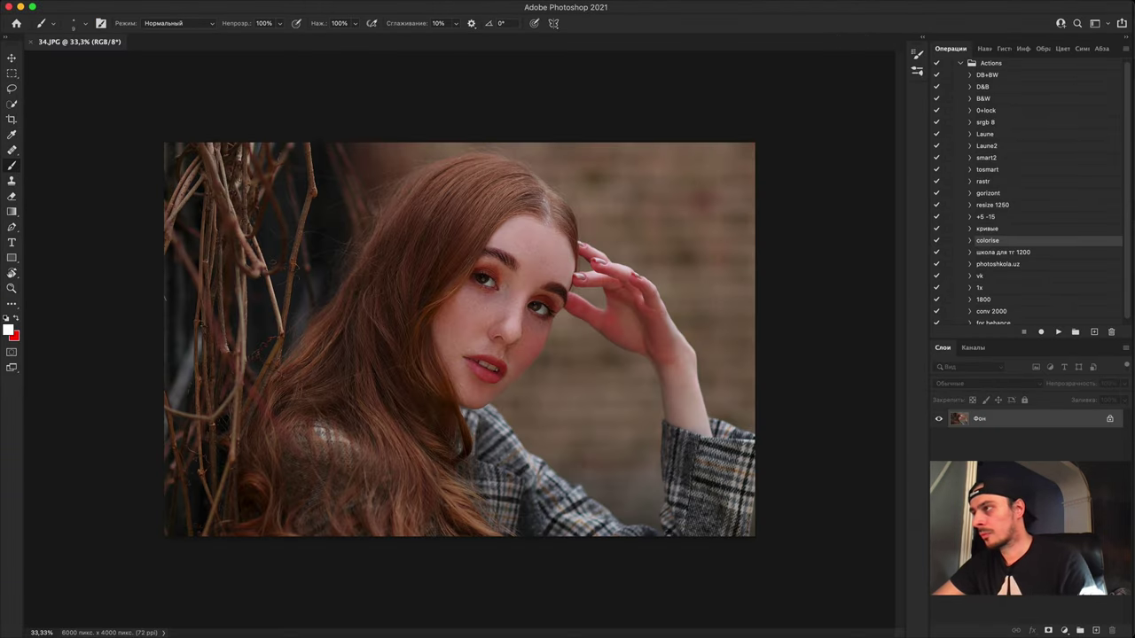
# Step: Examine the red-haired woman's skin, lips, brows and eyes, up to 800% zoom on the eye on the photo's left side
pyautogui.press('super+plus')
pyautogui.press('super+plus')
pyautogui.press('super+plus')
pyautogui.press('super+plus')
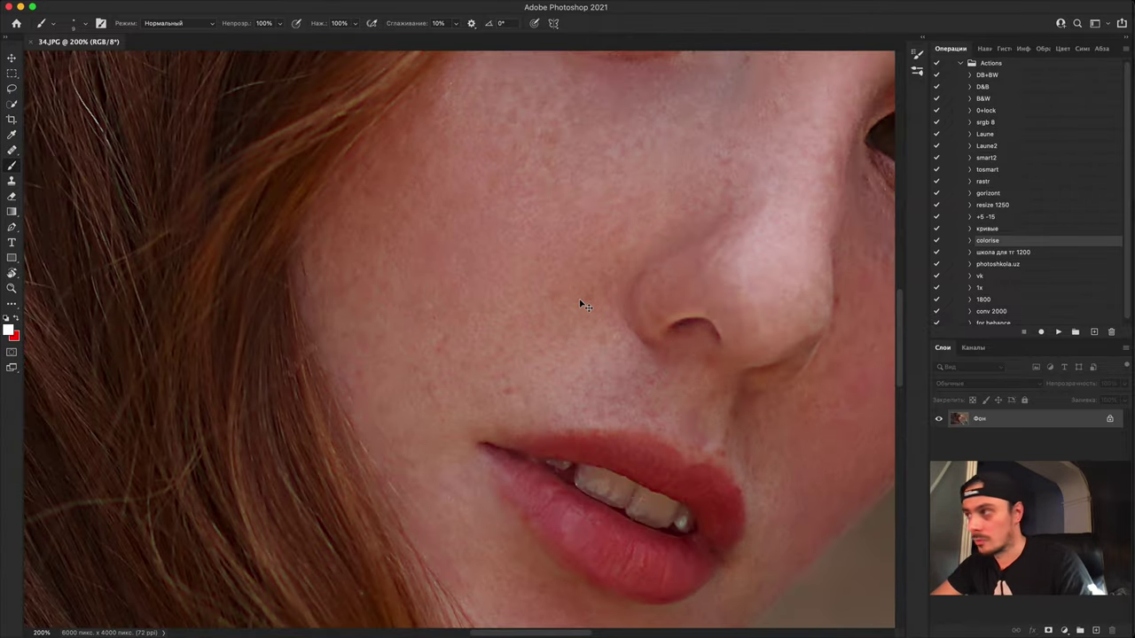
pyautogui.press('super+minus')
pyautogui.moveTo(612, 301); pyautogui.dragTo(562, 445)
pyautogui.press('super+plus')
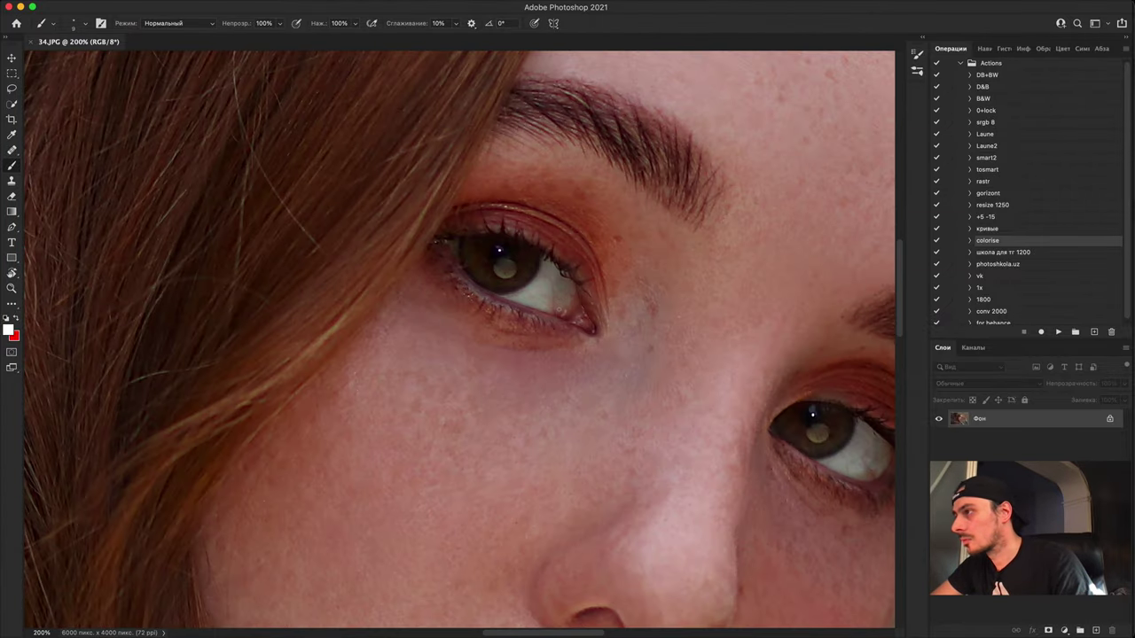
pyautogui.moveTo(676, 286); pyautogui.dragTo(390, 550)
pyautogui.moveTo(585, 352); pyautogui.dragTo(798, 111)
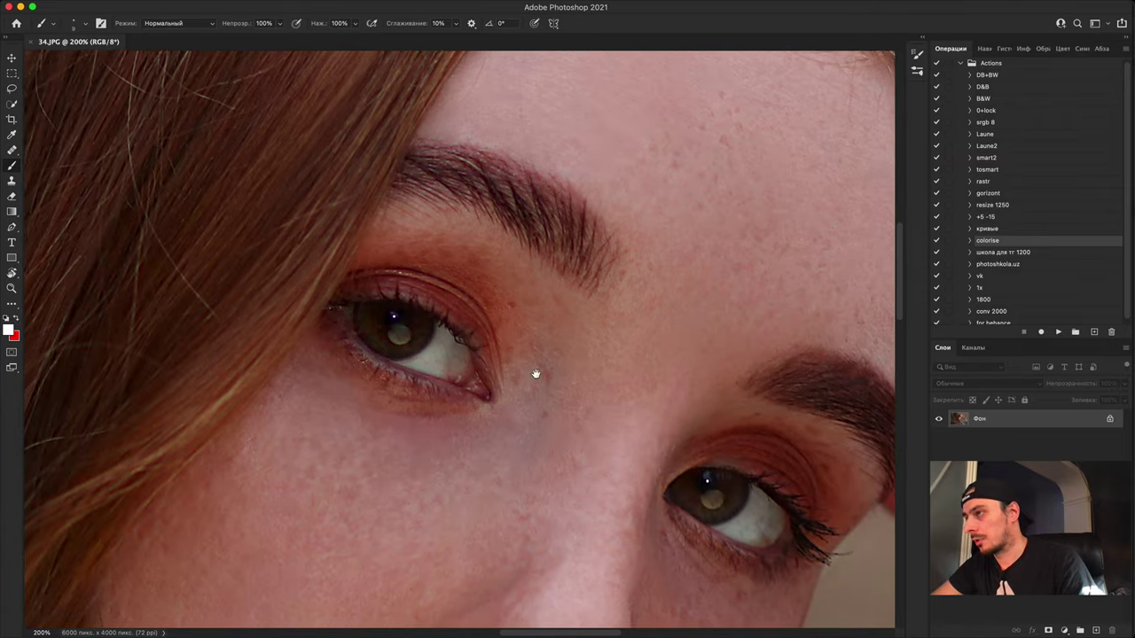
pyautogui.scroll(8, 536, 373)
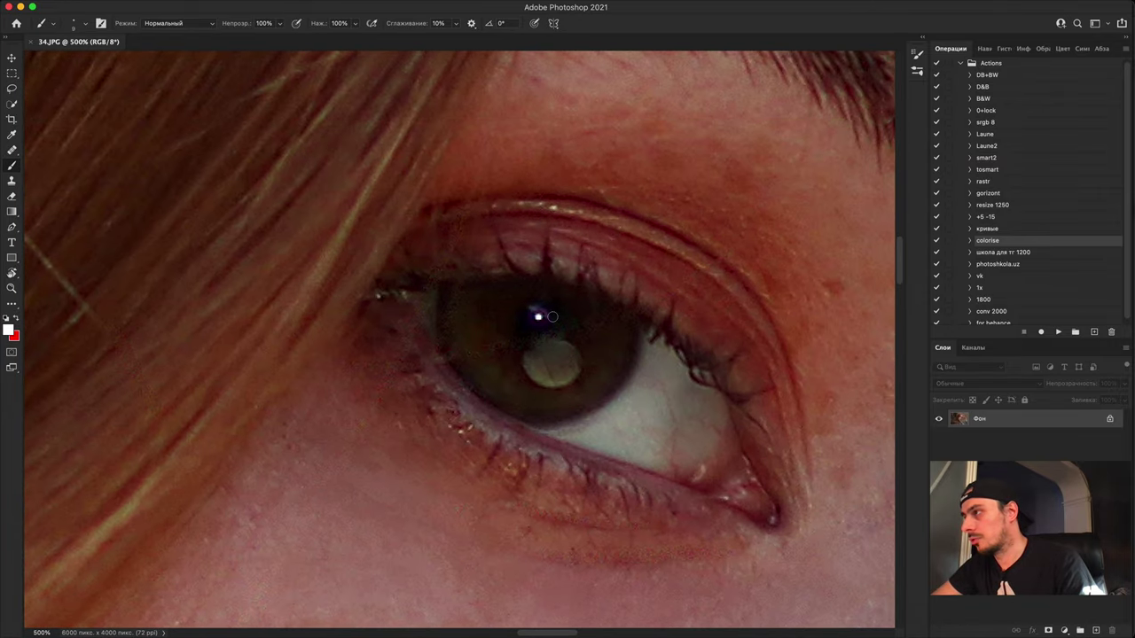
pyautogui.scroll(4, 552, 317)
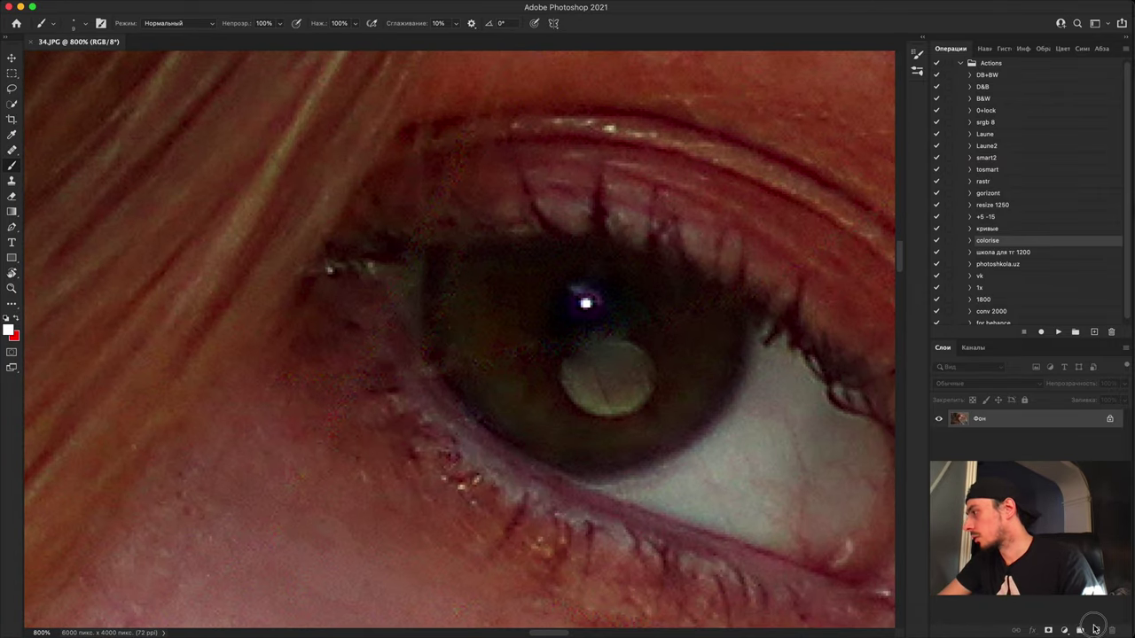
# Step: On a new layer, circle in white the small highlight and the round reflection in the eye on the photo's left side
pyautogui.click(1095, 630)
pyautogui.moveTo(607, 327)
pyautogui.mouseDown()
pyautogui.moveTo(571, 335)
pyautogui.moveTo(607, 328)
pyautogui.mouseUp()
pyautogui.scroll(-1, 608, 289)
pyautogui.moveTo(622, 377); pyautogui.dragTo(533, 255)
pyautogui.moveTo(535, 217)
pyautogui.mouseDown()
pyautogui.moveTo(470, 310)
pyautogui.moveTo(530, 193)
pyautogui.mouseUp()
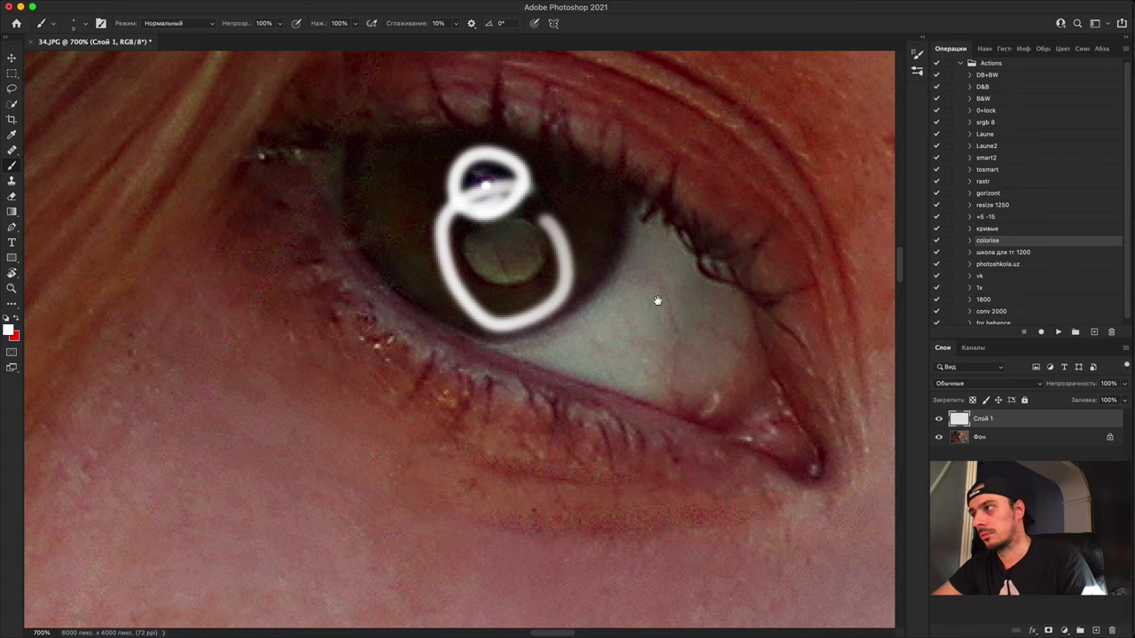
# Step: Paint a small white highlight over the bluish reflection in the upper iris of the eye on the photo's right side
pyautogui.hscroll(15, 657, 301)
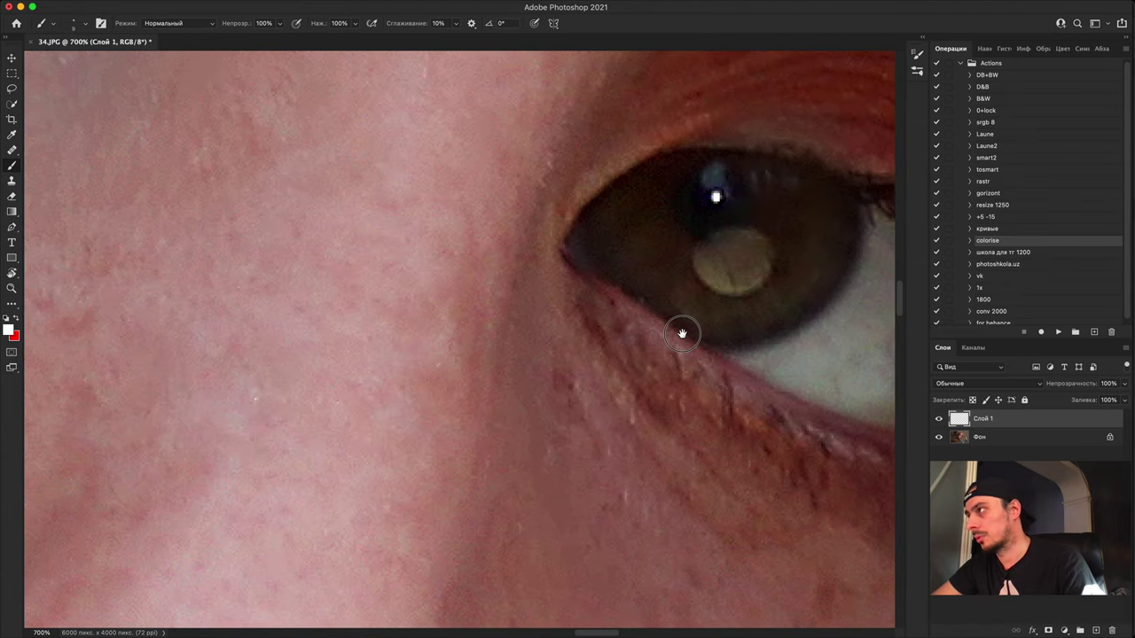
pyautogui.moveTo(683, 333); pyautogui.dragTo(474, 415)
pyautogui.press('super+plus')
pyautogui.press('super+plus')
pyautogui.press('super+minus')
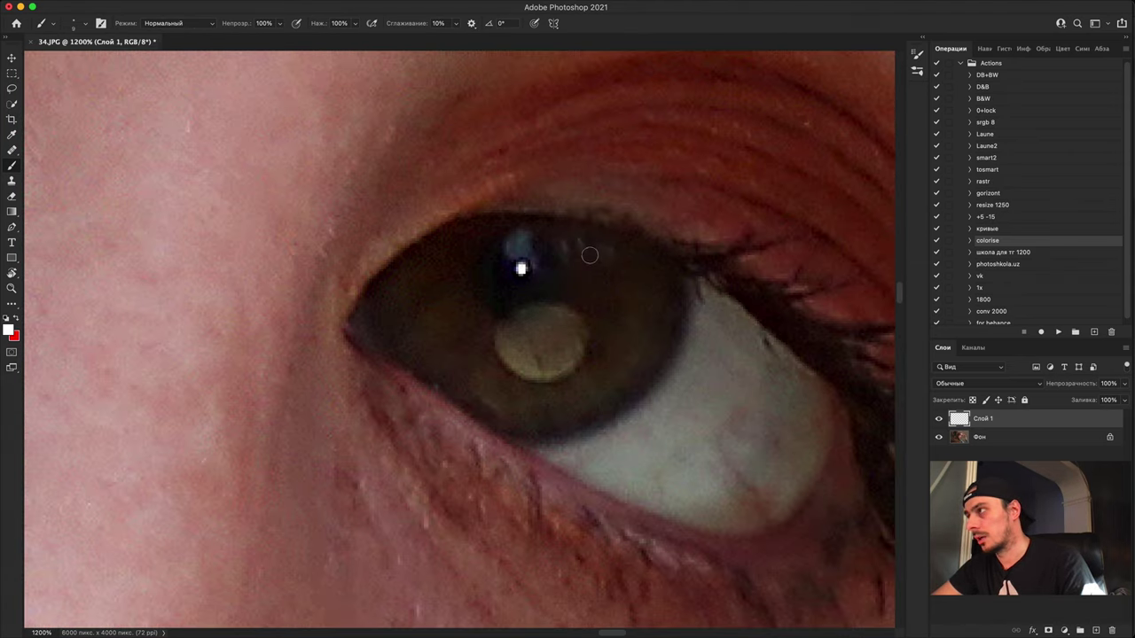
pyautogui.scroll(-2, 537, 239)
pyautogui.moveTo(521, 247); pyautogui.dragTo(520, 229)
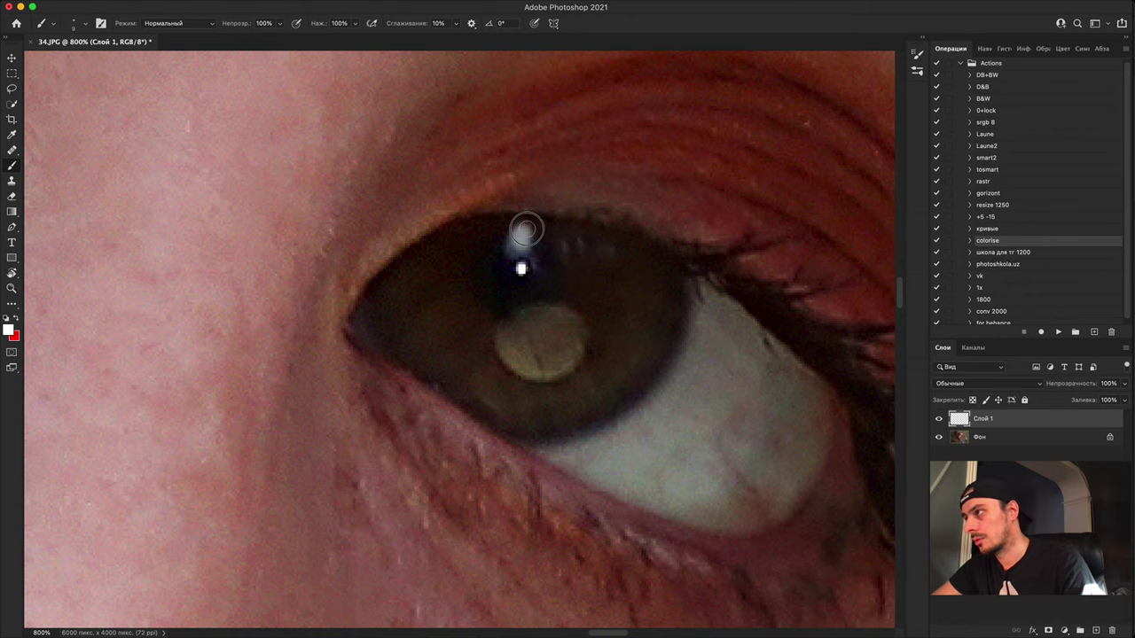
pyautogui.moveTo(600, 372); pyautogui.dragTo(438, 381)
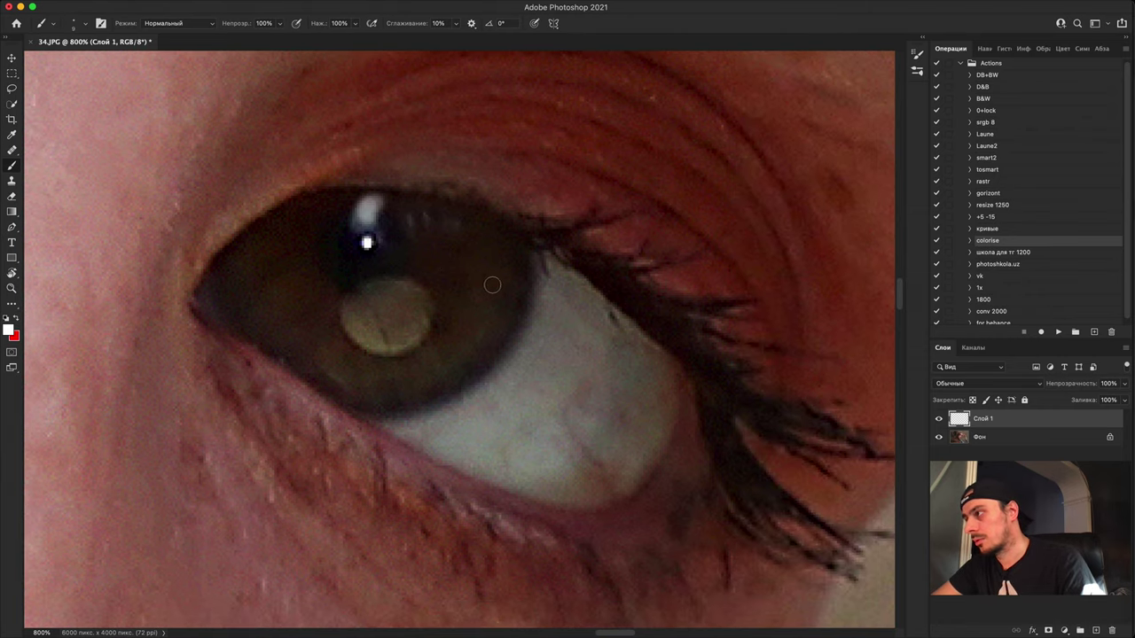
# Step: Delete the layer holding the white eye marks
pyautogui.scroll(-5, 520, 270)
pyautogui.scroll(-3, 292, 253)
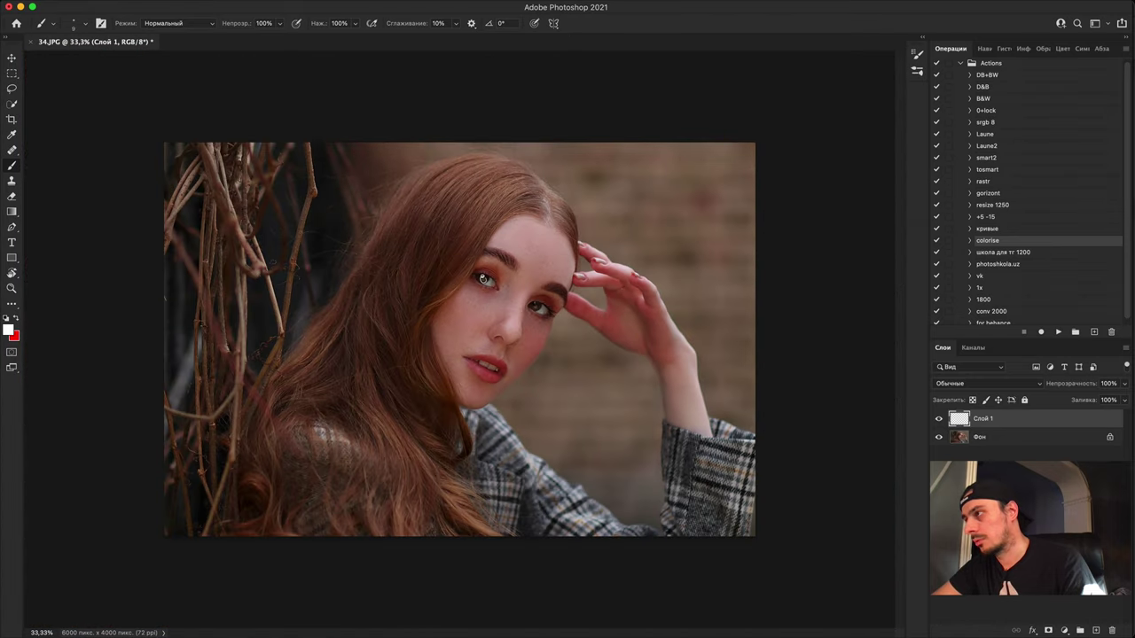
pyautogui.scroll(1, 482, 279)
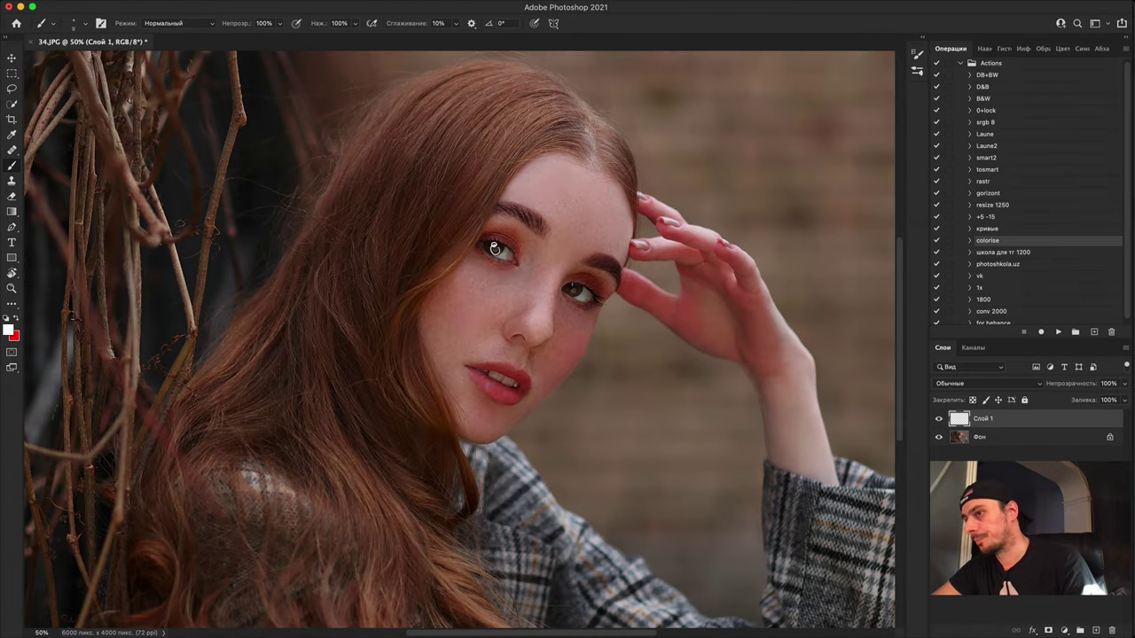
pyautogui.click(1111, 629)
pyautogui.scroll(4, 352, 575)
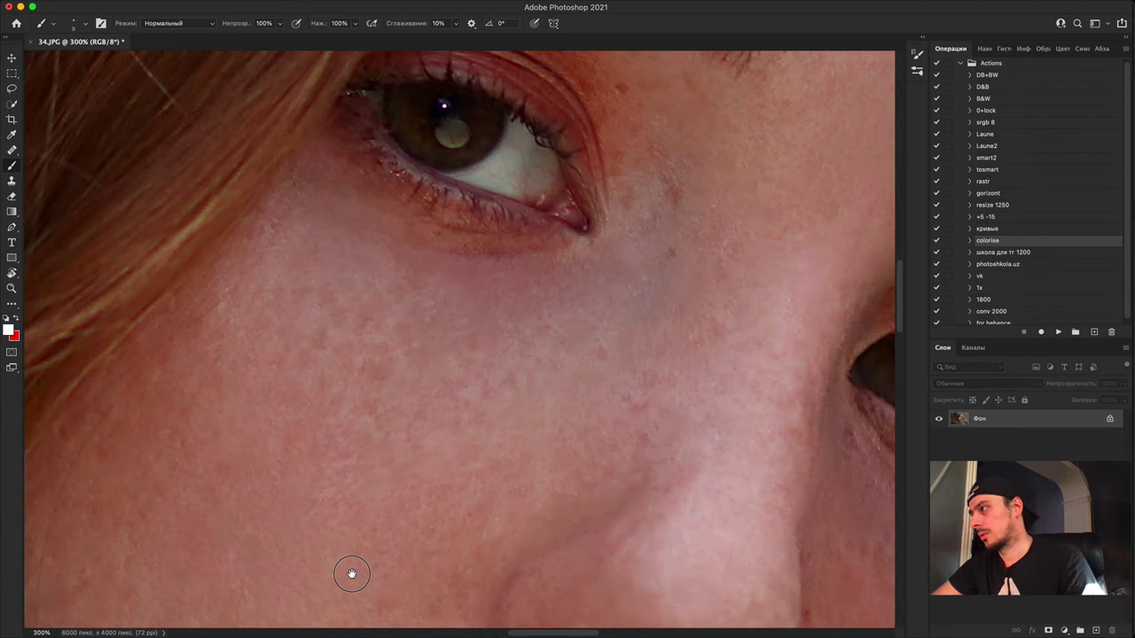
# Step: On a new layer, circle in white the noisy strip under the eye on the photo's left side and scribble over the skin above it
pyautogui.moveTo(469, 395); pyautogui.dragTo(491, 511)
pyautogui.press('super+minus')
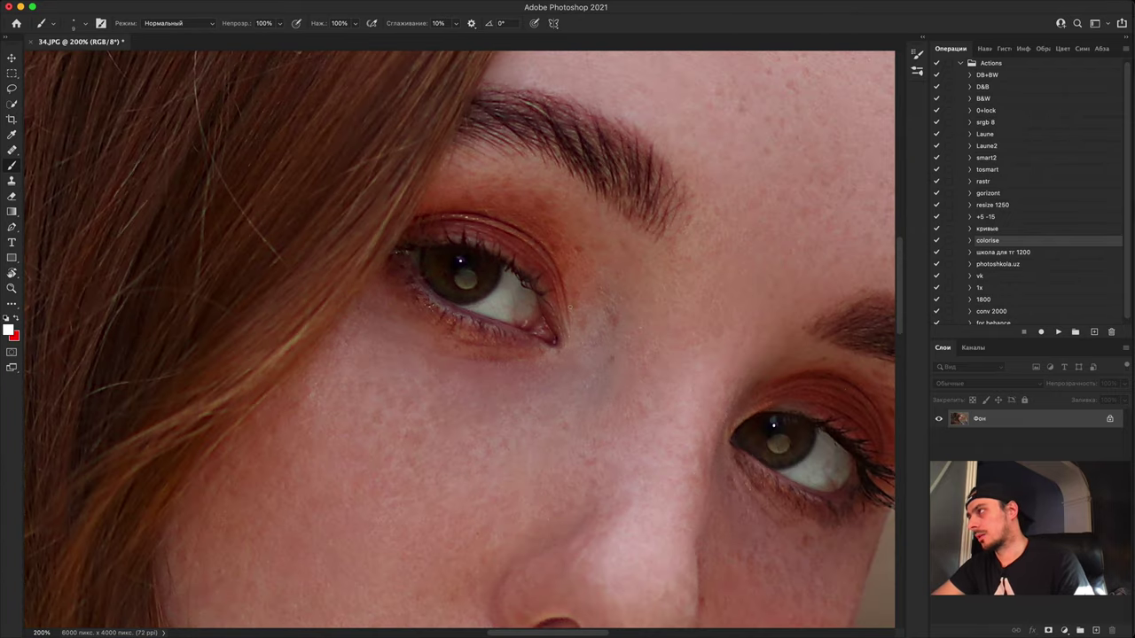
pyautogui.scroll(2, 495, 256)
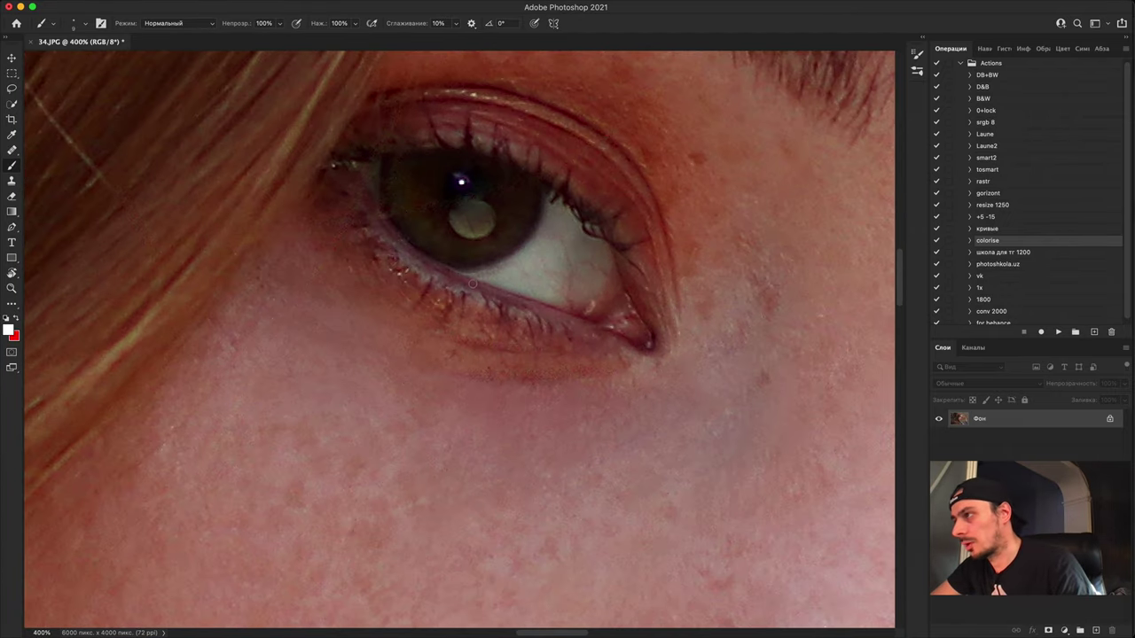
pyautogui.scroll(4, 466, 286)
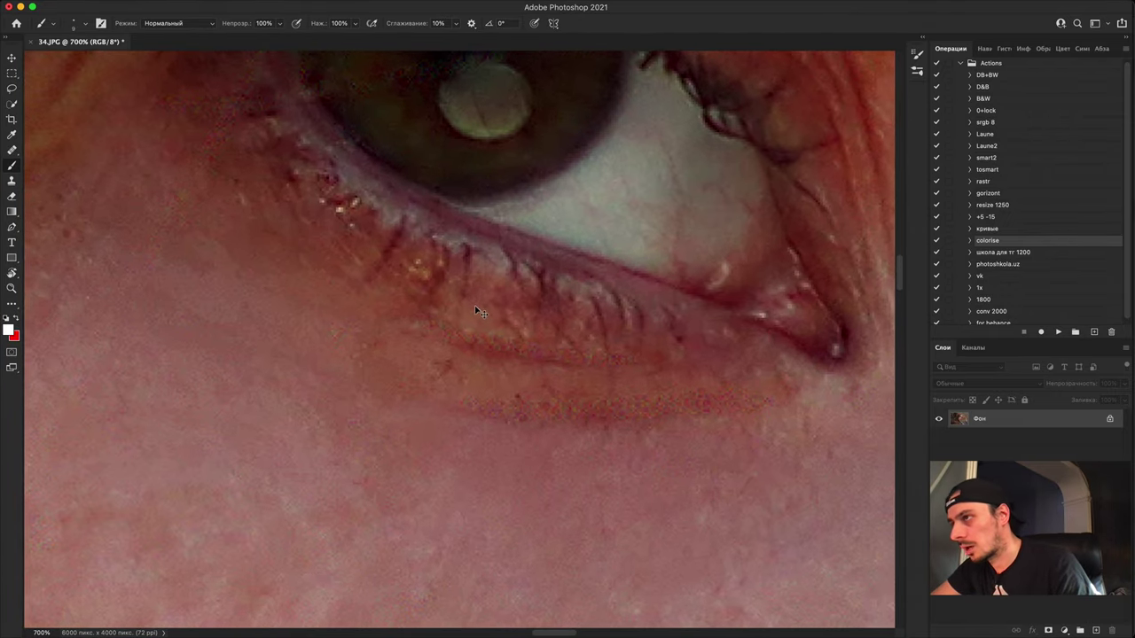
pyautogui.scroll(1, 472, 338)
pyautogui.scroll(-1, 471, 339)
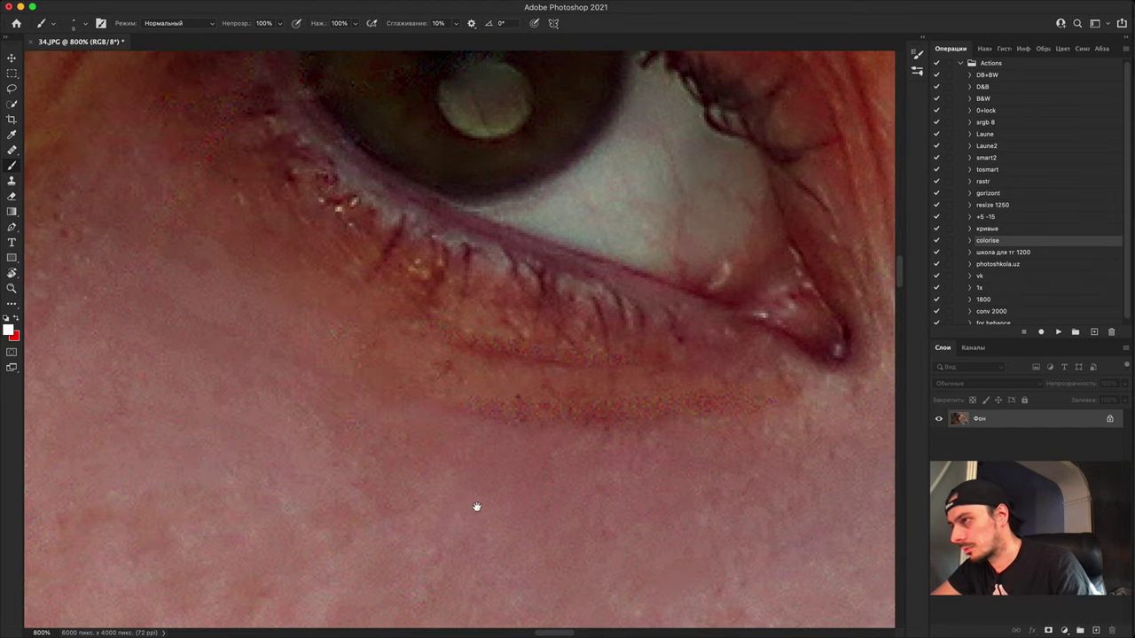
pyautogui.moveTo(431, 520); pyautogui.dragTo(363, 498)
pyautogui.hscroll(2, 363, 496)
pyautogui.hscroll(-2, 470, 378)
pyautogui.scroll(-1, 470, 379)
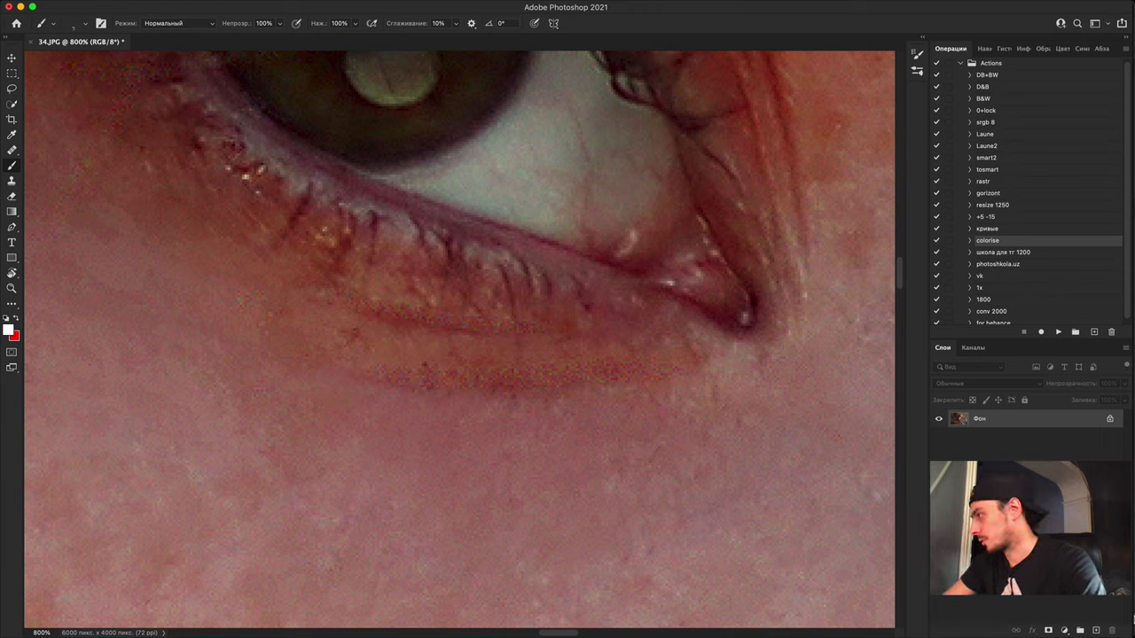
pyautogui.click(1093, 628)
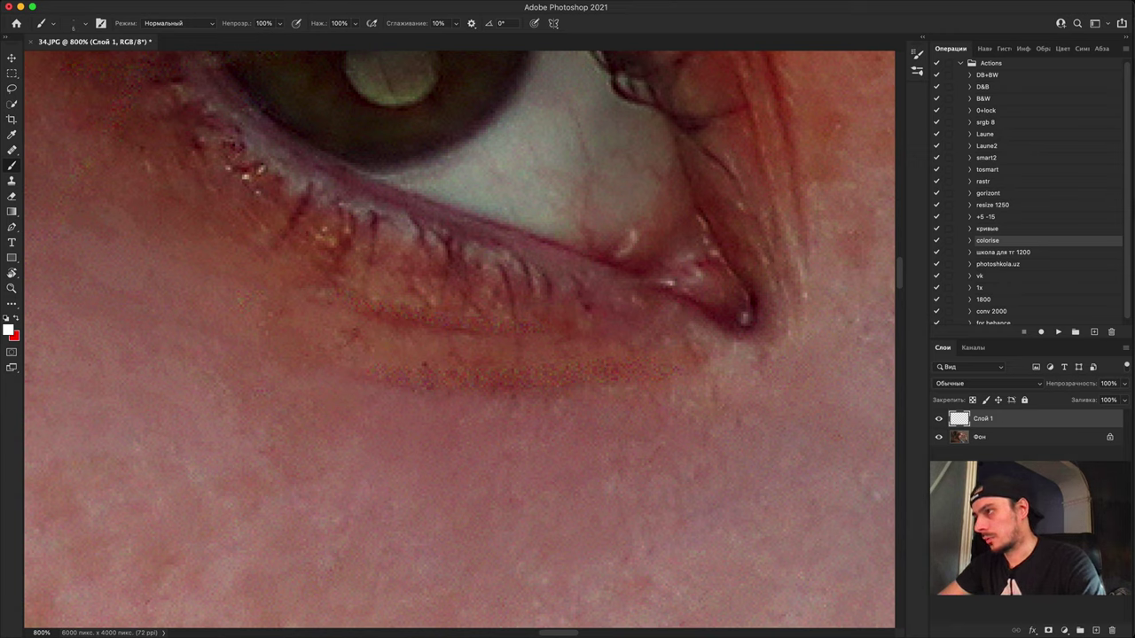
pyautogui.moveTo(383, 408)
pyautogui.mouseDown()
pyautogui.moveTo(576, 413)
pyautogui.moveTo(656, 337)
pyautogui.moveTo(448, 351)
pyautogui.moveTo(371, 392)
pyautogui.mouseUp()
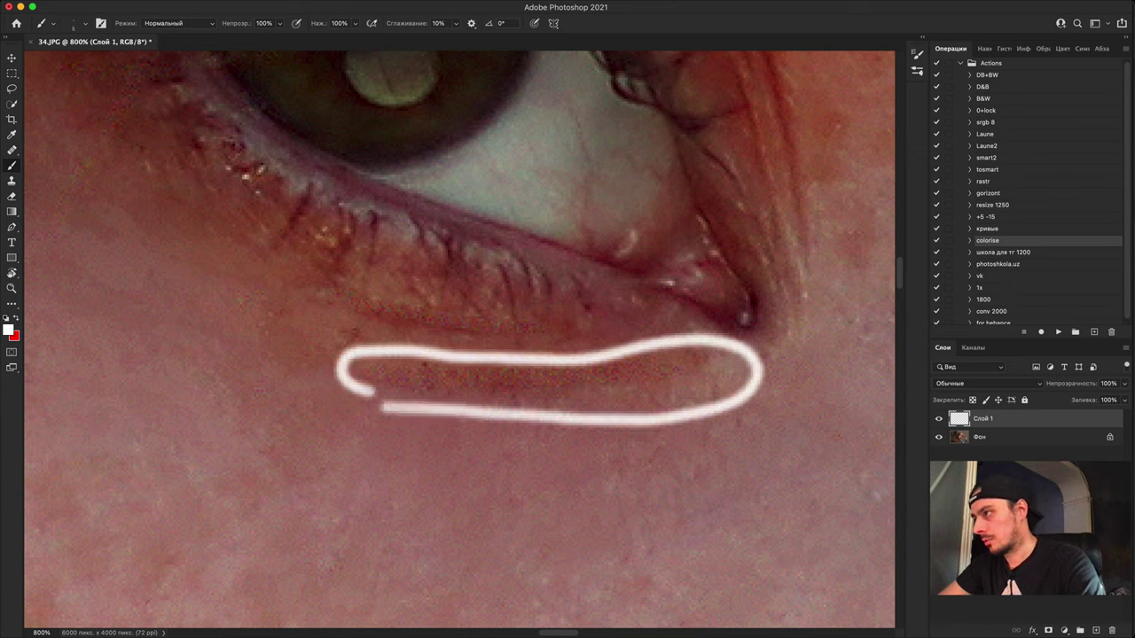
pyautogui.moveTo(356, 299); pyautogui.dragTo(448, 314)
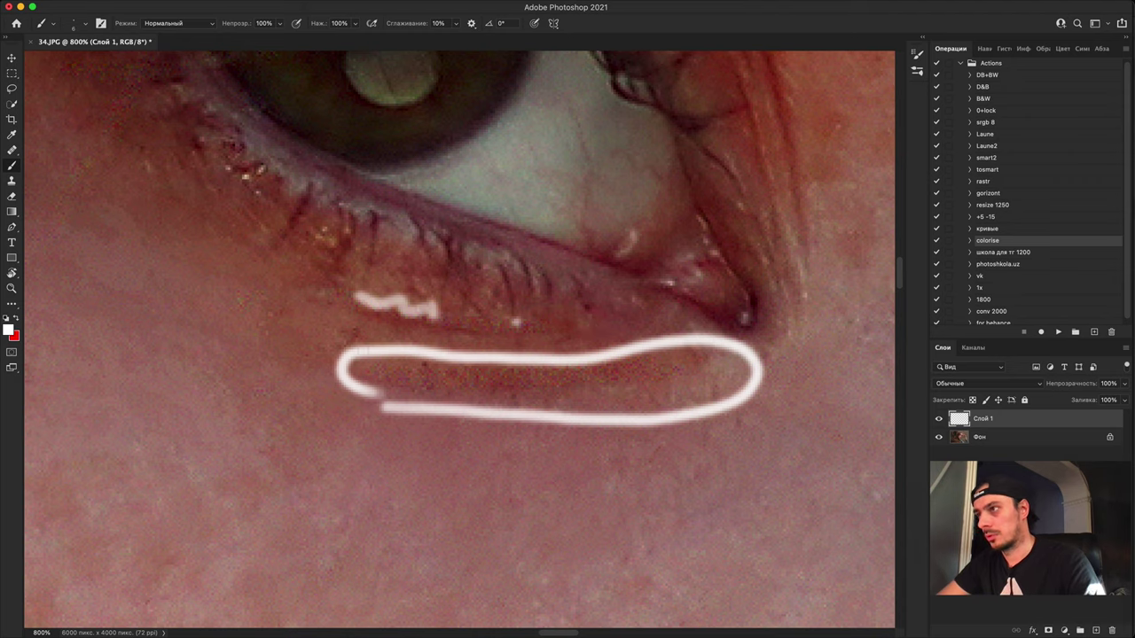
# Step: Outline in white the noisy iris and outer-corner area of the same eye, and circle a patch in the hair beside it
pyautogui.moveTo(319, 386)
pyautogui.mouseDown()
pyautogui.moveTo(750, 590)
pyautogui.moveTo(738, 576)
pyautogui.mouseUp()
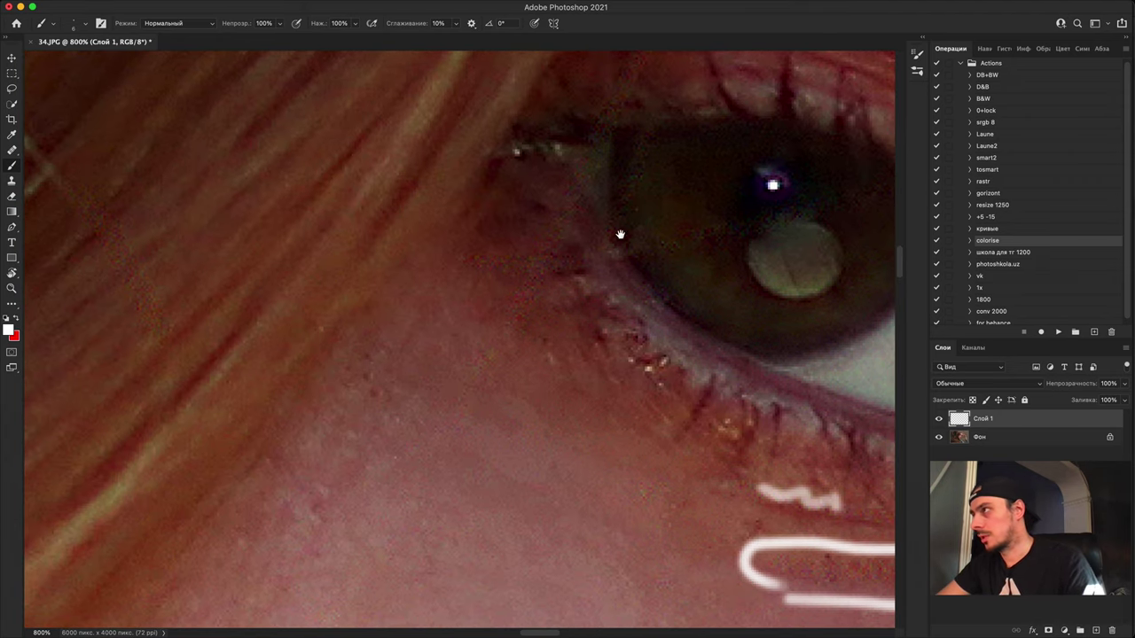
pyautogui.moveTo(621, 234); pyautogui.dragTo(532, 431)
pyautogui.moveTo(432, 214)
pyautogui.mouseDown()
pyautogui.moveTo(476, 127)
pyautogui.moveTo(588, 185)
pyautogui.moveTo(578, 277)
pyautogui.moveTo(797, 251)
pyautogui.moveTo(851, 292)
pyautogui.moveTo(720, 372)
pyautogui.moveTo(513, 439)
pyautogui.moveTo(380, 513)
pyautogui.moveTo(285, 599)
pyautogui.moveTo(280, 490)
pyautogui.moveTo(266, 447)
pyautogui.moveTo(436, 173)
pyautogui.mouseUp()
pyautogui.moveTo(477, 256); pyautogui.dragTo(433, 402)
pyautogui.moveTo(430, 257); pyautogui.dragTo(385, 384)
# Step: Examine the eye on the photo's right side, the skin near the mouth and the hair at the forehead at 800% zoom
pyautogui.moveTo(623, 367); pyautogui.dragTo(238, 453)
pyautogui.moveTo(778, 344)
pyautogui.mouseDown()
pyautogui.moveTo(442, 409)
pyautogui.moveTo(403, 405)
pyautogui.moveTo(107, 241)
pyautogui.mouseUp()
pyautogui.moveTo(422, 535); pyautogui.dragTo(159, 164)
pyautogui.moveTo(431, 505); pyautogui.dragTo(433, 274)
pyautogui.scroll(-10, 433, 274)
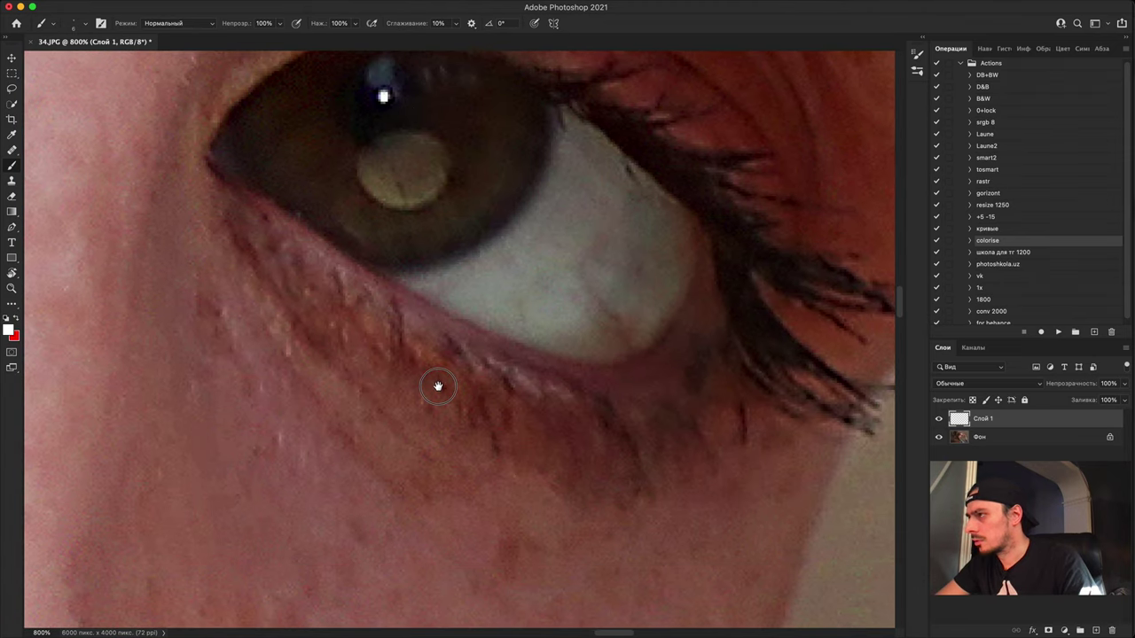
pyautogui.scroll(-10, 469, 377)
pyautogui.hscroll(-8, 469, 378)
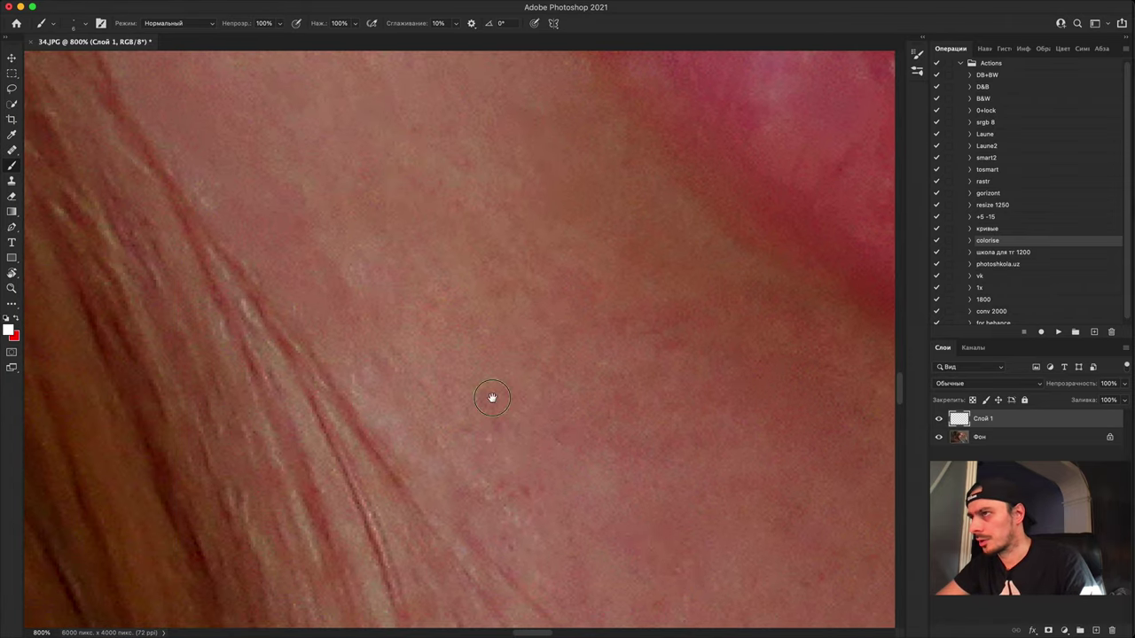
pyautogui.scroll(10, 462, 314)
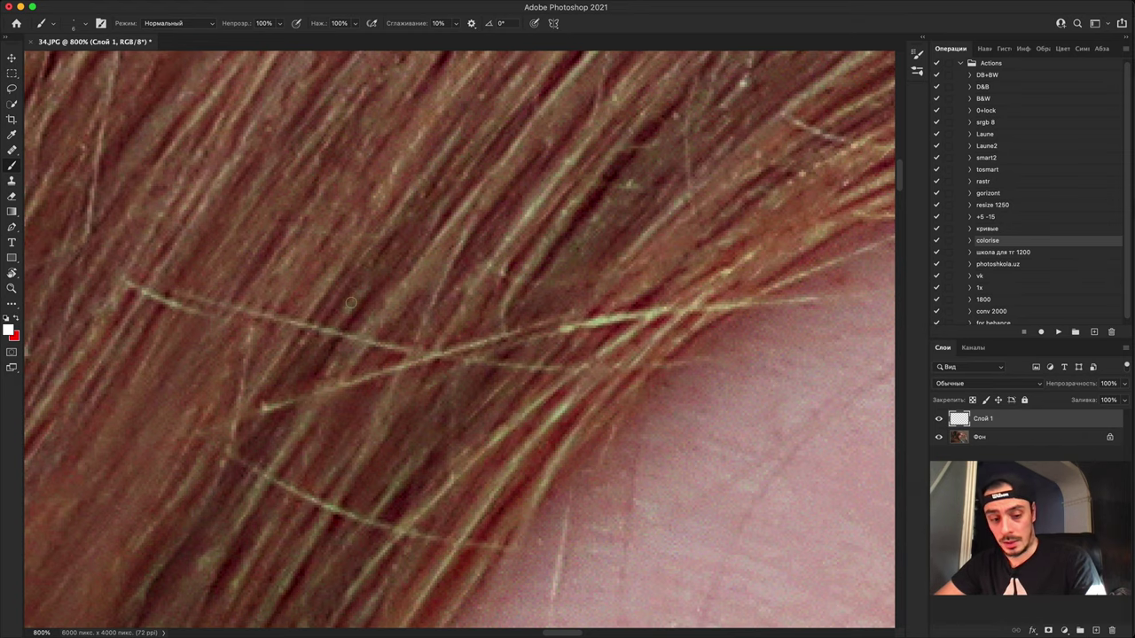
# Step: Scribble a white zigzag over the colour noise on the plaid coat's shoulder, beside the hair below the chin
pyautogui.press('super+1')
pyautogui.scroll(-10, 320, 410)
pyautogui.hscroll(-5, 319, 410)
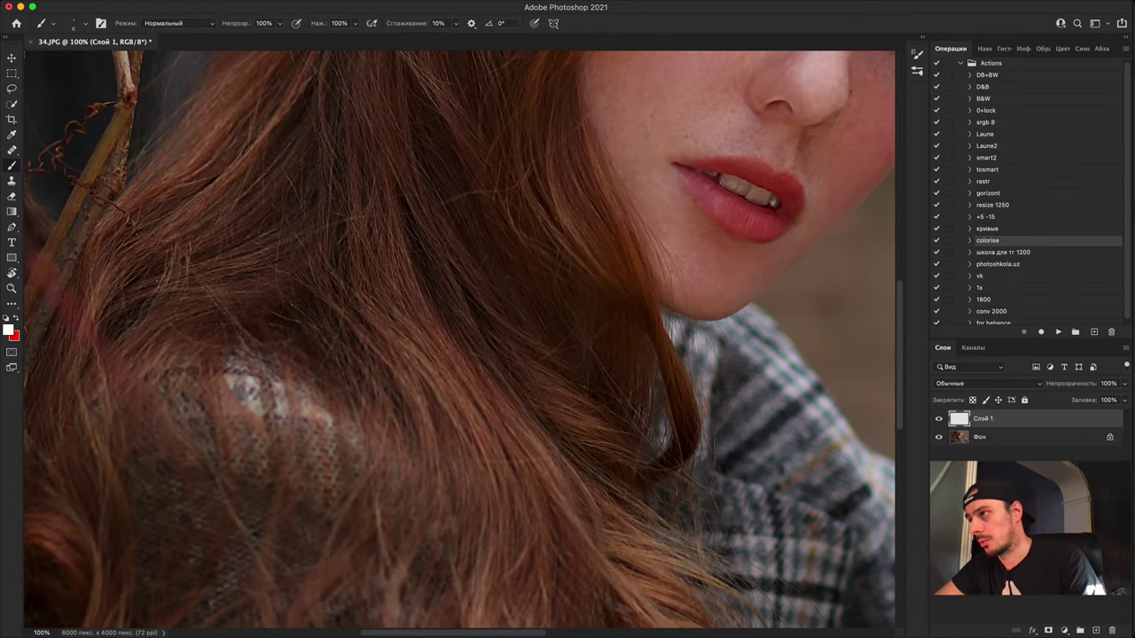
pyautogui.press('super+plus')
pyautogui.press('super+plus')
pyautogui.press('super+plus')
pyautogui.moveTo(700, 351); pyautogui.dragTo(296, 327)
pyautogui.moveTo(744, 372); pyautogui.dragTo(309, 309)
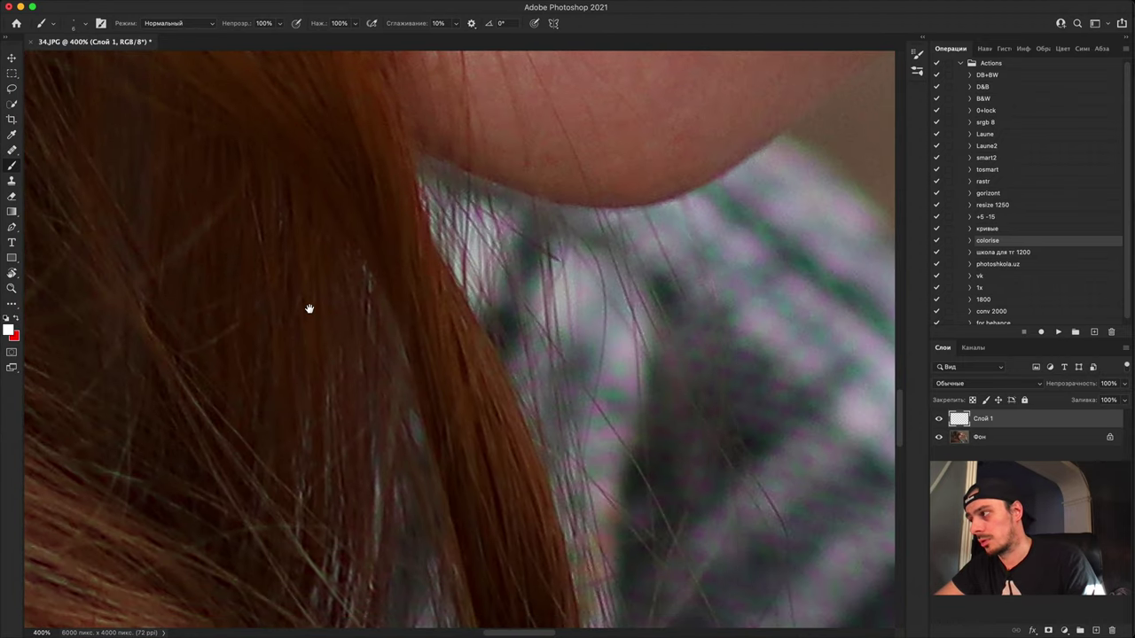
pyautogui.scroll(-5, 445, 434)
pyautogui.hscroll(5, 445, 433)
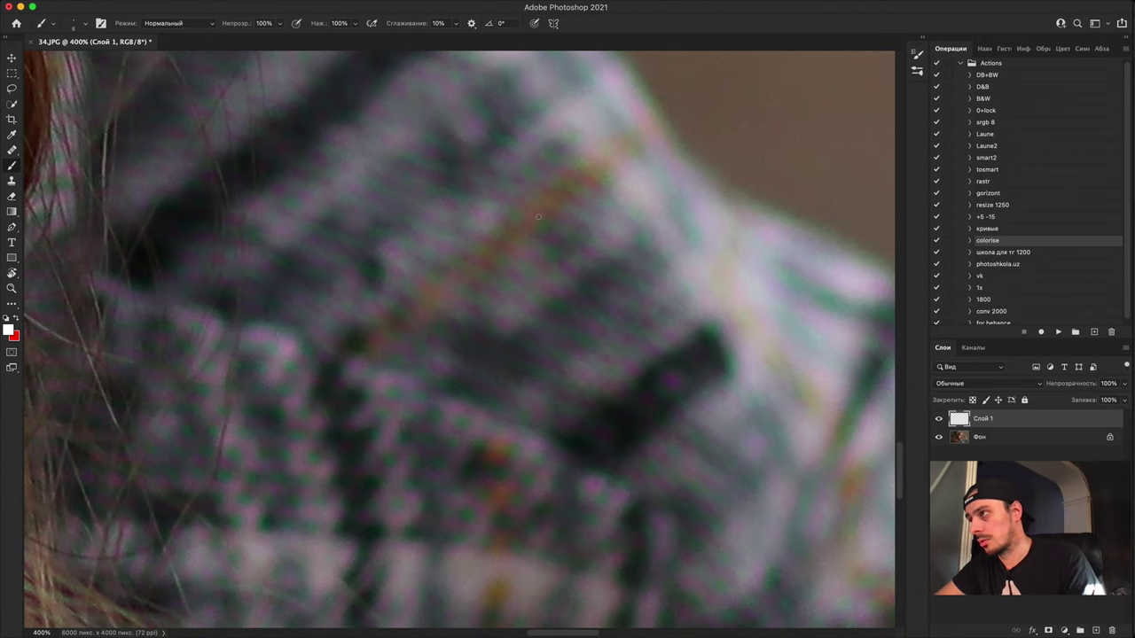
pyautogui.moveTo(513, 560); pyautogui.dragTo(514, 566)
pyautogui.moveTo(530, 555); pyautogui.dragTo(329, 309)
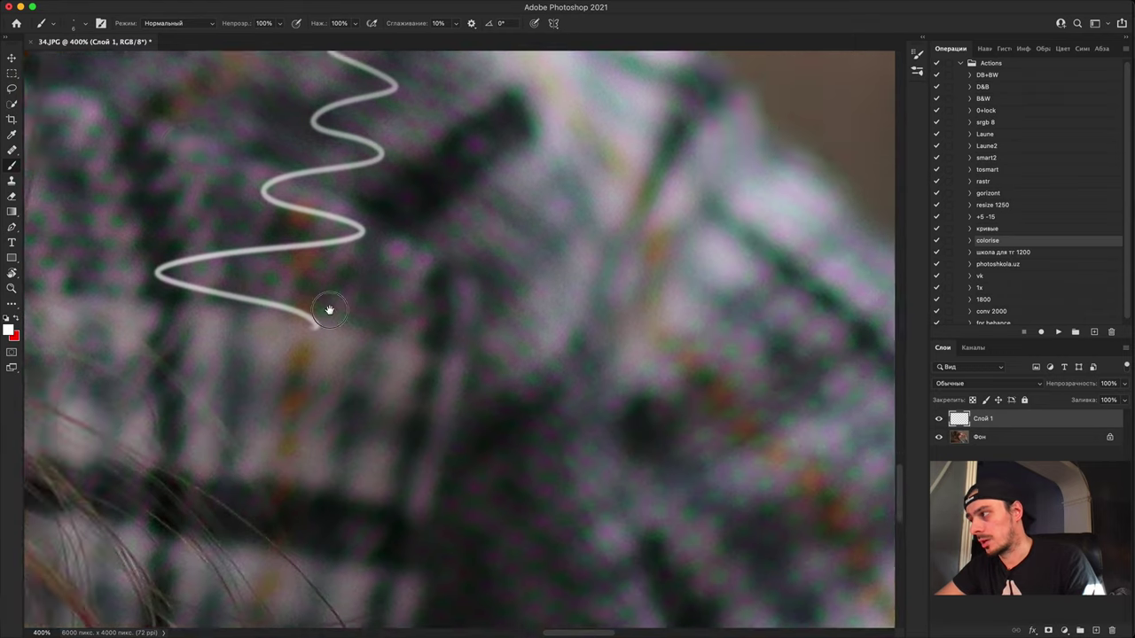
# Step: Scribble two more white zigzags over the colour noise on the lower part of the plaid coat's sleeve
pyautogui.moveTo(403, 381)
pyautogui.mouseDown()
pyautogui.moveTo(469, 527)
pyautogui.moveTo(379, 599)
pyautogui.mouseUp()
pyautogui.moveTo(410, 534); pyautogui.dragTo(480, 306)
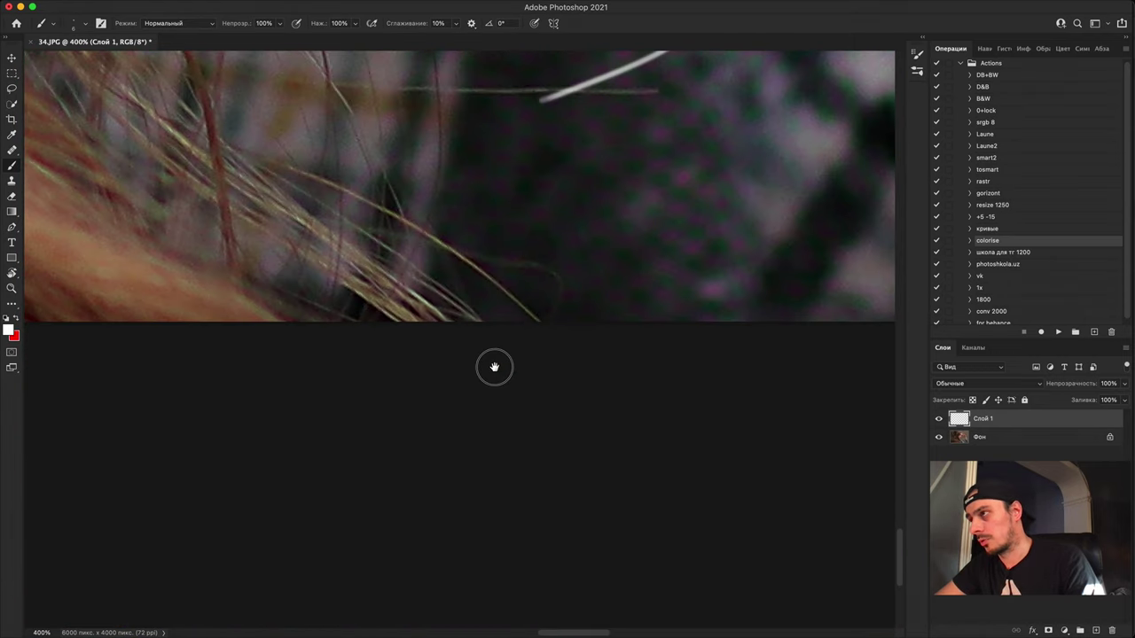
pyautogui.moveTo(494, 367); pyautogui.dragTo(293, 452)
pyautogui.moveTo(517, 313); pyautogui.dragTo(265, 356)
pyautogui.moveTo(311, 440)
pyautogui.mouseDown()
pyautogui.moveTo(325, 345)
pyautogui.moveTo(366, 217)
pyautogui.moveTo(416, 135)
pyautogui.mouseUp()
pyautogui.moveTo(372, 227); pyautogui.dragTo(402, 451)
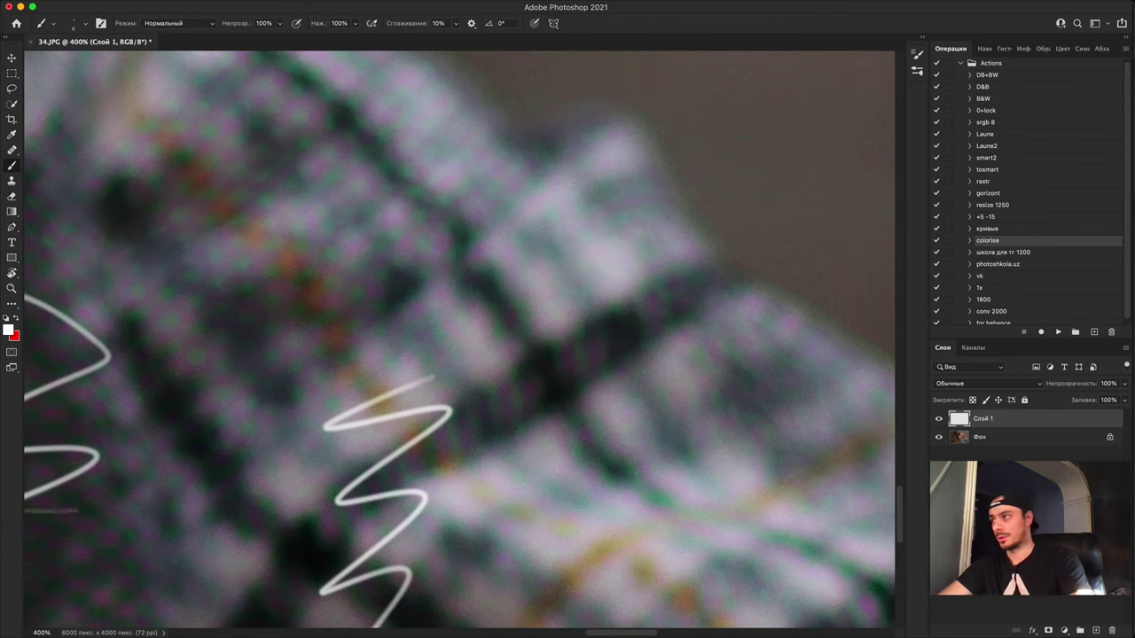
# Step: Outline in white the green-fringed upper edges of the raised fingers next to the forehead
pyautogui.press('super+minus')
pyautogui.press('super+minus')
pyautogui.press('super+minus')
pyautogui.scroll(-1, 366, 308)
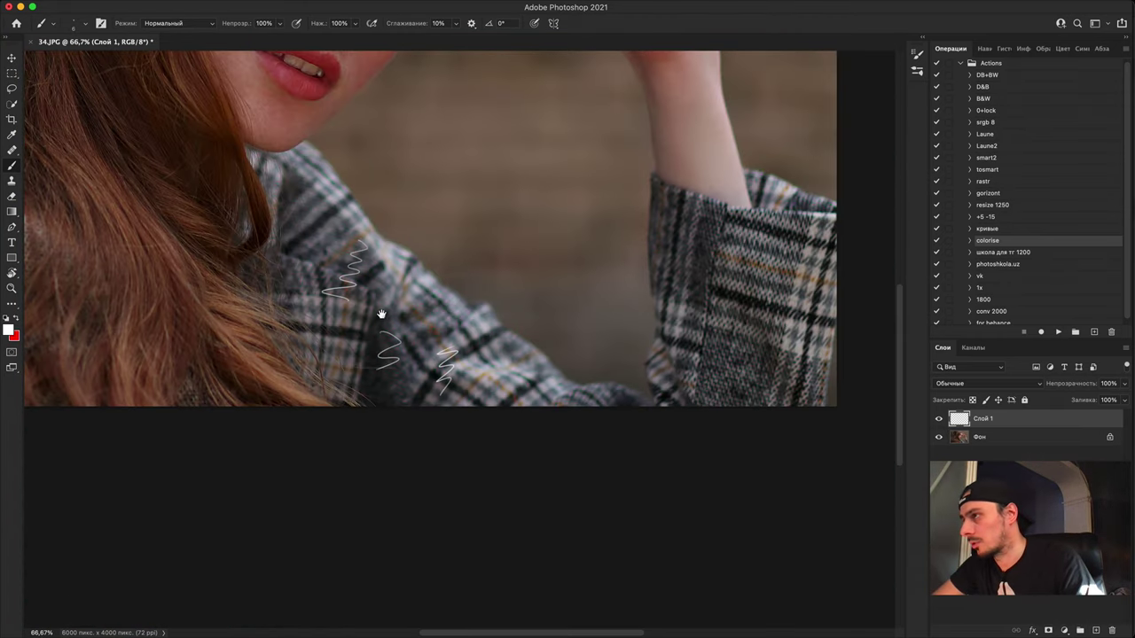
pyautogui.moveTo(462, 81); pyautogui.dragTo(410, 354)
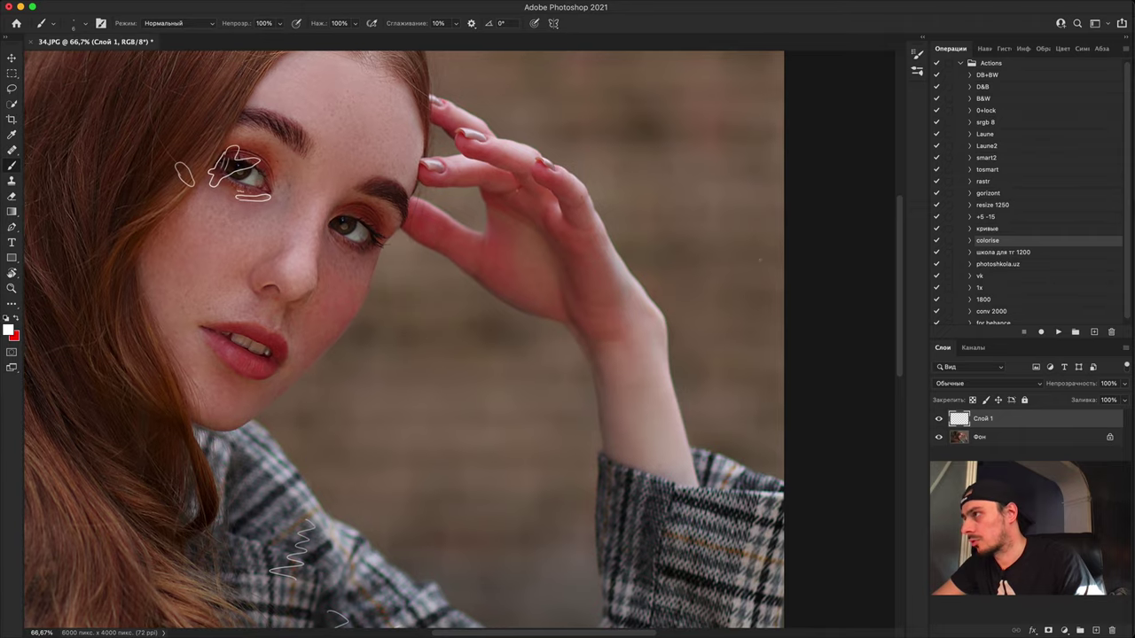
pyautogui.moveTo(461, 262); pyautogui.dragTo(728, 244)
pyautogui.press('super+plus')
pyautogui.press('super+plus')
pyautogui.moveTo(527, 382); pyautogui.dragTo(319, 524)
pyautogui.moveTo(535, 360); pyautogui.dragTo(471, 492)
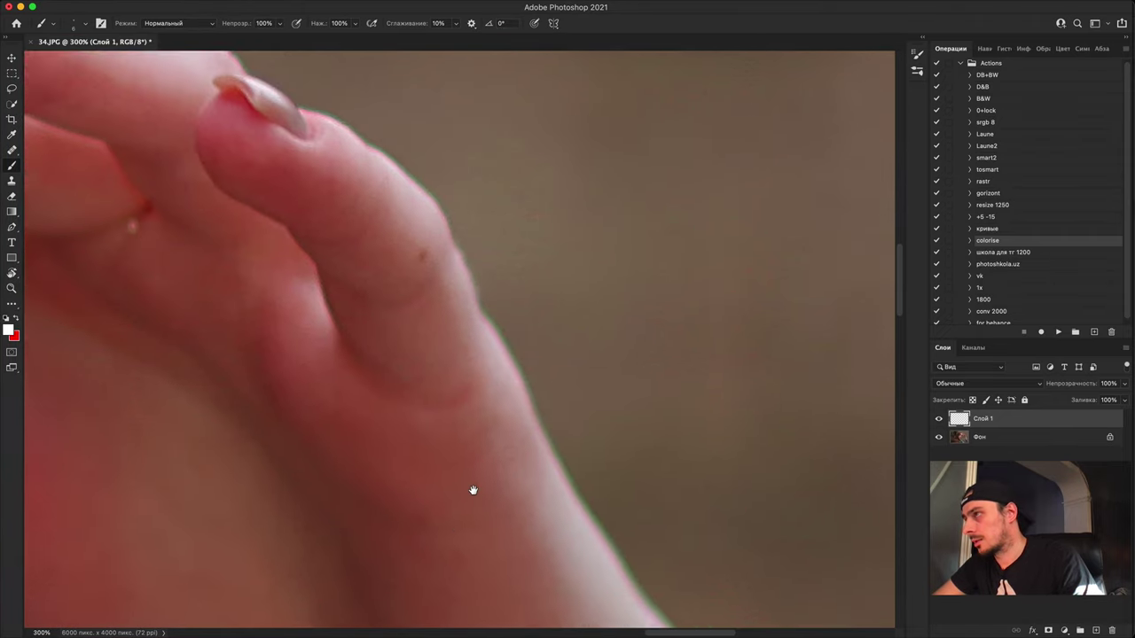
pyautogui.moveTo(381, 133); pyautogui.dragTo(712, 486)
pyautogui.moveTo(476, 384); pyautogui.dragTo(607, 448)
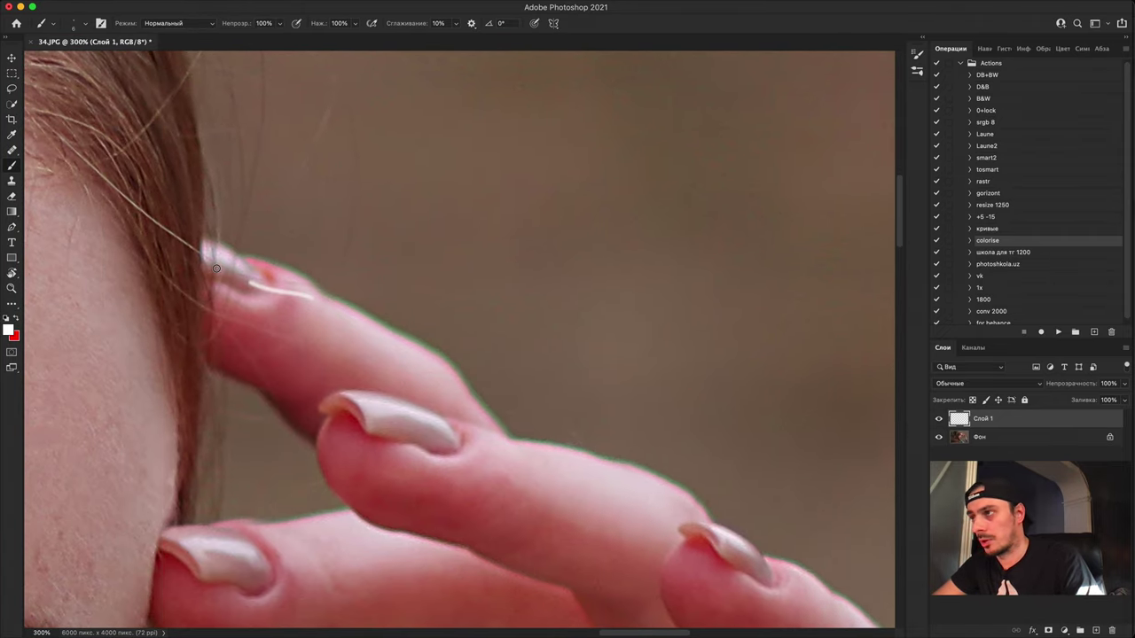
pyautogui.moveTo(216, 268)
pyautogui.mouseDown()
pyautogui.moveTo(443, 315)
pyautogui.moveTo(561, 428)
pyautogui.moveTo(661, 467)
pyautogui.moveTo(727, 521)
pyautogui.moveTo(526, 482)
pyautogui.moveTo(218, 292)
pyautogui.mouseUp()
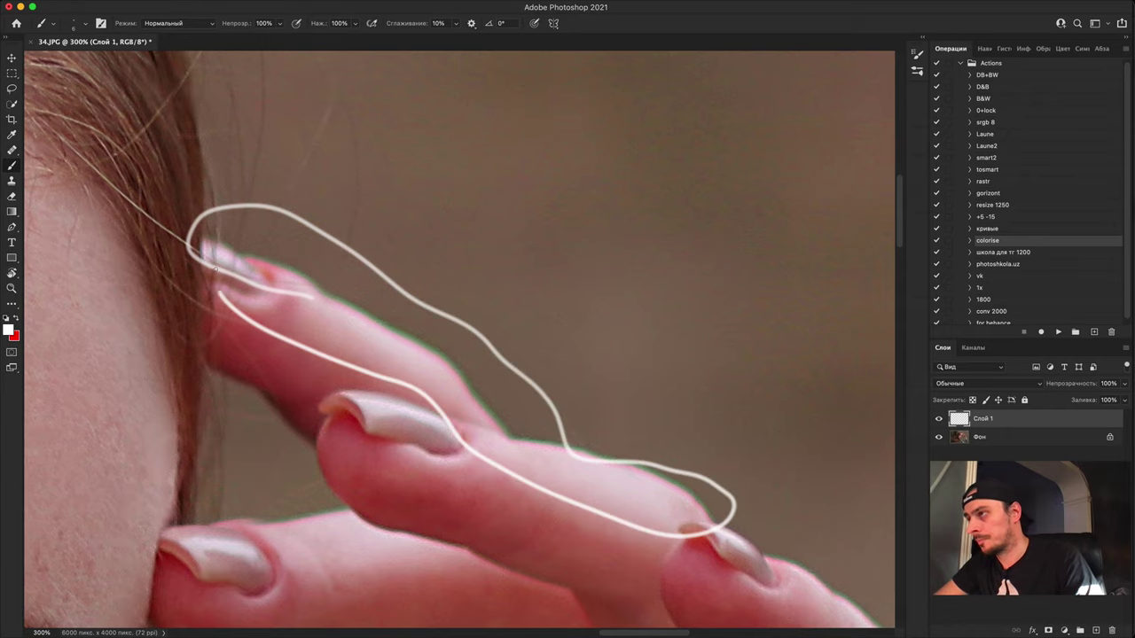
# Step: Outline in white the fringed outer edge of the raised hand near the wrist
pyautogui.moveTo(491, 347); pyautogui.dragTo(222, 177)
pyautogui.moveTo(489, 430); pyautogui.dragTo(378, 240)
pyautogui.moveTo(312, 328)
pyautogui.mouseDown()
pyautogui.moveTo(482, 342)
pyautogui.moveTo(329, 292)
pyautogui.moveTo(606, 451)
pyautogui.mouseUp()
# Step: Hide the layer holding the white marks and select the background layer
pyautogui.press('super+minus')
pyautogui.press('super+minus')
pyautogui.press('super+minus')
pyautogui.moveTo(360, 316); pyautogui.dragTo(557, 420)
pyautogui.moveTo(264, 532); pyautogui.dragTo(726, 65)
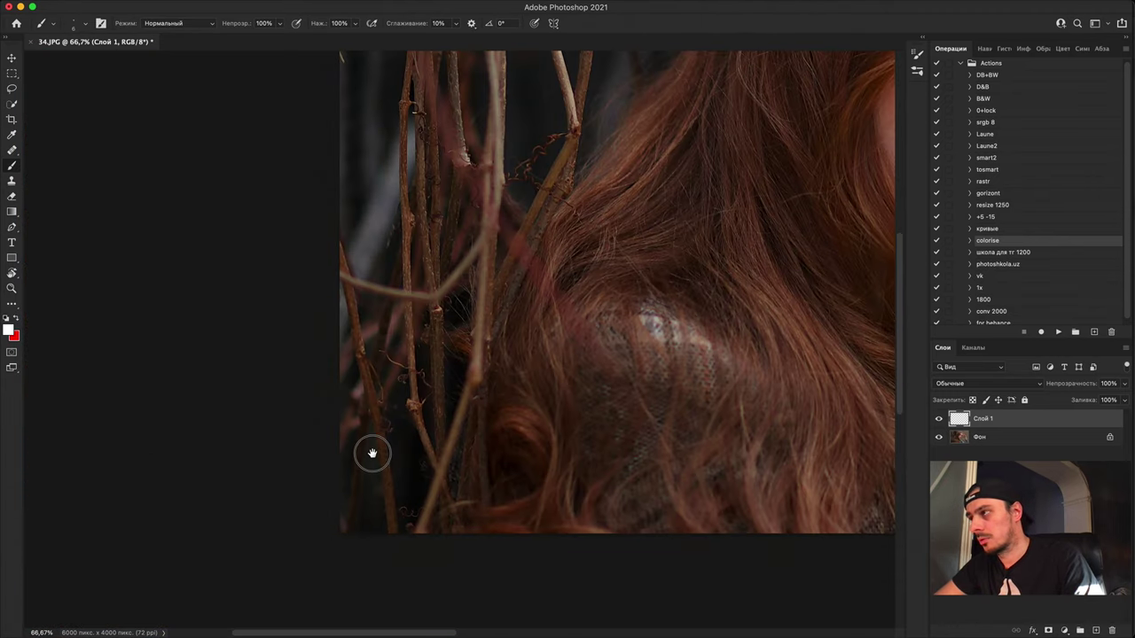
pyautogui.moveTo(351, 452); pyautogui.dragTo(144, 395)
pyautogui.press('super+minus')
pyautogui.press('super+minus')
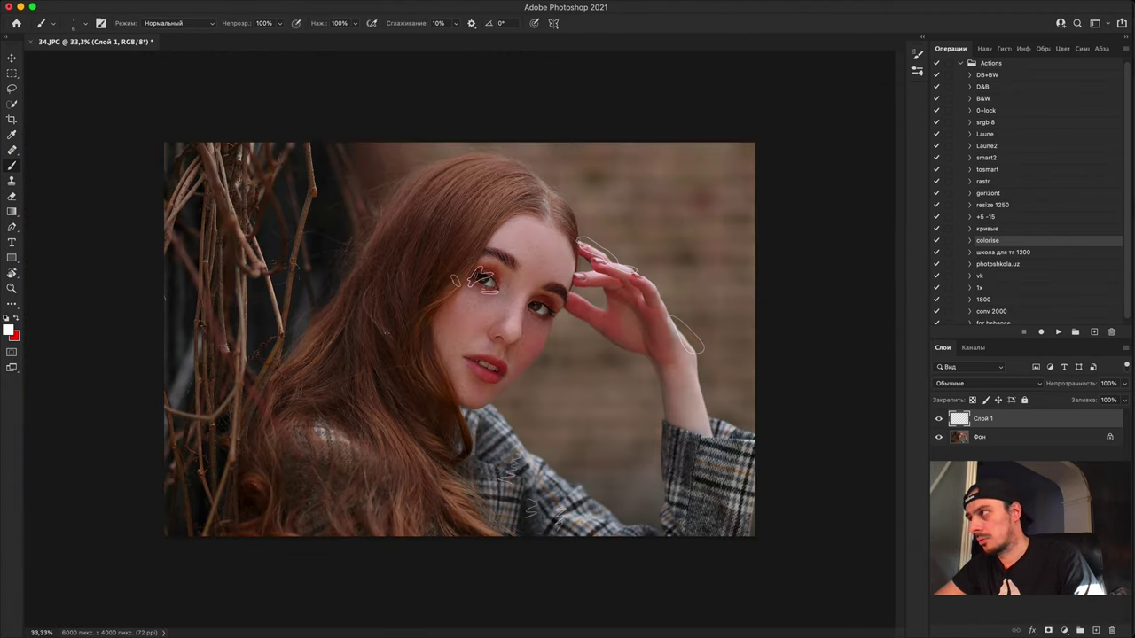
pyautogui.press('super+minus')
pyautogui.click(939, 418)
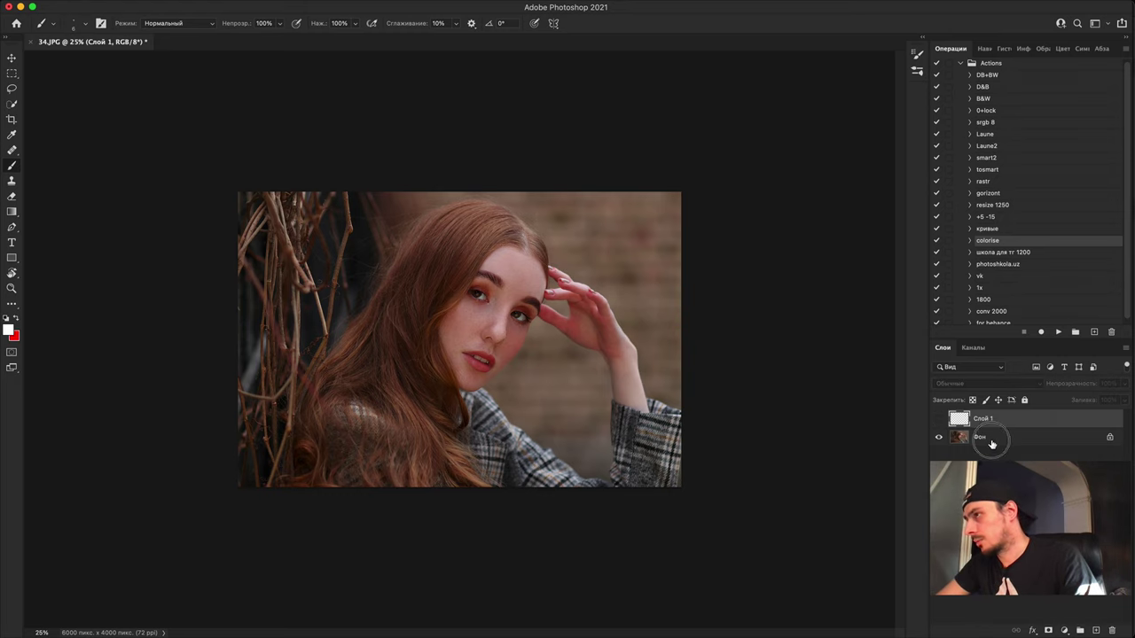
pyautogui.click(991, 440)
pyautogui.press('super+plus')
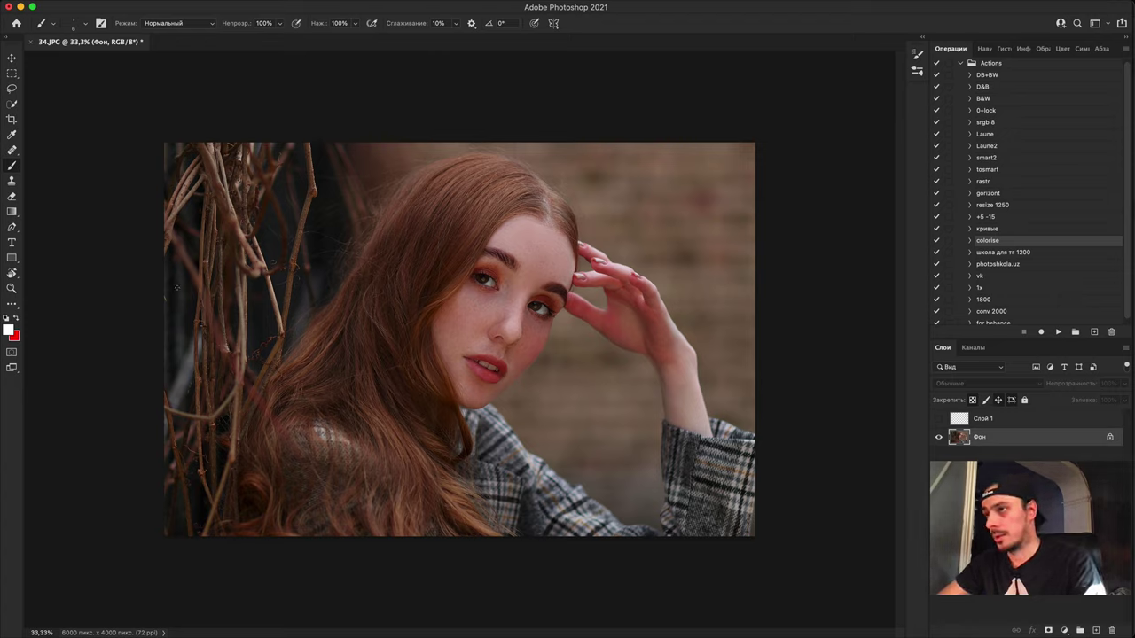
# Step: Paint a thin white line across the photo directly on the background layer and undo it
pyautogui.moveTo(176, 293); pyautogui.dragTo(552, 297)
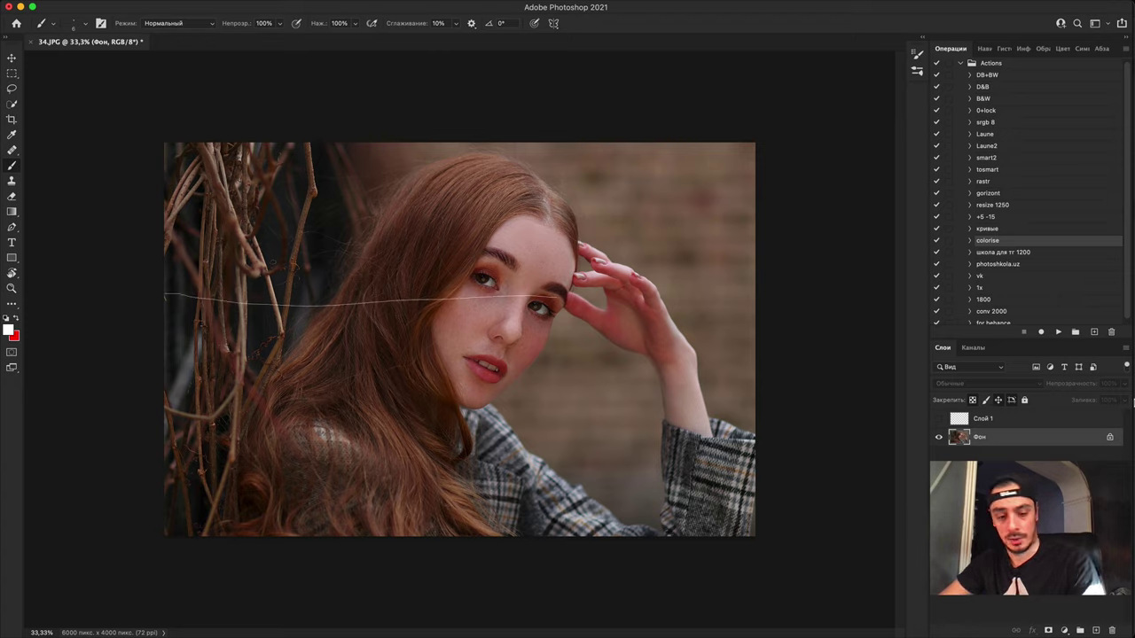
pyautogui.press('super+z')
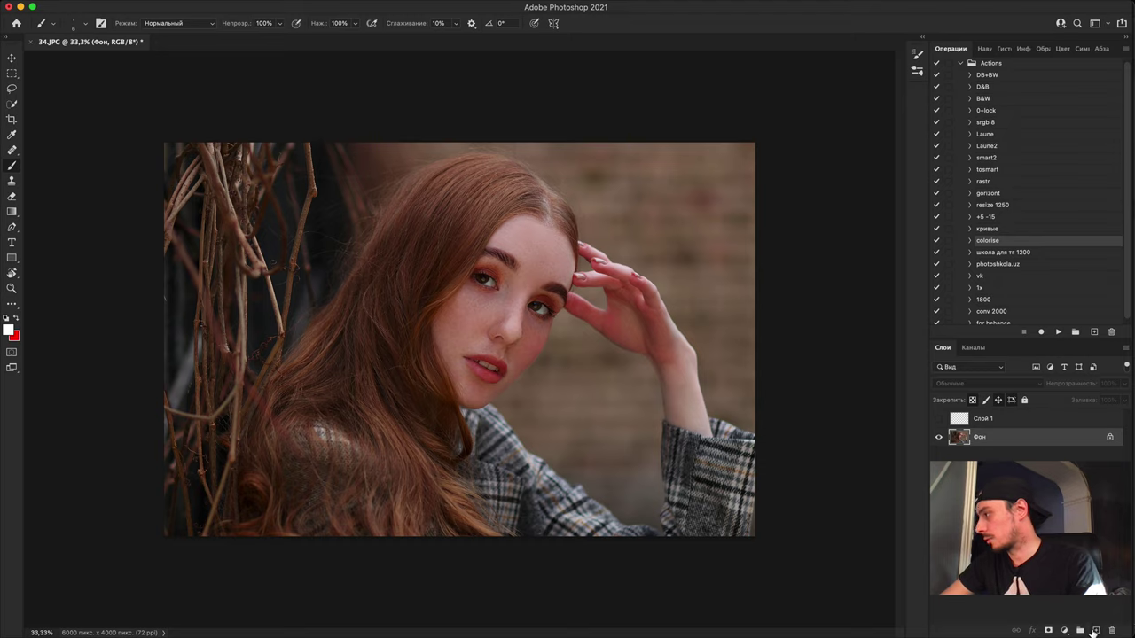
# Step: Add an empty layer above the background, paint a white line across the full photo width on it and undo the line
pyautogui.click(1096, 630)
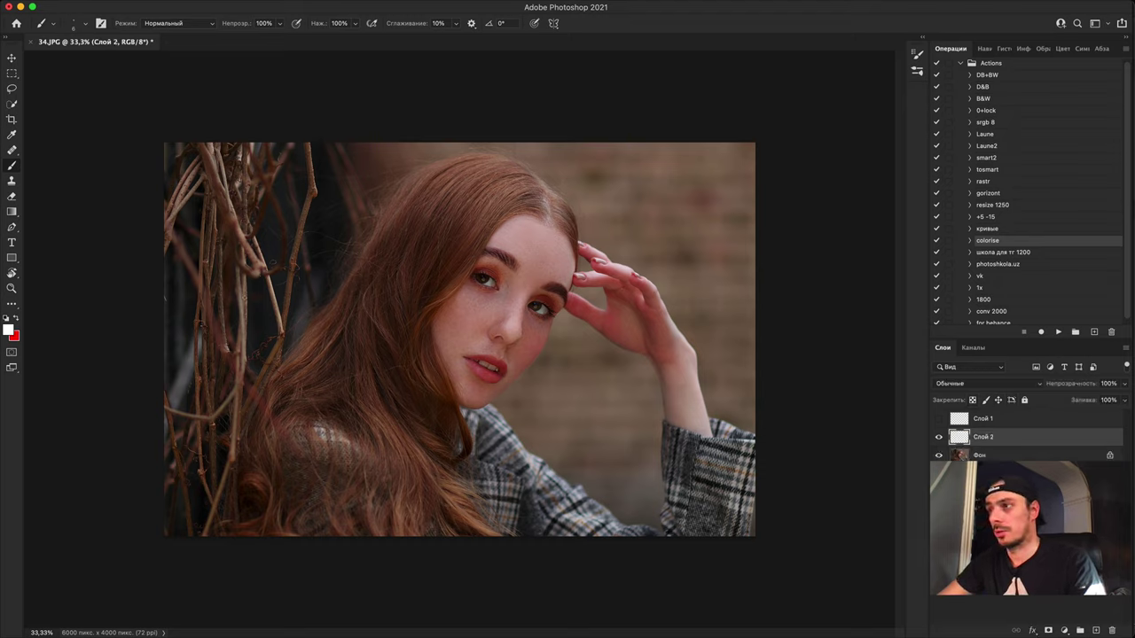
pyautogui.moveTo(133, 271)
pyautogui.mouseDown()
pyautogui.moveTo(497, 285)
pyautogui.moveTo(903, 328)
pyautogui.mouseUp()
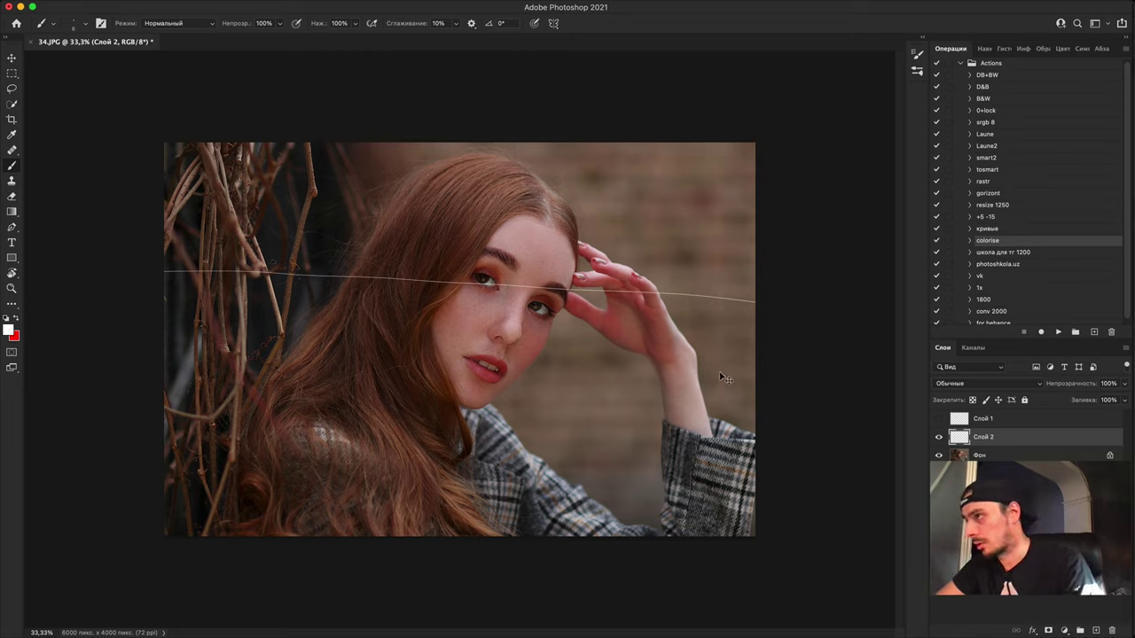
pyautogui.press('super+z')
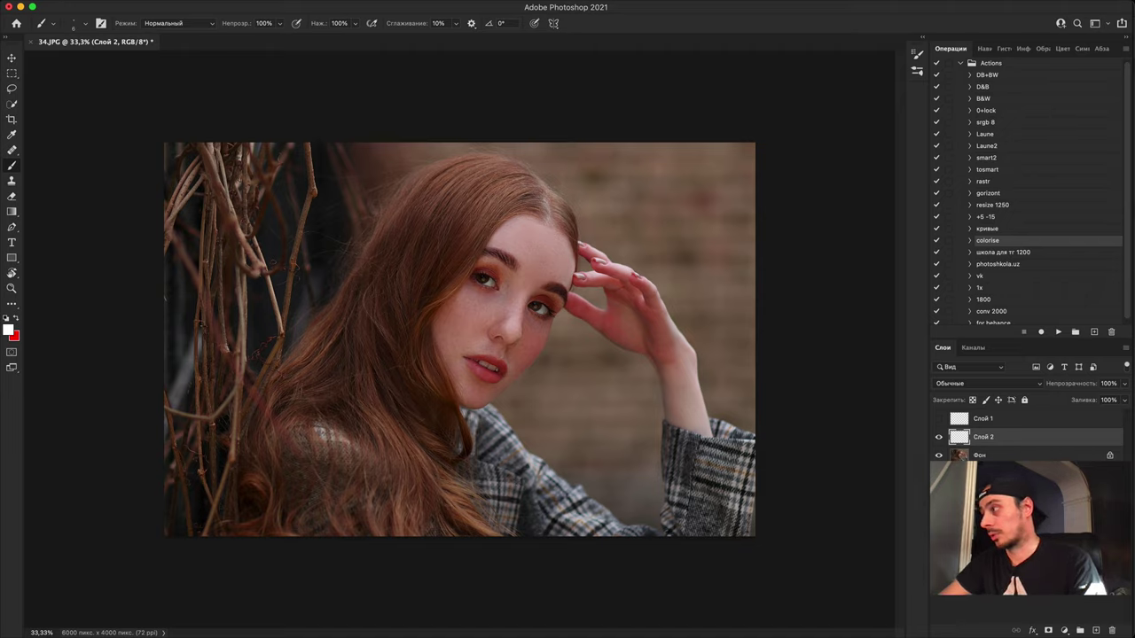
# Step: Add a Curves adjustment layer with the RGB midtones pulled down to darken the photo, and invert its mask to black
pyautogui.click(1065, 632)
pyautogui.click(1046, 435)
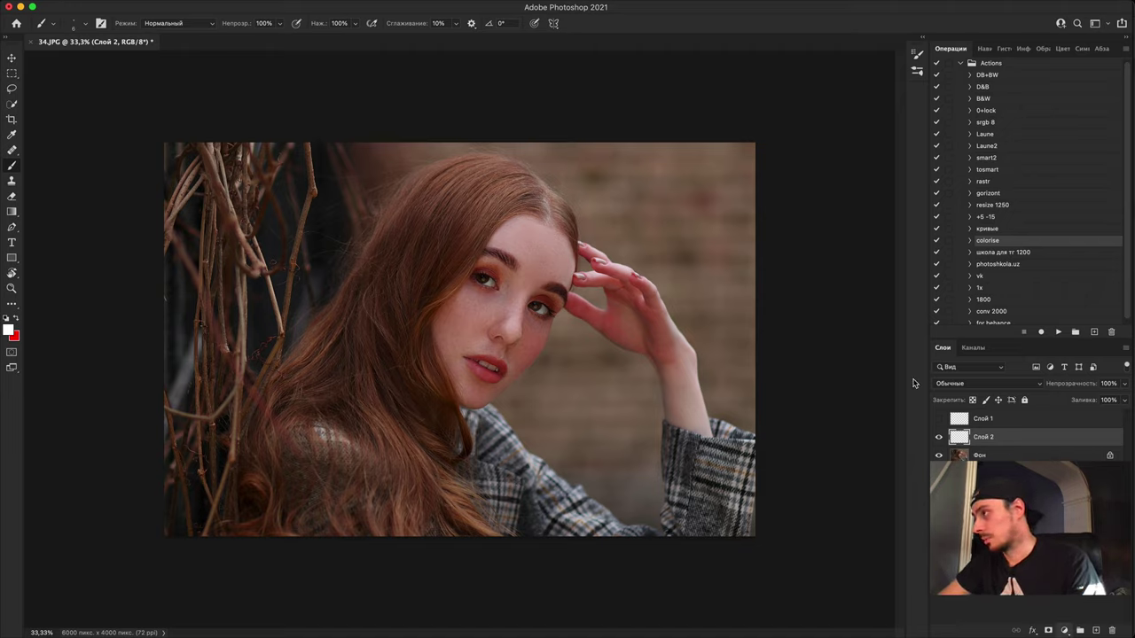
pyautogui.moveTo(853, 317); pyautogui.dragTo(855, 330)
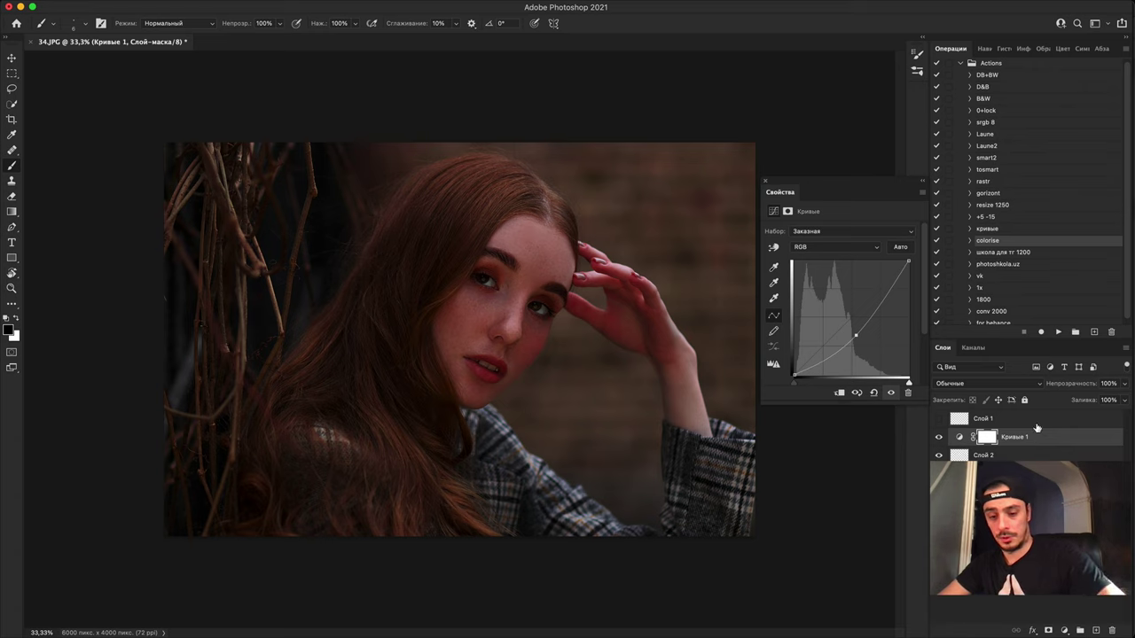
pyautogui.press('super+i')
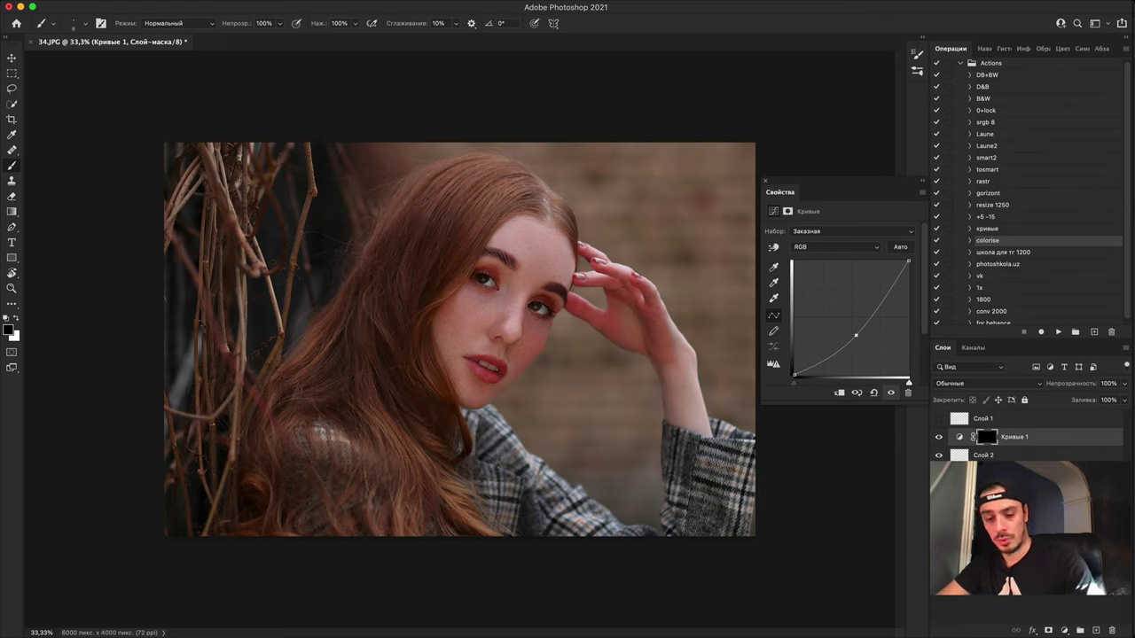
# Step: Paint white on the Curves layer mask with a large soft brush to darken the woman's long red hair
pyautogui.press(']')
pyautogui.press(']')
pyautogui.press(']')
pyautogui.press(']')
pyautogui.press(']')
pyautogui.press(']')
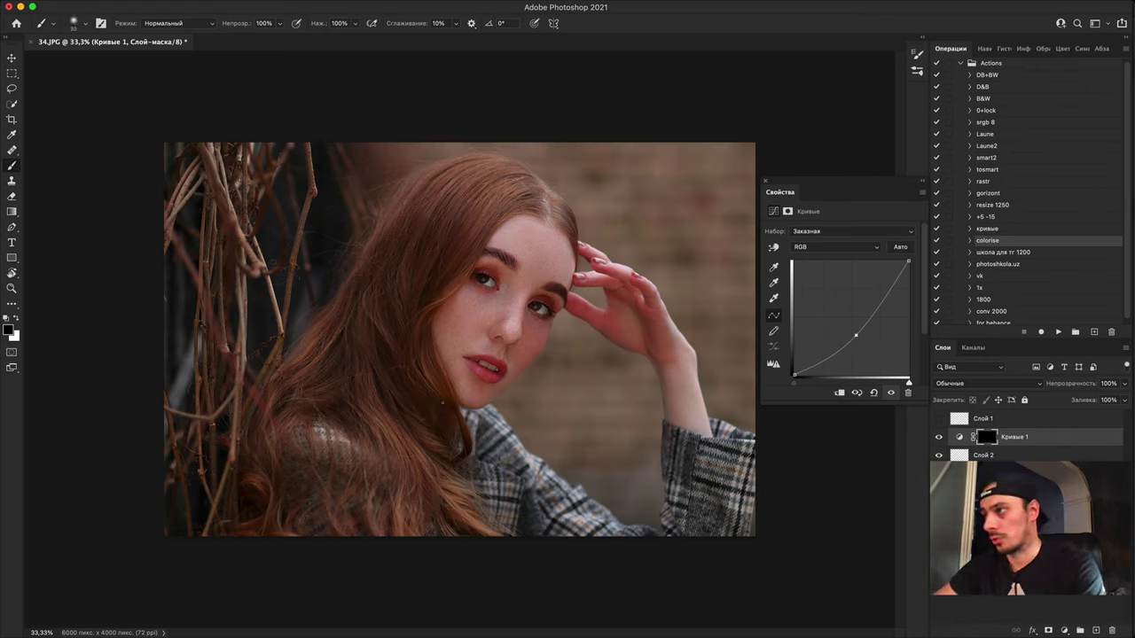
pyautogui.press(']')
pyautogui.press(']')
pyautogui.press(']')
pyautogui.press(']')
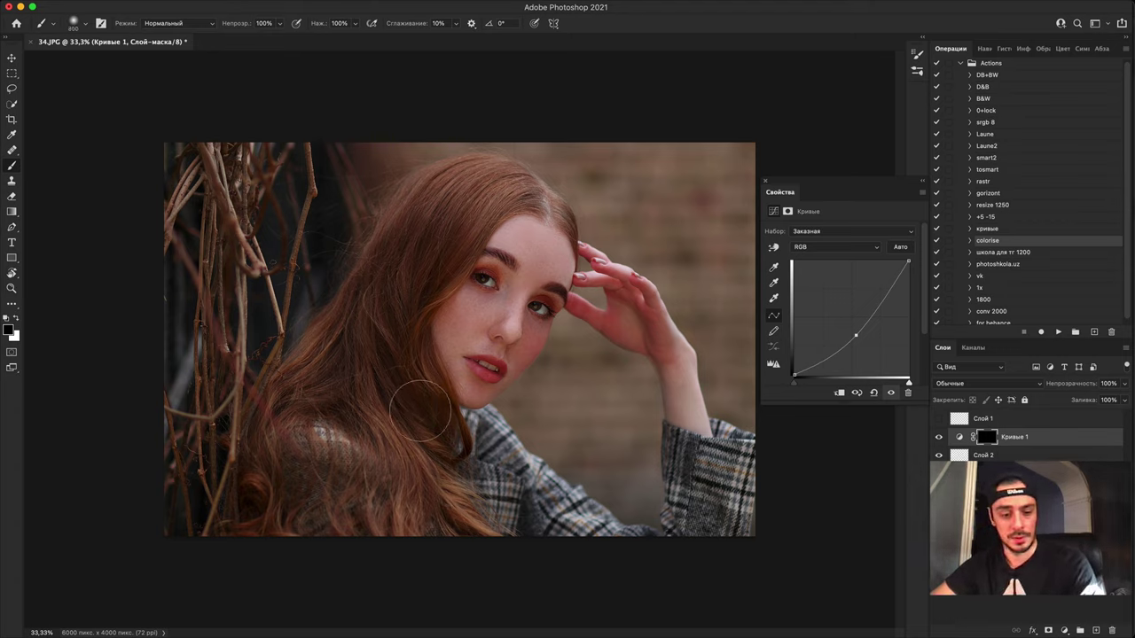
pyautogui.moveTo(422, 408)
pyautogui.mouseDown()
pyautogui.moveTo(377, 306)
pyautogui.moveTo(417, 427)
pyautogui.moveTo(378, 392)
pyautogui.moveTo(383, 285)
pyautogui.moveTo(485, 163)
pyautogui.moveTo(289, 396)
pyautogui.moveTo(375, 446)
pyautogui.moveTo(399, 496)
pyautogui.mouseUp()
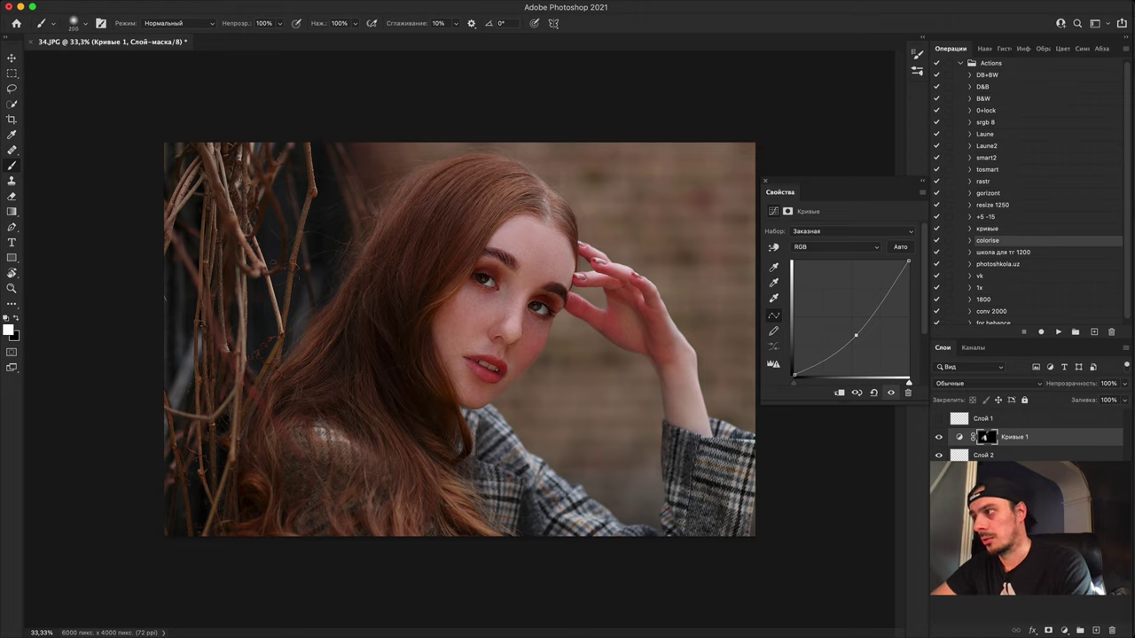
pyautogui.moveTo(629, 343)
pyautogui.mouseDown()
pyautogui.moveTo(631, 301)
pyautogui.moveTo(616, 293)
pyautogui.mouseUp()
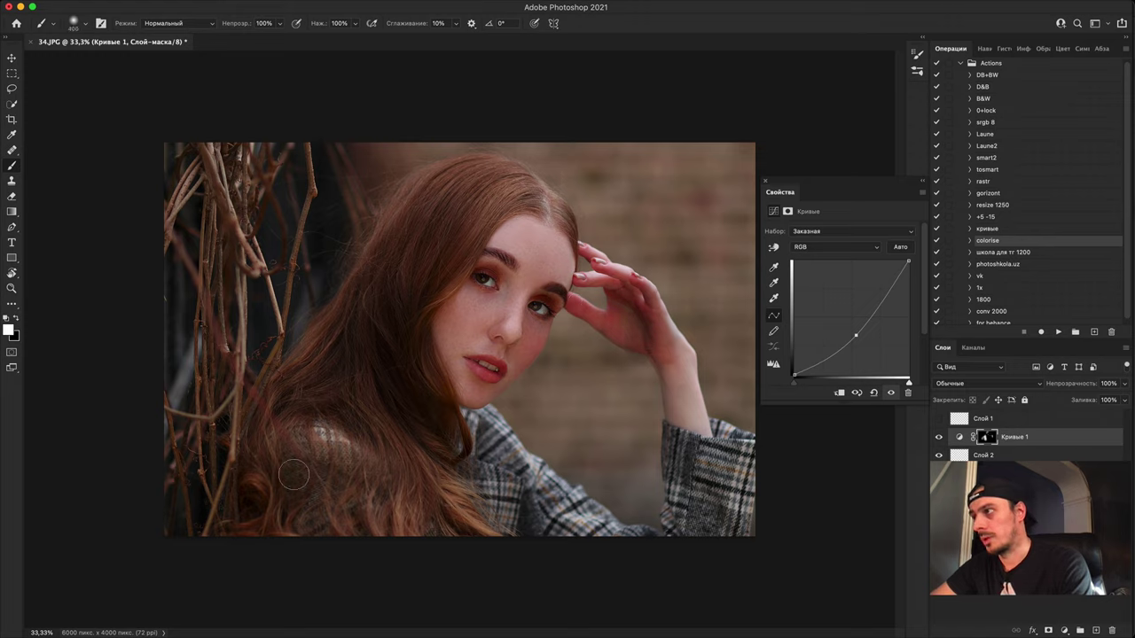
pyautogui.moveTo(442, 532)
pyautogui.mouseDown()
pyautogui.moveTo(323, 368)
pyautogui.moveTo(251, 552)
pyautogui.mouseUp()
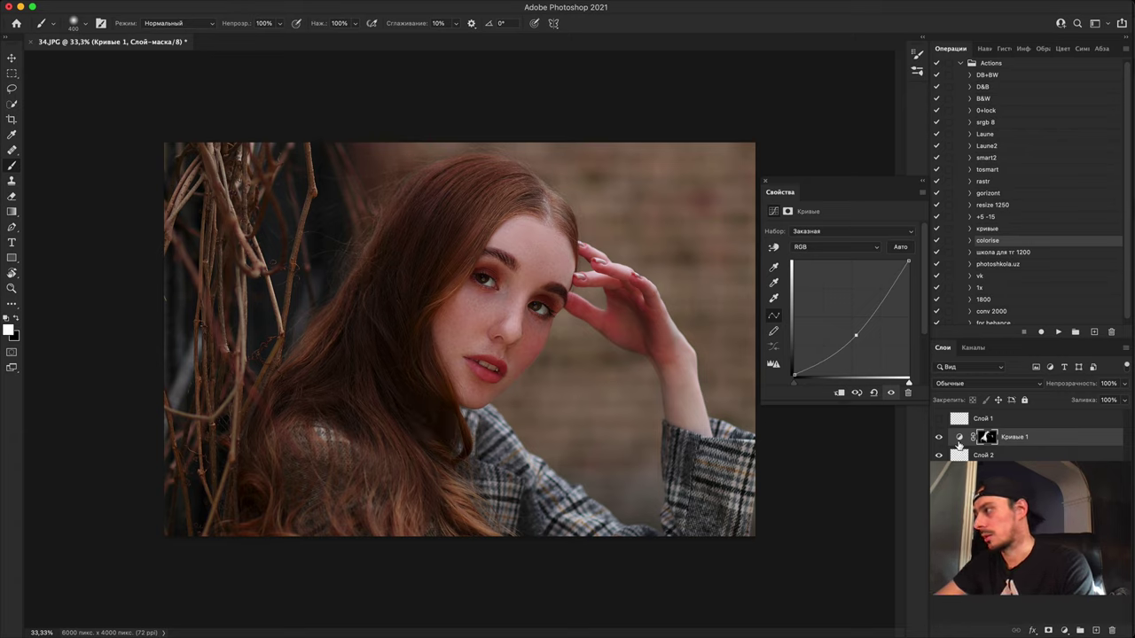
pyautogui.press('x')
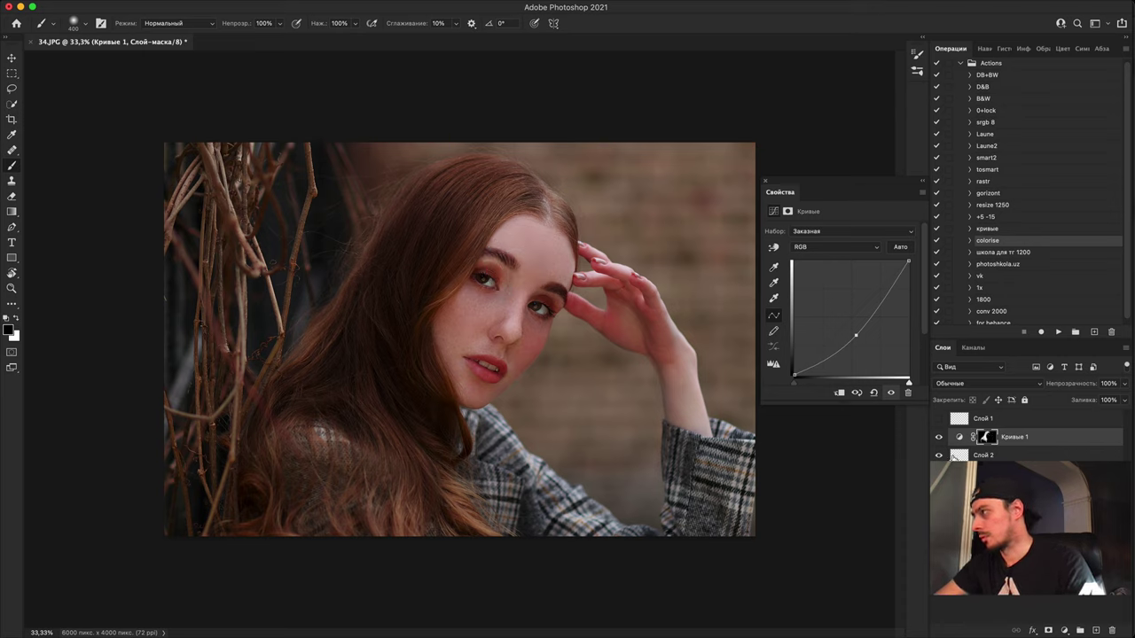
# Step: Toggle the Curves layer's visibility to compare the photo before and after darkening the hair
pyautogui.click(938, 438)
pyautogui.click(939, 437)
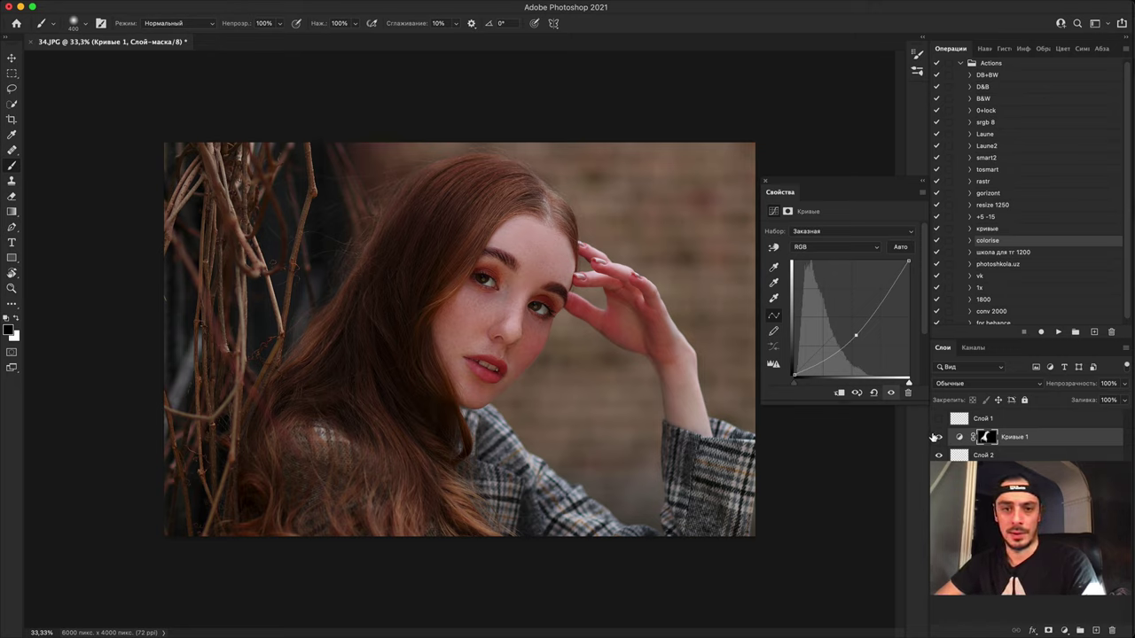
pyautogui.click(937, 437)
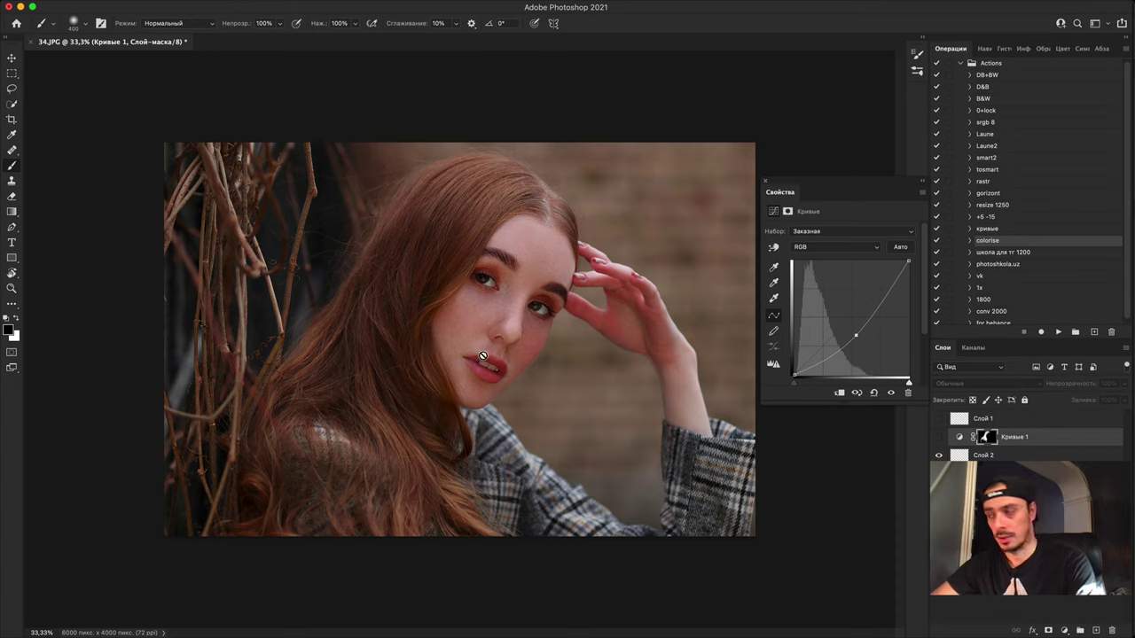
pyautogui.click(938, 437)
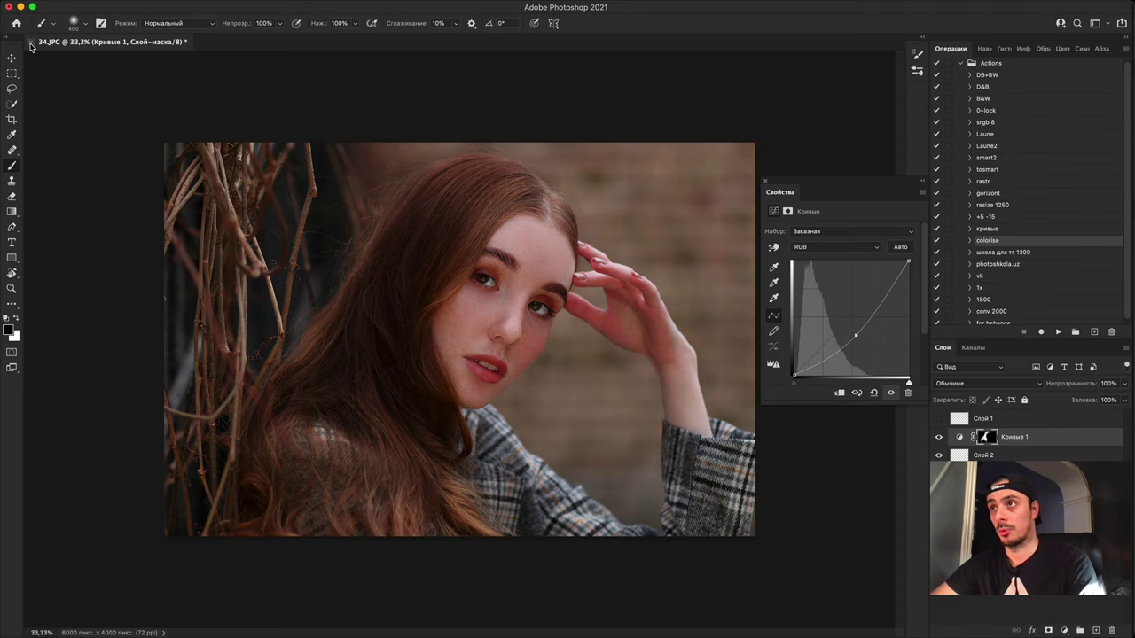
# Step: Circle the dark corner of the woman's mouth with a thin white brush on Слой 2 below the Curves layer
pyautogui.press('super+plus')
pyautogui.press('super+plus')
pyautogui.press('super+plus')
pyautogui.press('super+plus')
pyautogui.press('super+plus')
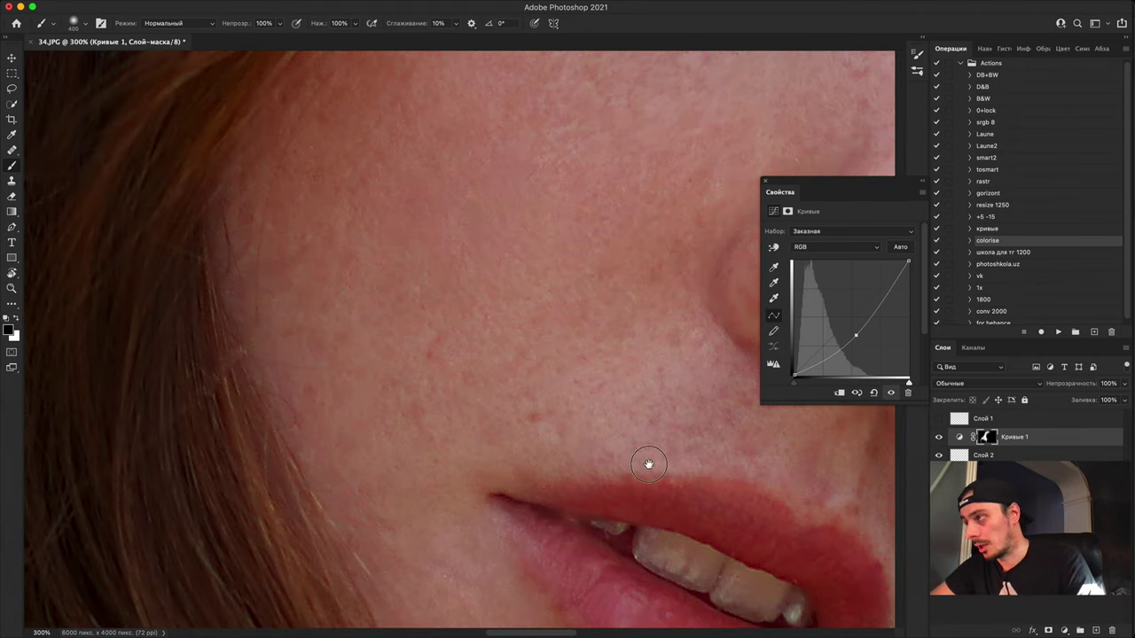
pyautogui.moveTo(655, 464); pyautogui.dragTo(357, 352)
pyautogui.press('super+plus')
pyautogui.moveTo(485, 496); pyautogui.dragTo(472, 272)
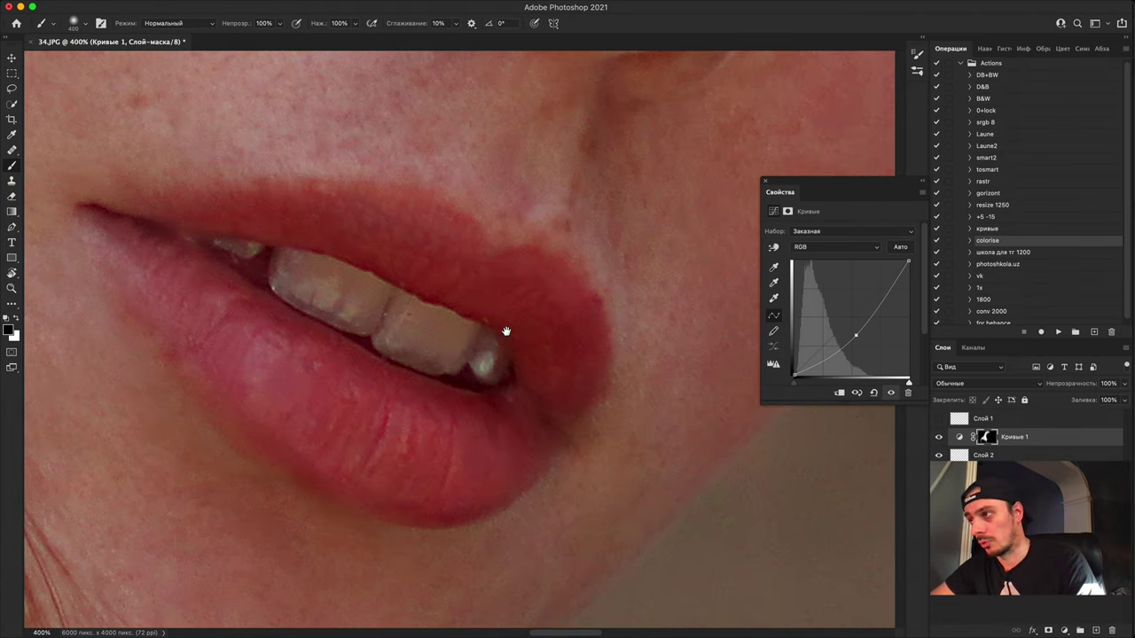
pyautogui.scroll(1, 476, 383)
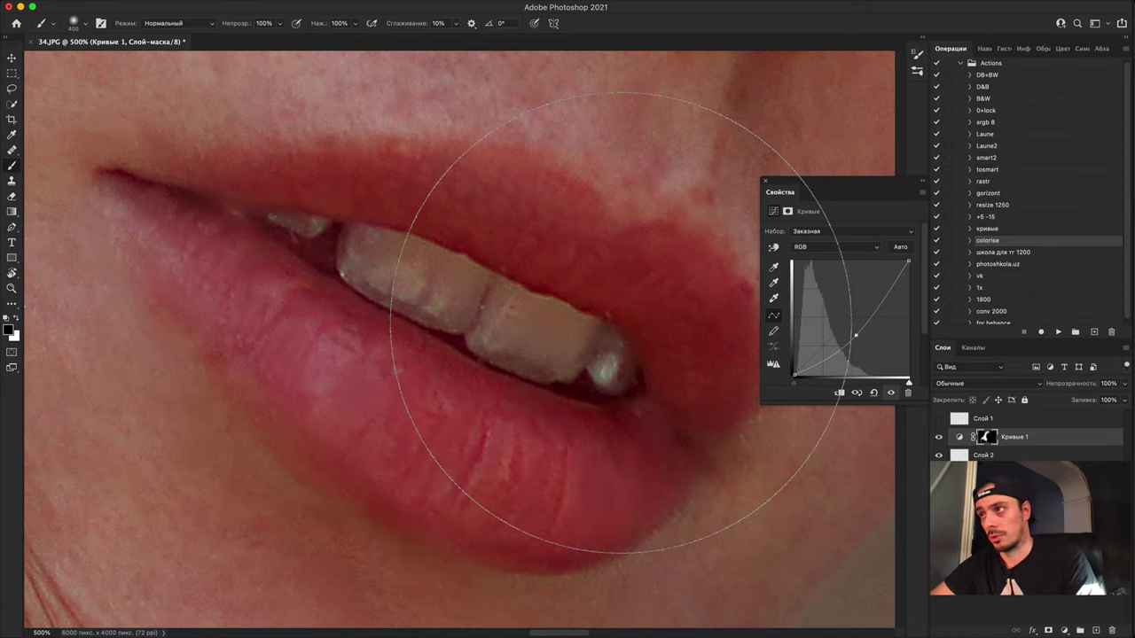
pyautogui.scroll(-2, 518, 315)
pyautogui.hscroll(1, 519, 315)
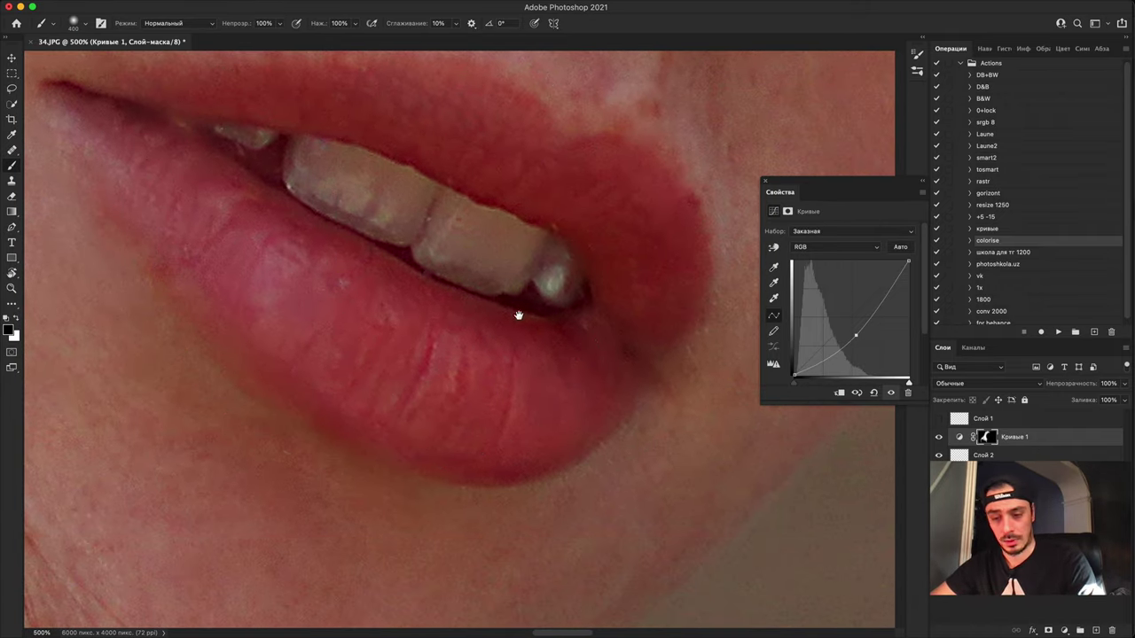
pyautogui.scroll(4, 318, 261)
pyautogui.hscroll(-3, 317, 262)
pyautogui.scroll(-1, 432, 340)
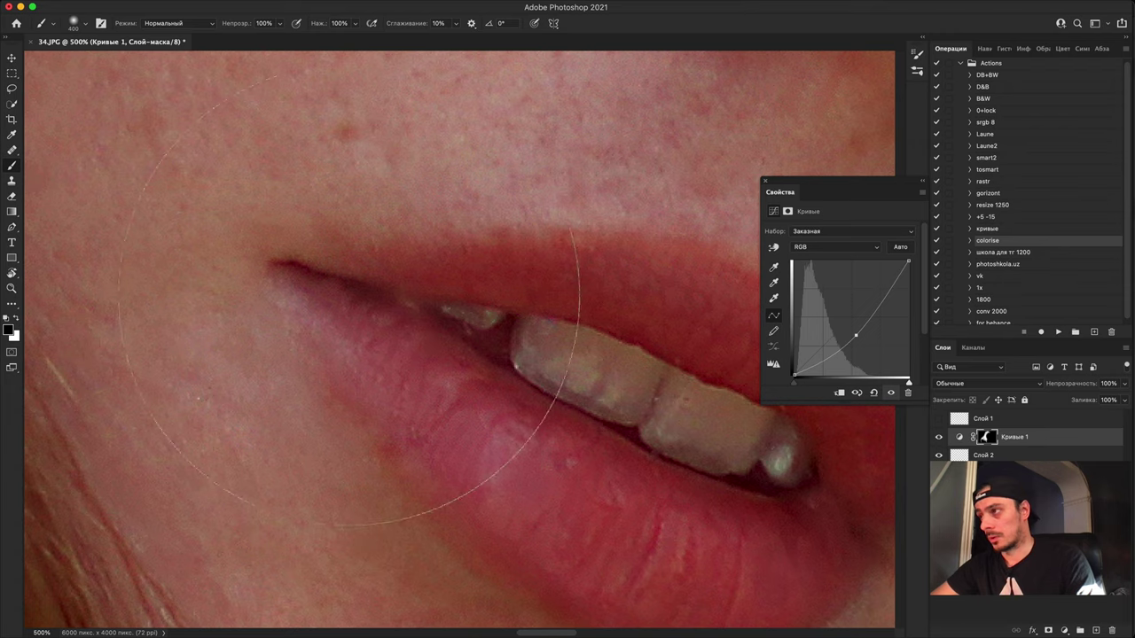
pyautogui.click(981, 455)
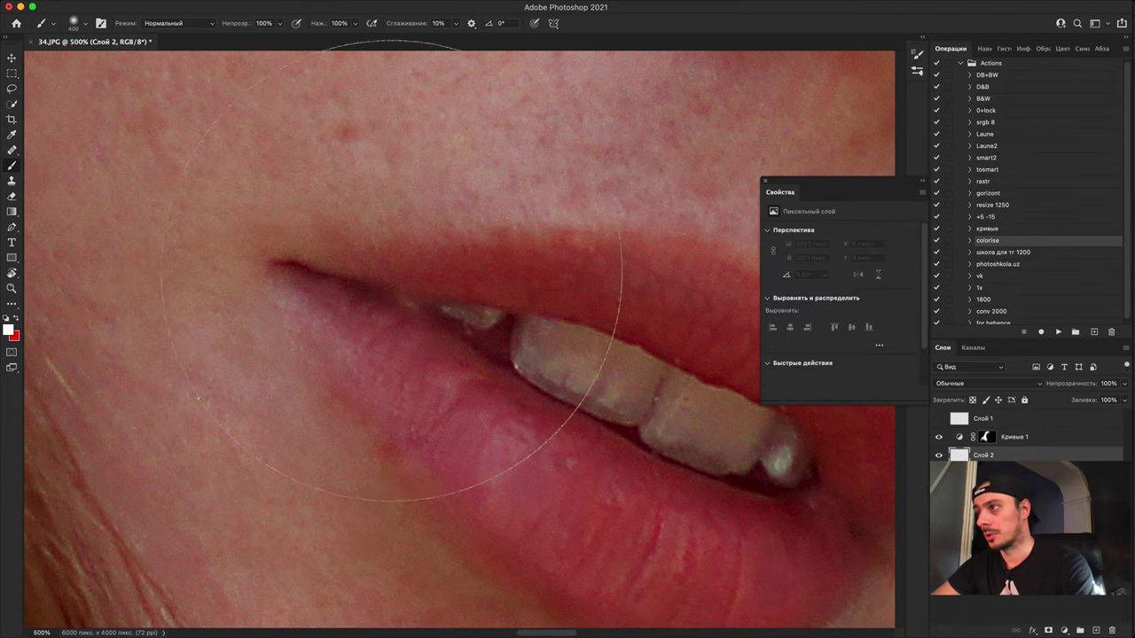
pyautogui.press('[')
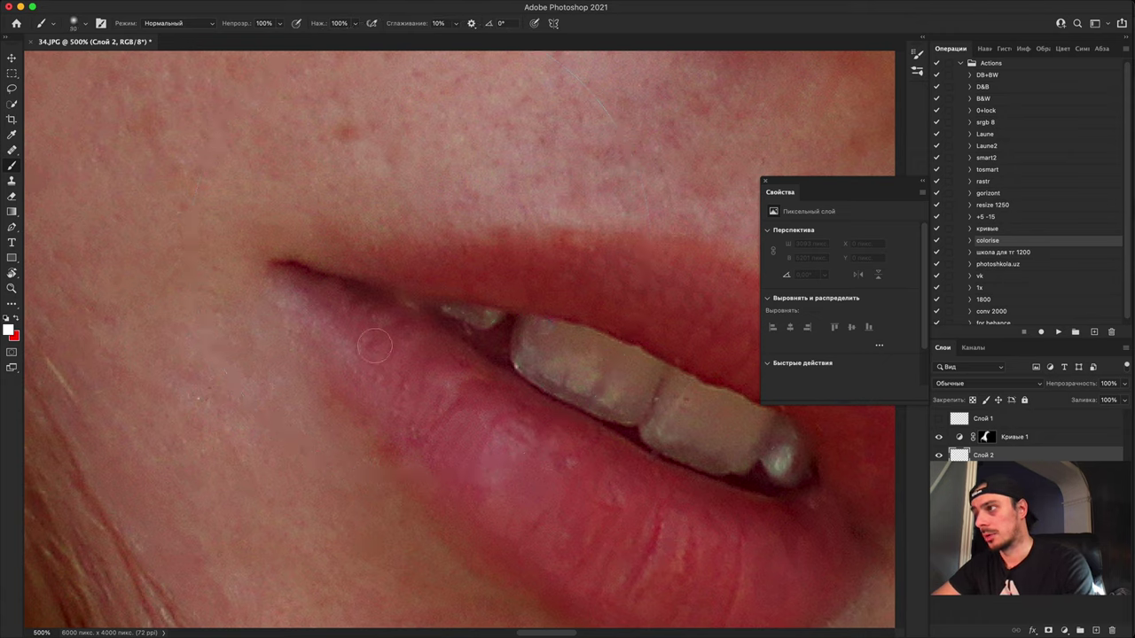
pyautogui.moveTo(374, 346)
pyautogui.mouseDown()
pyautogui.moveTo(374, 237)
pyautogui.moveTo(351, 365)
pyautogui.mouseUp()
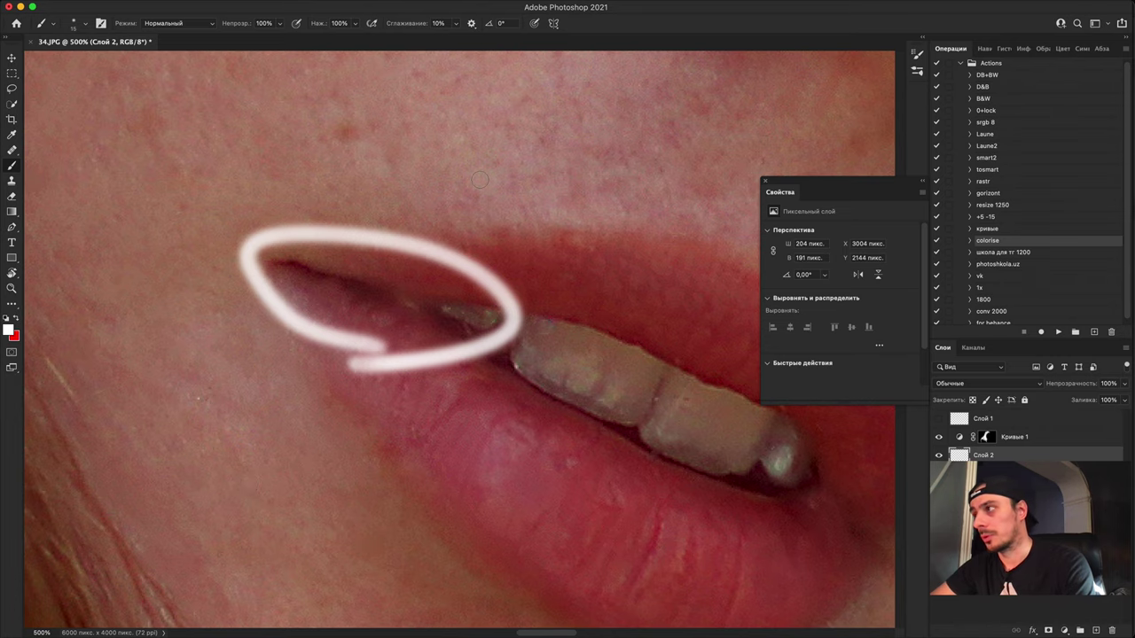
# Step: Close 34.JPG without saving the changes
pyautogui.press('super+1')
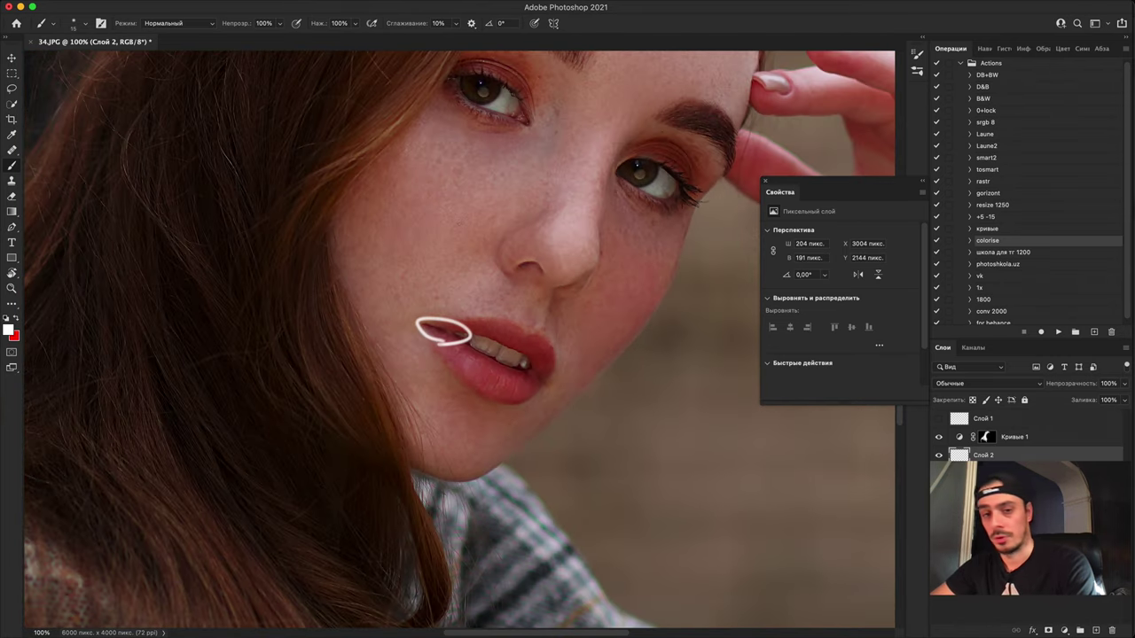
pyautogui.press('super+minus')
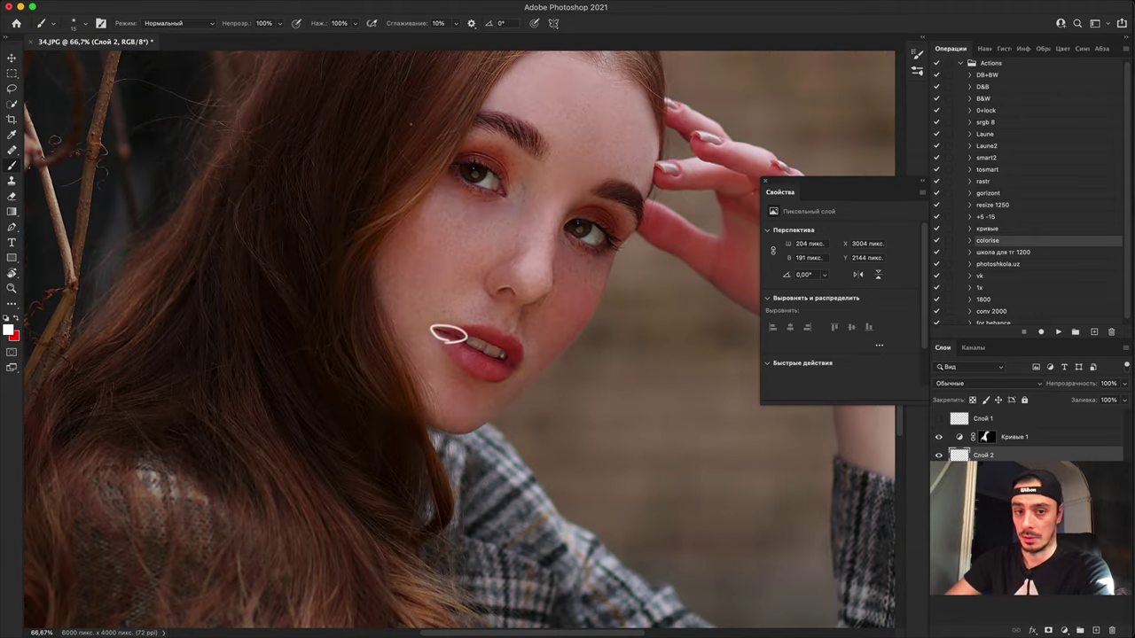
pyautogui.click(34, 43)
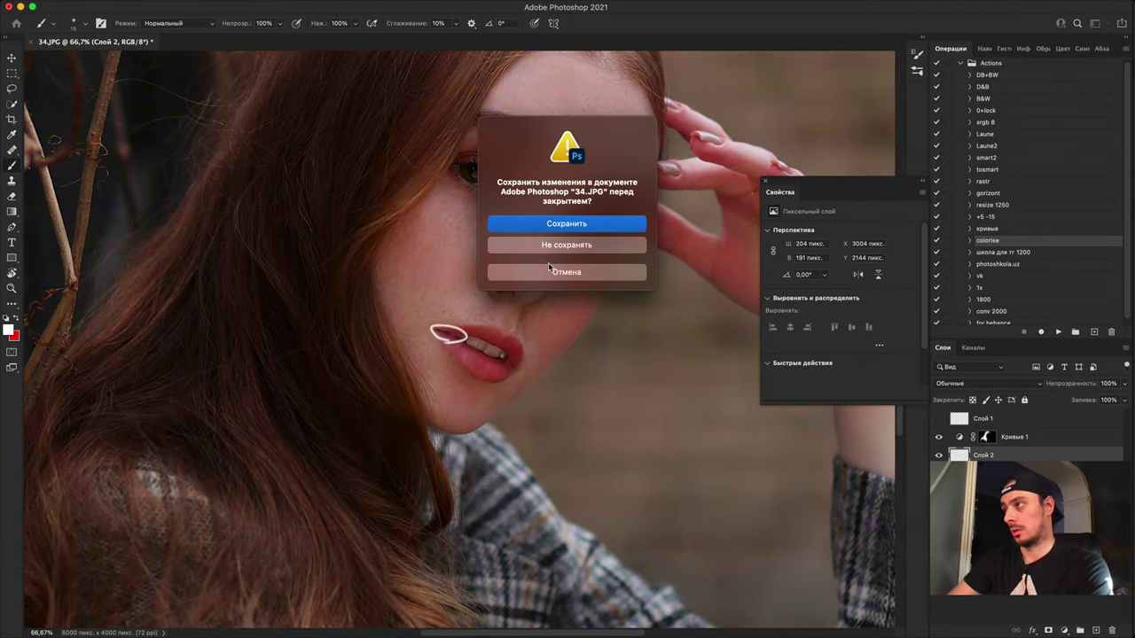
pyautogui.click(544, 247)
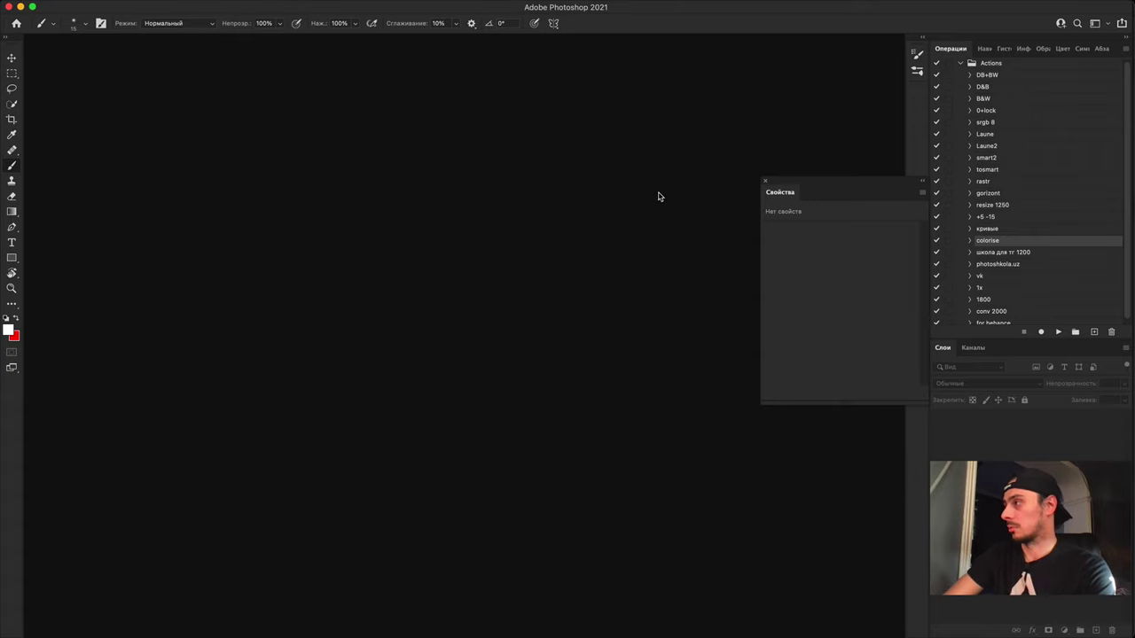
# Step: Switch to Bridge and open the black-and-white portrait with the flower, 35.JPG, in Photoshop
pyautogui.click(20, 7)
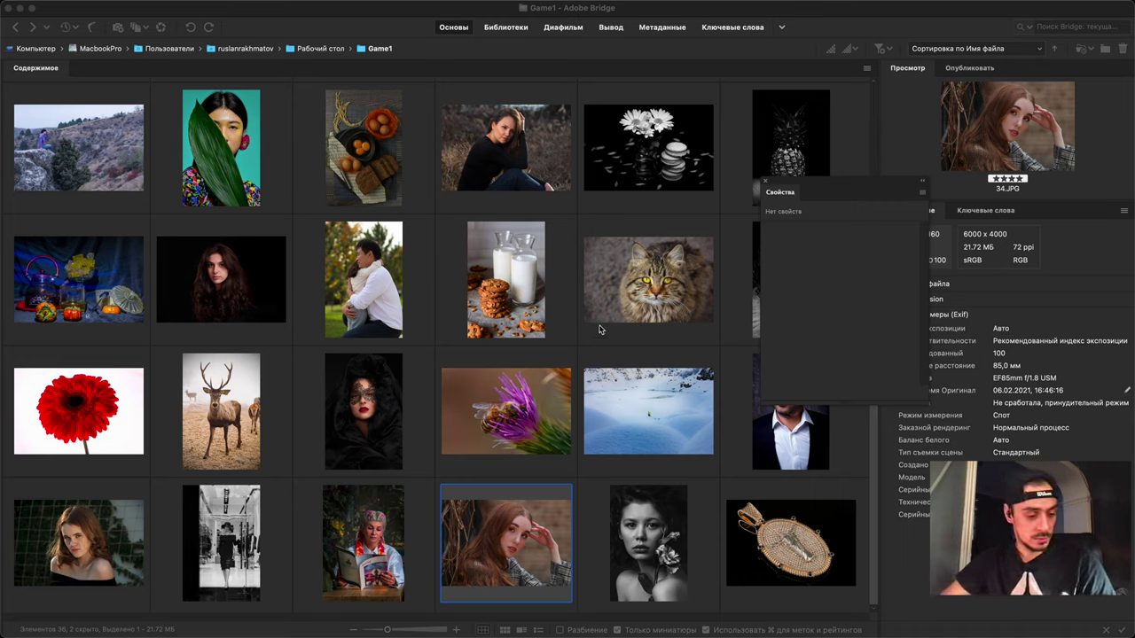
pyautogui.press('Right')
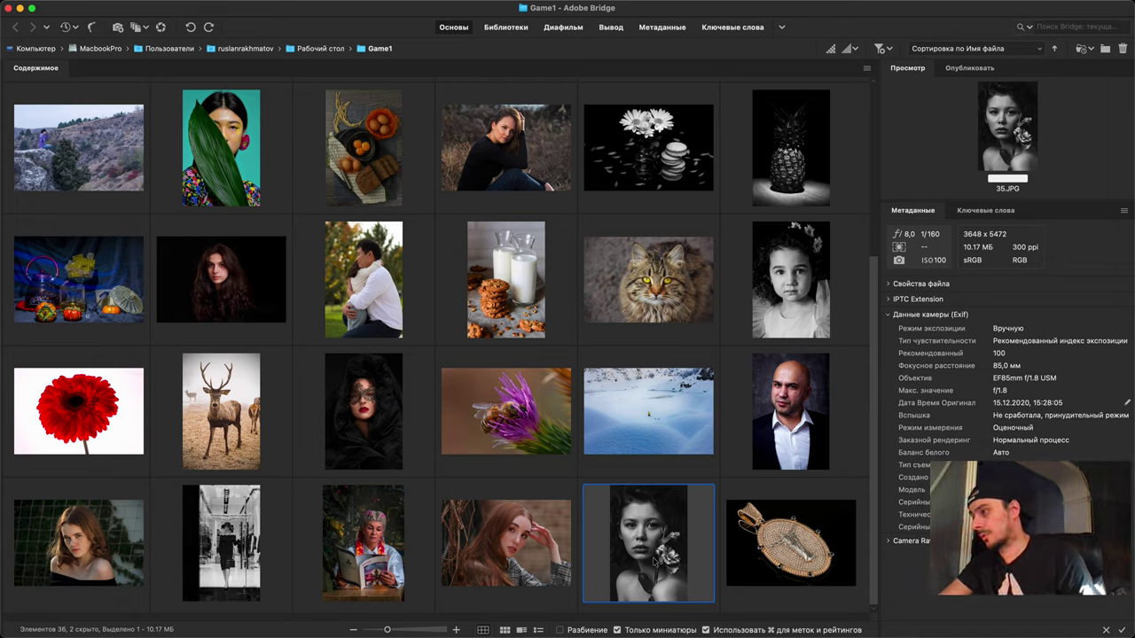
pyautogui.doubleClick(650, 550)
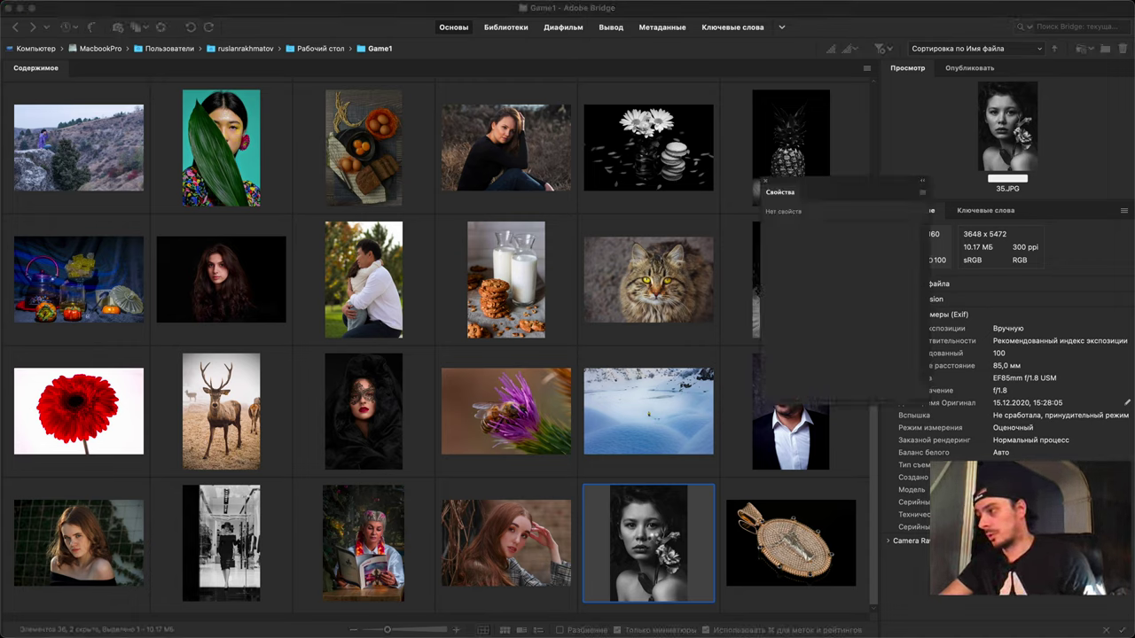
pyautogui.click(540, 429)
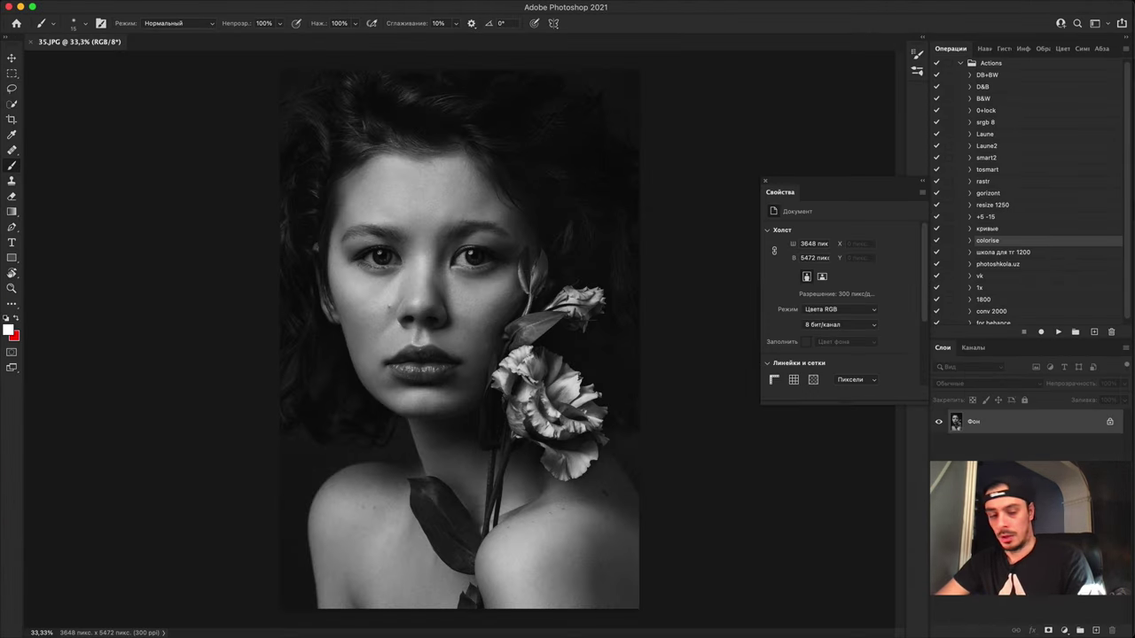
# Step: Close the floating Properties panel and examine the portrait's skin, hair, background, flower and shoulders up close for retouching problems
pyautogui.press('super+1')
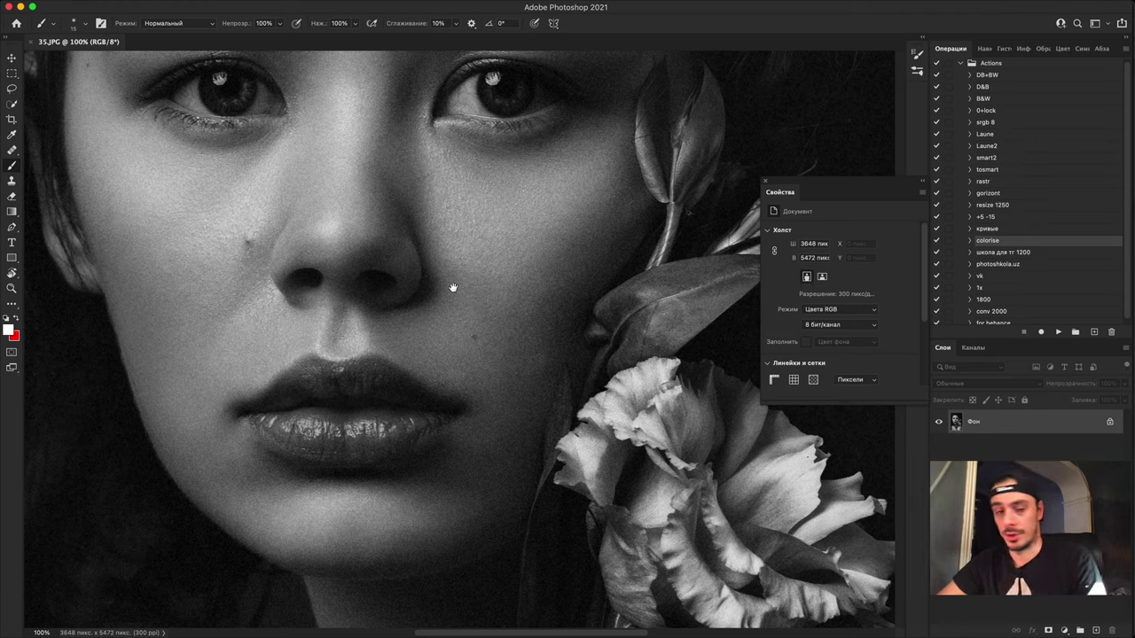
pyautogui.click(762, 183)
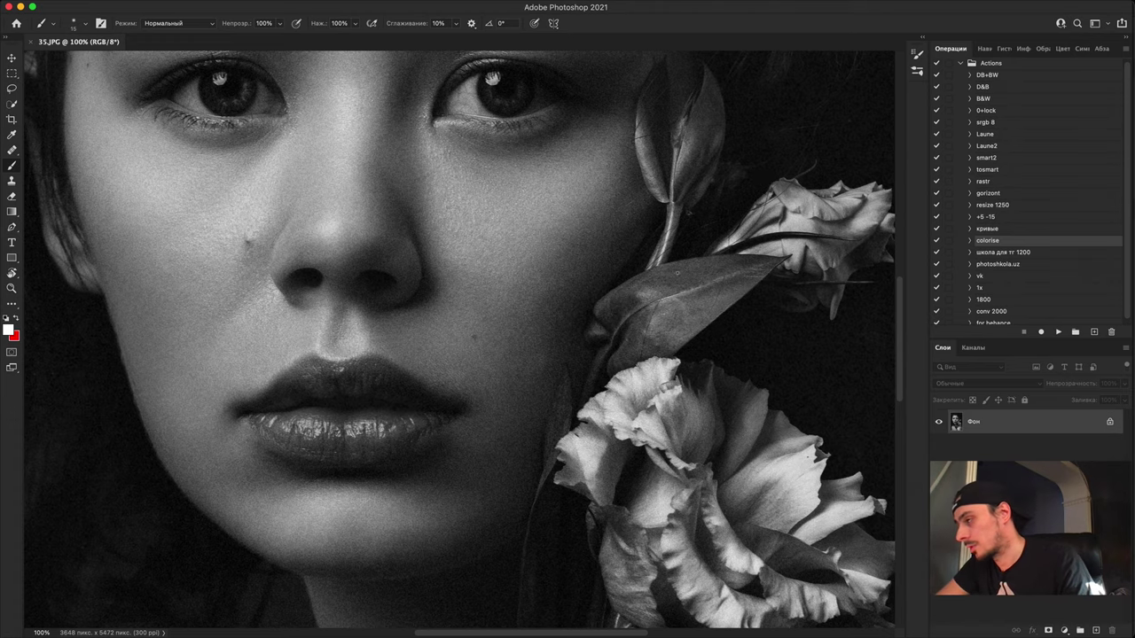
pyautogui.press('super+minus')
pyautogui.press('super+minus')
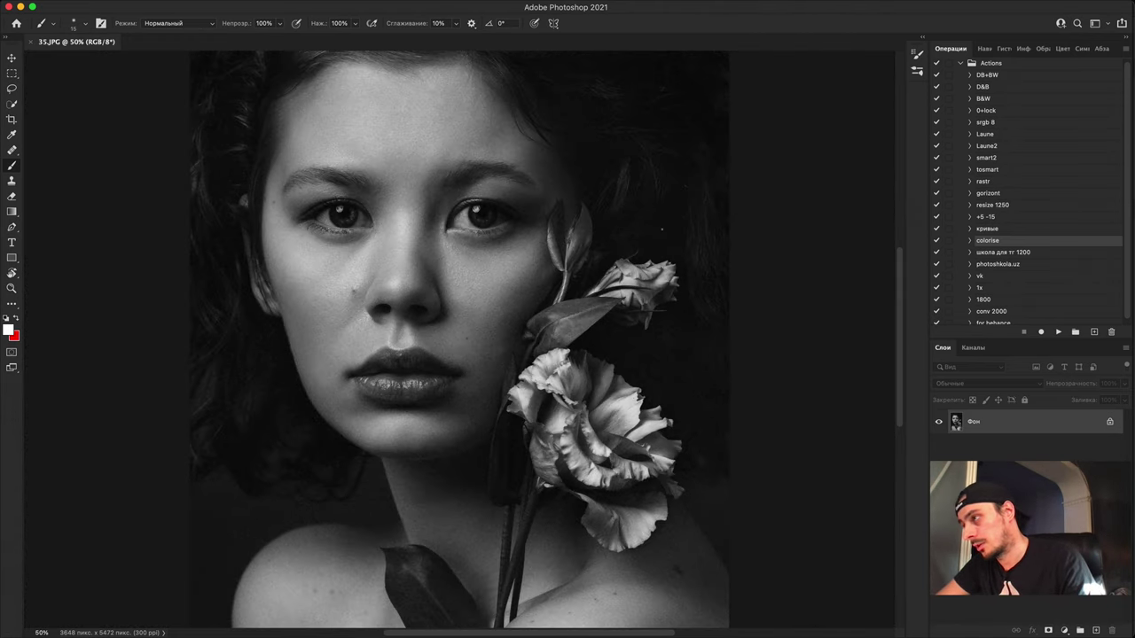
pyautogui.press('super+plus')
pyautogui.moveTo(650, 273); pyautogui.dragTo(624, 496)
pyautogui.moveTo(619, 248); pyautogui.dragTo(643, 271)
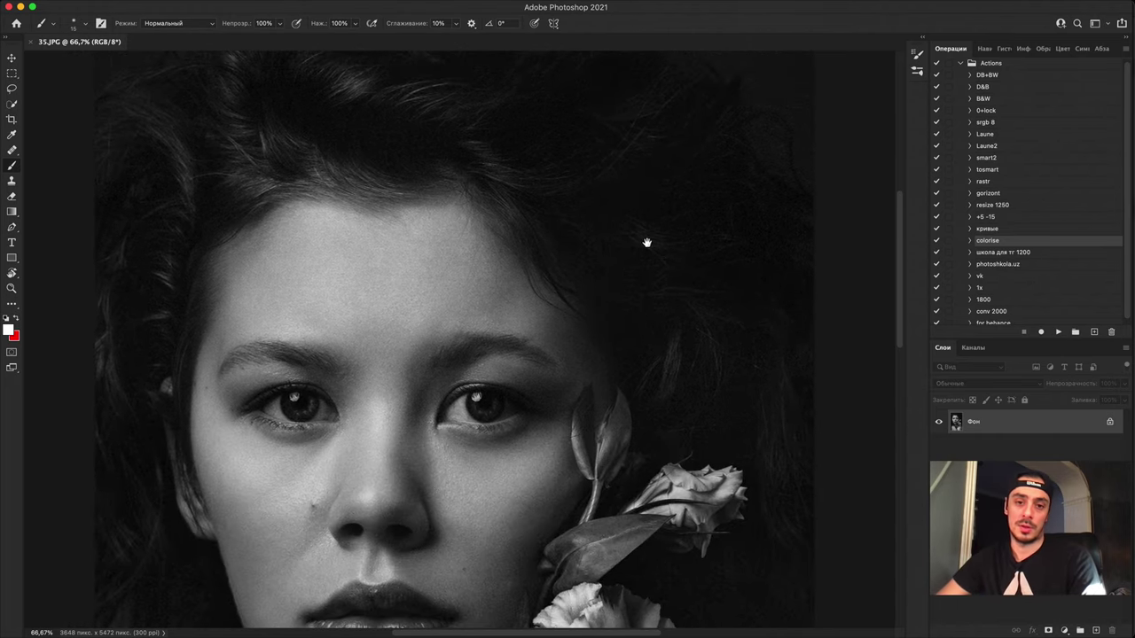
pyautogui.press('super+plus')
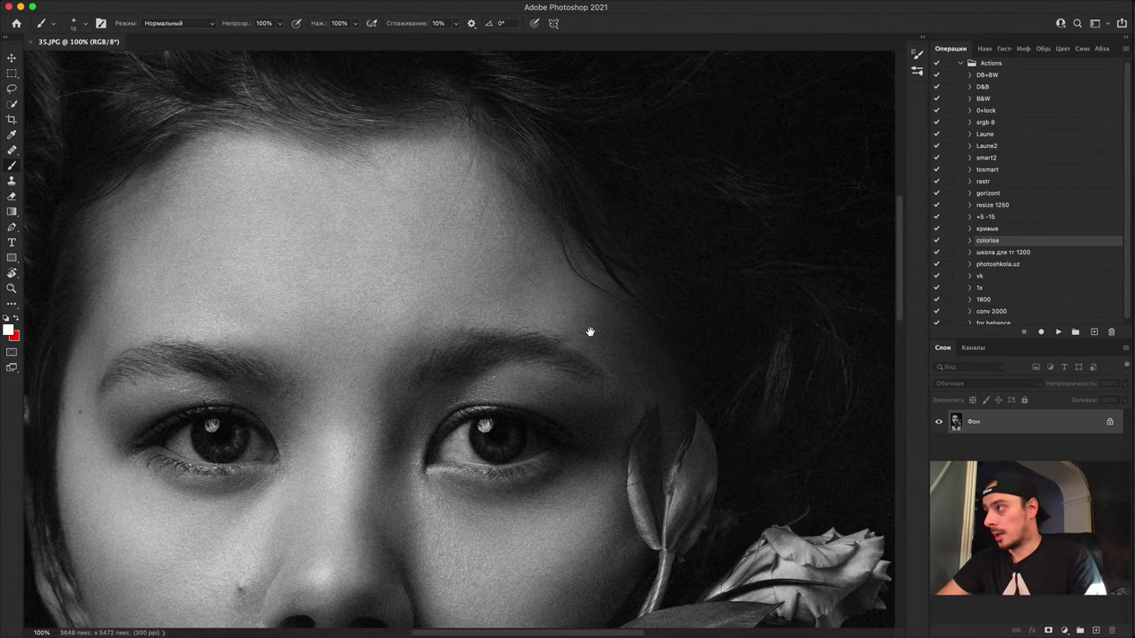
pyautogui.moveTo(589, 332); pyautogui.dragTo(432, 559)
pyautogui.press('super+plus')
pyautogui.moveTo(615, 296); pyautogui.dragTo(455, 566)
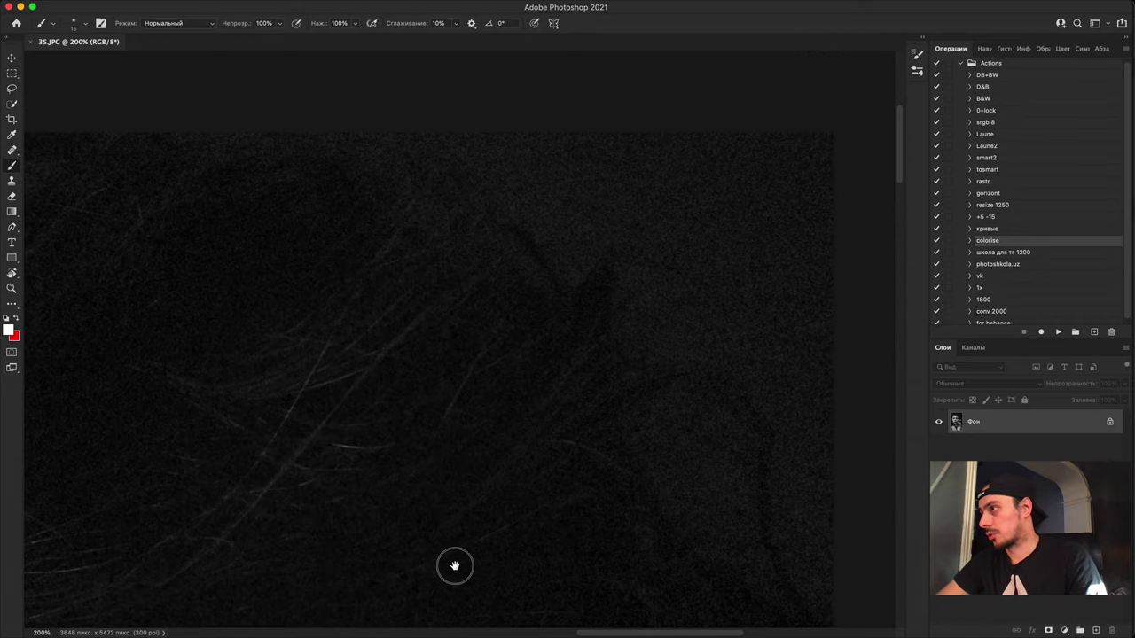
pyautogui.scroll(-15, 453, 566)
pyautogui.hscroll(-5, 454, 566)
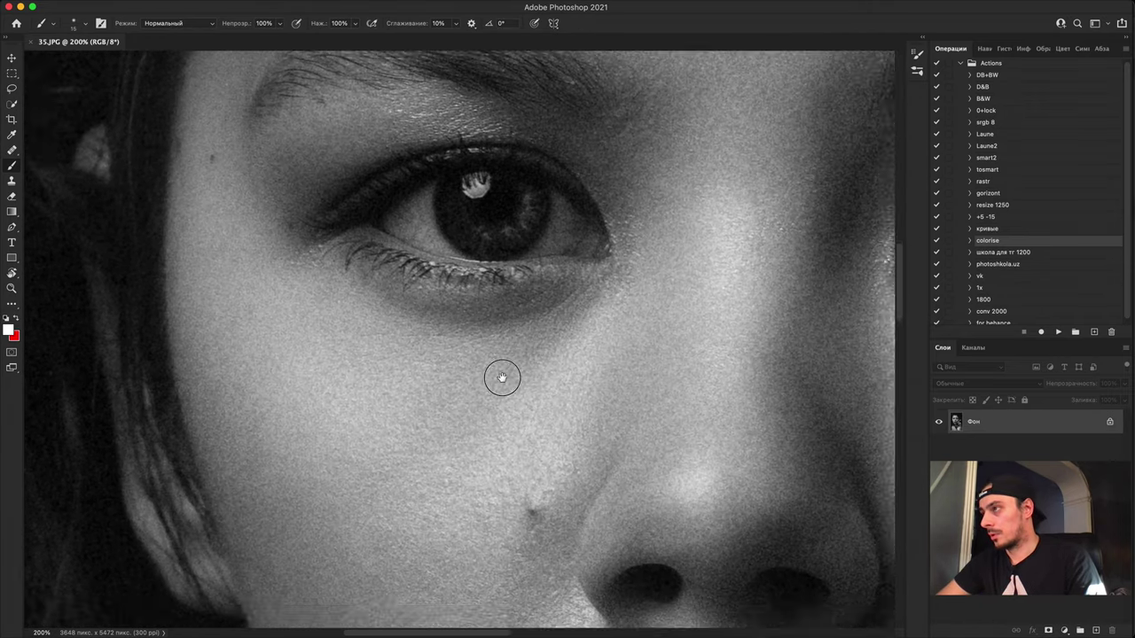
pyautogui.scroll(-15, 502, 377)
pyautogui.hscroll(5, 537, 360)
pyautogui.press('super+minus')
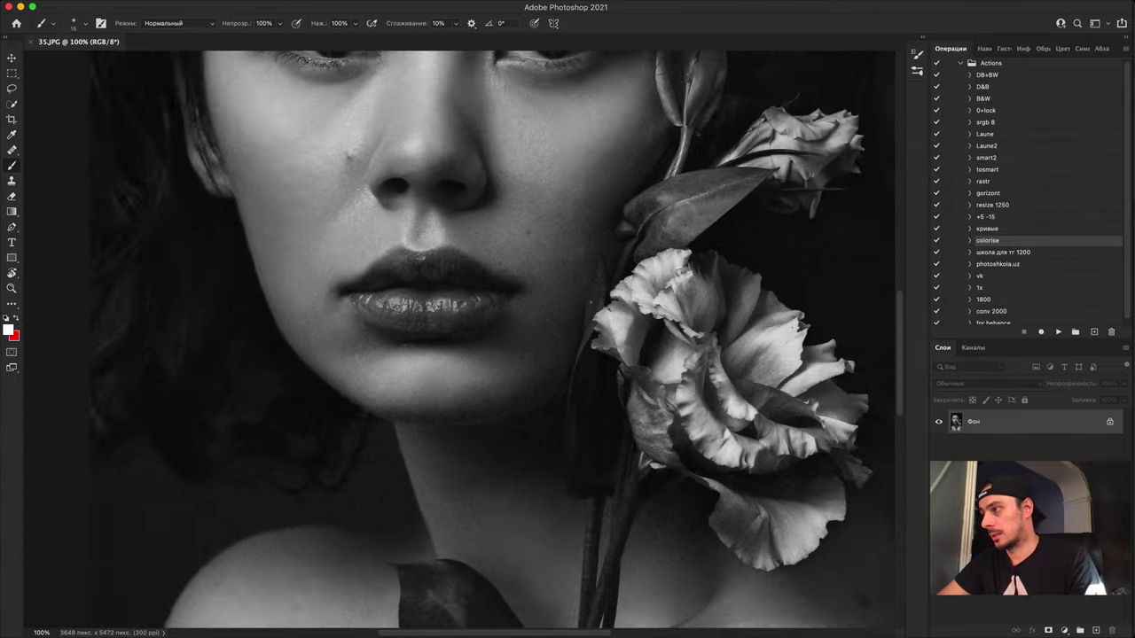
pyautogui.press('super+minus')
pyautogui.moveTo(610, 464); pyautogui.dragTo(558, 266)
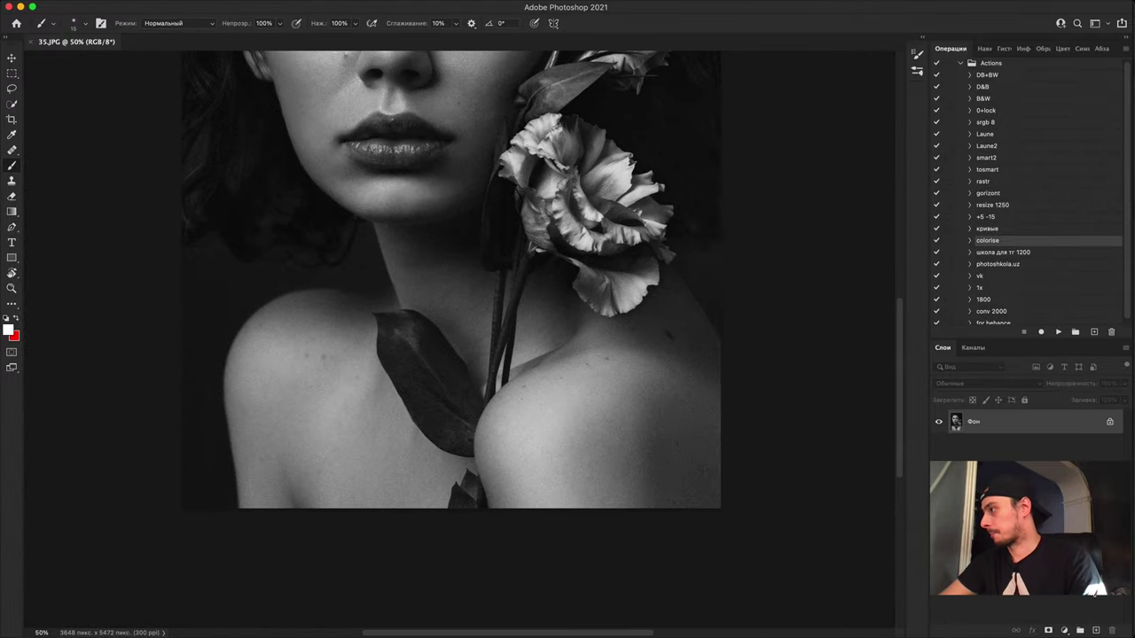
# Step: Trace the shoulder's outline and the chest's inner contours with thin white brush lines on a new layer, and hide that layer
pyautogui.click(1096, 630)
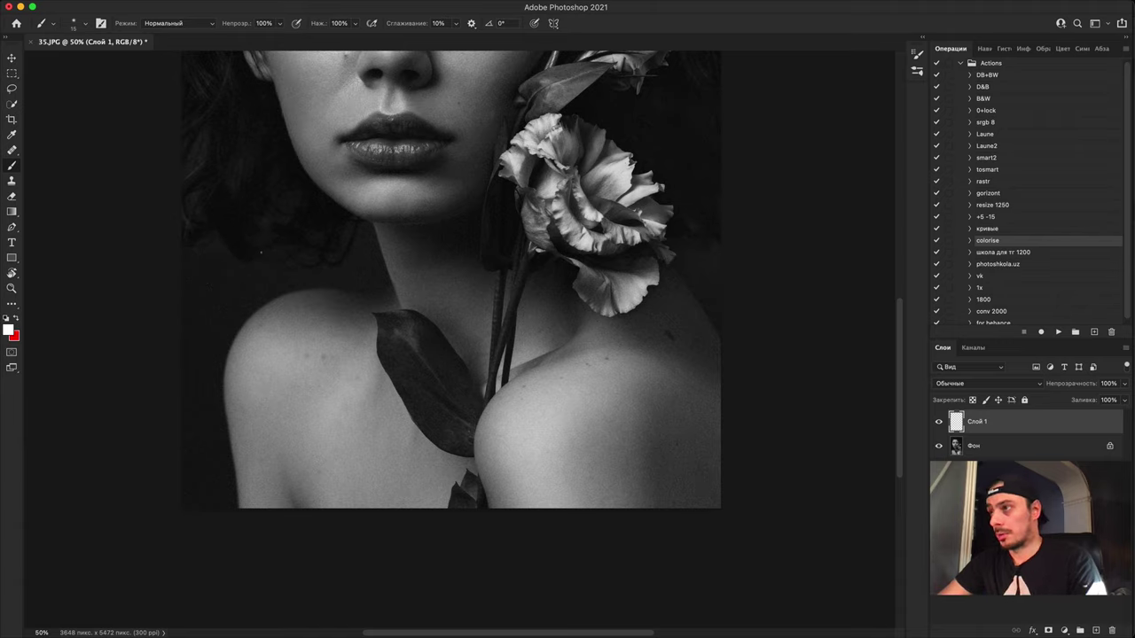
pyautogui.moveTo(262, 251)
pyautogui.mouseDown()
pyautogui.moveTo(348, 277)
pyautogui.moveTo(407, 322)
pyautogui.moveTo(428, 512)
pyautogui.moveTo(319, 571)
pyautogui.moveTo(180, 412)
pyautogui.moveTo(246, 273)
pyautogui.moveTo(364, 277)
pyautogui.mouseUp()
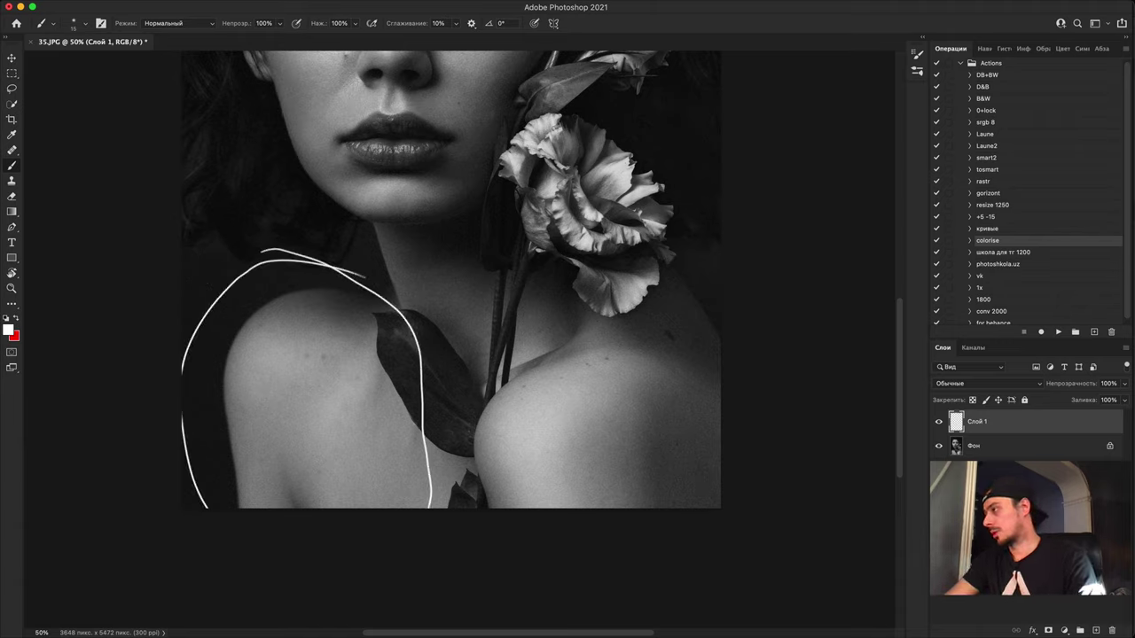
pyautogui.press('super+z')
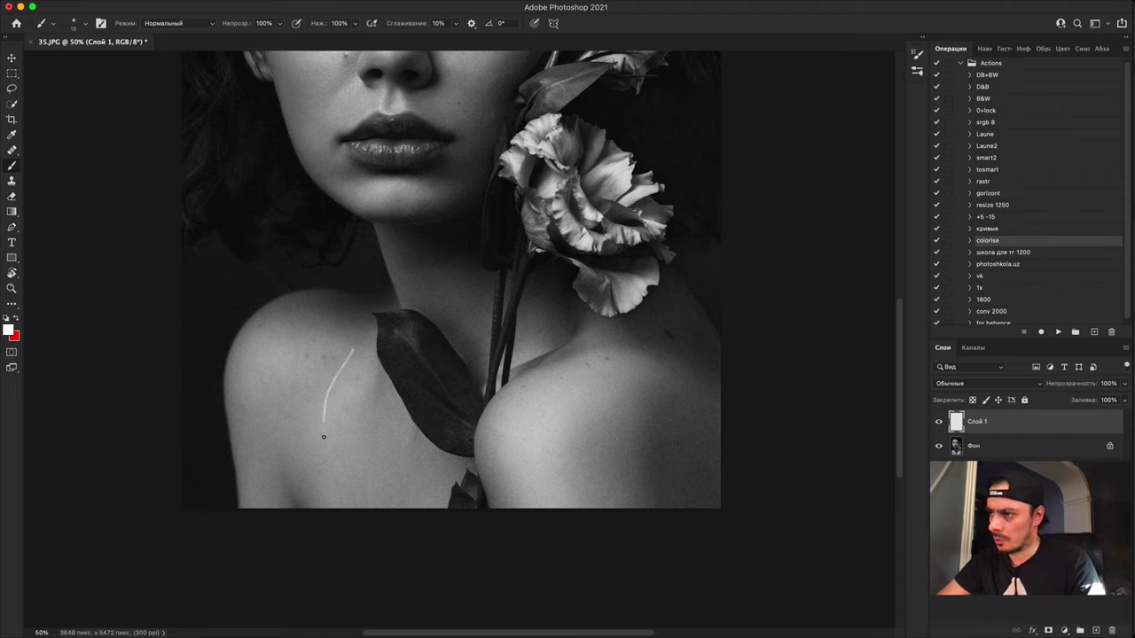
pyautogui.moveTo(324, 437); pyautogui.dragTo(369, 508)
pyautogui.moveTo(286, 366); pyautogui.dragTo(283, 508)
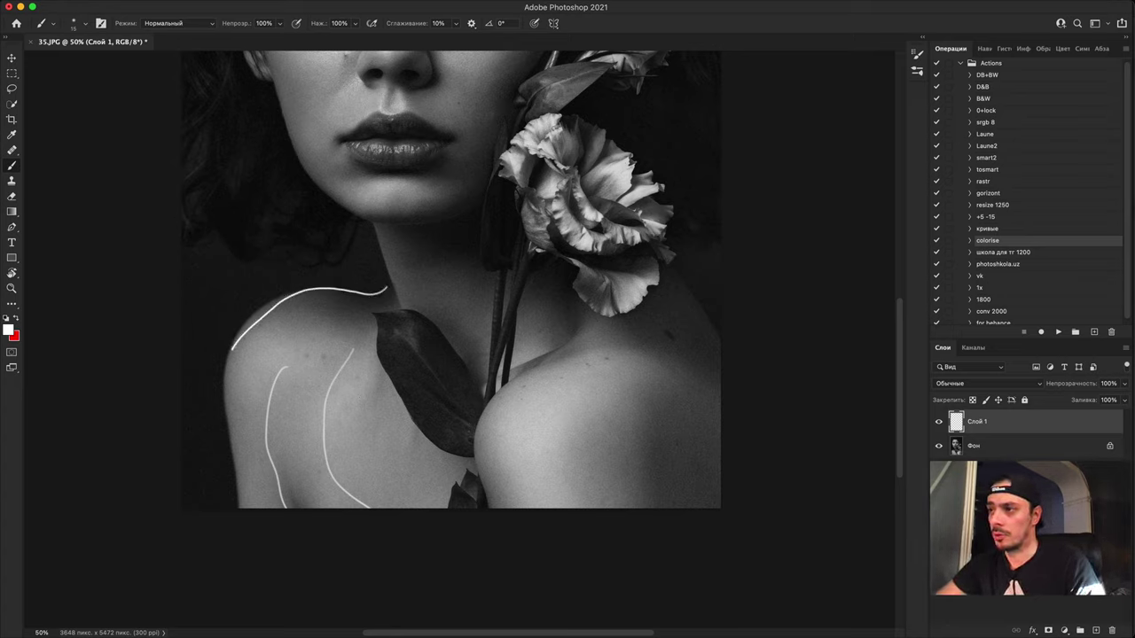
pyautogui.moveTo(234, 445); pyautogui.dragTo(241, 508)
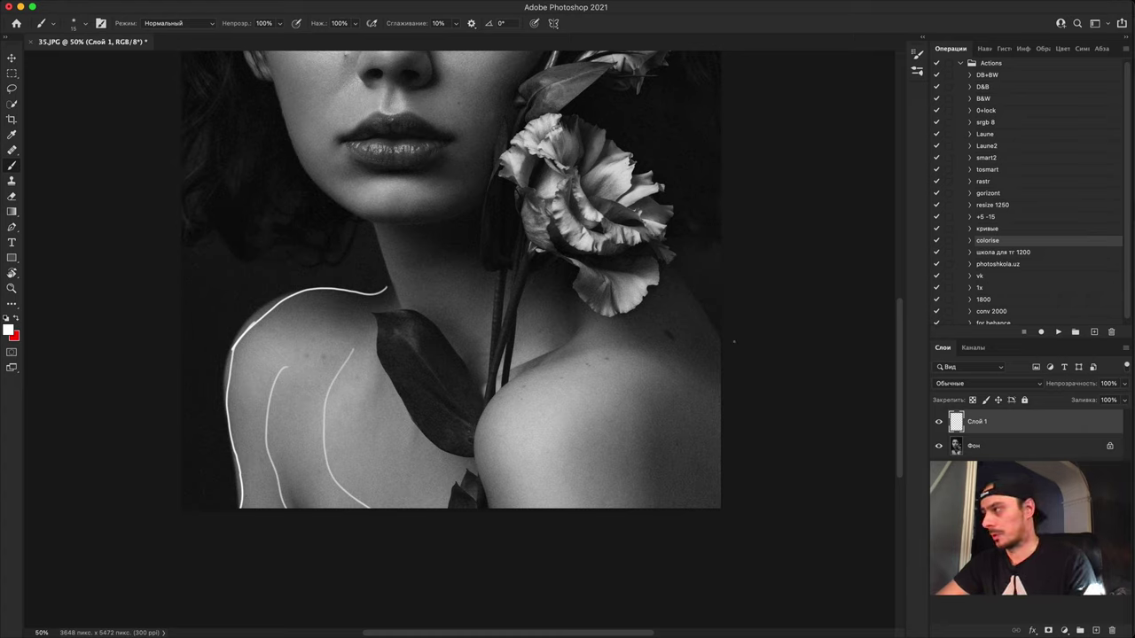
pyautogui.click(938, 421)
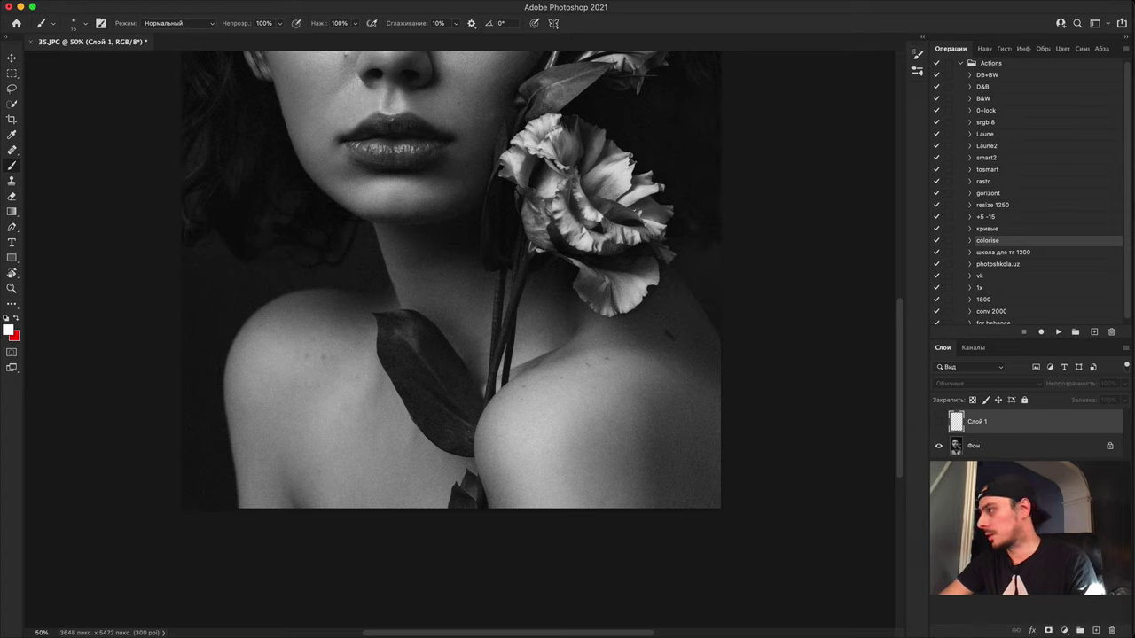
# Step: Try a second white shoulder outline and a curve from cheek to chest on another new layer, and delete that layer
pyautogui.click(1096, 629)
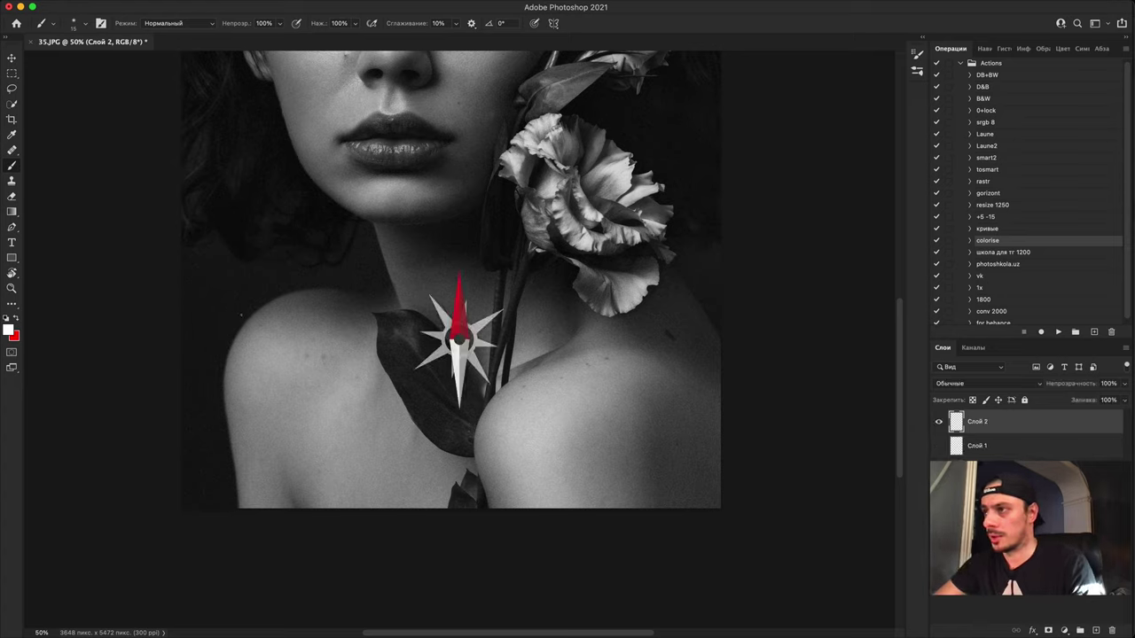
pyautogui.moveTo(329, 289)
pyautogui.mouseDown()
pyautogui.moveTo(266, 301)
pyautogui.moveTo(222, 372)
pyautogui.moveTo(240, 514)
pyautogui.moveTo(232, 437)
pyautogui.mouseUp()
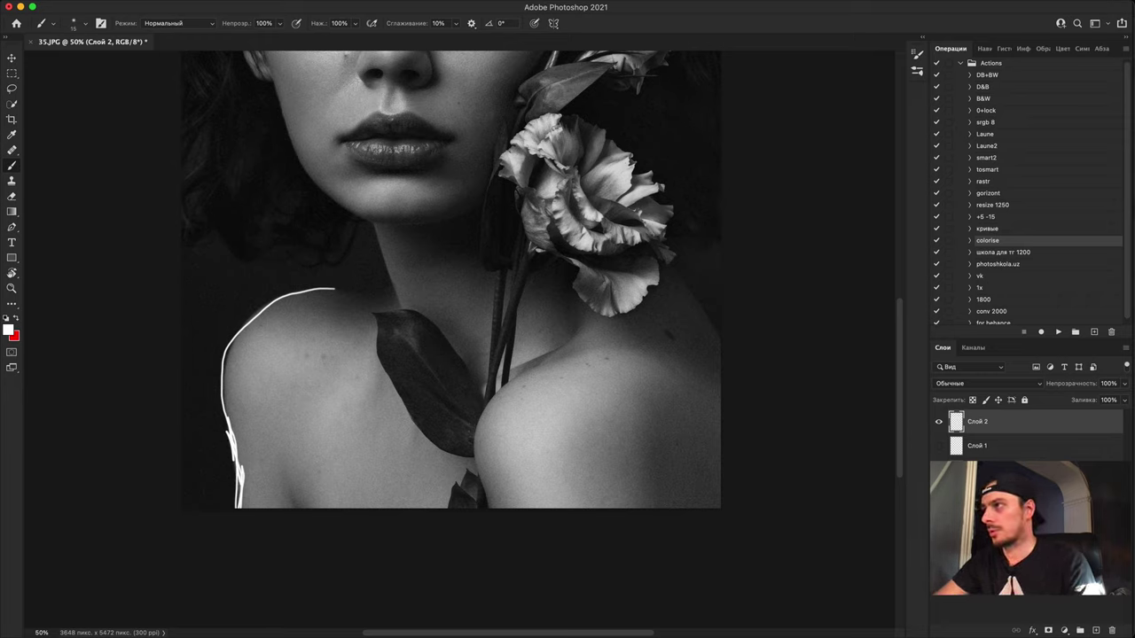
pyautogui.moveTo(448, 107)
pyautogui.mouseDown()
pyautogui.moveTo(458, 238)
pyautogui.moveTo(394, 375)
pyautogui.moveTo(298, 457)
pyautogui.mouseUp()
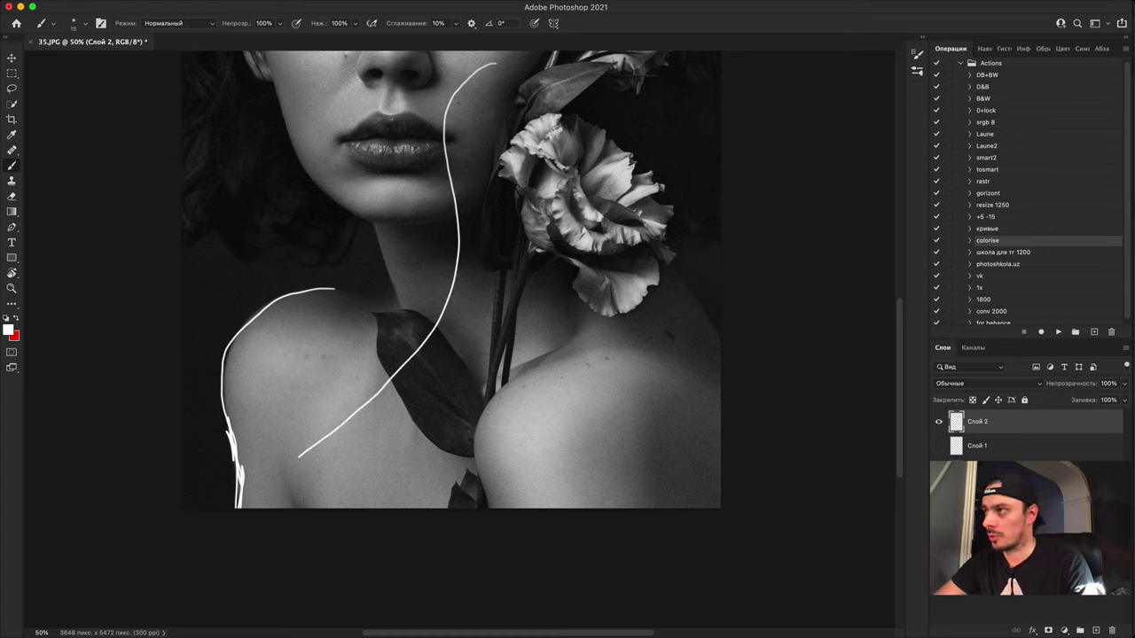
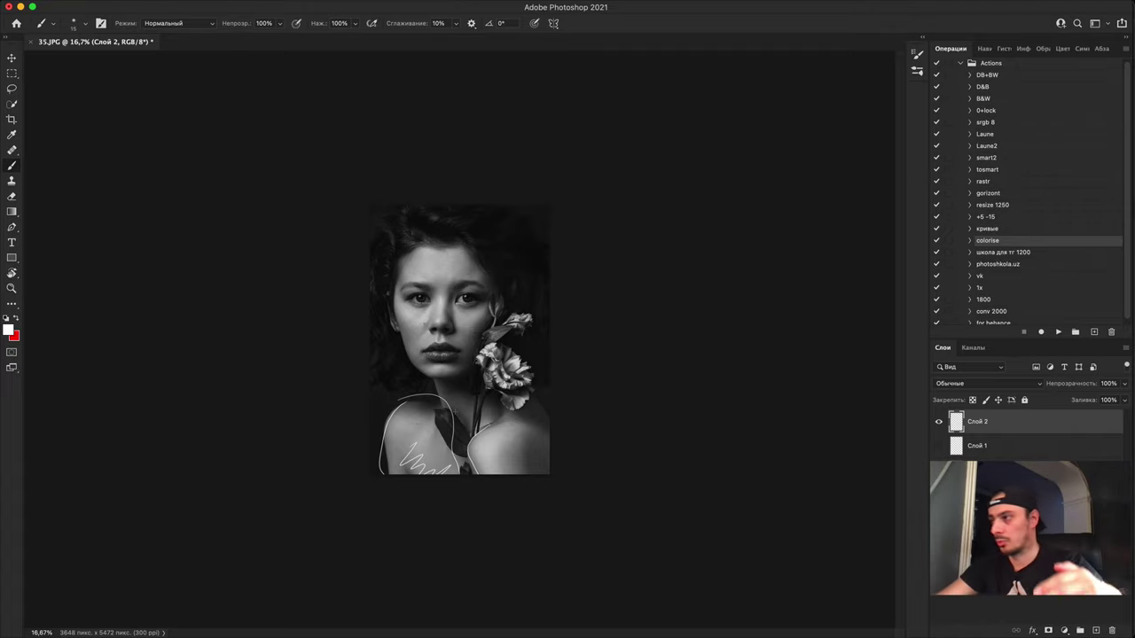
pyautogui.press('BackSpace')
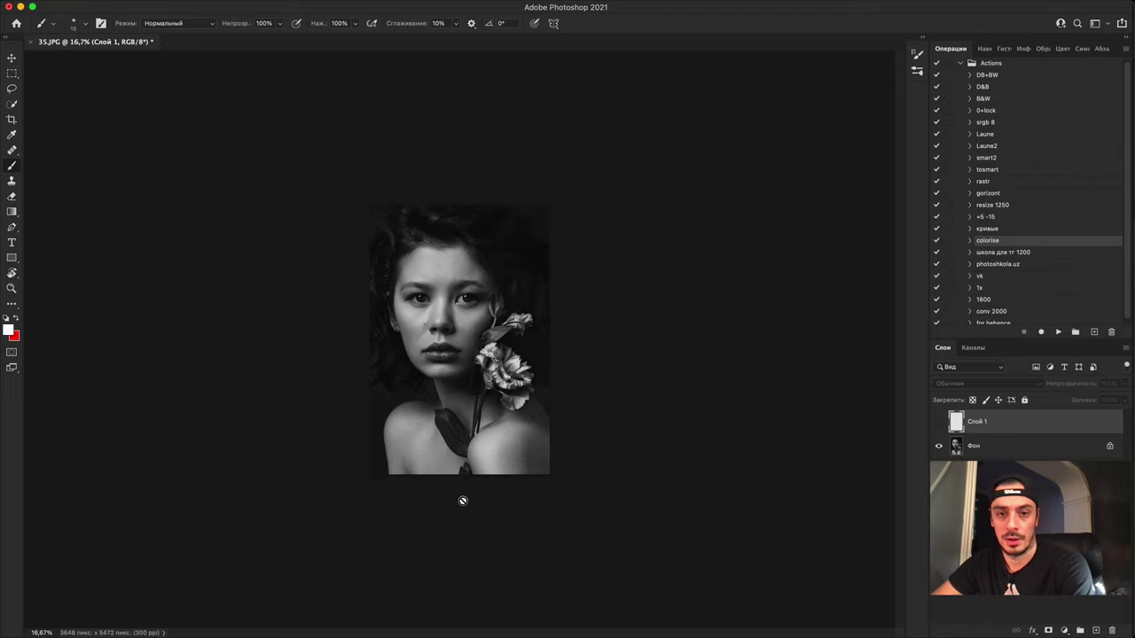
# Step: Duplicate the background layer Фон and shift the copy slightly upward in the frame
pyautogui.click(991, 445)
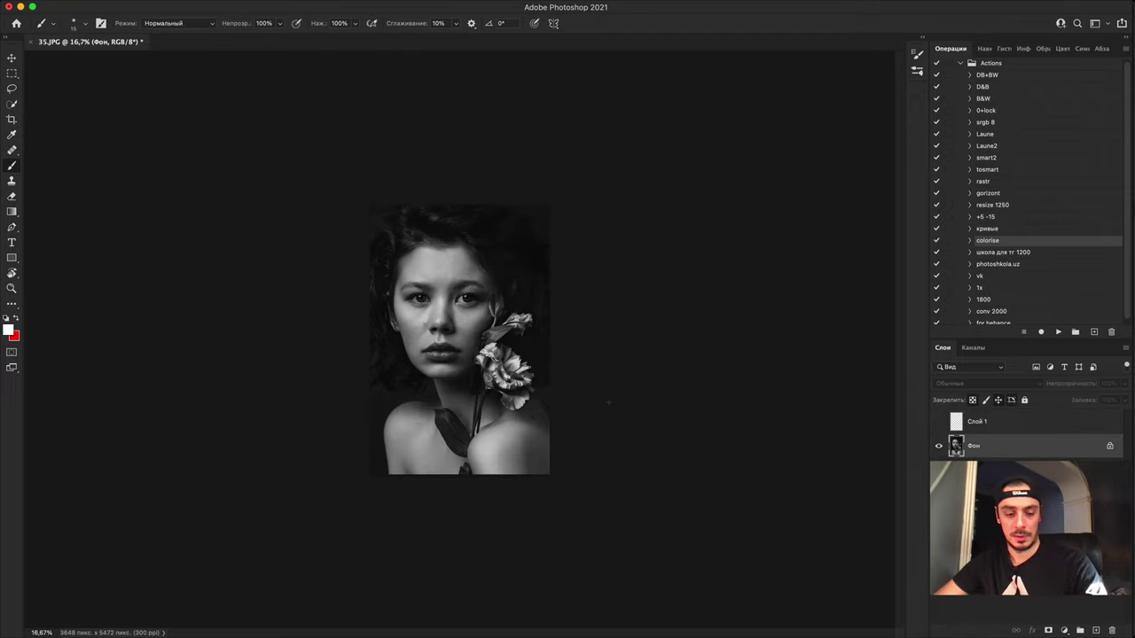
pyautogui.press('super+j')
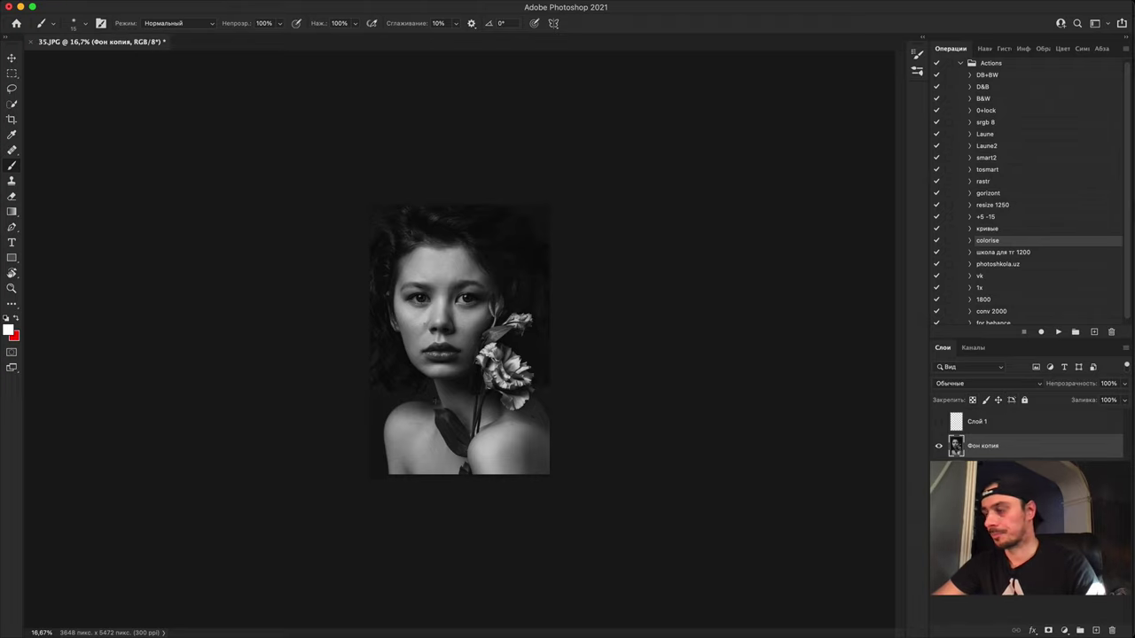
pyautogui.press('v')
pyautogui.moveTo(473, 403); pyautogui.dragTo(466, 373)
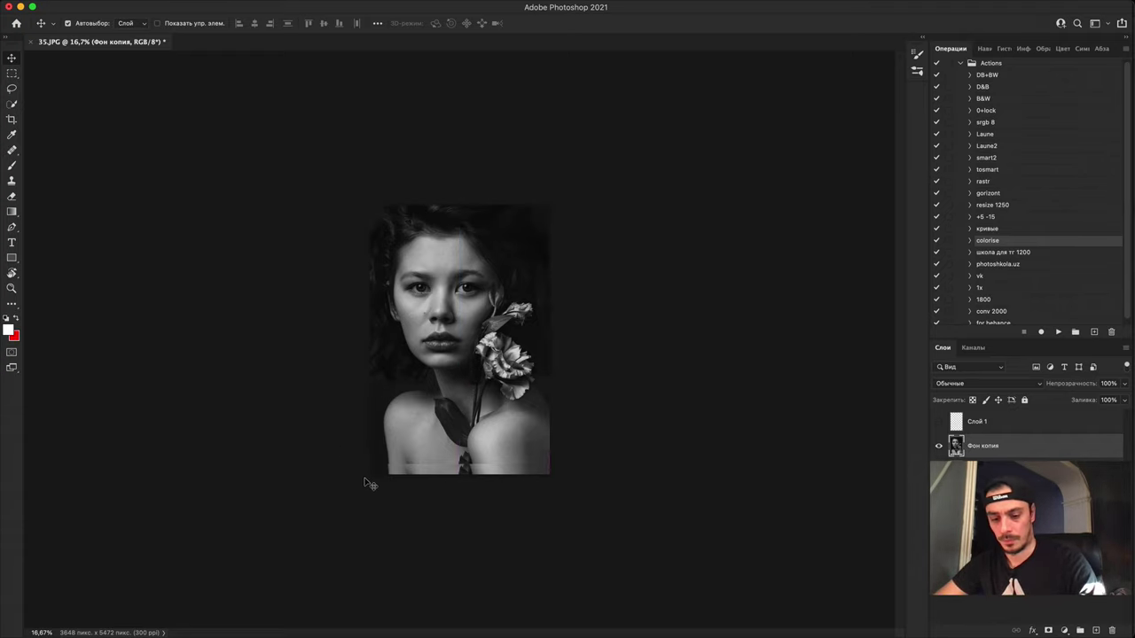
# Step: Copy the lower strip with the shoulders to a new layer and stretch it to about 120% height, down to the photo's bottom edge
pyautogui.press('m')
pyautogui.moveTo(324, 413); pyautogui.dragTo(691, 585)
pyautogui.hotkey('ctrl', 'j')
pyautogui.hotkey('ctrl', 't')
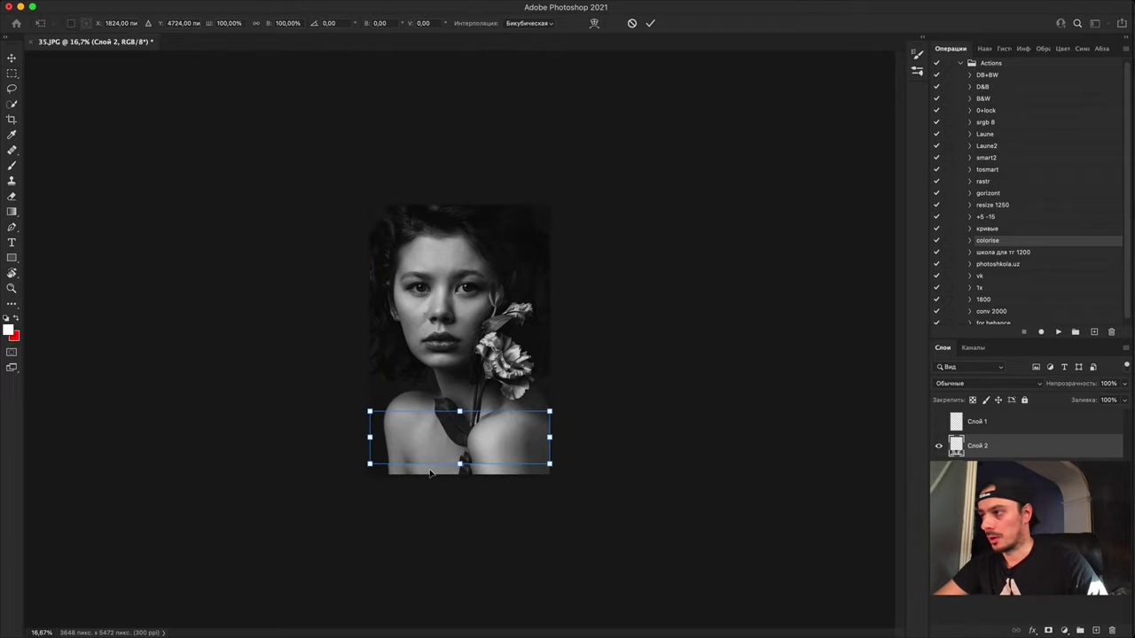
pyautogui.moveTo(459, 468); pyautogui.dragTo(417, 517)
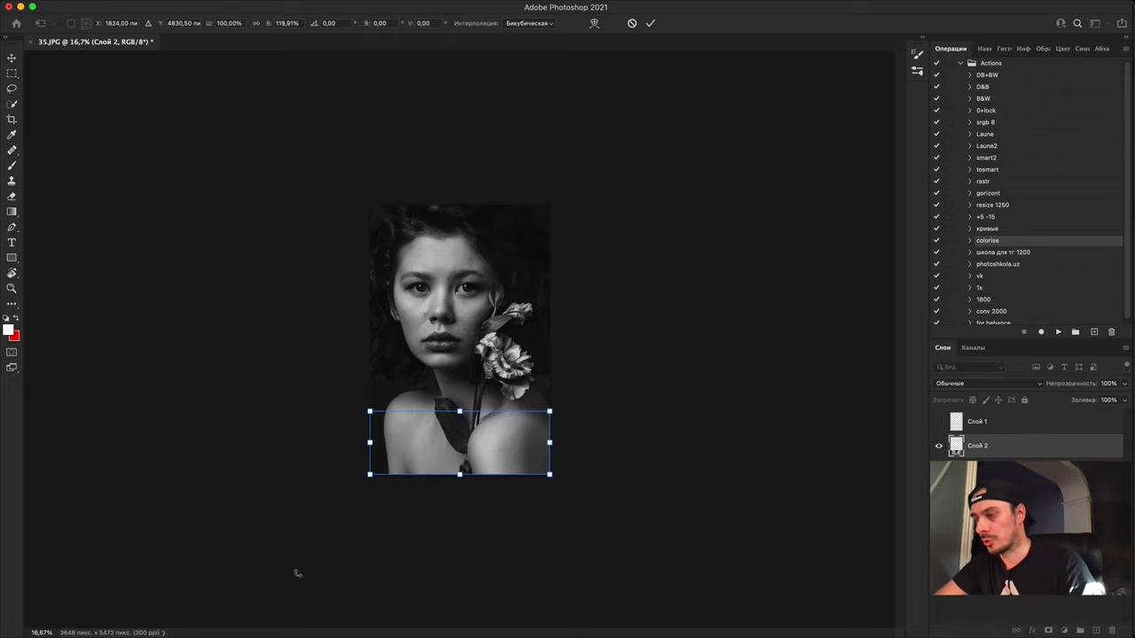
pyautogui.press('Return')
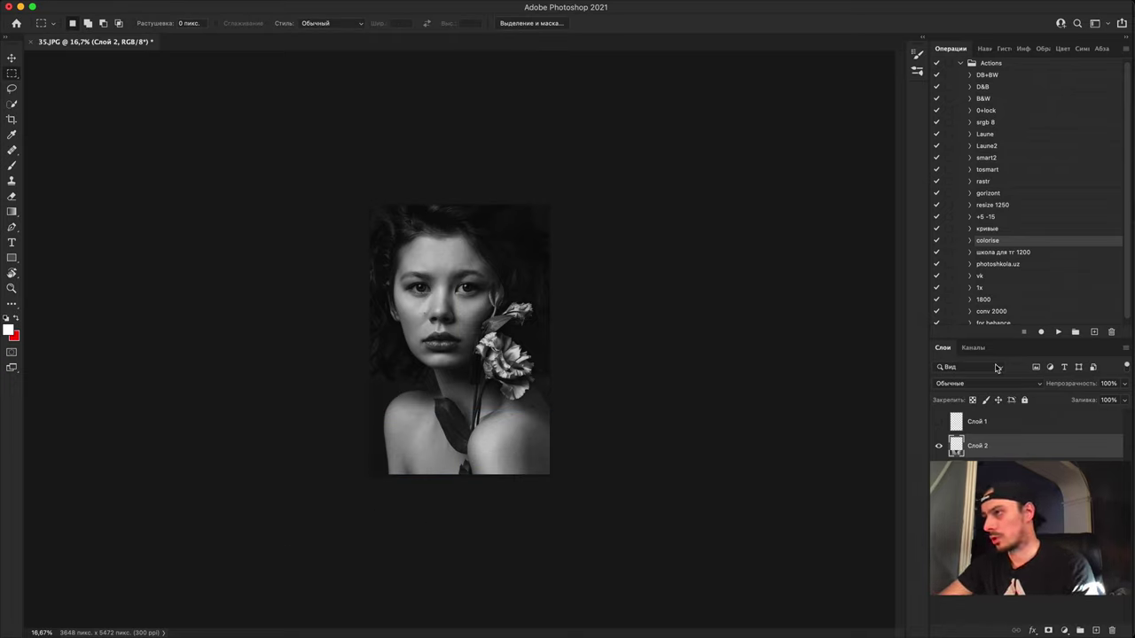
# Step: Stamp the visible image onto a new layer and compare the extended version with the original portrait
pyautogui.press('super+alt+shift+e')
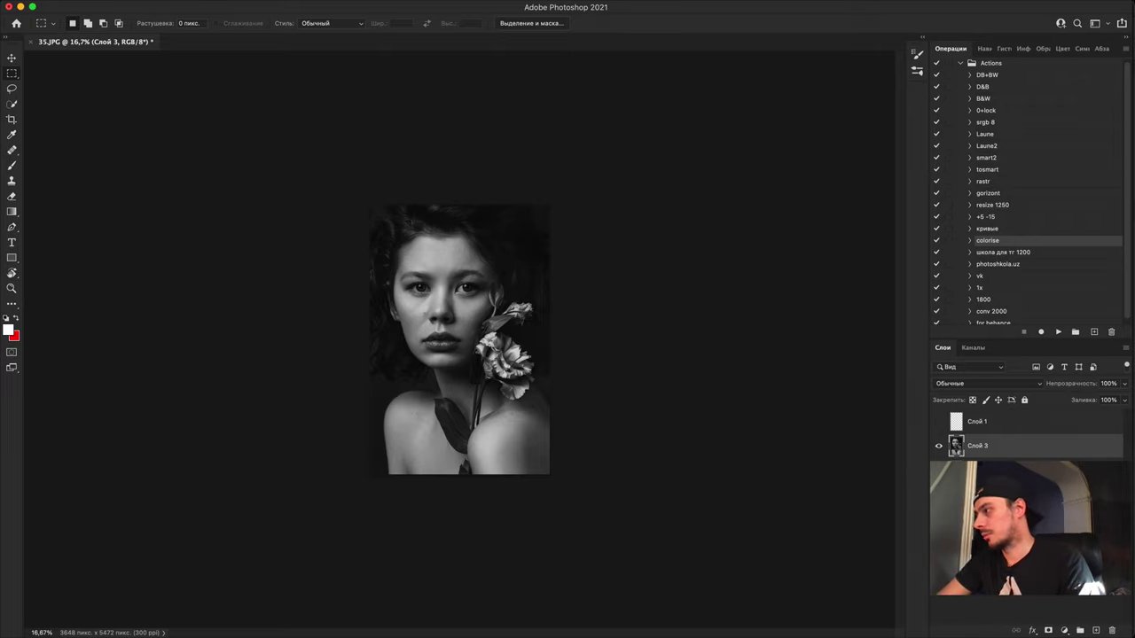
pyautogui.click(939, 446)
pyautogui.click(939, 446)
pyautogui.click(939, 445)
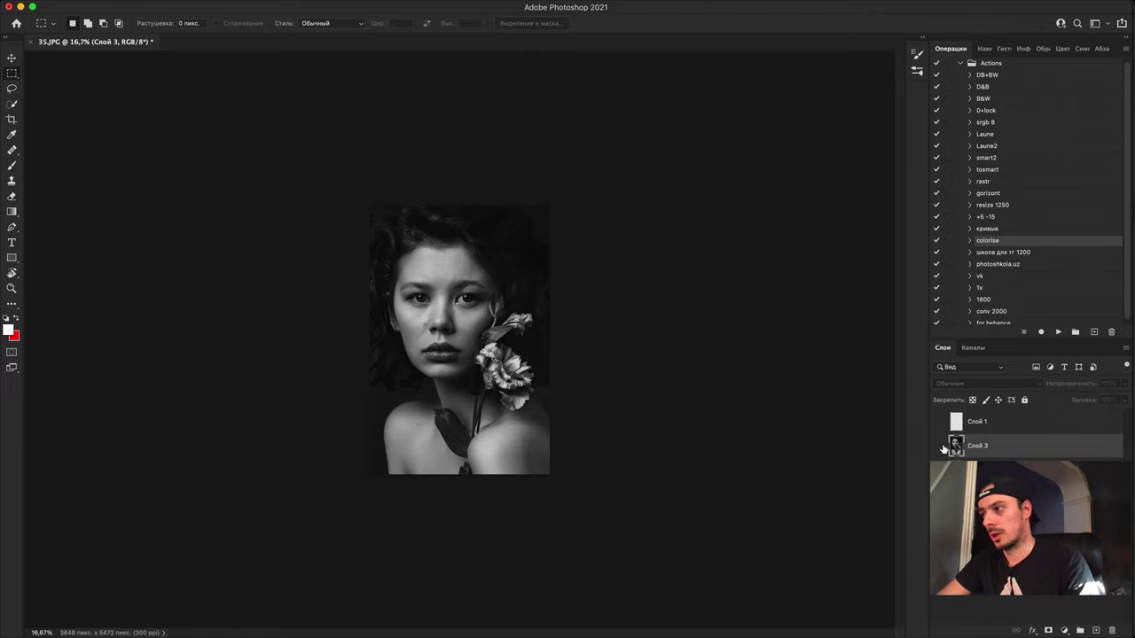
pyautogui.click(938, 446)
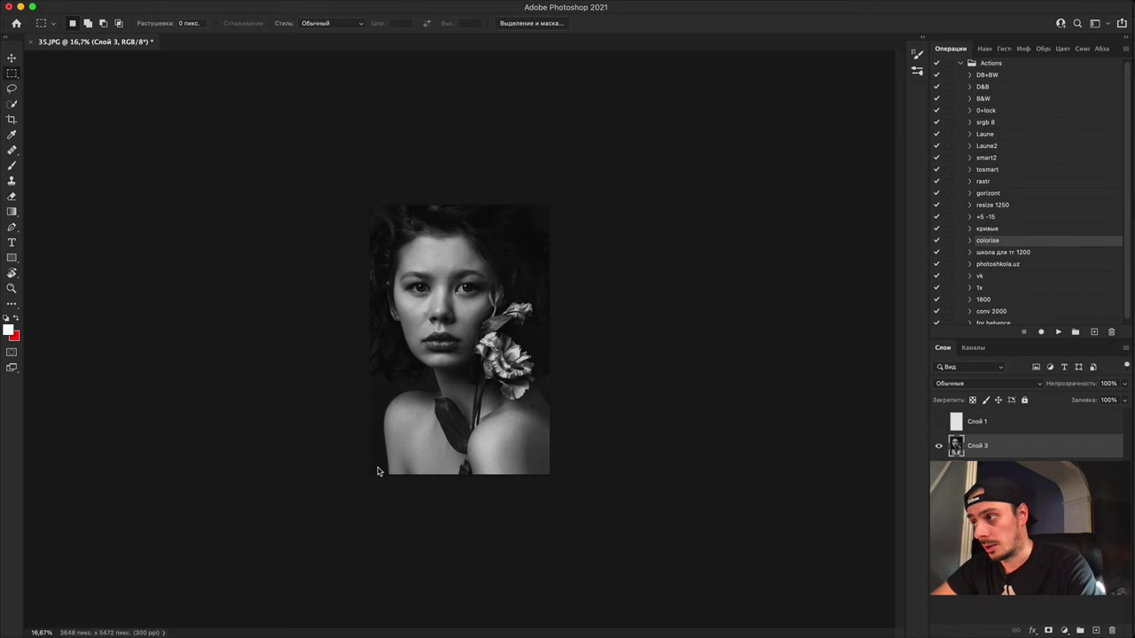
# Step: Open Liquify and push the lower edge of the arm beside the dark background outward with a 1100 Forward Warp brush
pyautogui.press('super+shift+x')
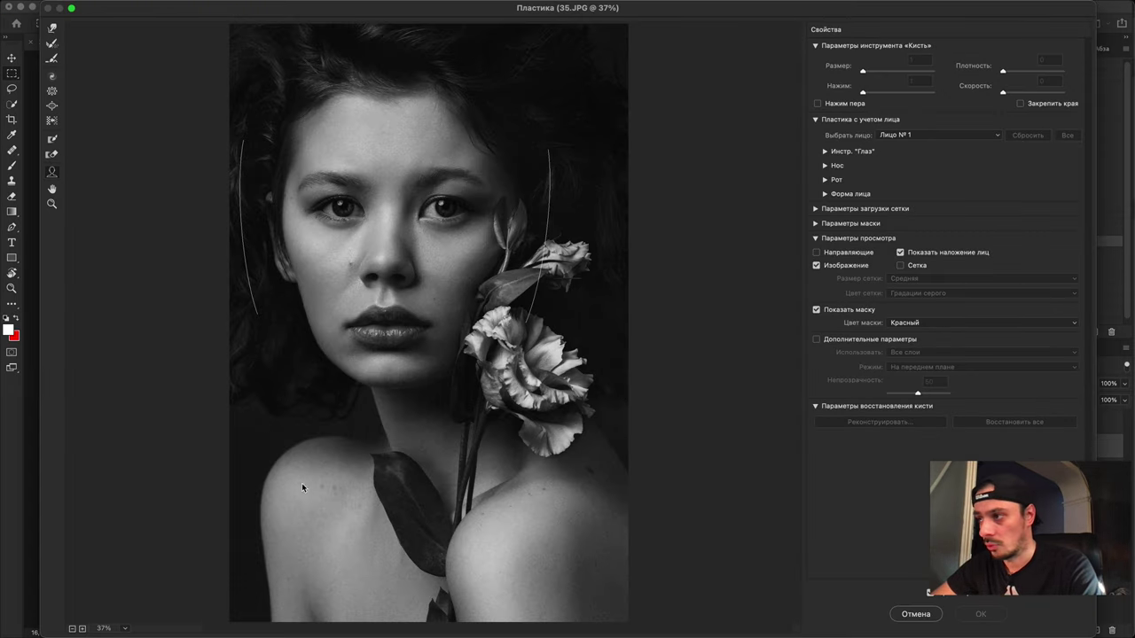
pyautogui.click(51, 28)
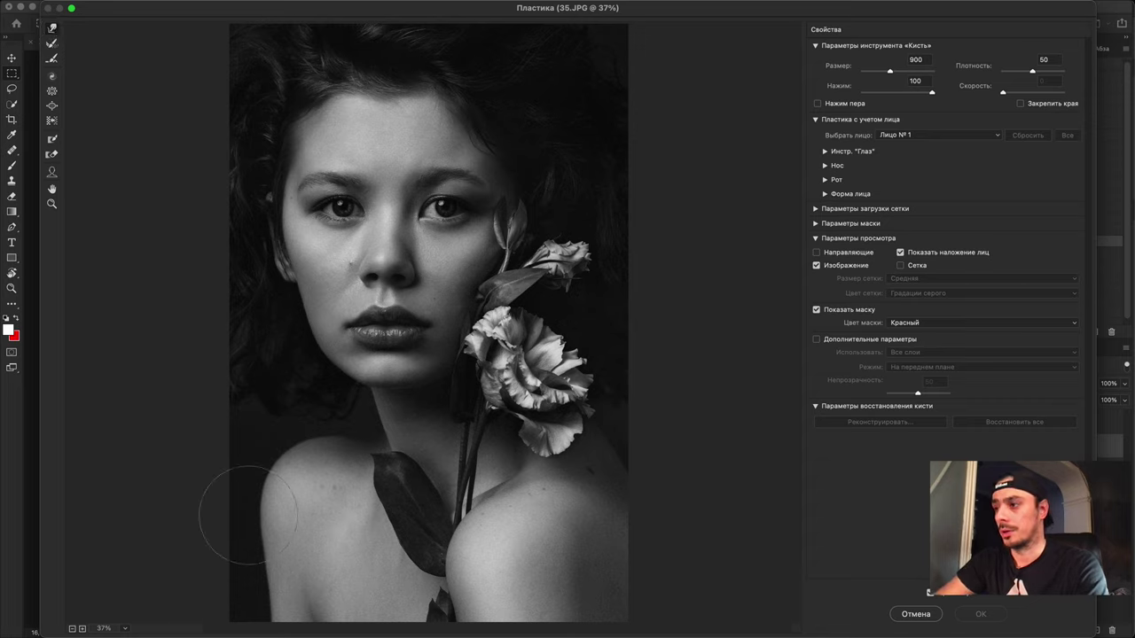
pyautogui.press(']')
pyautogui.press(']')
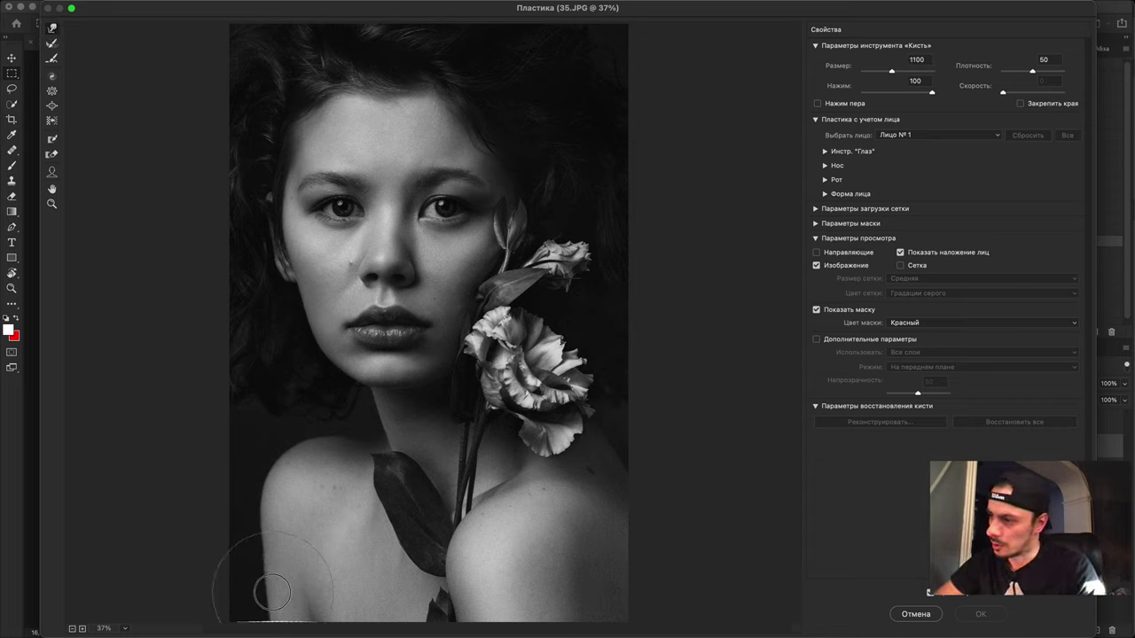
pyautogui.moveTo(274, 582); pyautogui.dragTo(271, 567)
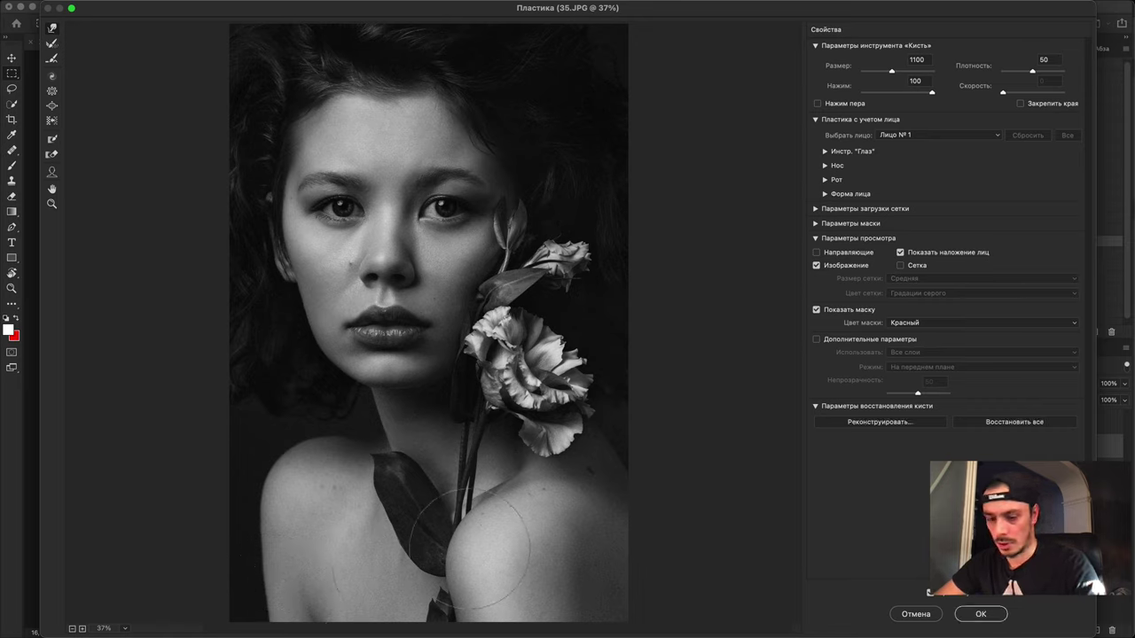
# Step: Expand the front shoulder toward the leaf and reshape its upper edge, using brush sizes of 1500 and 1200
pyautogui.press(']')
pyautogui.press(']')
pyautogui.press(']')
pyautogui.press(']')
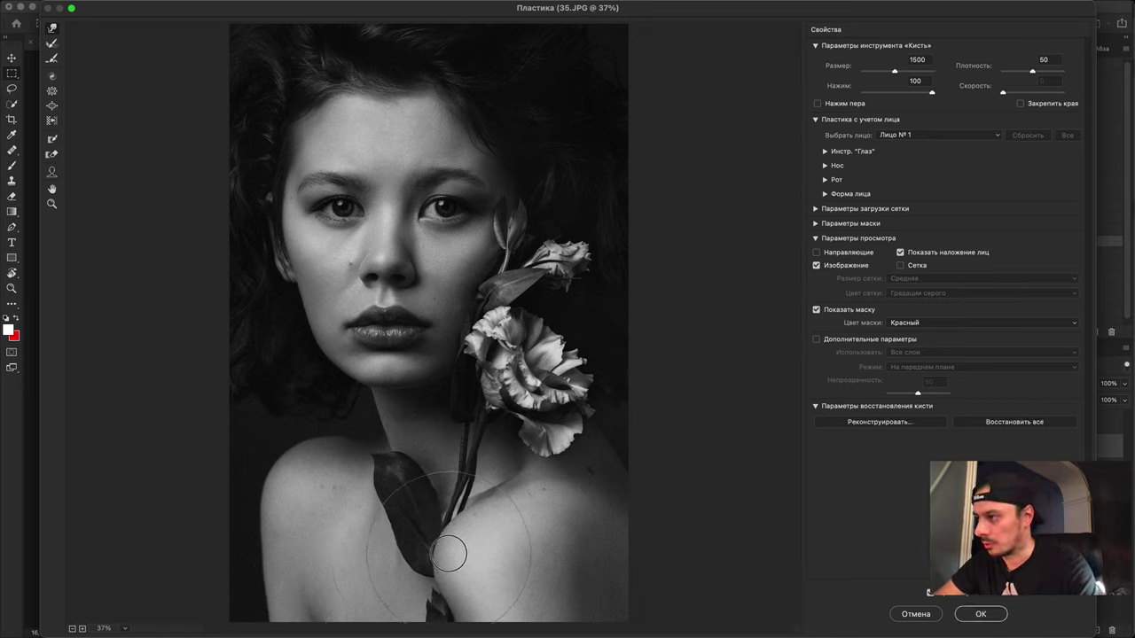
pyautogui.press('[')
pyautogui.press('[')
pyautogui.press('[')
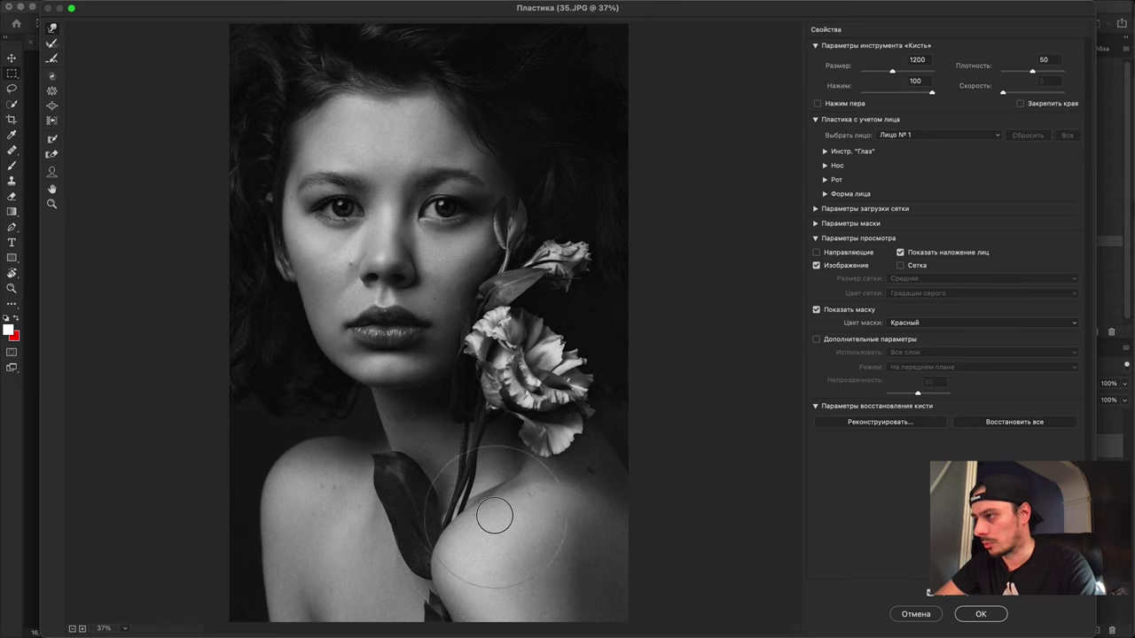
pyautogui.moveTo(495, 516)
pyautogui.mouseDown()
pyautogui.moveTo(459, 516)
pyautogui.moveTo(443, 532)
pyautogui.mouseUp()
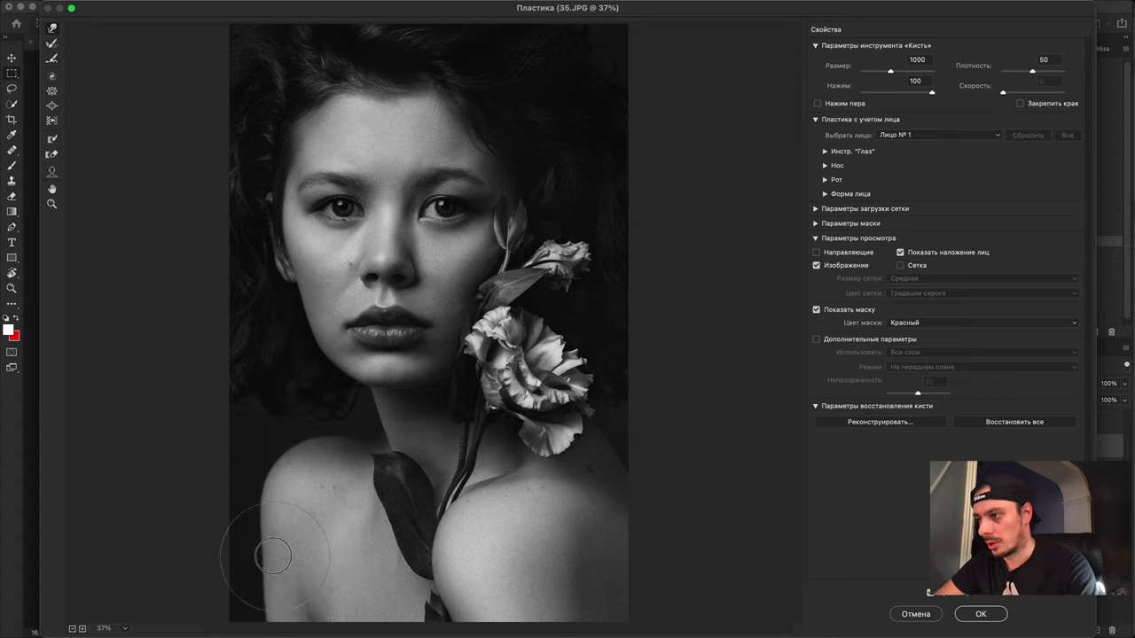
# Step: Refine the opposite arm's outline with brush sizes from 1000 to 1500 and apply the Liquify changes
pyautogui.press('[')
pyautogui.press(']')
pyautogui.press(']')
pyautogui.press(']')
pyautogui.press(']')
pyautogui.press(']')
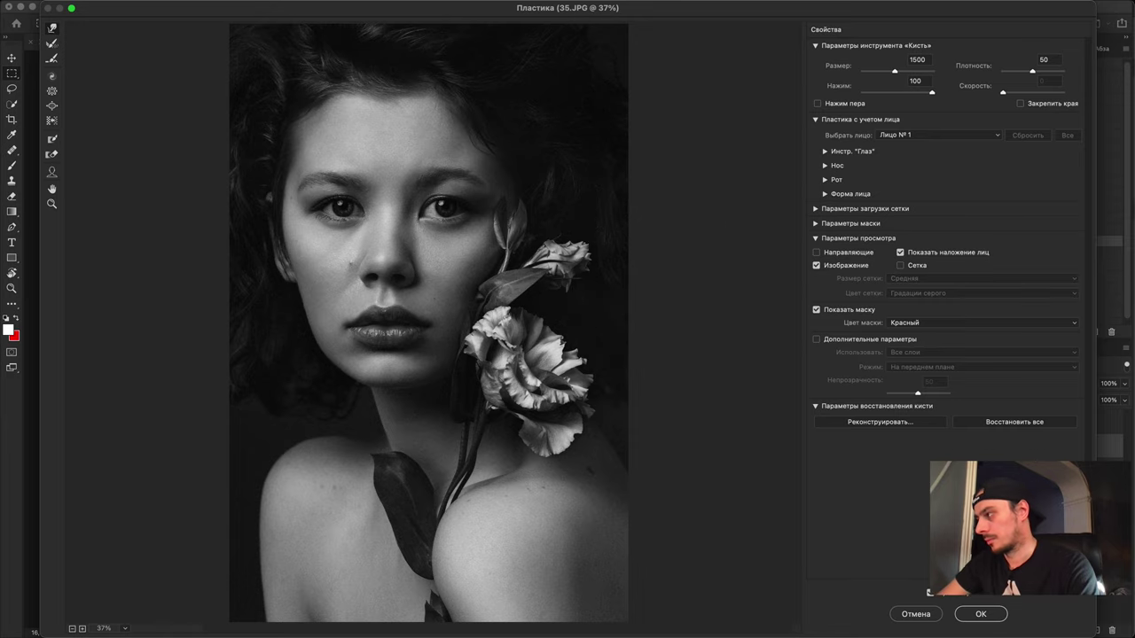
pyautogui.click(982, 616)
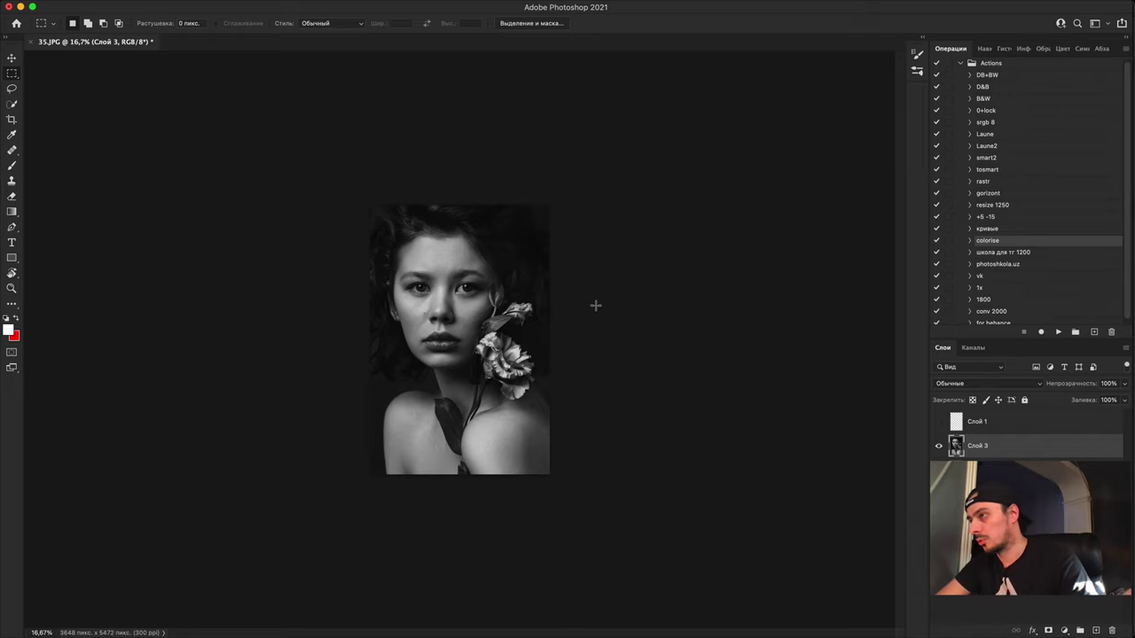
# Step: Add a new layer and mark in red the chest area and the outer curves of both shoulders
pyautogui.press('super+plus')
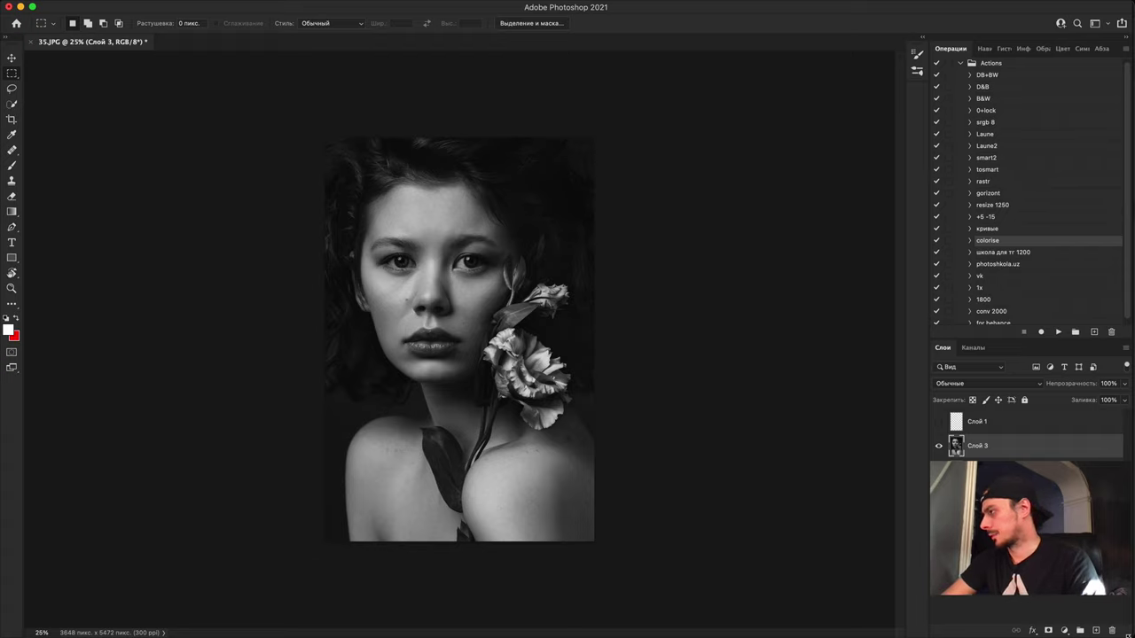
pyautogui.click(1093, 621)
pyautogui.click(1094, 629)
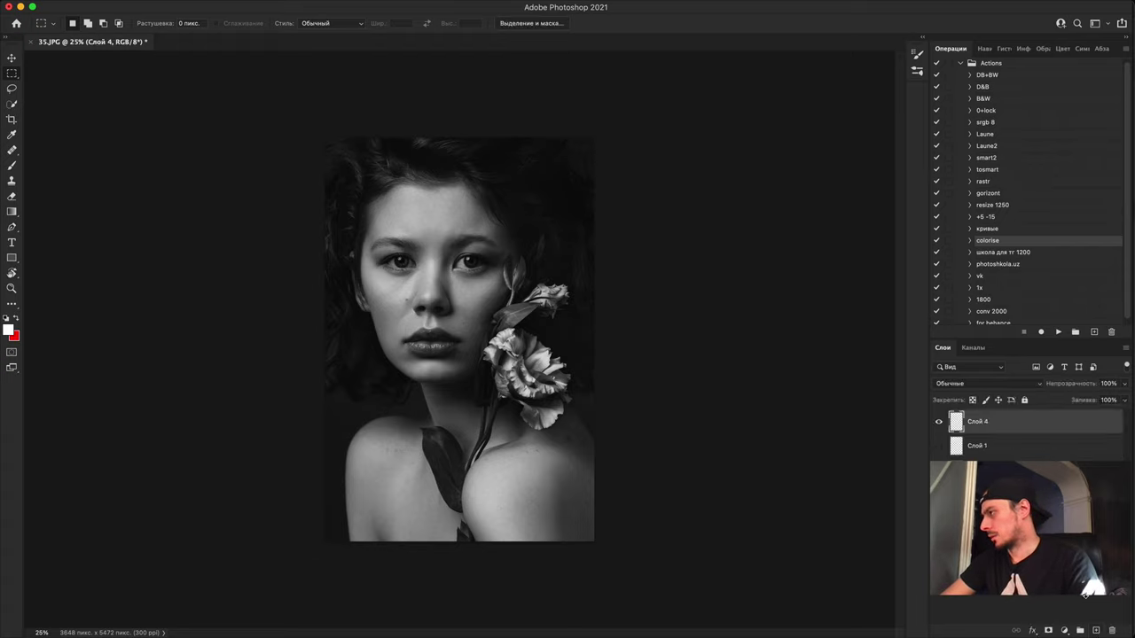
pyautogui.press('x')
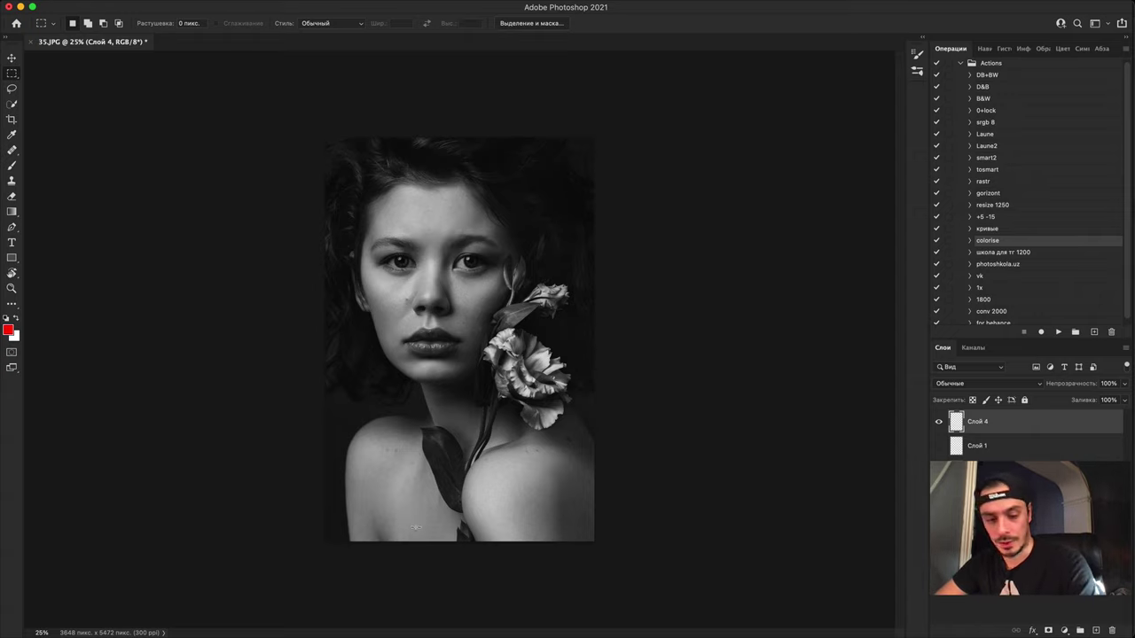
pyautogui.press('b')
pyautogui.moveTo(380, 503)
pyautogui.mouseDown()
pyautogui.moveTo(423, 516)
pyautogui.moveTo(407, 520)
pyautogui.mouseUp()
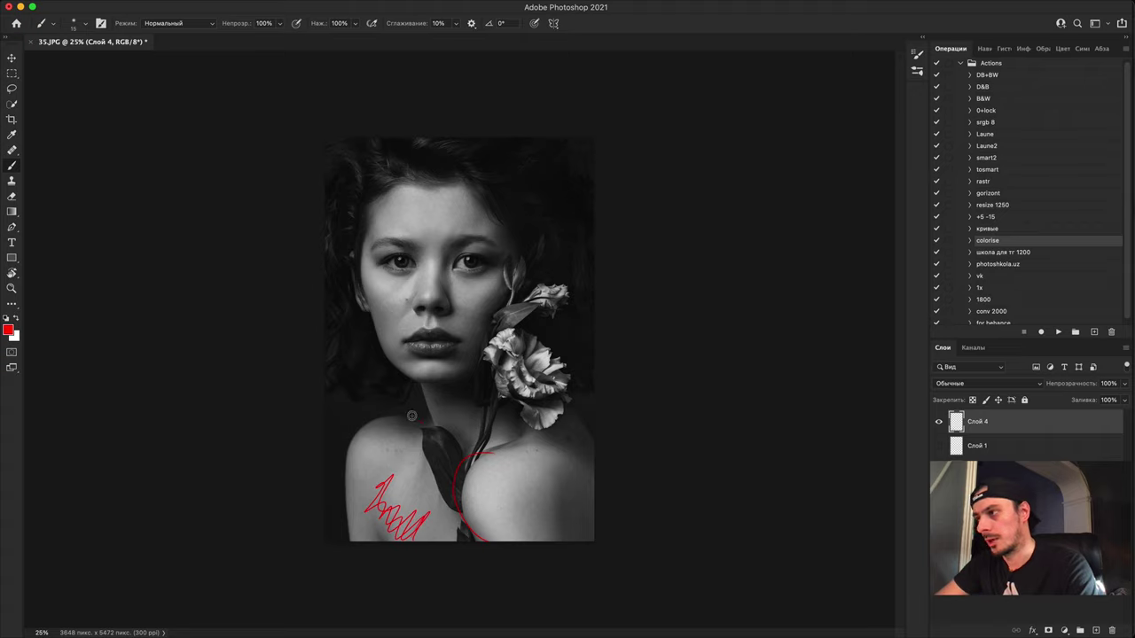
pyautogui.moveTo(425, 418)
pyautogui.mouseDown()
pyautogui.moveTo(329, 461)
pyautogui.moveTo(347, 501)
pyautogui.mouseUp()
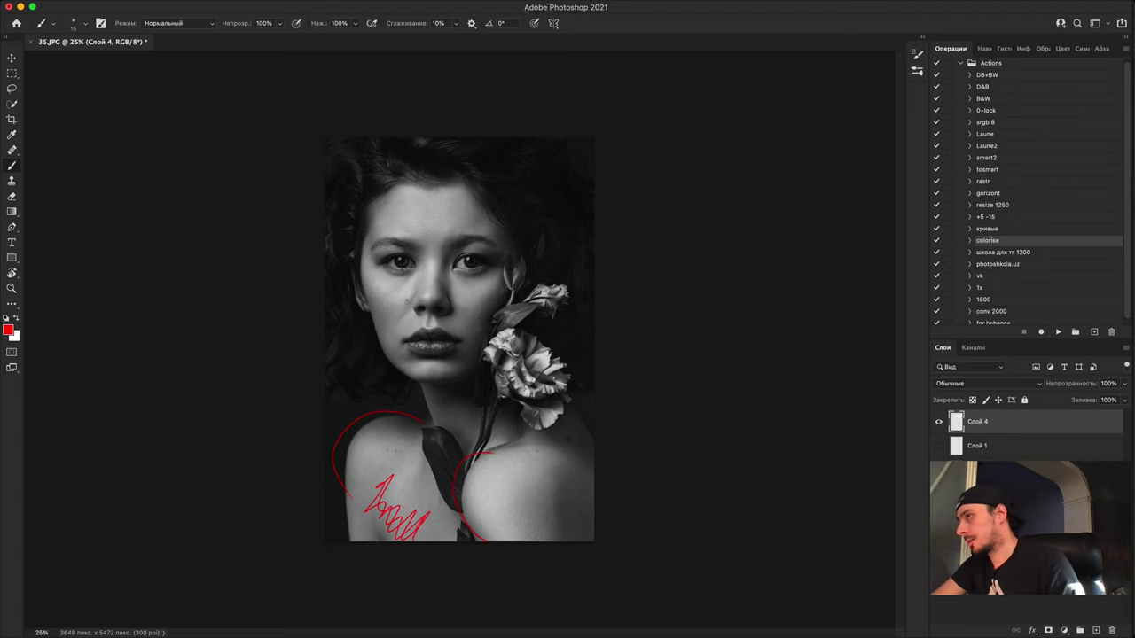
# Step: Mark the capillaries in red on the white of the eye nearer the flowers
pyautogui.press('super+equal')
pyautogui.press('super+equal')
pyautogui.press('super+equal')
pyautogui.moveTo(533, 447); pyautogui.dragTo(577, 585)
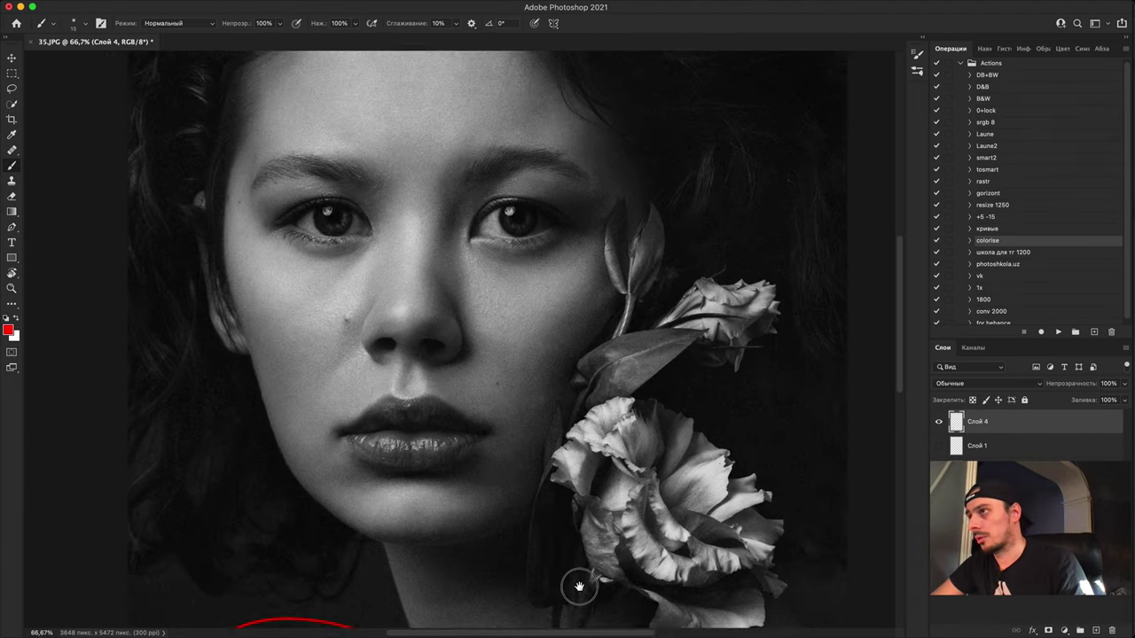
pyautogui.press('super+equal')
pyautogui.press('super+equal')
pyautogui.moveTo(597, 385); pyautogui.dragTo(502, 555)
pyautogui.press('super+equal')
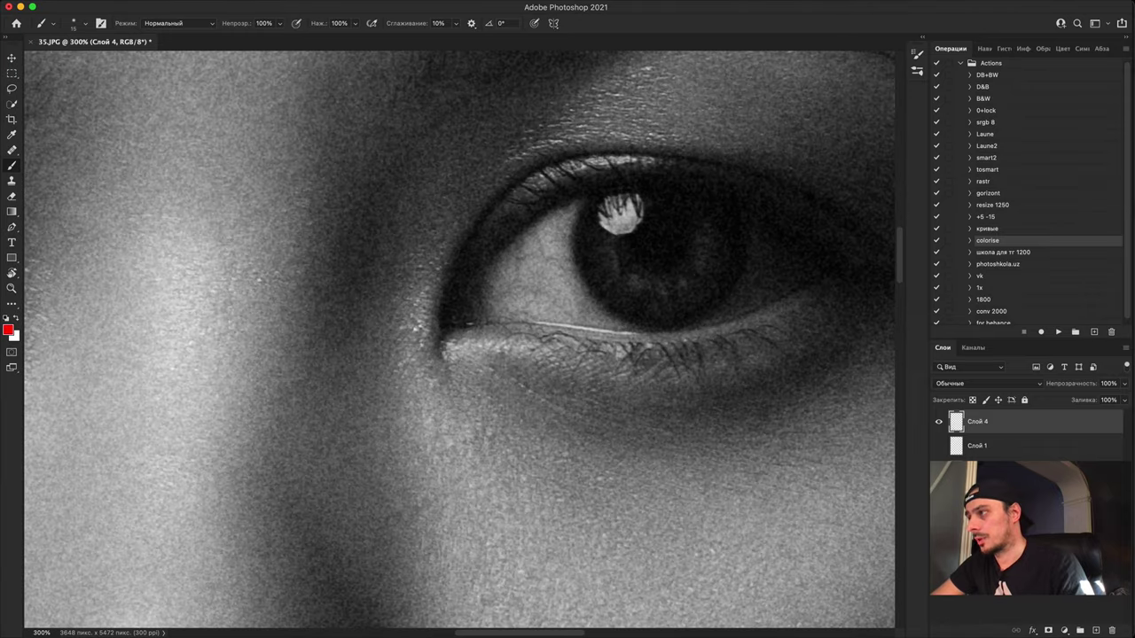
pyautogui.moveTo(567, 457); pyautogui.dragTo(663, 496)
pyautogui.moveTo(587, 407); pyautogui.dragTo(494, 470)
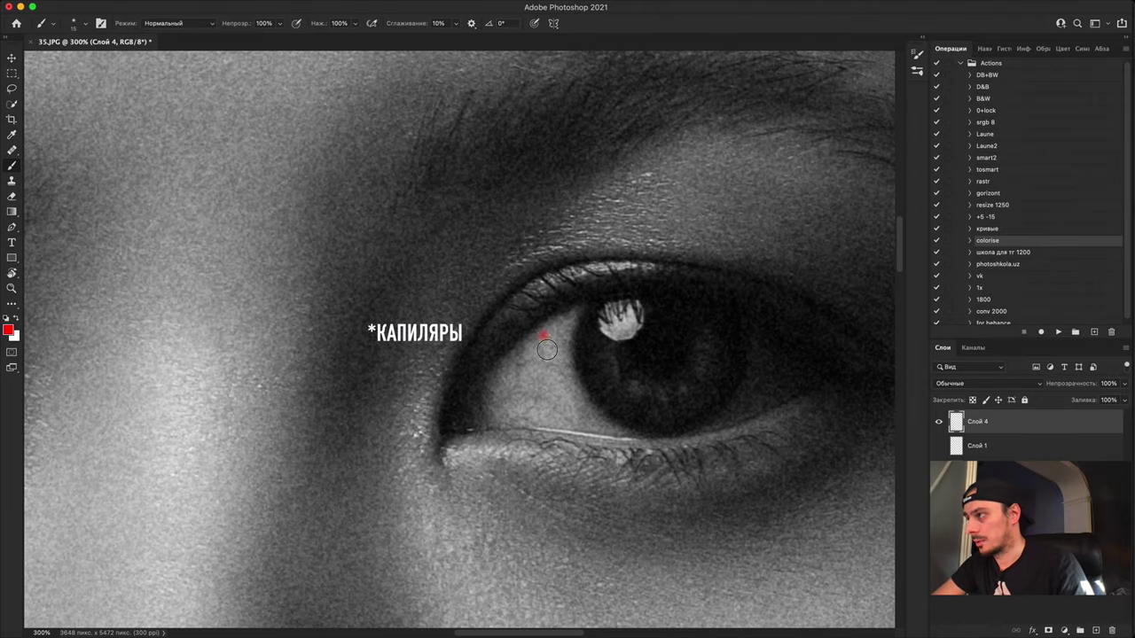
pyautogui.moveTo(547, 349)
pyautogui.mouseDown()
pyautogui.moveTo(572, 380)
pyautogui.moveTo(513, 387)
pyautogui.moveTo(570, 409)
pyautogui.mouseUp()
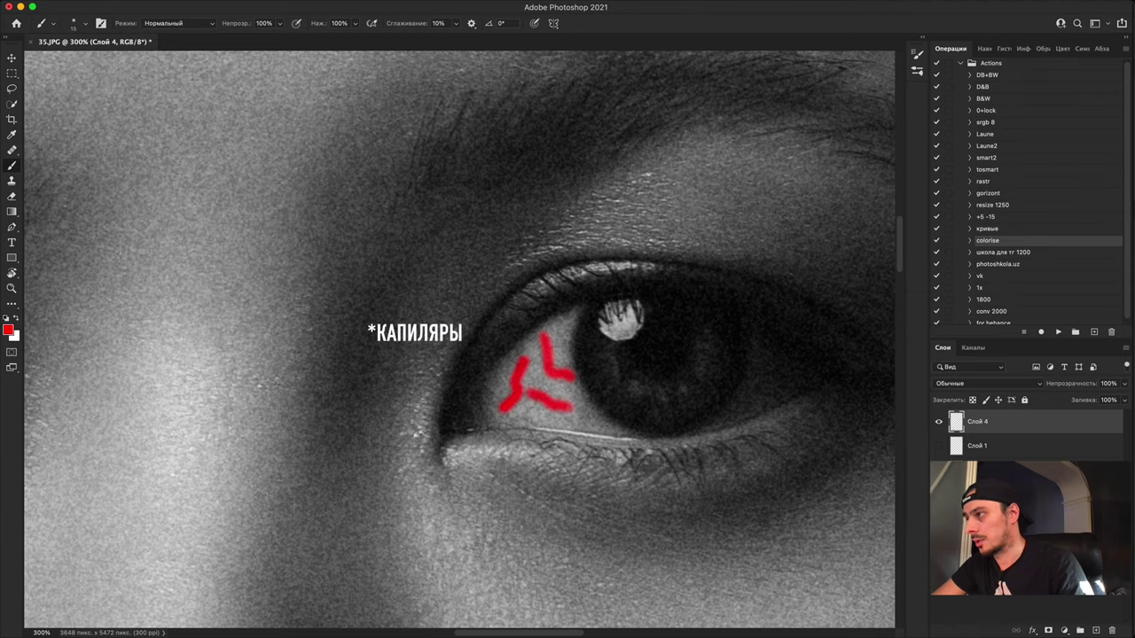
# Step: Hide the Слой 4 layer with the red shoulder, chest and eye markings
pyautogui.press('super+minus')
pyautogui.press('super+minus')
pyautogui.press('super+minus')
pyautogui.press('super+minus')
pyautogui.press('super+minus')
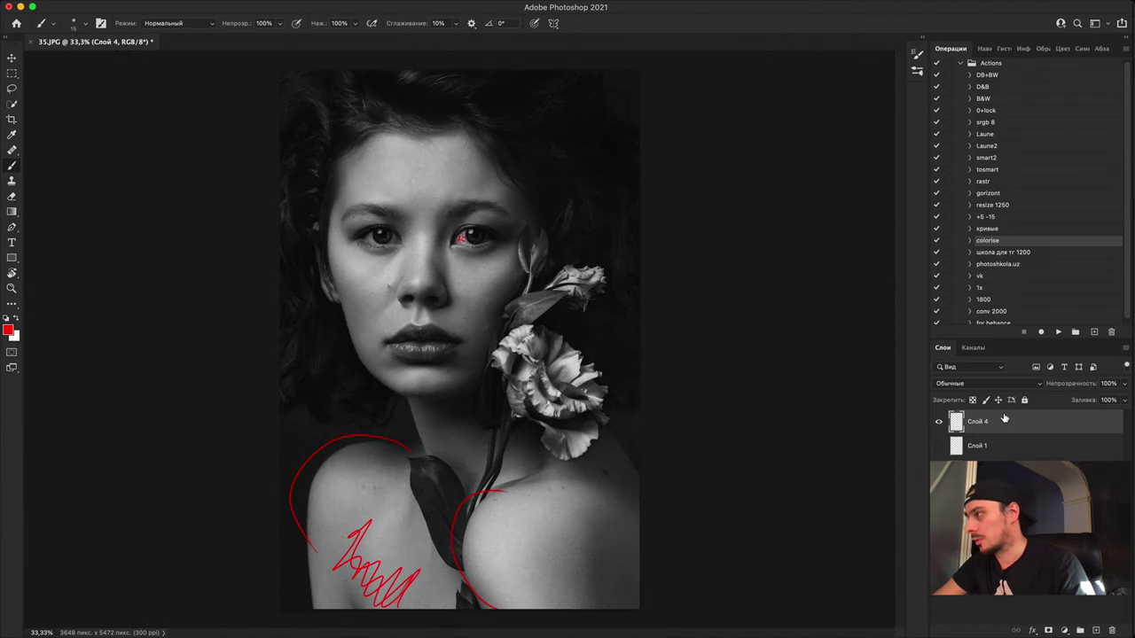
pyautogui.click(942, 423)
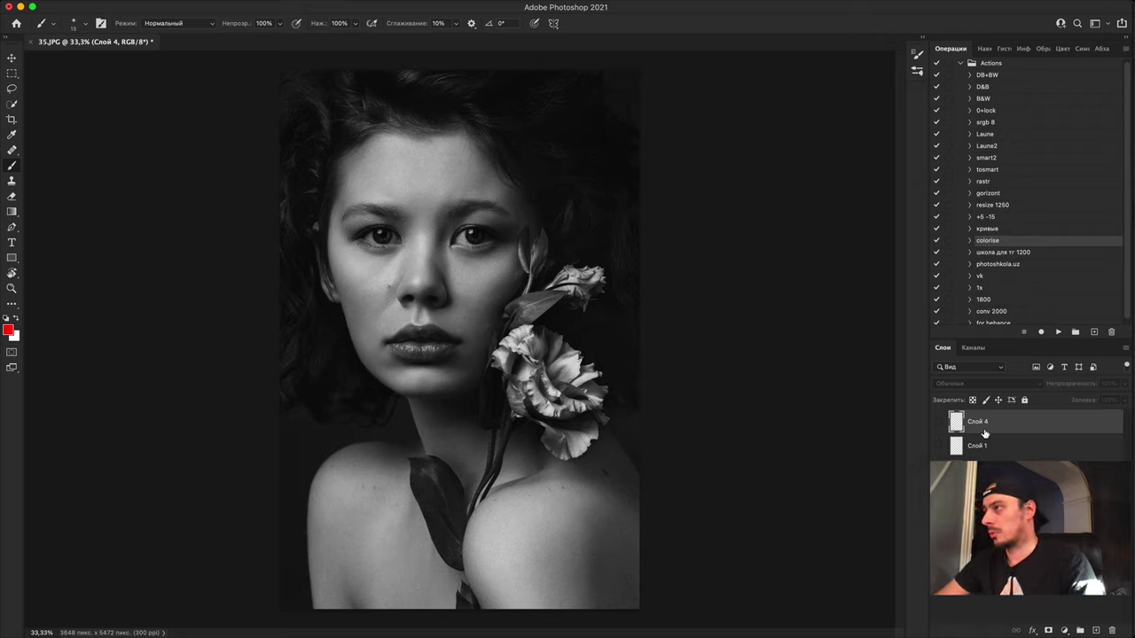
# Step: Add a Curves adjustment layer and raise the midtones slightly to brighten the image
pyautogui.click(1064, 631)
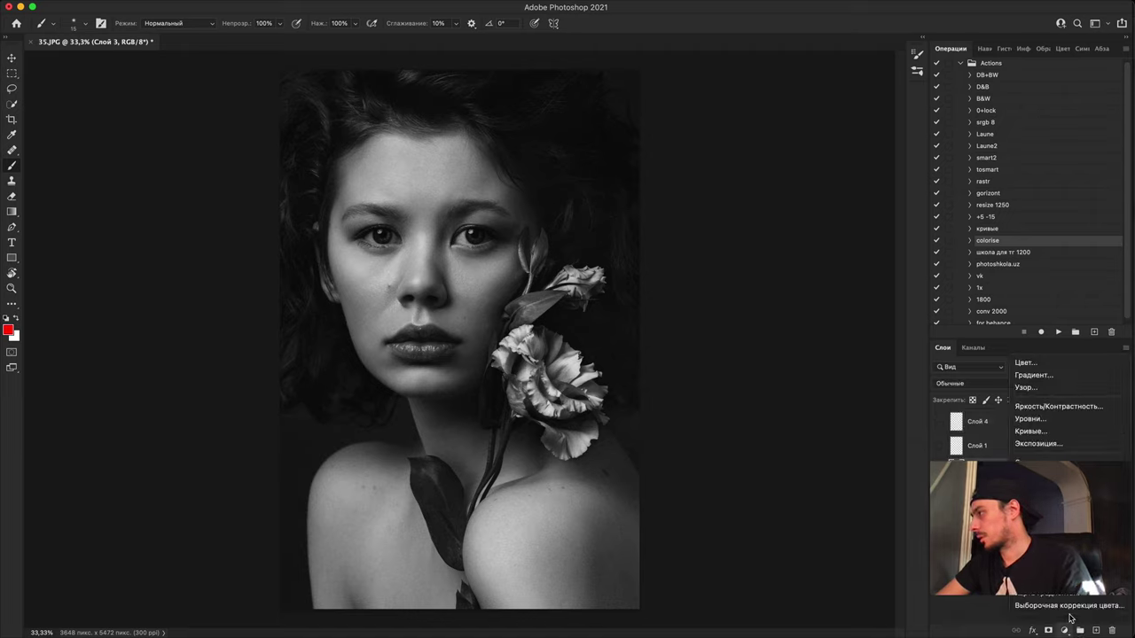
pyautogui.click(1031, 431)
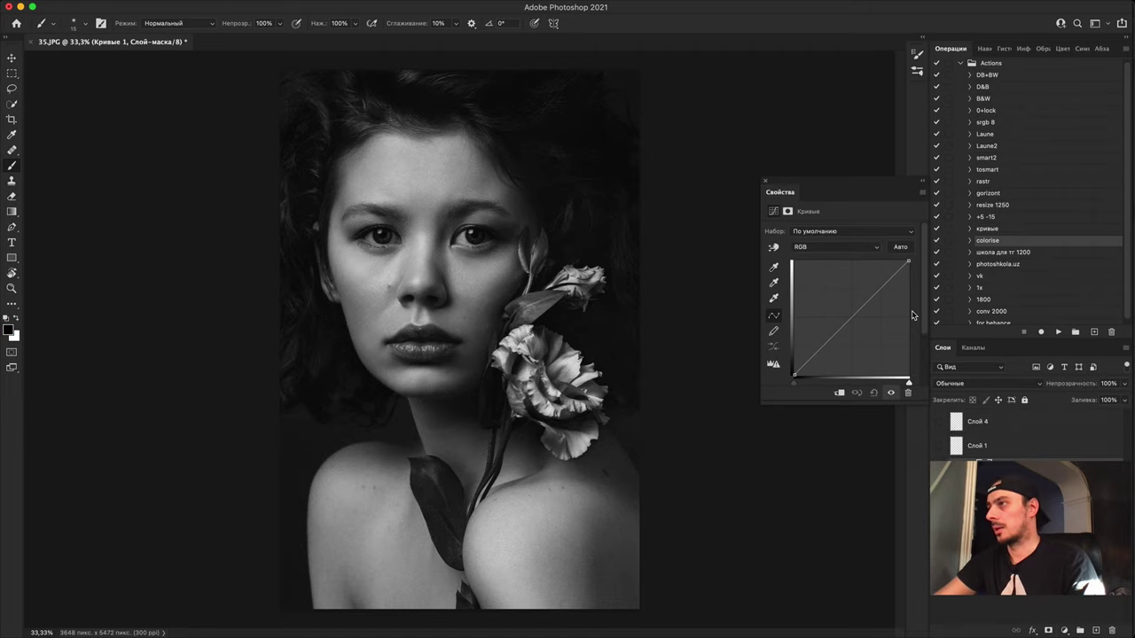
pyautogui.moveTo(840, 330); pyautogui.dragTo(840, 317)
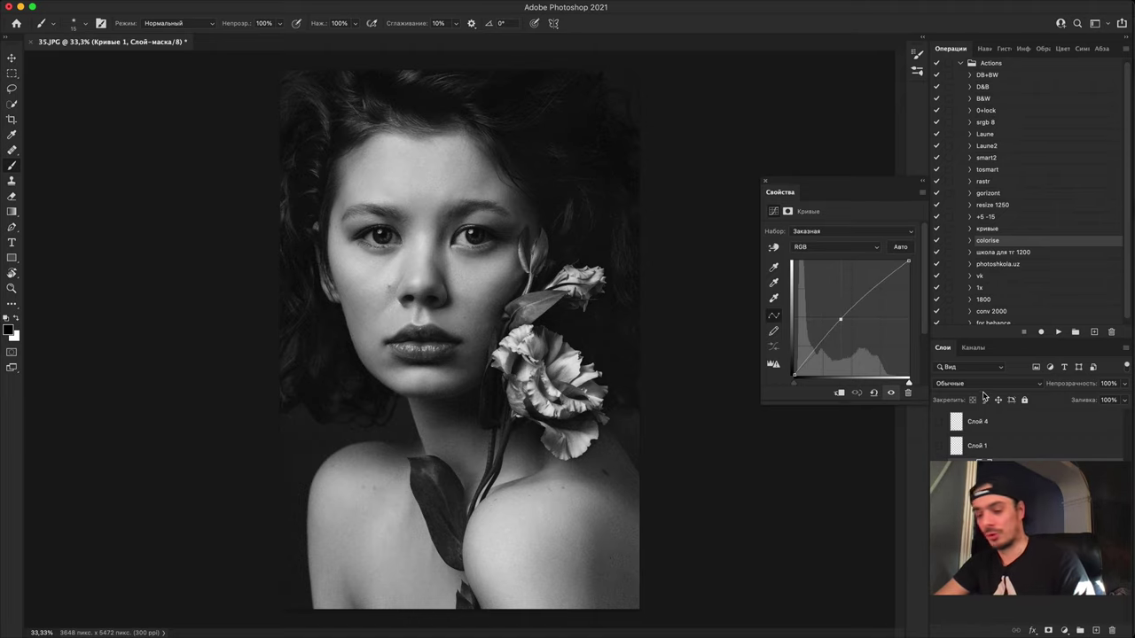
# Step: Restrict the brightening Curves to the eyes by painting white on its mask, and toggle the layer to compare
pyautogui.press('super+plus')
pyautogui.press('super+plus')
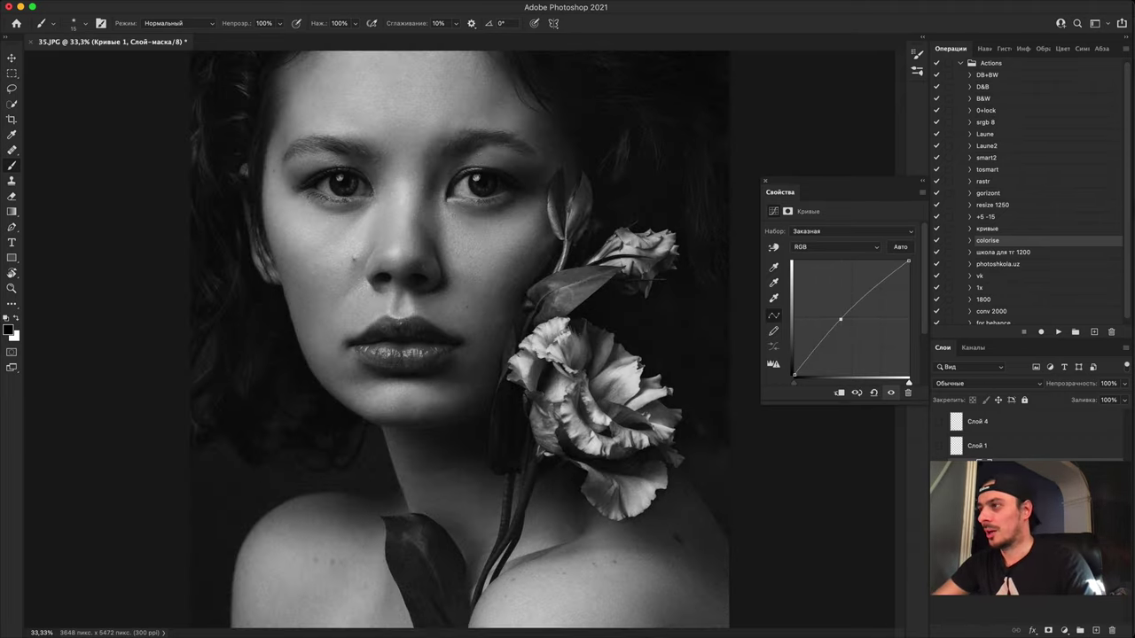
pyautogui.moveTo(434, 243); pyautogui.dragTo(468, 355)
pyautogui.press('super+plus')
pyautogui.press('super+plus')
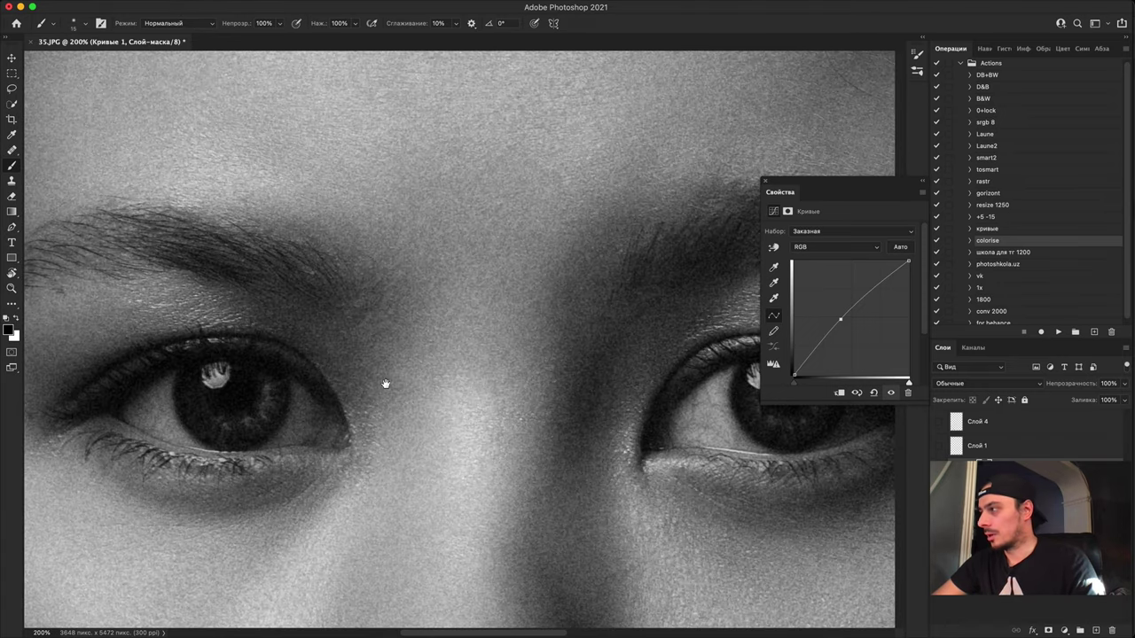
pyautogui.moveTo(385, 385); pyautogui.dragTo(471, 390)
pyautogui.press('x')
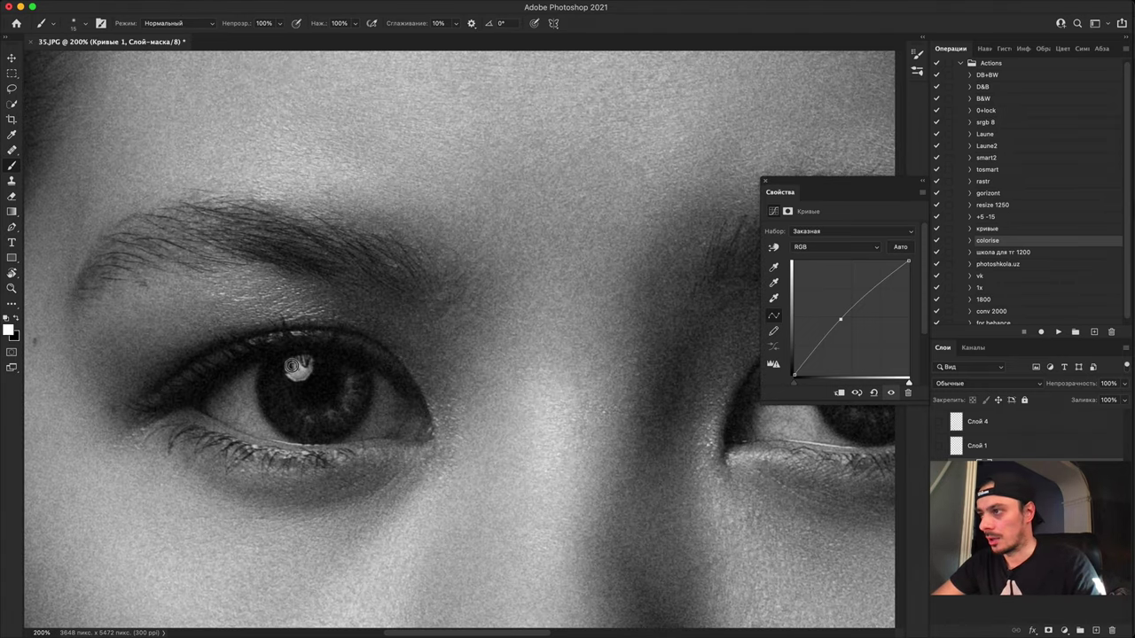
pyautogui.press('super+minus')
pyautogui.press('super+minus')
pyautogui.press('super+minus')
pyautogui.press('super+minus')
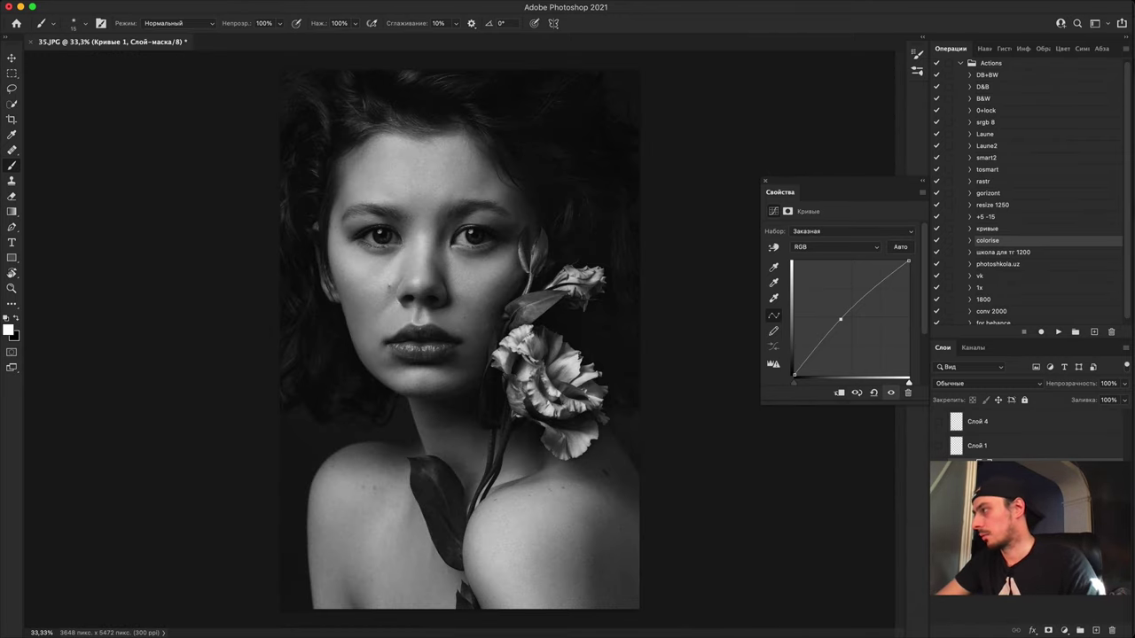
pyautogui.click(936, 469)
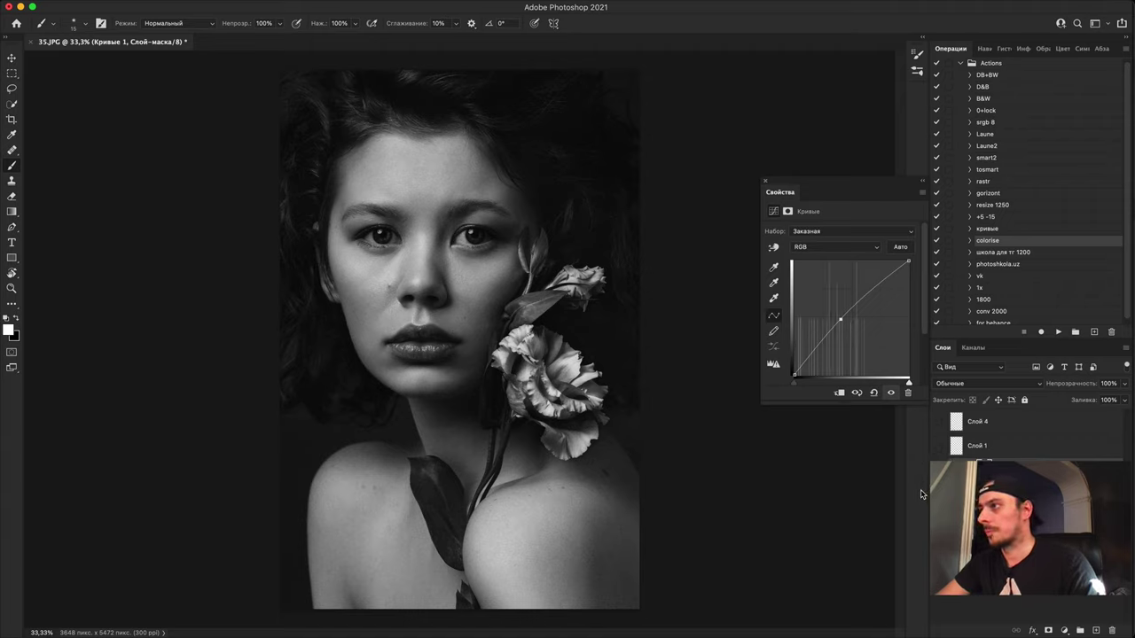
# Step: Add a second Curves adjustment layer and a new layer, and outline in red areas on the forehead, cheeks and chin
pyautogui.click(1065, 630)
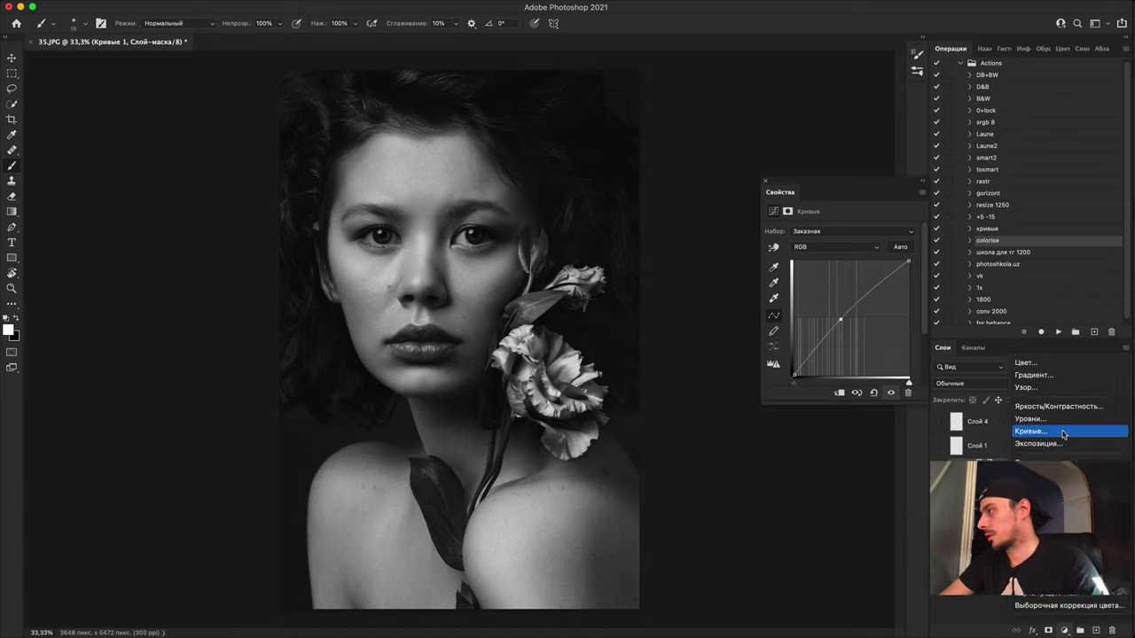
pyautogui.click(1056, 432)
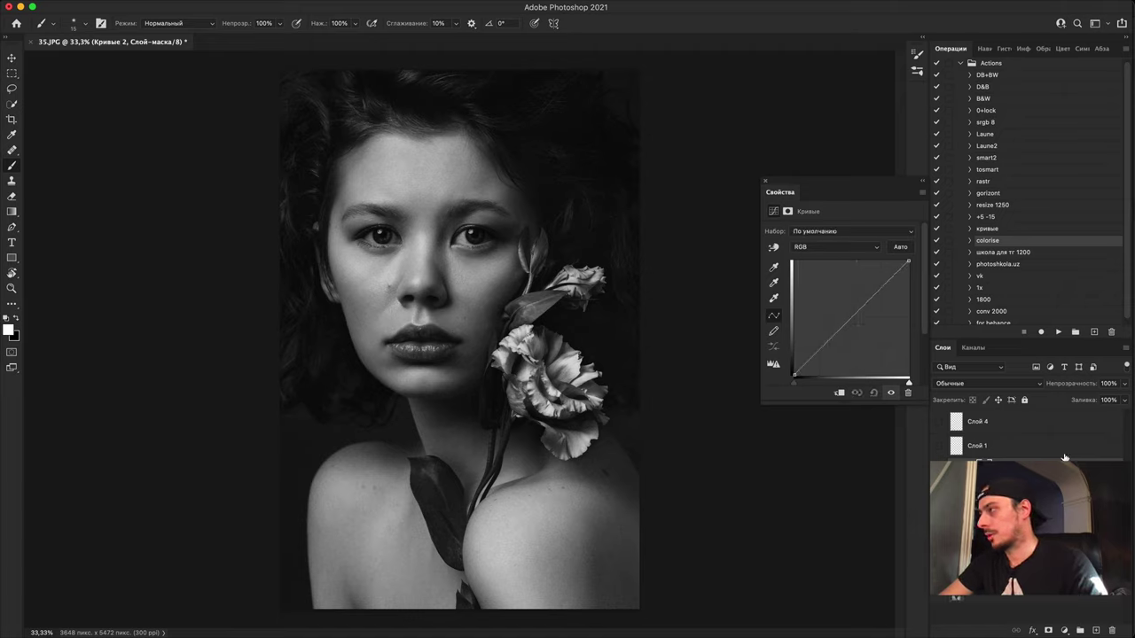
pyautogui.click(1095, 630)
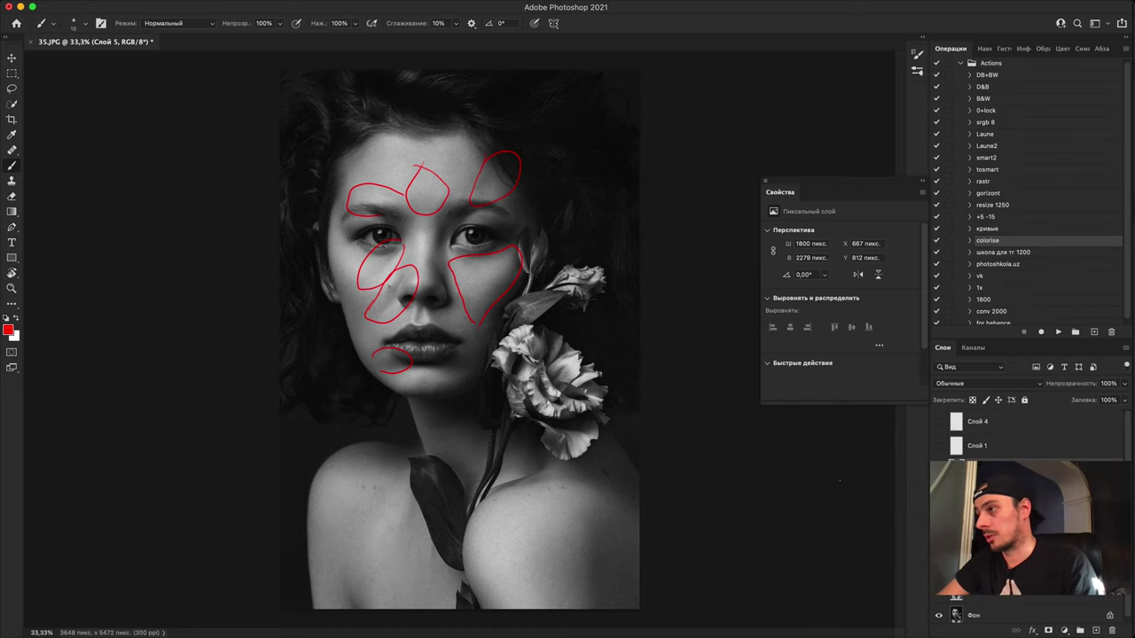
# Step: Hide the layer of red face outlines and select the second Curves layer
pyautogui.click(940, 471)
pyautogui.press('super+plus')
pyautogui.press('super+plus')
pyautogui.press('super+plus')
pyautogui.press('super+plus')
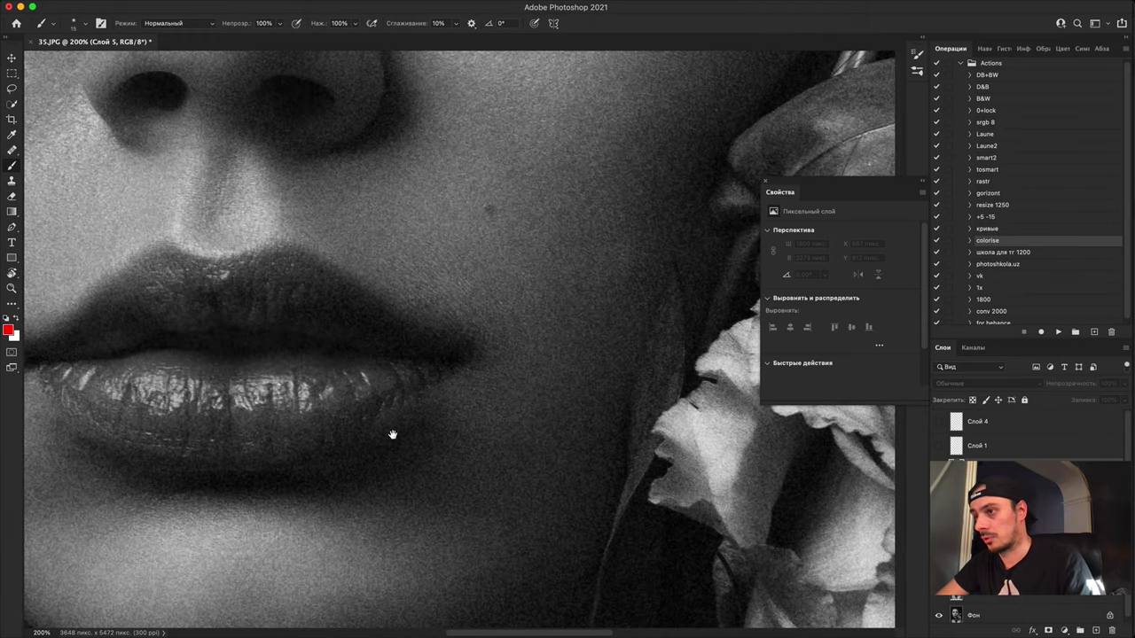
pyautogui.moveTo(393, 434); pyautogui.dragTo(598, 463)
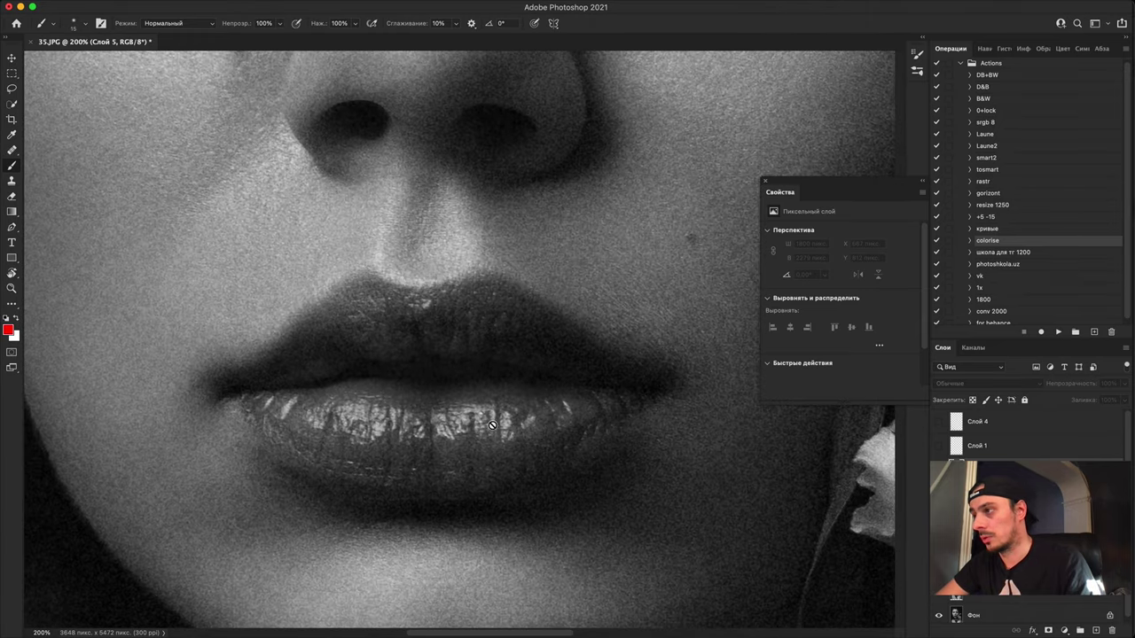
pyautogui.press('super+m')
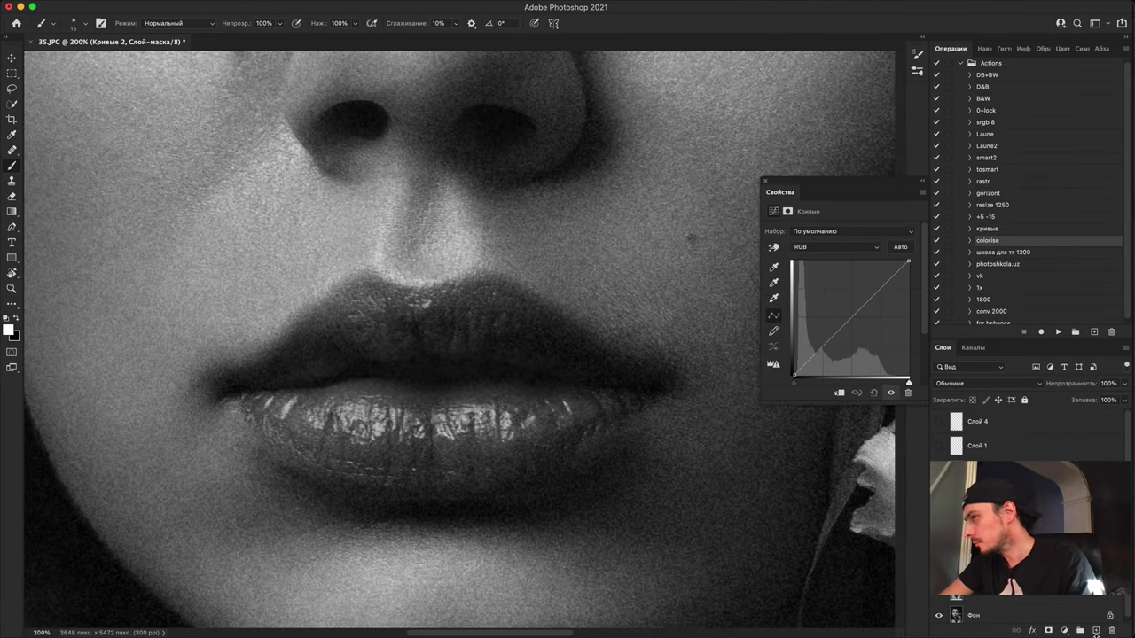
# Step: Examine the lip texture and highlights up close and in relation to the whole face
pyautogui.scroll(-5, 418, 487)
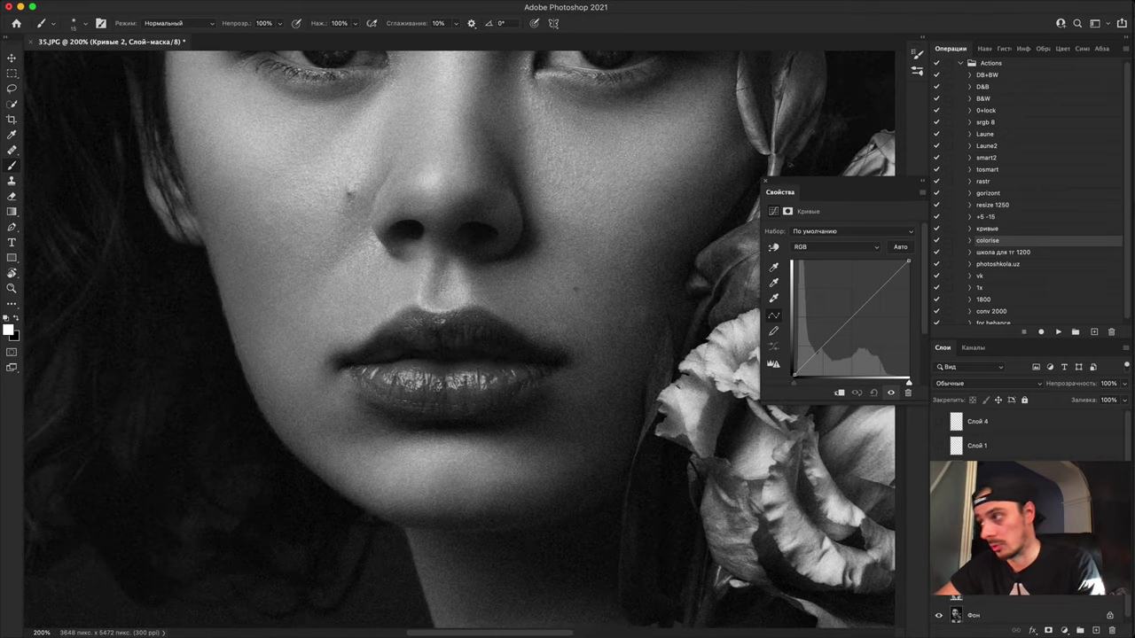
pyautogui.press('super+minus')
pyautogui.press('super+plus')
pyautogui.press('super+plus')
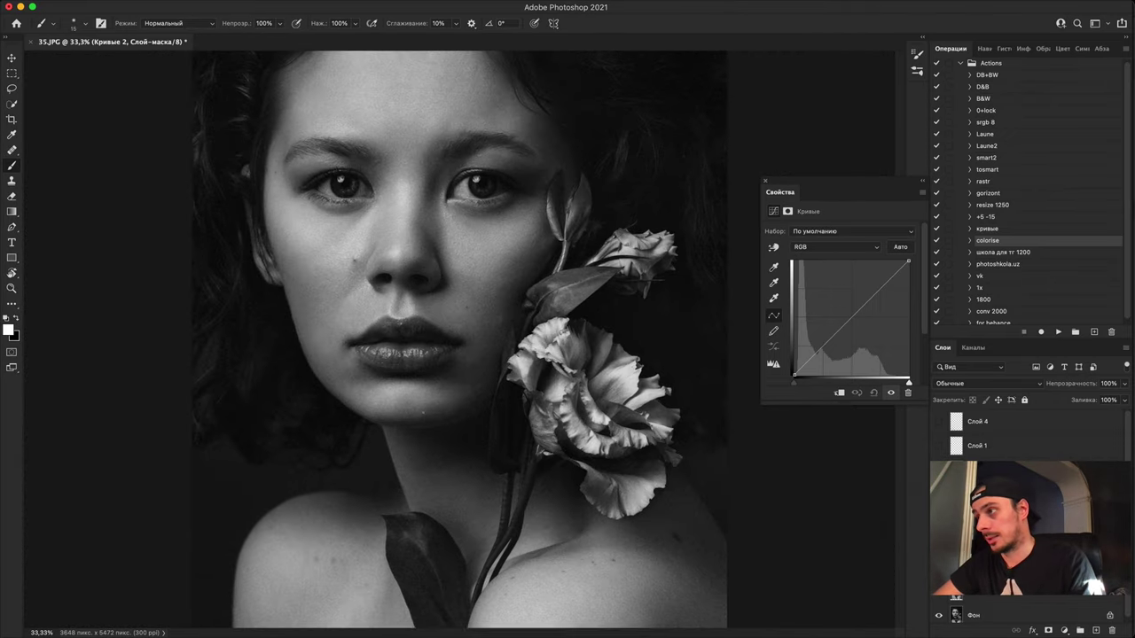
pyautogui.moveTo(317, 382); pyautogui.dragTo(370, 466)
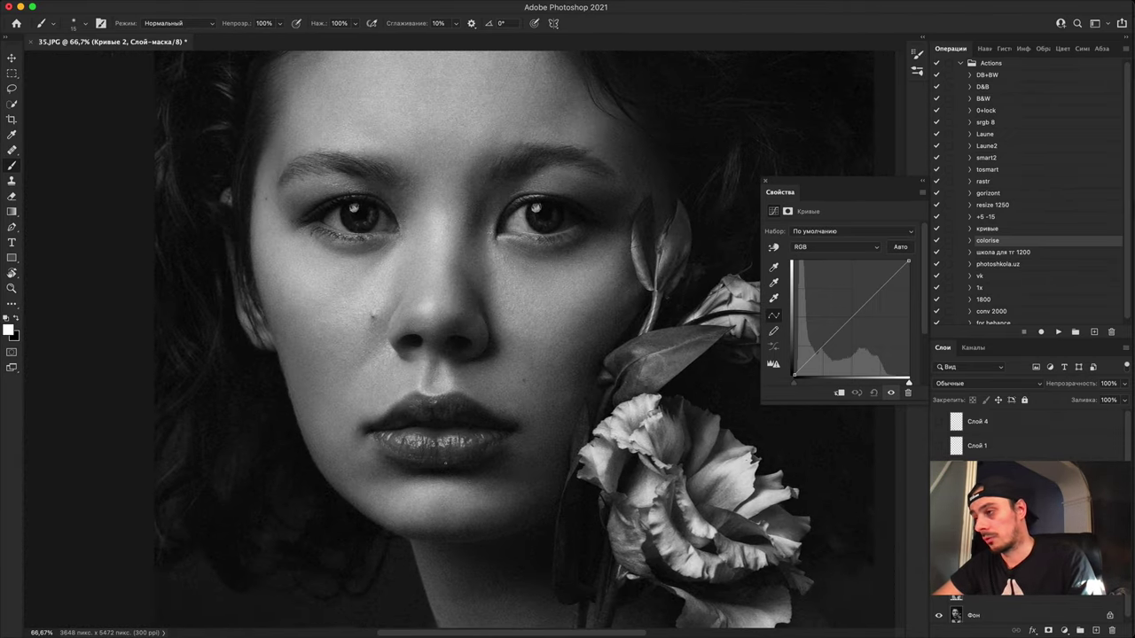
pyautogui.scroll(3, 496, 350)
pyautogui.moveTo(464, 517); pyautogui.dragTo(505, 322)
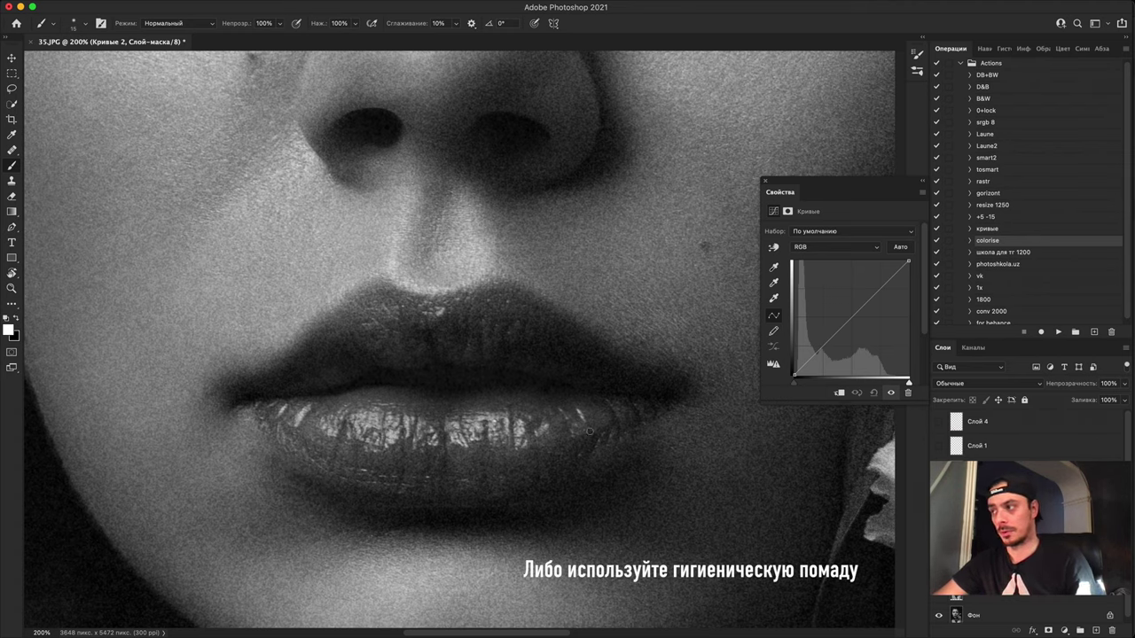
pyautogui.press('super+minus')
pyautogui.press('super+minus')
pyautogui.press('super+minus')
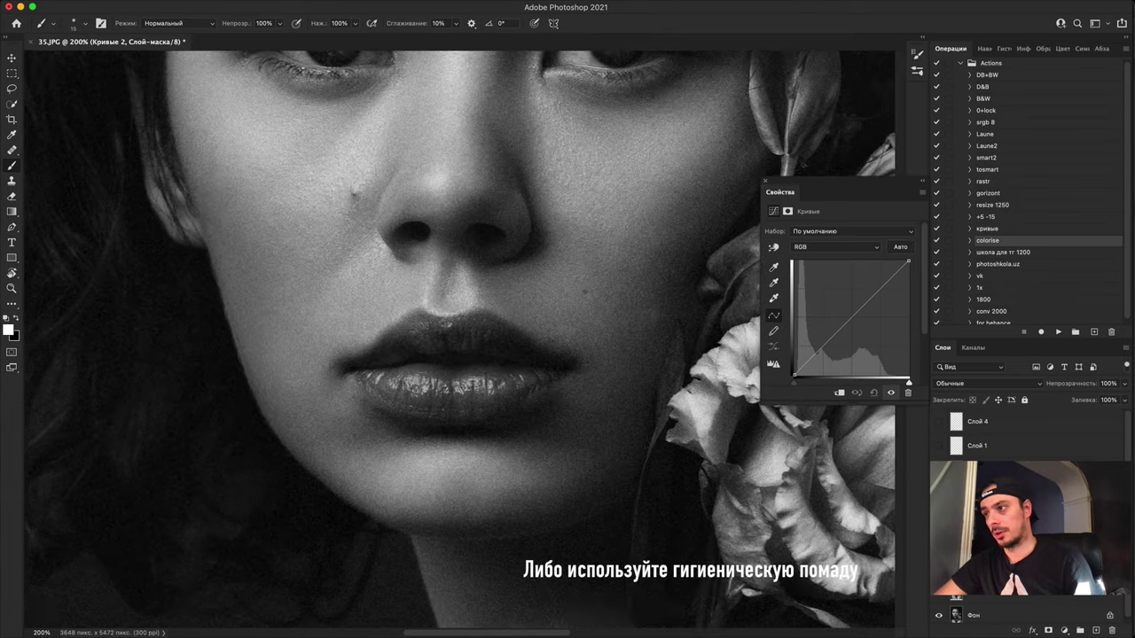
pyautogui.press('super+plus')
pyautogui.press('super+plus')
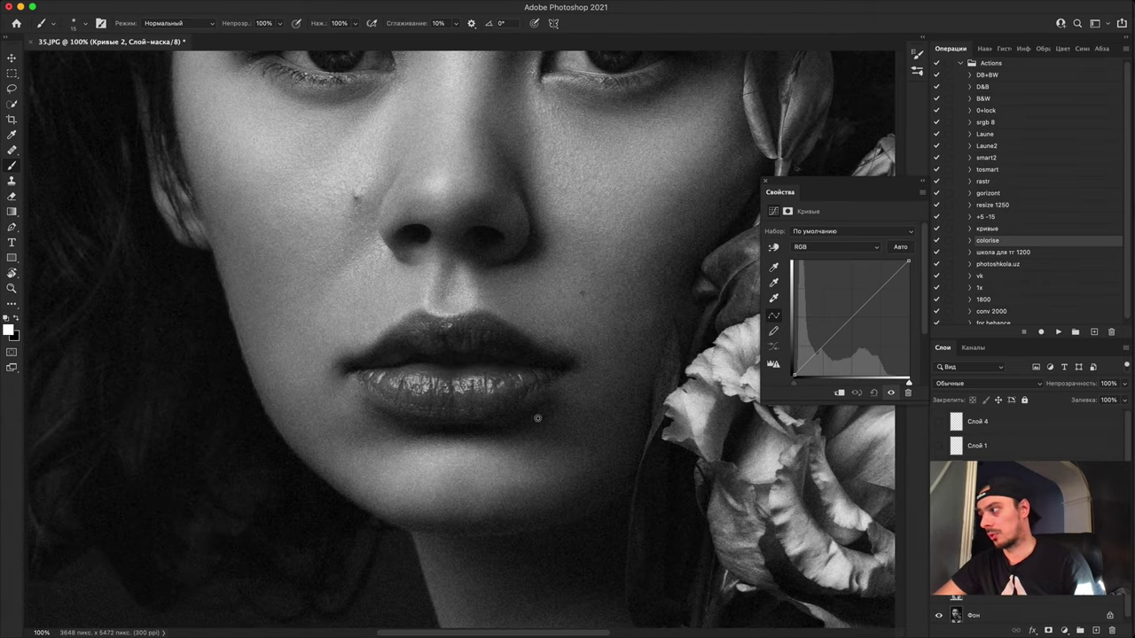
# Step: Add a new layer and outline the lower and upper lips in red
pyautogui.click(1095, 629)
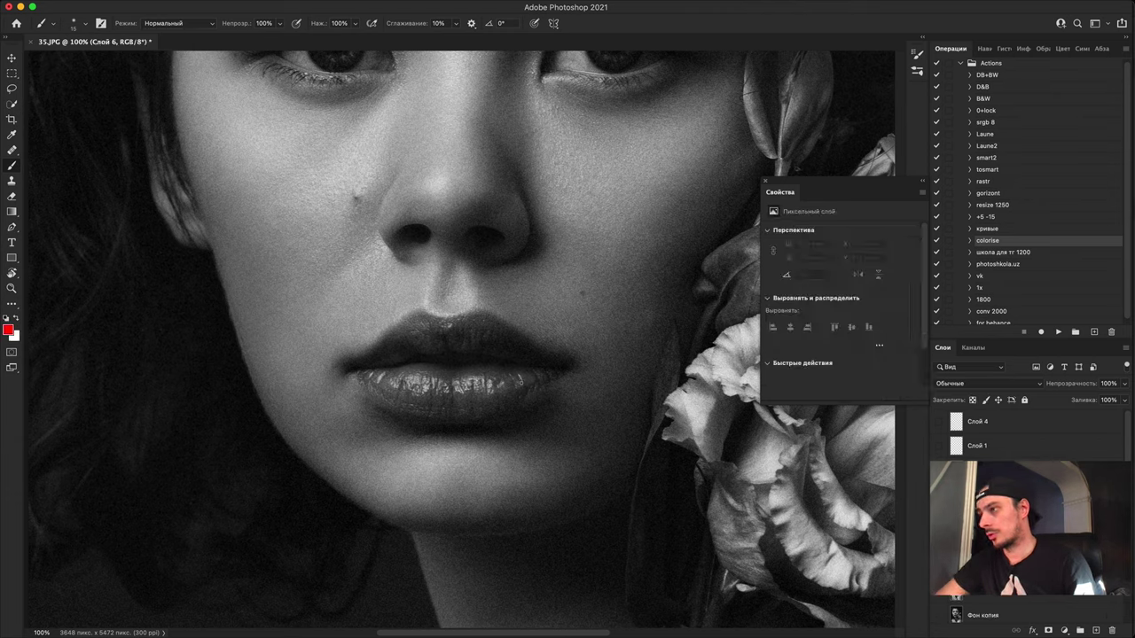
pyautogui.moveTo(513, 364)
pyautogui.mouseDown()
pyautogui.moveTo(583, 372)
pyautogui.moveTo(478, 433)
pyautogui.moveTo(379, 438)
pyautogui.moveTo(338, 395)
pyautogui.mouseUp()
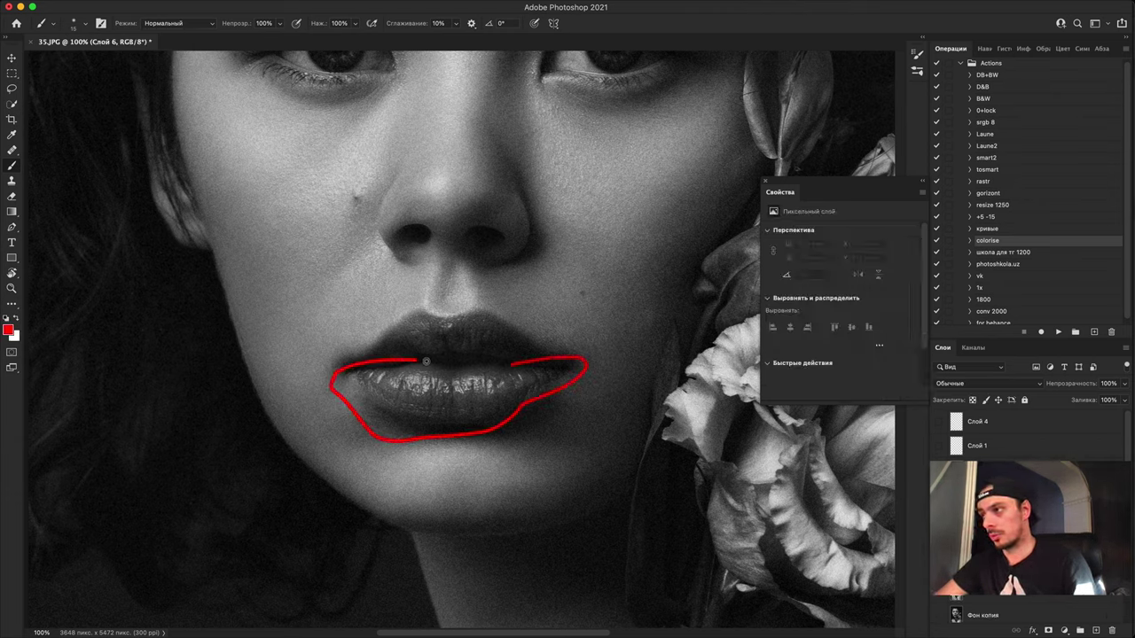
pyautogui.moveTo(426, 360); pyautogui.dragTo(501, 364)
pyautogui.moveTo(381, 318)
pyautogui.mouseDown()
pyautogui.moveTo(458, 286)
pyautogui.moveTo(554, 357)
pyautogui.mouseUp()
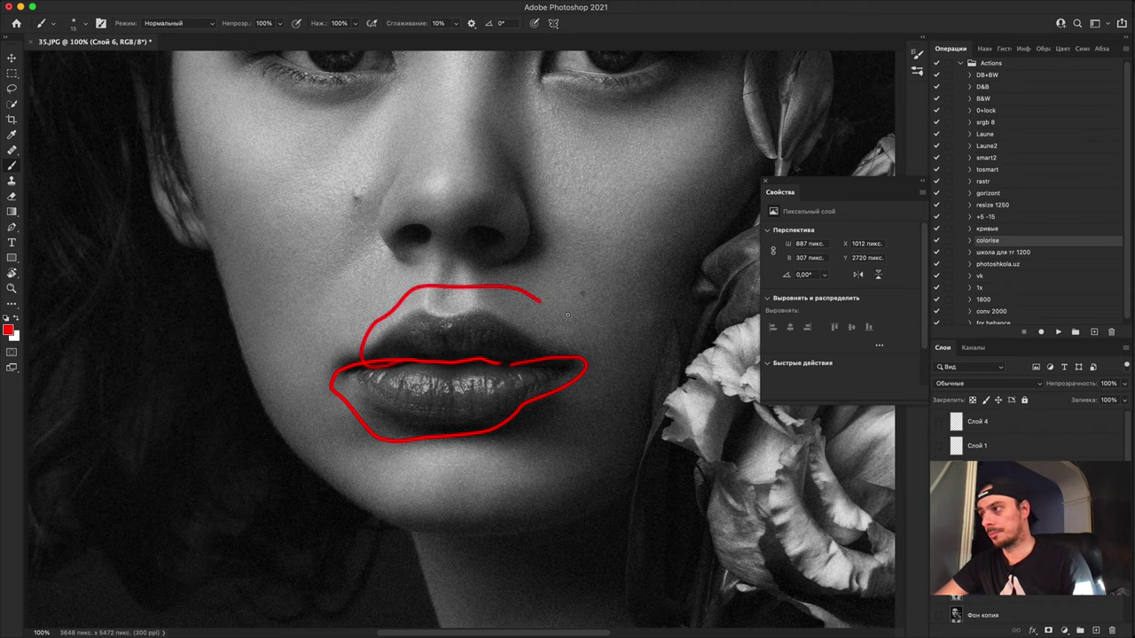
# Step: Hide the red lip outlines and examine the lips' cracks, highlights and edges up close
pyautogui.scroll(5, 556, 215)
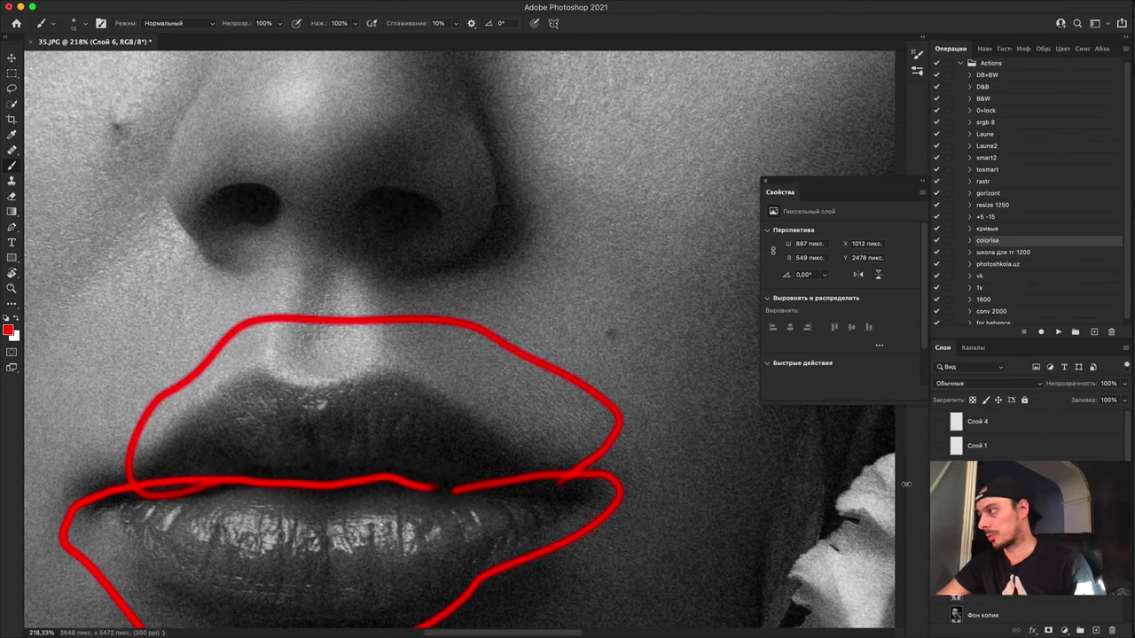
pyautogui.press('Delete')
pyautogui.scroll(-5, 474, 497)
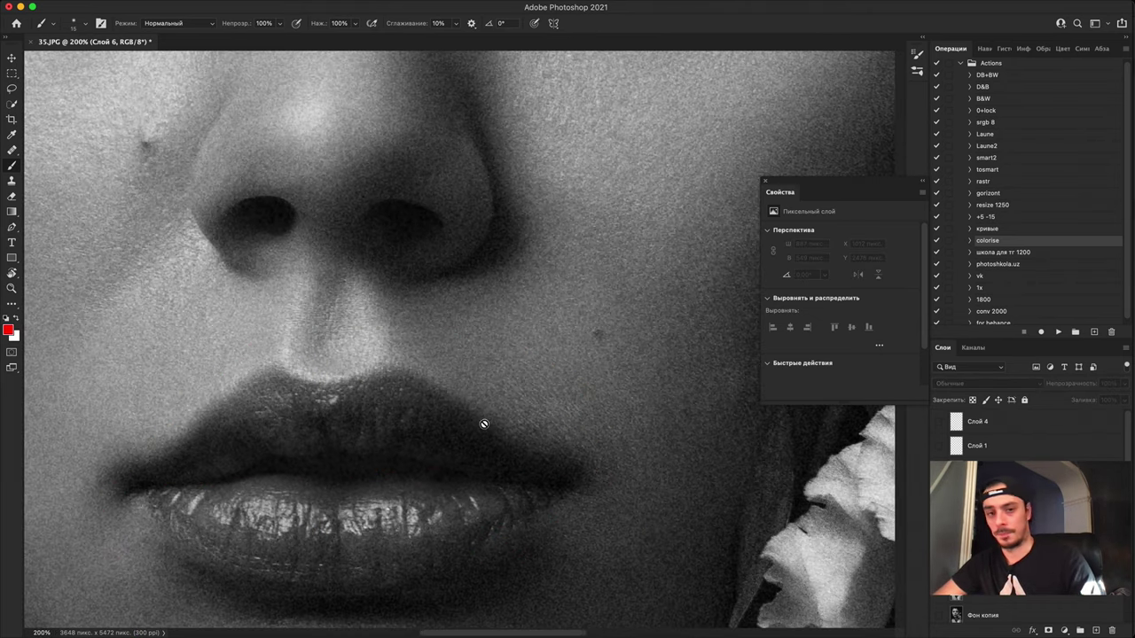
pyautogui.scroll(4, 398, 473)
pyautogui.press('super+plus')
pyautogui.moveTo(466, 540); pyautogui.dragTo(584, 314)
pyautogui.press('super+minus')
pyautogui.moveTo(560, 369)
pyautogui.mouseDown()
pyautogui.moveTo(560, 405)
pyautogui.moveTo(556, 396)
pyautogui.mouseUp()
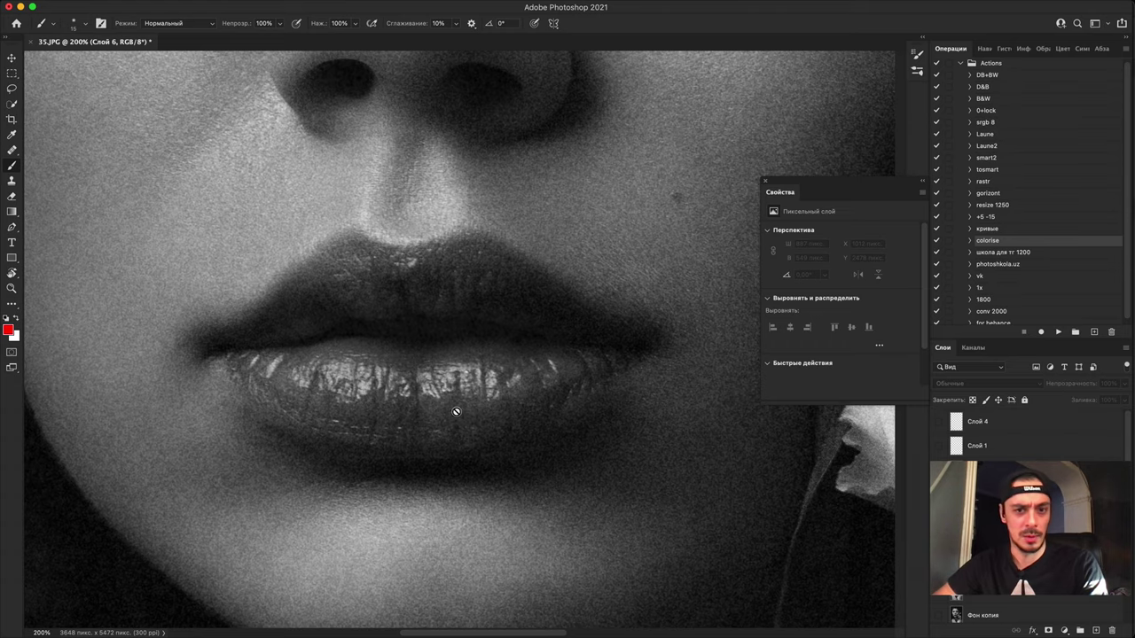
pyautogui.scroll(-4, 508, 370)
pyautogui.scroll(-2, 508, 371)
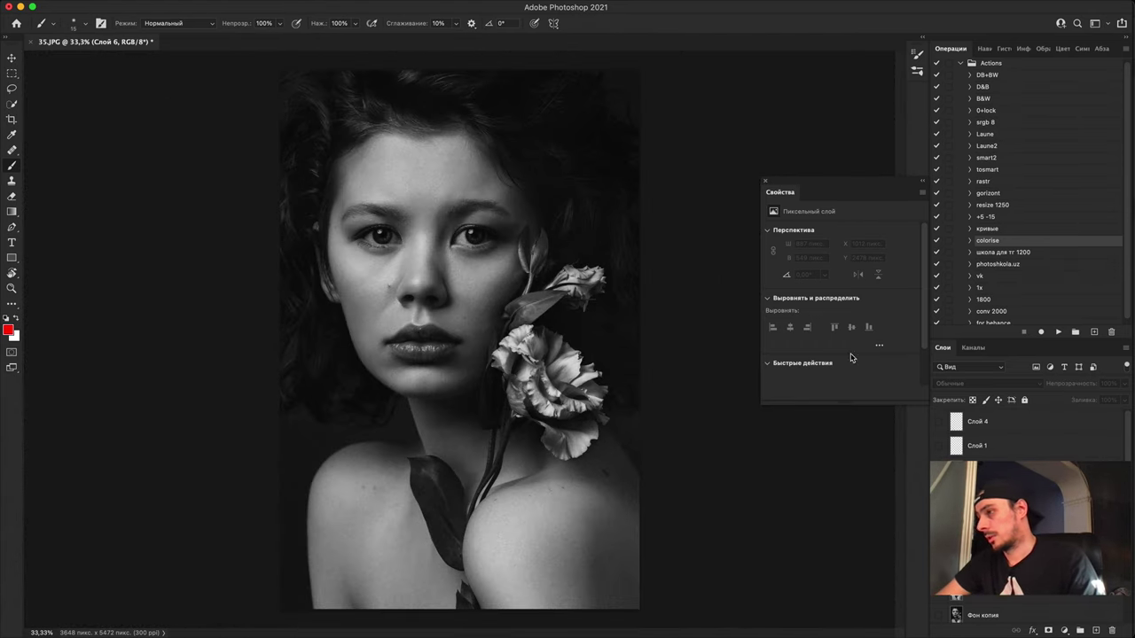
# Step: Show the red lip and face outlines, the white shoulder lines and the red shoulder marks together over the portrait
pyautogui.click(938, 483)
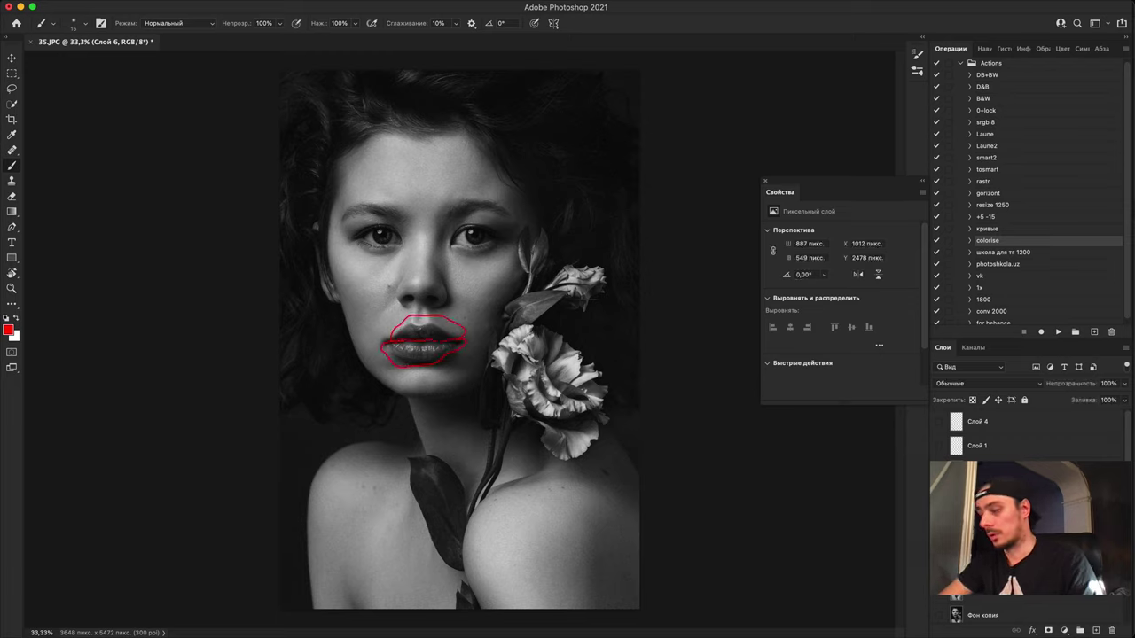
pyautogui.click(1082, 614)
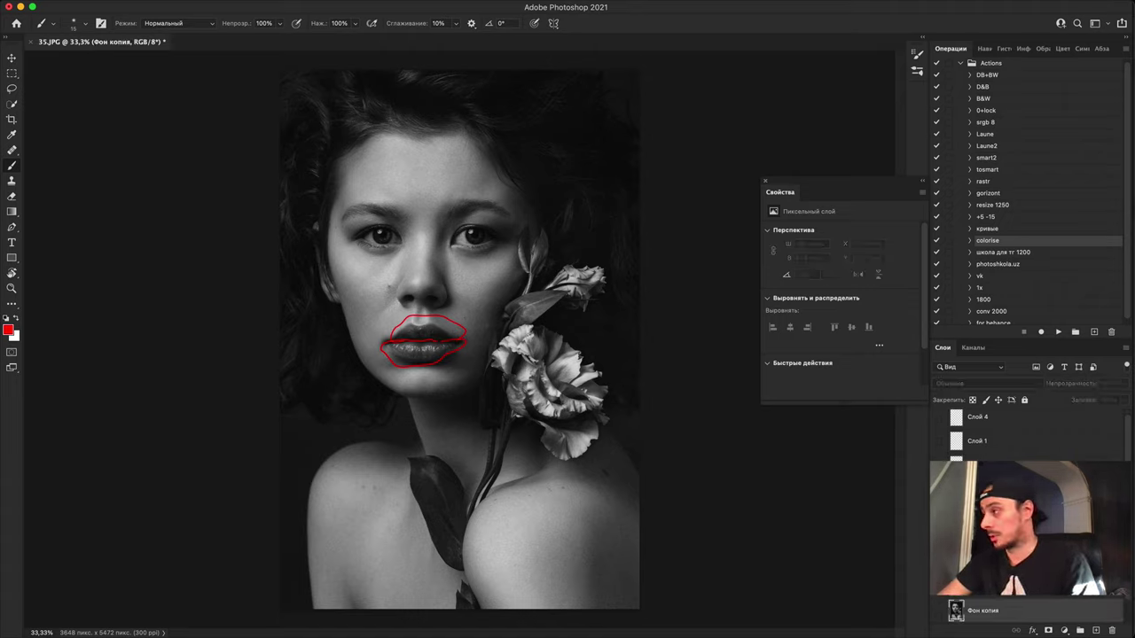
pyautogui.click(1096, 630)
pyautogui.click(1064, 609)
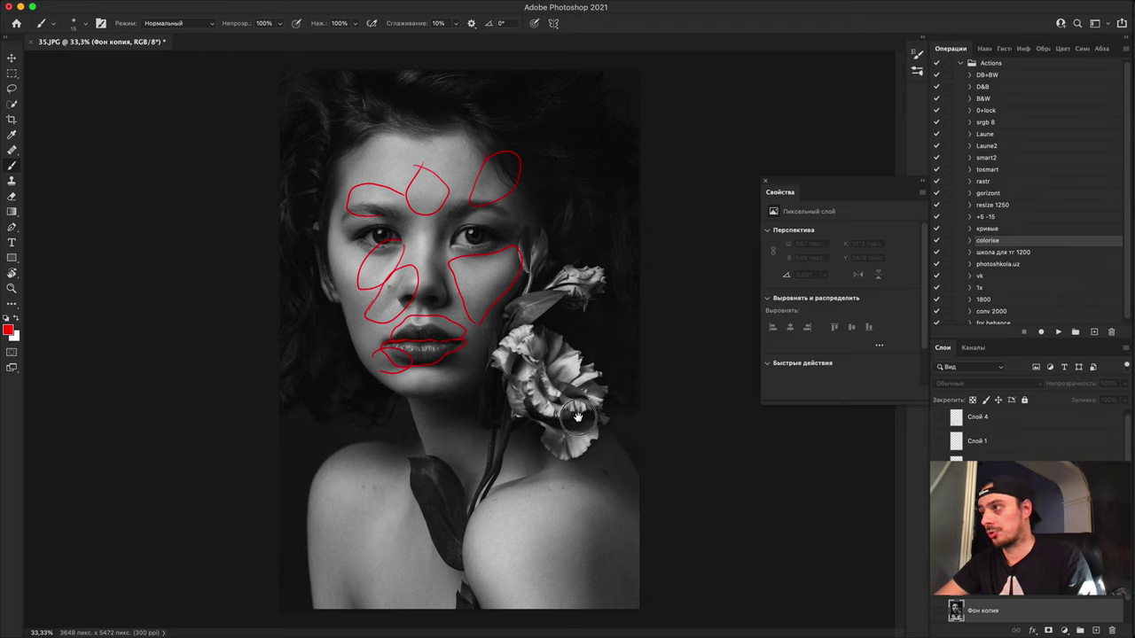
pyautogui.click(940, 443)
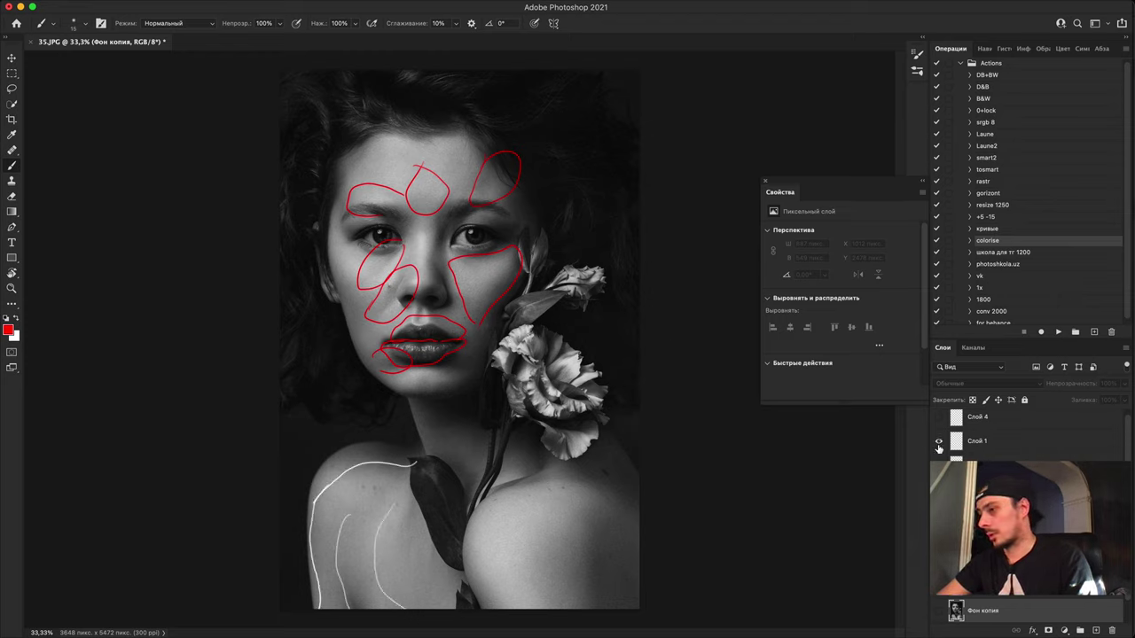
pyautogui.press('space')
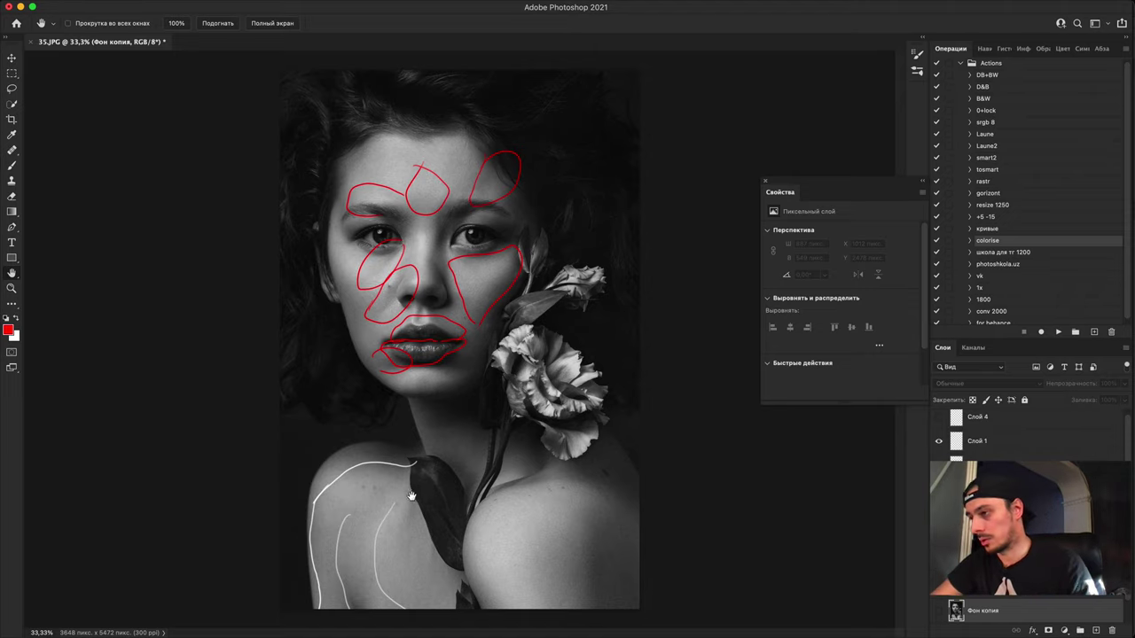
pyautogui.click(940, 417)
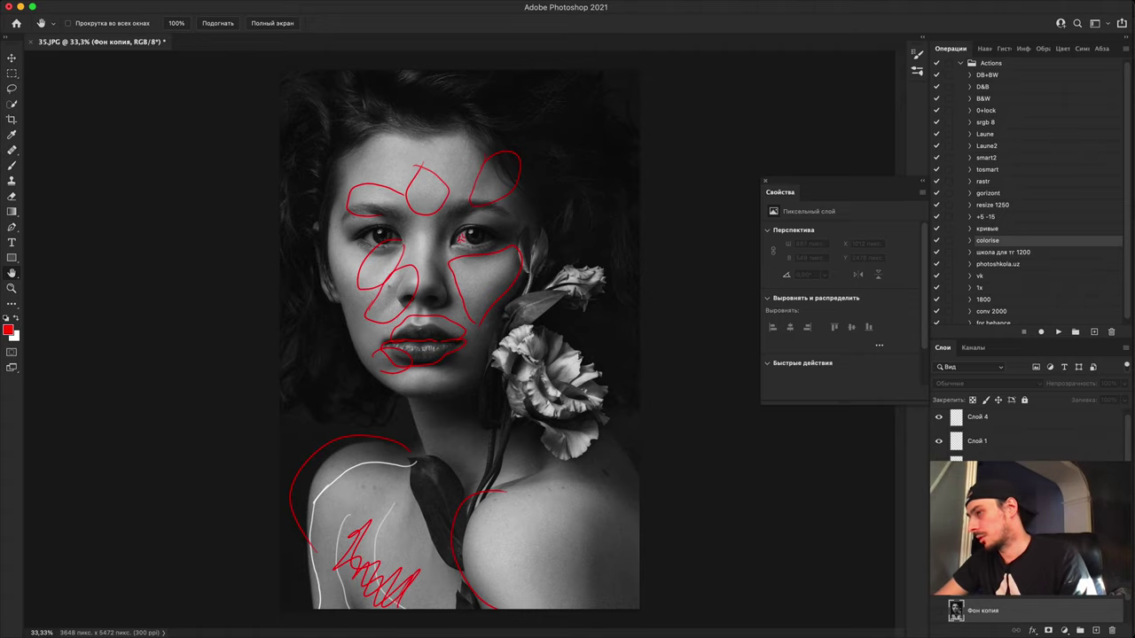
# Step: Select the marking layers from Слой 6 to Слой 4 and try to move them down over the portrait
pyautogui.press('super+z')
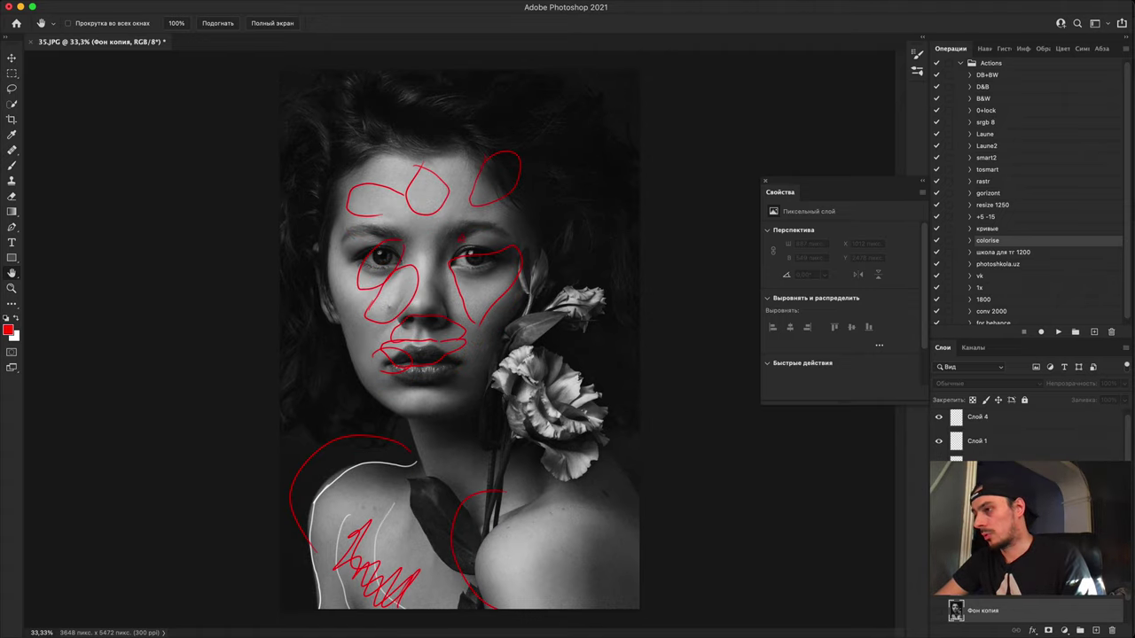
pyautogui.click(1044, 587)
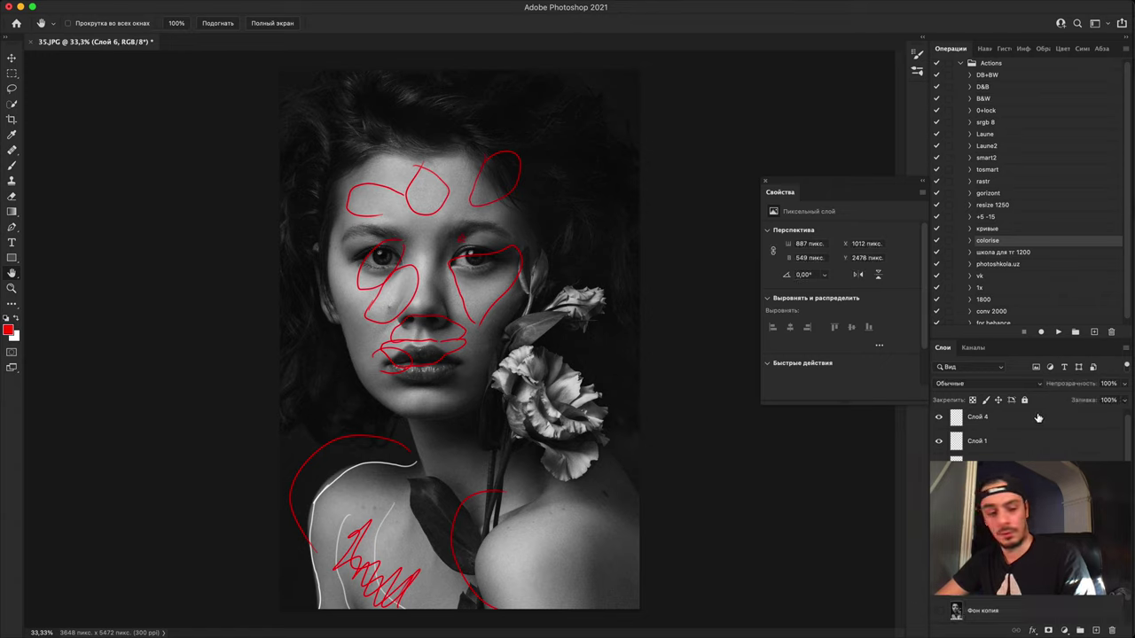
pyautogui.keyDown('shift'); pyautogui.click(1038, 417); pyautogui.keyUp('shift')
pyautogui.press('v')
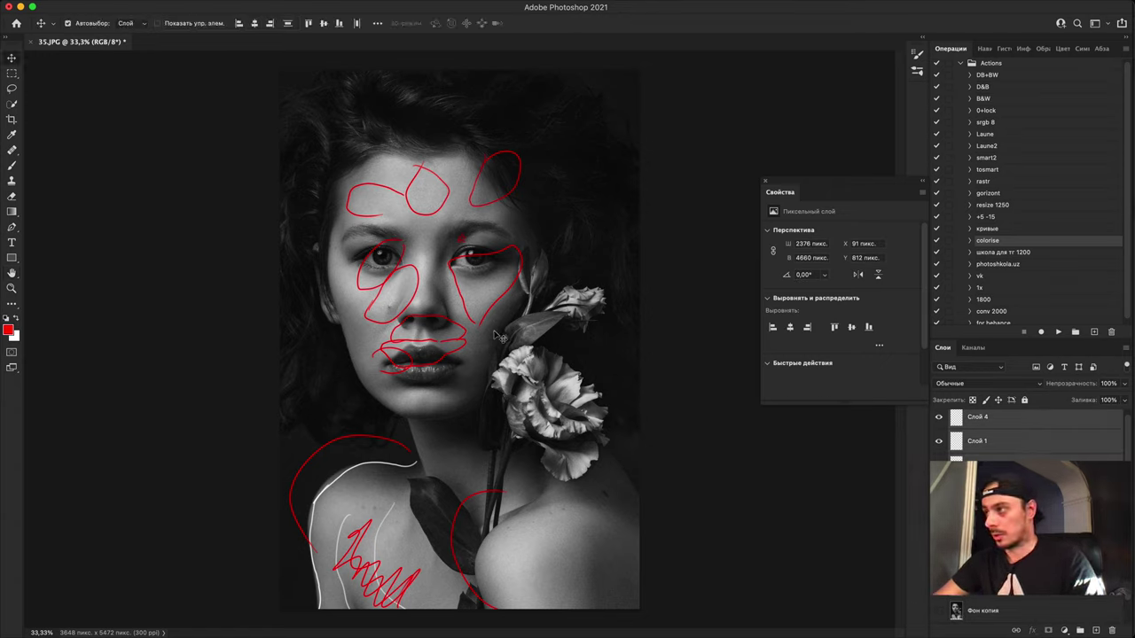
pyautogui.moveTo(476, 299); pyautogui.dragTo(484, 321)
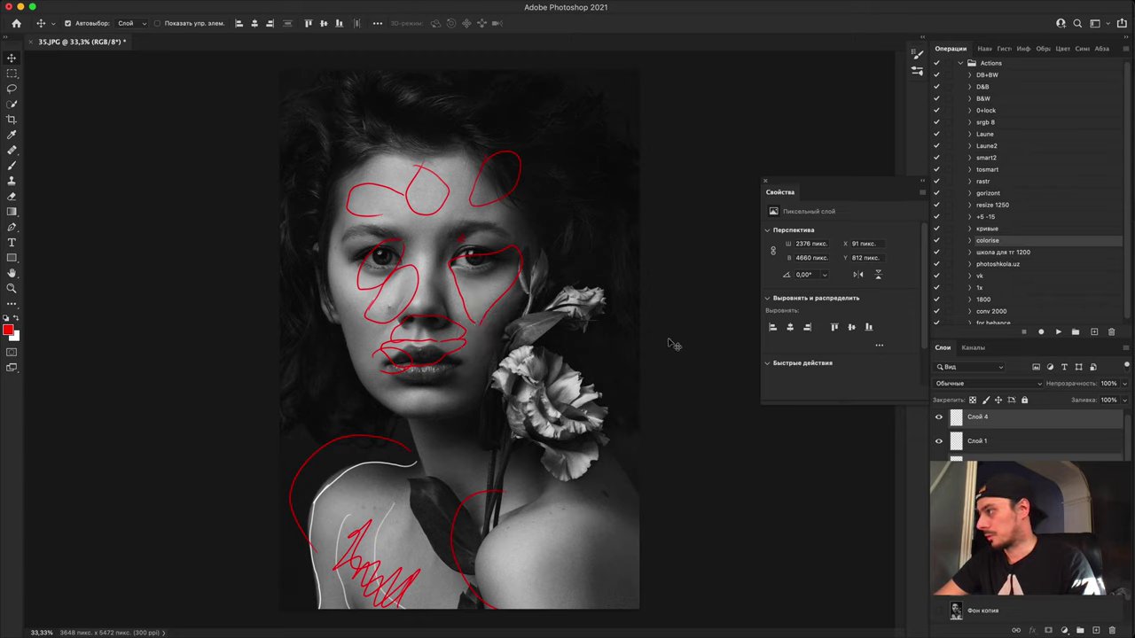
# Step: Reselect the marking layers from Слой 6 to Слой 4 and move them down together to align with the face and shoulders
pyautogui.click(988, 443)
pyautogui.click(988, 489)
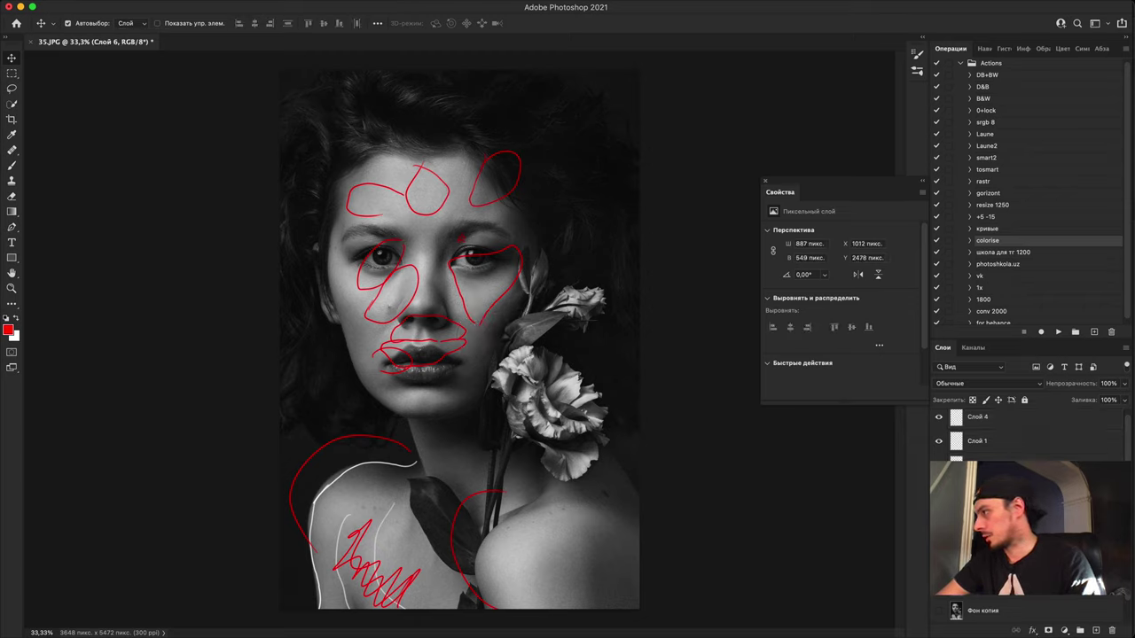
pyautogui.keyDown('shift'); pyautogui.click(1041, 426); pyautogui.keyUp('shift')
pyautogui.moveTo(1127, 440); pyautogui.dragTo(1125, 430)
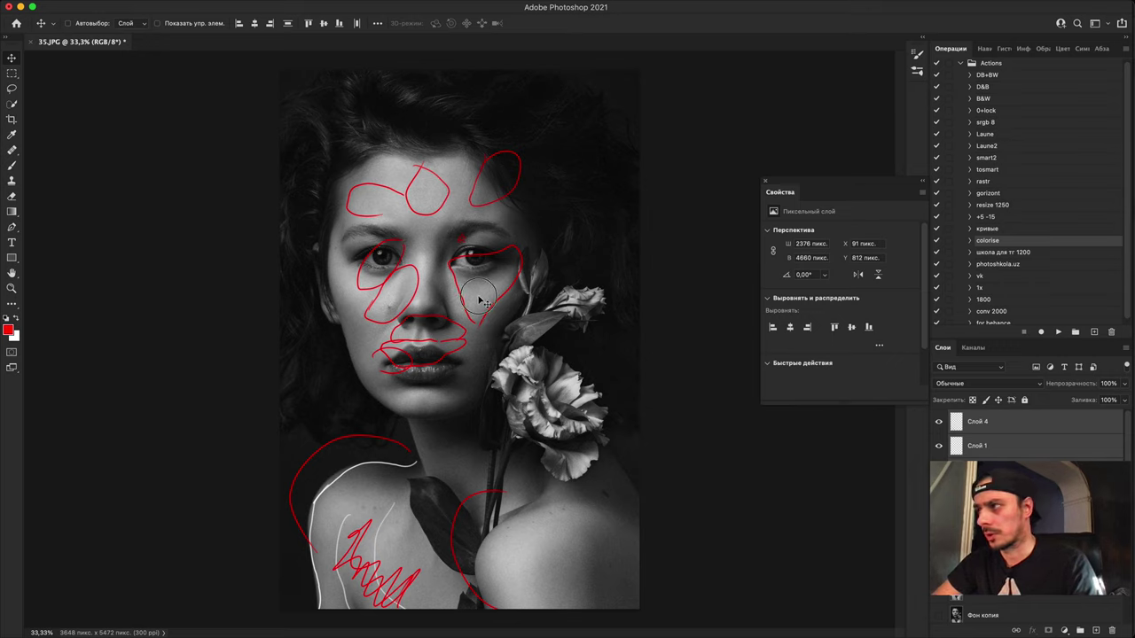
pyautogui.moveTo(480, 302); pyautogui.dragTo(488, 338)
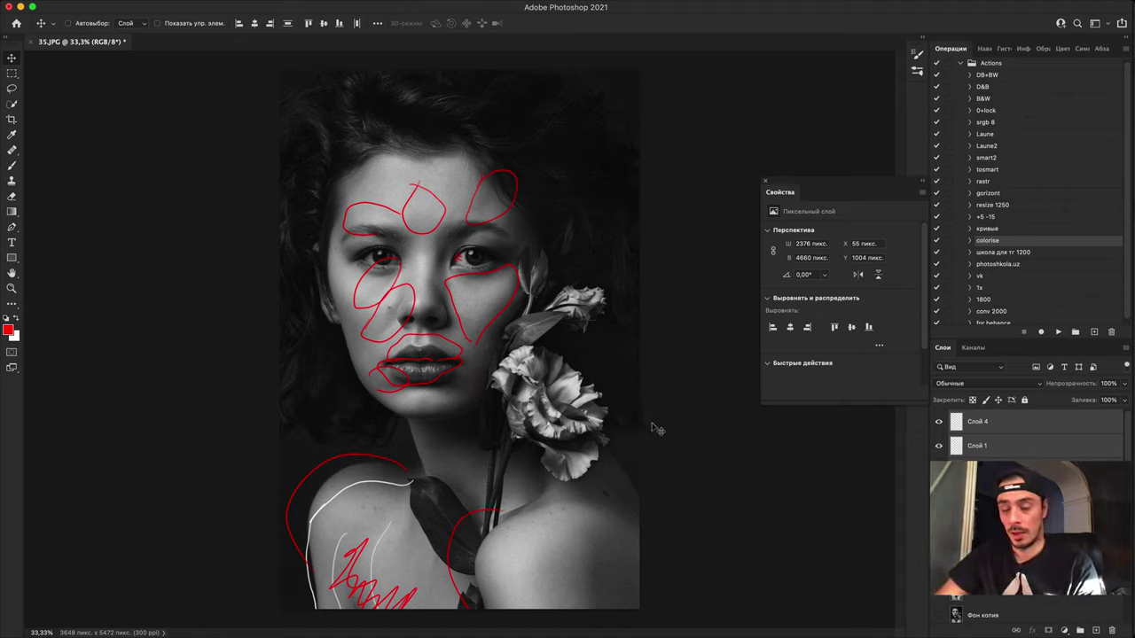
pyautogui.press('super+minus')
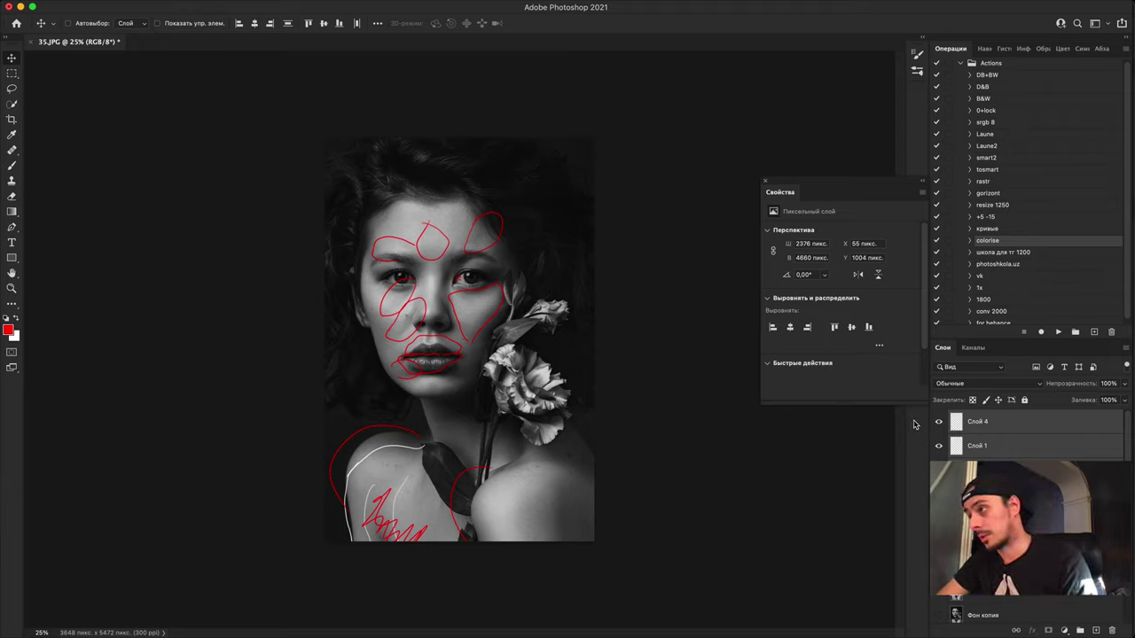
# Step: Hide all the marking layers, checking the white shoulder lines and the red marks separately against the clean portrait
pyautogui.moveTo(939, 426); pyautogui.dragTo(939, 446)
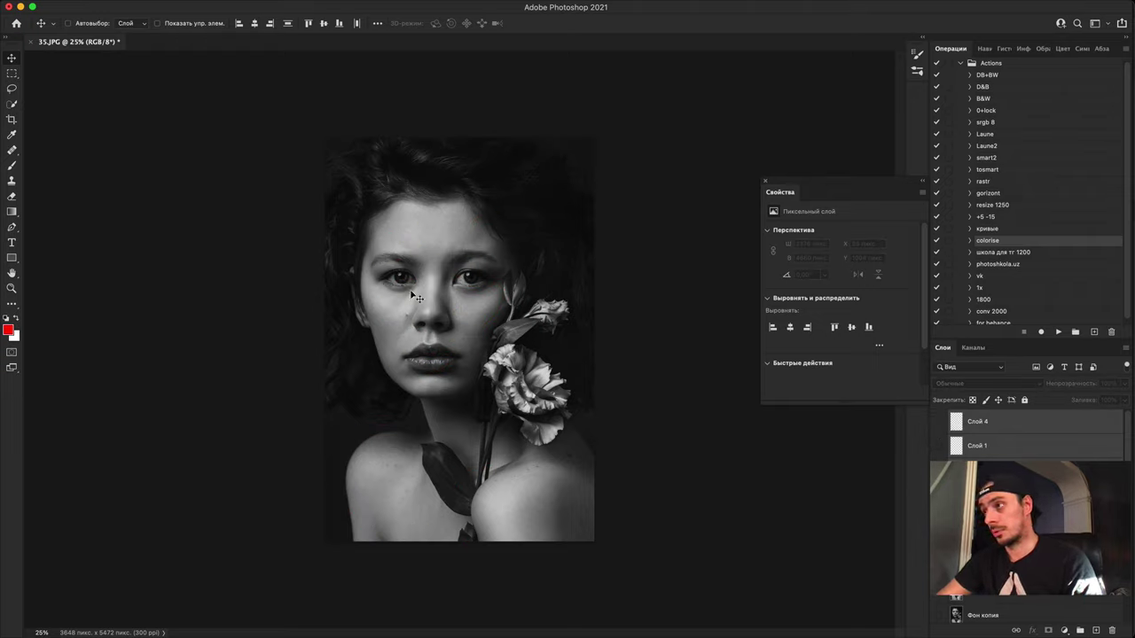
pyautogui.click(940, 446)
pyautogui.click(956, 446)
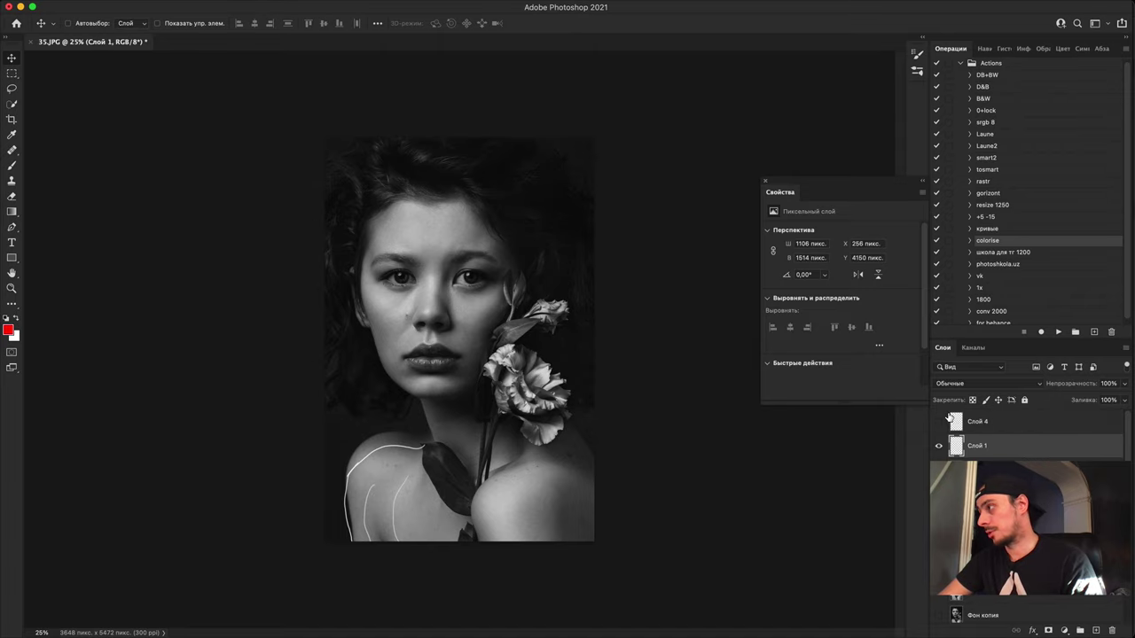
pyautogui.click(939, 421)
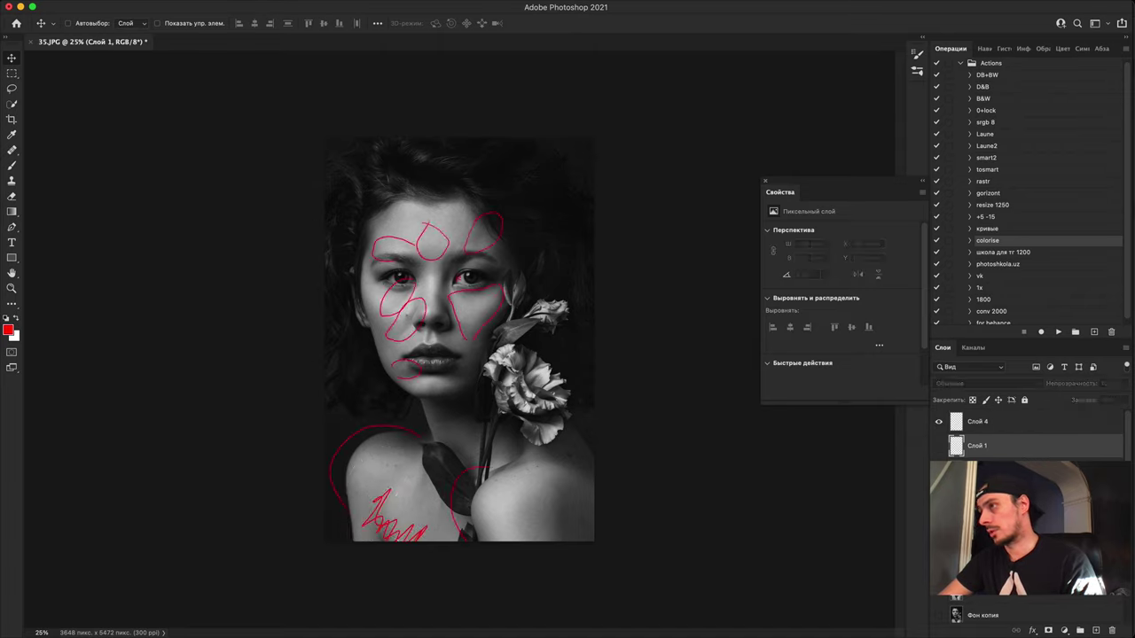
pyautogui.click(939, 422)
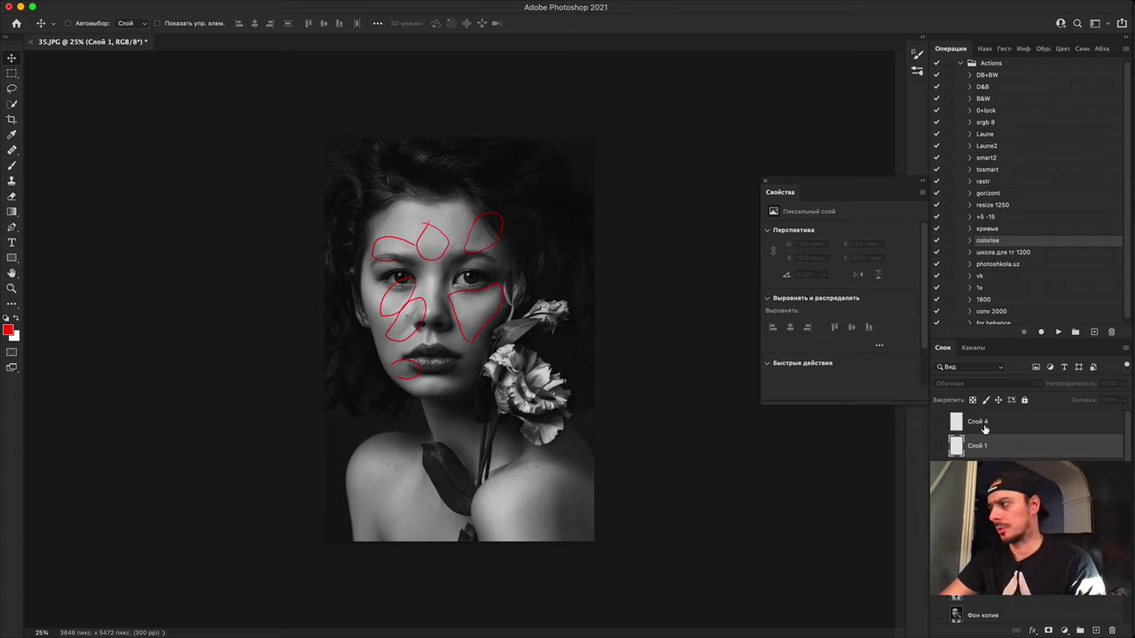
pyautogui.click(938, 446)
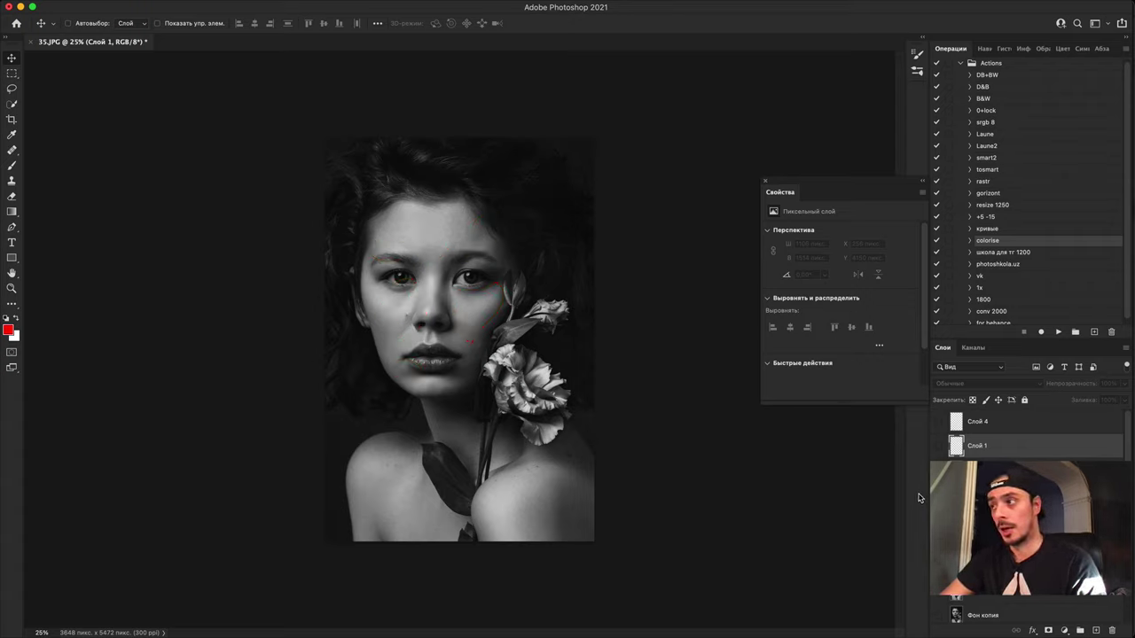
pyautogui.click(939, 446)
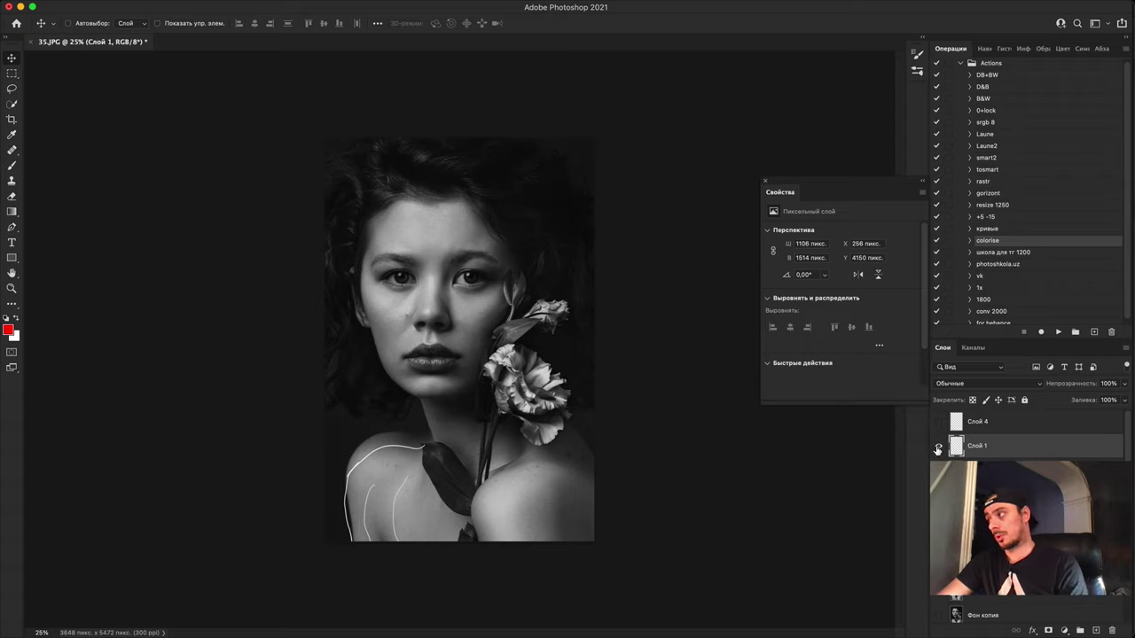
pyautogui.click(939, 446)
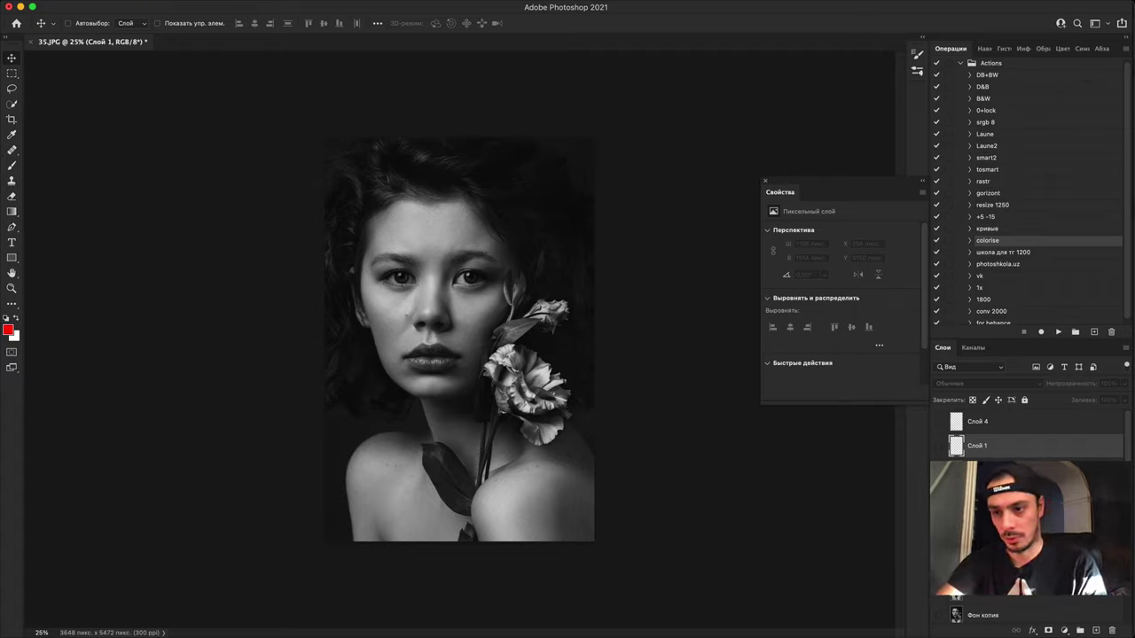
# Step: Open photo 31.JPG and add a Black & White adjustment layer above the background
pyautogui.press('super+Tab')
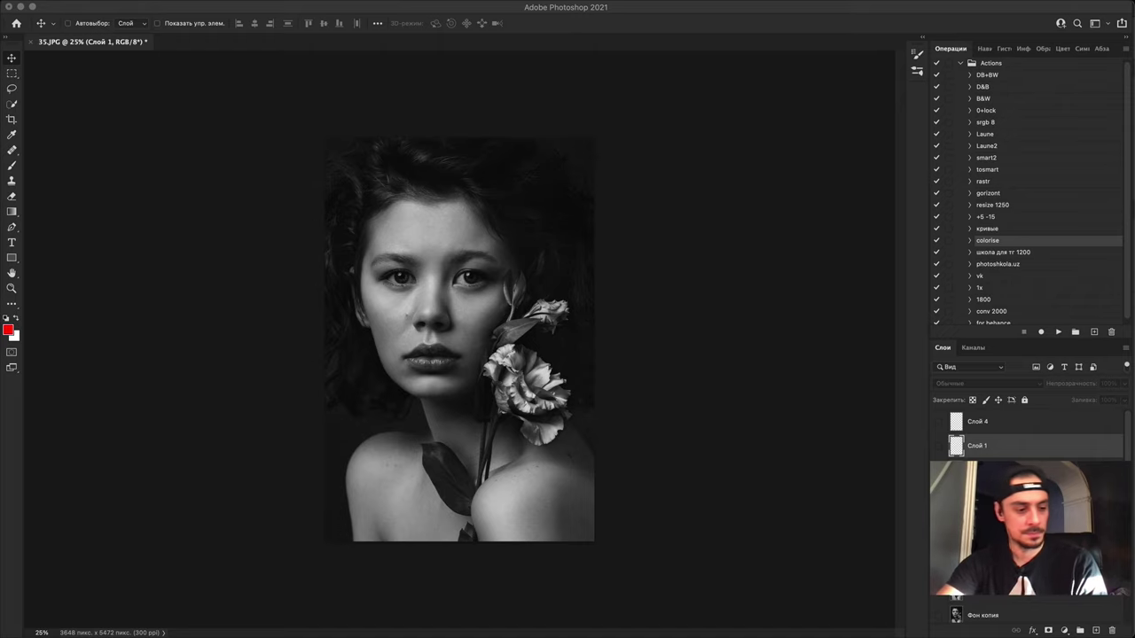
pyautogui.press('super+Tab')
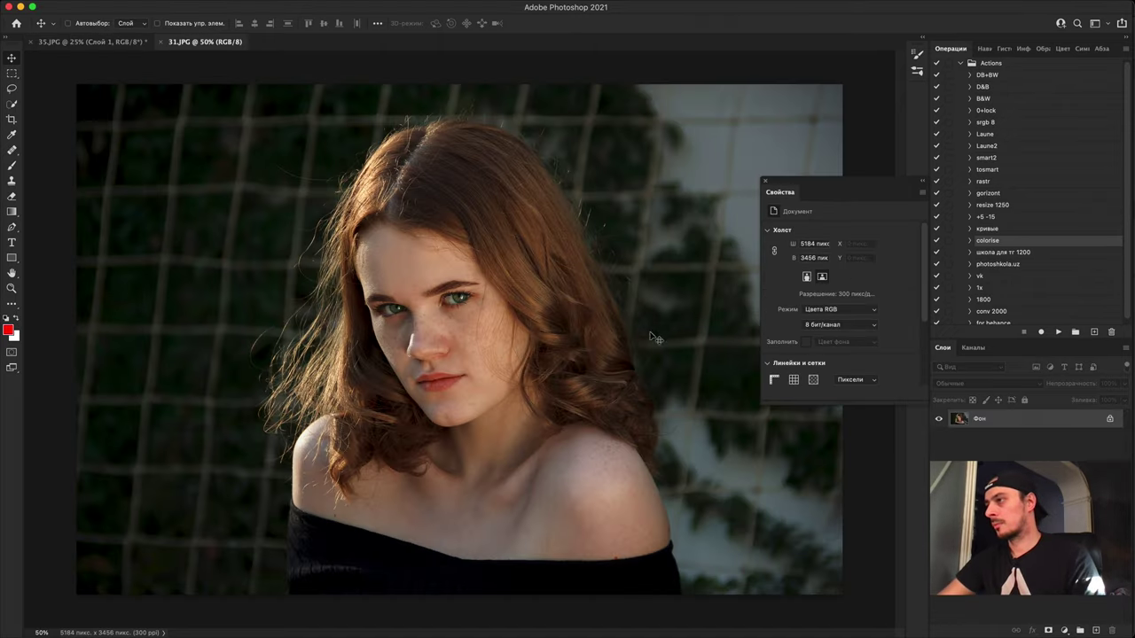
pyautogui.click(1063, 630)
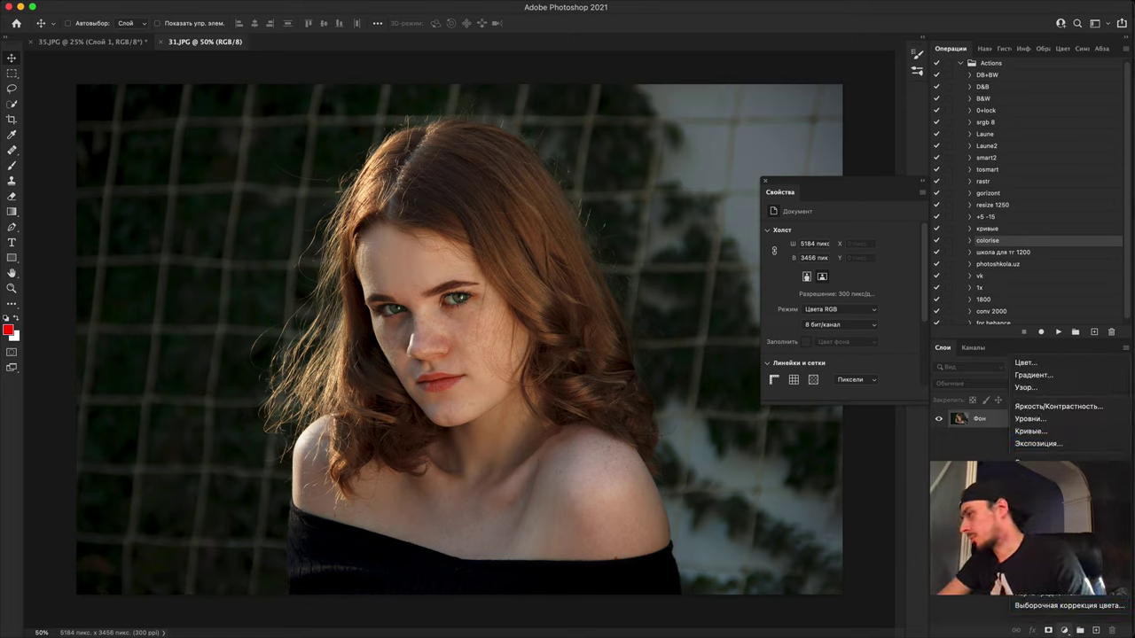
pyautogui.click(1033, 500)
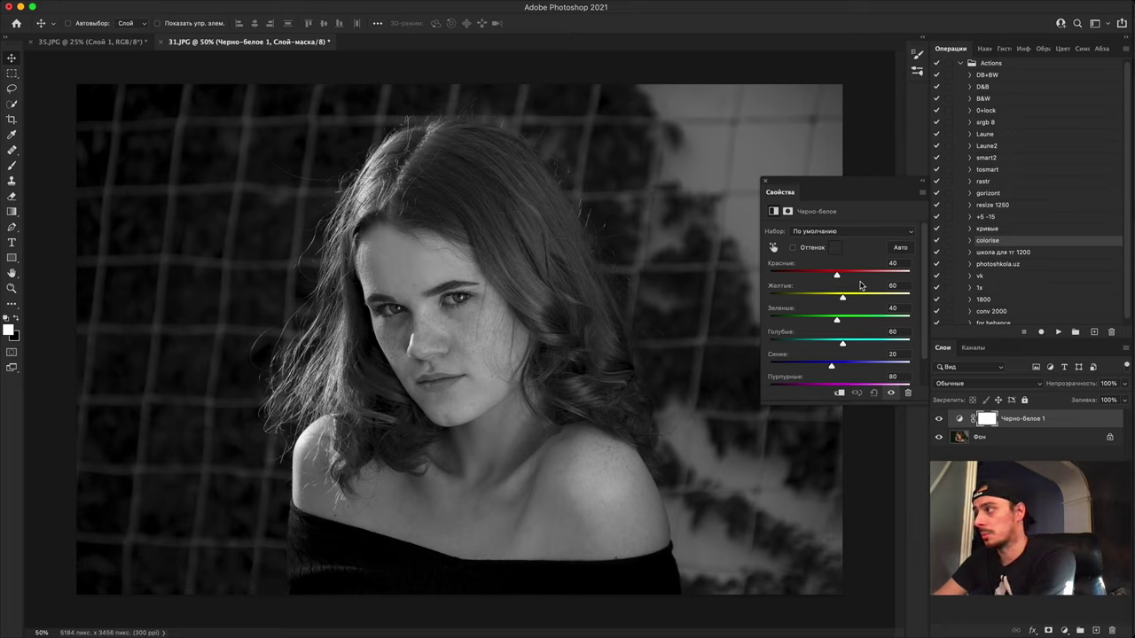
# Step: Apply the automatic black-and-white mix and set the reds to -42 and the yellows to 130
pyautogui.click(901, 248)
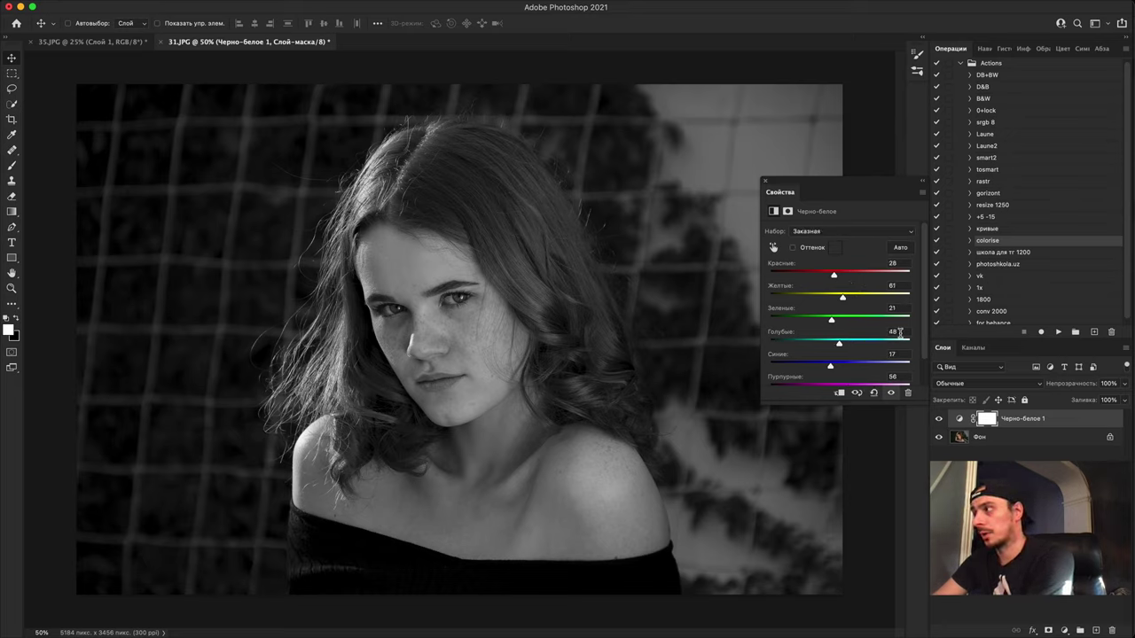
pyautogui.click(838, 281)
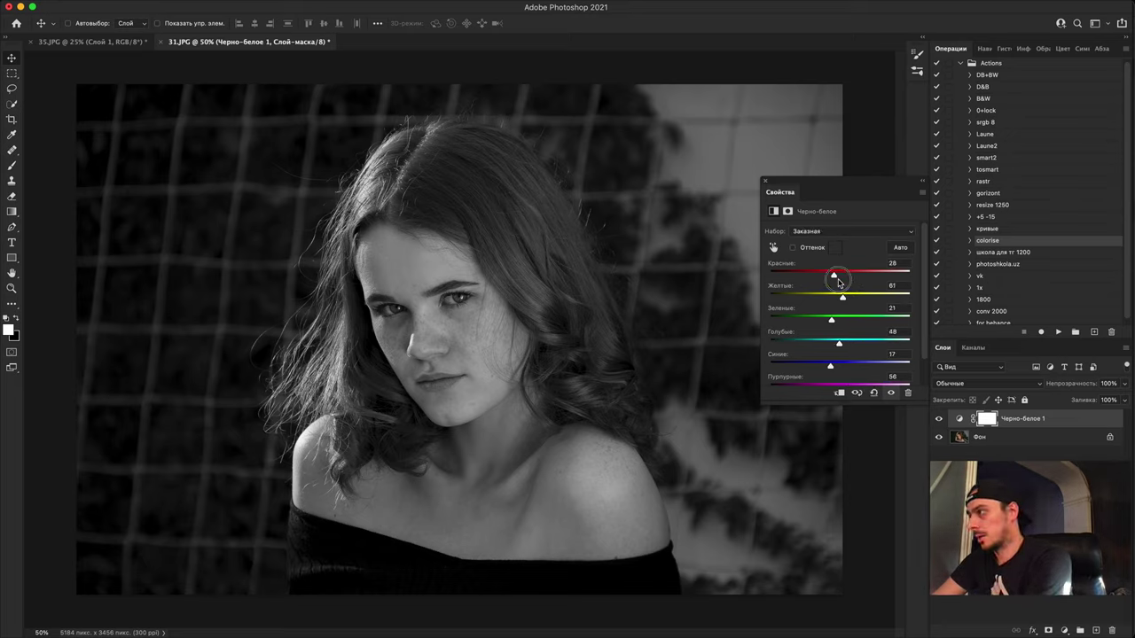
pyautogui.moveTo(816, 279)
pyautogui.mouseDown()
pyautogui.moveTo(790, 271)
pyautogui.moveTo(820, 277)
pyautogui.mouseUp()
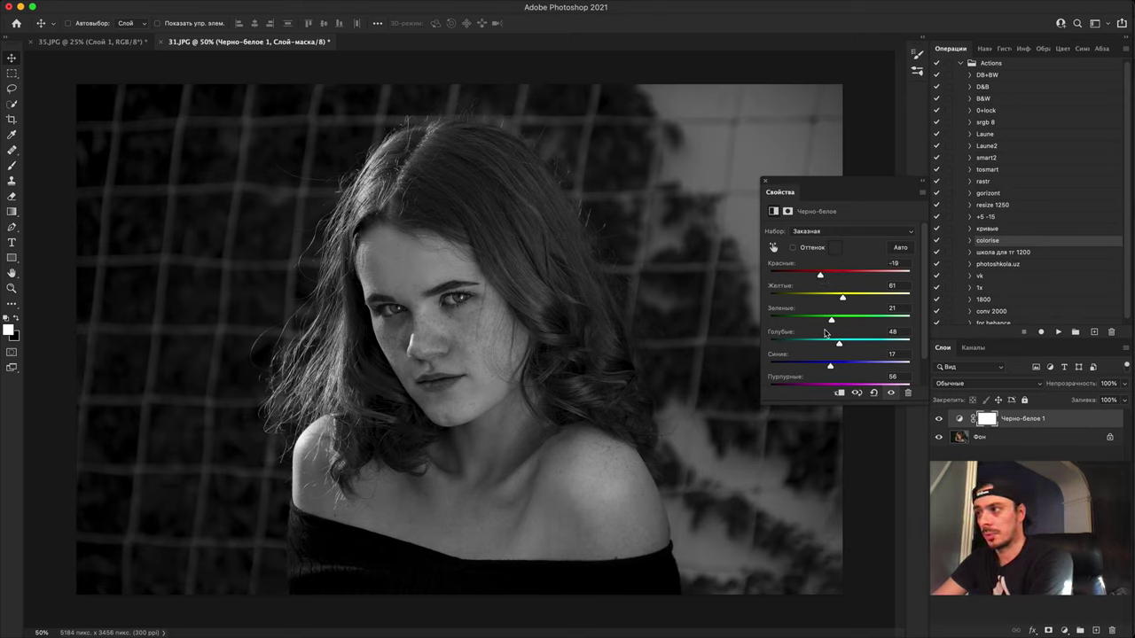
pyautogui.moveTo(880, 299)
pyautogui.mouseDown()
pyautogui.moveTo(824, 298)
pyautogui.moveTo(860, 301)
pyautogui.mouseUp()
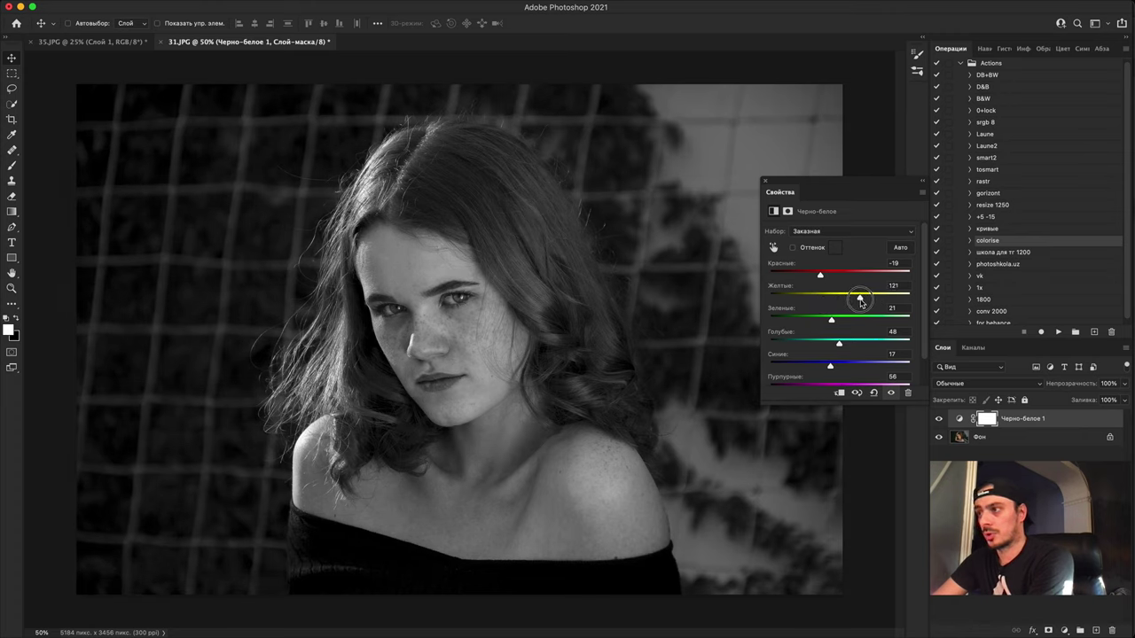
pyautogui.moveTo(796, 277); pyautogui.dragTo(820, 281)
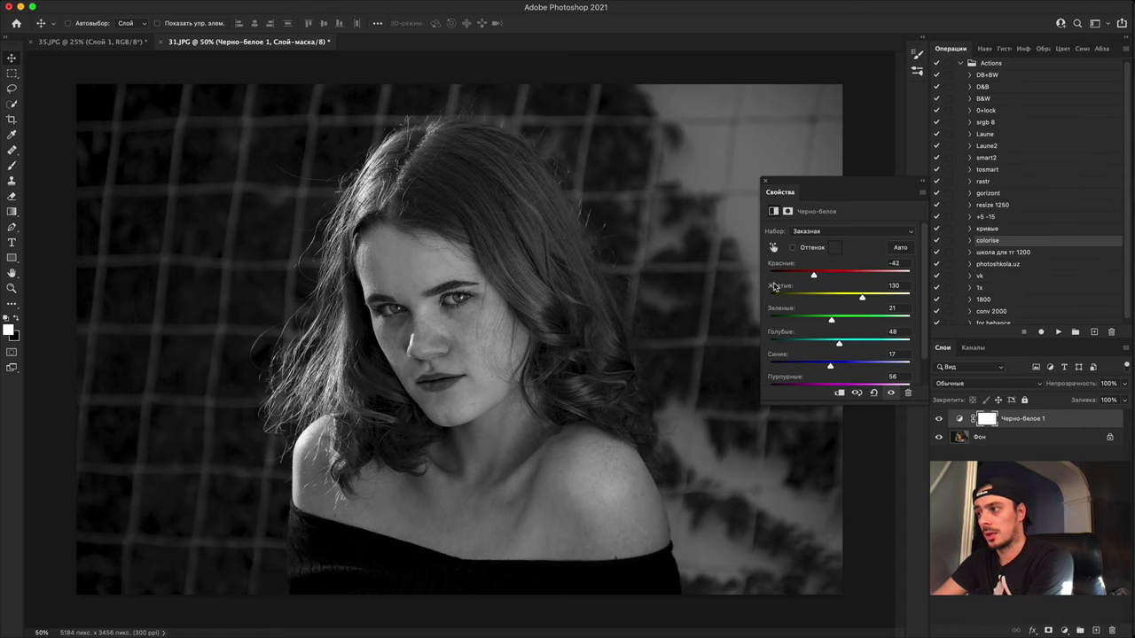
# Step: Compare the color and black-and-white versions of the face up close and examine the skin around the eye
pyautogui.press('super+equal')
pyautogui.press('super+equal')
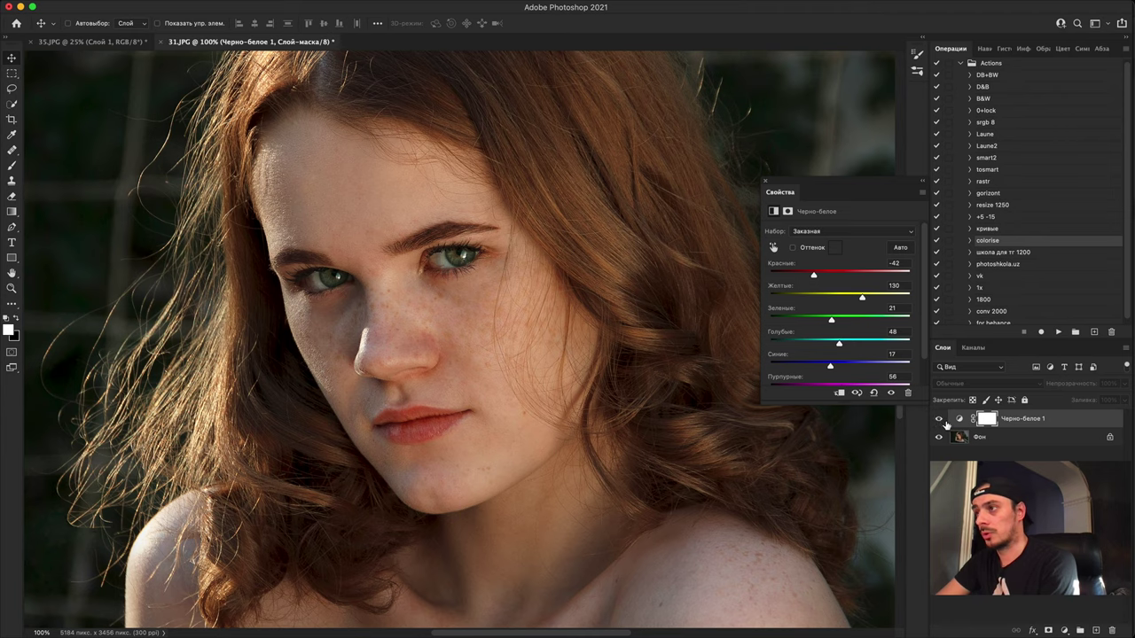
pyautogui.click(941, 422)
pyautogui.click(941, 420)
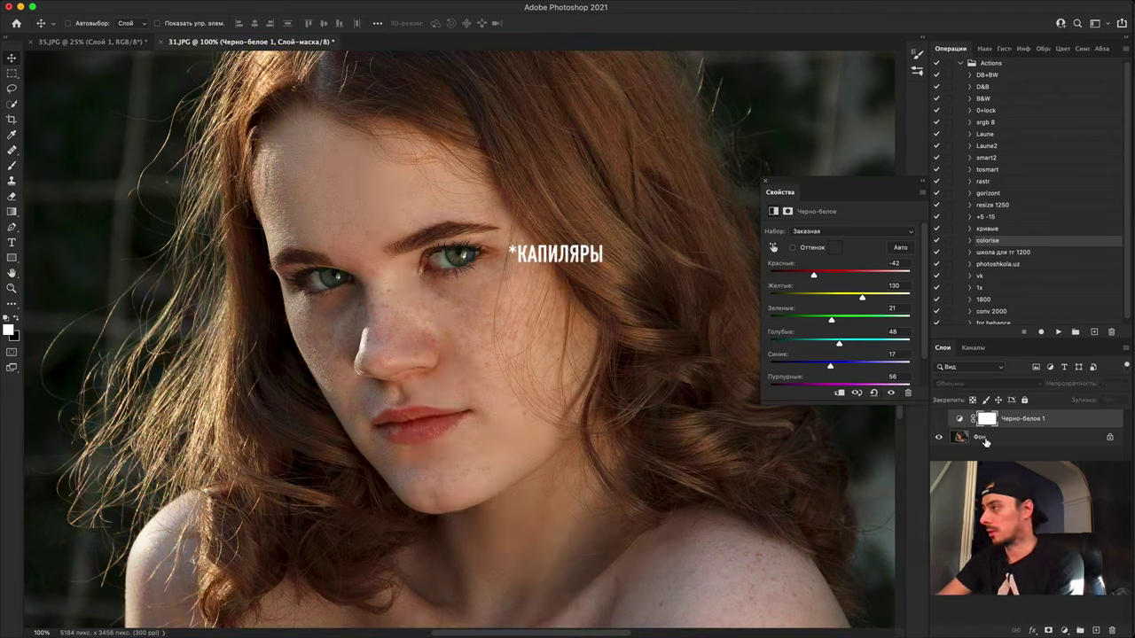
pyautogui.click(939, 422)
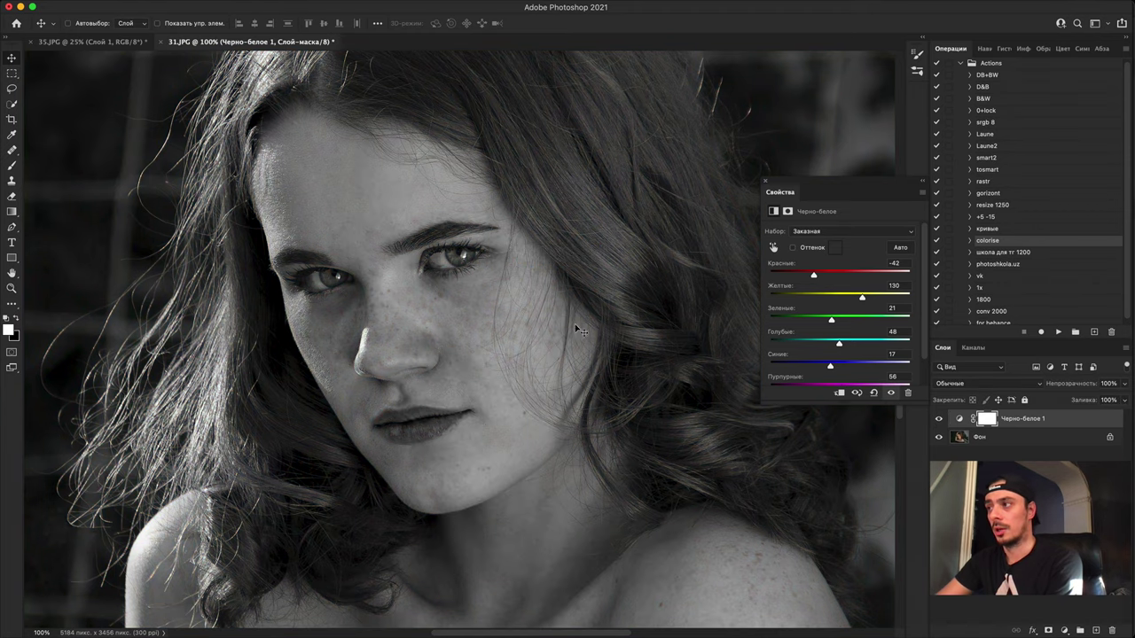
pyautogui.scroll(1, 574, 324)
pyautogui.scroll(1, 435, 235)
pyautogui.scroll(1, 431, 248)
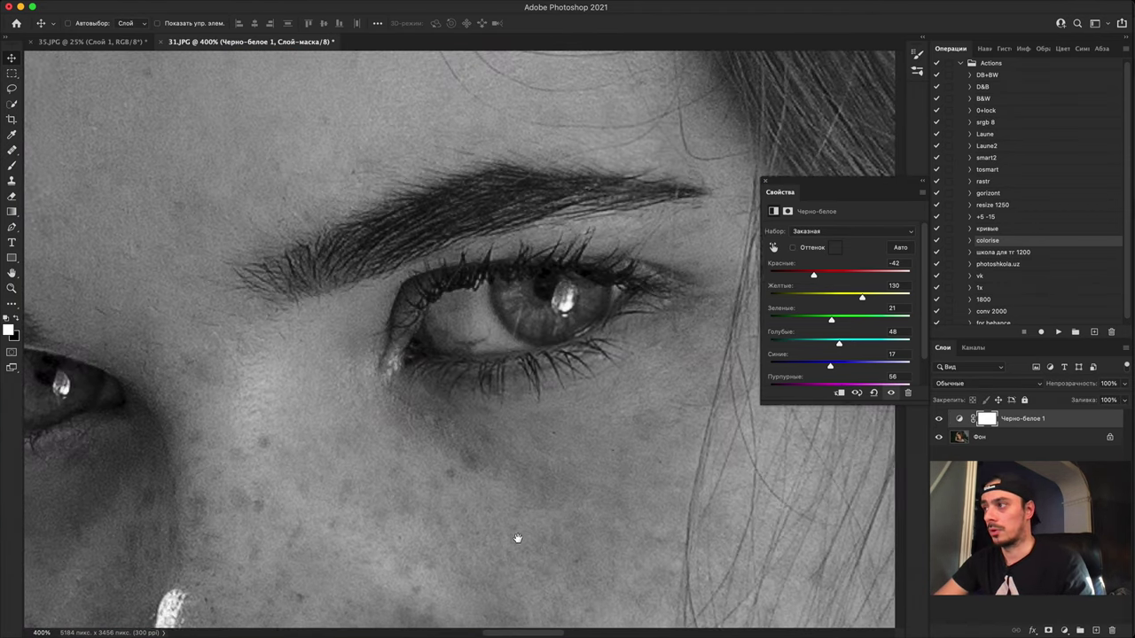
pyautogui.scroll(-5, 467, 338)
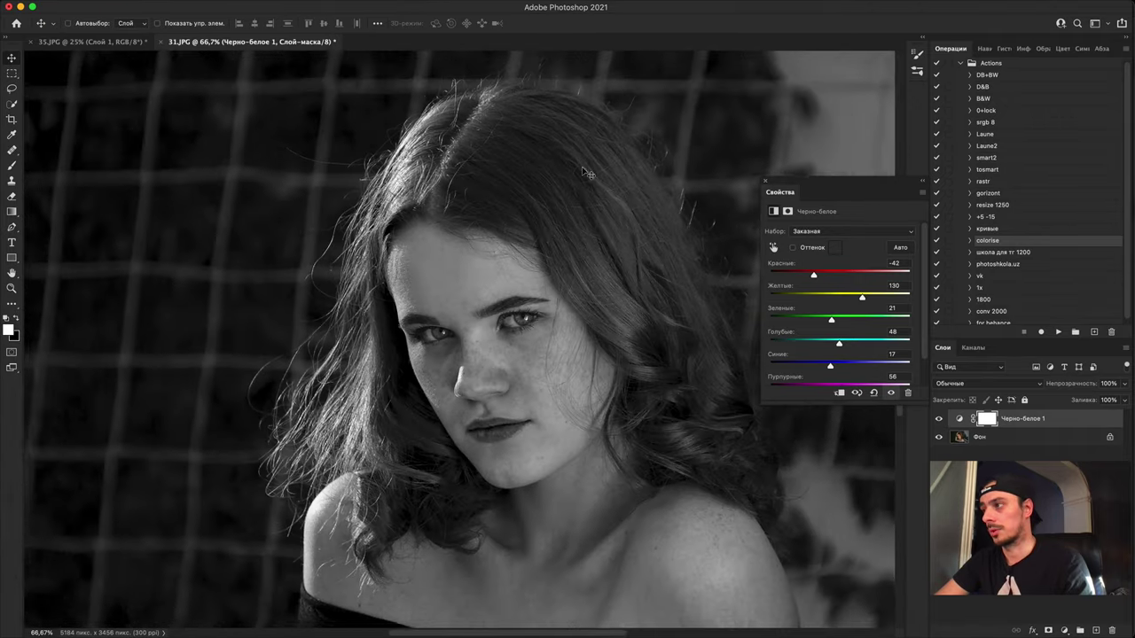
# Step: Reapply the automatic black-and-white mix and set the reds to 79 and the yellows to 69
pyautogui.scroll(-1, 585, 172)
pyautogui.click(894, 256)
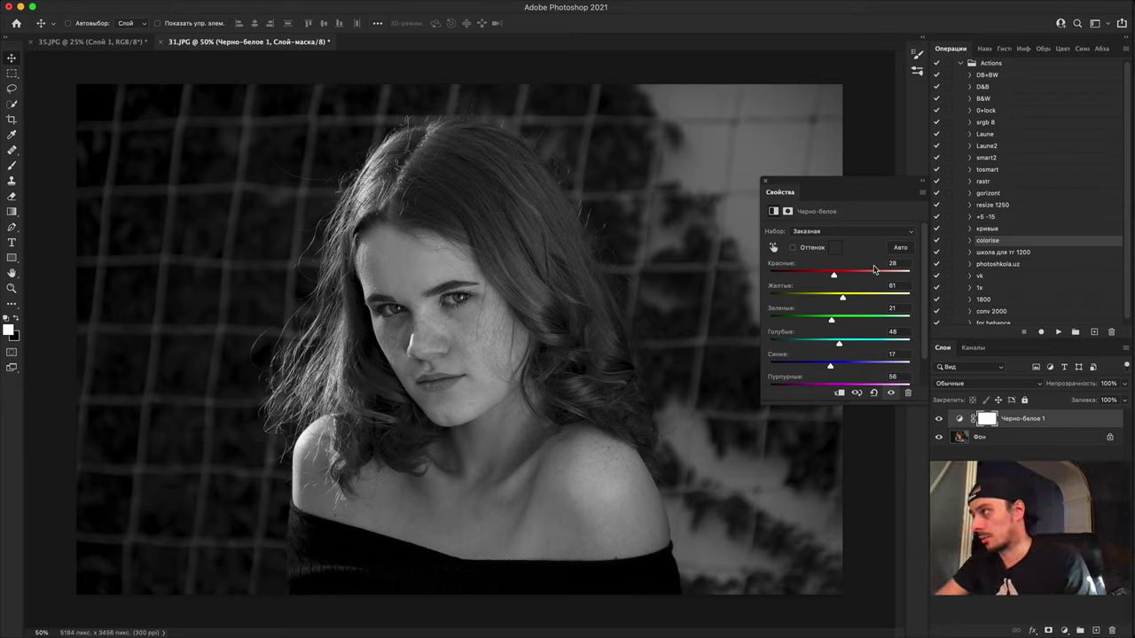
pyautogui.moveTo(832, 277); pyautogui.dragTo(844, 299)
# Step: Duplicate the background beneath the hidden Black & White layer and desaturate the copy
pyautogui.click(939, 418)
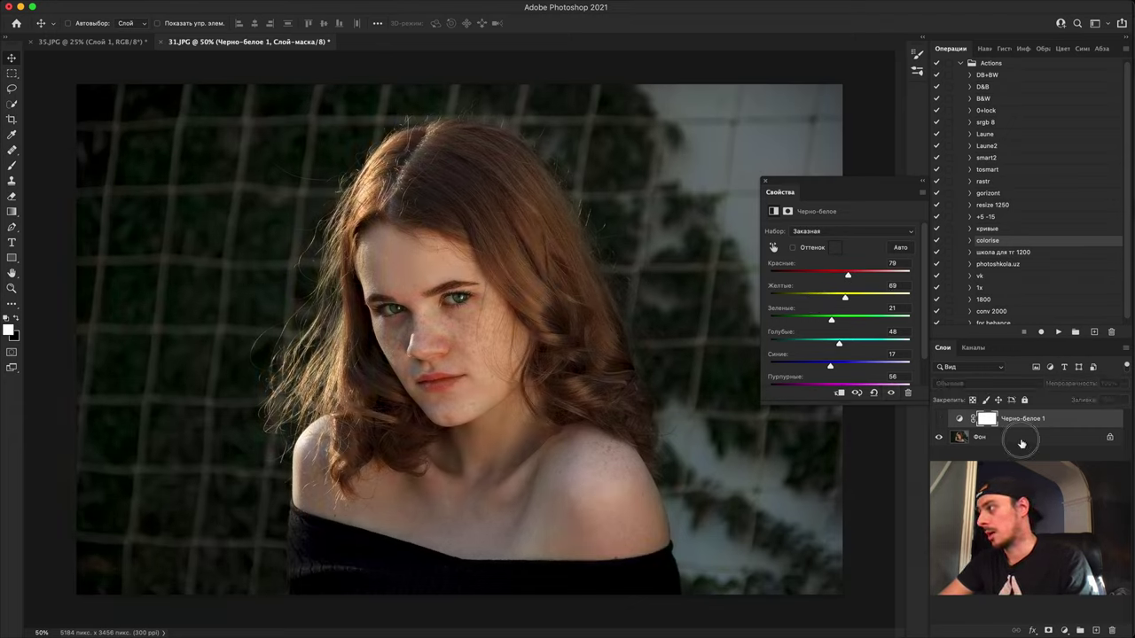
pyautogui.click(1014, 437)
pyautogui.press('super+j')
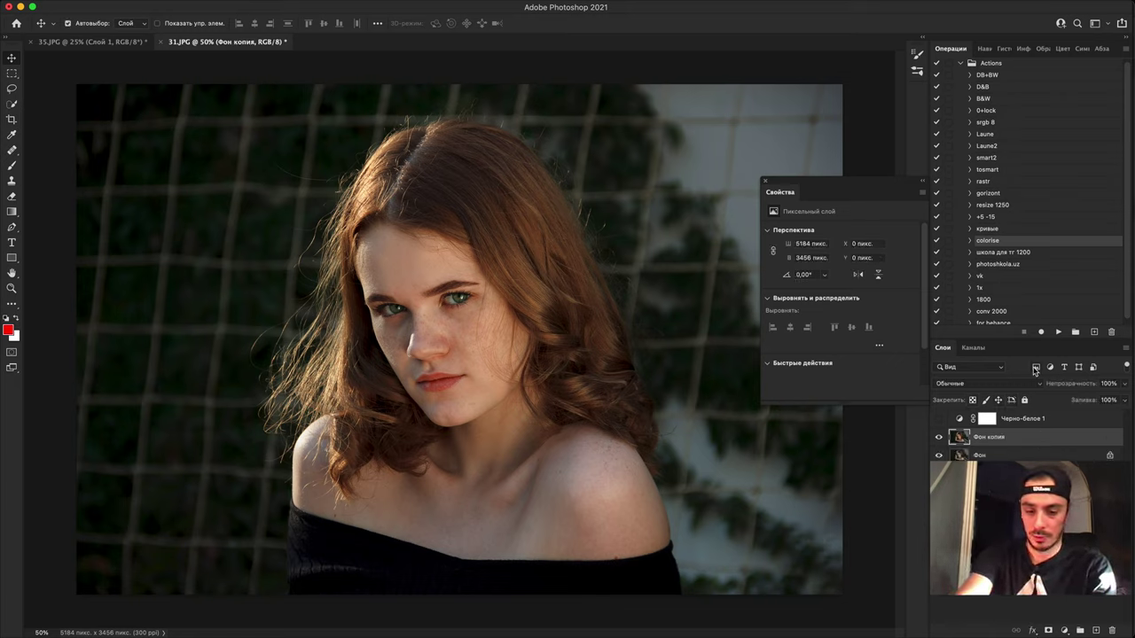
pyautogui.press('shift+super+u')
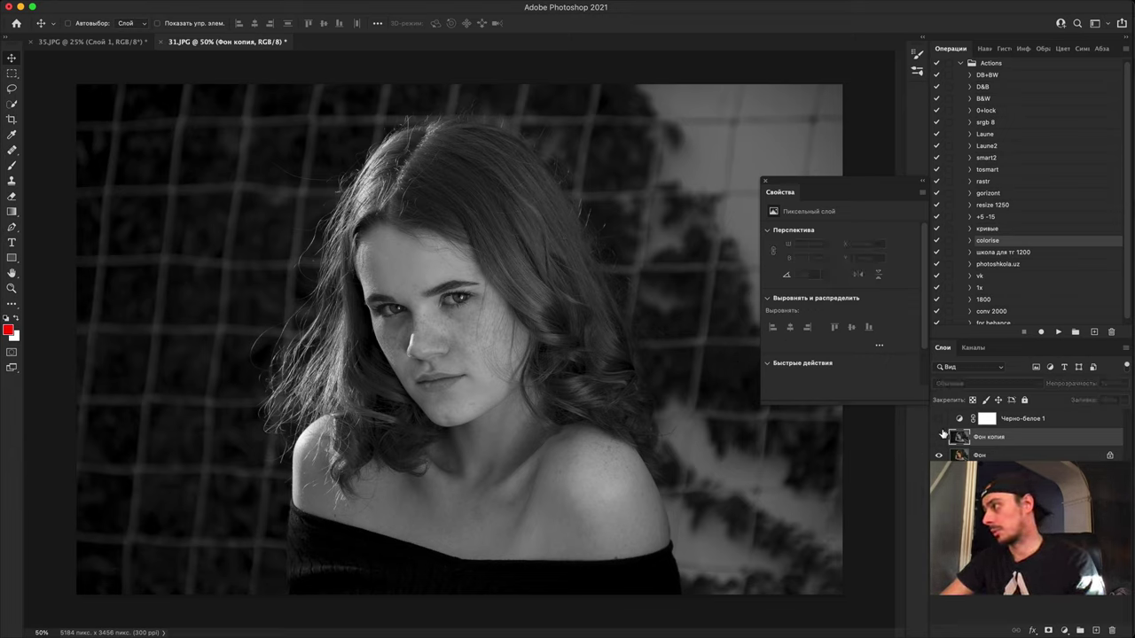
# Step: Show the Black & White layer instead of the desaturated copy, resetting its mix to default and setting the reds to 35
pyautogui.click(938, 437)
pyautogui.click(938, 419)
pyautogui.click(1016, 422)
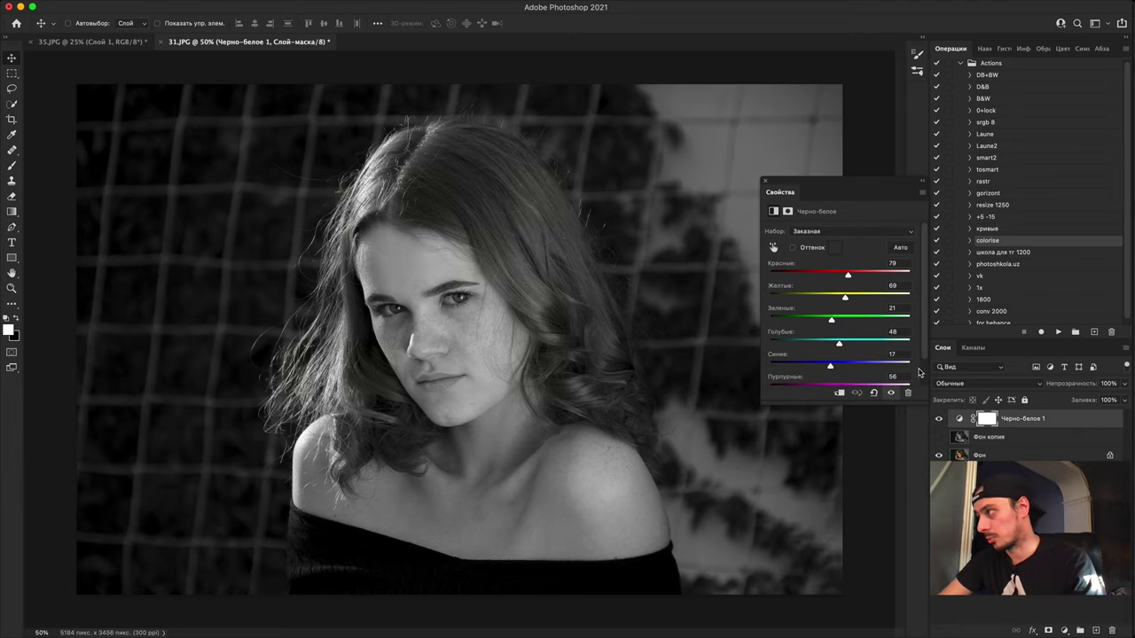
pyautogui.click(902, 248)
pyautogui.click(873, 392)
pyautogui.click(873, 392)
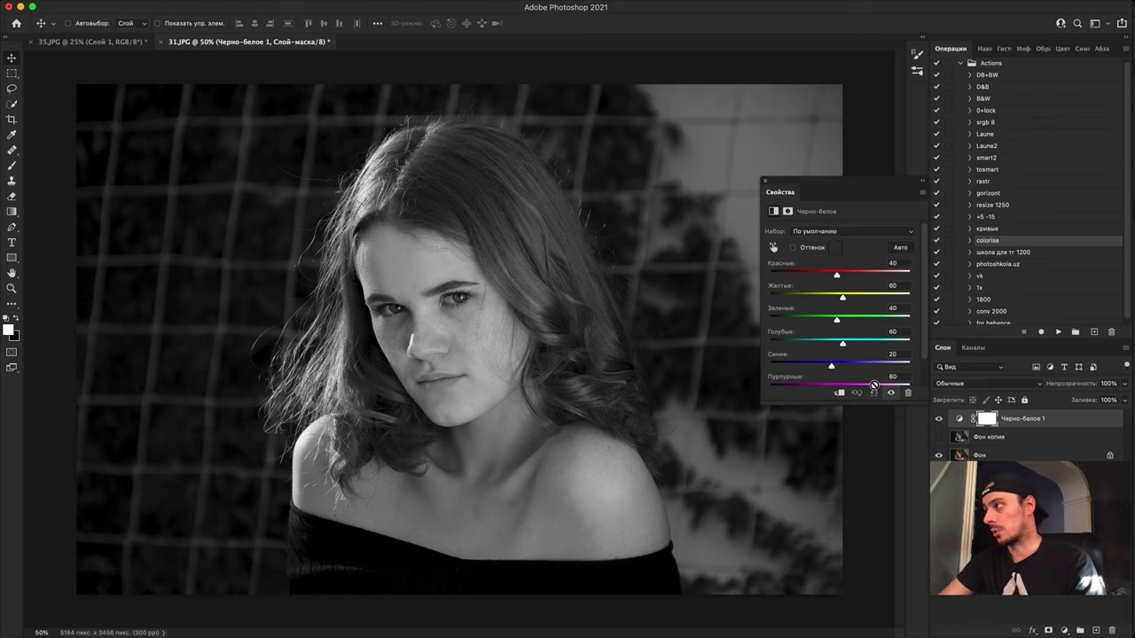
pyautogui.moveTo(837, 276); pyautogui.dragTo(835, 275)
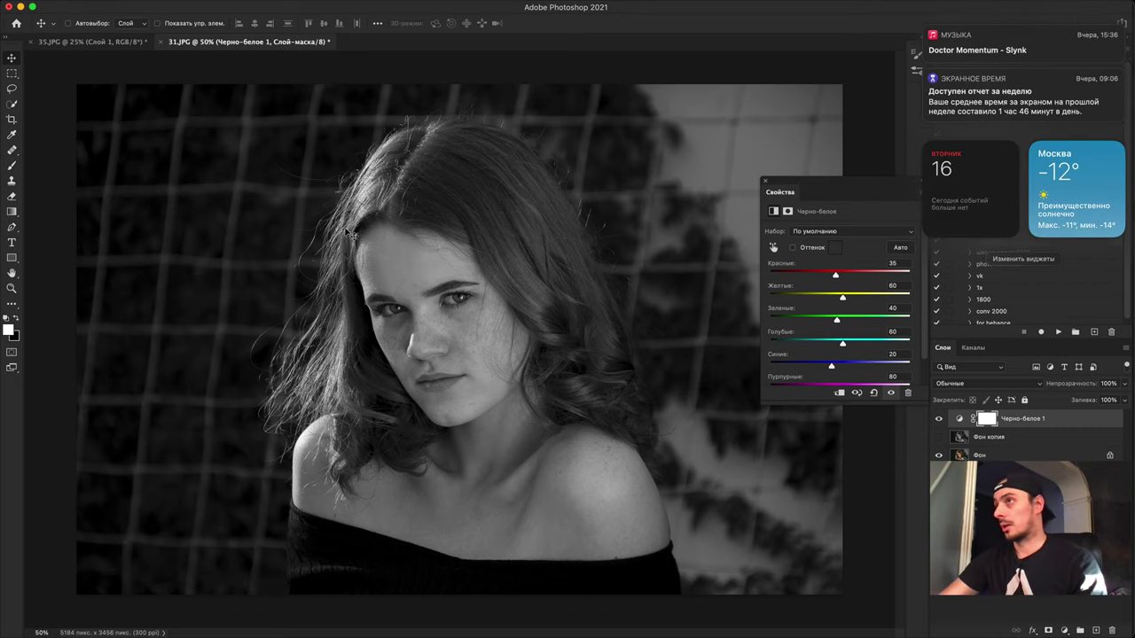
# Step: Close photo 31.JPG without saving the changes
pyautogui.rightClick(208, 50)
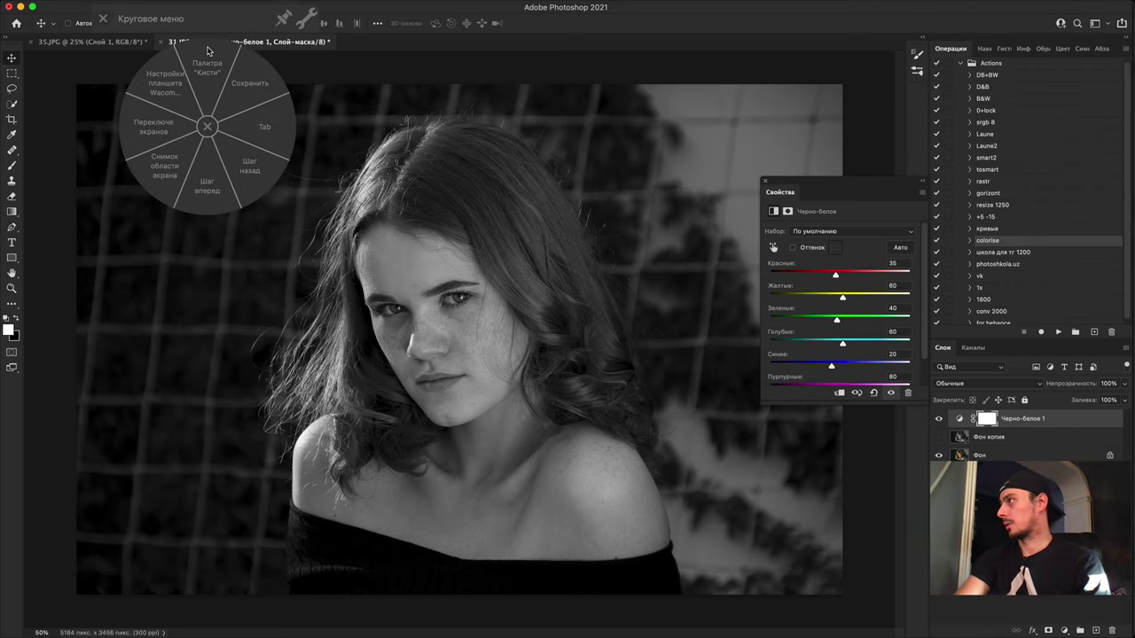
pyautogui.click(208, 128)
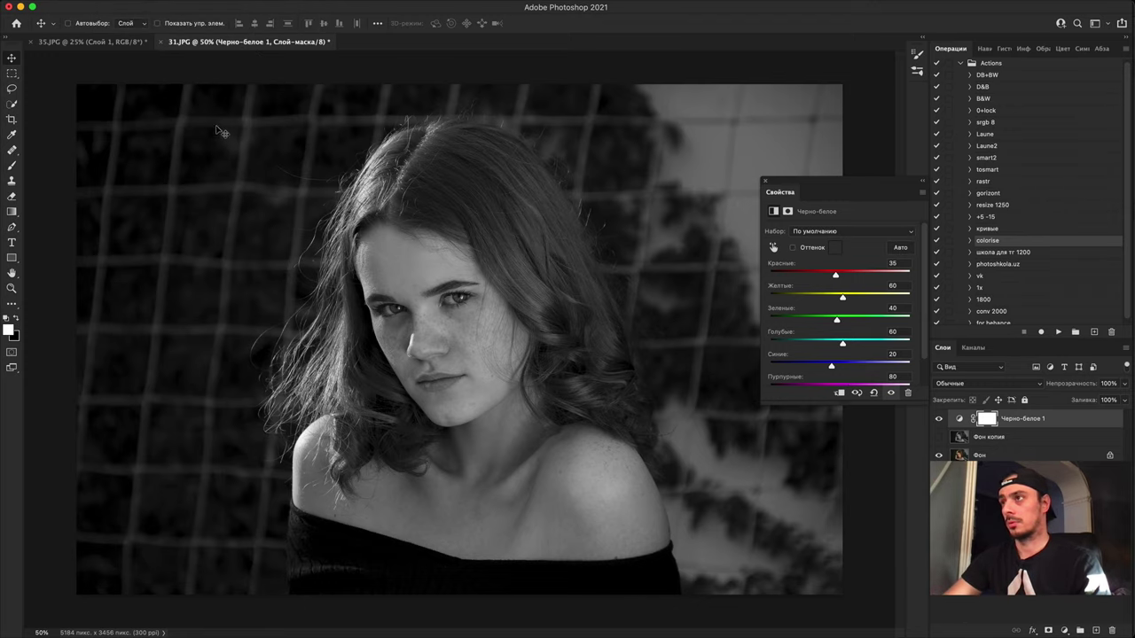
pyautogui.press('super+w')
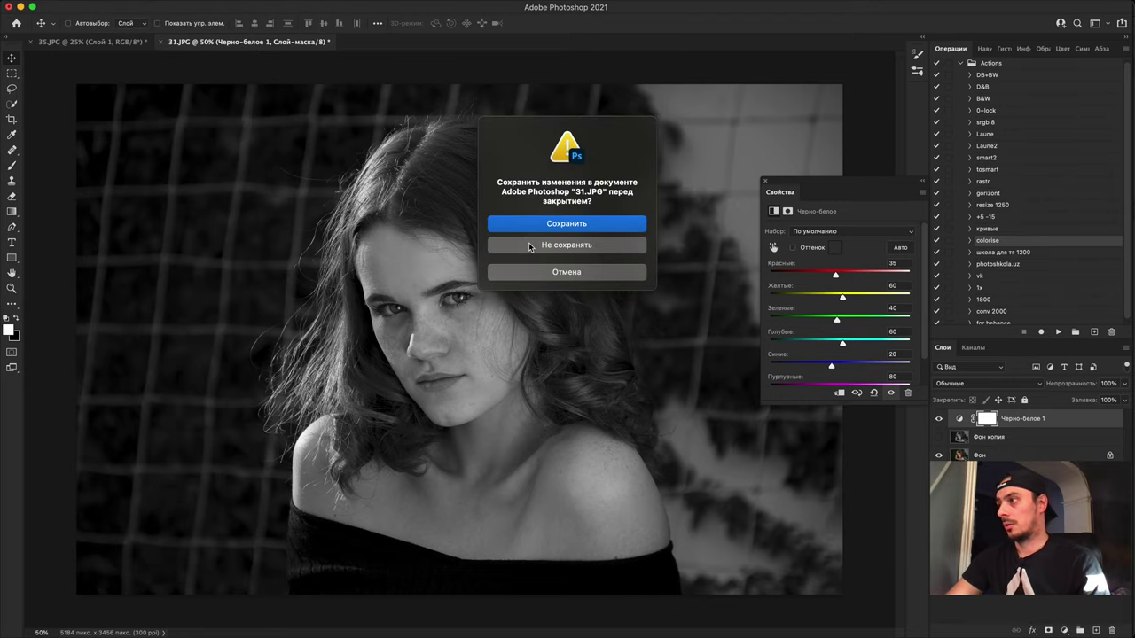
pyautogui.click(528, 250)
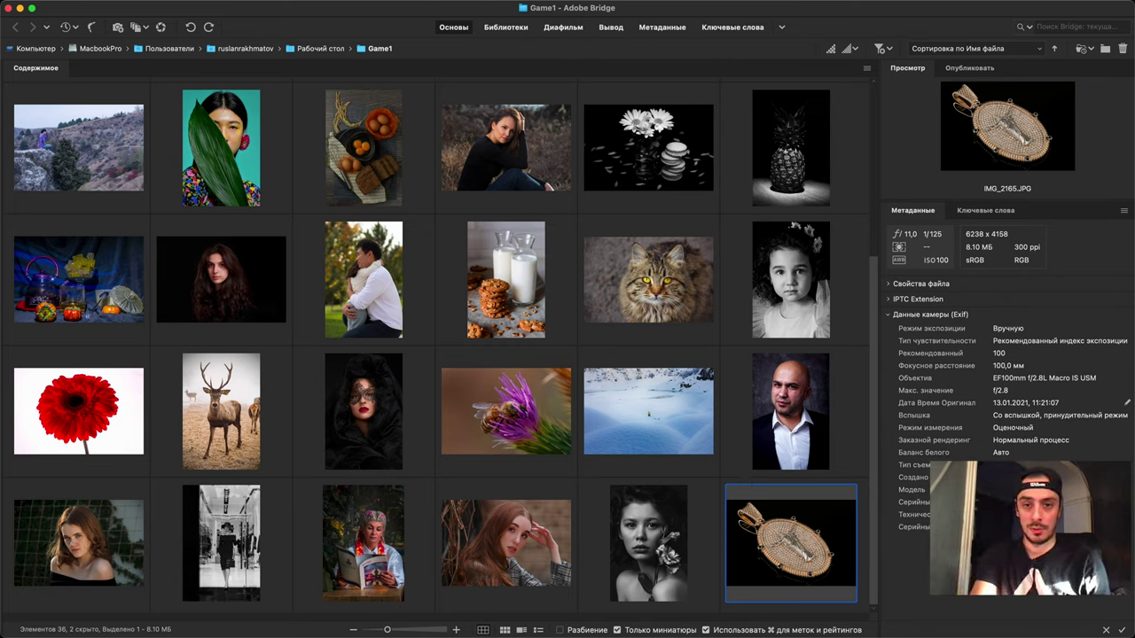
# Step: Open the pendant photo IMG_2165.JPG from Adobe Bridge in Photoshop, keeping its embedded sRGB profile
pyautogui.press('super+Tab')
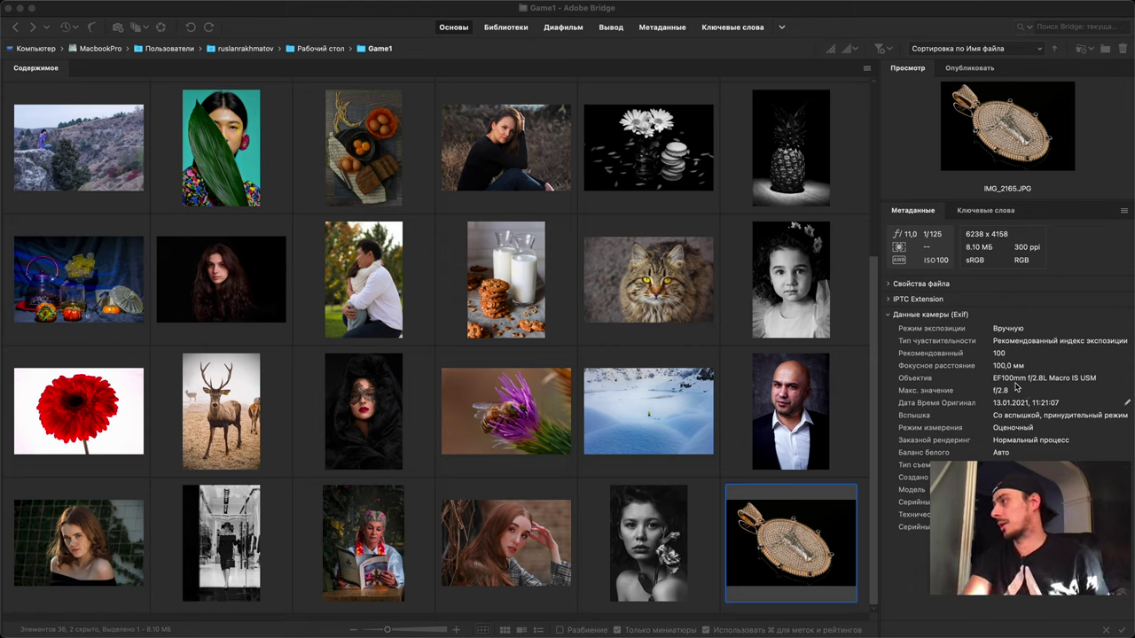
pyautogui.doubleClick(767, 519)
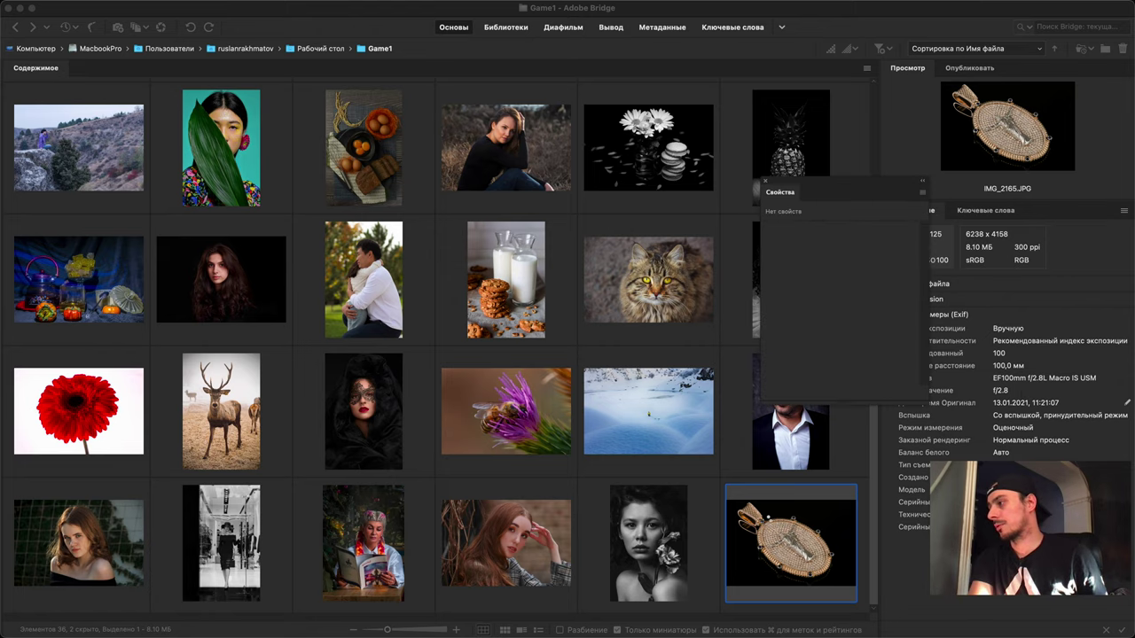
pyautogui.doubleClick(767, 524)
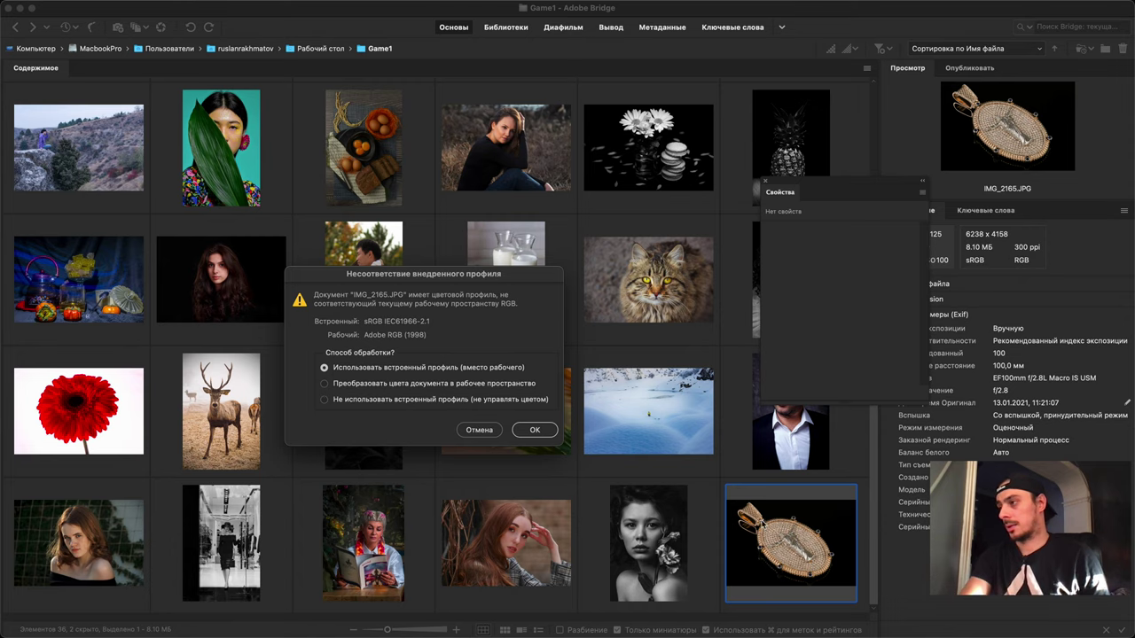
pyautogui.click(547, 435)
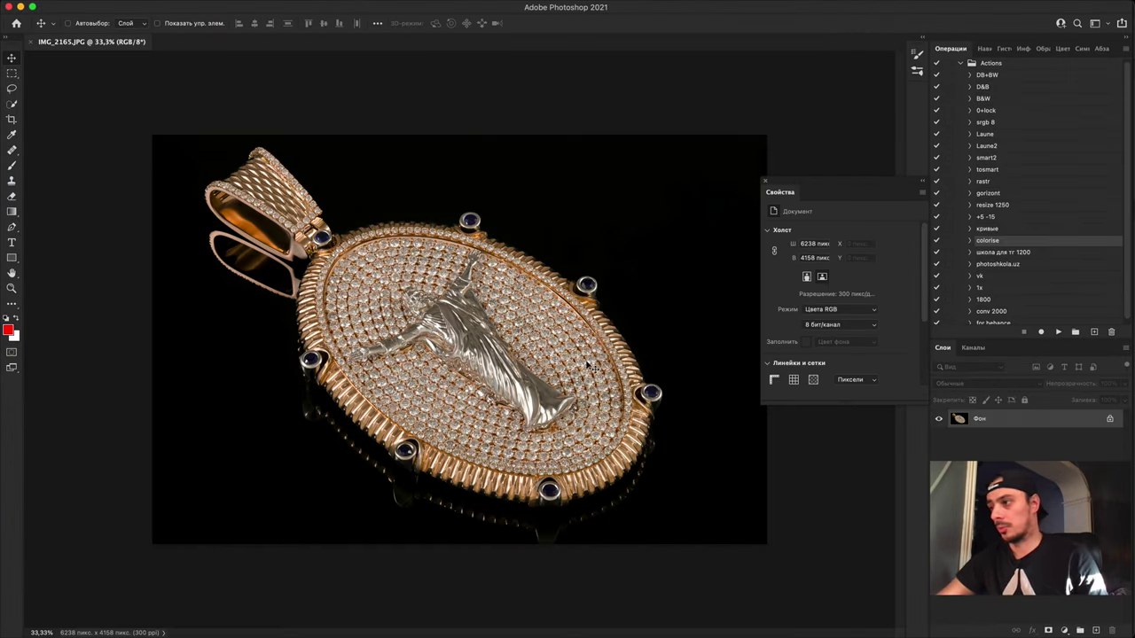
# Step: Inspect the black background with an extremely brightened Curves layer and clear its curve point and mask
pyautogui.click(1065, 630)
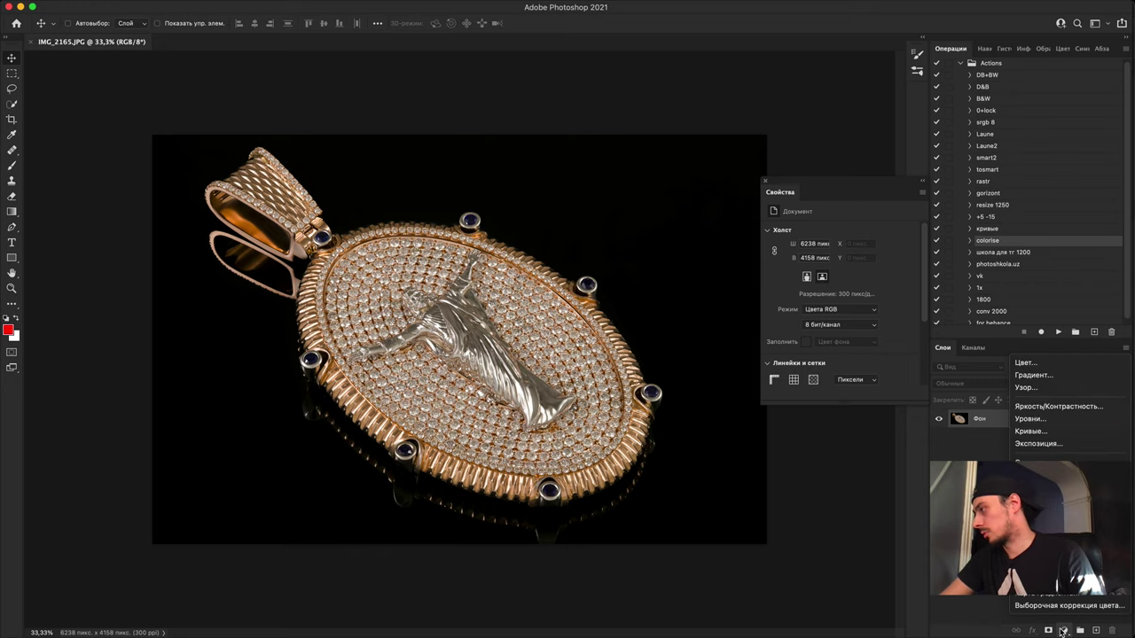
pyautogui.click(1066, 432)
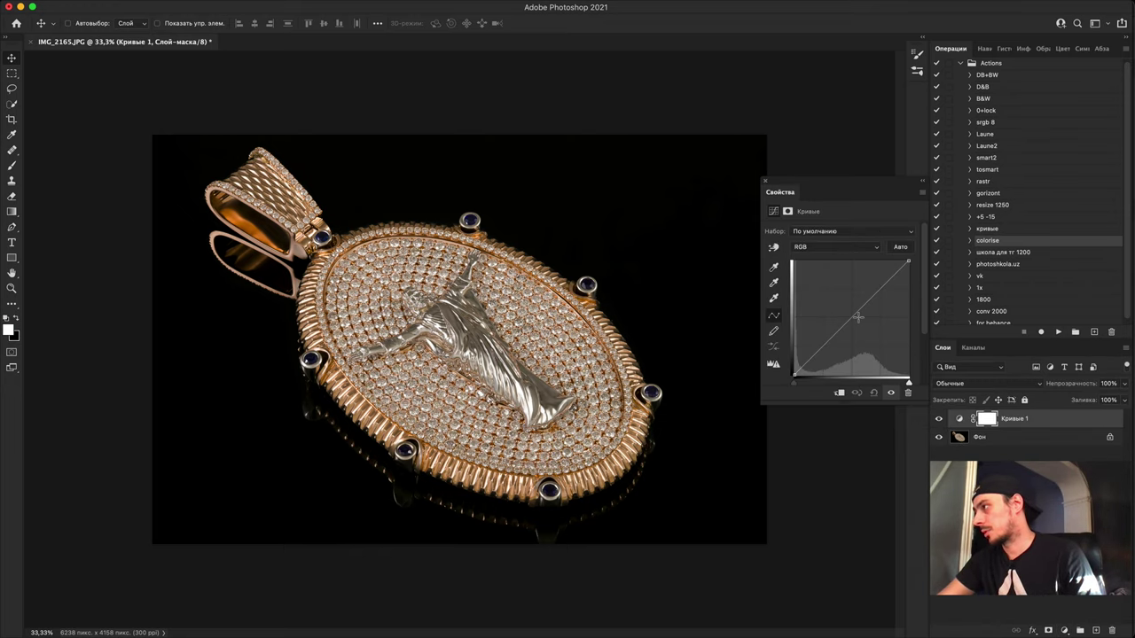
pyautogui.moveTo(858, 315); pyautogui.dragTo(796, 275)
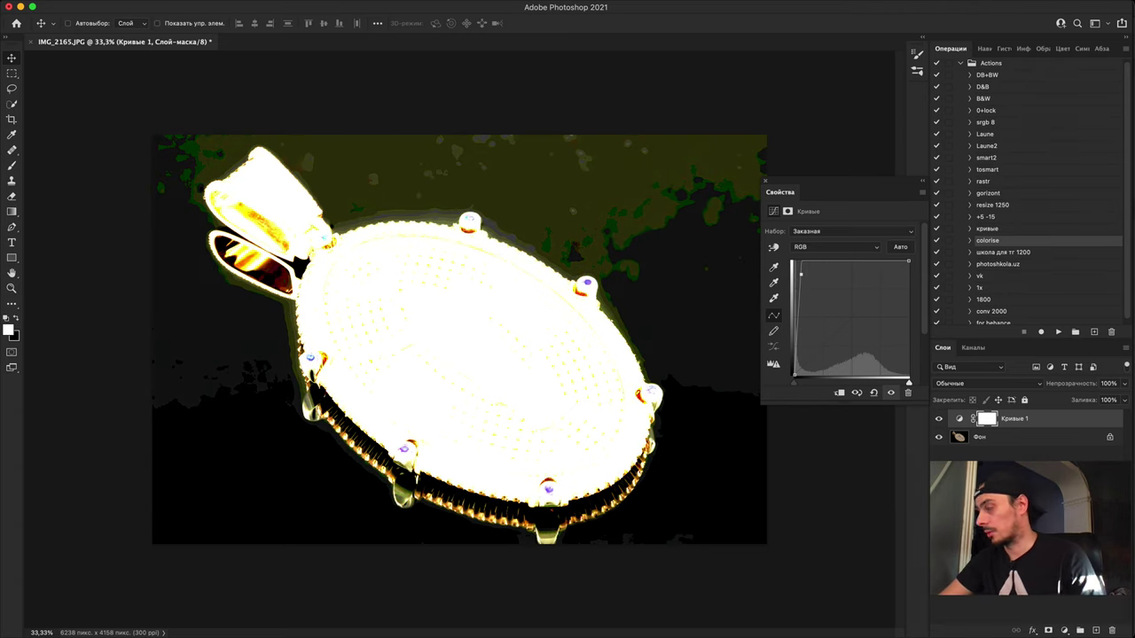
pyautogui.press('Delete')
pyautogui.press('Delete')
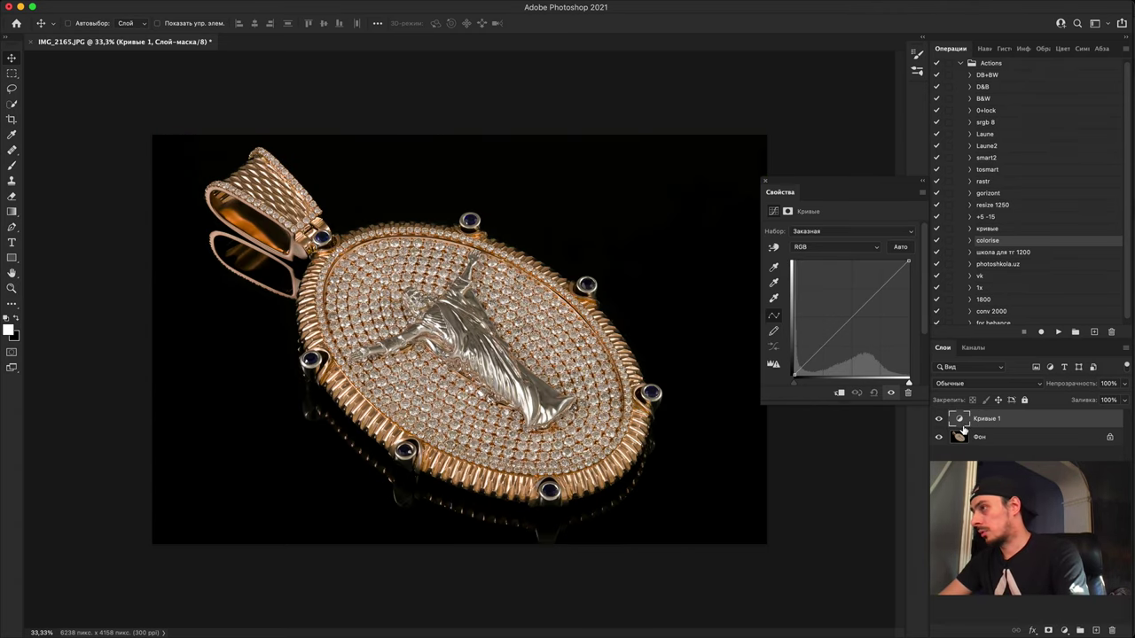
pyautogui.click(963, 426)
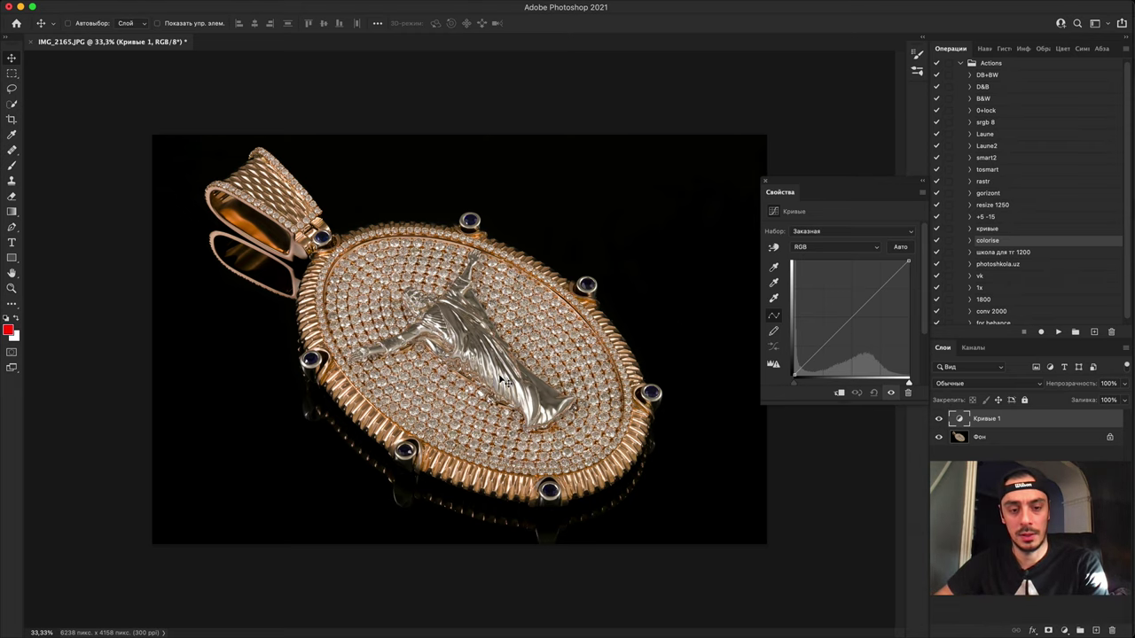
# Step: Replace the leftover Curves layer with a new brightening Curves adjustment hidden behind an inverted black mask
pyautogui.press('super+1')
pyautogui.moveTo(567, 603); pyautogui.dragTo(585, 519)
pyautogui.moveTo(115, 168); pyautogui.dragTo(304, 341)
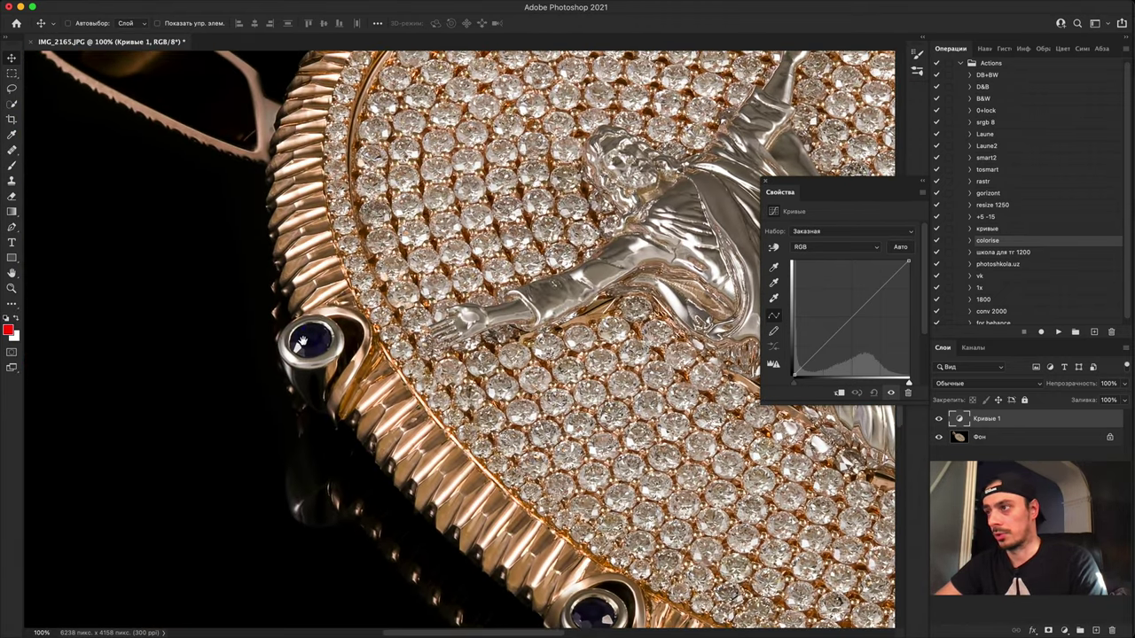
pyautogui.scroll(4, 302, 341)
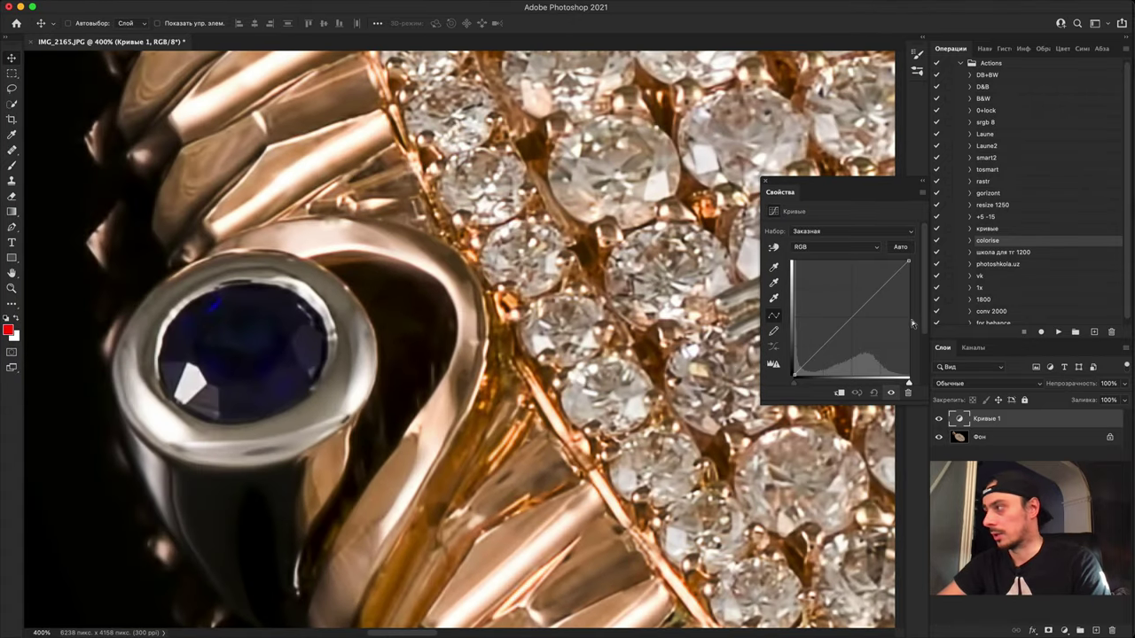
pyautogui.press('Delete')
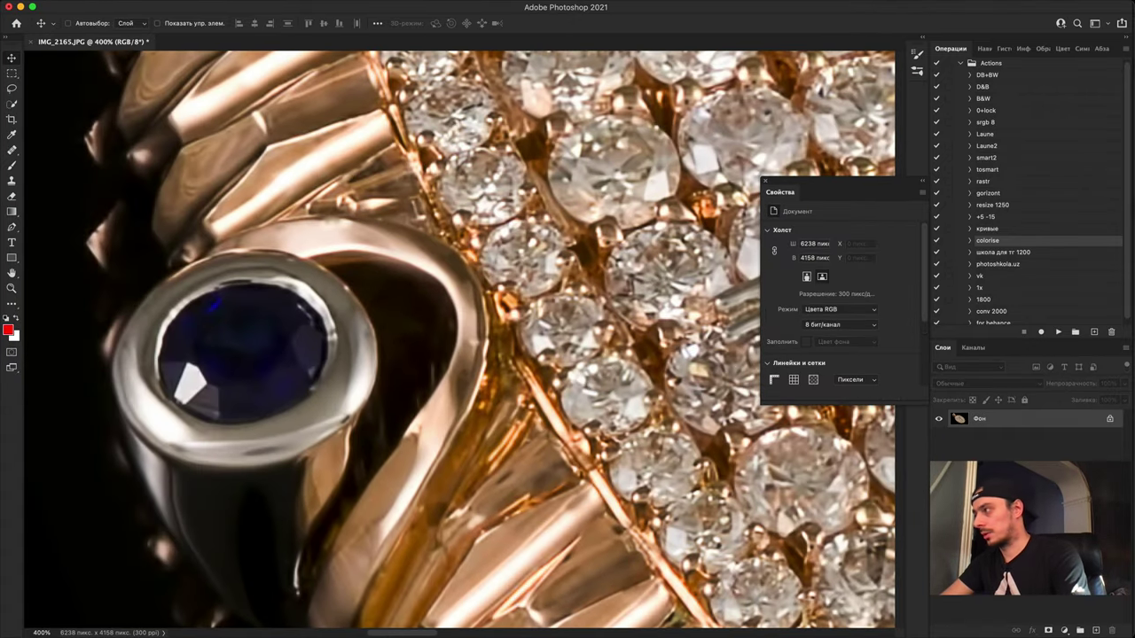
pyautogui.click(1064, 631)
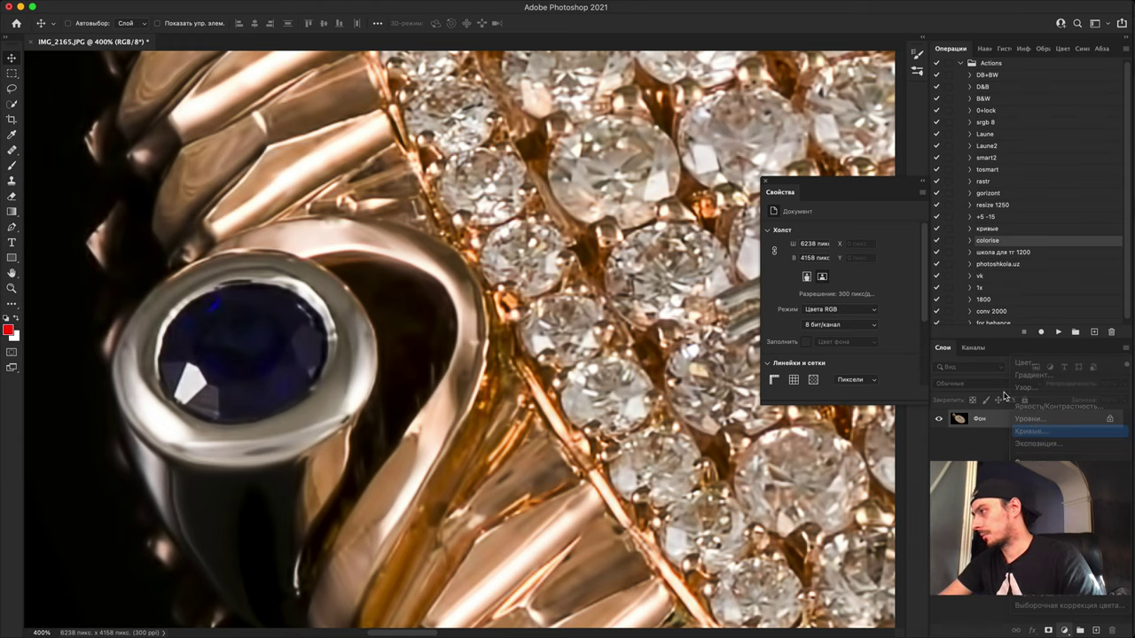
pyautogui.moveTo(848, 321); pyautogui.dragTo(828, 303)
pyautogui.press('super+i')
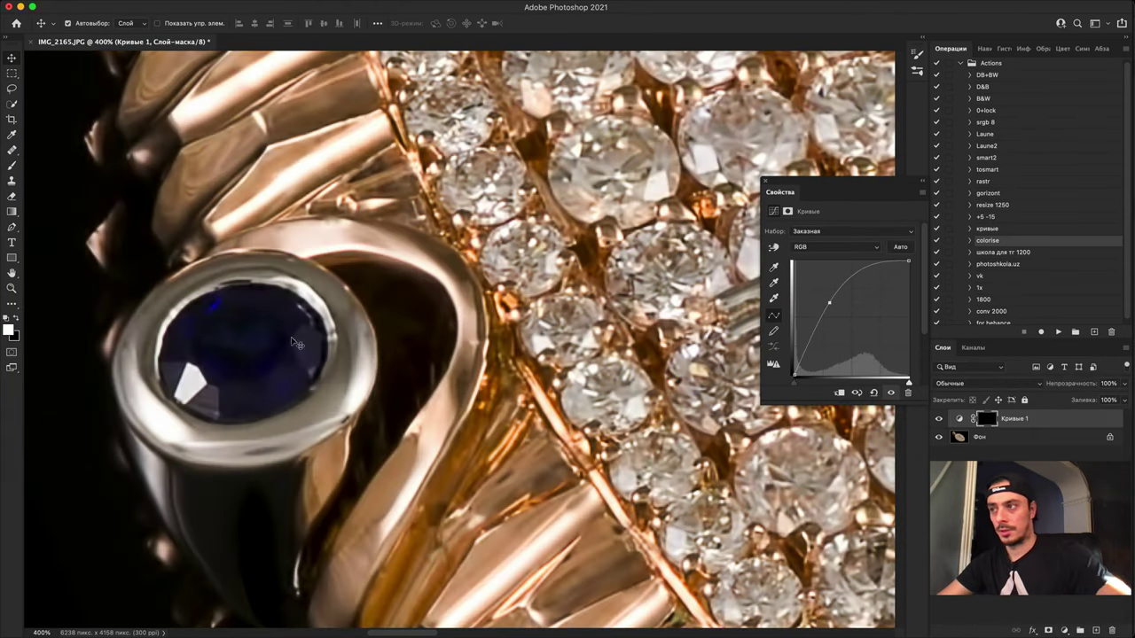
# Step: Enlarge the brush to 80 px and paint white on the Curves mask over the pendant's left sapphire
pyautogui.press('b')
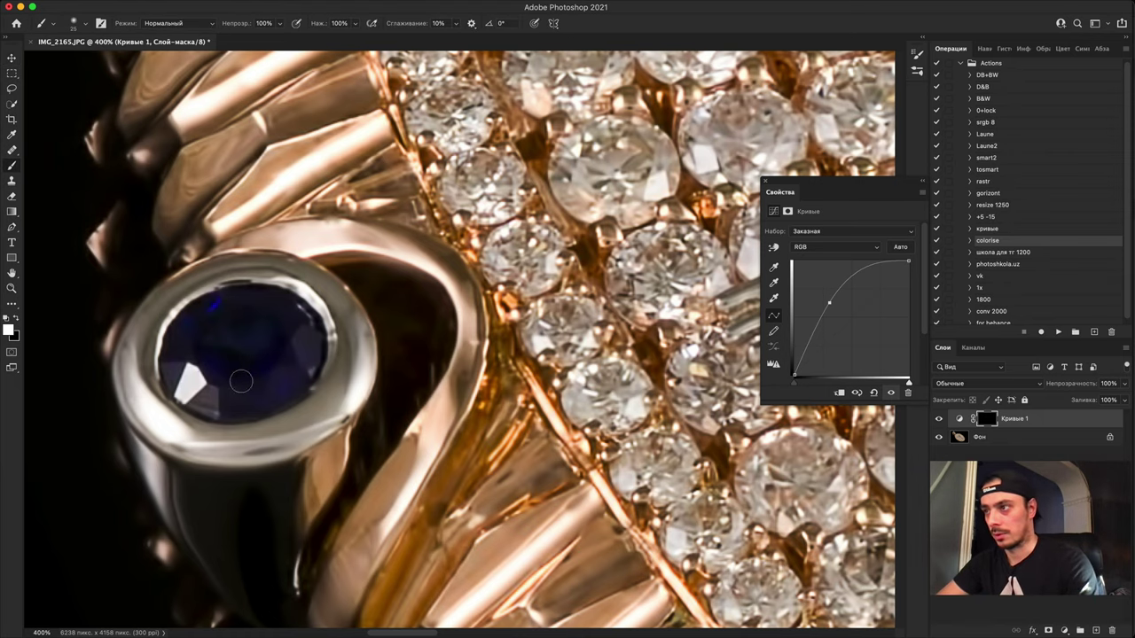
pyautogui.press(']')
pyautogui.press(']')
pyautogui.press(']')
pyautogui.press(']')
pyautogui.press(']')
pyautogui.press(']')
pyautogui.press(']')
pyautogui.press(']')
pyautogui.moveTo(211, 359)
pyautogui.mouseDown()
pyautogui.moveTo(240, 331)
pyautogui.moveTo(255, 356)
pyautogui.moveTo(222, 335)
pyautogui.moveTo(282, 339)
pyautogui.mouseUp()
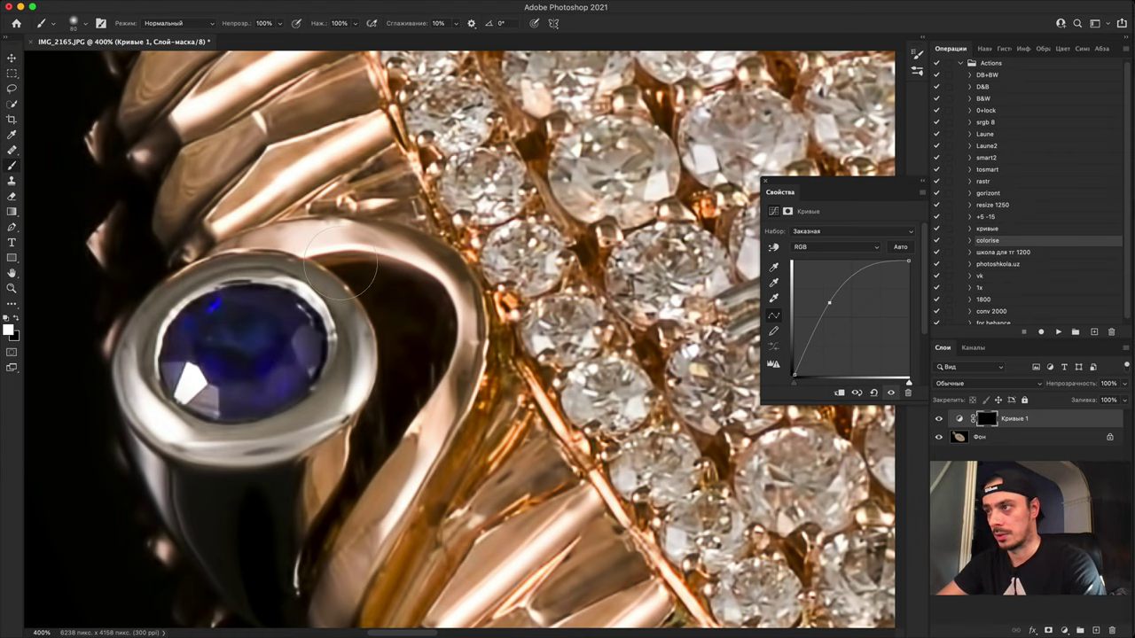
# Step: Brighten the sapphires along the pendant's lower rim by painting white over them on the Curves mask
pyautogui.press('super+minus')
pyautogui.press('super+minus')
pyautogui.press('super+minus')
pyautogui.moveTo(667, 496); pyautogui.dragTo(426, 293)
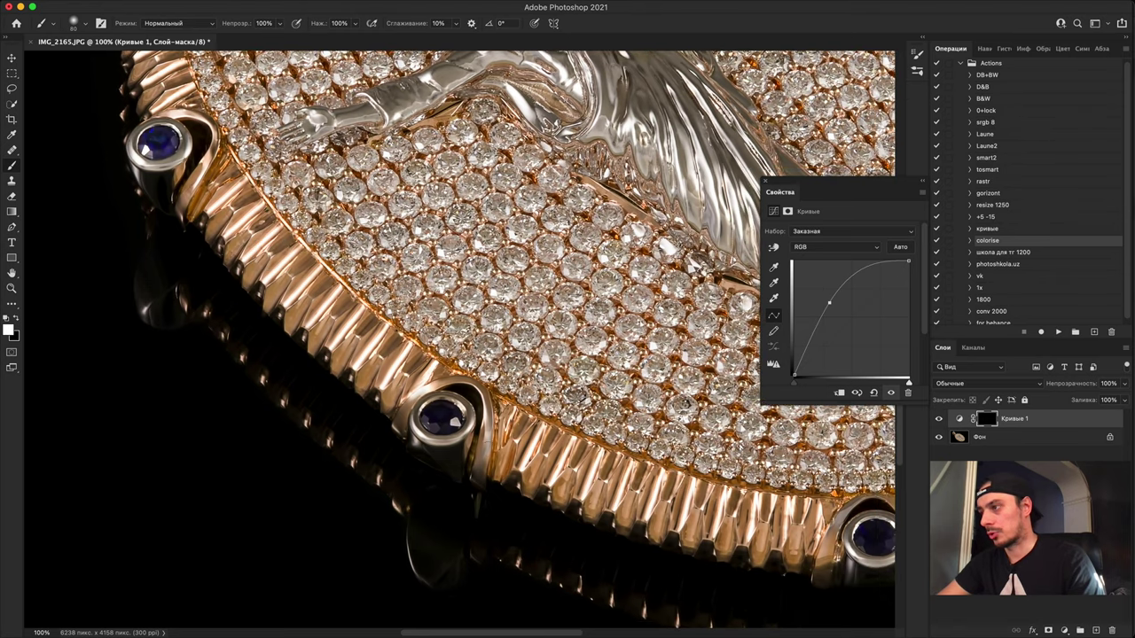
pyautogui.scroll(-10, 568, 527)
pyautogui.hscroll(3, 567, 526)
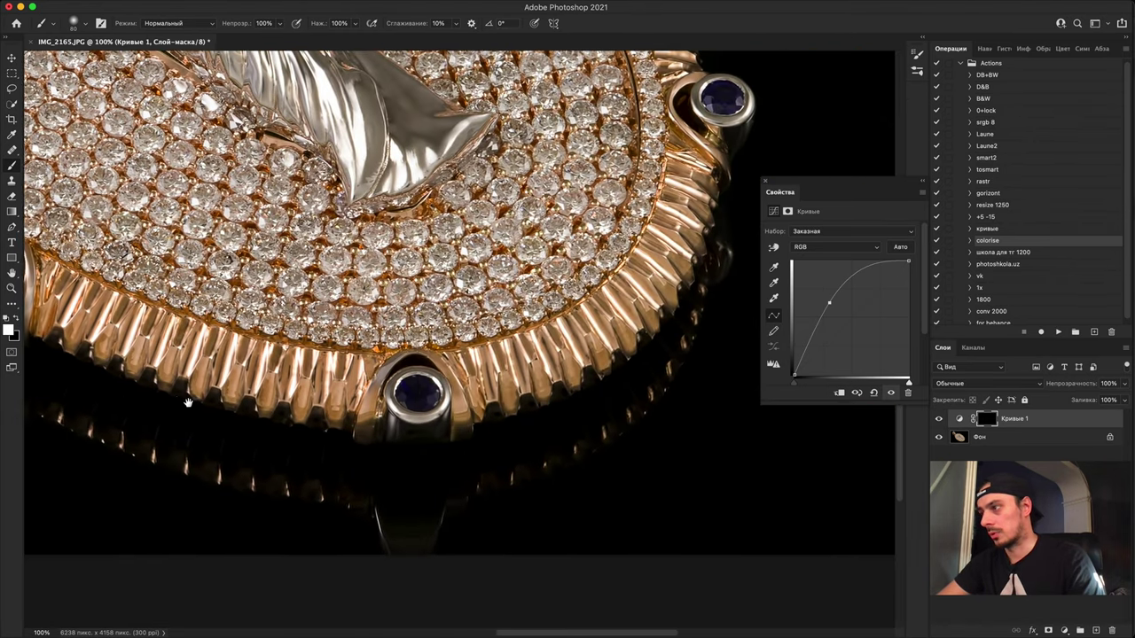
pyautogui.moveTo(412, 401); pyautogui.dragTo(432, 391)
# Step: Paint the Curves mask over the sapphires on the right and upper rim and below the bail, reviewing the whole pendant
pyautogui.moveTo(626, 274); pyautogui.dragTo(428, 572)
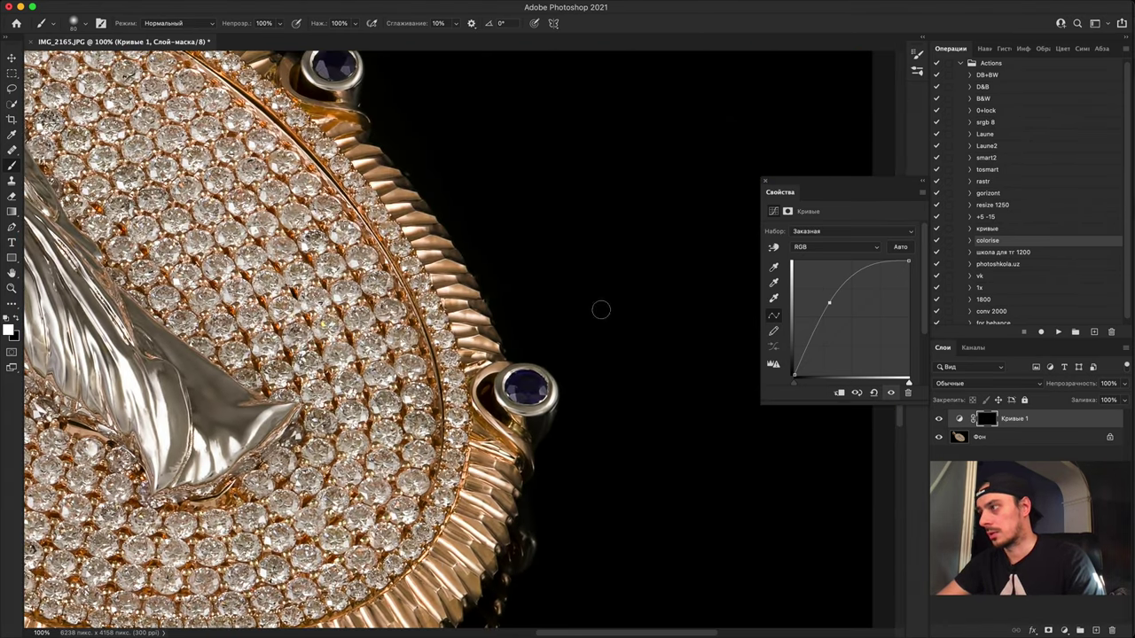
pyautogui.moveTo(529, 396); pyautogui.dragTo(537, 388)
pyautogui.moveTo(335, 67)
pyautogui.mouseDown()
pyautogui.moveTo(503, 331)
pyautogui.moveTo(479, 293)
pyautogui.mouseUp()
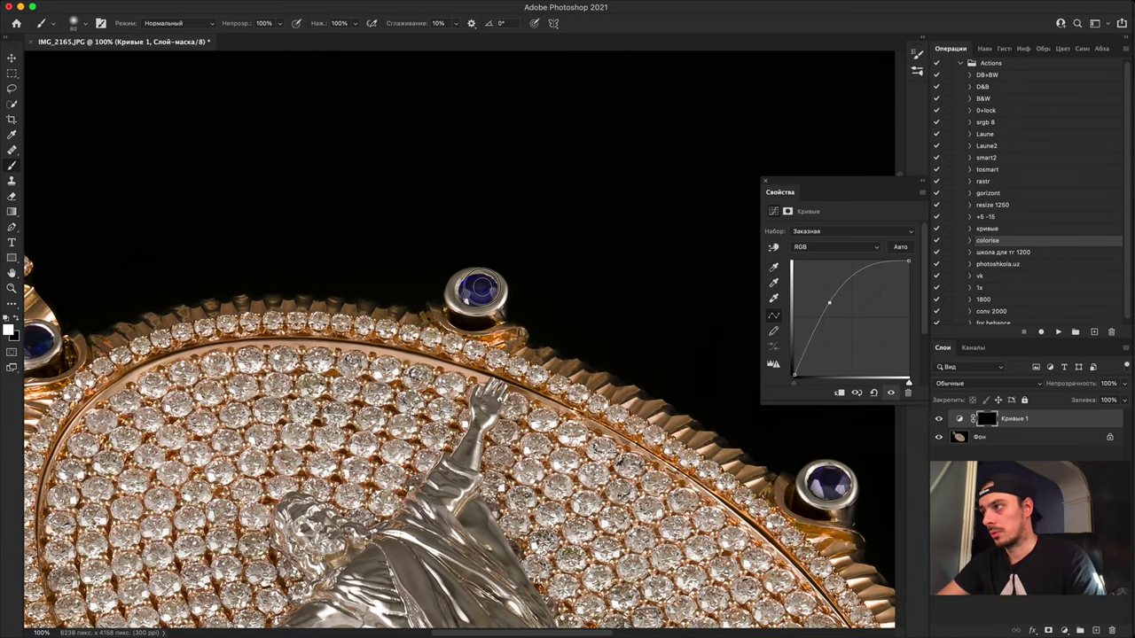
pyautogui.moveTo(483, 390); pyautogui.dragTo(381, 363)
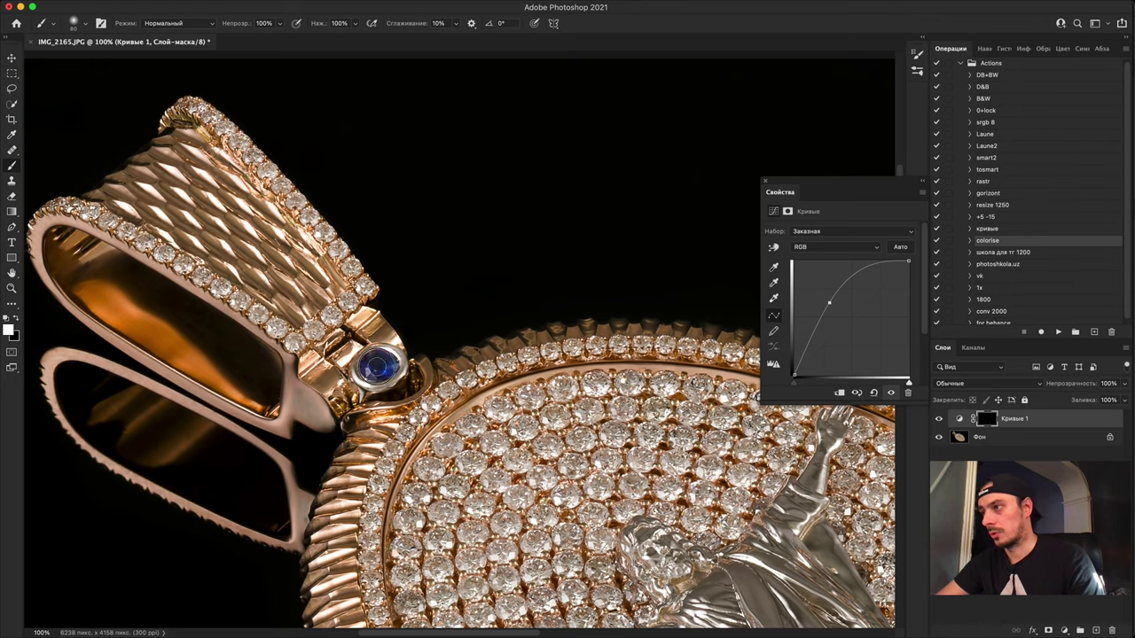
pyautogui.press('super+0')
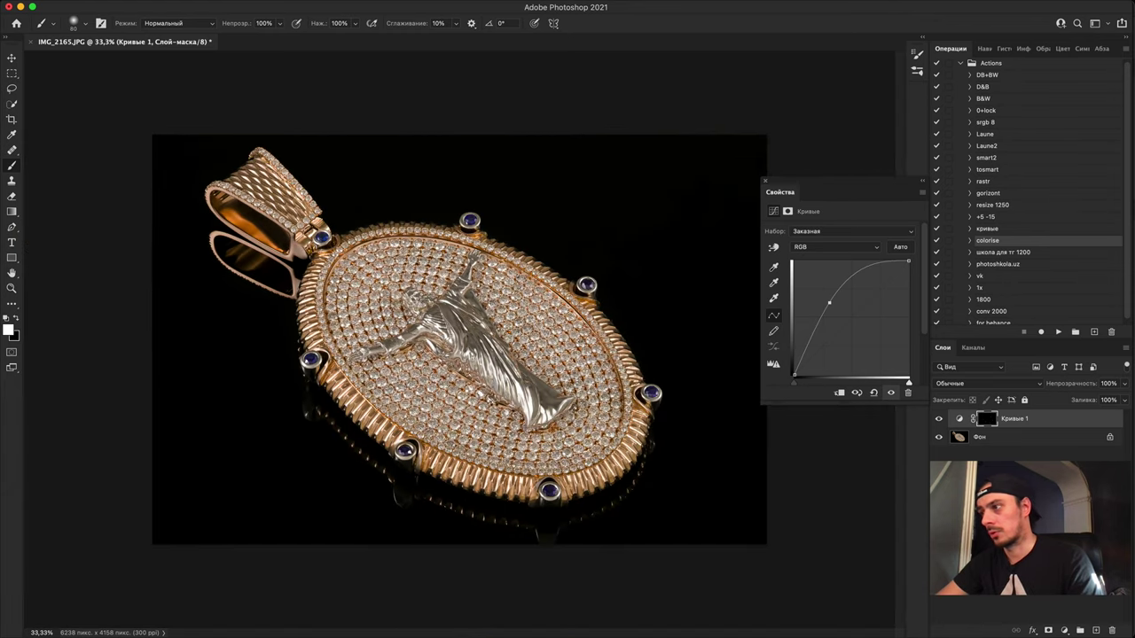
pyautogui.scroll(3, 408, 421)
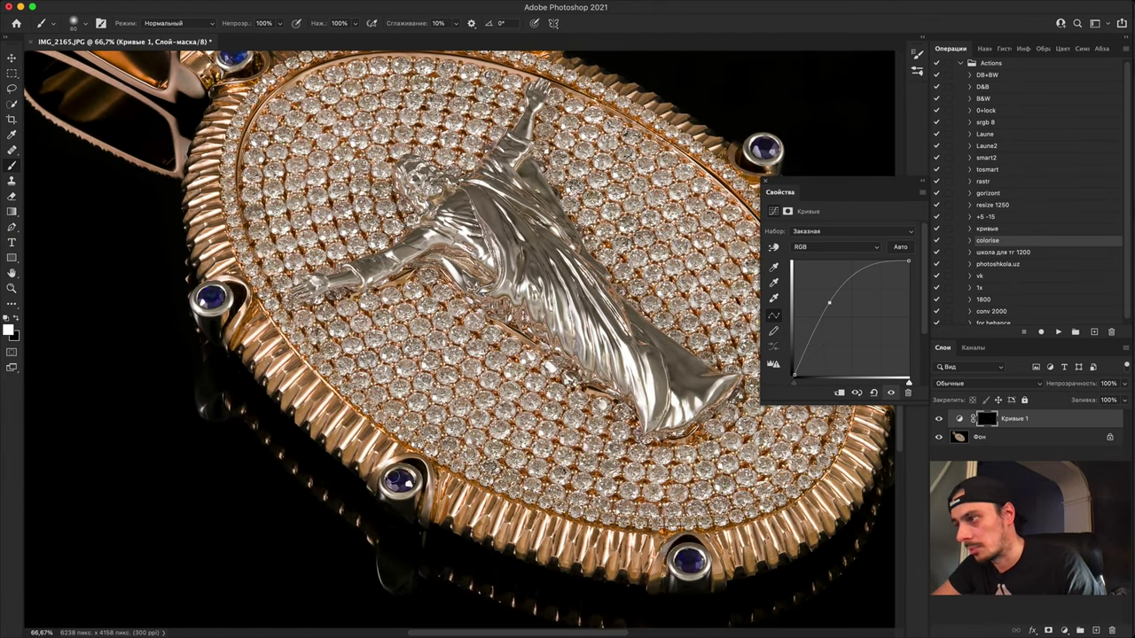
pyautogui.scroll(-3, 566, 285)
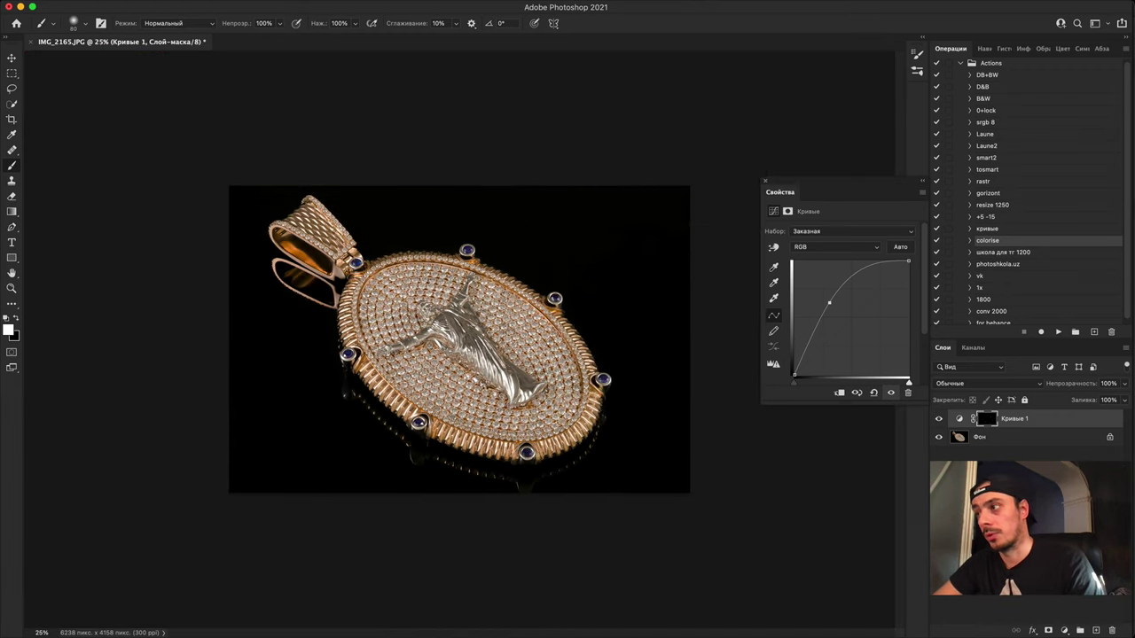
# Step: Examine the silver figure at the pendant's centre up close, checking the reflections on its robe and the surrounding stones
pyautogui.press('super+minus')
pyautogui.press('super+plus')
pyautogui.press('super+plus')
pyautogui.press('super+plus')
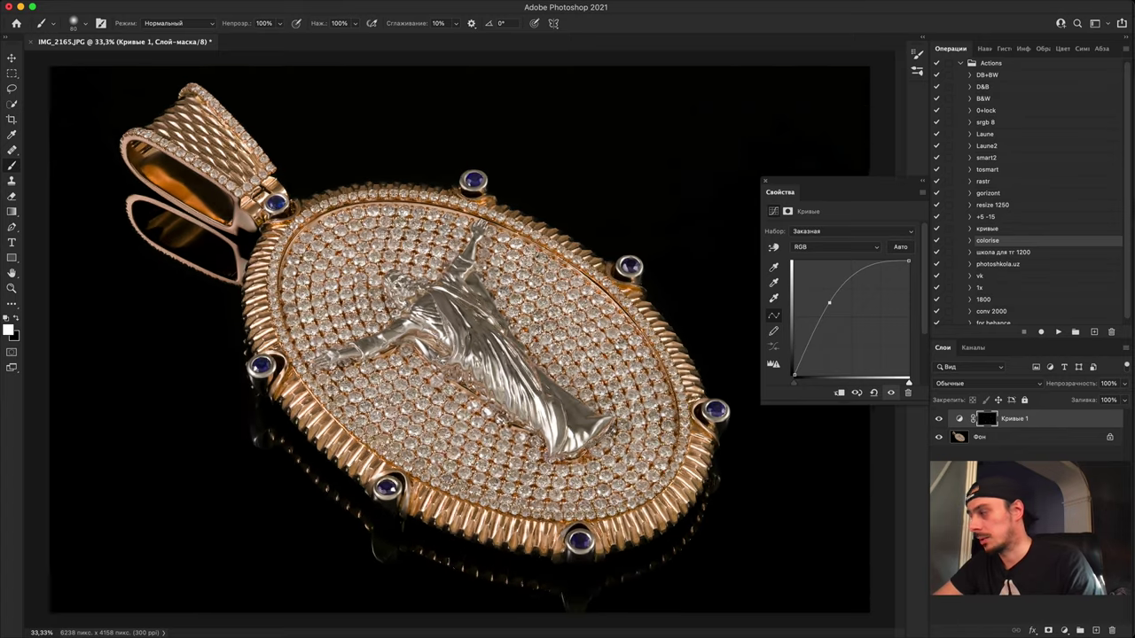
pyautogui.press('super+equal')
pyautogui.press('super+equal')
pyautogui.press('super+equal')
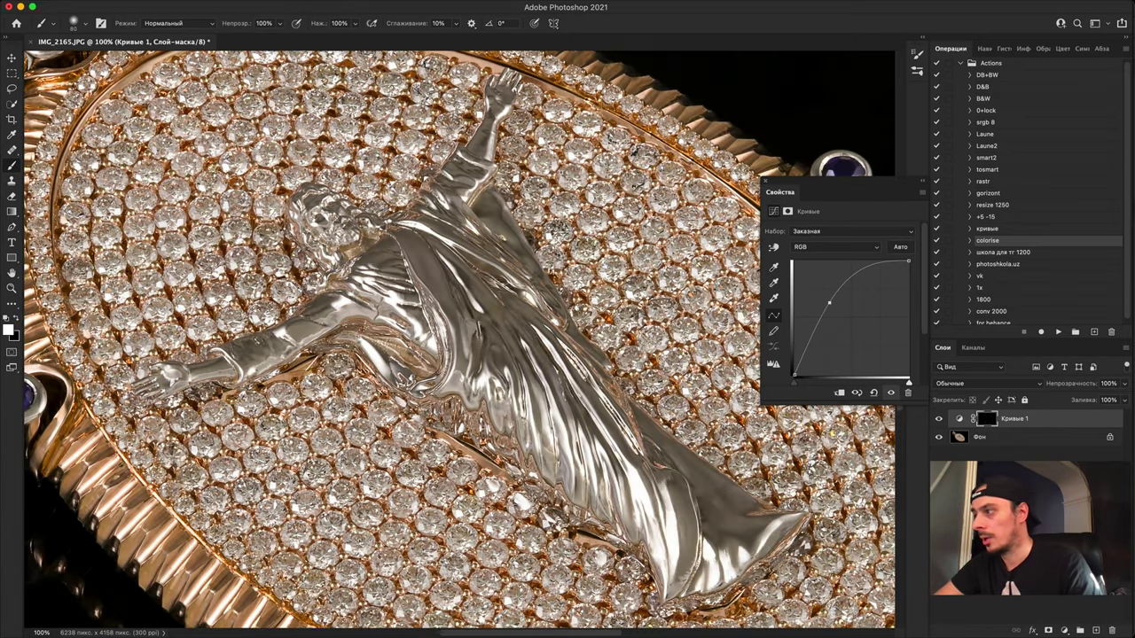
pyautogui.moveTo(546, 353); pyautogui.dragTo(481, 382)
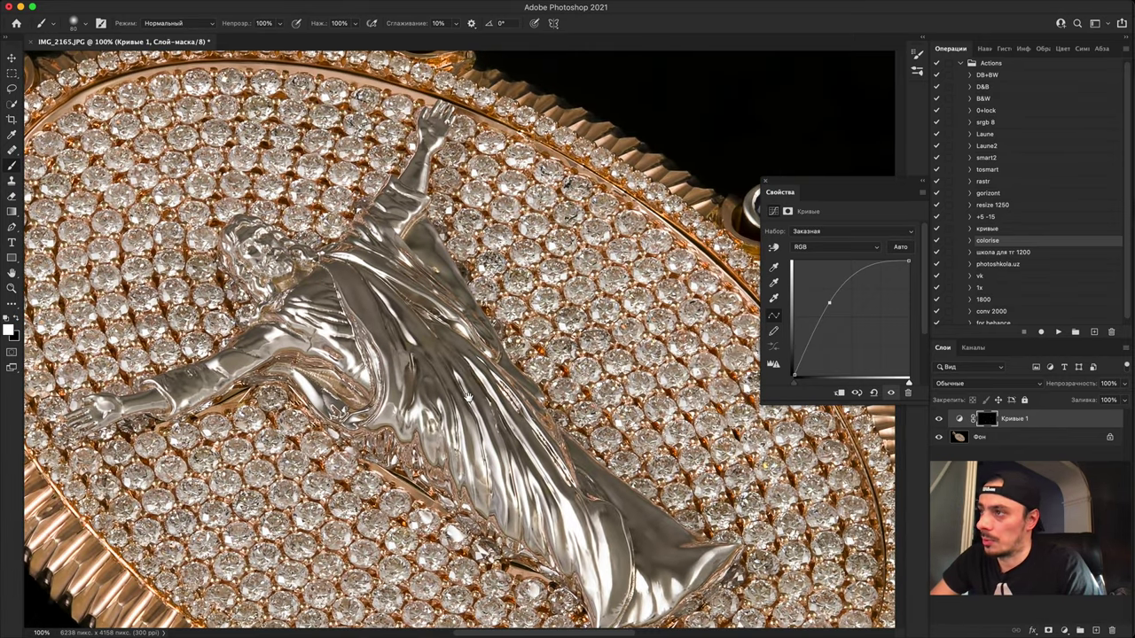
pyautogui.press('super+equal')
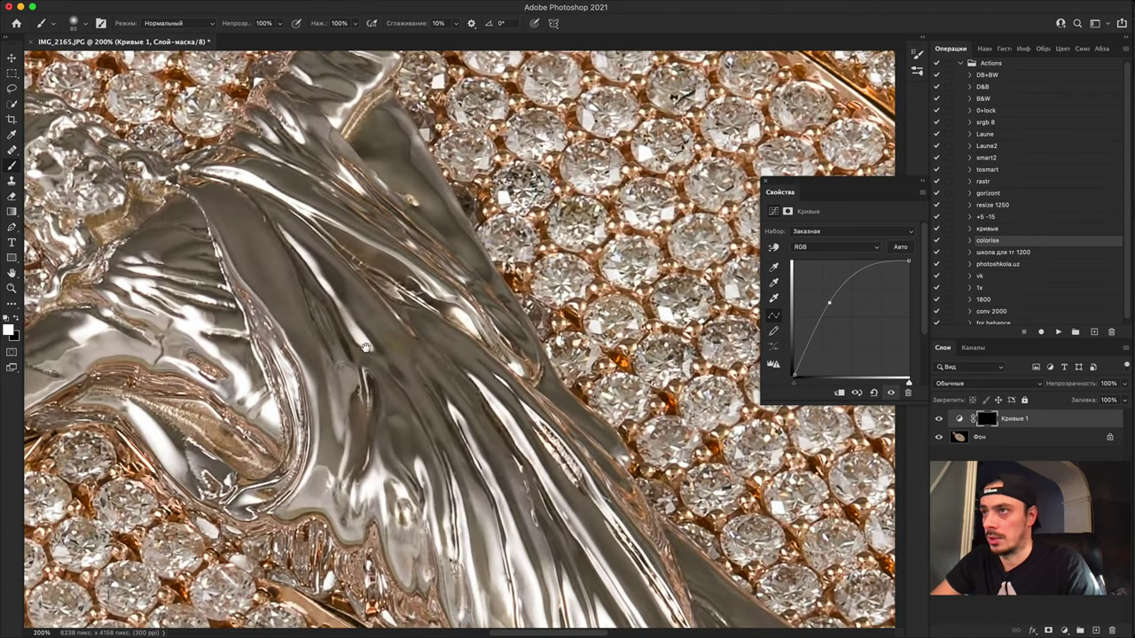
pyautogui.moveTo(341, 324); pyautogui.dragTo(481, 364)
pyautogui.press('super+minus')
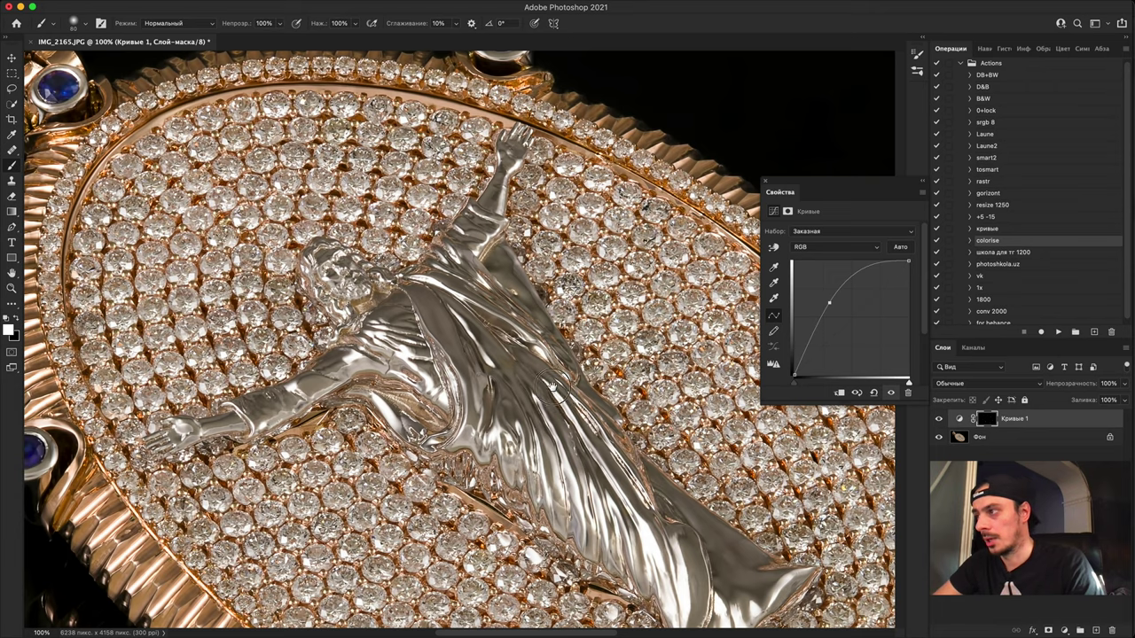
pyautogui.moveTo(546, 407); pyautogui.dragTo(520, 393)
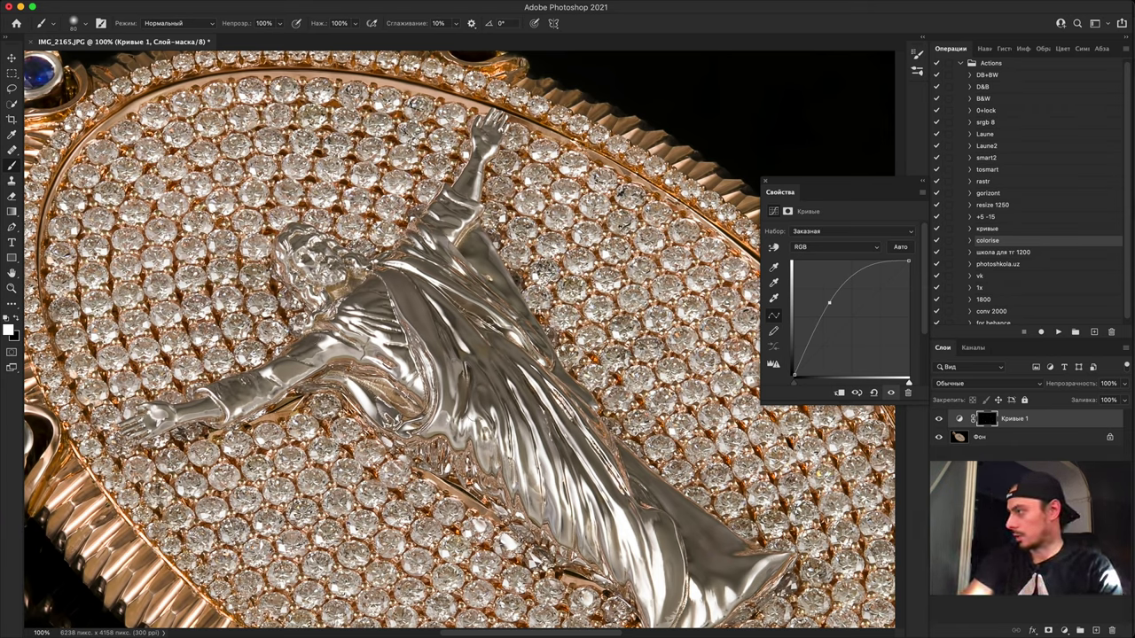
# Step: Duplicate the background layer and invert the copy's colours
pyautogui.click(1038, 439)
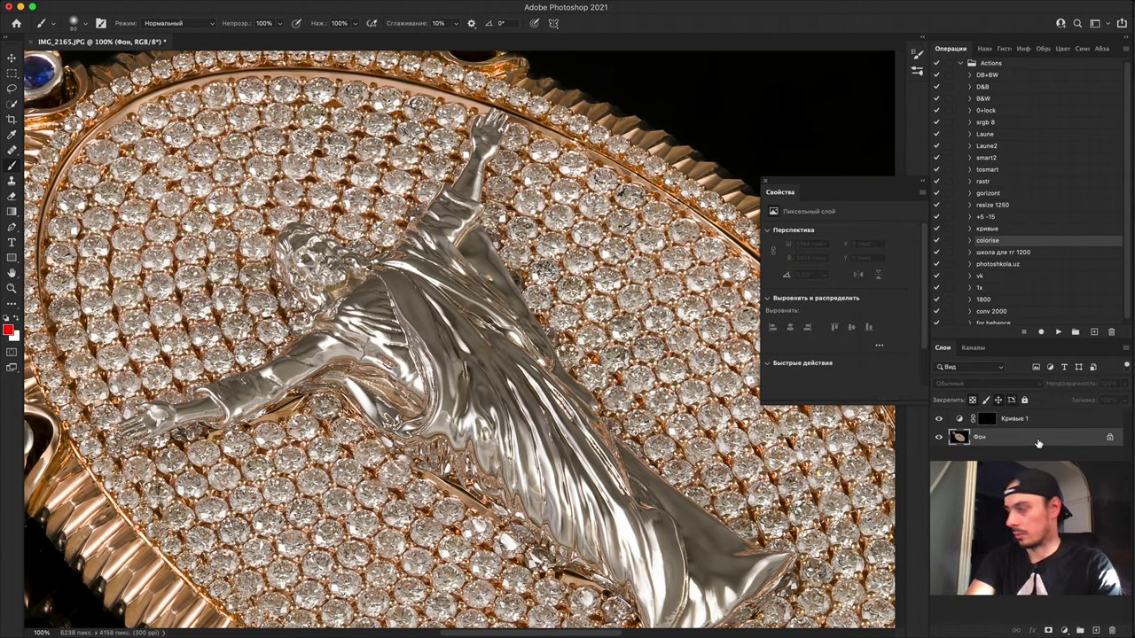
pyautogui.press('super+j')
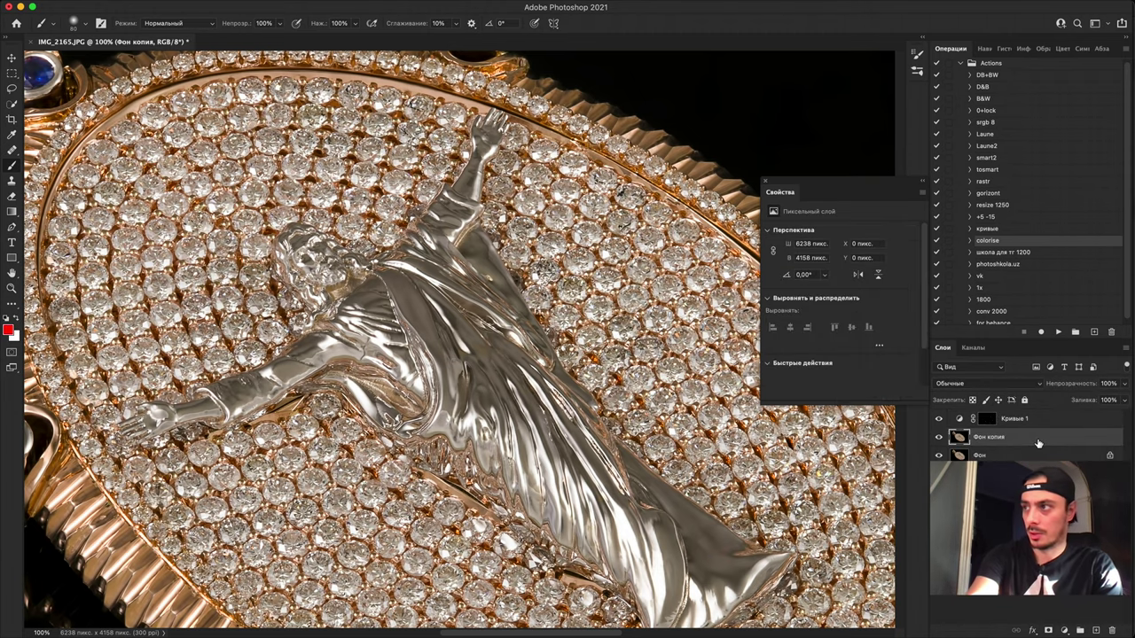
pyautogui.press('super+i')
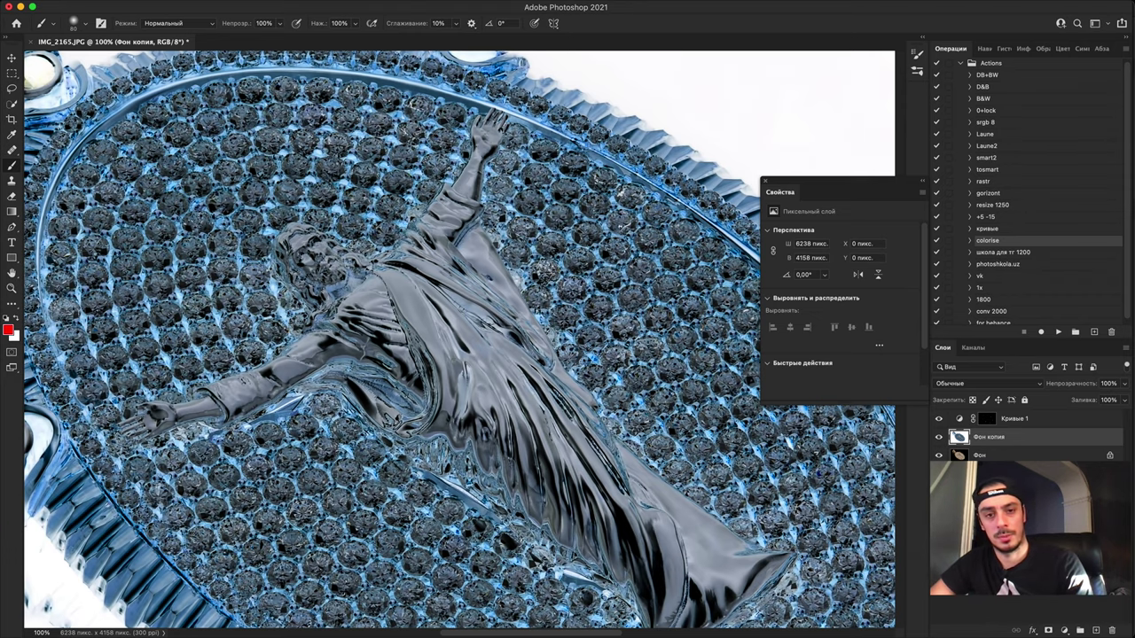
pyautogui.press('super+equal')
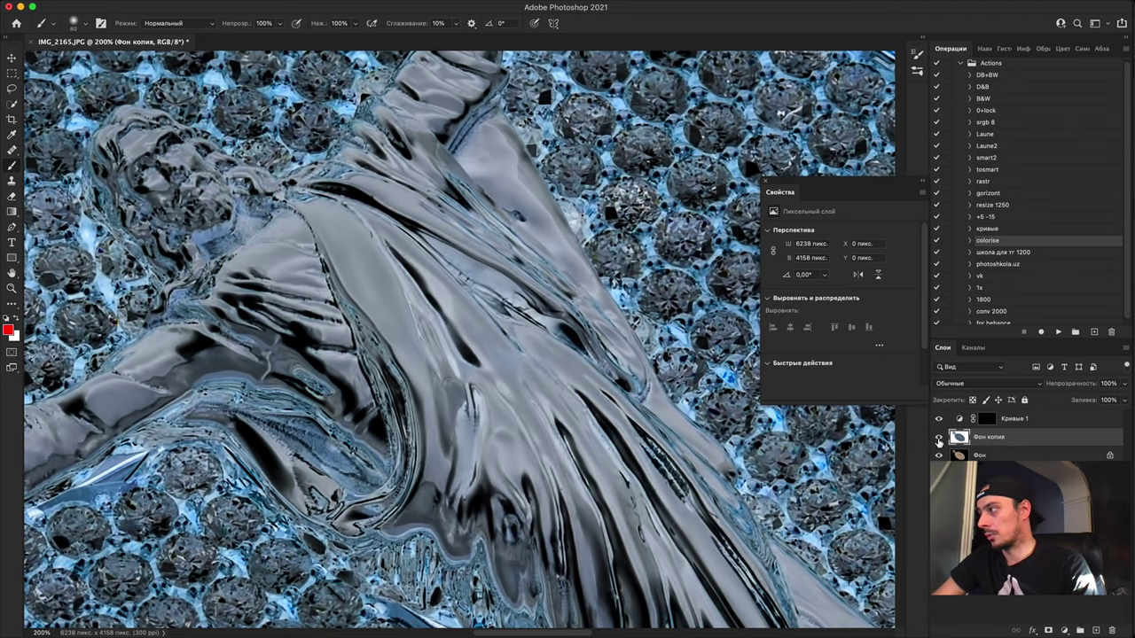
# Step: Compare the inverted copy with the original by toggling its visibility, both close up on the robe and across the pendant
pyautogui.click(939, 439)
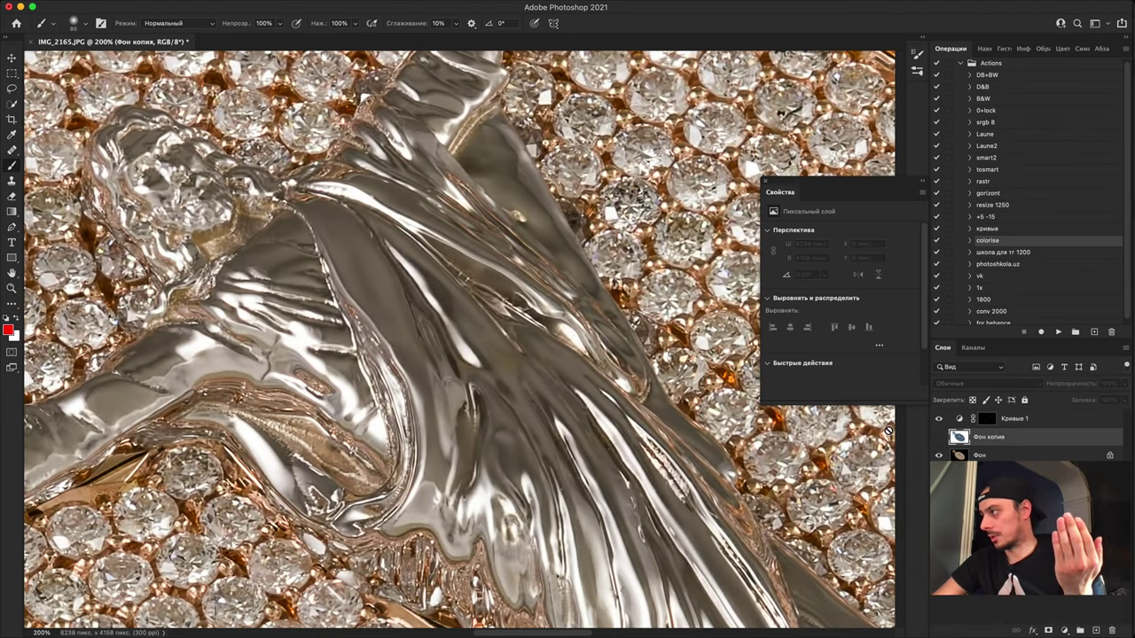
pyautogui.click(939, 438)
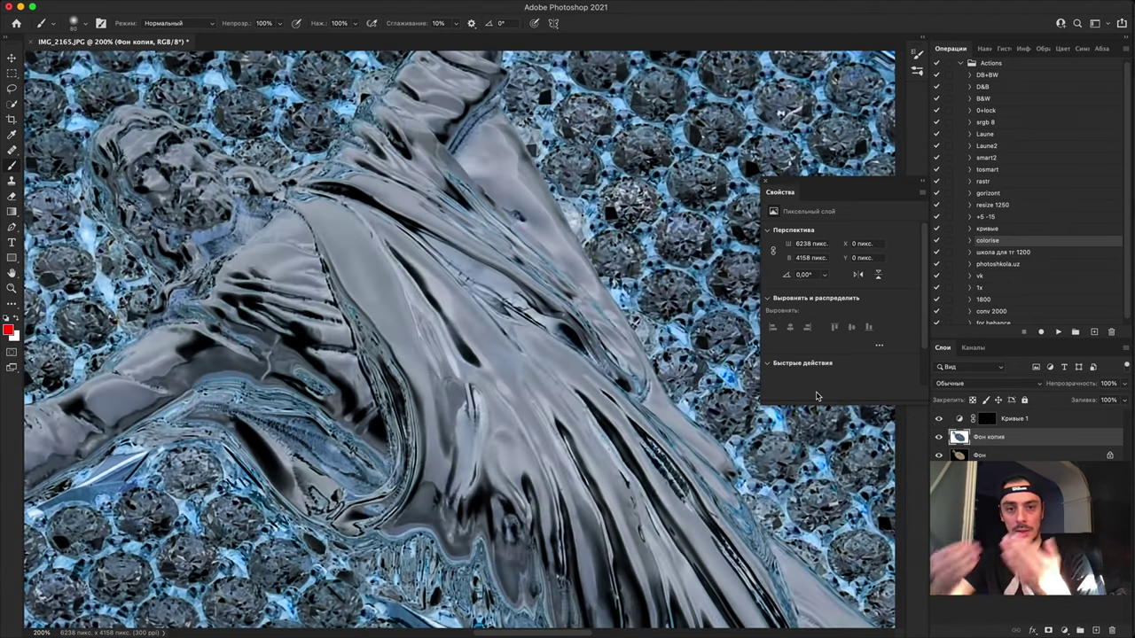
pyautogui.press('super+minus')
pyautogui.press('super+minus')
pyautogui.press('super+minus')
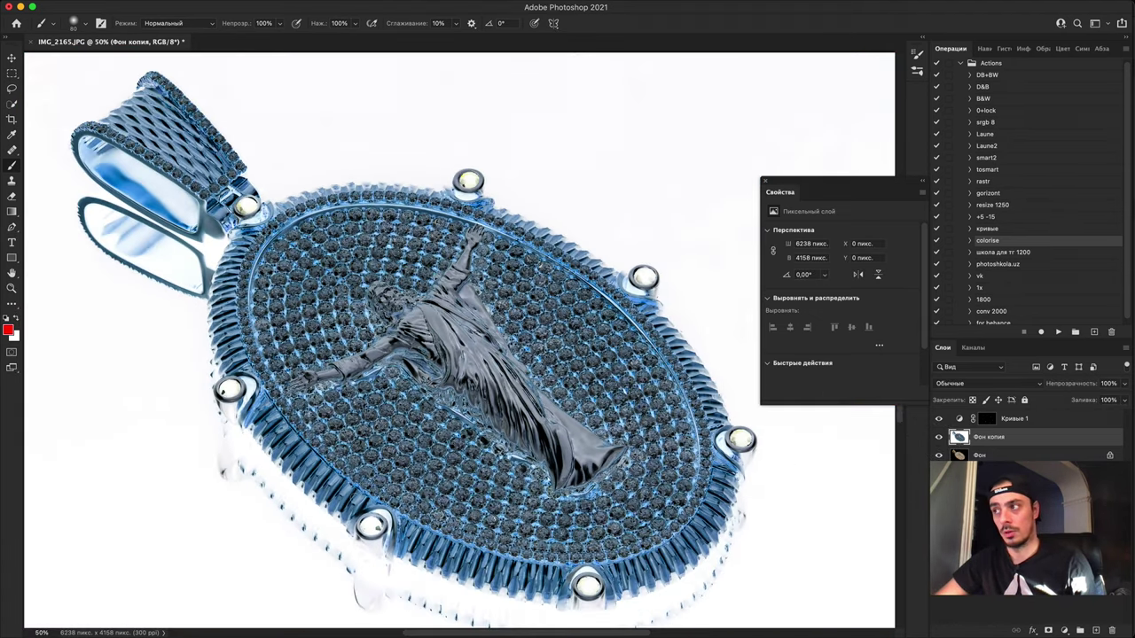
pyautogui.hotkey('ctrl', '+')
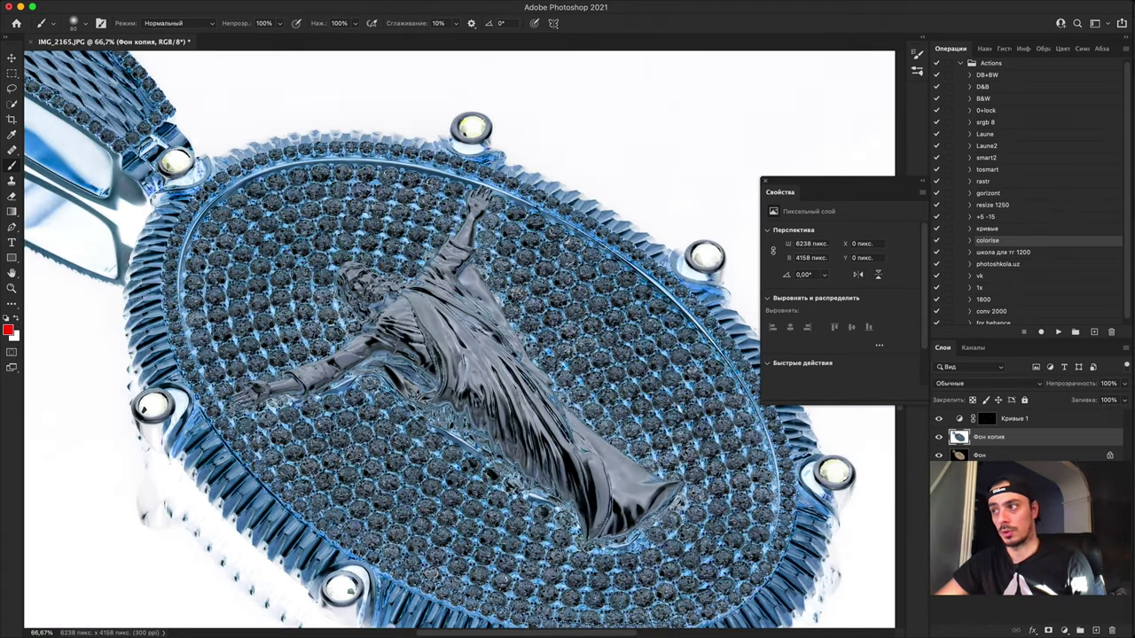
pyautogui.click(939, 437)
pyautogui.click(938, 437)
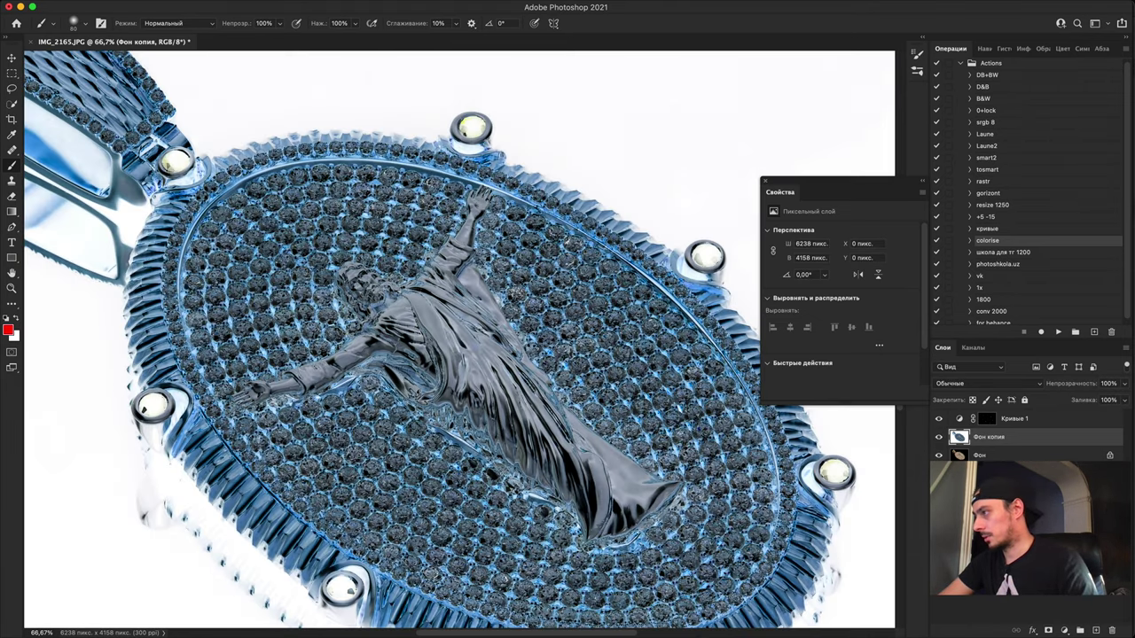
# Step: Hide the inverted copy behind a black mask and paint the silver figure back in with a 175 px white brush
pyautogui.keyDown('alt'); pyautogui.click(1047, 632); pyautogui.keyUp('alt')
pyautogui.press('super+plus')
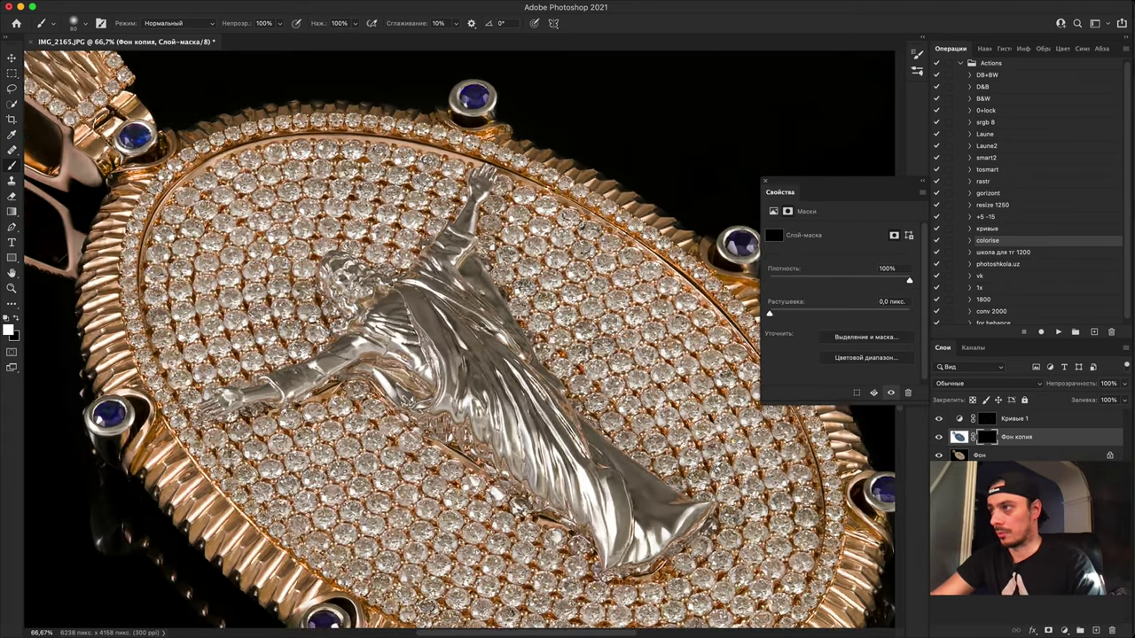
pyautogui.moveTo(427, 326); pyautogui.dragTo(477, 370)
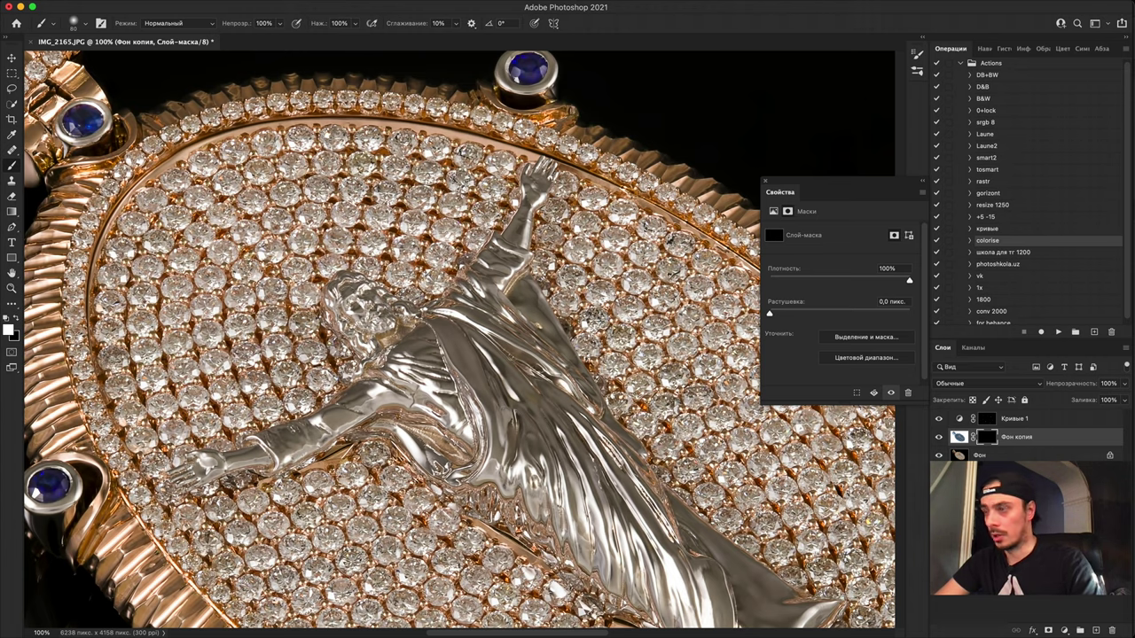
pyautogui.moveTo(336, 279)
pyautogui.mouseDown()
pyautogui.moveTo(368, 299)
pyautogui.moveTo(395, 341)
pyautogui.moveTo(495, 266)
pyautogui.moveTo(544, 167)
pyautogui.moveTo(443, 336)
pyautogui.moveTo(436, 371)
pyautogui.moveTo(355, 397)
pyautogui.moveTo(328, 426)
pyautogui.moveTo(260, 455)
pyautogui.moveTo(202, 466)
pyautogui.moveTo(305, 433)
pyautogui.moveTo(364, 350)
pyautogui.moveTo(328, 315)
pyautogui.moveTo(349, 283)
pyautogui.moveTo(401, 312)
pyautogui.moveTo(467, 306)
pyautogui.moveTo(460, 372)
pyautogui.moveTo(489, 379)
pyautogui.moveTo(543, 359)
pyautogui.moveTo(480, 481)
pyautogui.moveTo(563, 428)
pyautogui.moveTo(514, 505)
pyautogui.moveTo(625, 492)
pyautogui.moveTo(600, 538)
pyautogui.moveTo(555, 366)
pyautogui.moveTo(516, 292)
pyautogui.moveTo(571, 423)
pyautogui.moveTo(442, 326)
pyautogui.moveTo(472, 377)
pyautogui.moveTo(461, 332)
pyautogui.moveTo(529, 337)
pyautogui.moveTo(550, 368)
pyautogui.moveTo(492, 399)
pyautogui.moveTo(443, 368)
pyautogui.moveTo(527, 359)
pyautogui.moveTo(530, 430)
pyautogui.moveTo(530, 417)
pyautogui.moveTo(612, 439)
pyautogui.moveTo(609, 479)
pyautogui.moveTo(623, 443)
pyautogui.moveTo(612, 430)
pyautogui.moveTo(434, 366)
pyautogui.mouseUp()
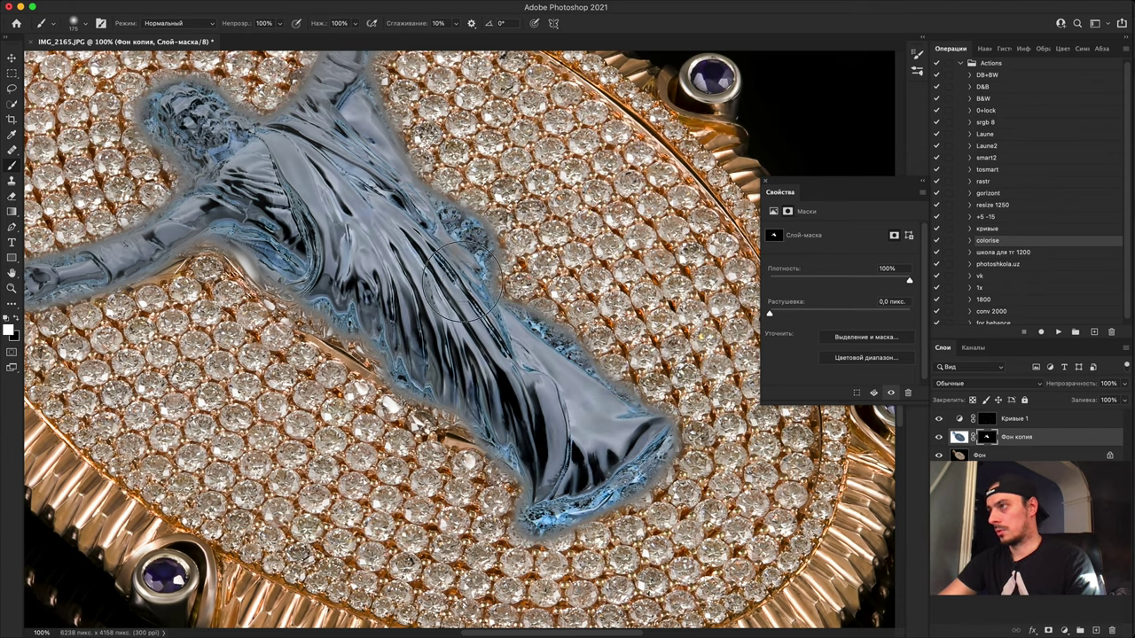
pyautogui.moveTo(184, 104)
pyautogui.mouseDown()
pyautogui.moveTo(230, 102)
pyautogui.moveTo(270, 141)
pyautogui.mouseUp()
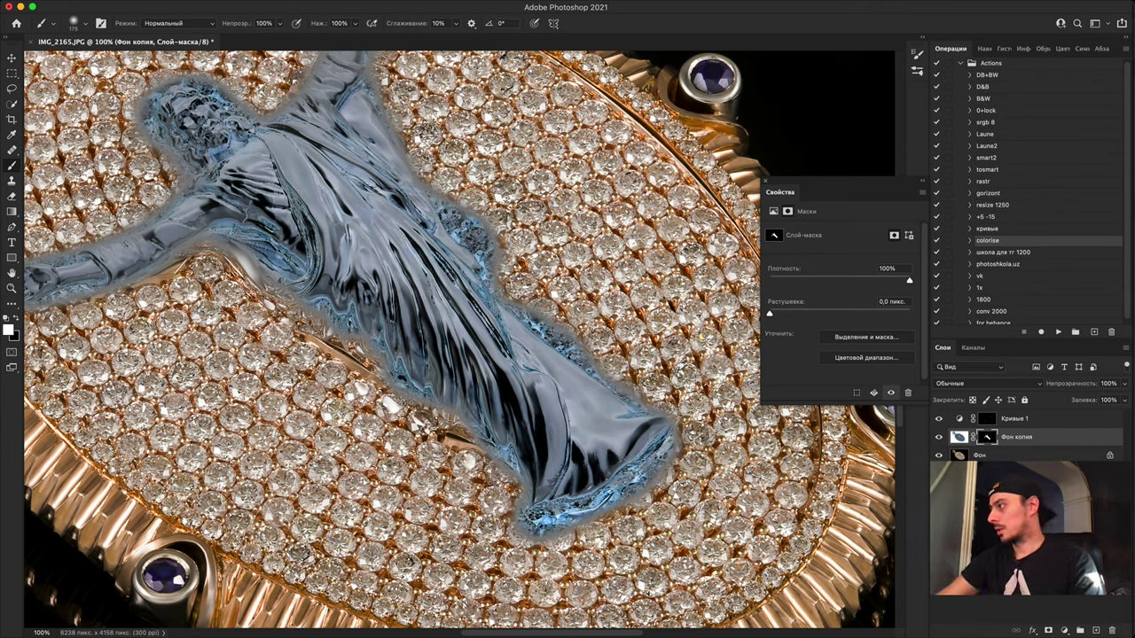
# Step: Add a Color Balance adjustment clipped to the inverted copy, setting midtones to -42 Magenta/Green and -85 Yellow/Blue
pyautogui.click(1066, 630)
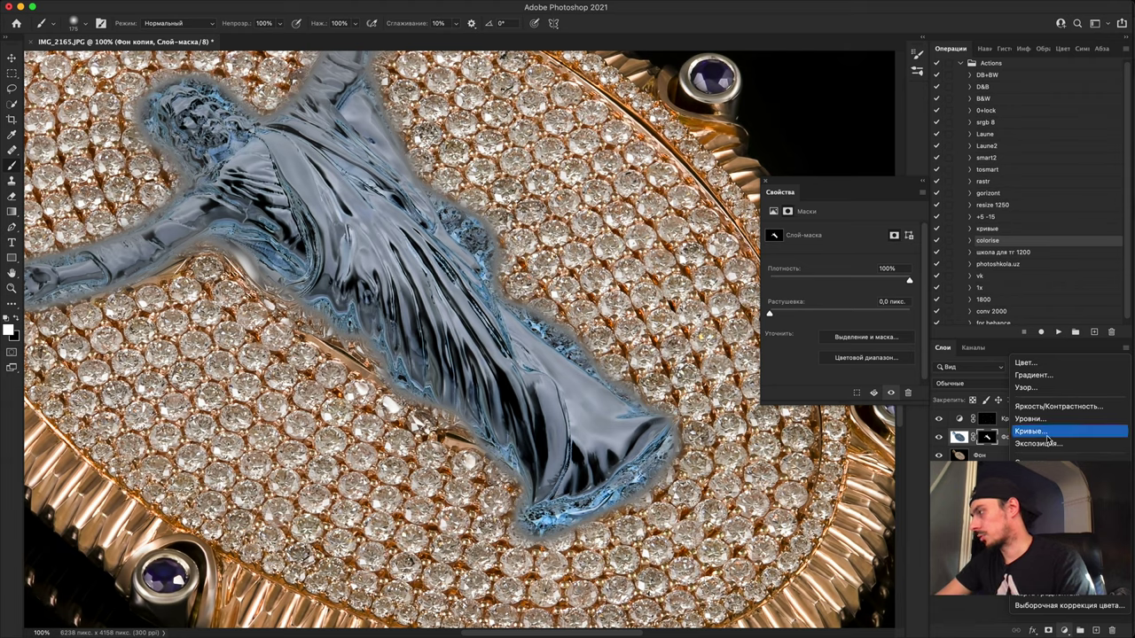
pyautogui.click(1042, 489)
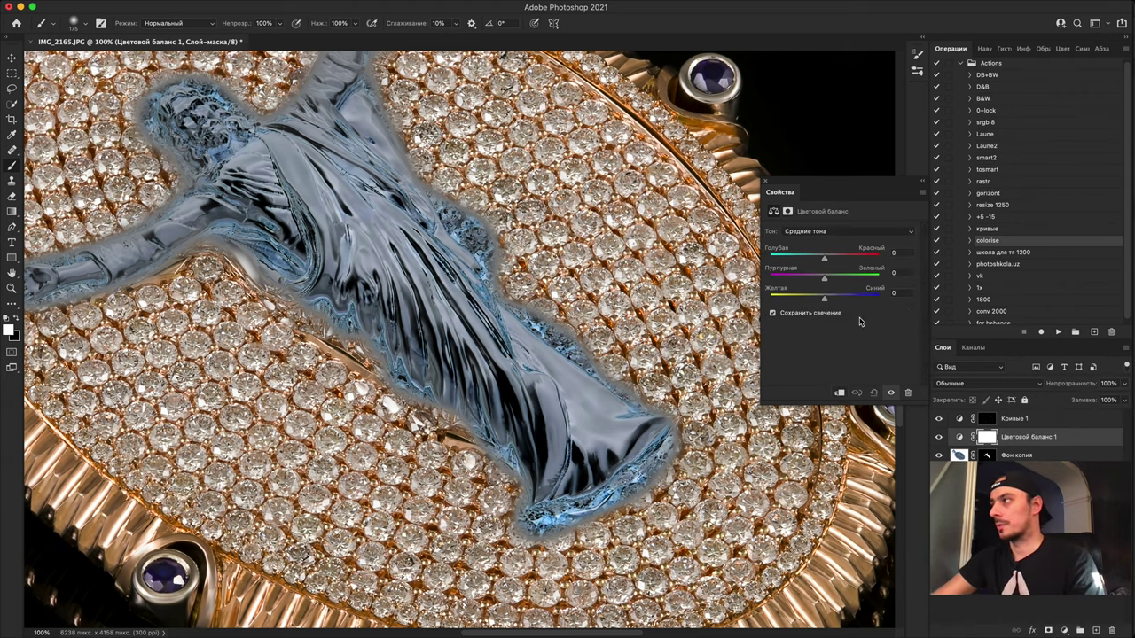
pyautogui.click(802, 299)
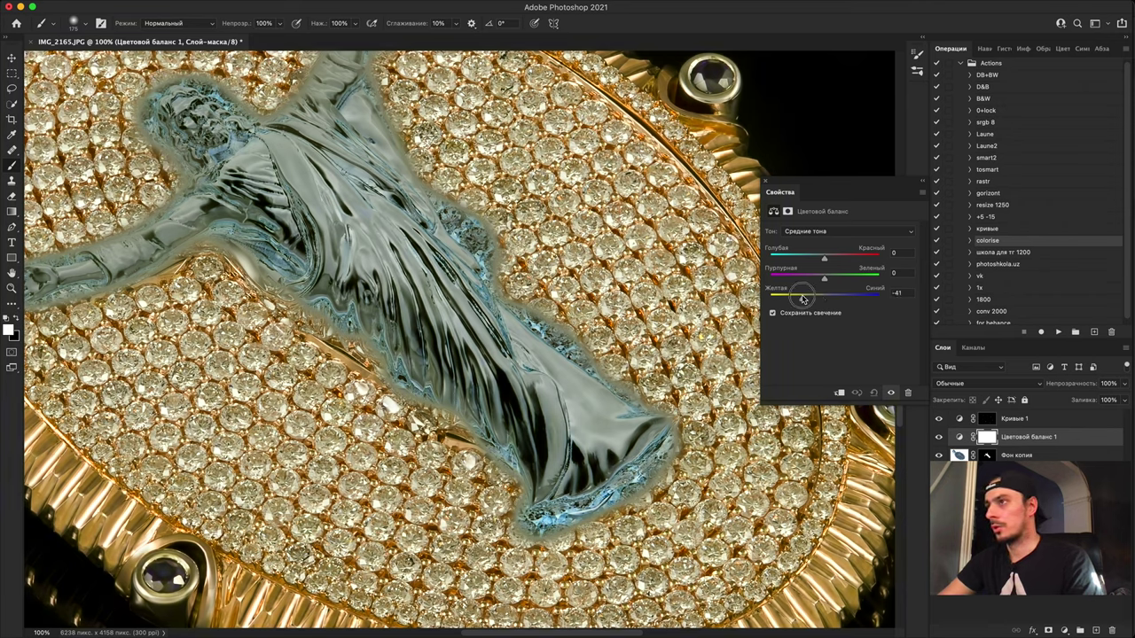
pyautogui.keyDown('alt'); pyautogui.click(1033, 446); pyautogui.keyUp('alt')
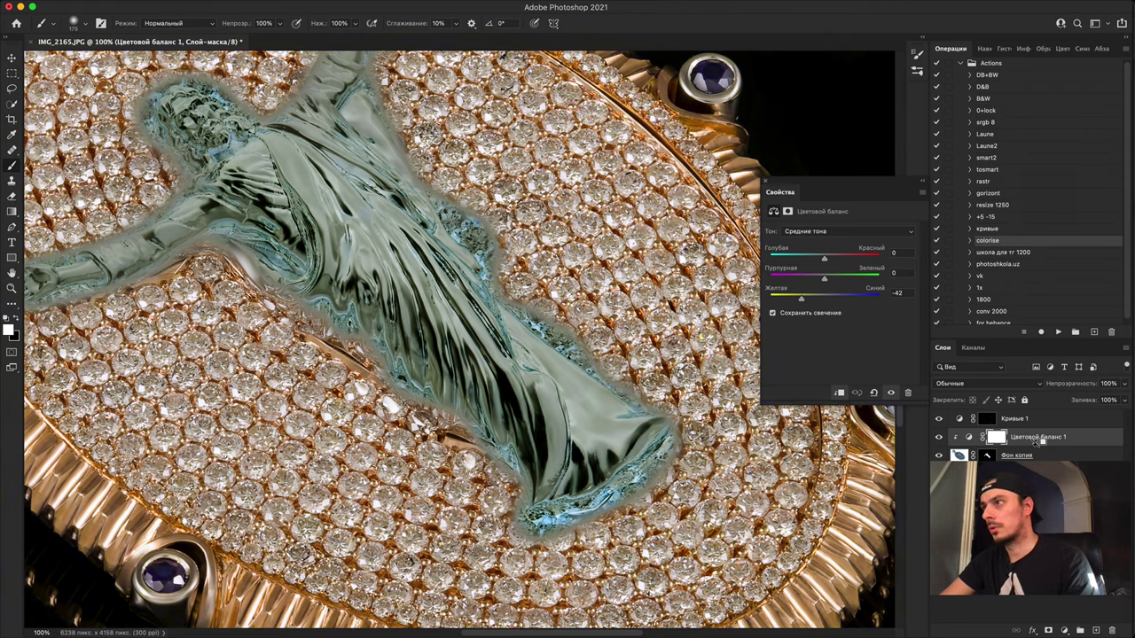
pyautogui.moveTo(800, 301)
pyautogui.mouseDown()
pyautogui.moveTo(777, 300)
pyautogui.moveTo(801, 281)
pyautogui.mouseUp()
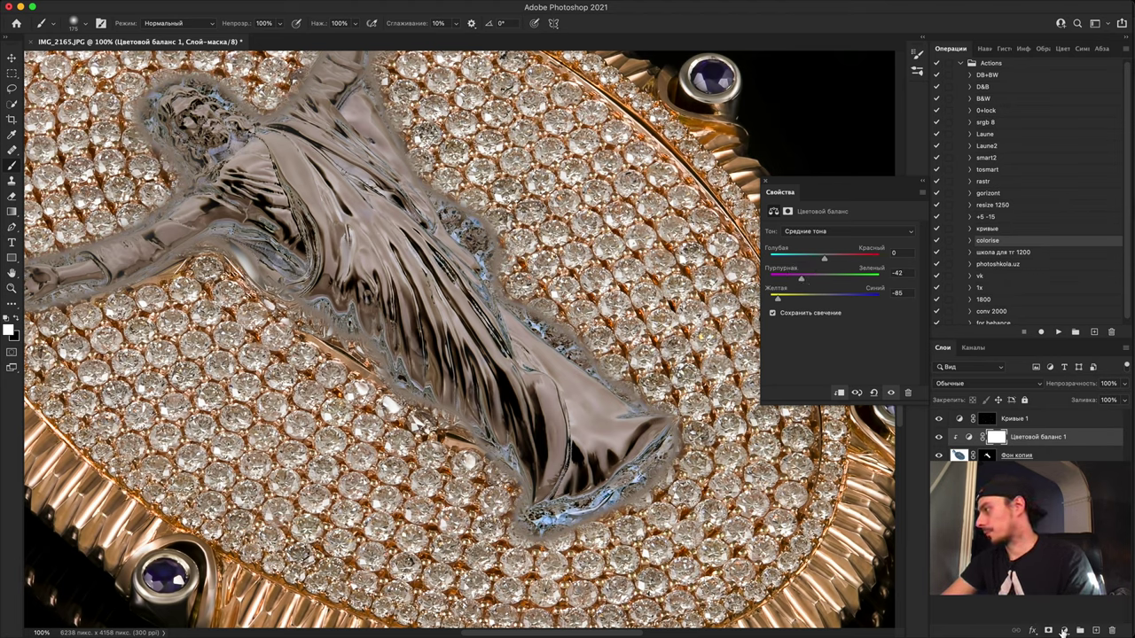
# Step: Add a Brightness/Contrast adjustment with brightness 8 and clip it to the layers beneath
pyautogui.click(1063, 632)
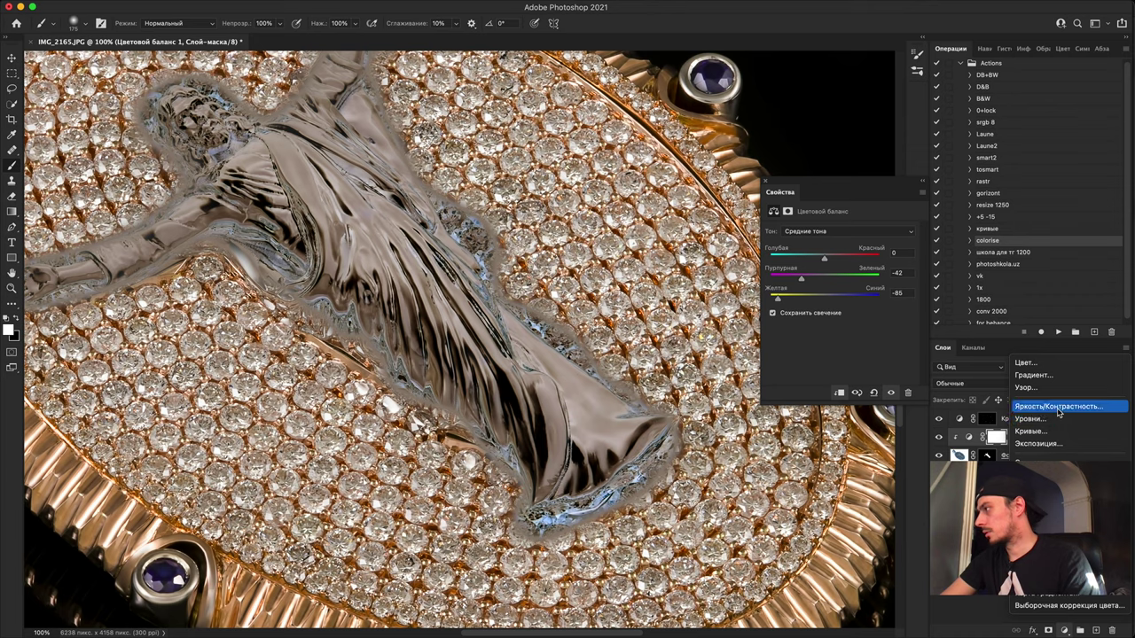
pyautogui.click(1061, 407)
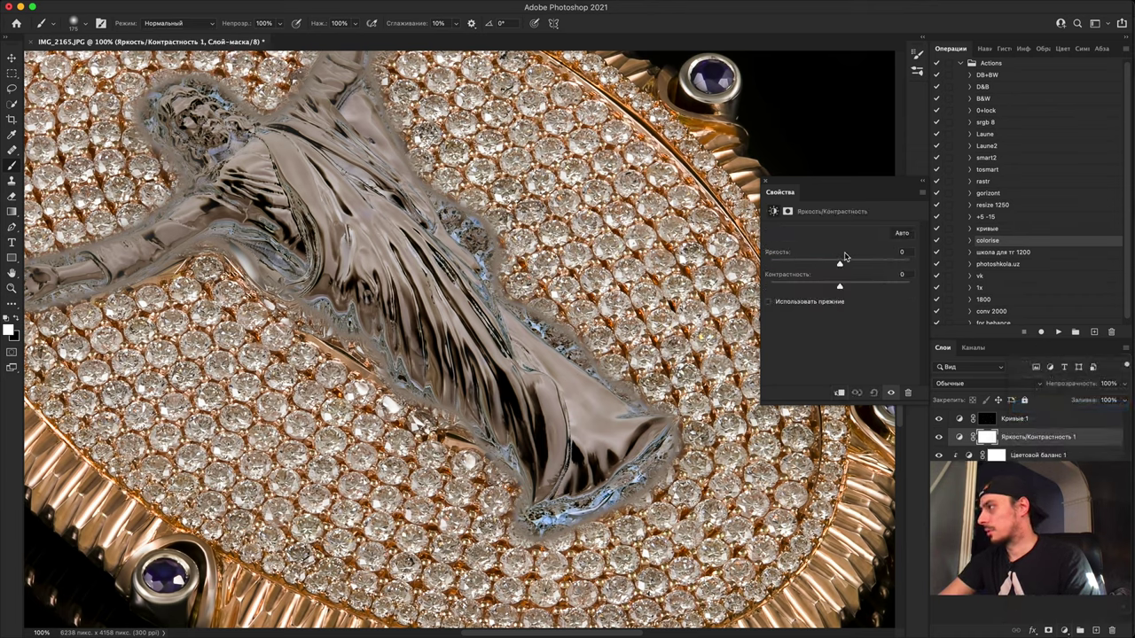
pyautogui.moveTo(846, 267)
pyautogui.mouseDown()
pyautogui.moveTo(856, 263)
pyautogui.moveTo(843, 264)
pyautogui.mouseUp()
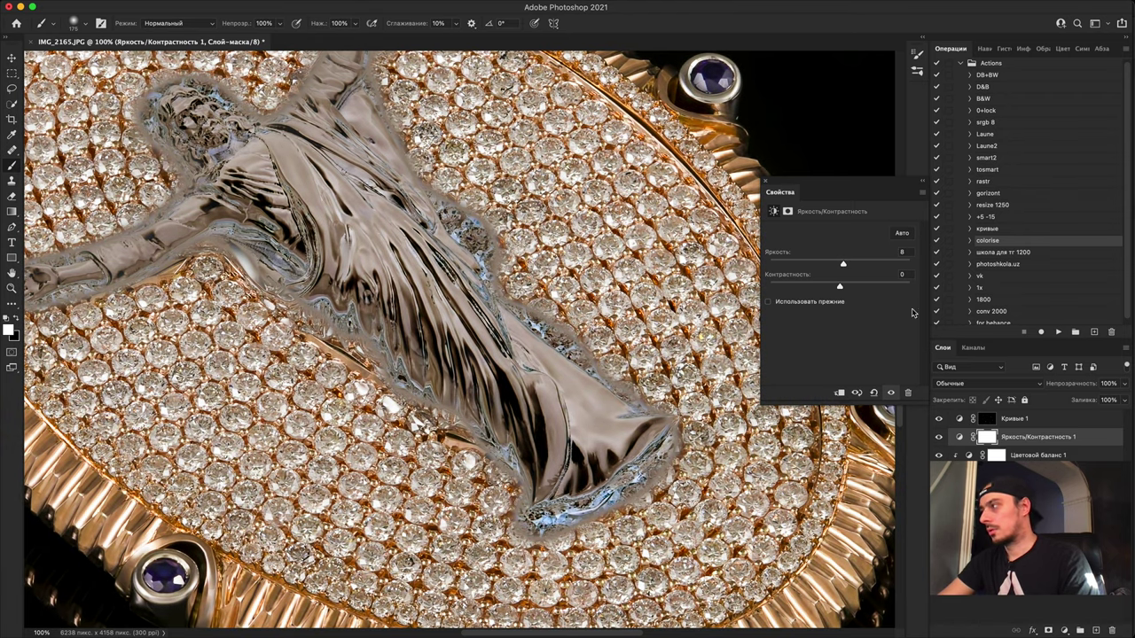
pyautogui.keyDown('alt'); pyautogui.click(1058, 446); pyautogui.keyUp('alt')
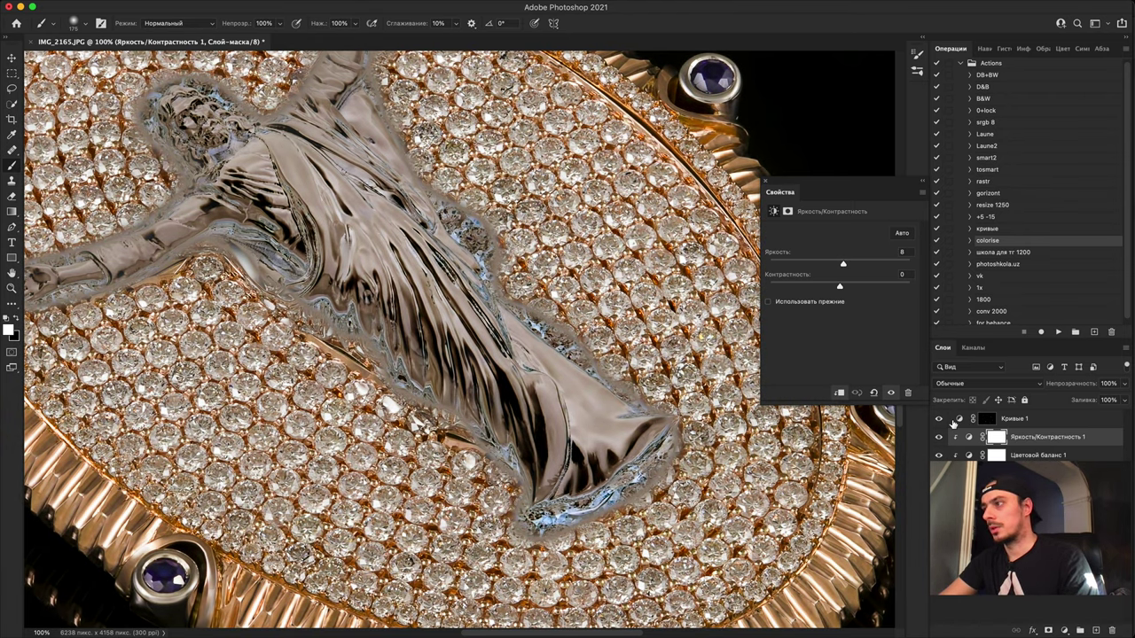
# Step: Paint black on the inverted copy's mask along the silver figure's edges to trim the spill onto the stones
pyautogui.press('super+minus')
pyautogui.press('super+minus')
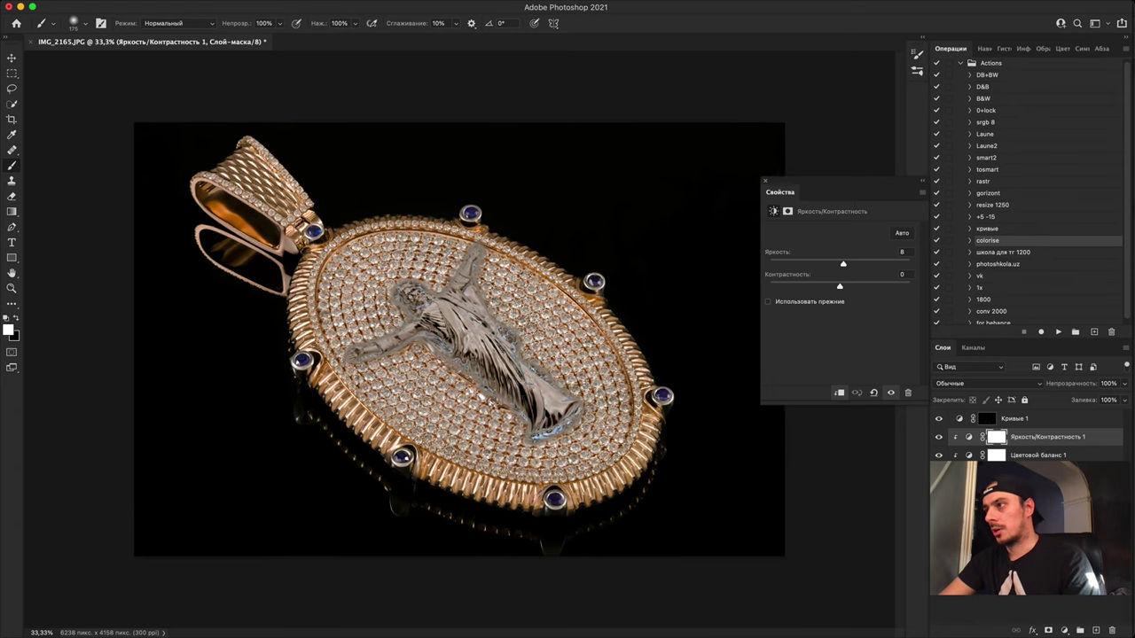
pyautogui.hscroll(3, 1023, 177)
pyautogui.hscroll(-3, 1023, 177)
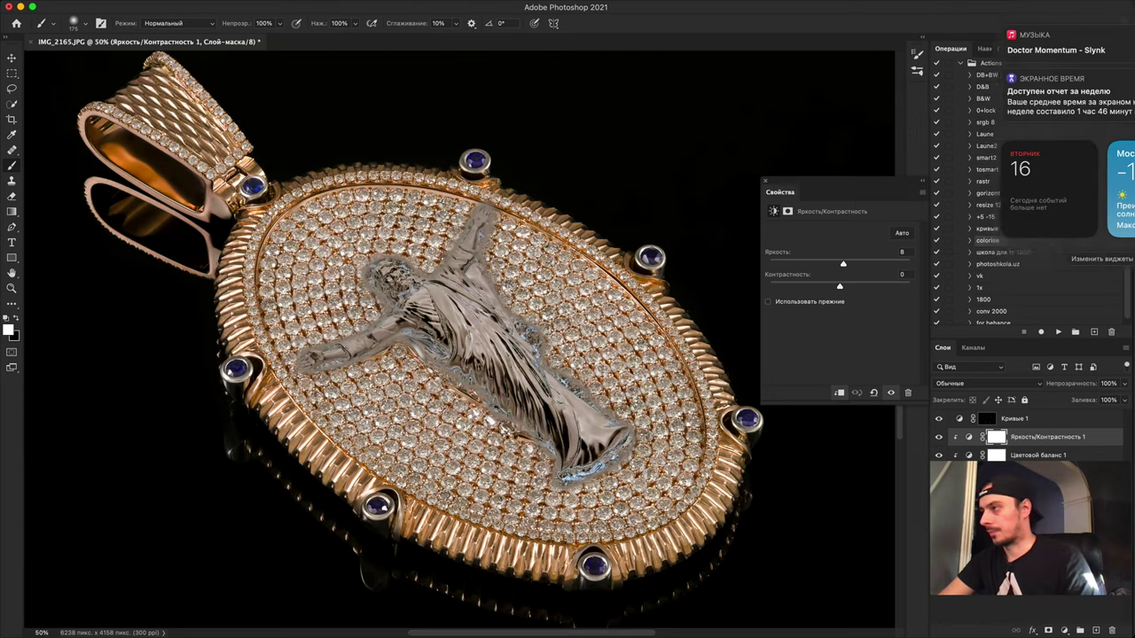
pyautogui.press('super+plus')
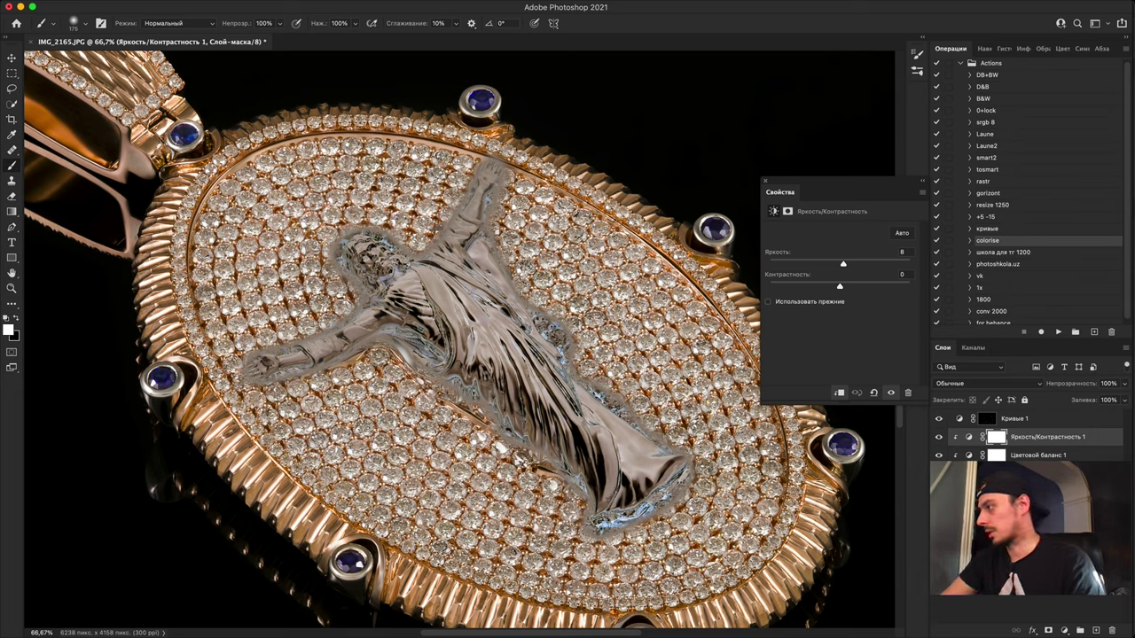
pyautogui.hotkey('alt', '[')
pyautogui.hotkey('alt', '[')
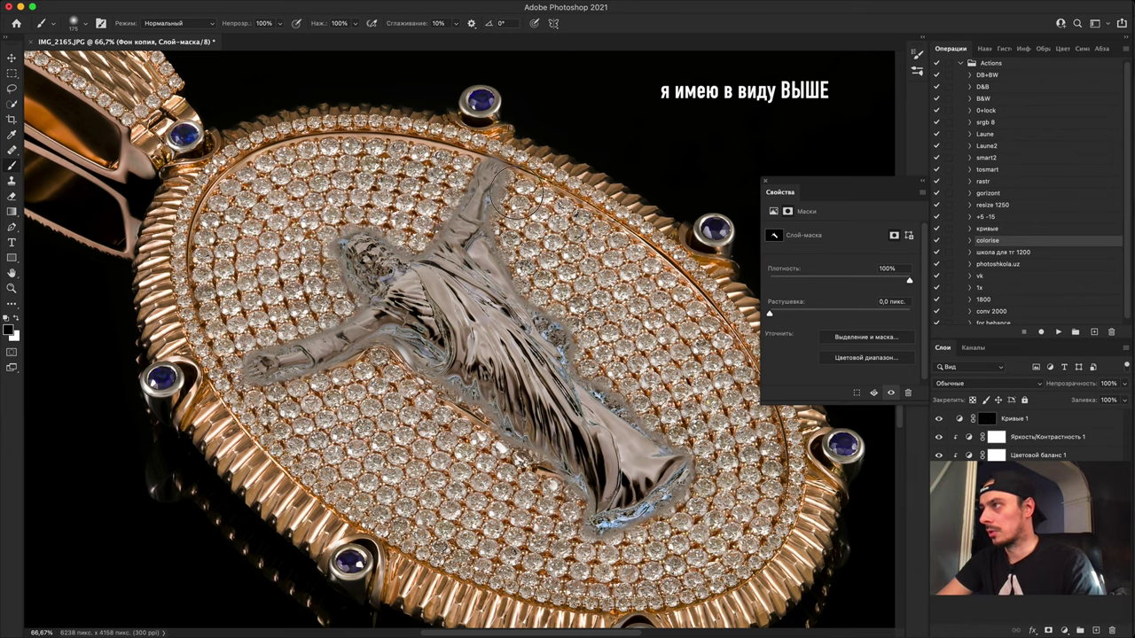
pyautogui.moveTo(658, 430)
pyautogui.mouseDown()
pyautogui.moveTo(650, 519)
pyautogui.moveTo(590, 543)
pyautogui.moveTo(650, 518)
pyautogui.moveTo(586, 530)
pyautogui.moveTo(562, 462)
pyautogui.moveTo(485, 430)
pyautogui.moveTo(424, 383)
pyautogui.mouseUp()
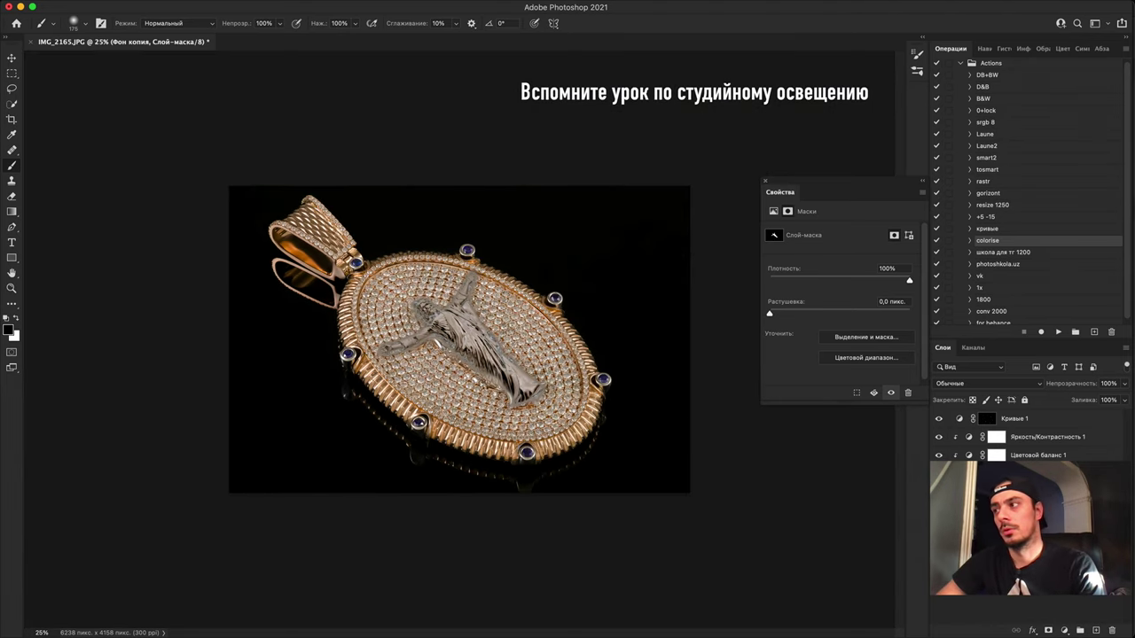
# Step: Compare the pendant with and without the correction layers, inspecting the figure both from afar and up close
pyautogui.click(942, 455)
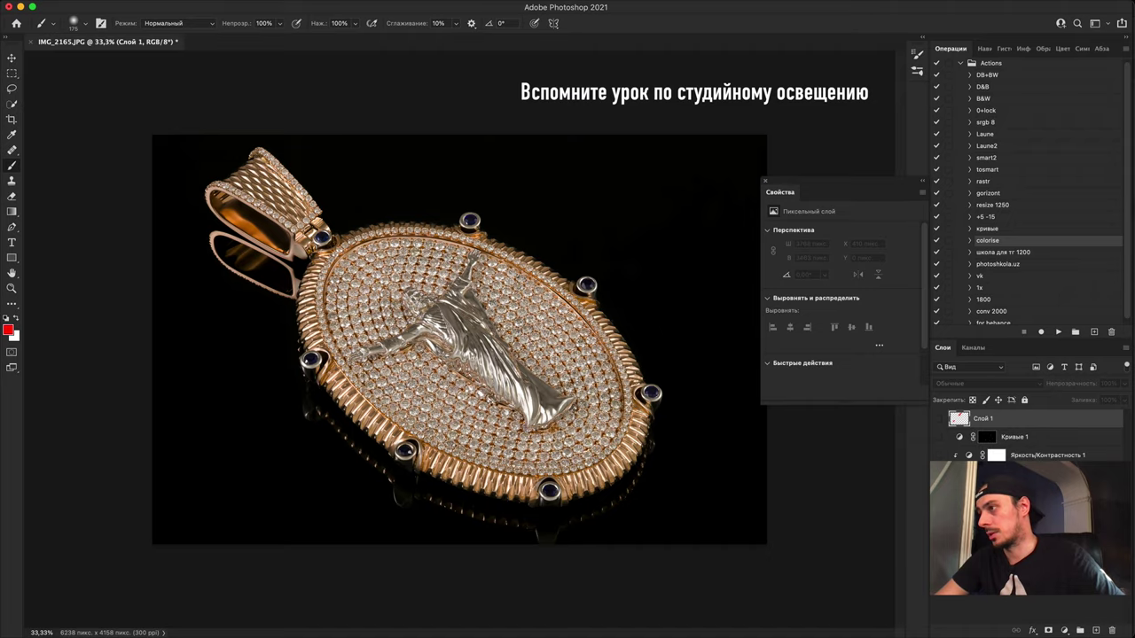
pyautogui.click(938, 436)
pyautogui.press('super+plus')
pyautogui.press('super+plus')
pyautogui.press('super+plus')
pyautogui.press('super+plus')
pyautogui.press('super+plus')
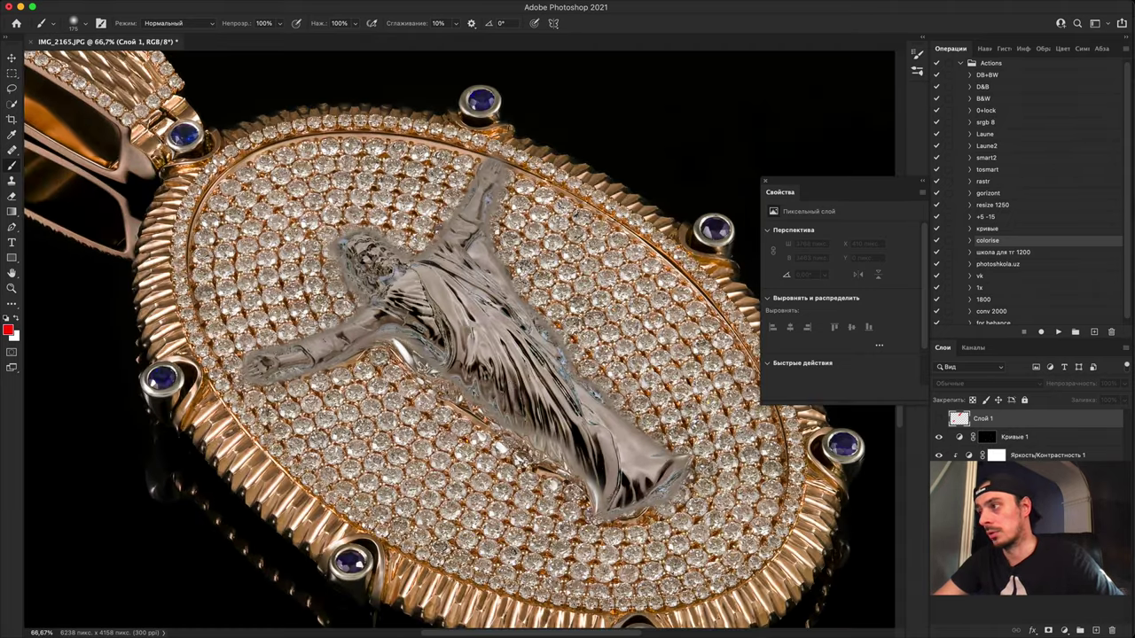
pyautogui.press('super+minus')
pyautogui.press('super+minus')
pyautogui.scroll(-2, 514, 391)
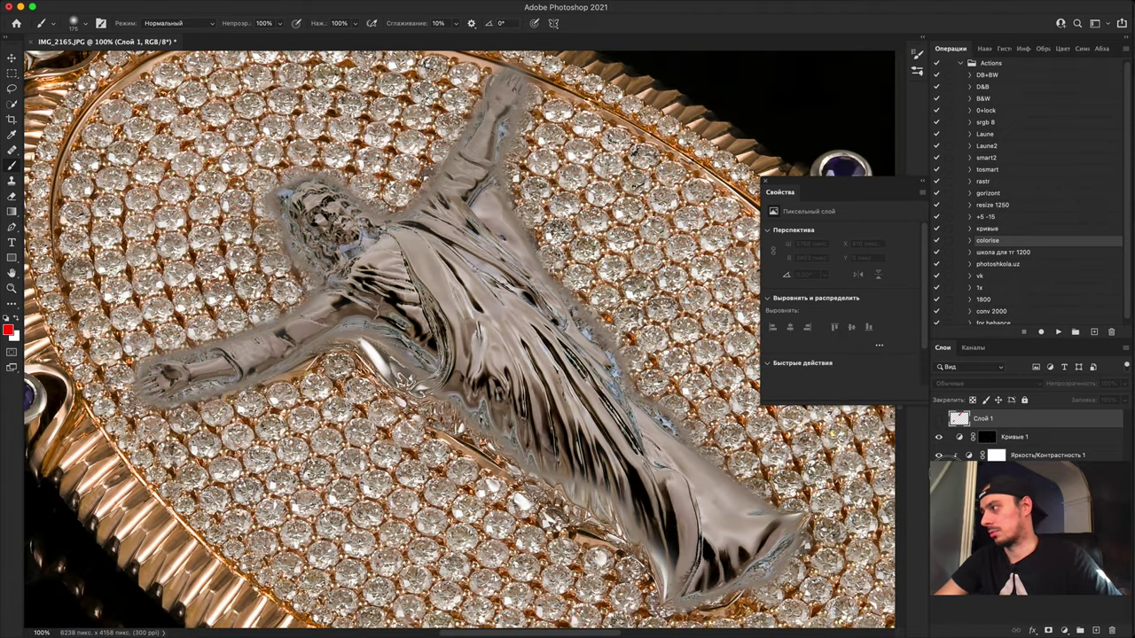
pyautogui.moveTo(939, 437)
pyautogui.mouseDown()
pyautogui.moveTo(935, 474)
pyautogui.moveTo(938, 455)
pyautogui.mouseUp()
# Step: Stamp all visible layers into a new layer above Curves, hide the correction layers beneath, and compare before and after
pyautogui.click(1051, 435)
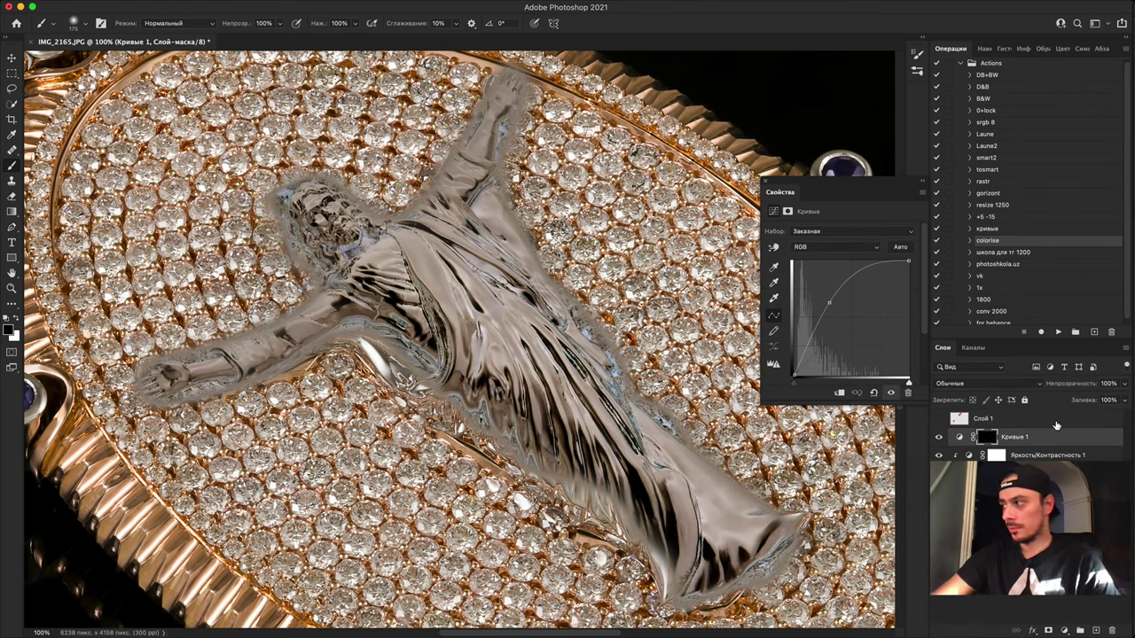
pyautogui.press('super+alt+shift+e')
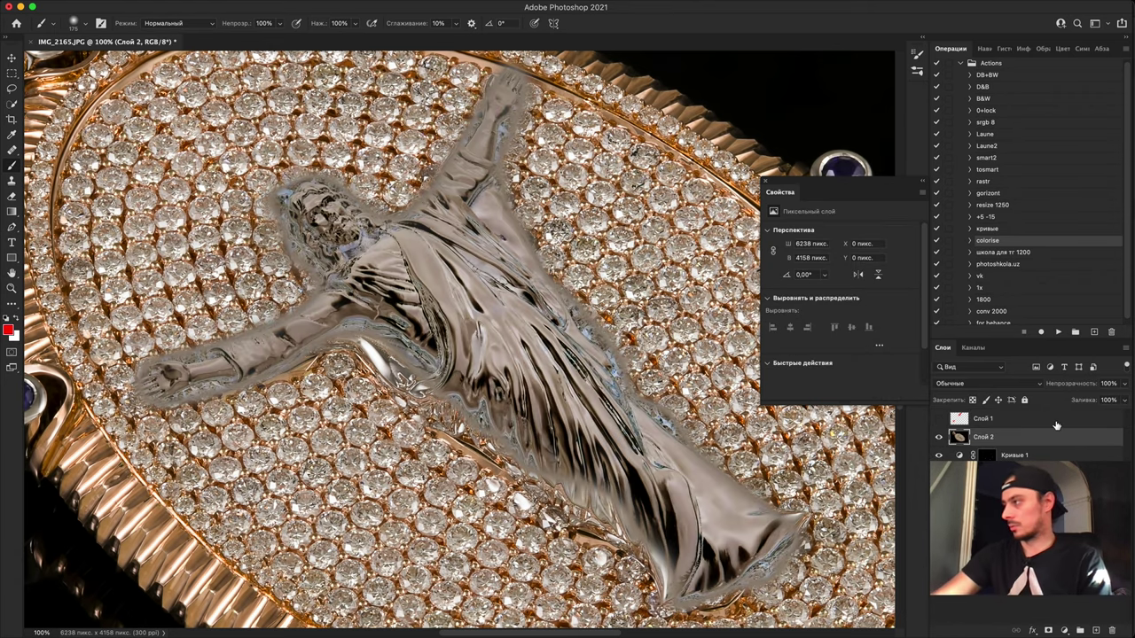
pyautogui.moveTo(939, 454); pyautogui.dragTo(941, 437)
pyautogui.click(939, 436)
pyautogui.click(938, 436)
pyautogui.click(939, 436)
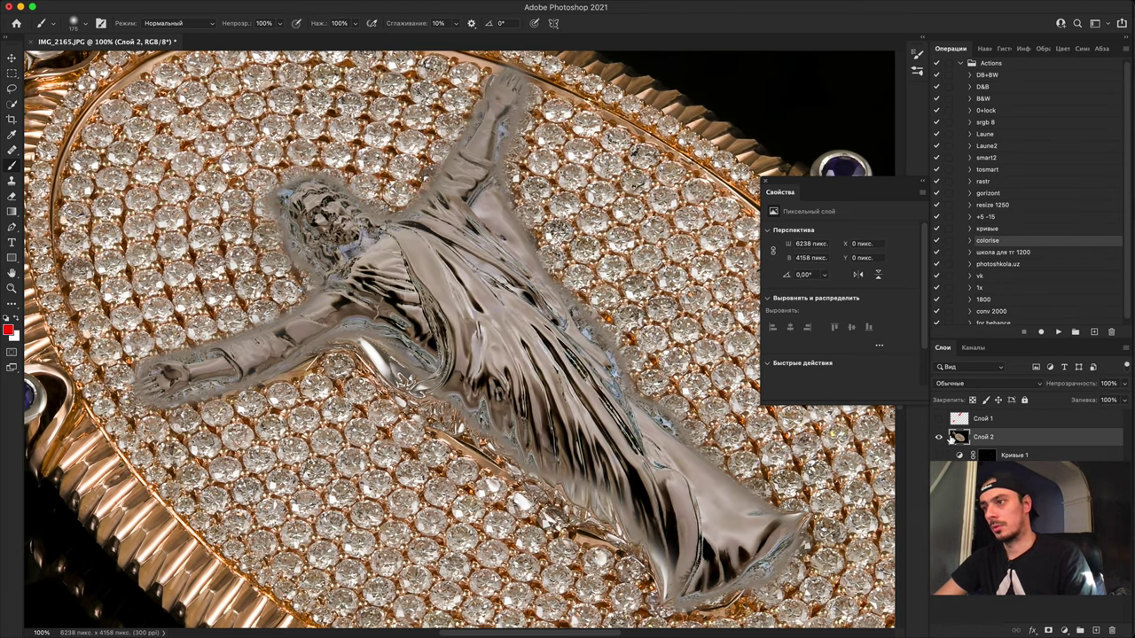
pyautogui.click(939, 437)
pyautogui.click(939, 437)
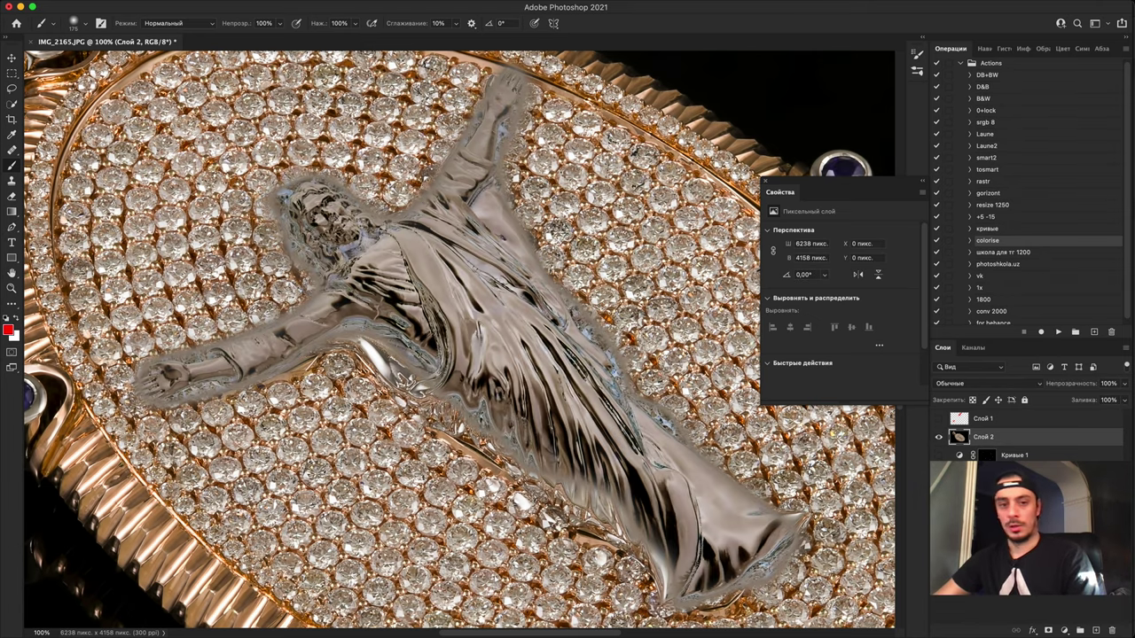